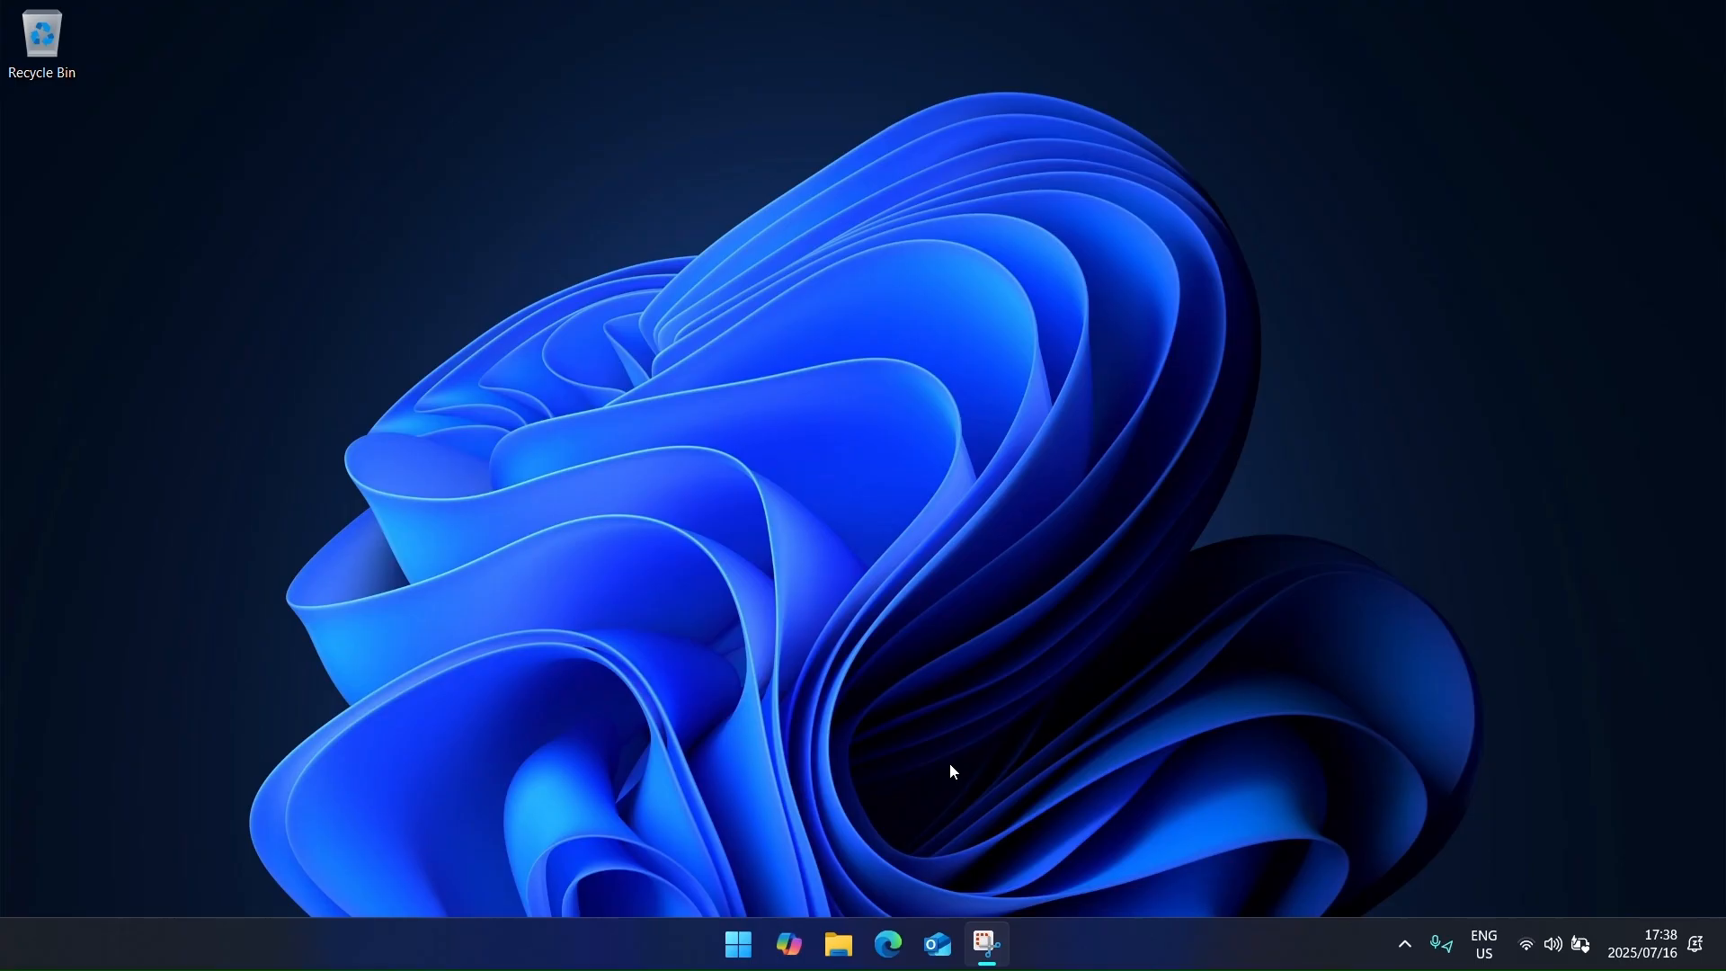
click(892, 939)
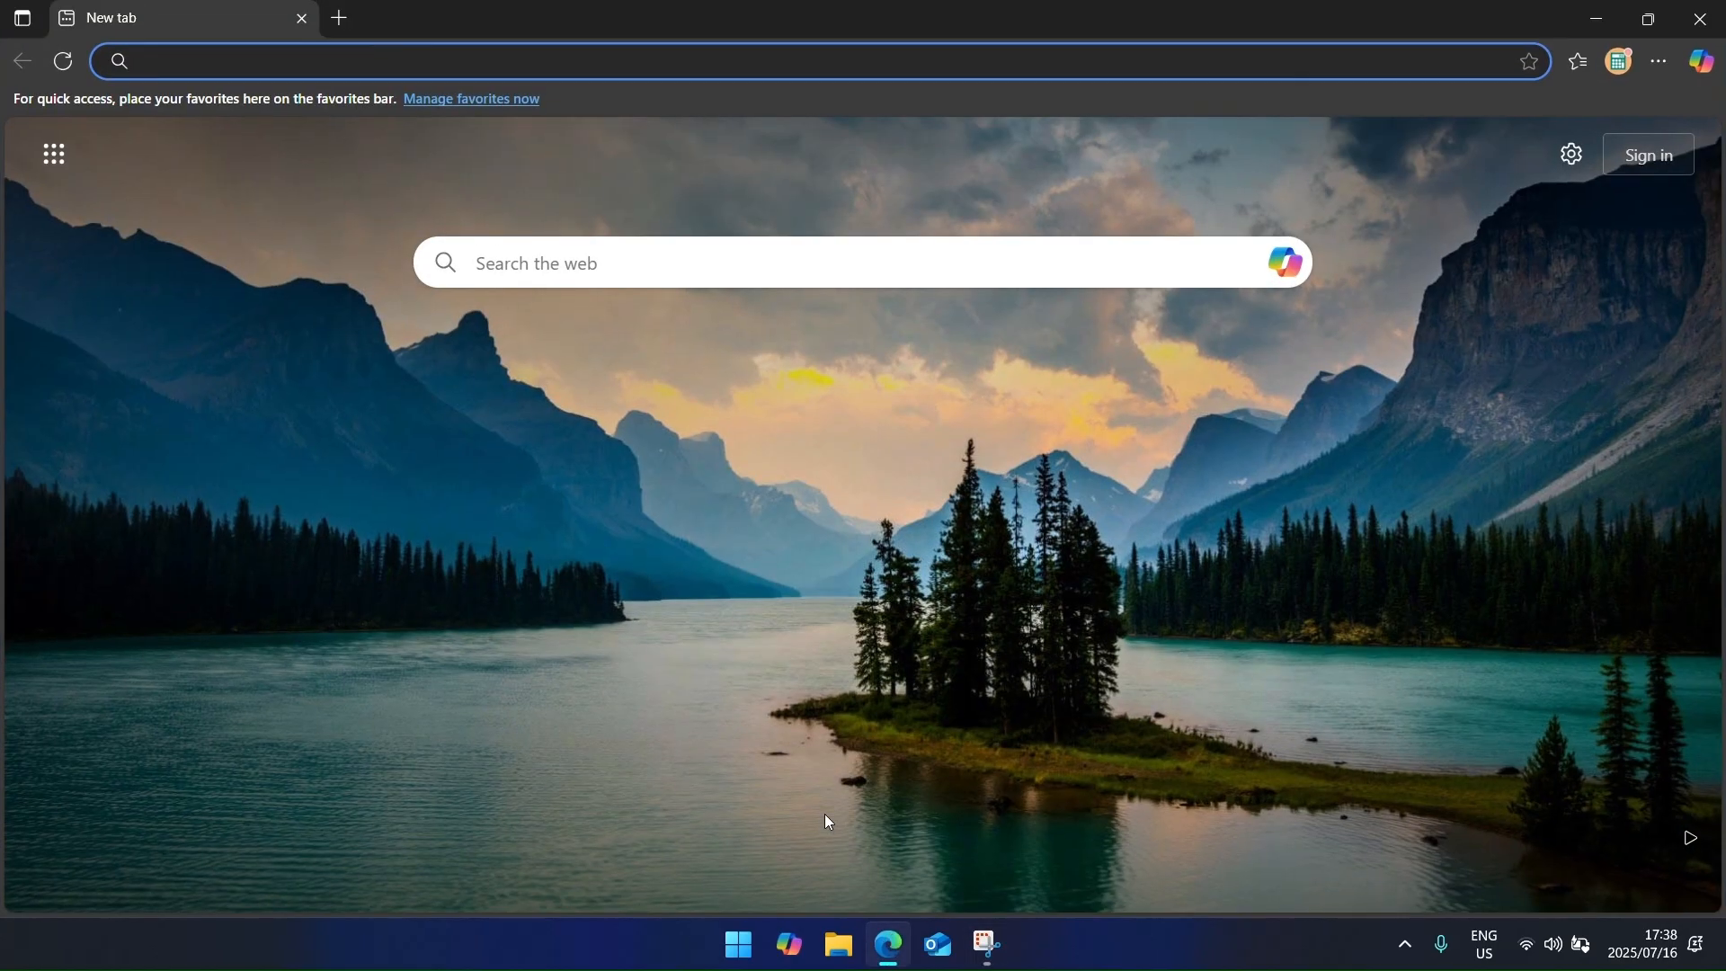
text(www.openhr.co.za)
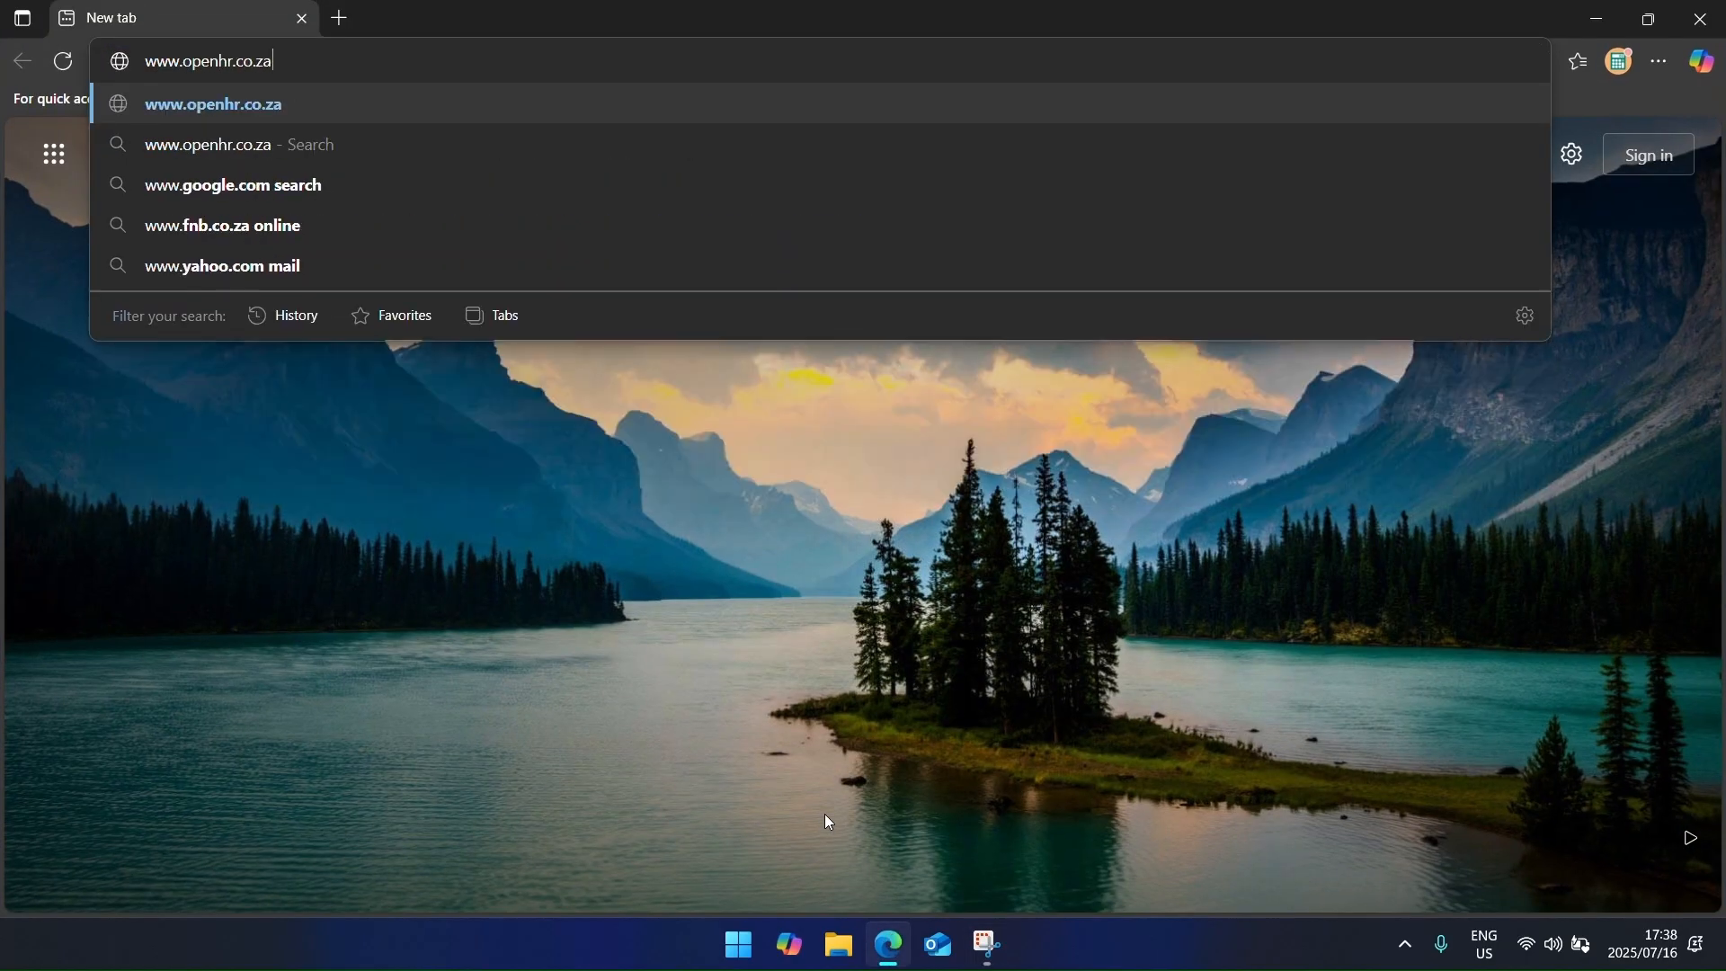
key(Return)
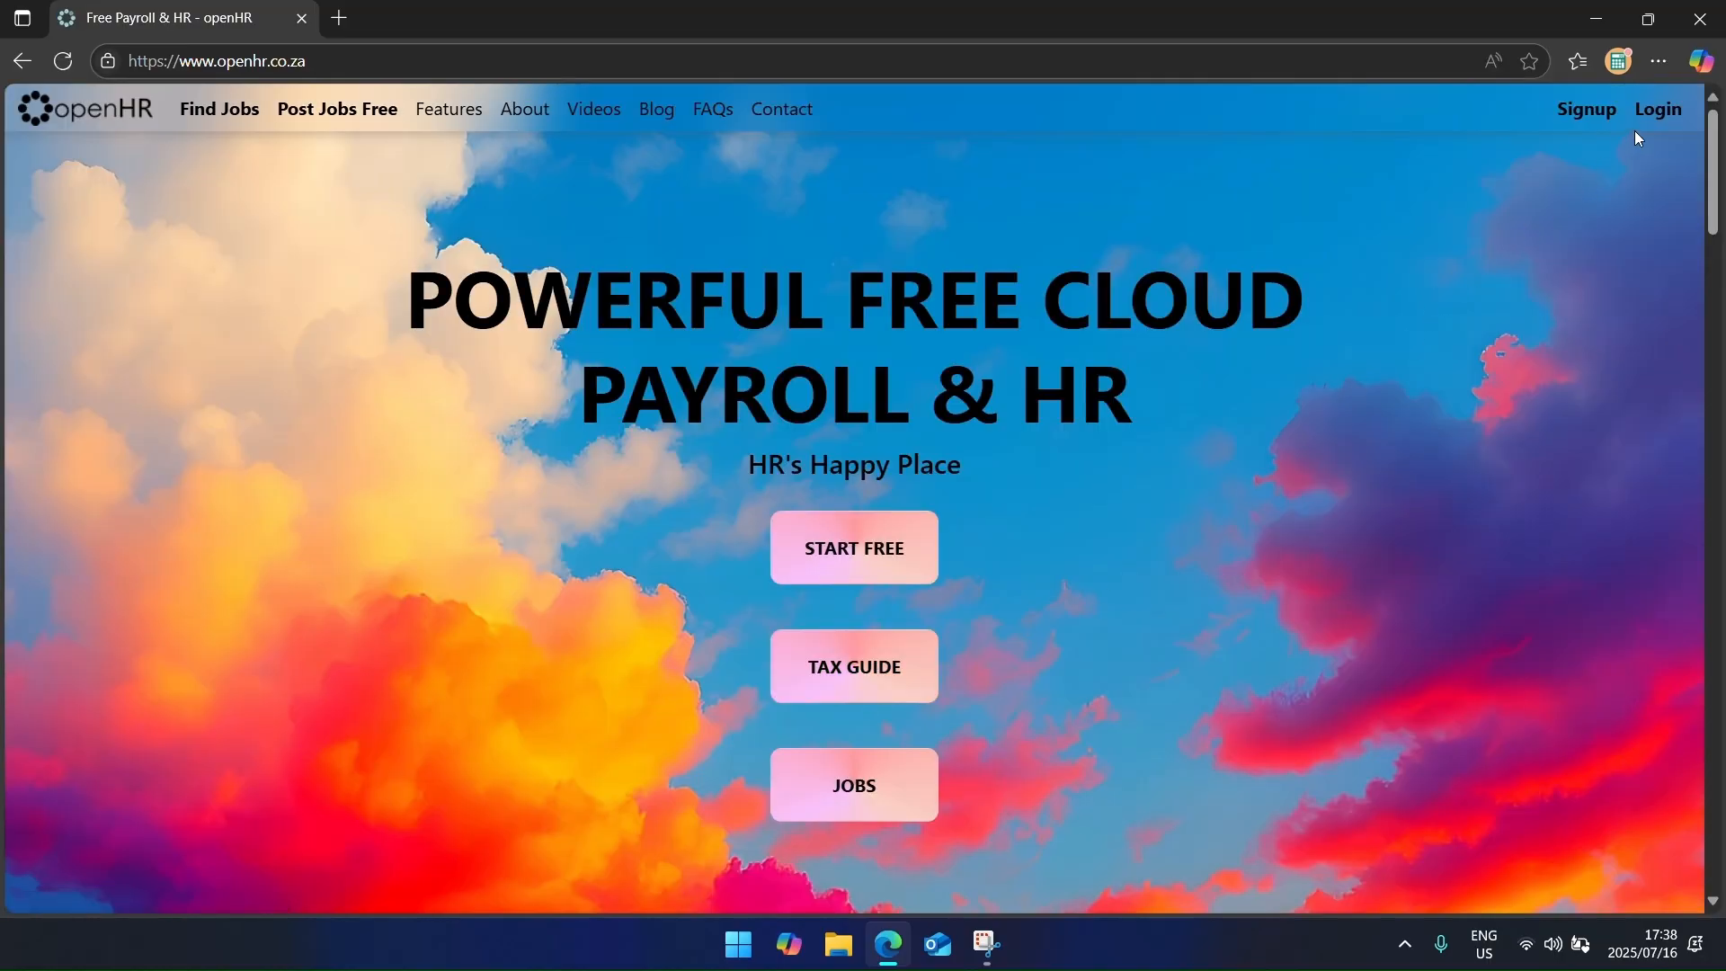
Step: Register a new openHR account, save its login in Edge, and switch to Outlook
click(1598, 131)
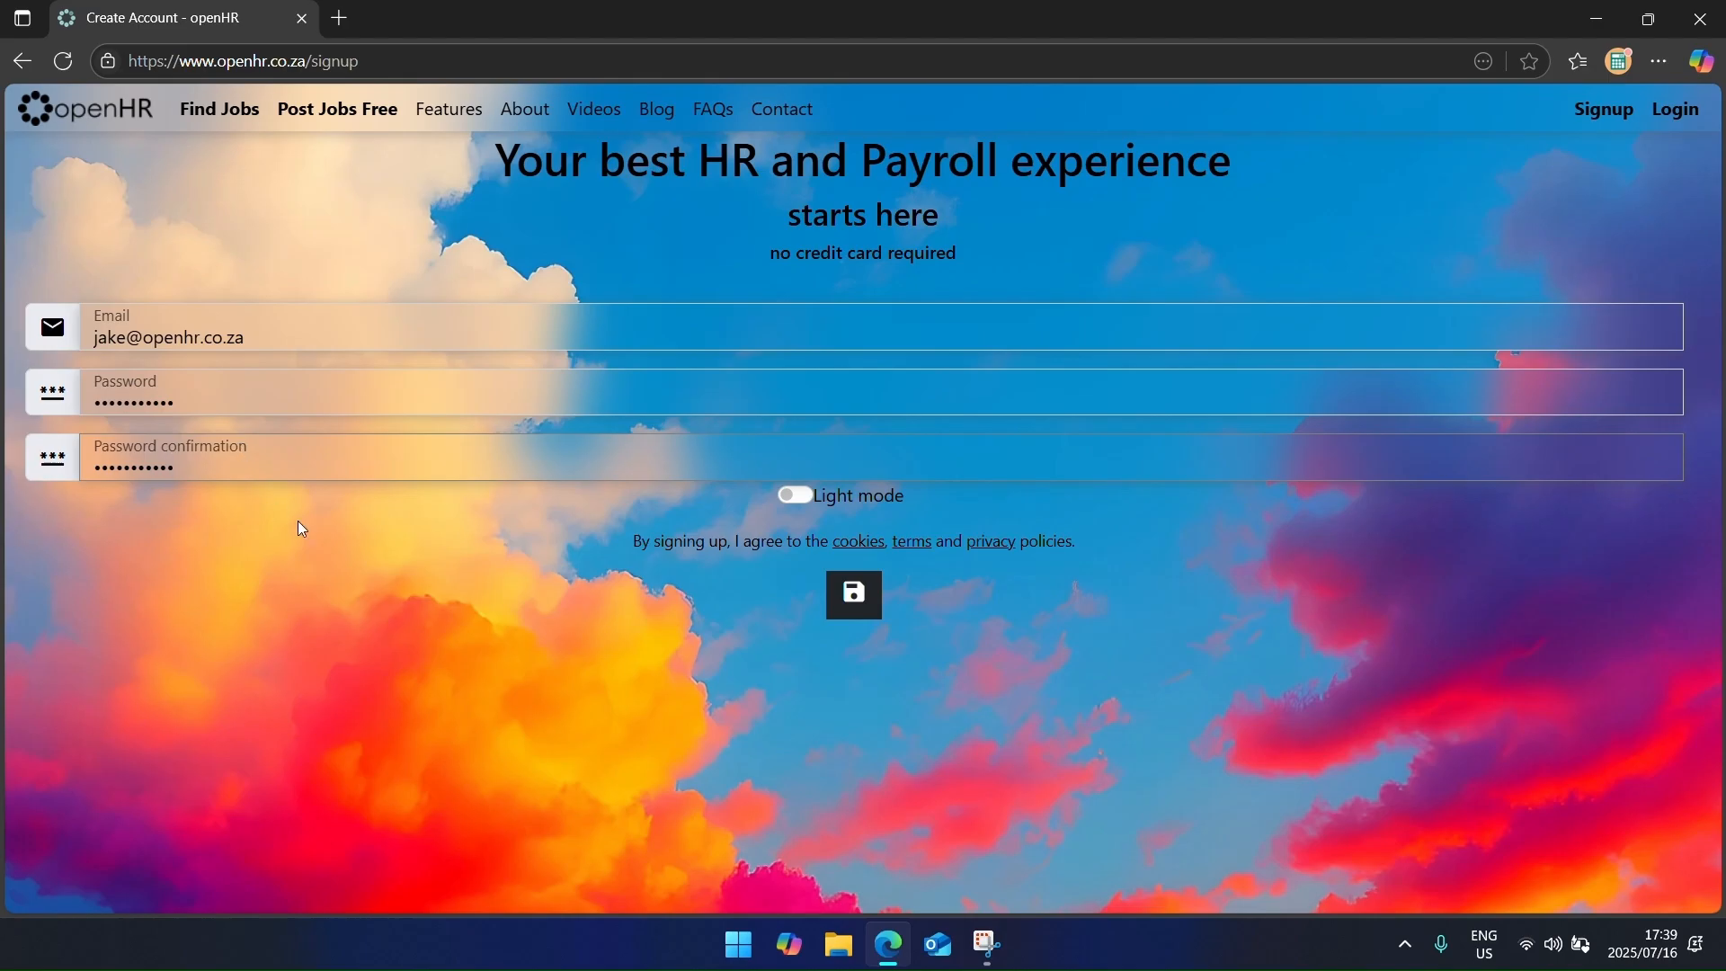
click(853, 598)
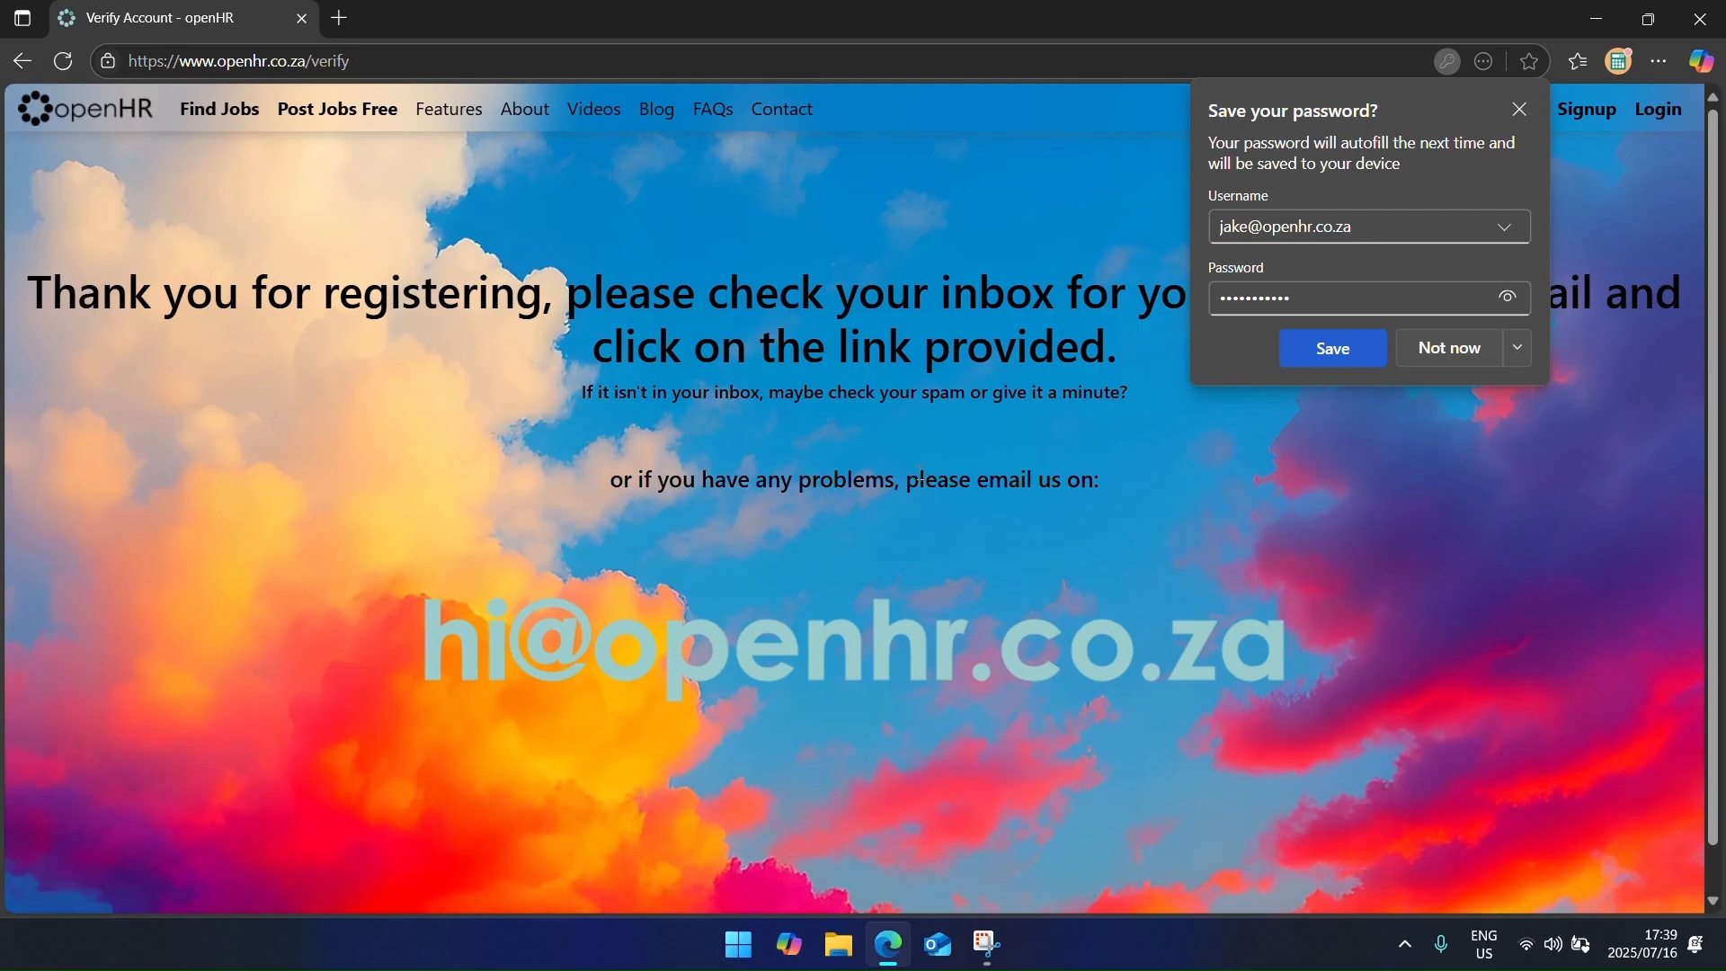
click(1317, 363)
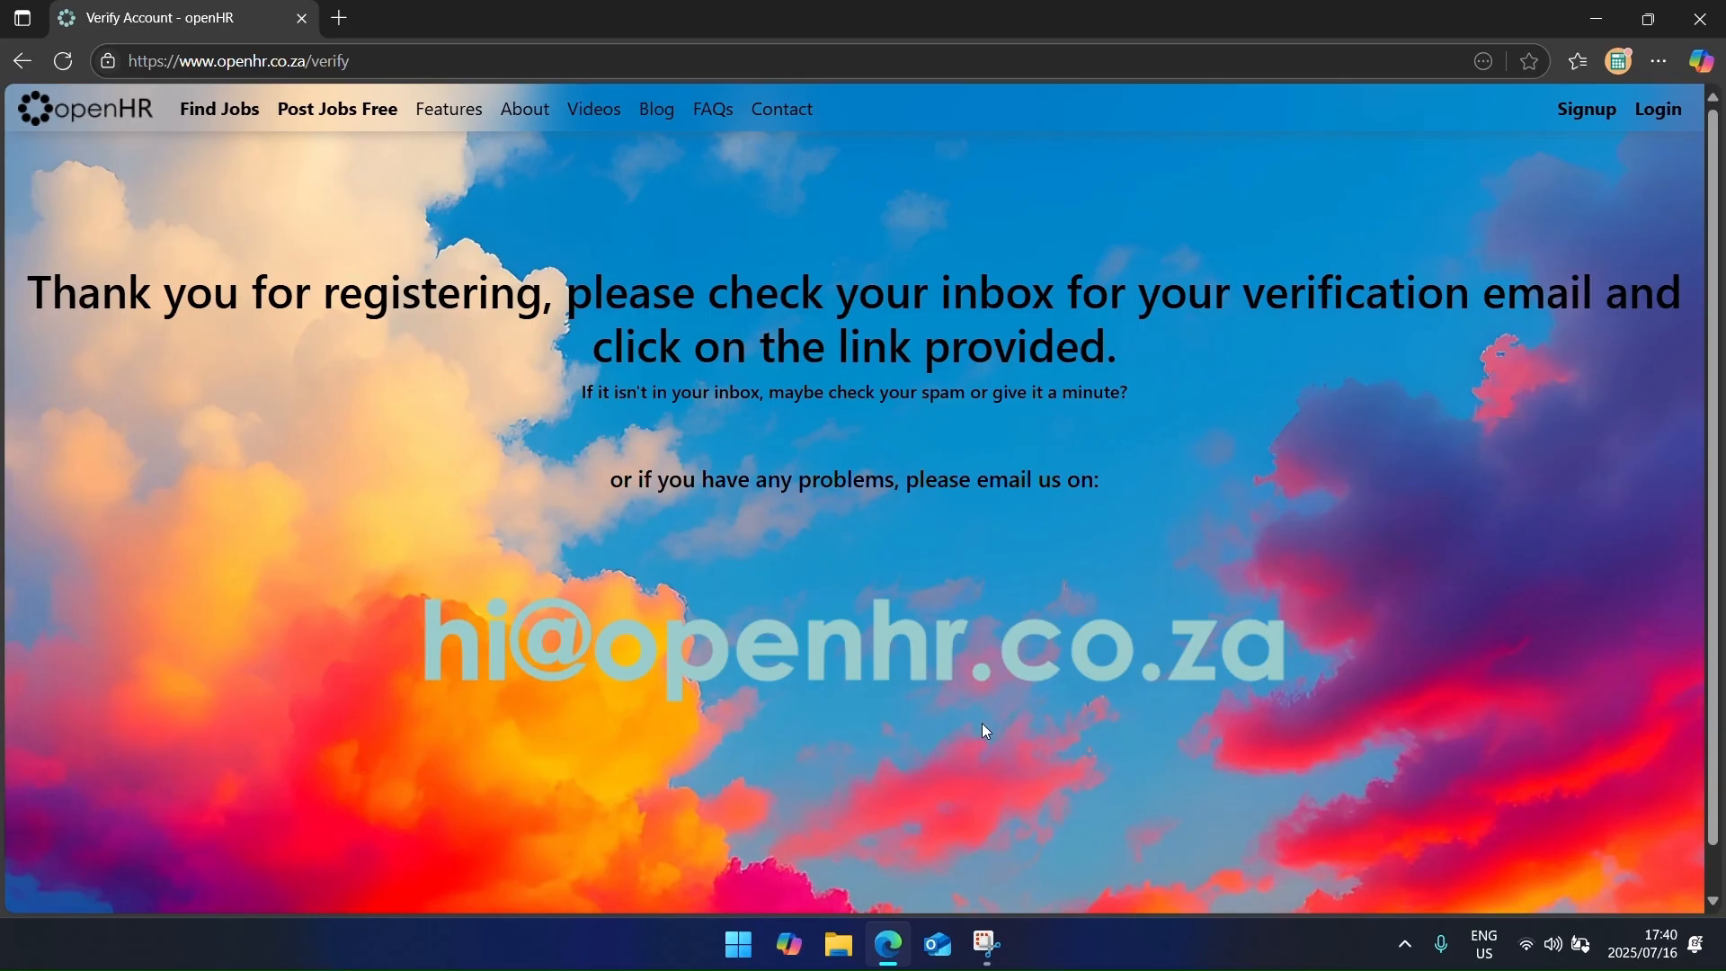
click(938, 944)
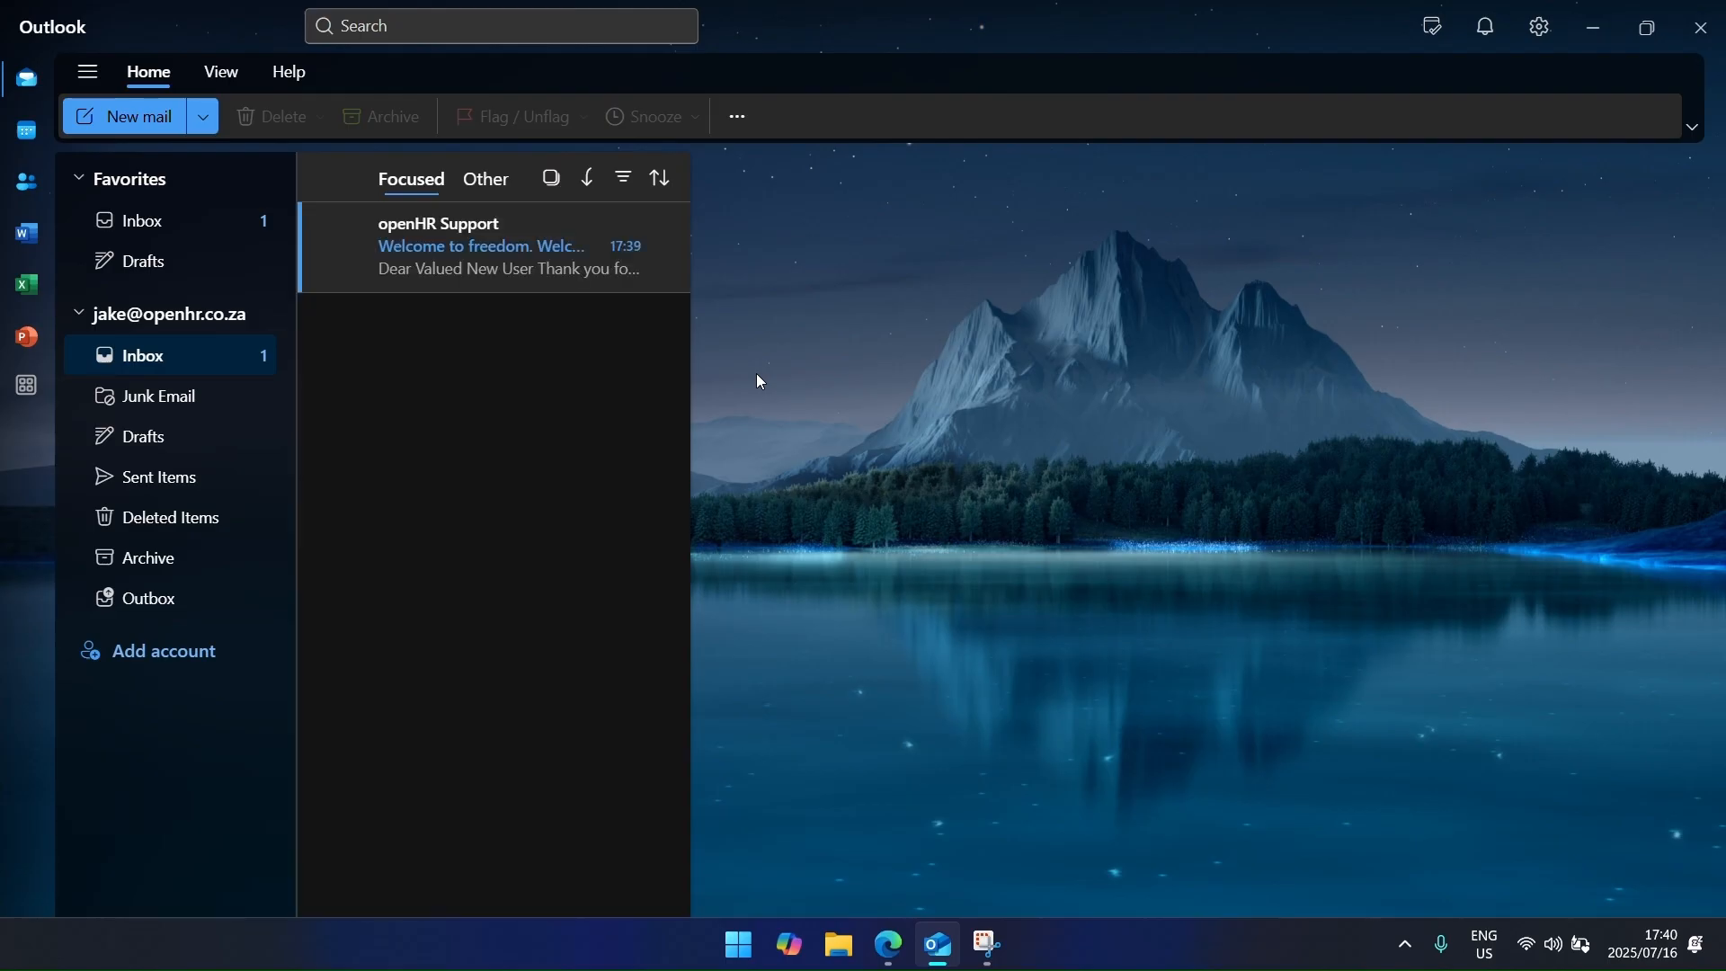
Step: Open the openHR Support welcome email and follow its account confirmation link
click(530, 277)
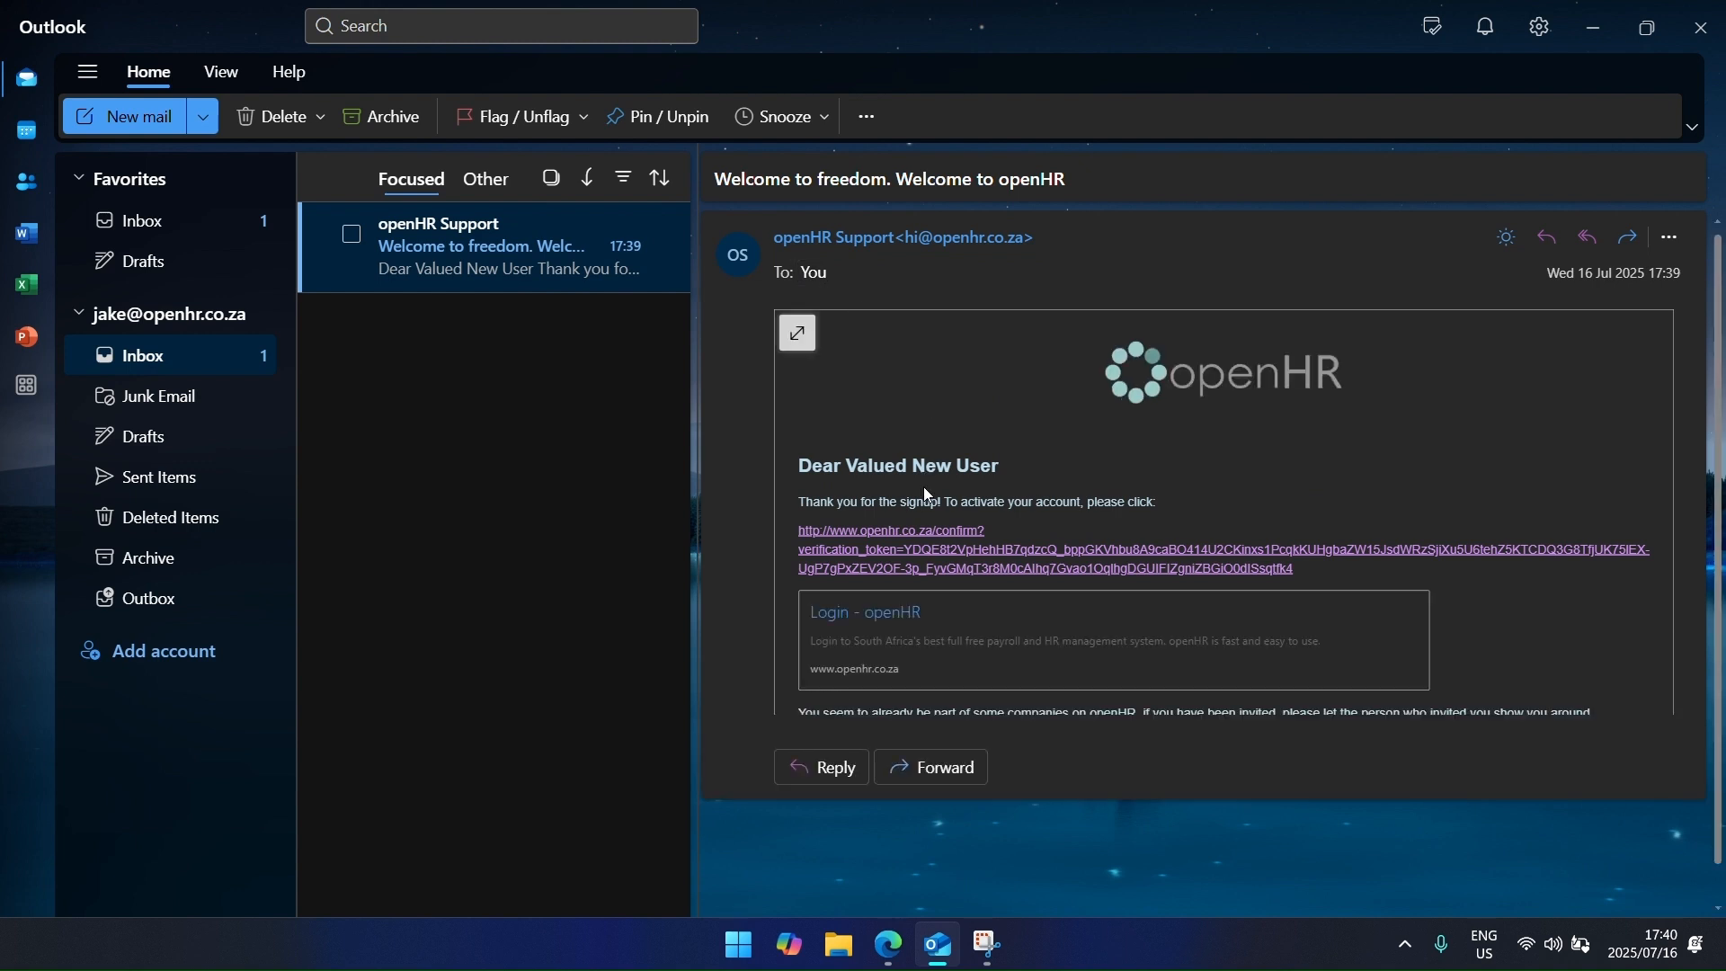
click(931, 555)
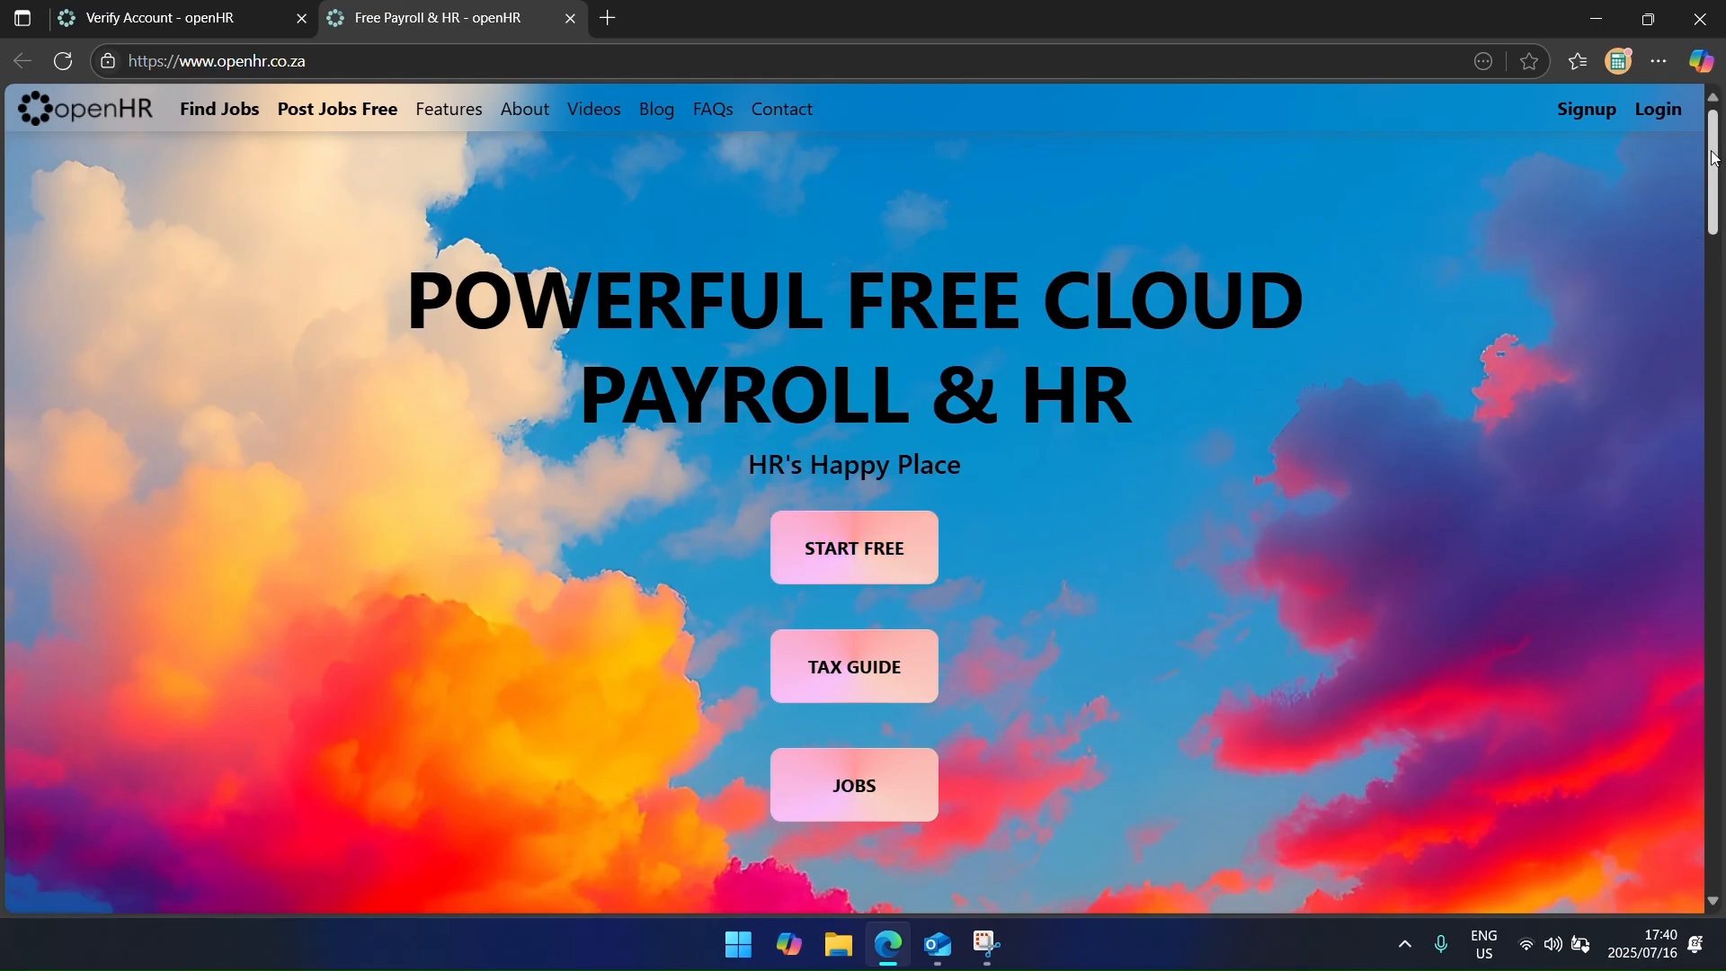
Step: Log in with Remember me enabled and go to Profile Settings from the account menu
click(1671, 110)
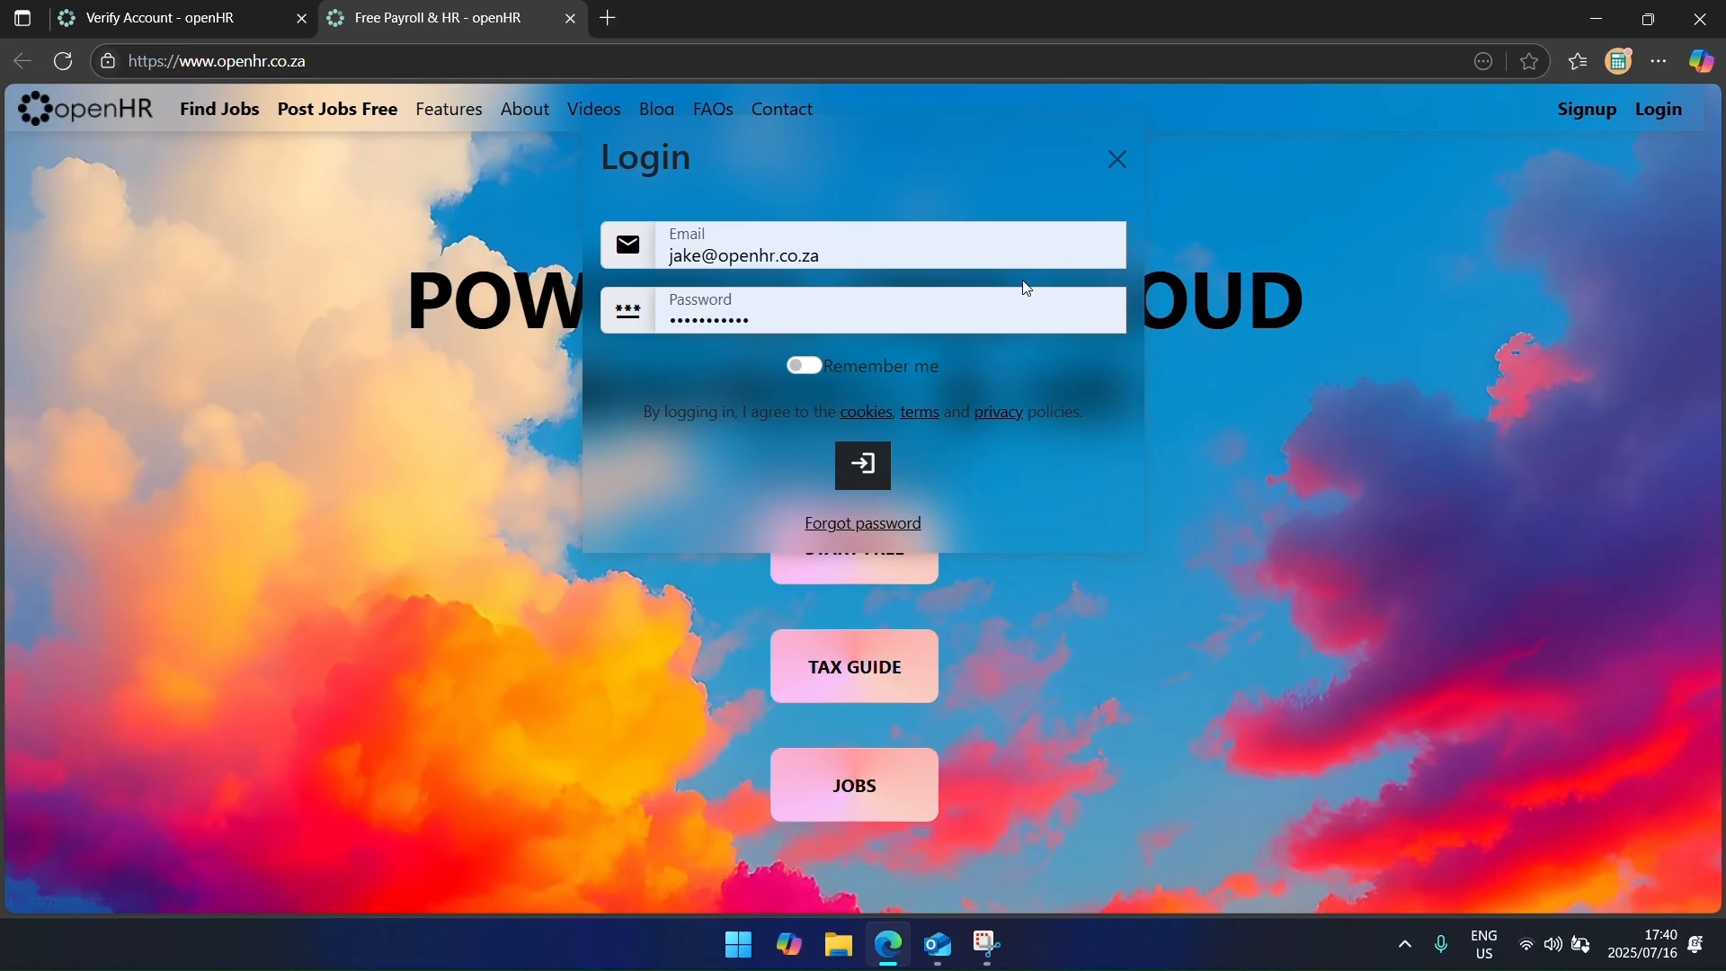
click(809, 365)
click(858, 465)
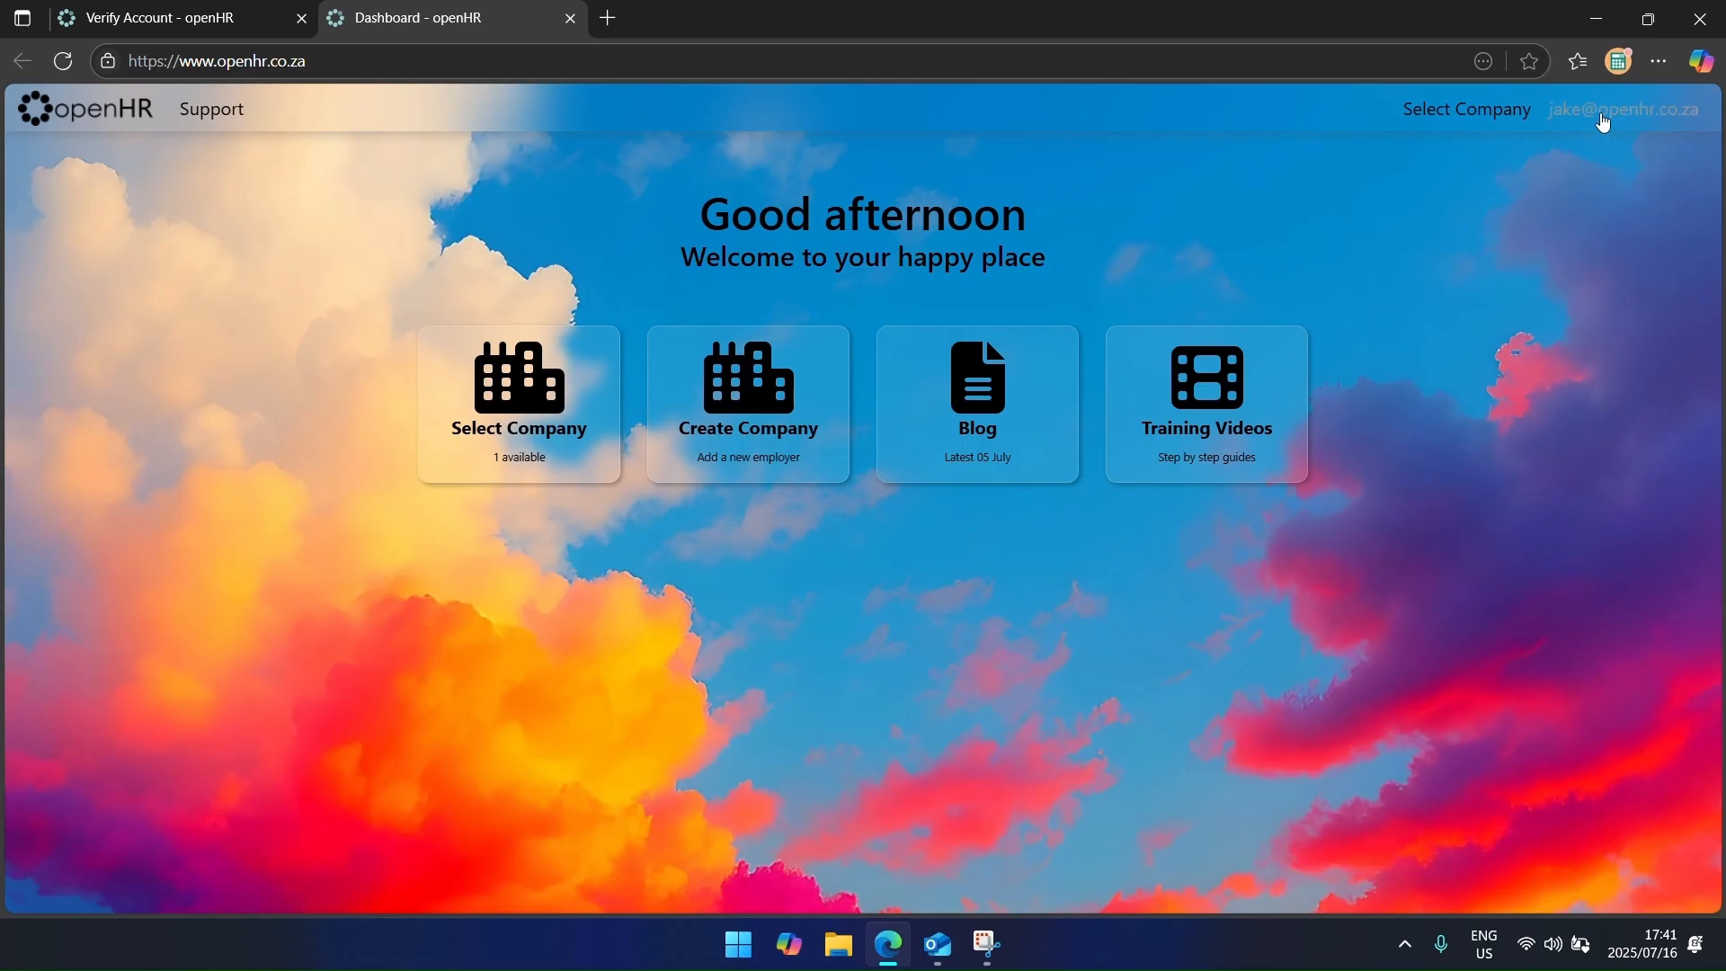
click(1603, 119)
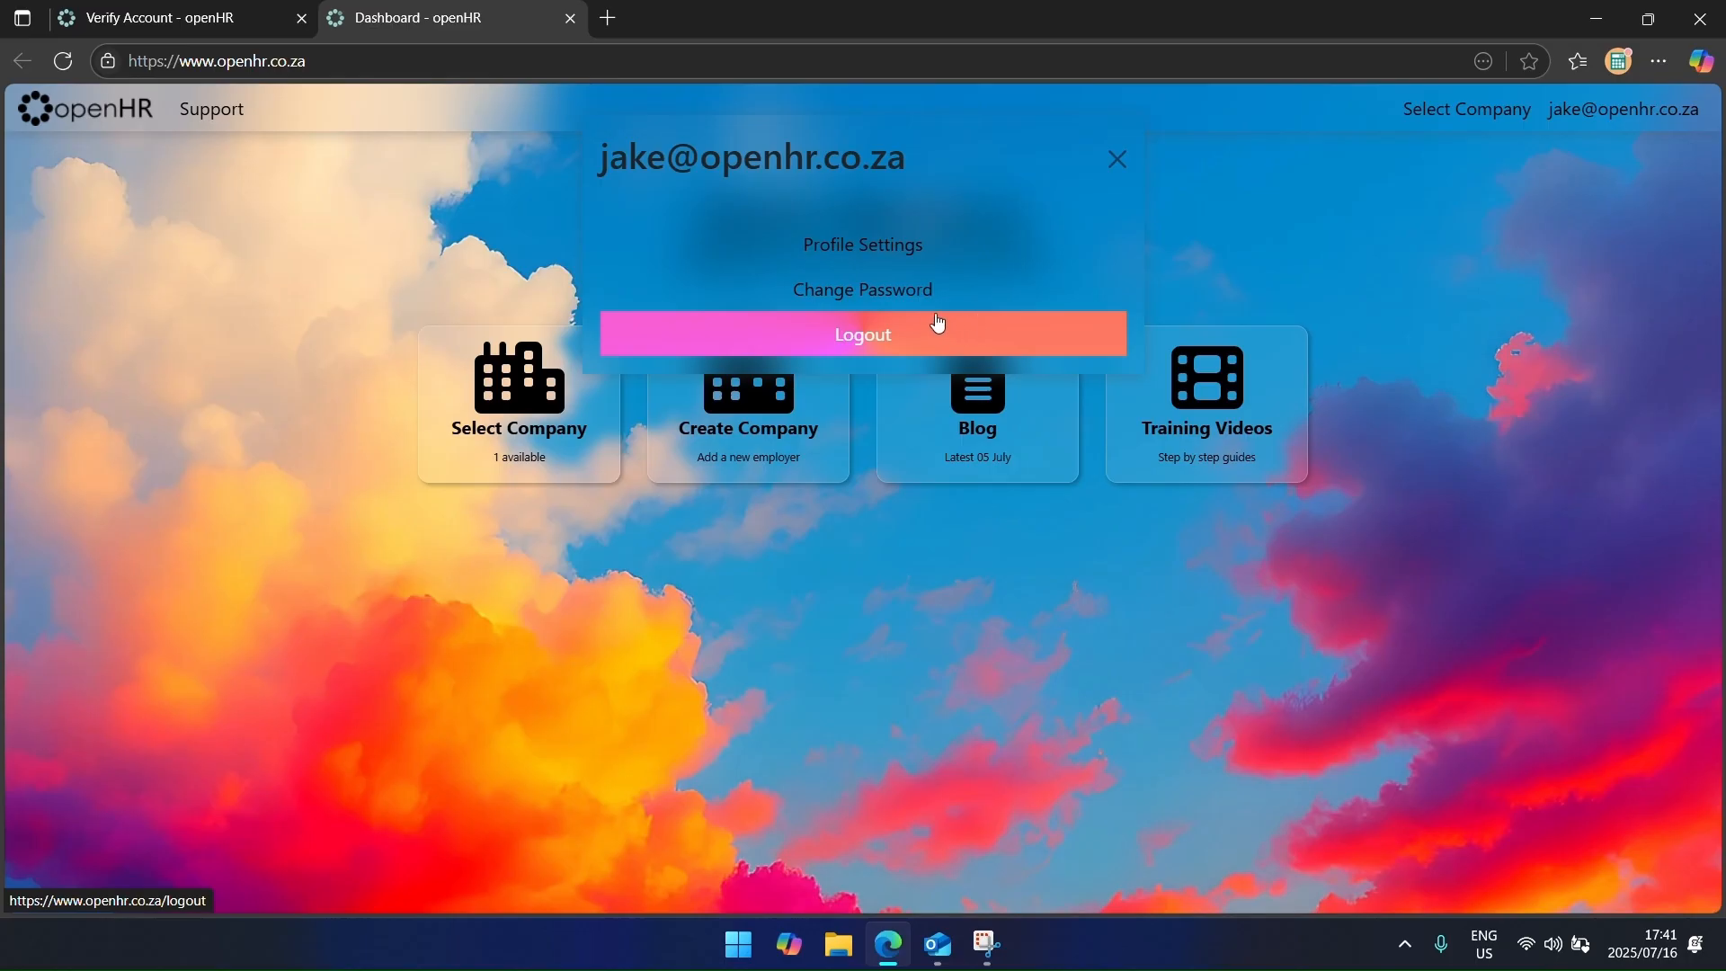
click(883, 256)
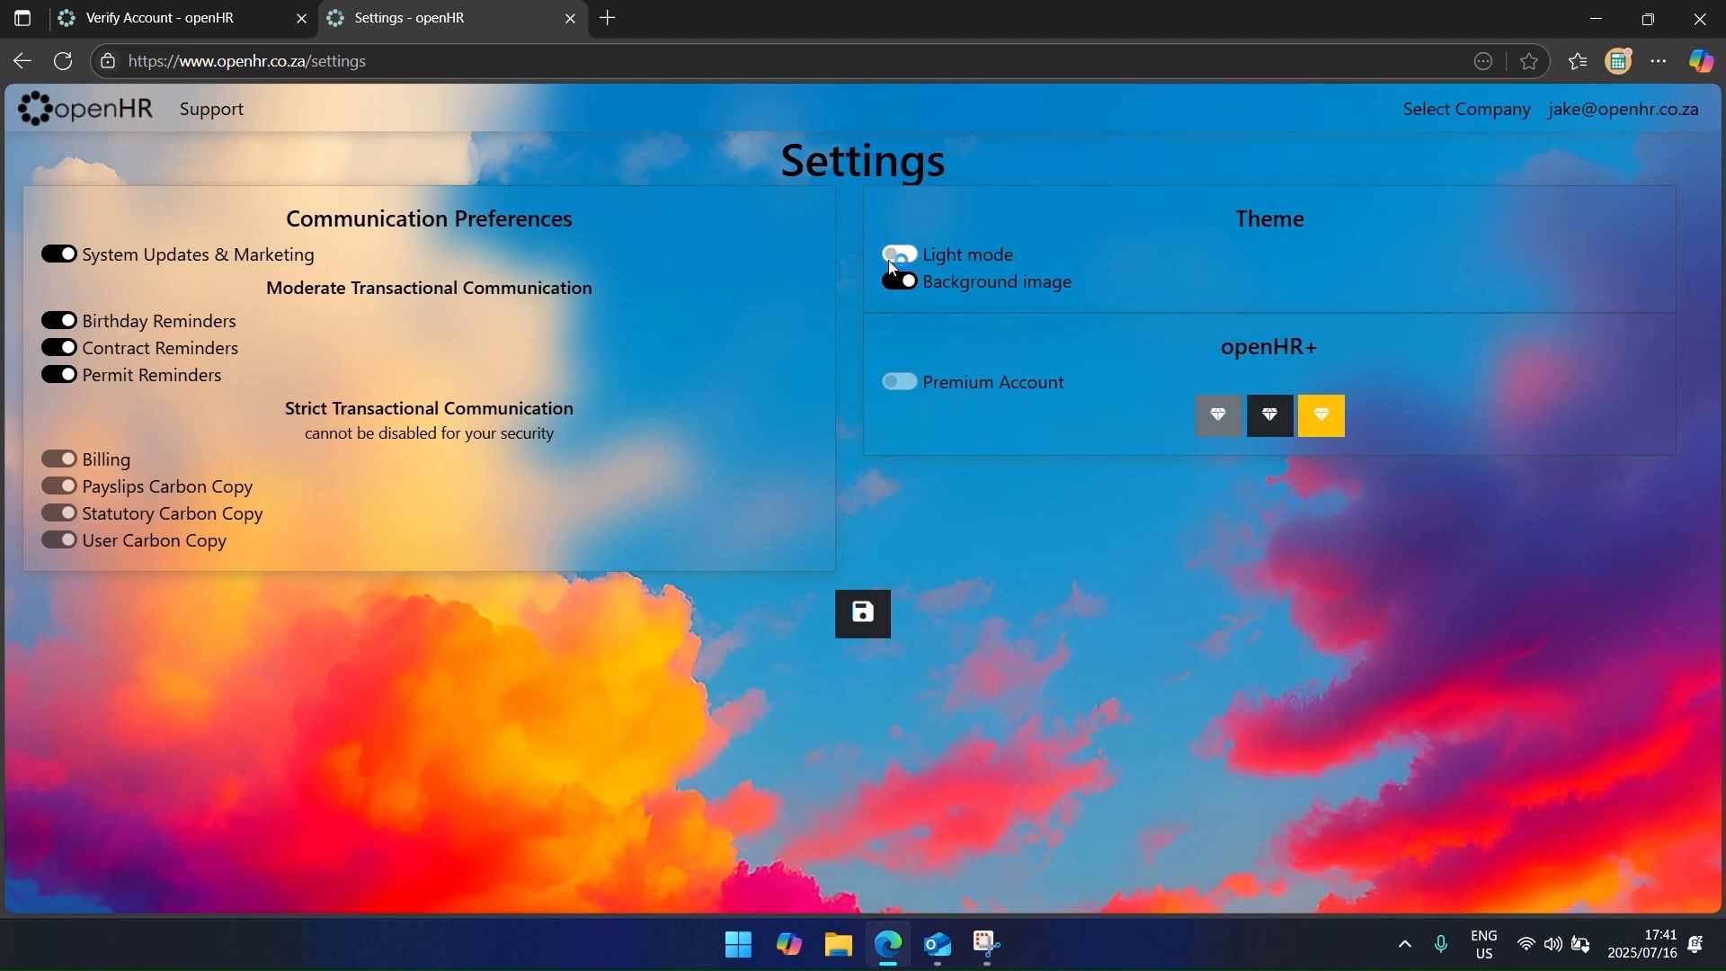
click(76, 260)
click(65, 324)
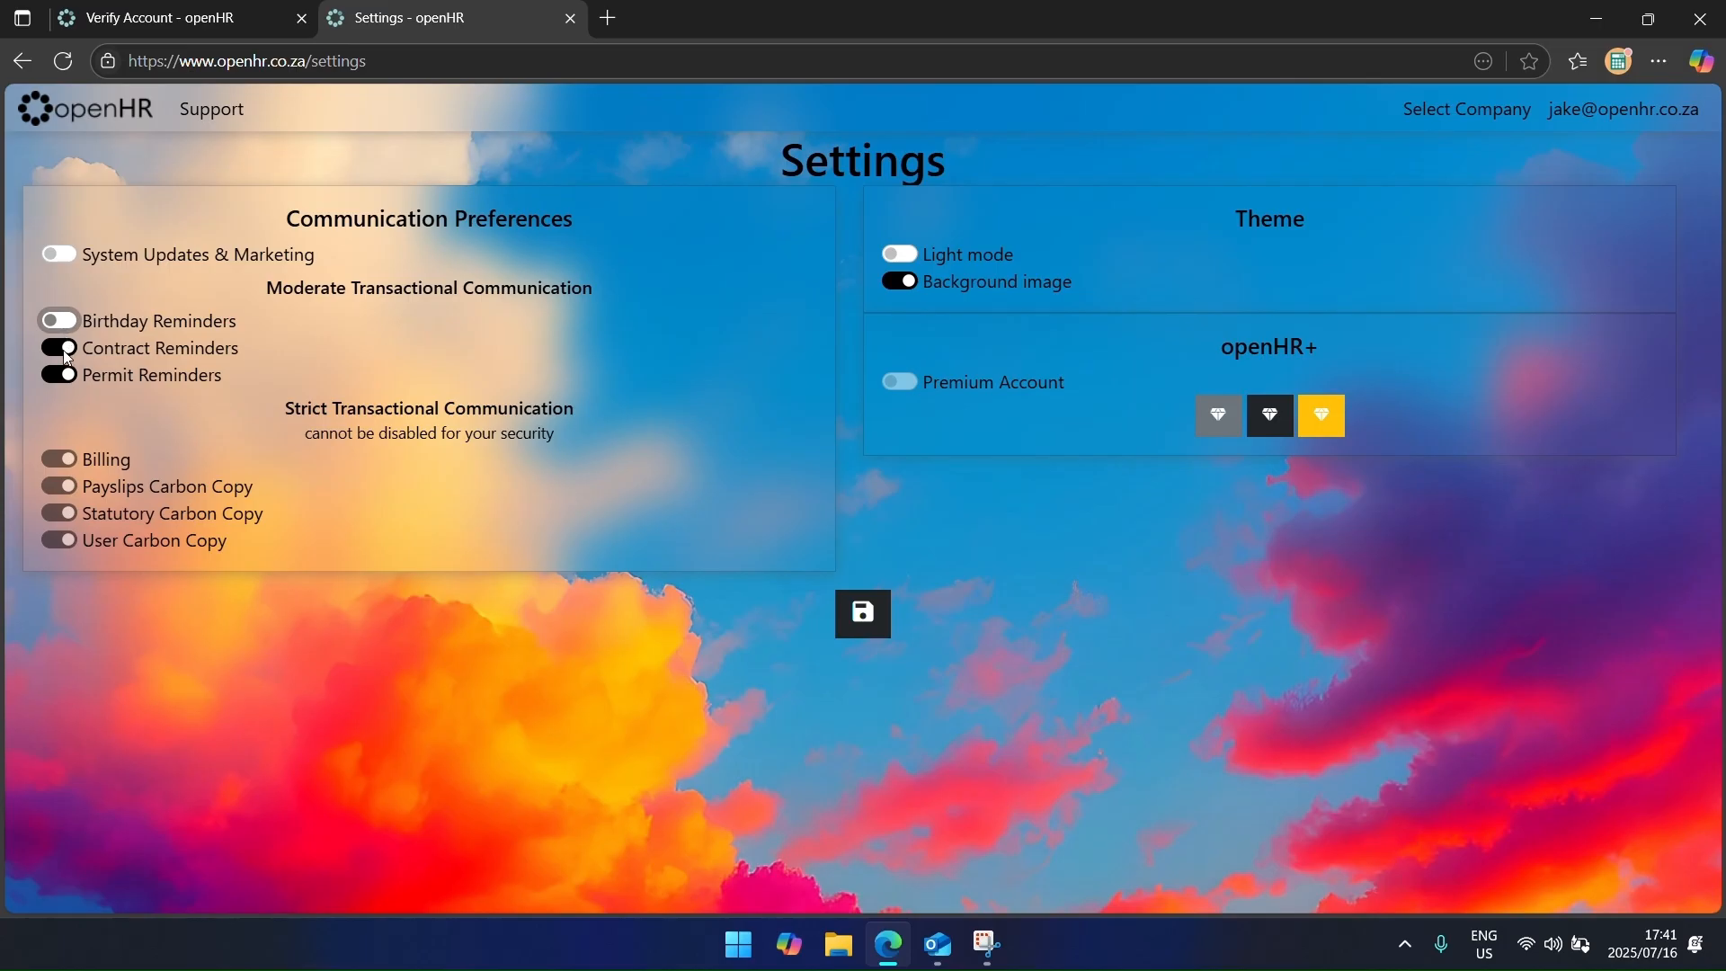
click(67, 351)
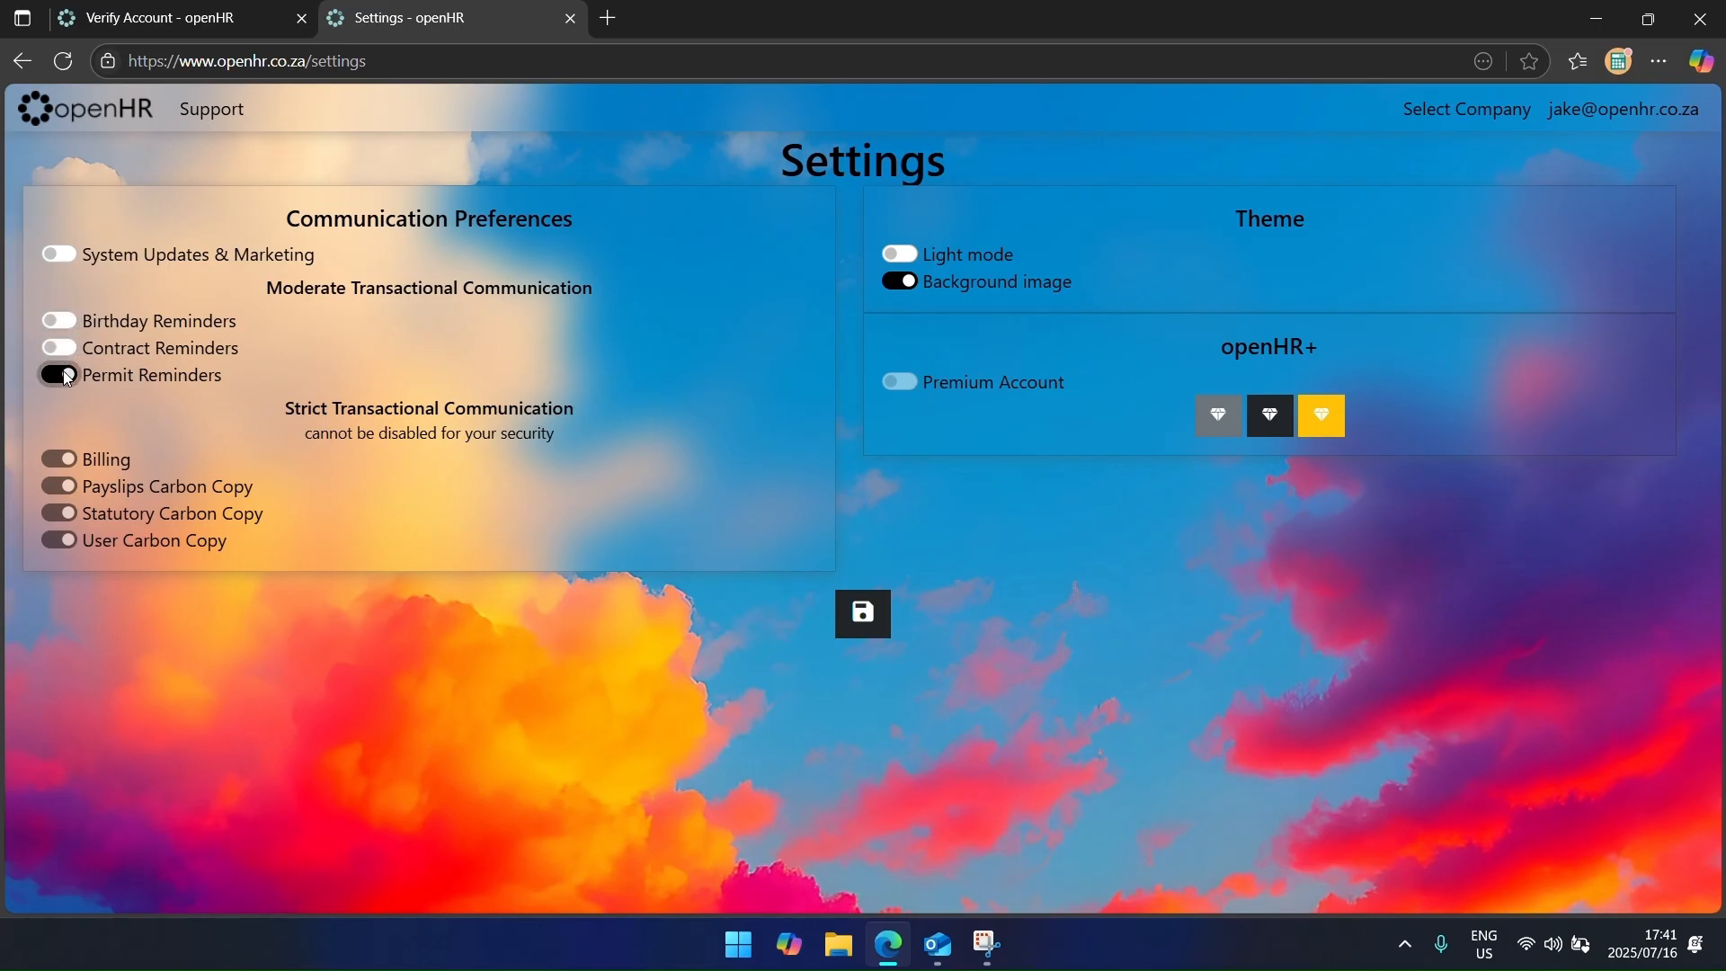
click(66, 376)
click(66, 376)
click(62, 347)
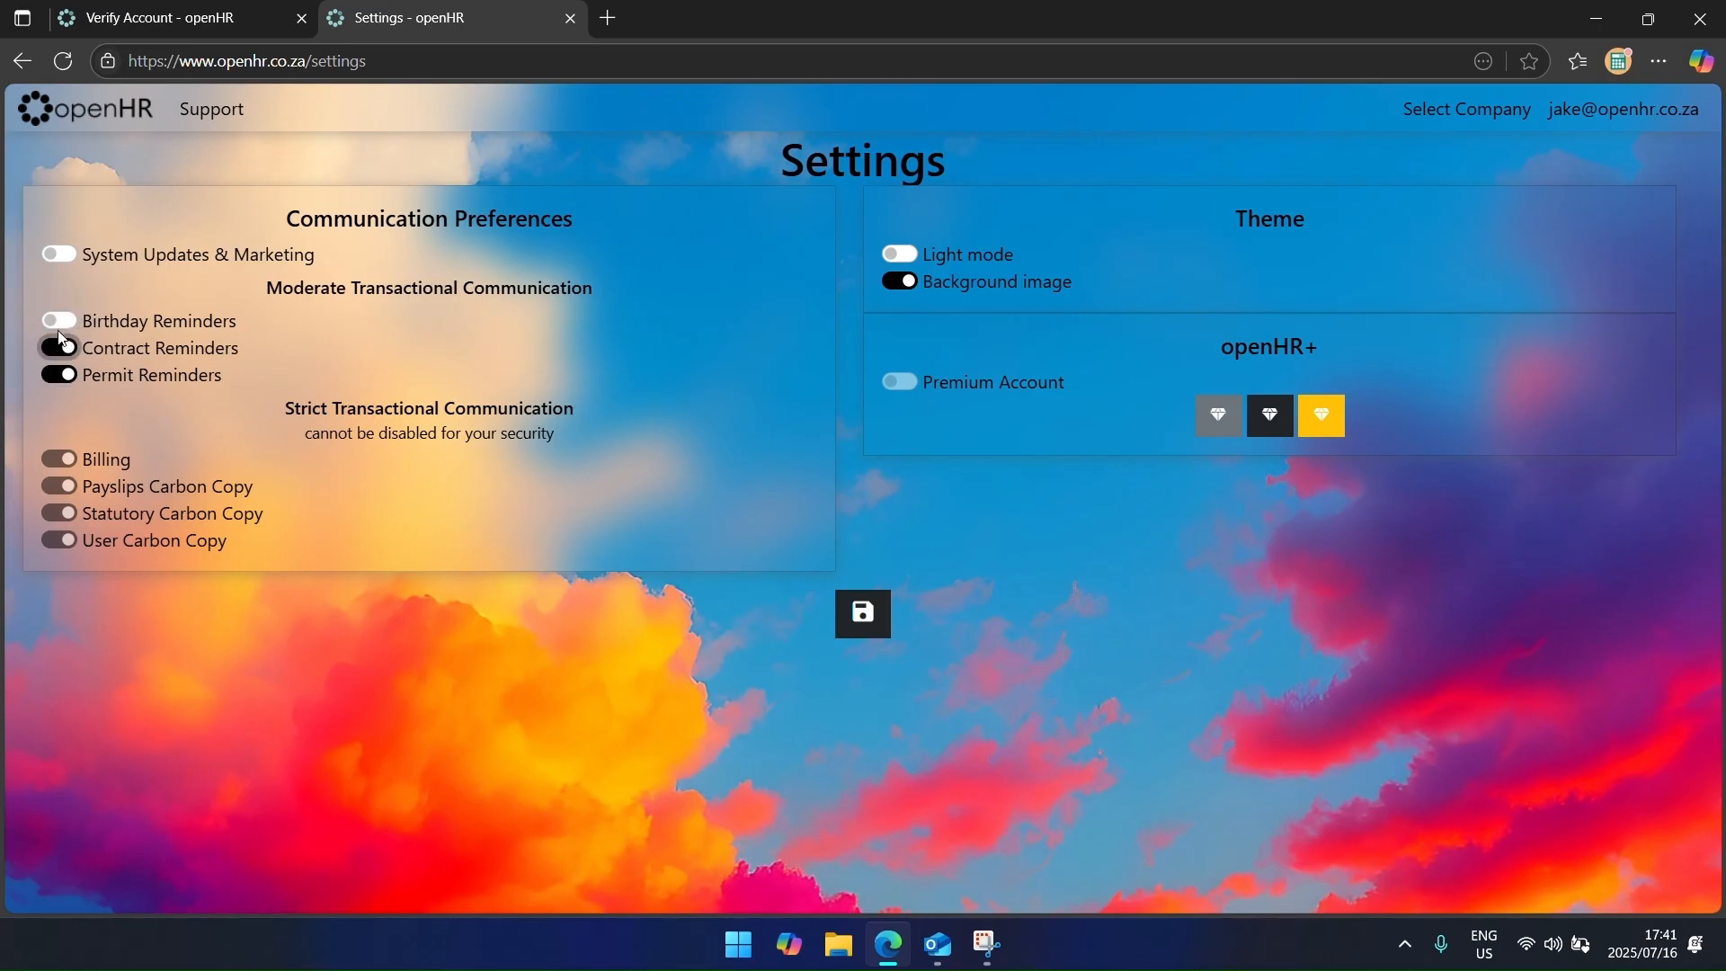
click(61, 324)
click(74, 259)
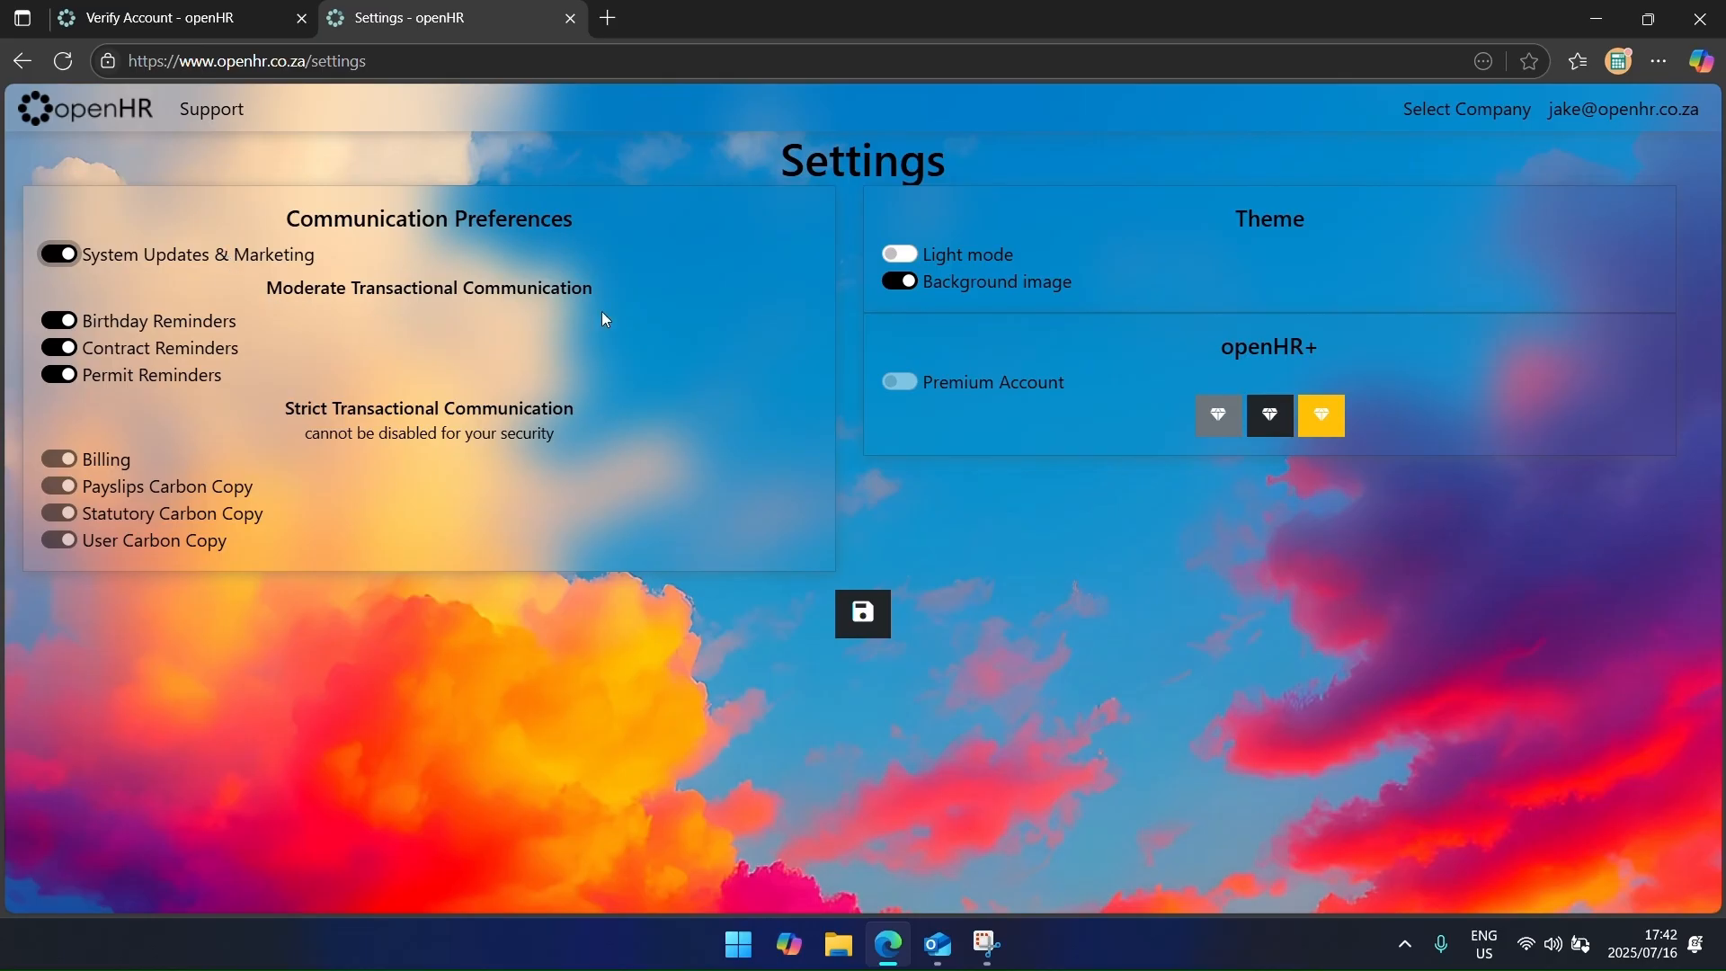
click(902, 255)
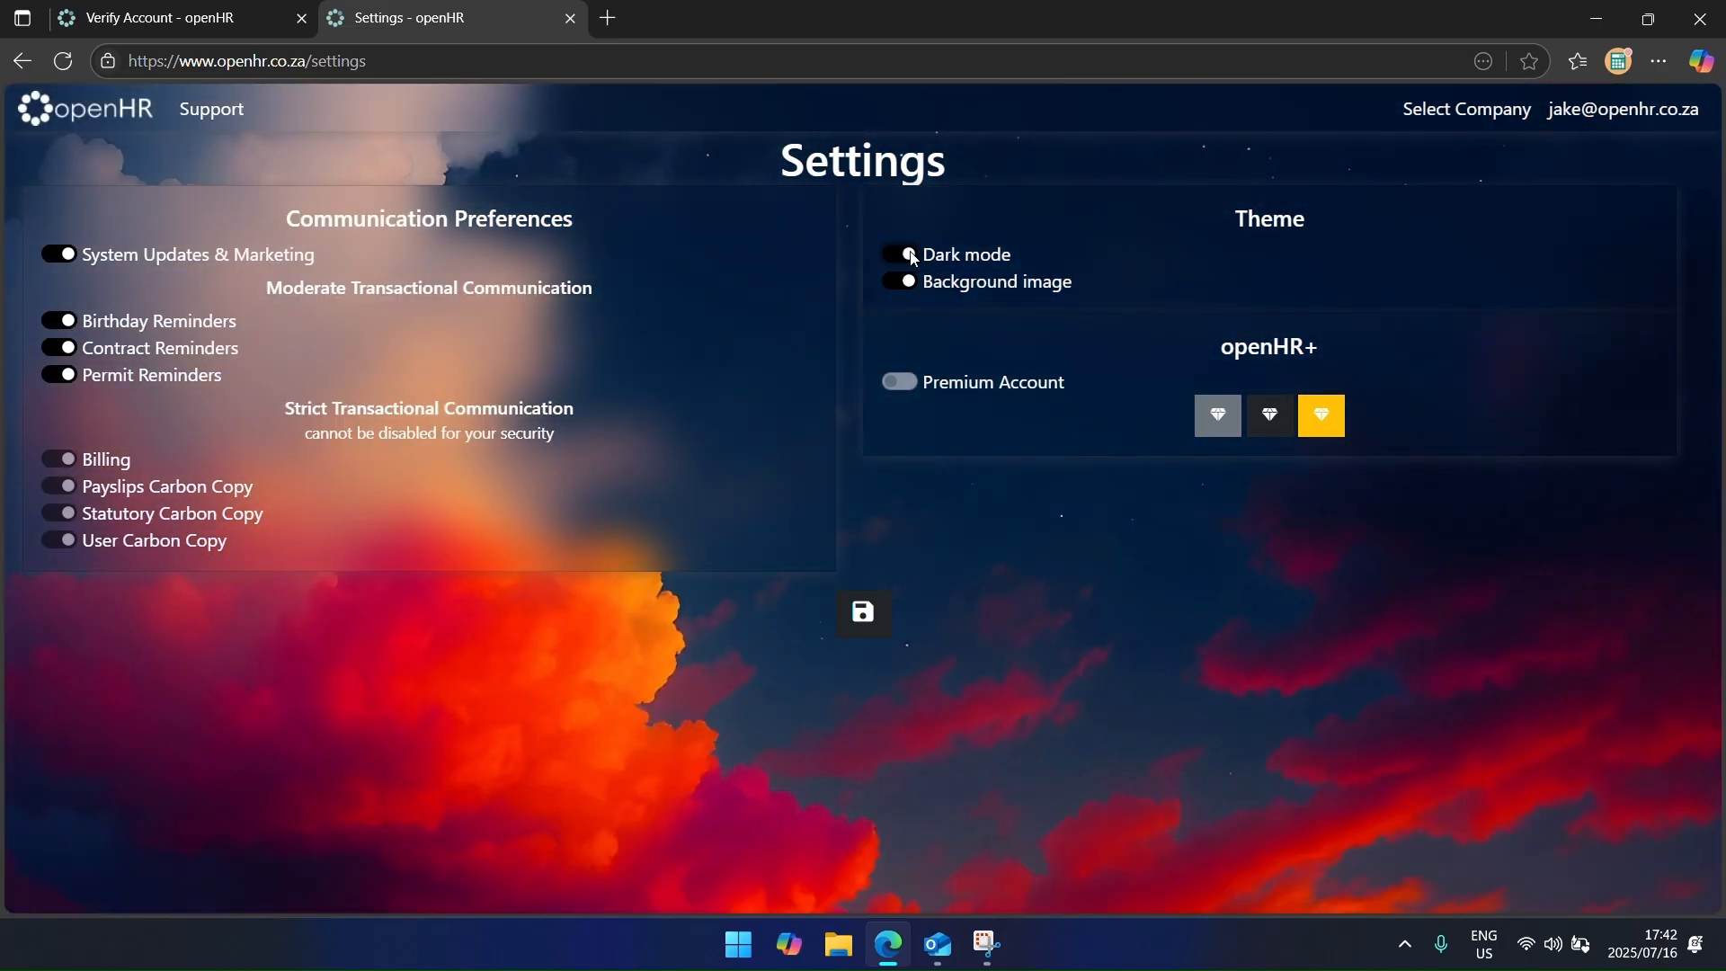
click(907, 282)
click(909, 283)
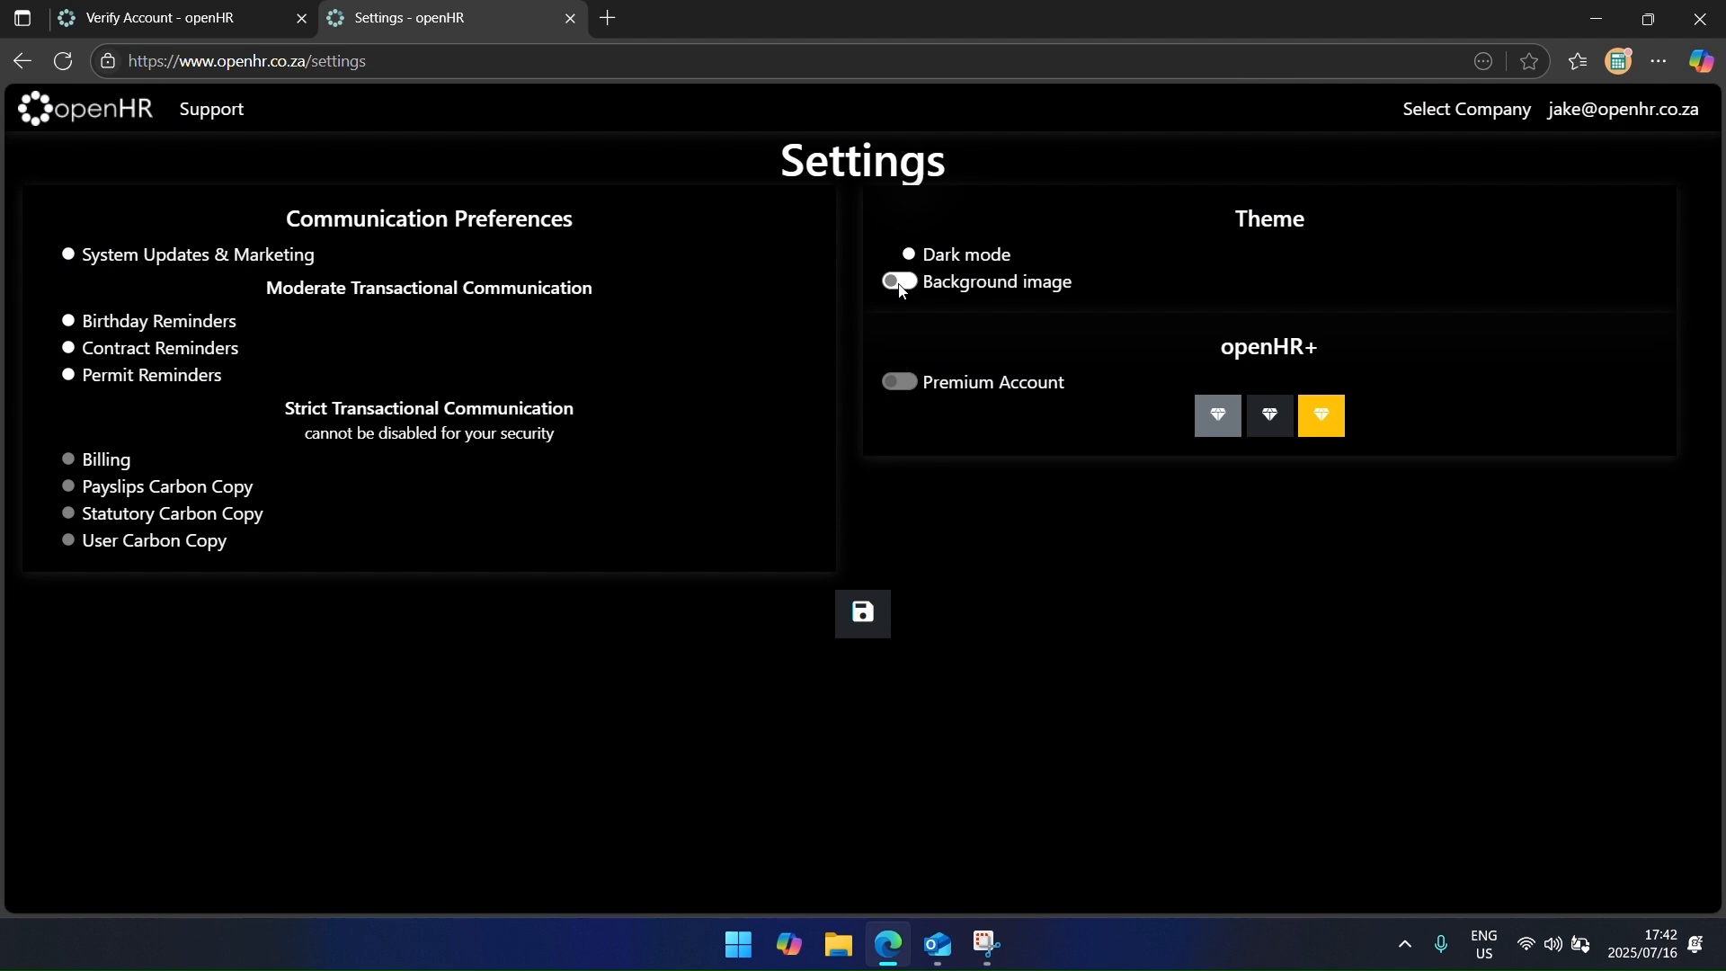
click(902, 284)
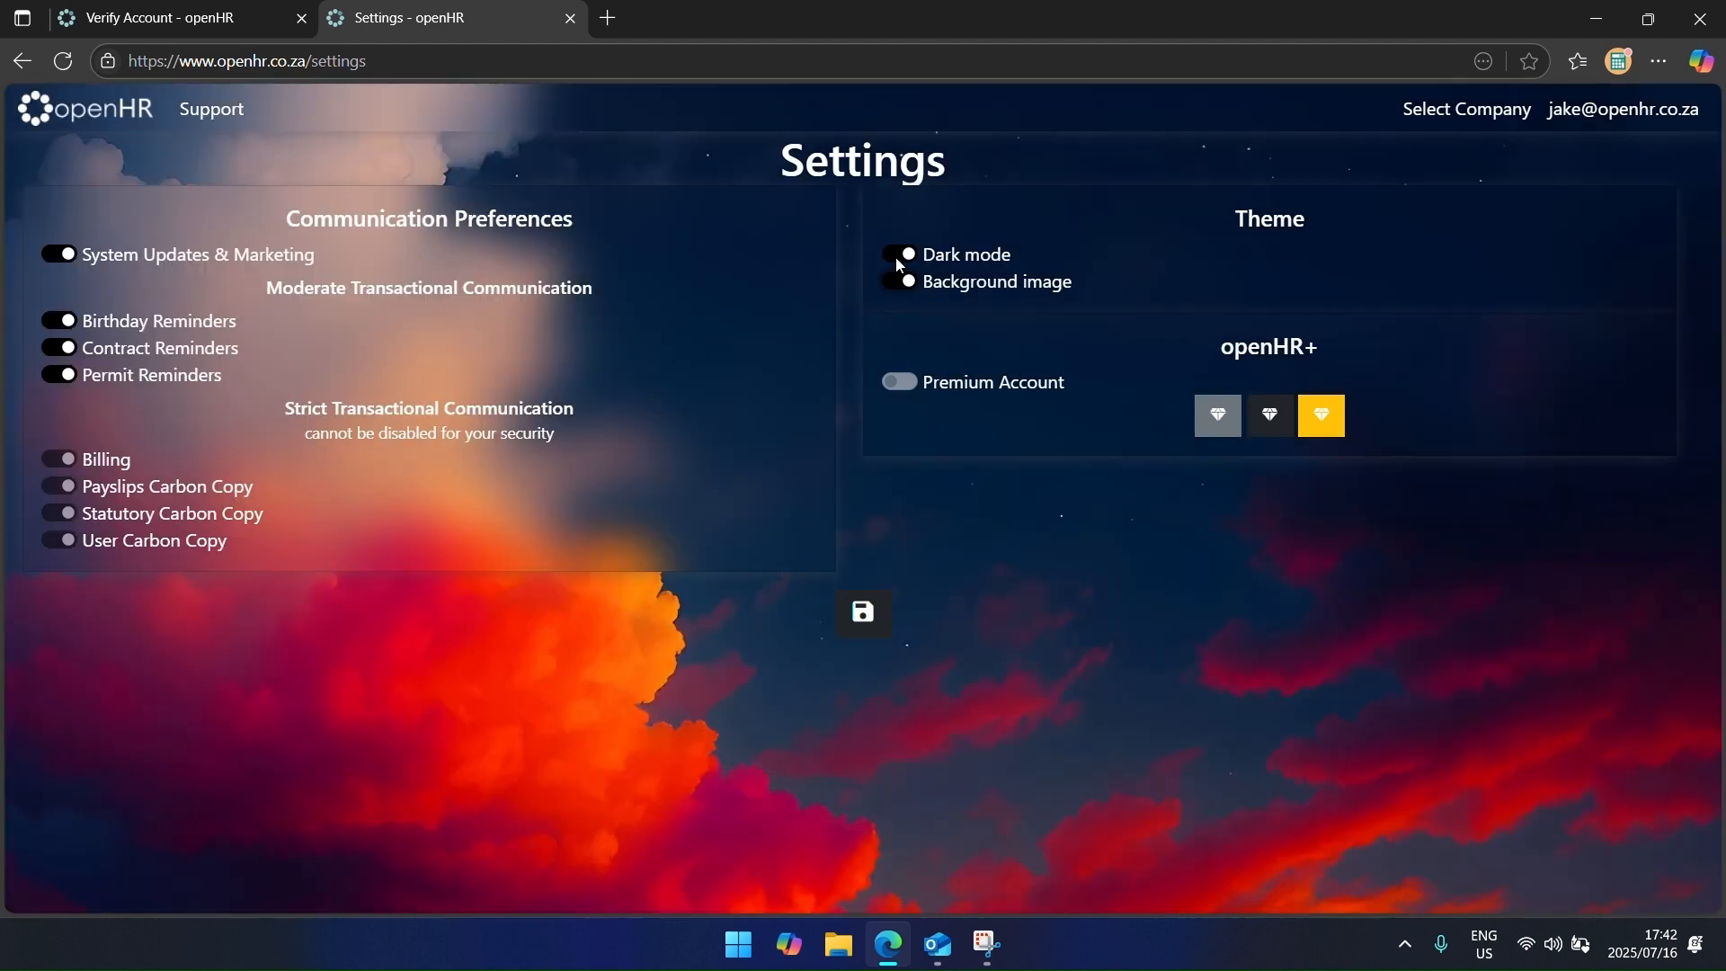
click(900, 262)
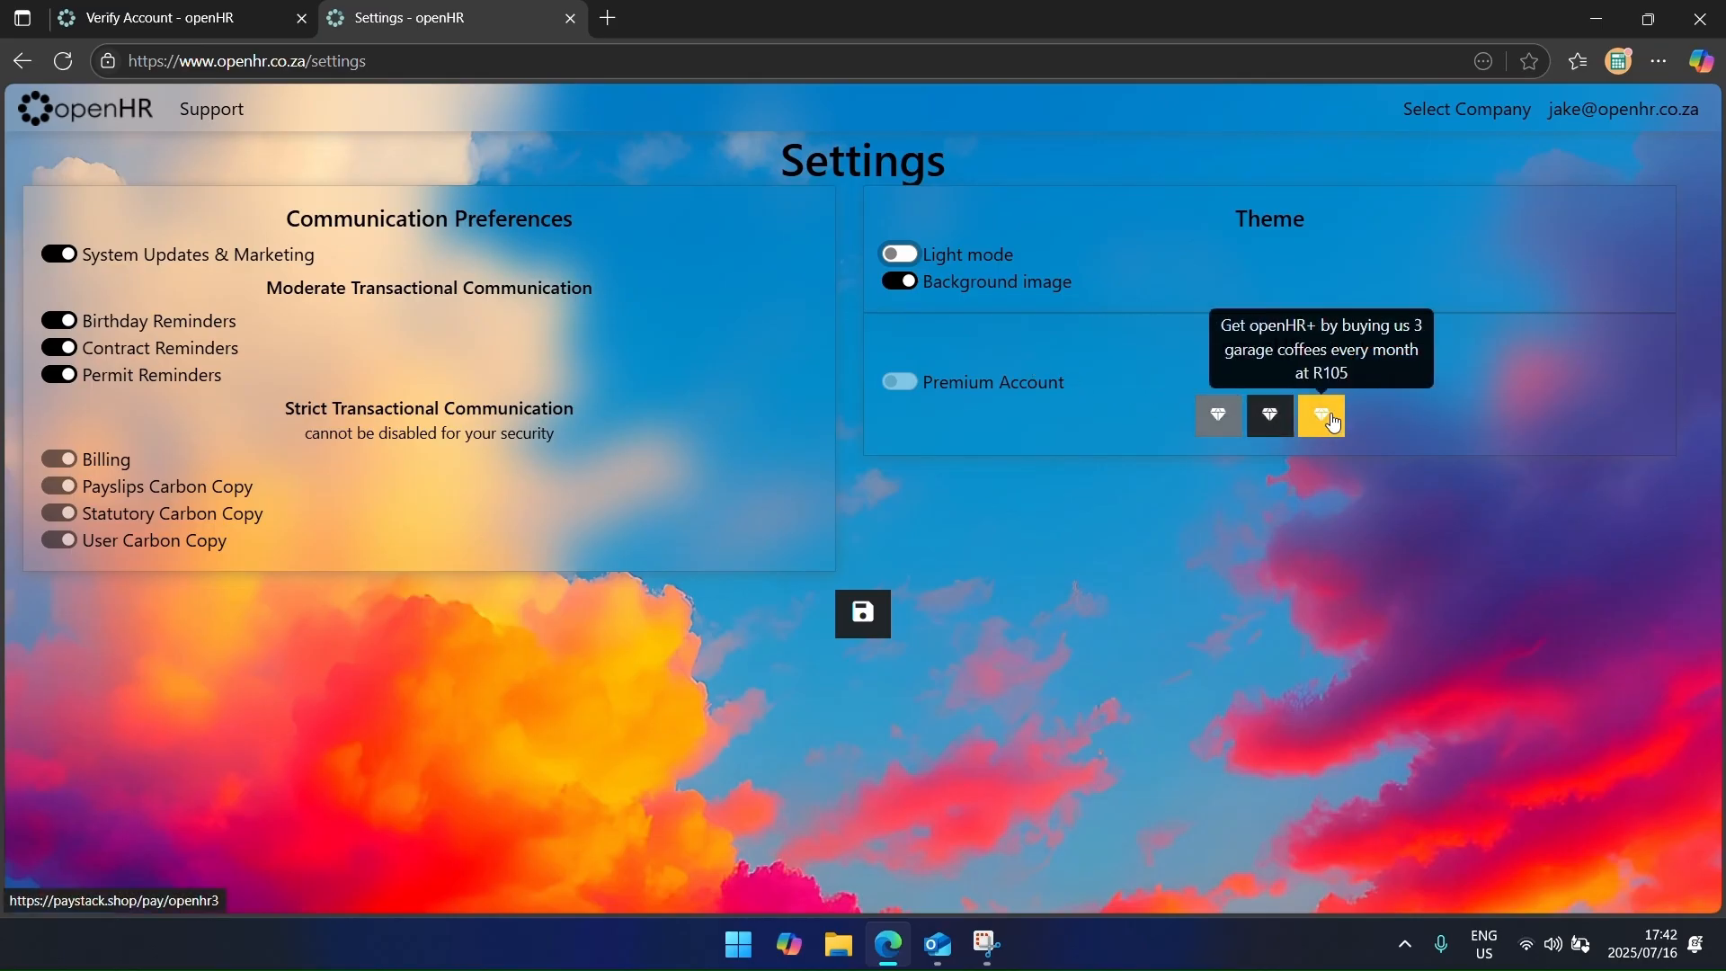
click(870, 623)
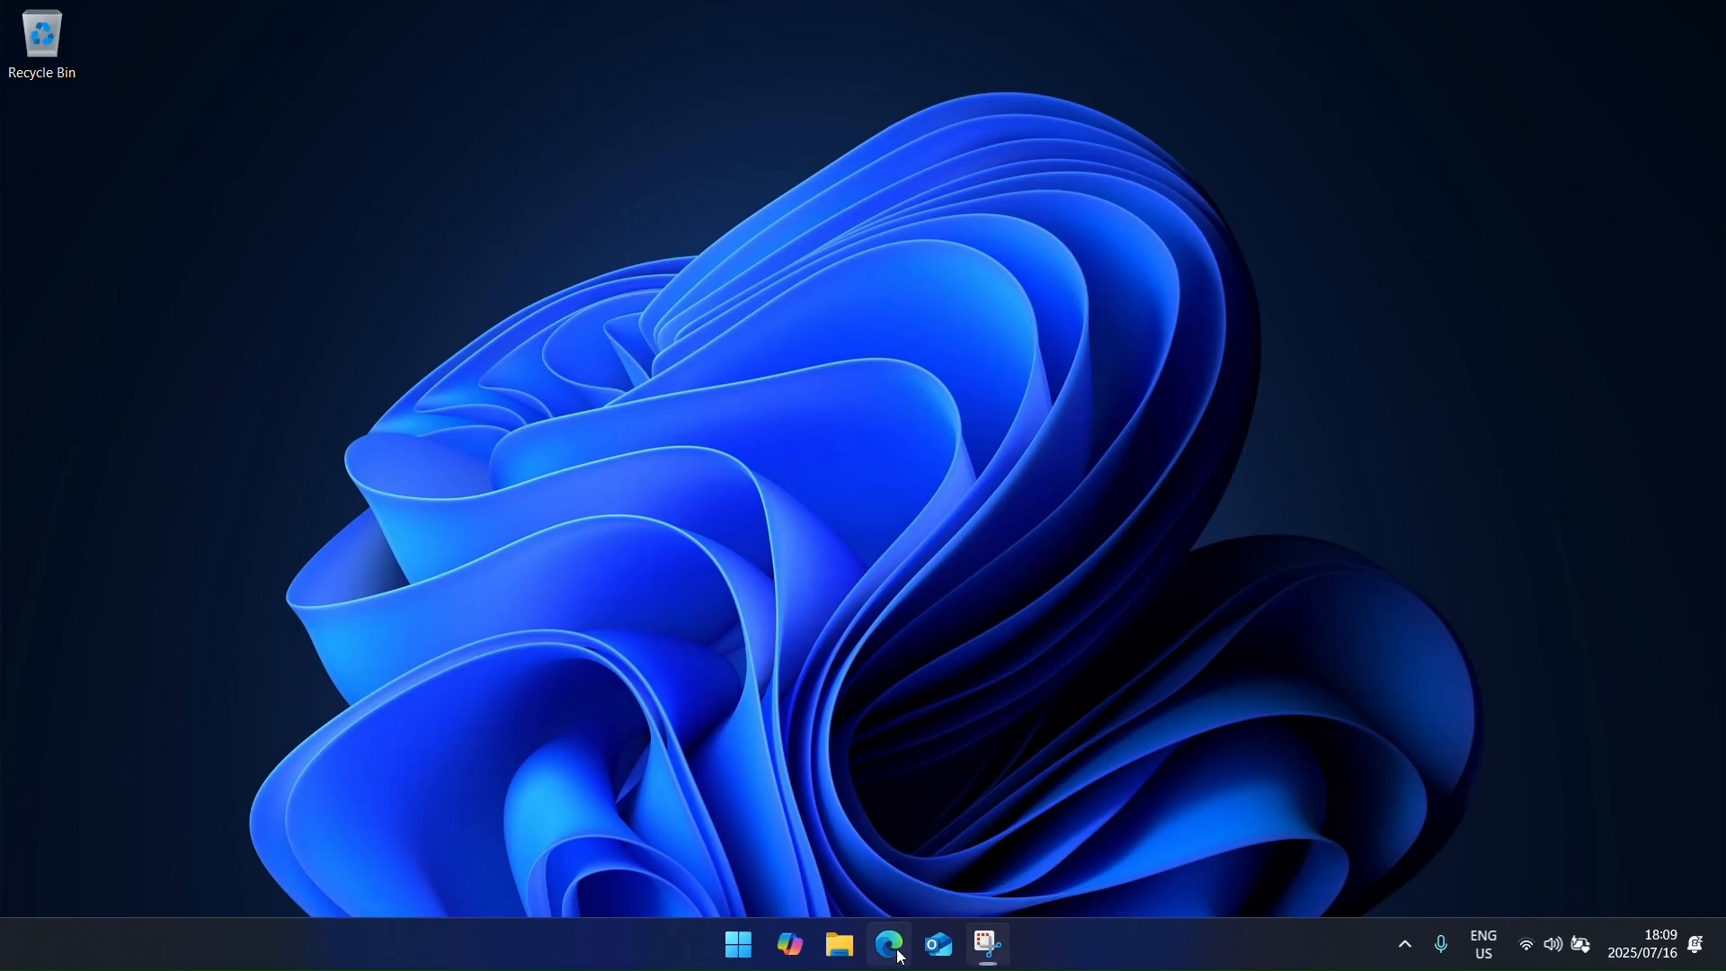
Step: Open a fresh new tab in Microsoft Edge
click(889, 943)
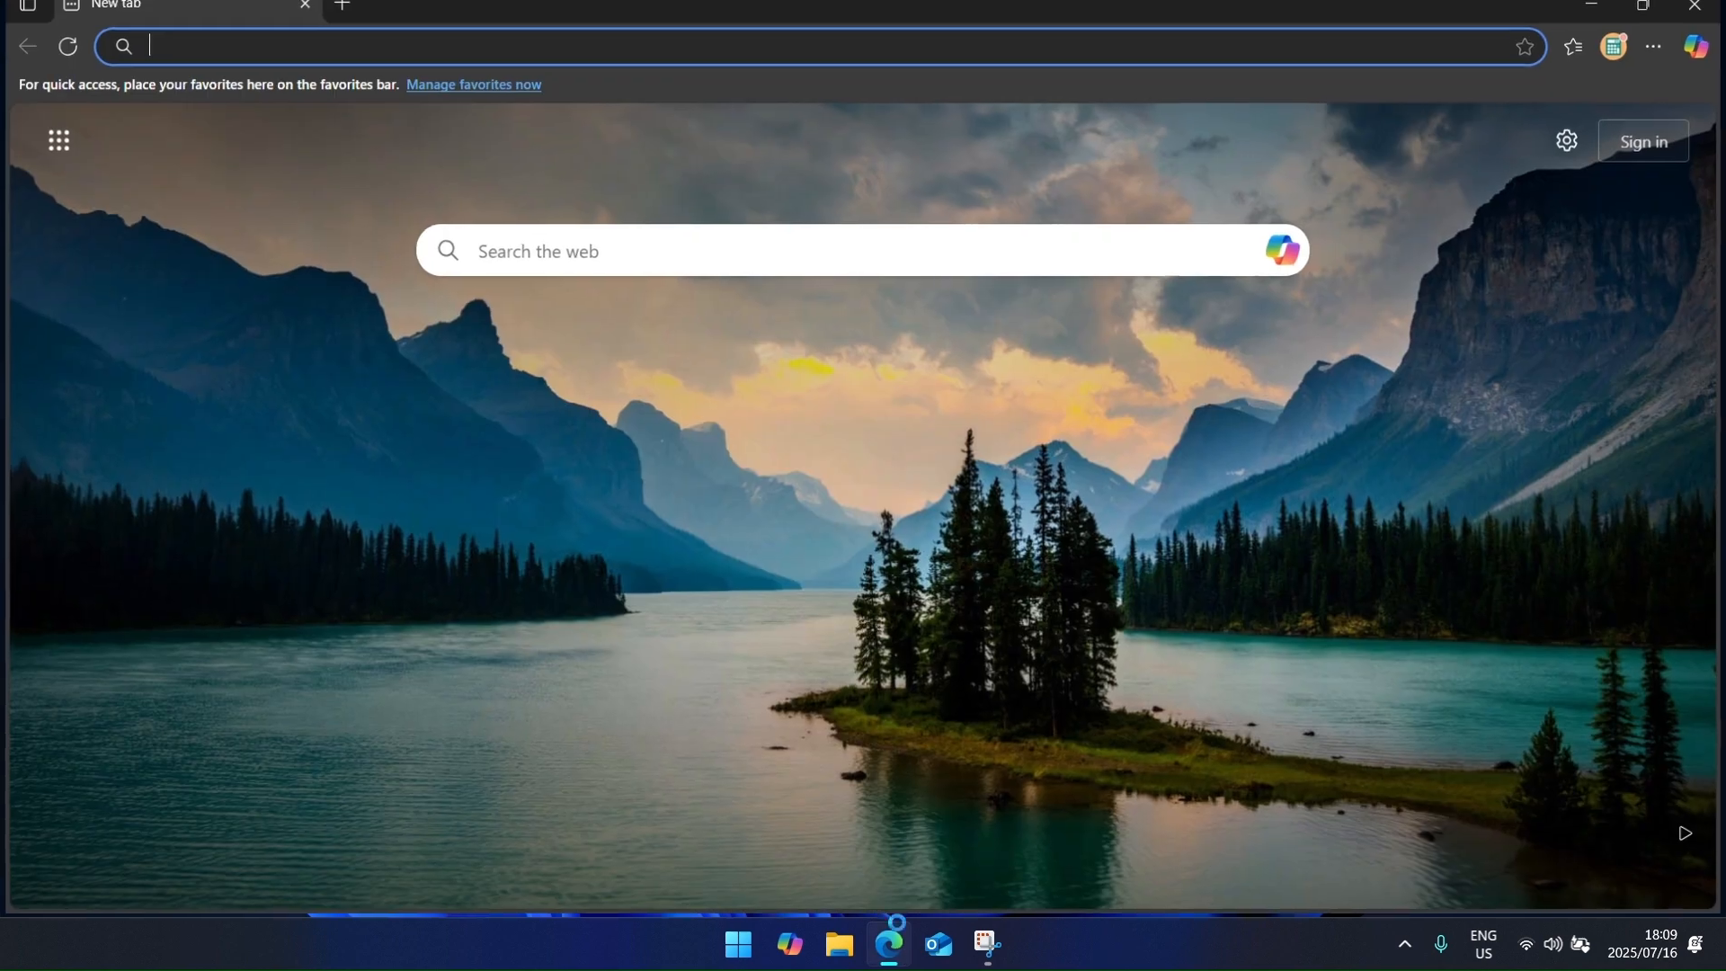
Step: Return to openhr.co.za using the 'op' address suggestion and open the Select Company dialog
text(op)
key(Return)
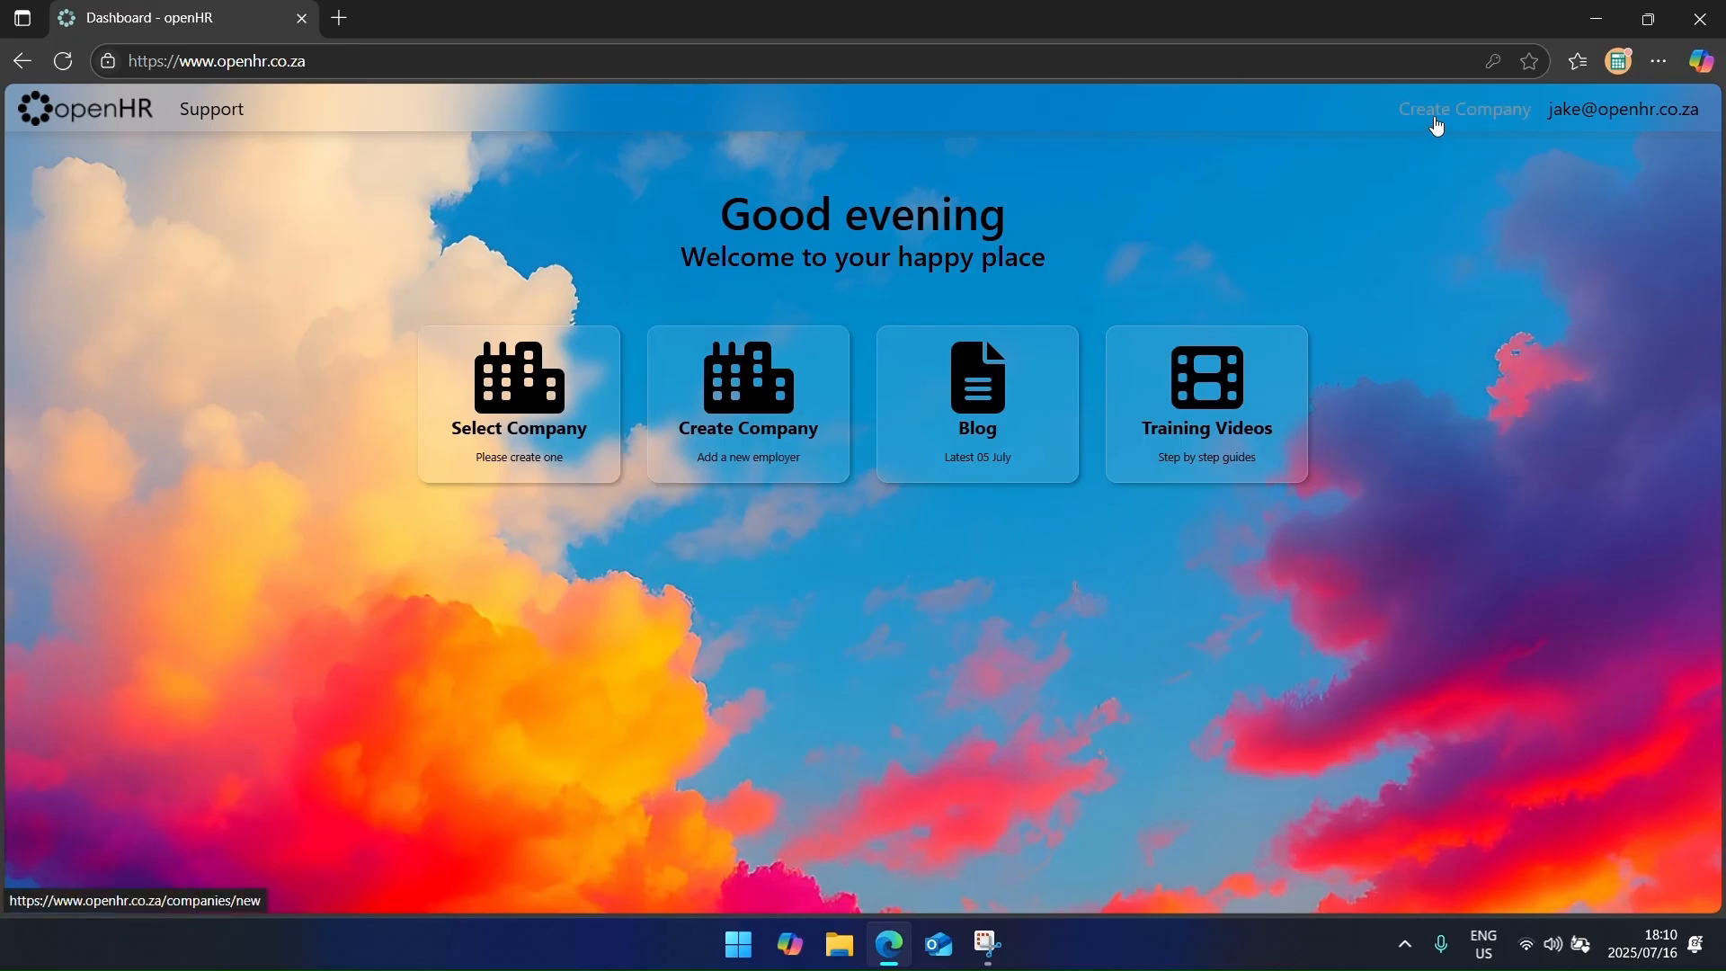
click(474, 449)
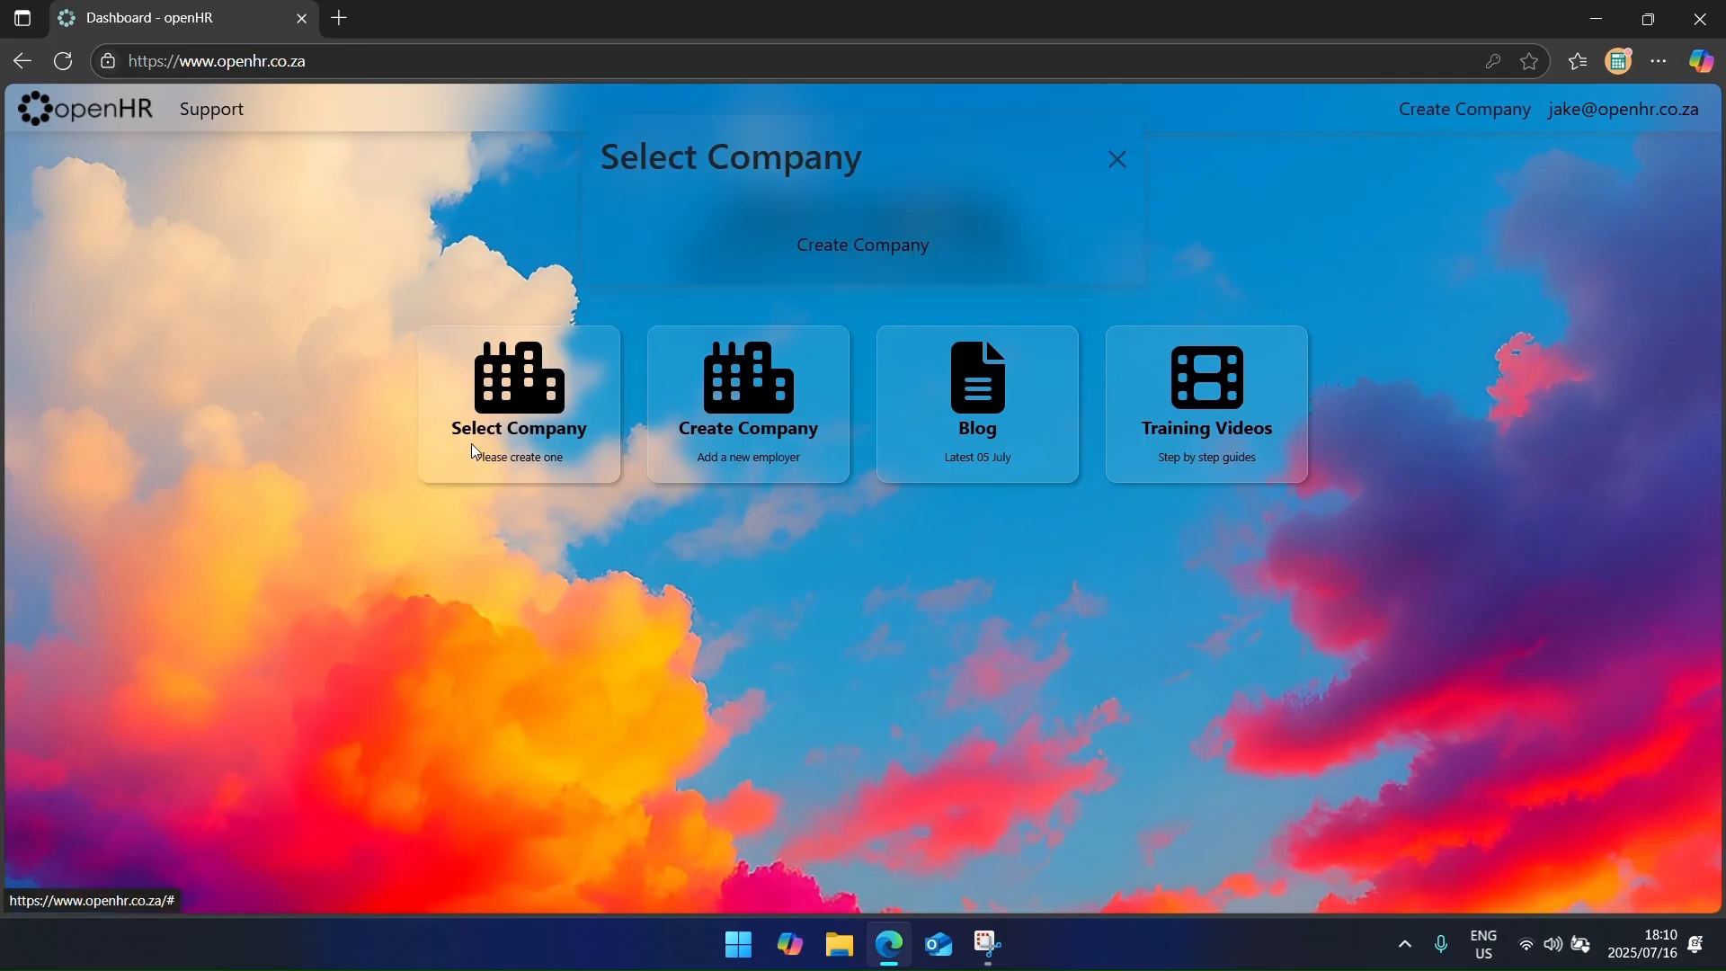
Step: Start a new company Happy Grocer (Pty) Ltd with registration number, 47110 Grocers classification and director's name
click(829, 256)
text(Happy Grocer)
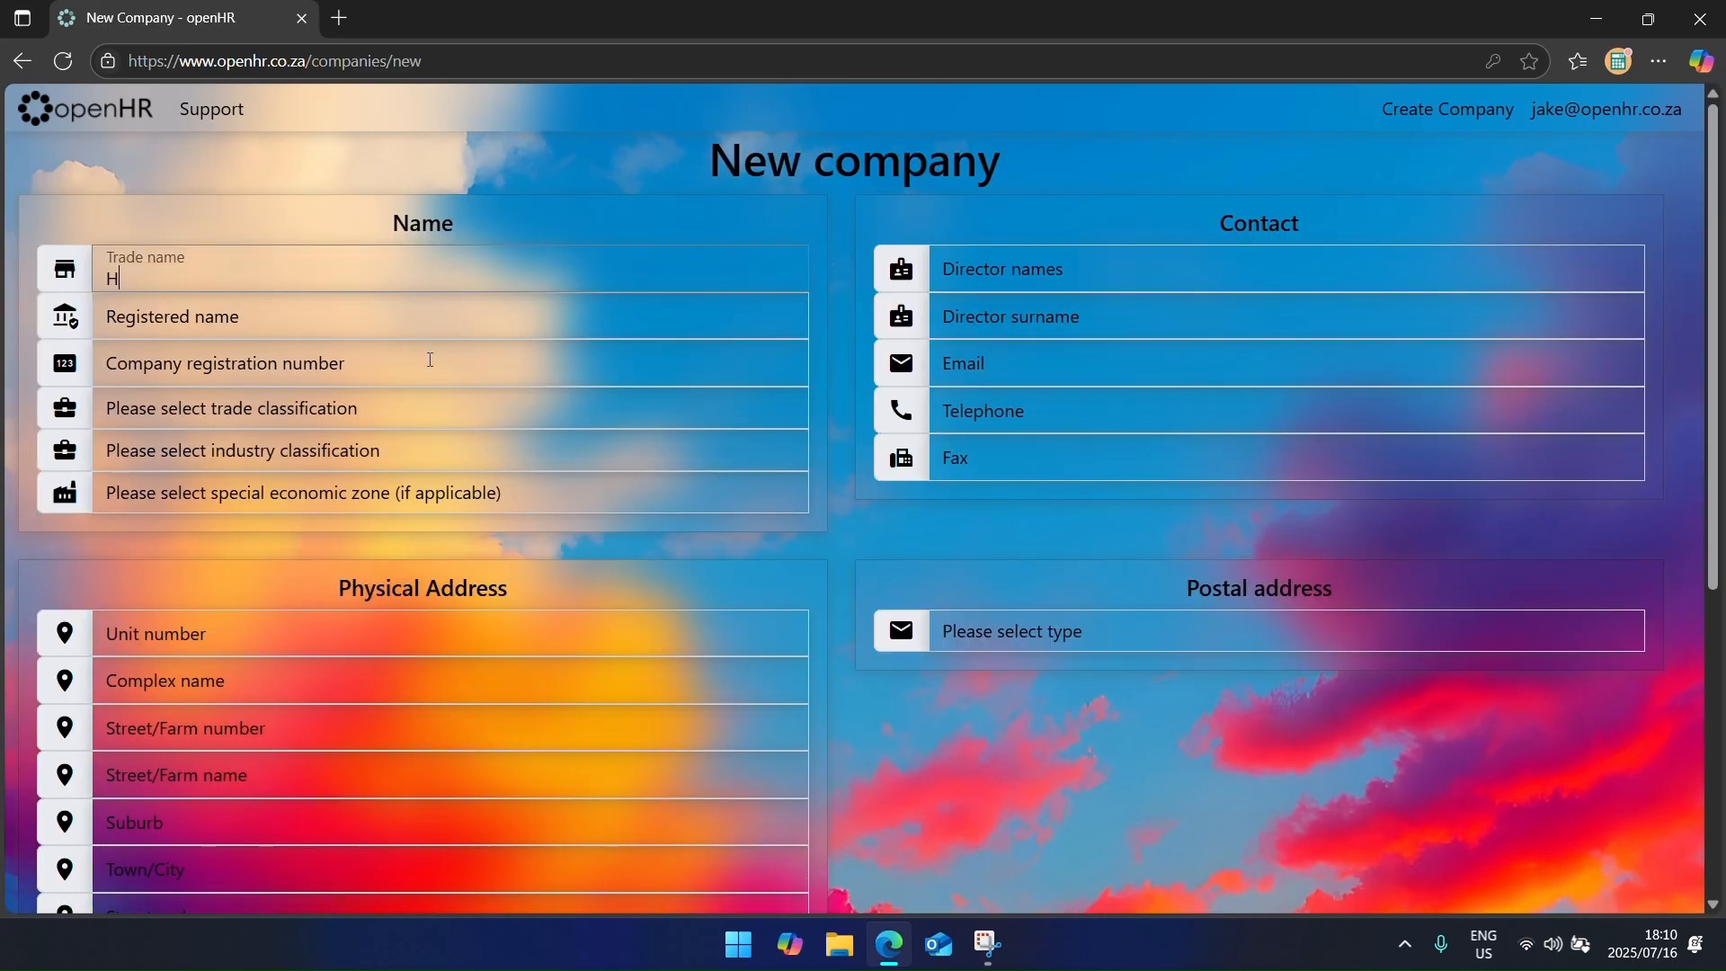
key(Tab)
text(Happy Grocer (Pty) Ltd)
key(Tab)
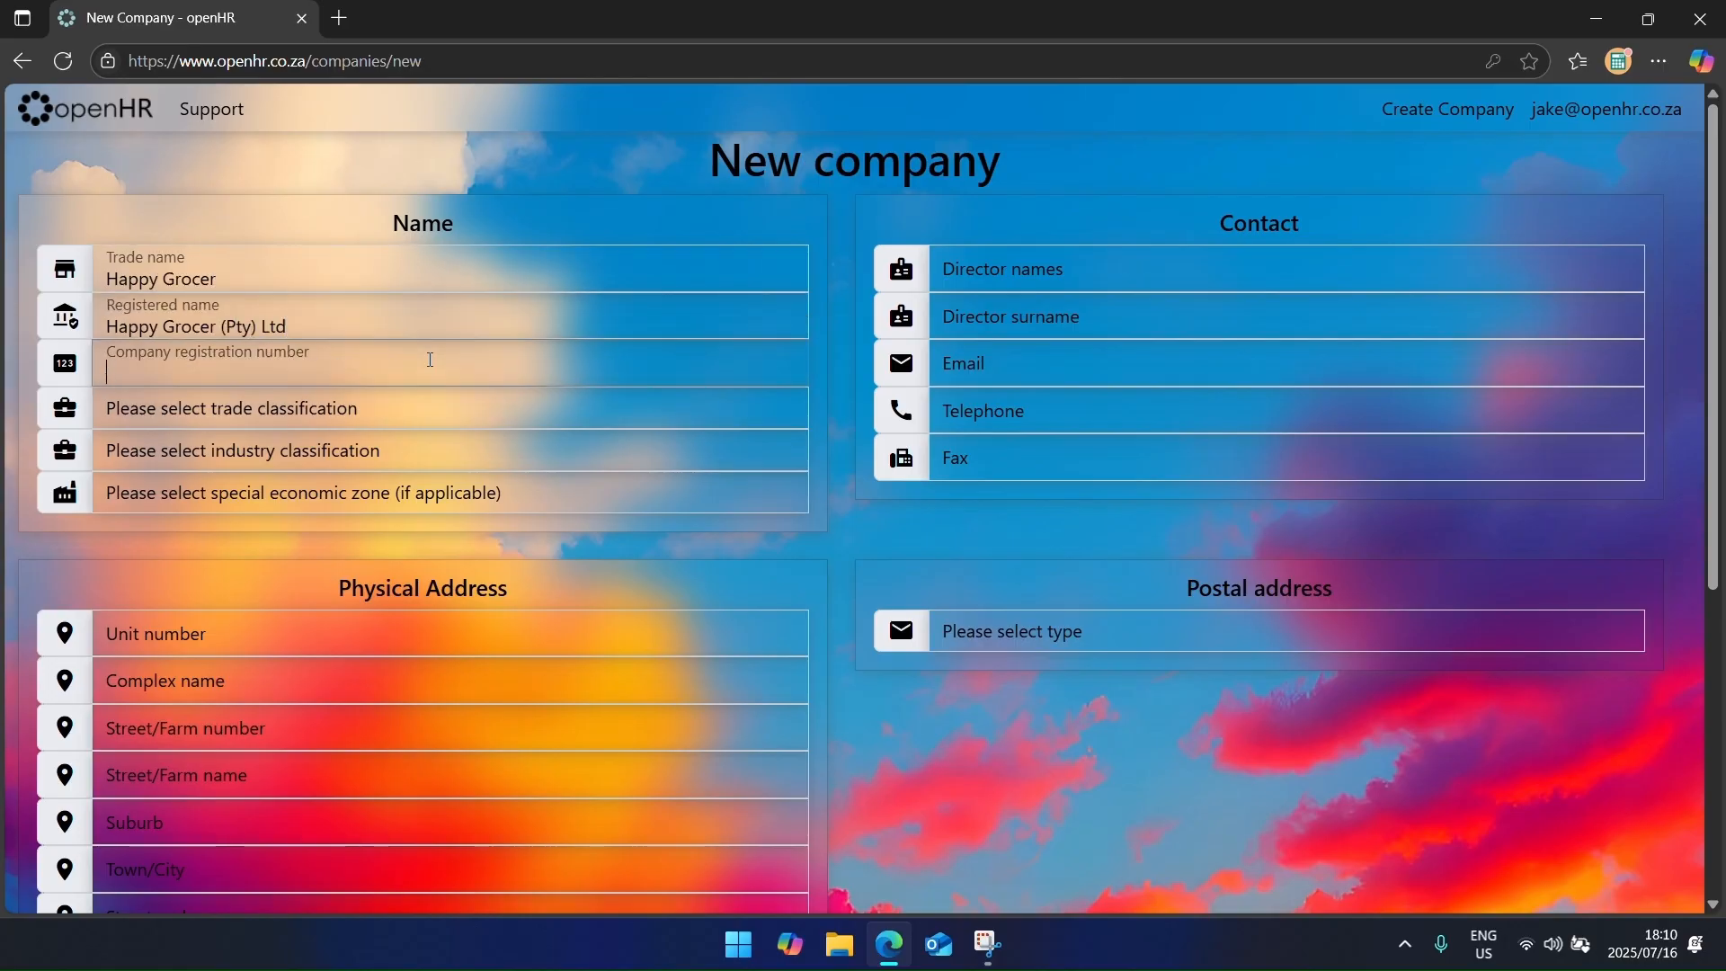
text(1990/0105101/072212)
key(Tab)
text(47110)
click(1006, 269)
key(Tab)
key(Tab)
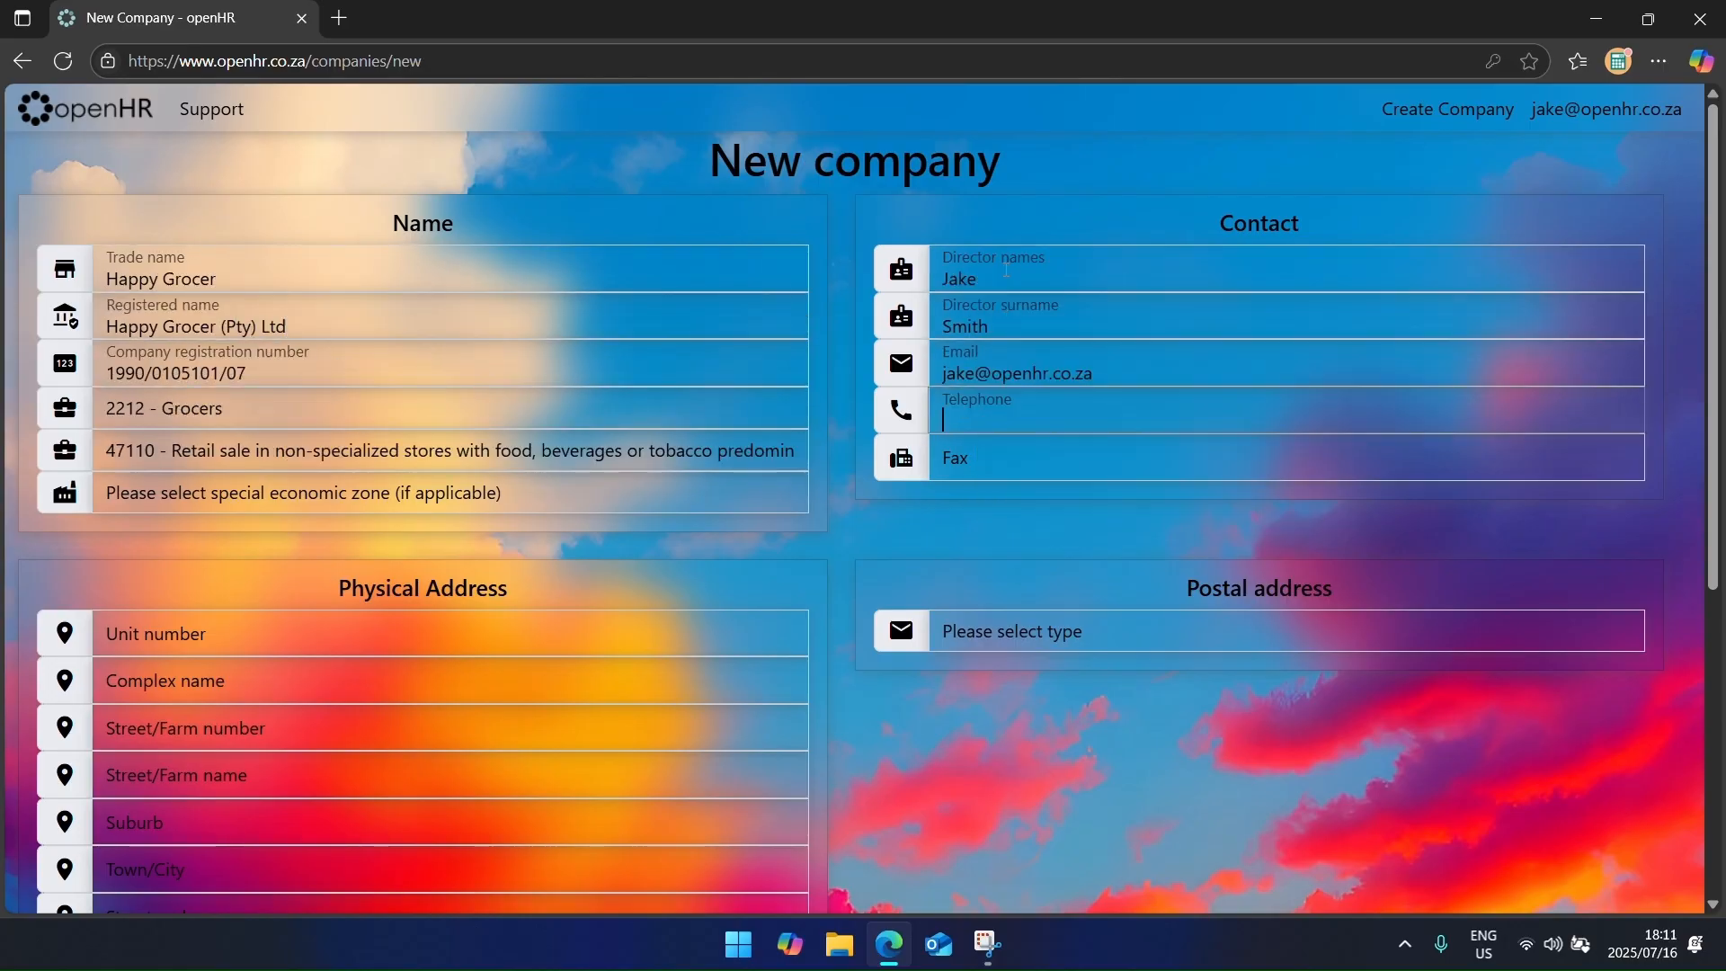
Step: Enter the company's Cape Town address and its income tax, VAT and UIF numbers
key(Tab)
key(Tab)
key(Tab)
key(Tab)
key(Tab)
text(Cape Town)
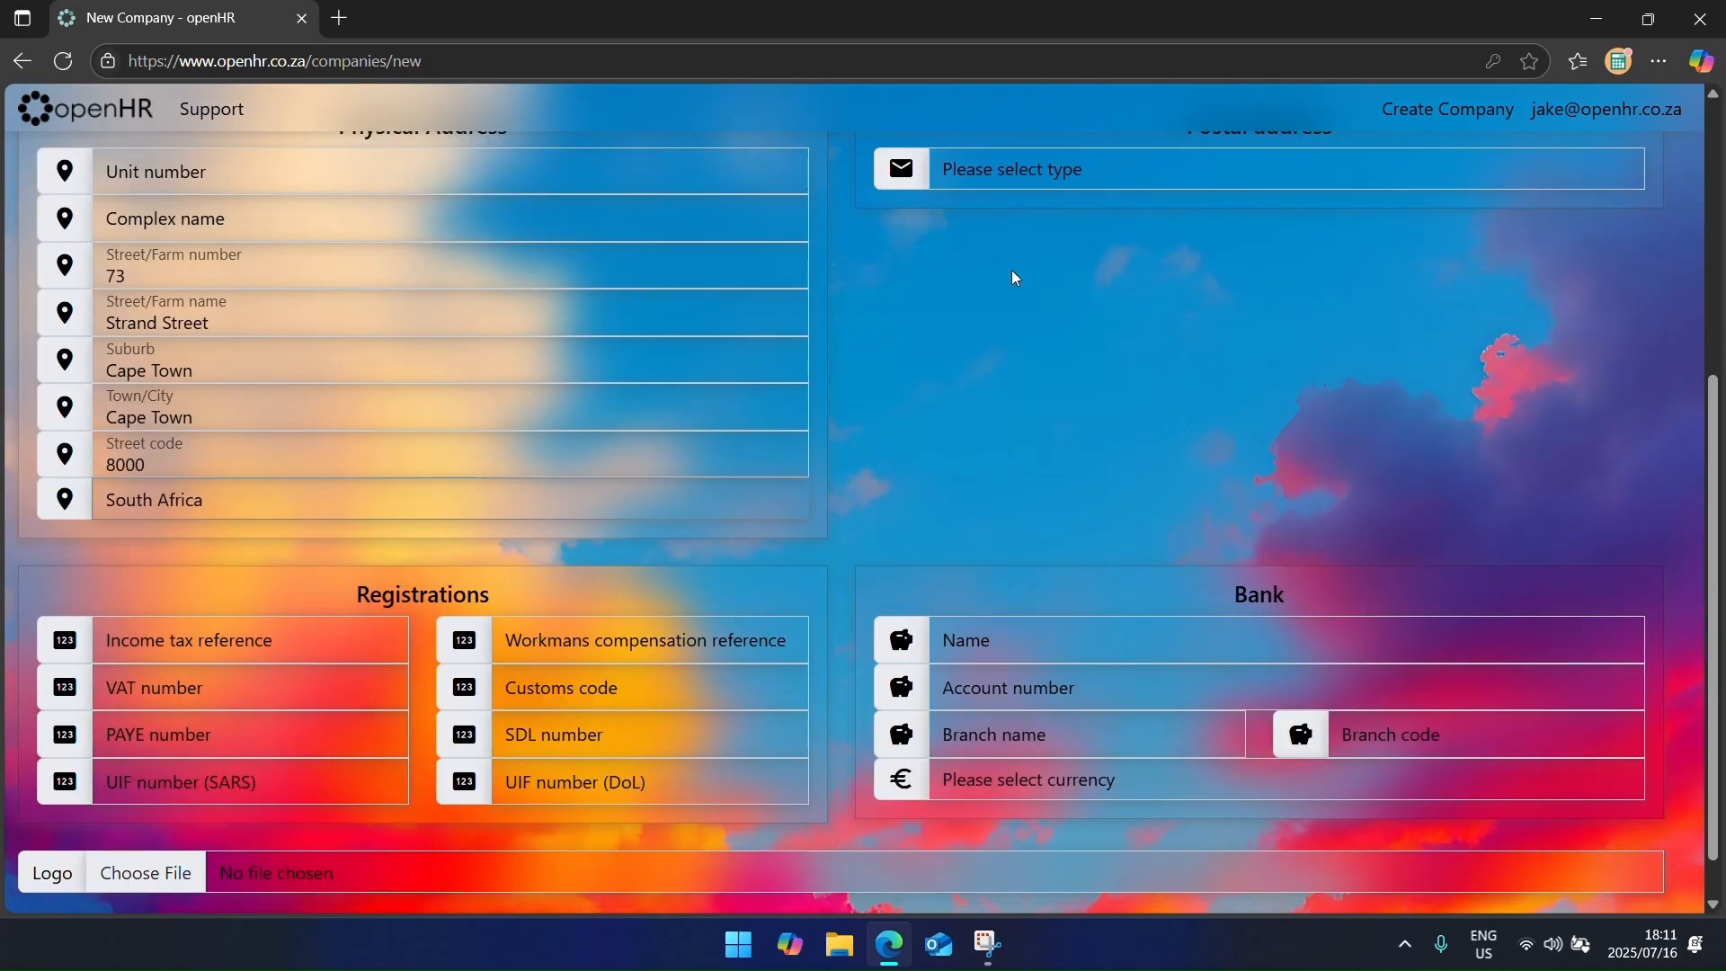
text(56789)
key(Tab)
text(4123456789)
key(Tab)
Step: Set currency to South African rand and add Capitec Business bank details, branch code 470100, Universal branch
key(Tab)
text(L123456784)
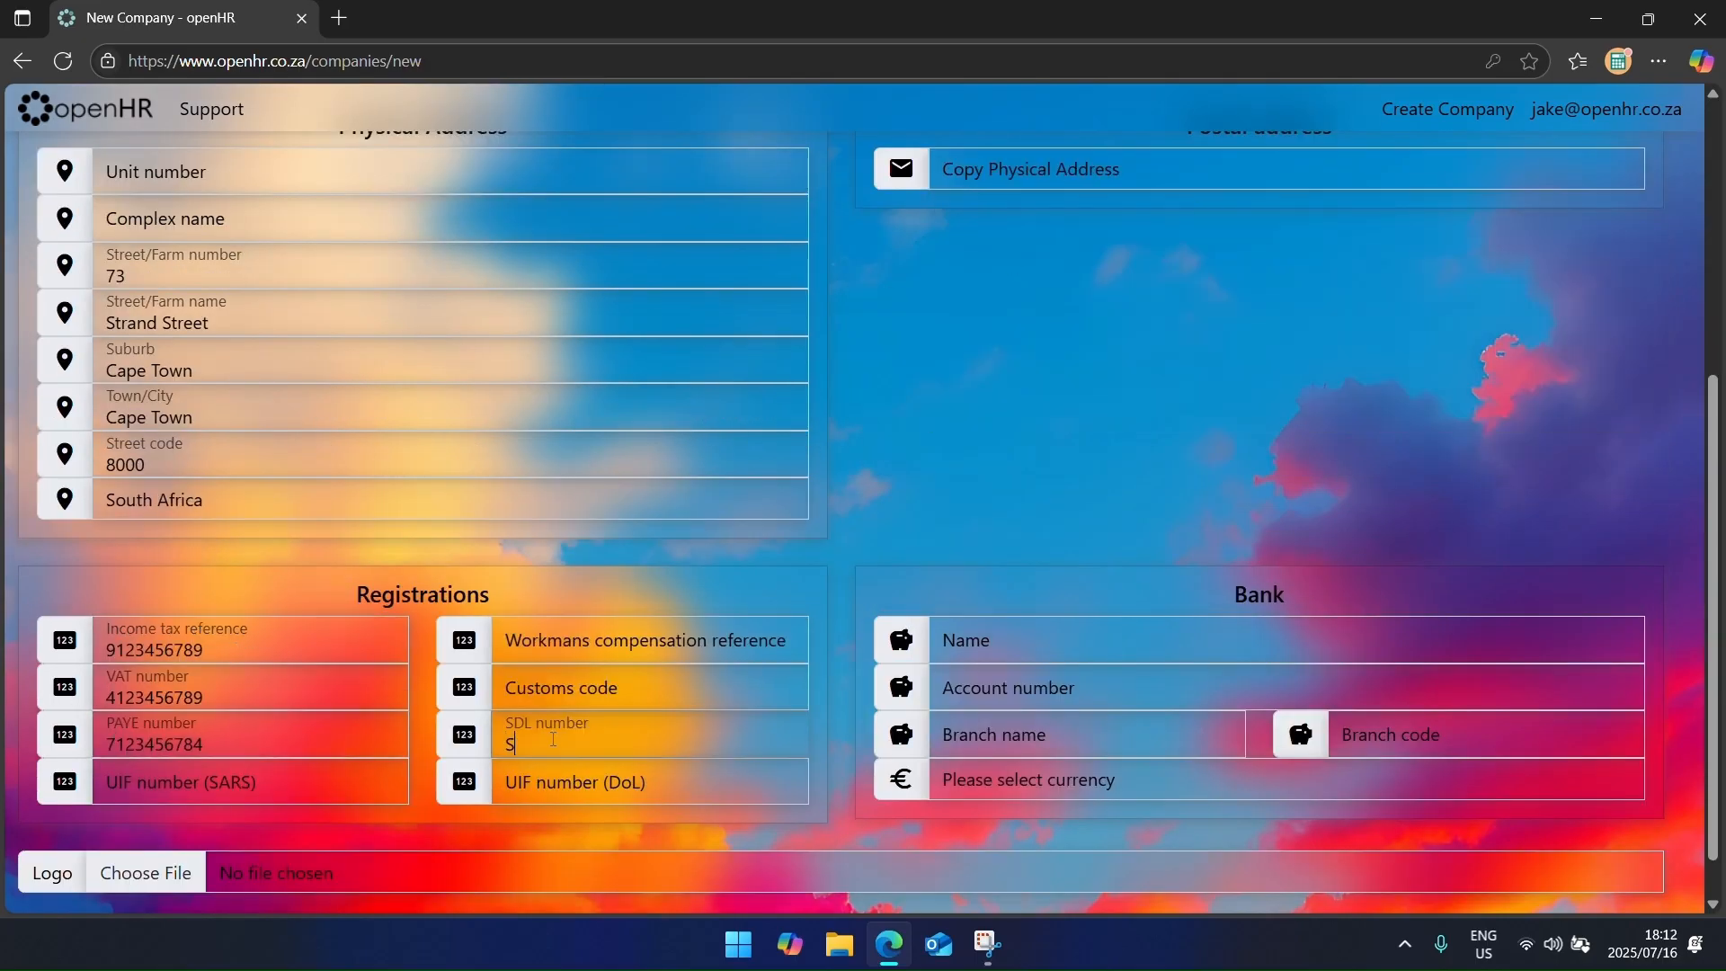
key(Tab)
text(U123456784)
key(Tab)
scroll(235, 649, down, 1)
click(1038, 588)
text(Capitec Business)
key(Tab)
text(123456789.)
key(Tab)
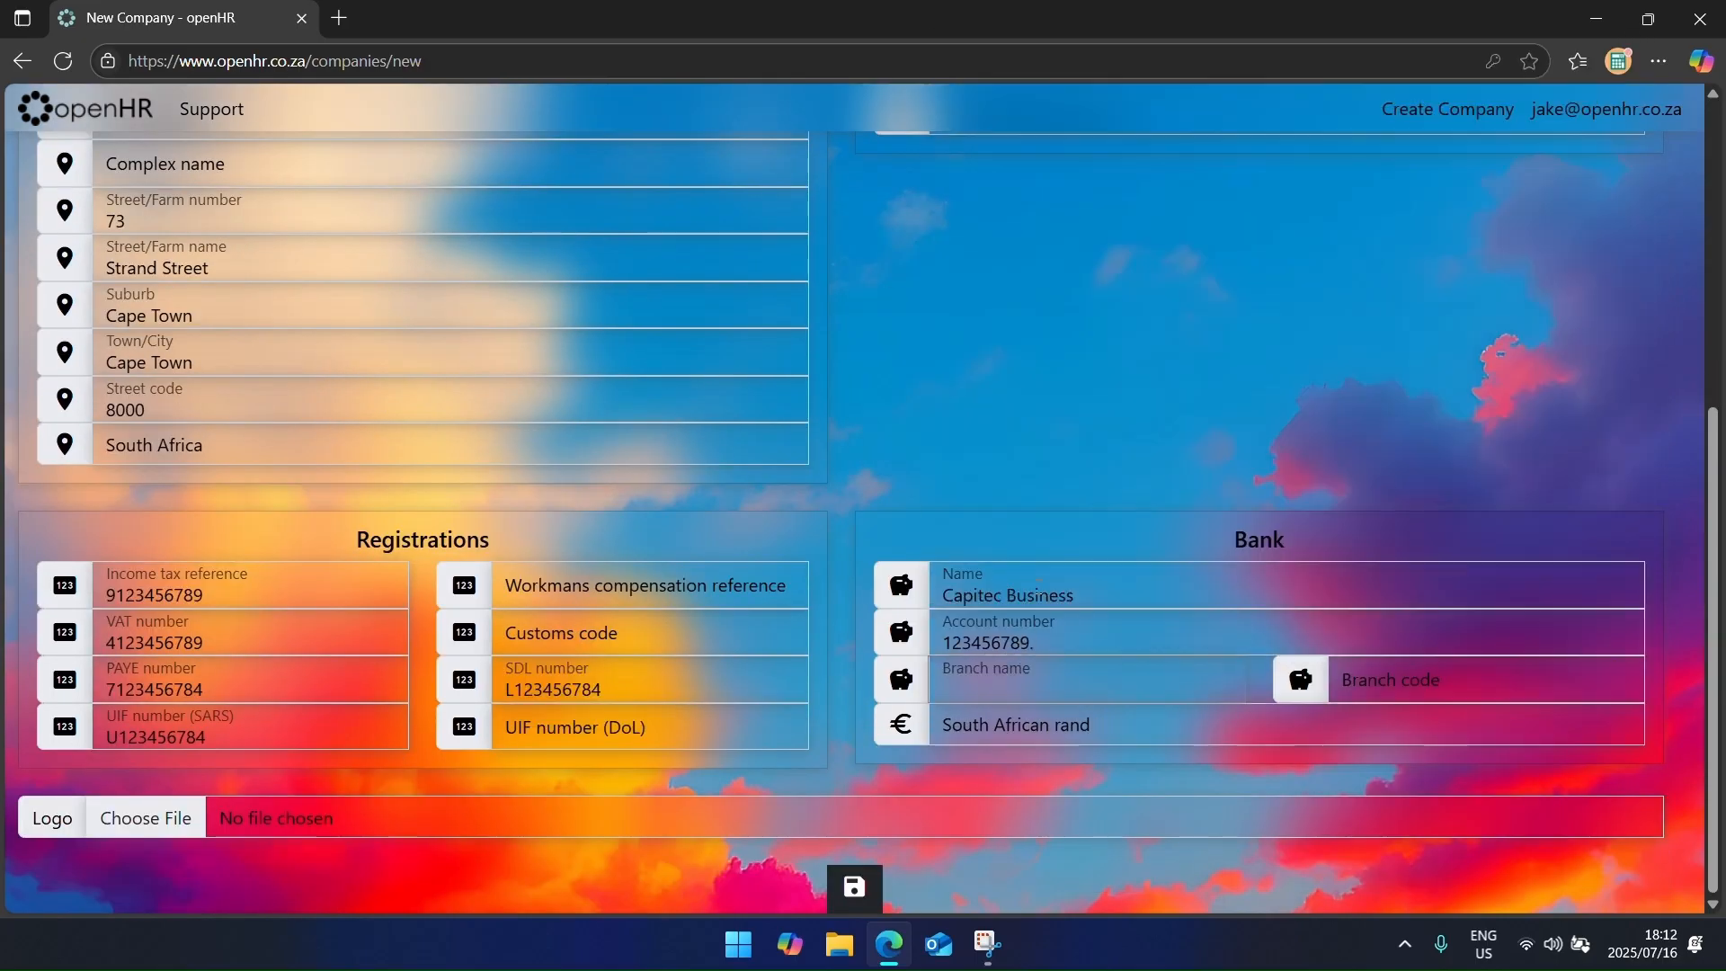
text(470100)
key(ctrl+a)
key(ctrl+x)
key(Tab)
key(ctrl+v)
key(shift+Tab)
text(Universal)
Step: Upload Logo.png as the company logo and save Happy Grocer
click(146, 818)
double_click(828, 526)
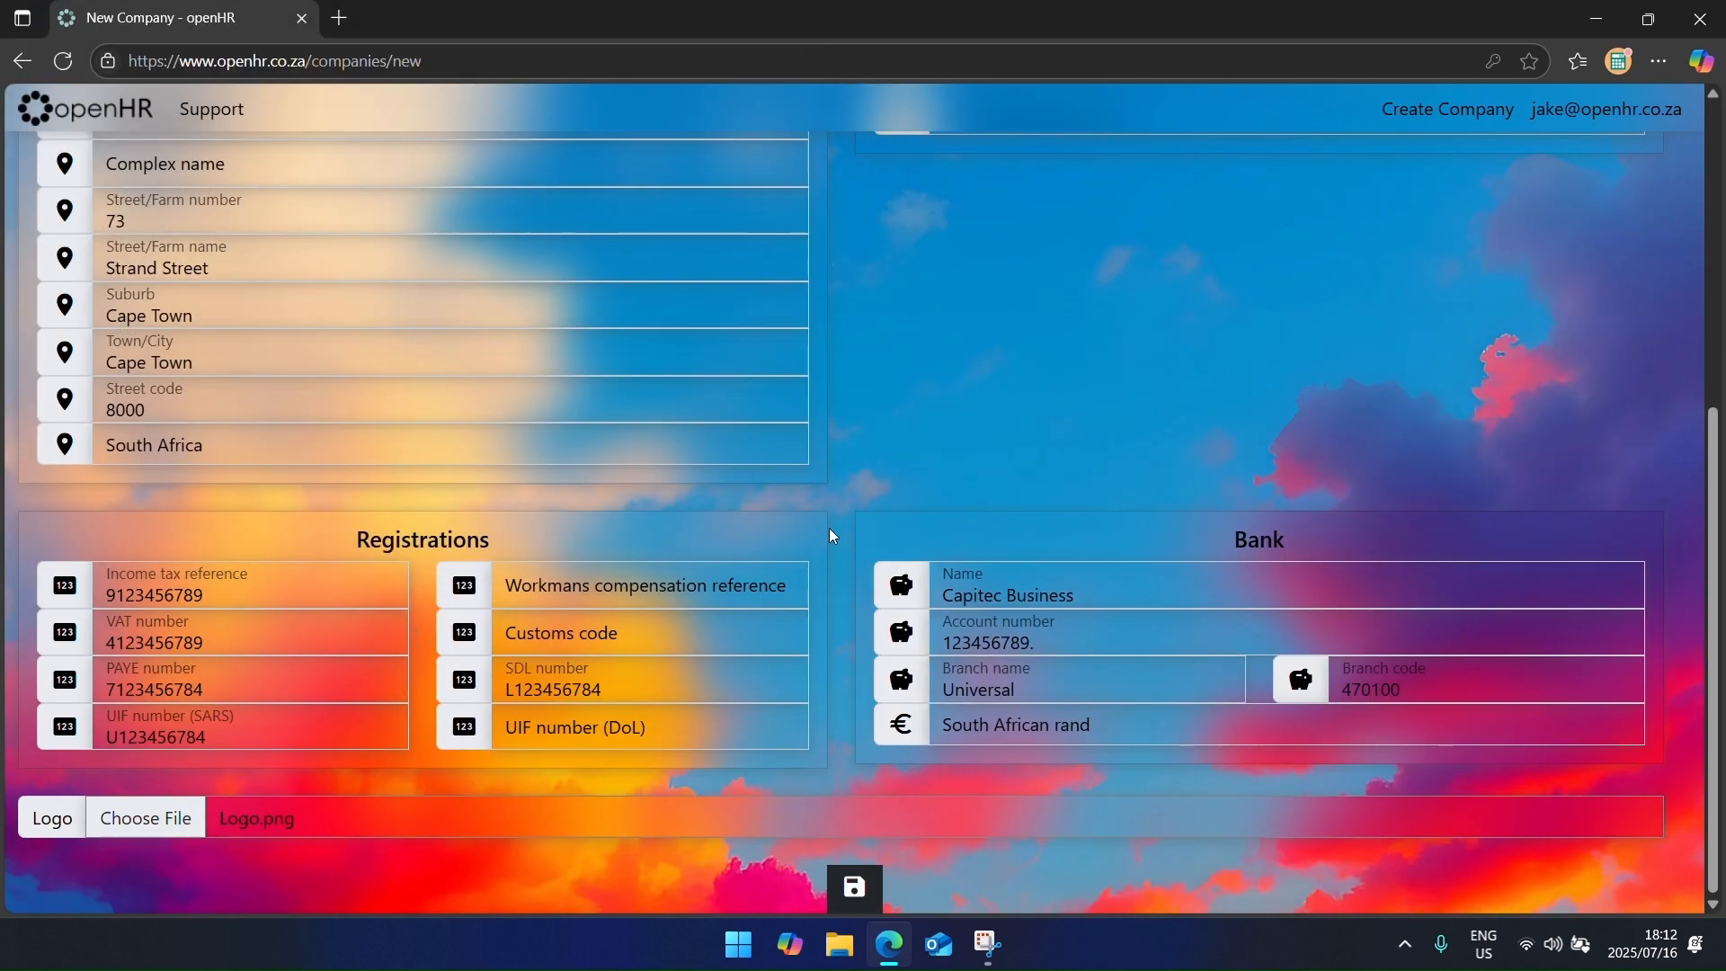
click(856, 888)
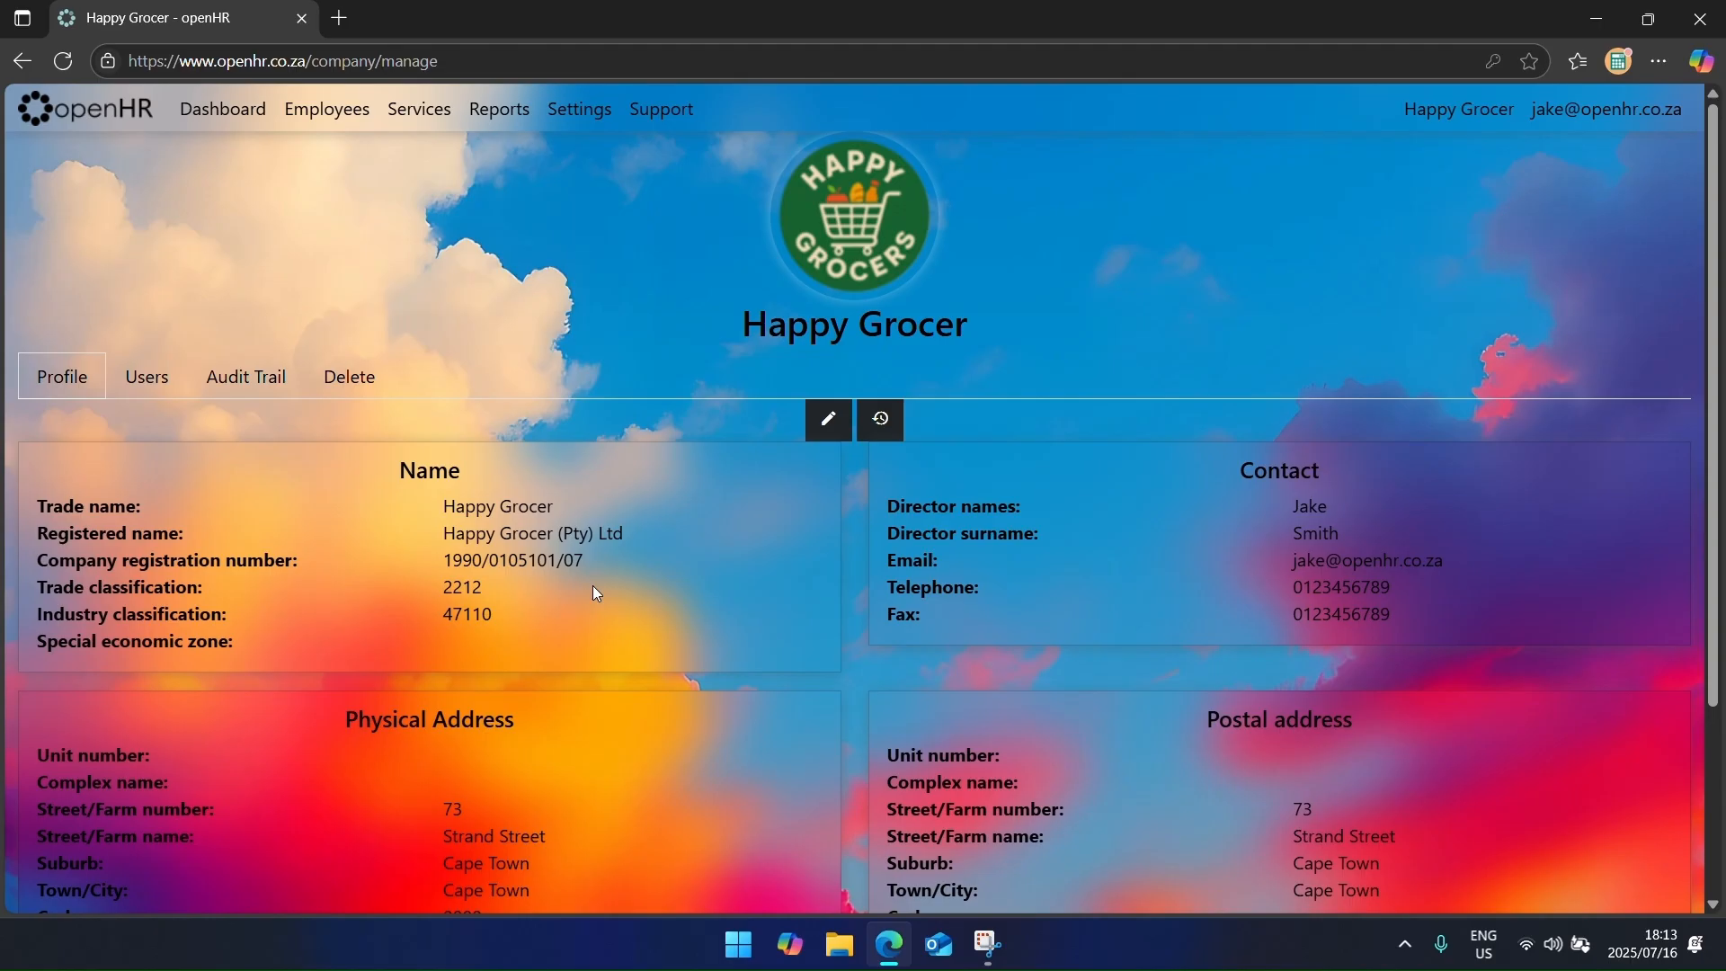
click(141, 120)
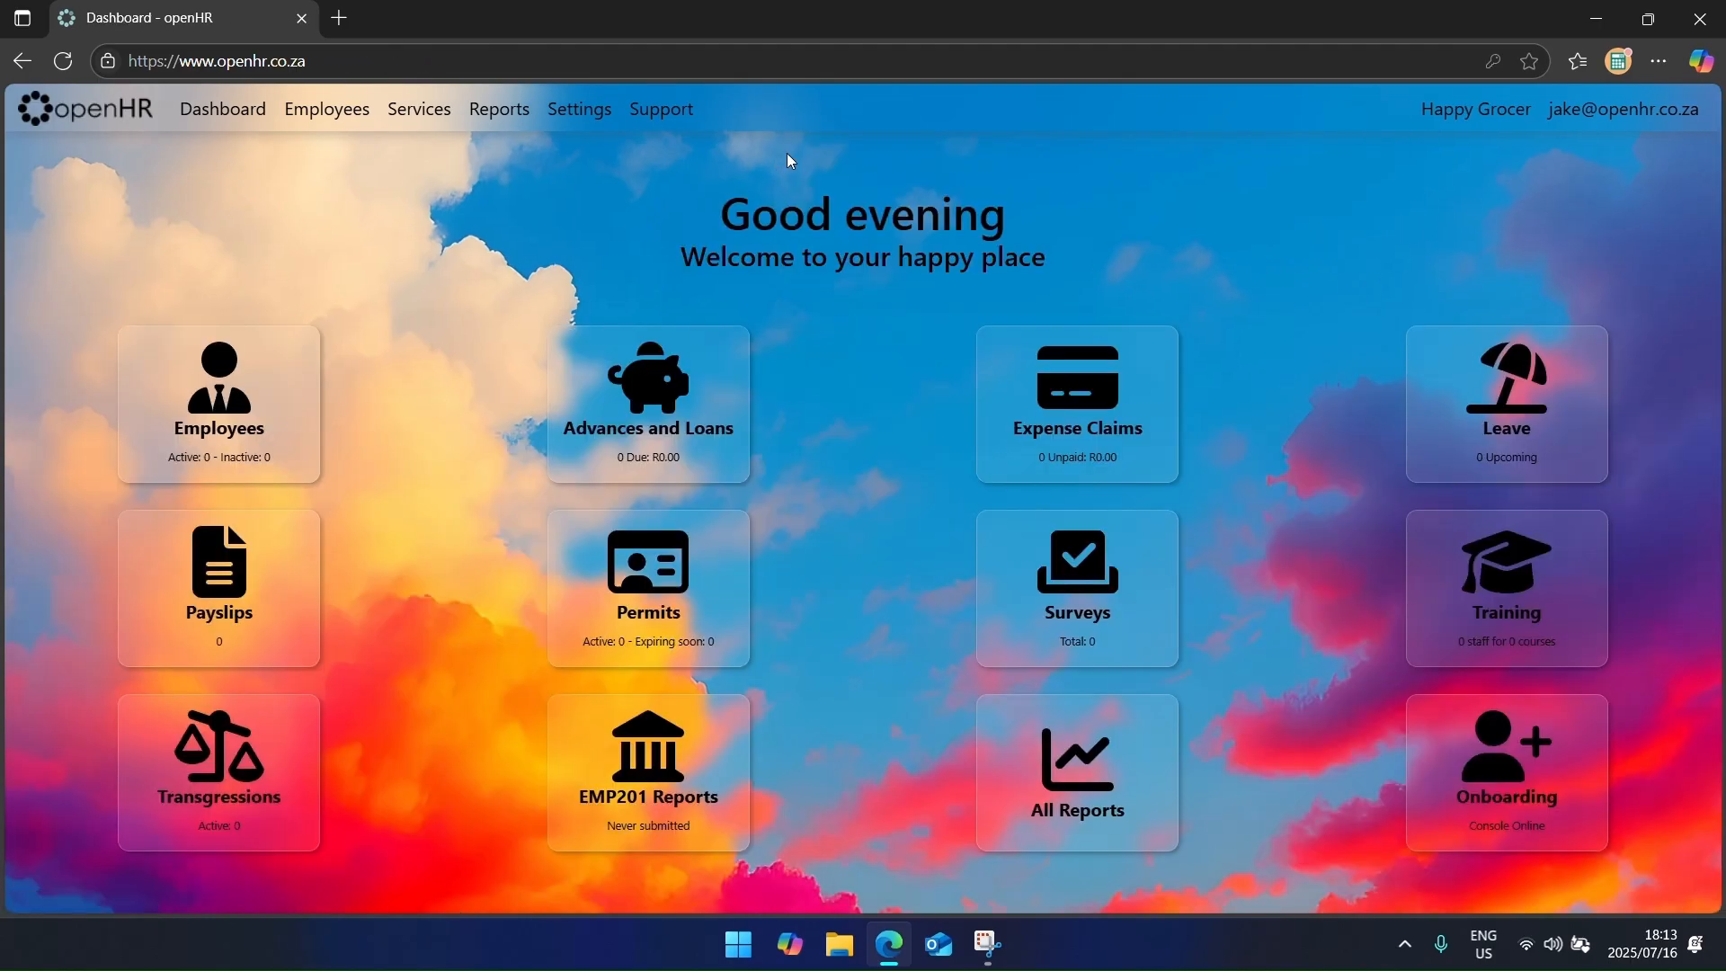
Step: Open Manage Happy Grocer, view its Users tab, and start a new company user form
click(569, 111)
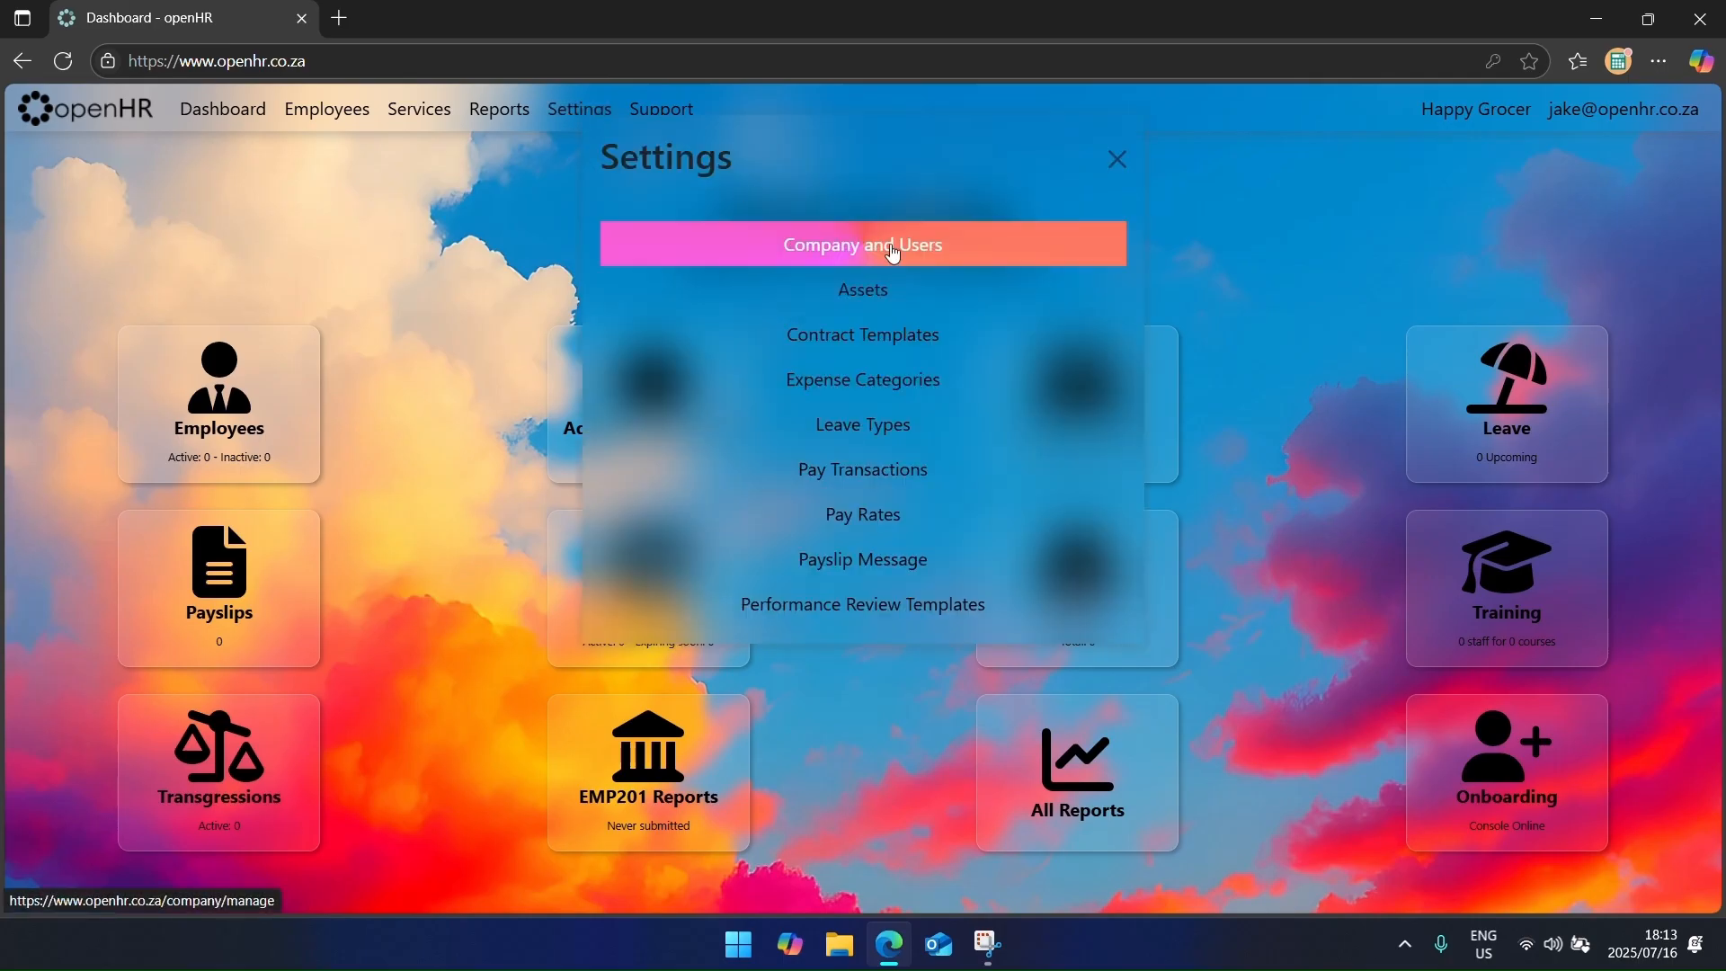
click(1226, 250)
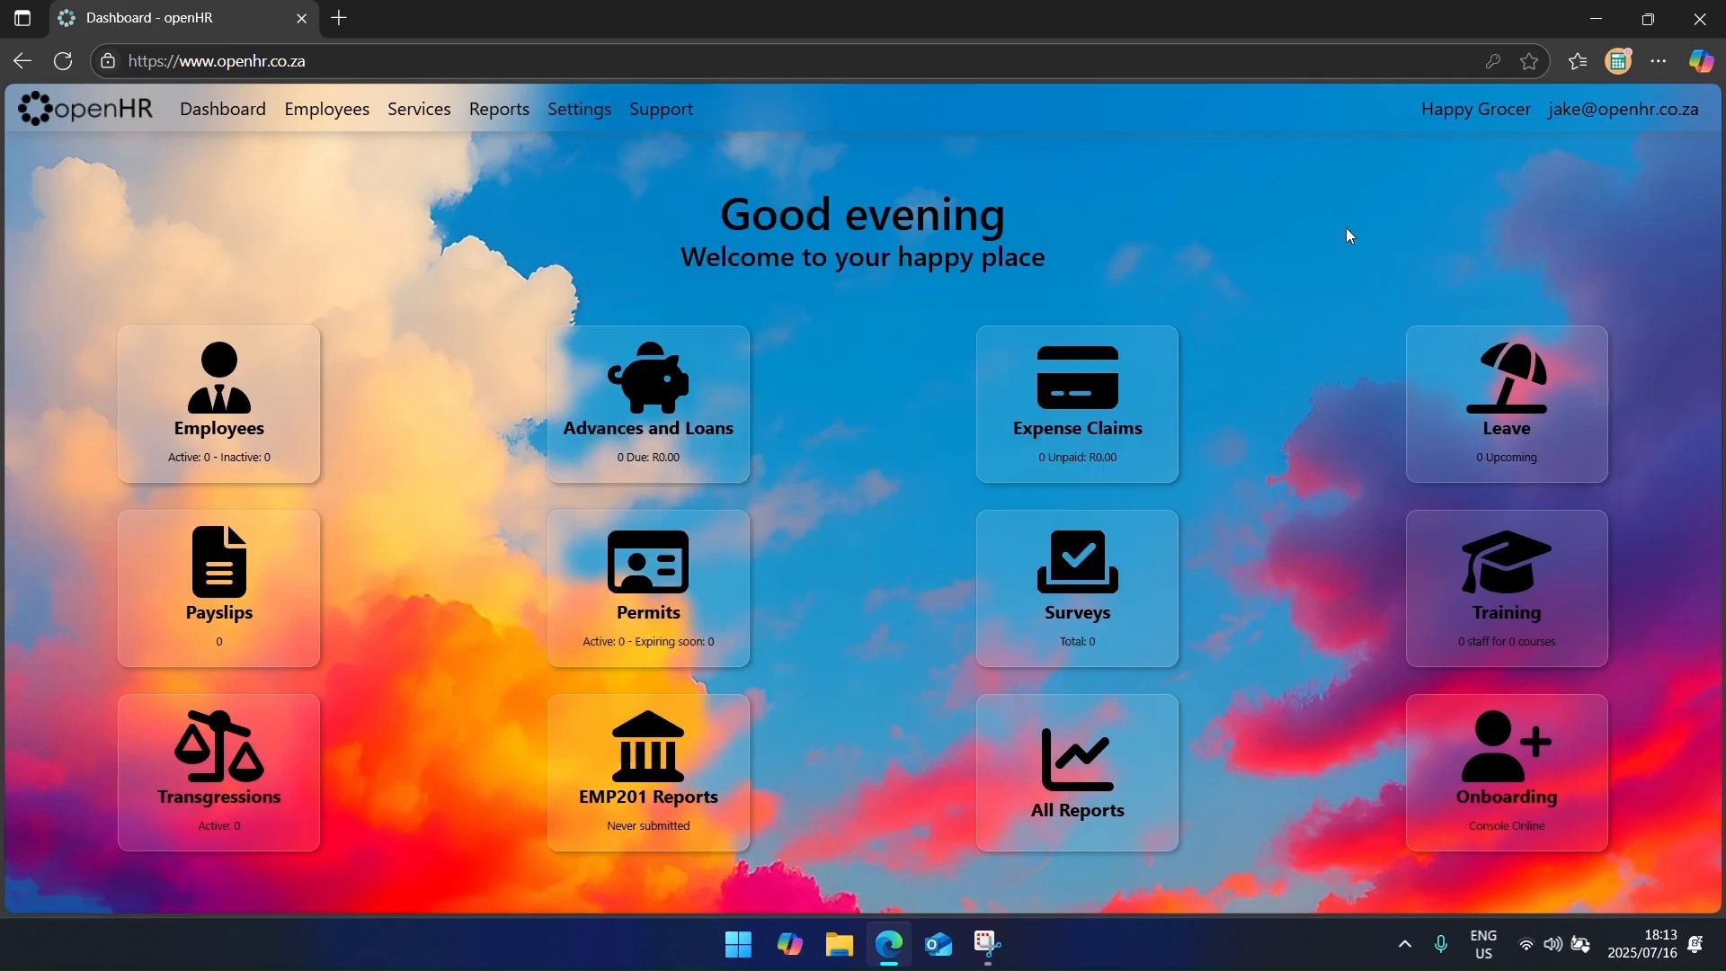
click(1447, 112)
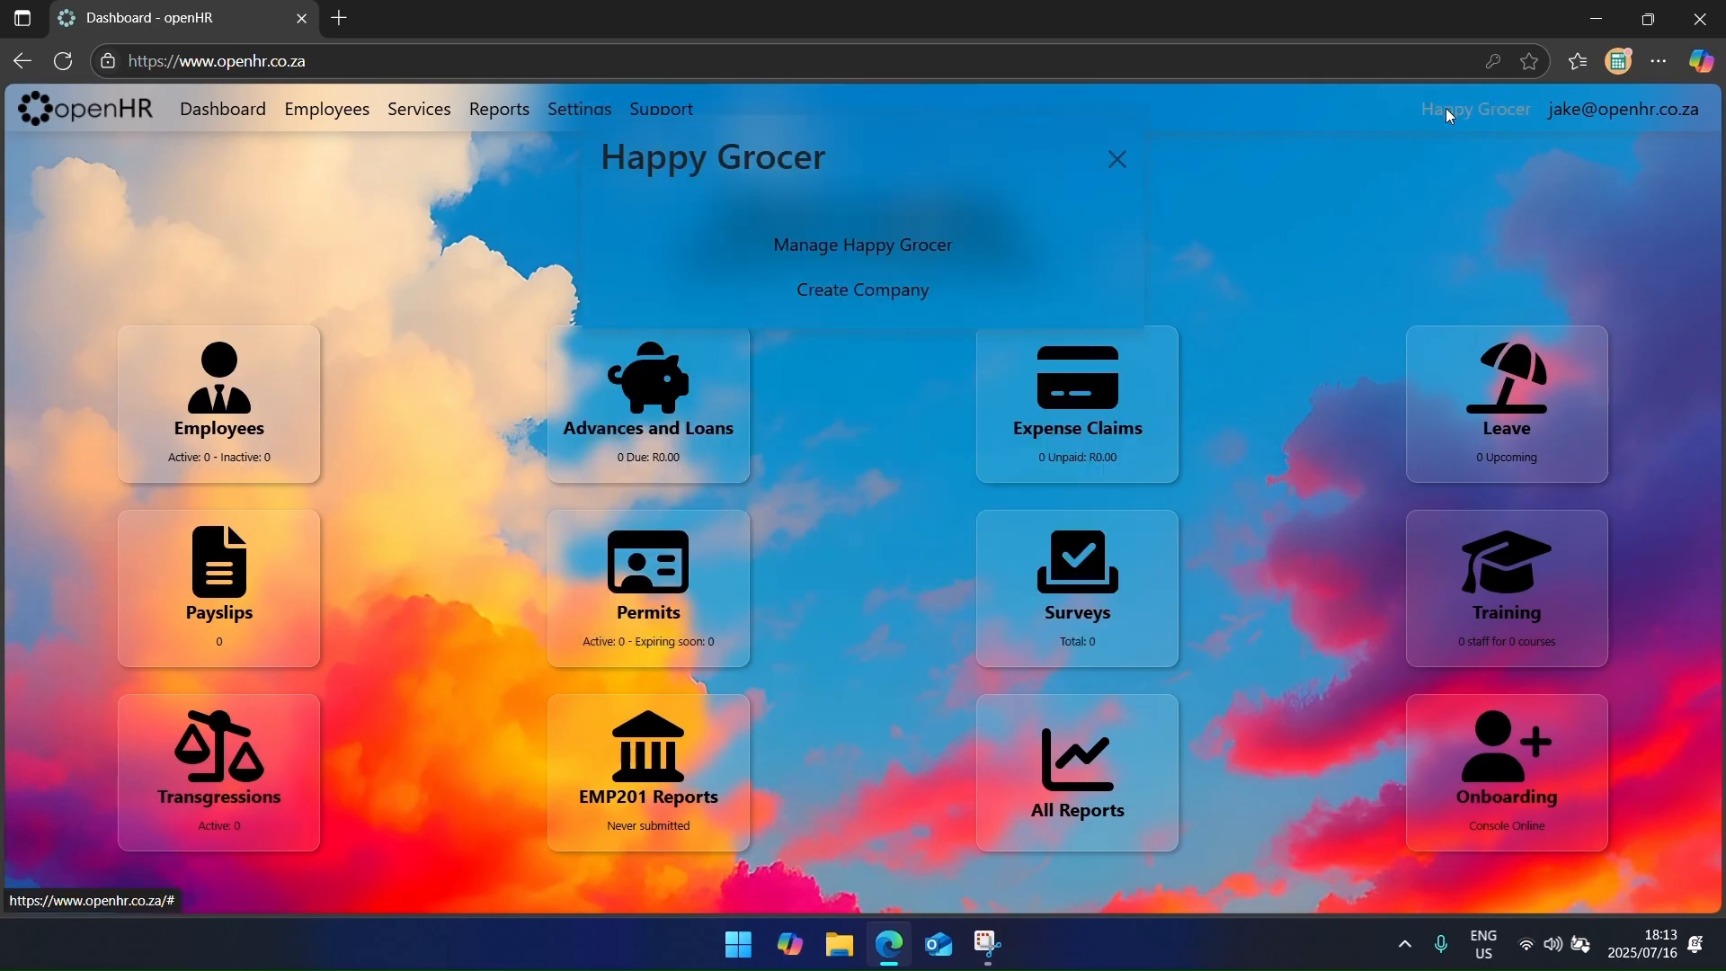
click(882, 258)
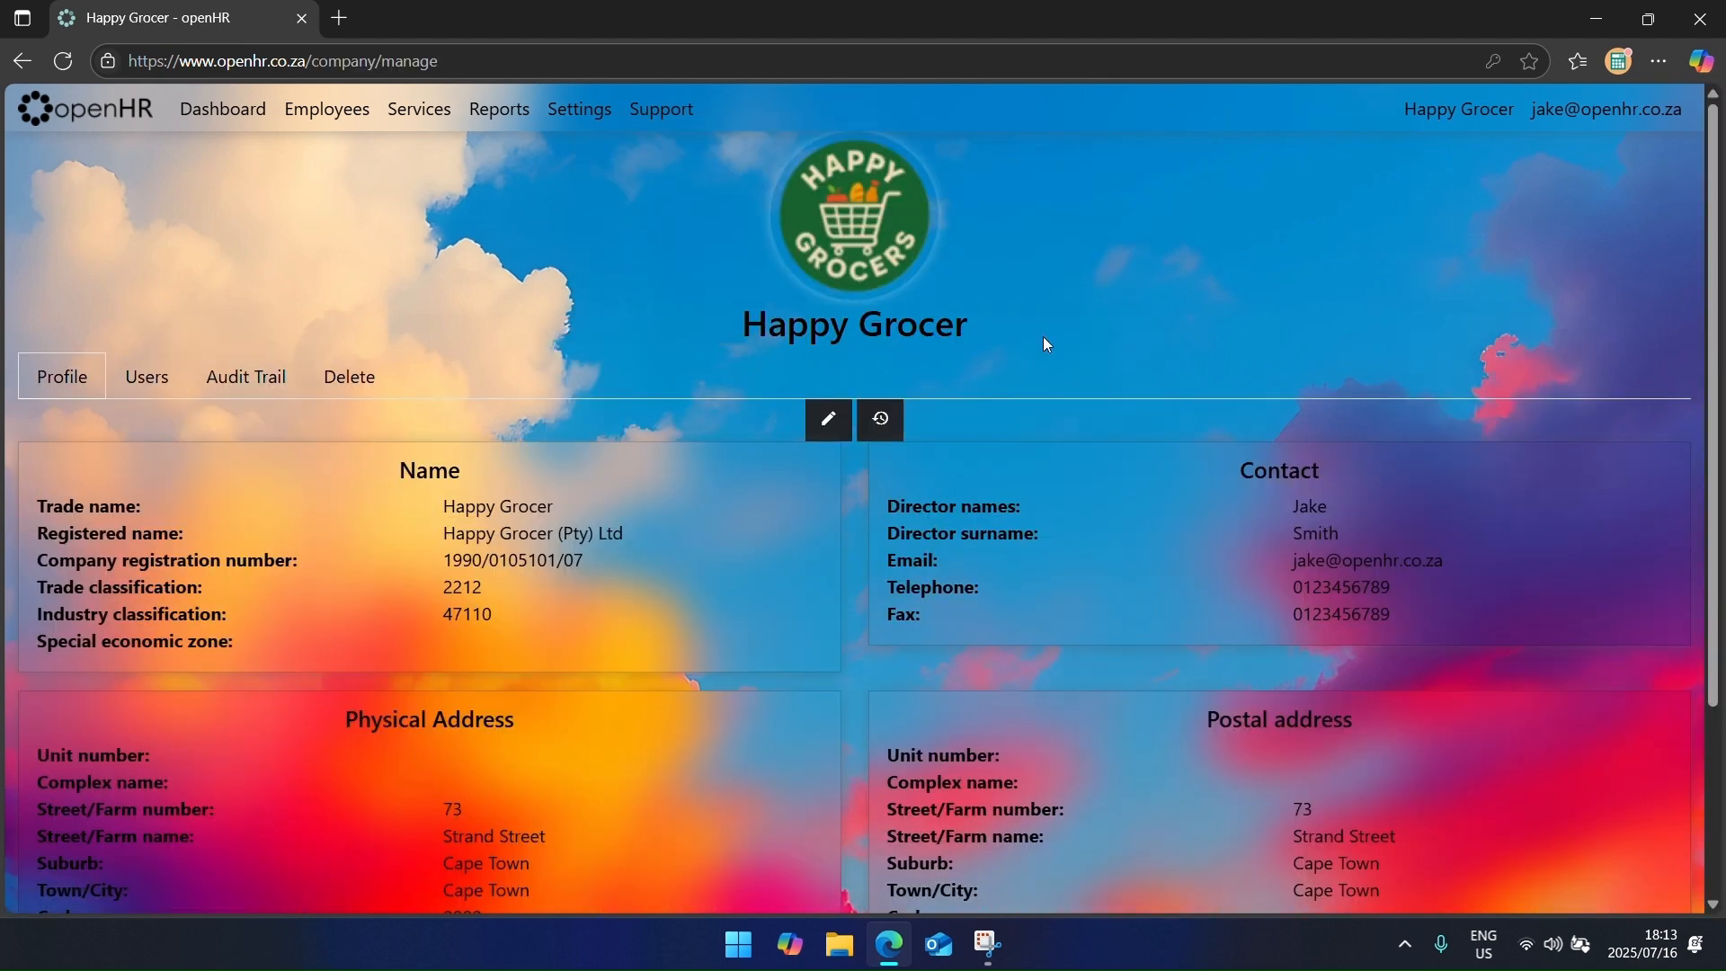
click(166, 382)
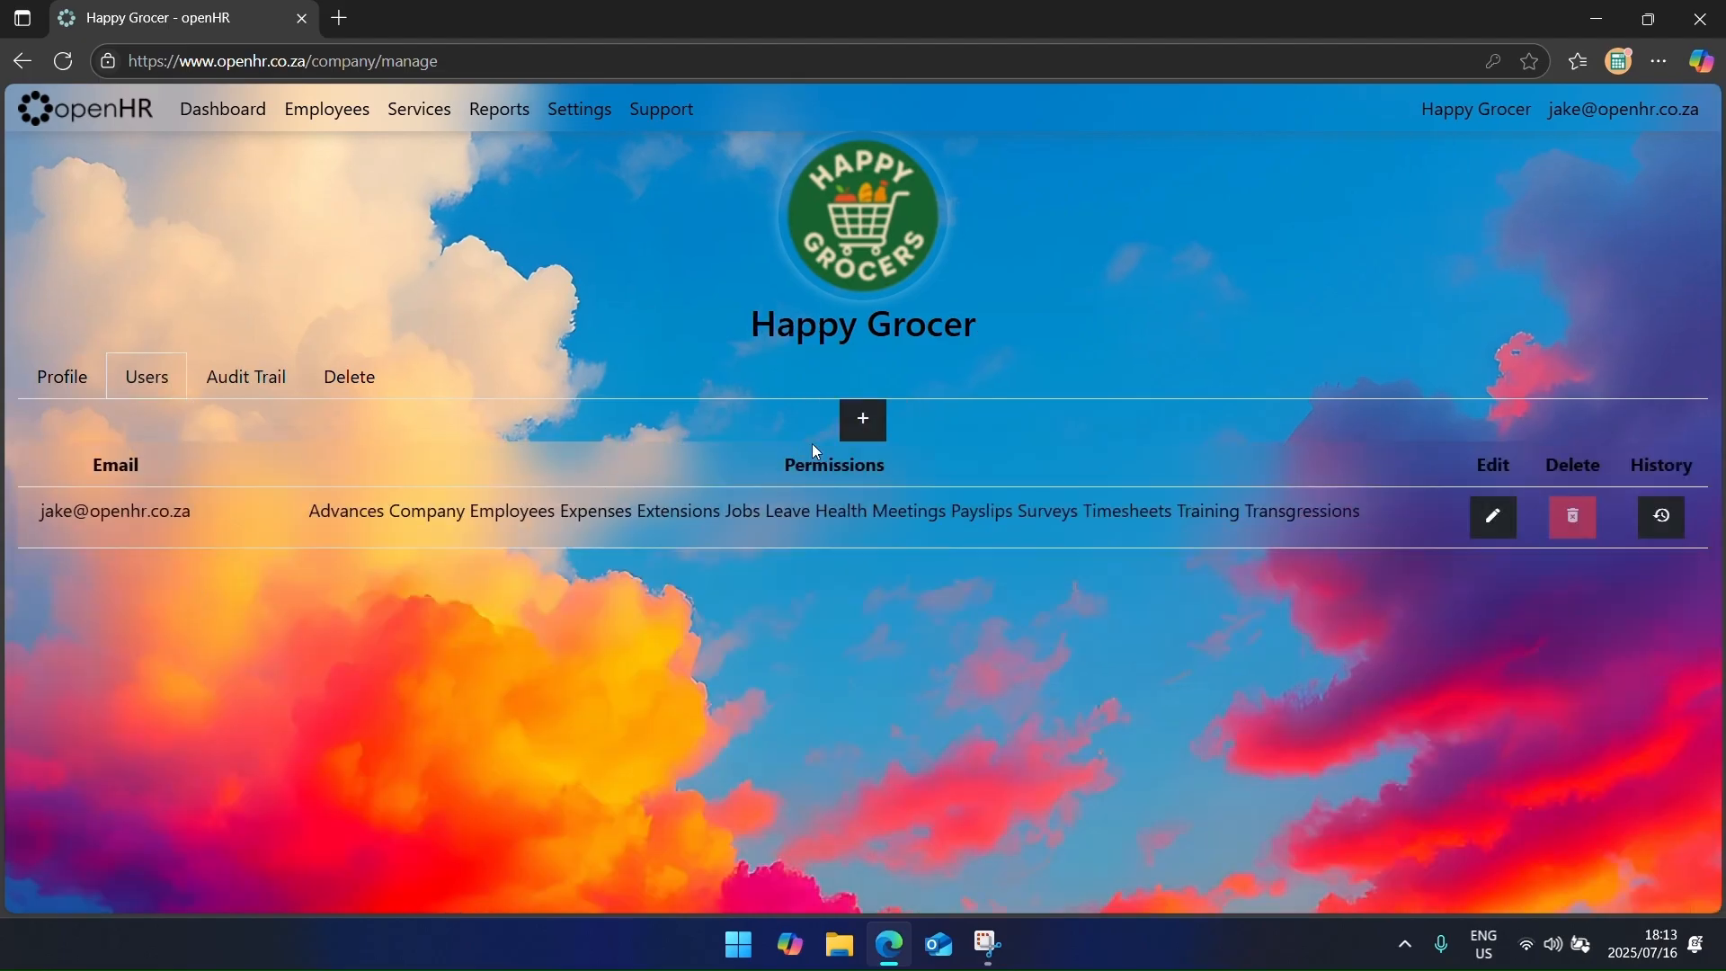
click(861, 421)
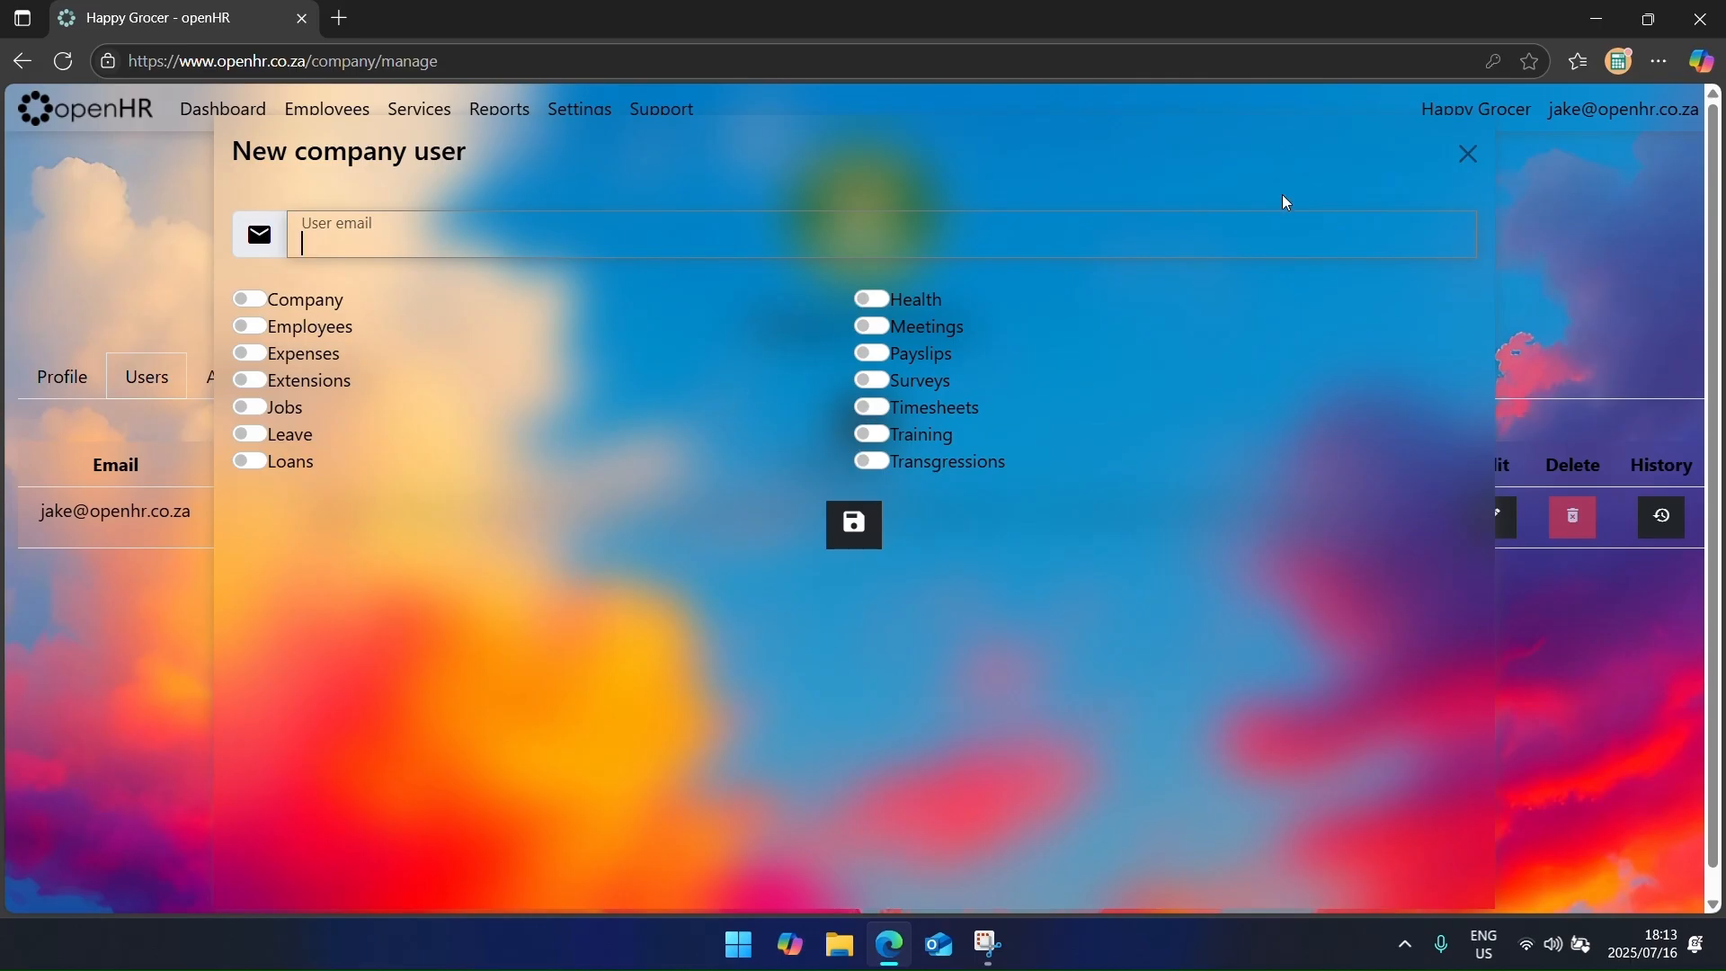
click(873, 299)
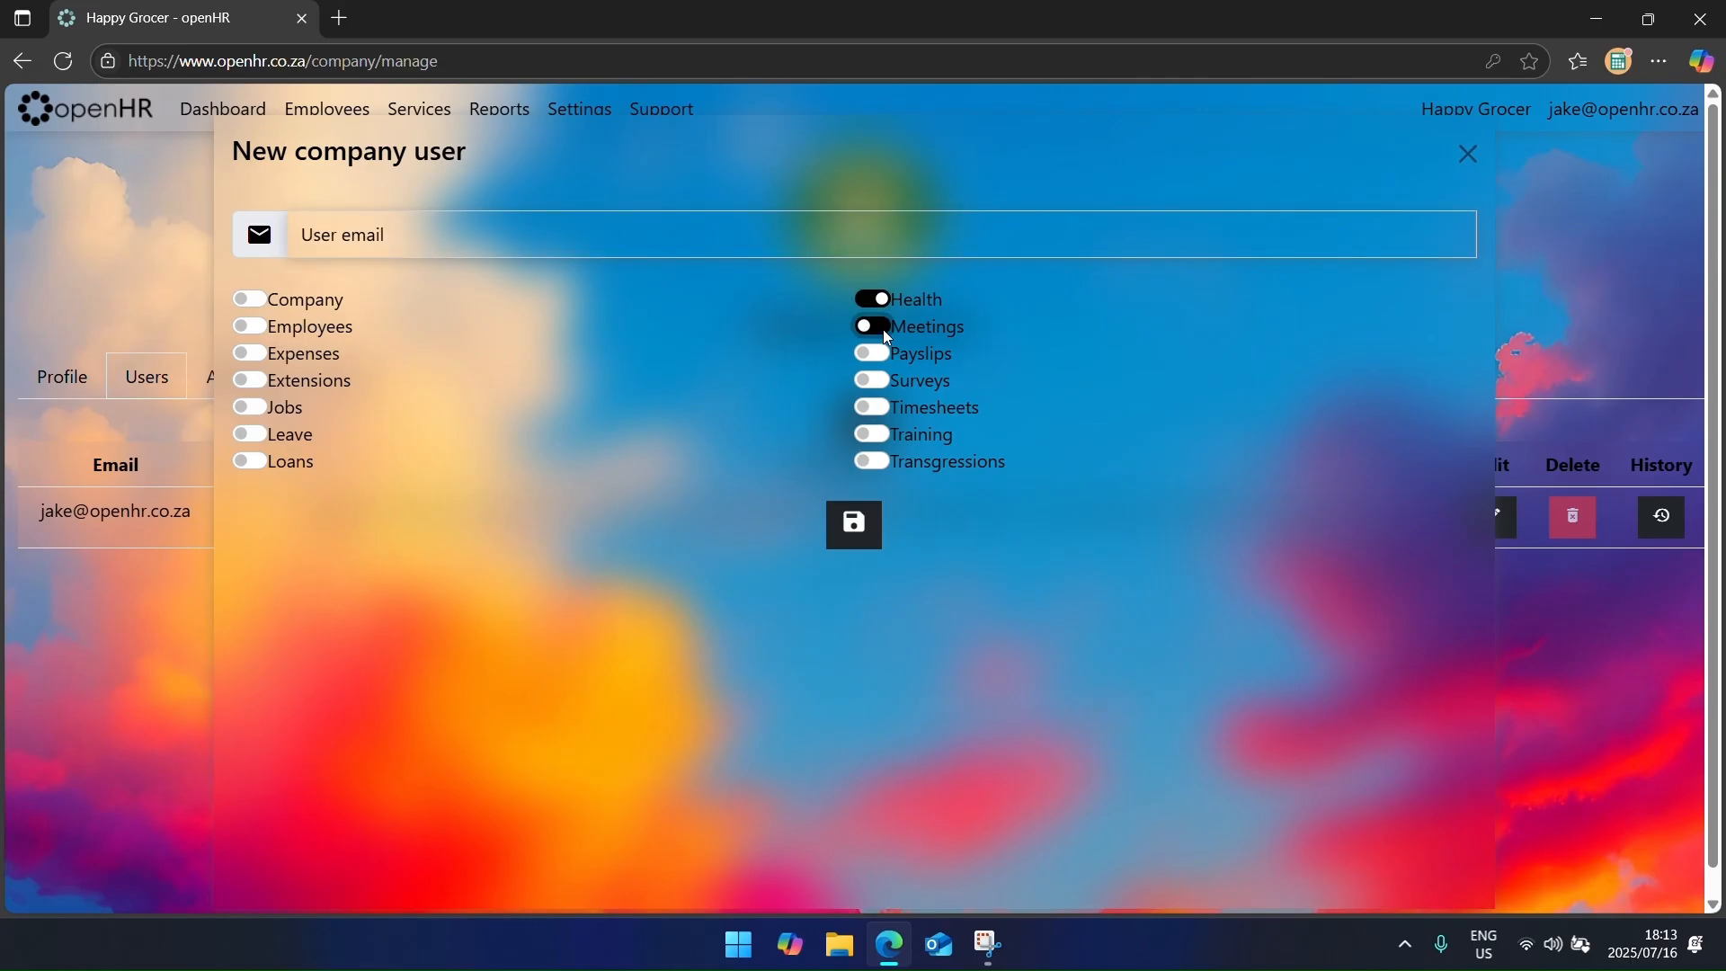
click(881, 354)
click(881, 382)
click(1269, 218)
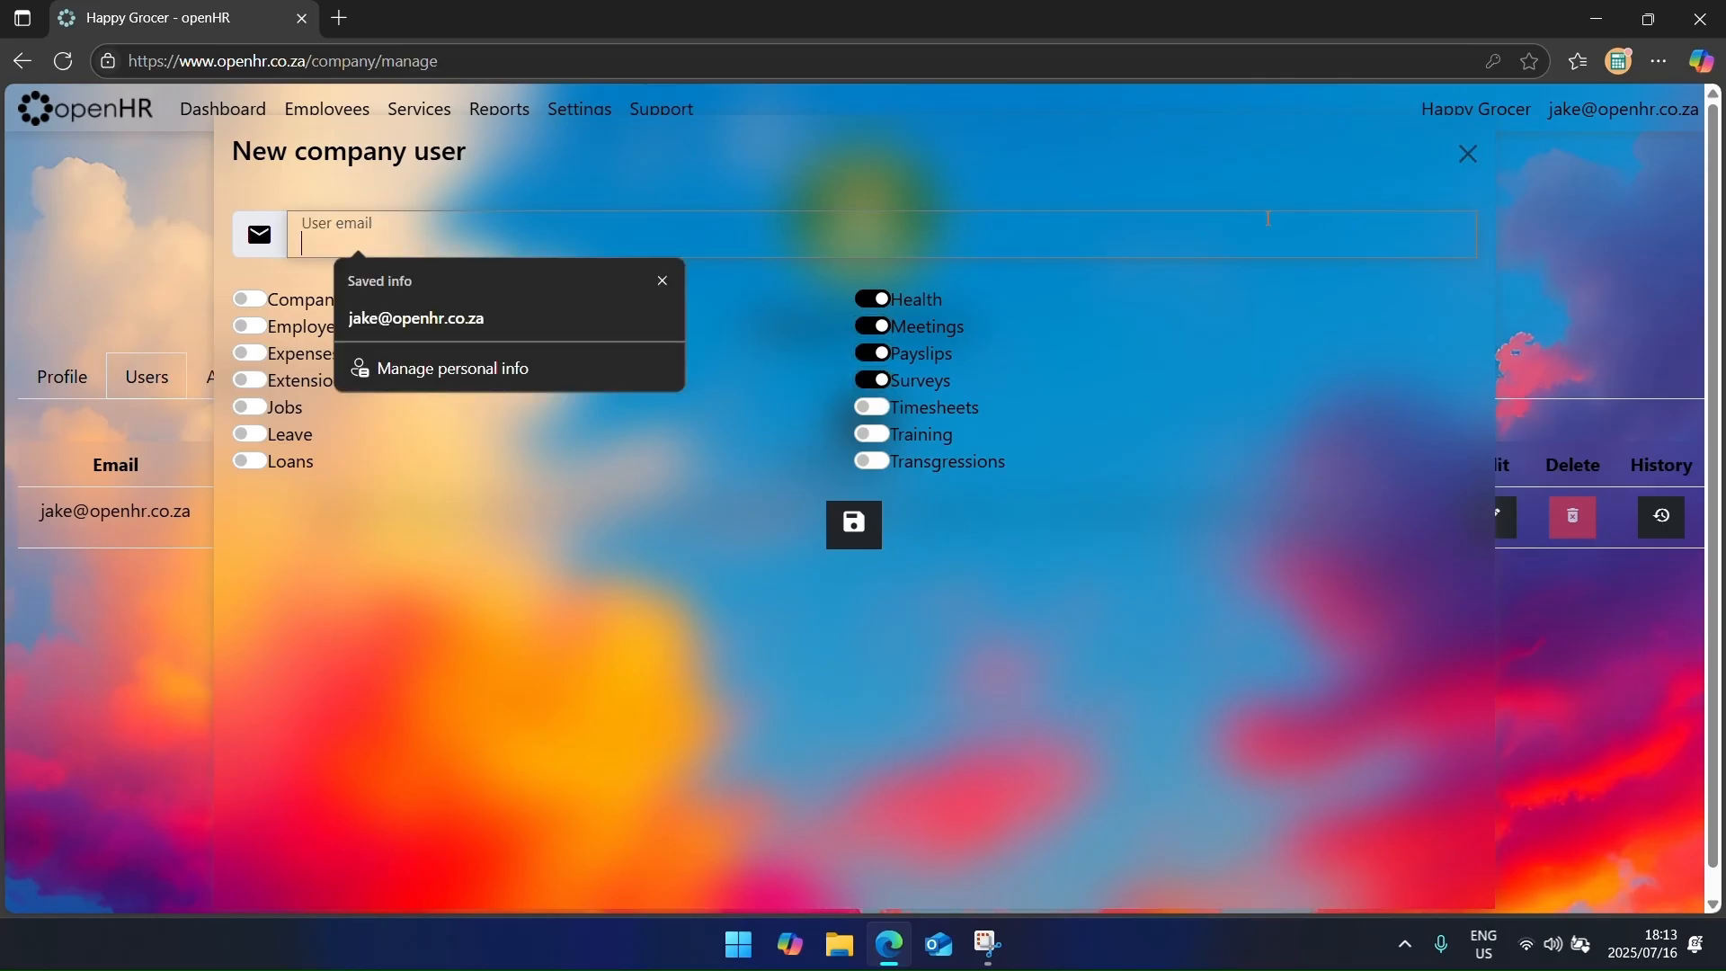
click(1465, 160)
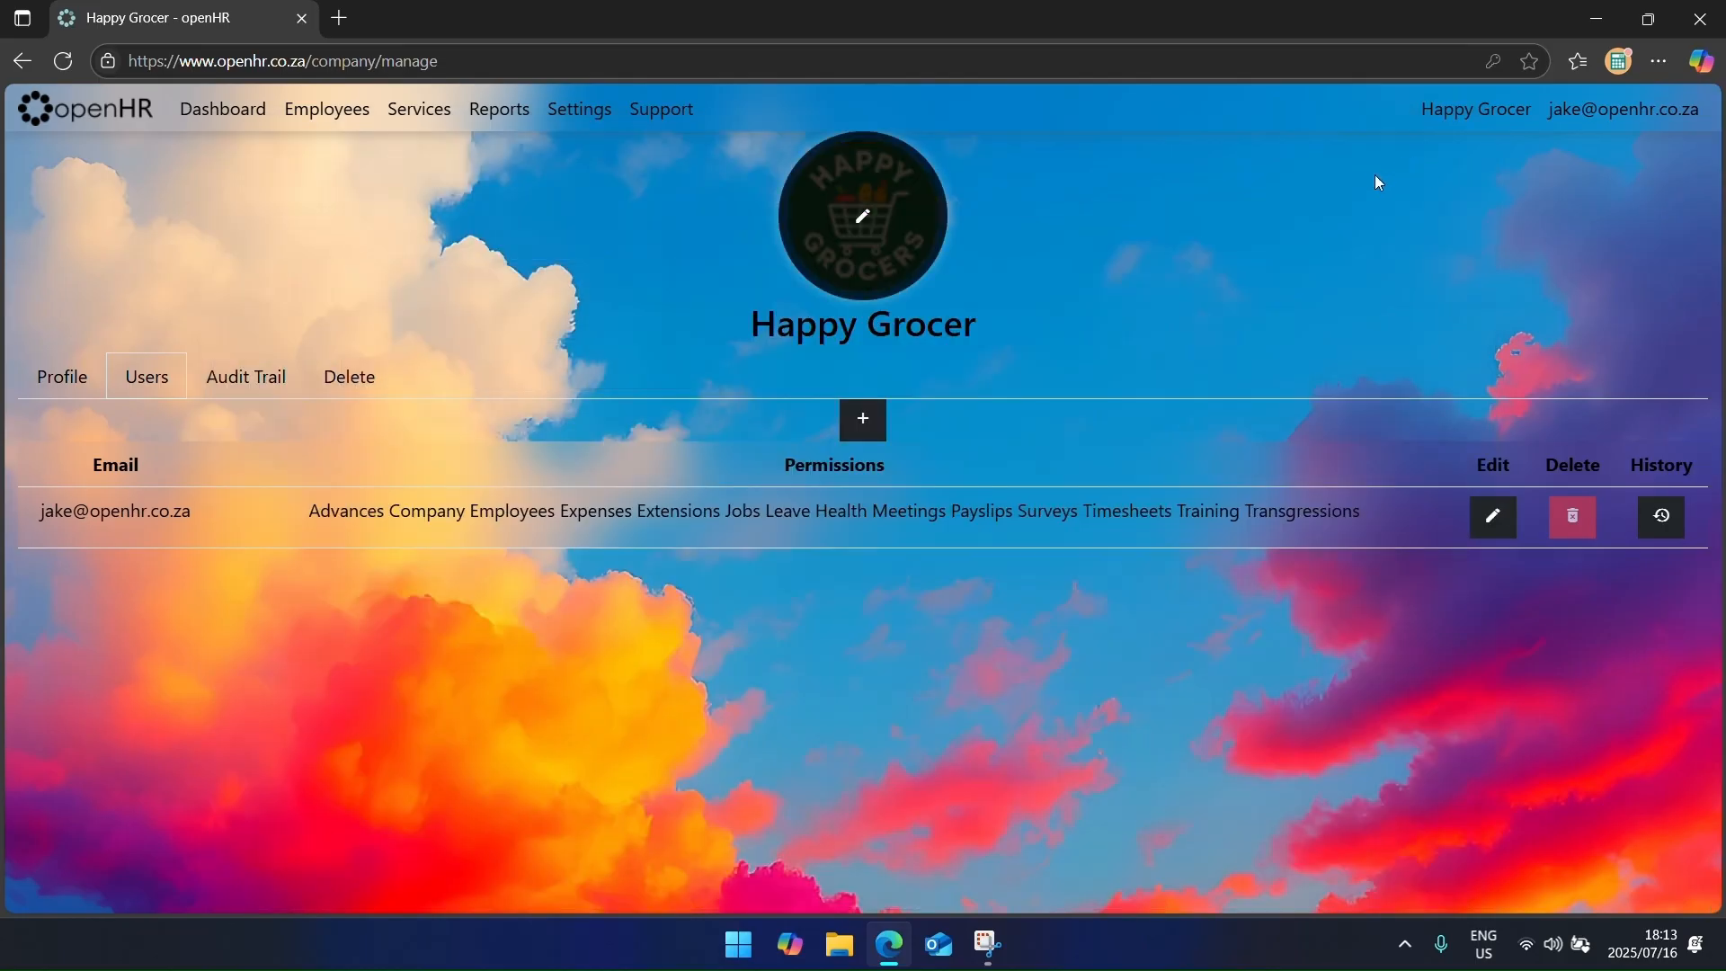
Step: View the company's Audit Trail and Delete tabs
click(250, 378)
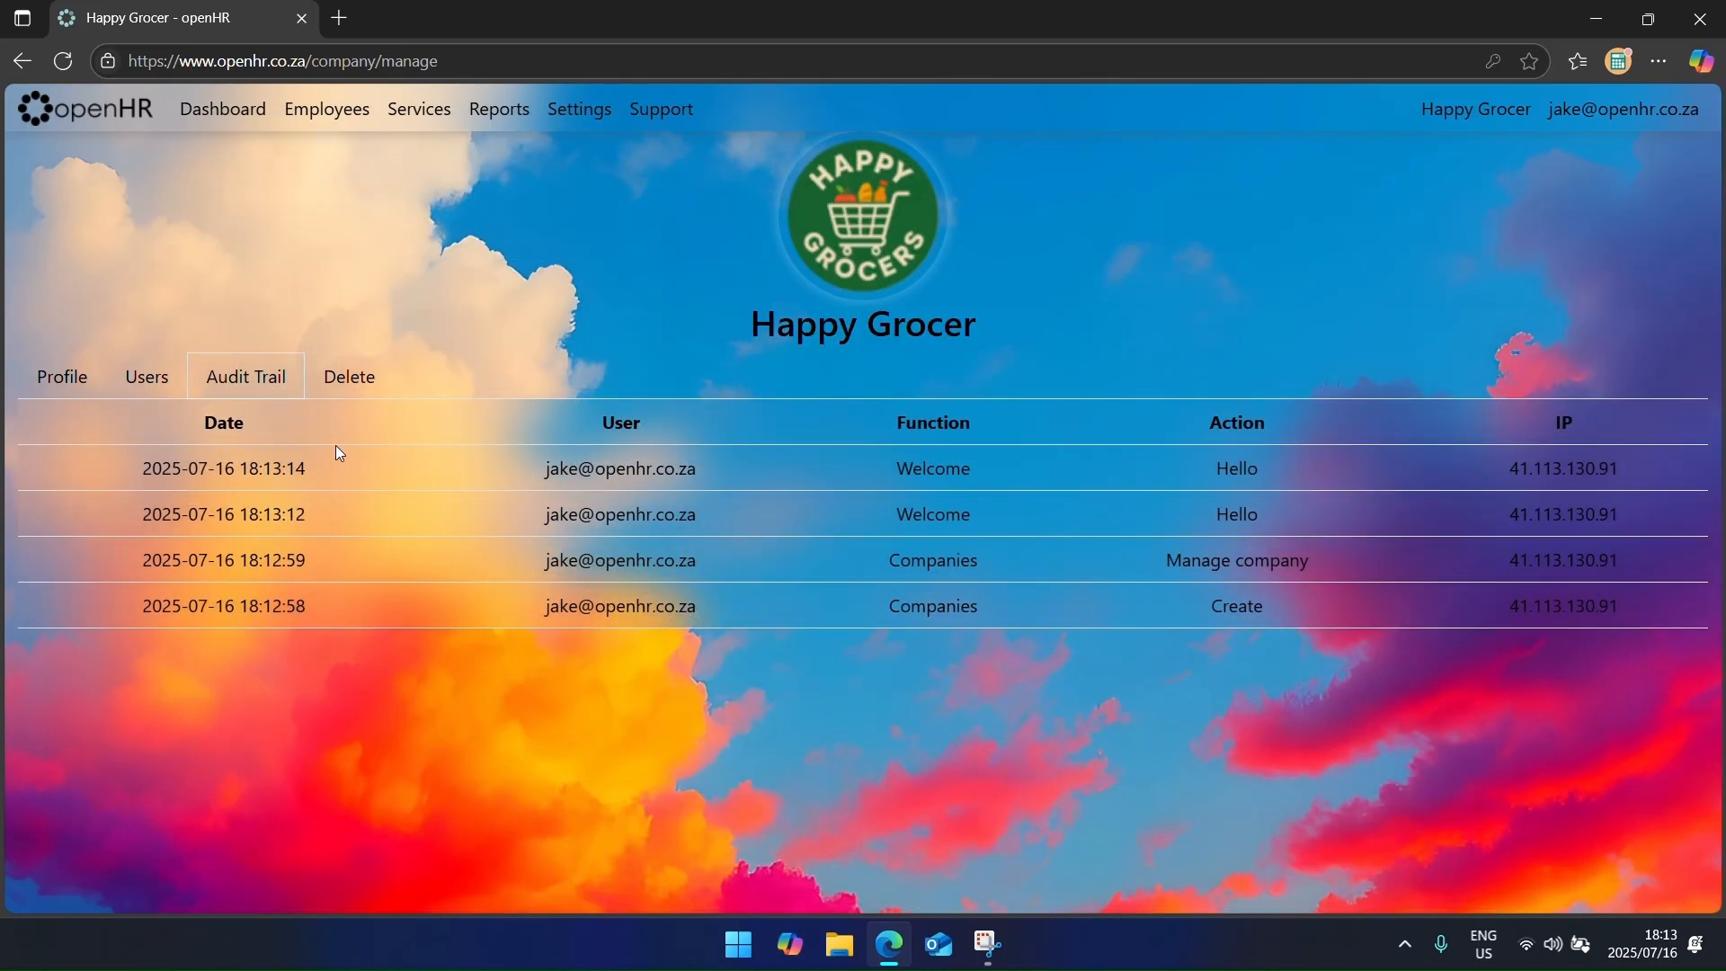
click(364, 384)
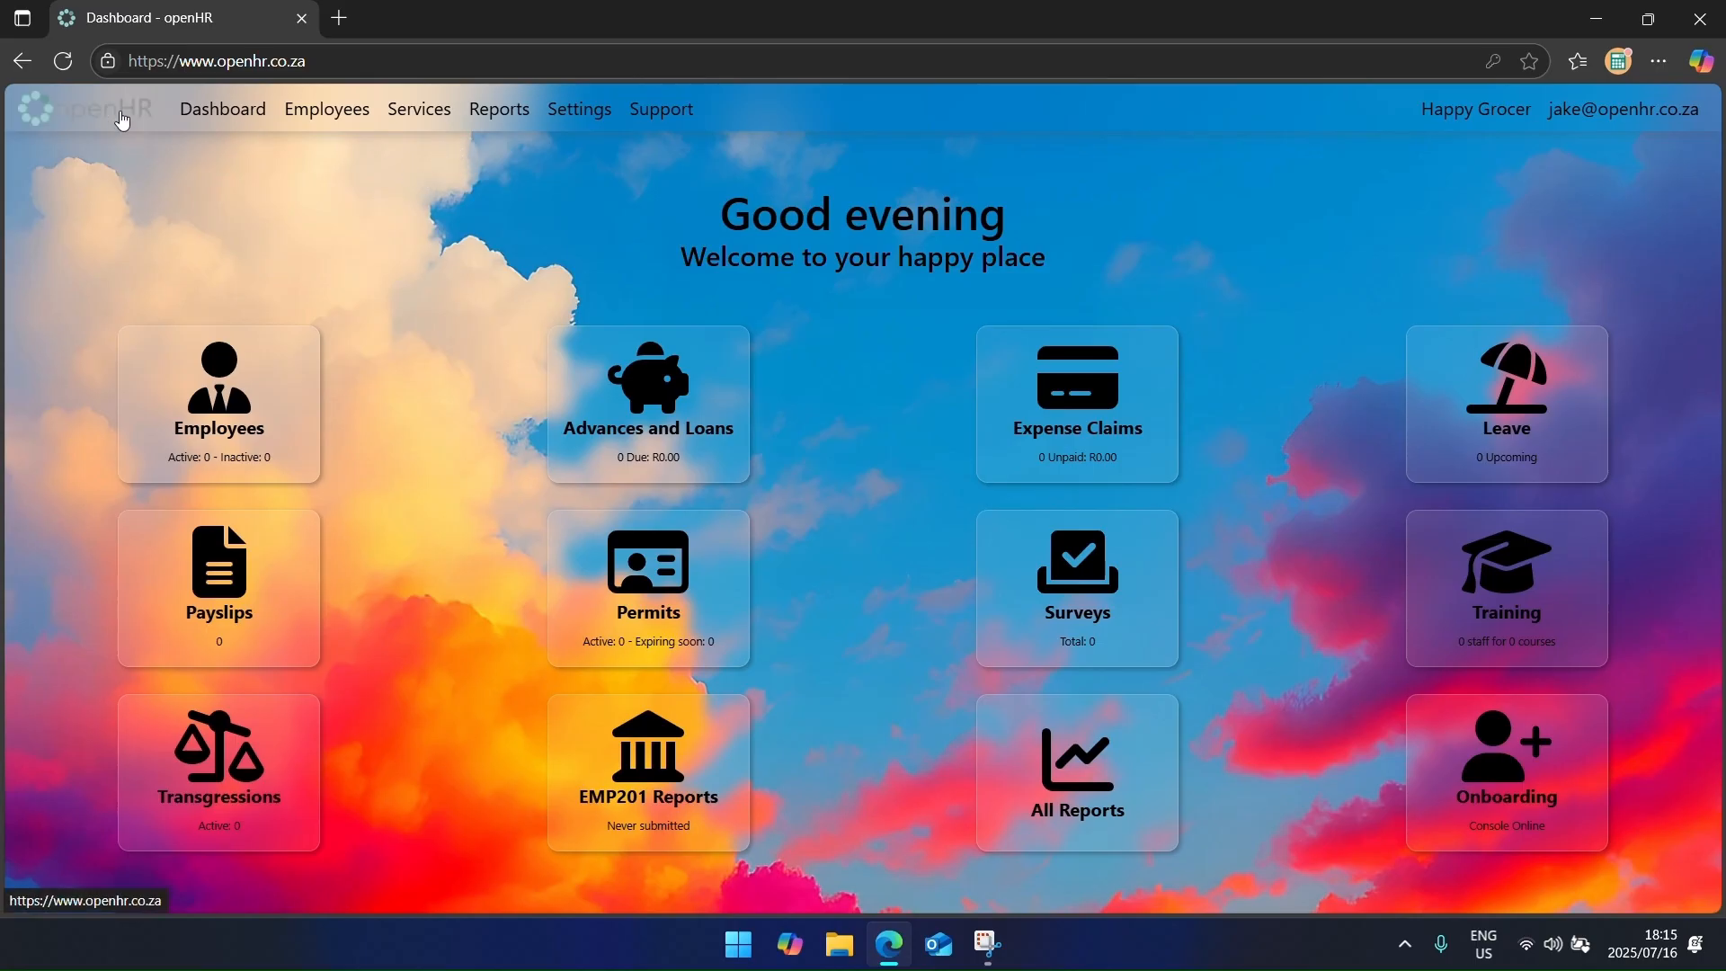
Step: From Settings > Company and Users, start a new user and enter the user's e-mail address
click(576, 116)
click(882, 252)
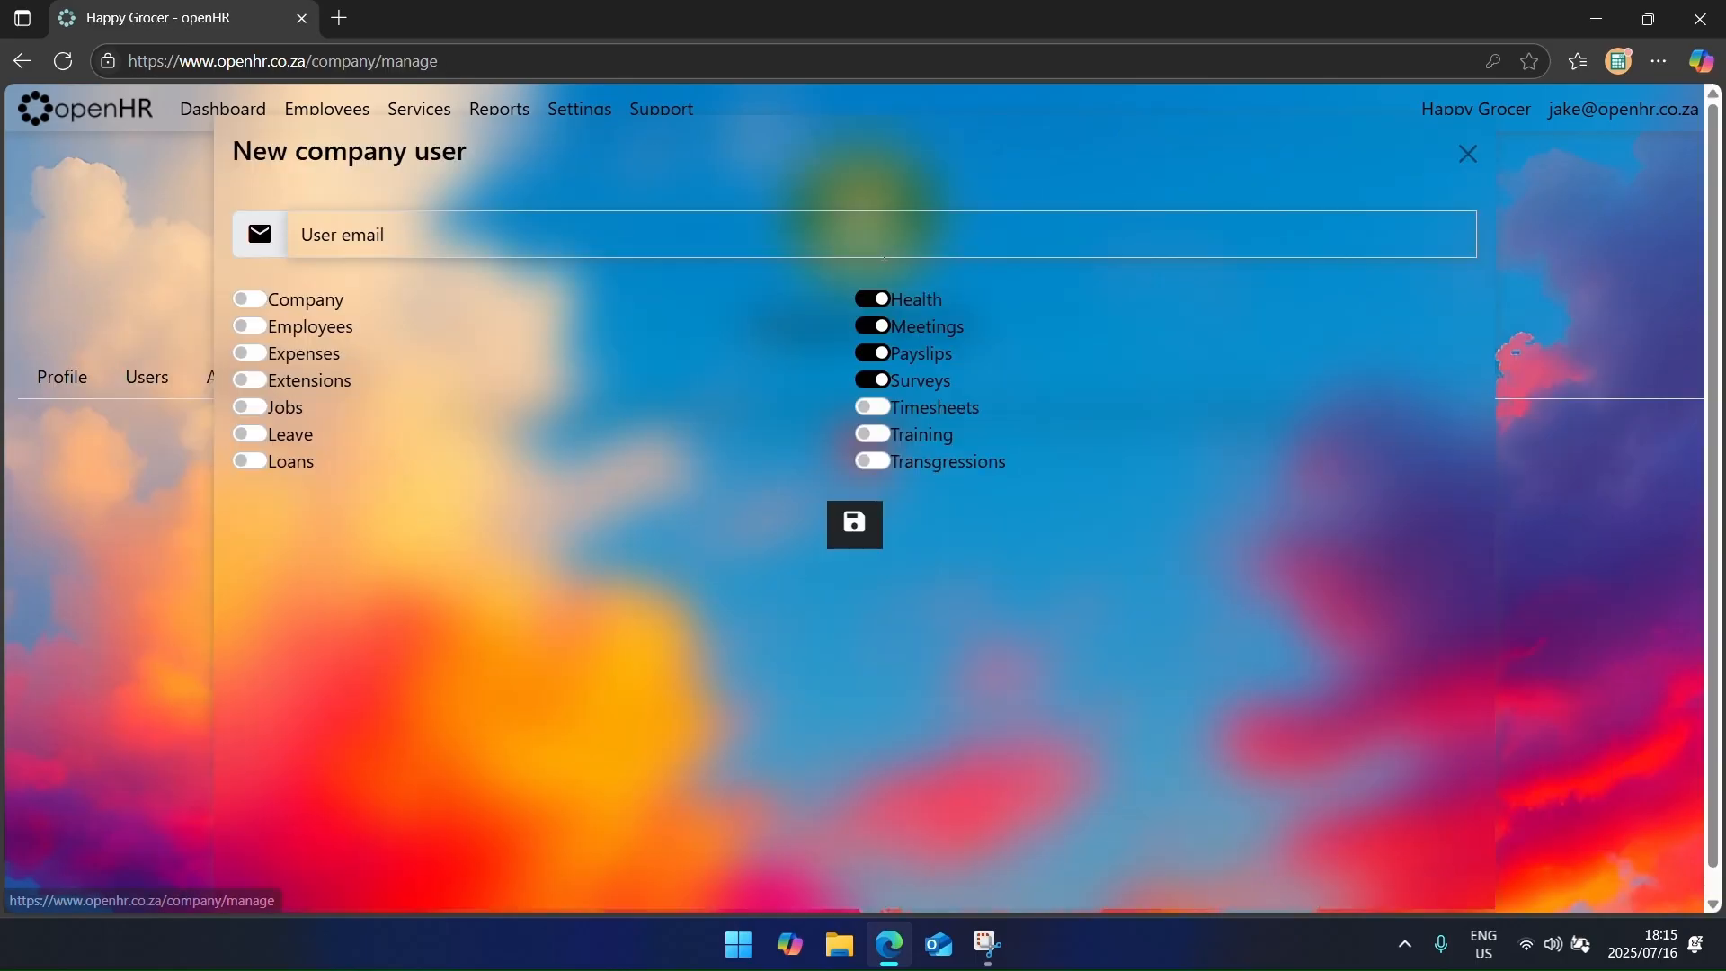
click(198, 373)
click(175, 376)
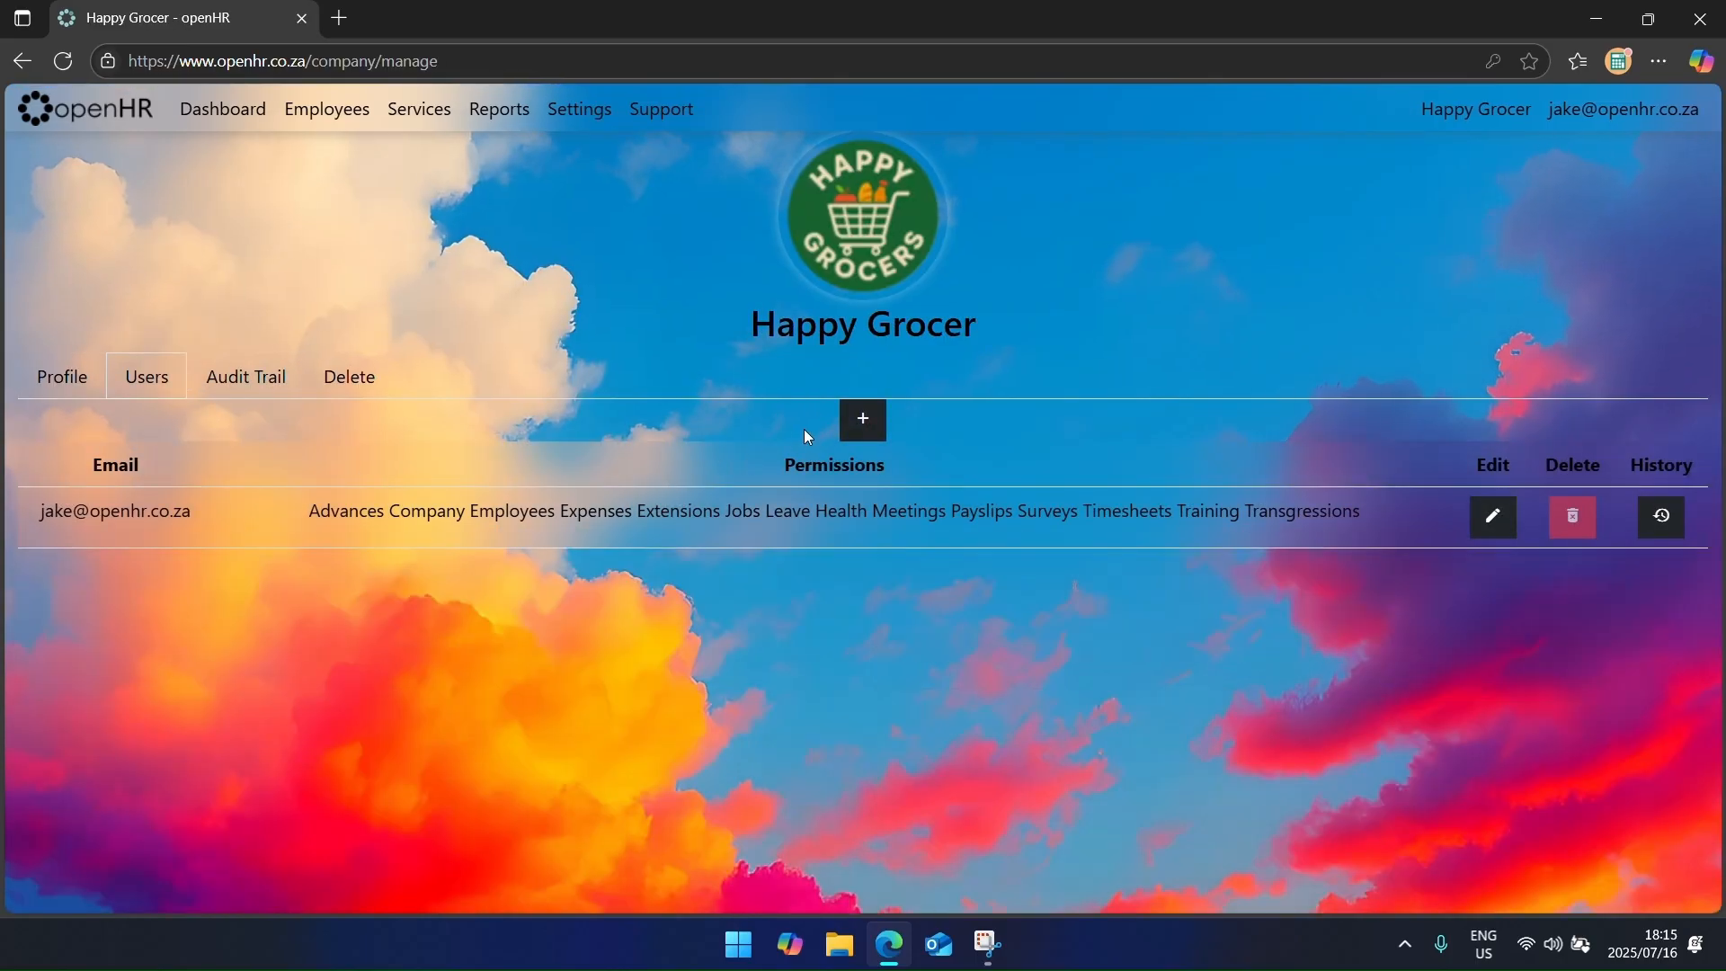
click(861, 419)
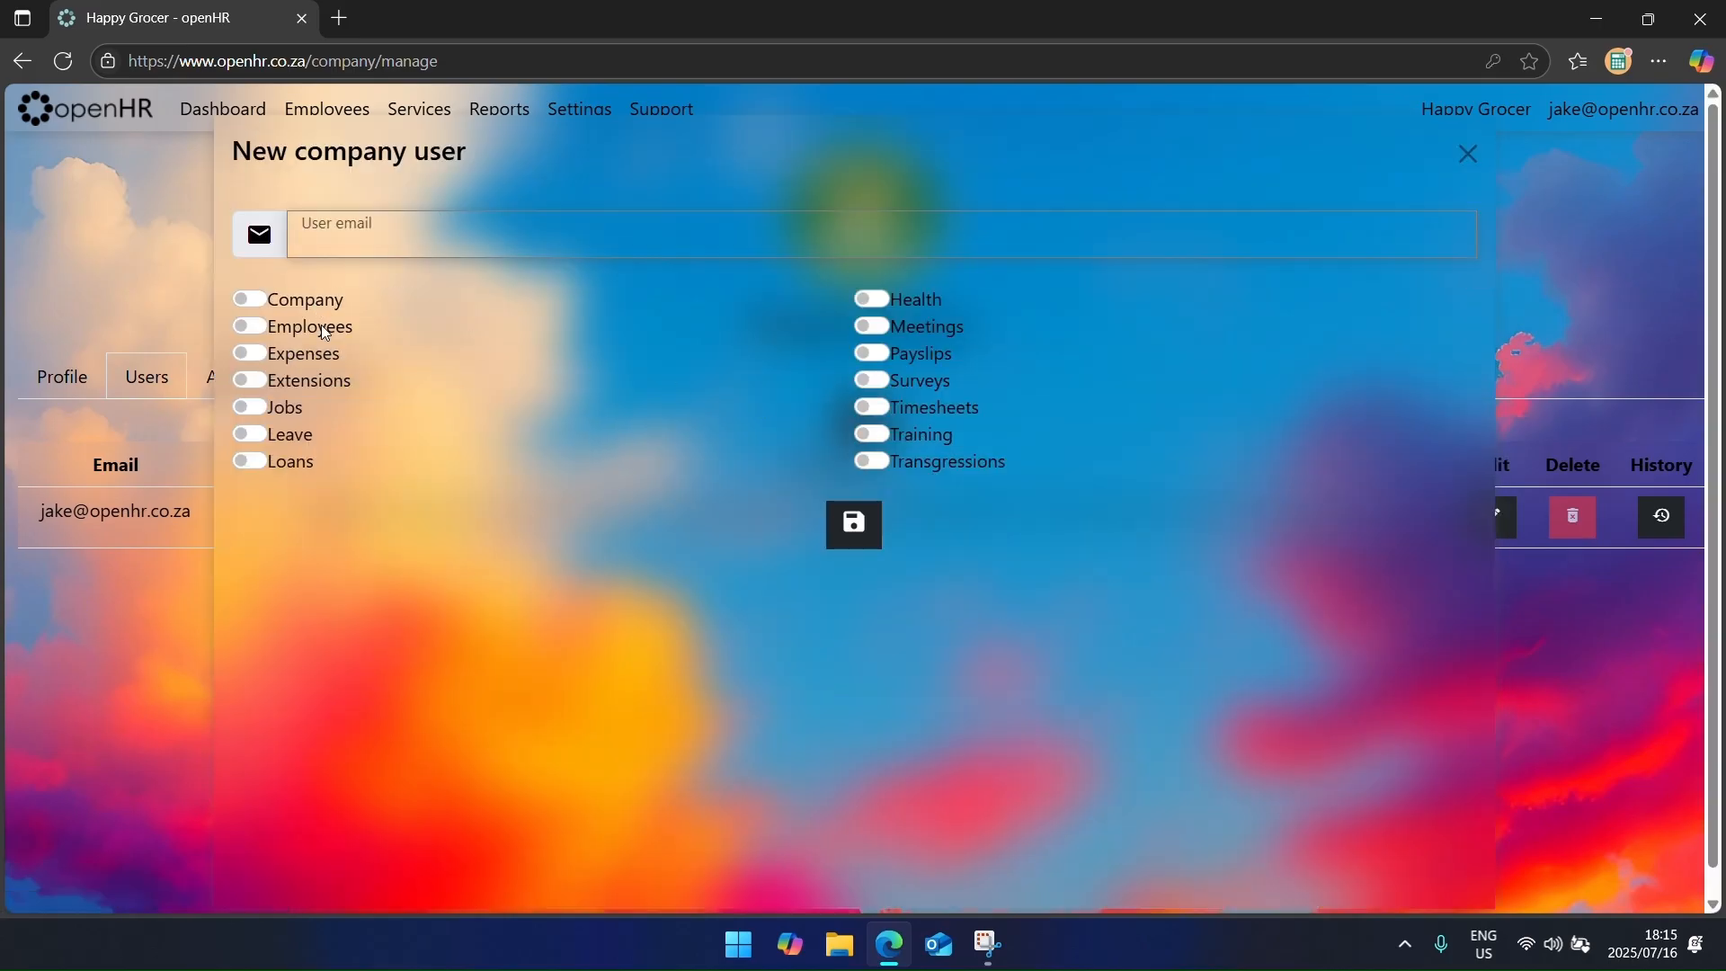
Step: Switch on Company, Employees, Expenses, Extensions, Jobs, Leave, Loans, Health and remaining permissions except Transgressions
key(Tab)
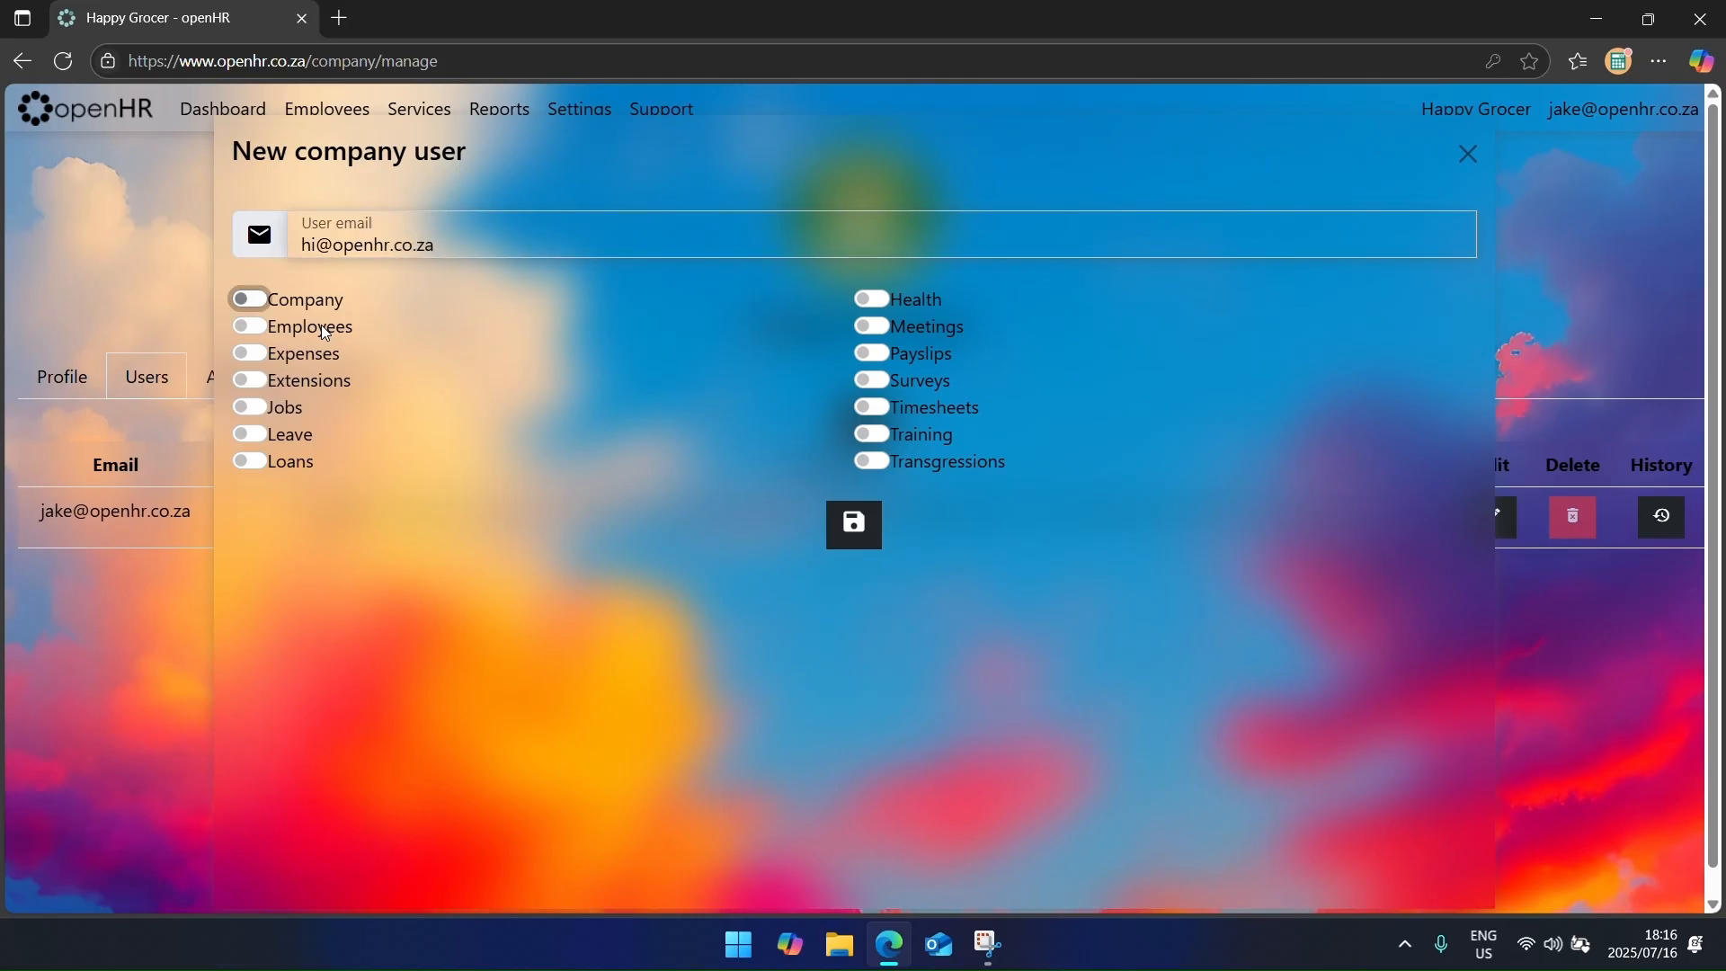
key(space)
key(Tab)
key(space)
key(Tab)
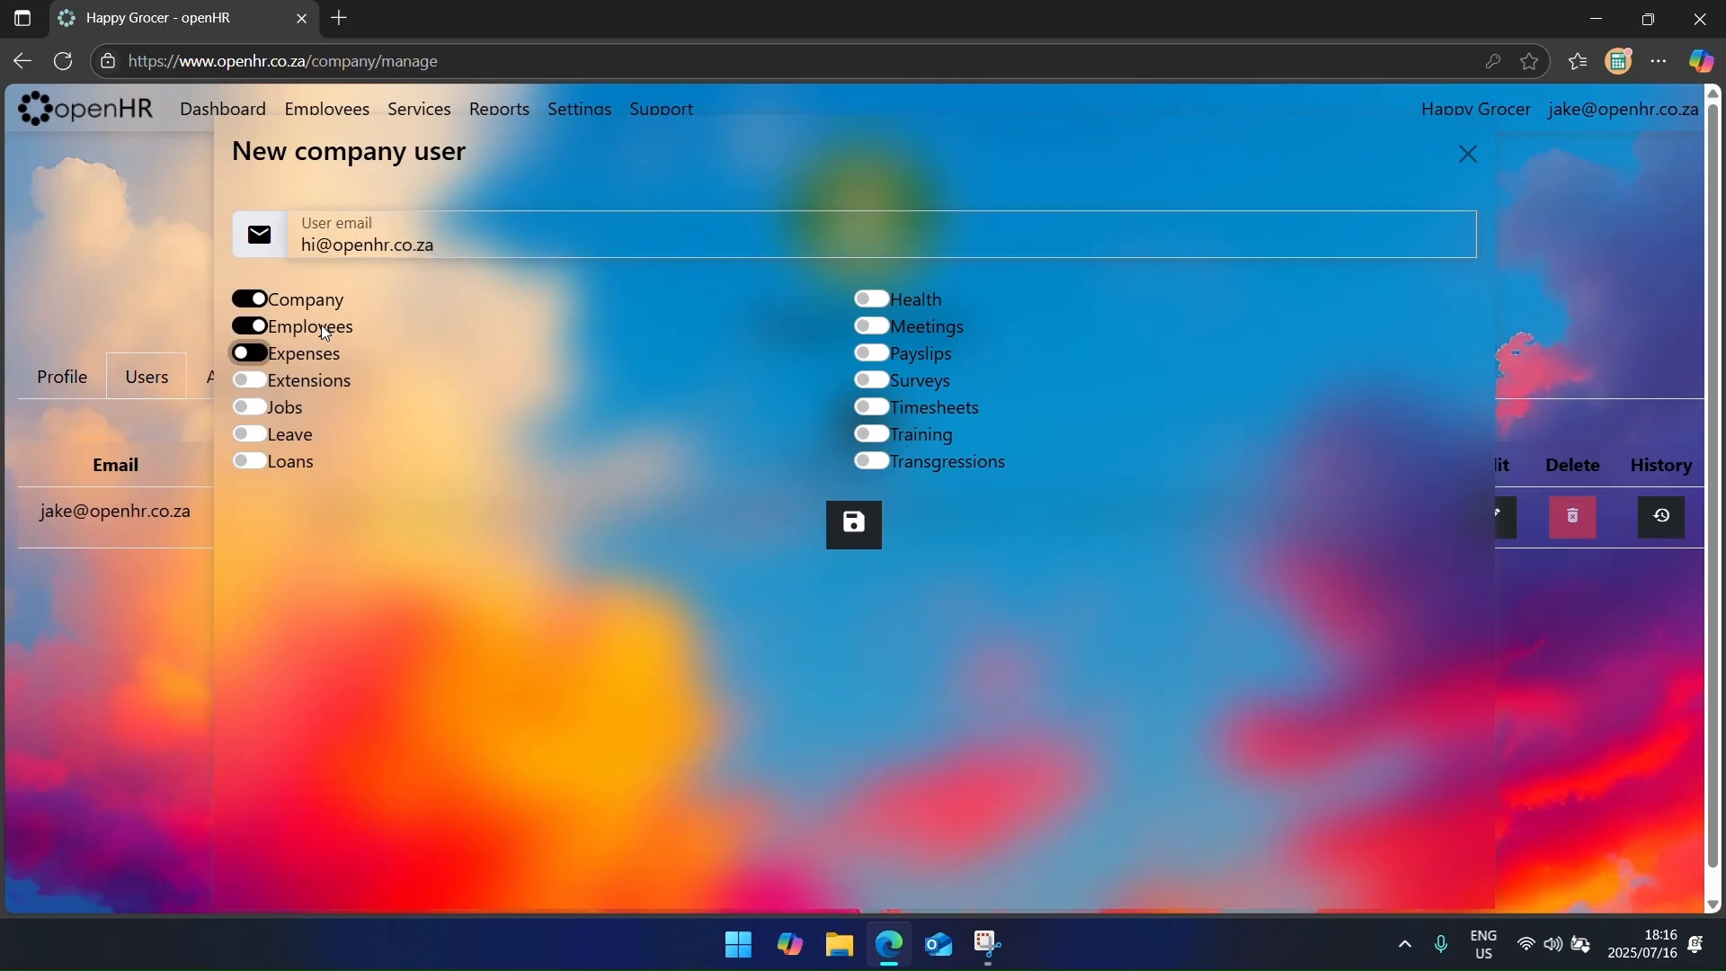
key(space)
key(Tab)
key(space)
key(Tab)
key(space)
key(Tab)
key(space)
key(Tab)
key(space)
key(Tab)
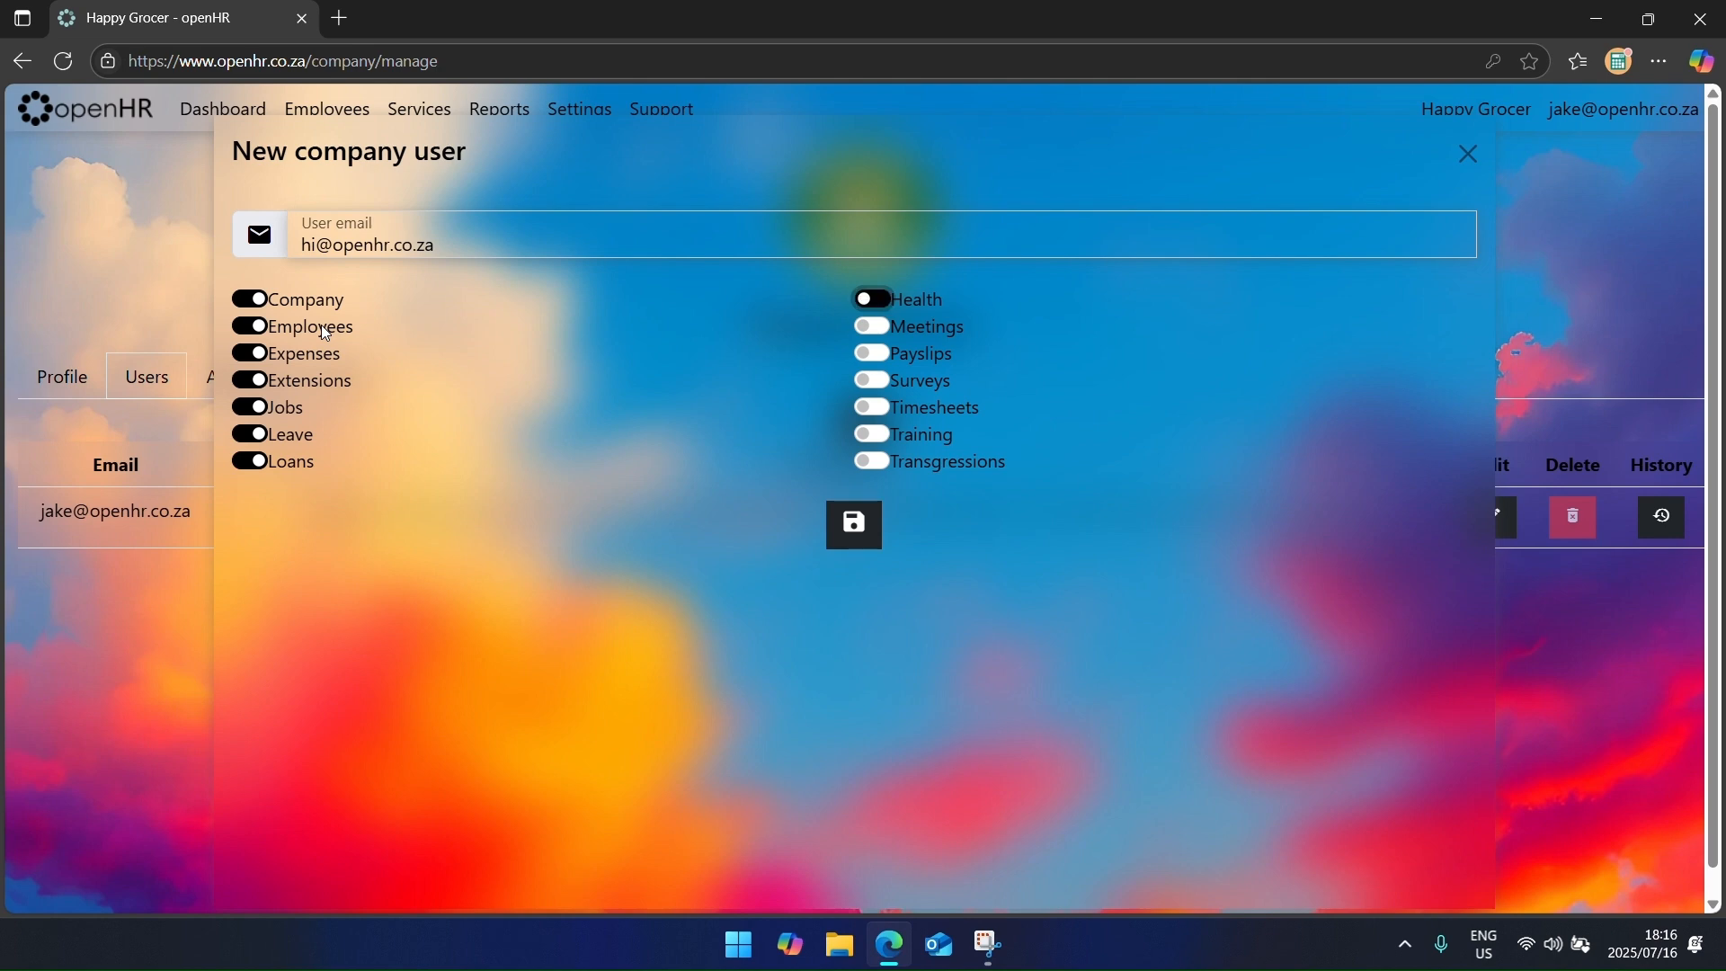
key(space)
key(Tab)
key(space)
key(Tab)
key(space)
key(Tab)
key(space)
key(Tab)
key(space)
key(Tab)
key(space)
key(Tab)
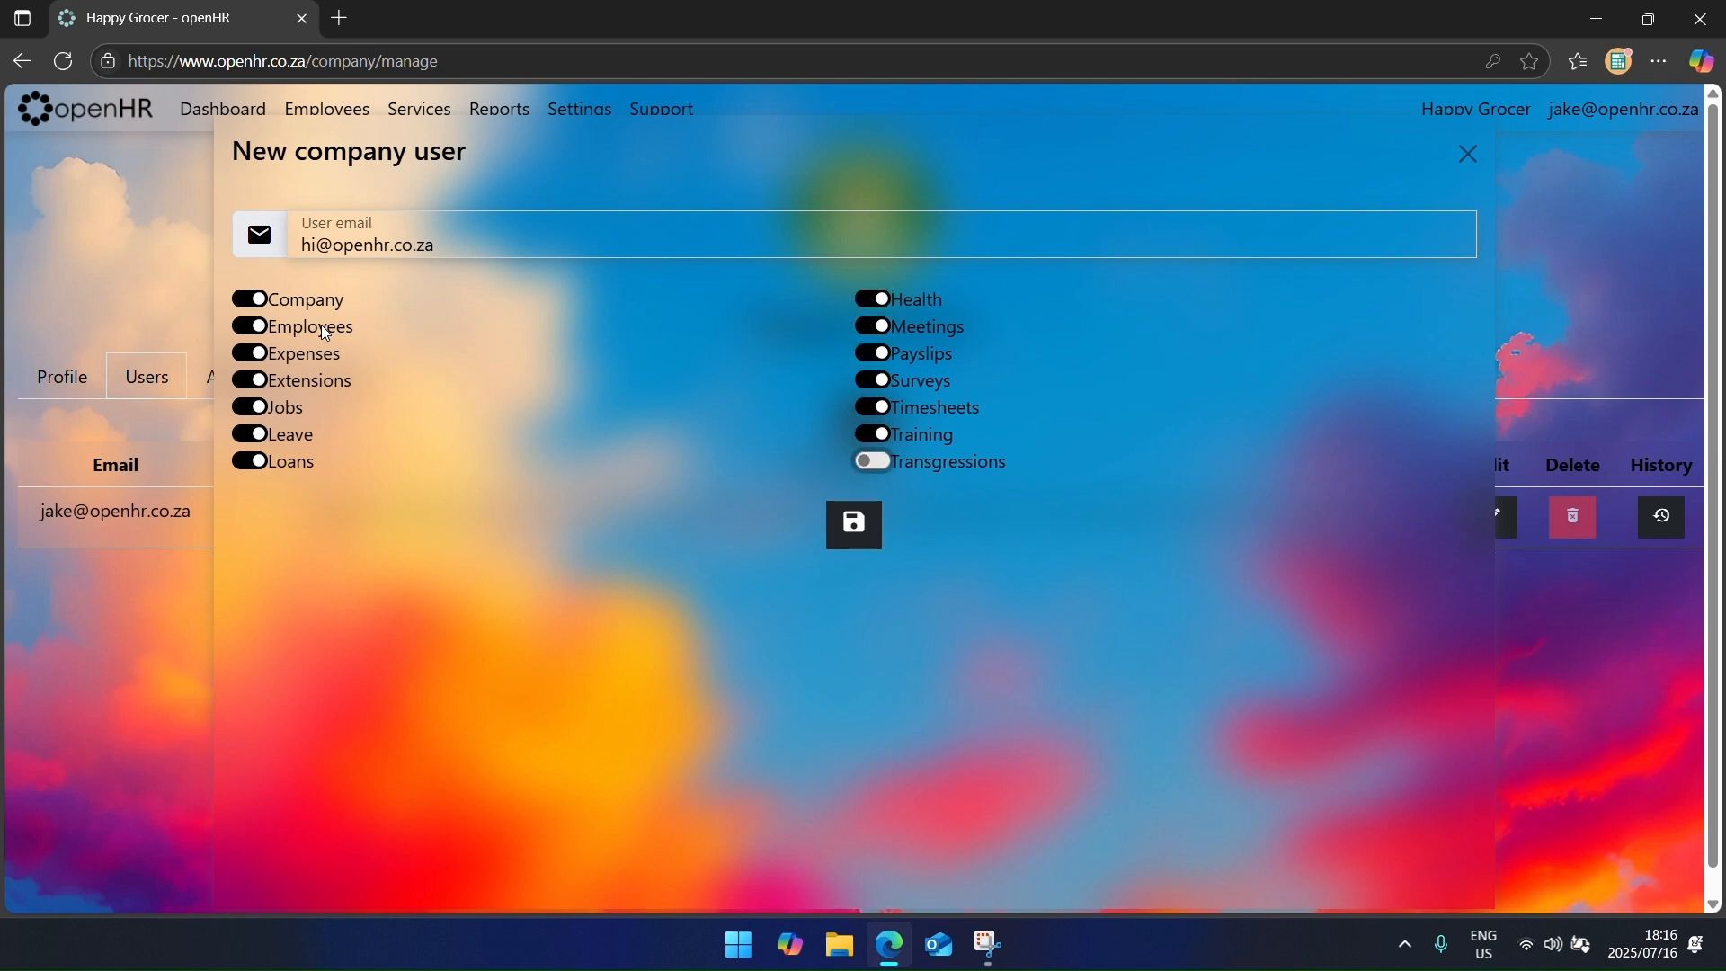
key(space)
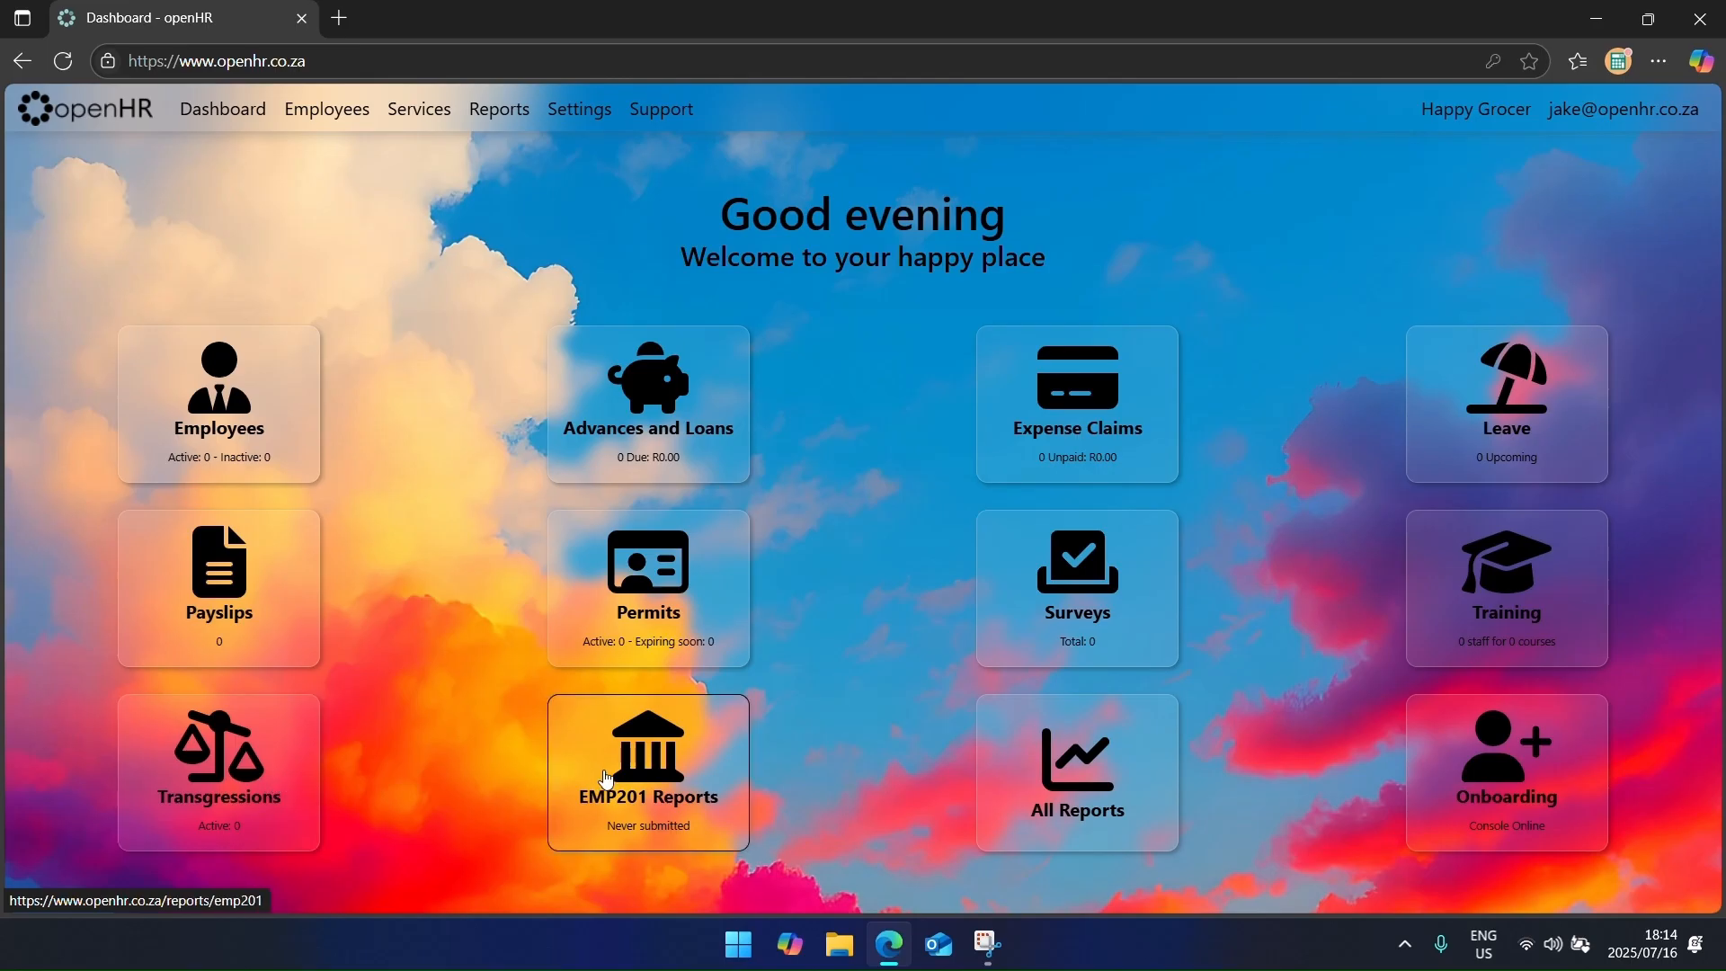
click(1043, 783)
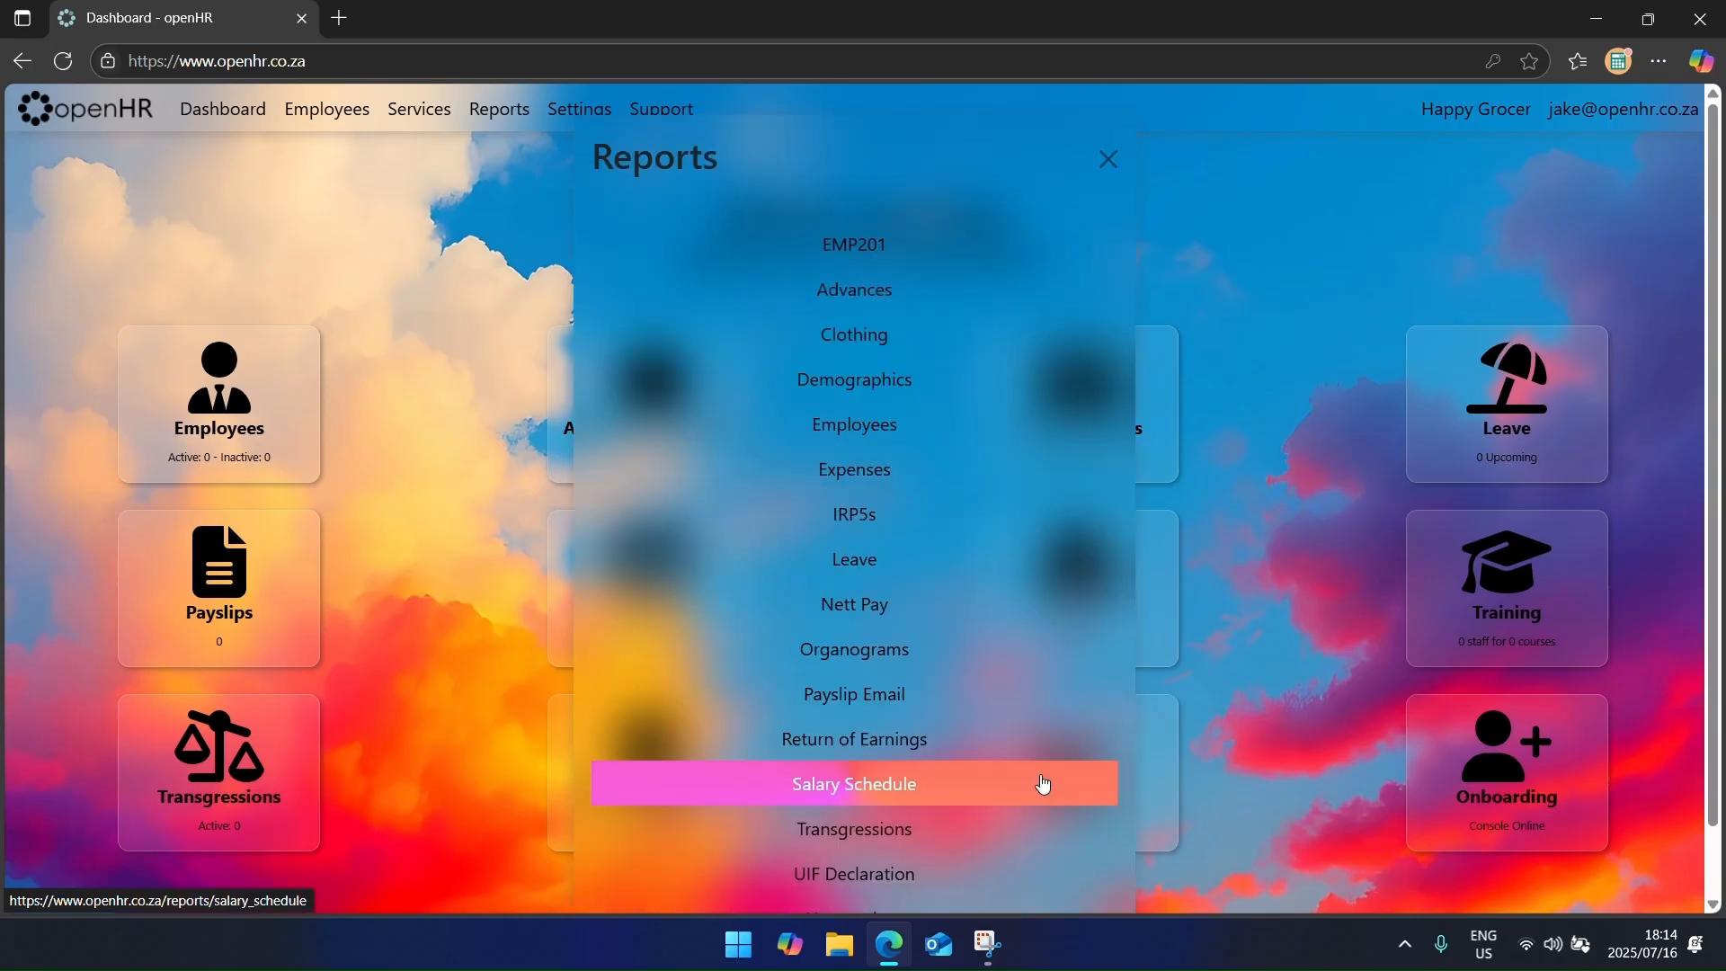
click(376, 225)
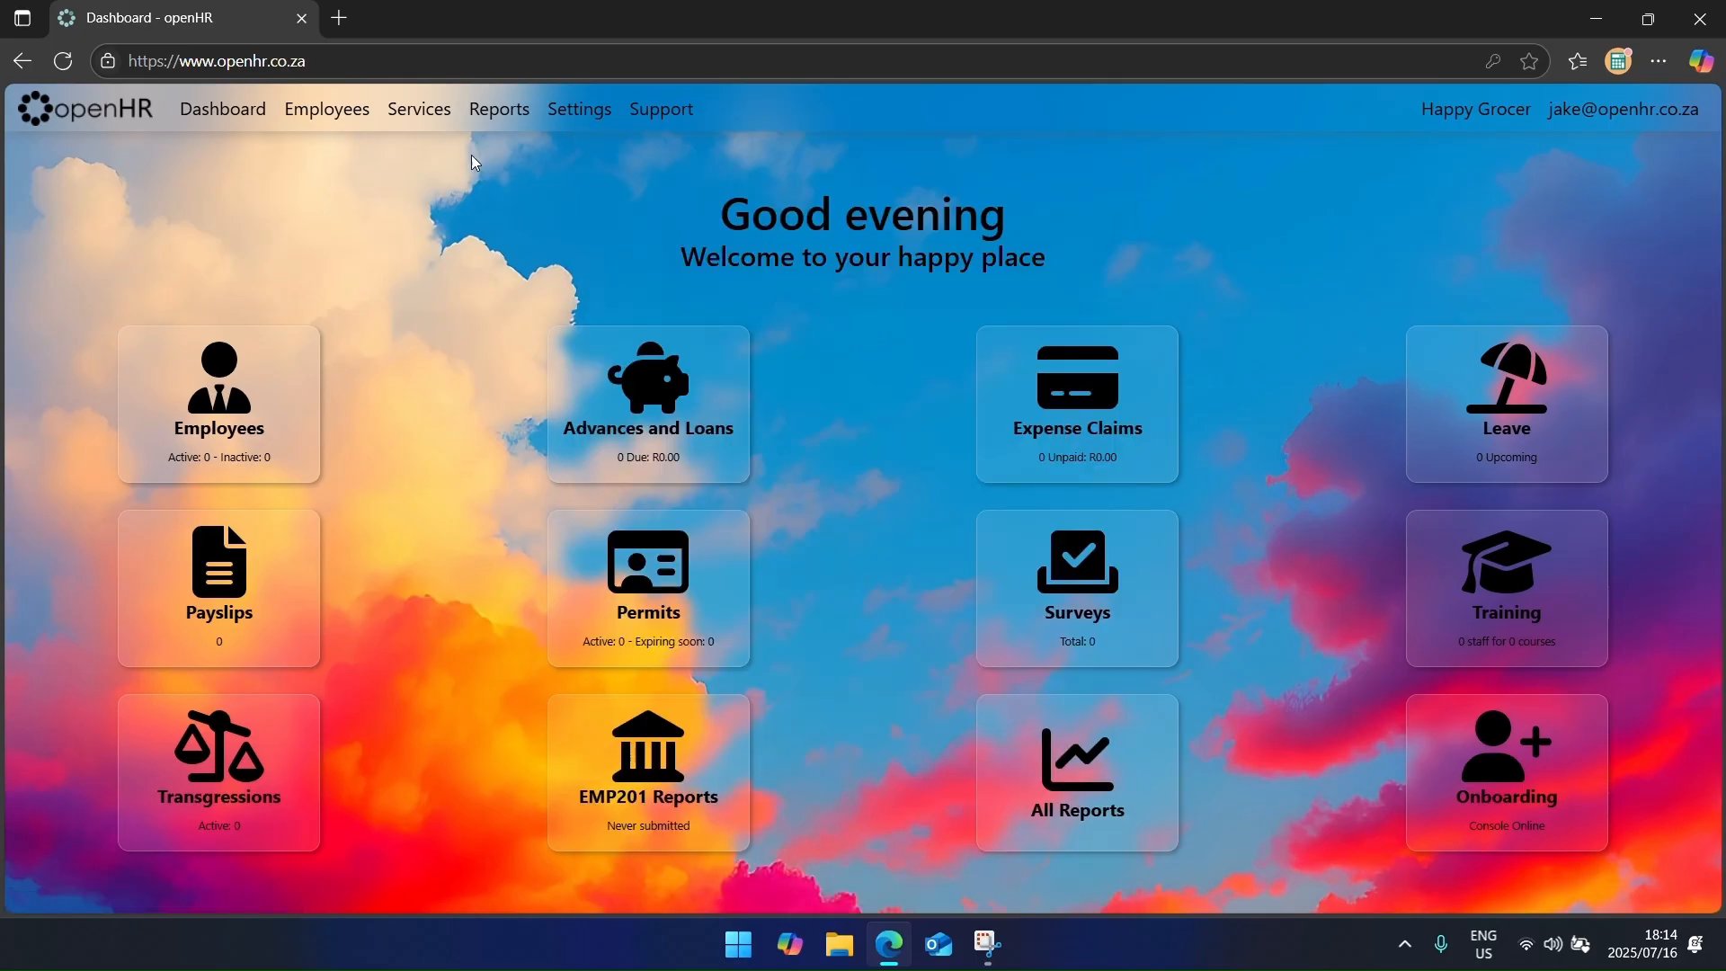
click(490, 109)
click(439, 347)
Step: Go to the Jobs page from the Services menu
click(420, 110)
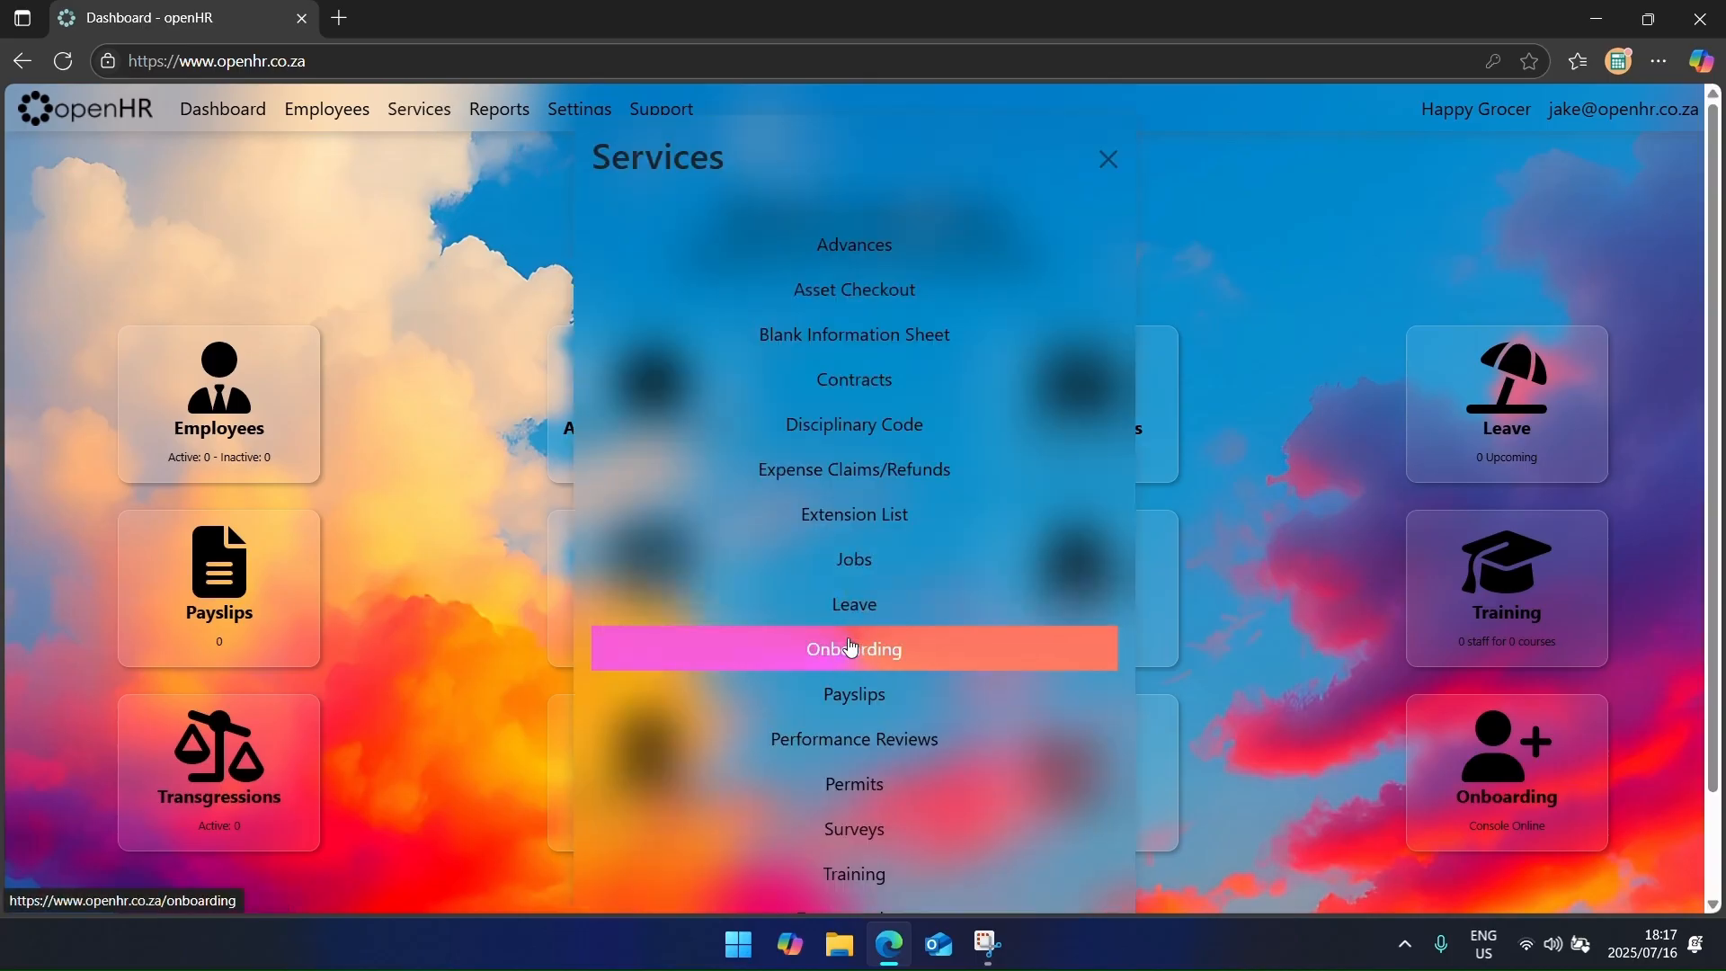
click(860, 578)
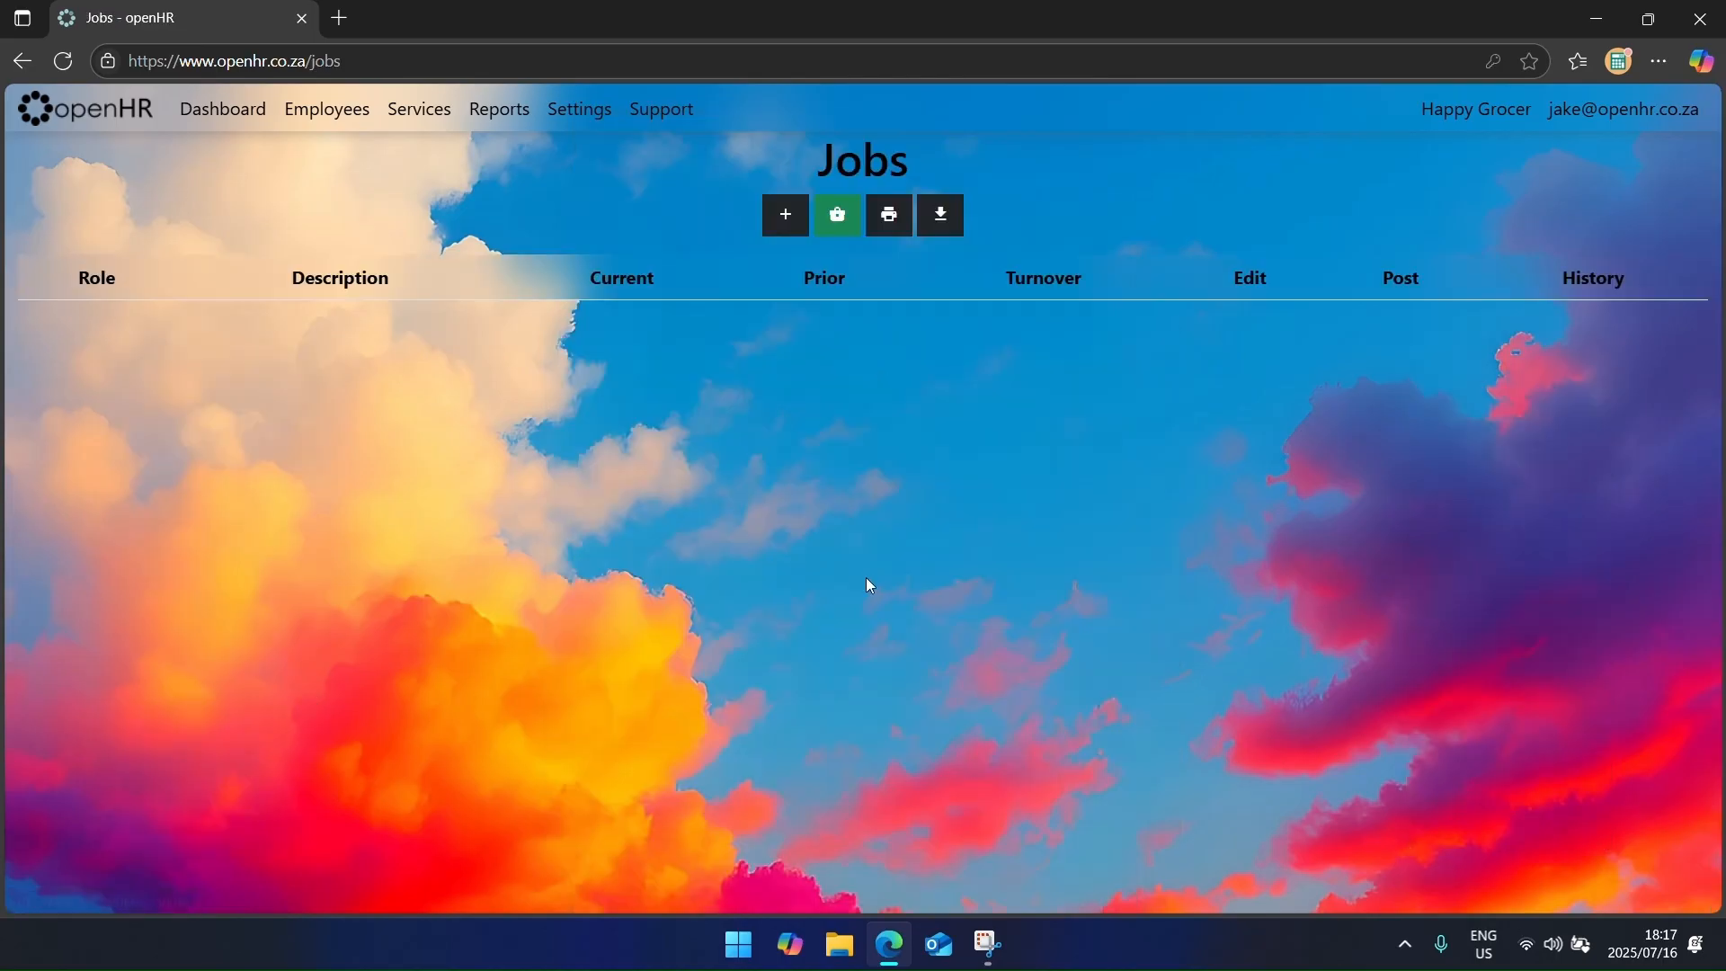
Step: Add the Director and Manager jobs with their responsibility descriptions
click(787, 218)
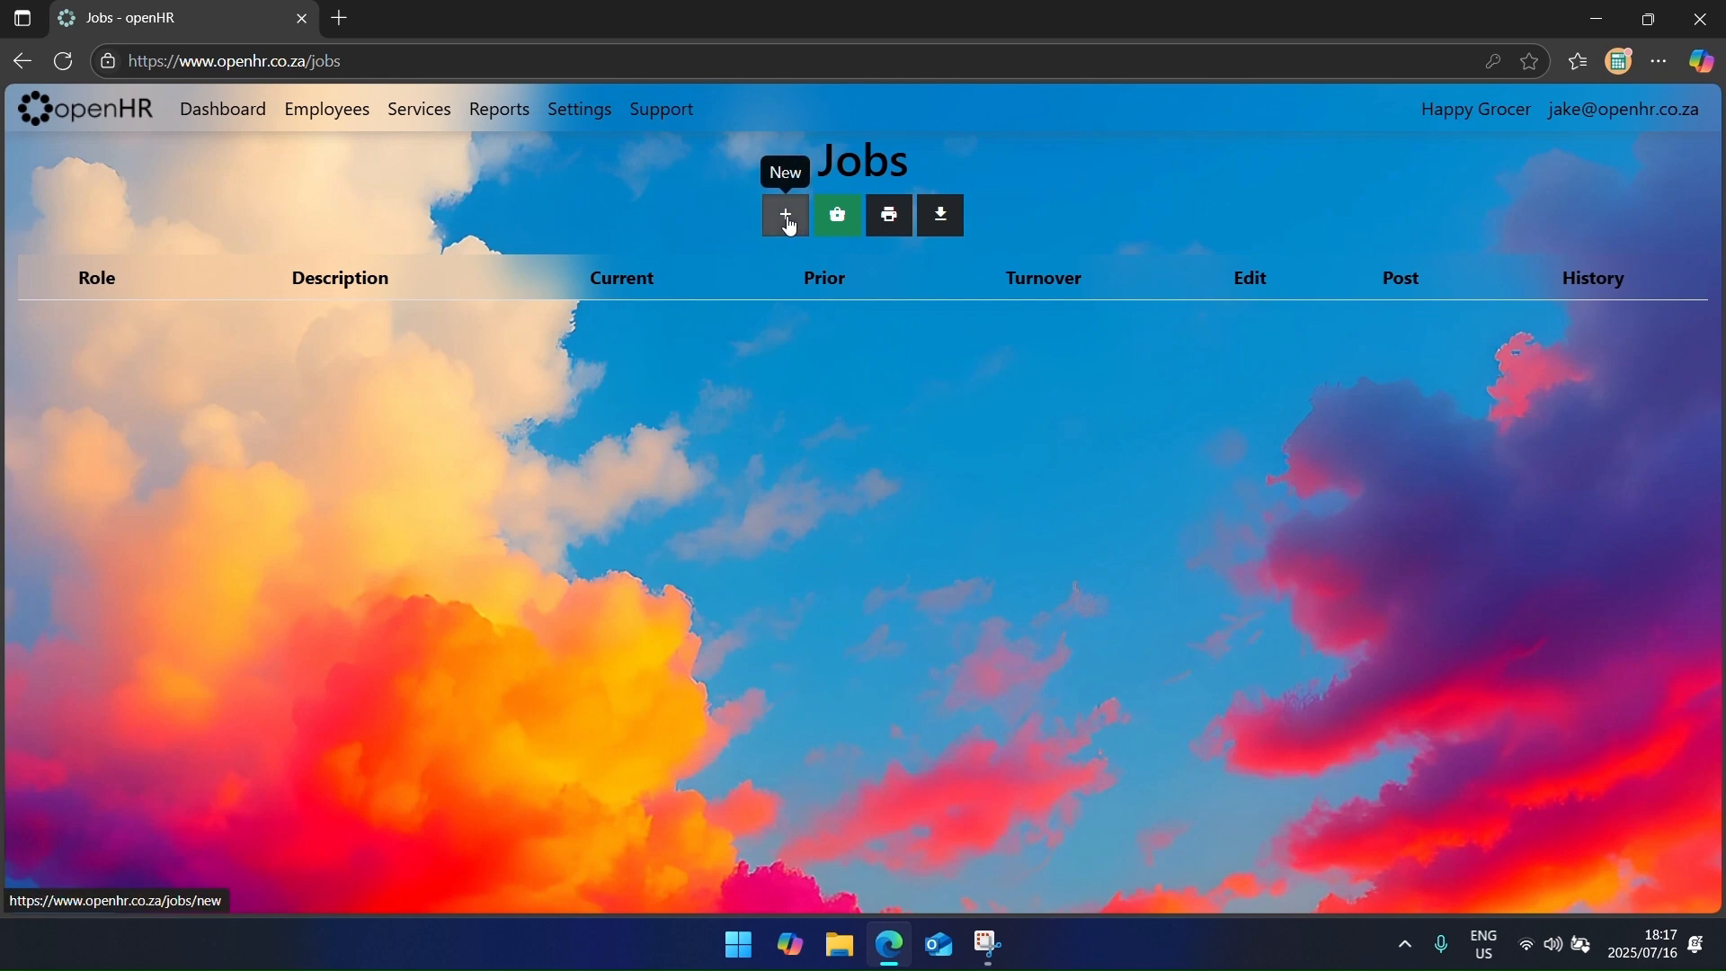
text(Director)
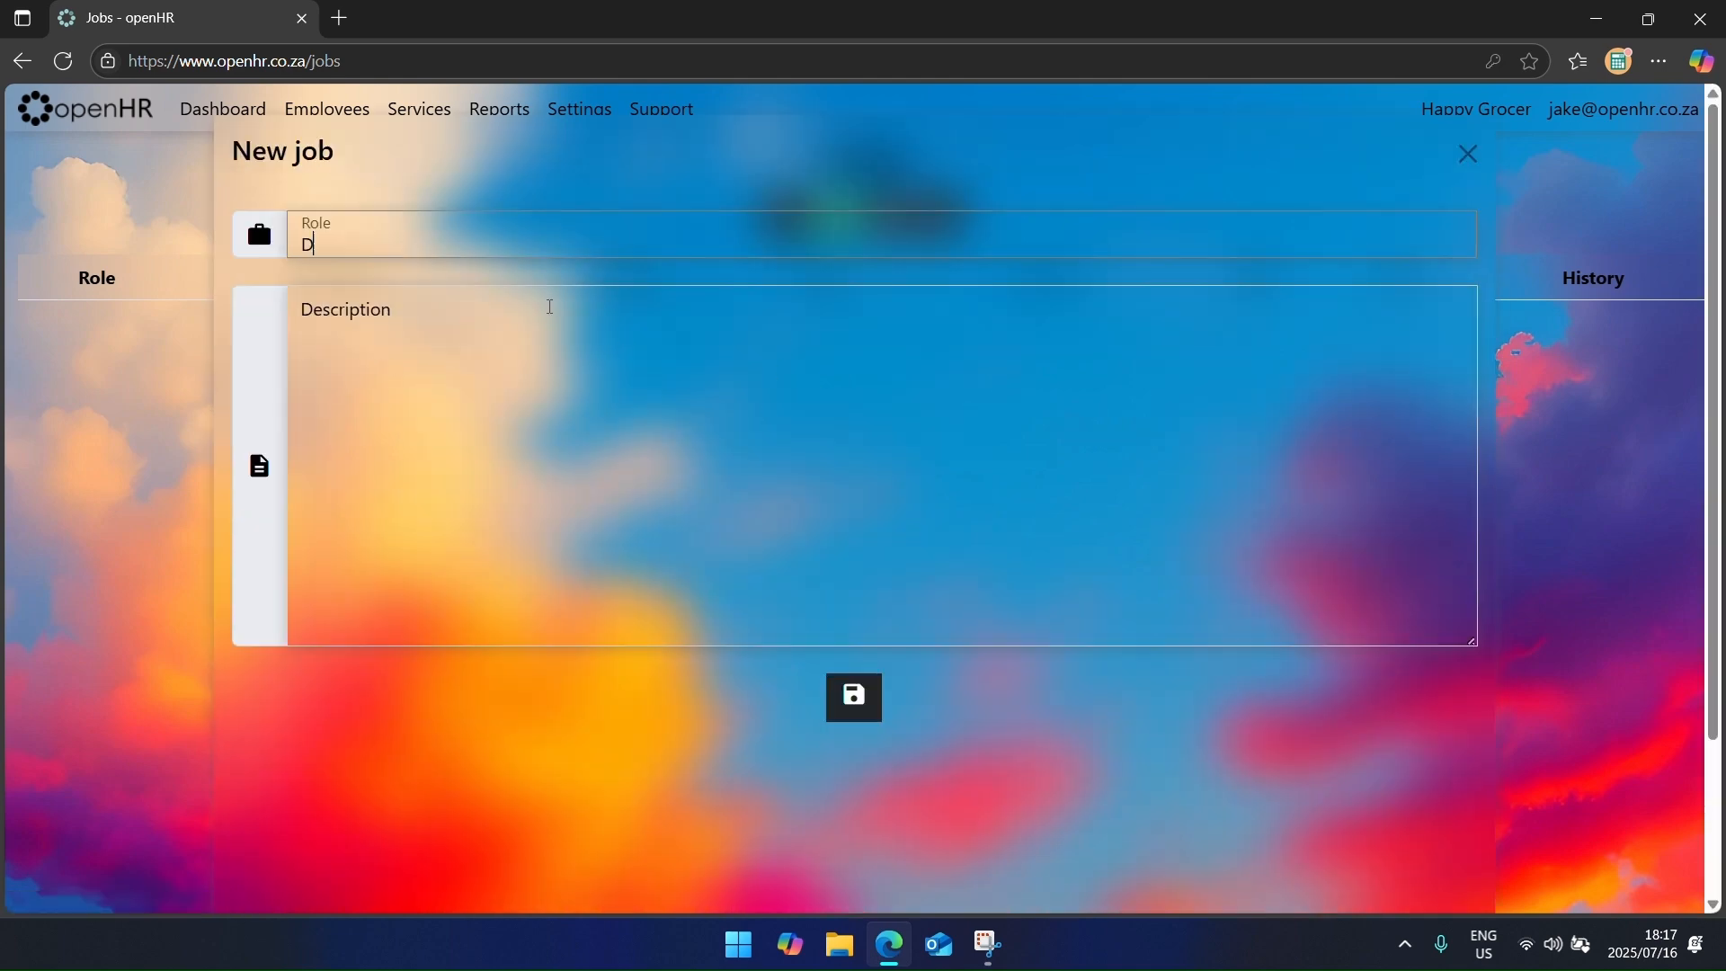
key(Tab)
text(Responsible for company performance and compliance)
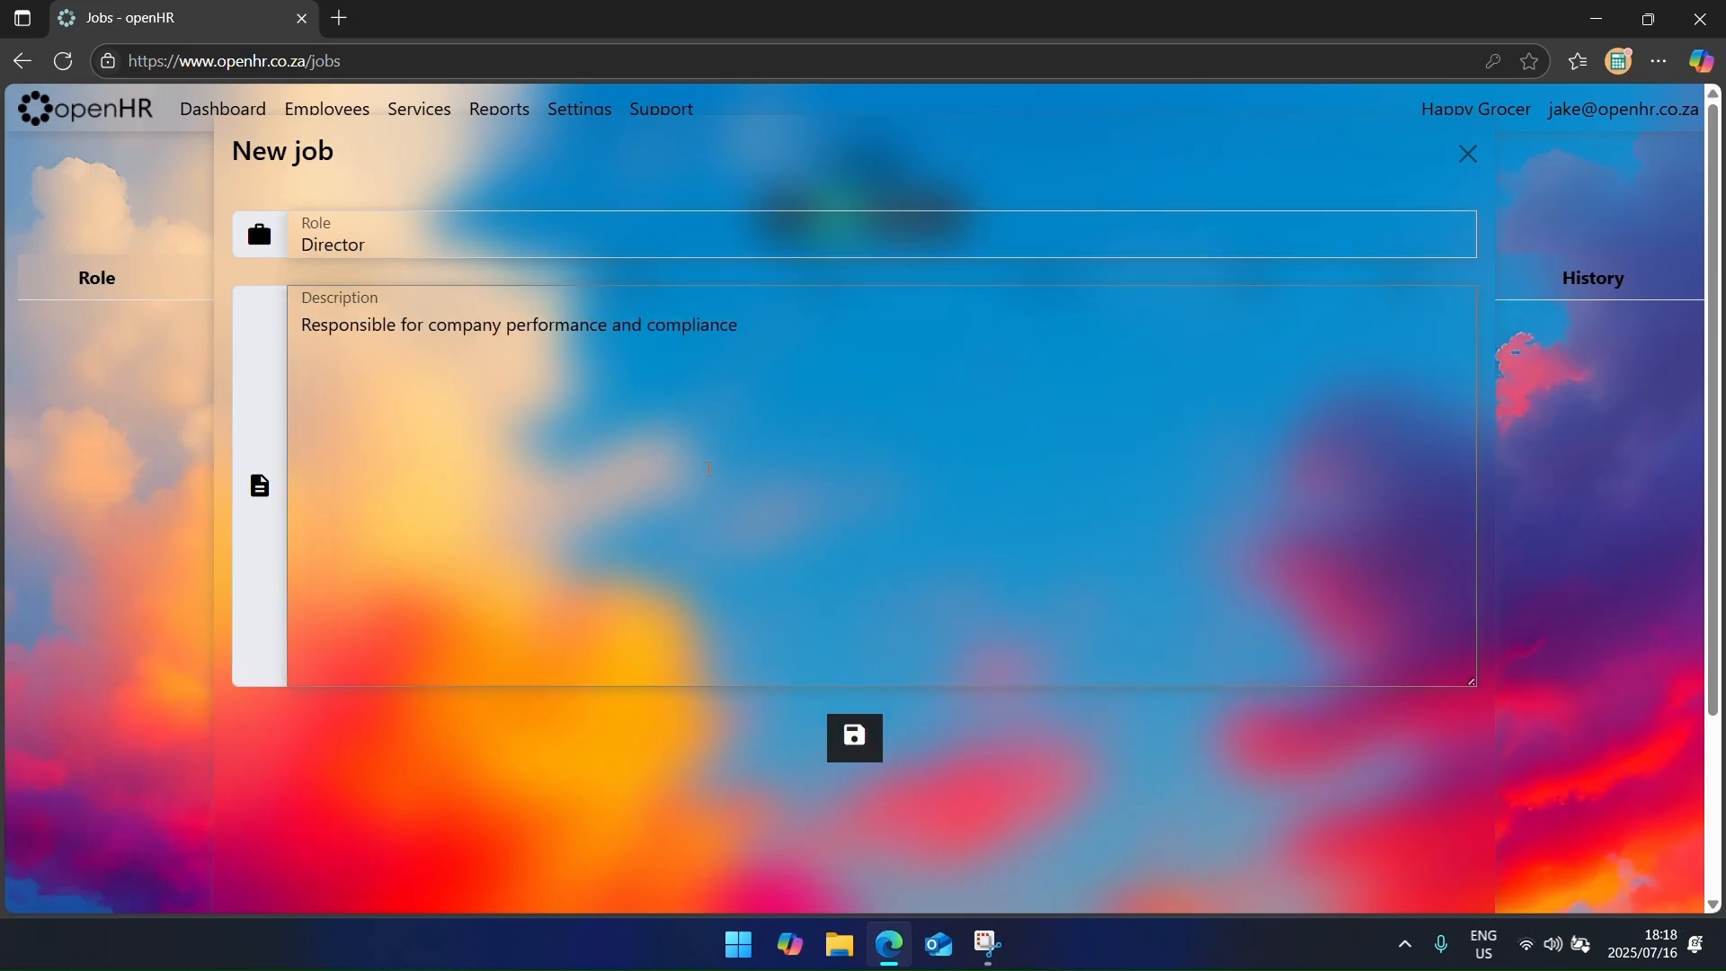
click(855, 737)
click(804, 239)
text(Manager)
key(Tab)
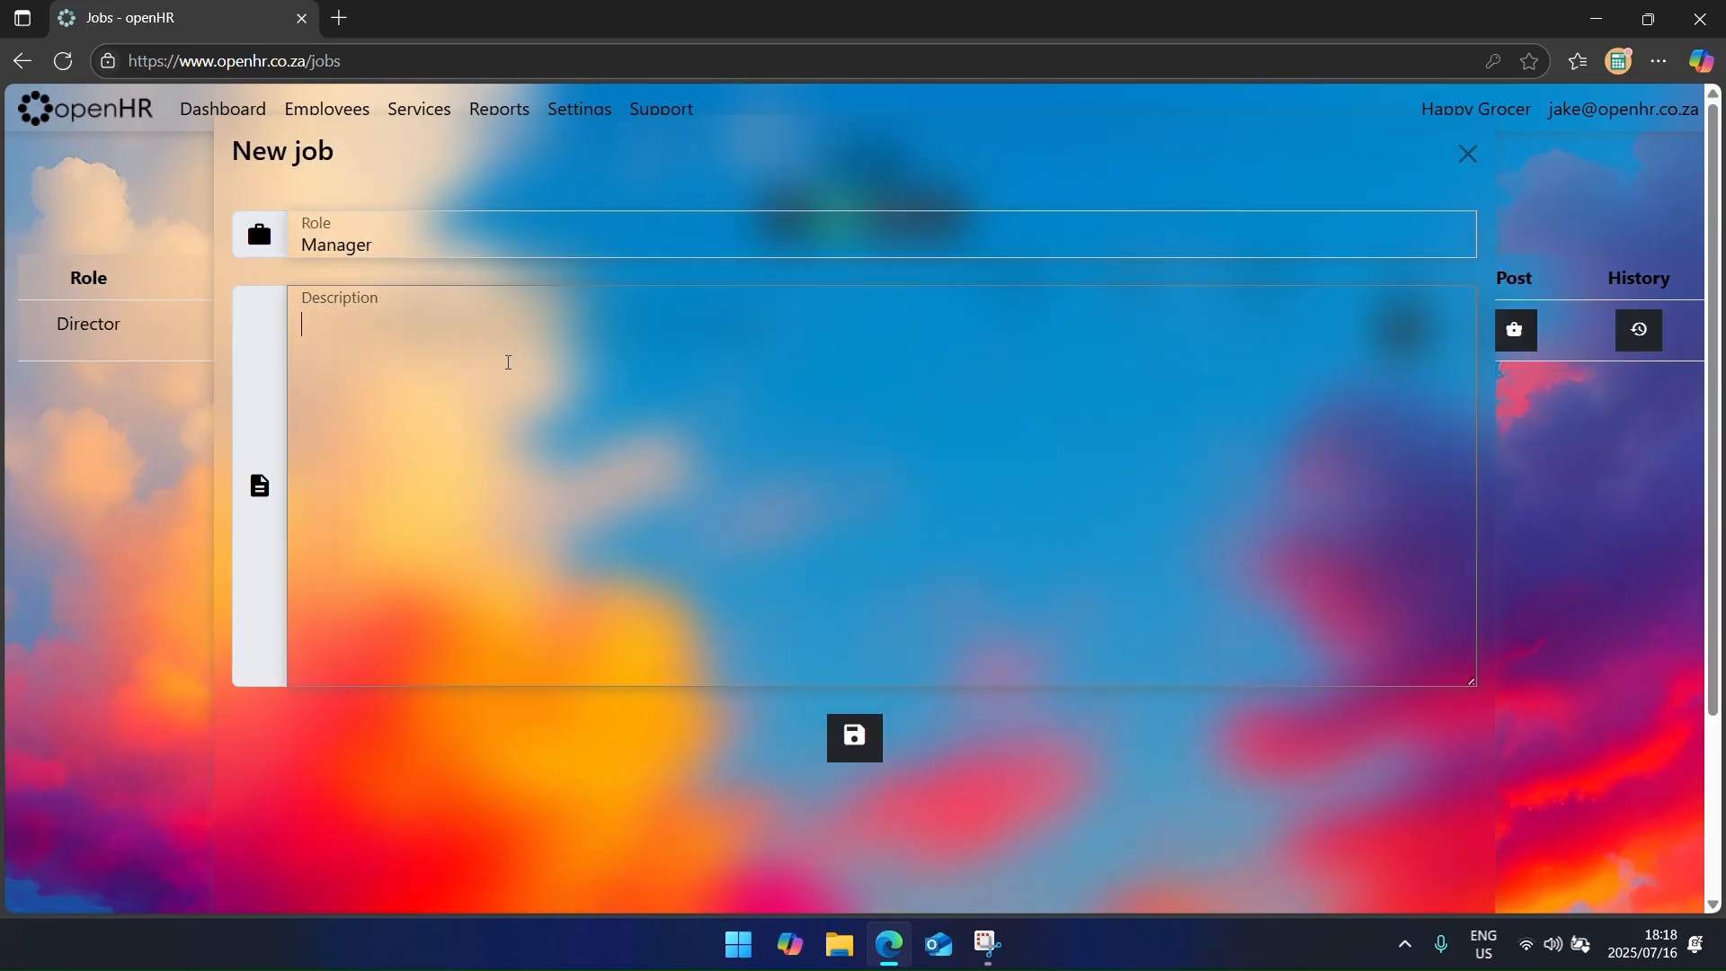
text(Manage day to day functions of the store)
click(855, 737)
Step: Add the Cashier ('Customer assistance and sales') and Packer ('Stocking of goods and products') jobs
click(784, 221)
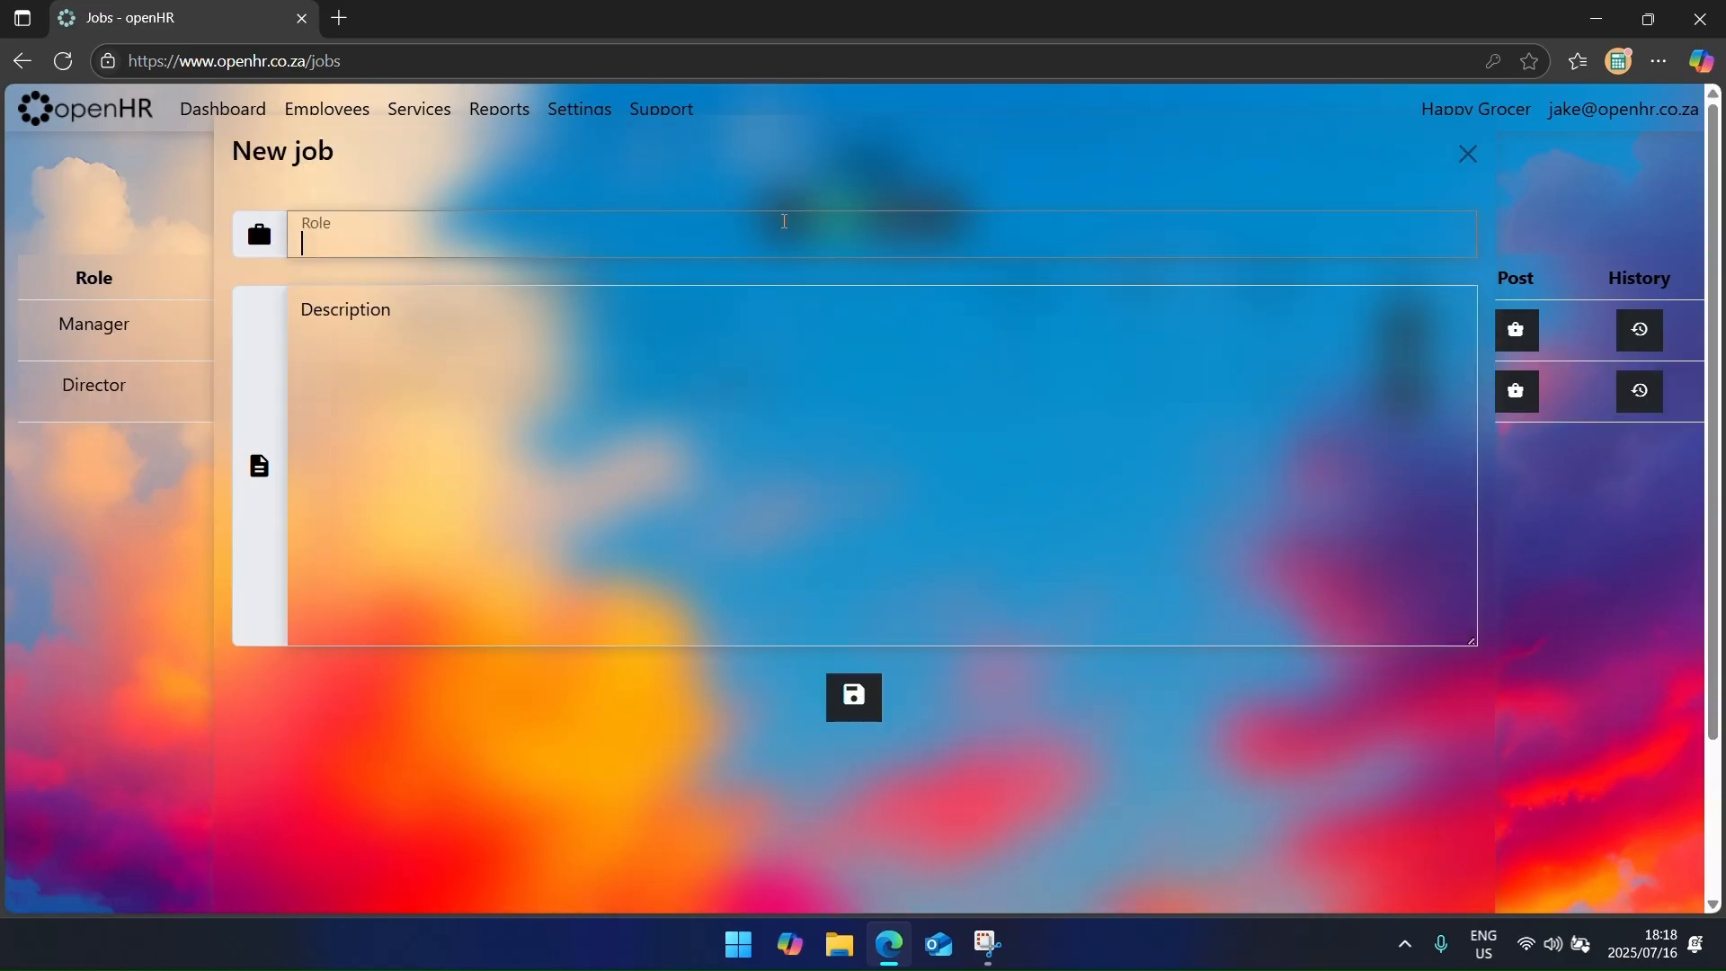
text(Cashier)
key(Tab)
text(Customer assistance and sales)
click(854, 737)
click(784, 234)
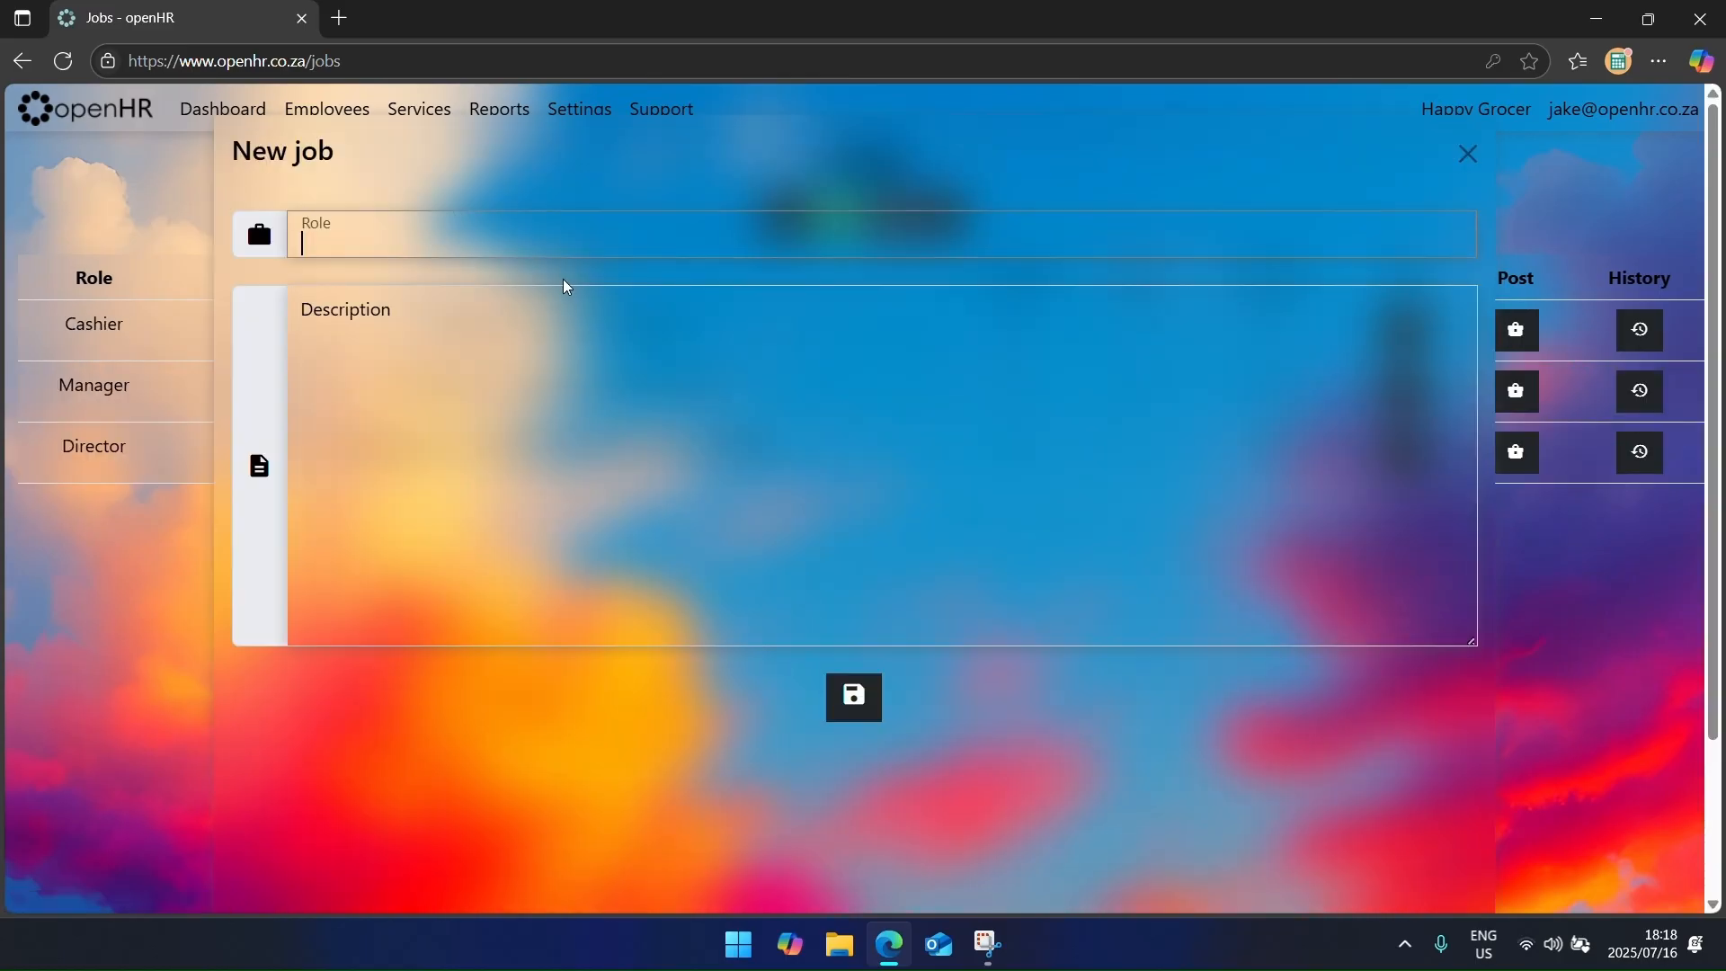
text(Packer)
key(Tab)
text(Stocking of goods and products)
click(855, 737)
Step: Start a Cleaner job described as keeping shop, store and office clean
click(784, 229)
text(Cleaner)
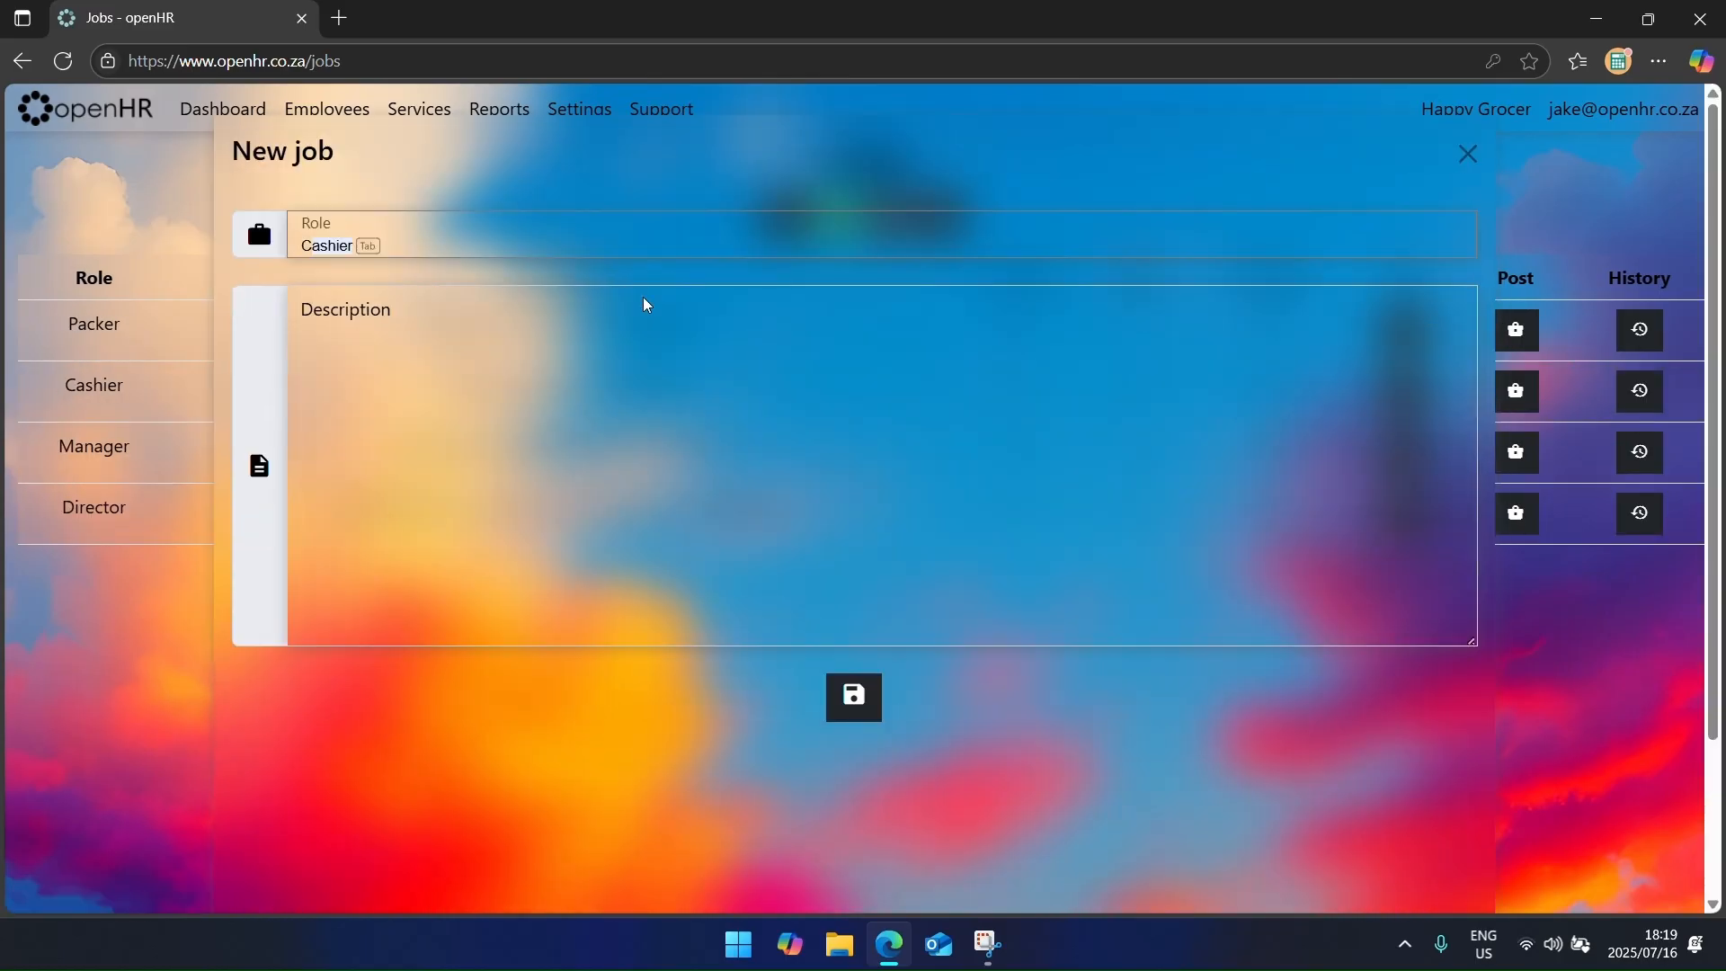
key(Tab)
text(Keeping shop and store cle)
key(BackSpace)
key(BackSpace)
key(BackSpace)
key(BackSpace)
key(BackSpace)
key(BackSpace)
key(BackSpace)
key(BackSpace)
key(BackSpace)
key(BackSpace)
key(BackSpace)
key(BackSpace)
key(BackSpace)
key(BackSpace)
text(, store and office clean)
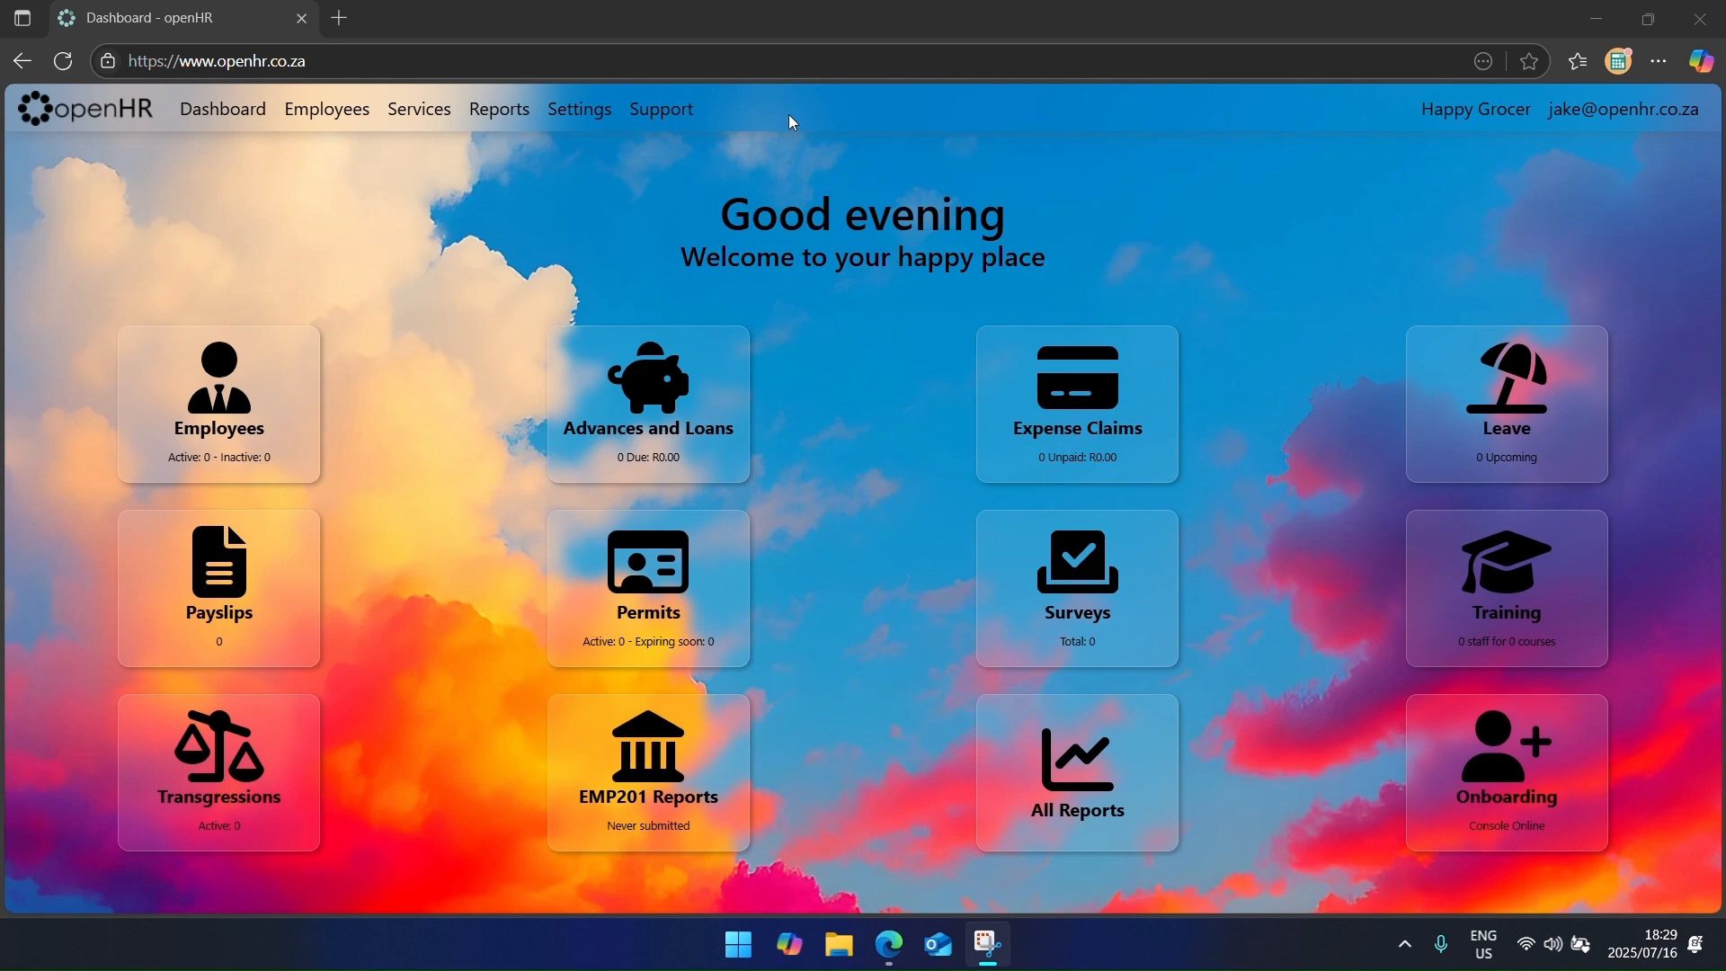
Step: Open Settings > Pay Transactions and browse the IRP5 codes from 3601 Salary to Deduction
click(555, 117)
click(837, 469)
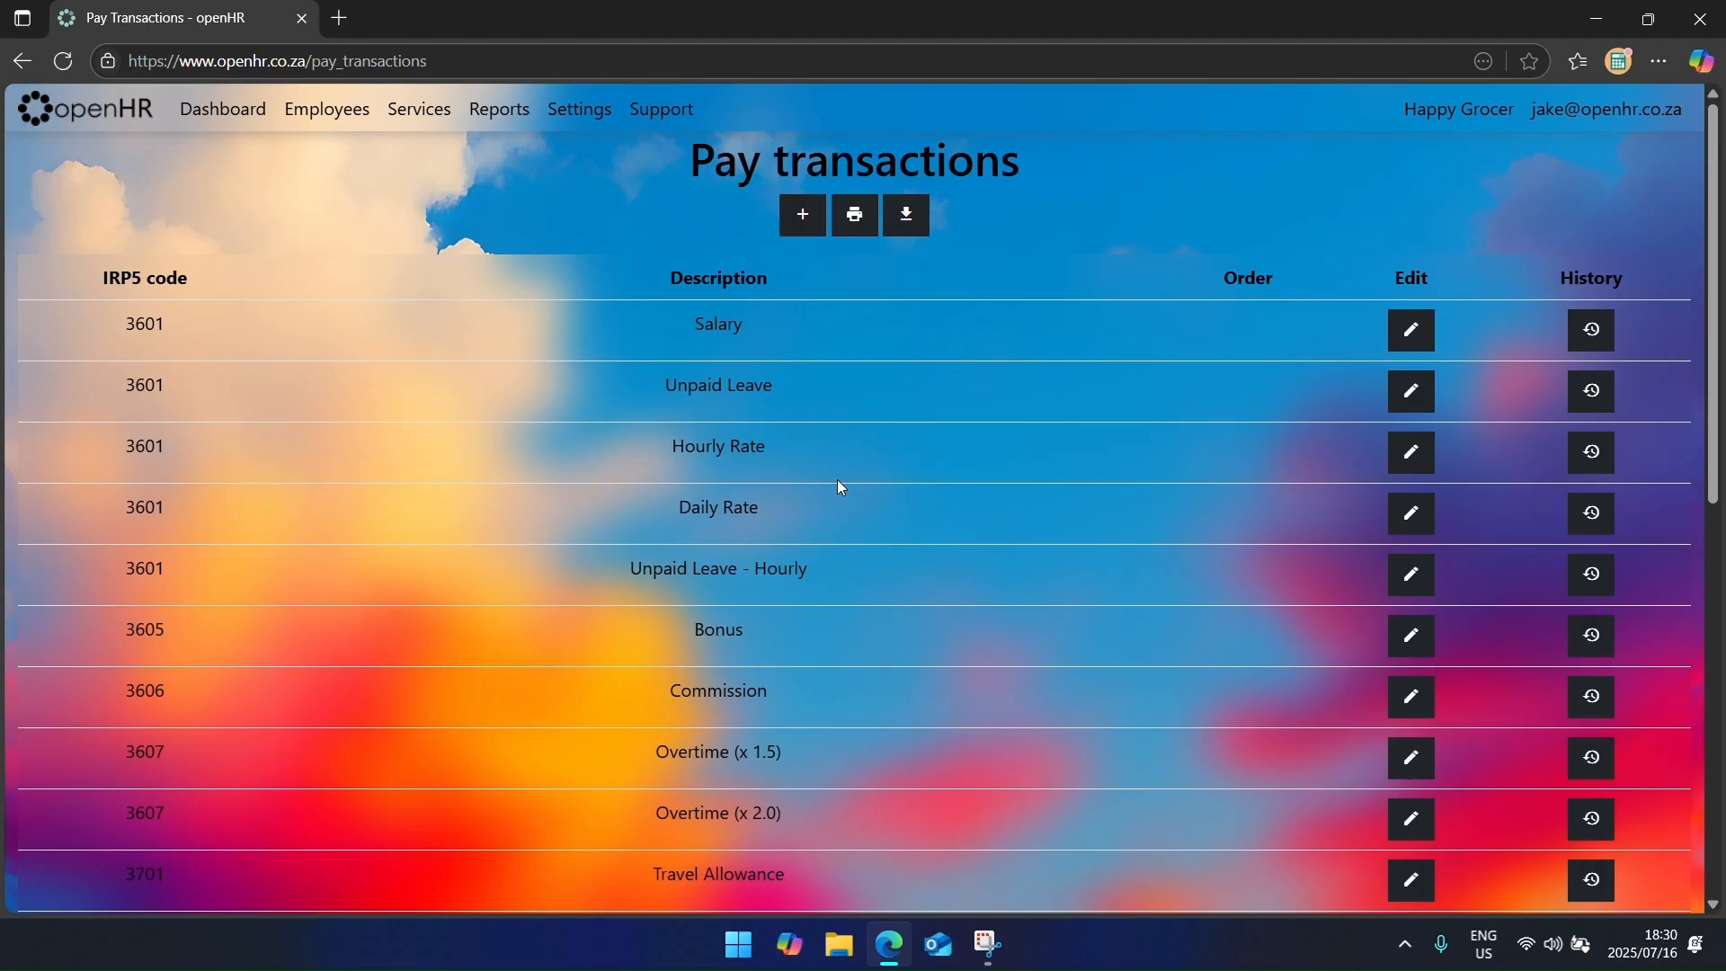
scroll(822, 525, down, 9)
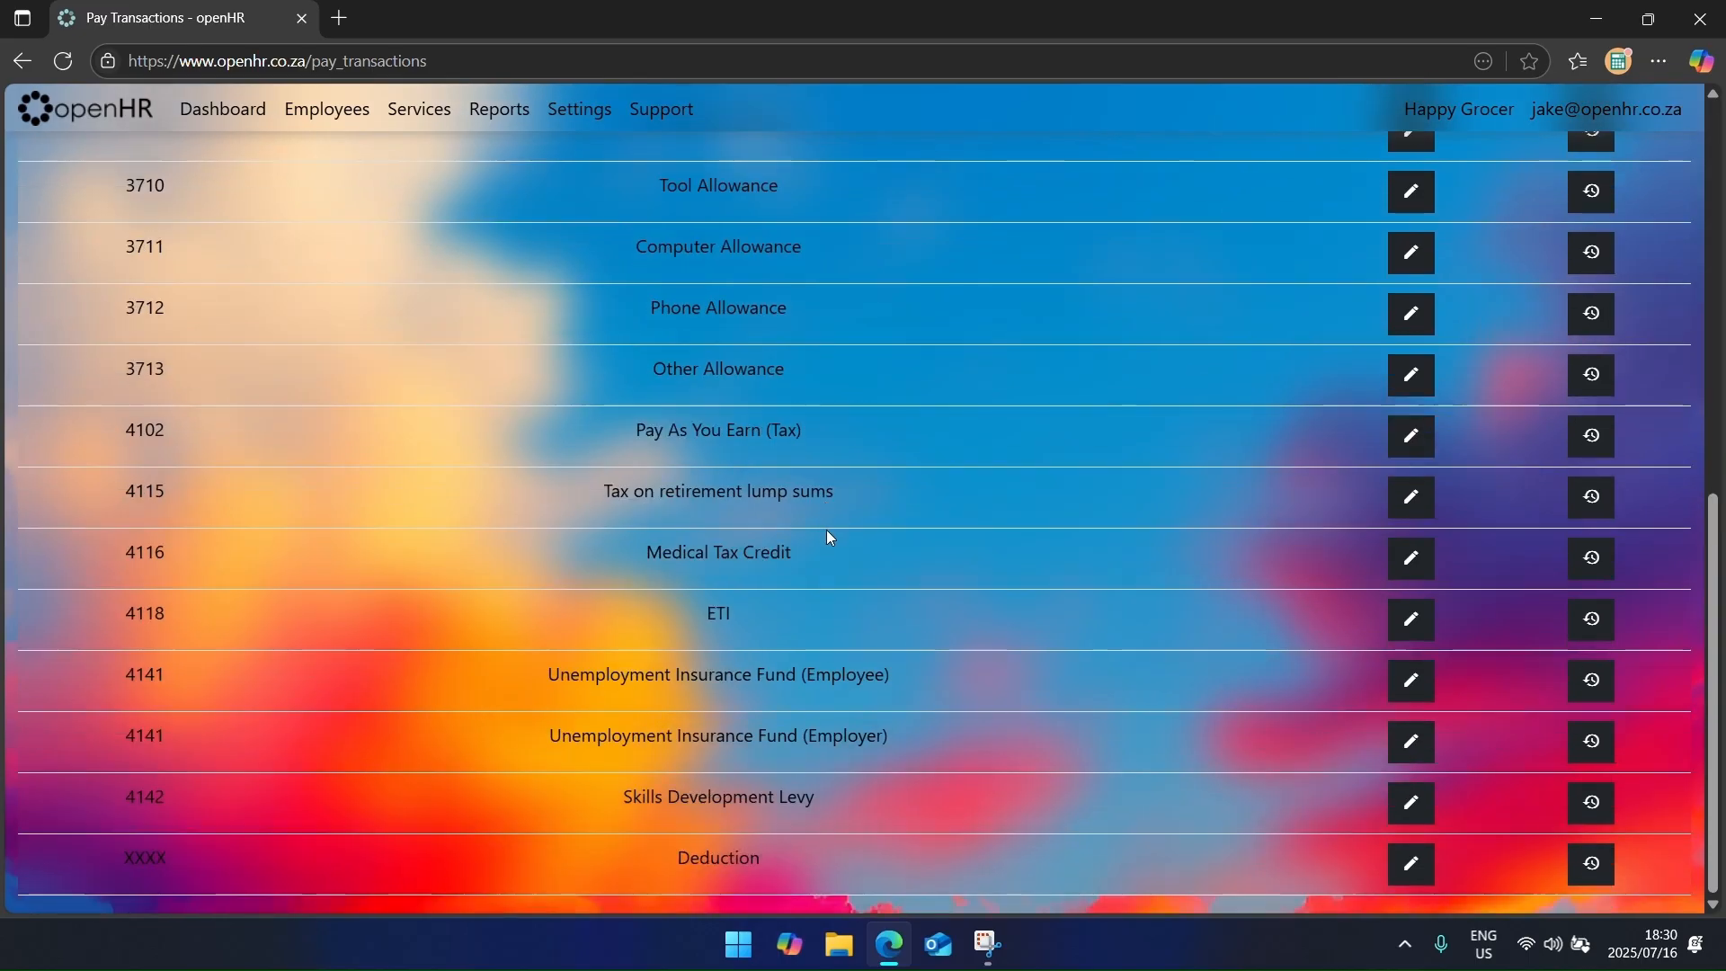
scroll(829, 537, up, 9)
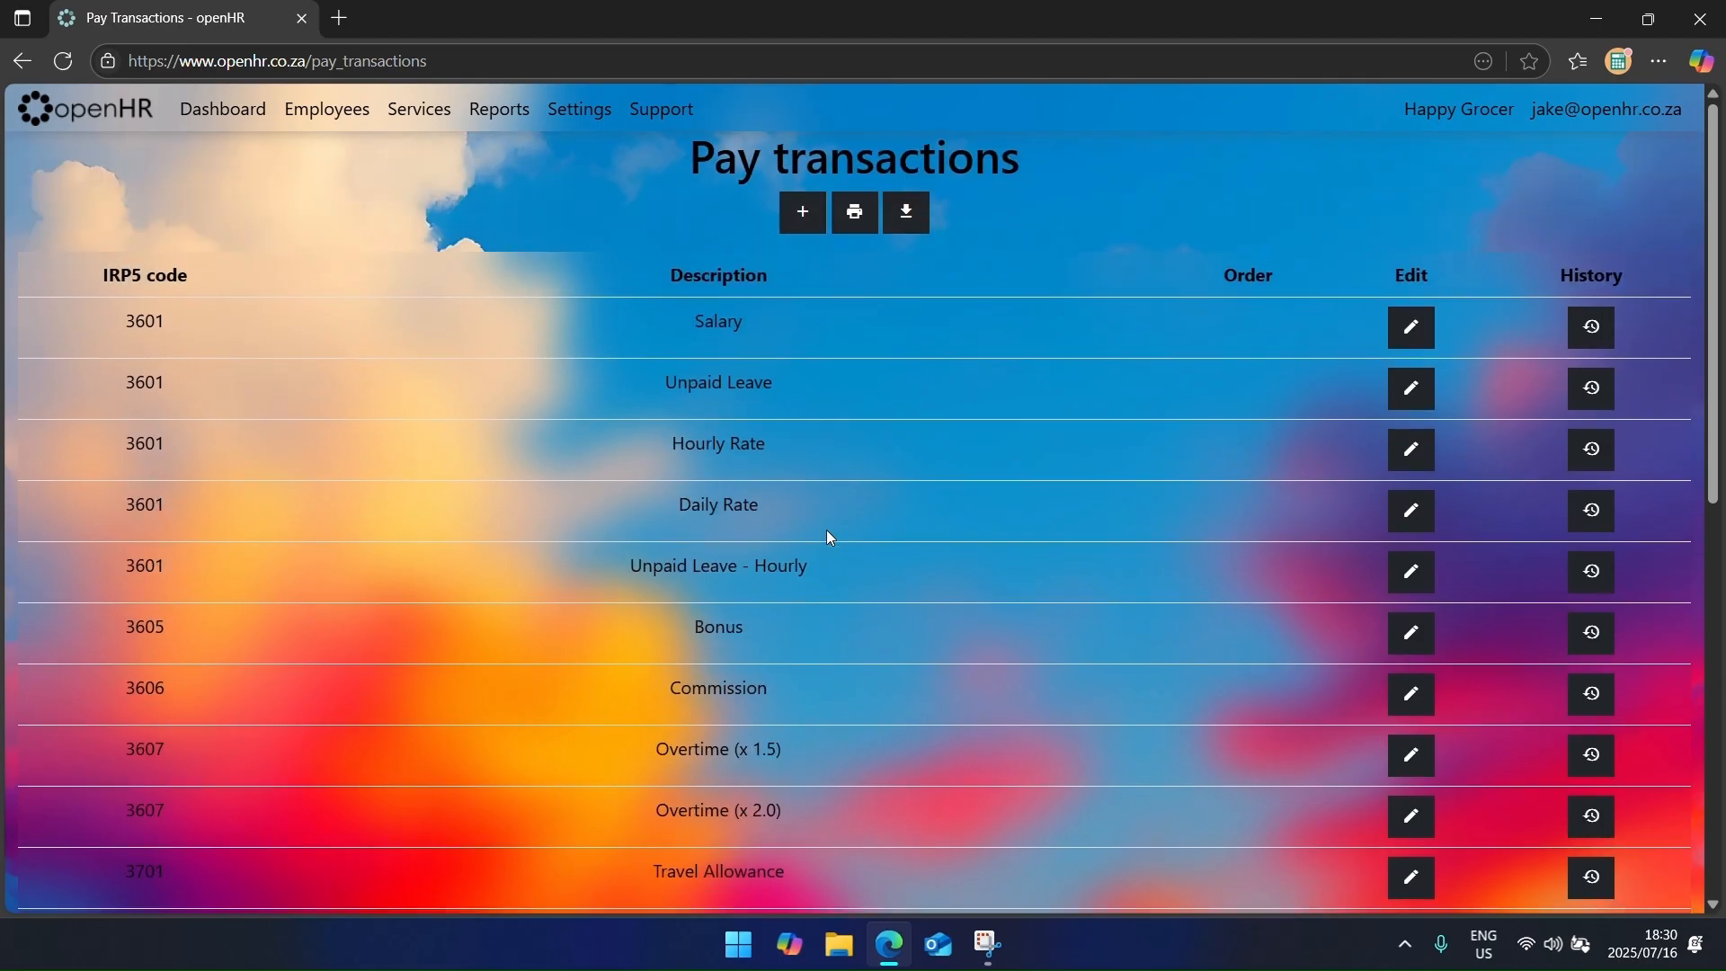
click(813, 216)
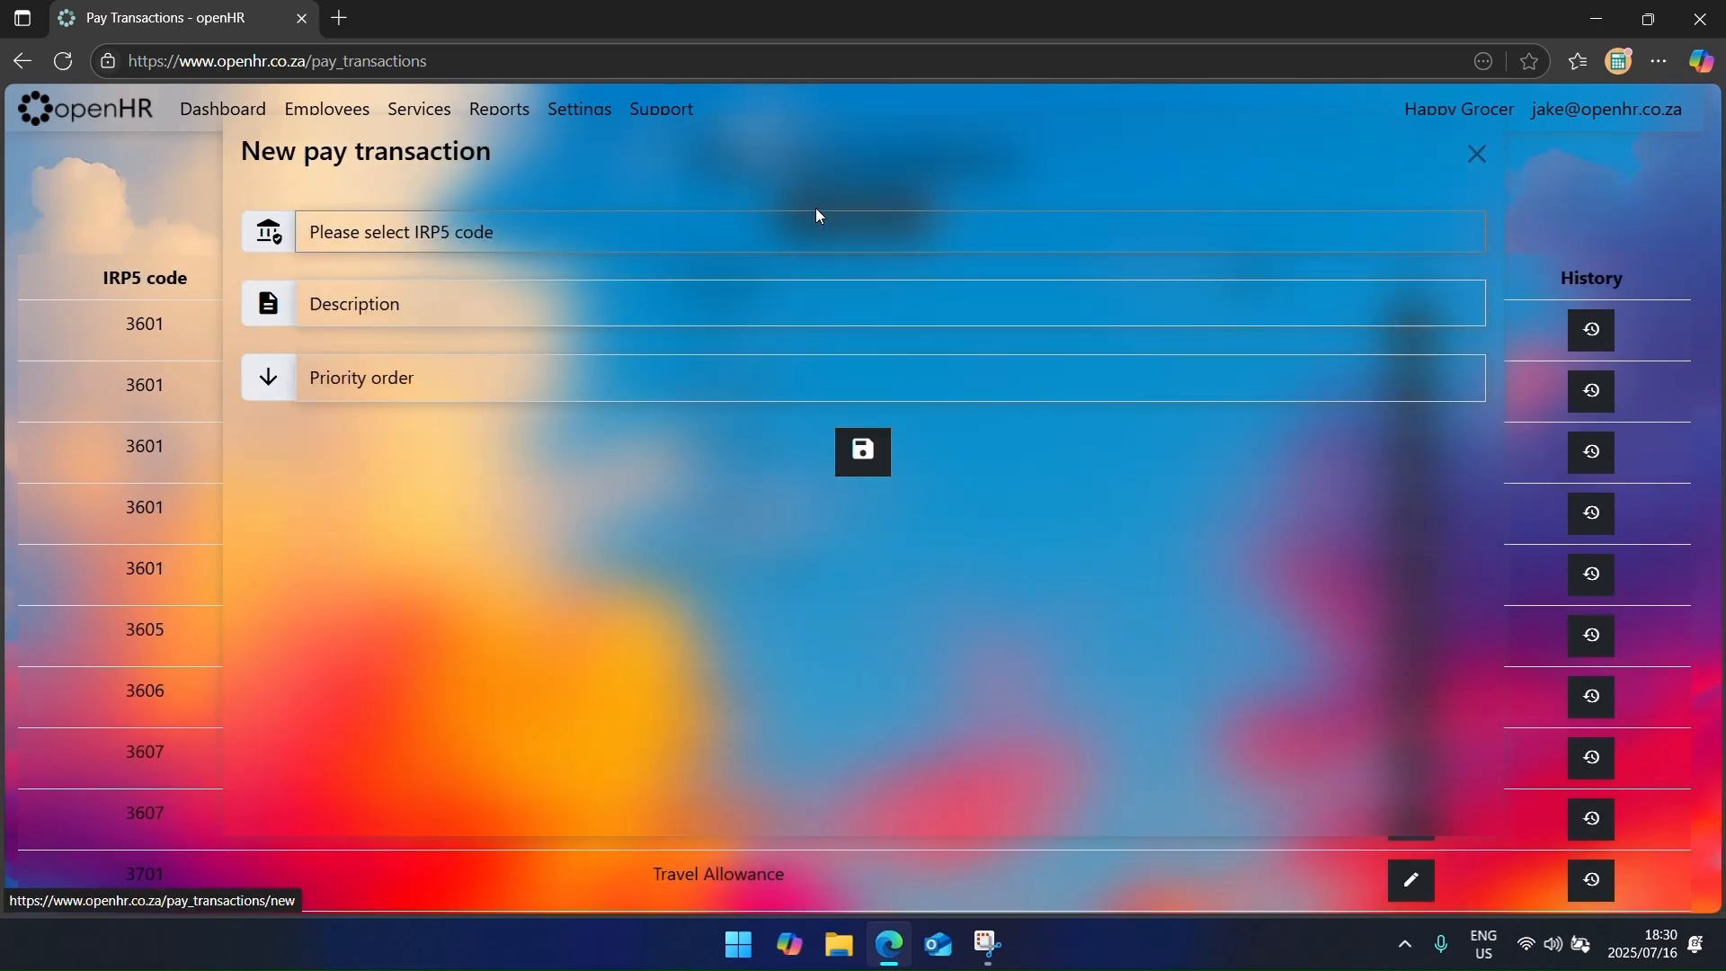
click(710, 234)
scroll(686, 485, down, 10)
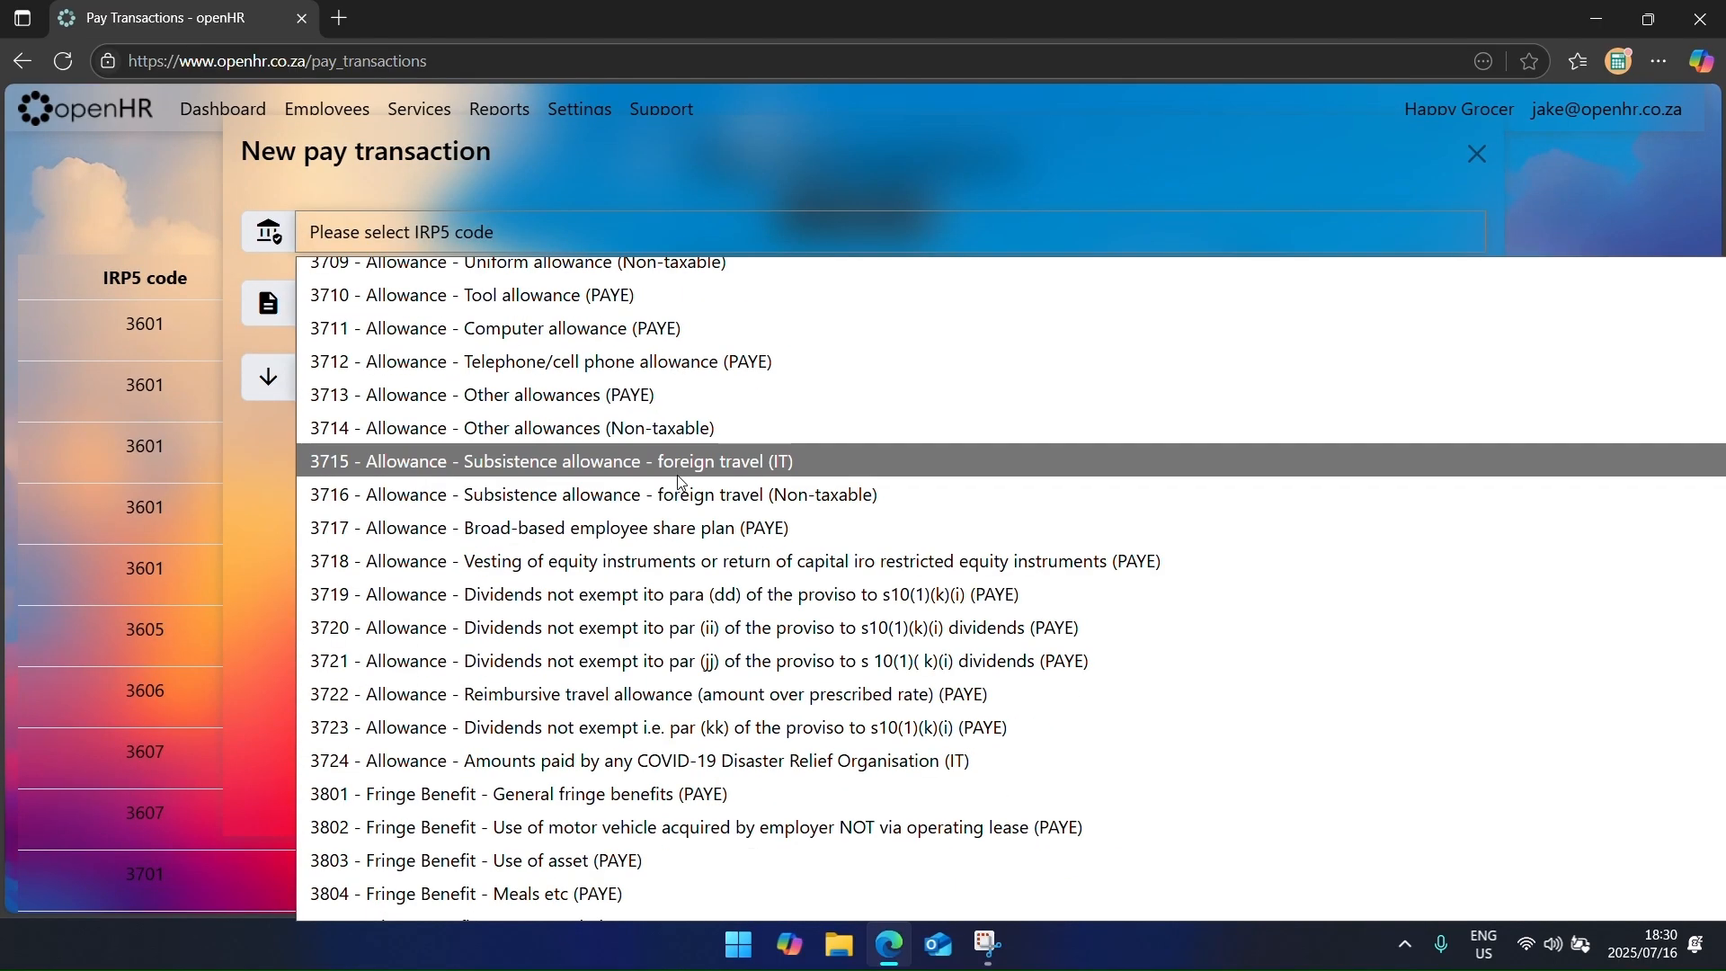
scroll(682, 485, down, 3)
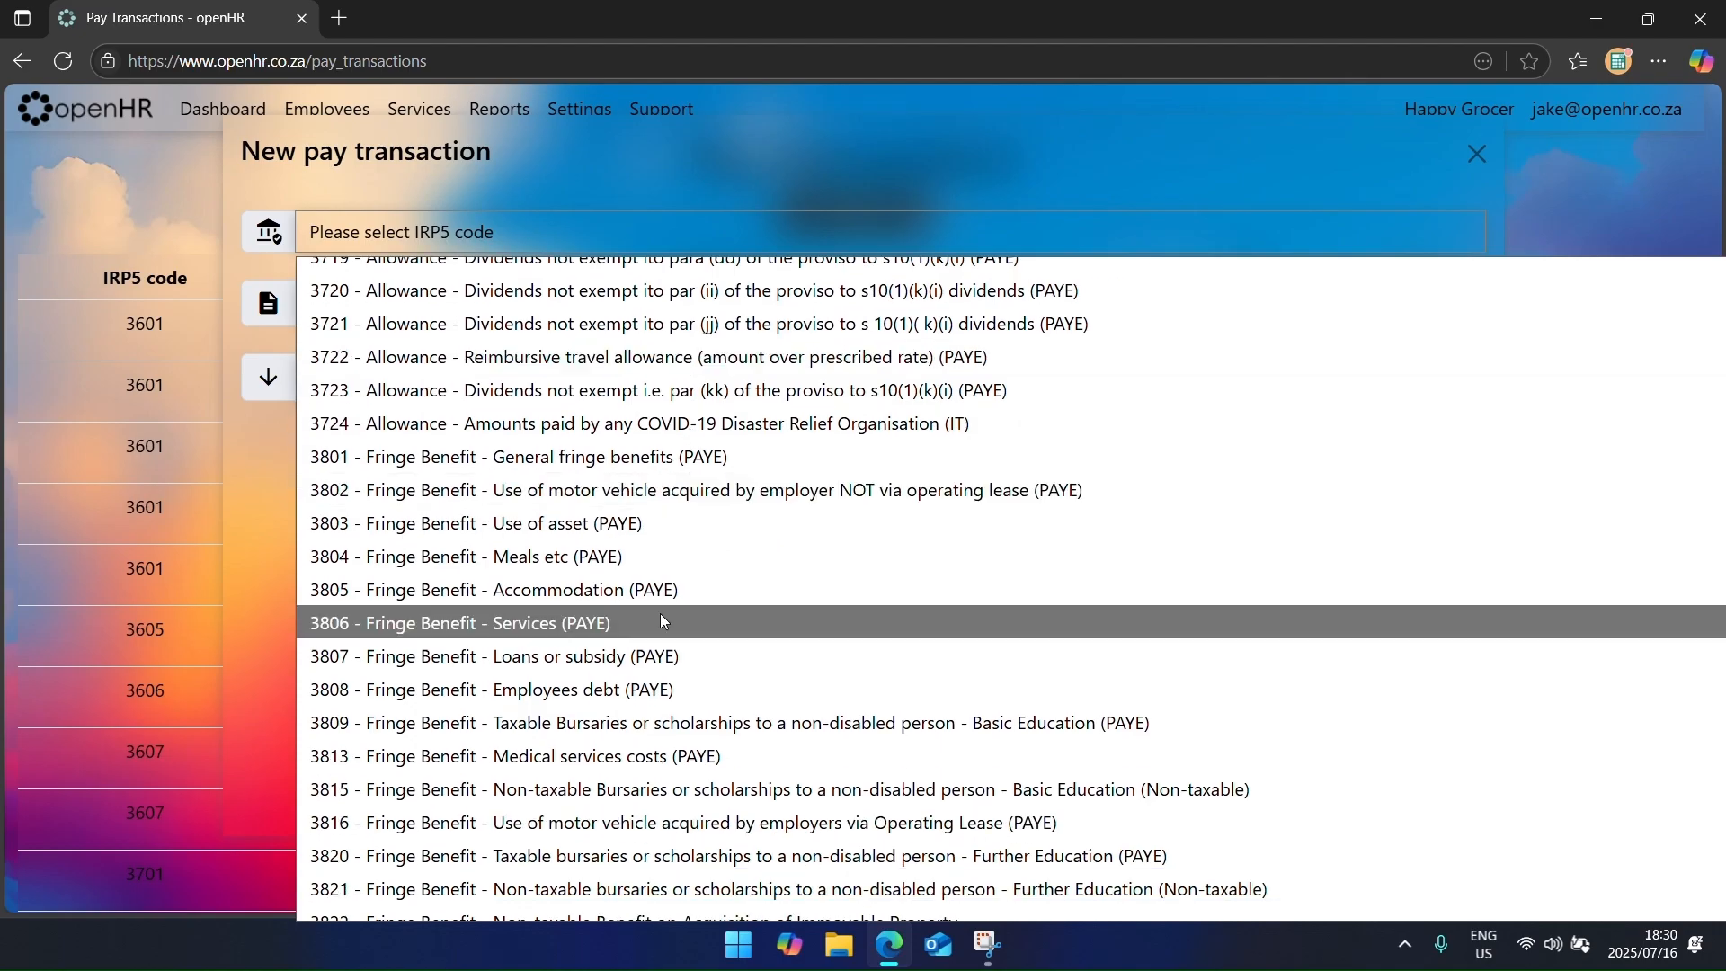
scroll(681, 566, down, 1)
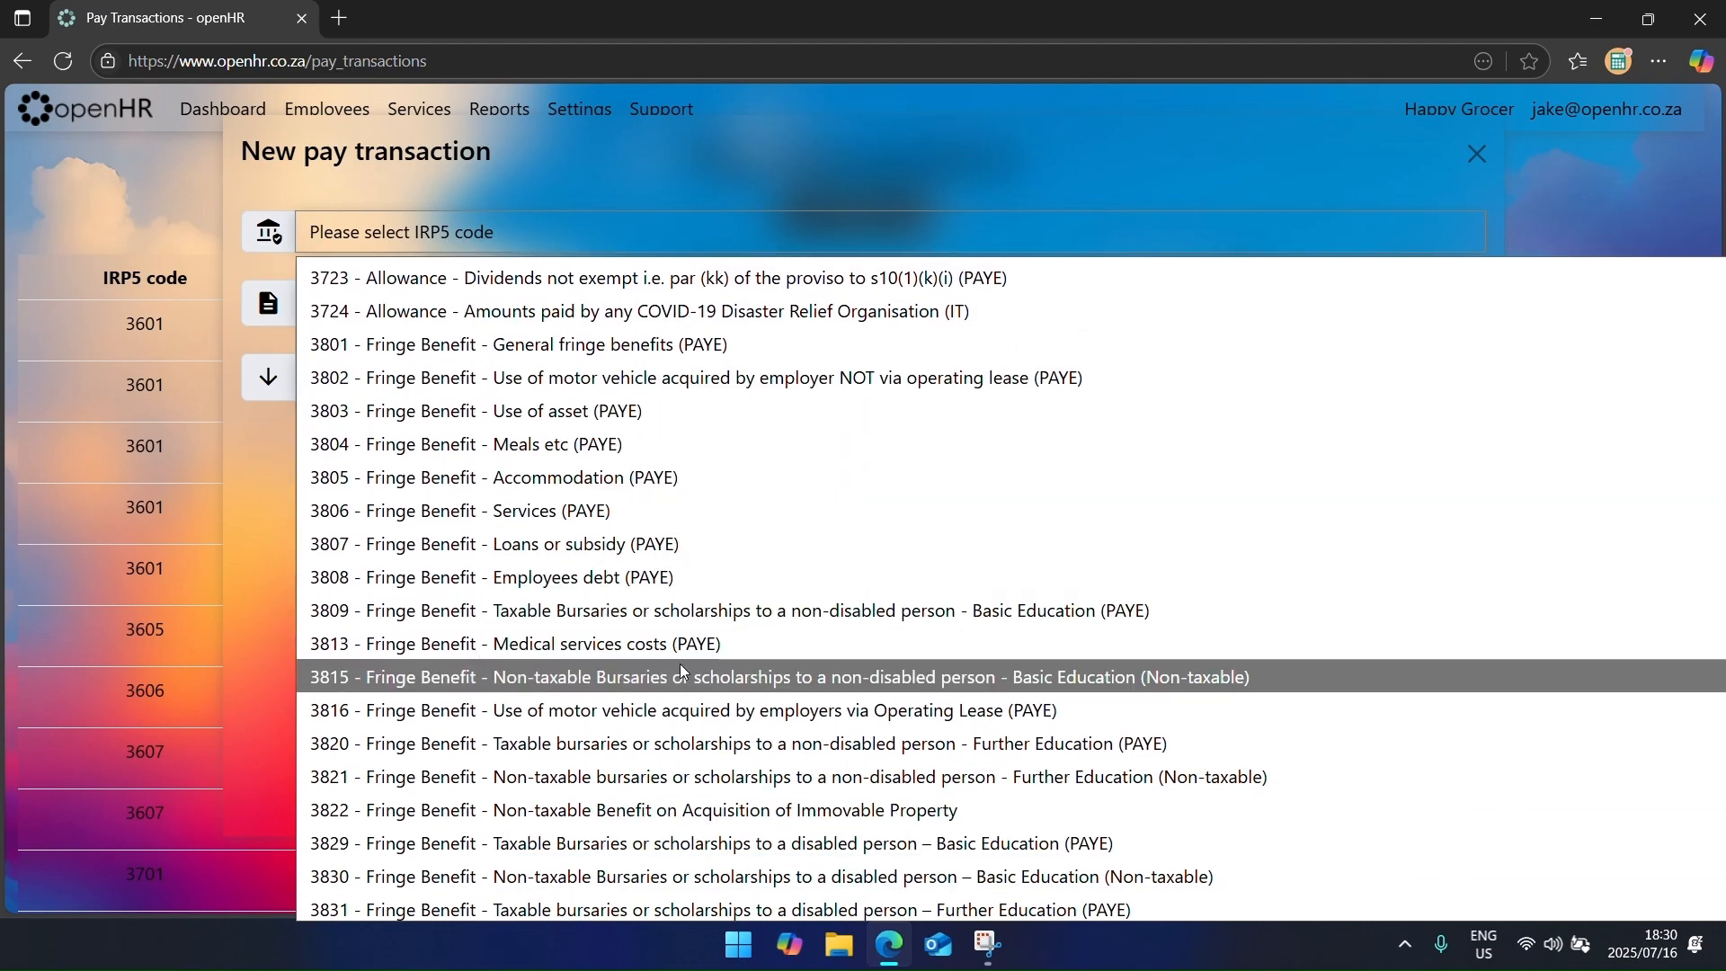
scroll(677, 719, down, 1)
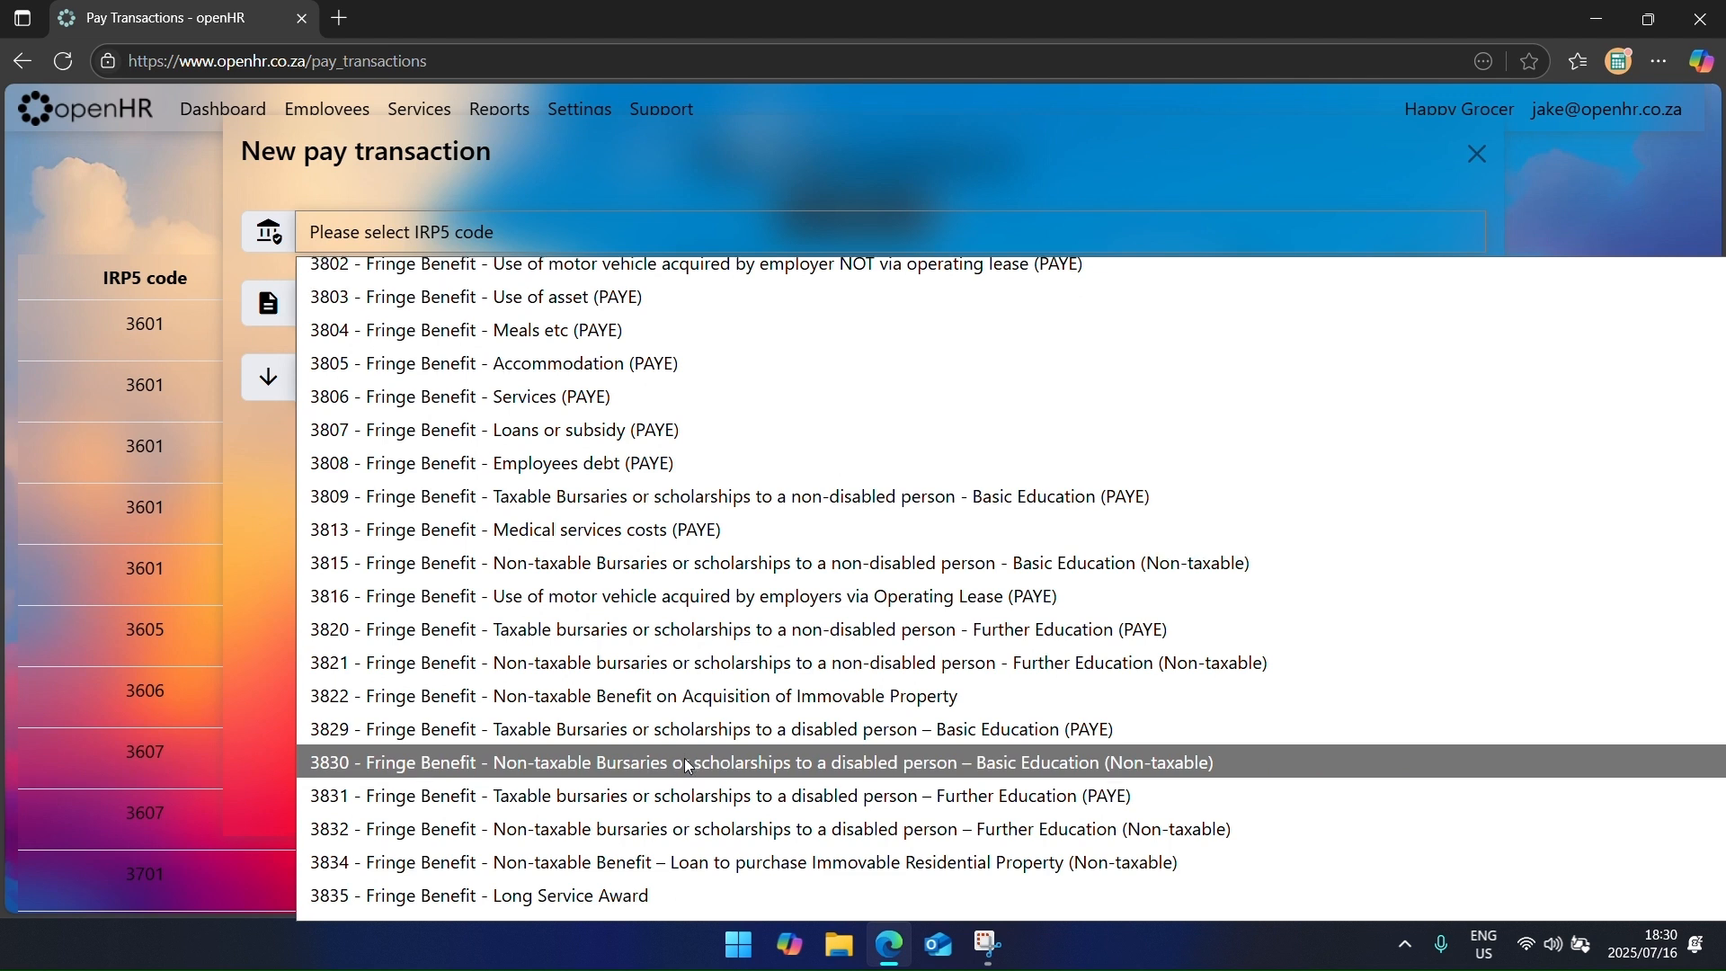
scroll(687, 765, down, 2)
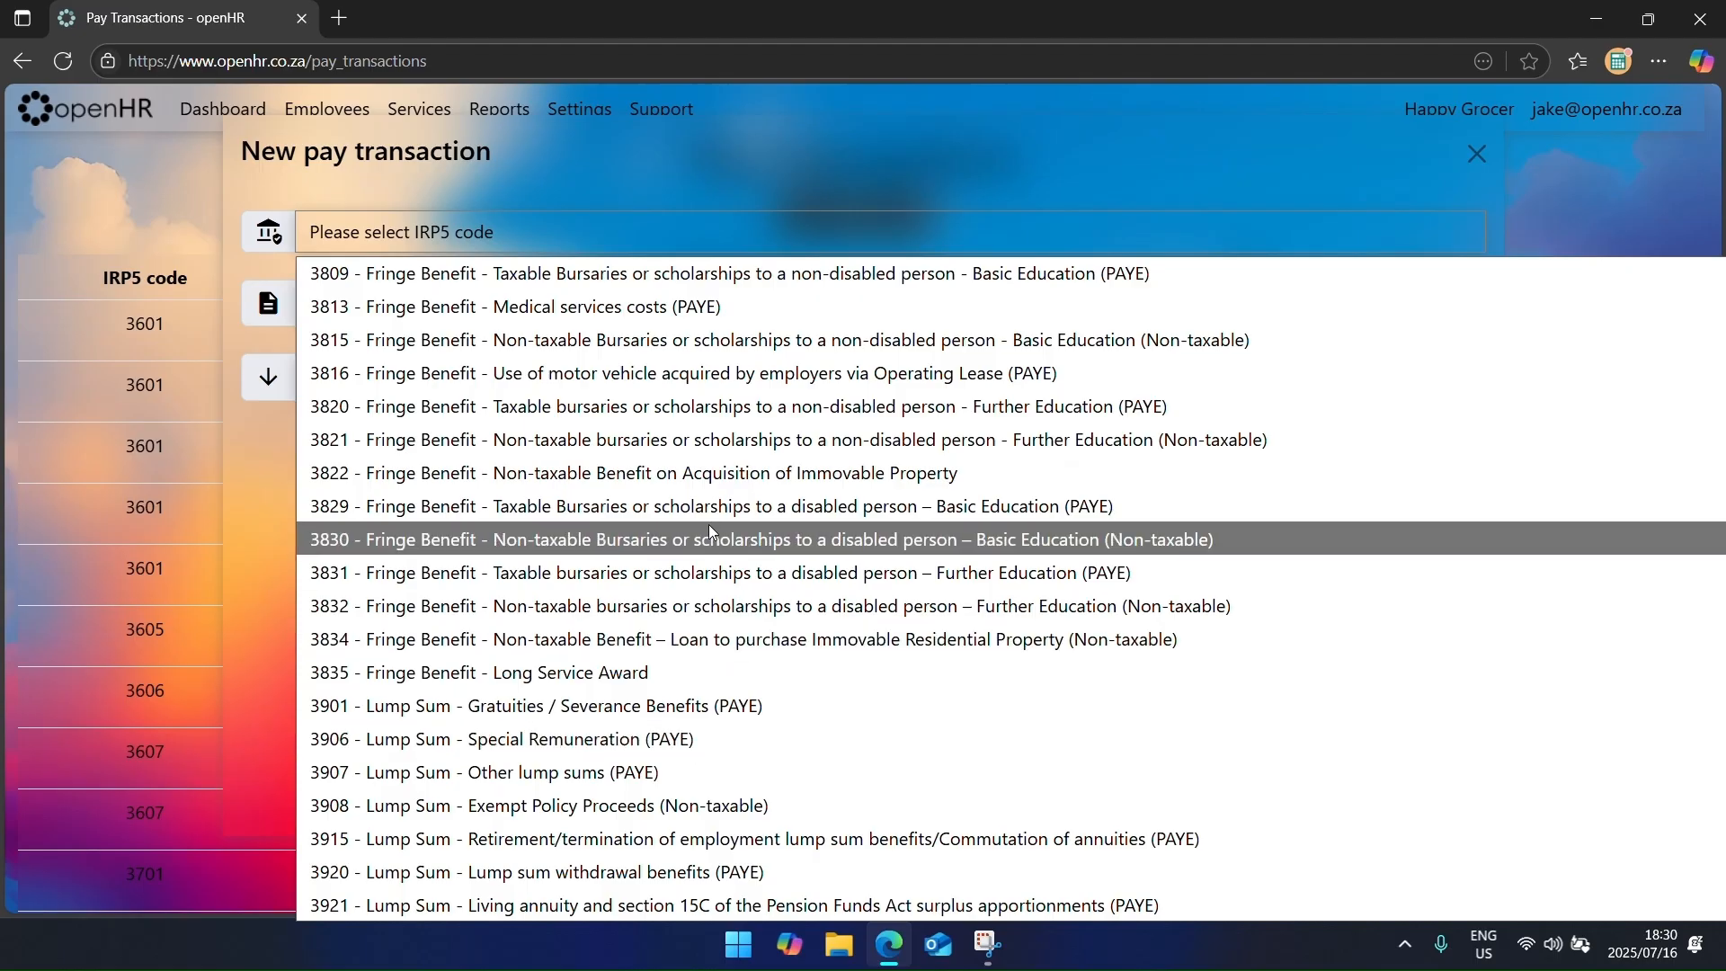
scroll(708, 529, up, 2)
scroll(710, 538, down, 8)
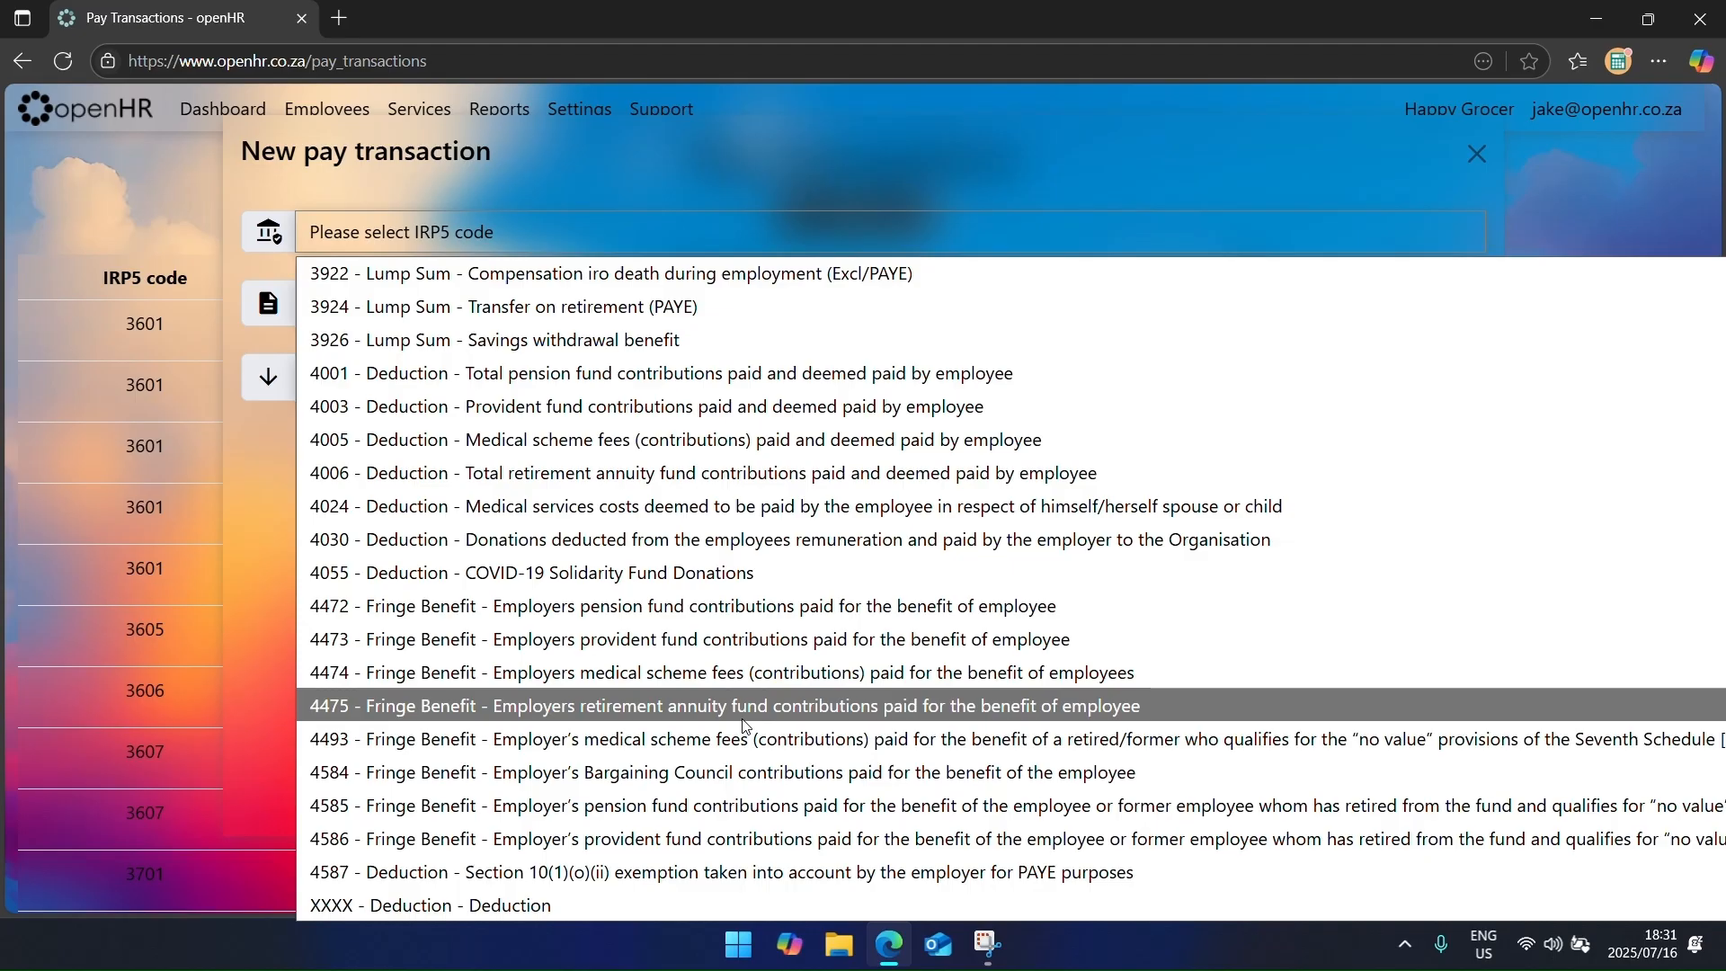
click(736, 154)
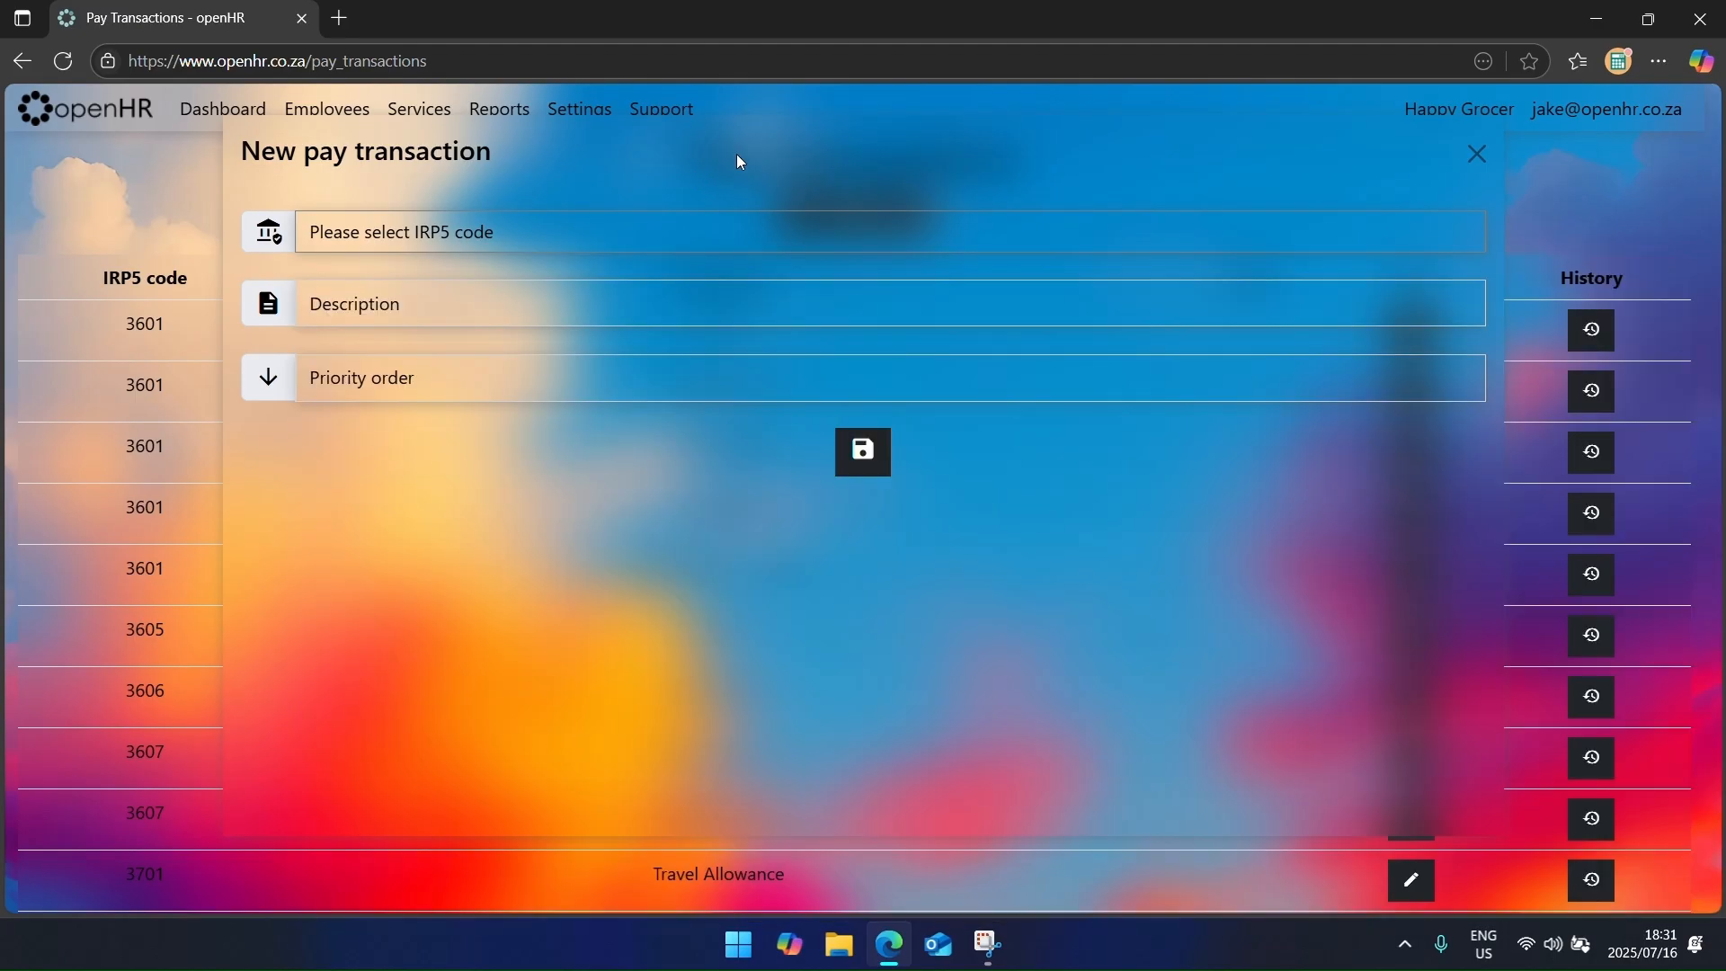
click(853, 384)
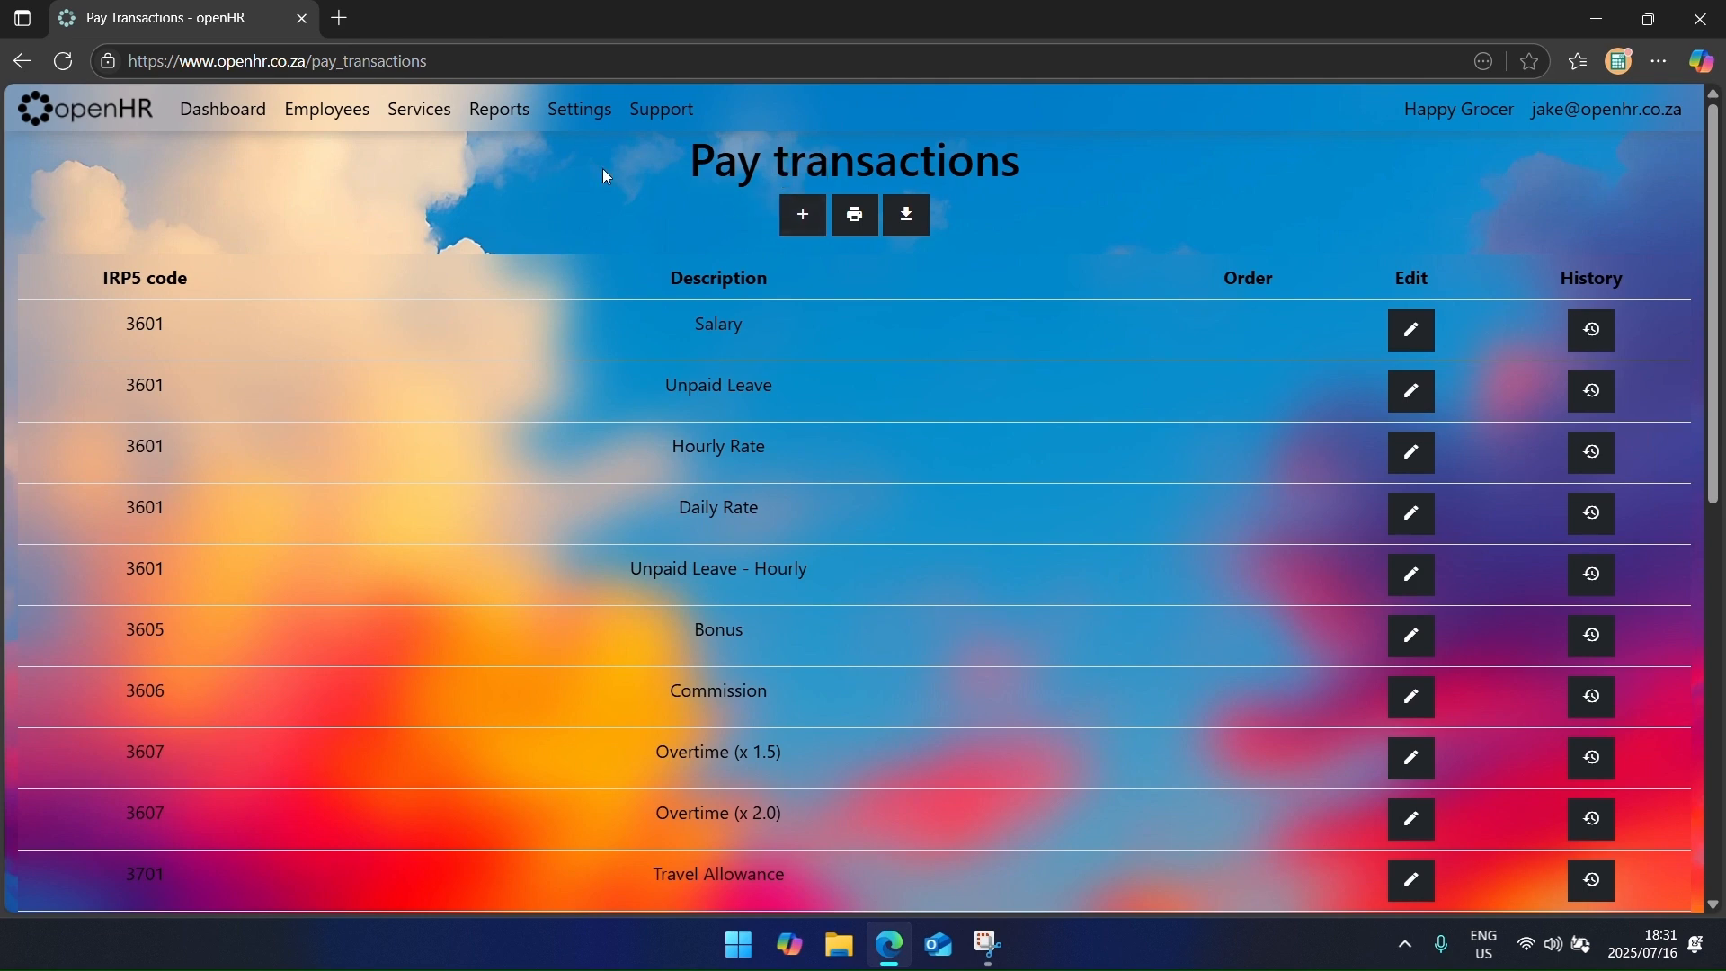
Step: Go to Leave Types from the Settings menu
click(562, 128)
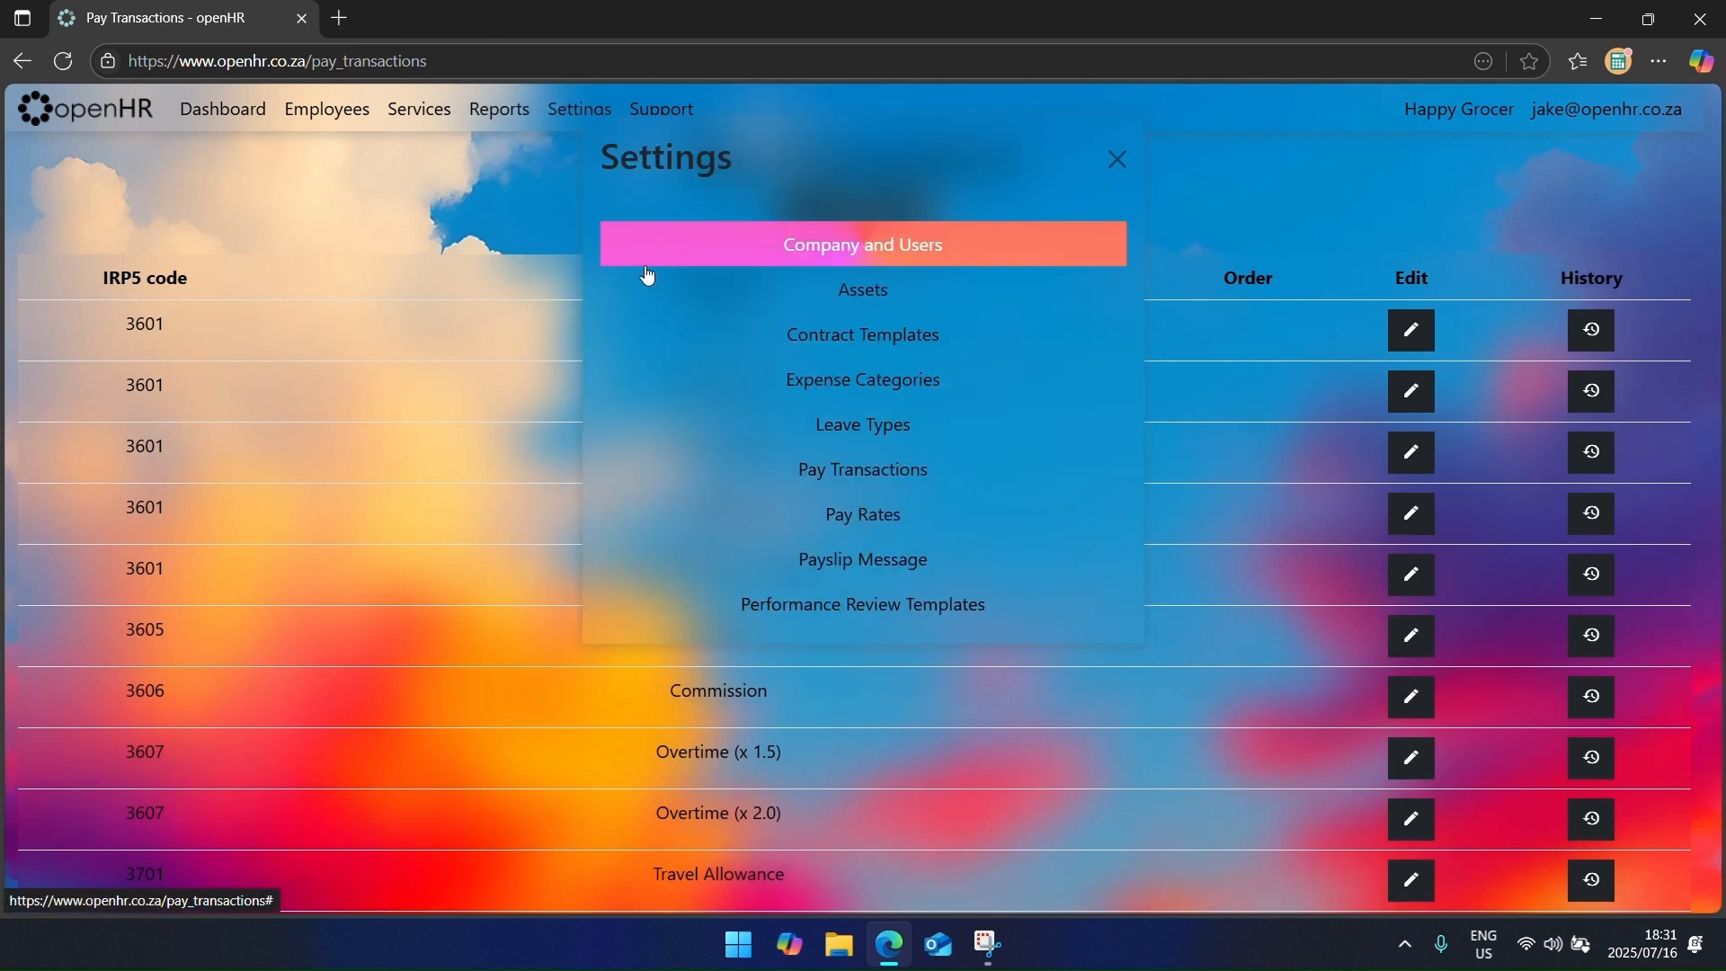
click(803, 433)
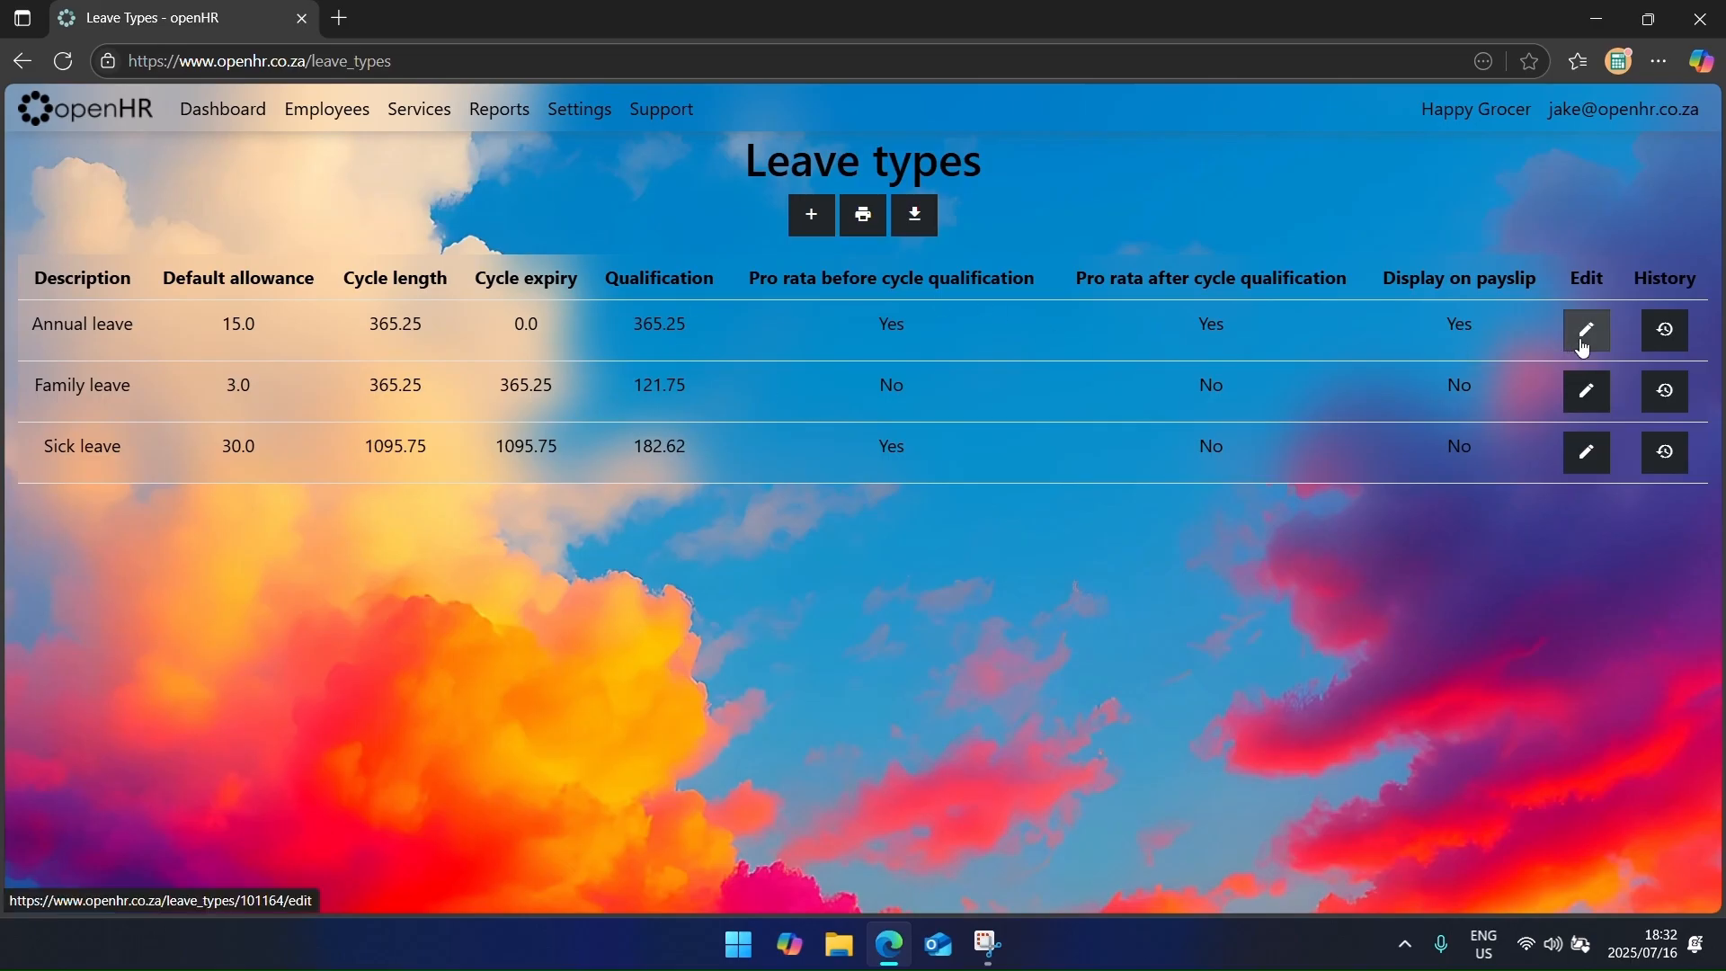
Step: Try an 18-day Annual leave allowance, discard the change, and begin a new leave type
click(1584, 347)
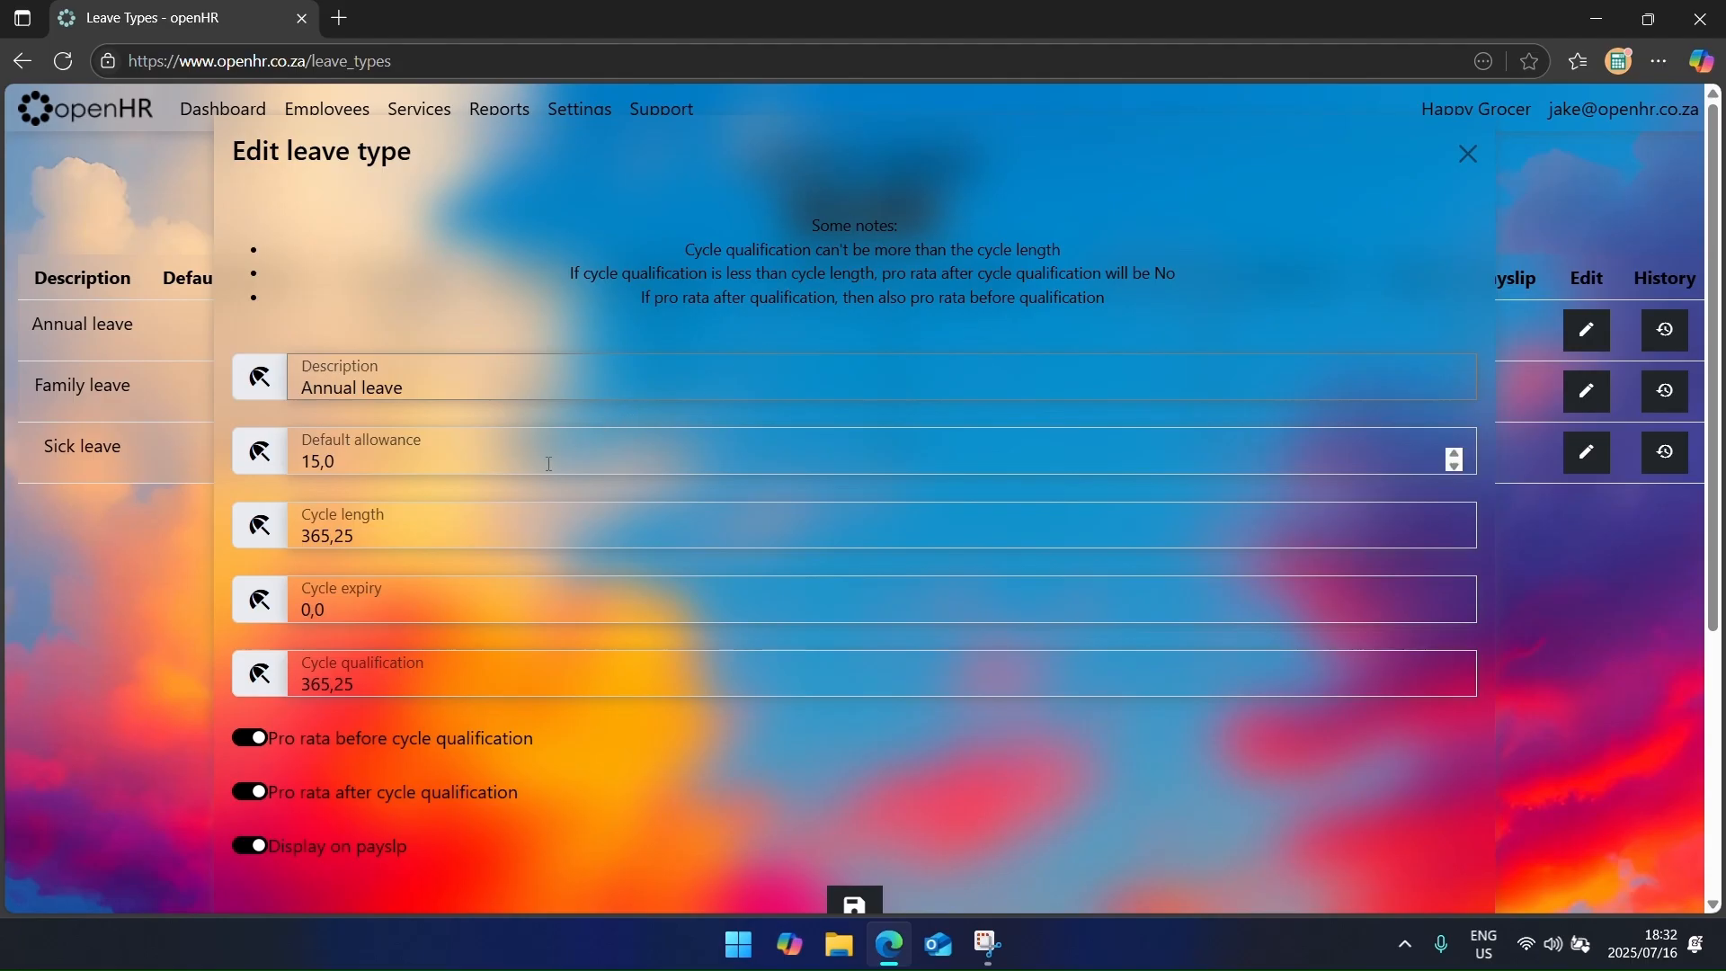
click(492, 473)
drag(492, 473, 259, 498)
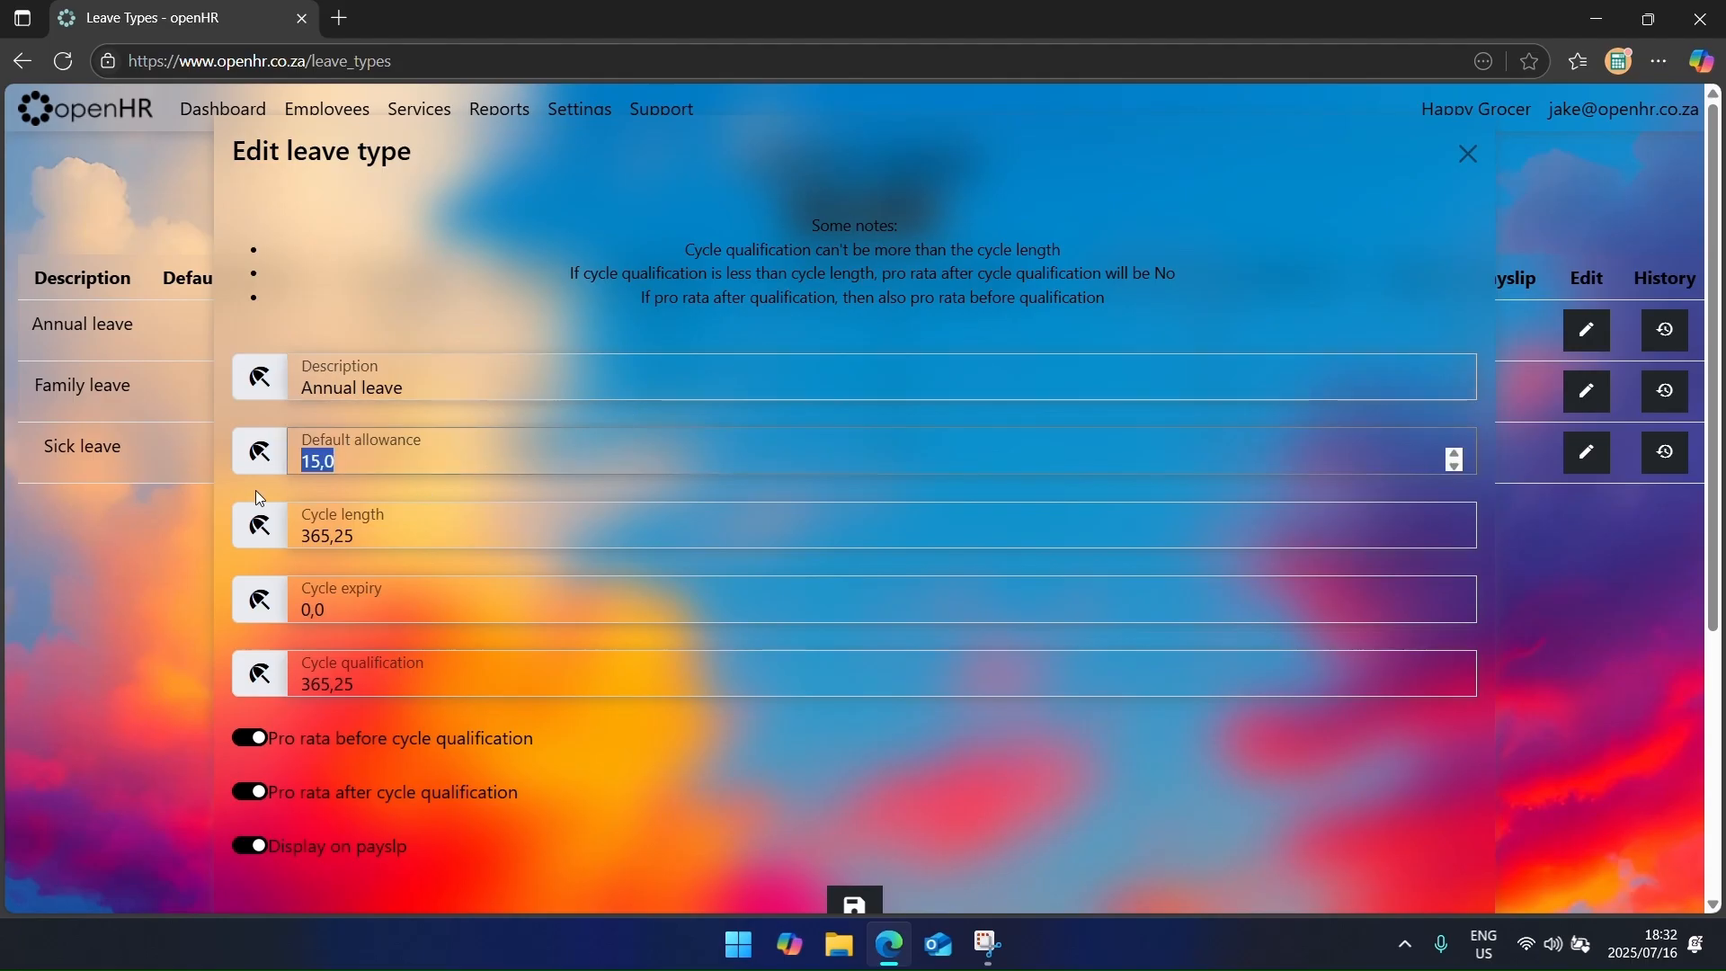
text(18)
click(148, 557)
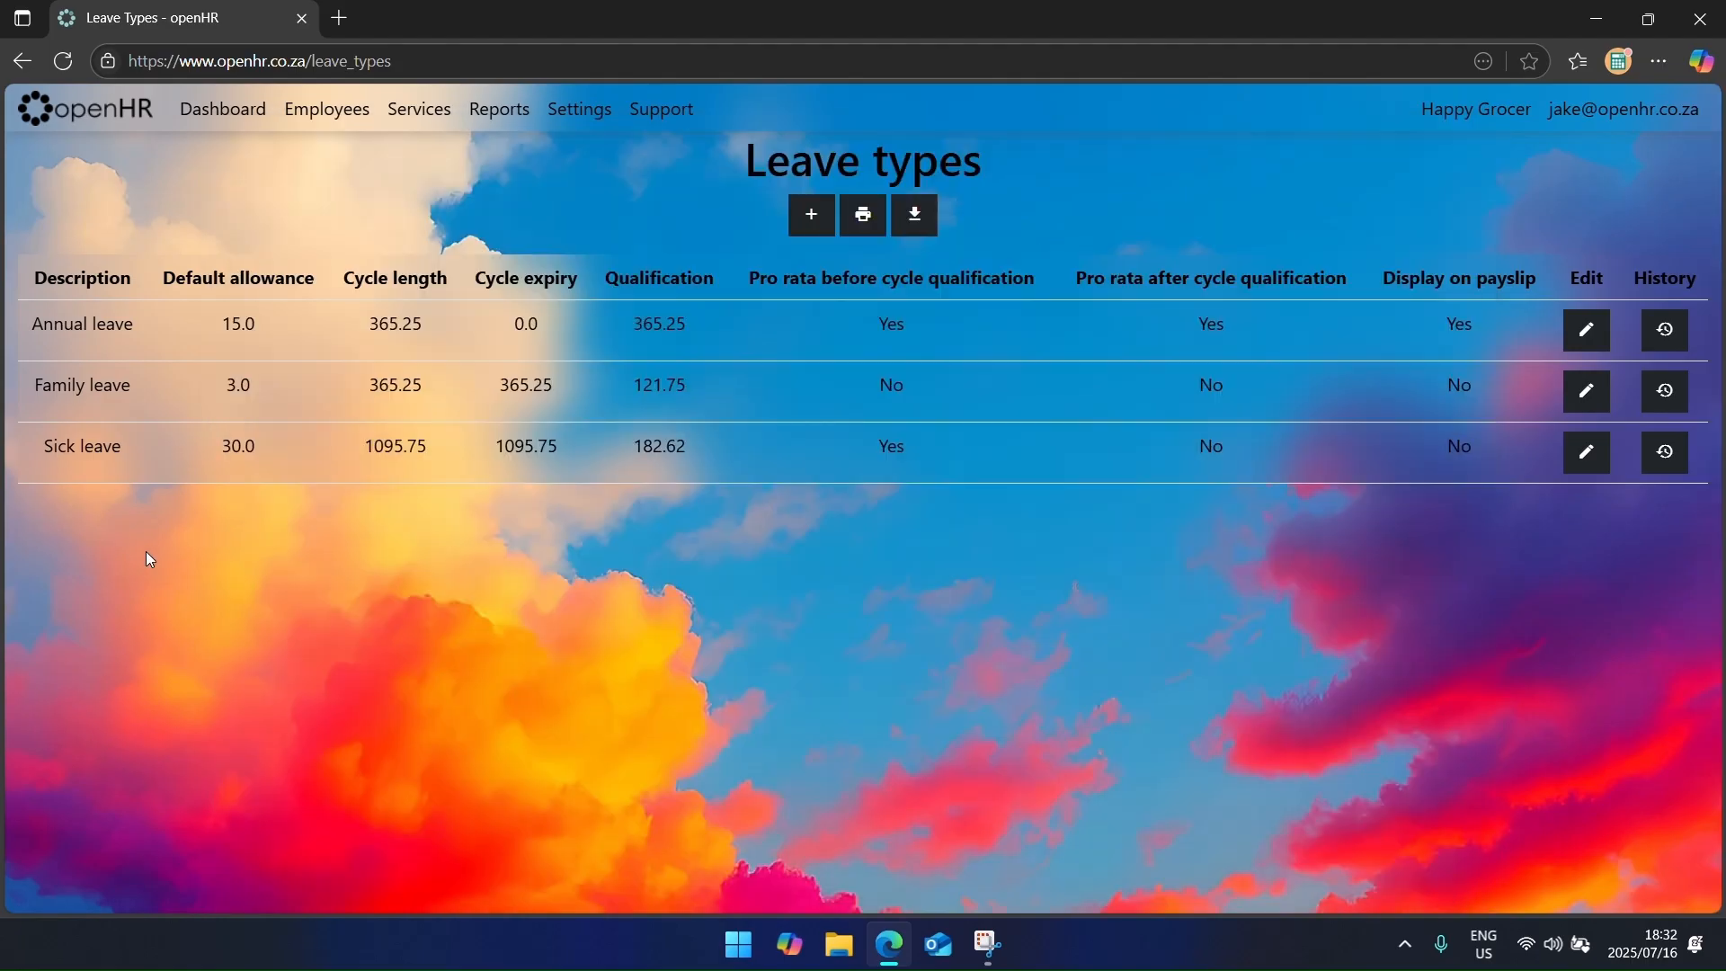
click(803, 229)
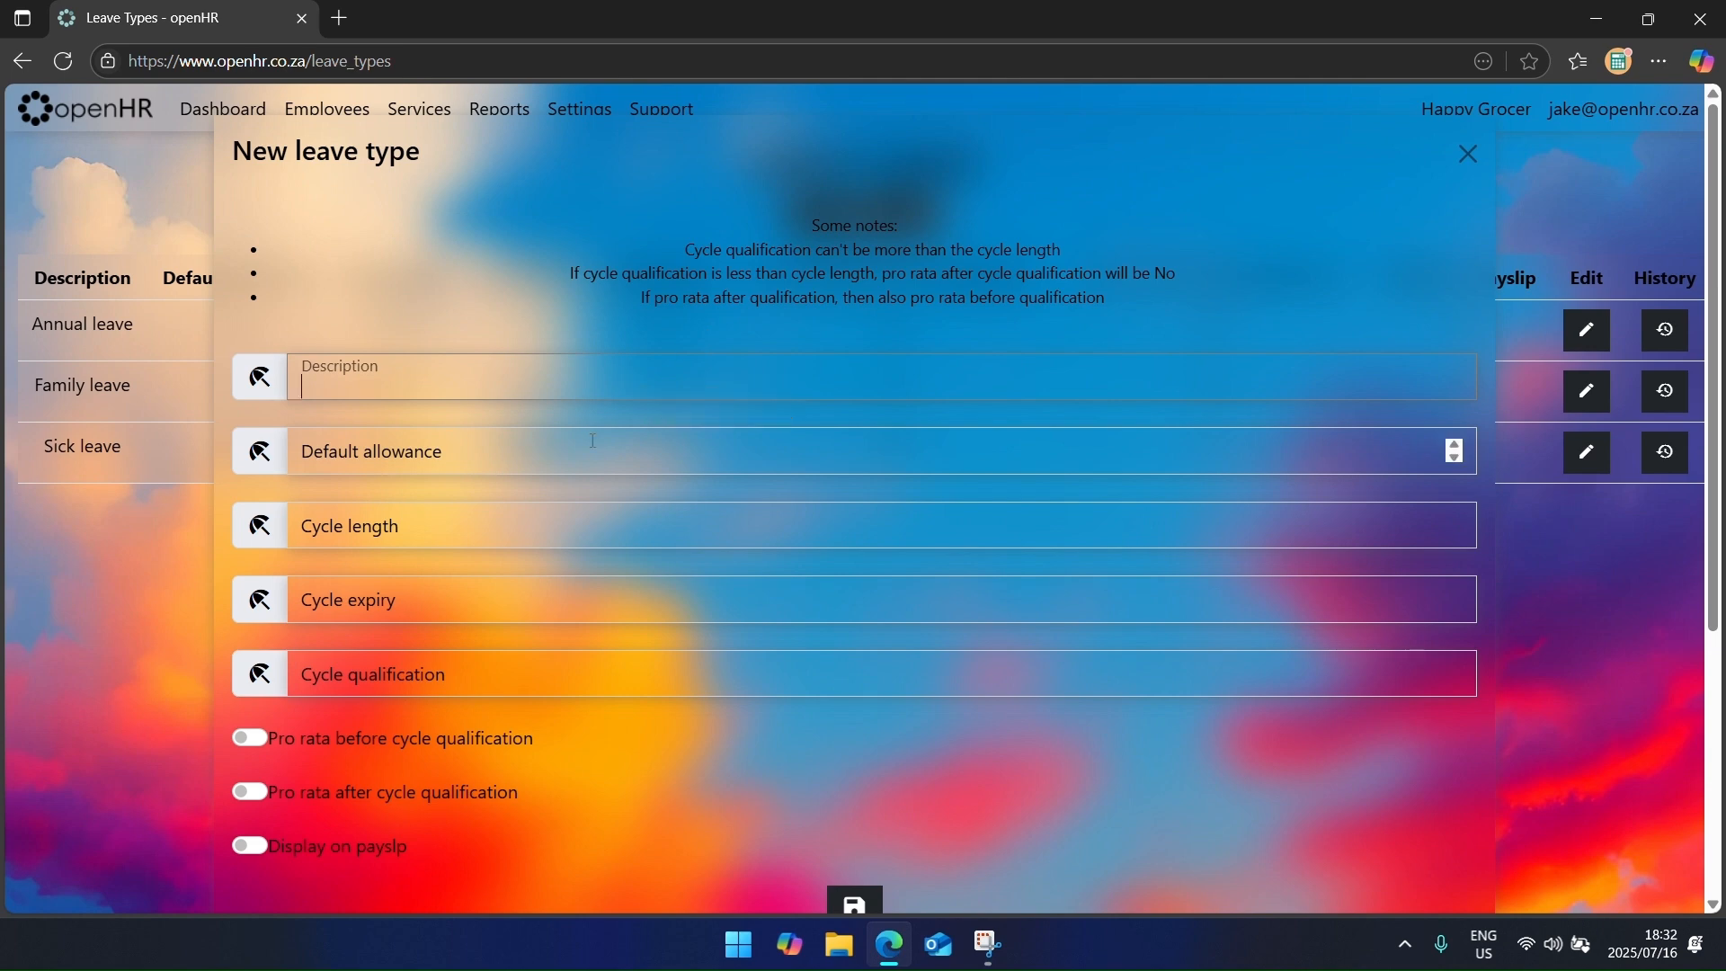
Step: Enter a Study leave type with a default allowance of 0
click(602, 453)
text(0)
key(Tab)
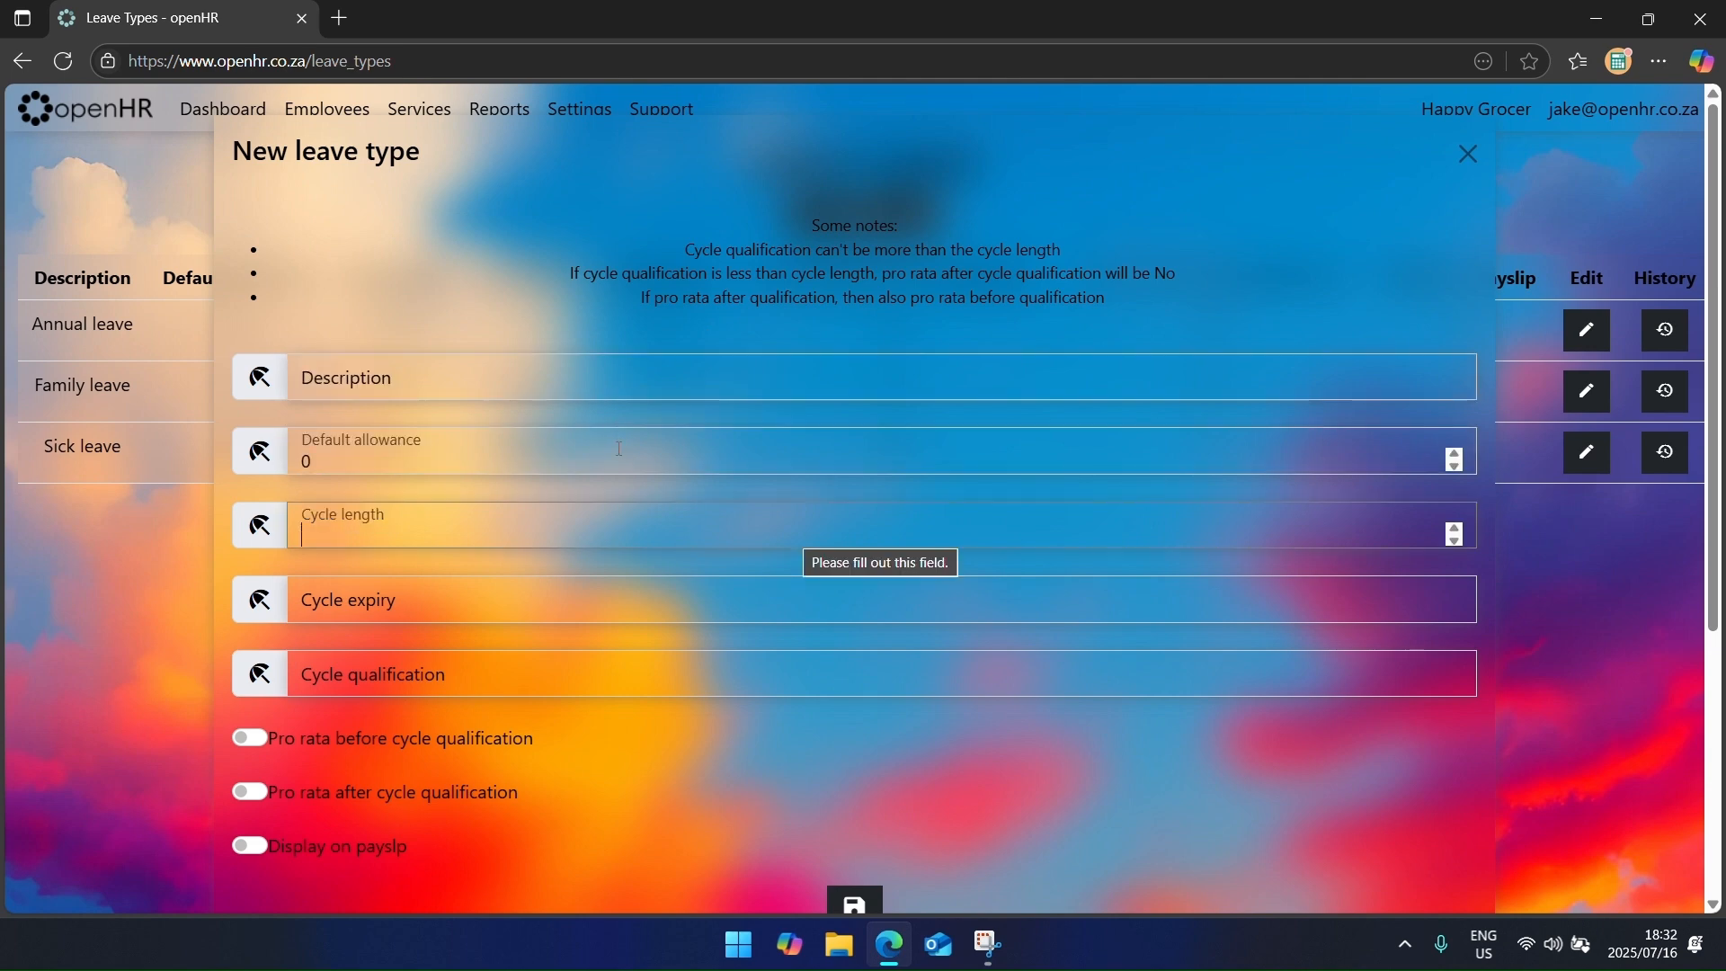
click(616, 450)
scroll(617, 445, down, 1)
click(566, 277)
text(Study)
key(Tab)
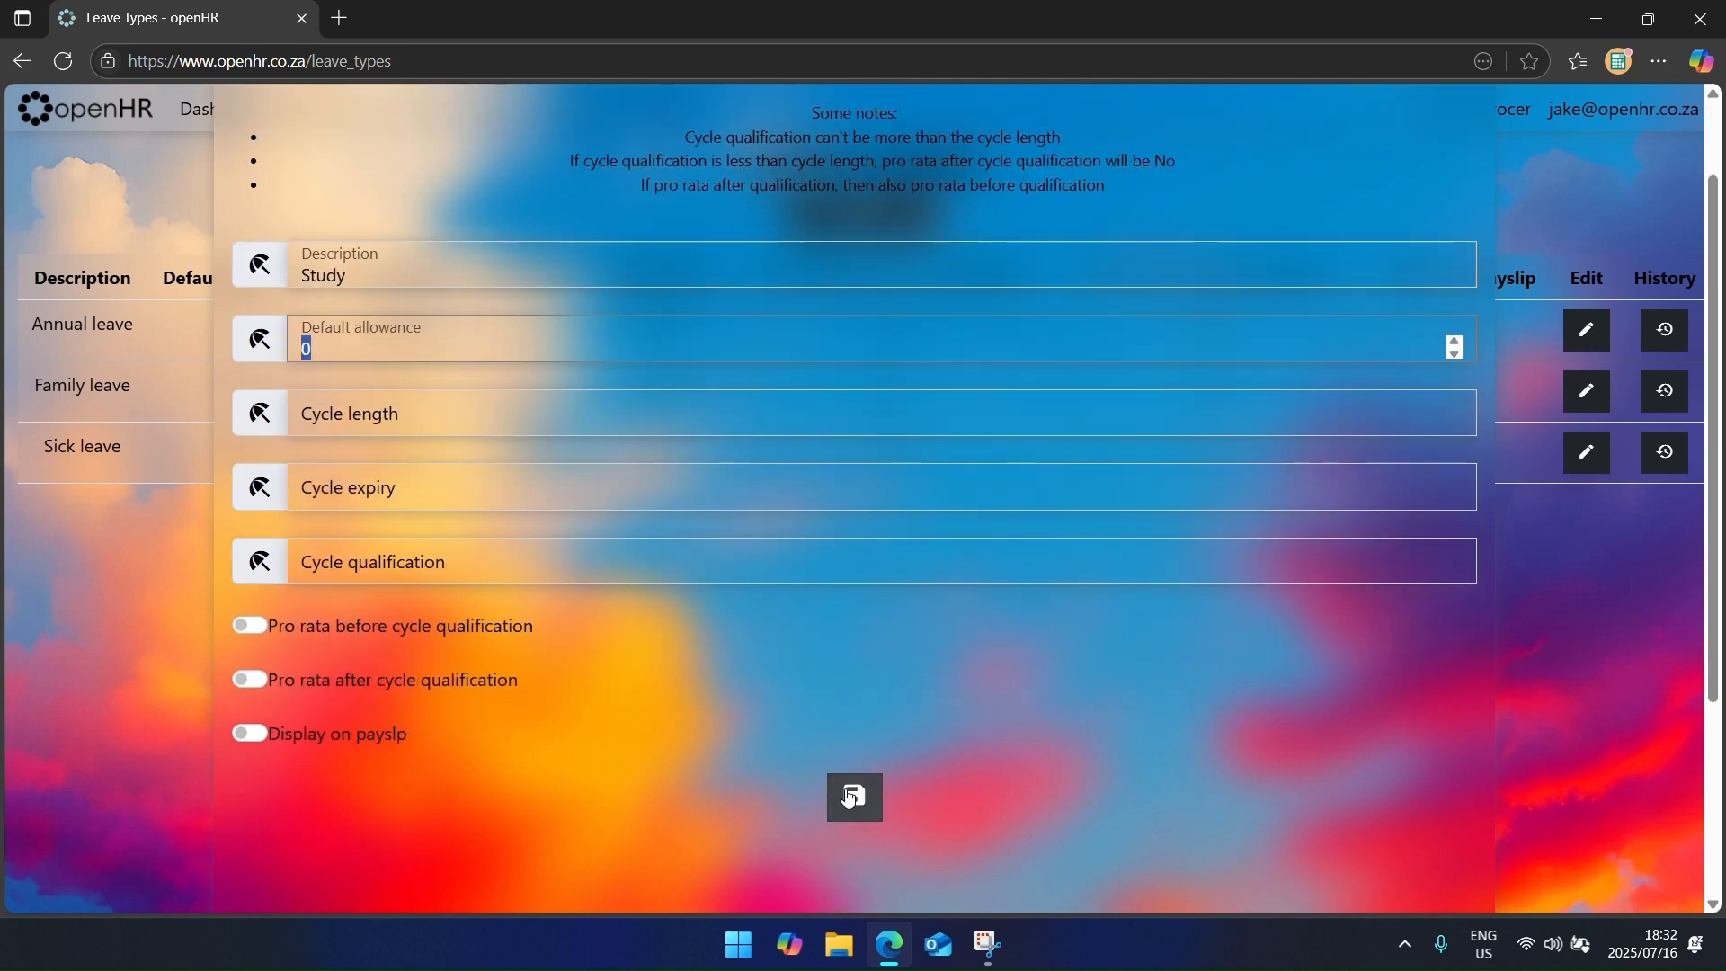
click(854, 796)
text(0)
key(Return)
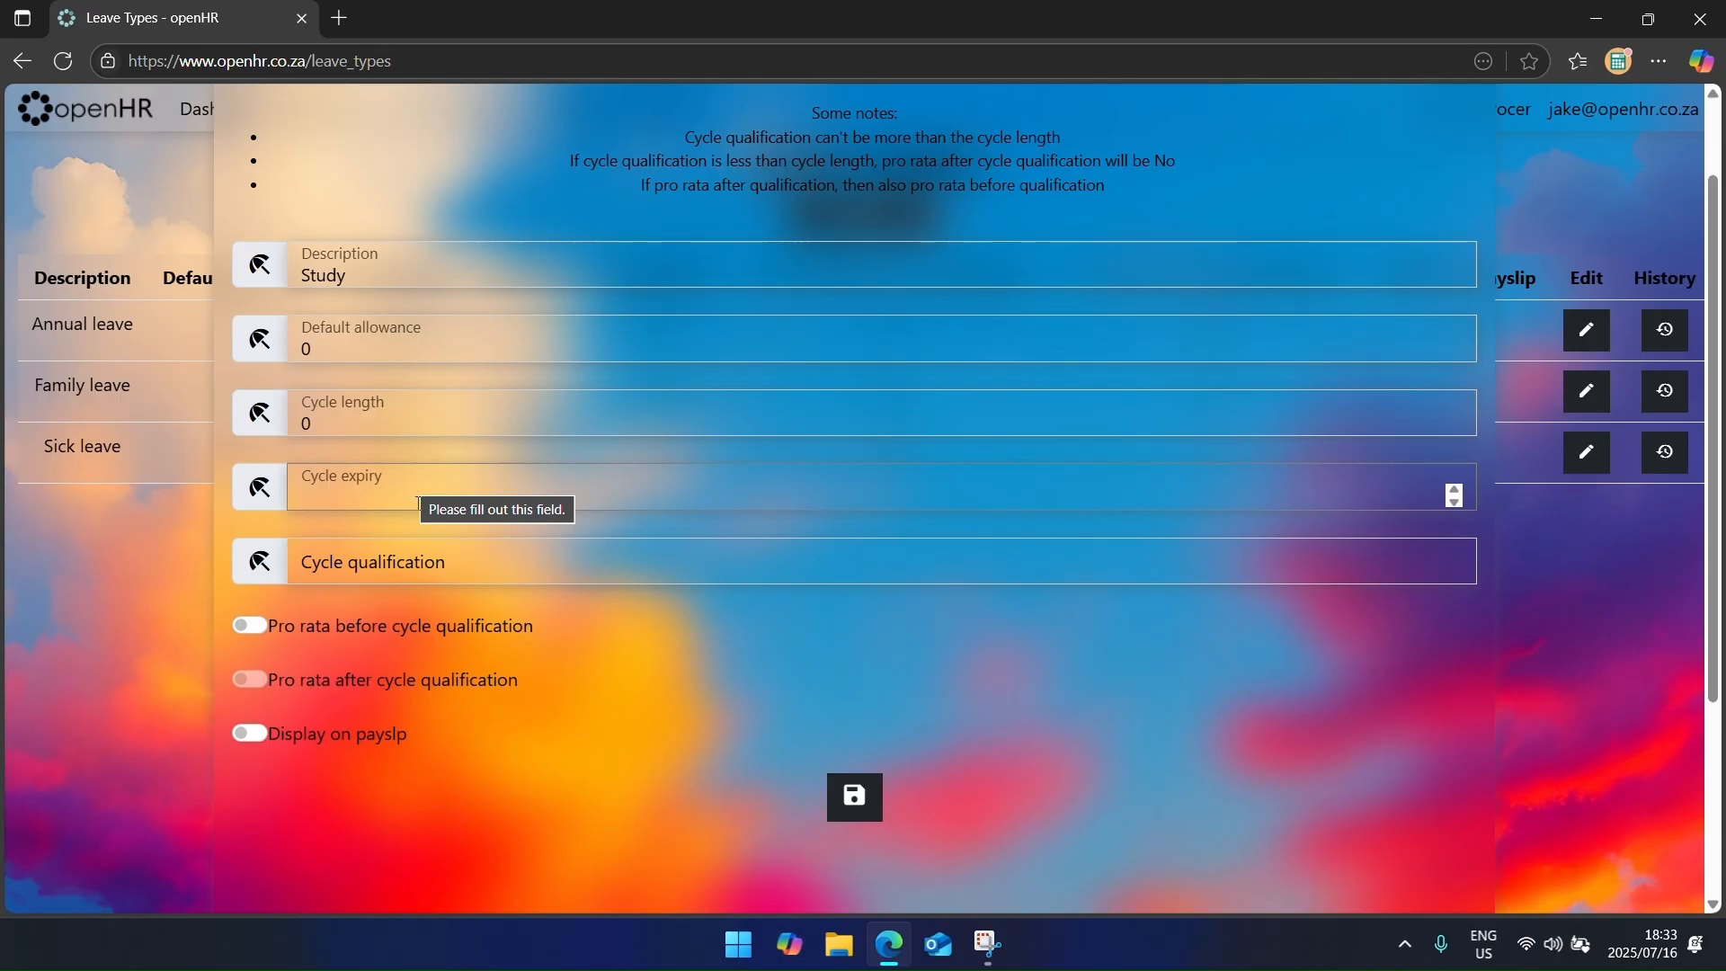
Step: Fill the remaining fields with 0 and cycle length 0.01, save Study leave, and reload
text(0)
key(Tab)
text(0)
key(Tab)
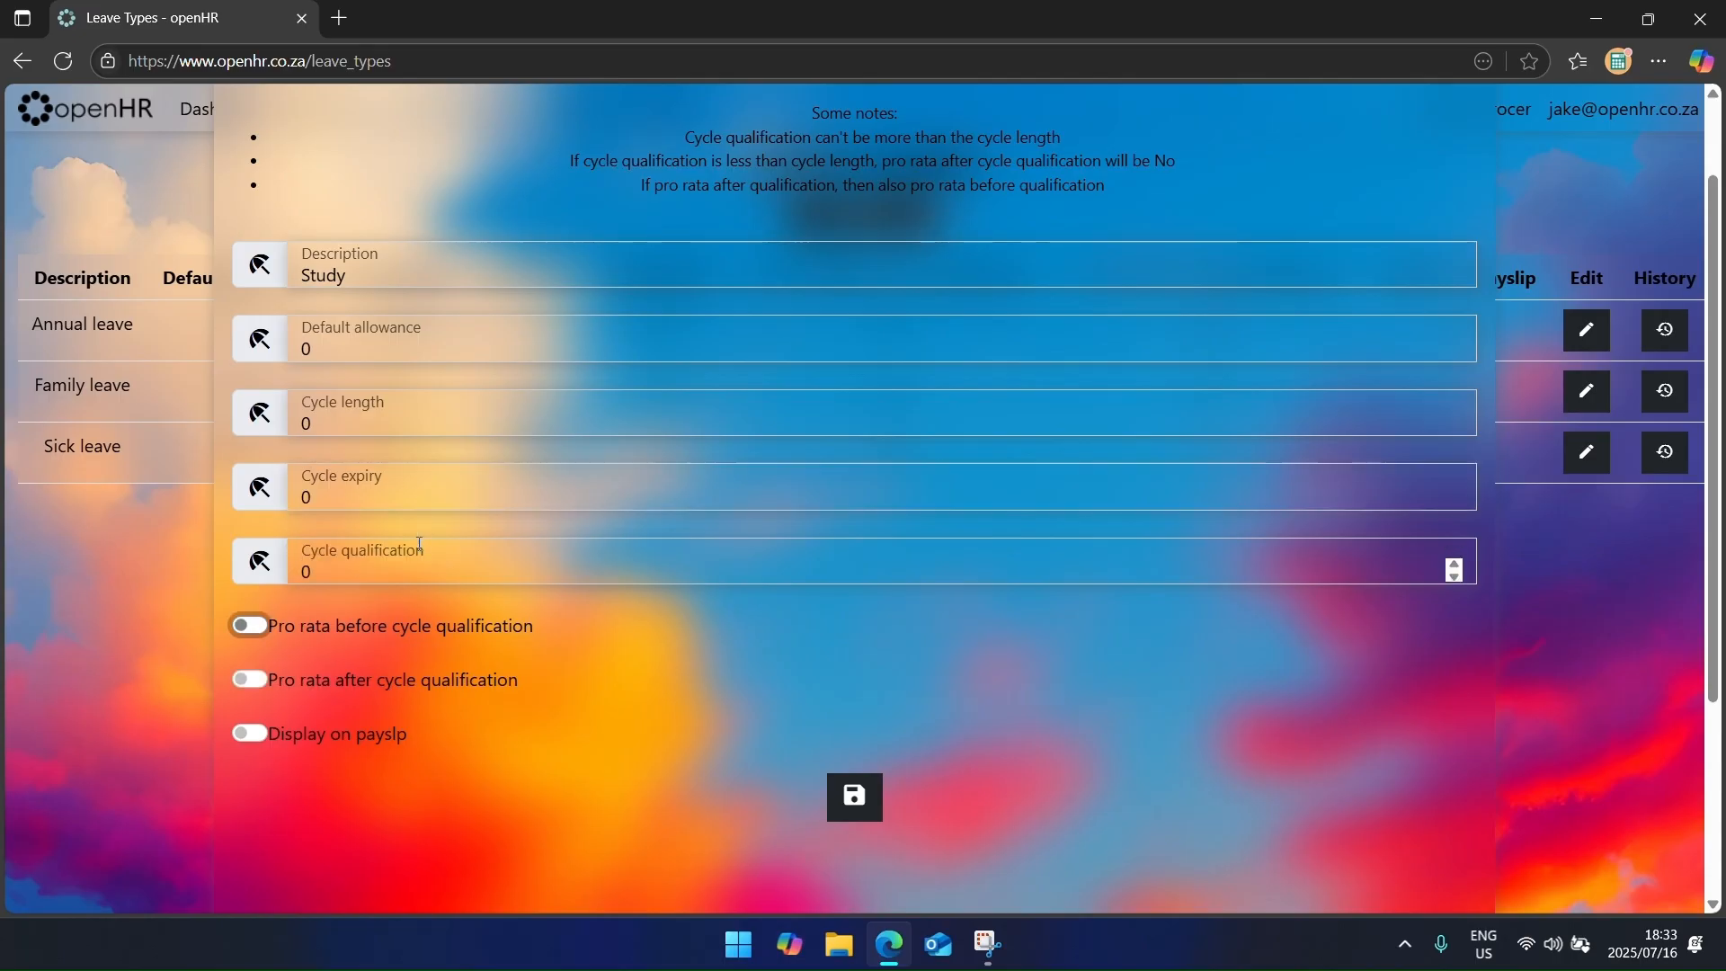
click(850, 814)
text(.01)
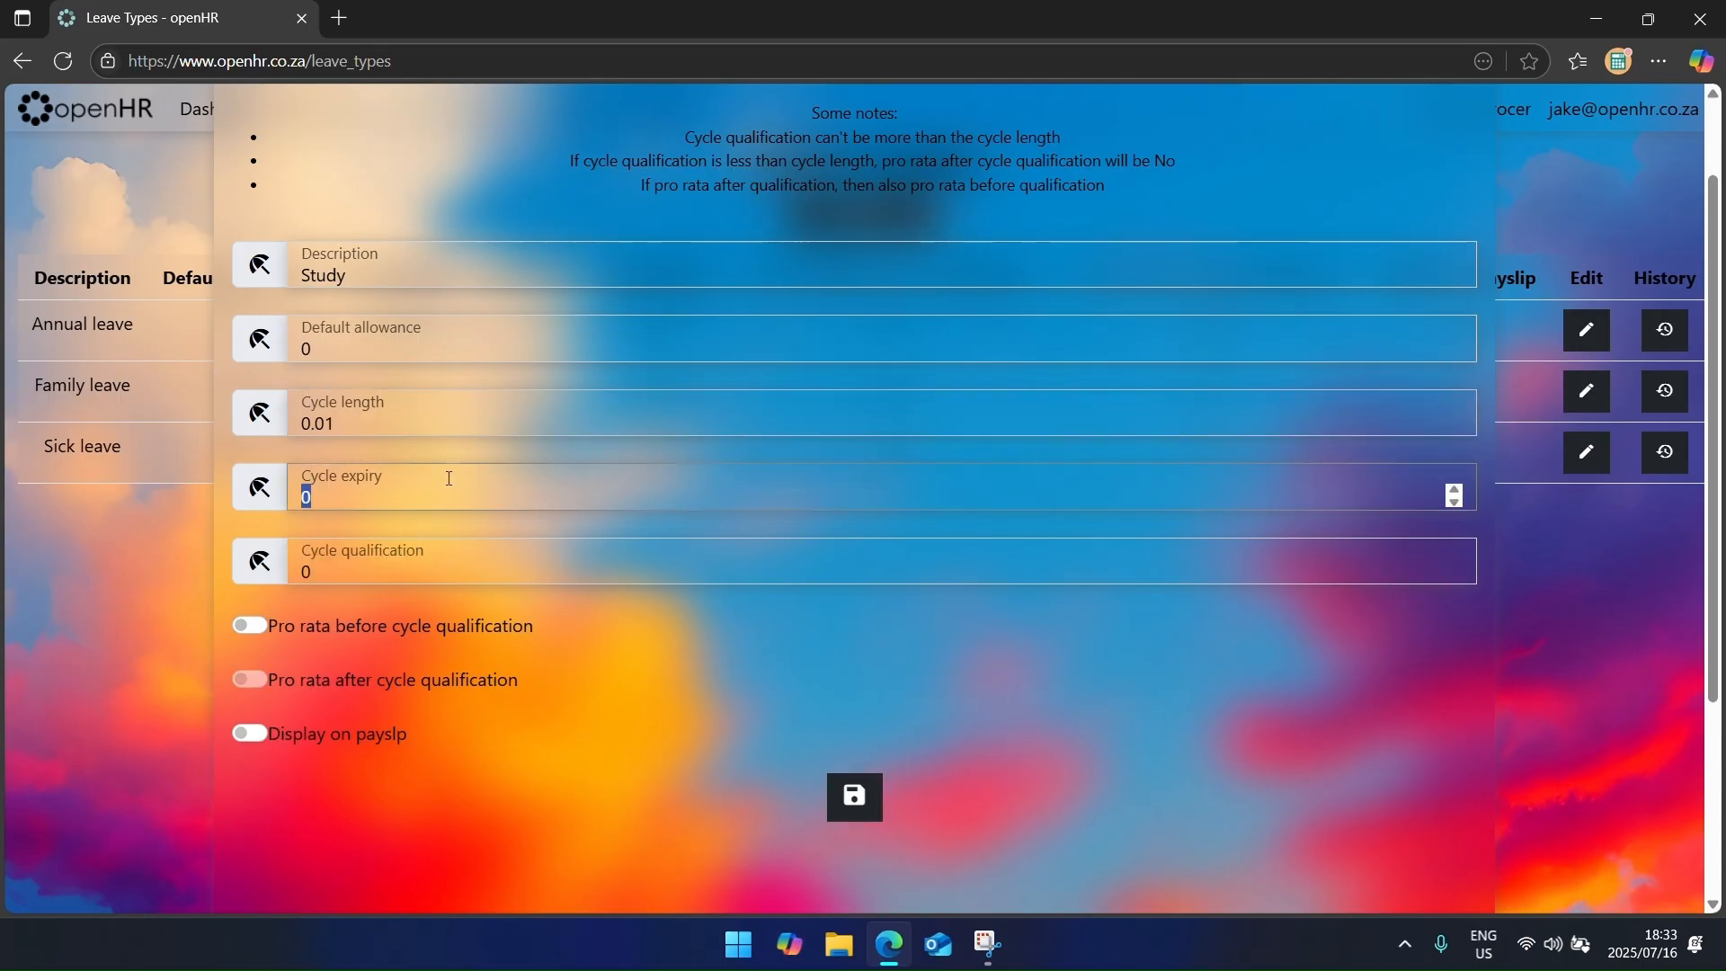
click(857, 809)
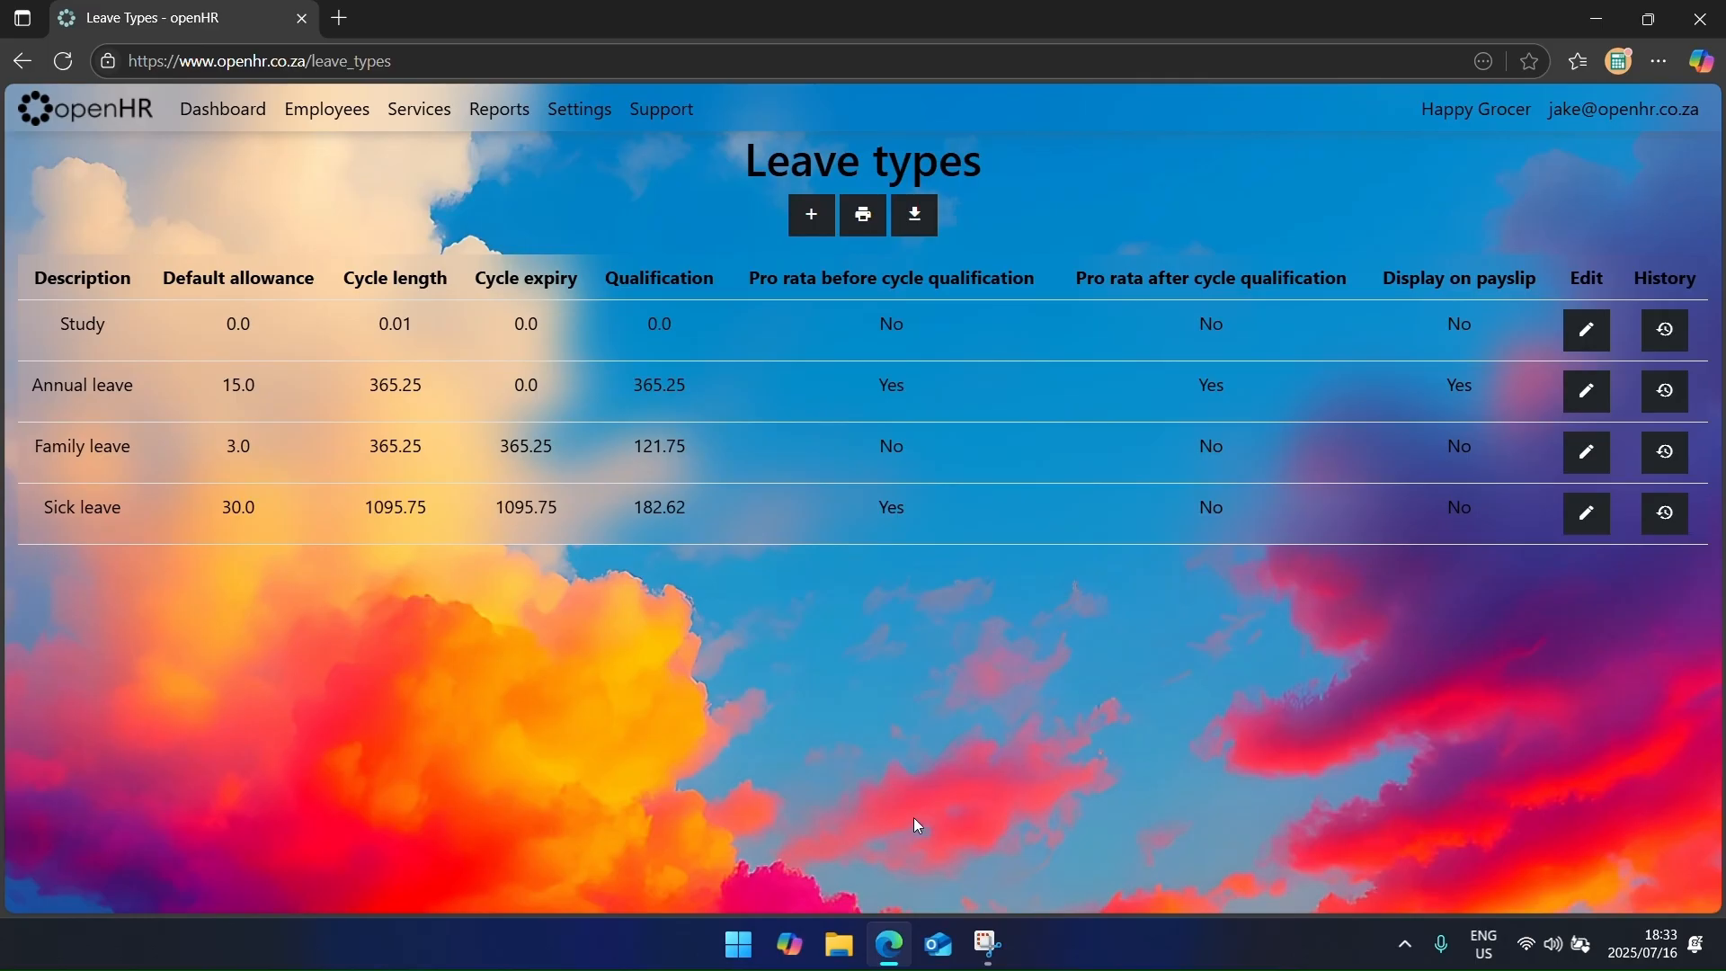
click(63, 61)
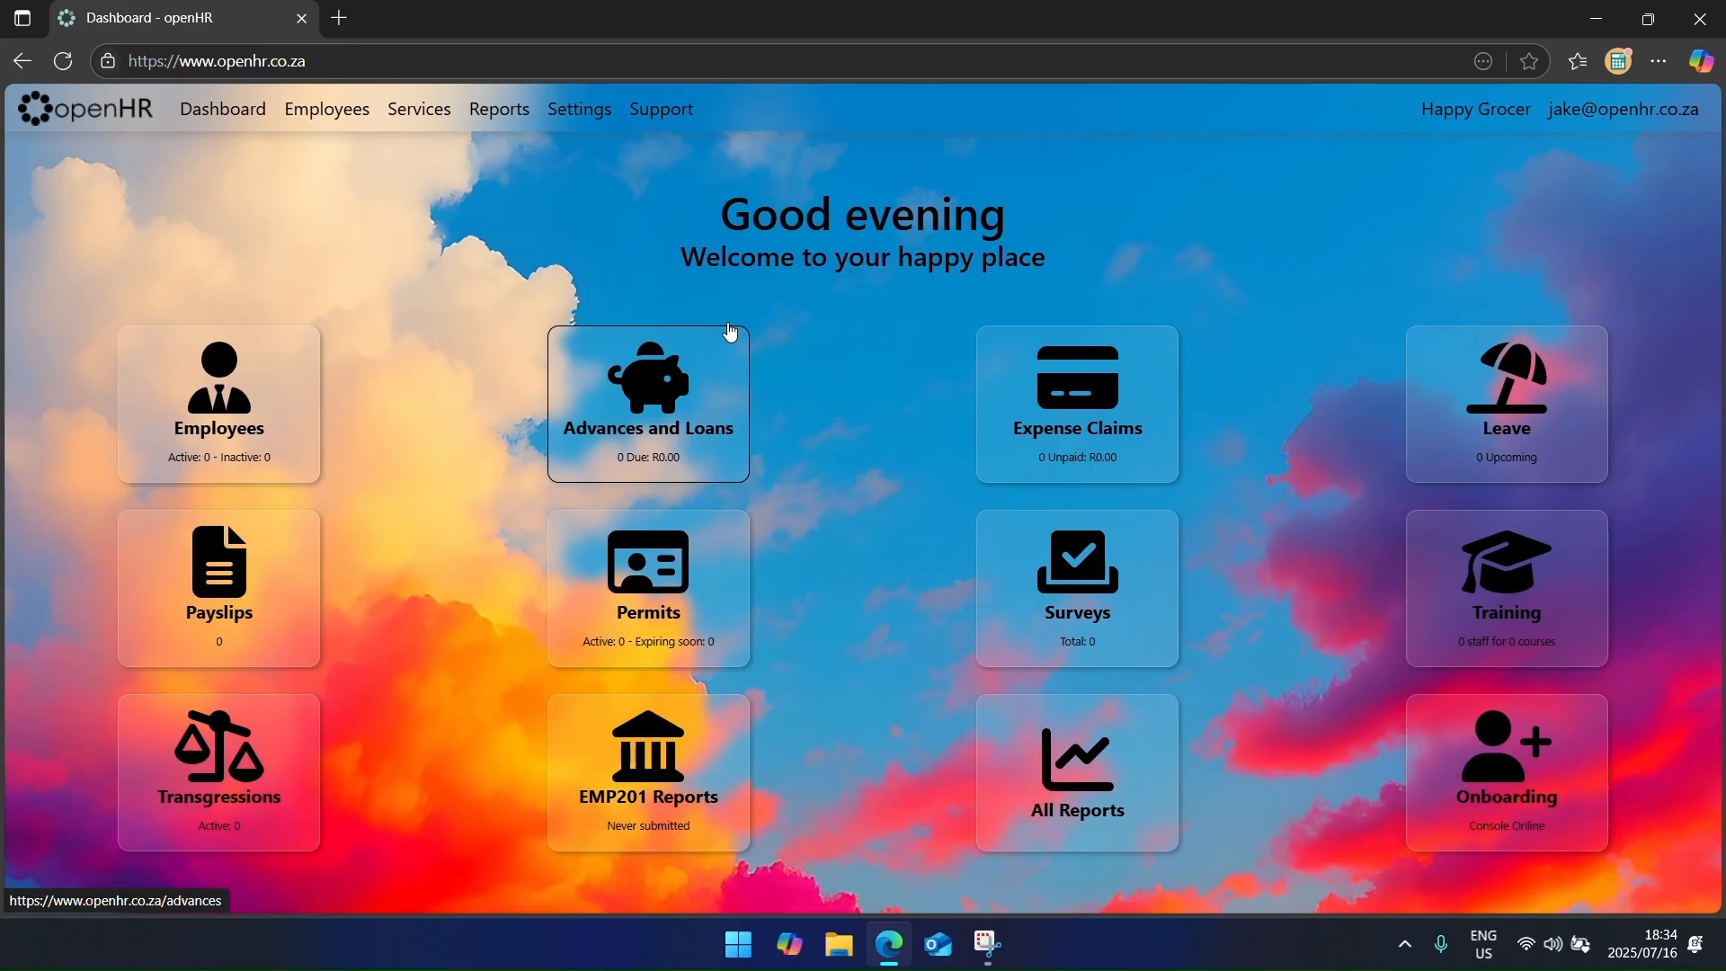
Step: Open the employee's information sheet PDF from the Documents folder
click(843, 958)
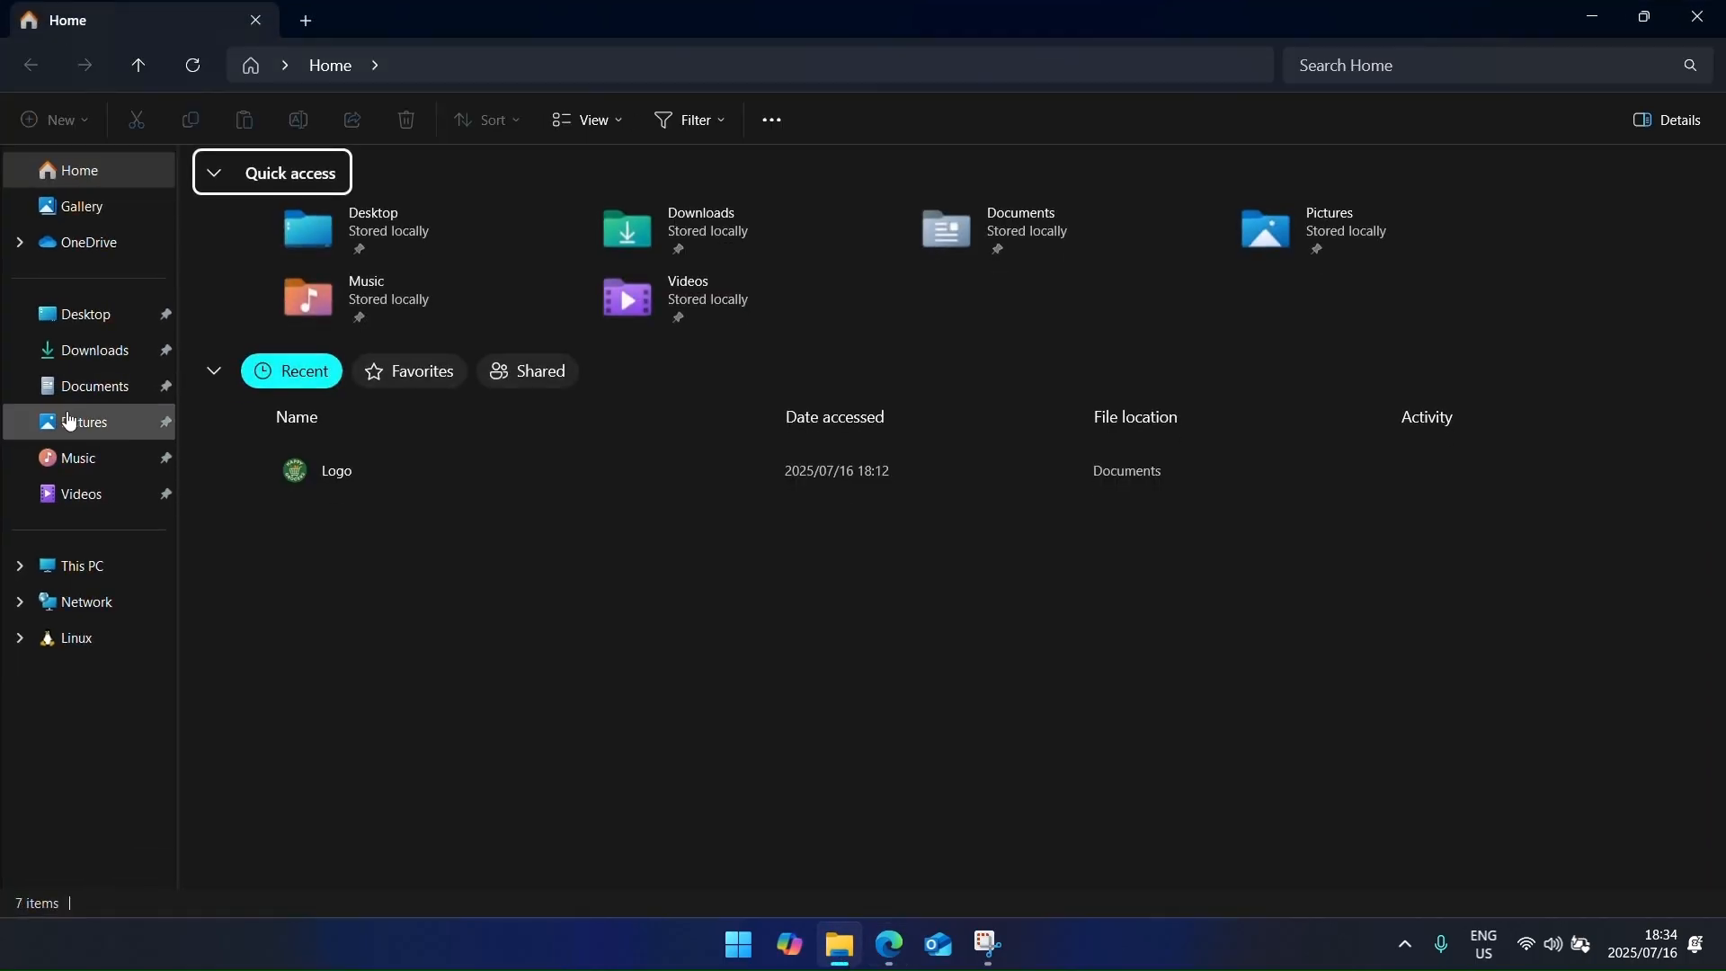
click(77, 397)
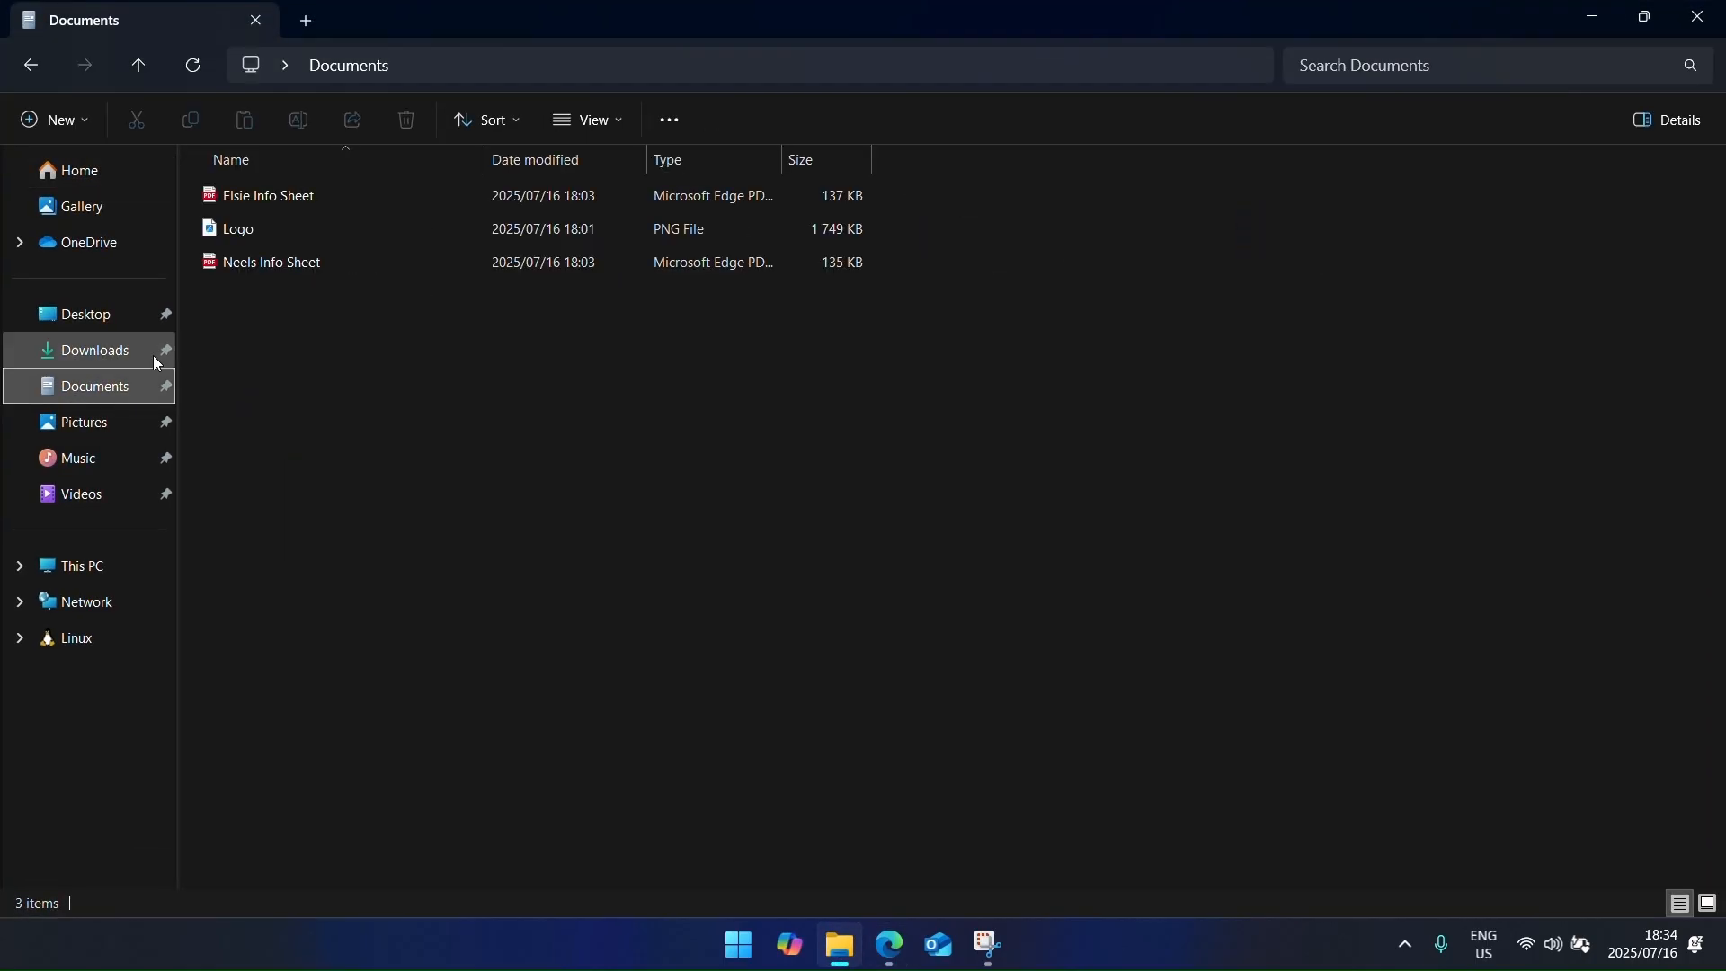
click(264, 260)
double_click(265, 261)
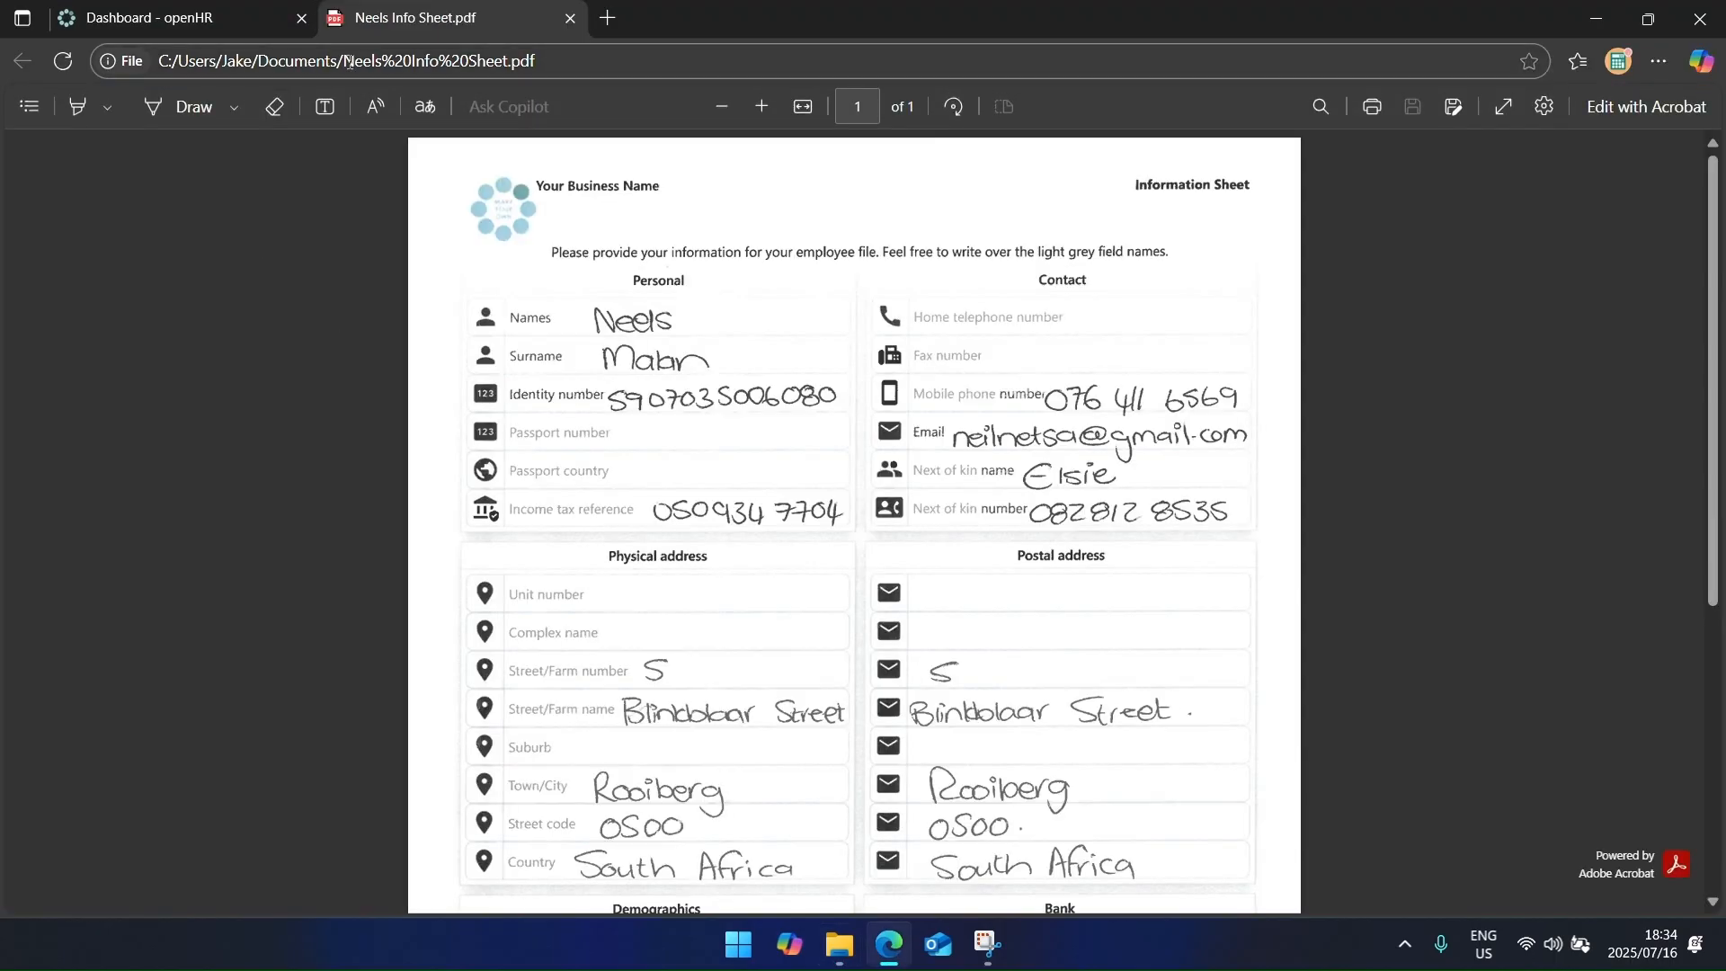
Step: Snap the info sheet PDF beside openHR and start a new employee record
drag(438, 25, 559, 251)
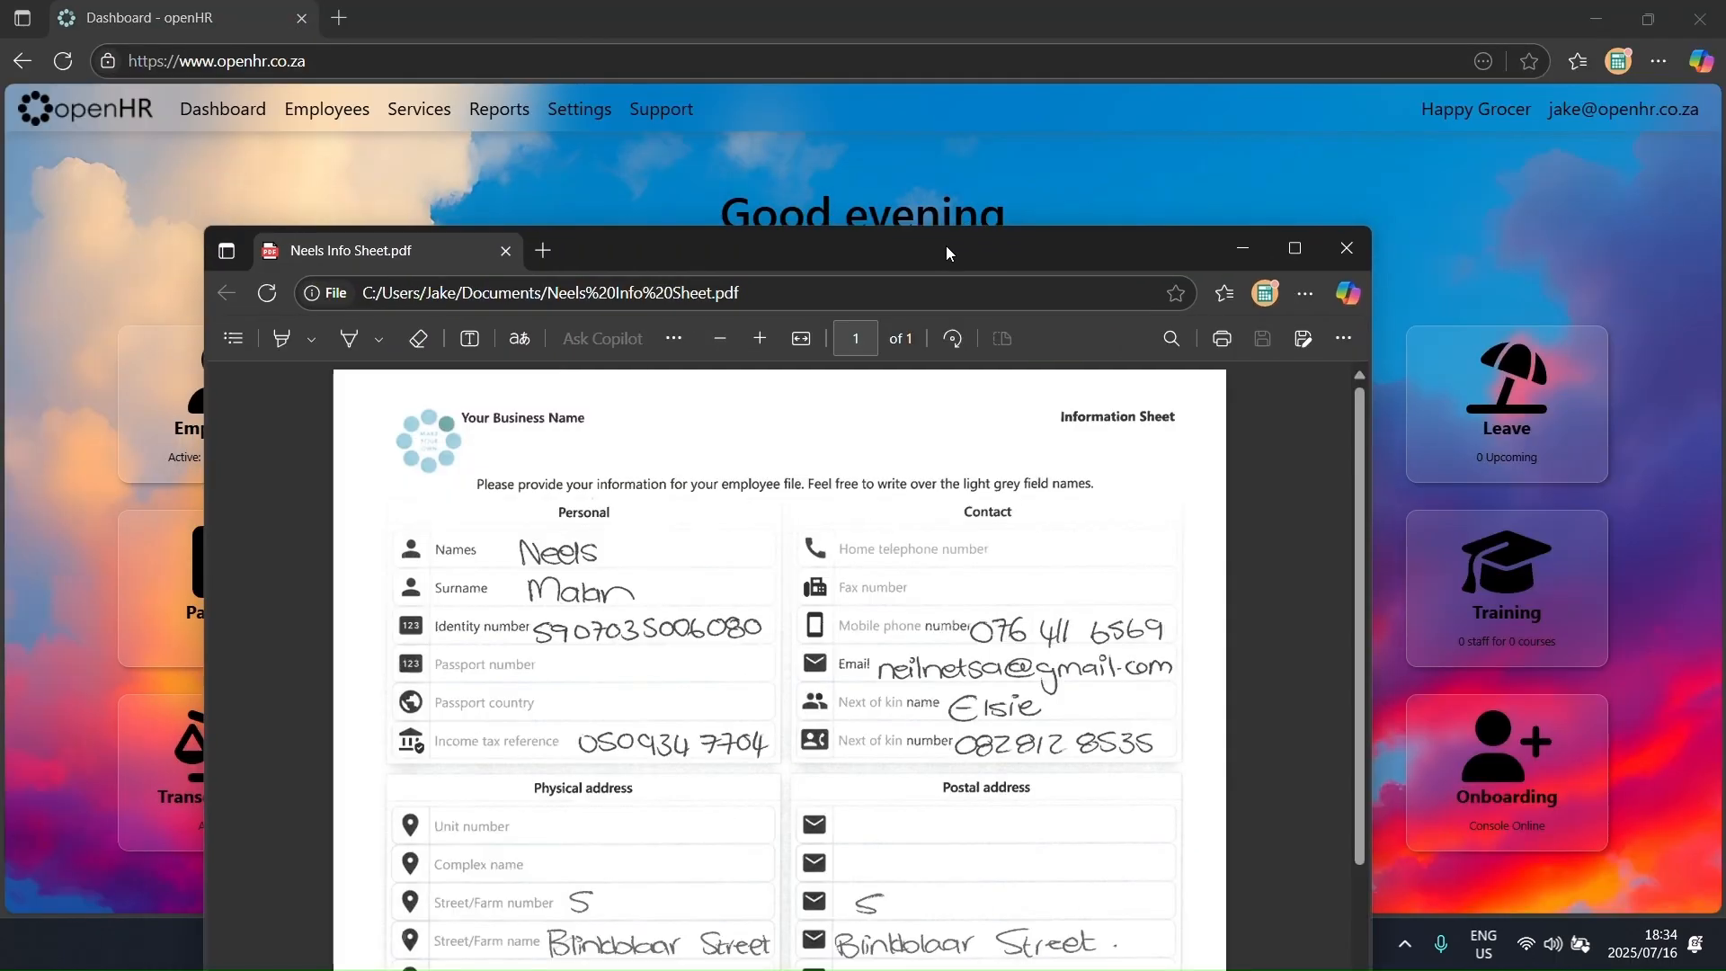
drag(946, 246, 1725, 240)
click(563, 293)
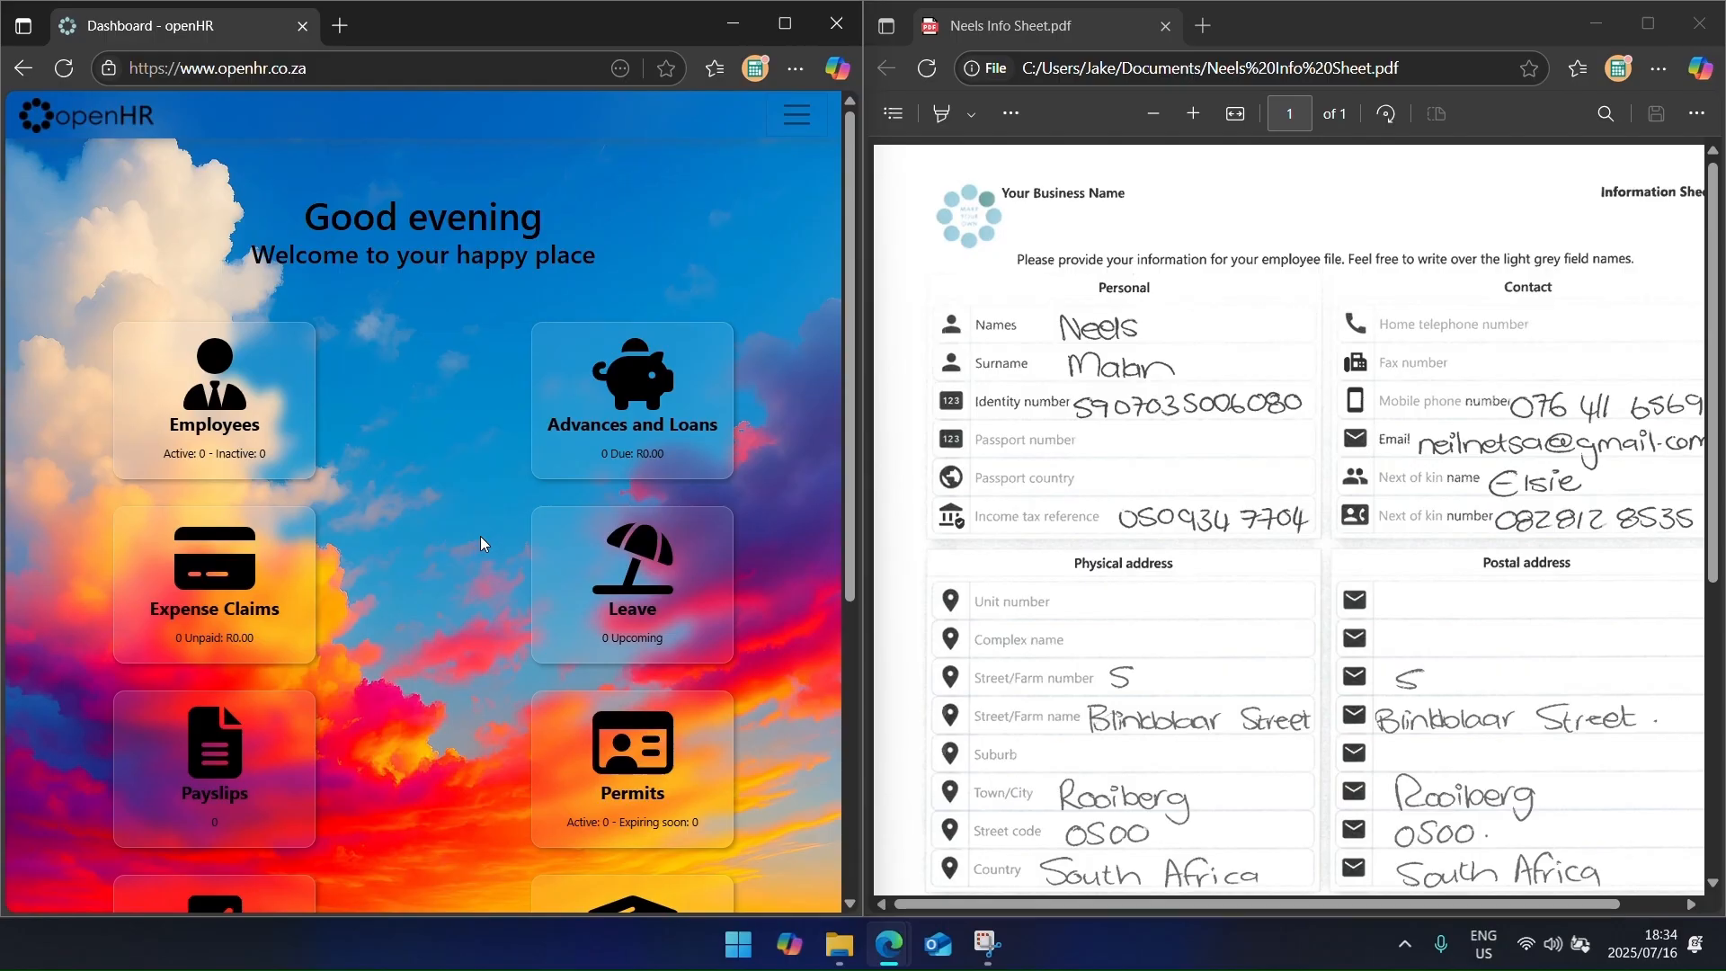
click(262, 419)
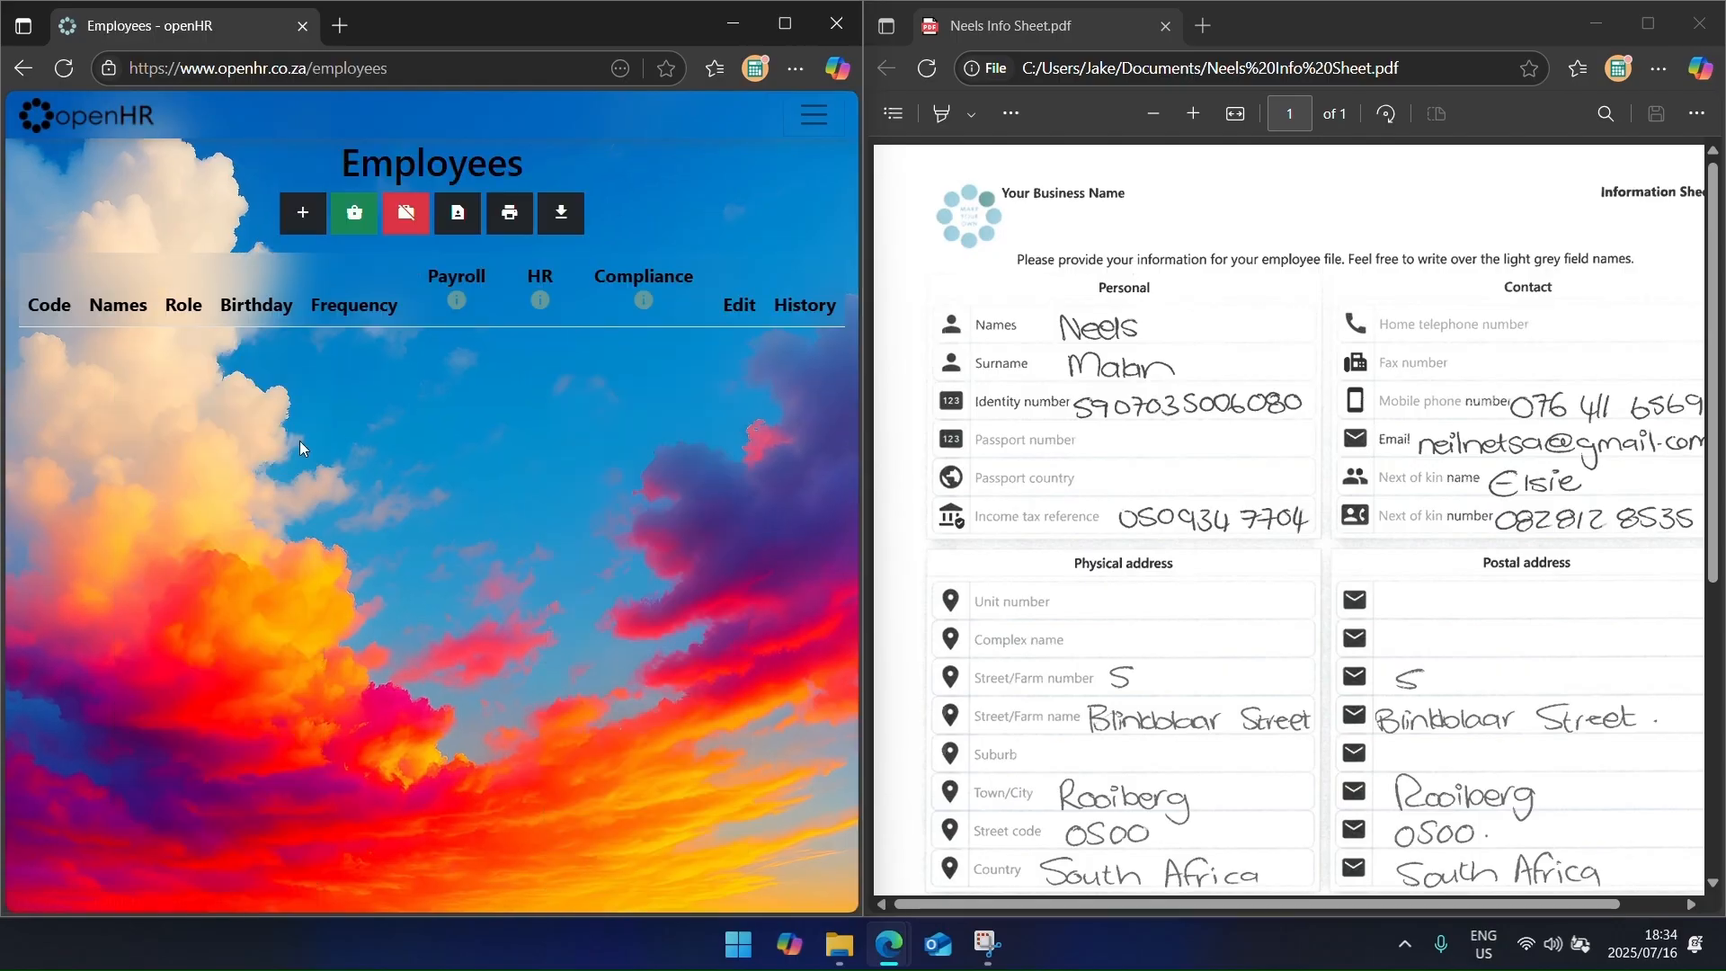
click(307, 222)
Step: Enter the employee's name and surname, individual-with-ID type, ID number and tax reference
key(Tab)
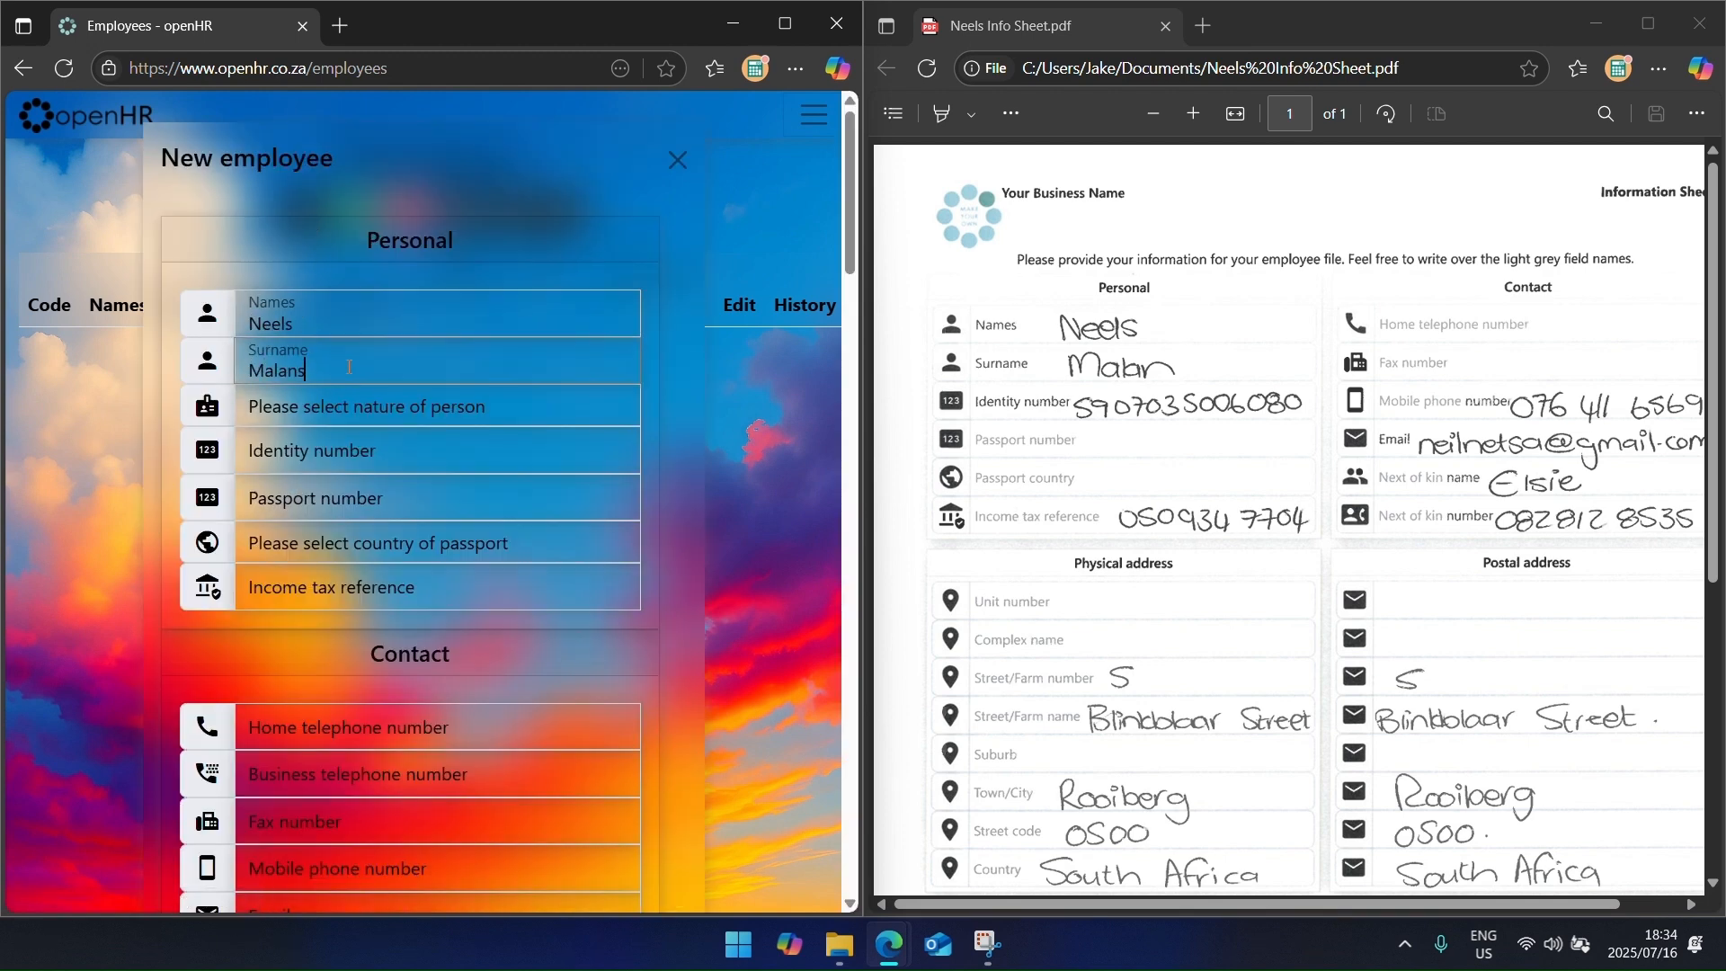
key(Tab)
key(Down)
click(350, 409)
key(Escape)
key(Tab)
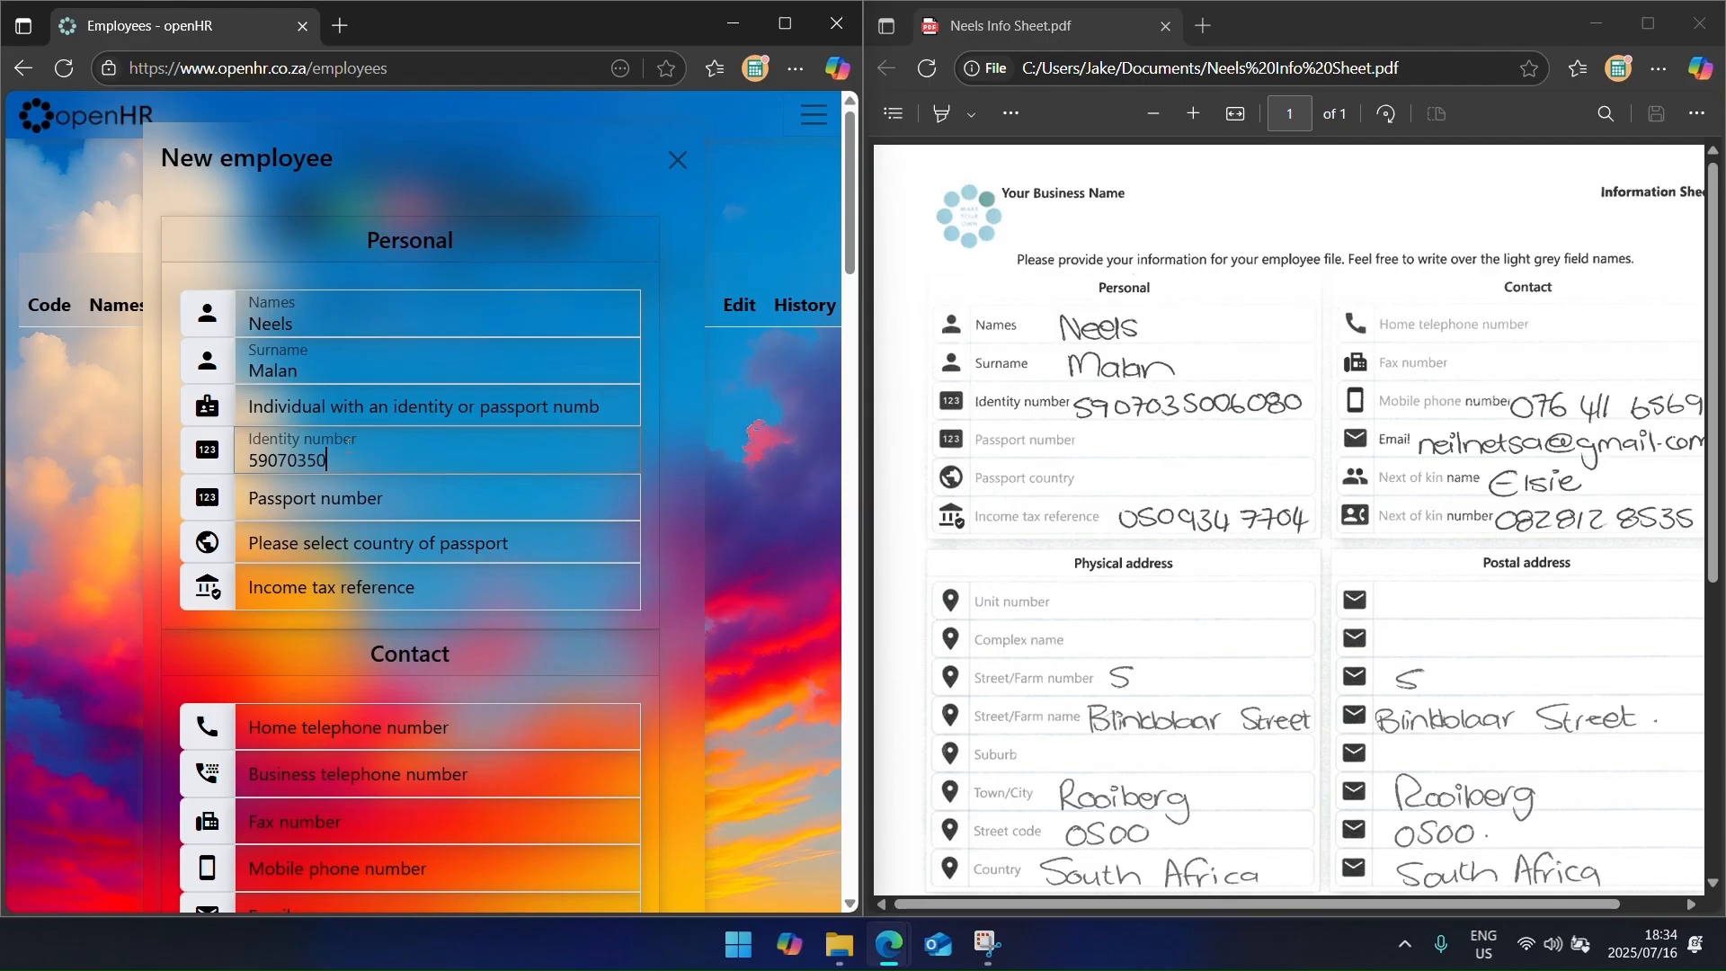
key(Tab)
key(Tab)
key(Tab)
key(Tab)
Step: Enter the employee's phone numbers, e-mail address and next-of-kin name and number
scroll(349, 440, down, 2)
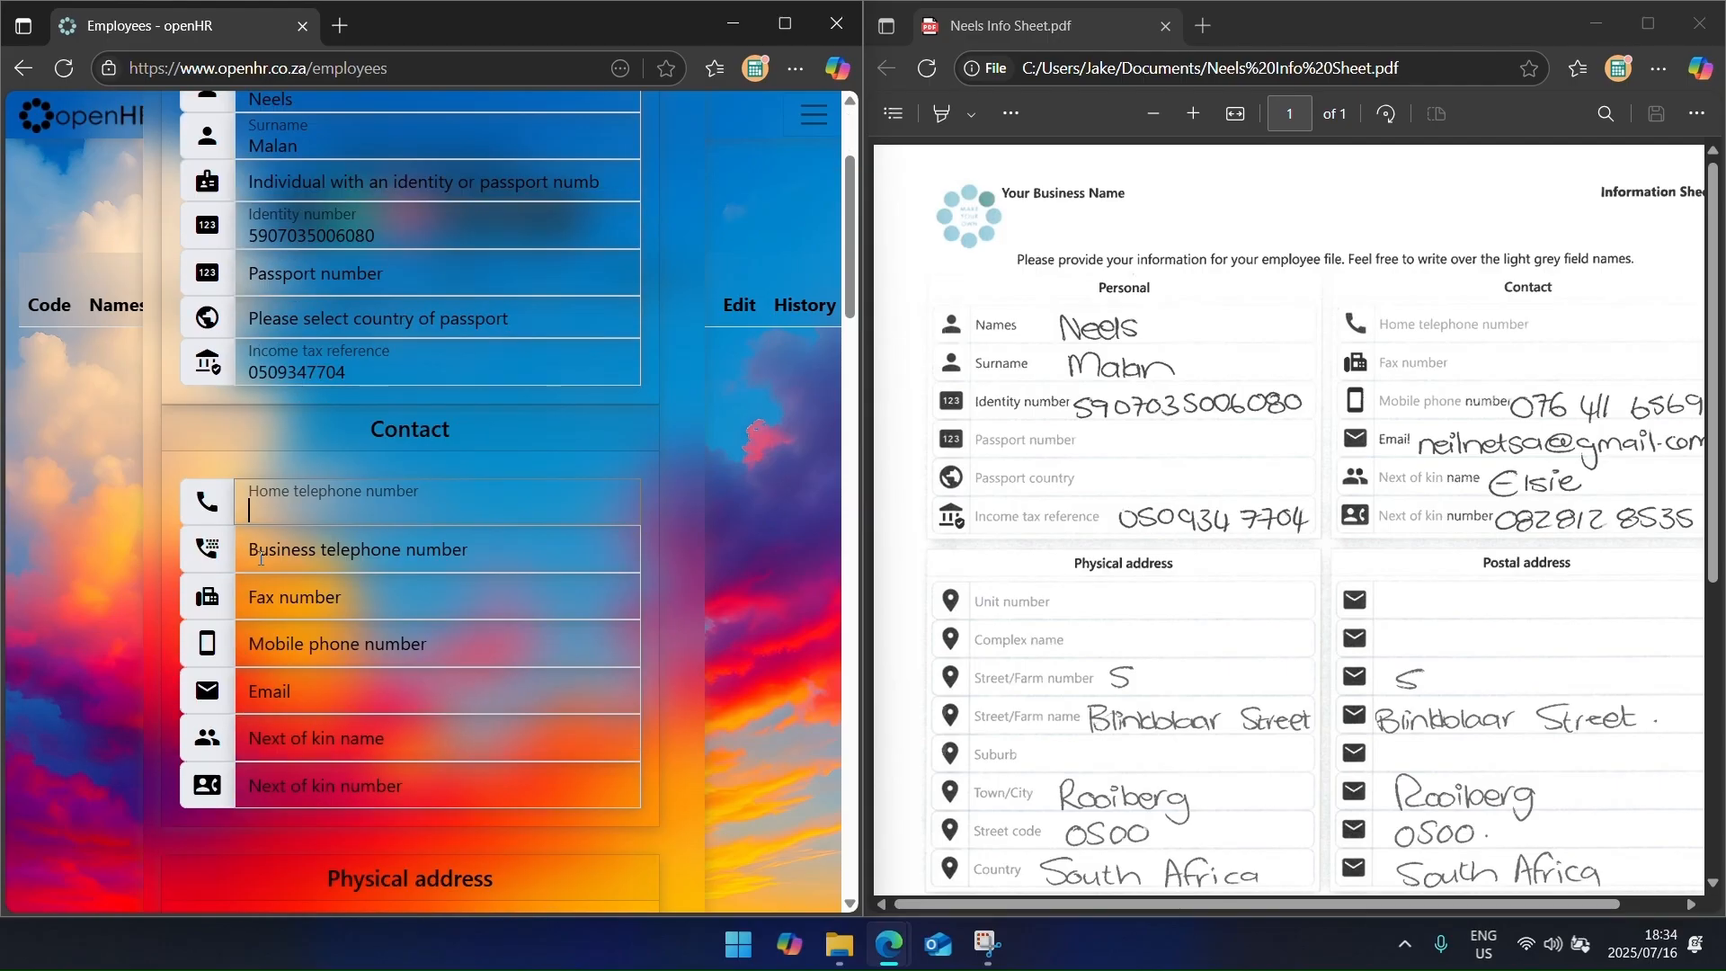
key(Tab)
text(0123456789)
key(Tab)
key(Tab)
key(Tab)
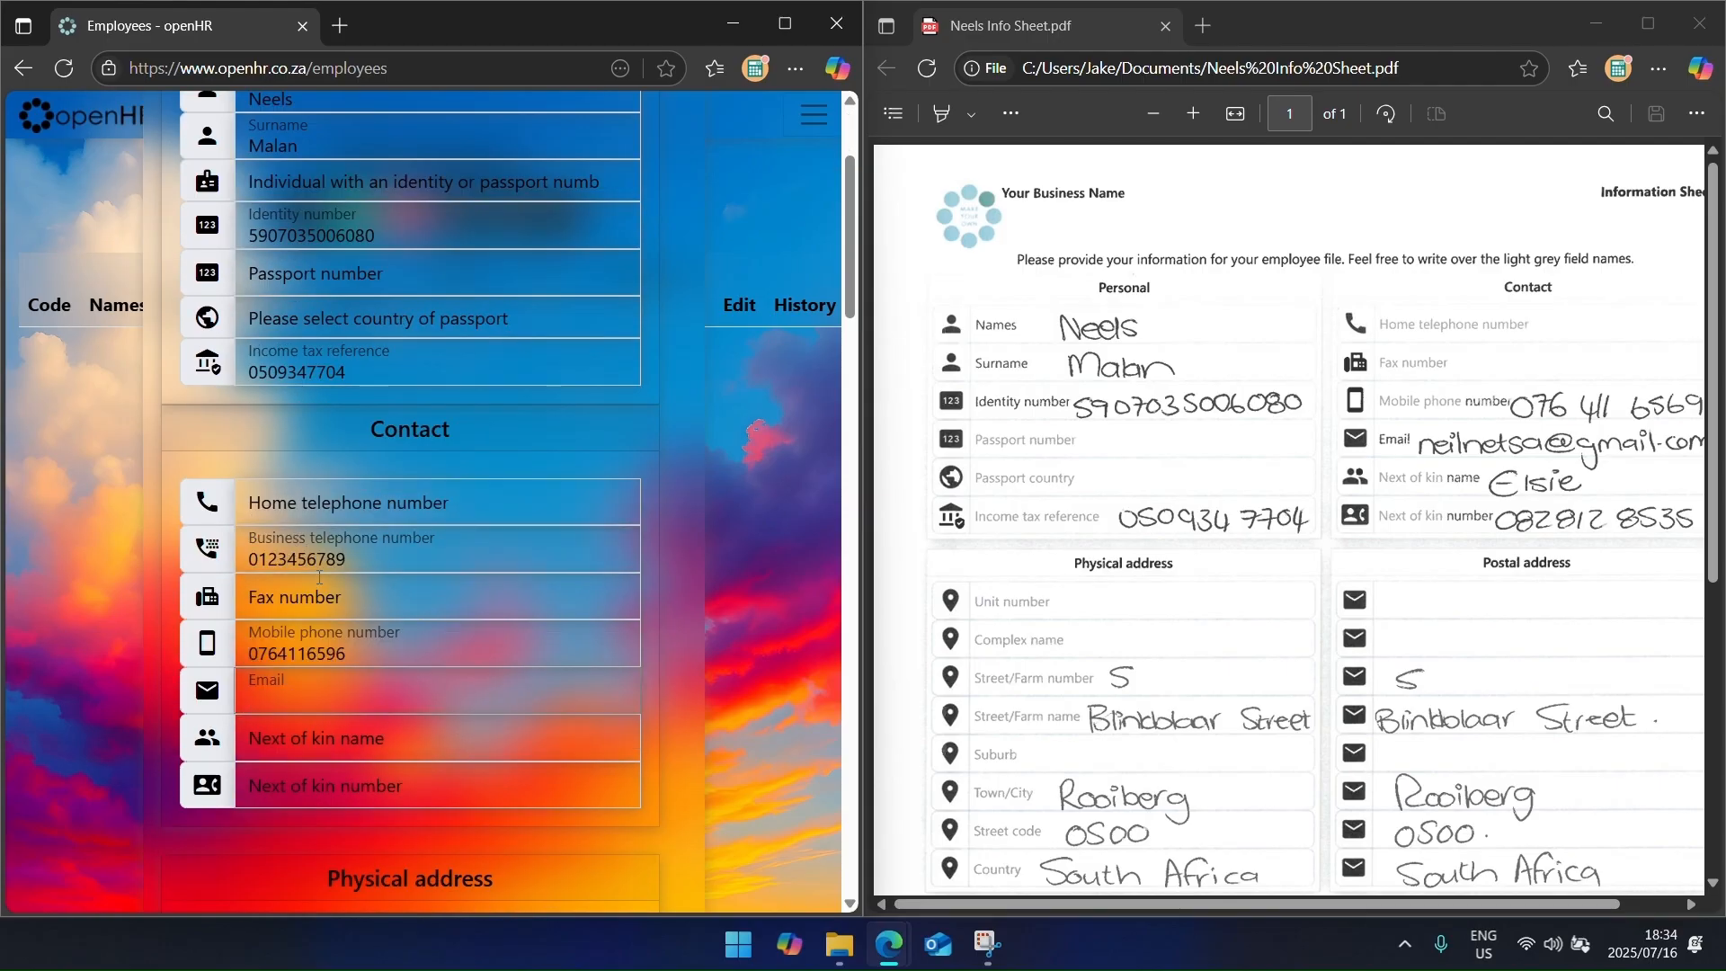
key(Tab)
text(Elsie)
key(Tab)
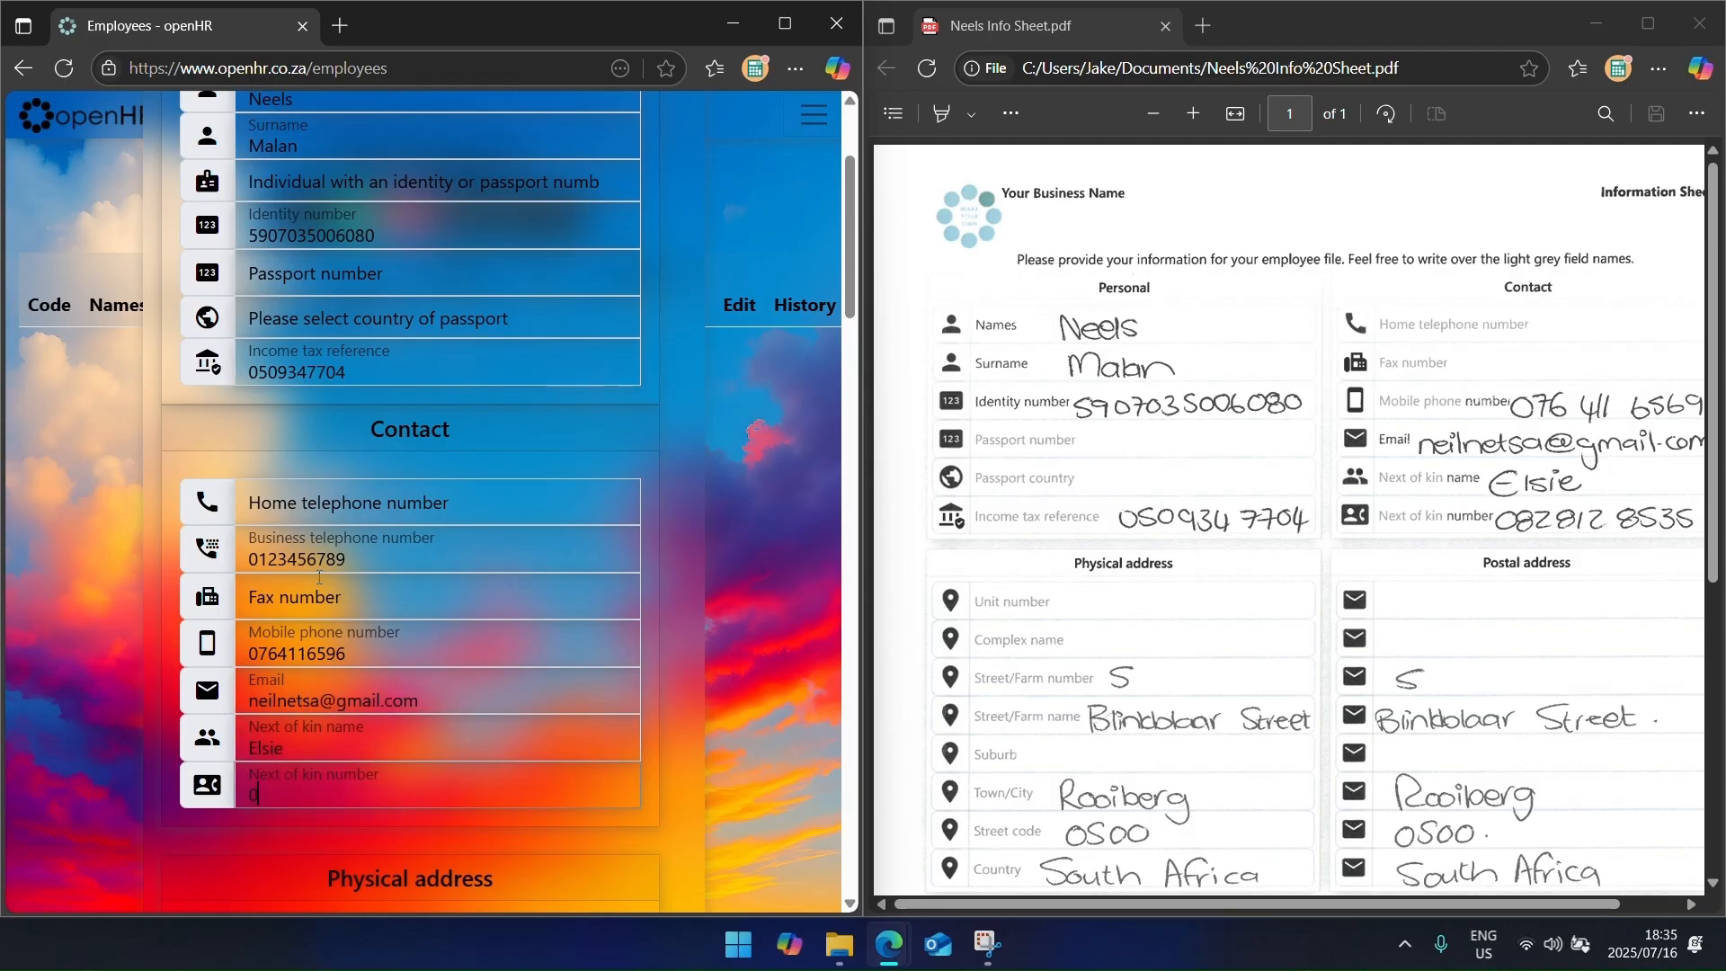
scroll(319, 578, down, 6)
scroll(1040, 544, down, 3)
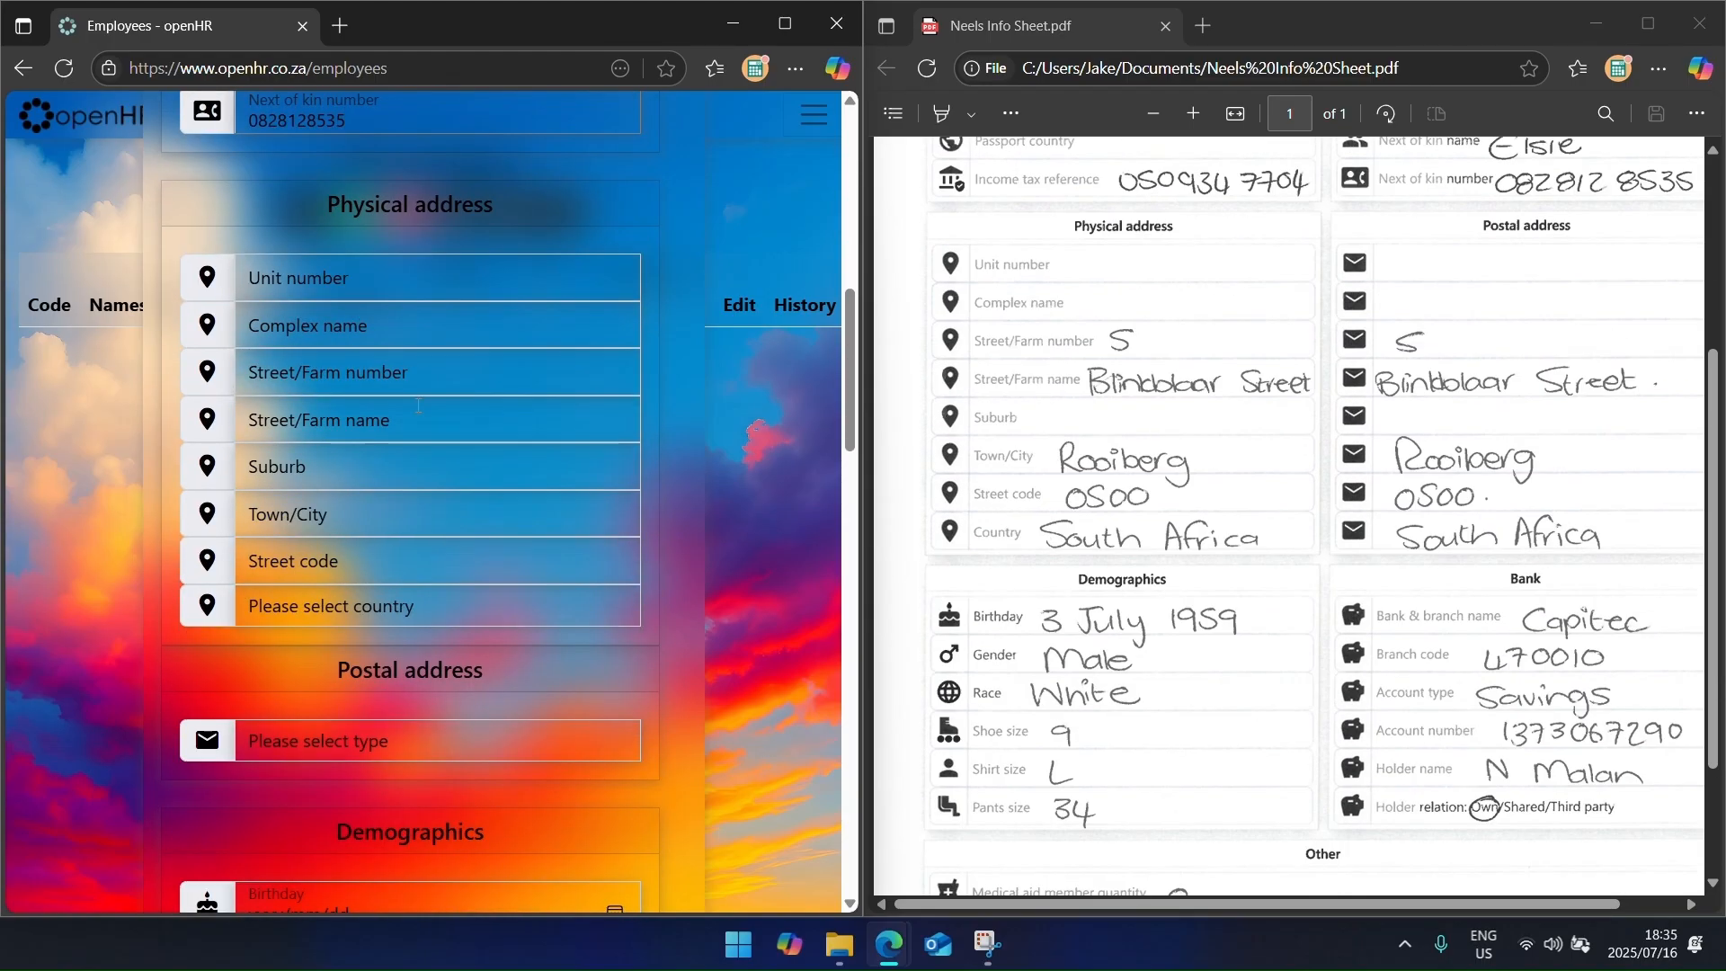
Step: Enter the physical address with country South Africa, and set postal to copy it
click(395, 381)
key(Tab)
key(Tab)
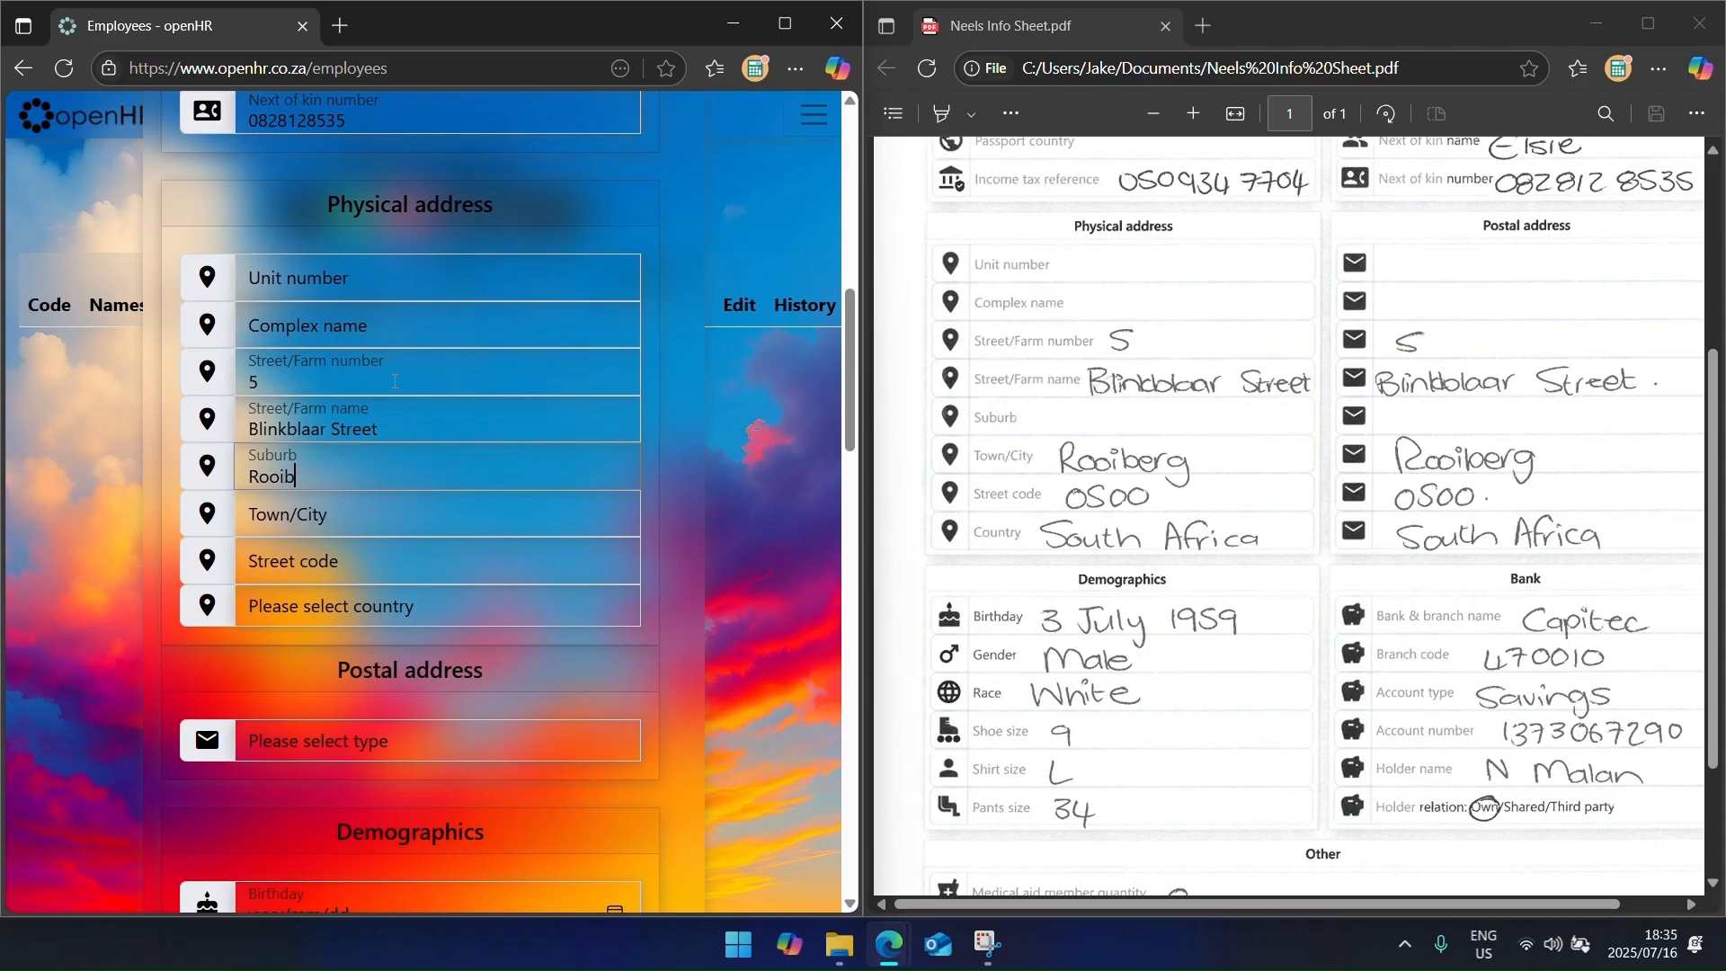
key(Tab)
key(Tab)
key(Tab)
text(south)
scroll(409, 386, down, 2)
click(406, 520)
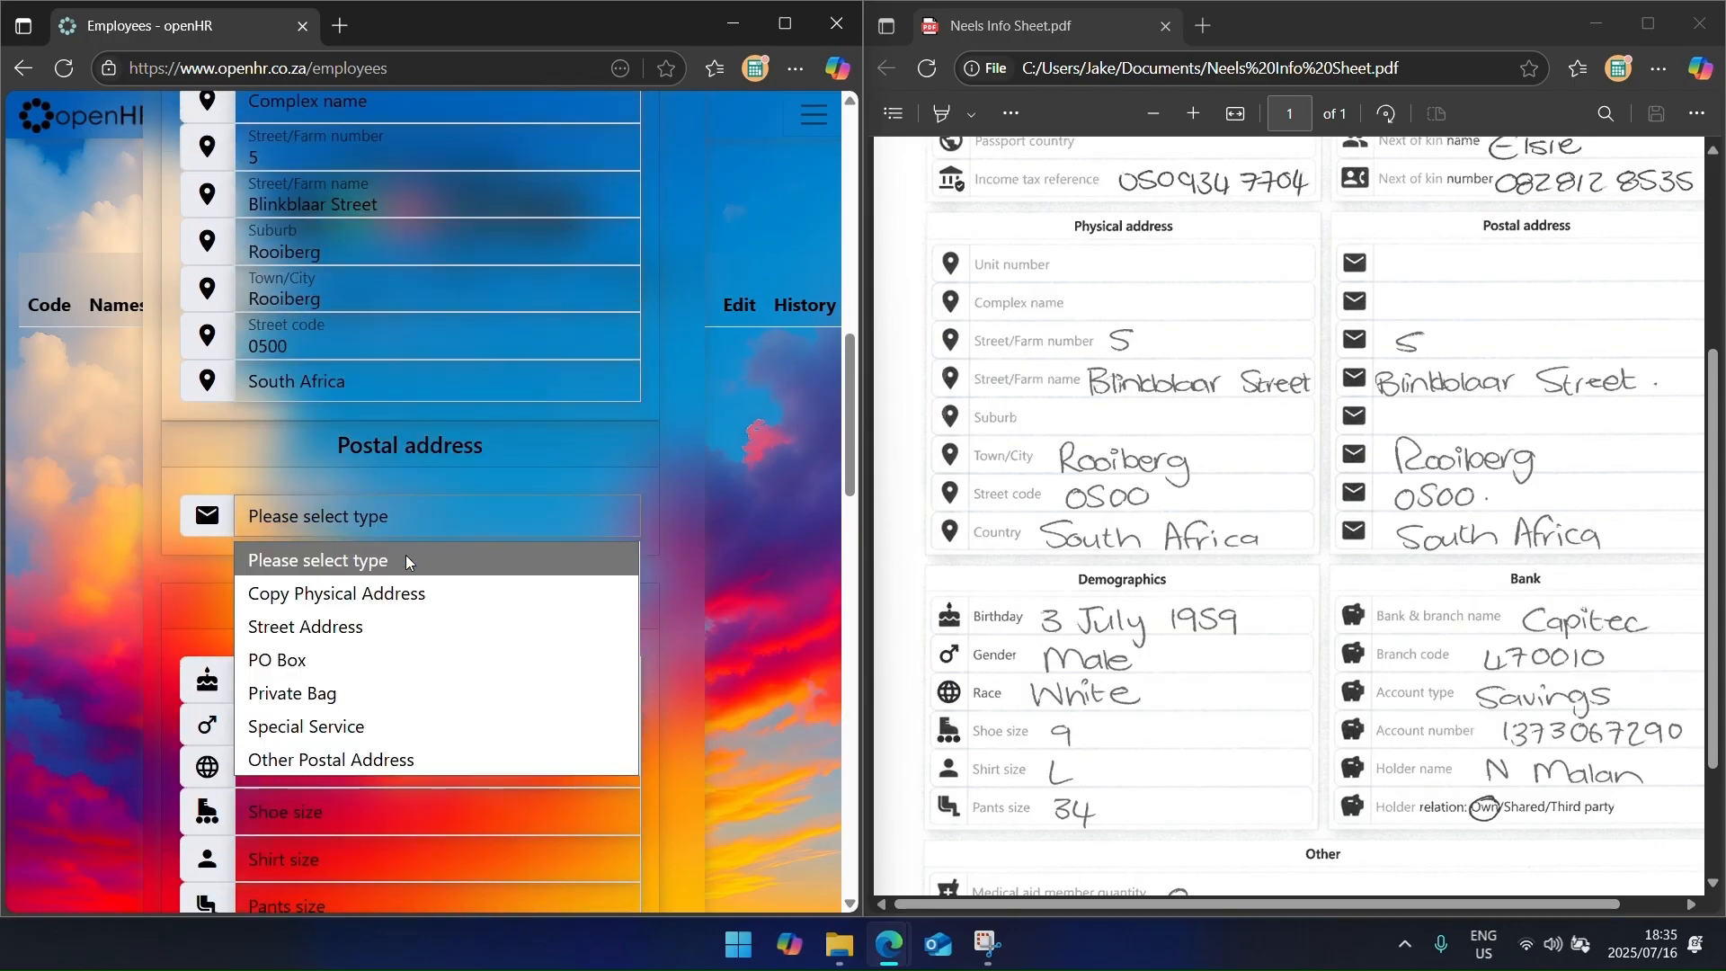
click(405, 592)
scroll(396, 580, down, 2)
Step: Enter the birth date, gender Male, race White and clothing sizes 9, L and 34
click(256, 465)
text(1959/0)
text(7/03)
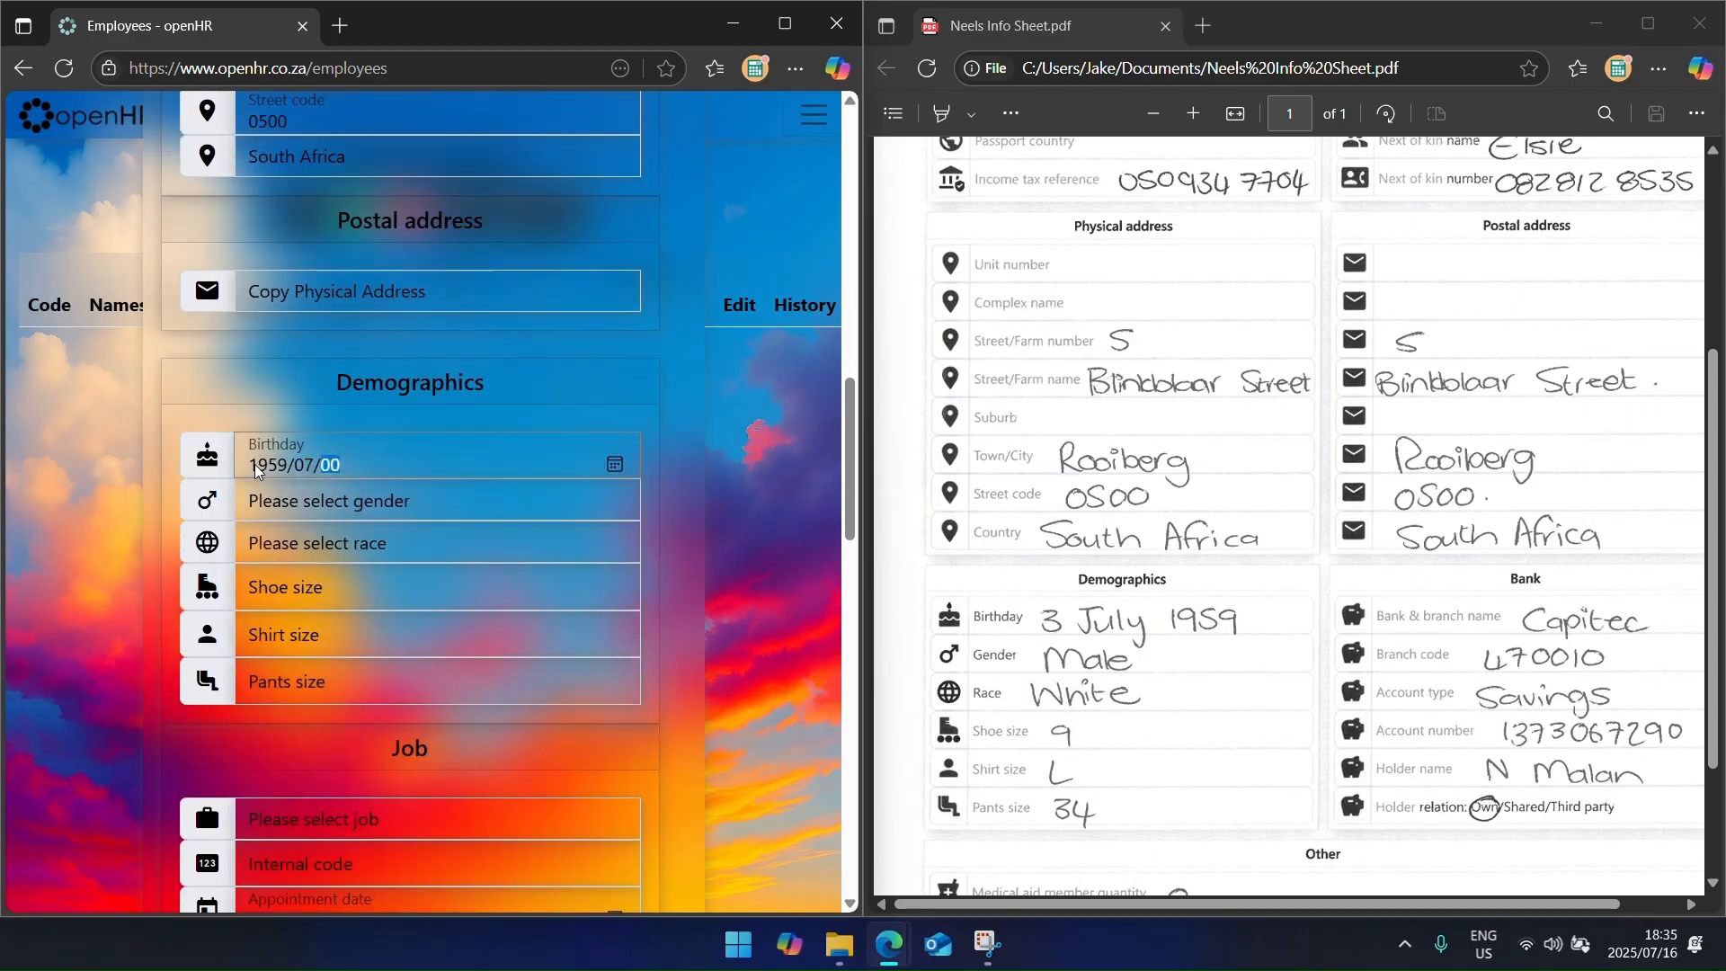
key(Tab)
key(m)
key(Tab)
key(w)
key(Tab)
text(9)
key(Tab)
text(L)
key(Tab)
text(34)
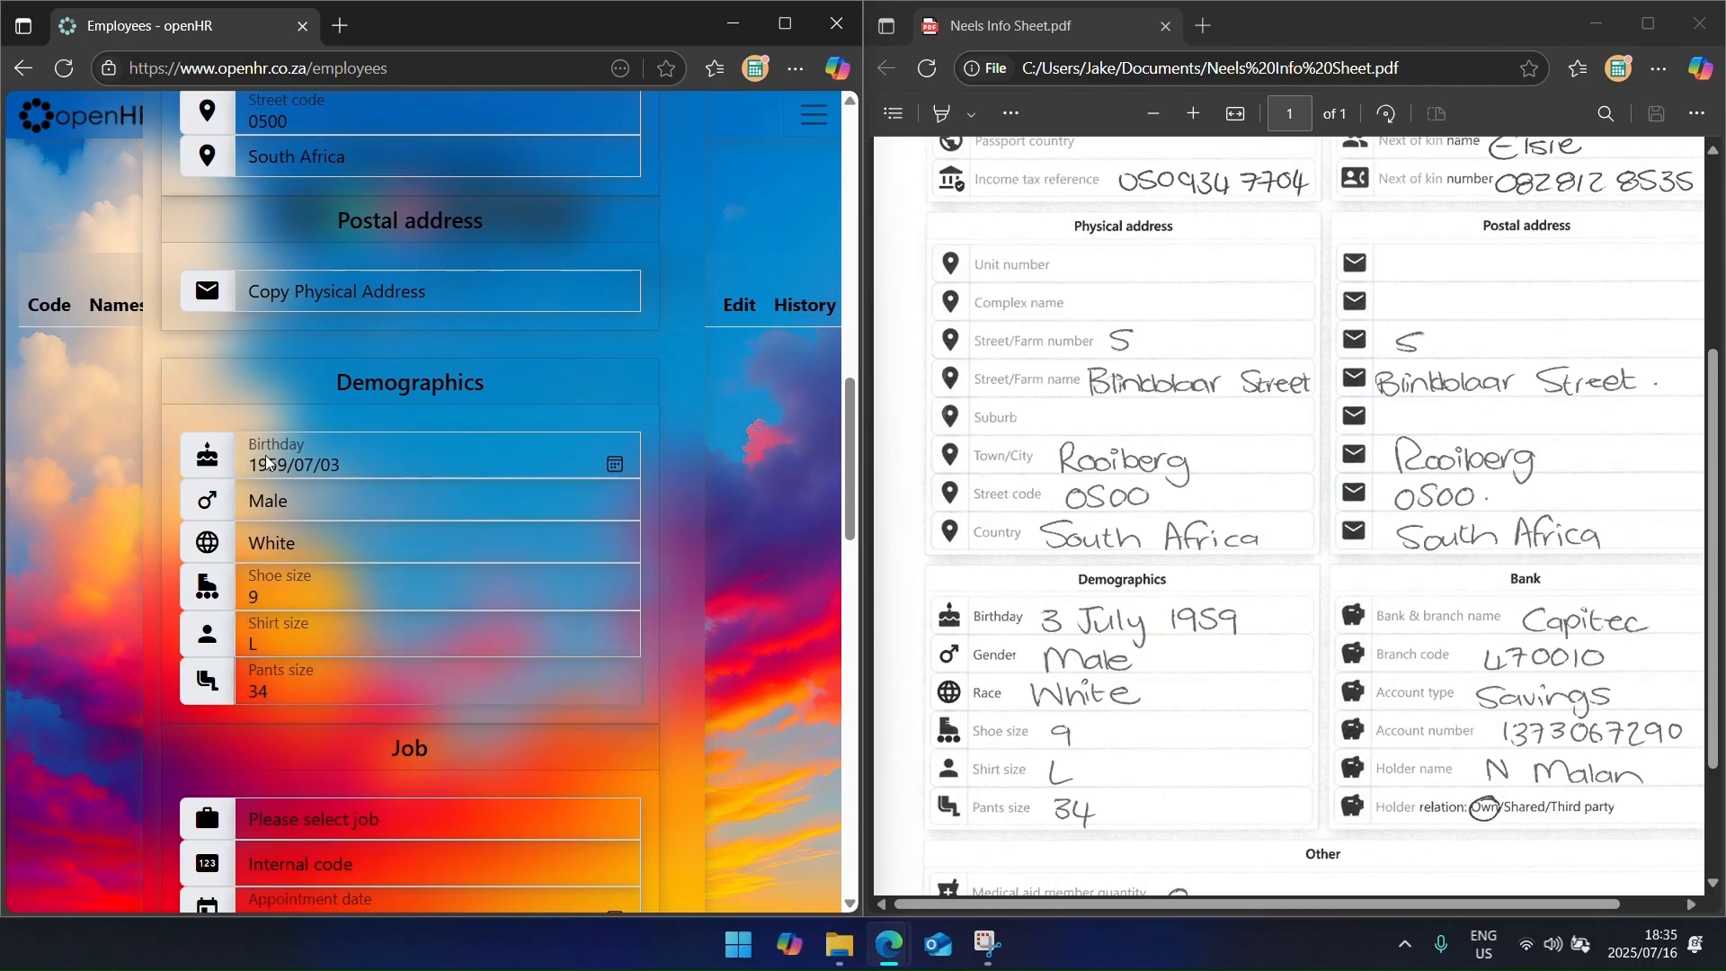
scroll(368, 472, down, 3)
Step: Set the job to Manager, appointment date 2025/07/01, and pay frequency Monthly
click(369, 481)
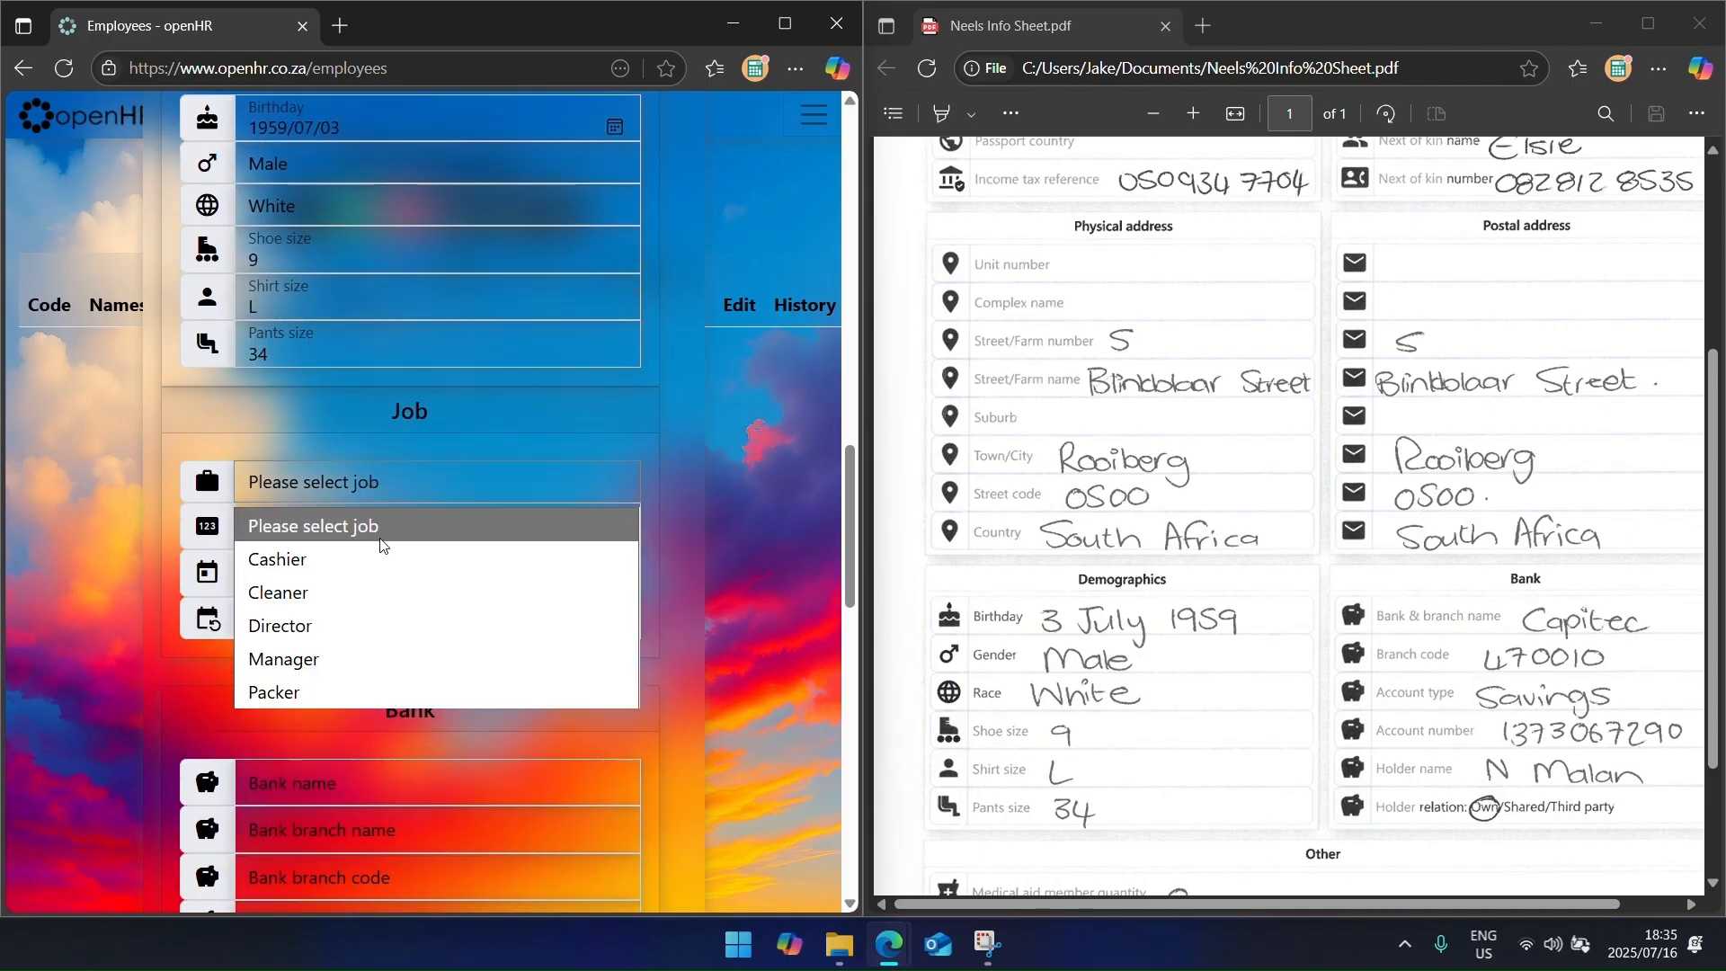
click(366, 653)
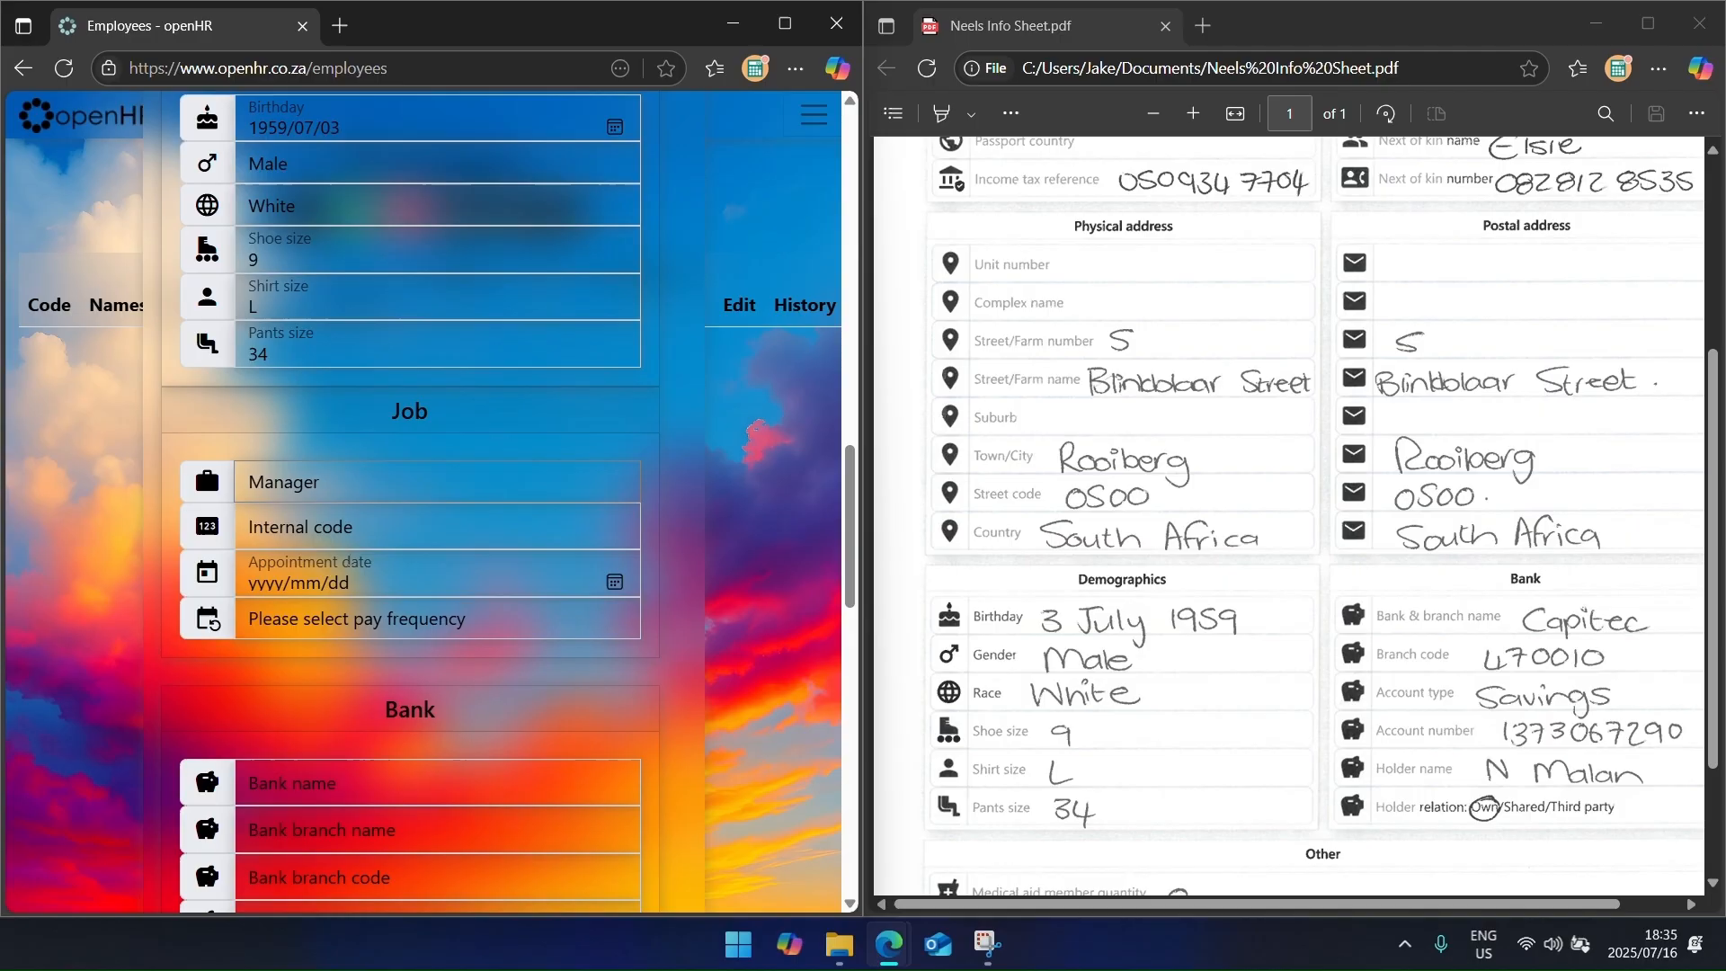
click(321, 533)
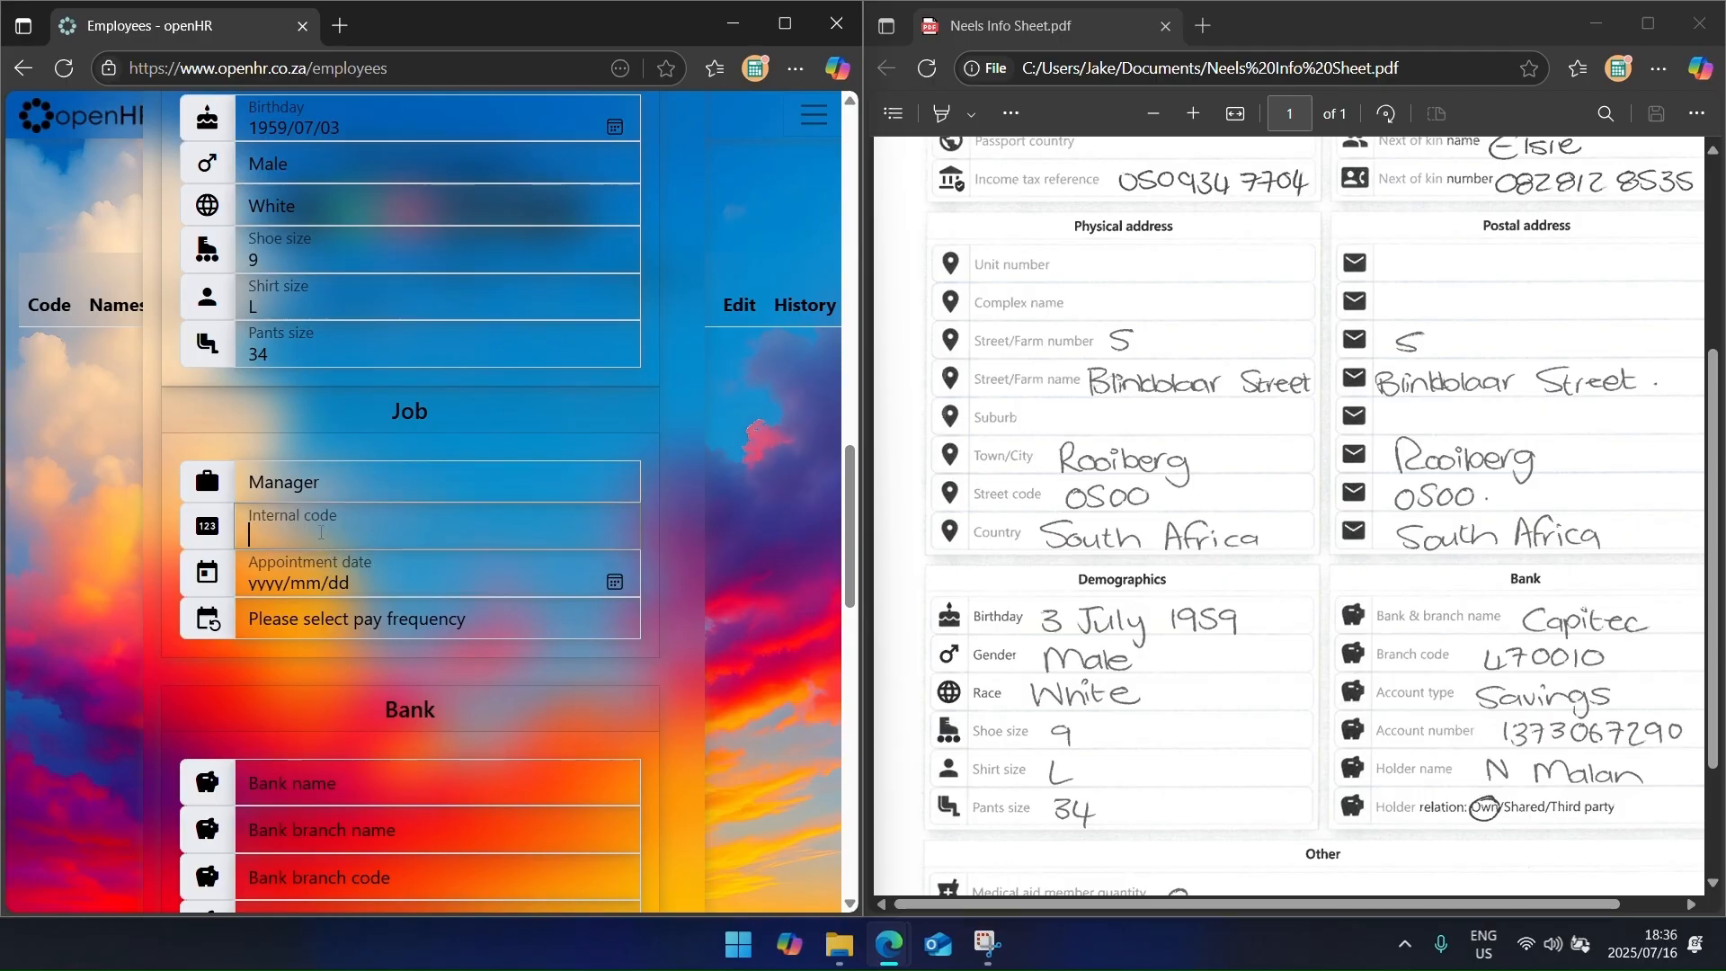
click(615, 582)
click(326, 700)
click(350, 616)
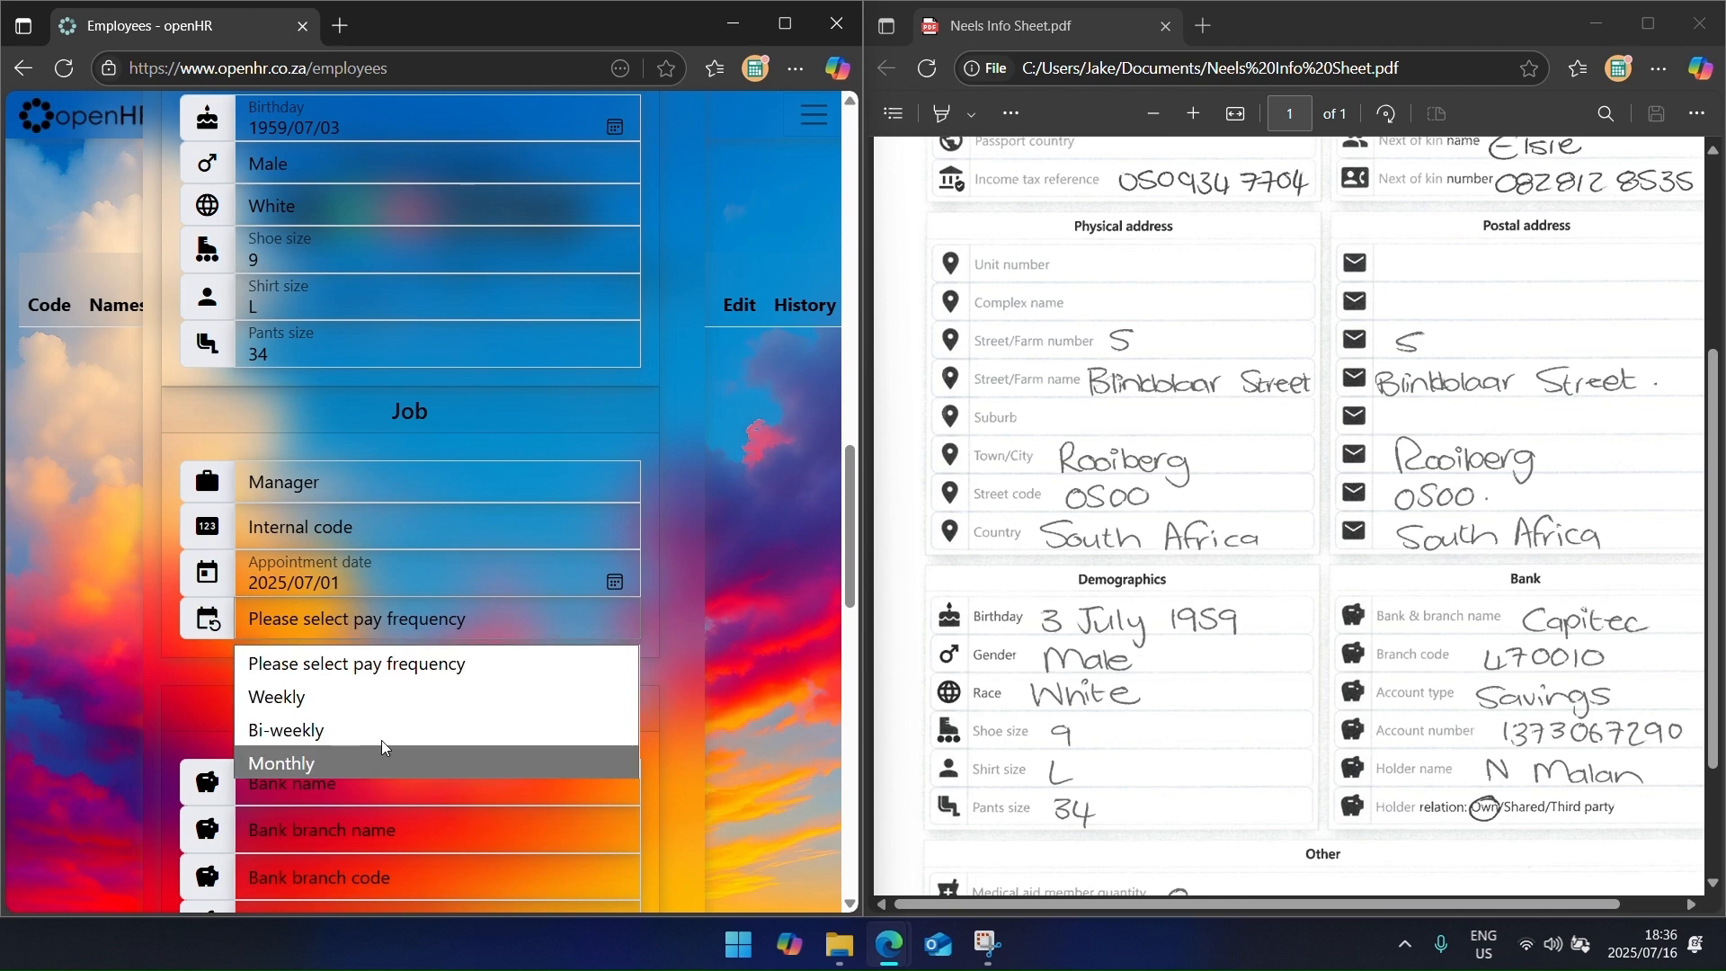
click(375, 755)
Step: Enter Capitec bank details: Universal branch 470010, Savings account, account number, holder name, relation Own
scroll(361, 667, down, 2)
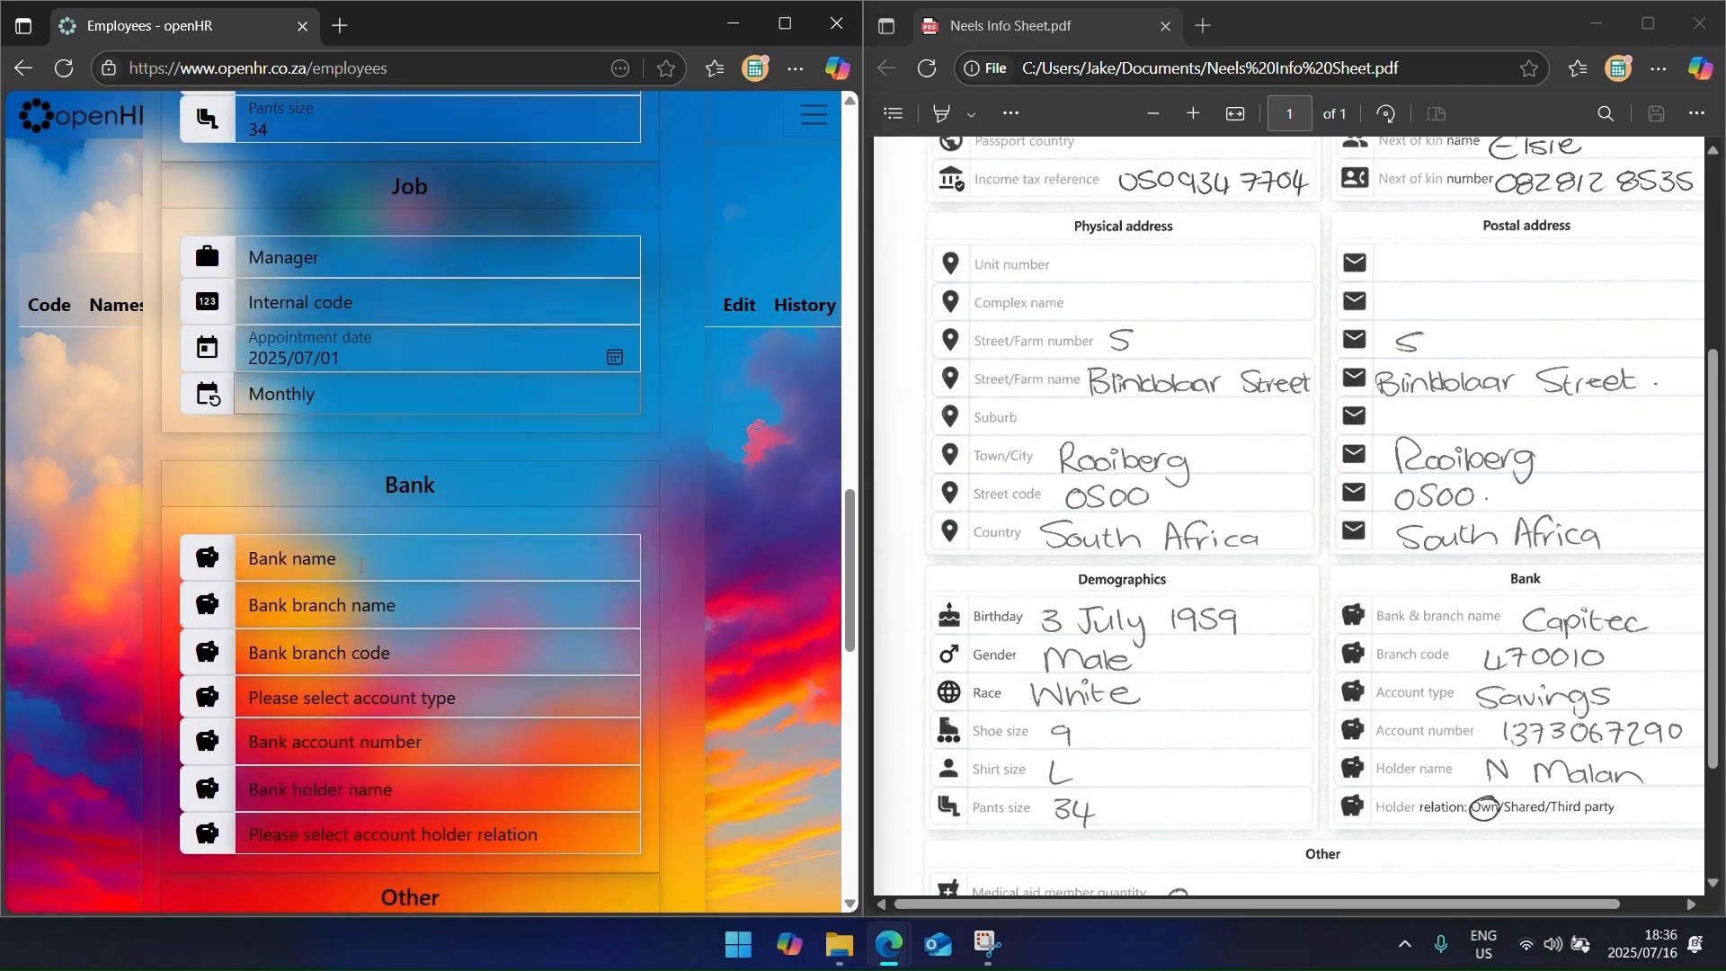
click(355, 574)
text(Capitec)
key(Tab)
text(Universal)
key(Tab)
text(470010)
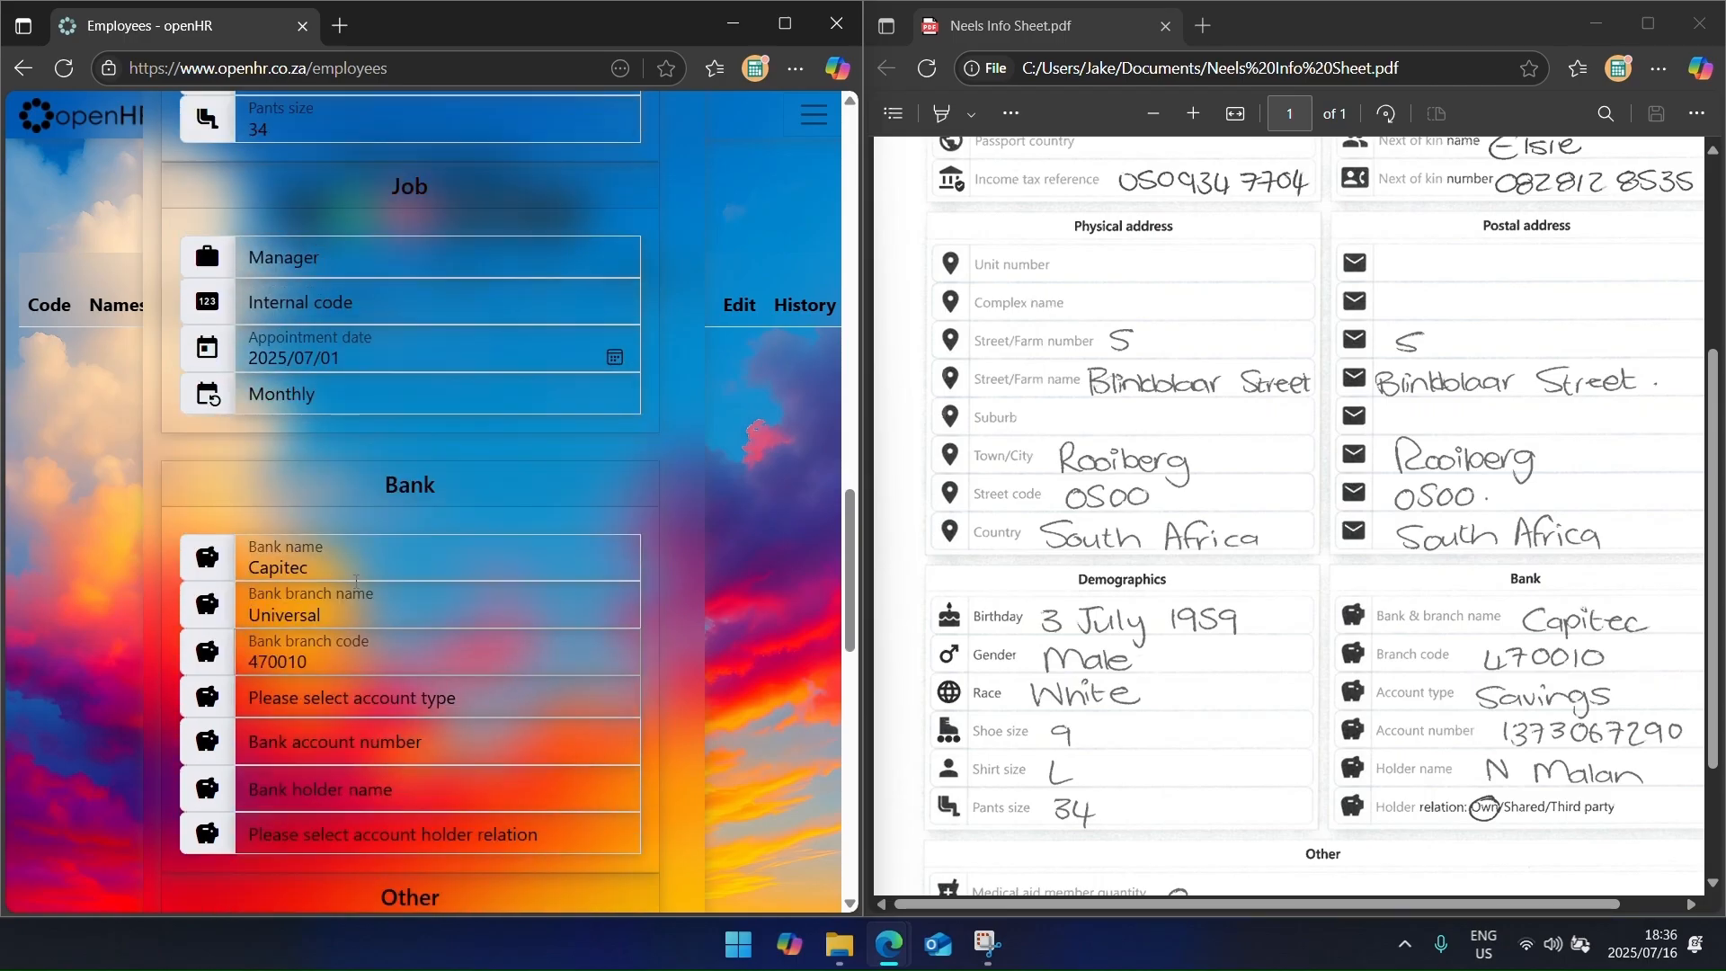
key(Tab)
key(s)
key(Tab)
key(Tab)
text(N Malan)
key(Tab)
key(o)
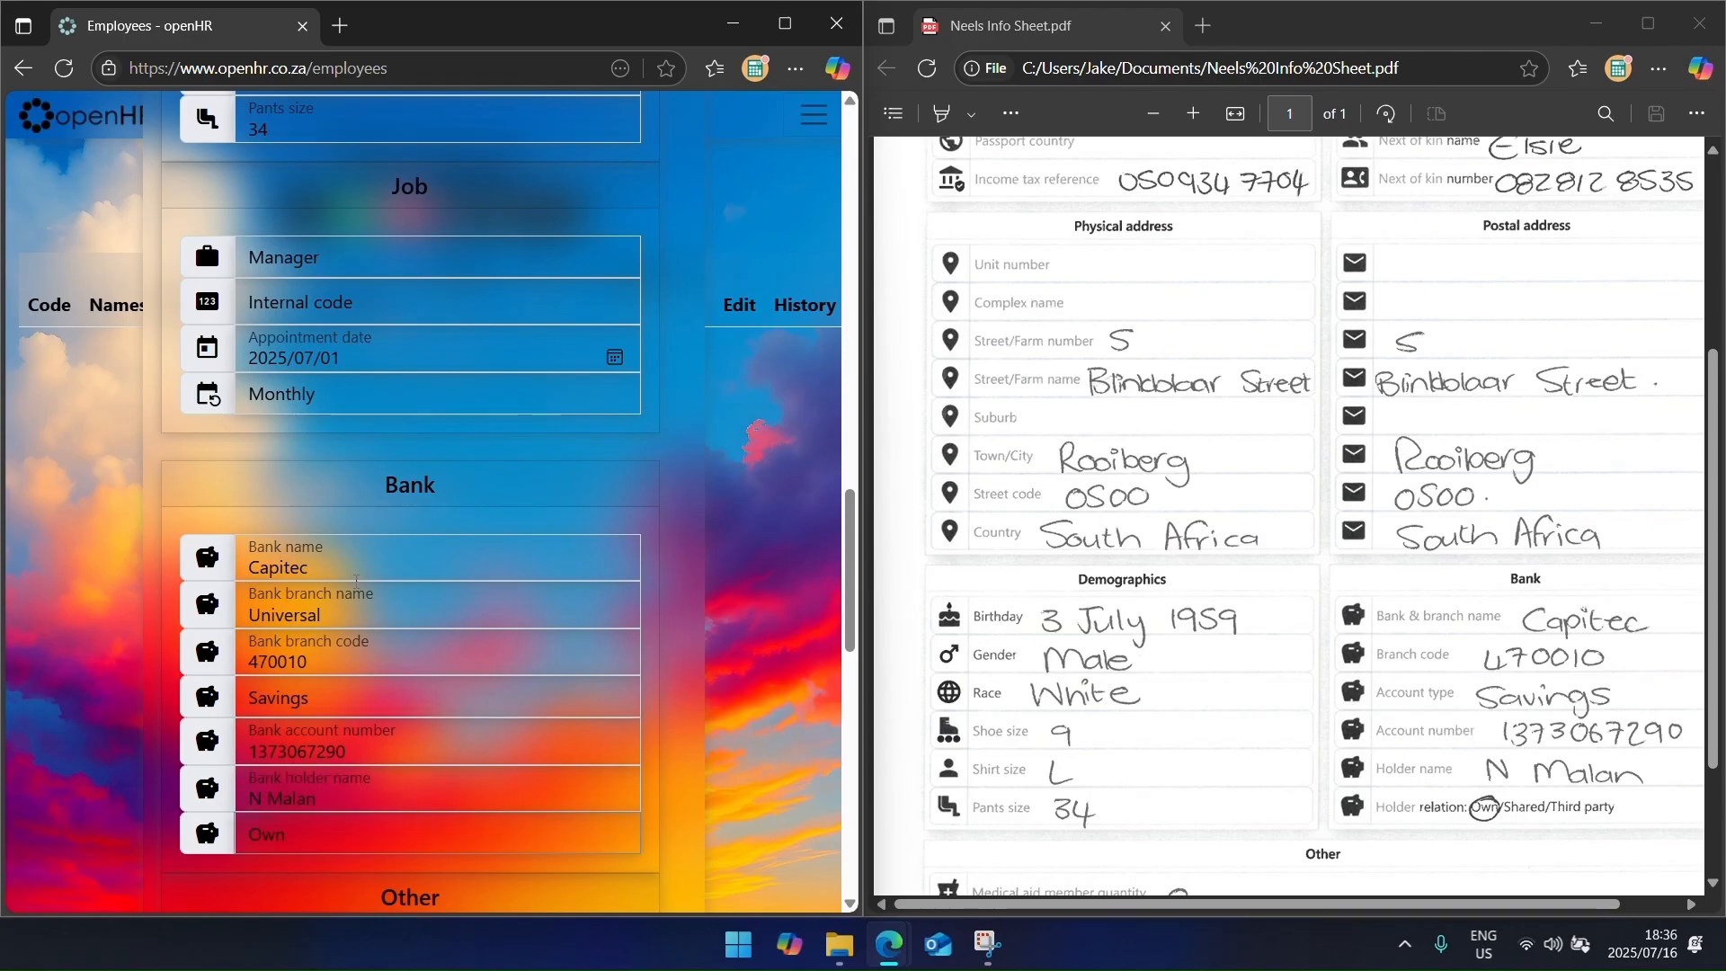
Step: Add Afrikaans and English as the employee's two language rows
scroll(311, 602, down, 5)
scroll(1045, 543, down, 2)
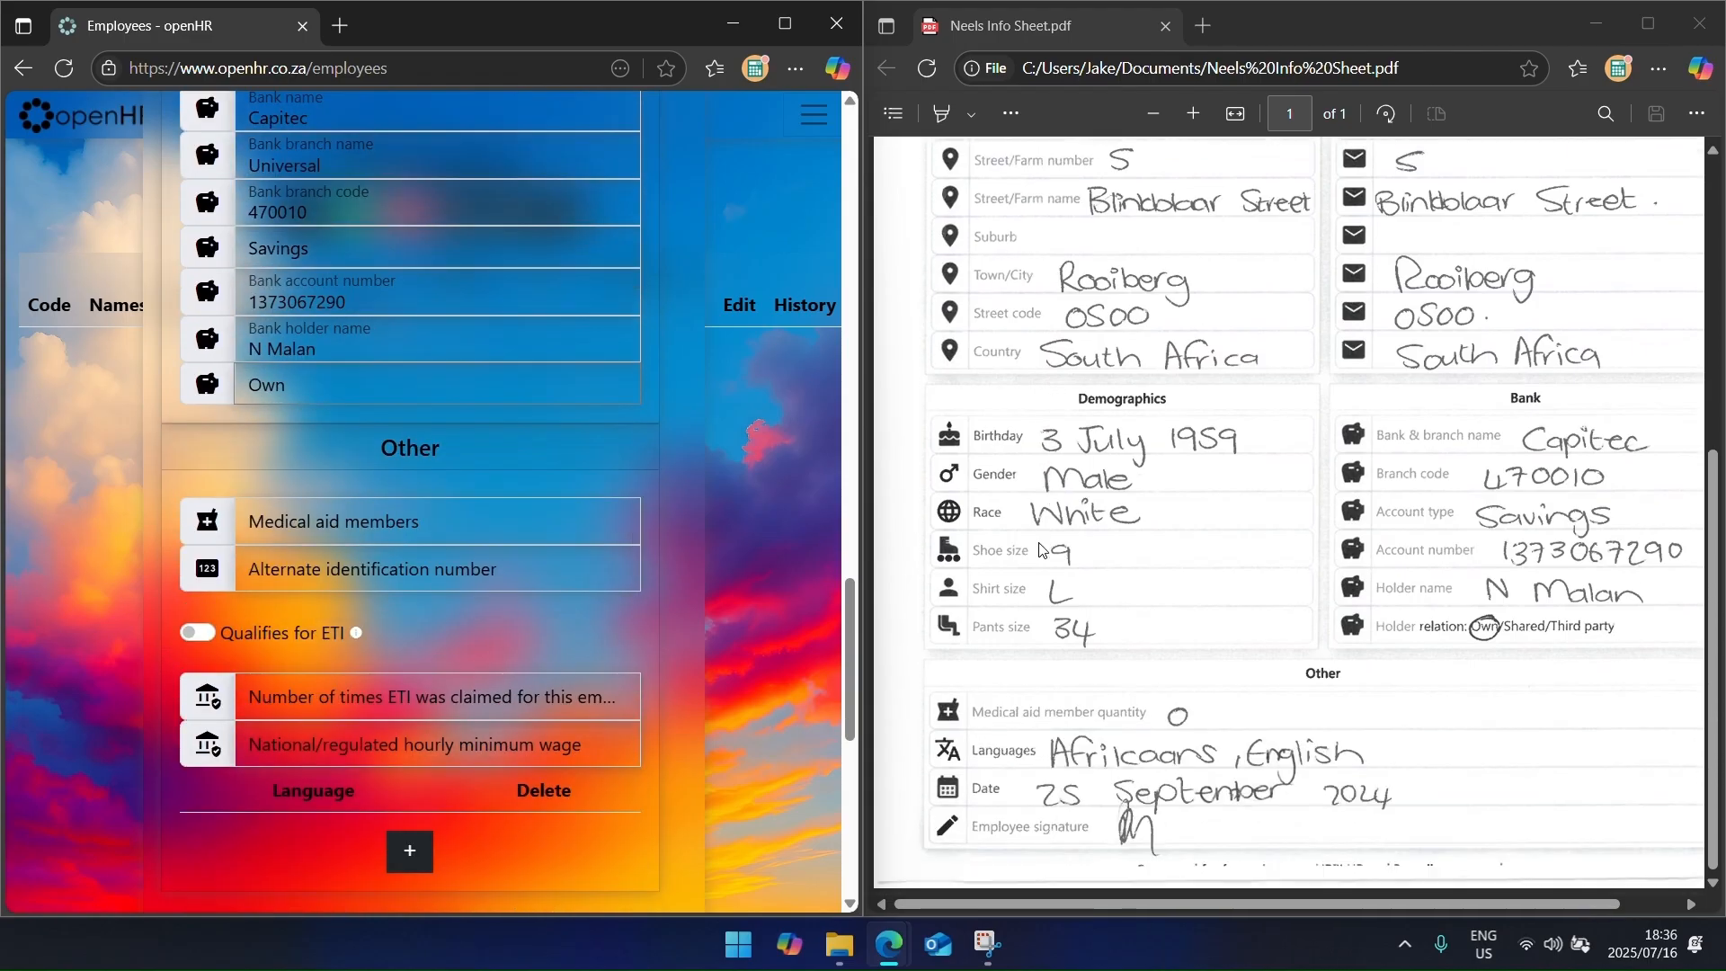
scroll(489, 637, down, 2)
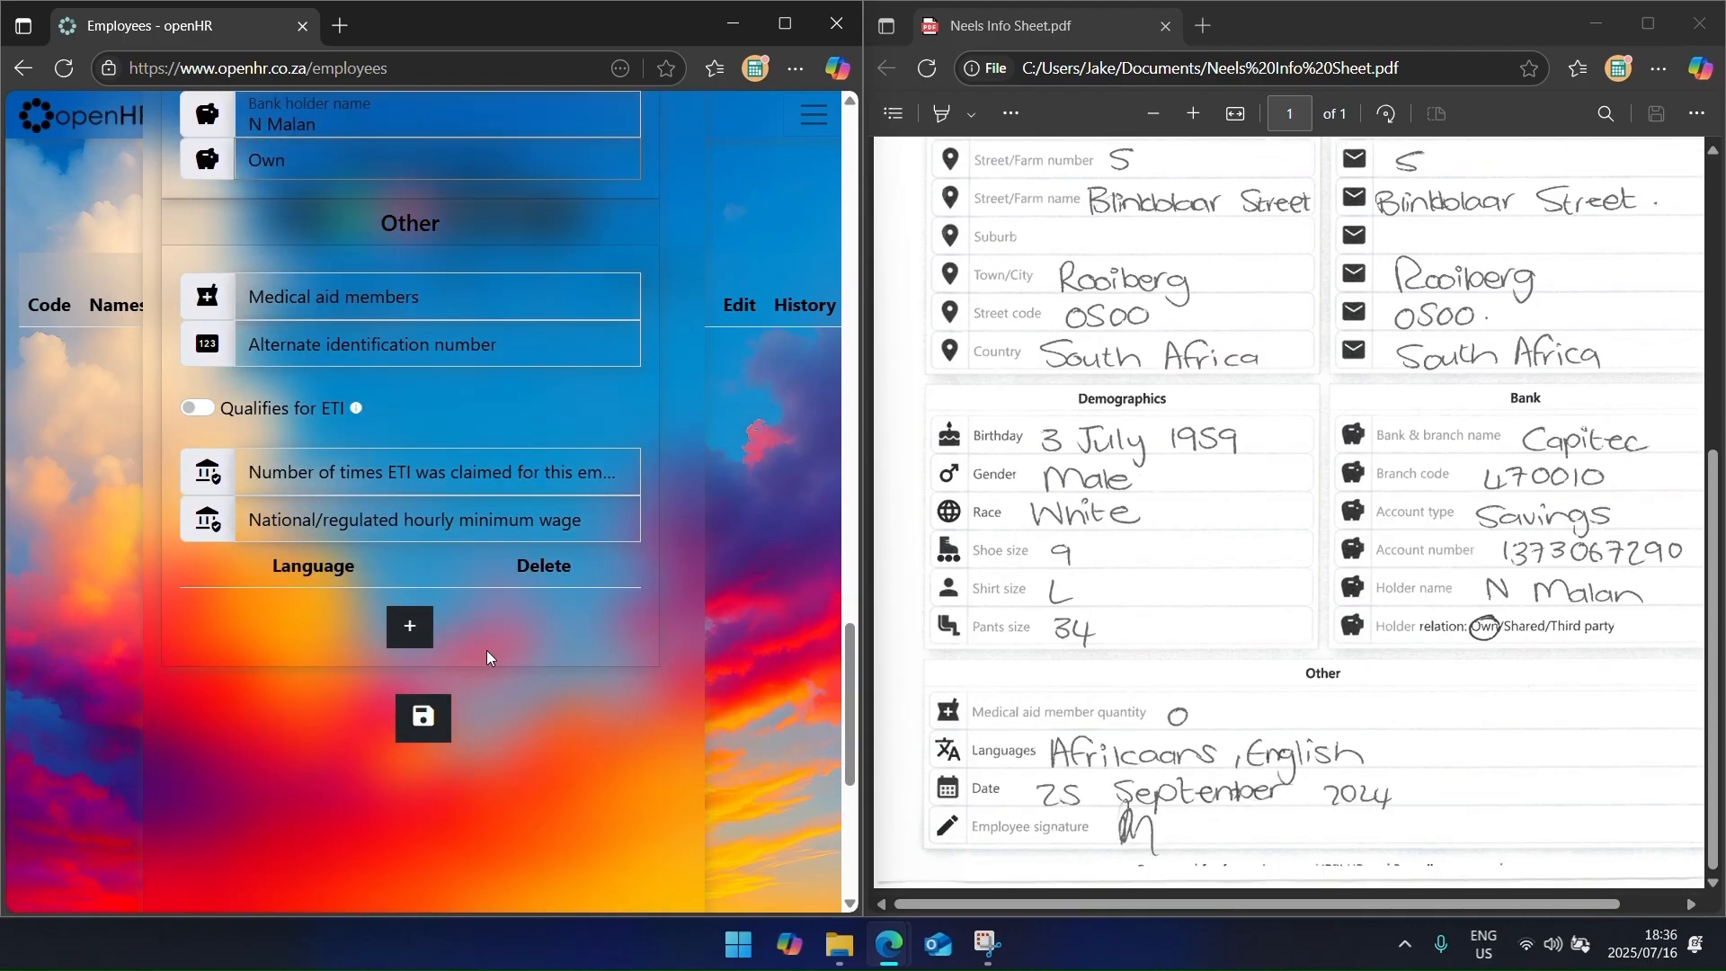
click(430, 633)
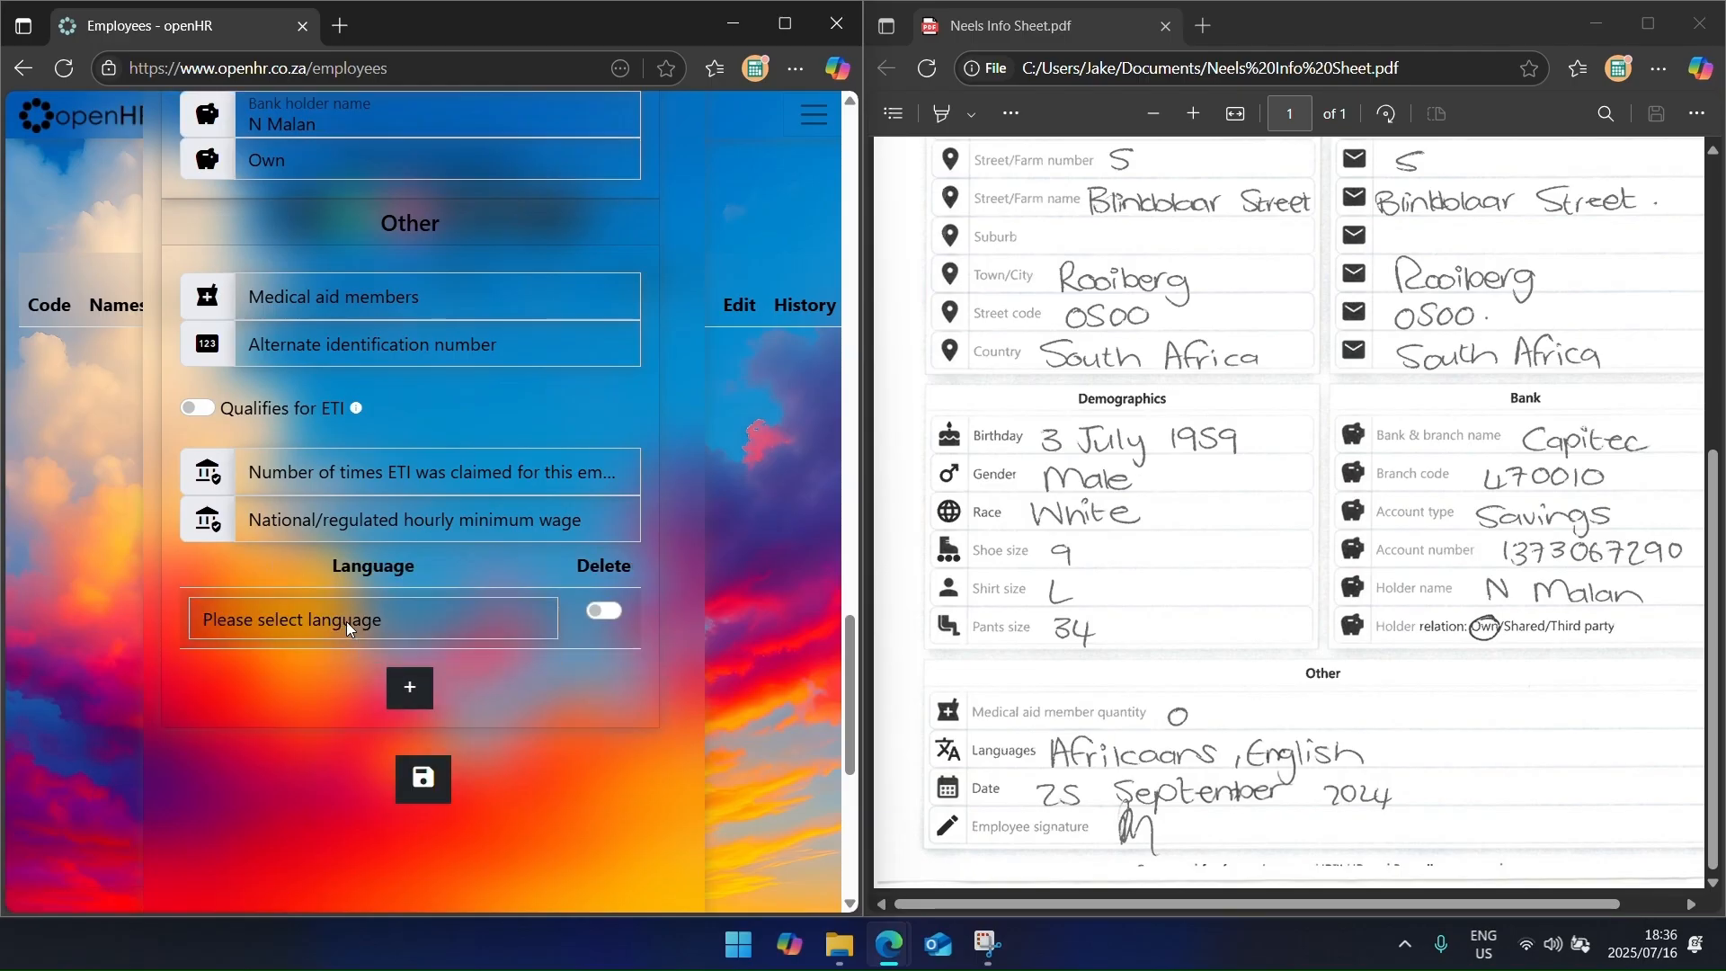
click(346, 623)
key(Down)
key(Down)
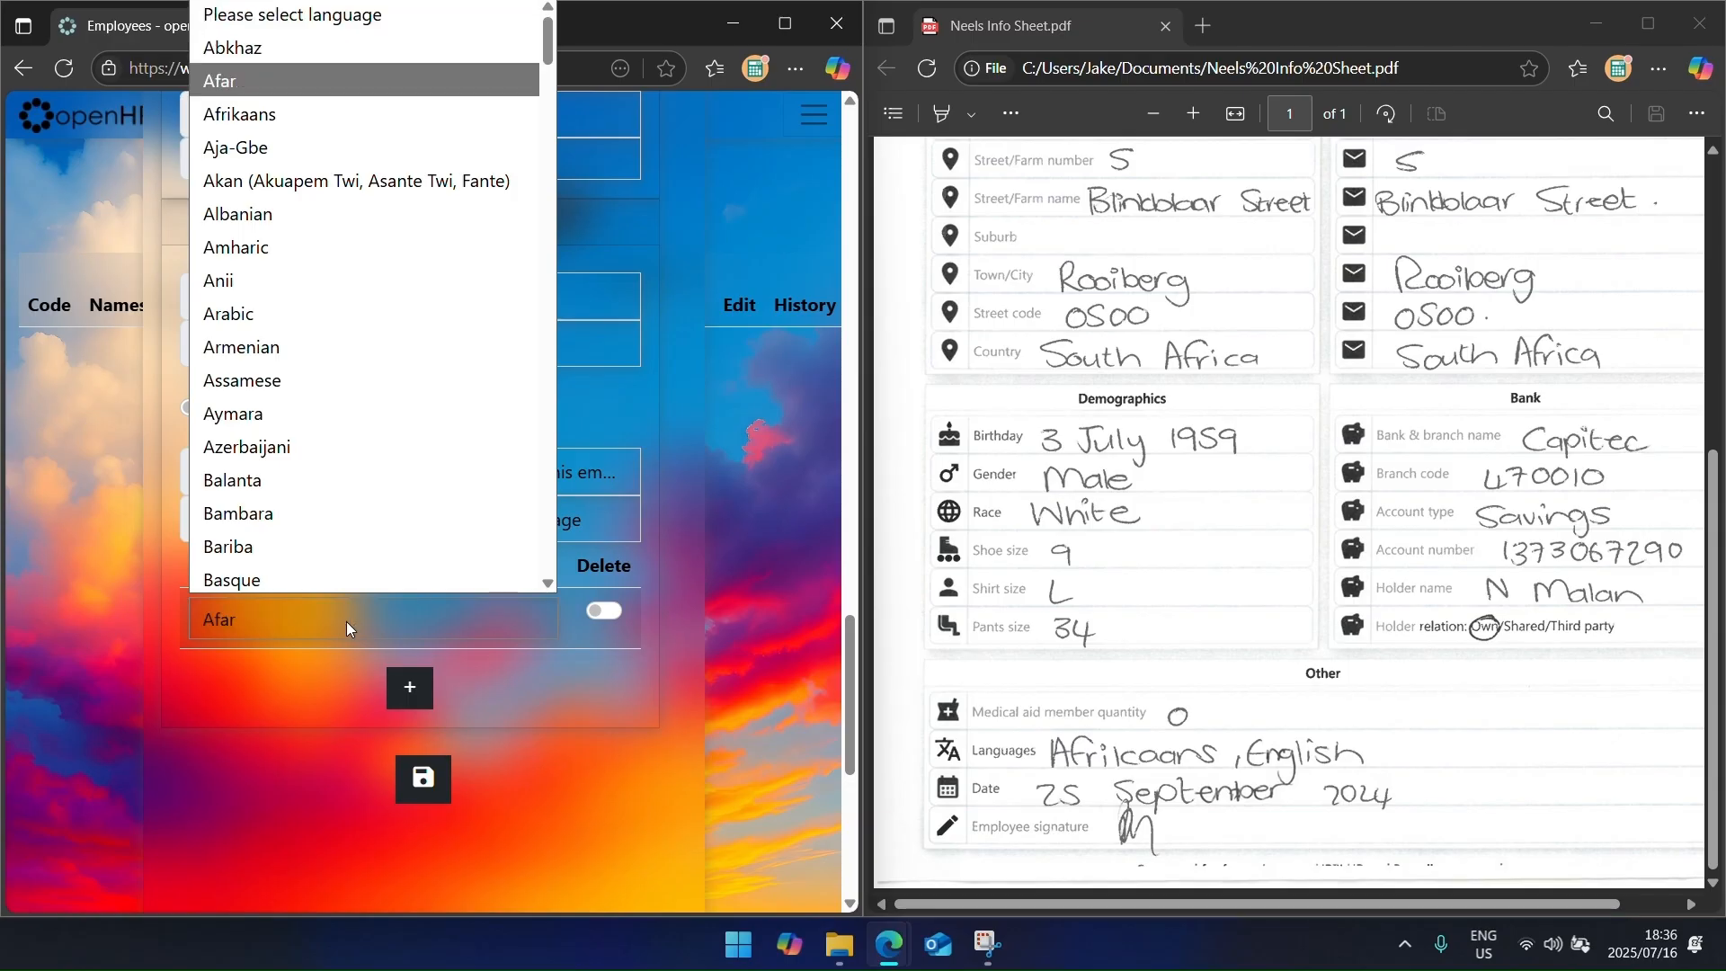
click(269, 111)
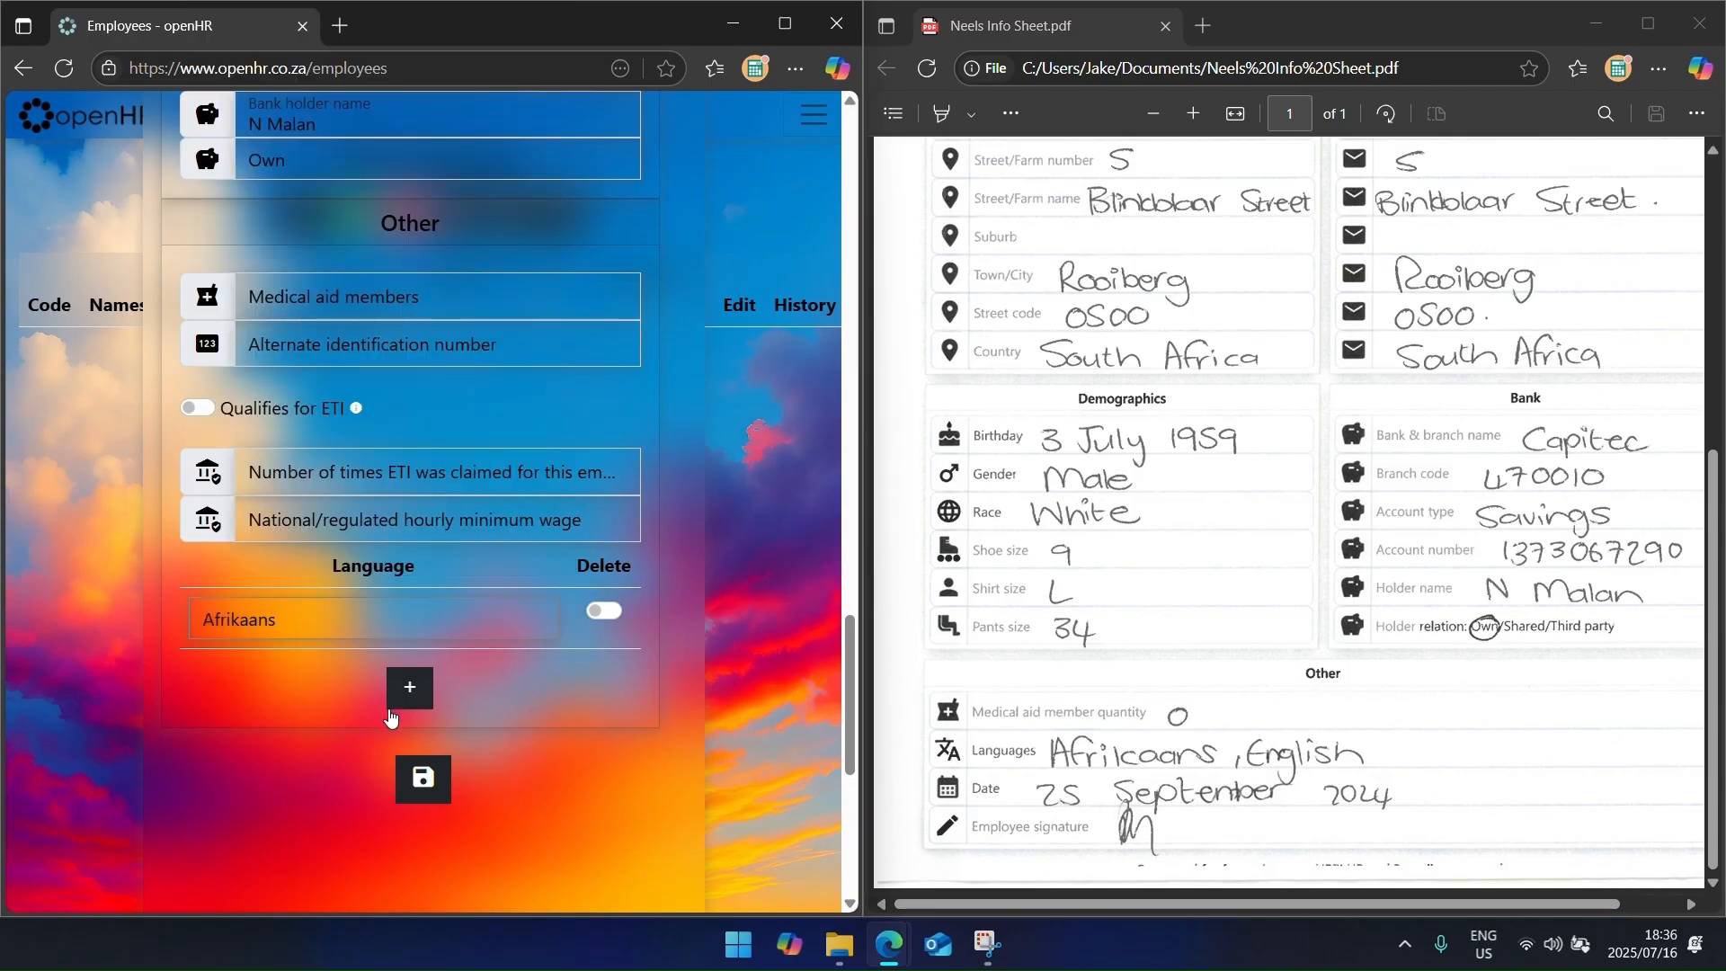
click(415, 687)
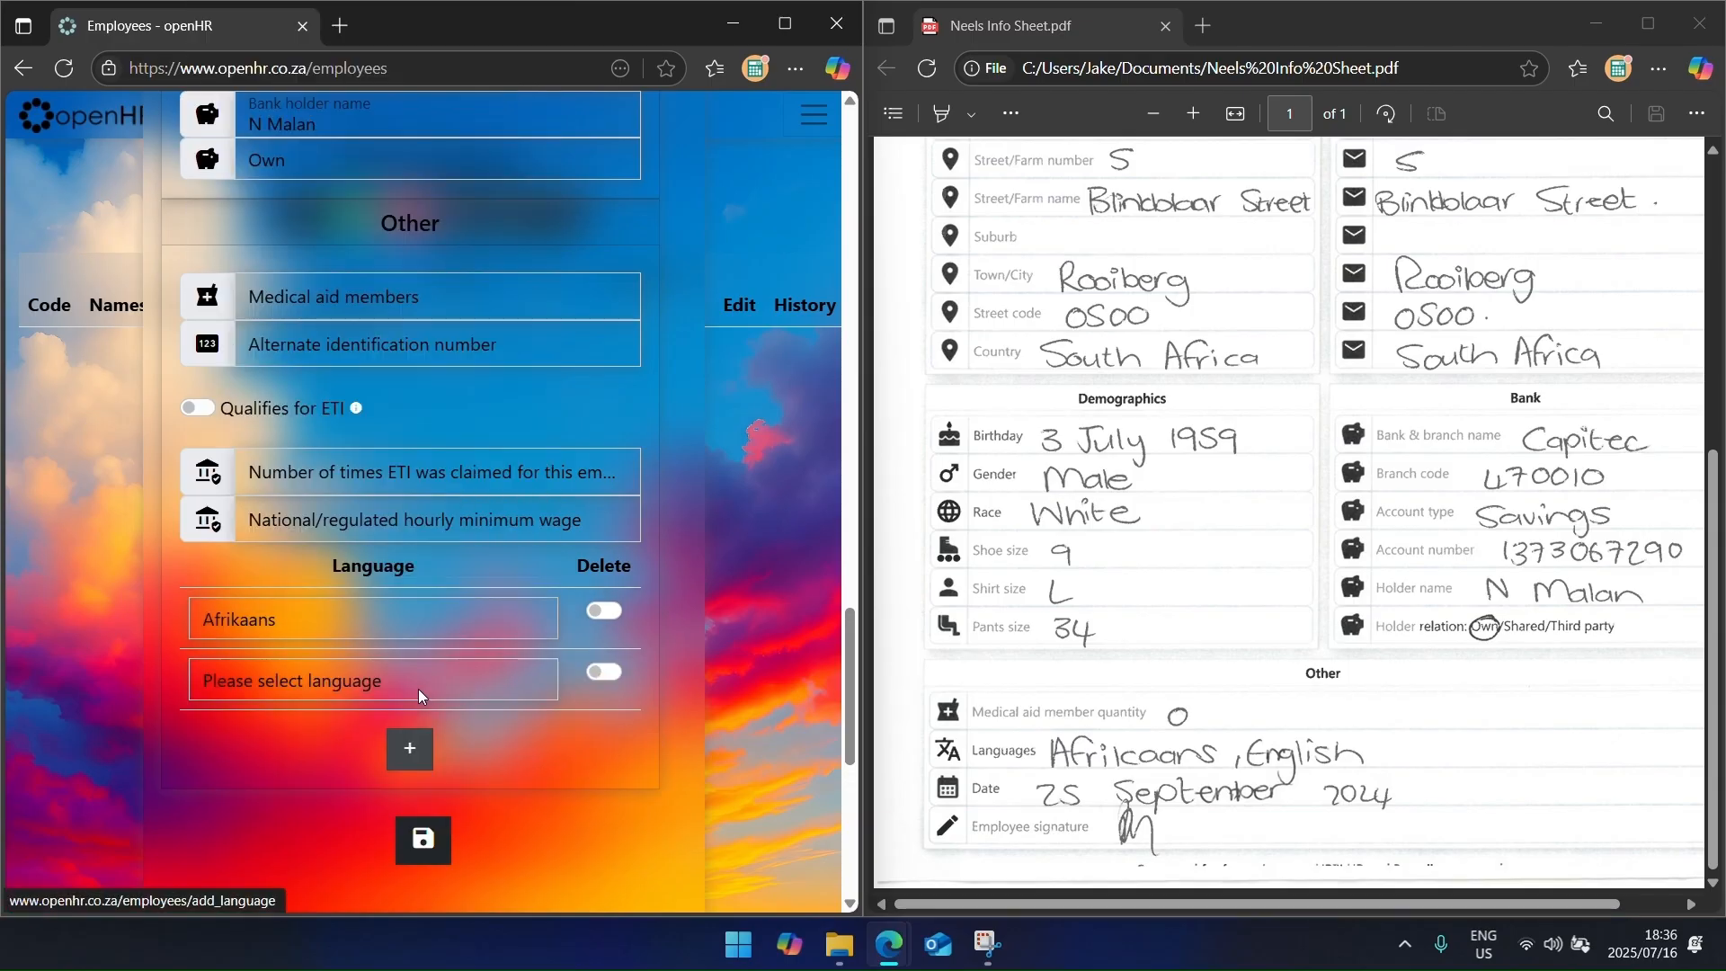
click(357, 680)
text(e)
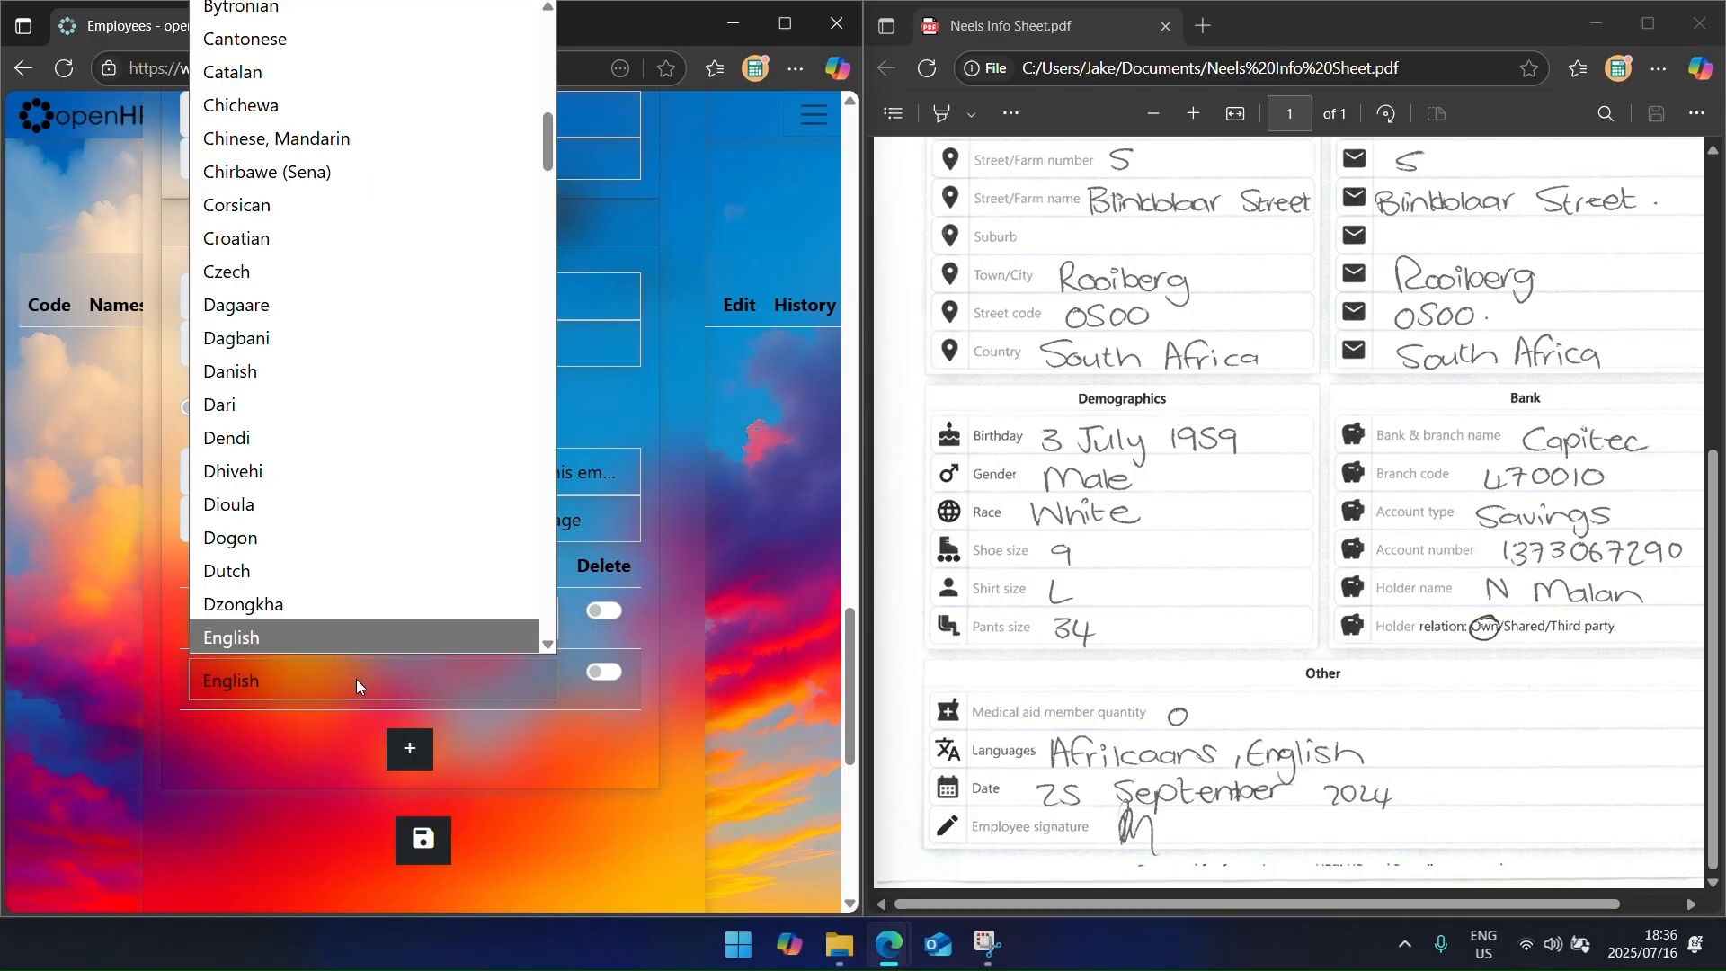
key(Return)
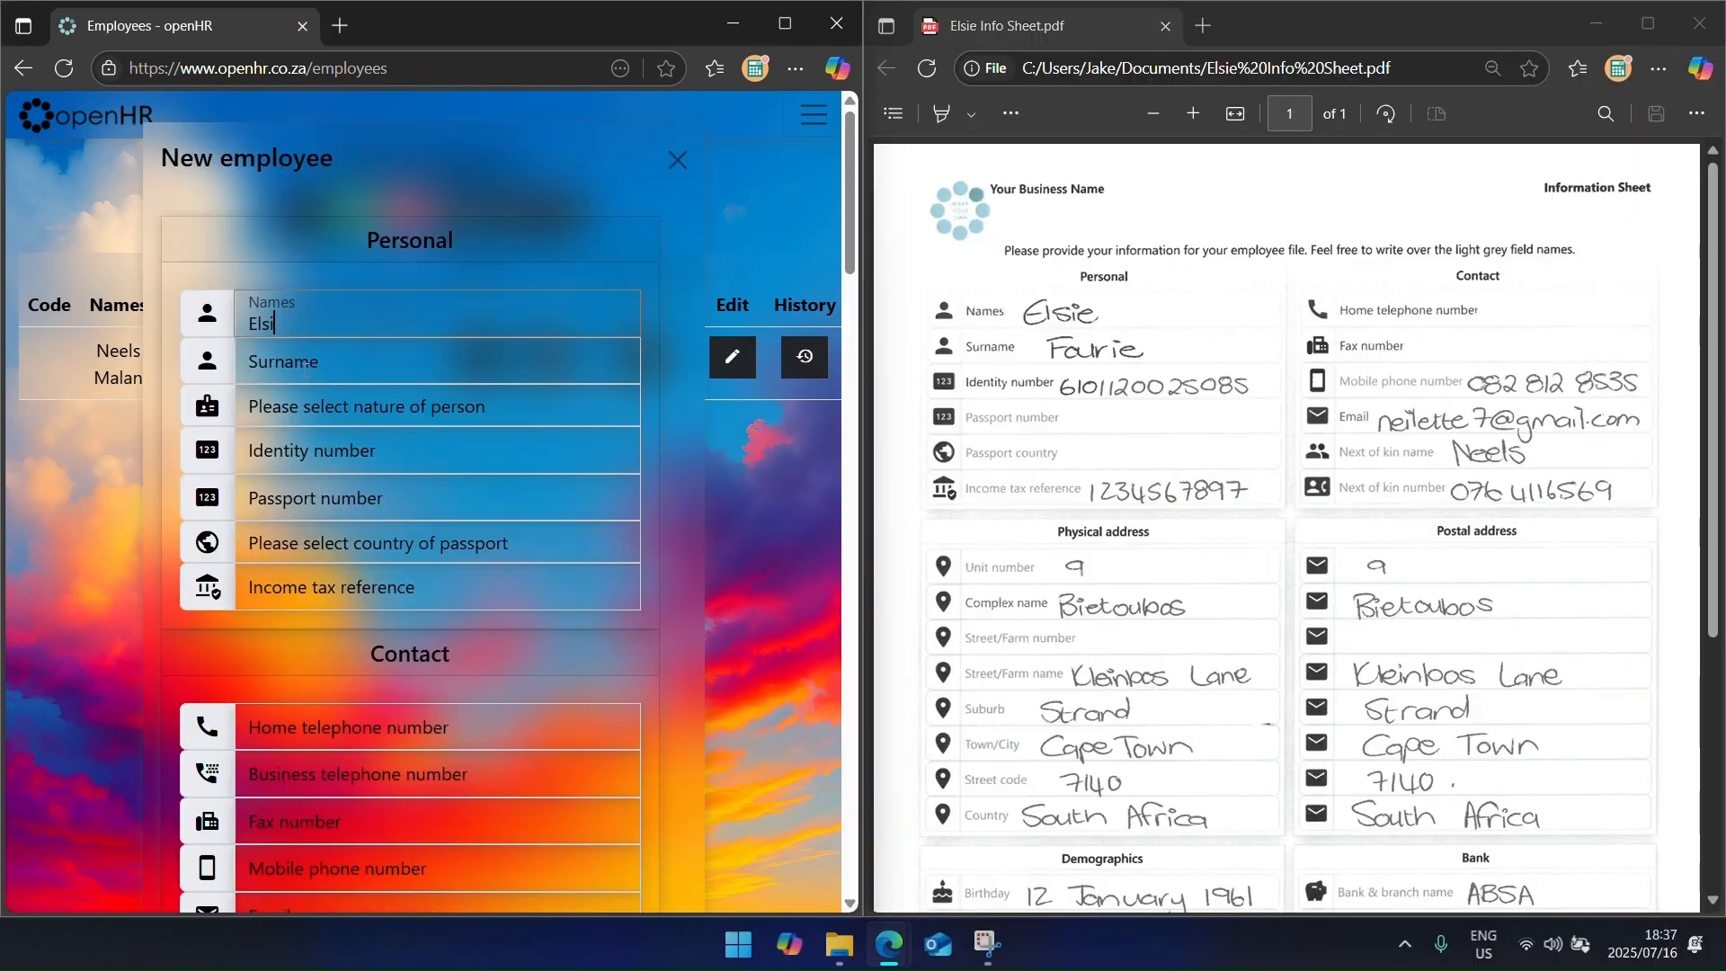
Step: Save the first employee, then enter the new employee's ID number, telephone numbers and e-mail
click(362, 451)
click(356, 581)
text(1234567897)
scroll(356, 581, down, 2)
key(Tab)
key(Tab)
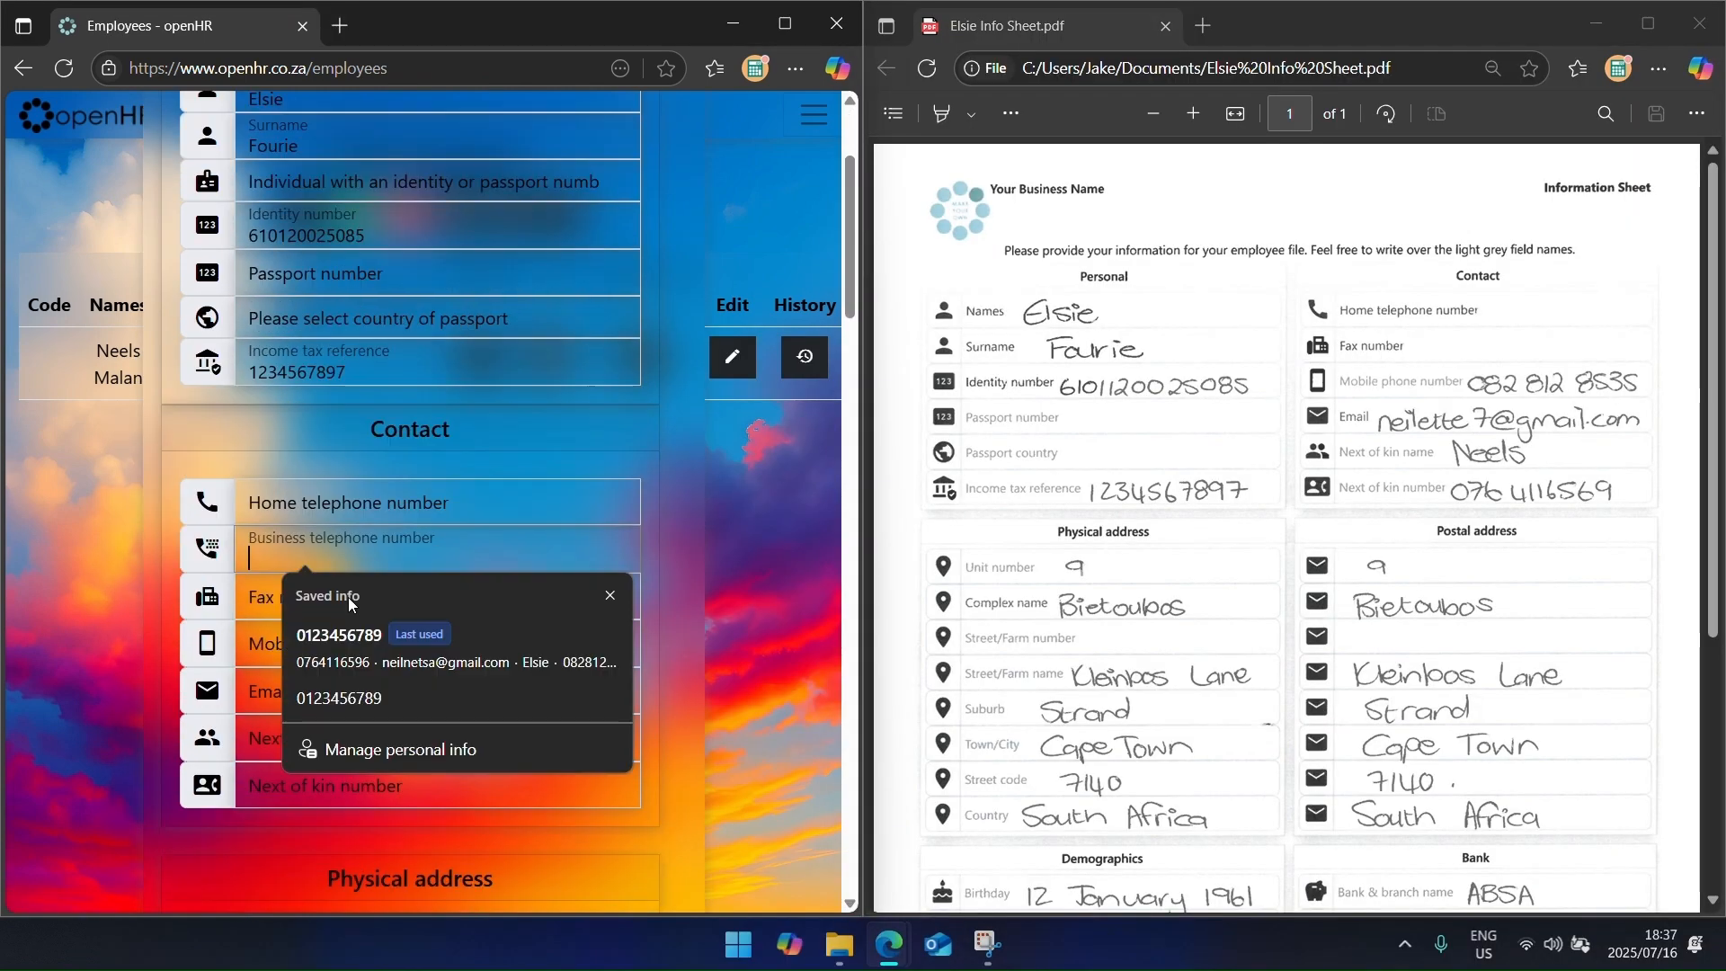
text(012456789)
key(Tab)
key(Tab)
key(Tab)
key(Tab)
Step: Fill in the next of kin's name and number, relation 'own', postal code and birth date
text(Neels)
key(Tab)
scroll(423, 588, down, 5)
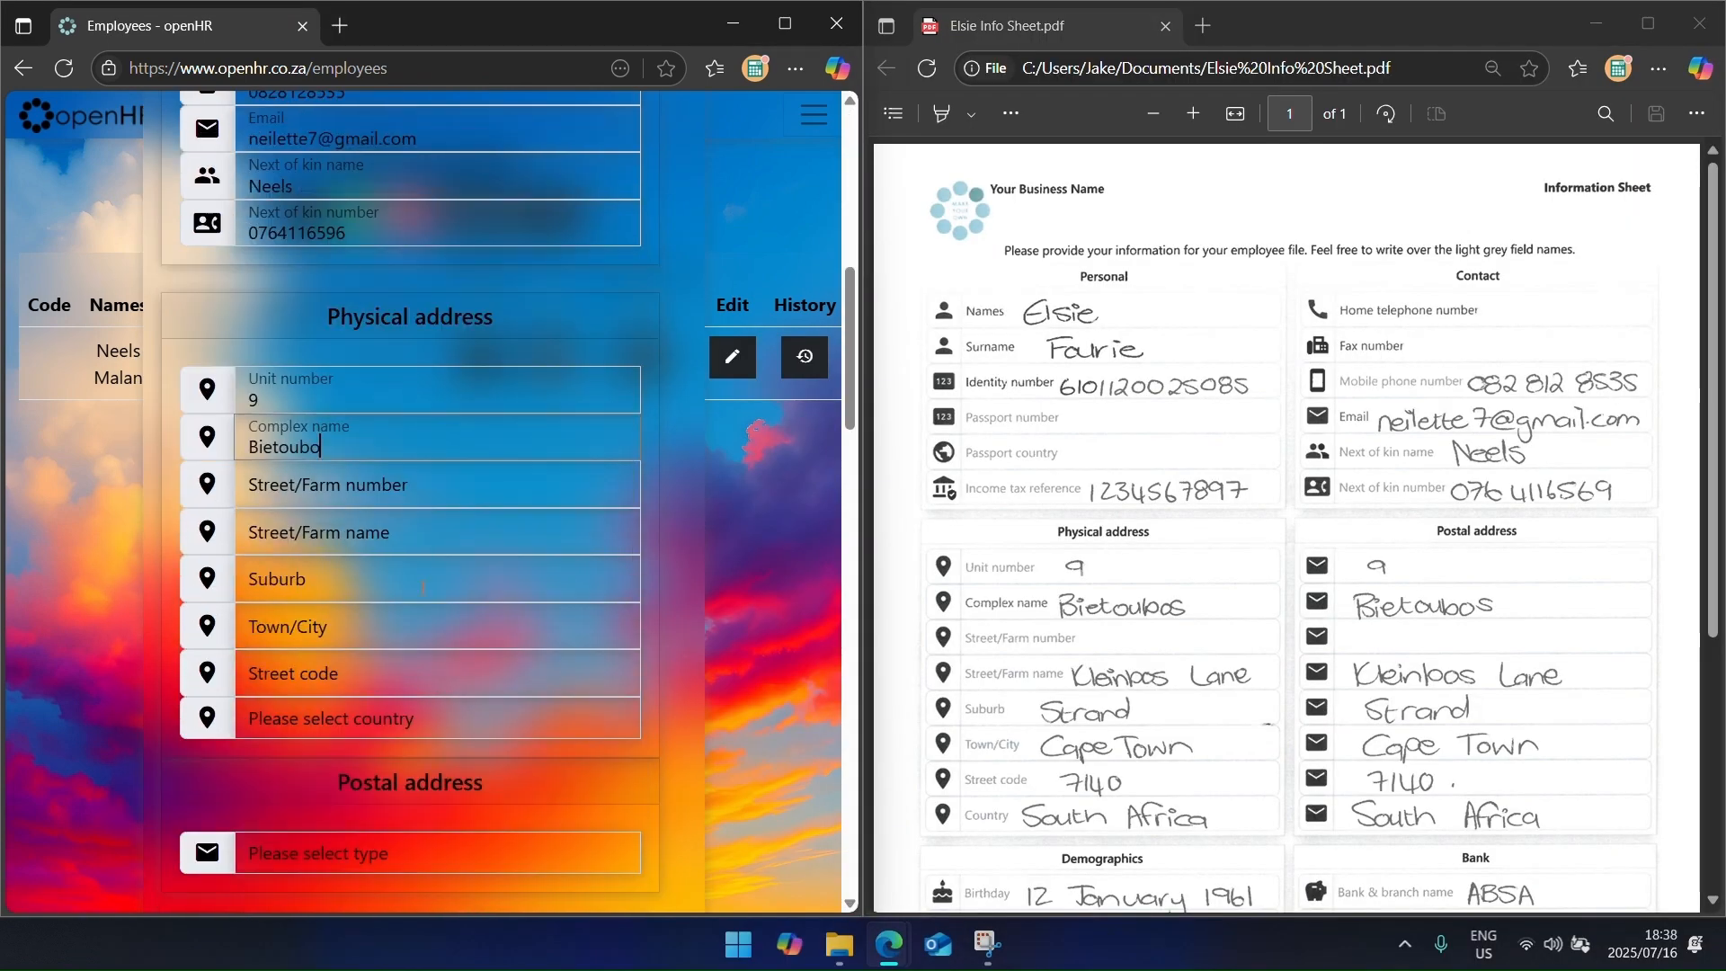
text(own)
key(Tab)
text(7140)
scroll(424, 588, down, 5)
scroll(1259, 584, down, 5)
text(1961/01/12)
scroll(423, 549, down, 4)
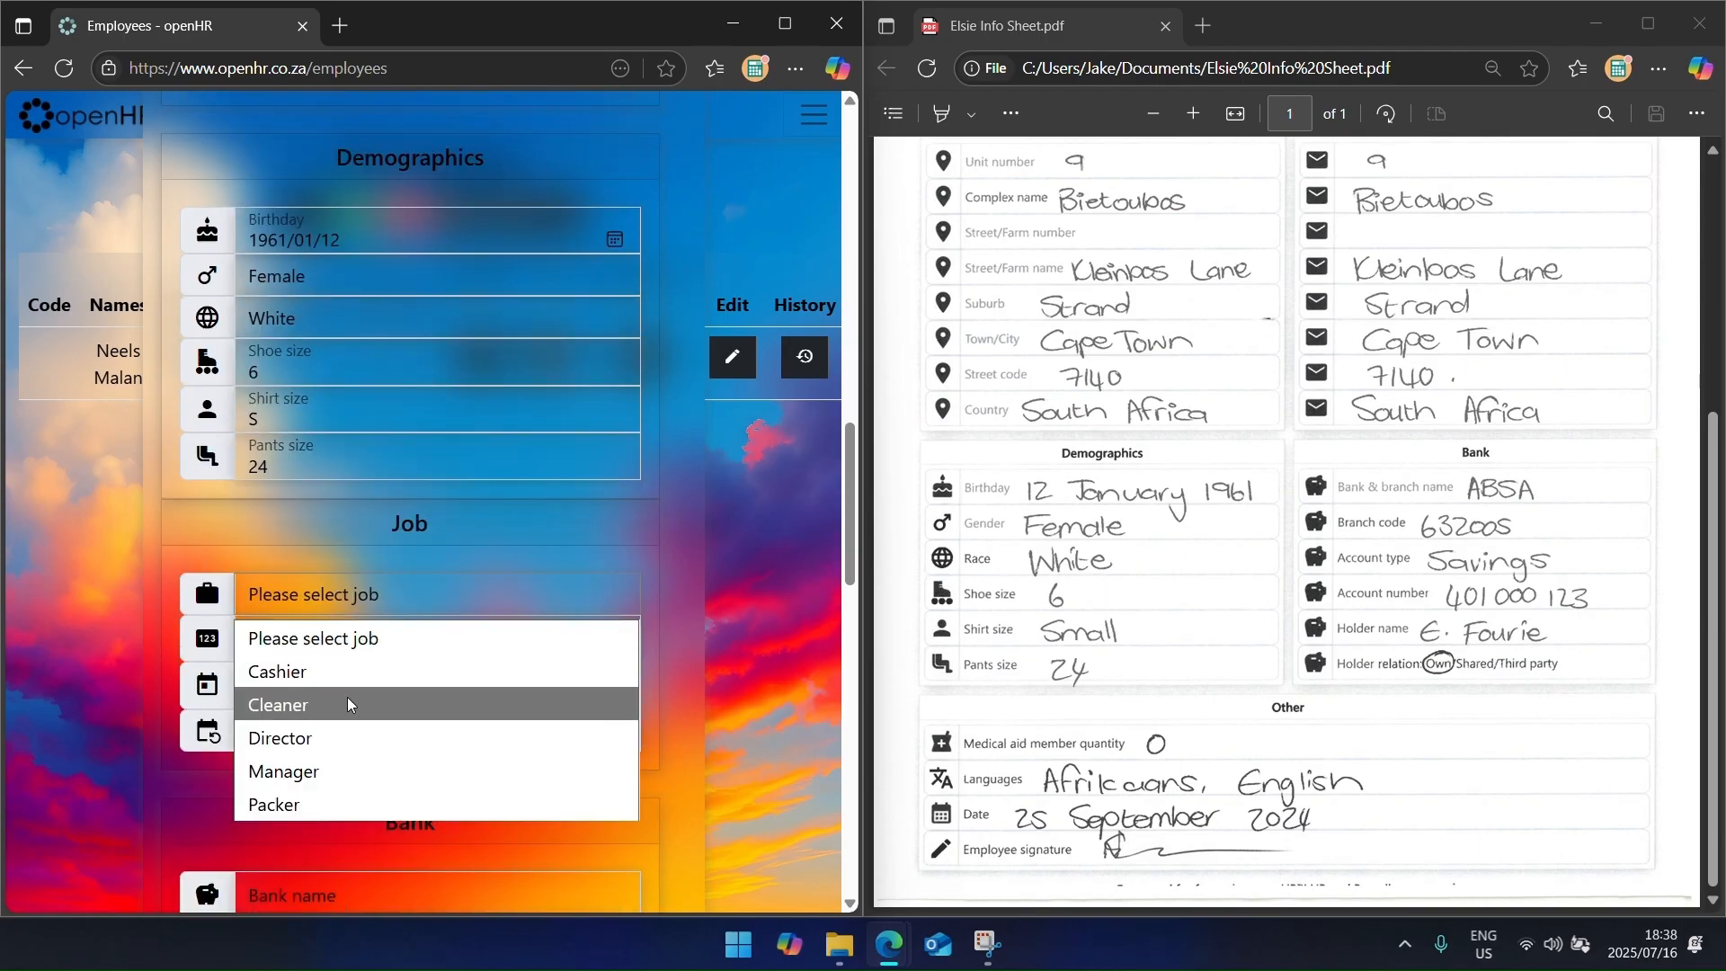
Step: Set the job to Cashier, enter ABSA Universal branch 632005 bank details, and add a language row
click(347, 671)
scroll(414, 827, down, 3)
scroll(416, 432, down, 5)
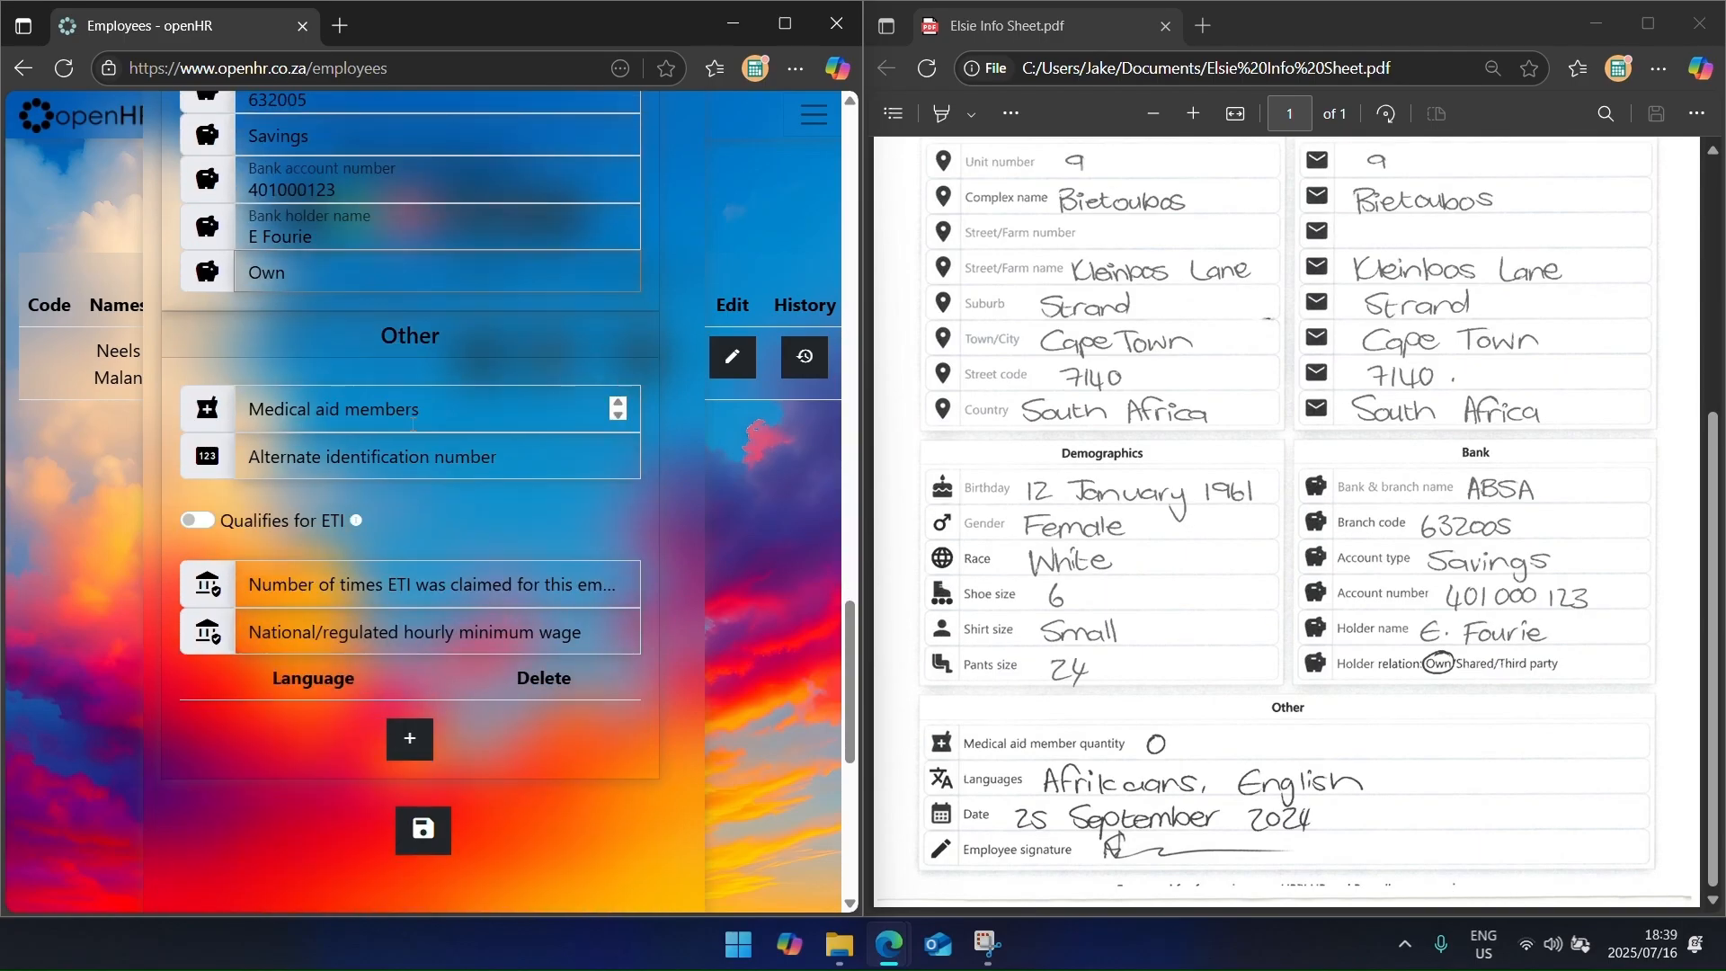
click(416, 462)
scroll(380, 618, down, 3)
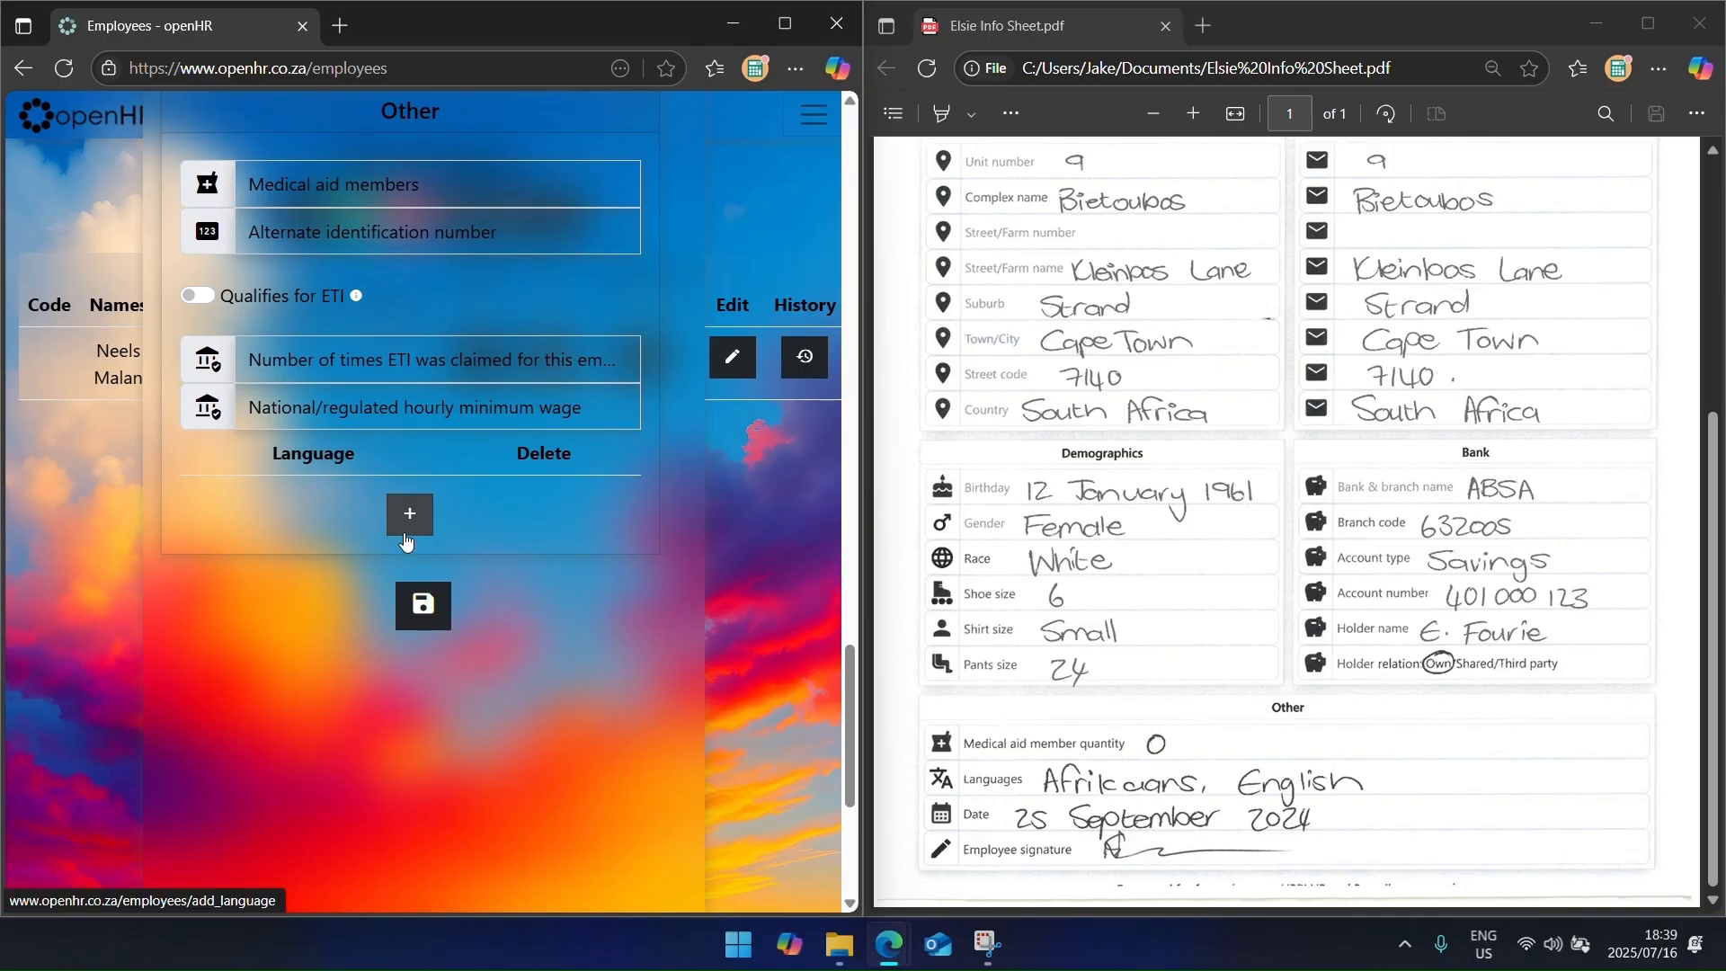
click(404, 513)
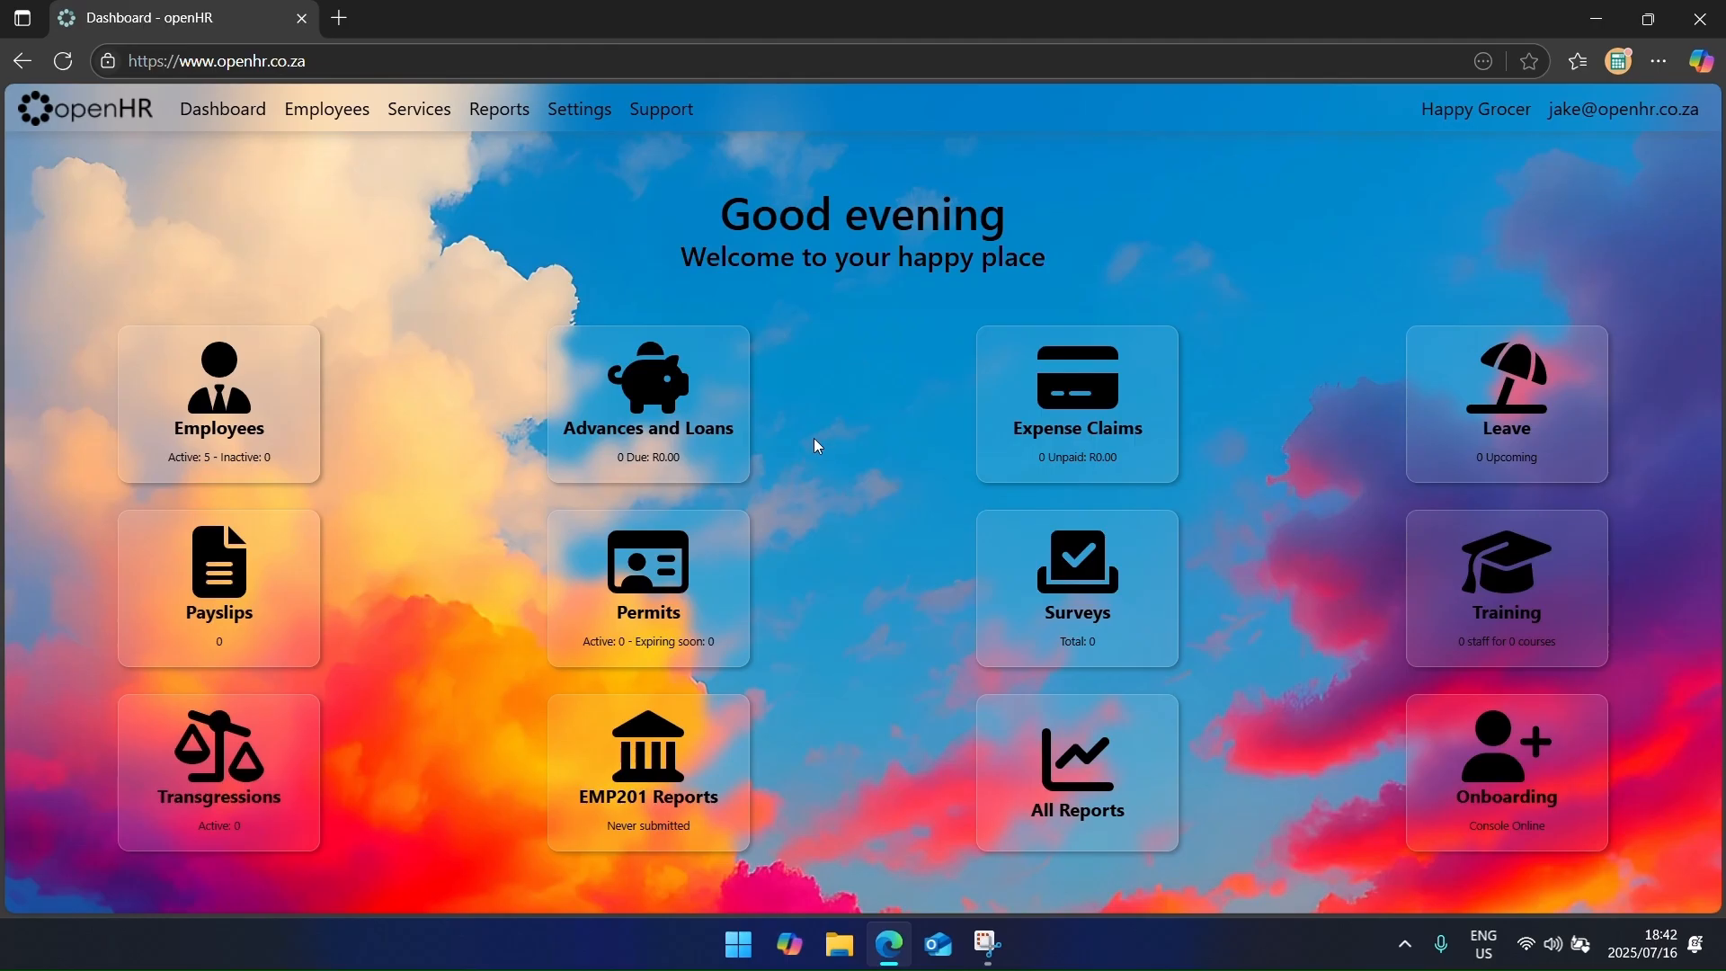
Step: Review the cashier's employee details without changes, then open her notes and history page
click(256, 412)
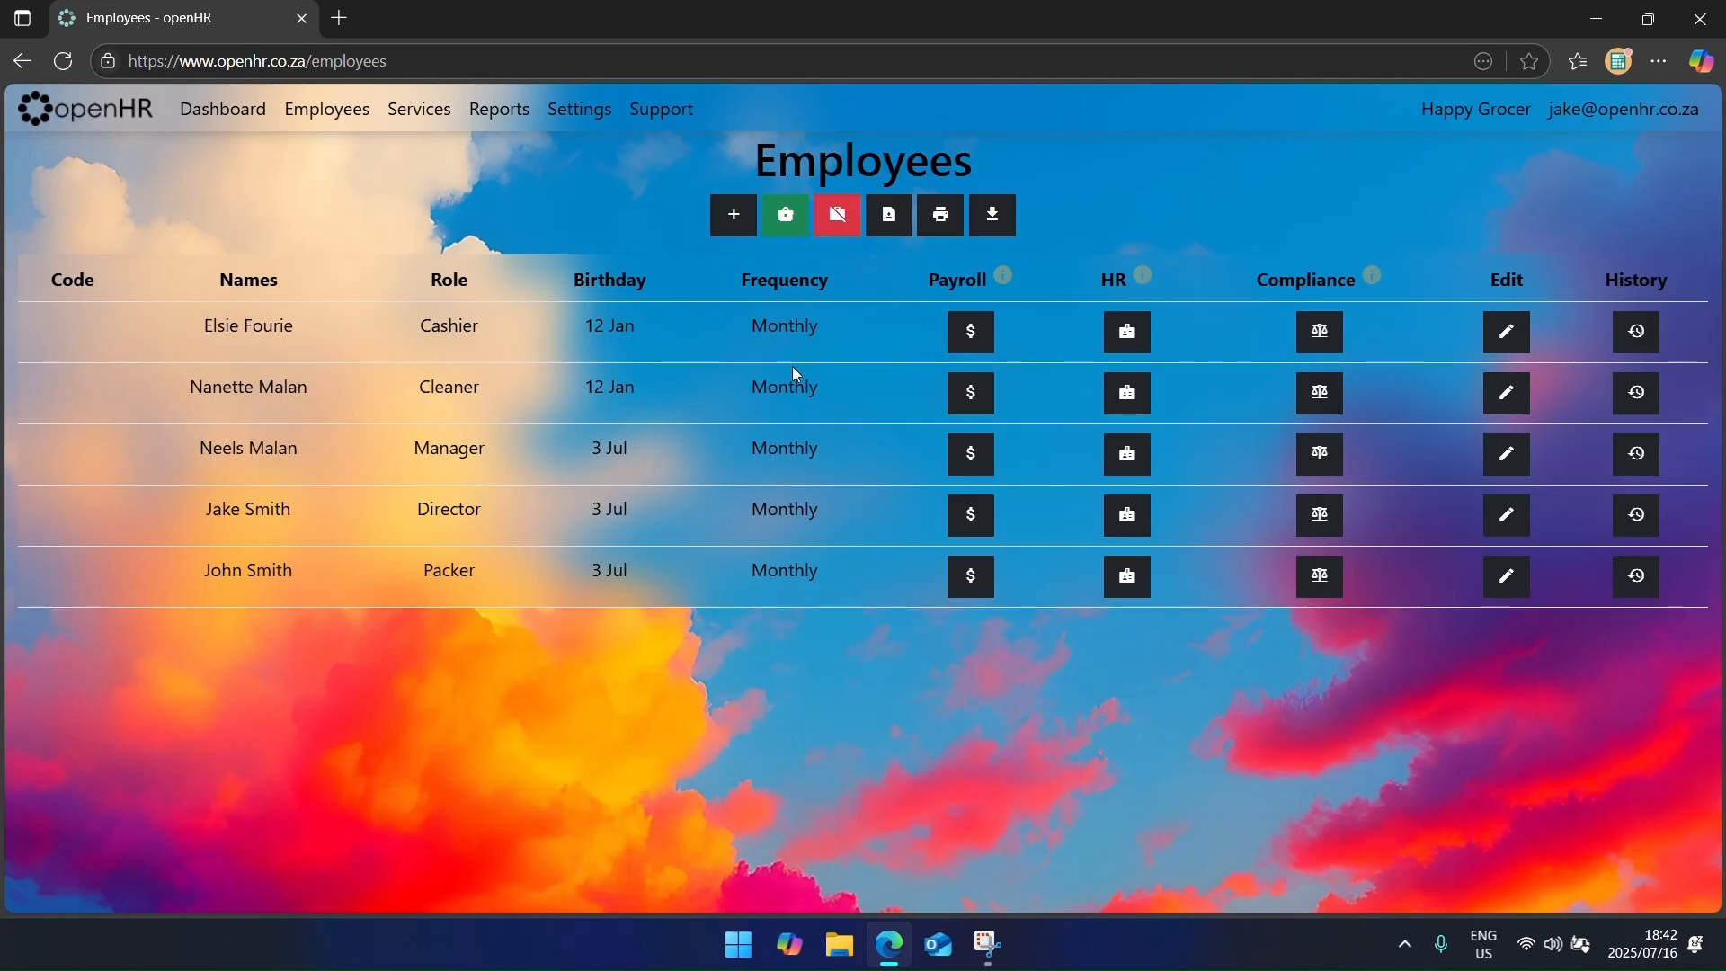
click(1505, 350)
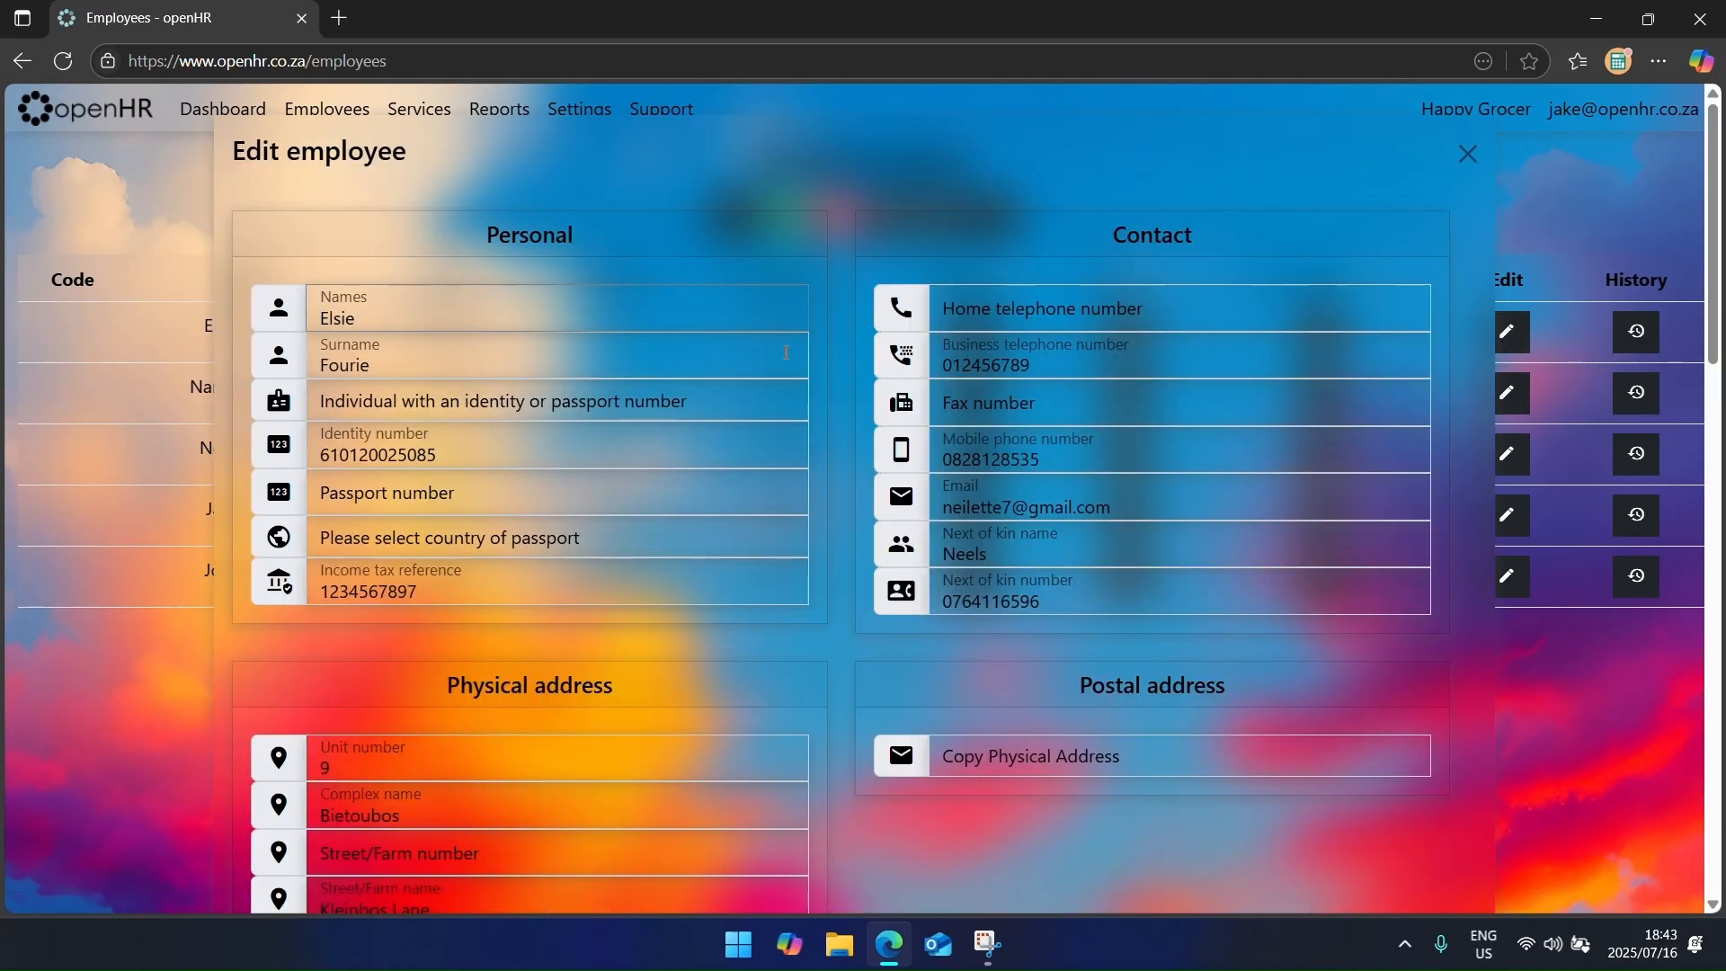
scroll(818, 461, down, 18)
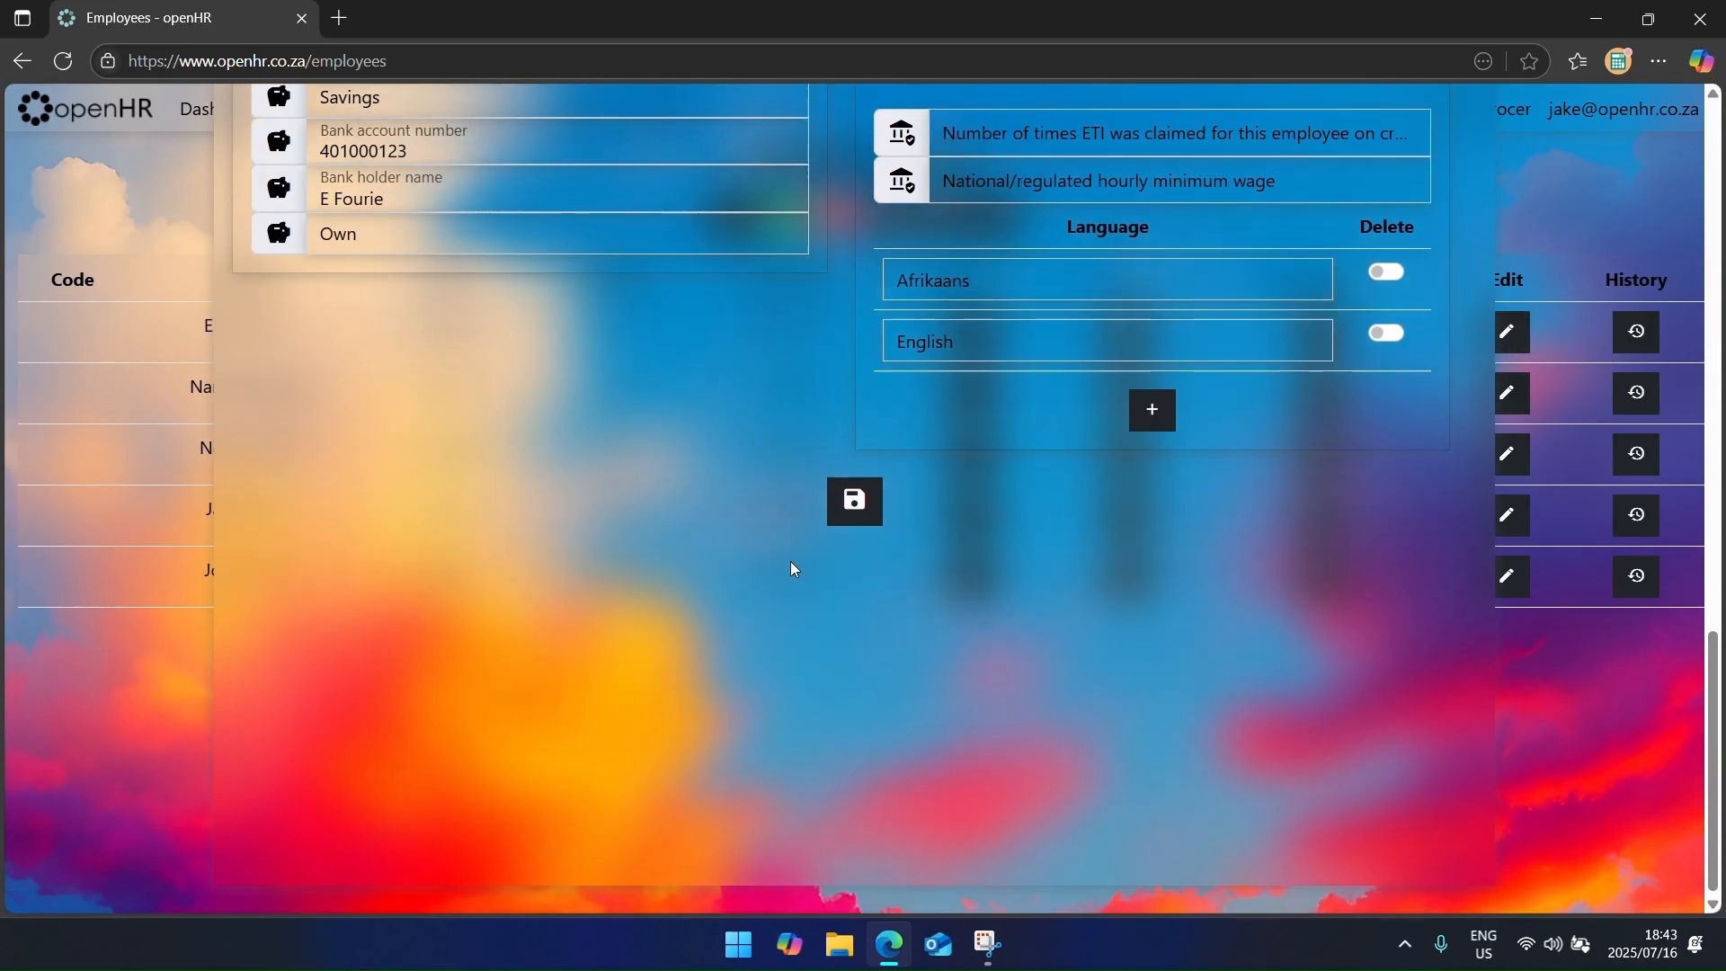
scroll(791, 564, up, 18)
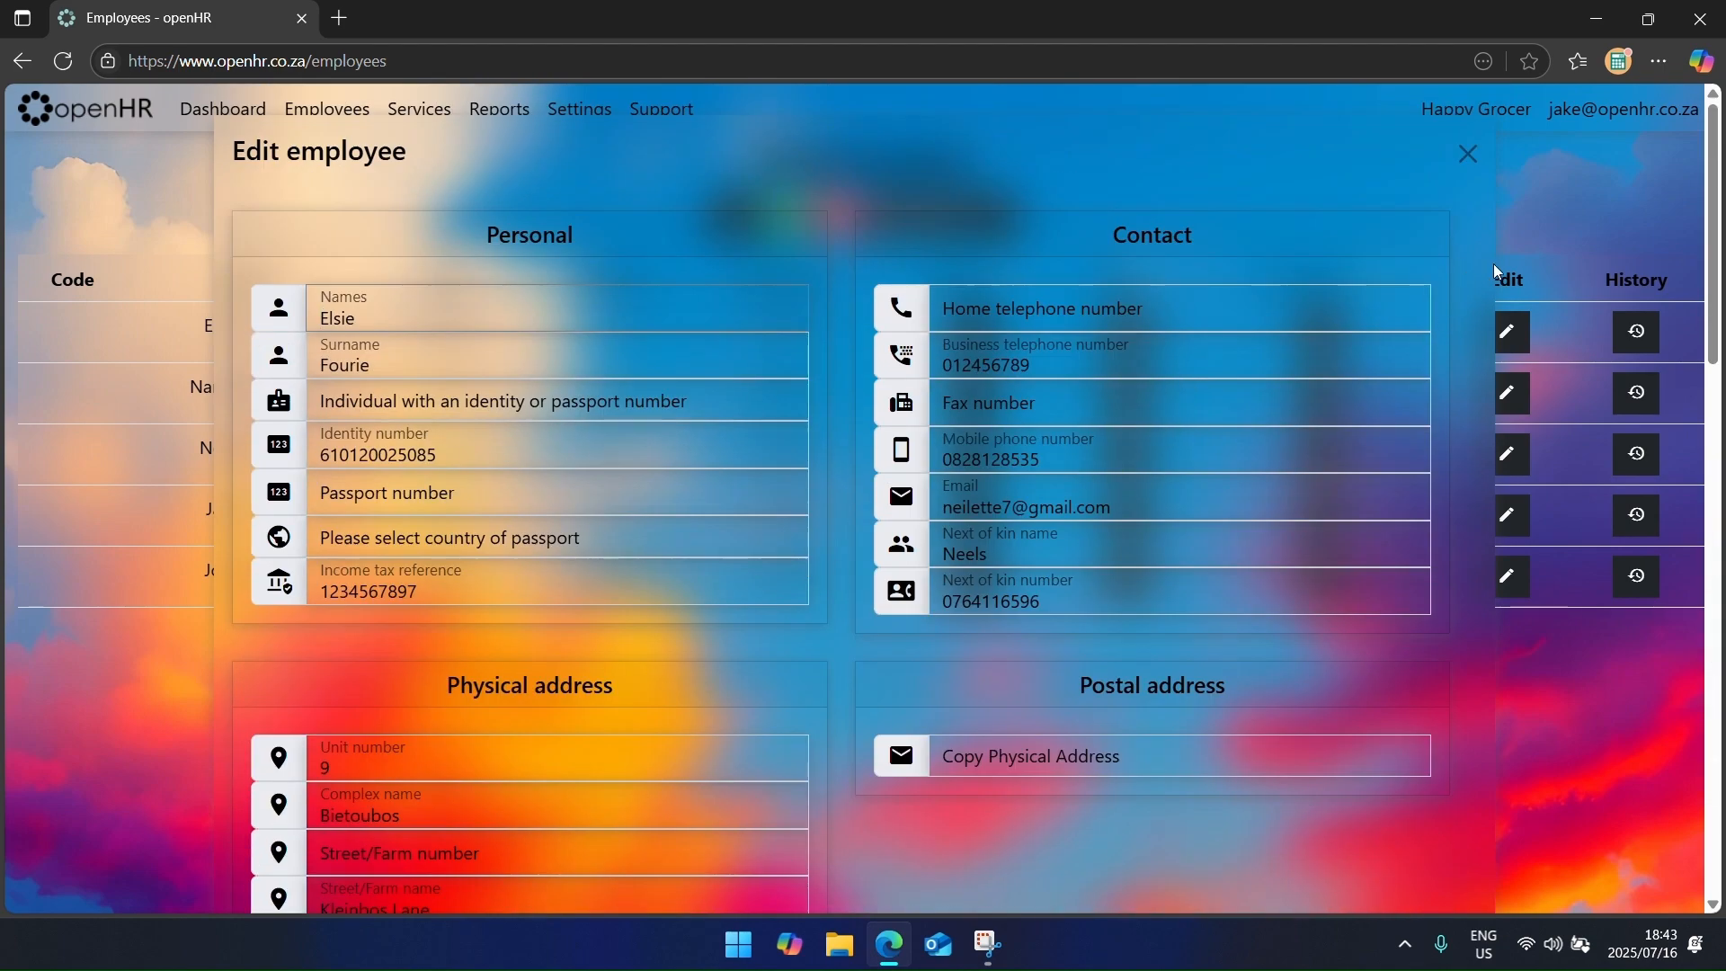
click(1563, 153)
click(1641, 331)
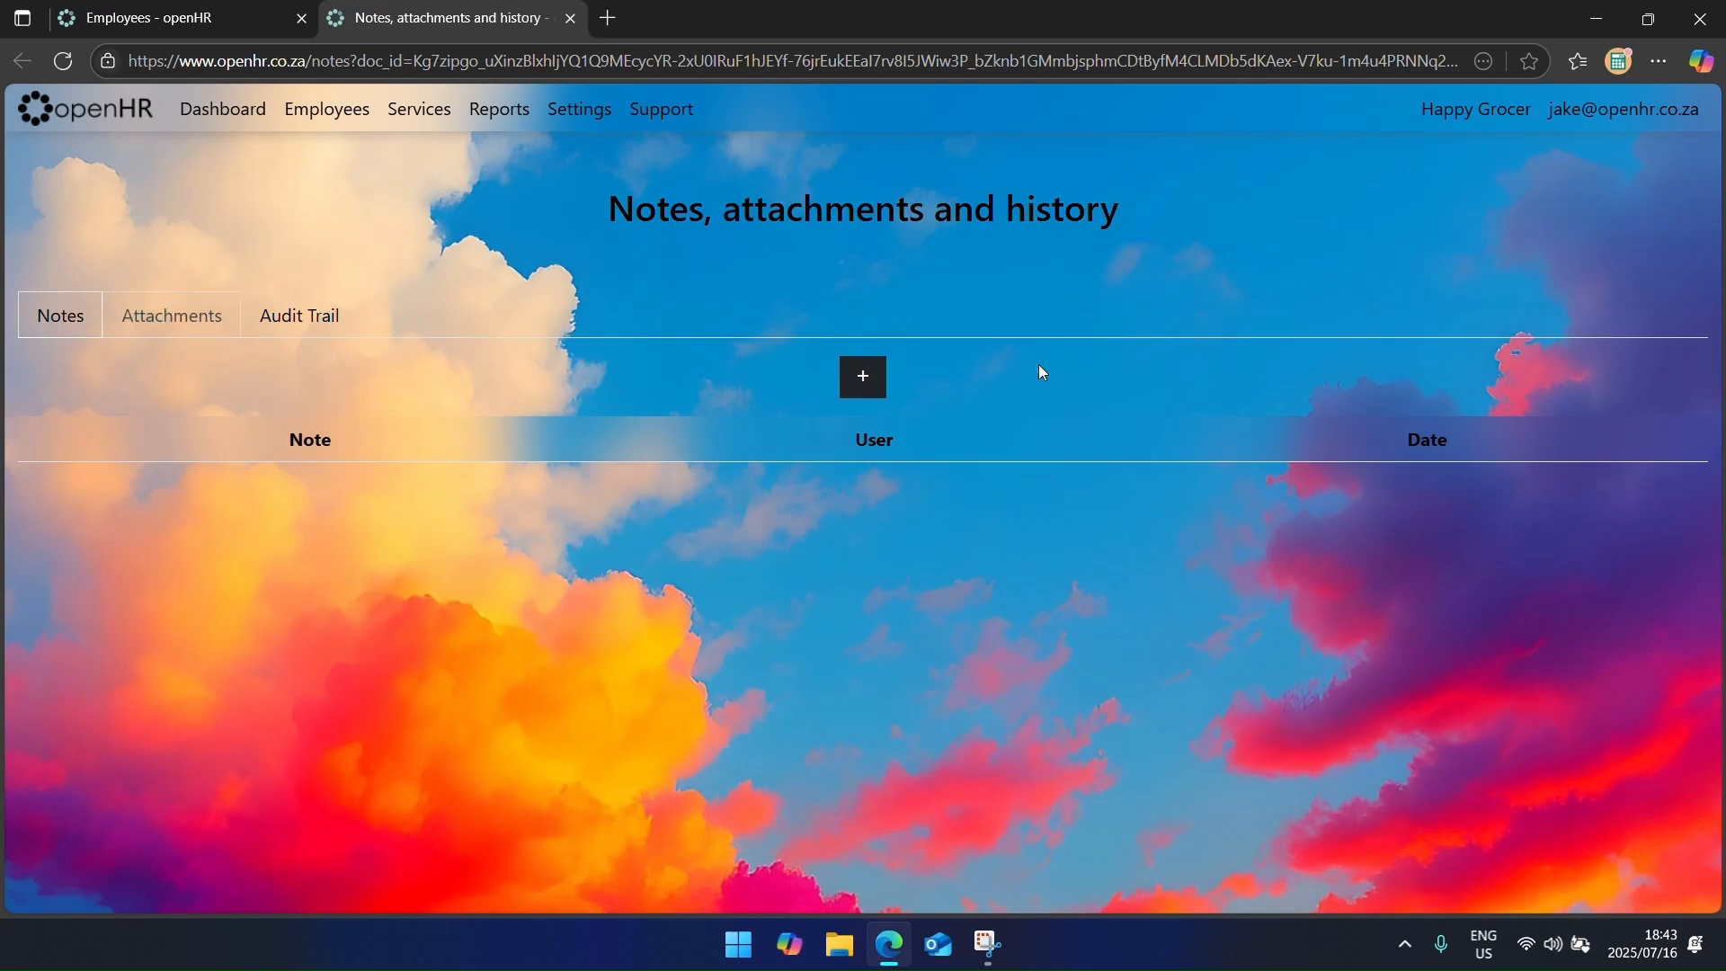
Step: Attach the info sheet PDF to the cashier's record and save it
click(180, 326)
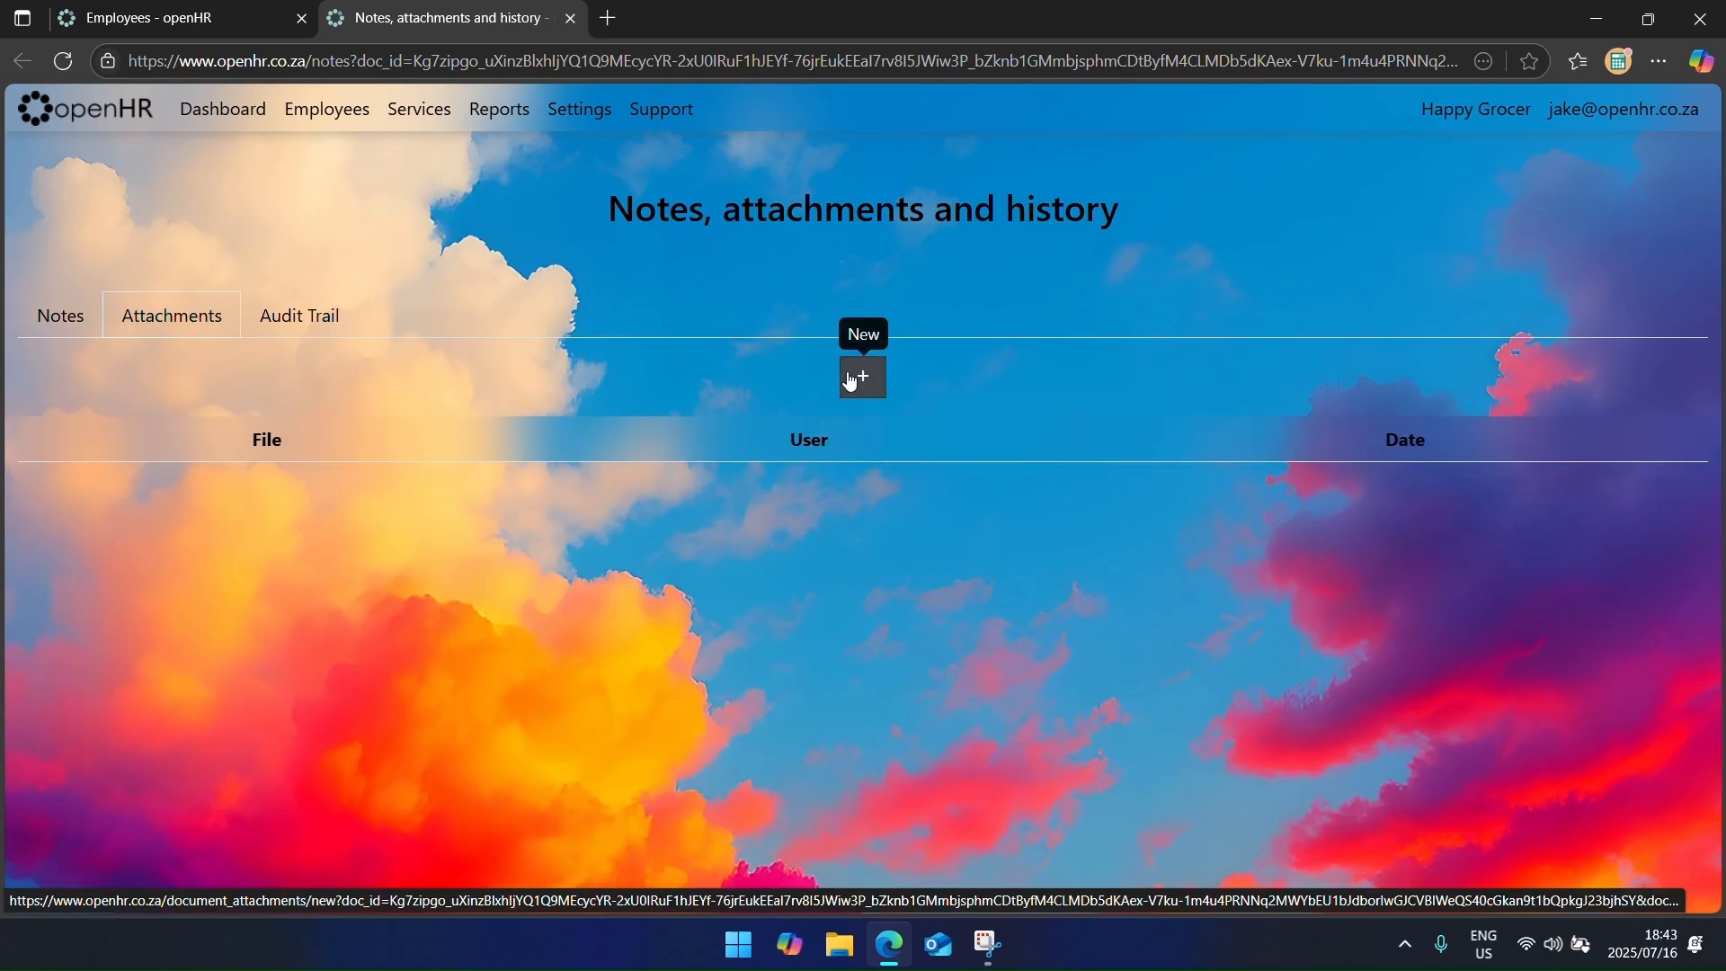
click(851, 382)
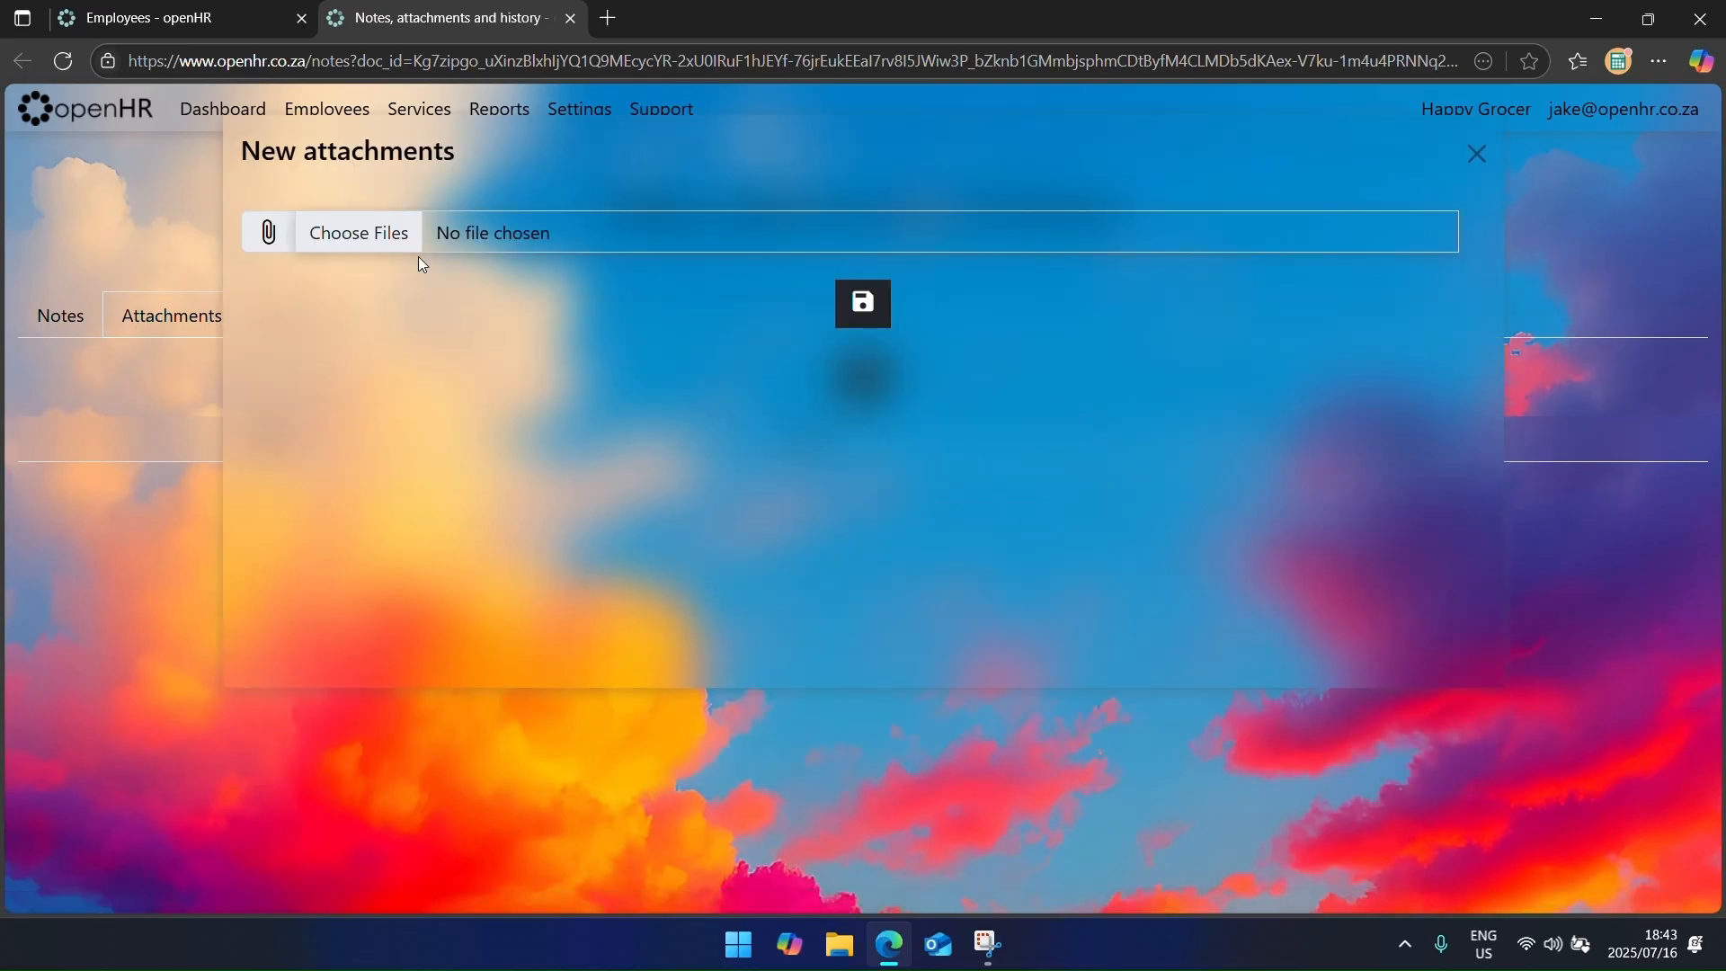
click(328, 241)
double_click(300, 182)
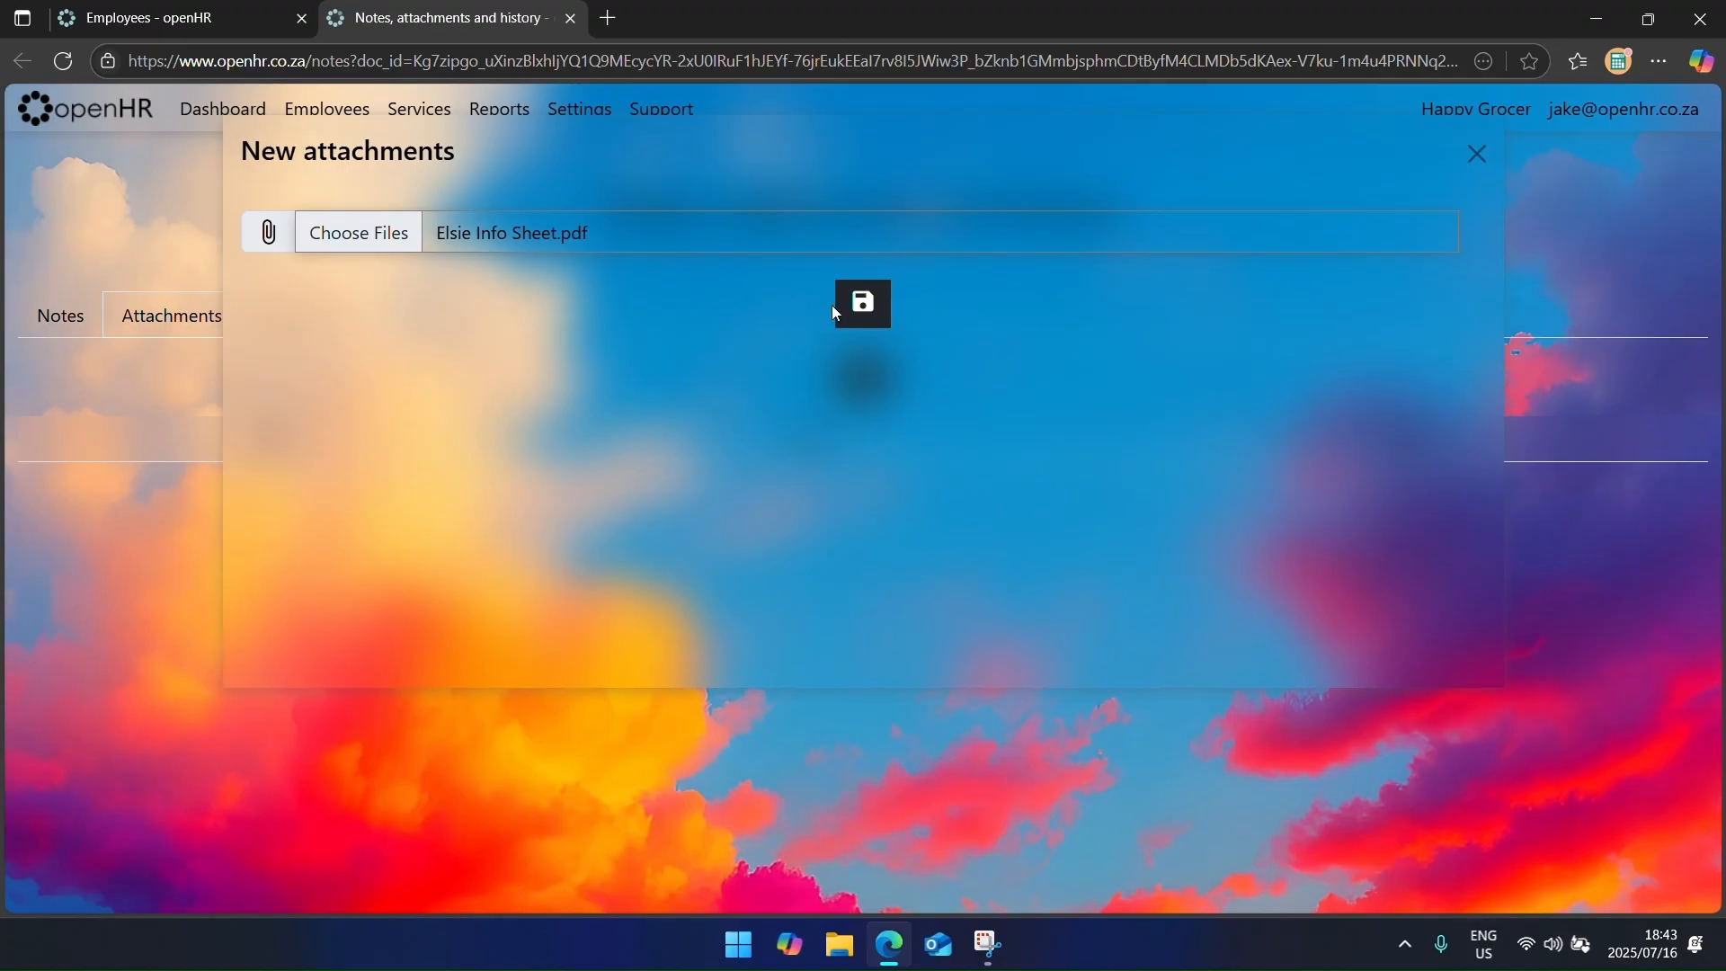
click(842, 305)
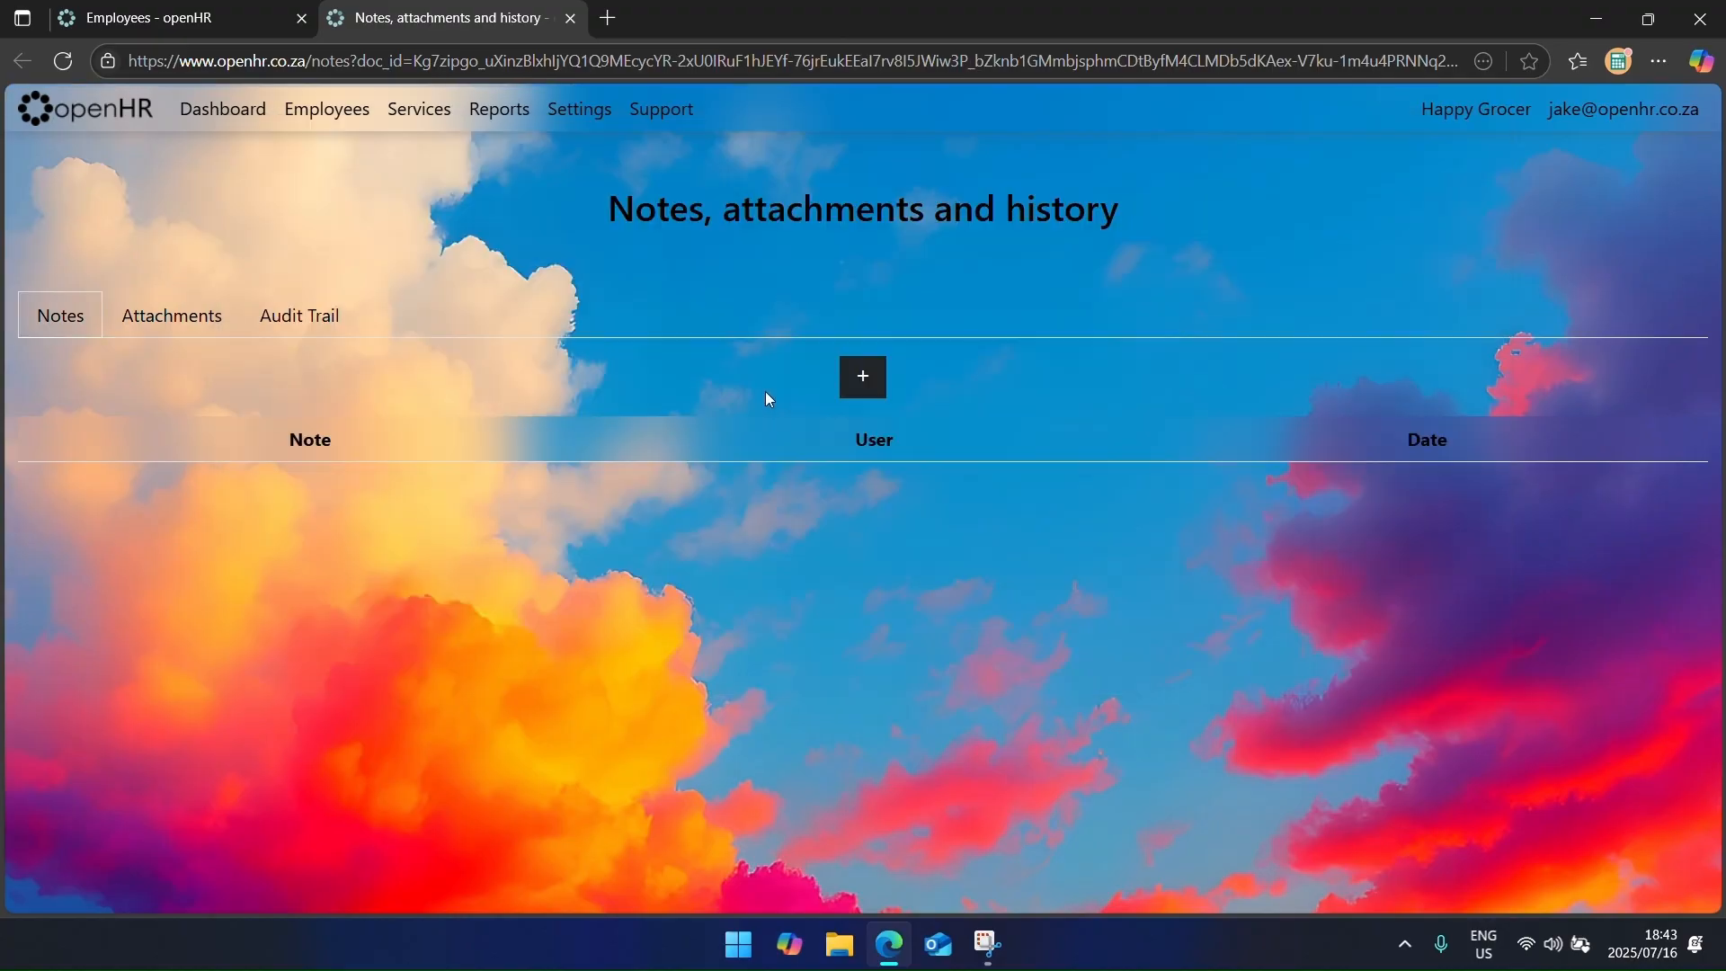
Step: Check the attachments list and audit trail, then close the notes and history tab
click(171, 315)
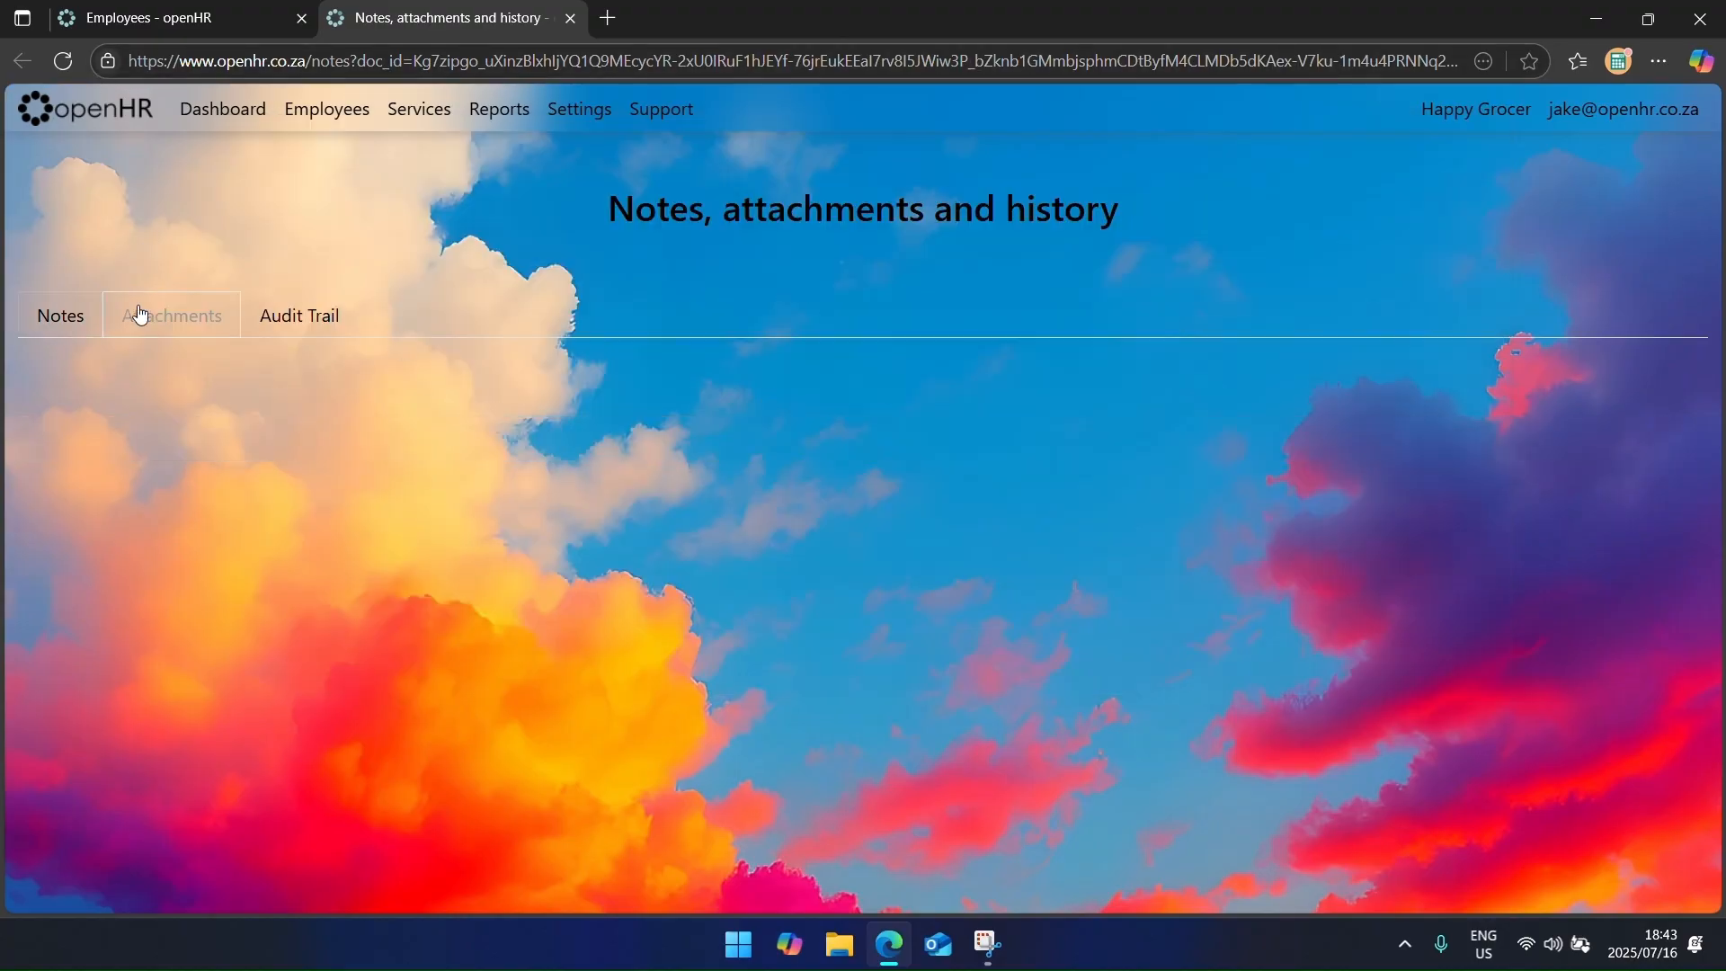
click(329, 325)
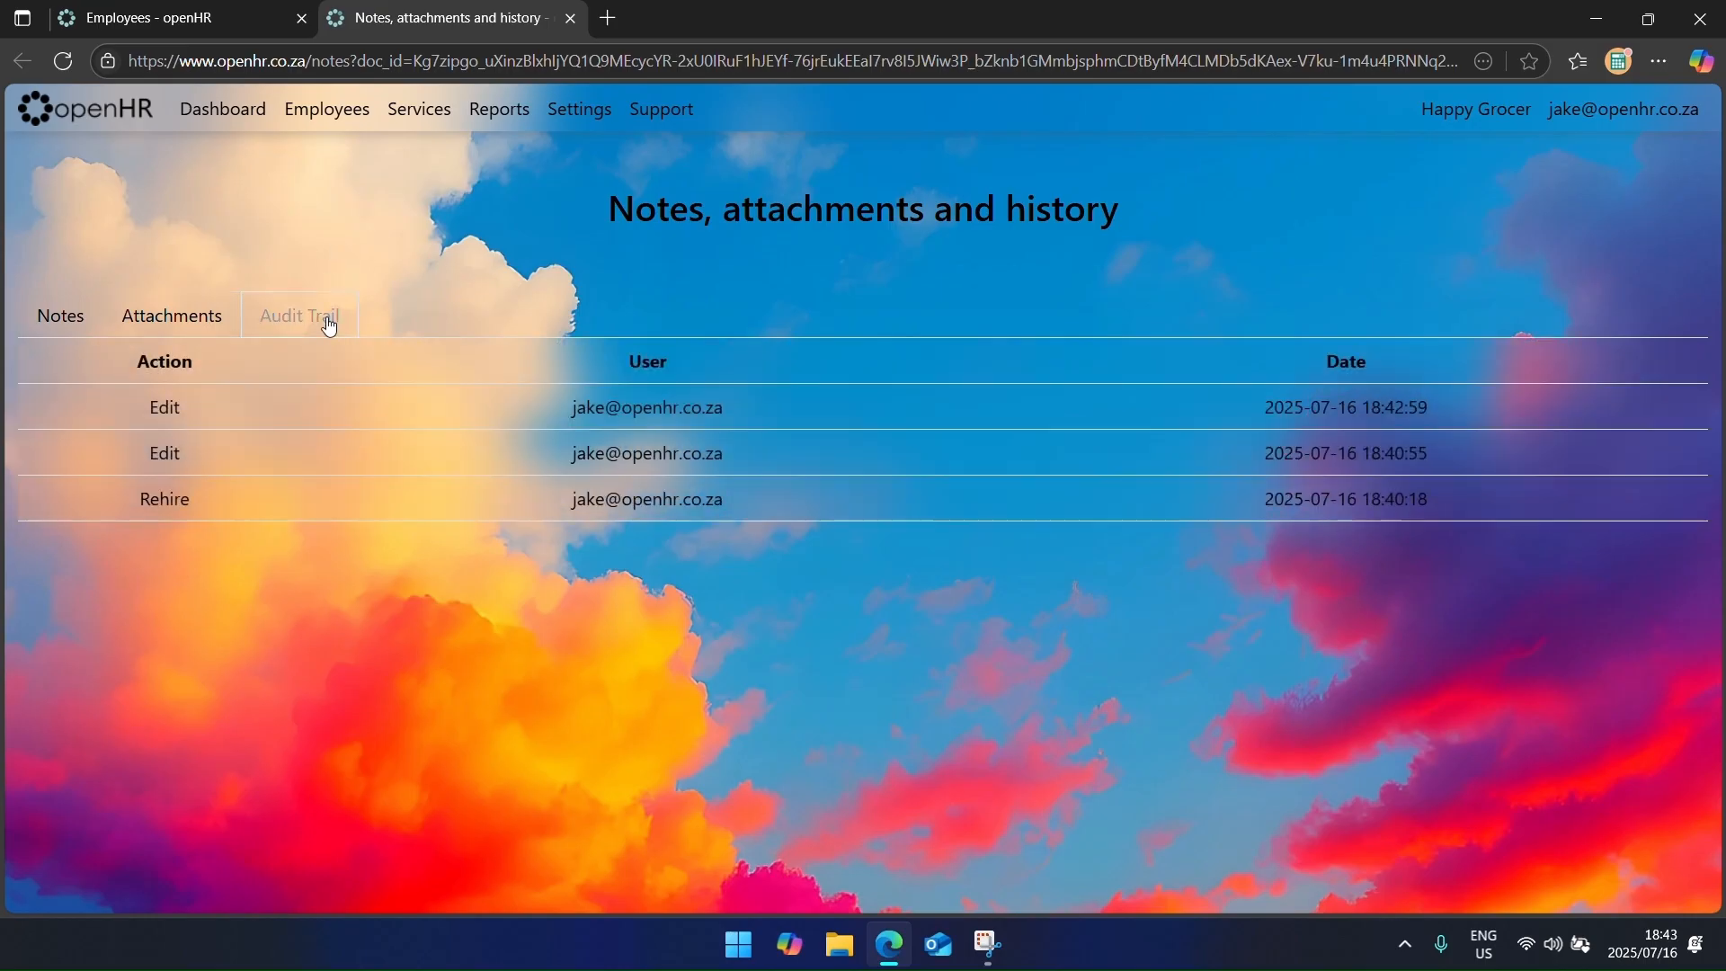
click(148, 324)
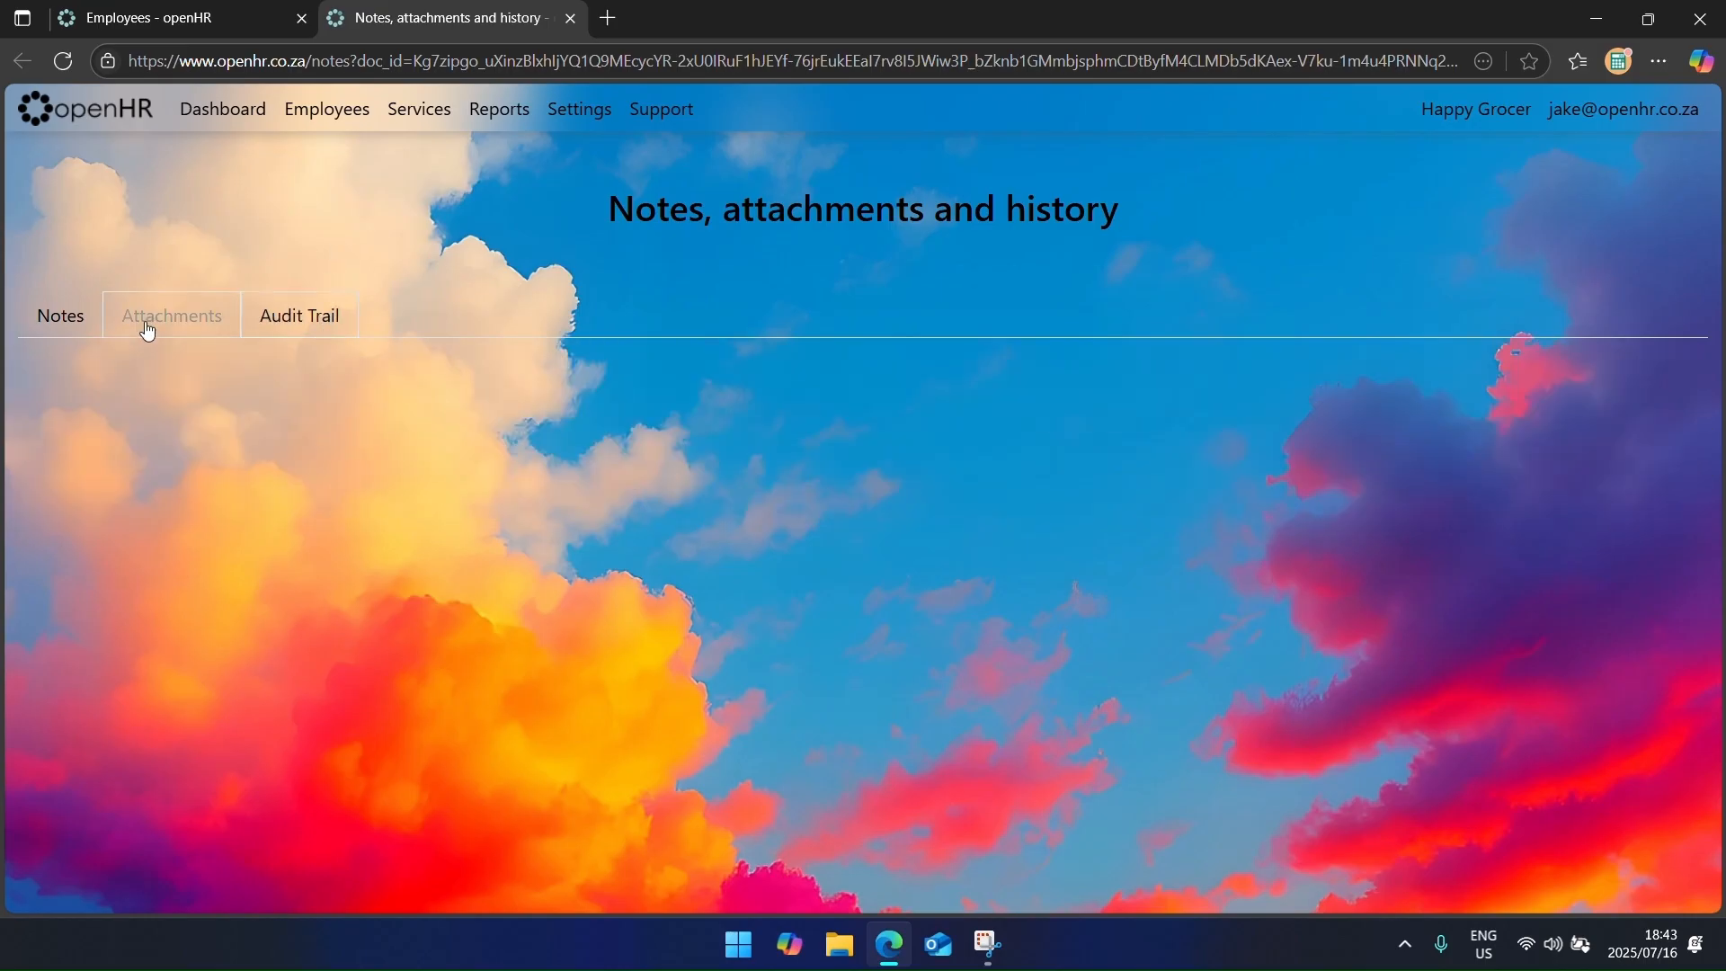
click(293, 326)
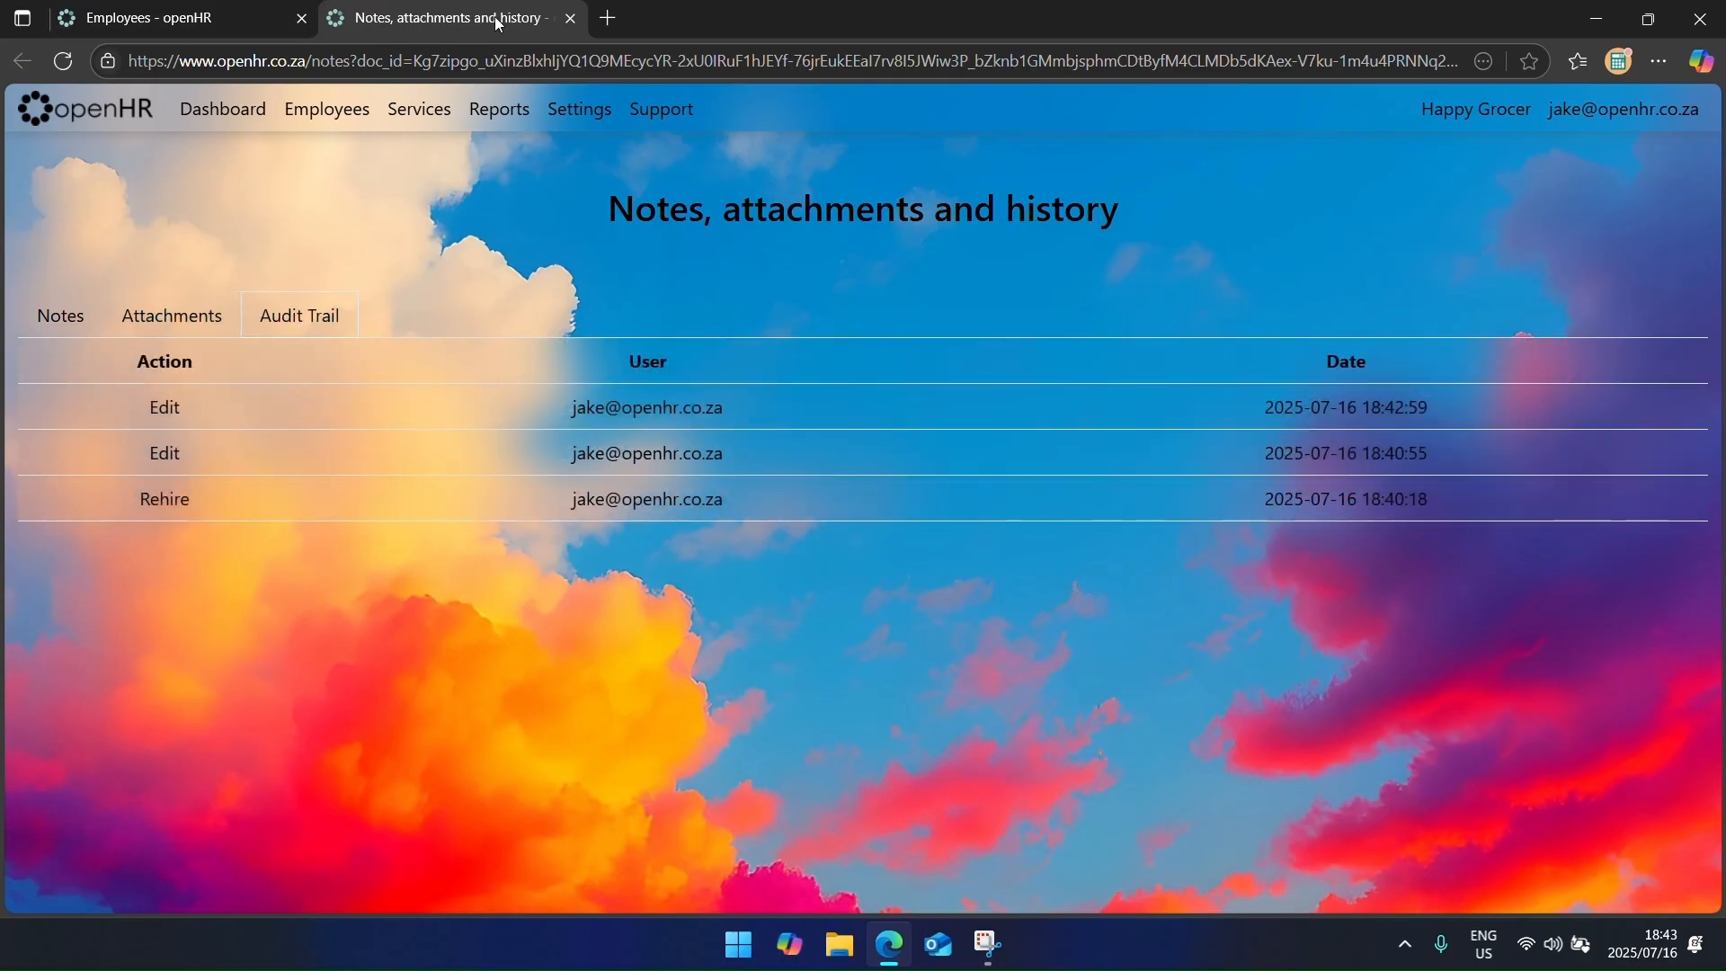
click(569, 18)
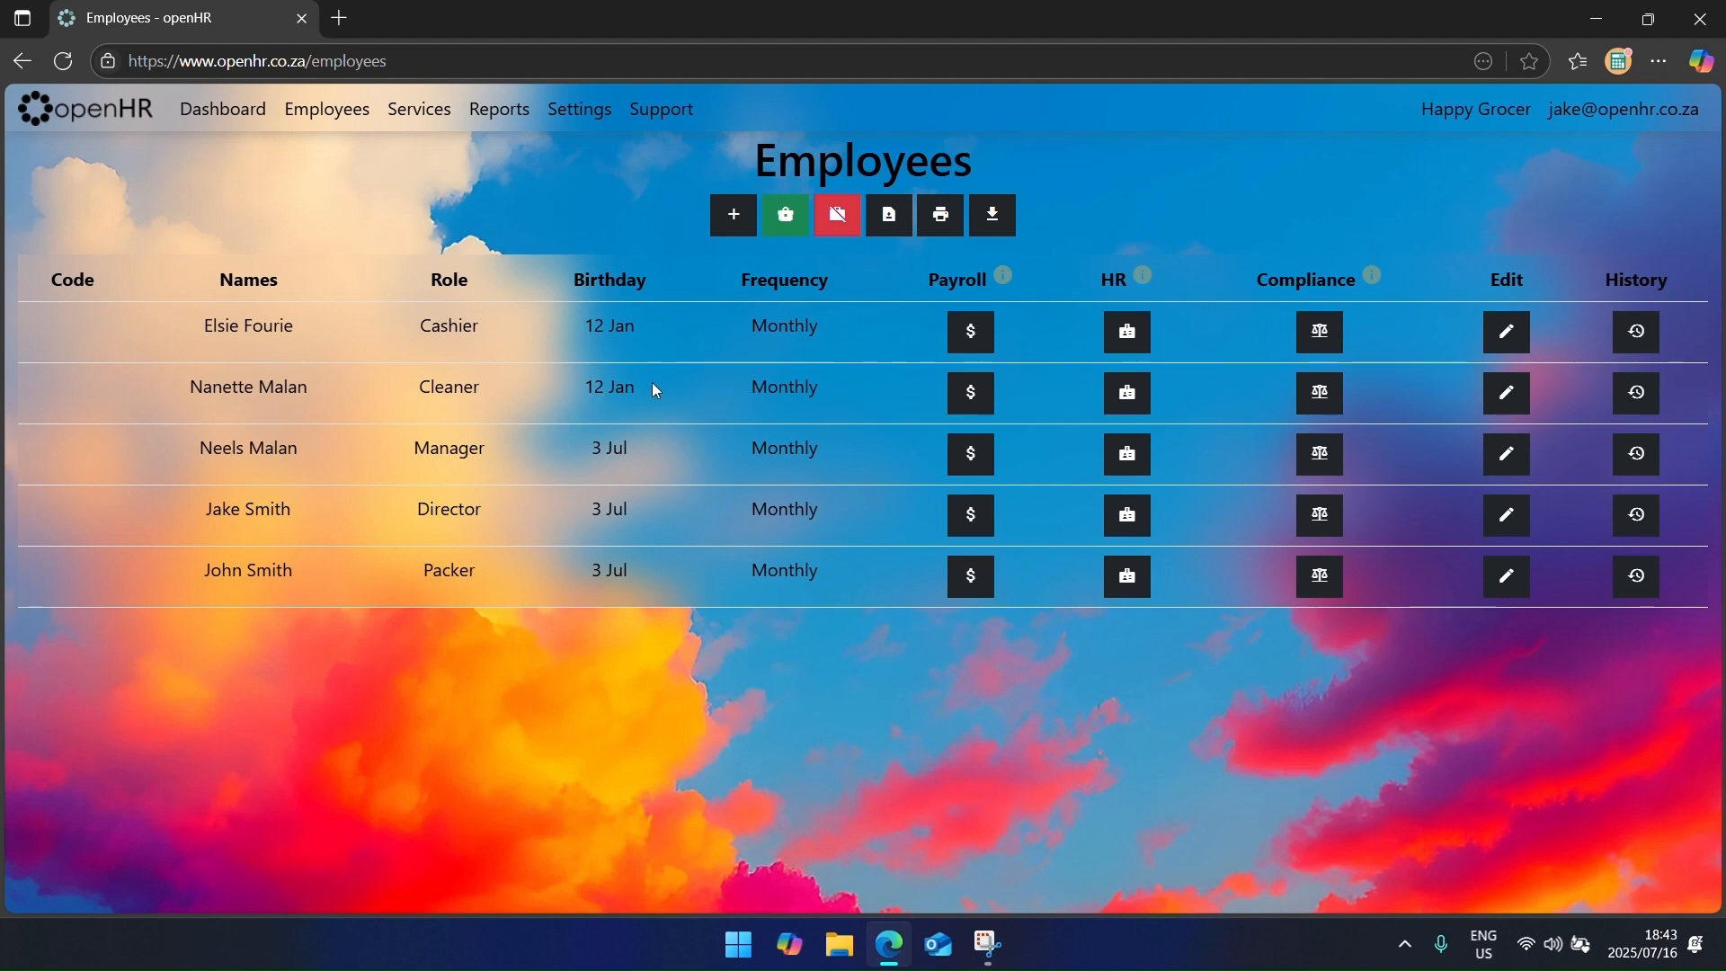
mouse_move(1001, 282)
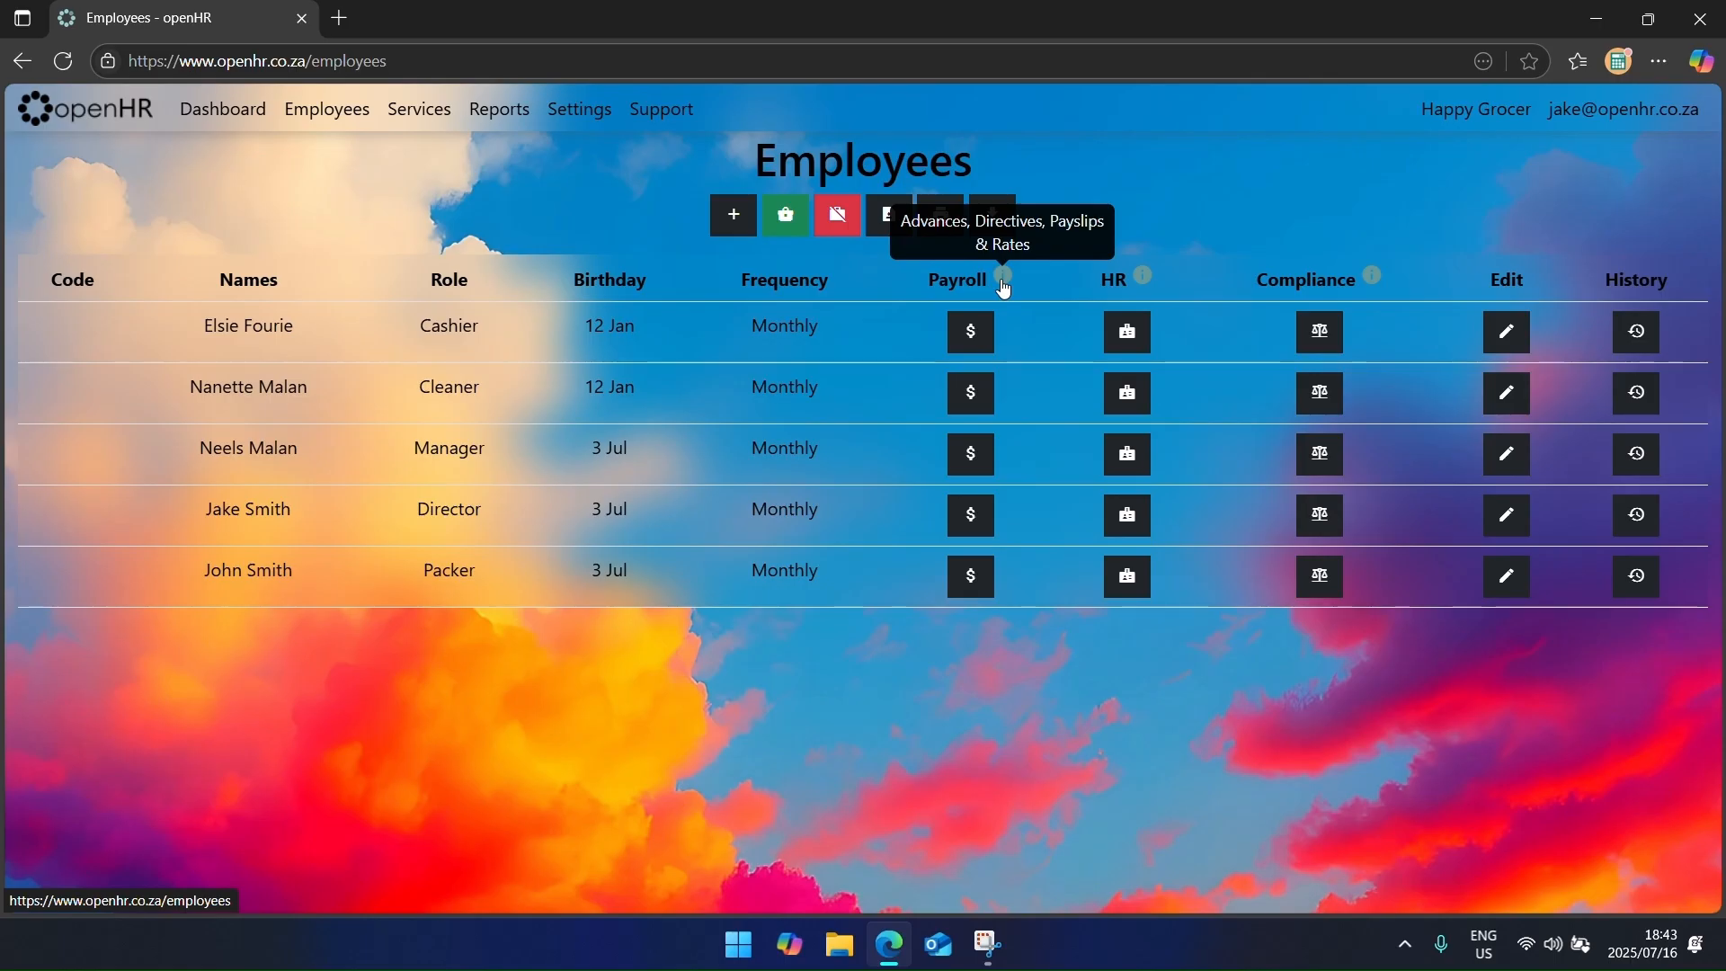
mouse_move(1145, 289)
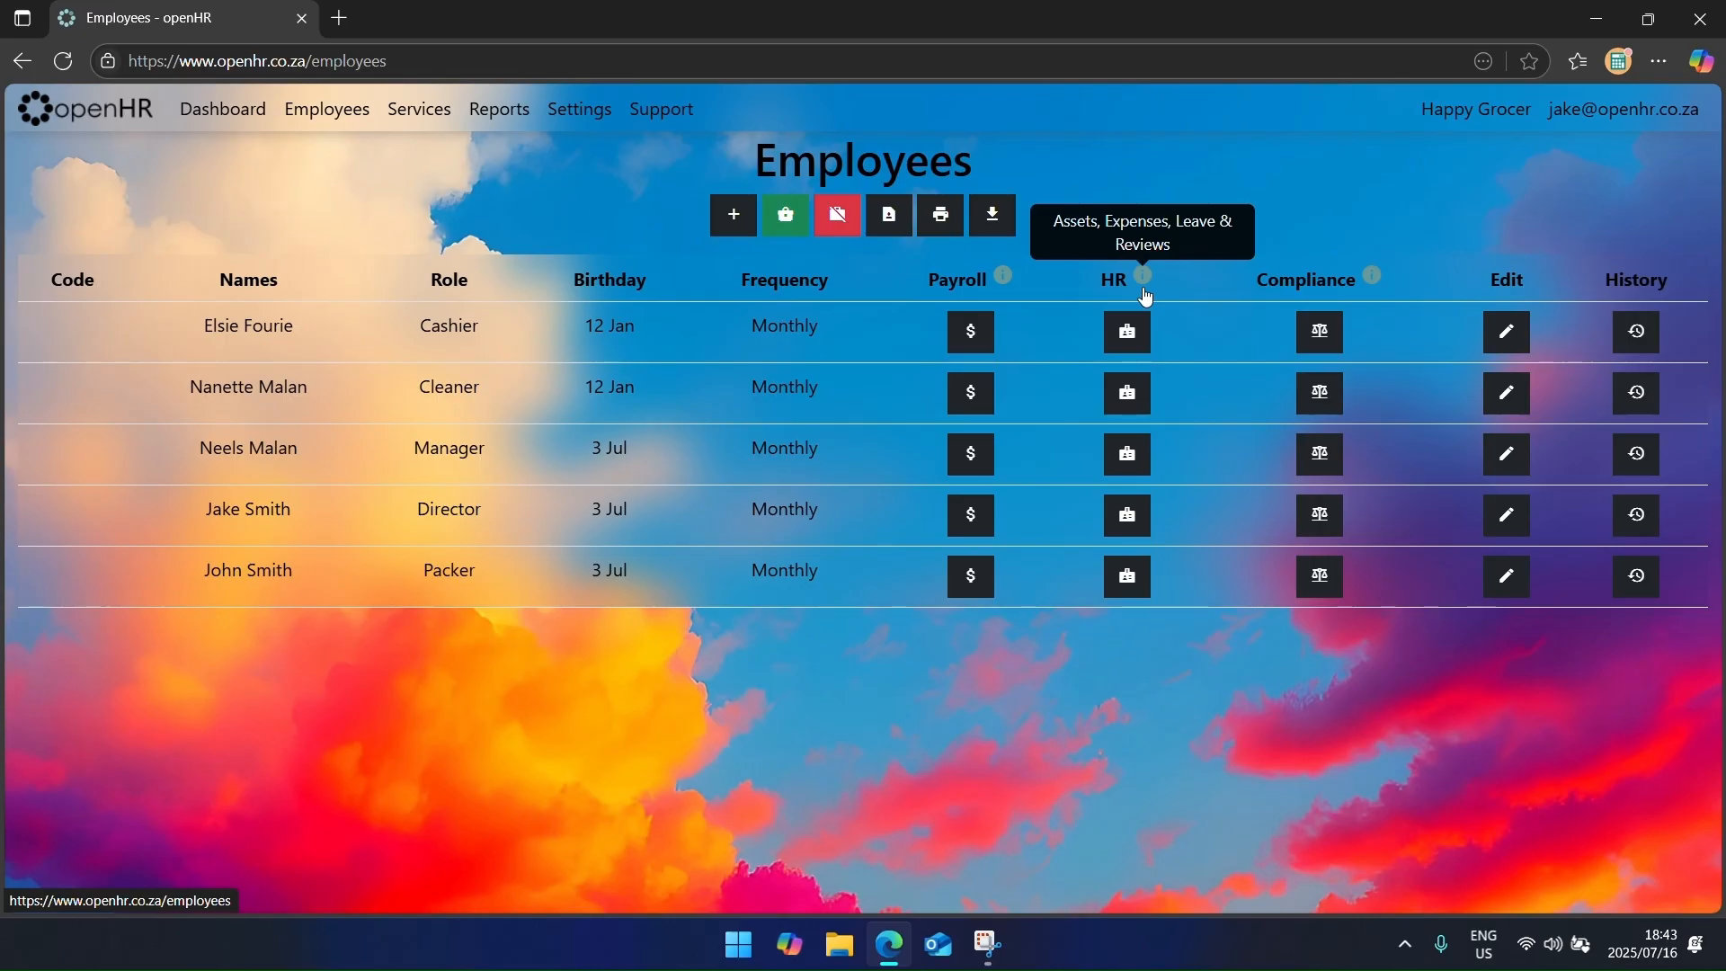
mouse_move(1374, 288)
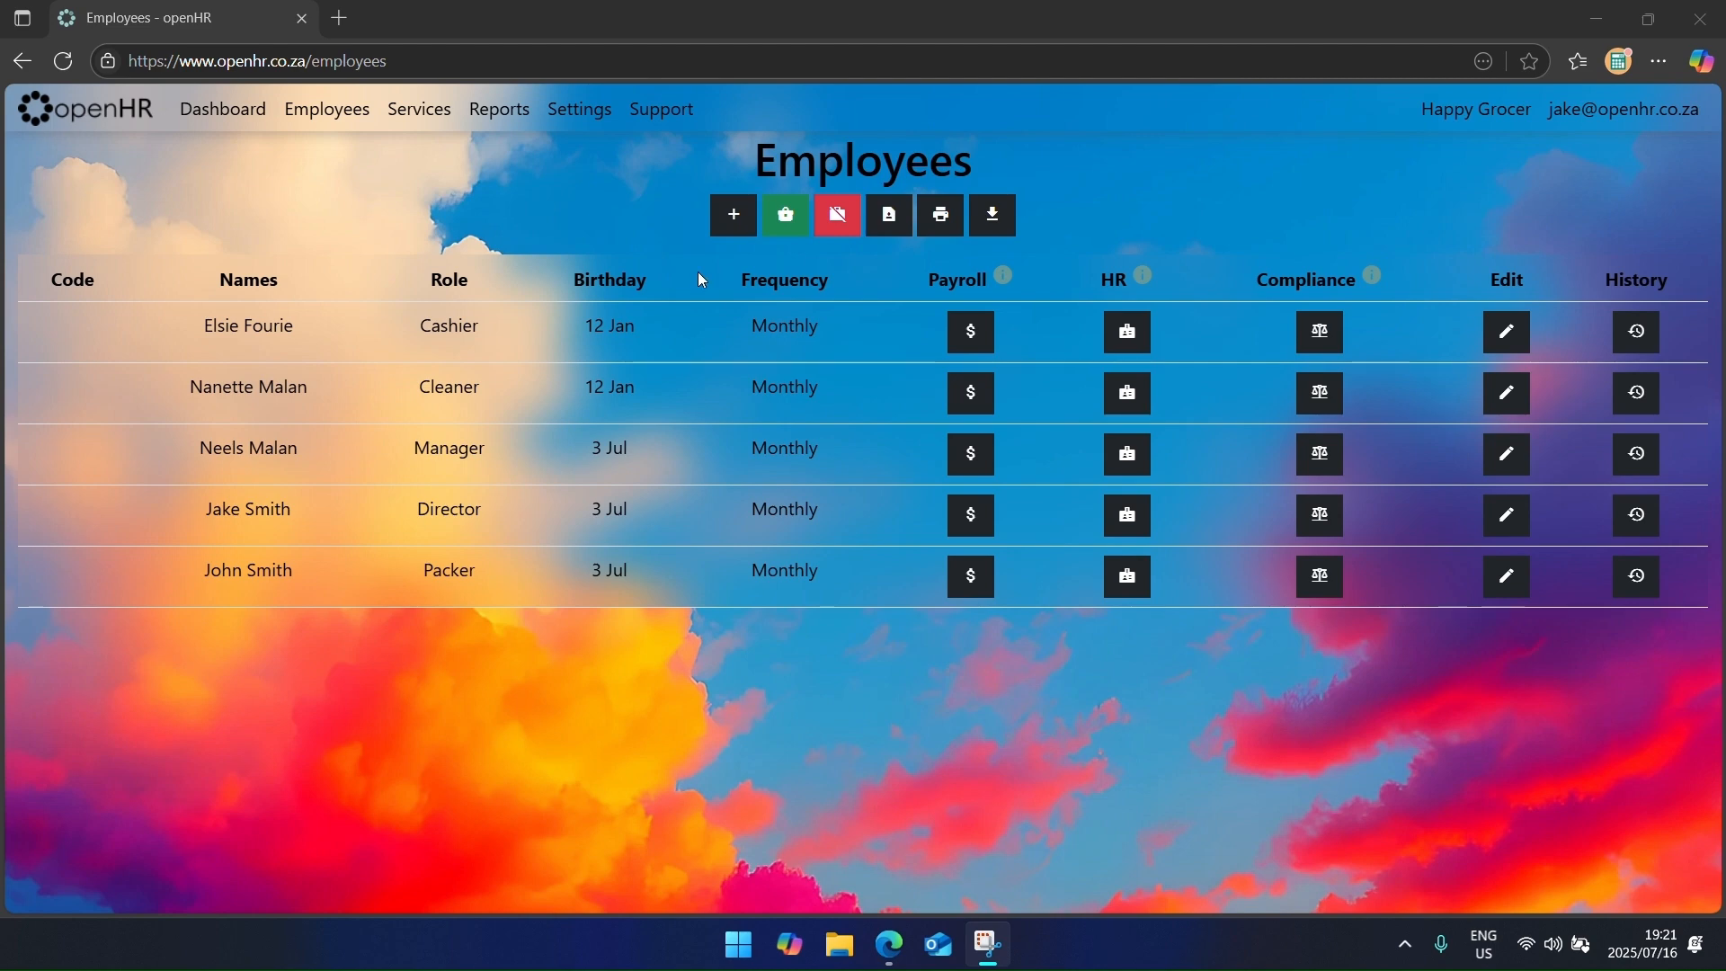
Step: Inspect the cashier's Annual leave opening balance in her HR record and close it unsaved
click(1126, 338)
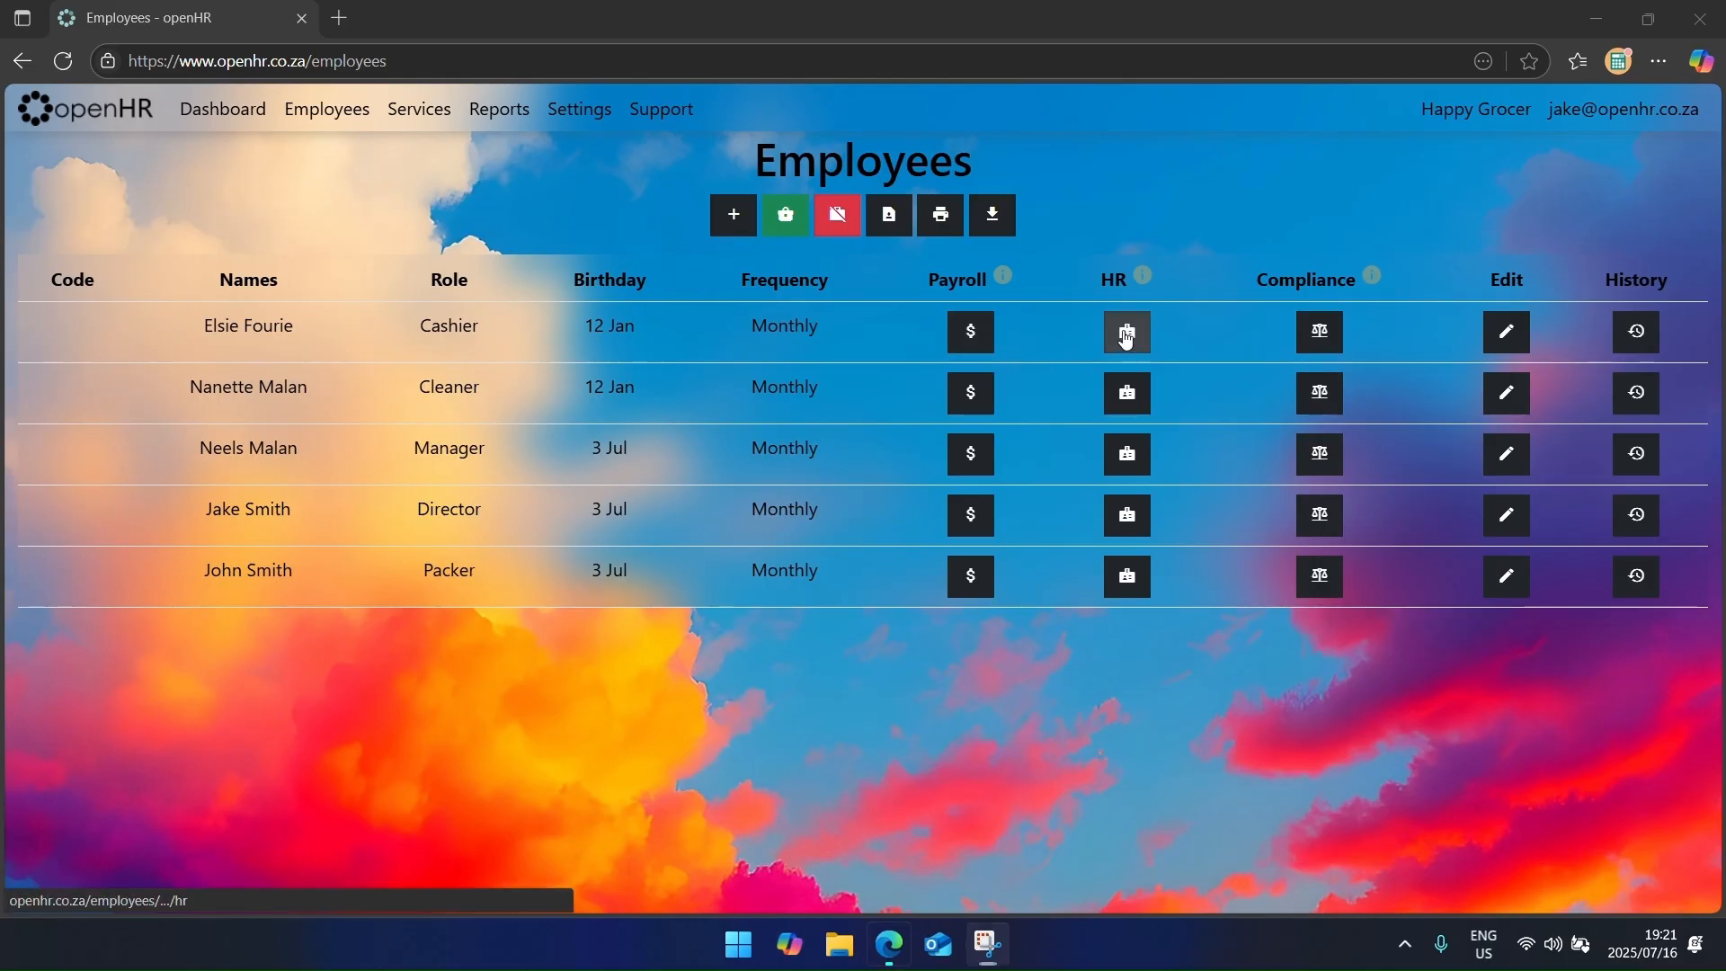
click(512, 381)
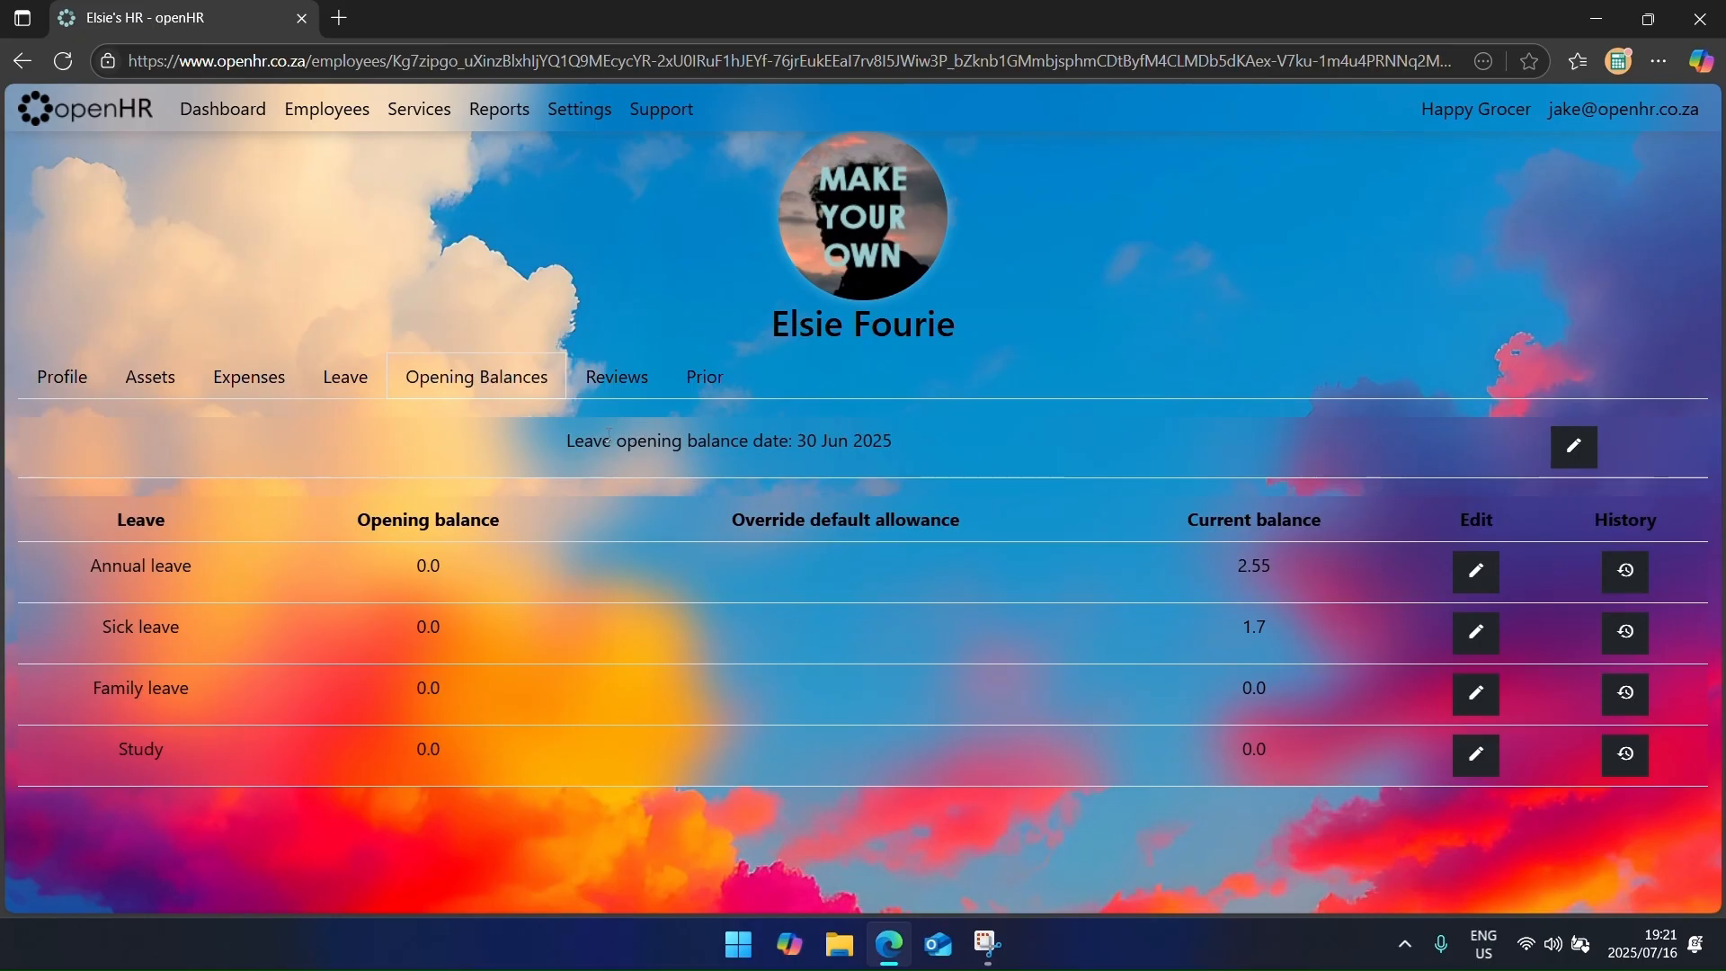
drag(595, 440, 903, 449)
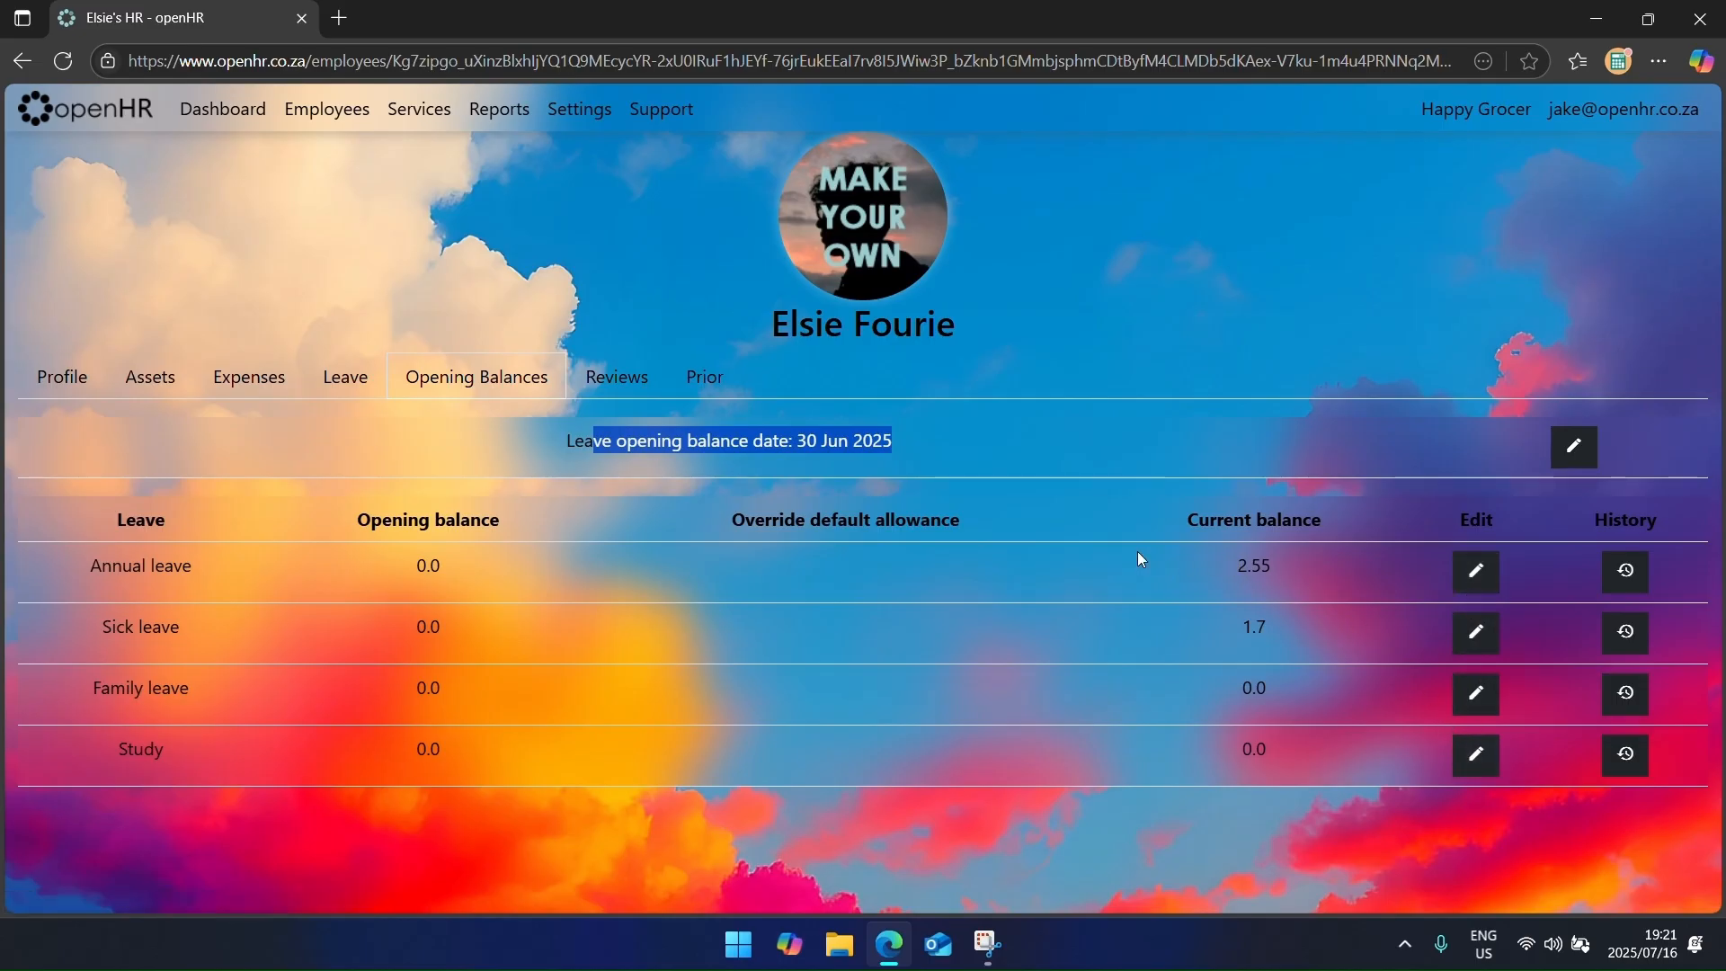
click(1024, 452)
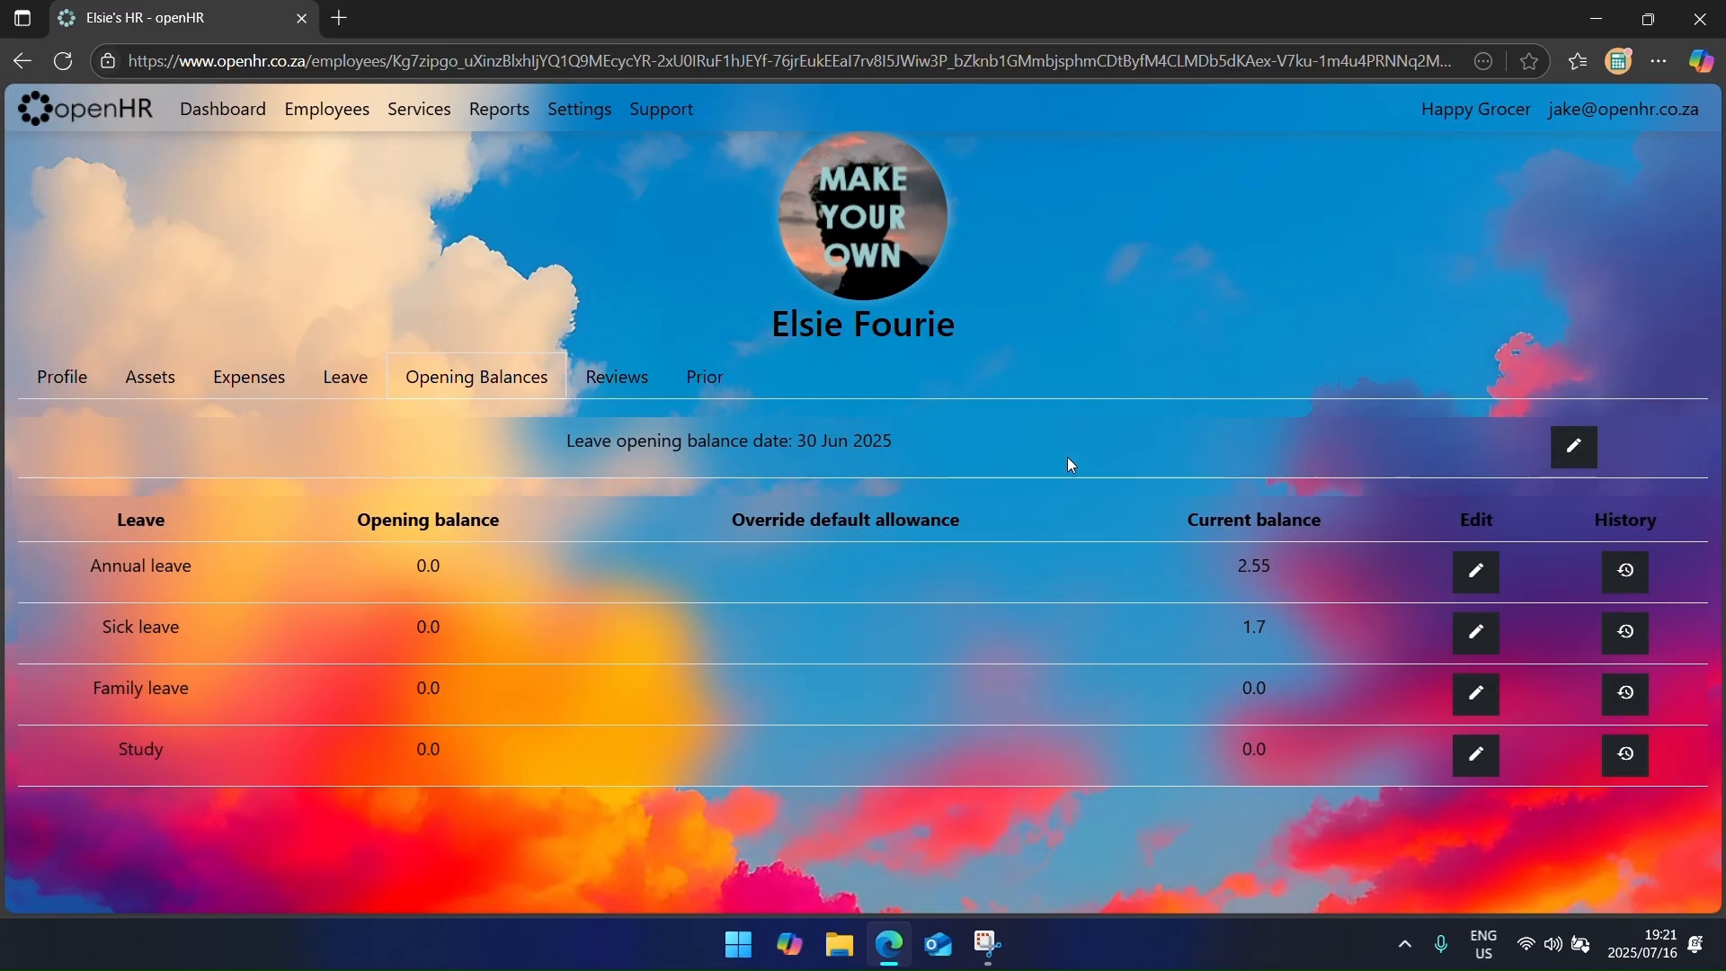
click(1476, 571)
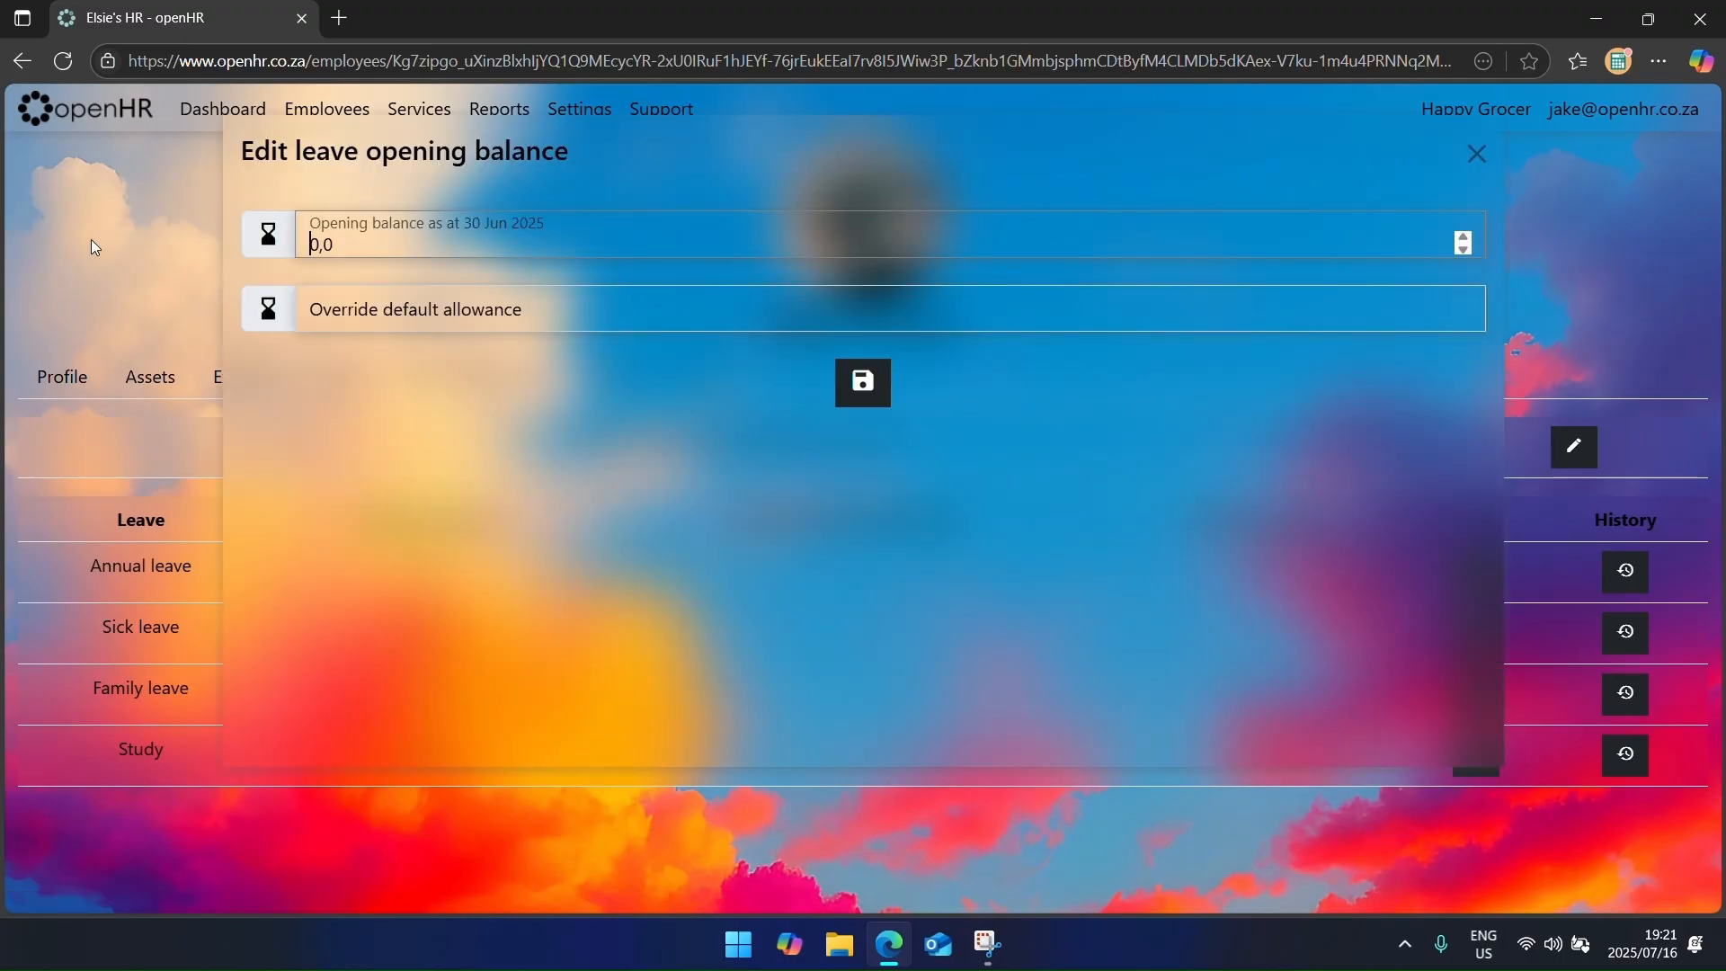
click(132, 251)
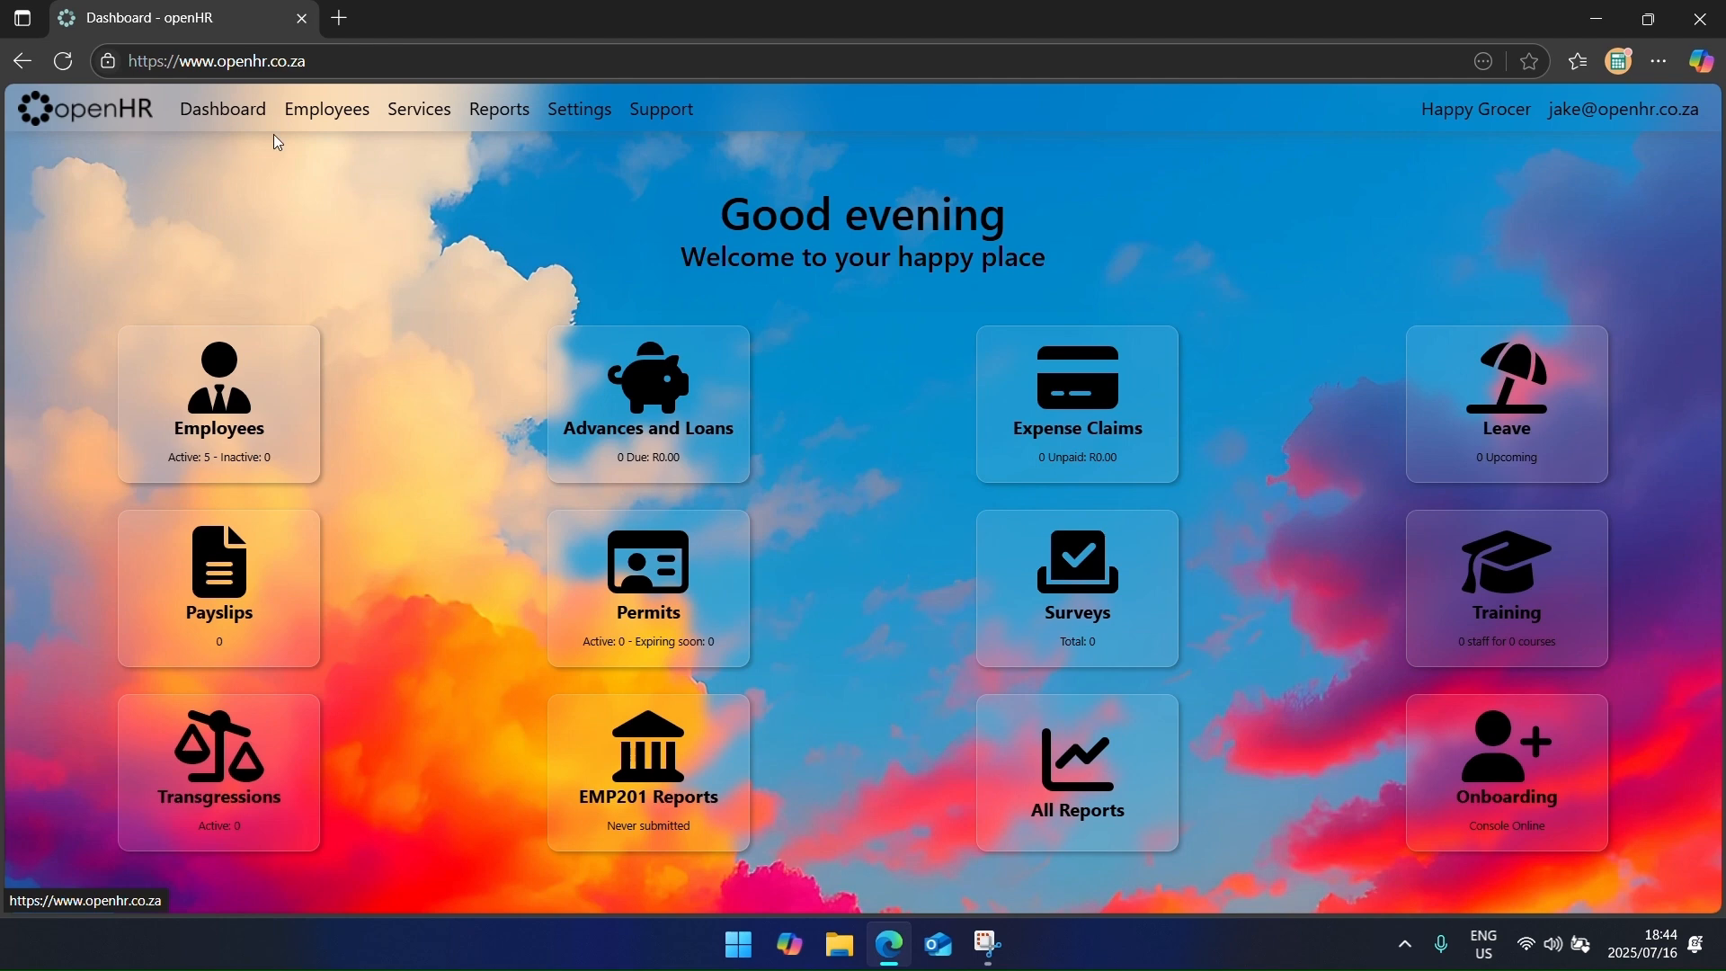
Step: Visit the Pay Rates settings, cancel a new pay rate, and return to the Employees list
click(578, 109)
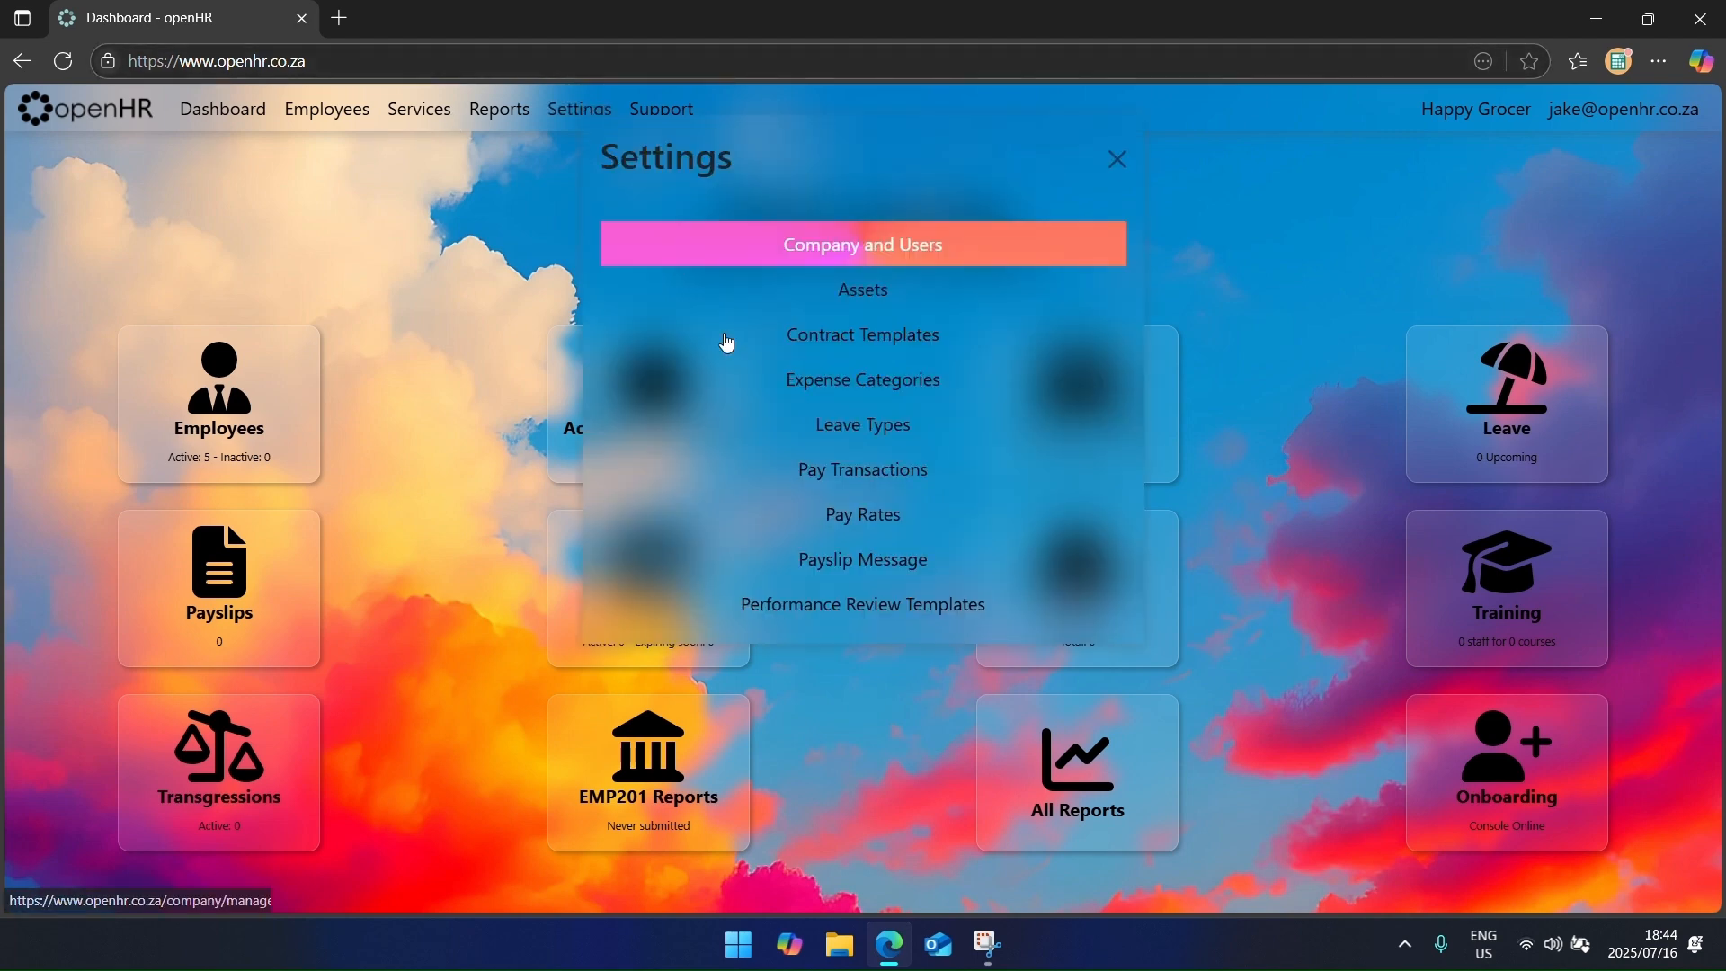
click(834, 516)
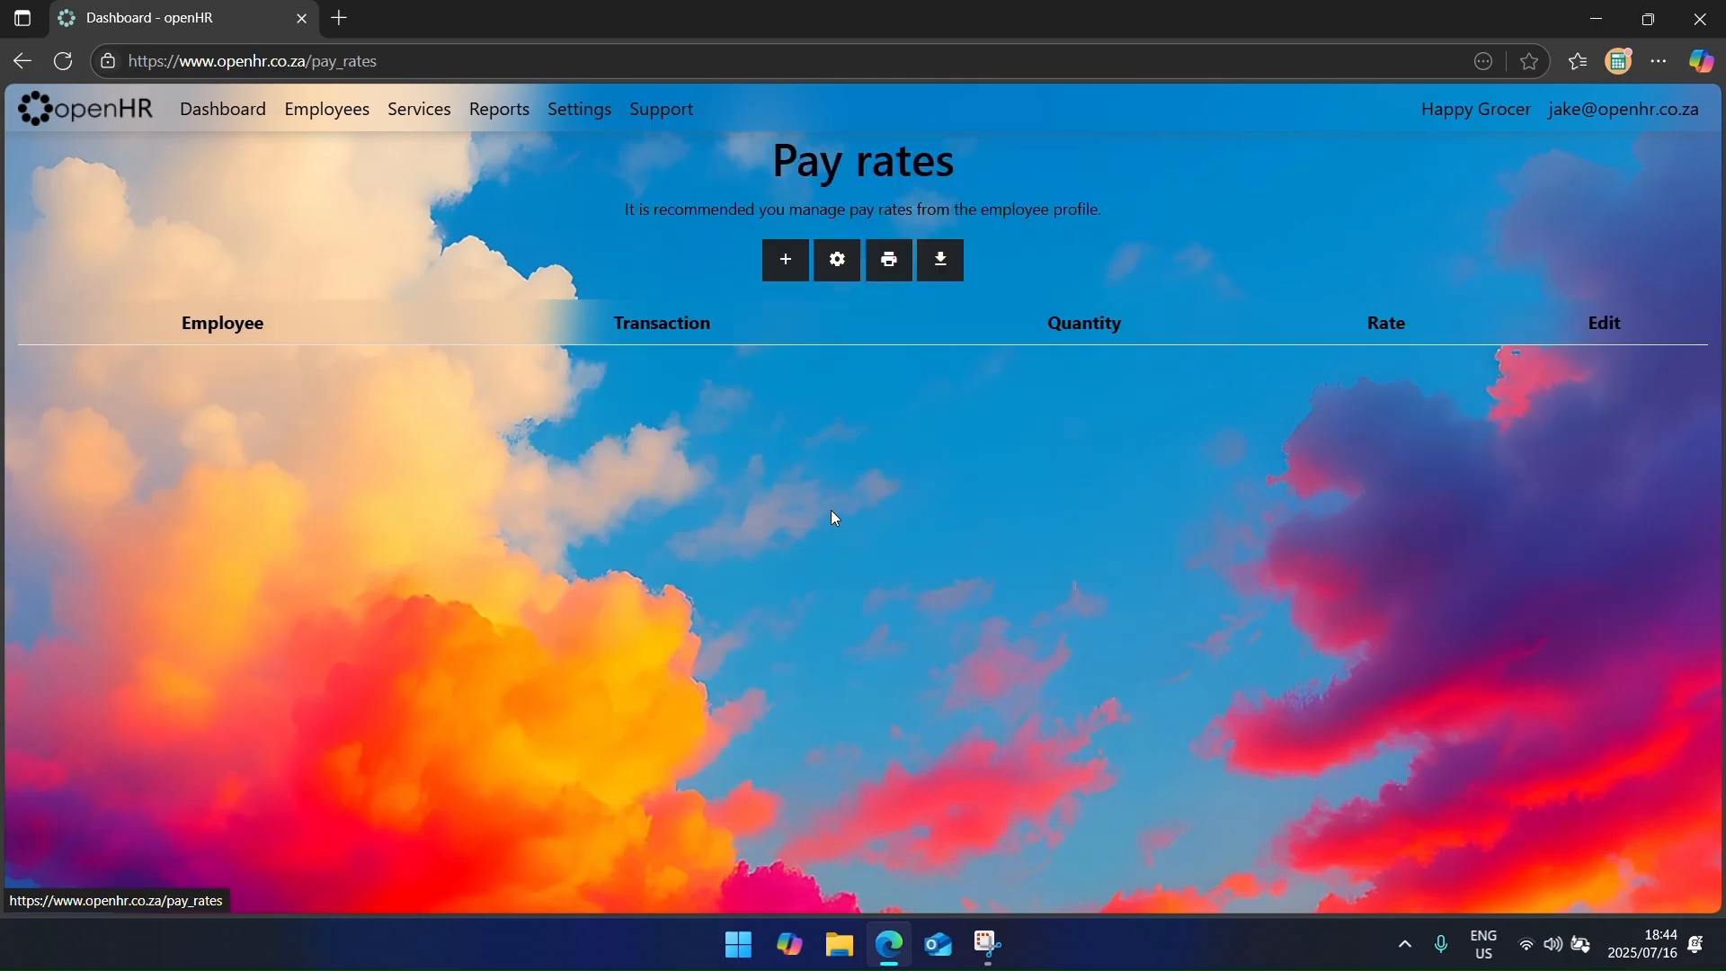
click(778, 260)
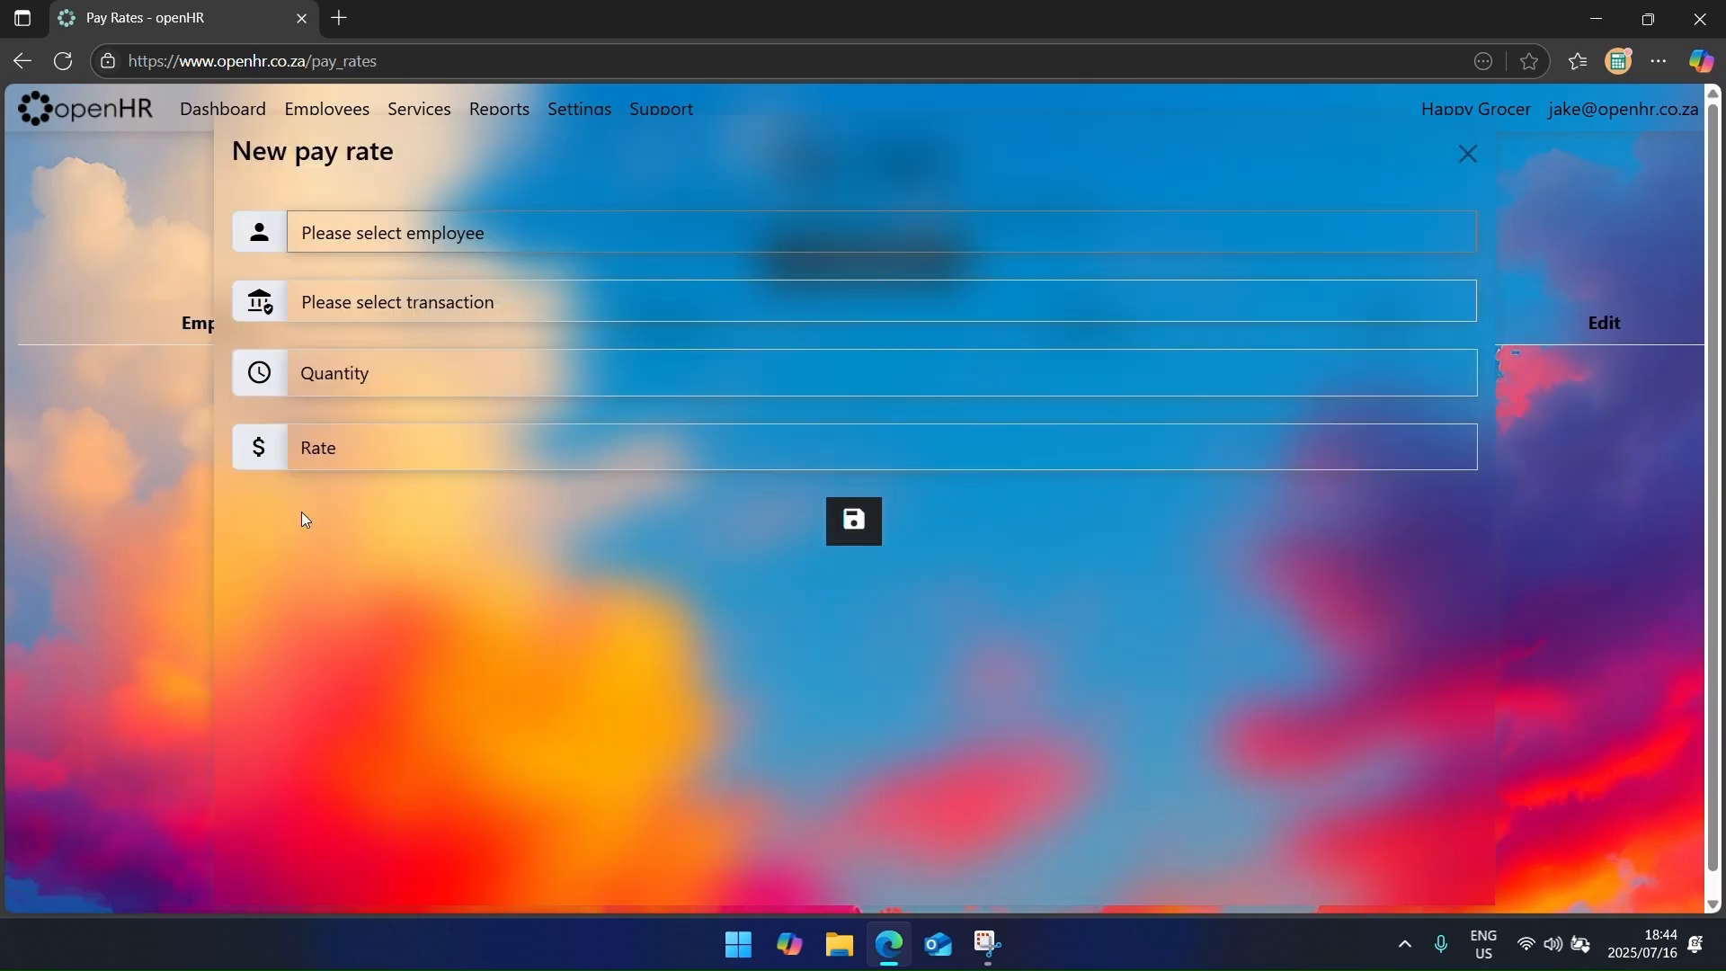
click(1685, 218)
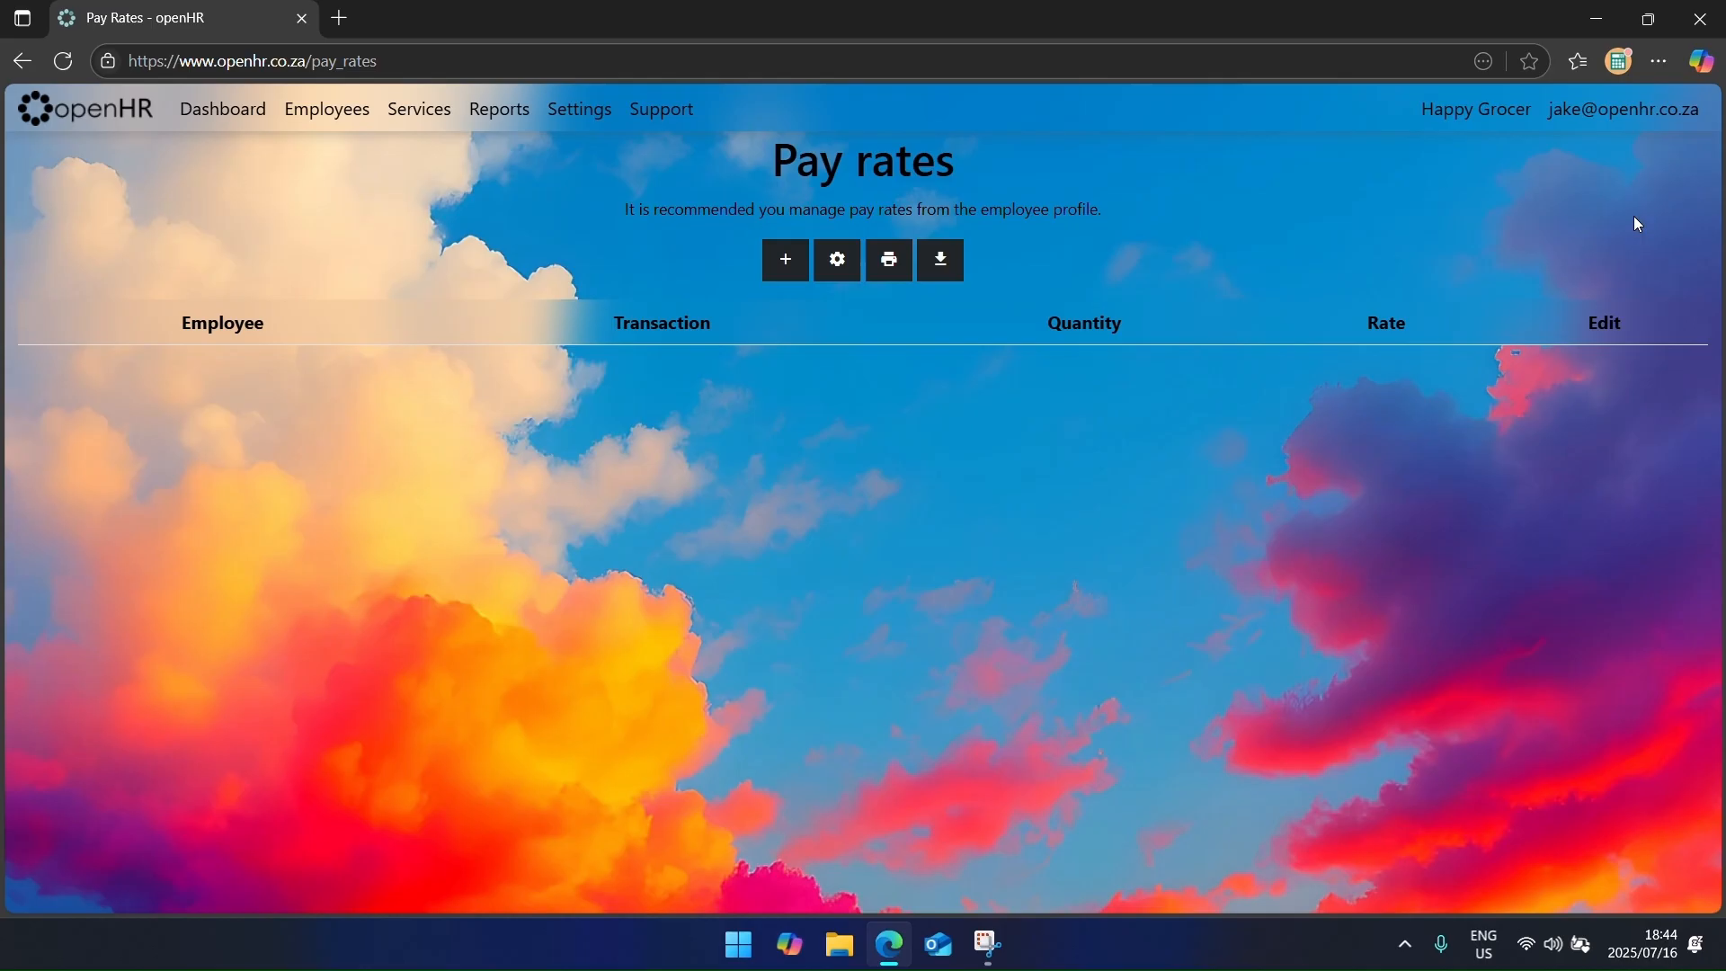
click(98, 109)
click(248, 407)
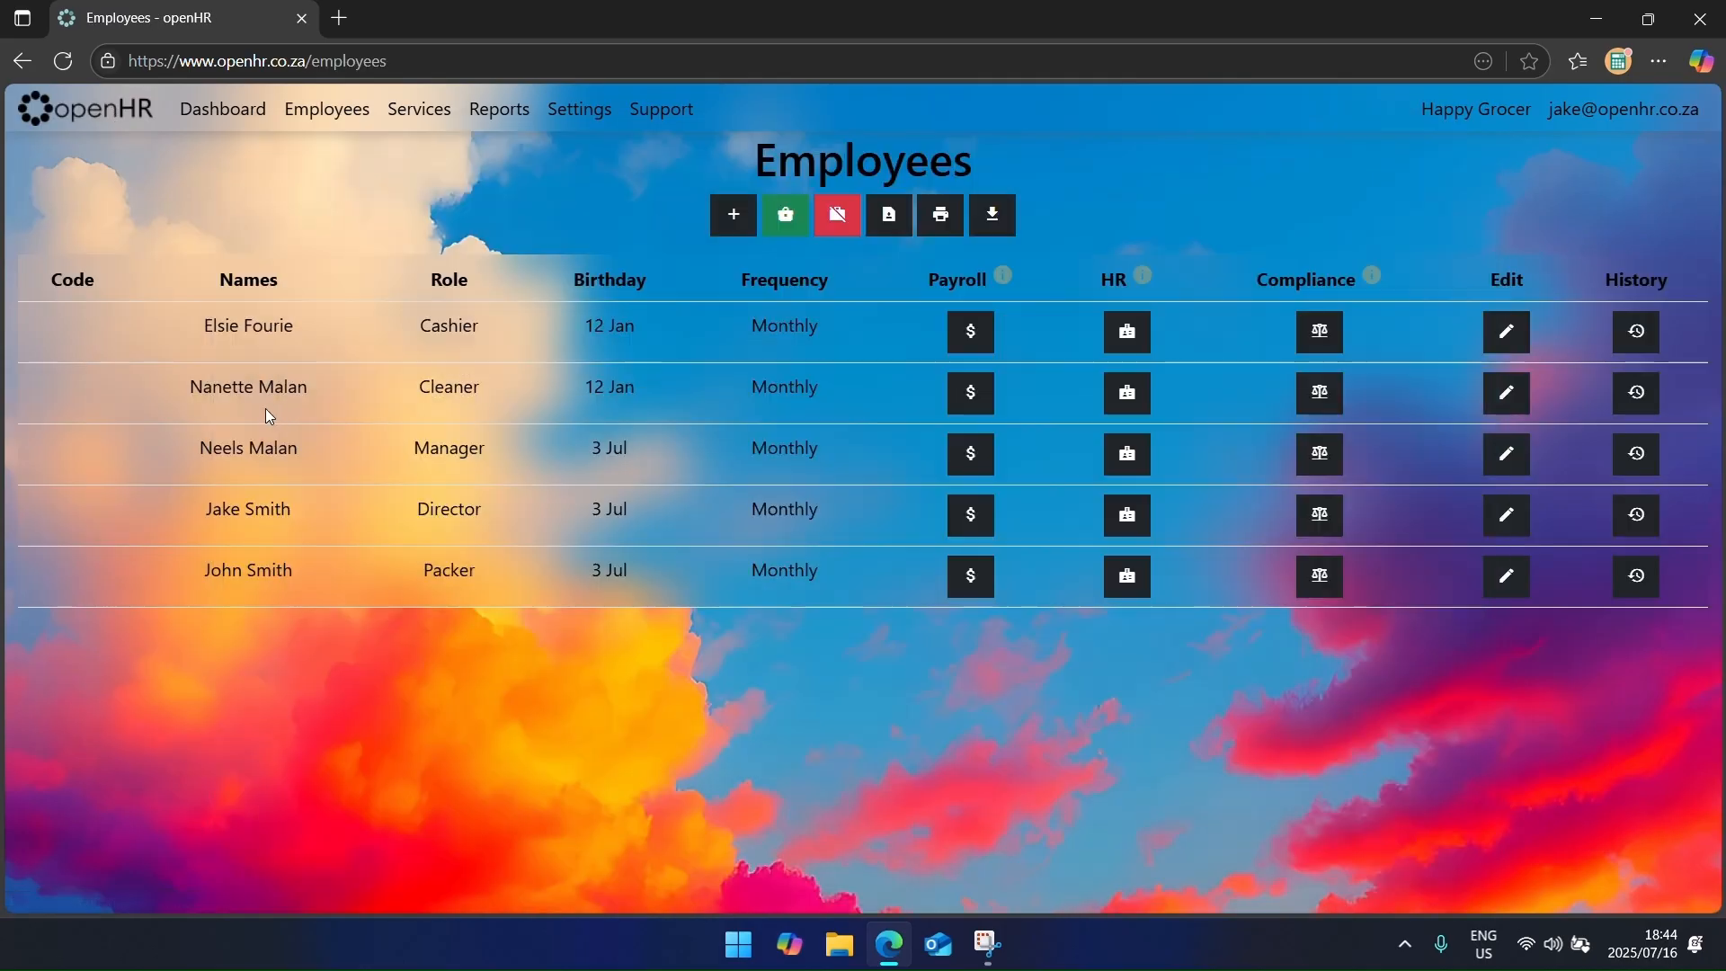
Step: Add an Hourly Rate pay rate of R35.00 with quantity 0 for the cashier
click(969, 335)
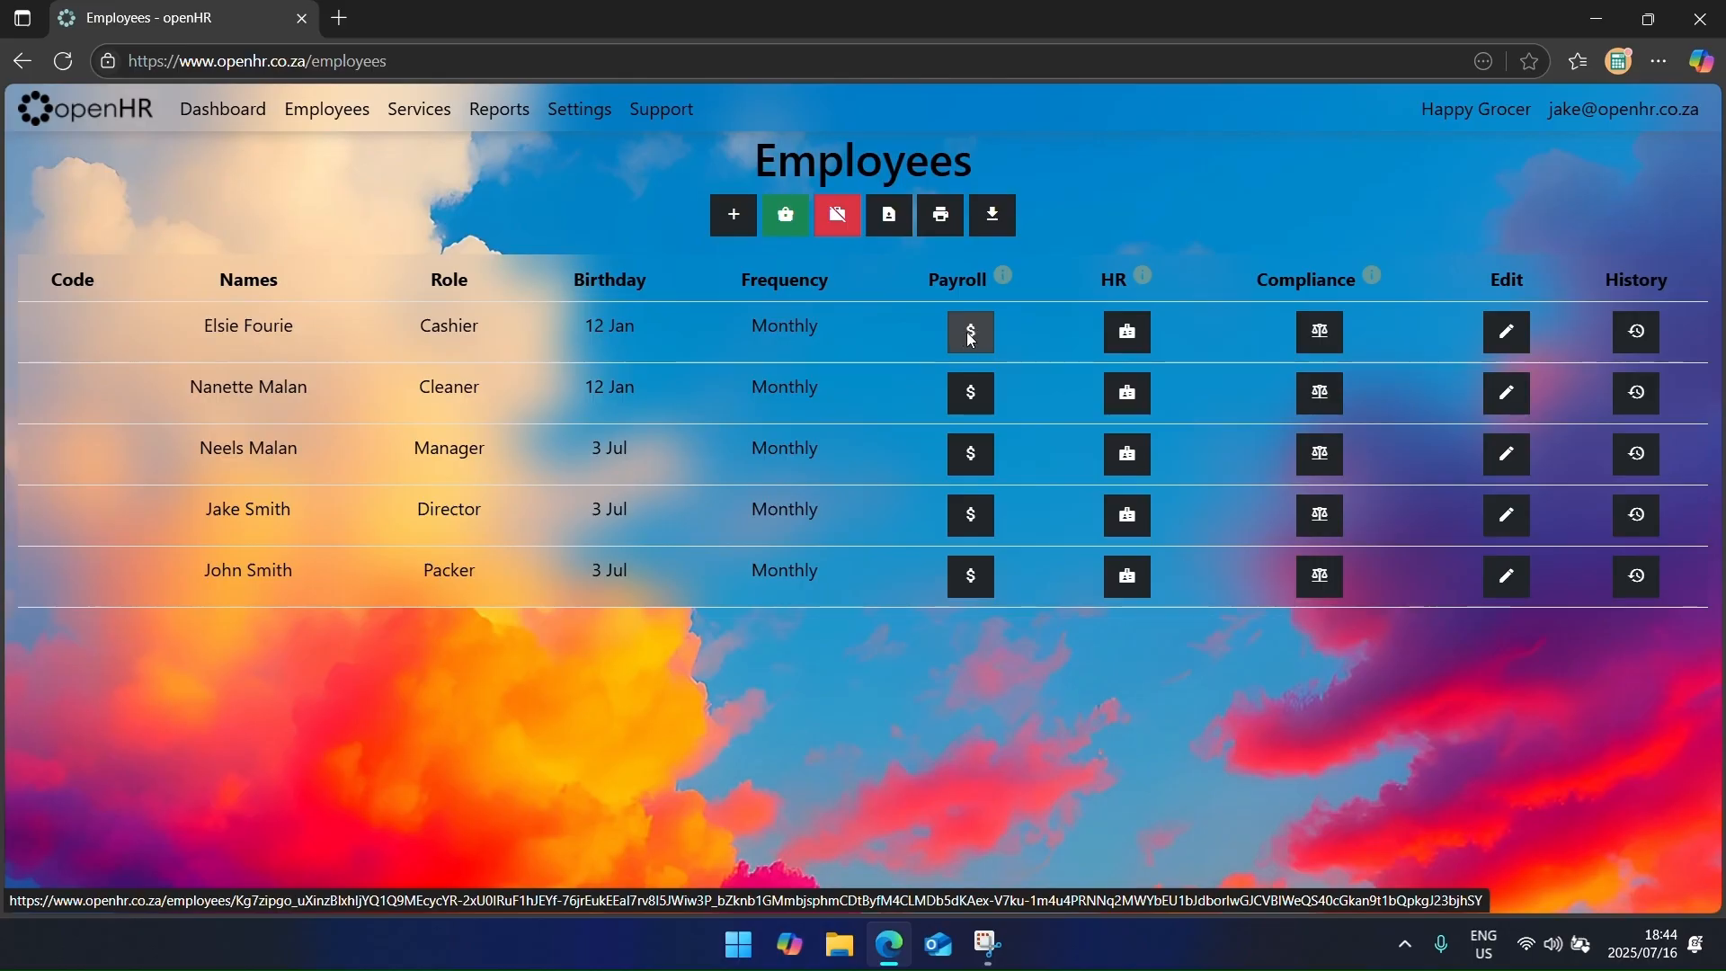
click(293, 387)
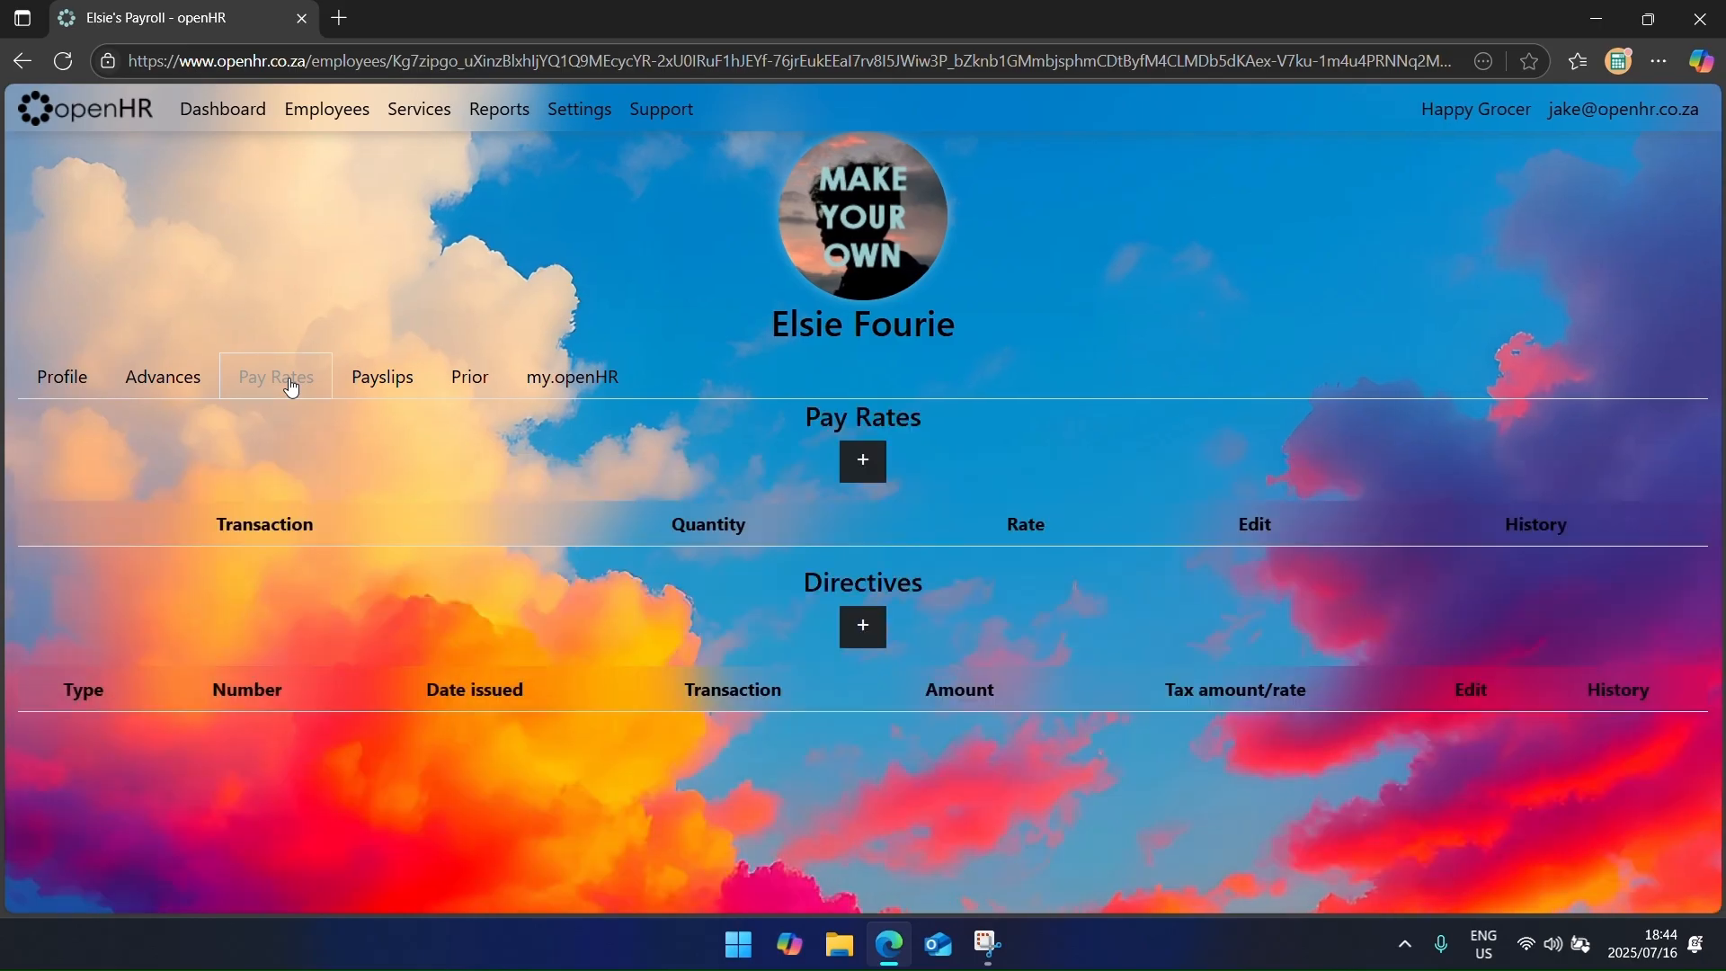
click(863, 462)
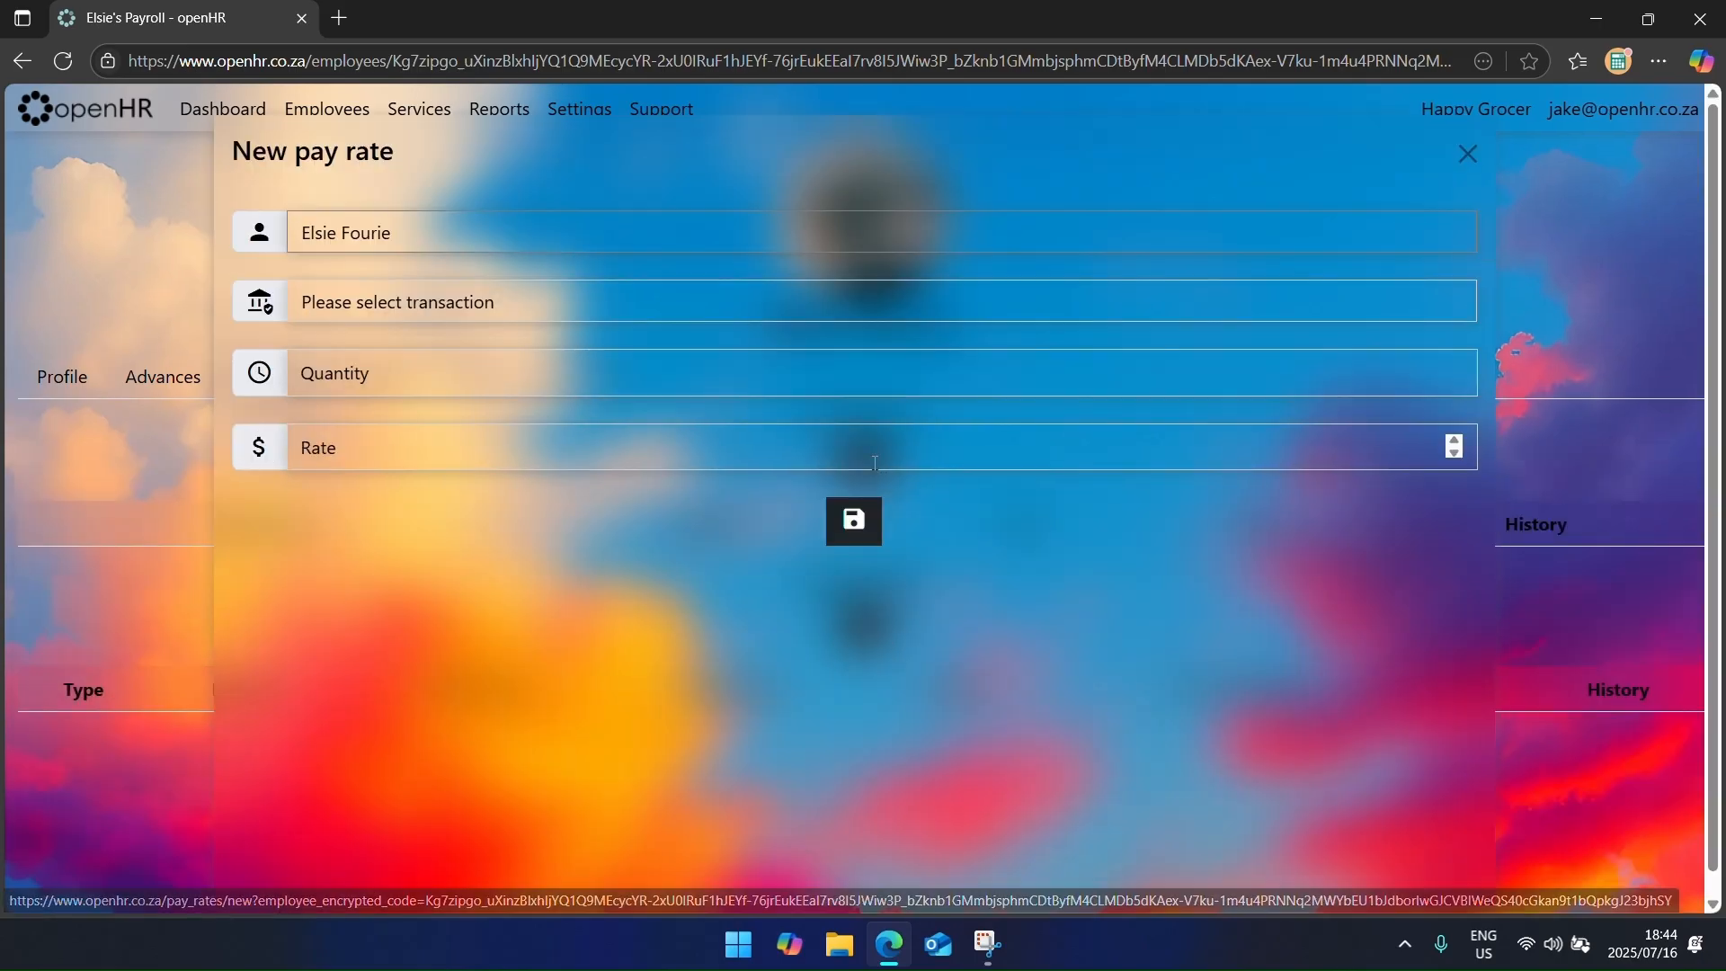
click(386, 309)
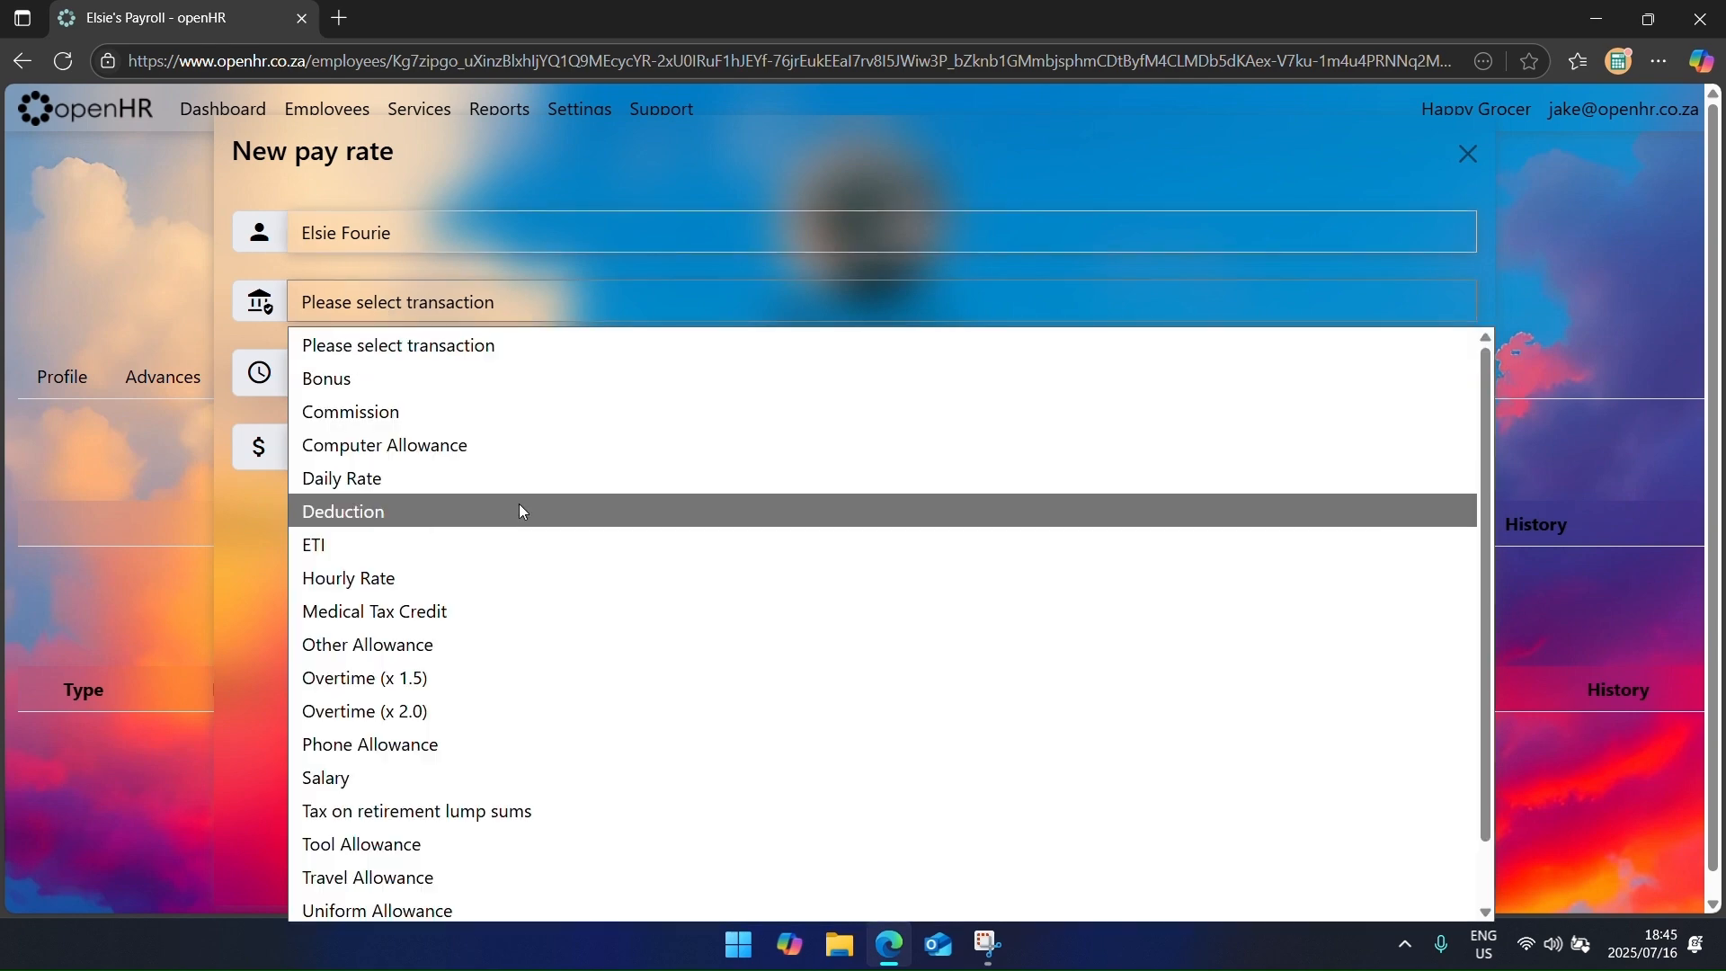
scroll(503, 557, down, 1)
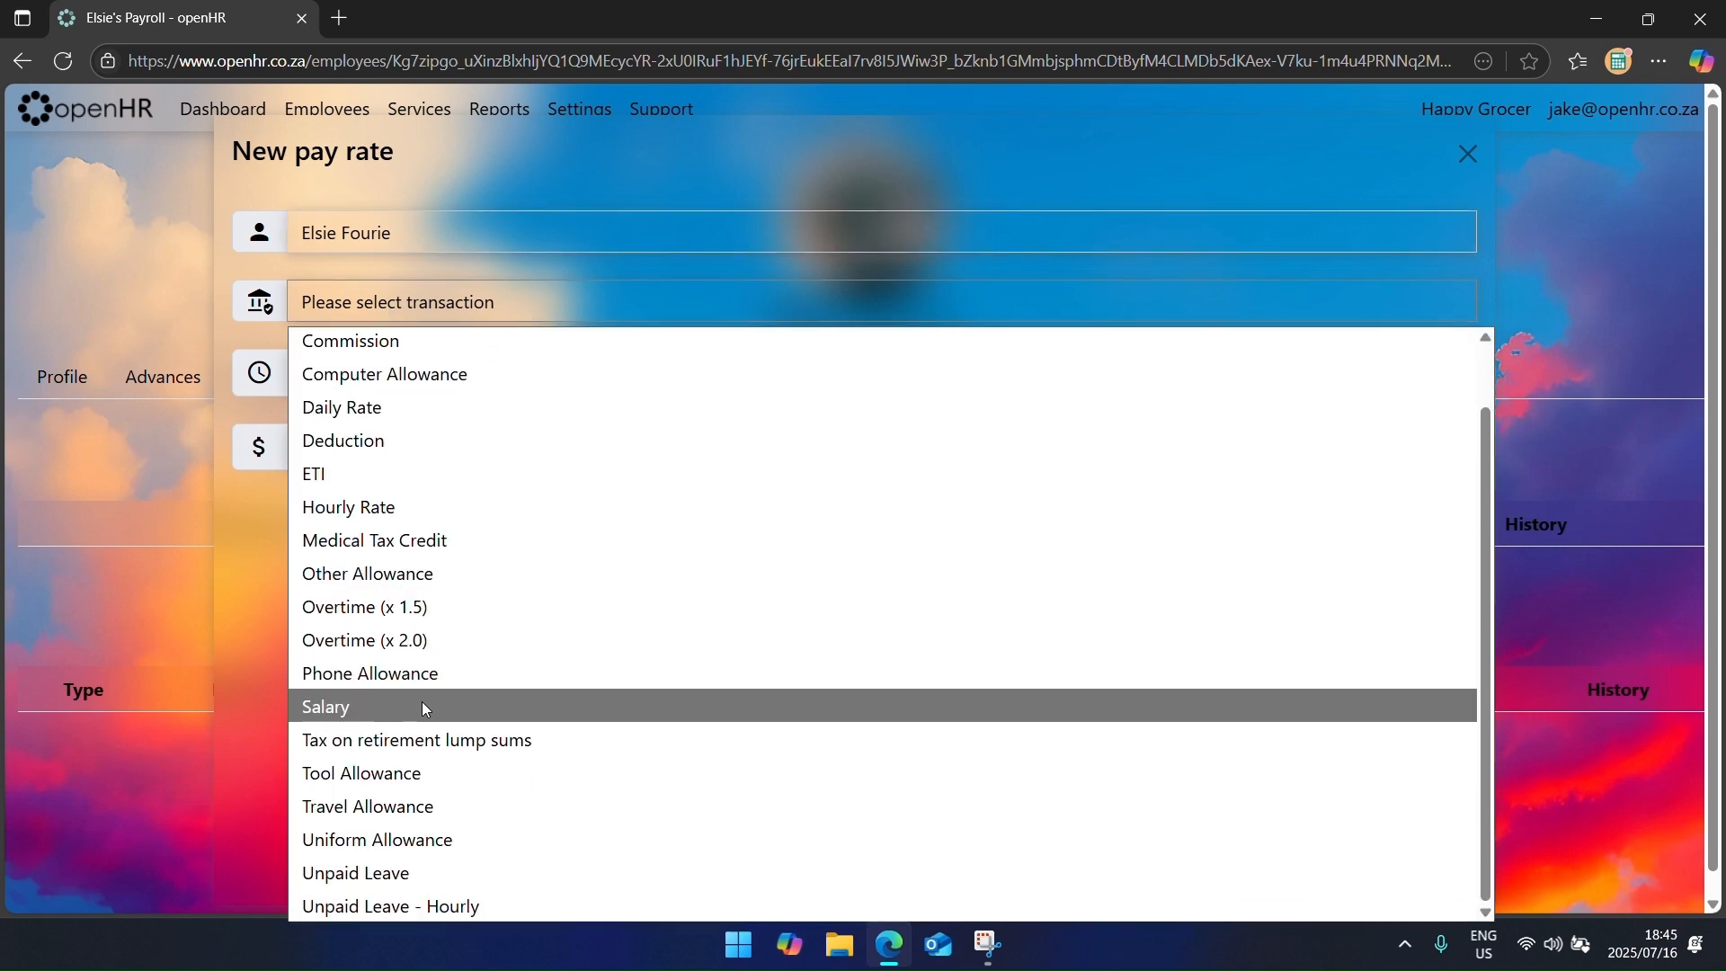
scroll(439, 699, up, 1)
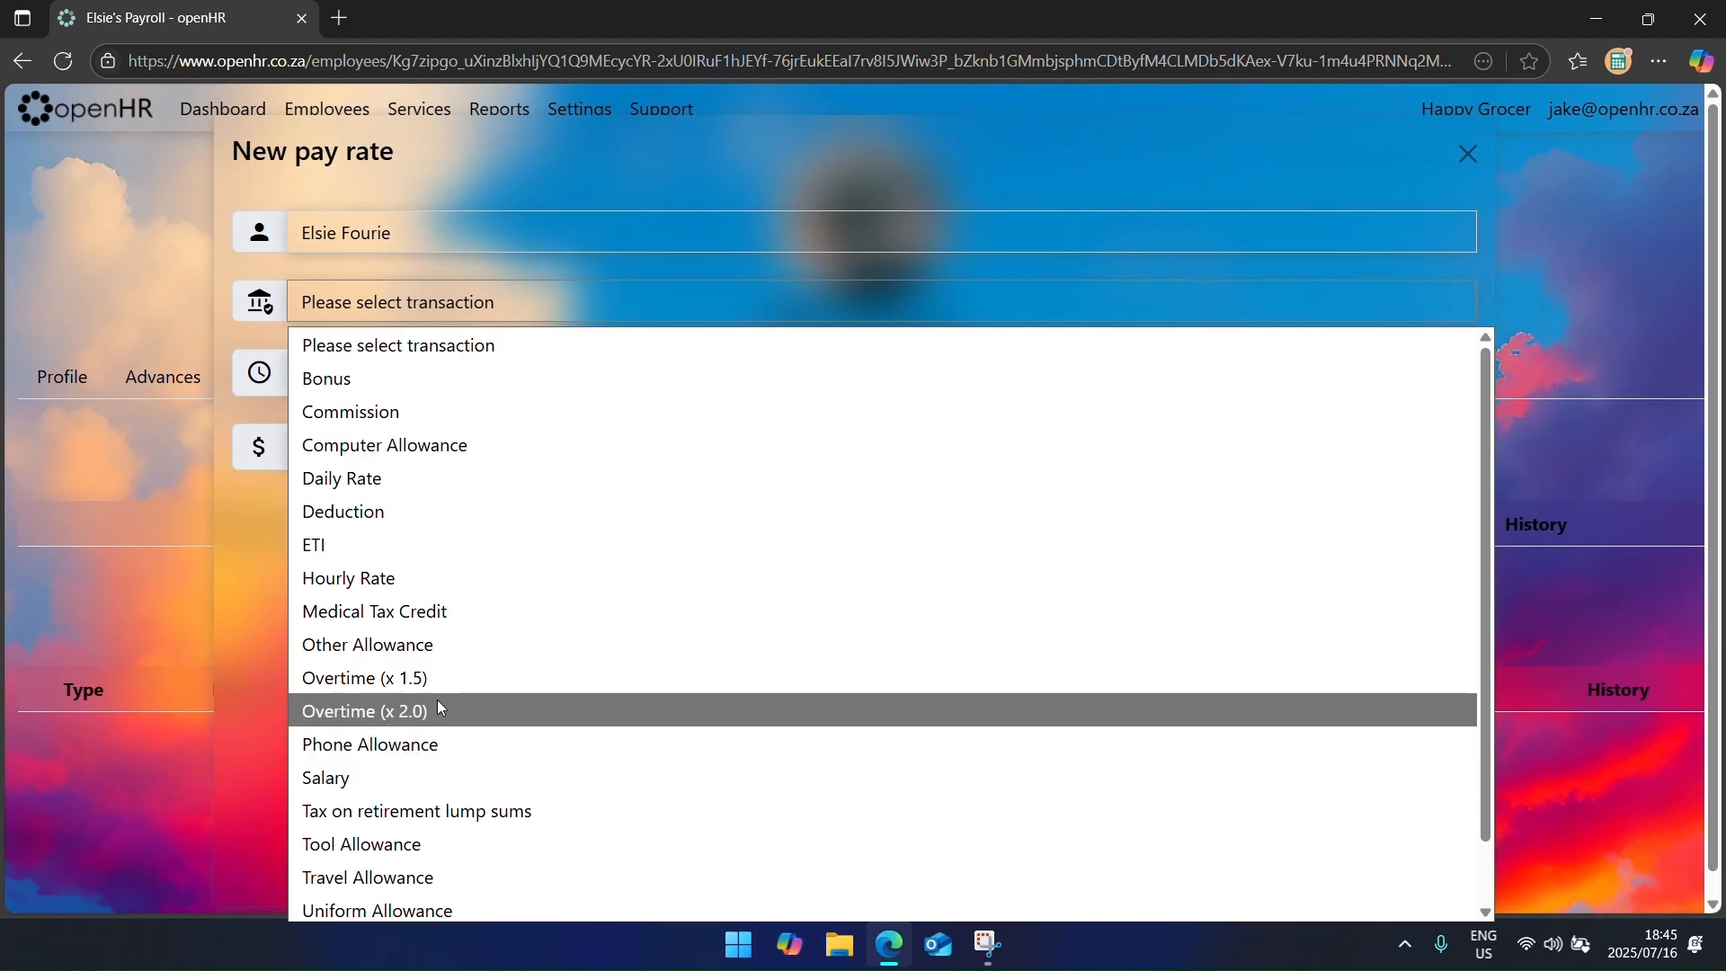
click(447, 592)
click(446, 364)
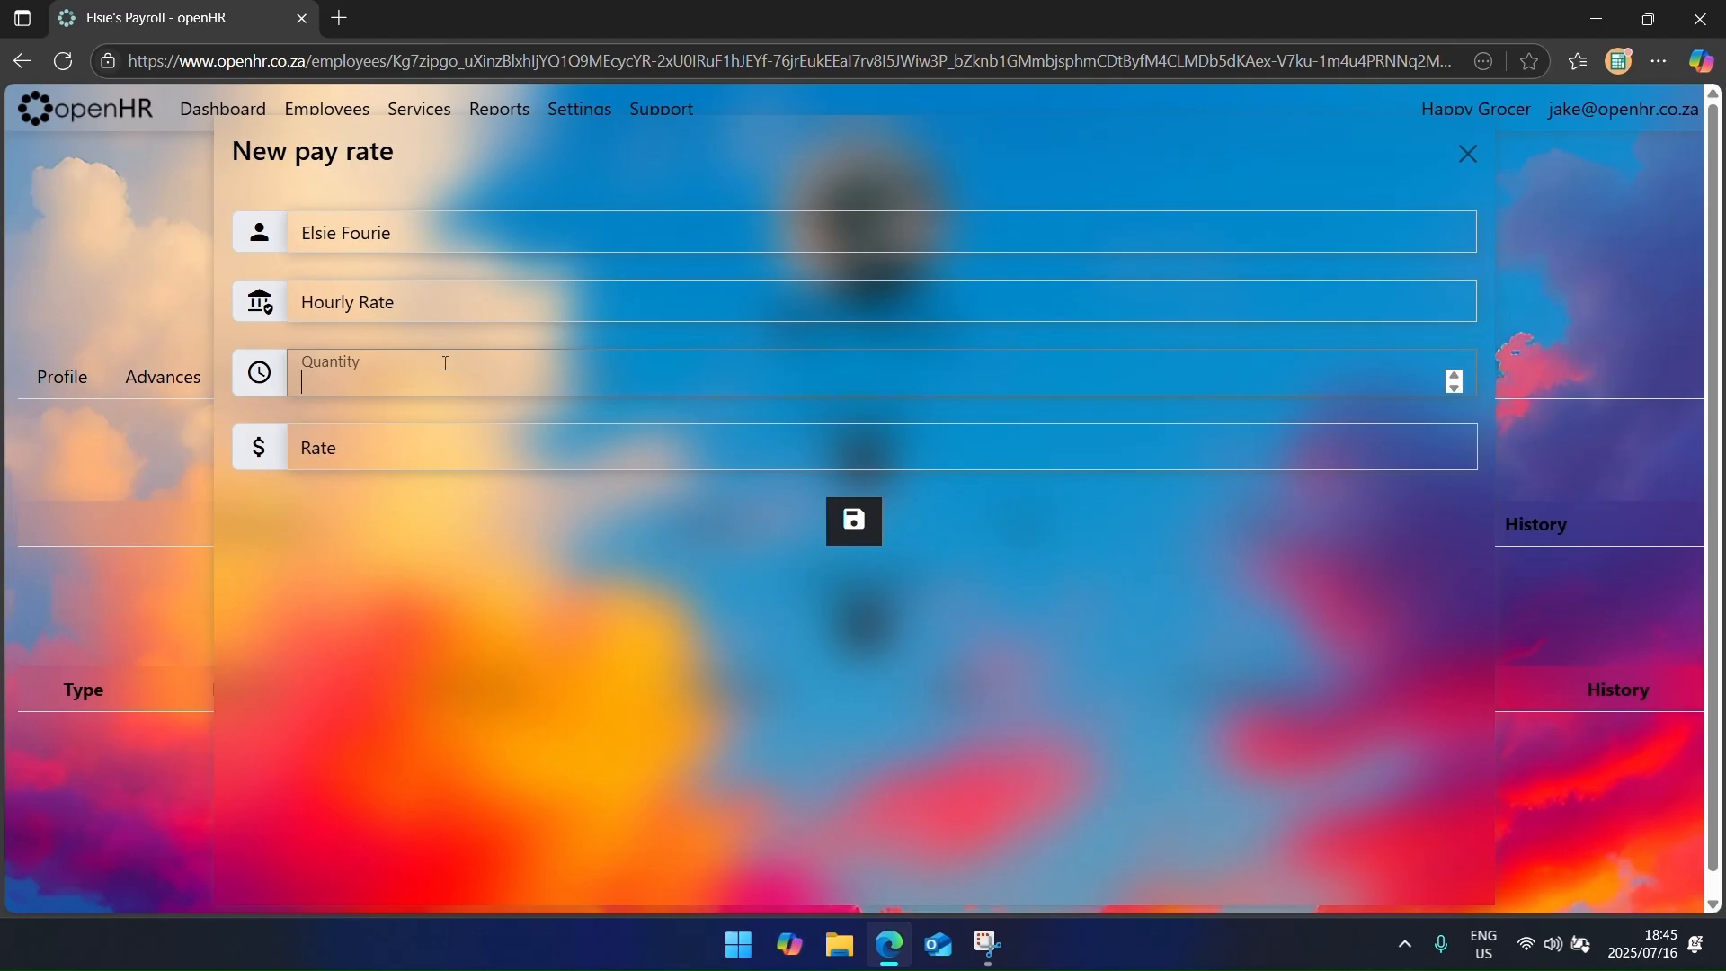
text(160)
key(BackSpace)
key(BackSpace)
key(BackSpace)
text(0)
key(Return)
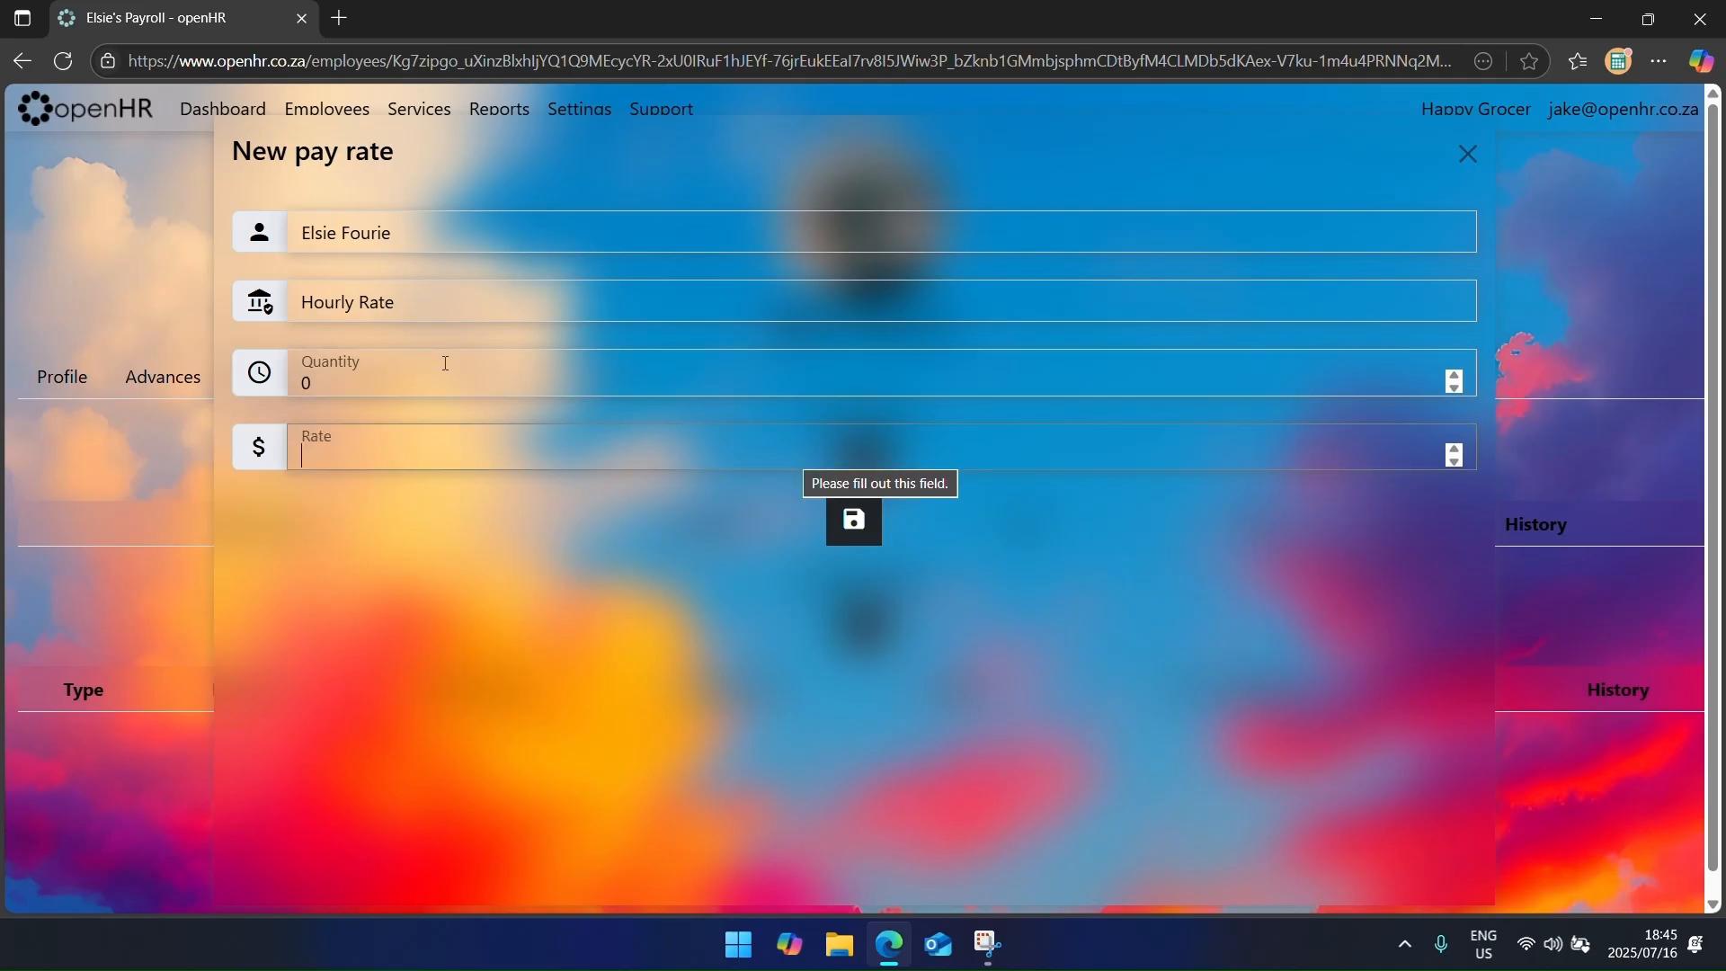
text(35)
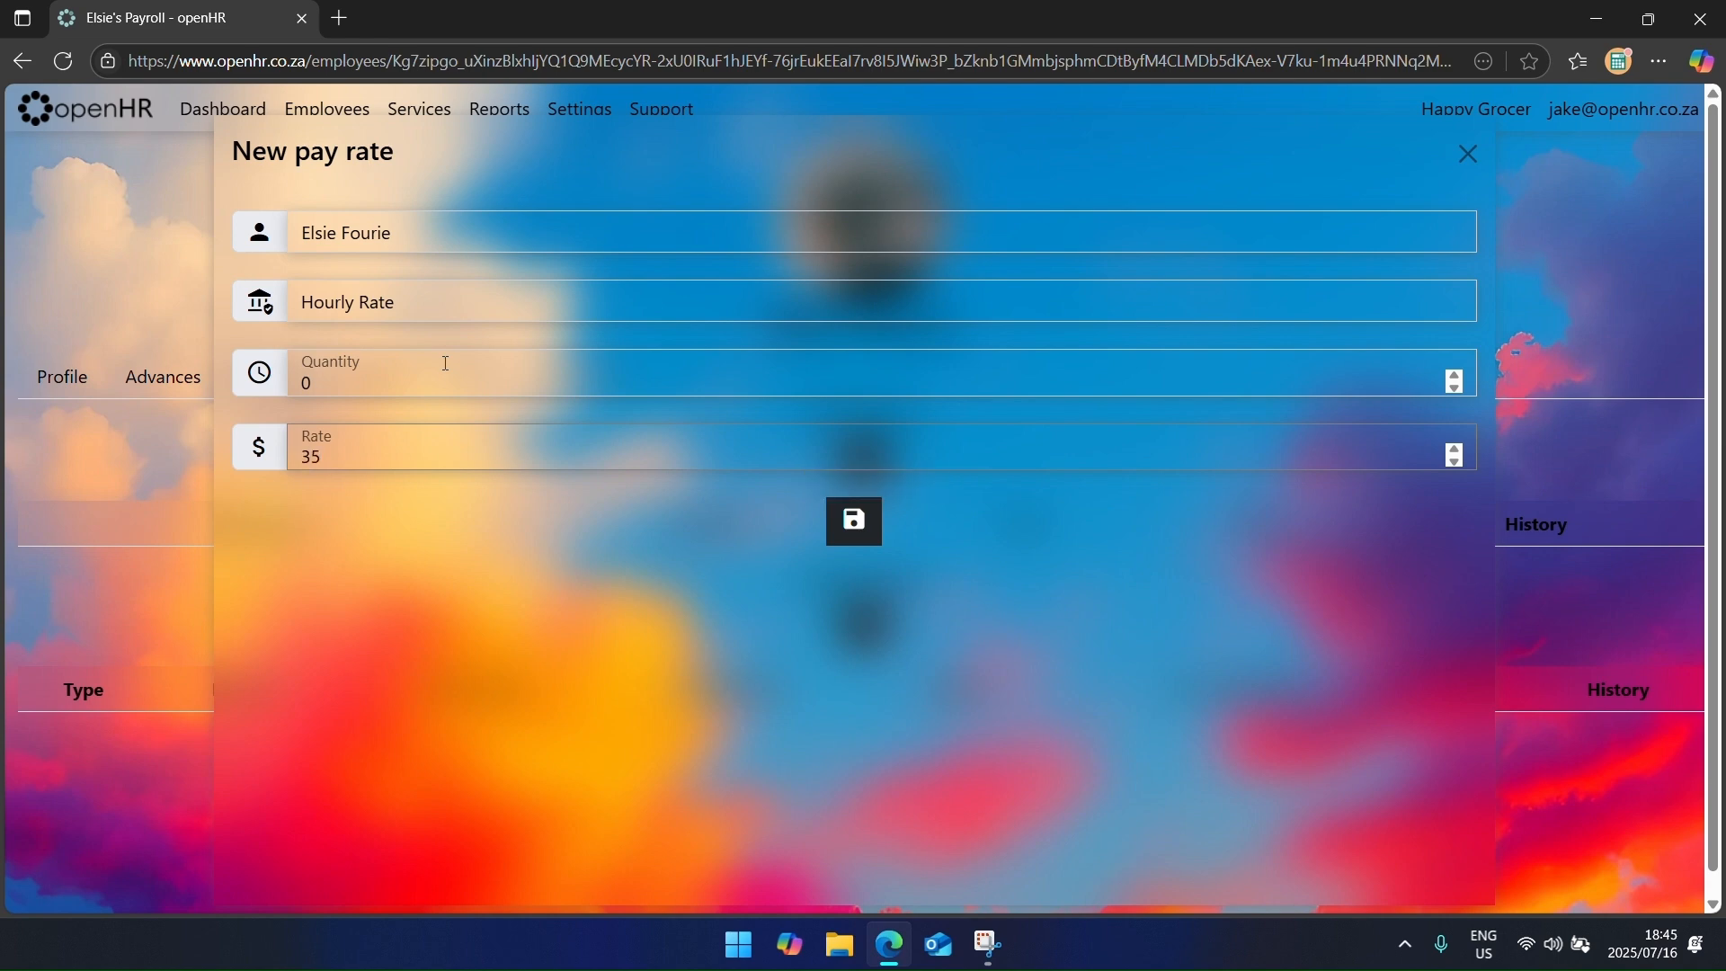
key(Return)
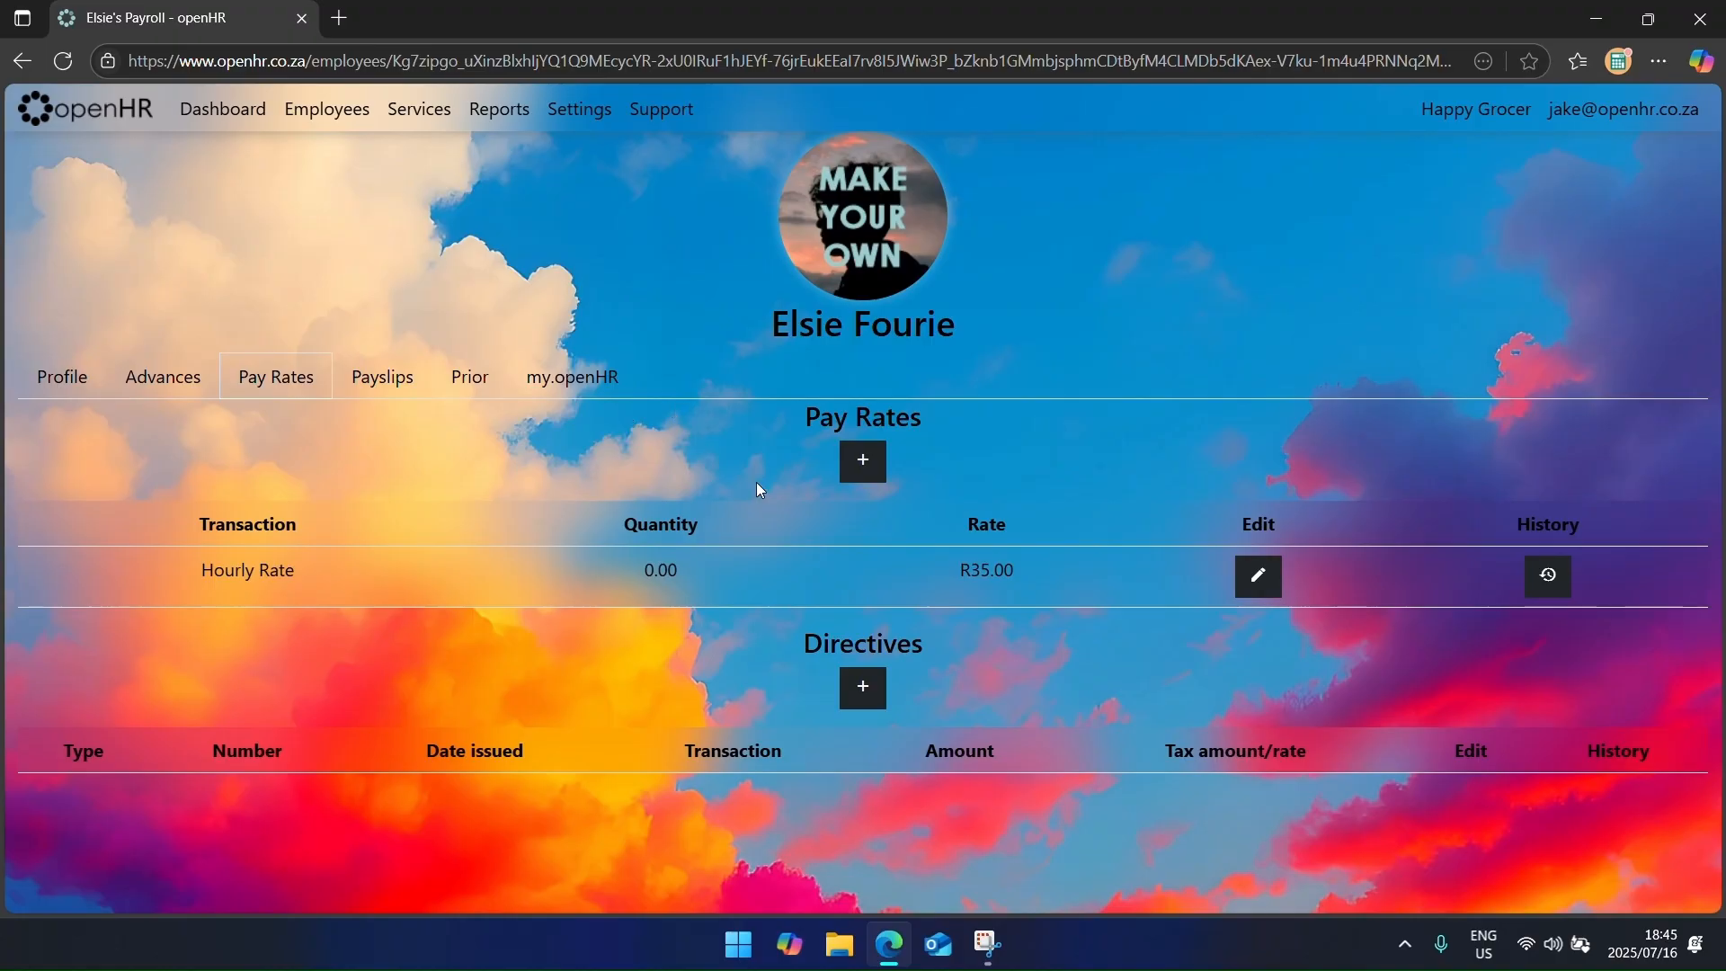
Step: Add an Overtime (x 1.5) pay rate of R52.50 with quantity 0
click(863, 462)
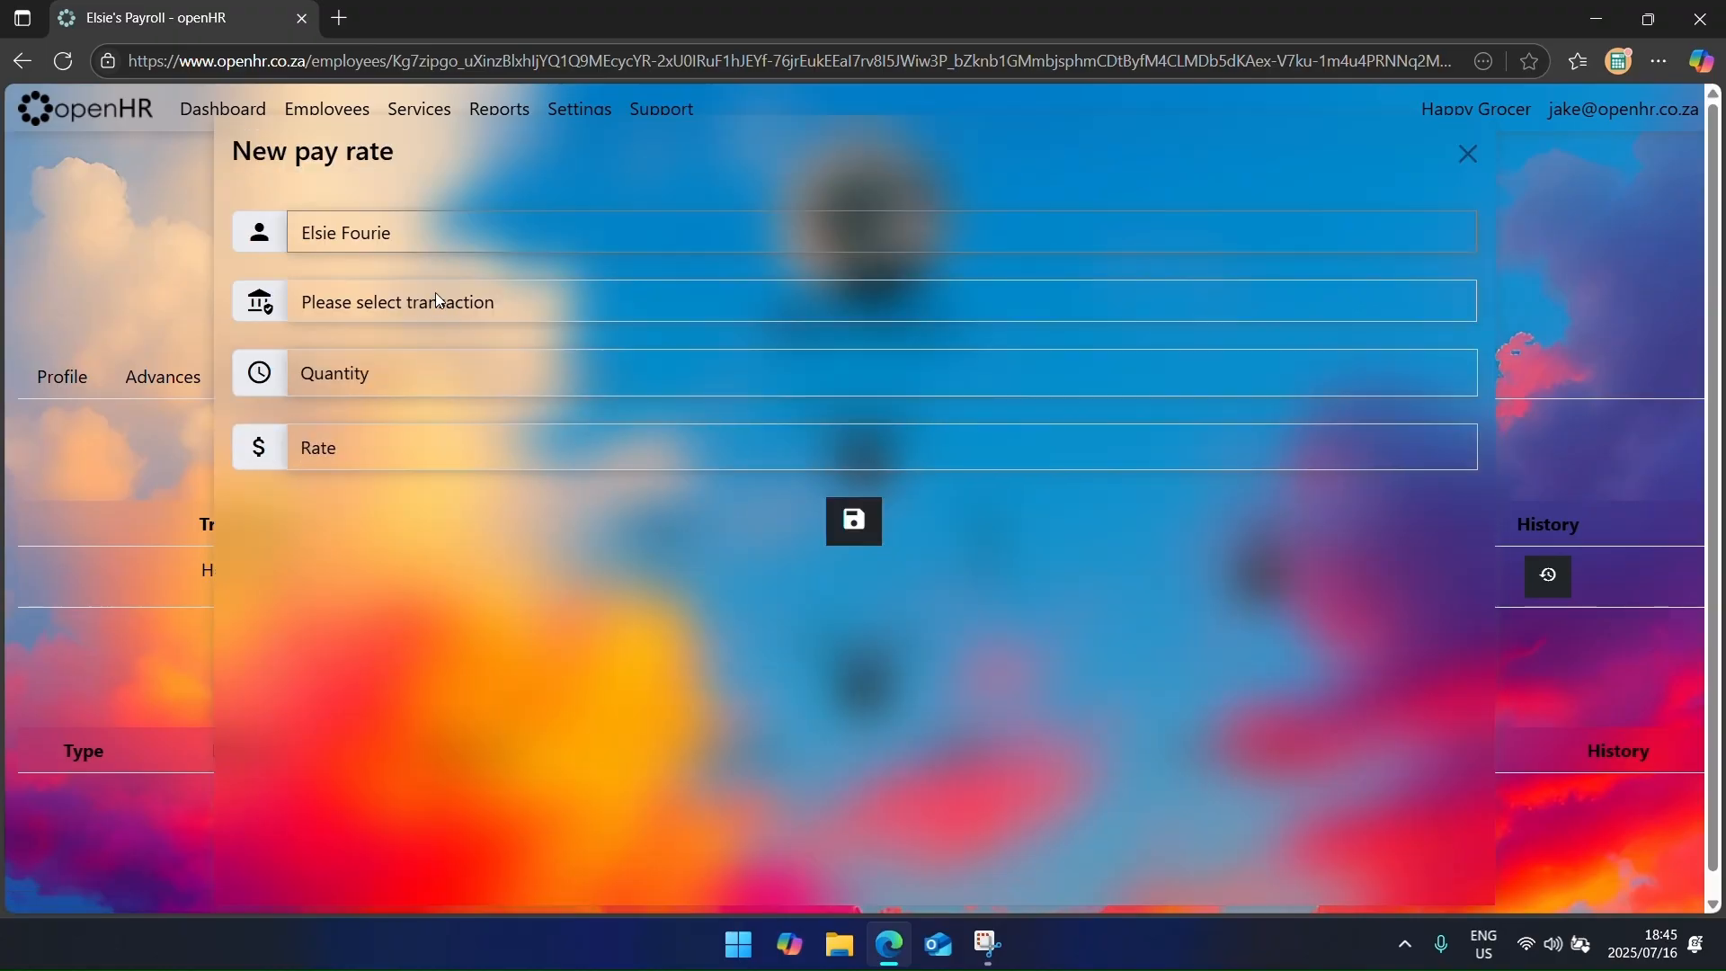
click(434, 301)
click(442, 678)
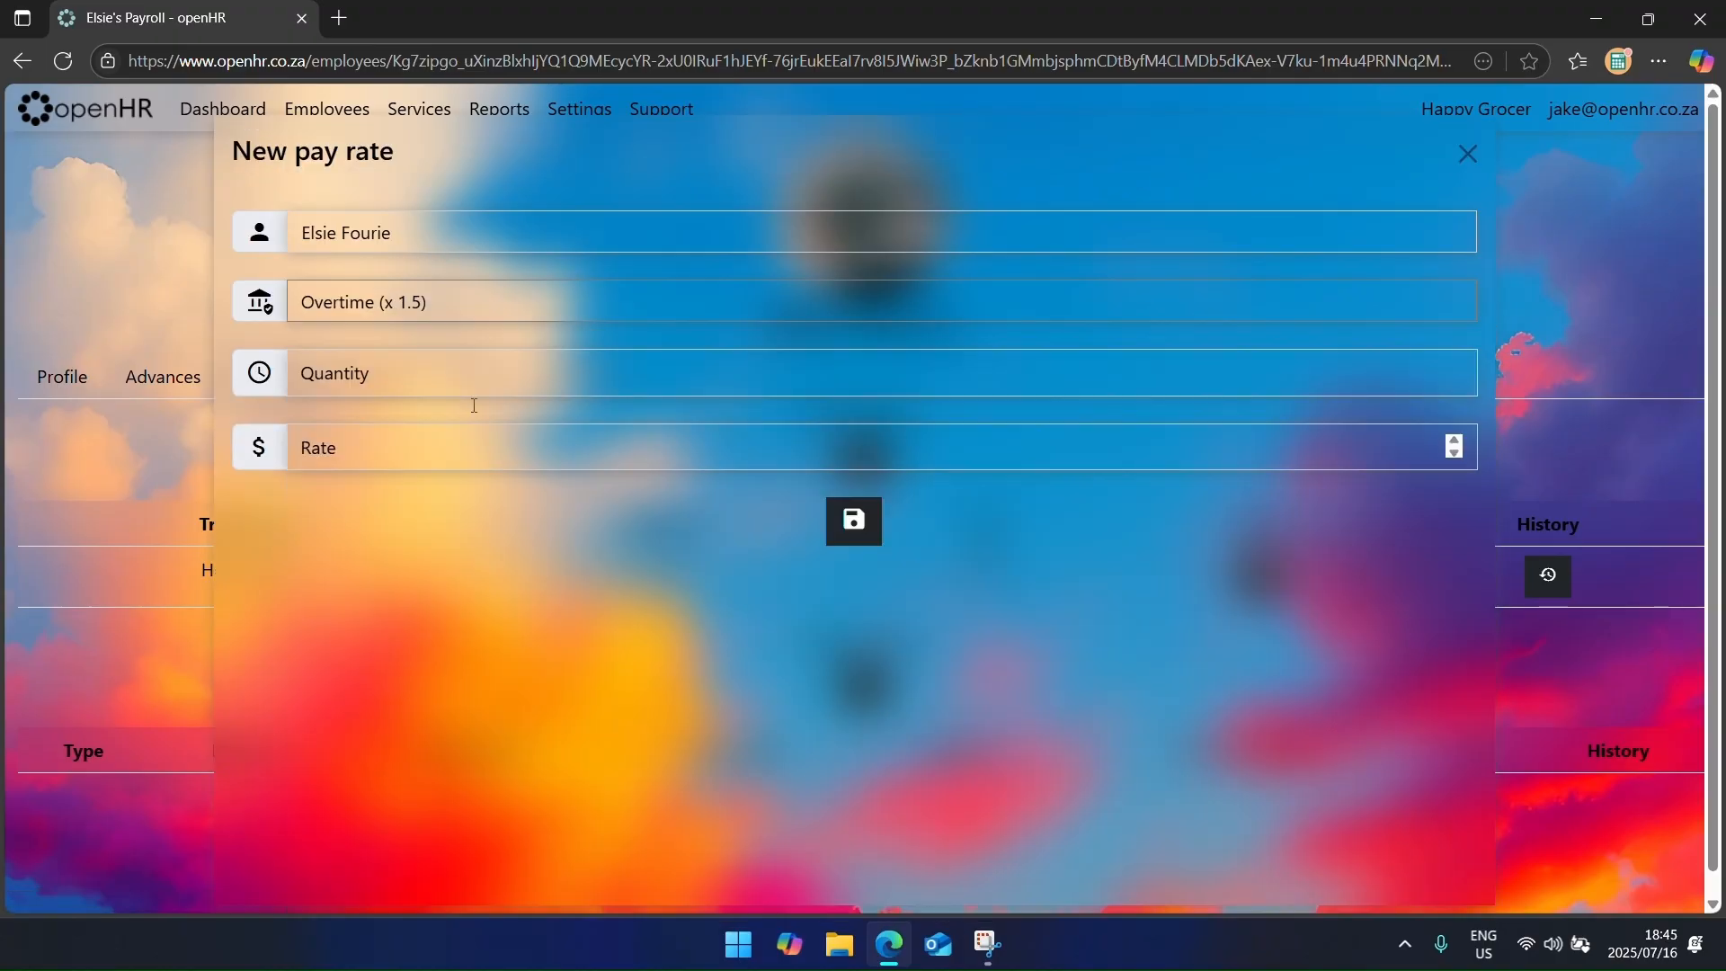
click(463, 385)
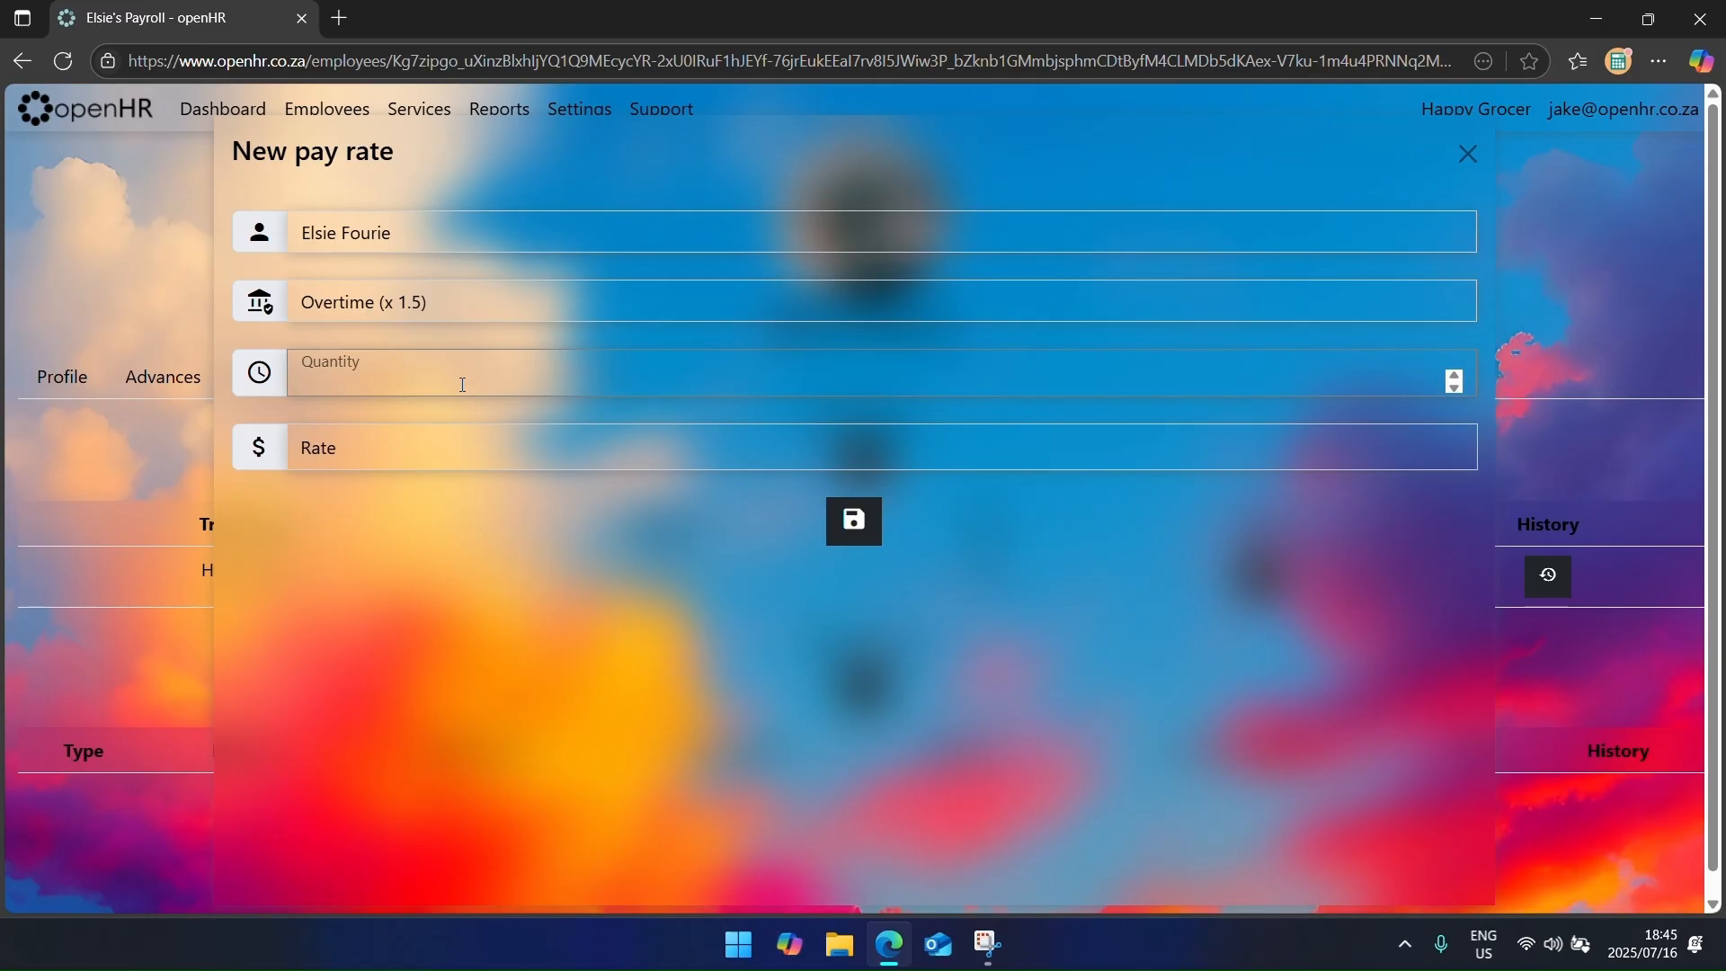
text(0)
click(418, 456)
text(52.5)
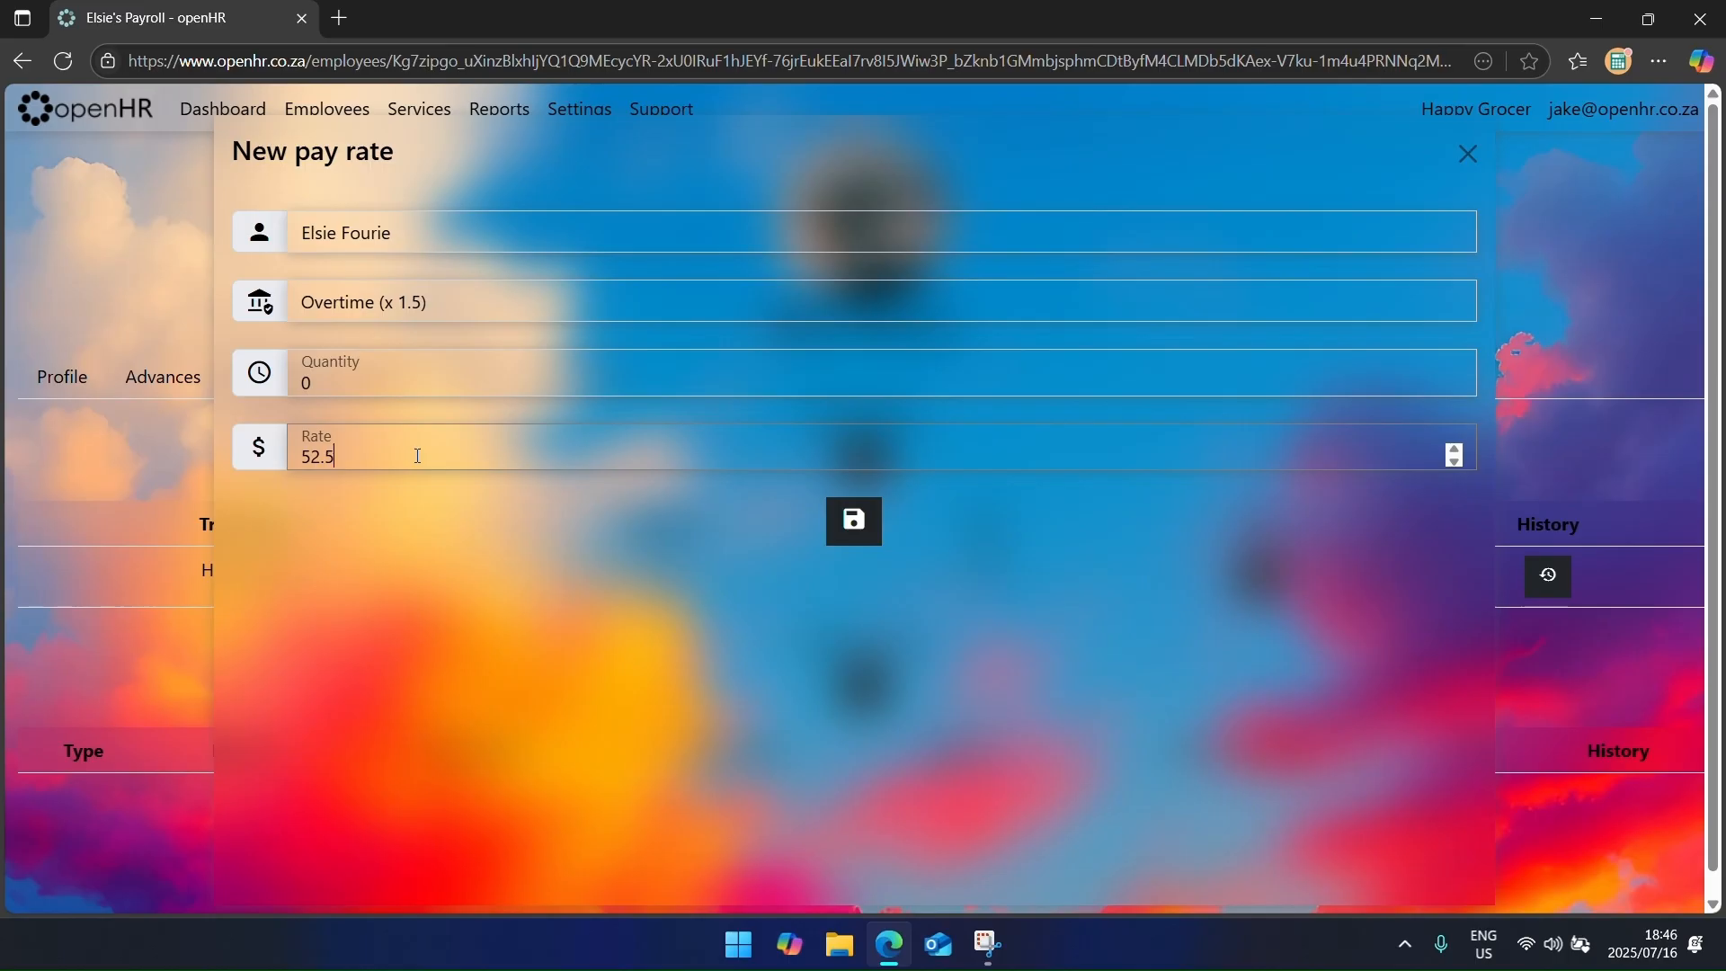
key(Return)
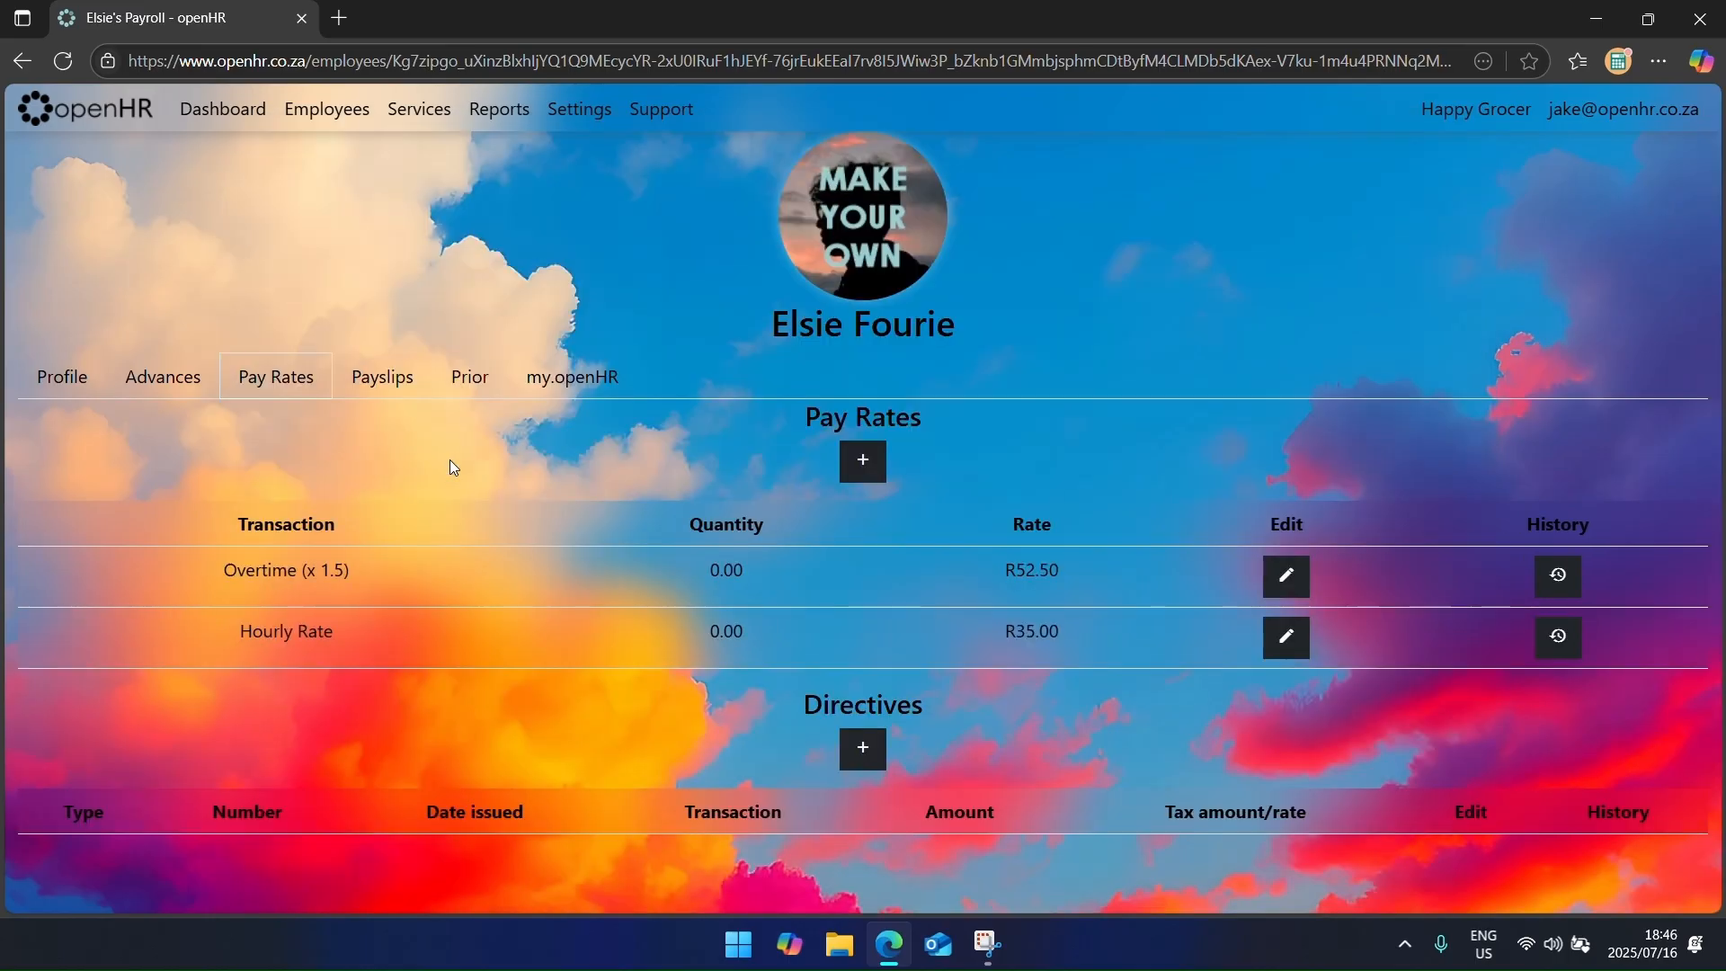
Step: Add an Overtime (x 2.0) pay rate of R70.00 with quantity 0
click(862, 460)
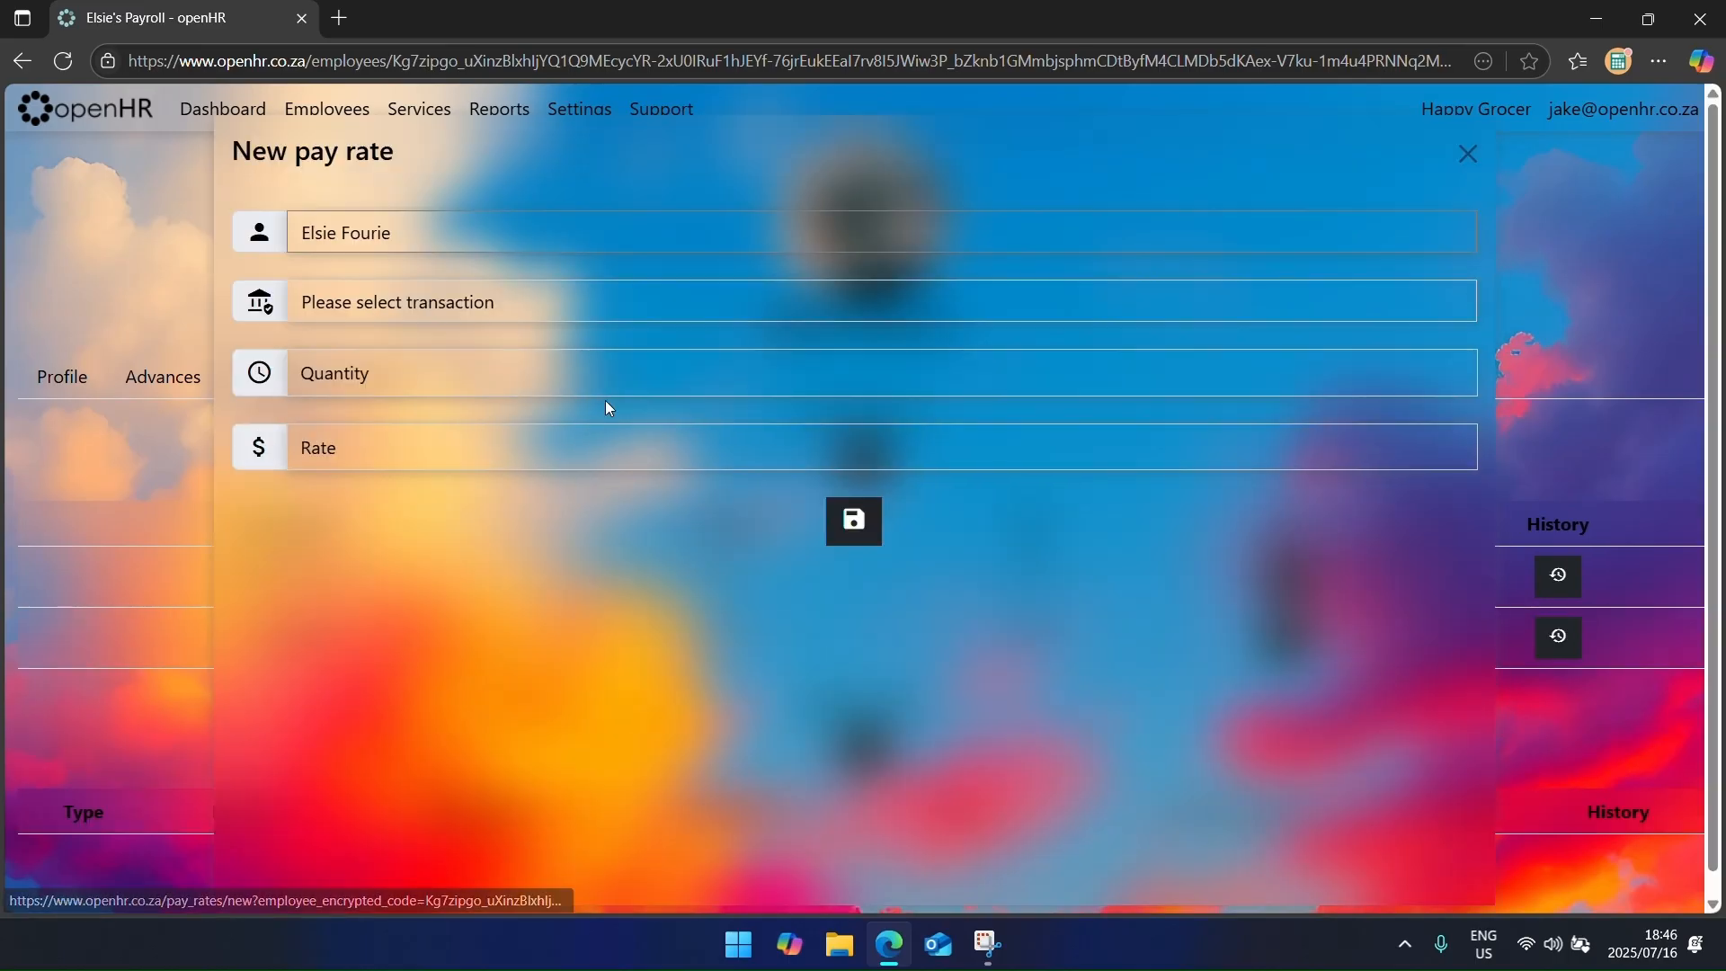
click(545, 310)
click(472, 708)
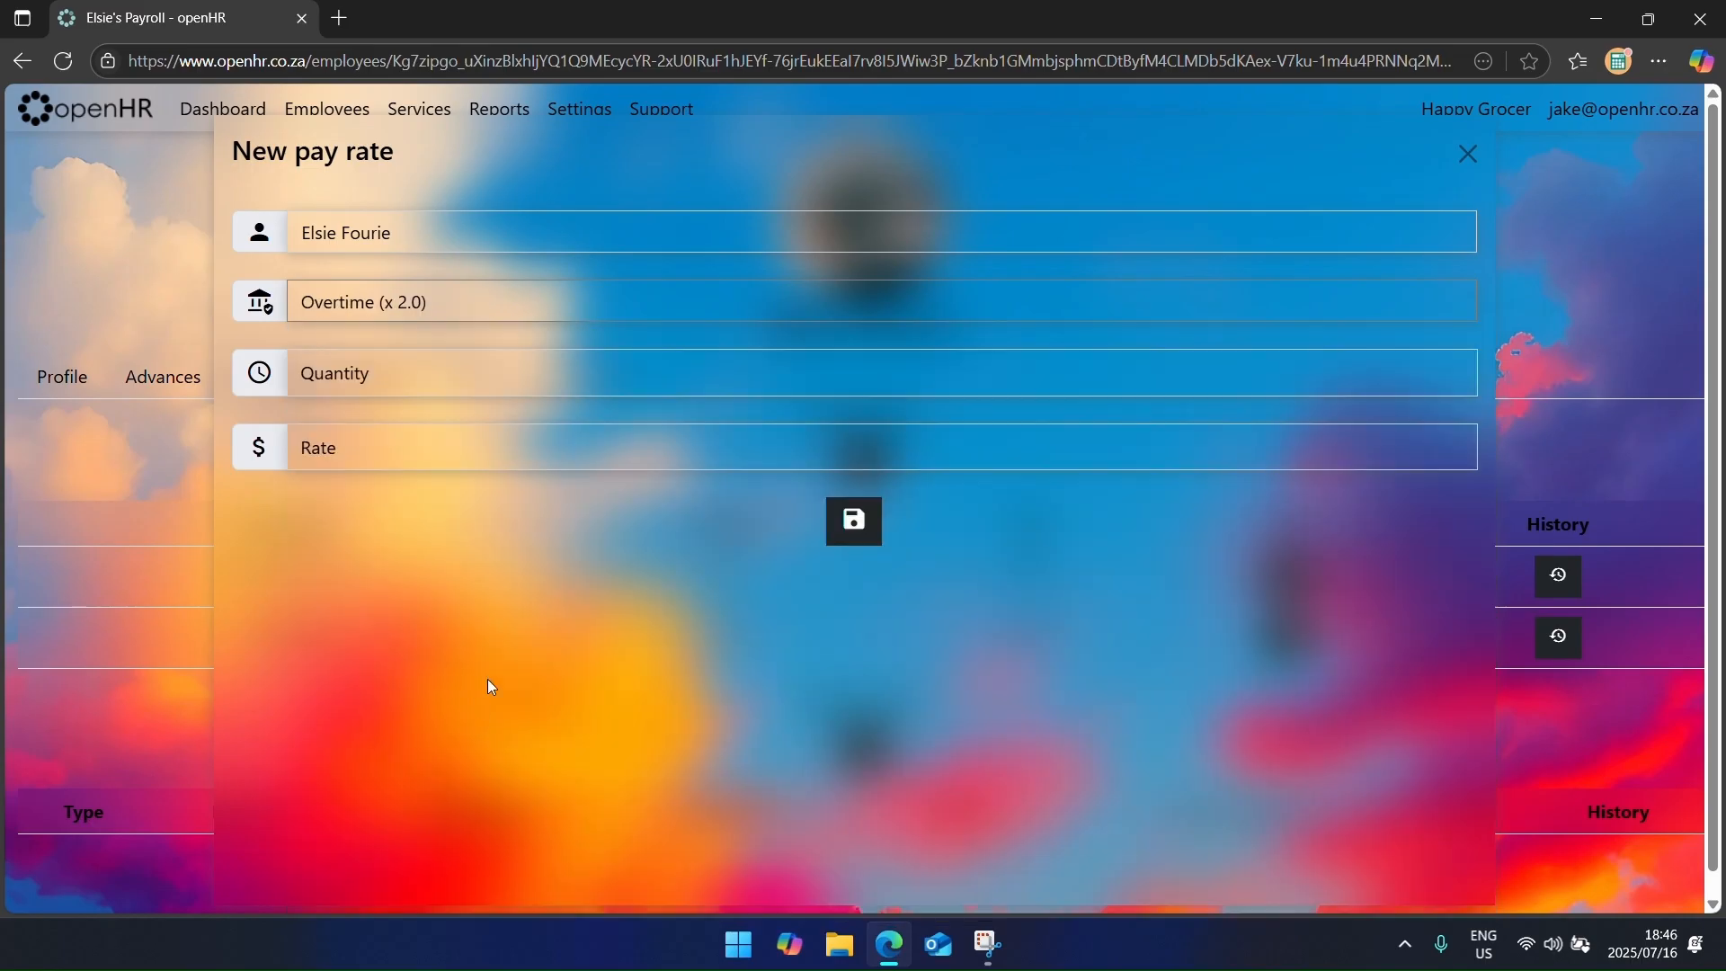
click(544, 377)
text(0)
click(536, 441)
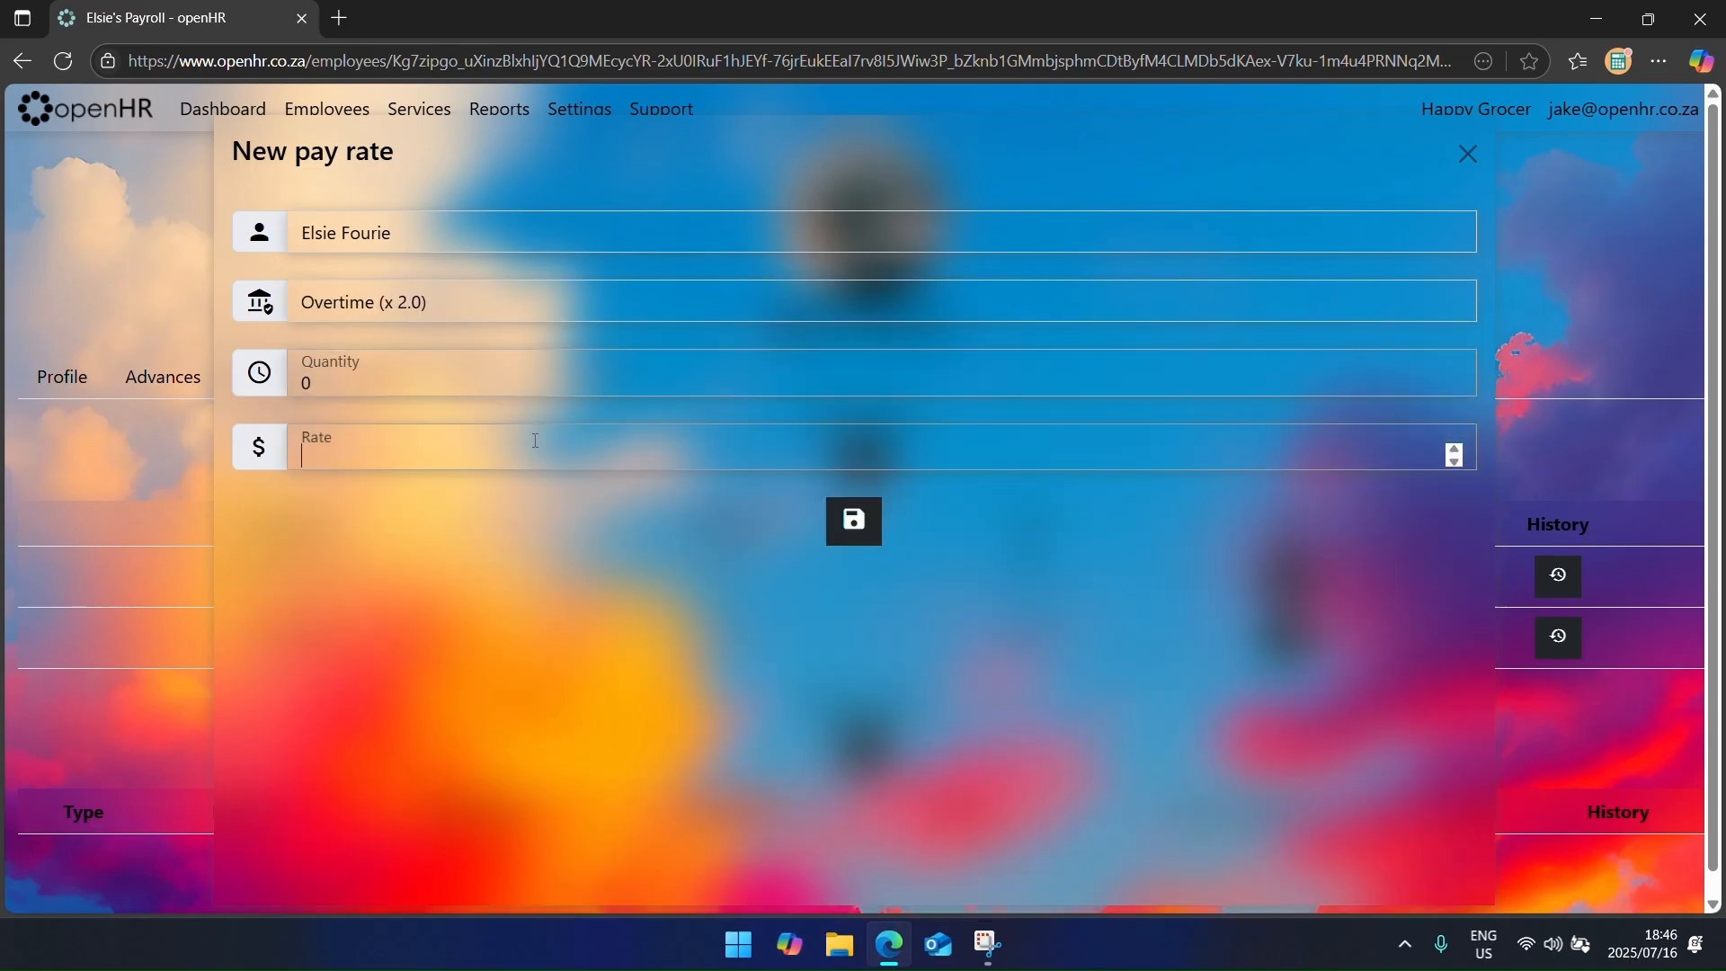
text(70)
key(Return)
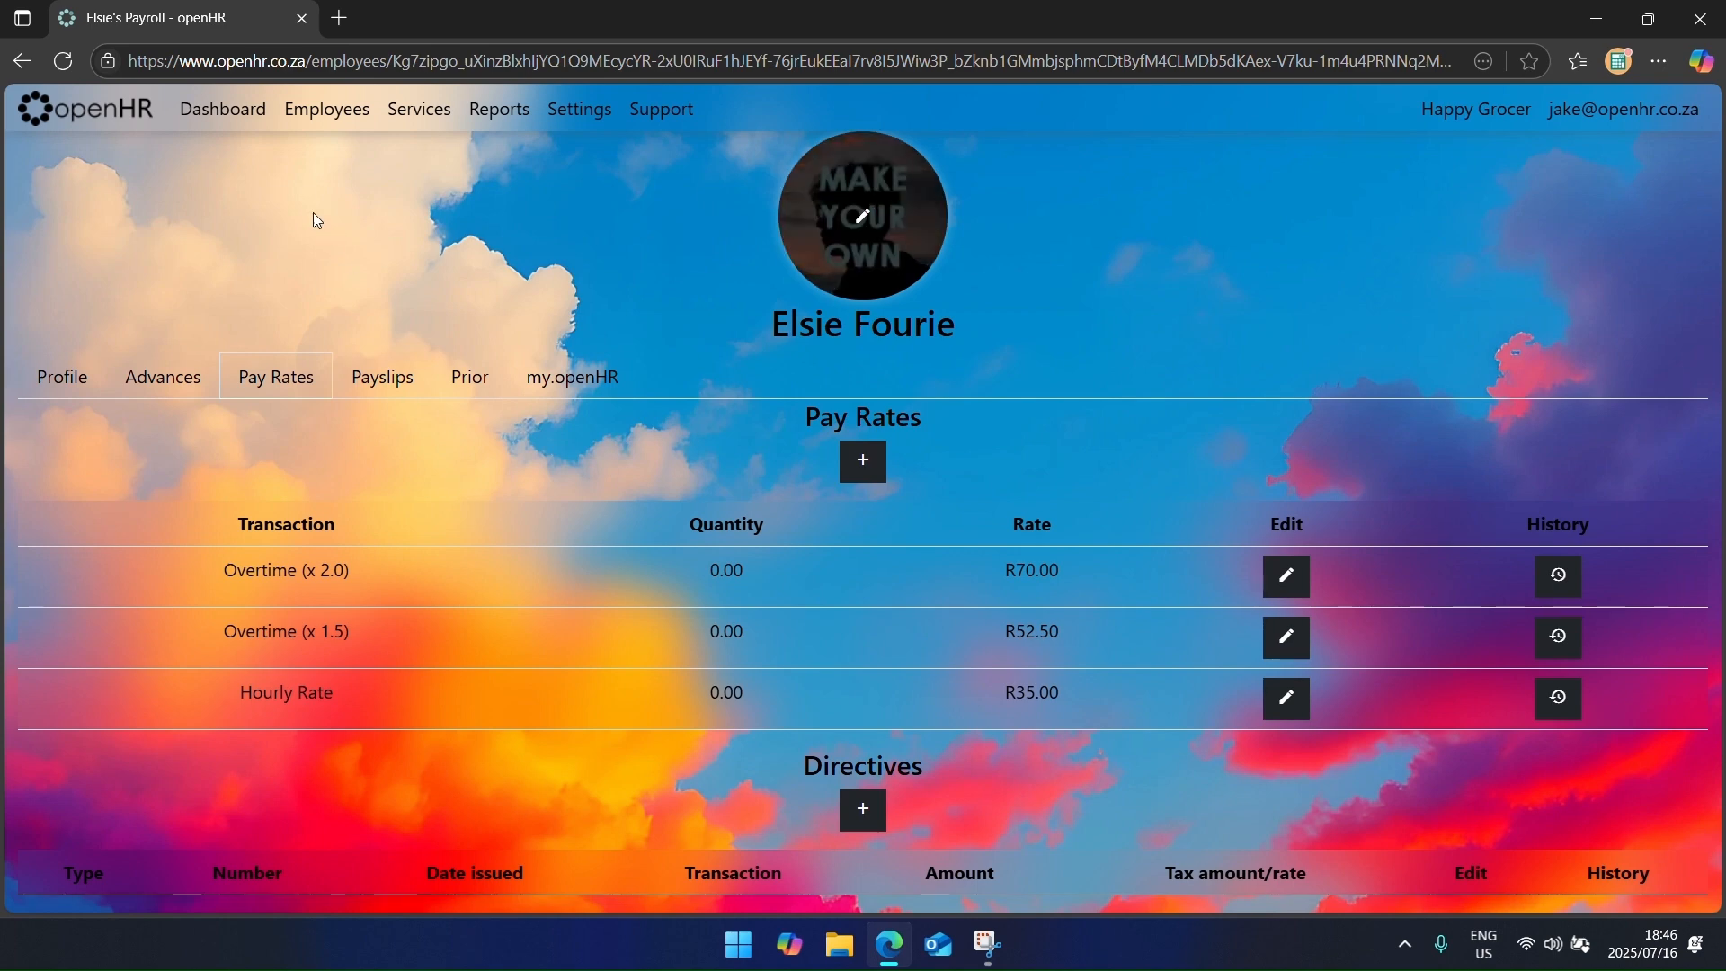
click(328, 110)
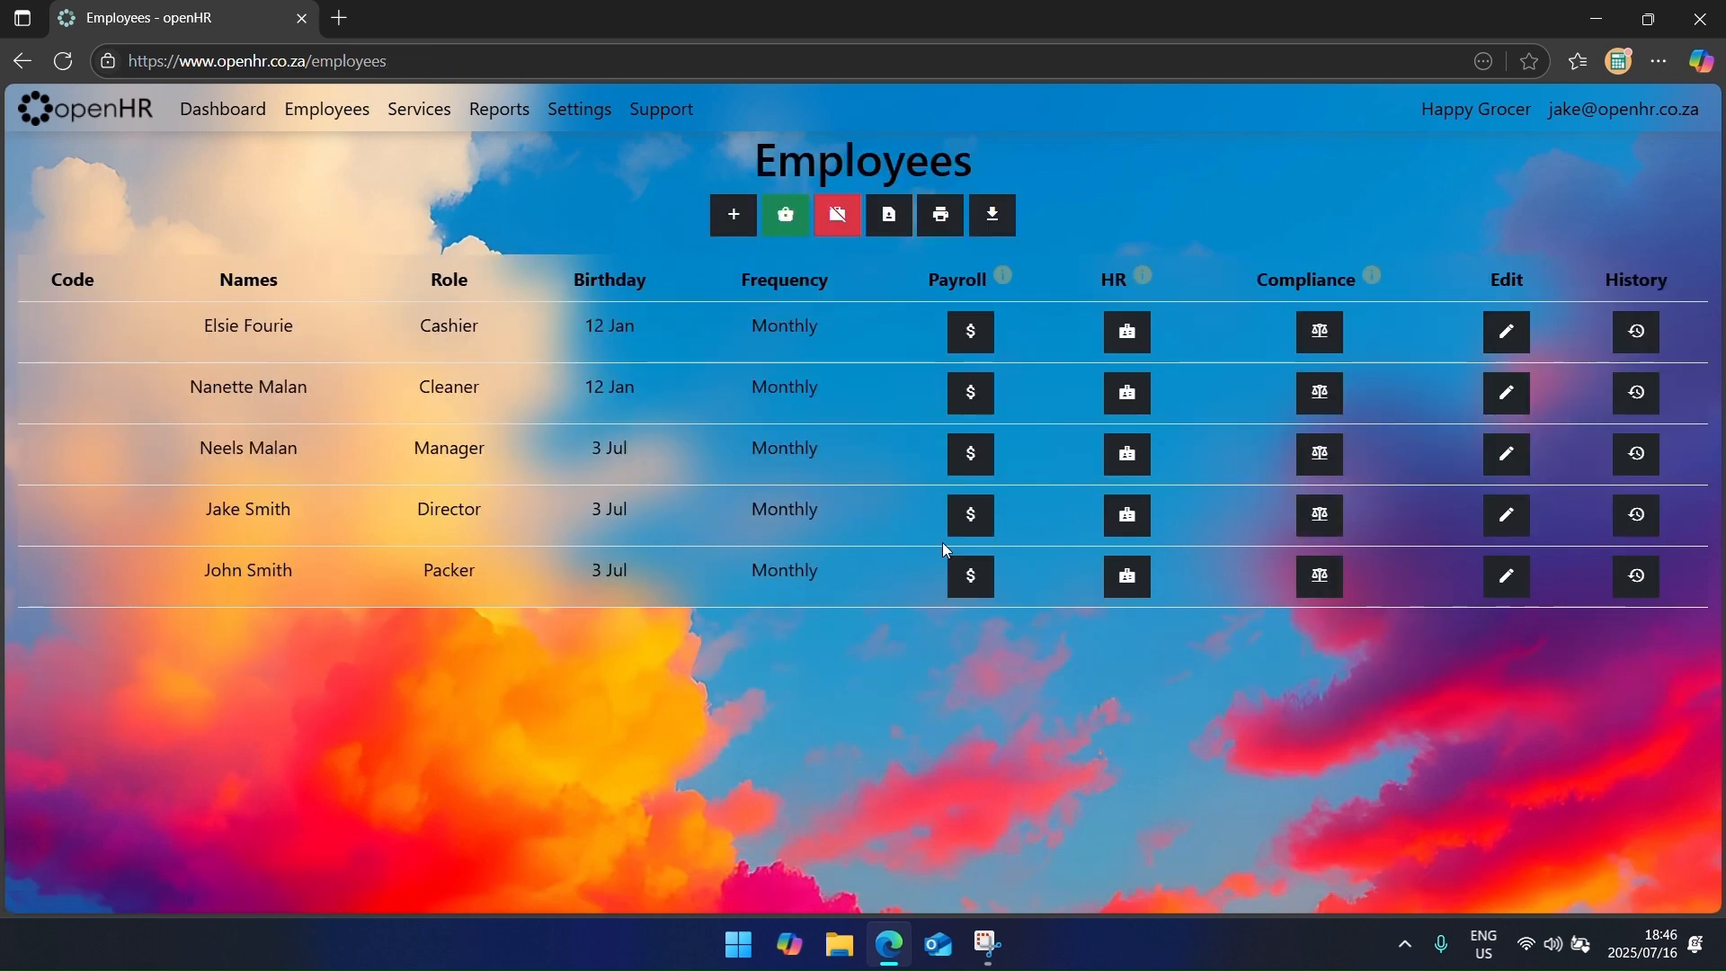
Step: Give the director a Salary pay rate of R25,000.00 at quantity 1.00
click(971, 515)
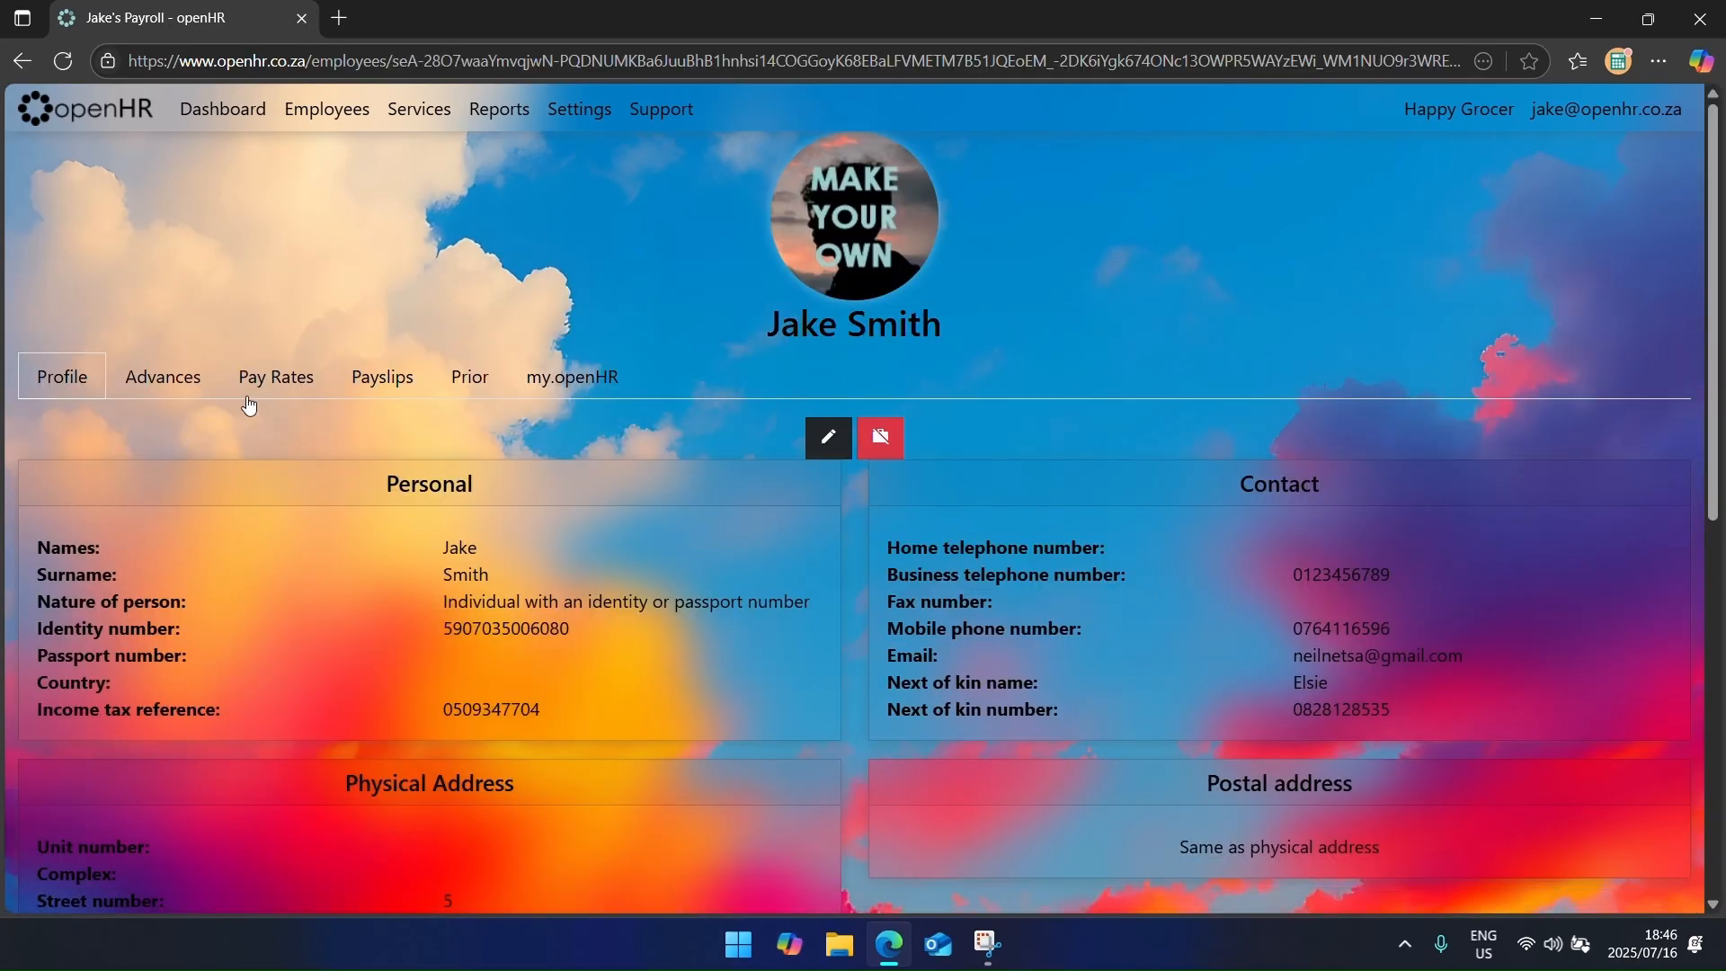
click(276, 377)
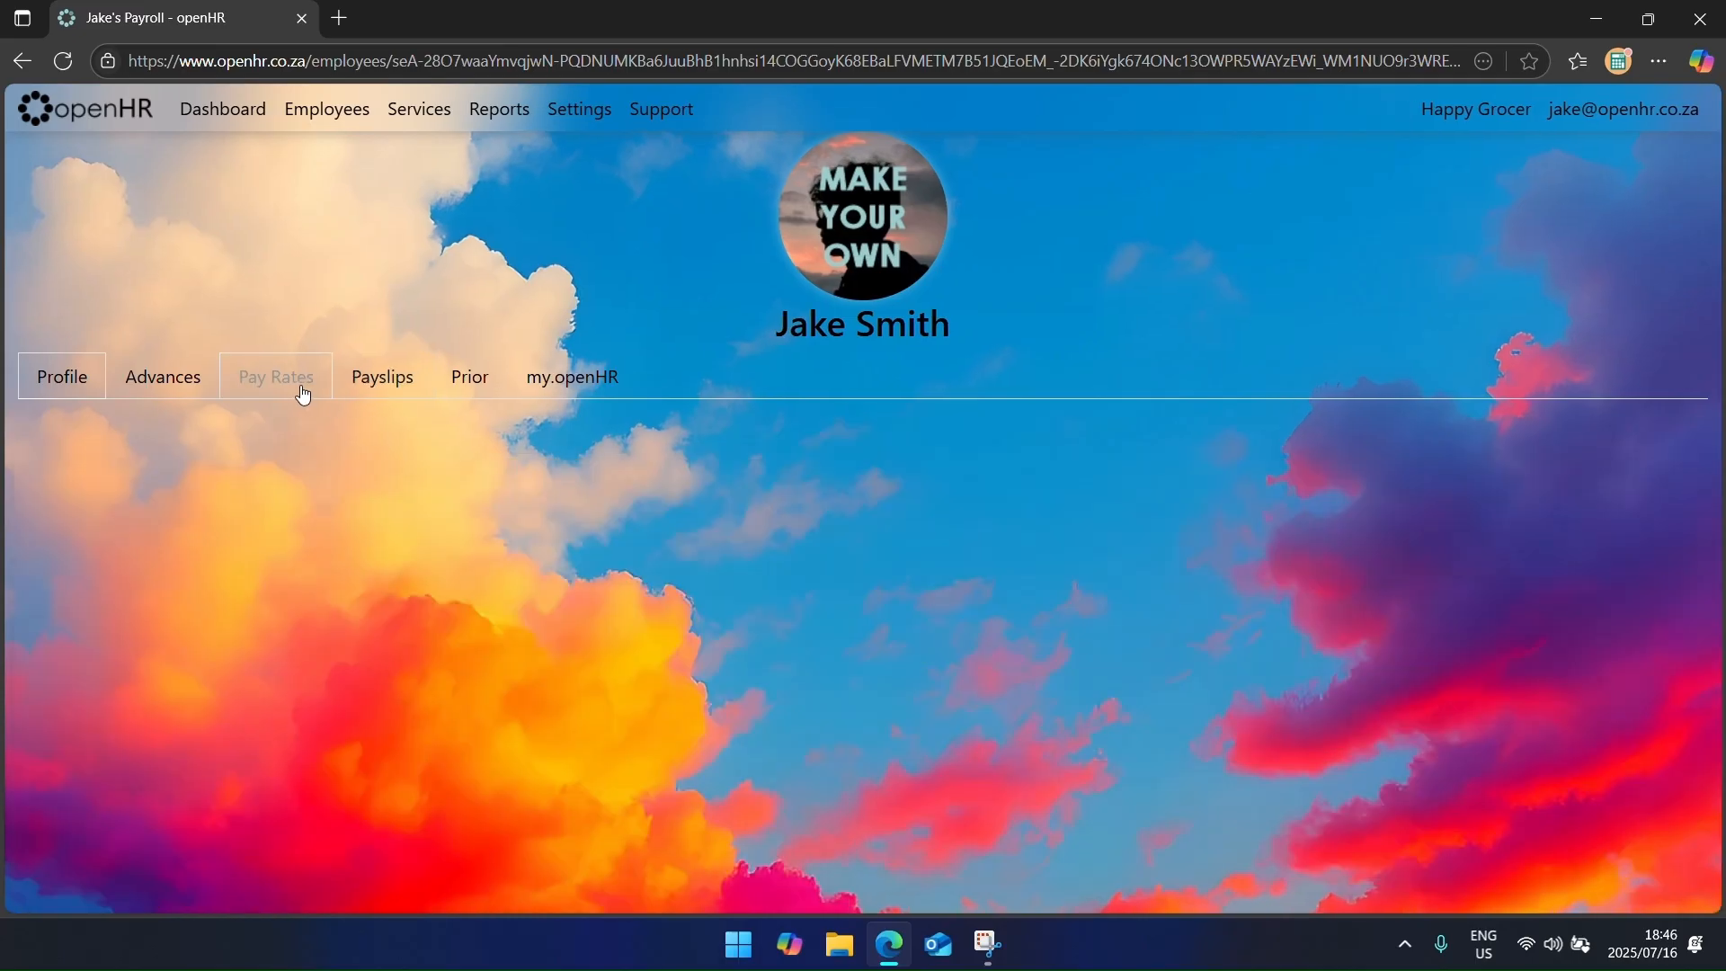
click(883, 484)
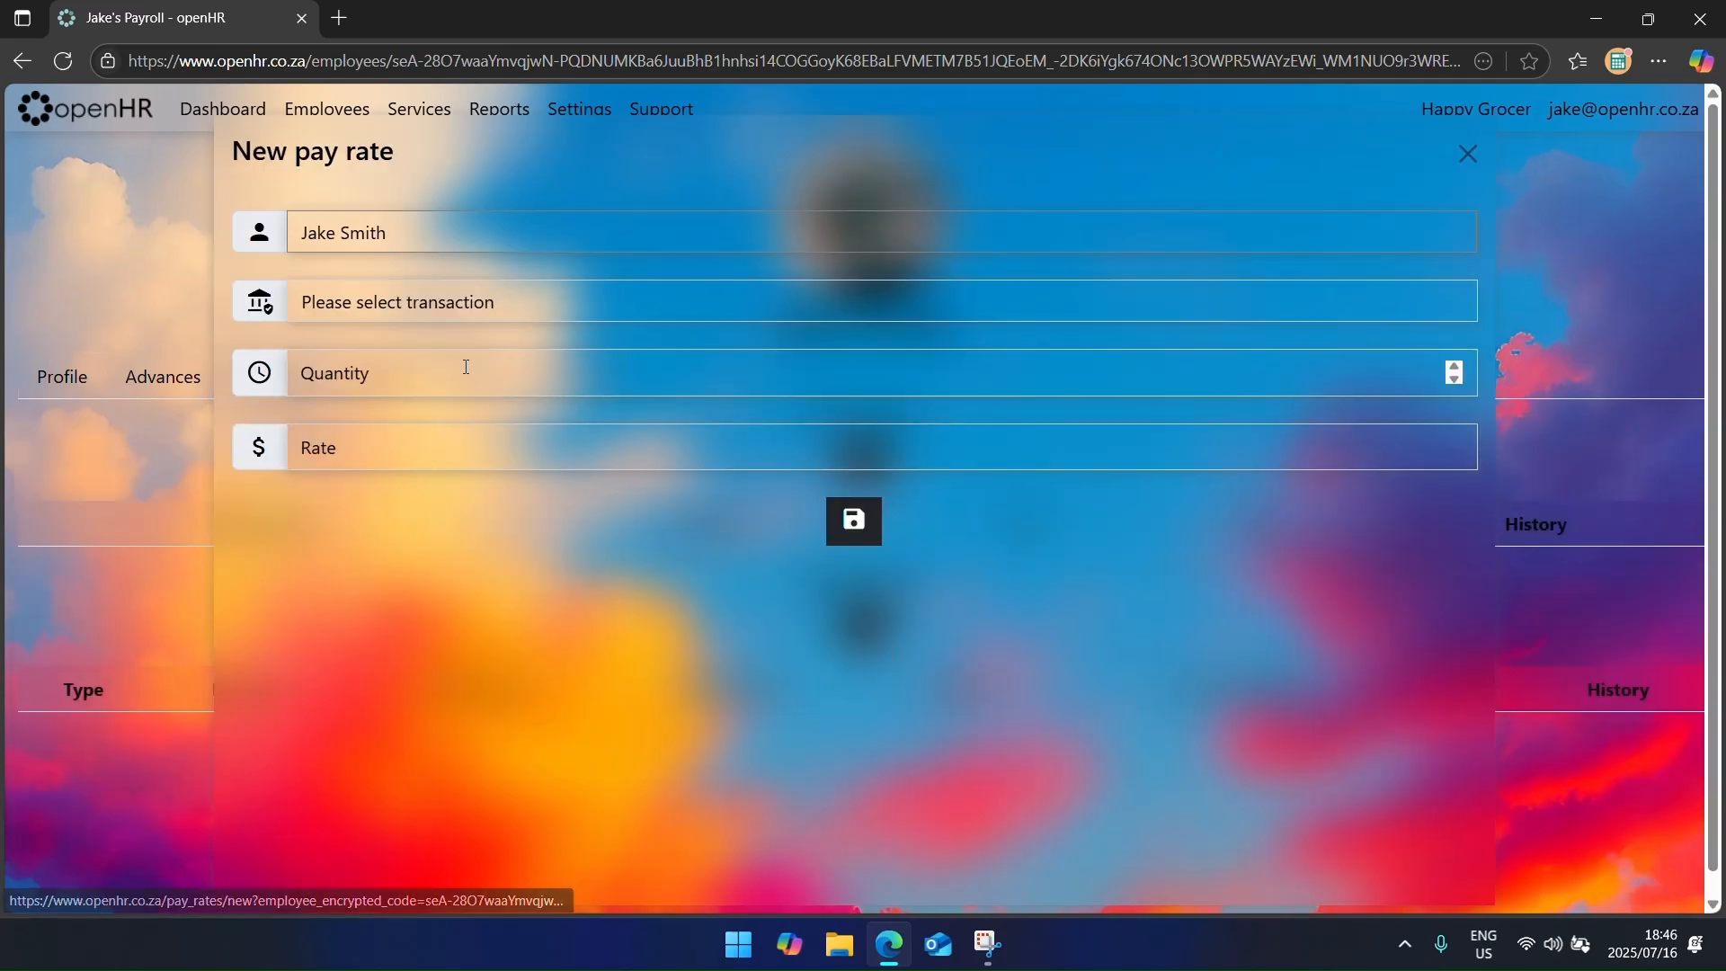
click(449, 310)
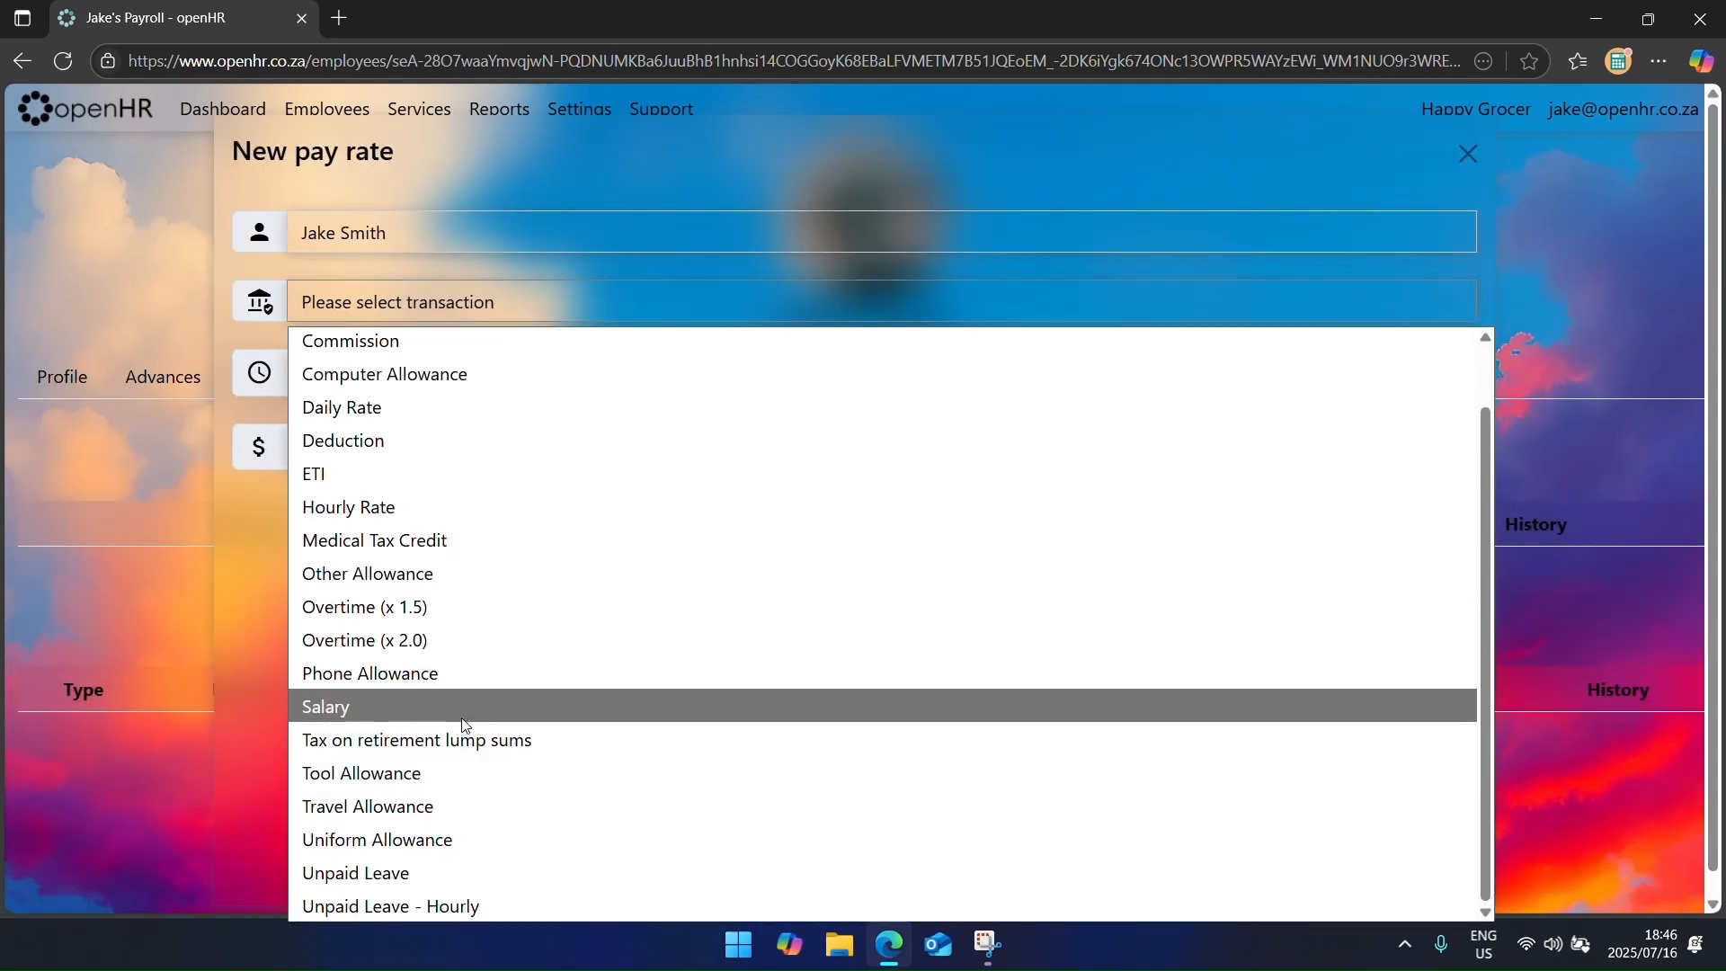
click(462, 716)
click(448, 387)
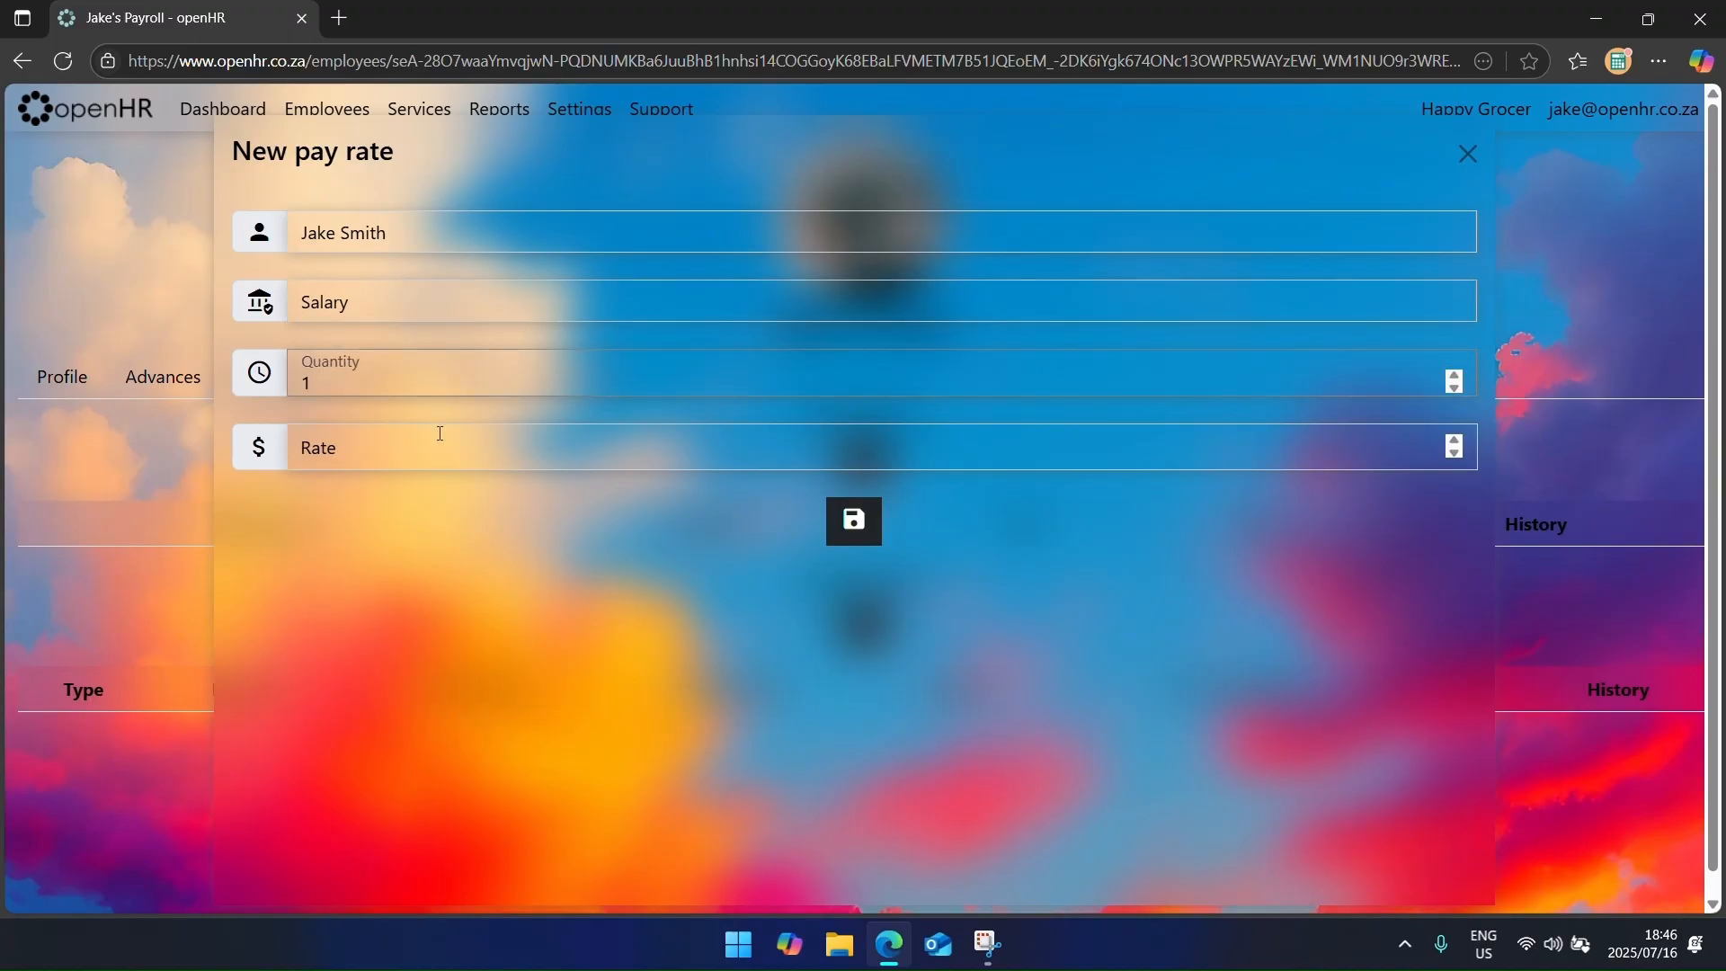
click(441, 433)
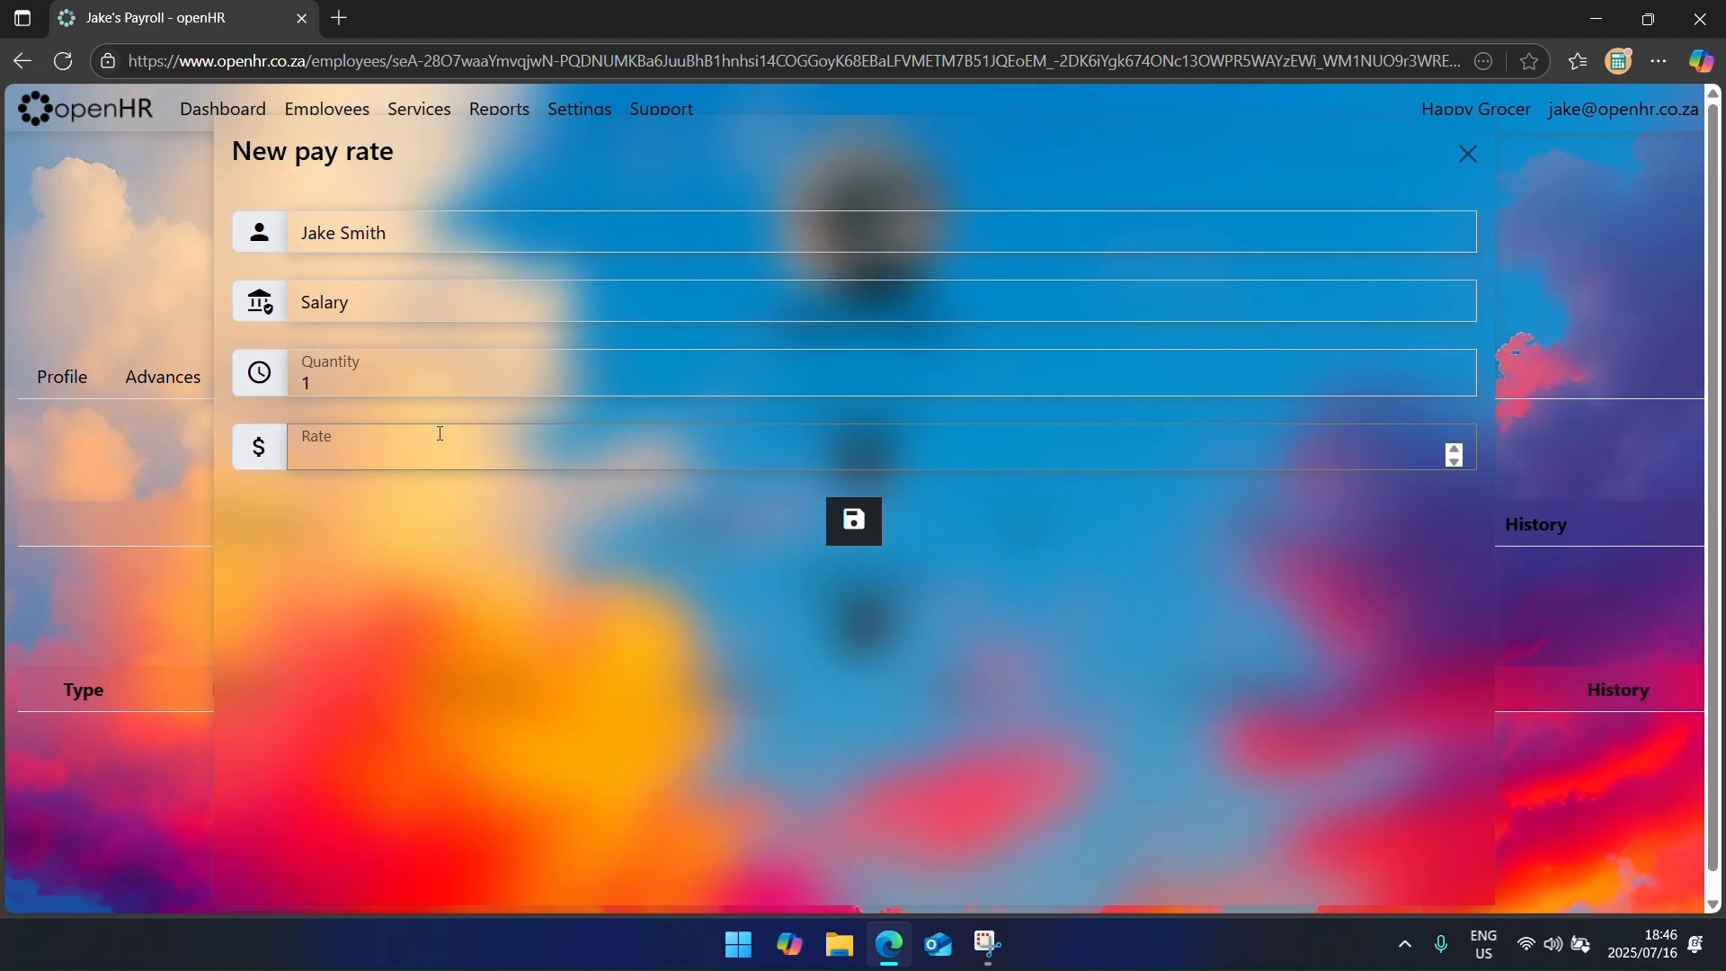
text(25000)
key(Return)
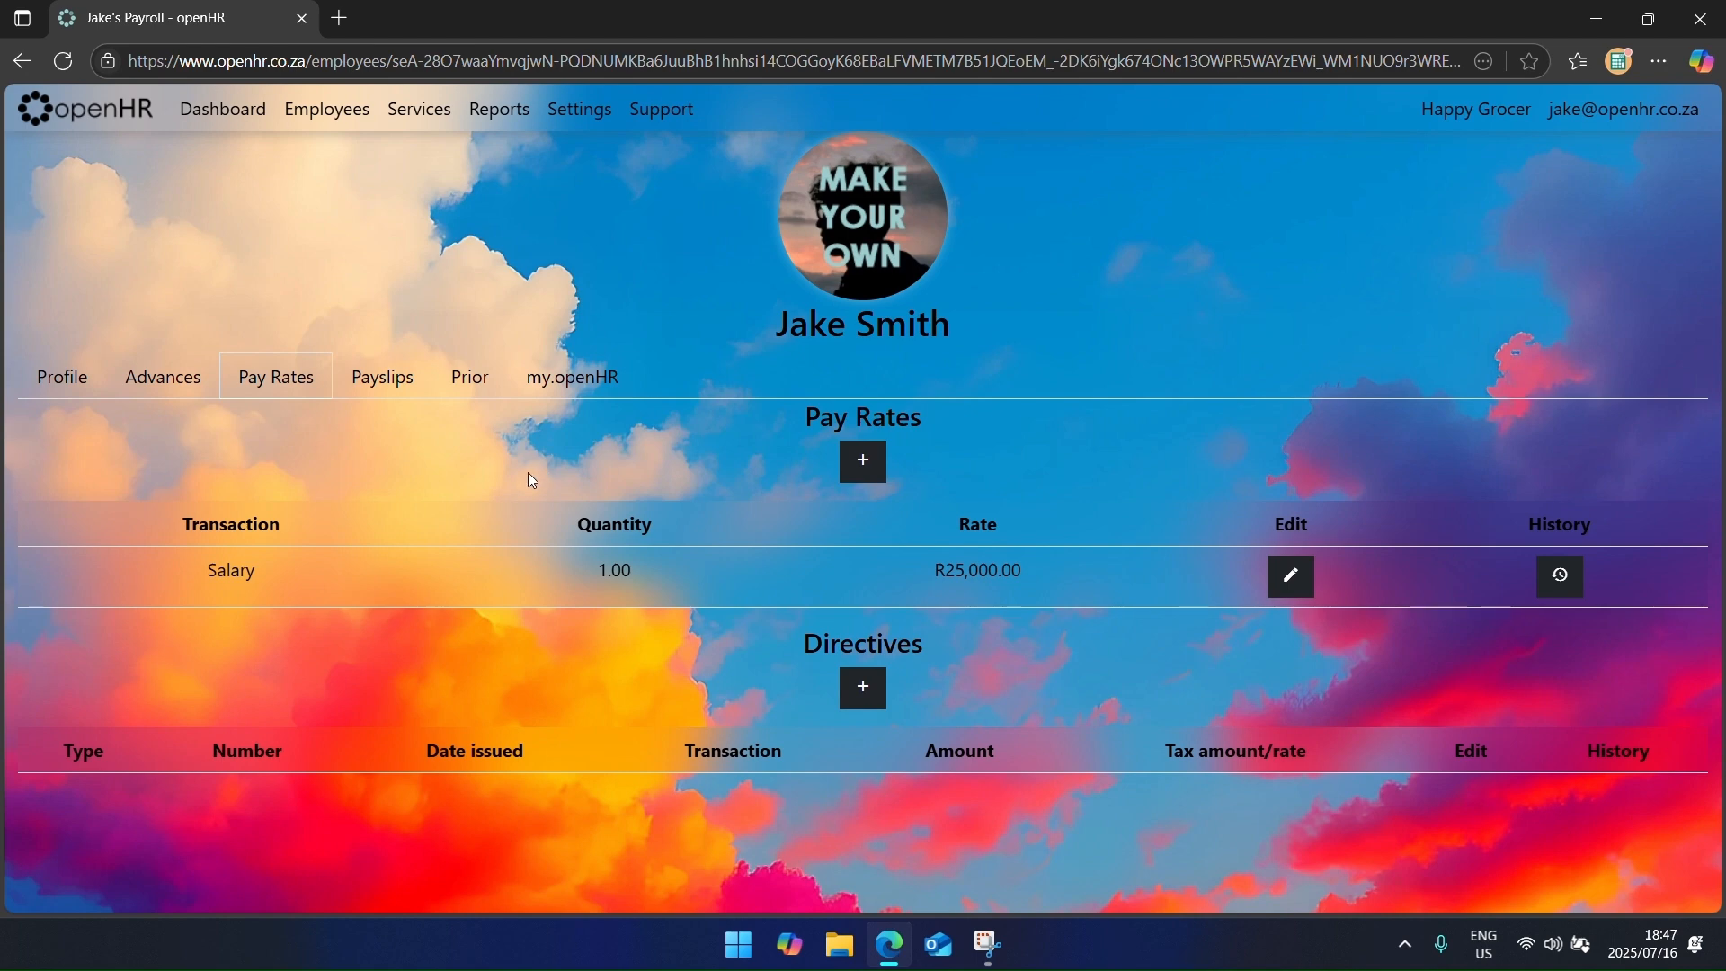
click(325, 133)
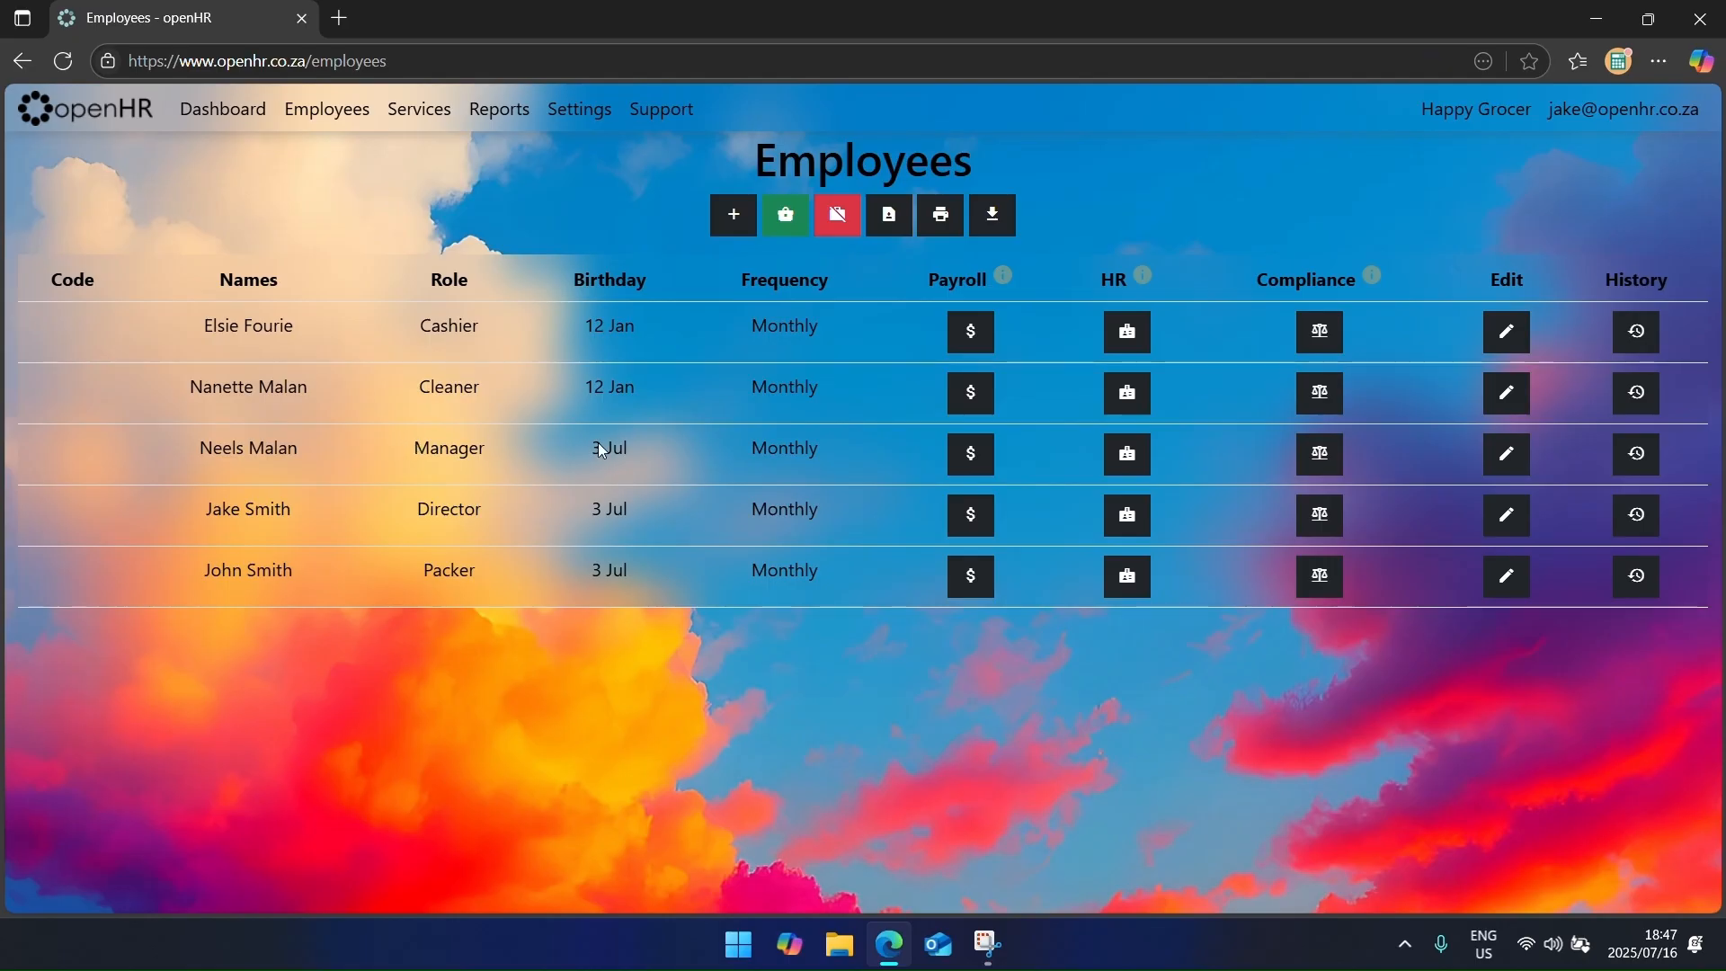
Step: Open the cleaner's, director's, packer's, manager's and cashier's payroll pages in separate tabs
middle_click(986, 391)
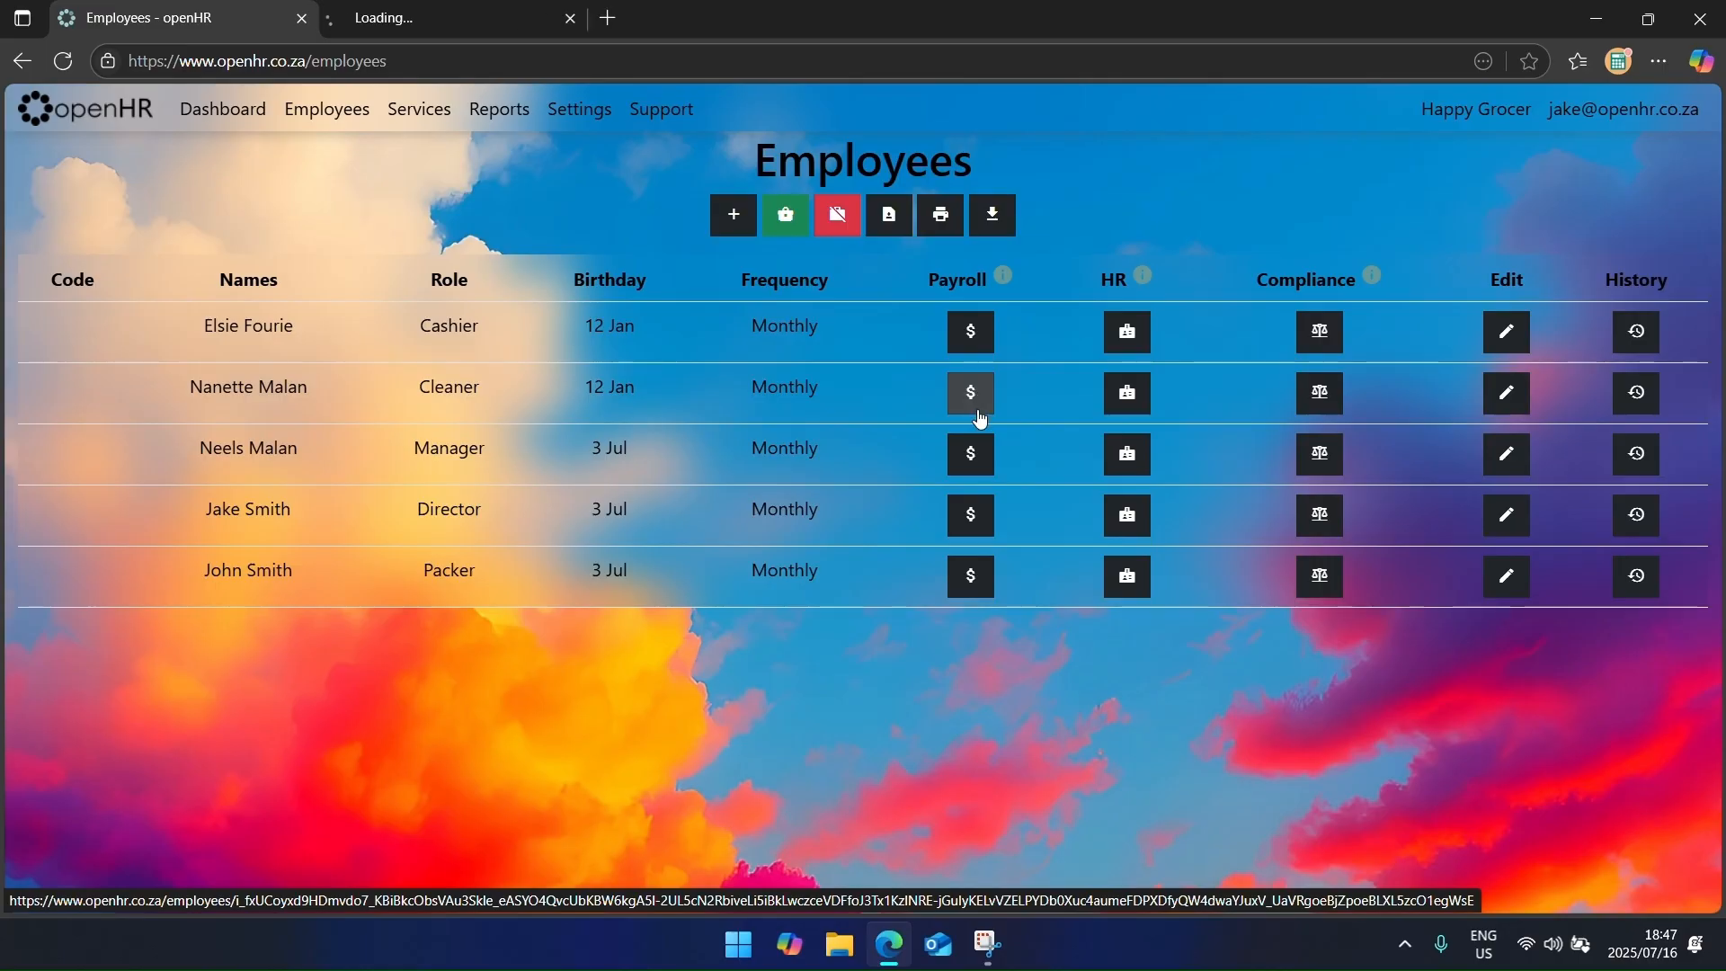
middle_click(981, 528)
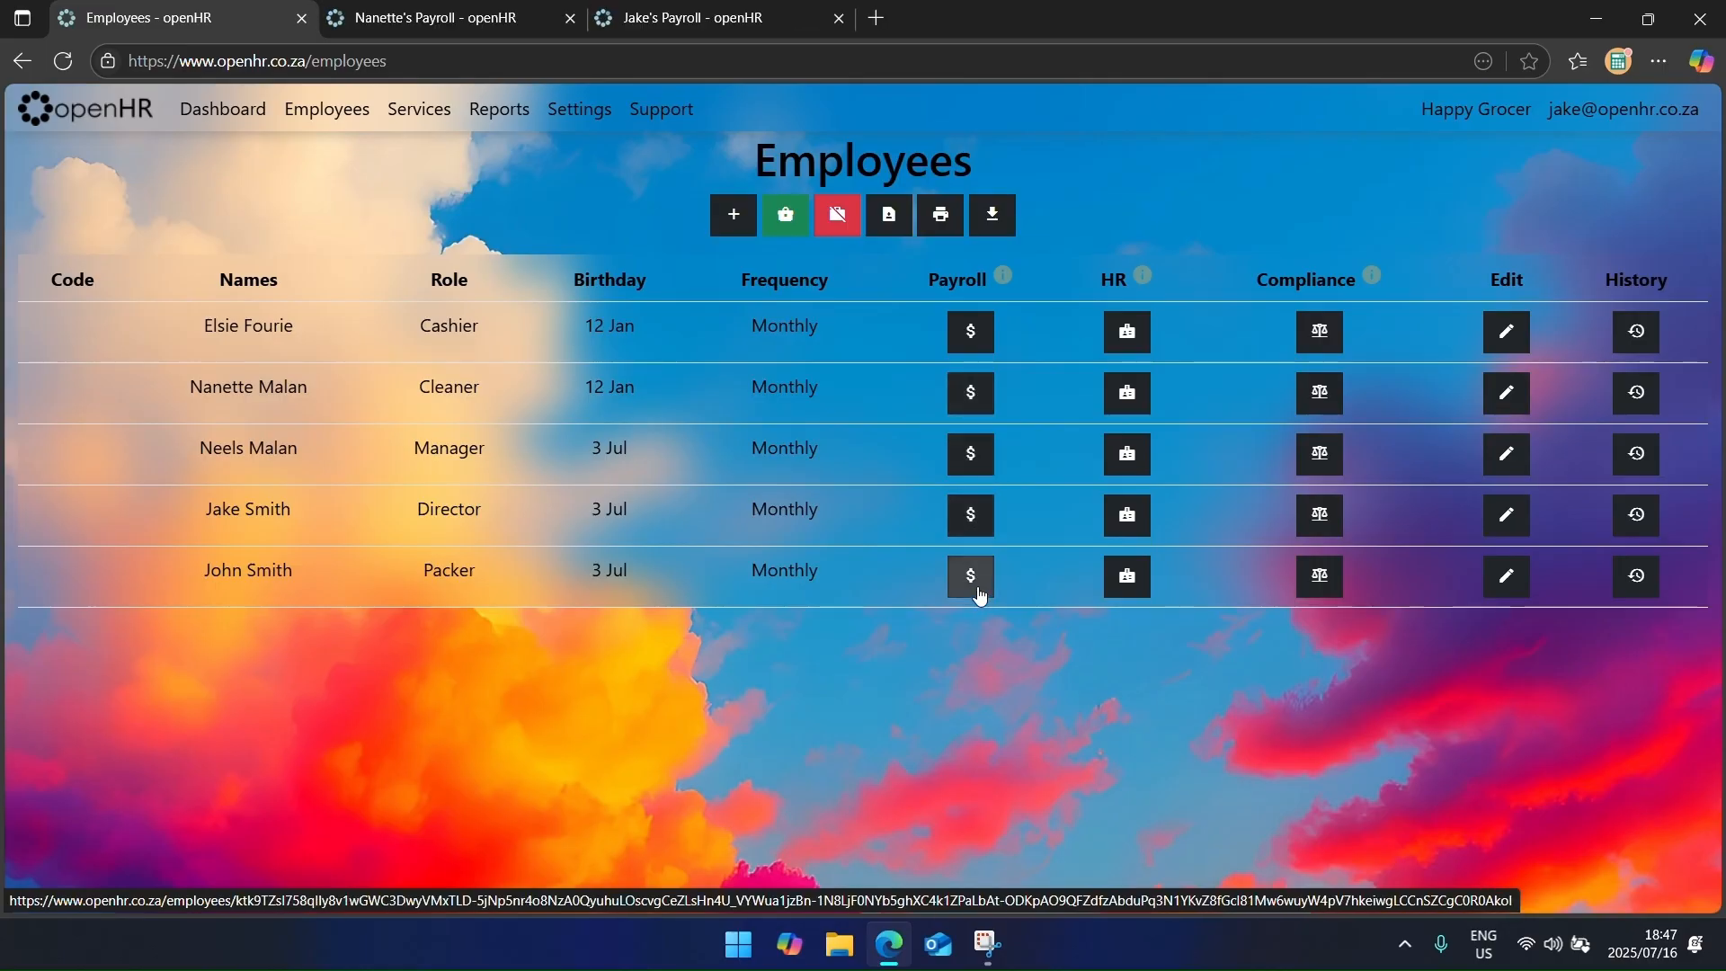
middle_click(986, 578)
middle_click(969, 456)
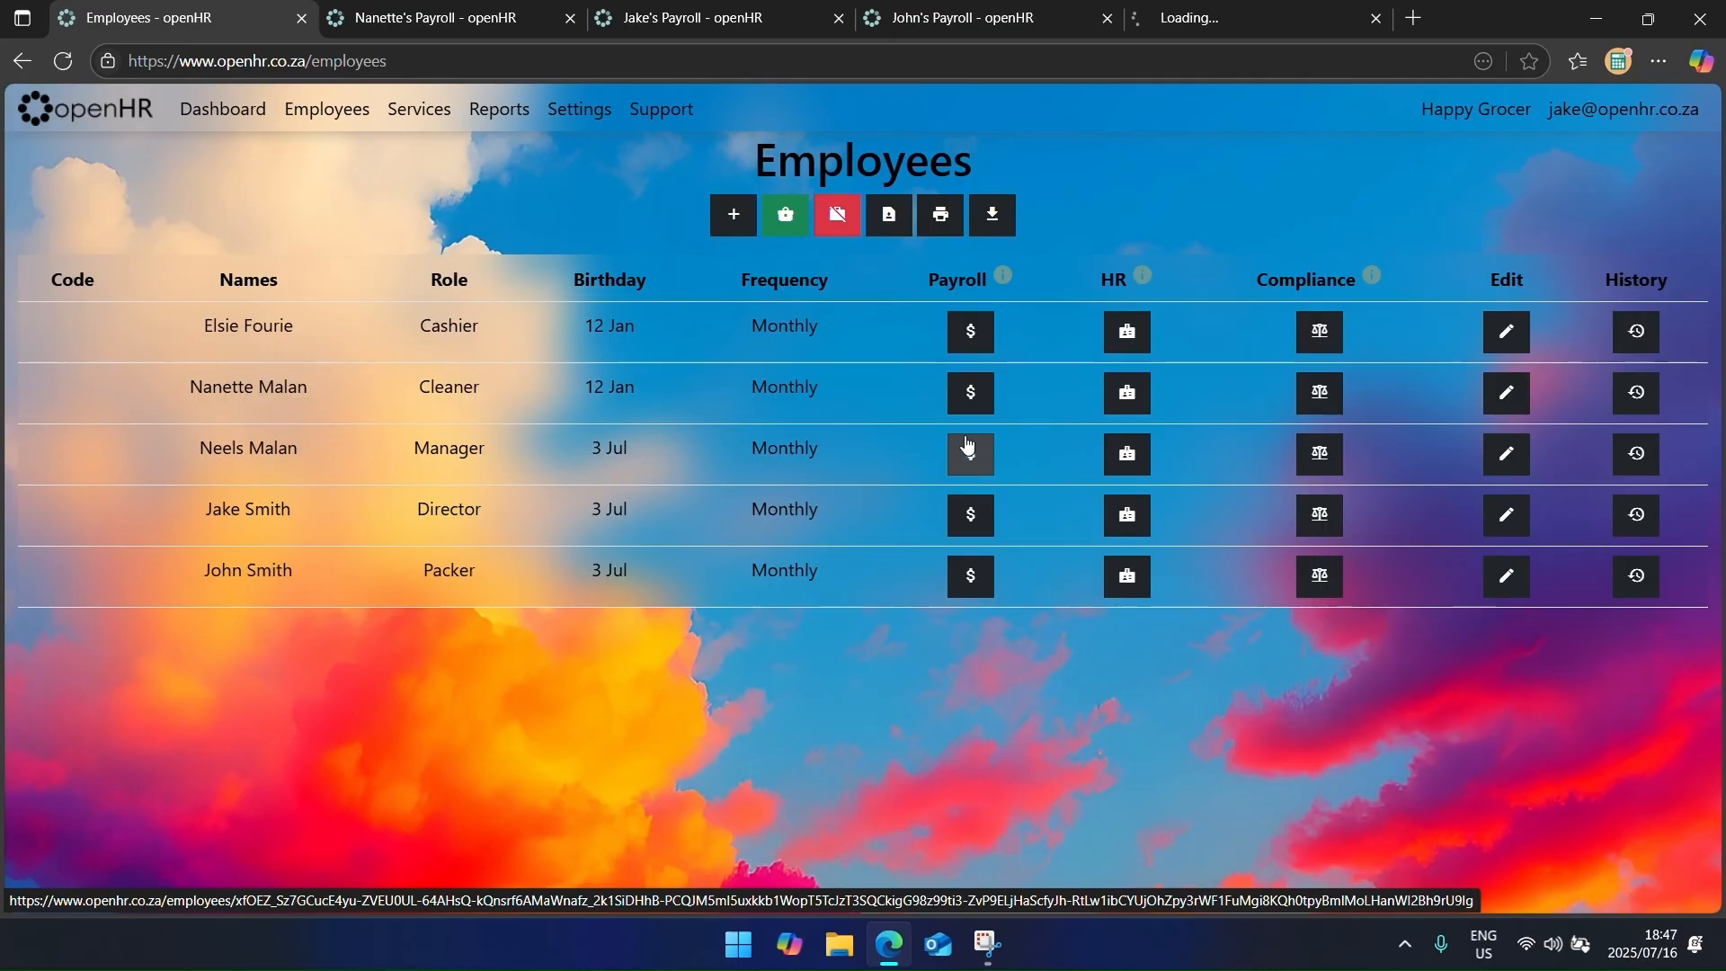
middle_click(980, 350)
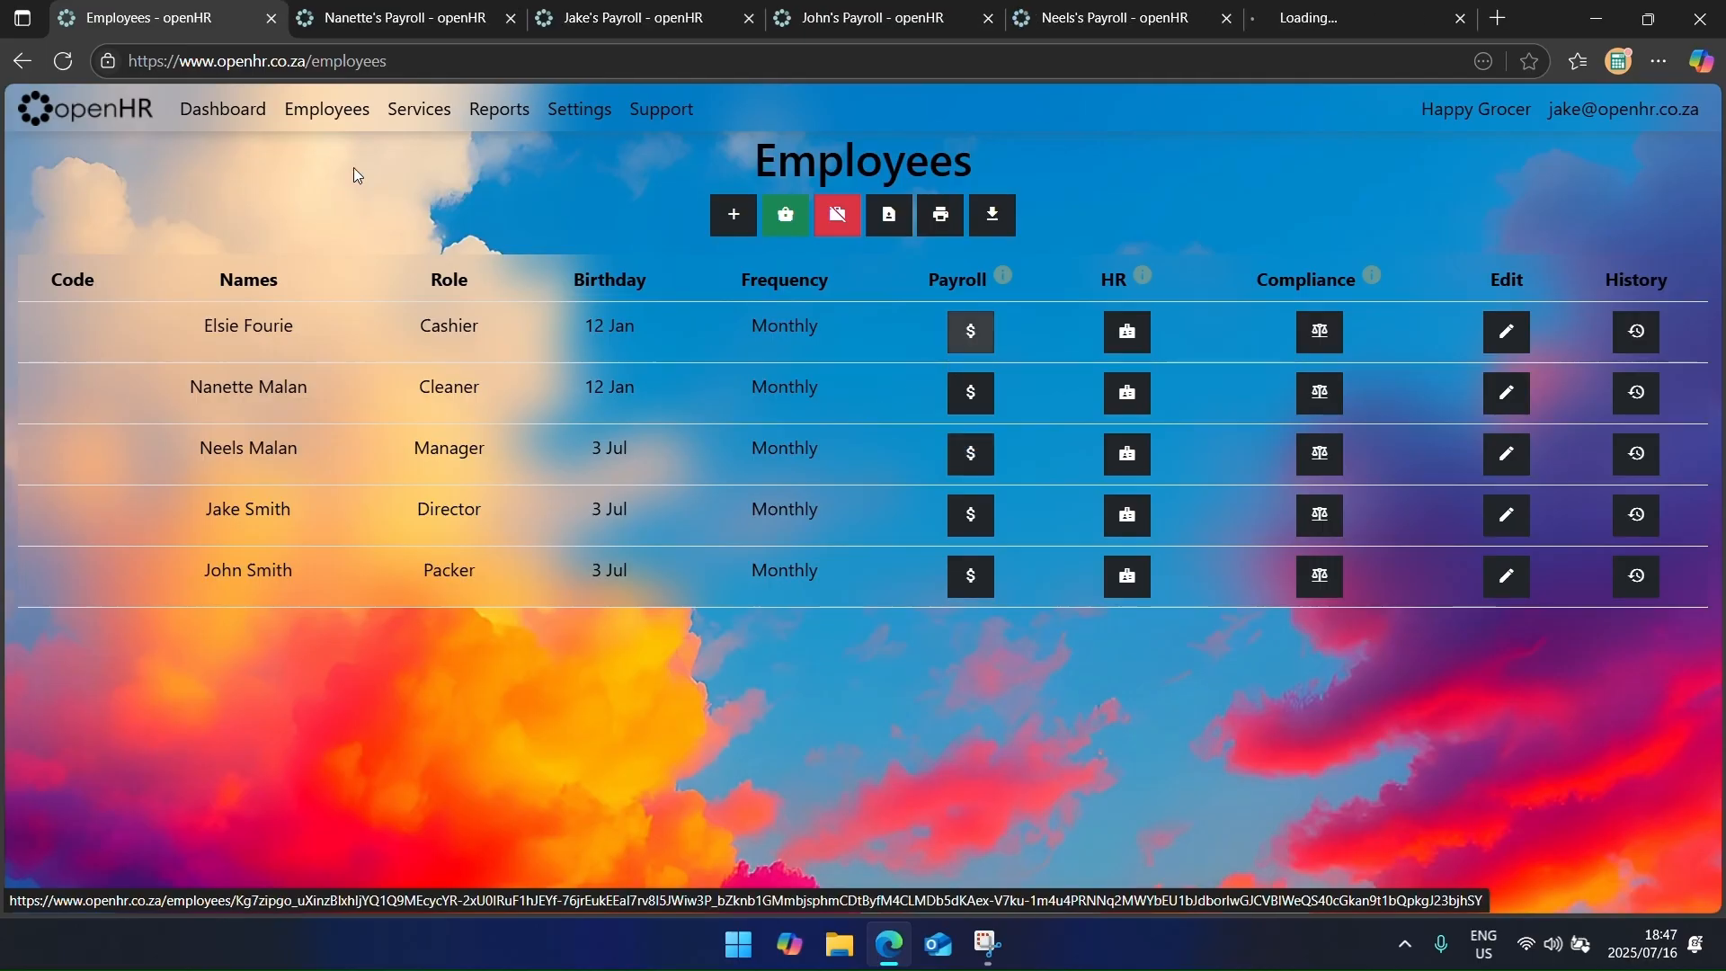
Step: Add an Overtime (x 2.0) pay rate of 60 to the cleaner's payroll
click(371, 23)
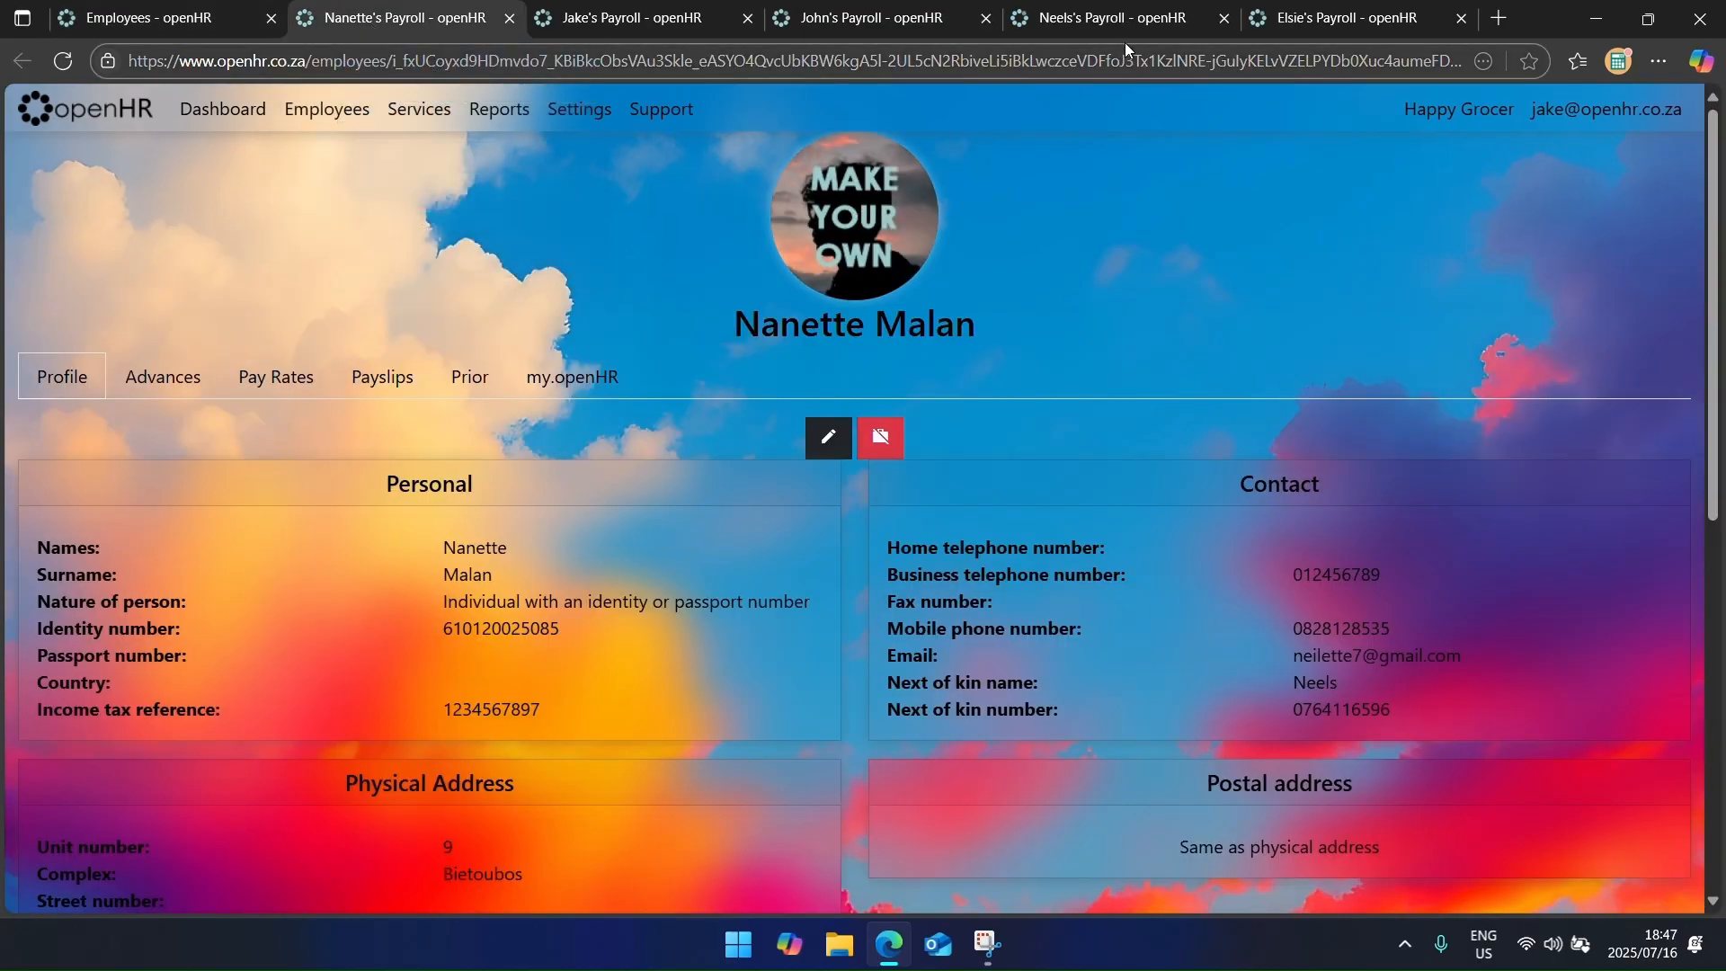
click(279, 394)
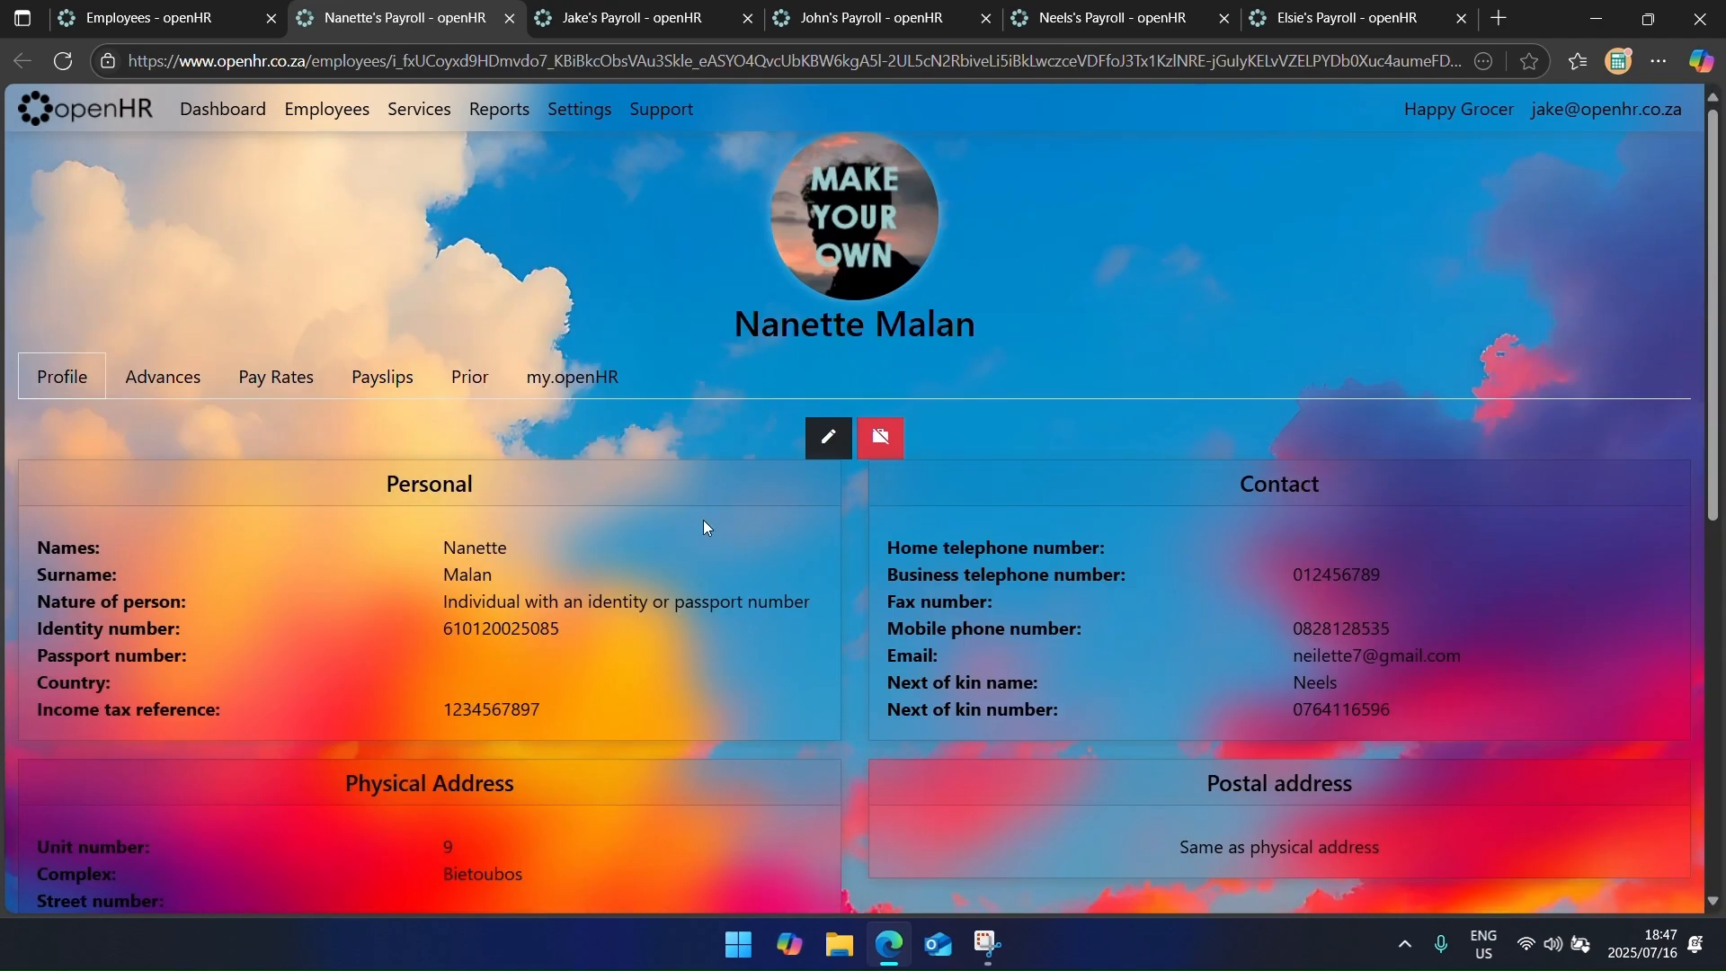
click(863, 461)
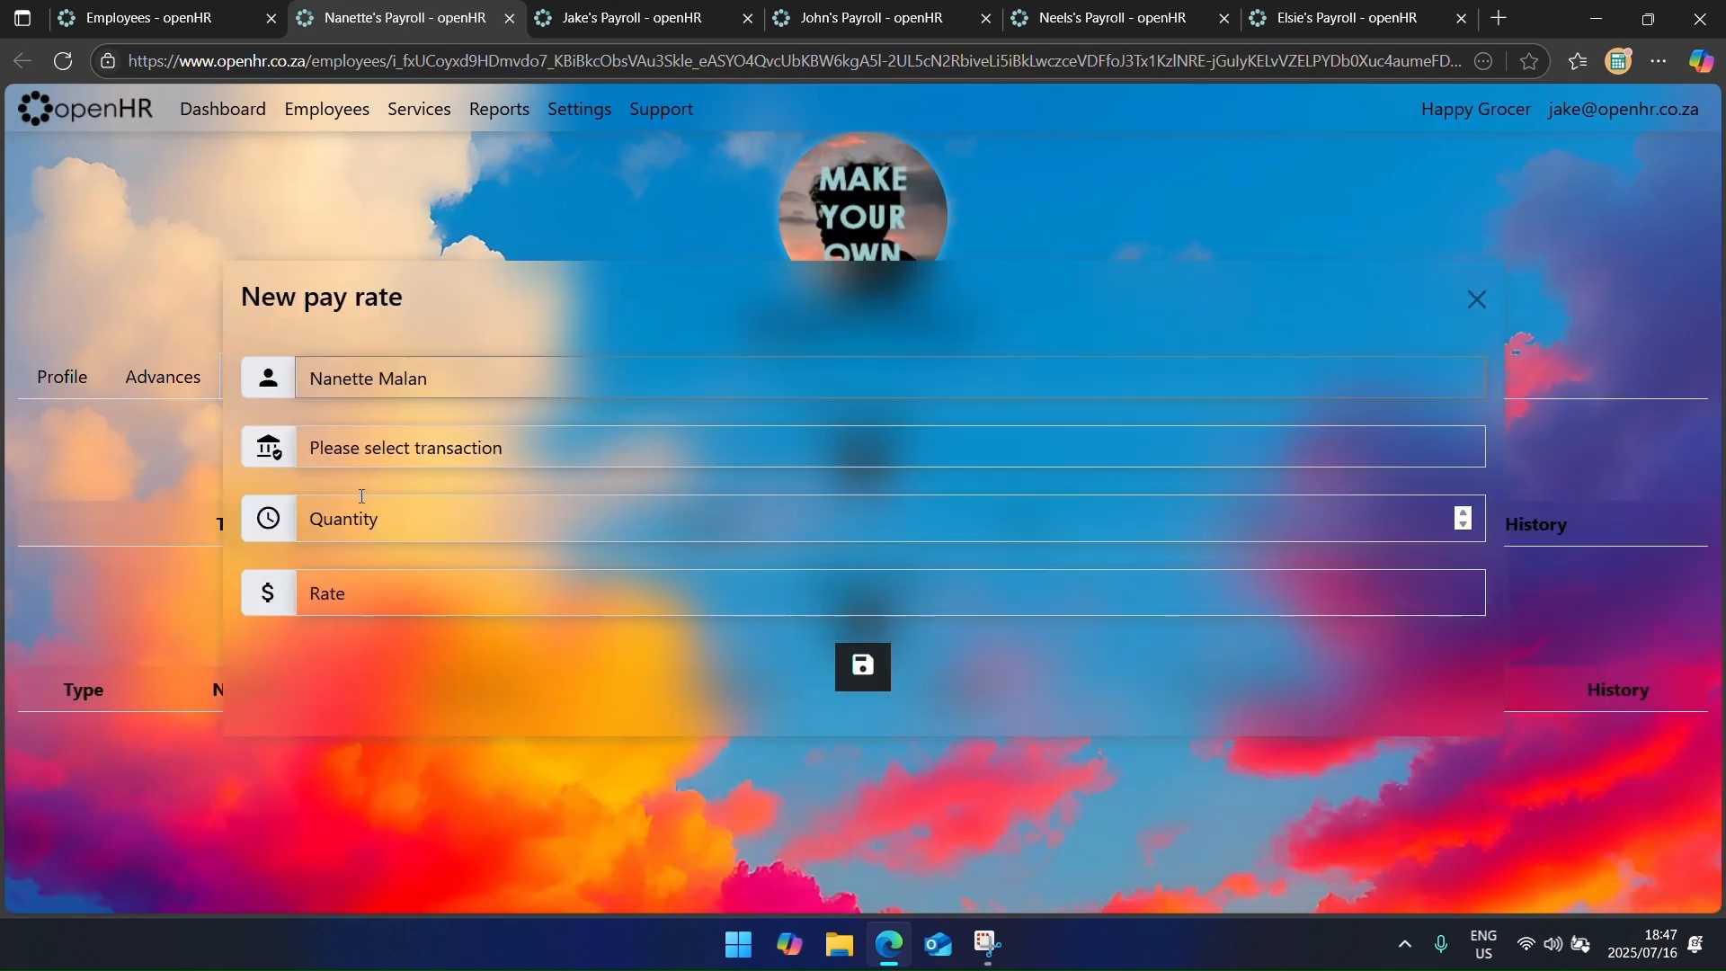
click(362, 450)
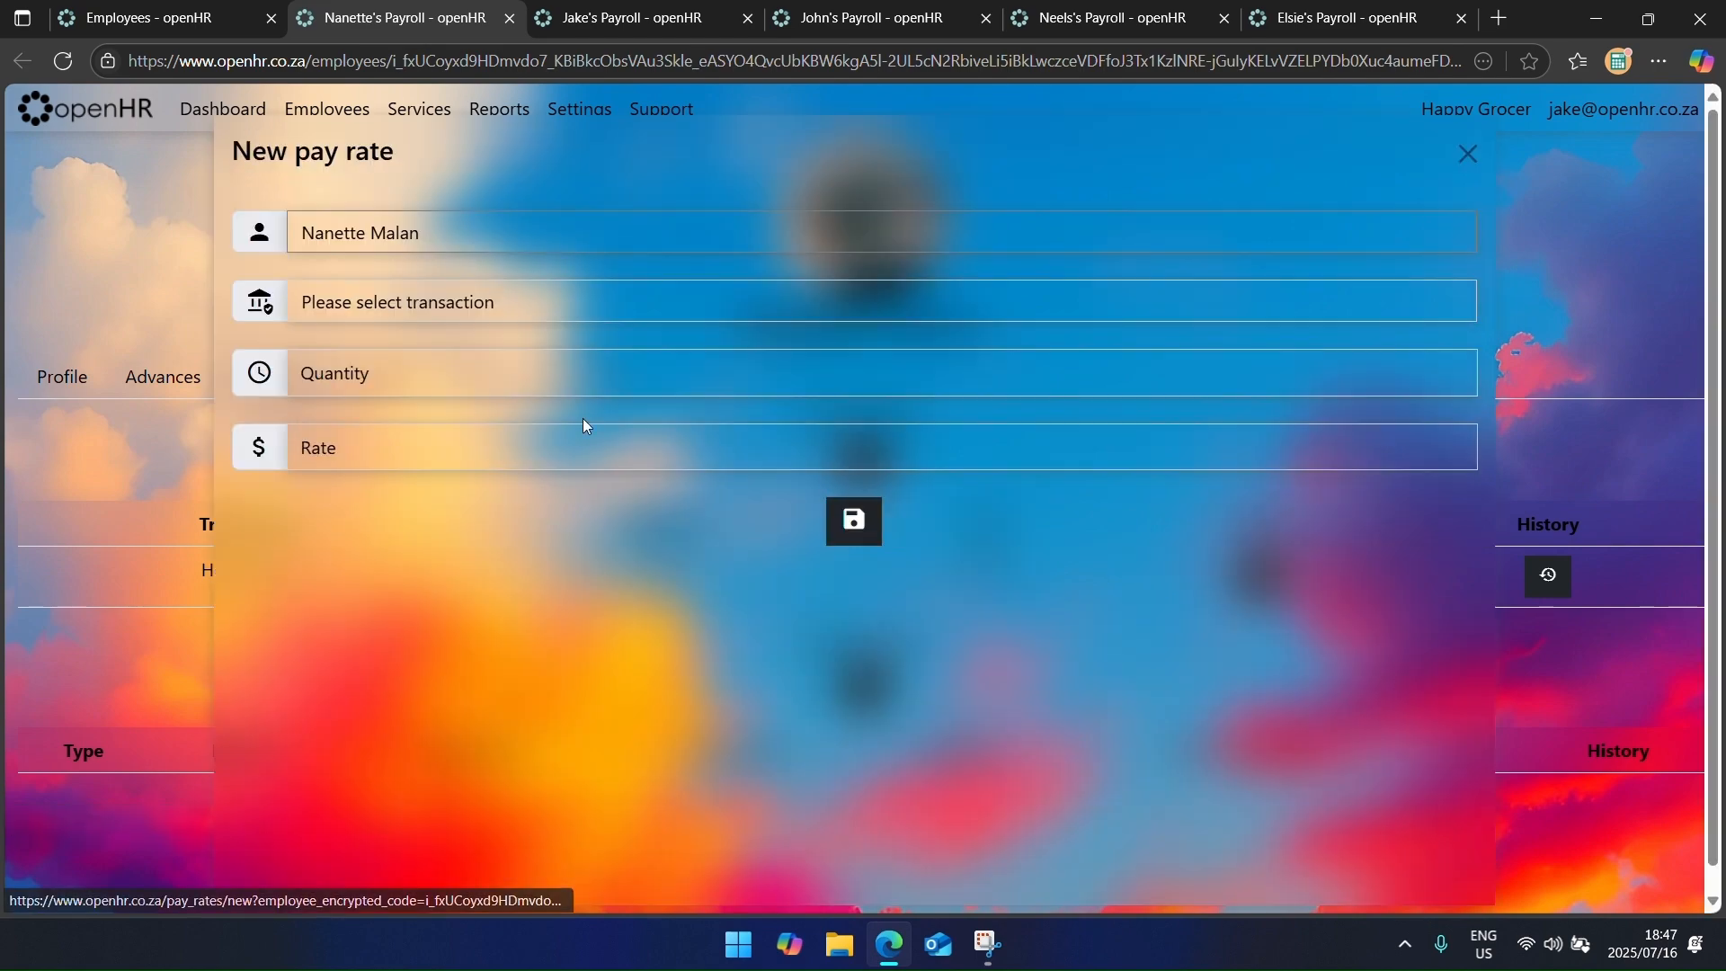
click(398, 387)
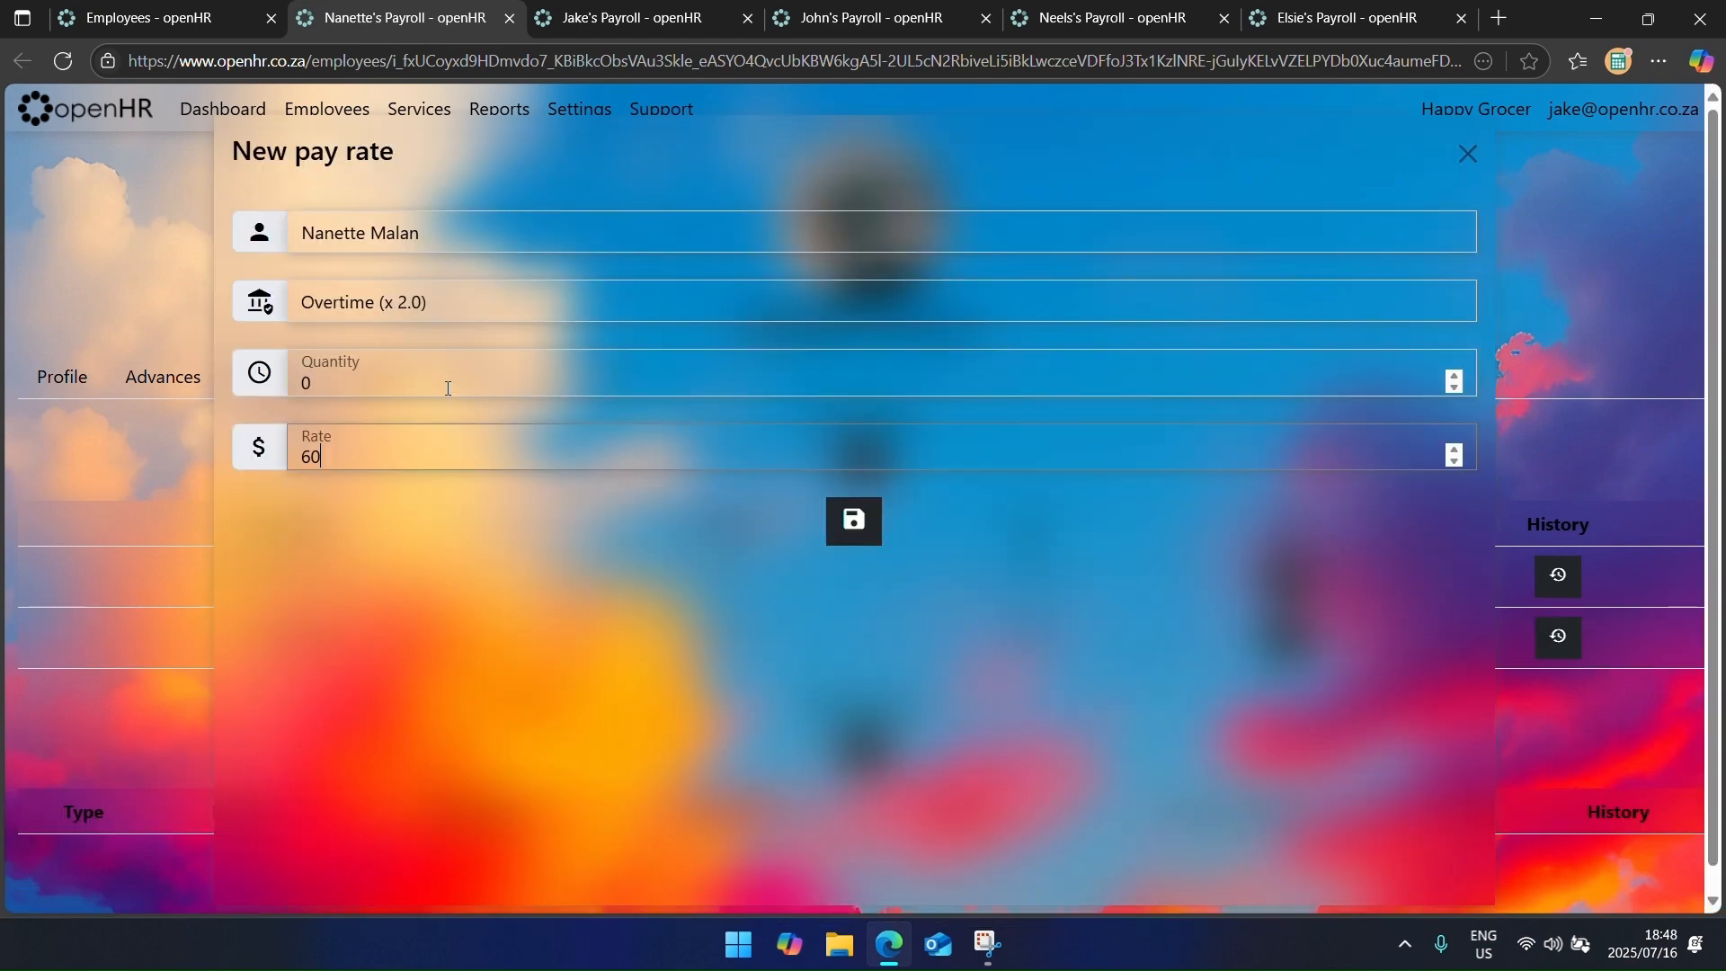
click(509, 18)
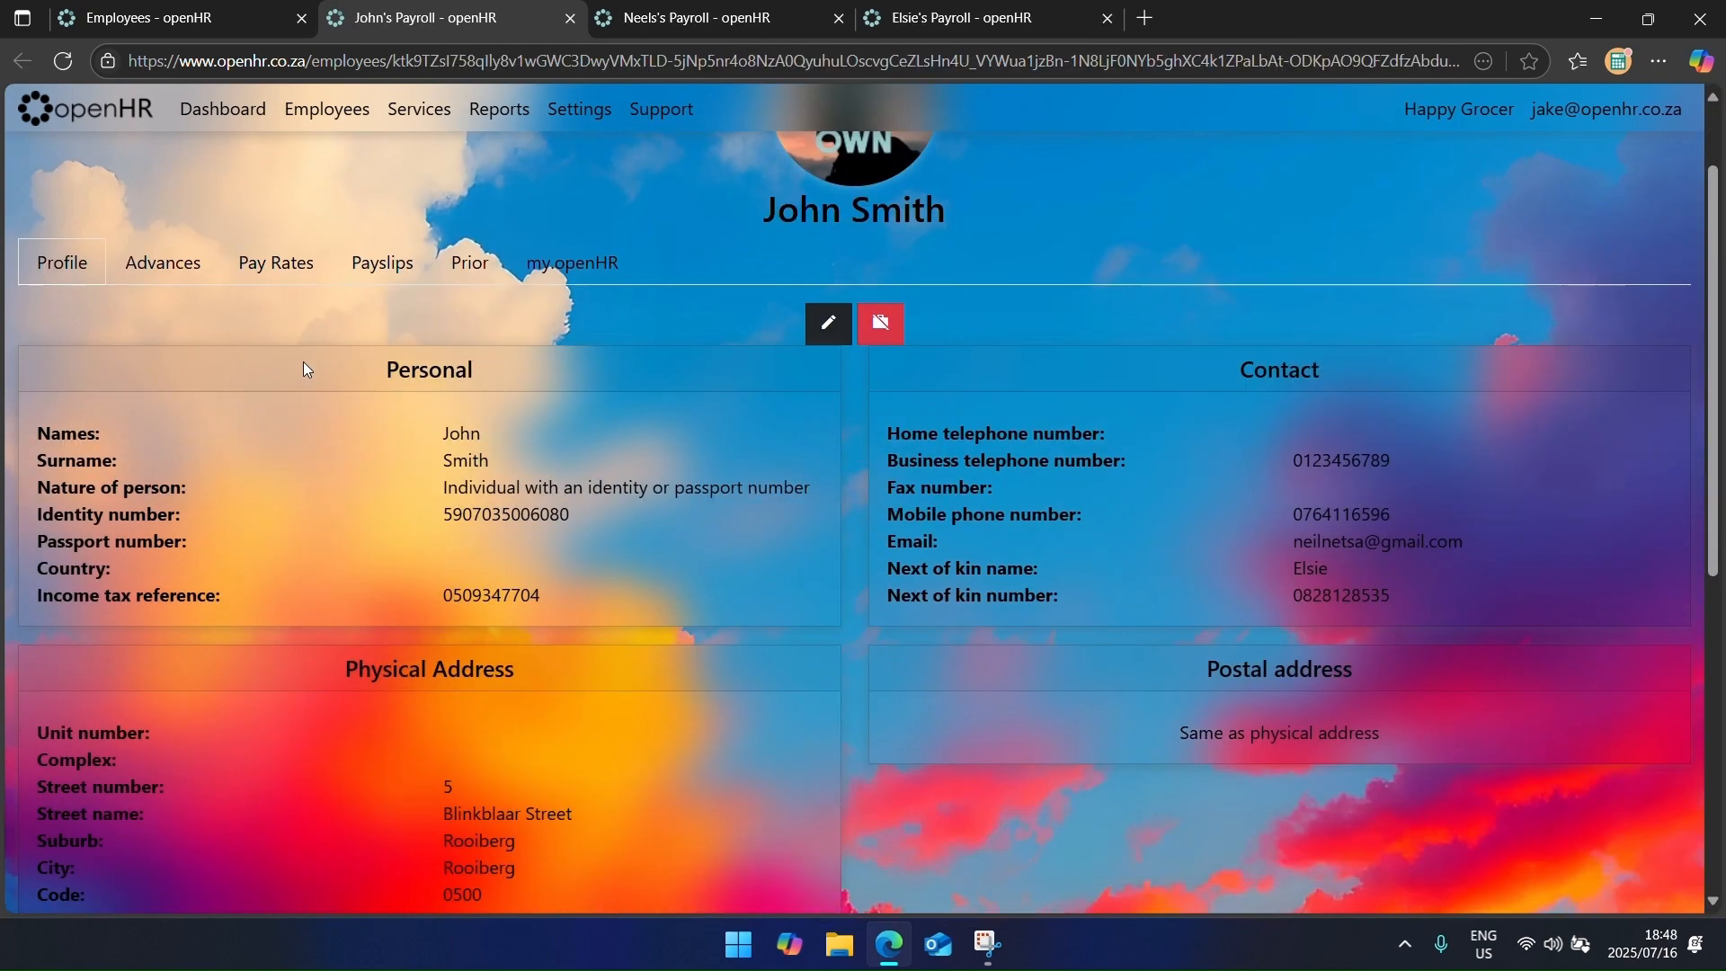
Step: Add an Hourly Rate of R35 to the packer's pay rates
click(297, 375)
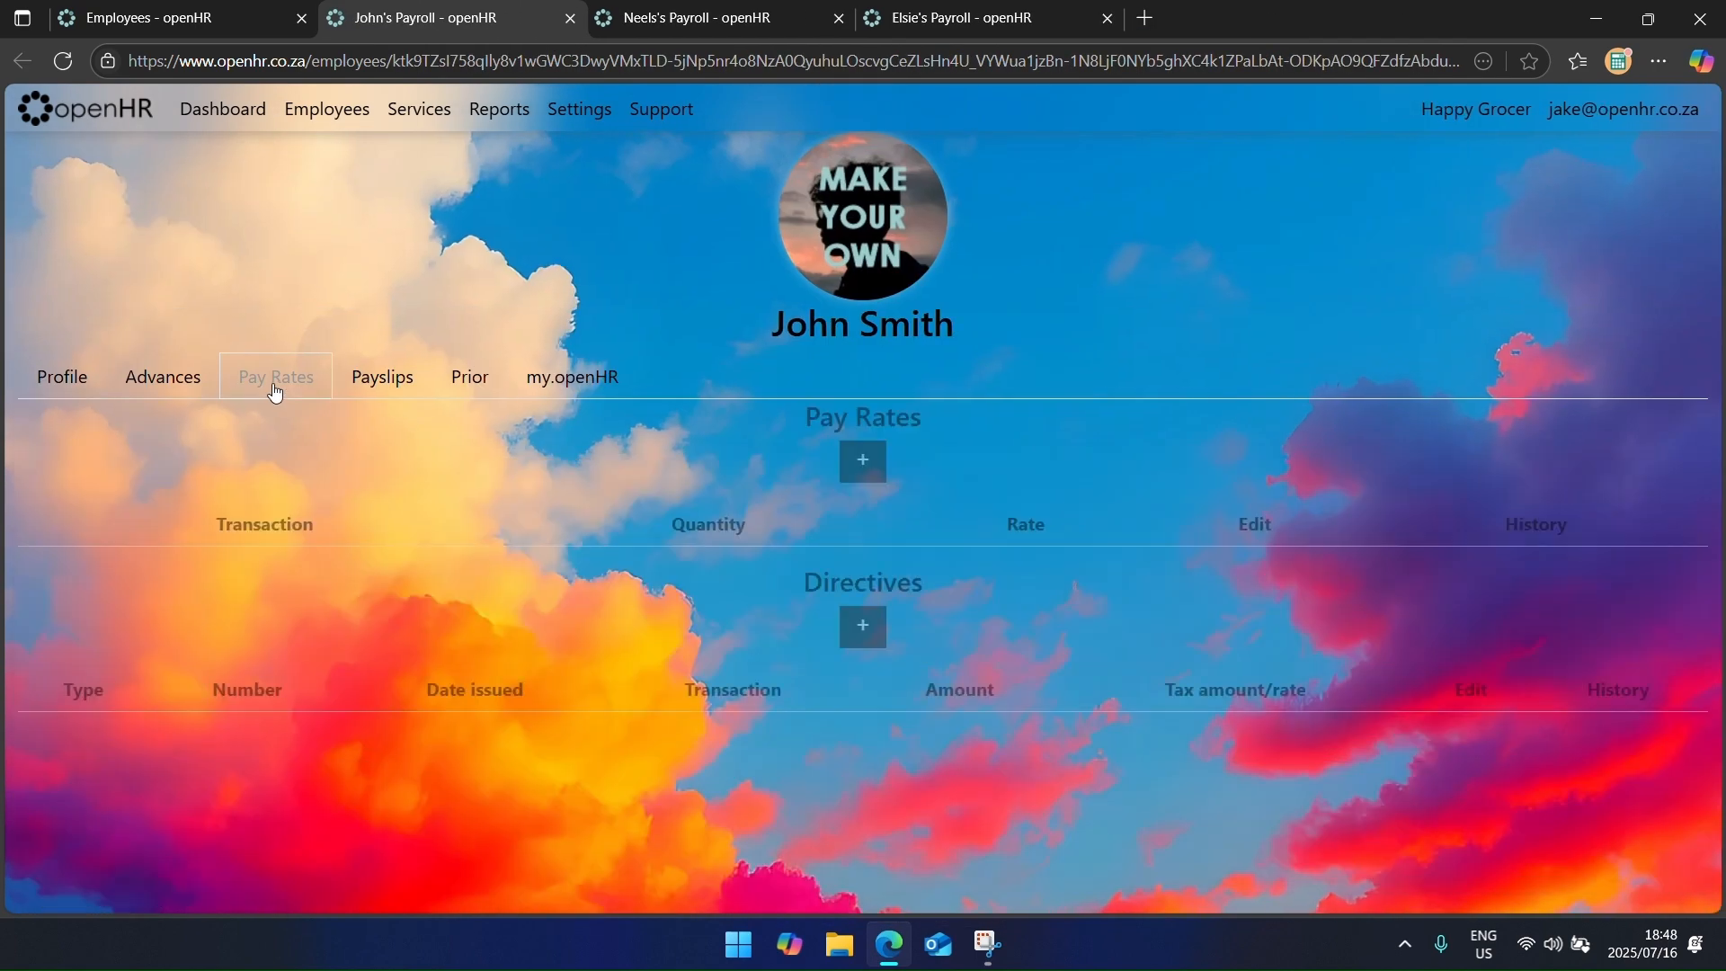
click(412, 303)
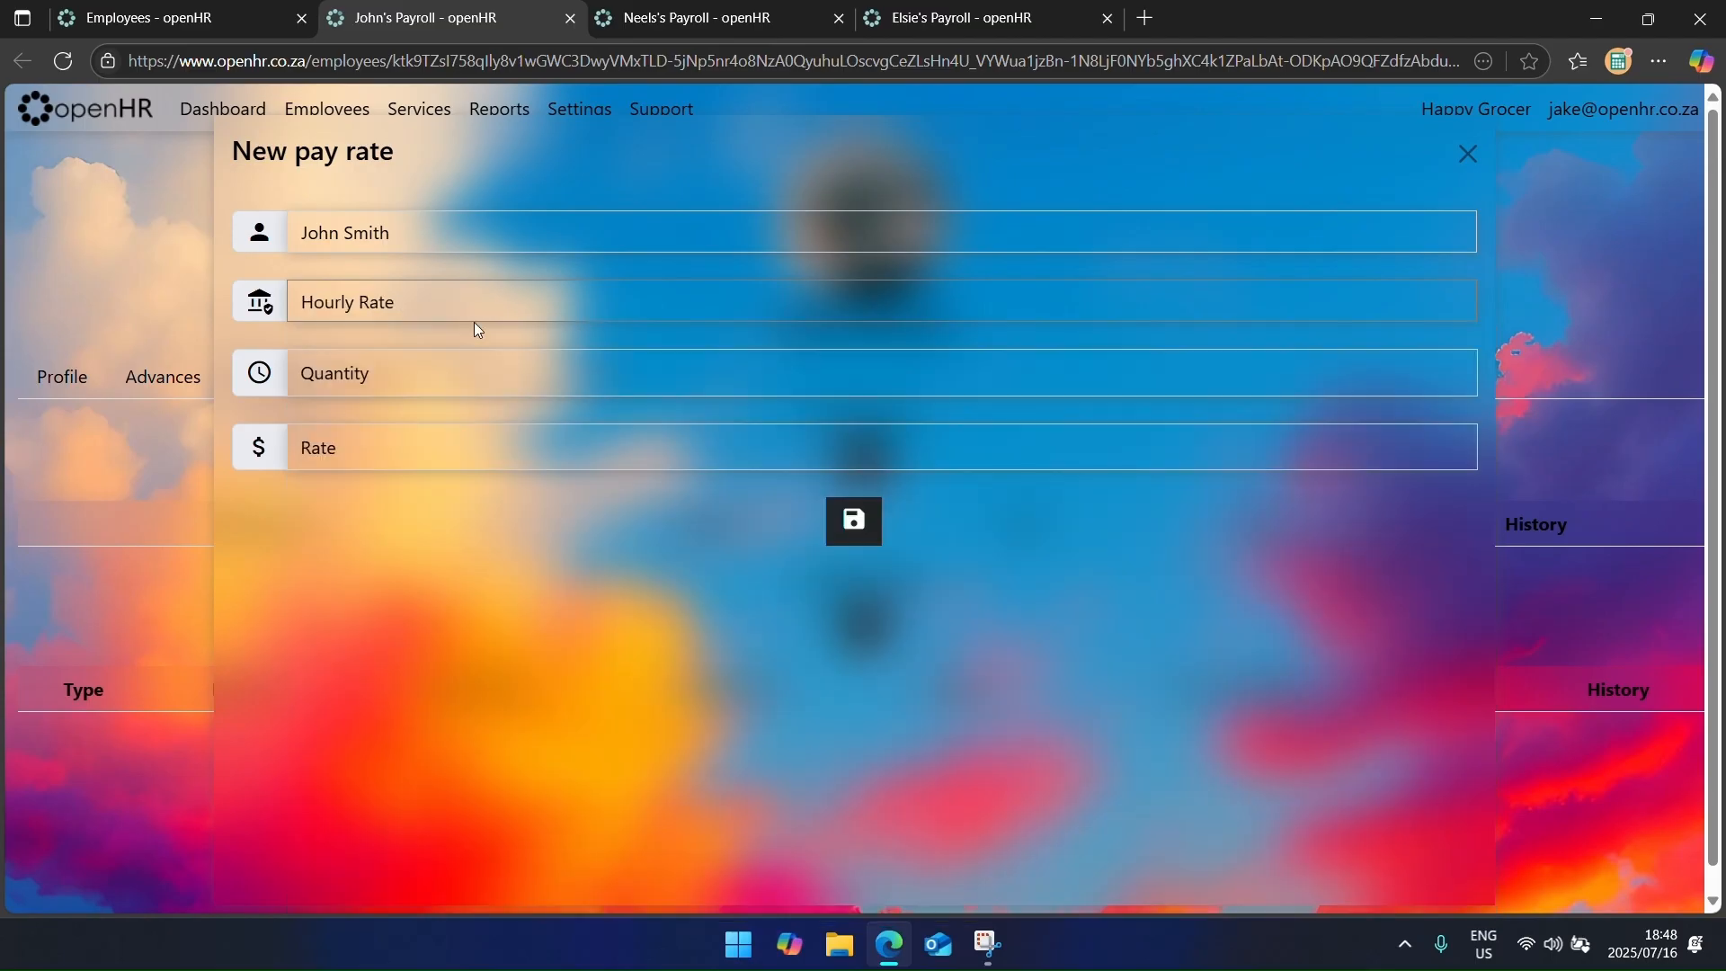
key(Tab)
text(0)
key(Tab)
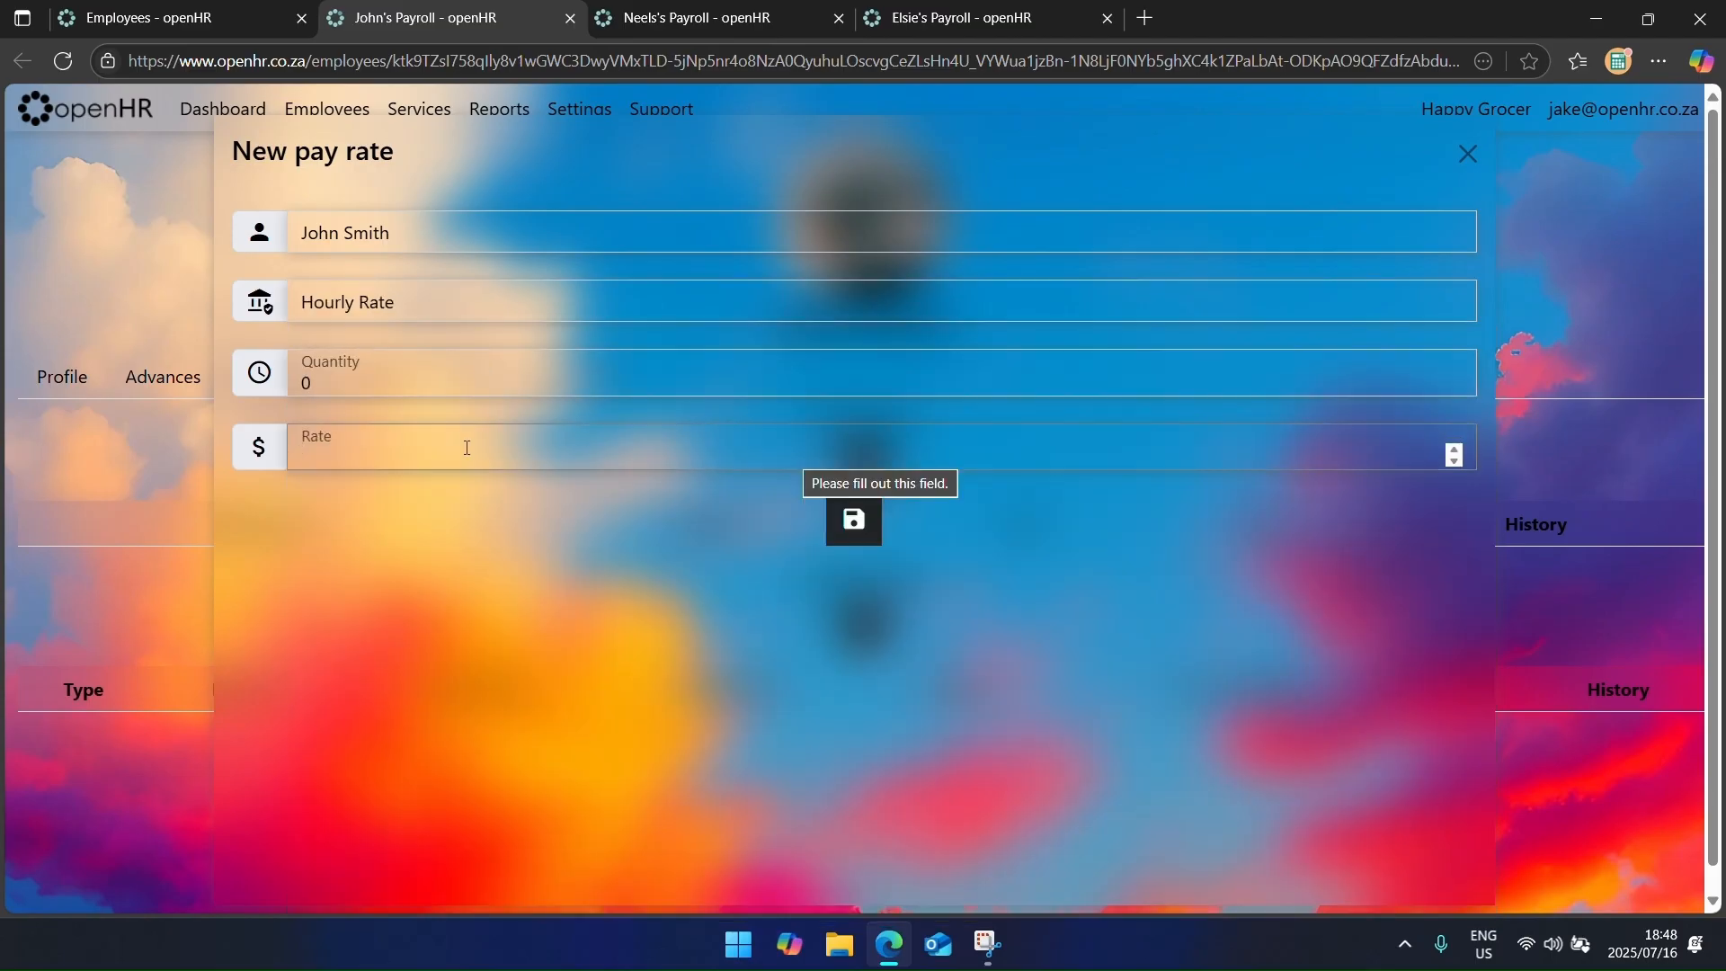
text(35)
key(Return)
click(863, 457)
Step: Add the packer's Overtime (x 1.5) rate of R52.50 and Overtime (x 2.0) rate of R70
click(432, 302)
click(412, 447)
click(880, 461)
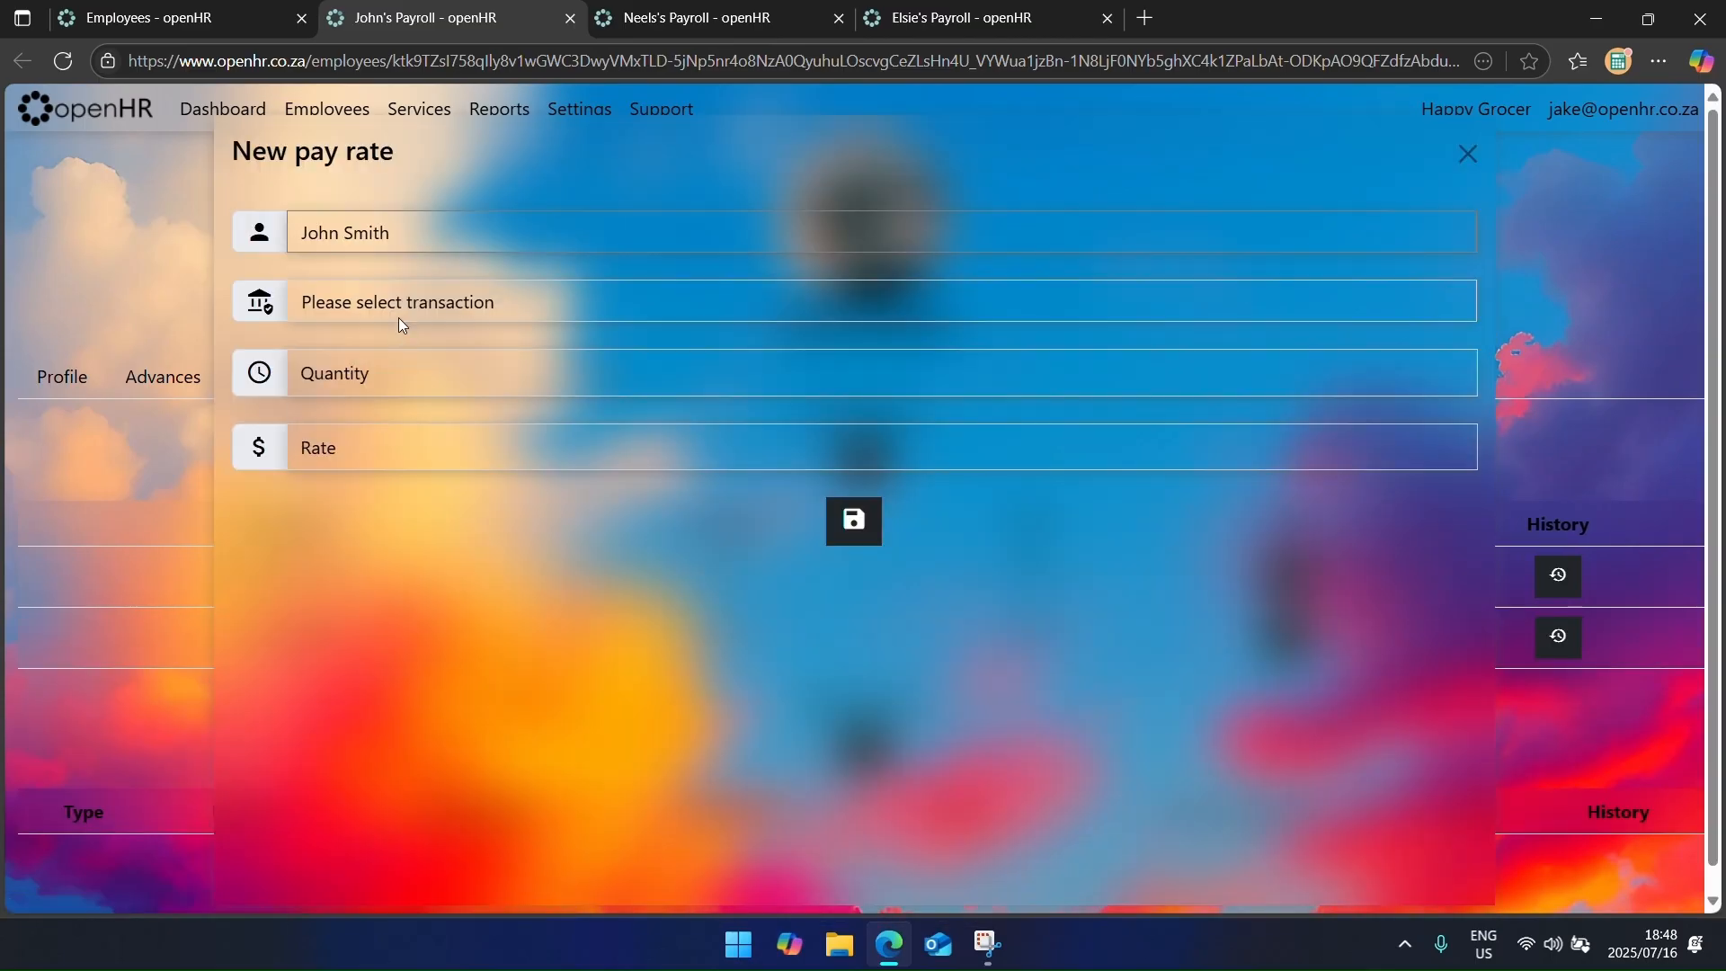
click(398, 310)
click(407, 474)
click(408, 378)
text(0)
key(Tab)
text(70)
key(Return)
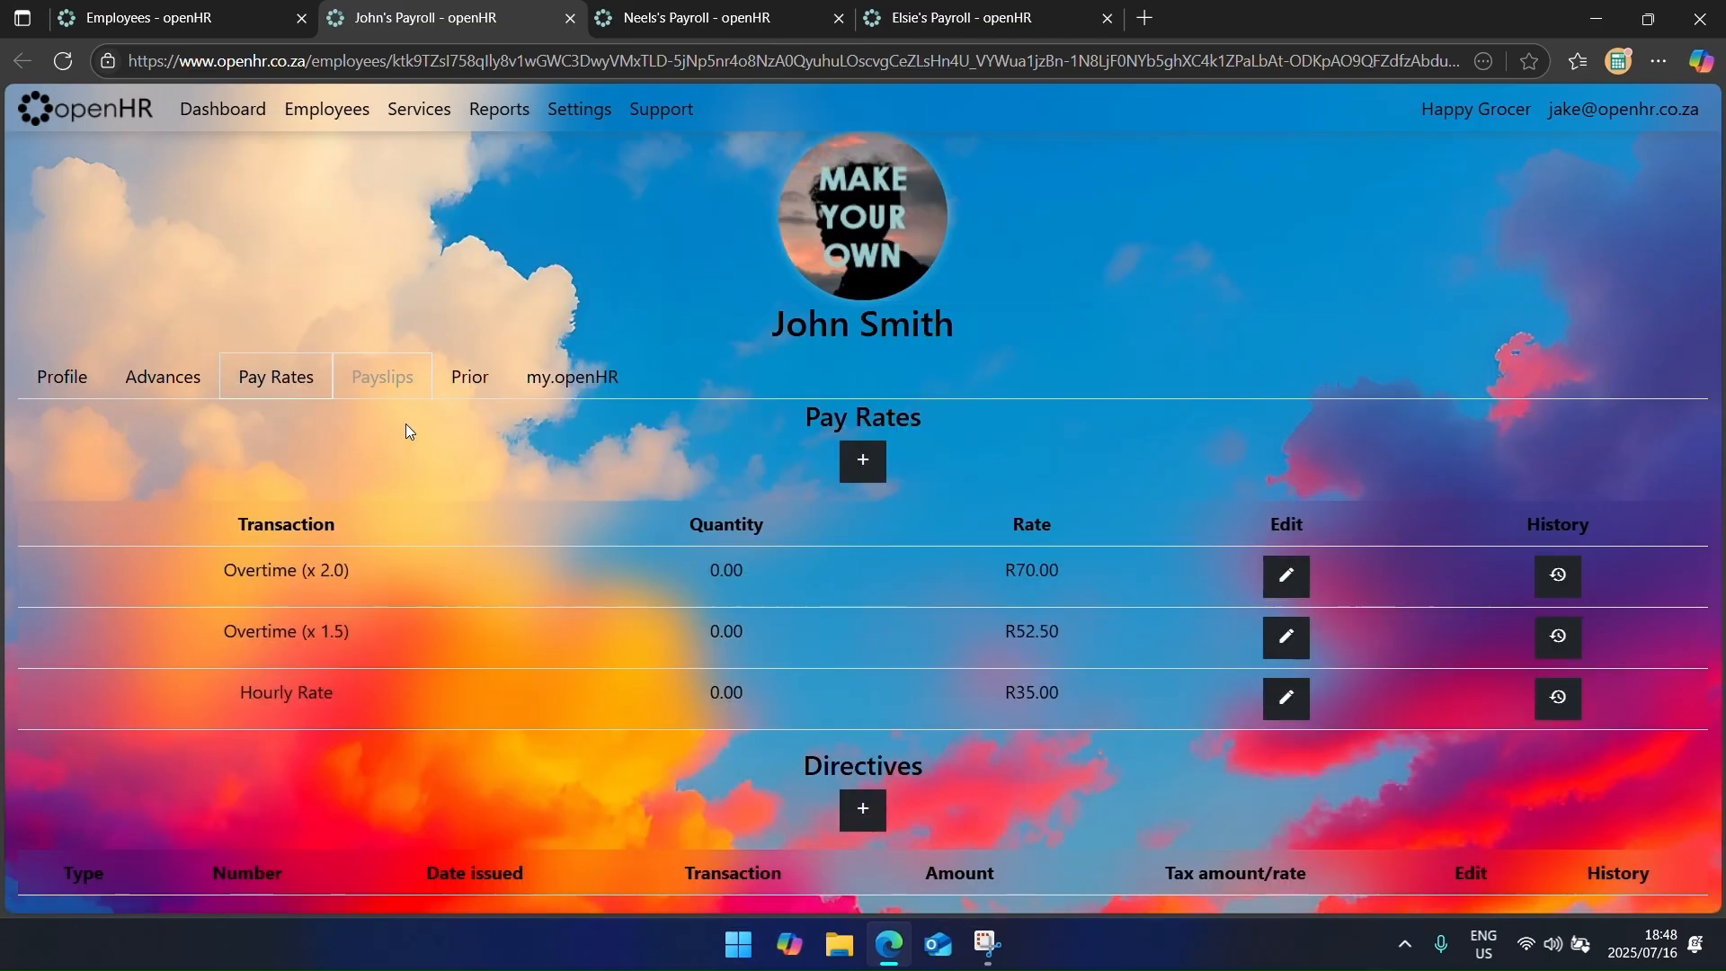
Step: Discard the unneeded extra pay rate and close the packer's payroll page
click(863, 461)
click(521, 303)
scroll(614, 758, down, 2)
click(273, 539)
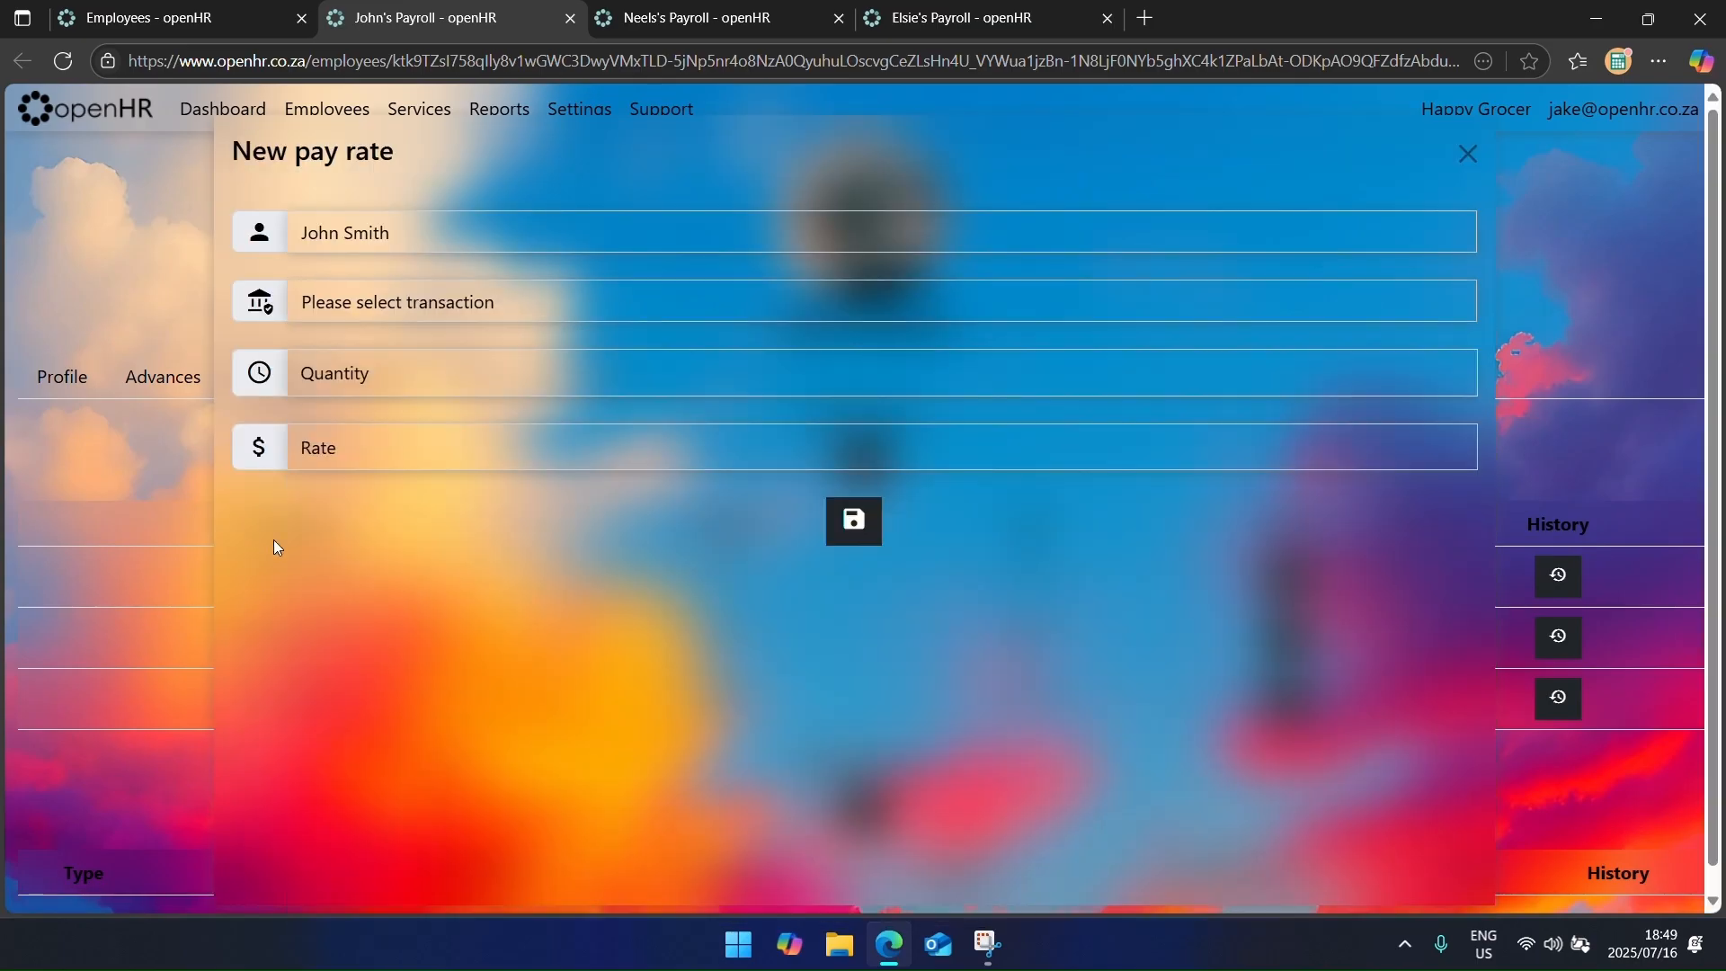
click(1467, 155)
key(ctrl+w)
Step: Add a Salary pay rate of R20,000 at quantity 1 for the next employee
click(280, 390)
click(863, 460)
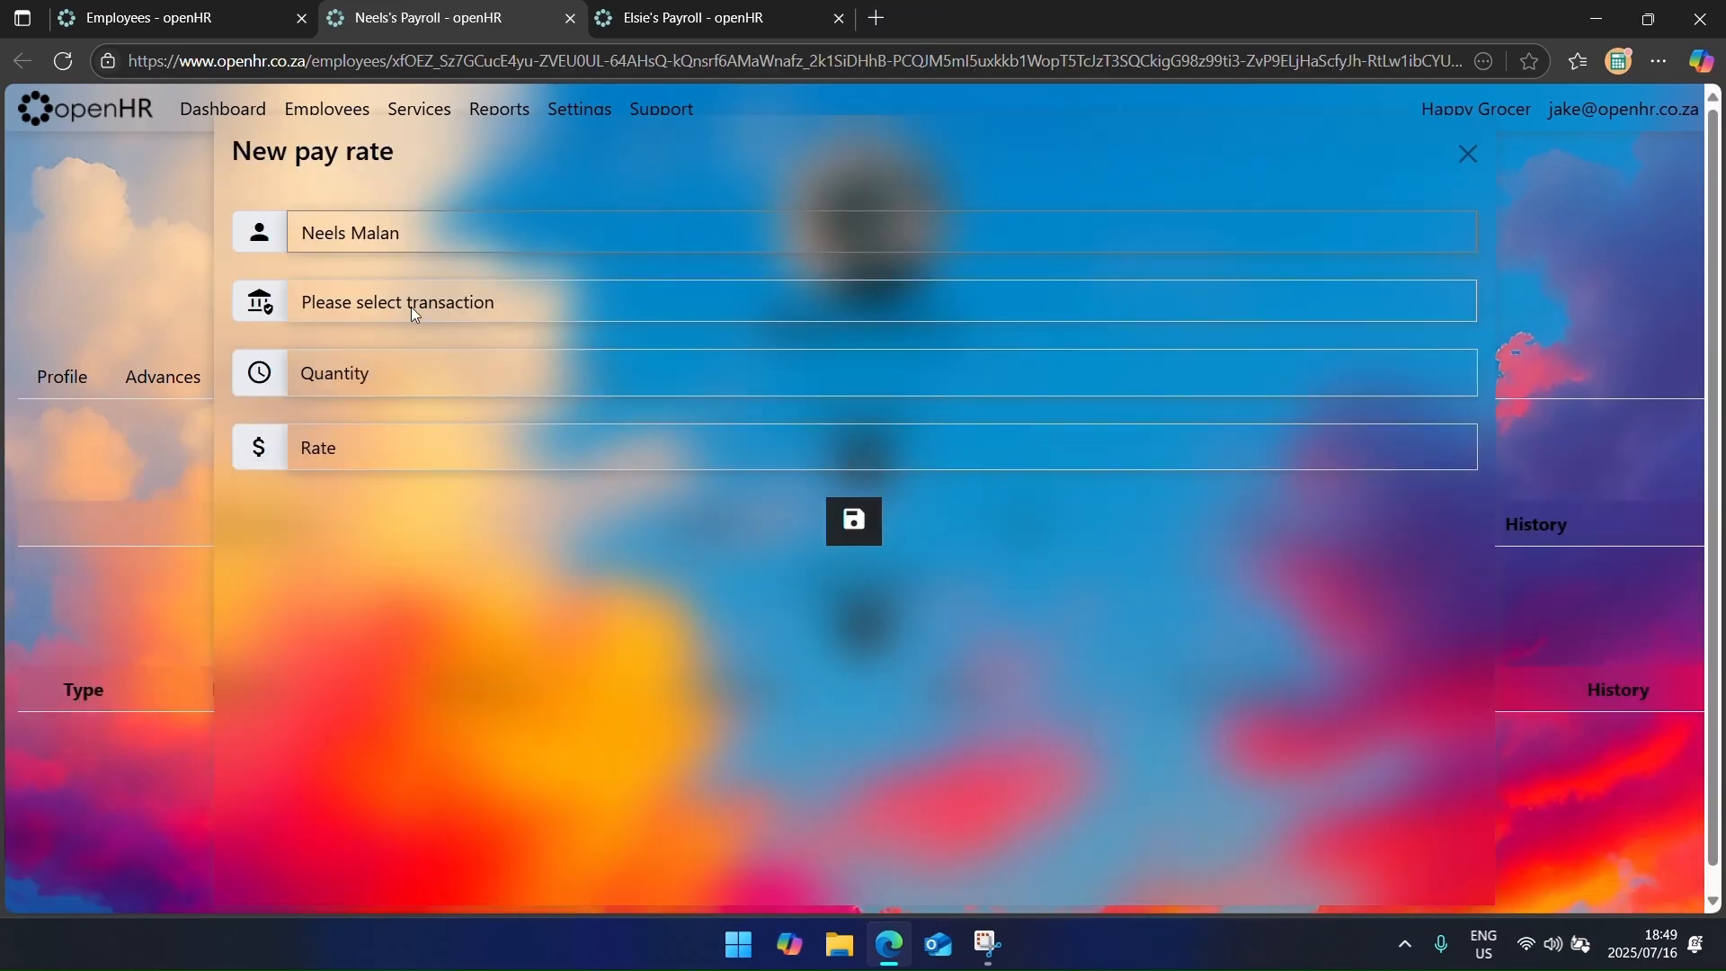
click(412, 307)
click(387, 580)
click(386, 306)
click(381, 773)
click(448, 386)
text(115000)
key(Return)
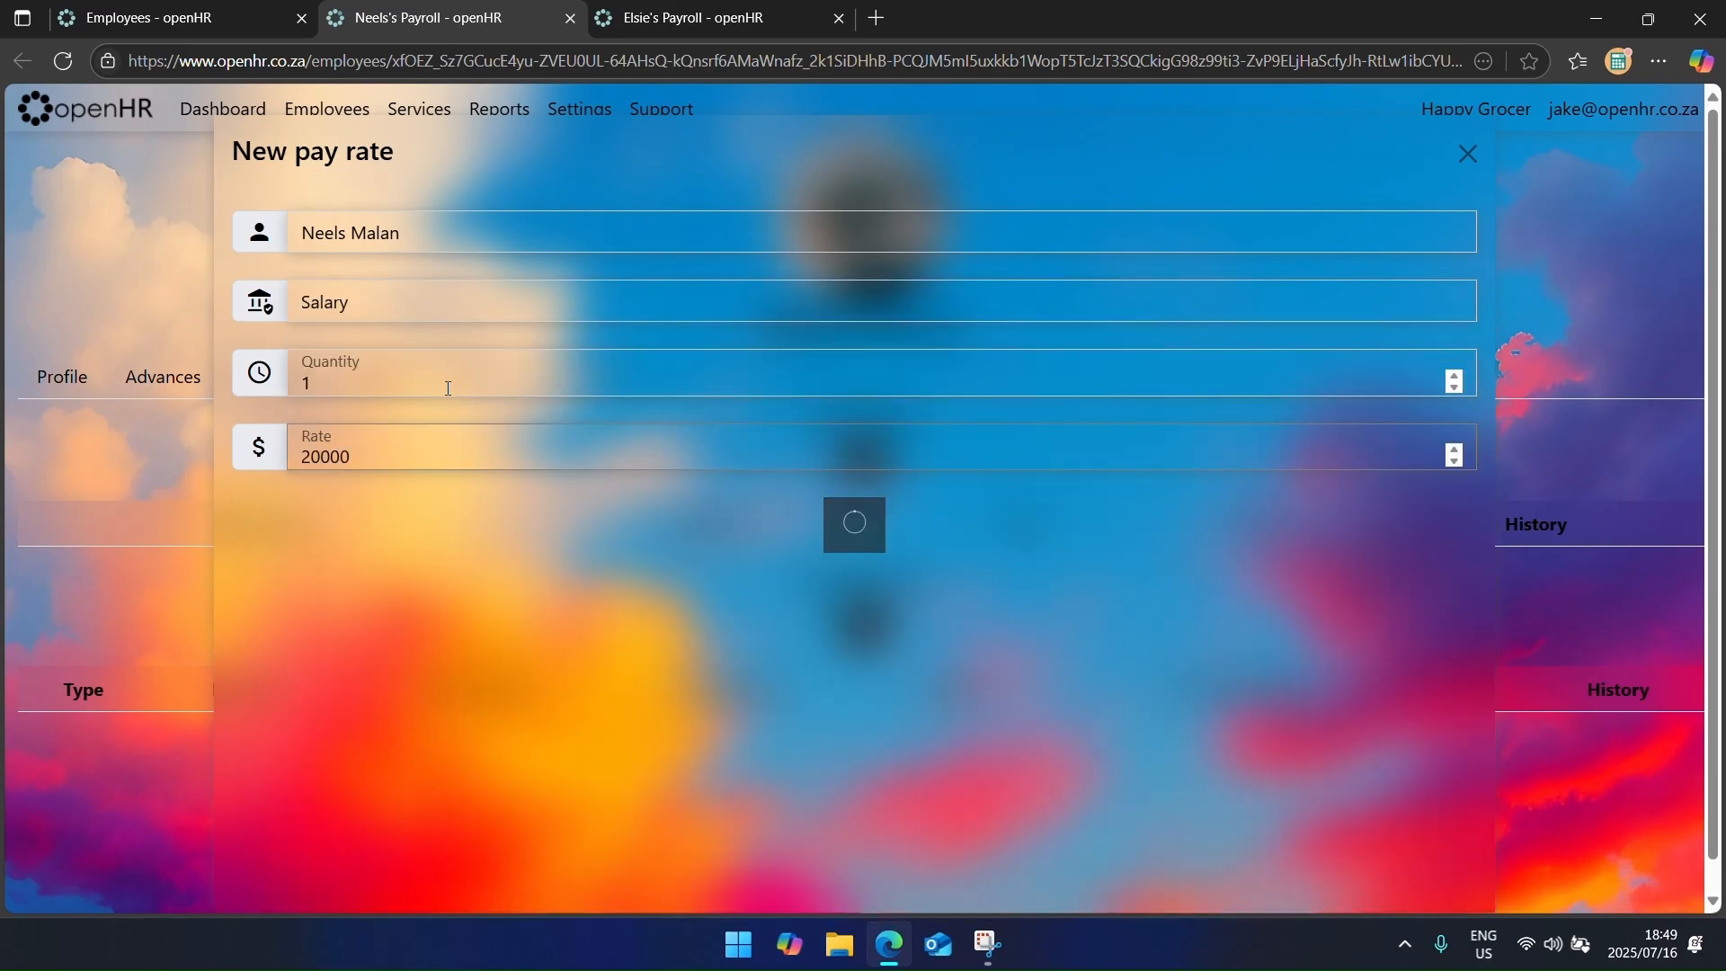
Step: Add an Unpaid Leave pay rate of -922.93 with quantity 0 for that employee
click(863, 461)
click(459, 303)
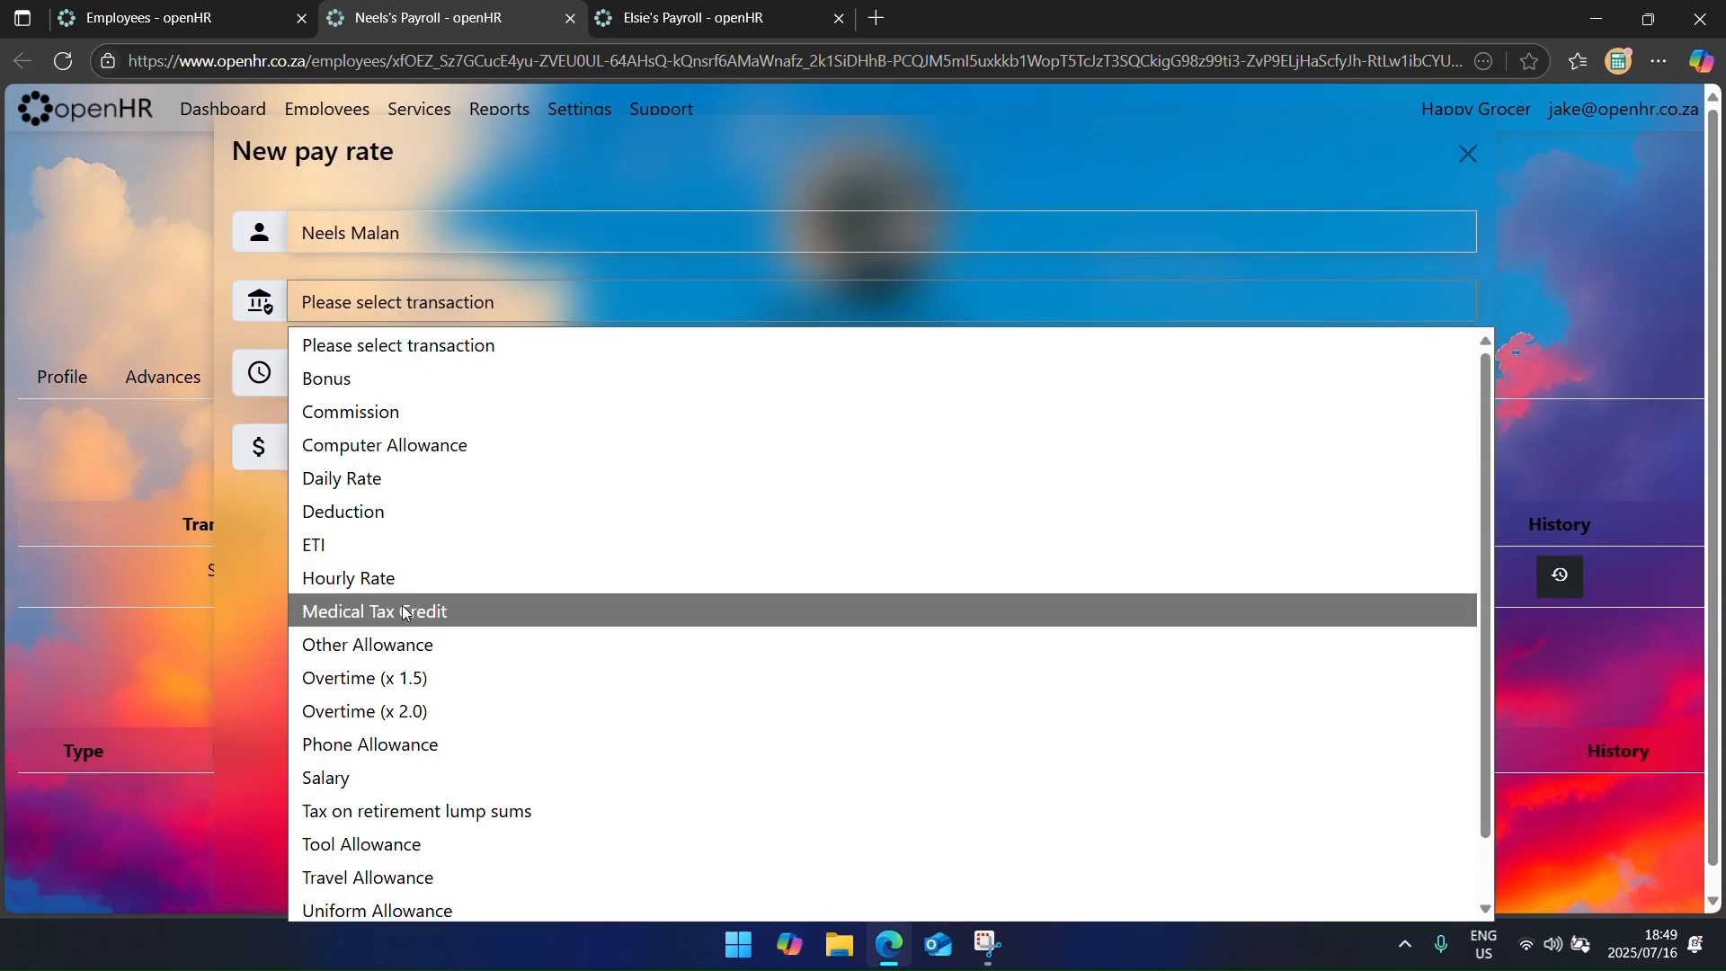
scroll(409, 593, down, 2)
click(458, 873)
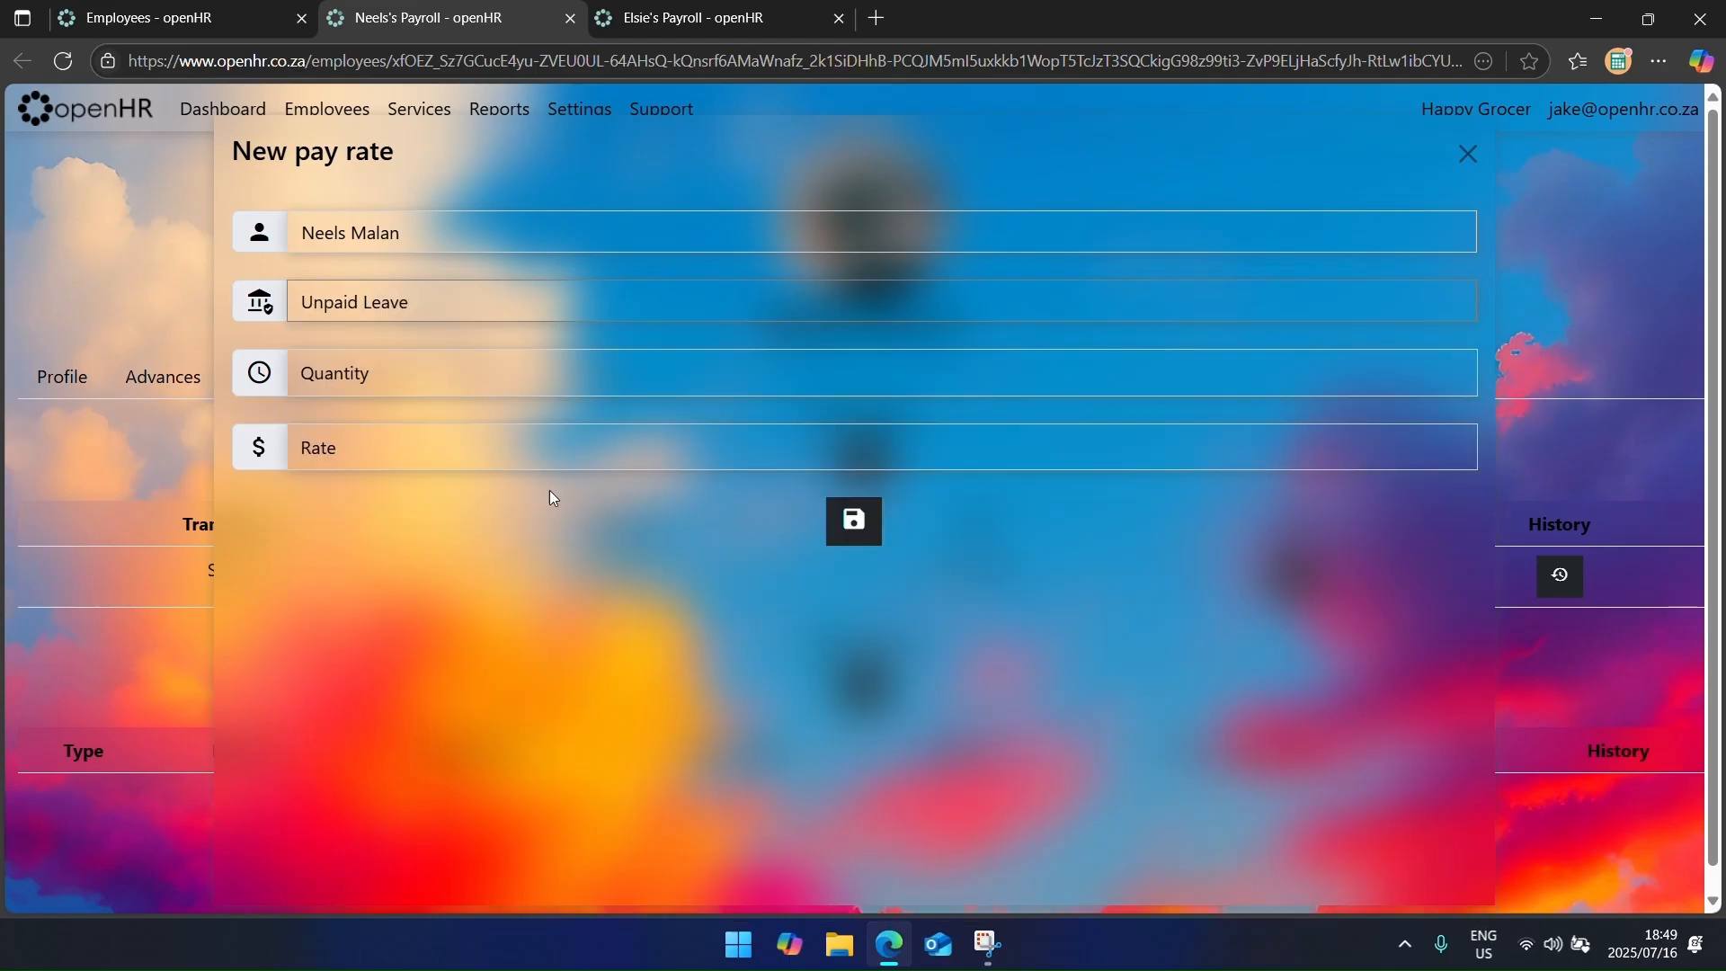
click(495, 390)
text(0)
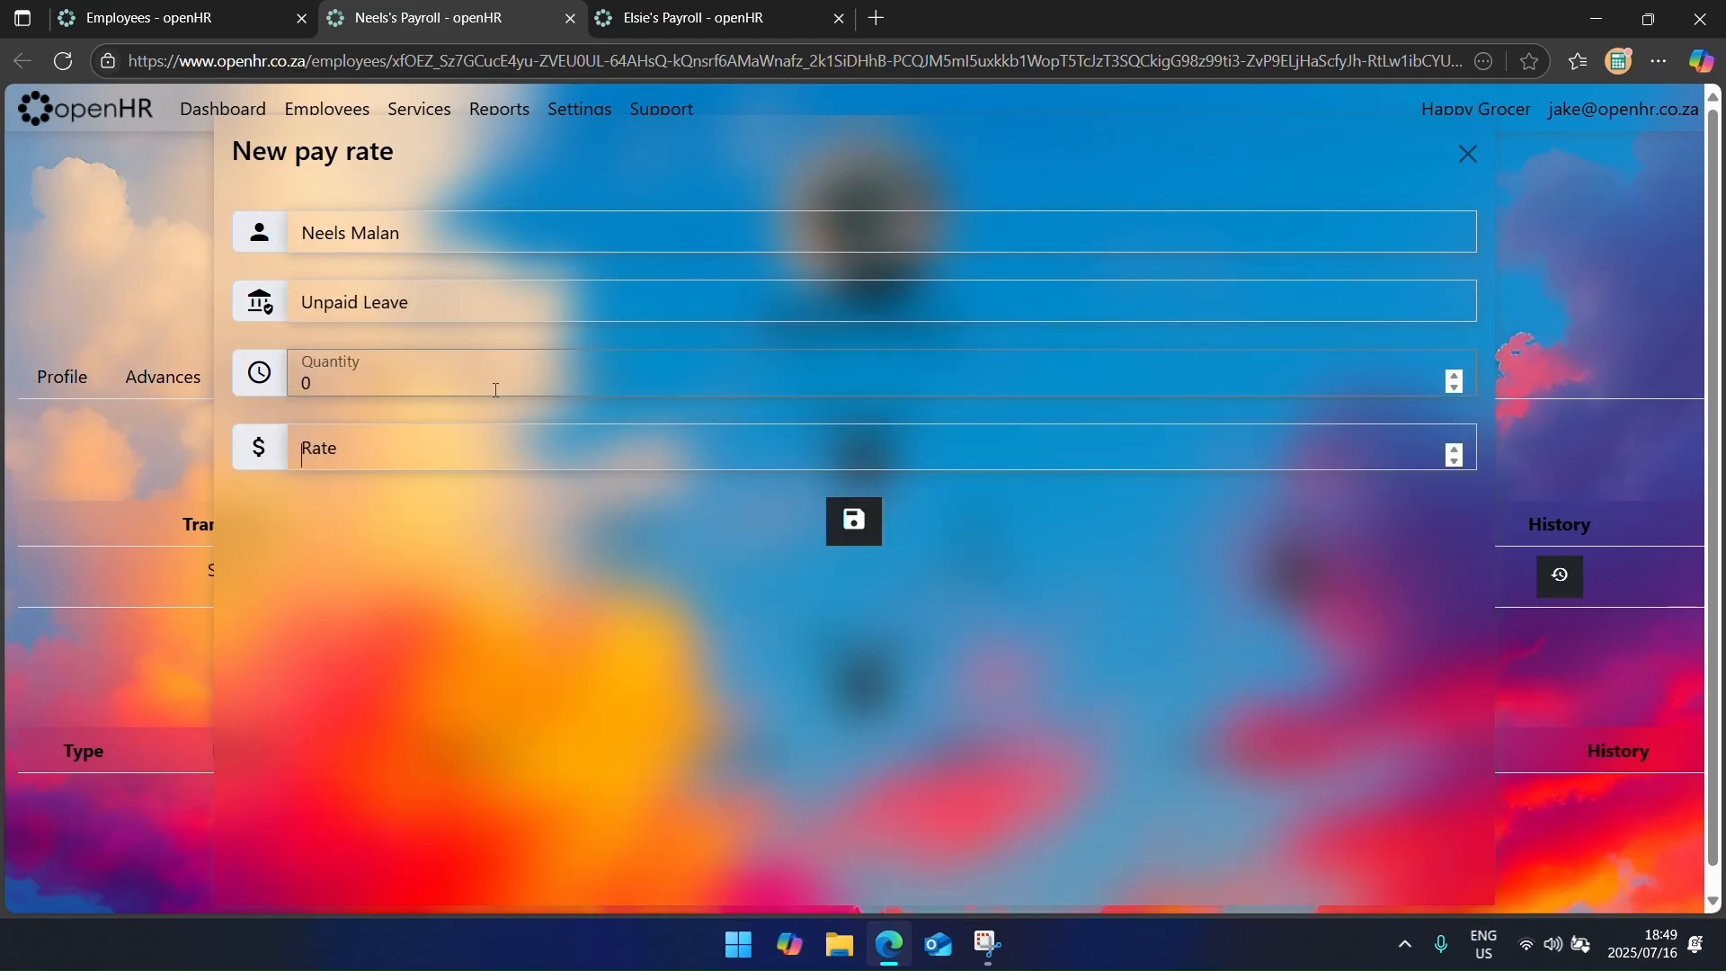
key(Tab)
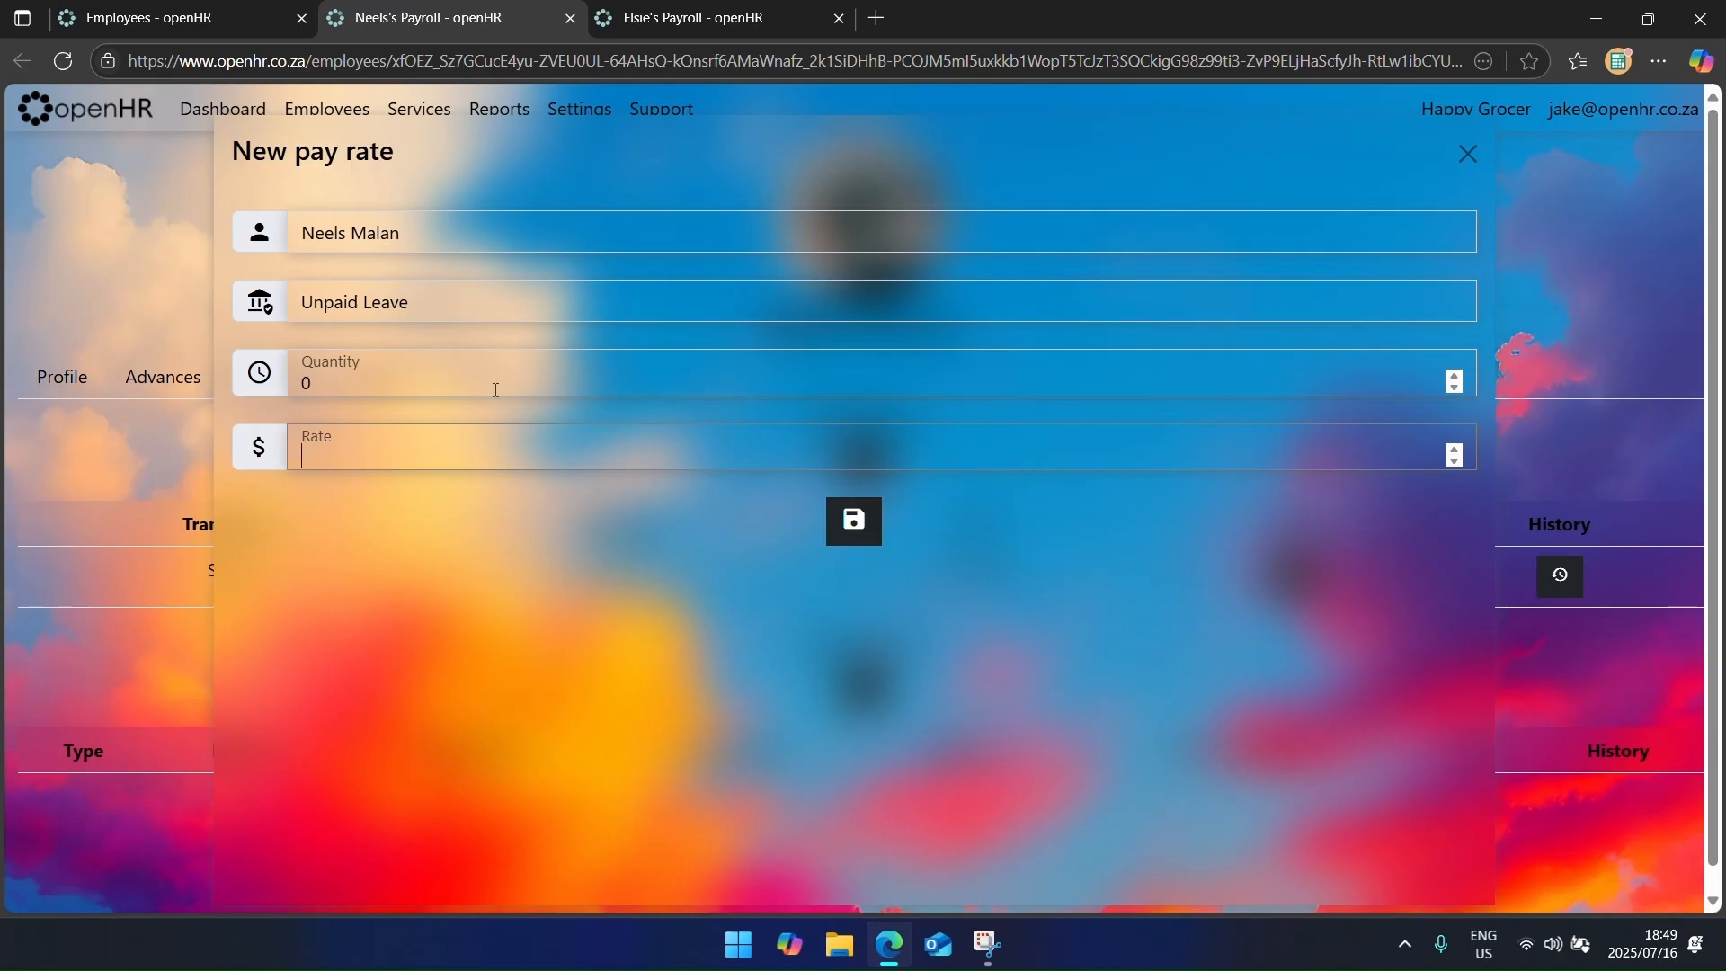
text(-922.93)
key(Return)
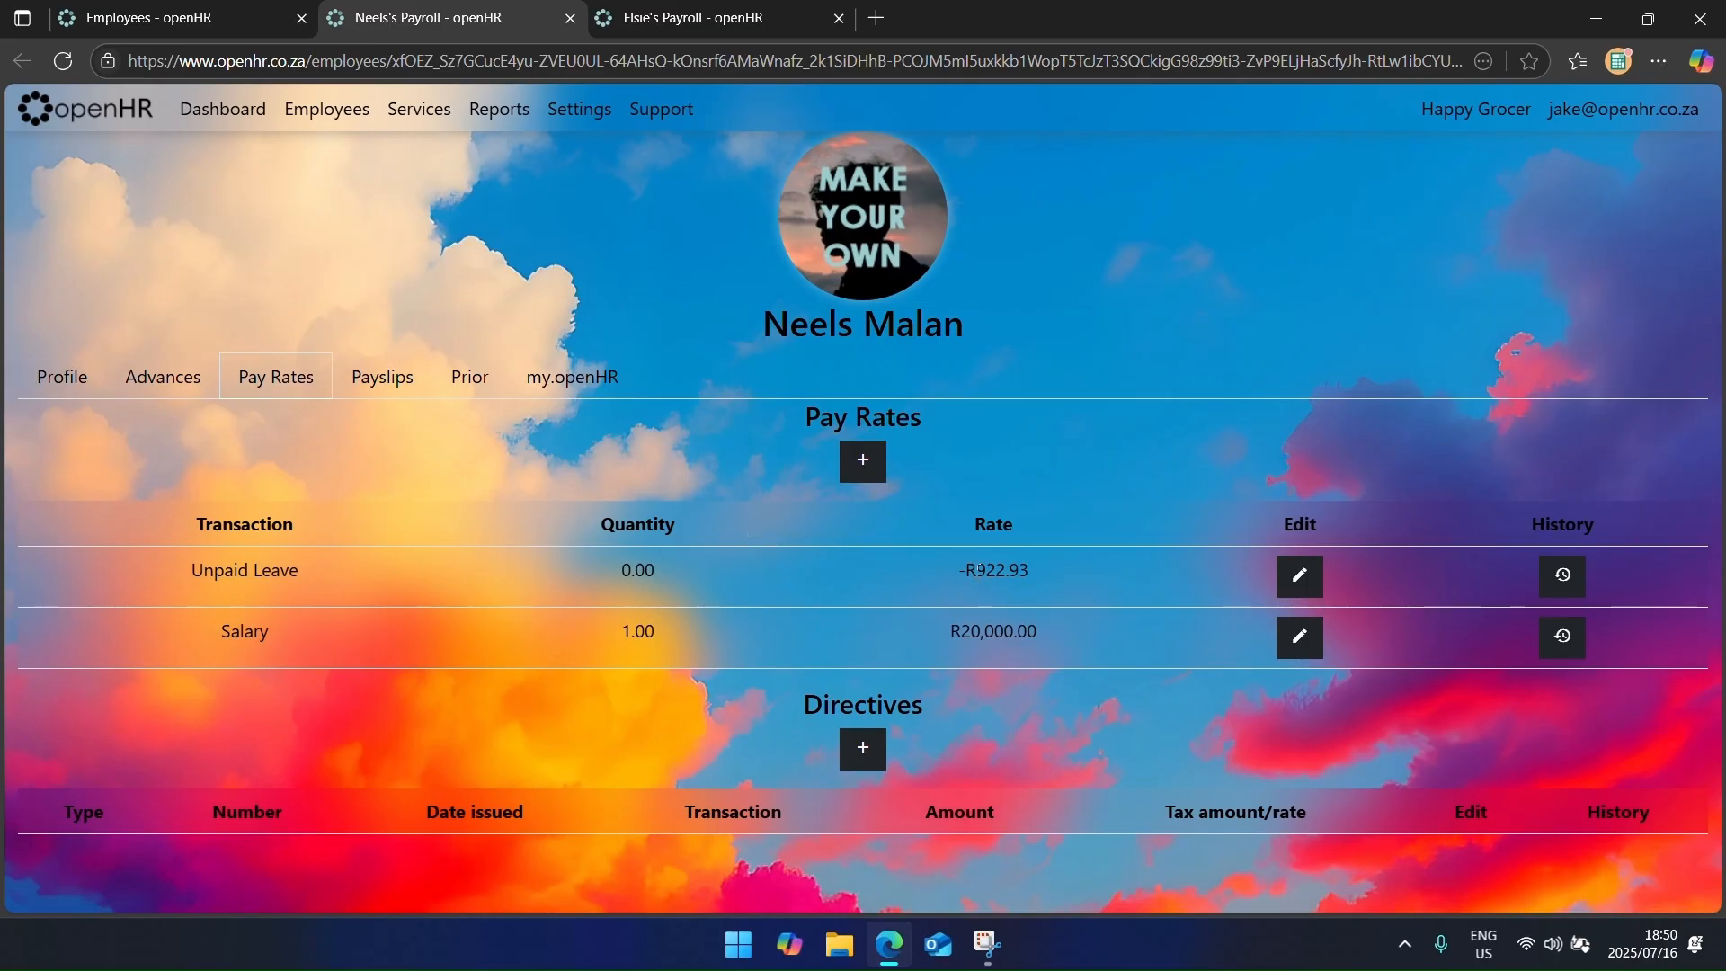
drag(1027, 569, 527, 564)
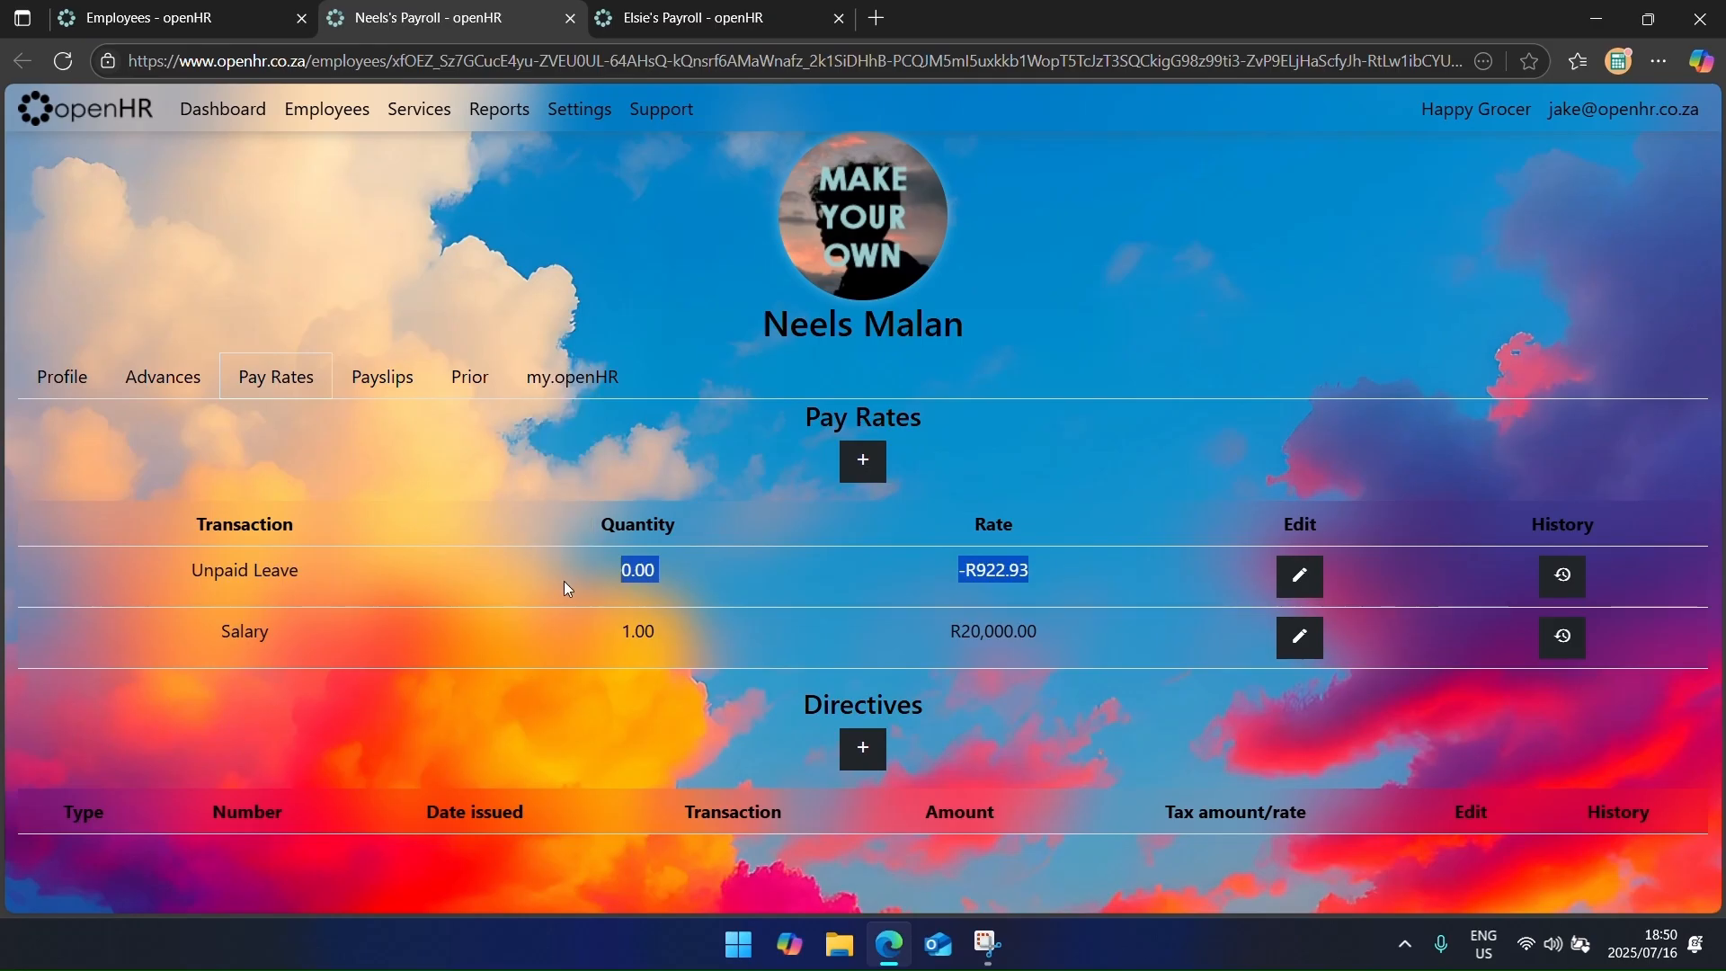
Step: Clear the text highlight on the pay rates page
click(685, 578)
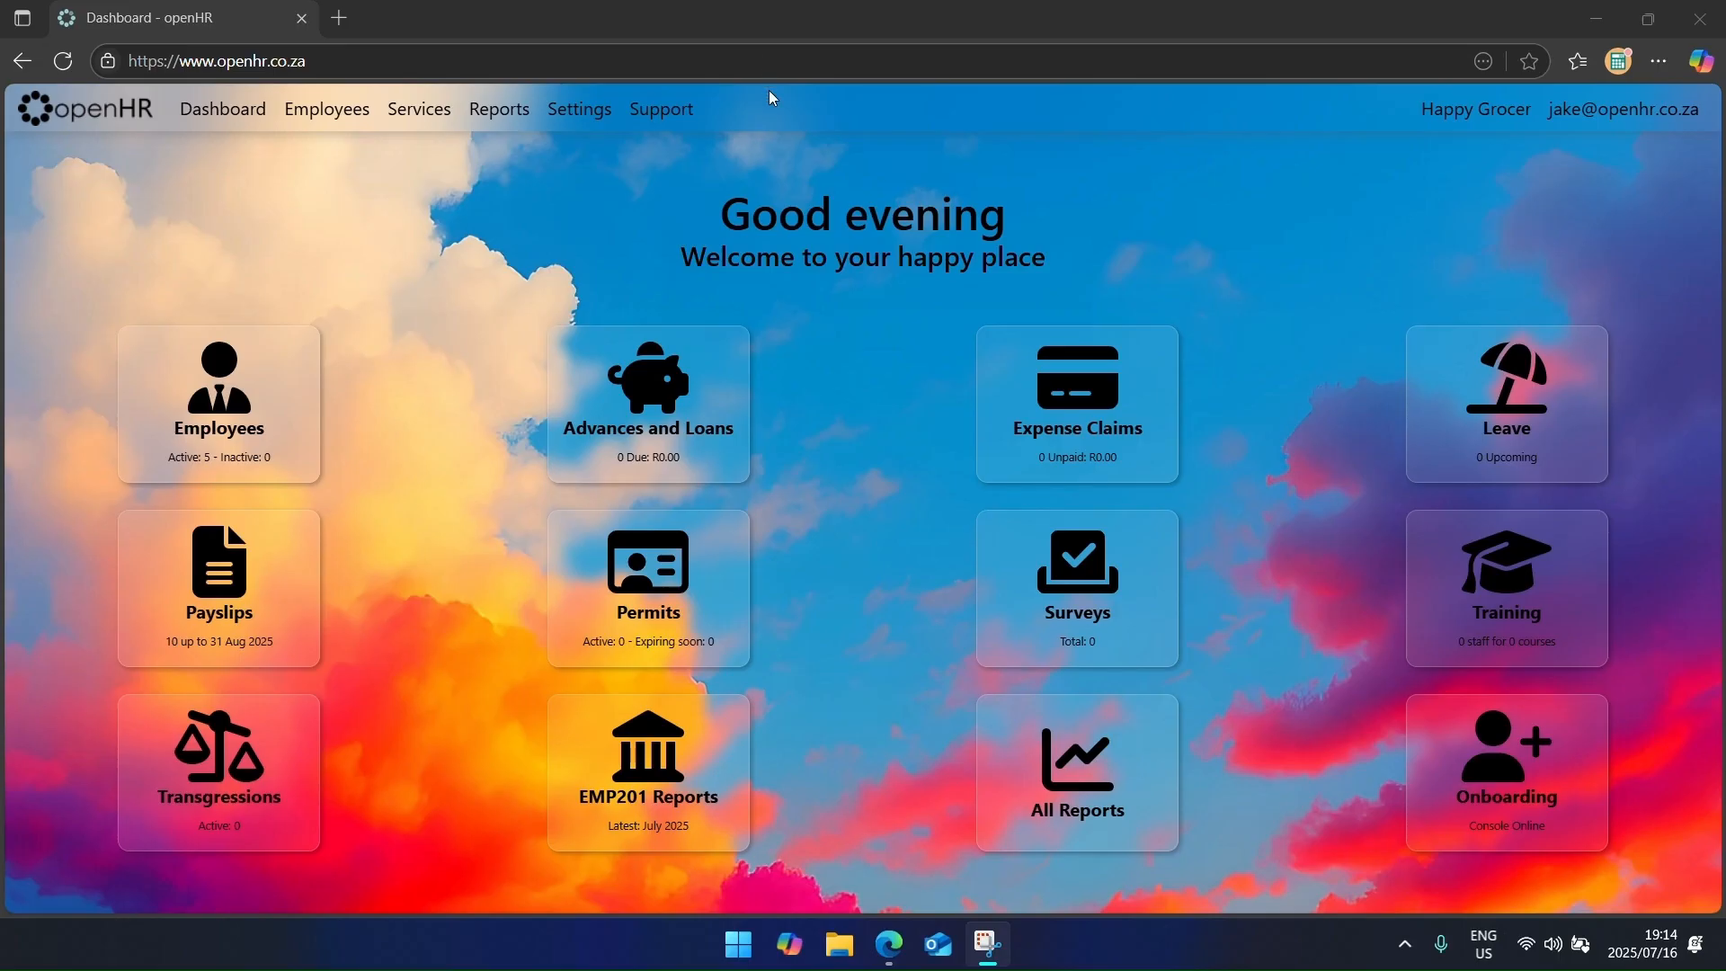
Step: Start a new advance for the employee with amount 500 and administration fee 0
click(724, 437)
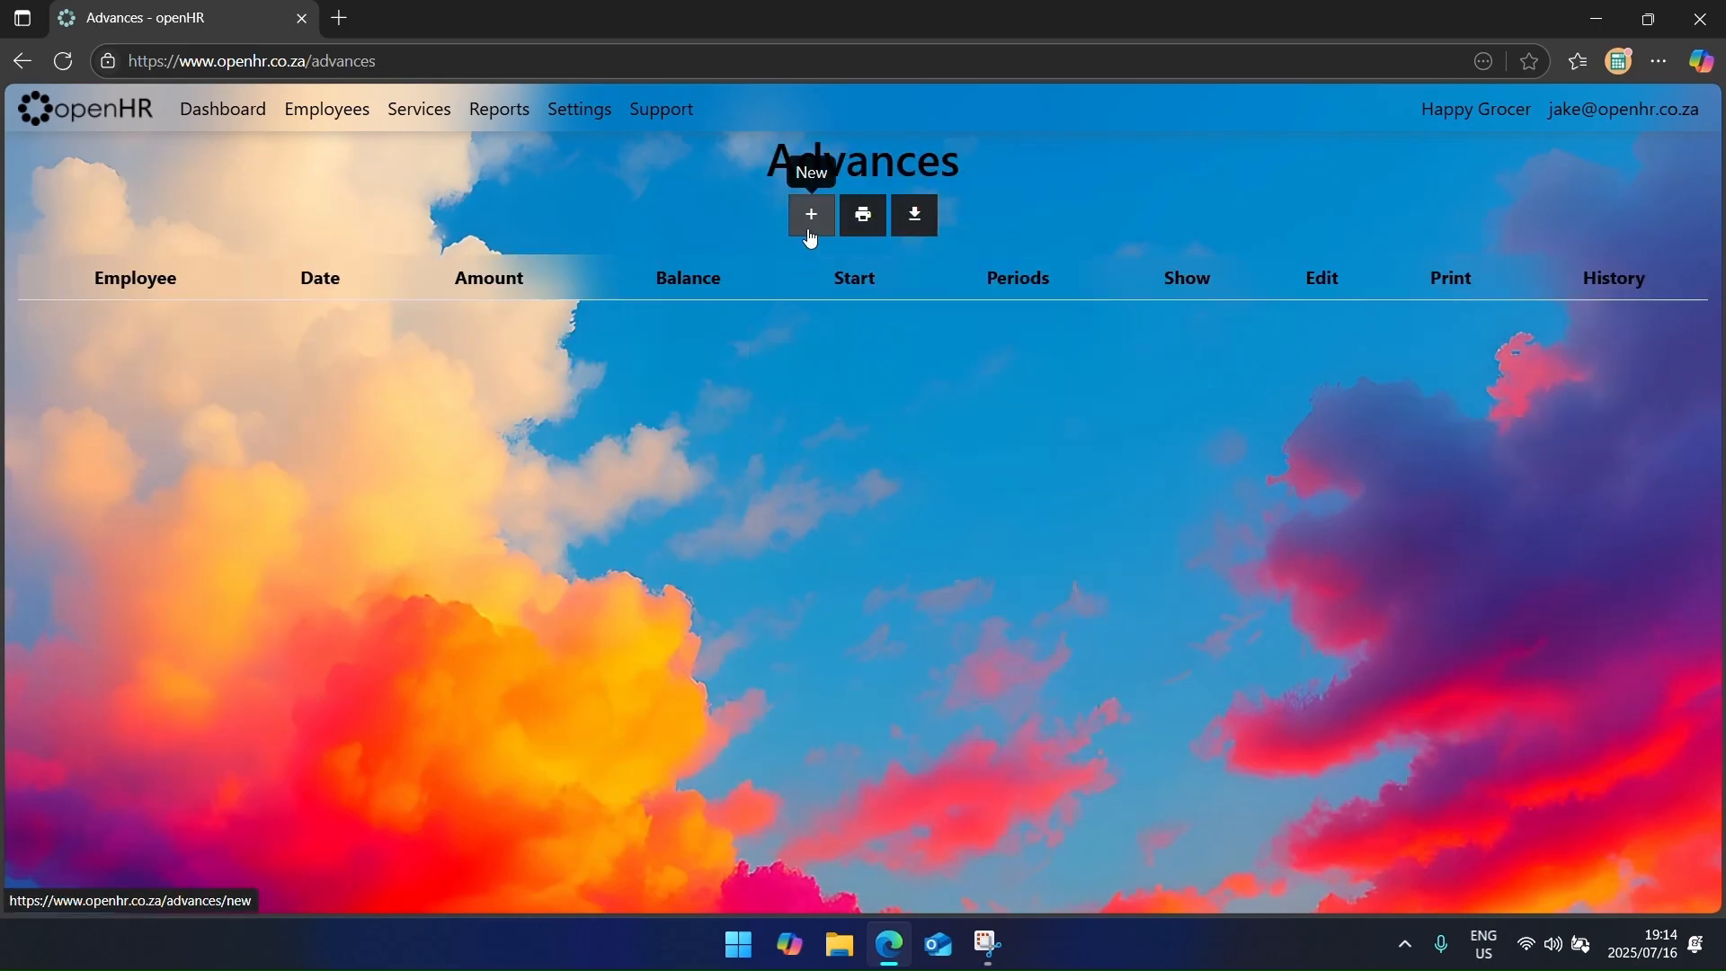
click(810, 236)
click(570, 249)
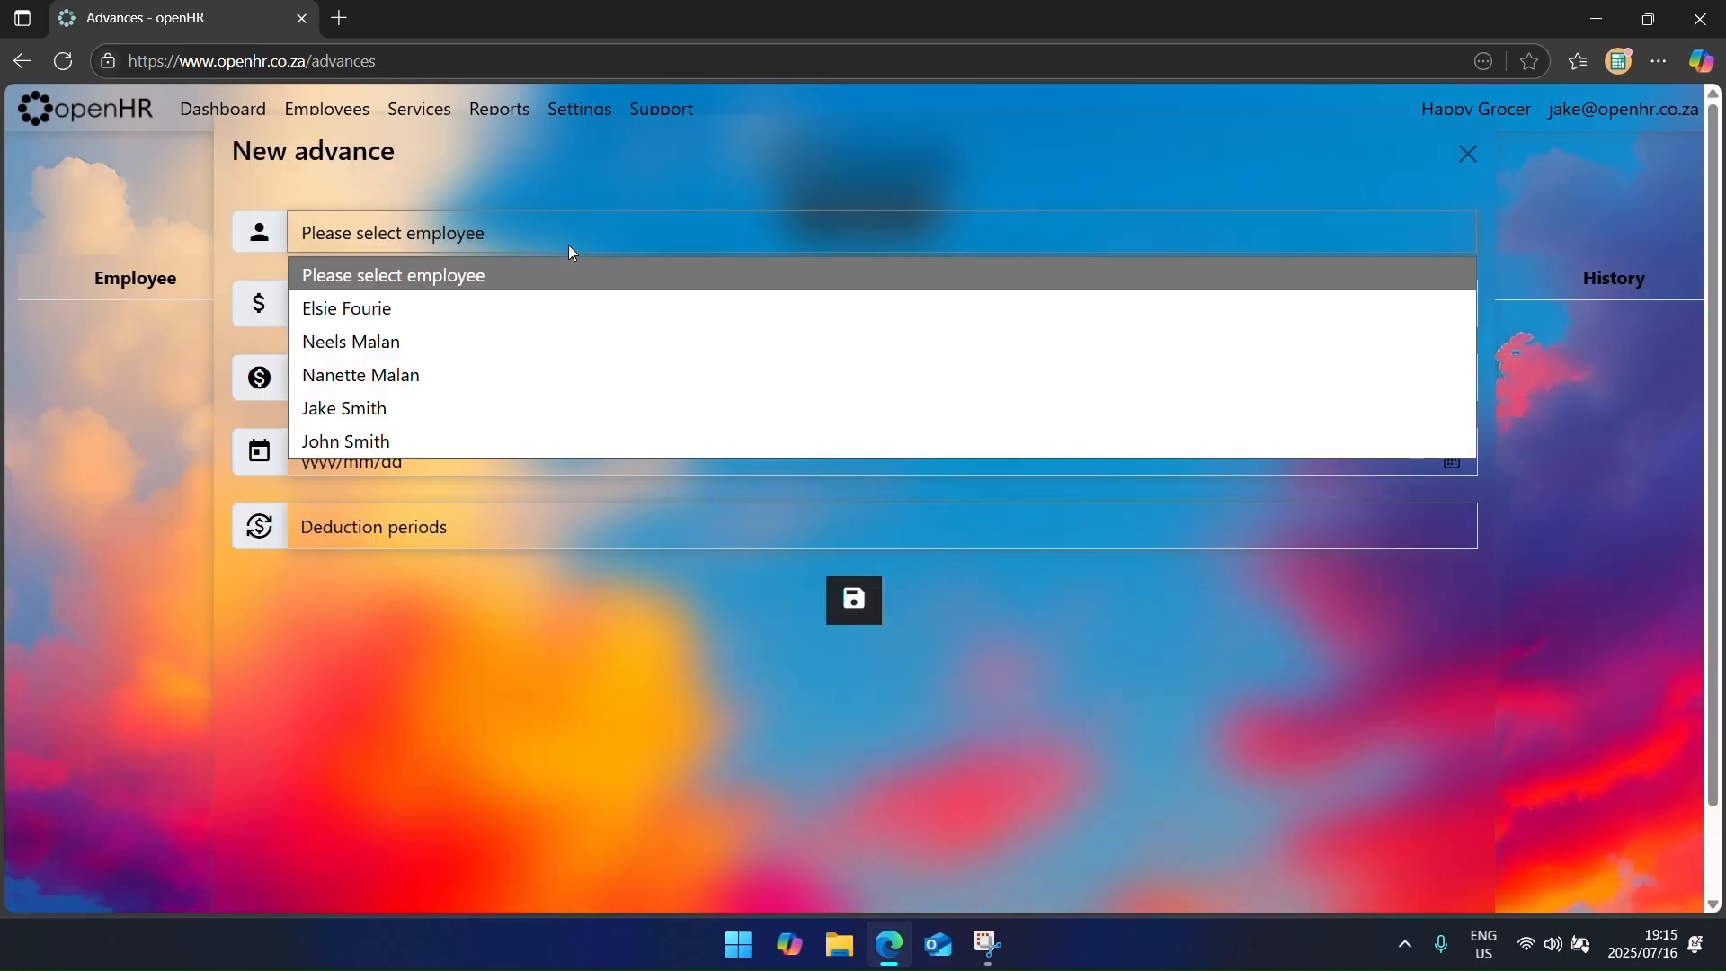
click(567, 308)
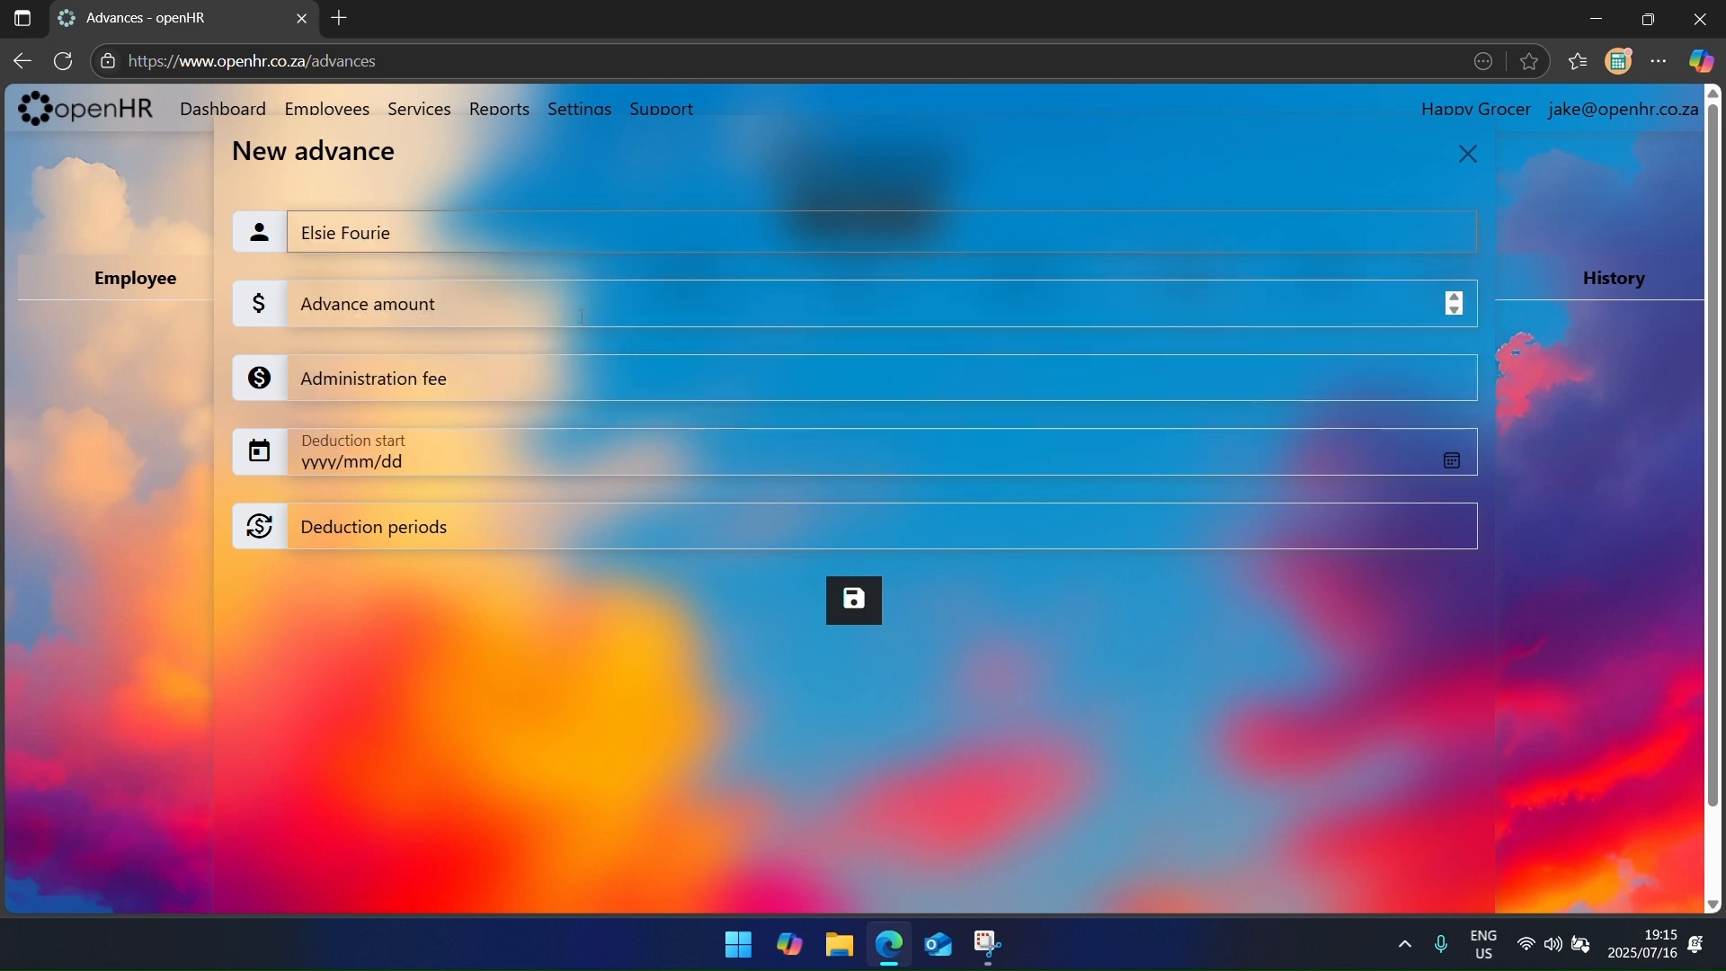
click(580, 314)
text(500)
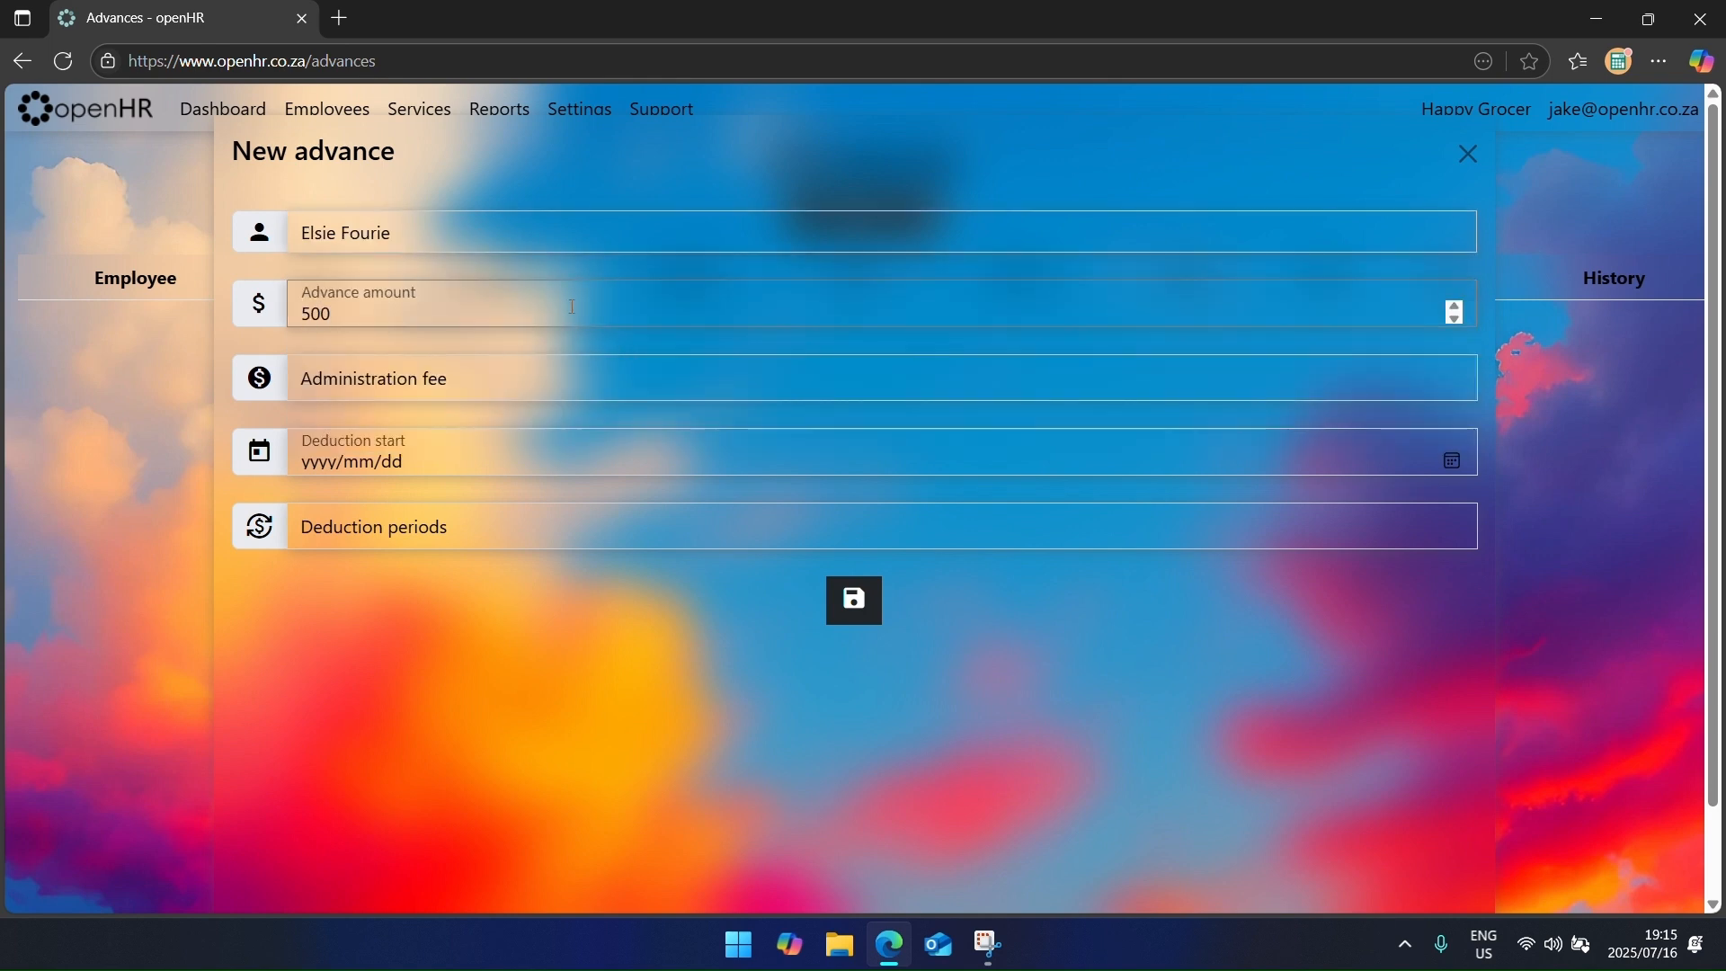
key(Tab)
text(0)
Step: Set the deductions to start 16 Aug 2025 over 2 periods and save the advance
key(Tab)
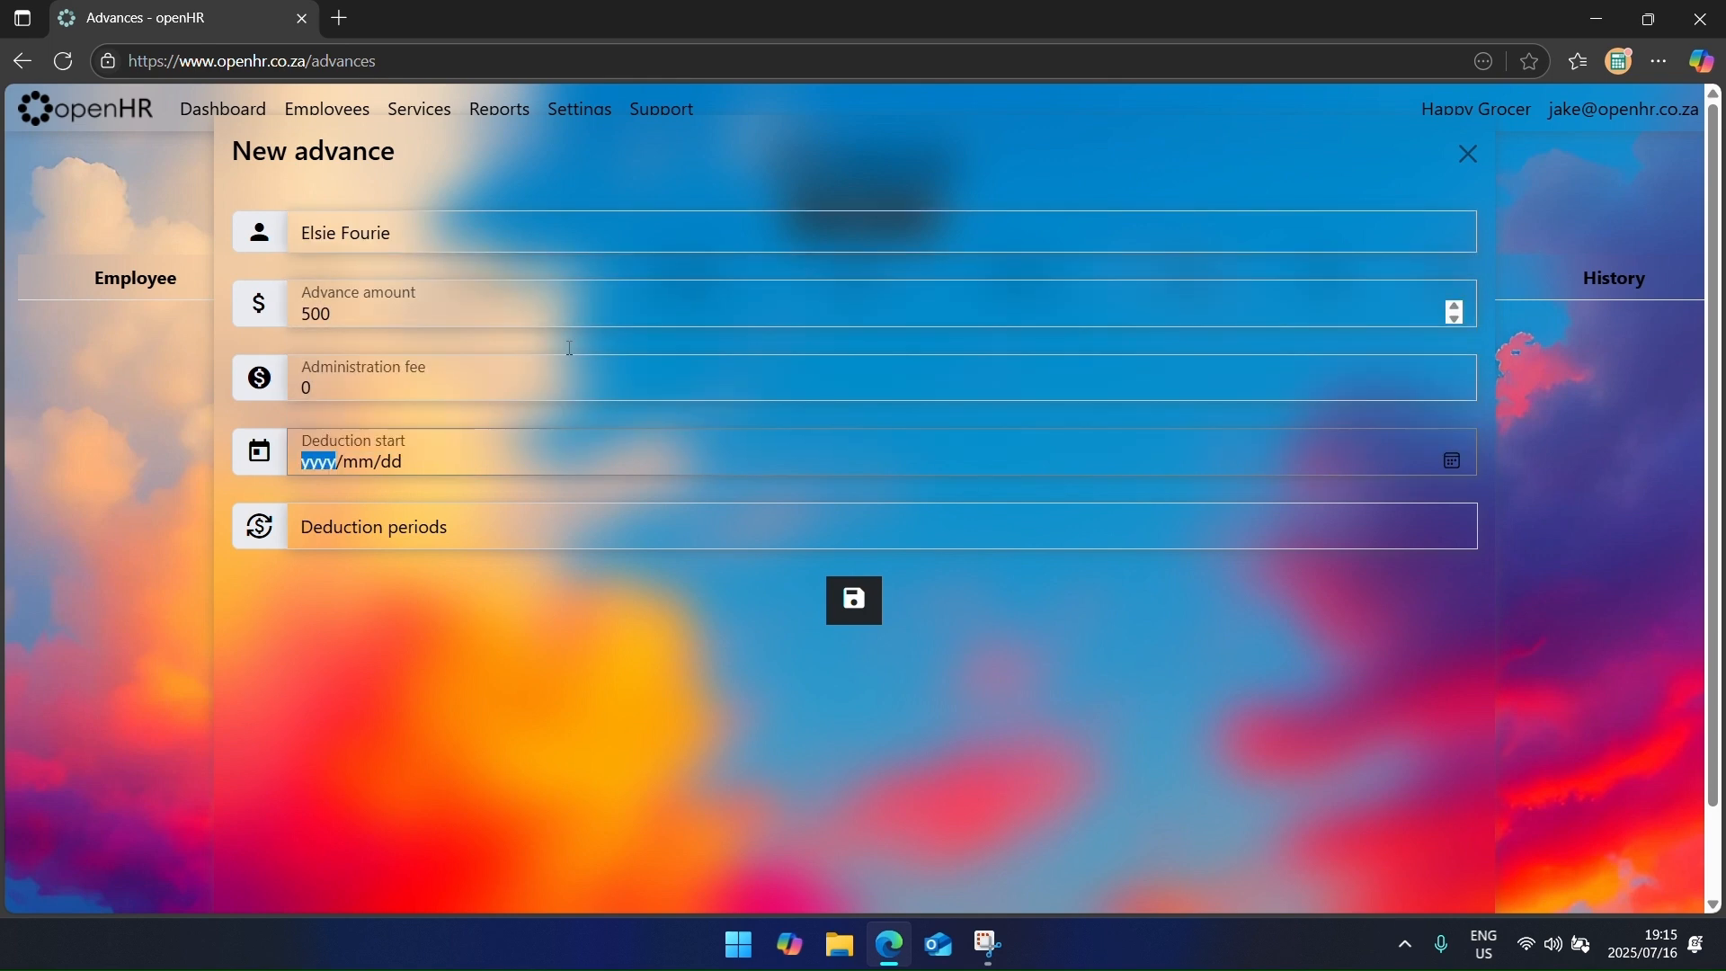
click(1451, 461)
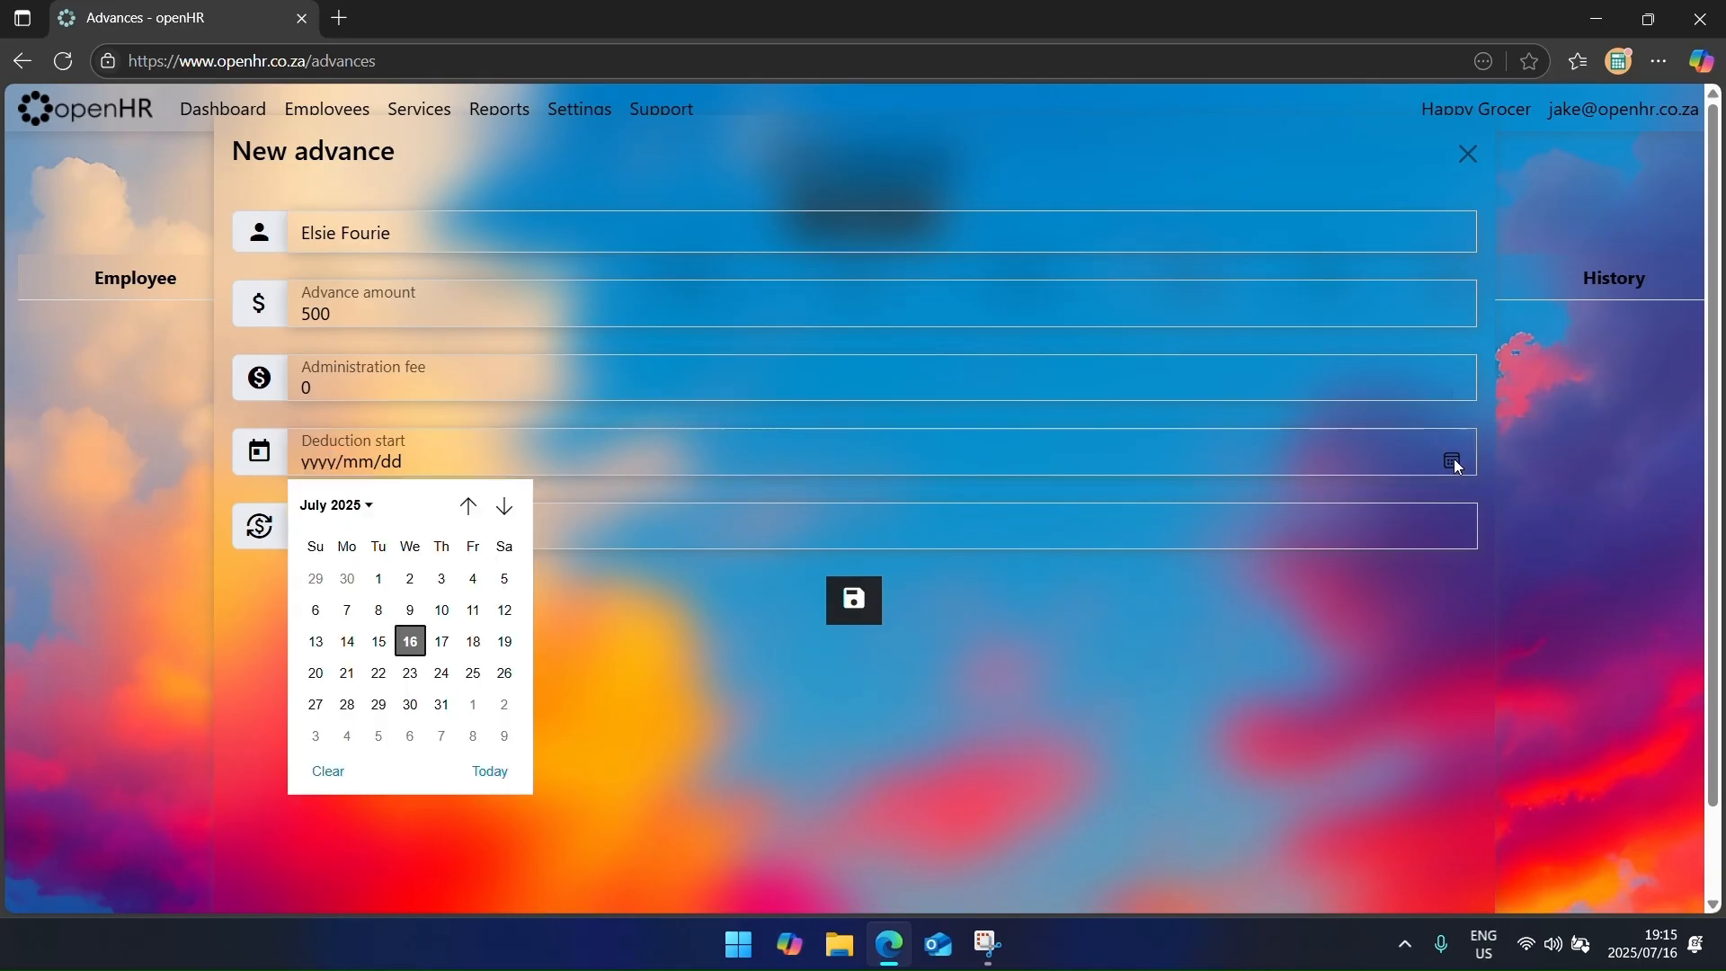
click(504, 505)
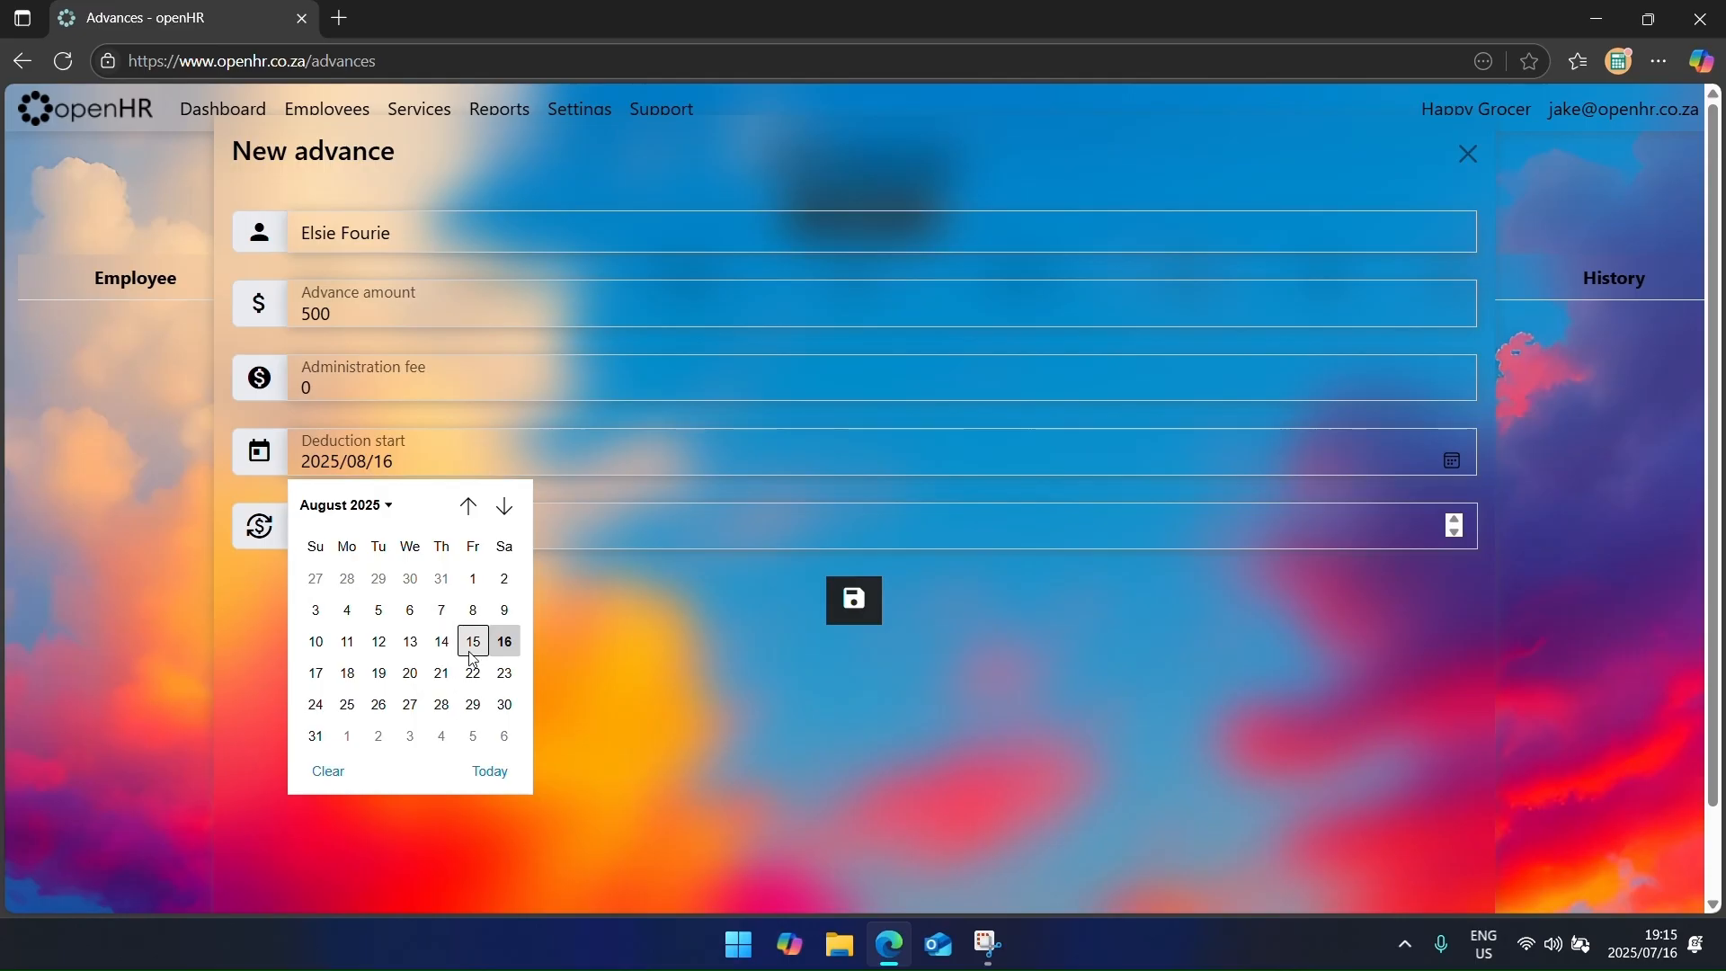
click(504, 650)
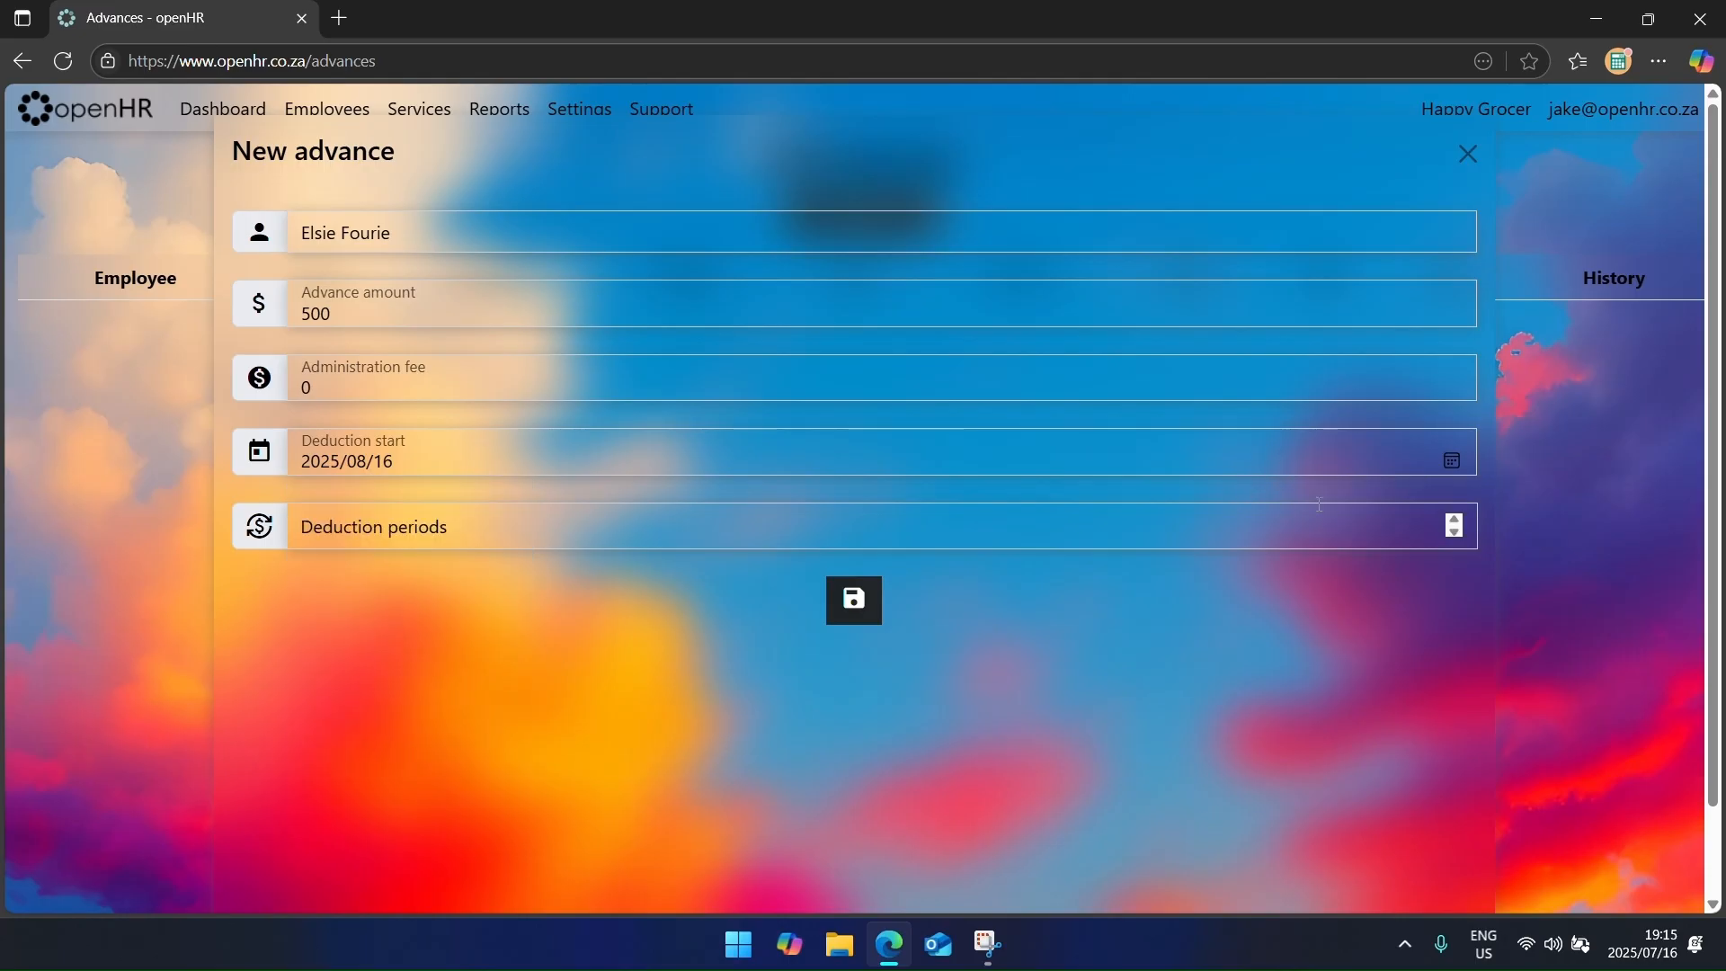
click(1416, 528)
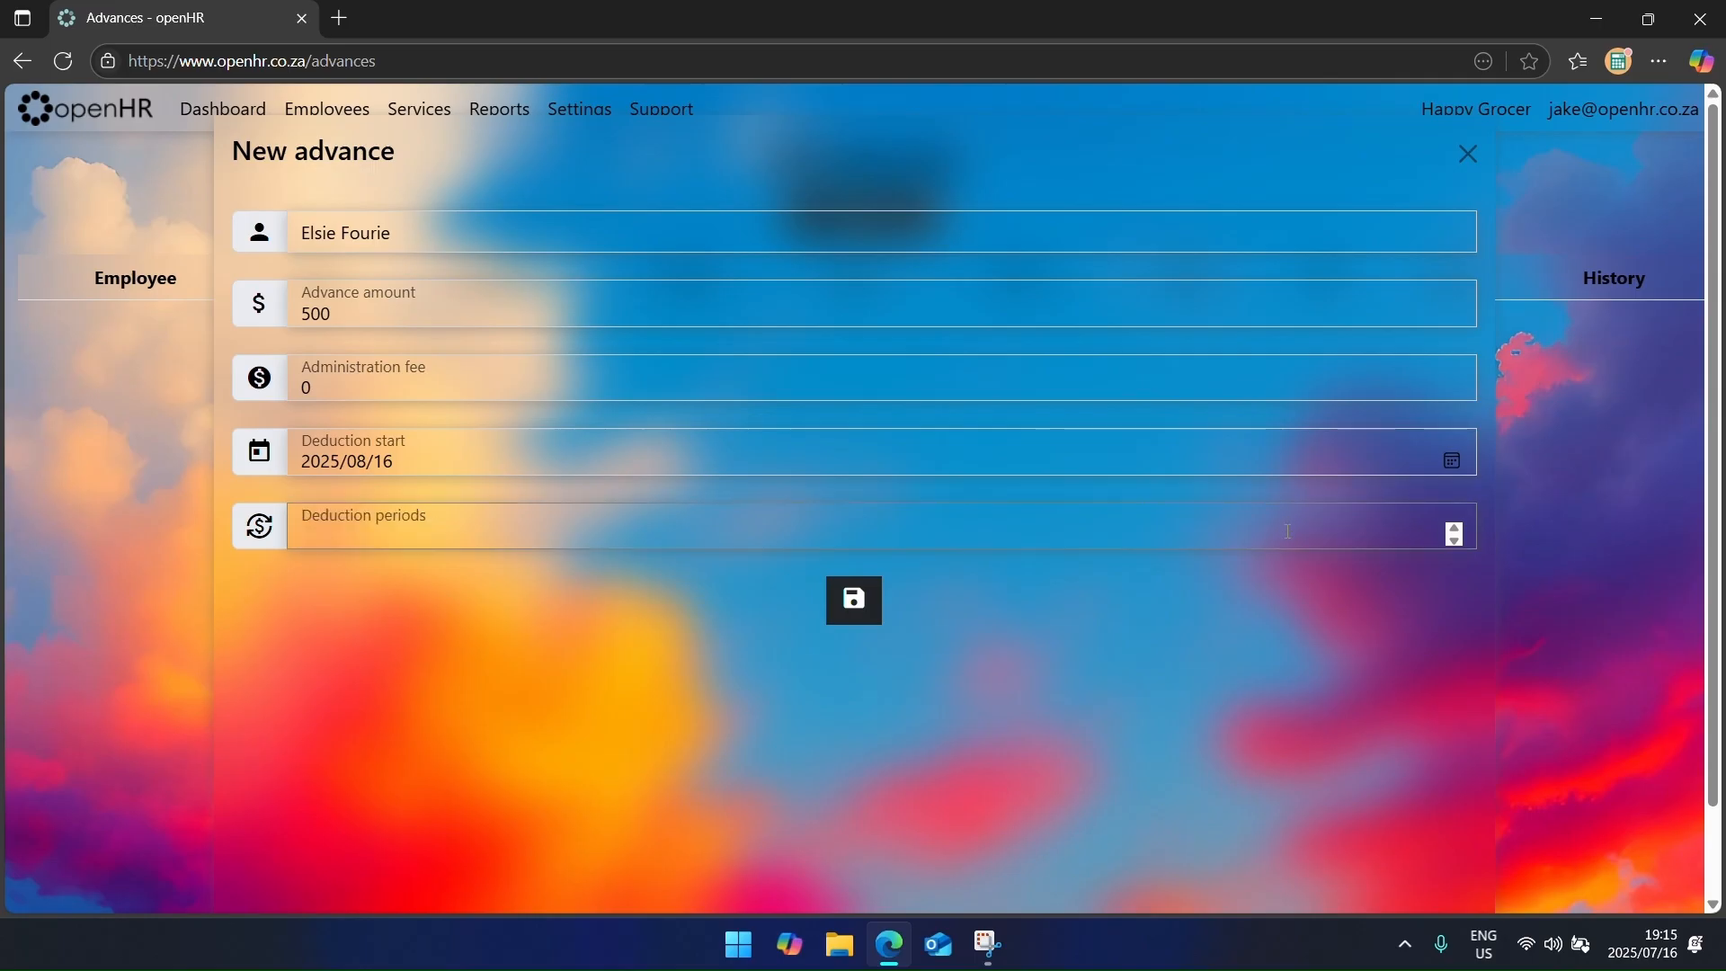
text(2)
key(Return)
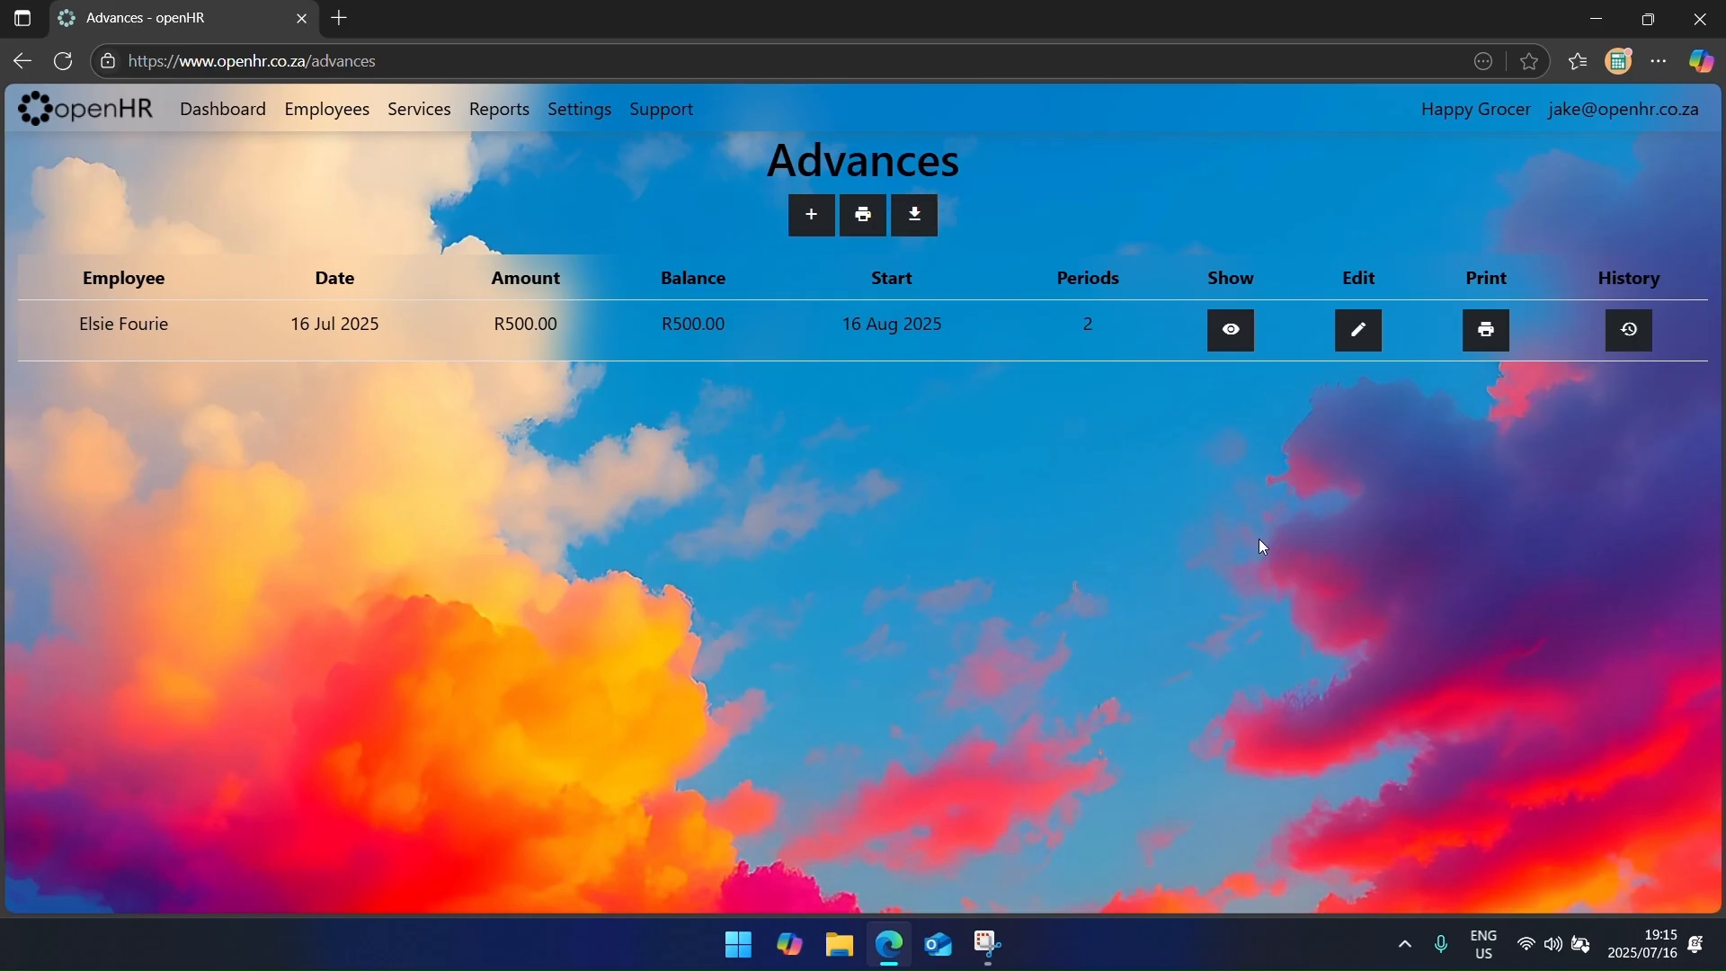
Step: Preview the employee's advance agreement for printing, then cancel it
click(1492, 336)
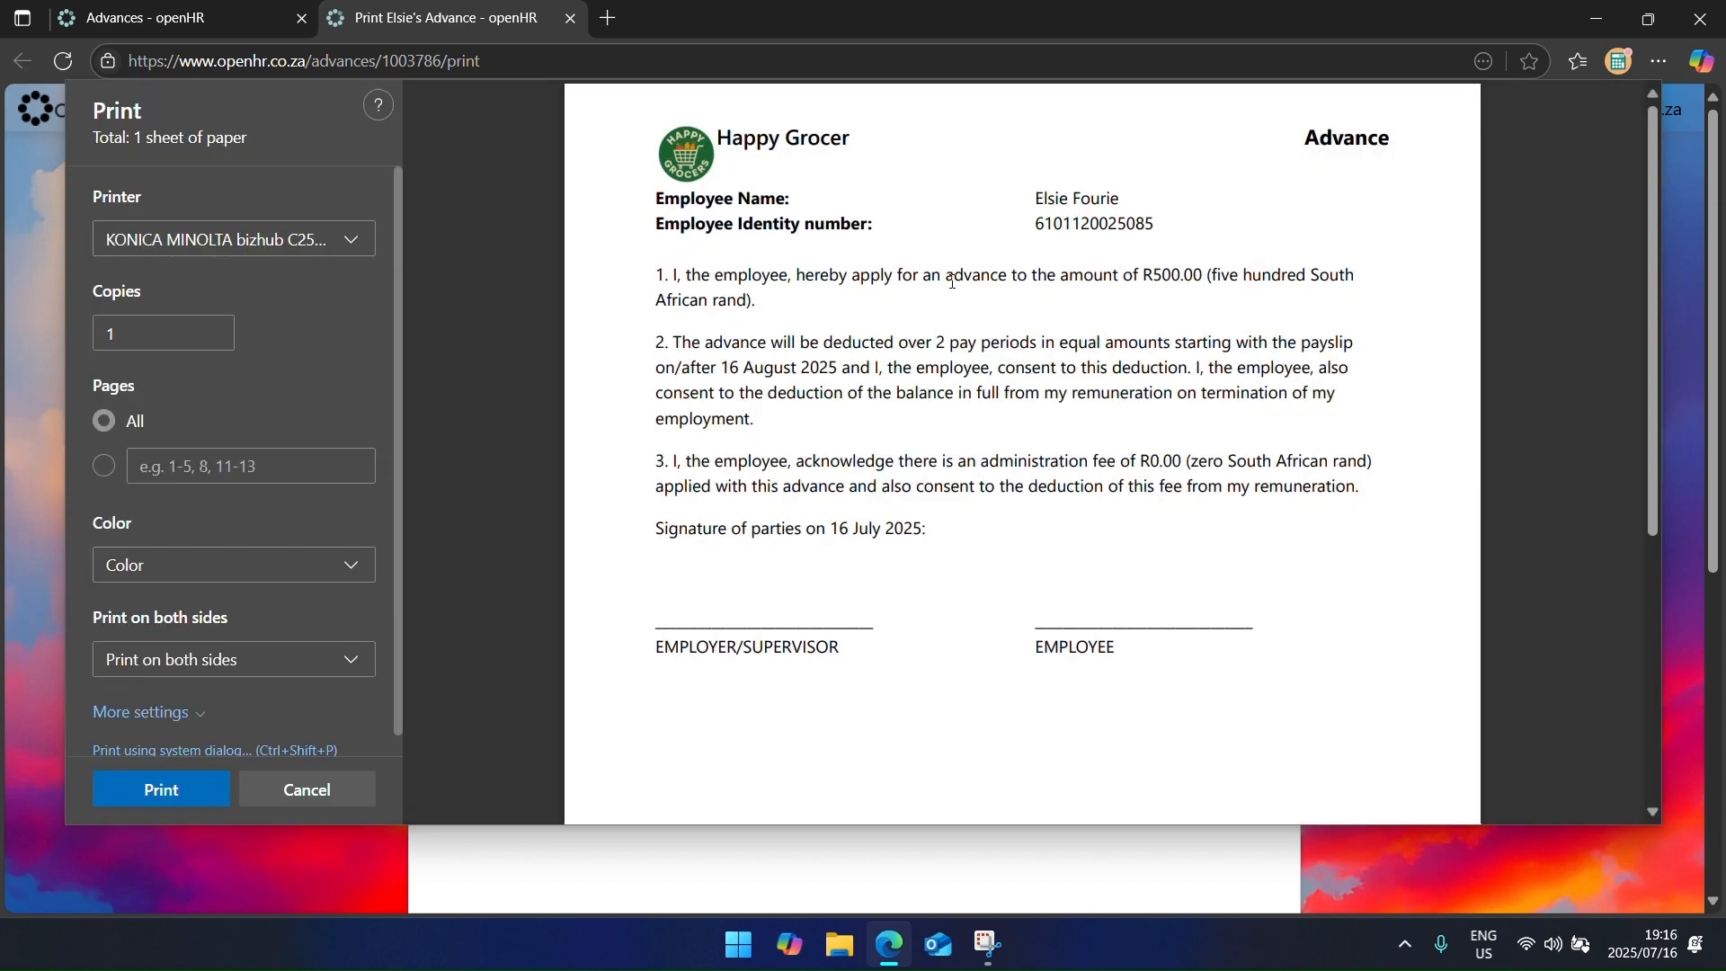
drag(931, 274, 1173, 490)
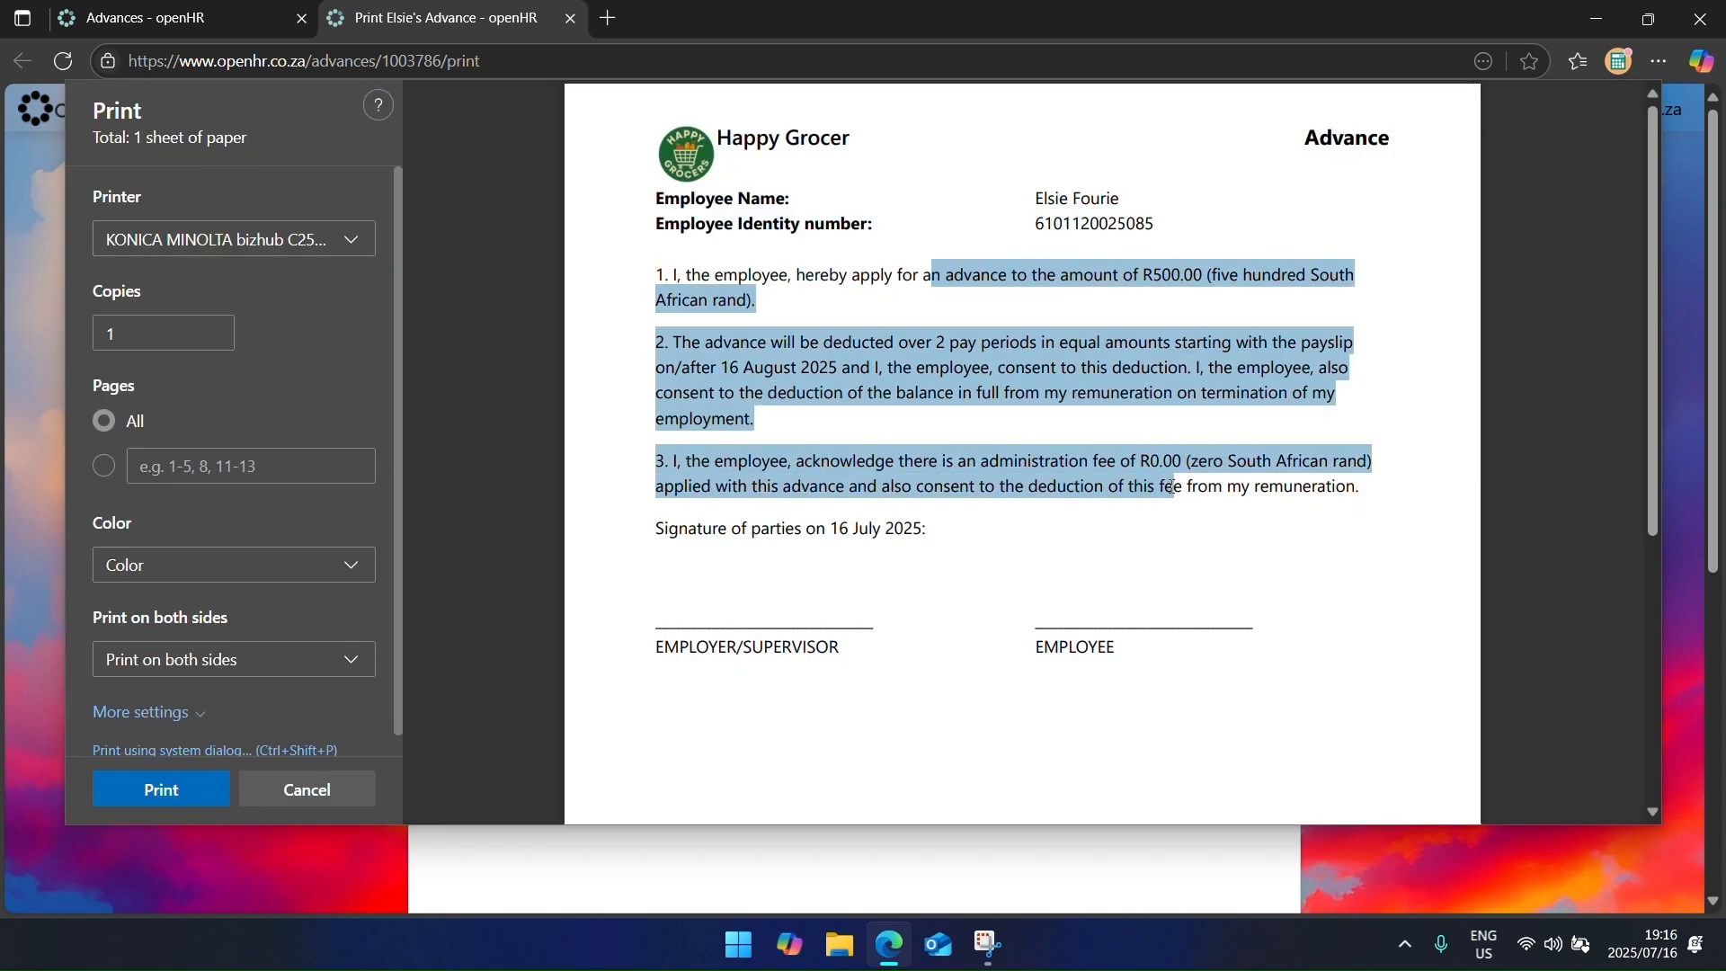
click(349, 788)
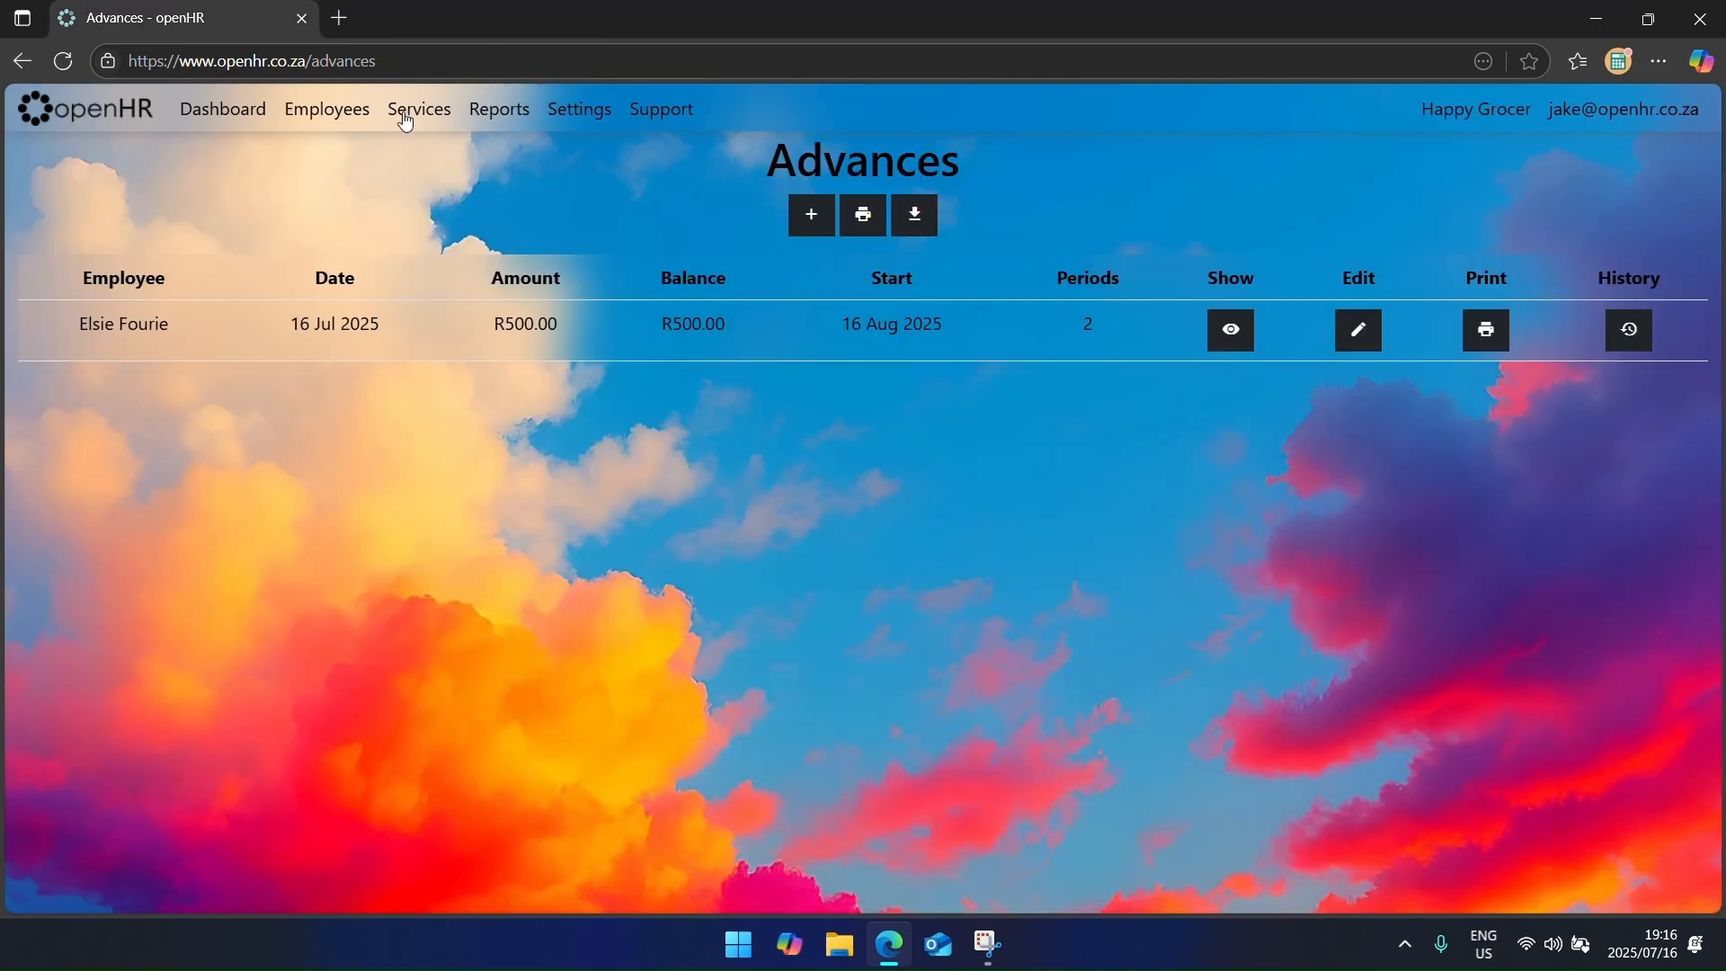
Step: Check the employee's August nett pay in Payslips, then return to the Advances list
click(231, 109)
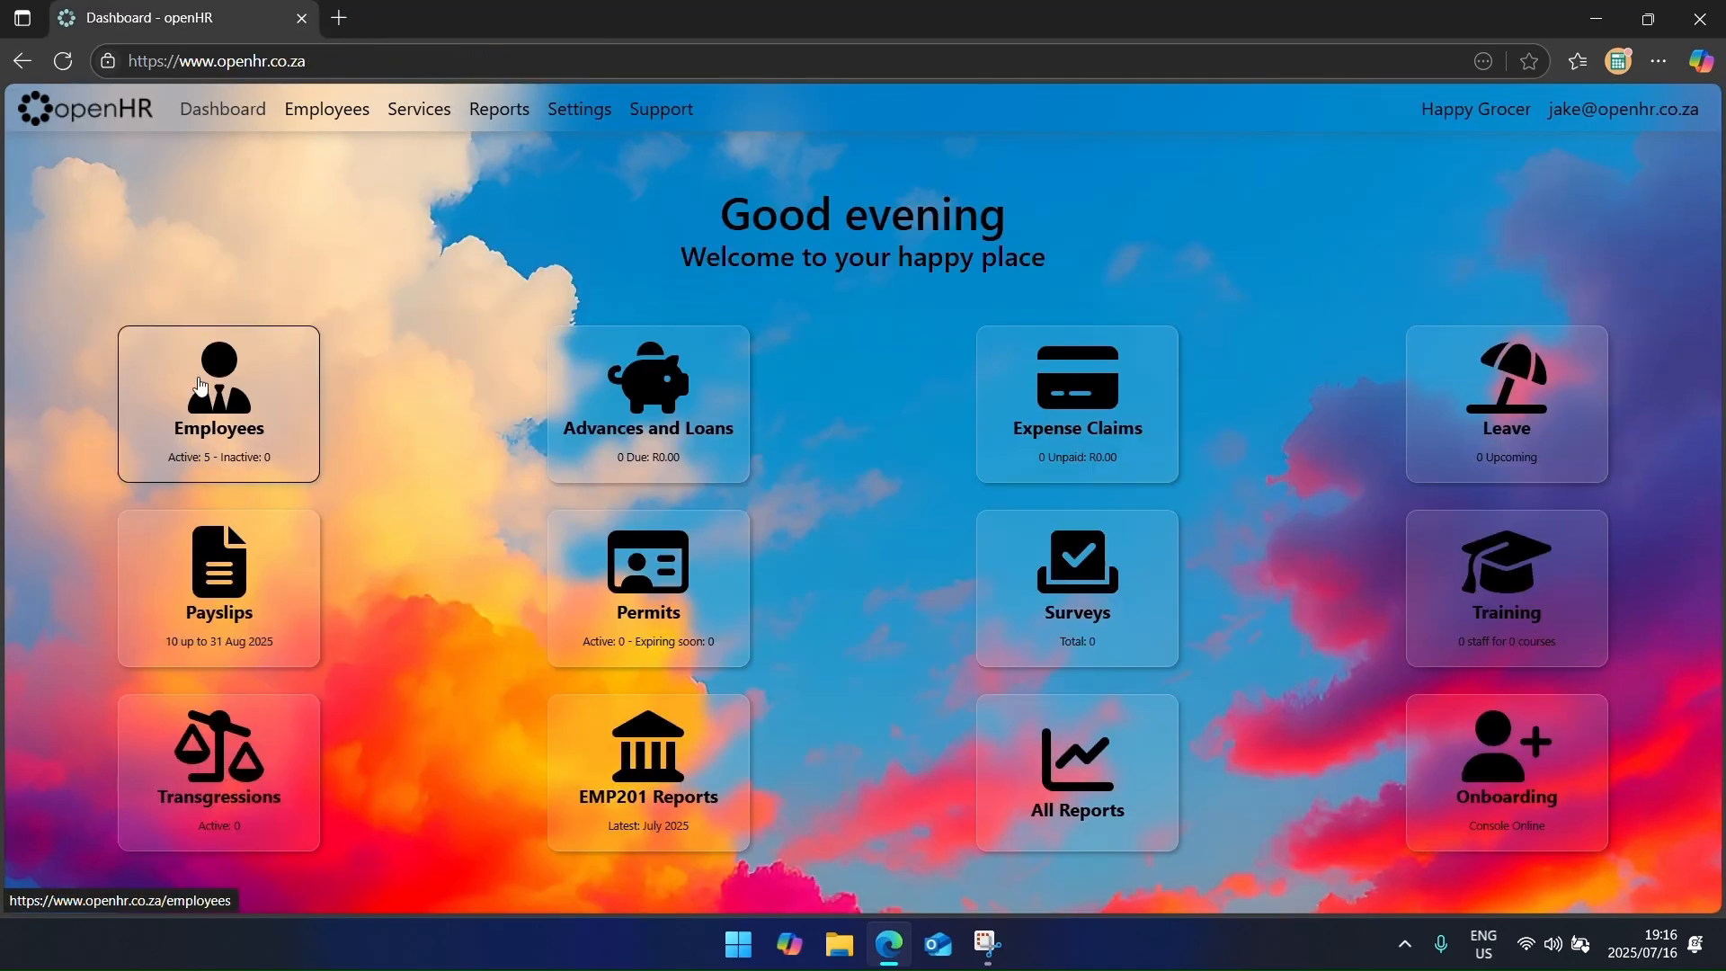
click(248, 622)
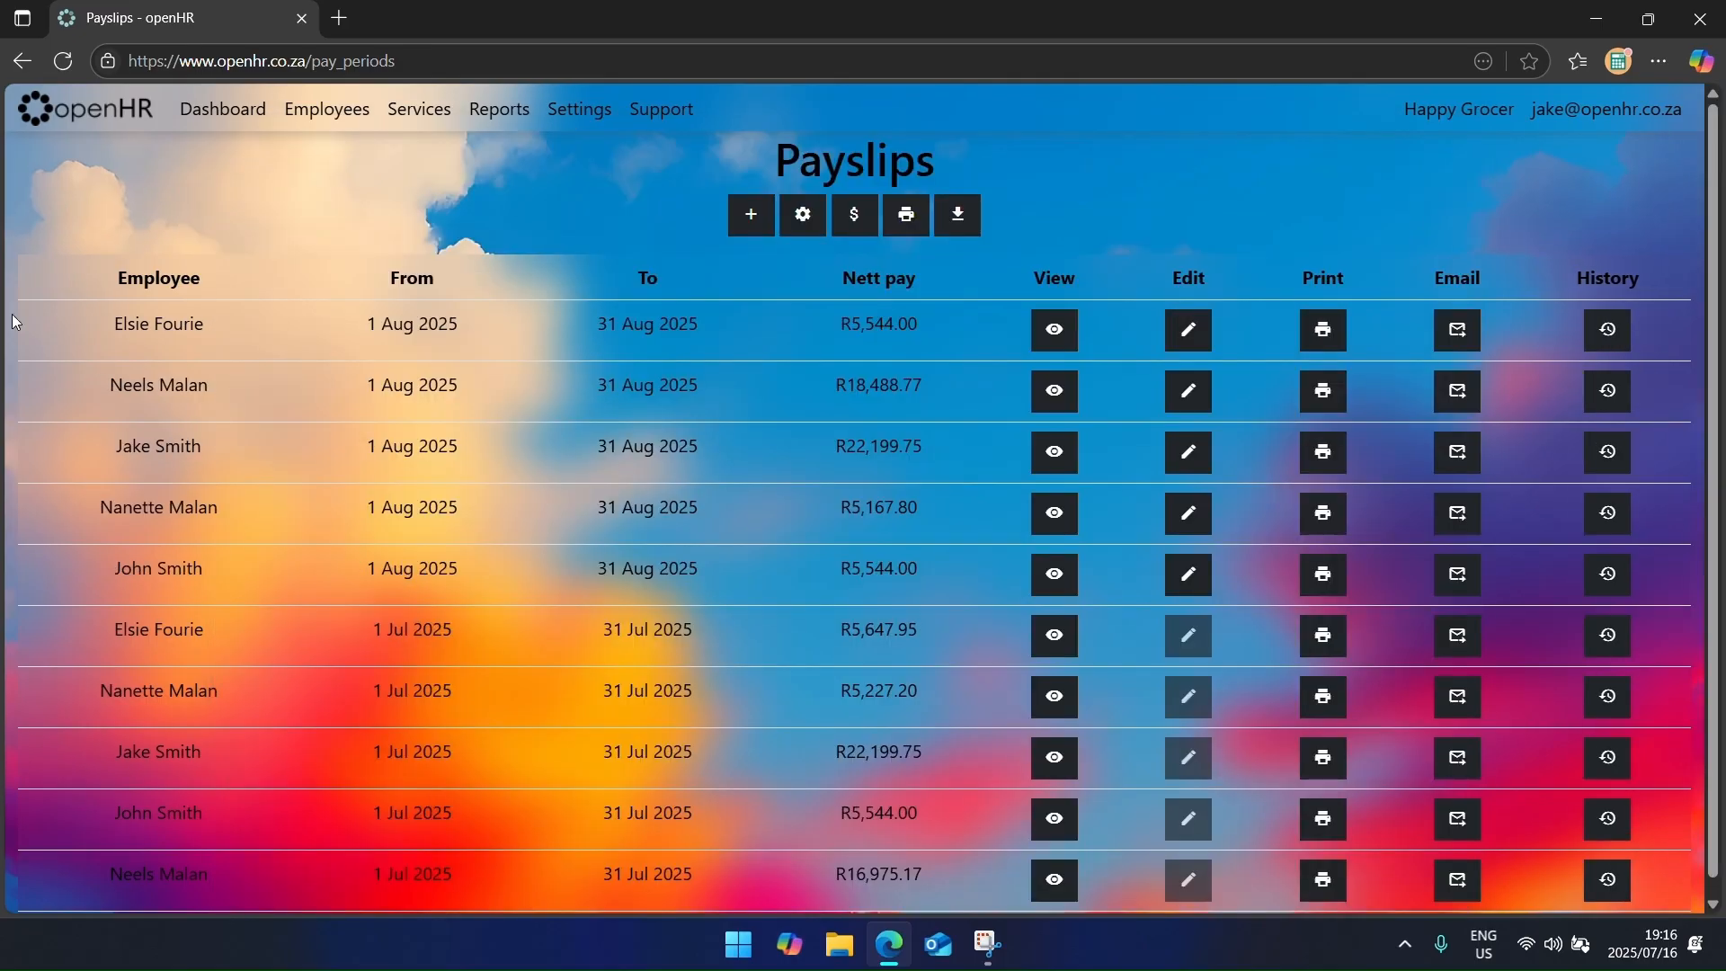
drag(851, 320, 809, 322)
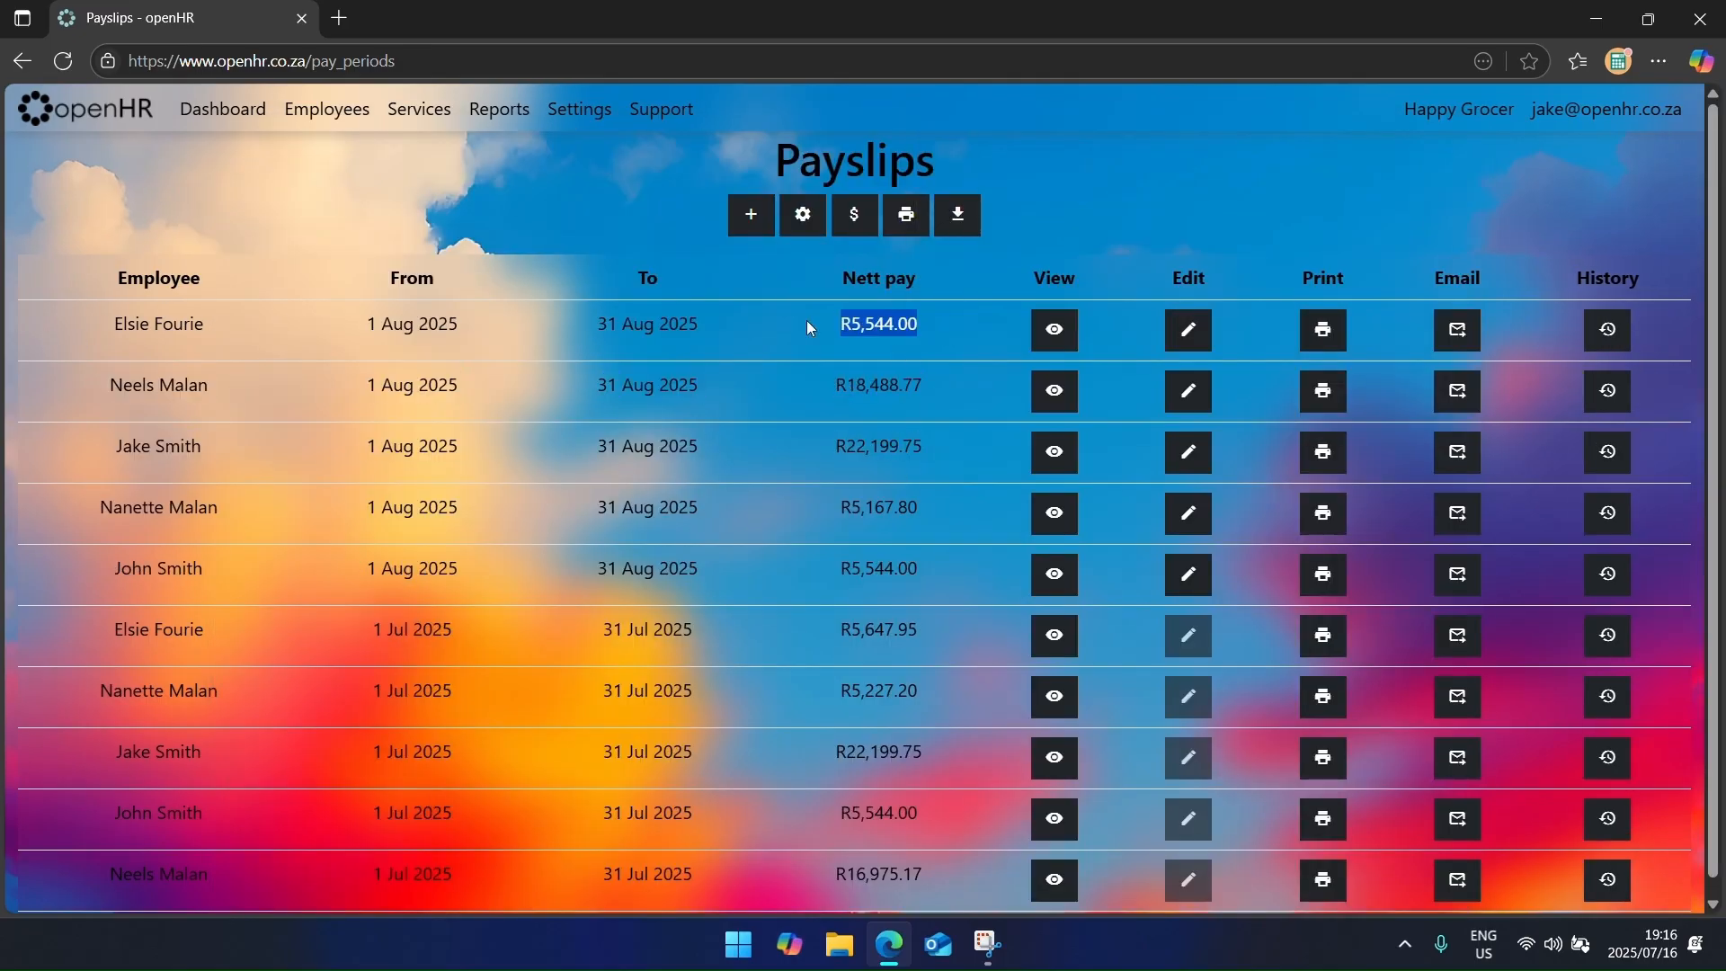
click(771, 340)
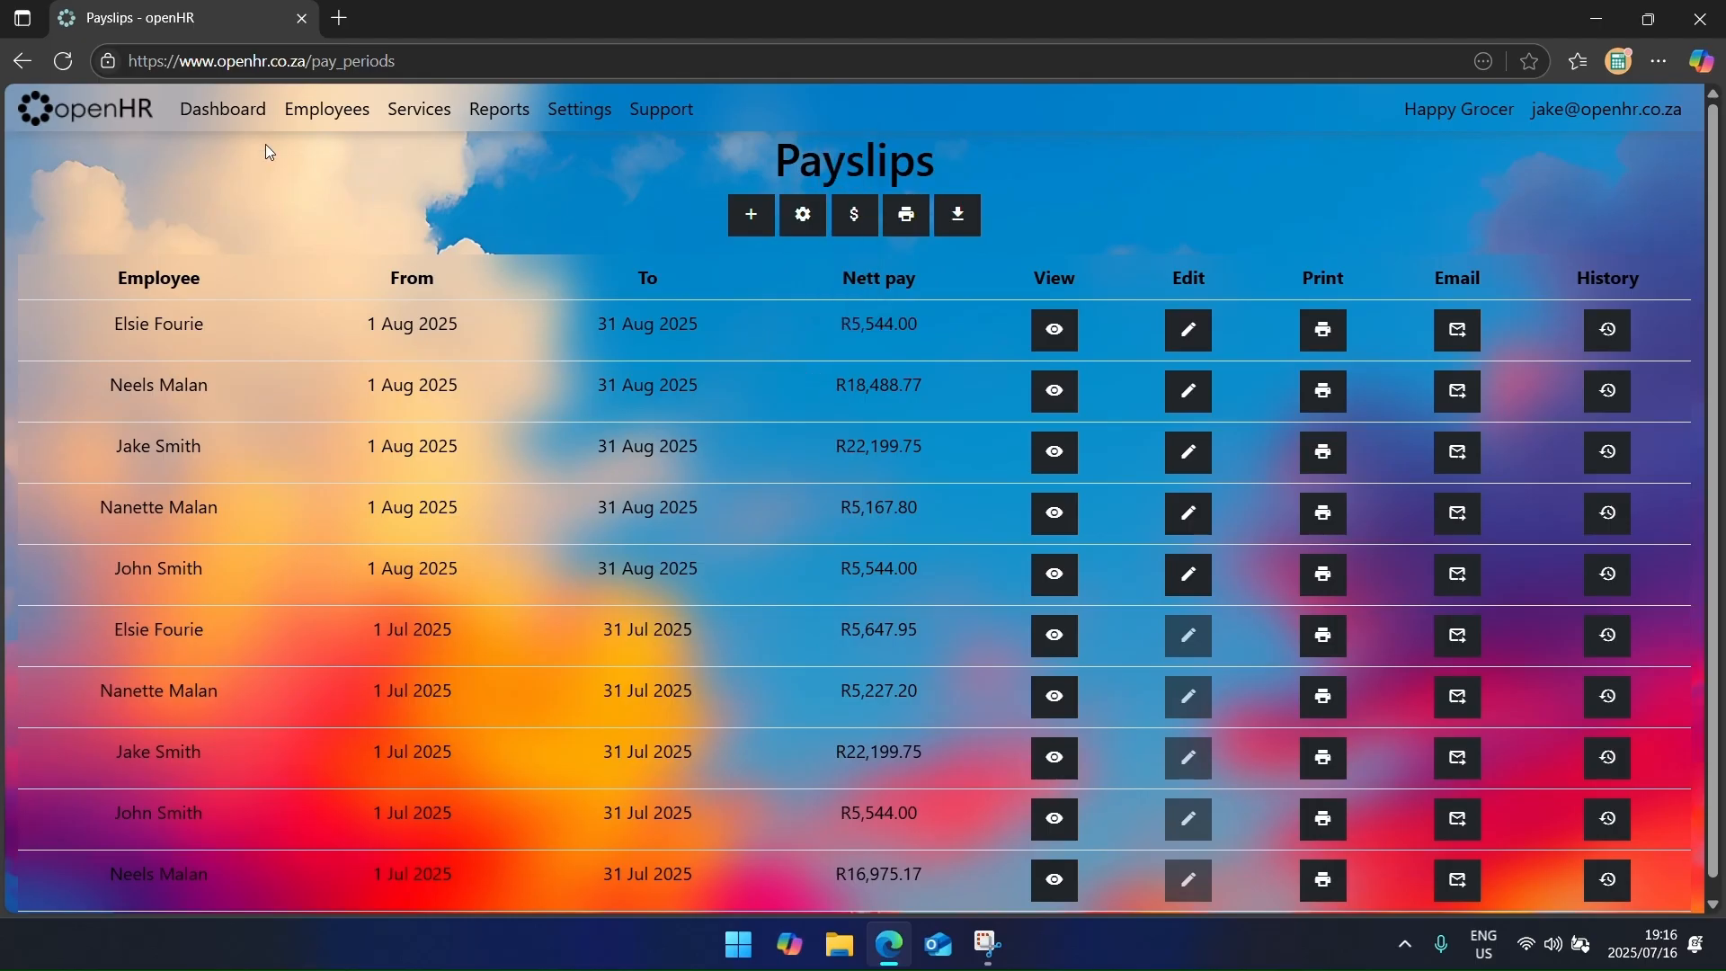
click(256, 116)
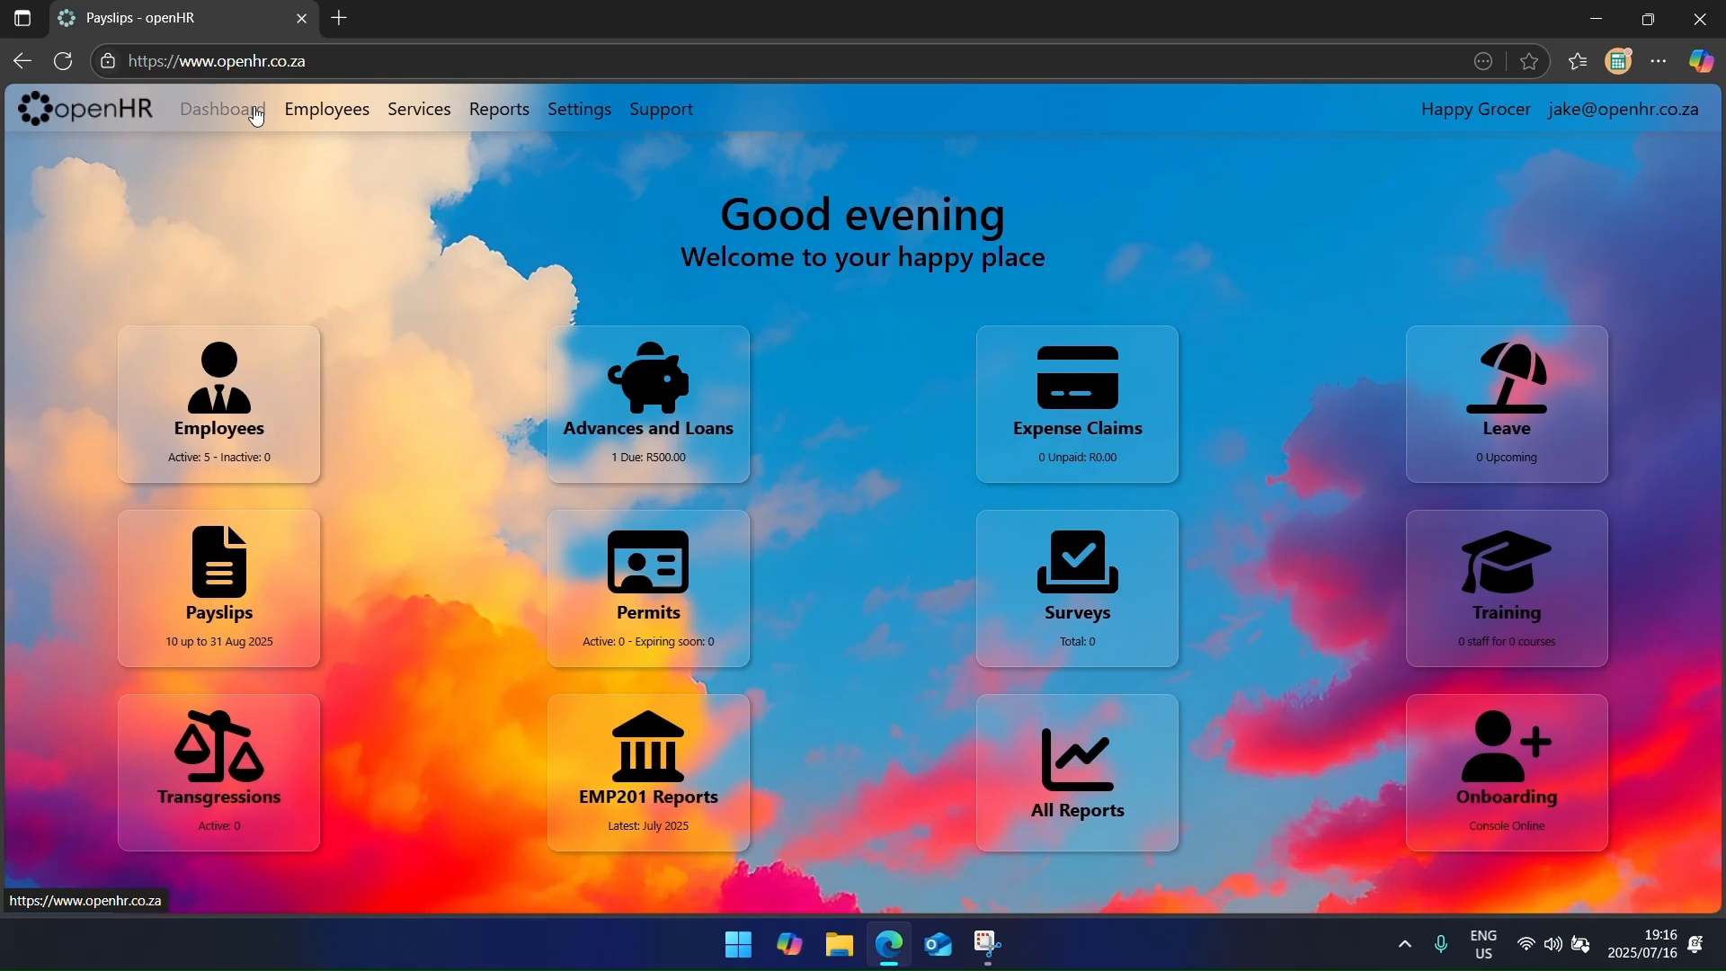
click(639, 423)
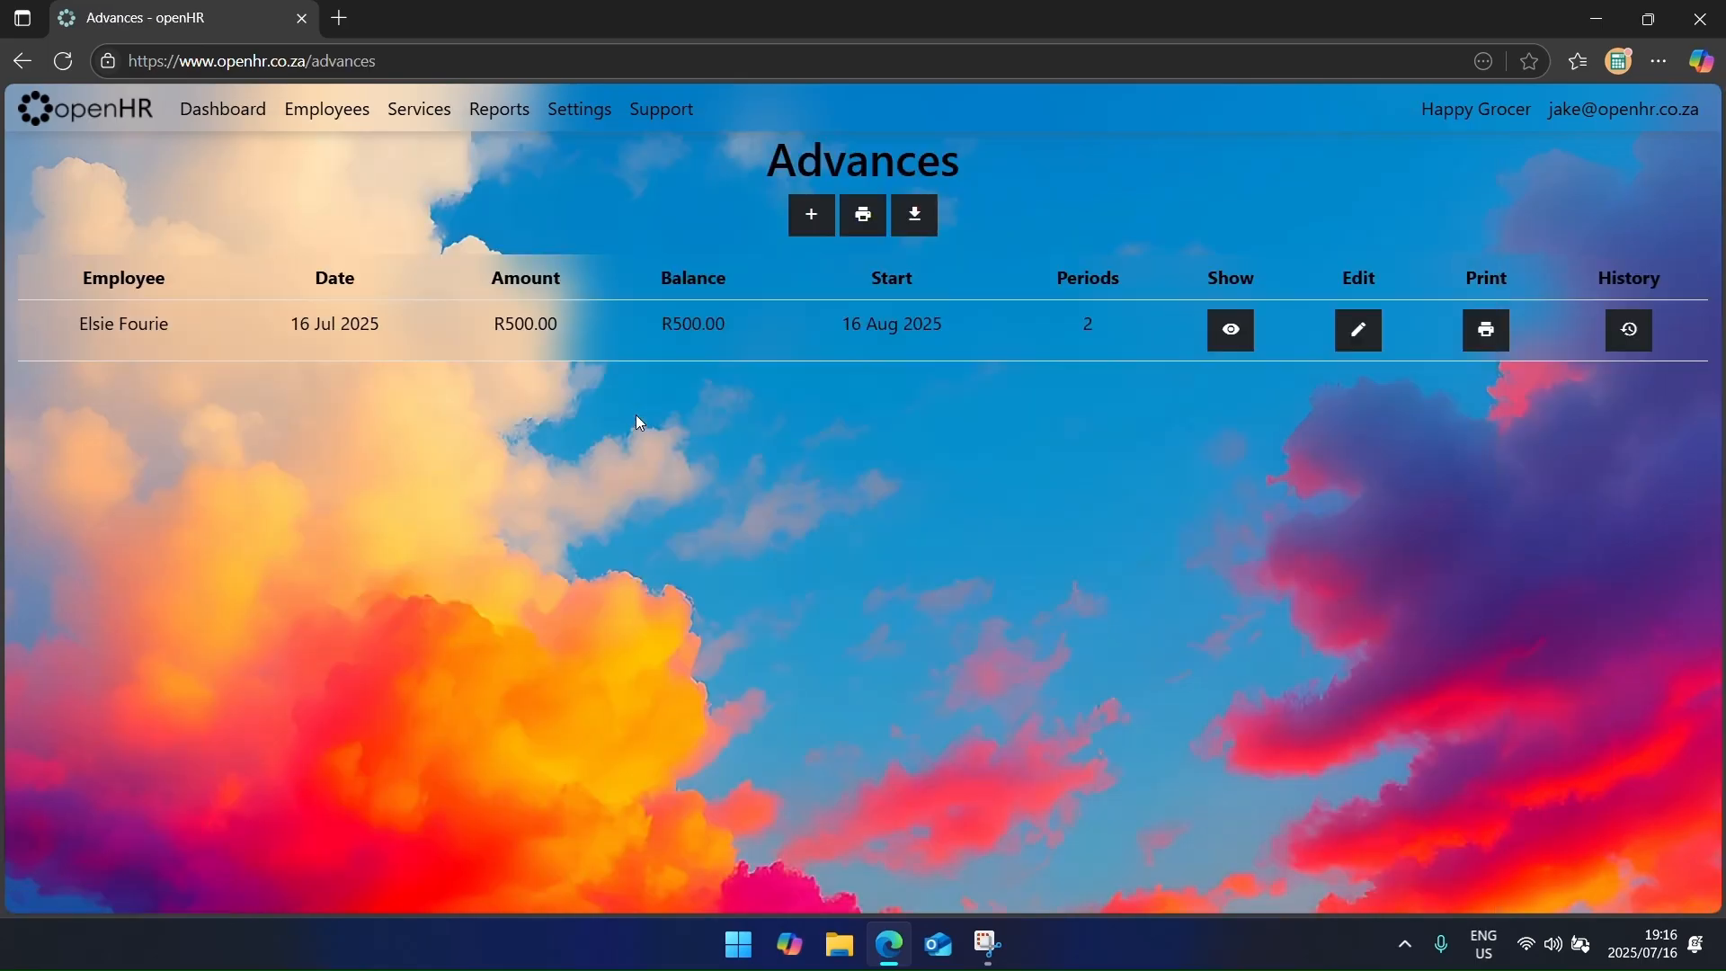
Step: Add the advance deduction to the employee's existing payslip and confirm the R250.00 remaining balance
click(1231, 332)
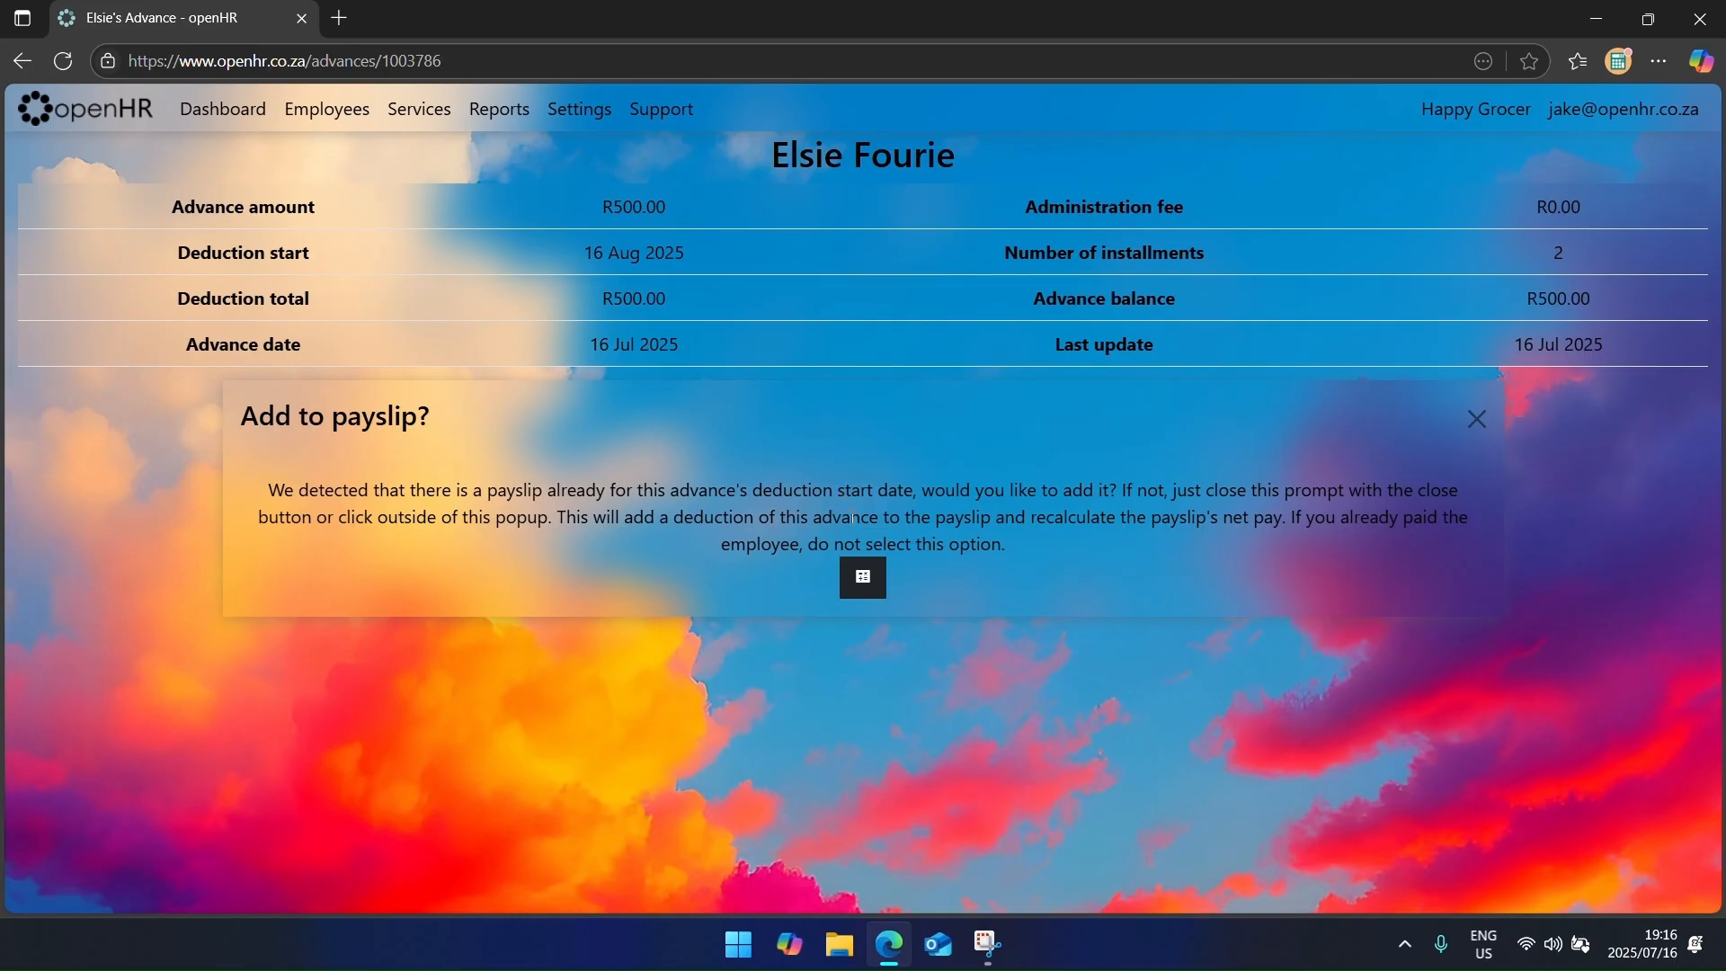
click(865, 580)
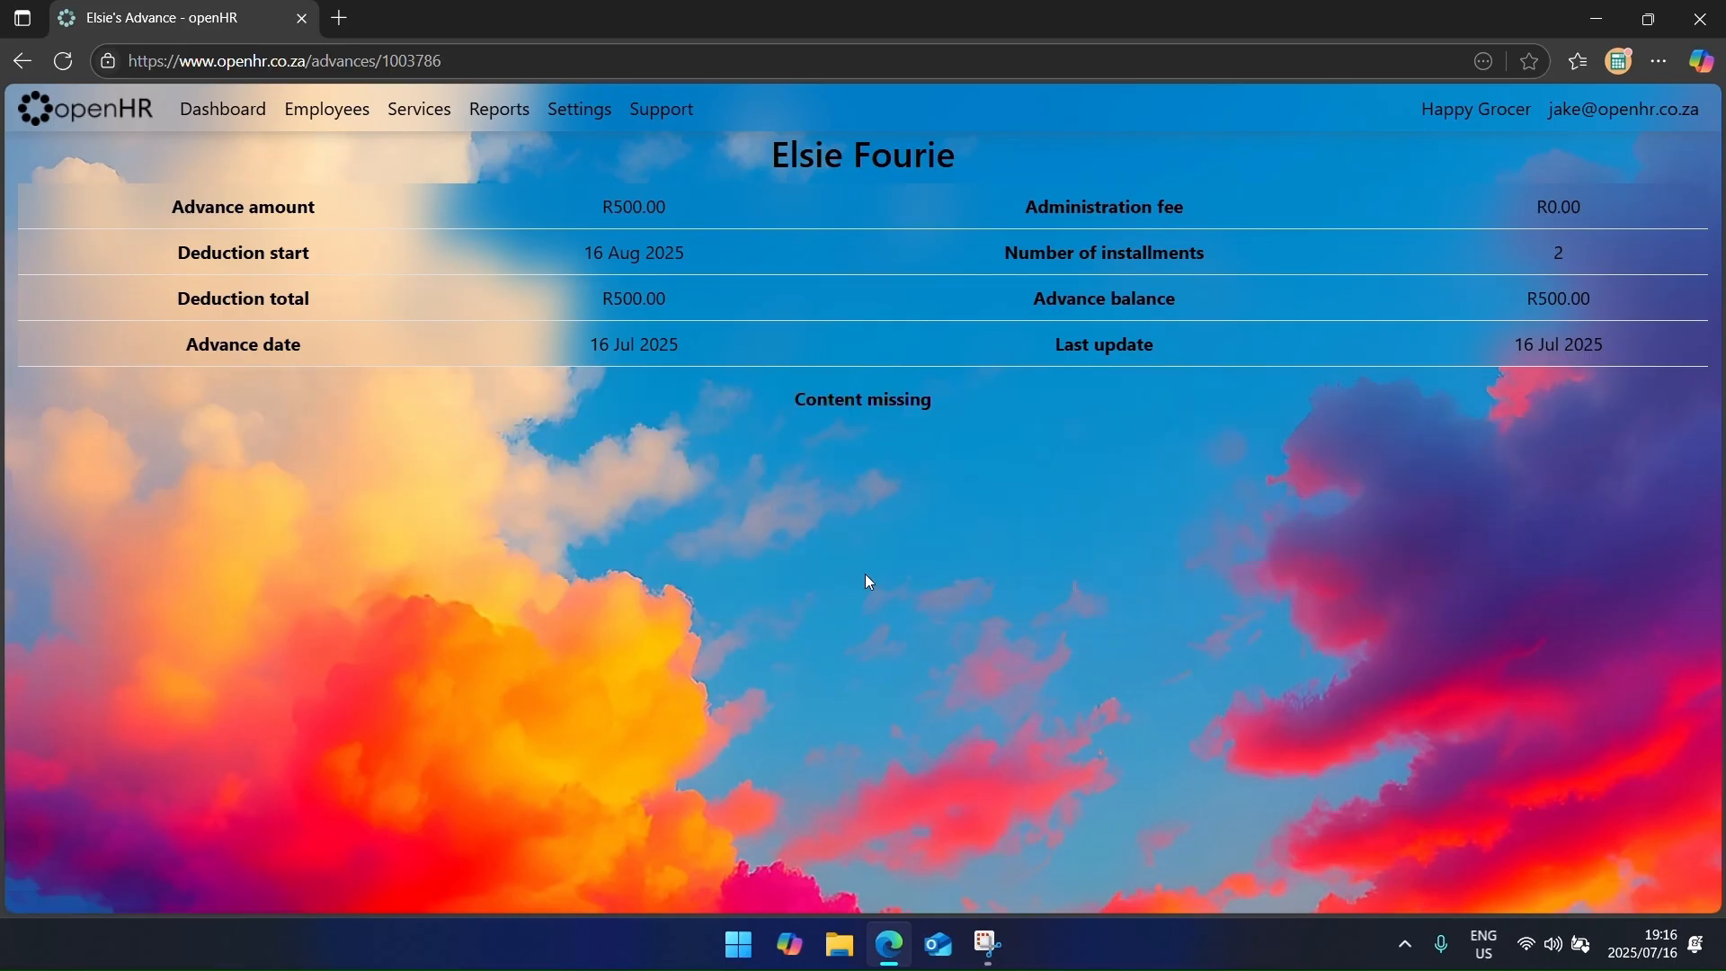
click(63, 63)
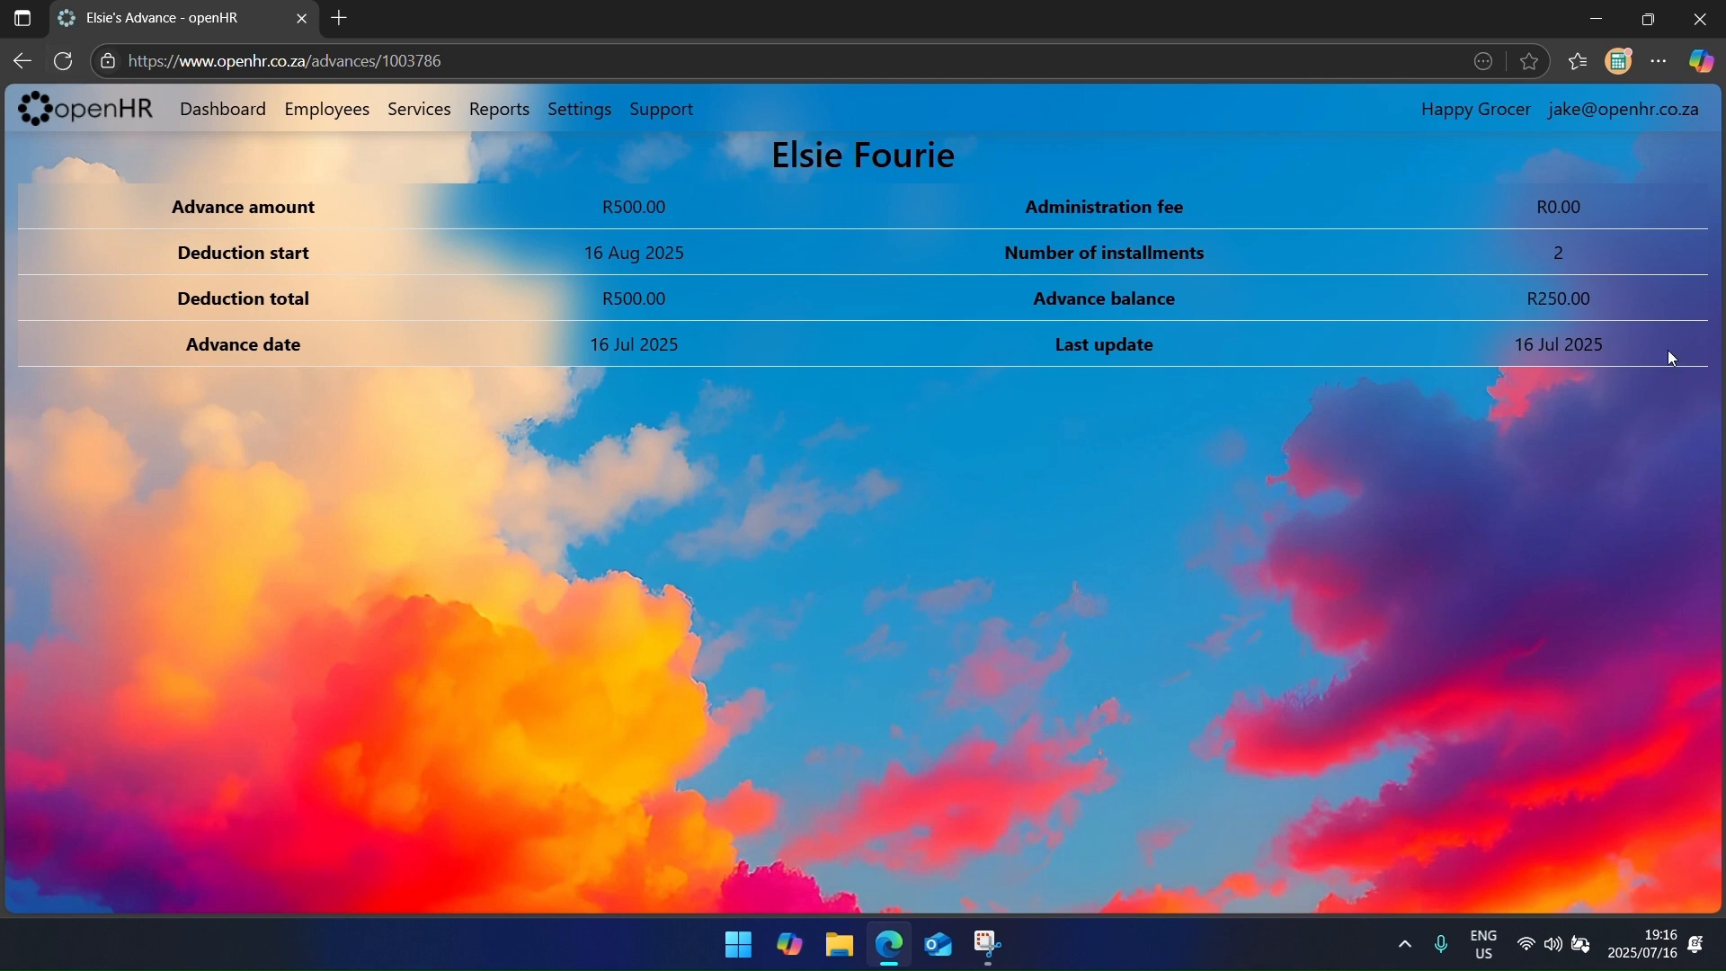
drag(1519, 286, 1599, 307)
click(213, 115)
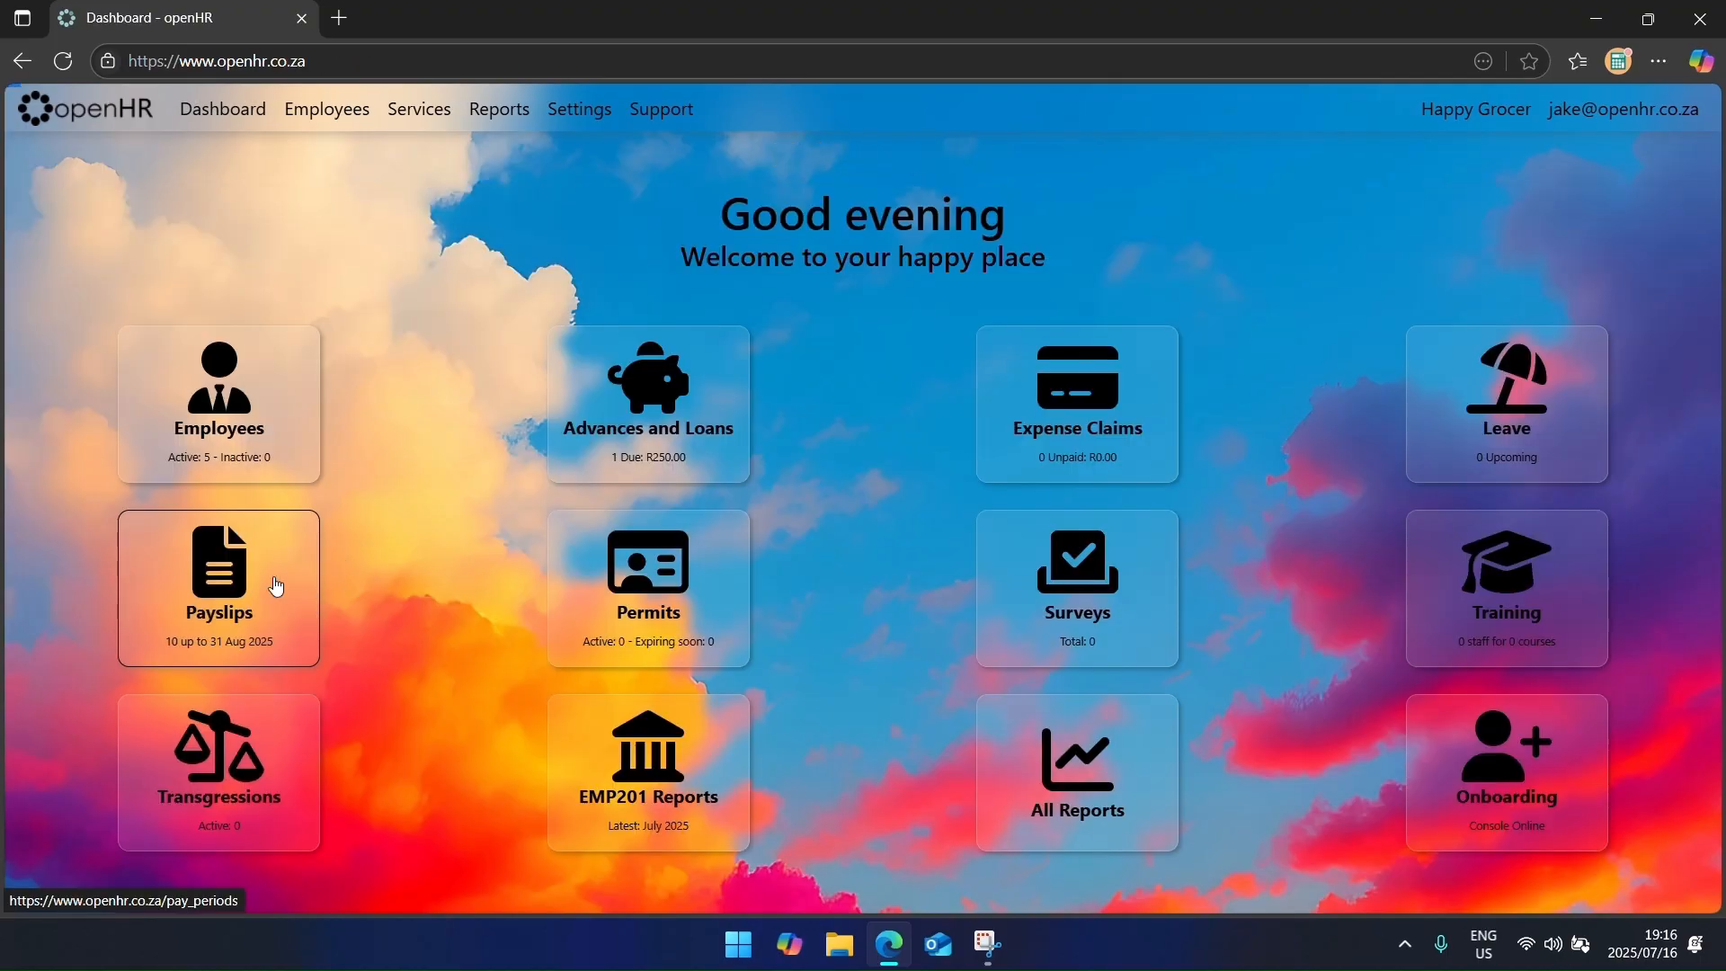
click(276, 586)
Step: Open the employee's 31 Aug 2025 payslip and review its R250.00 advance deduction line
drag(917, 329, 849, 321)
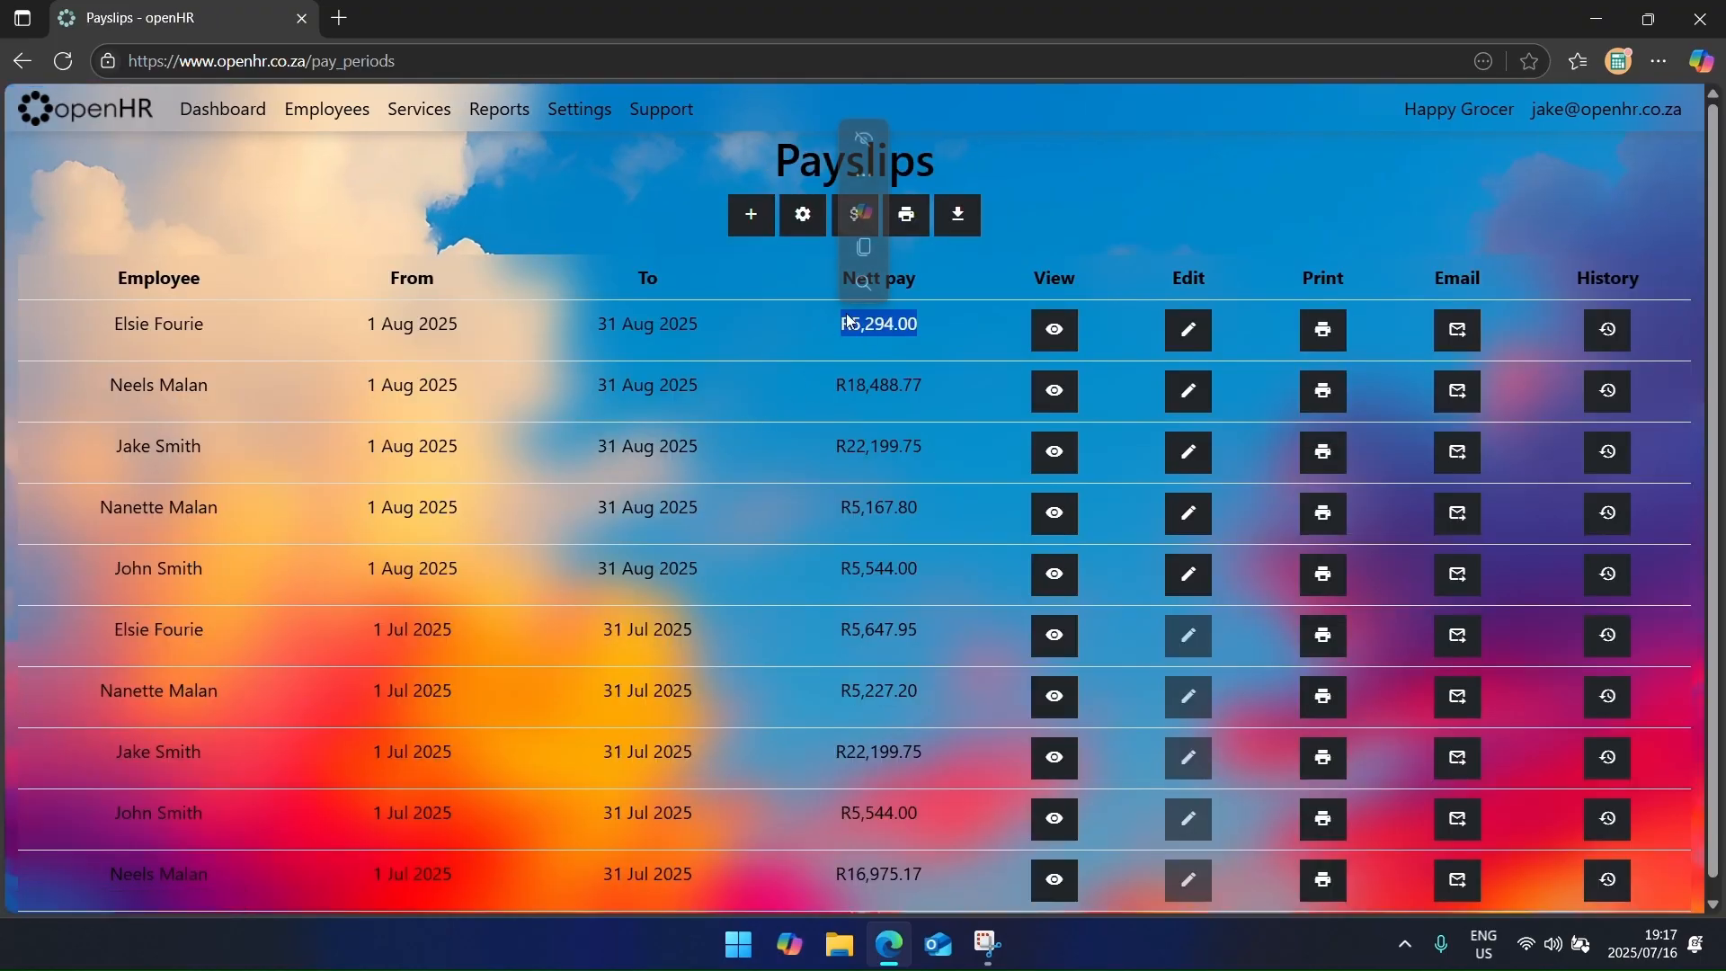
click(1070, 335)
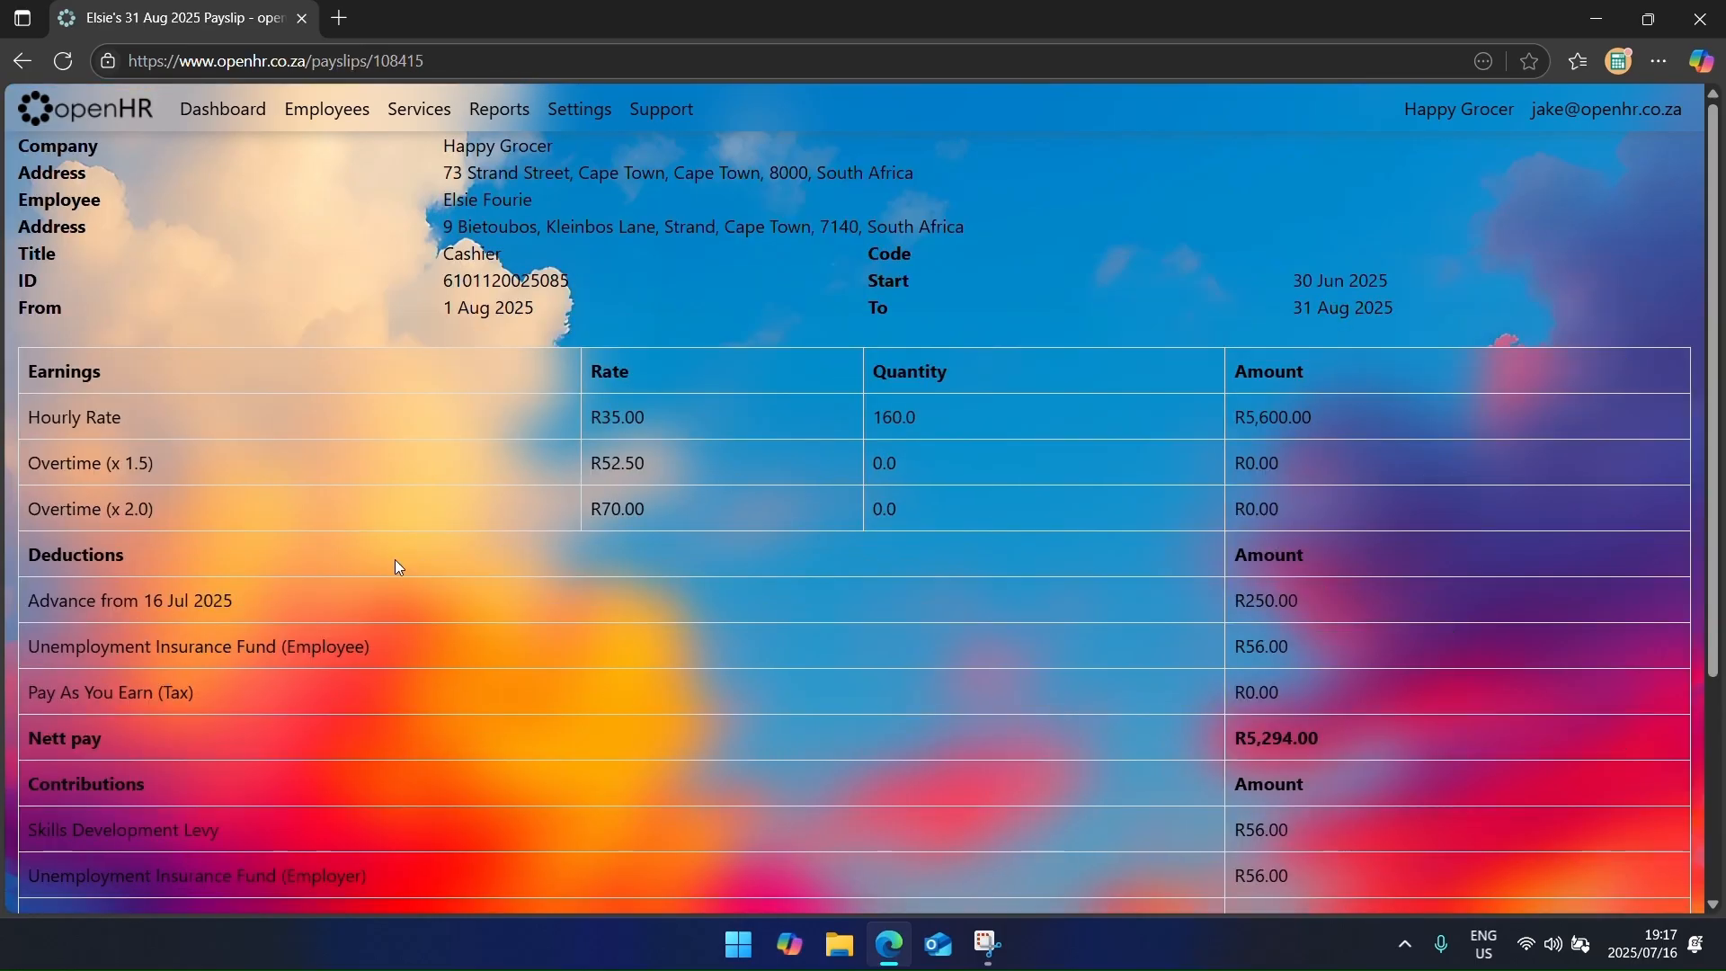
drag(96, 601, 1305, 598)
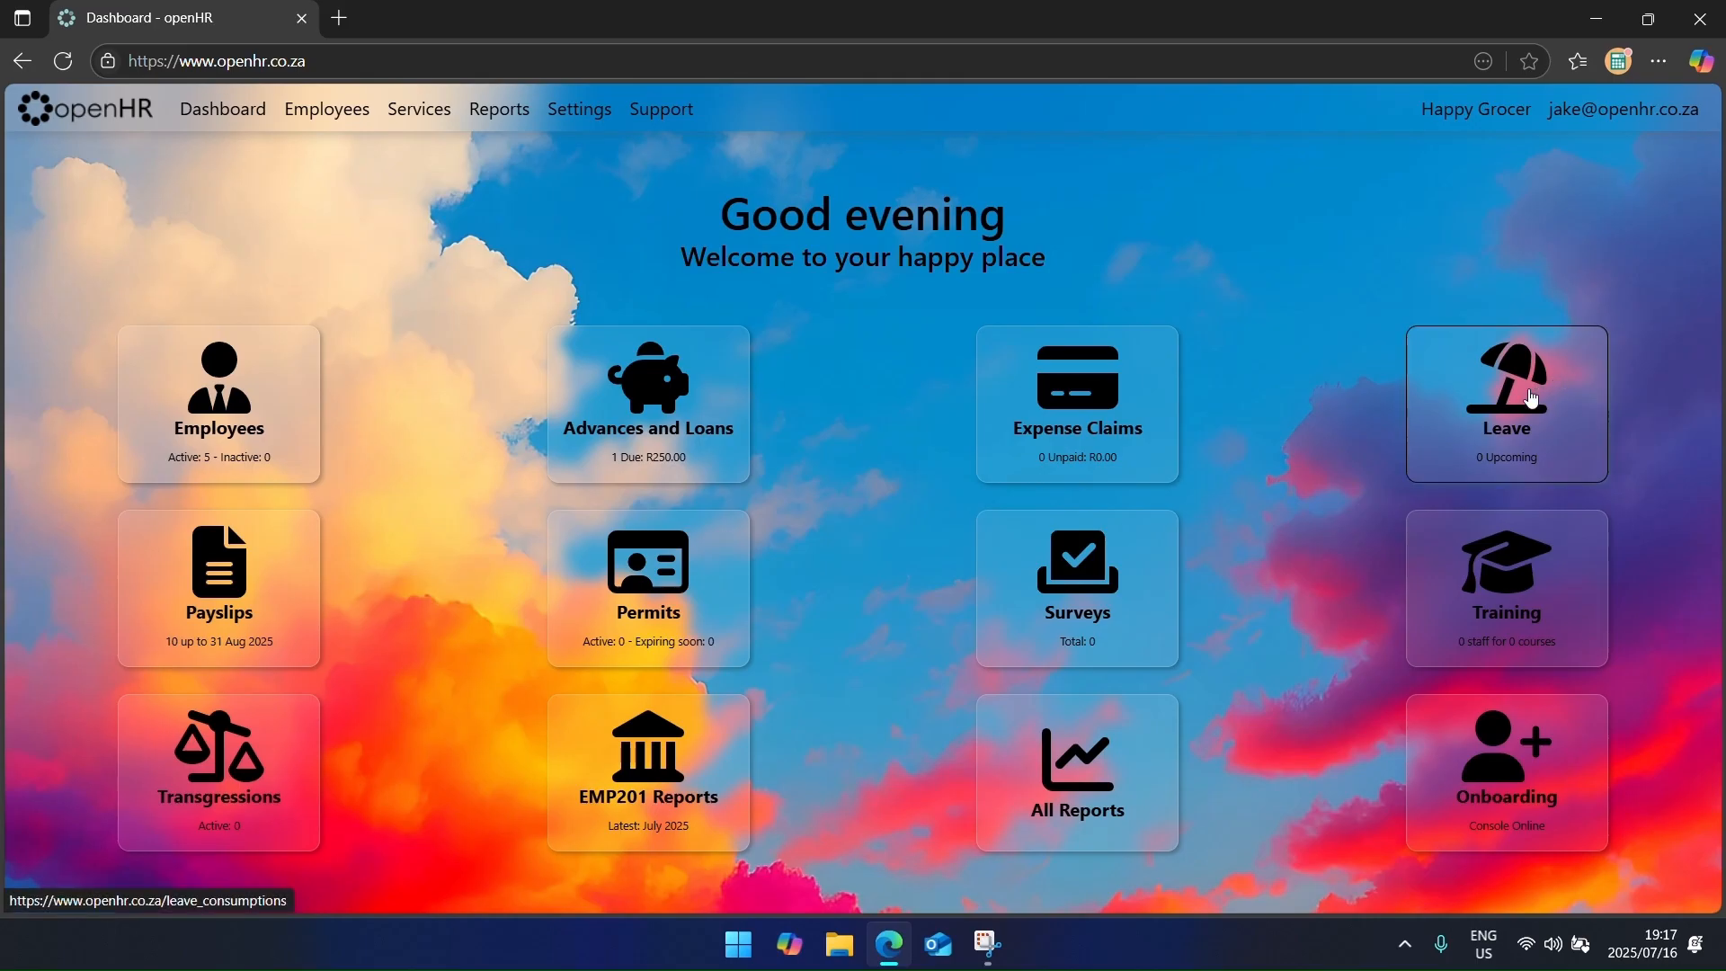
Step: Record Annual leave for the employee from 17 to 18 Jul 2025 with quantity 2
click(1516, 460)
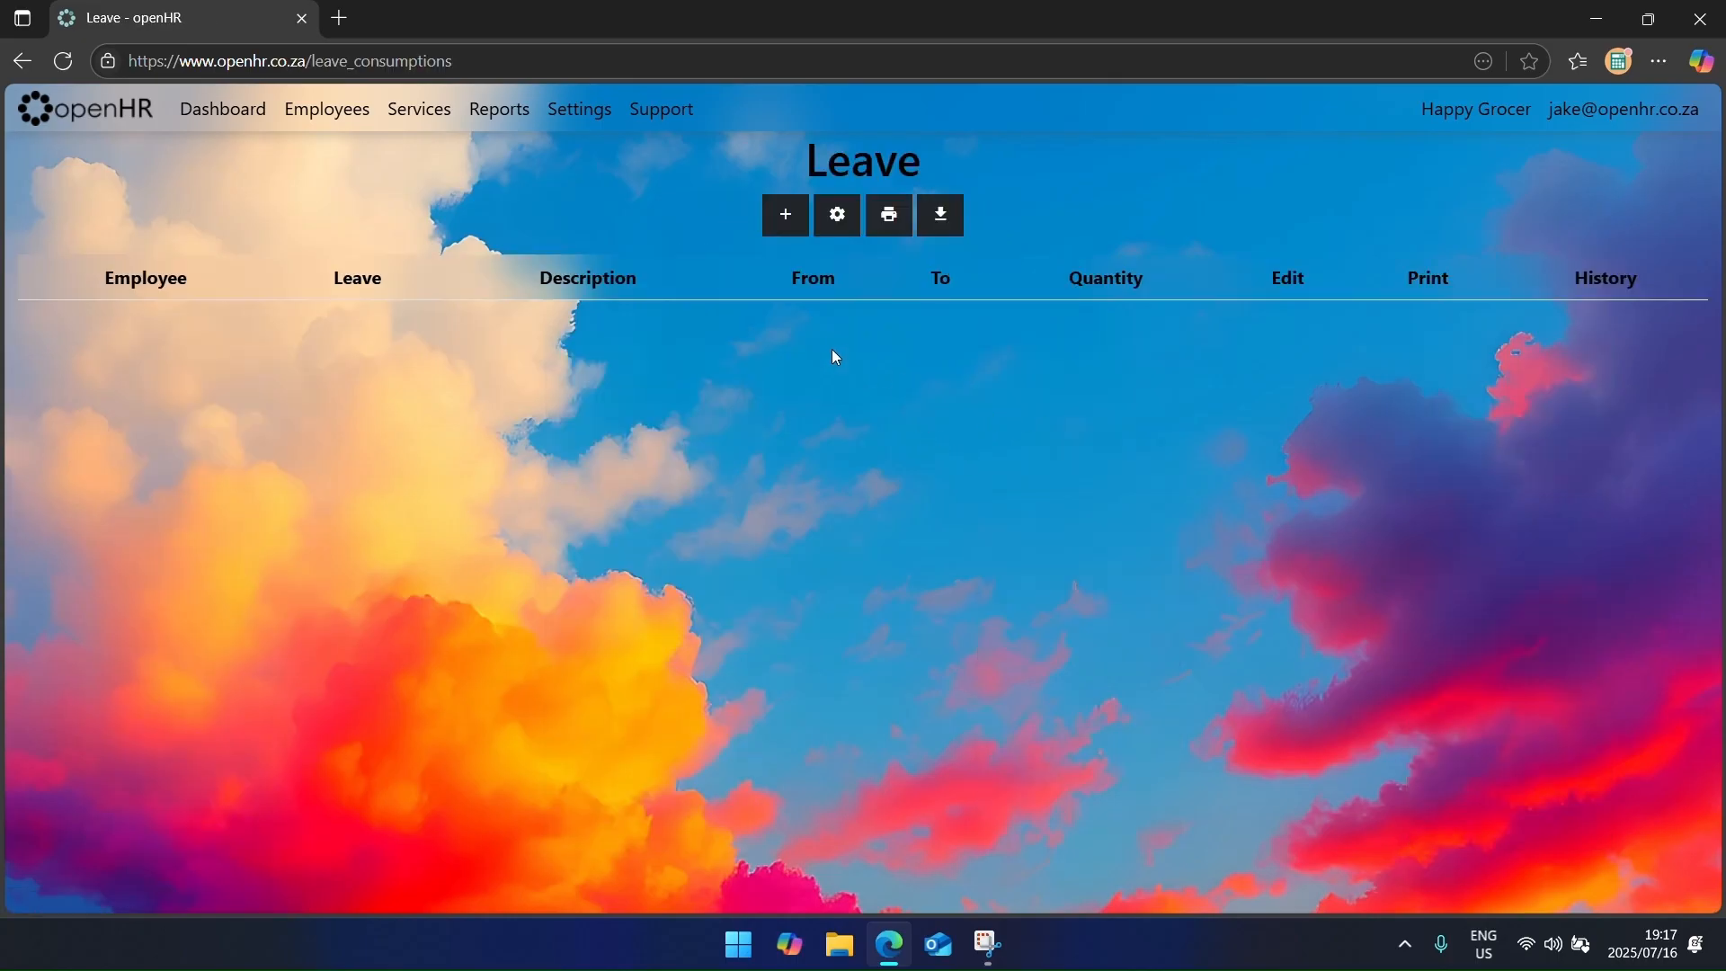
click(784, 227)
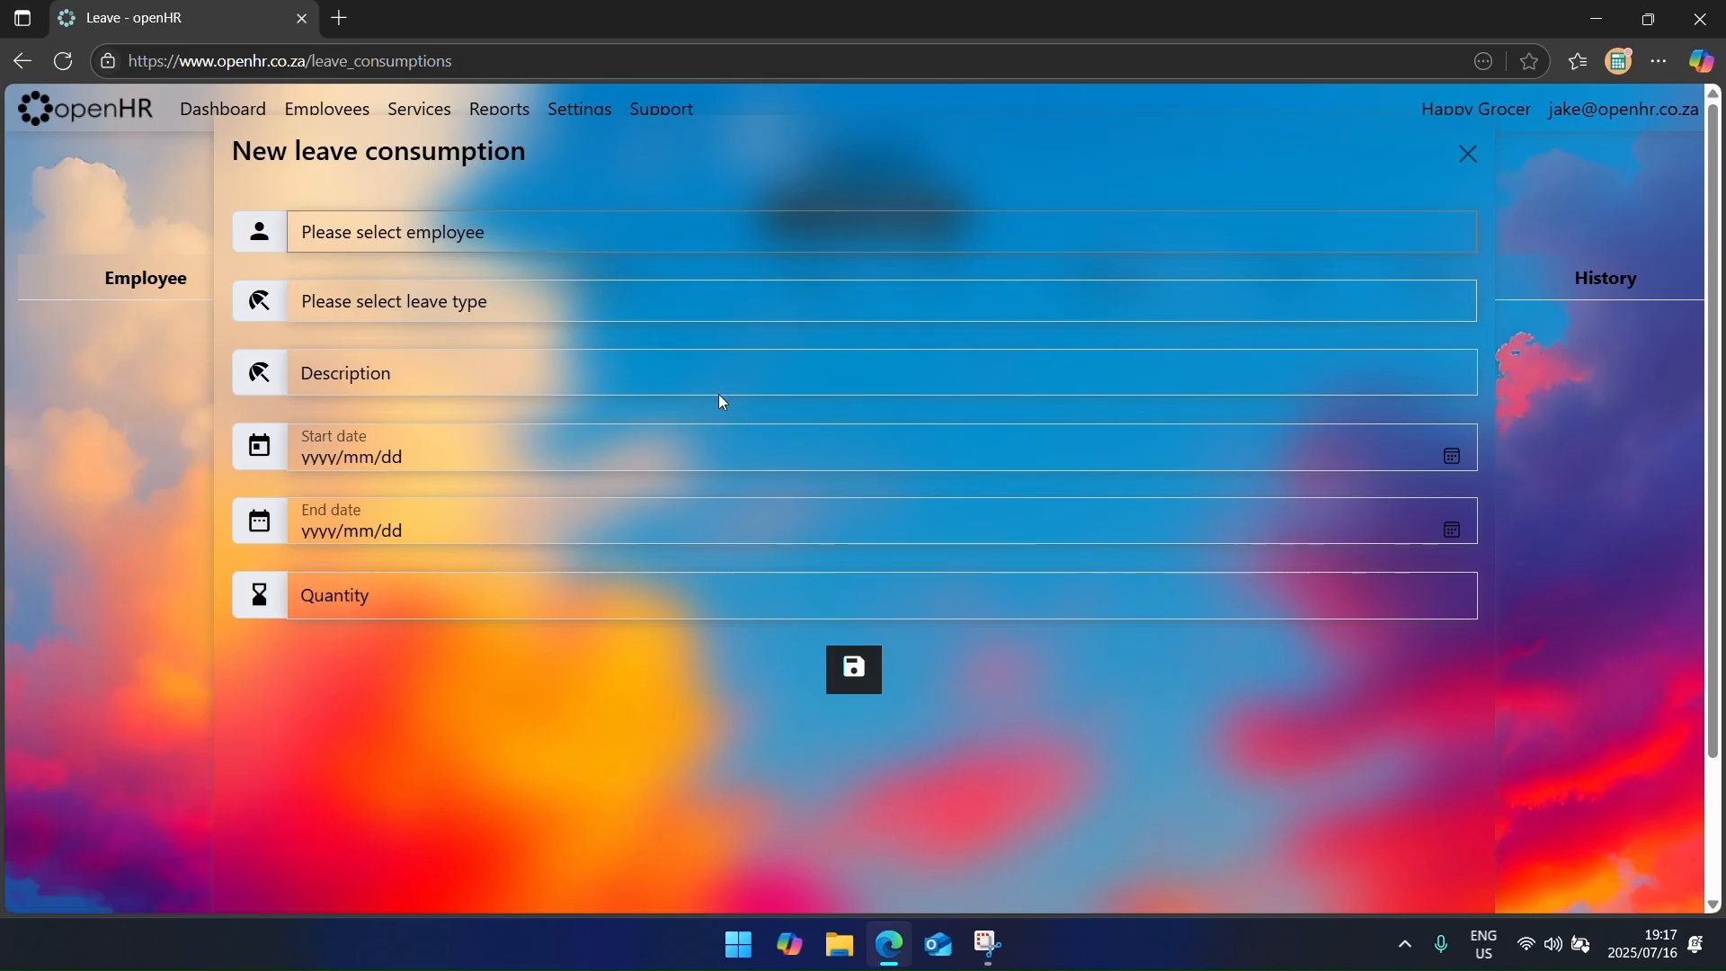
click(556, 236)
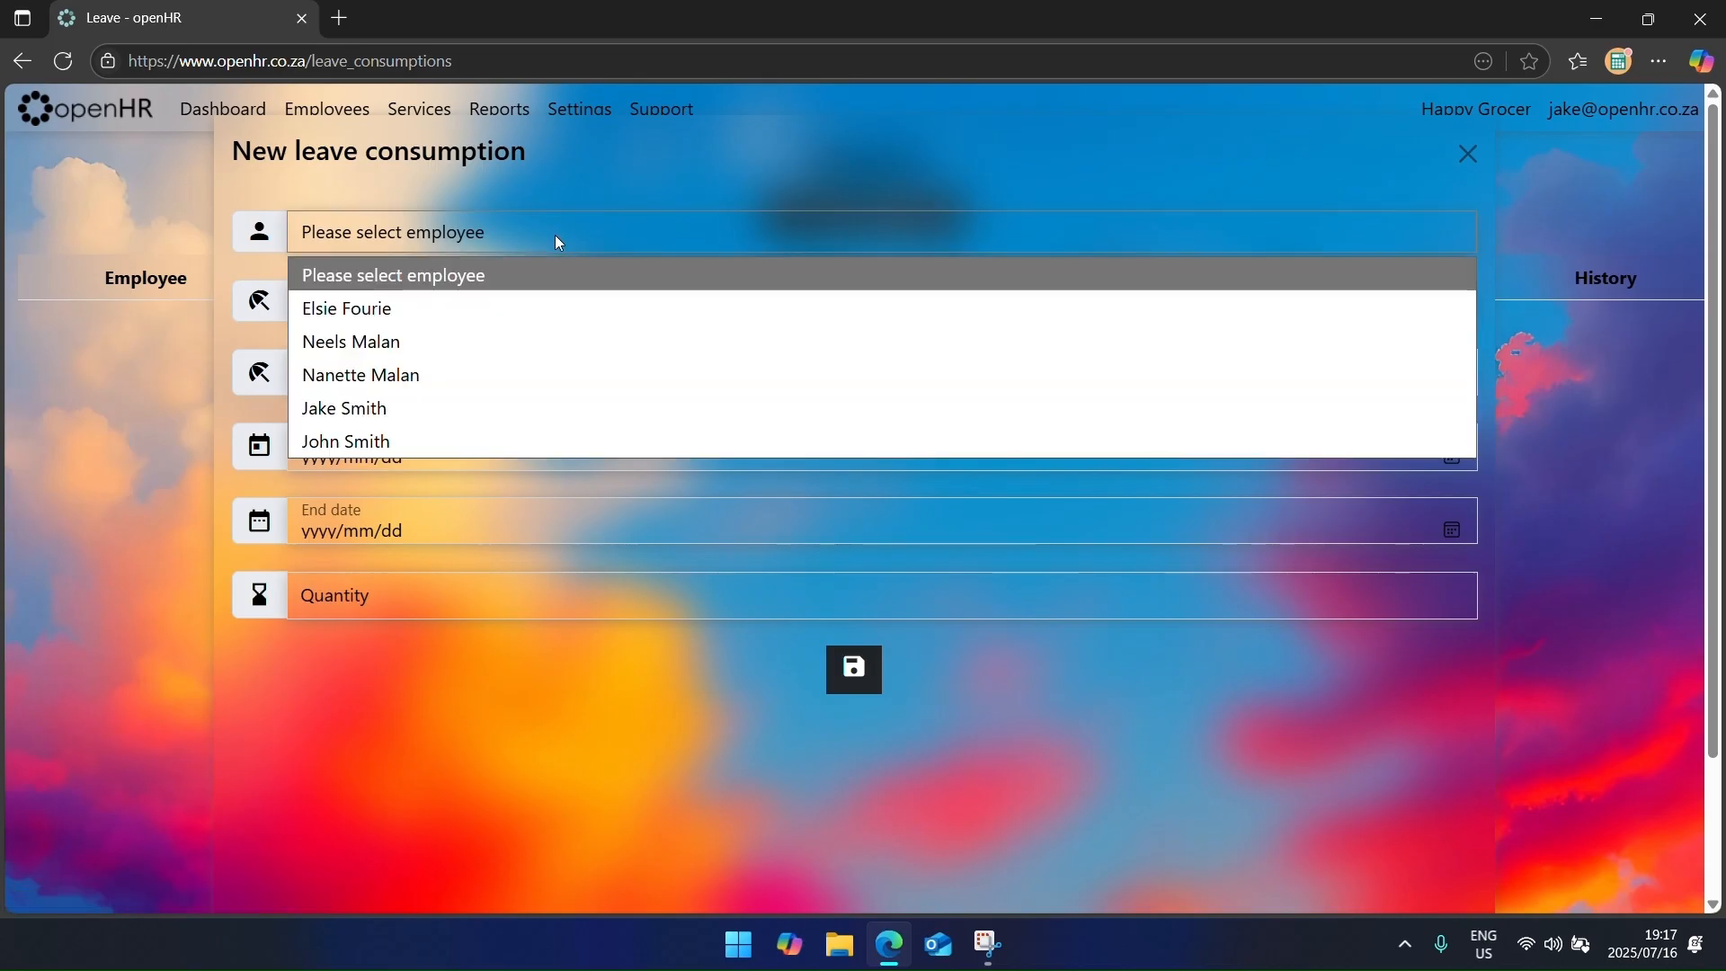
click(553, 348)
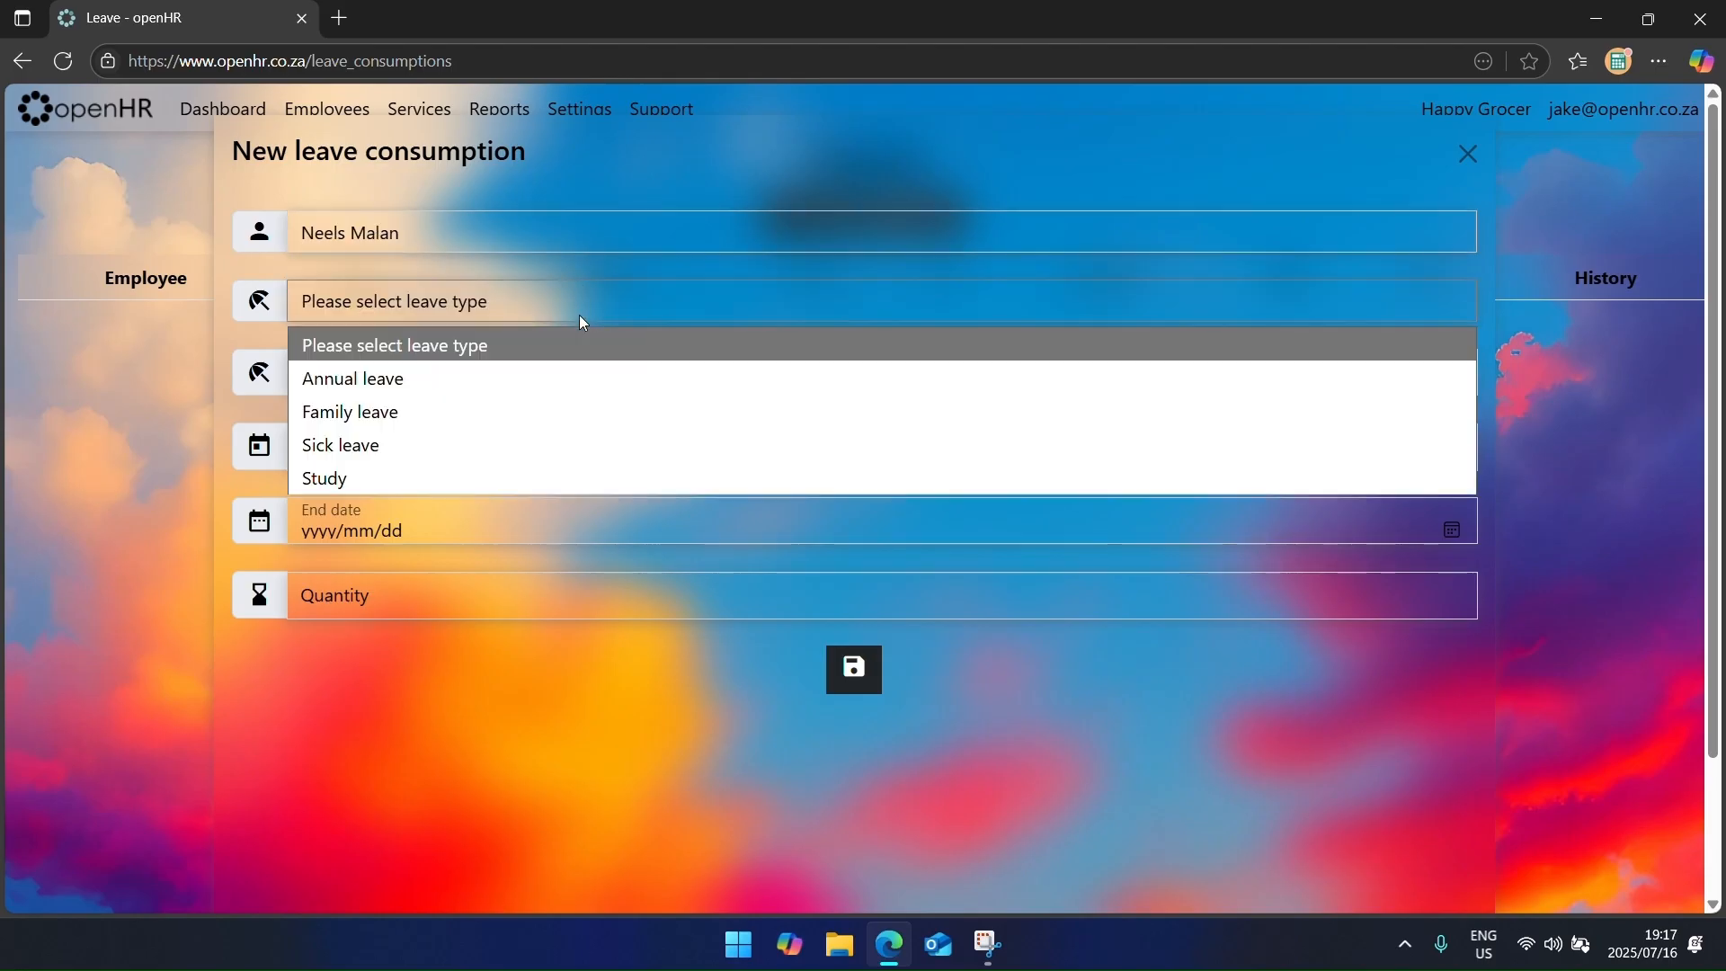
click(548, 384)
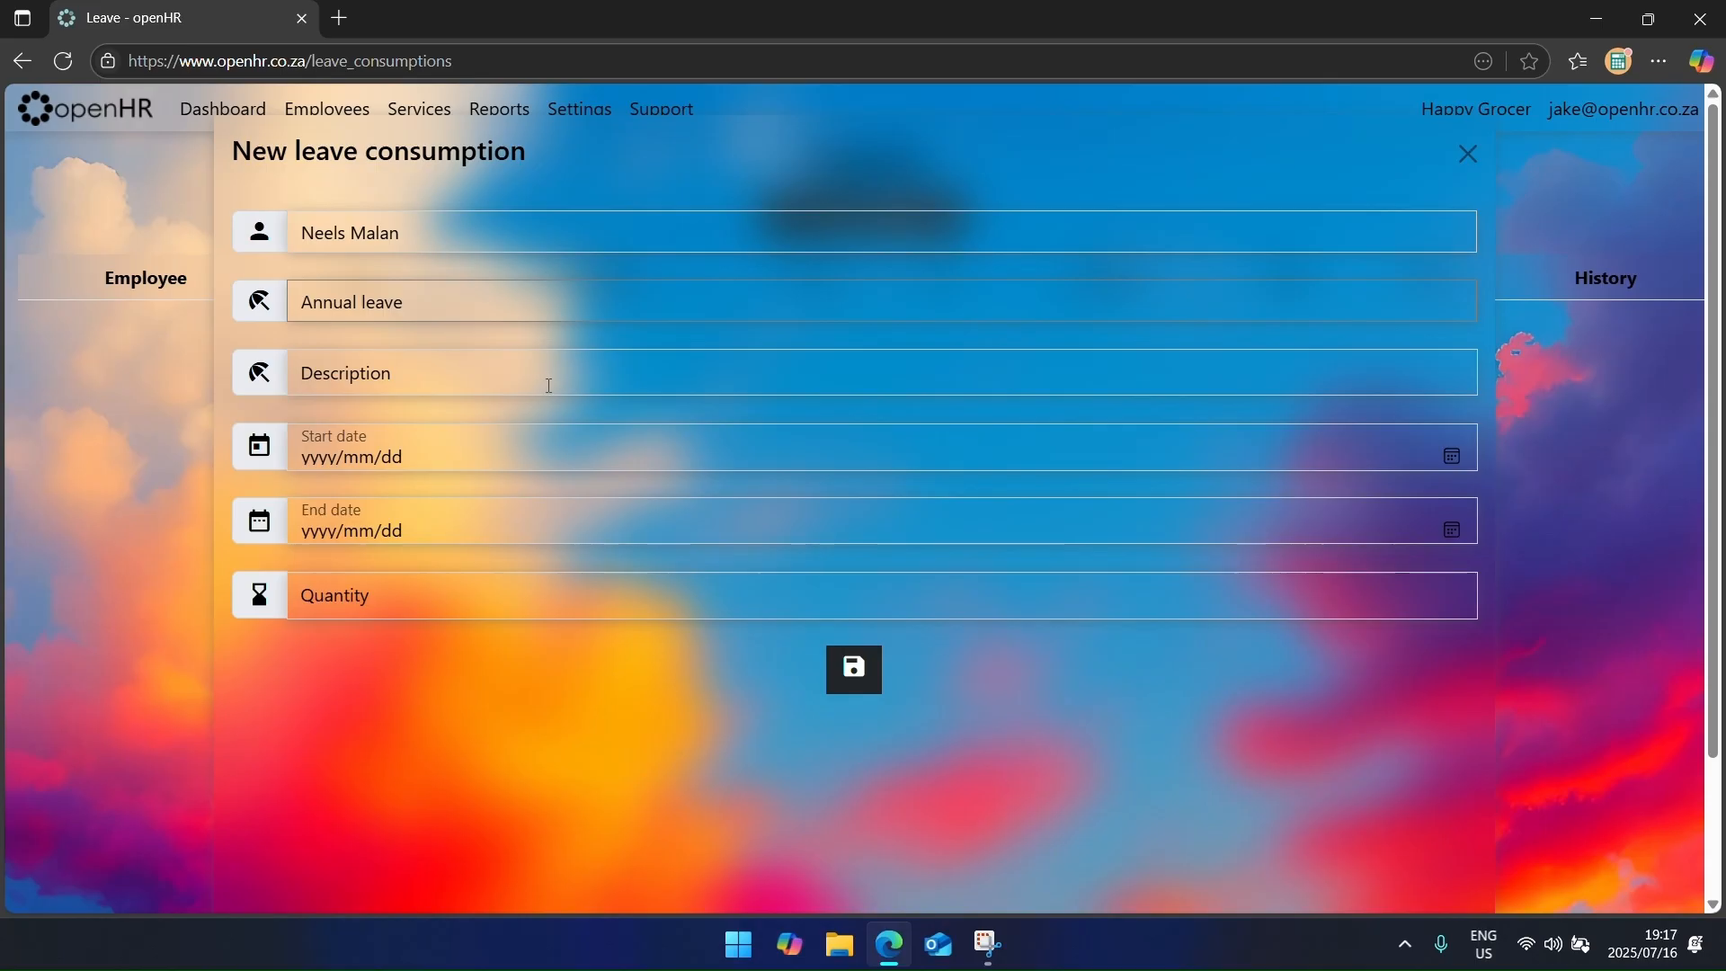
click(1454, 456)
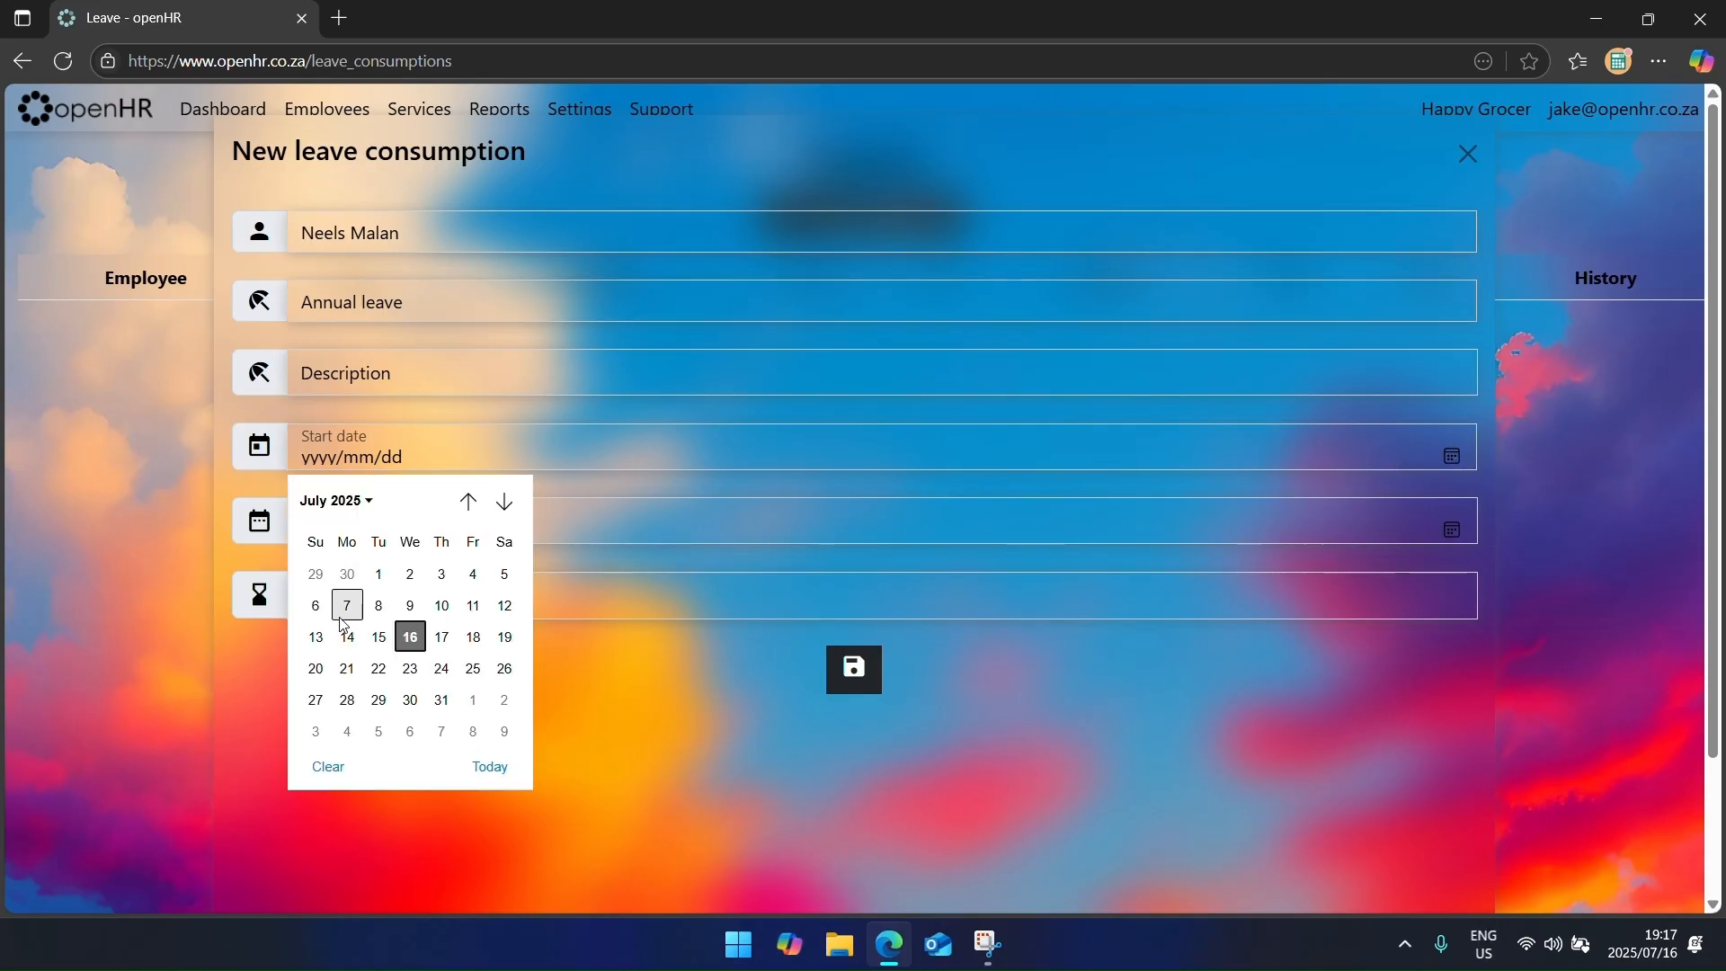
click(442, 638)
click(1453, 529)
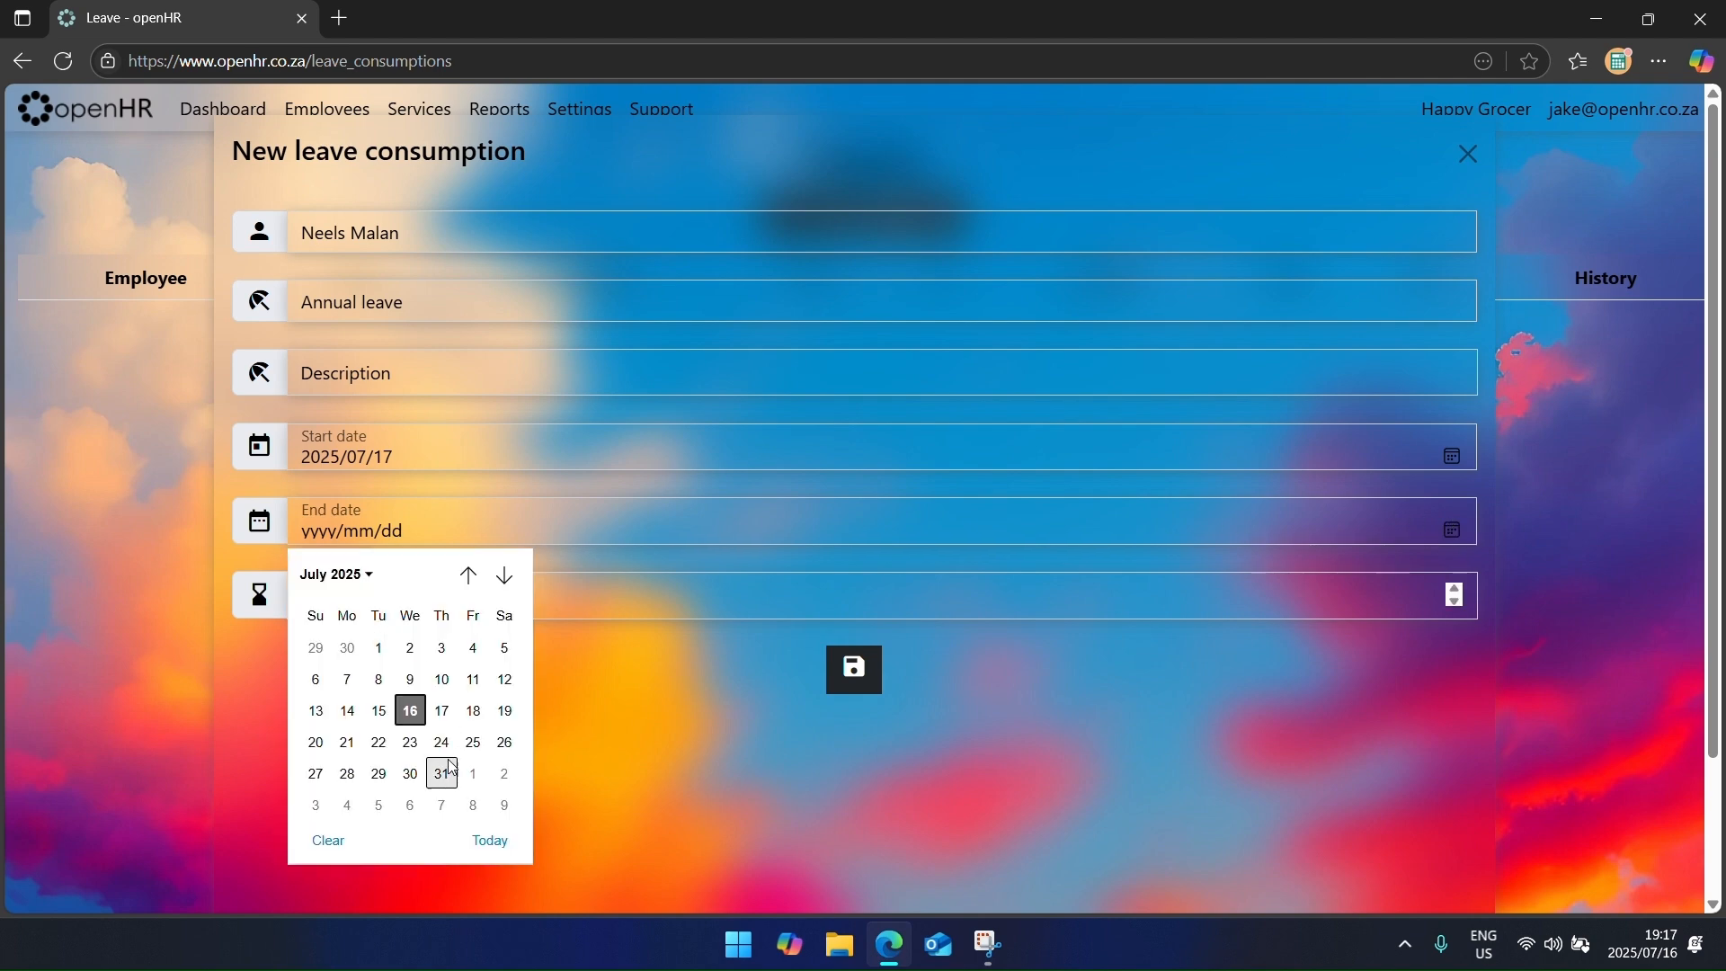
click(470, 709)
click(720, 604)
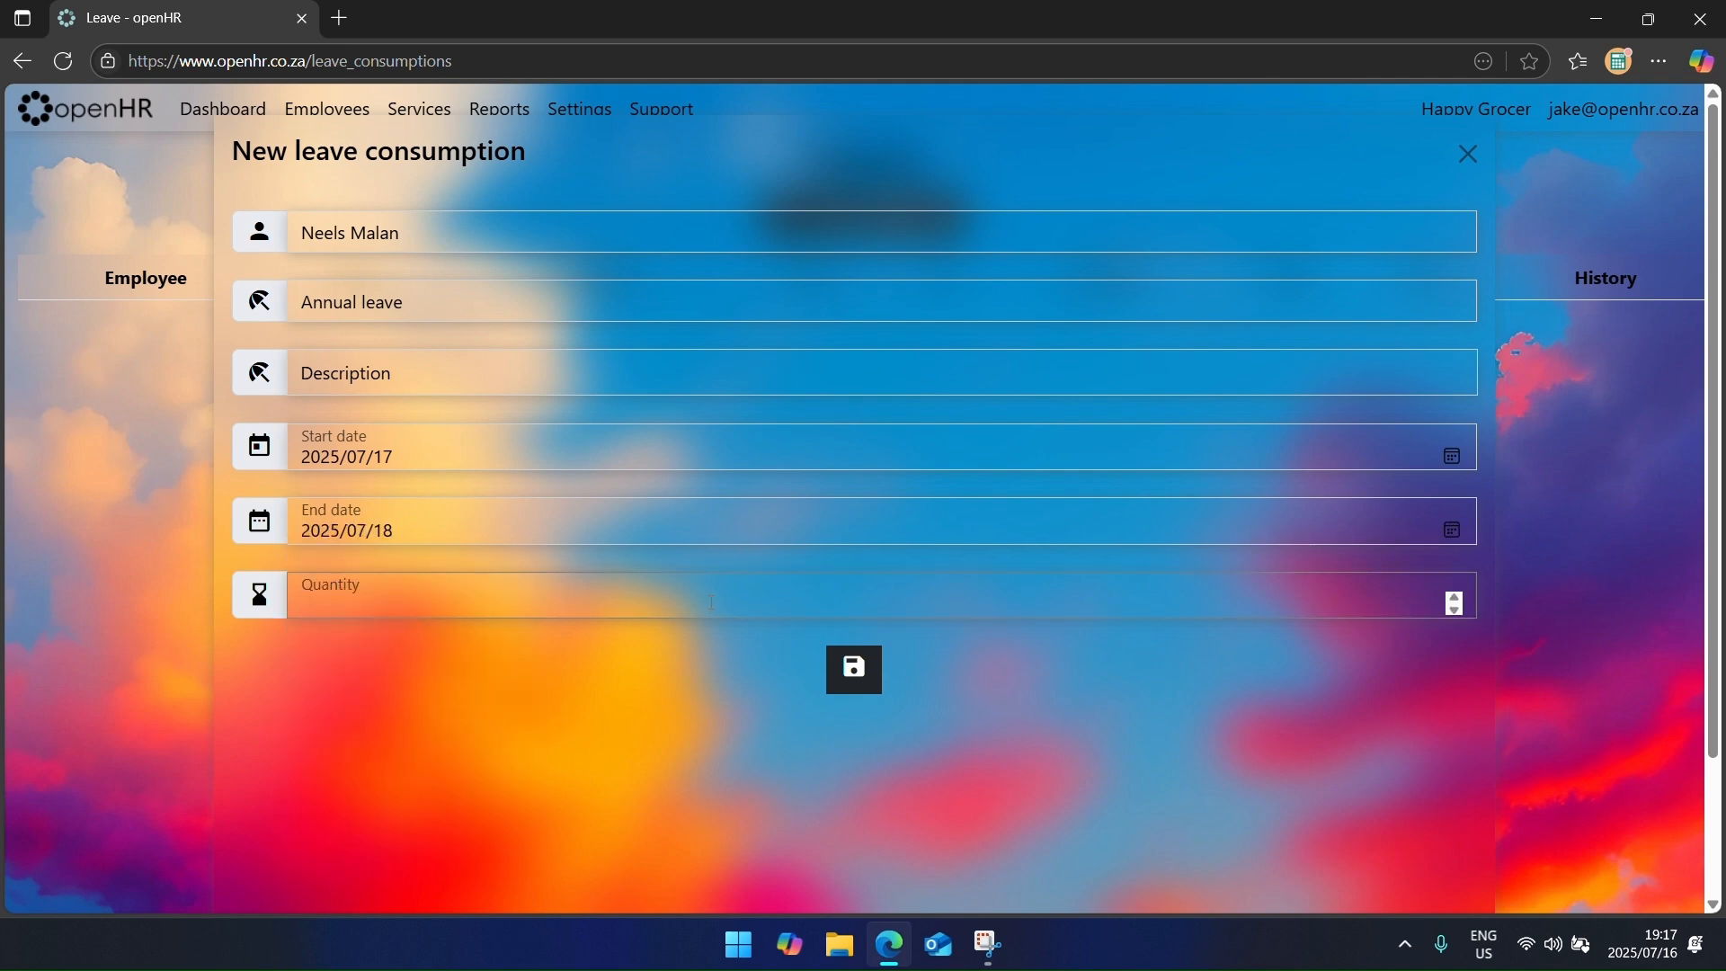
text(2)
click(848, 669)
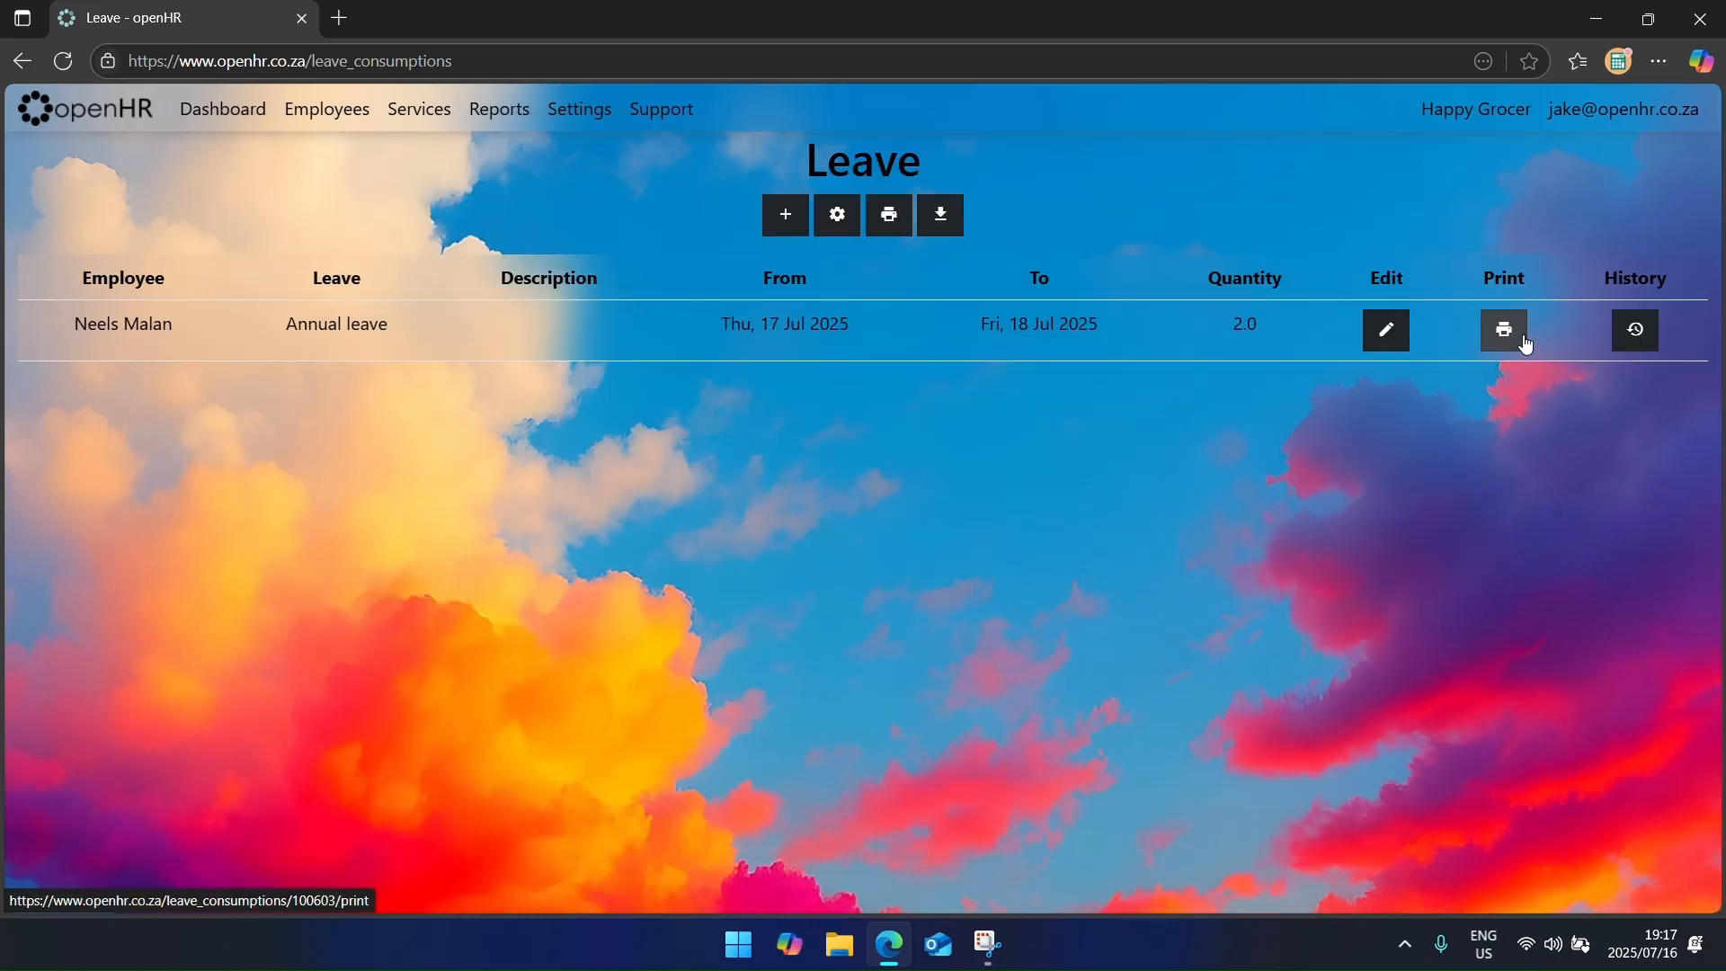
click(1525, 342)
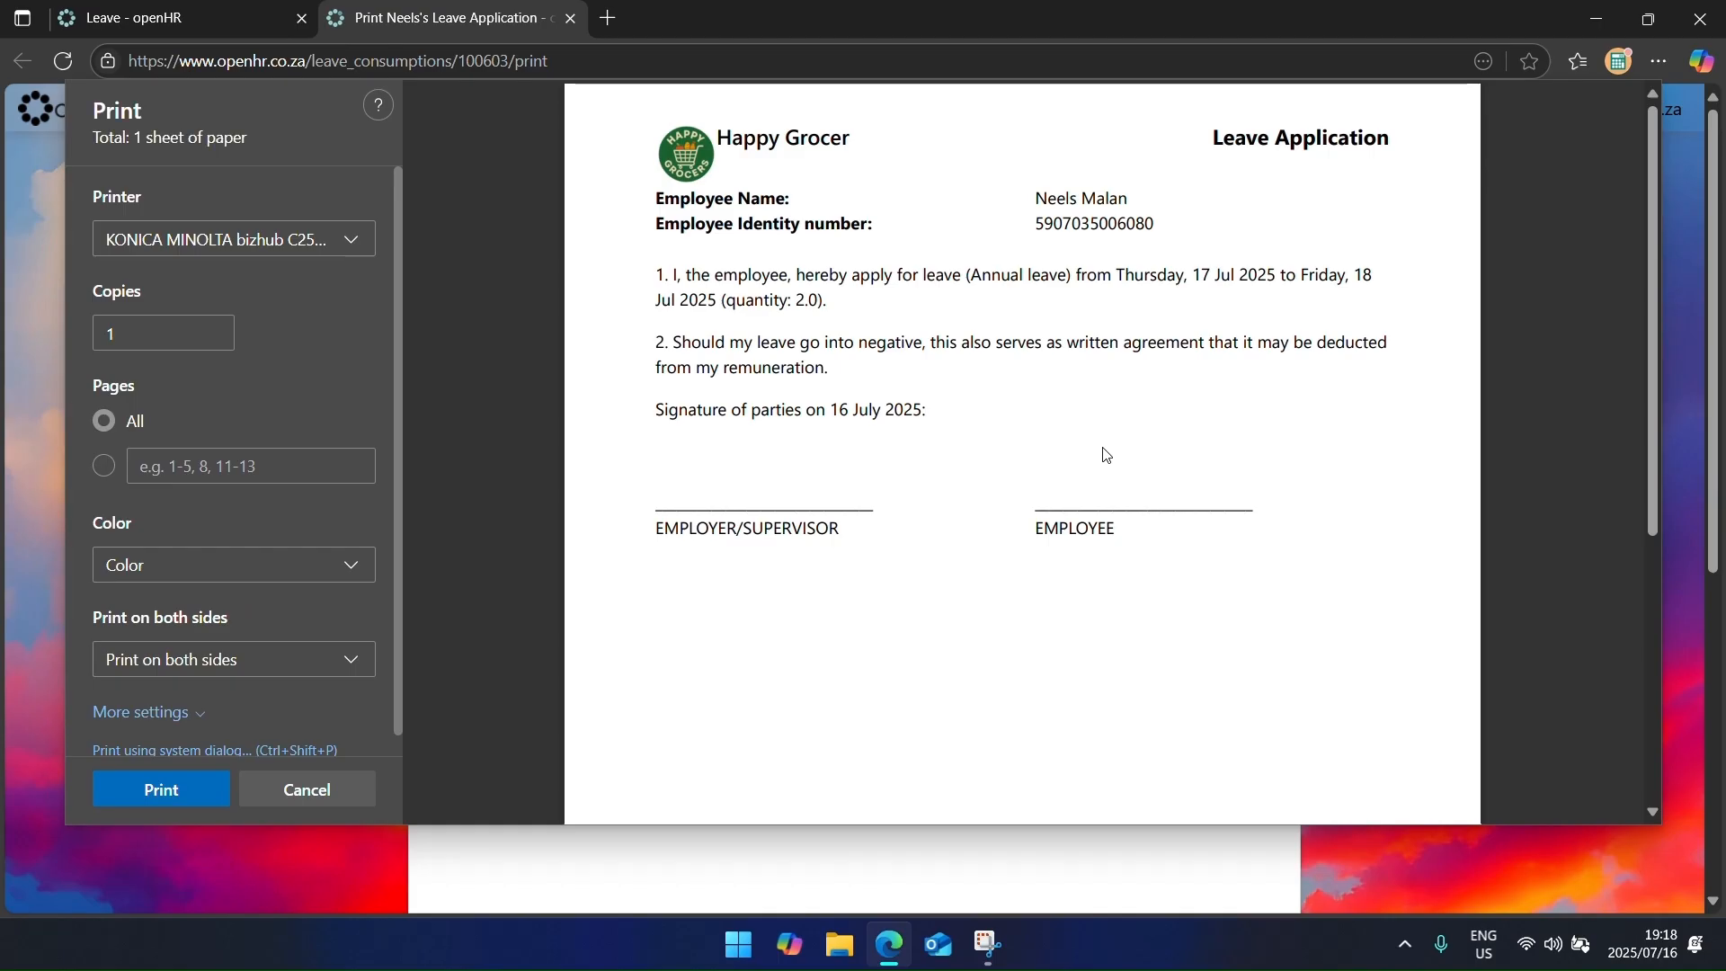
key(Escape)
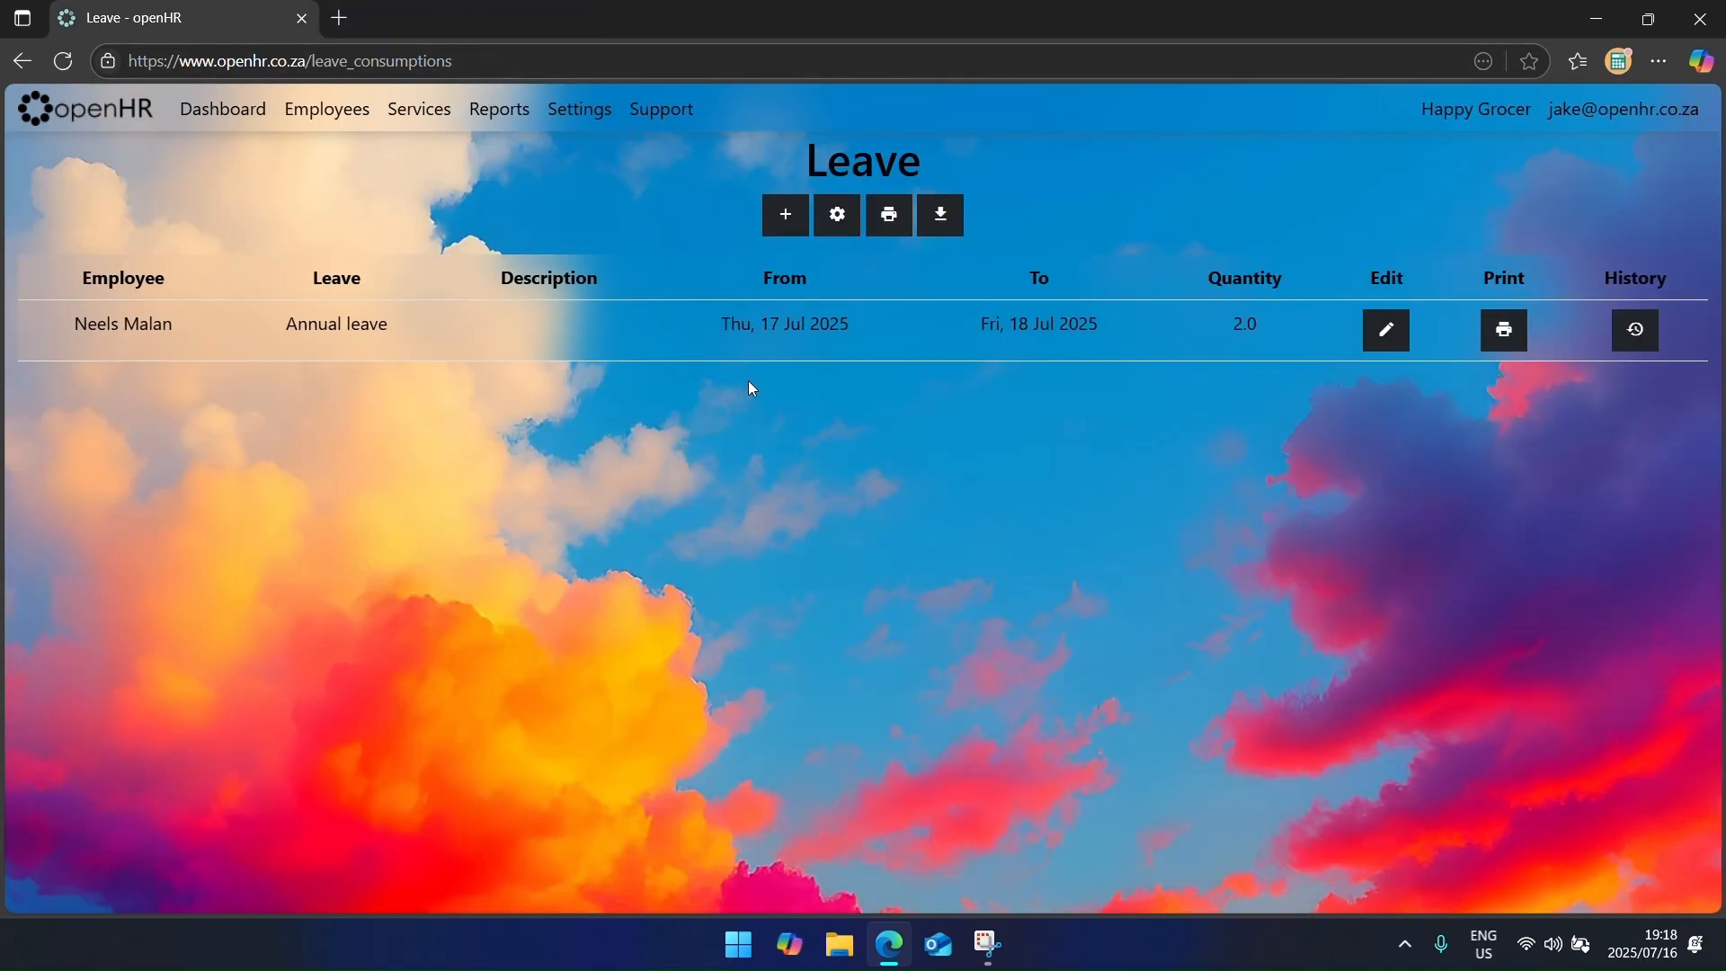
click(1368, 345)
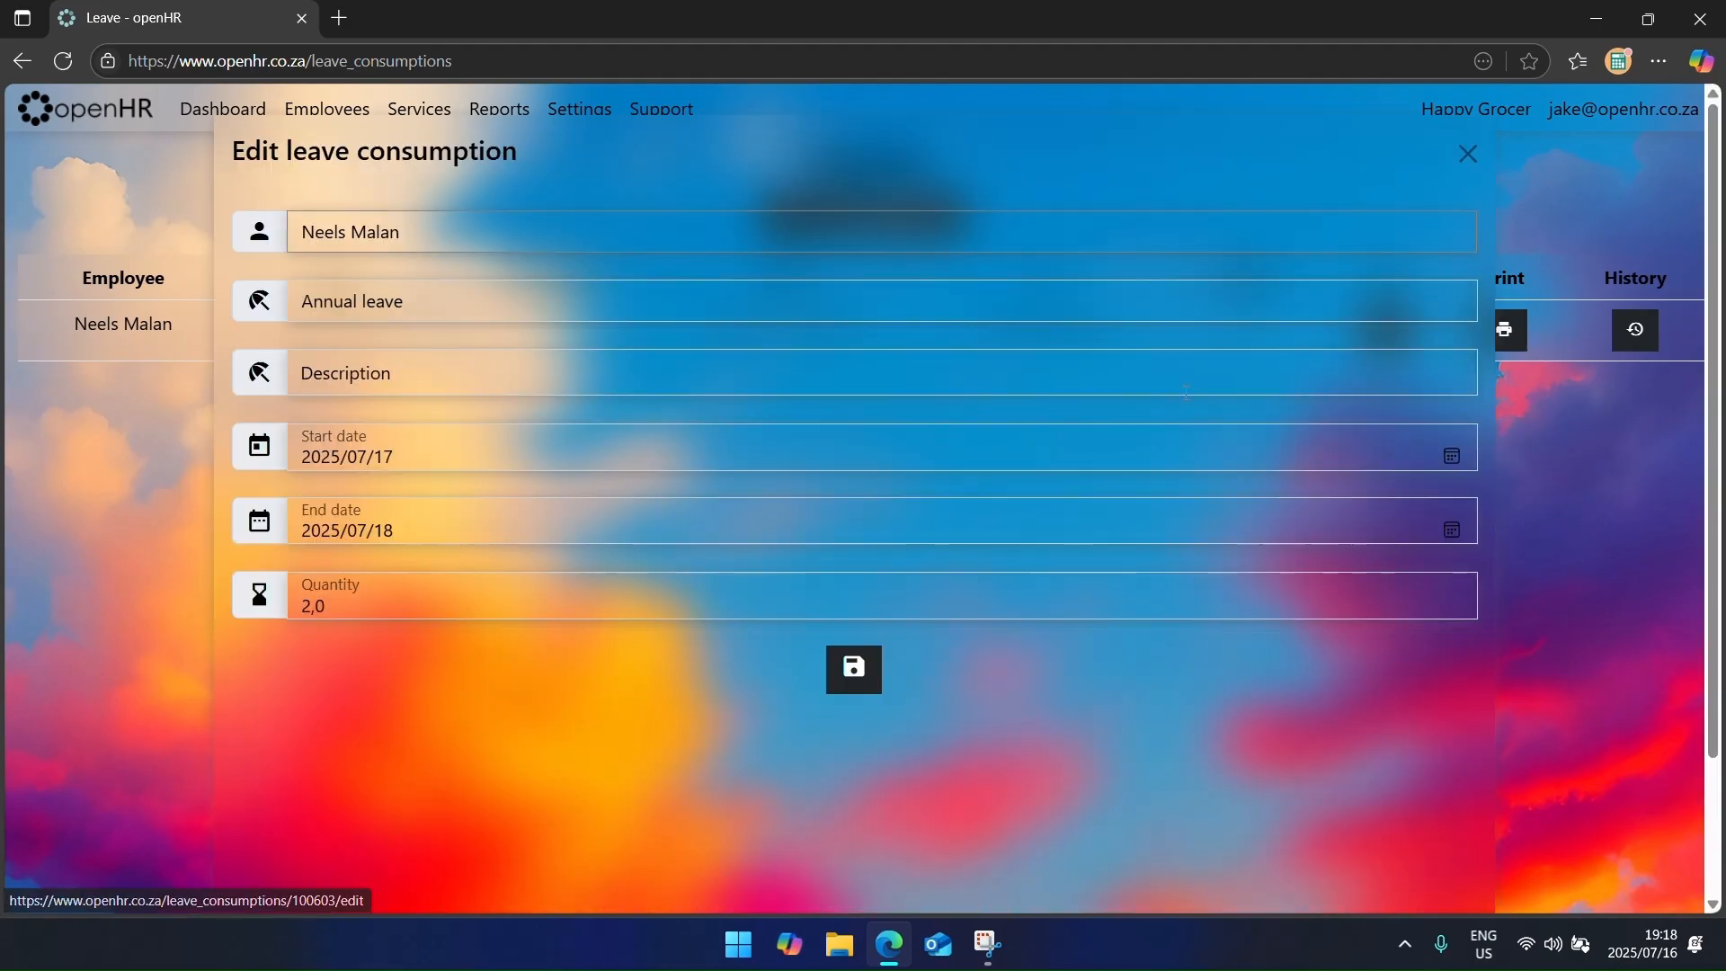
click(519, 607)
key(ctrl+a)
text(0)
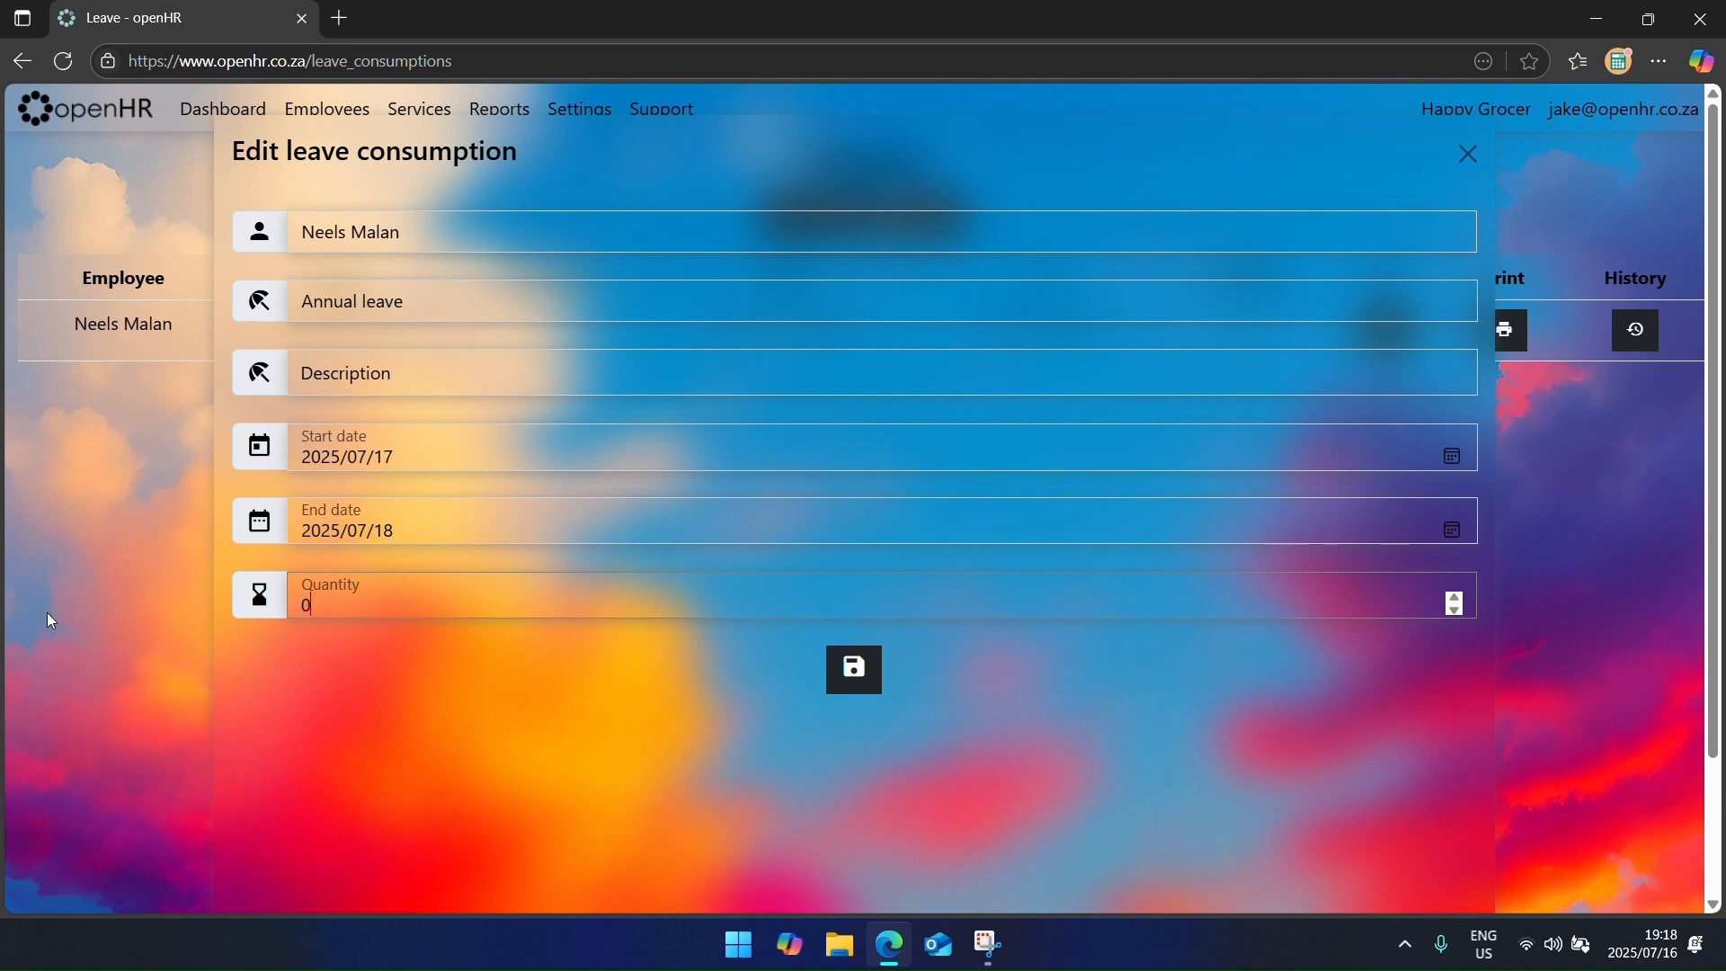
key(Return)
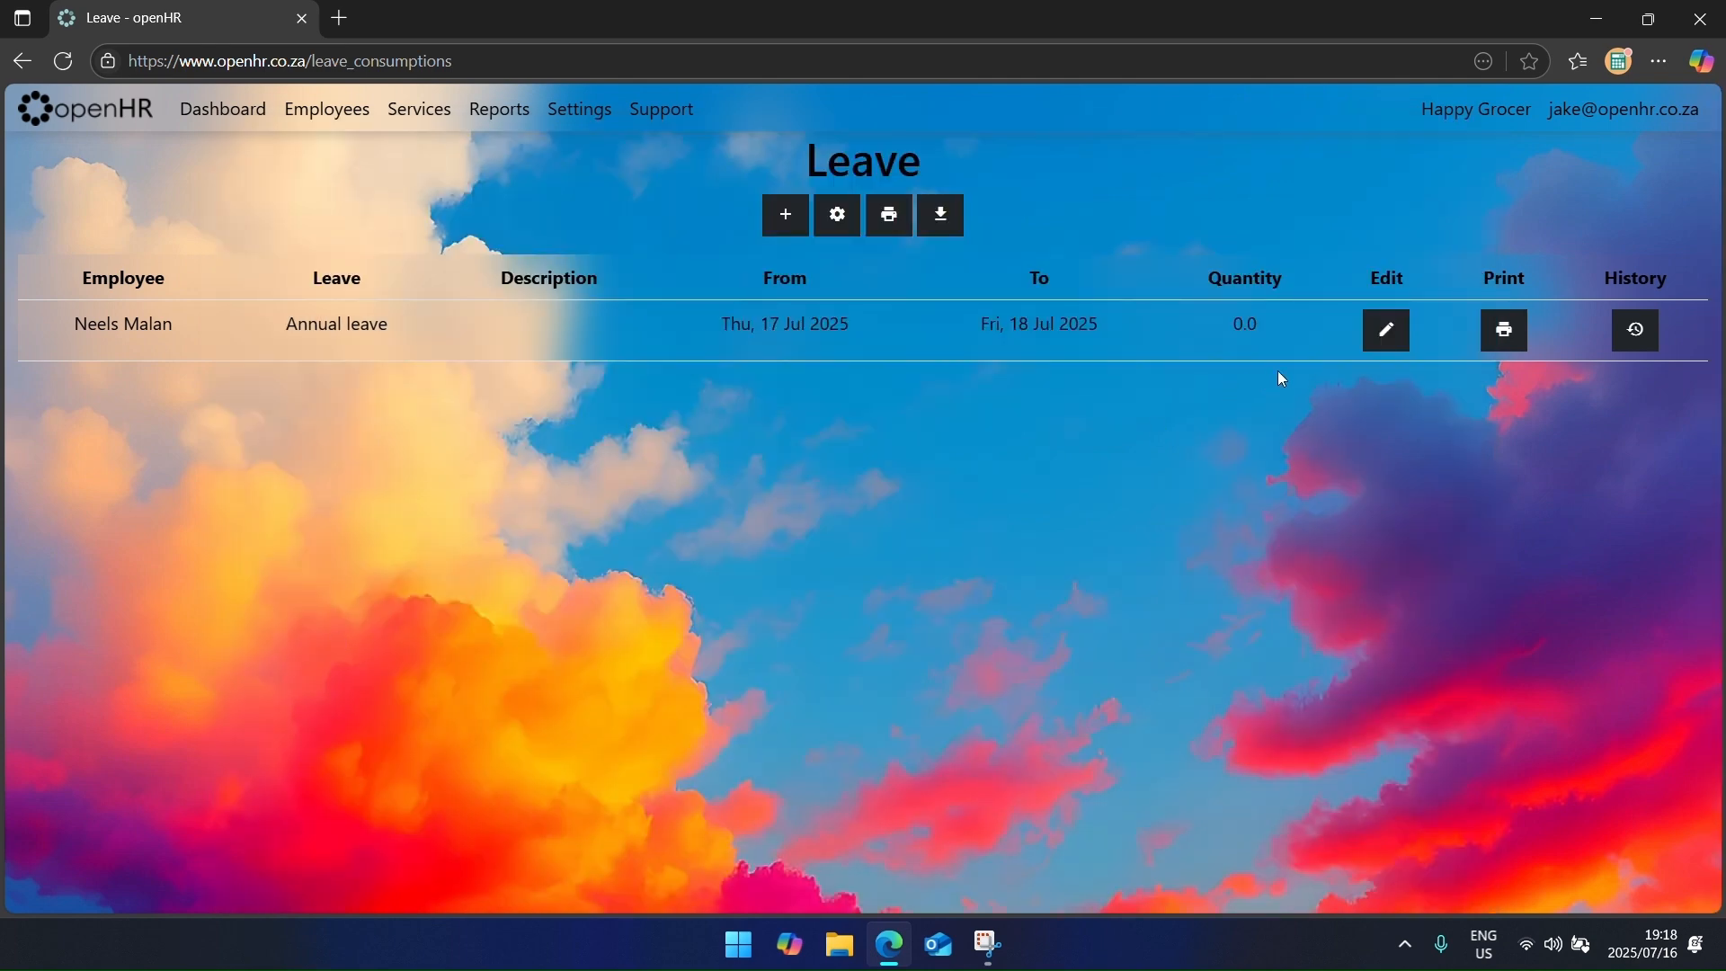
click(1369, 345)
click(519, 608)
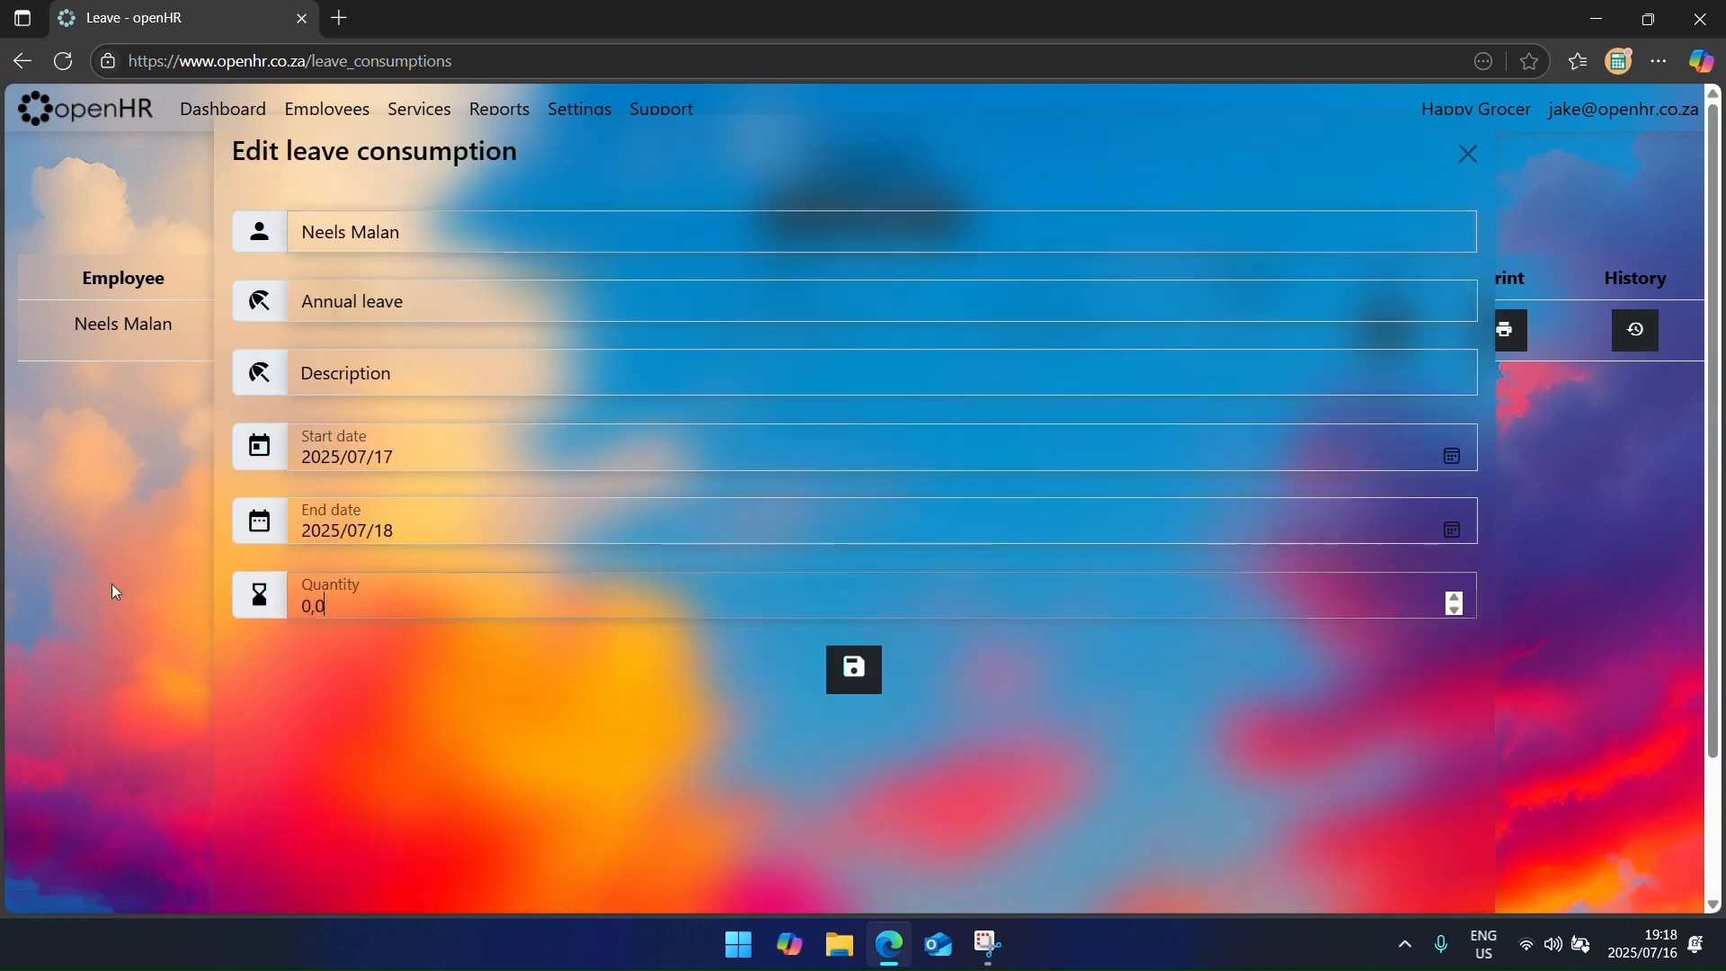
key(ctrl+a)
text(2)
key(Return)
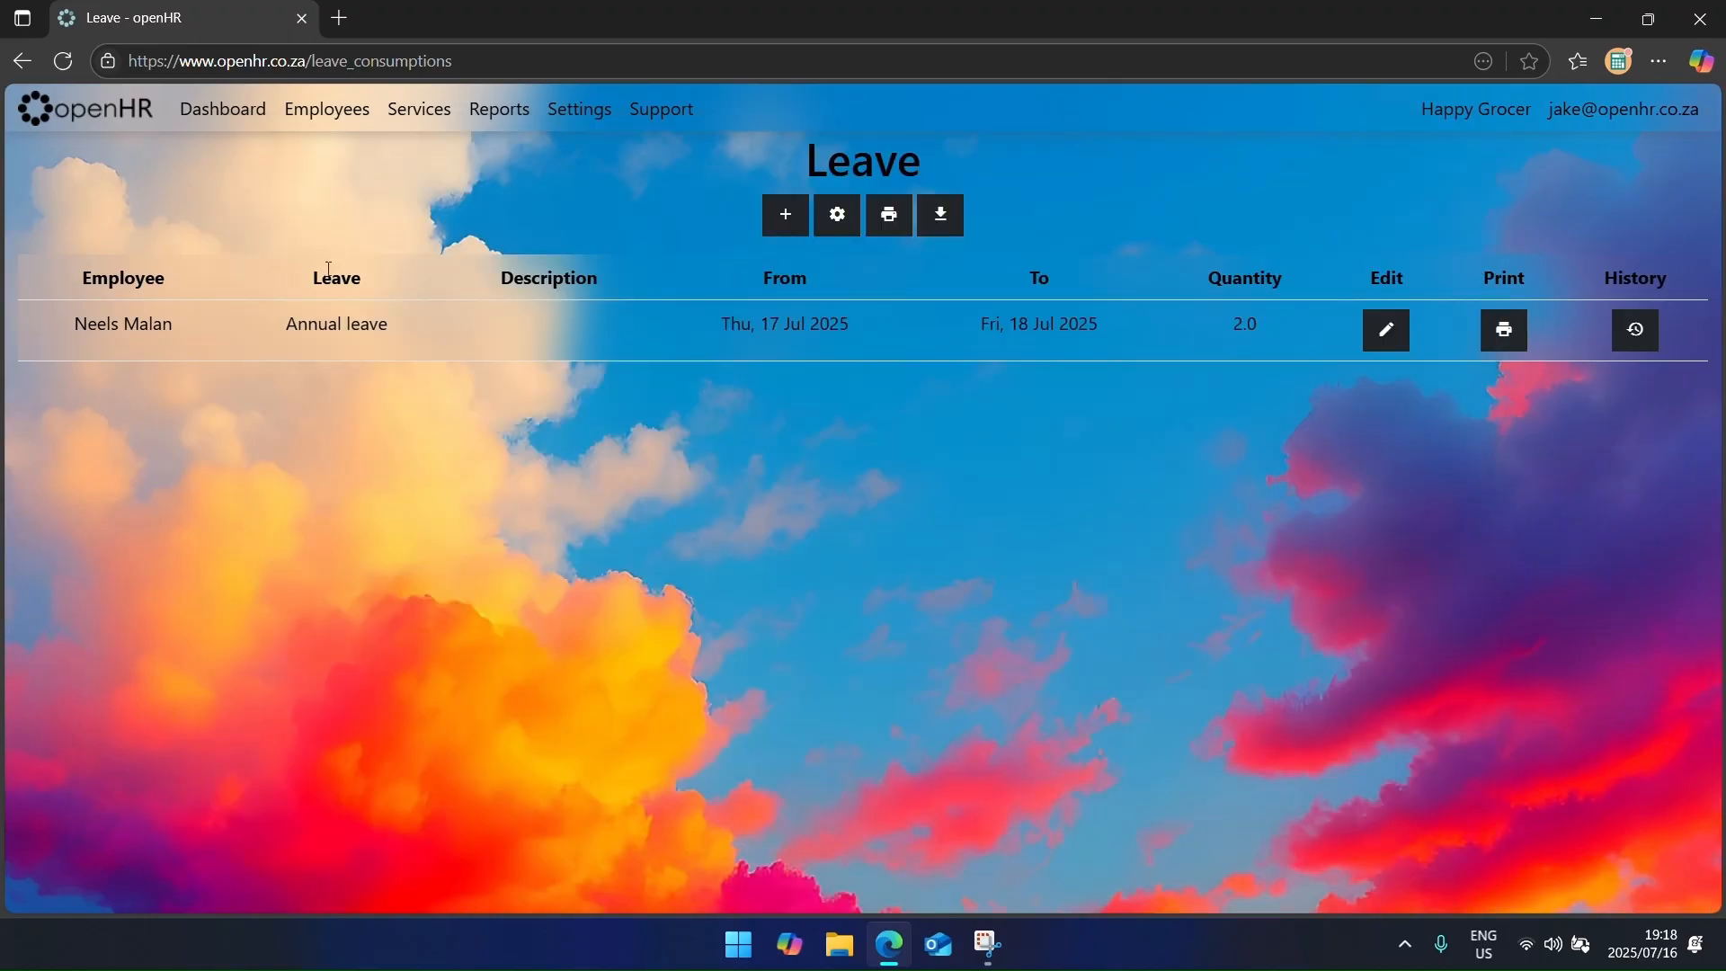
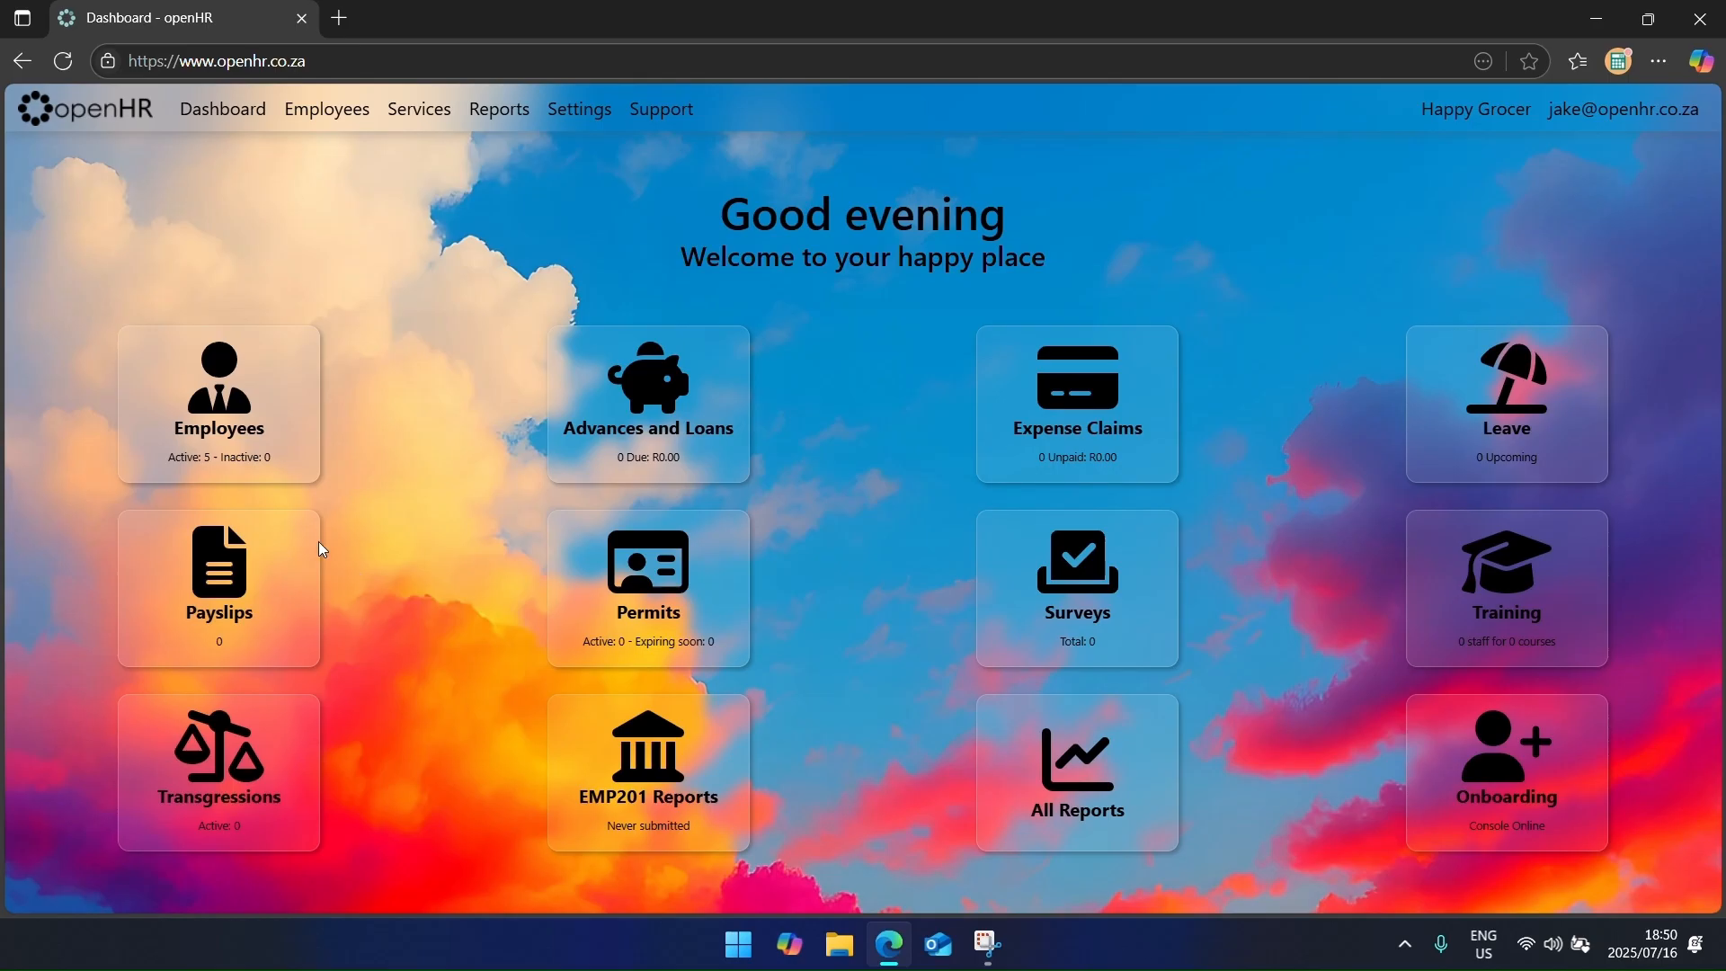
middle_click(244, 415)
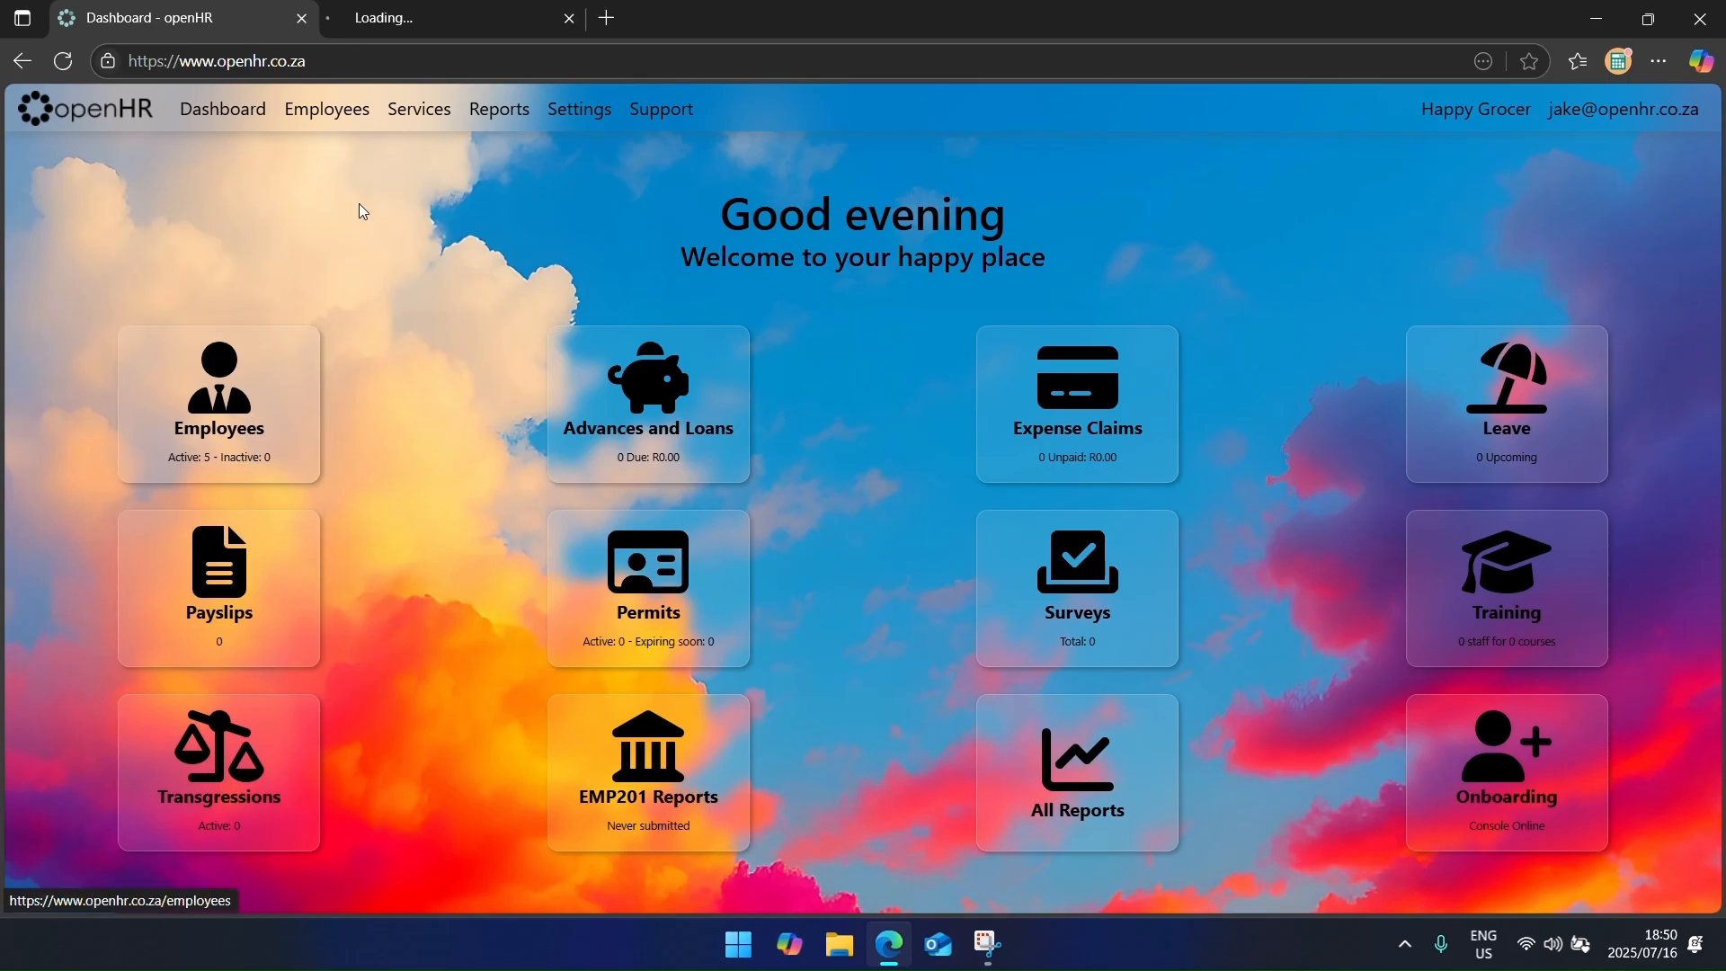
click(430, 23)
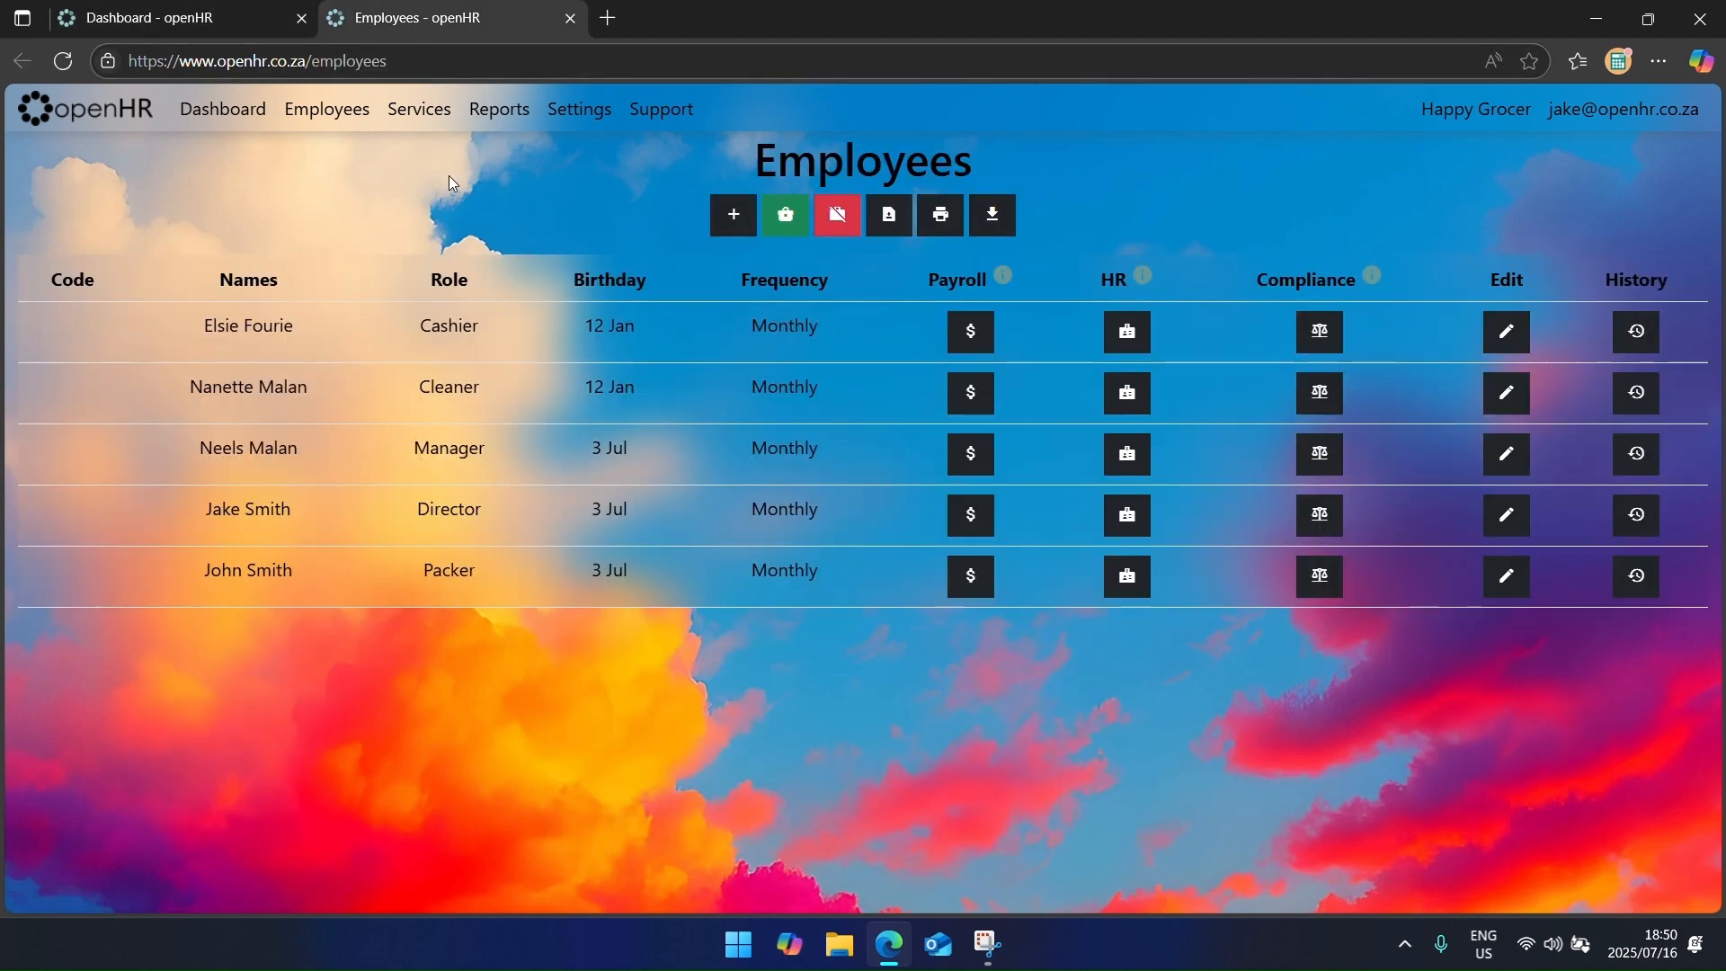
click(948, 351)
click(384, 379)
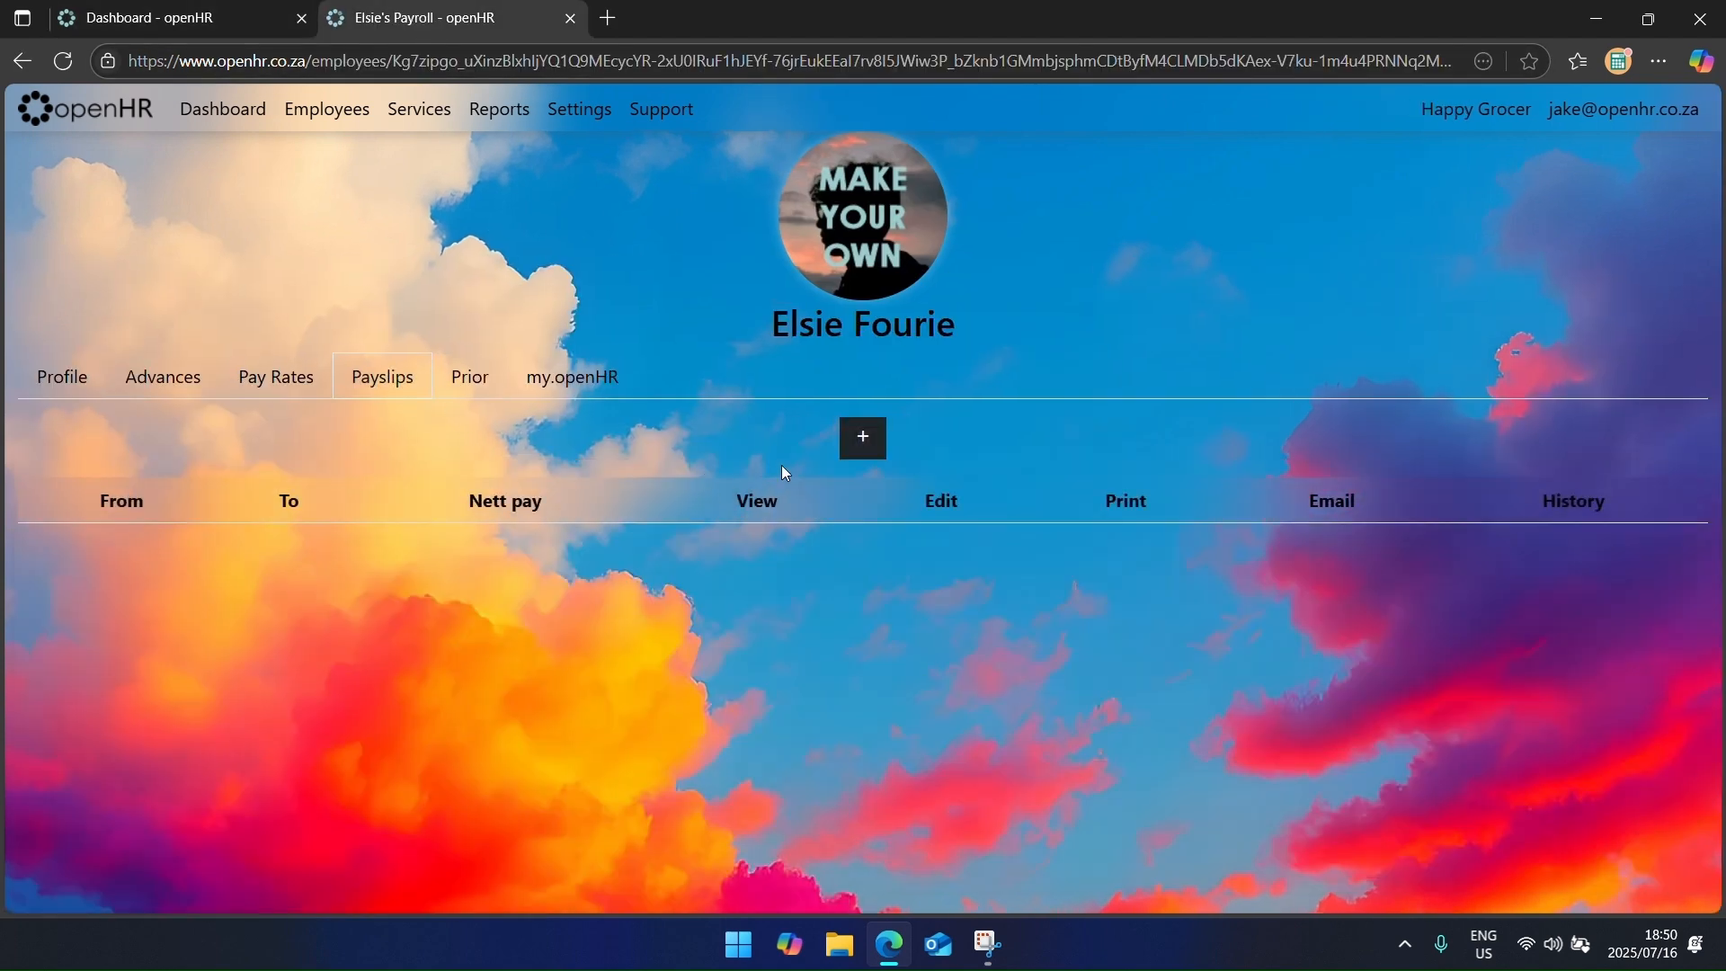
click(855, 435)
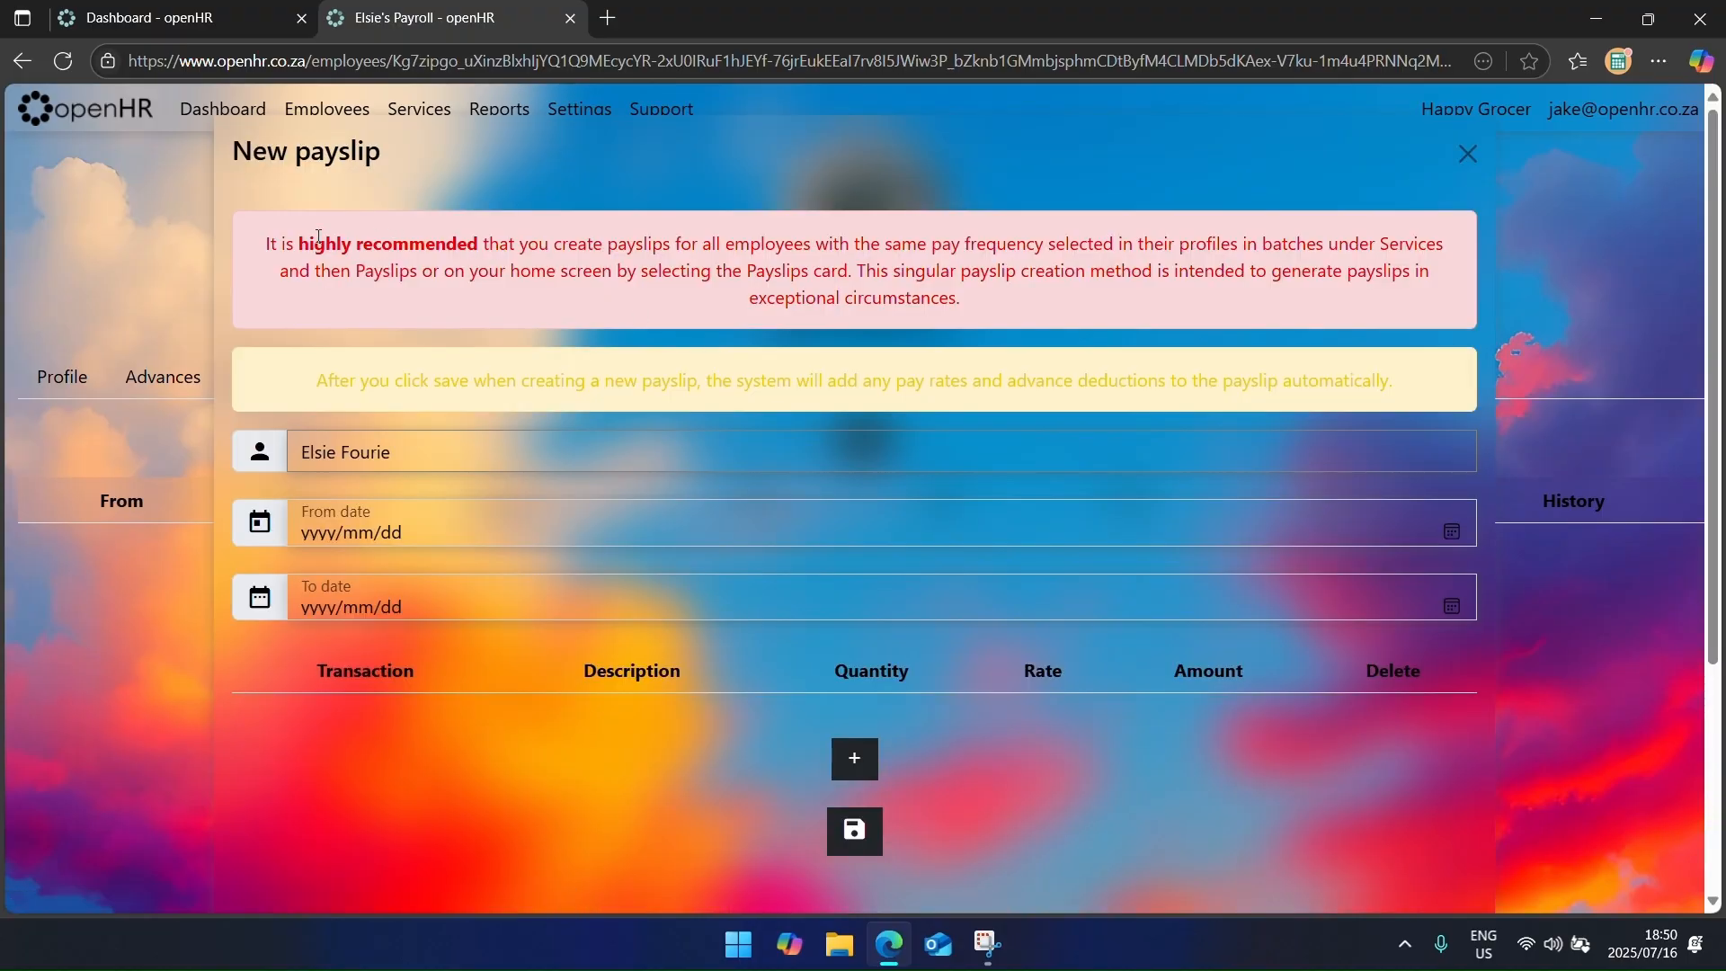
drag(309, 243, 1393, 381)
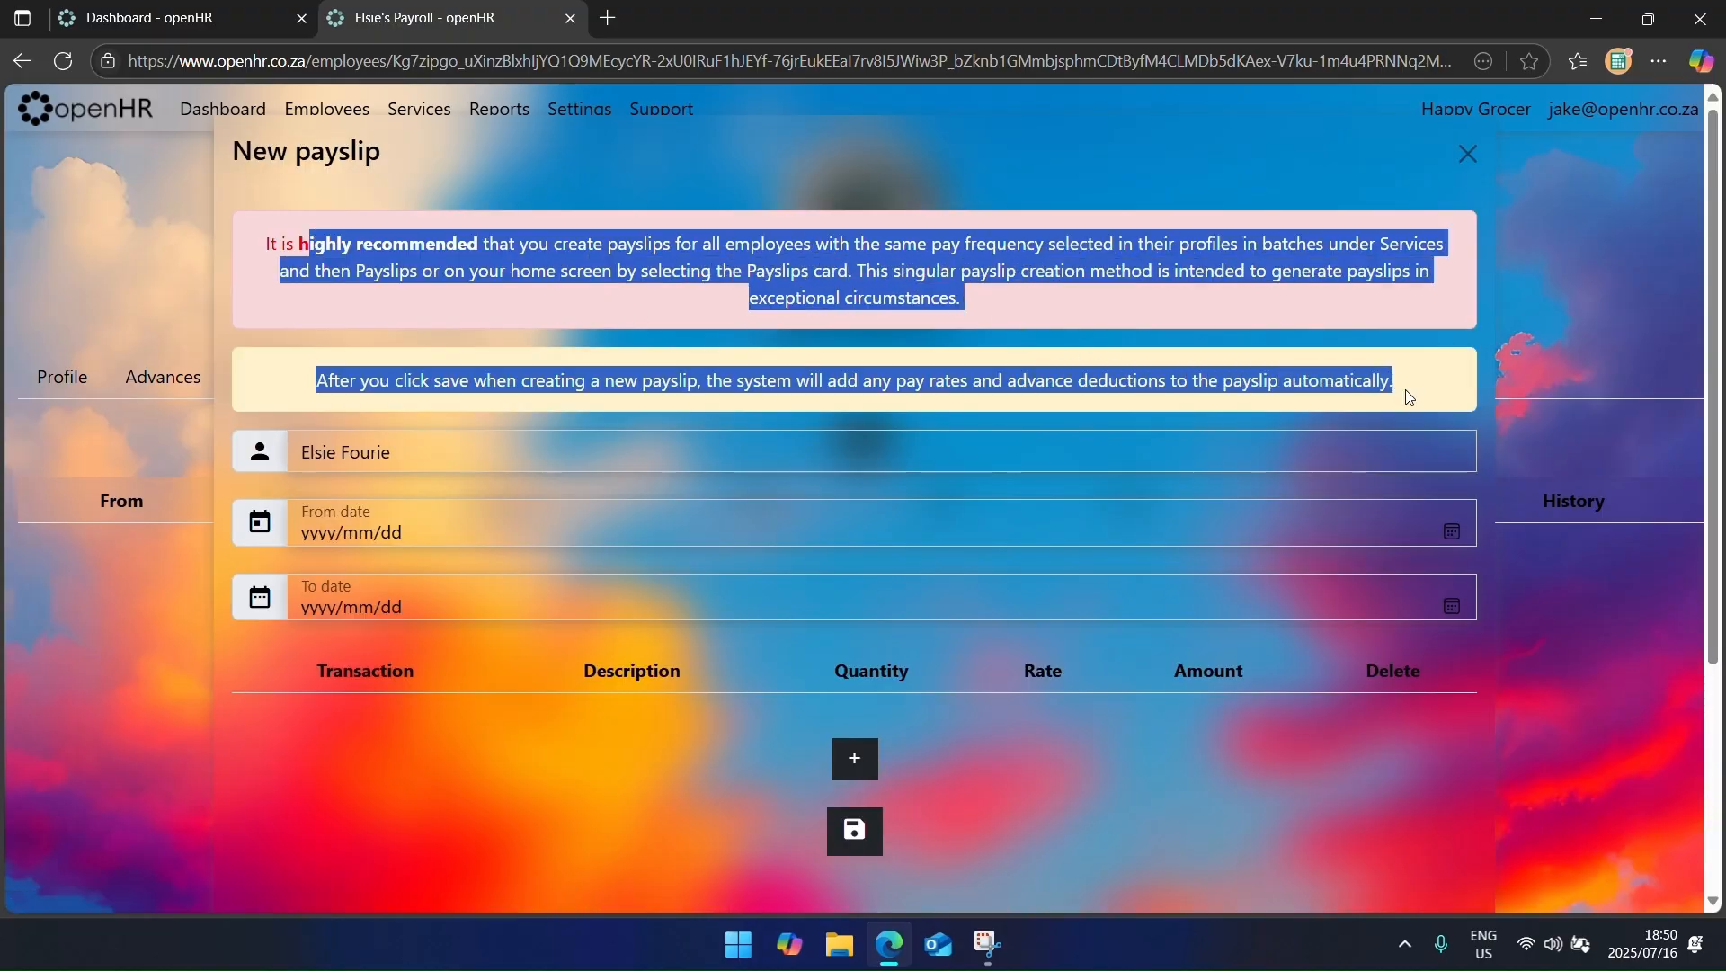
click(1663, 267)
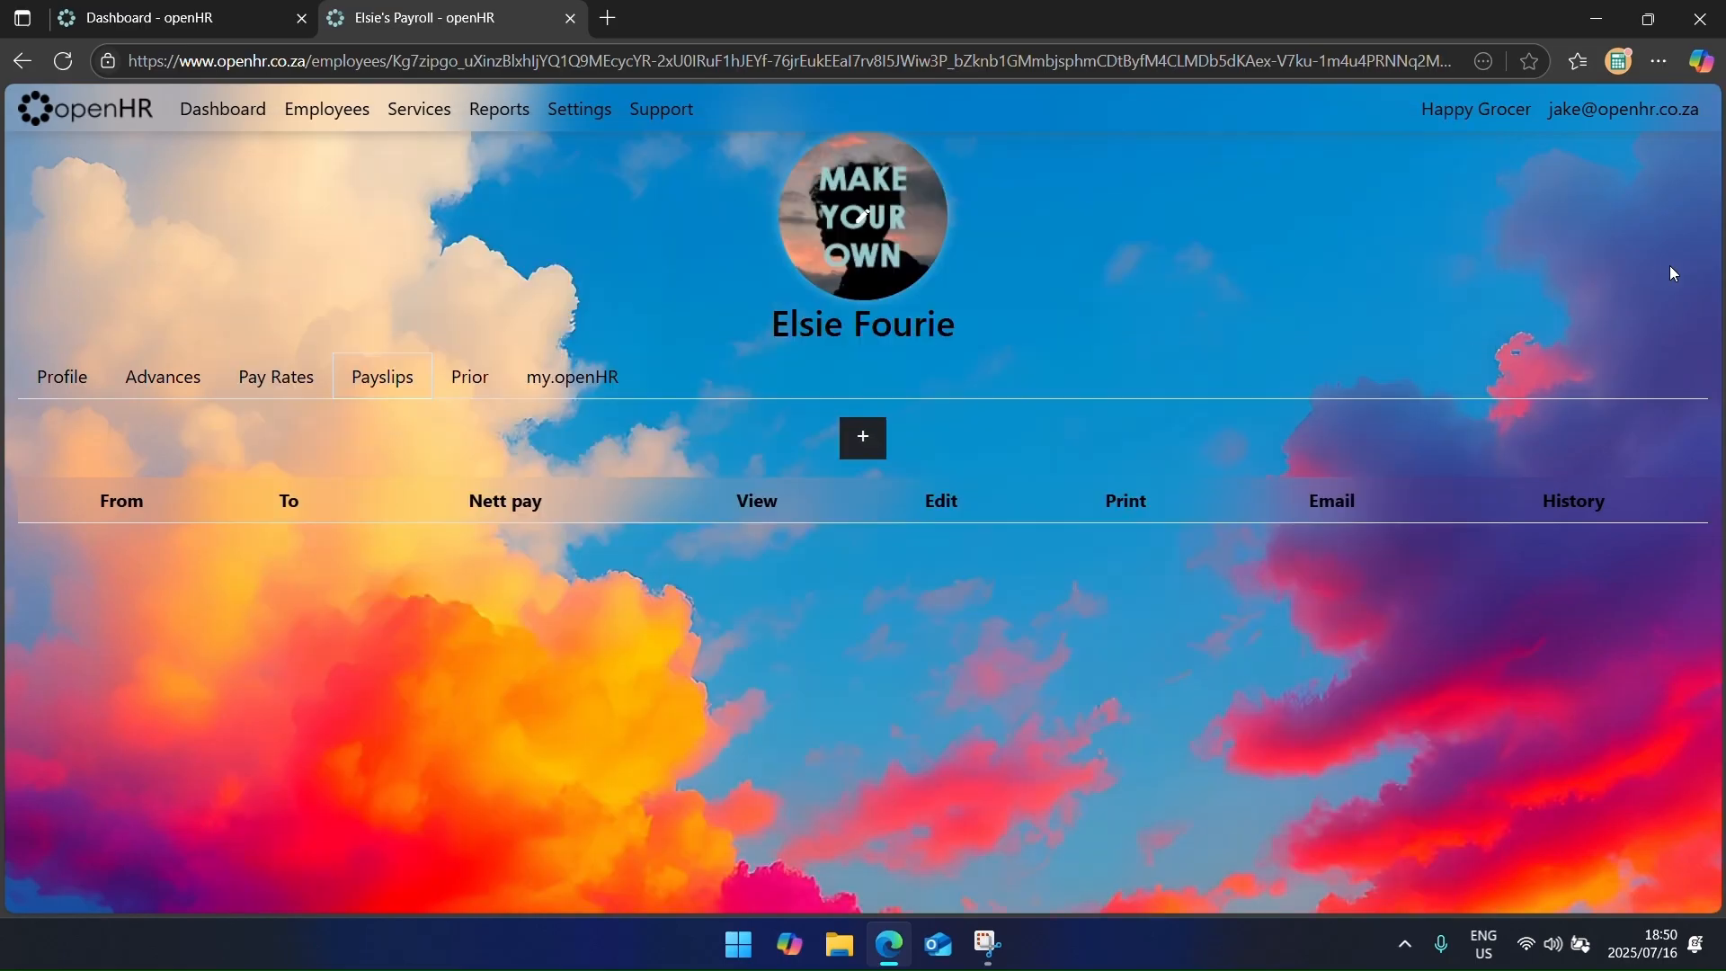
click(290, 108)
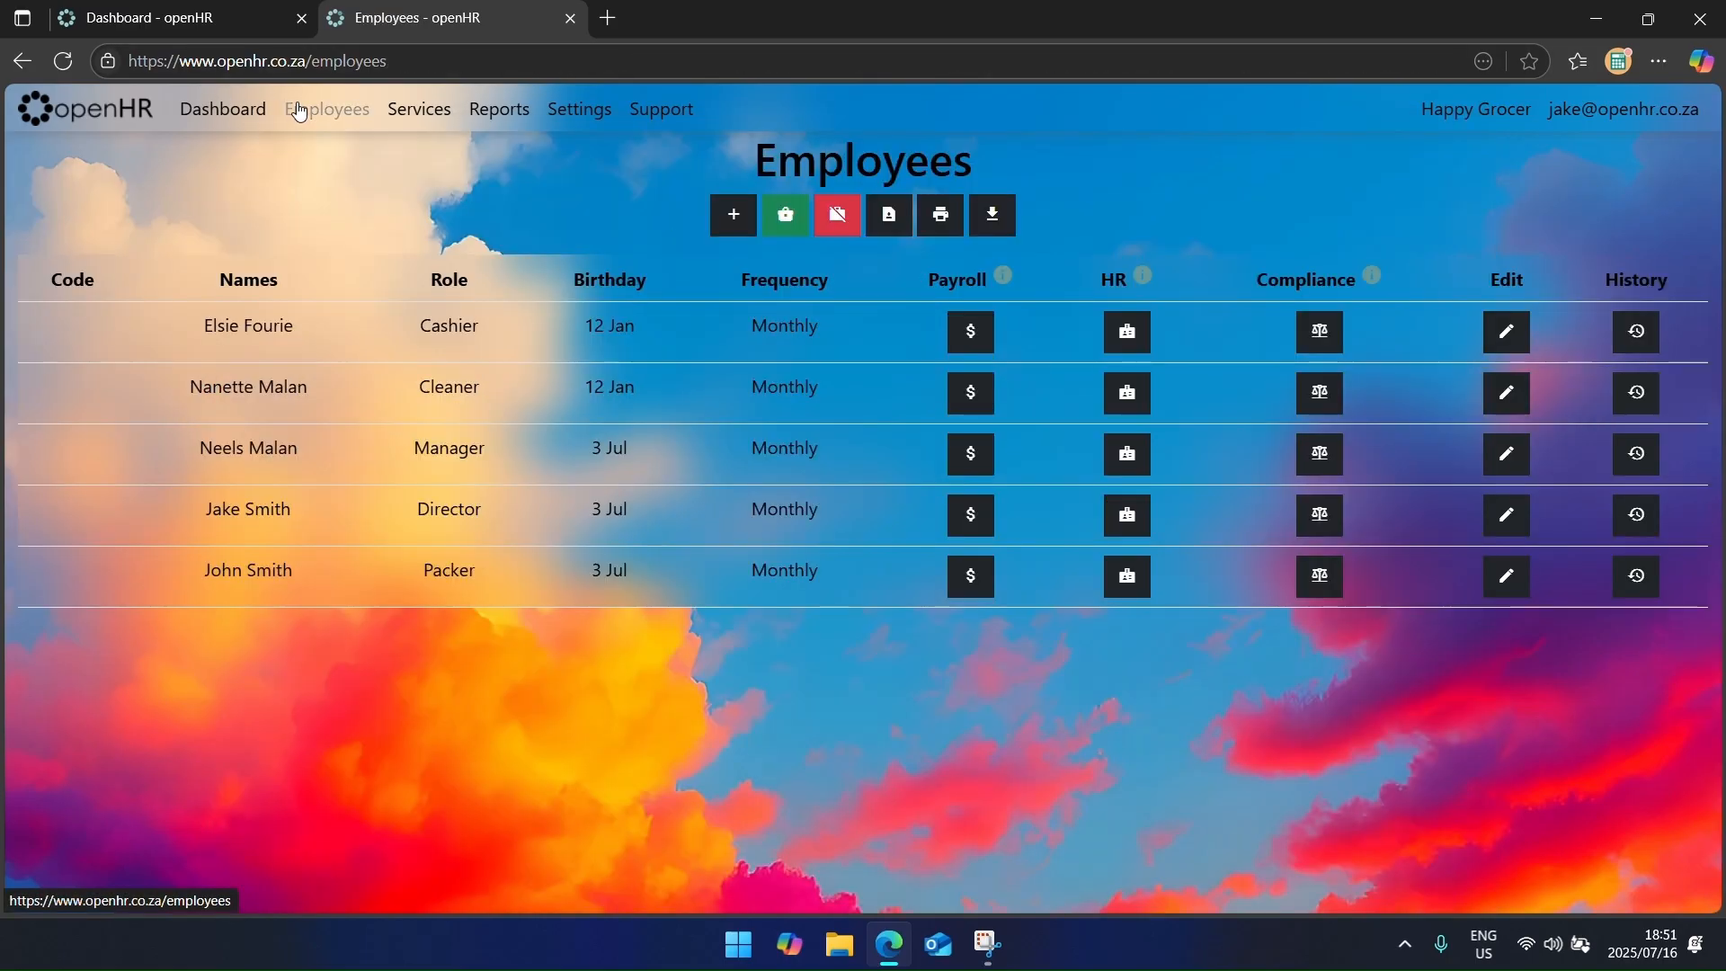
click(213, 107)
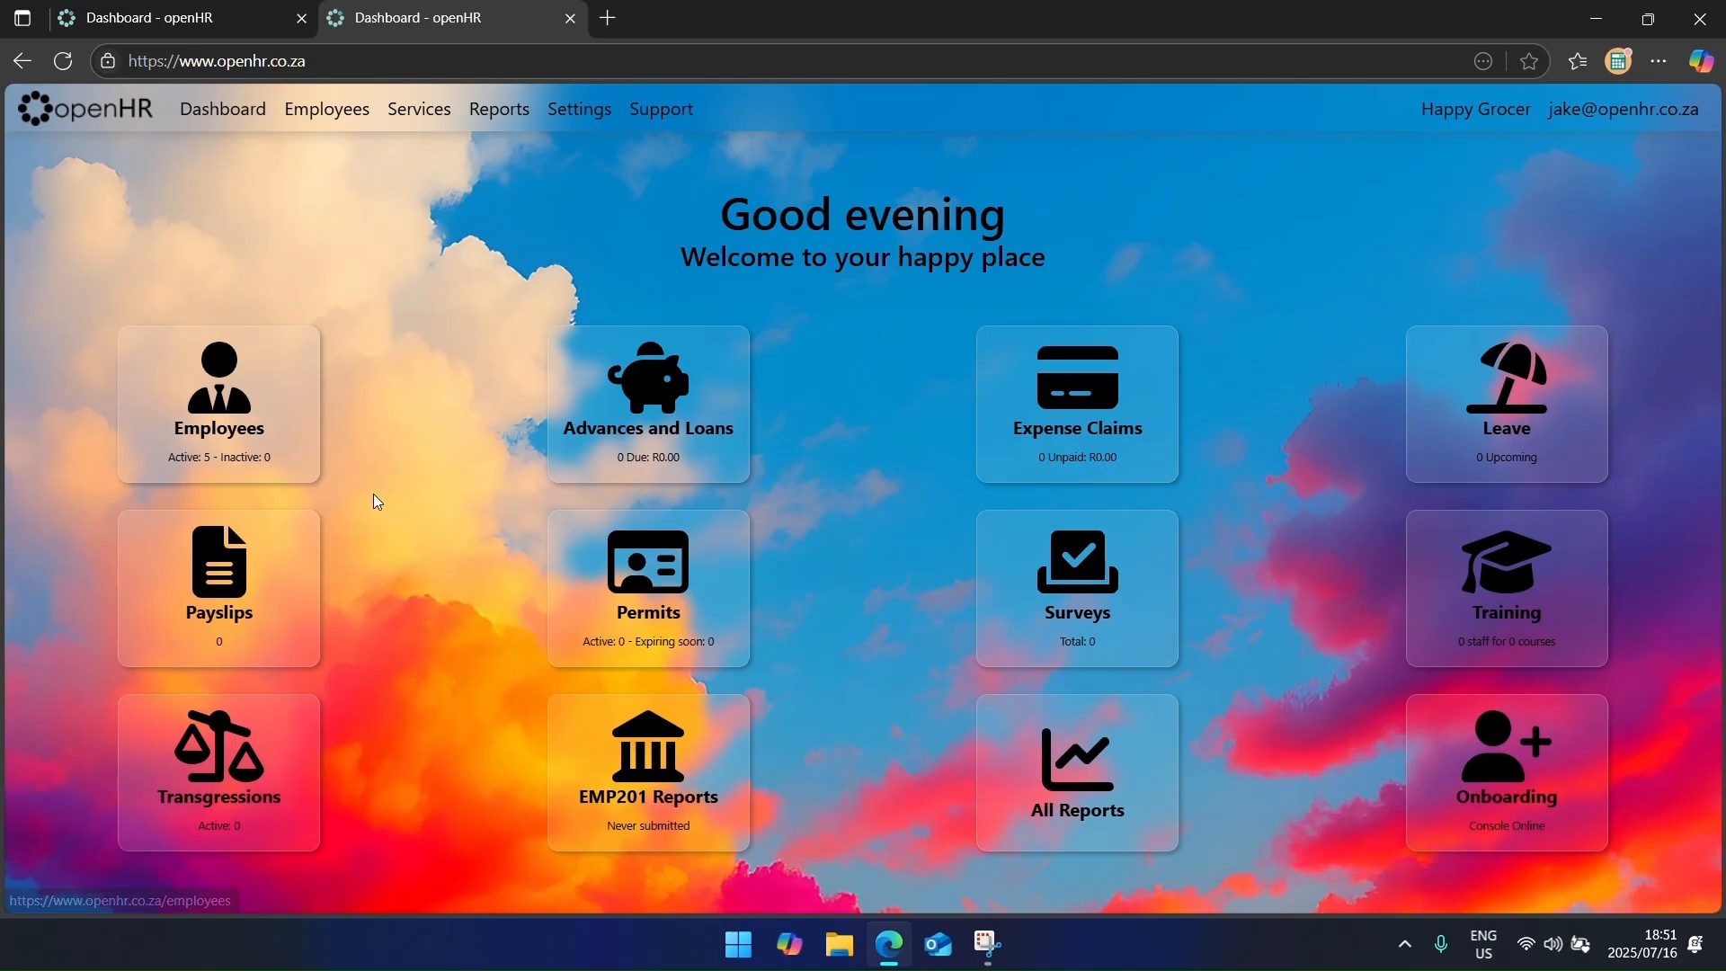
Step: Create a Monthly pay period running from 2025/07/01 to 2025/07/31
click(263, 599)
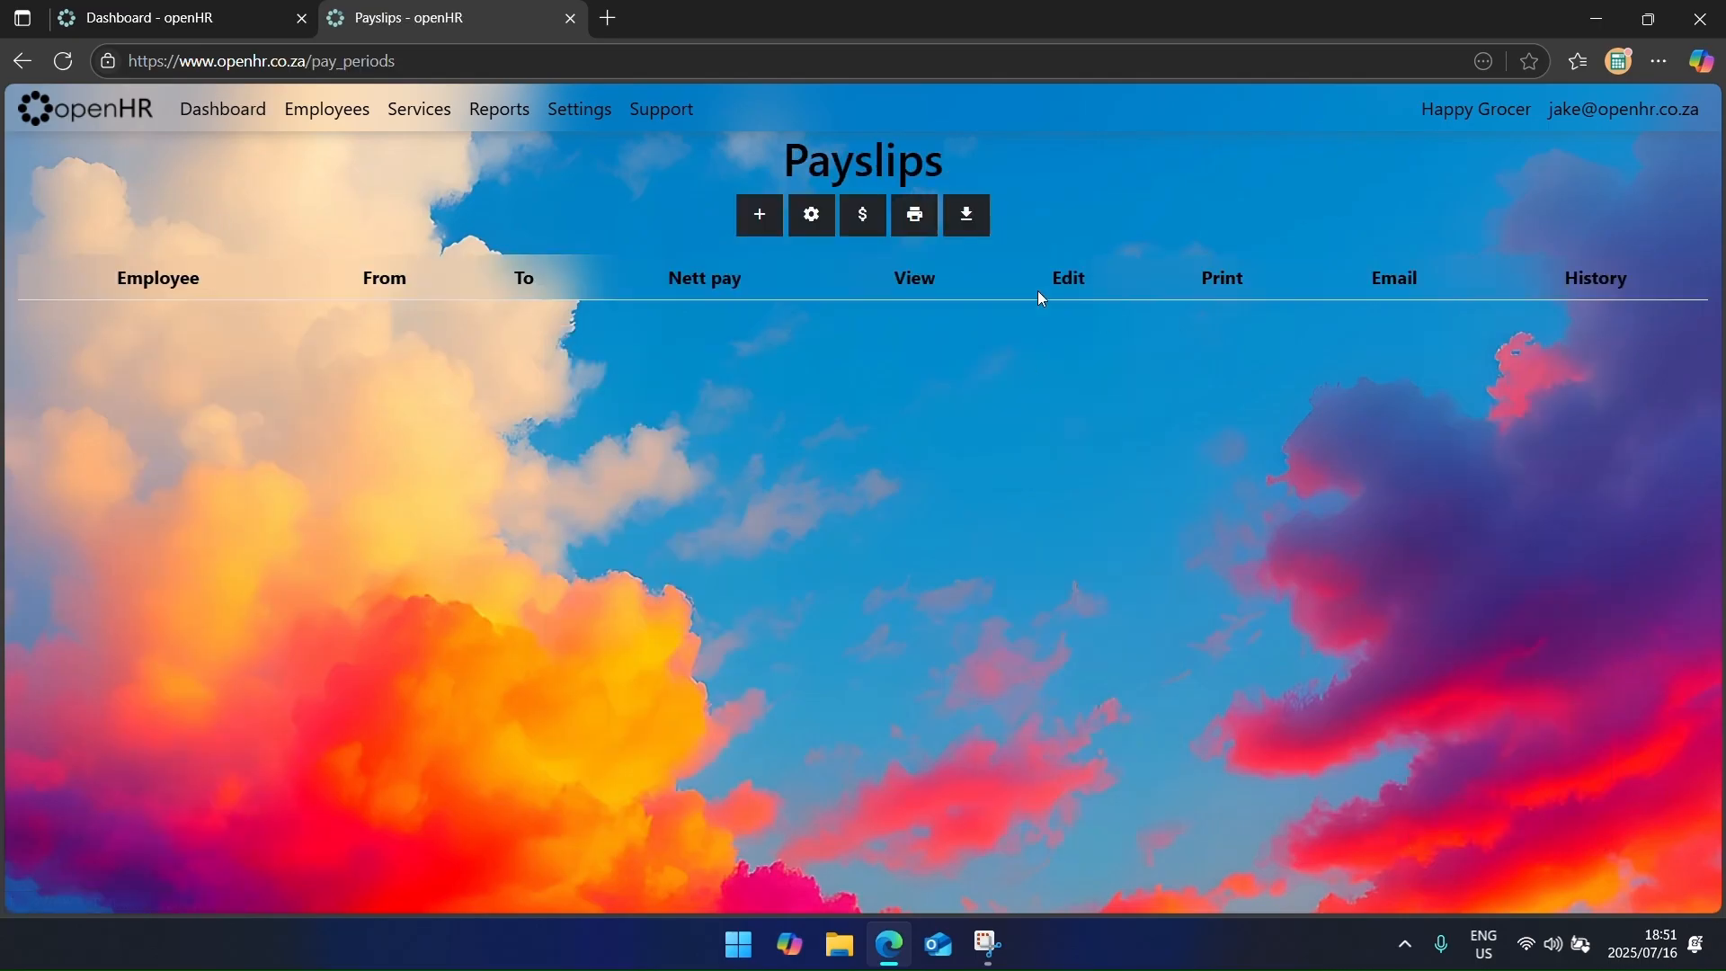
click(758, 216)
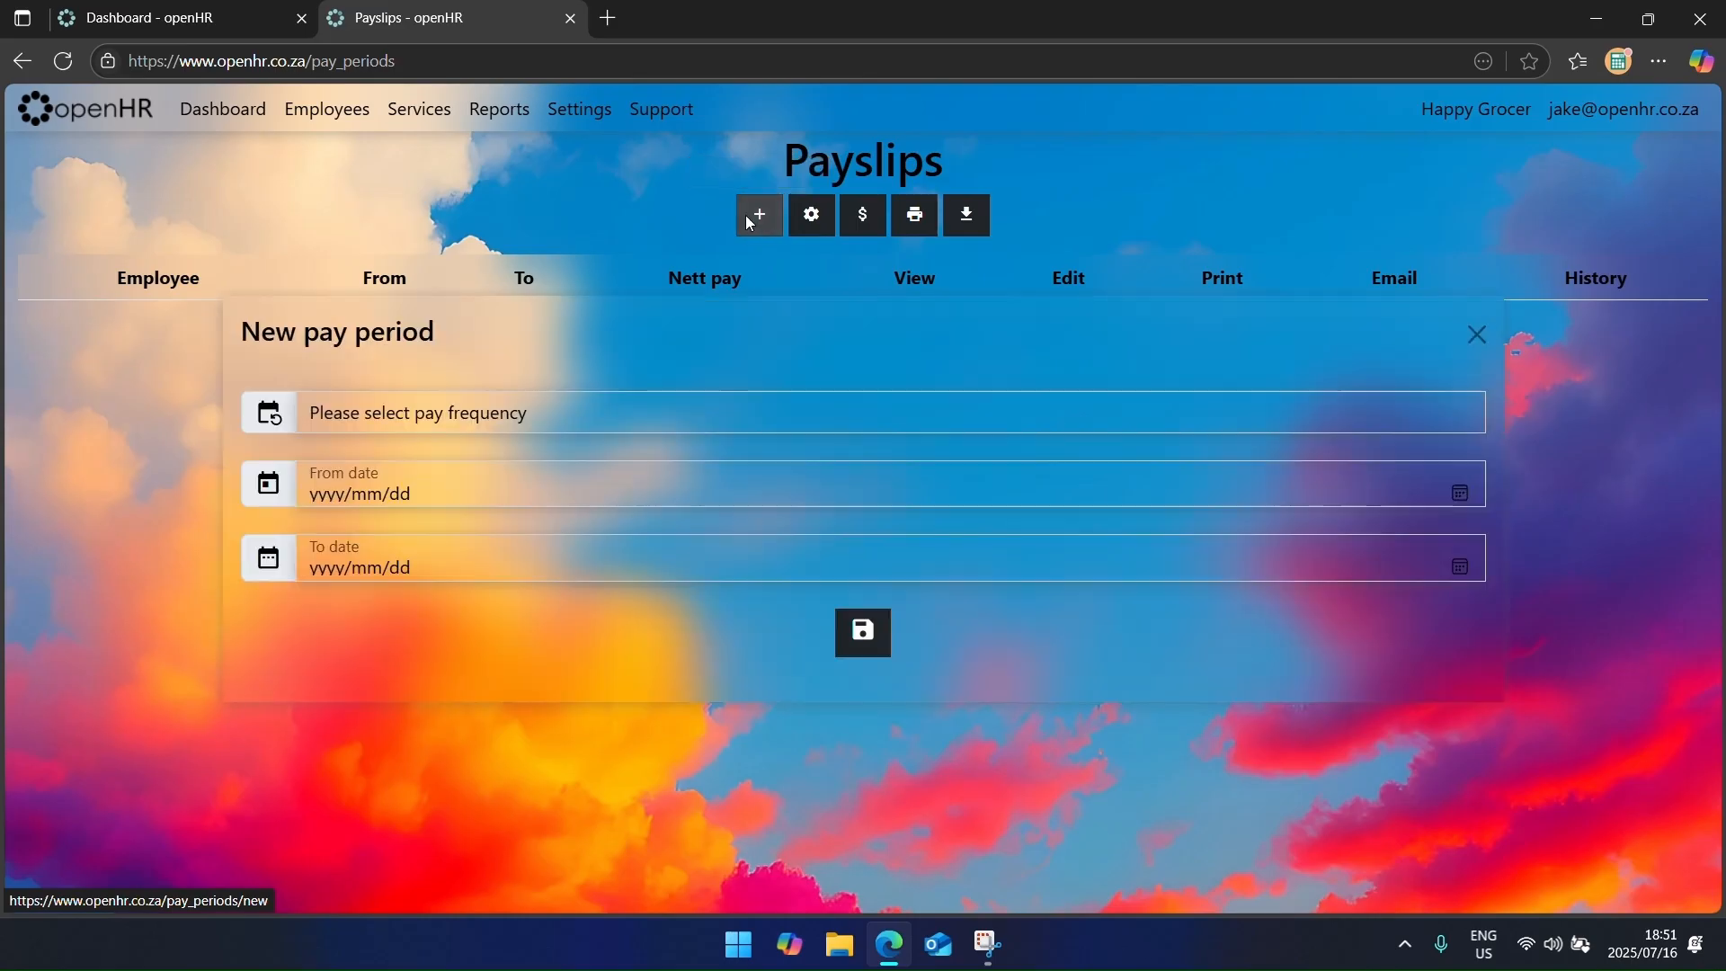
click(552, 236)
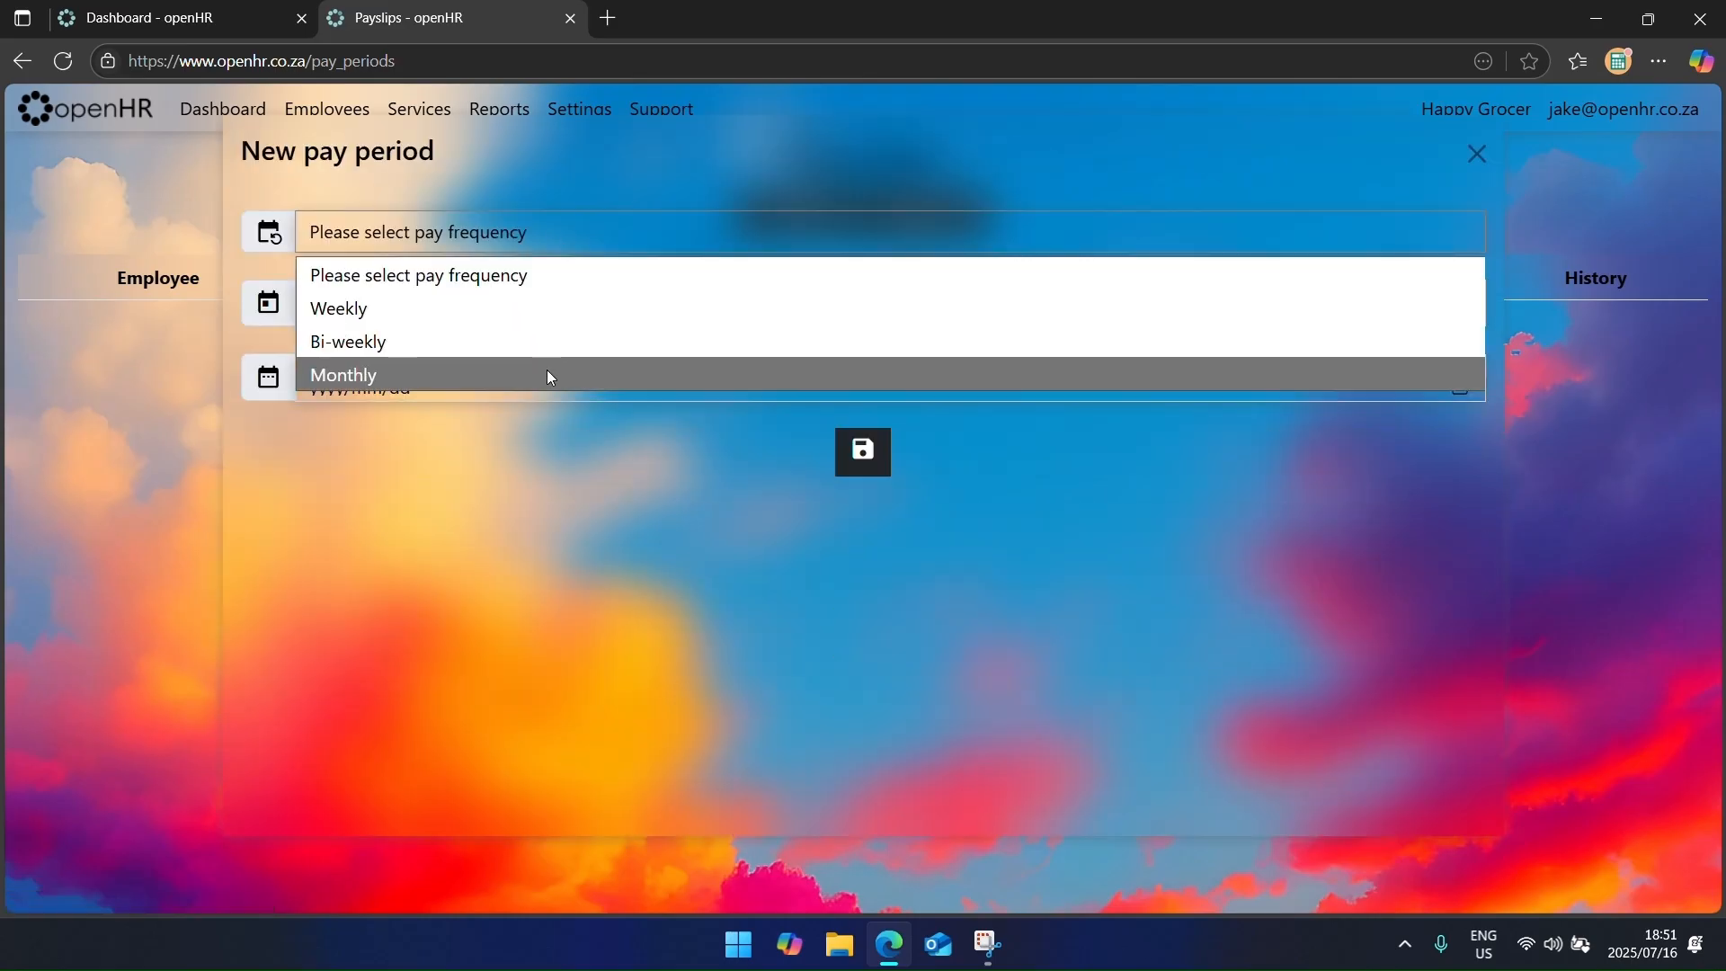
click(550, 372)
click(1461, 312)
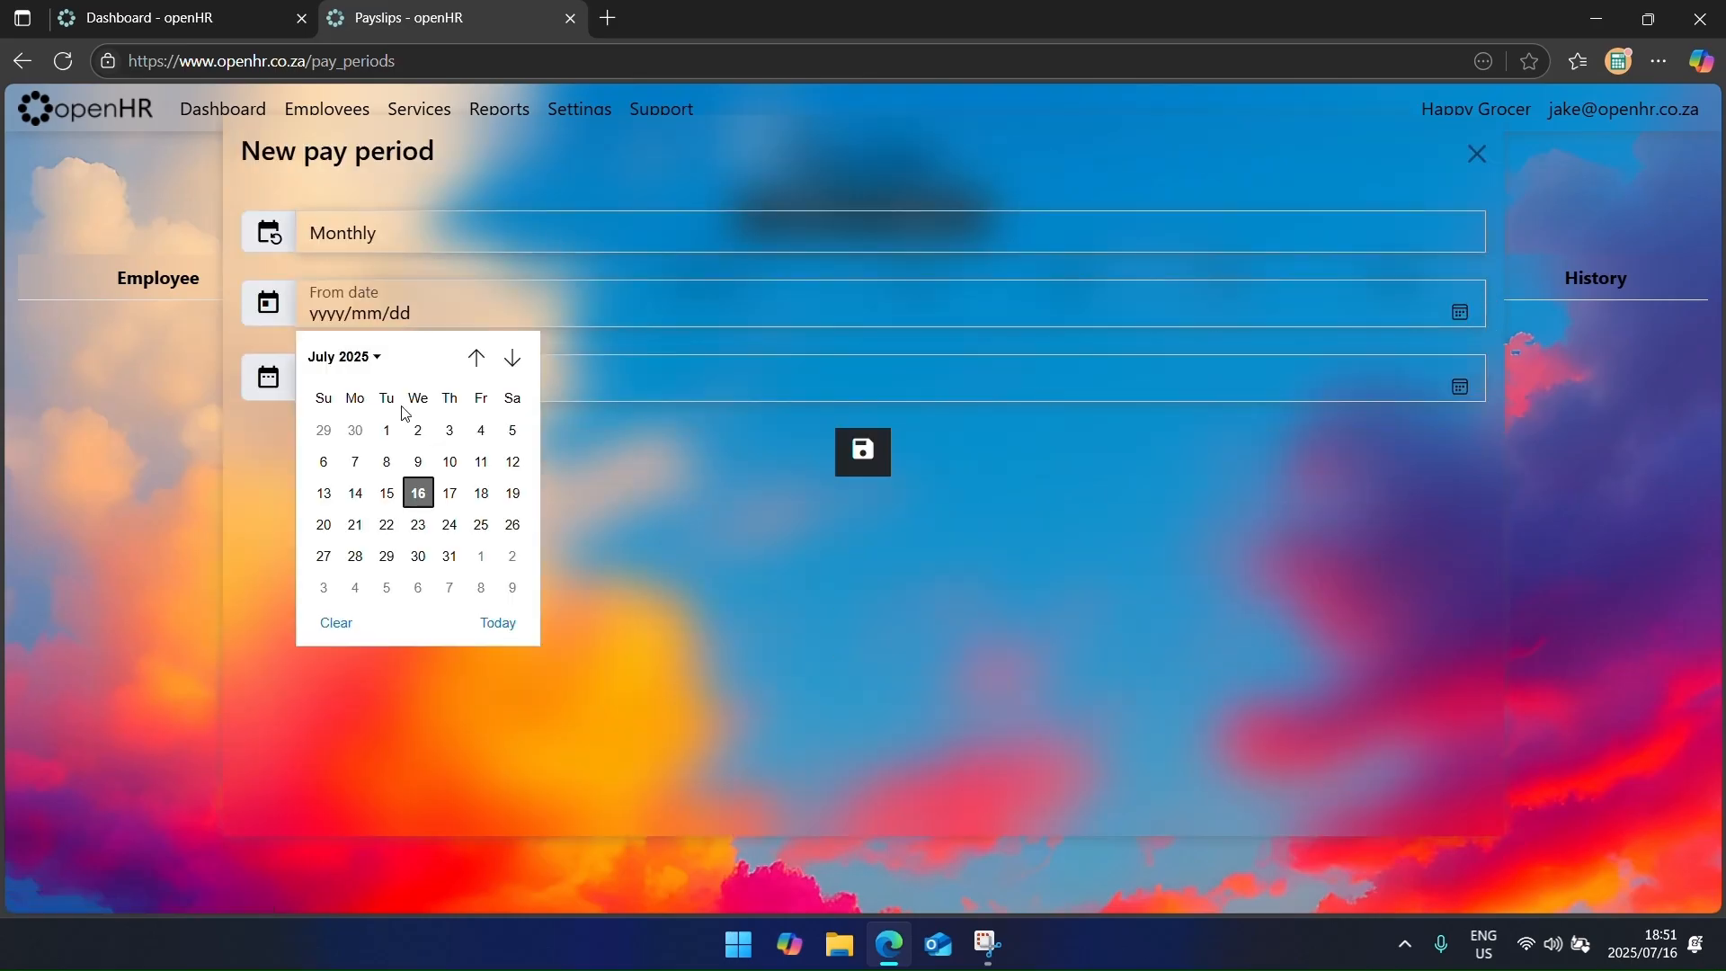
click(388, 432)
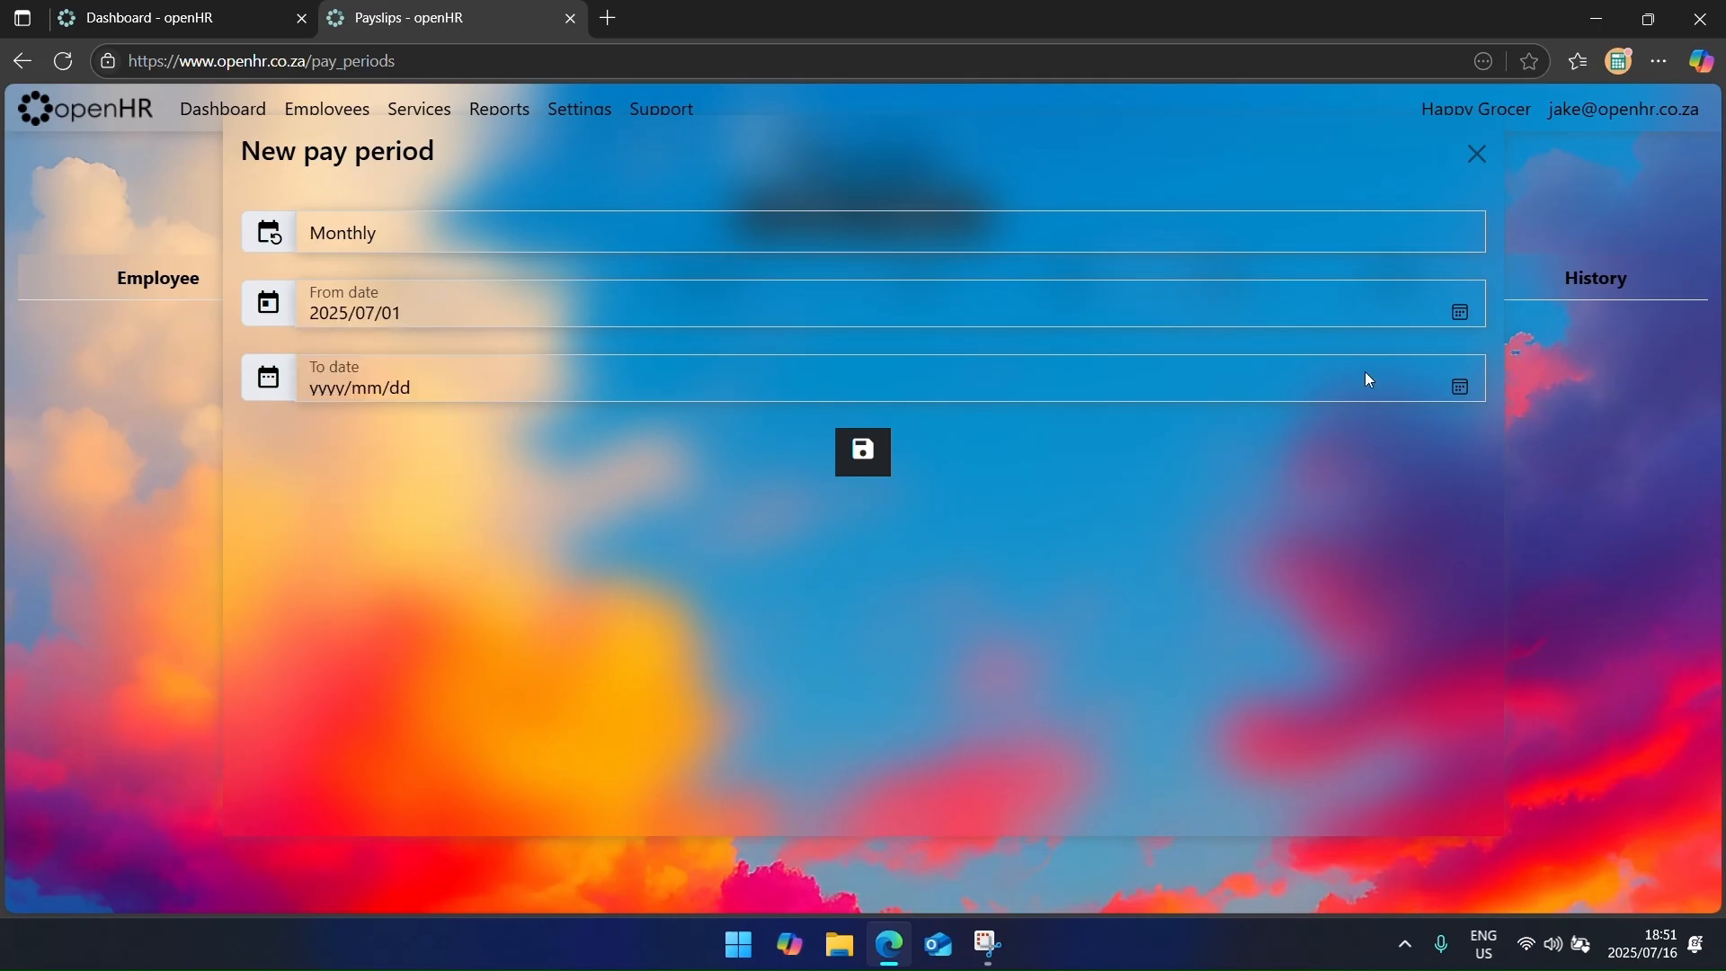
click(1459, 394)
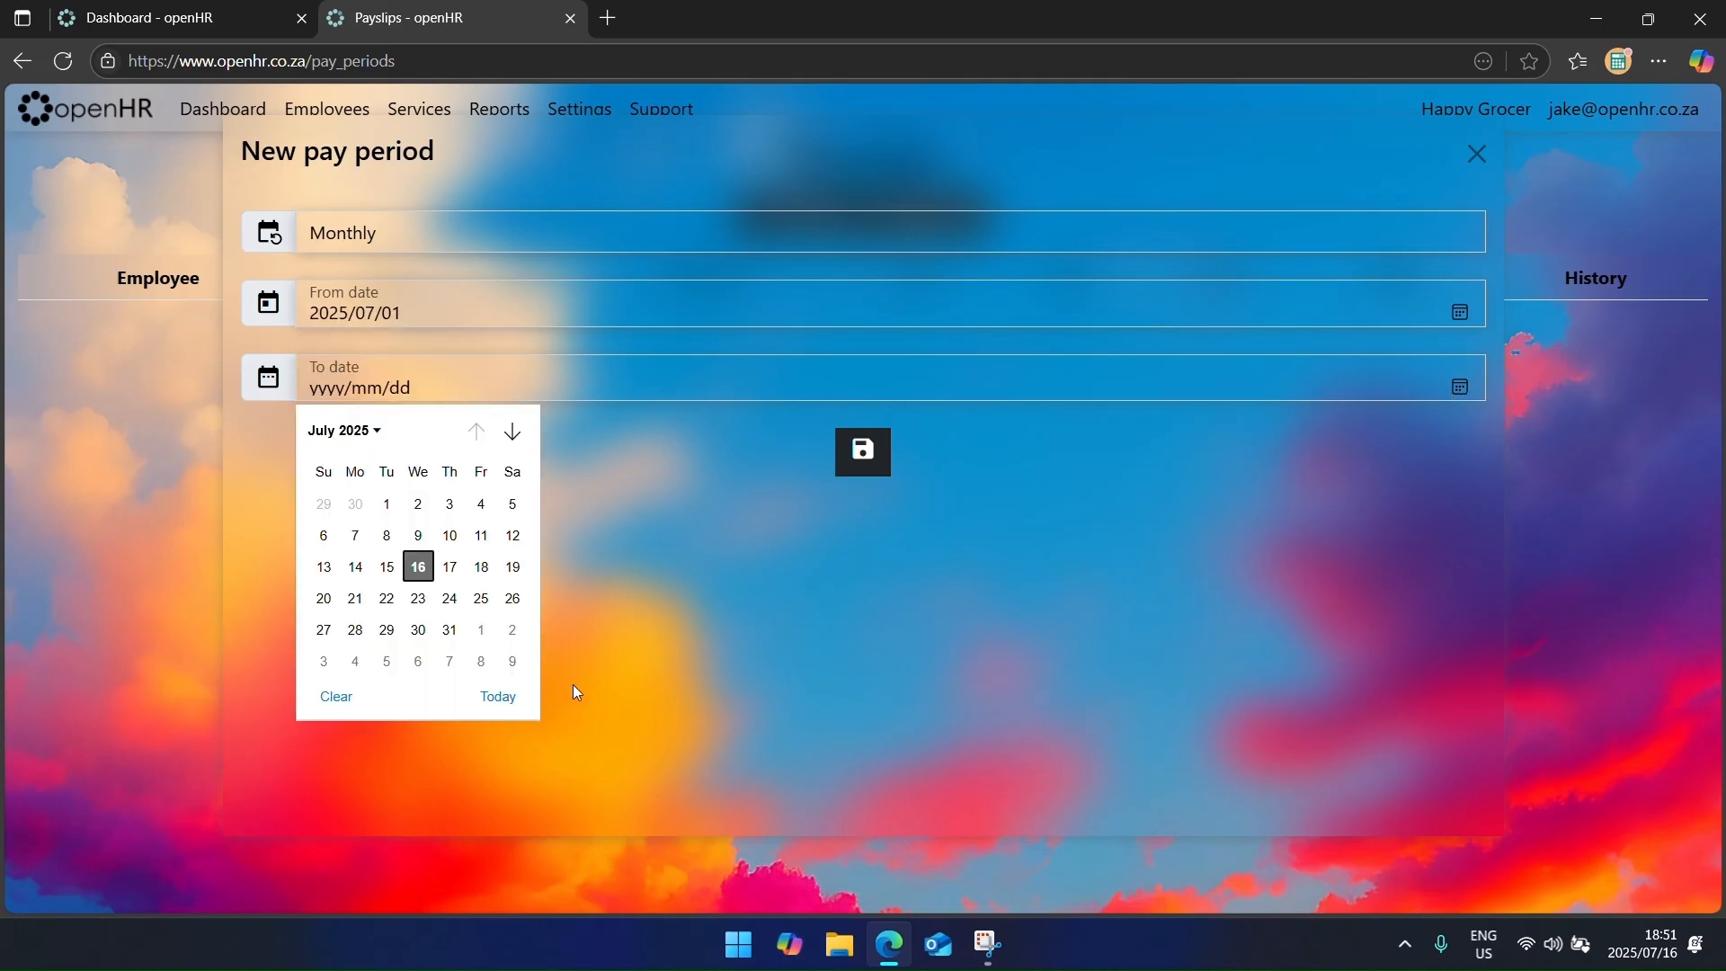
click(447, 628)
click(869, 460)
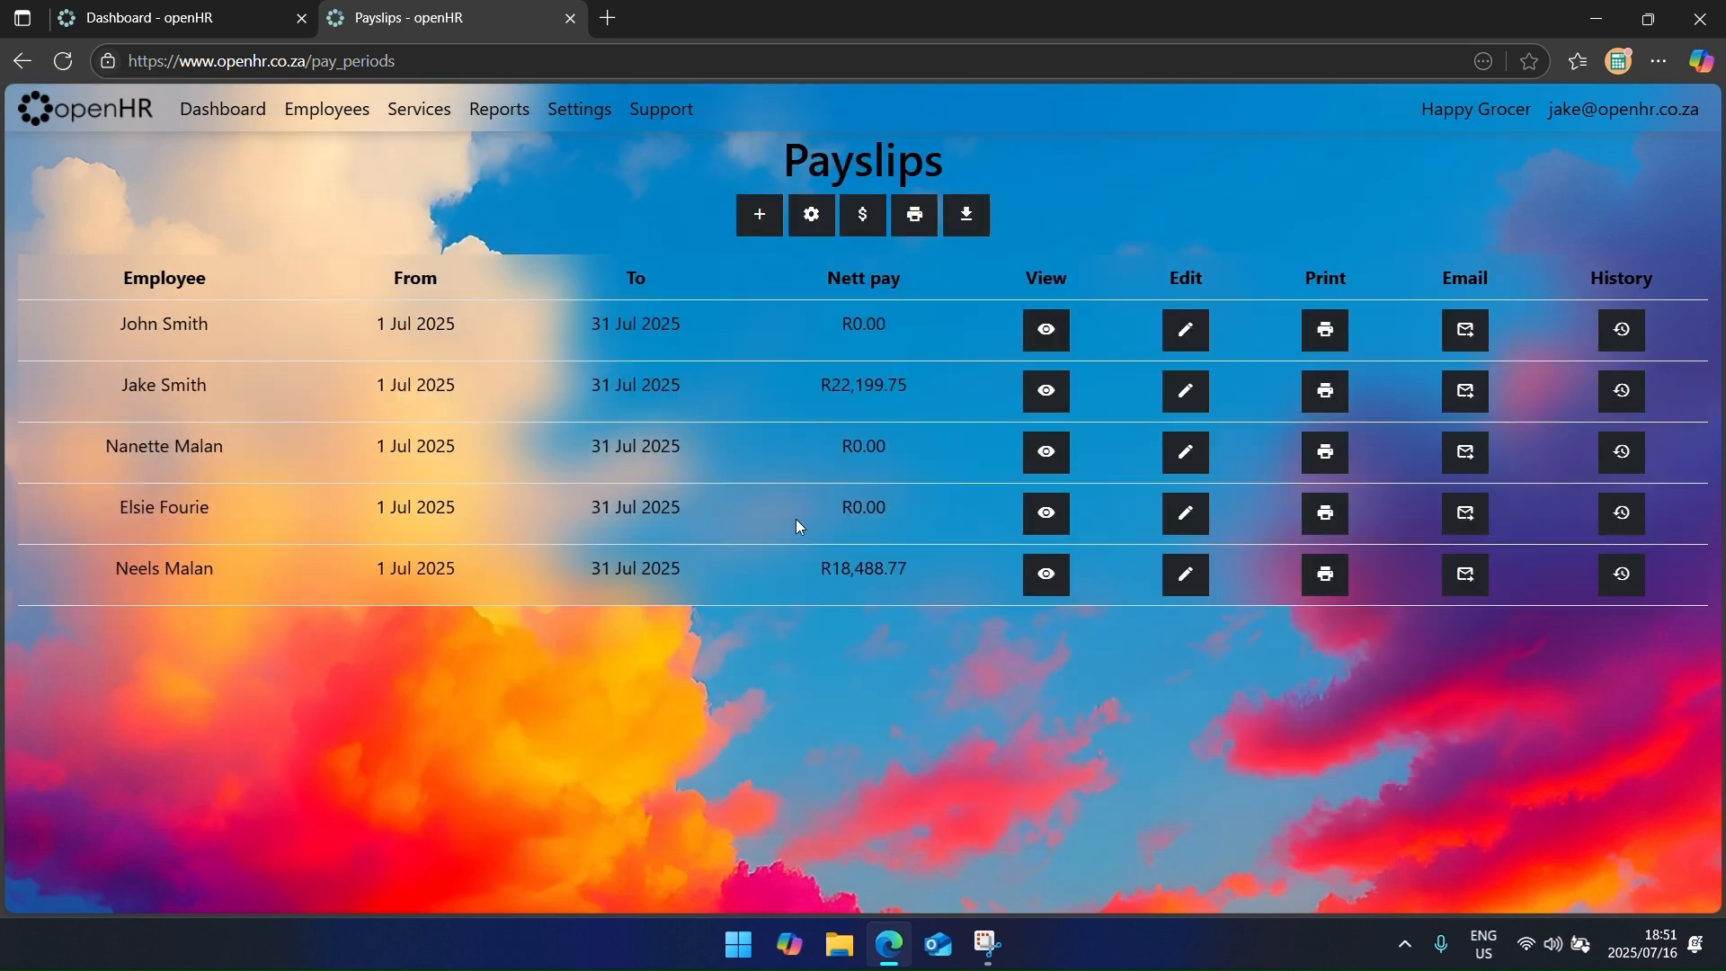
click(1181, 590)
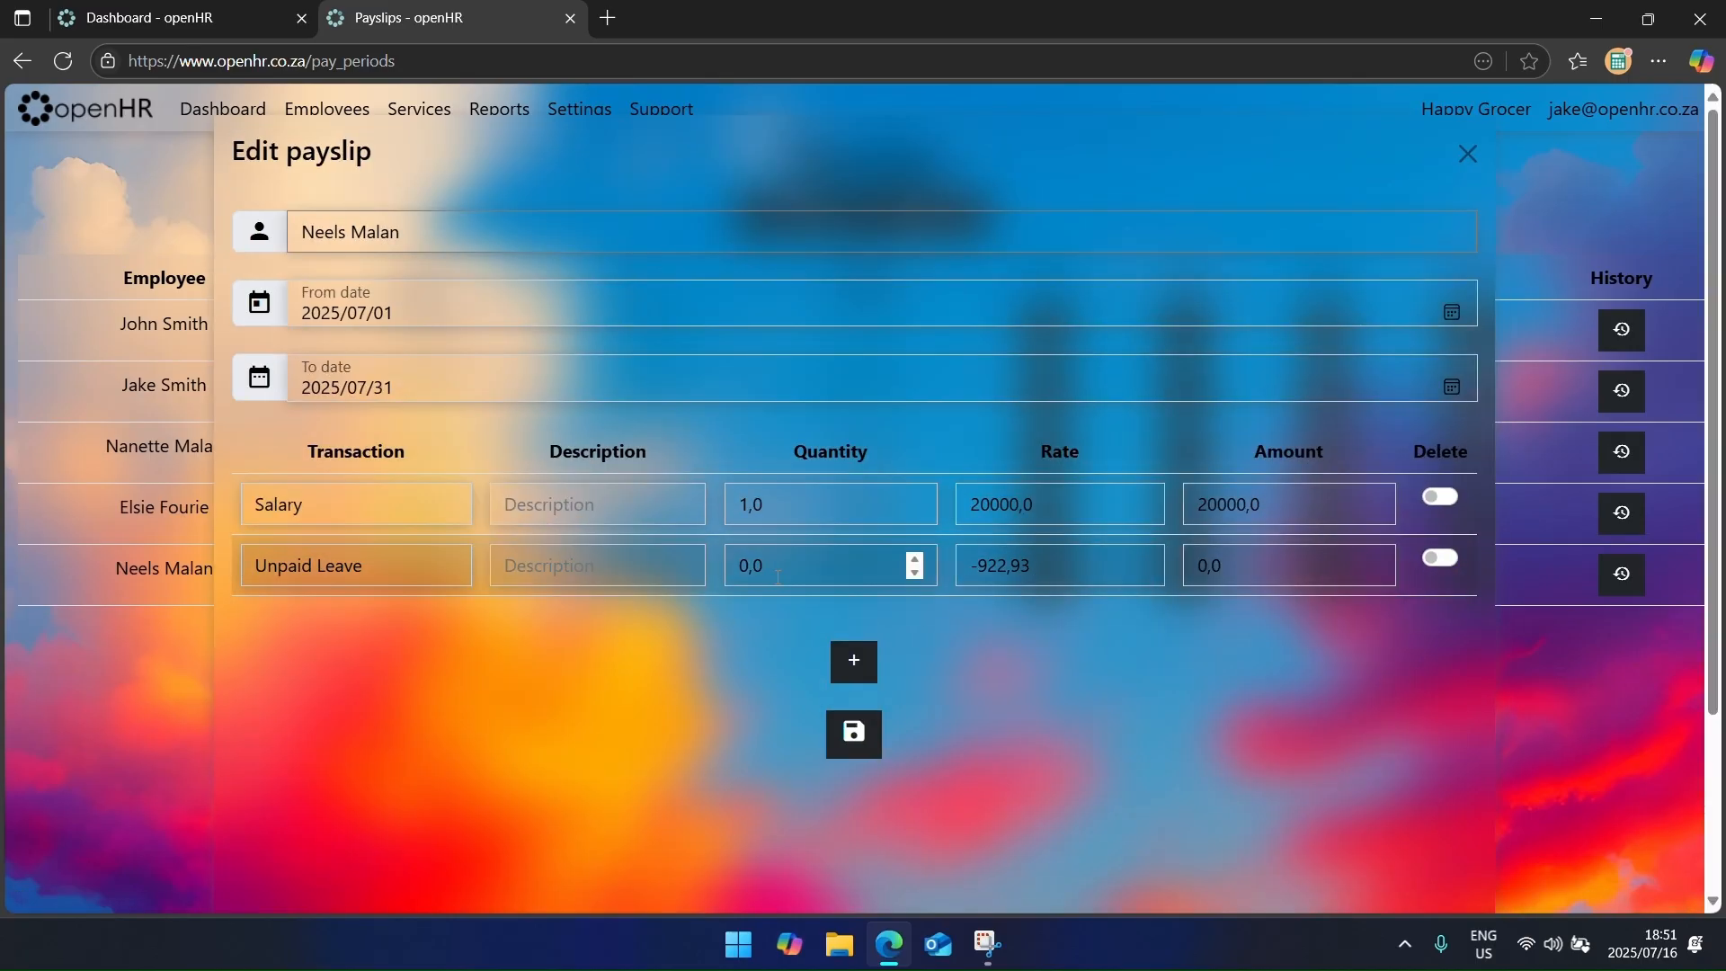
drag(783, 569, 730, 557)
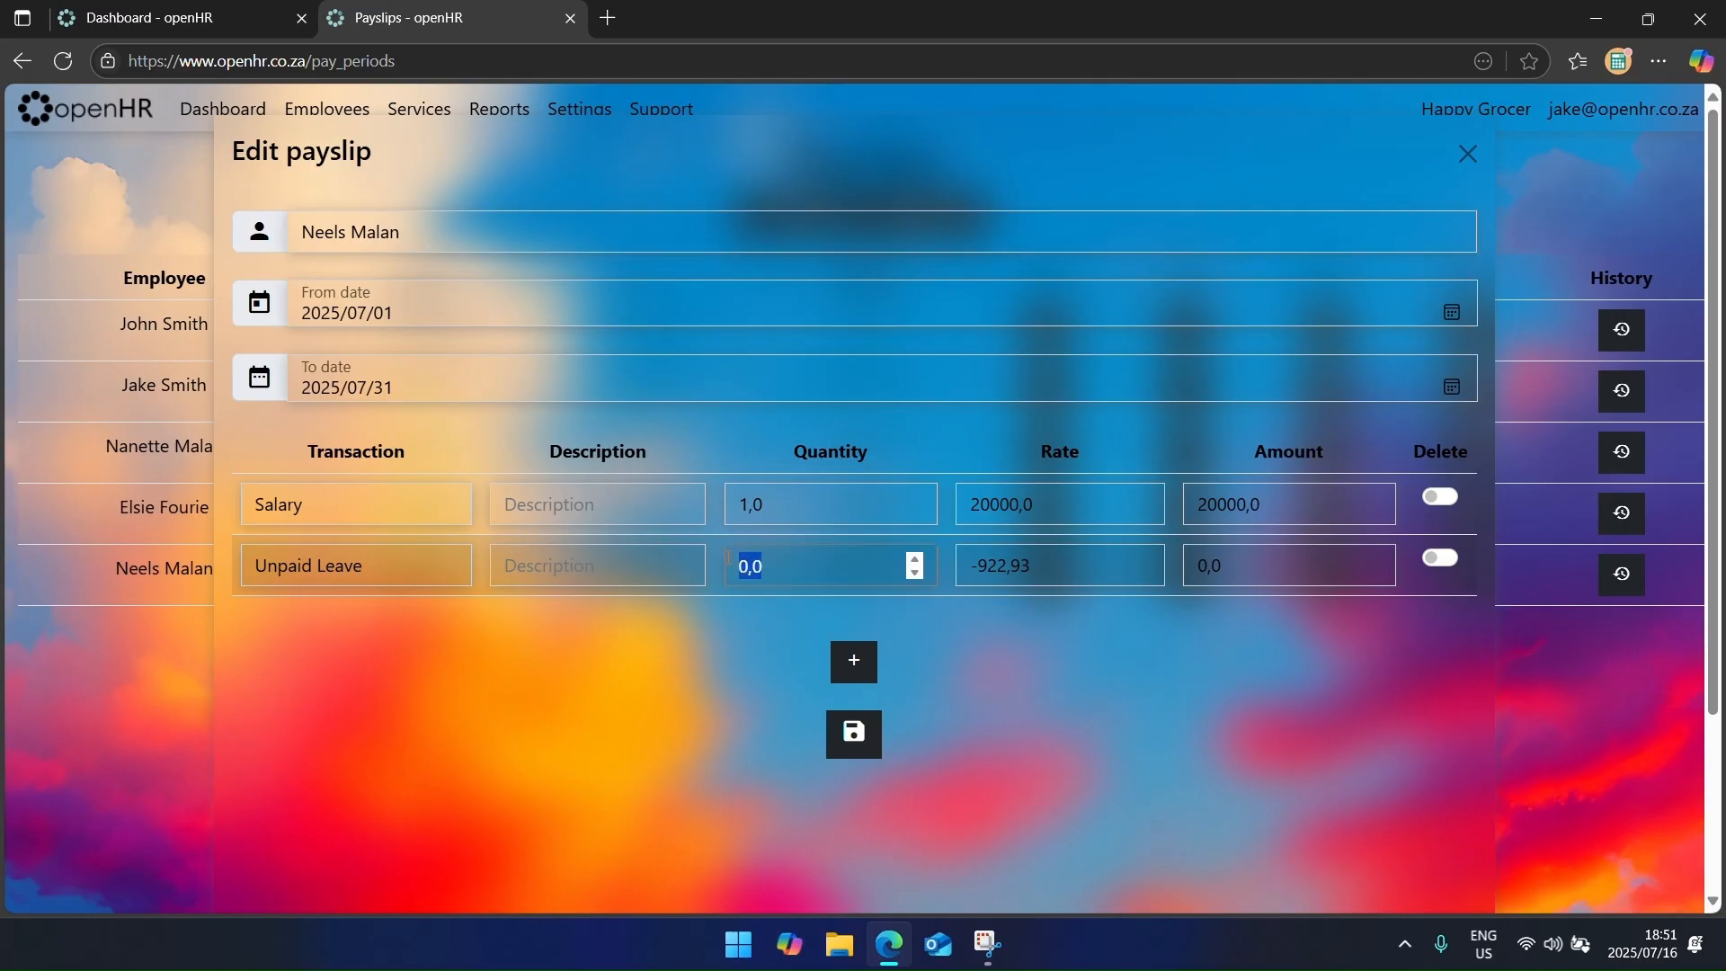
text(2)
key(Tab)
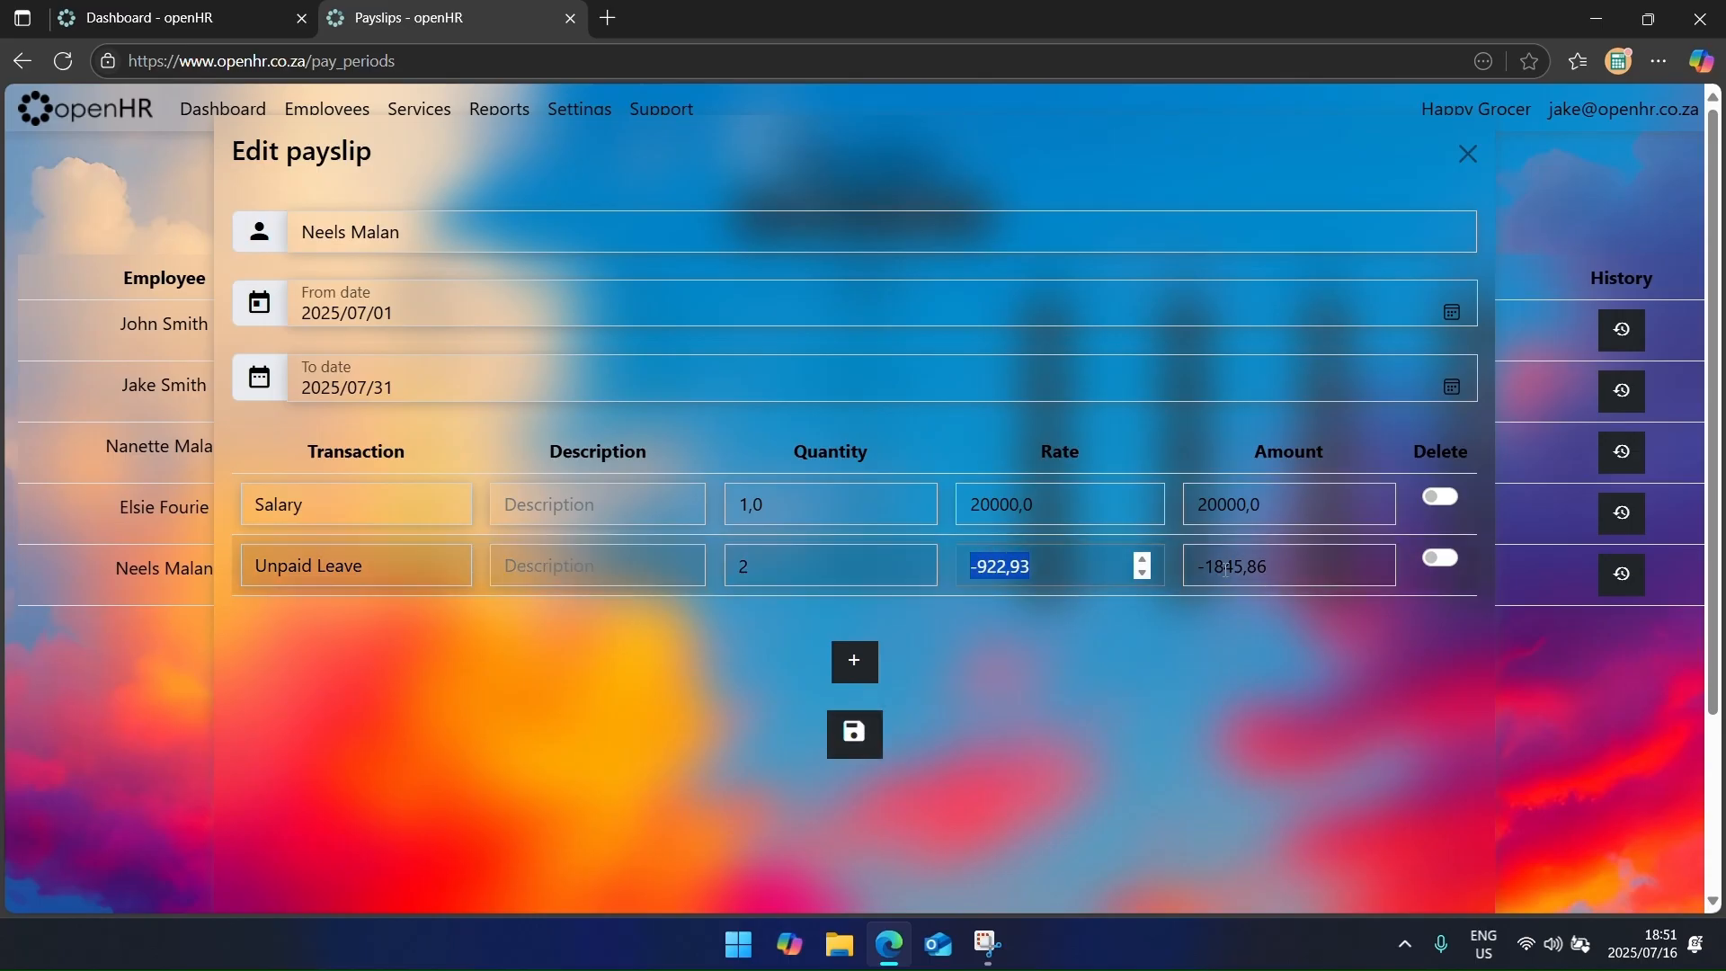
click(852, 730)
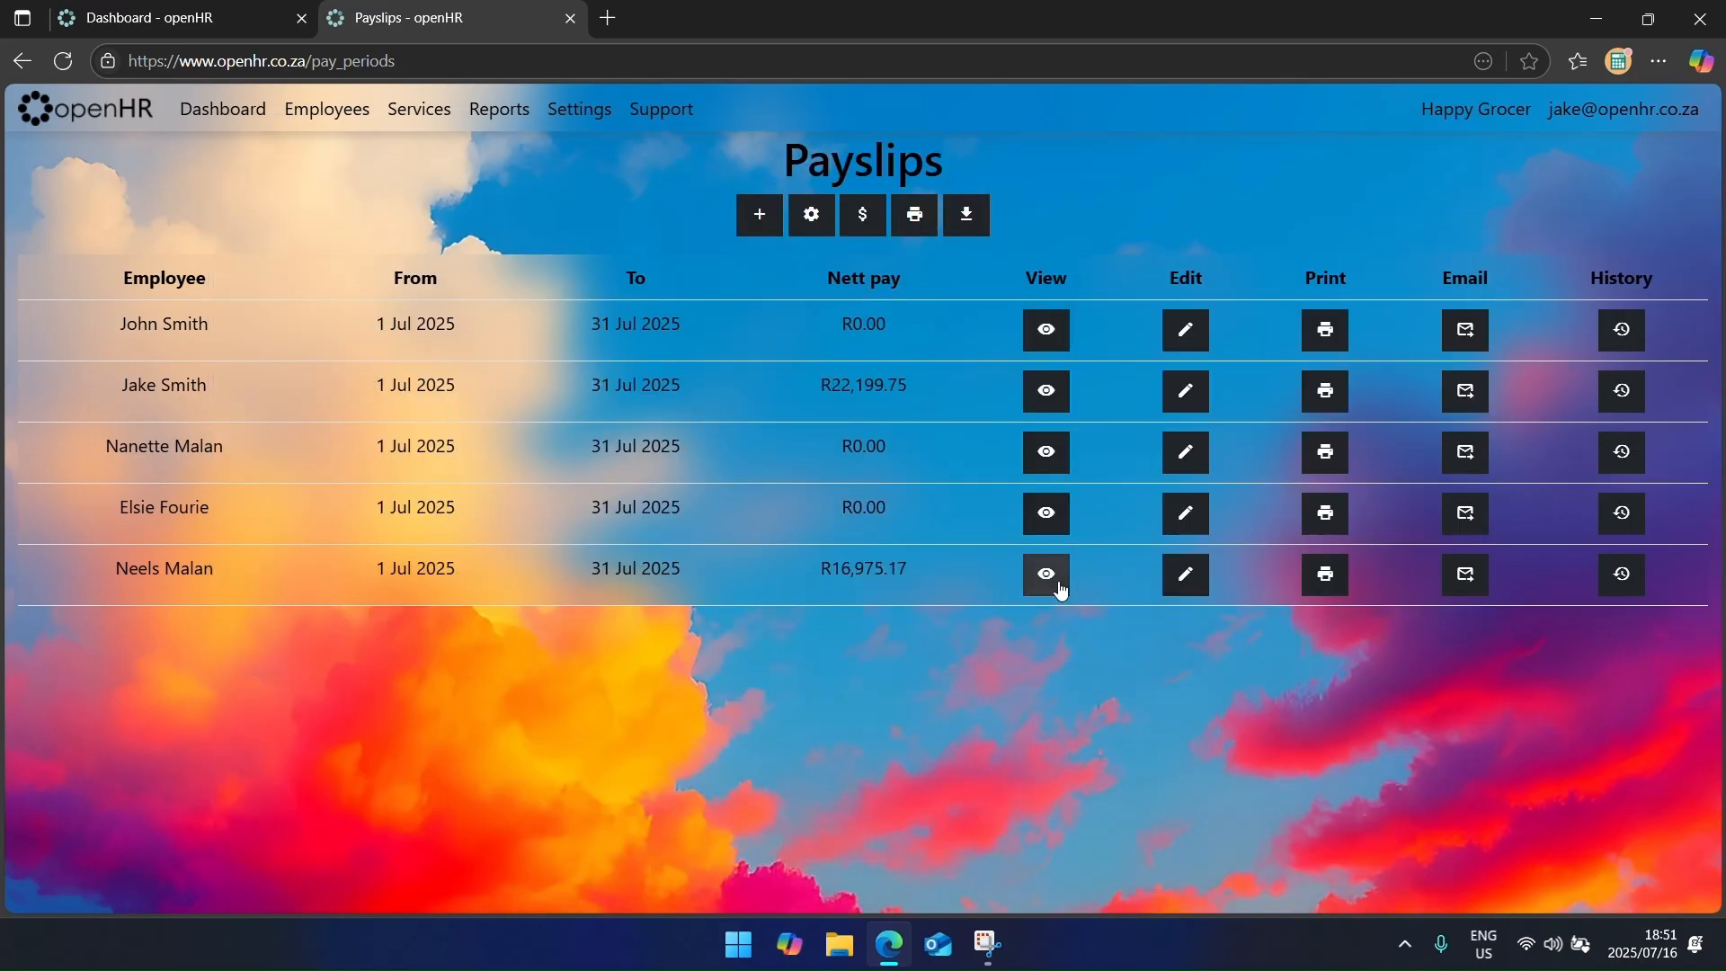
middle_click(1055, 585)
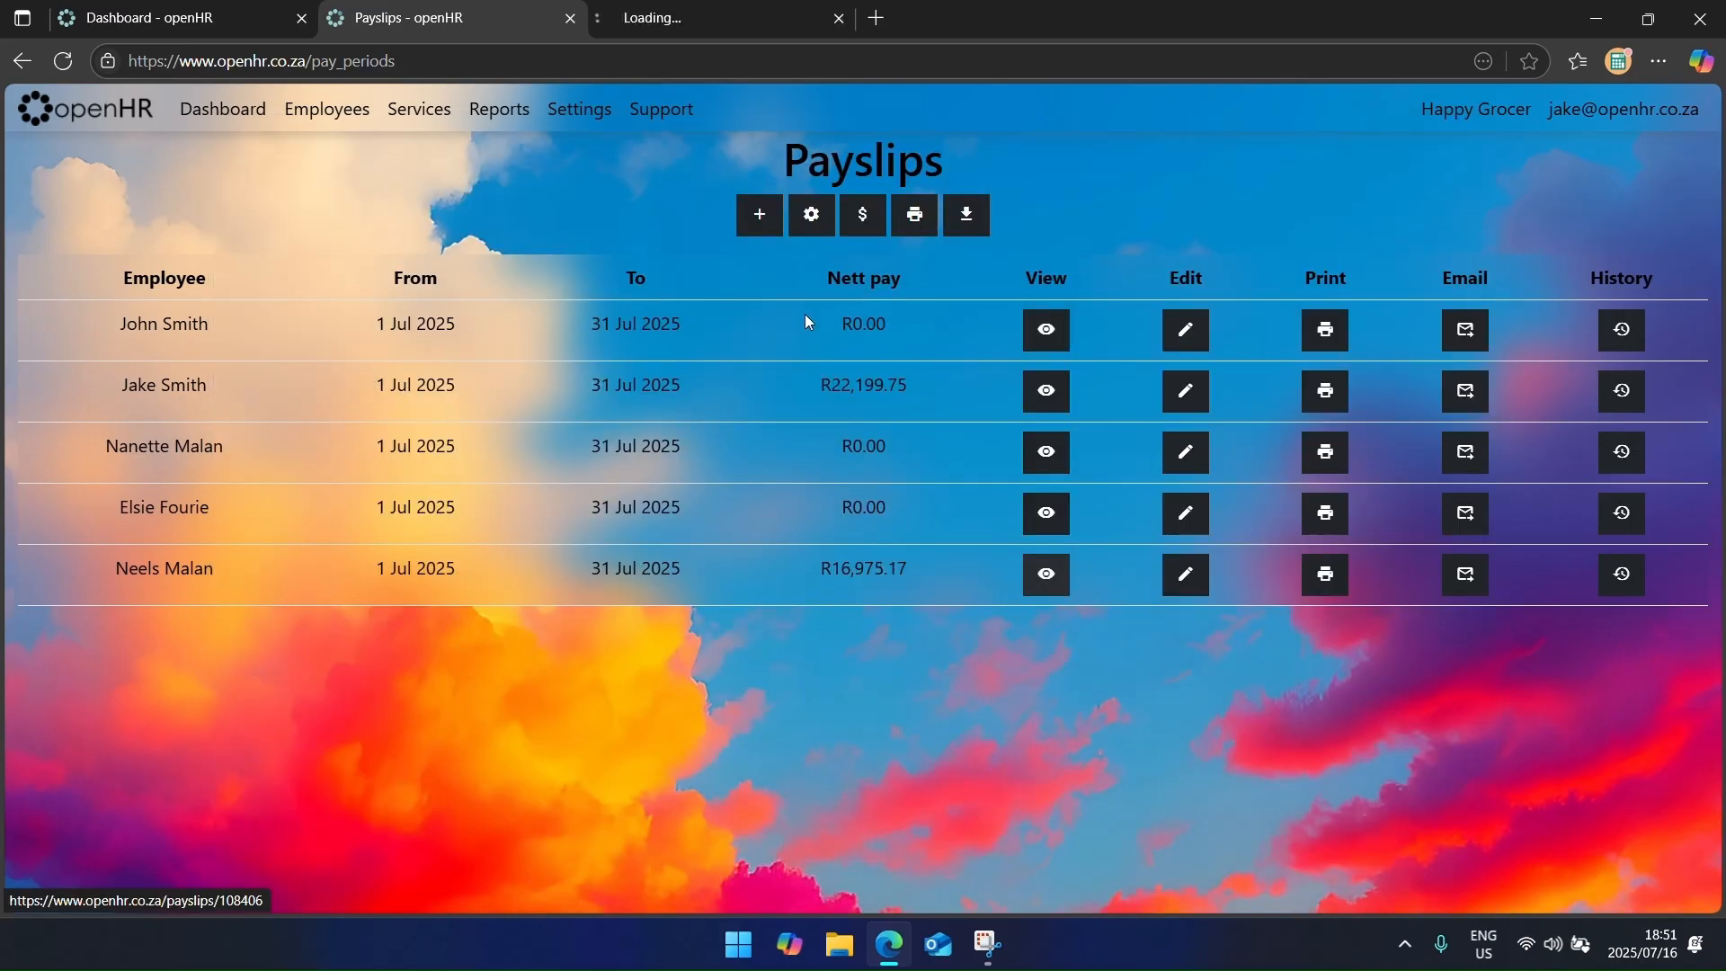
click(640, 10)
drag(459, 416, 1312, 619)
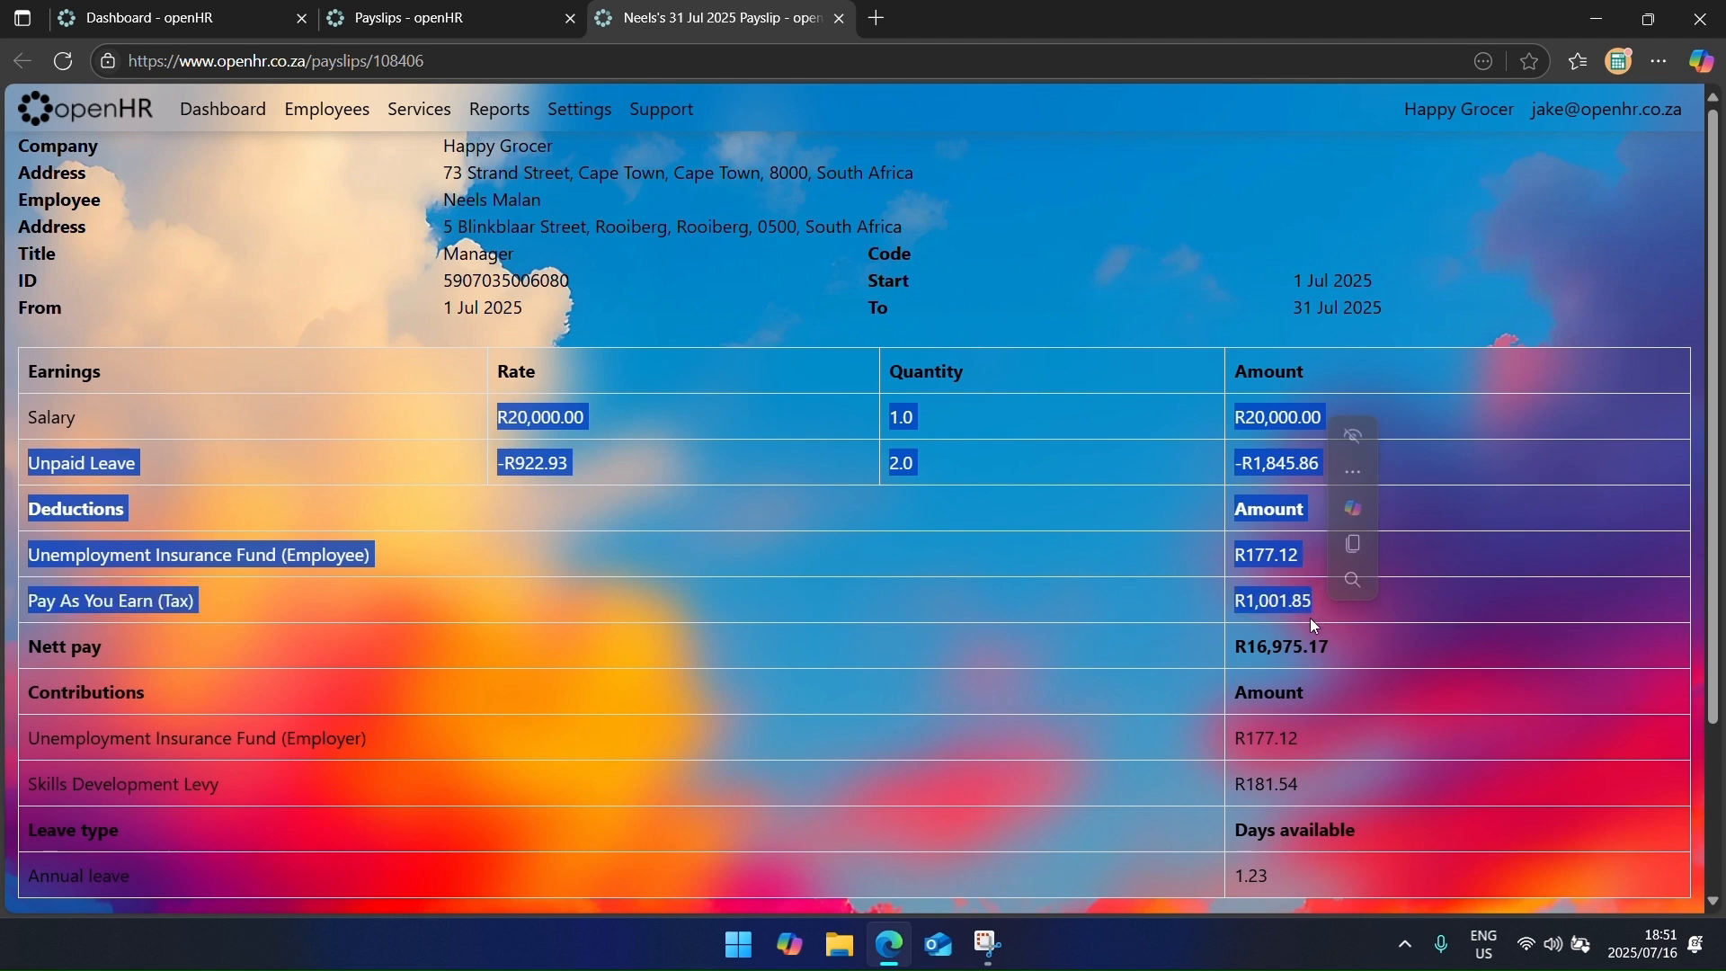
click(1147, 622)
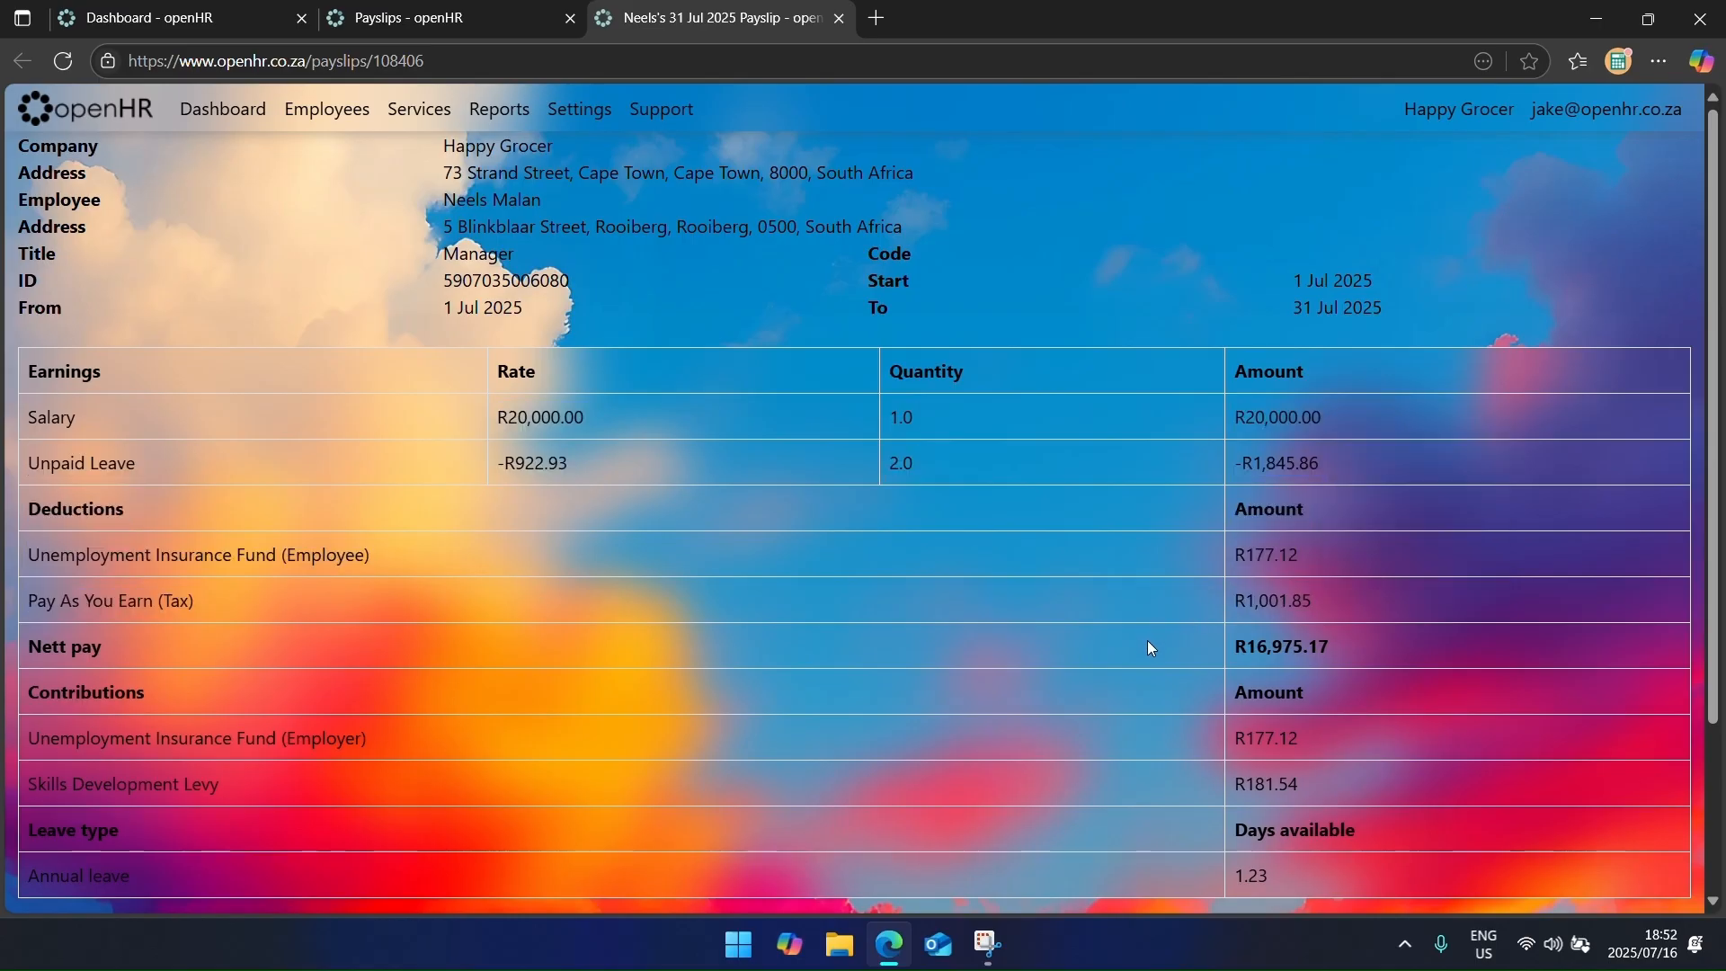
click(1281, 786)
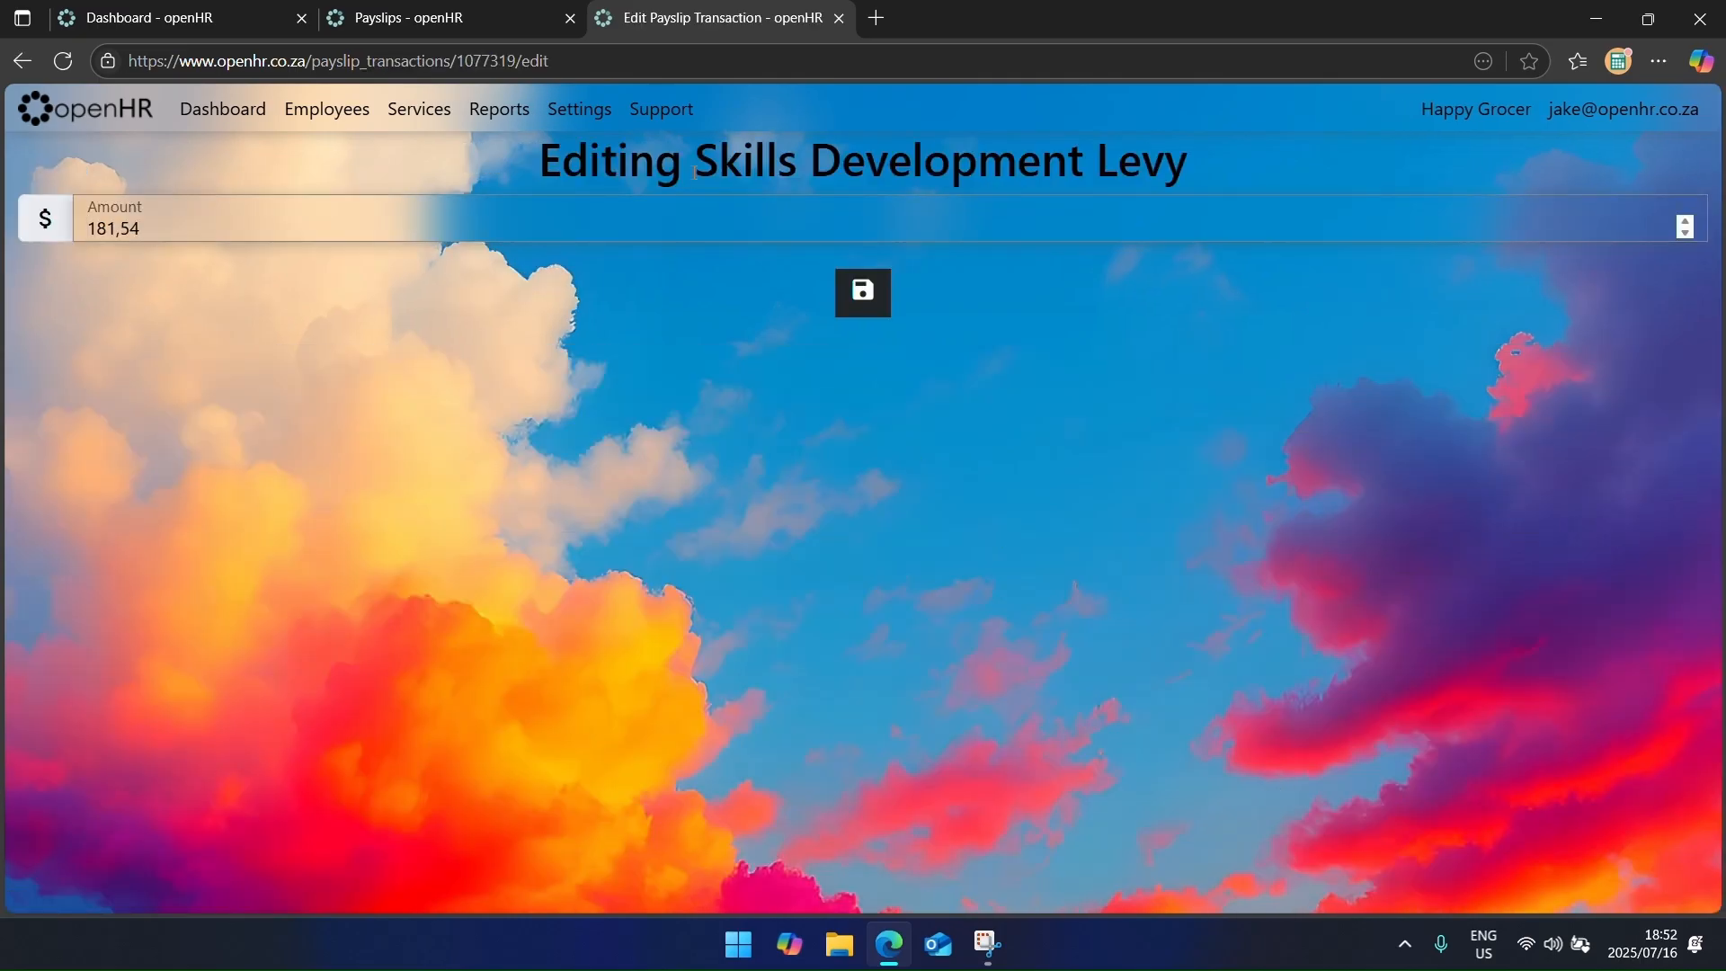
drag(670, 34, 672, 230)
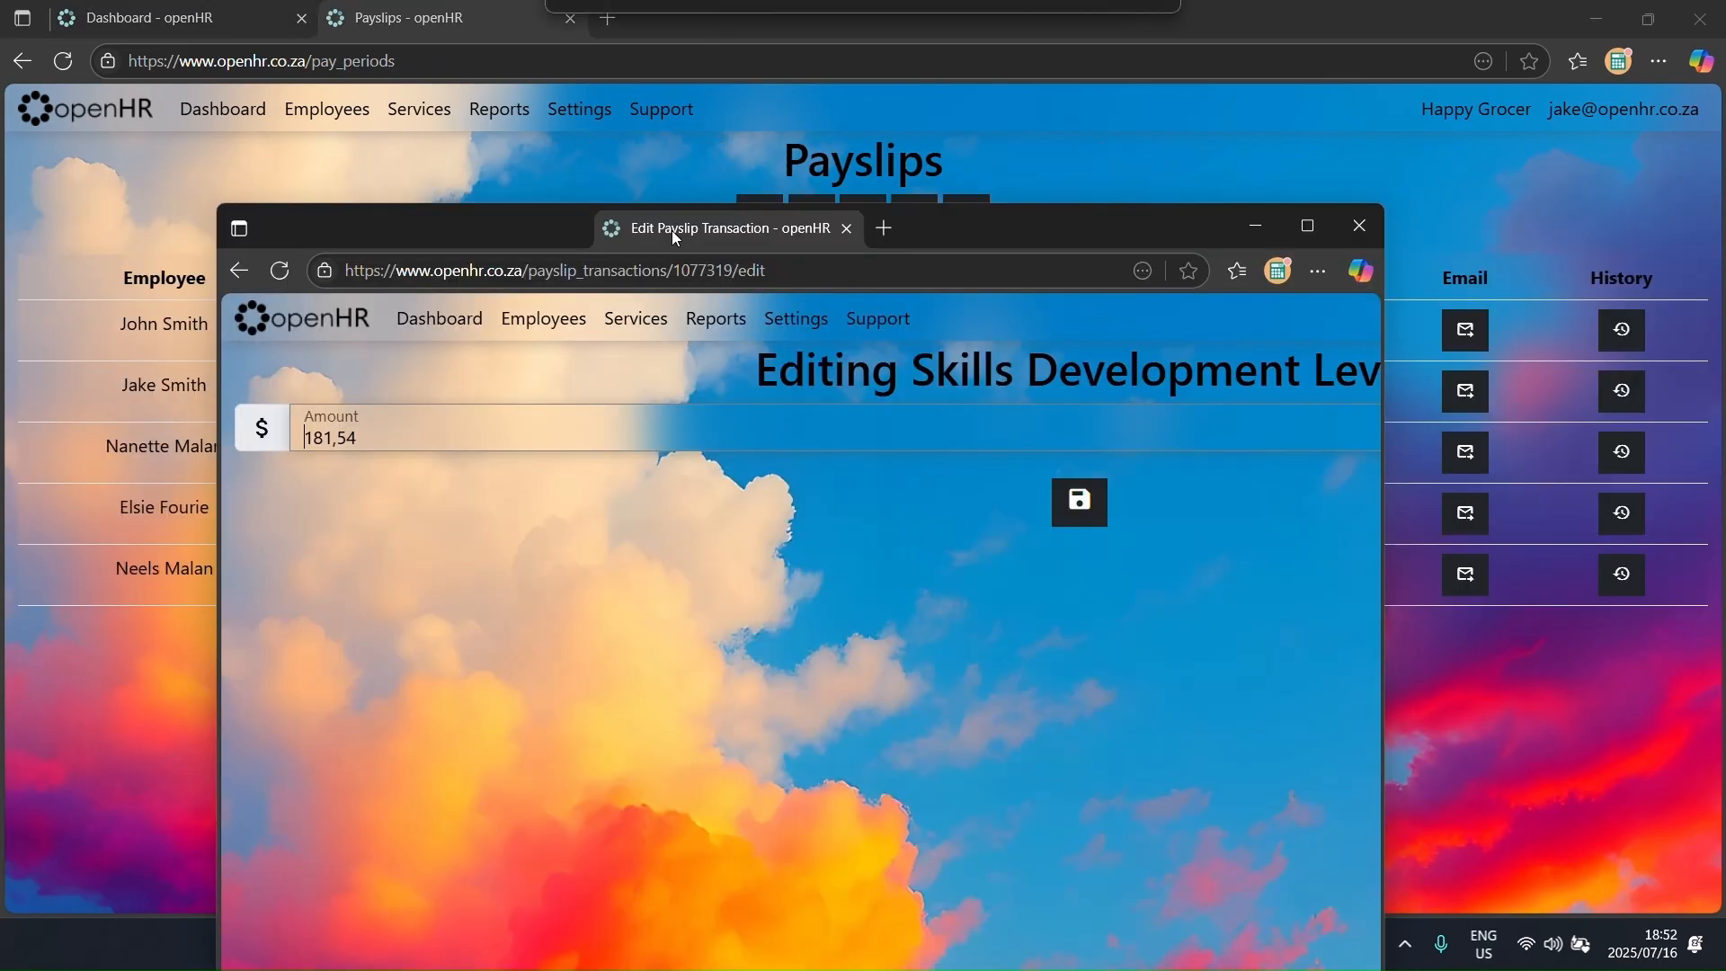
click(1381, 213)
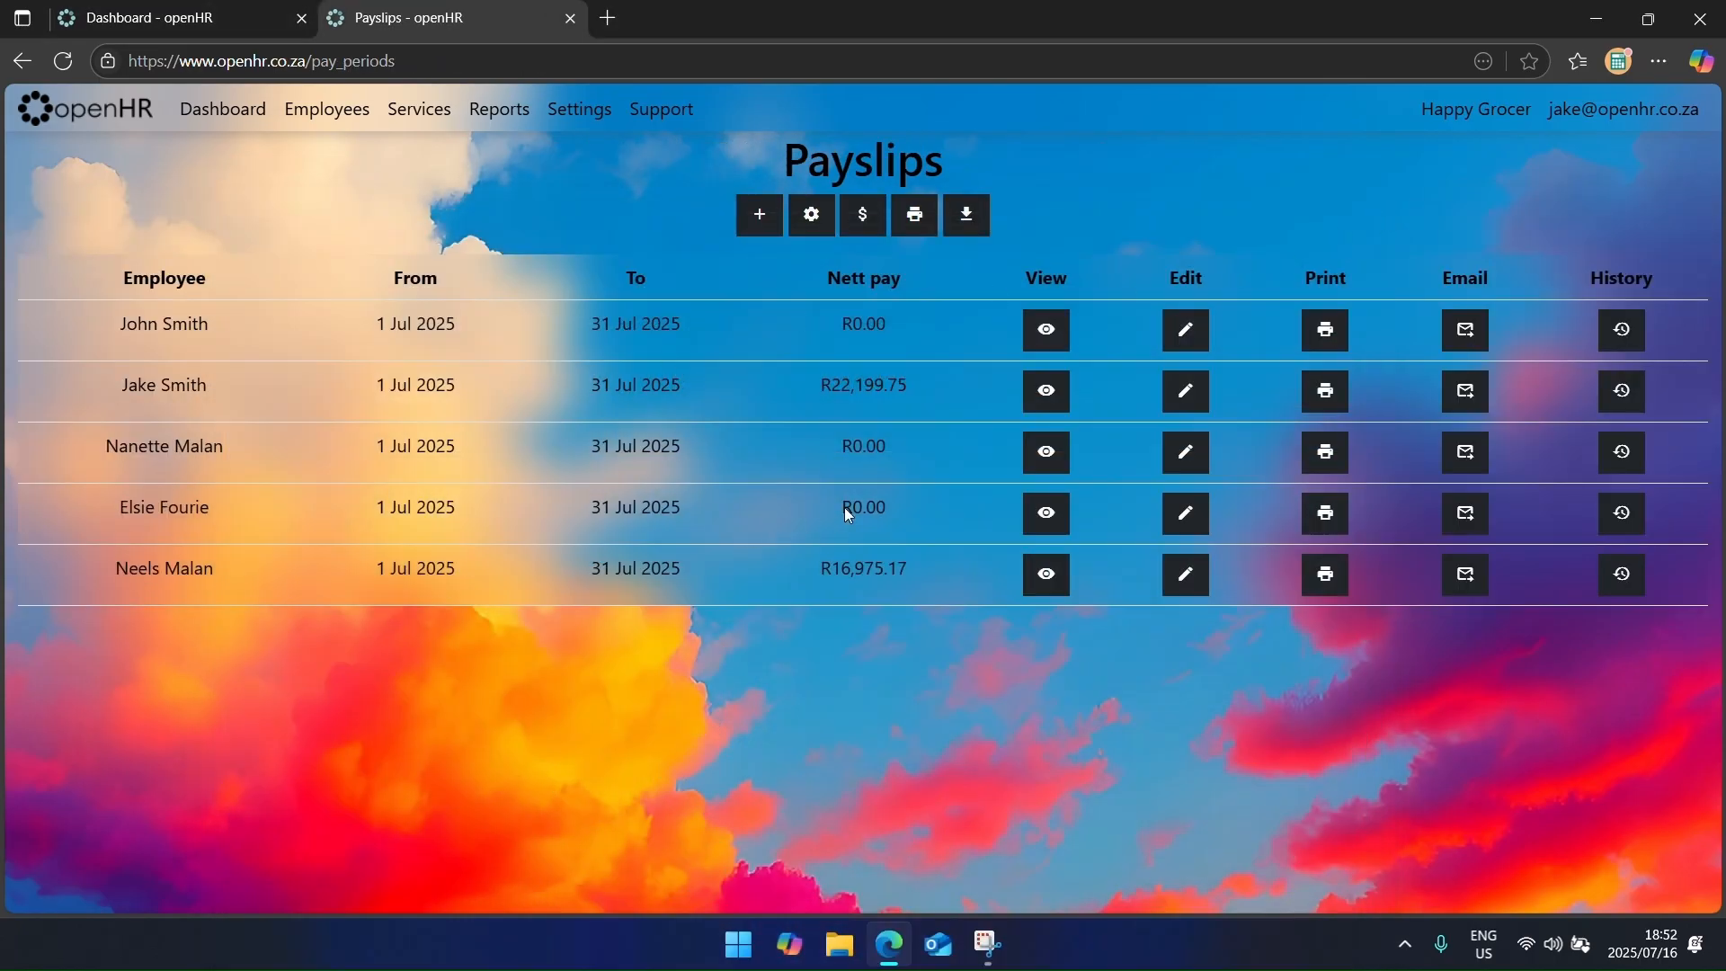
click(1178, 519)
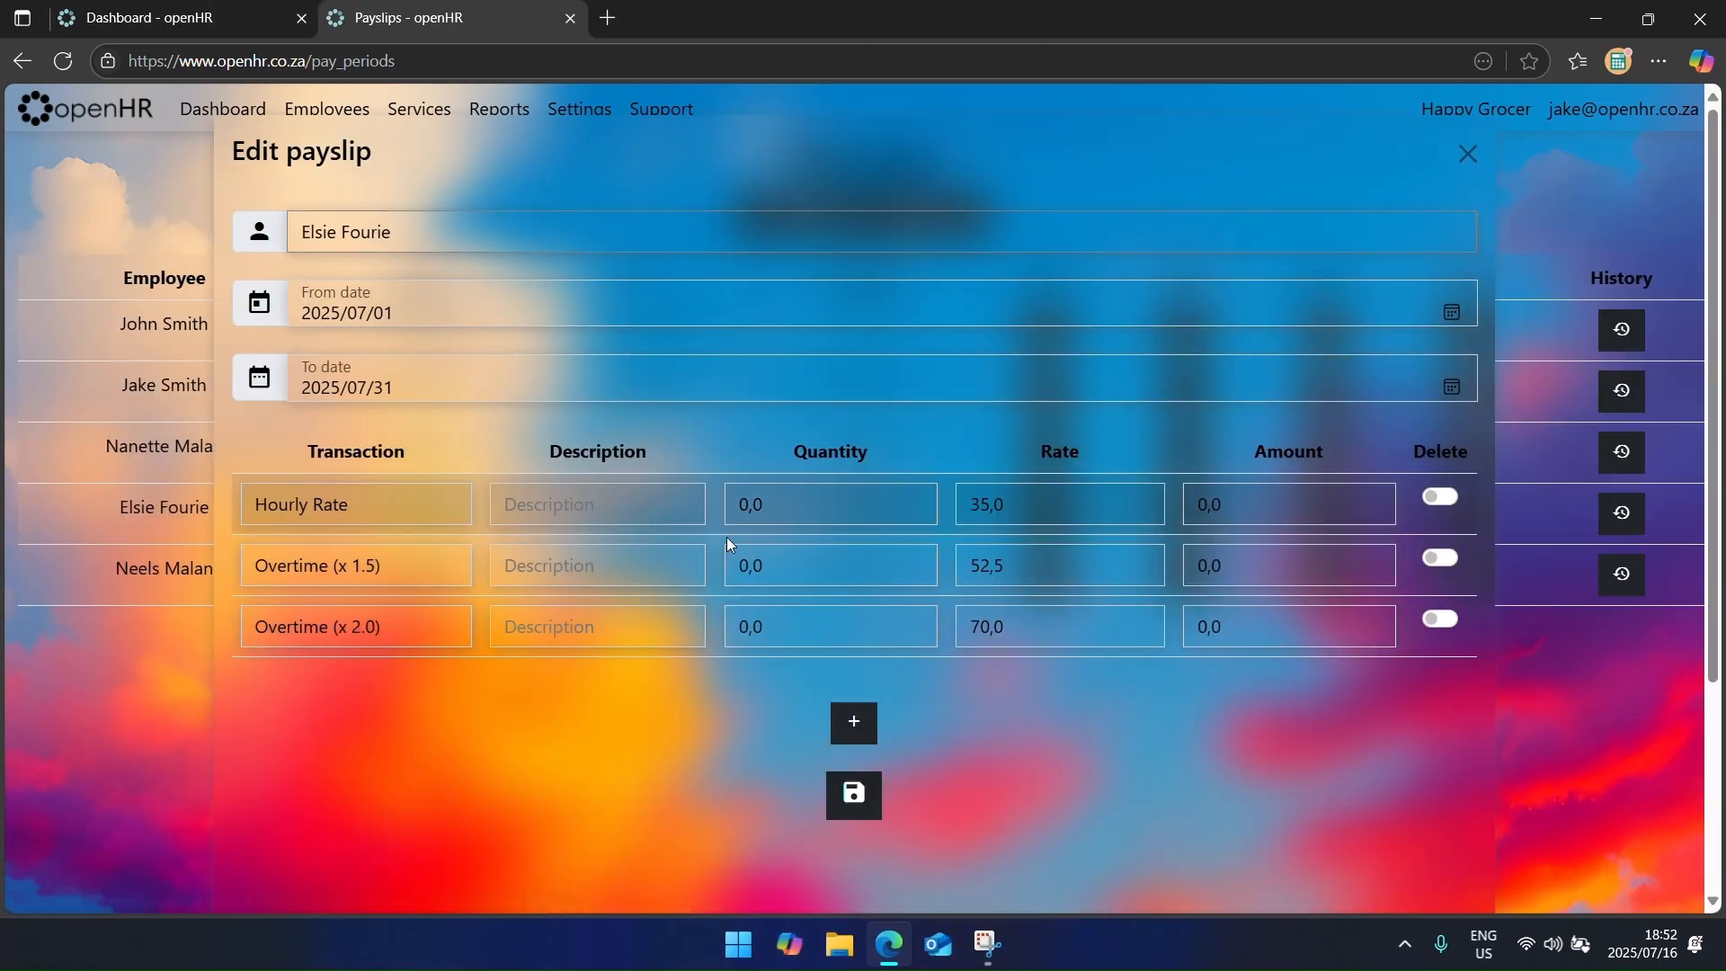
click(785, 511)
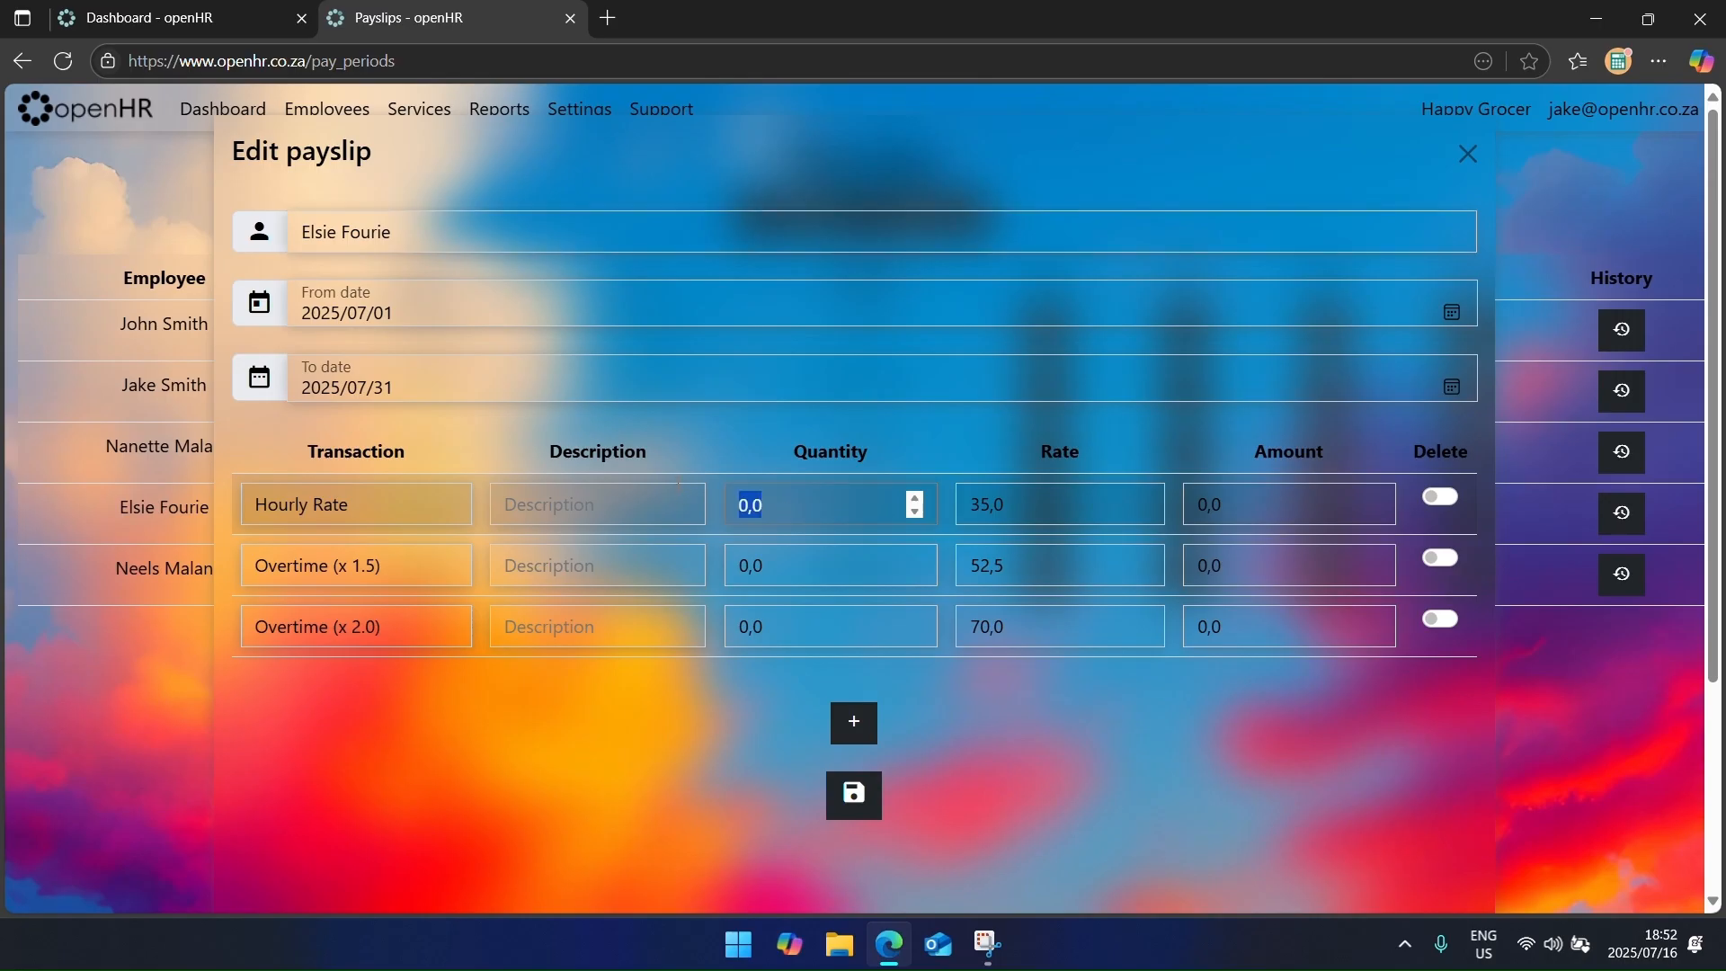
text(160)
key(Tab)
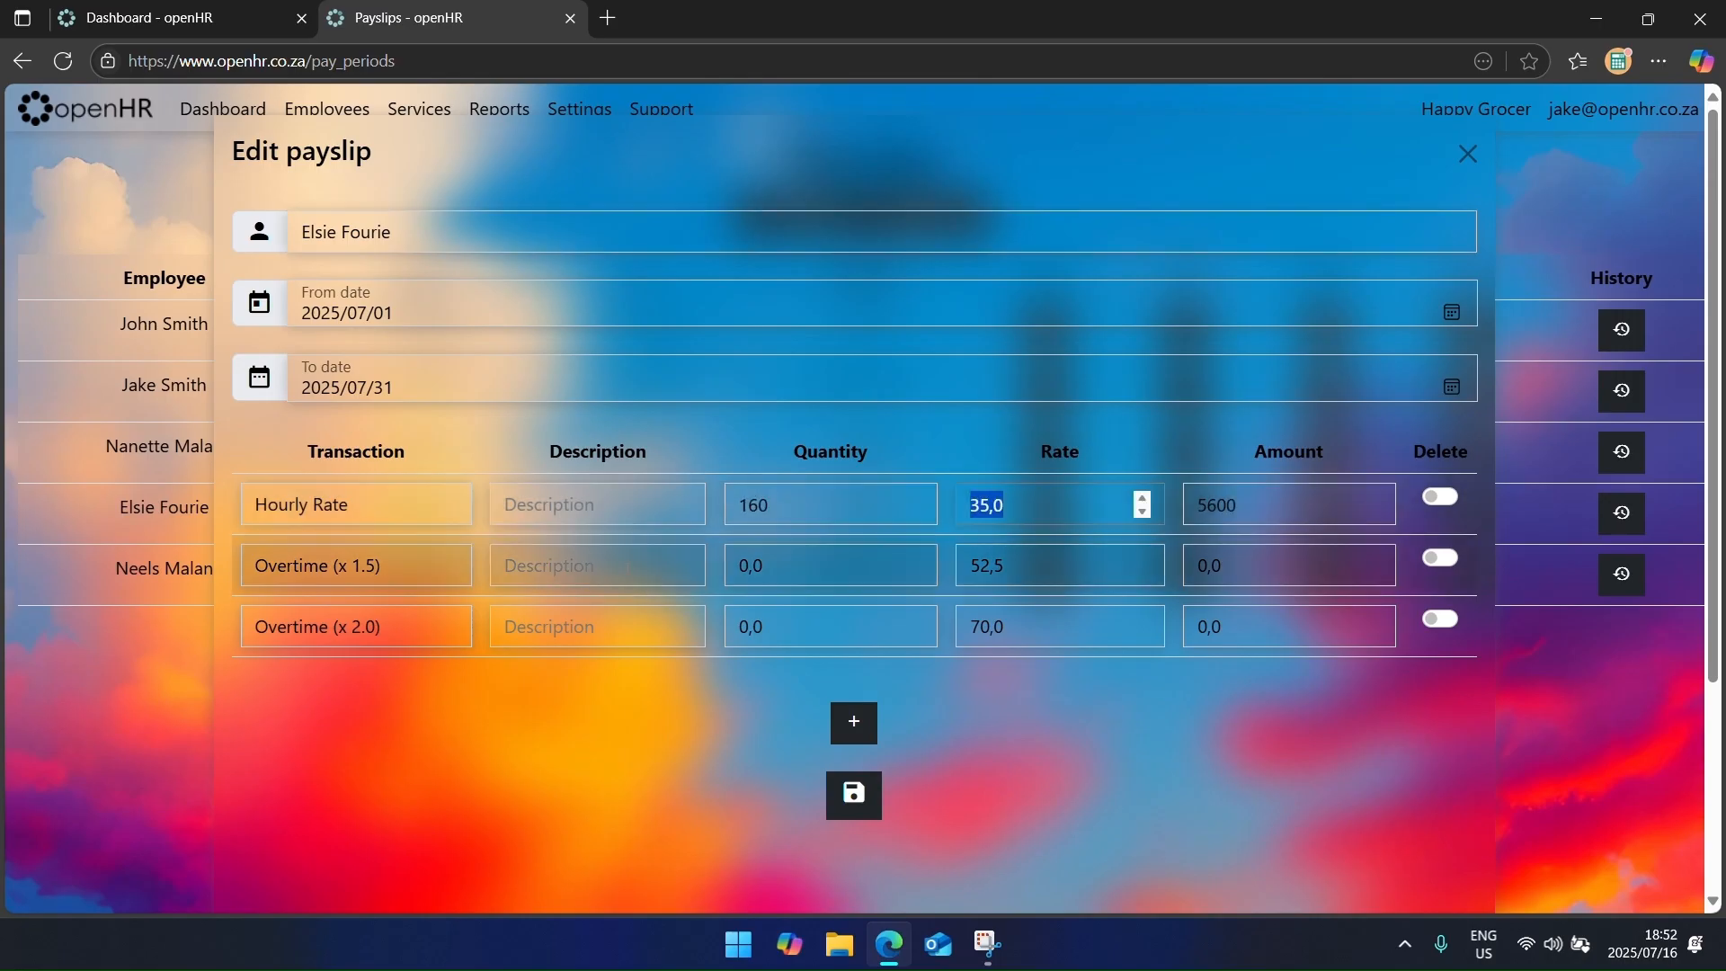
click(829, 555)
text(2)
key(Tab)
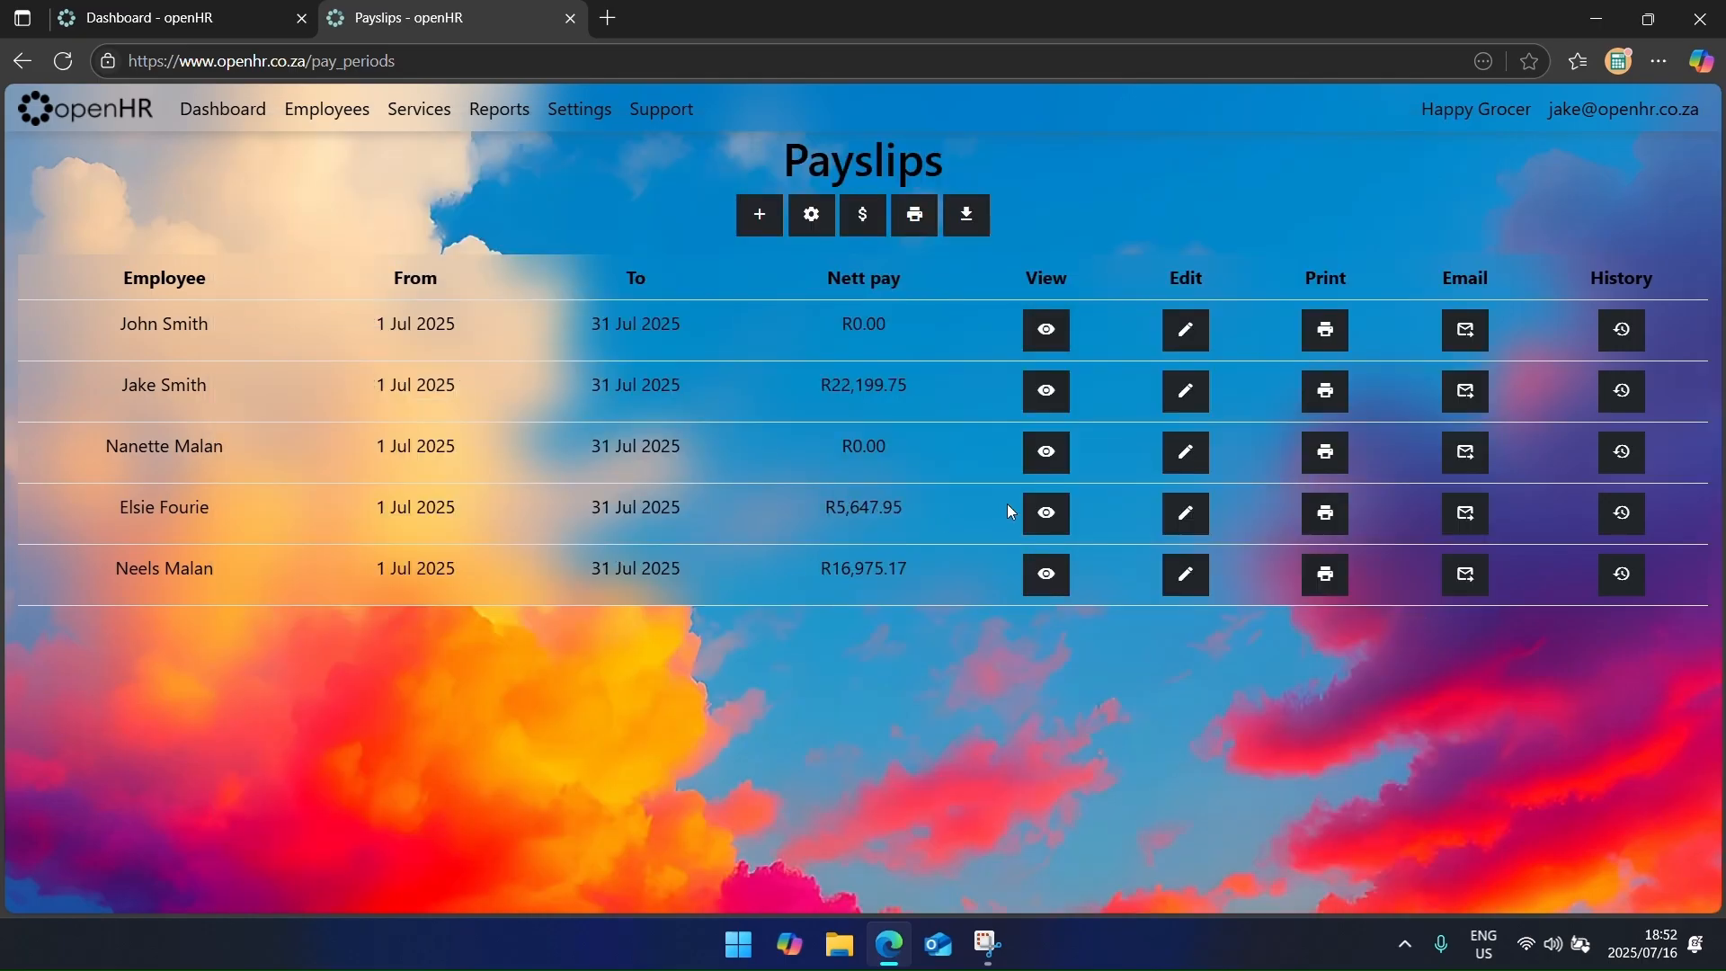
middle_click(1045, 512)
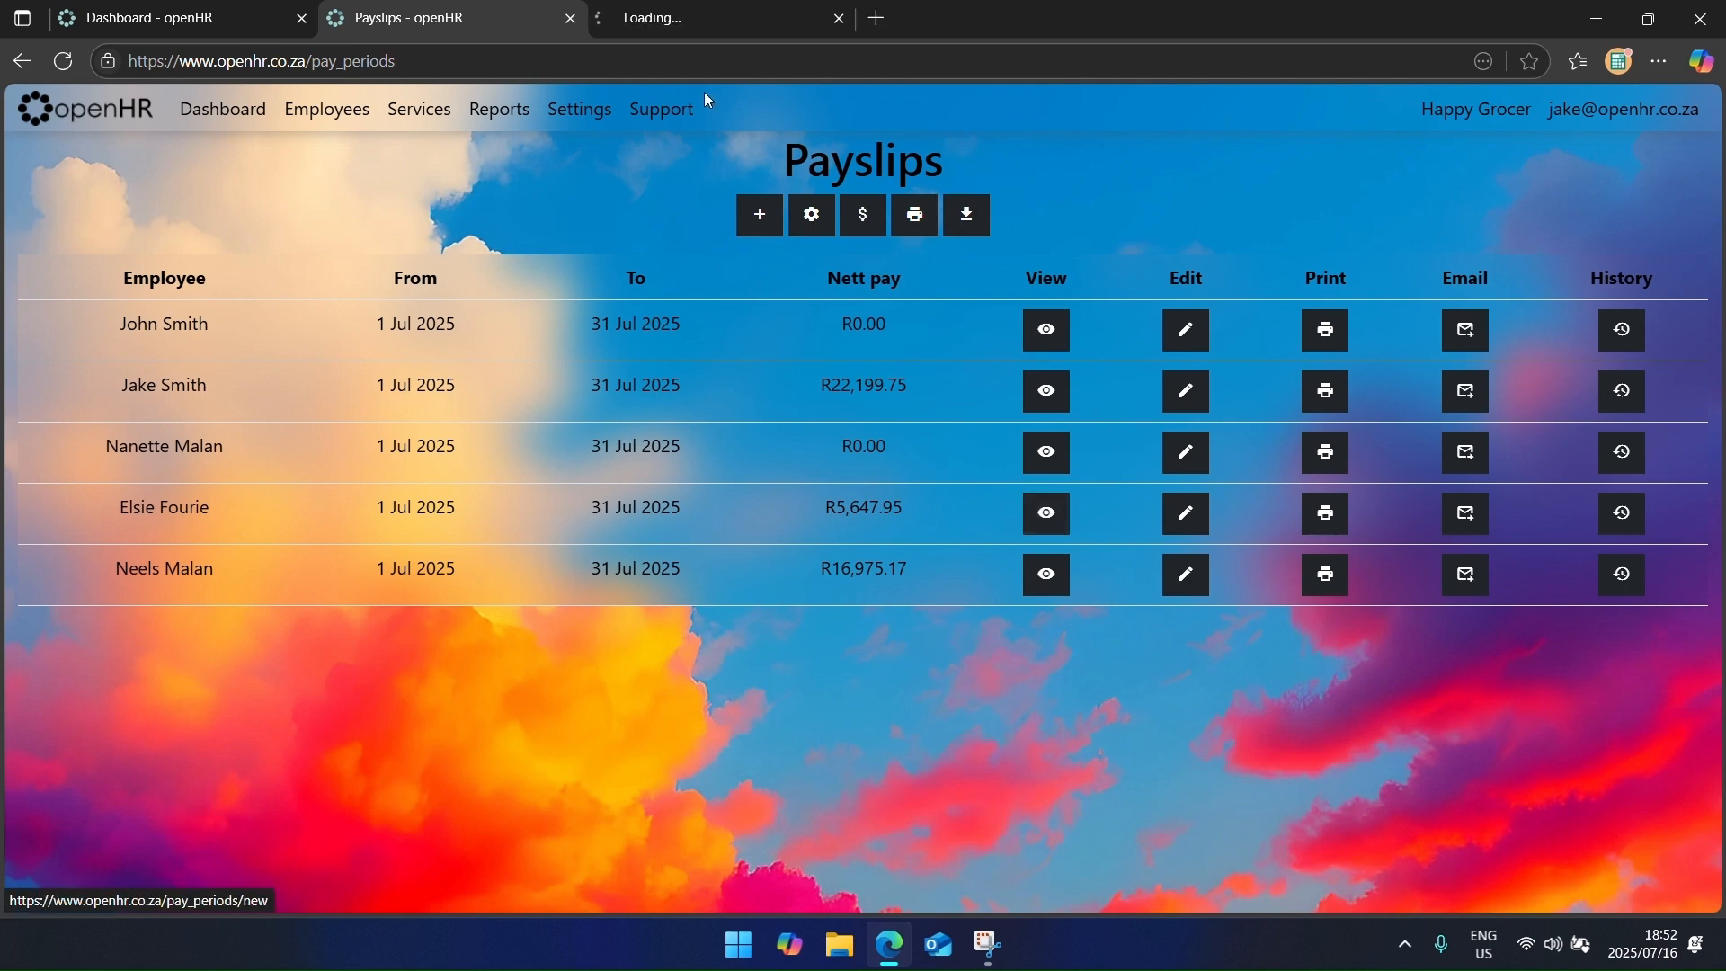
click(682, 21)
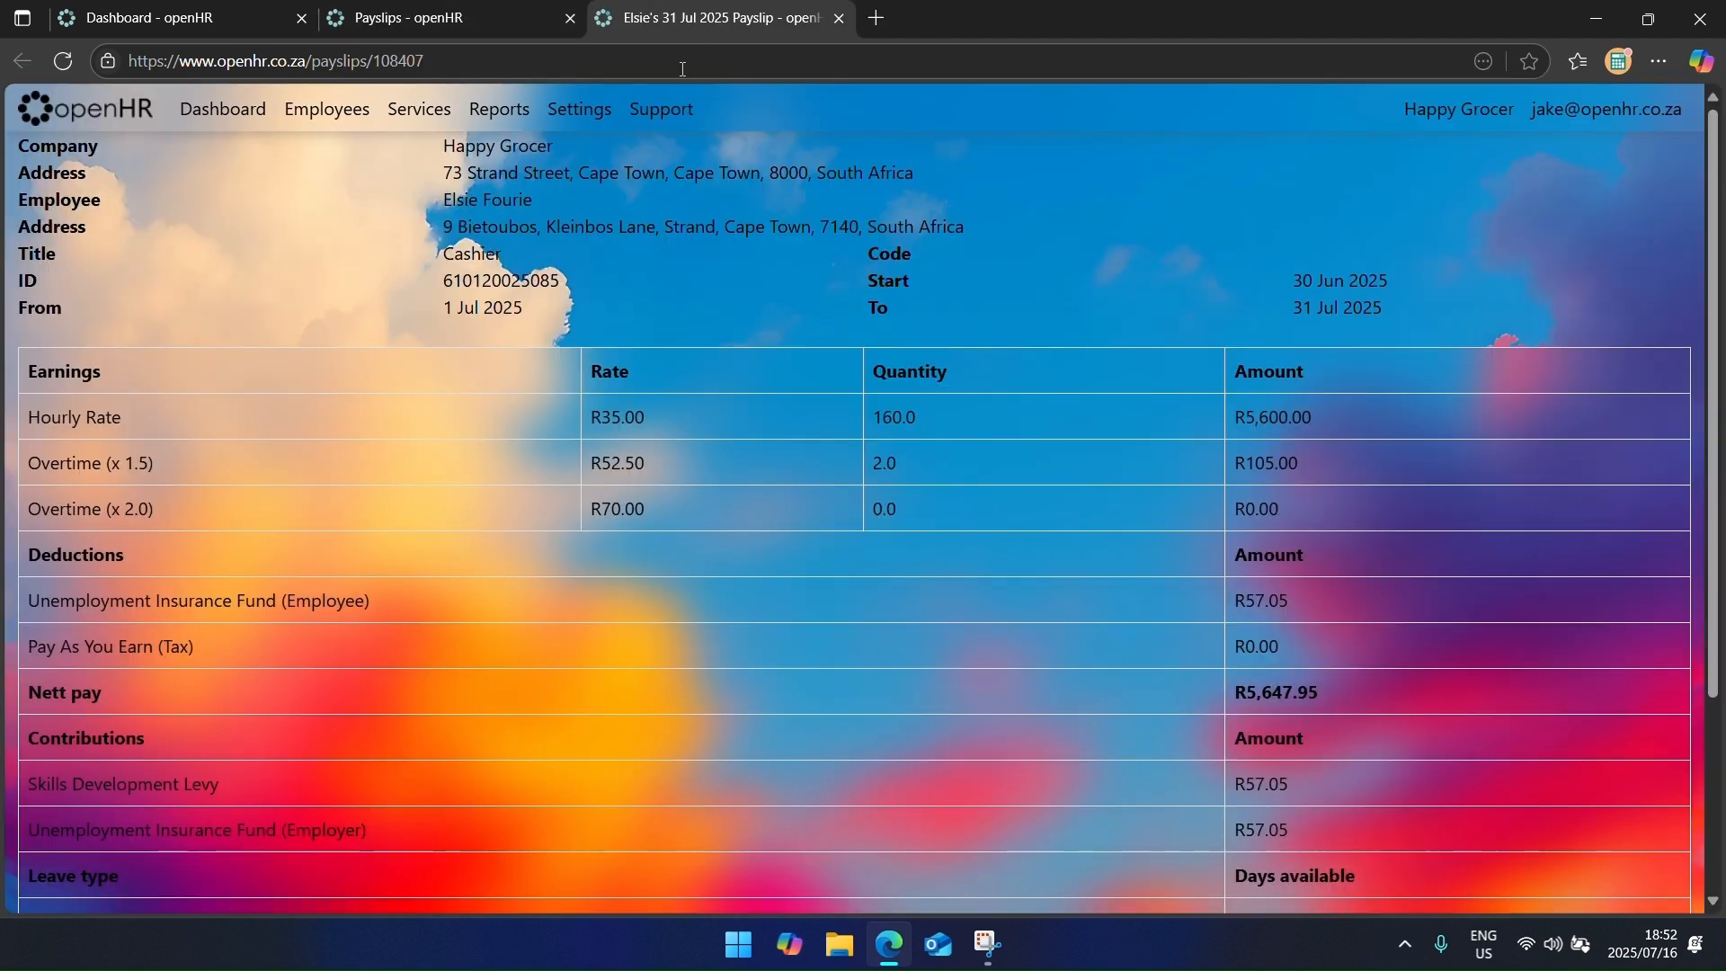
drag(632, 19, 301, 182)
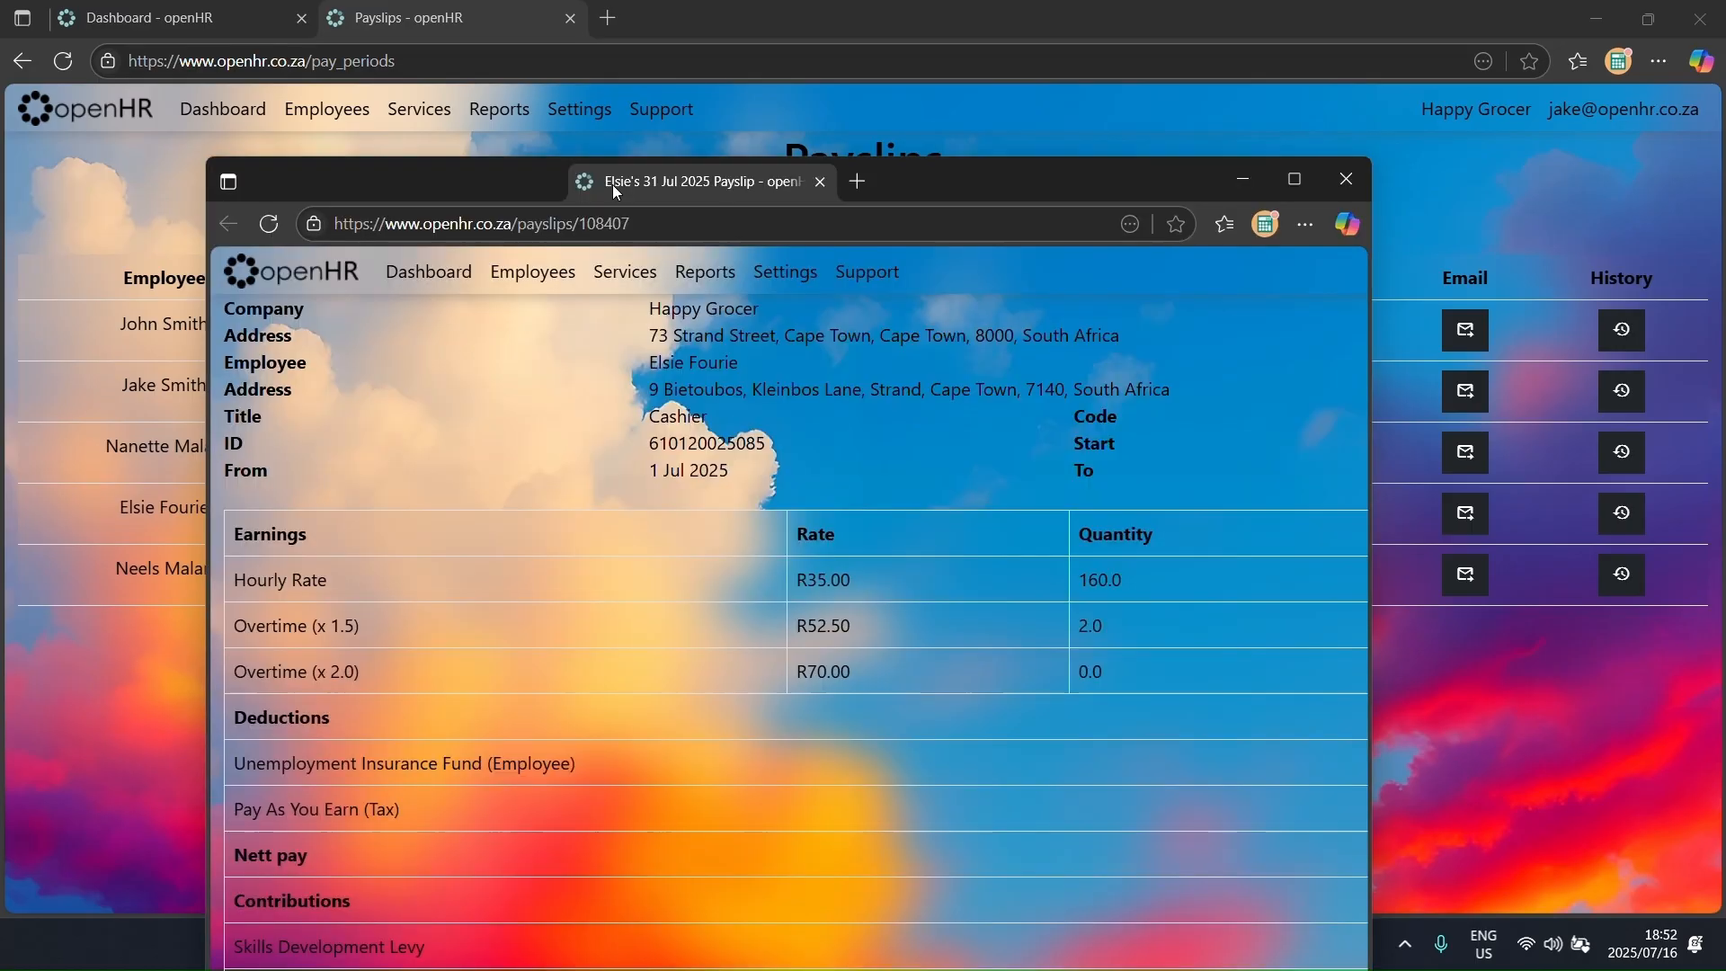
click(1346, 179)
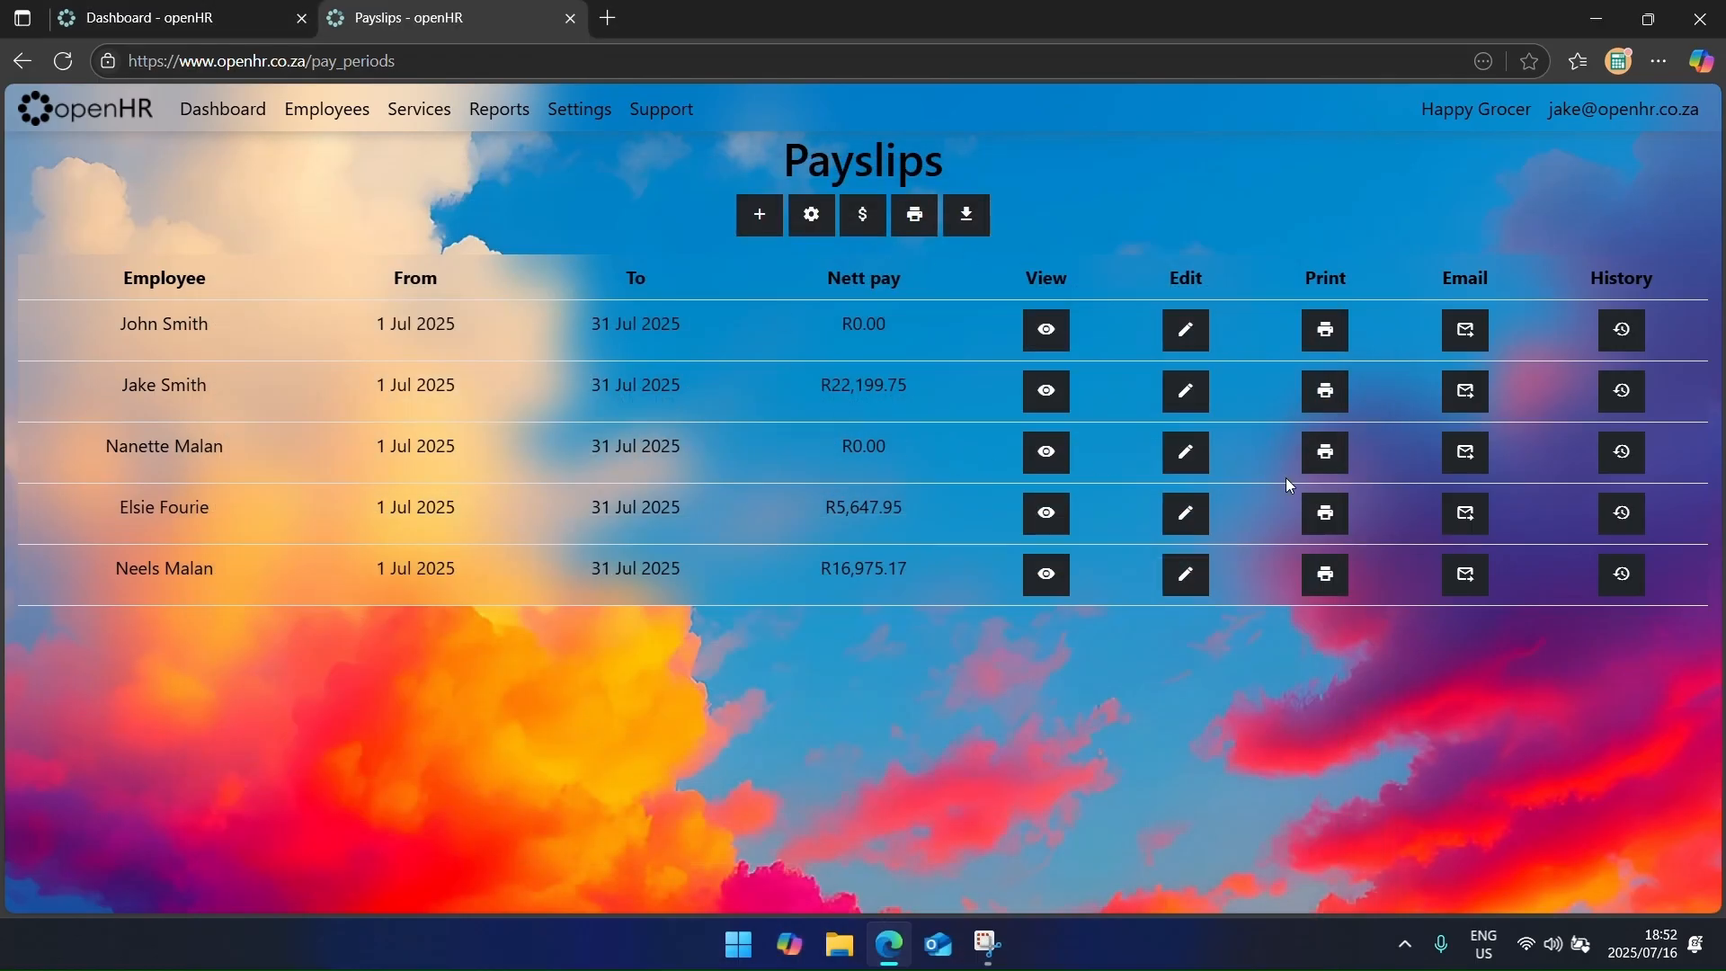
click(1330, 522)
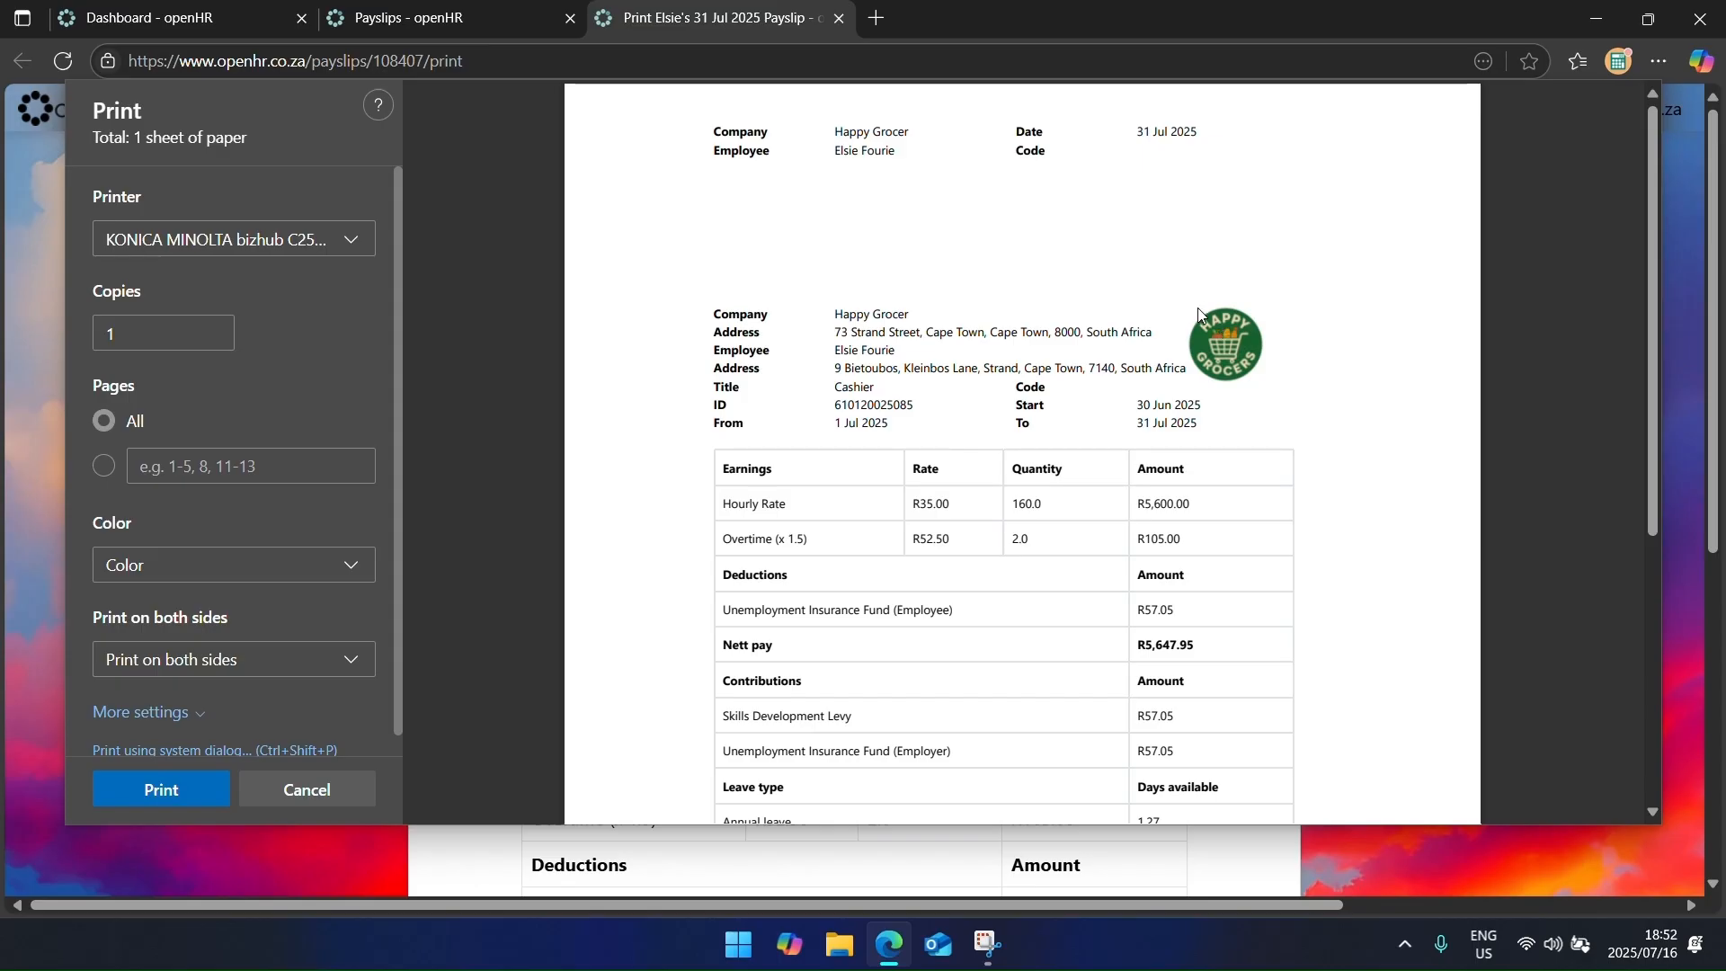
scroll(1159, 485, down, 5)
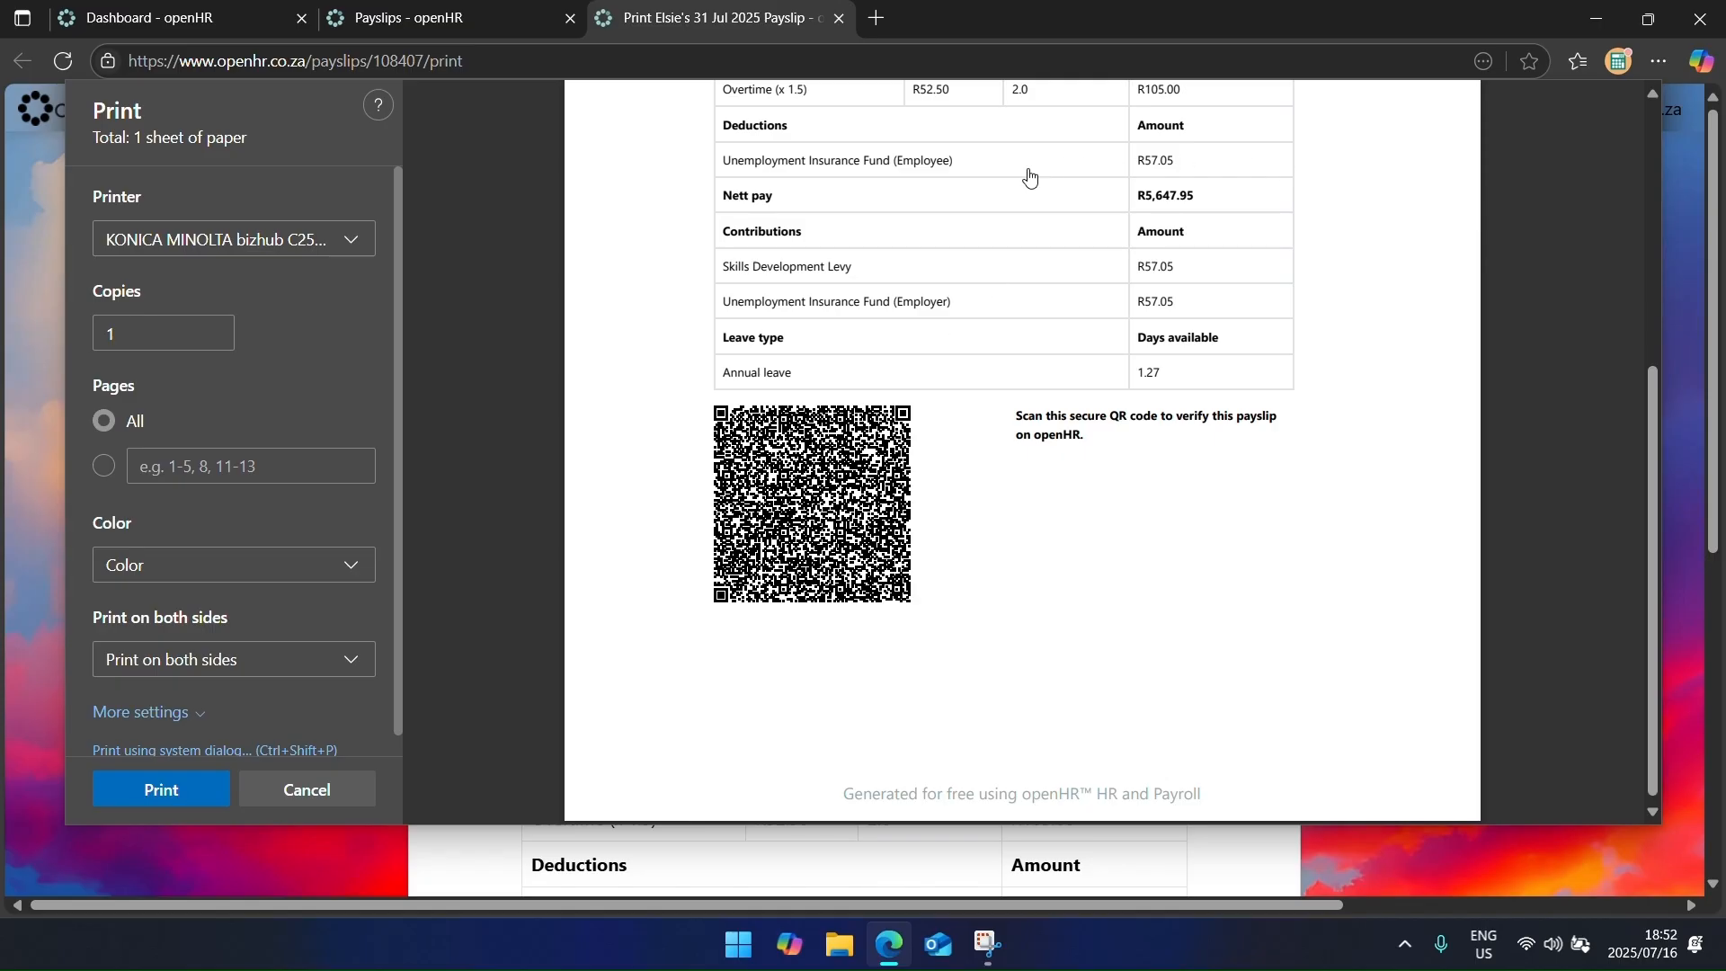
click(839, 18)
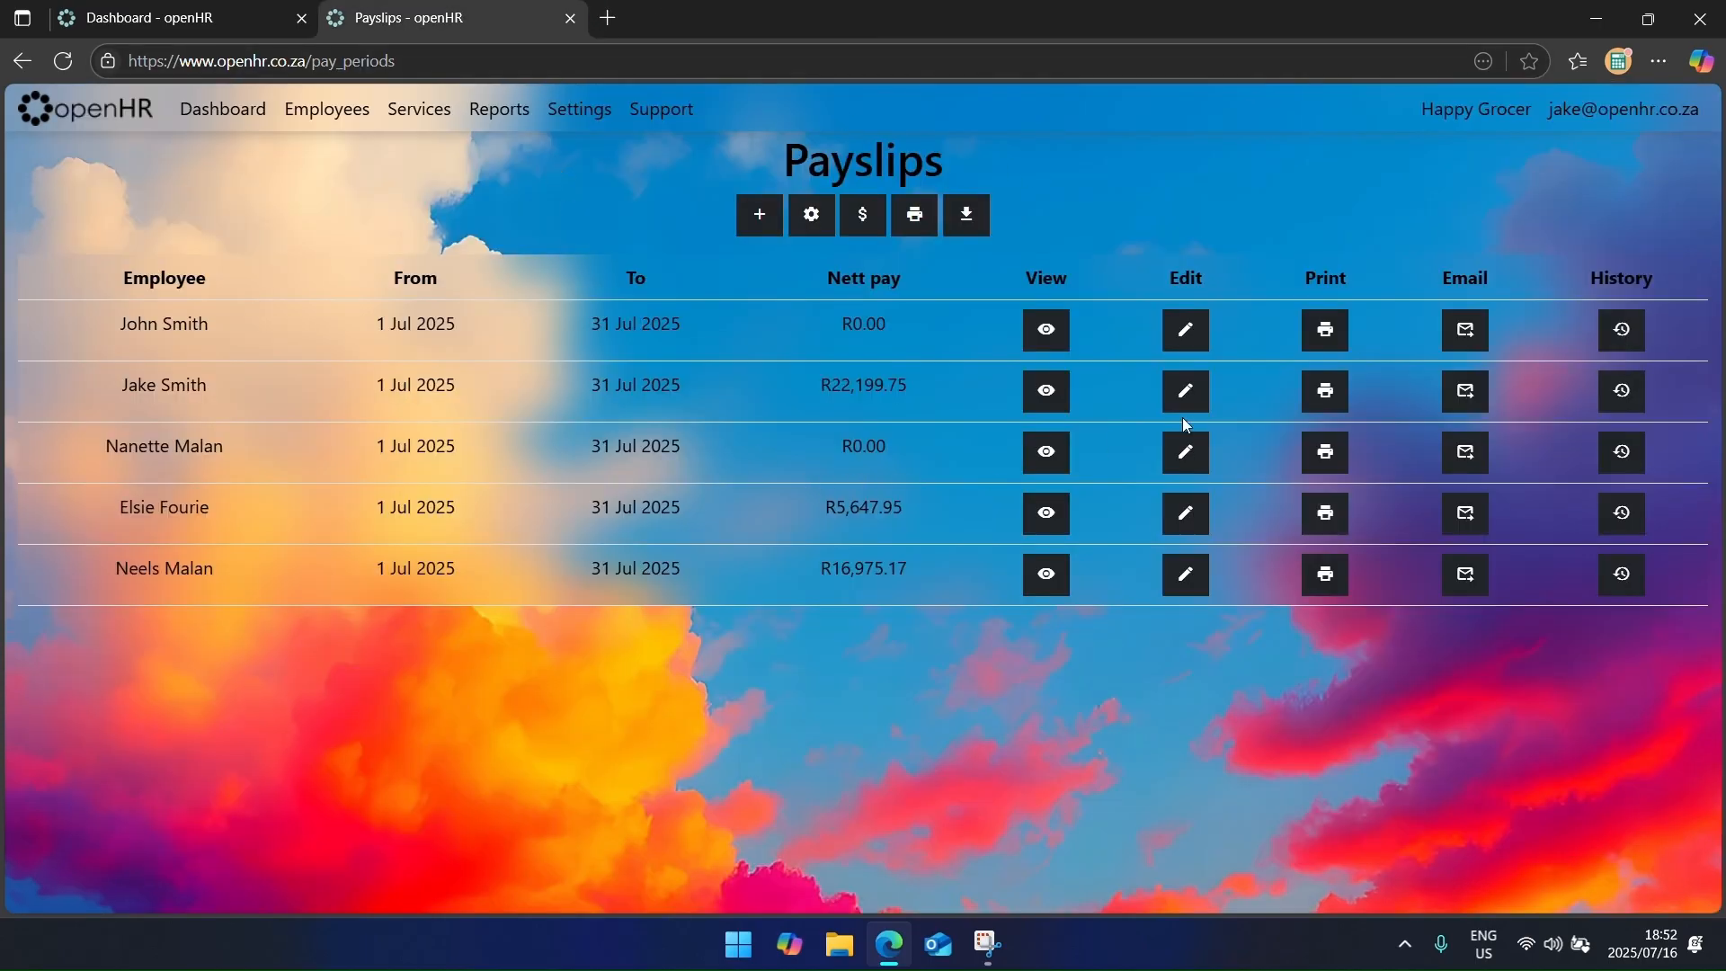
click(1182, 453)
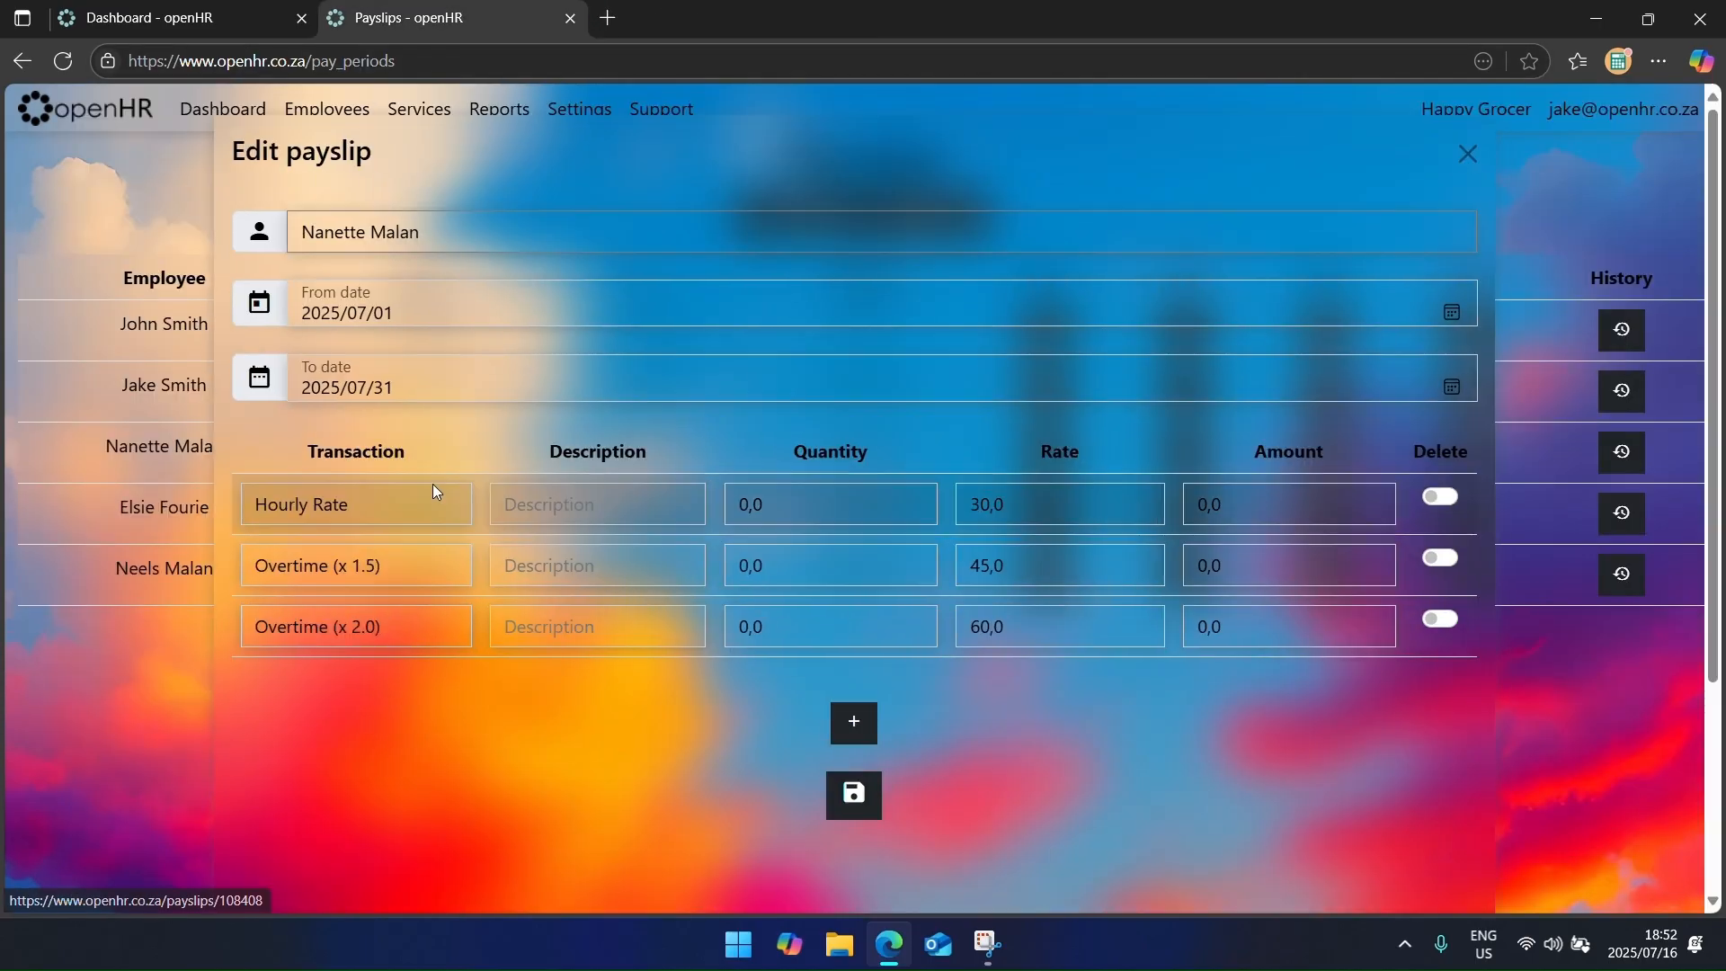
click(813, 505)
text(160)
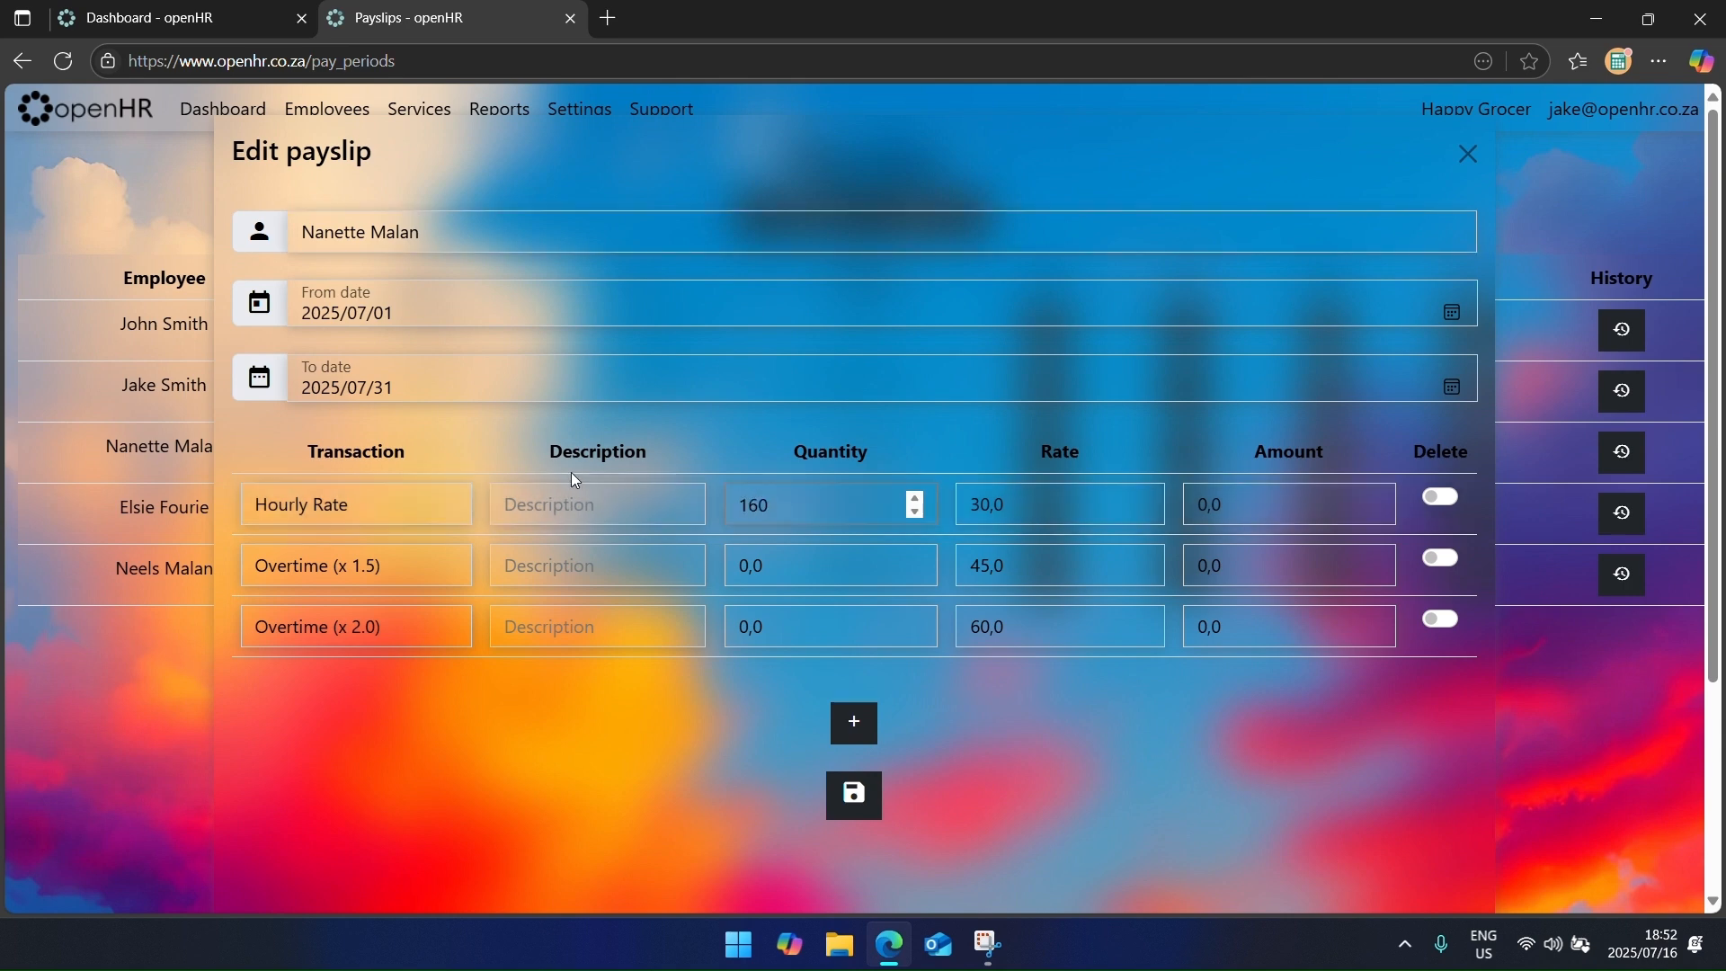
key(Tab)
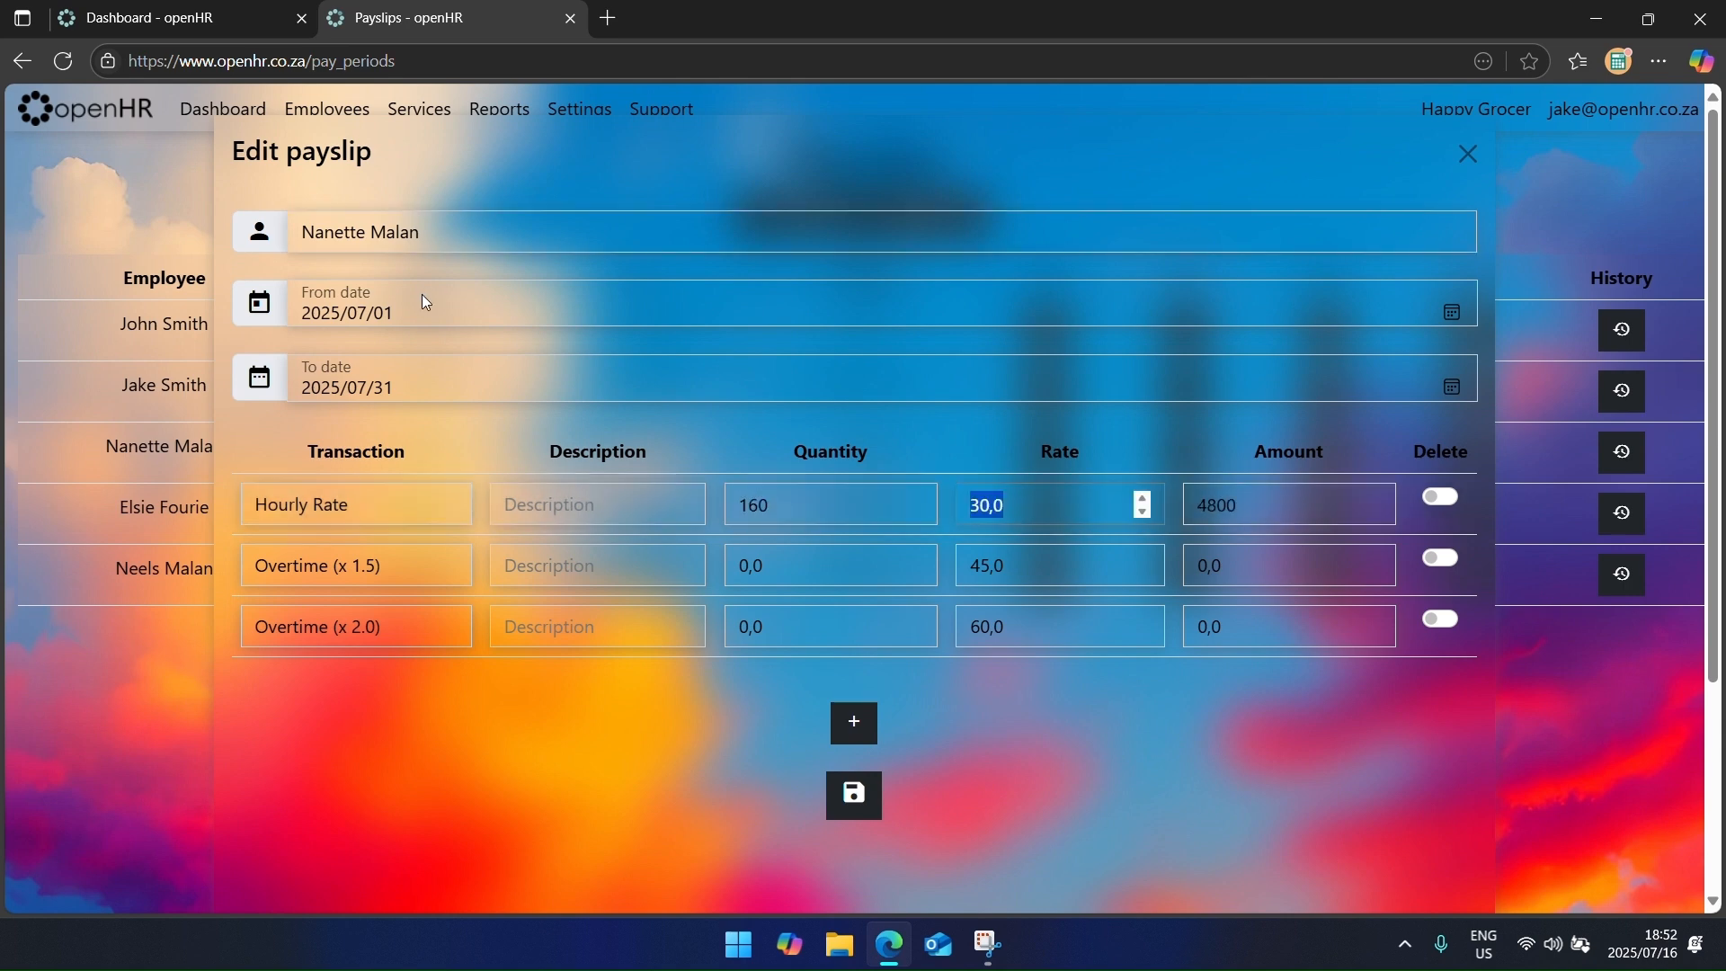
click(789, 629)
text(8)
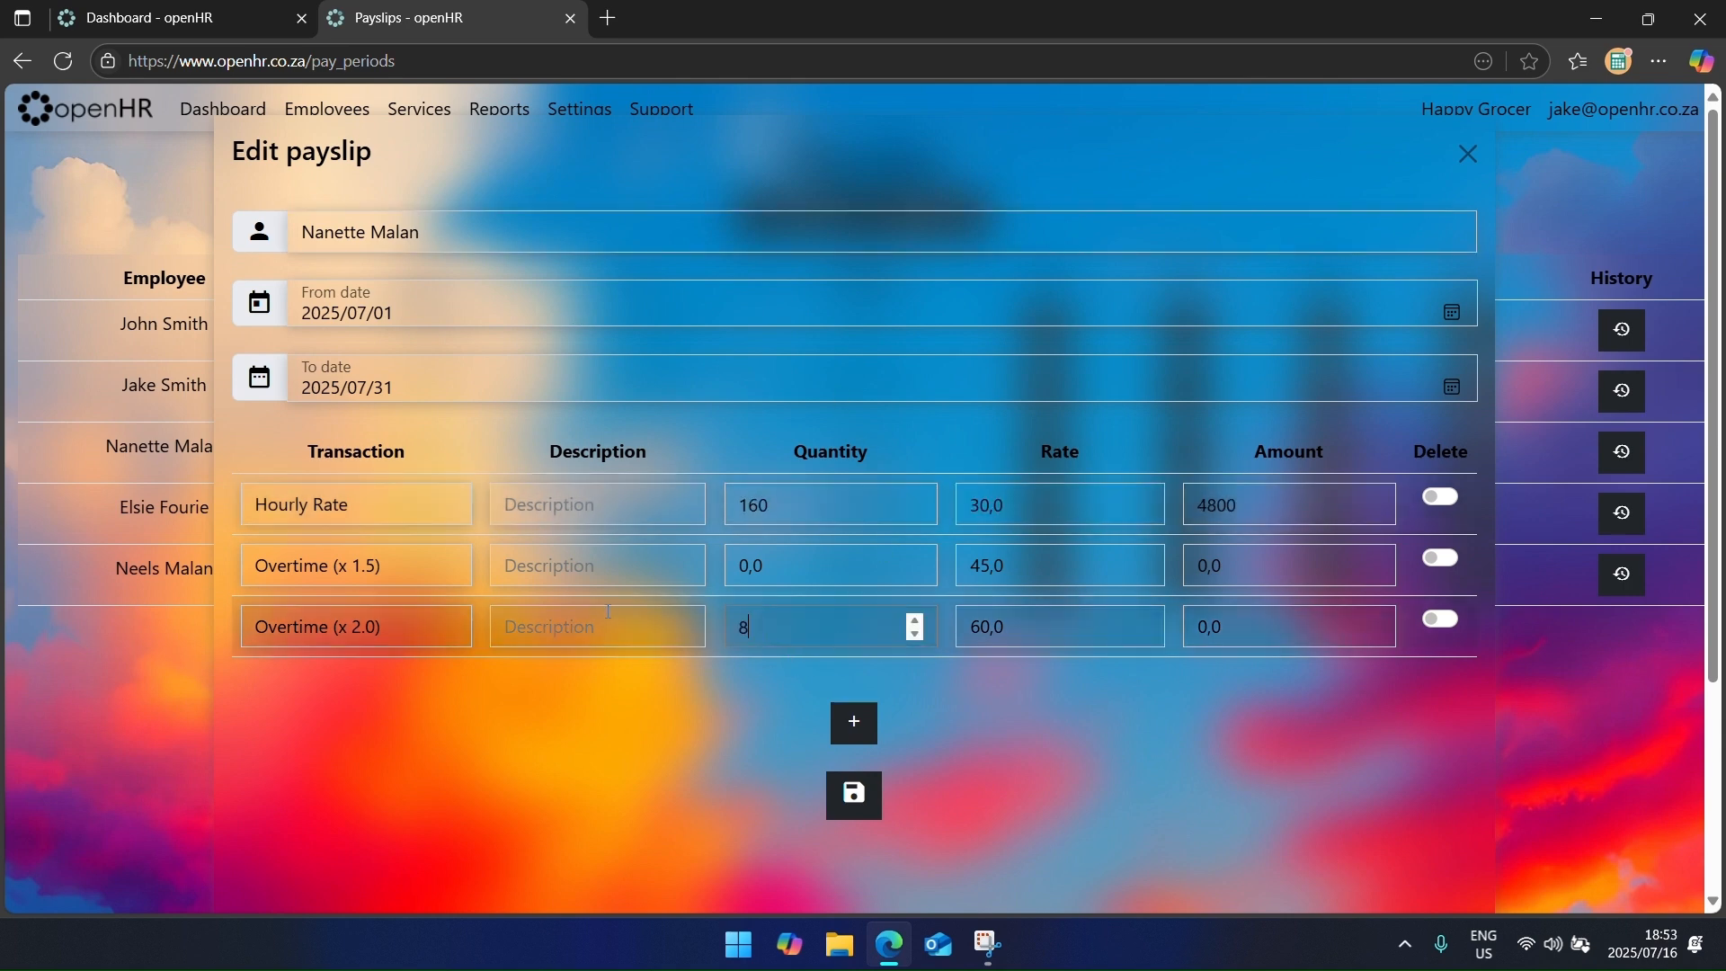
key(Tab)
key(Return)
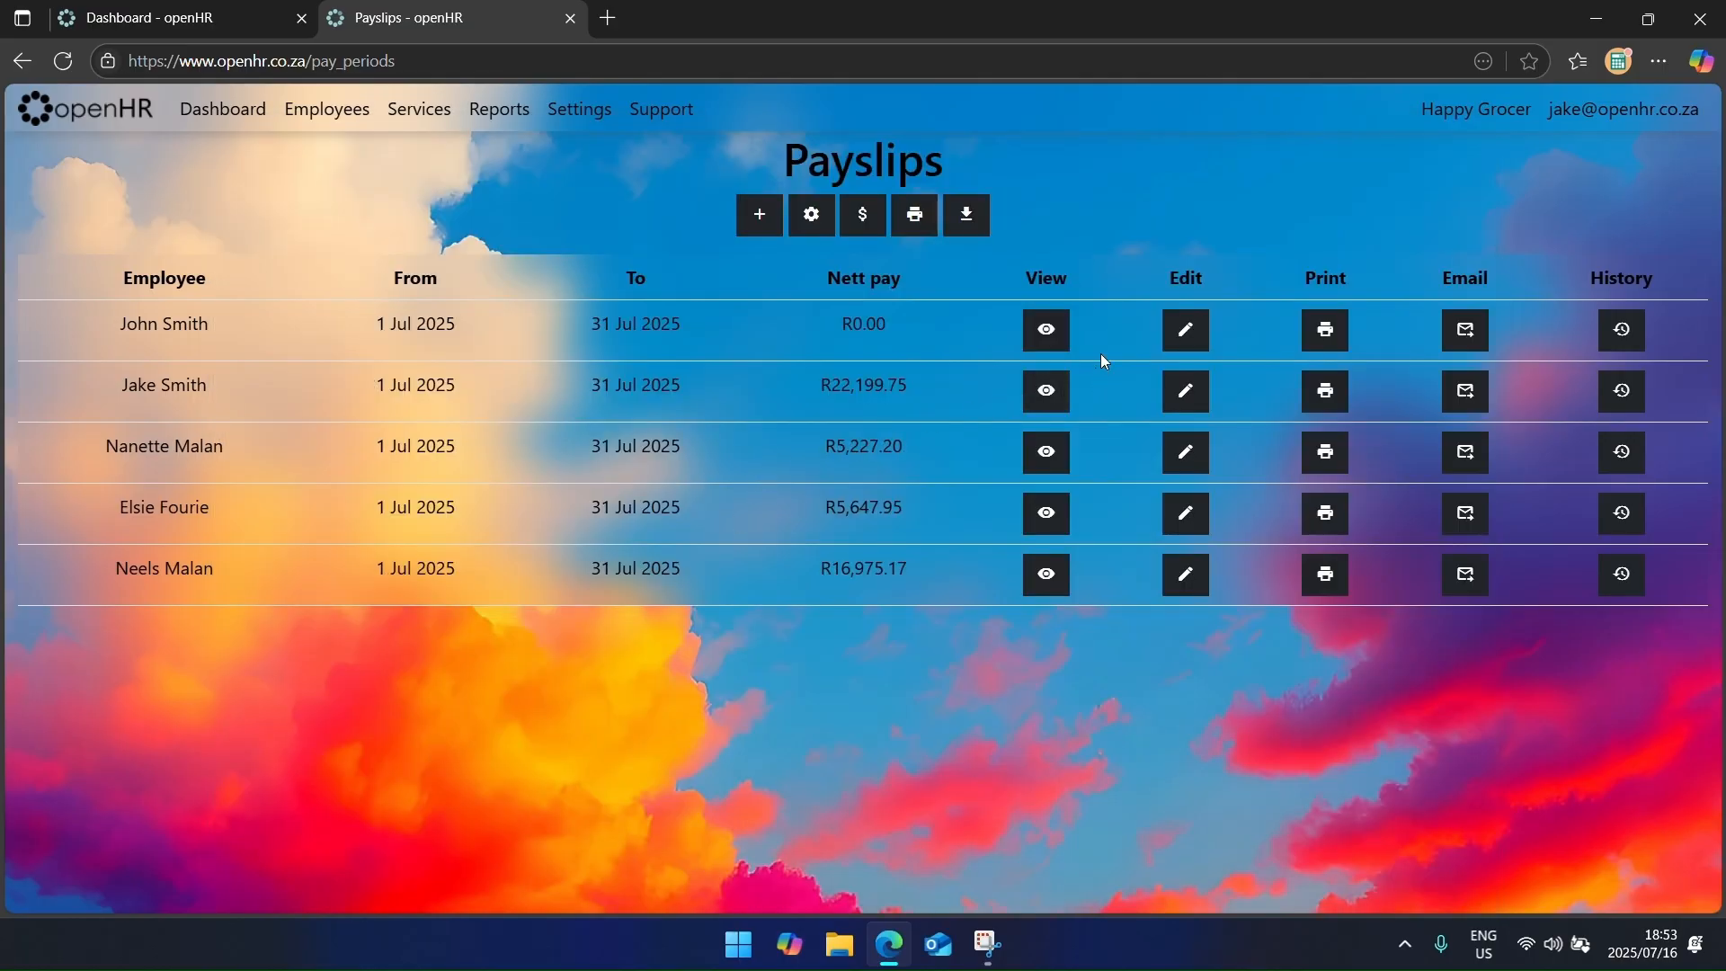
Step: Set John Smith's July hourly-rate quantity to 110, bringing his nett pay to R5,544.00
click(1185, 330)
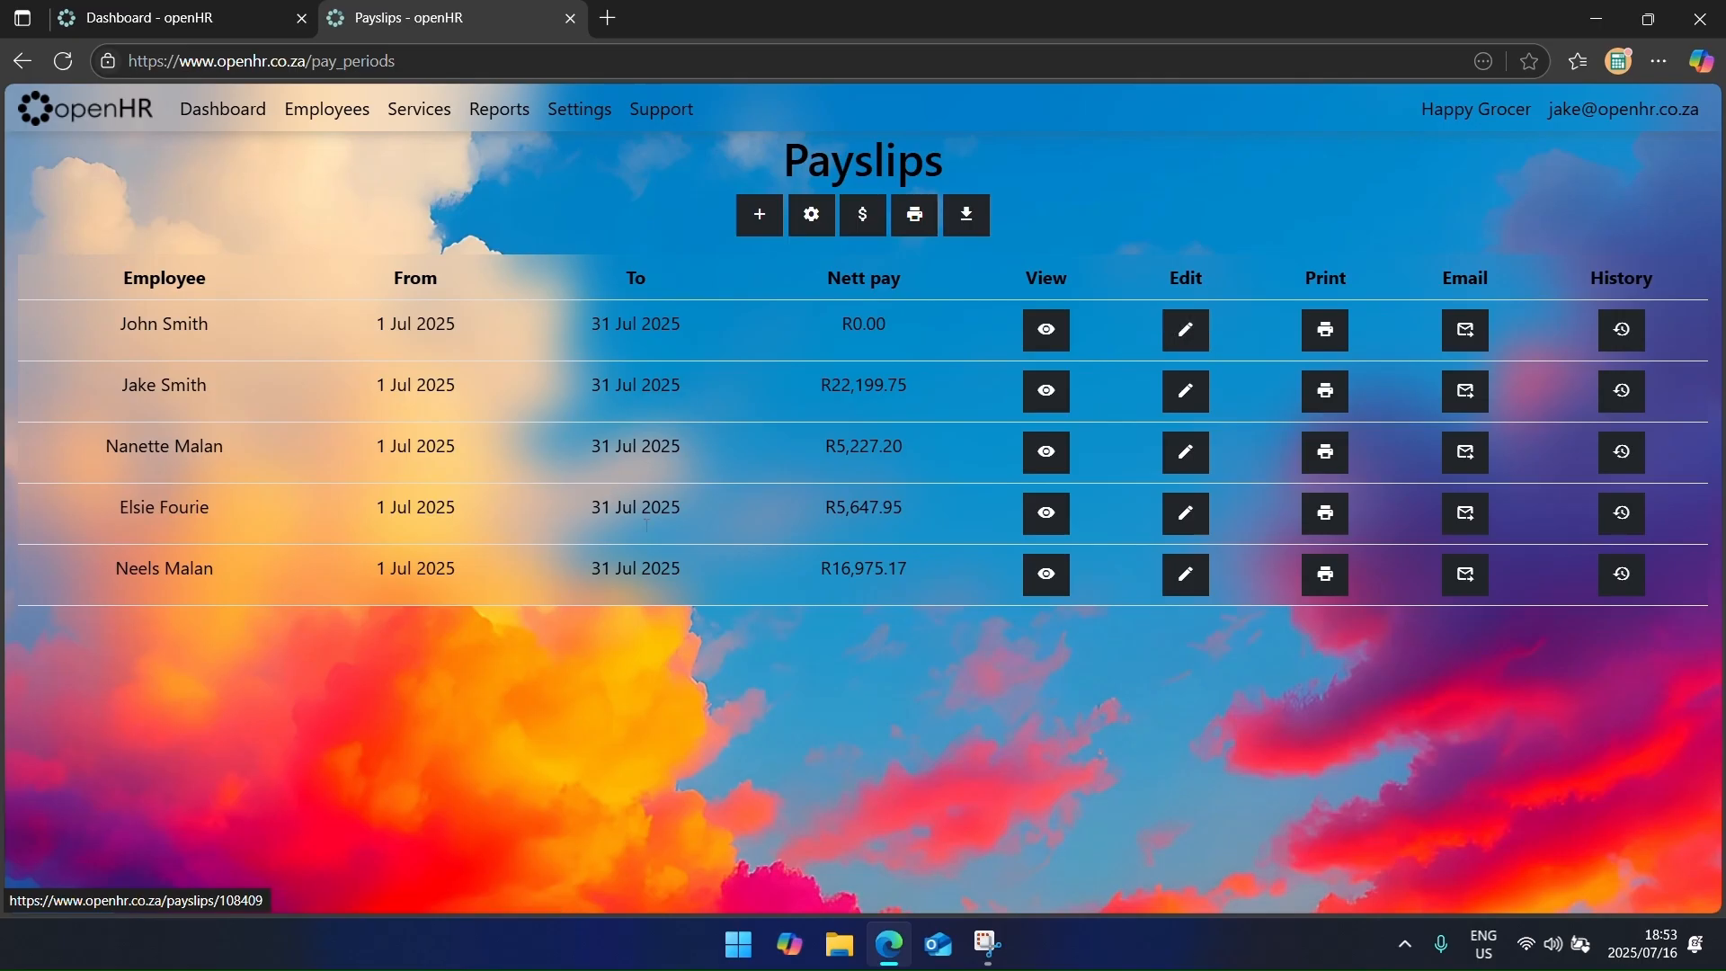
click(783, 519)
key(ctrl+a)
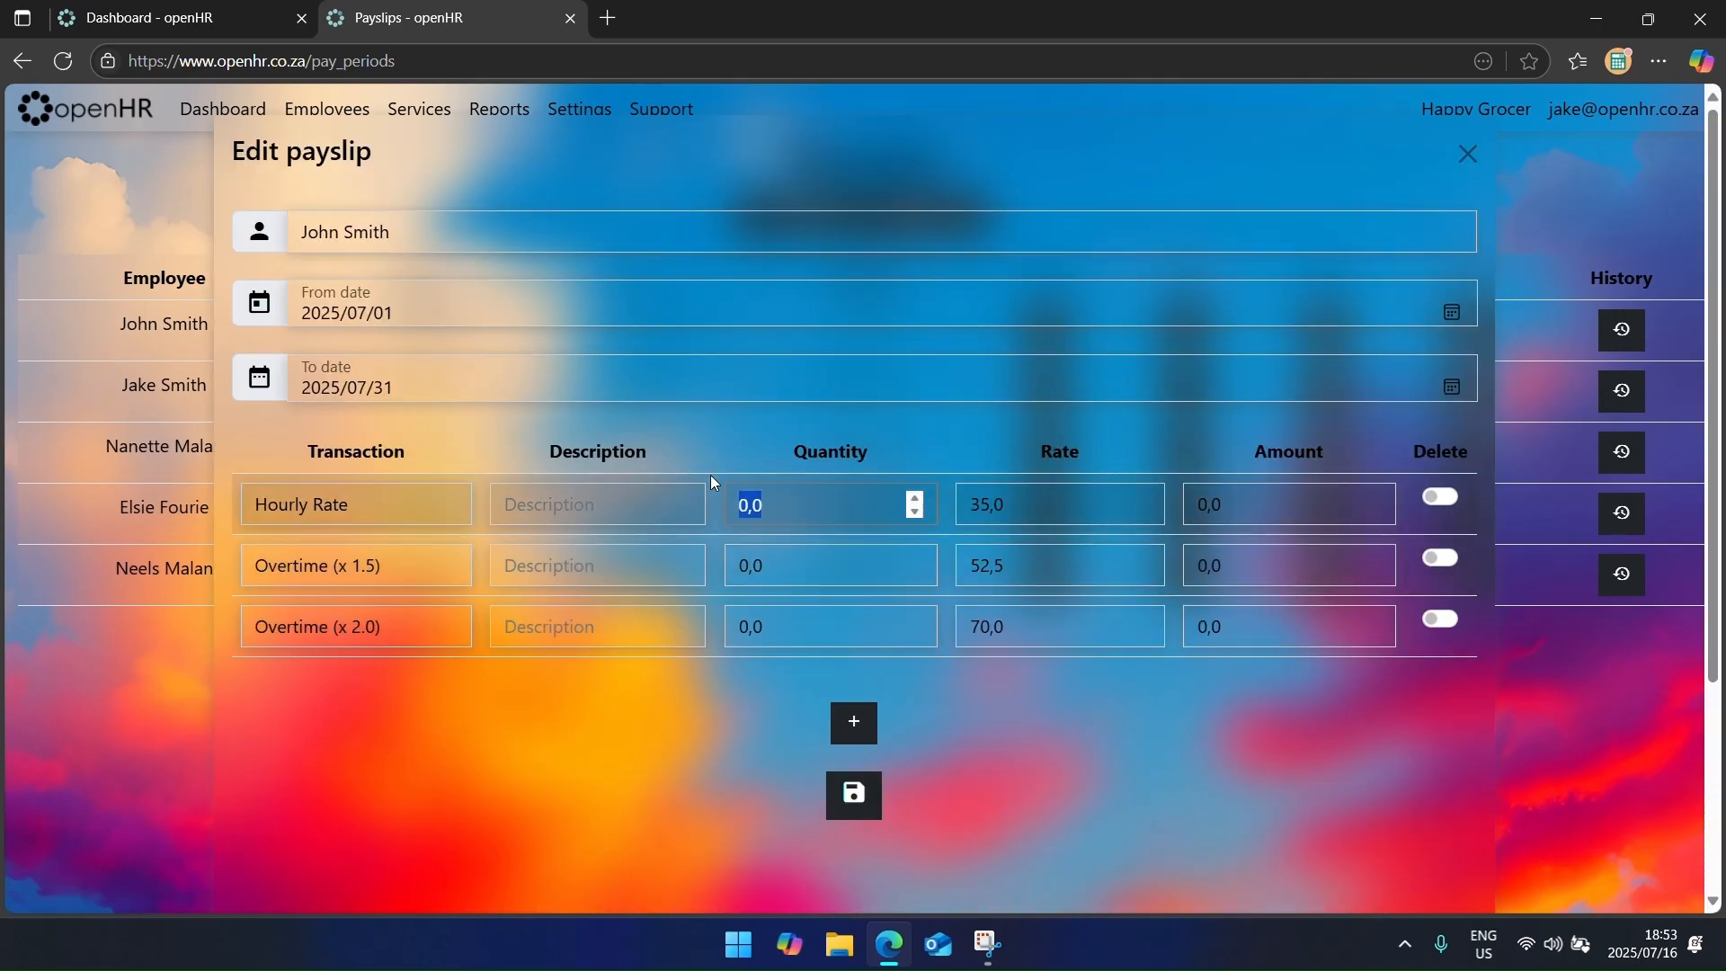
text(11)
text(0)
key(Return)
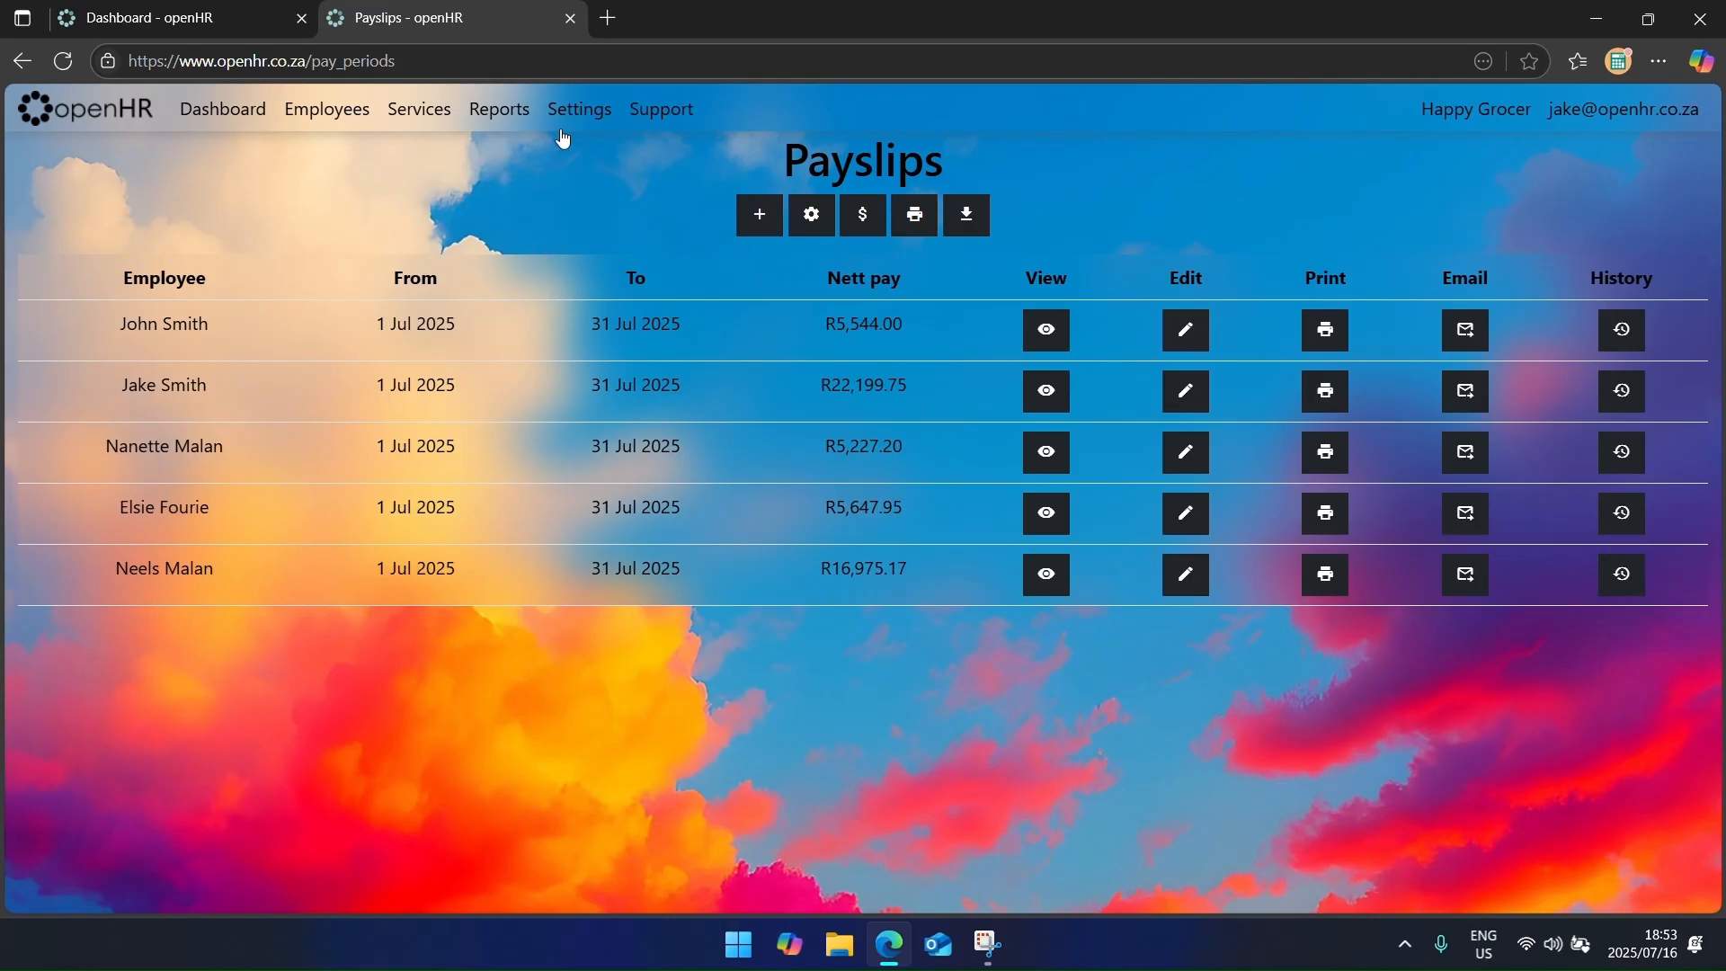
click(507, 115)
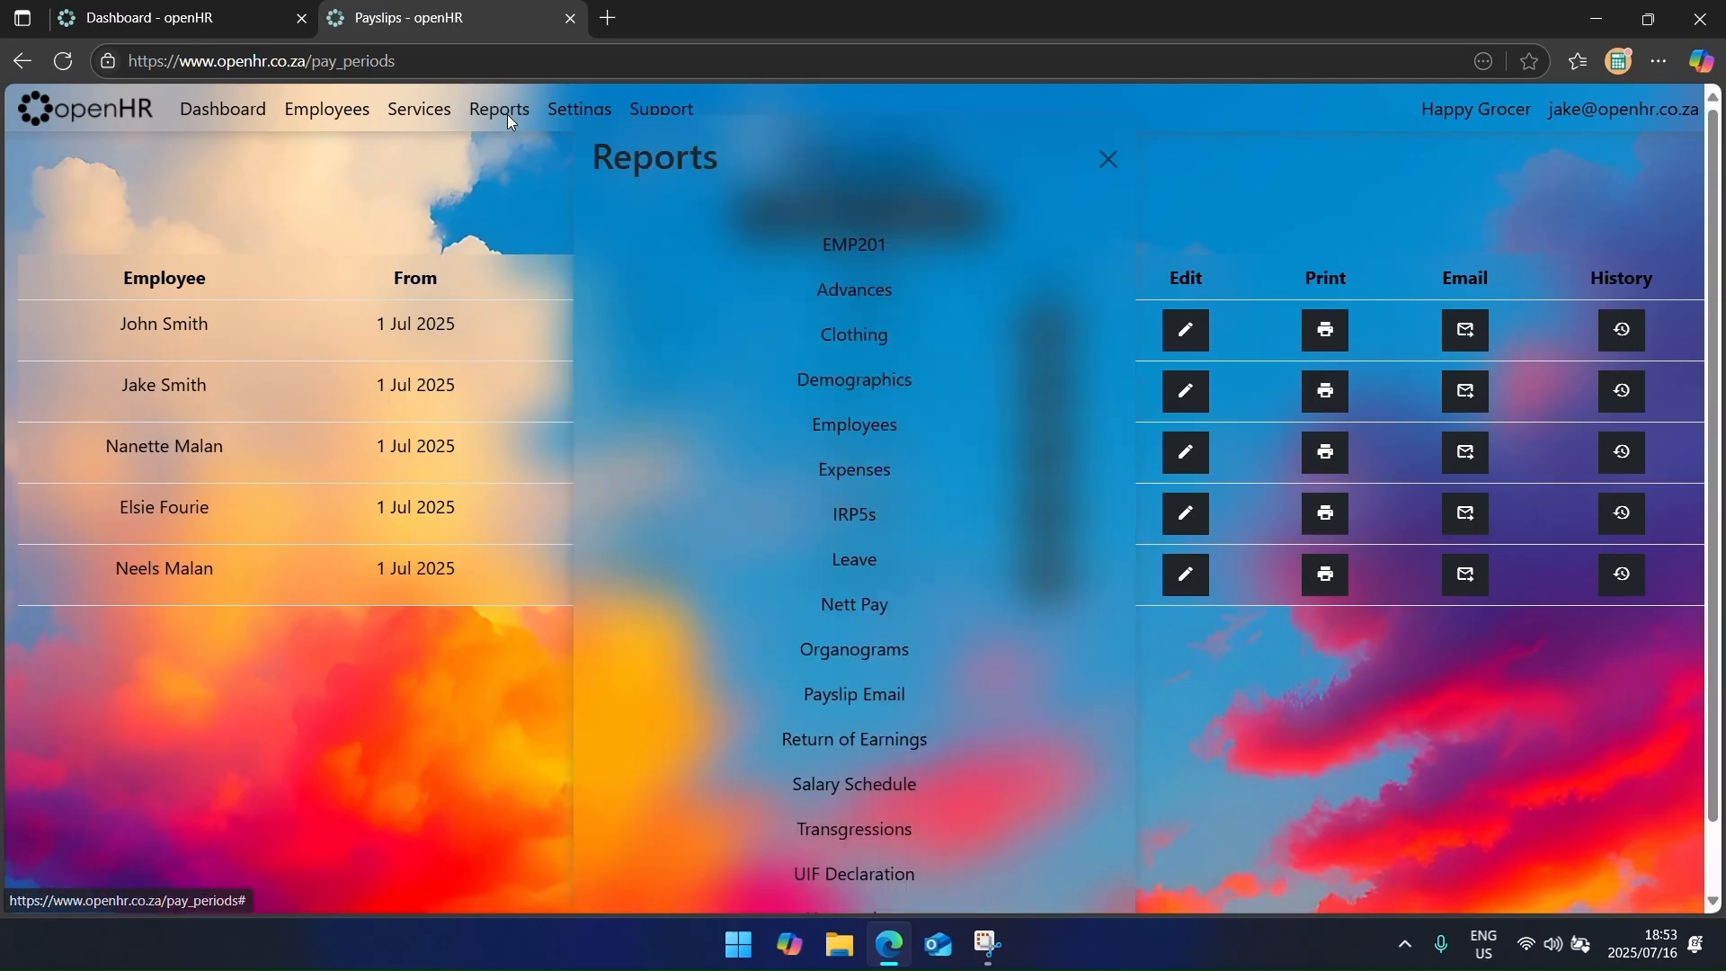
Step: Open the Payslip Email report and cancel emailing the July payslips
click(859, 695)
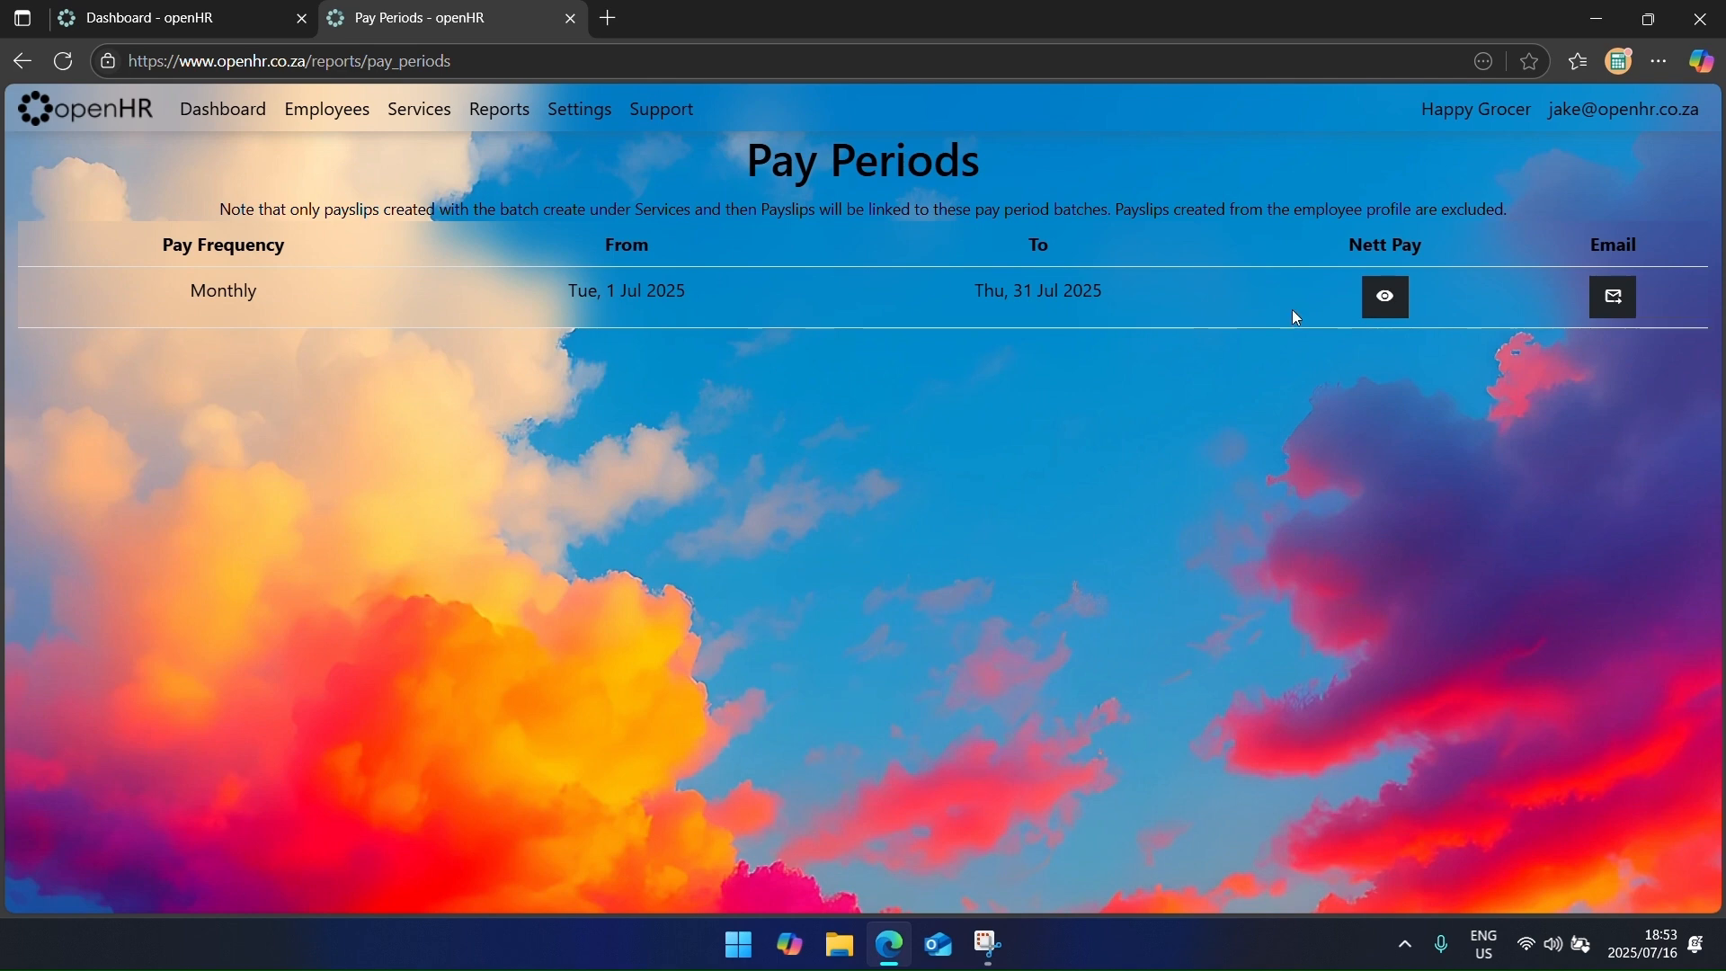
click(1626, 308)
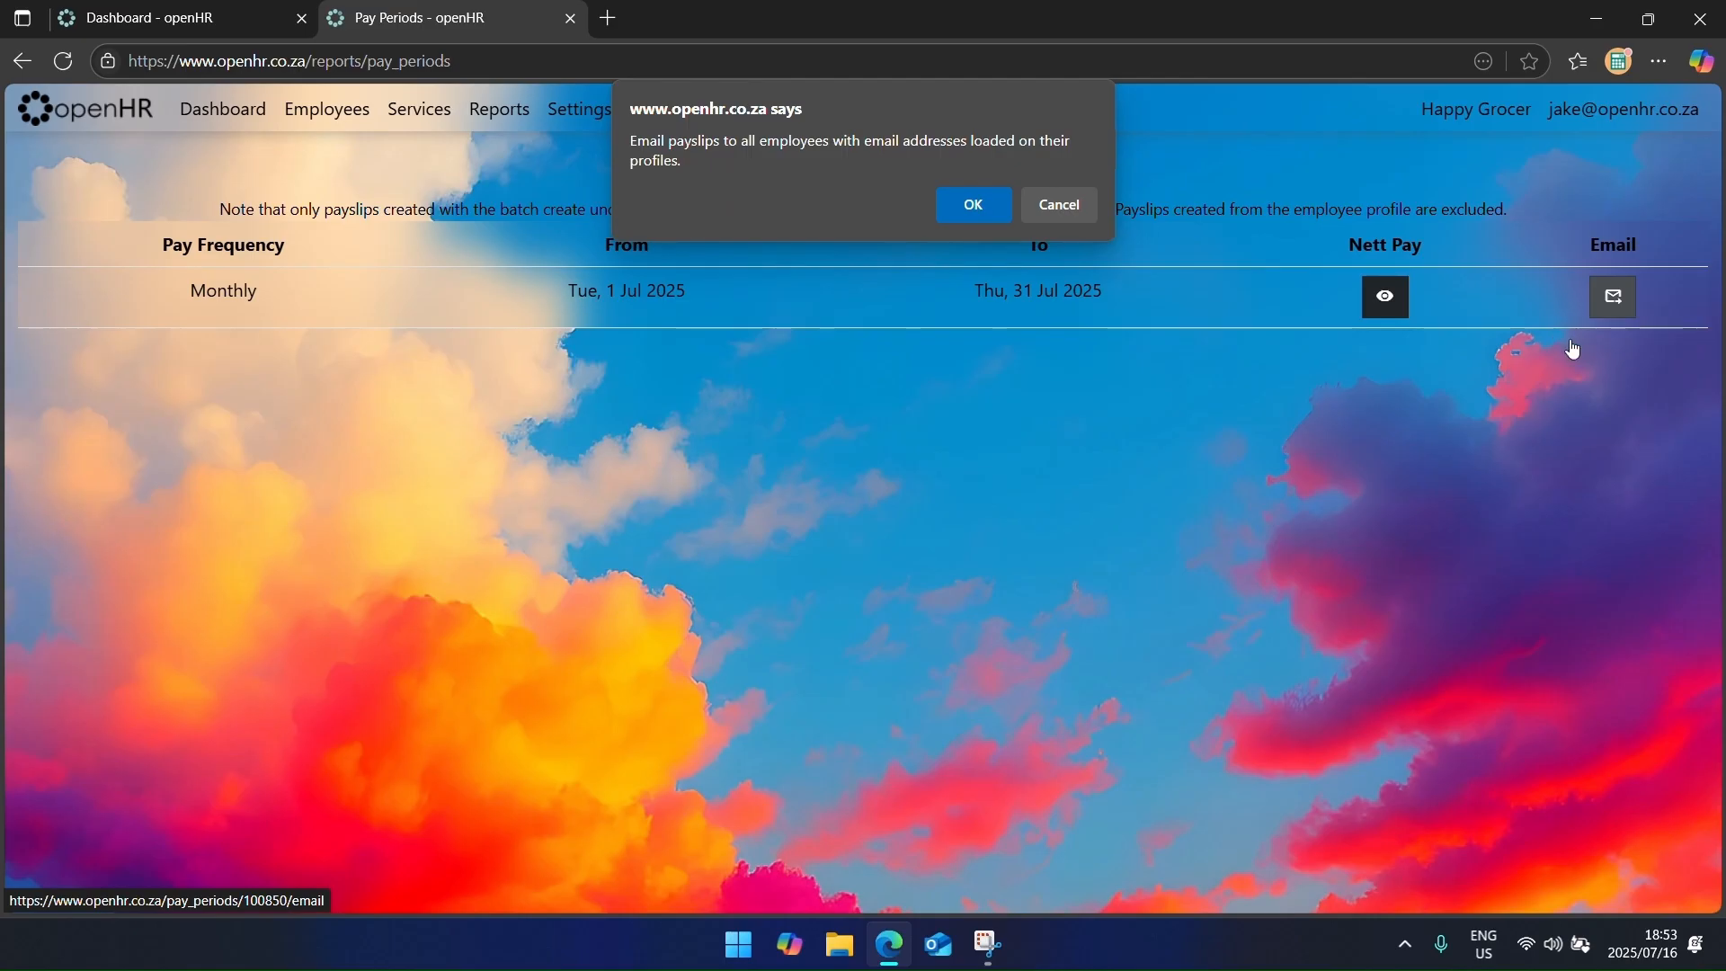
click(1080, 202)
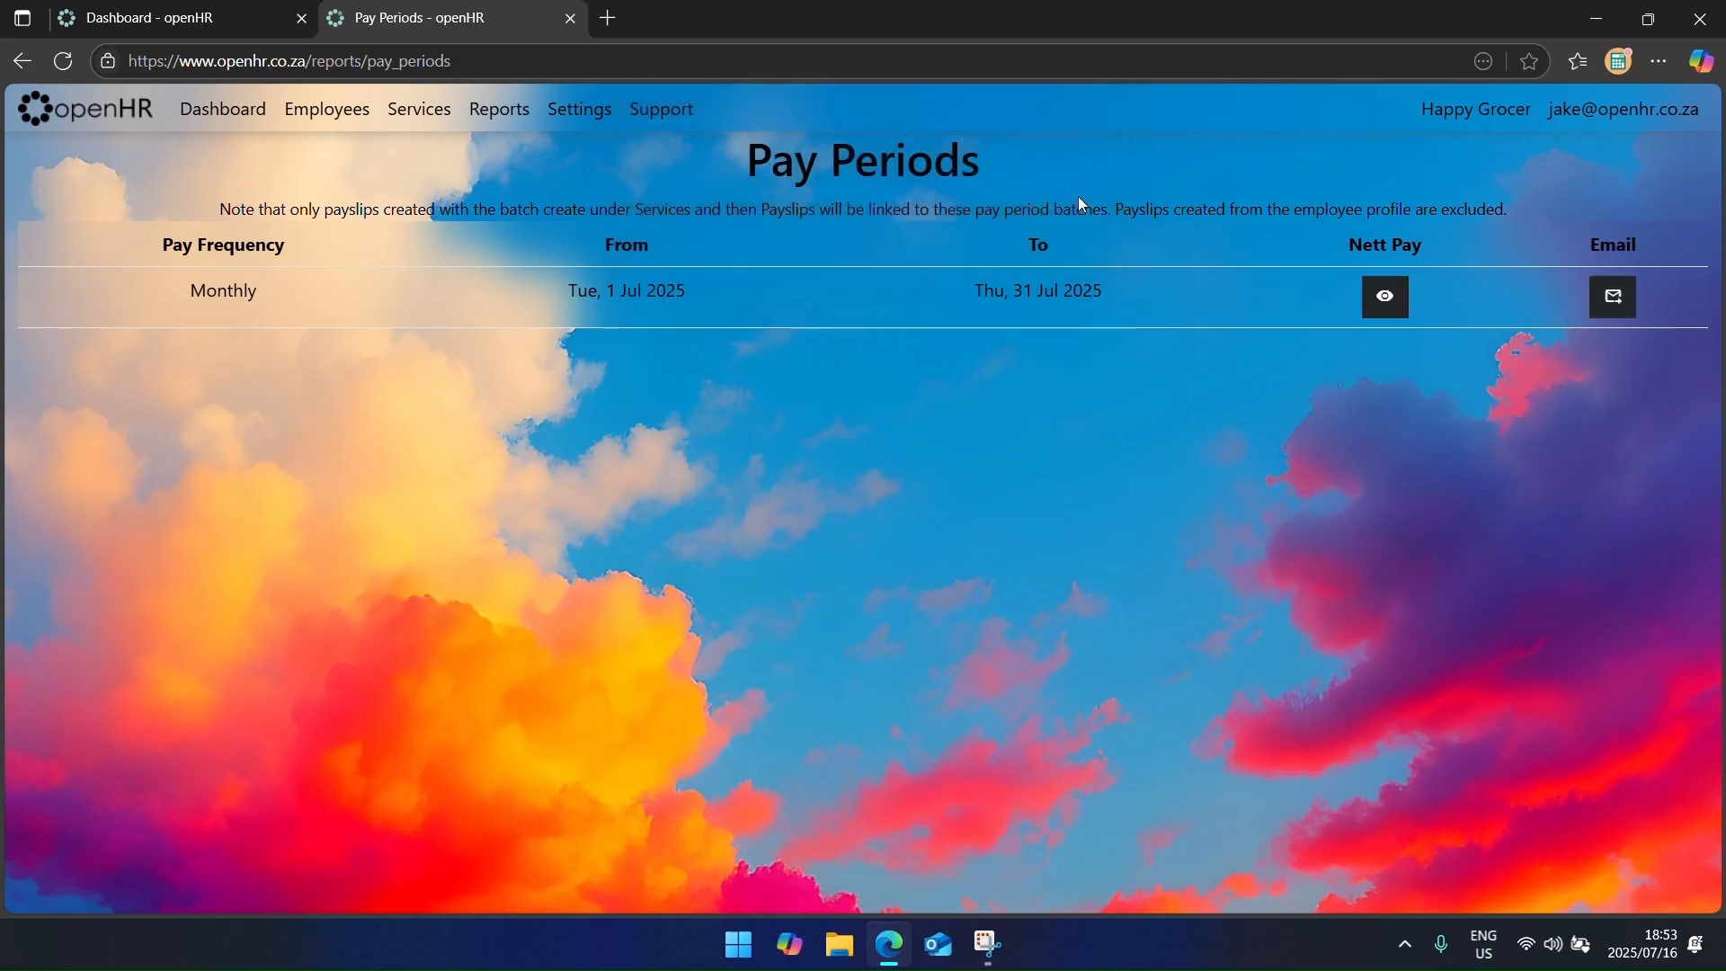
Step: View the July Nett Pay List totalling R55,594.07 for five employees
click(1355, 315)
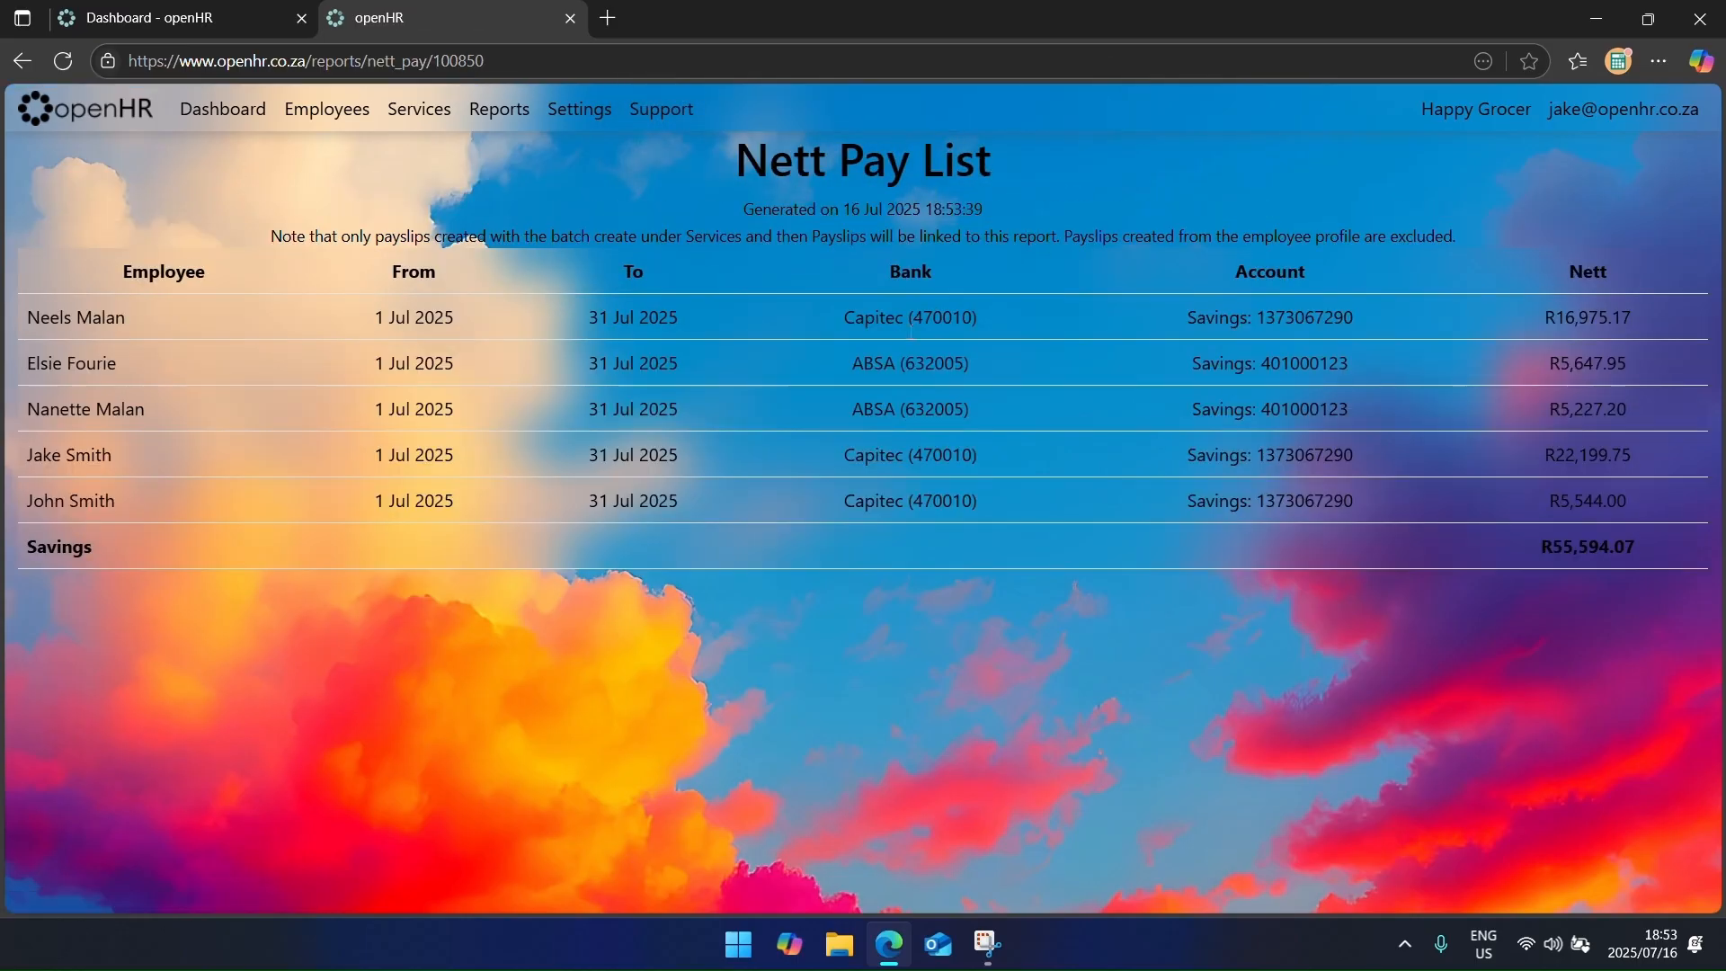
drag(896, 317, 1547, 533)
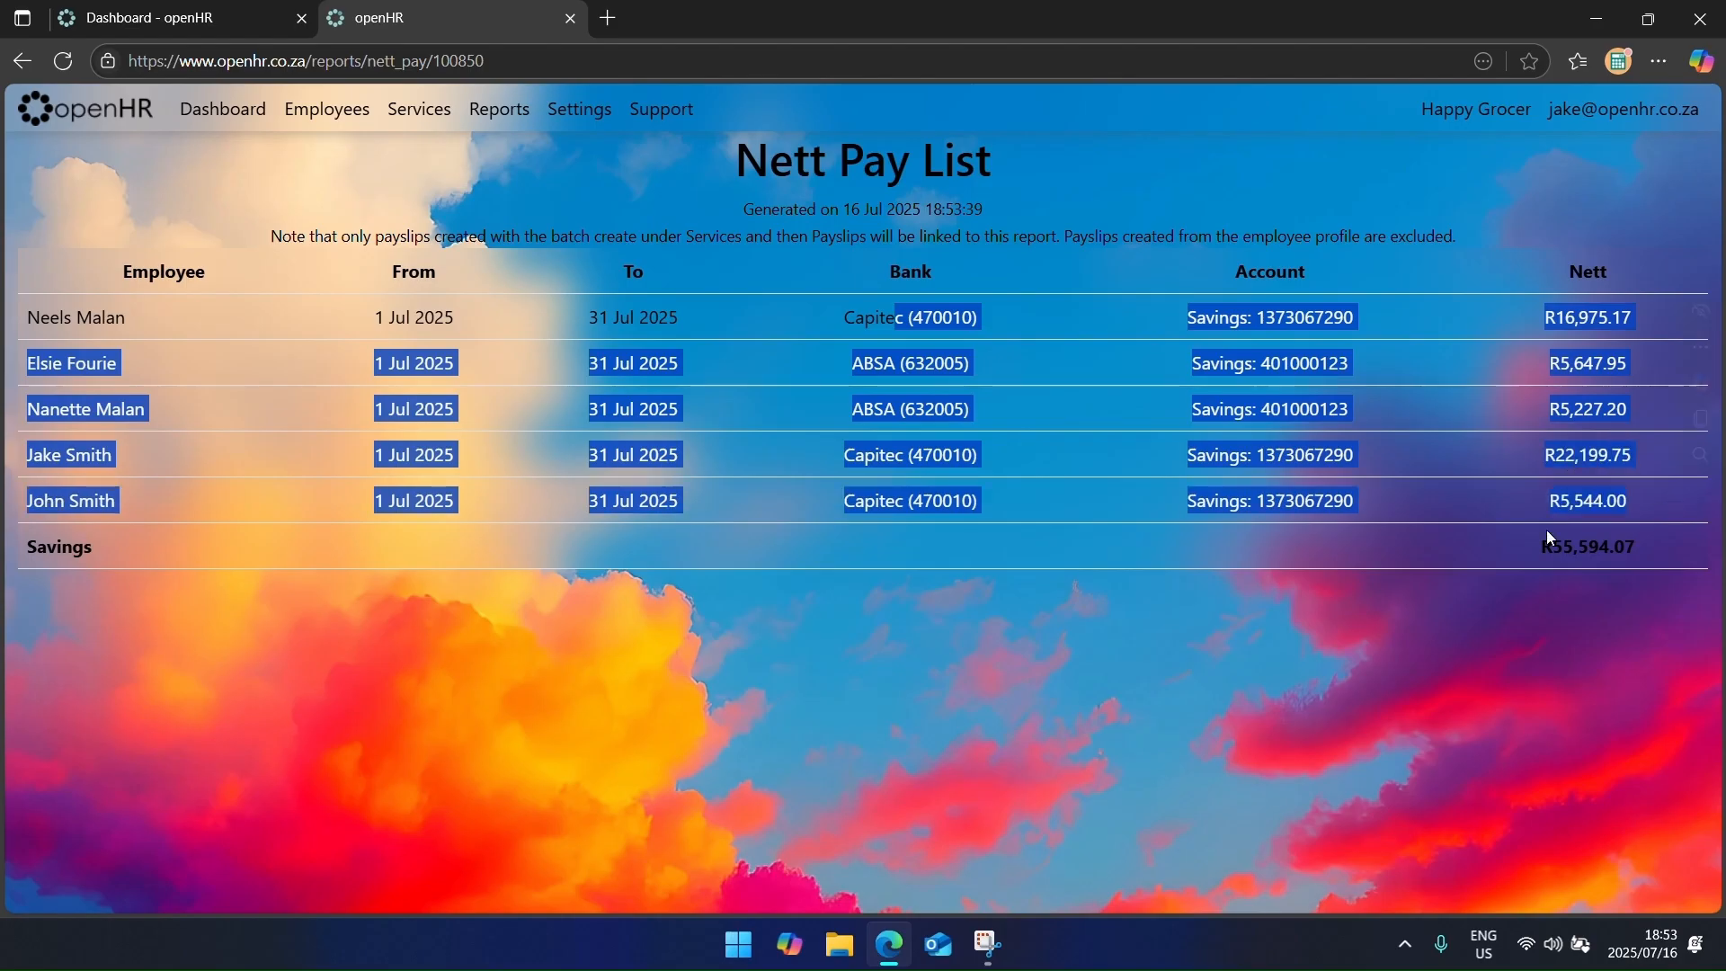
click(1094, 553)
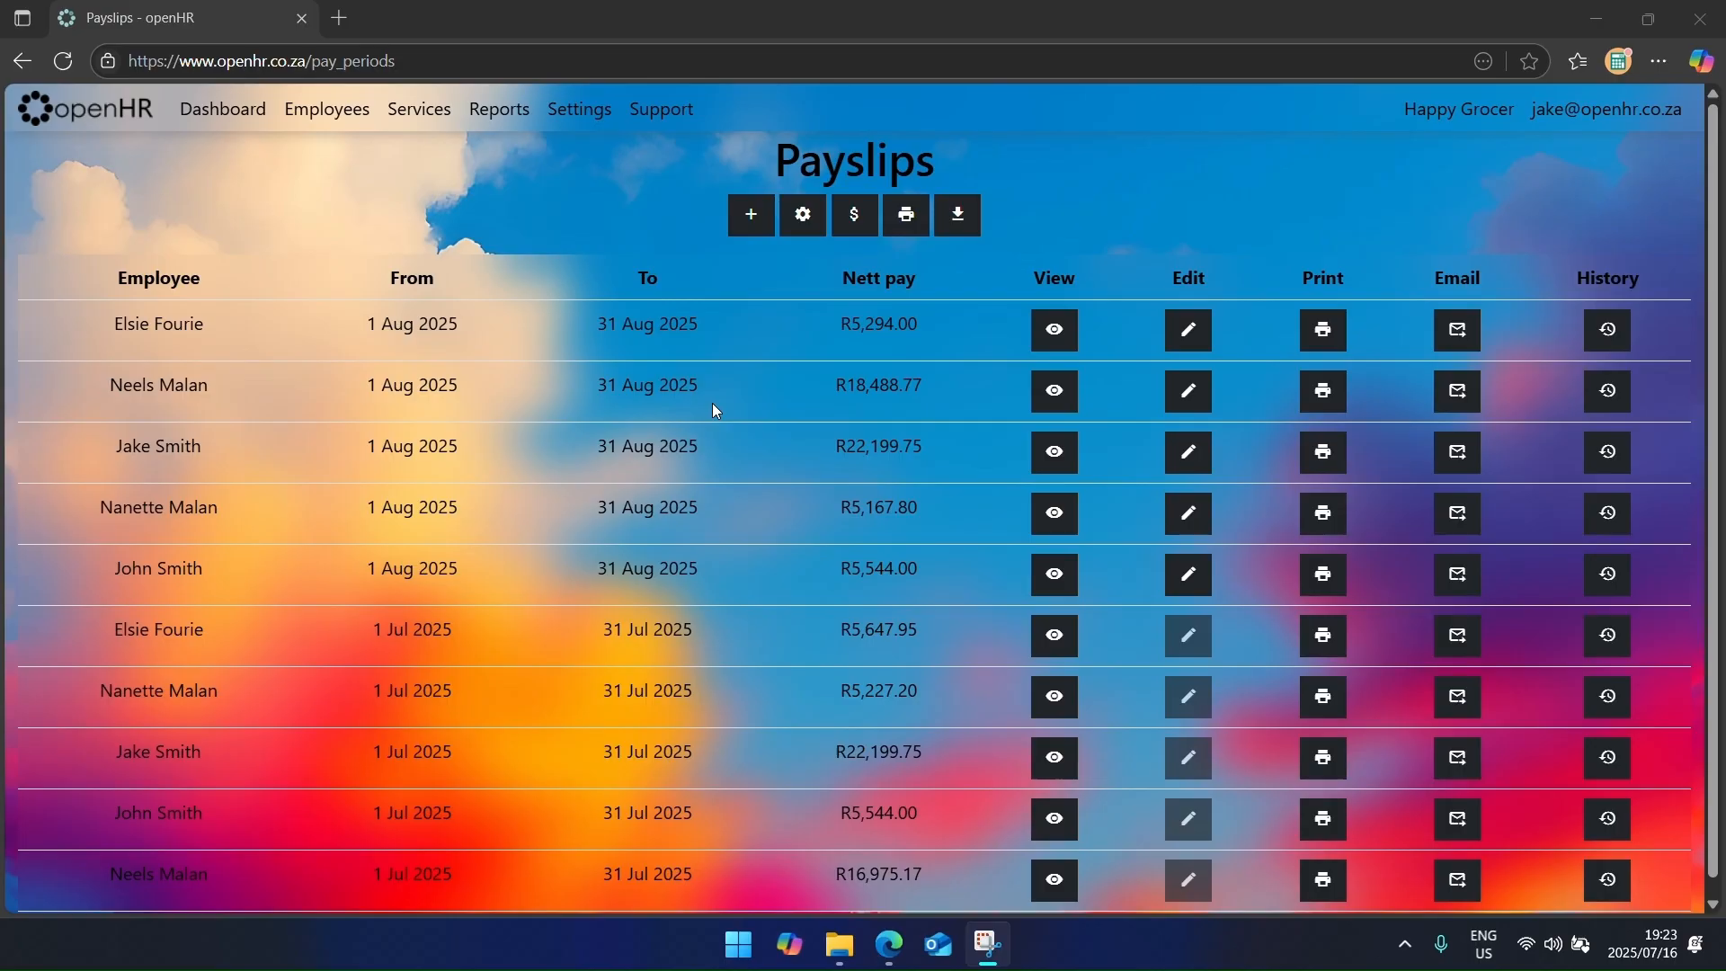
Step: Set the payslip message to 'Annual shutdown will be from 16 December 2025 to 9 January 2026.'
click(581, 111)
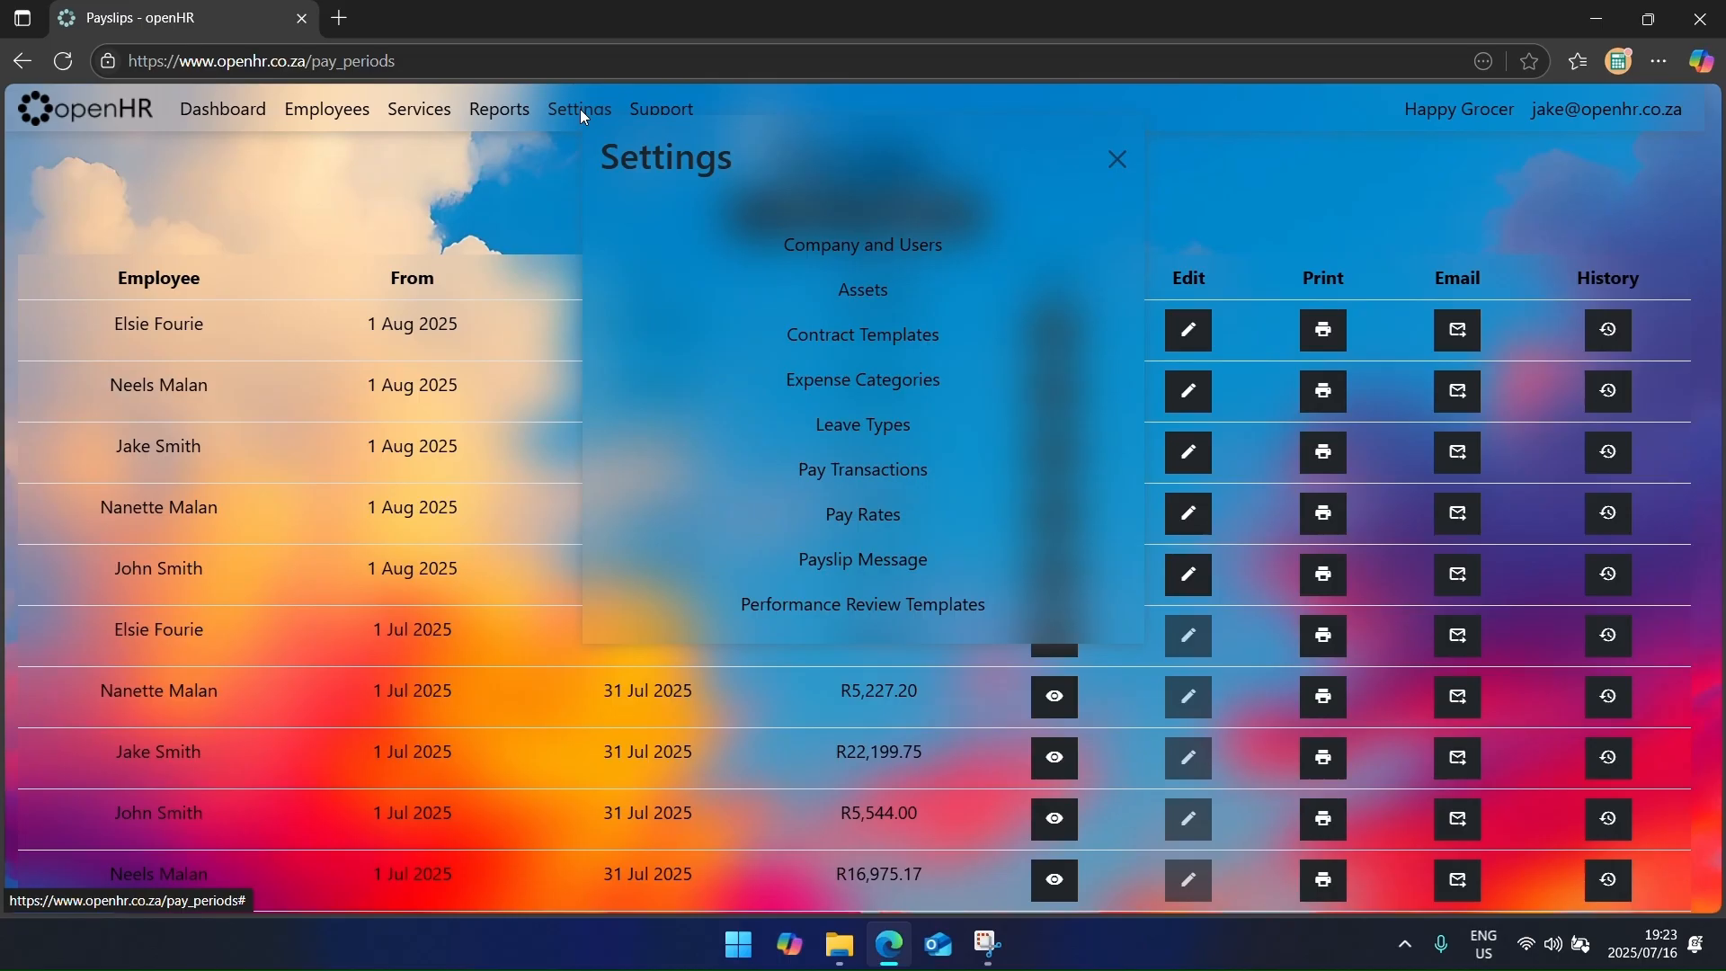
click(864, 561)
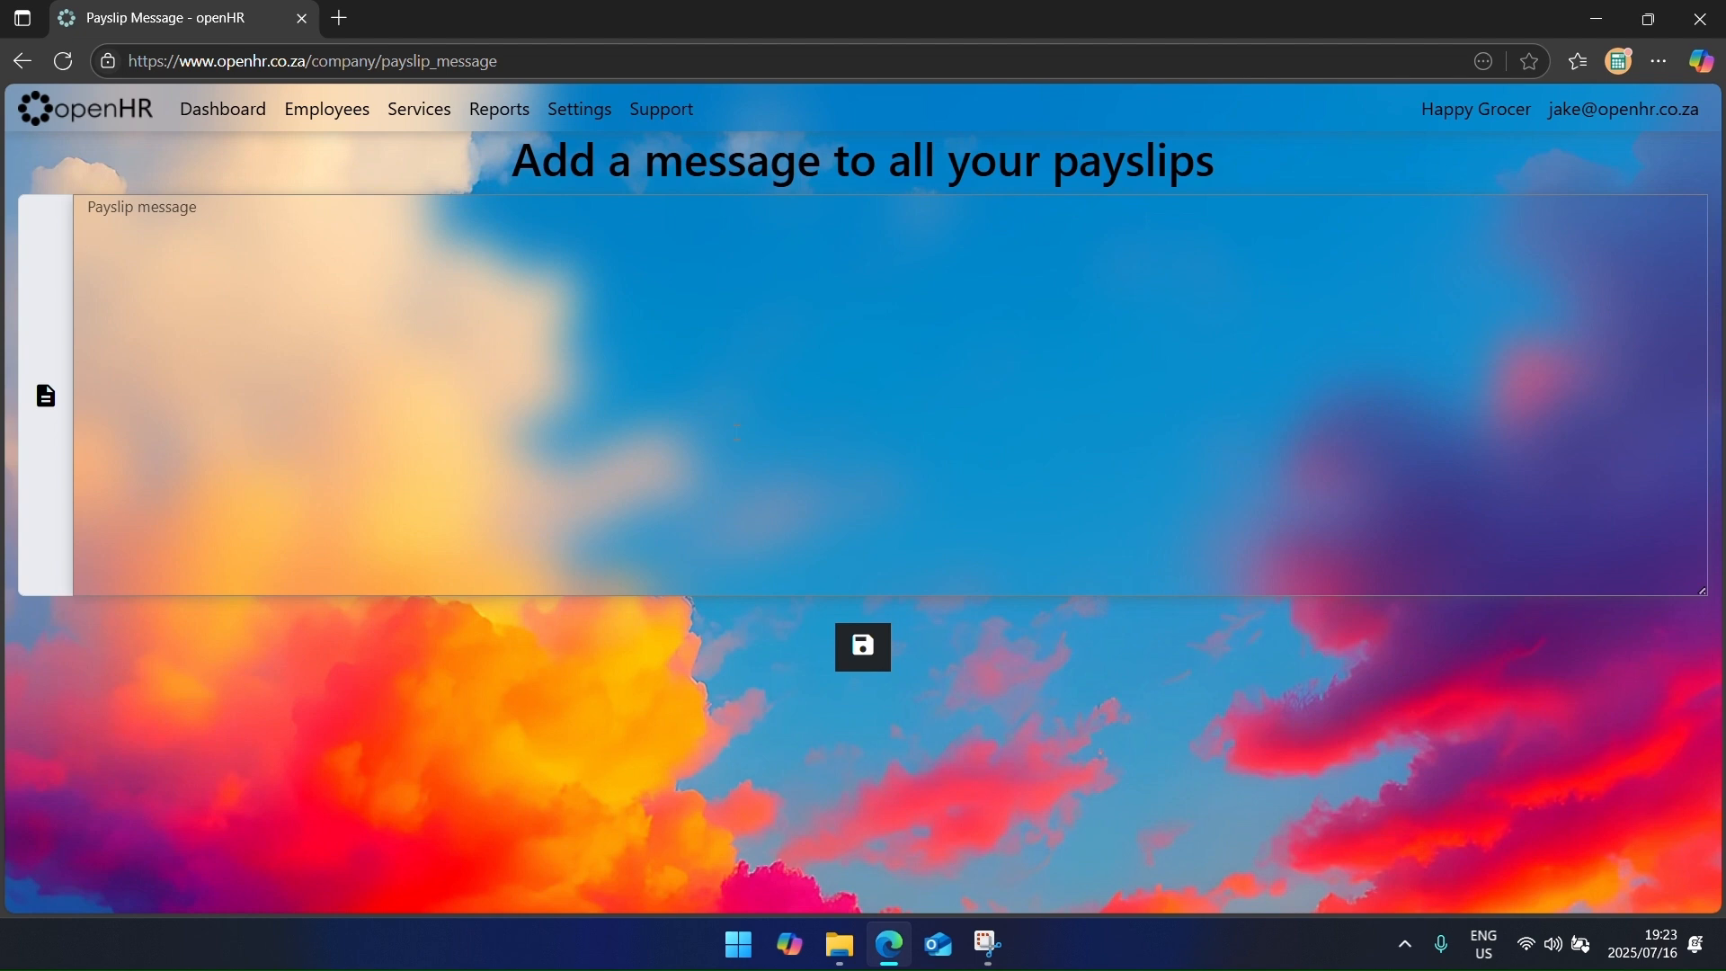
text(Annual shutdown will be from )
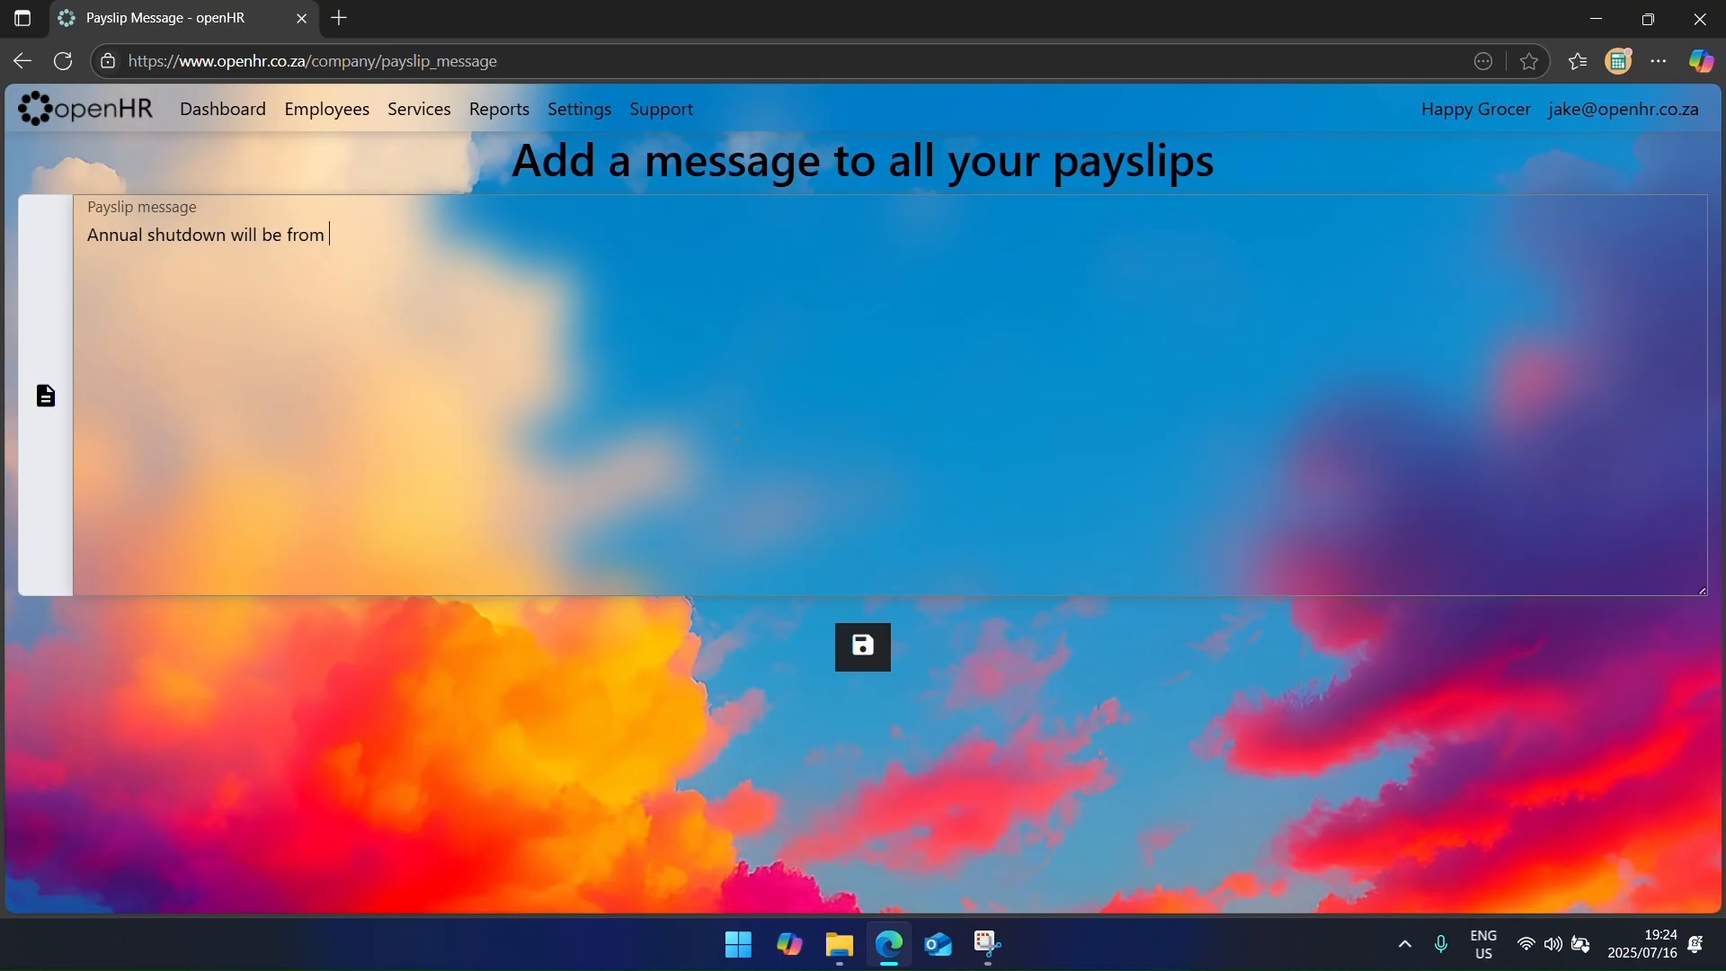
text(16 Decem)
key(Tab)
key(BackSpace)
text(5 to )
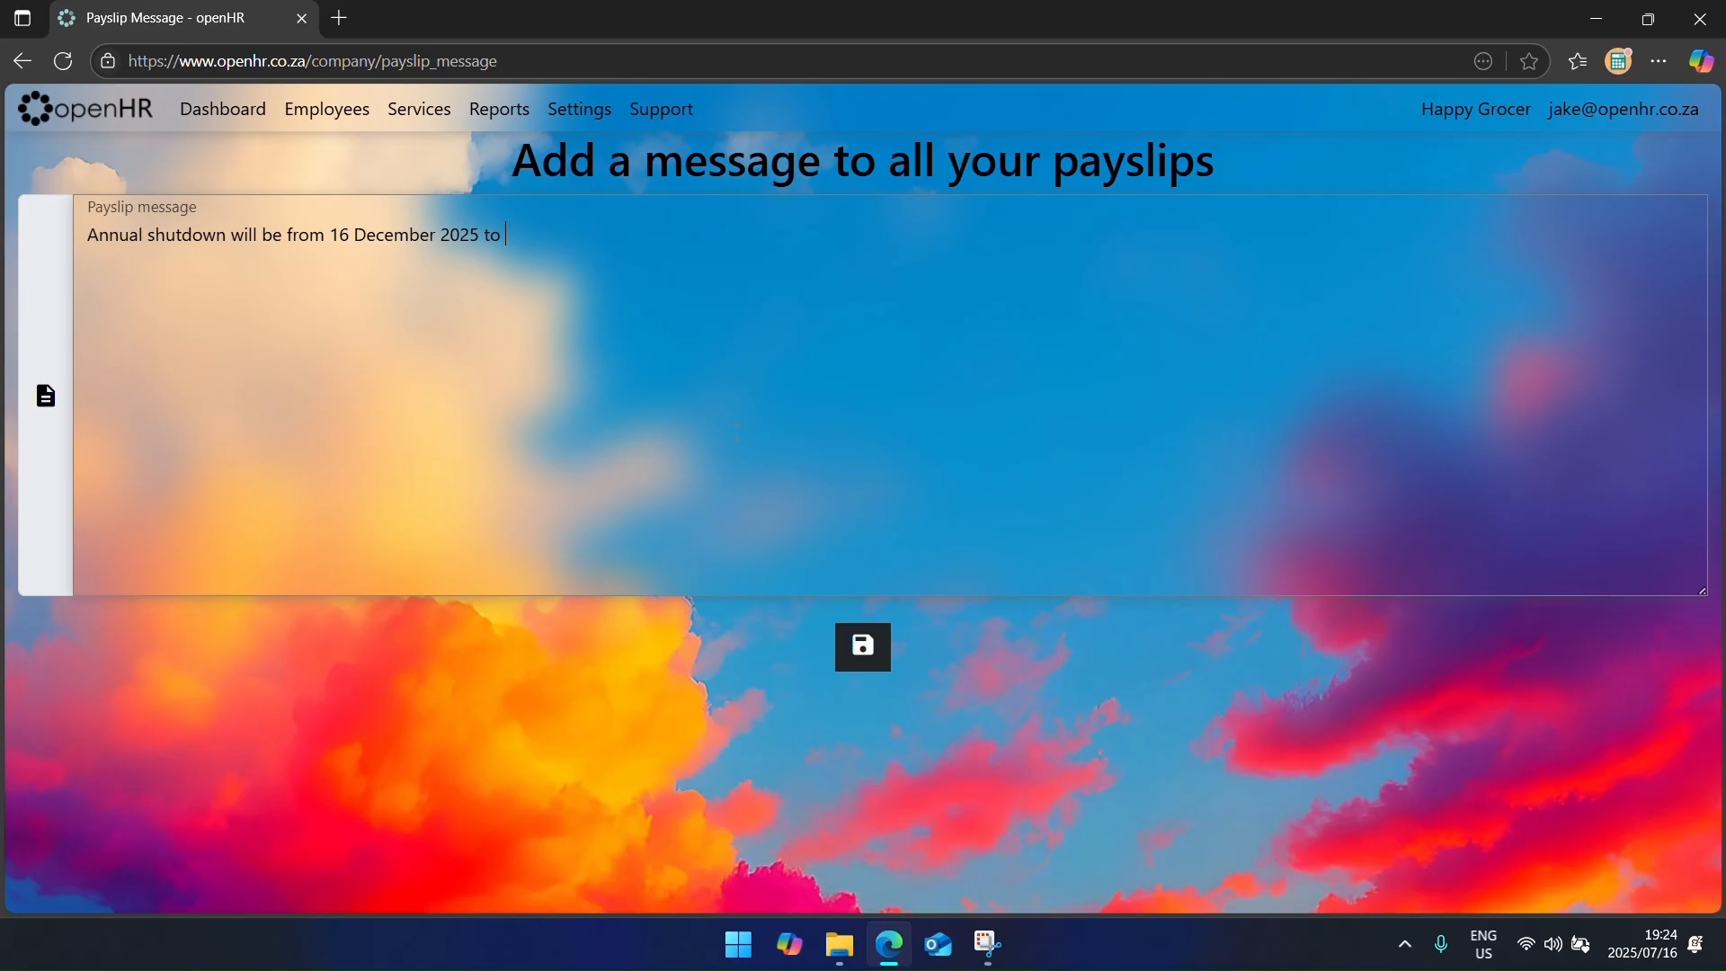
text(9 Jan)
key(Tab)
key(BackSpace)
text(6.)
click(884, 631)
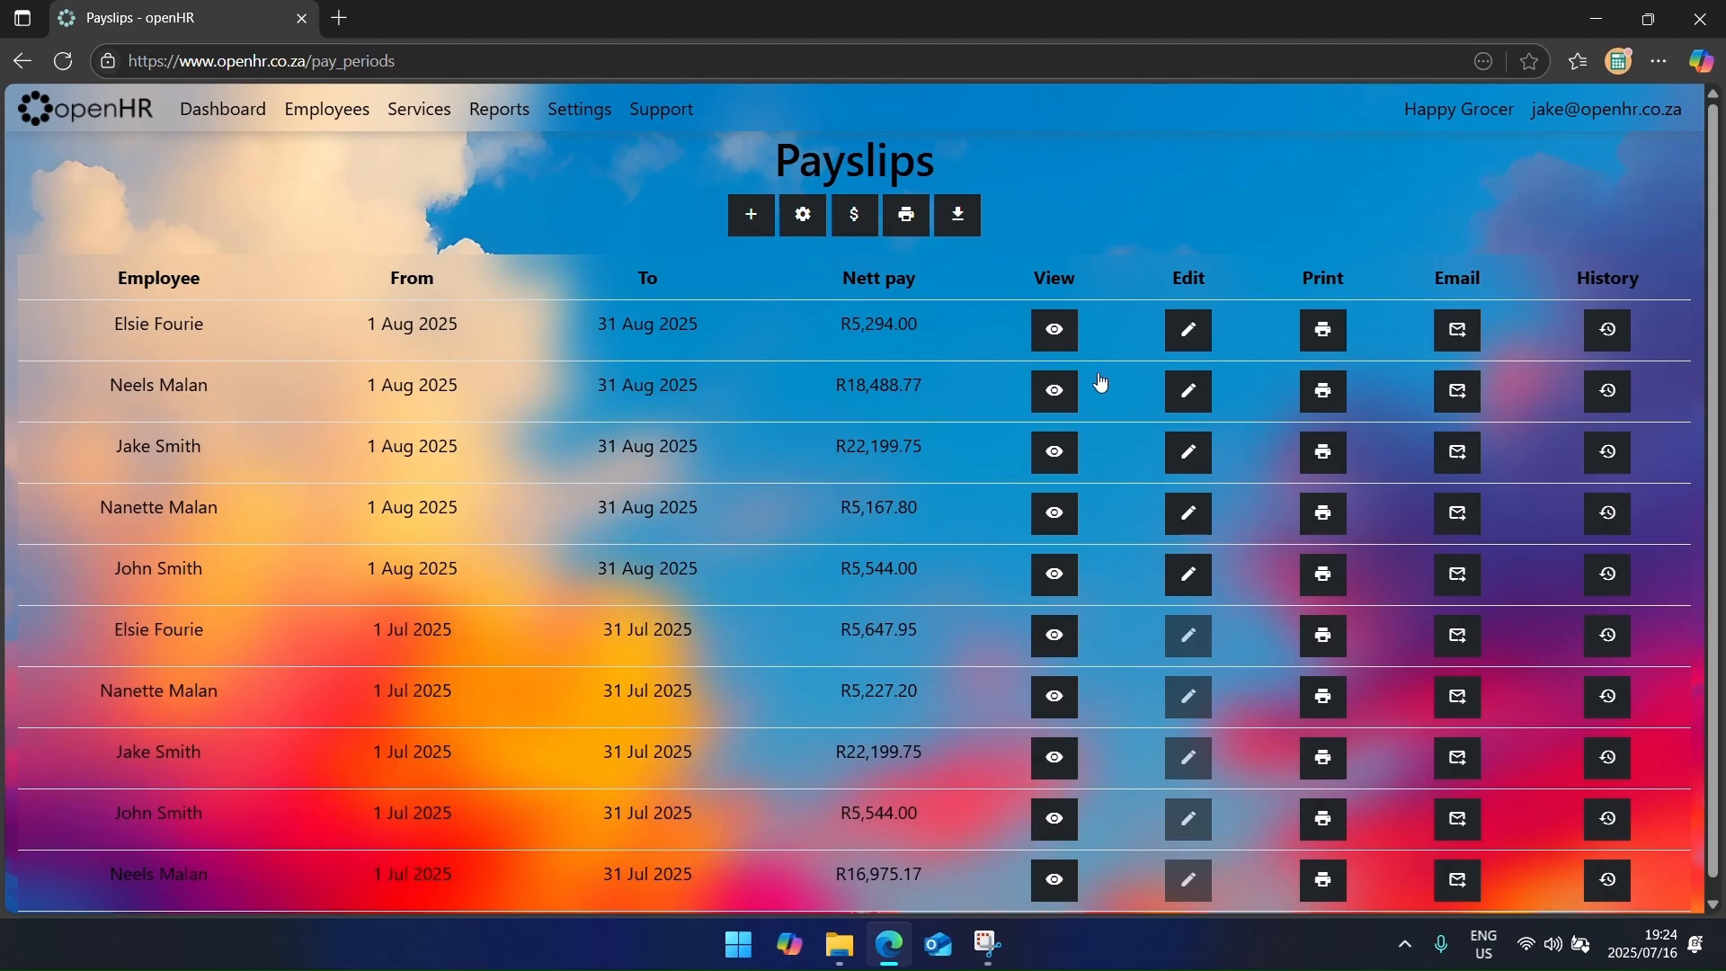
click(1321, 335)
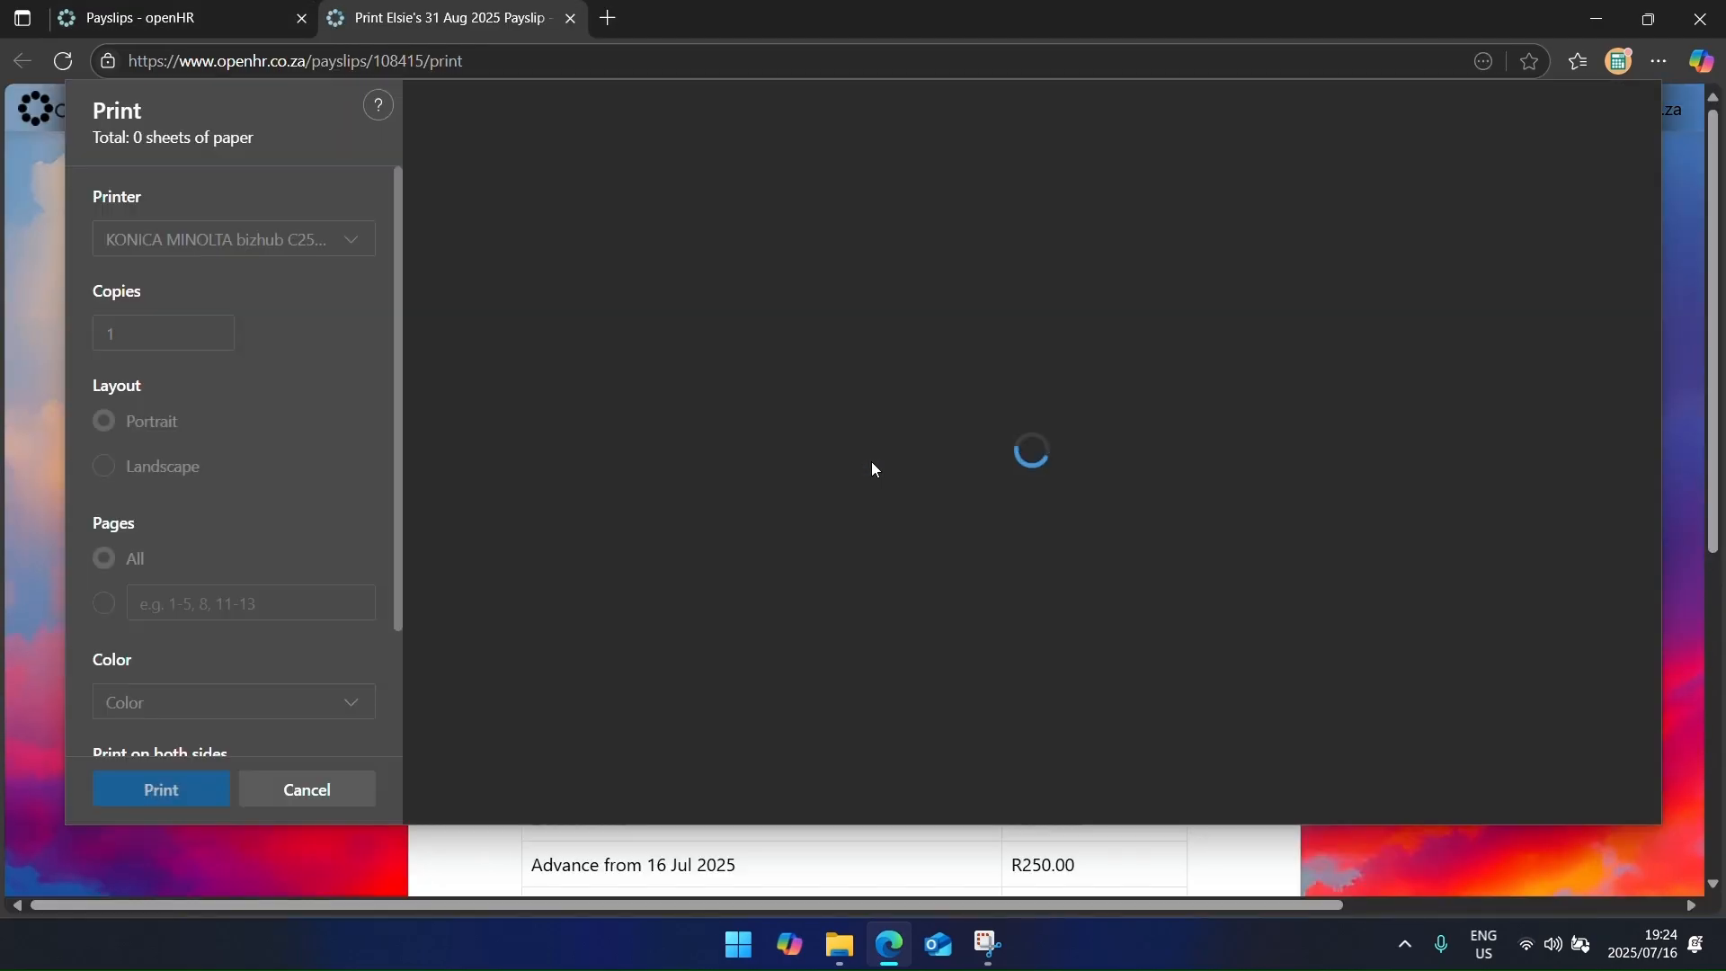
scroll(871, 461, down, 5)
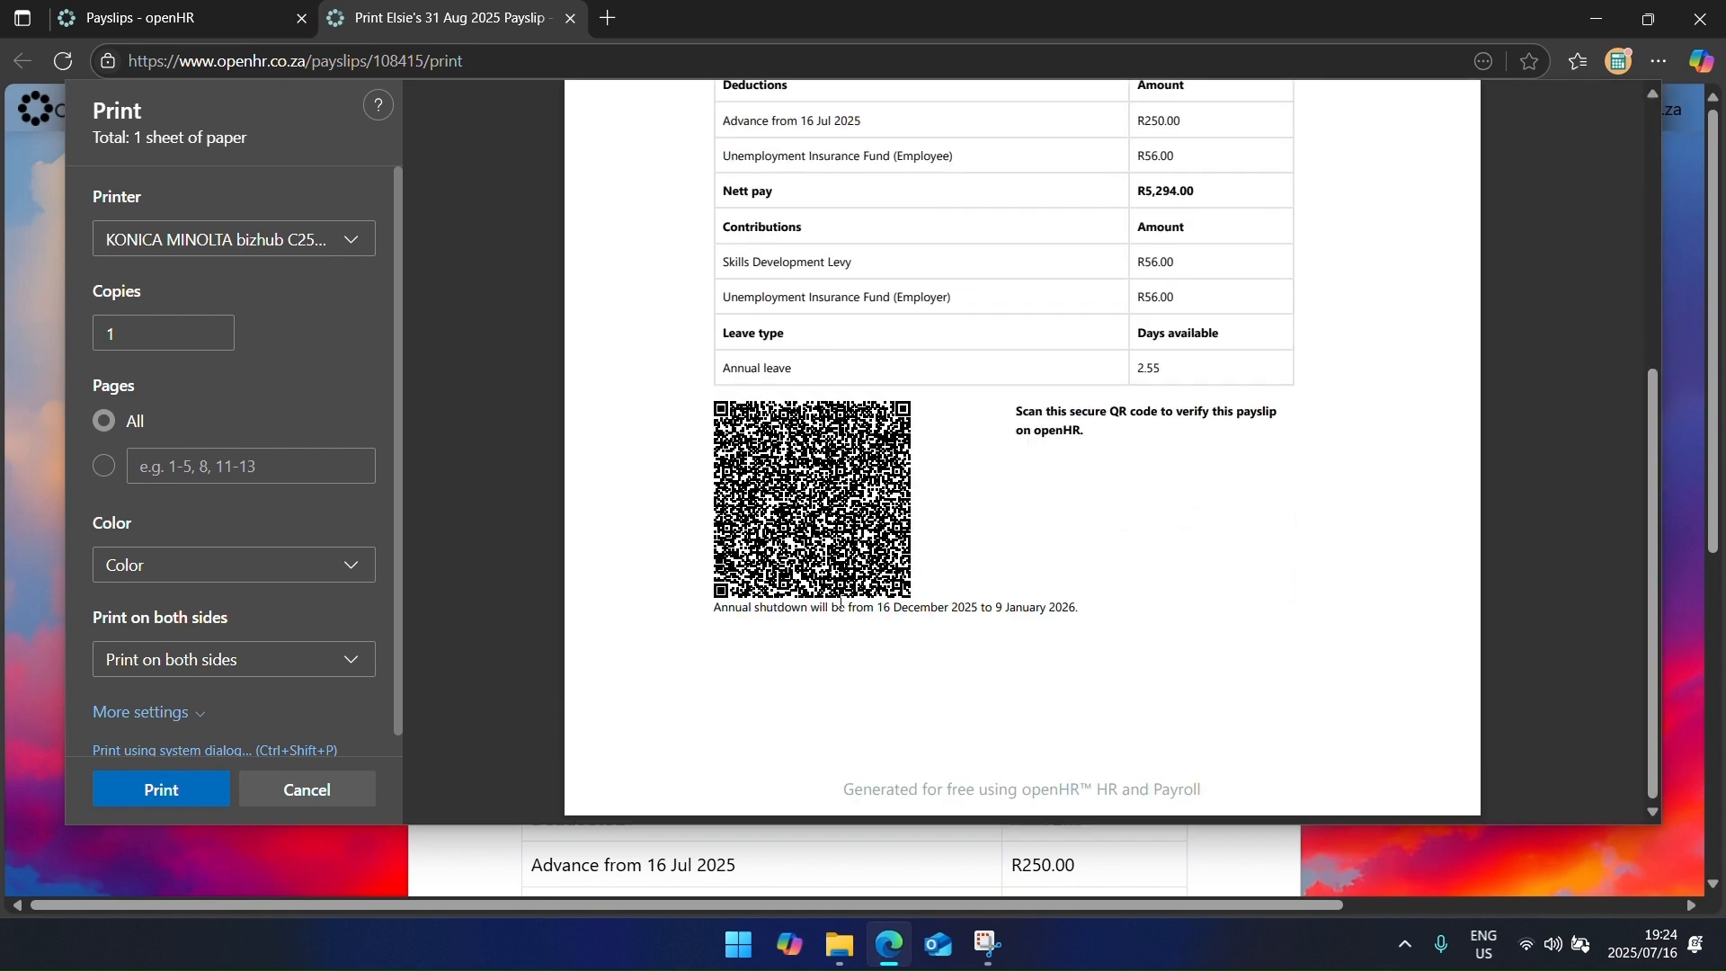
drag(1083, 606, 720, 608)
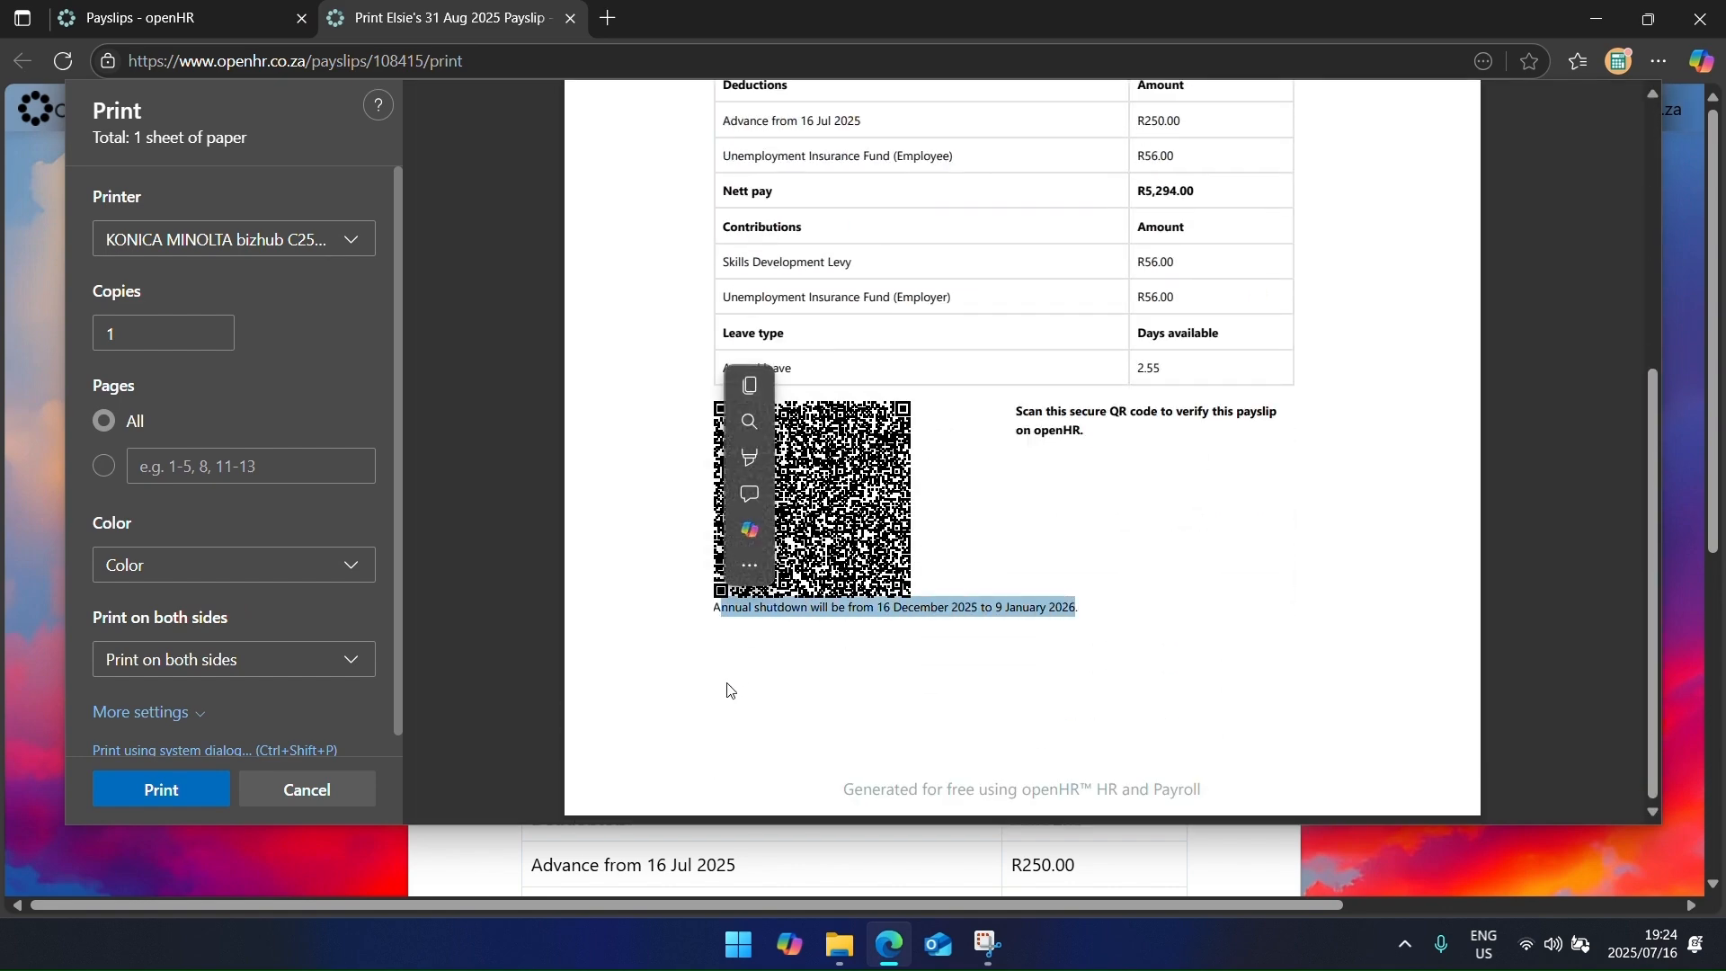
click(363, 797)
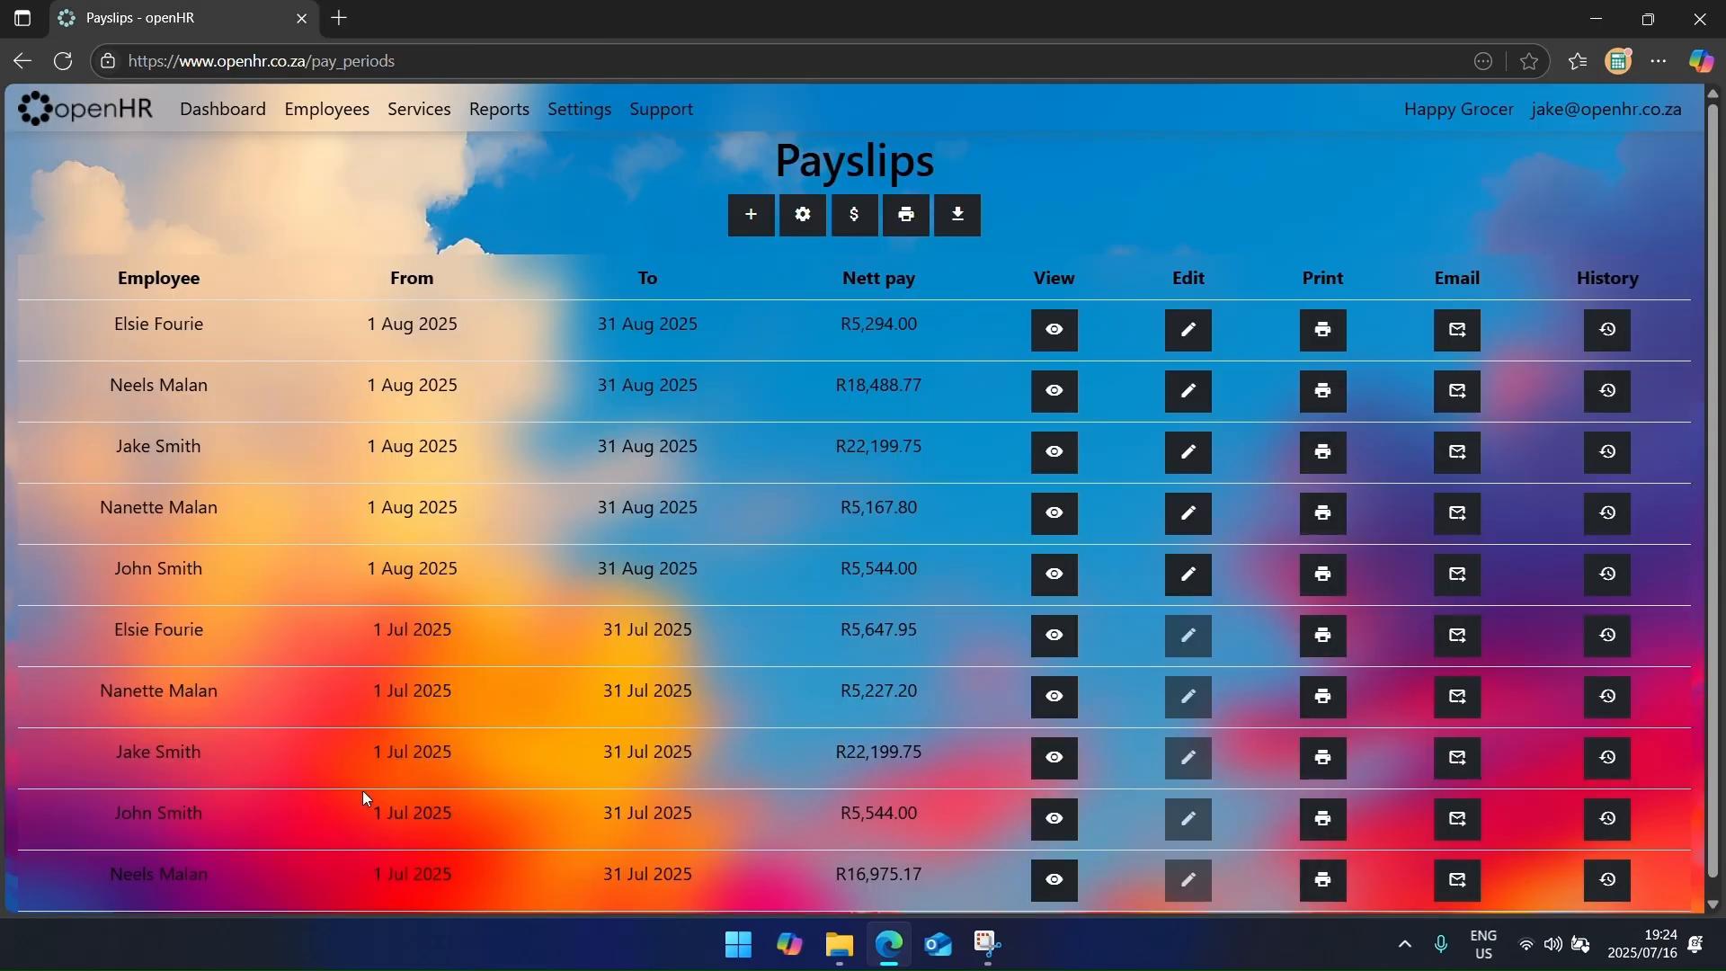
Step: Delete all text from the payslip message setting and save it empty
click(589, 110)
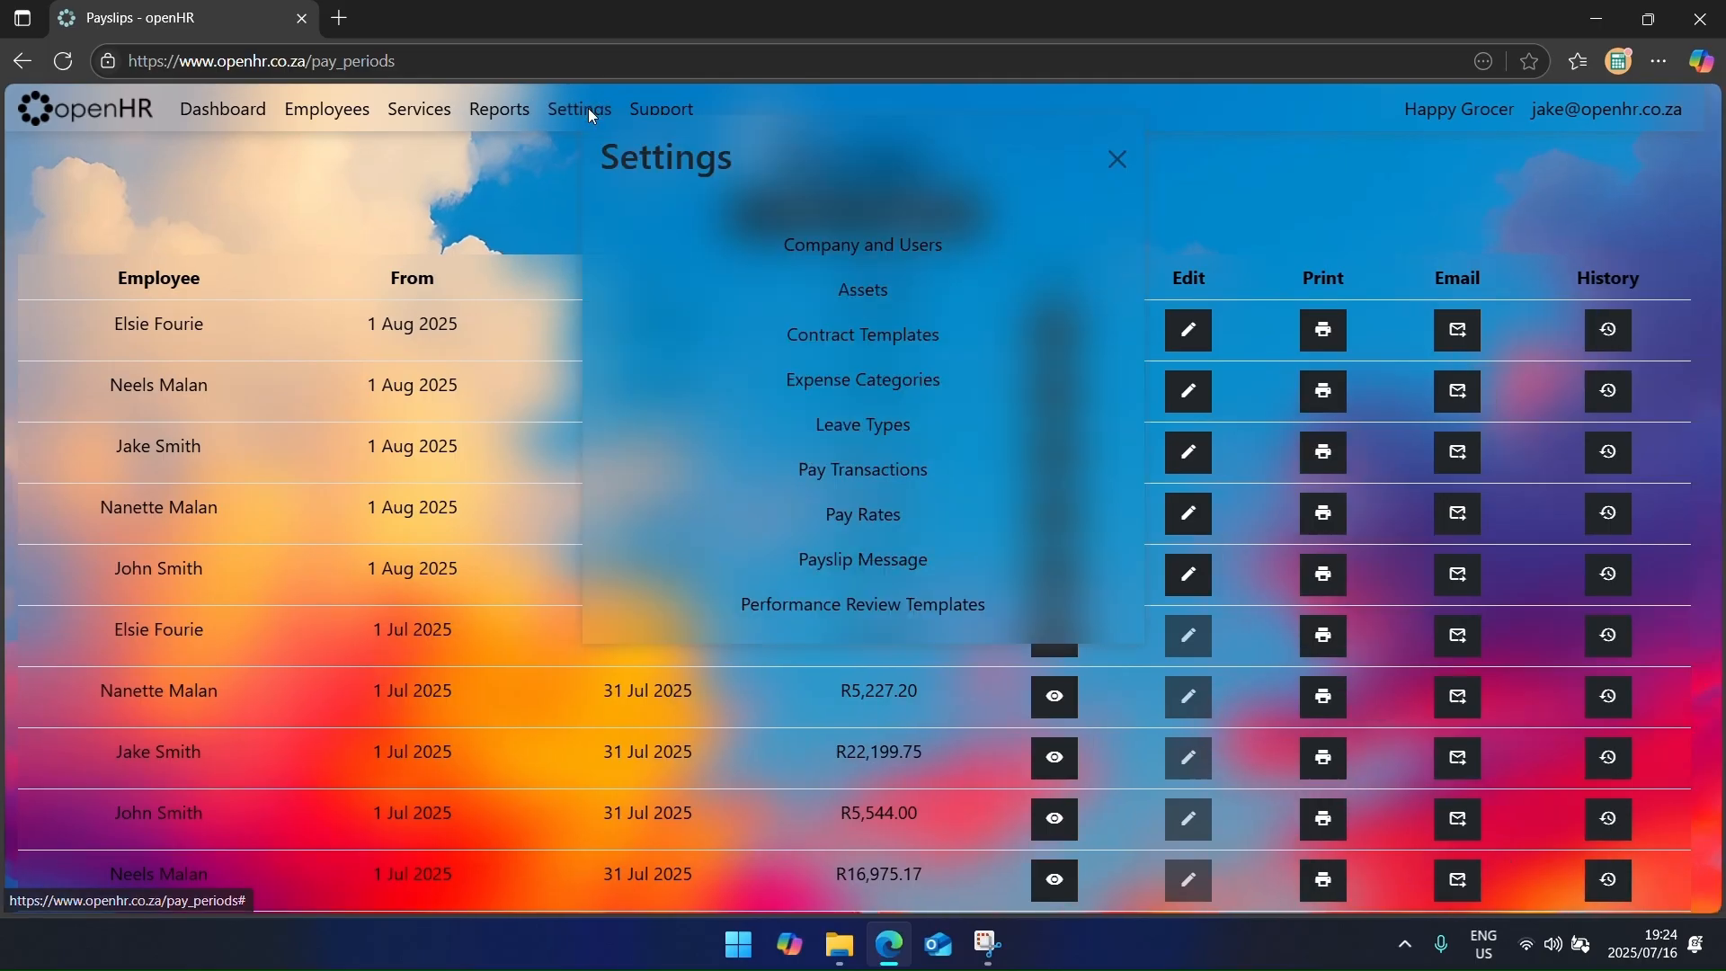
click(836, 553)
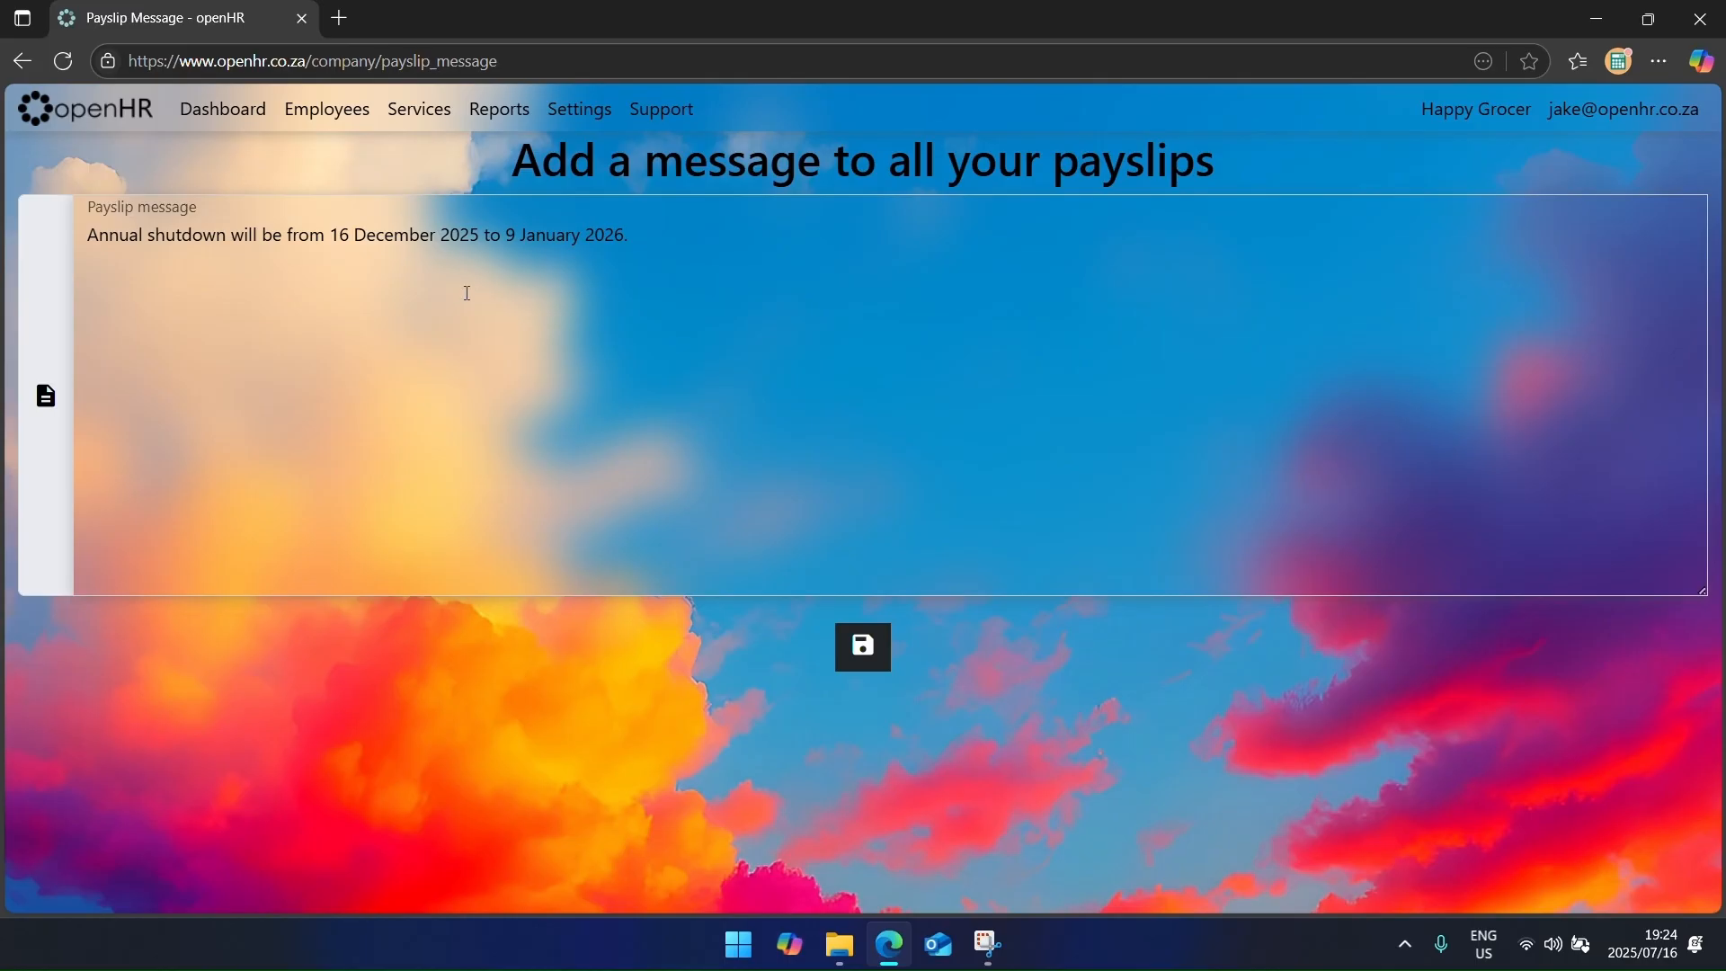
key(ctrl+a)
key(BackSpace)
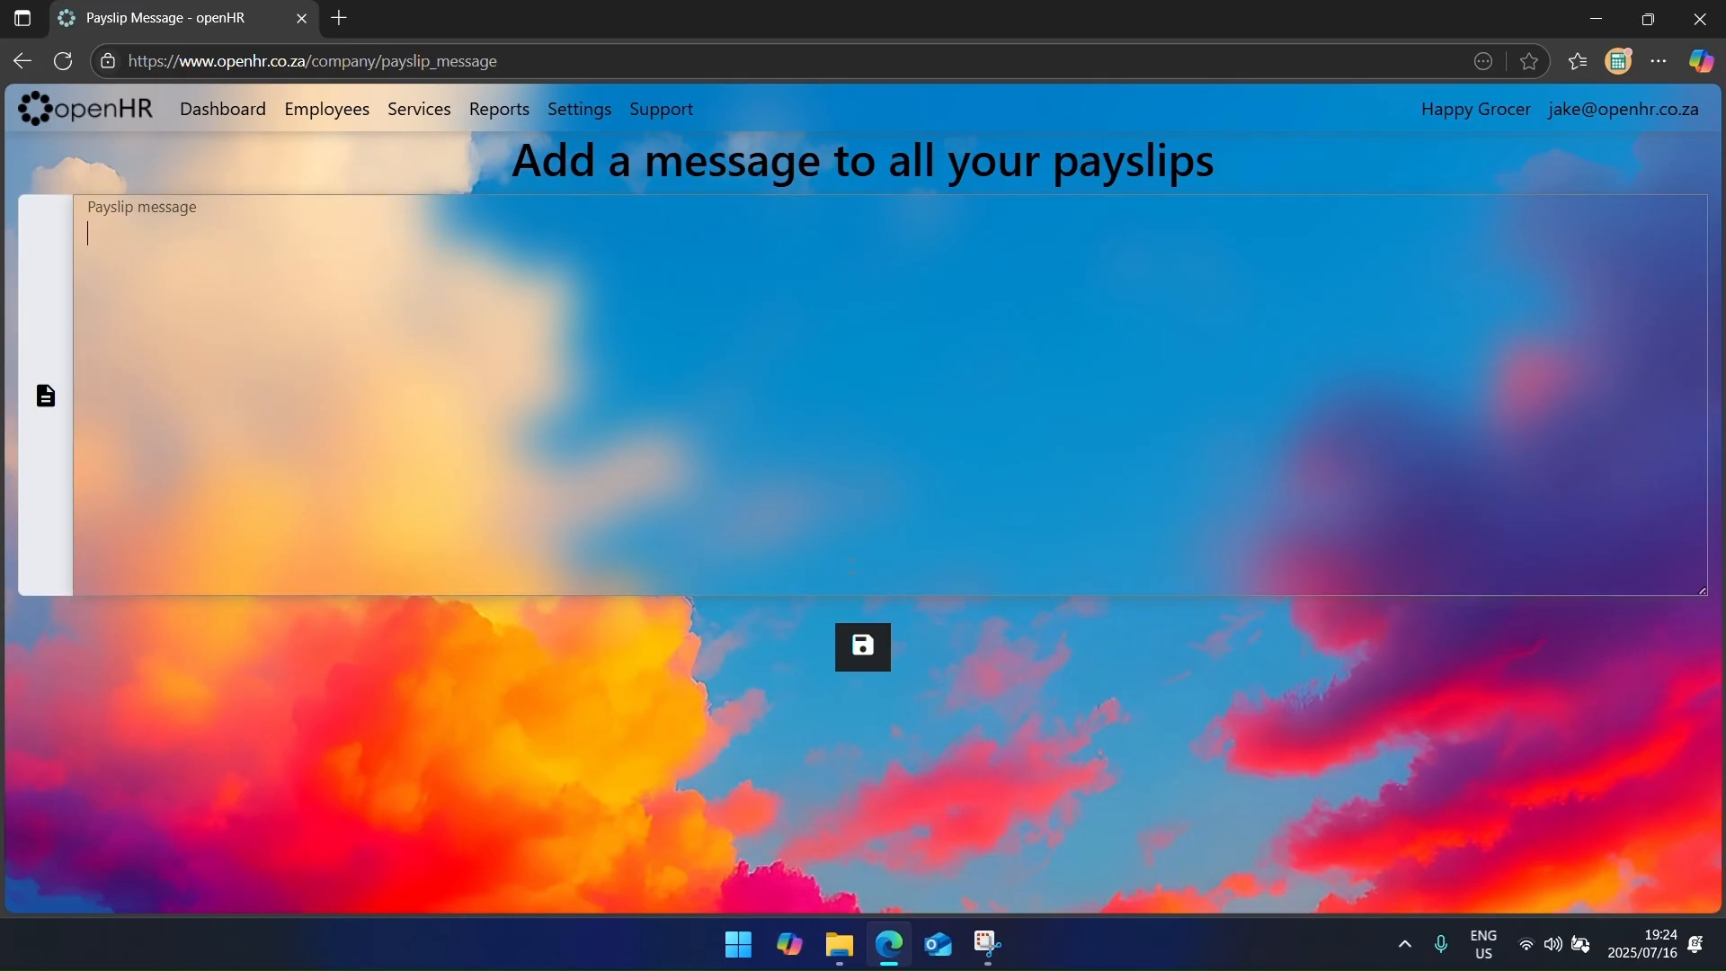
click(862, 681)
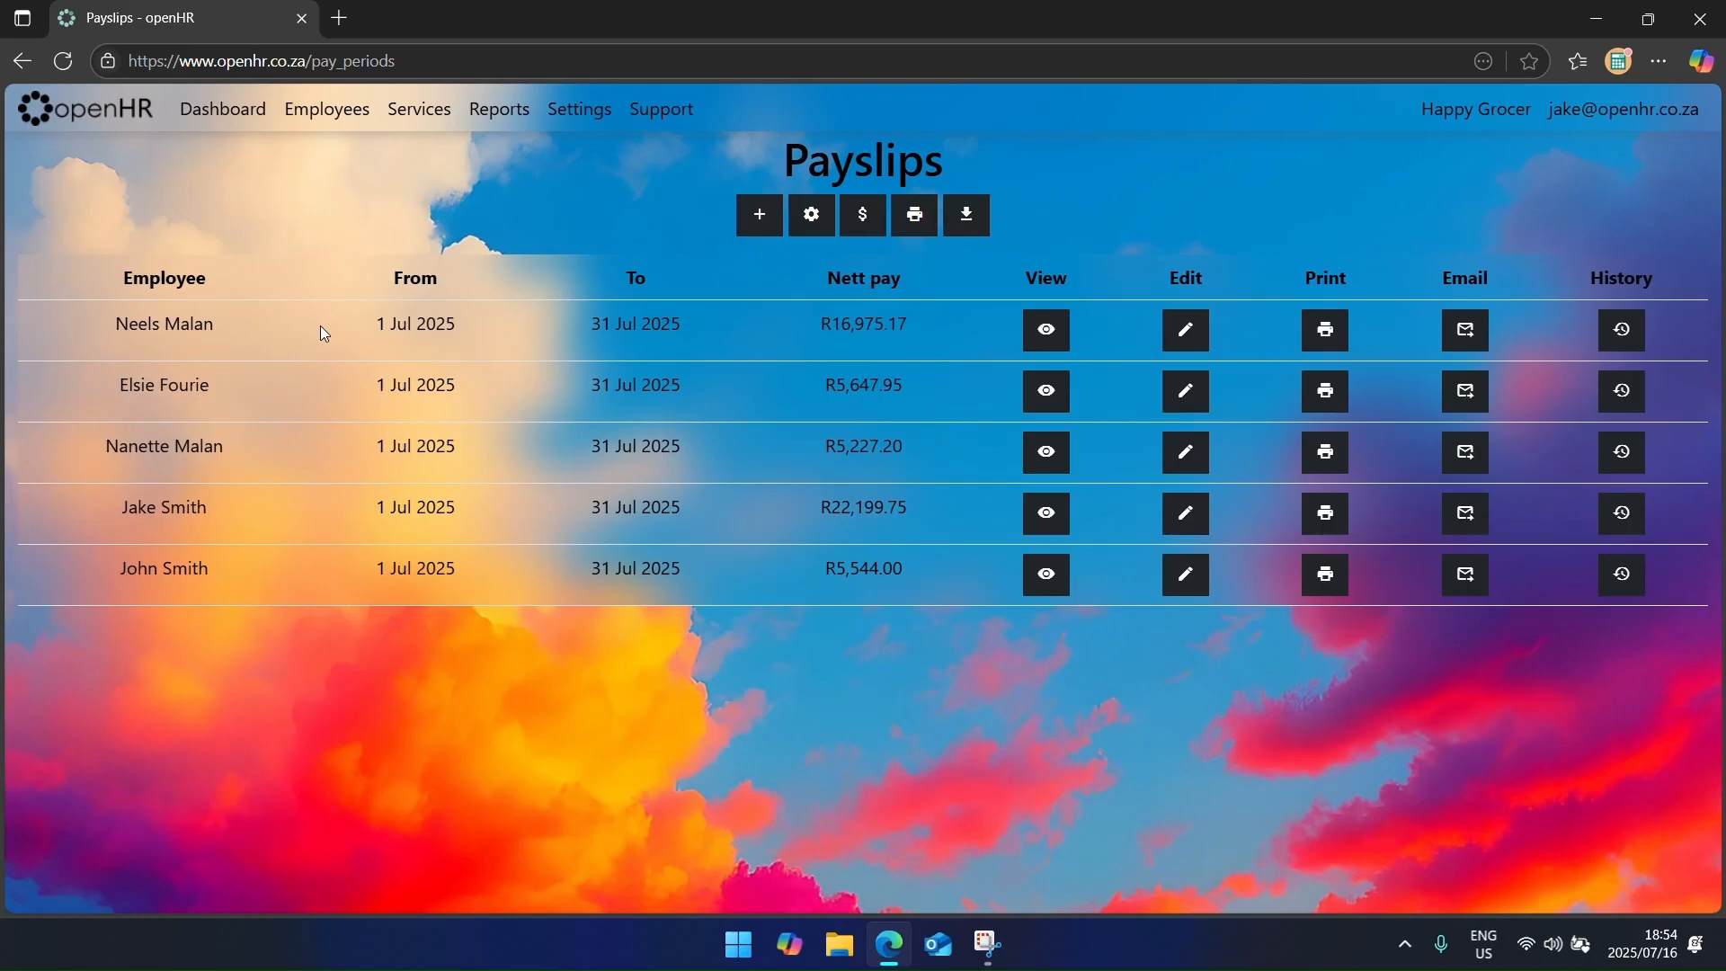
Step: Generate a July 2025 EMP201 report showing R5,262.55 due
click(34, 108)
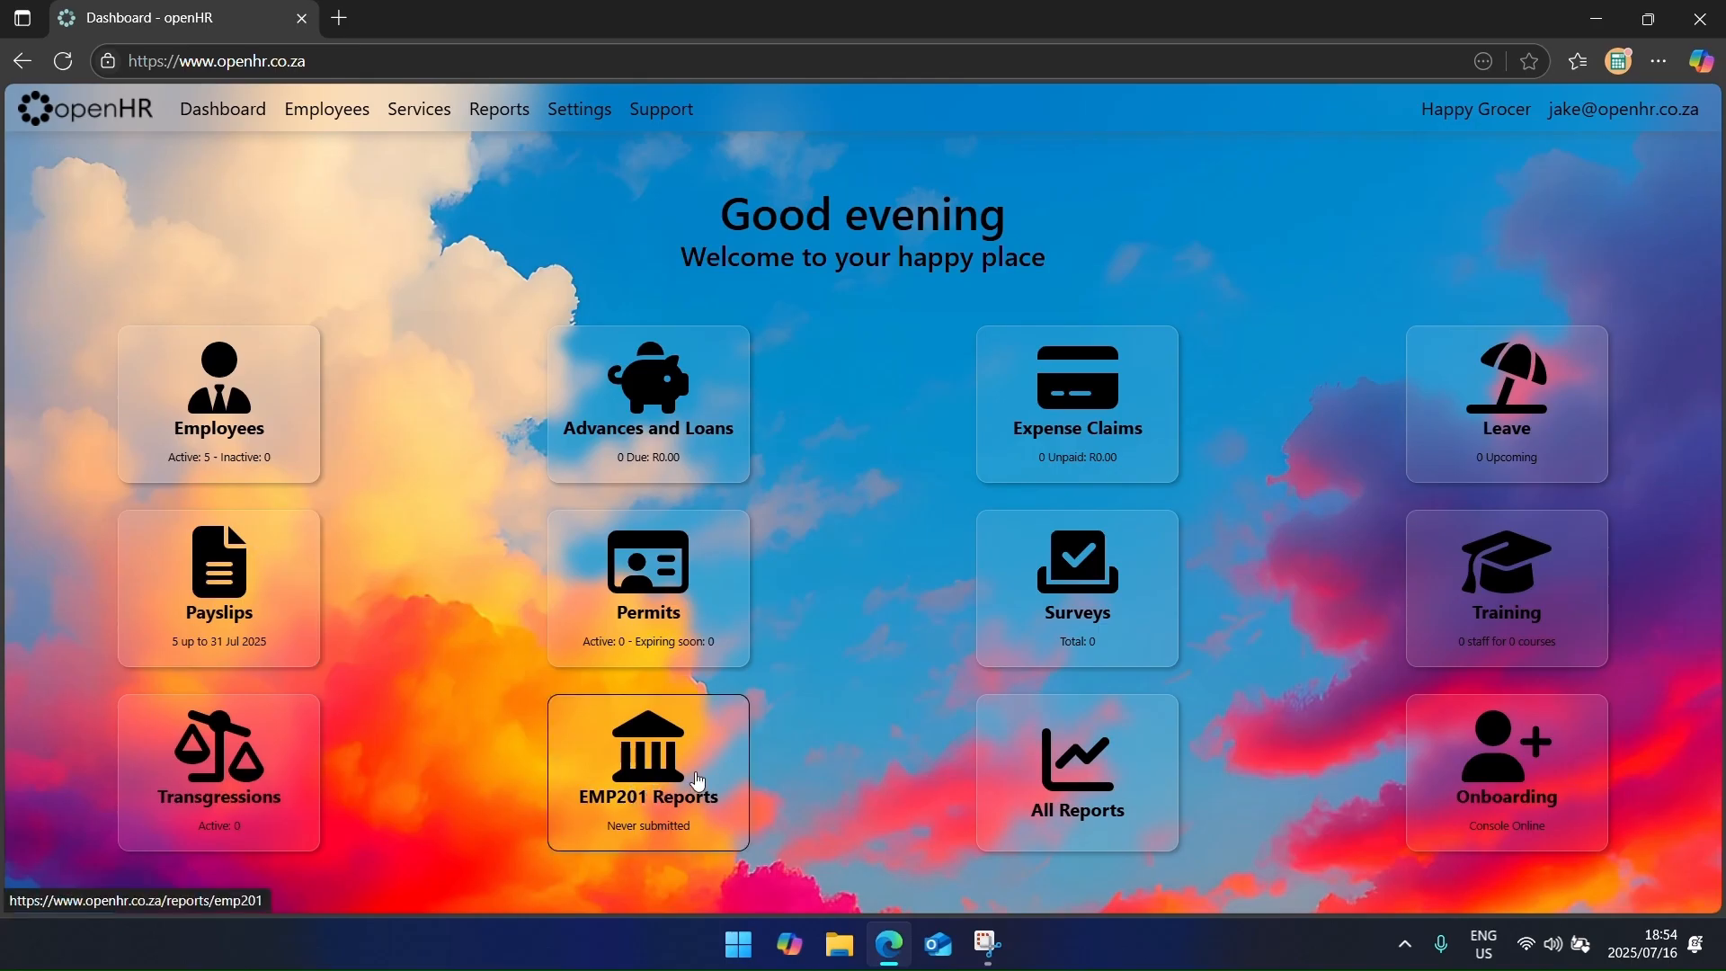
click(520, 109)
click(811, 241)
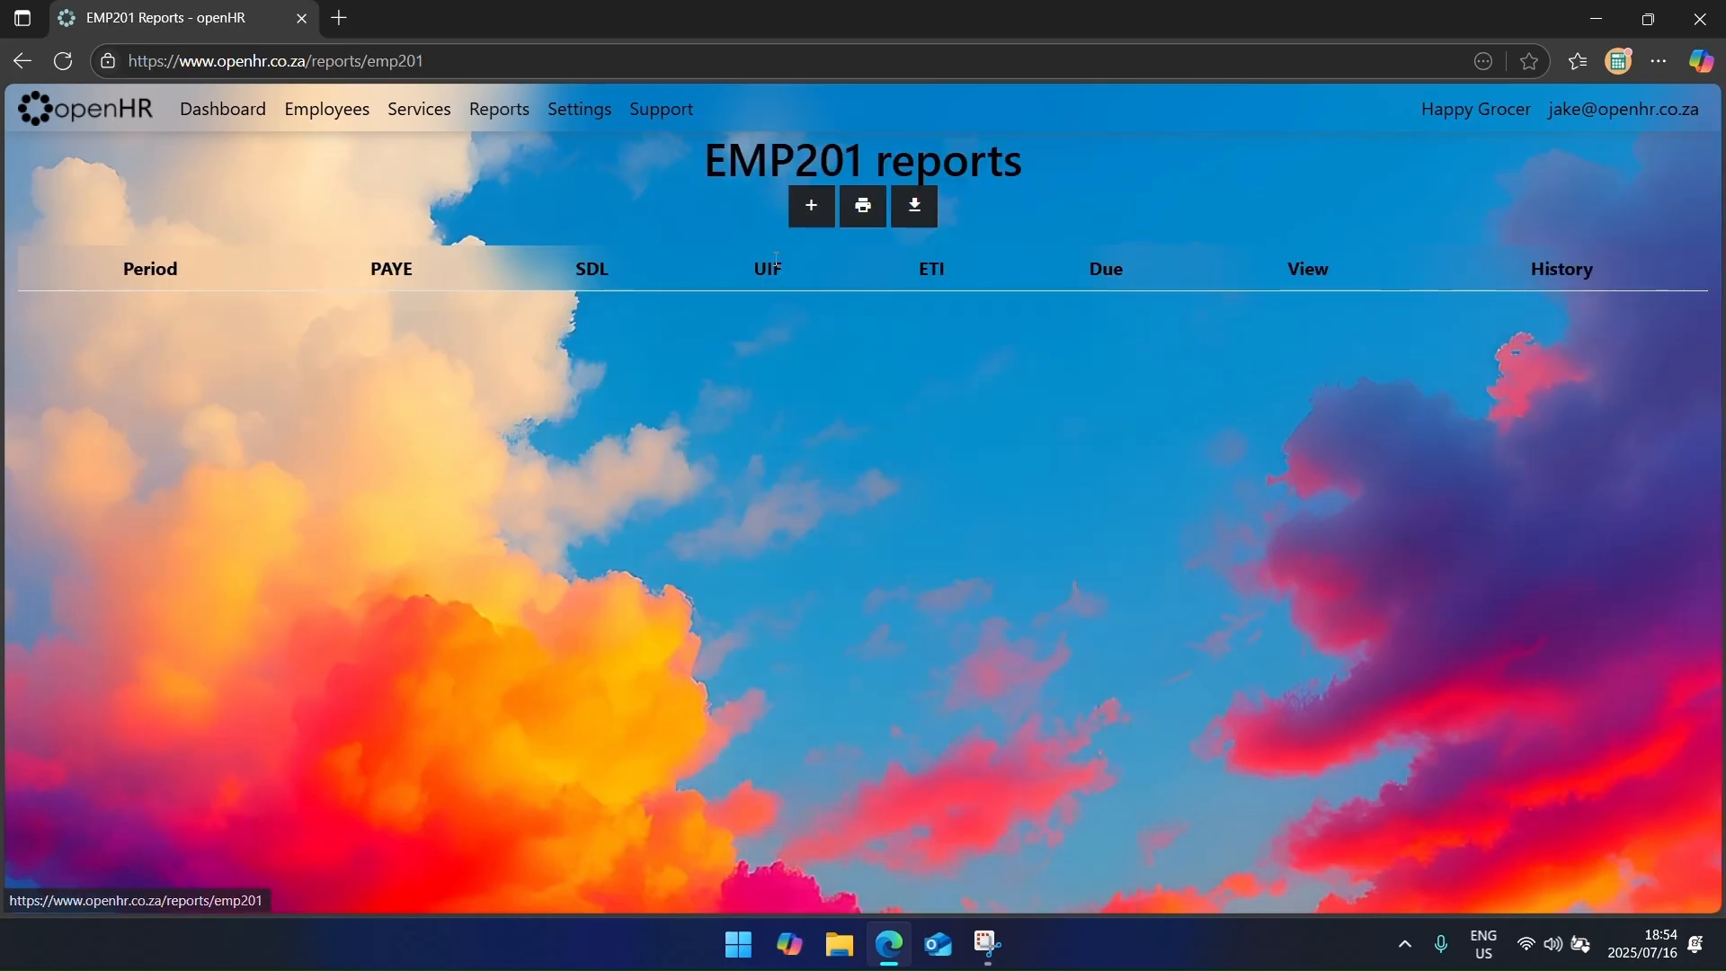
click(811, 208)
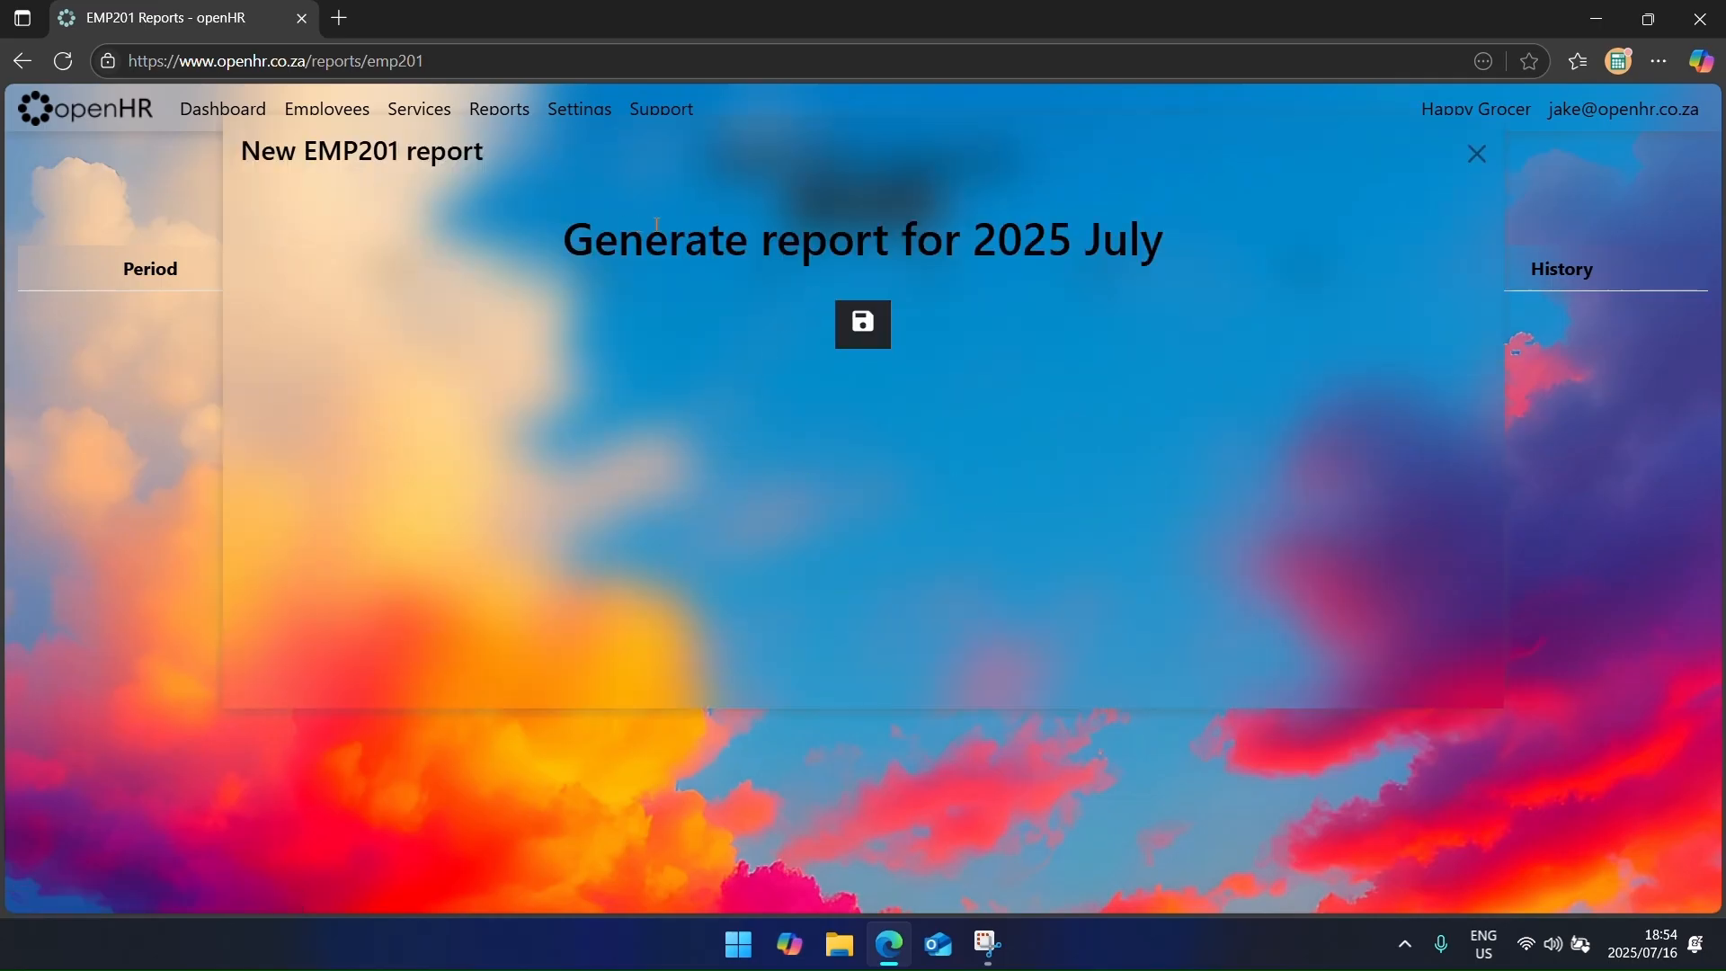
drag(685, 235, 1138, 235)
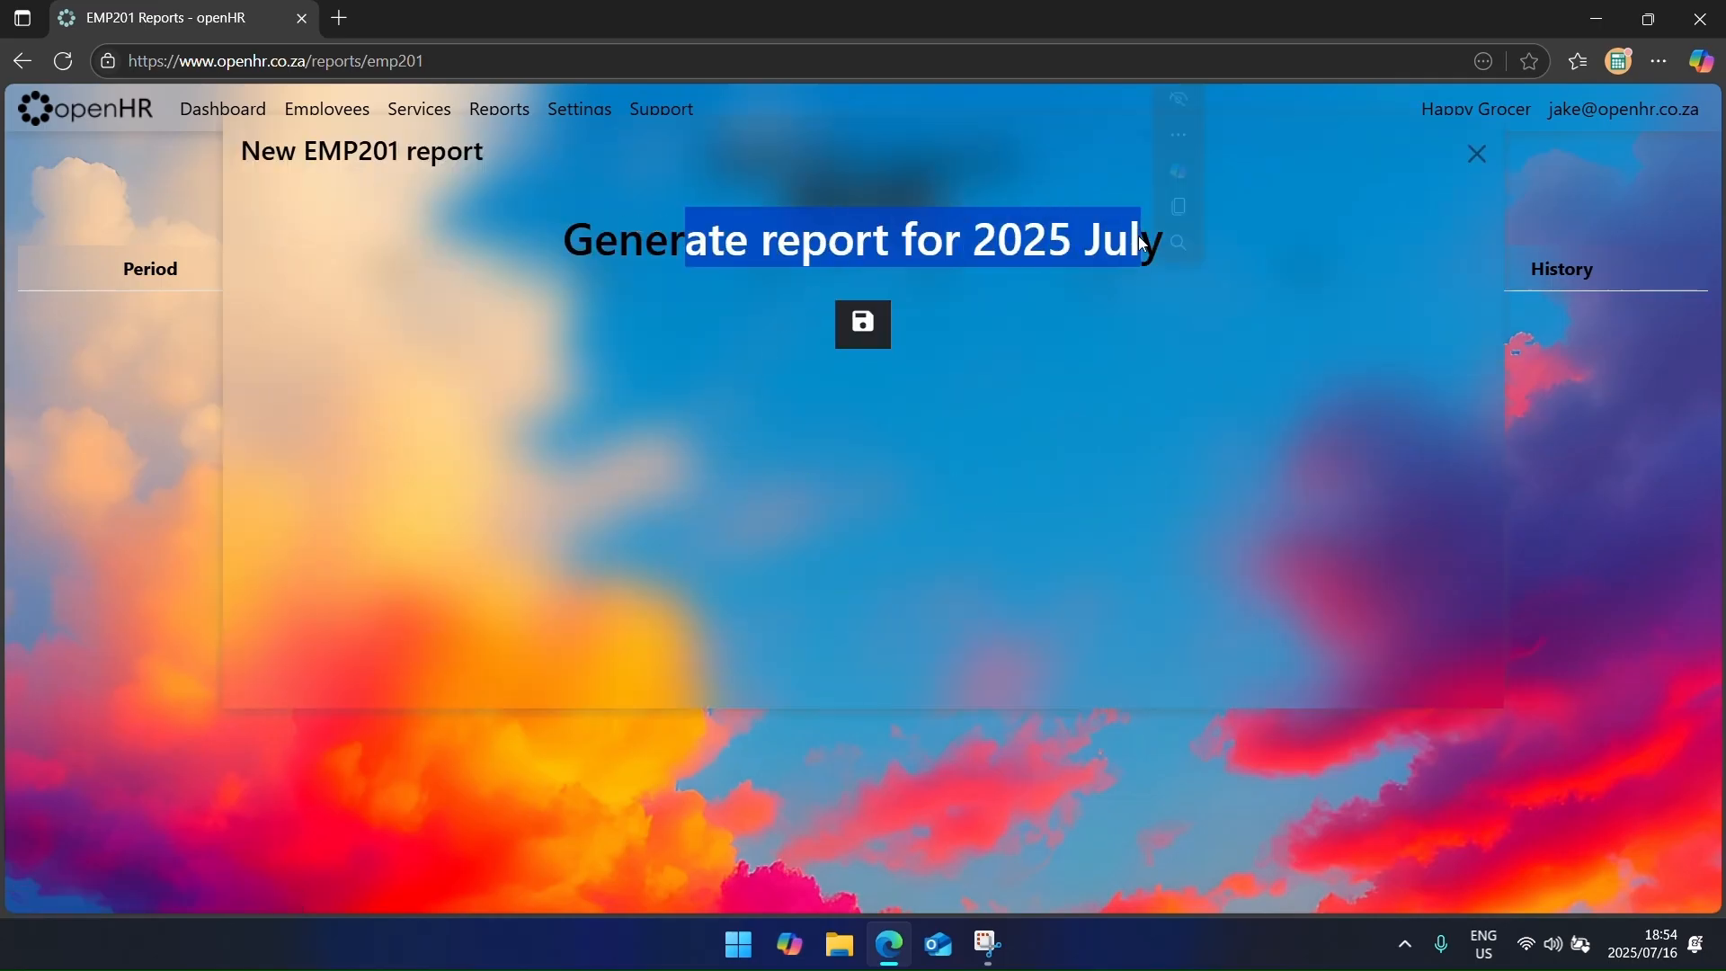
click(871, 323)
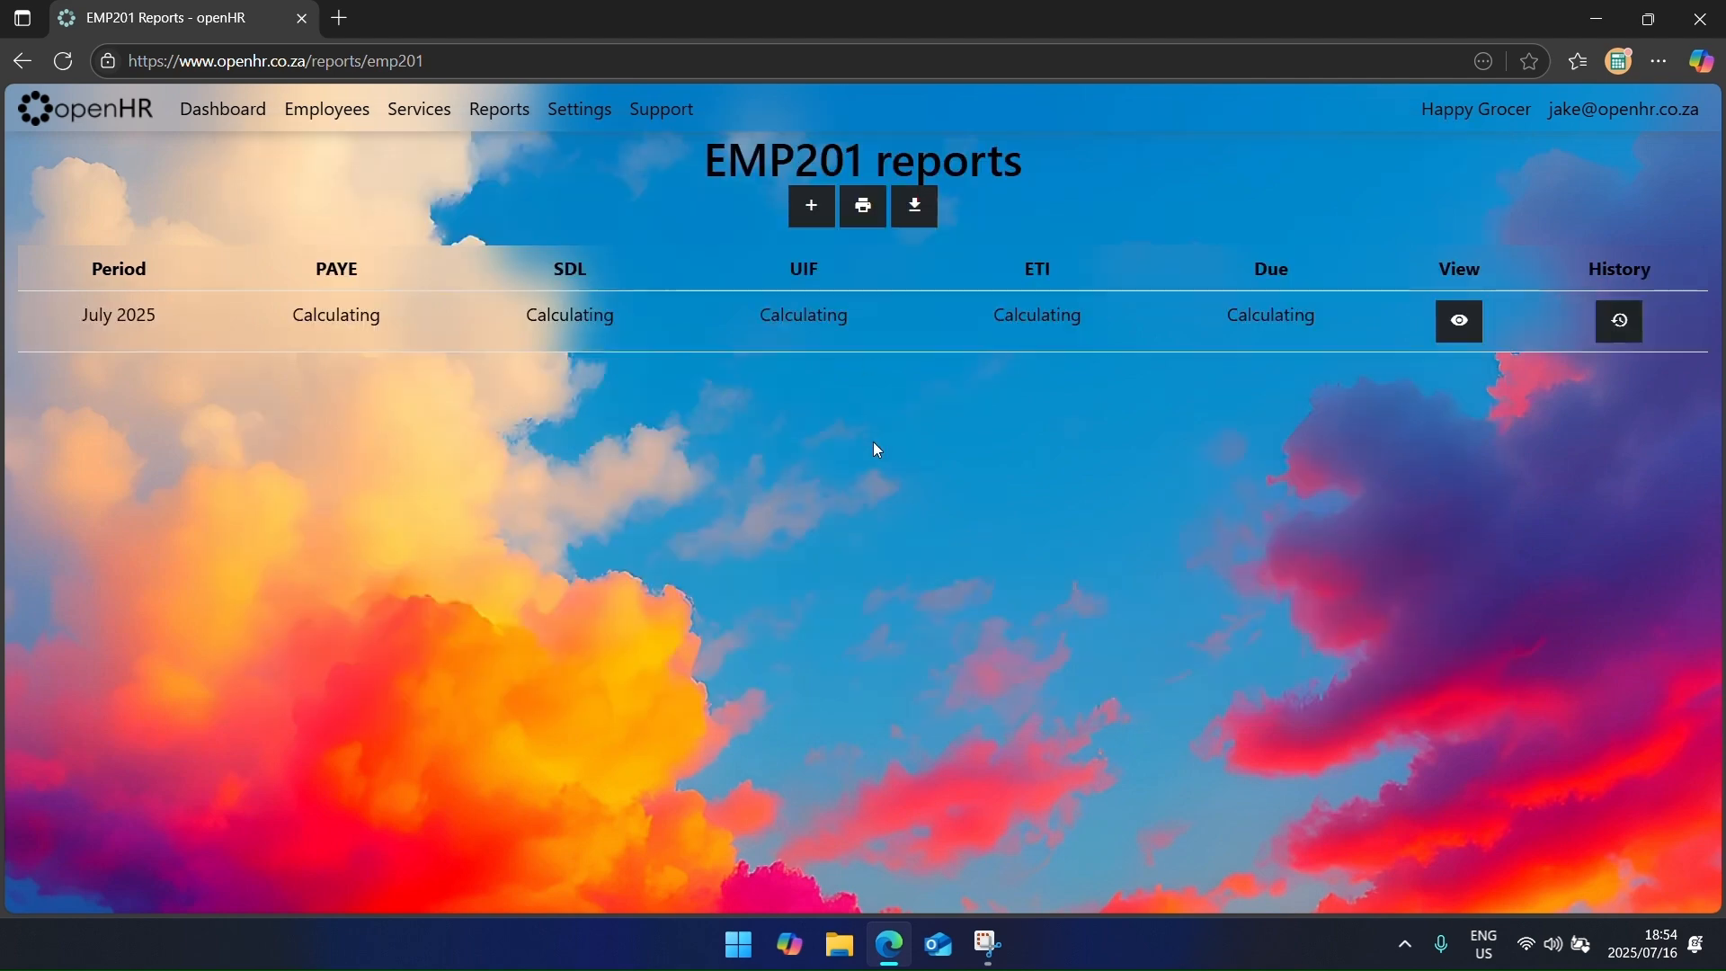
drag(550, 293, 1260, 333)
click(1242, 313)
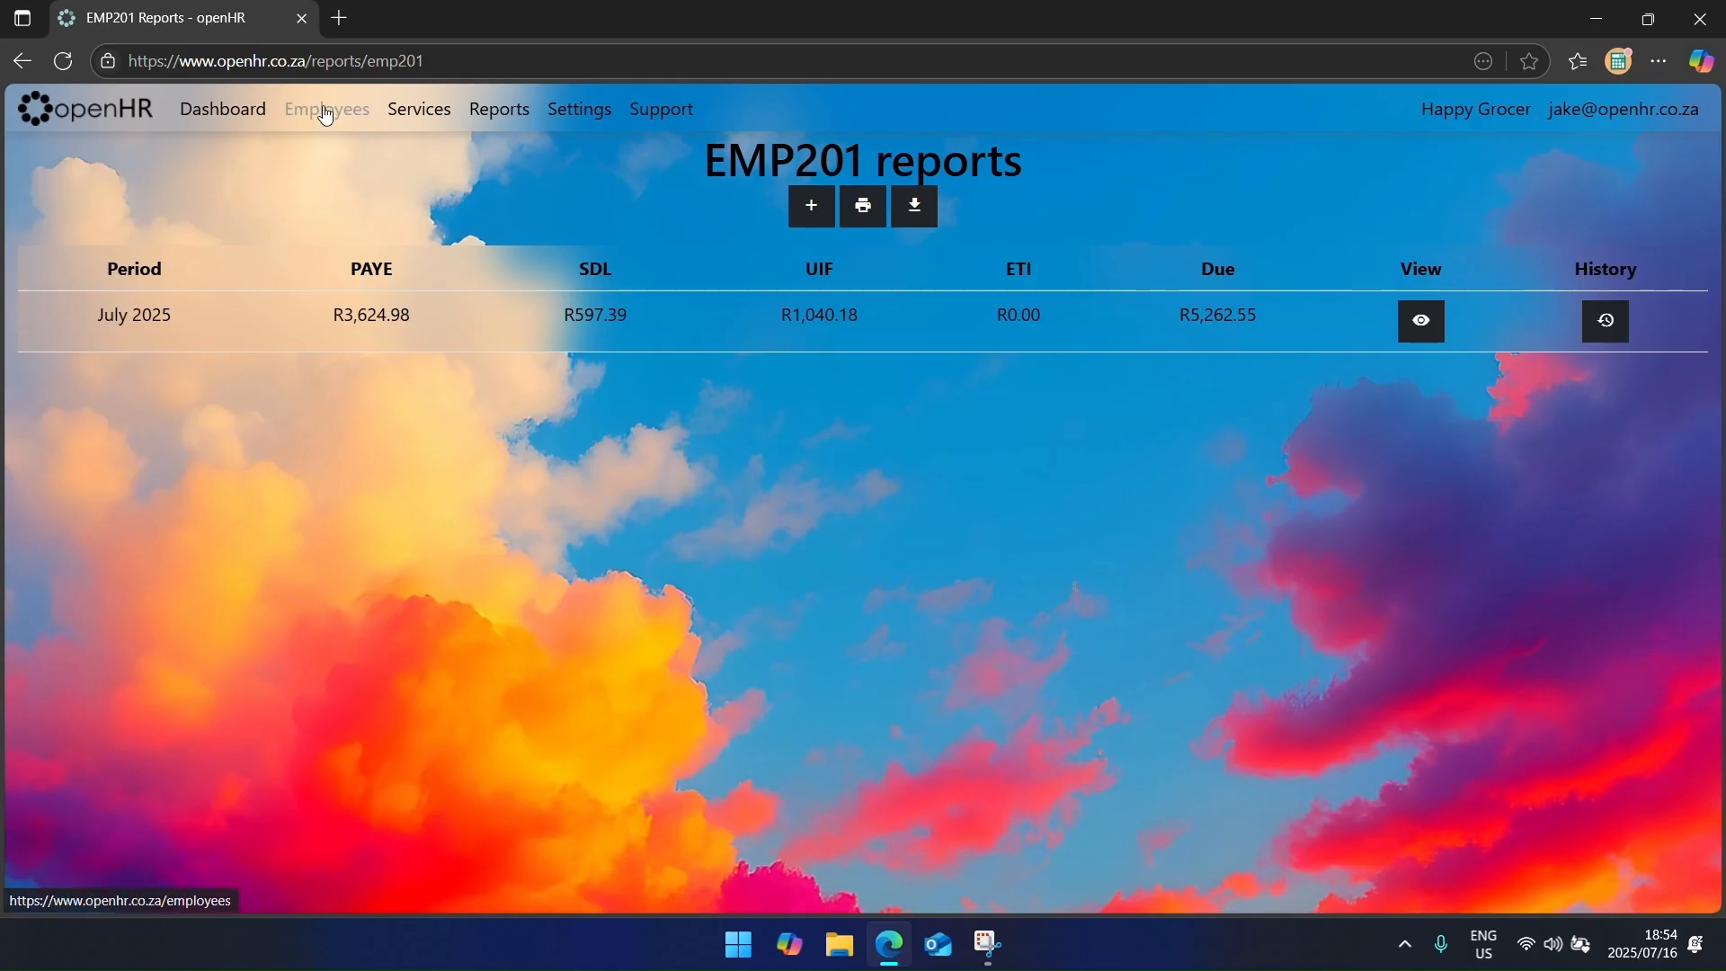
Step: Try editing John Smith's payslip from the payslips list, then return to the dashboard
click(223, 109)
click(241, 589)
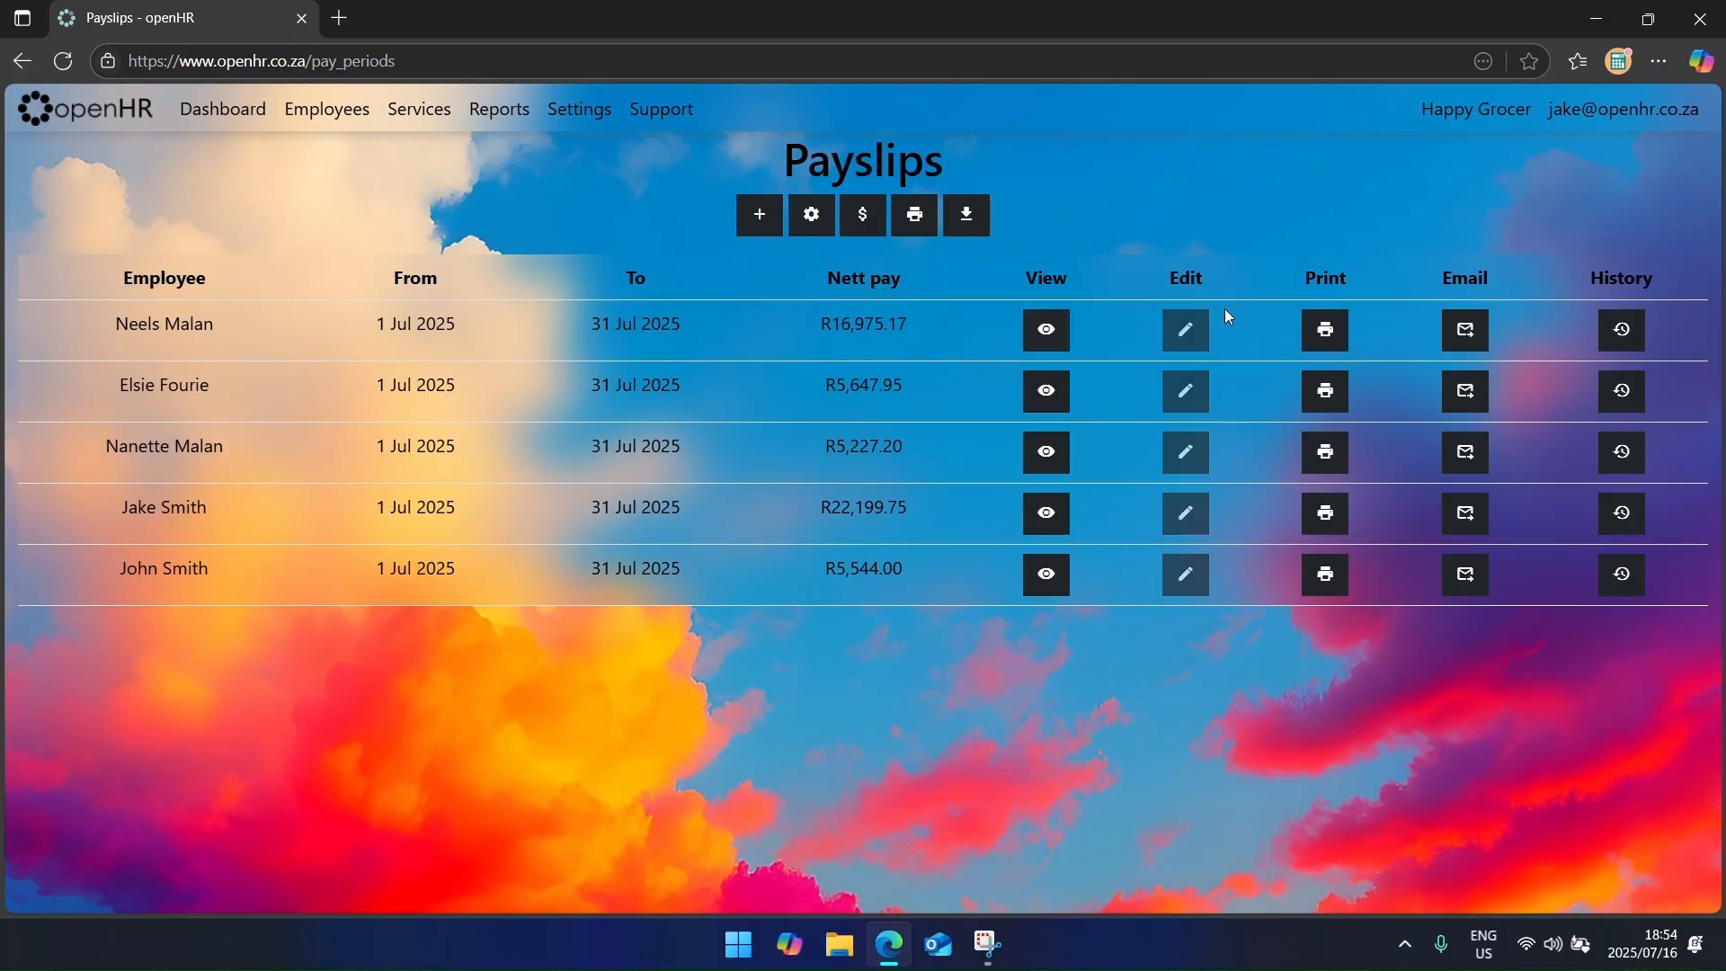
double_click(1174, 518)
click(1166, 450)
click(118, 124)
Step: View the July 2025 EMP201 report and delete it
click(659, 790)
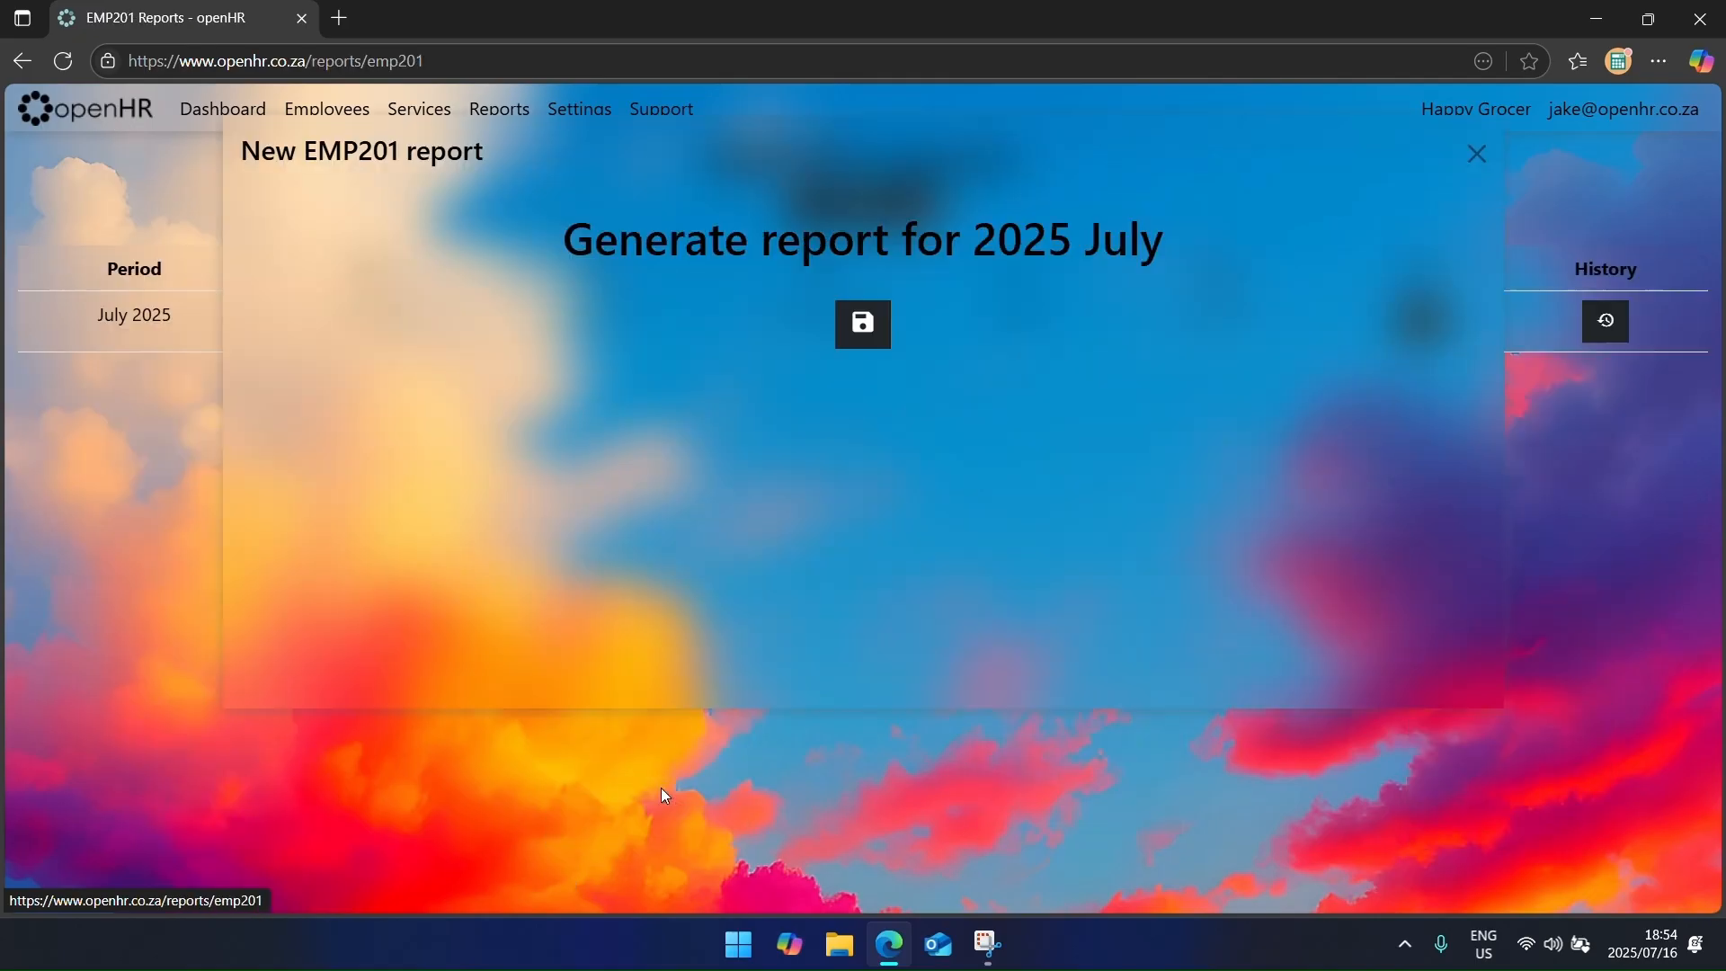
click(1421, 321)
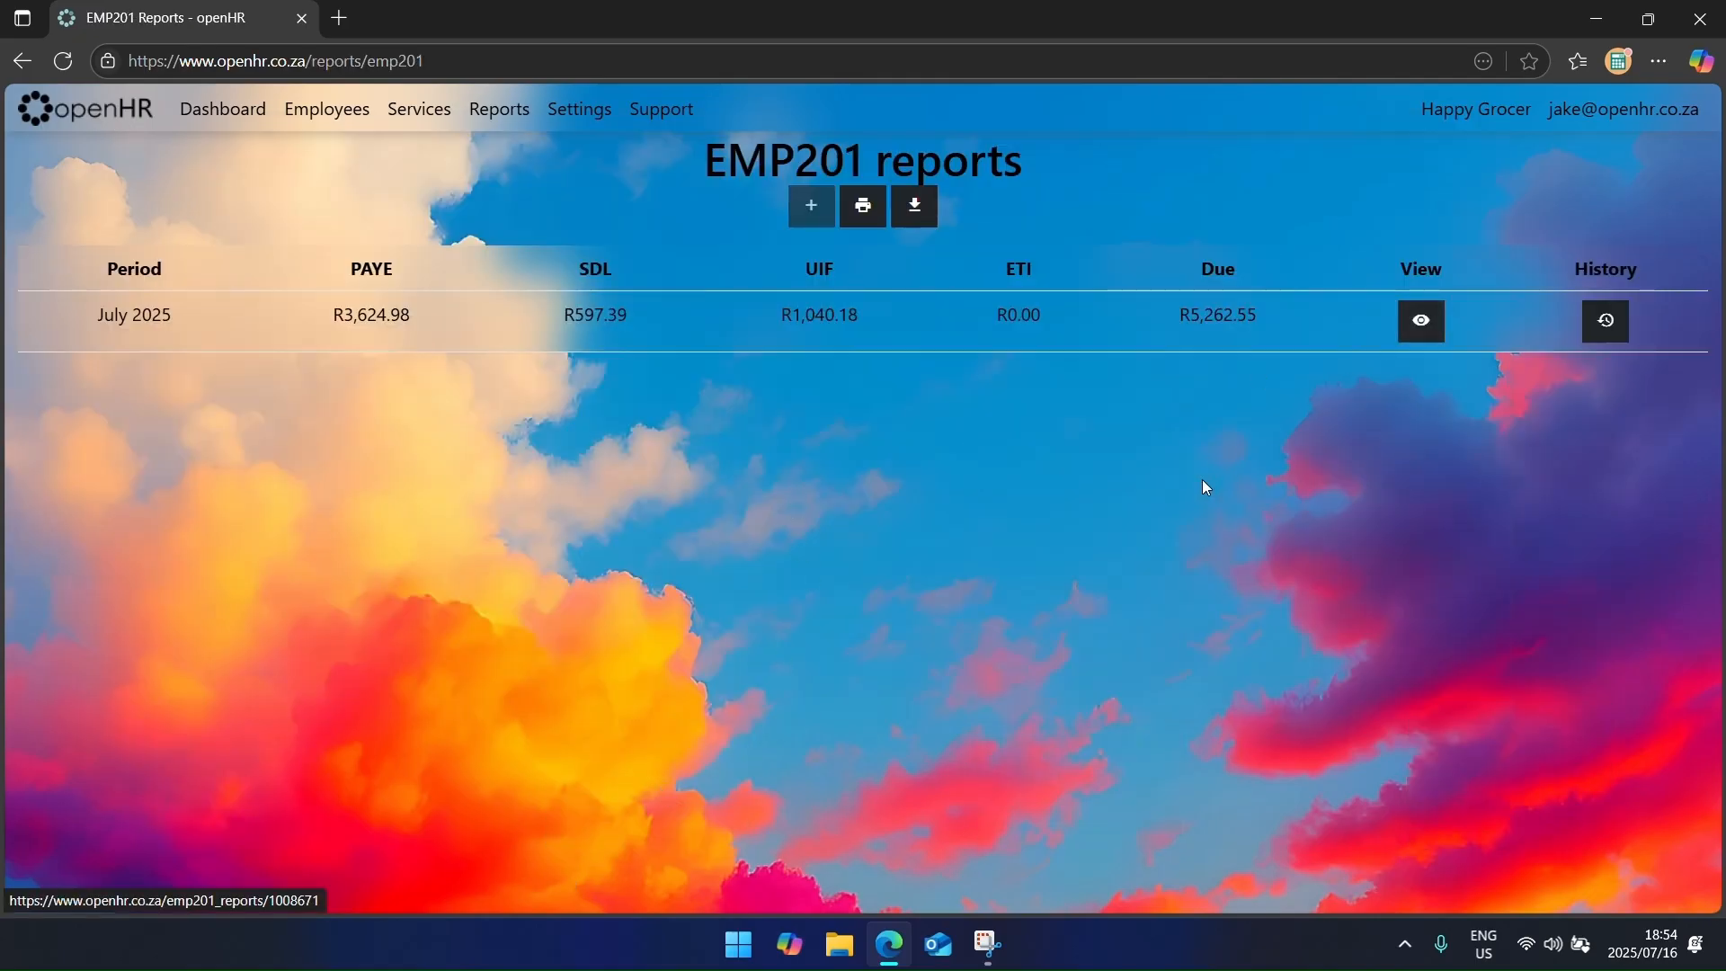
click(915, 234)
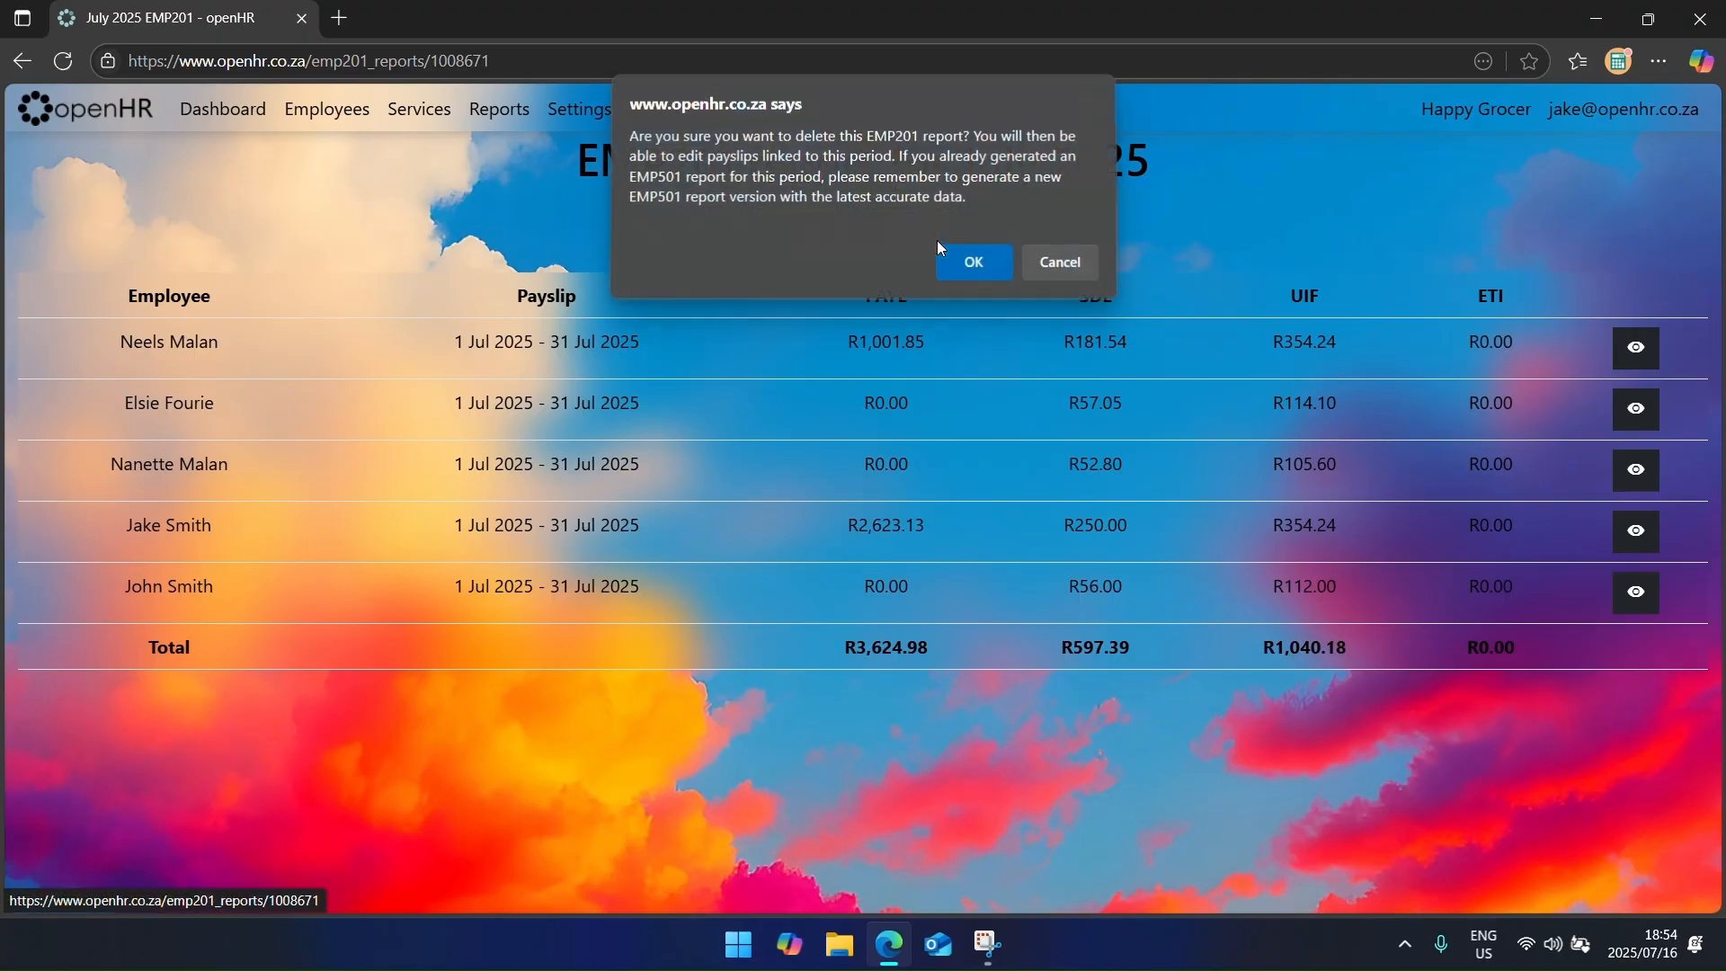
click(988, 272)
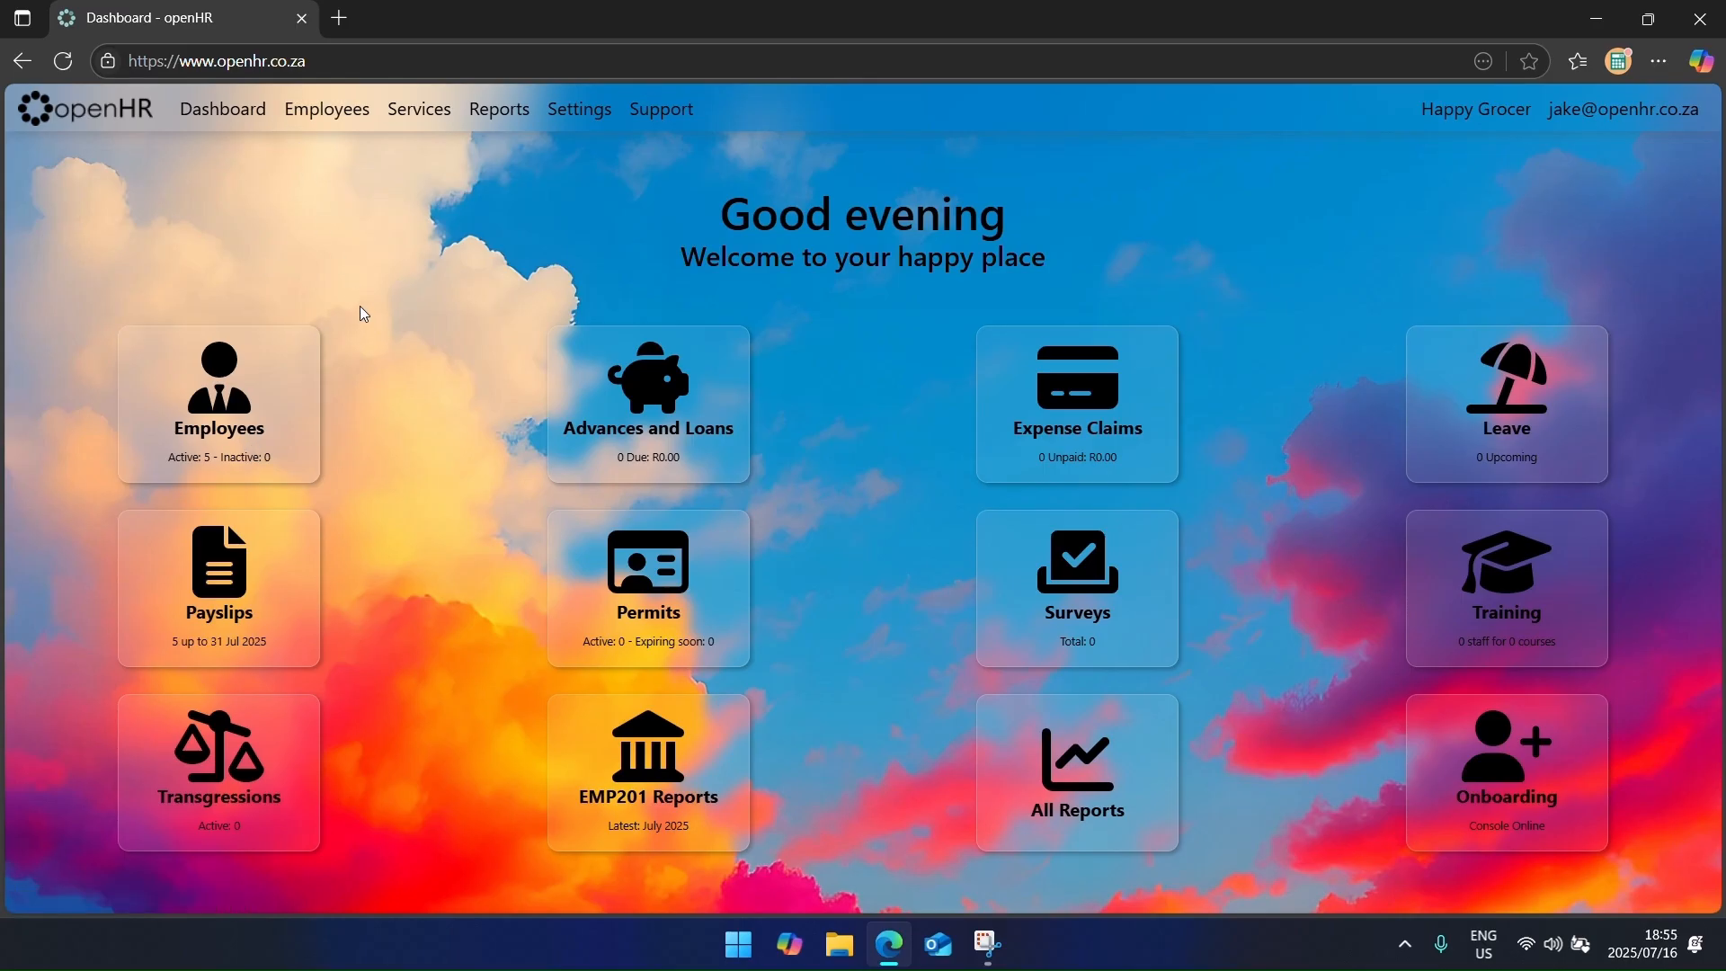
Step: Check the UIF Declaration report's missing company UIF reference issue
click(522, 108)
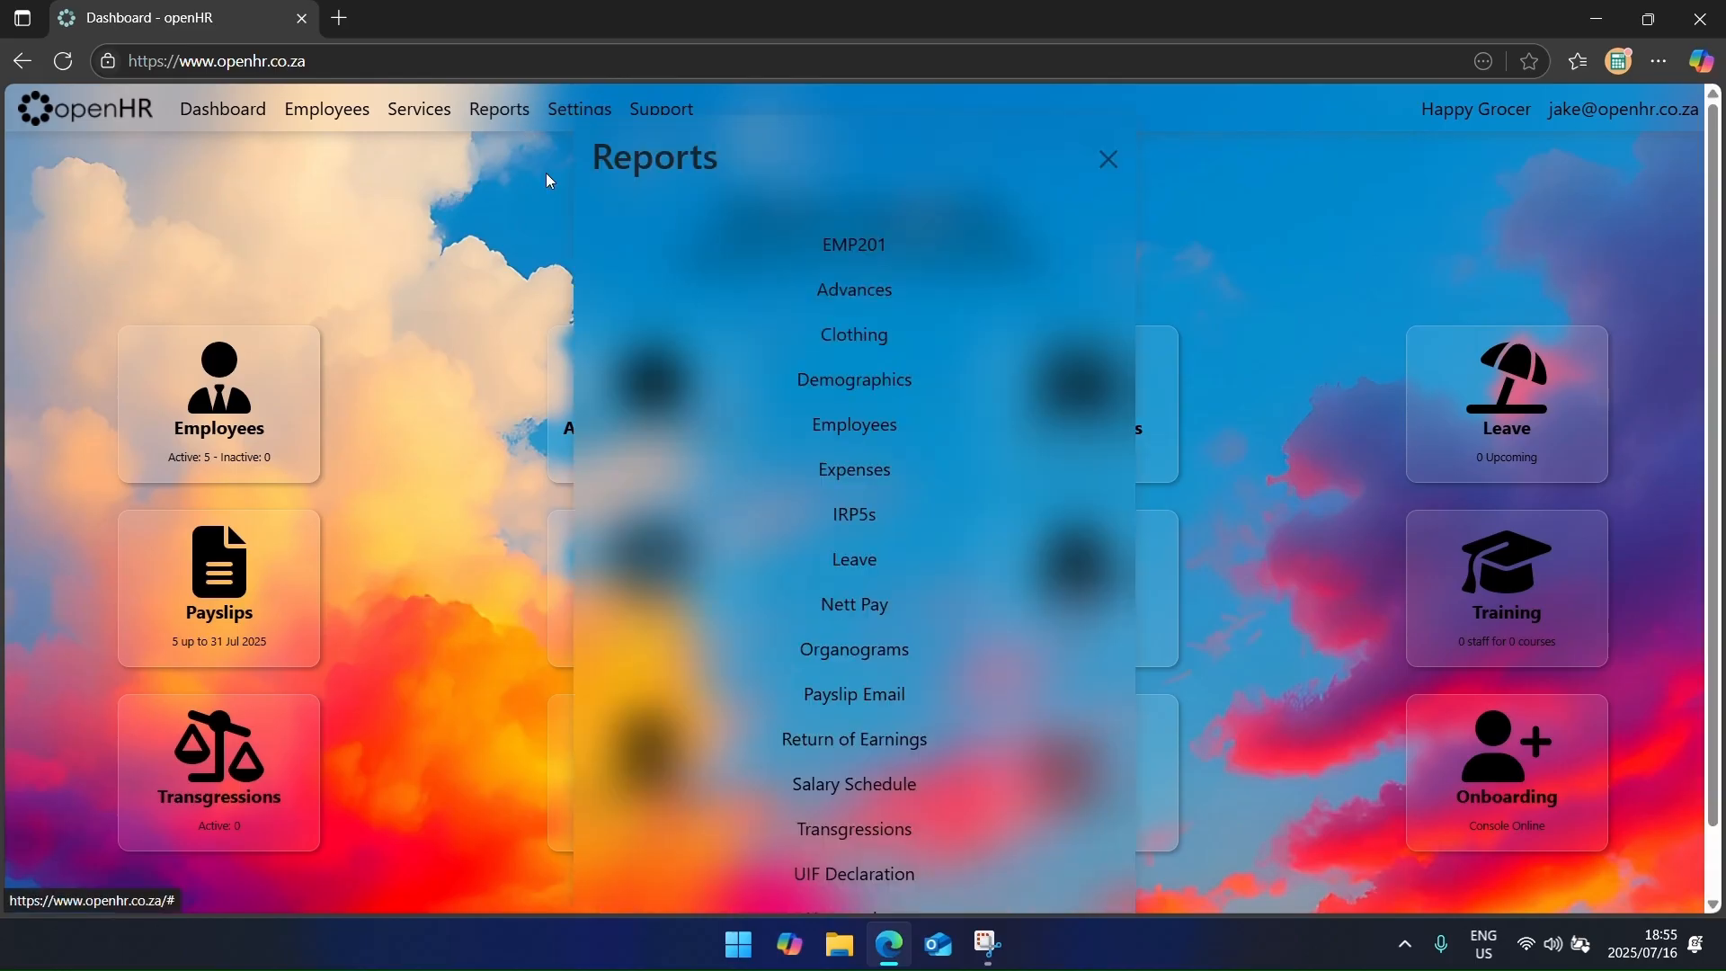
click(897, 865)
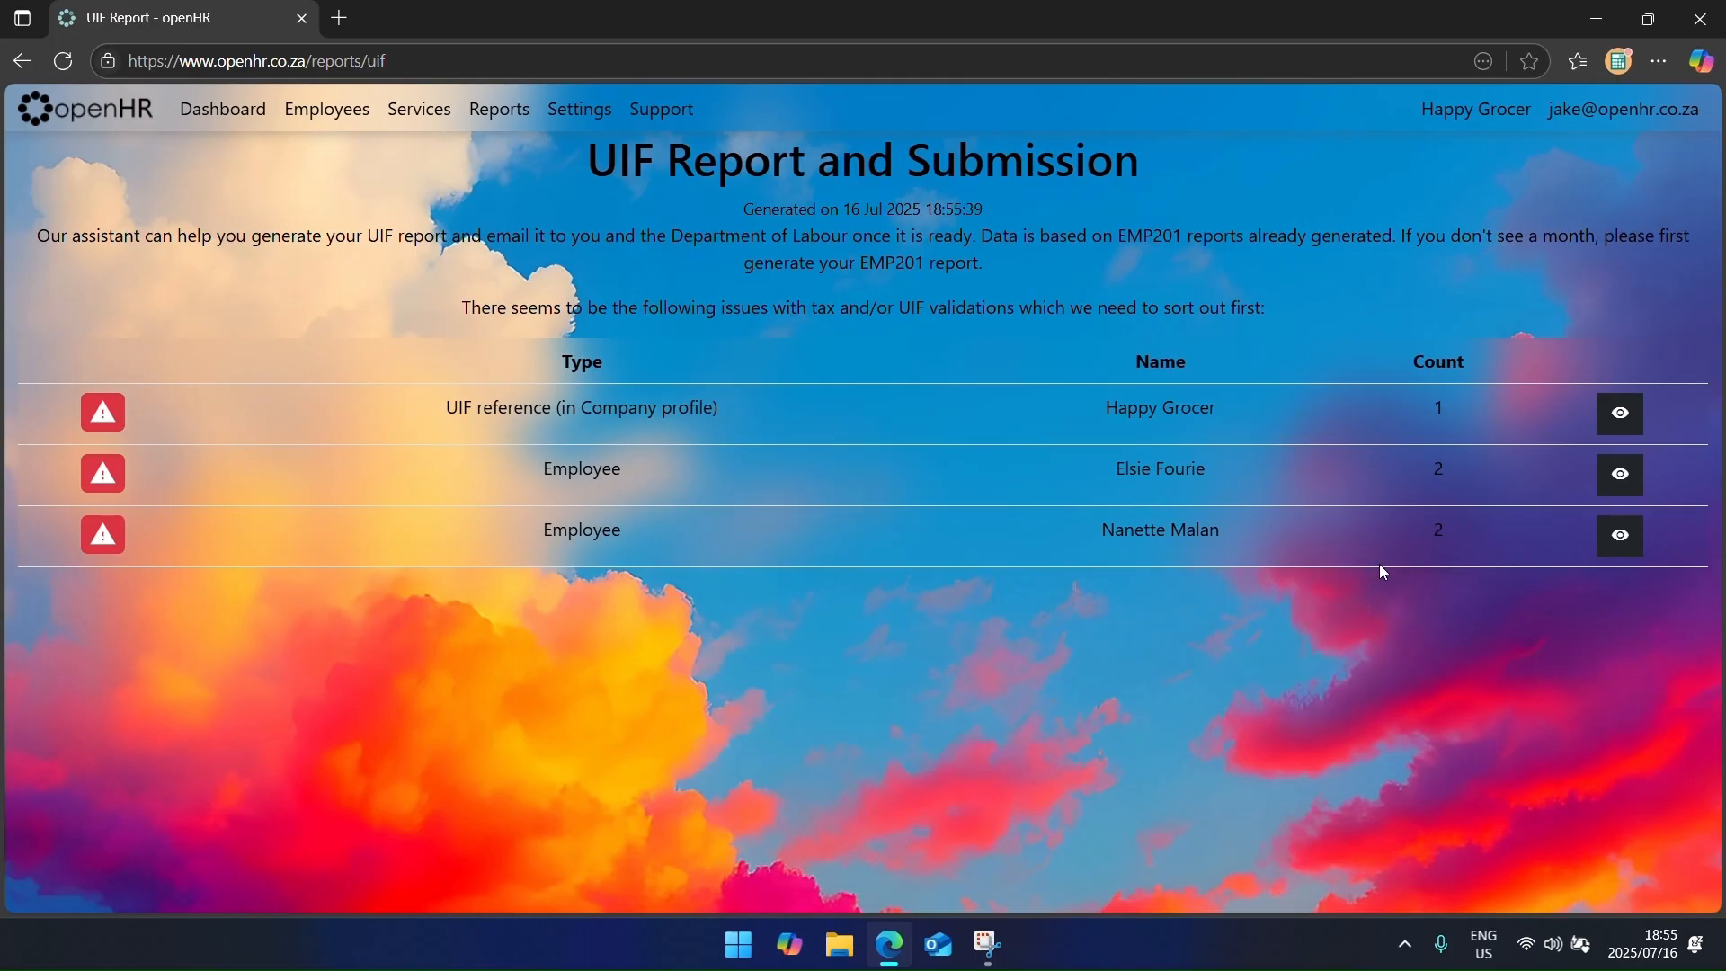
click(1623, 415)
click(334, 313)
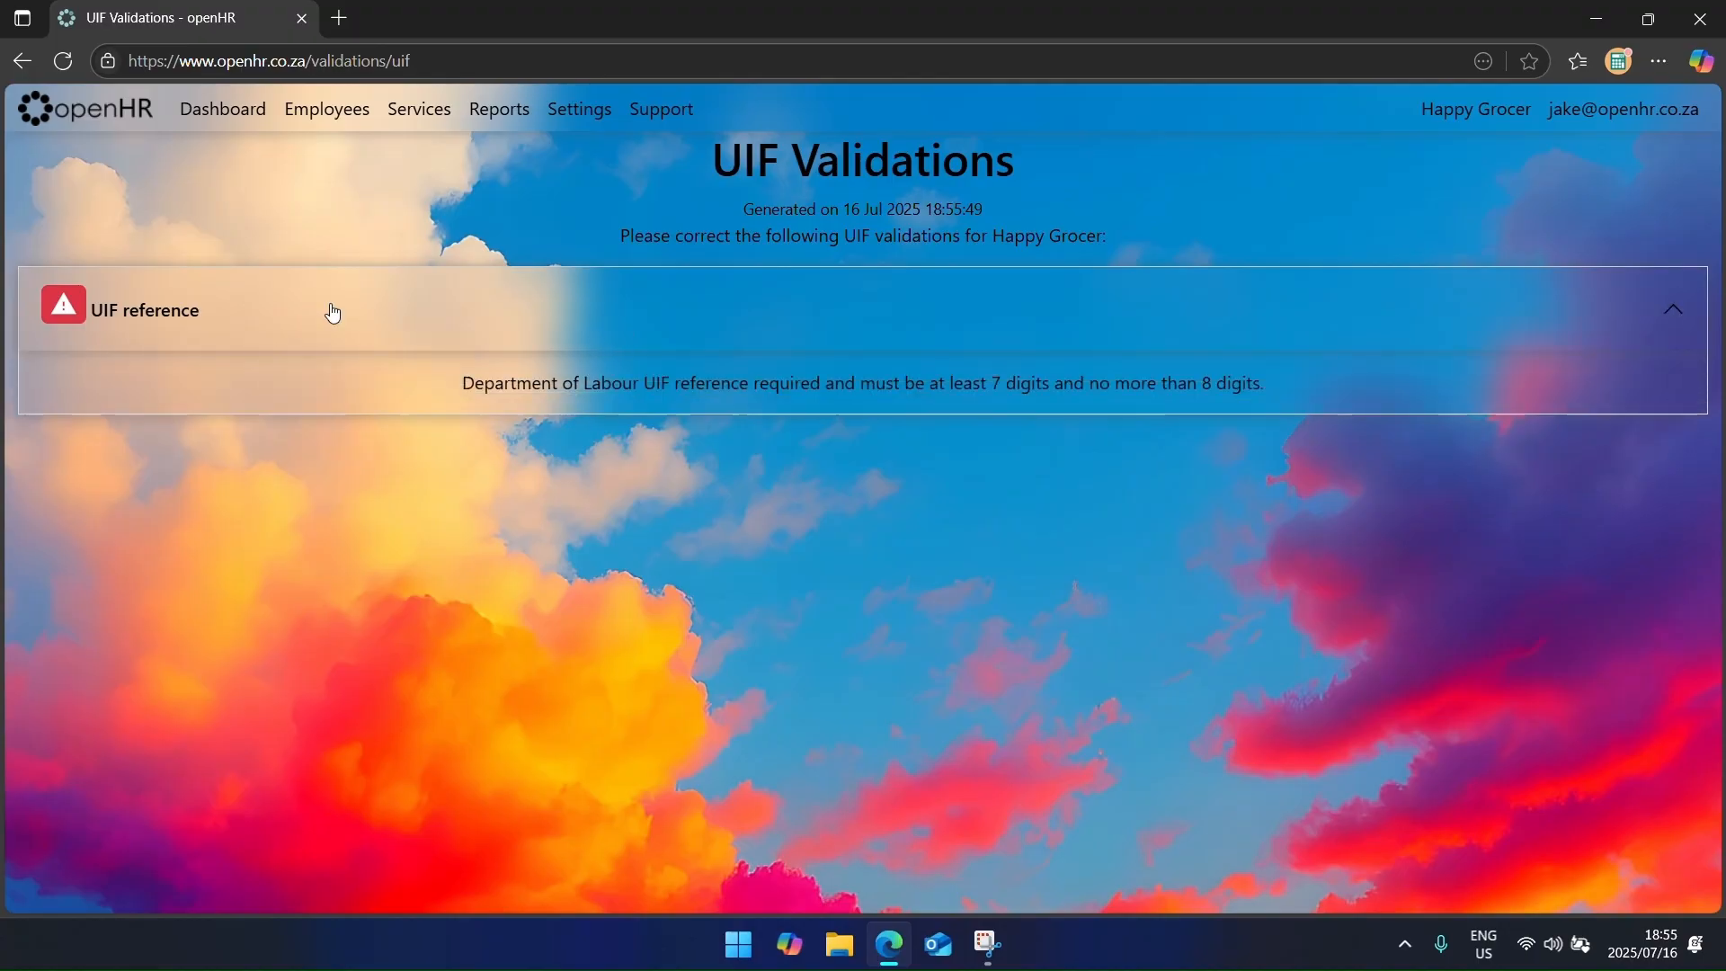
Step: Enter Happy Grocer's UIF (DoL) reference in the company details and save
click(223, 109)
click(580, 109)
click(836, 234)
scroll(629, 558, down, 3)
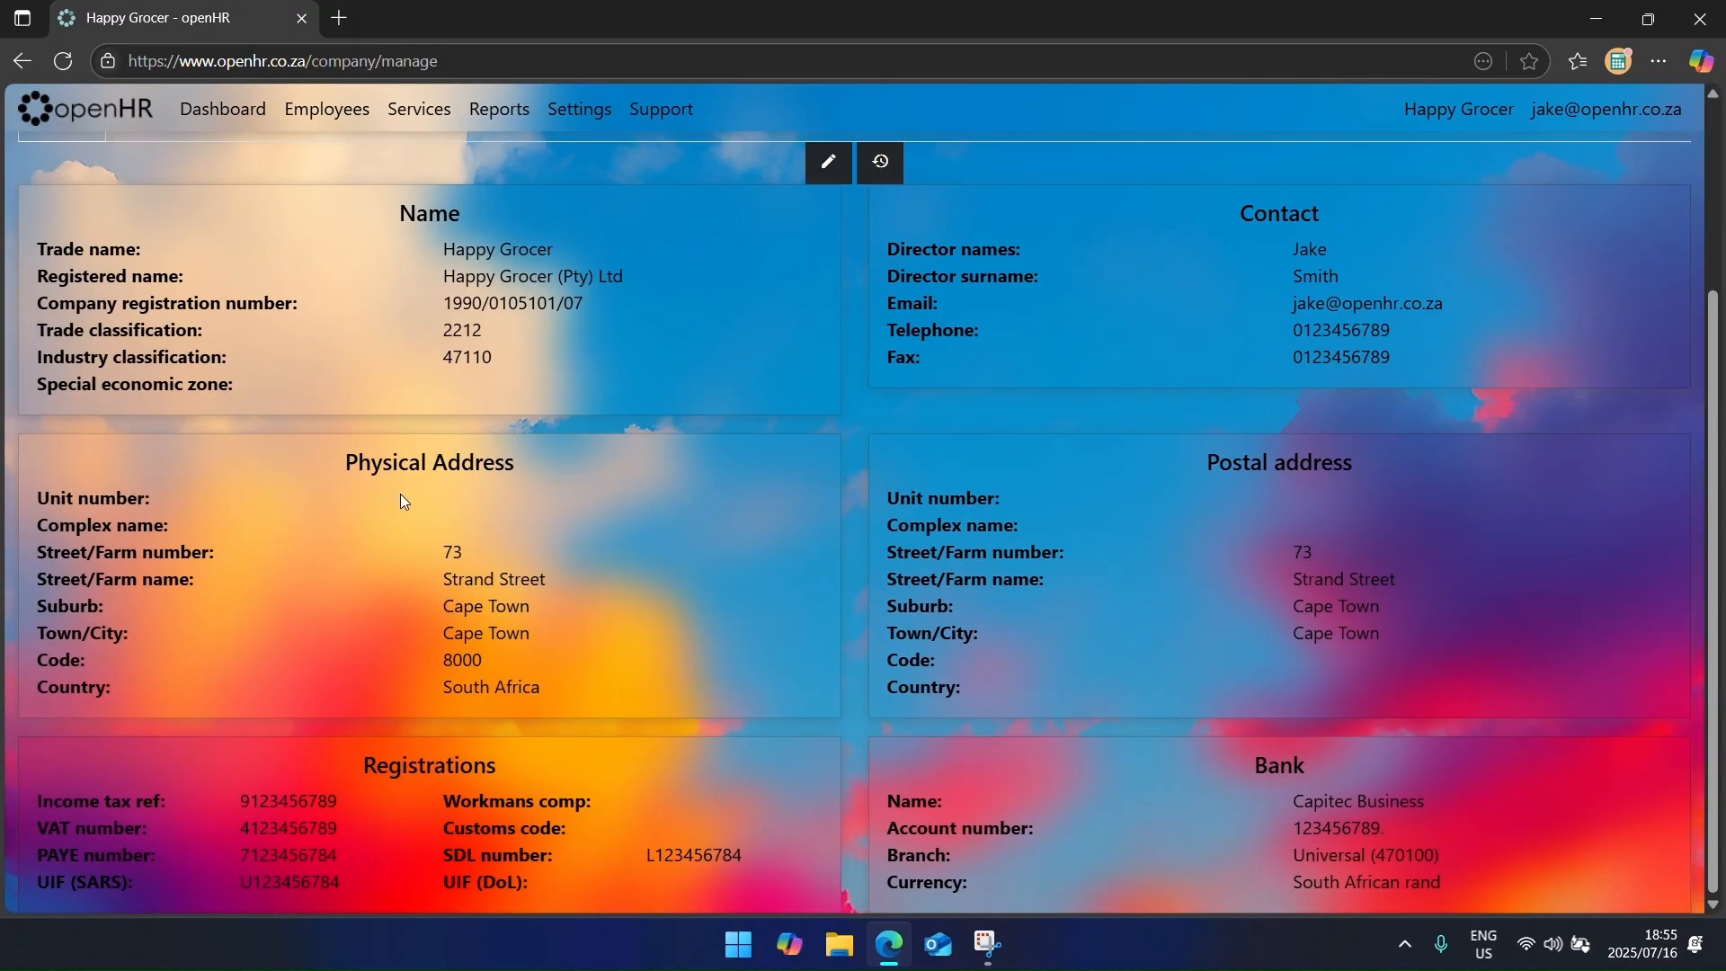
click(828, 161)
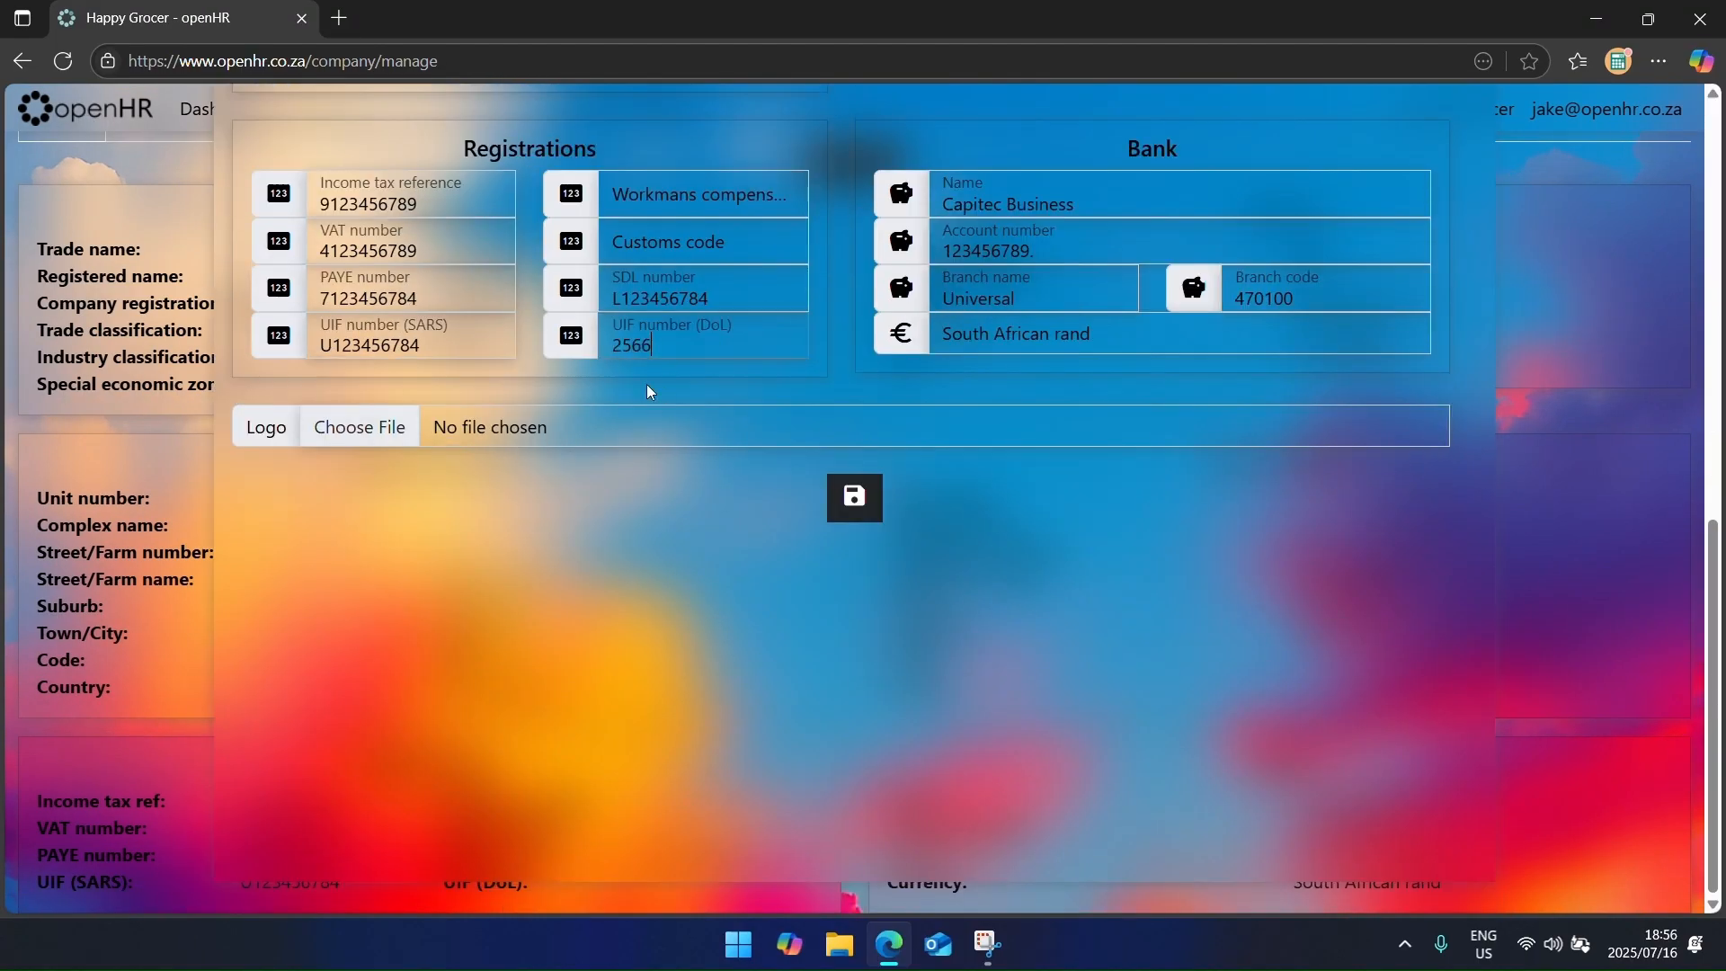
key(Return)
click(499, 108)
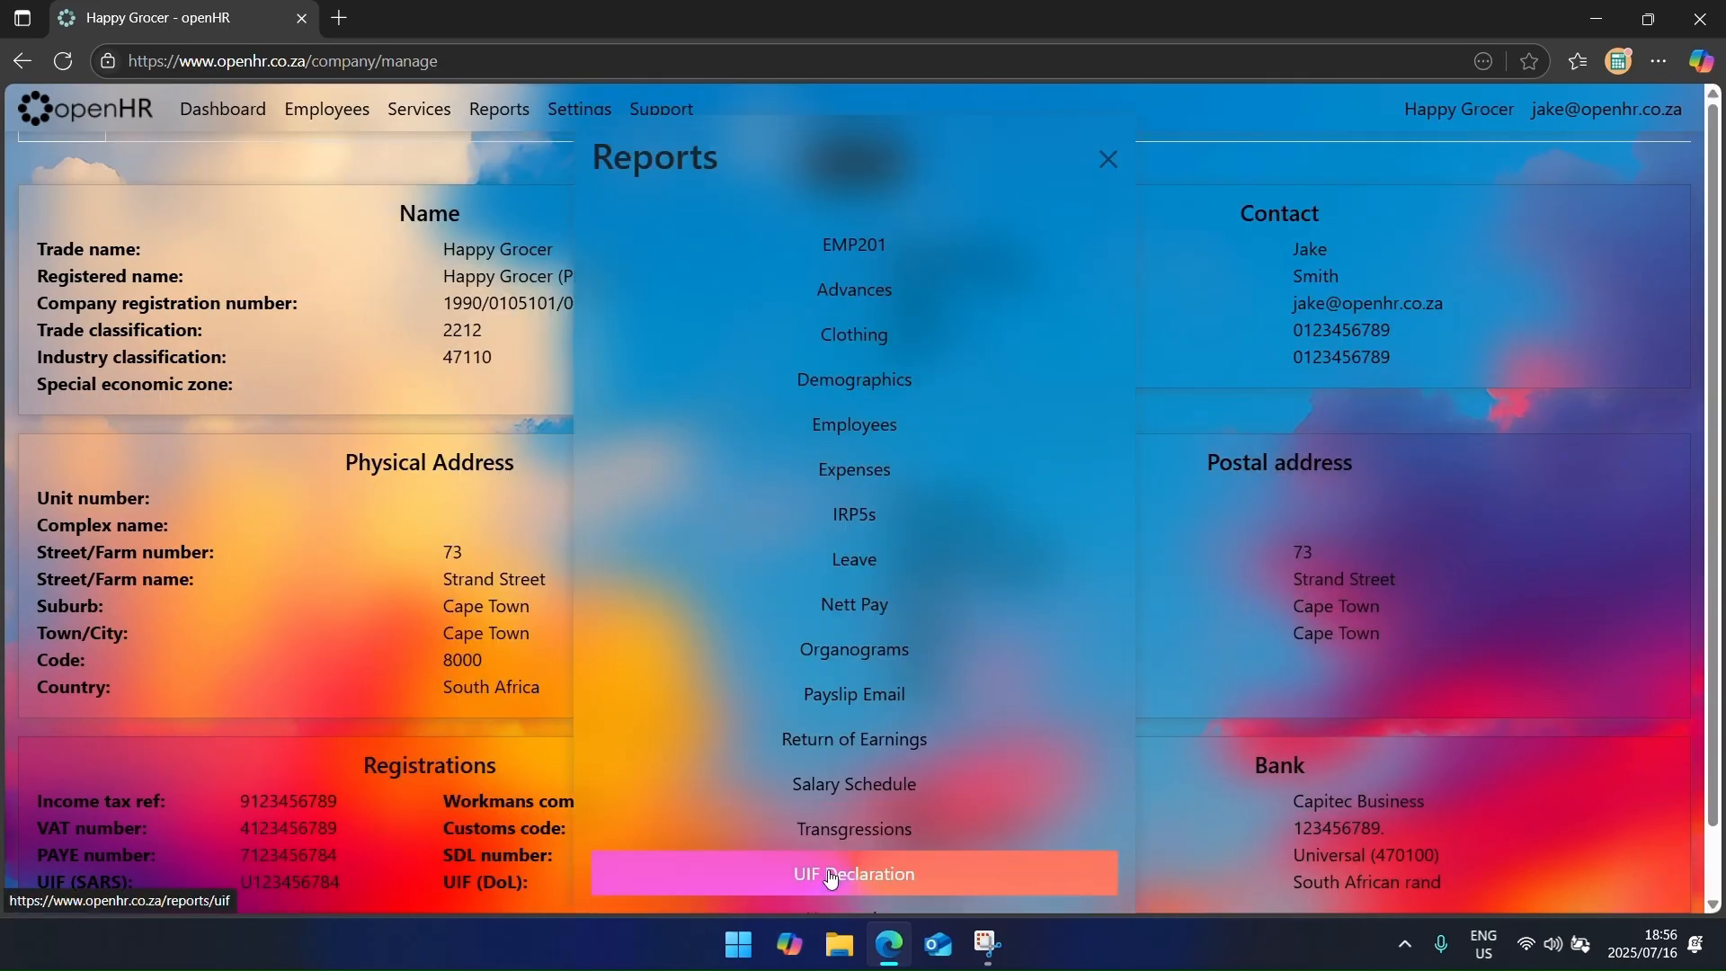
click(831, 879)
click(1573, 412)
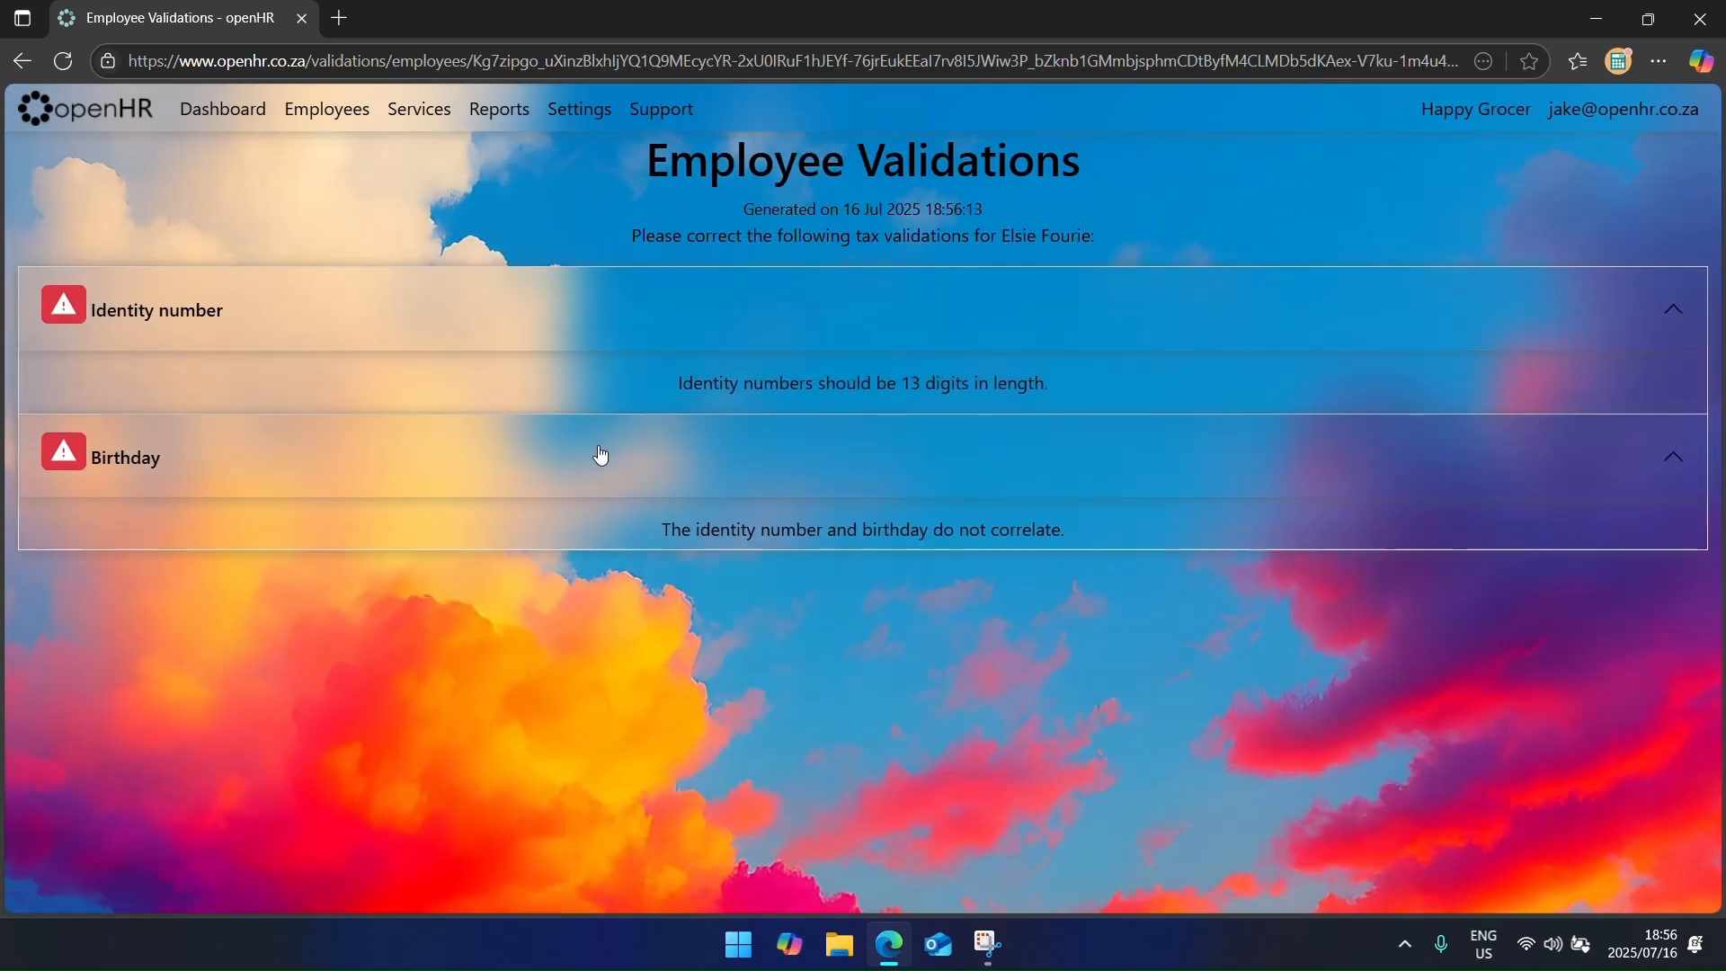
click(323, 112)
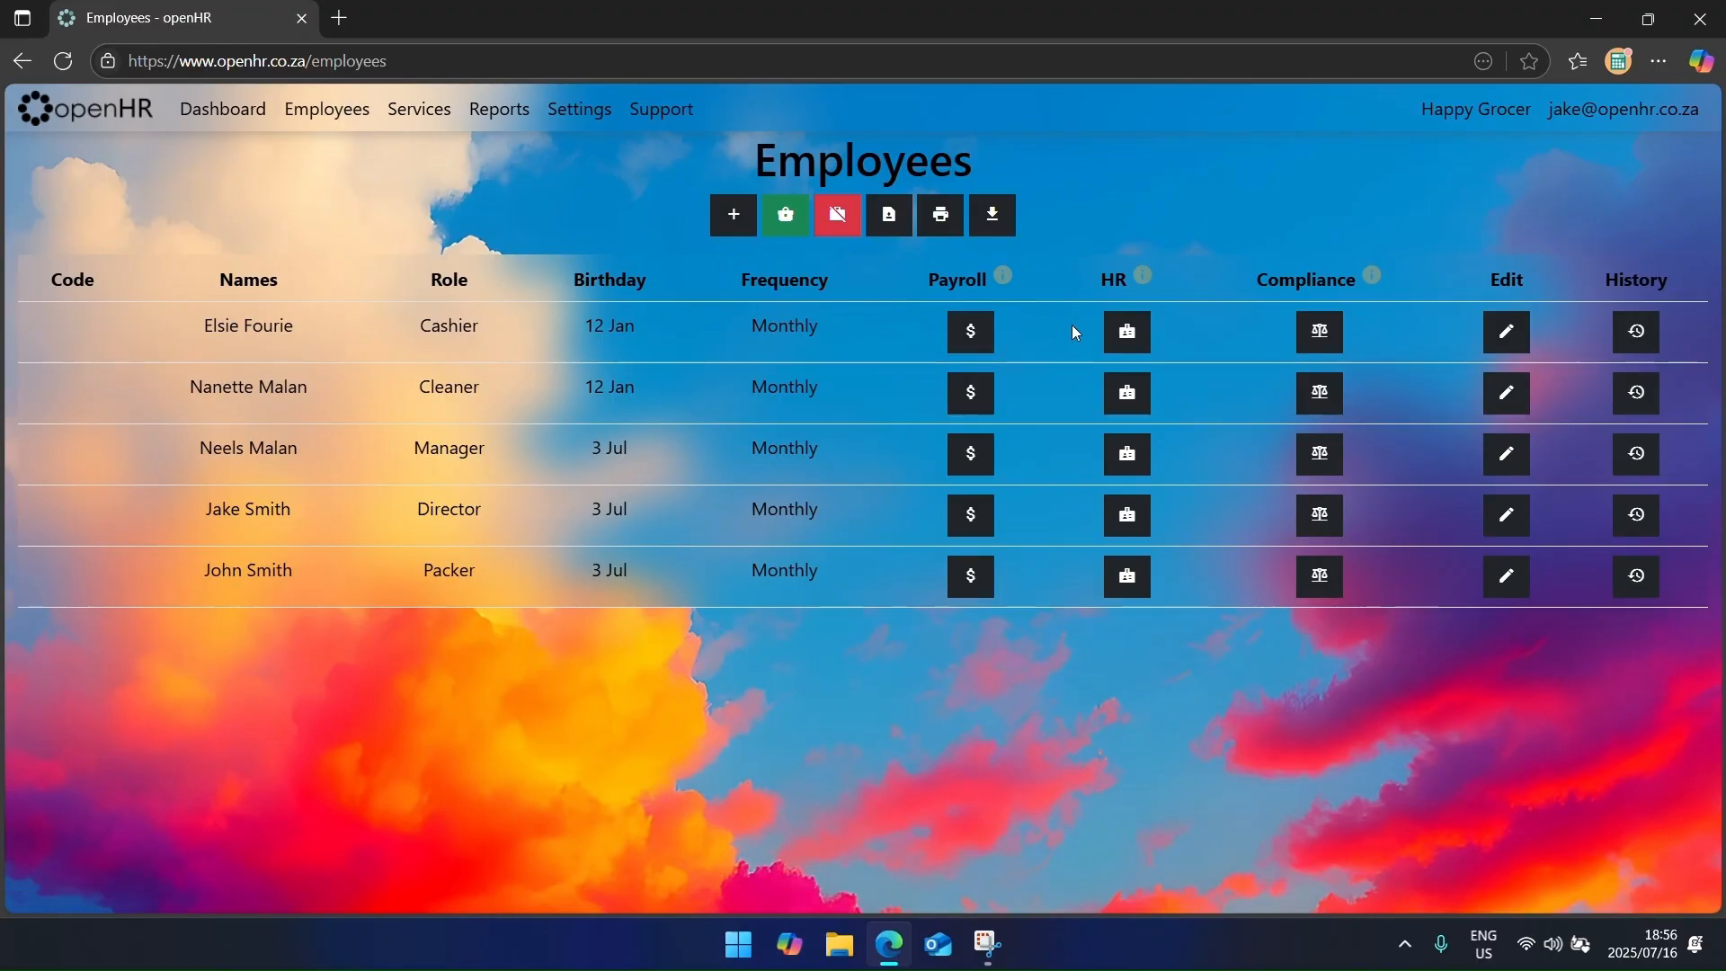
click(1506, 332)
click(500, 434)
key(Escape)
click(1519, 393)
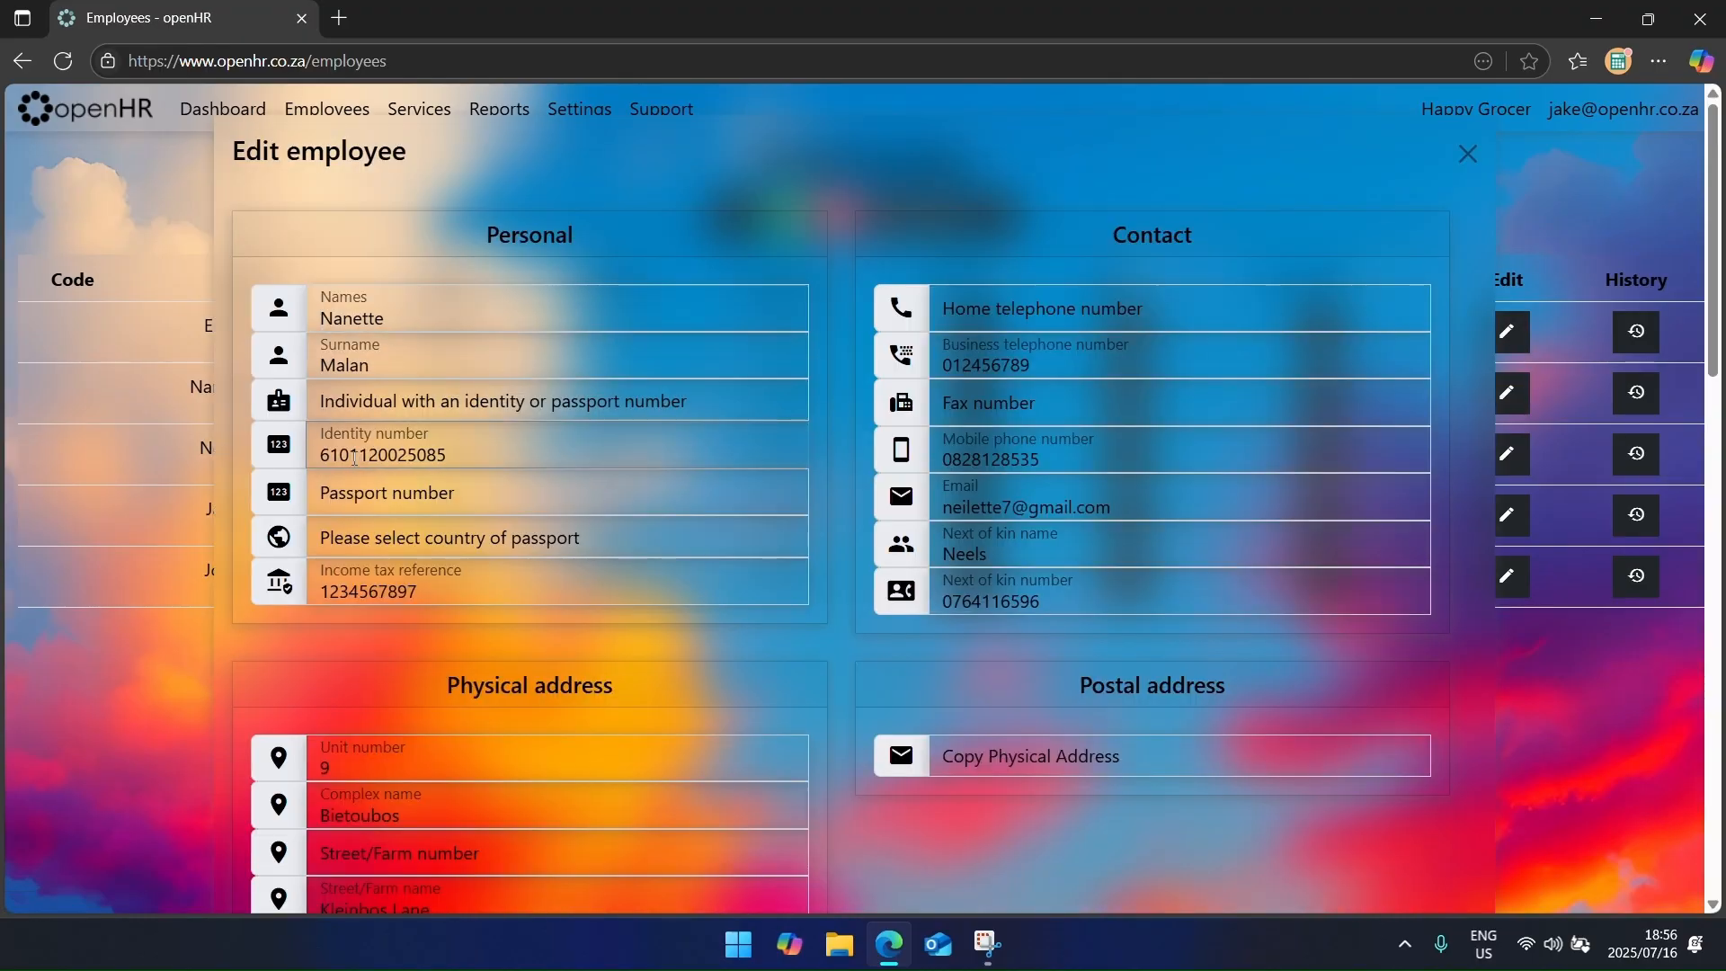
key(Escape)
click(500, 109)
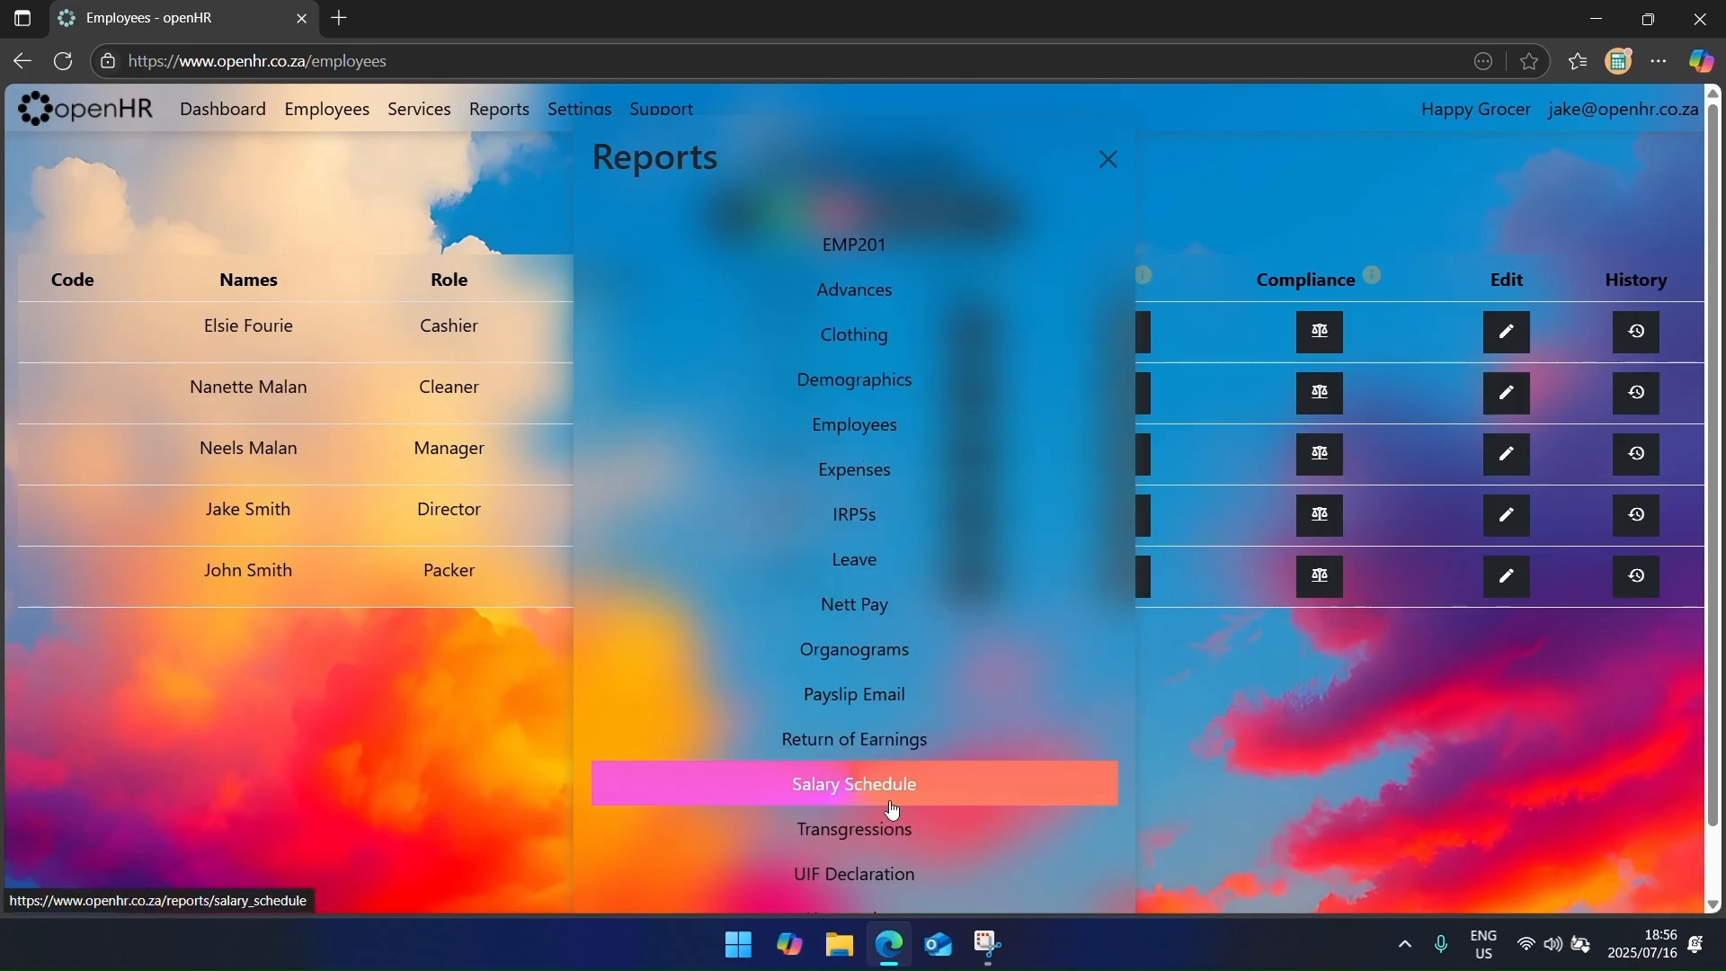
click(895, 873)
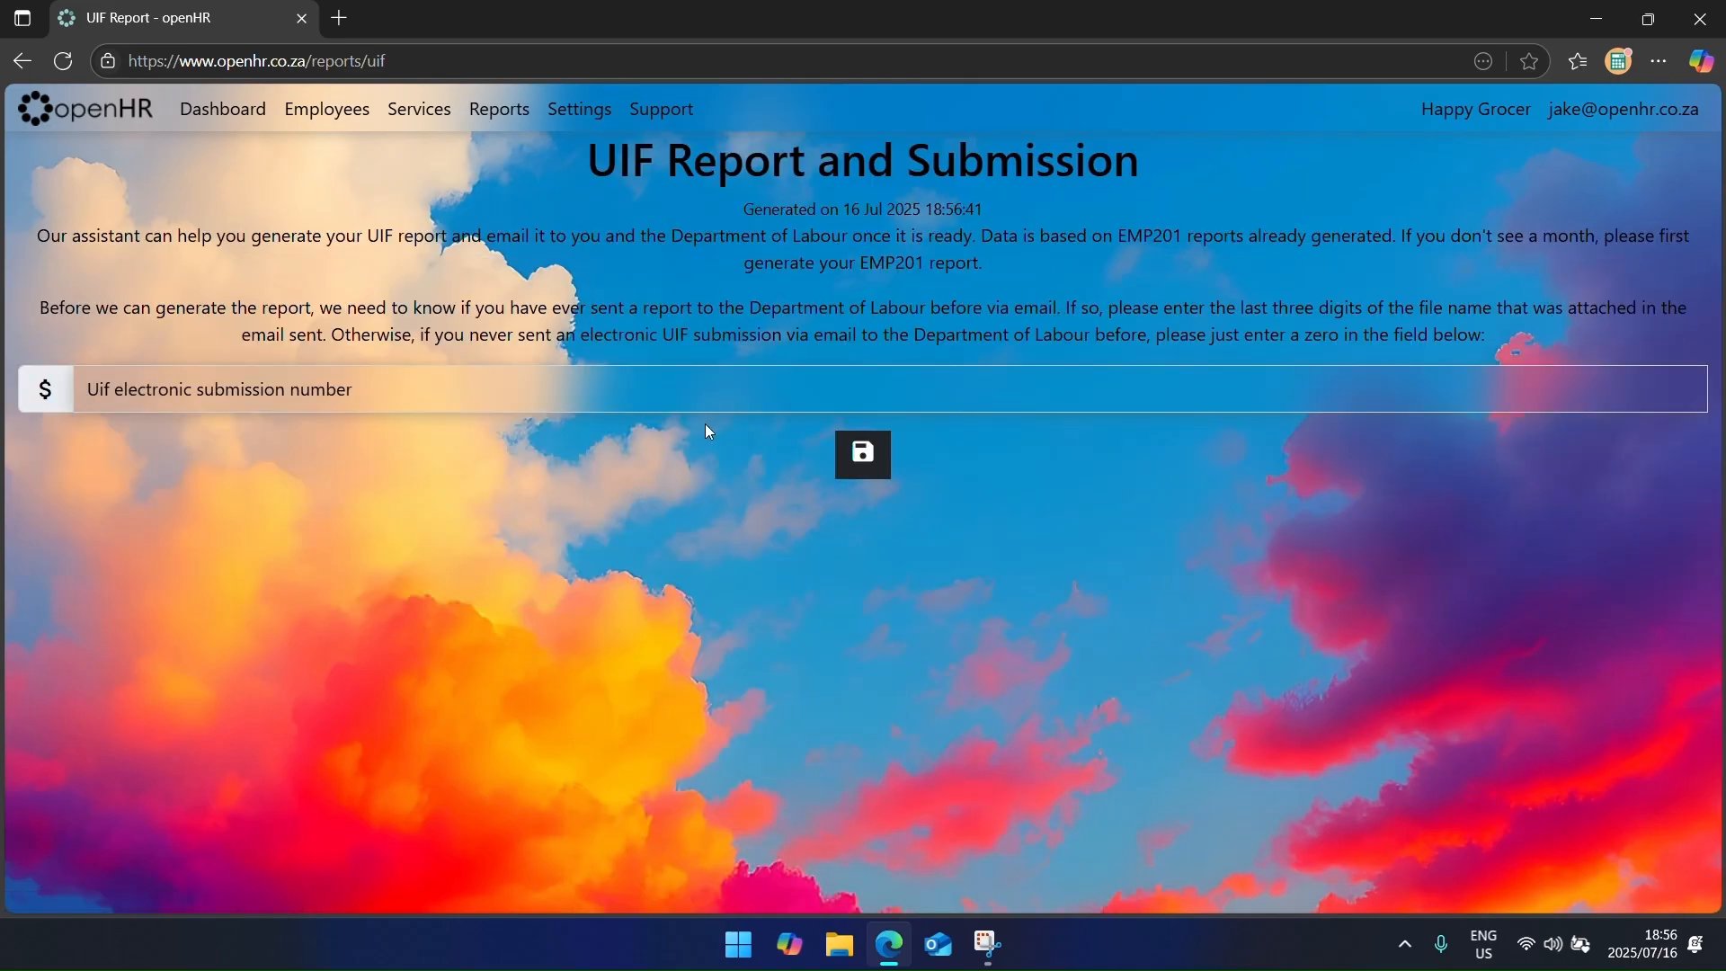
click(700, 406)
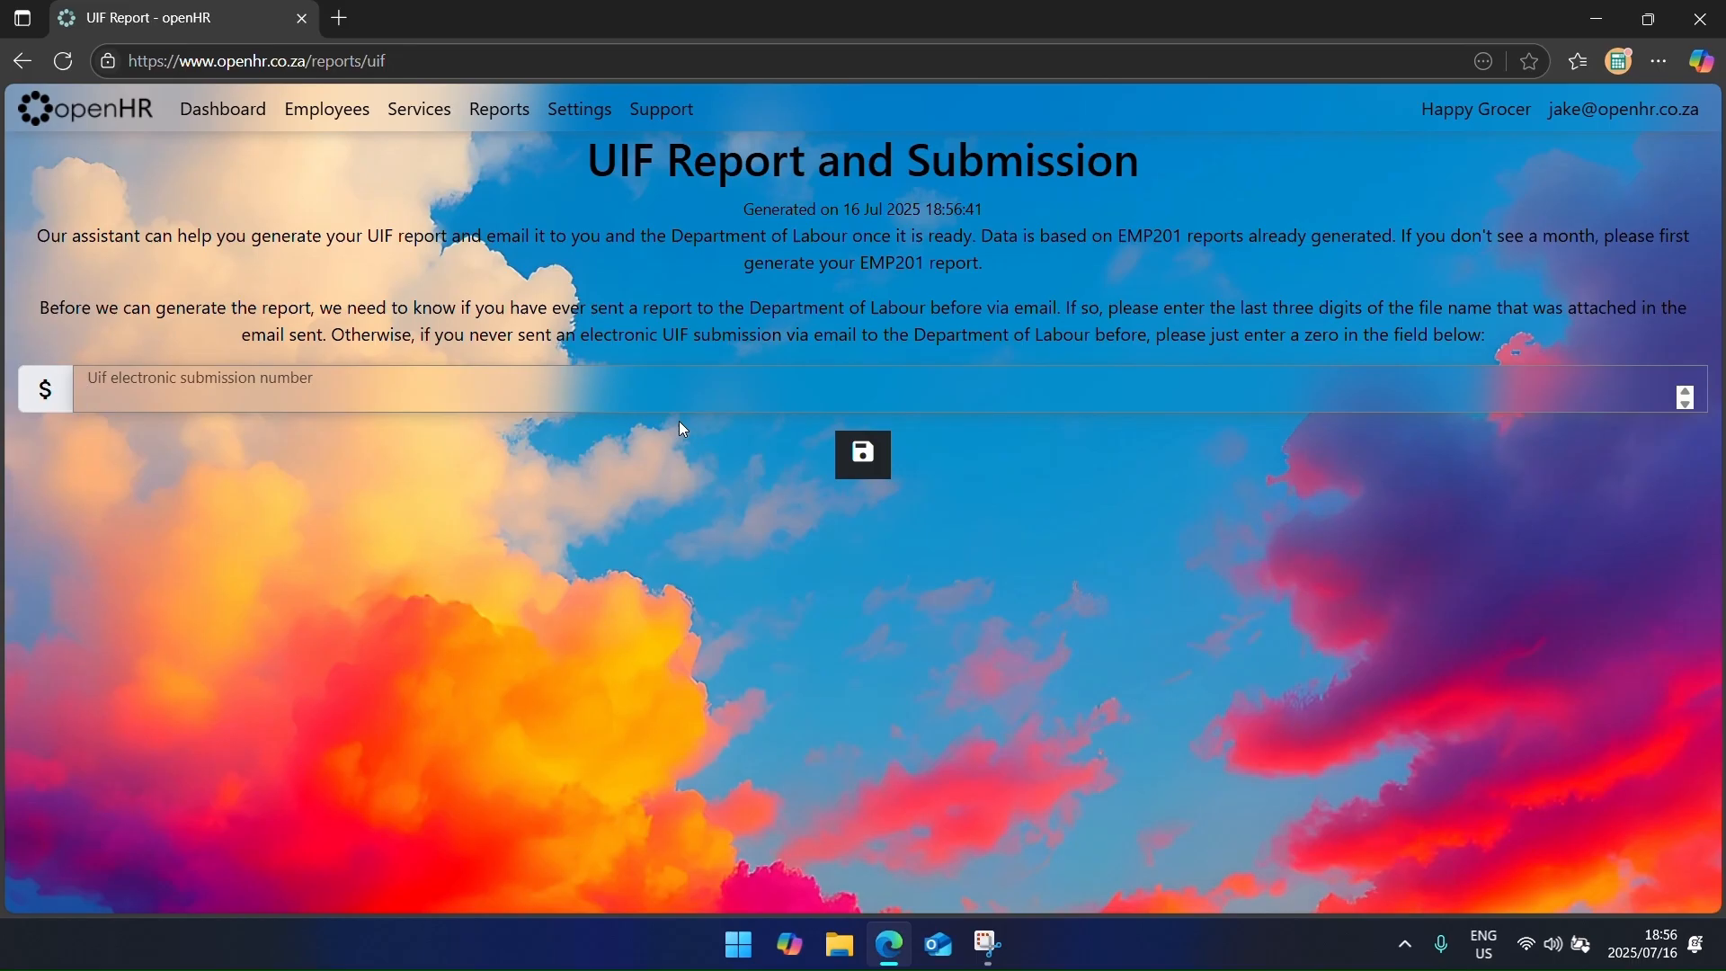
text(056)
key(Return)
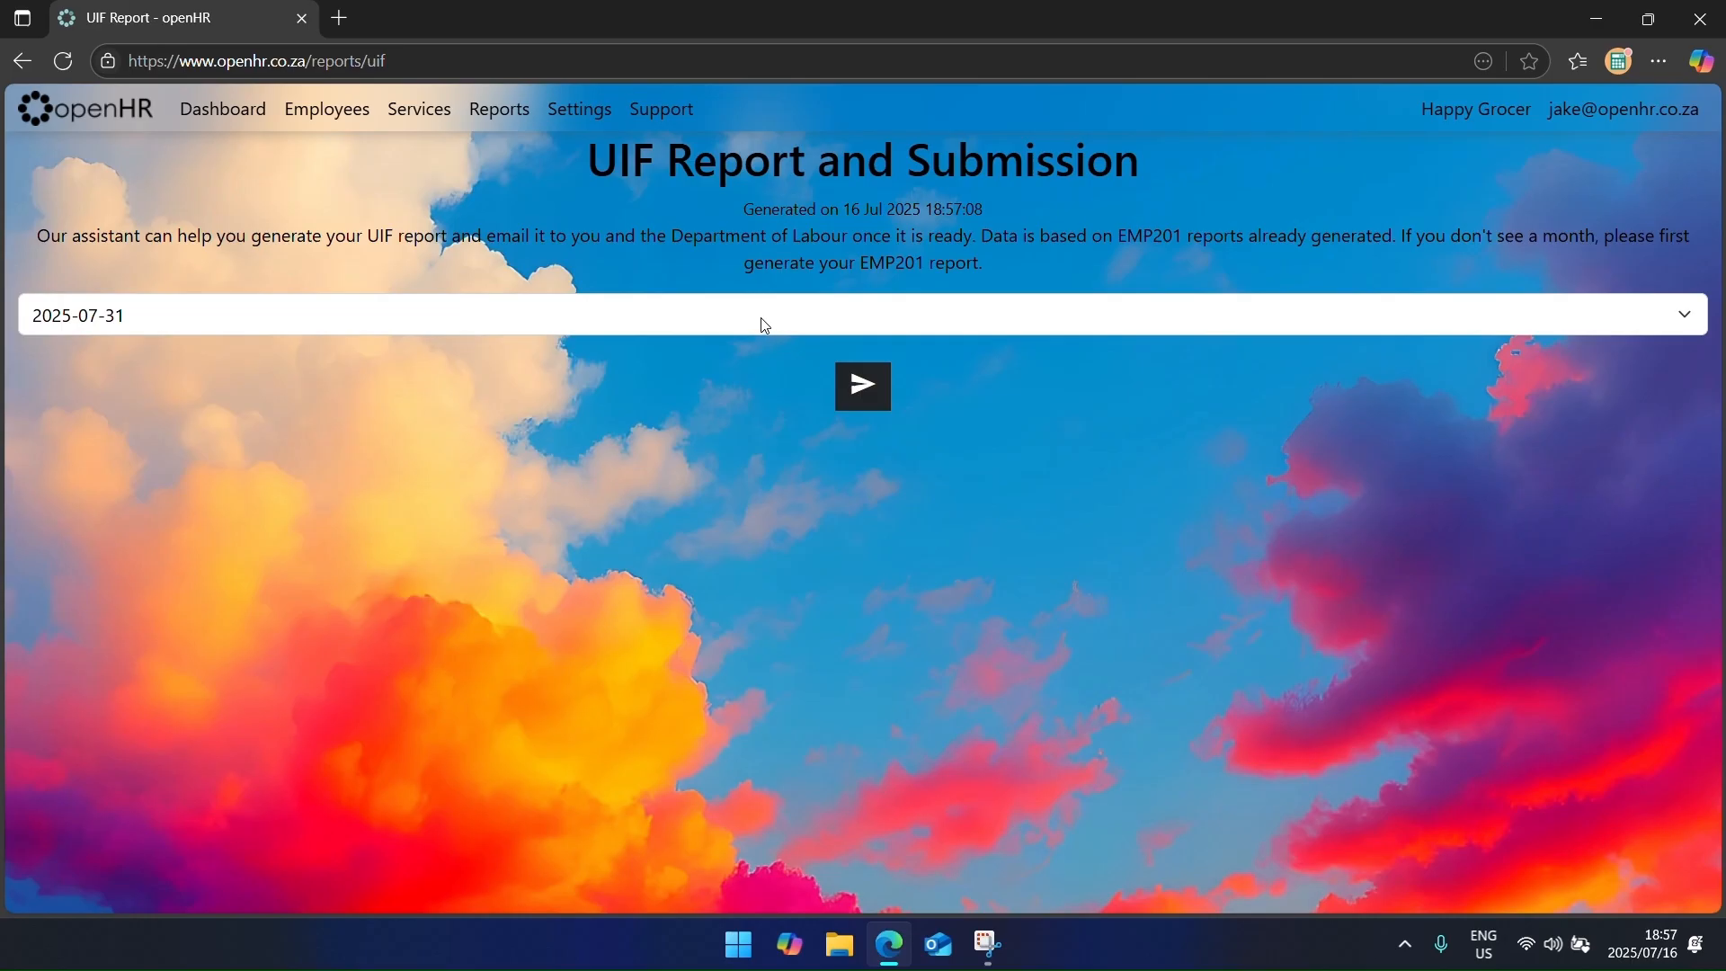
click(851, 385)
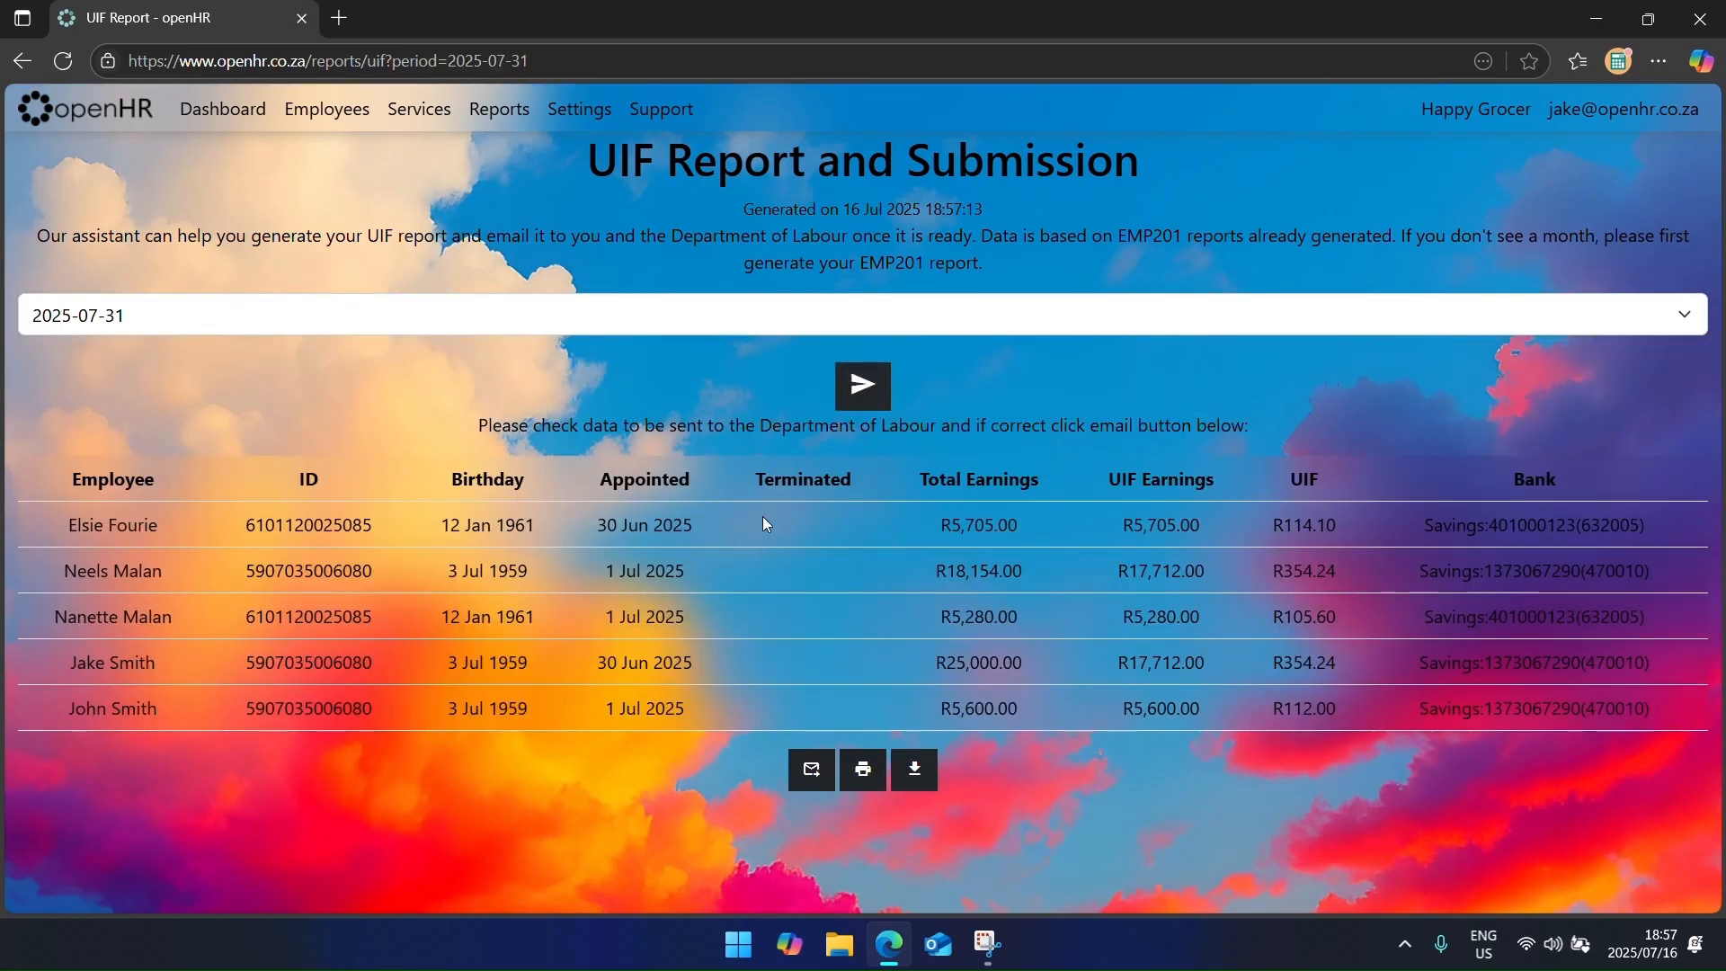
drag(892, 543, 1616, 698)
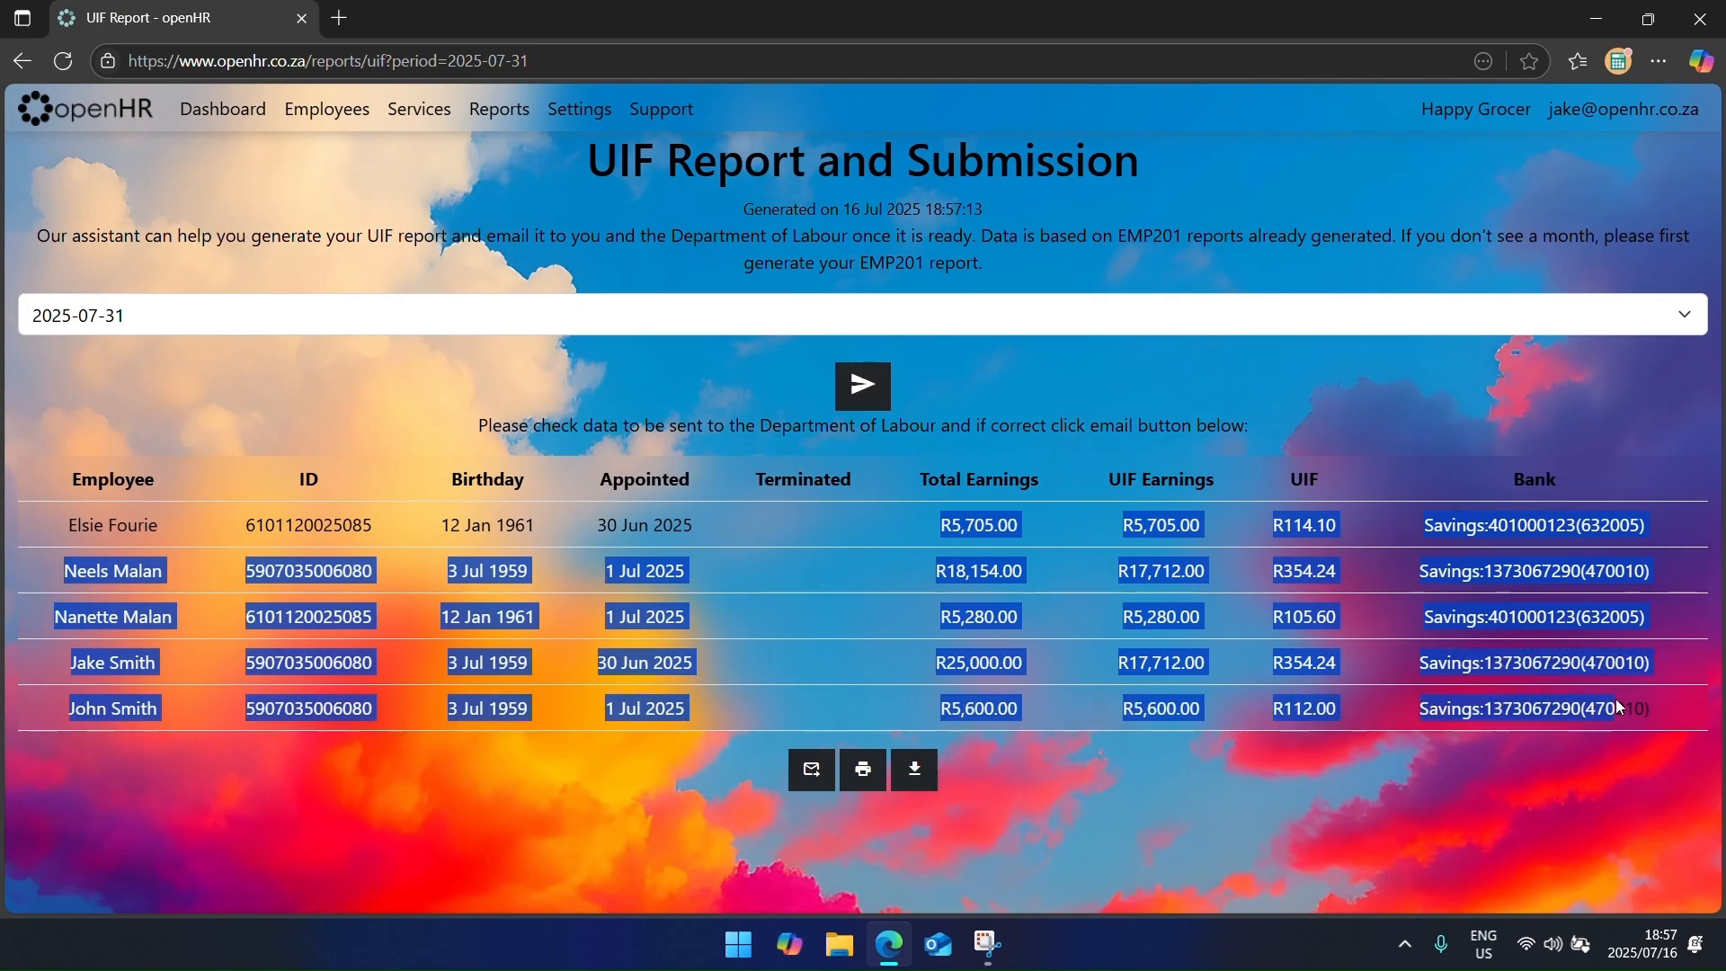
click(1197, 637)
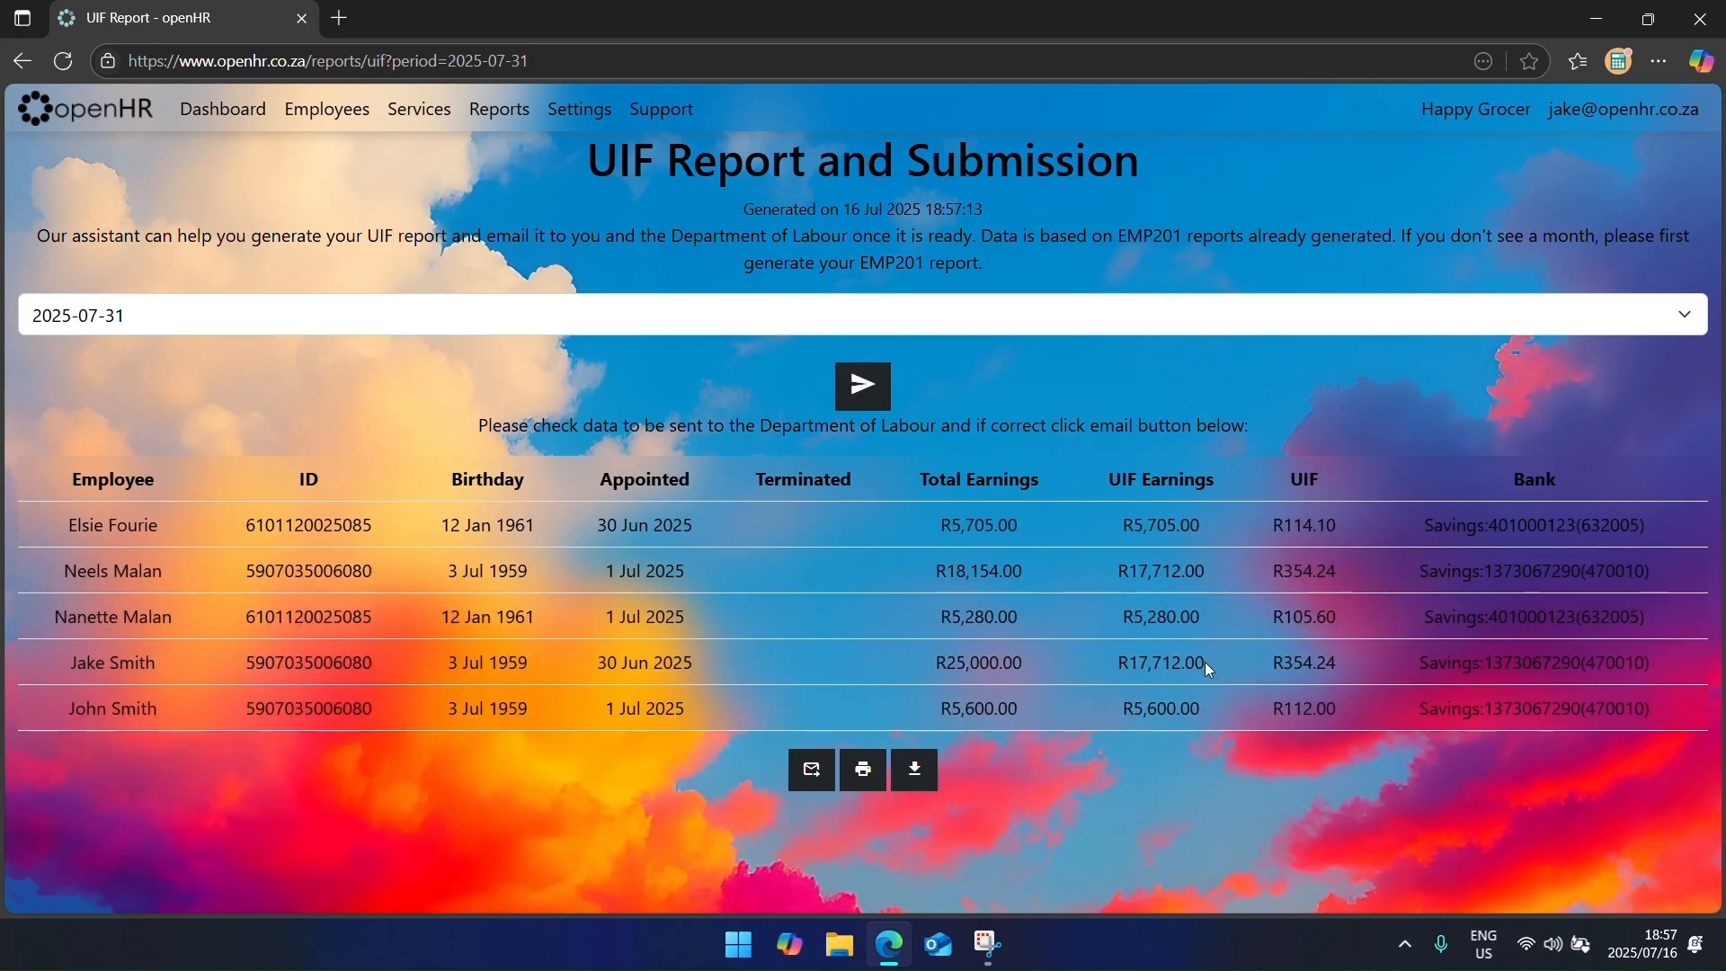
click(791, 765)
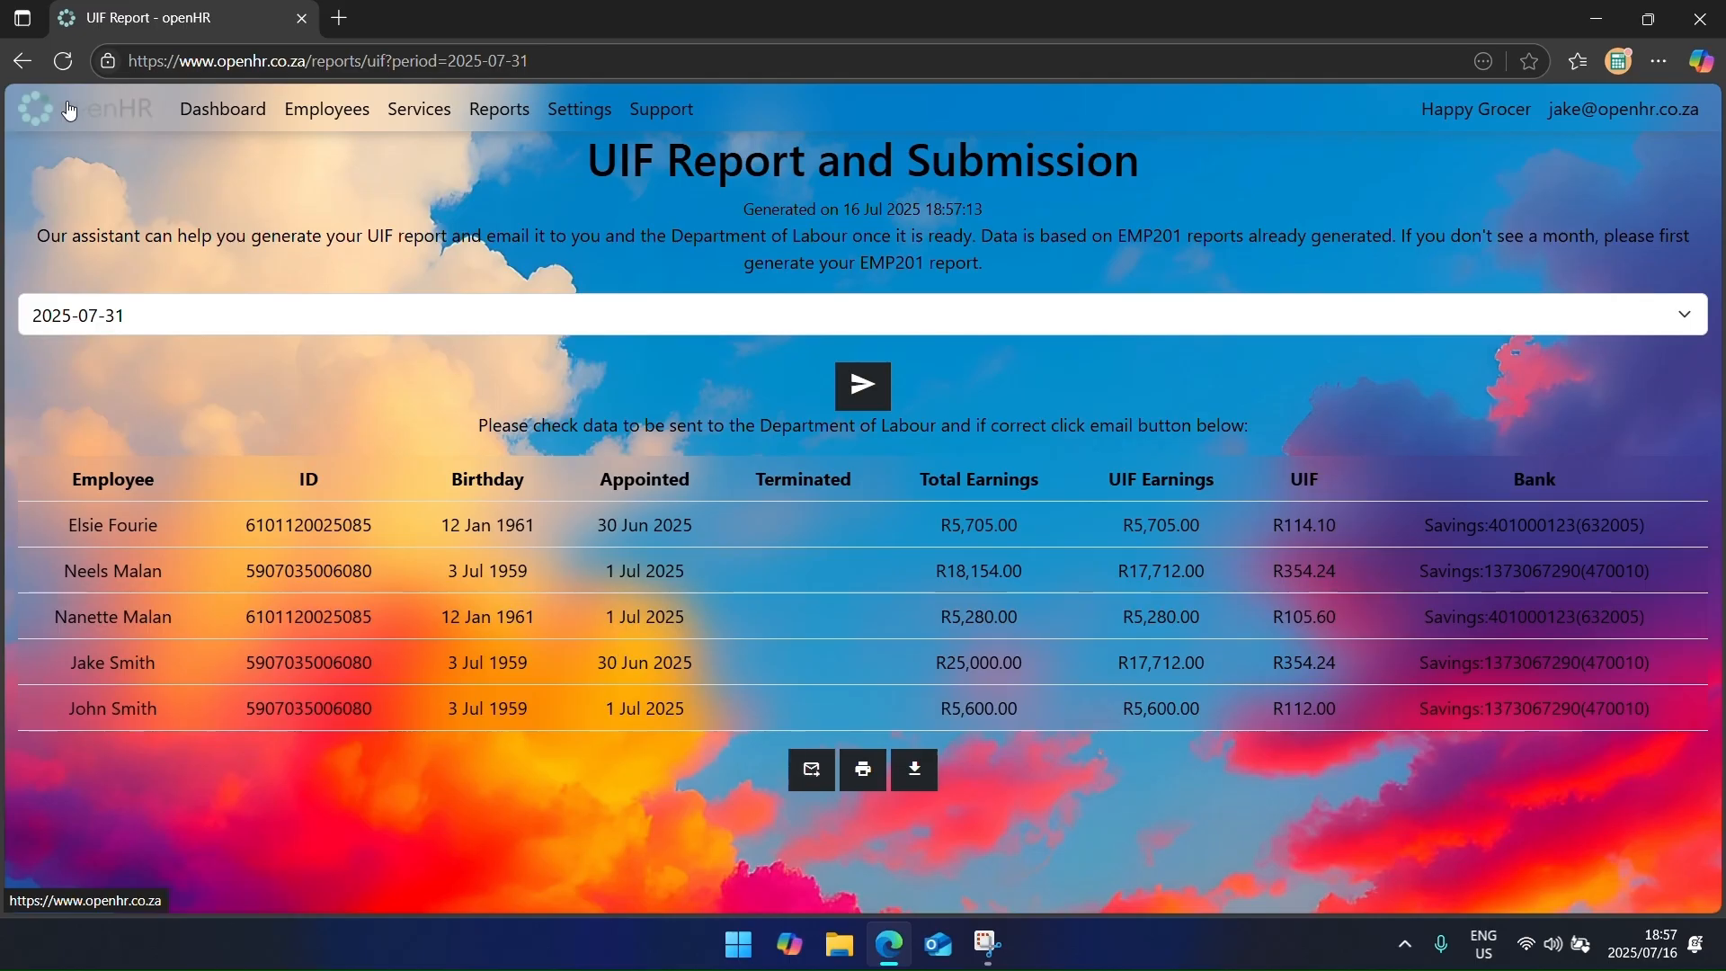
Step: Show the EMP201 reports listing August 2025 (R5,608.32) and July 2025 (R5,262.55)
click(261, 320)
click(241, 427)
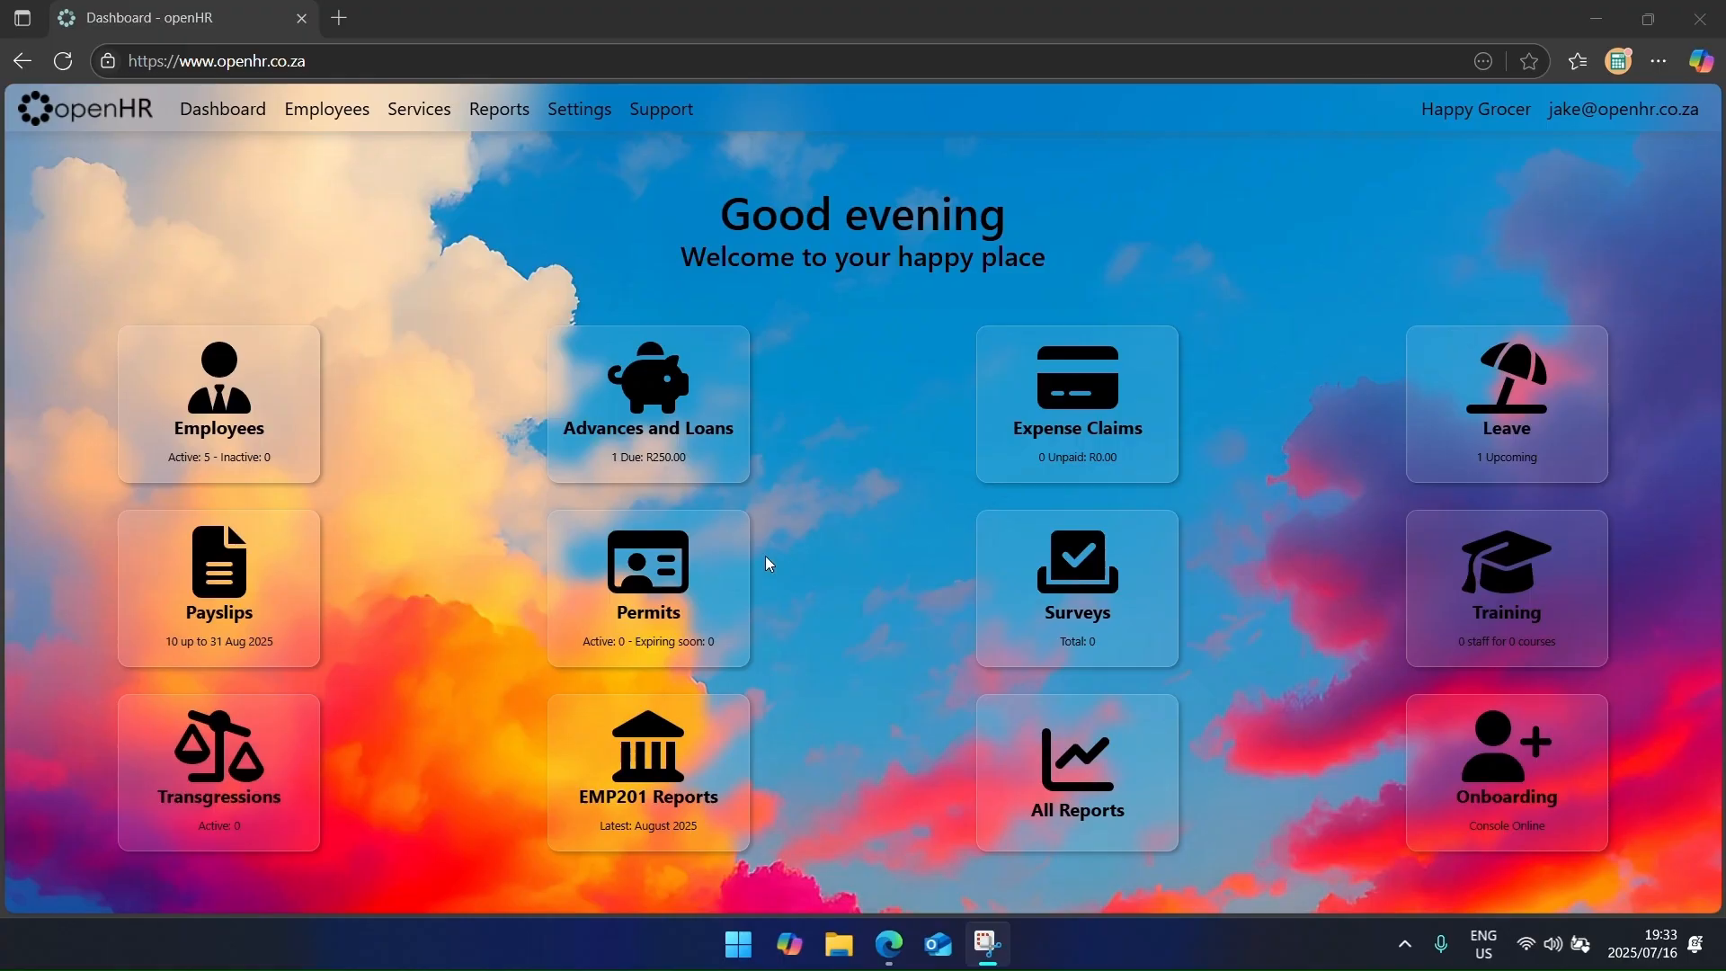
click(723, 744)
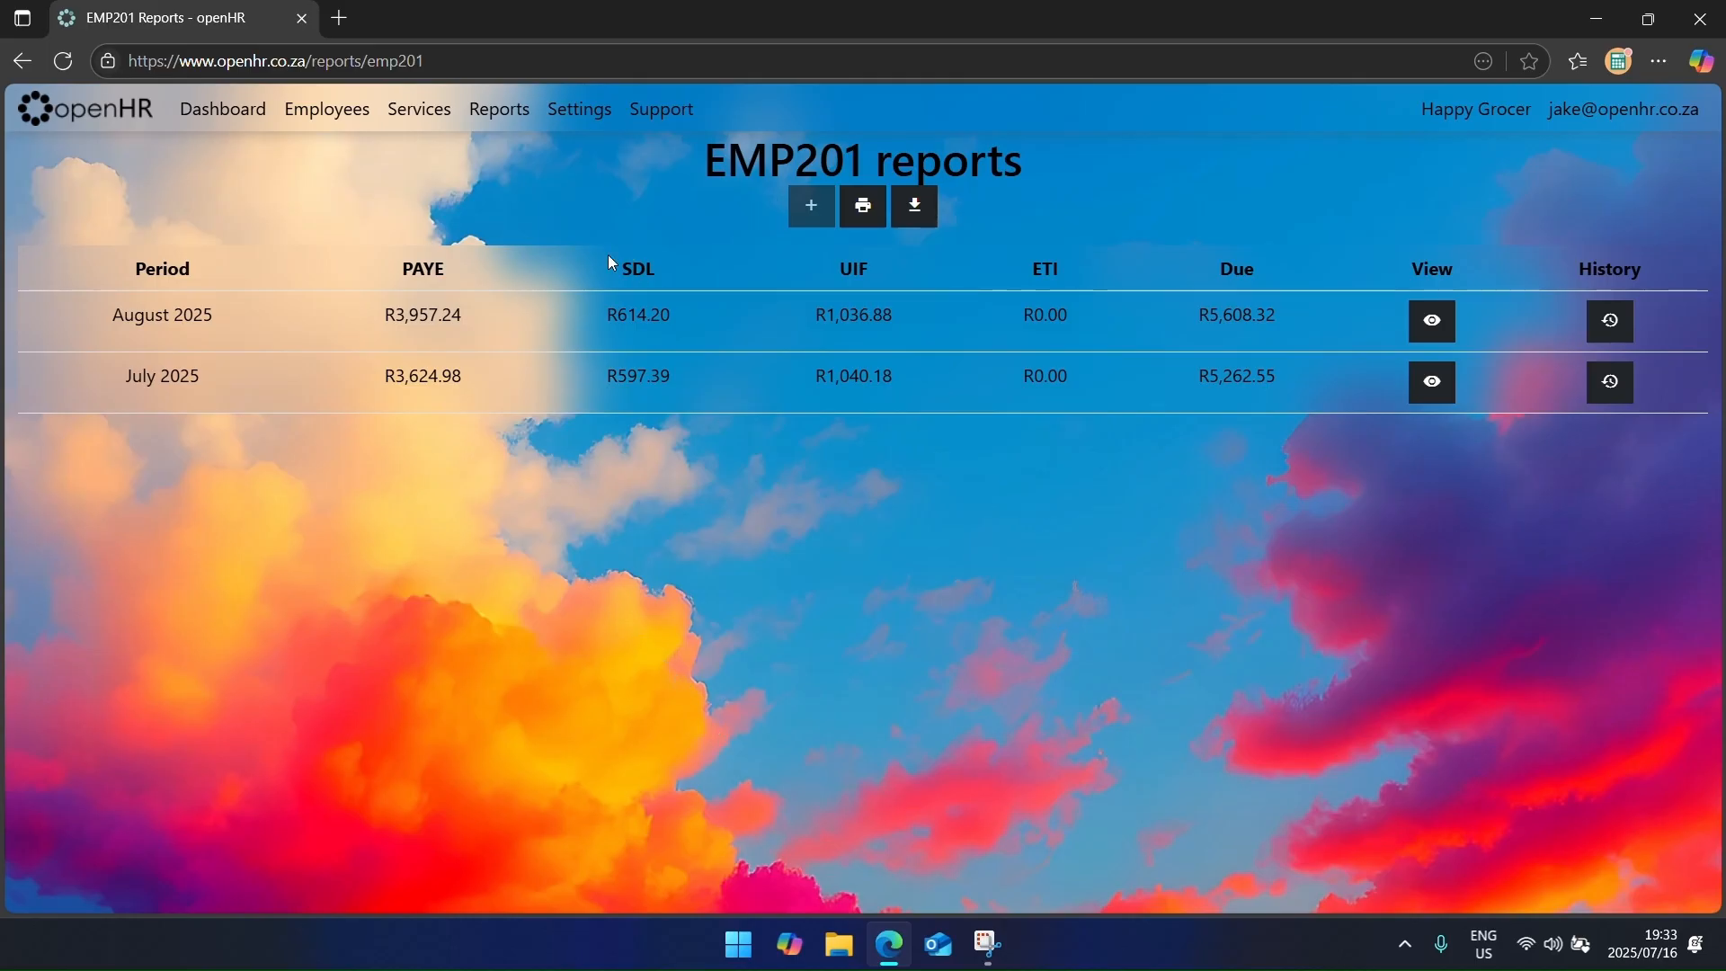
click(504, 111)
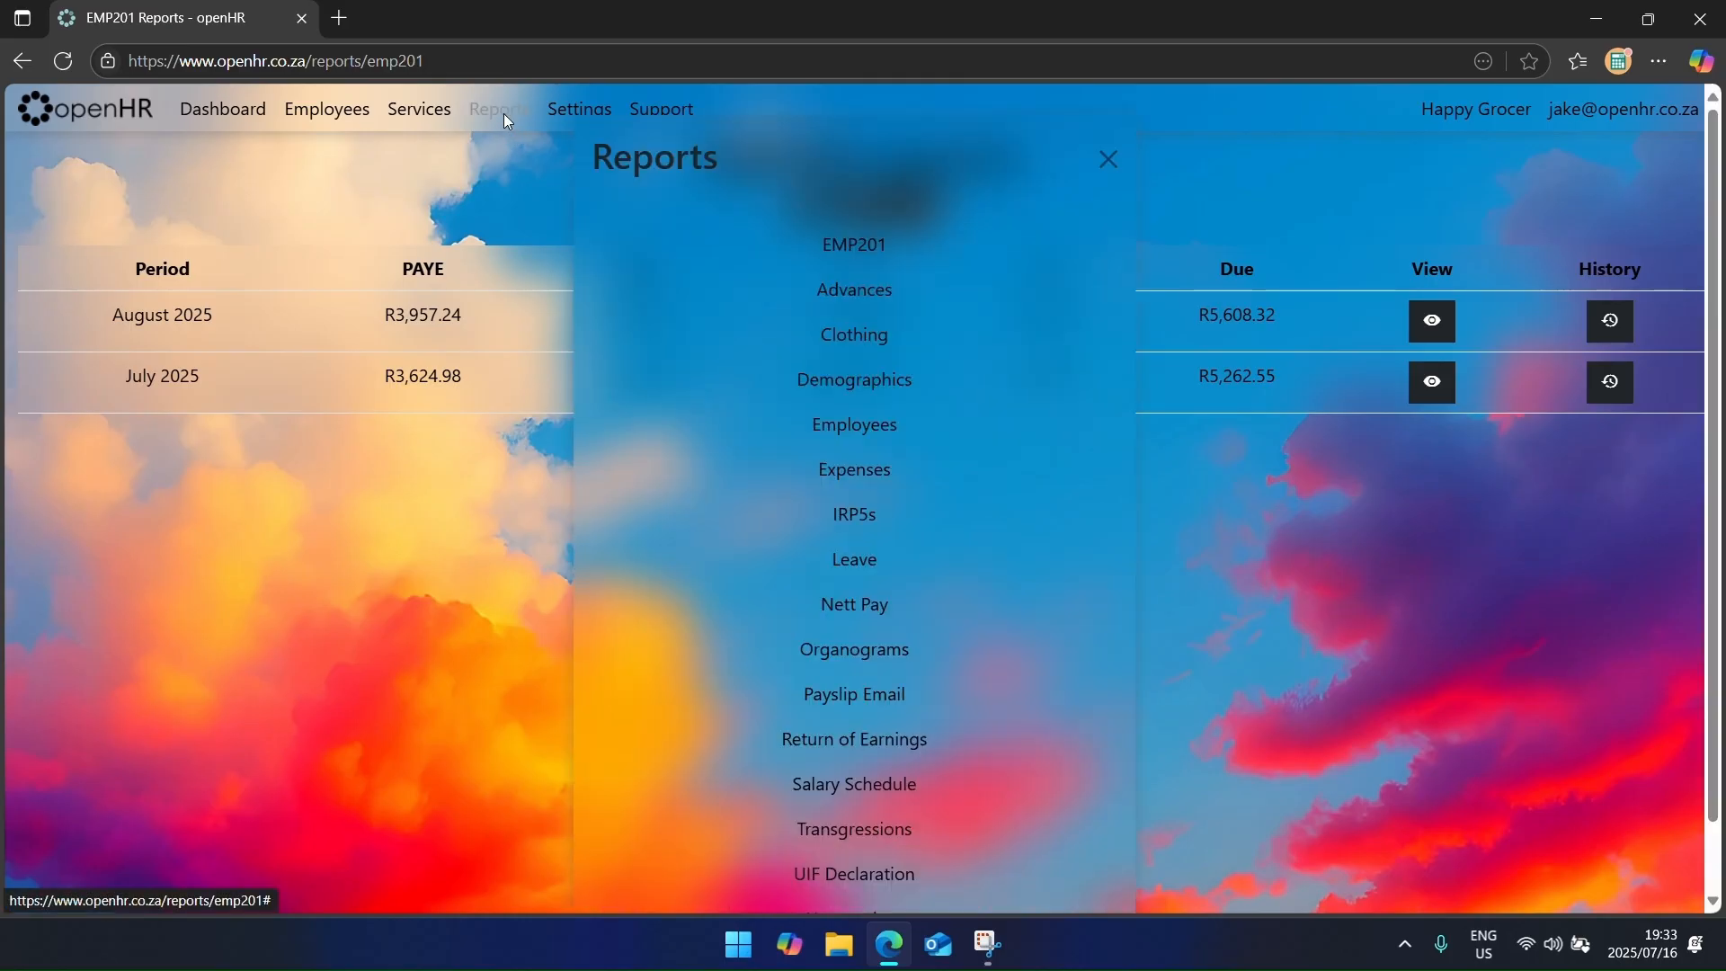
Step: Generate an EMP501 report for the 2025-08-31 period, covering 1 March to 31 August 2025
click(881, 521)
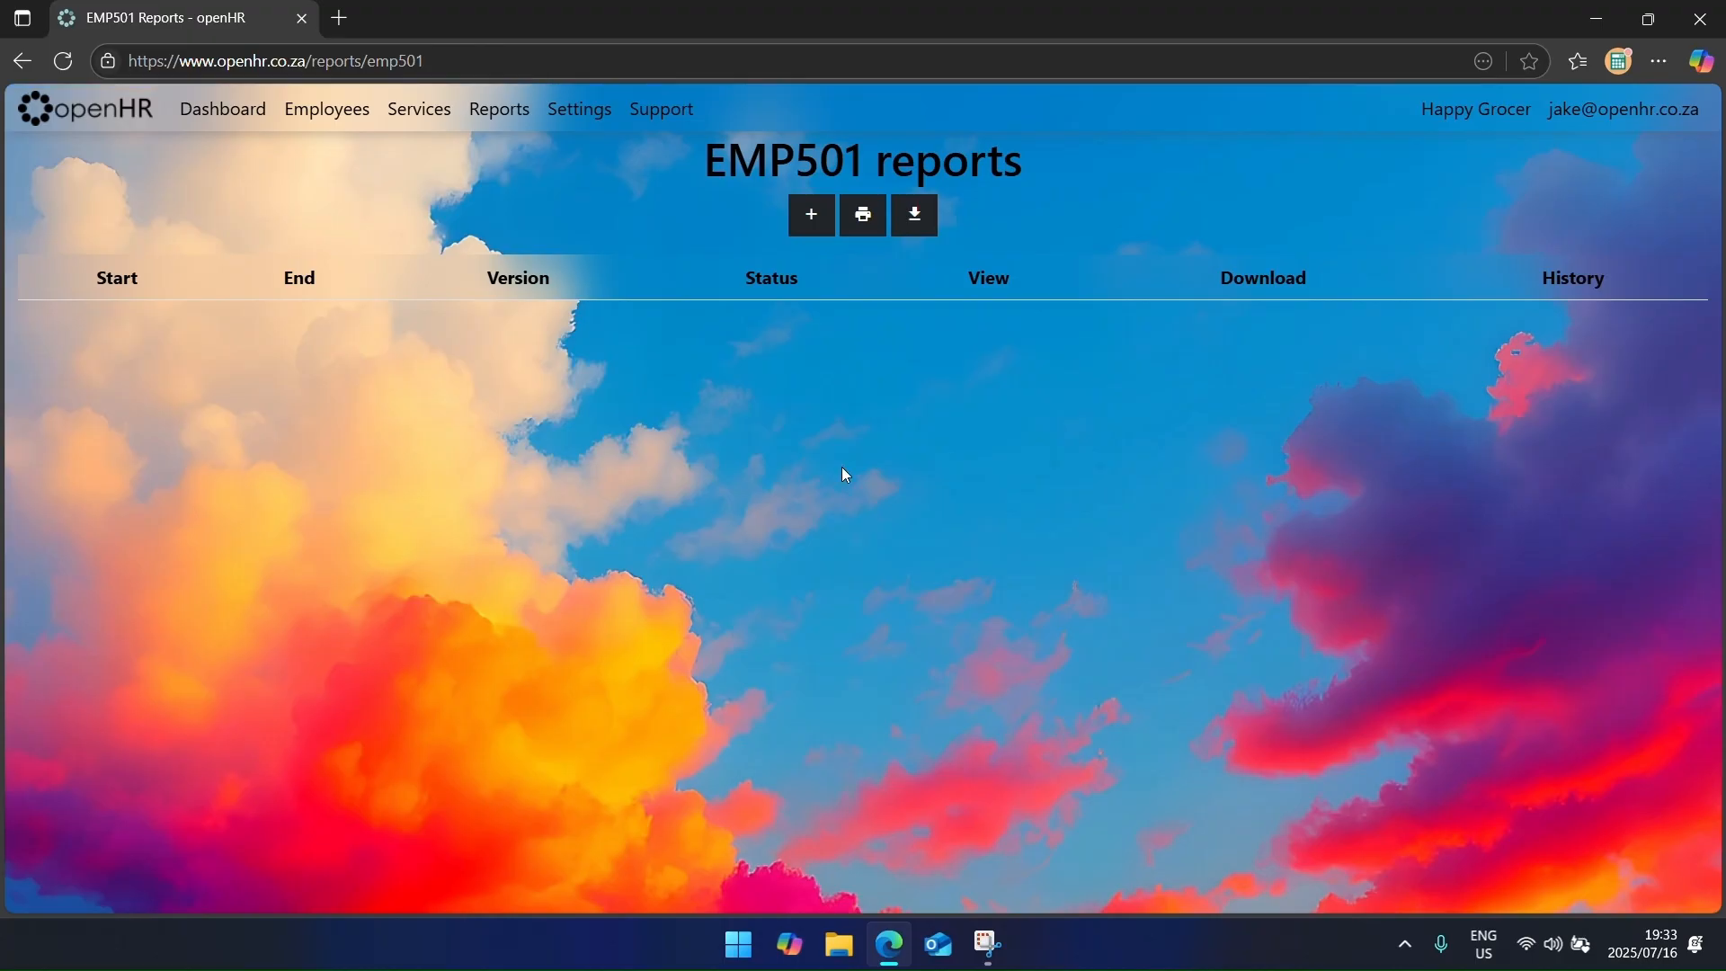
click(808, 218)
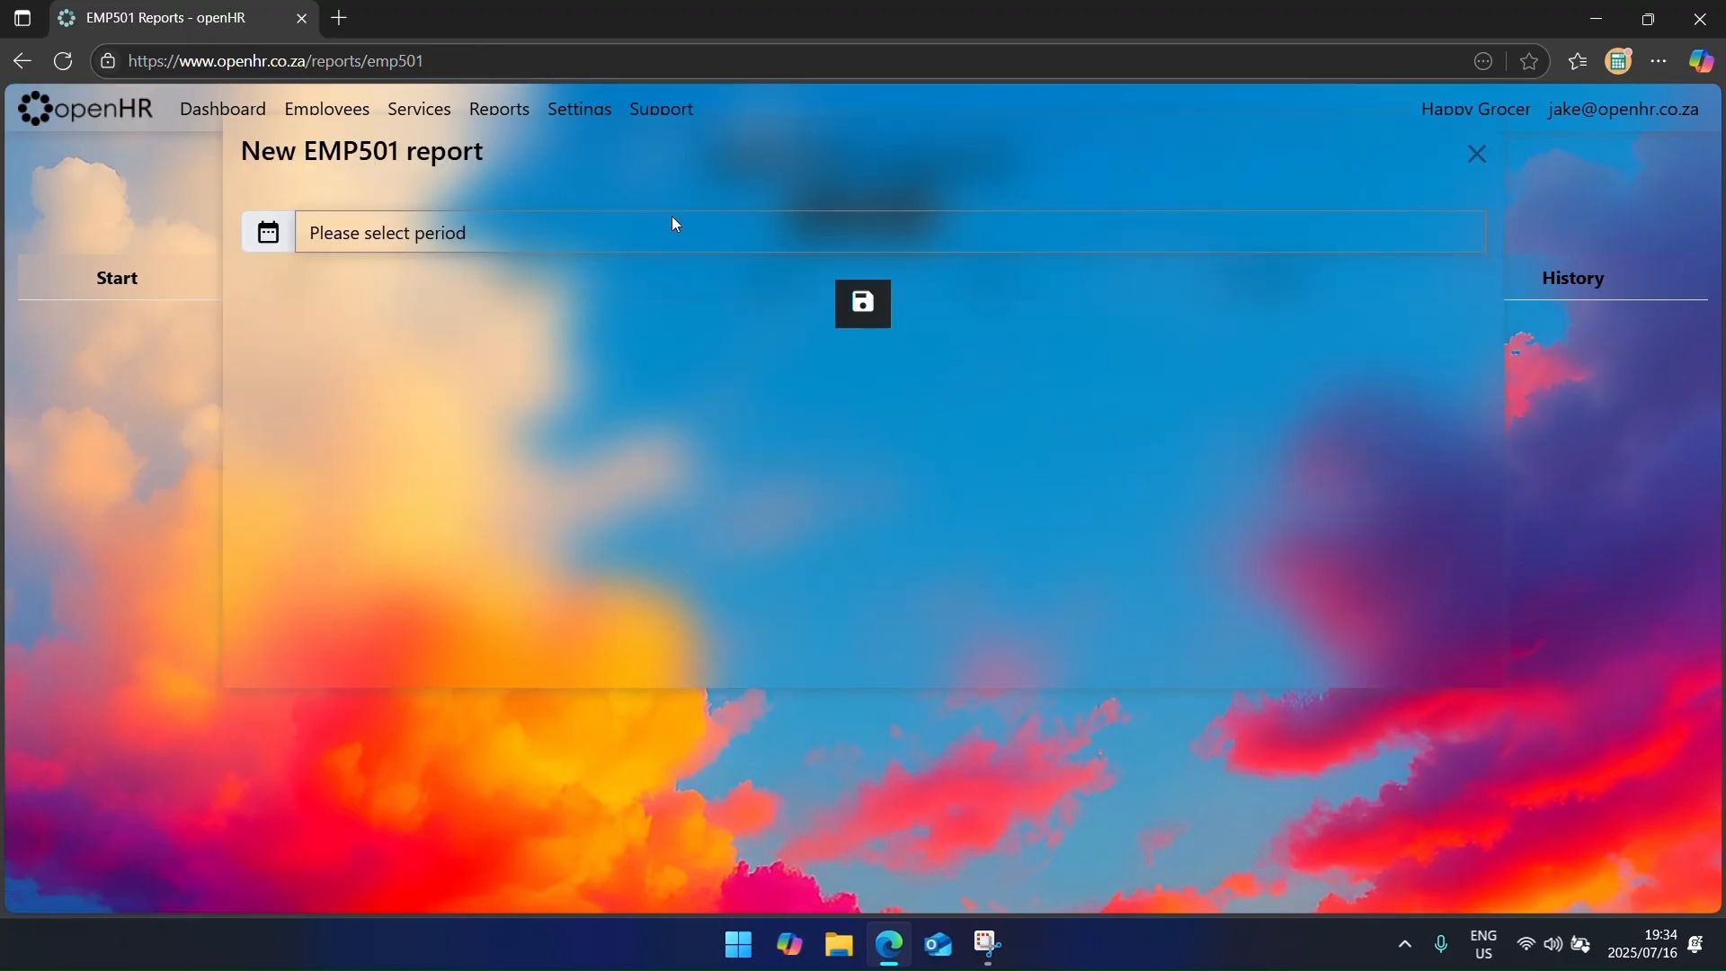
click(676, 233)
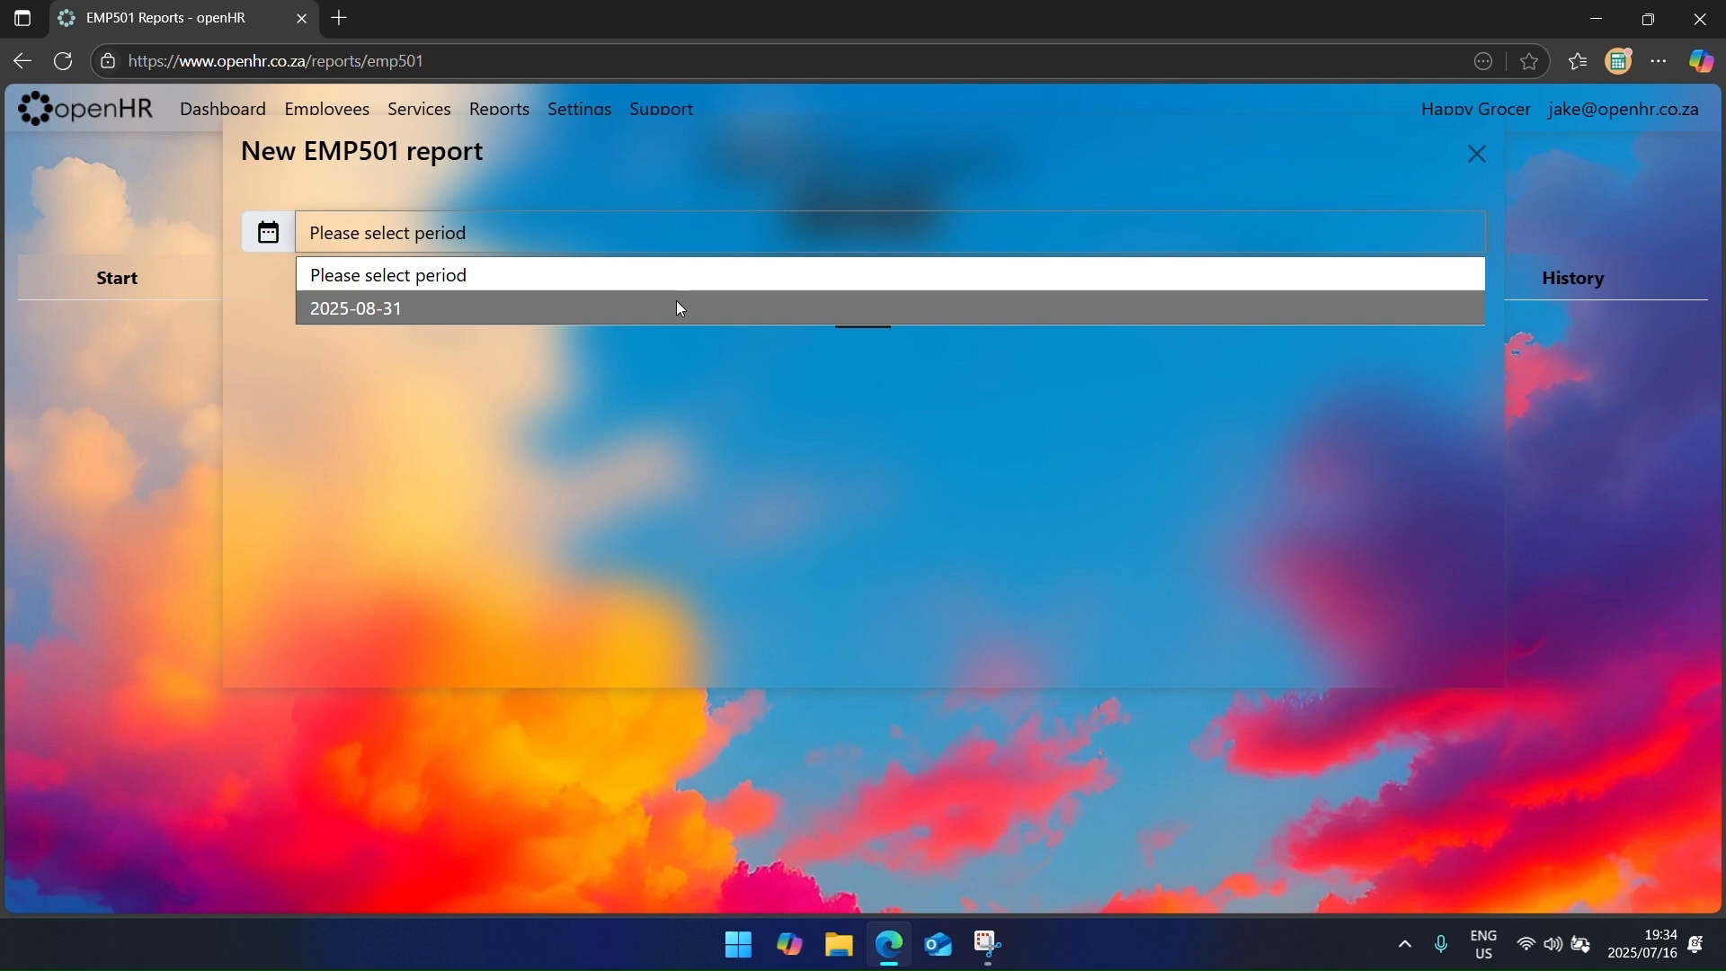
click(681, 307)
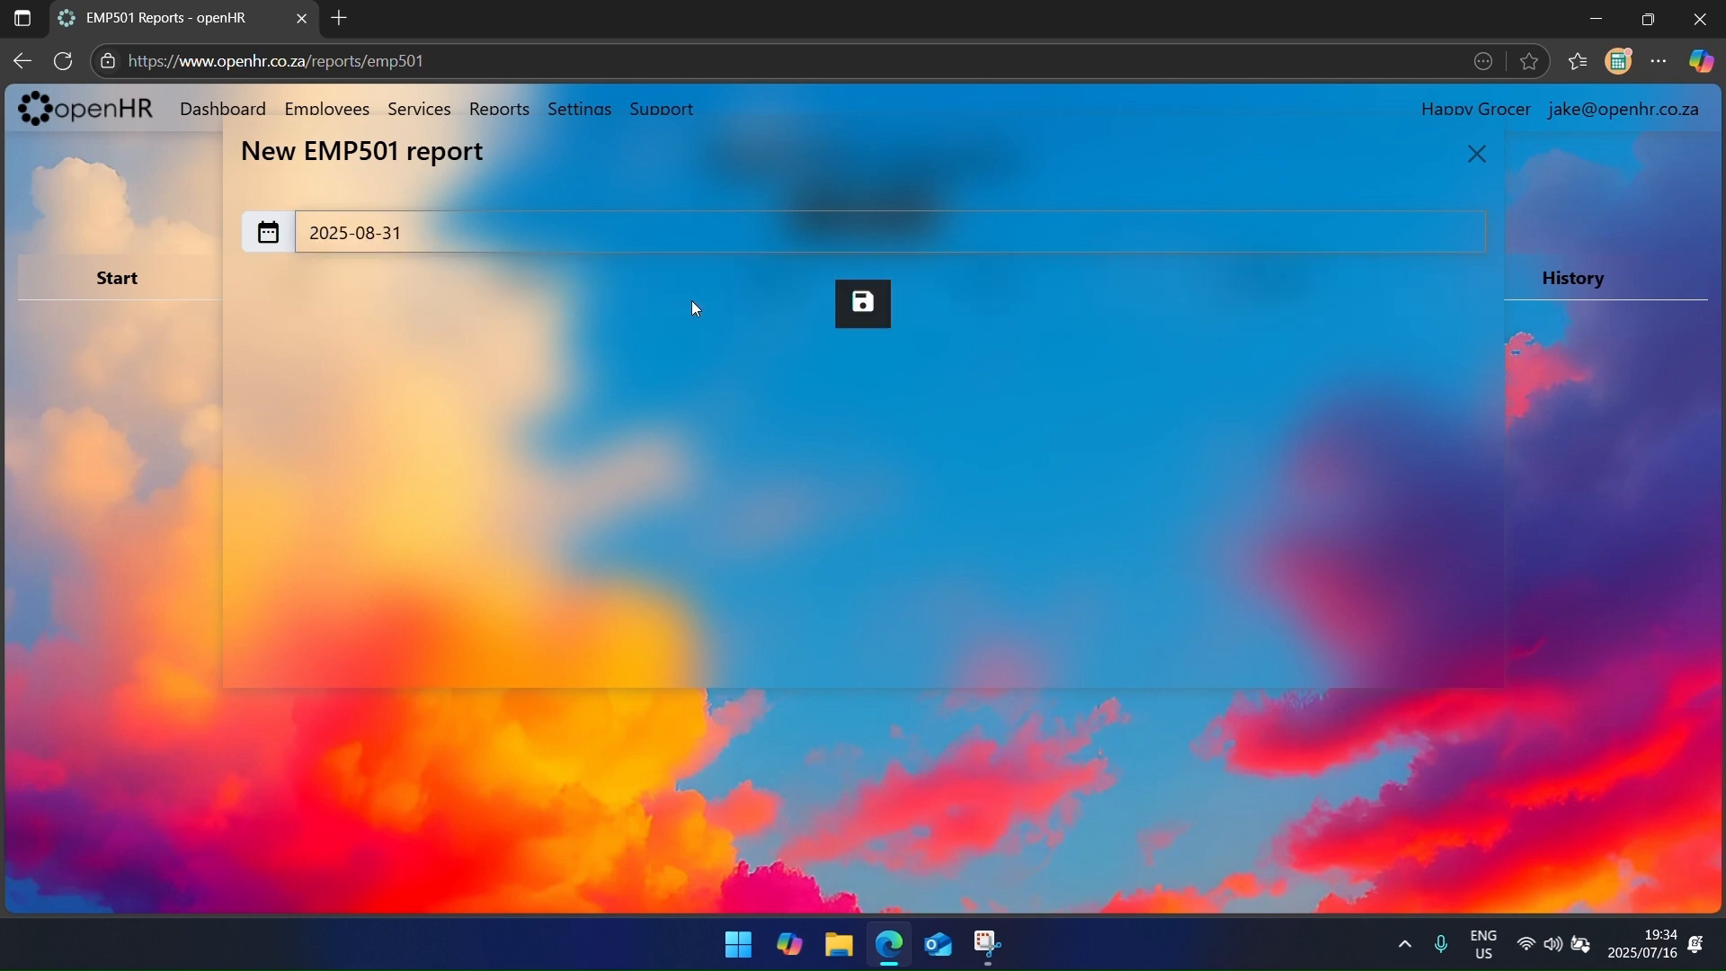
click(878, 307)
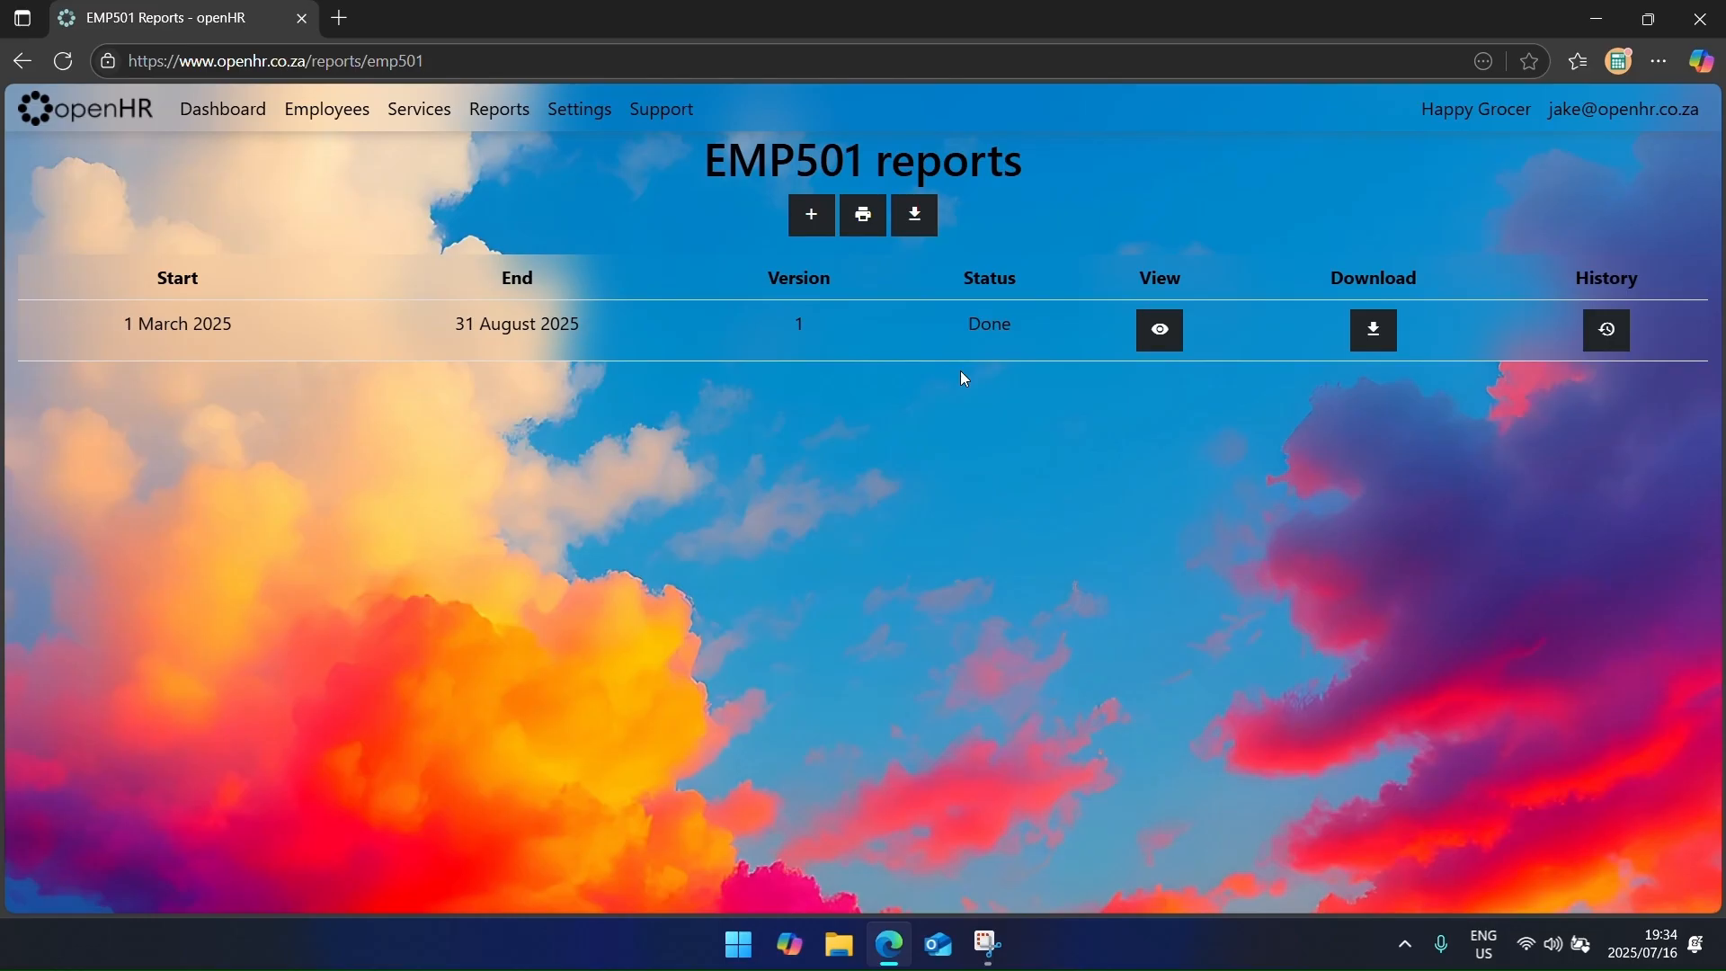
Step: Review the reconciliation's August and July totals and the five employees in its IRP5 list
click(1159, 330)
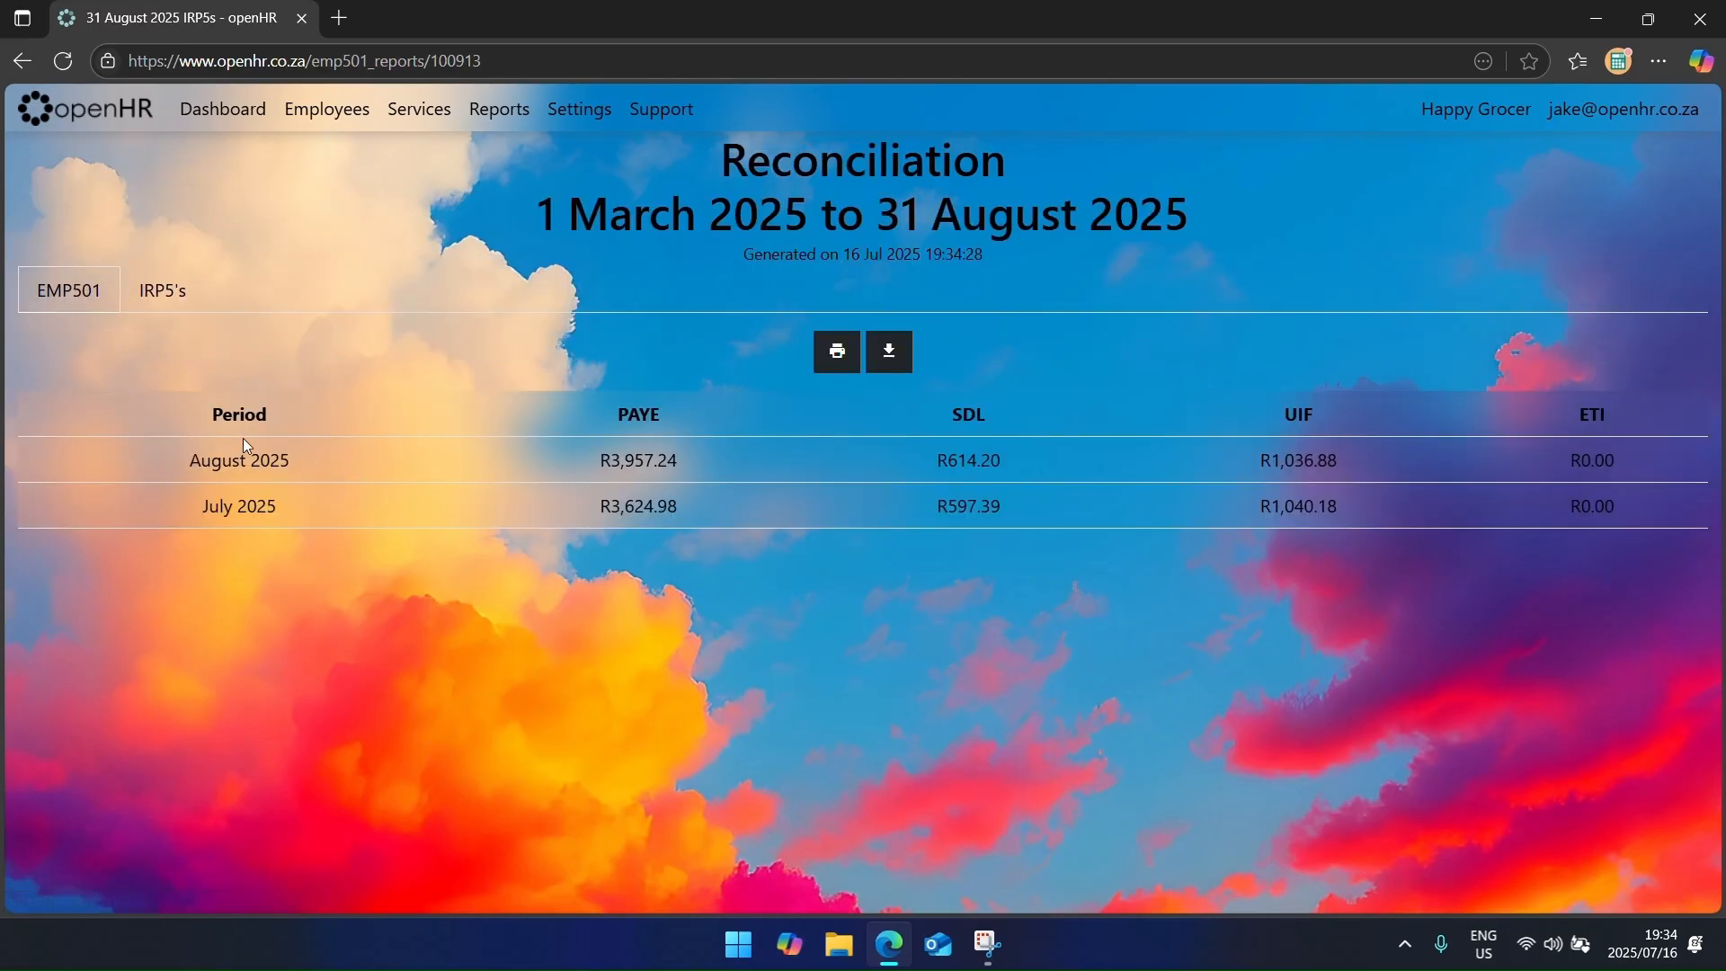
drag(202, 454, 1614, 506)
click(1227, 579)
click(153, 287)
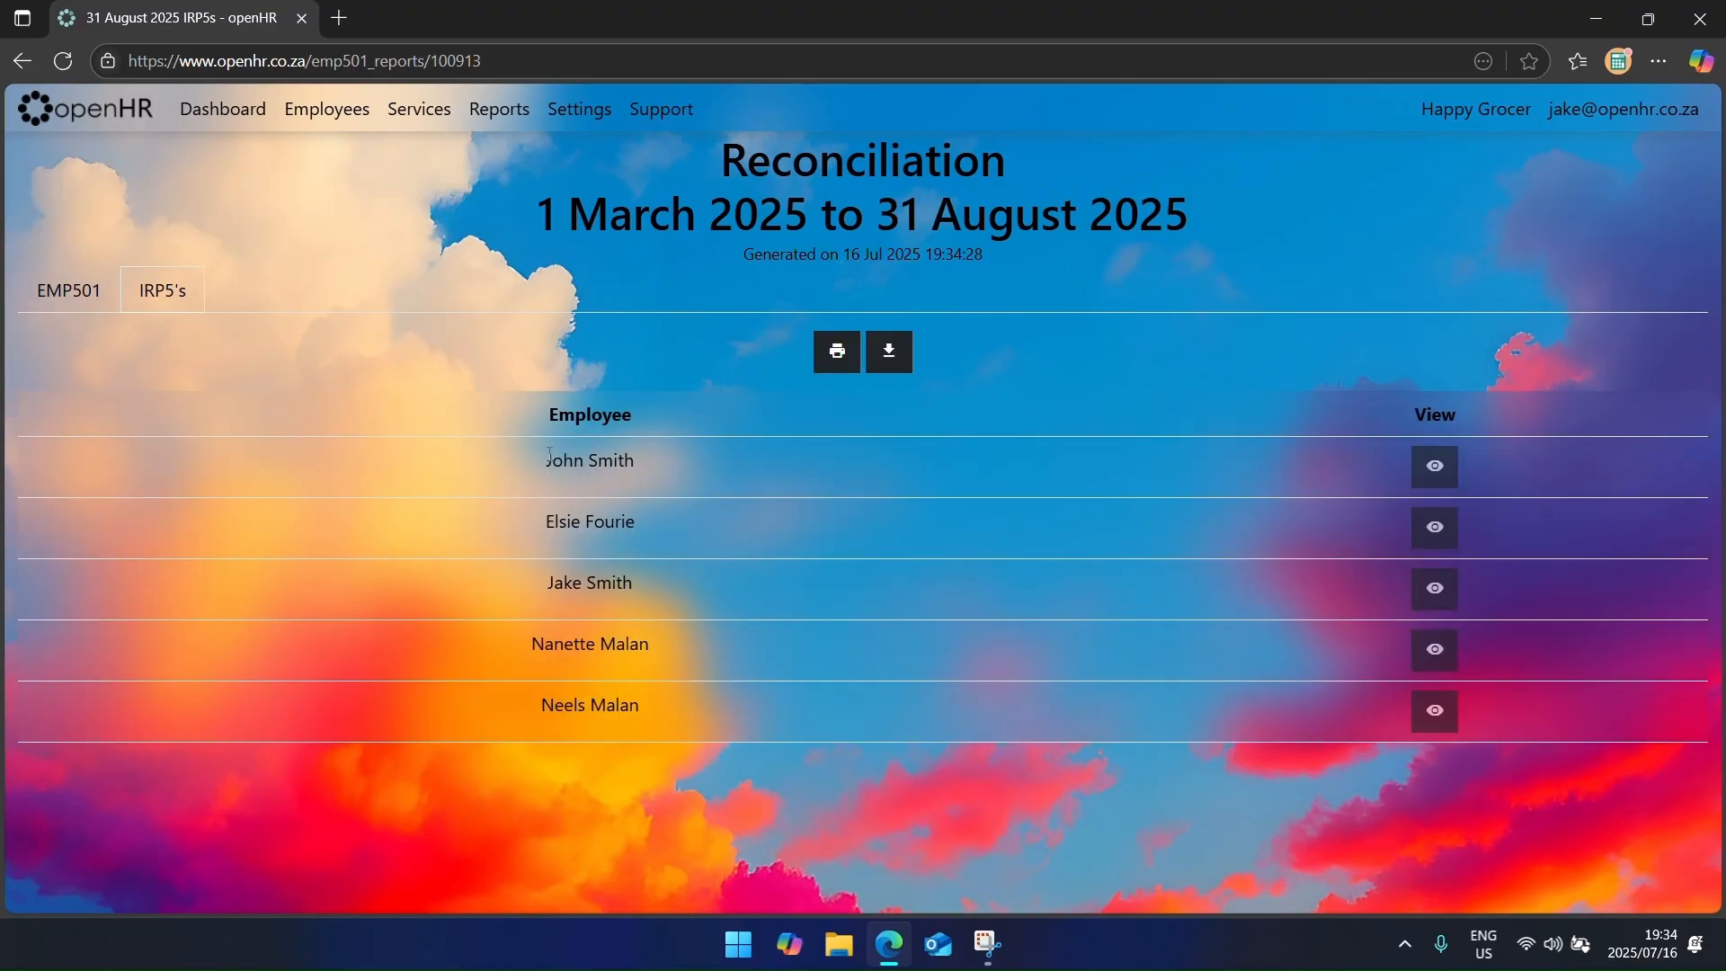
drag(550, 454, 693, 669)
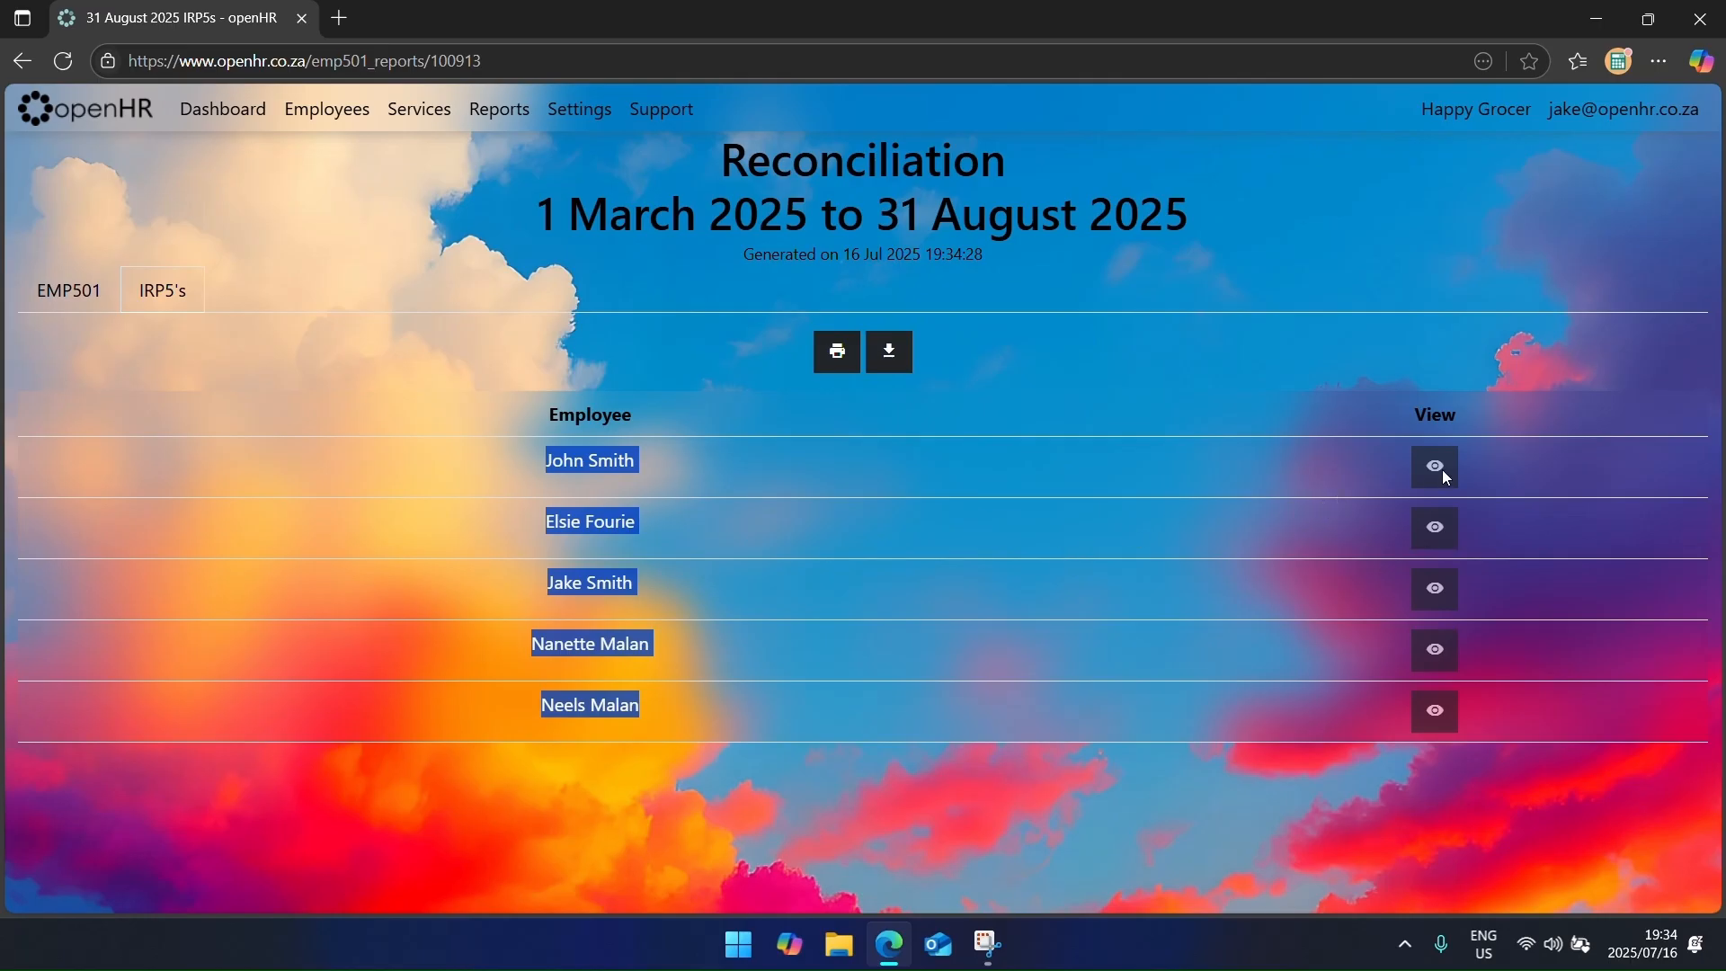
click(1173, 494)
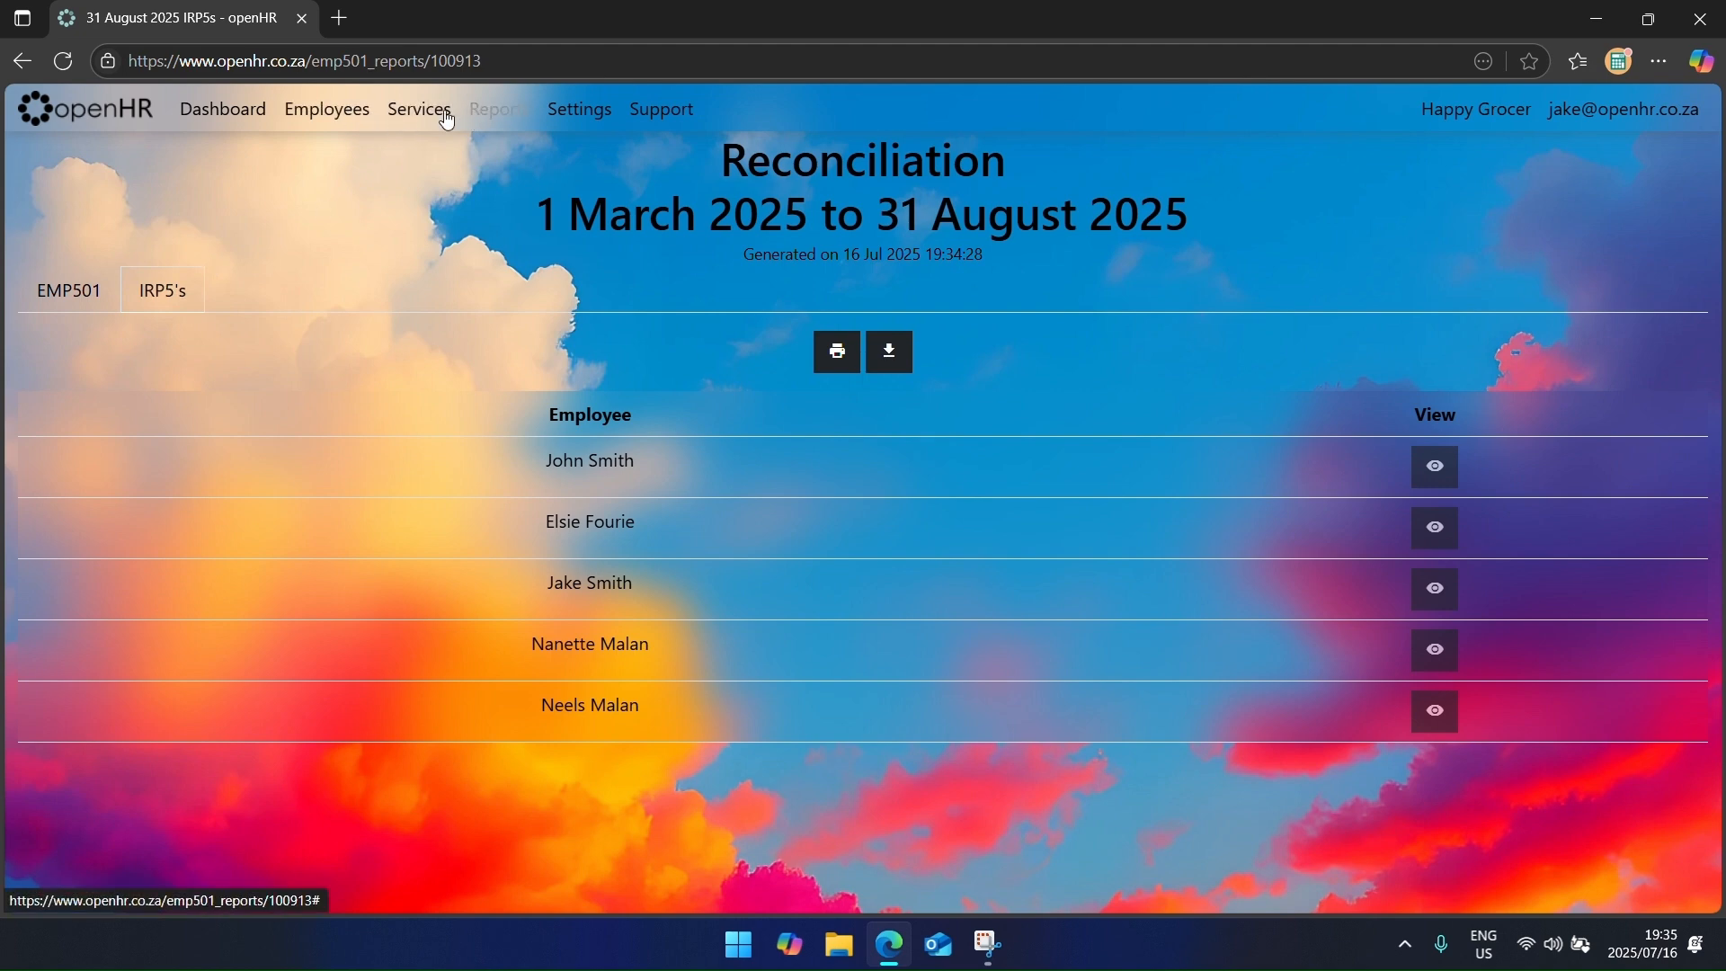
Step: Download the irp5s.txt IRP5 file from the EMP501 reports list
click(35, 60)
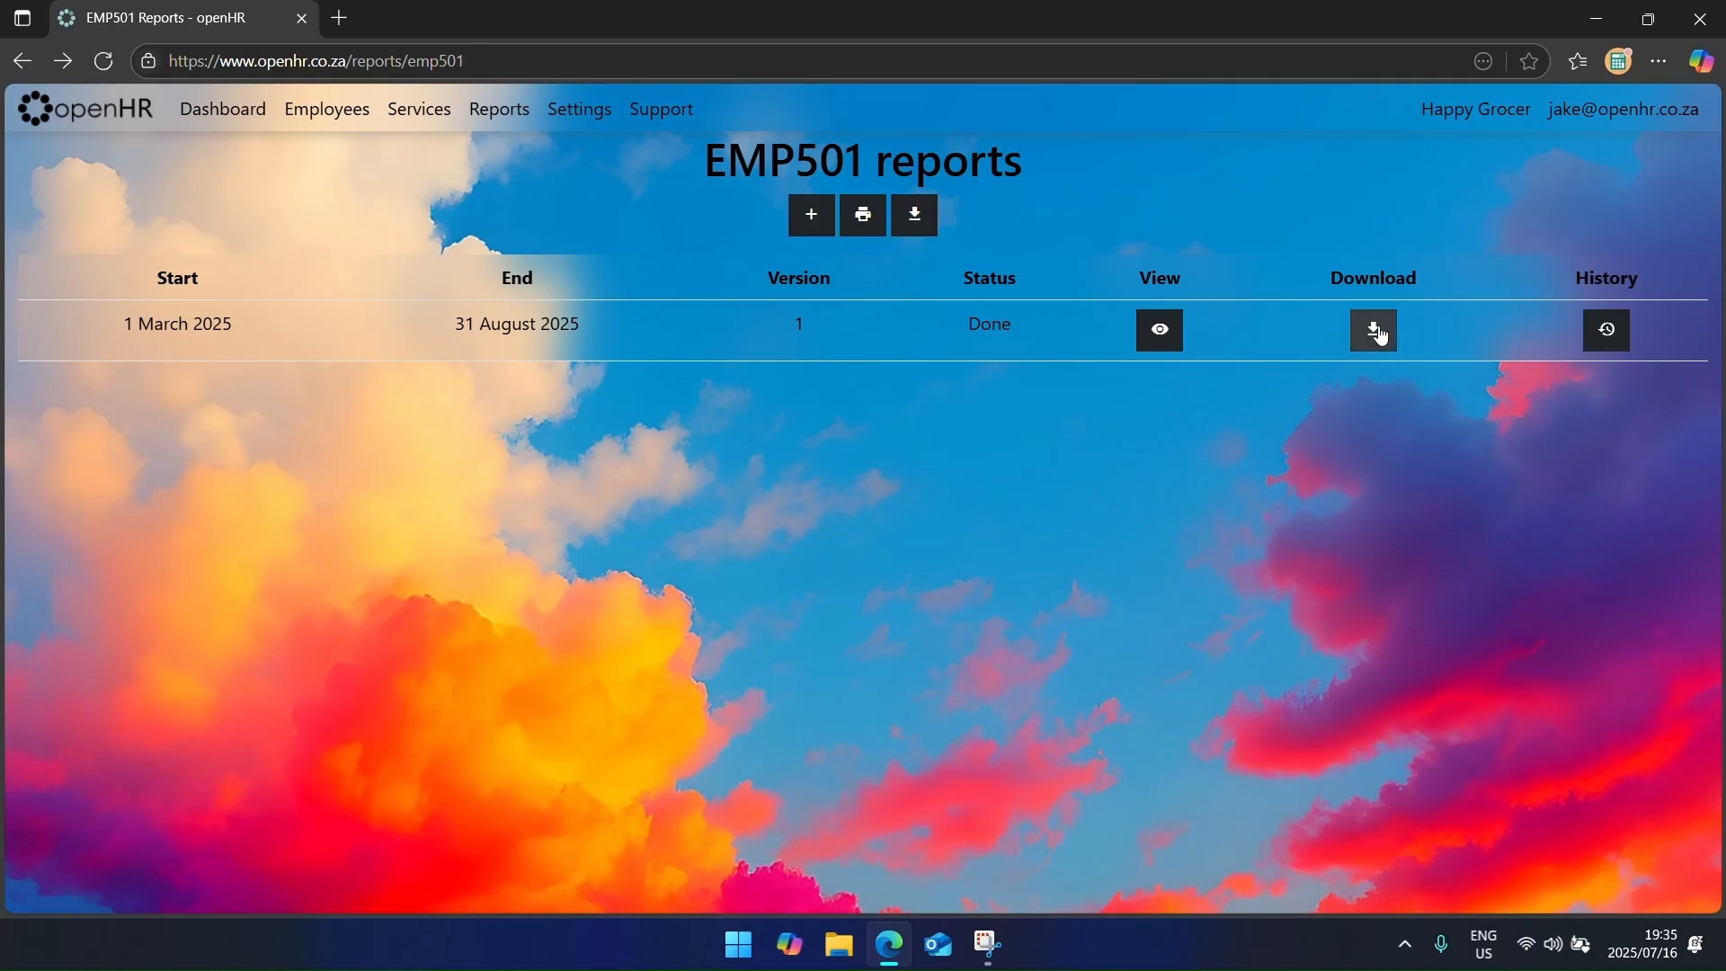
click(1377, 331)
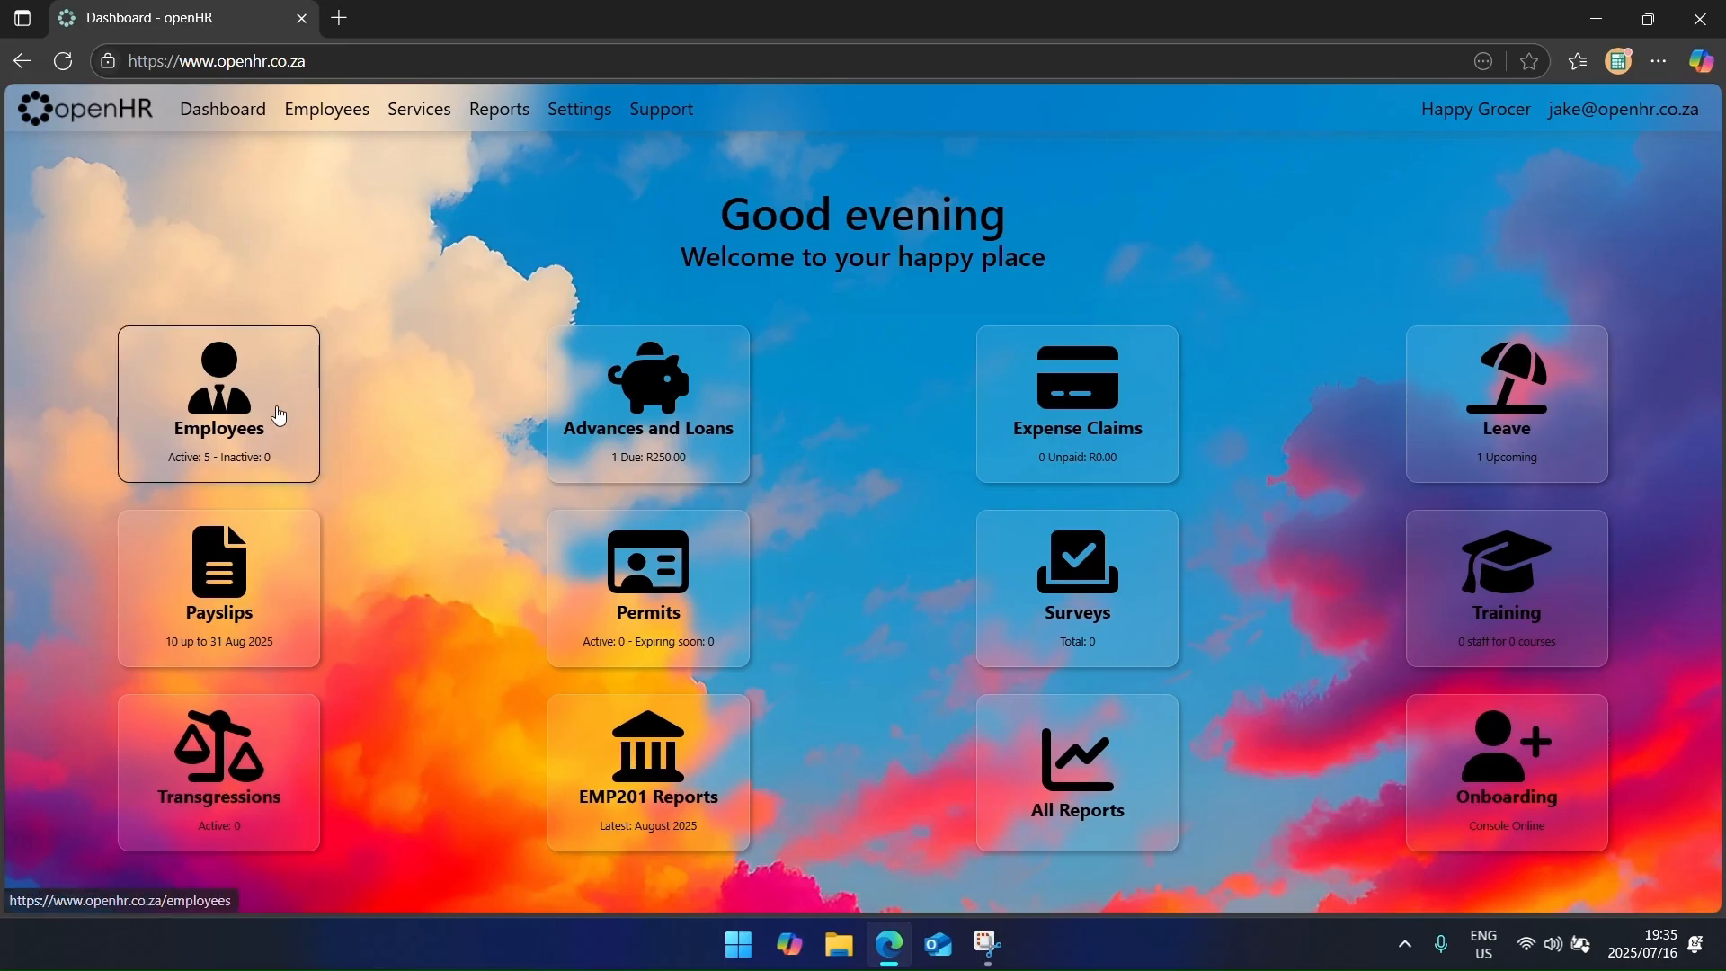
click(279, 412)
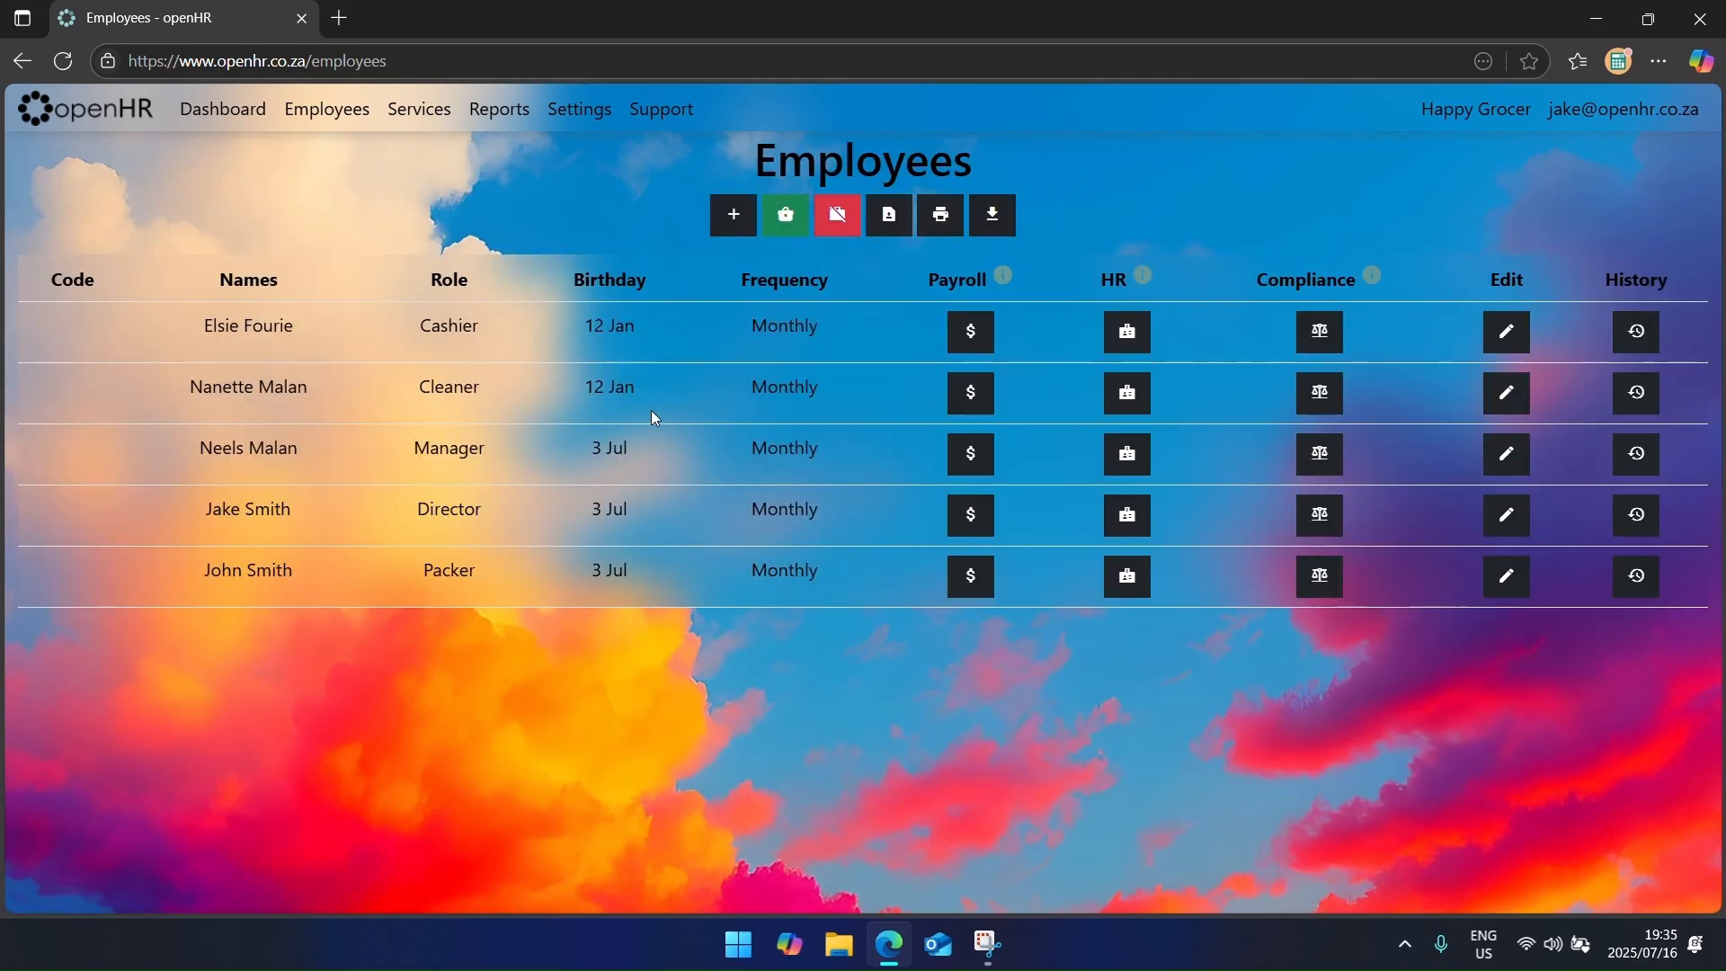
Step: Terminate the cashier effective 31 August 2025 with Maternity as the reason
click(970, 332)
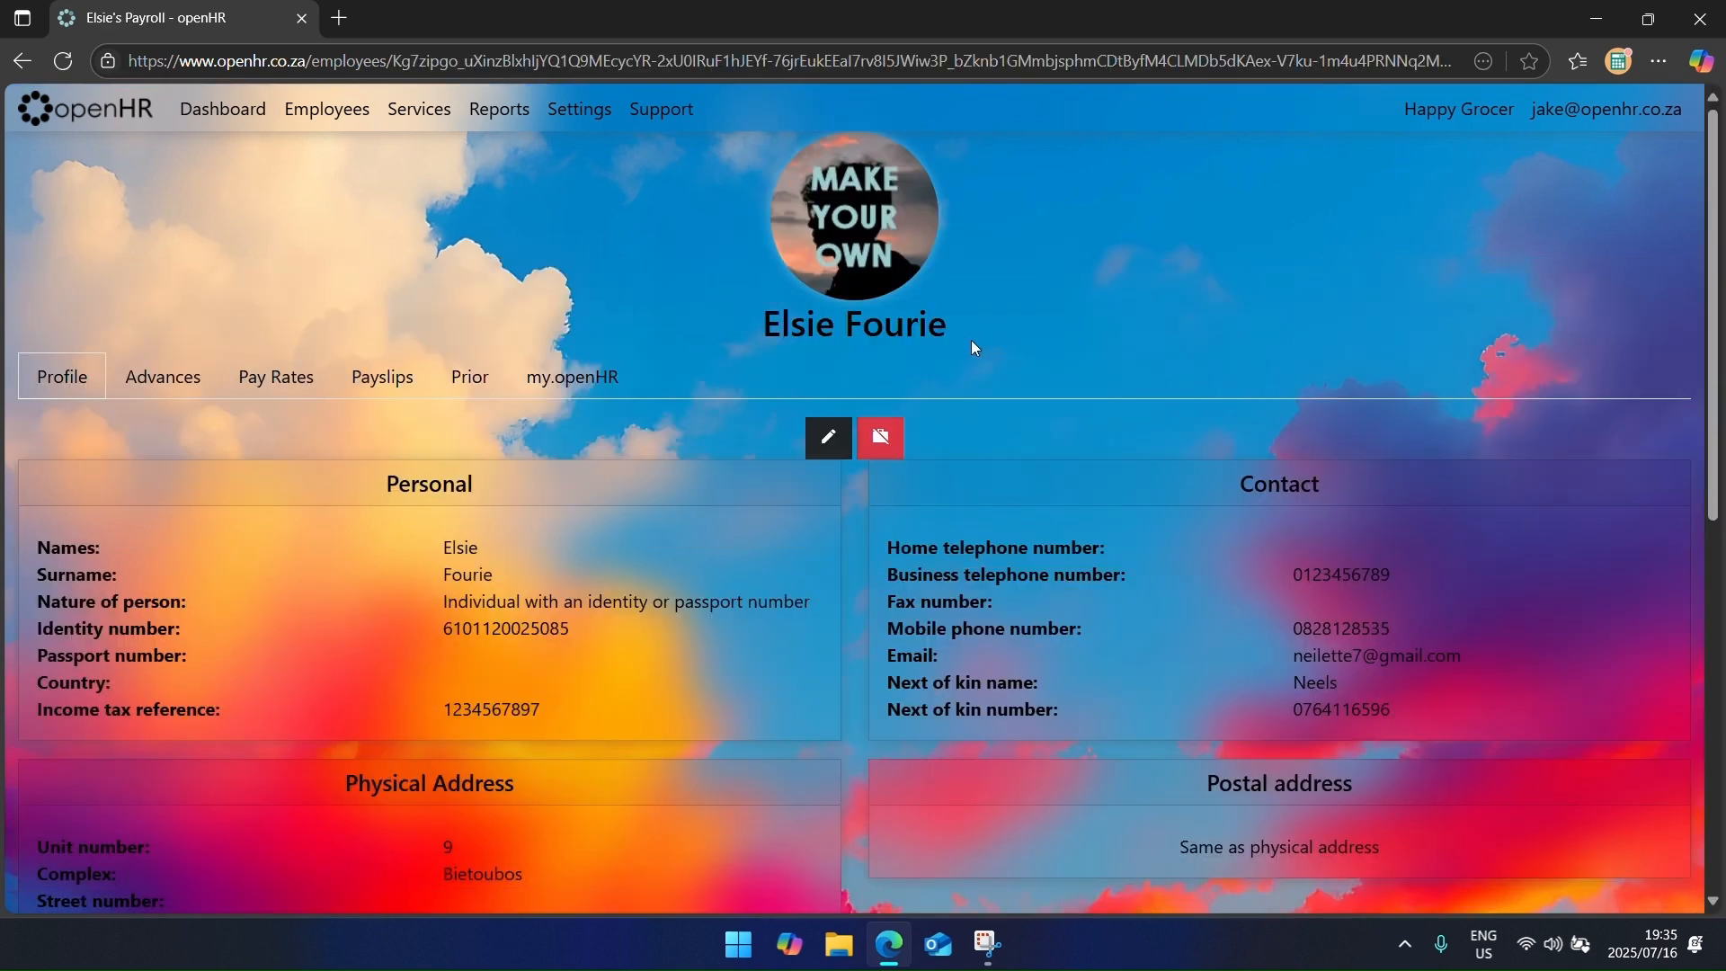
click(888, 456)
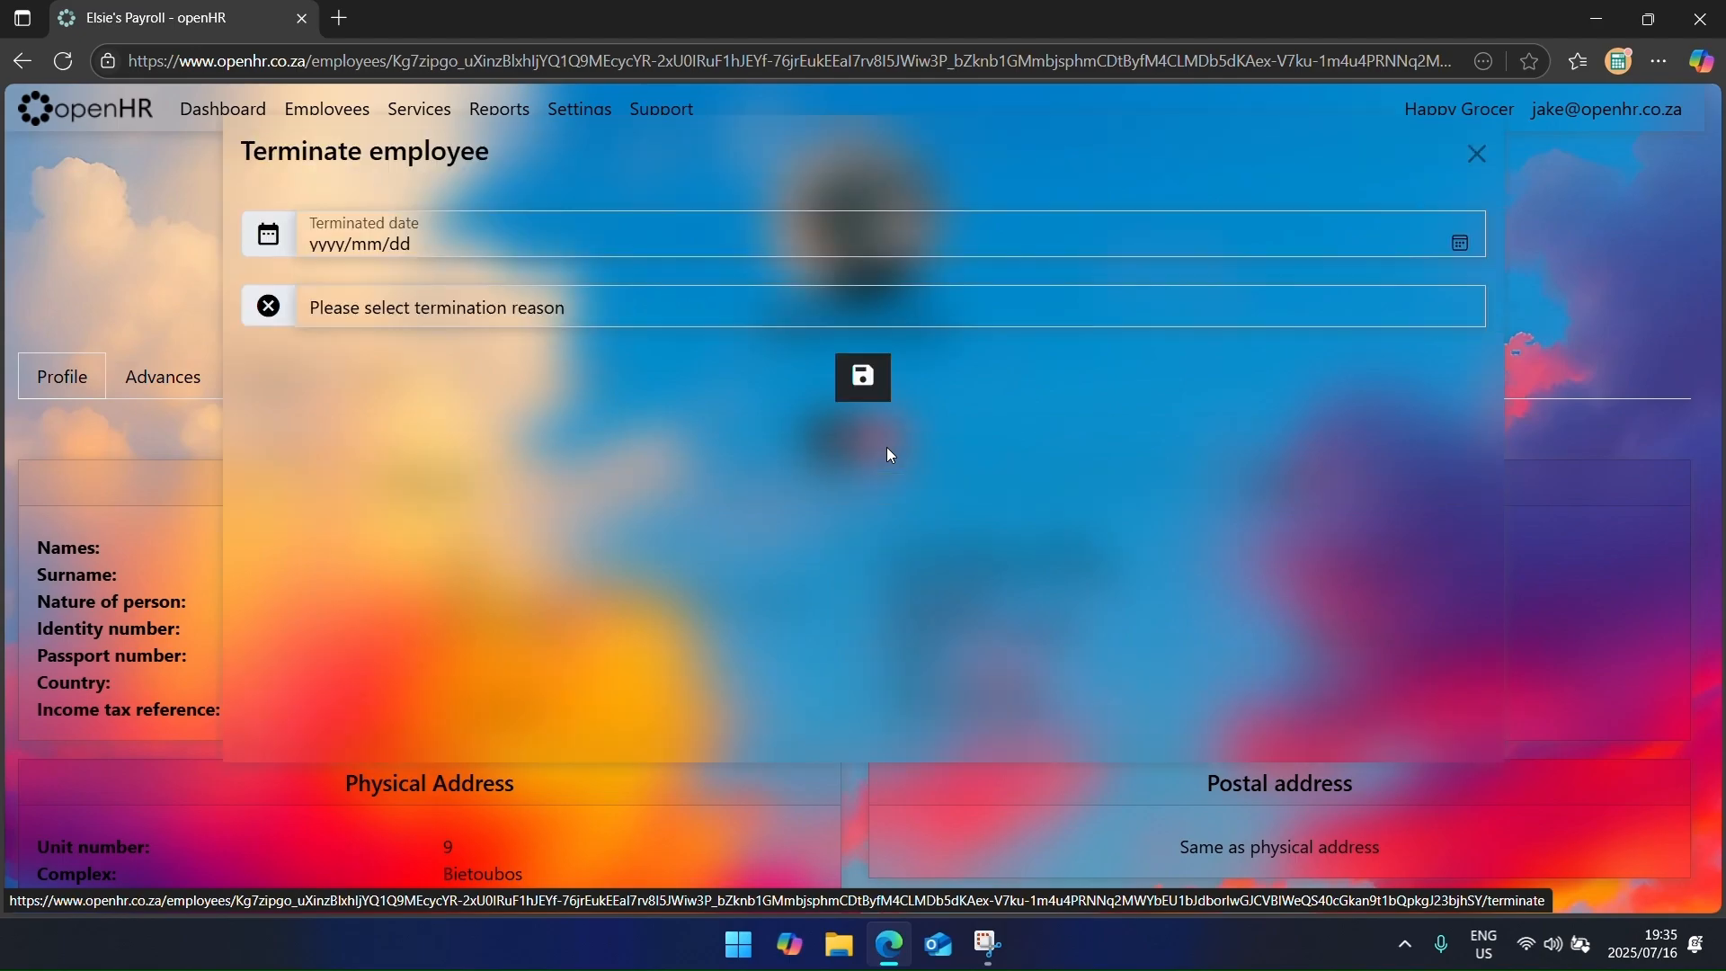
click(1459, 243)
scroll(454, 504, down, 4)
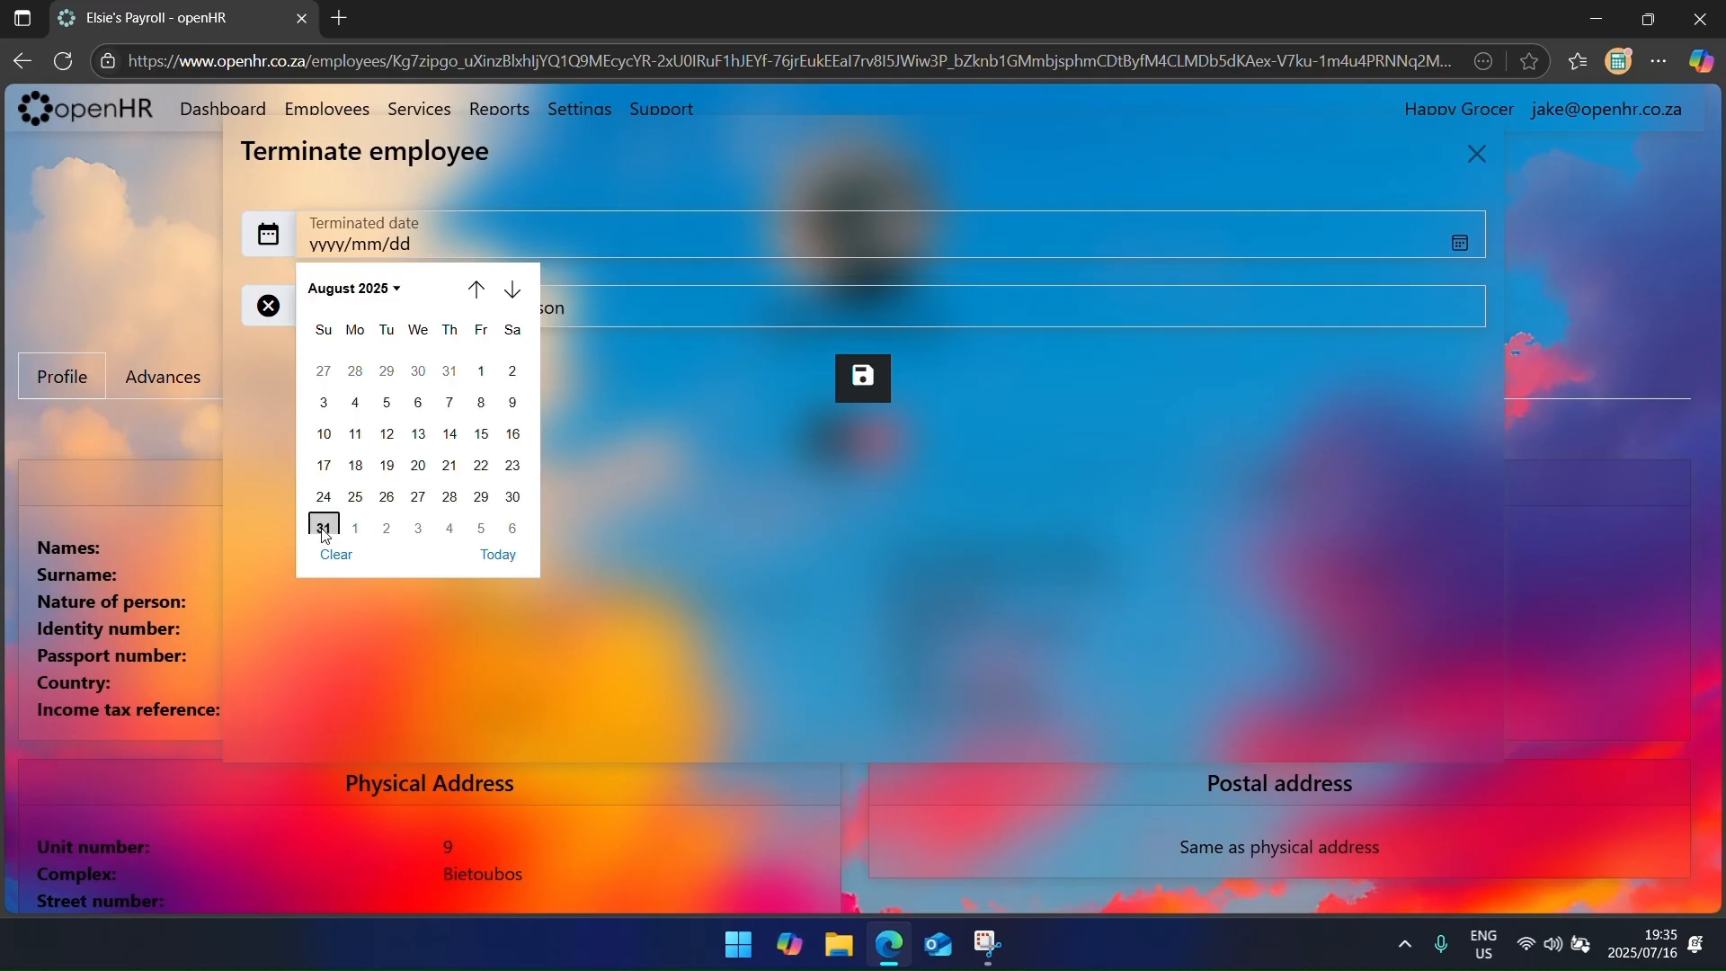
click(324, 527)
click(781, 307)
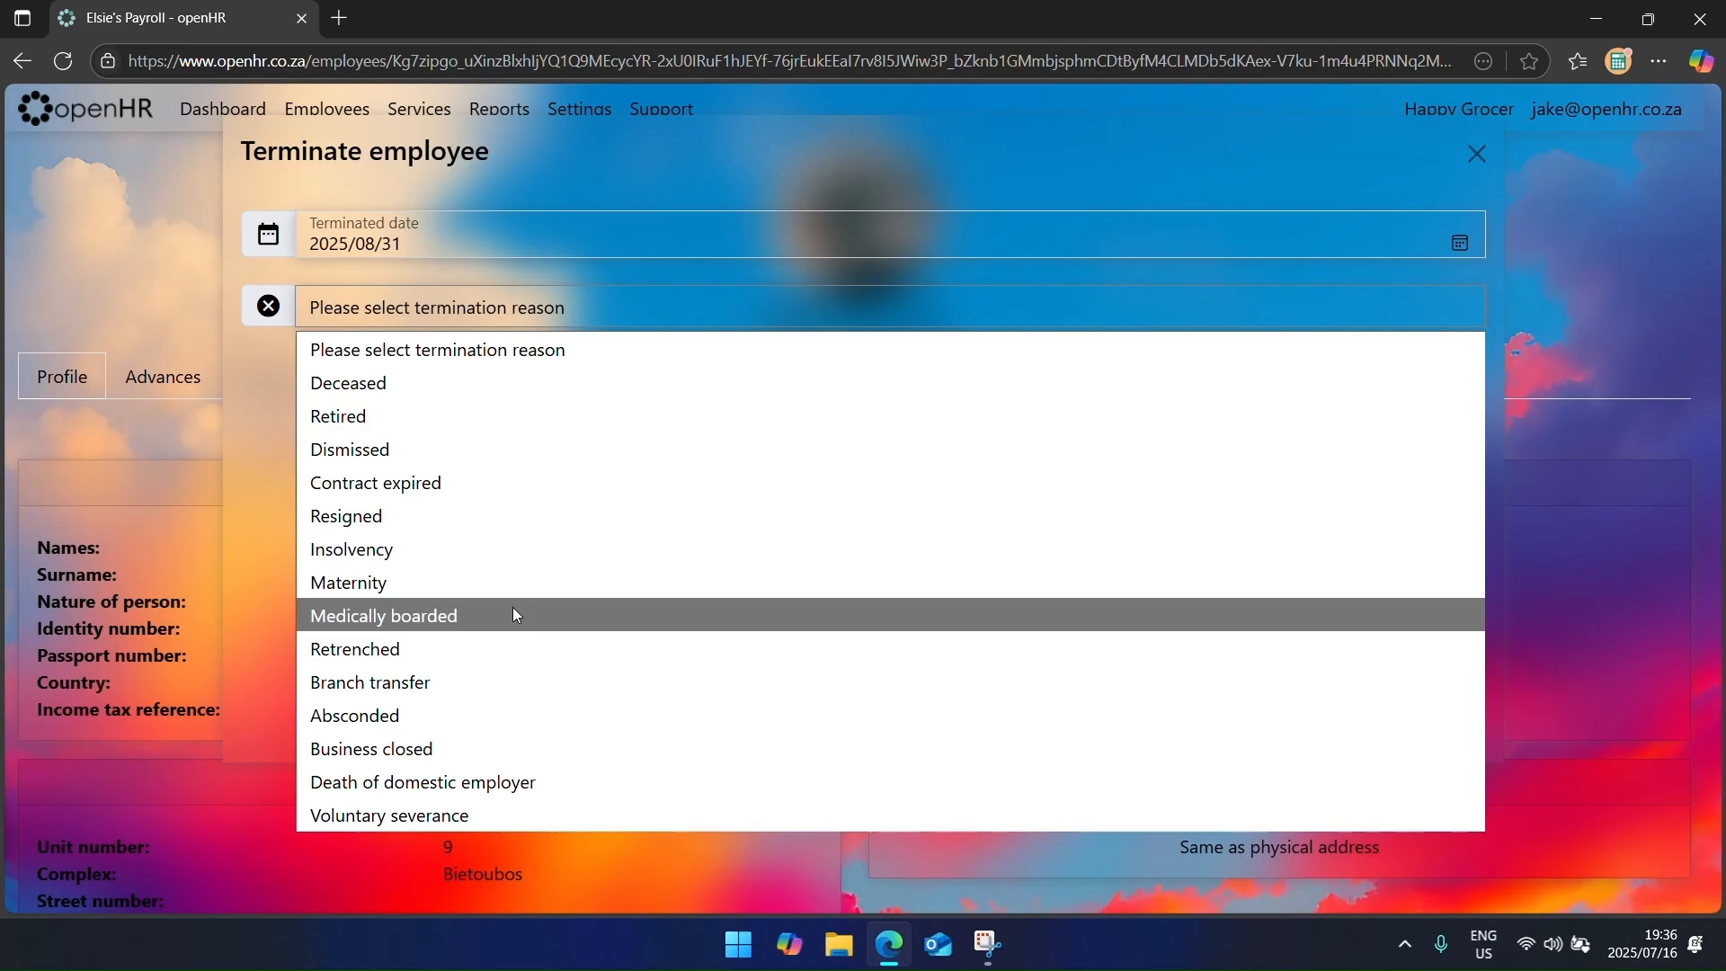
click(493, 581)
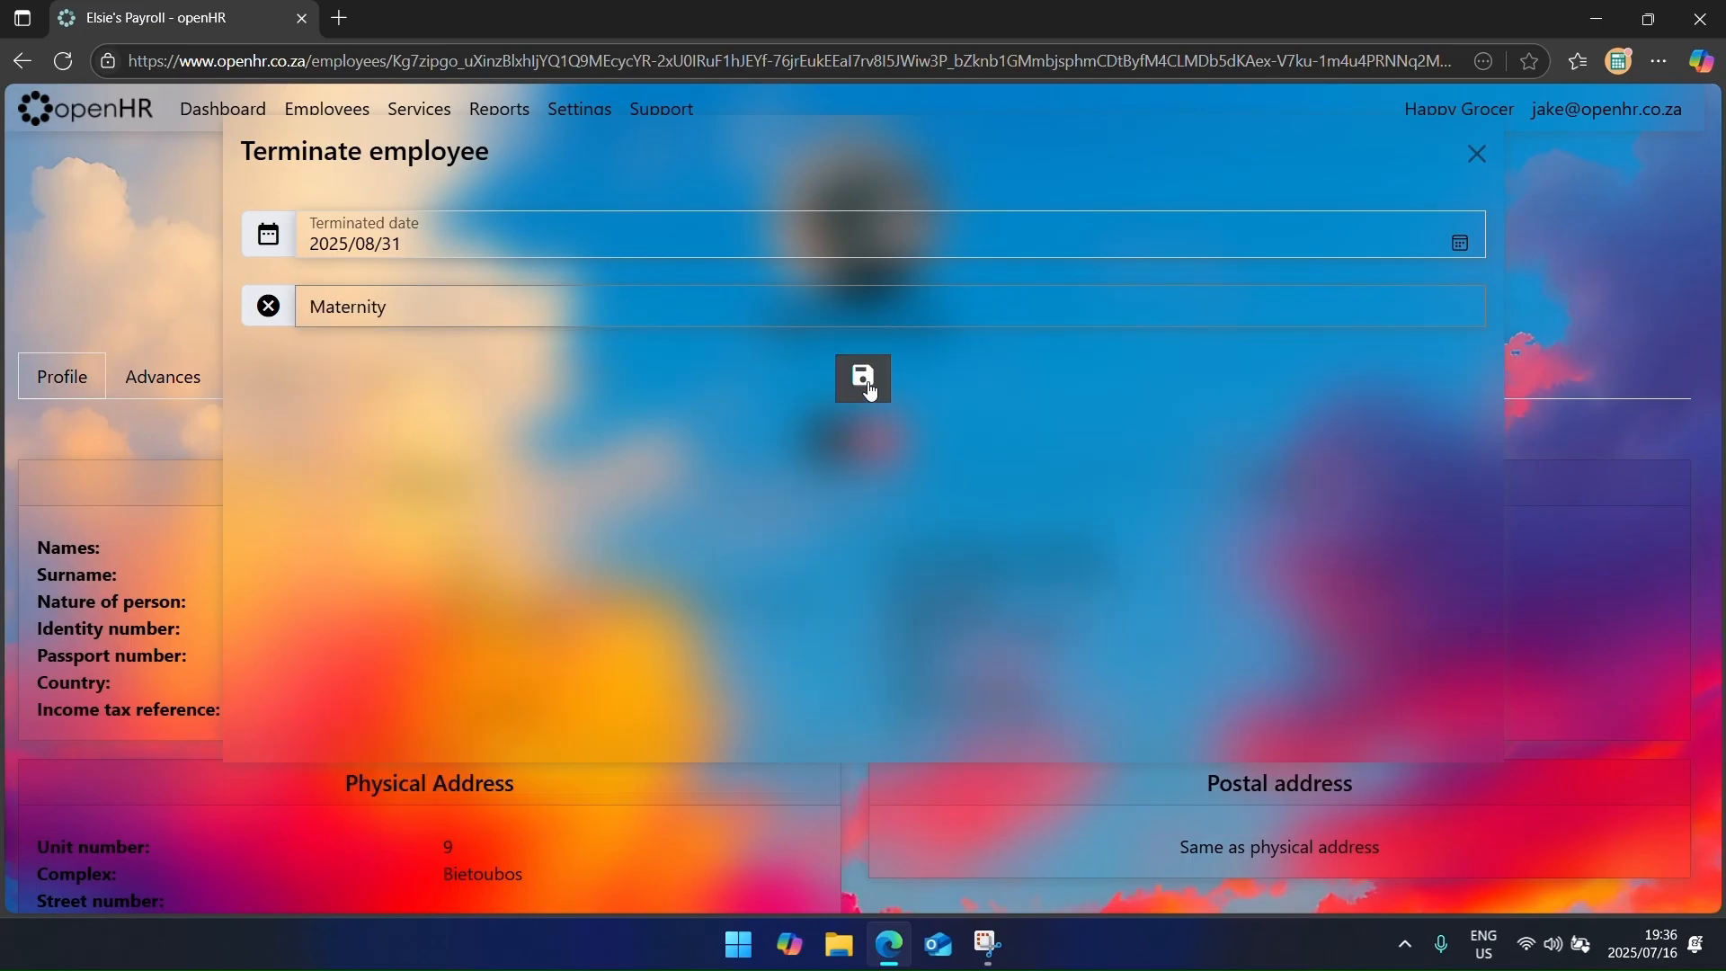
click(868, 382)
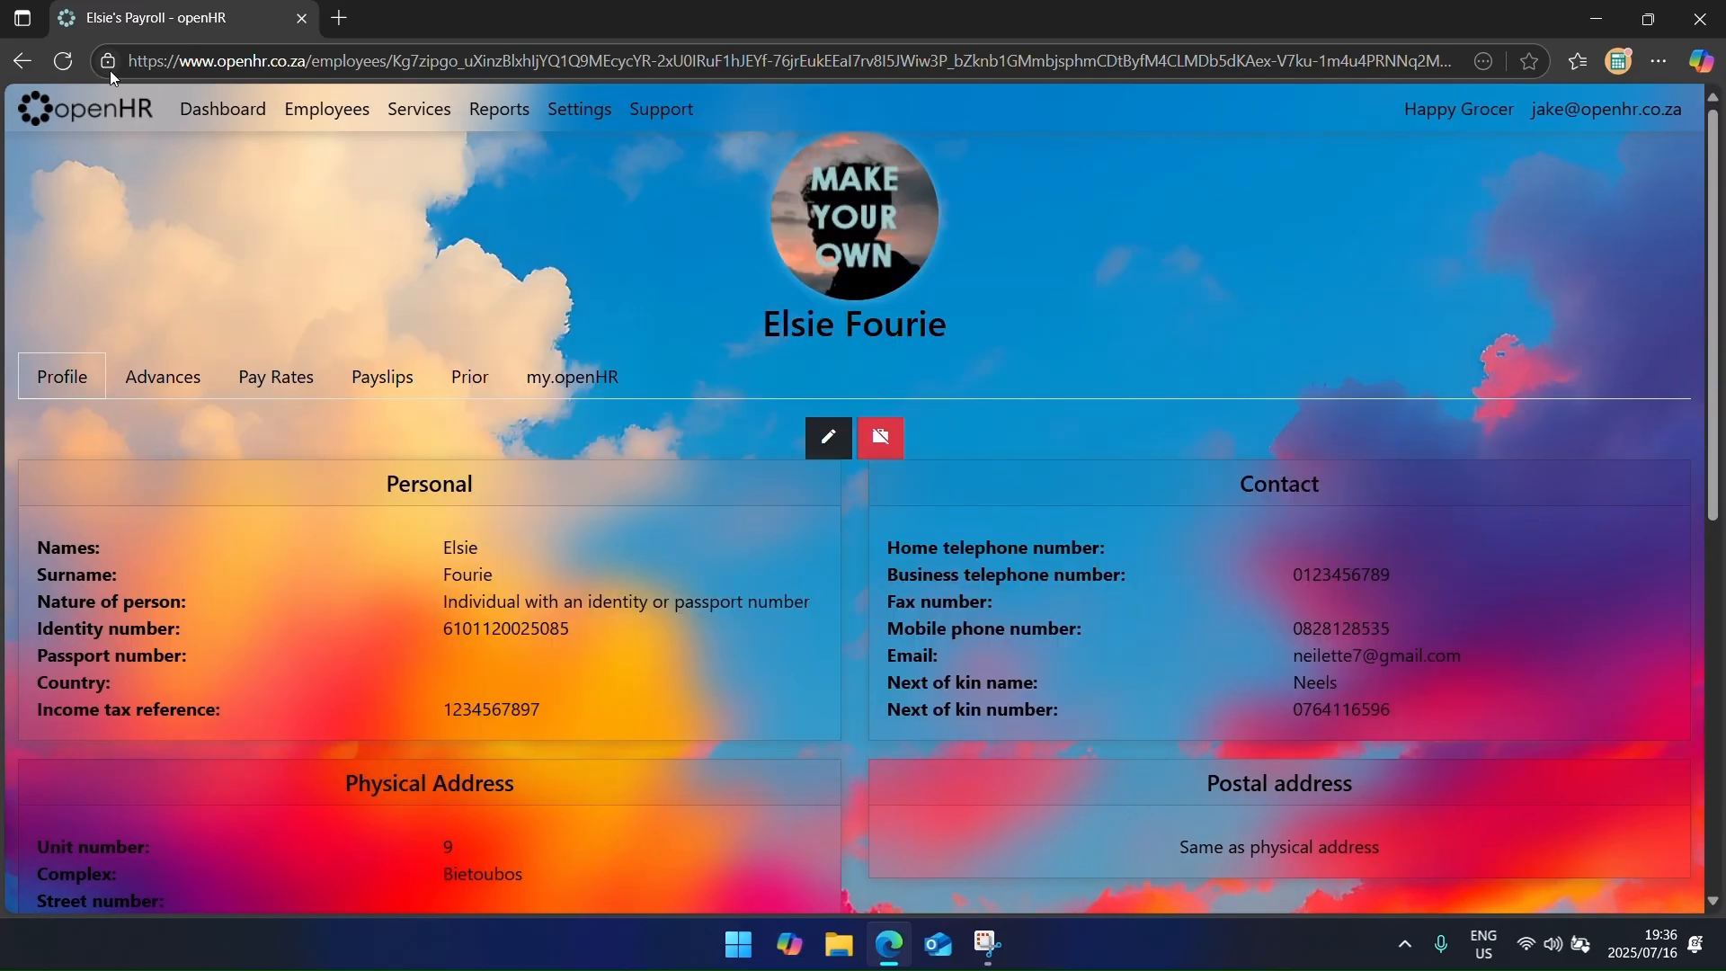
click(310, 112)
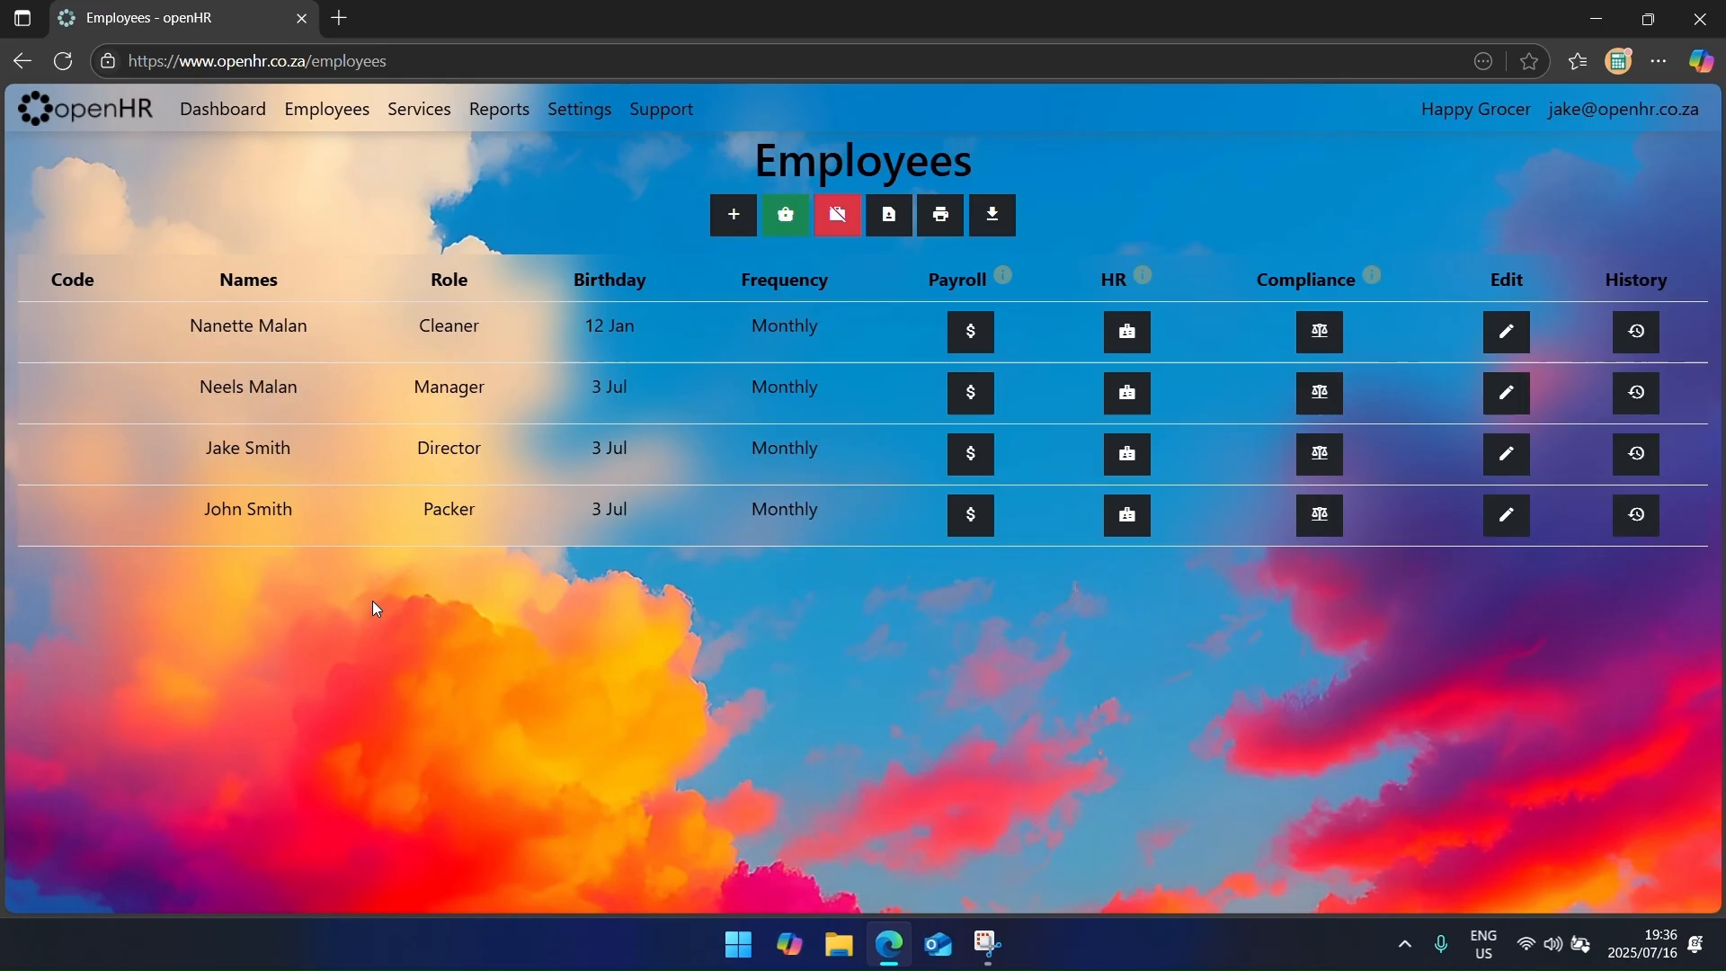
Step: Clear a stray text selection and show the Terminated employees list
drag(365, 284, 429, 559)
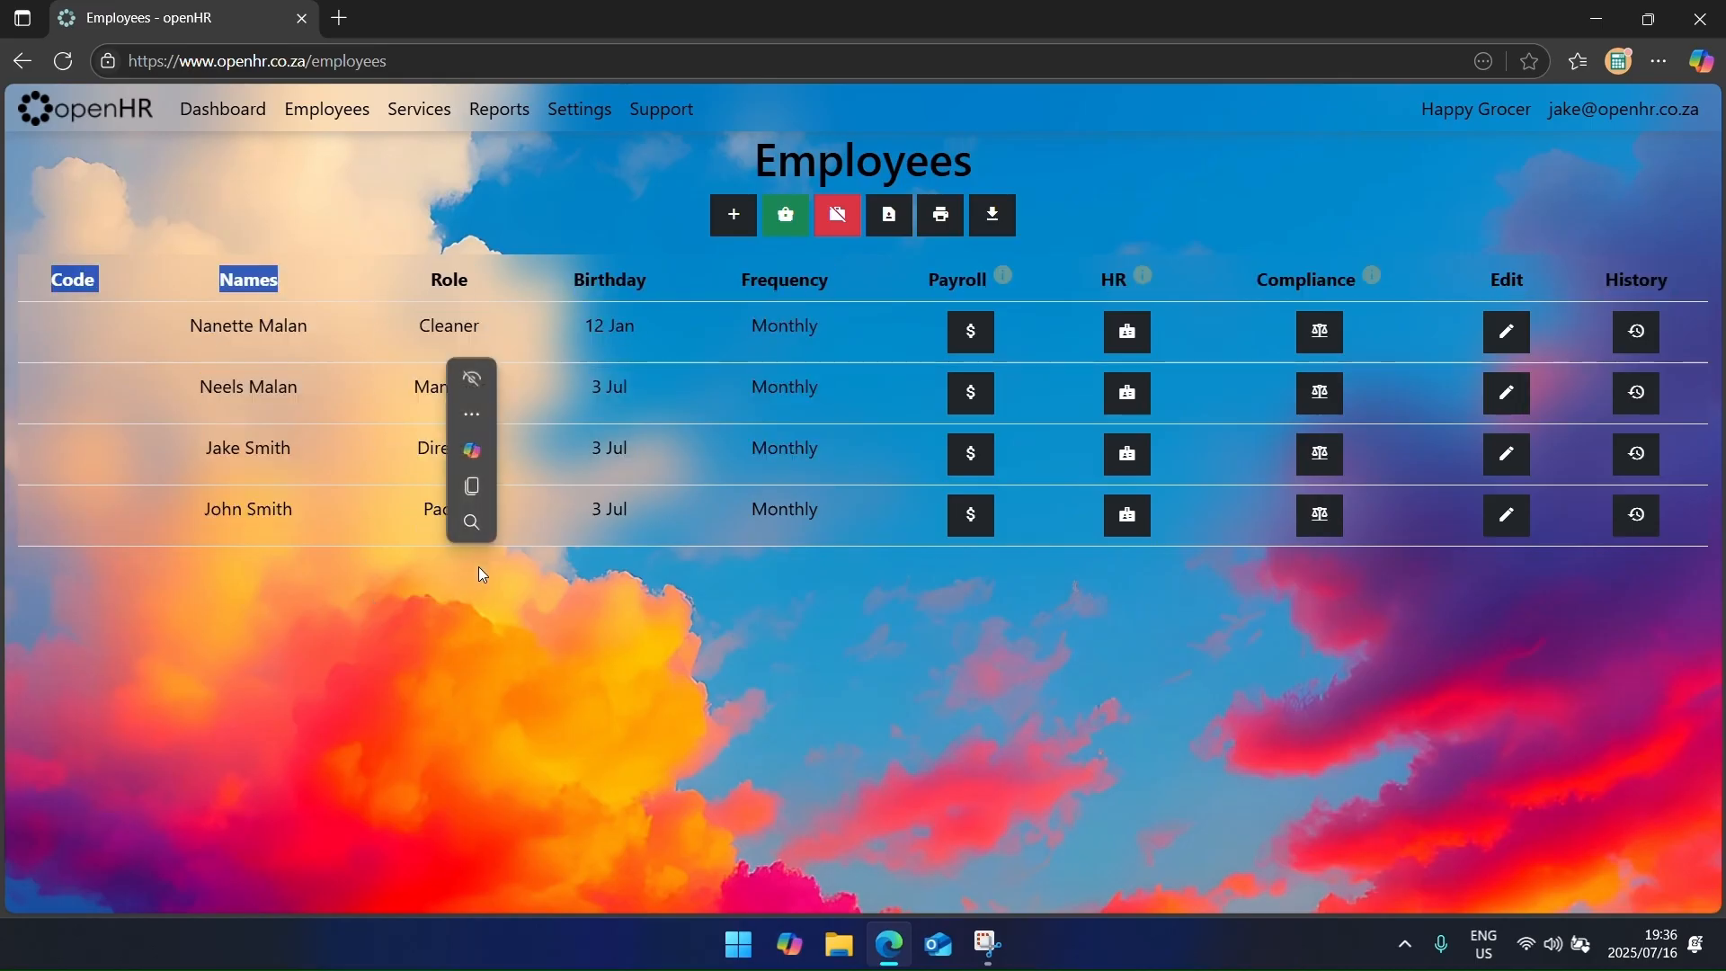
click(676, 599)
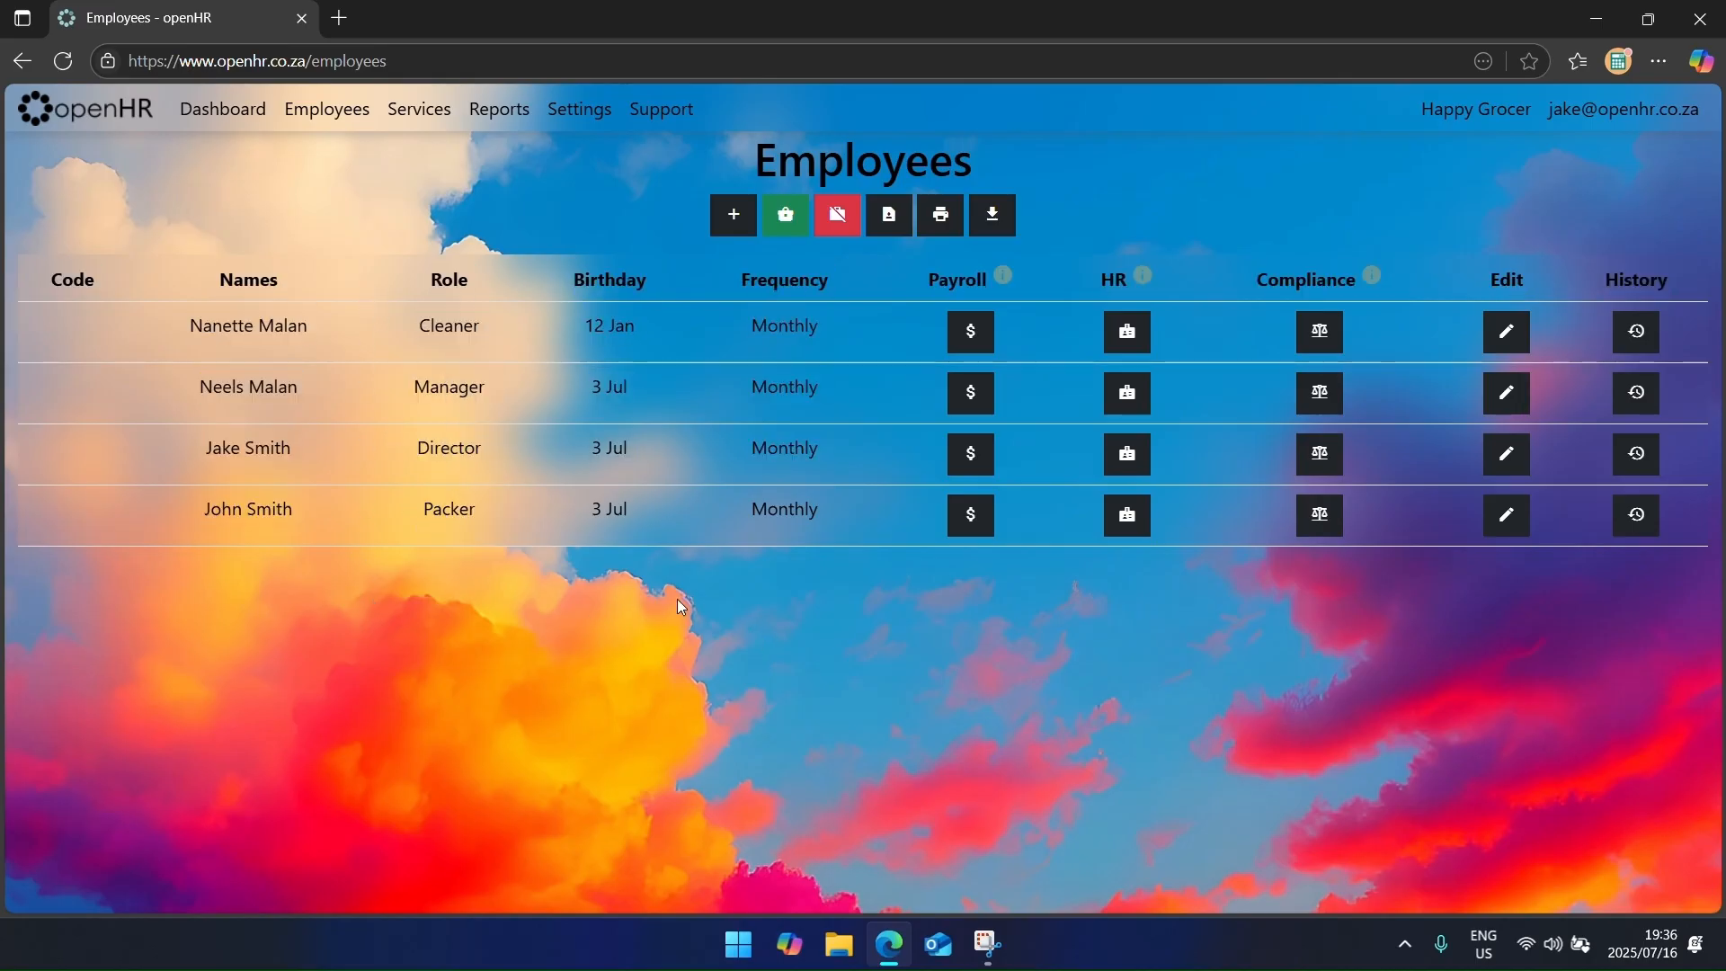
click(845, 225)
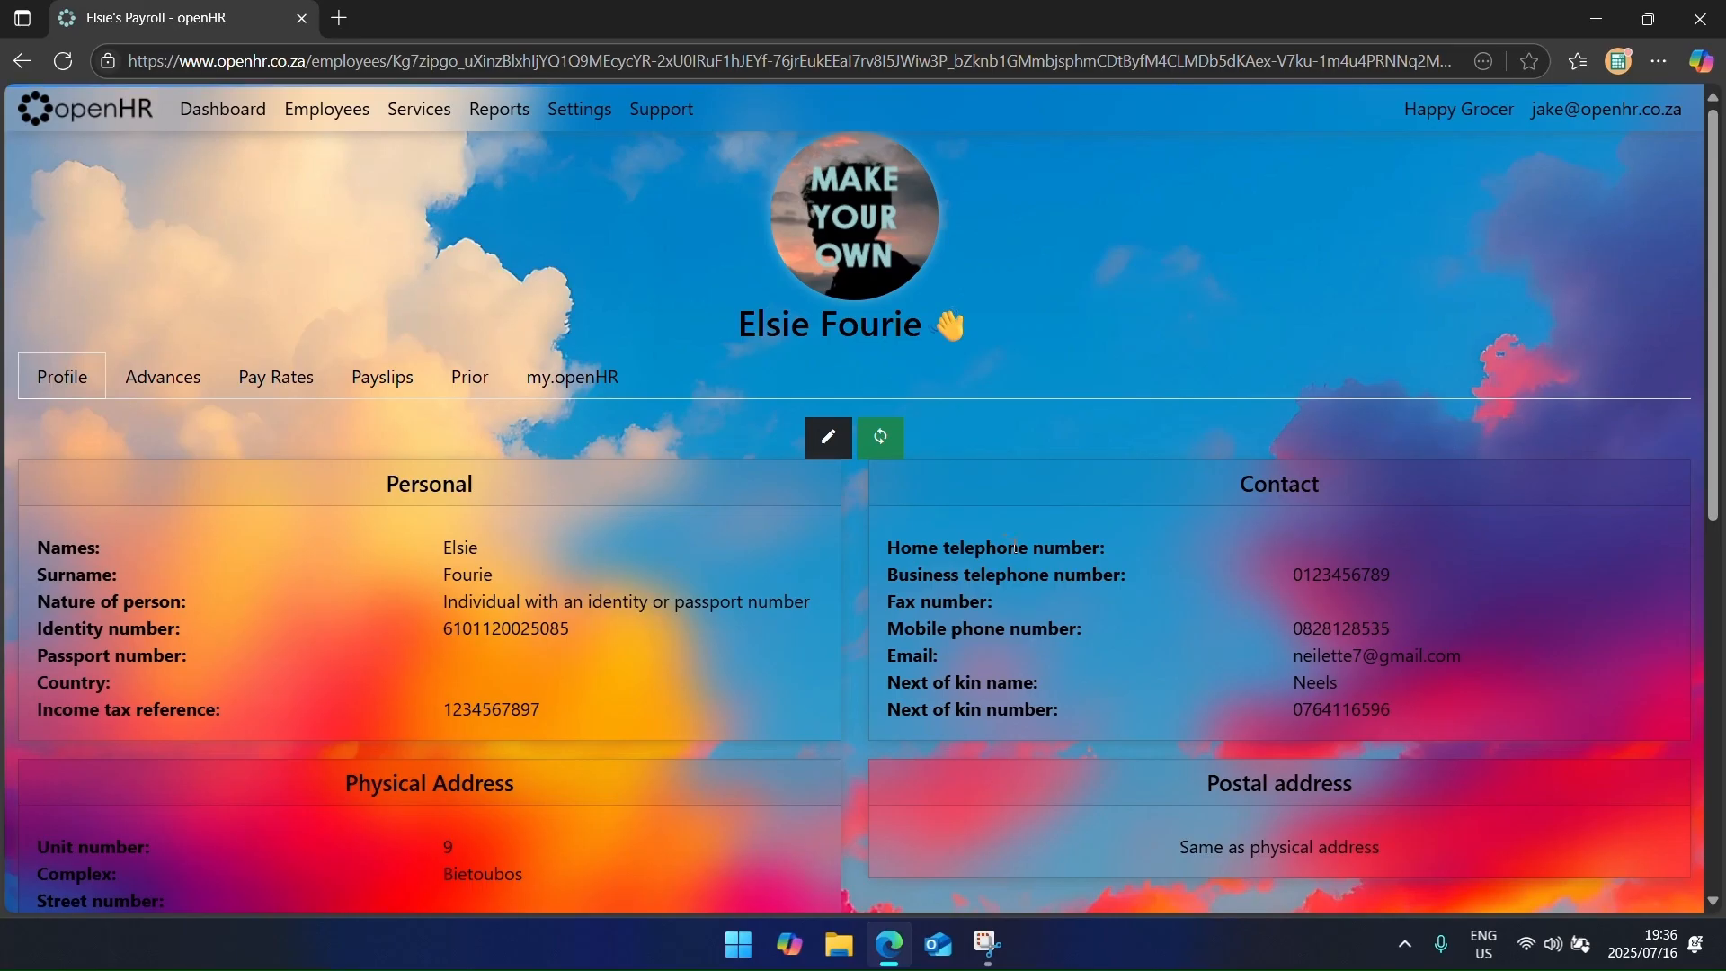
Step: Preview the cashier's Confirmation of Employment letter and cancel without printing
scroll(1023, 534, down, 8)
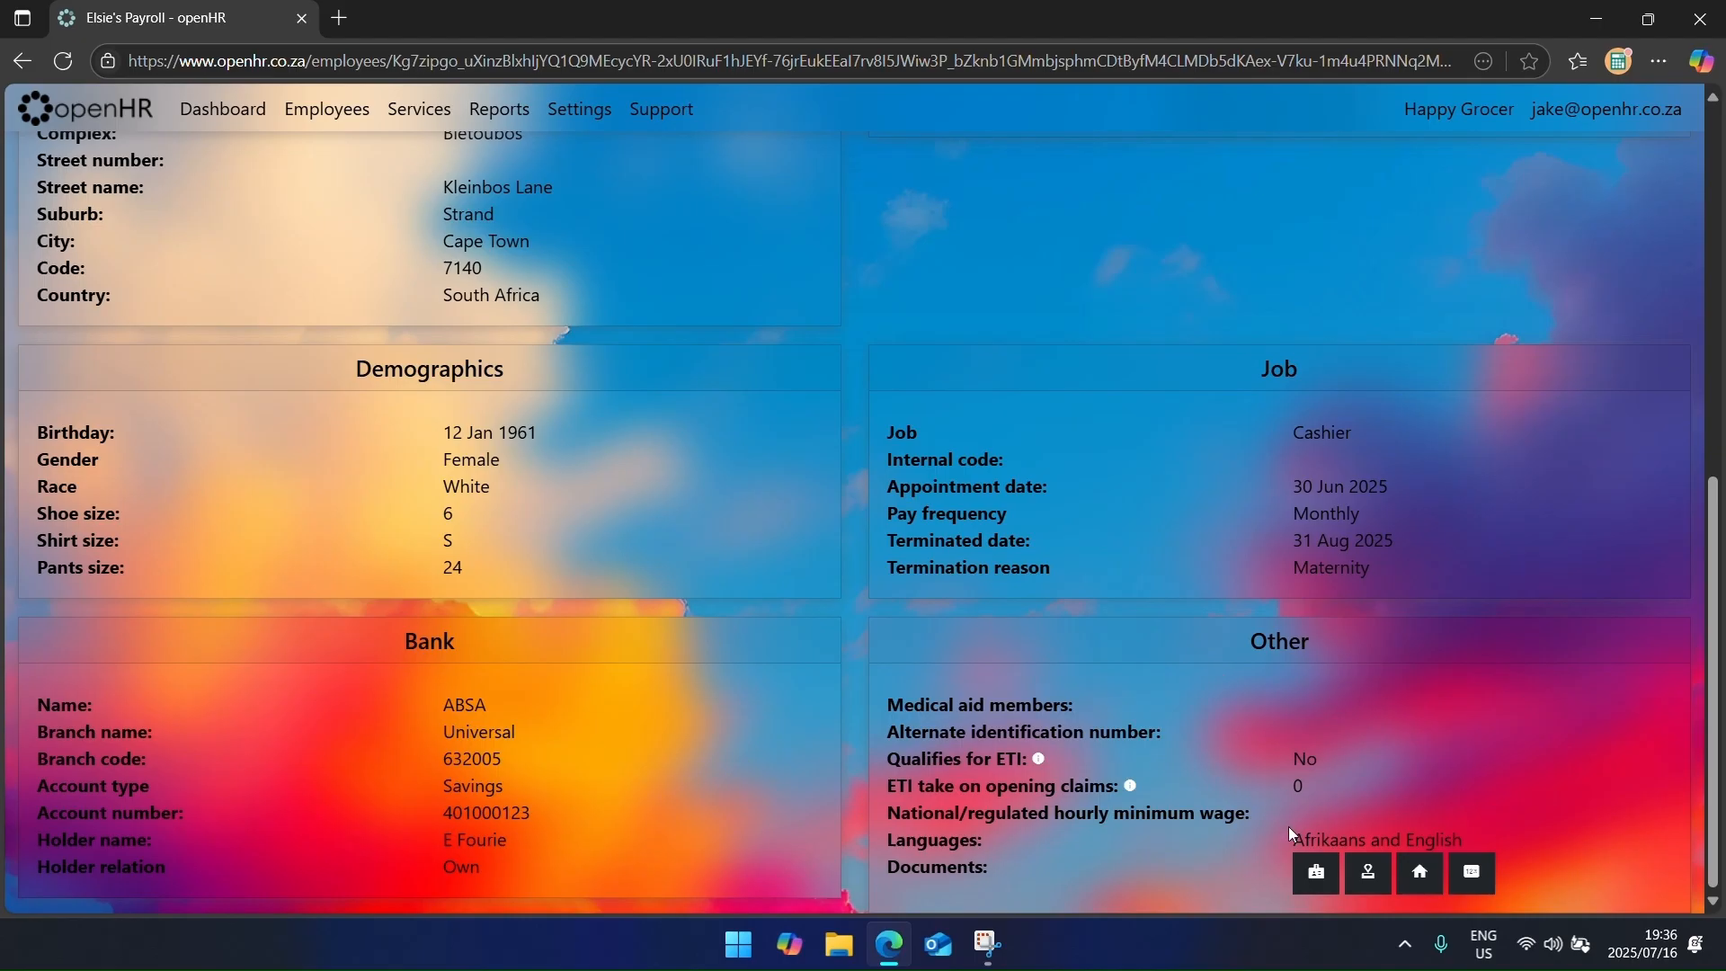
click(1315, 872)
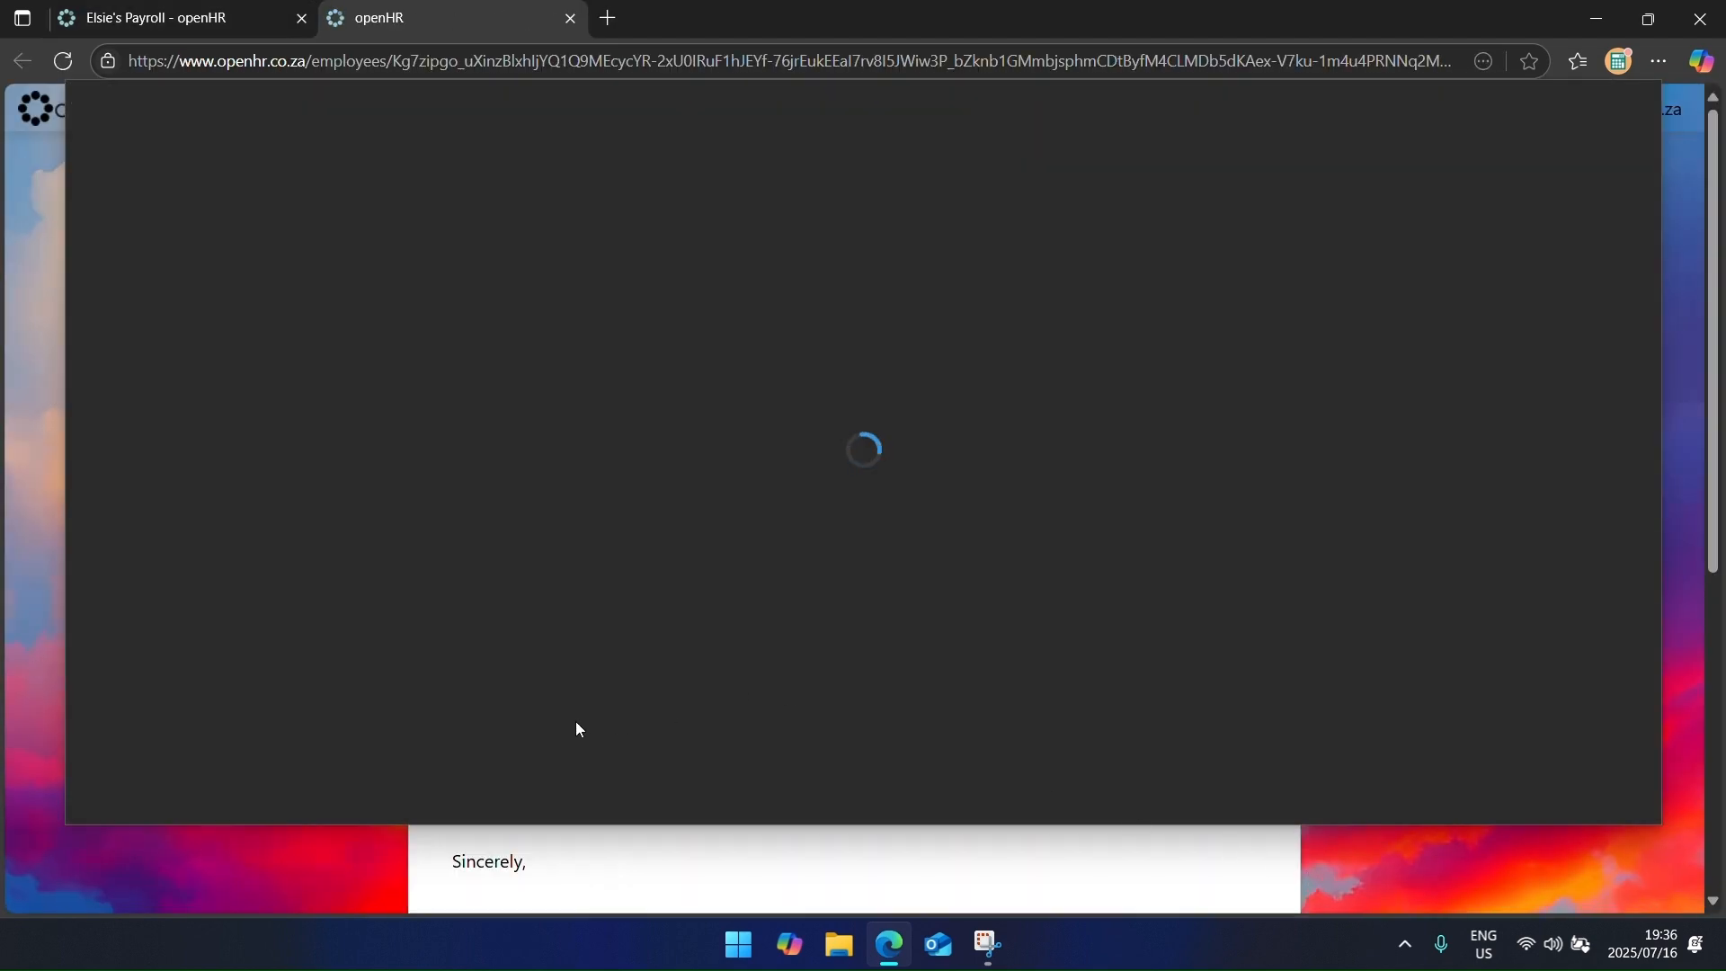
scroll(848, 539, down, 4)
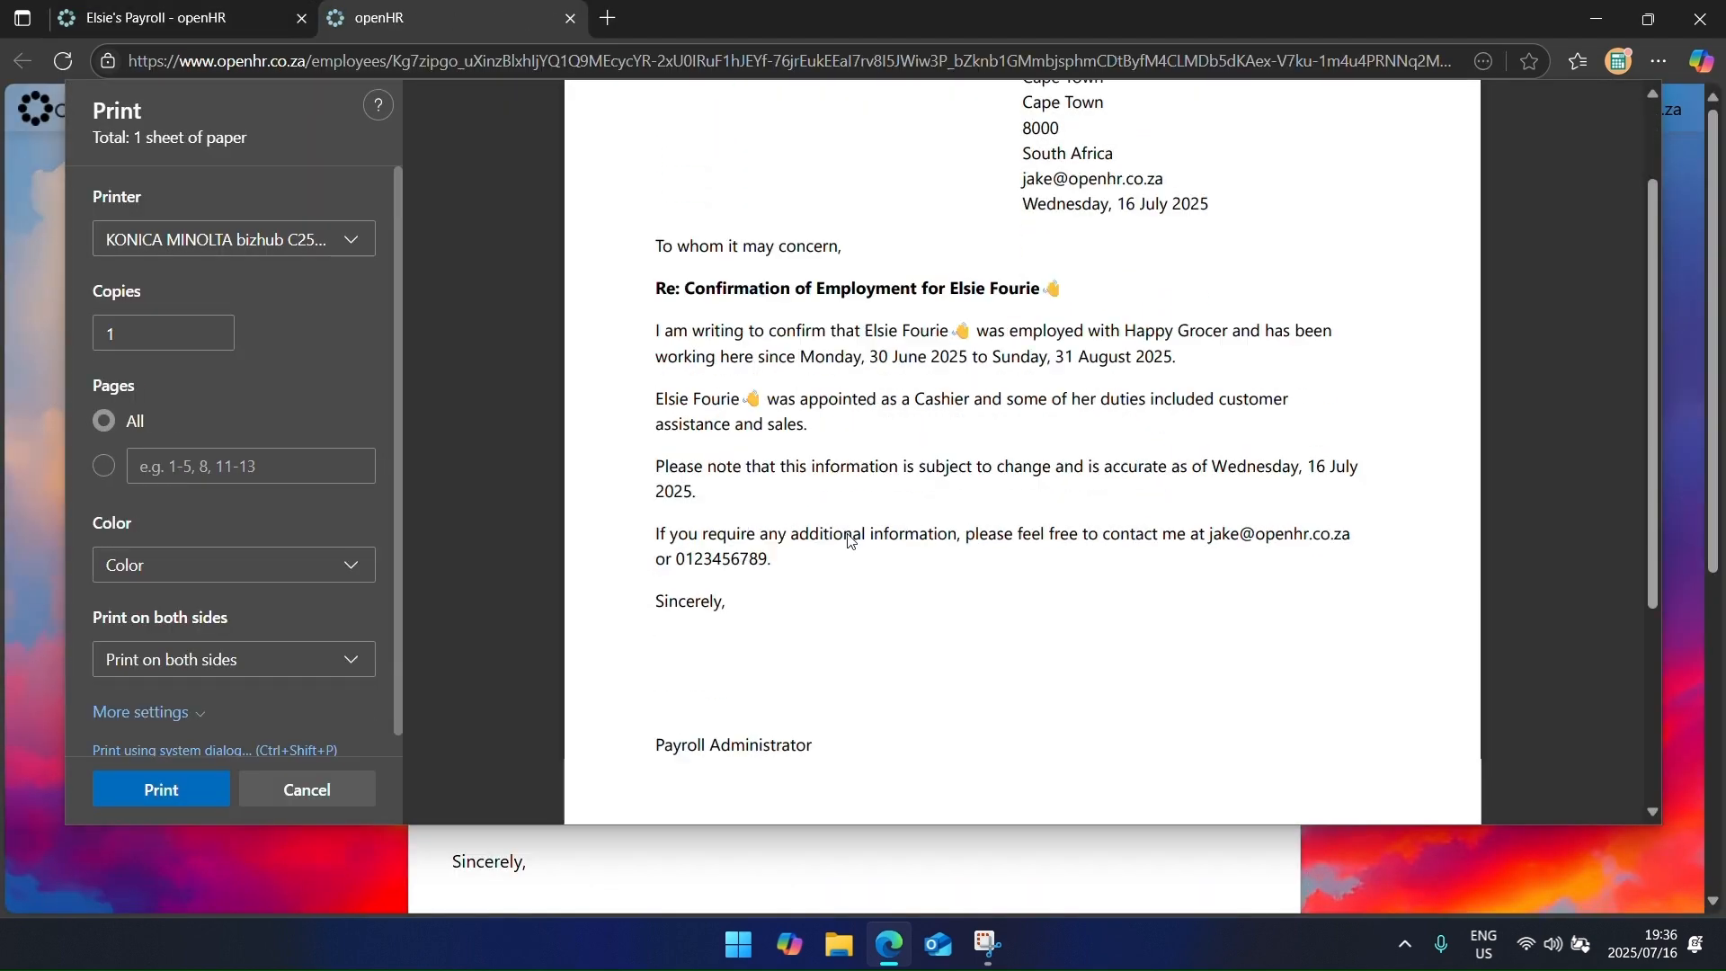
scroll(847, 540, up, 3)
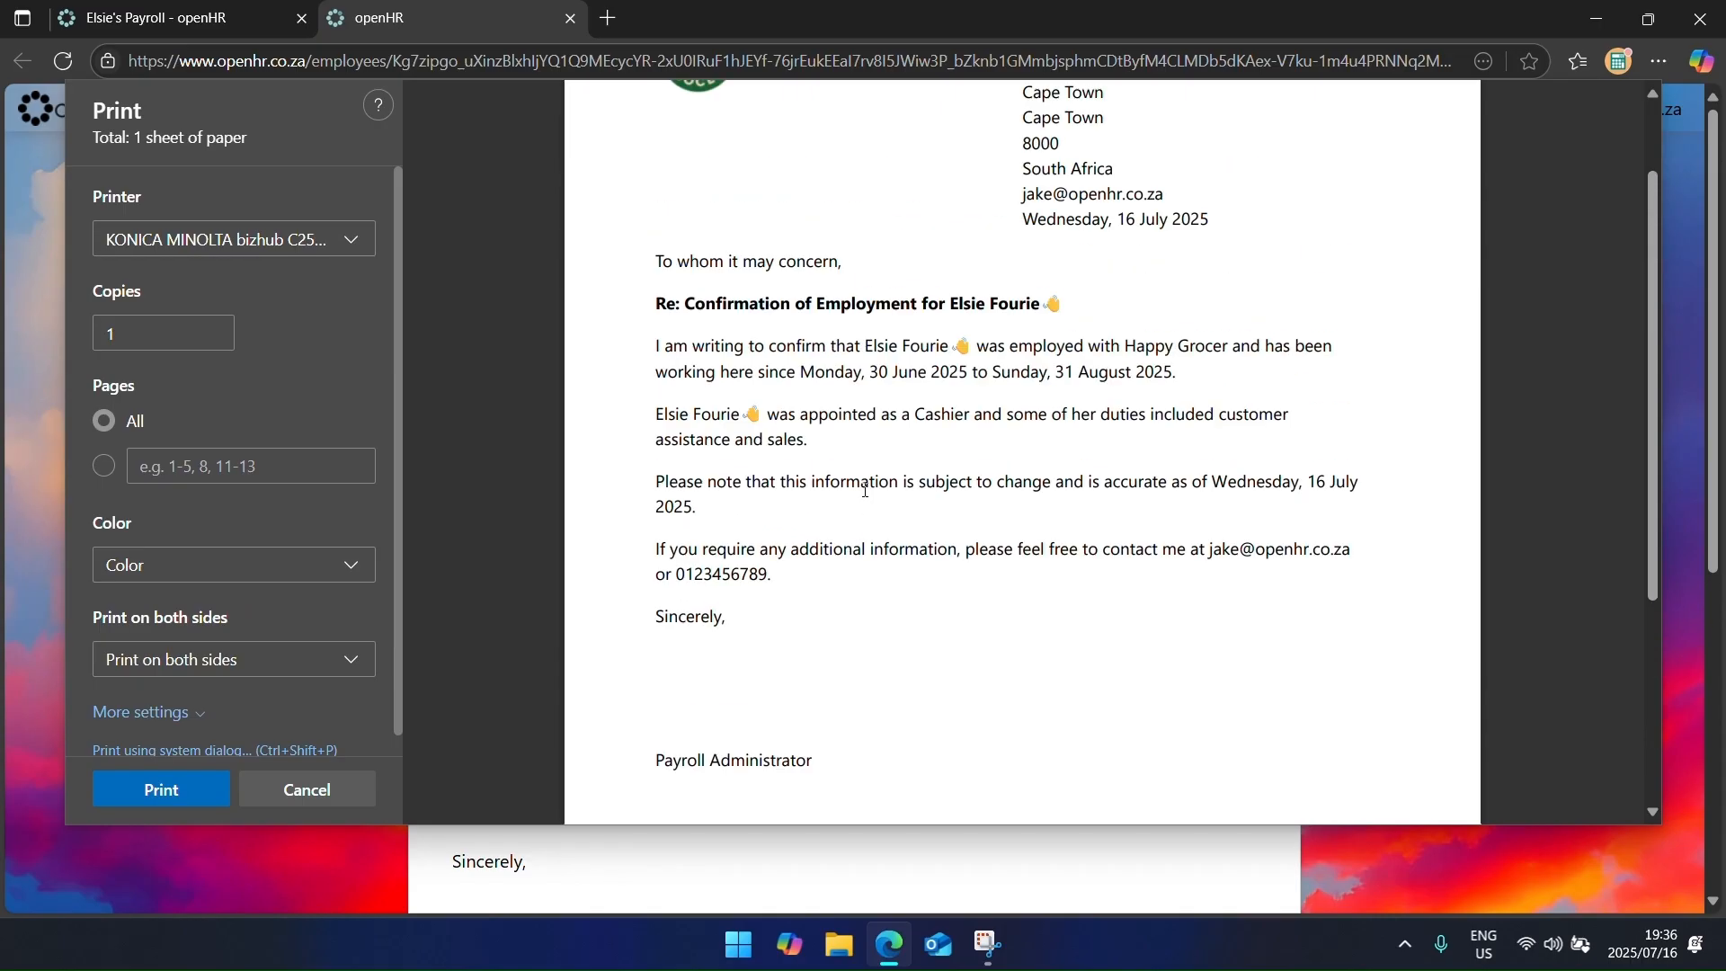
scroll(787, 492, down, 1)
scroll(787, 492, down, 2)
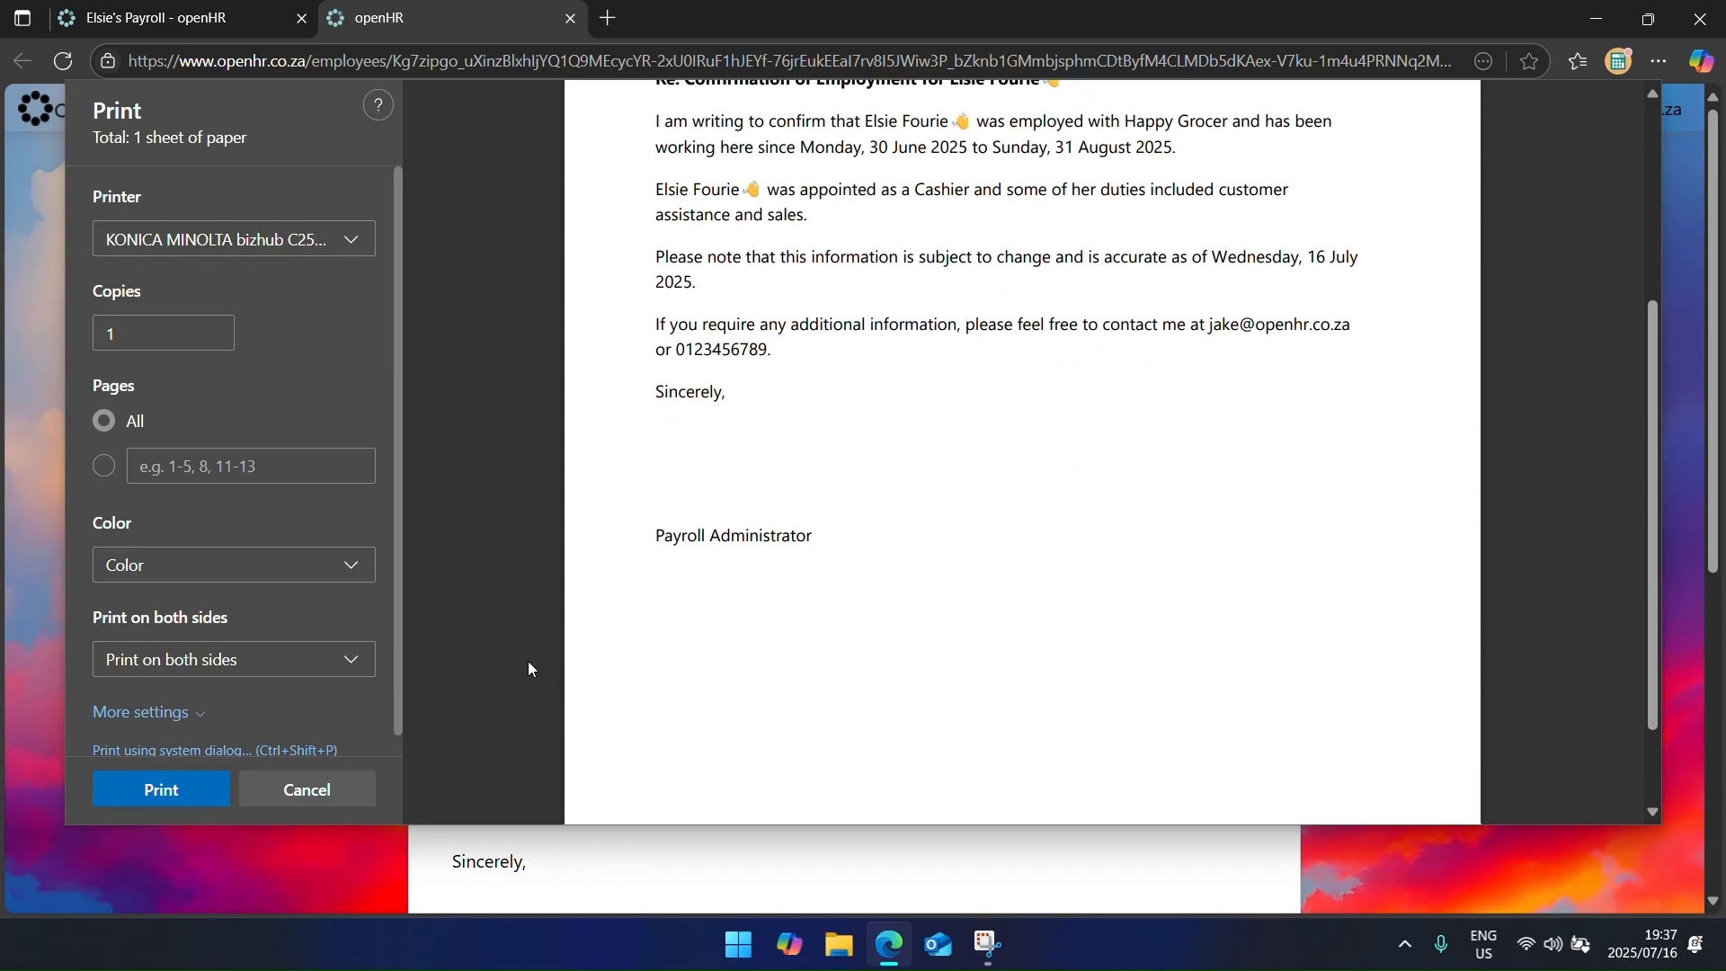
click(306, 790)
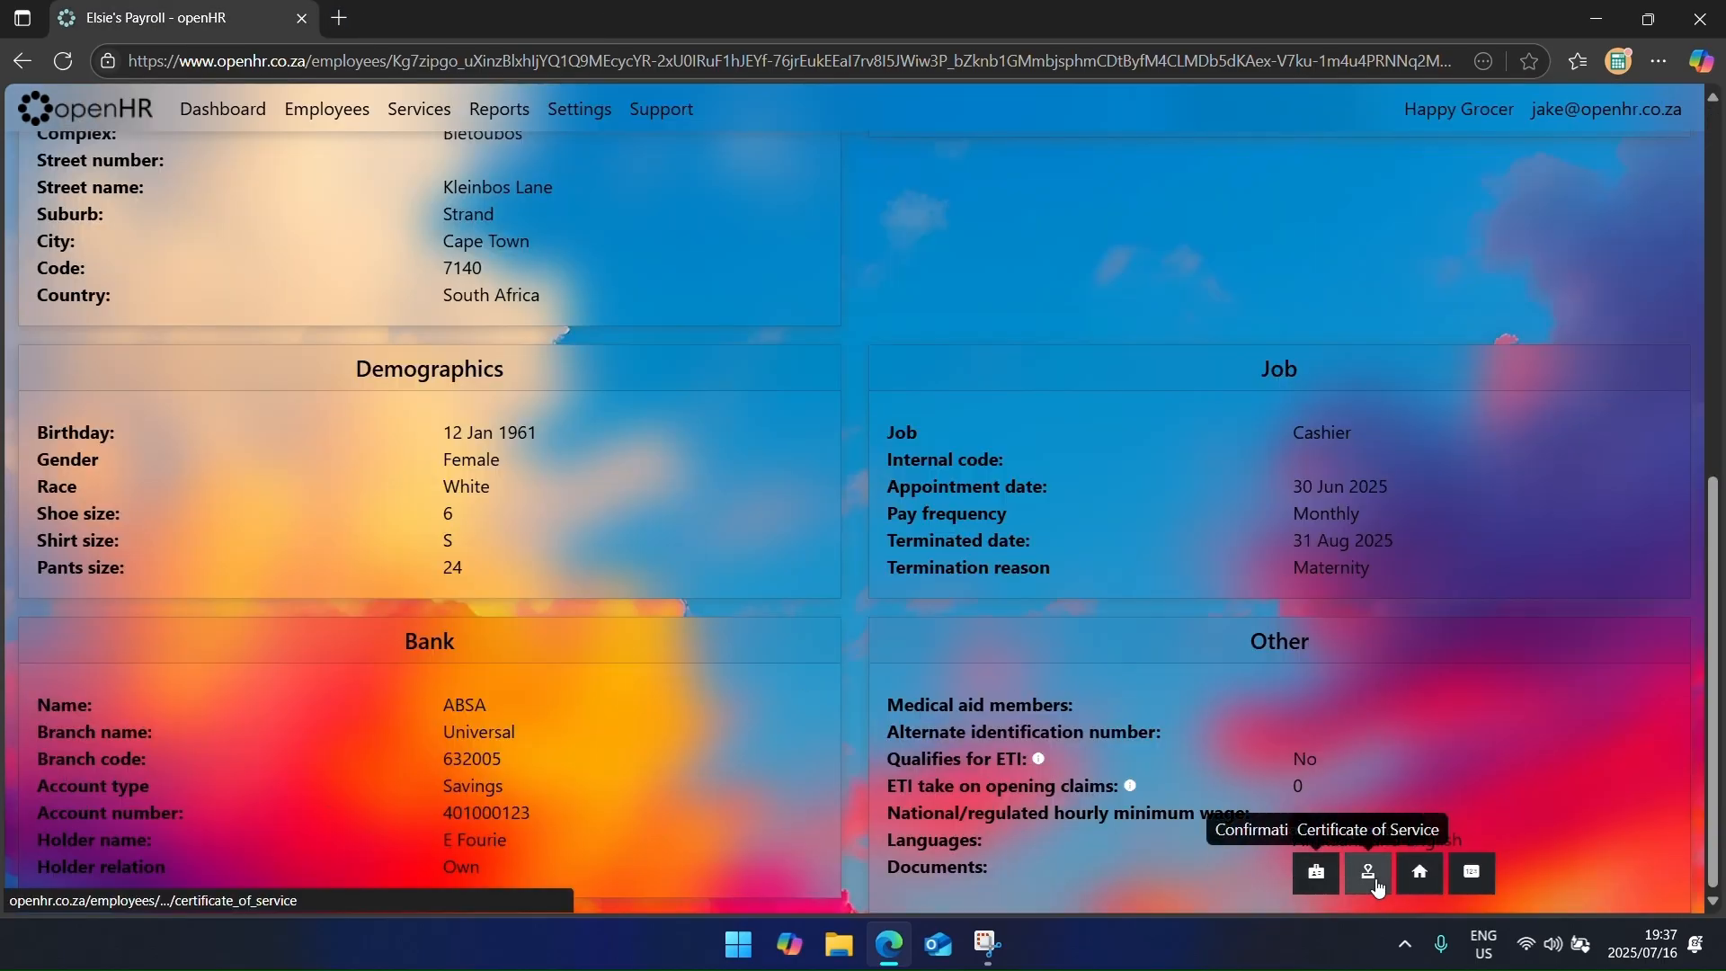
Step: Preview the Certificate of Service and Confirmation of Address letters, cancelling both unprinted
click(1377, 886)
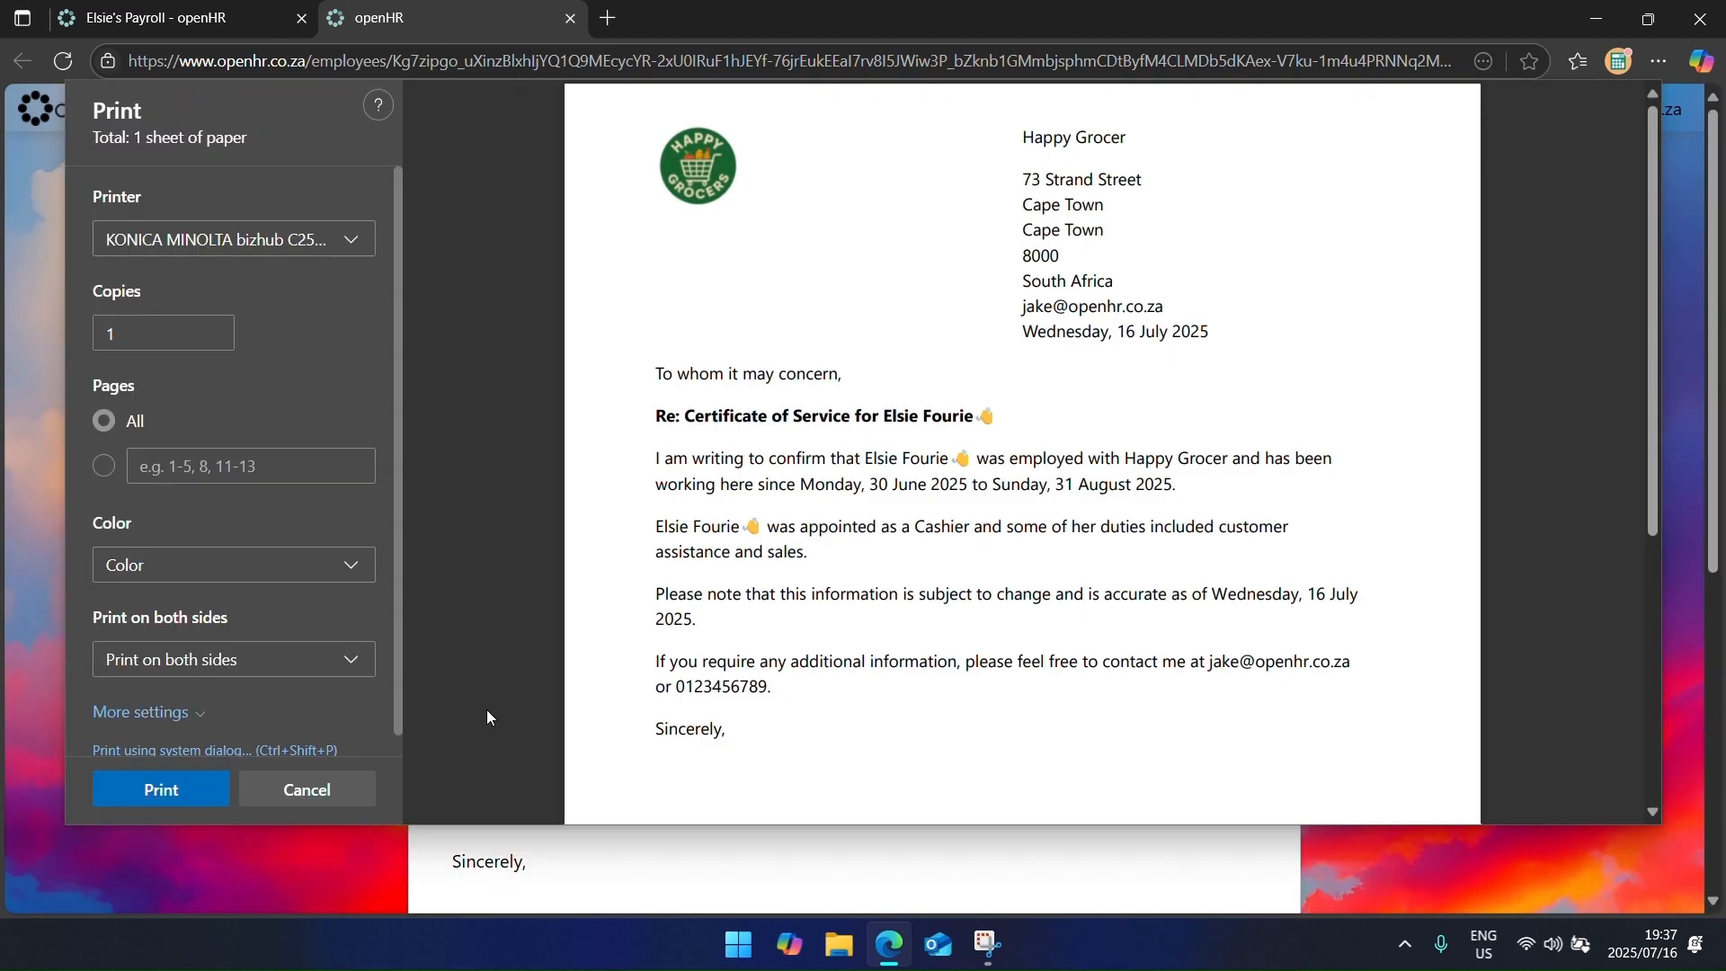
click(335, 807)
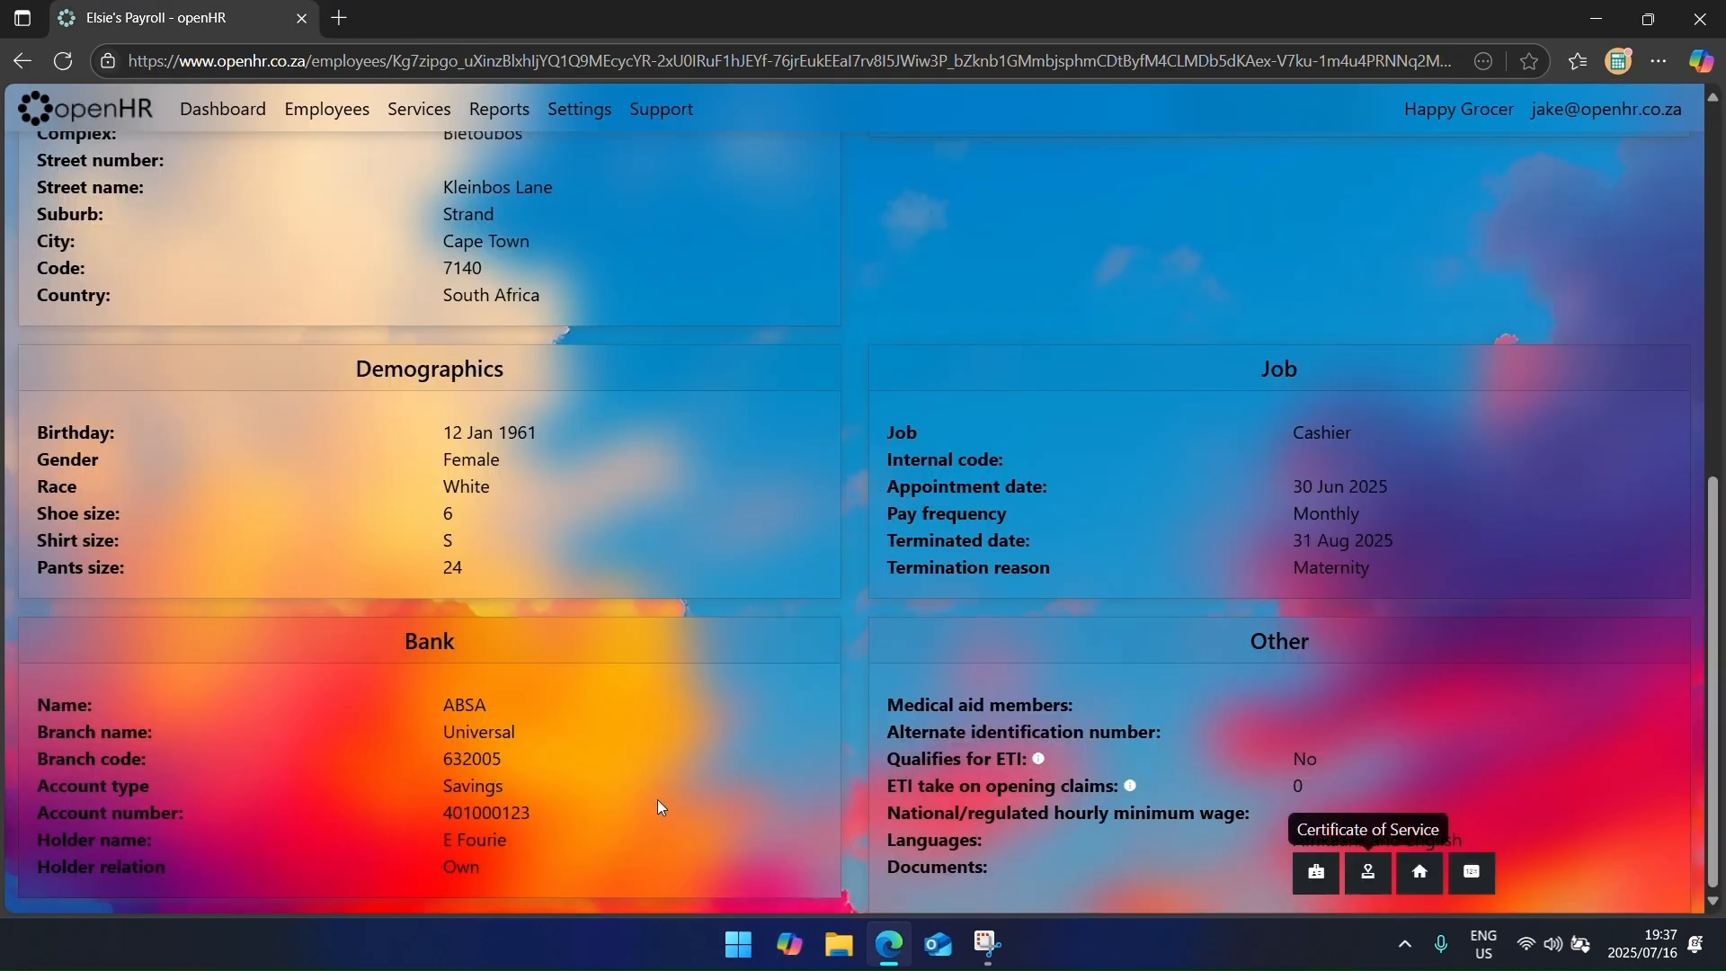
click(1420, 898)
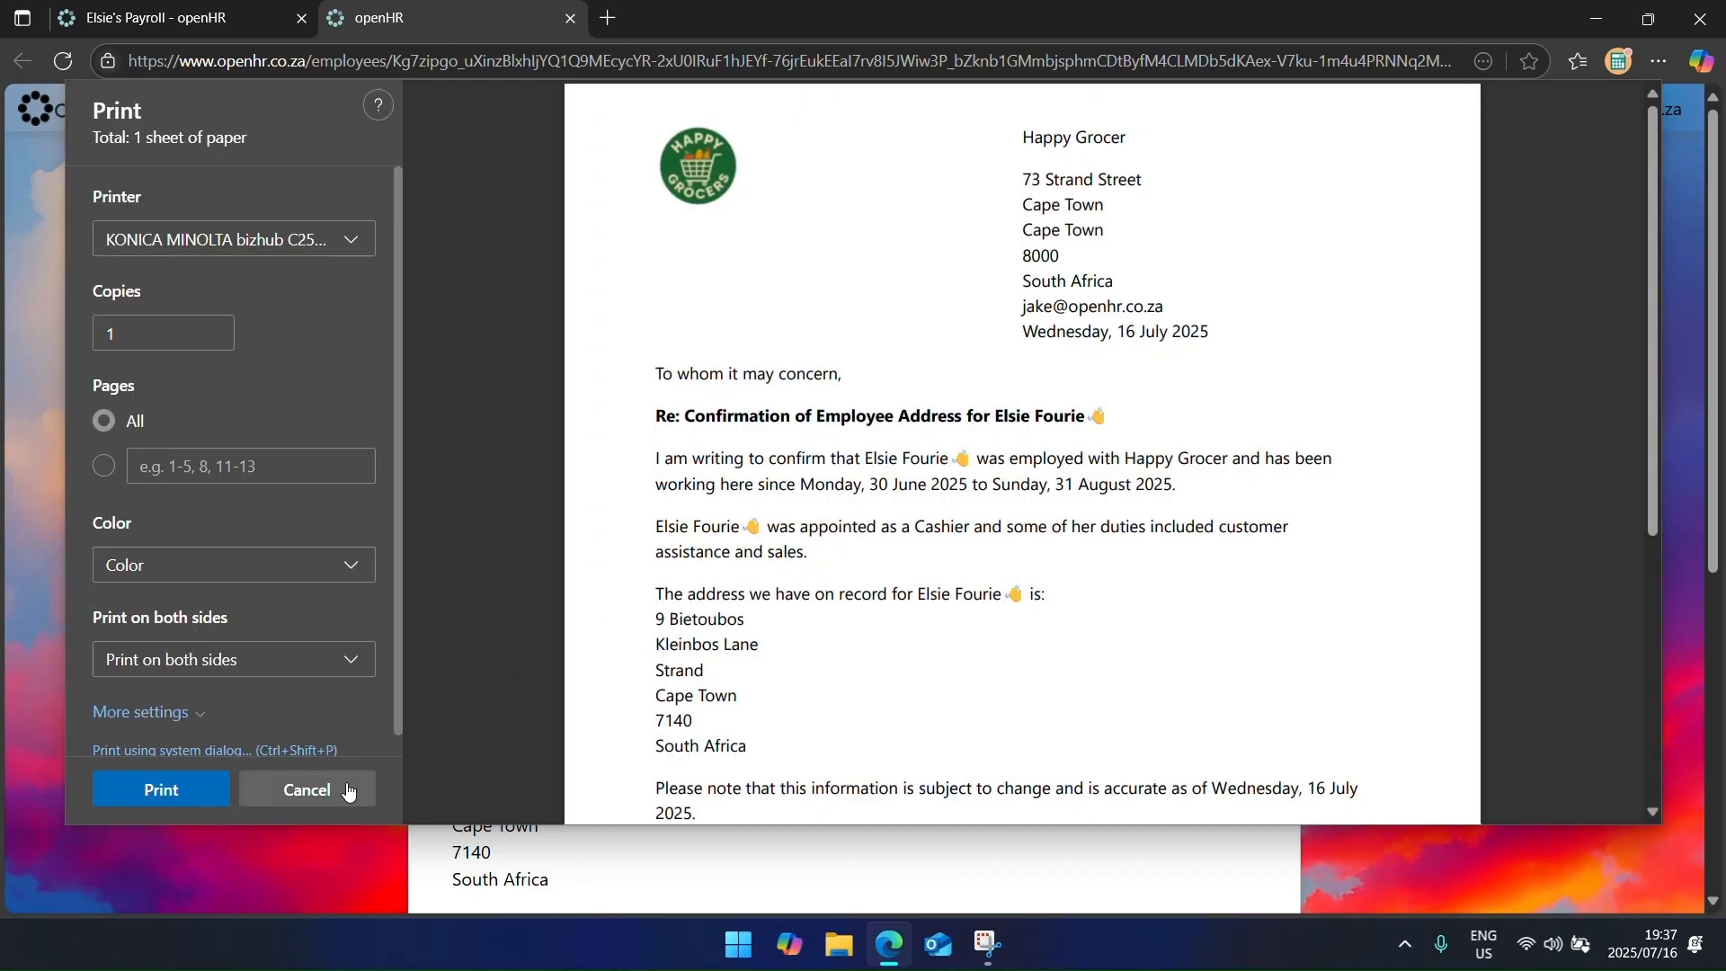
click(349, 791)
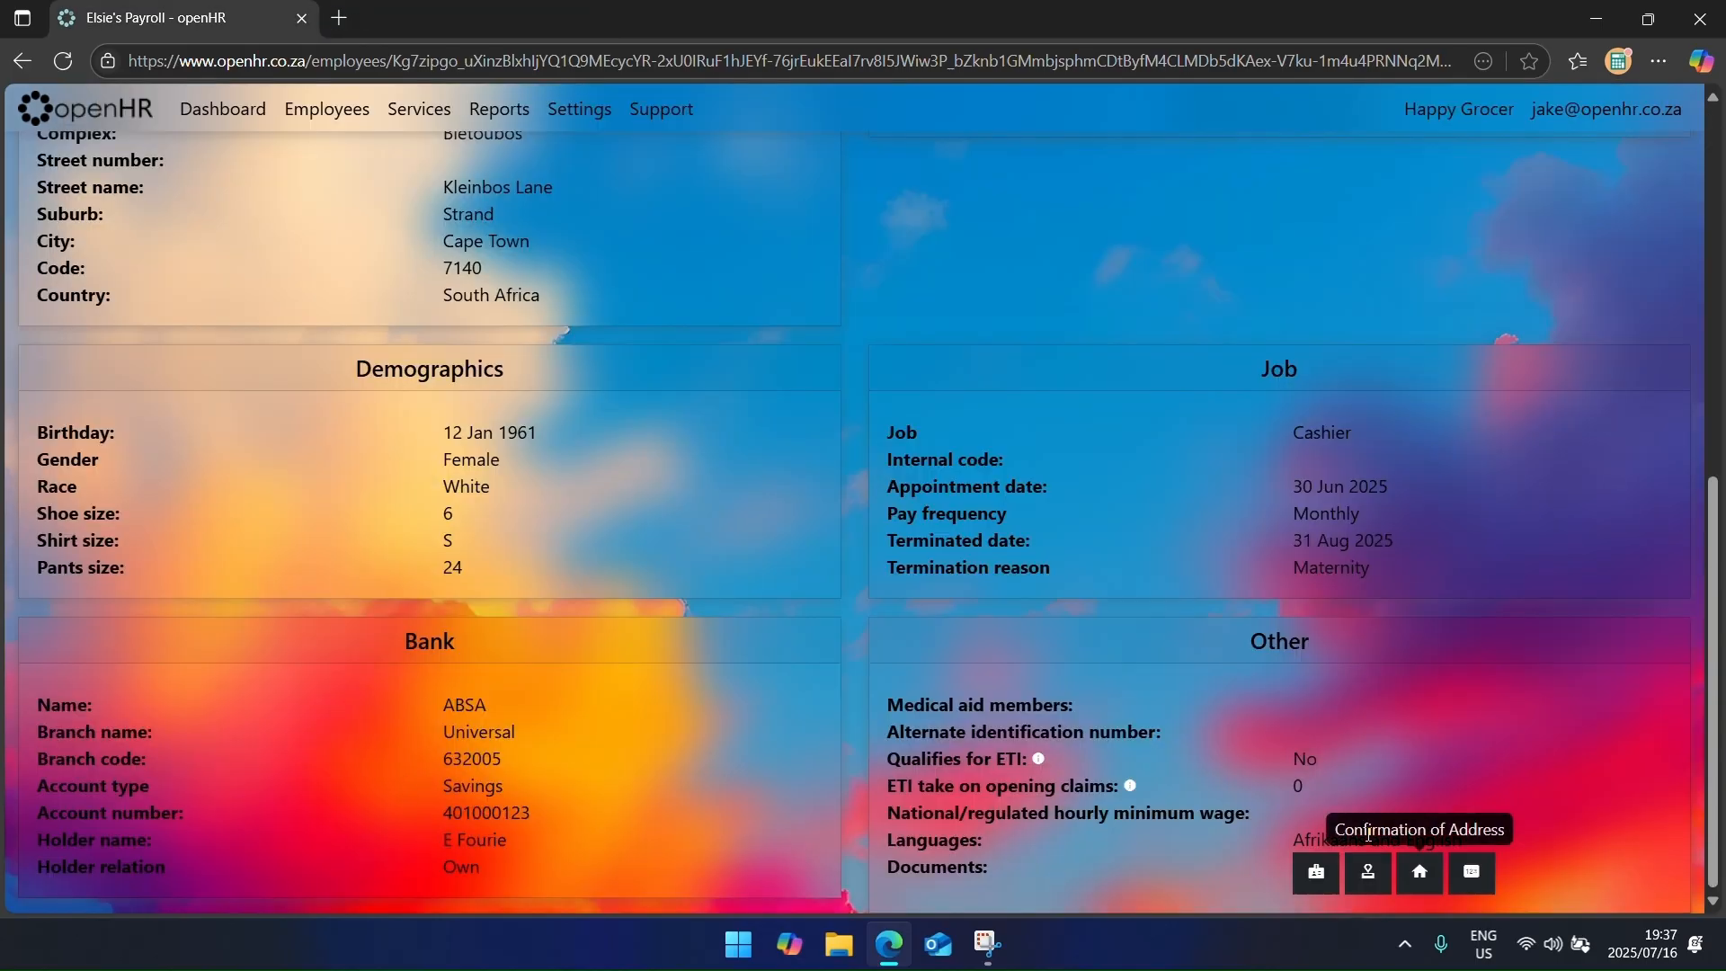
click(1474, 890)
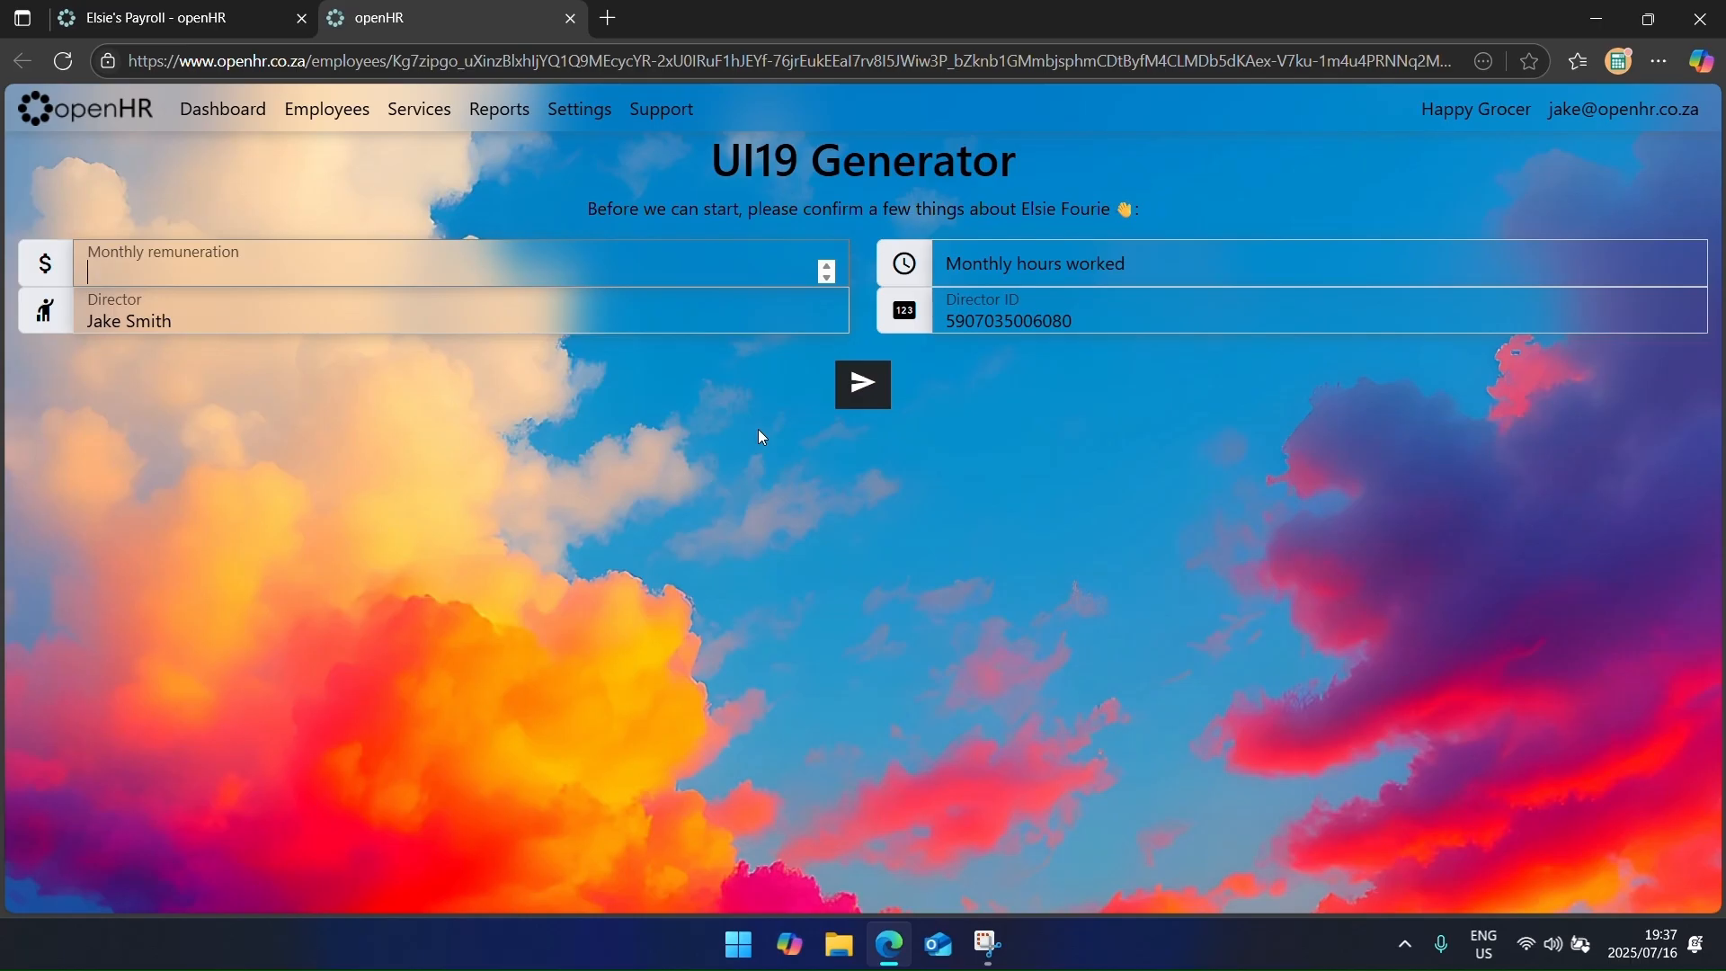
Step: Generate the UI-19 form with monthly remuneration 5500 and 160 monthly hours worked
text(5500)
click(1026, 281)
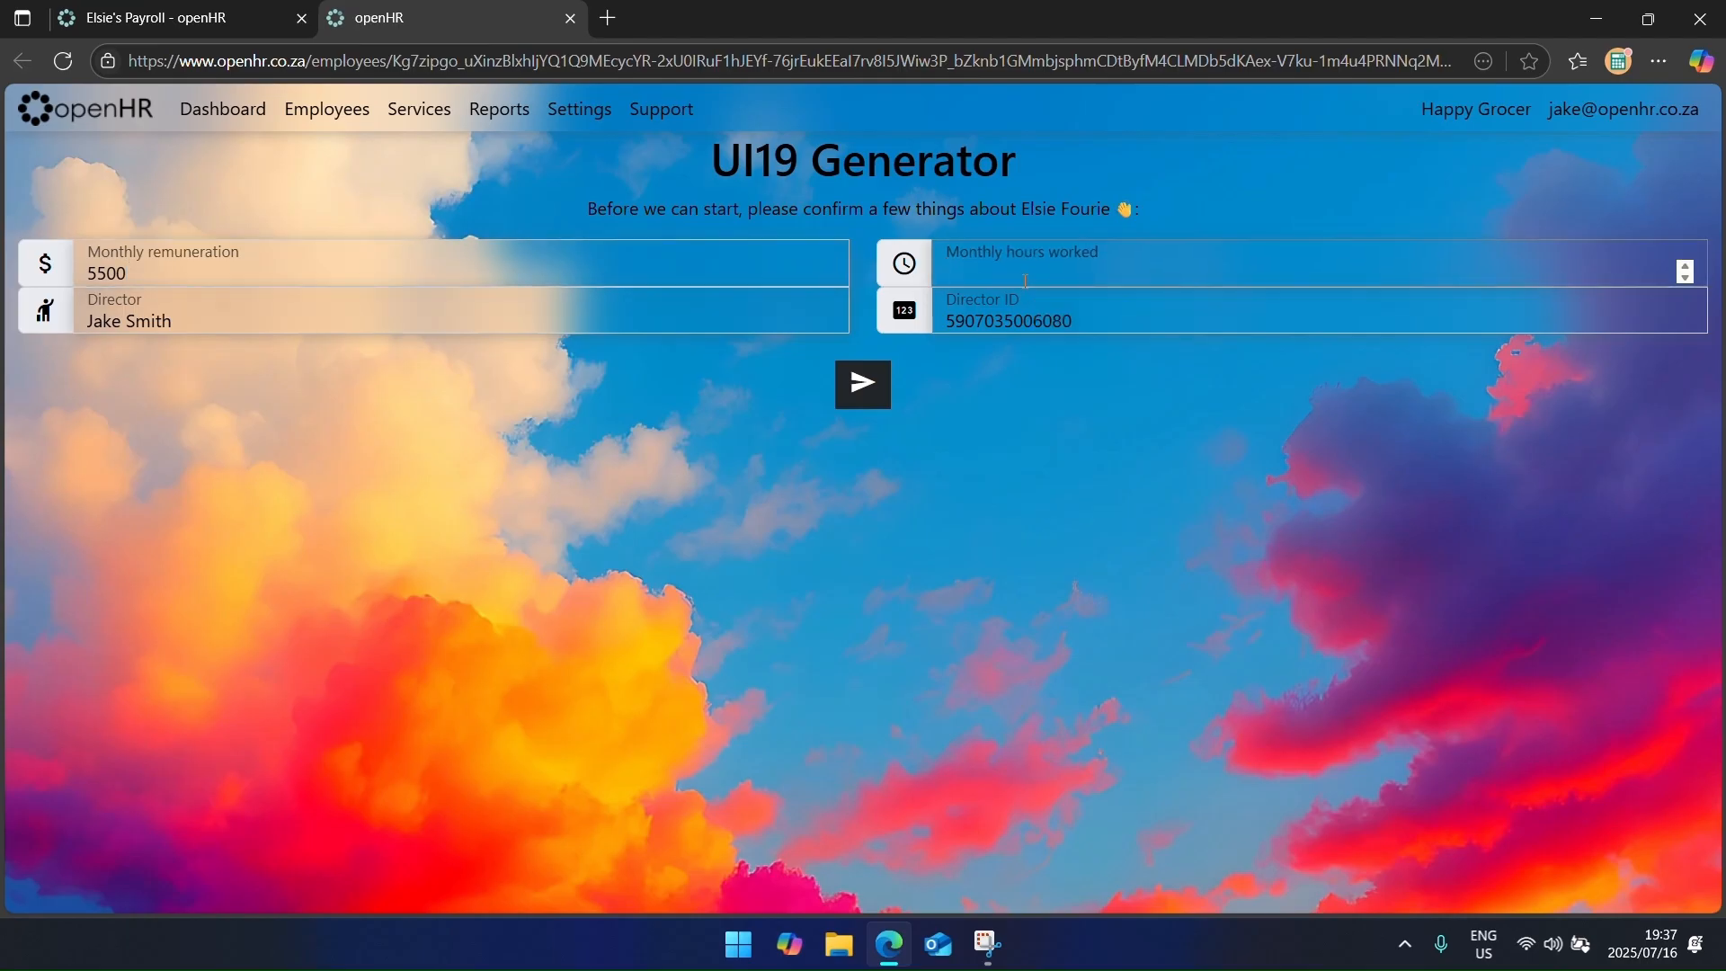
text(160)
click(882, 396)
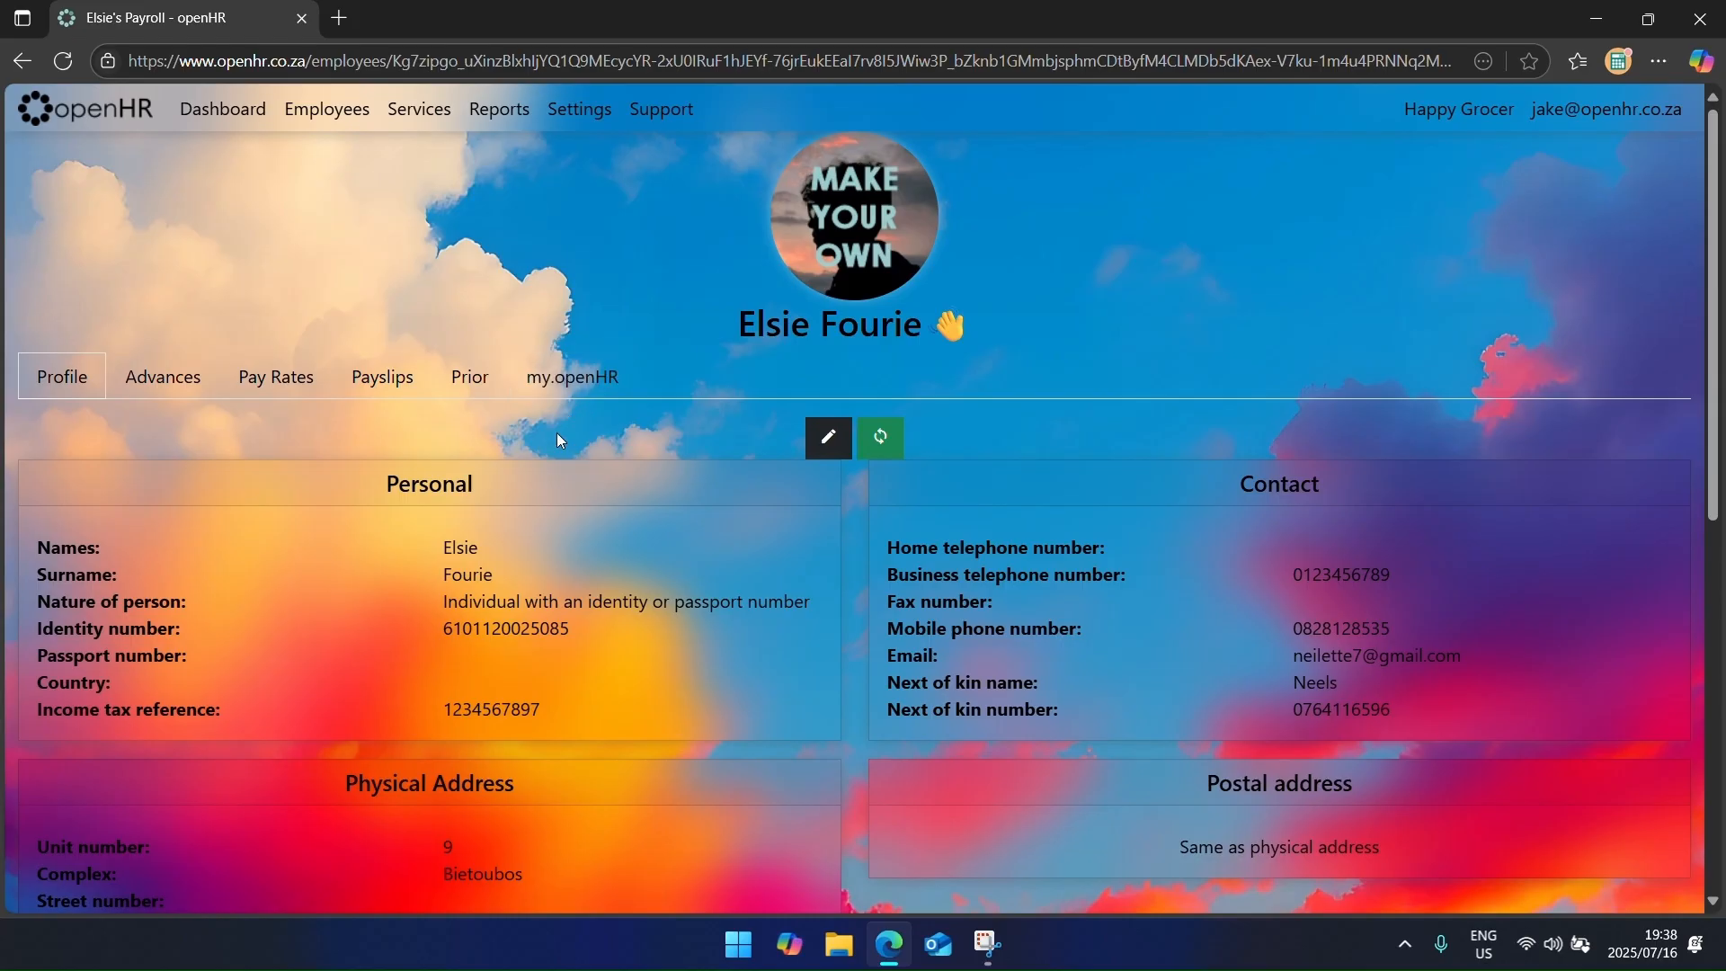
click(886, 439)
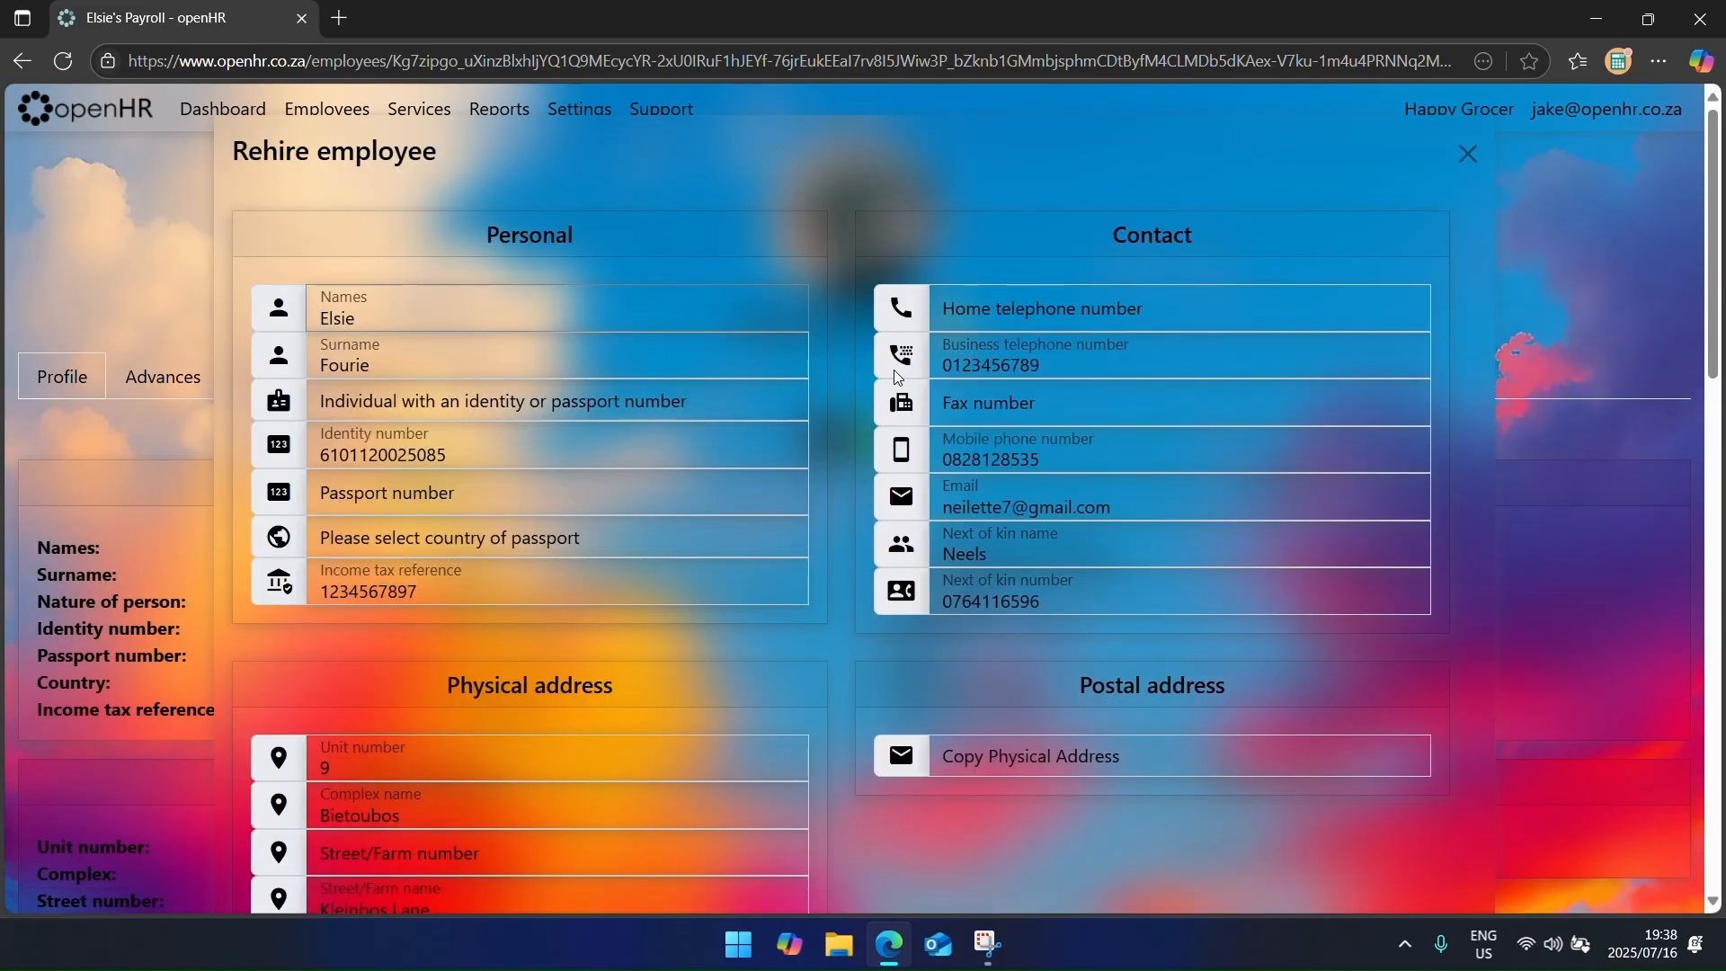
Step: Rehire the cashier with an appointment date of 1 September 2025 and save
scroll(871, 383, down, 7)
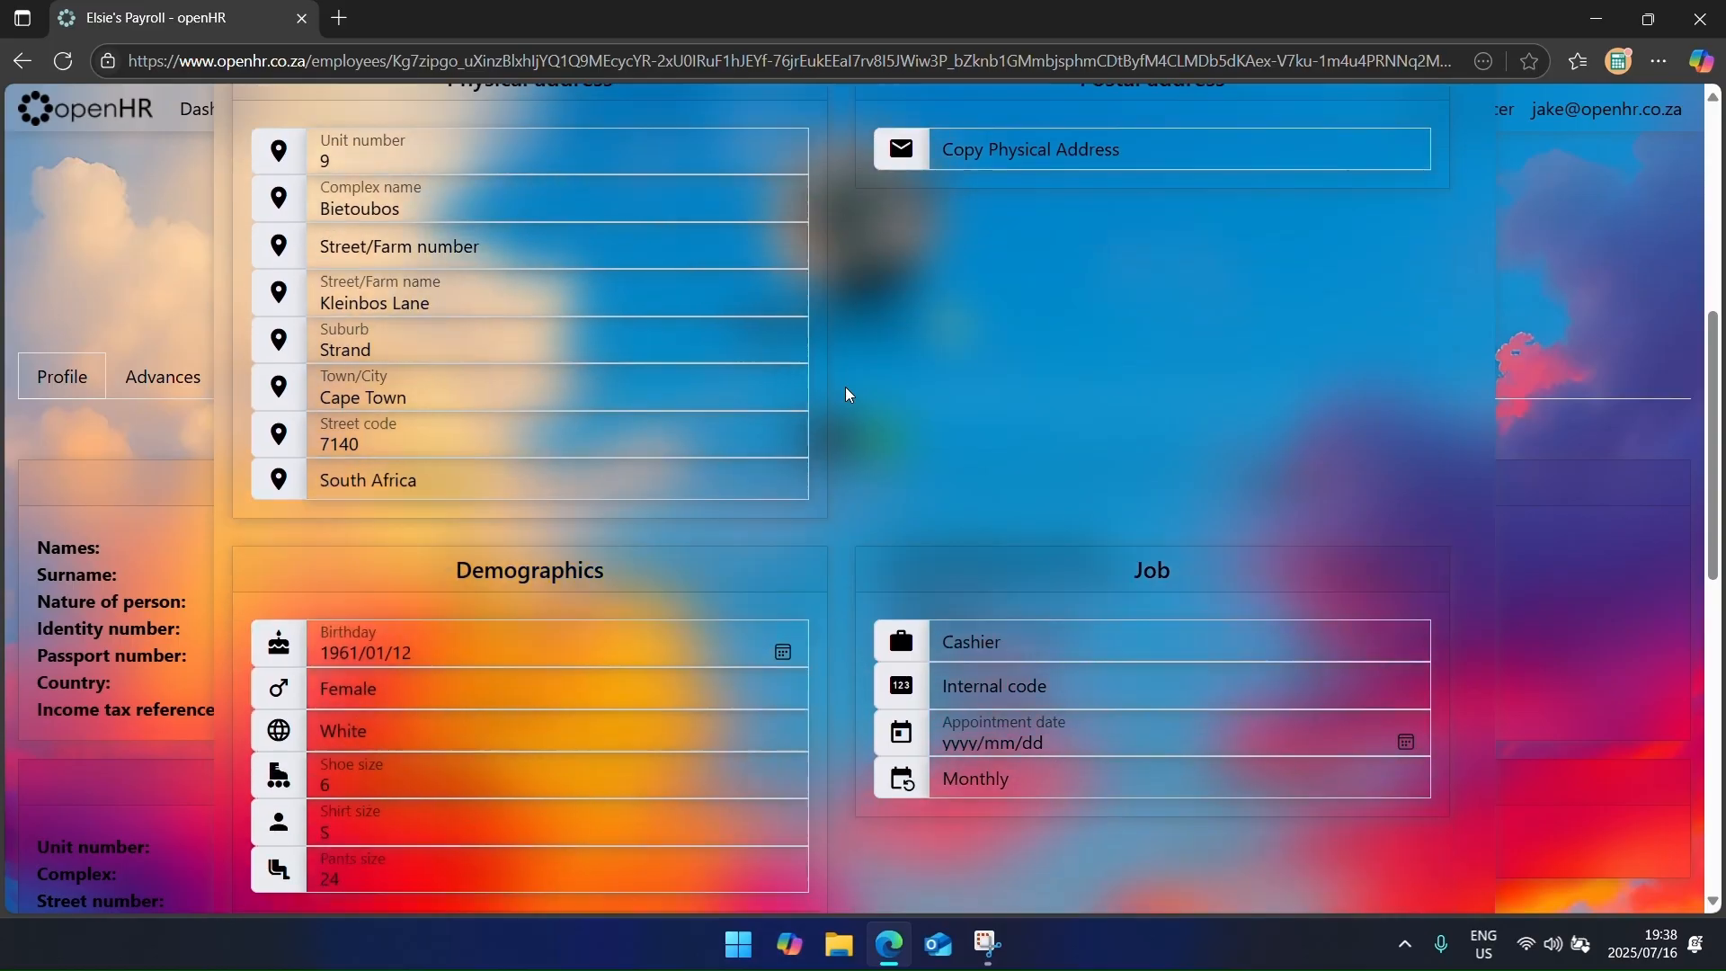
scroll(848, 394, down, 5)
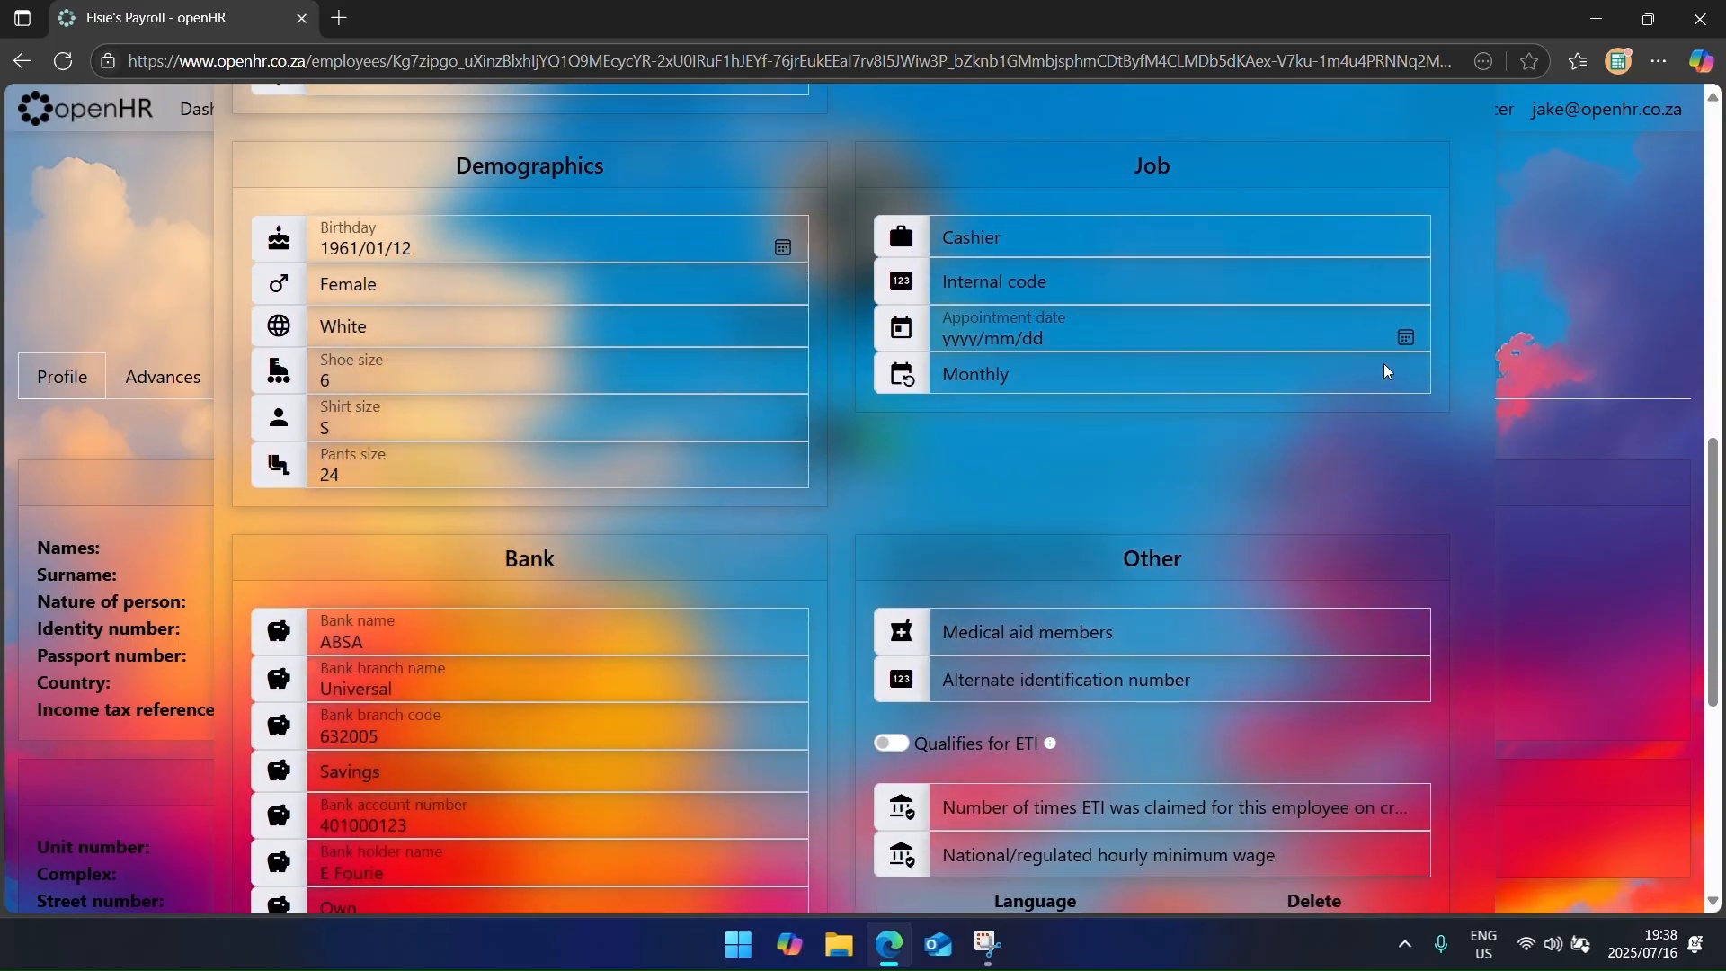
click(1405, 339)
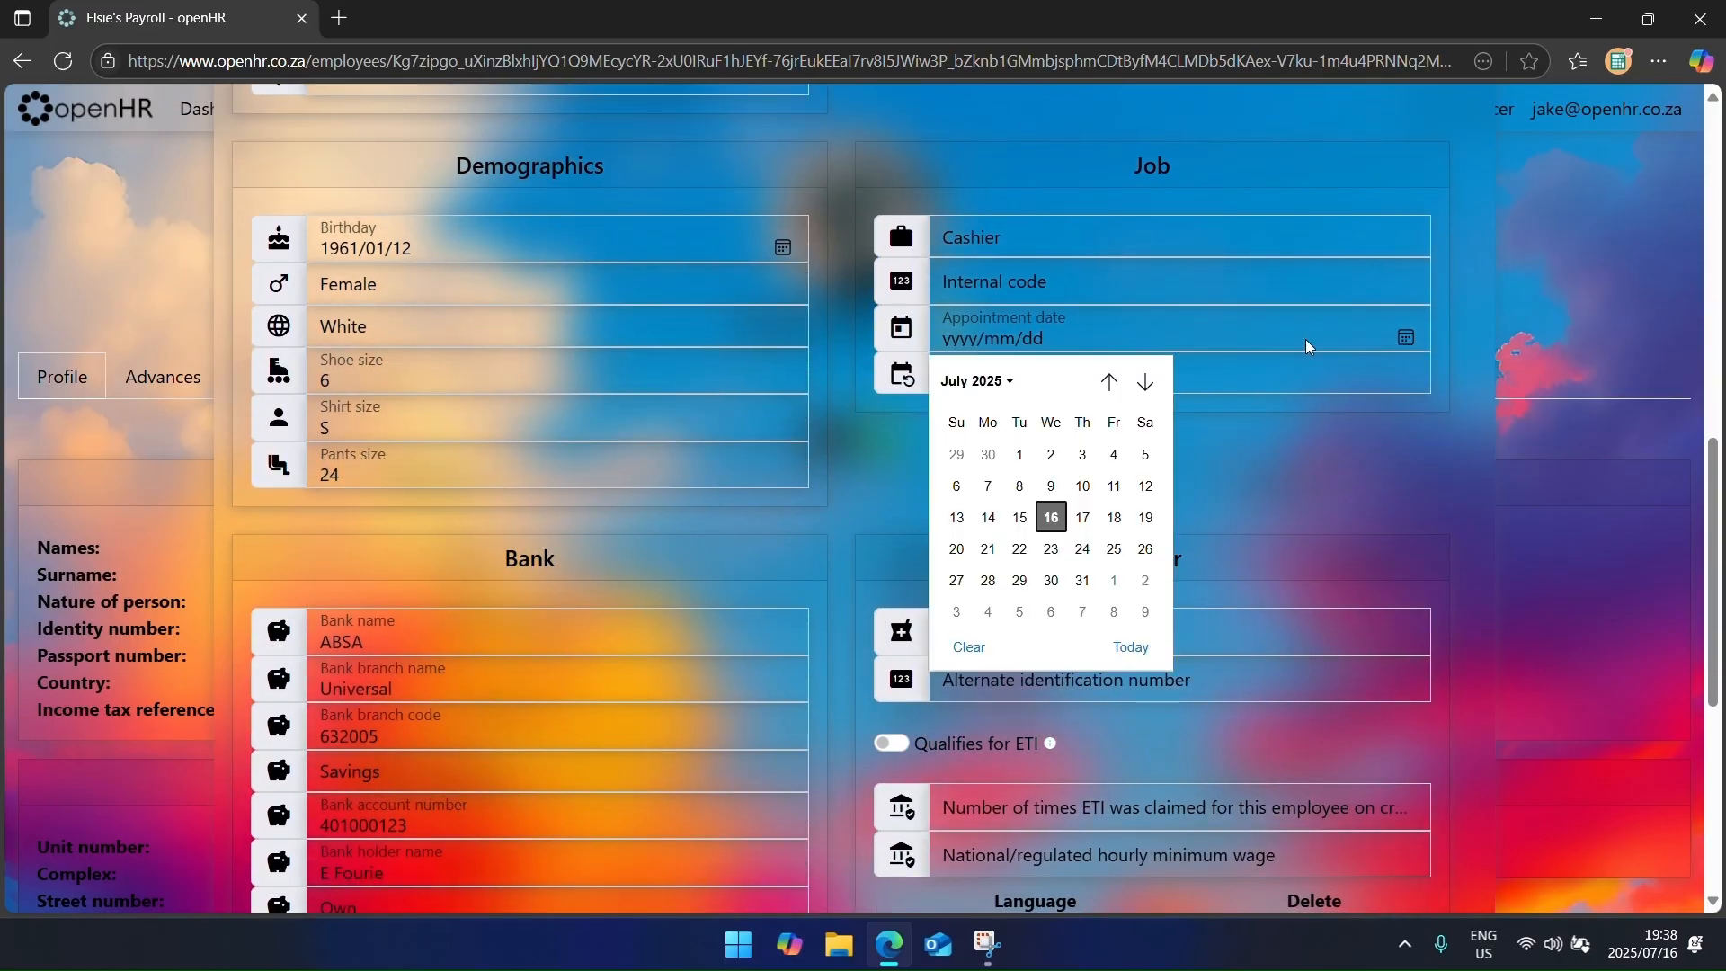
scroll(1130, 561, down, 3)
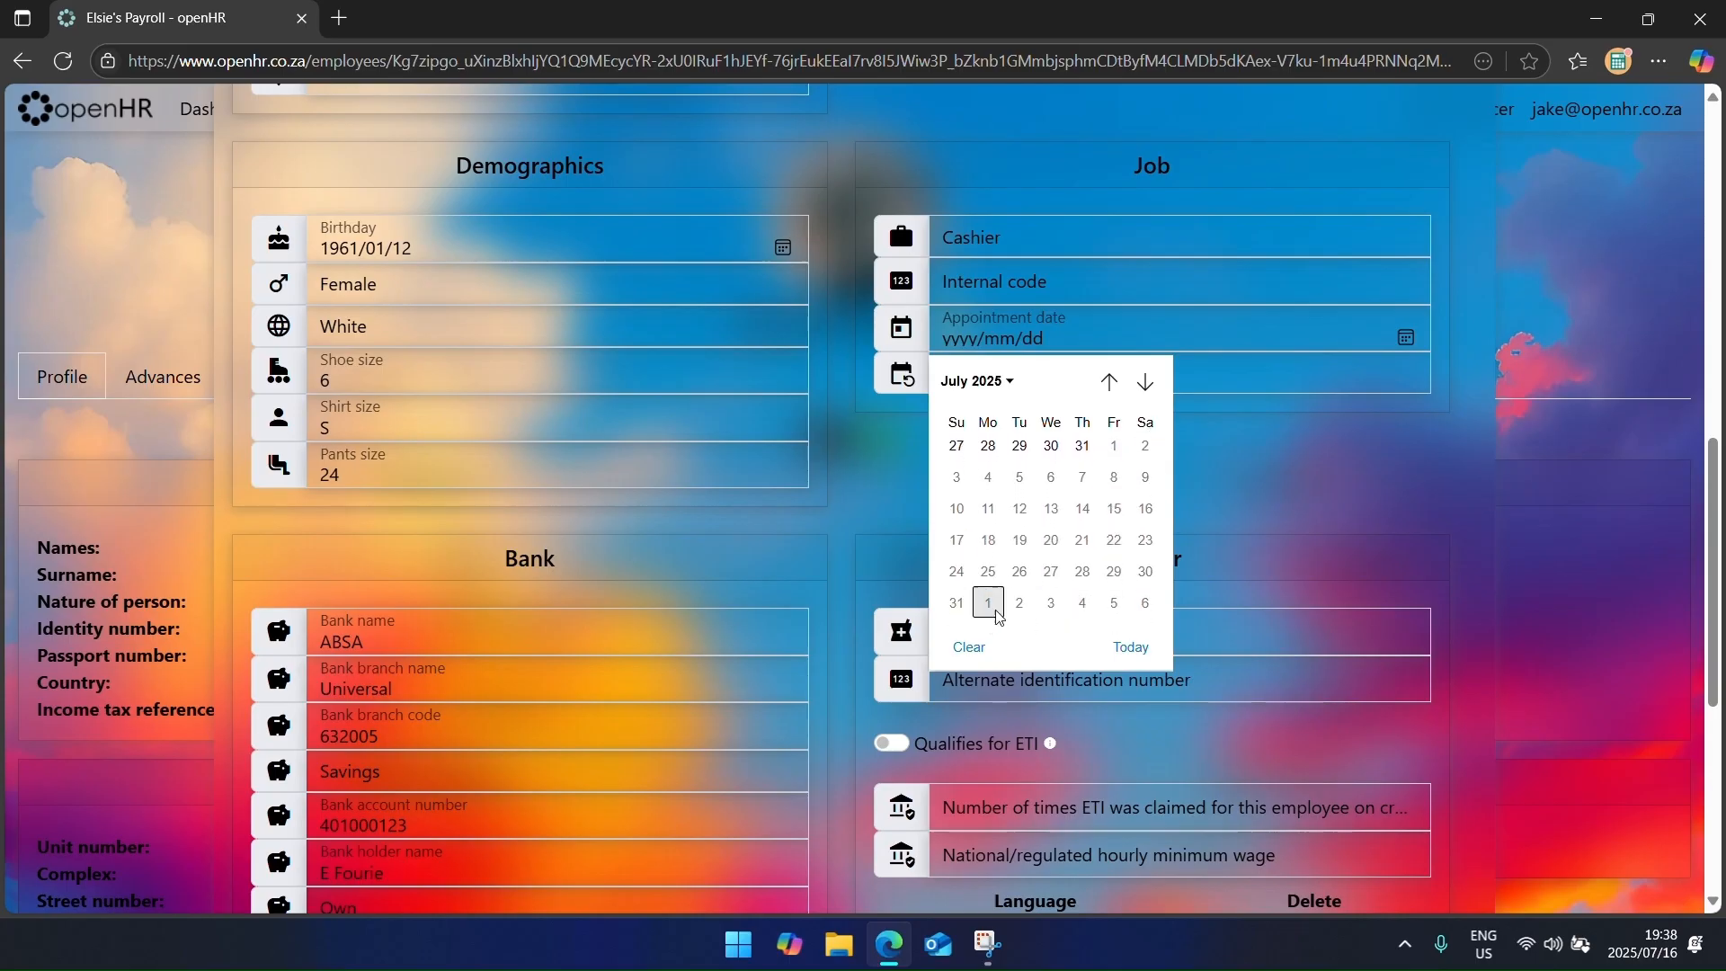
click(991, 608)
scroll(980, 503, down, 6)
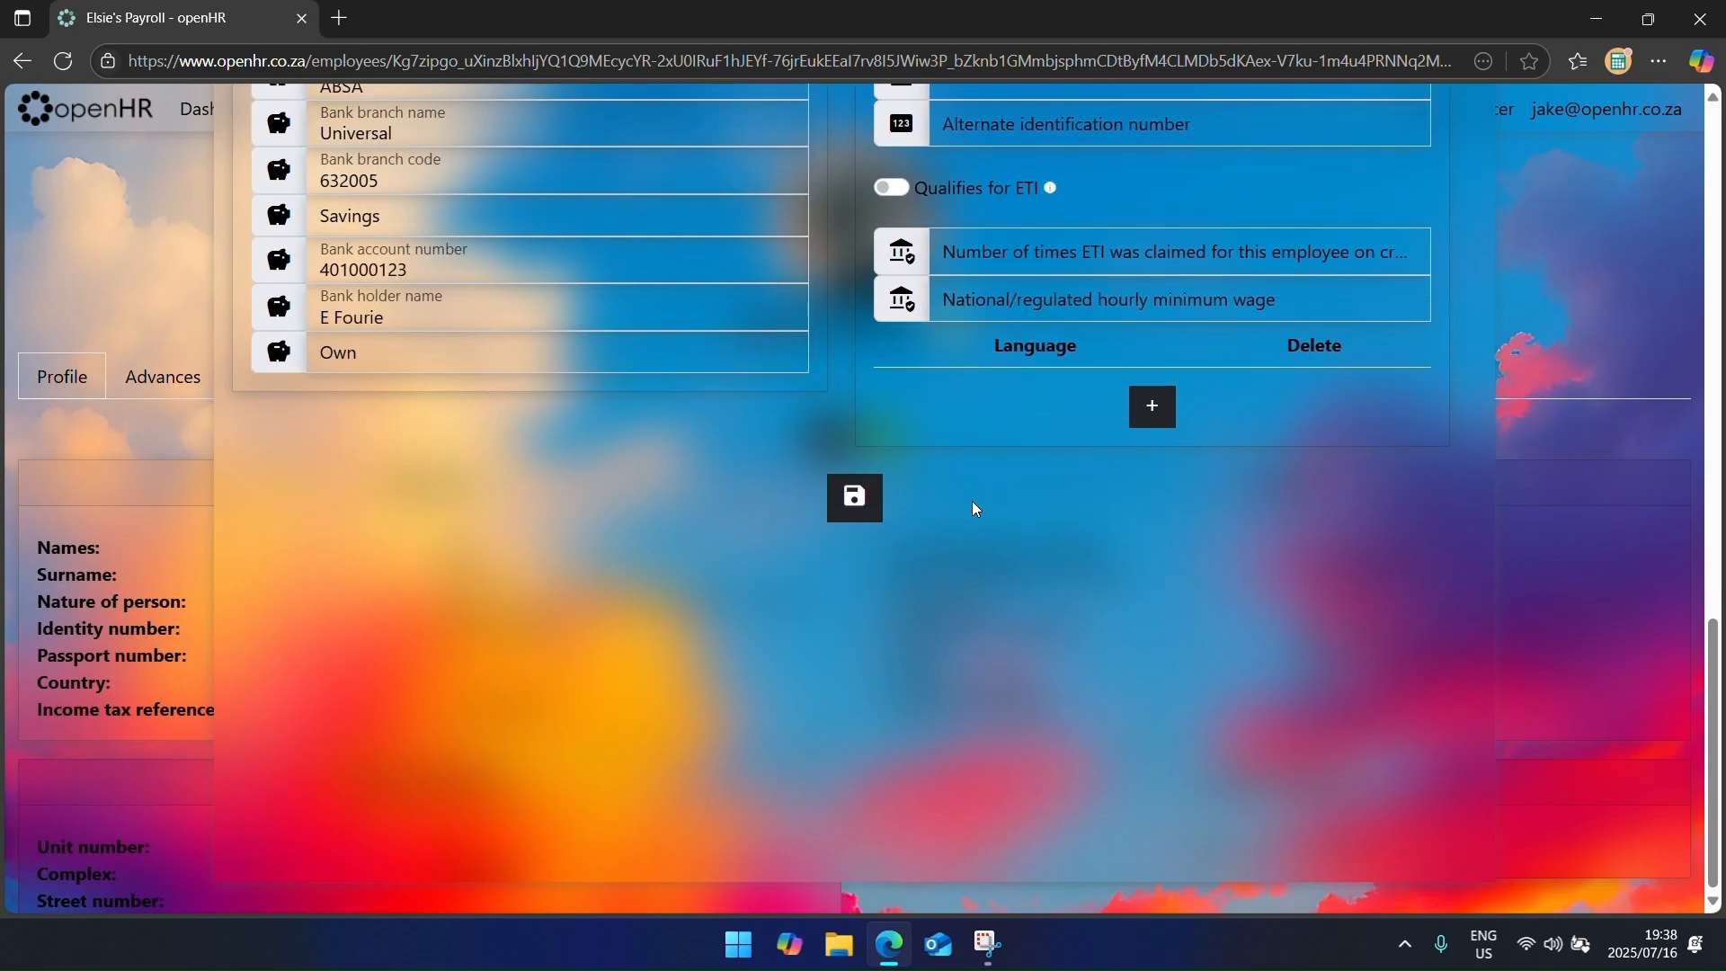
scroll(968, 503, up, 2)
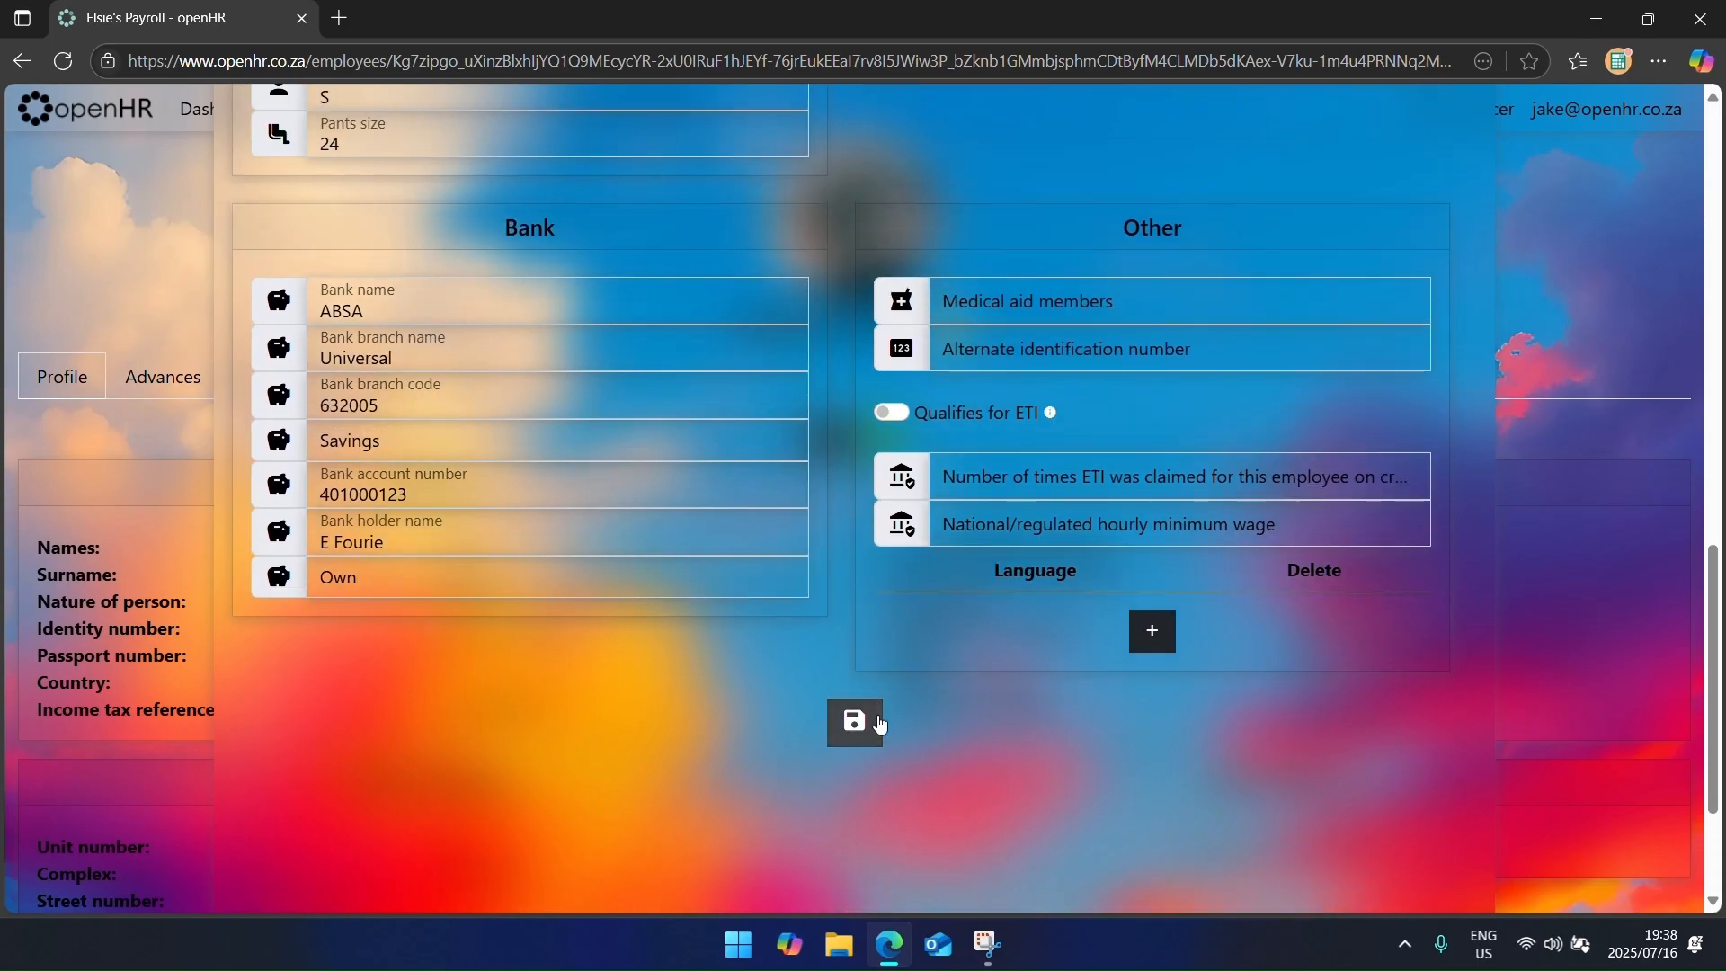
click(879, 724)
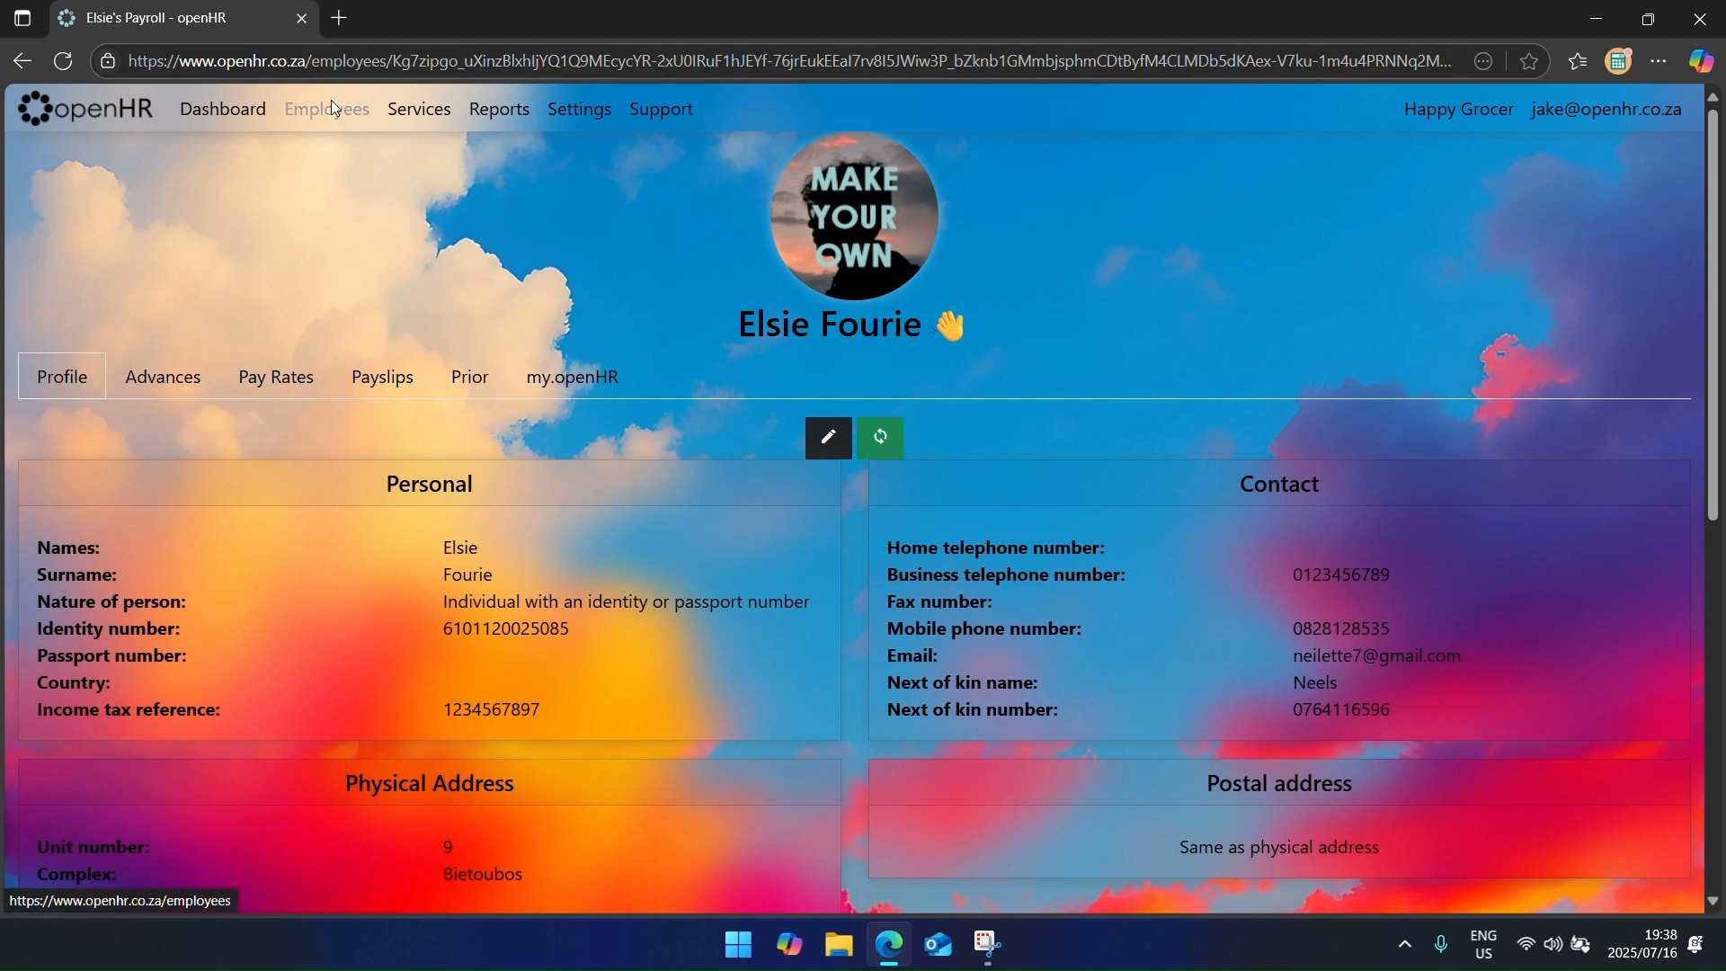
Step: Review the cashier's payroll pay rates and HR leave opening balances
click(332, 106)
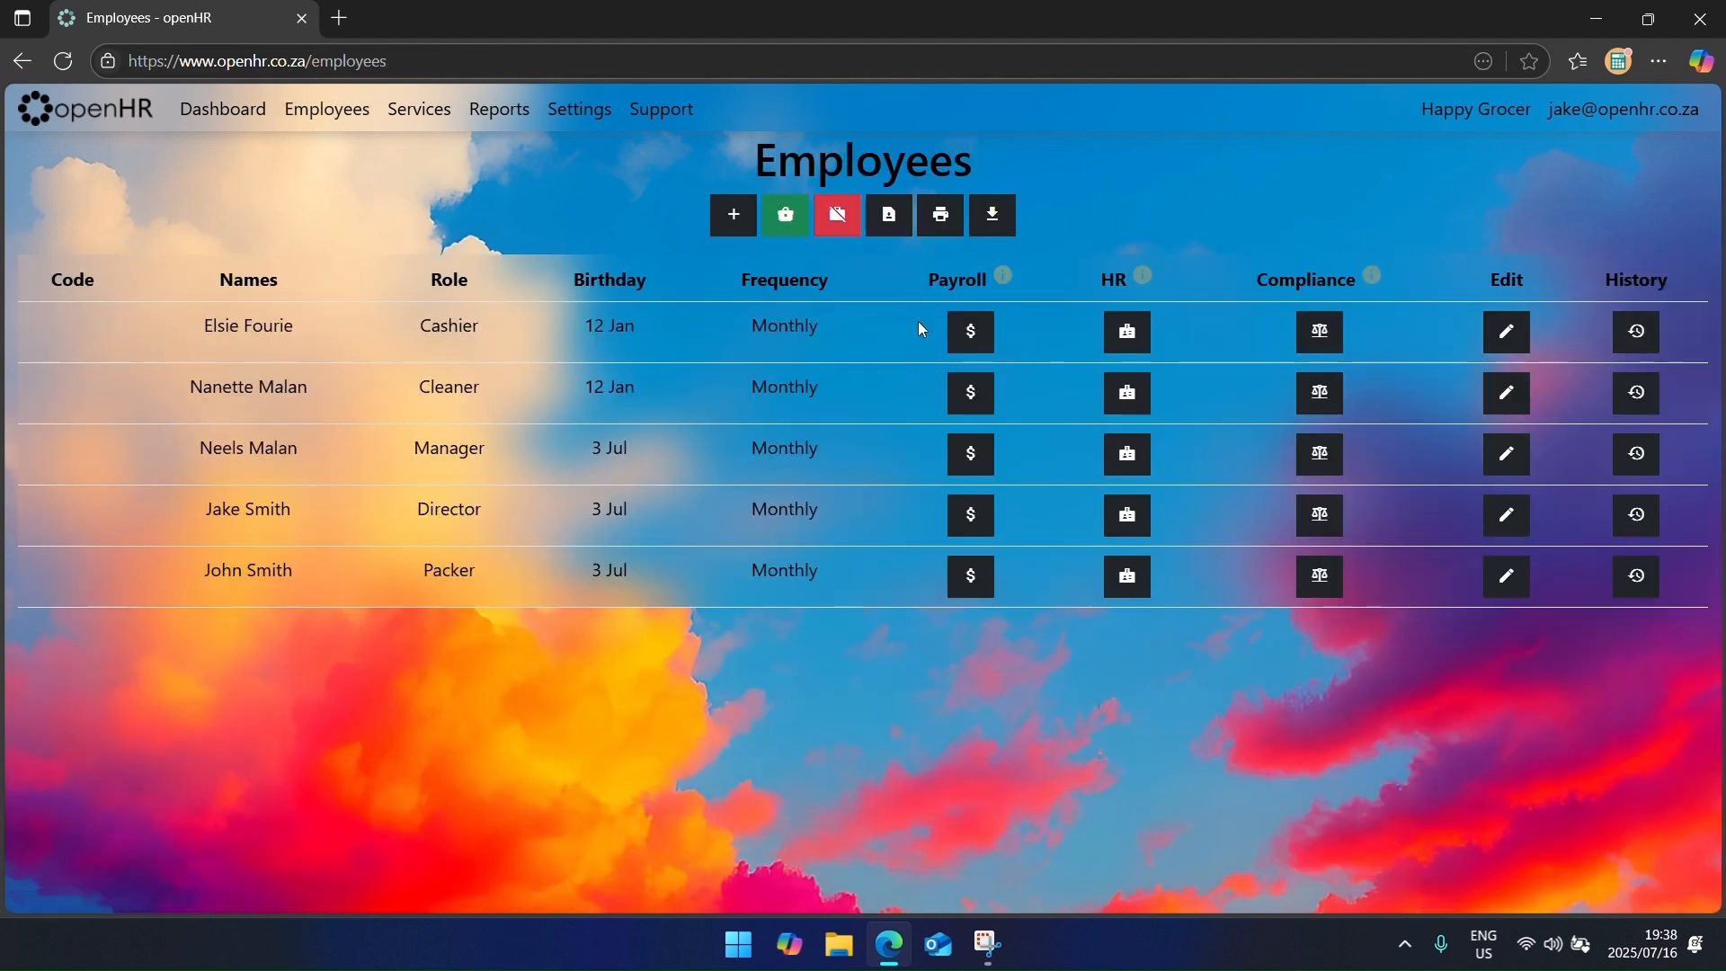
click(970, 334)
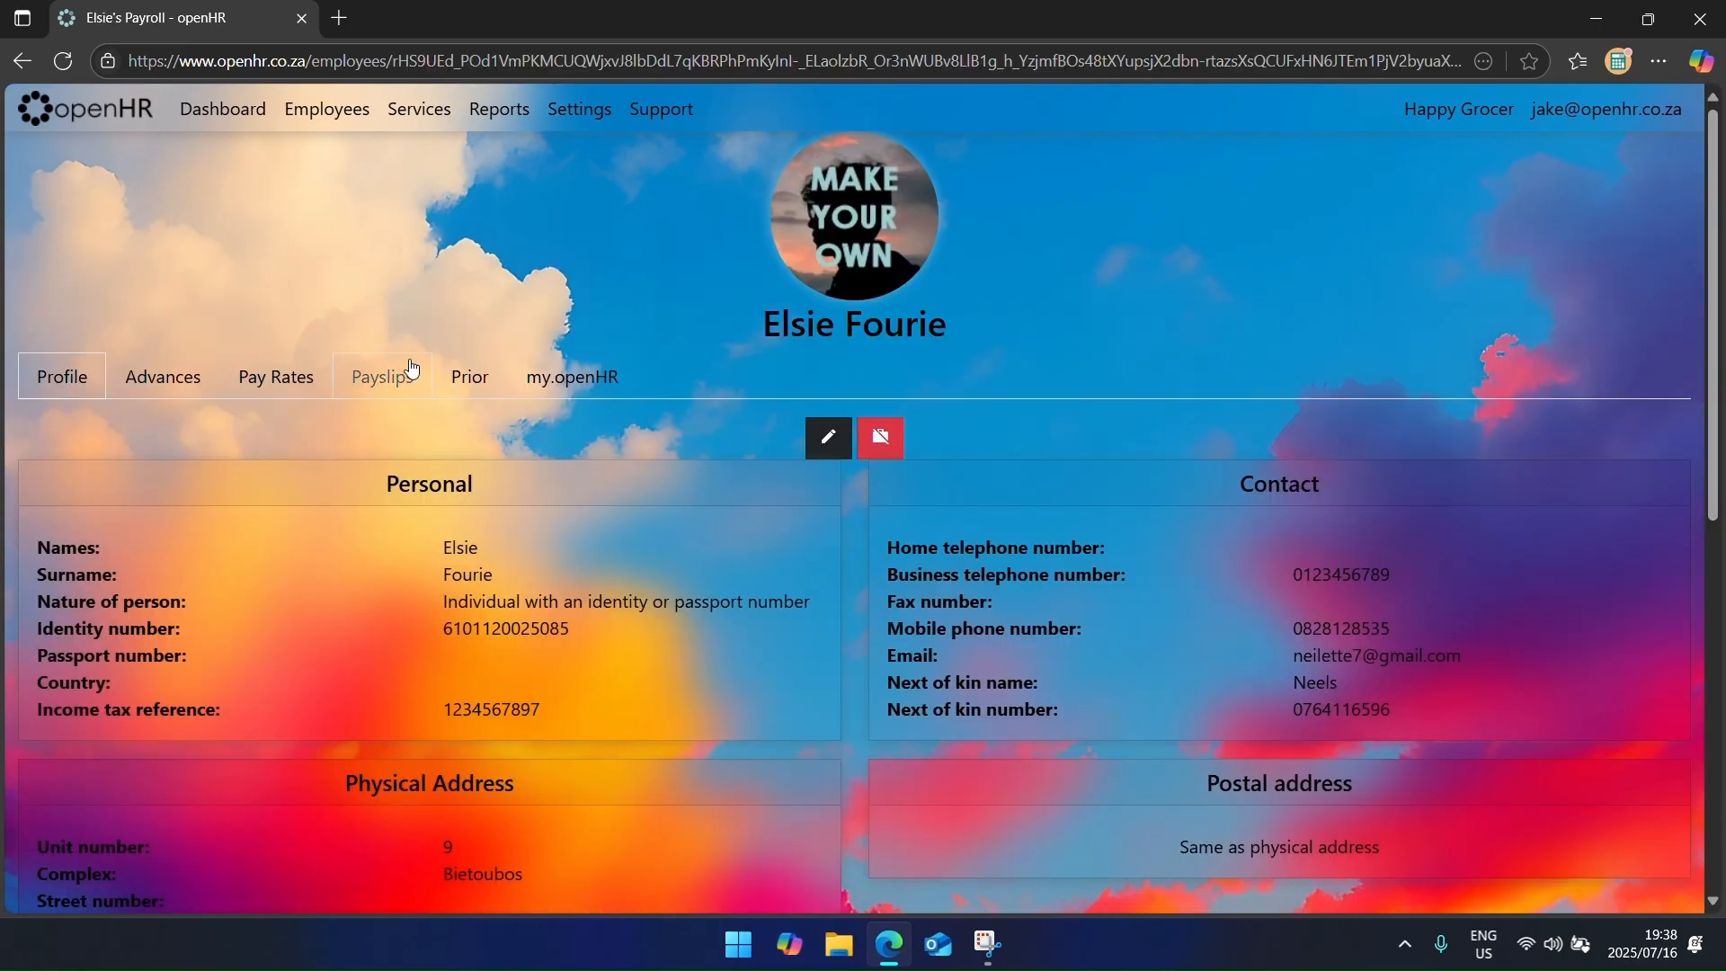
click(316, 380)
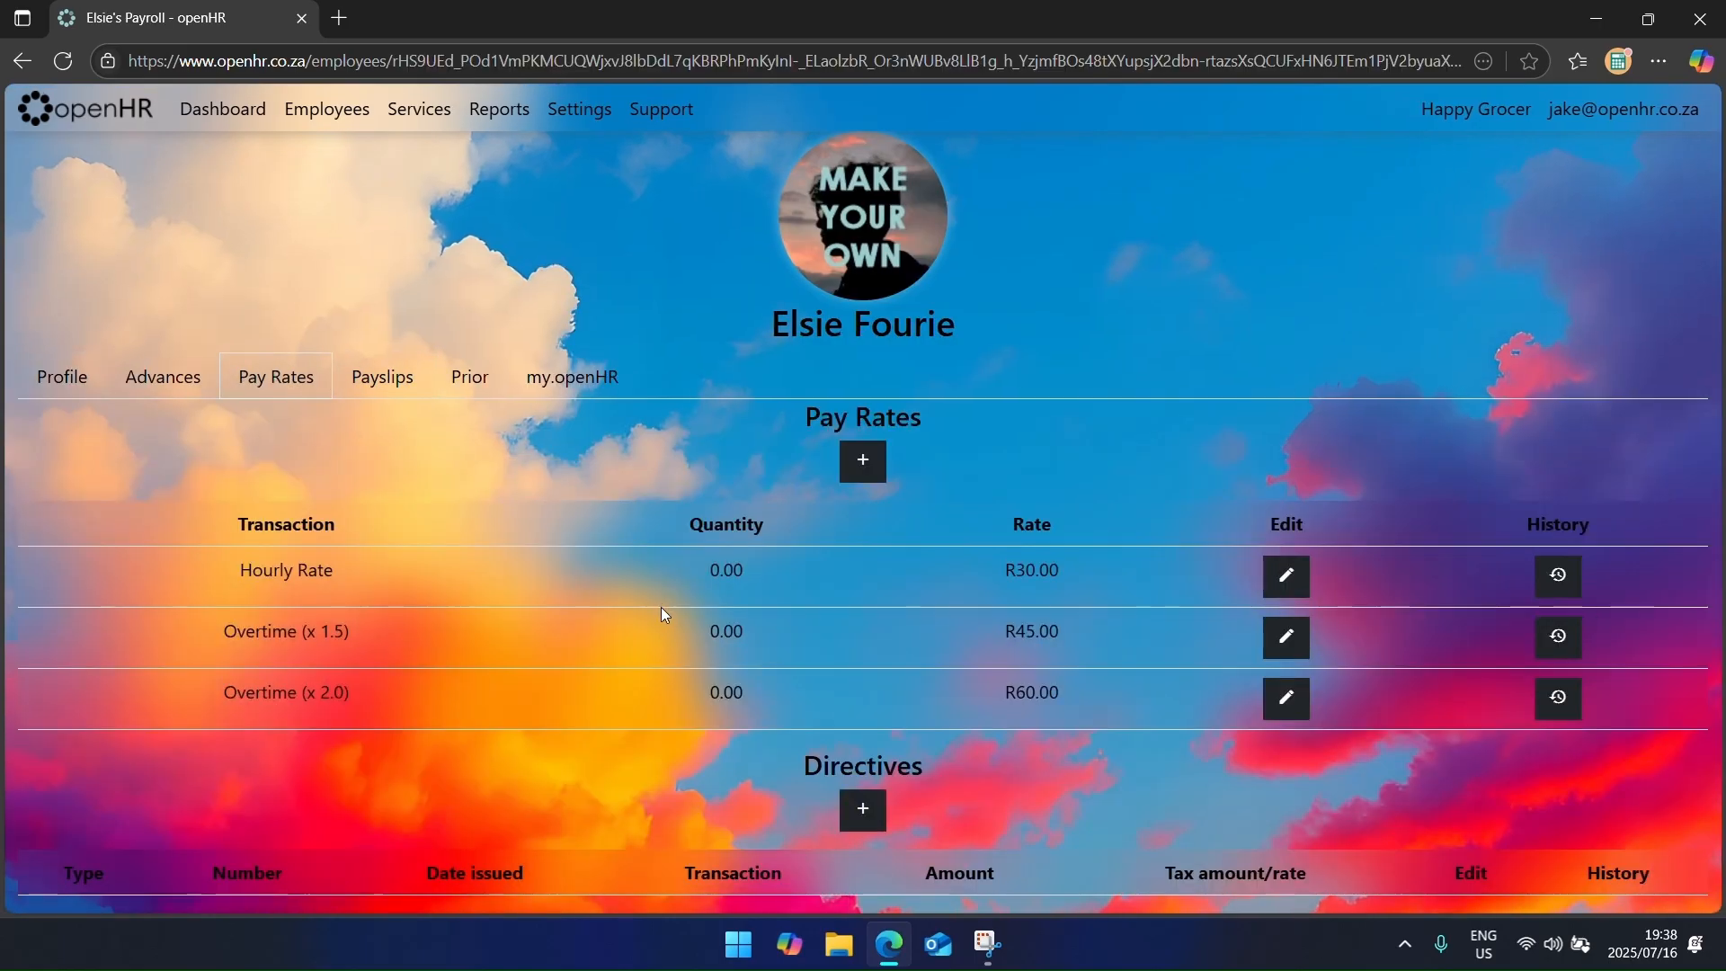
click(297, 115)
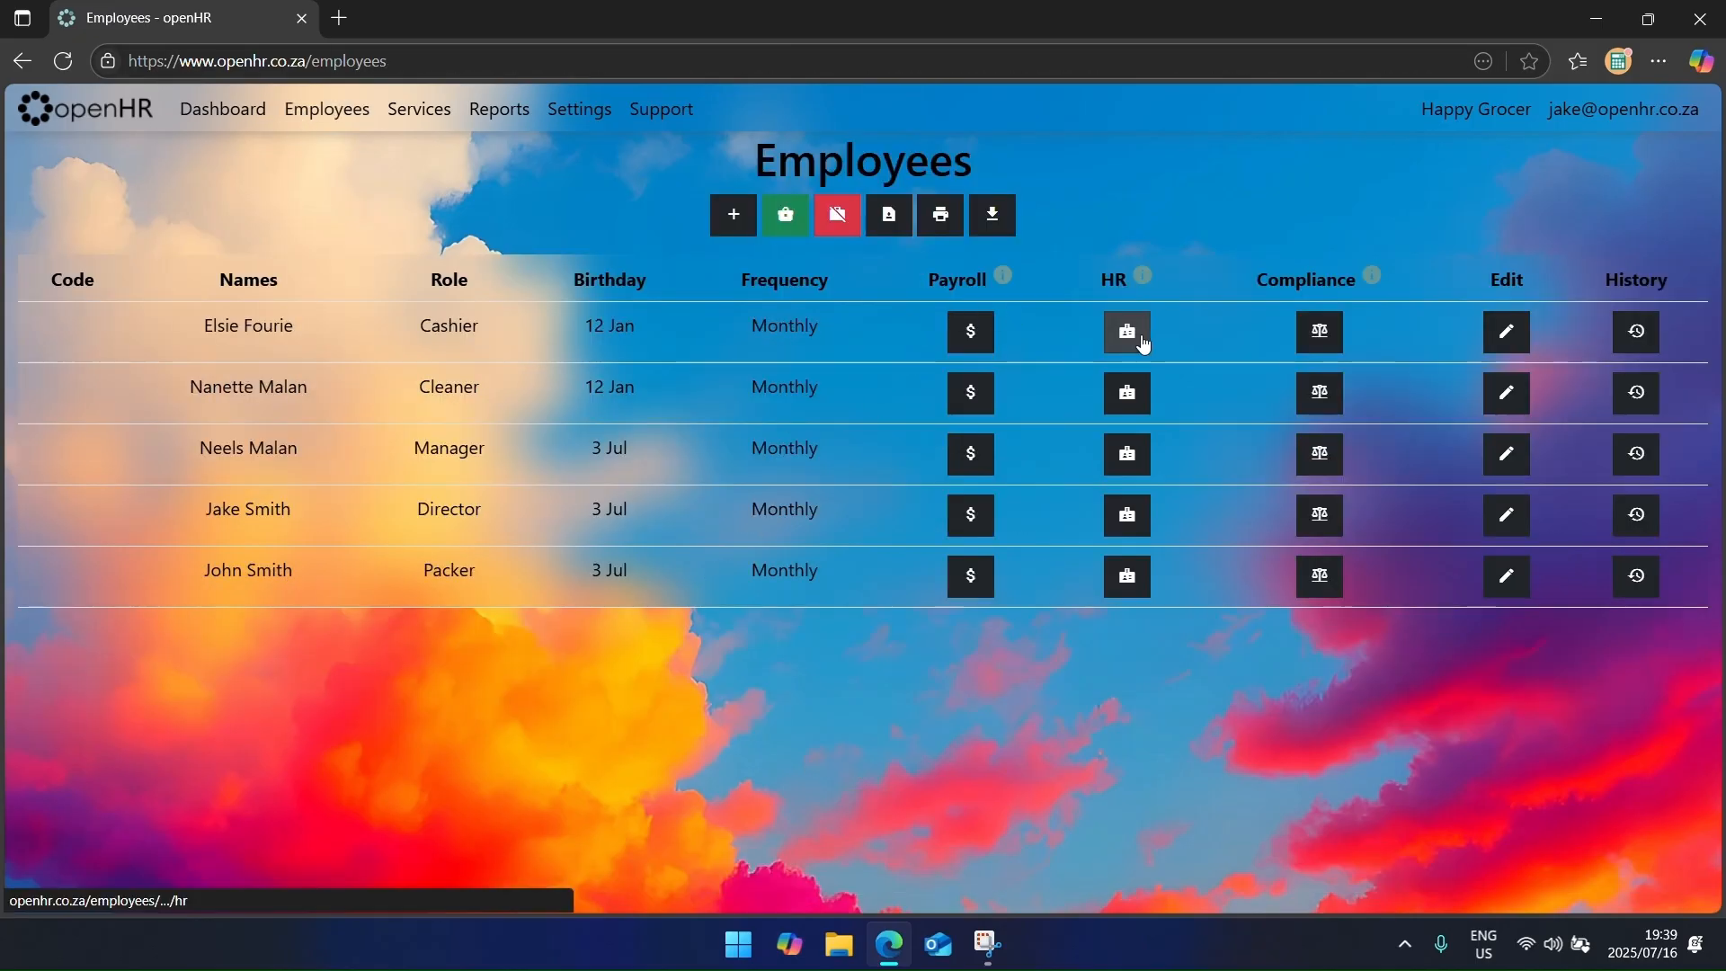
click(1127, 332)
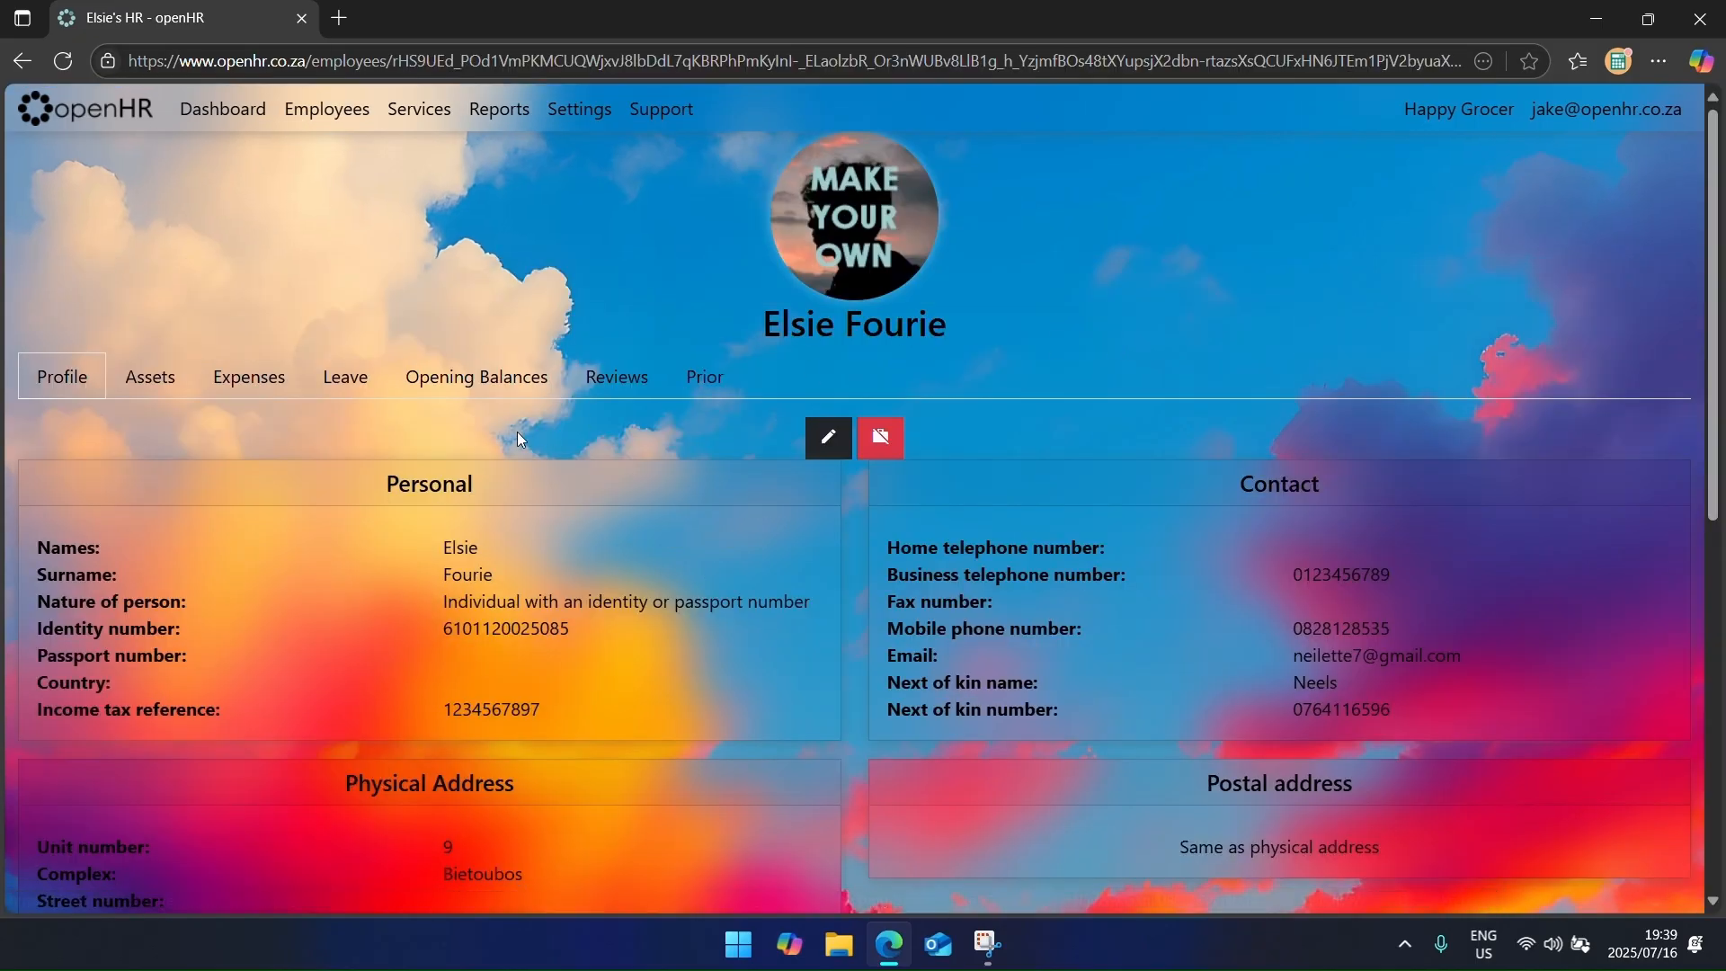
click(486, 387)
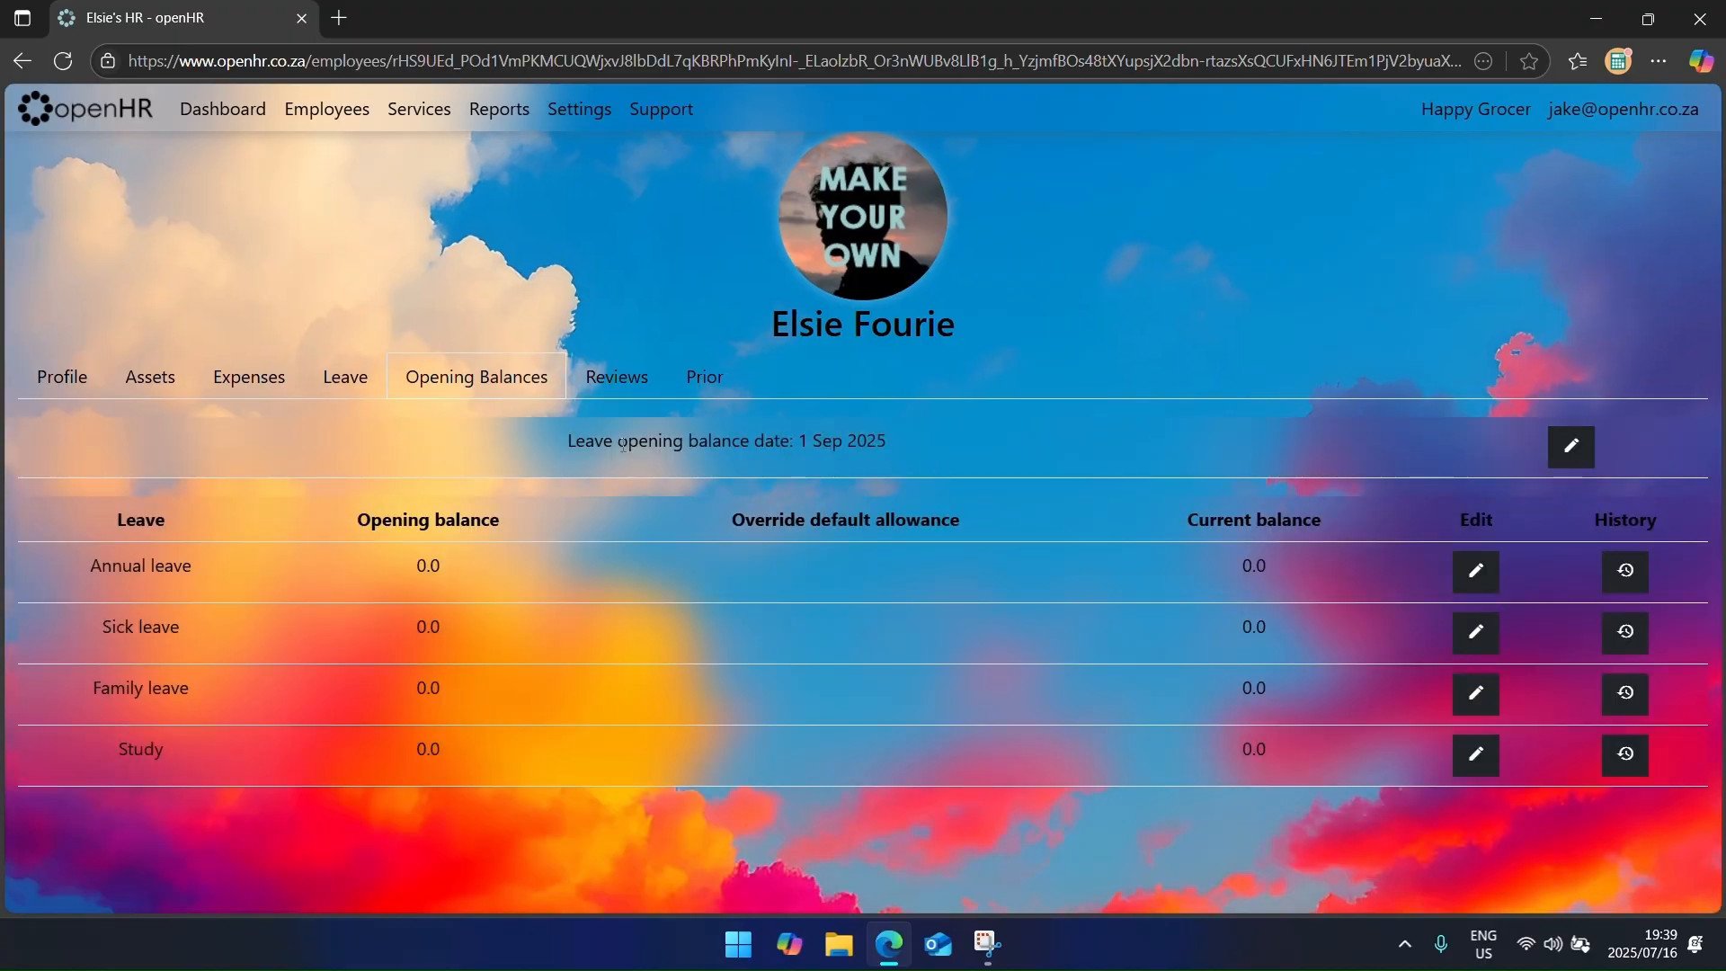
drag(620, 444, 899, 439)
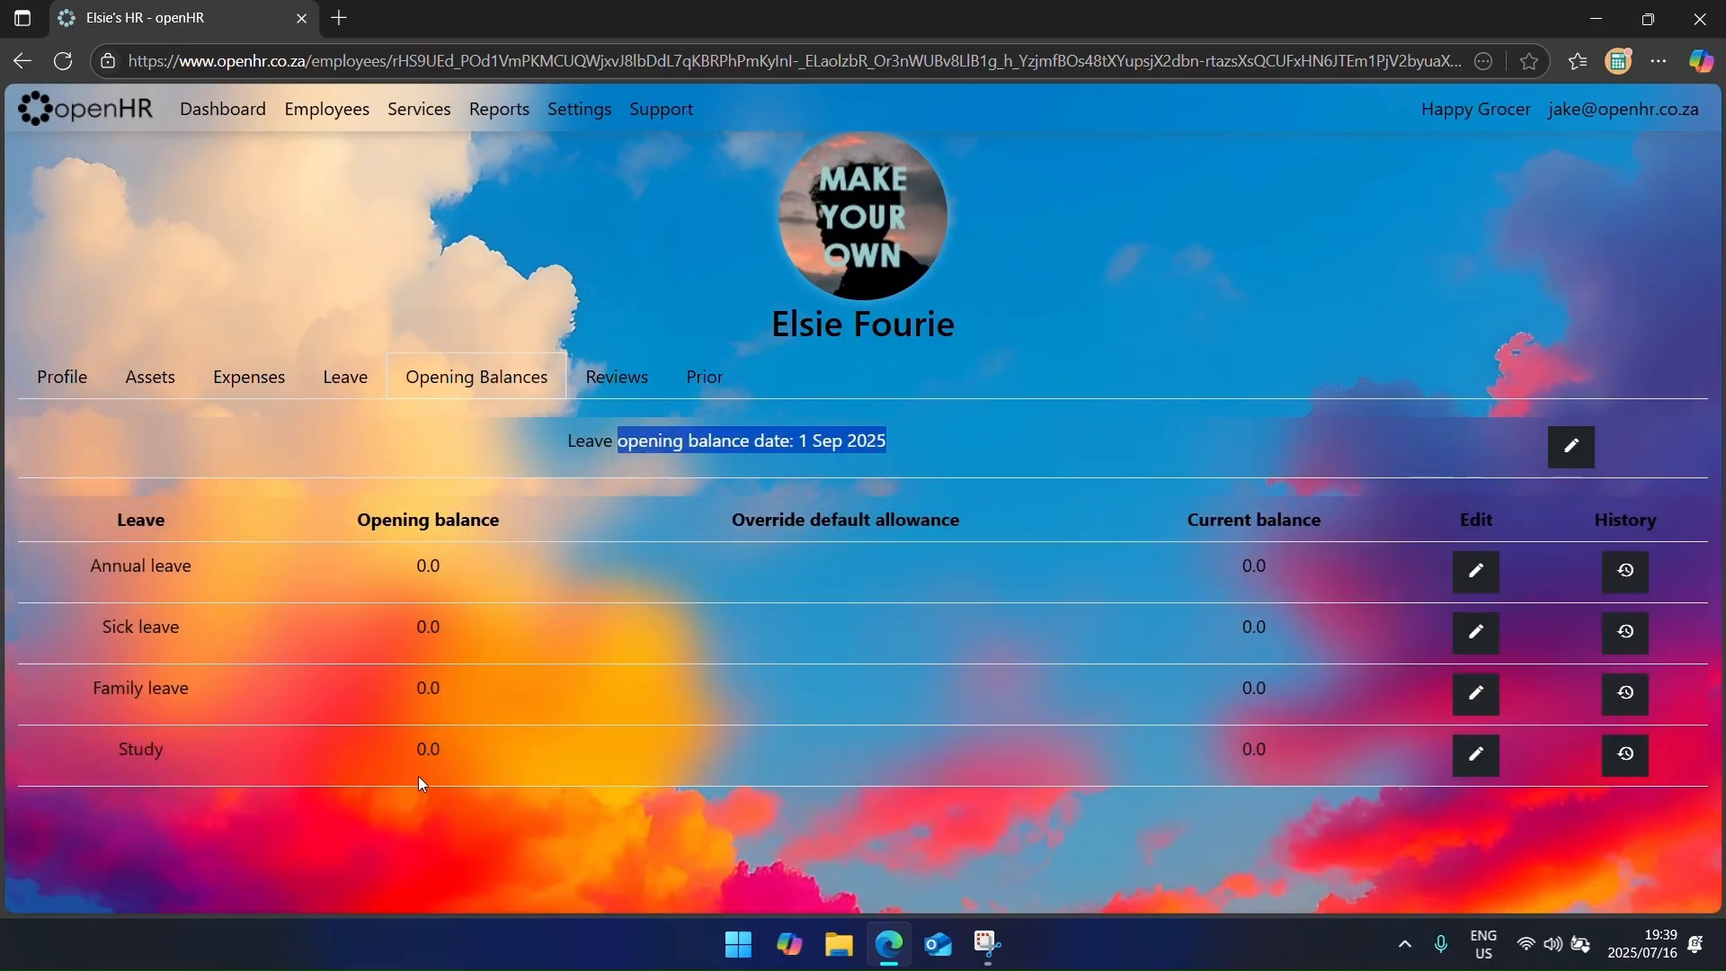
Step: Open the cashier's payslips and Prior tab, listing profiles dated 1 Jul and 30 Jun 2025
click(326, 108)
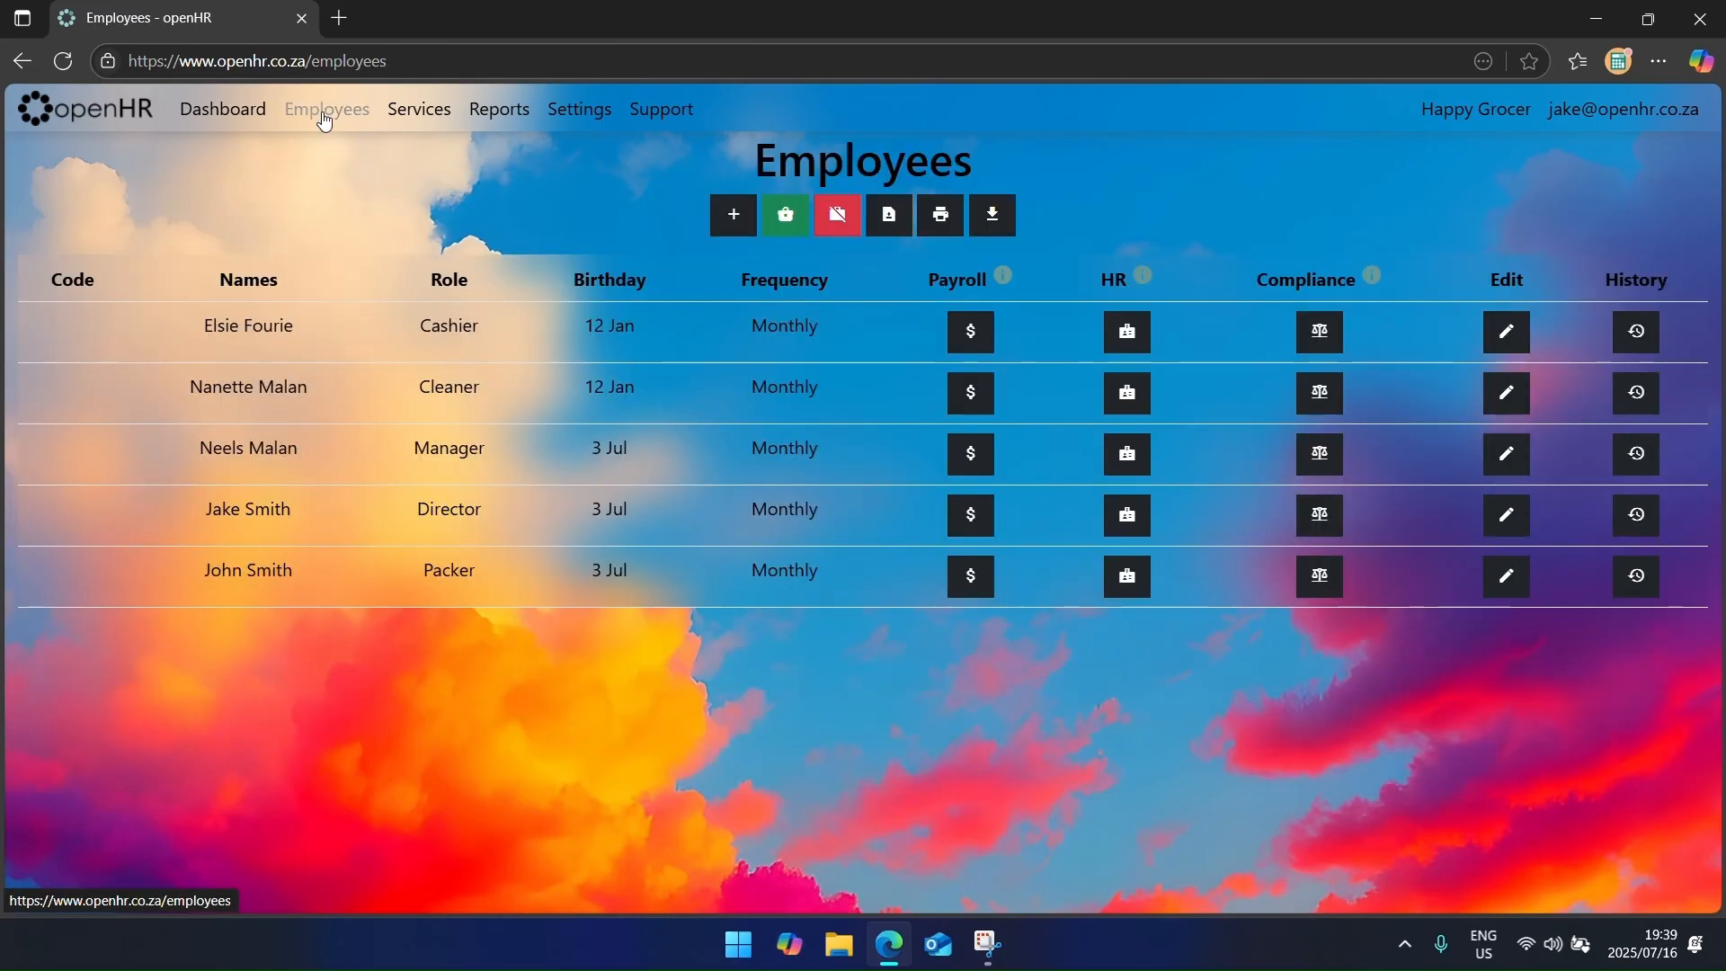
click(987, 332)
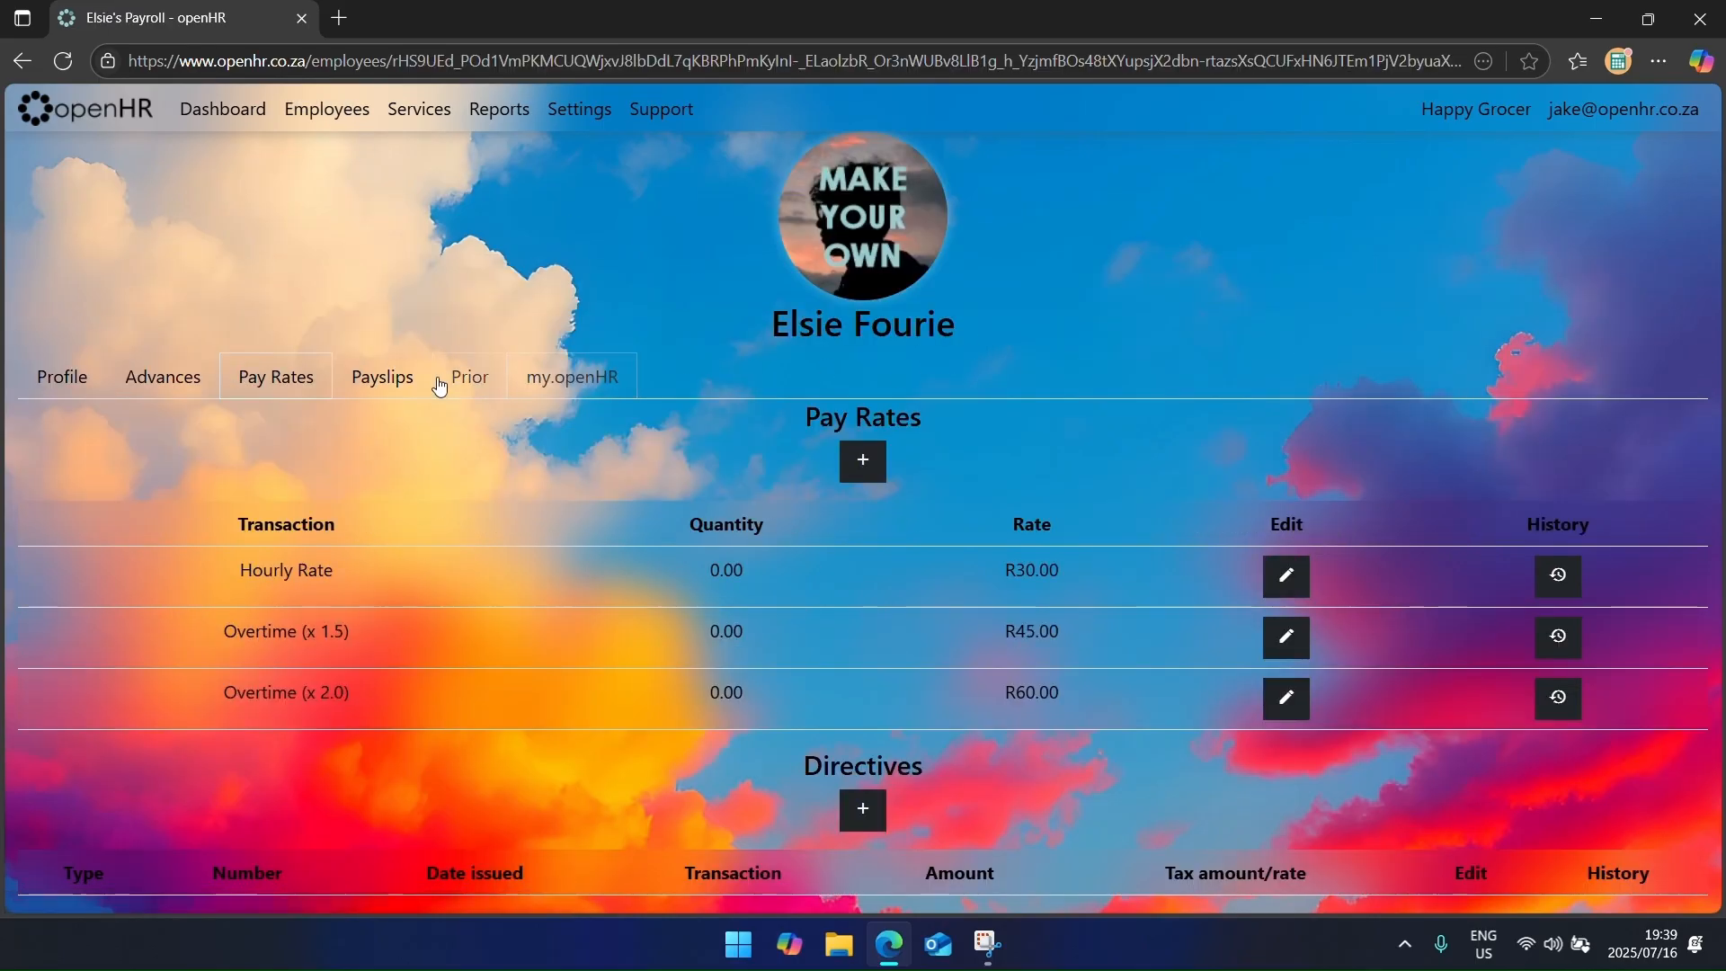
click(384, 377)
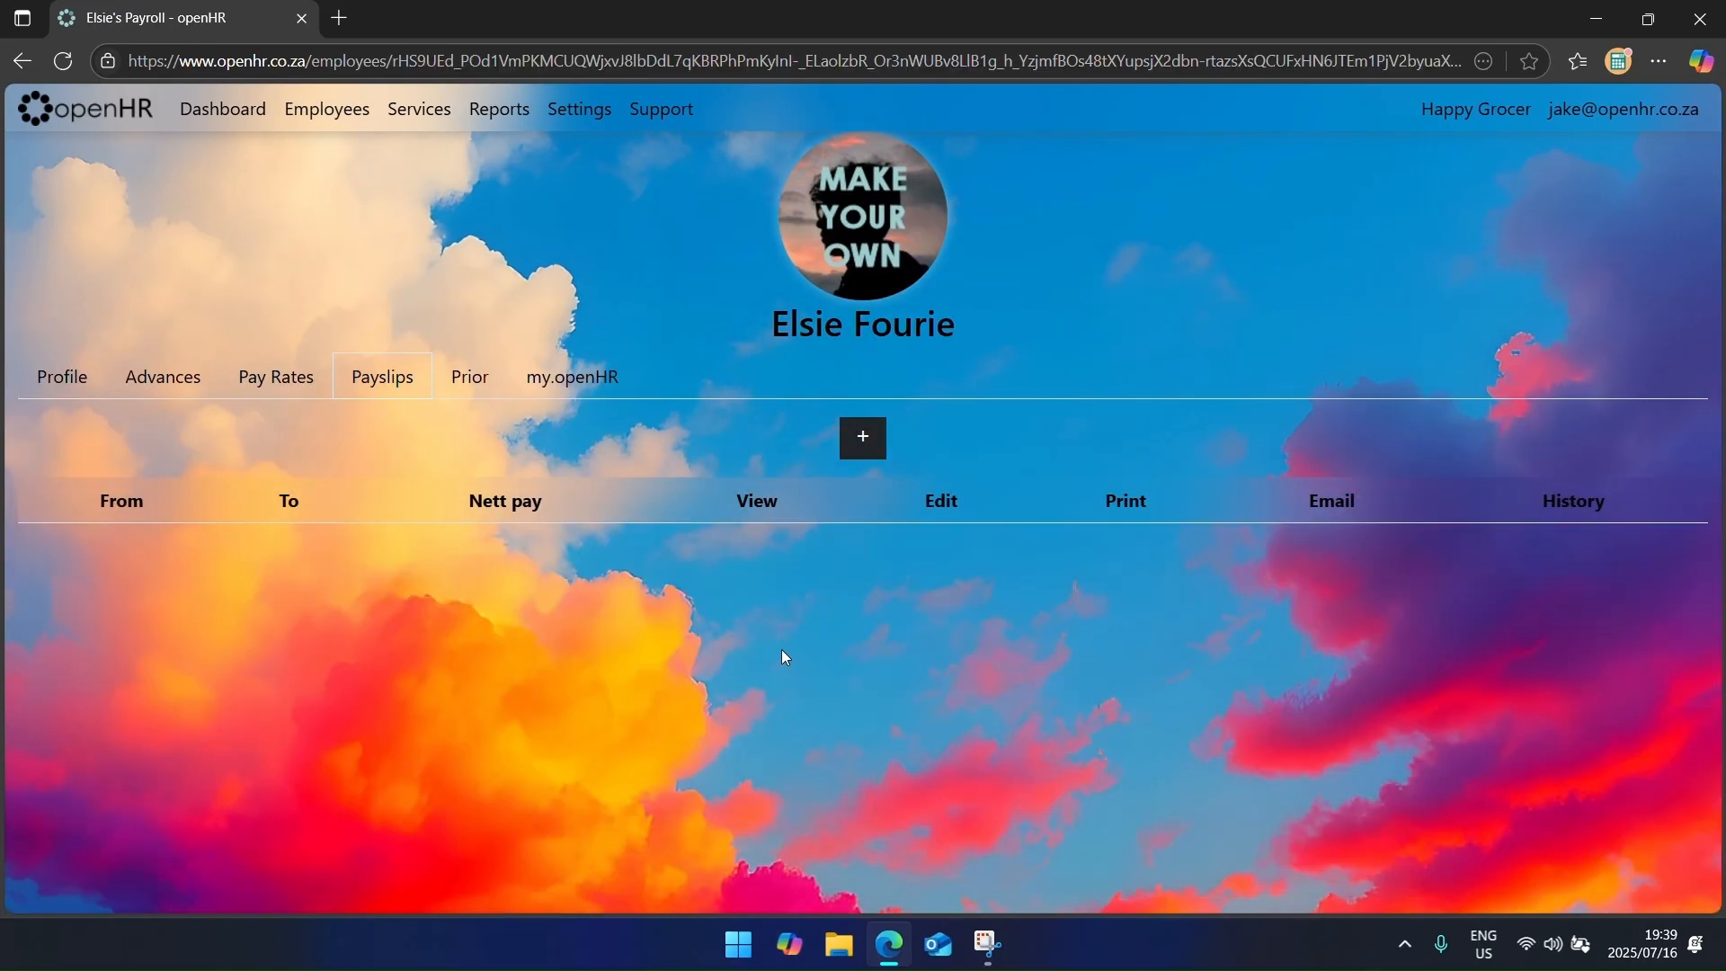
click(463, 389)
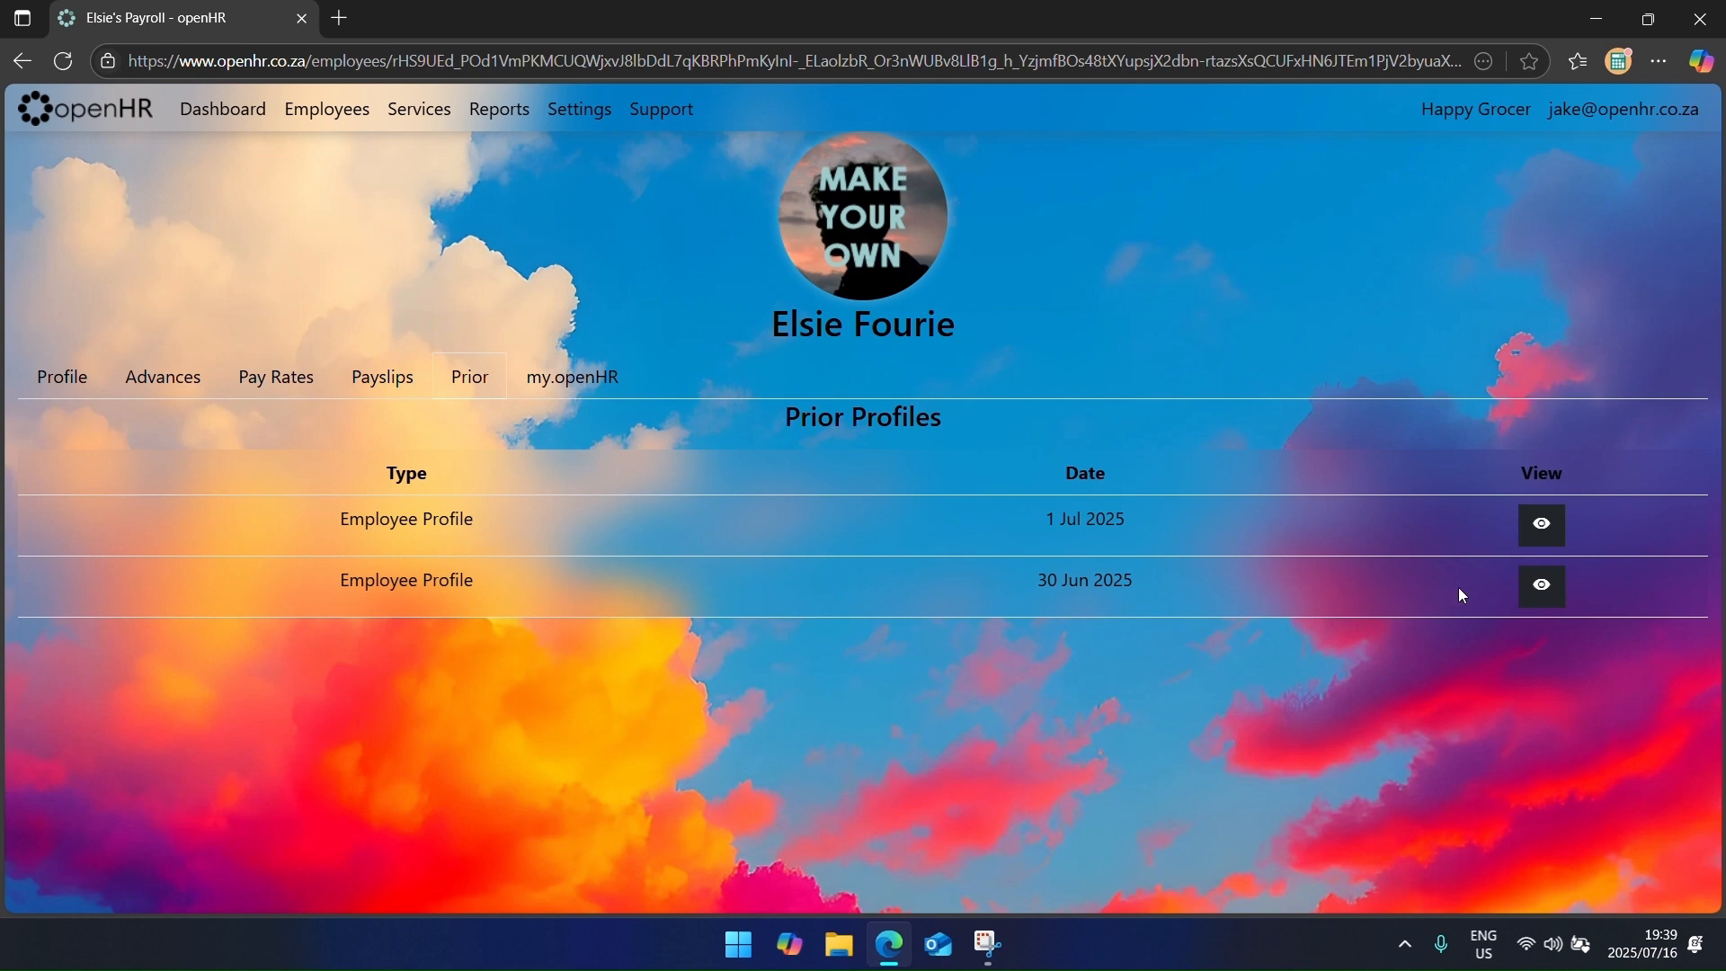
Step: Open the 30 Jun 2025 prior profile and review the cashier's payslips and advances
click(1546, 585)
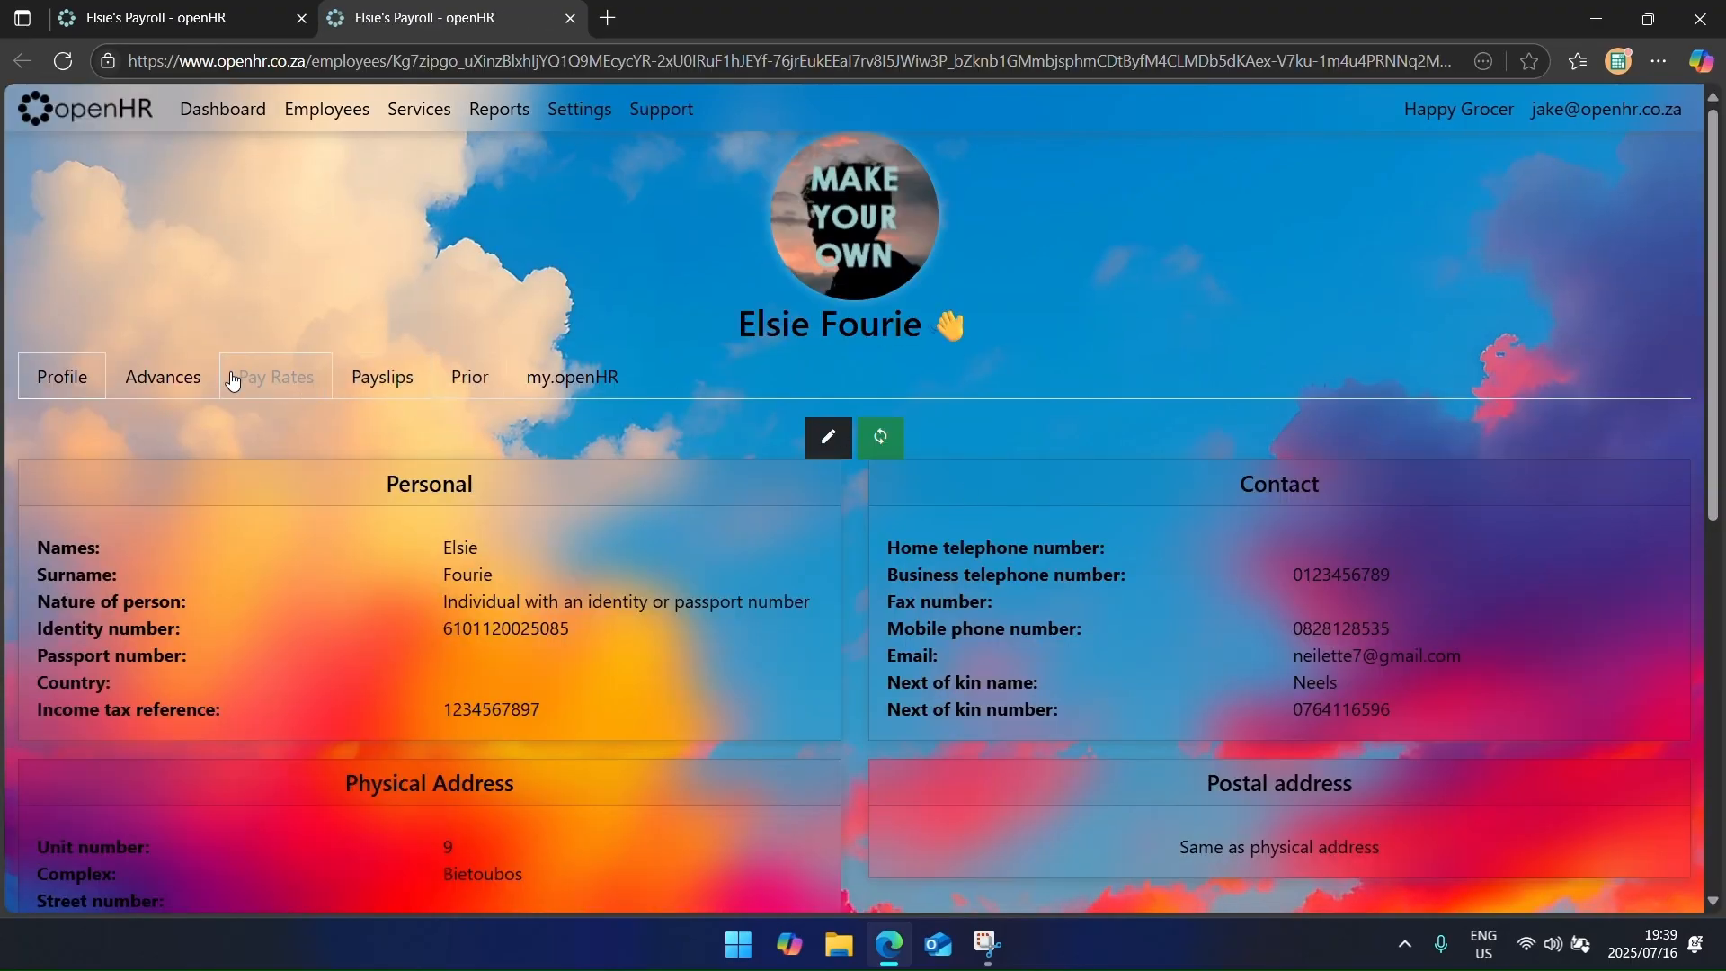
click(383, 376)
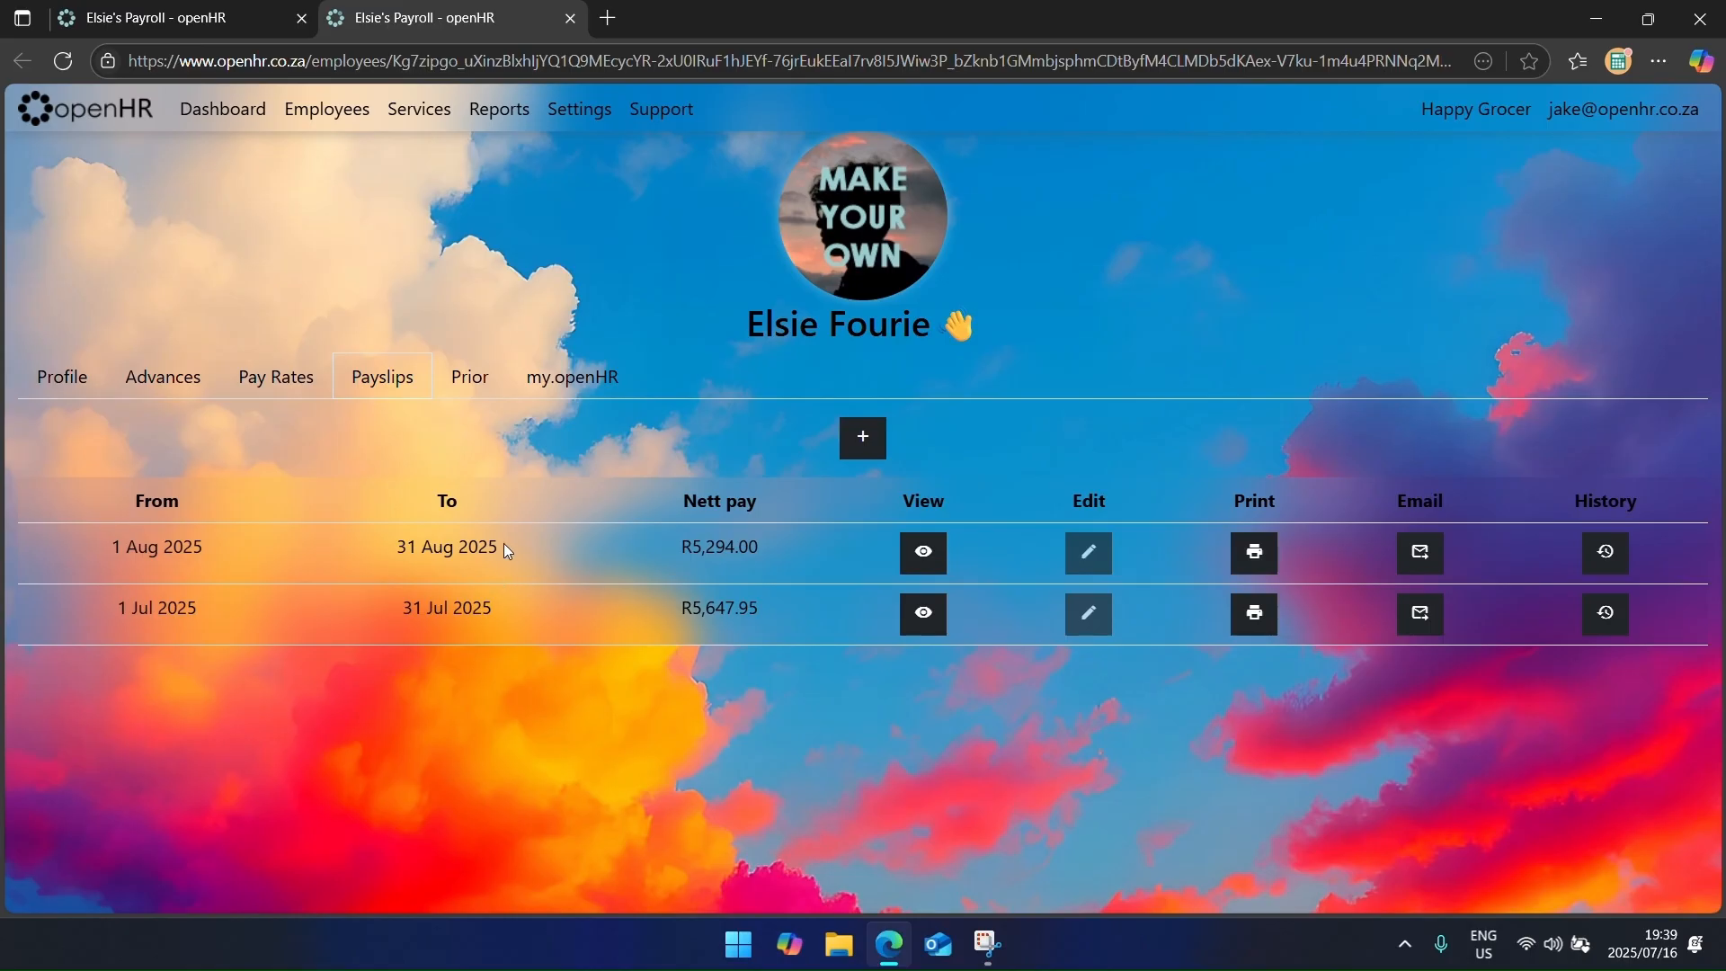
click(167, 378)
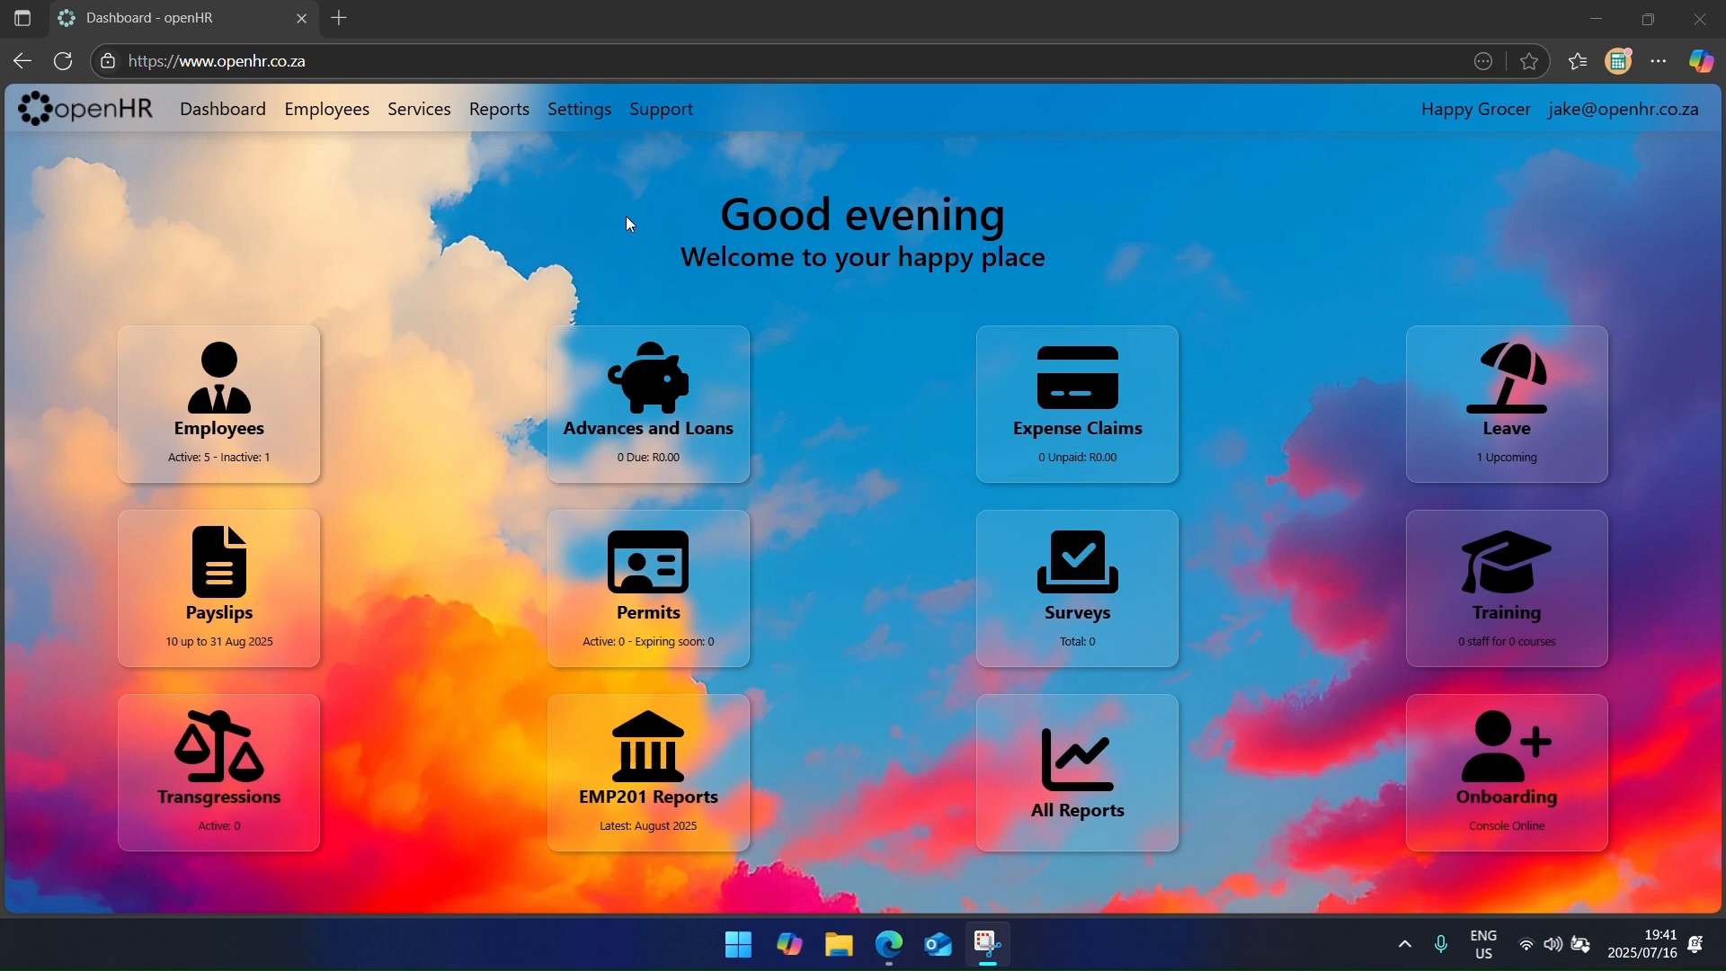
Step: Start a new asset in Settings > Assets with purchase date 1 July 2025
click(582, 111)
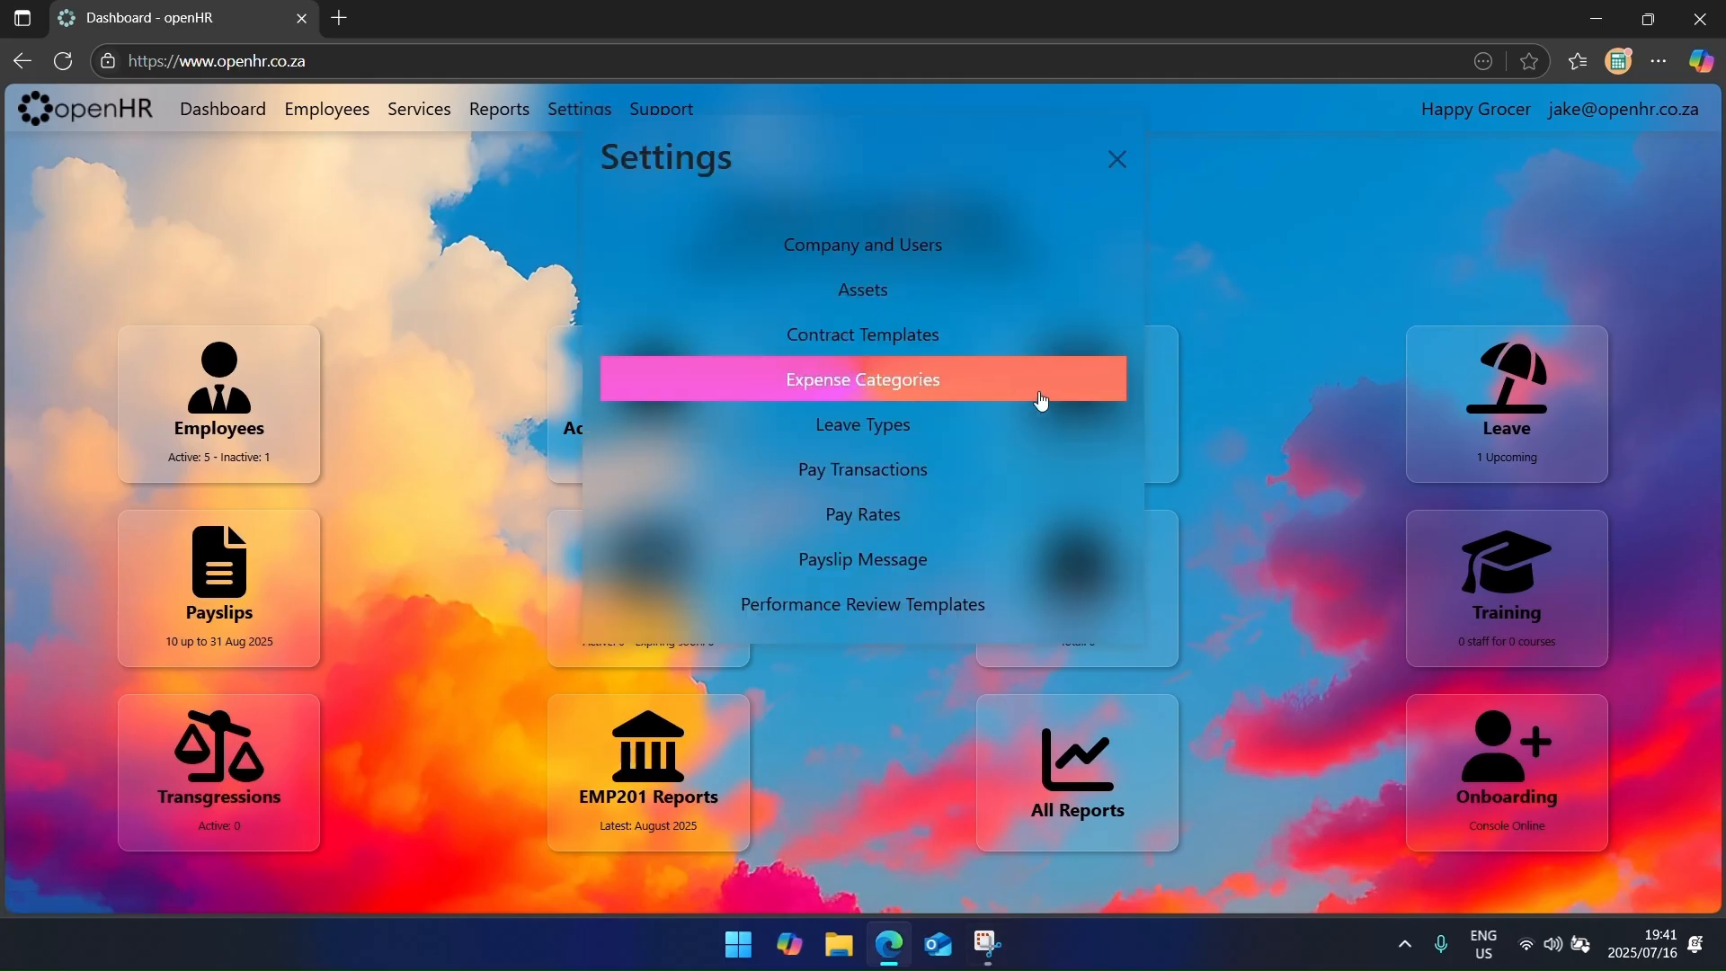
click(878, 291)
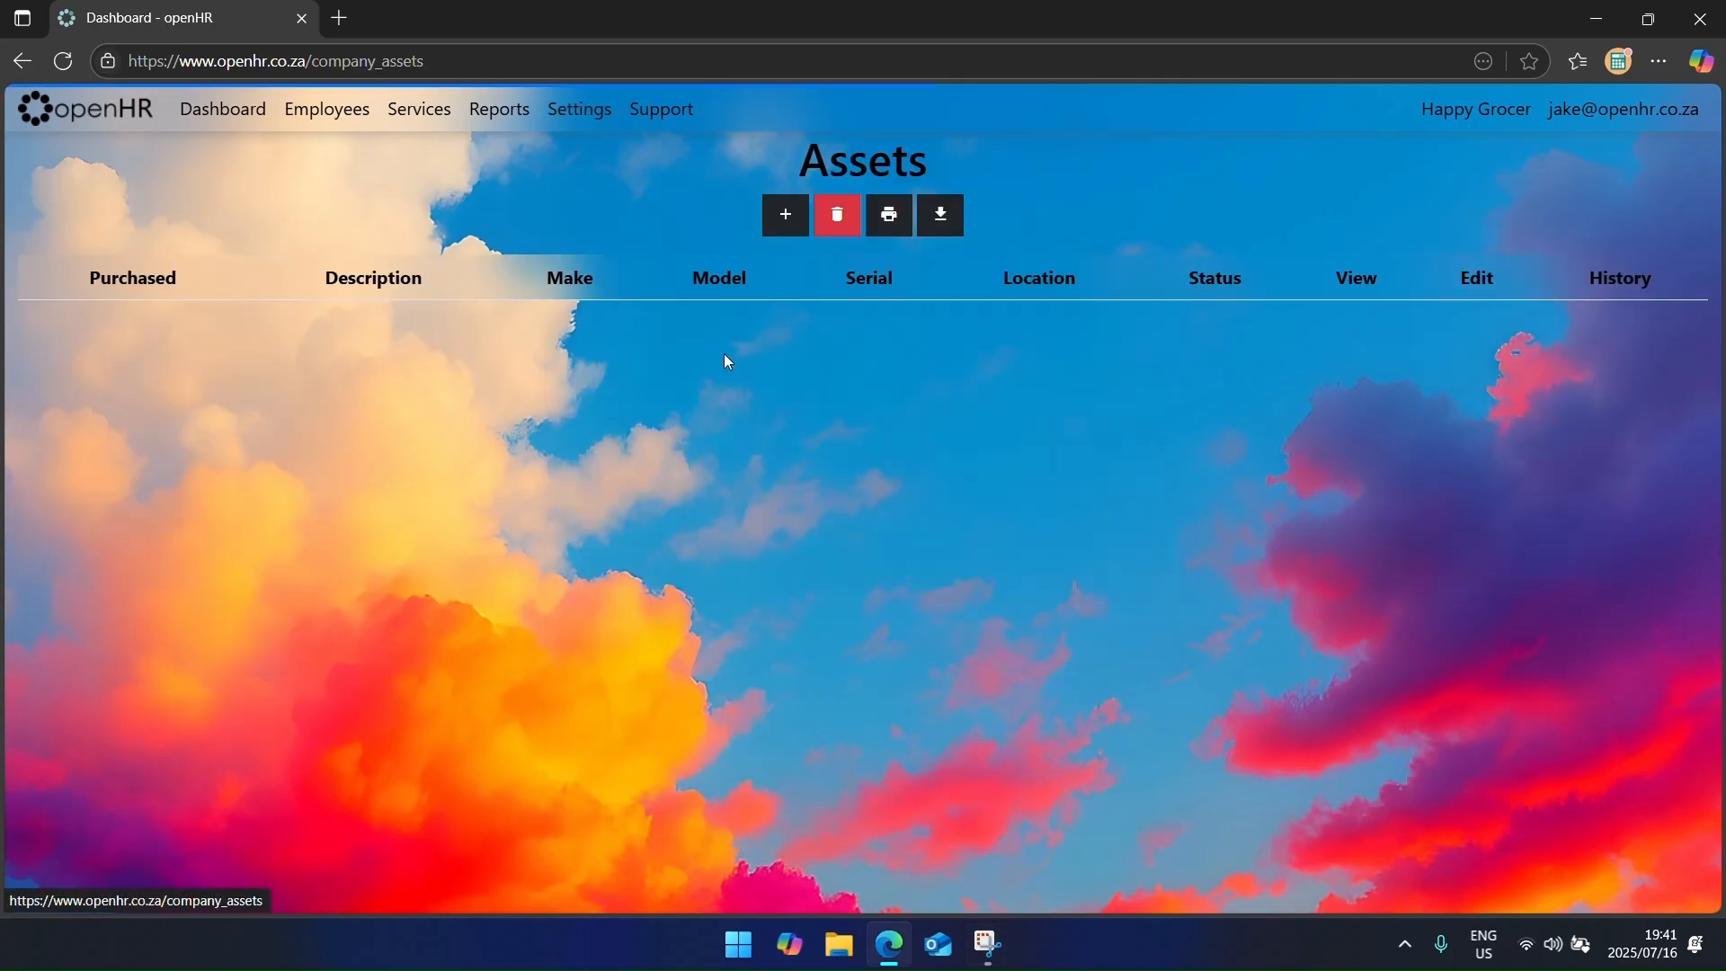
click(787, 217)
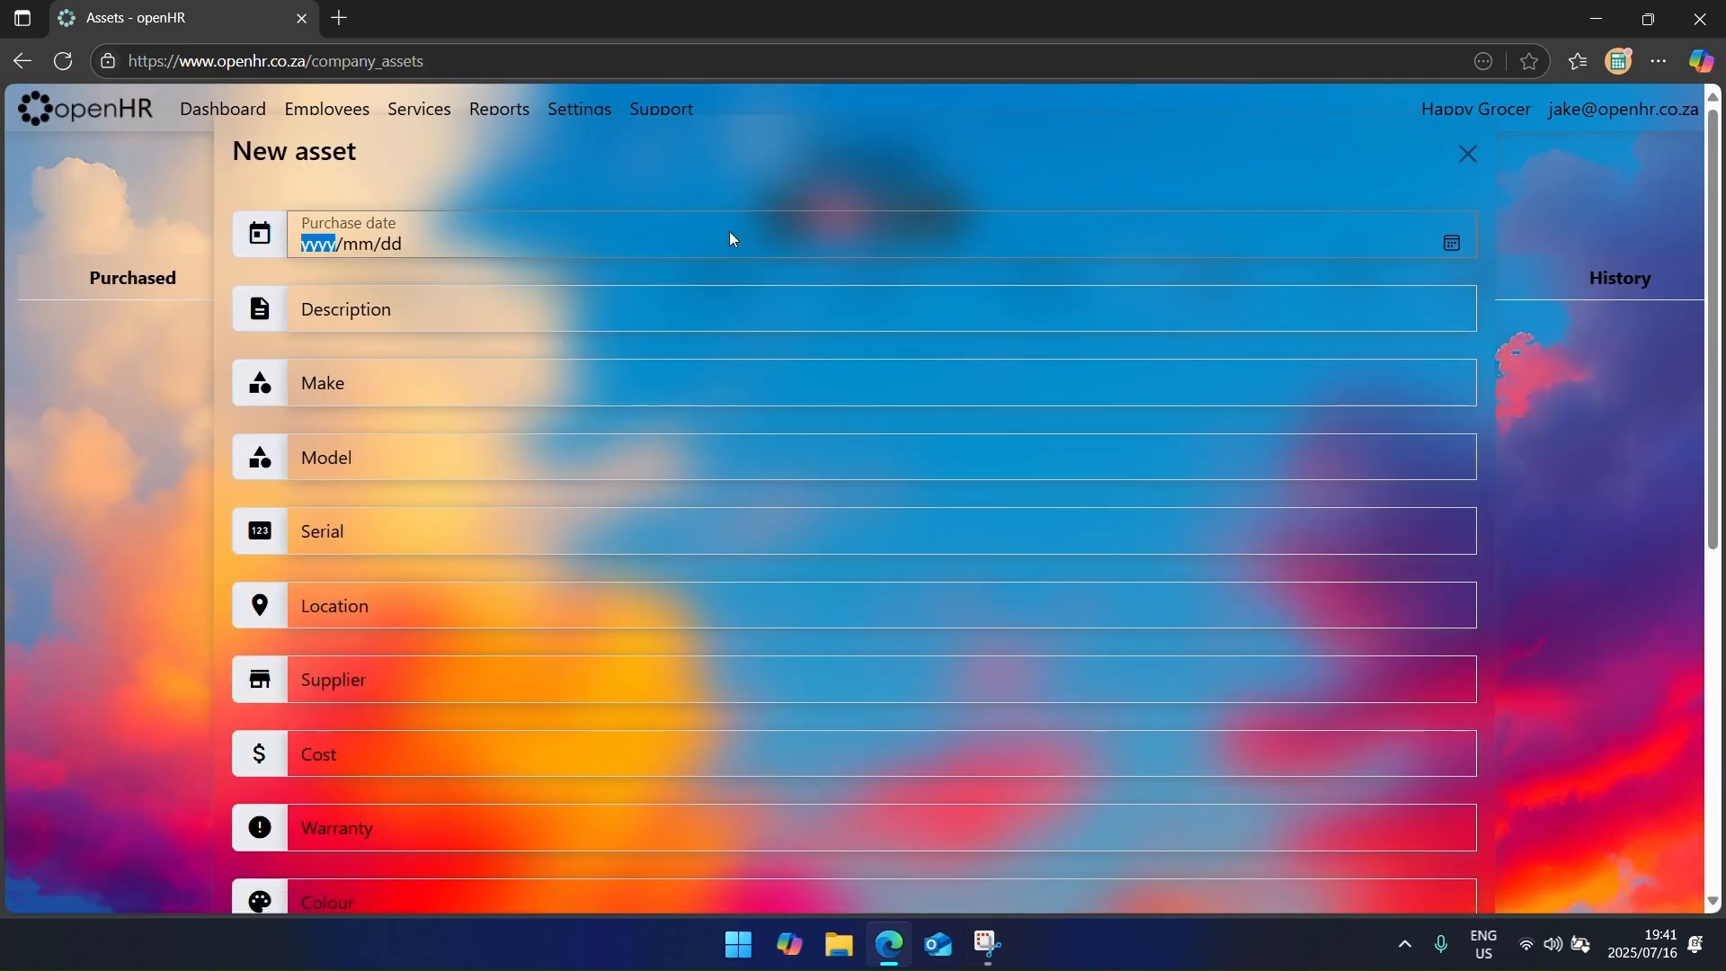
click(1450, 242)
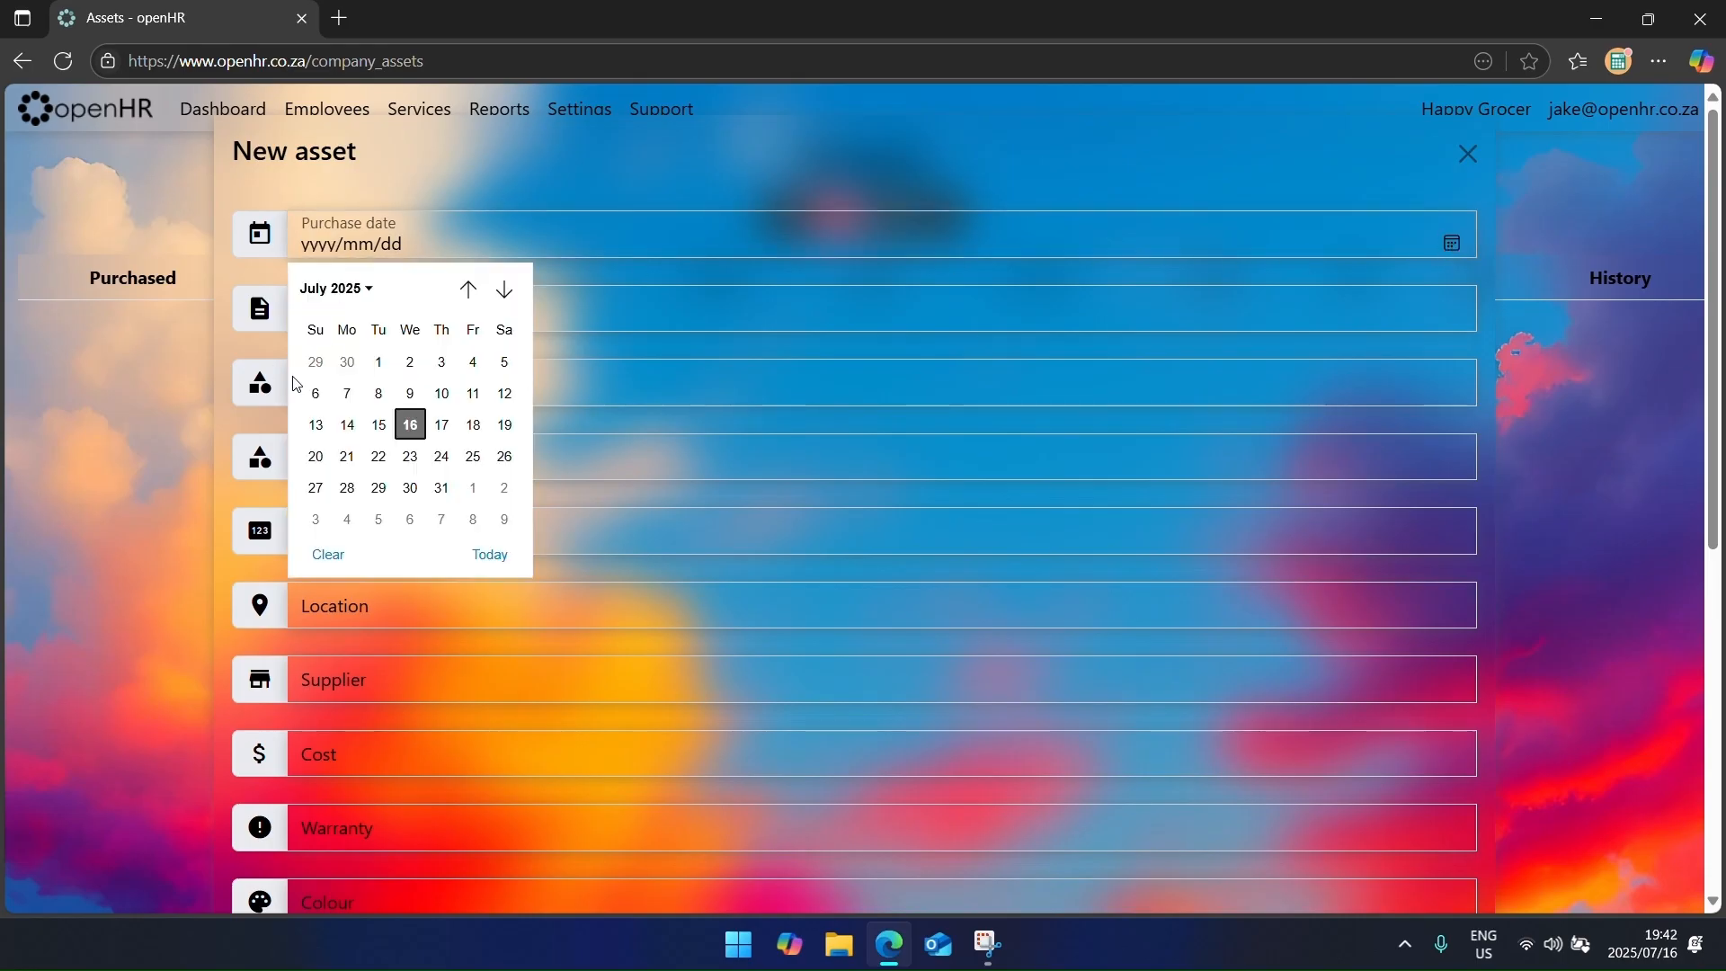
click(378, 361)
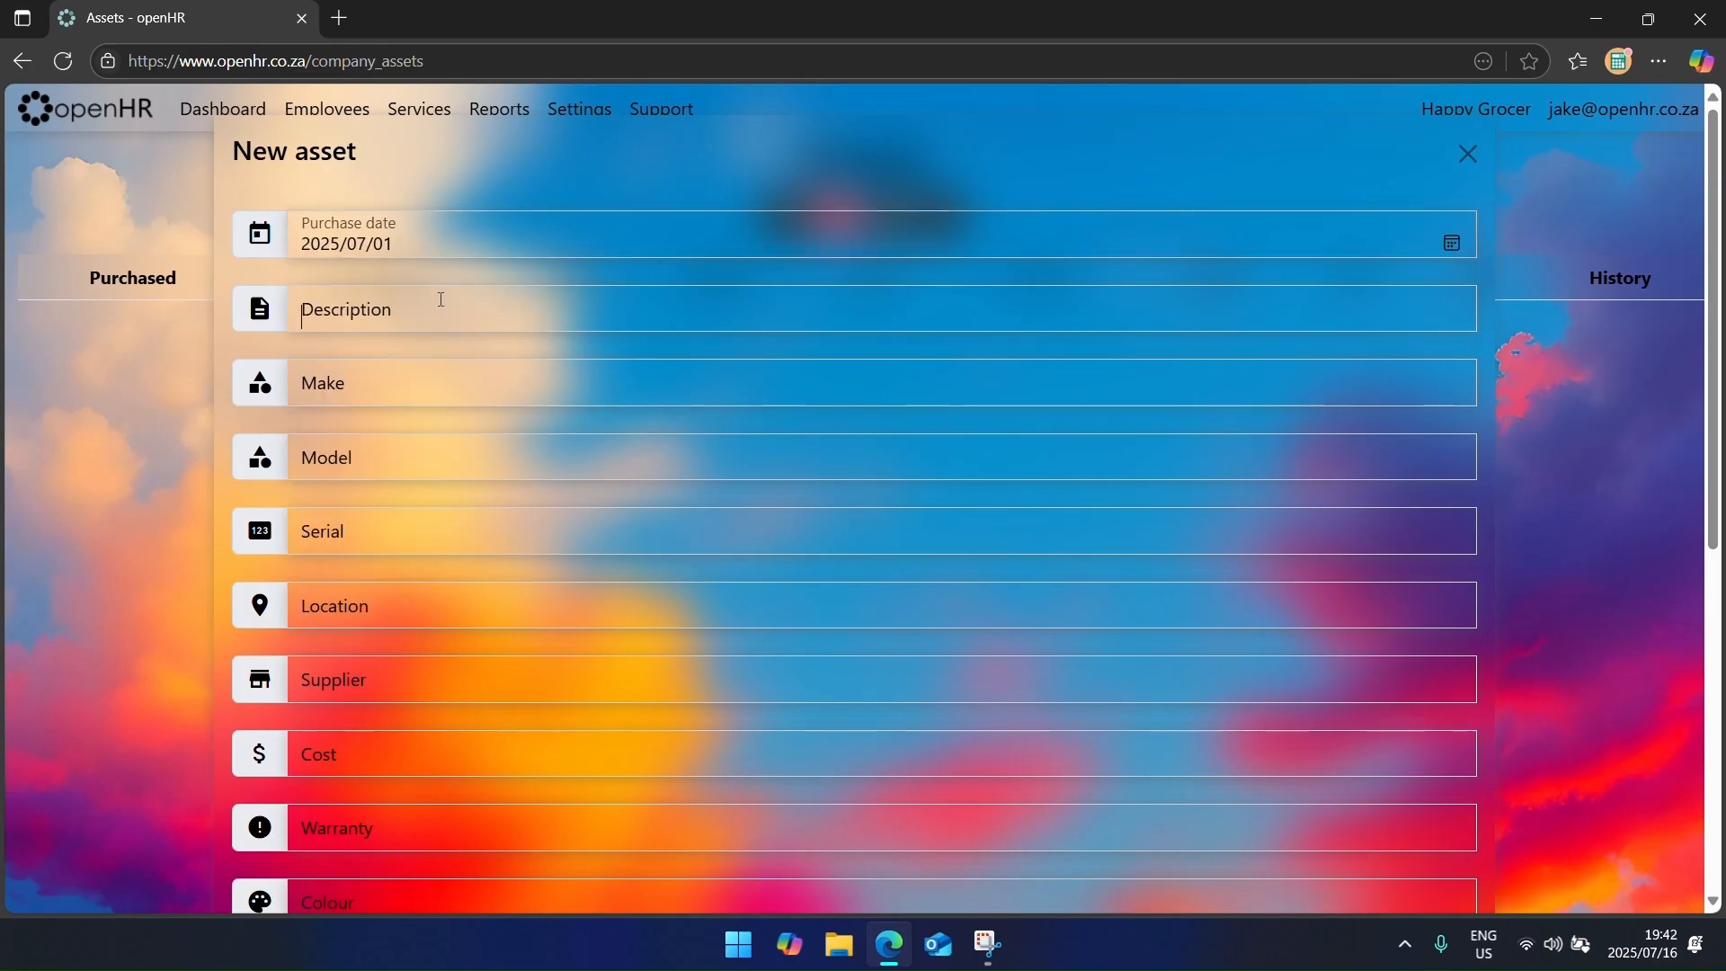
Step: Enter description Laptop, make ASUS and model ProArt Studiobook 16 Pro
text(ASUS ProArt Studiobook 16 Pro)
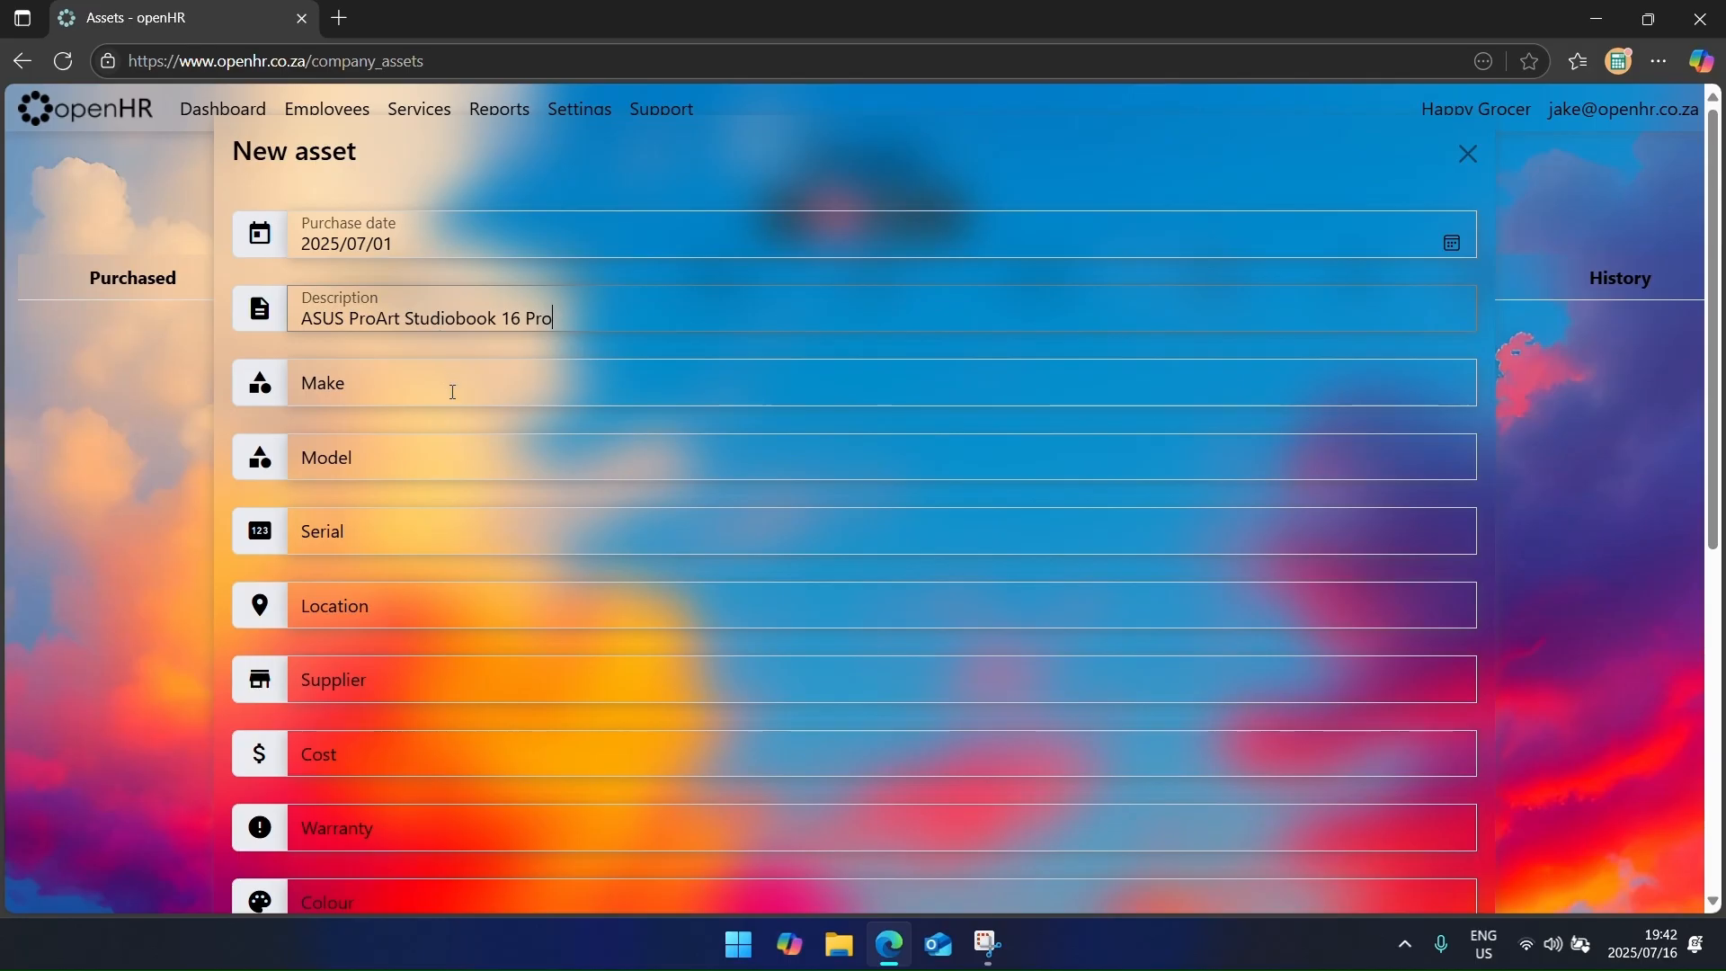
drag(528, 323, 580, 345)
text(Laptop)
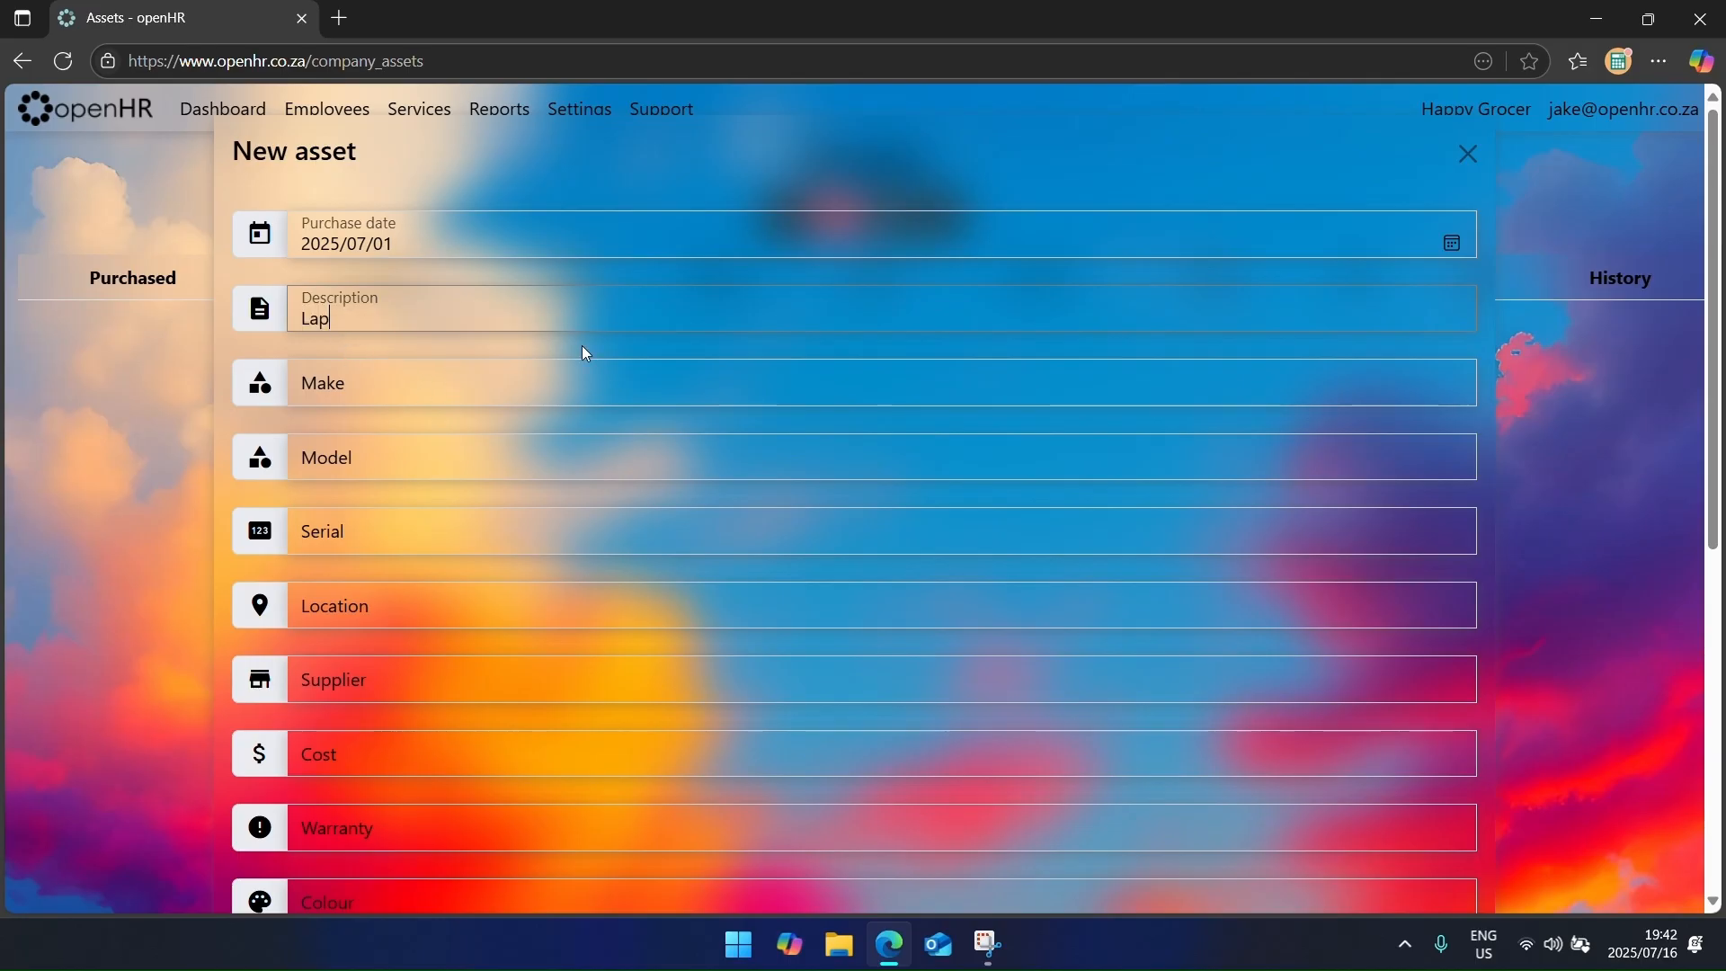
click(499, 379)
key(ctrl+v)
drag(350, 393, 559, 395)
key(ctrl+x)
key(Tab)
key(ctrl+v)
Step: Fill in serial number ABC123456789 and location Office
click(453, 540)
text(ABC123456789)
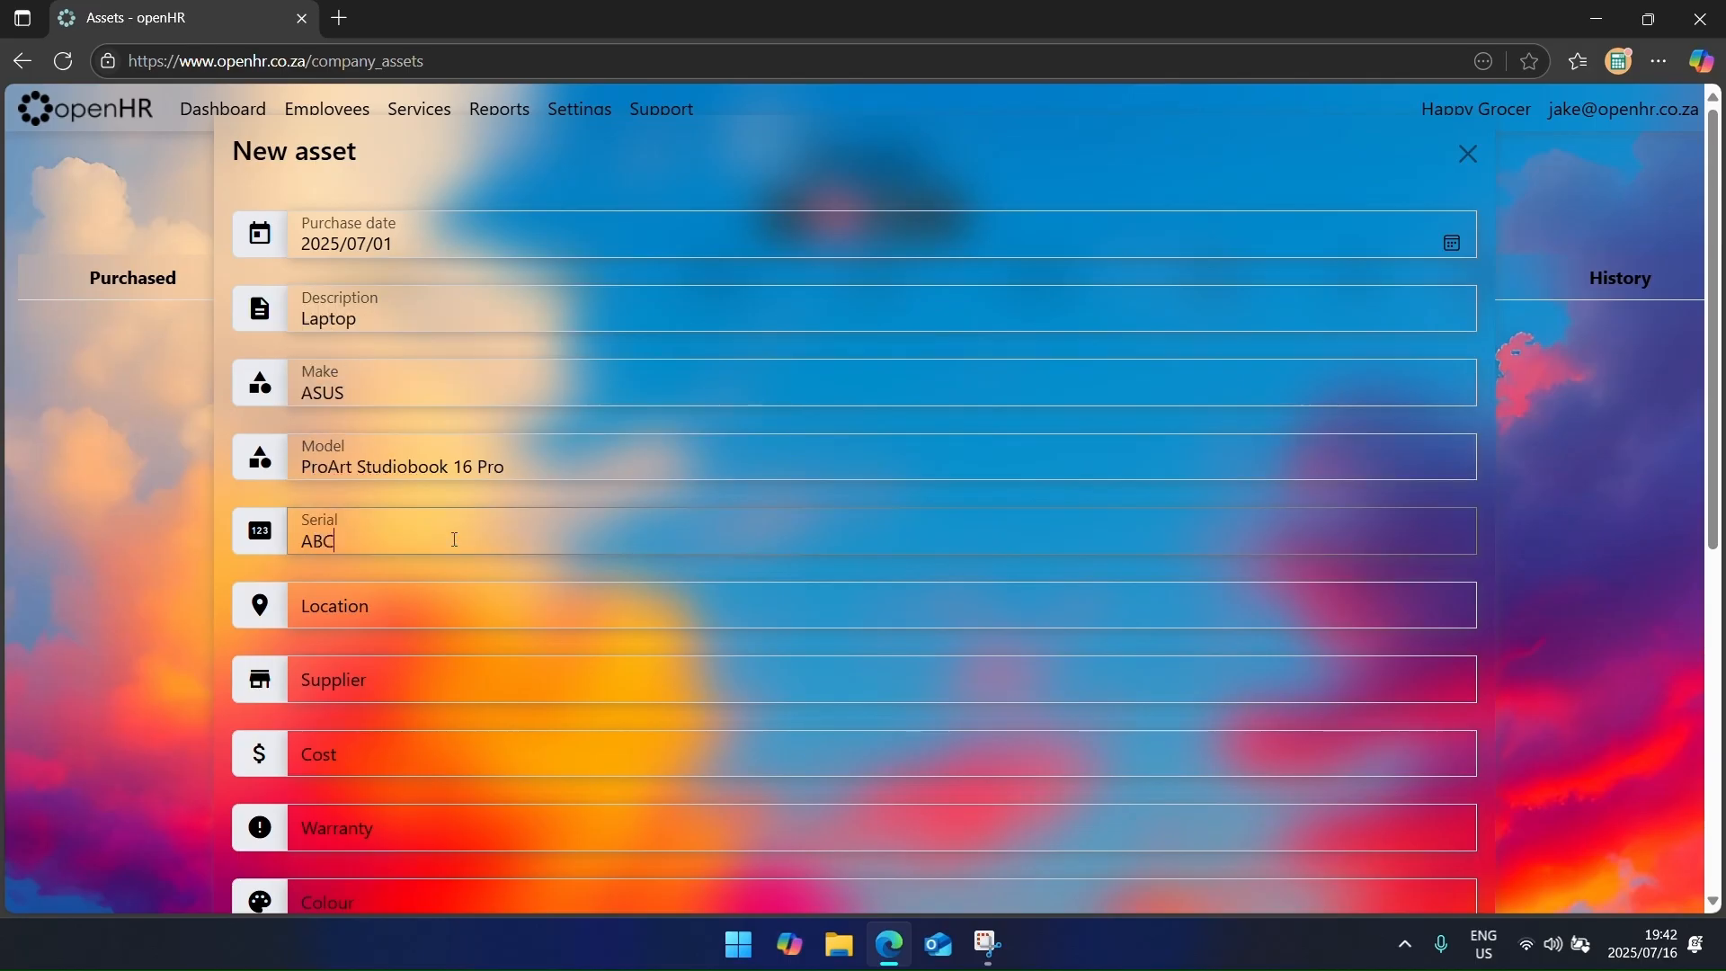
click(444, 597)
text(Office)
scroll(443, 597, down, 1)
click(443, 568)
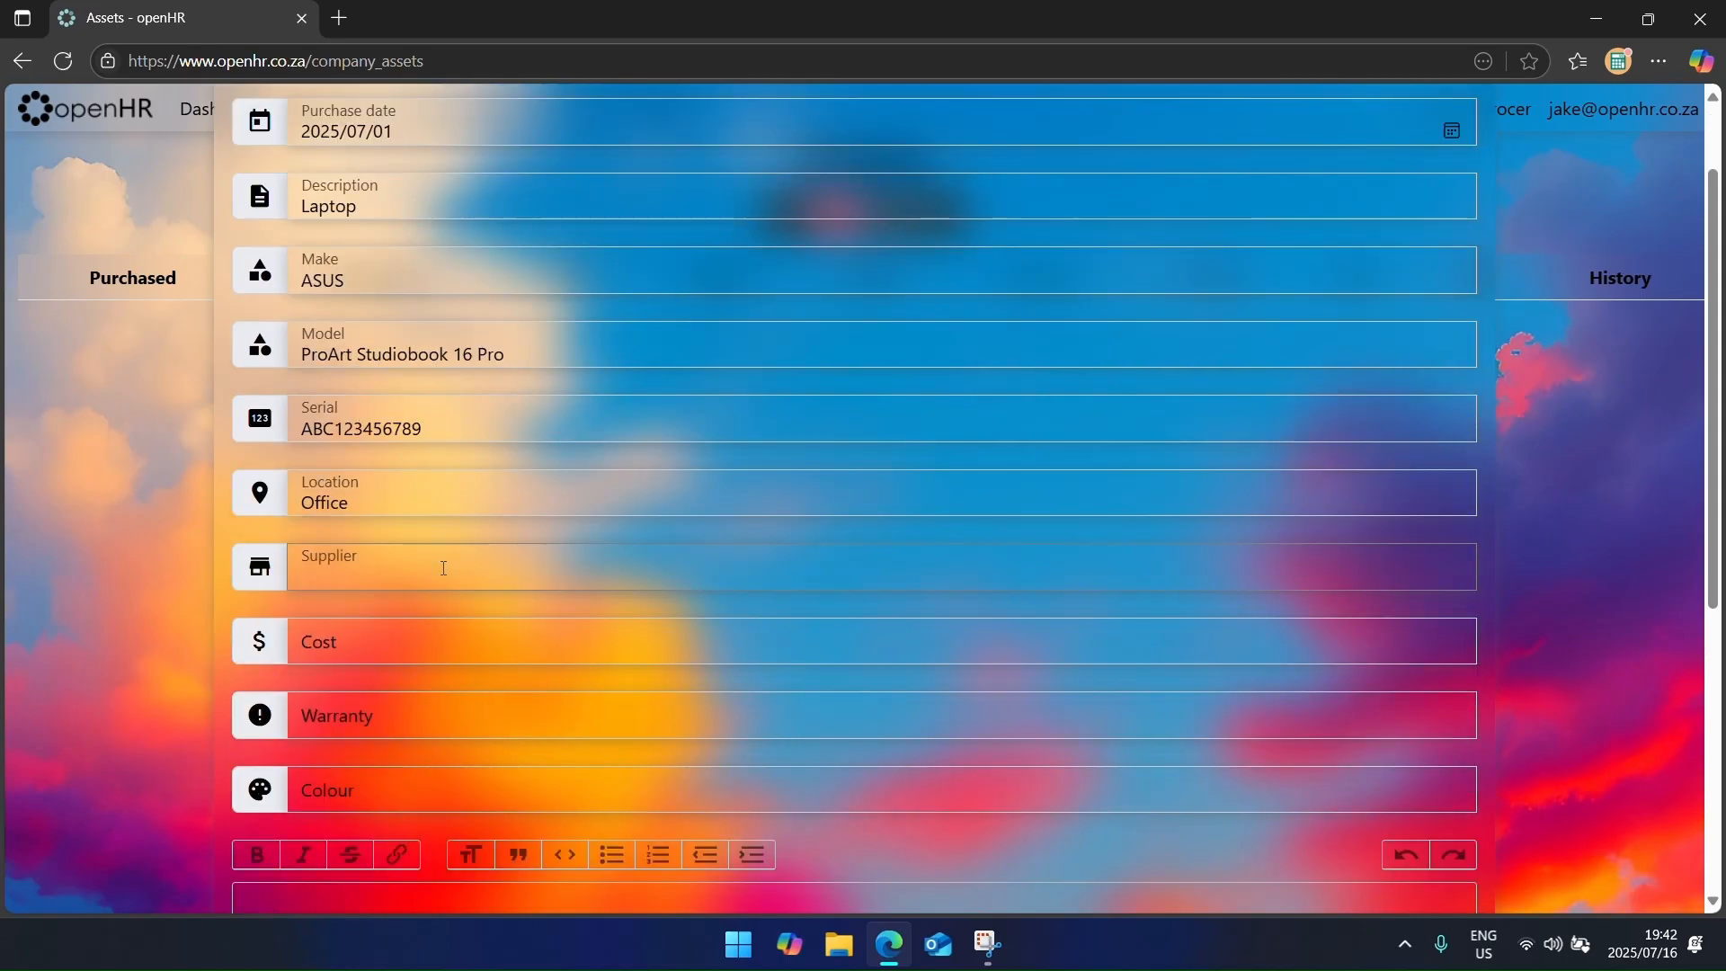
Step: Enter supplier Takealot, cost 25000, warranty 6 months and colour Black, then save
text(Takealot)
key(Tab)
text(25000)
key(Tab)
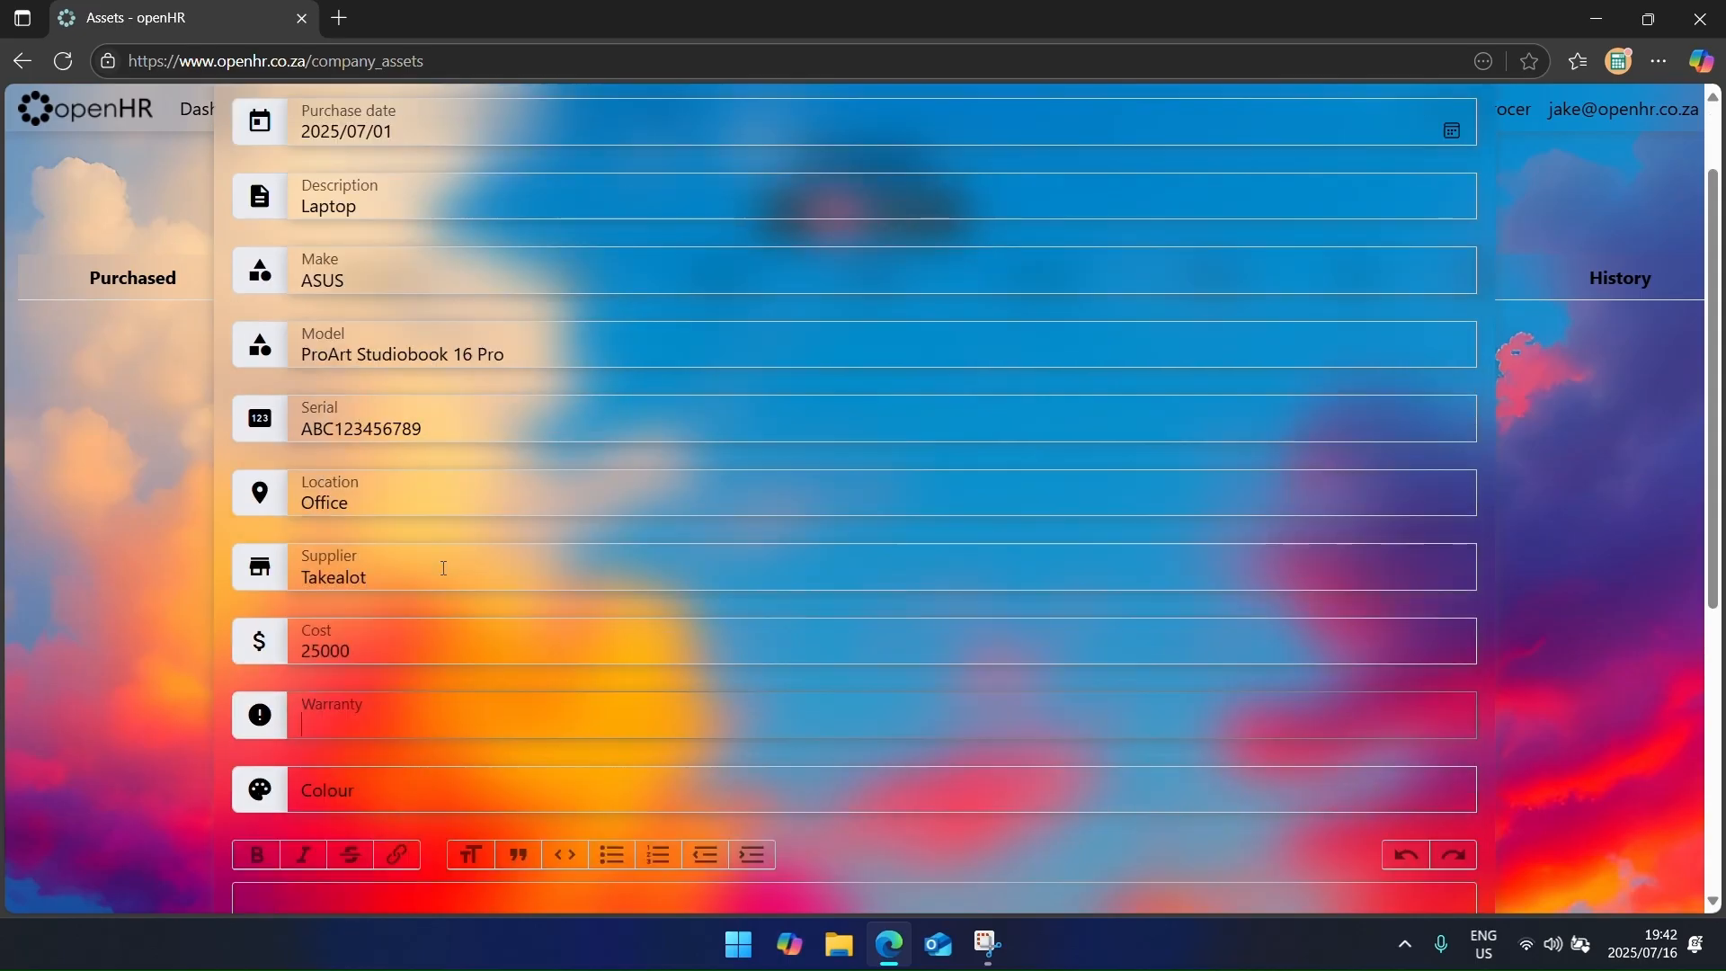
text(6 months)
key(Tab)
text(Black)
scroll(477, 585, down, 3)
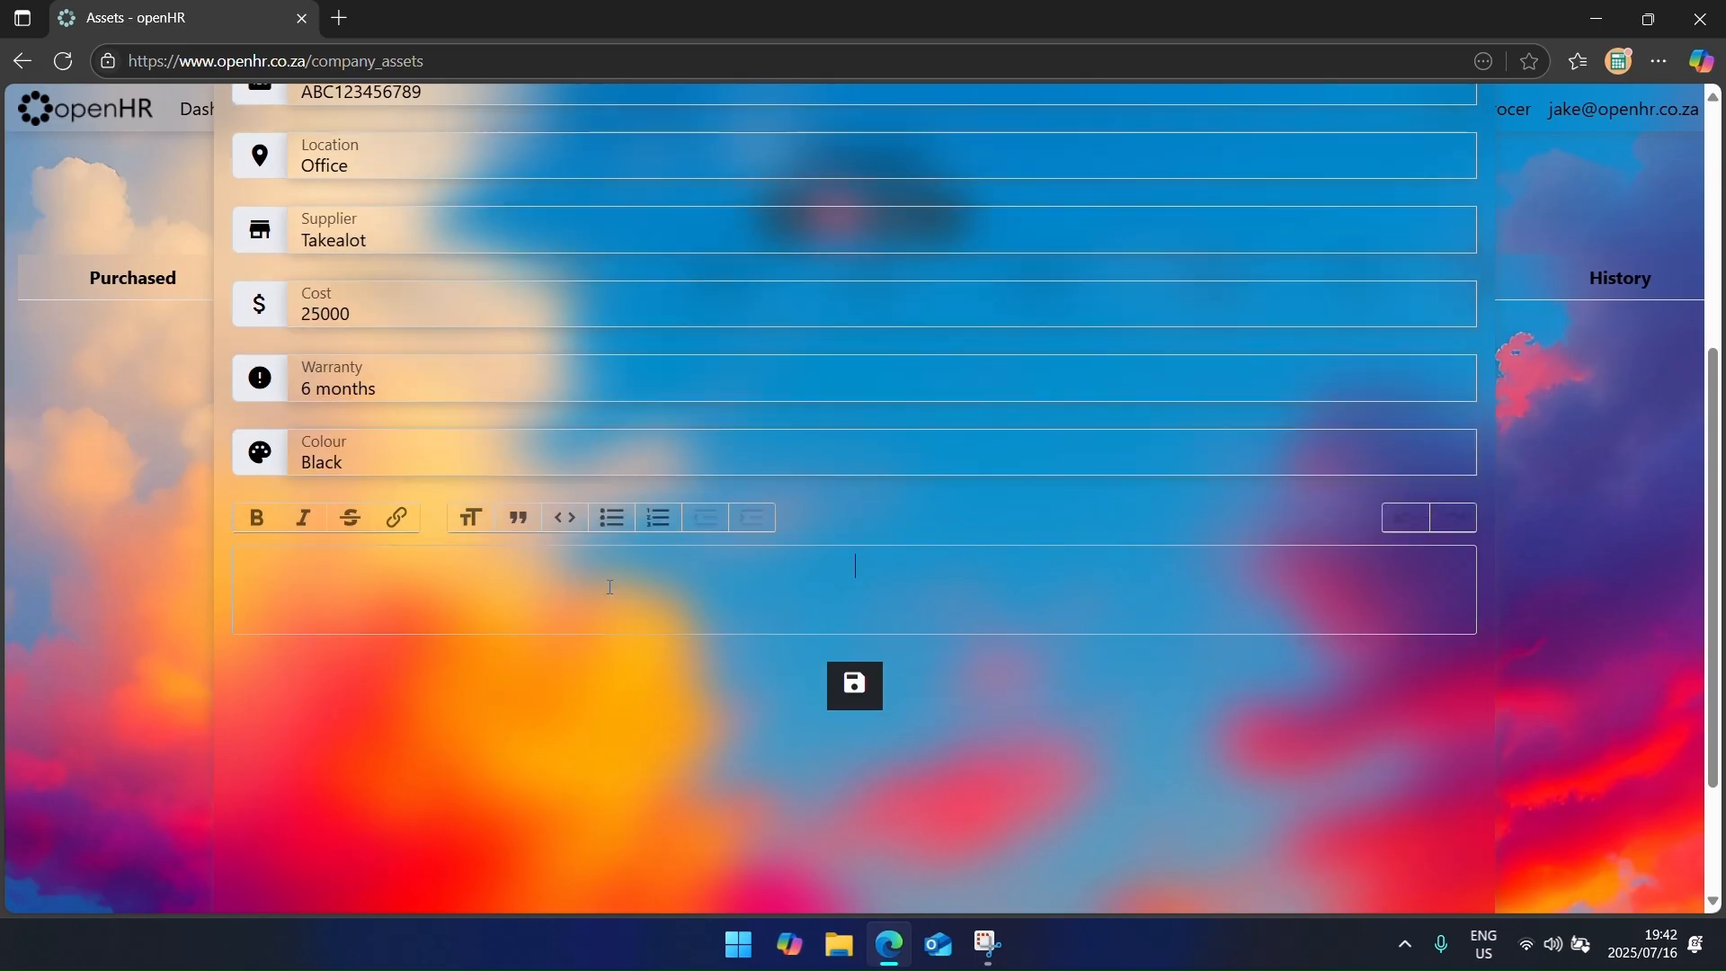
click(853, 685)
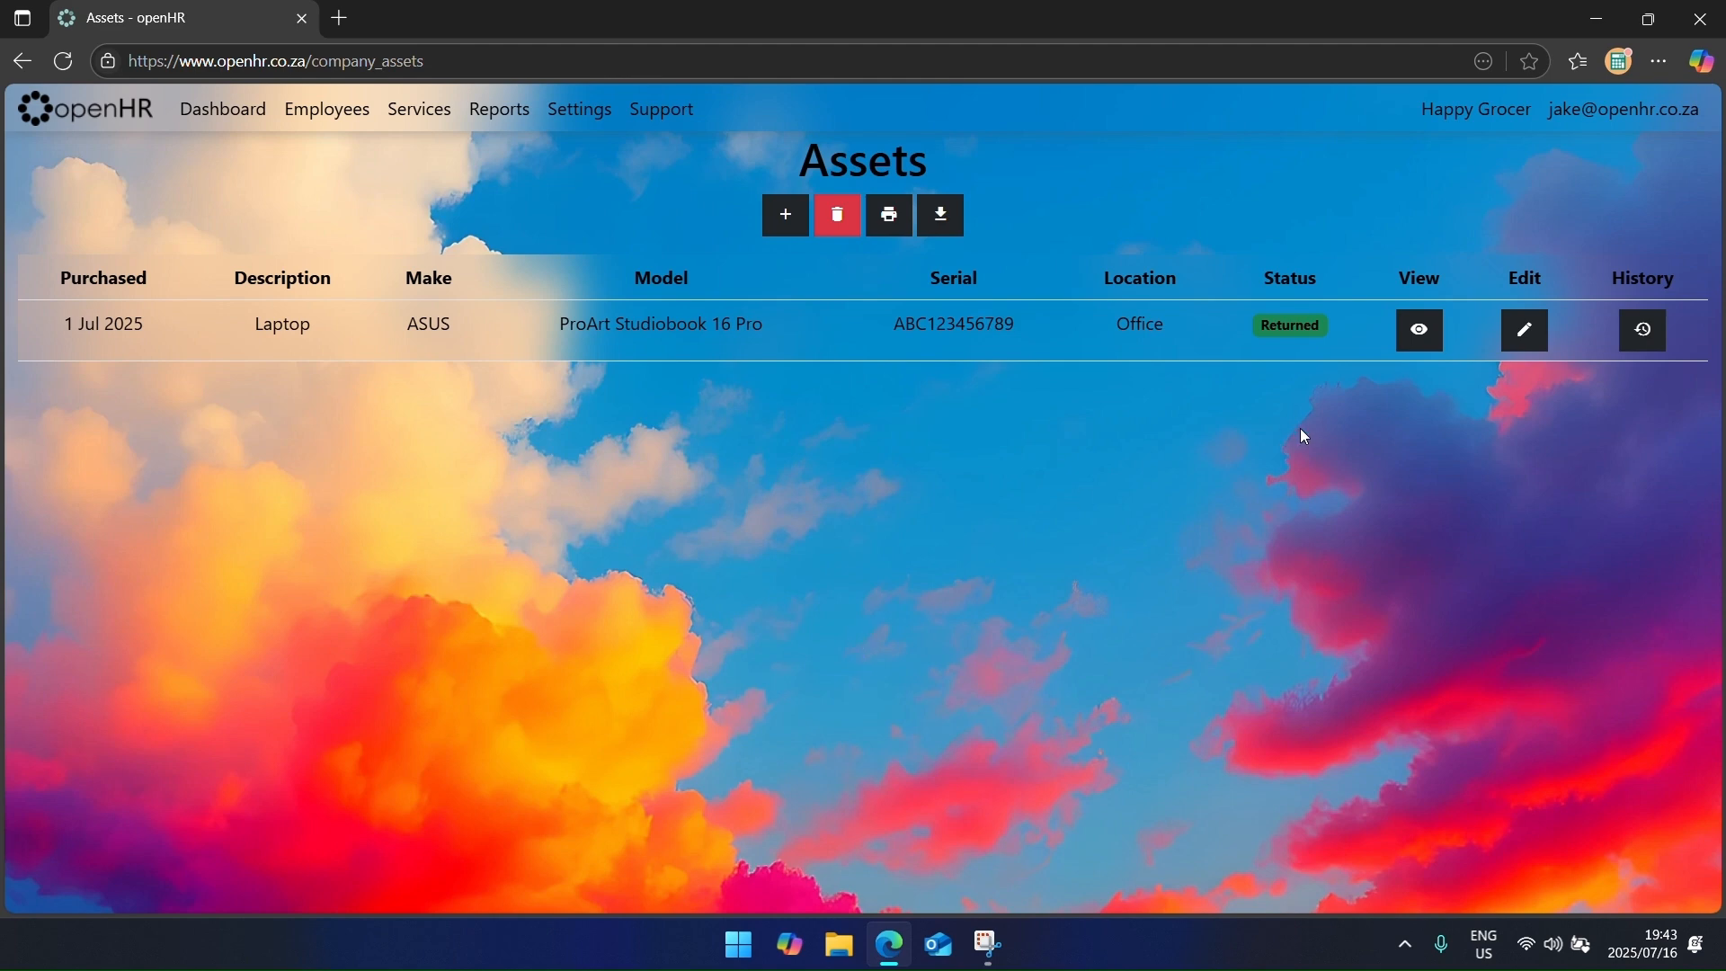
Step: Browse the laptop's Asset, Checkouts and Dispose tabs, then cancel a new checkout and return to Dashboard
click(1417, 334)
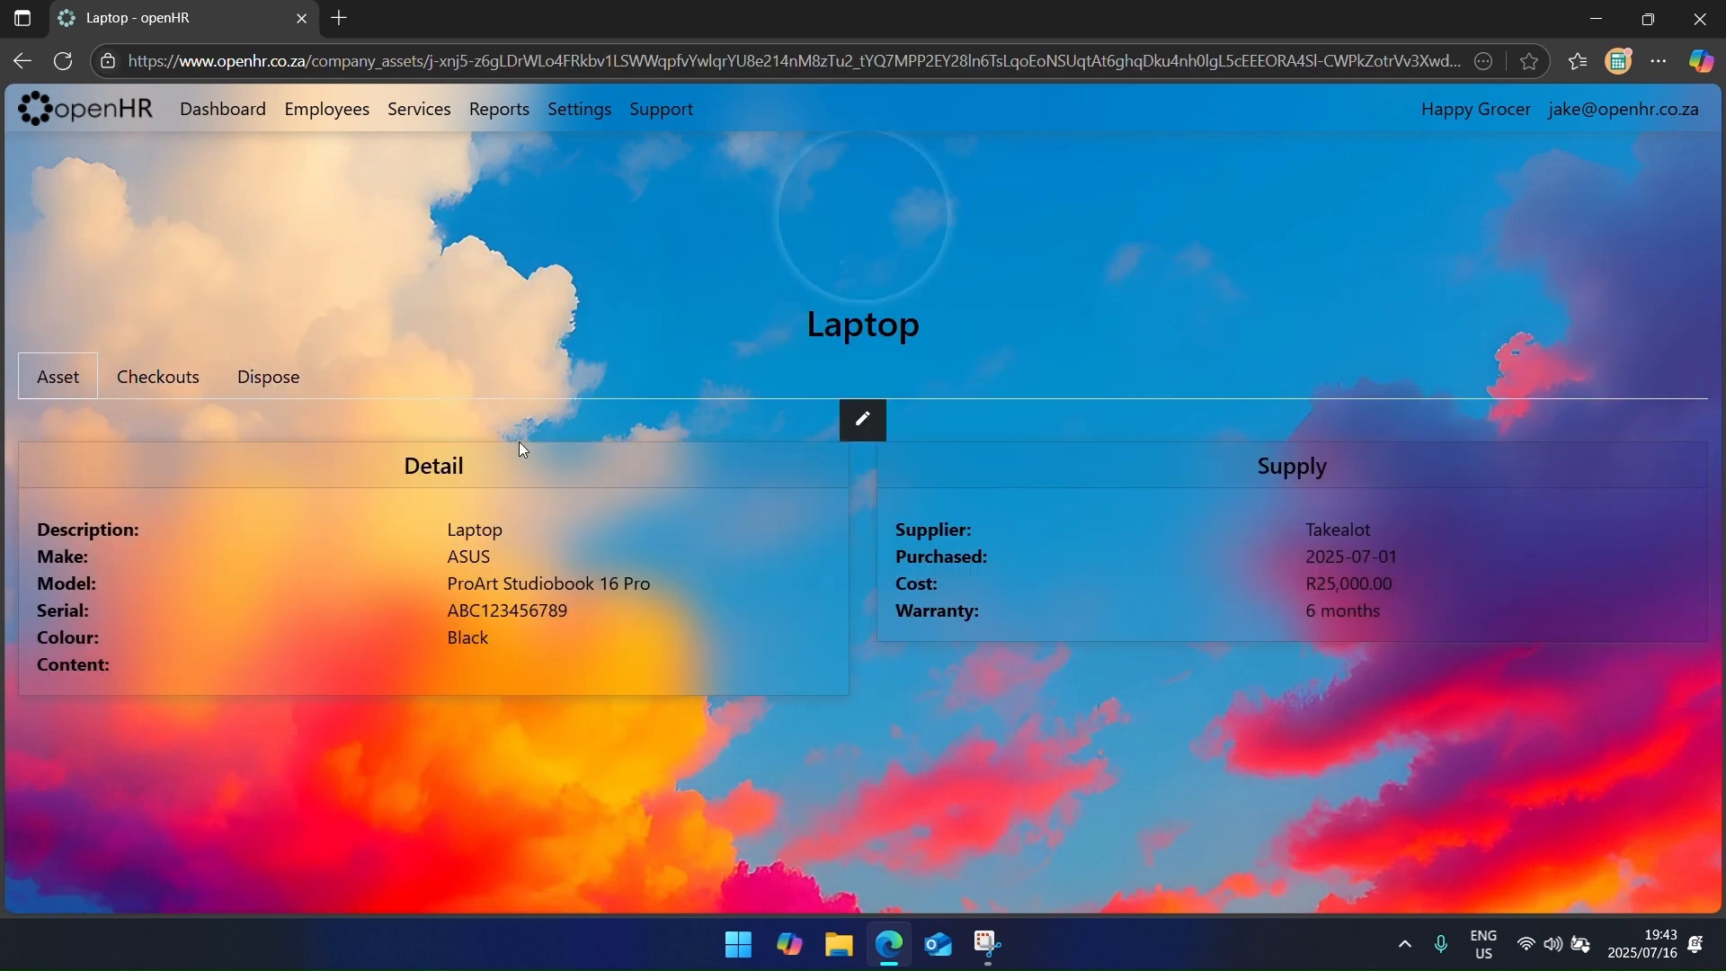
click(160, 377)
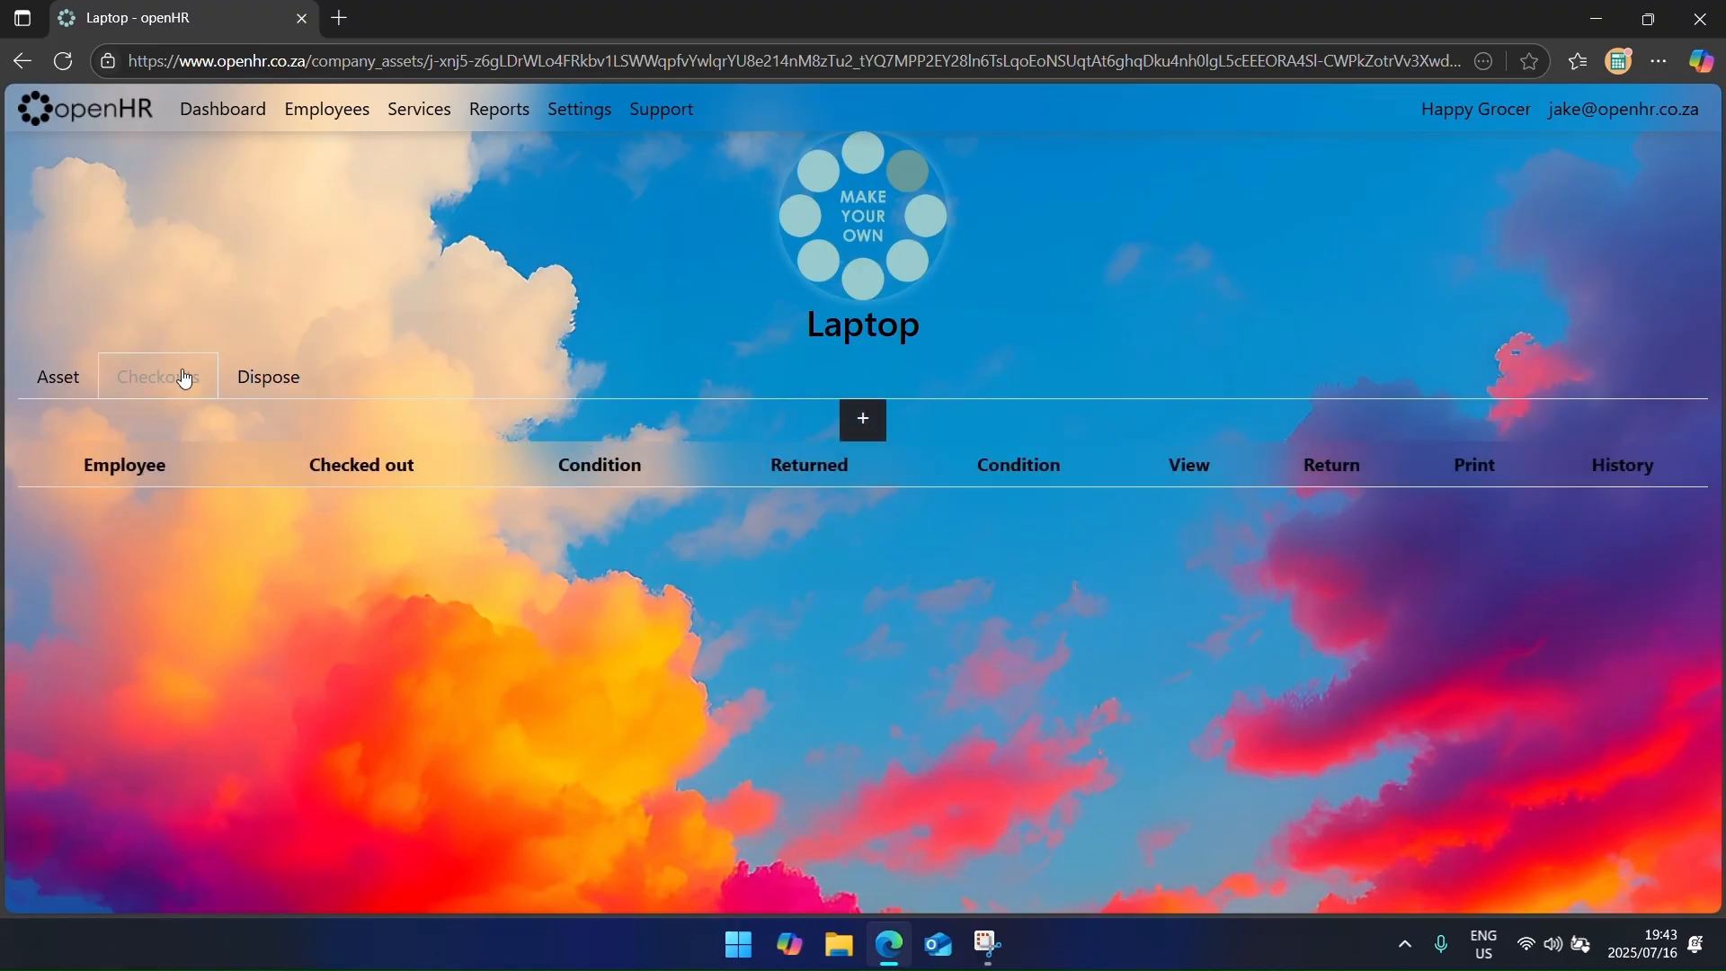
click(273, 377)
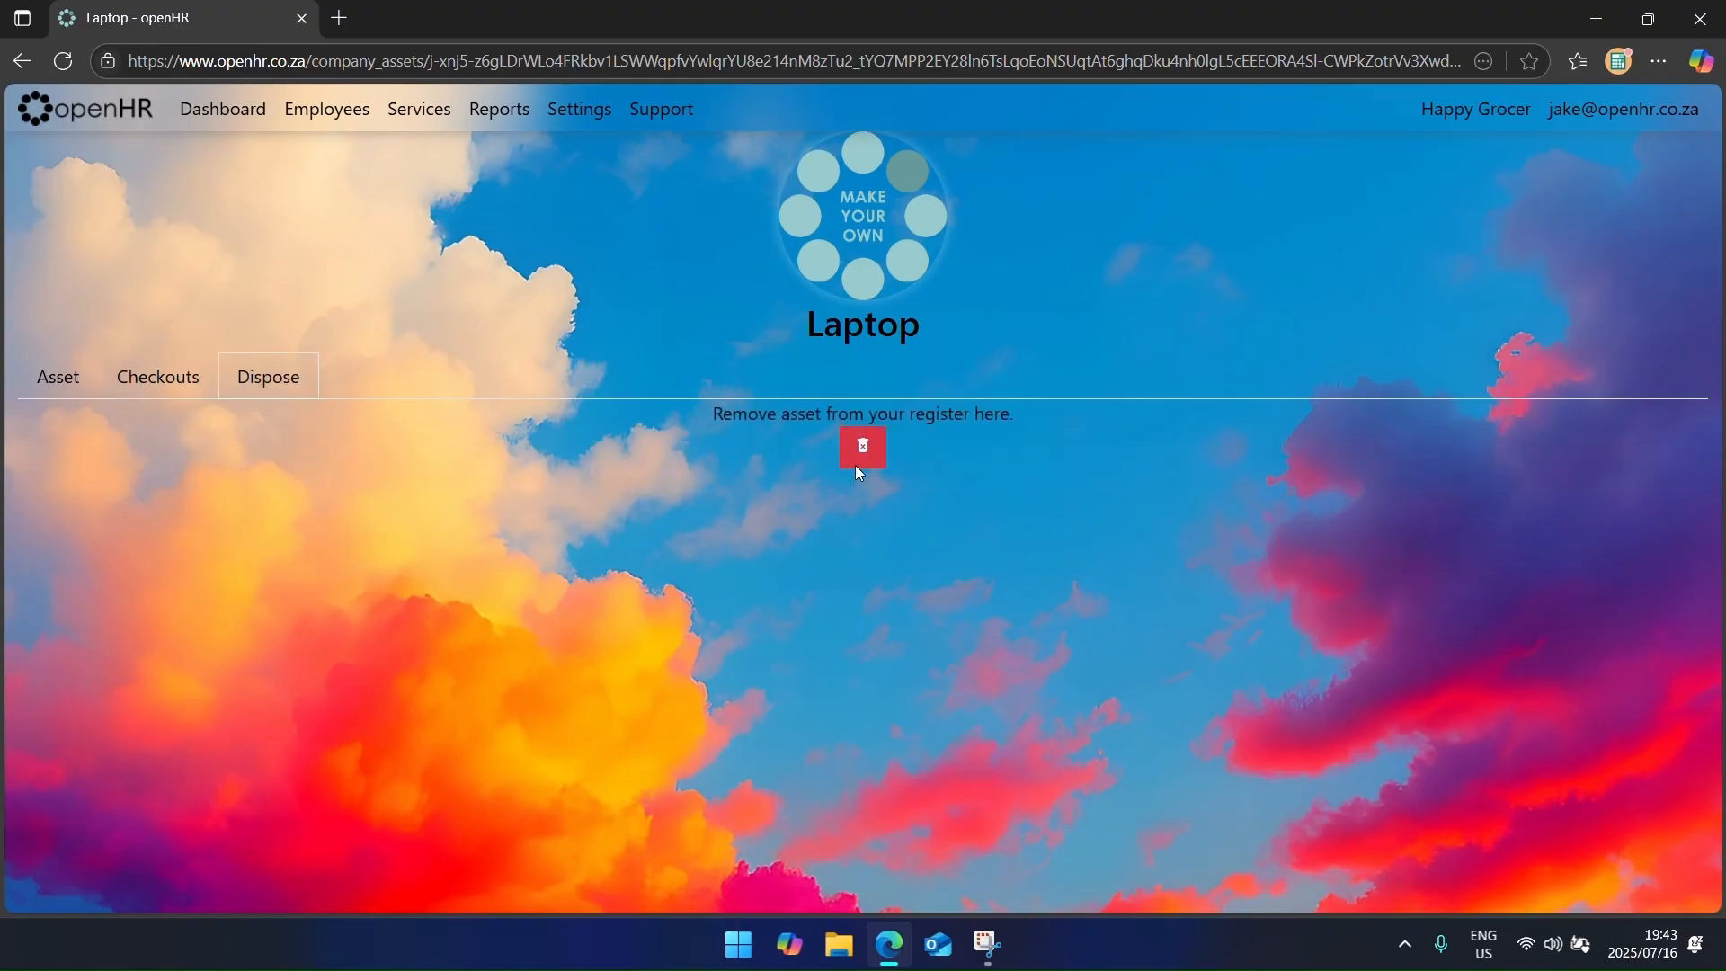
click(79, 381)
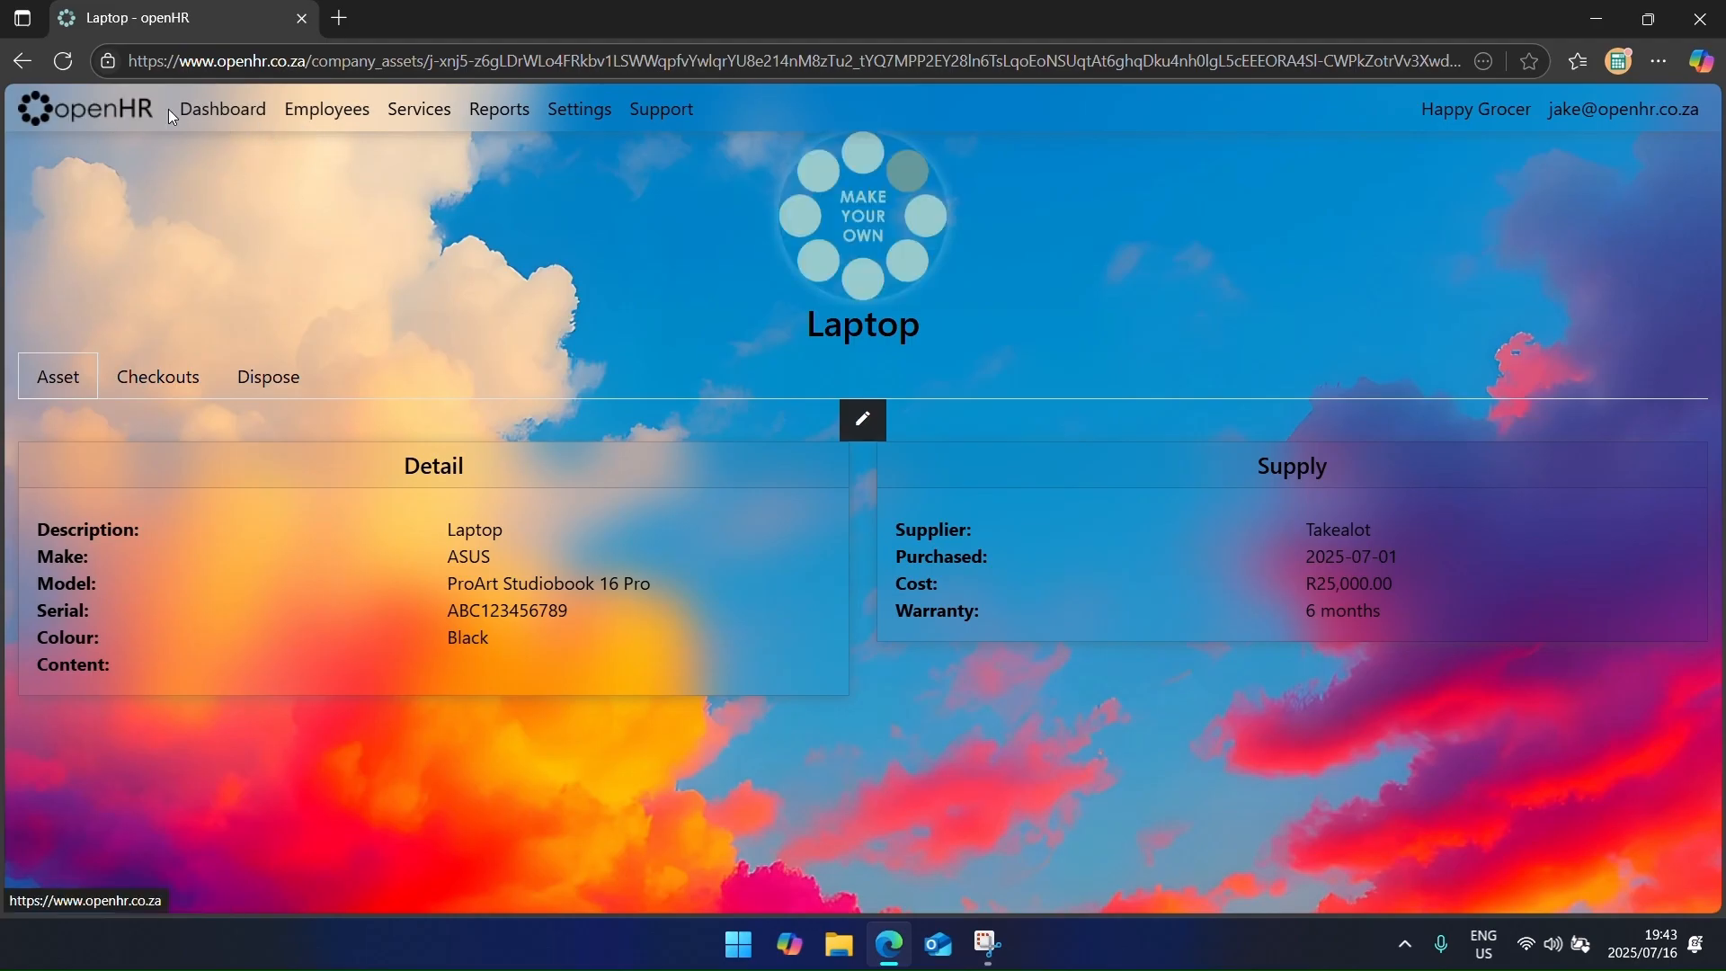
click(155, 381)
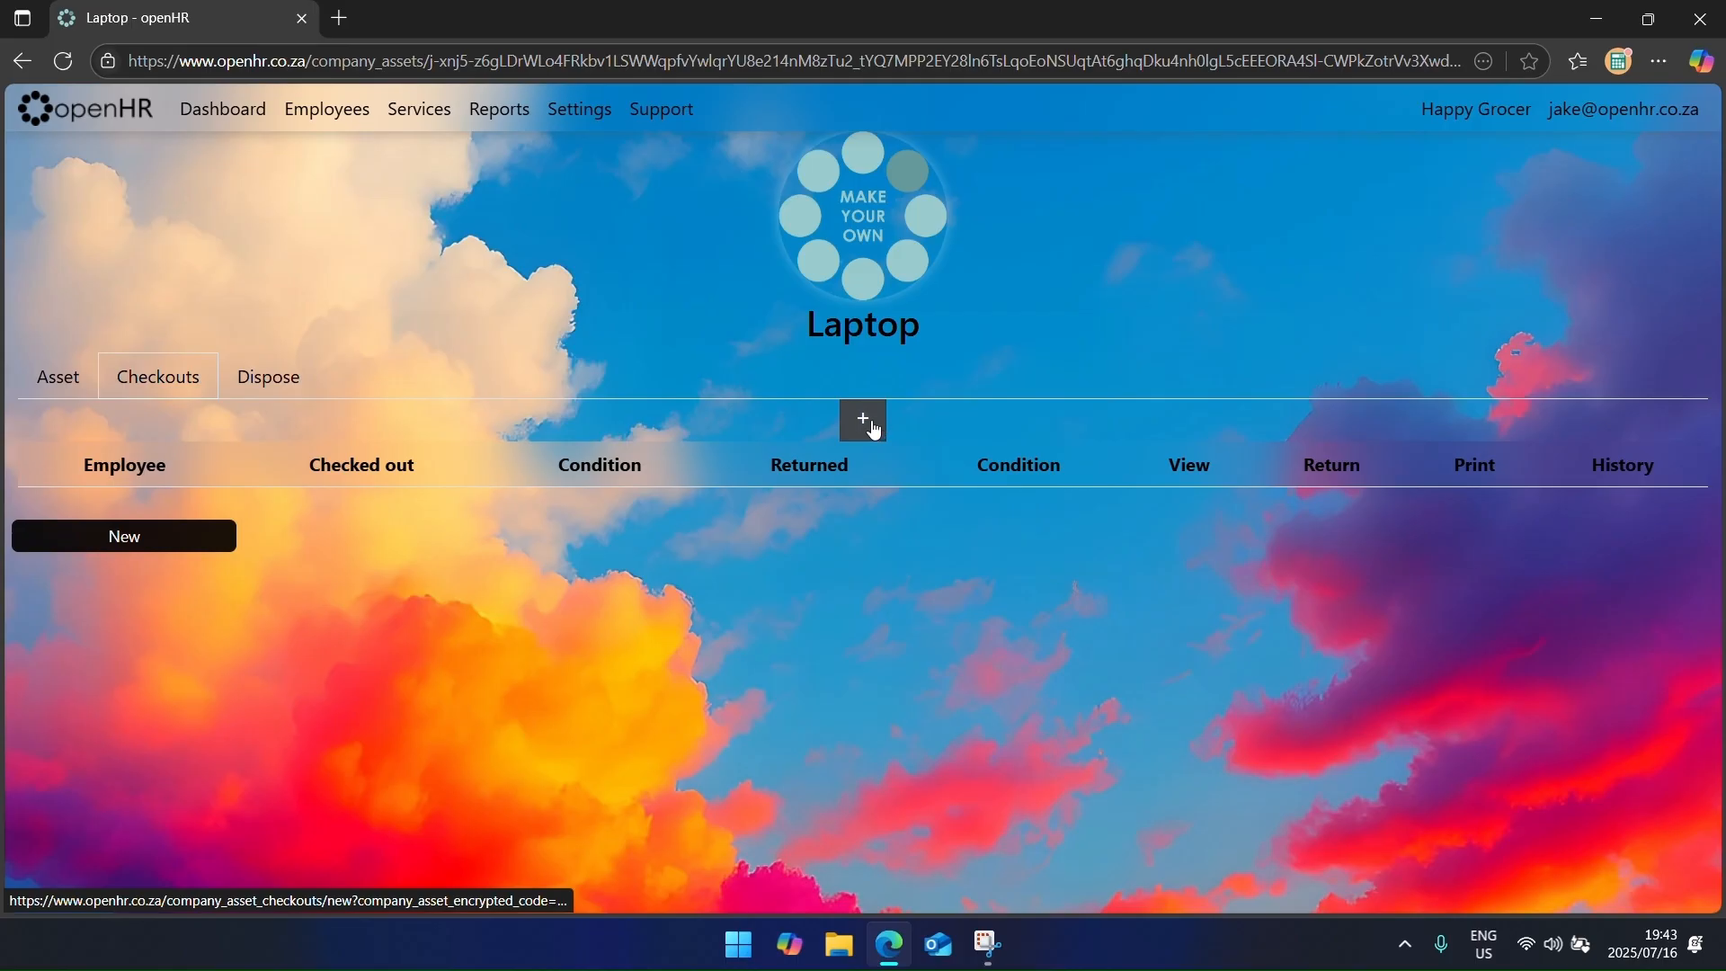
click(886, 423)
click(106, 252)
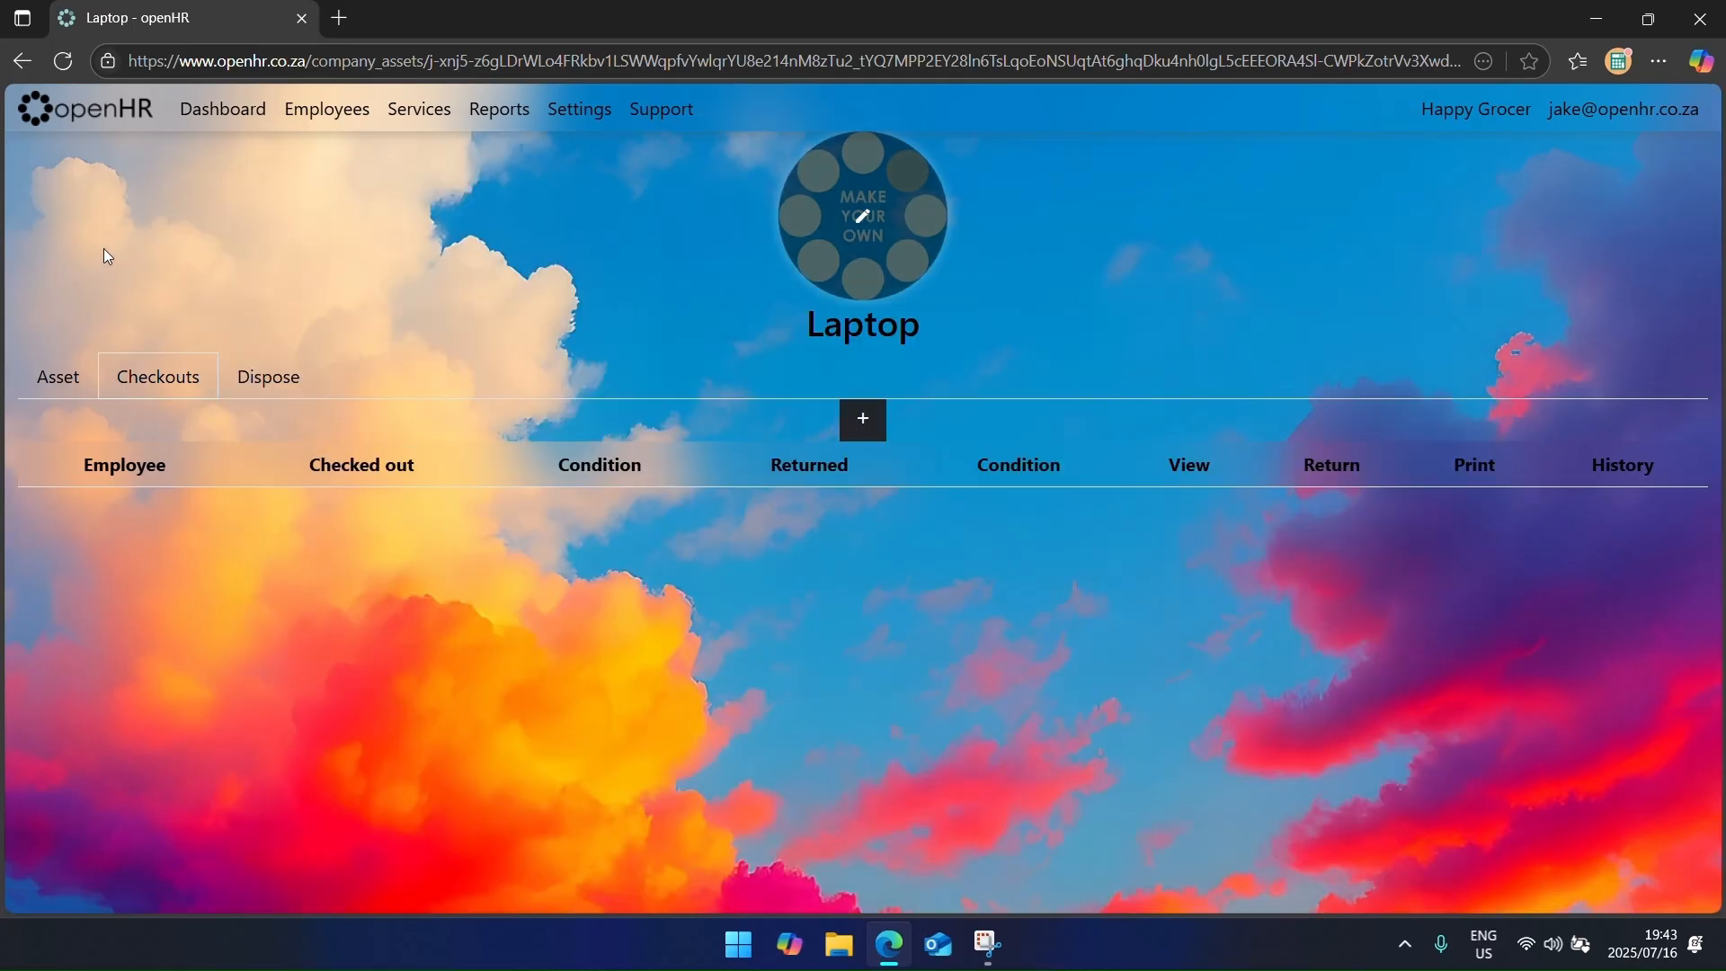
click(220, 107)
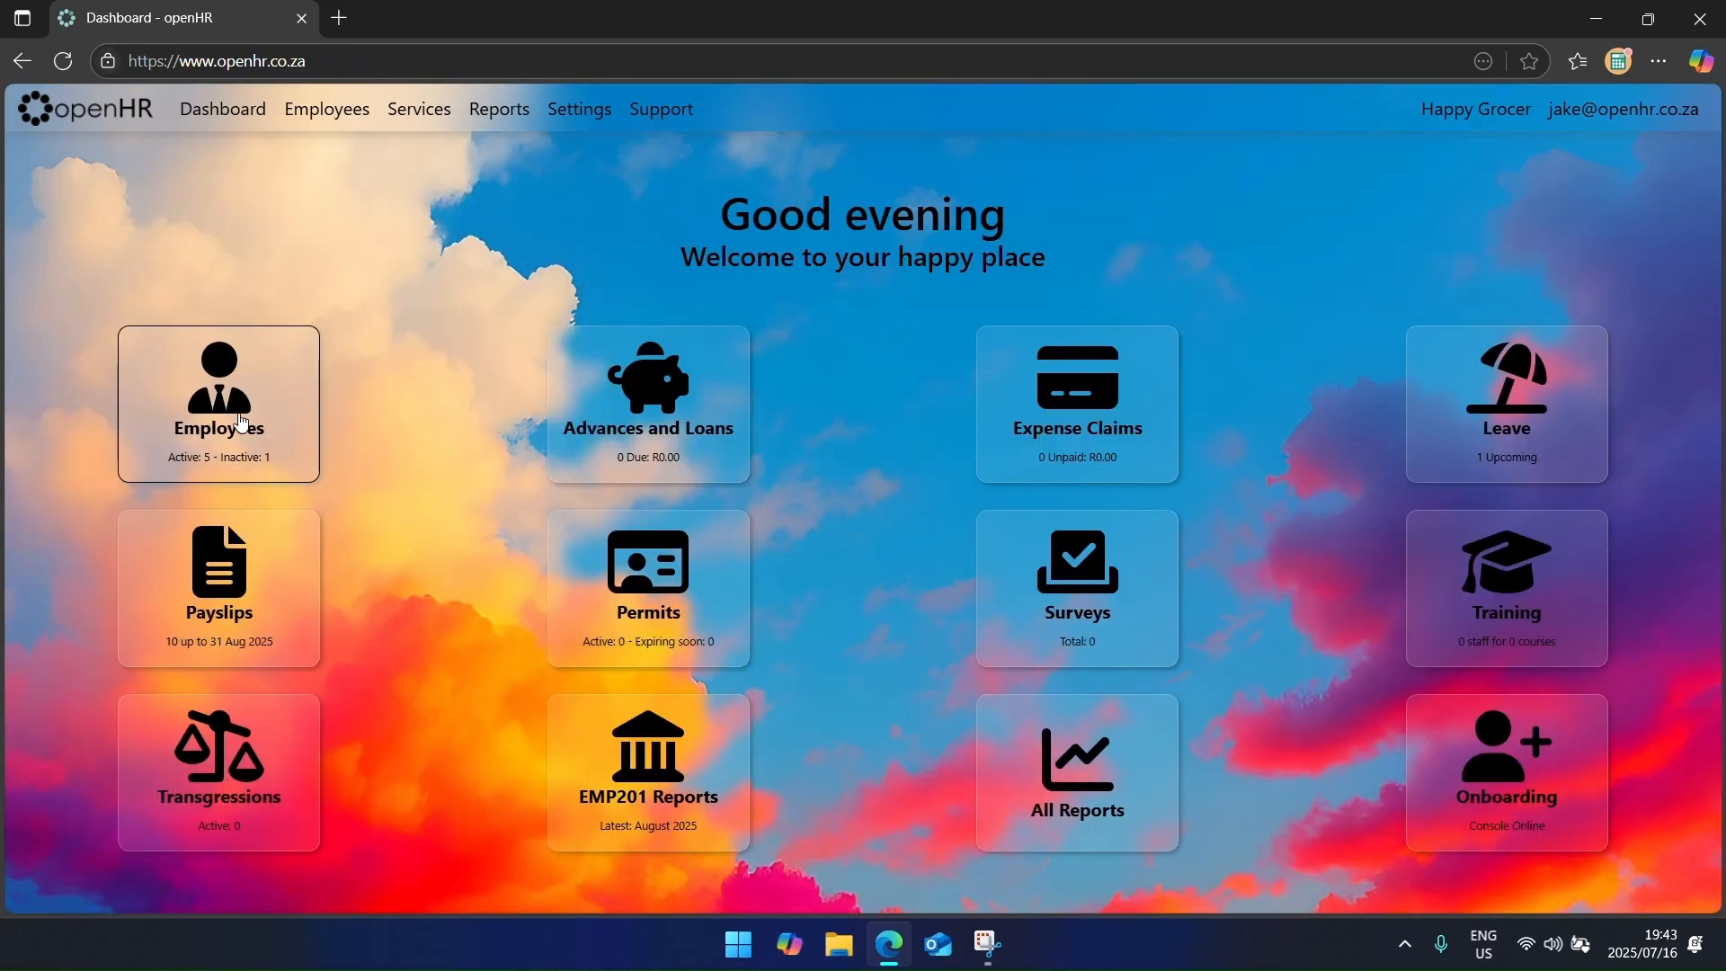
Step: Begin a new asset checkout for an employee, selecting the black laptop ABC123456789
click(252, 381)
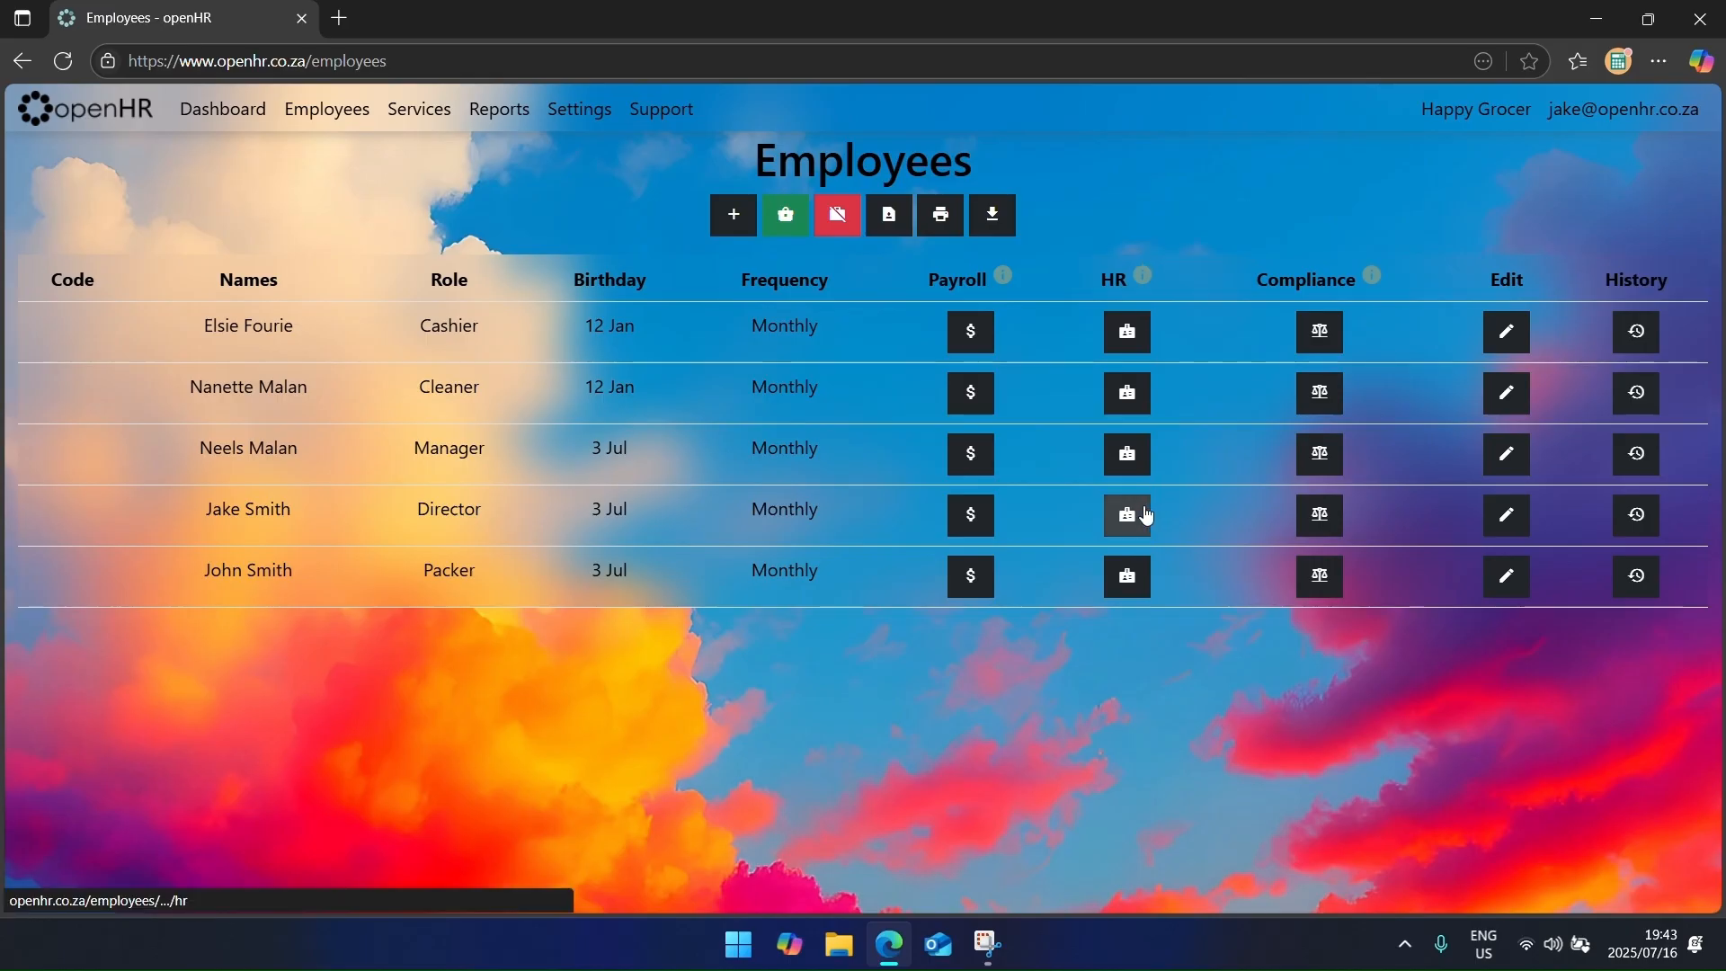
click(1142, 455)
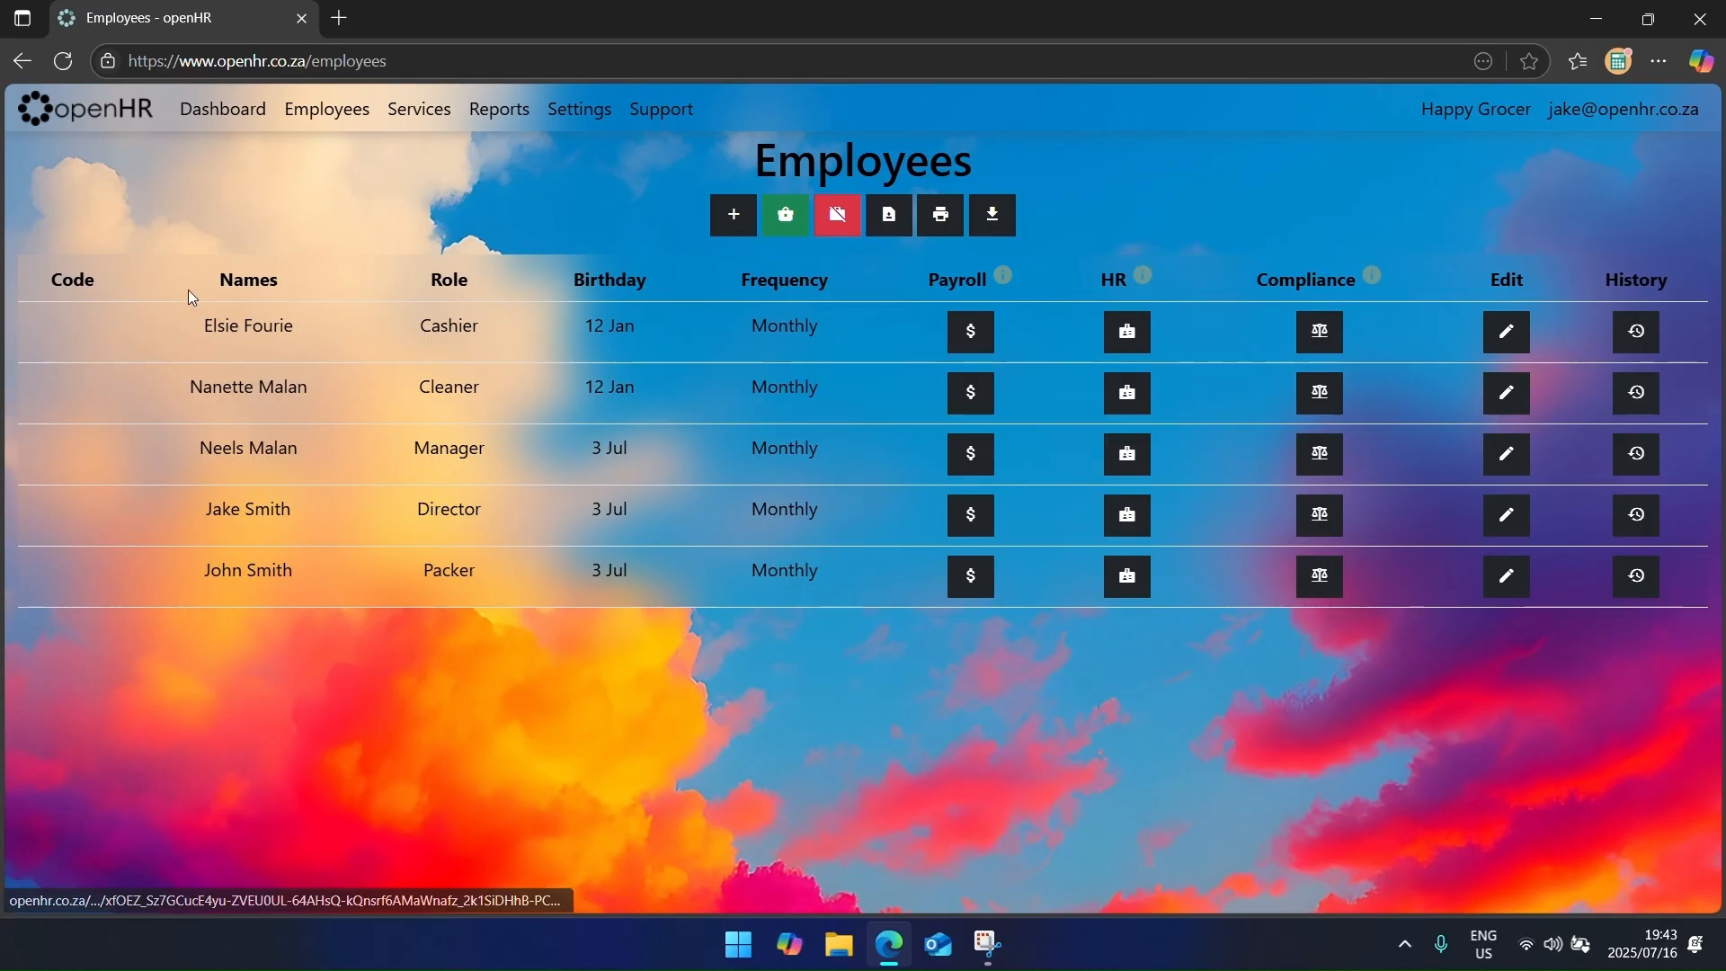
click(153, 376)
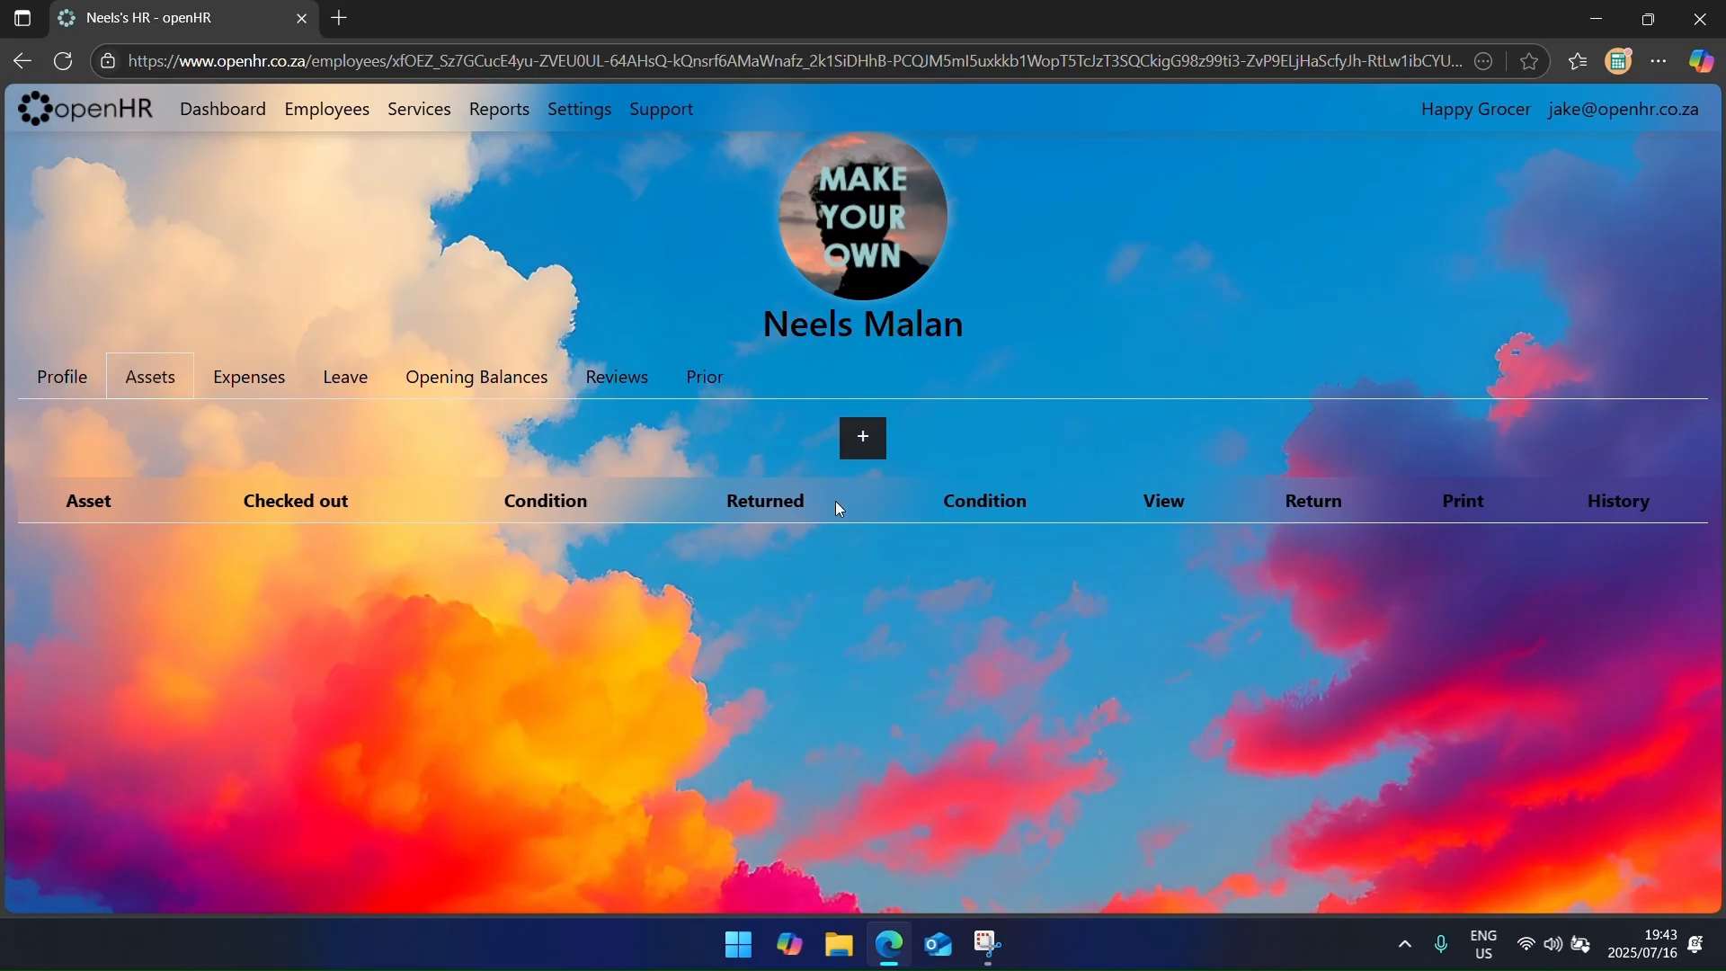
click(881, 437)
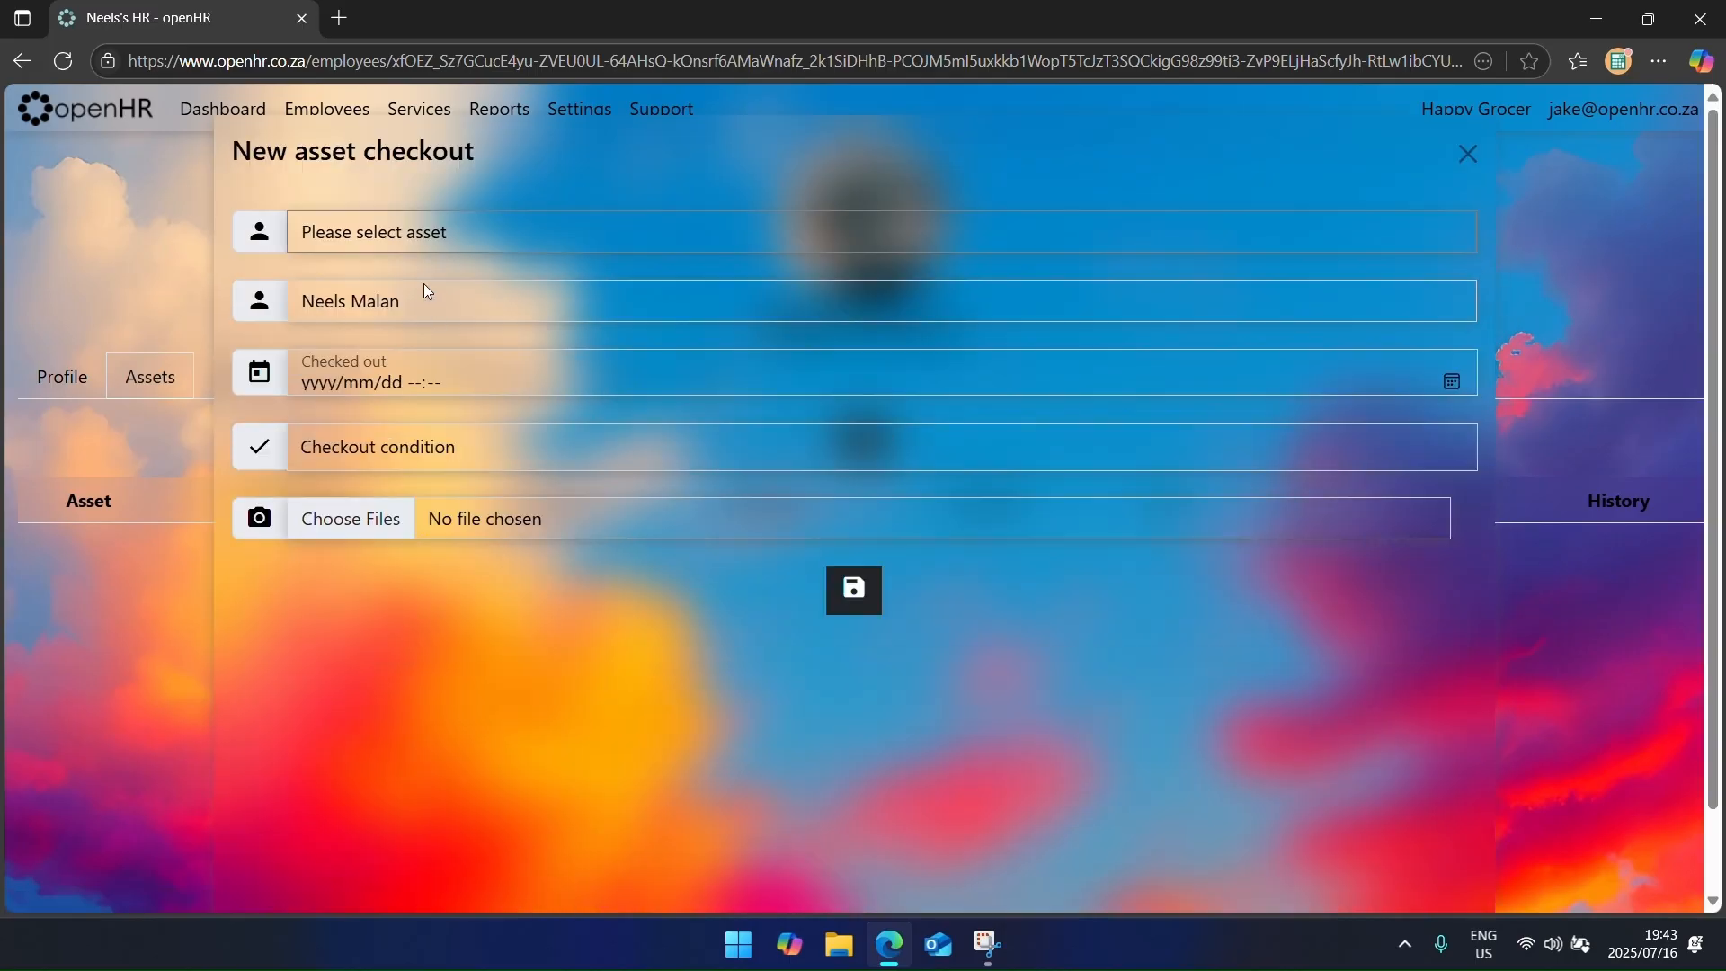
click(422, 239)
click(420, 308)
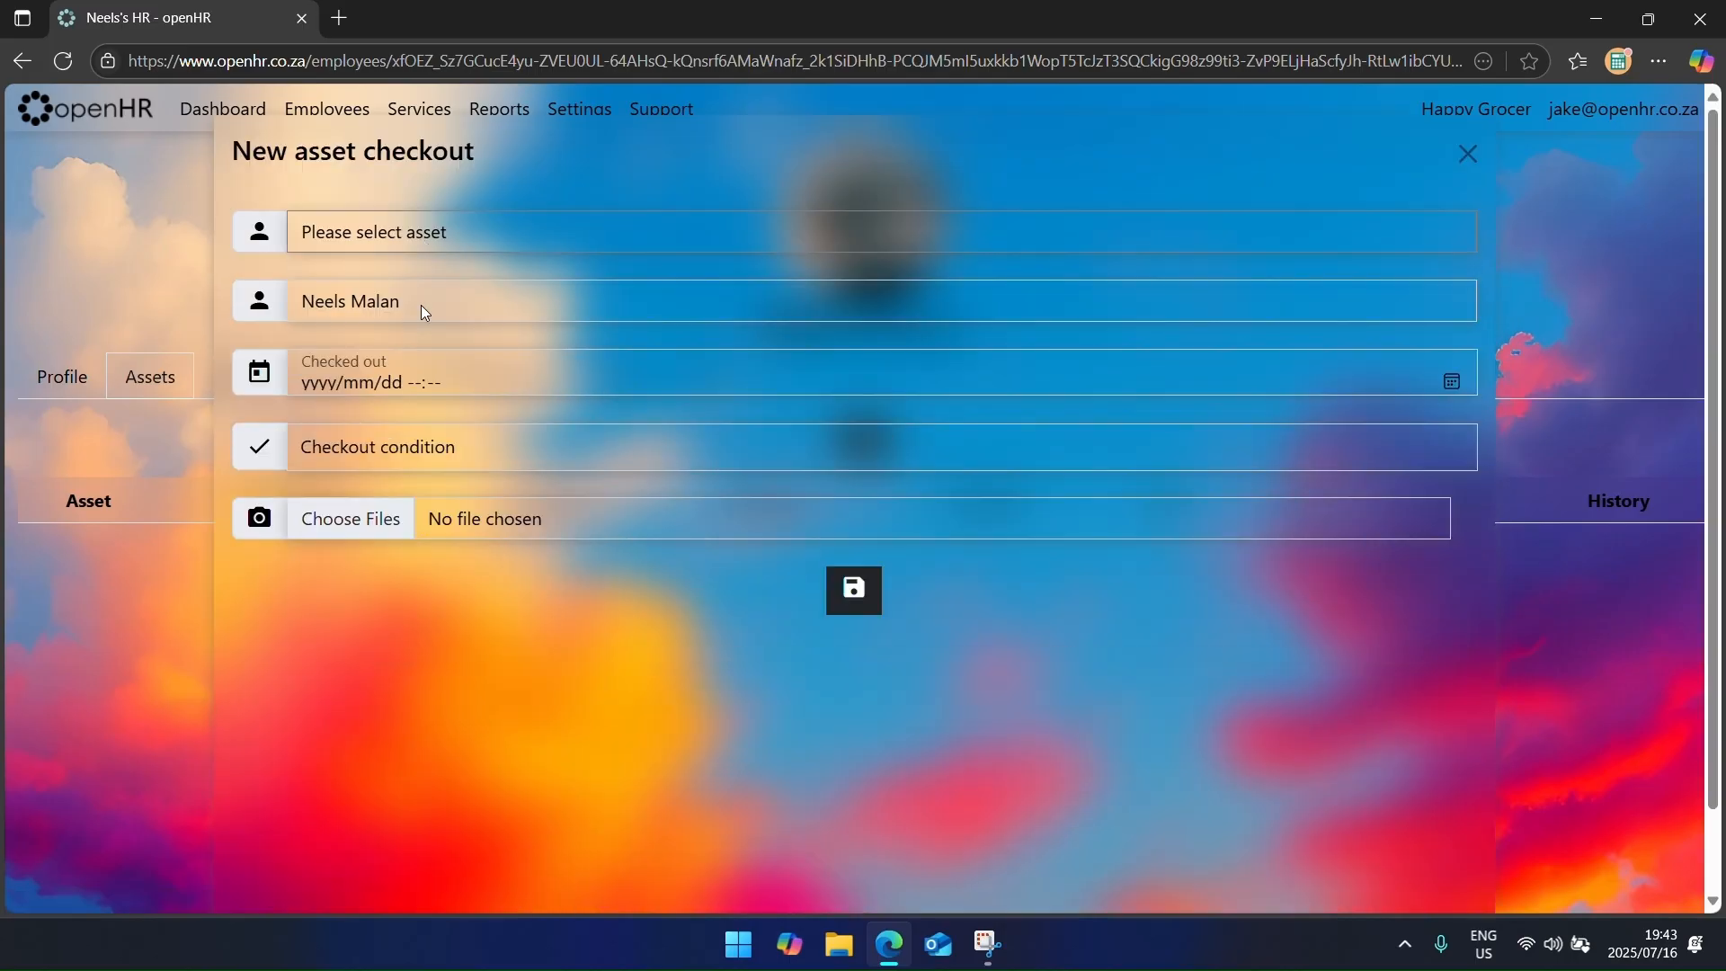
Step: Set the checkout date and time to 9 July 2025 at 16:43
click(1451, 383)
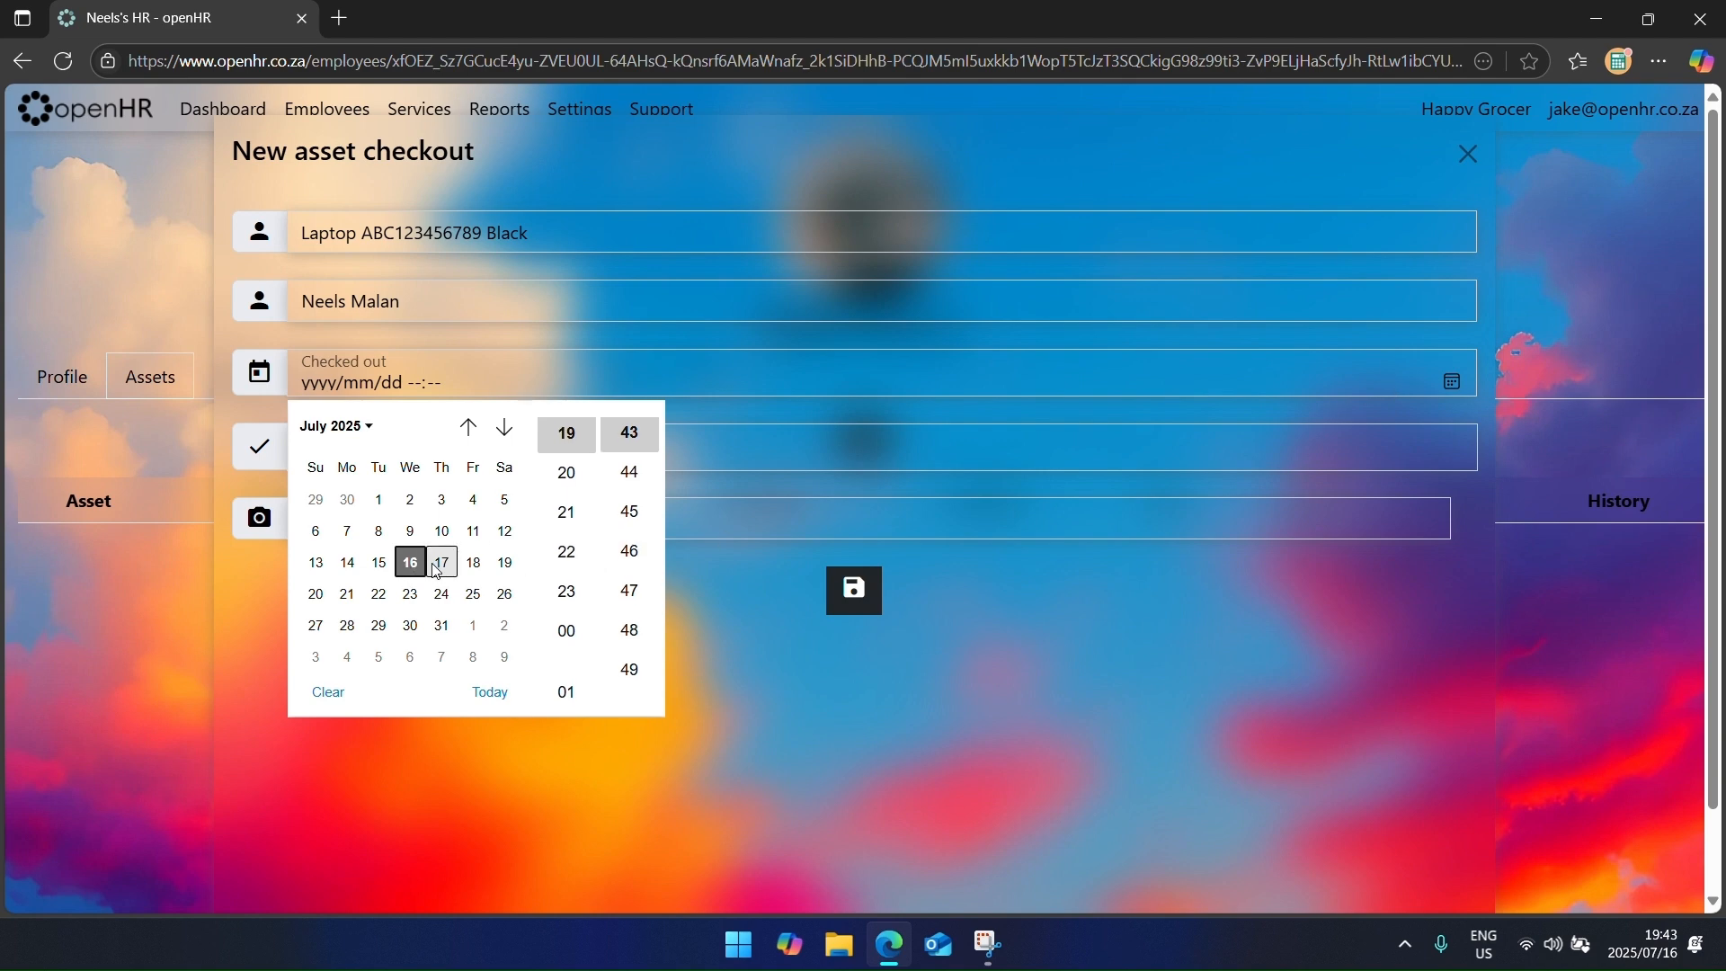
click(411, 532)
scroll(568, 487, up, 2)
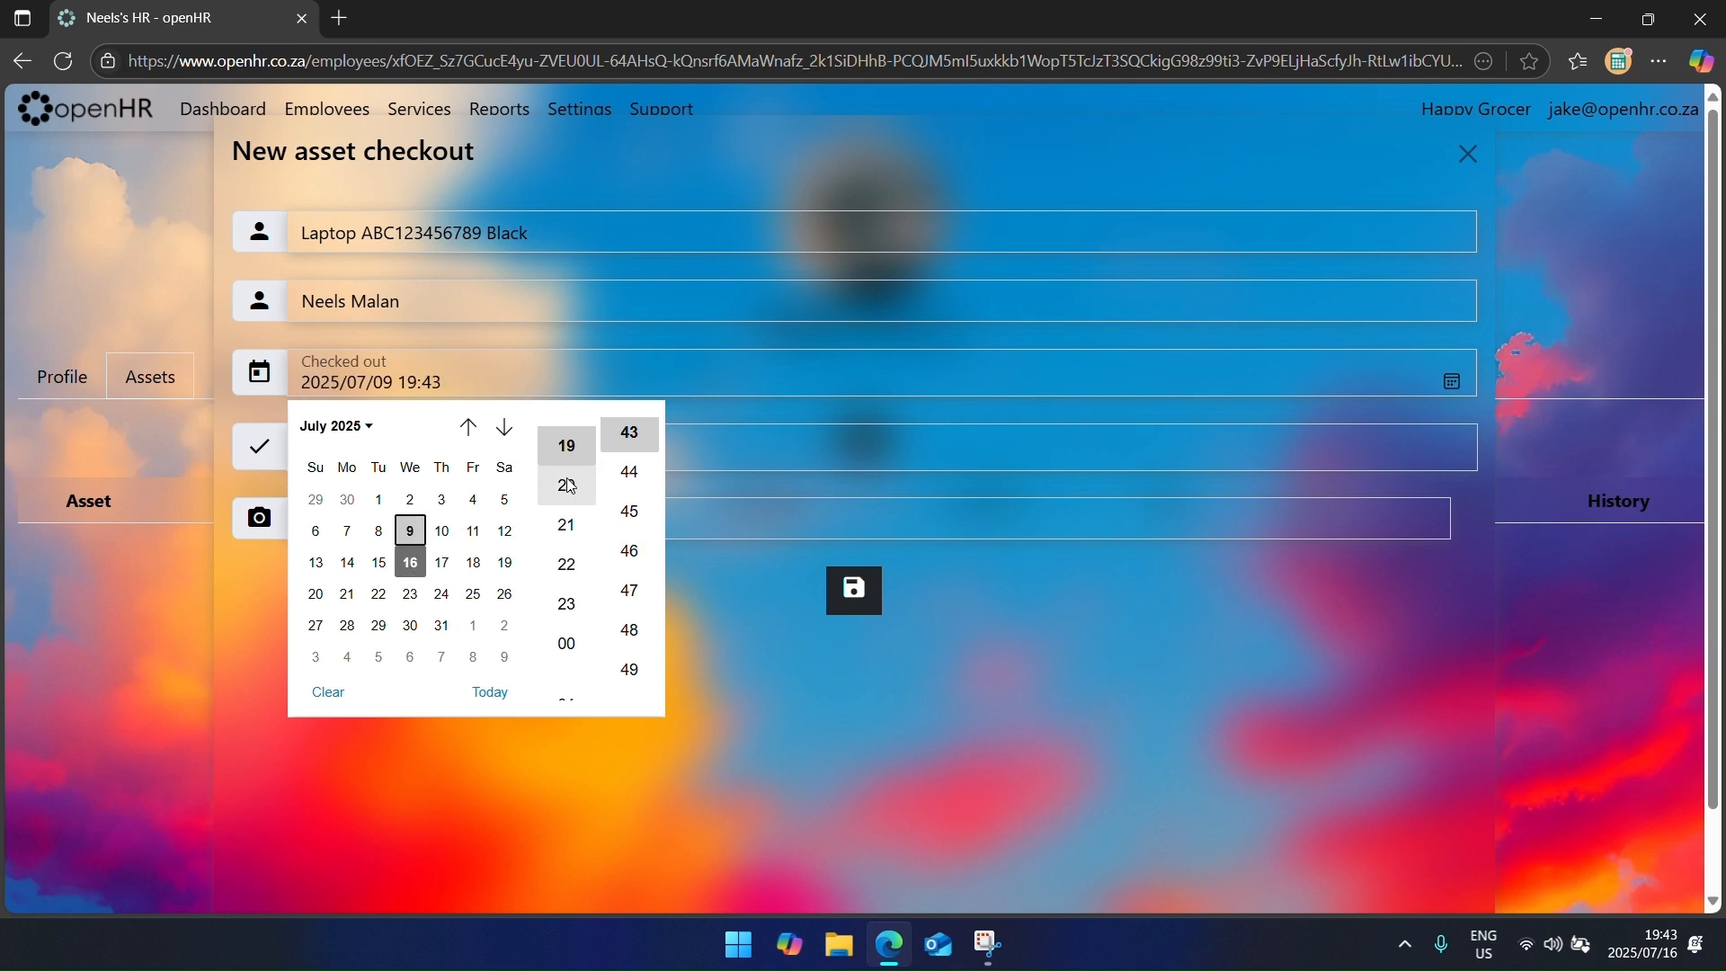
click(566, 481)
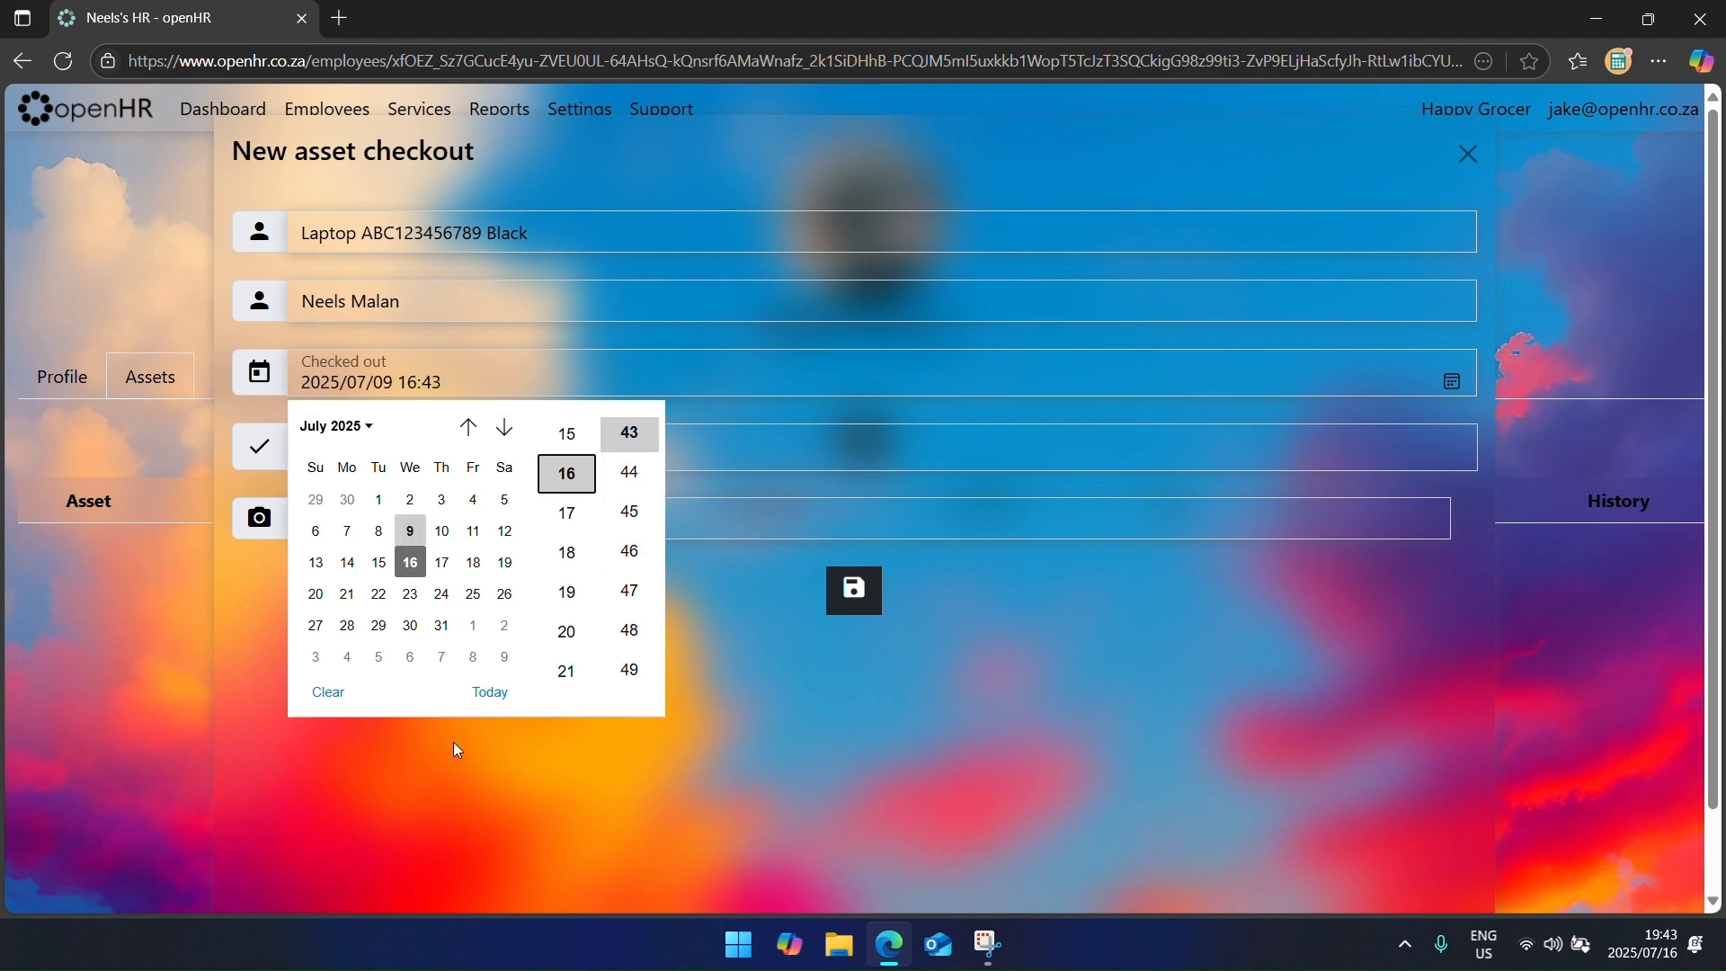
click(767, 444)
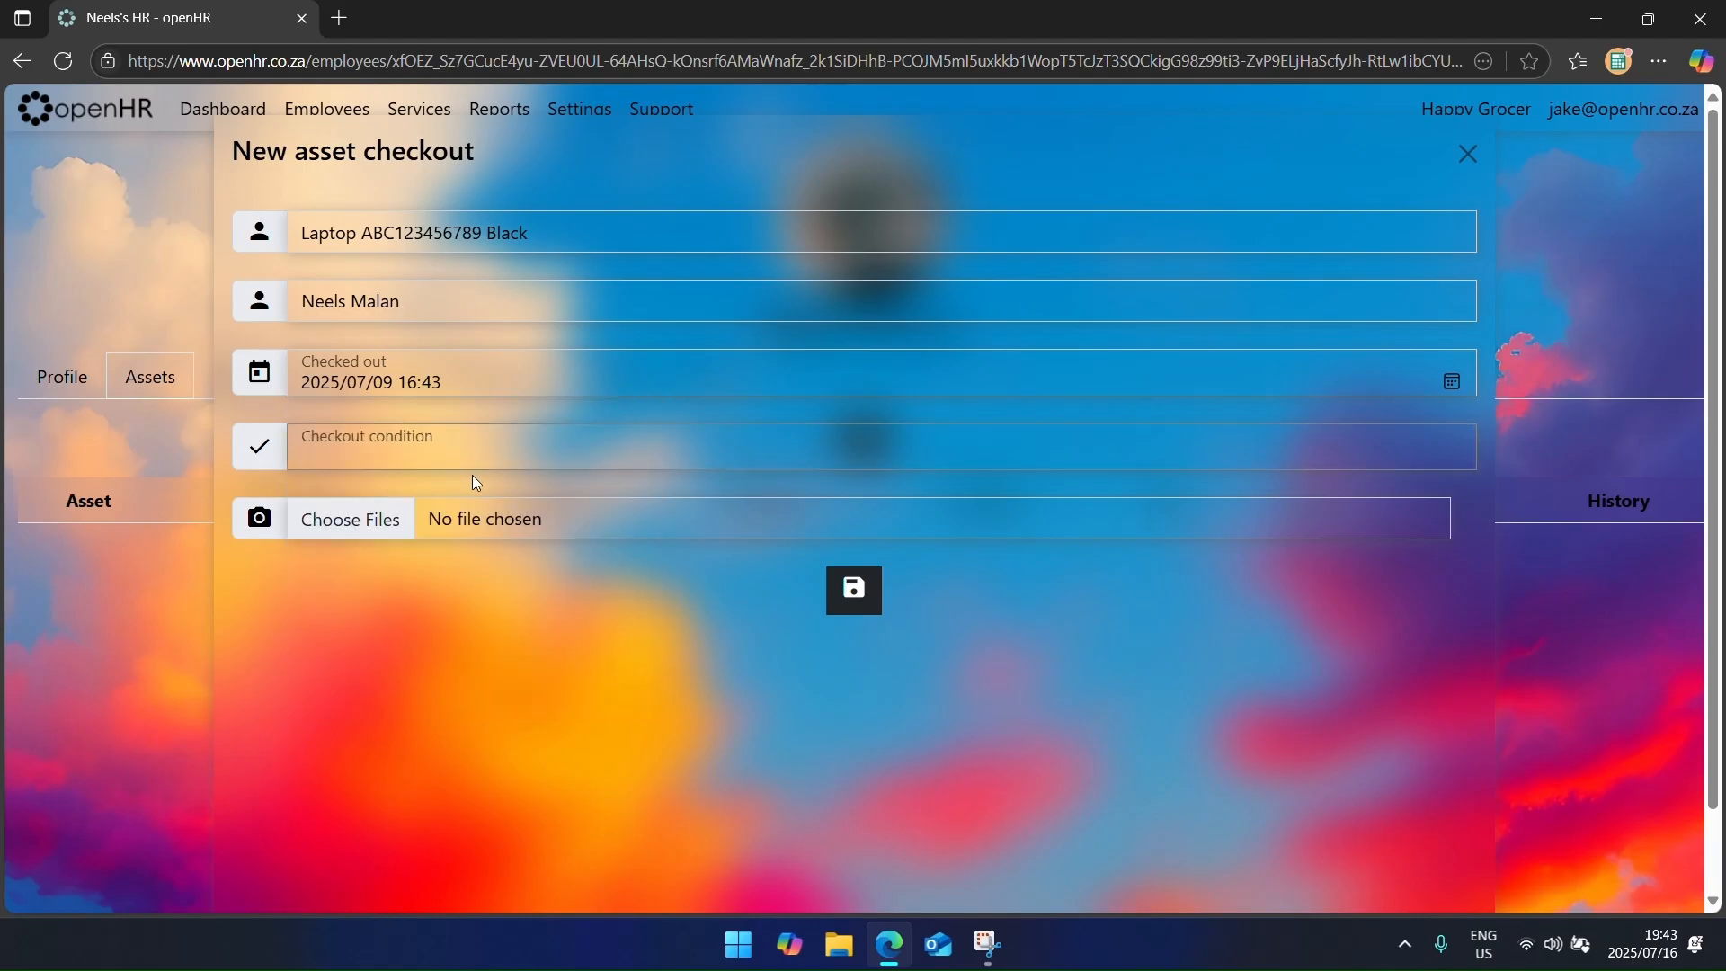
Step: Enter condition New, attach Laptop.webp, save the checkout and open its printable form
text(New)
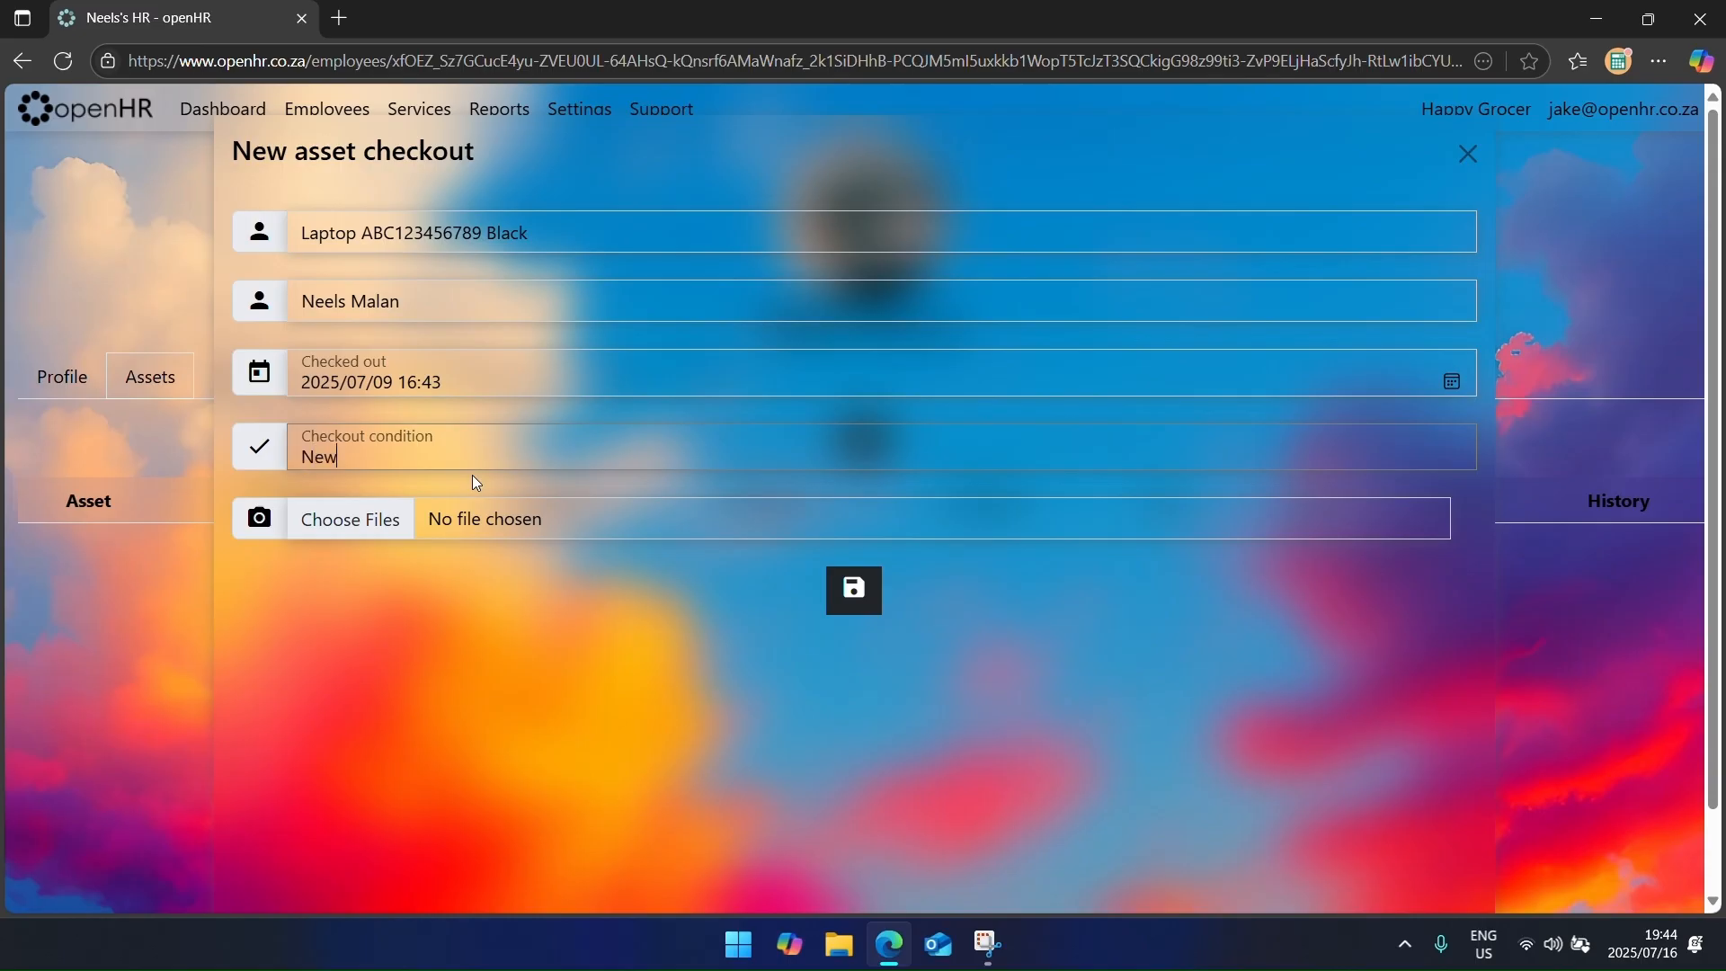
click(379, 520)
double_click(284, 270)
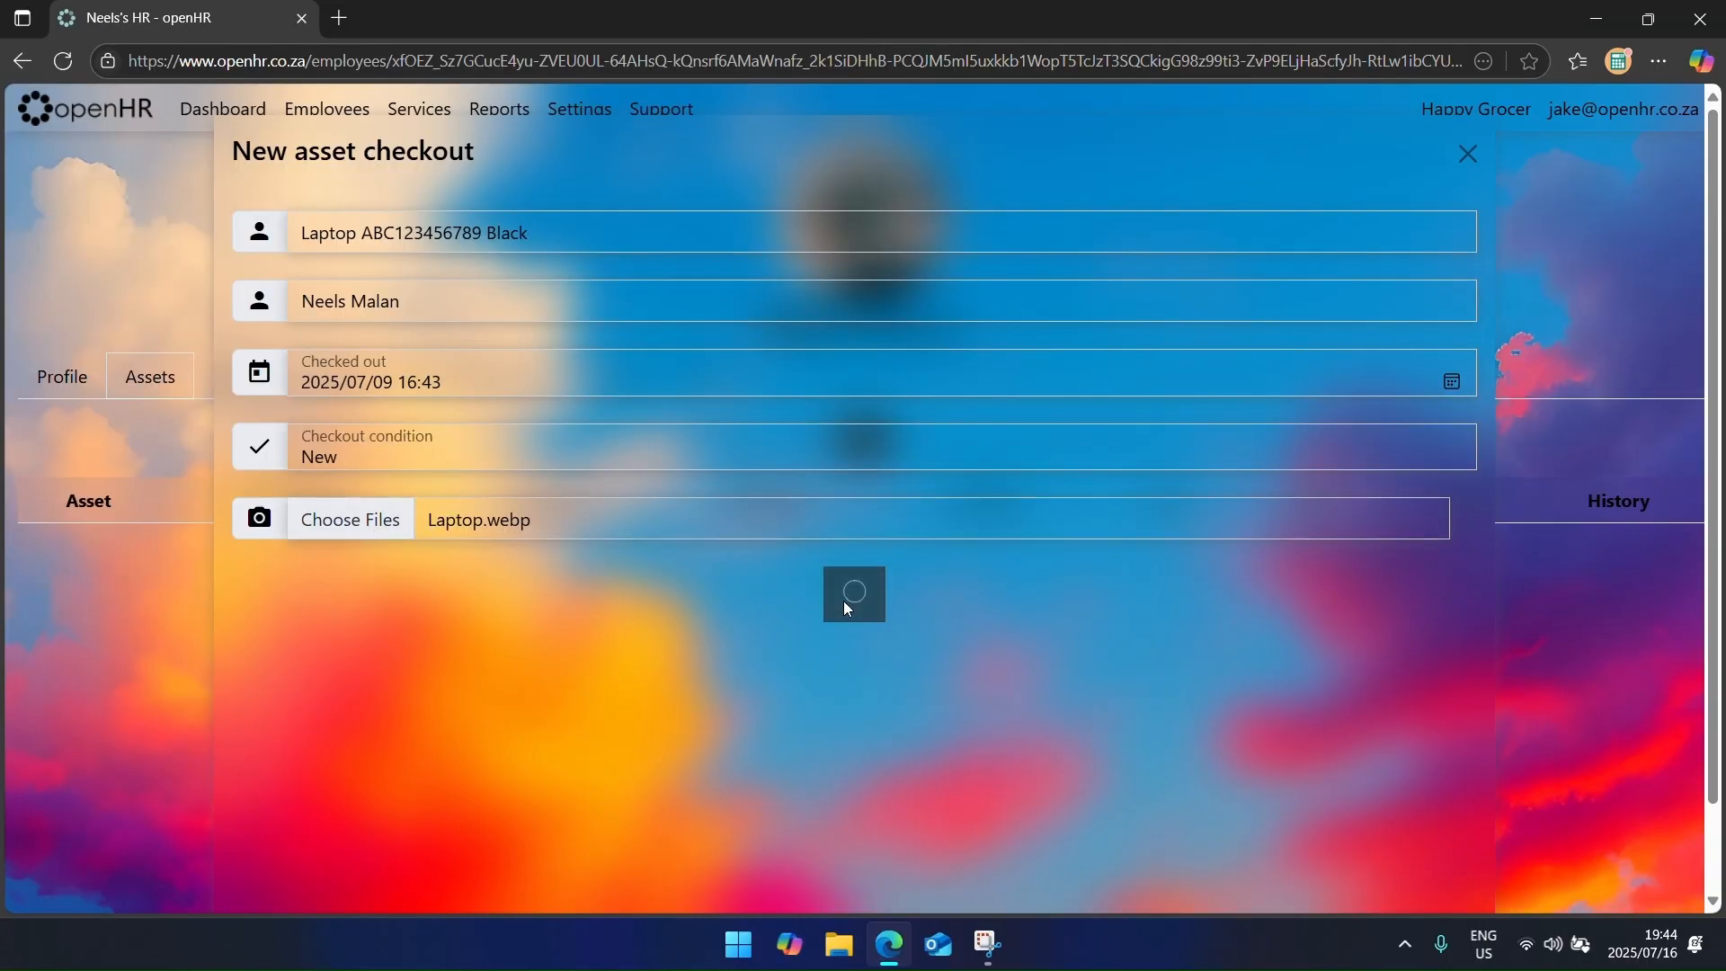
click(845, 607)
click(1497, 552)
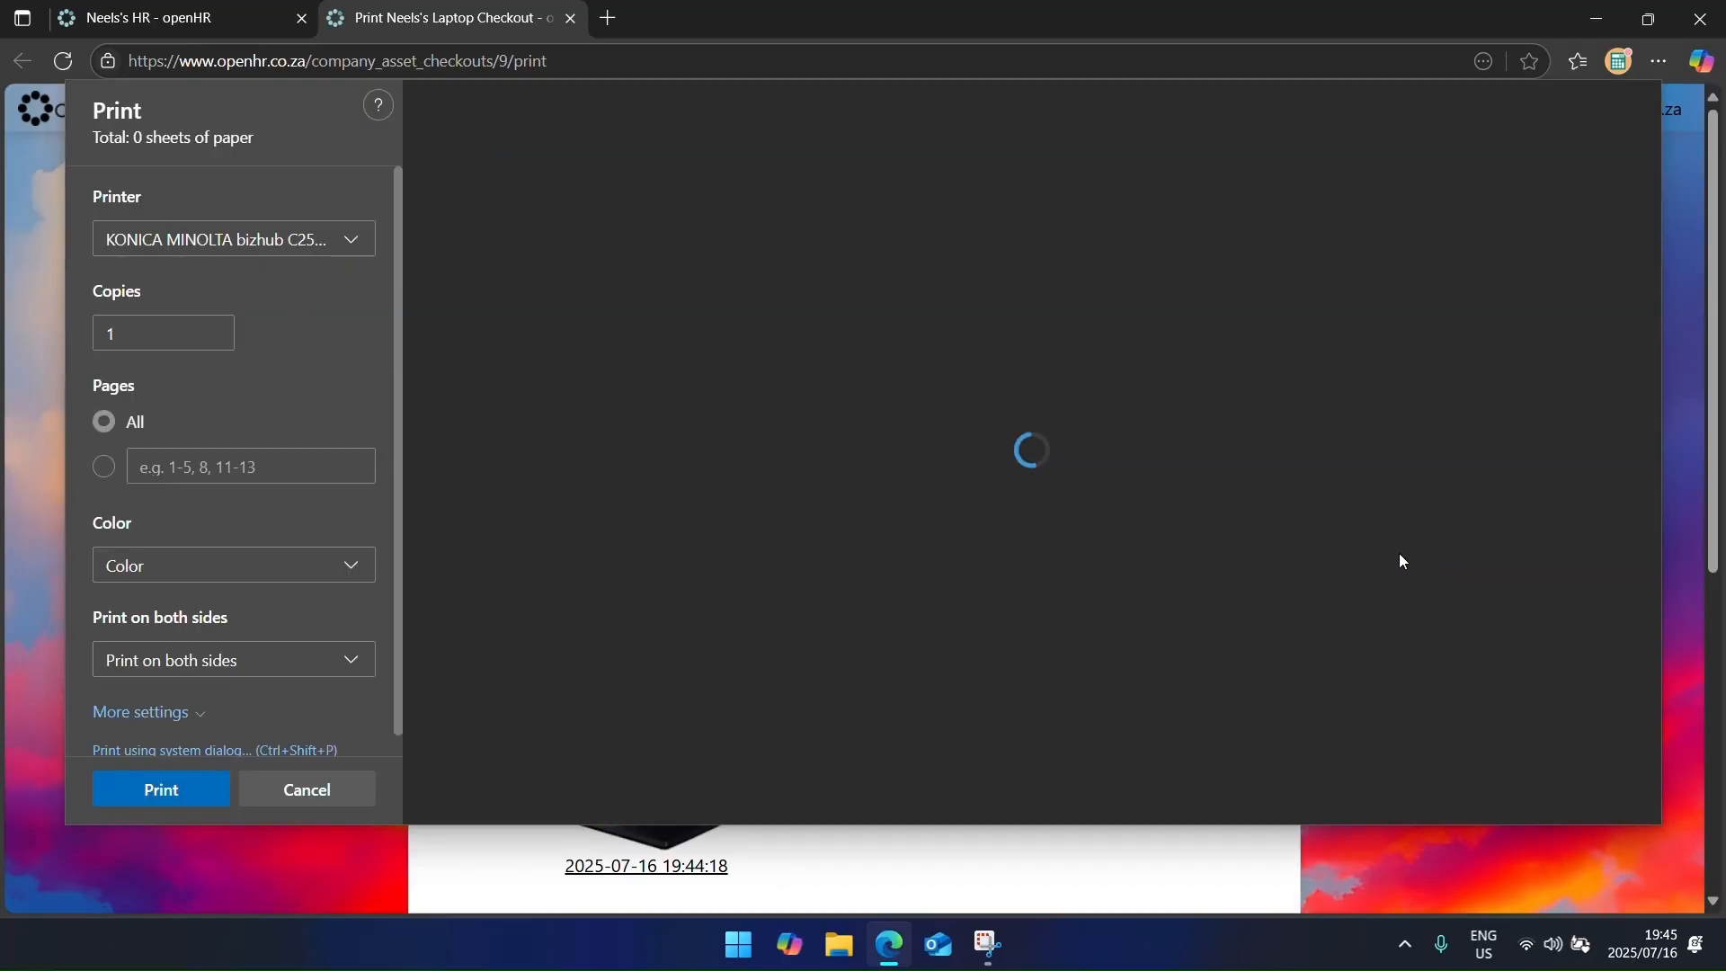
Step: Review the laptop checkout print preview, cancel printing, and close the print tab
scroll(1178, 518, down, 3)
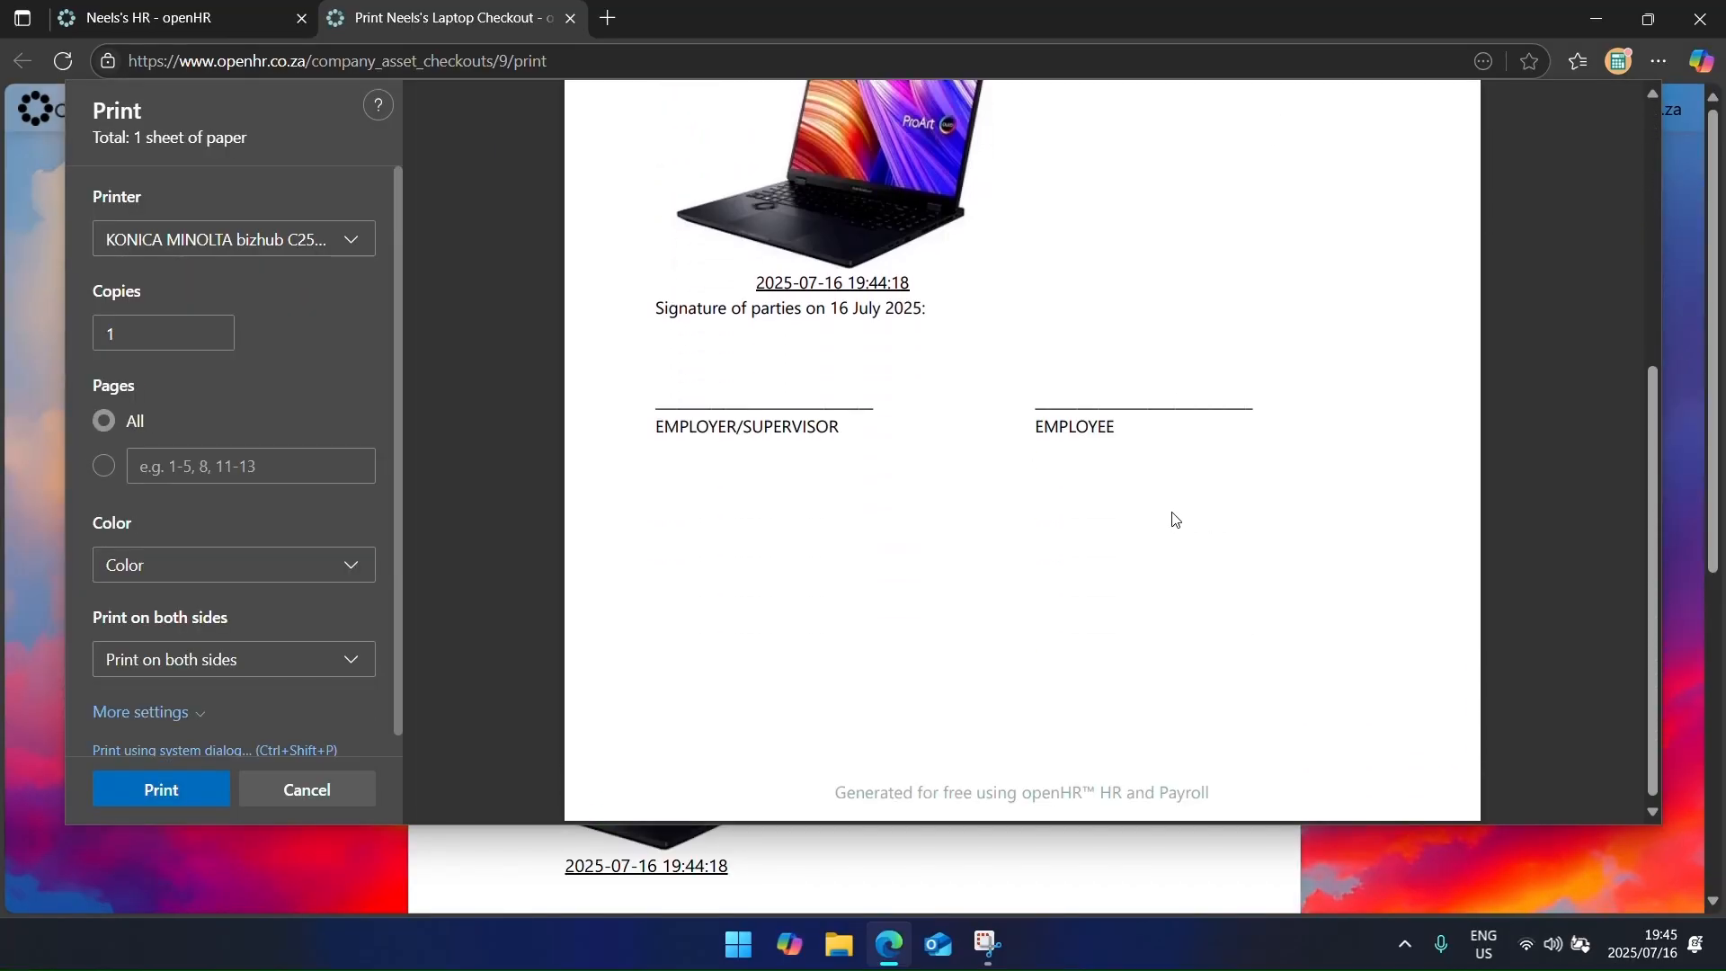
scroll(1168, 523, up, 2)
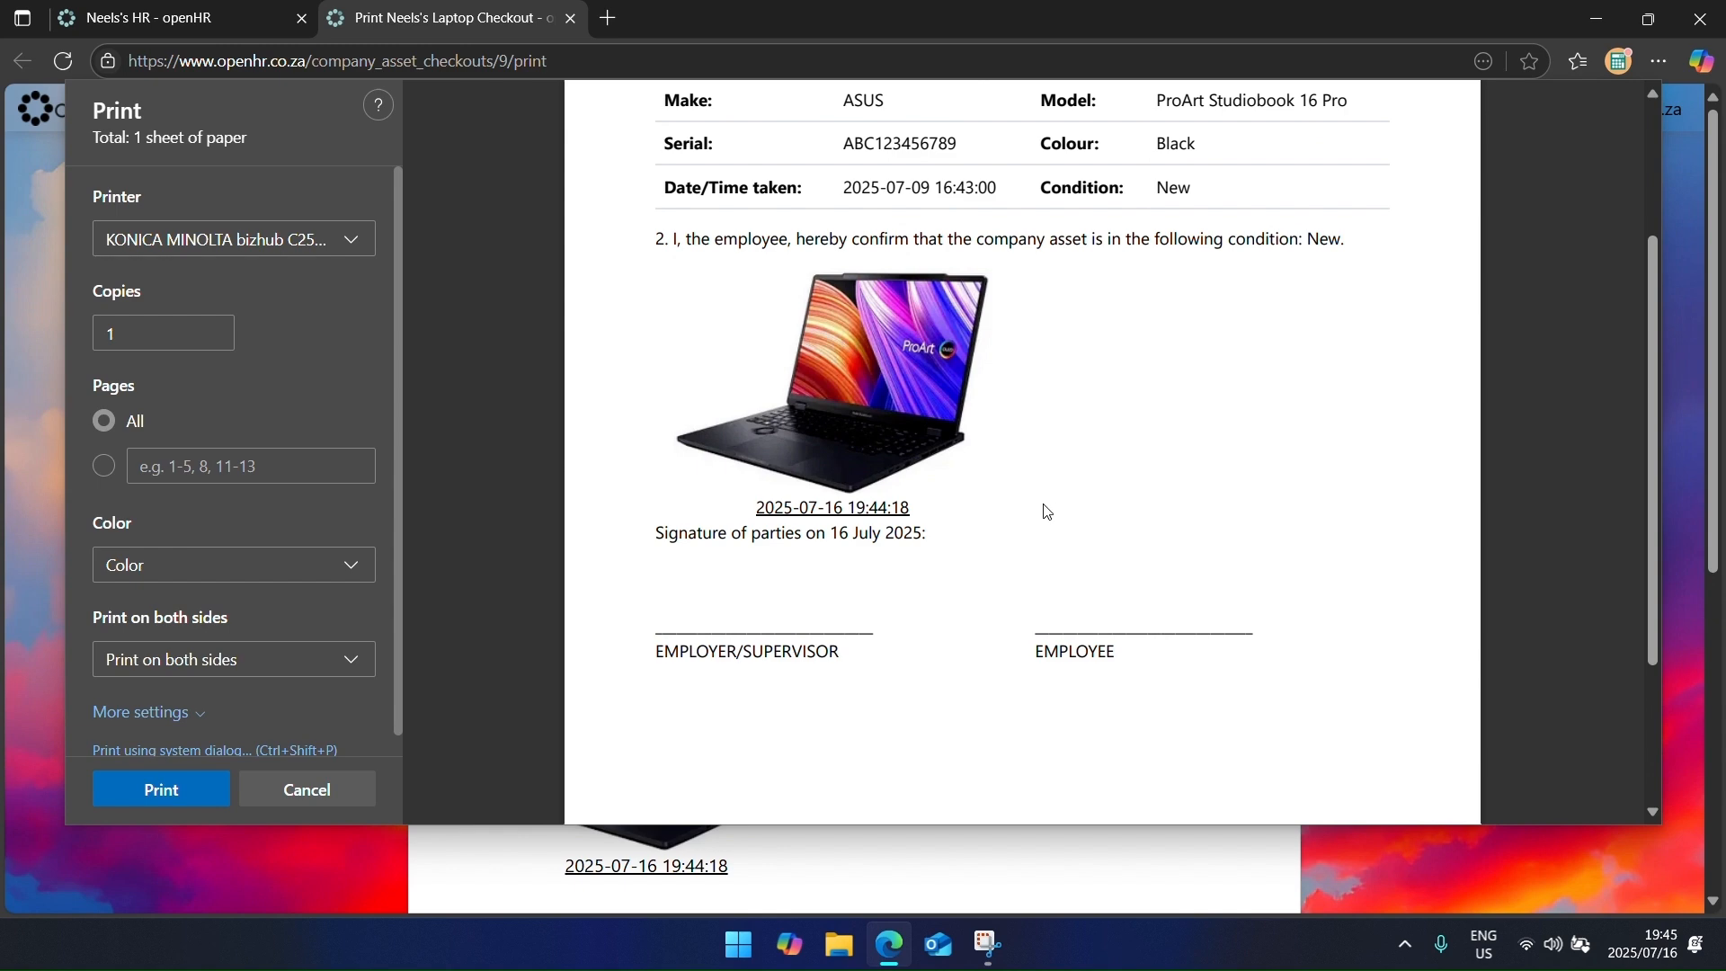
scroll(1043, 511, up, 2)
scroll(1040, 509, down, 1)
click(324, 789)
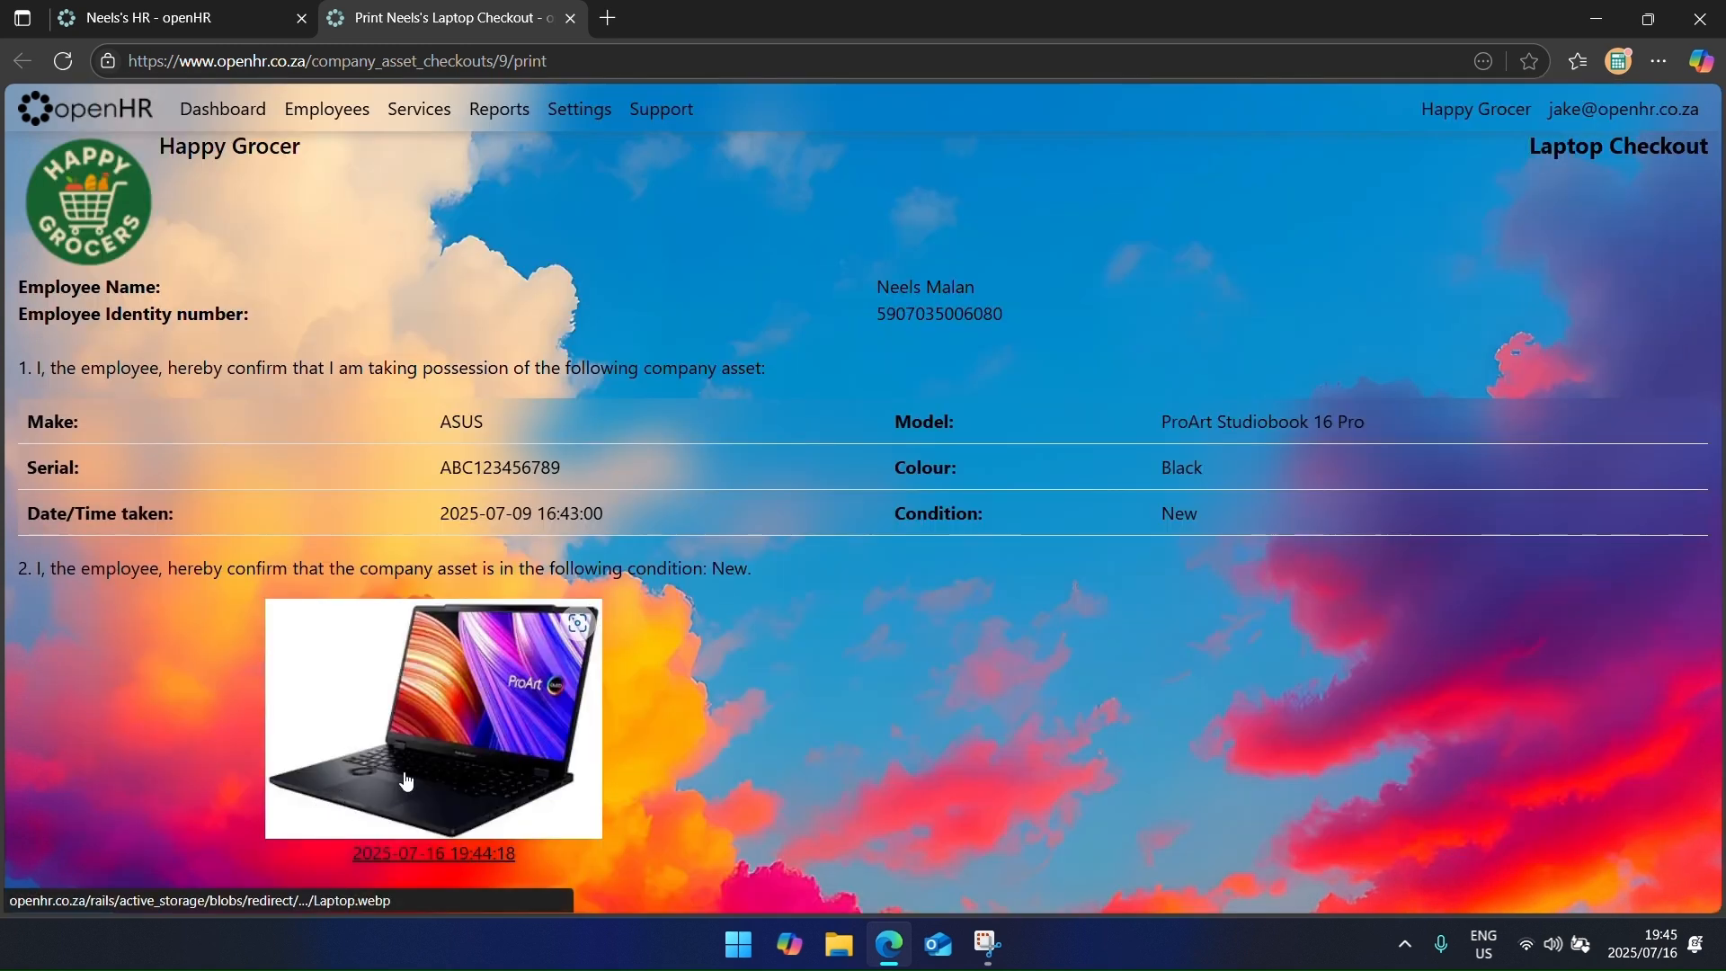
click(571, 19)
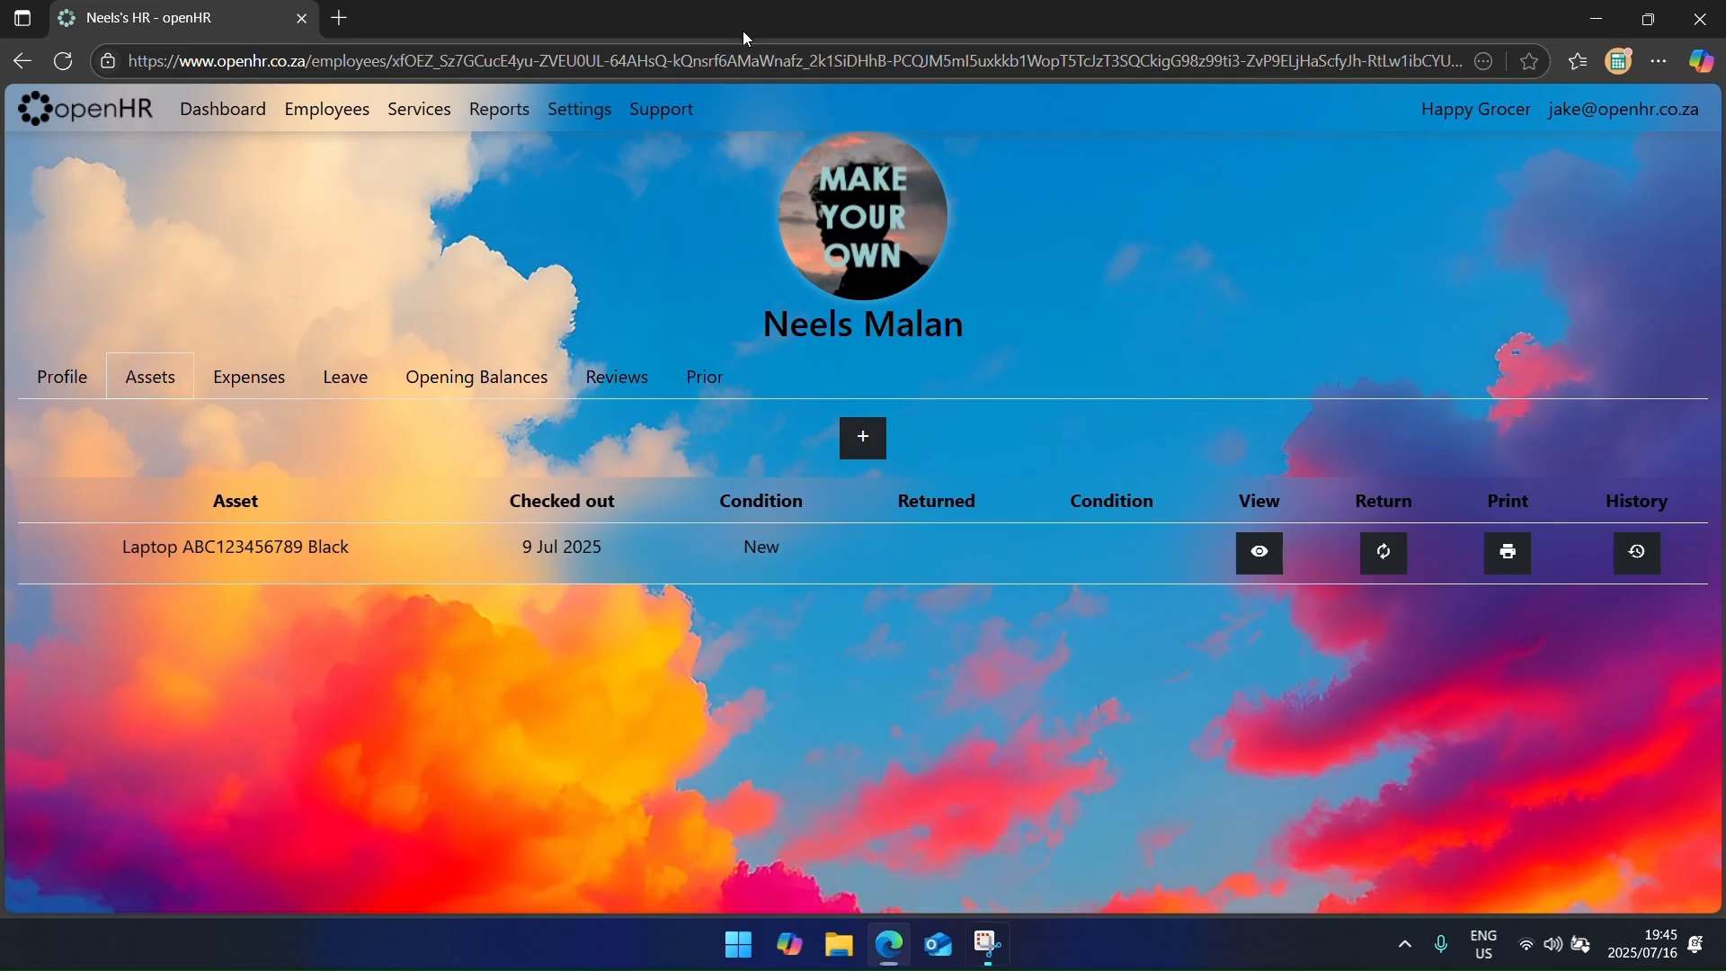
Step: Dismiss the laptop return form unsaved and view the Laptop asset's checkout history in Settings > Assets
click(1383, 552)
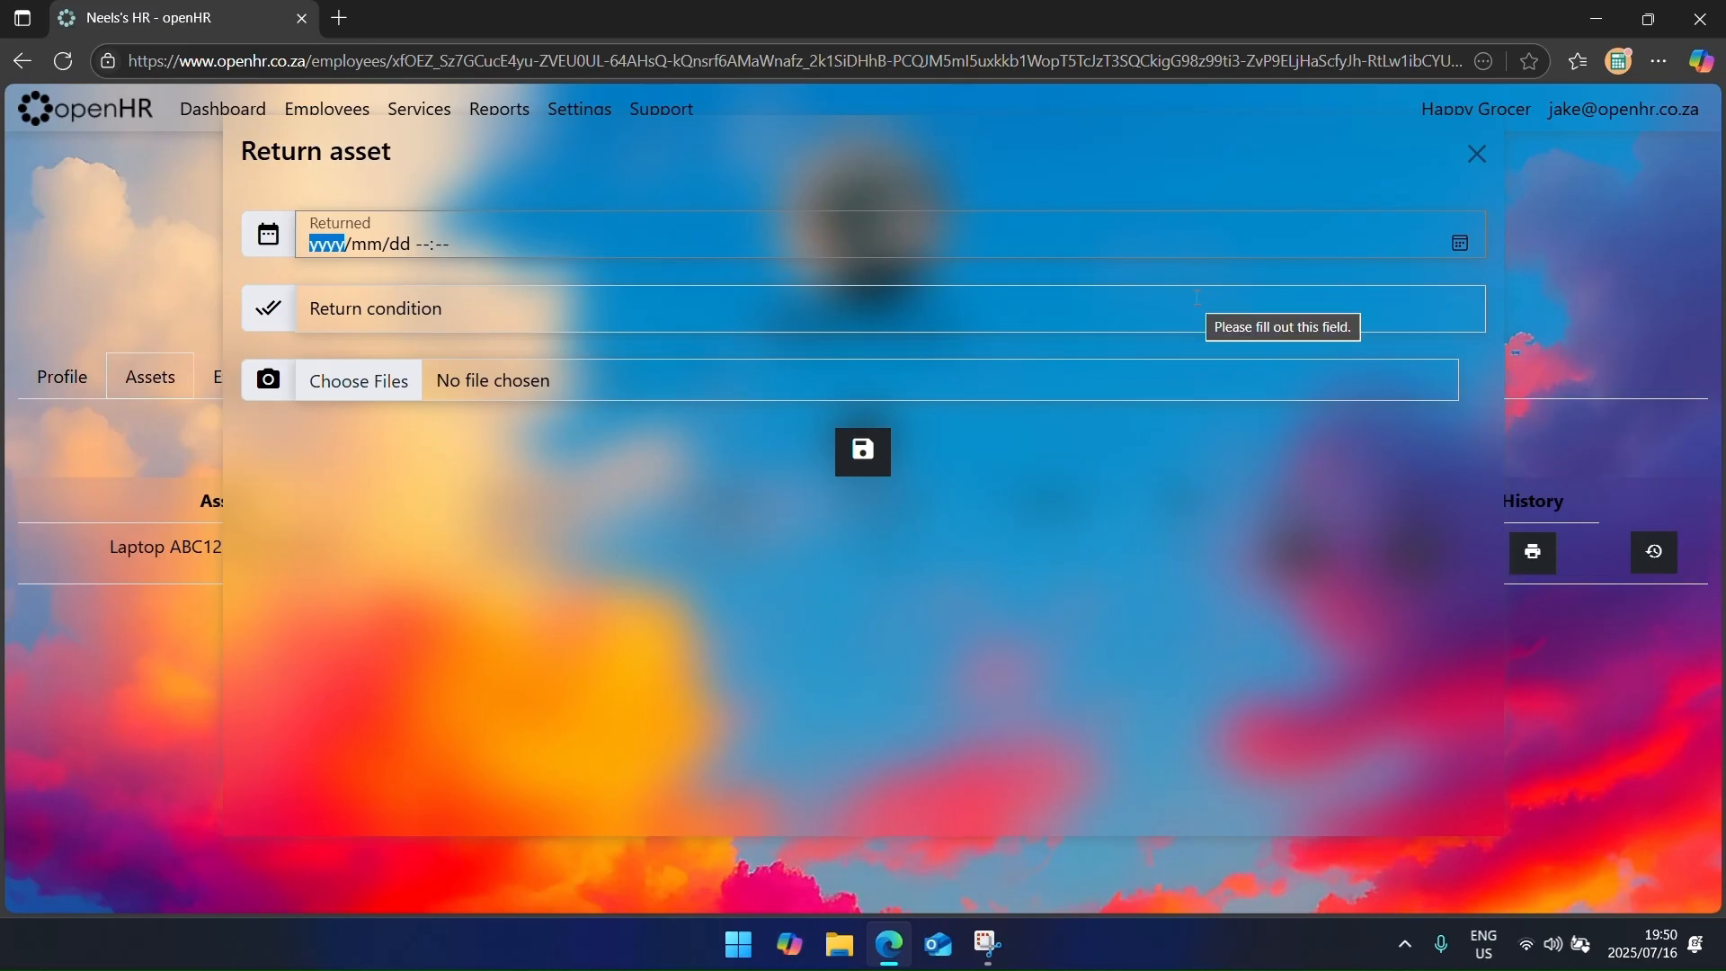
click(940, 313)
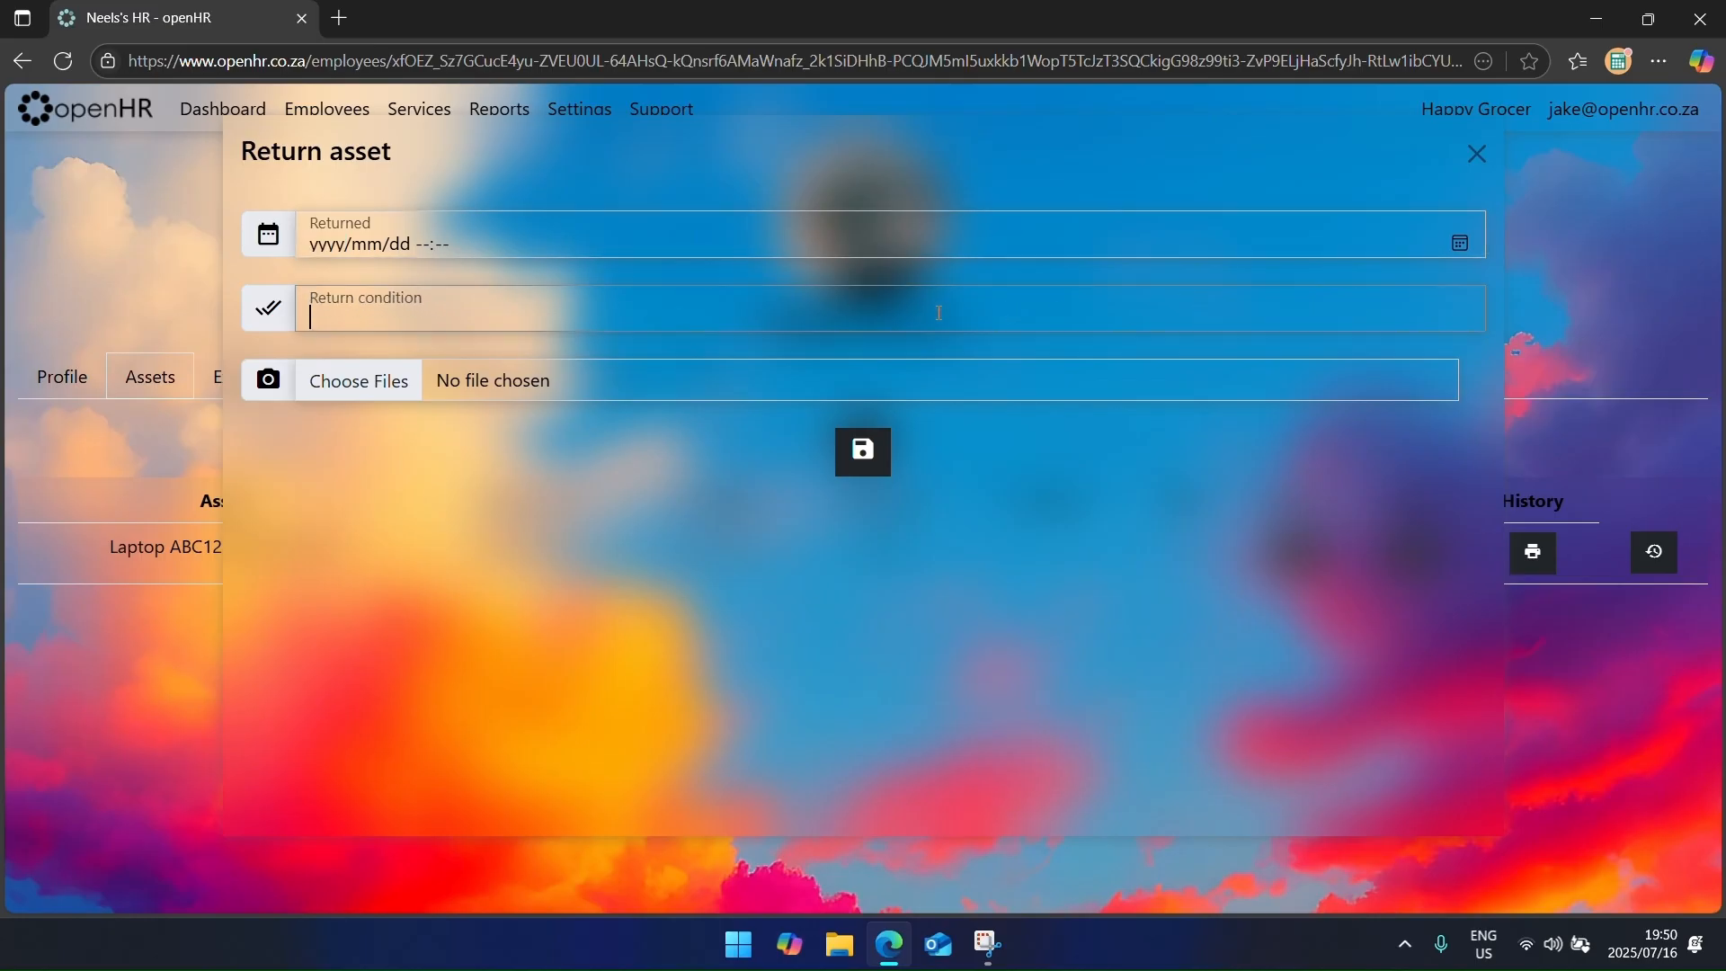
click(1477, 155)
click(579, 109)
click(809, 289)
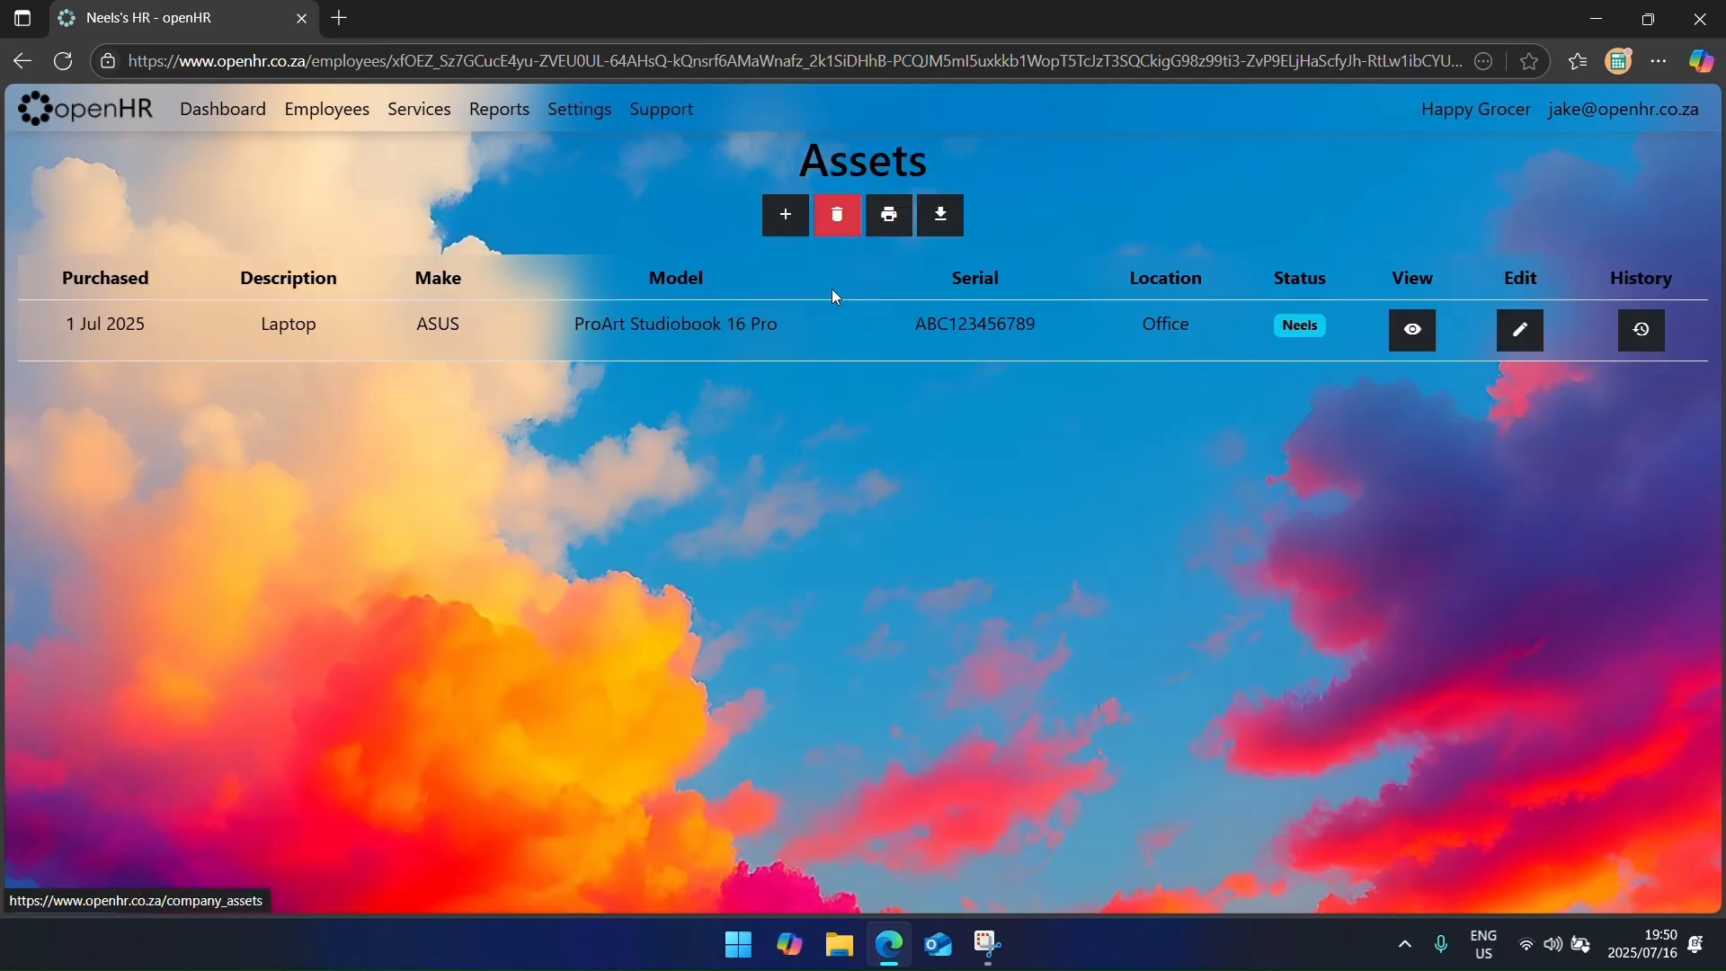
click(1409, 333)
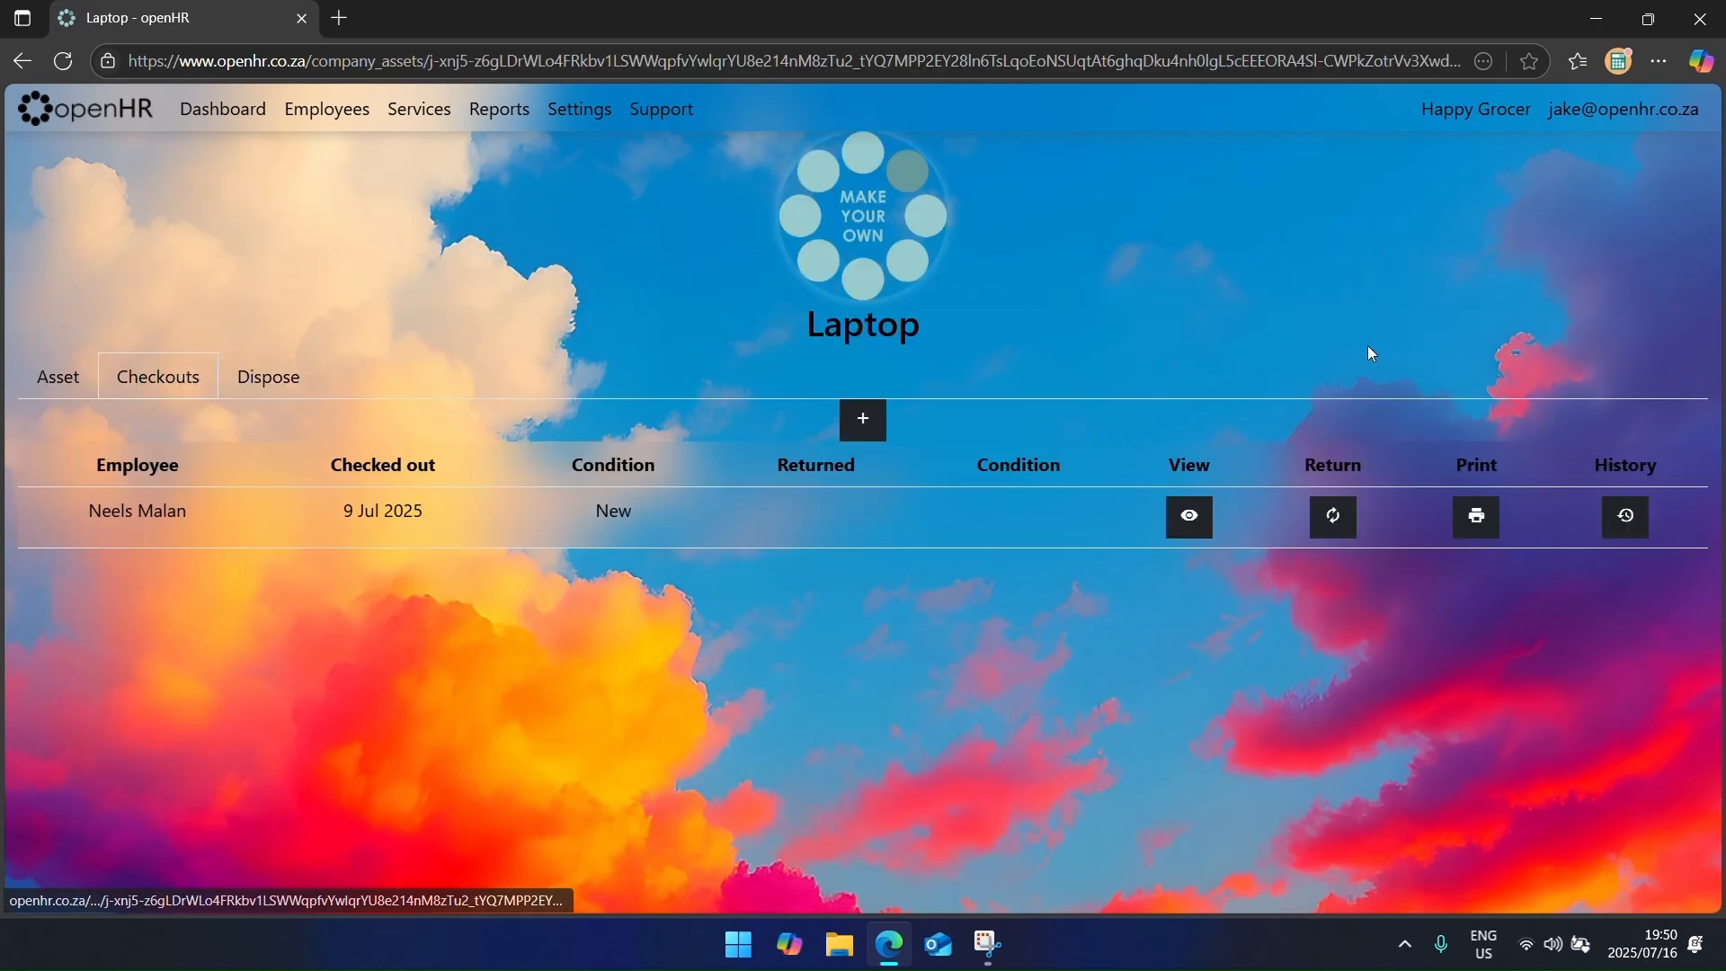
click(192, 385)
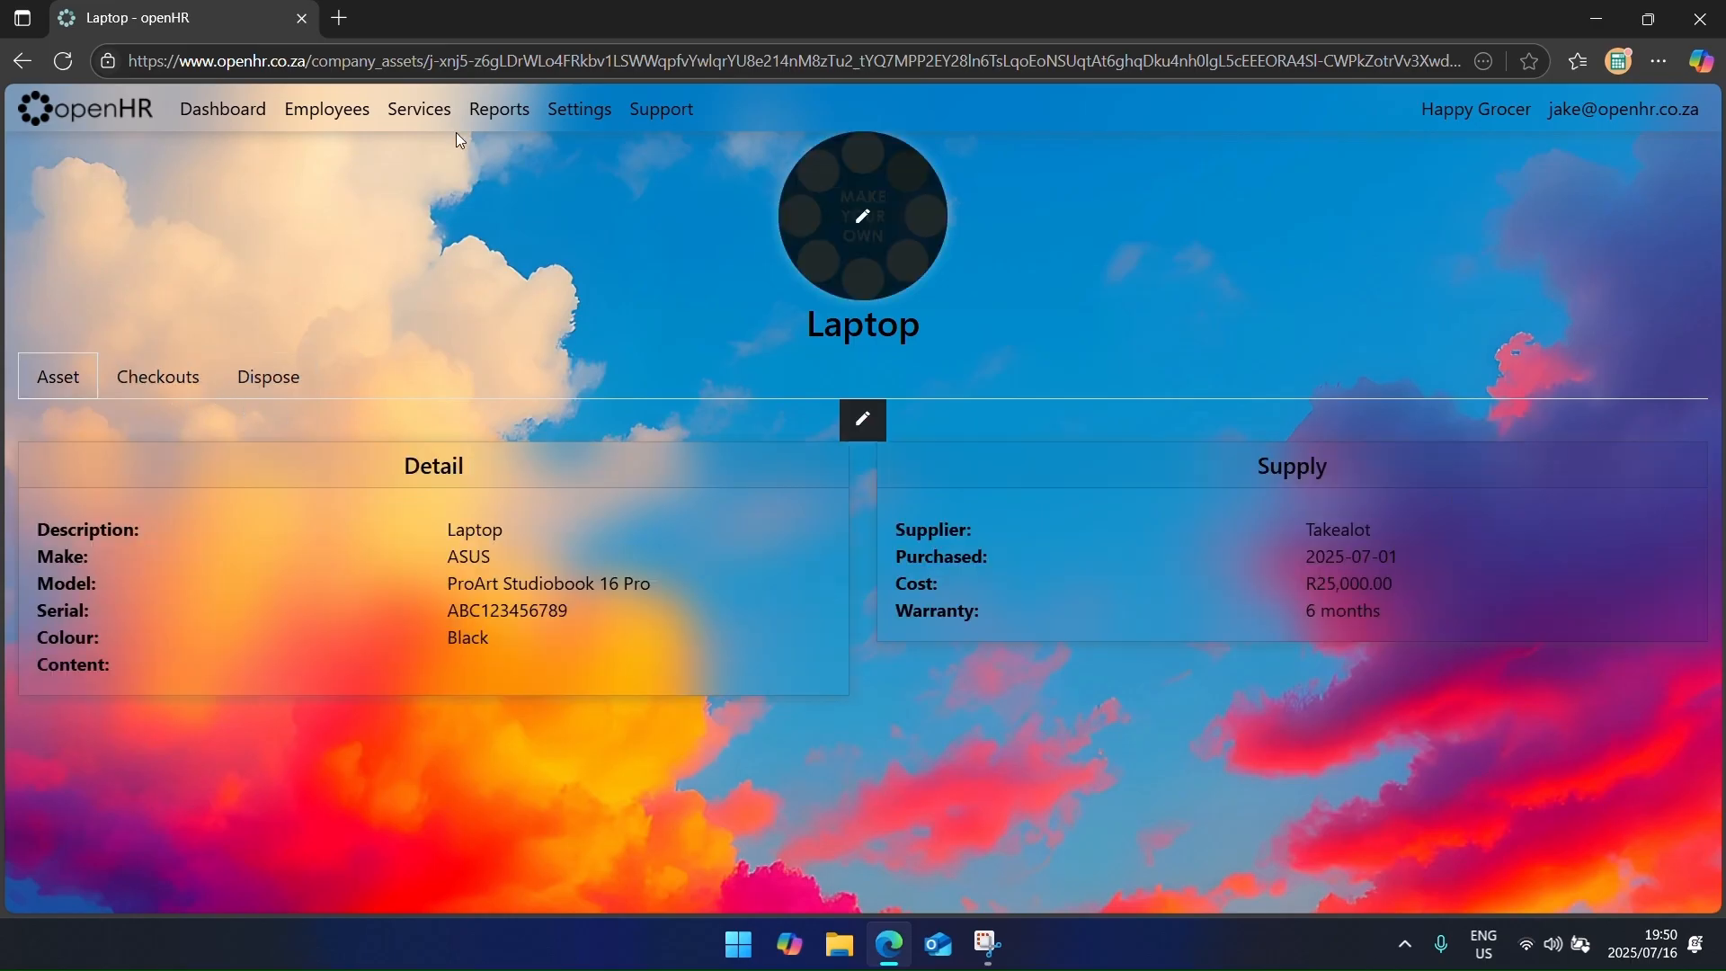
Step: Set Laptop.webp as the Laptop asset's photo and save it
click(579, 109)
click(863, 290)
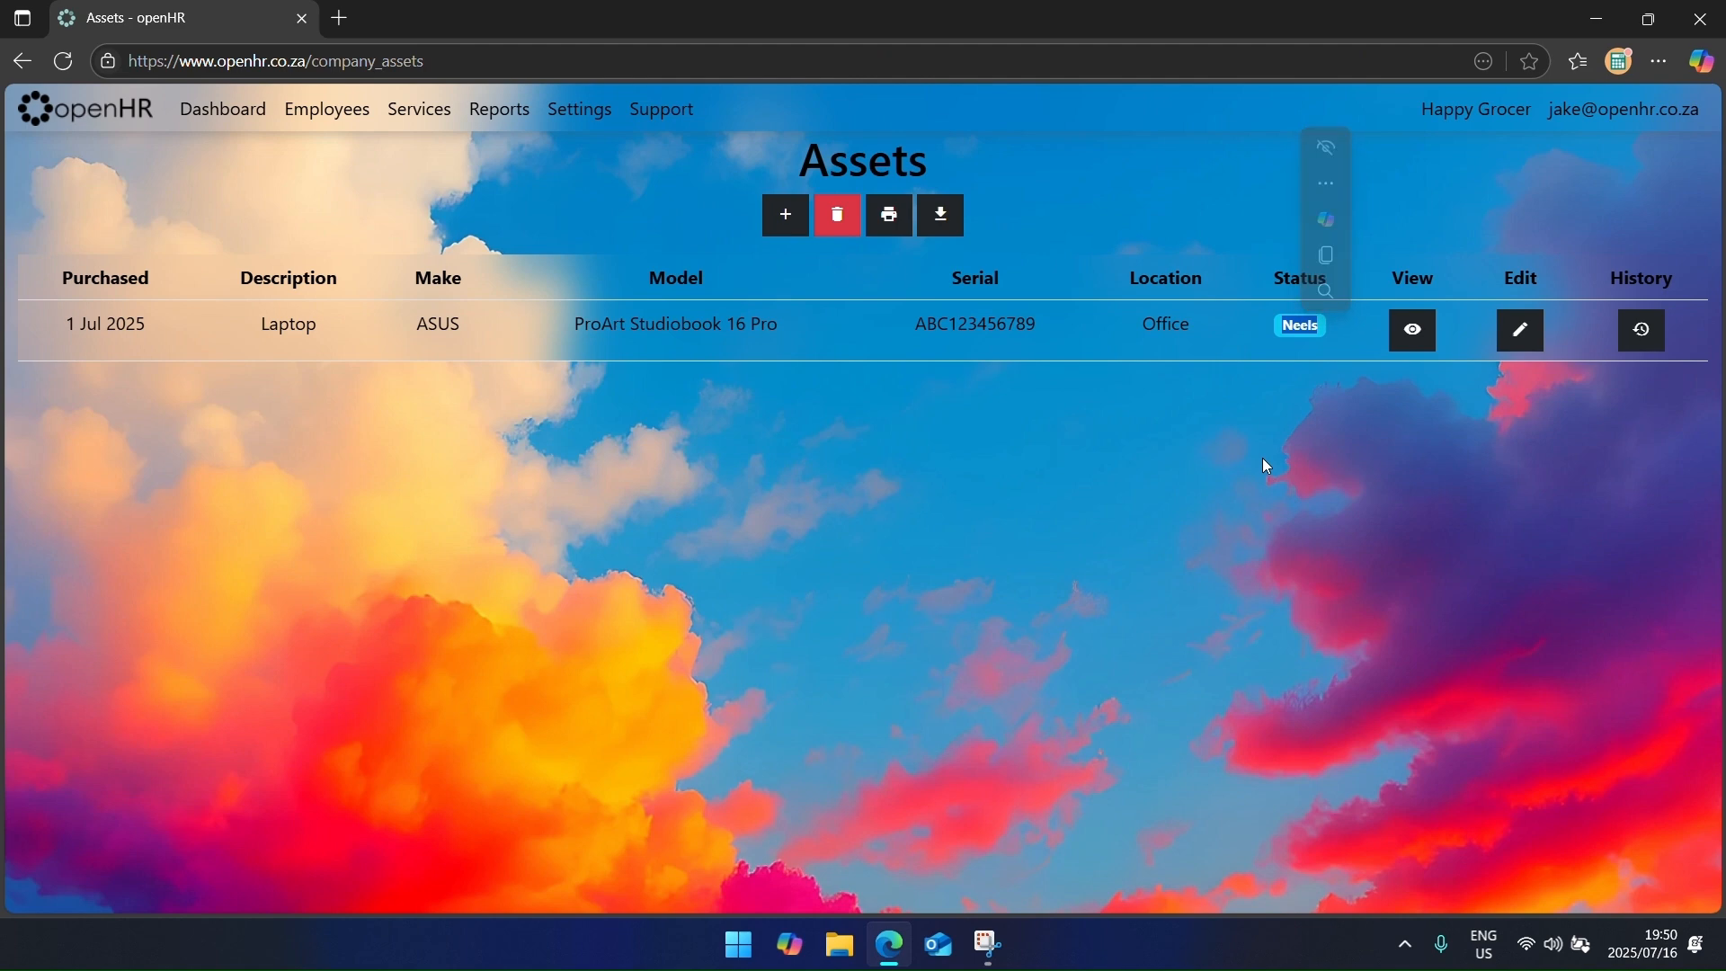
click(1413, 329)
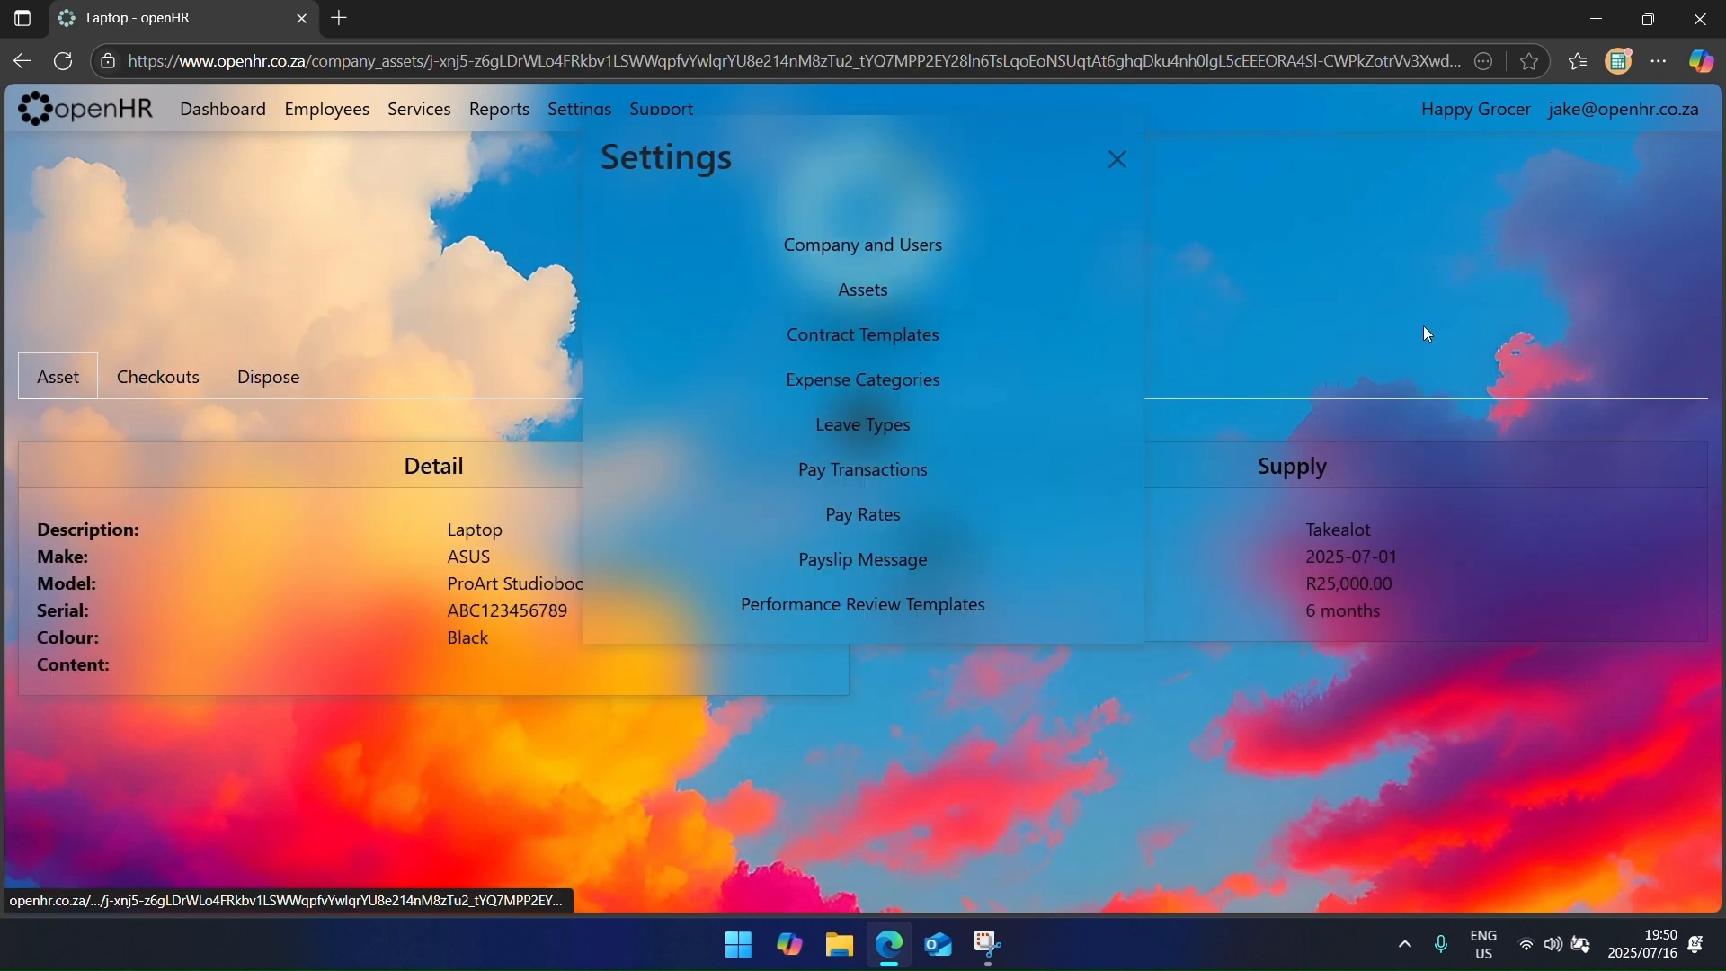
click(136, 384)
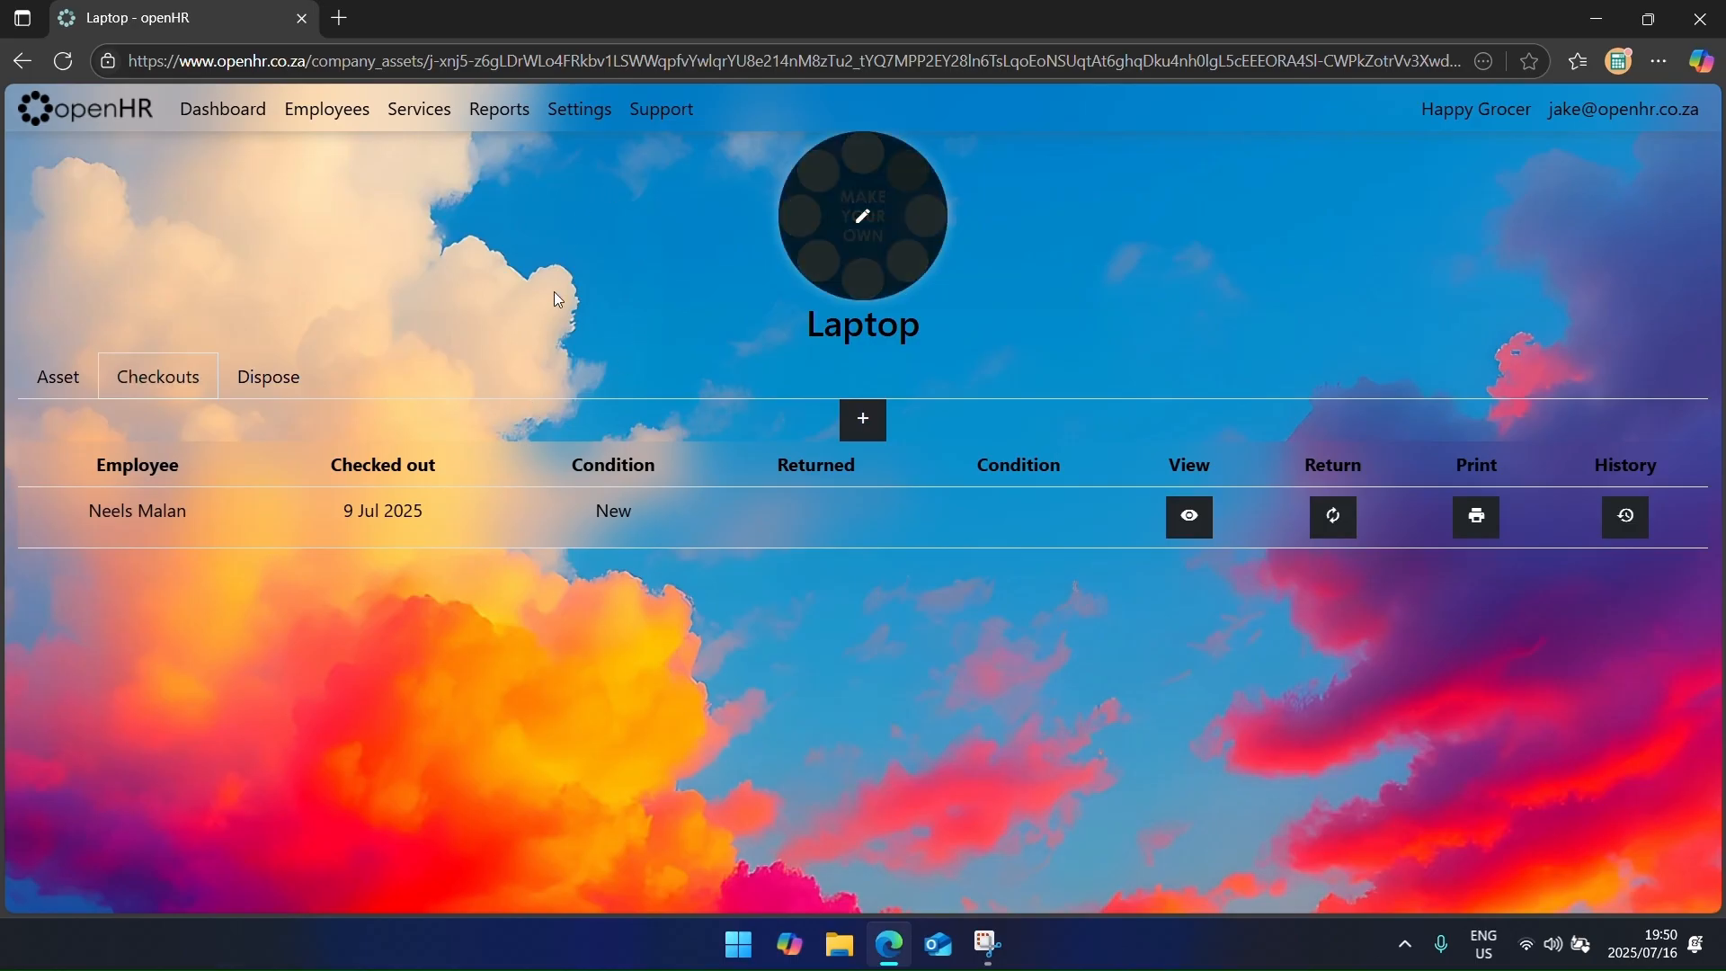
click(861, 220)
click(347, 239)
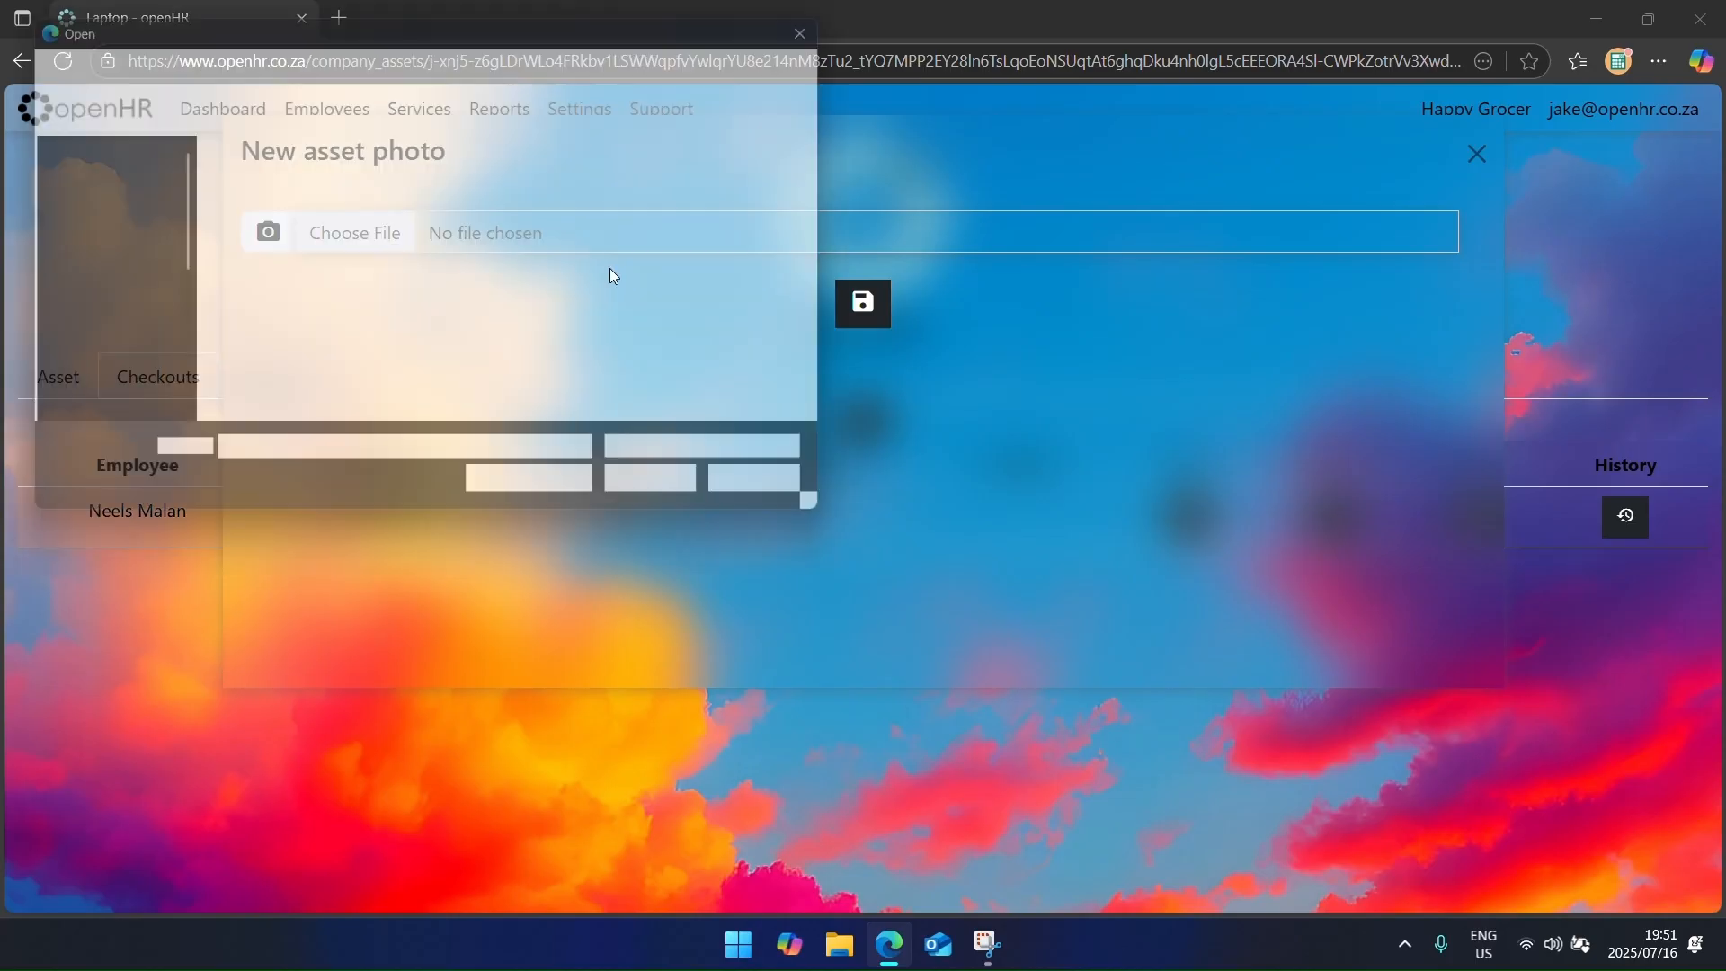
click(244, 224)
double_click(246, 231)
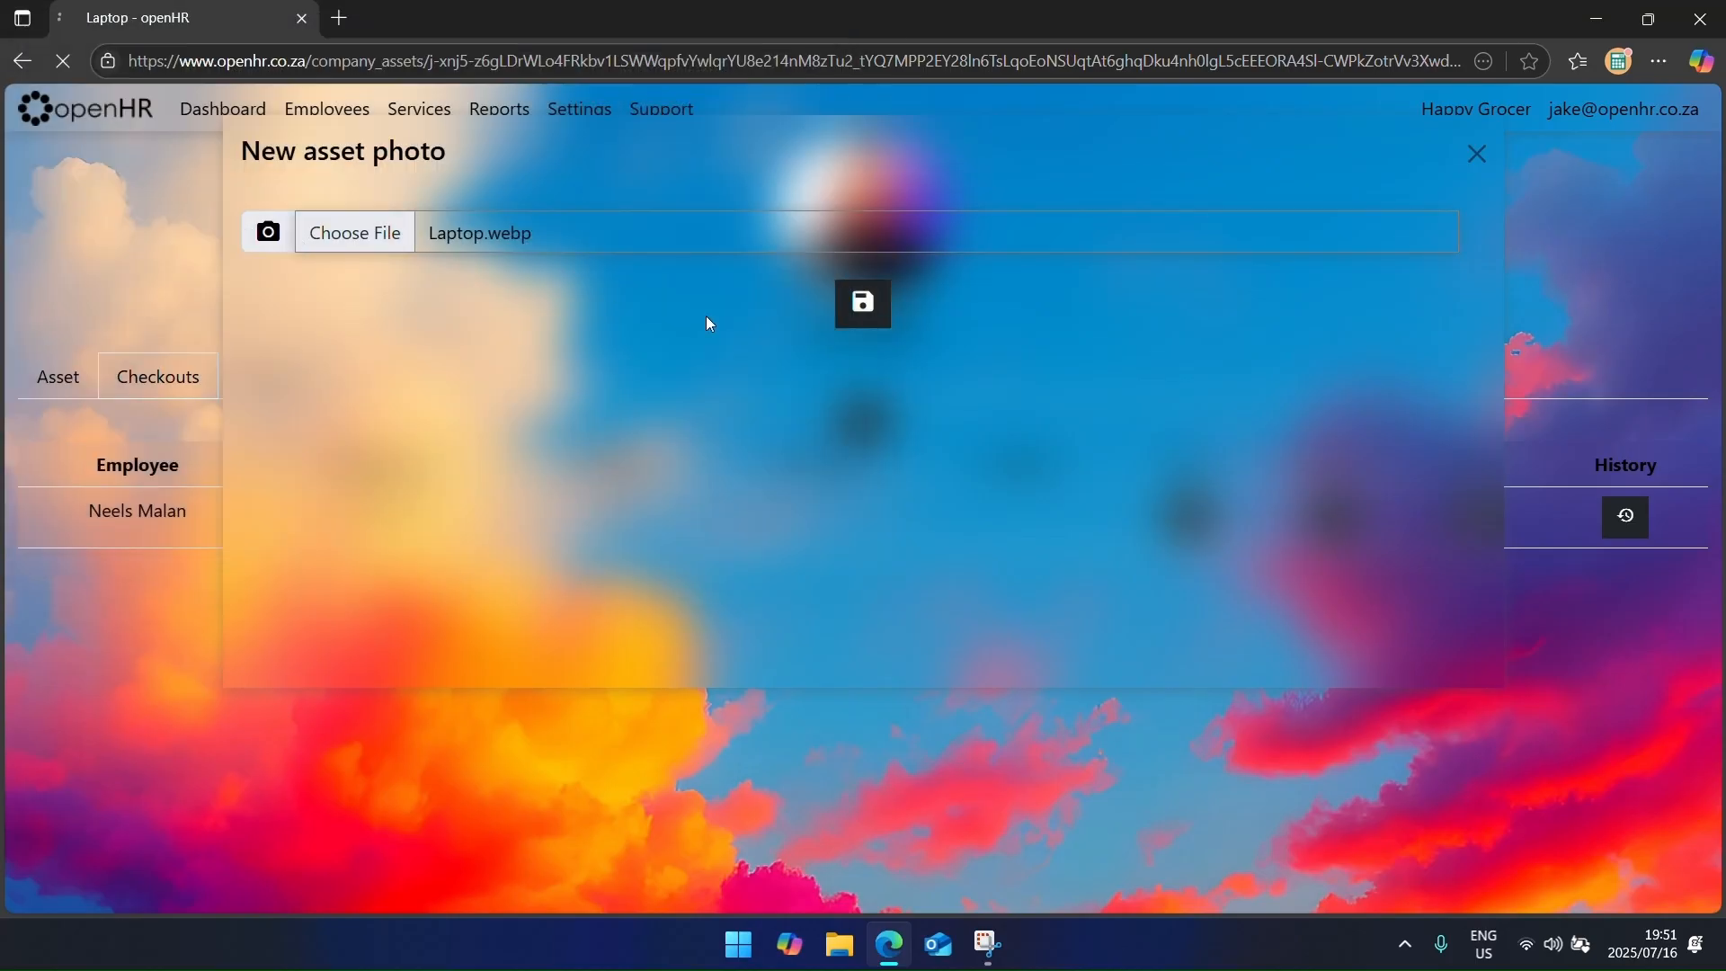
click(861, 304)
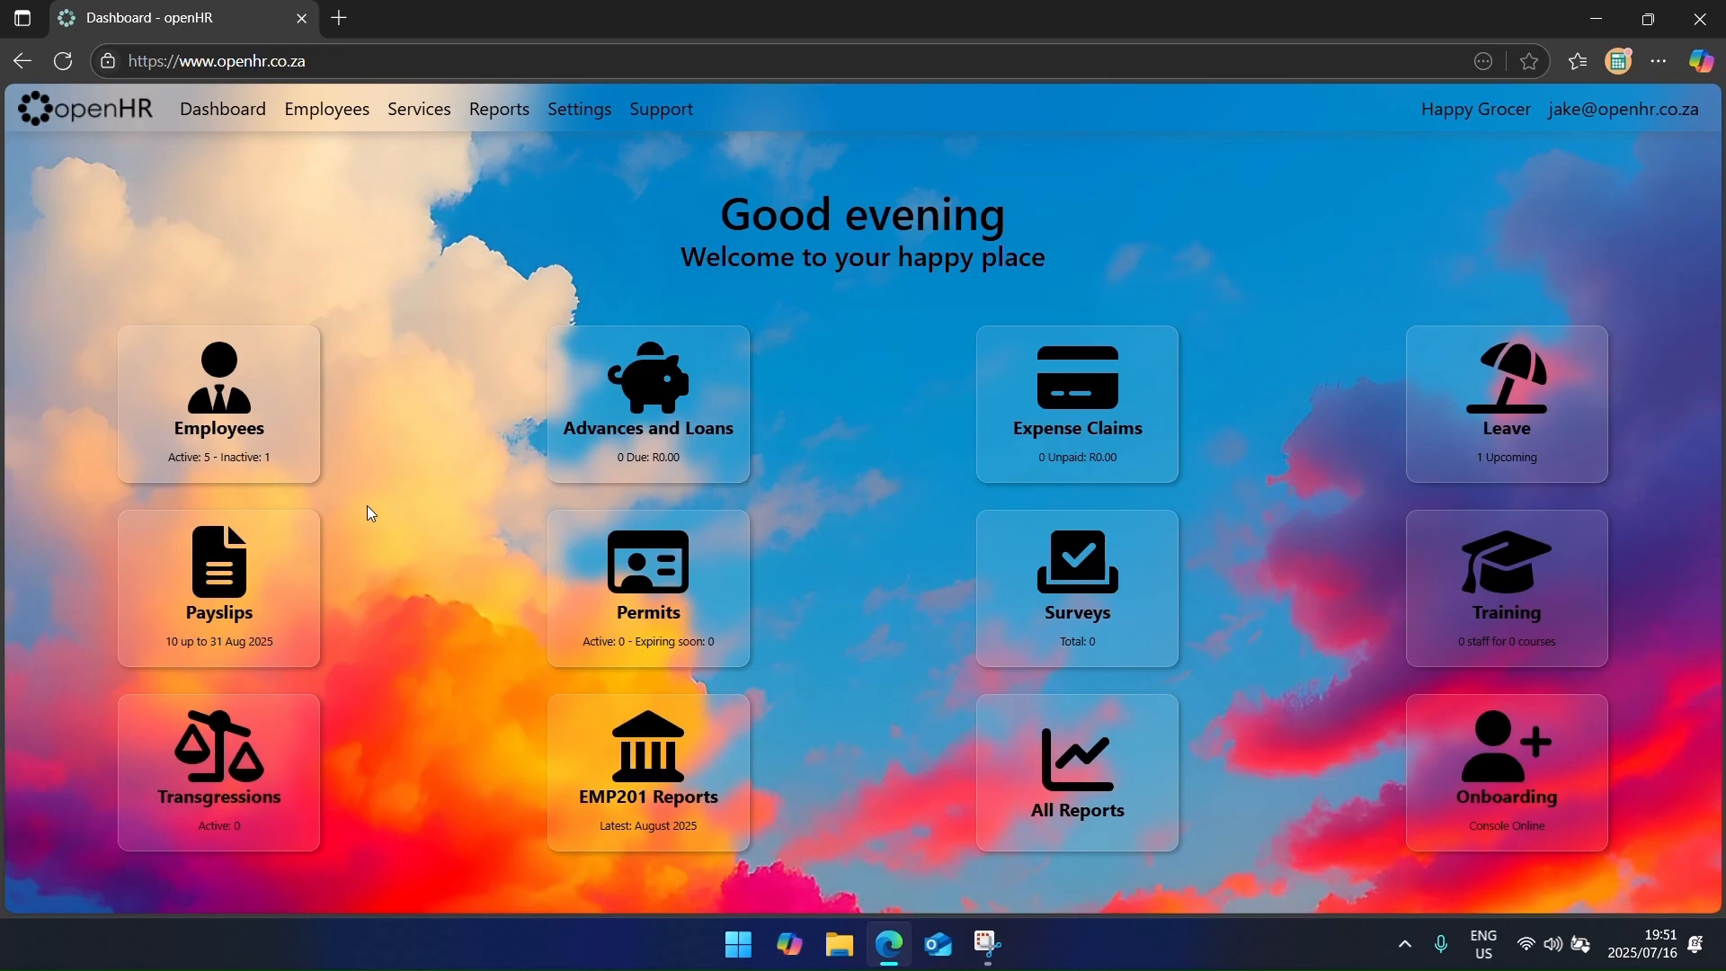
Step: Open the Default contract template from Settings > Contract Templates and browse its placeholder variables
click(576, 122)
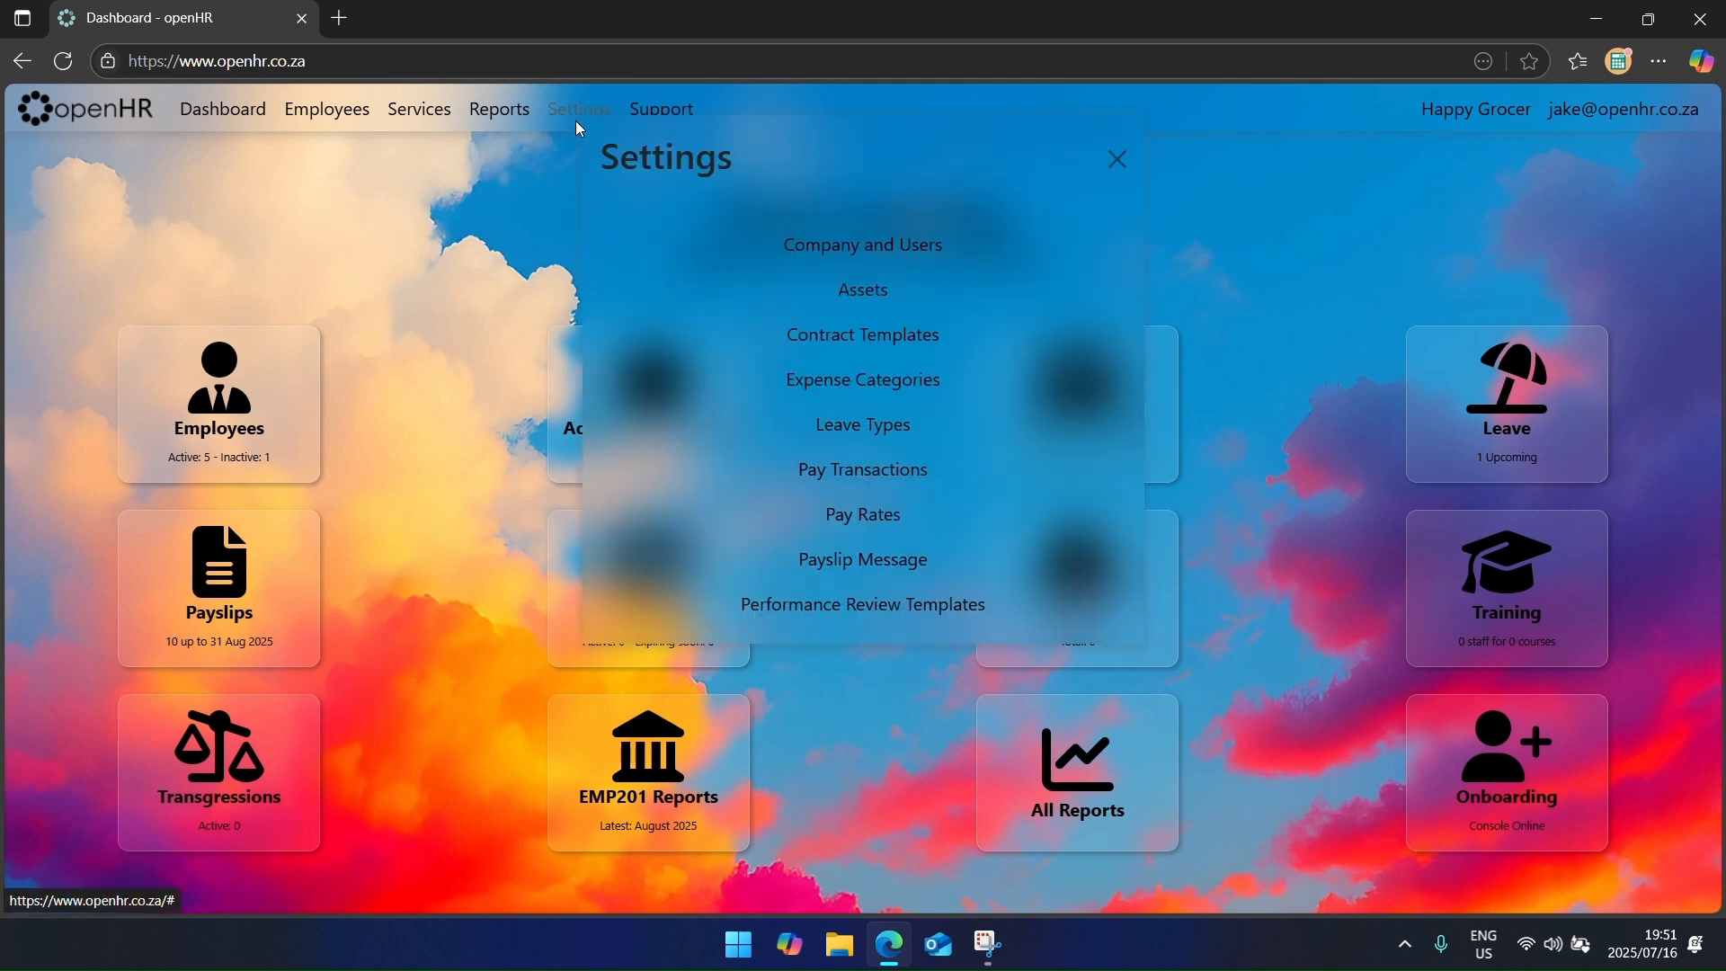
click(803, 347)
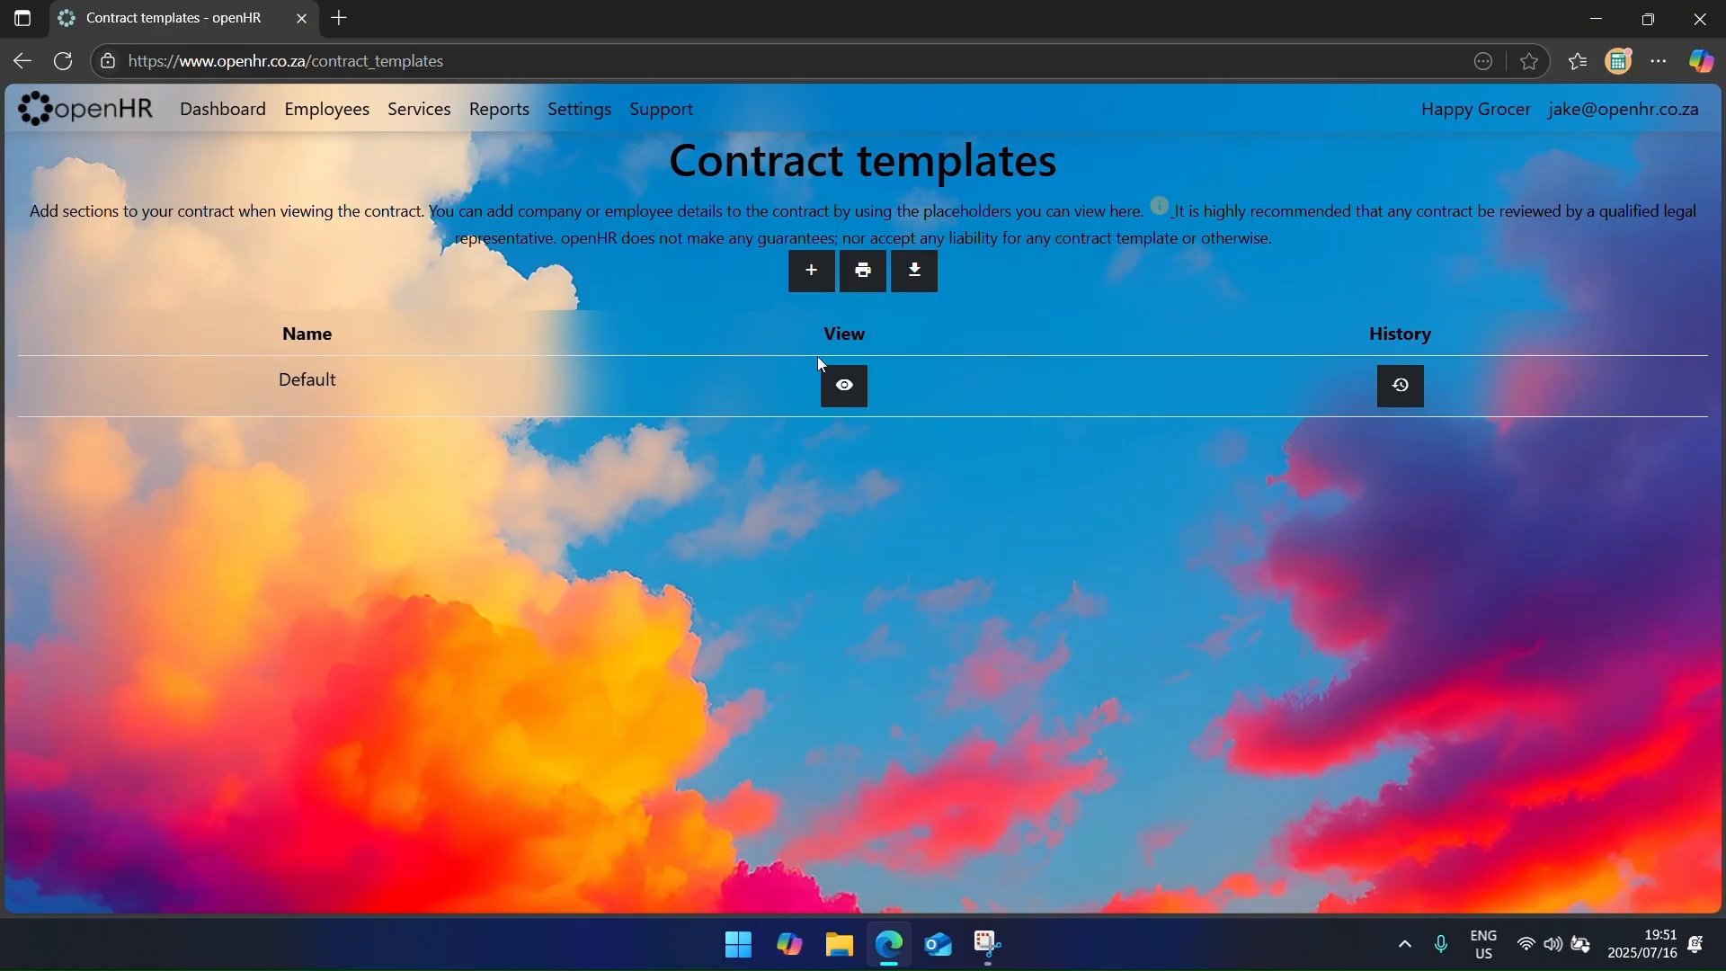
click(847, 390)
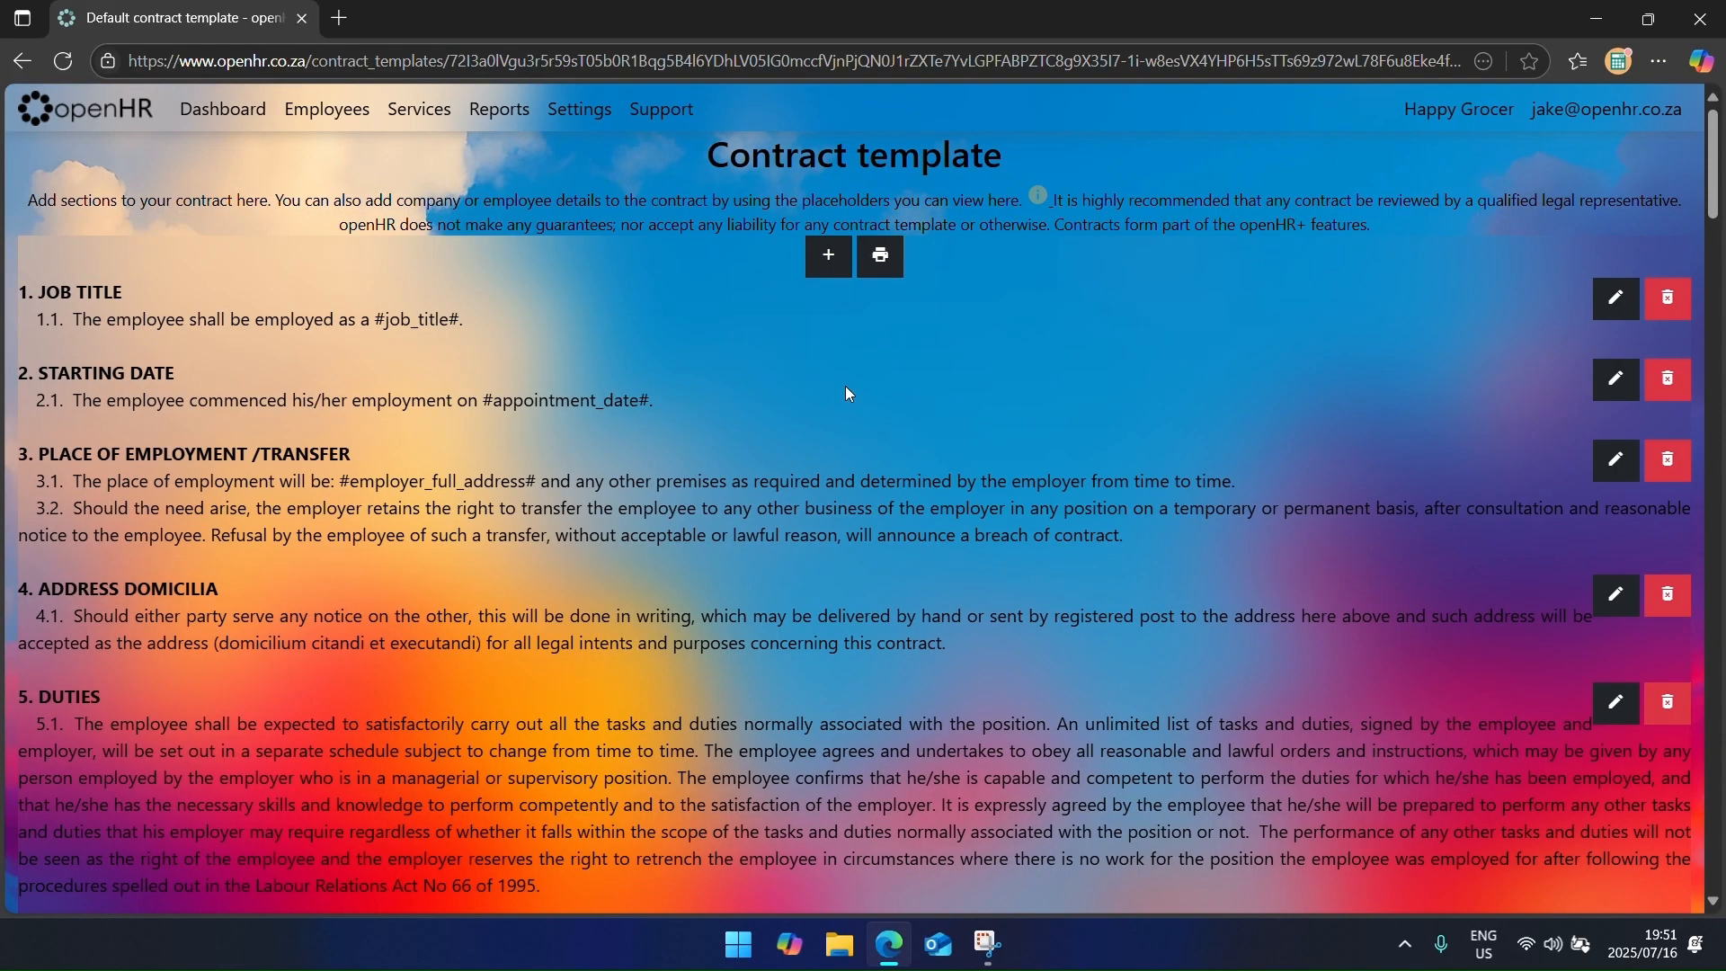
click(1043, 196)
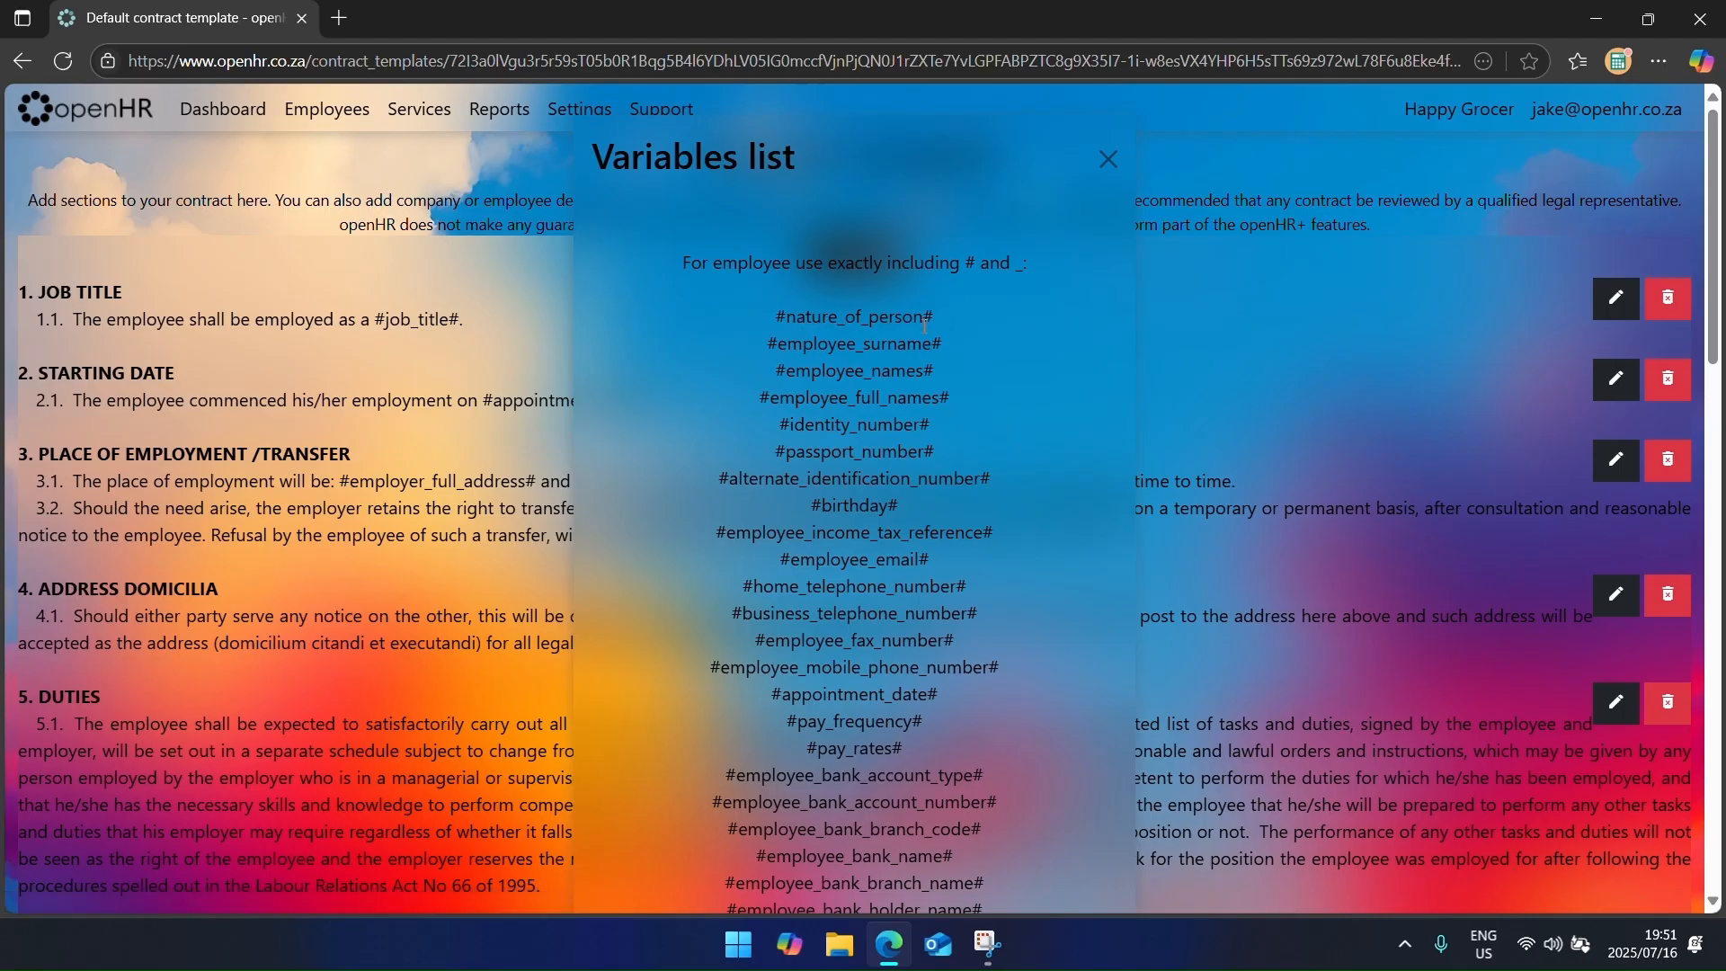
scroll(904, 396, down, 10)
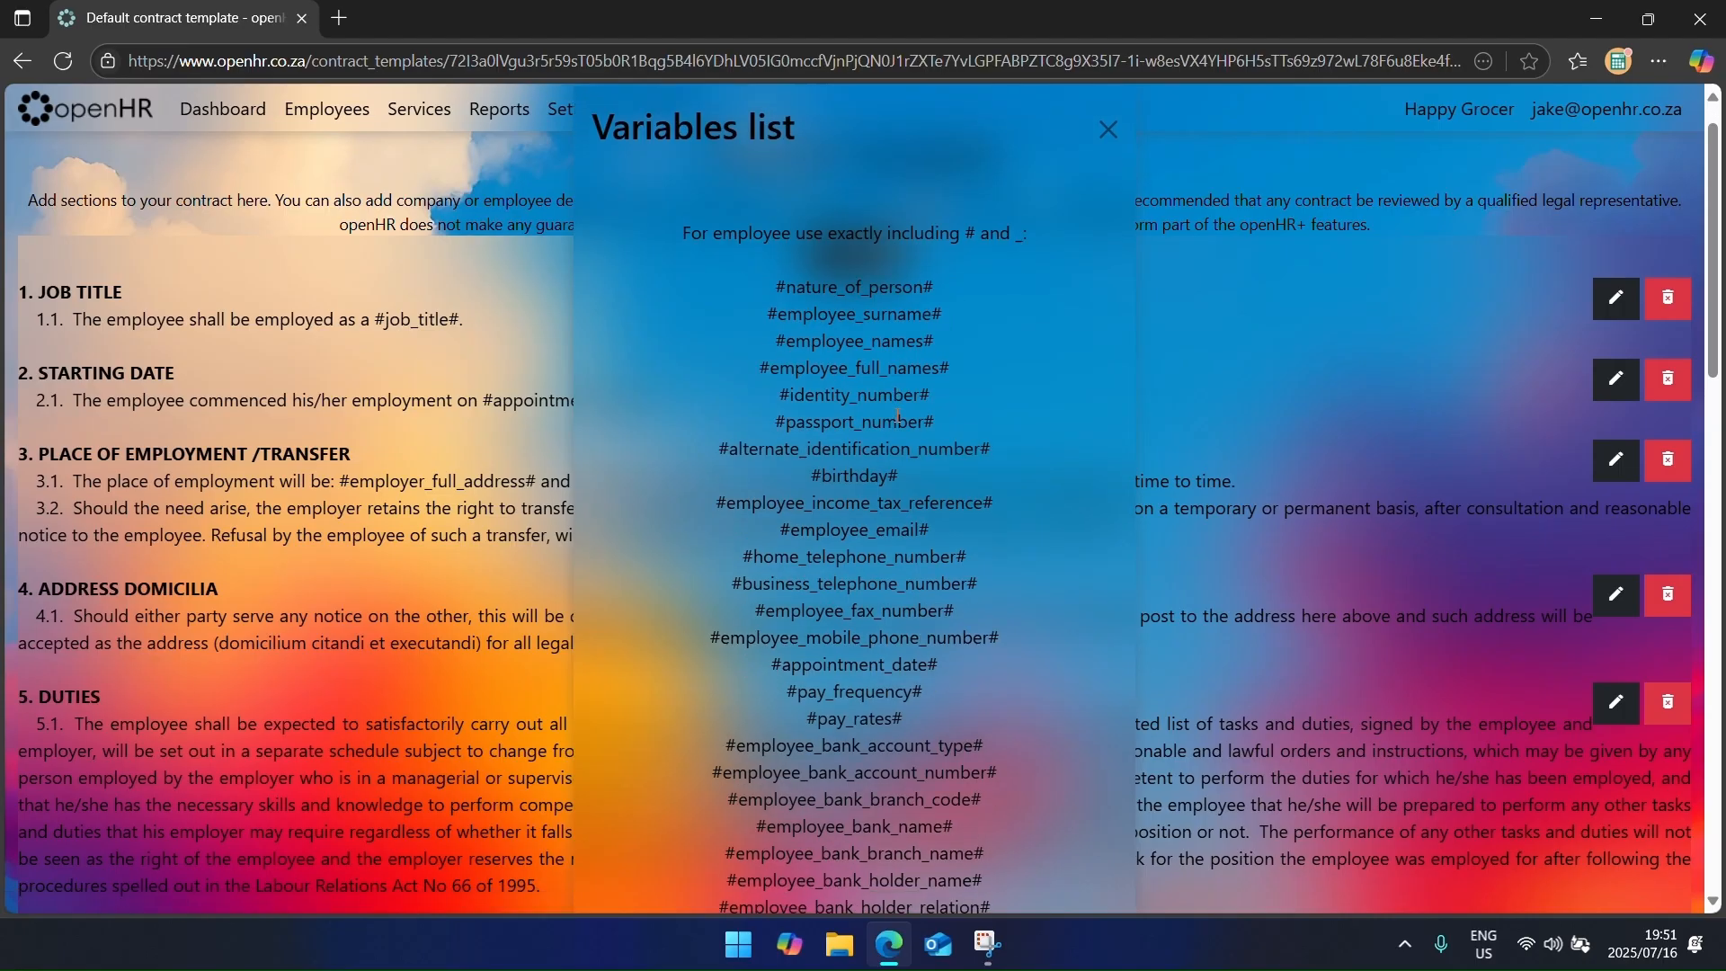
scroll(888, 422, down, 8)
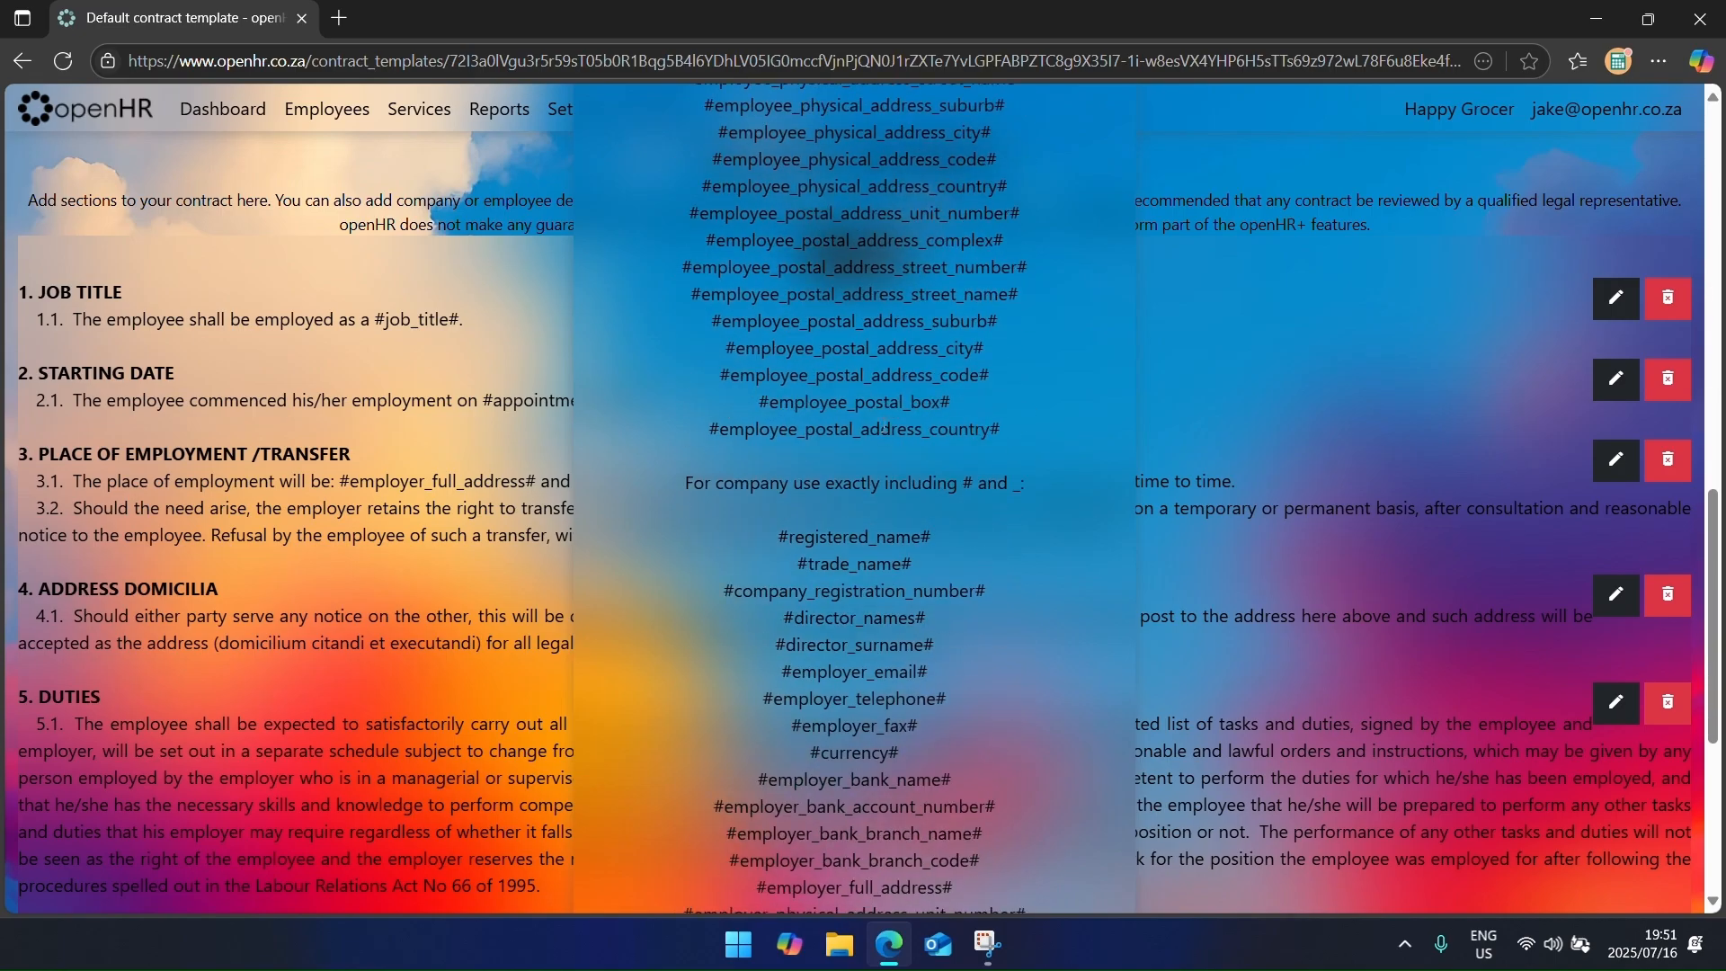
scroll(863, 436, up, 18)
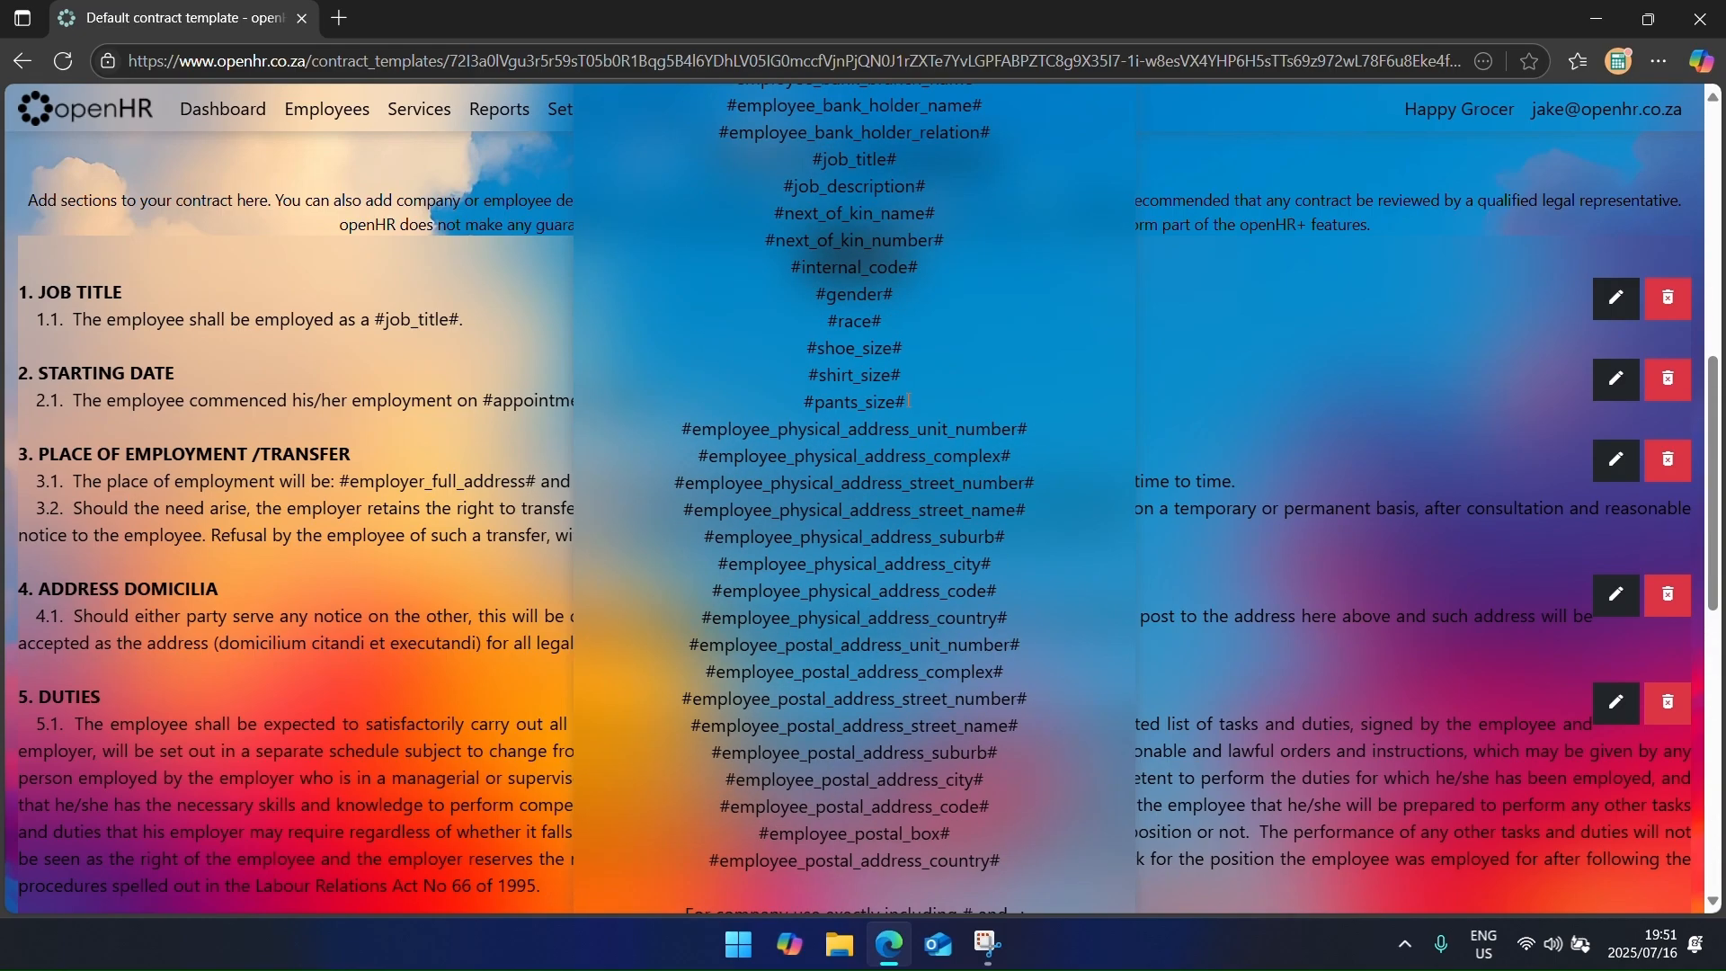
click(1103, 156)
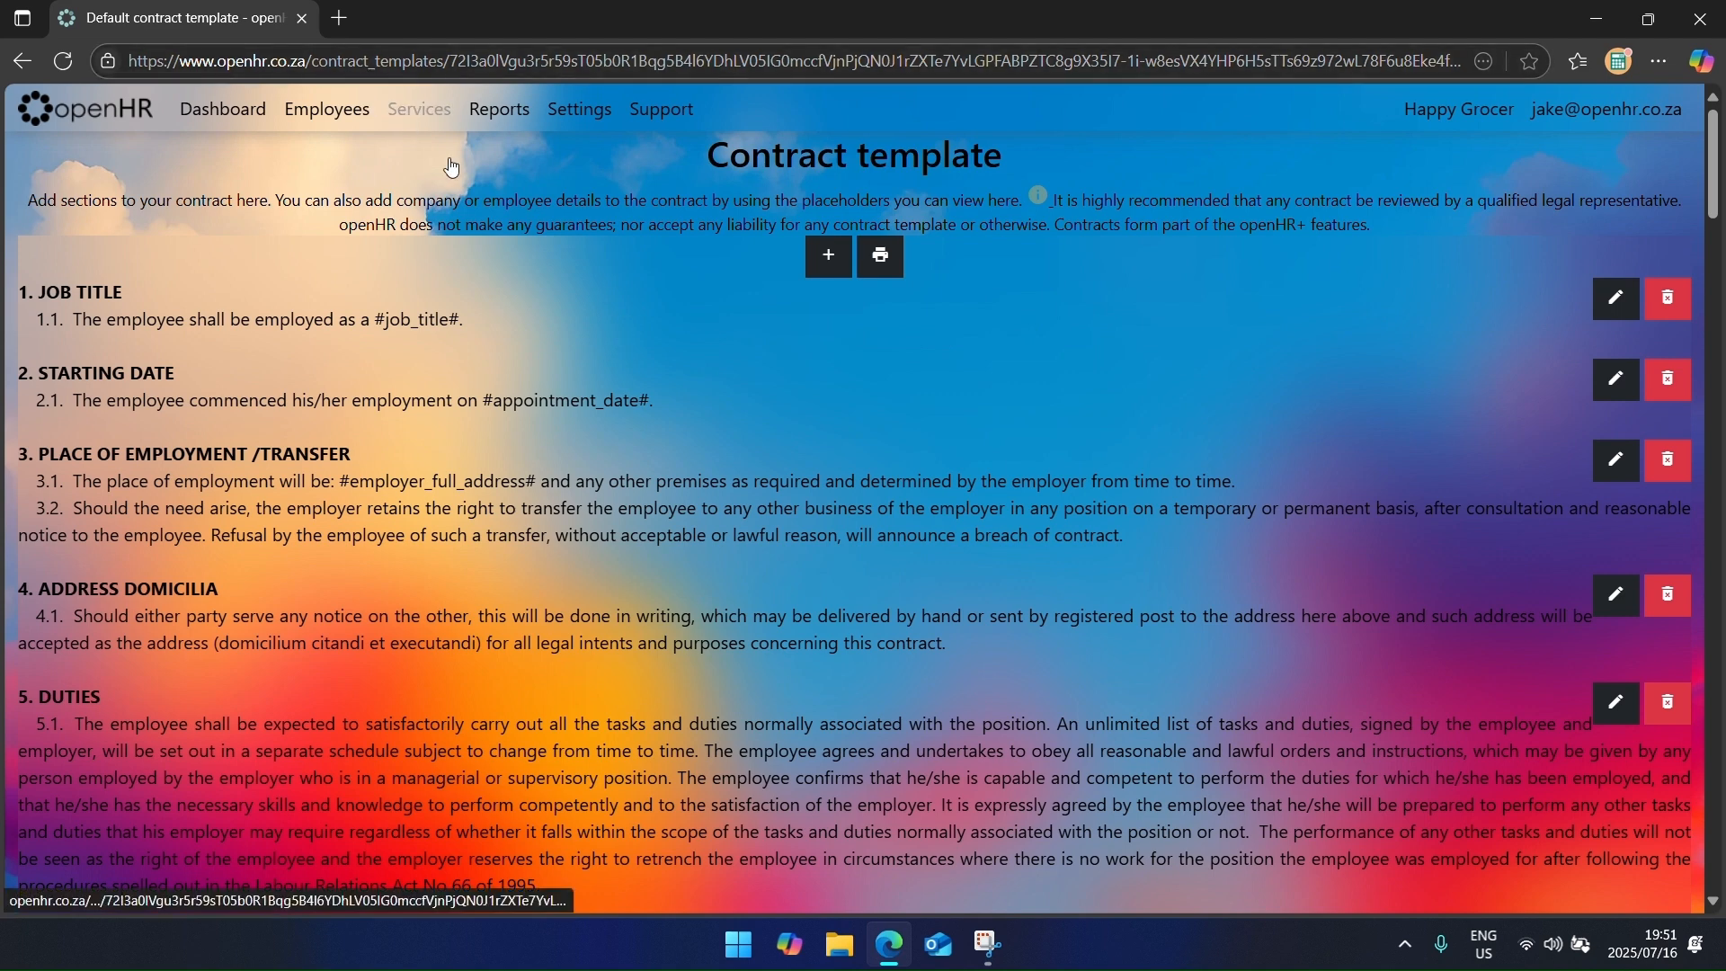
Step: Try adding a clause row to the JOB TITLE section, then start and abandon a new template
click(1617, 297)
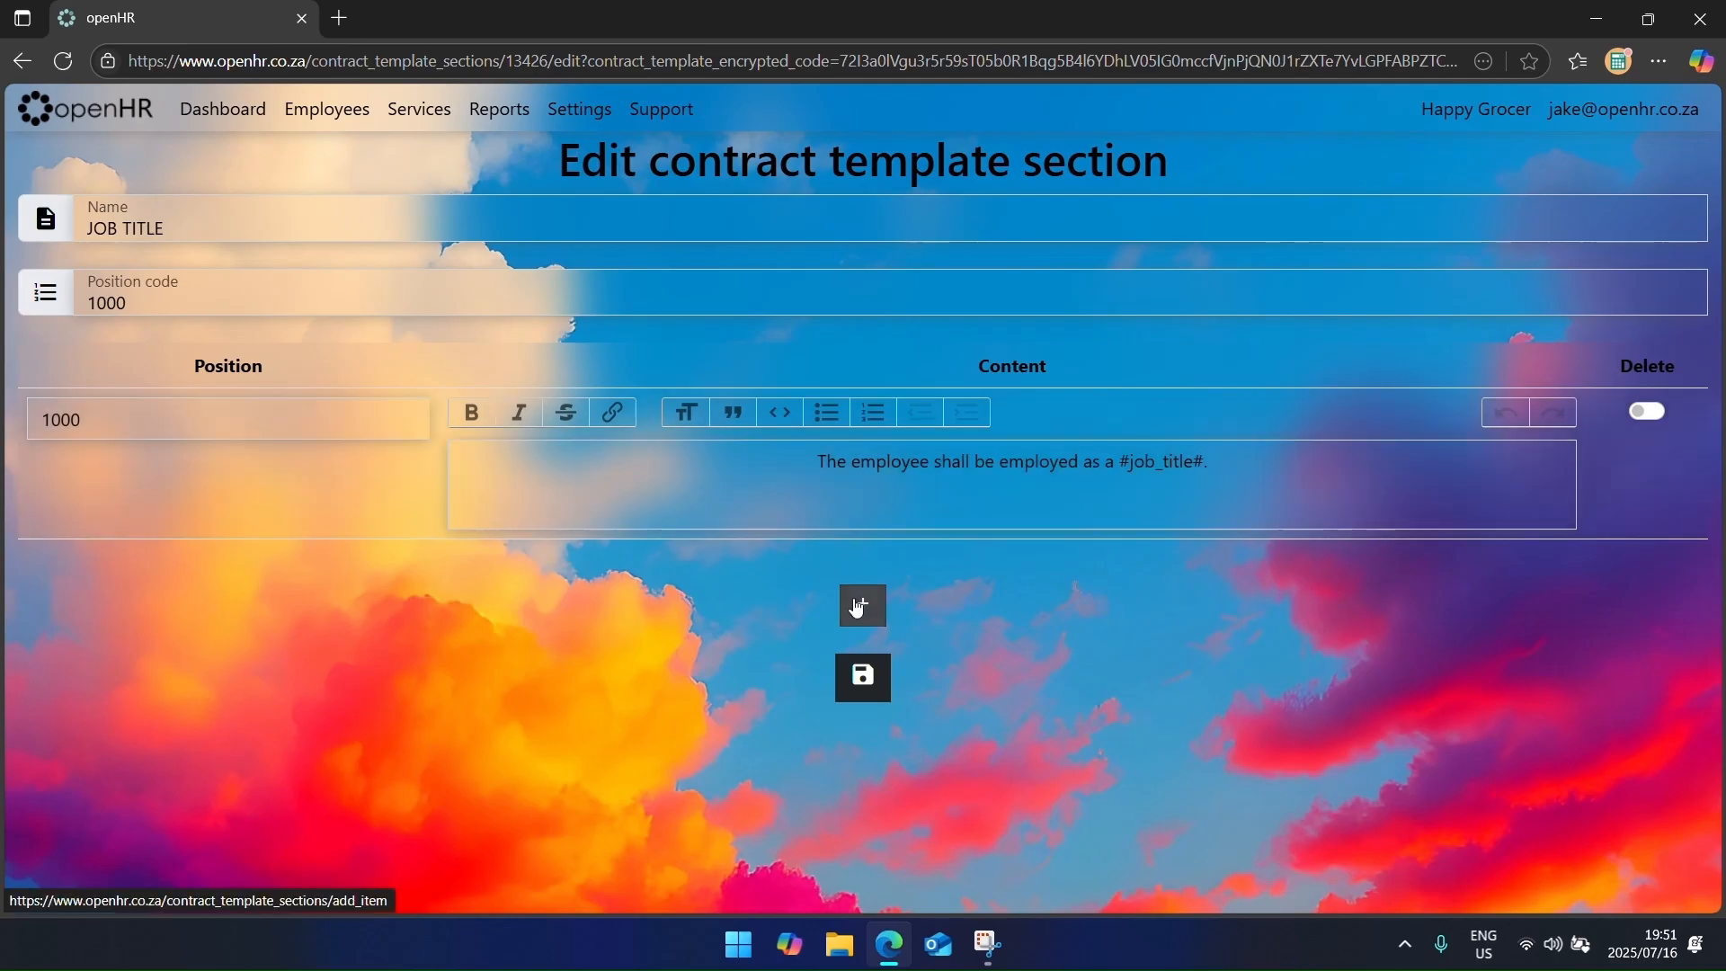
click(863, 603)
click(580, 110)
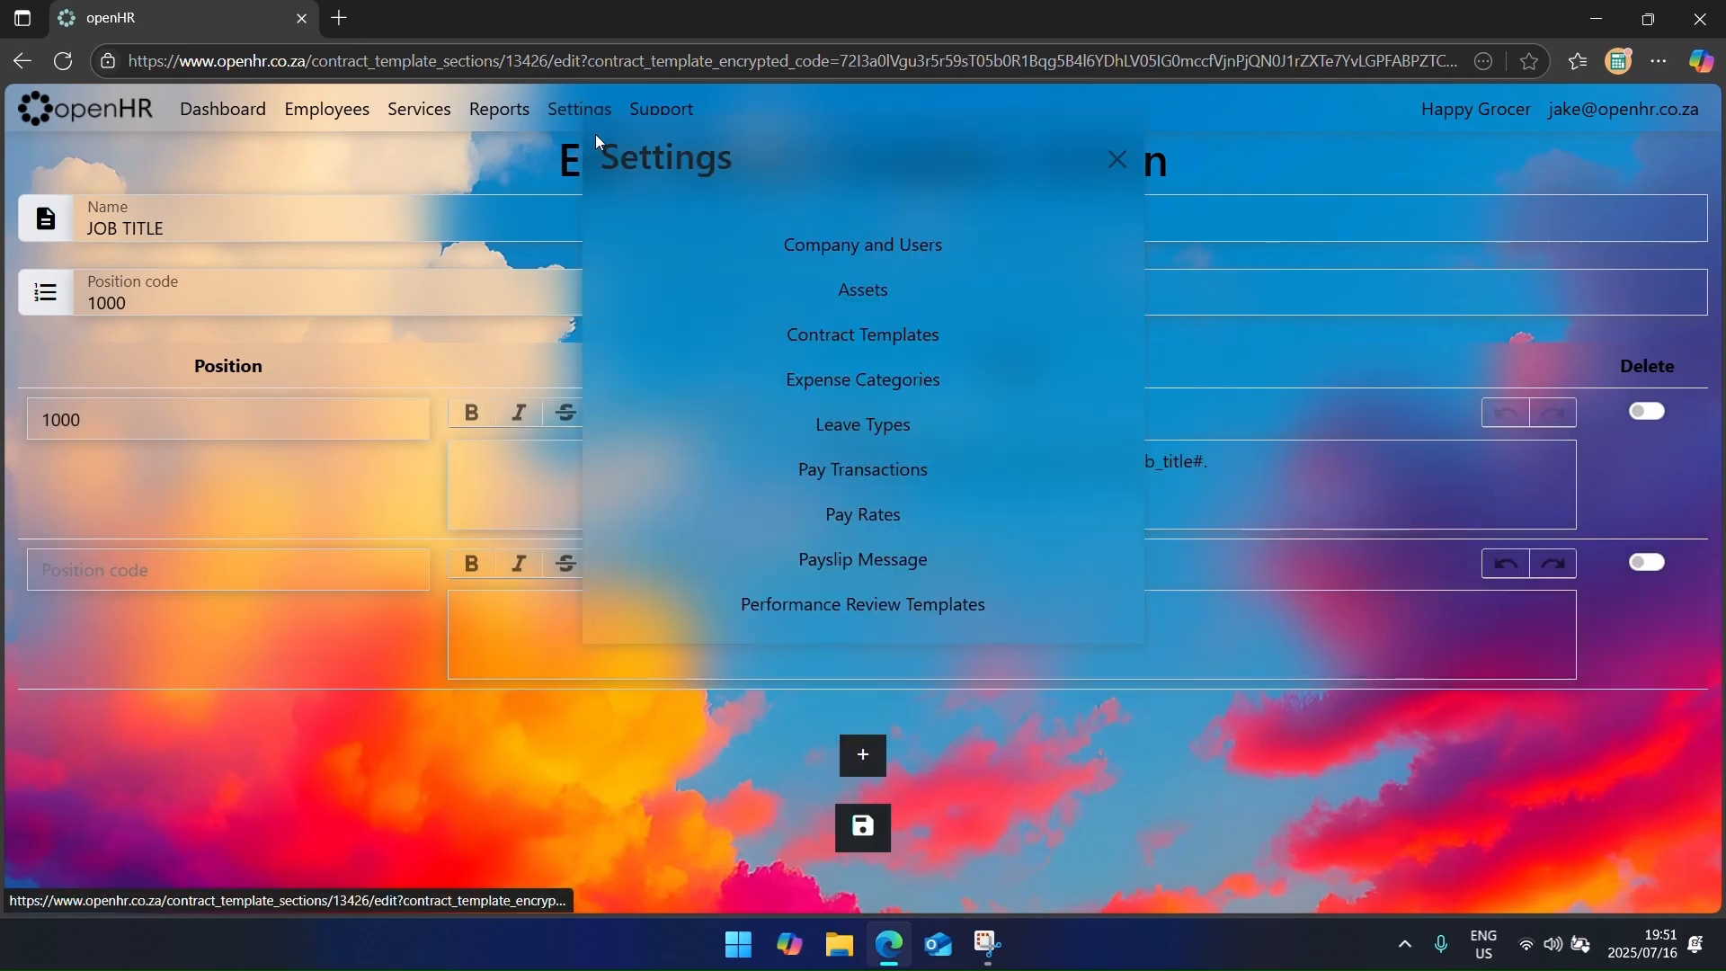
click(928, 329)
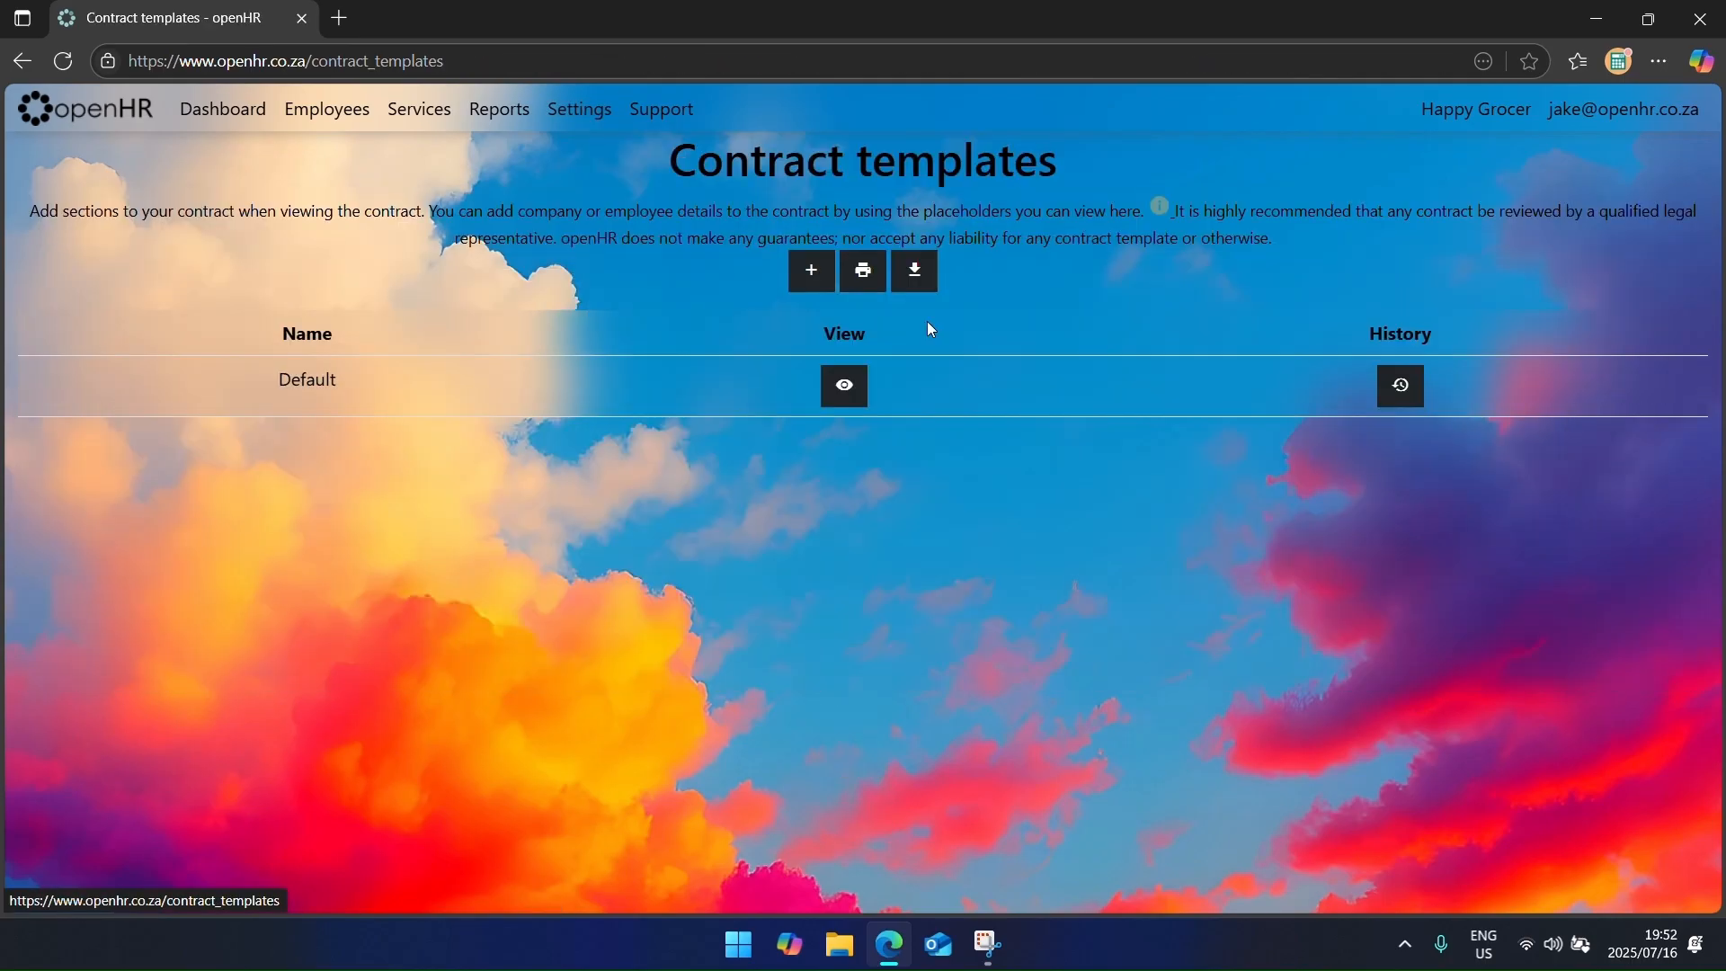
click(807, 274)
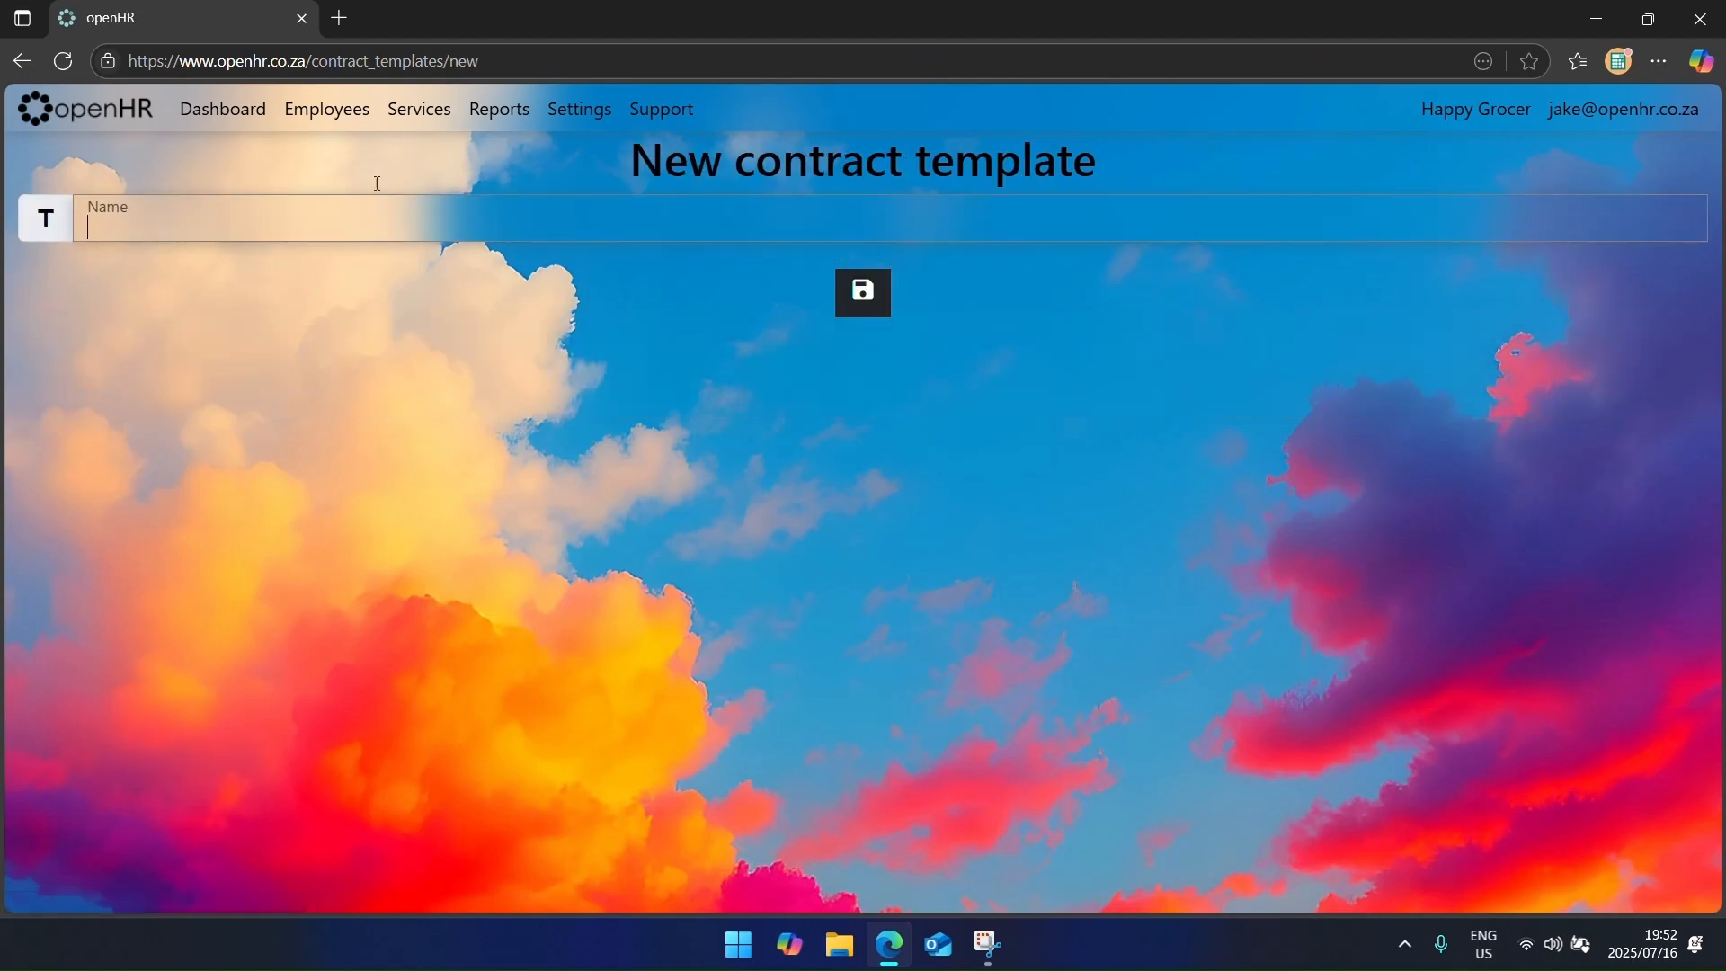
click(22, 61)
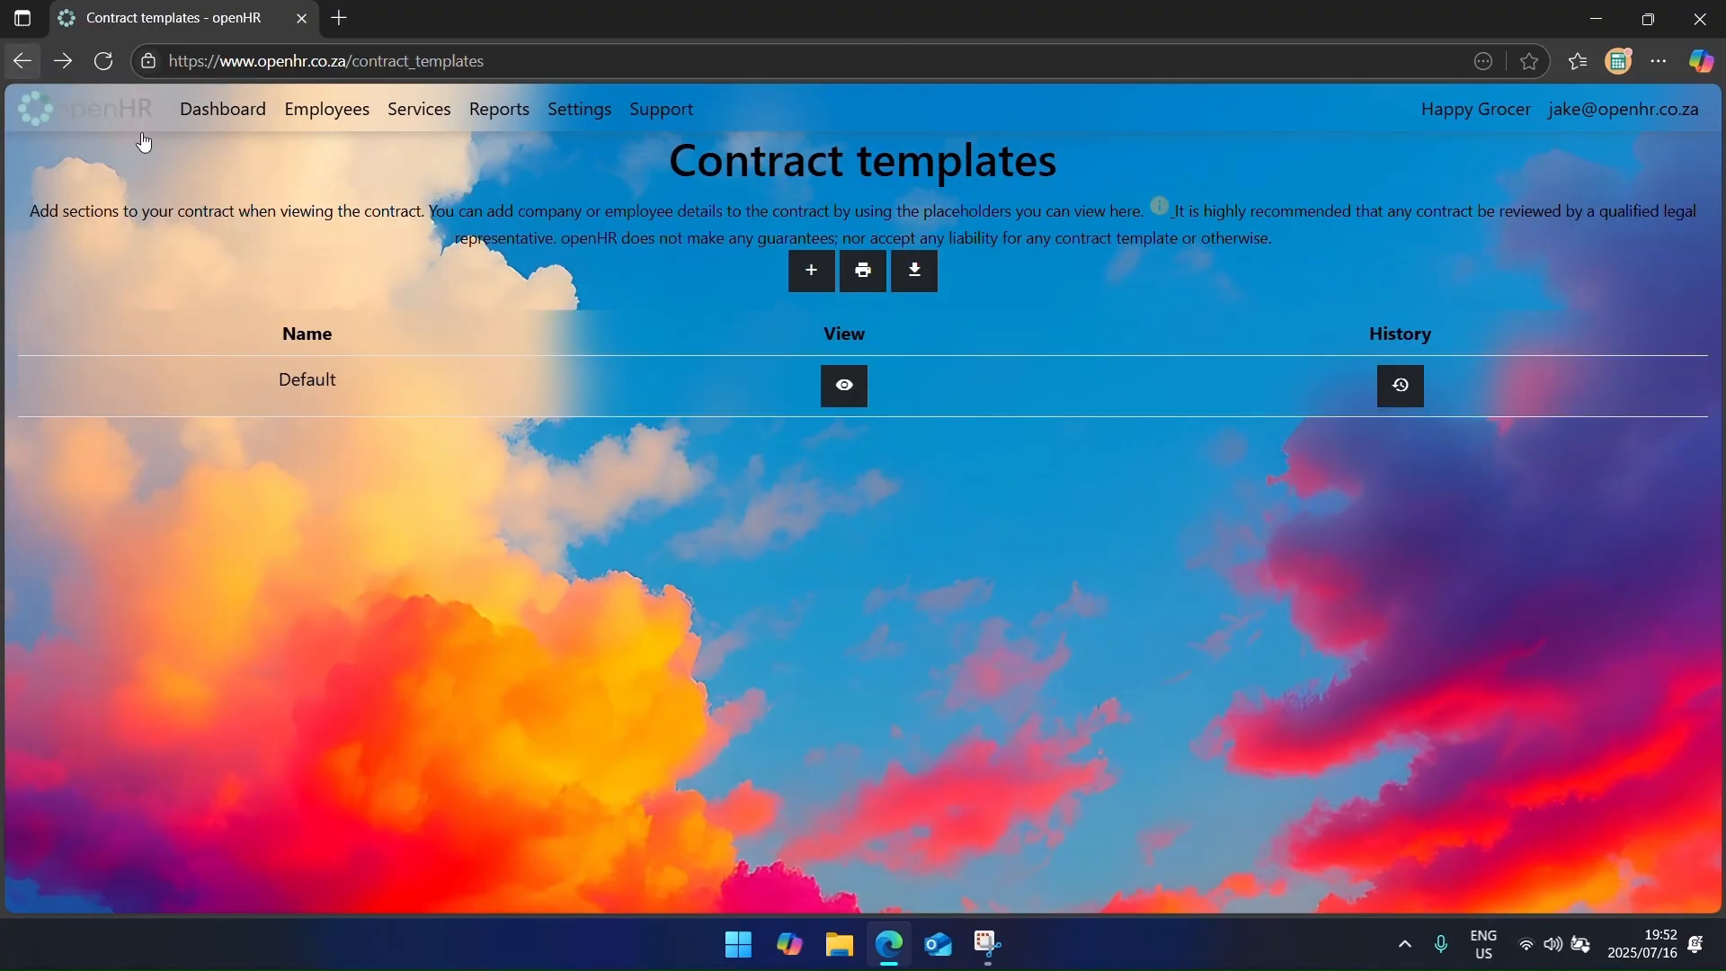
Step: Draft a new Default-template section with three clause rows, discard it, and check the placeholder list
click(836, 386)
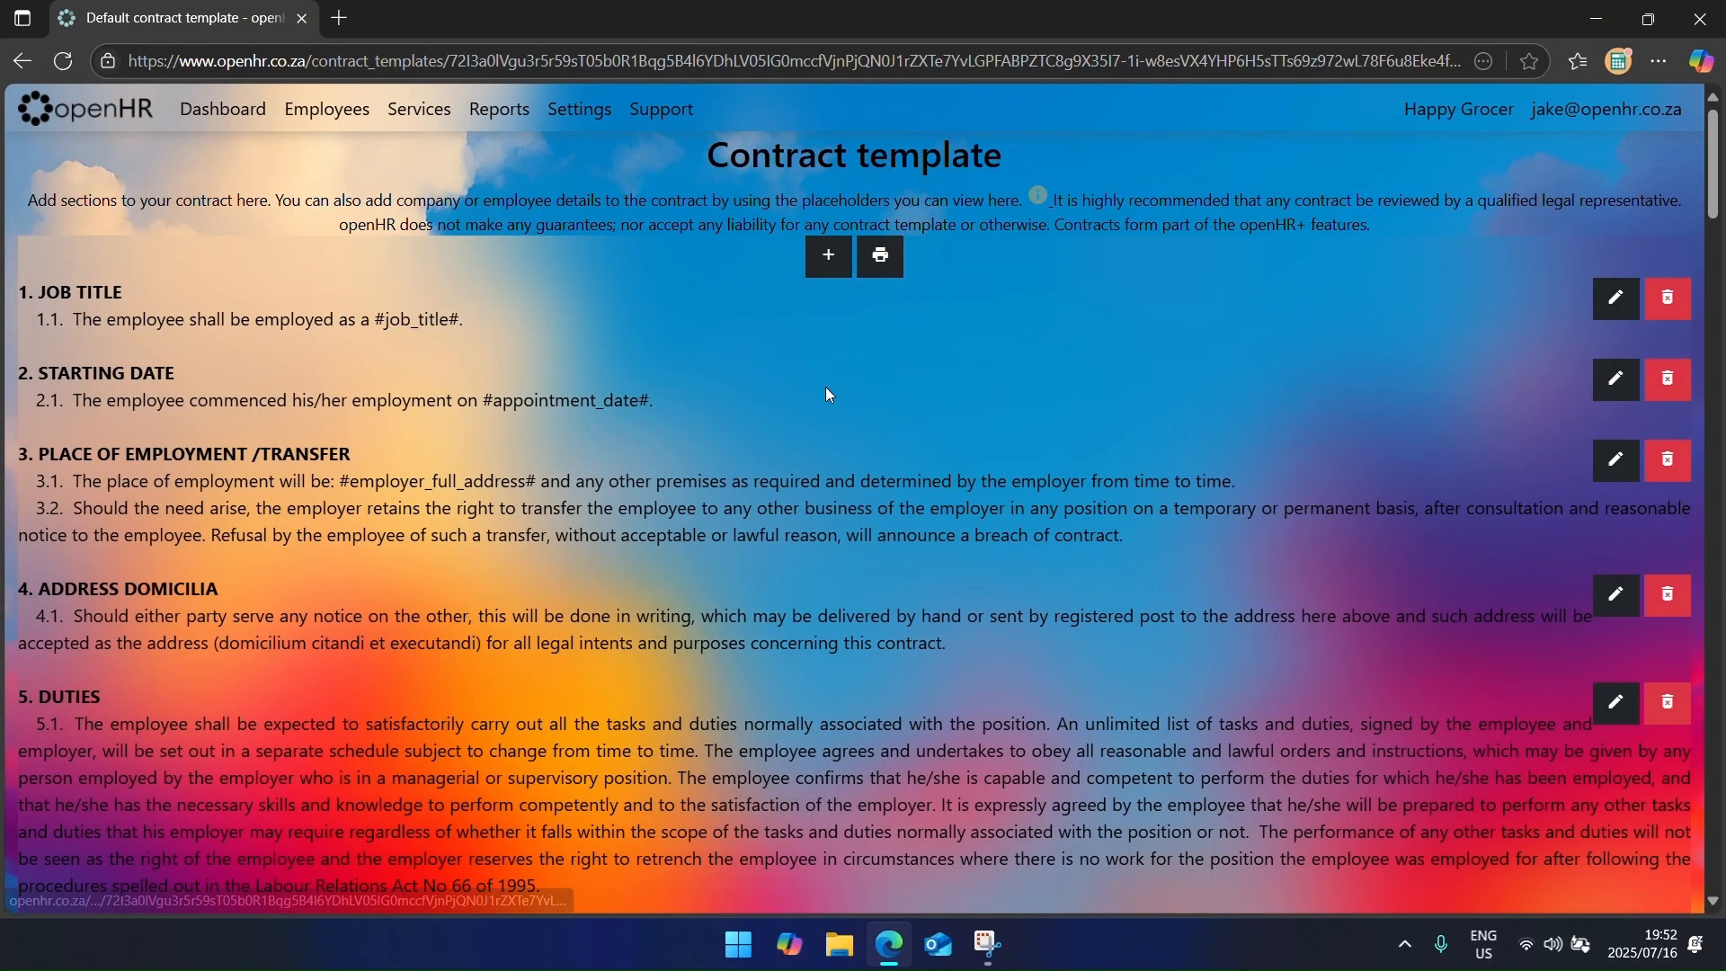
click(829, 256)
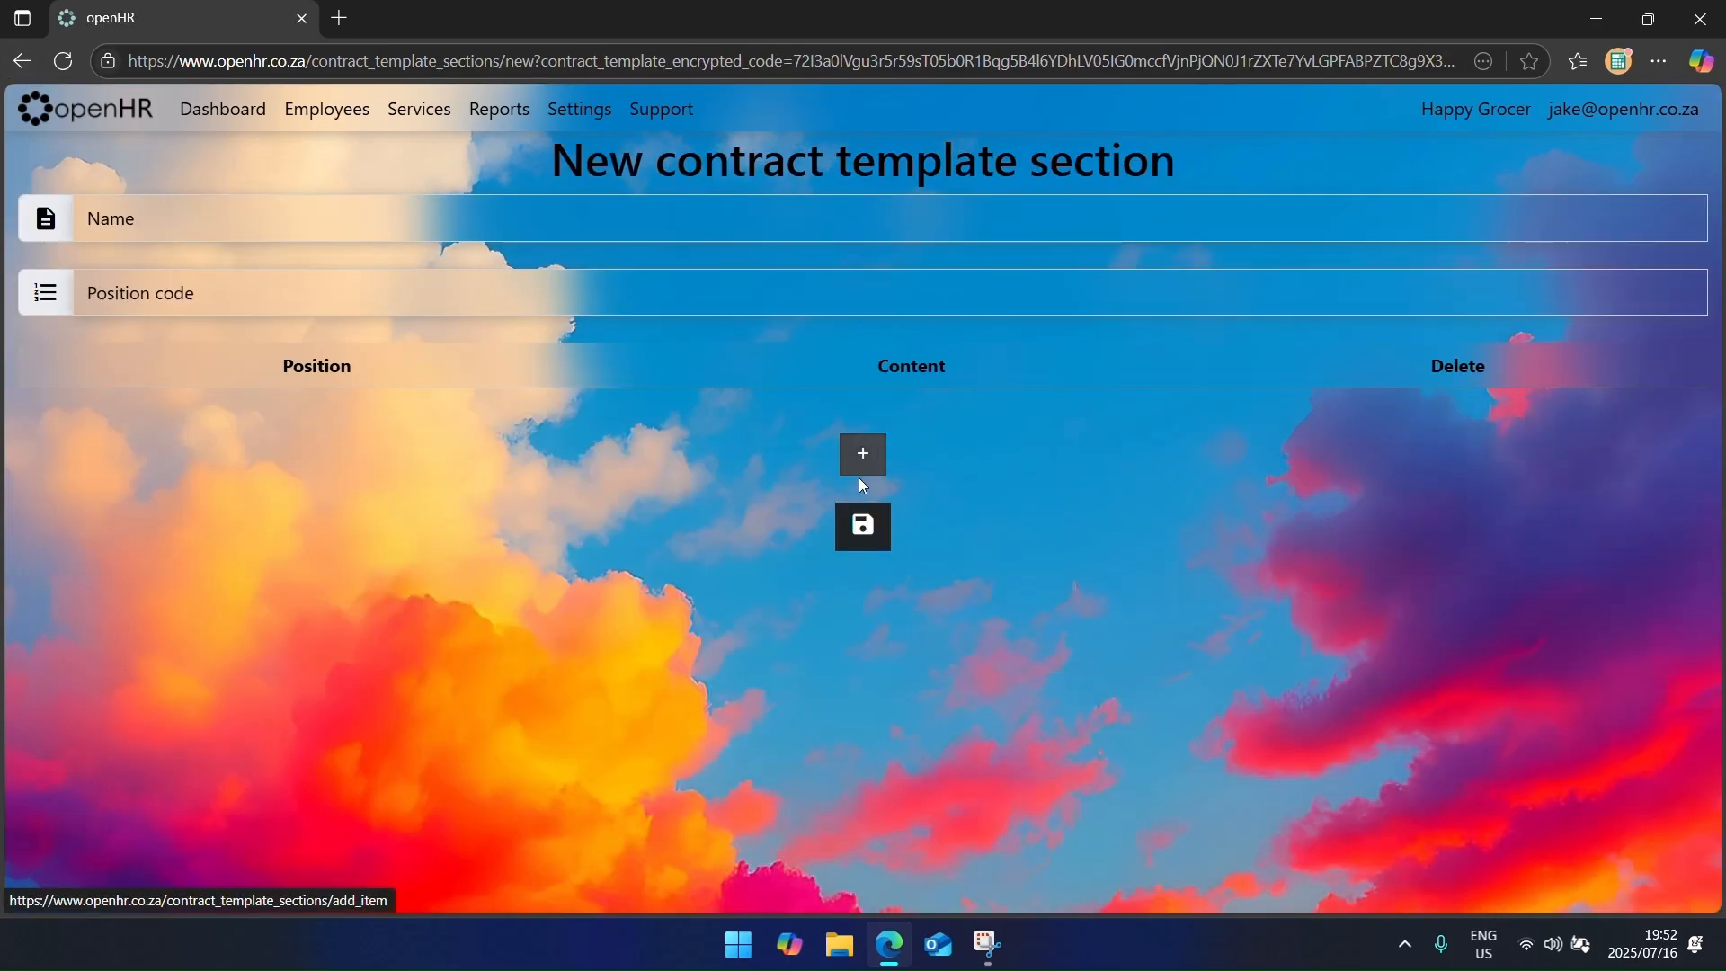
click(863, 454)
click(865, 608)
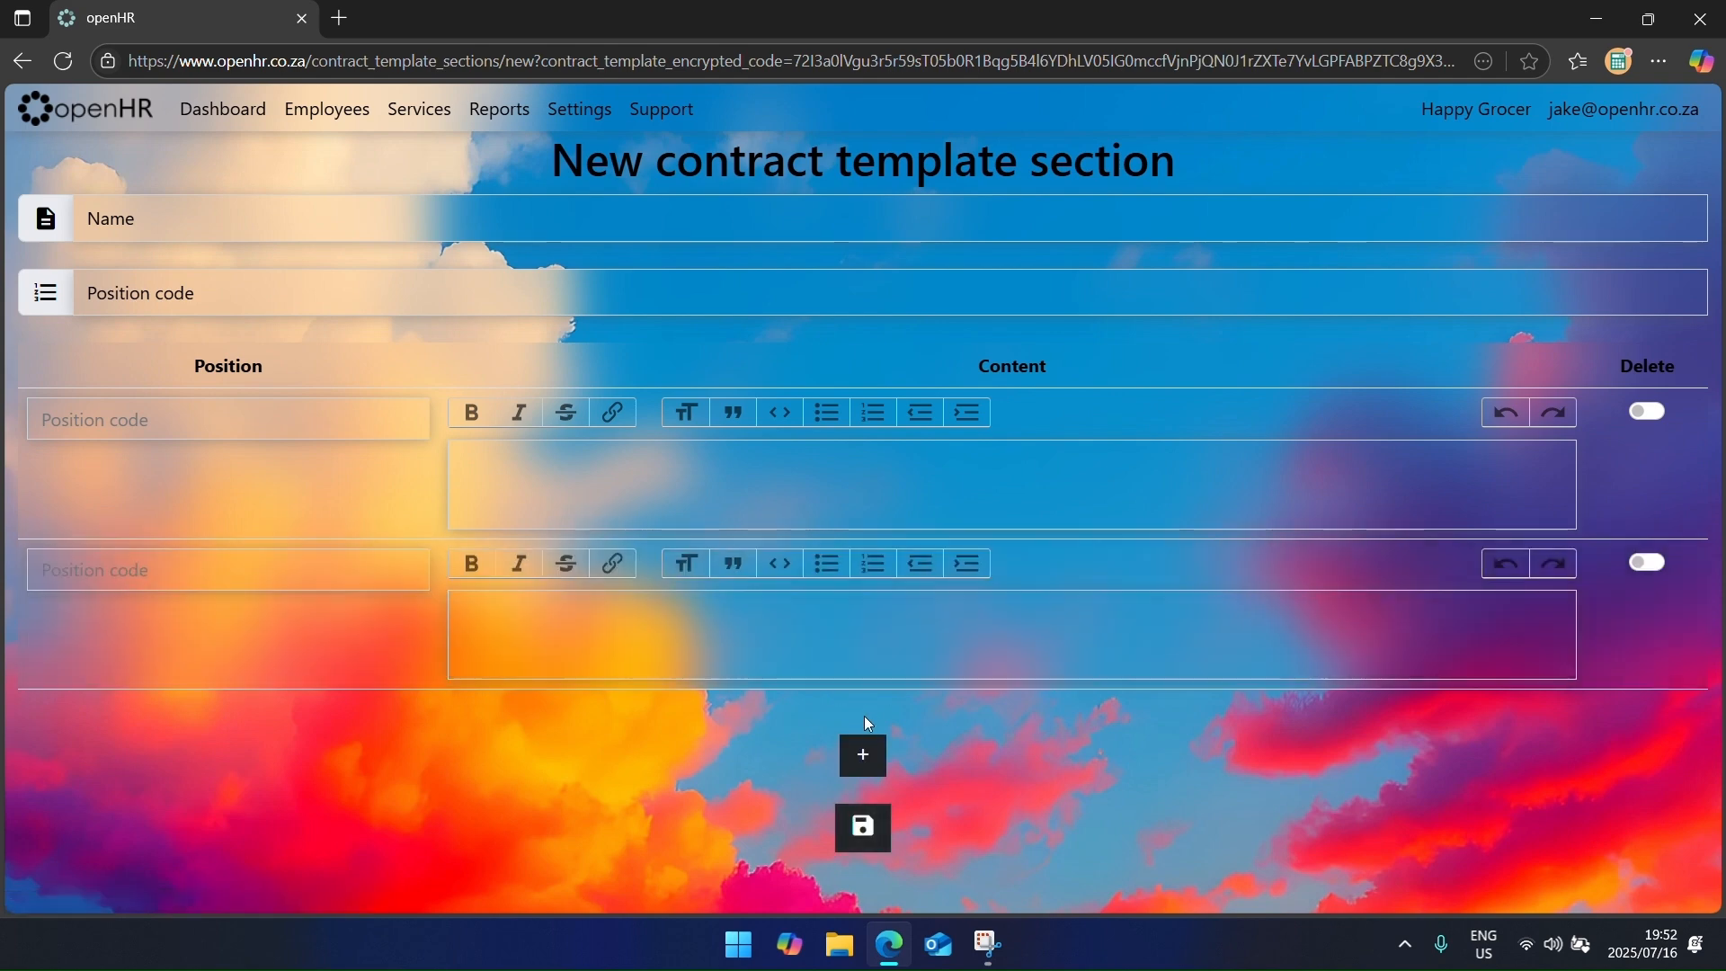
click(873, 755)
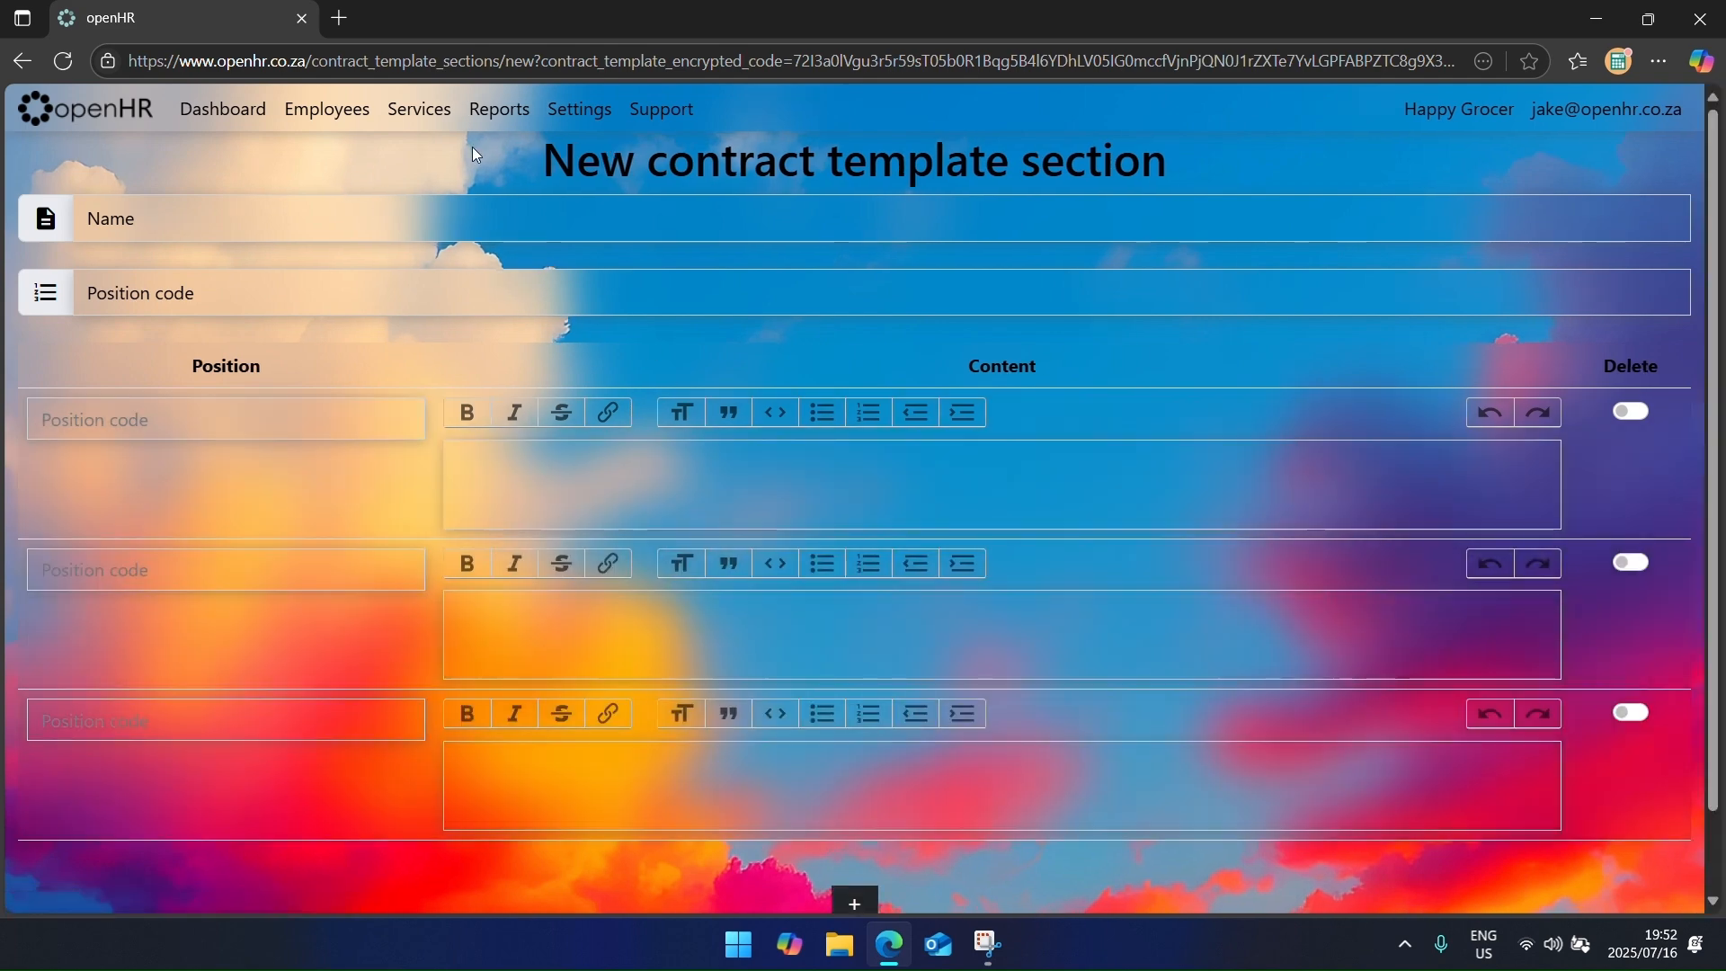
click(21, 60)
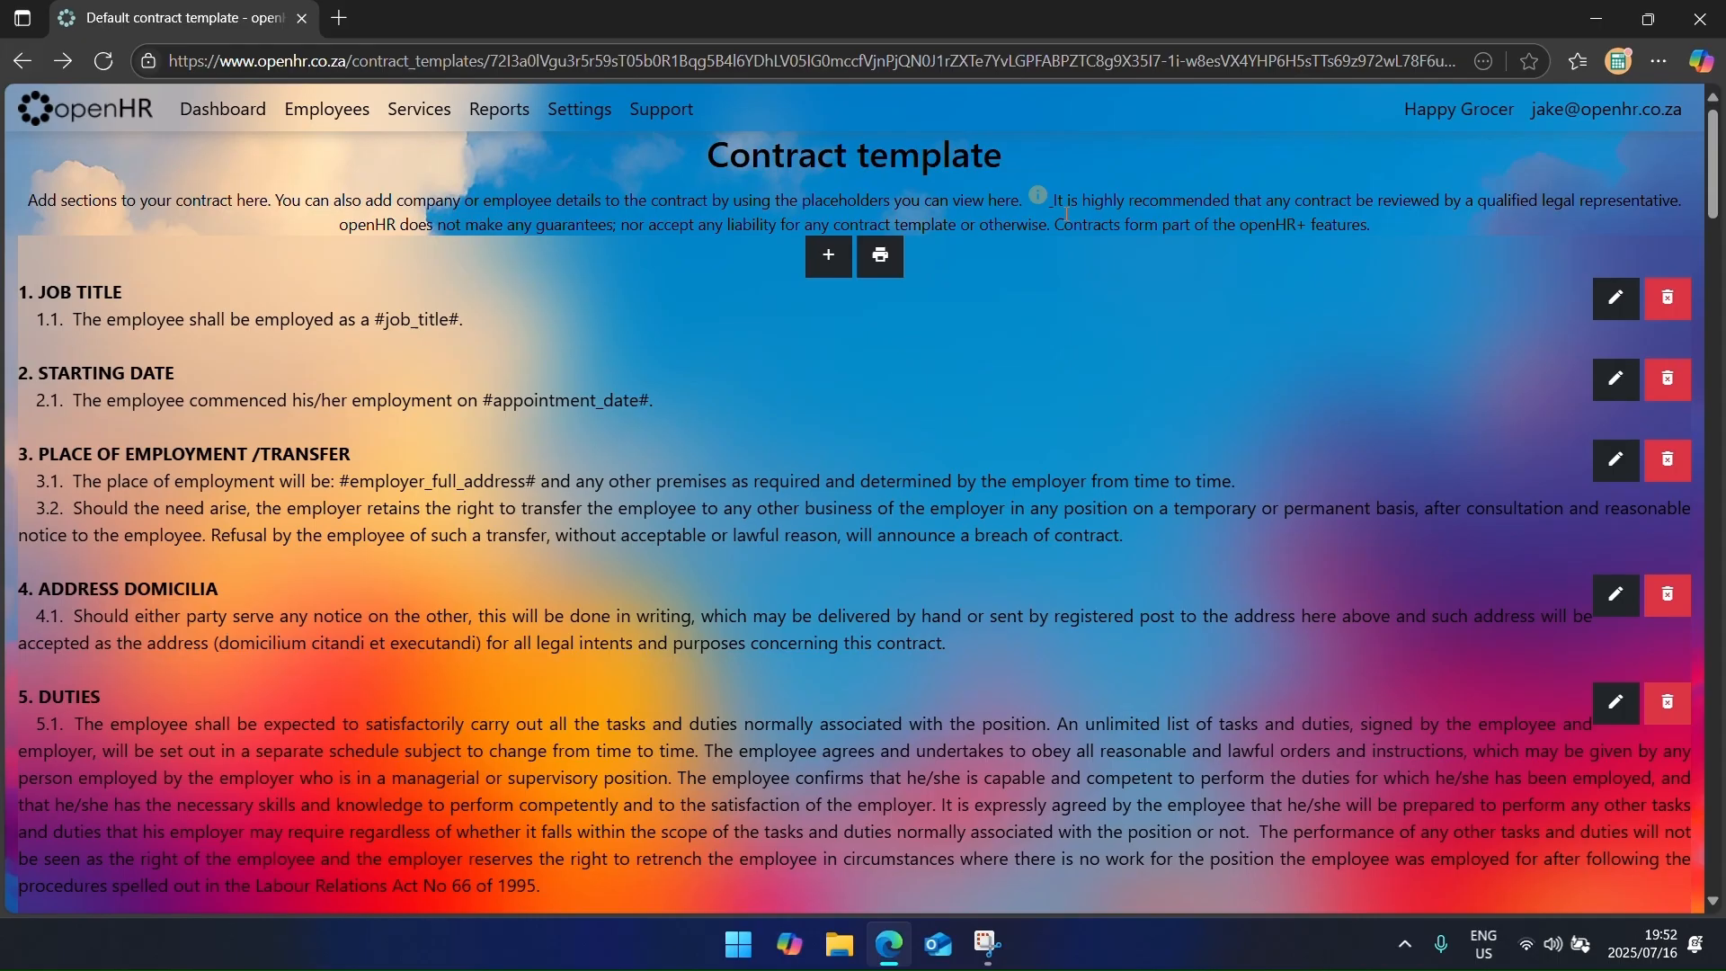
click(1045, 196)
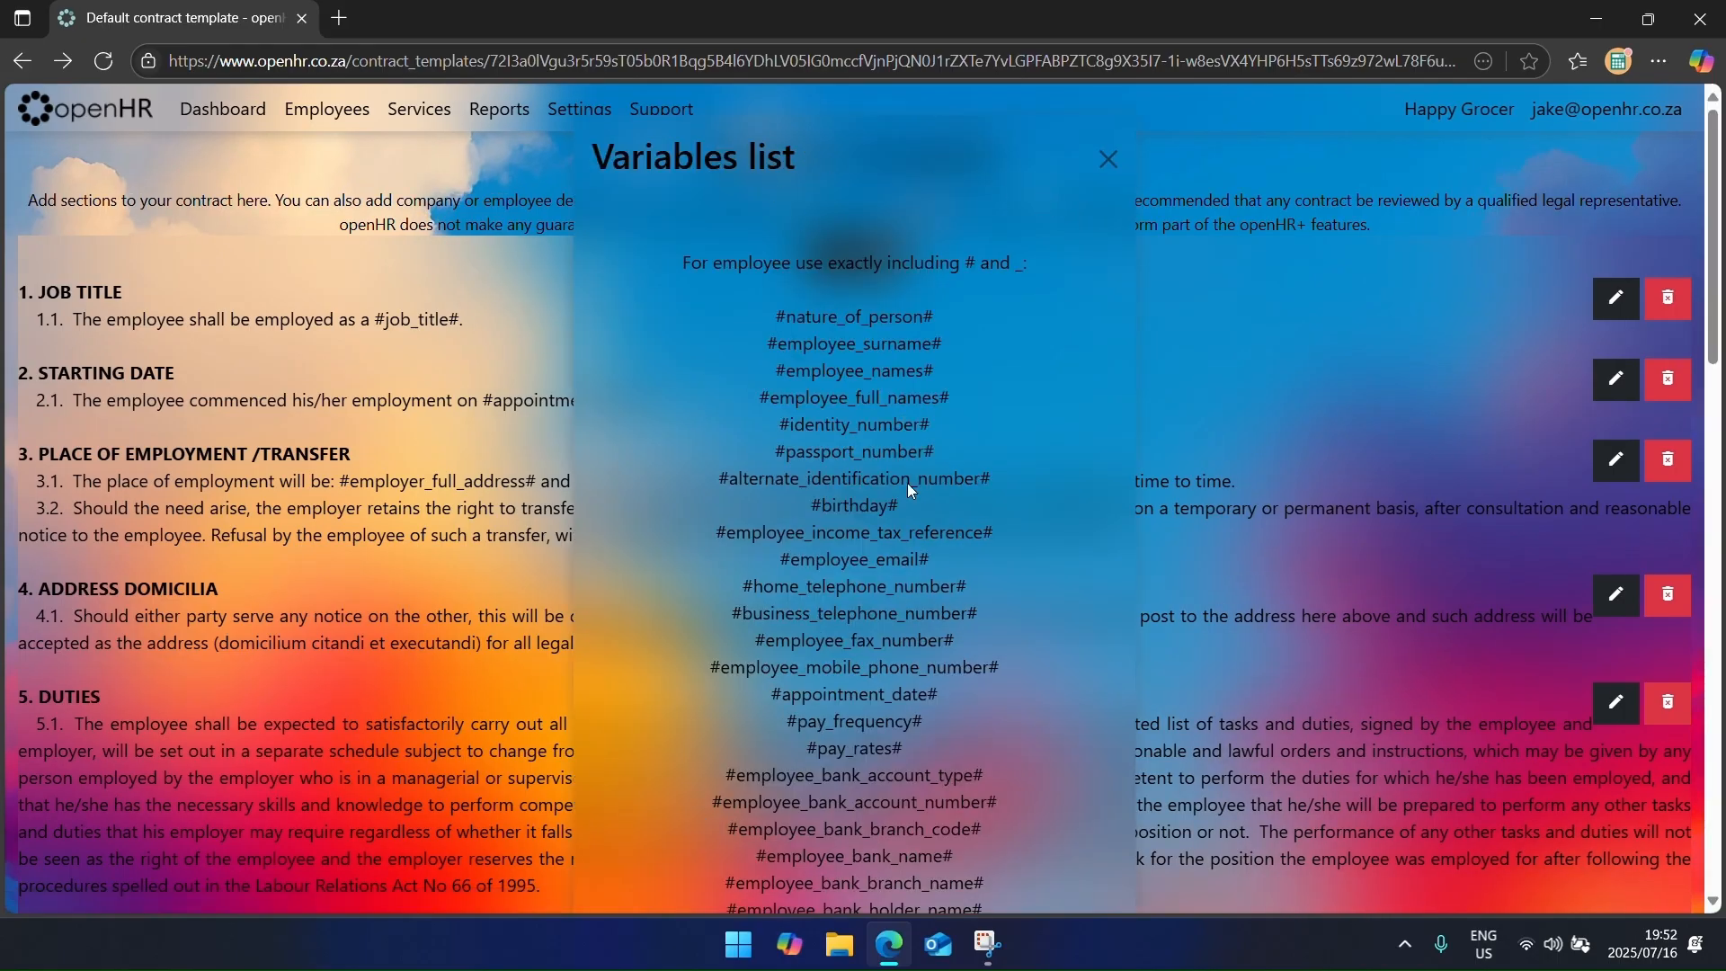
click(467, 345)
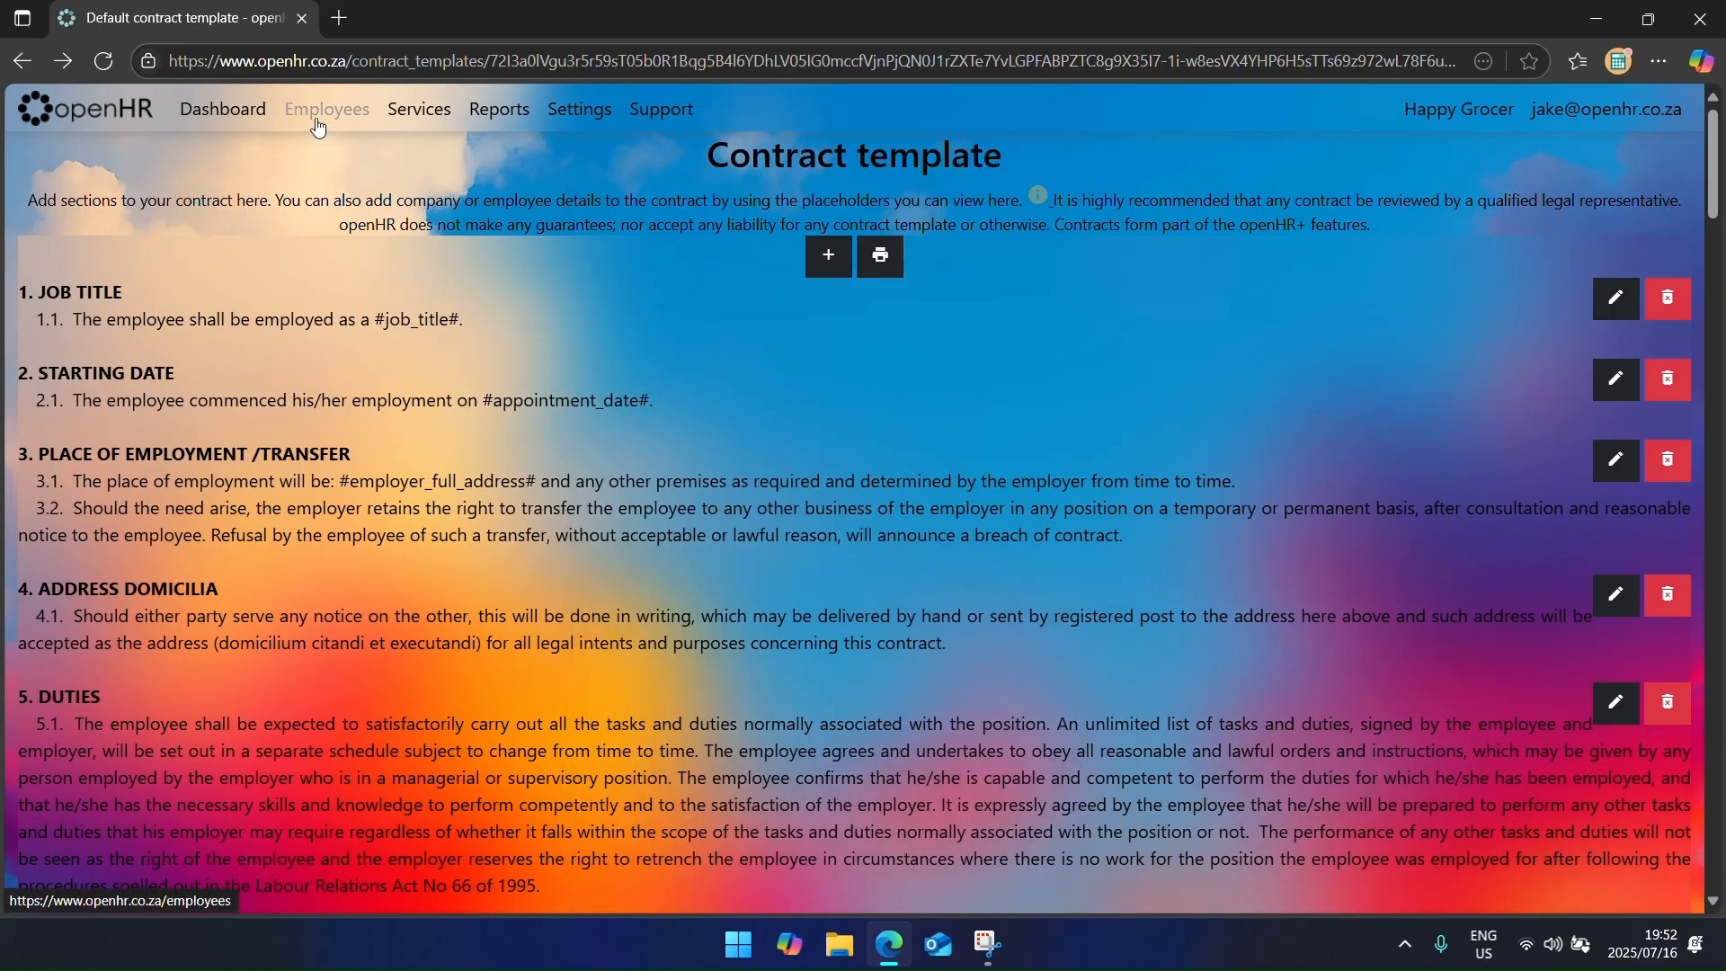
Step: Open the cashier's compliance contracts and start a new contract
click(319, 126)
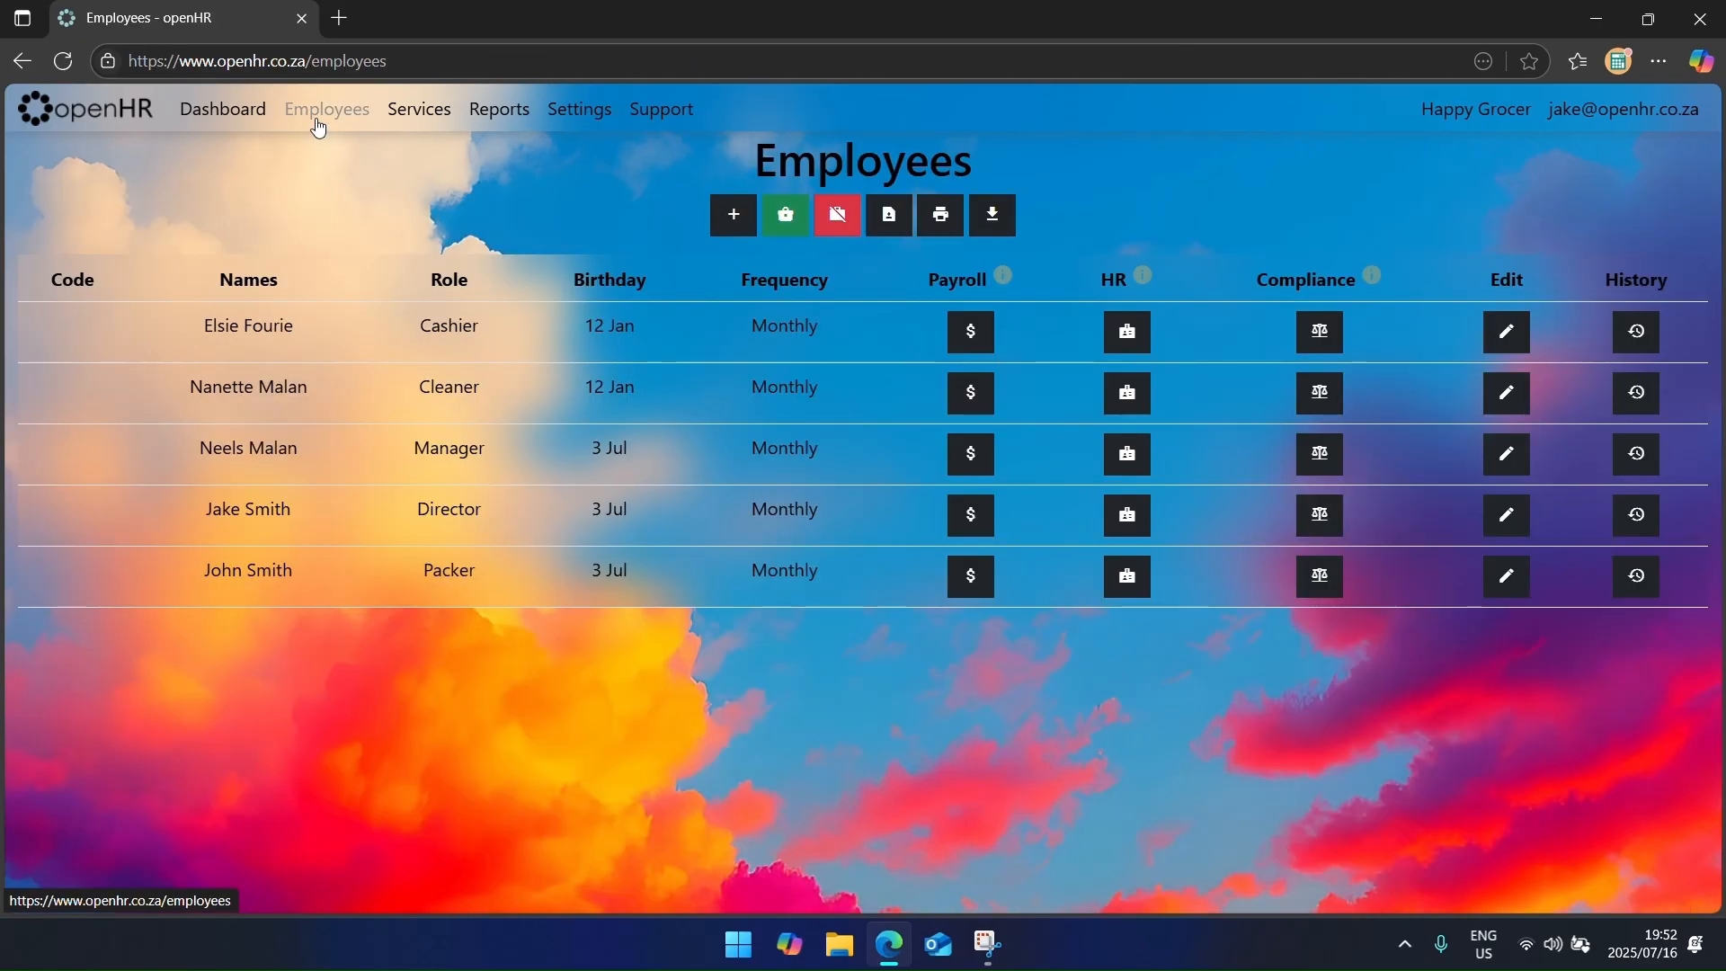
click(440, 104)
click(913, 375)
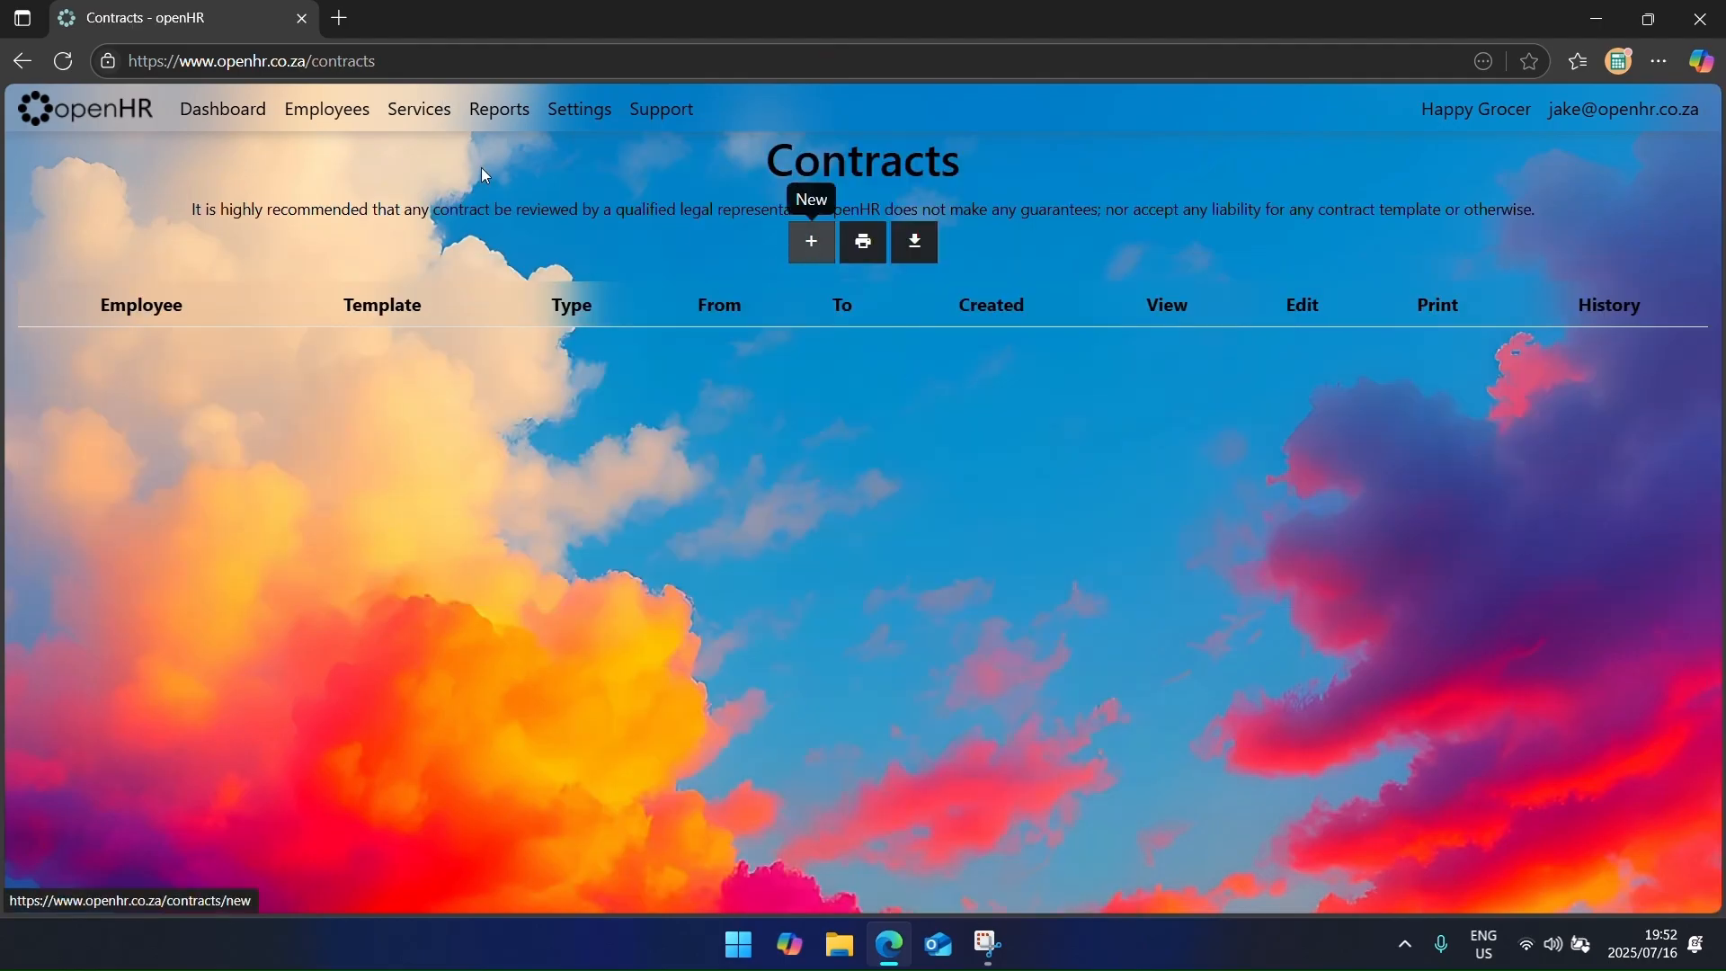
click(350, 119)
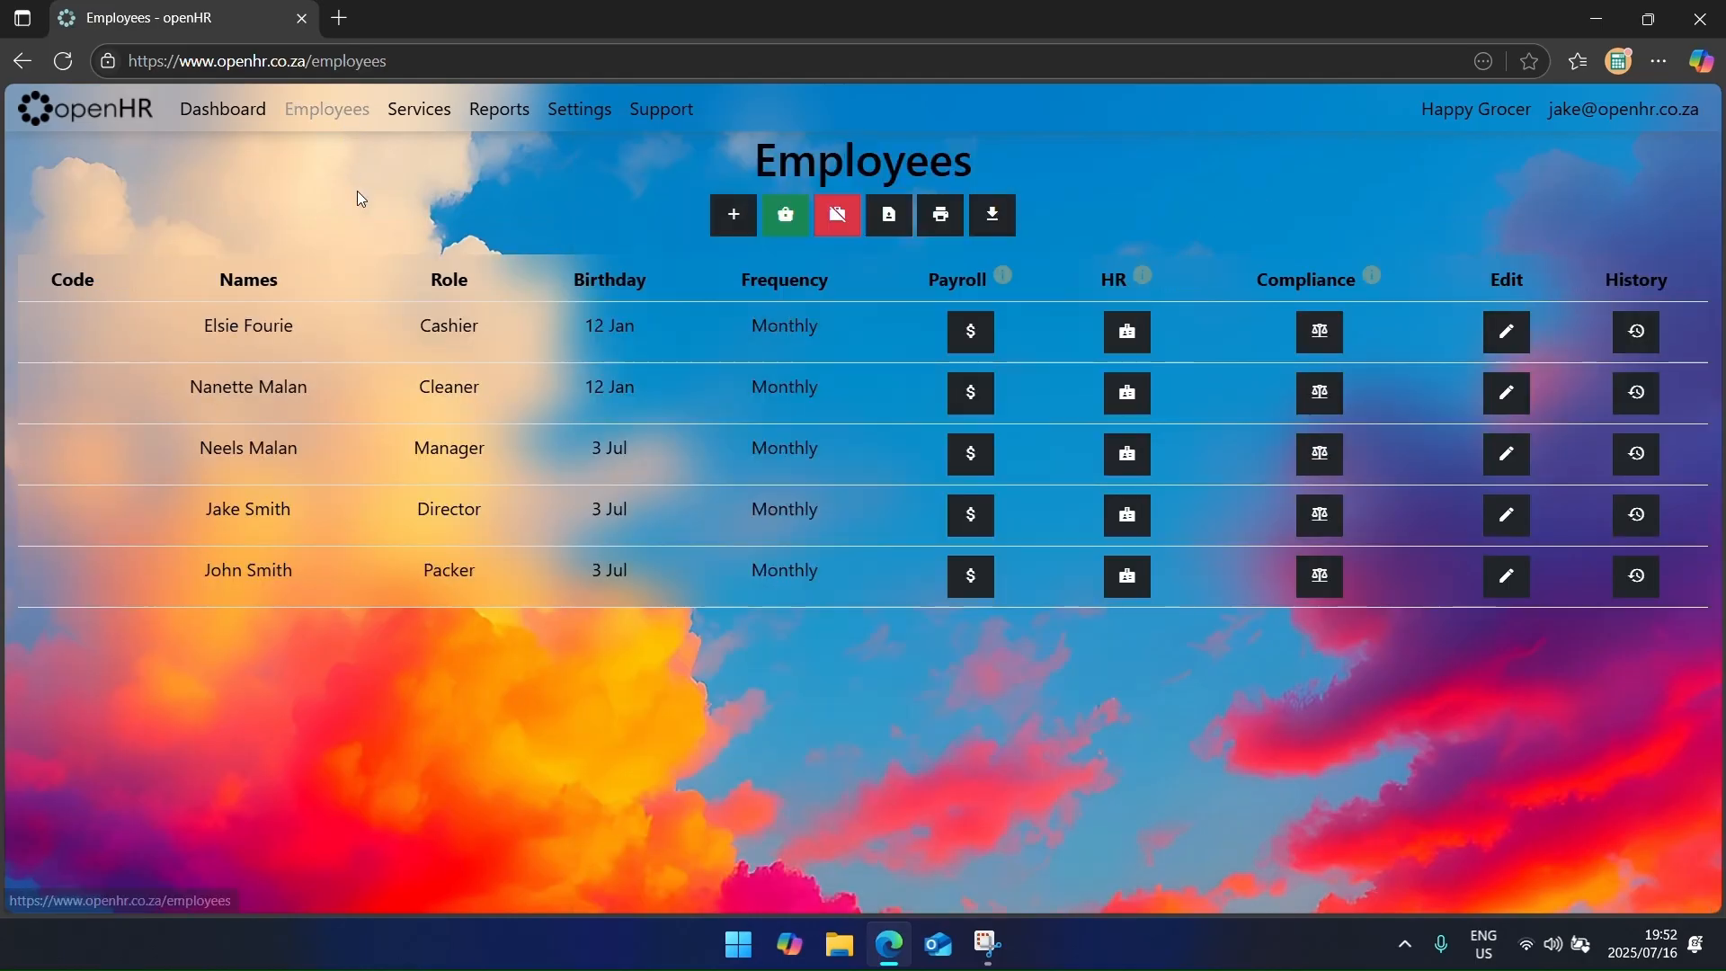
mouse_move(1377, 275)
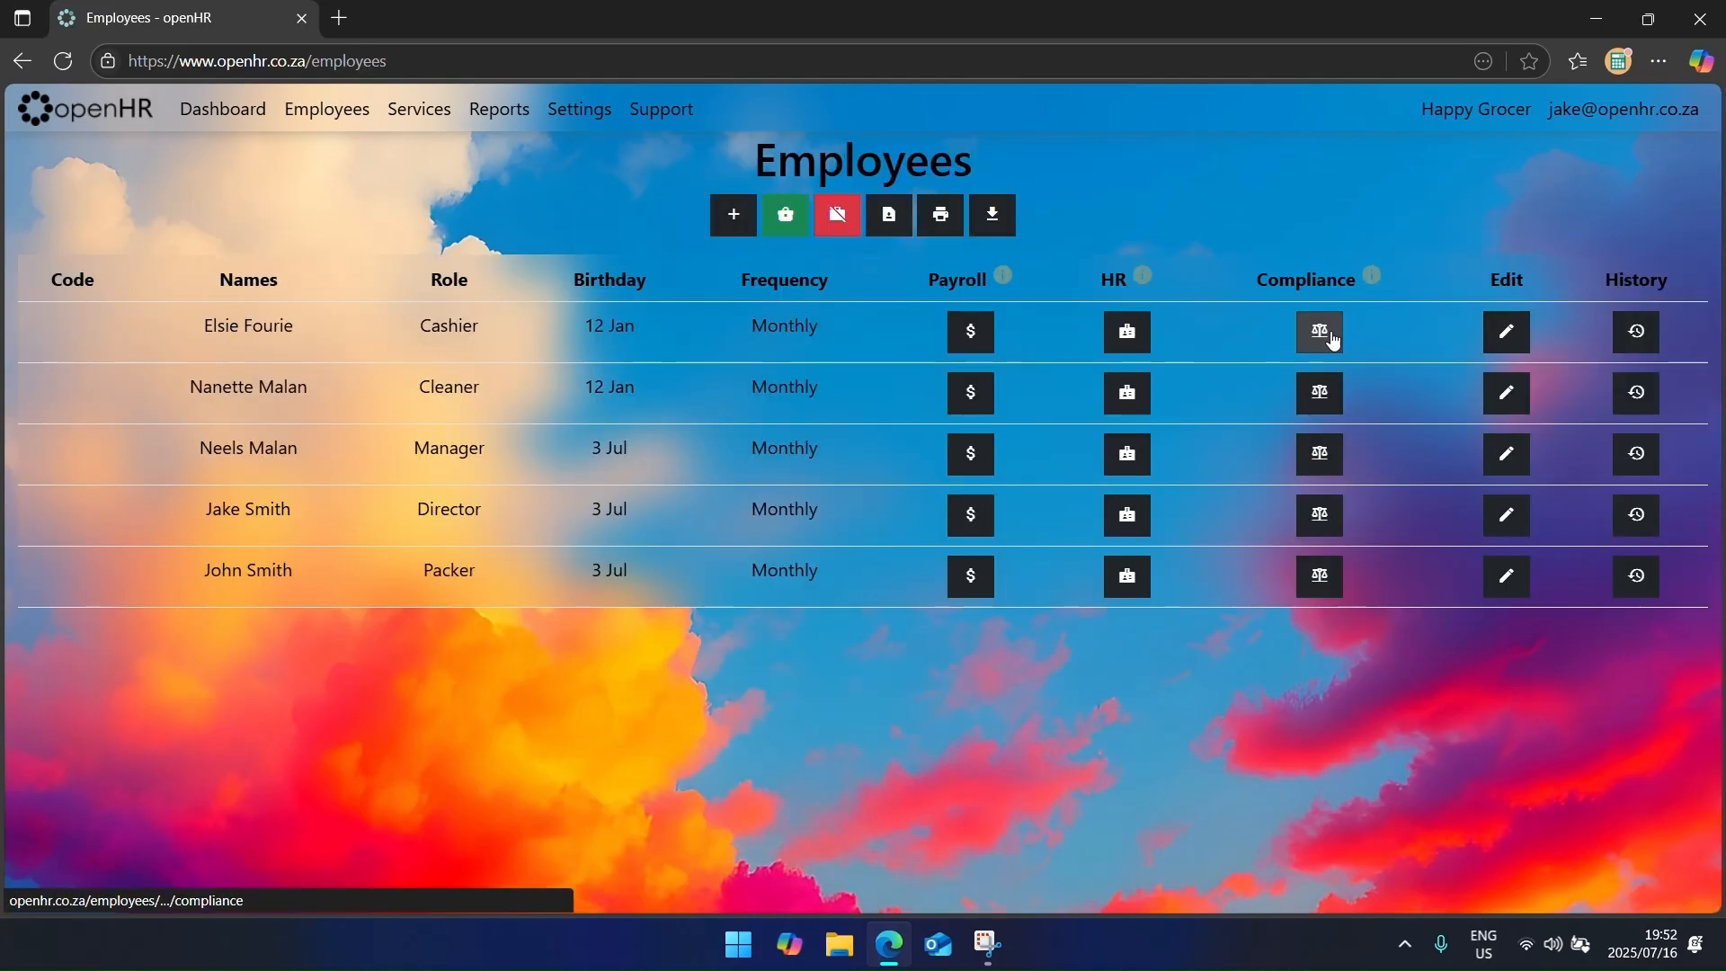
click(270, 350)
click(166, 377)
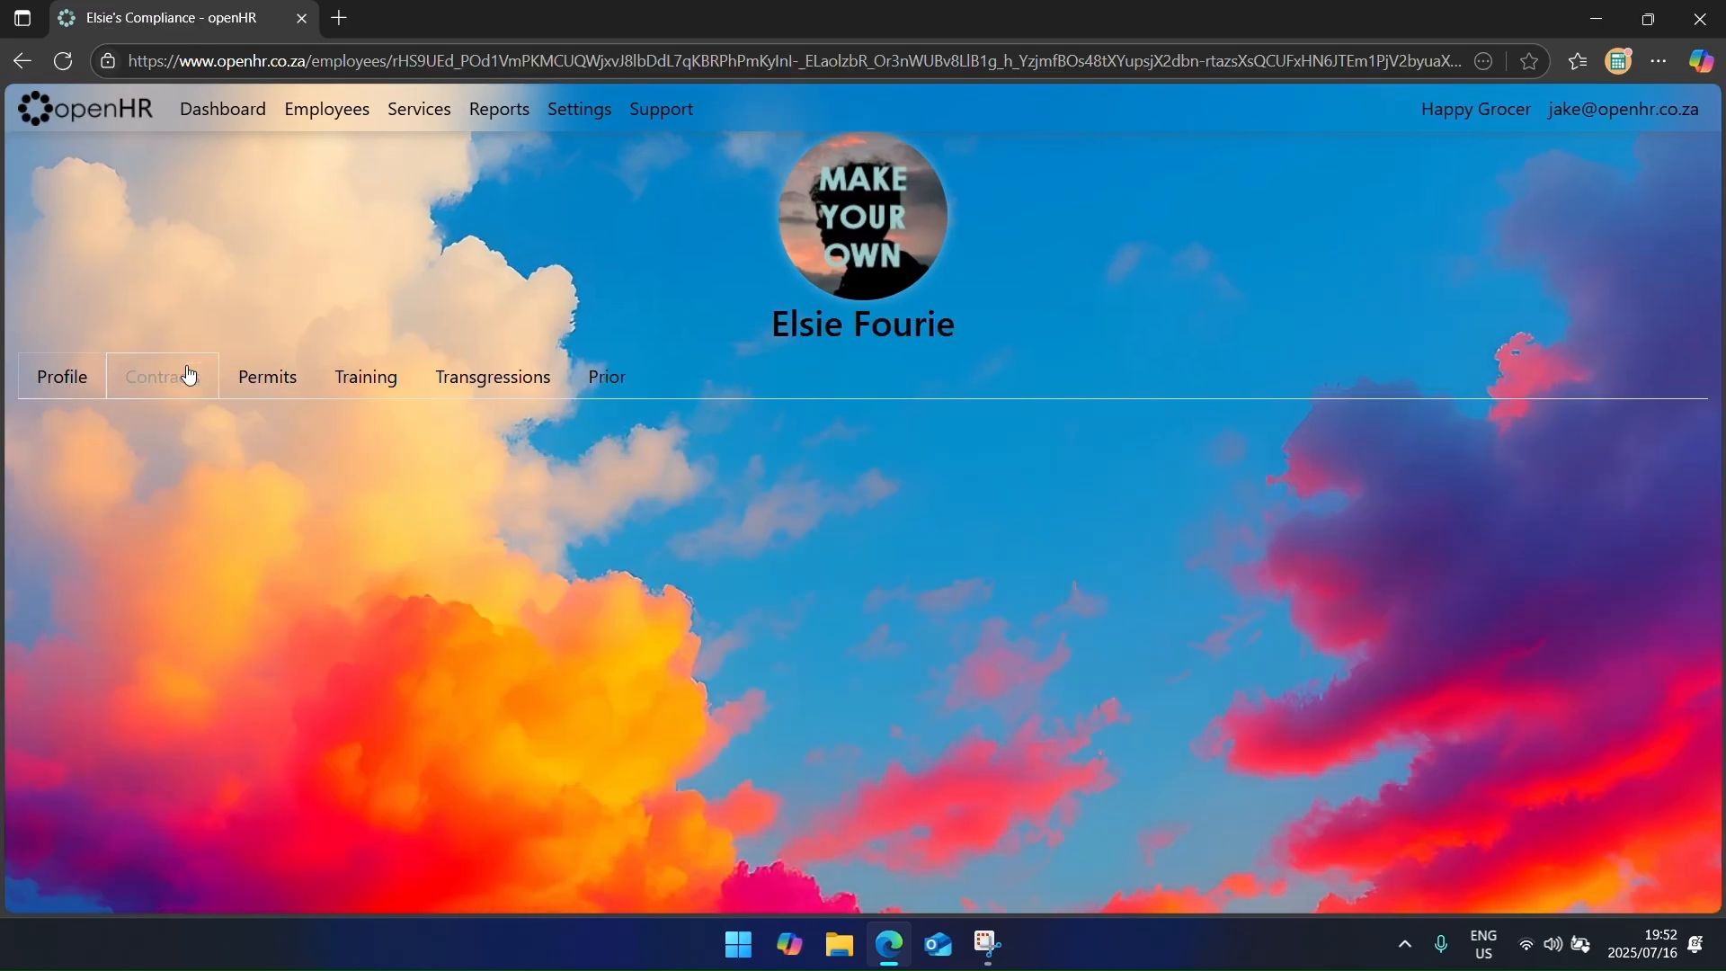
click(861, 440)
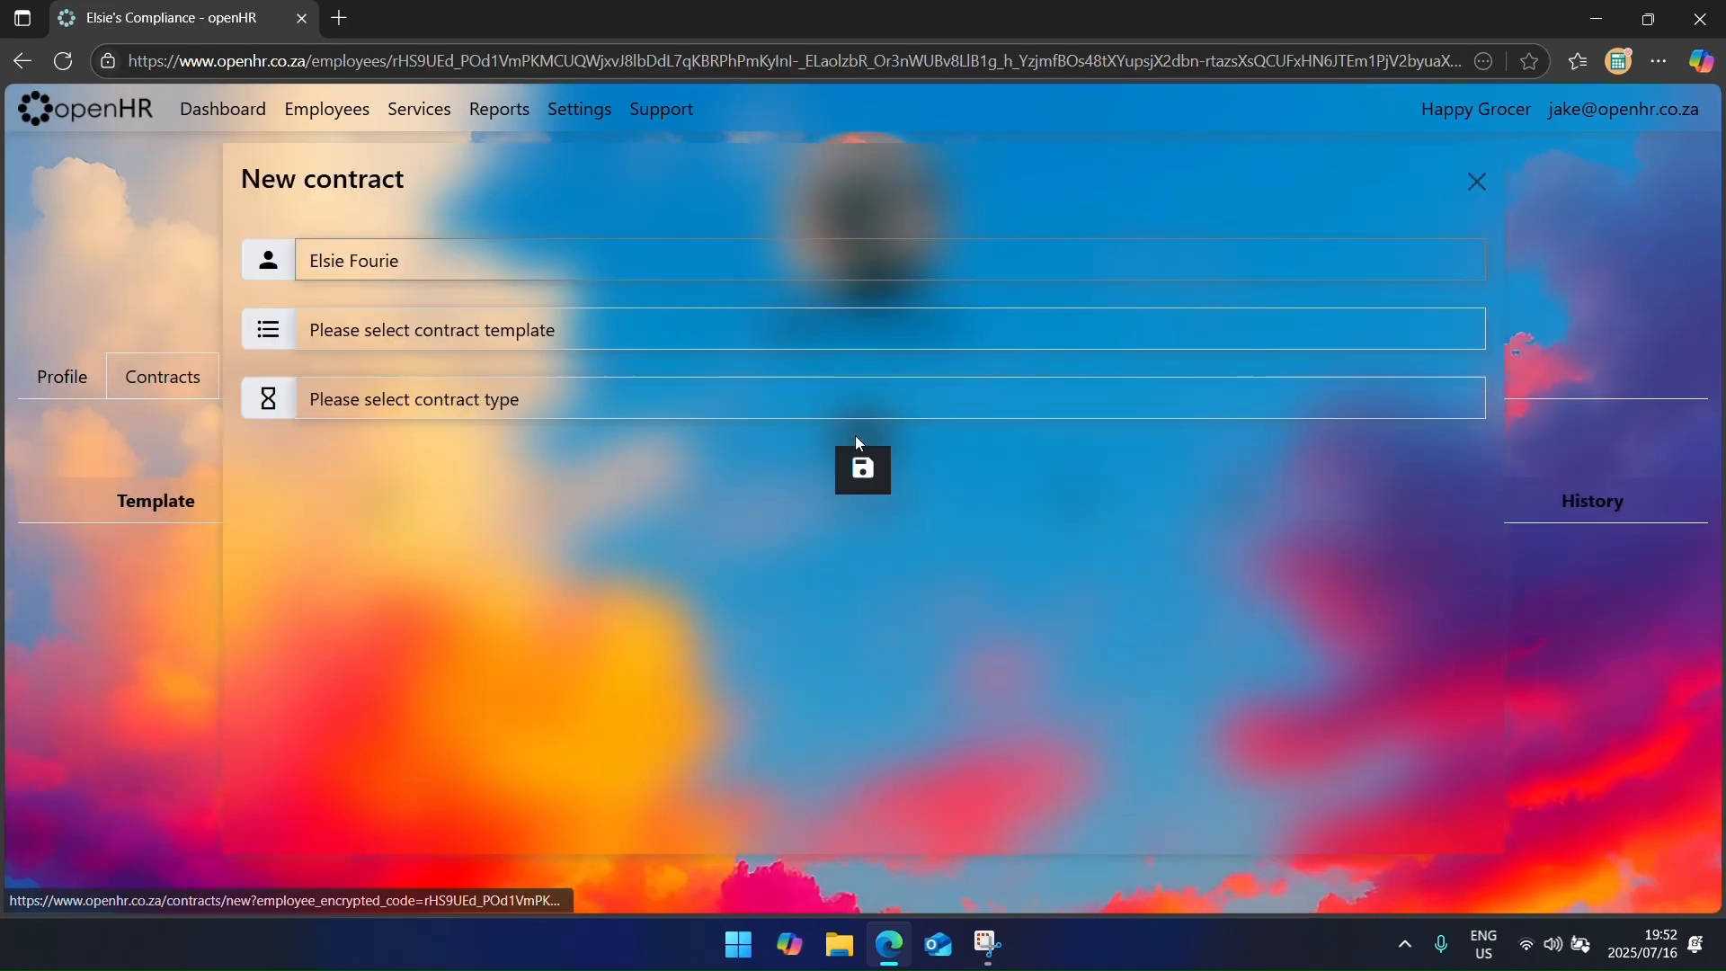
Step: Create a Fixed contract on the Default template from 2025/07/01 to 2025/07/31 and save it
click(499, 318)
click(503, 367)
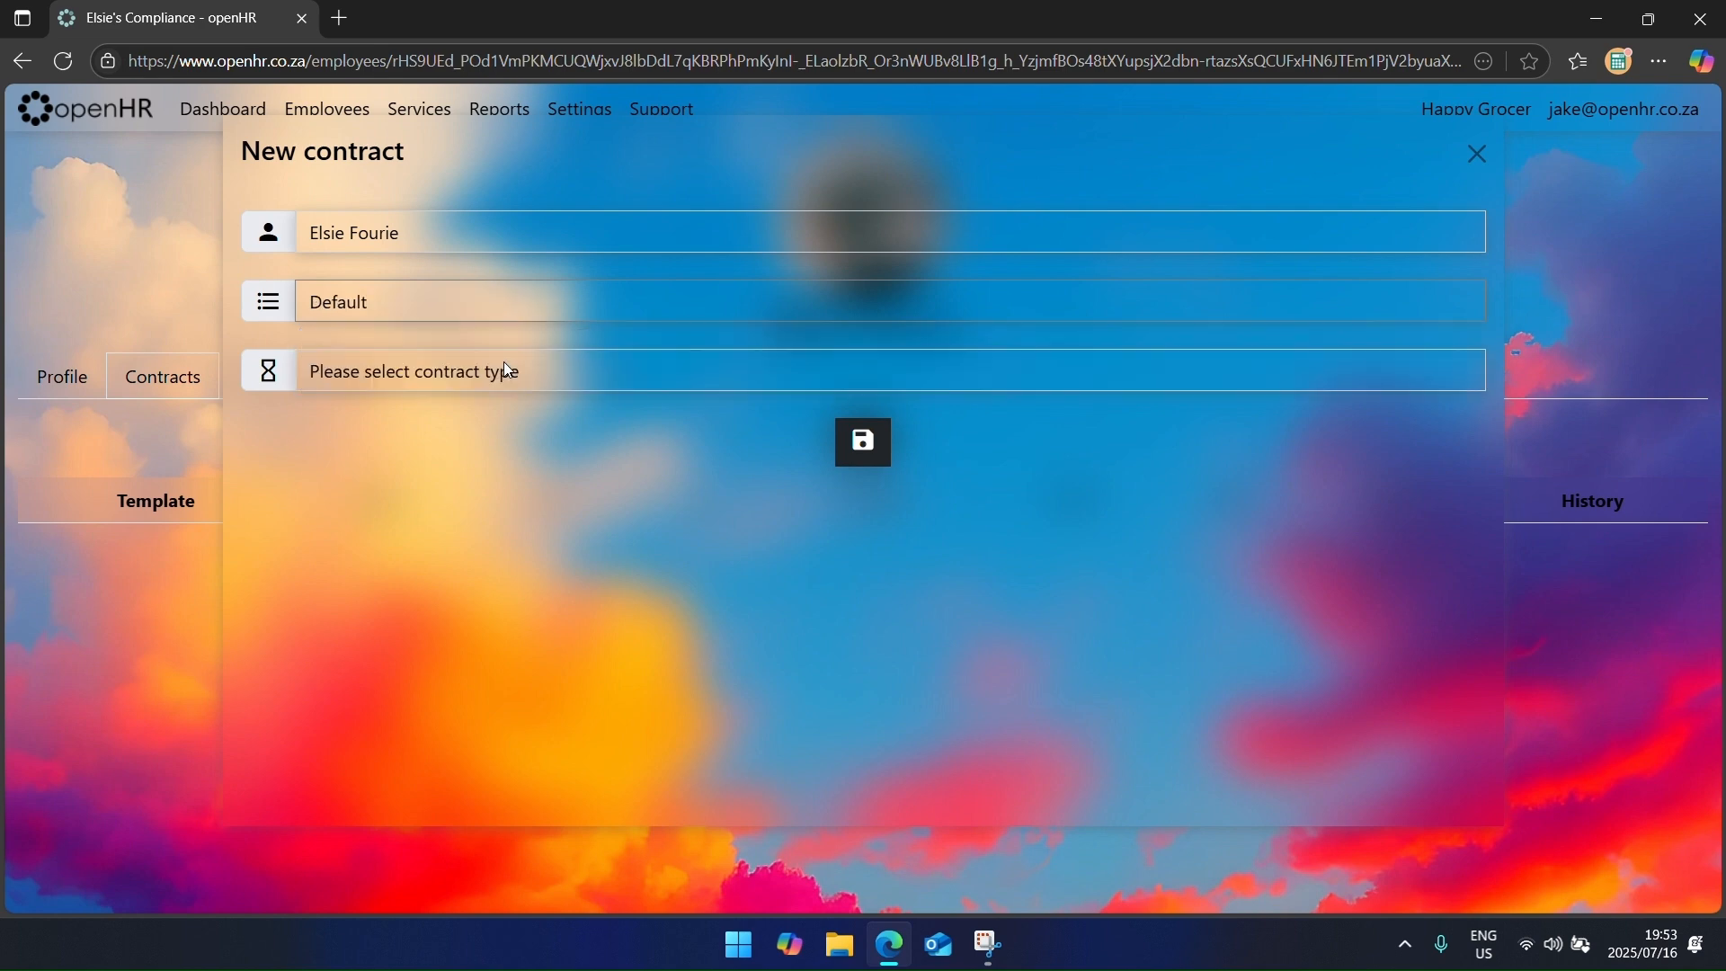
click(521, 373)
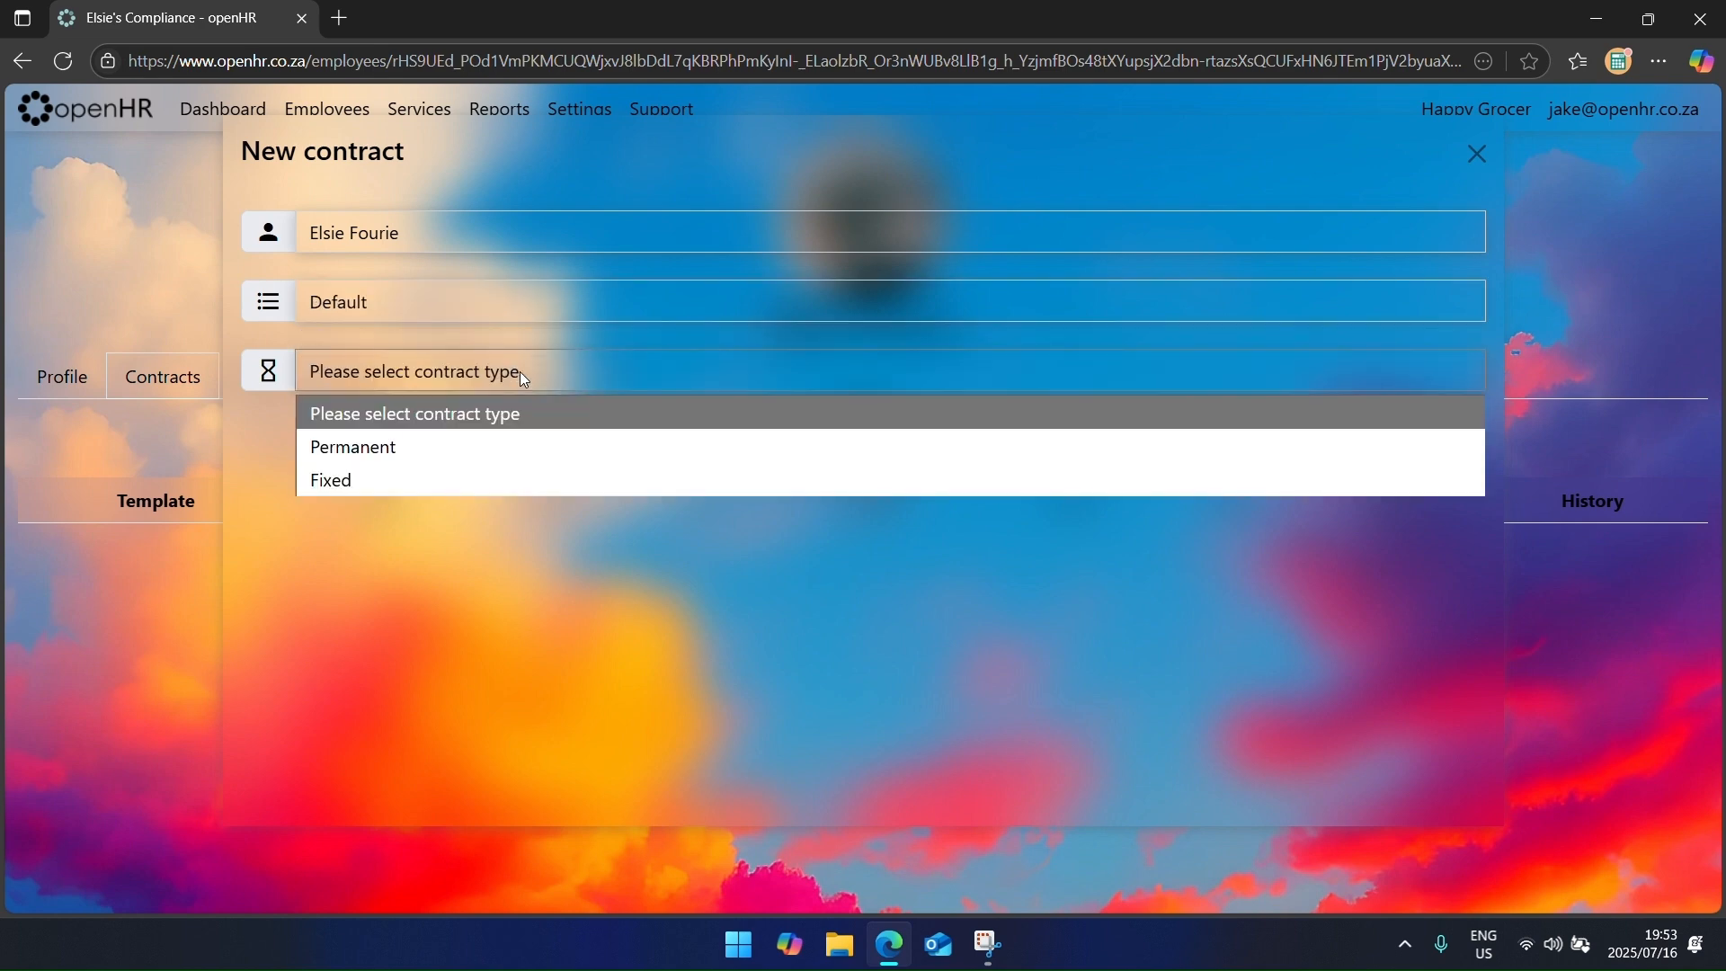
click(552, 445)
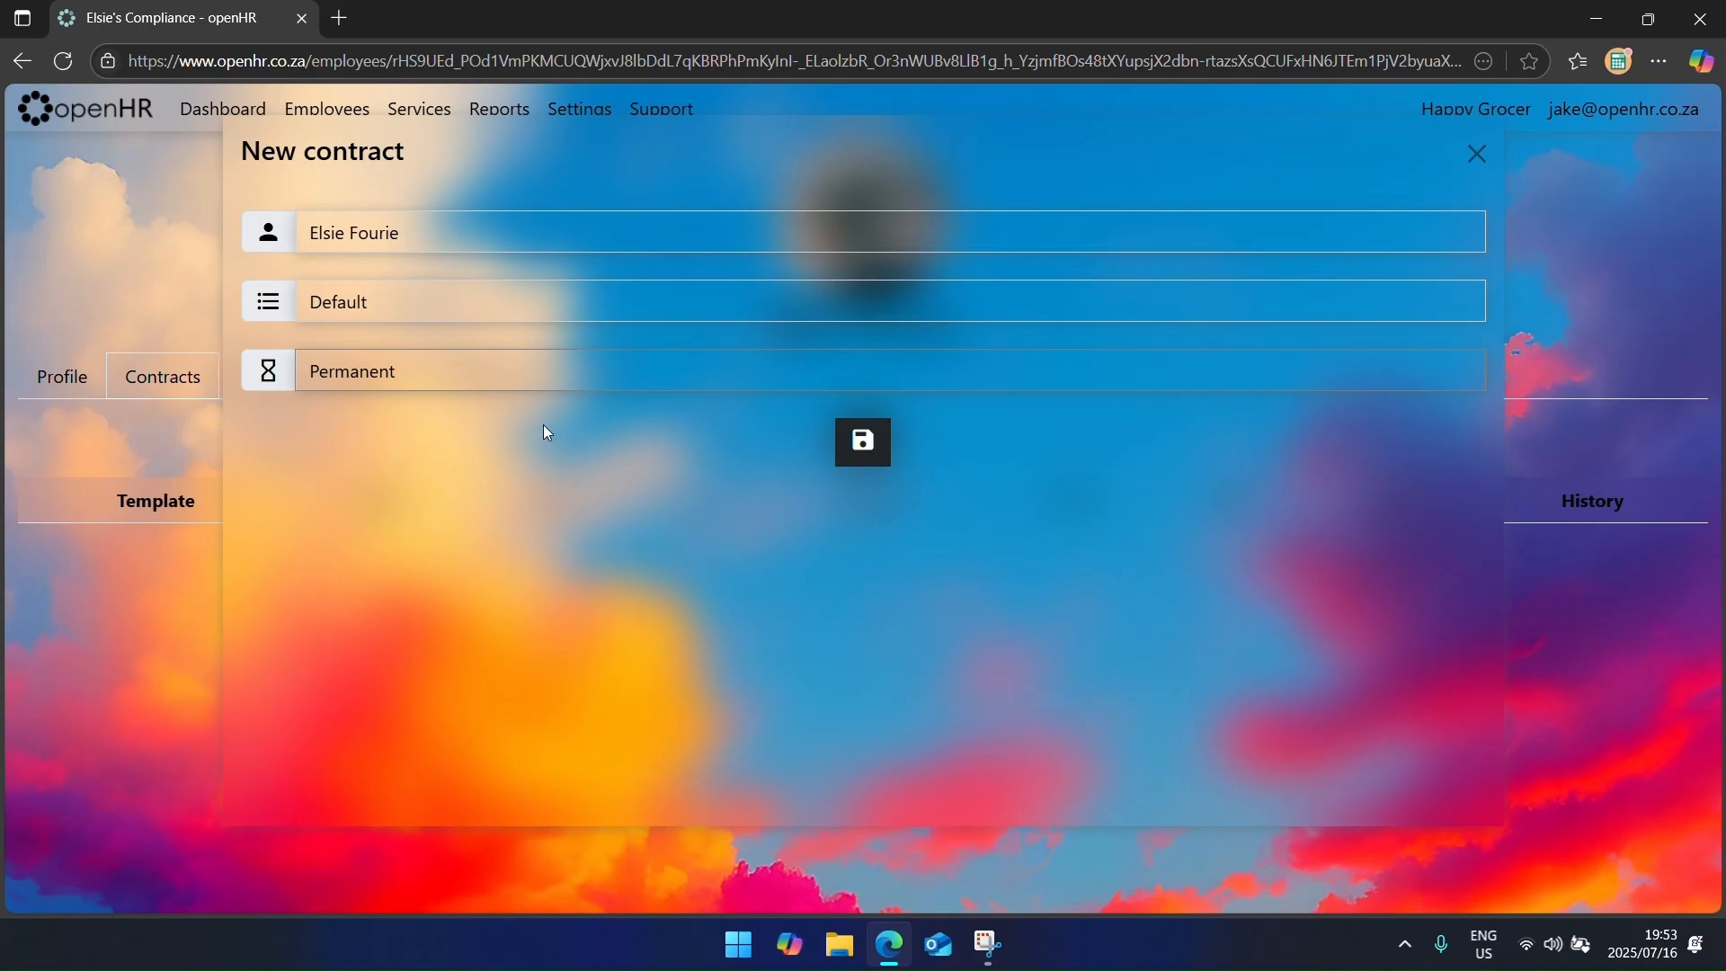
click(515, 387)
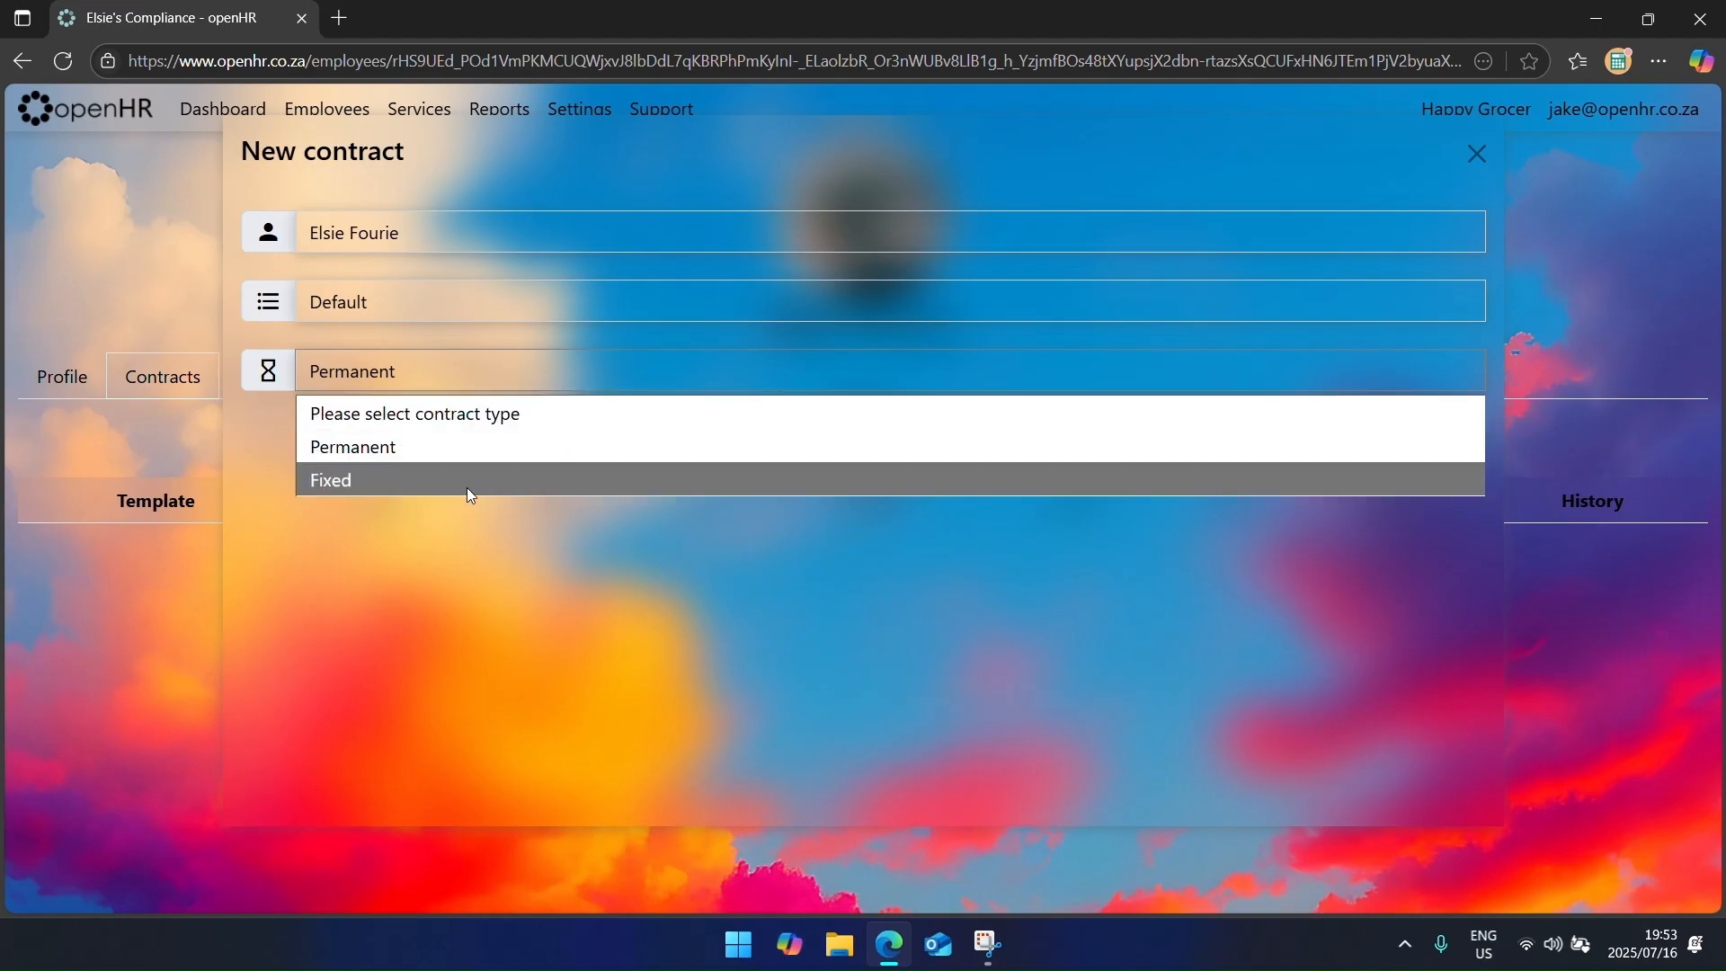
click(469, 492)
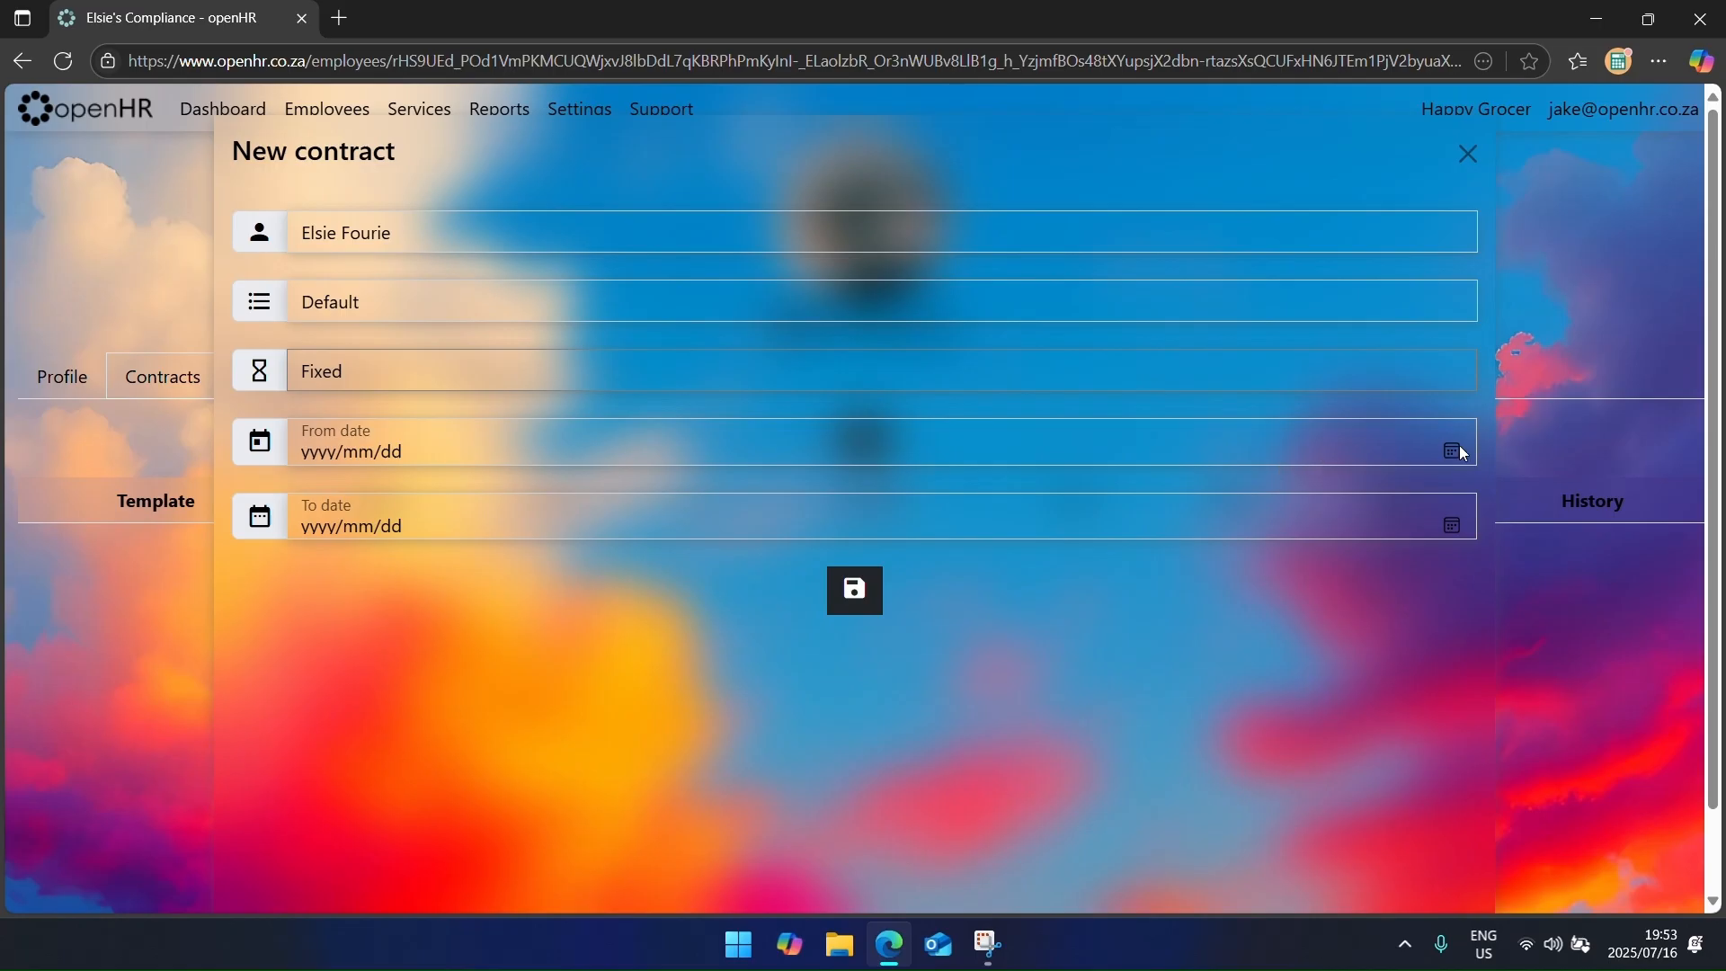
click(1452, 451)
click(377, 569)
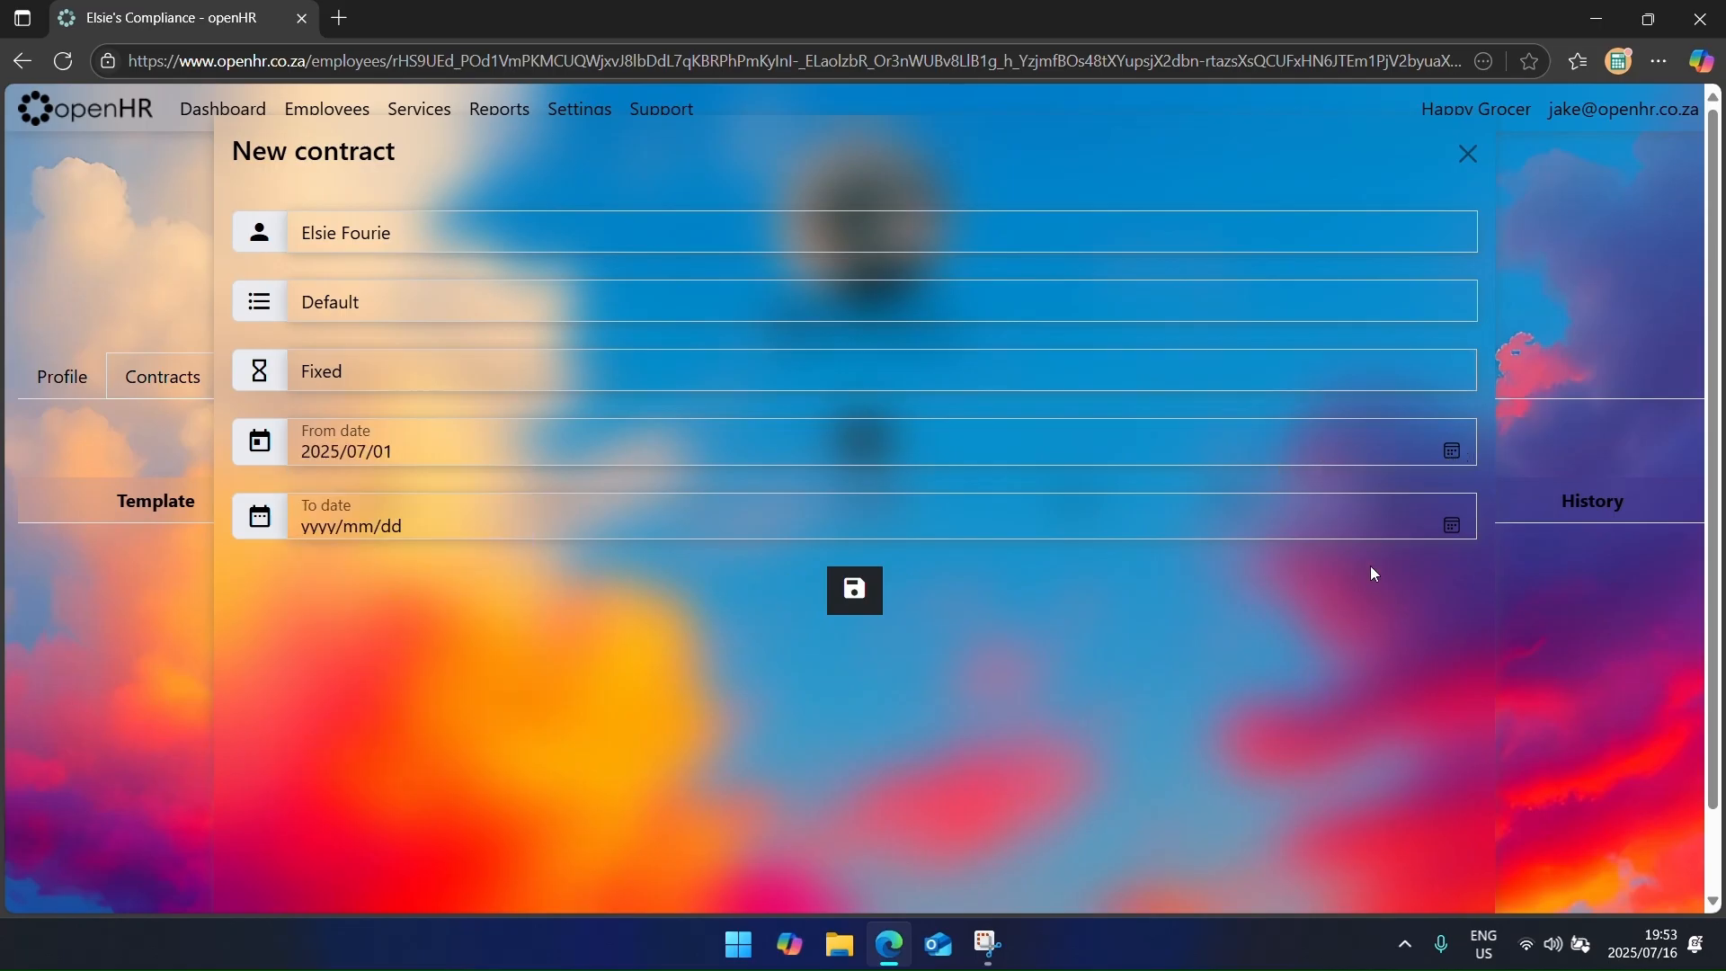
click(1453, 527)
click(446, 768)
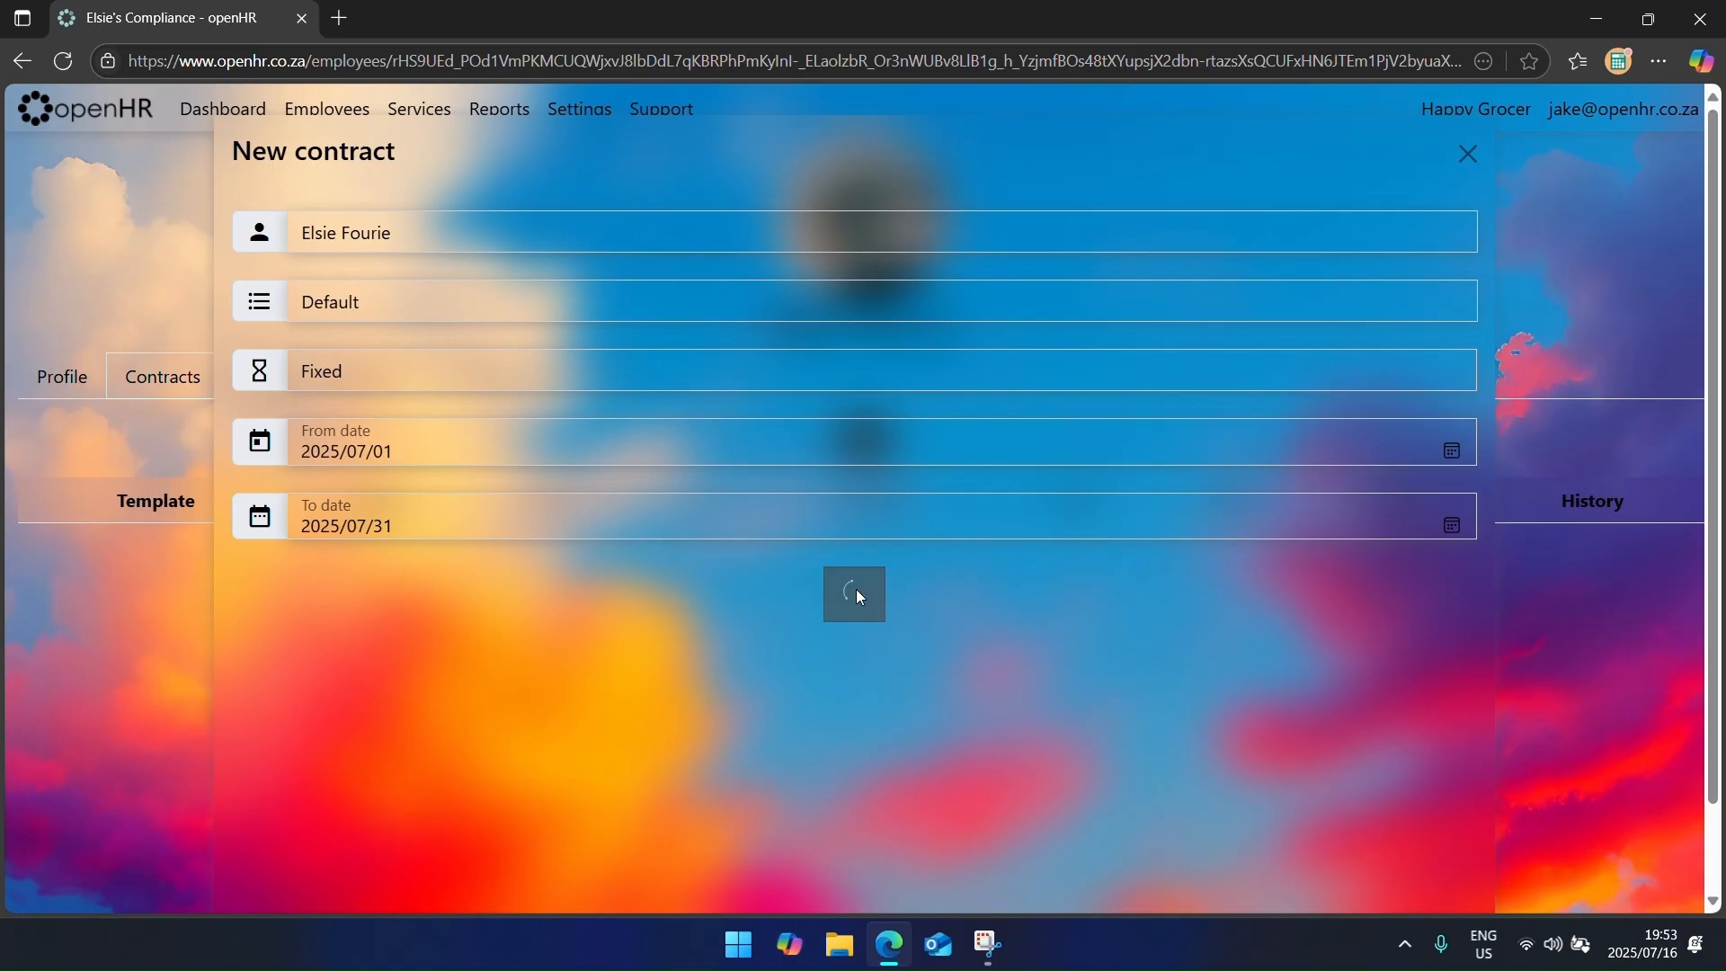
click(1144, 555)
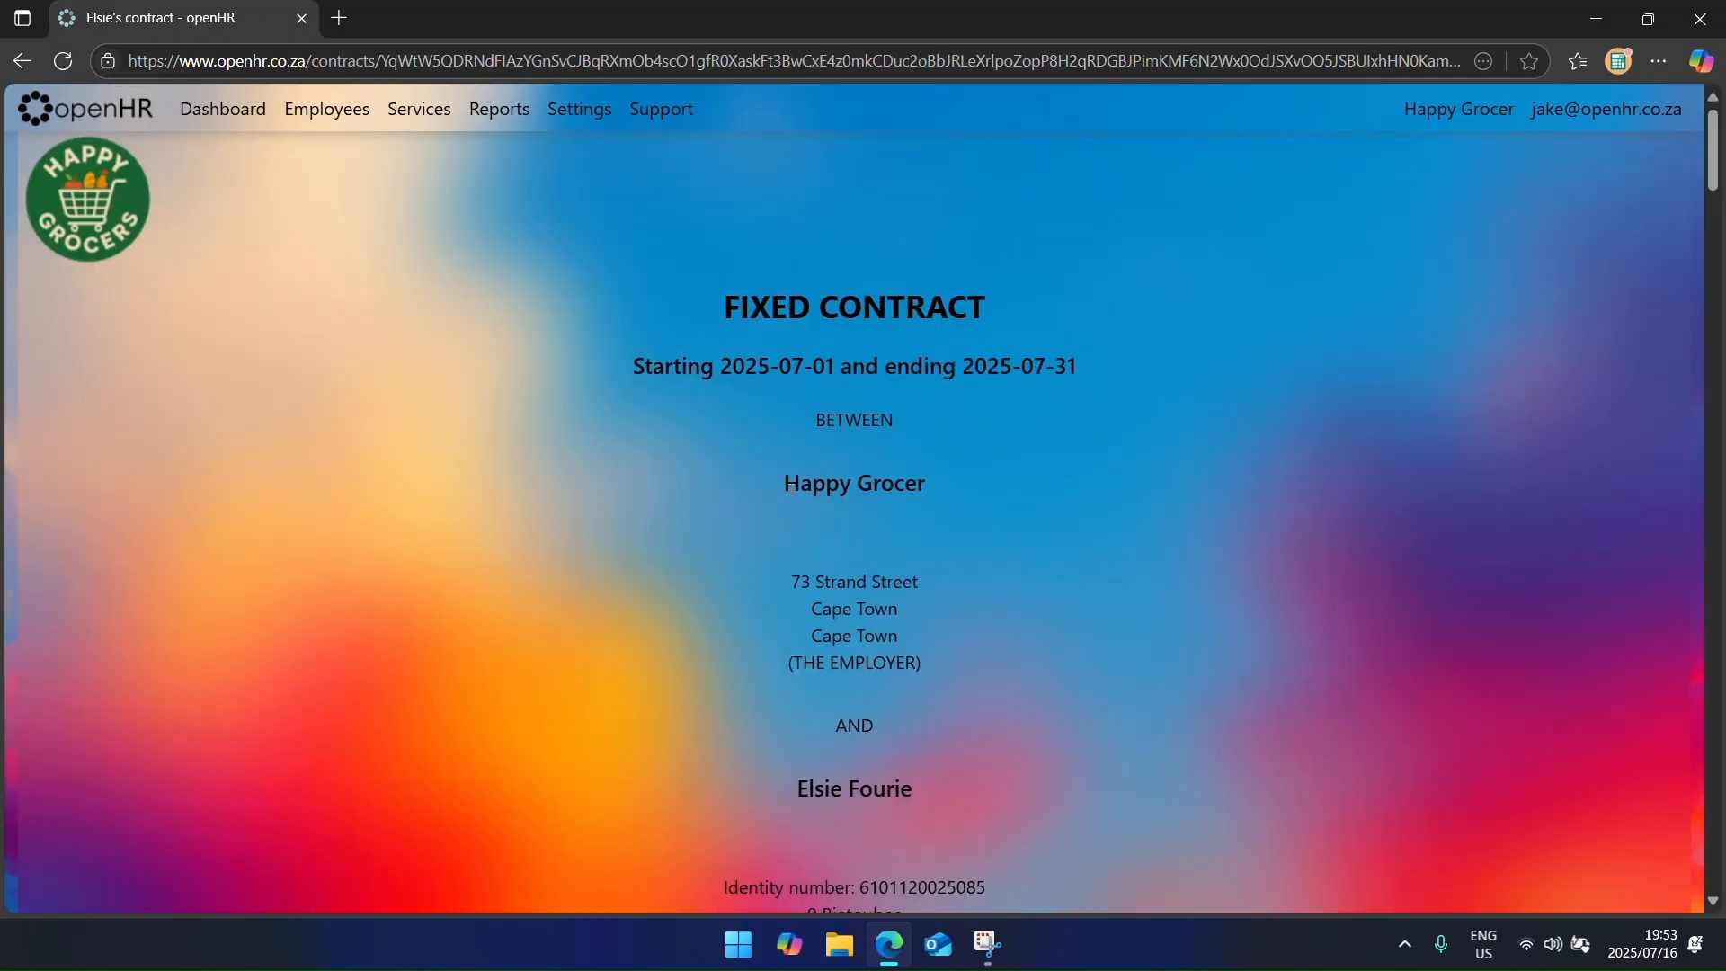
scroll(789, 491, down, 6)
scroll(780, 501, down, 3)
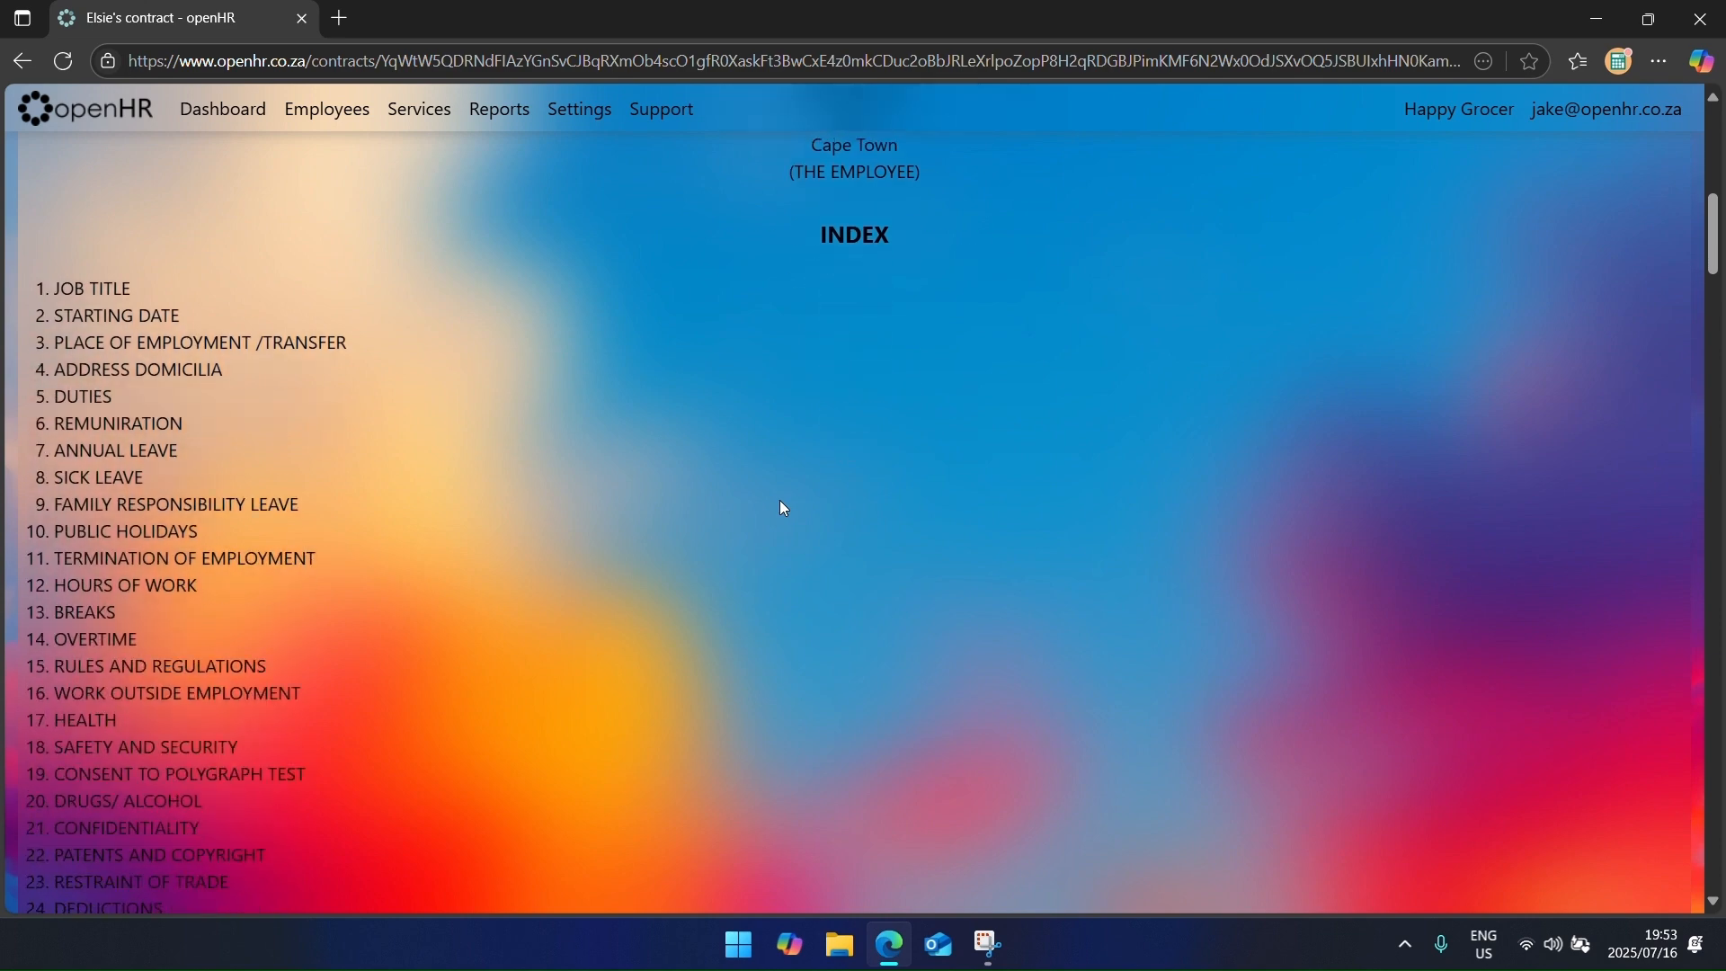
scroll(780, 503, up, 4)
drag(805, 439, 910, 575)
scroll(676, 611, down, 10)
scroll(675, 620, down, 3)
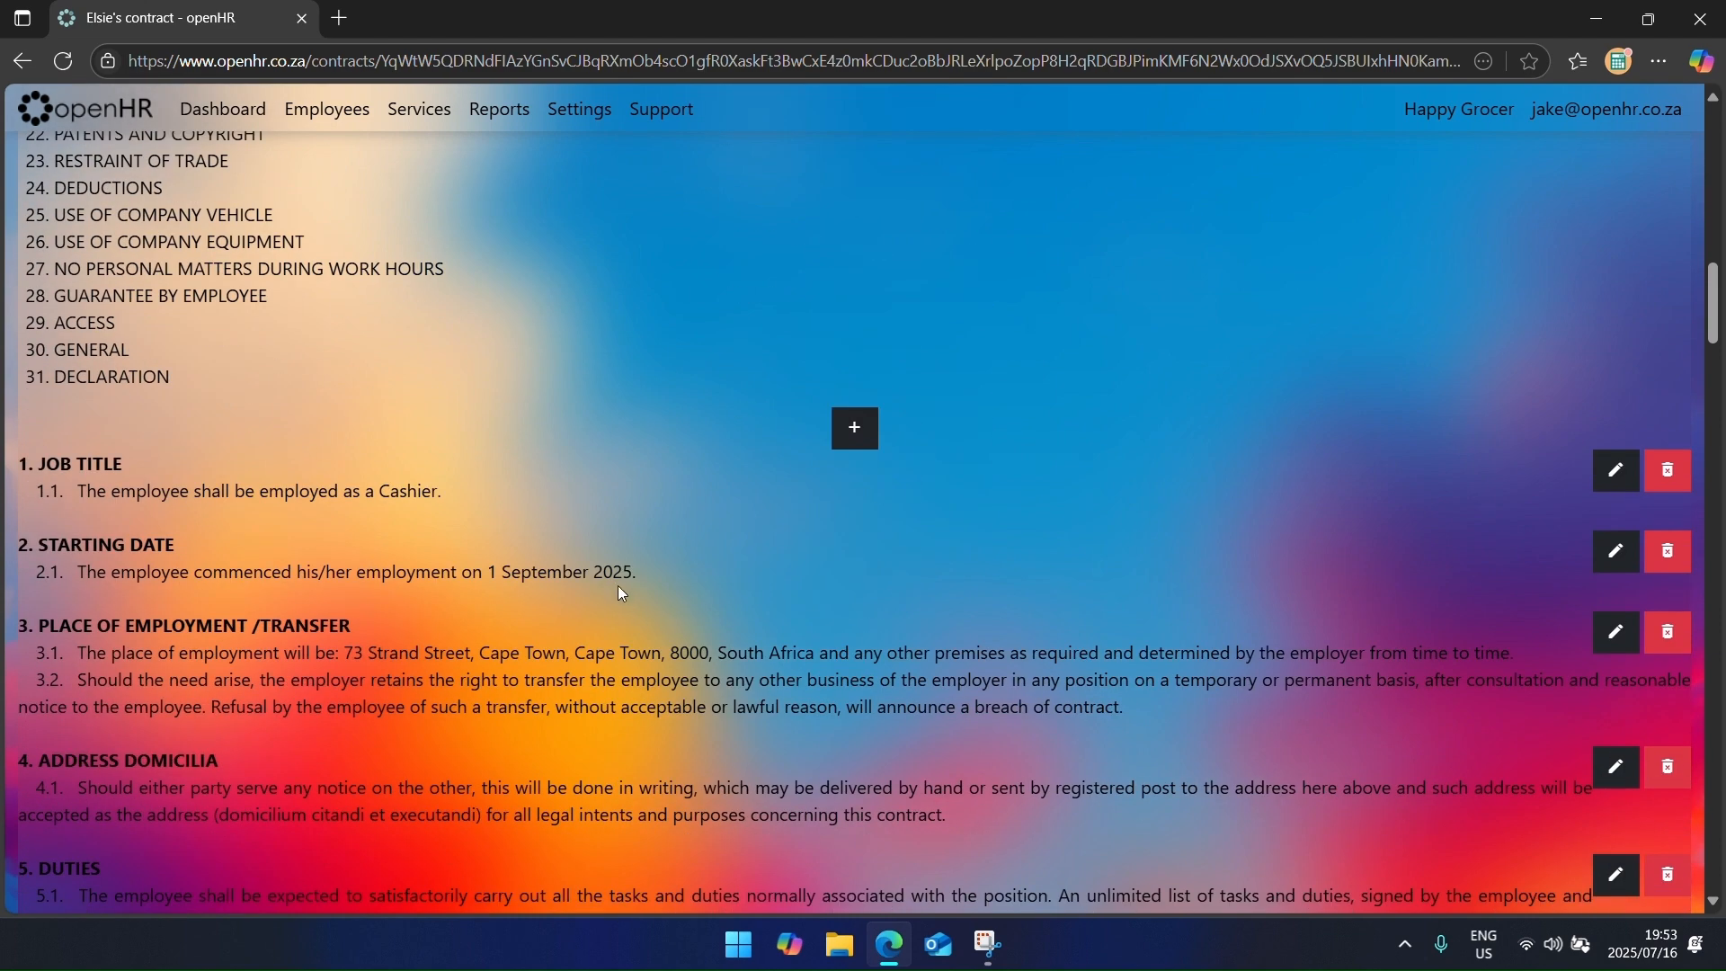
drag(351, 494, 416, 494)
drag(442, 572, 710, 575)
scroll(590, 714, down, 4)
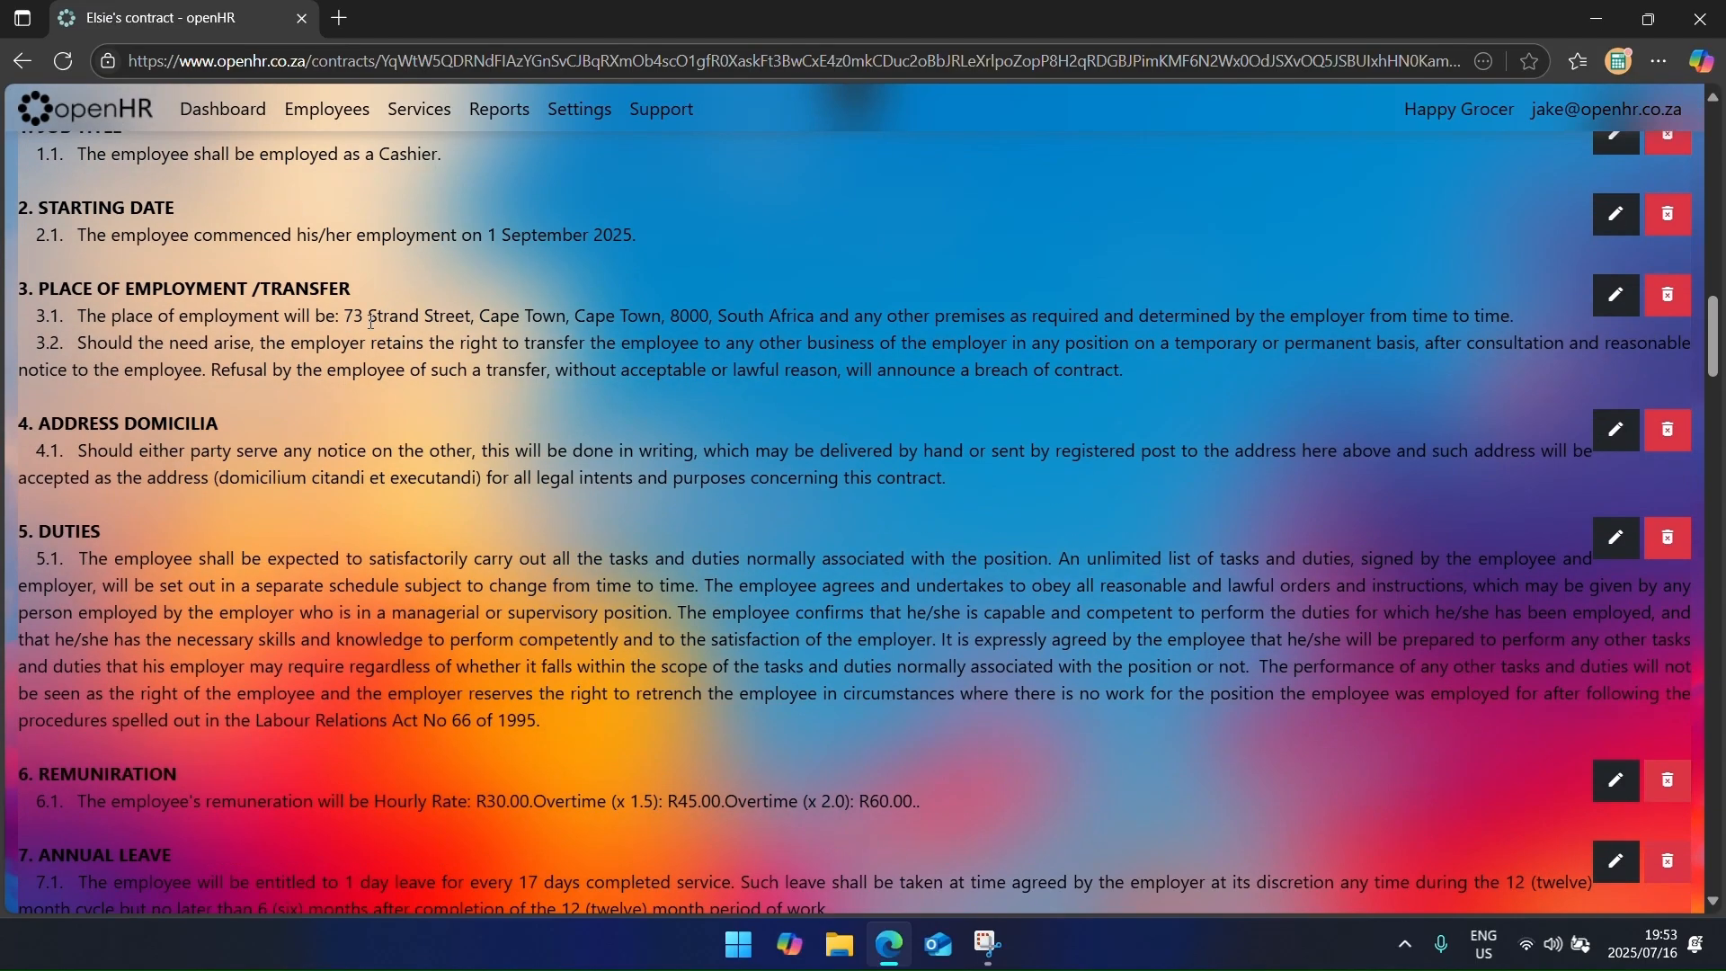
drag(344, 316, 716, 317)
scroll(663, 552, down, 5)
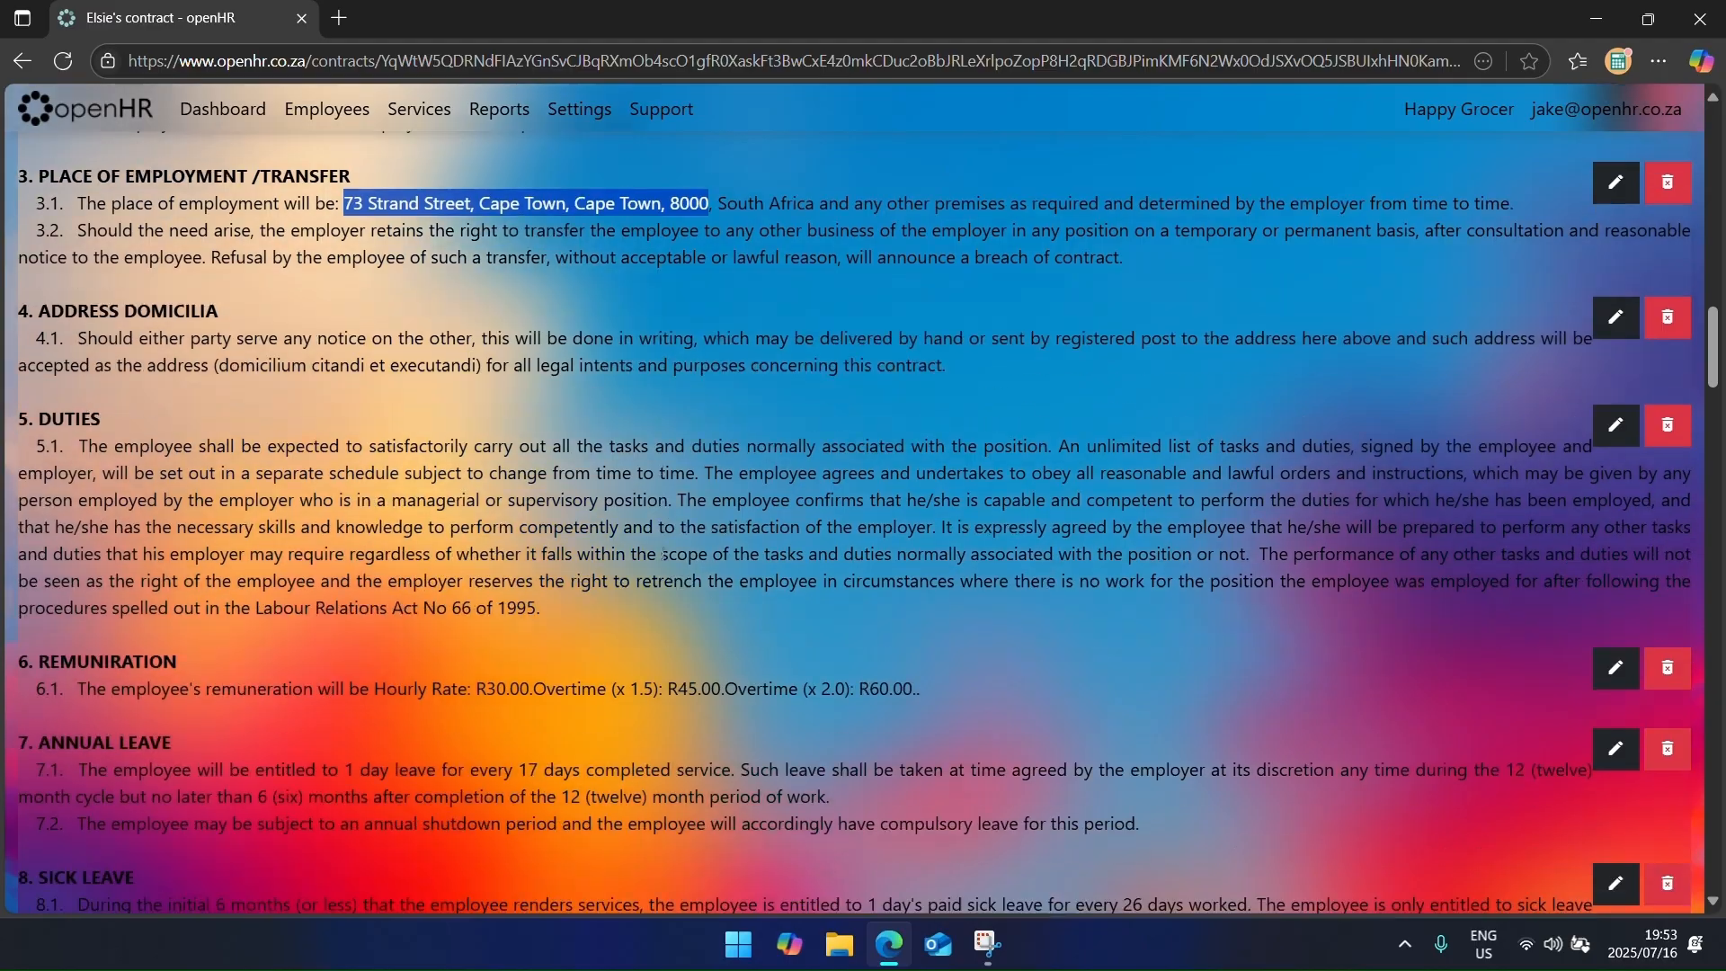
scroll(663, 553, down, 1)
scroll(662, 553, up, 1)
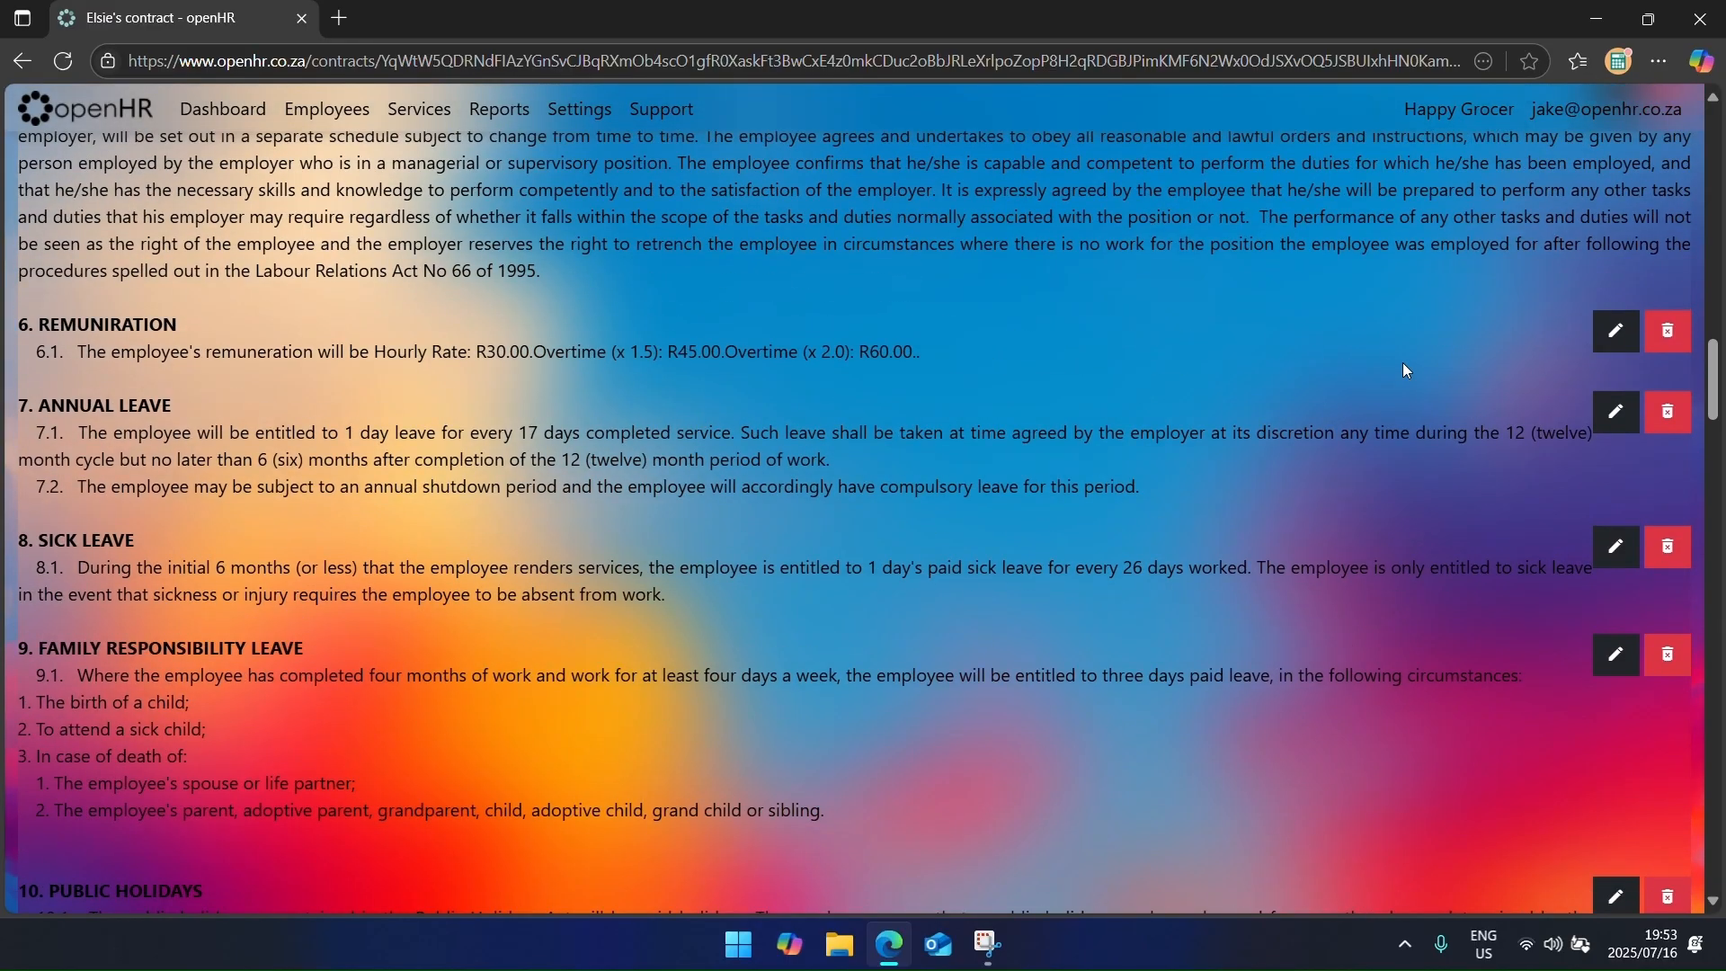
click(1616, 331)
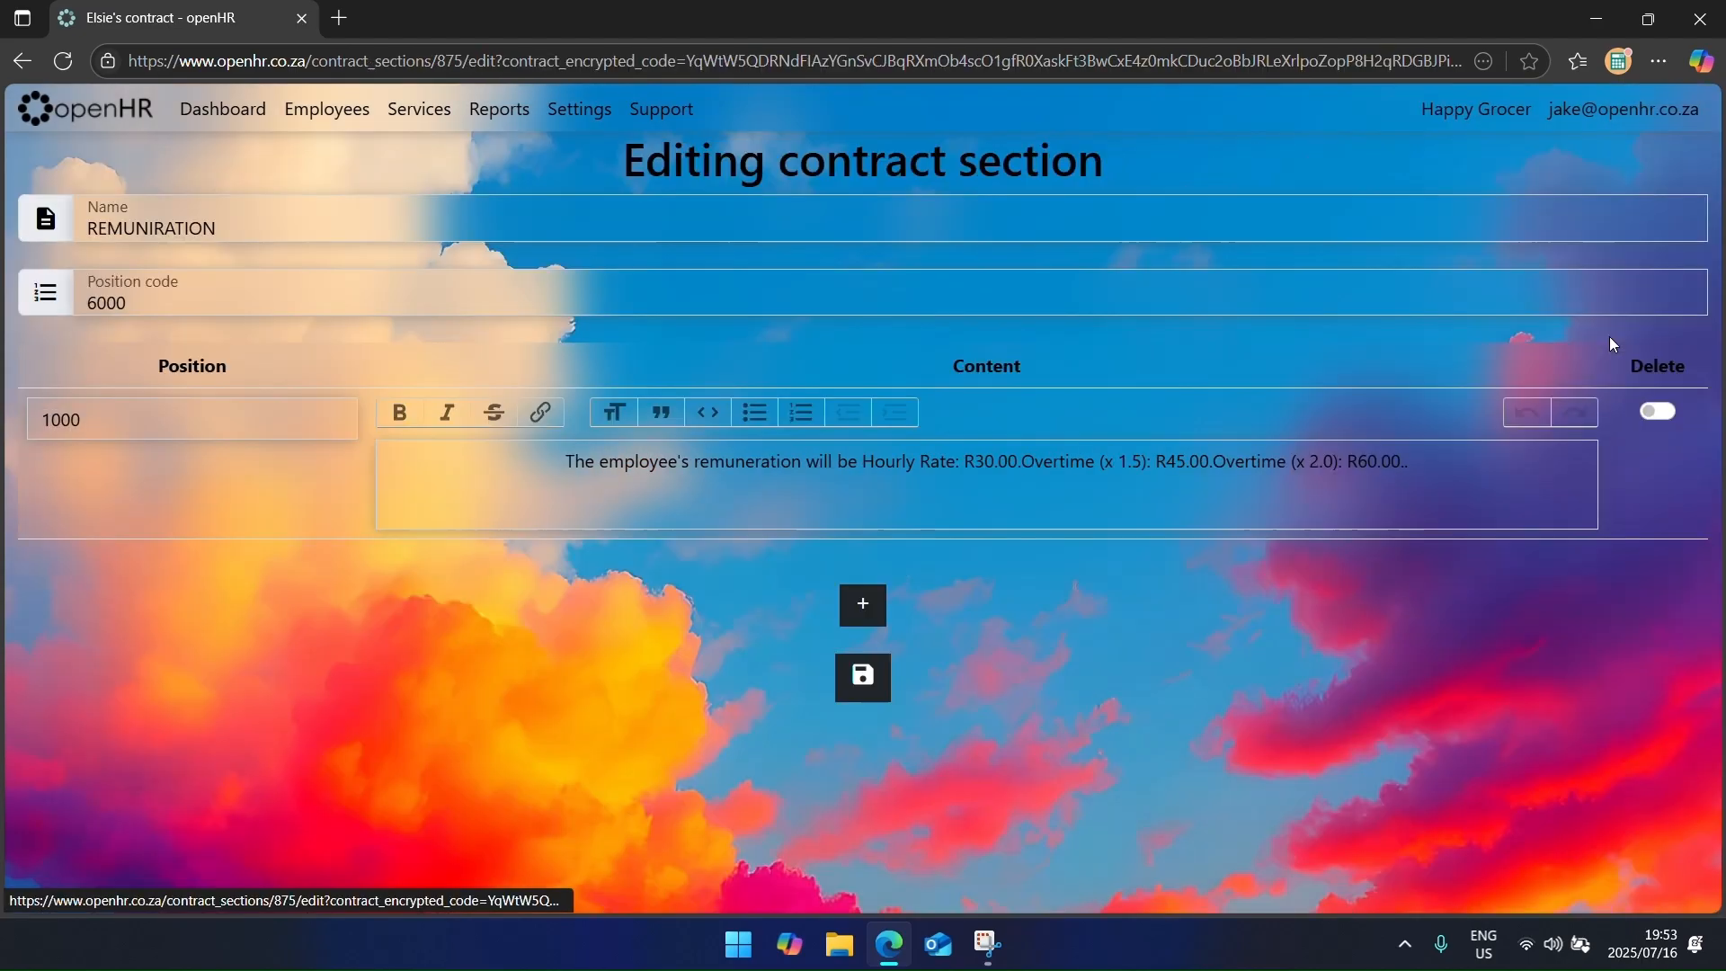
drag(1034, 462, 1416, 462)
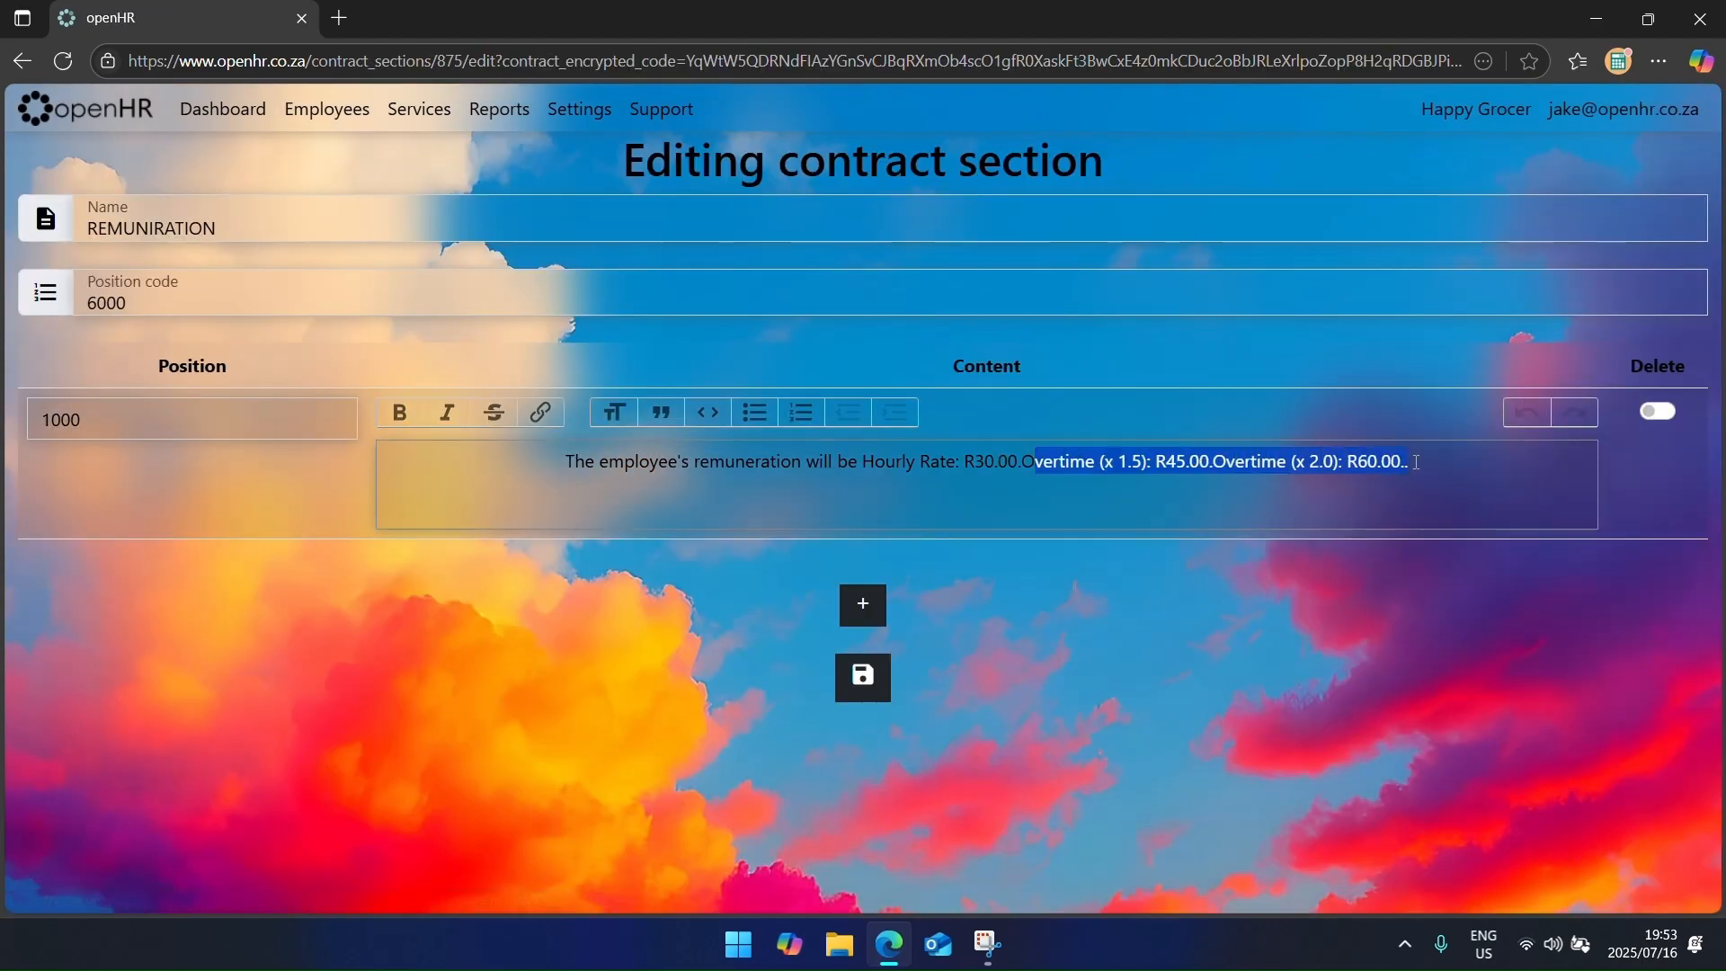
click(23, 60)
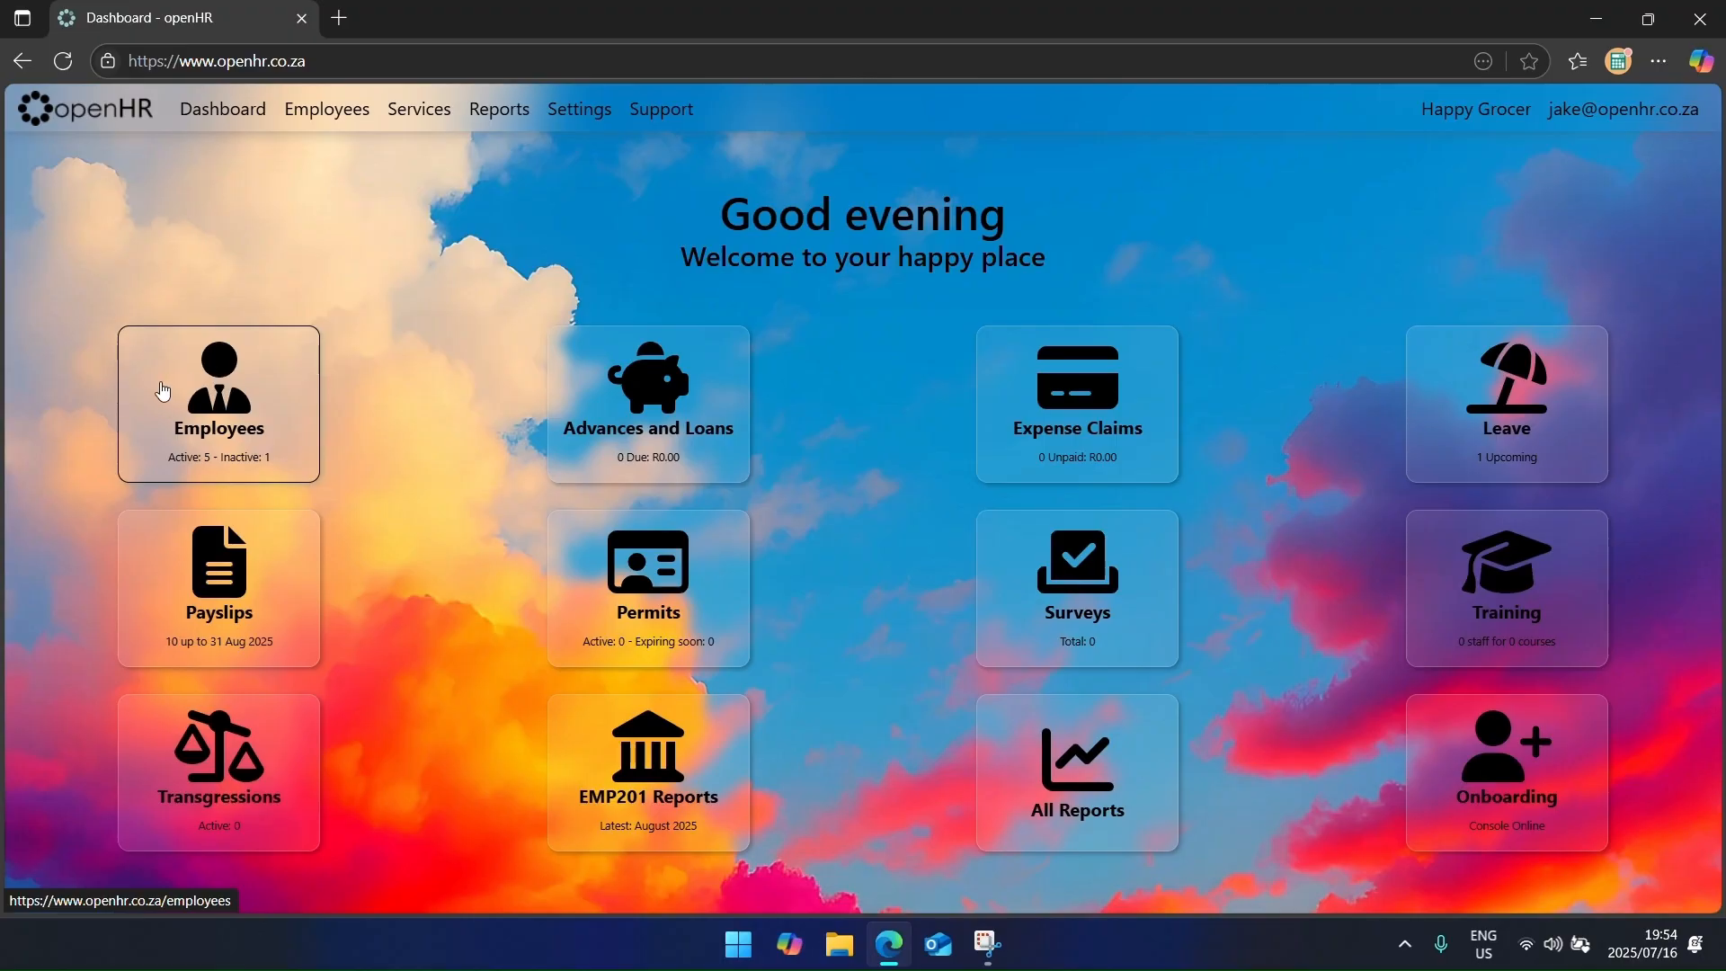
Step: Review the expense categories in Settings, then look at the Expense Claims page
click(559, 121)
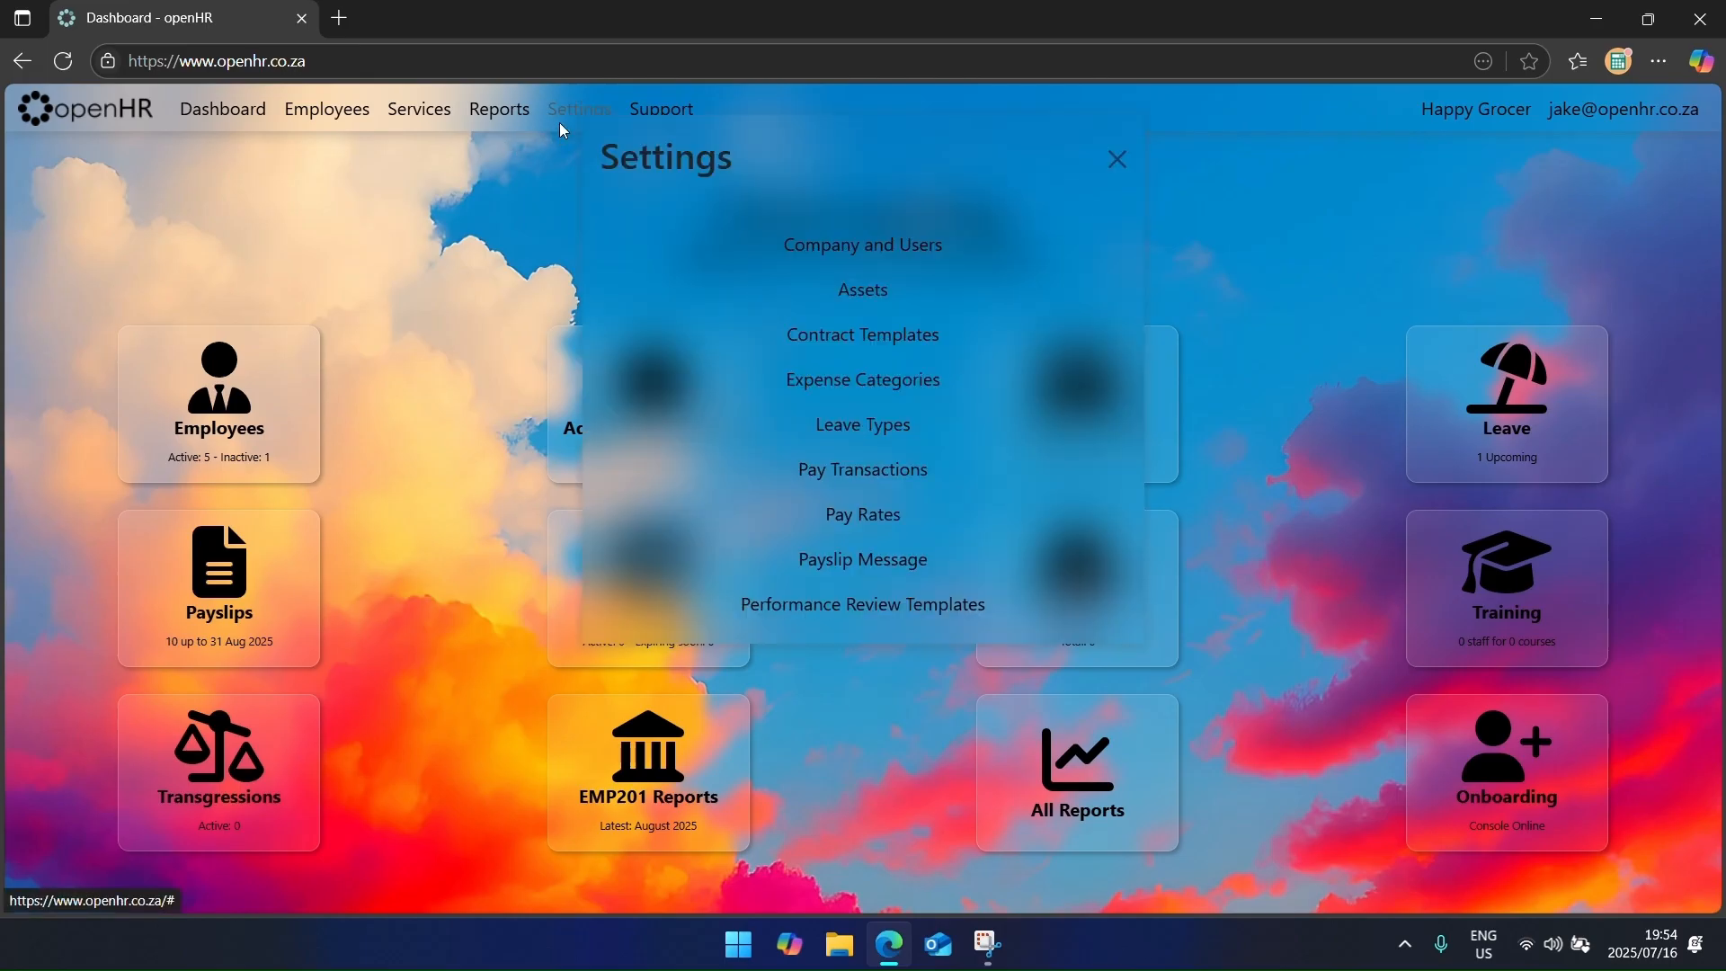
click(815, 382)
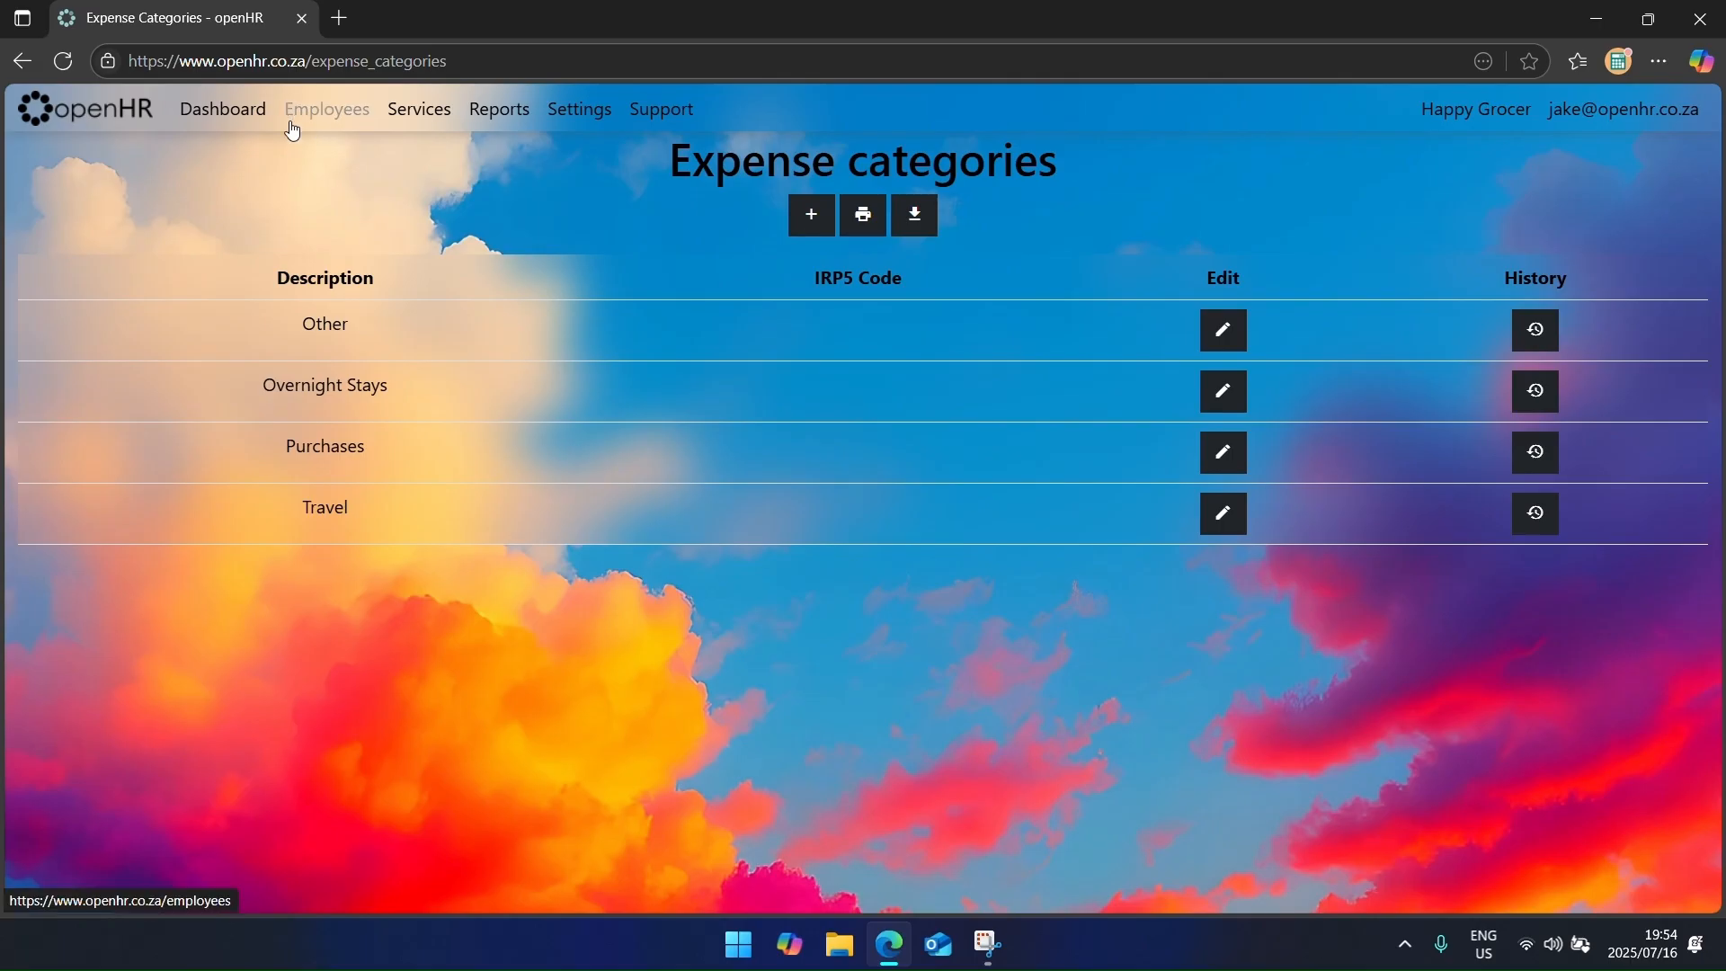
click(399, 115)
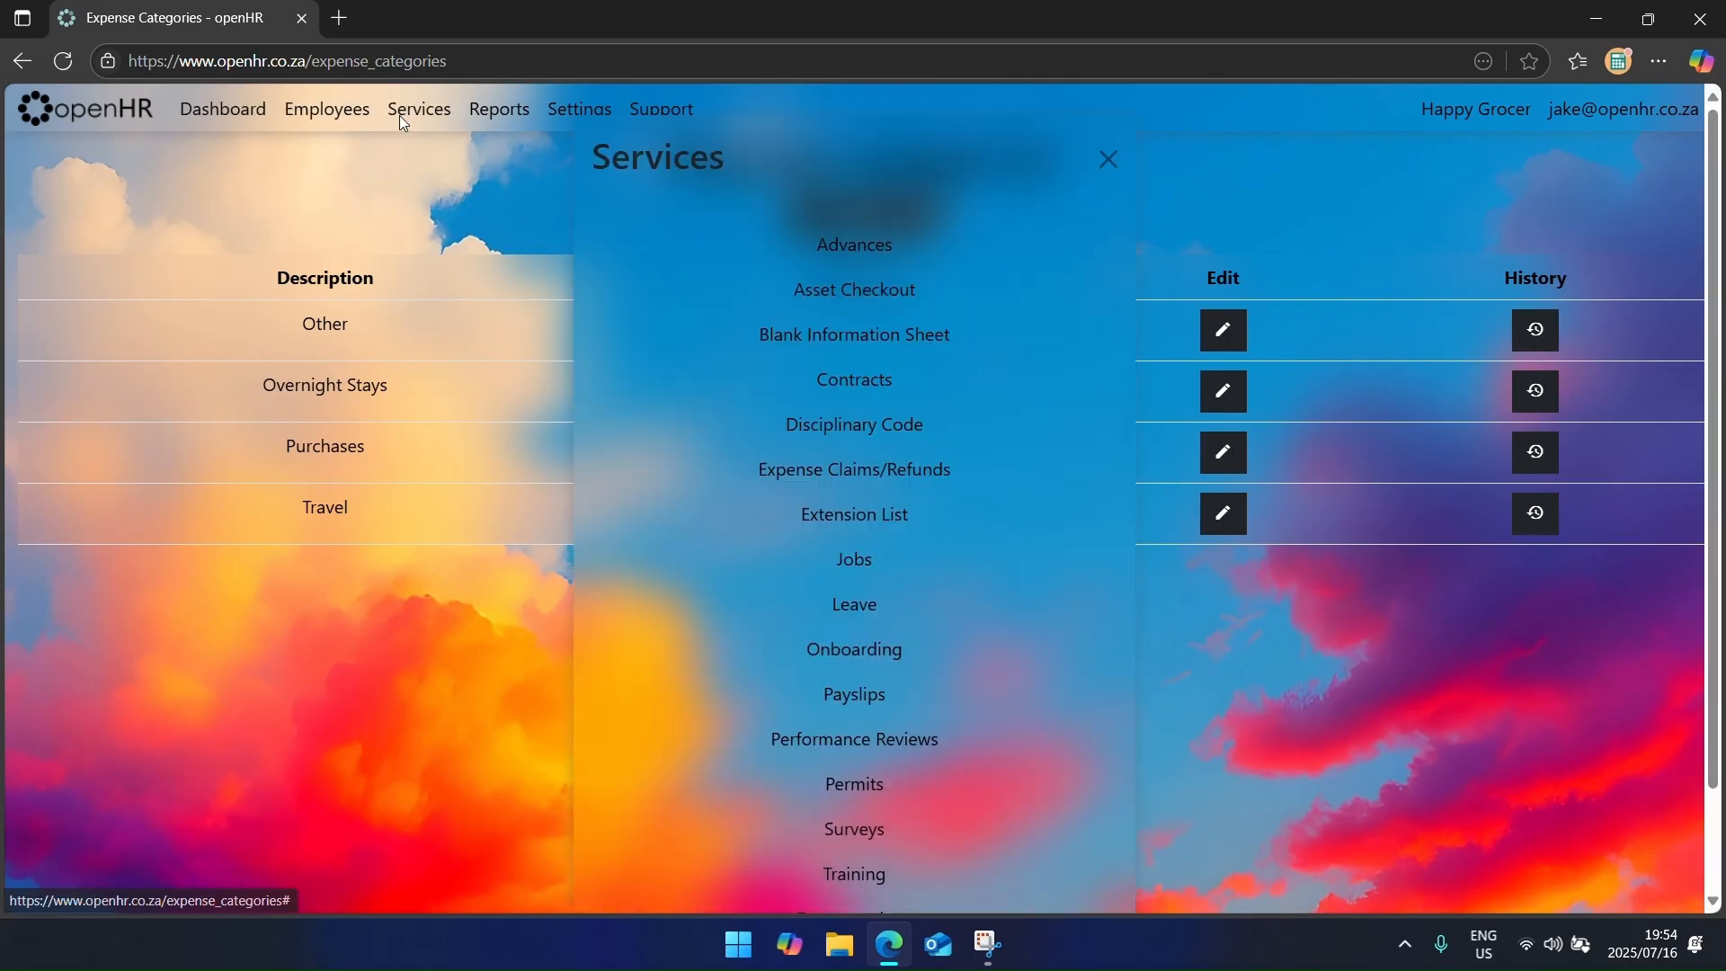
click(882, 481)
Step: Check the cleaner's HR expenses tab, then return to Services > Expense Claims
click(325, 129)
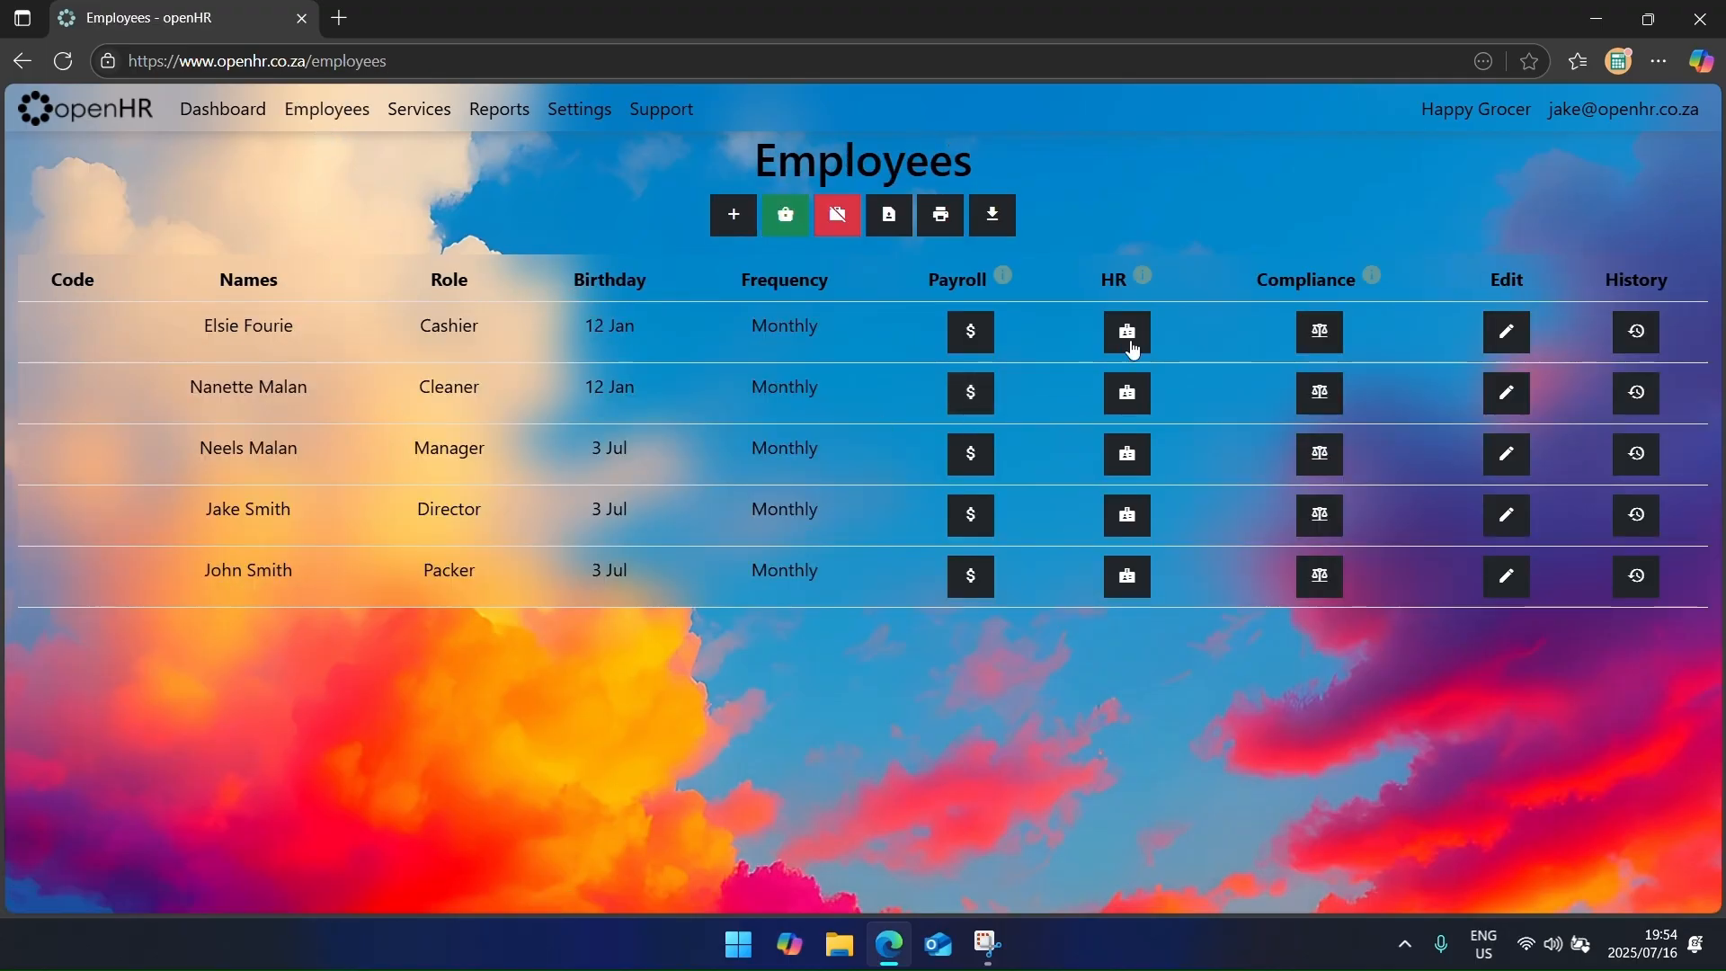
mouse_move(1152, 289)
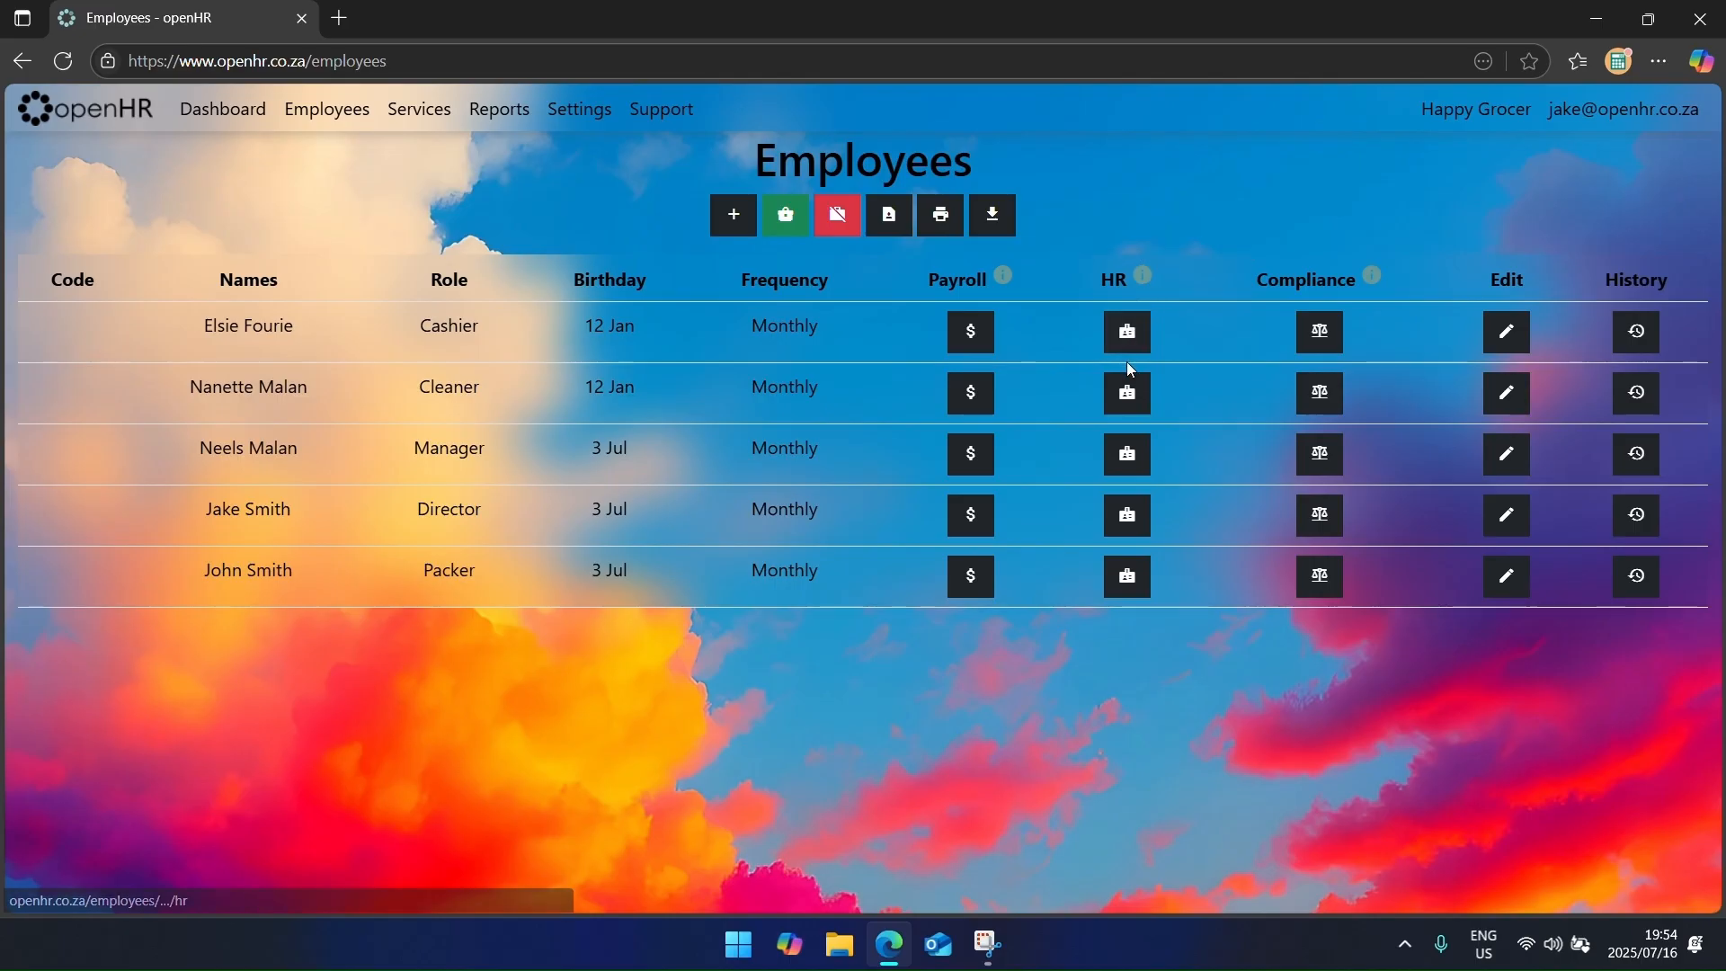
click(1128, 396)
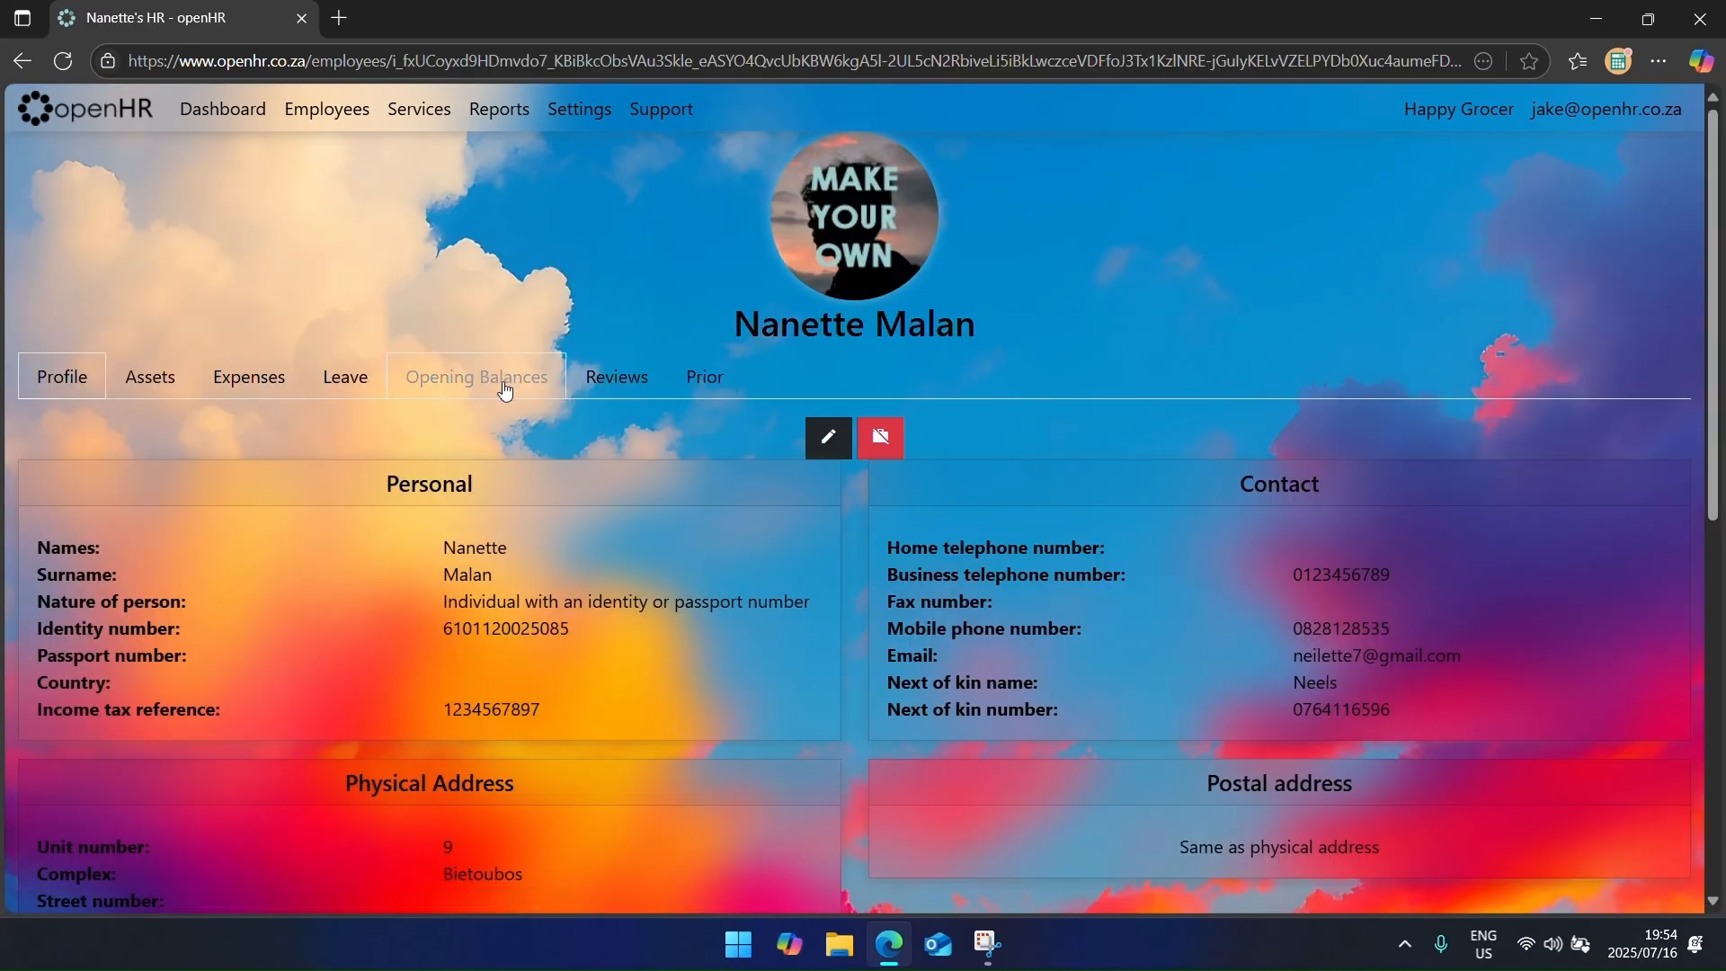
click(231, 383)
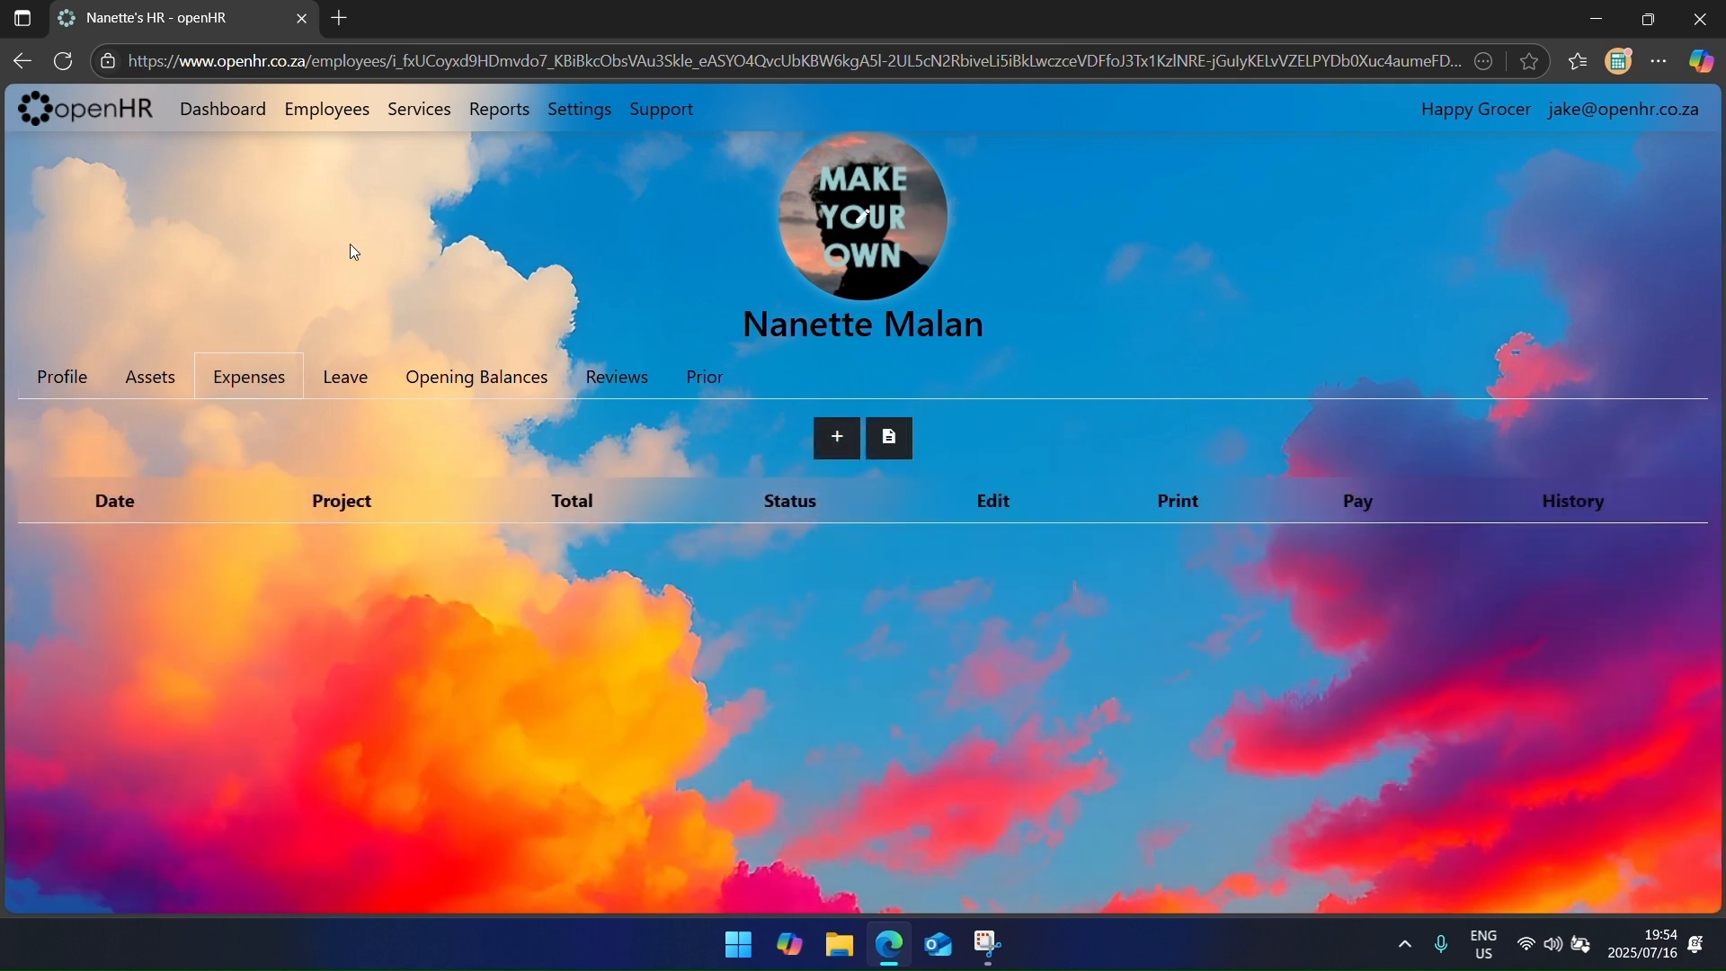
click(409, 109)
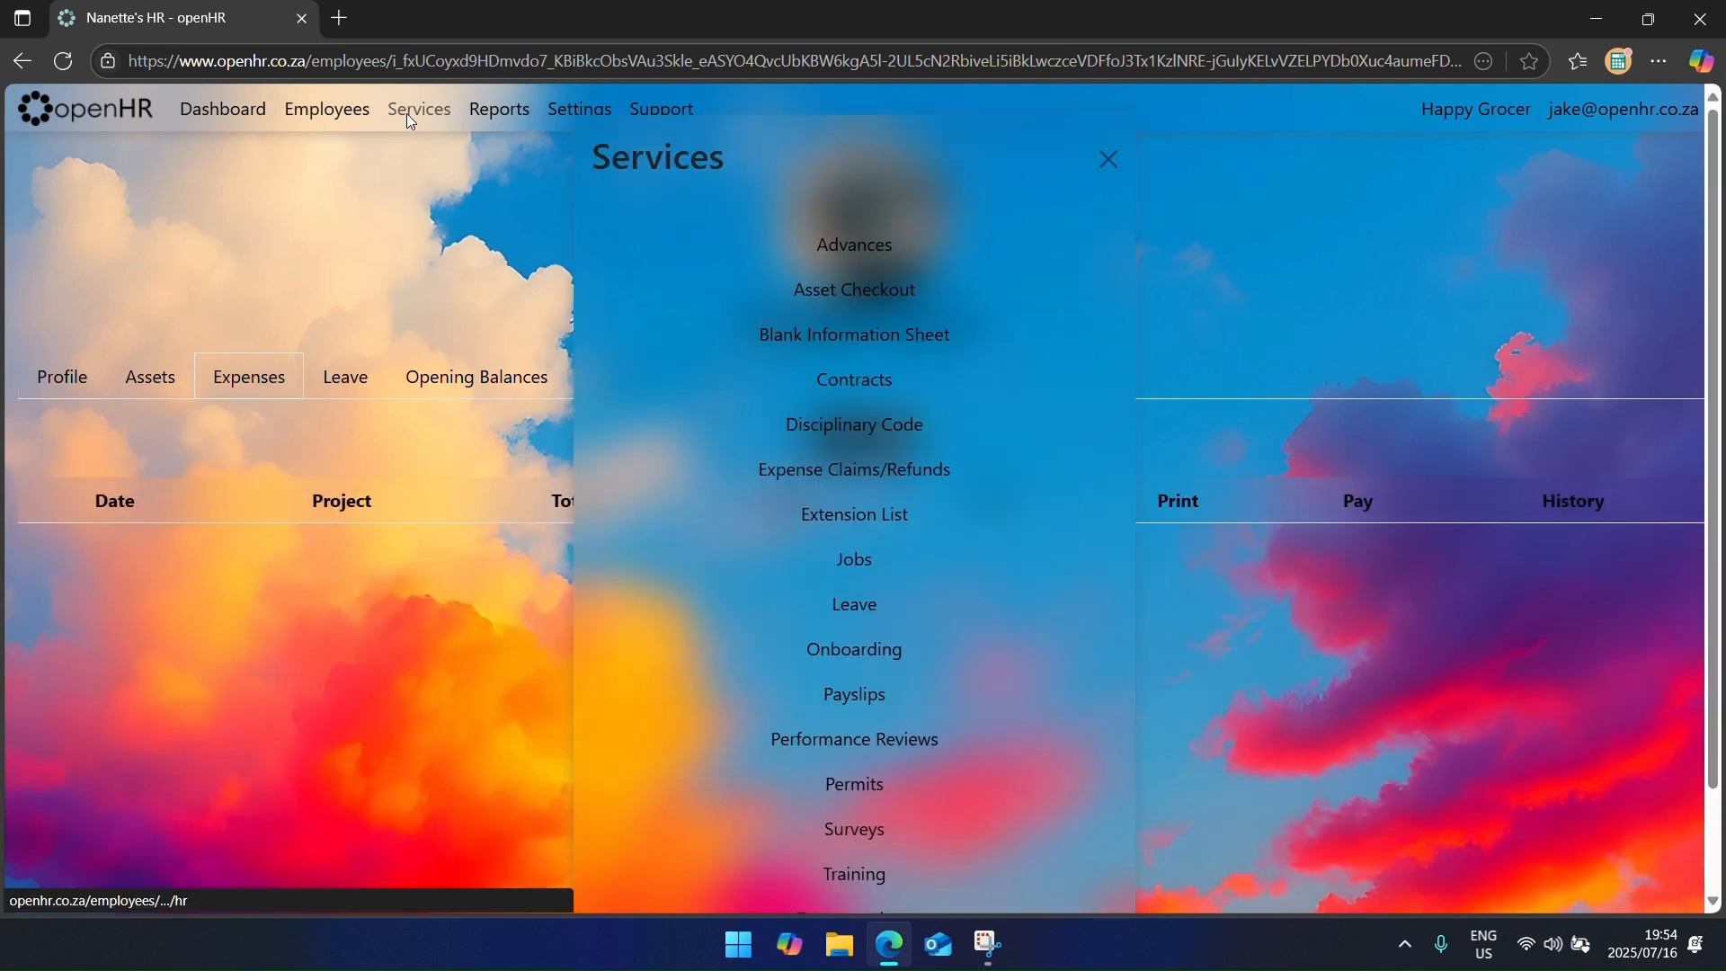
click(871, 480)
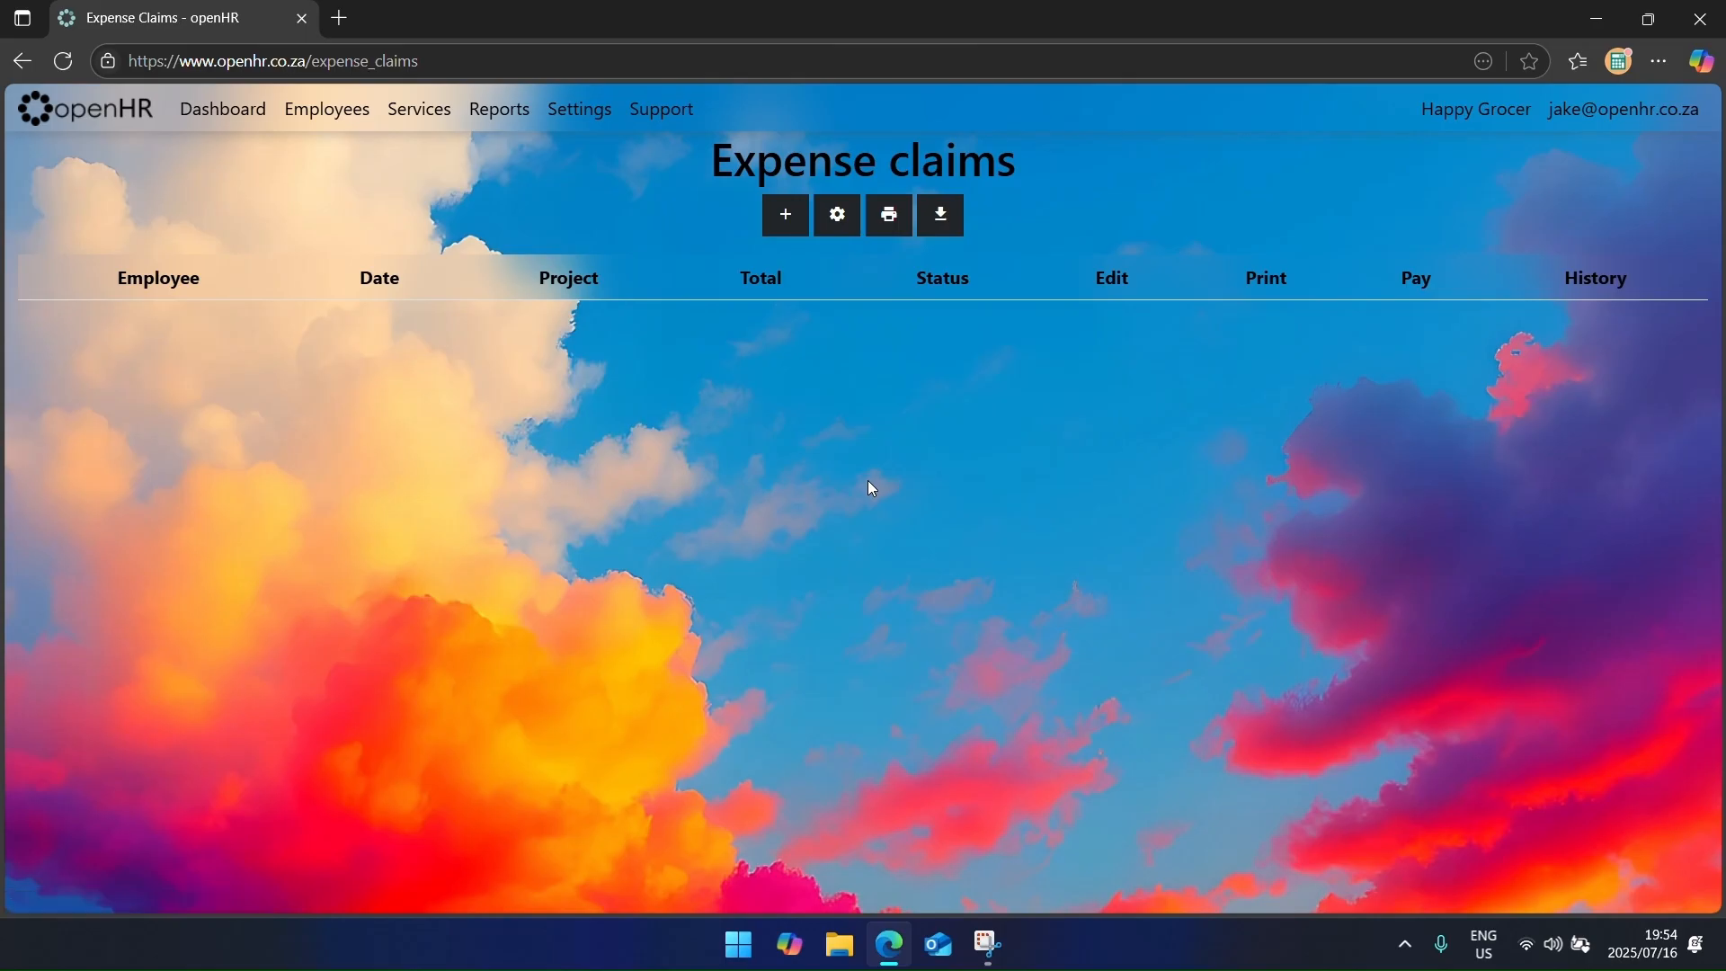
Step: Start a new expense claim for the cleaner with project 'Procurement/Supplier Inspection'
click(791, 221)
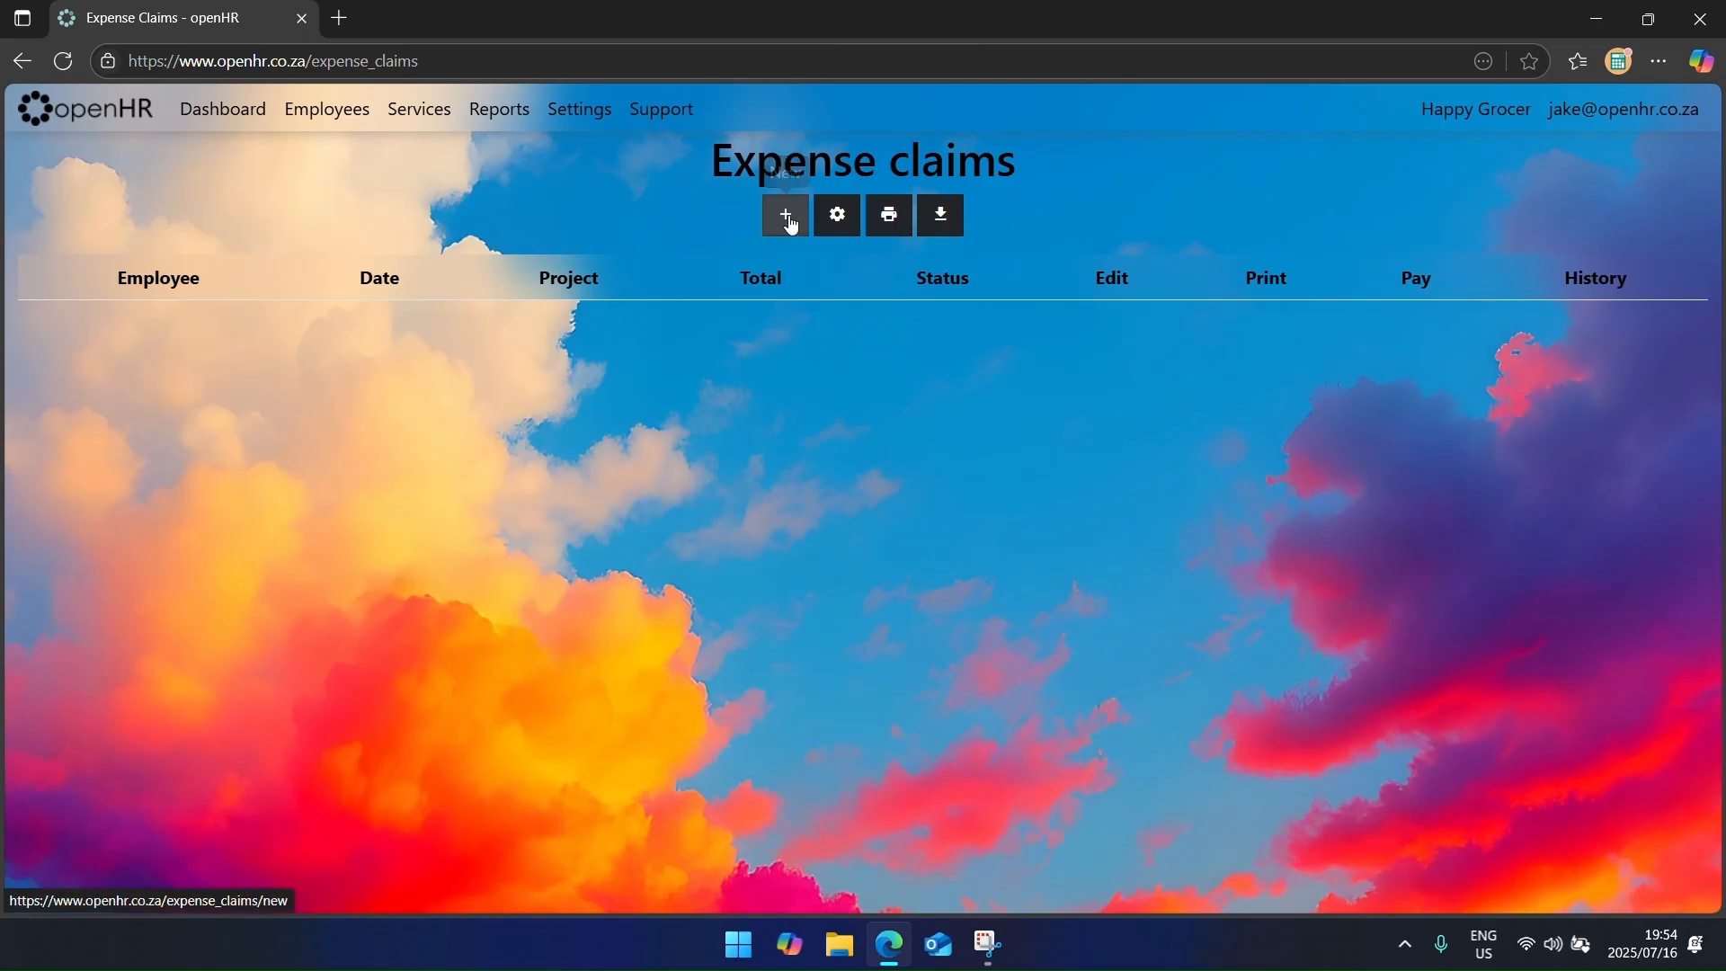
click(671, 237)
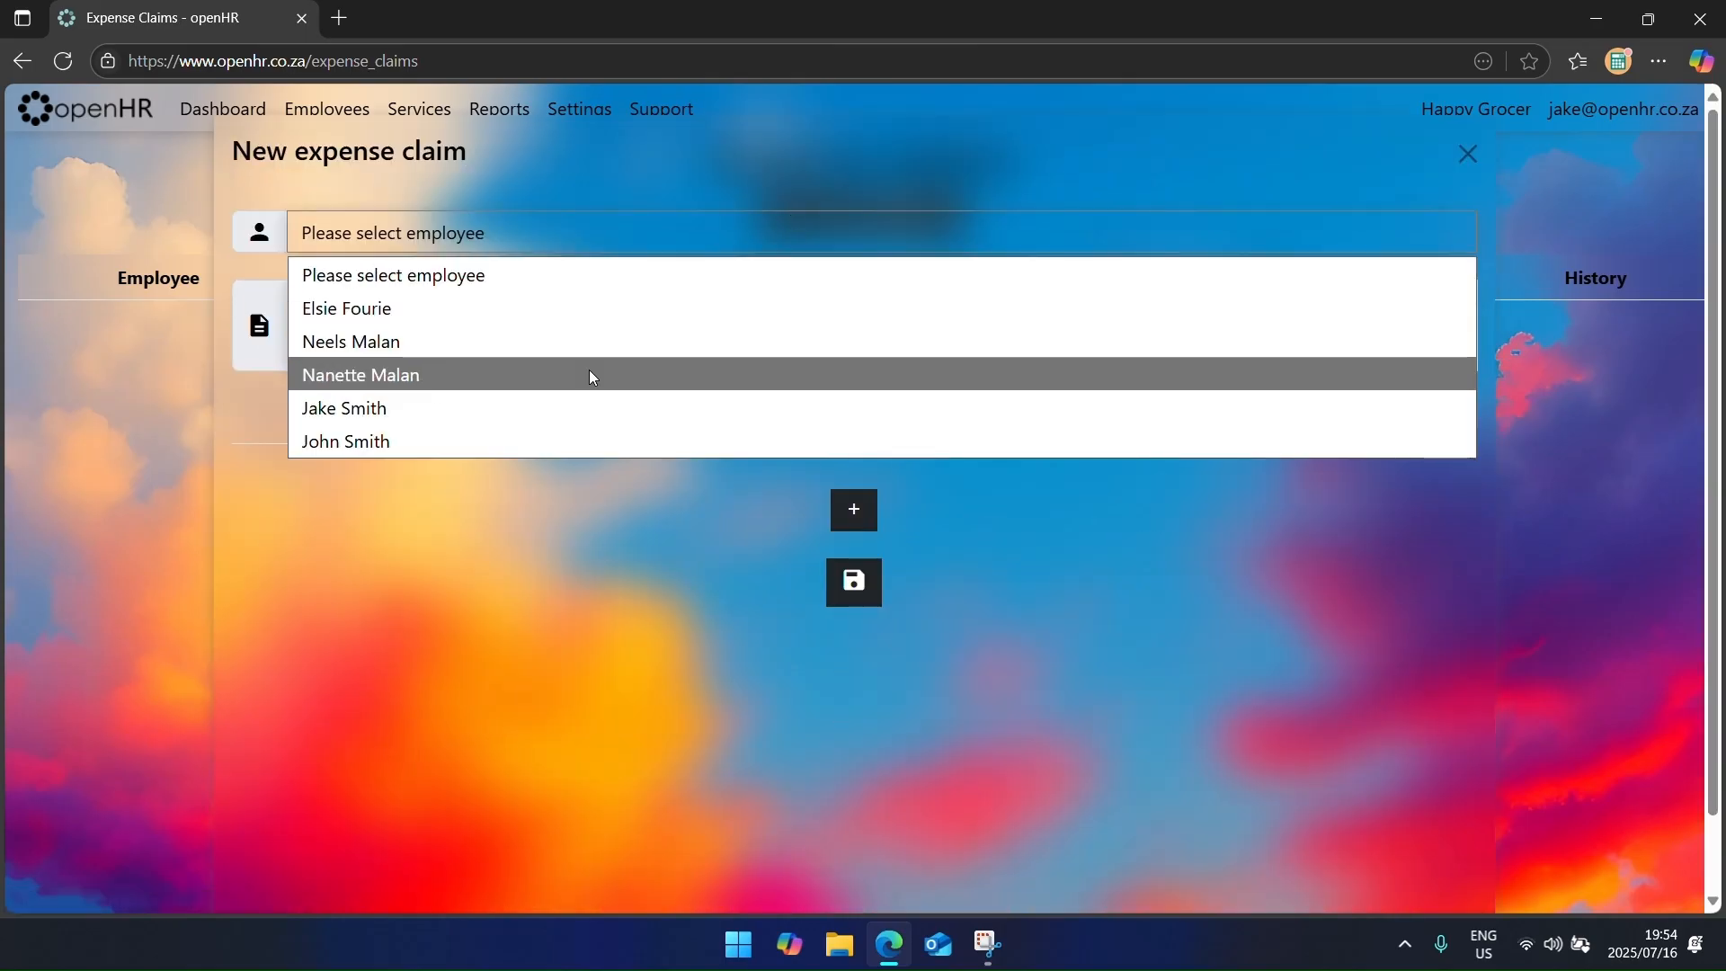
click(592, 376)
click(538, 340)
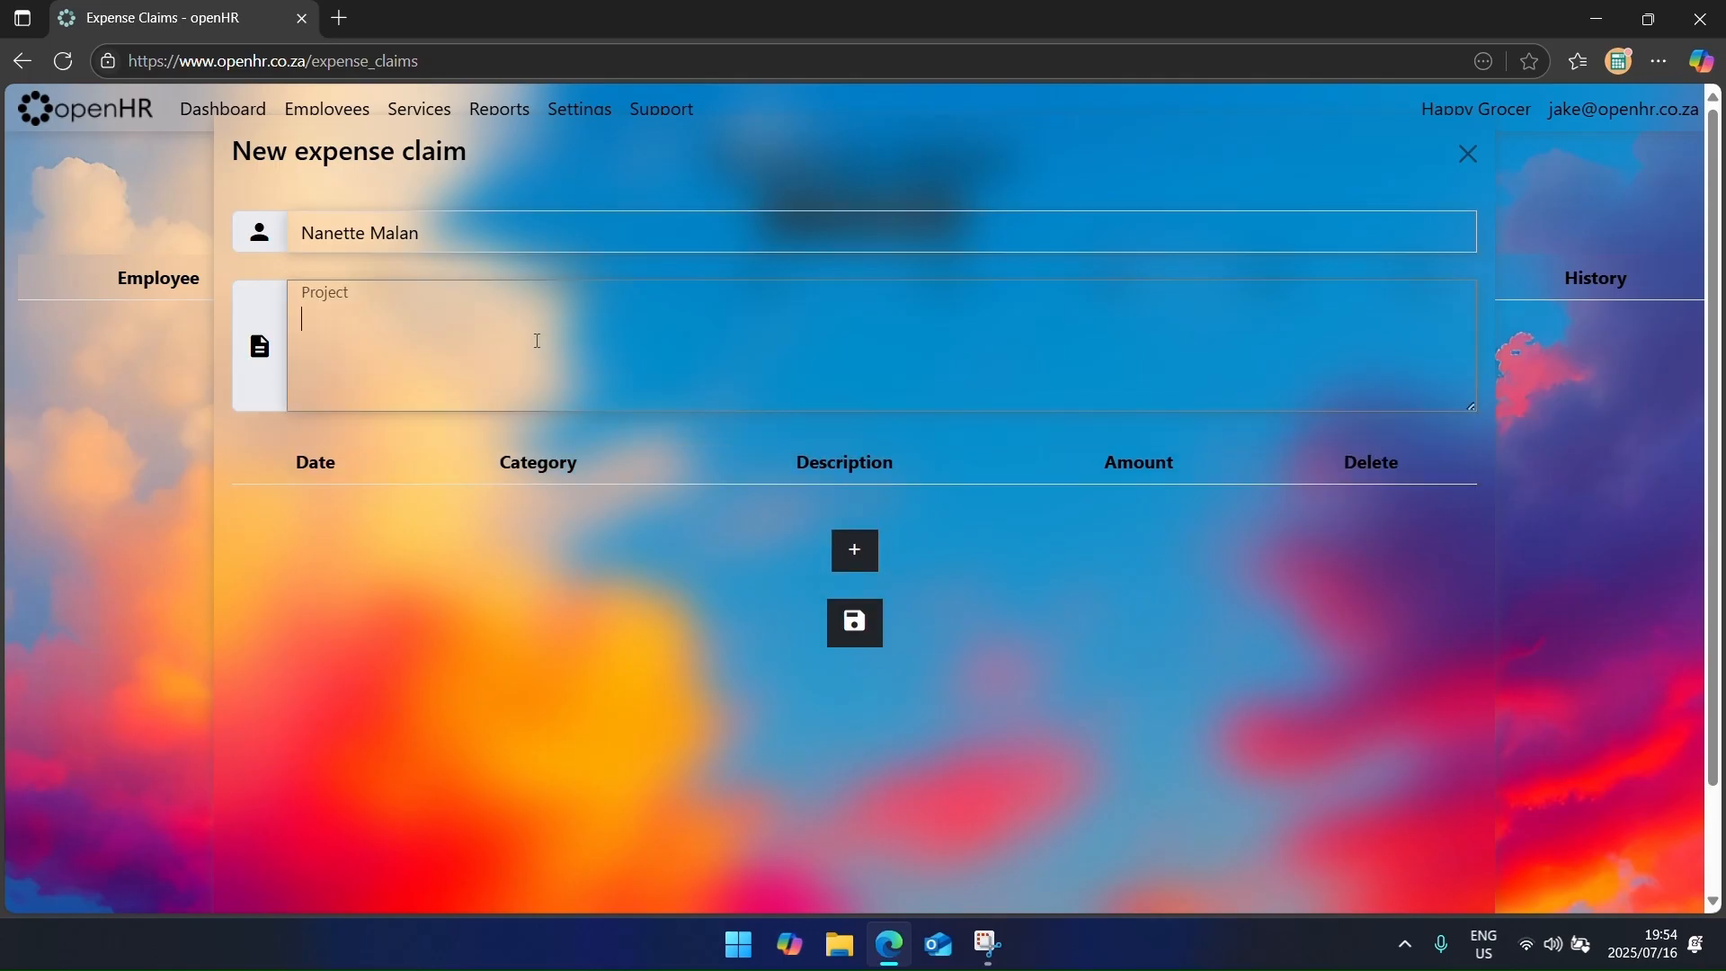
text(Procurement/Supplier Inspection)
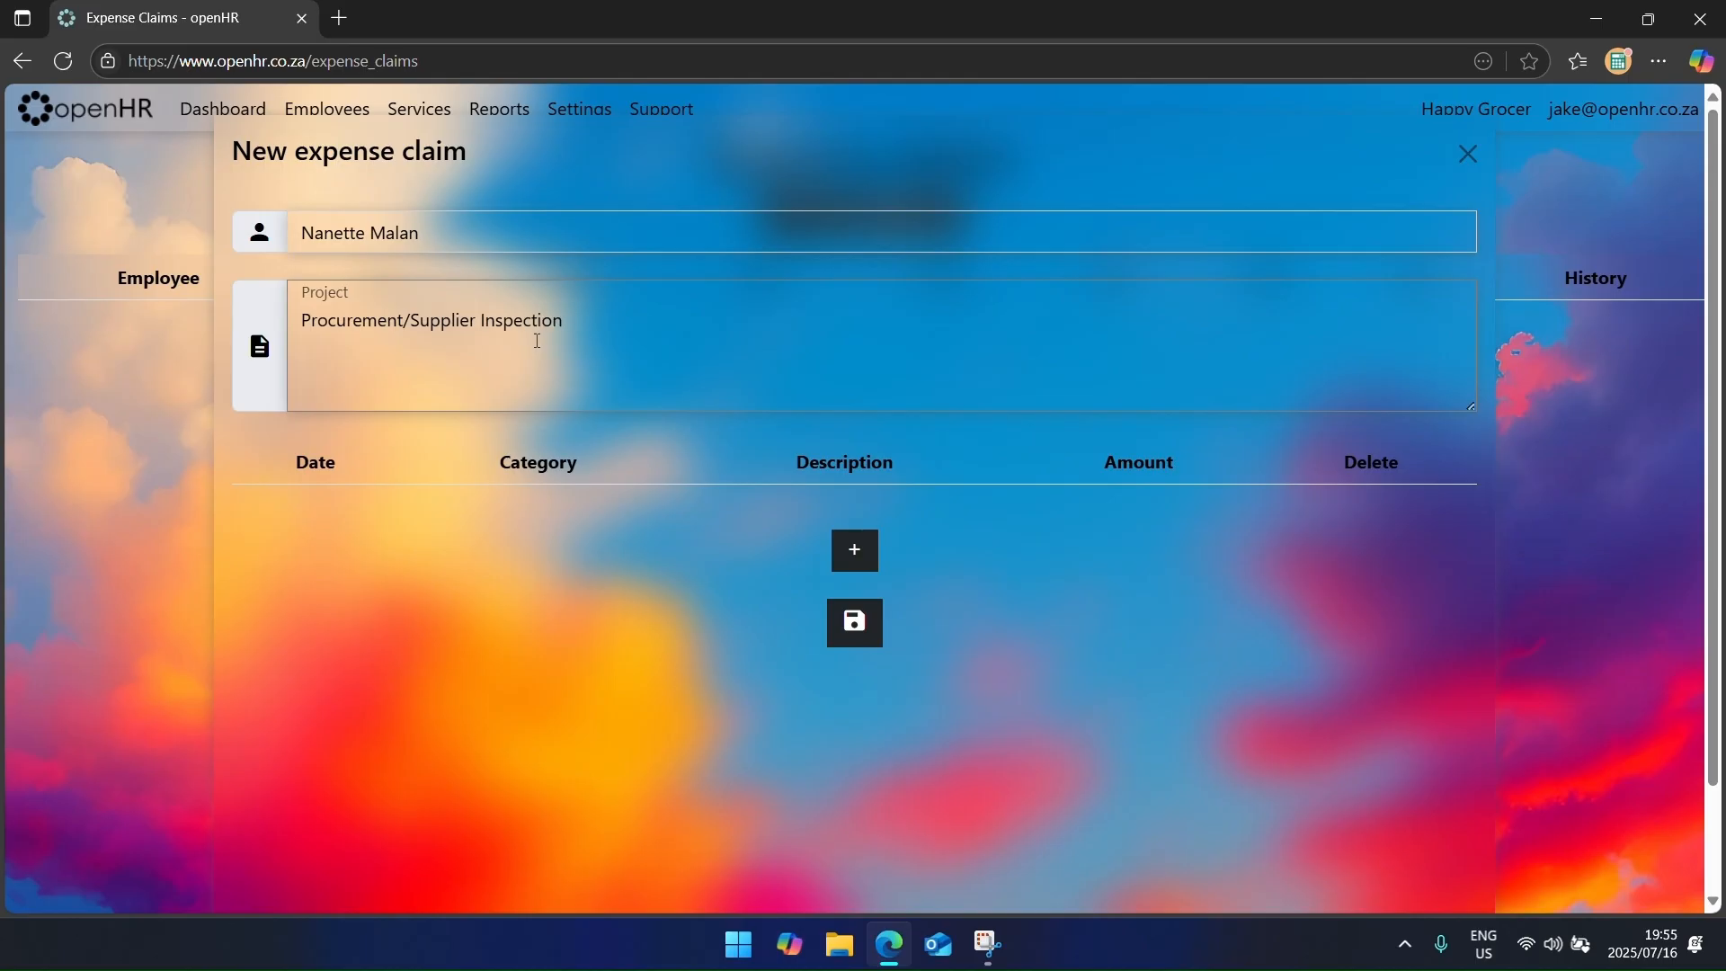
Step: Add two expense lines; fill the first as 1 July, Travel, 'Drive 100km', 450
click(855, 550)
click(858, 612)
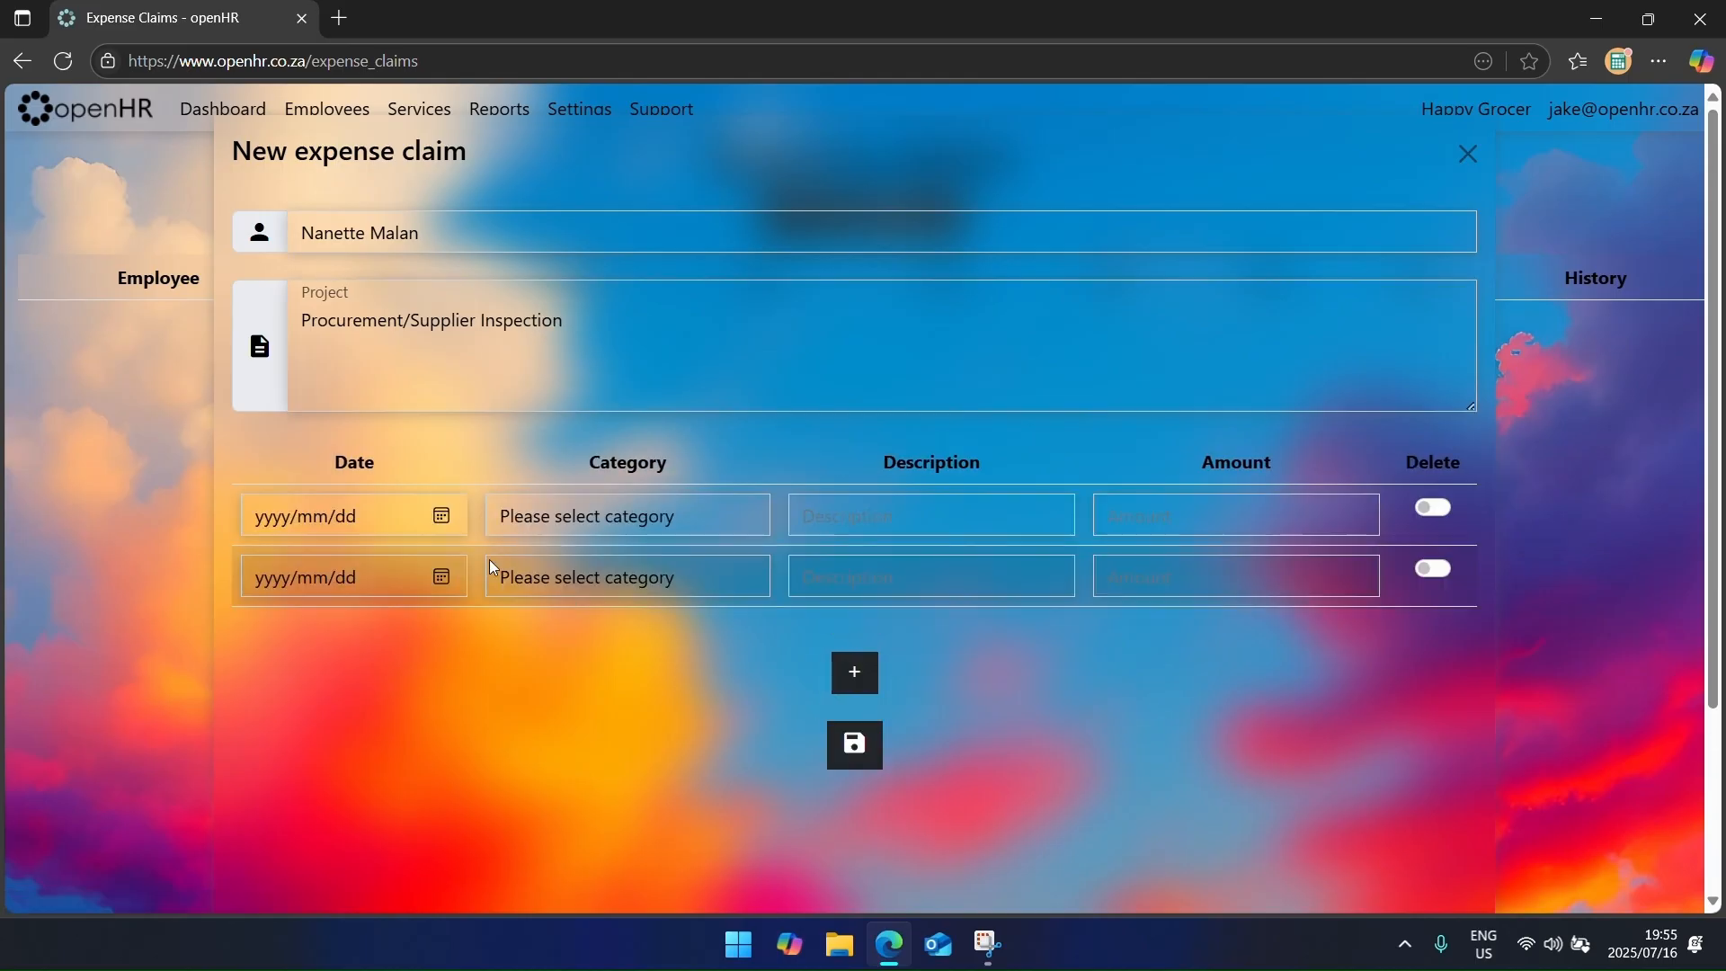
click(332, 515)
click(333, 638)
click(629, 517)
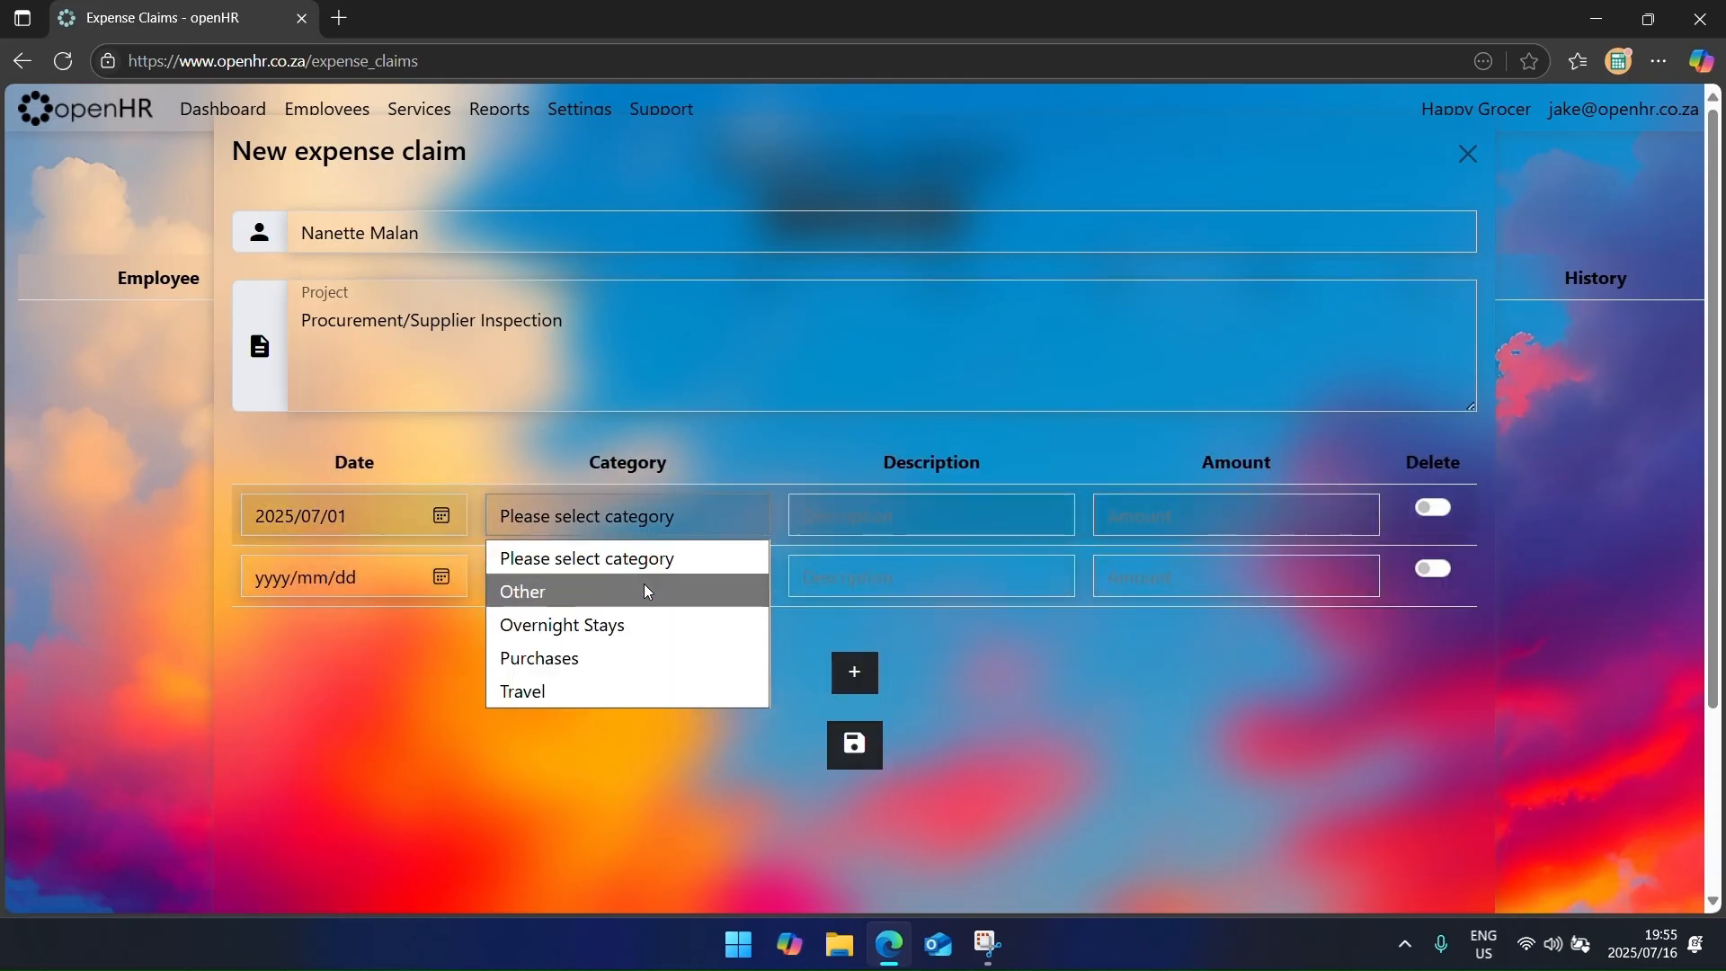
click(634, 674)
text(Drive)
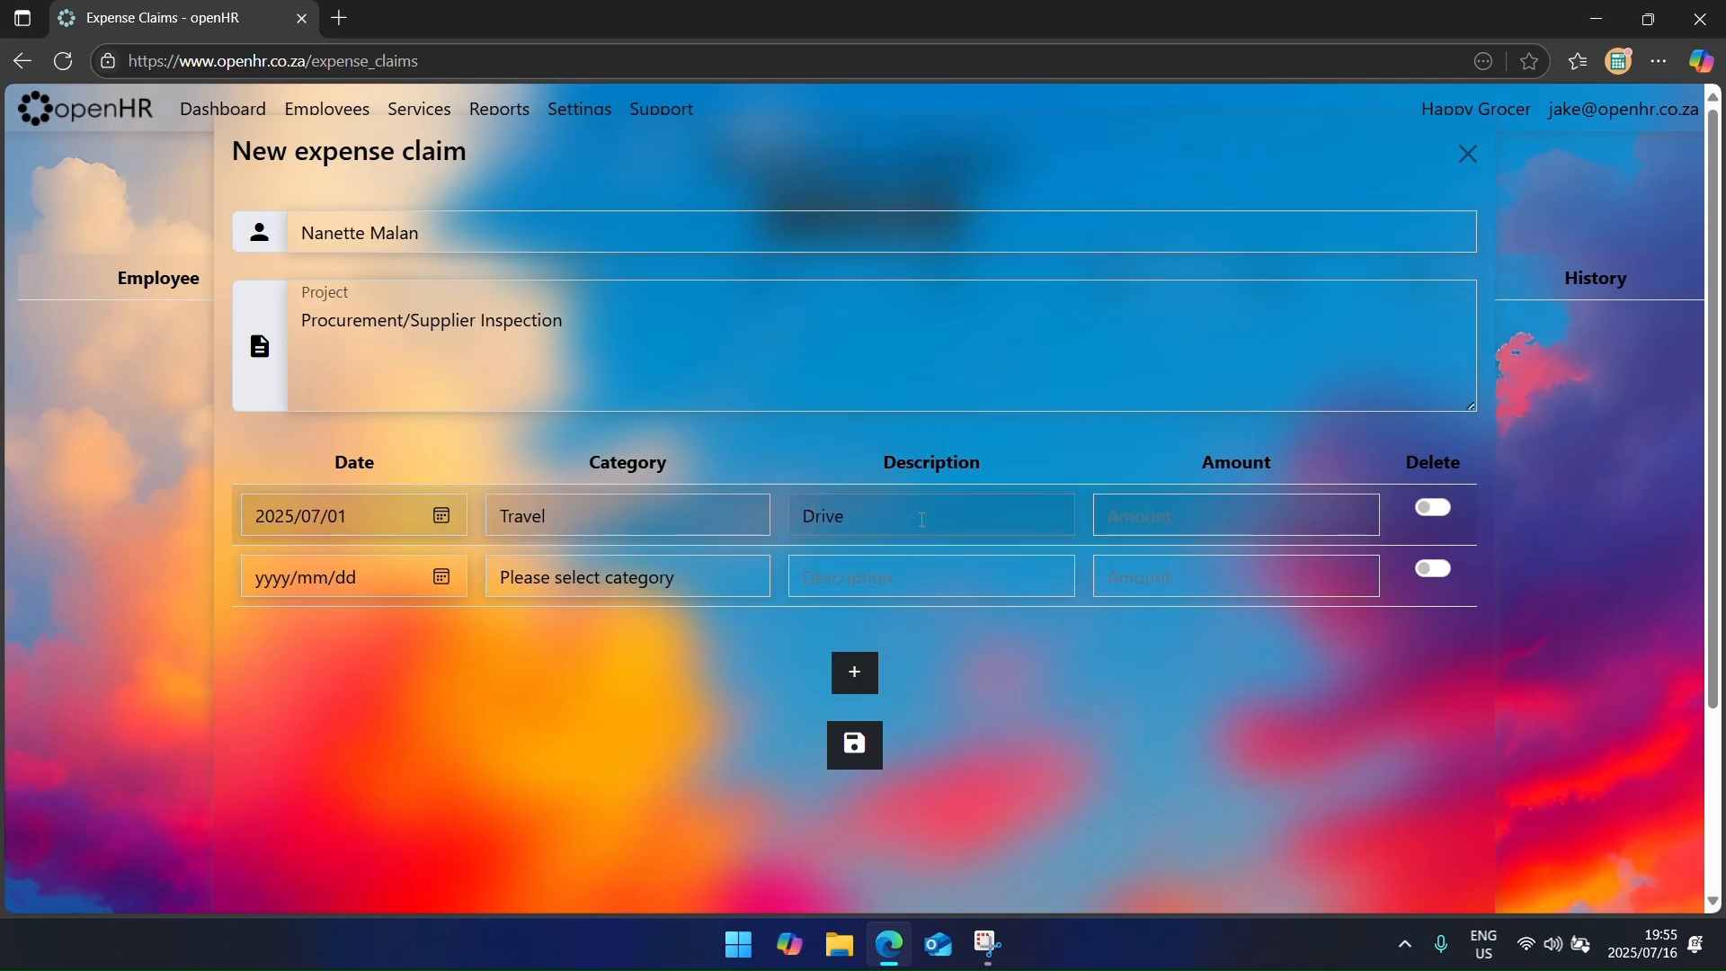
text( 100km)
key(Tab)
text(450)
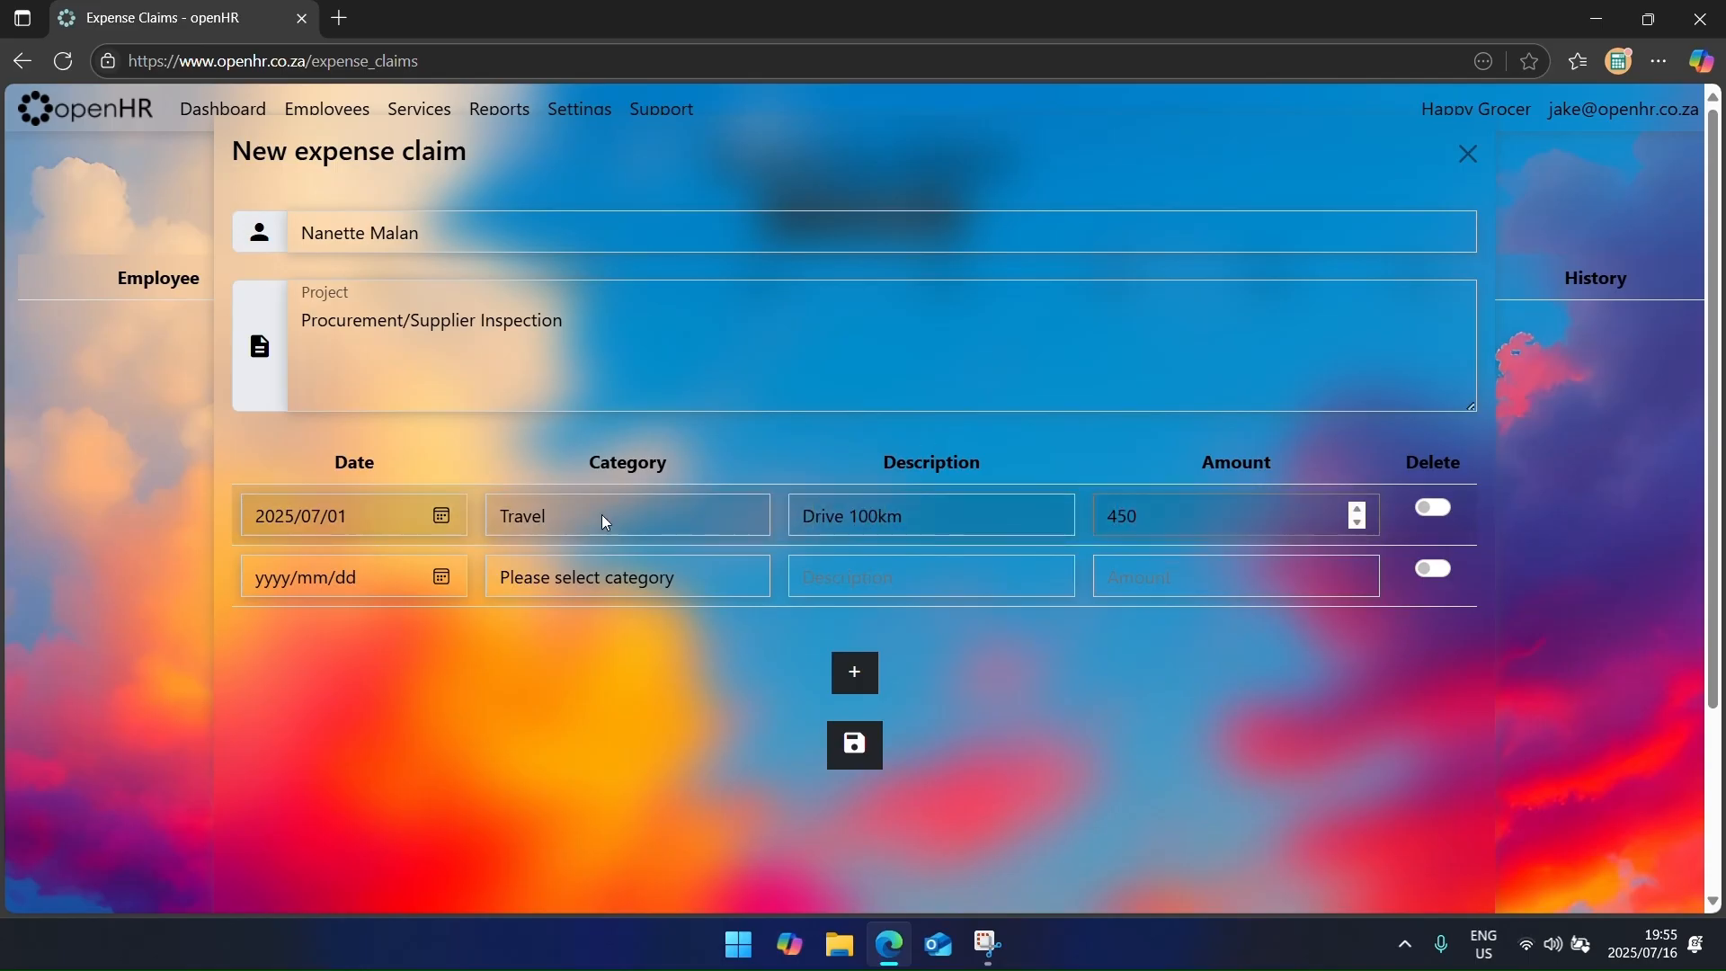
Step: Fill the second line as 2 July, Overnight Stays, 'Hotel', 1000, and save the claim
click(441, 577)
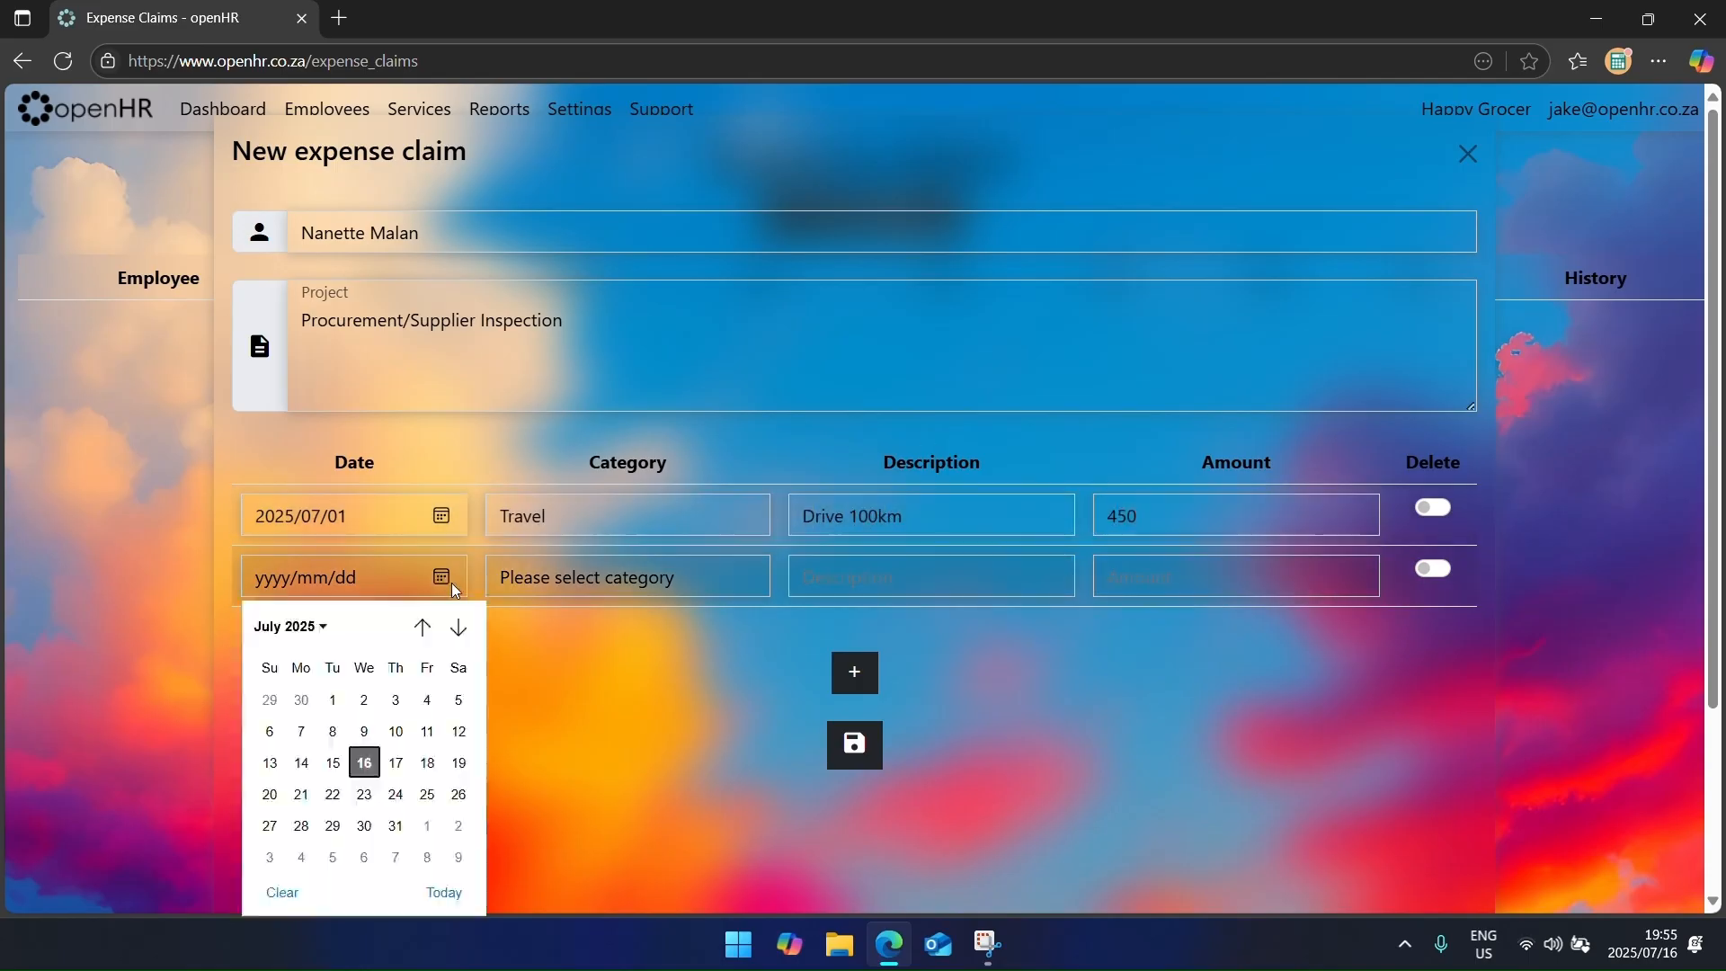
click(367, 698)
click(557, 594)
click(562, 686)
key(Tab)
text(H)
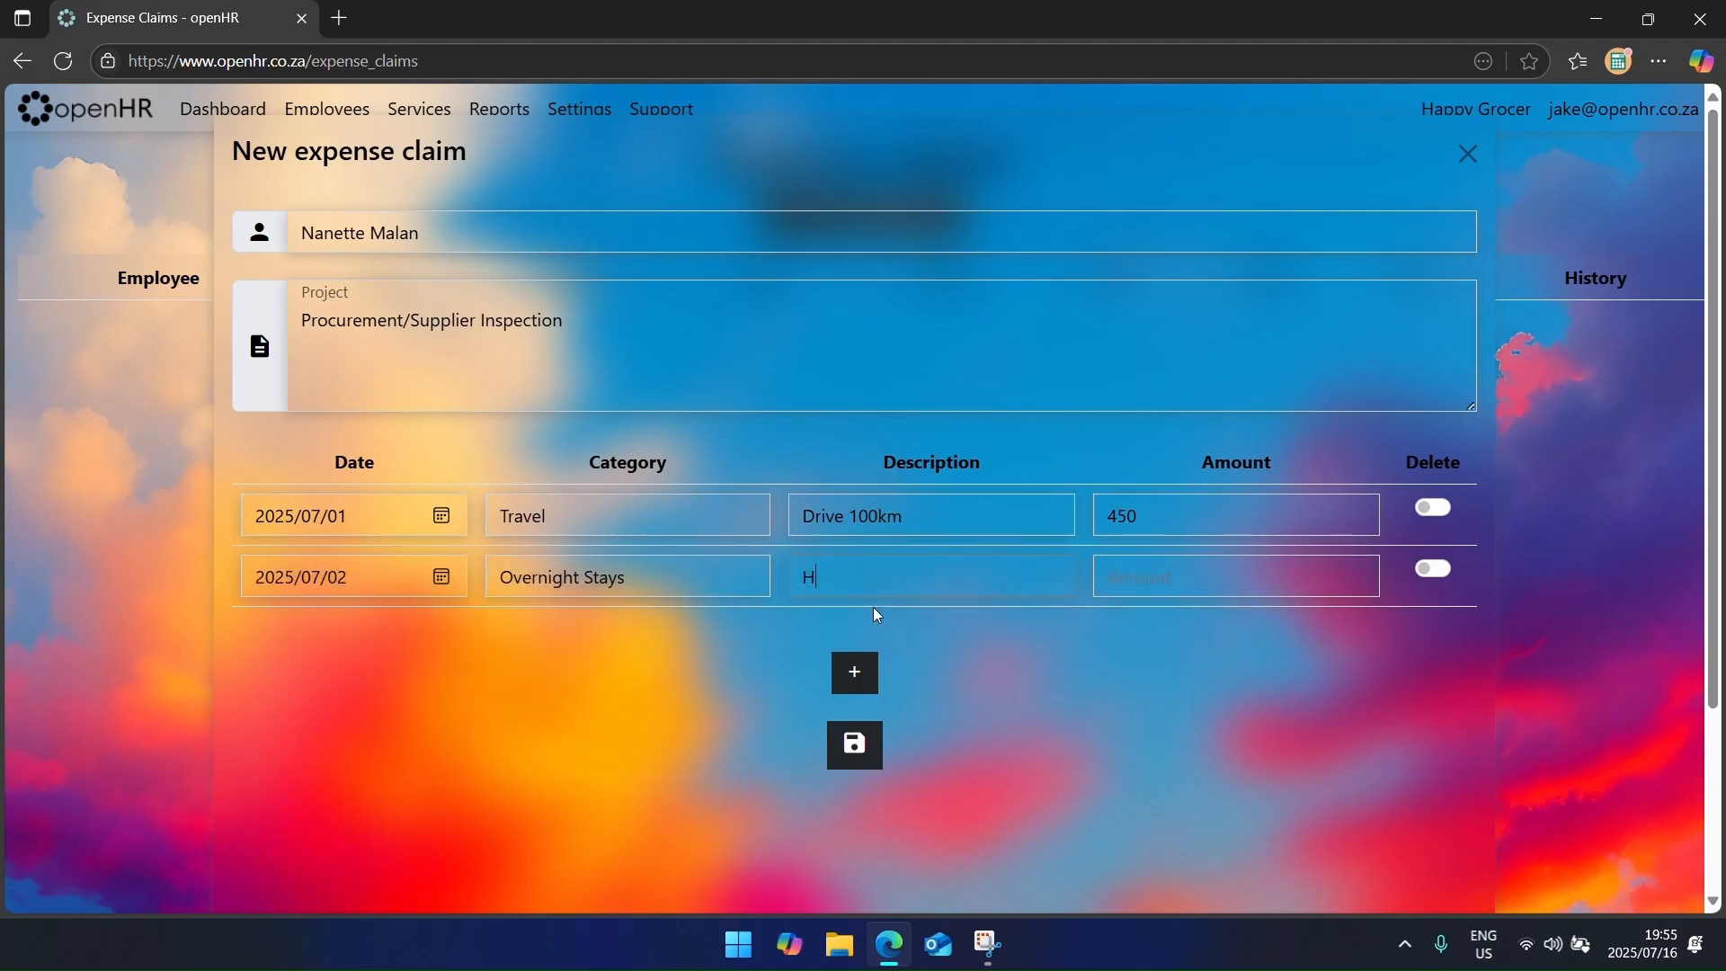
text(otel)
key(Tab)
text(1000)
key(Return)
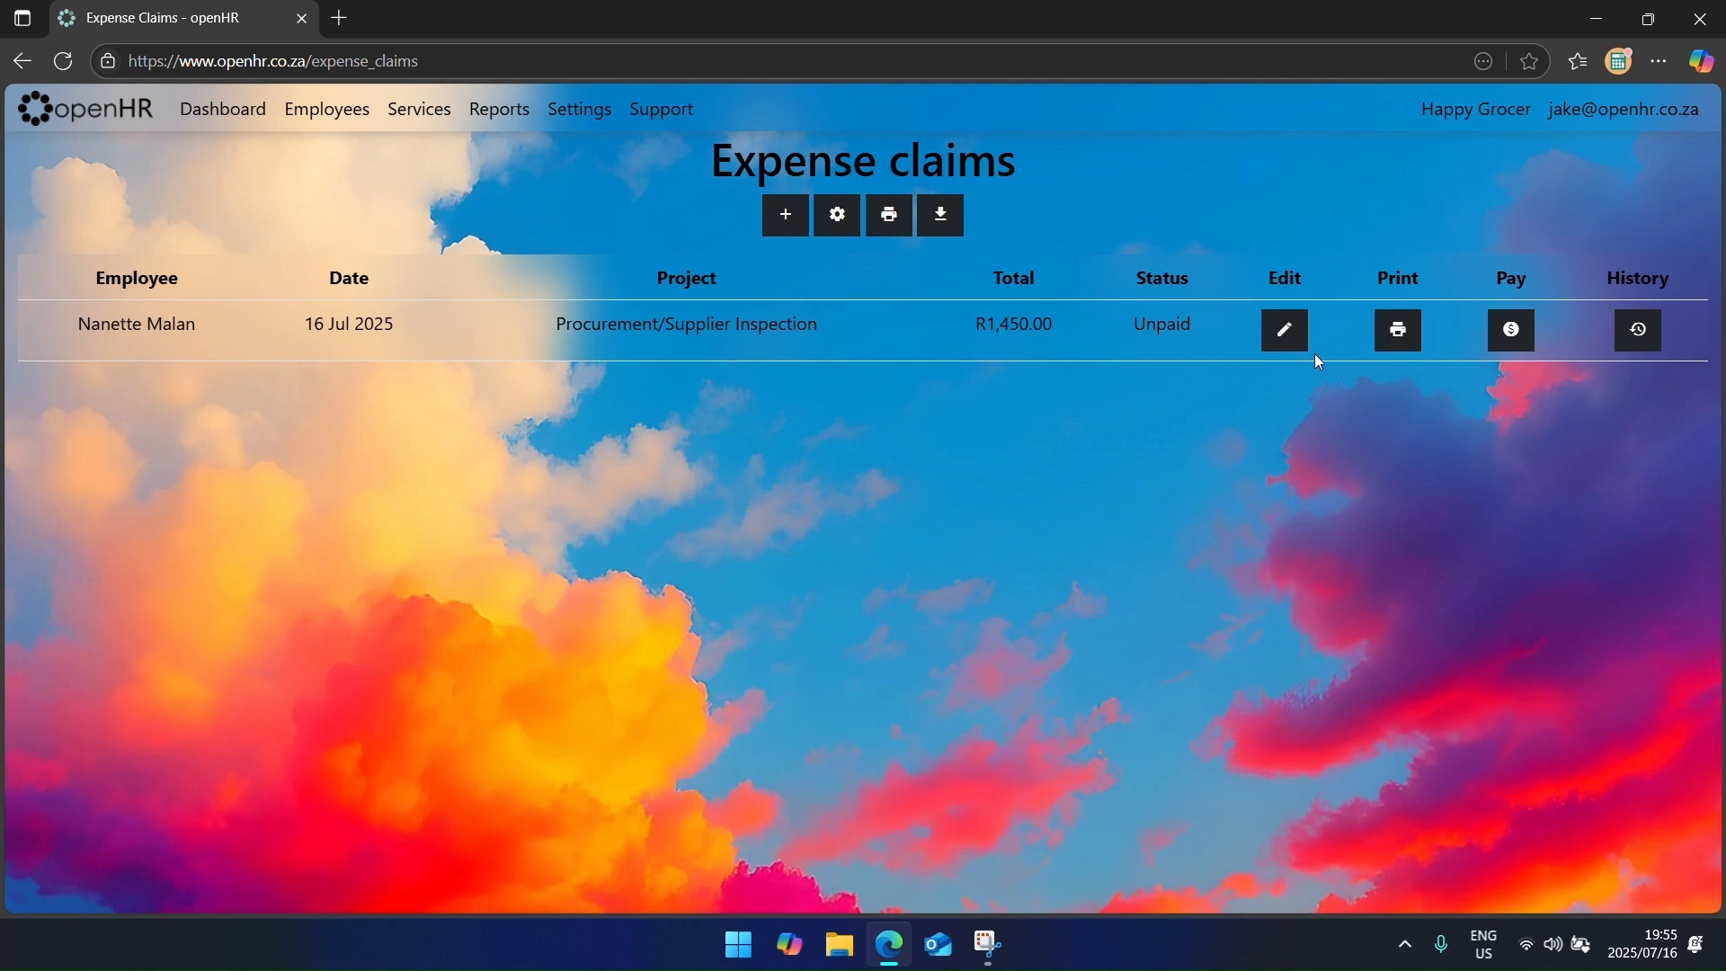
Step: Open the R1,450.00 claim for printing, then record it paid in Cash on 2025/07/17
click(1399, 330)
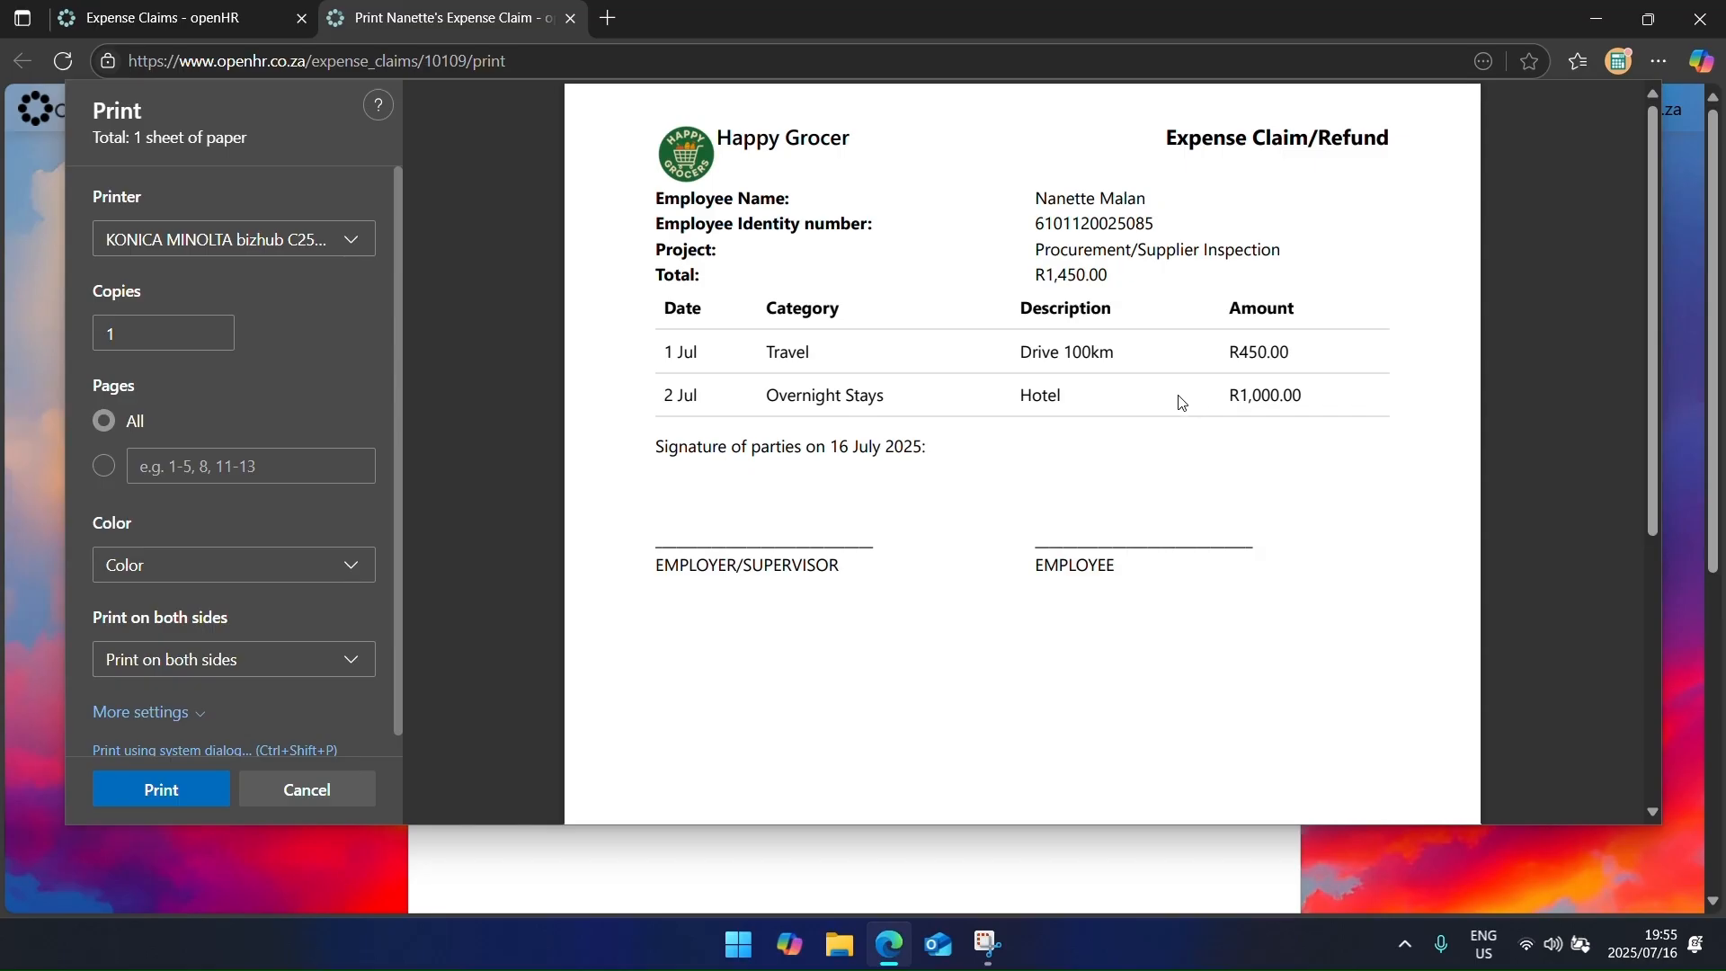
click(293, 791)
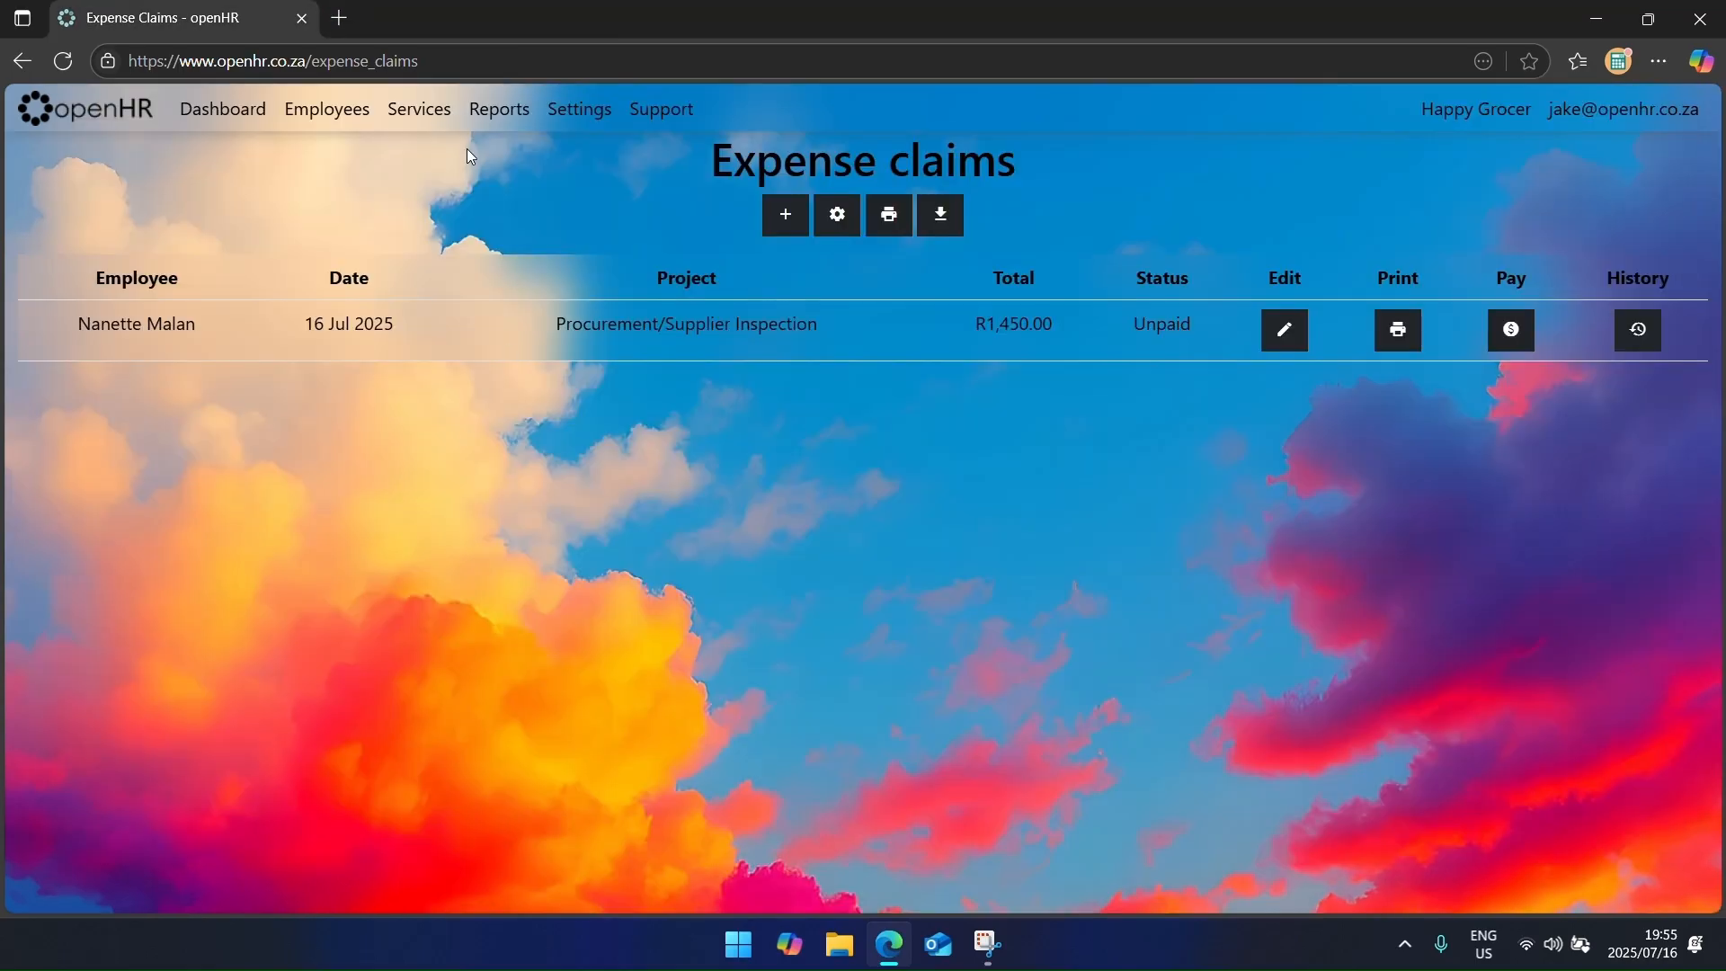
click(1503, 338)
click(437, 234)
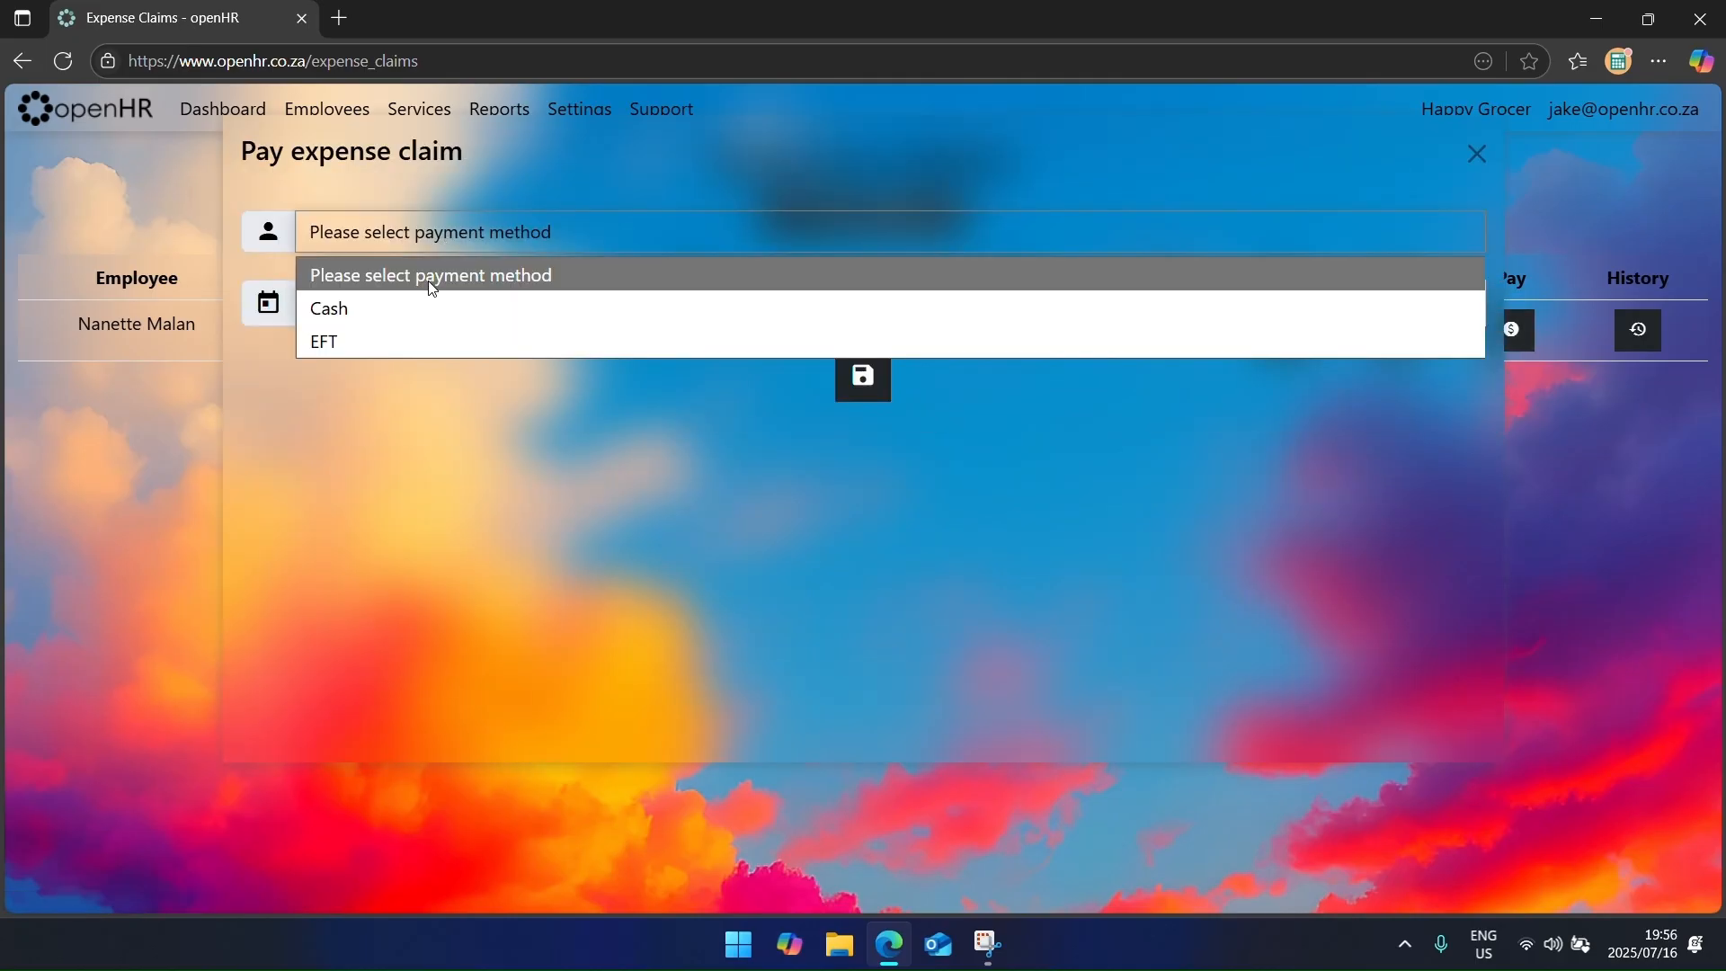
click(429, 313)
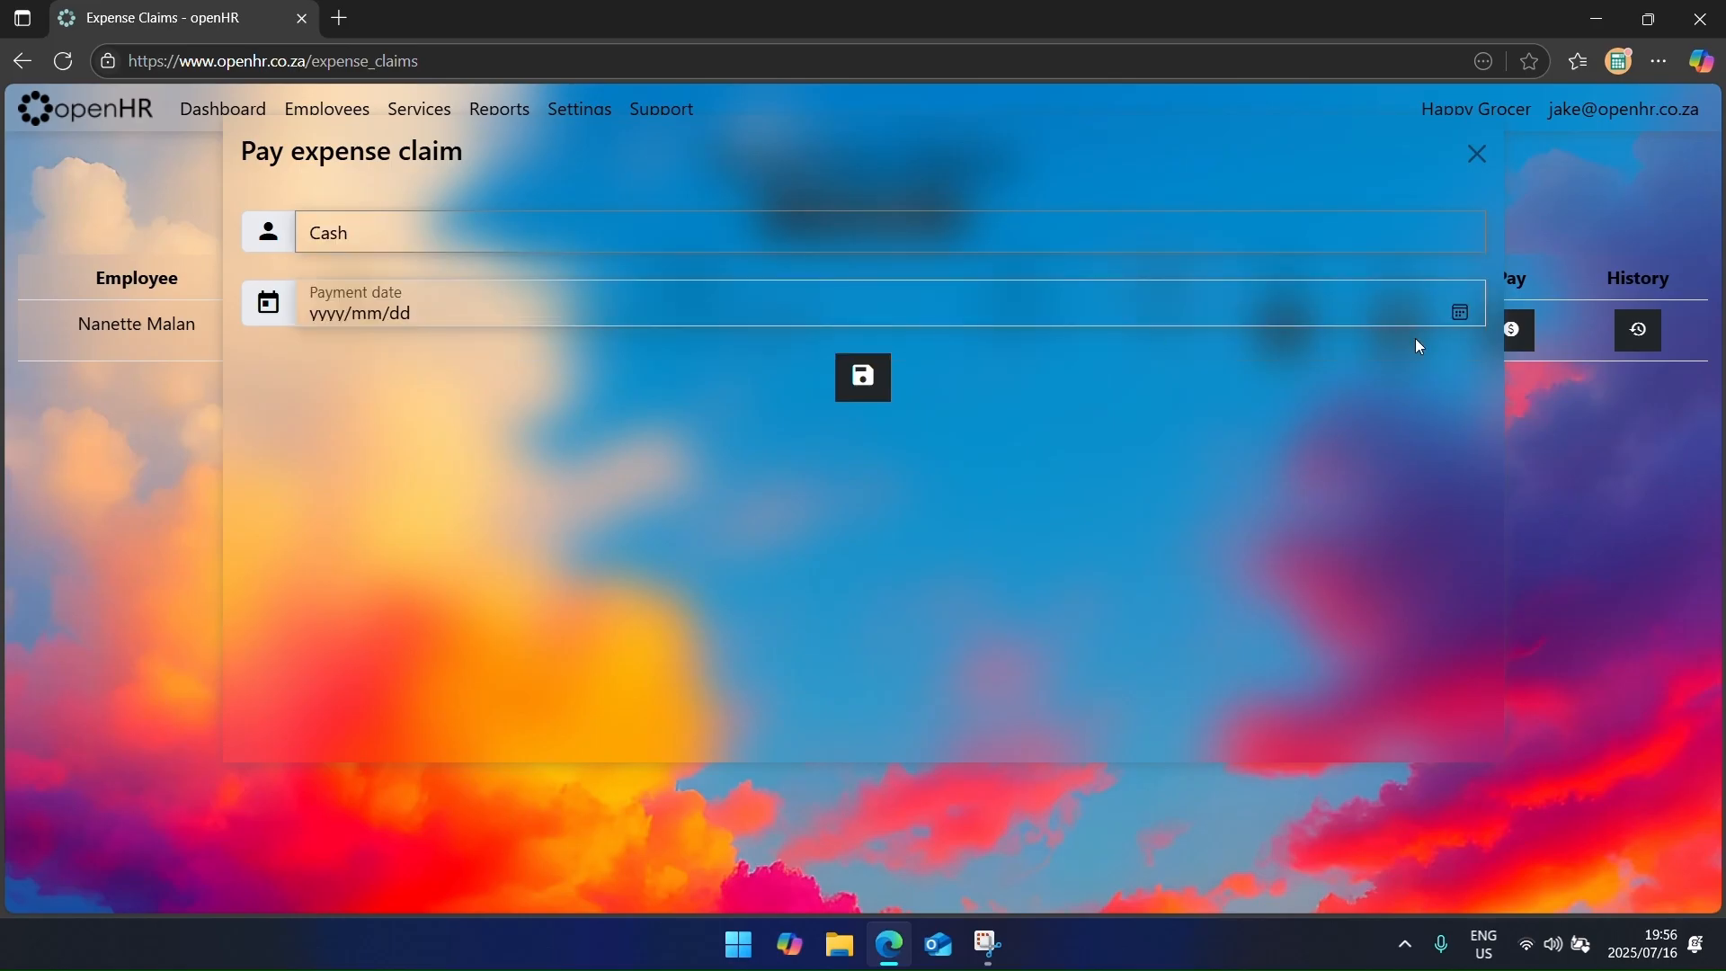
click(1460, 316)
click(457, 492)
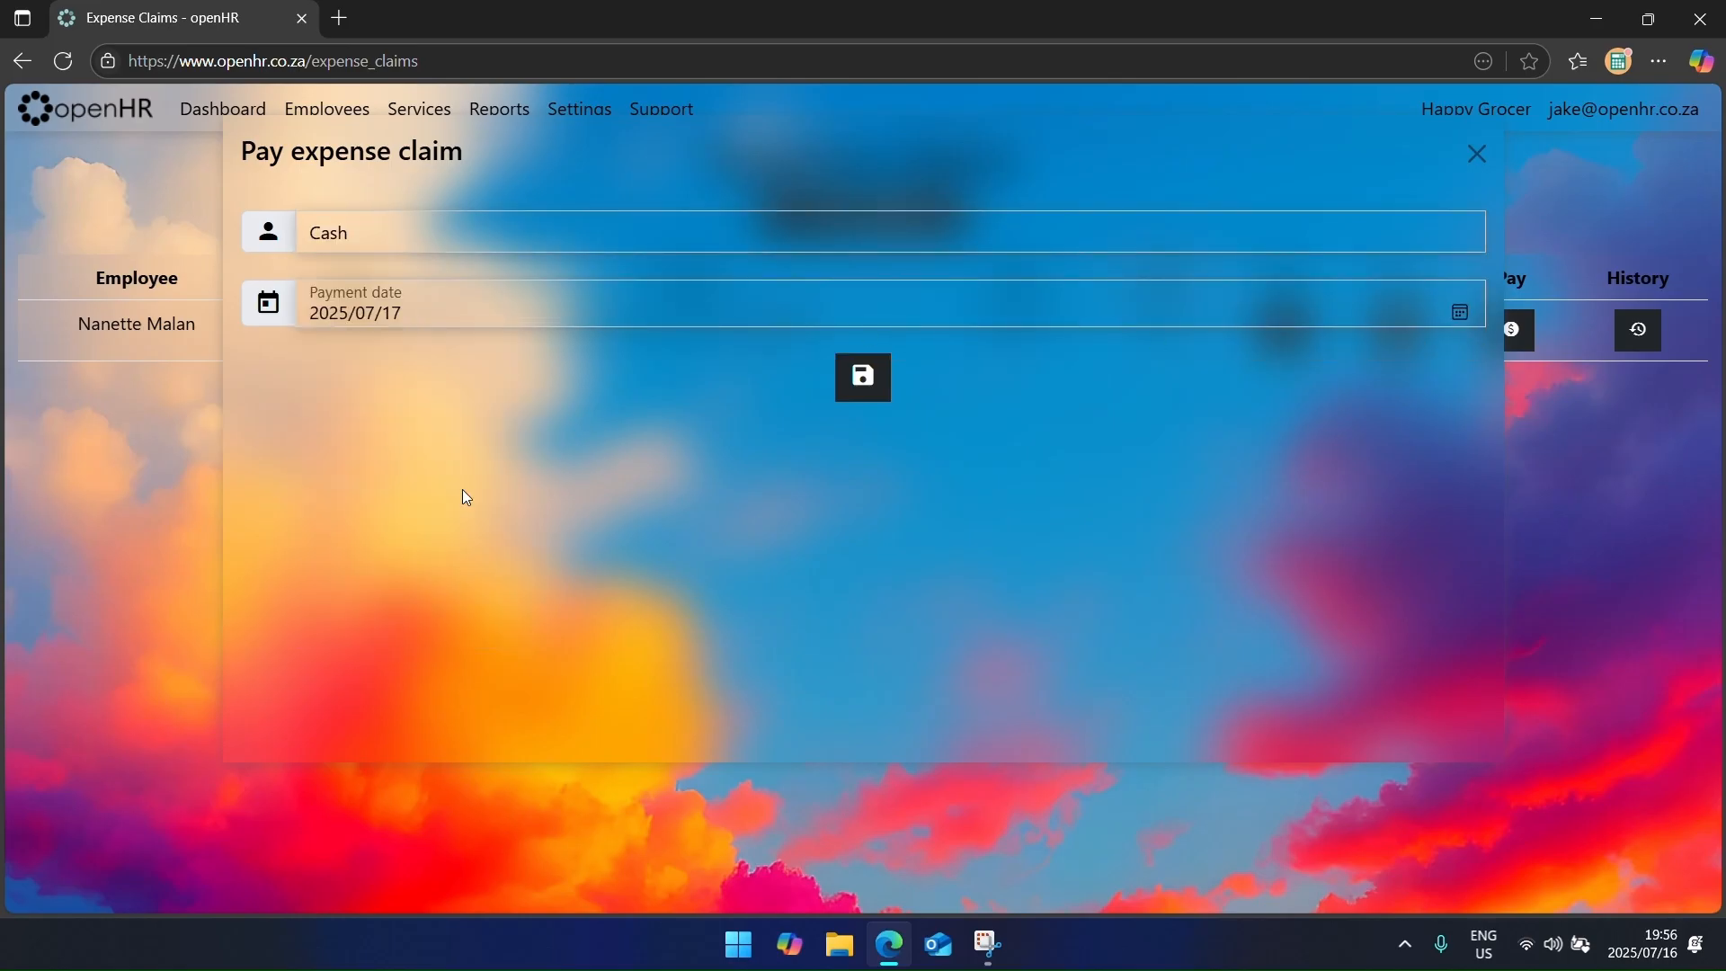
click(859, 378)
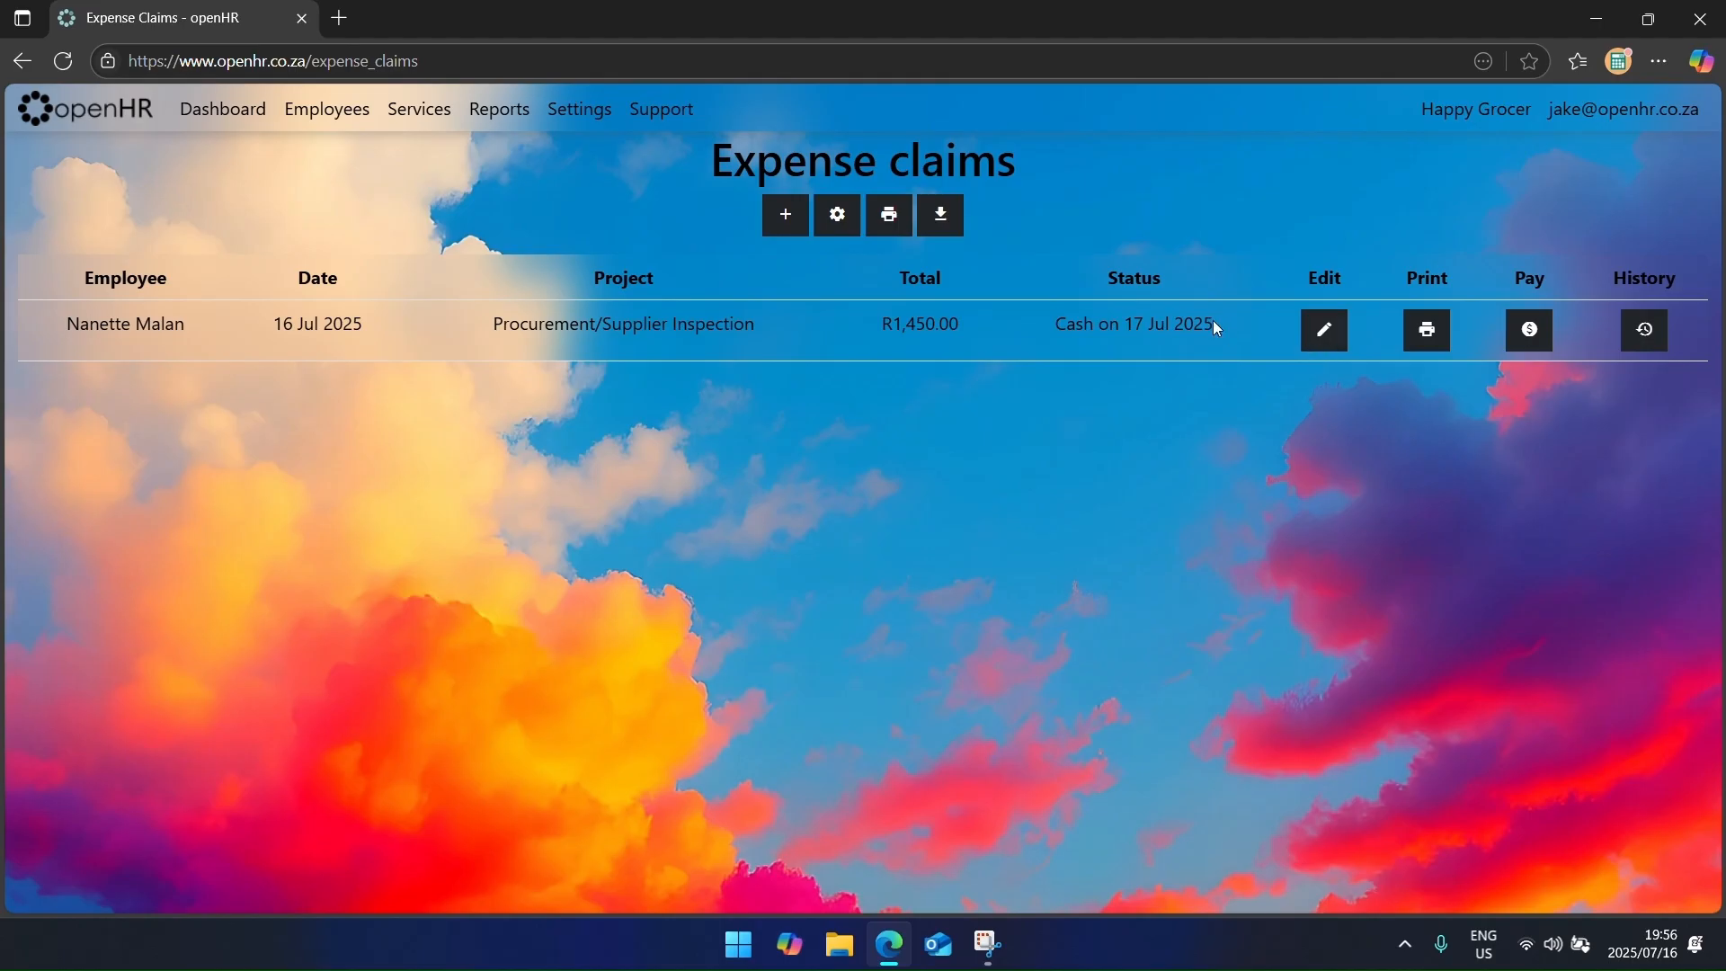
drag(1212, 320, 903, 337)
click(1056, 442)
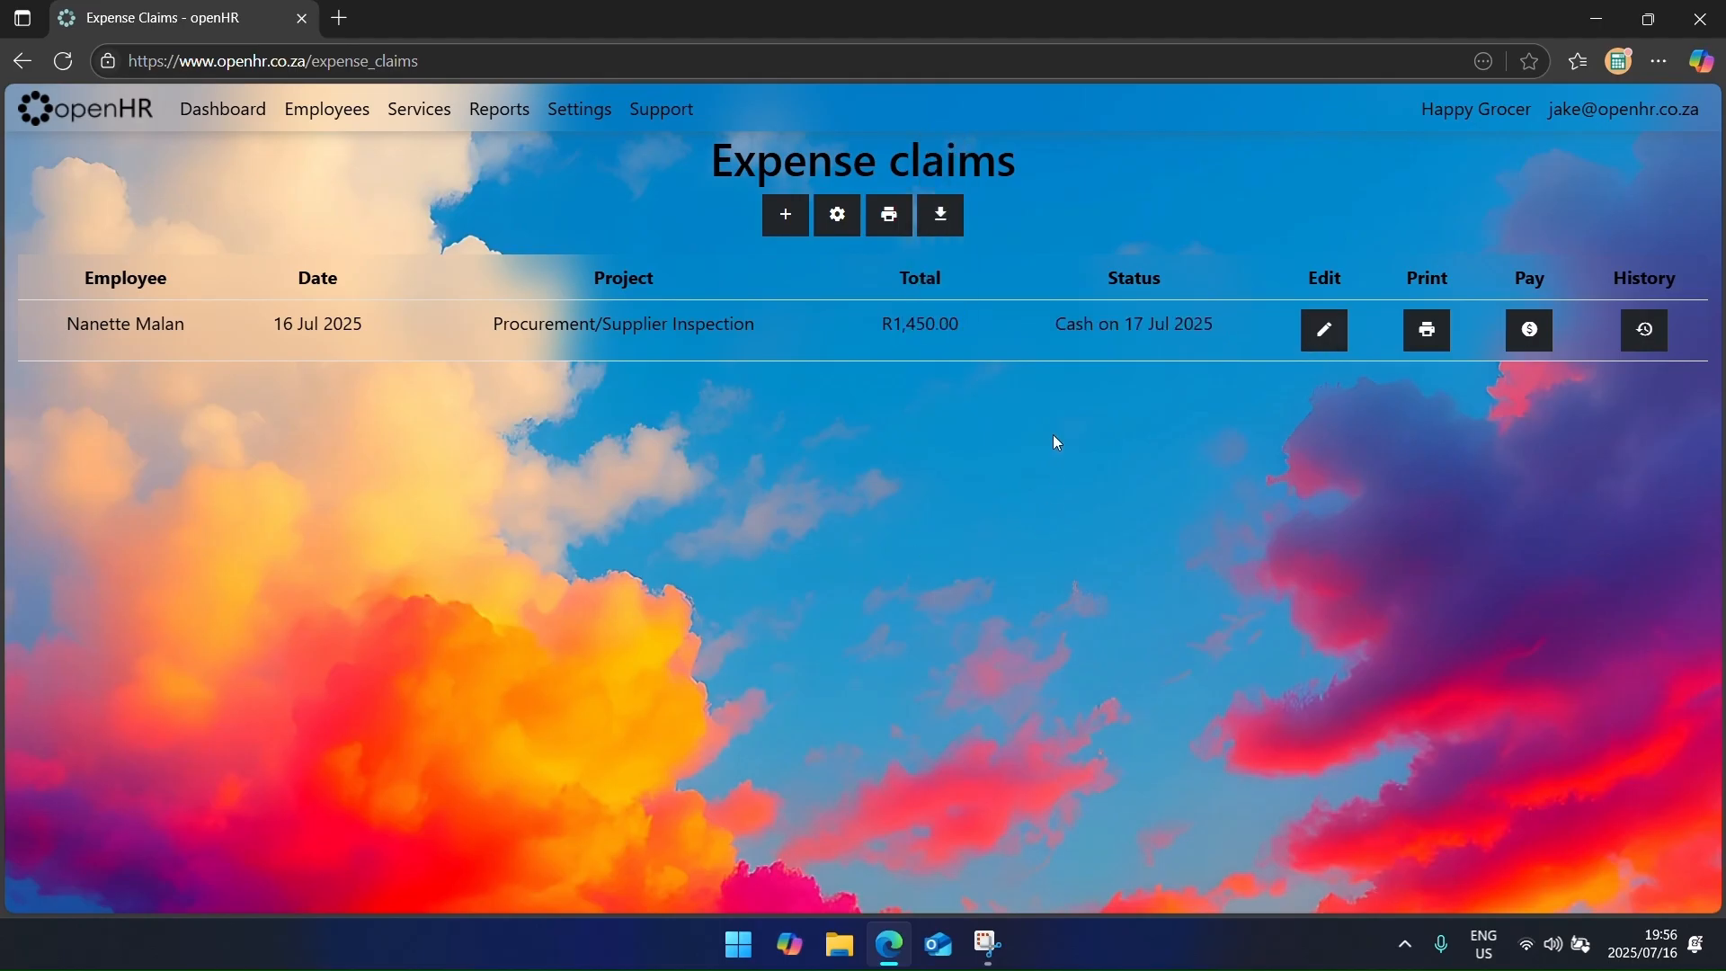
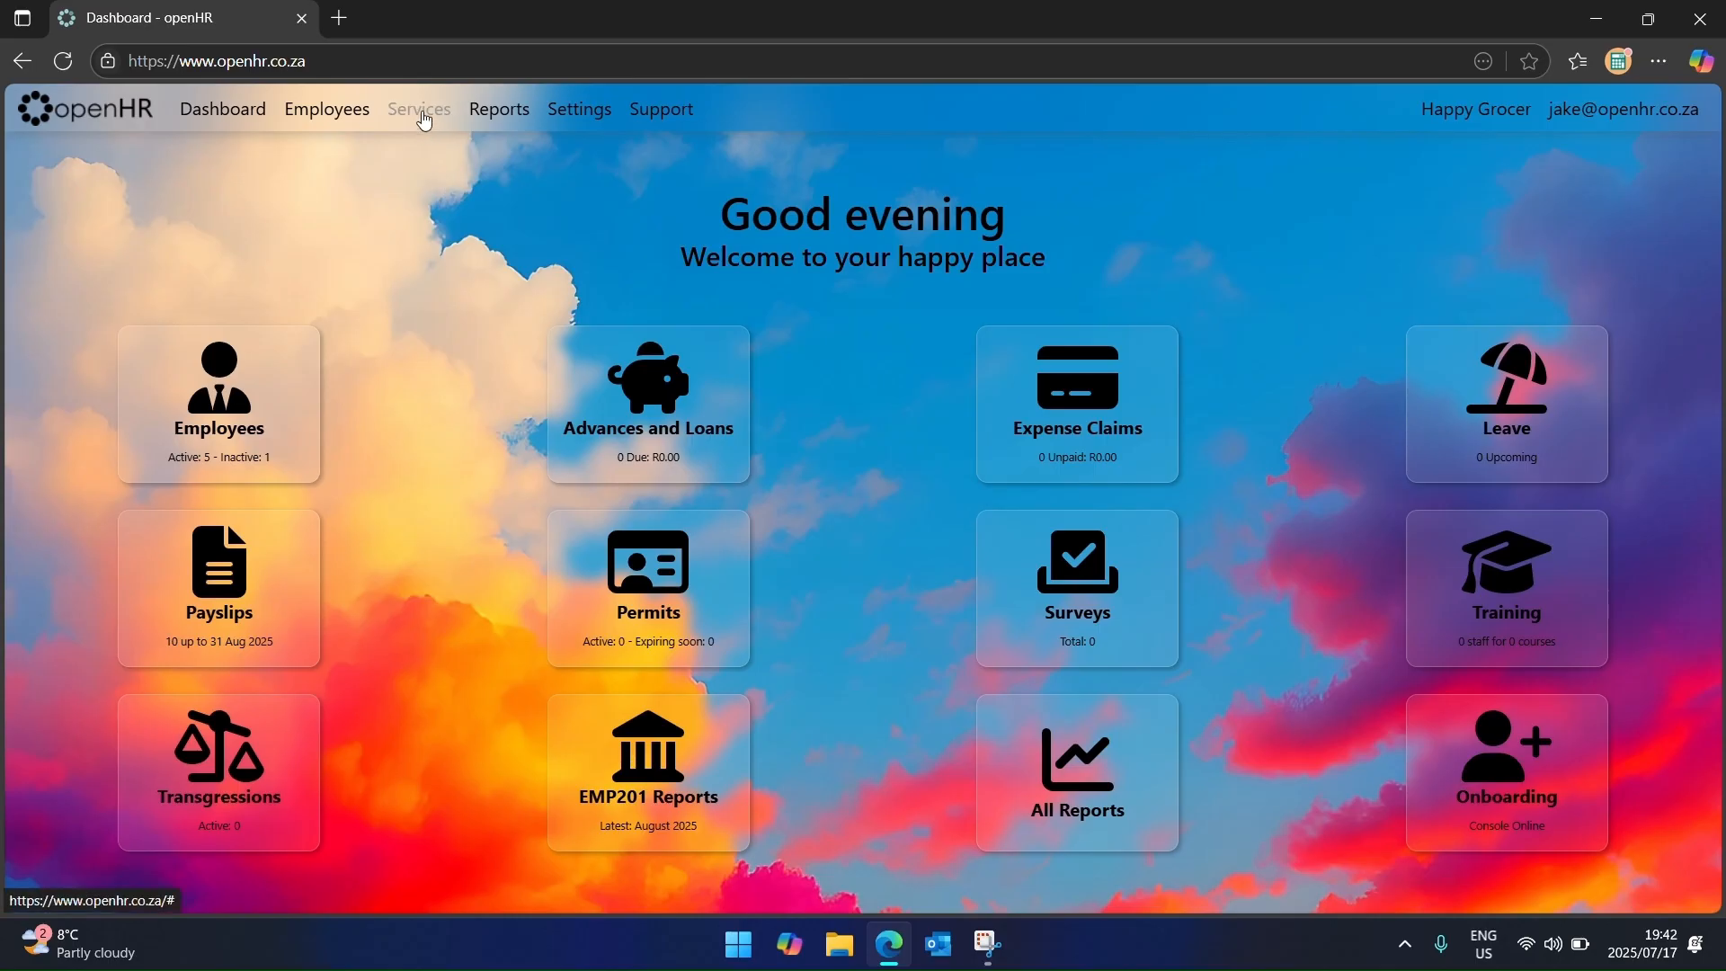
Step: Look over the disciplinary codes, opening an existing code and the new-code form without saving
click(424, 115)
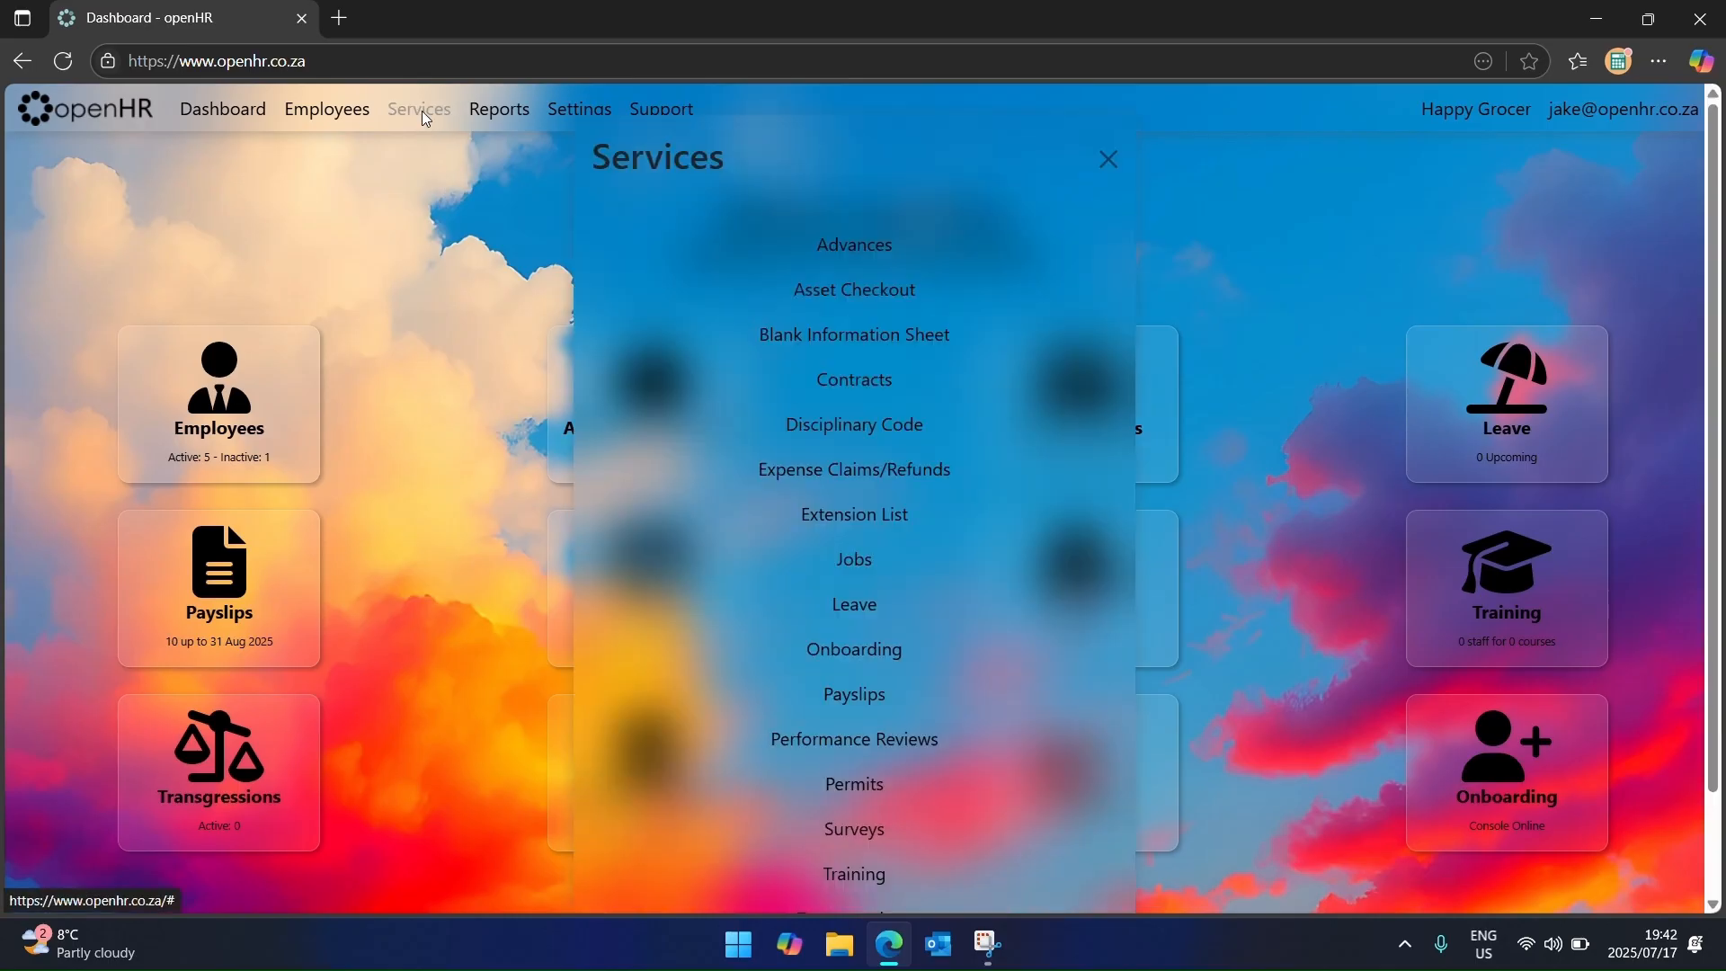
click(875, 430)
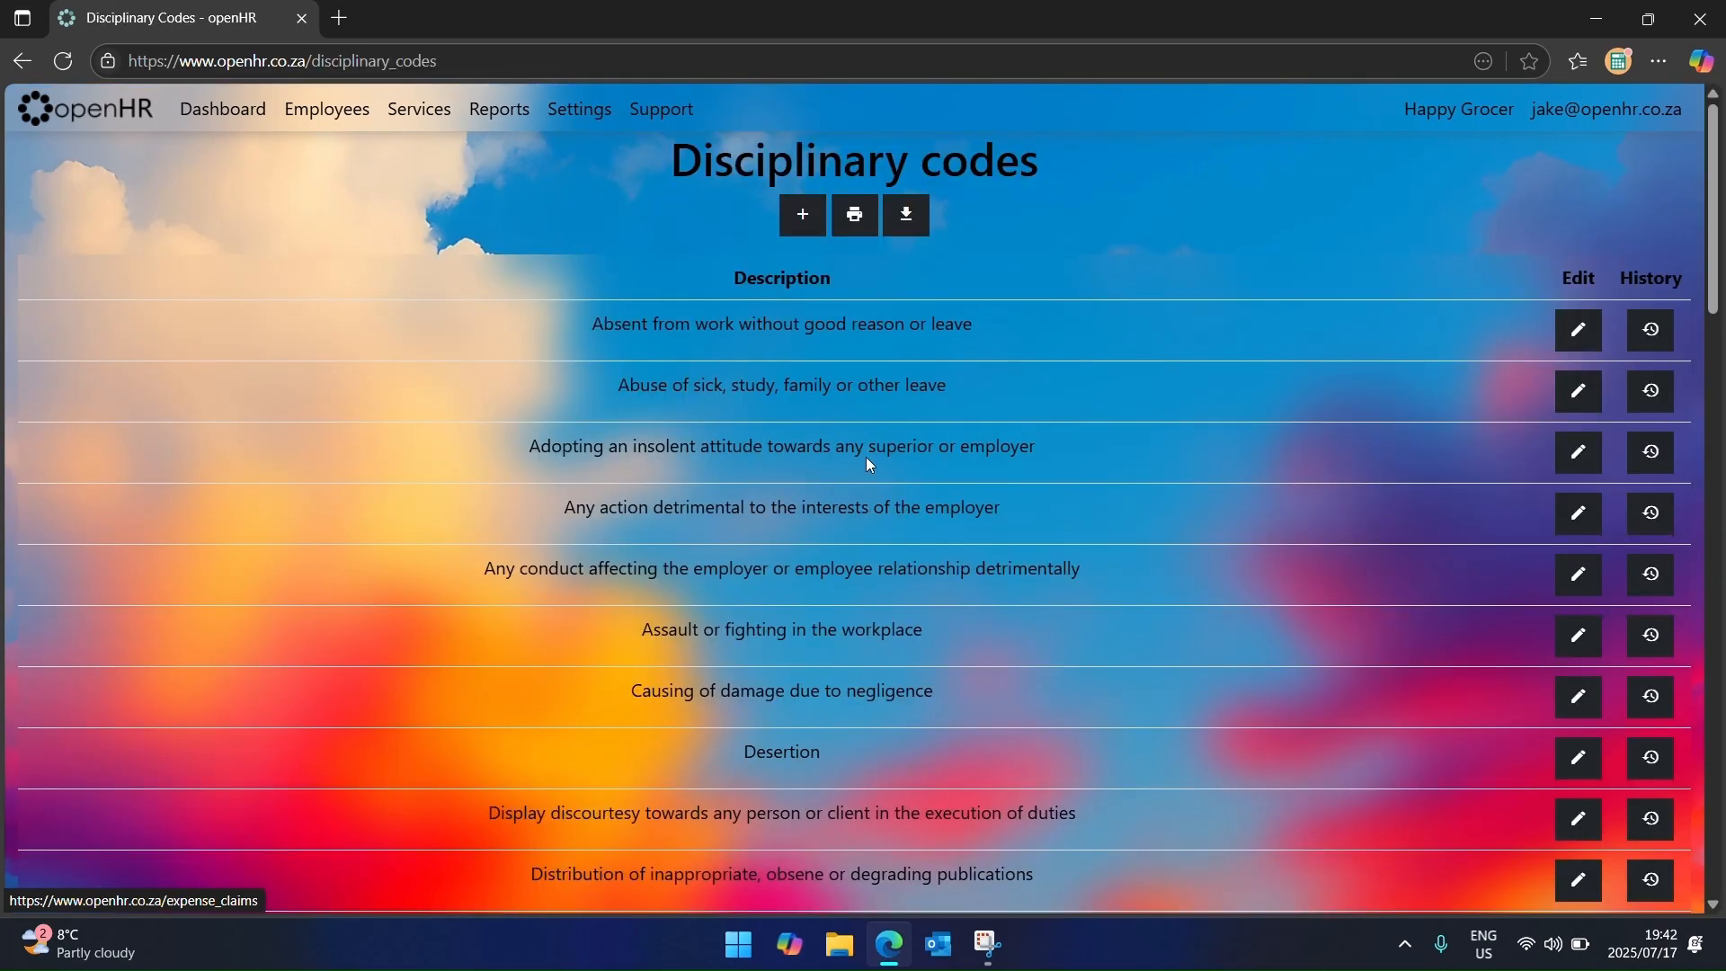
scroll(893, 489, down, 3)
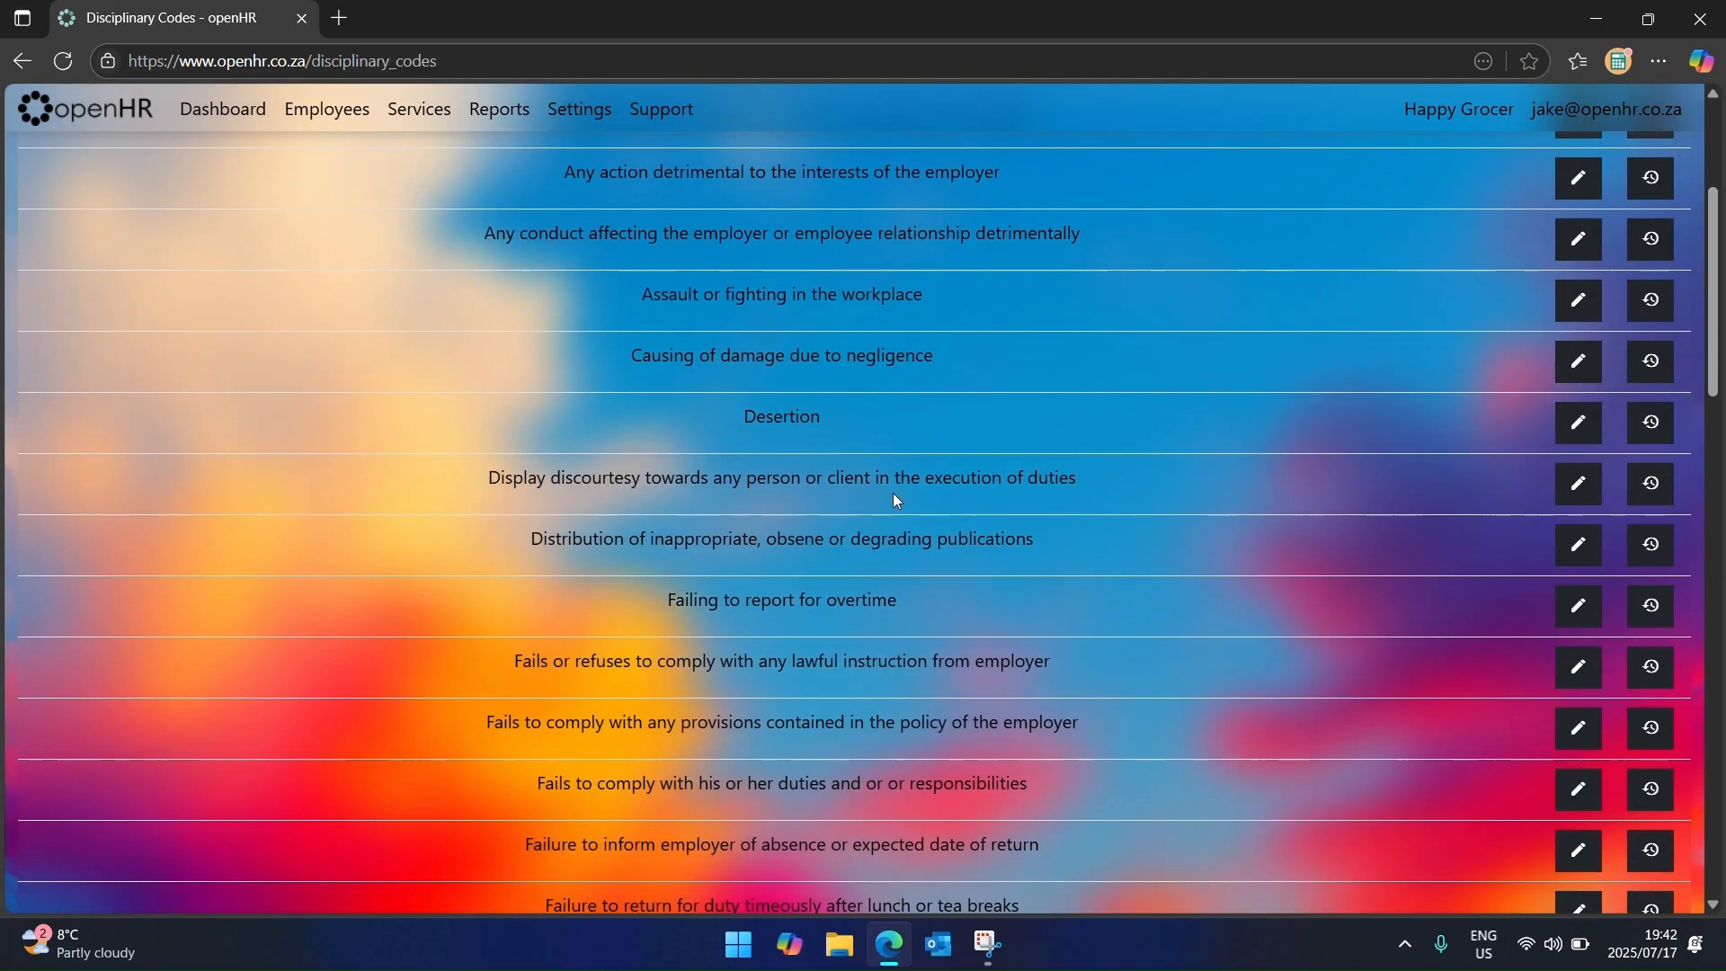
scroll(893, 493, up, 3)
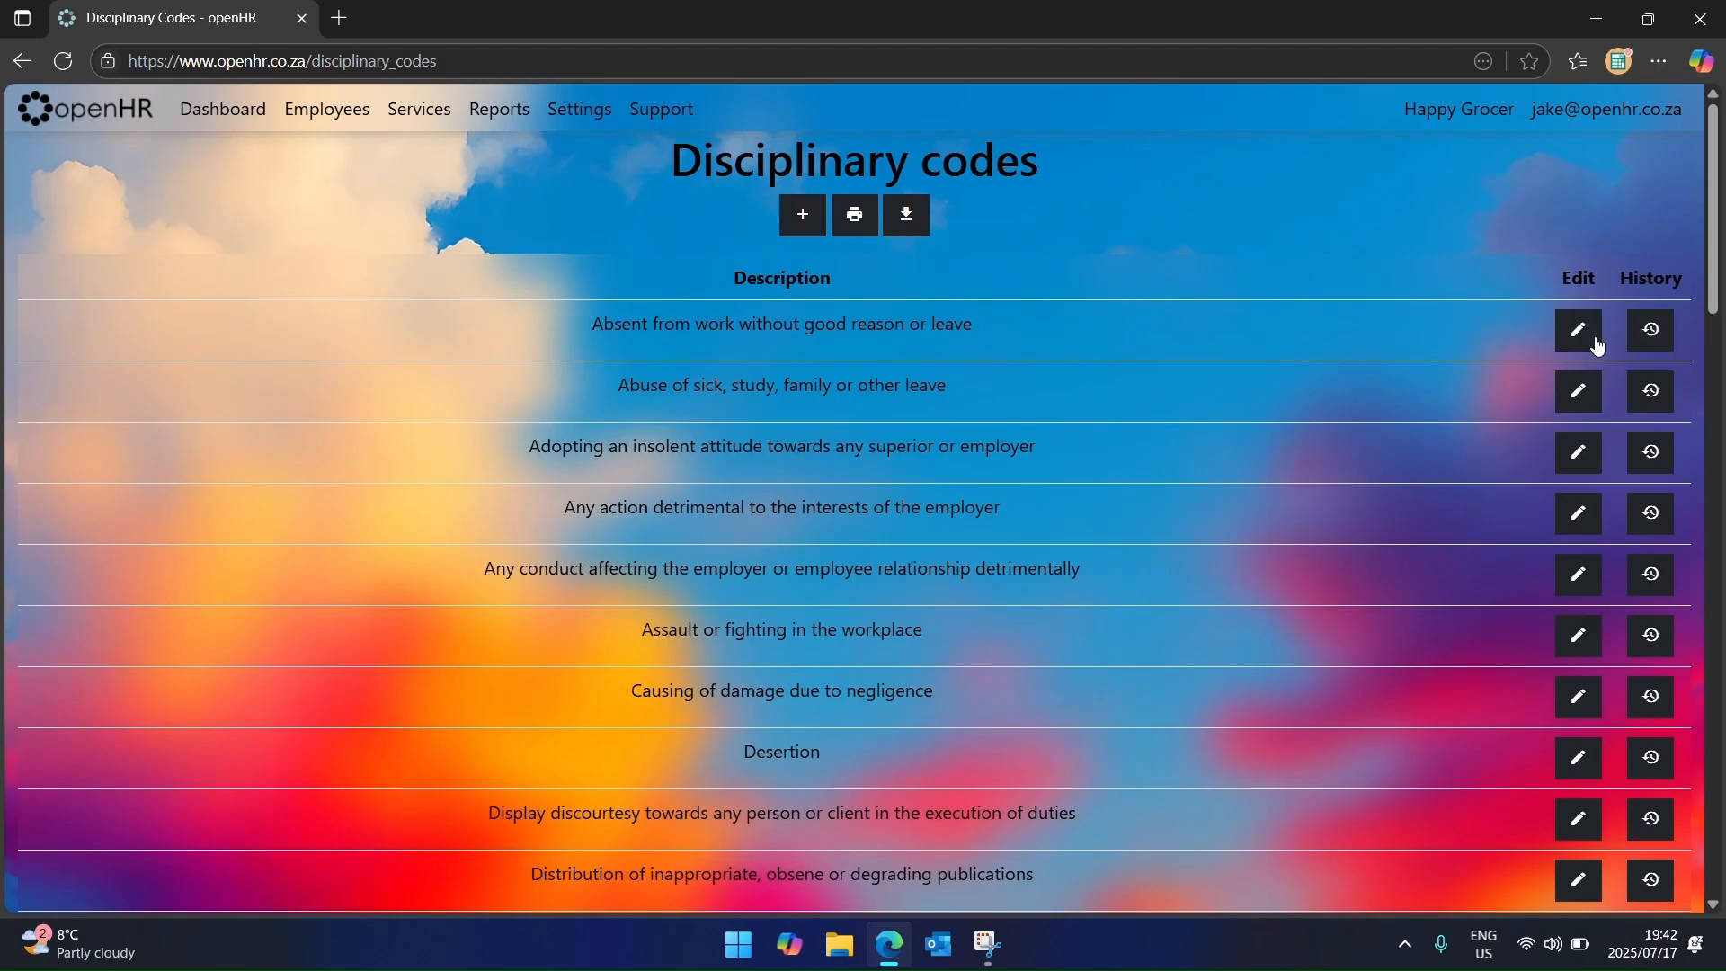
click(1593, 338)
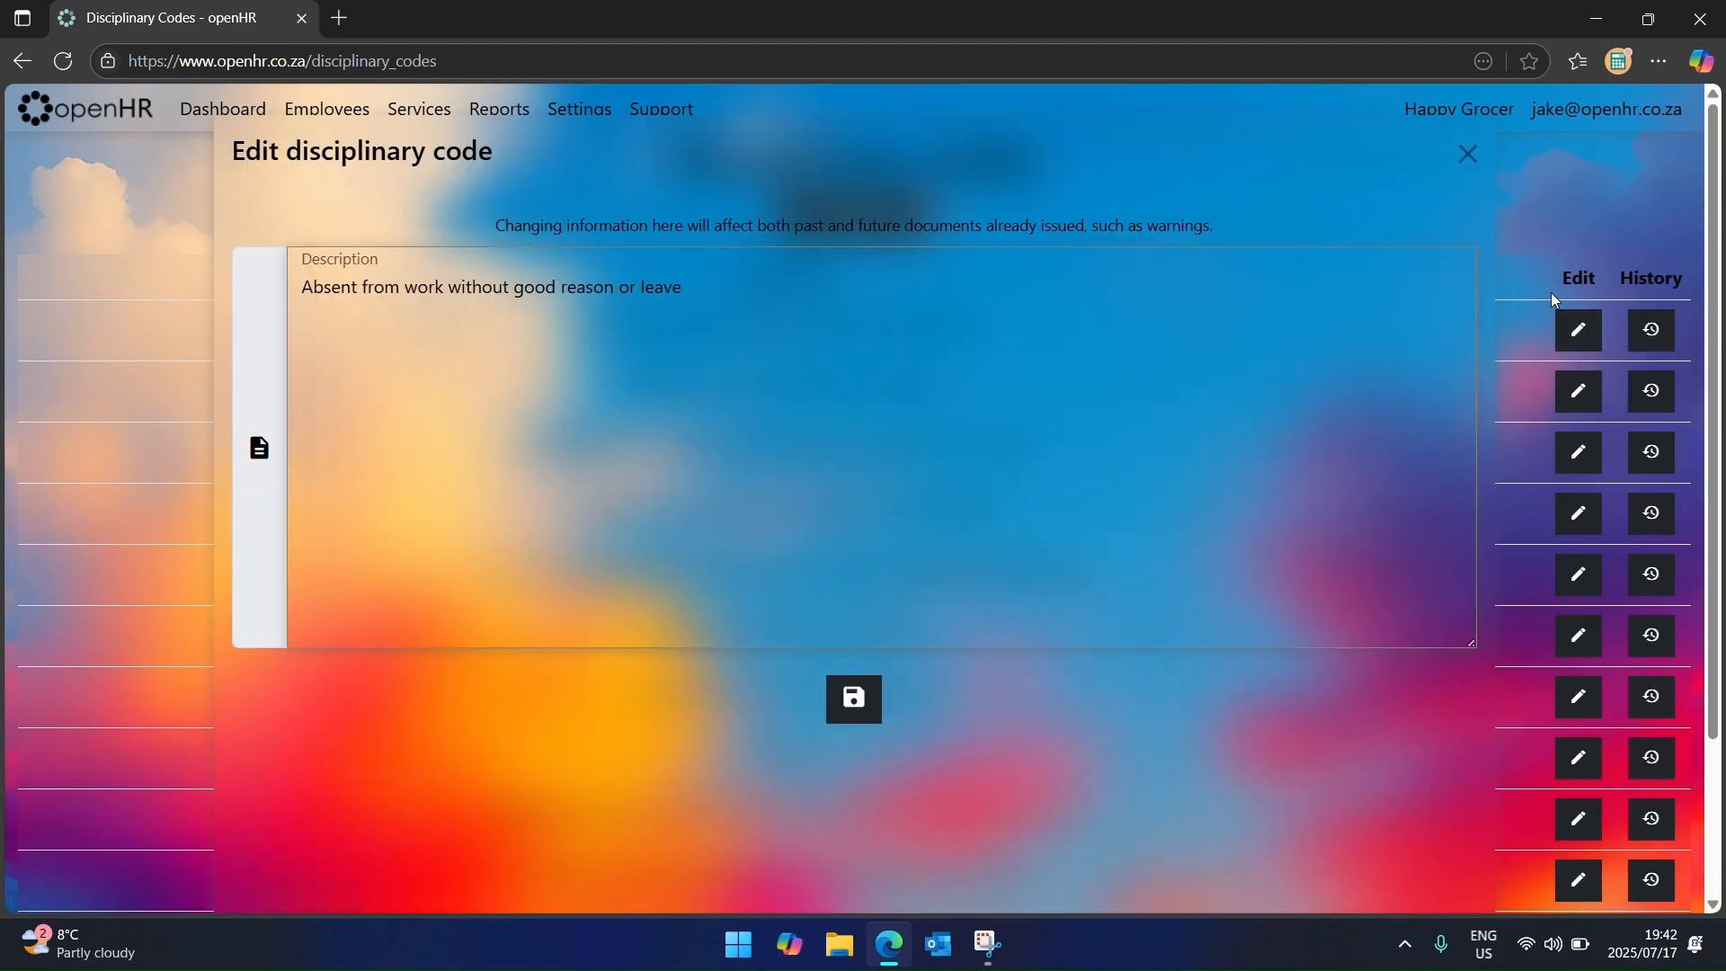
click(1467, 155)
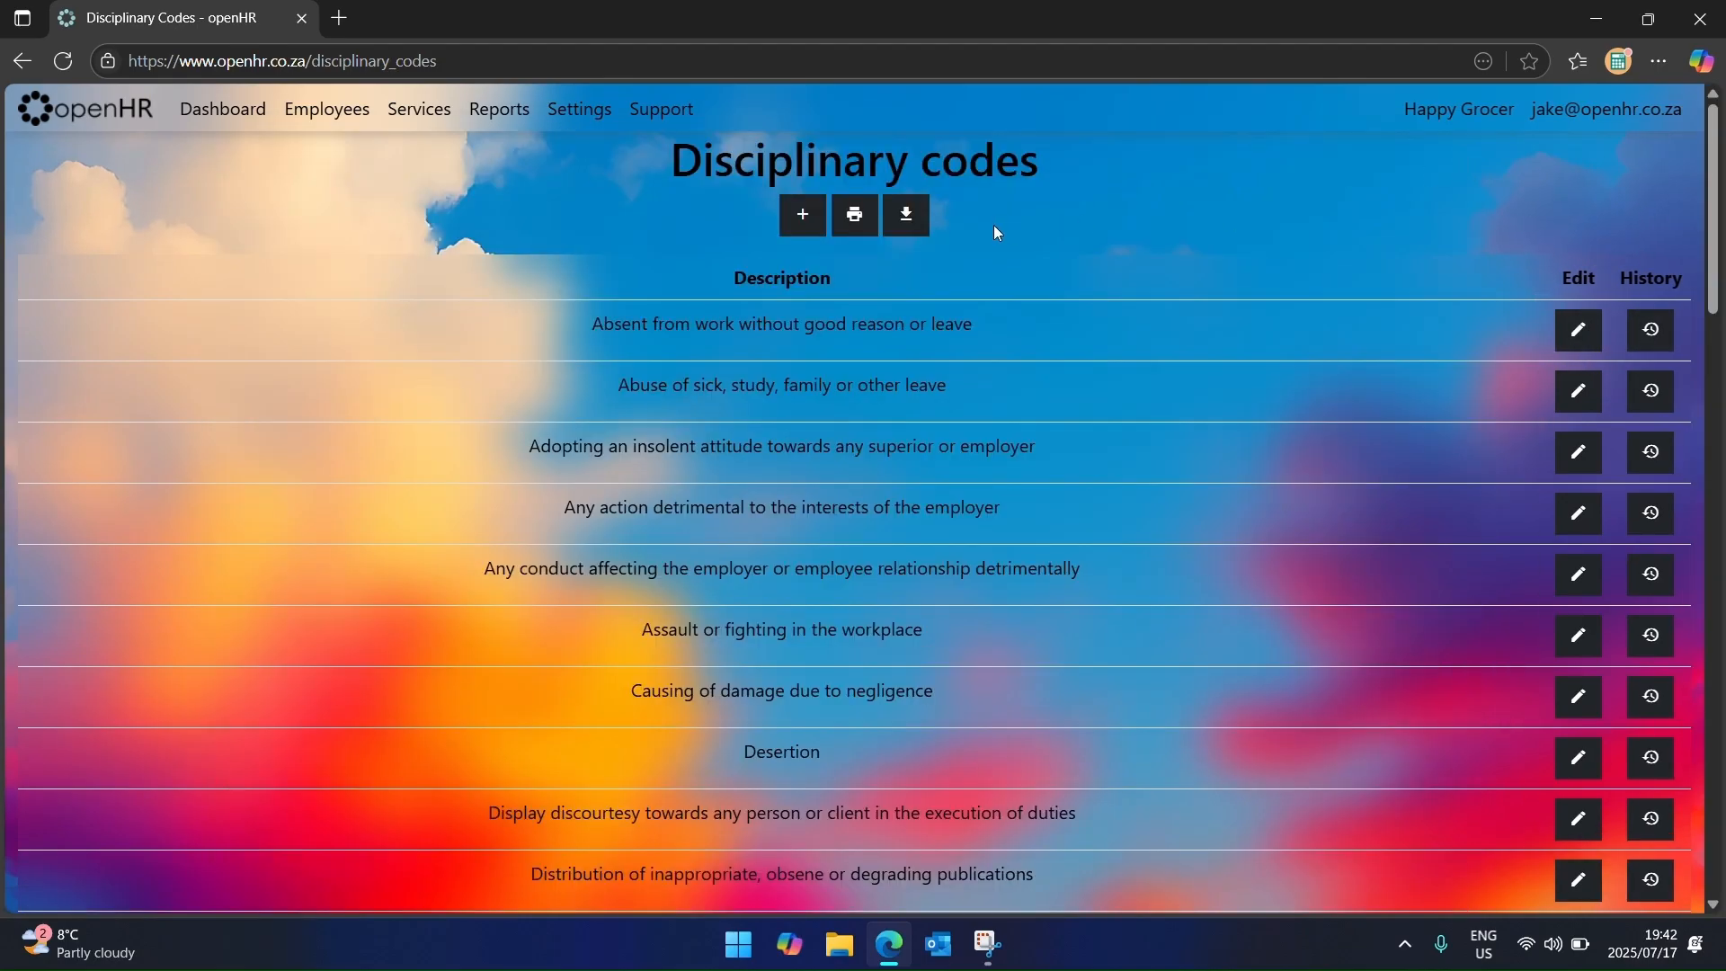
click(802, 214)
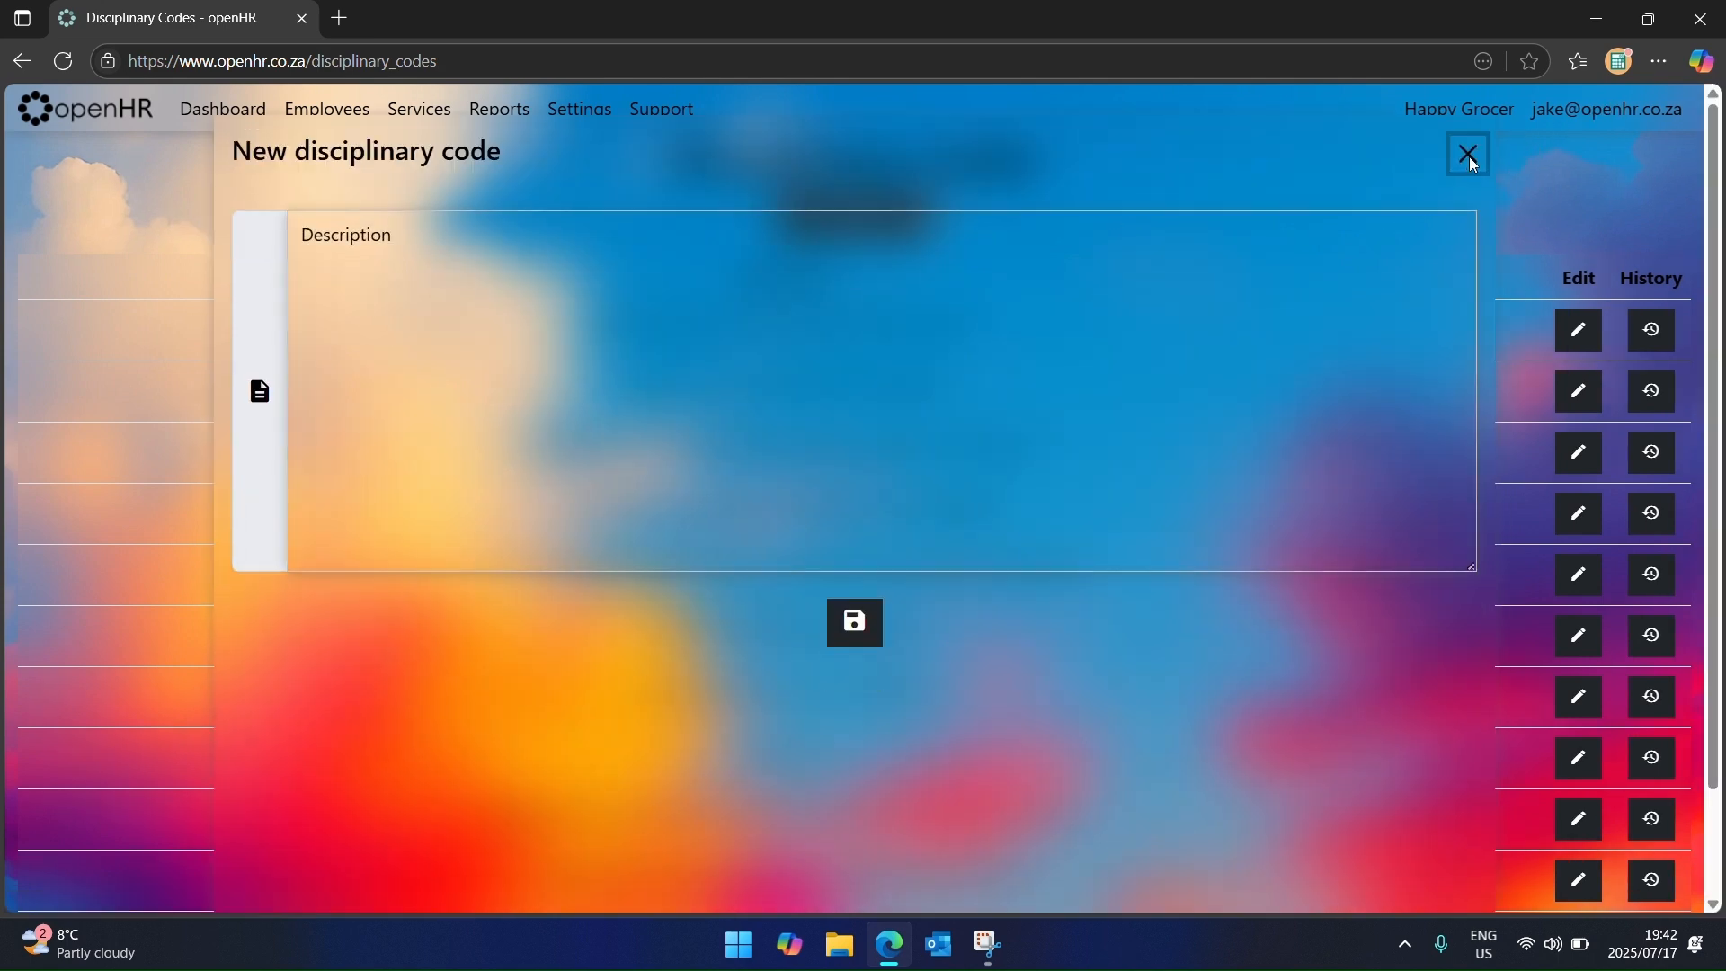
click(1468, 156)
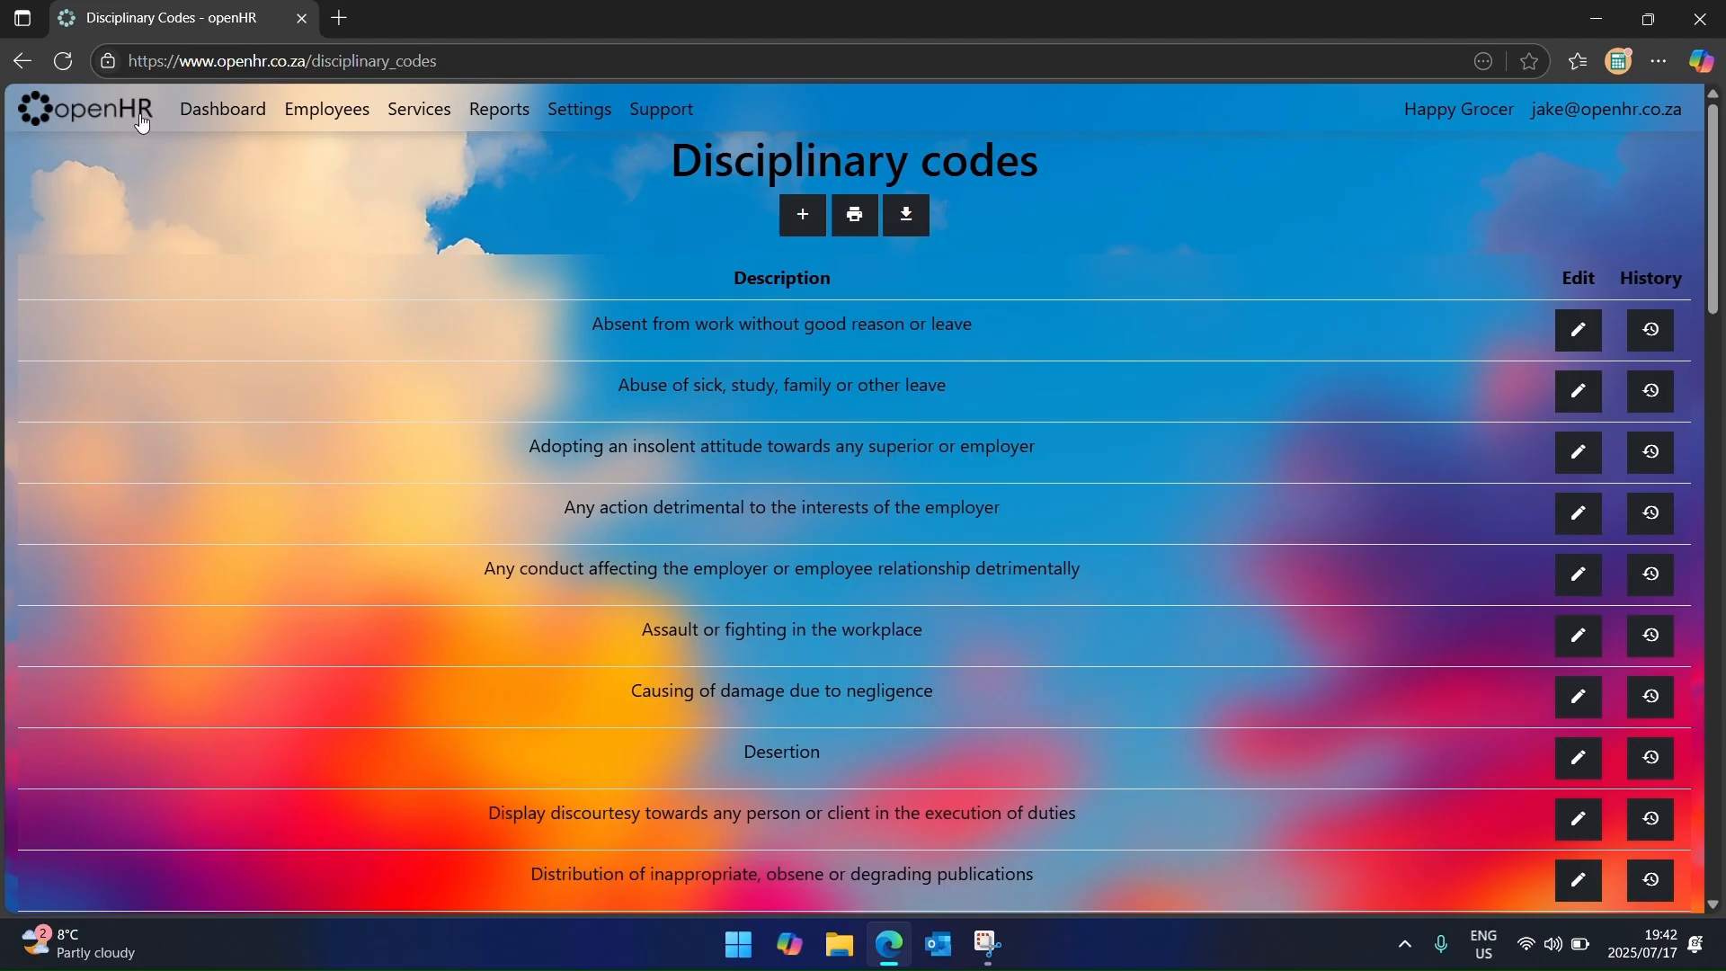
click(83, 106)
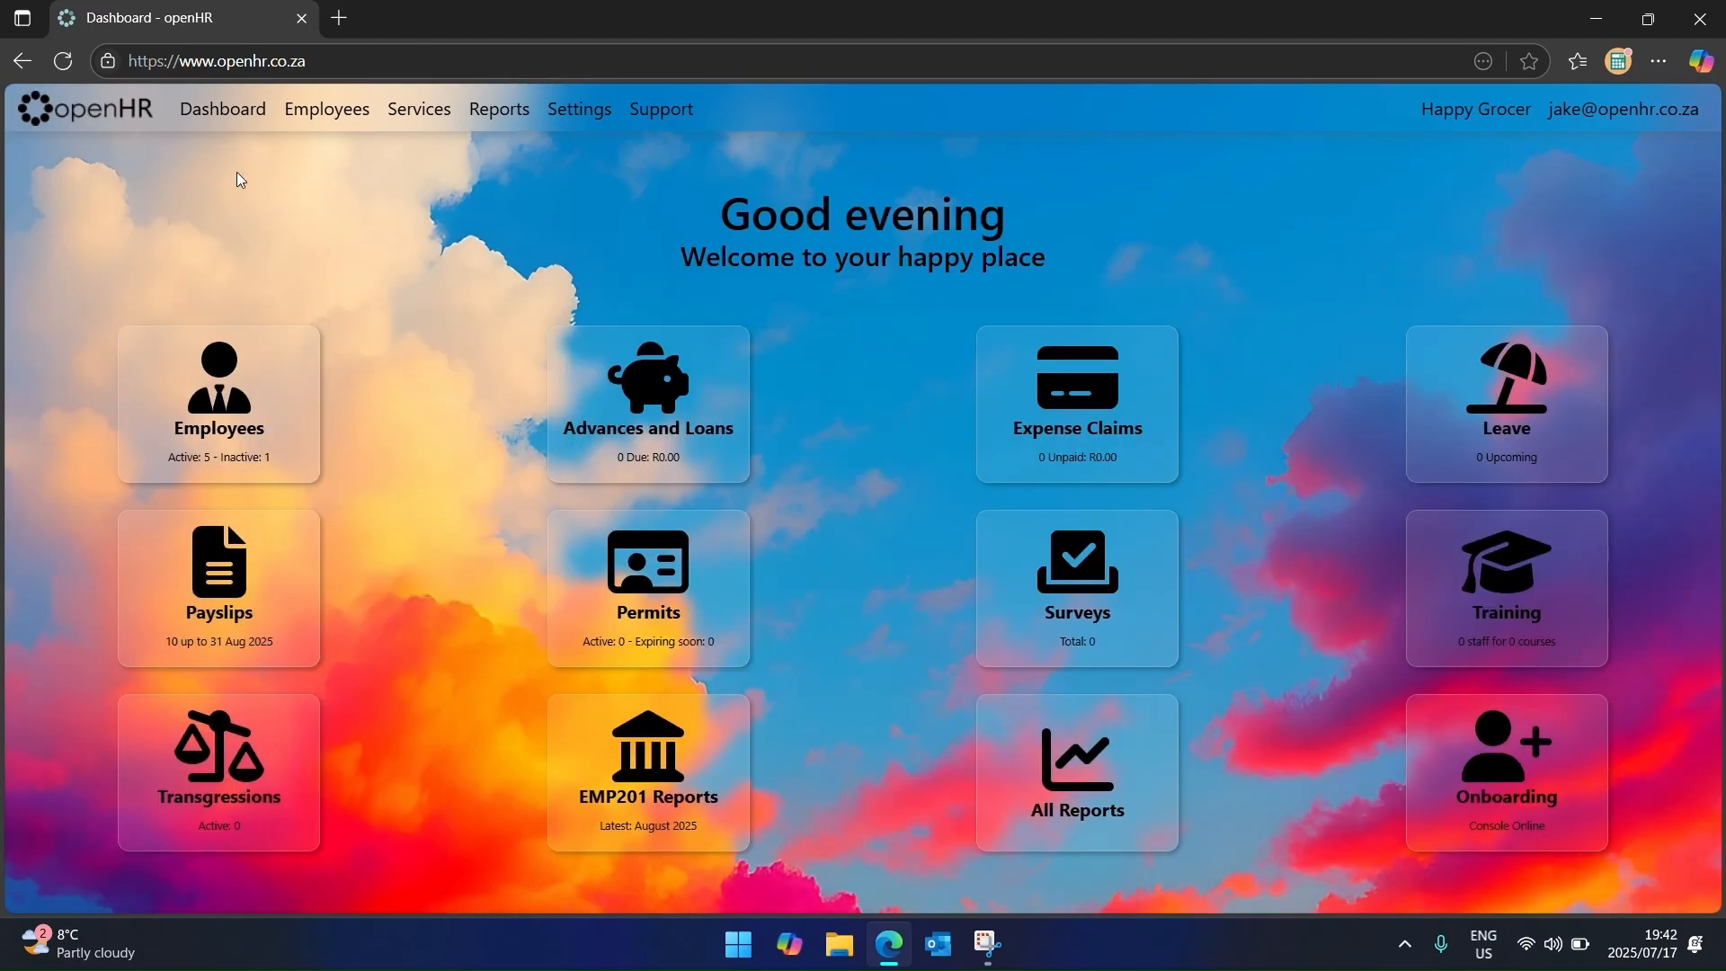
Step: Start a transgression for the employee dated 1 July 2025: a Written warning for display discourtesy
click(440, 115)
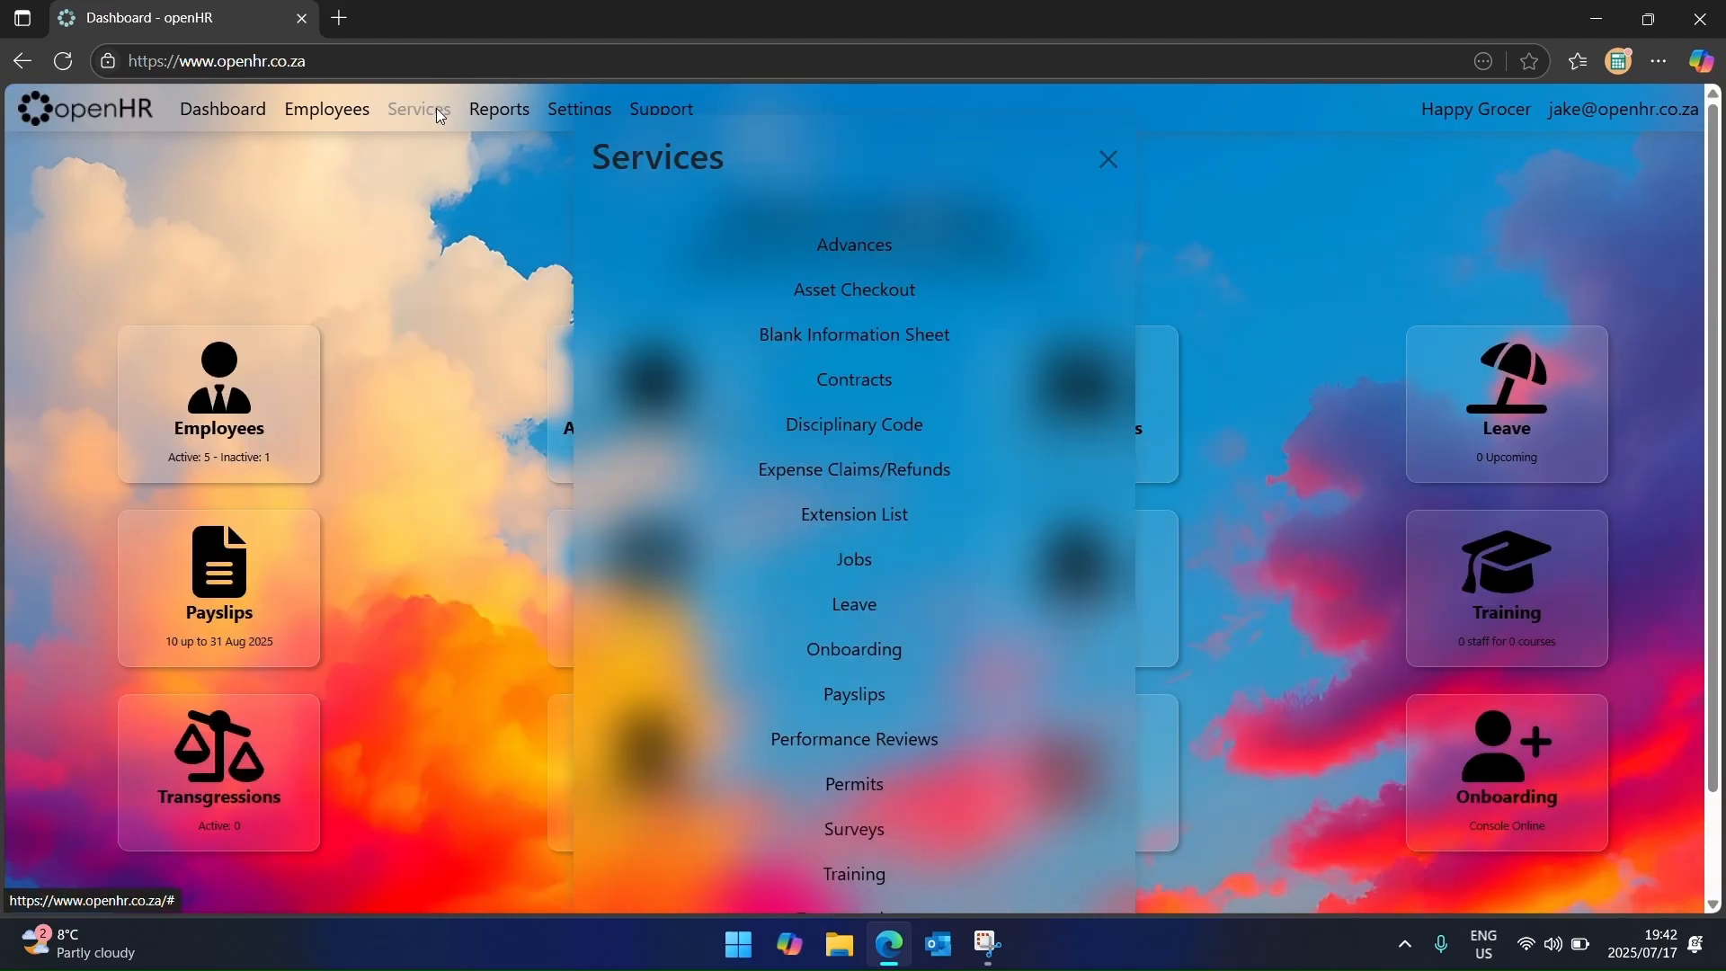
scroll(931, 670, down, 2)
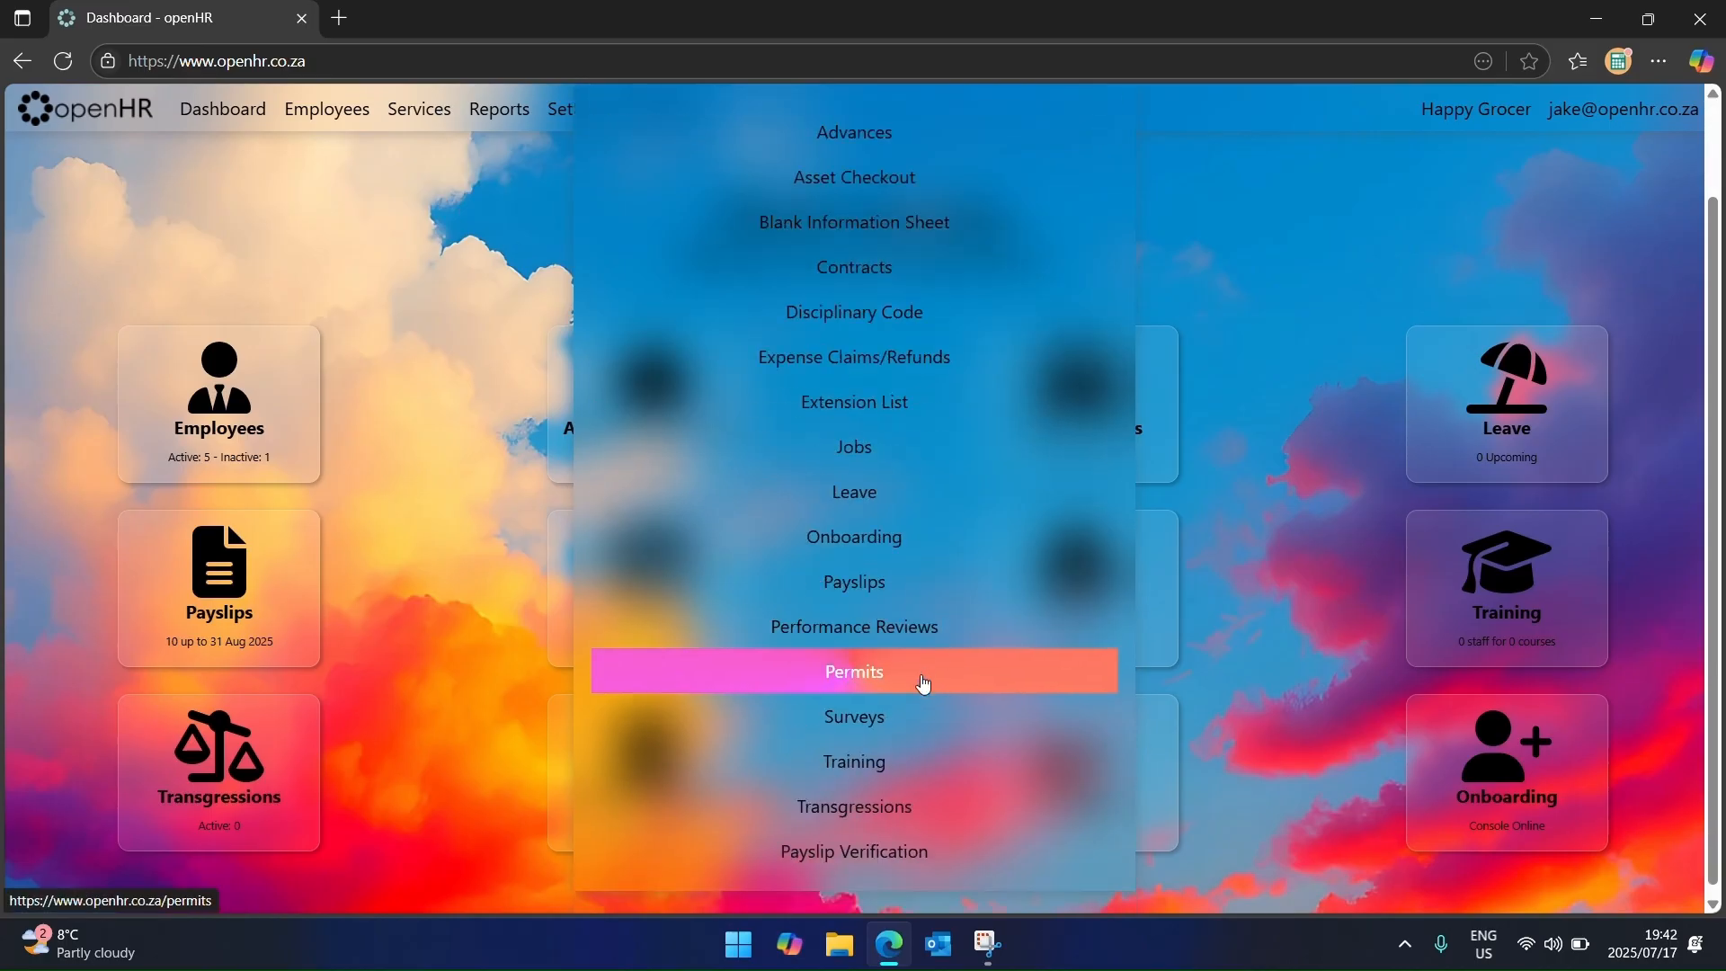
click(903, 807)
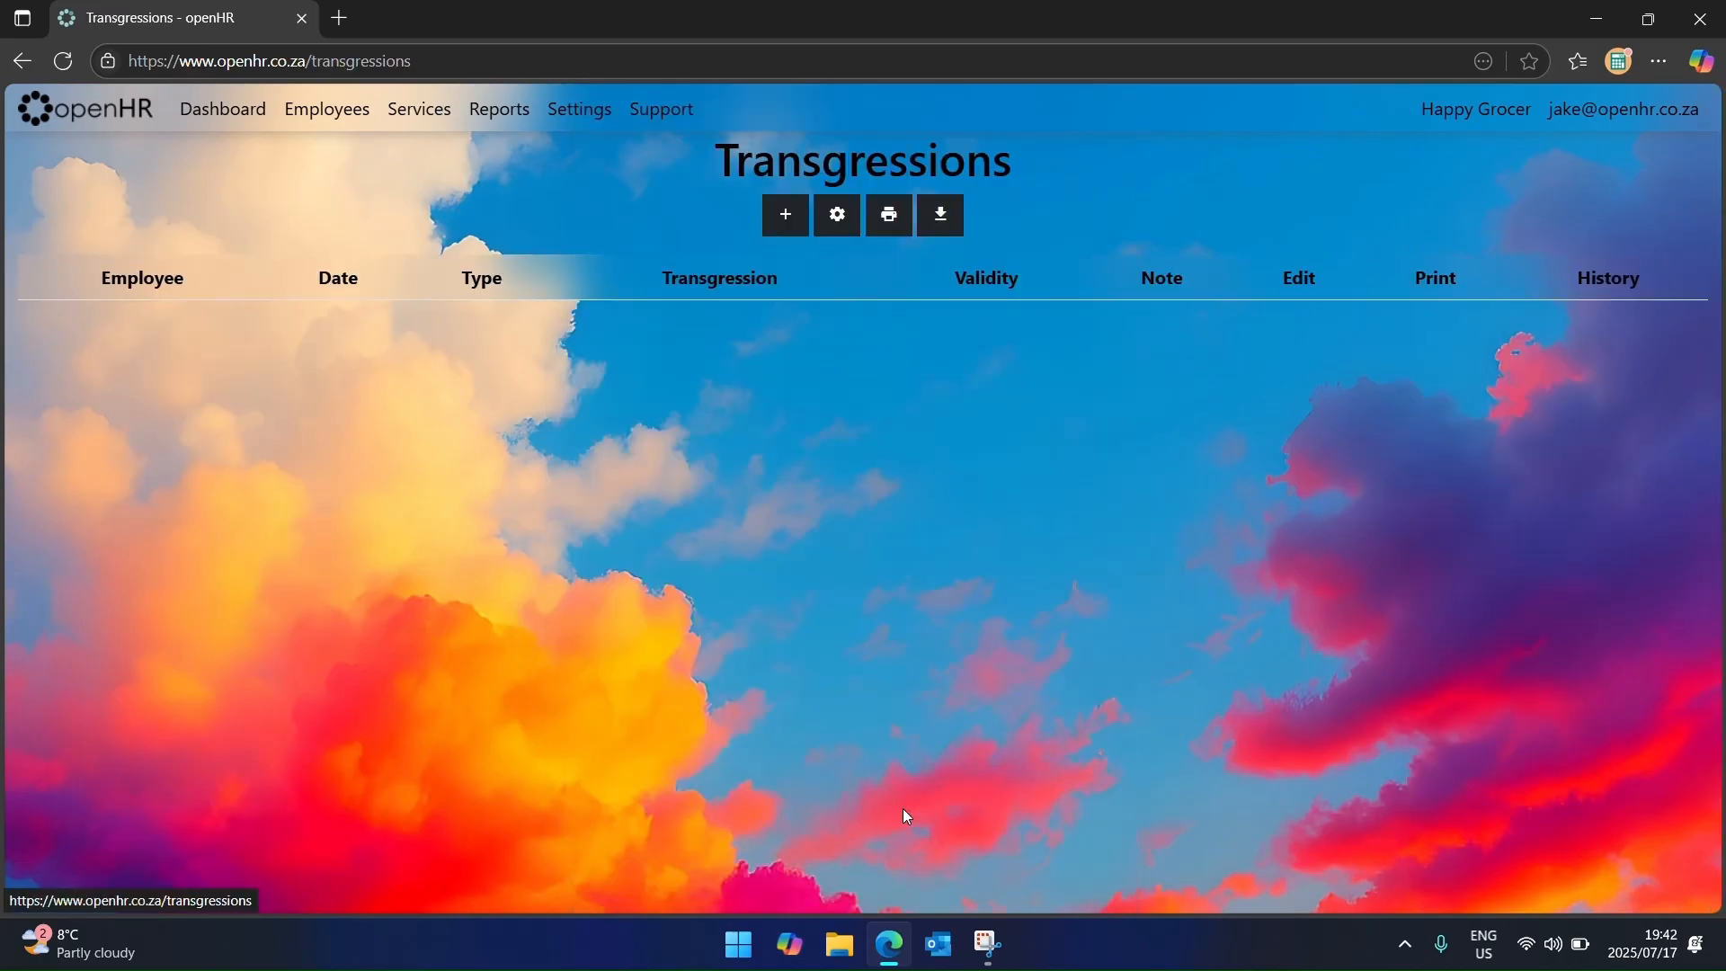
click(784, 216)
click(735, 236)
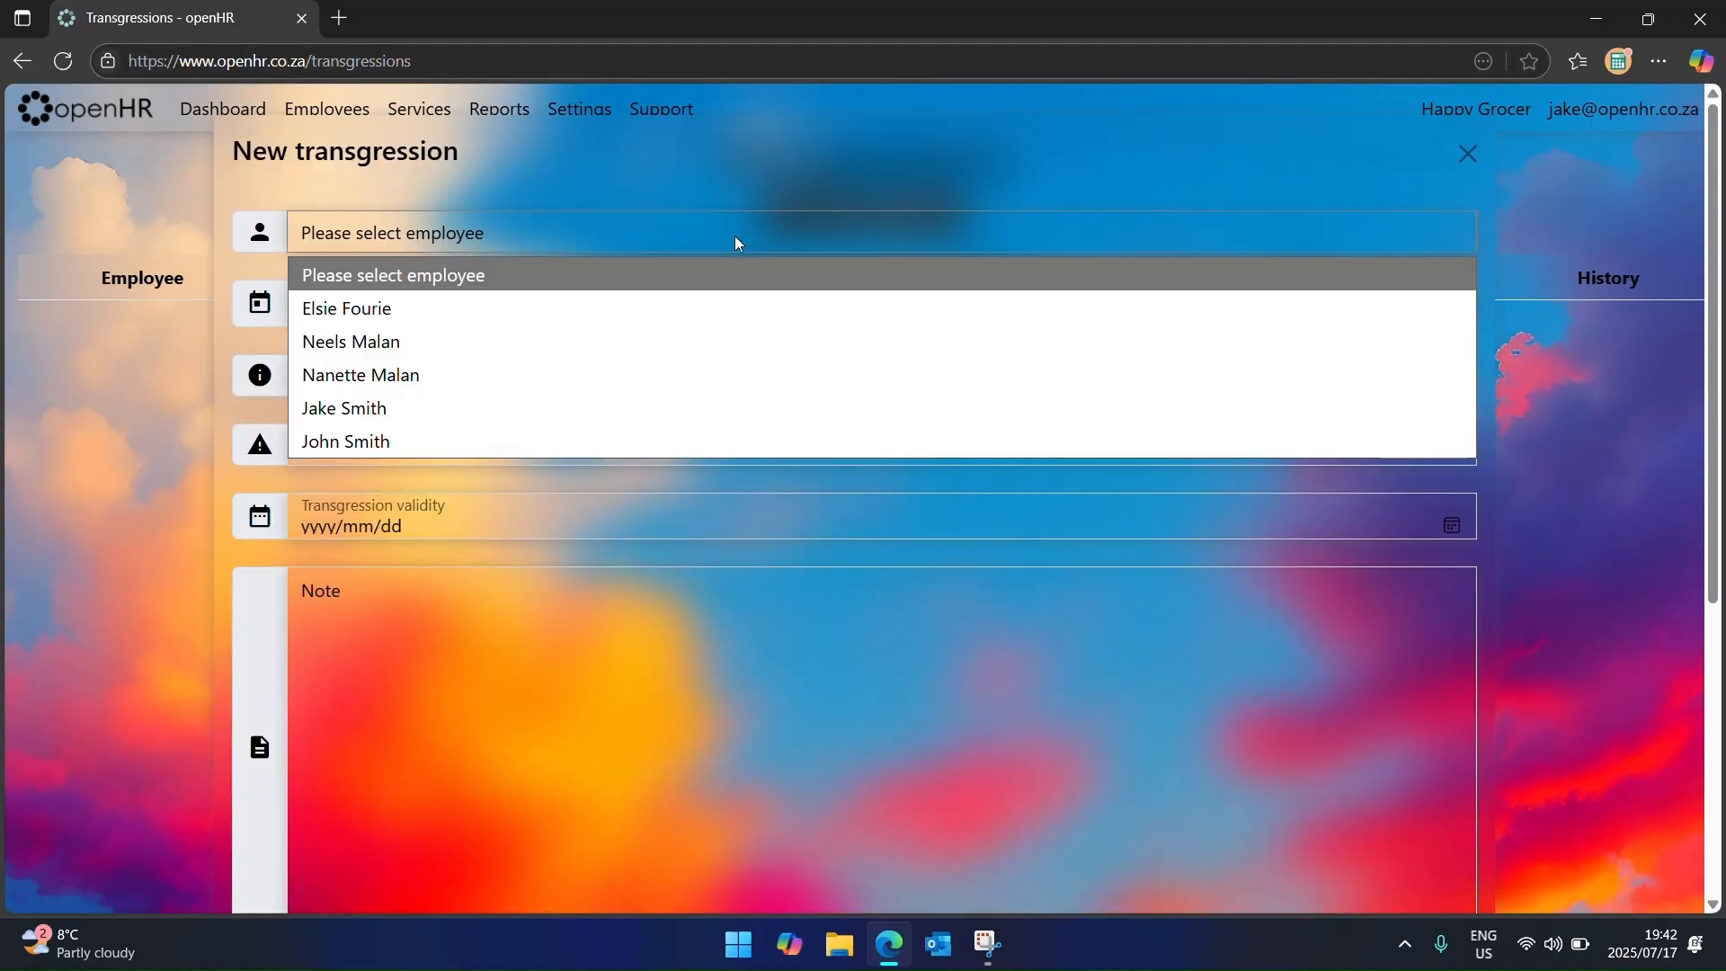
click(647, 342)
click(1461, 319)
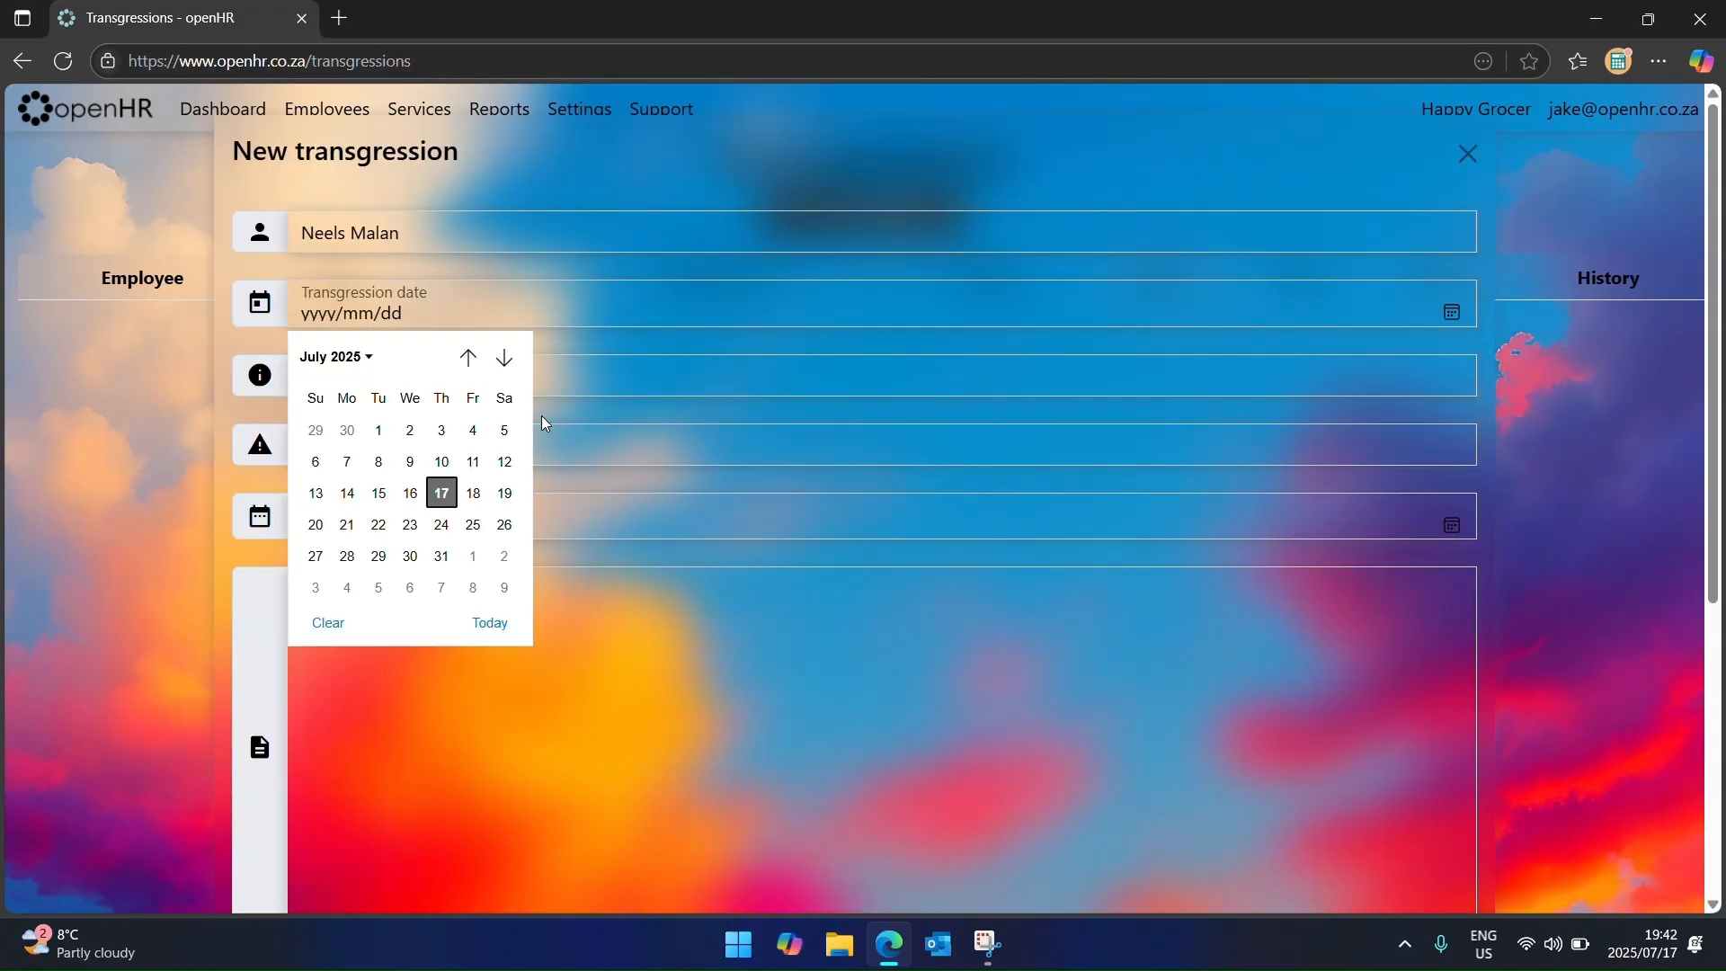
click(408, 428)
click(466, 386)
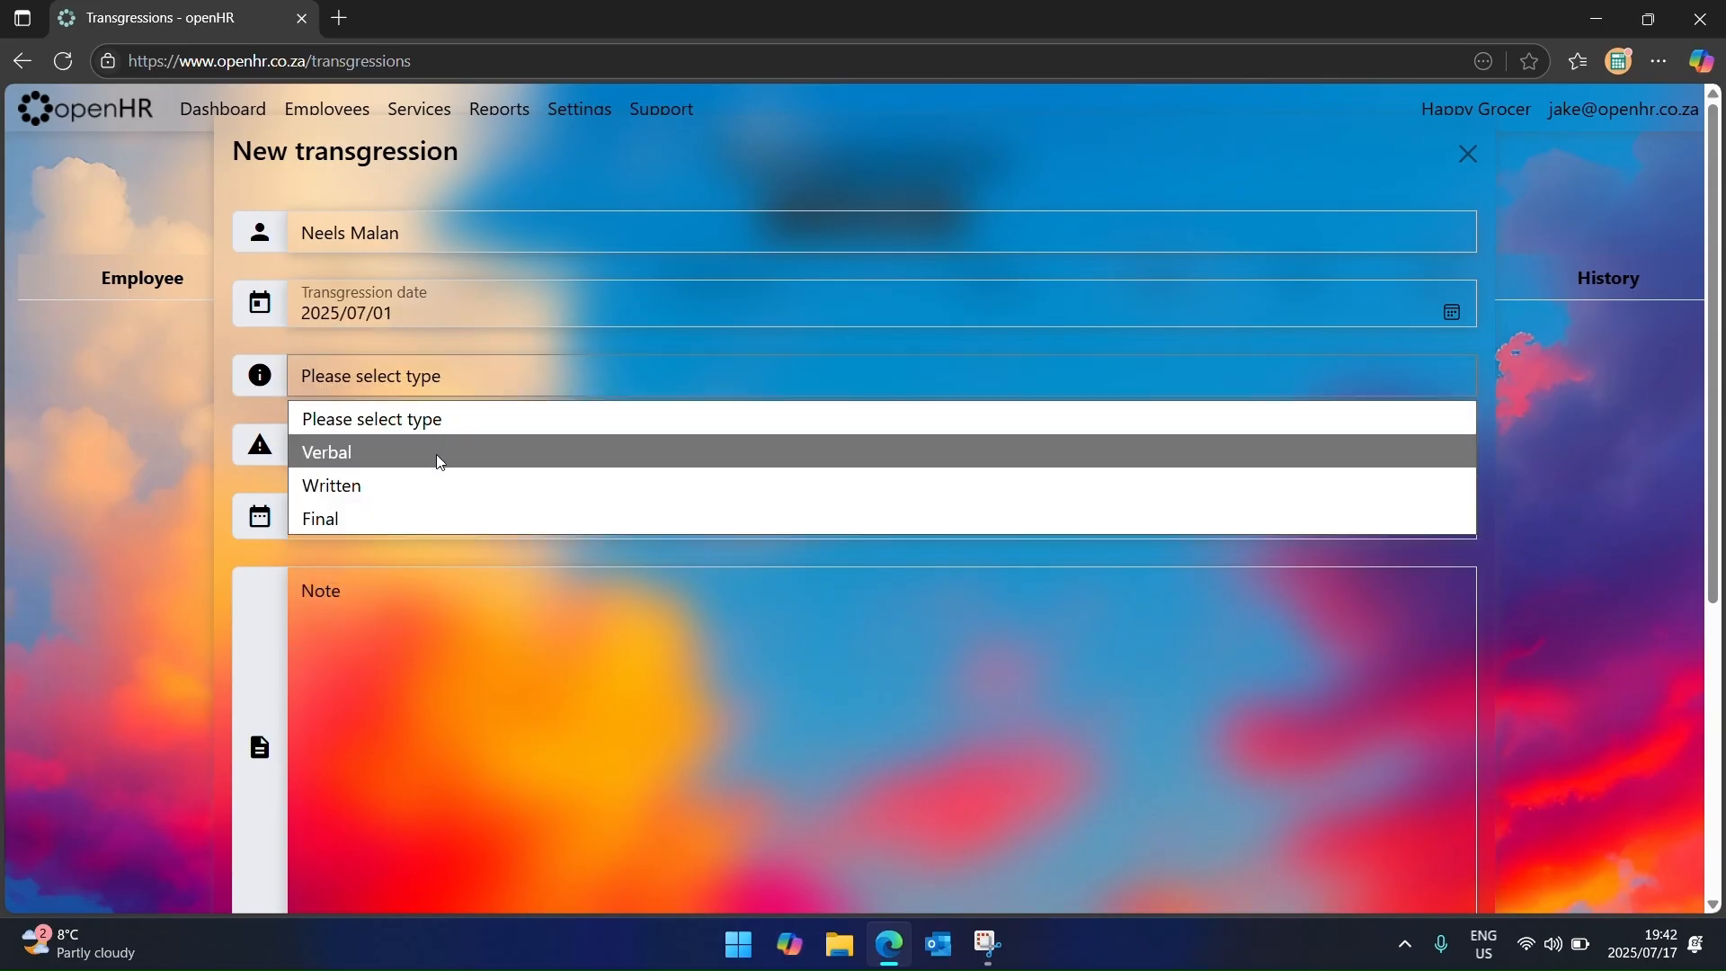
click(433, 481)
click(526, 460)
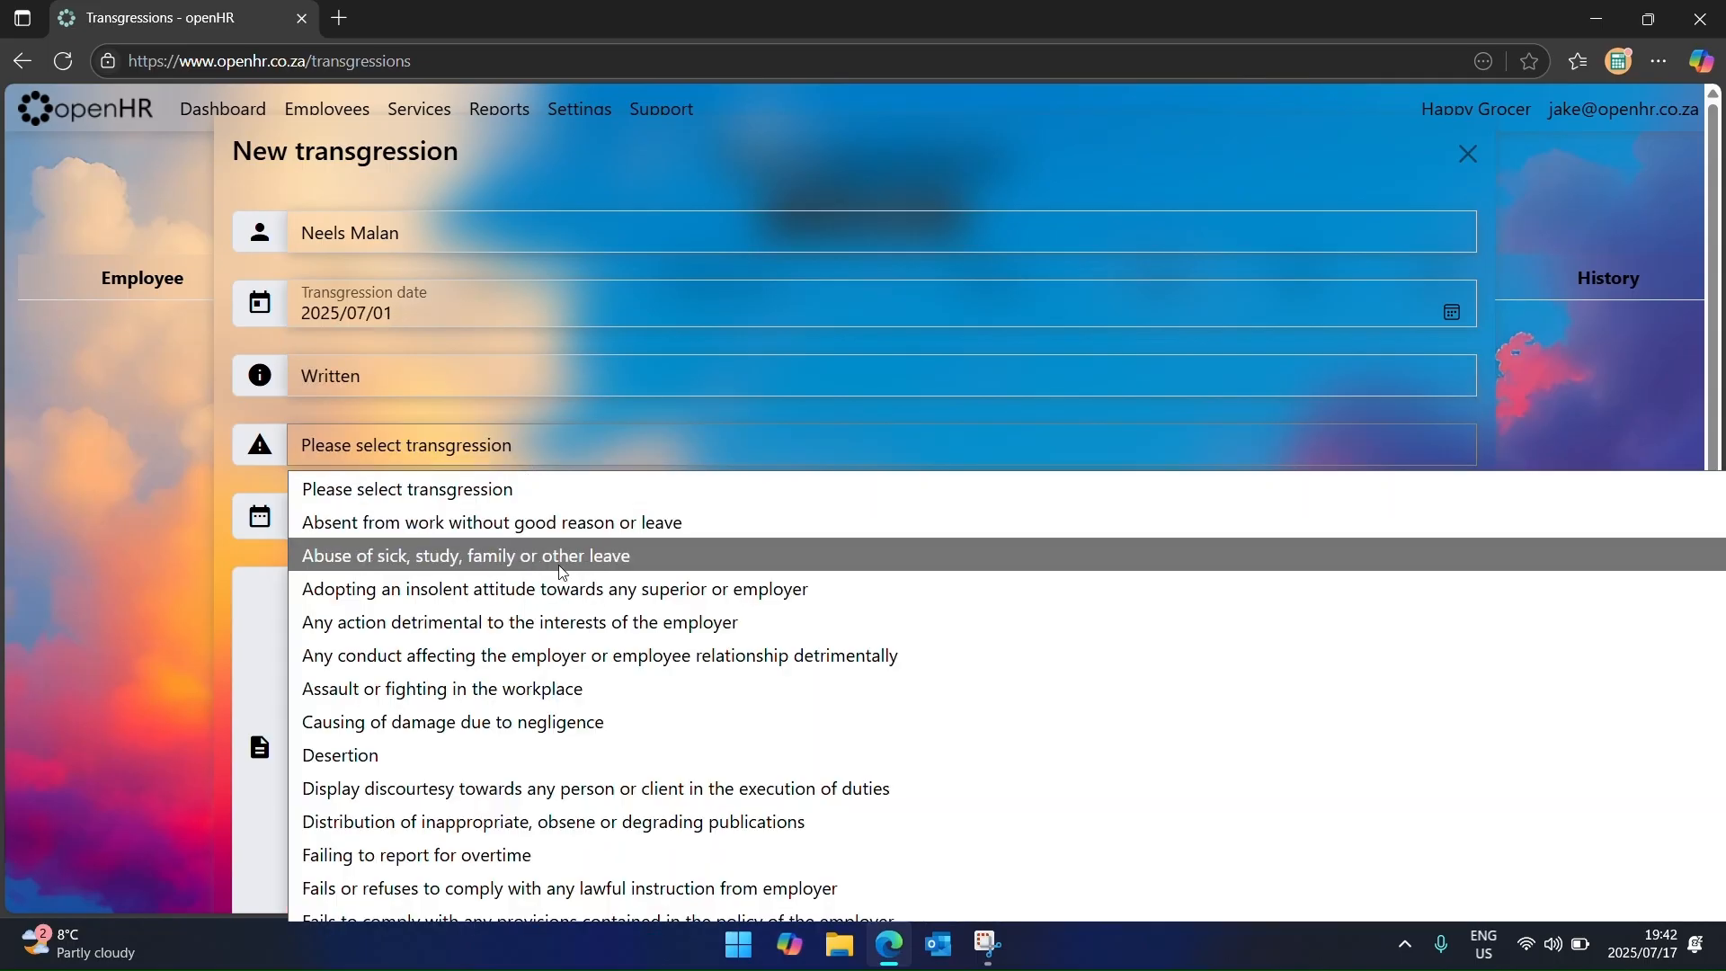
scroll(550, 644, down, 2)
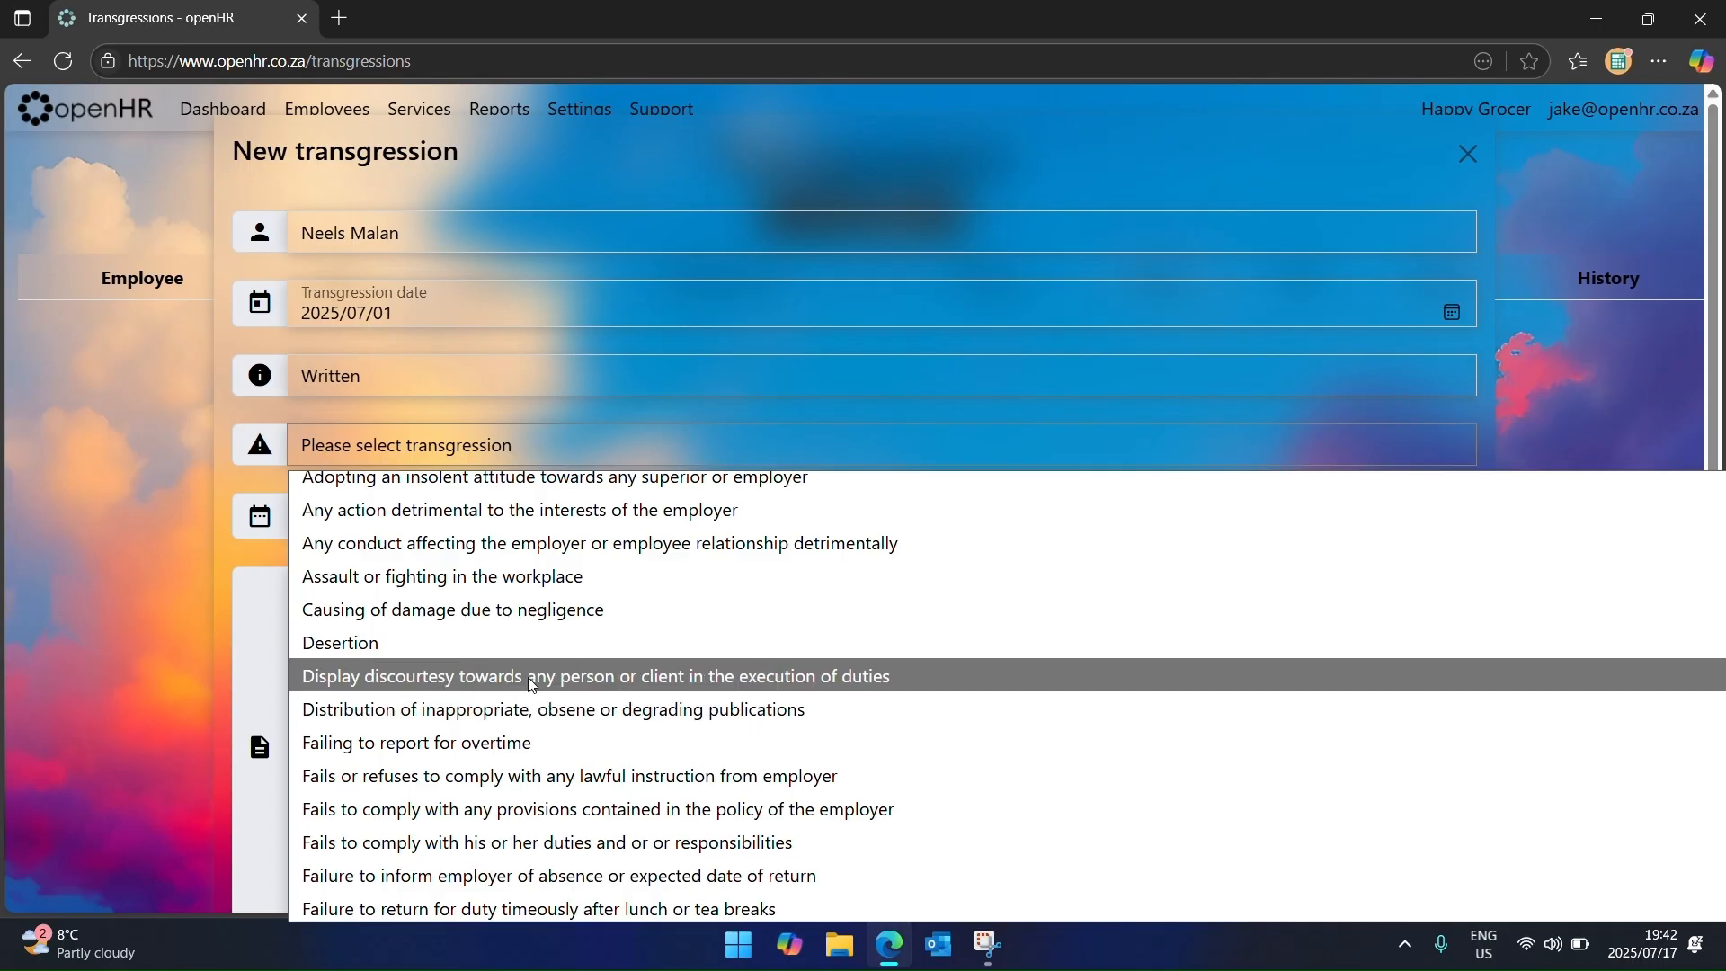
click(533, 682)
Step: Set validity to 1 January 2026, note 'Was not nice', save it, and open its printable warning
click(1452, 525)
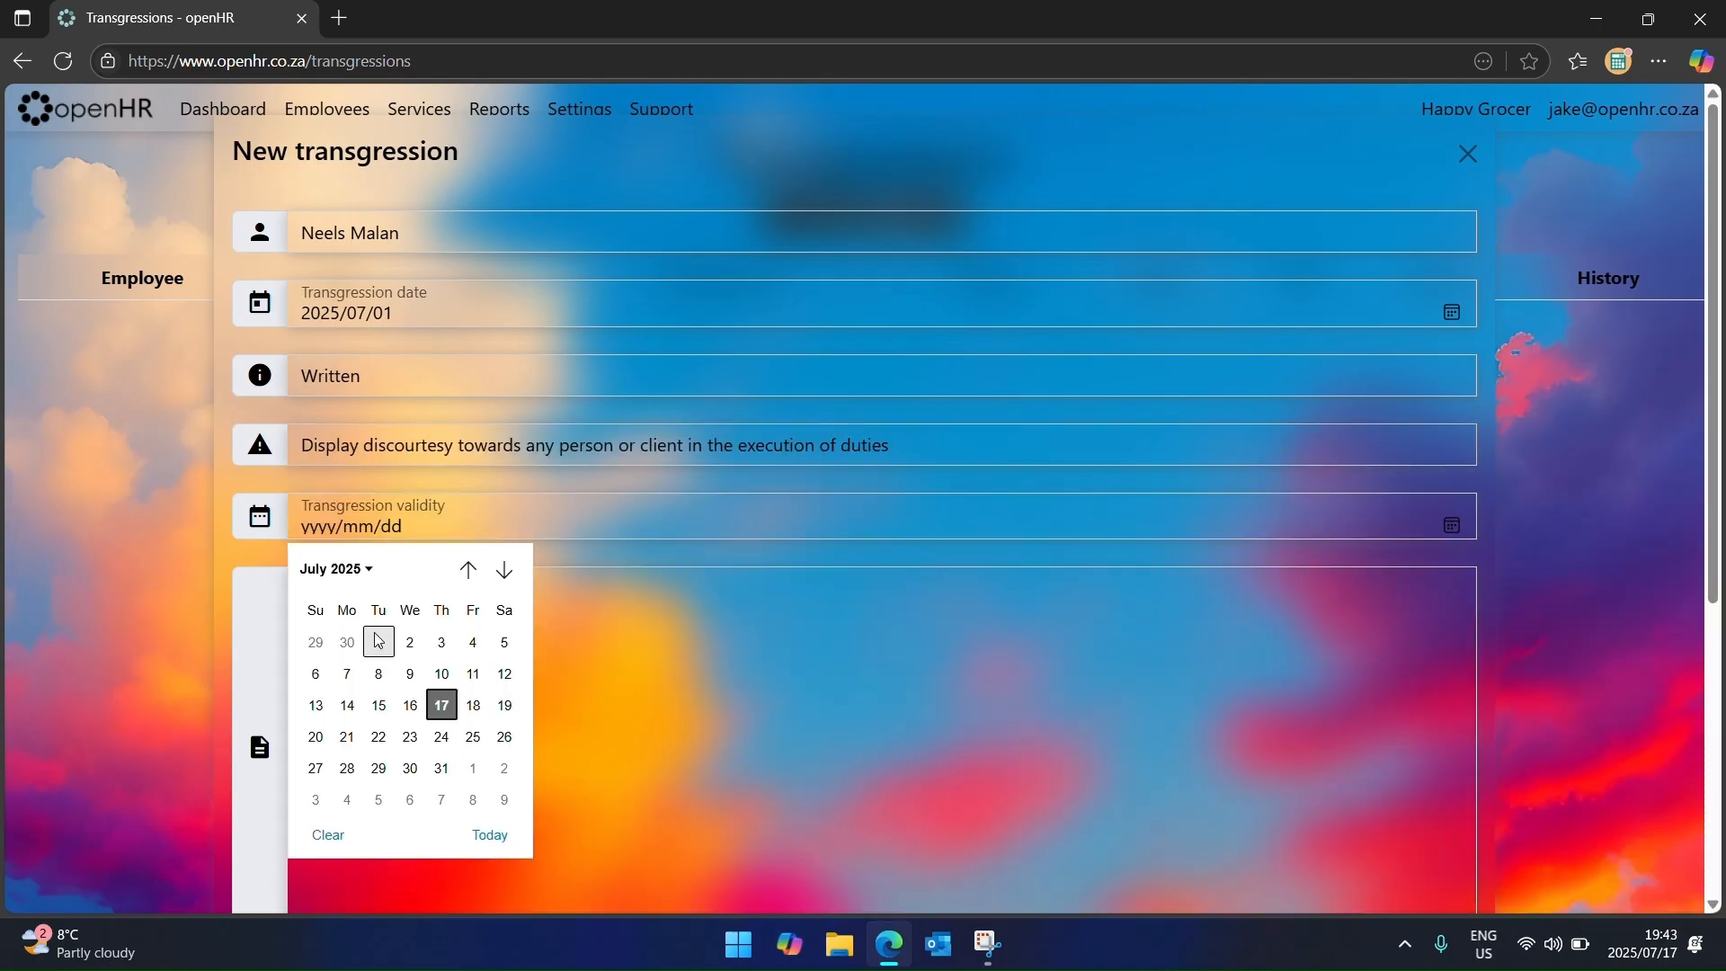
click(505, 573)
click(504, 572)
click(504, 573)
click(504, 572)
click(504, 573)
click(504, 573)
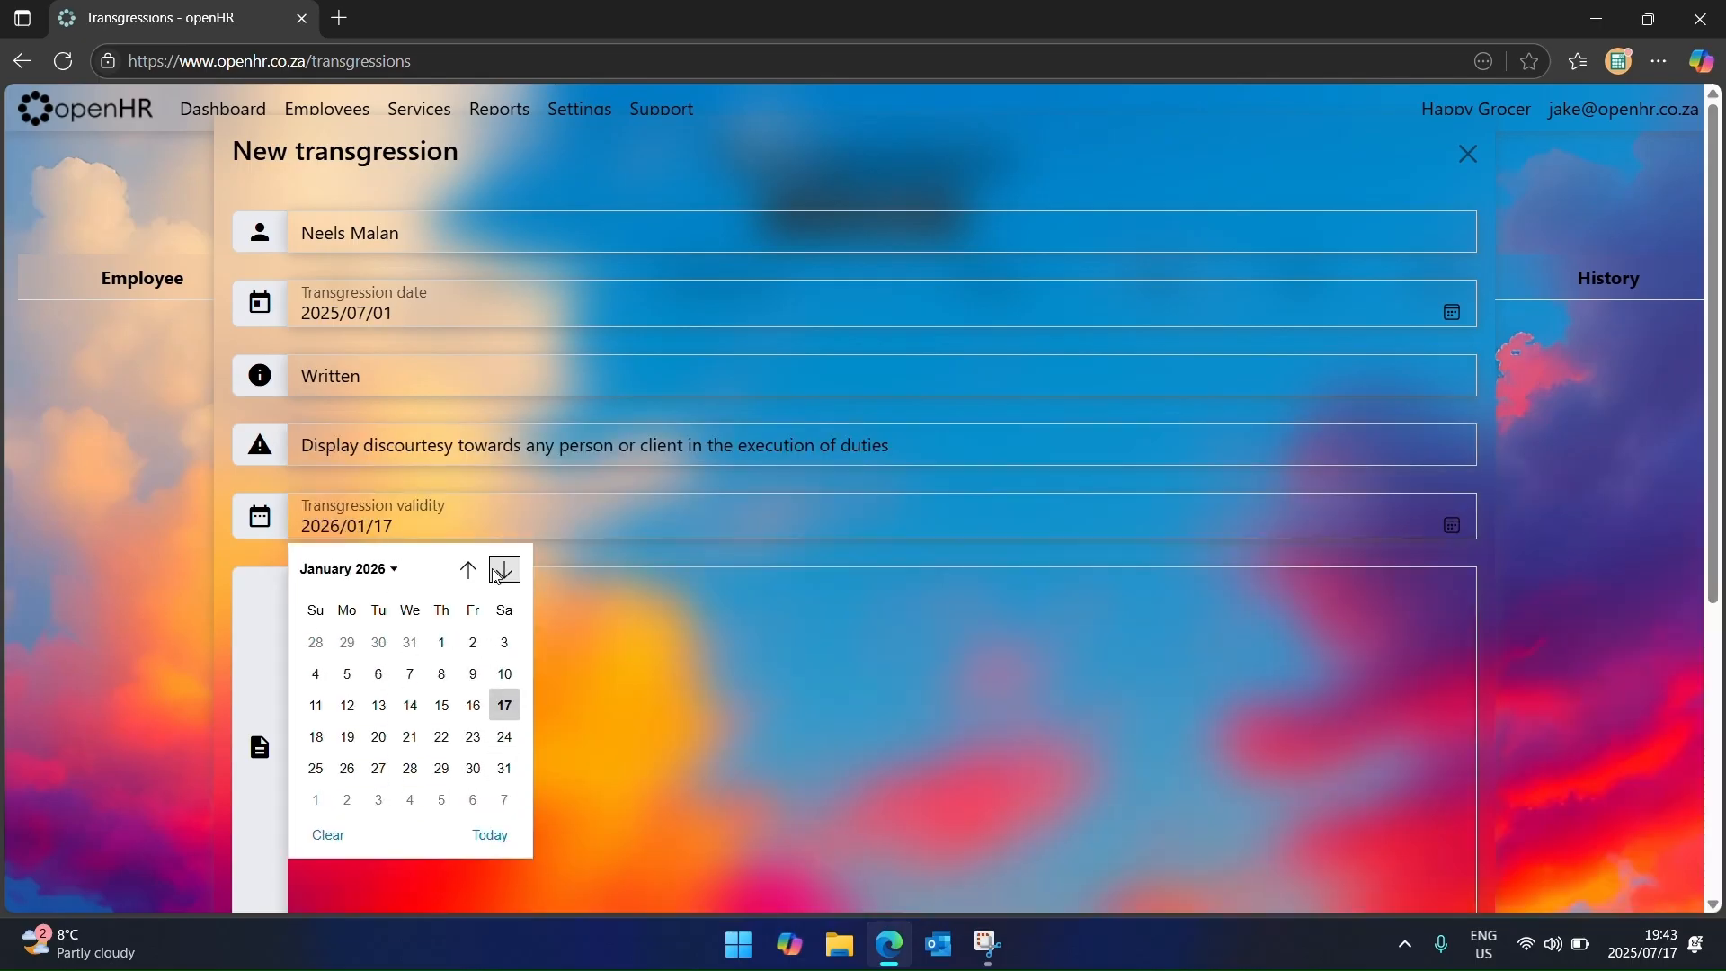
click(445, 654)
scroll(451, 649, down, 3)
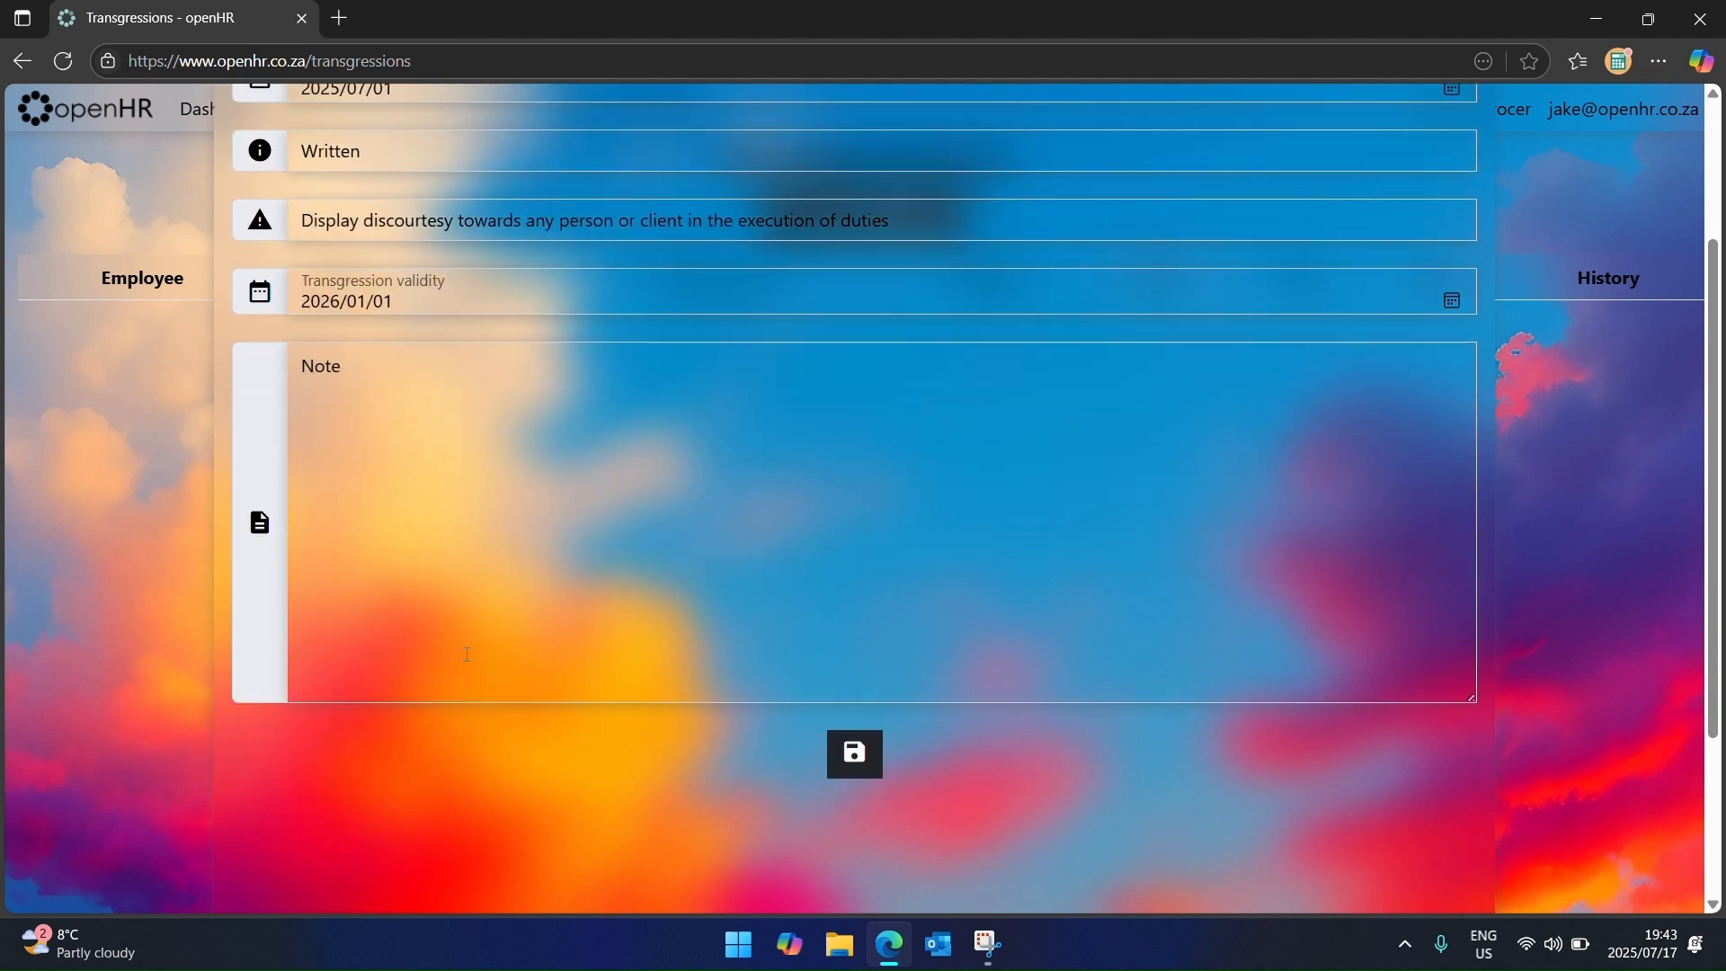
click(860, 548)
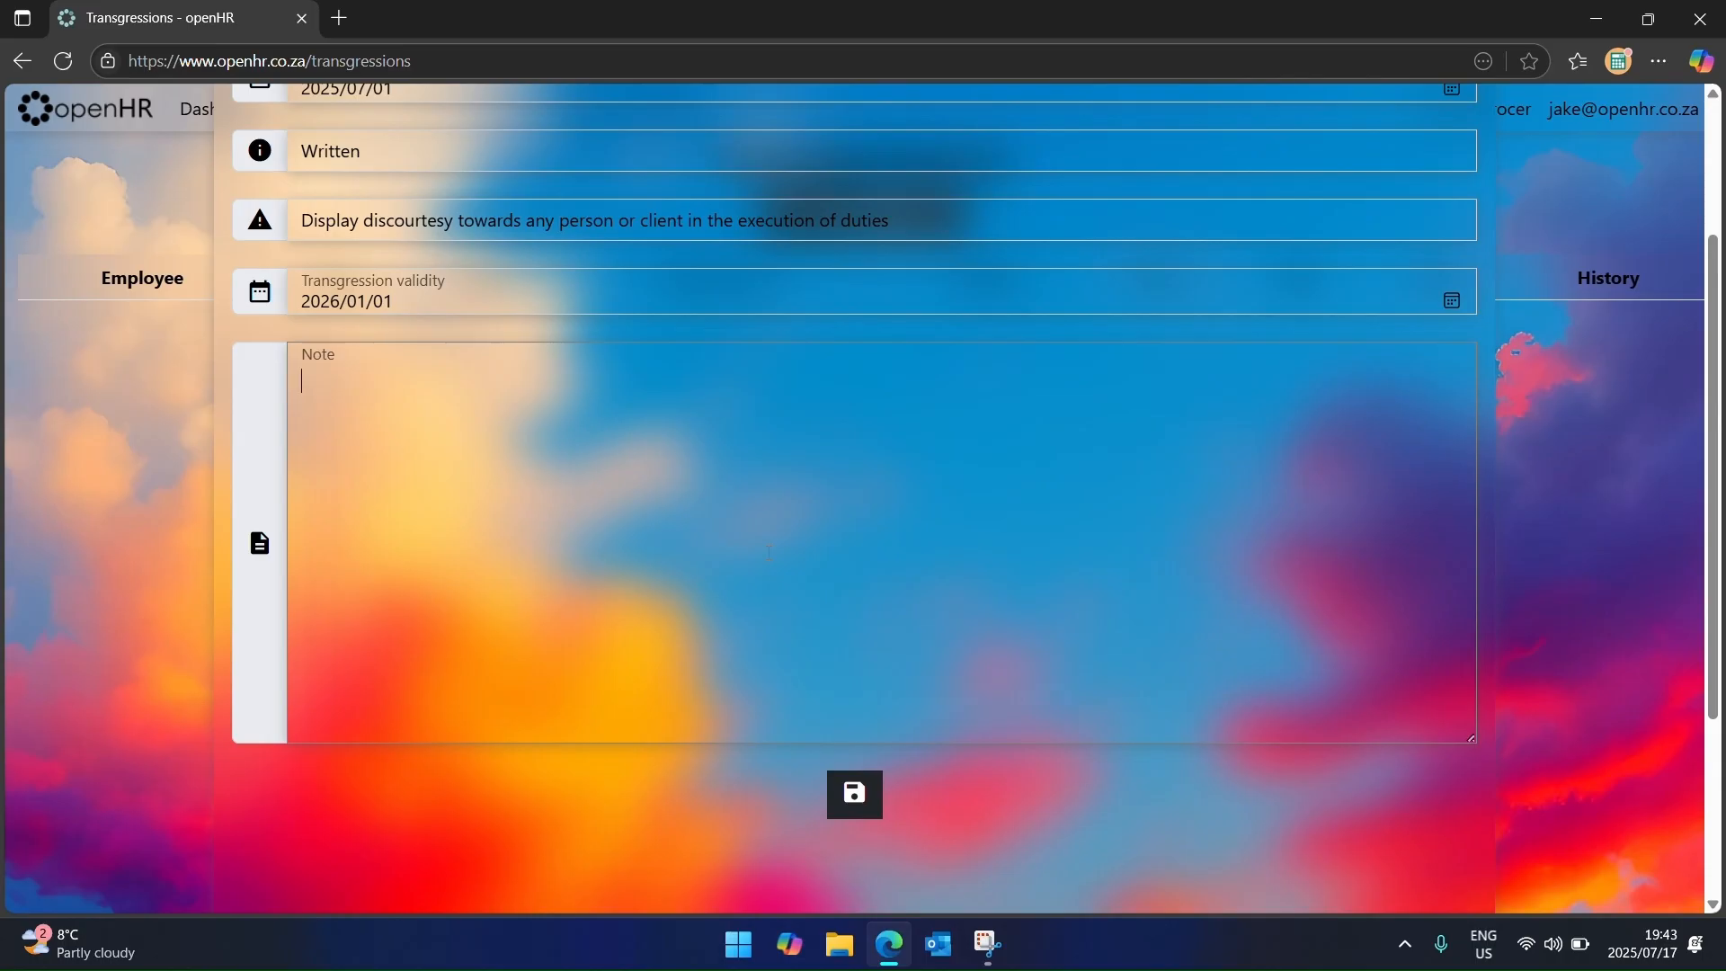
text(Was not nice)
click(861, 800)
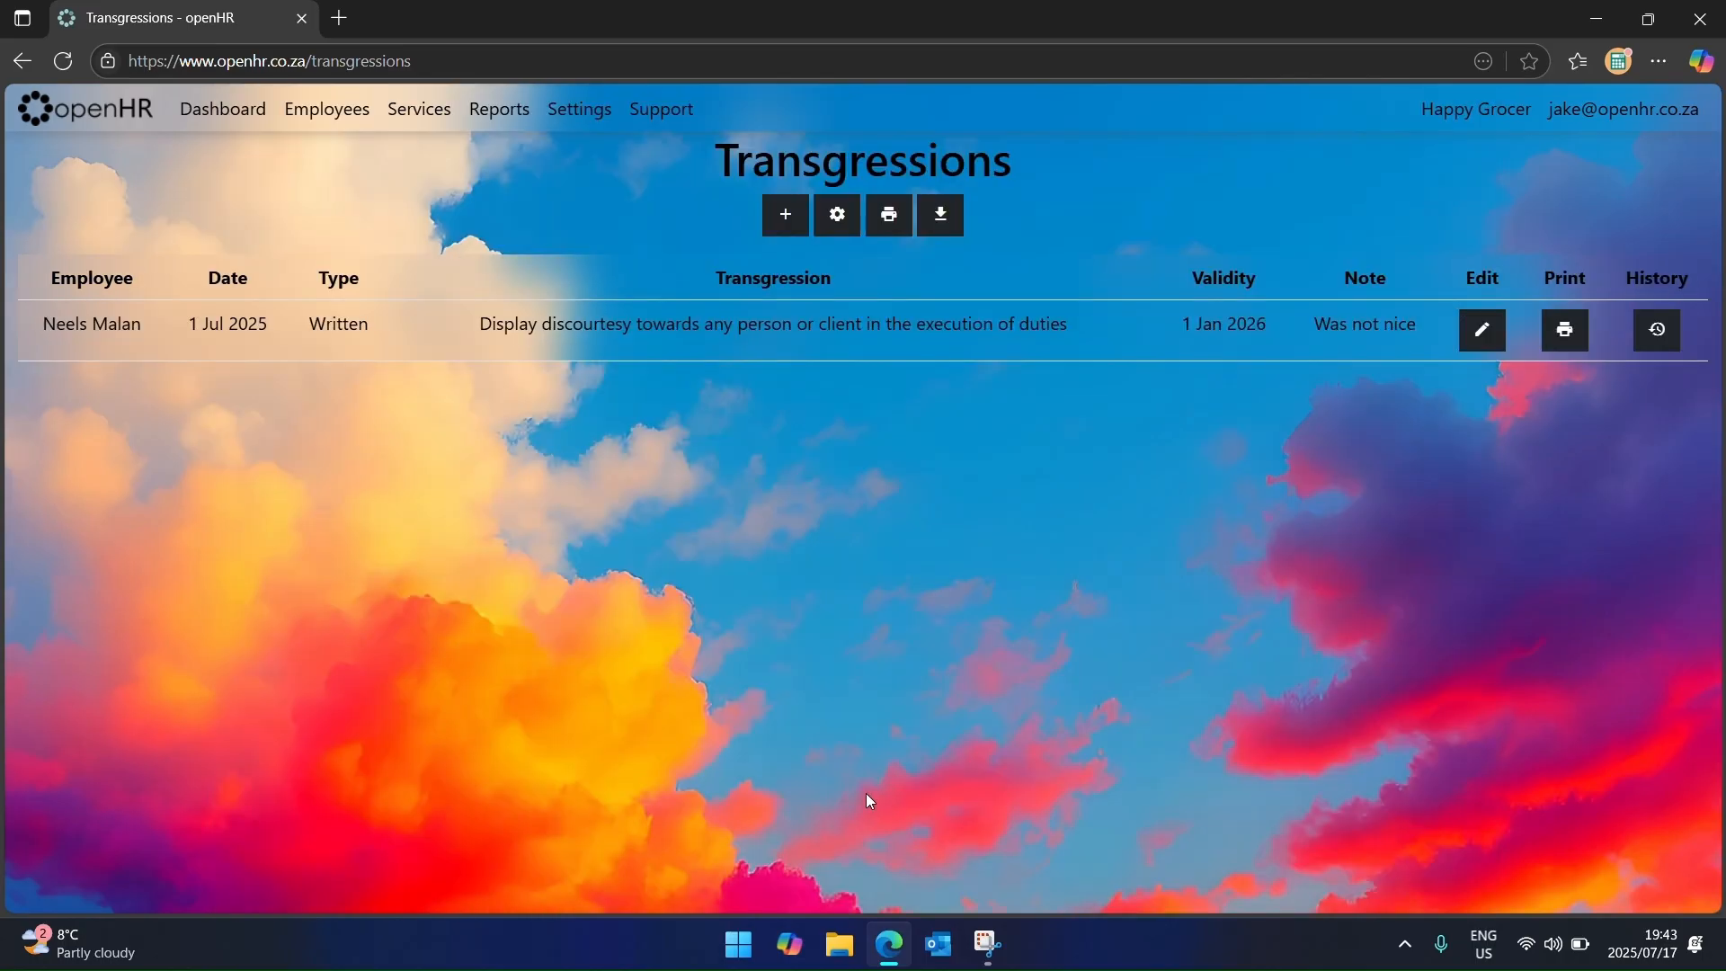
click(1564, 329)
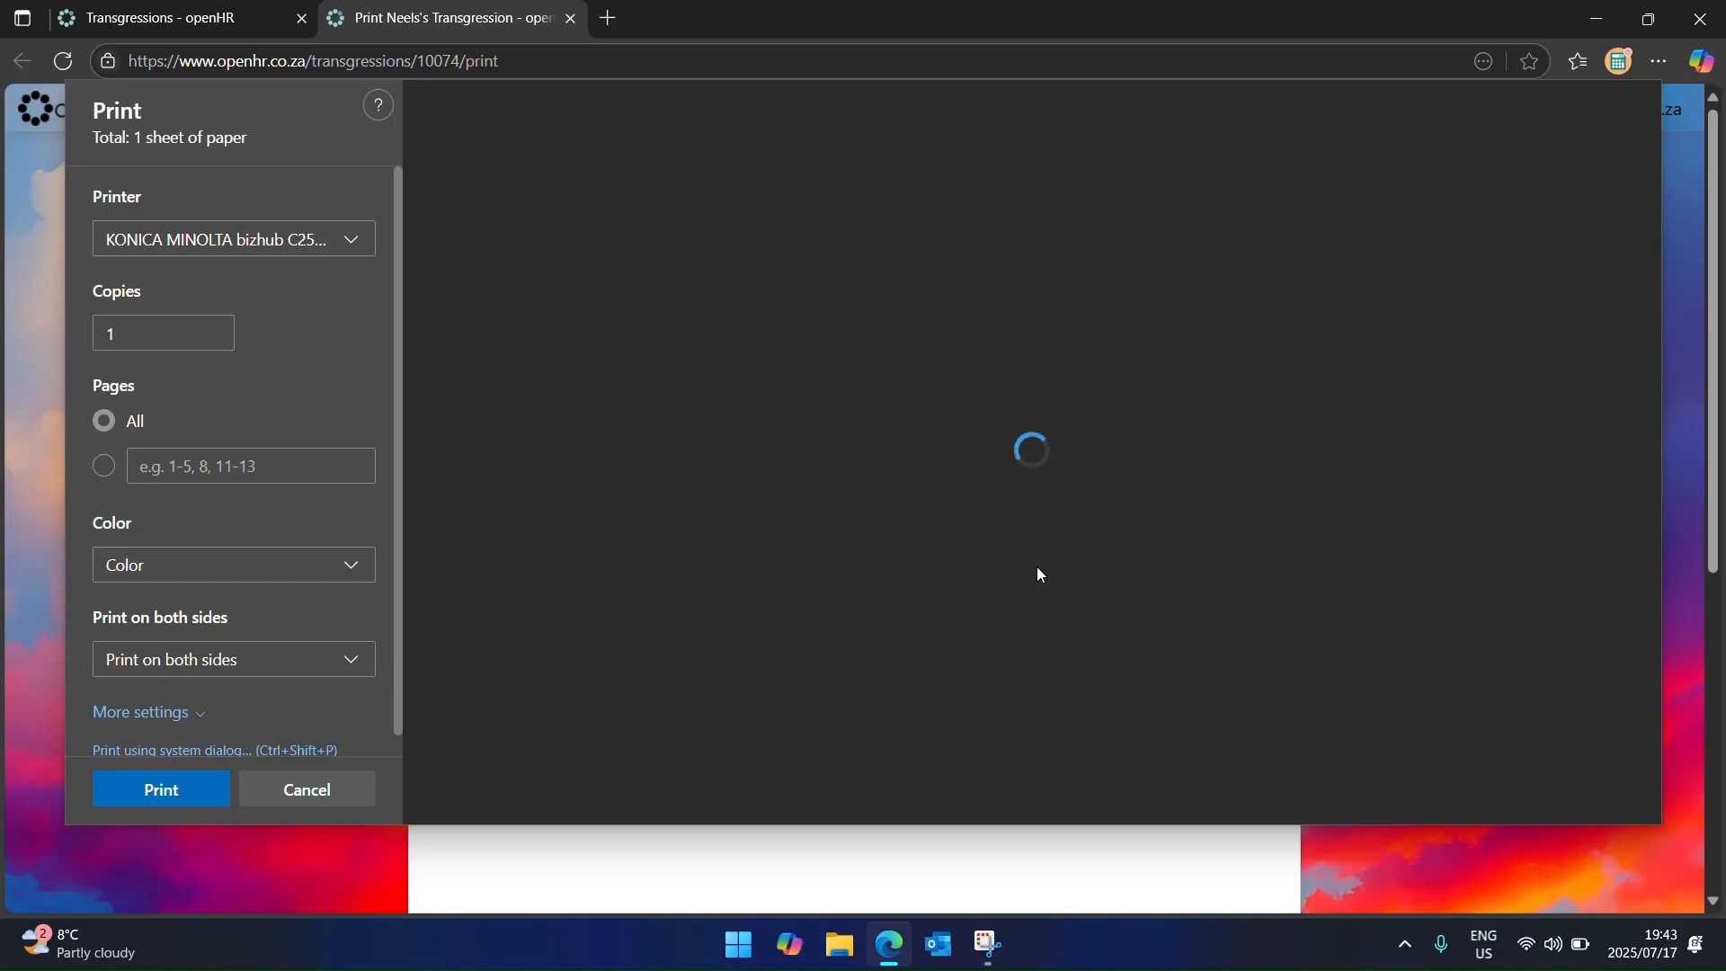
Step: Scroll through the written warning's print preview, then close that preview tab
scroll(1032, 577, down, 3)
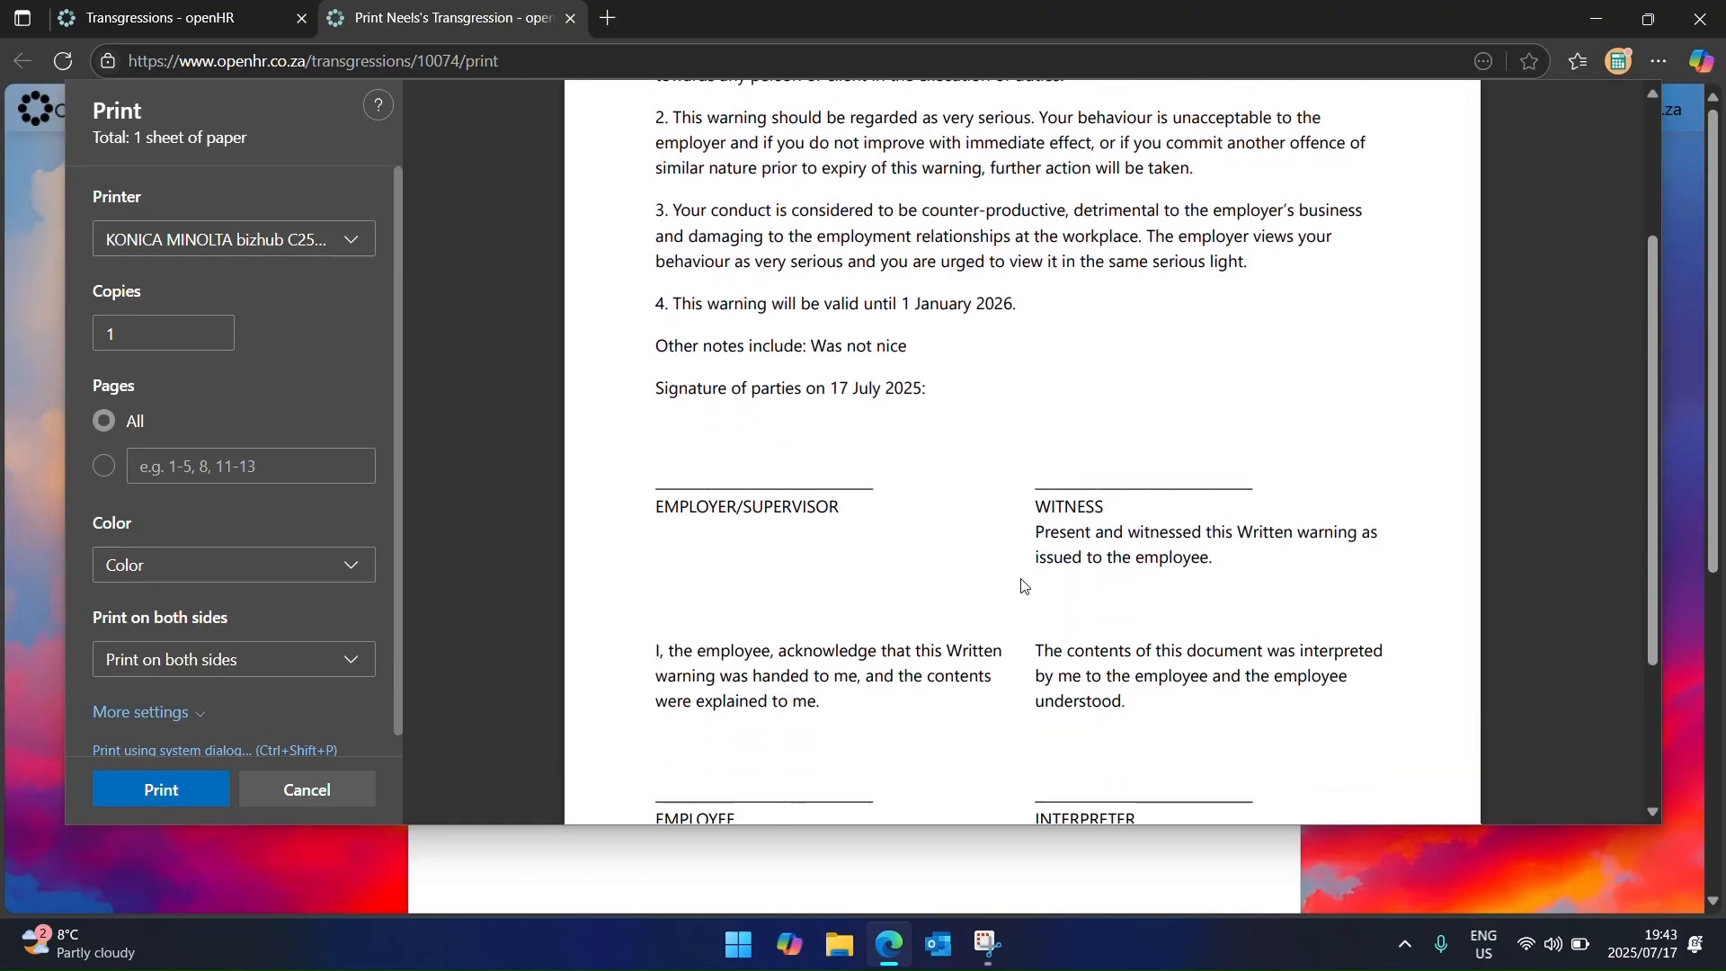
scroll(1007, 590, down, 3)
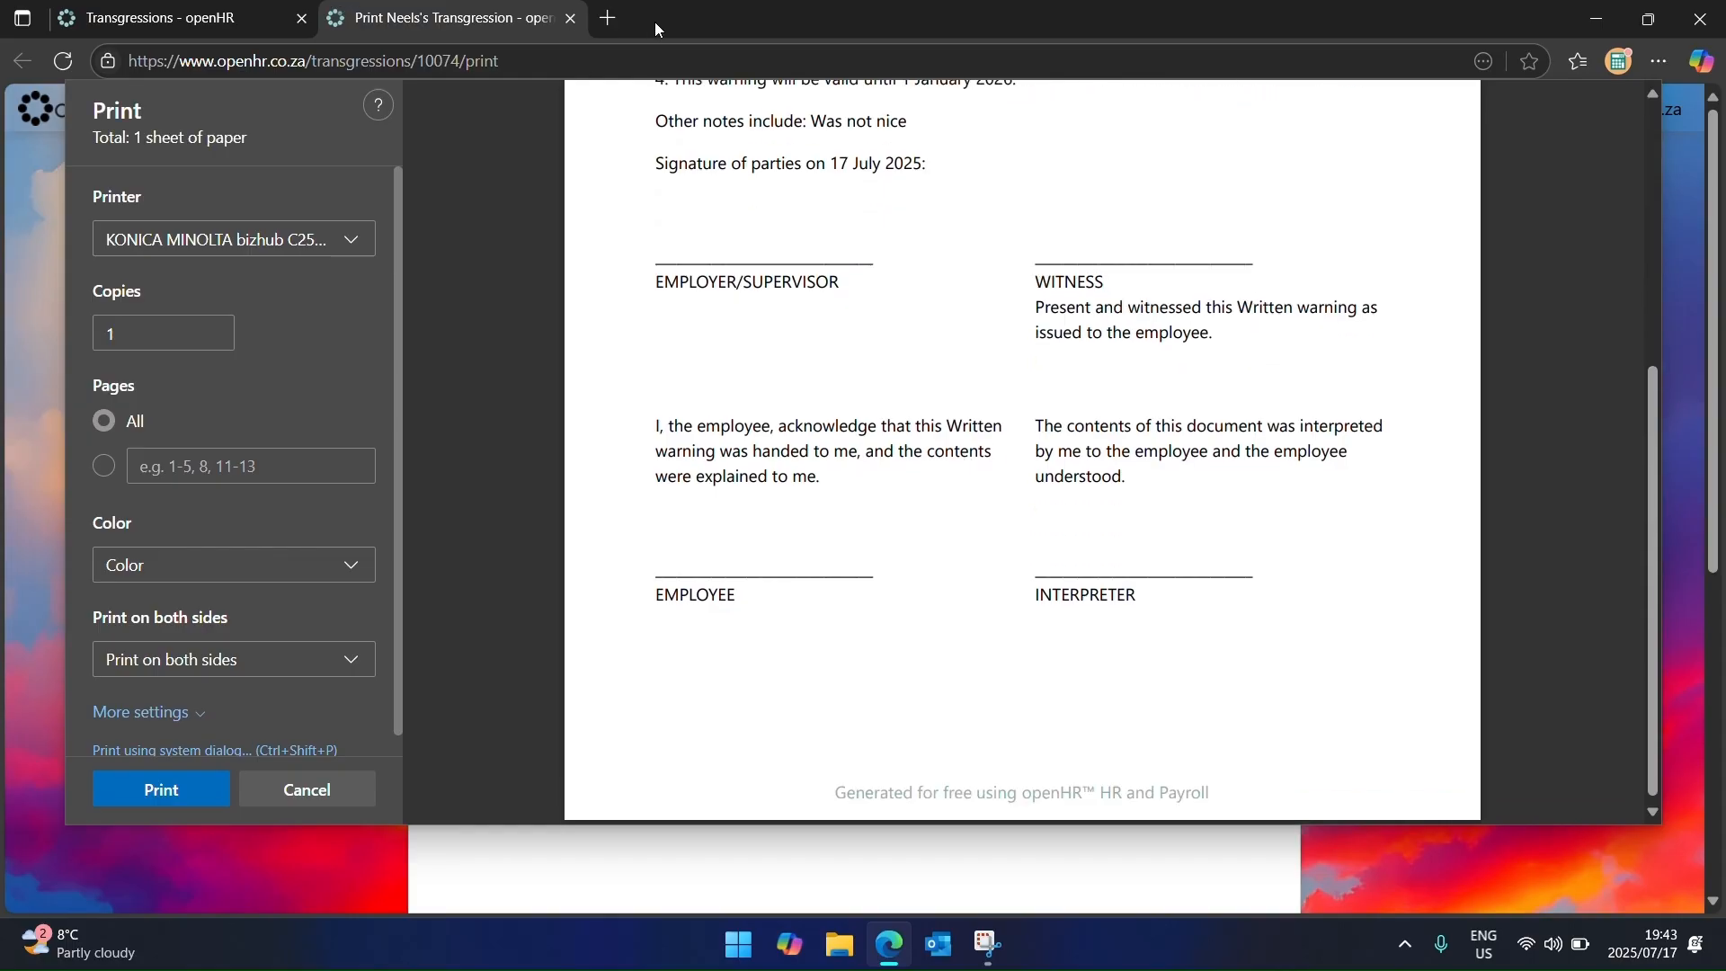
click(575, 25)
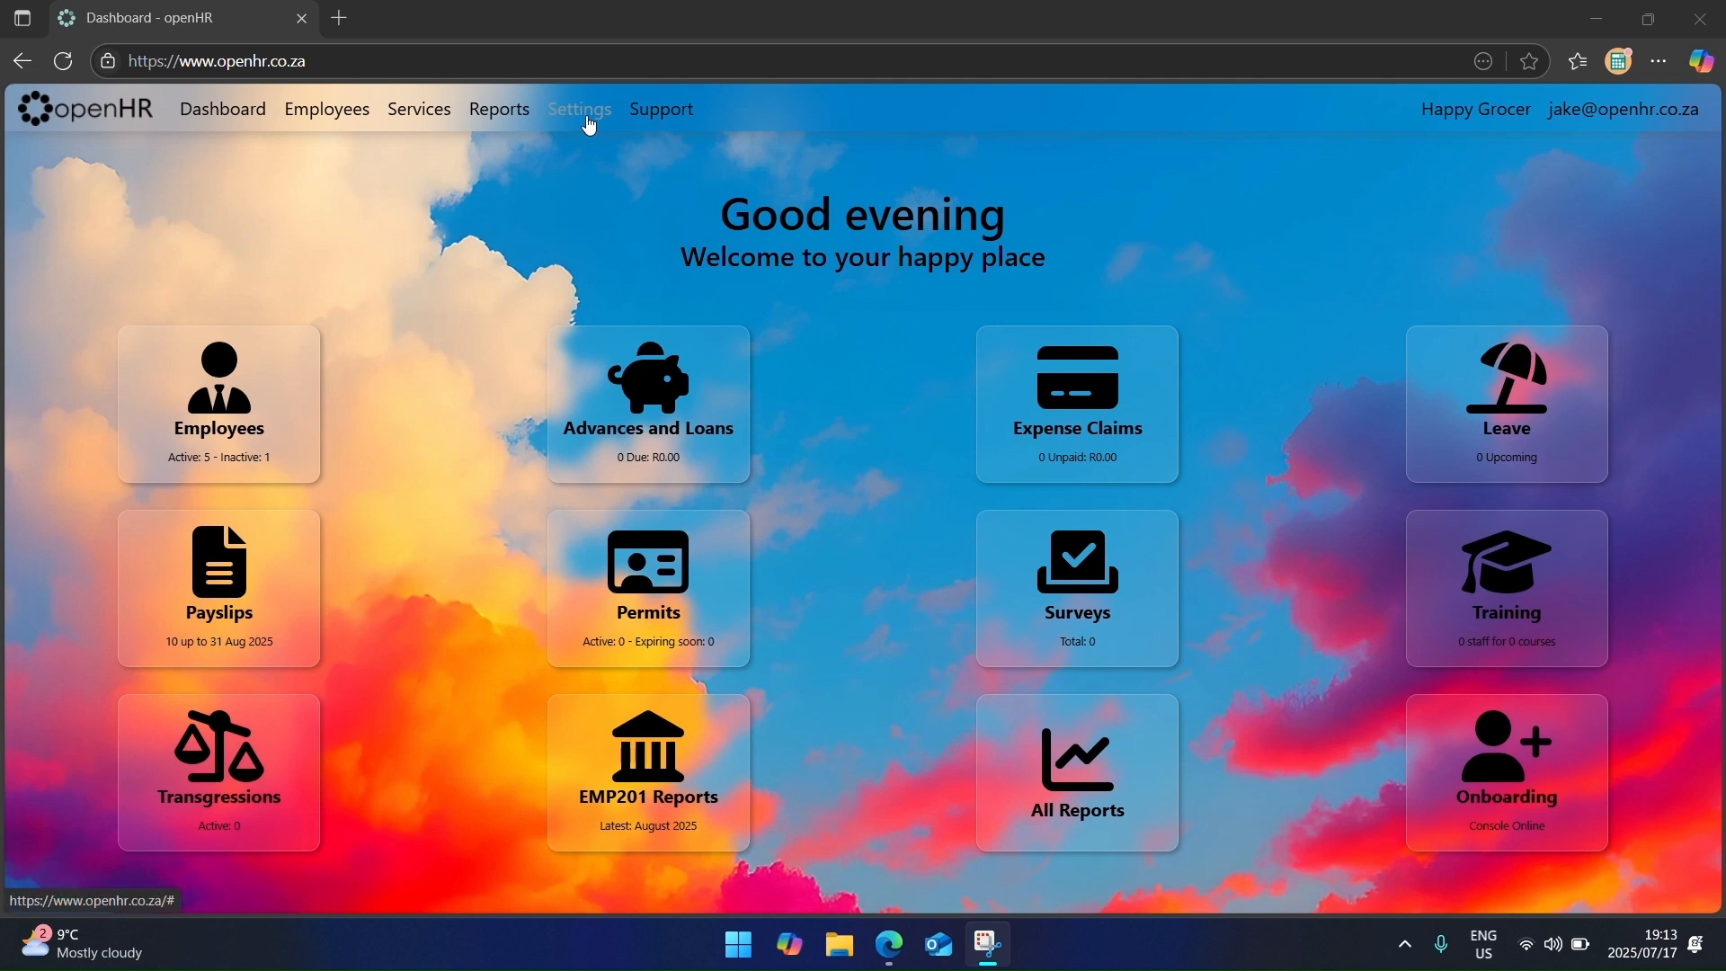
click(587, 115)
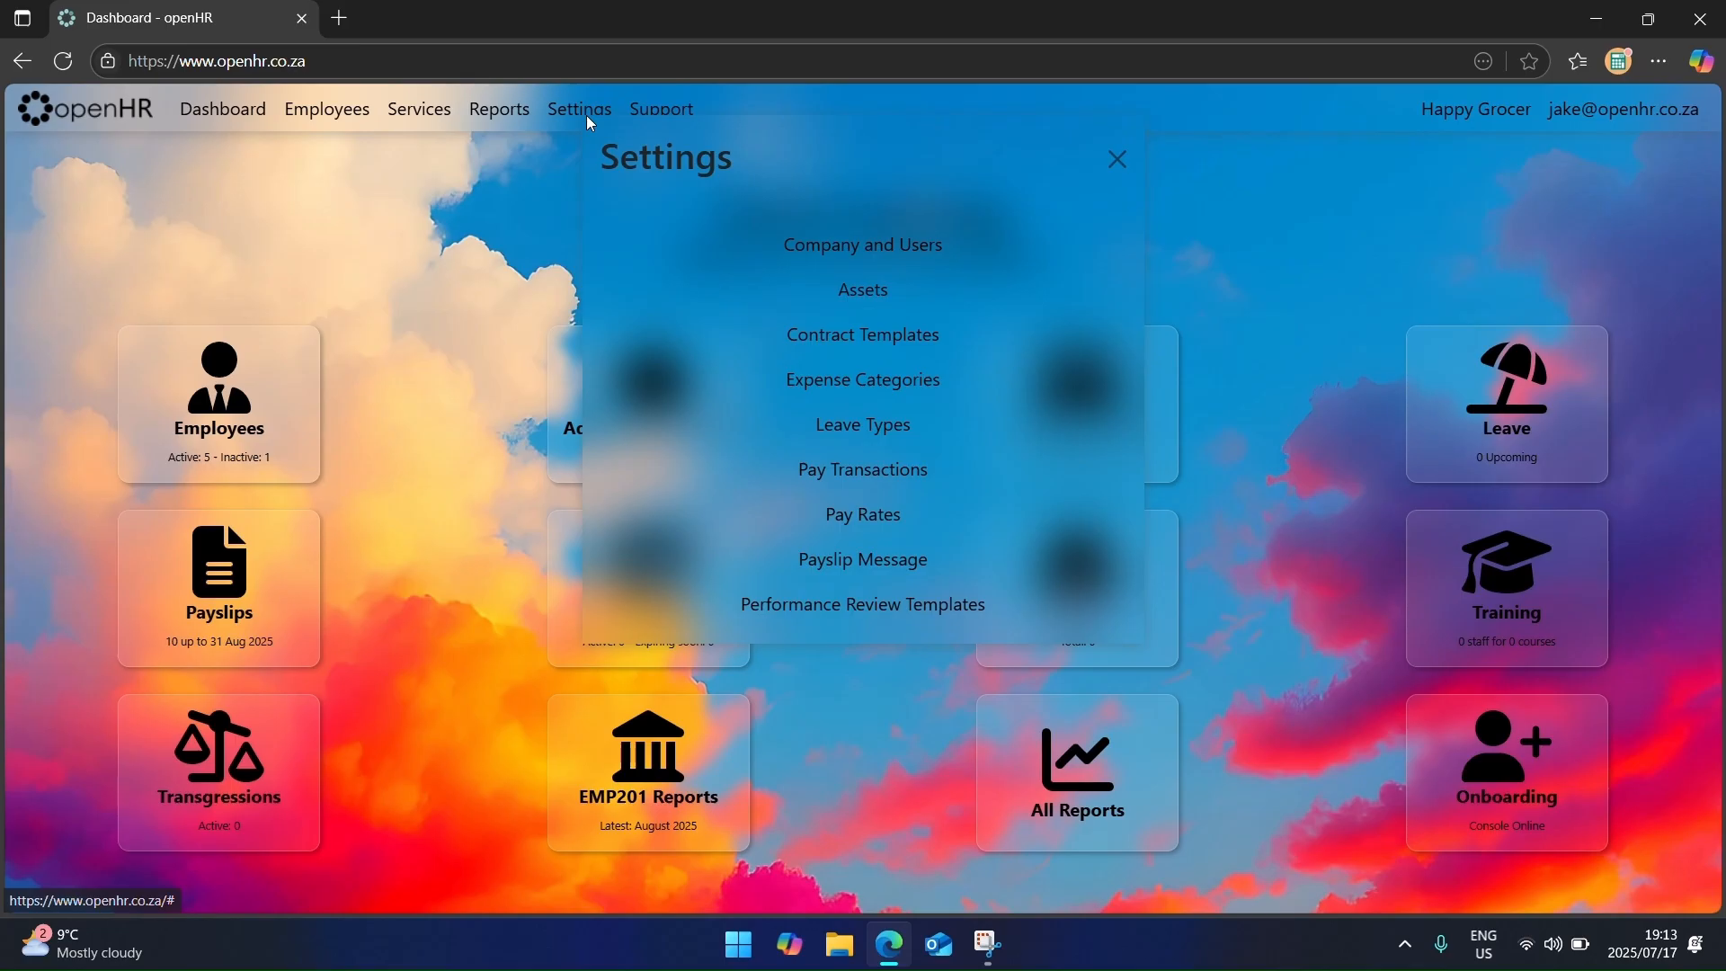
click(917, 605)
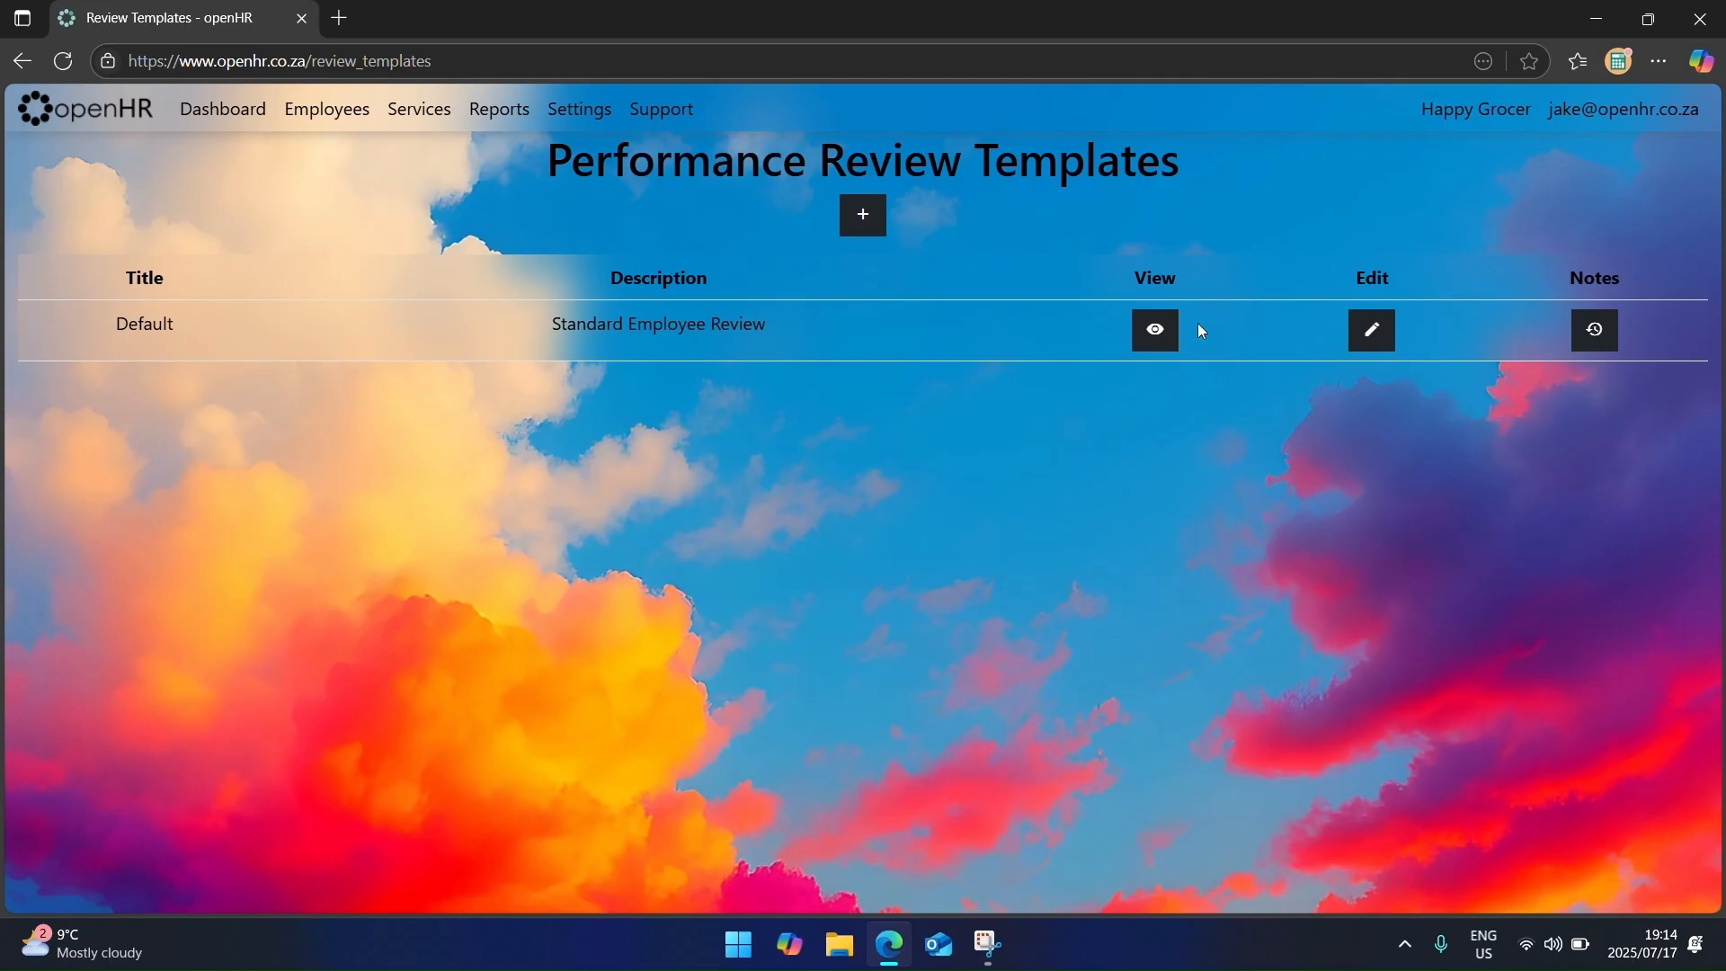
click(1158, 331)
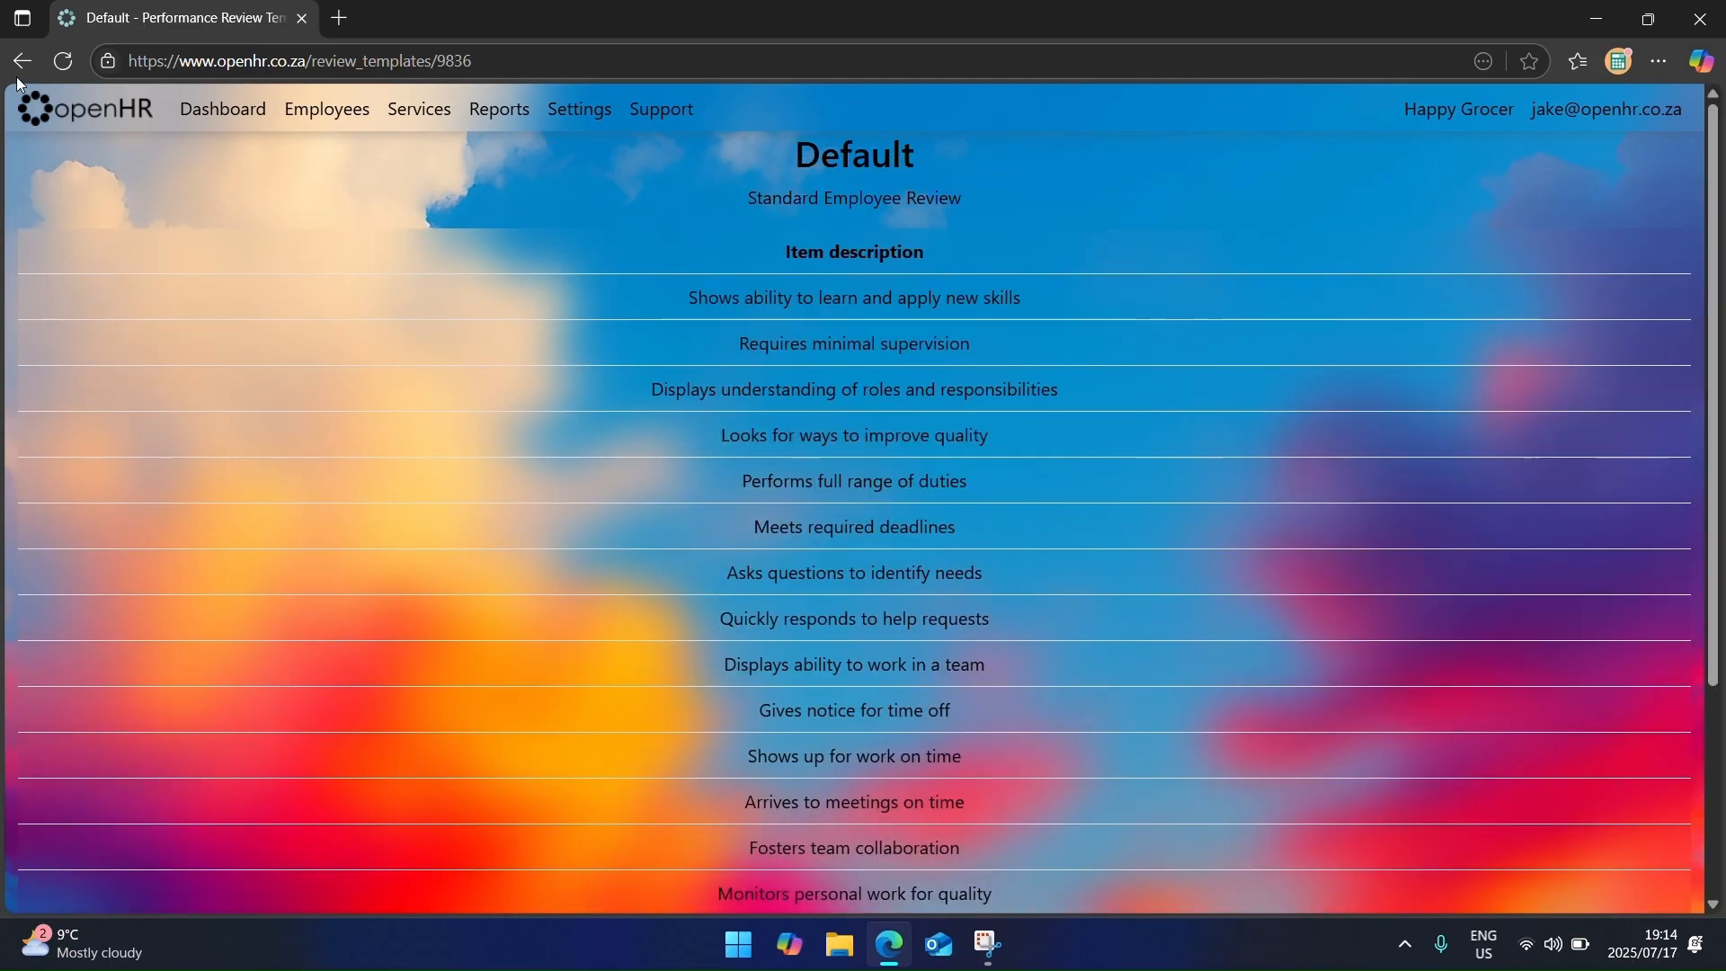
click(22, 60)
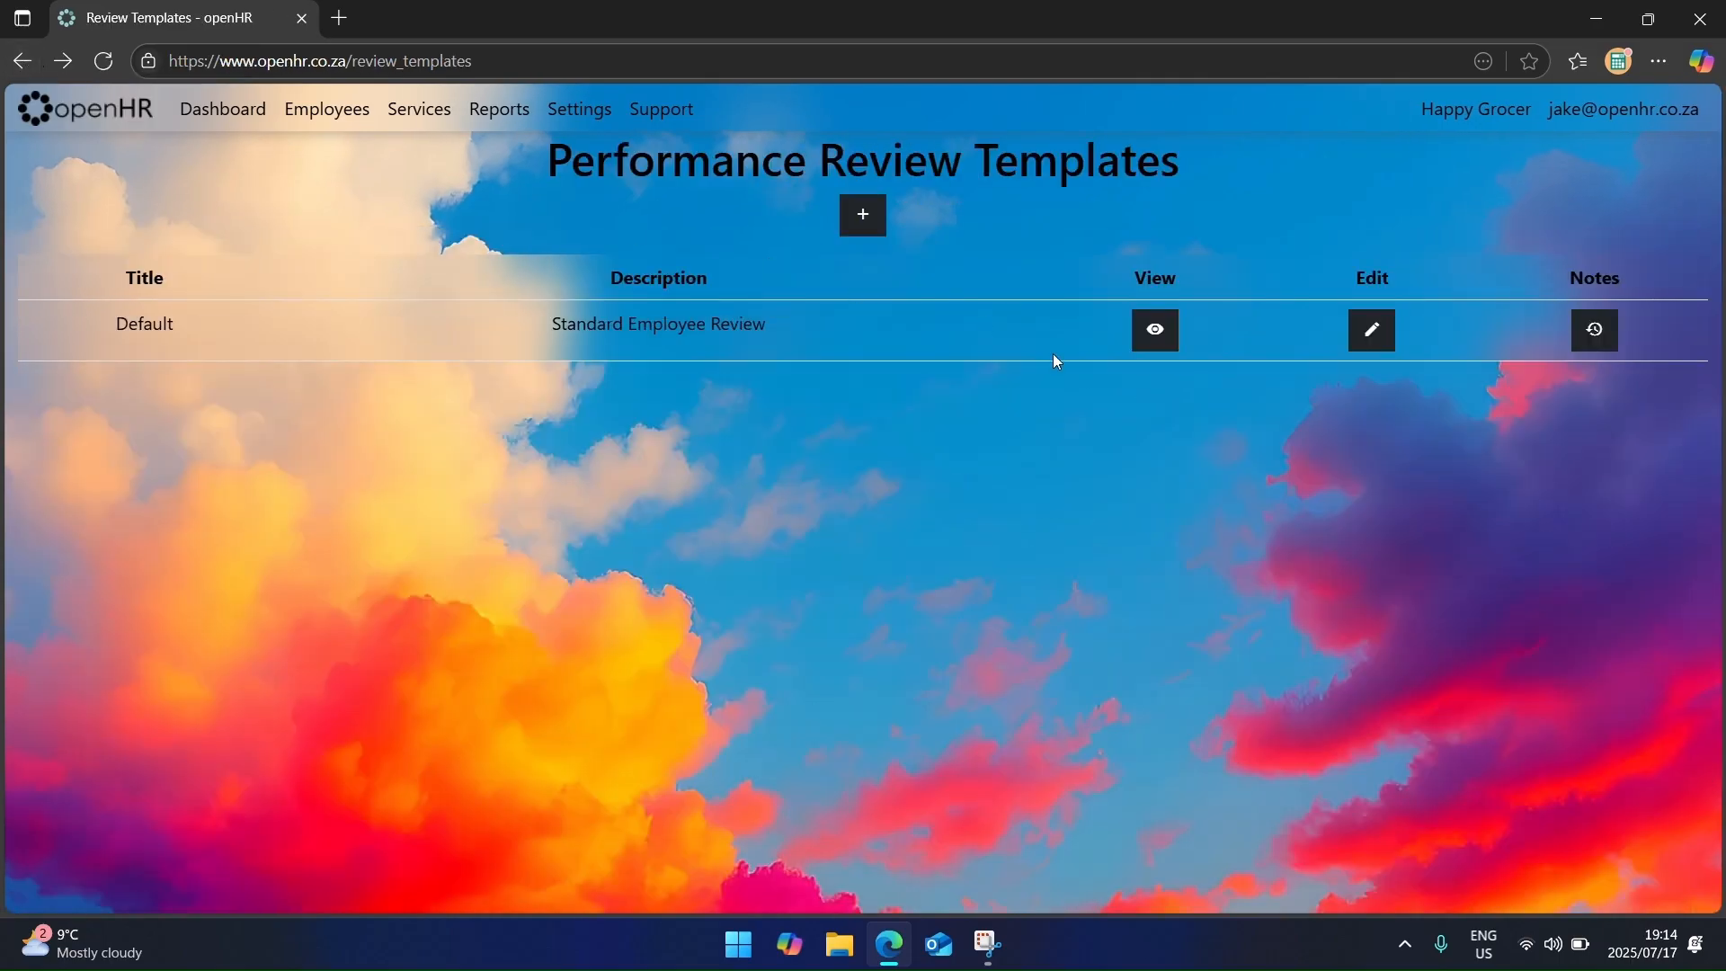
click(1370, 330)
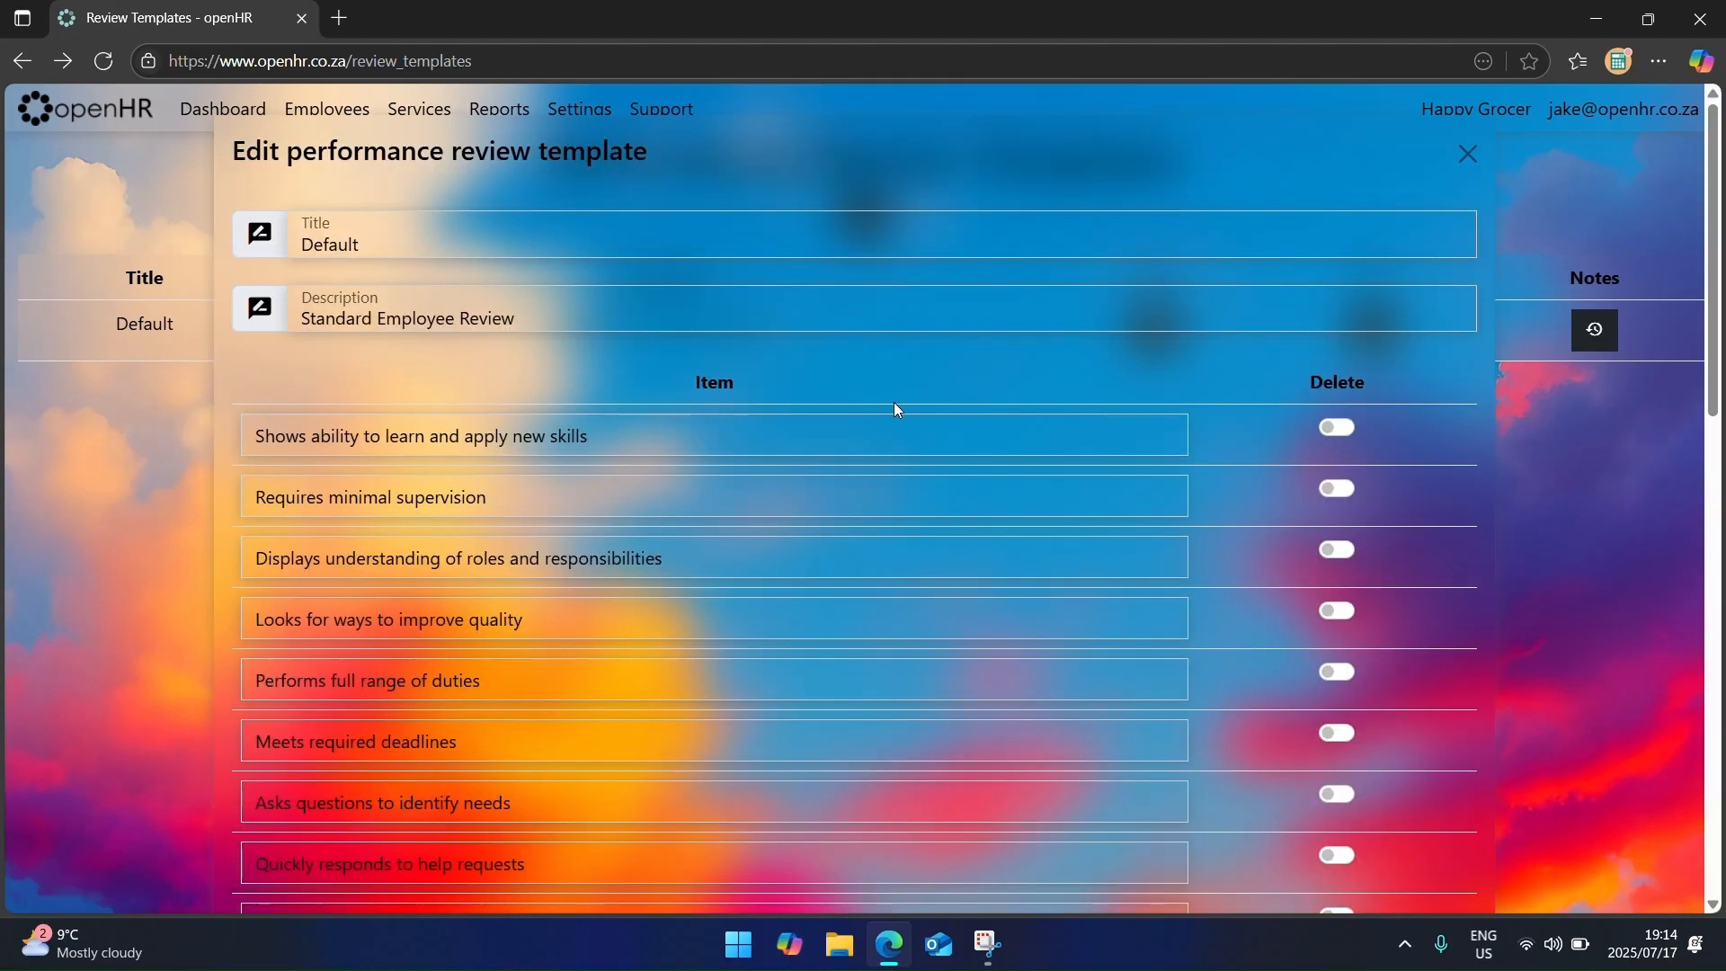
scroll(897, 409, down, 12)
scroll(867, 540, up, 5)
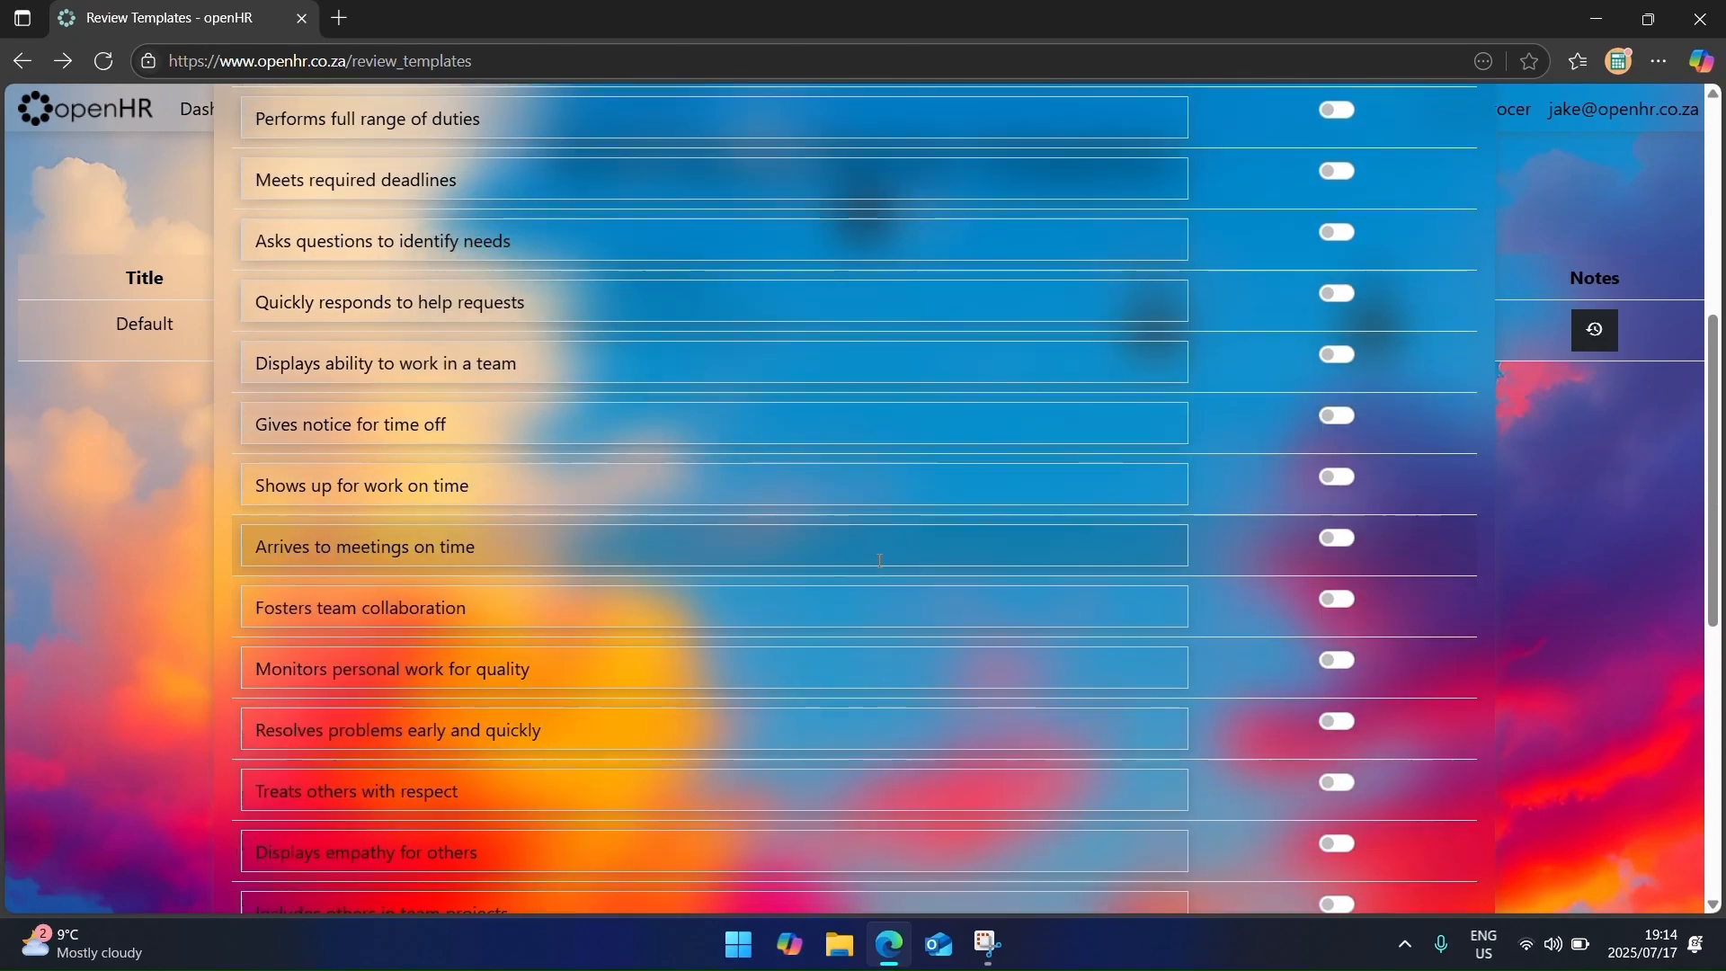
scroll(880, 560, up, 8)
click(1558, 192)
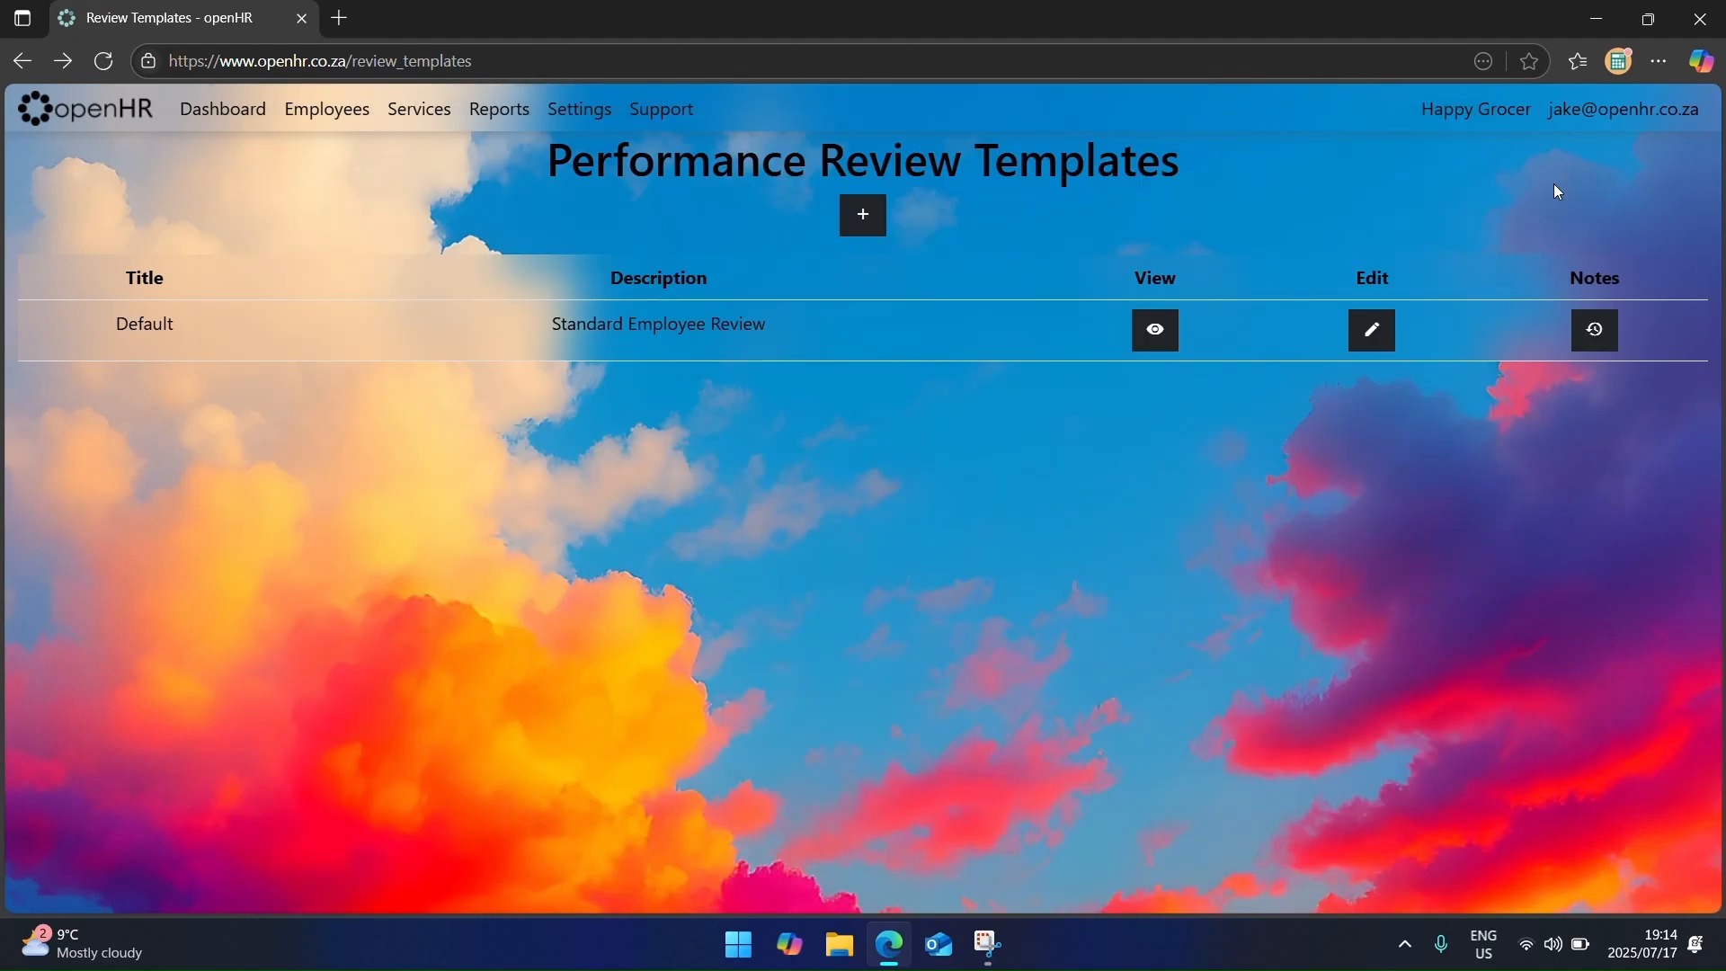
click(863, 214)
Step: Title the new review template 'Cleaners' with description 'Review annual performance'
click(613, 239)
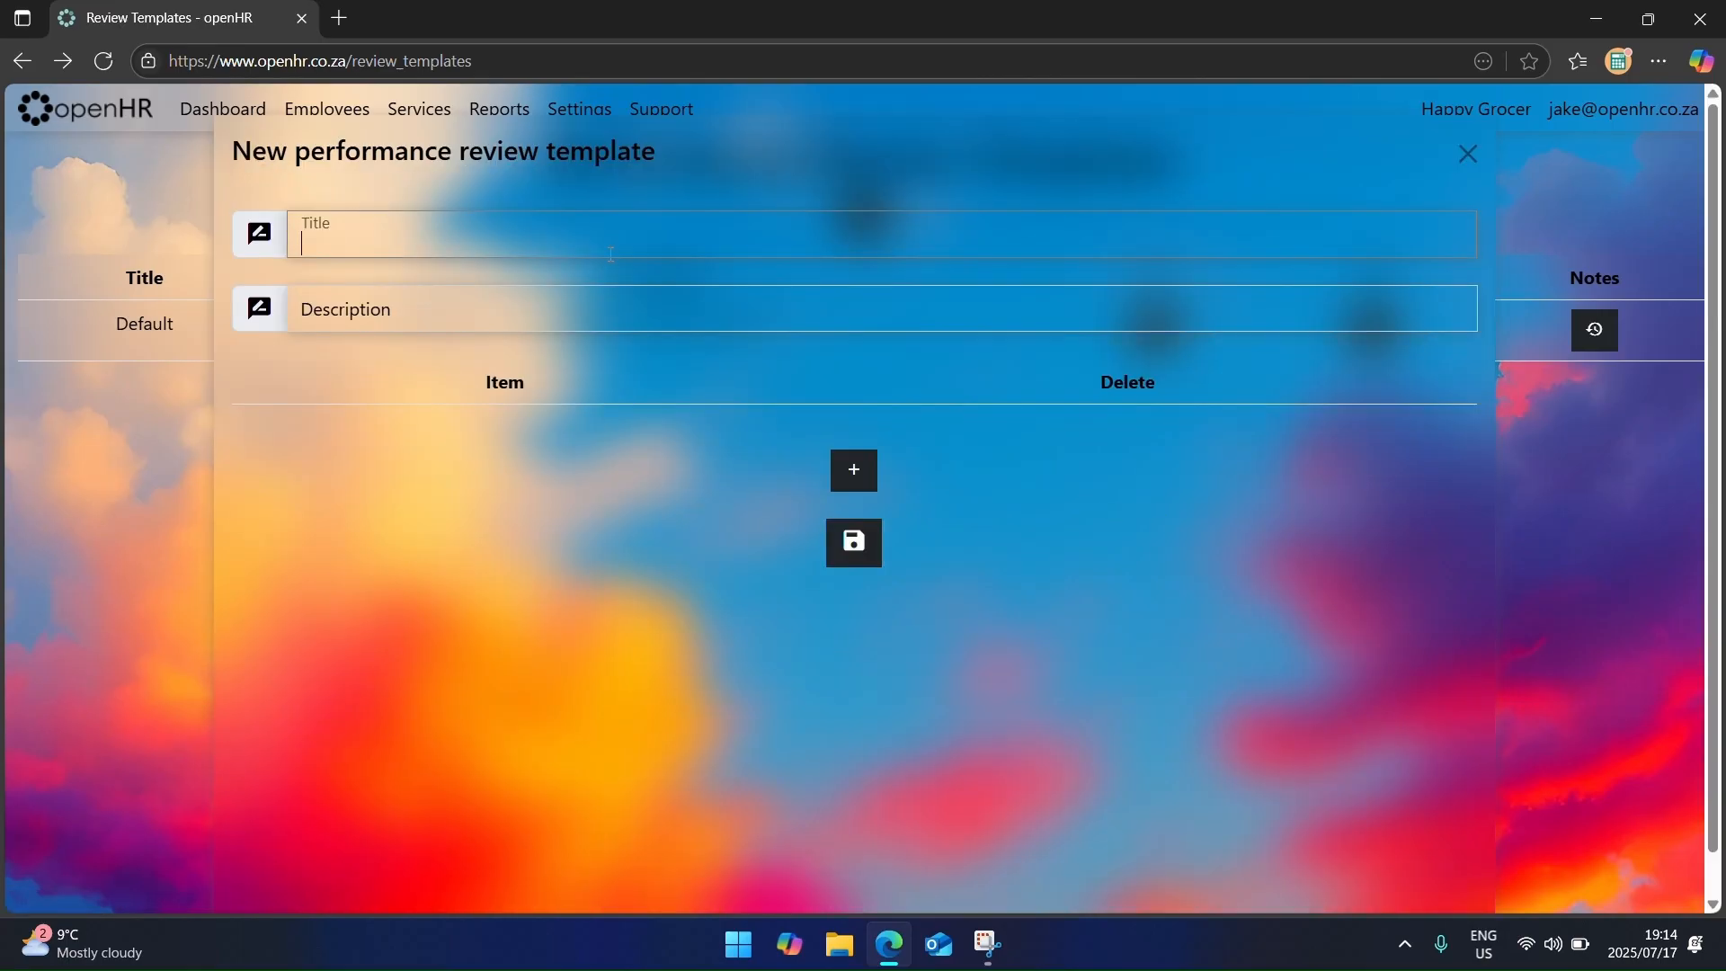
text(Cleaners)
click(582, 316)
text(Revi)
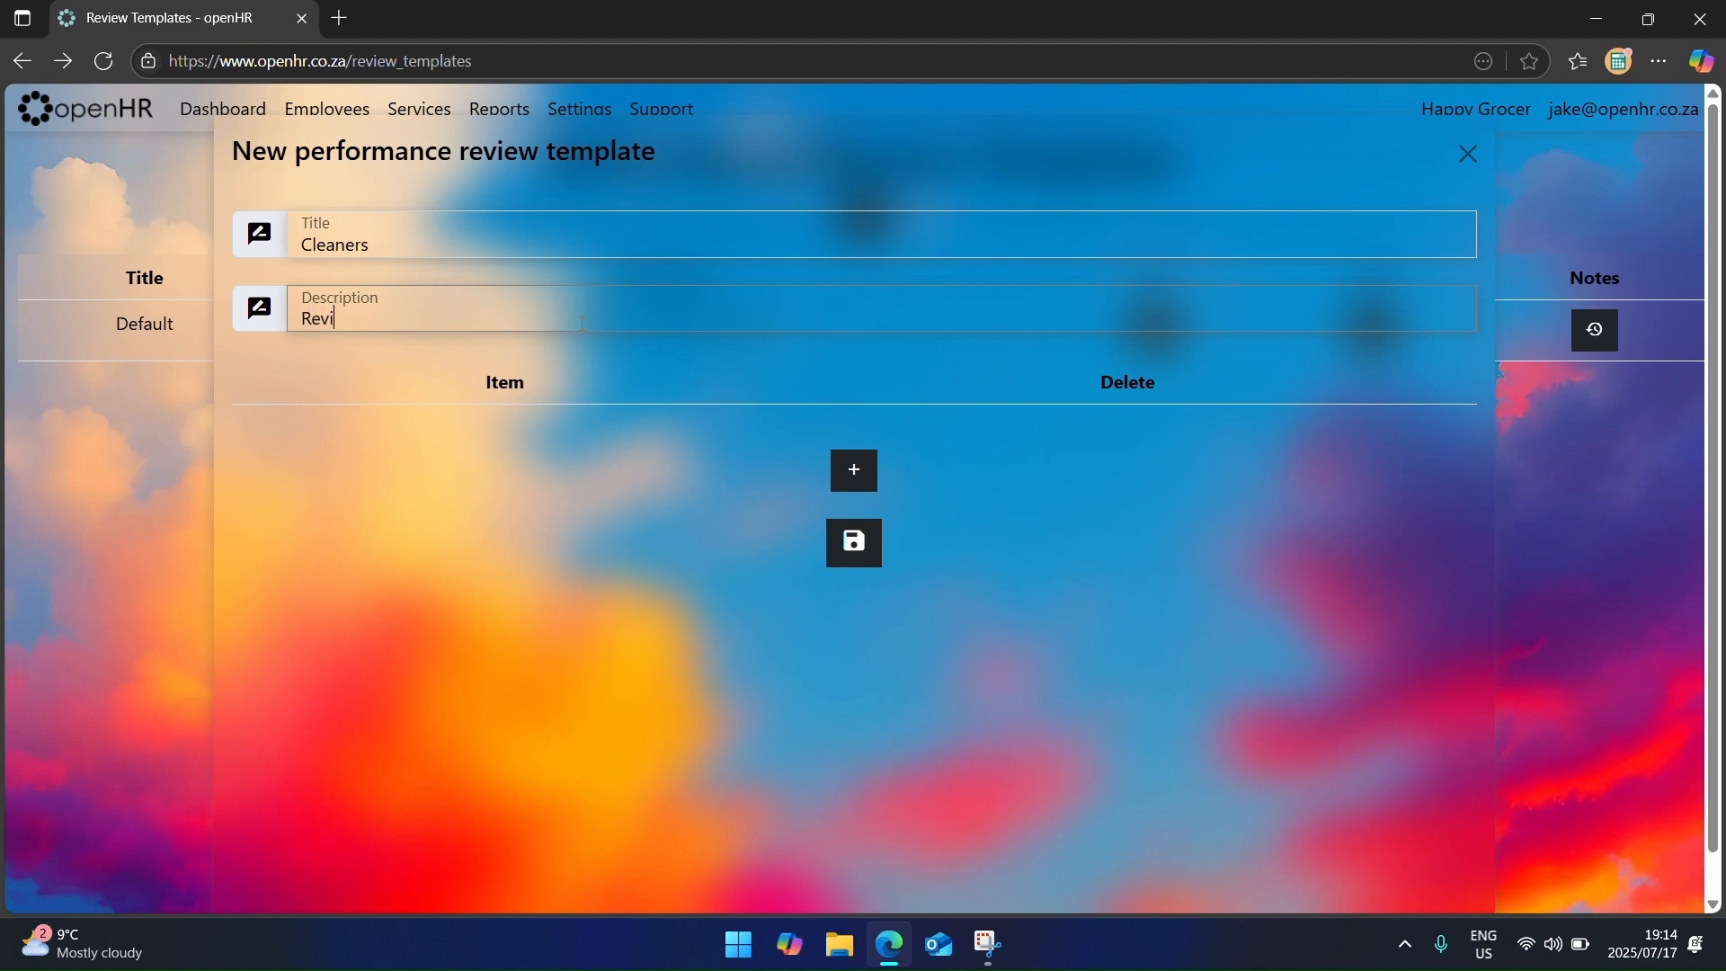
text(ew annual performance)
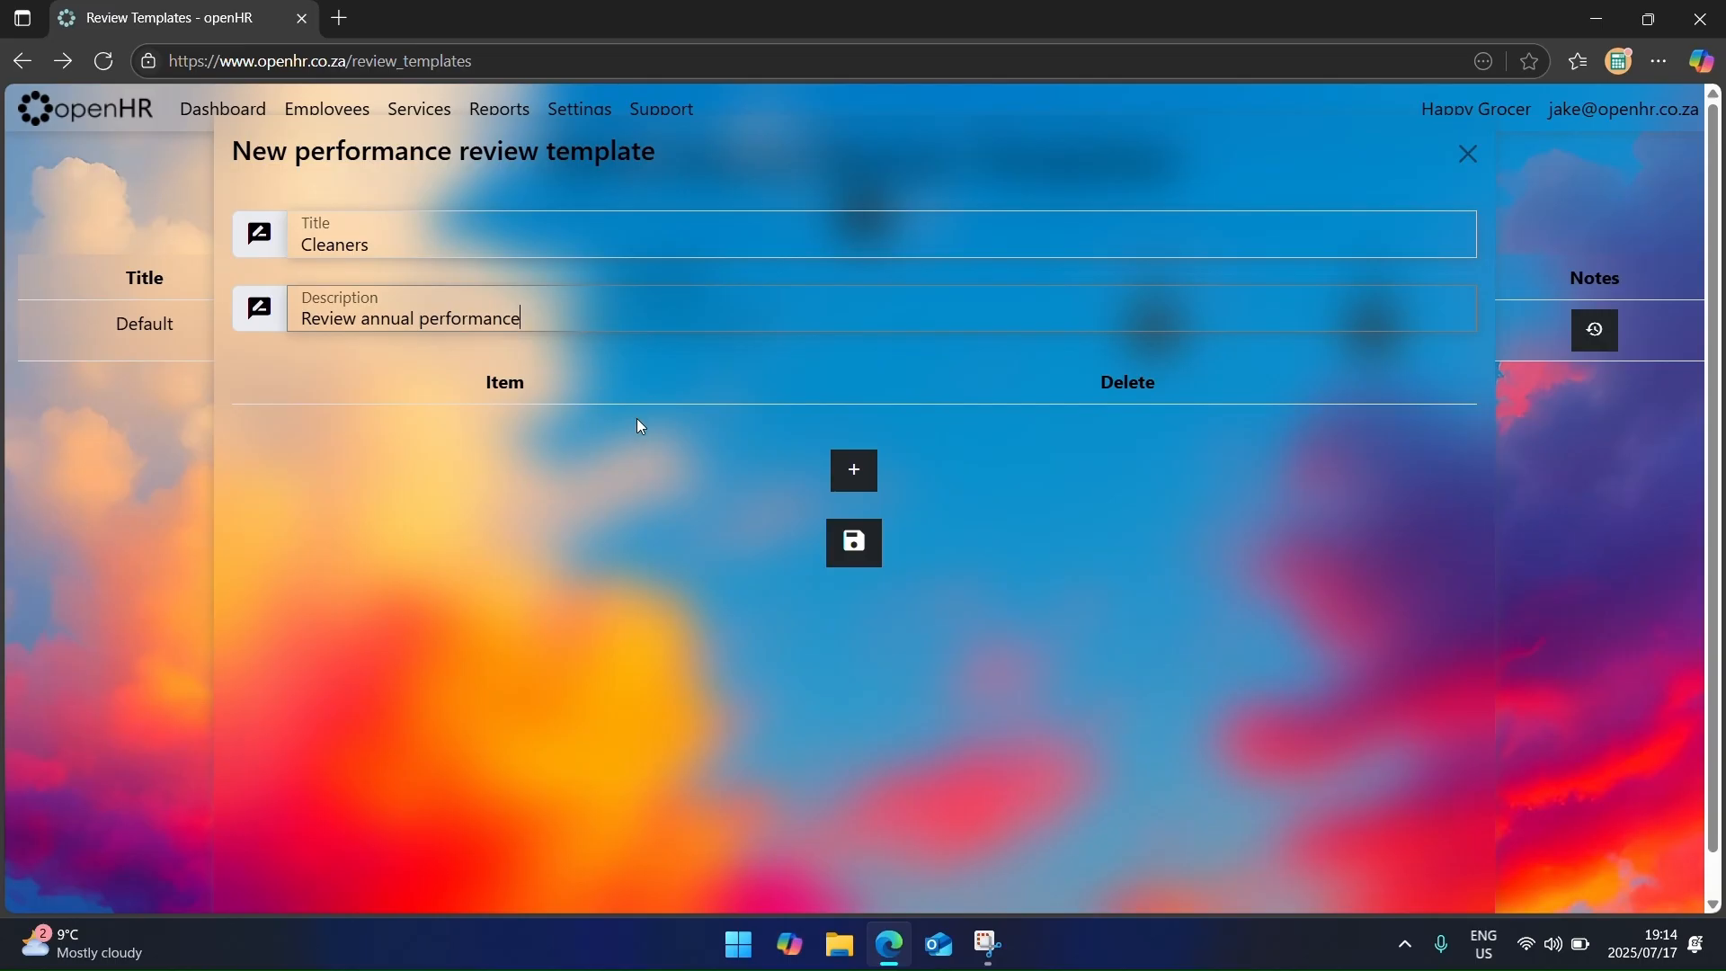
Step: Add three items (On time, Offices Clean, Customer area clean) and save the template
click(856, 481)
click(852, 532)
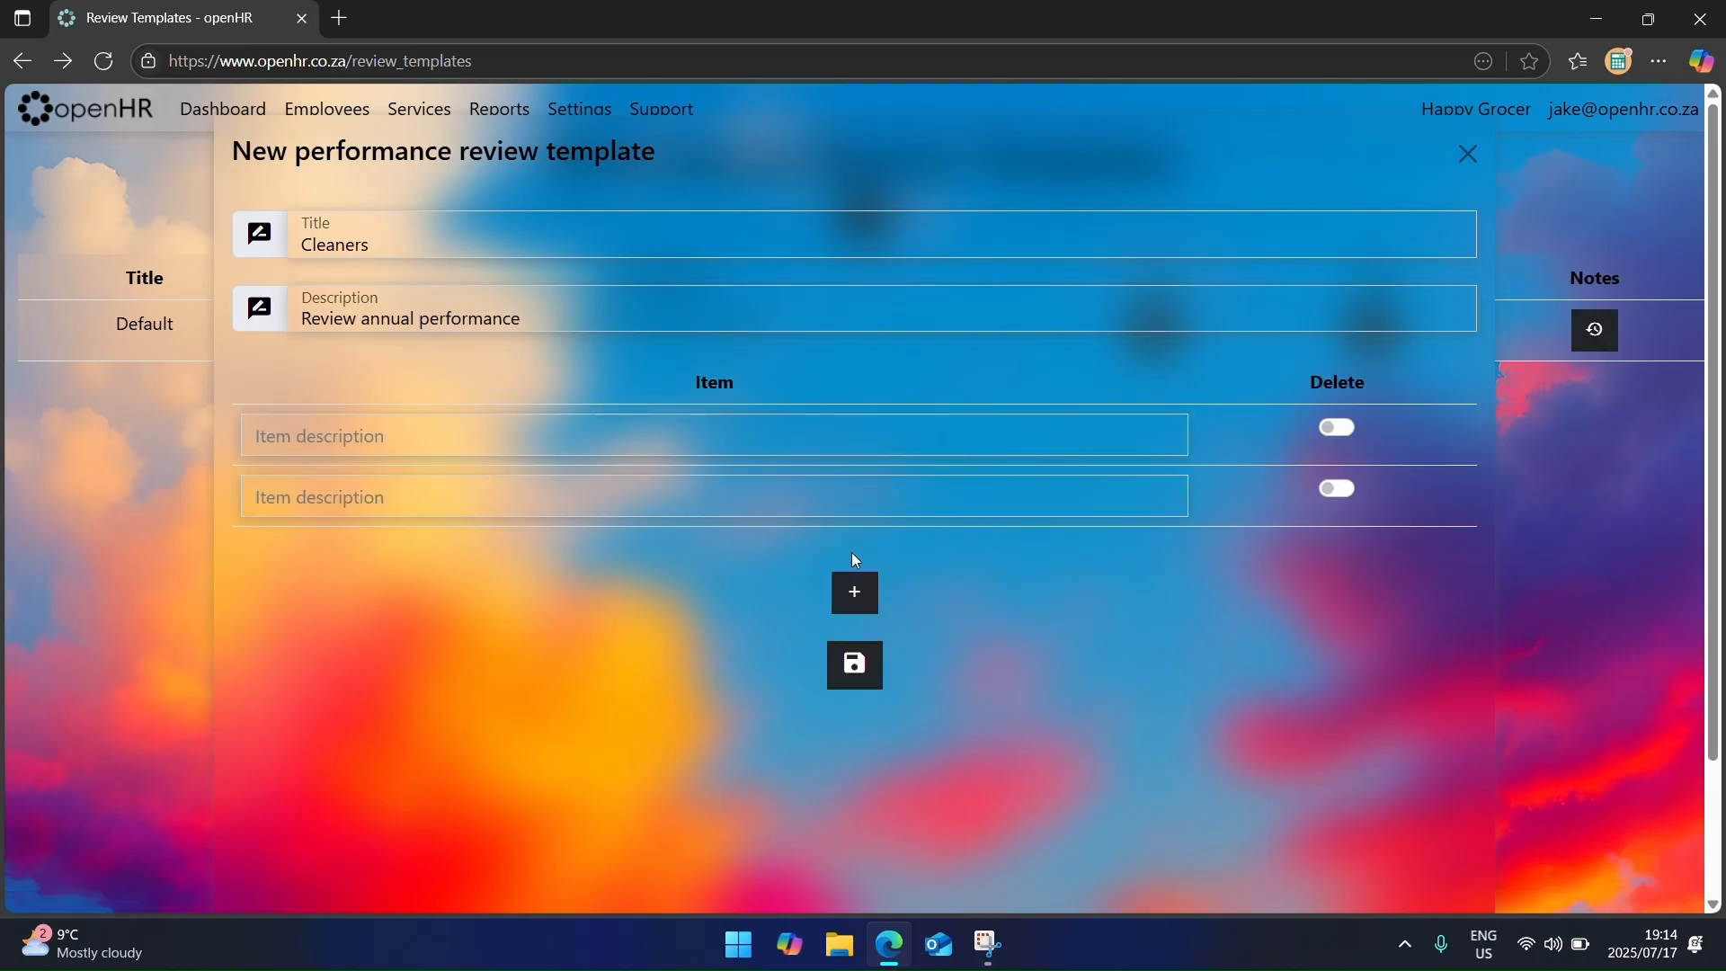
click(859, 588)
click(701, 437)
text(O)
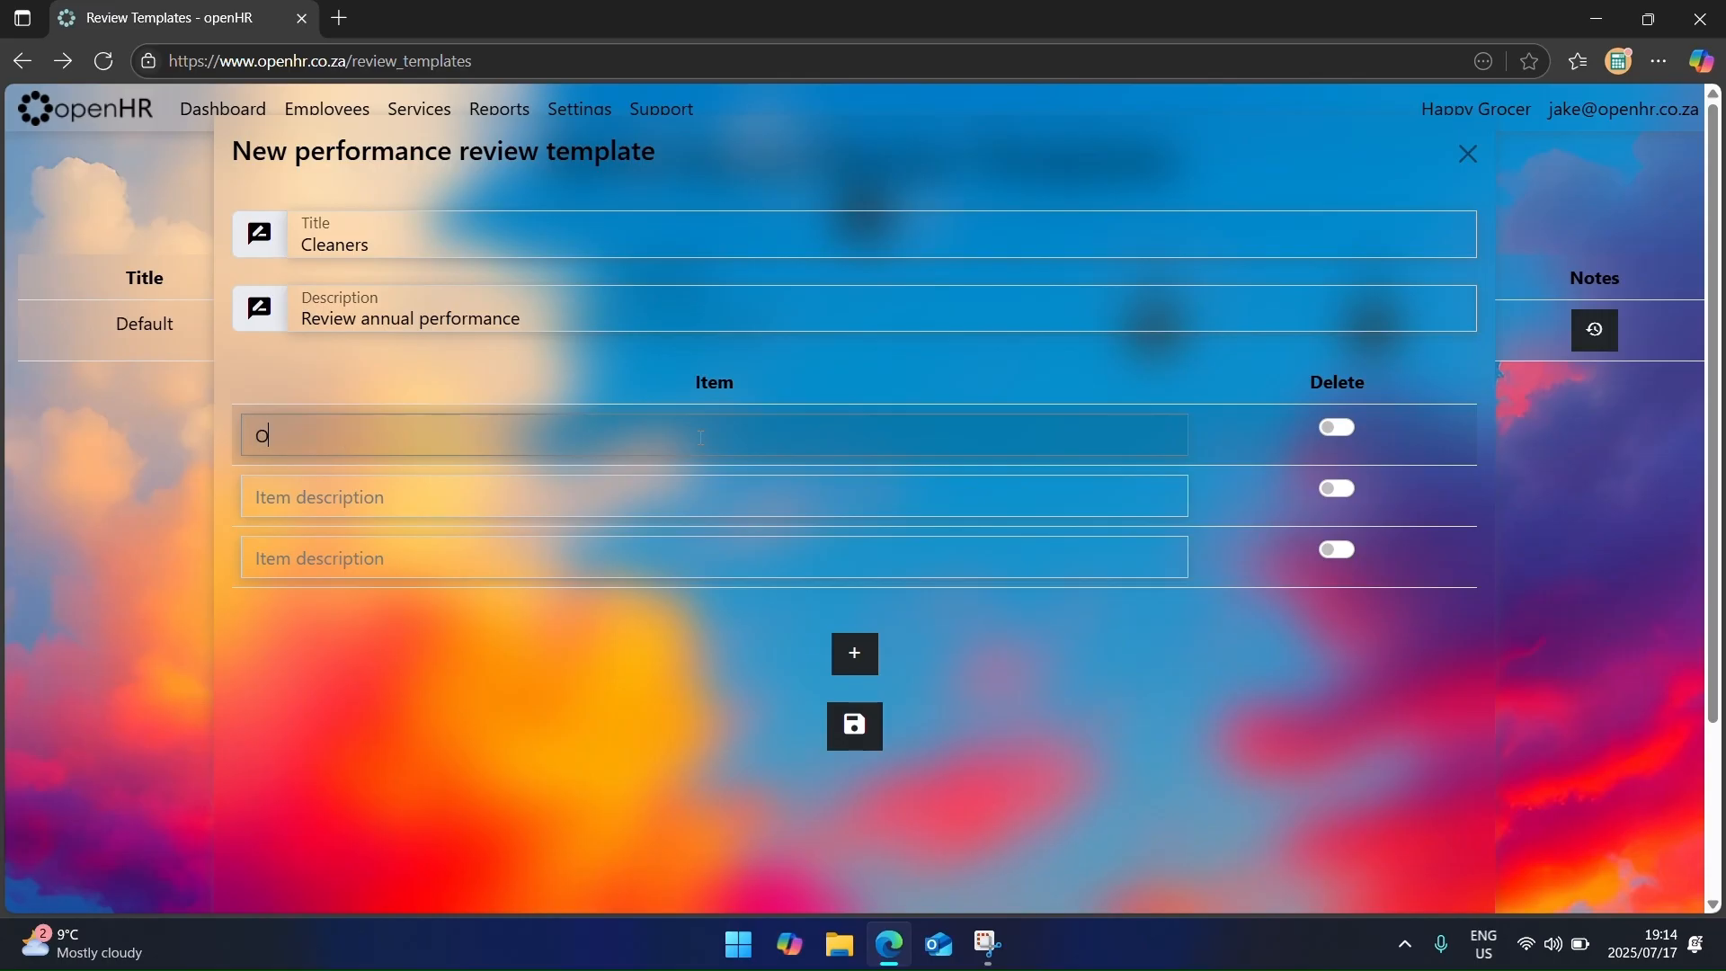
text(n time)
key(Tab)
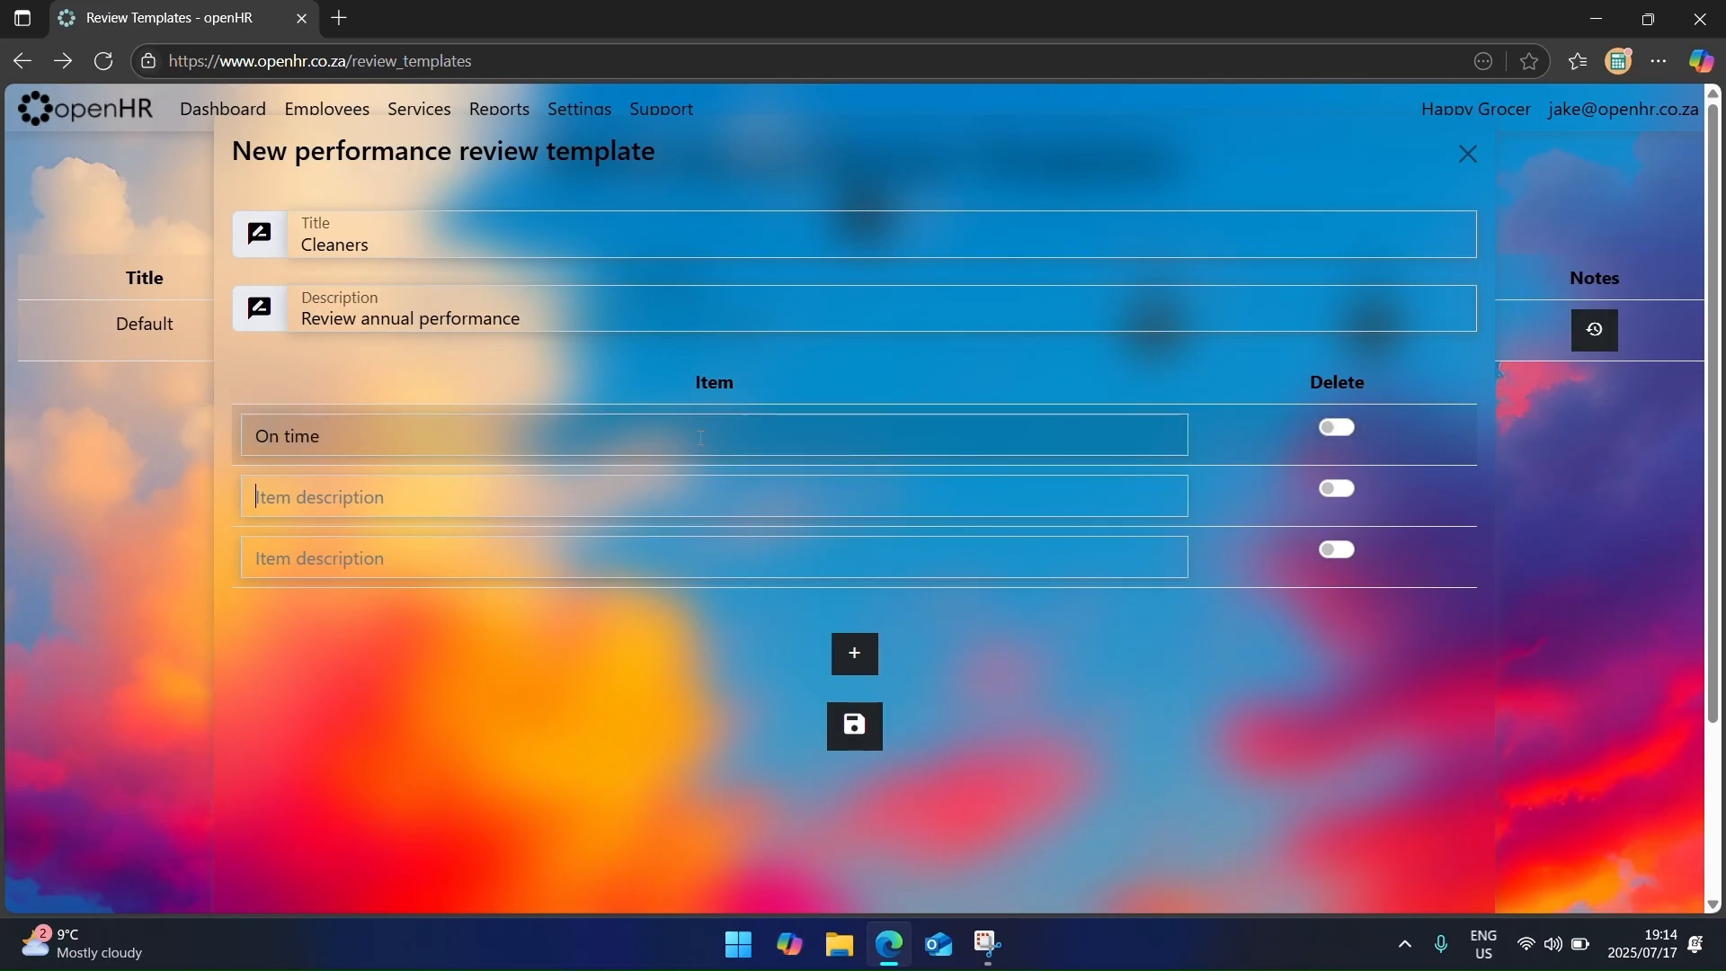
text(Offices C)
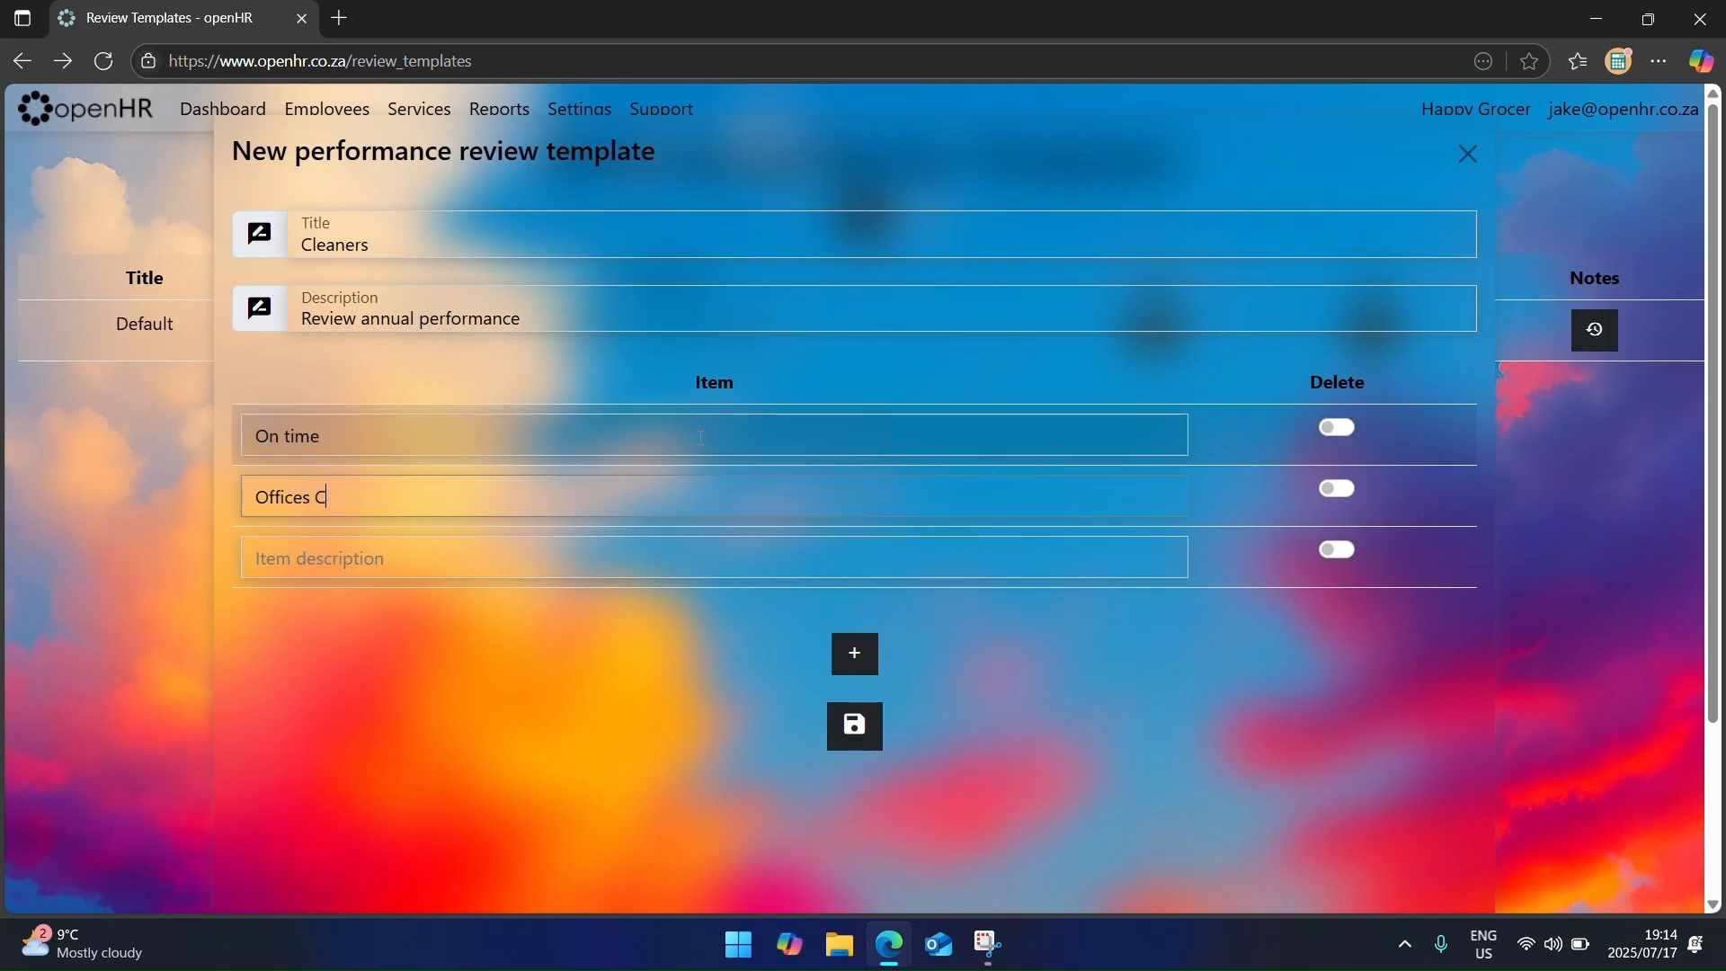
text(lean)
key(Tab)
key(Tab)
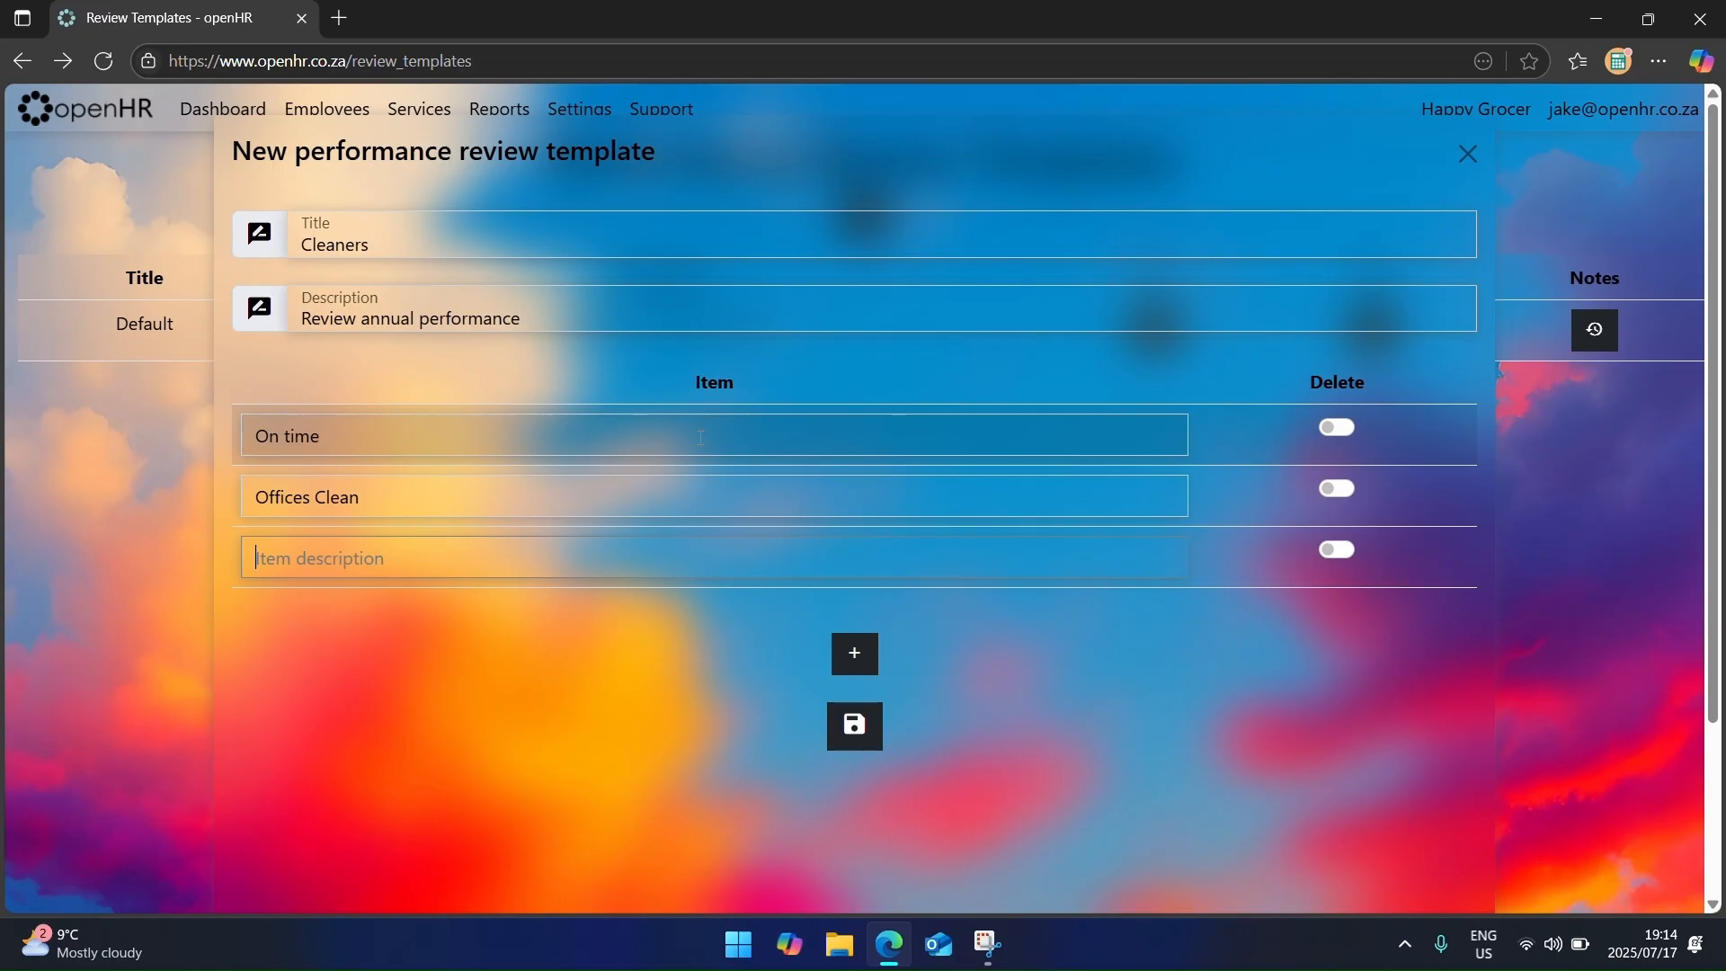
text(Customer area clean)
click(866, 734)
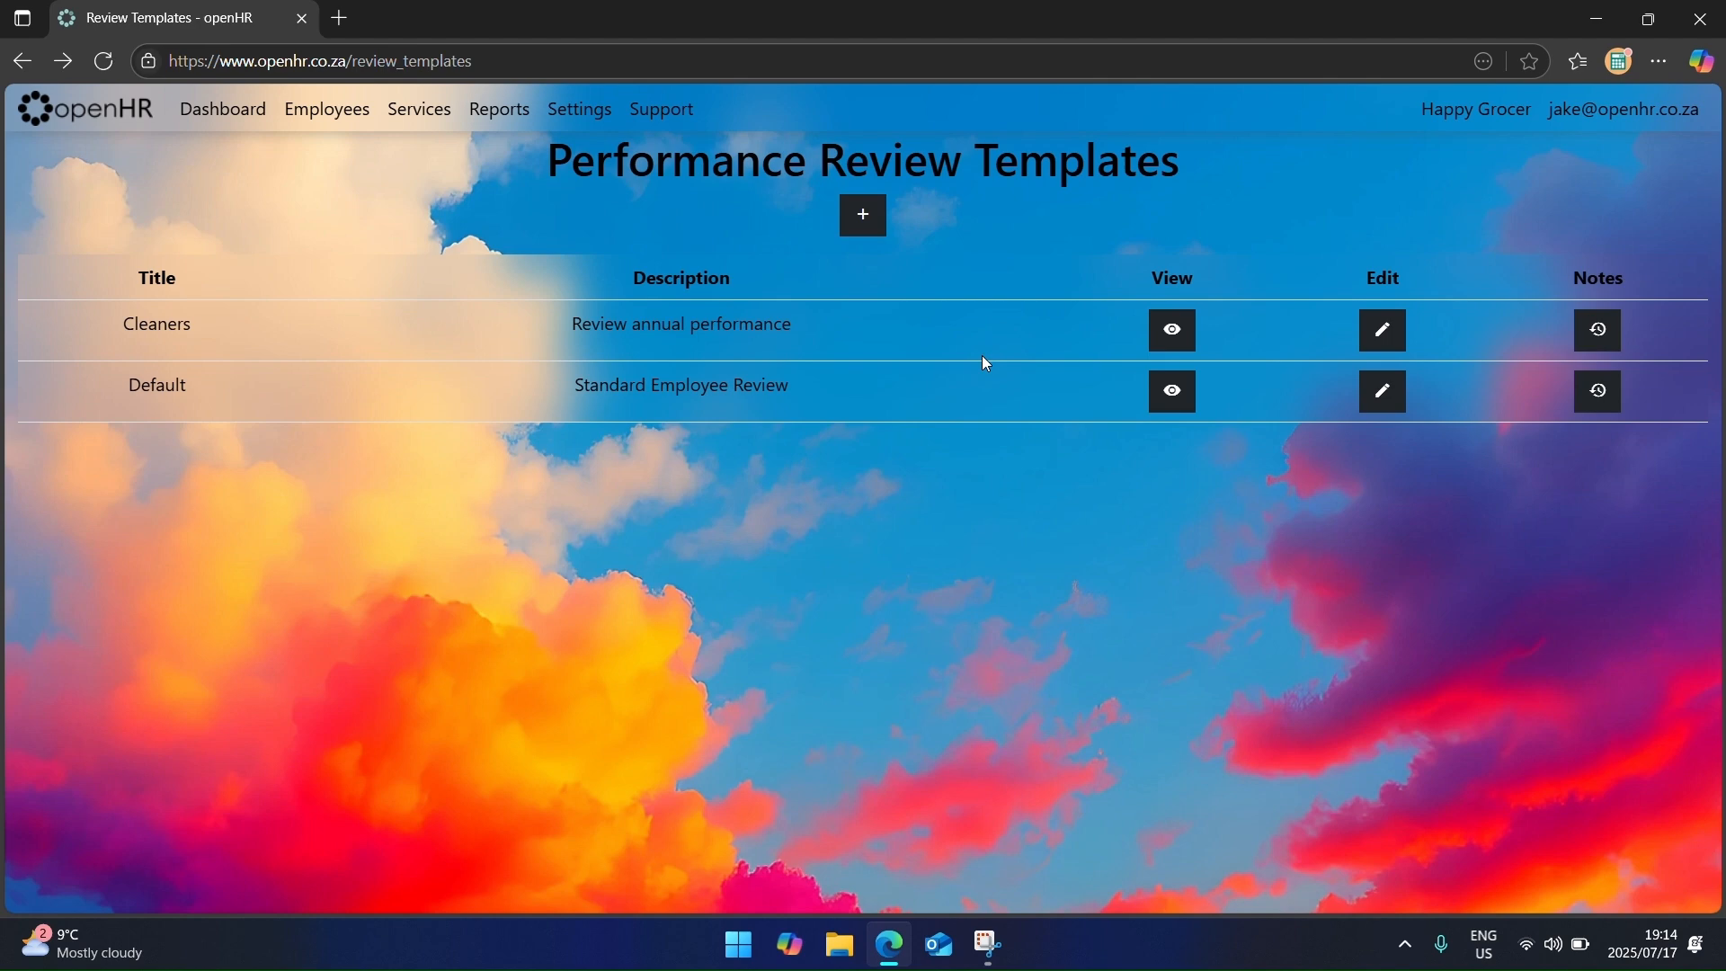
click(435, 110)
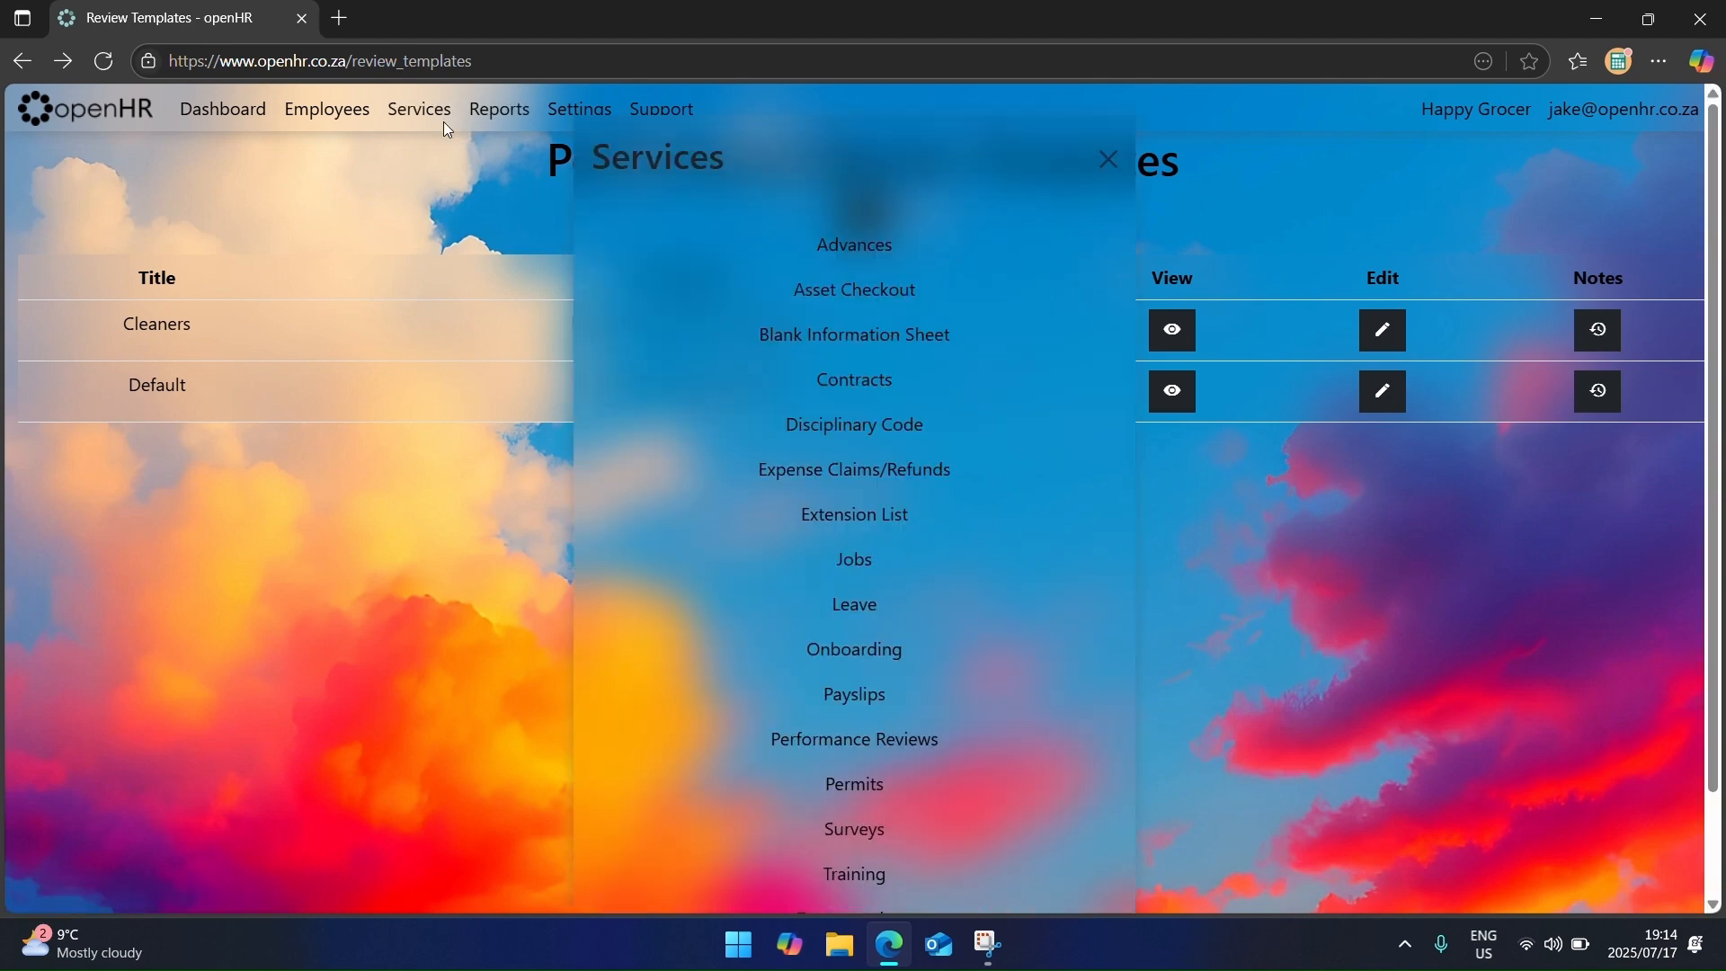
Step: Start a new performance review for the employee covering 1 July to 31 July 2025
click(821, 742)
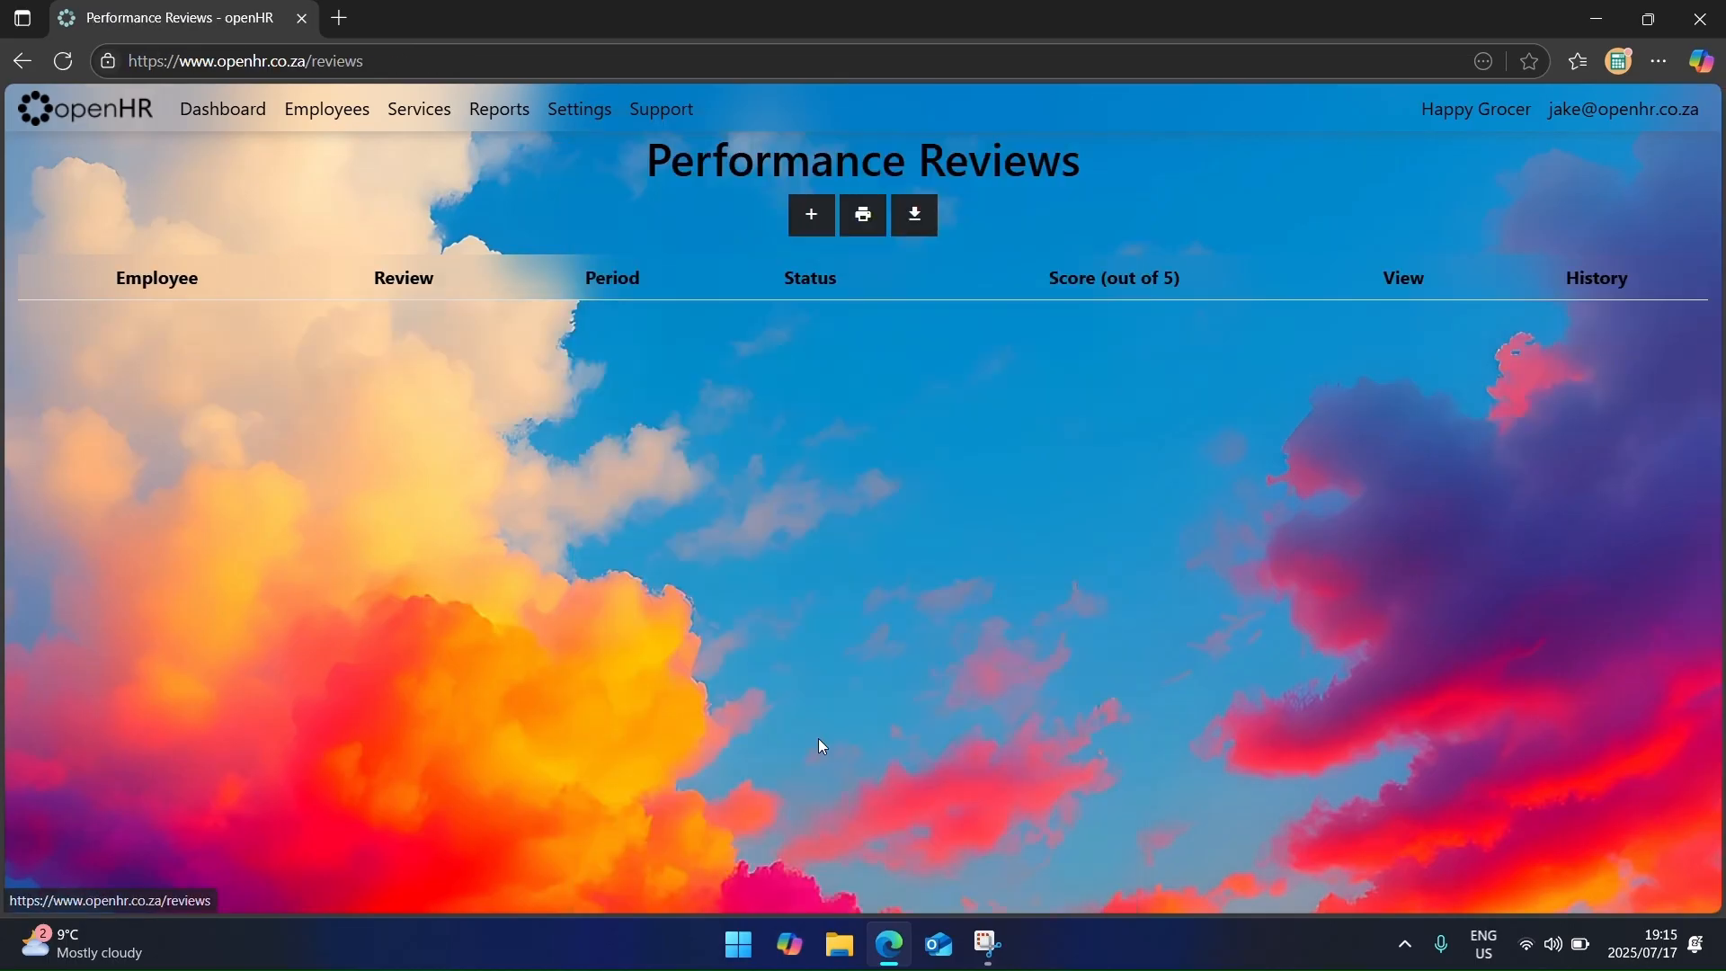
click(814, 217)
click(517, 241)
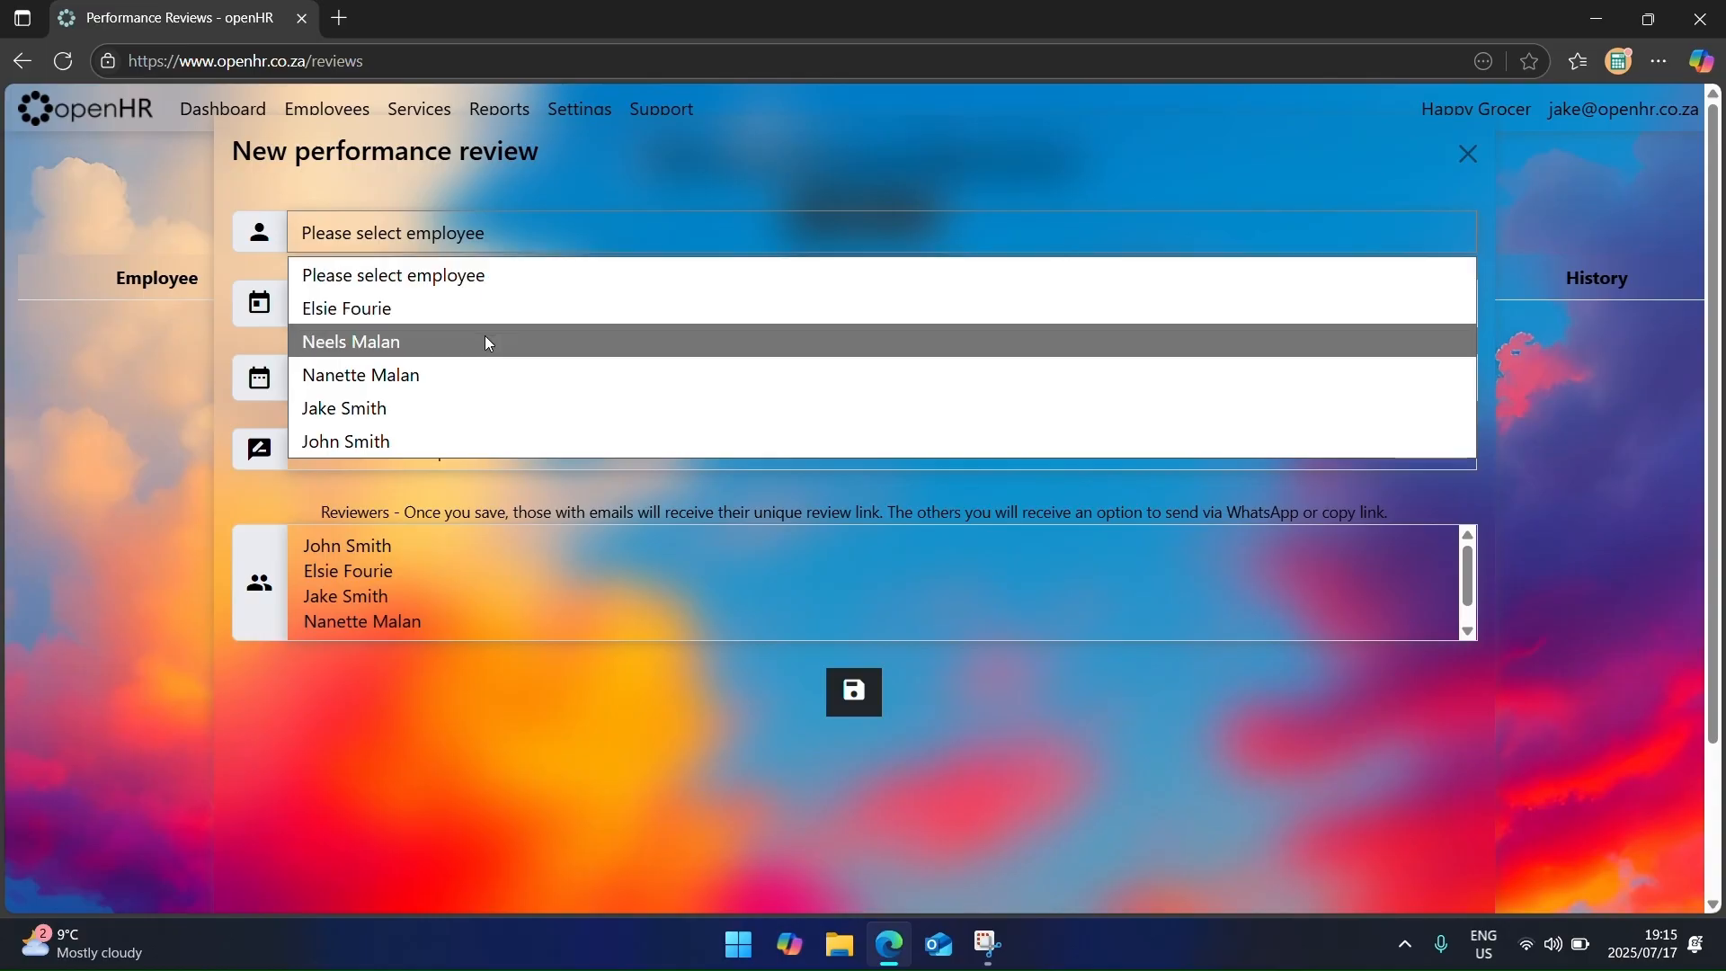
click(478, 310)
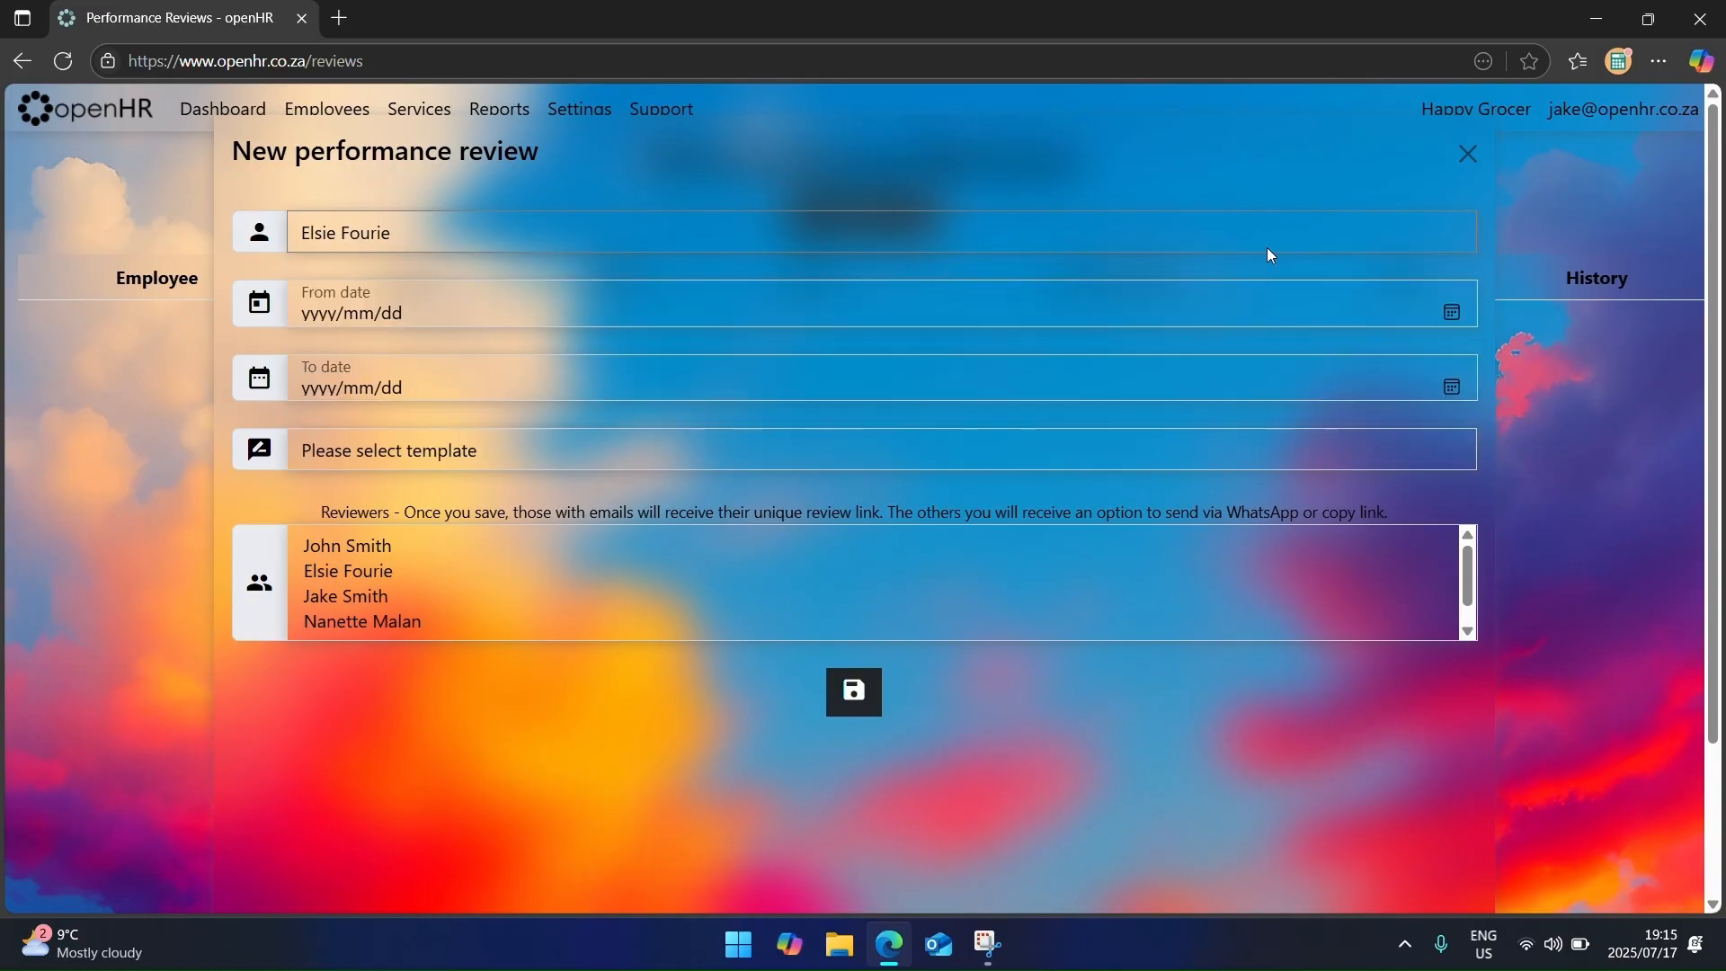
click(1454, 311)
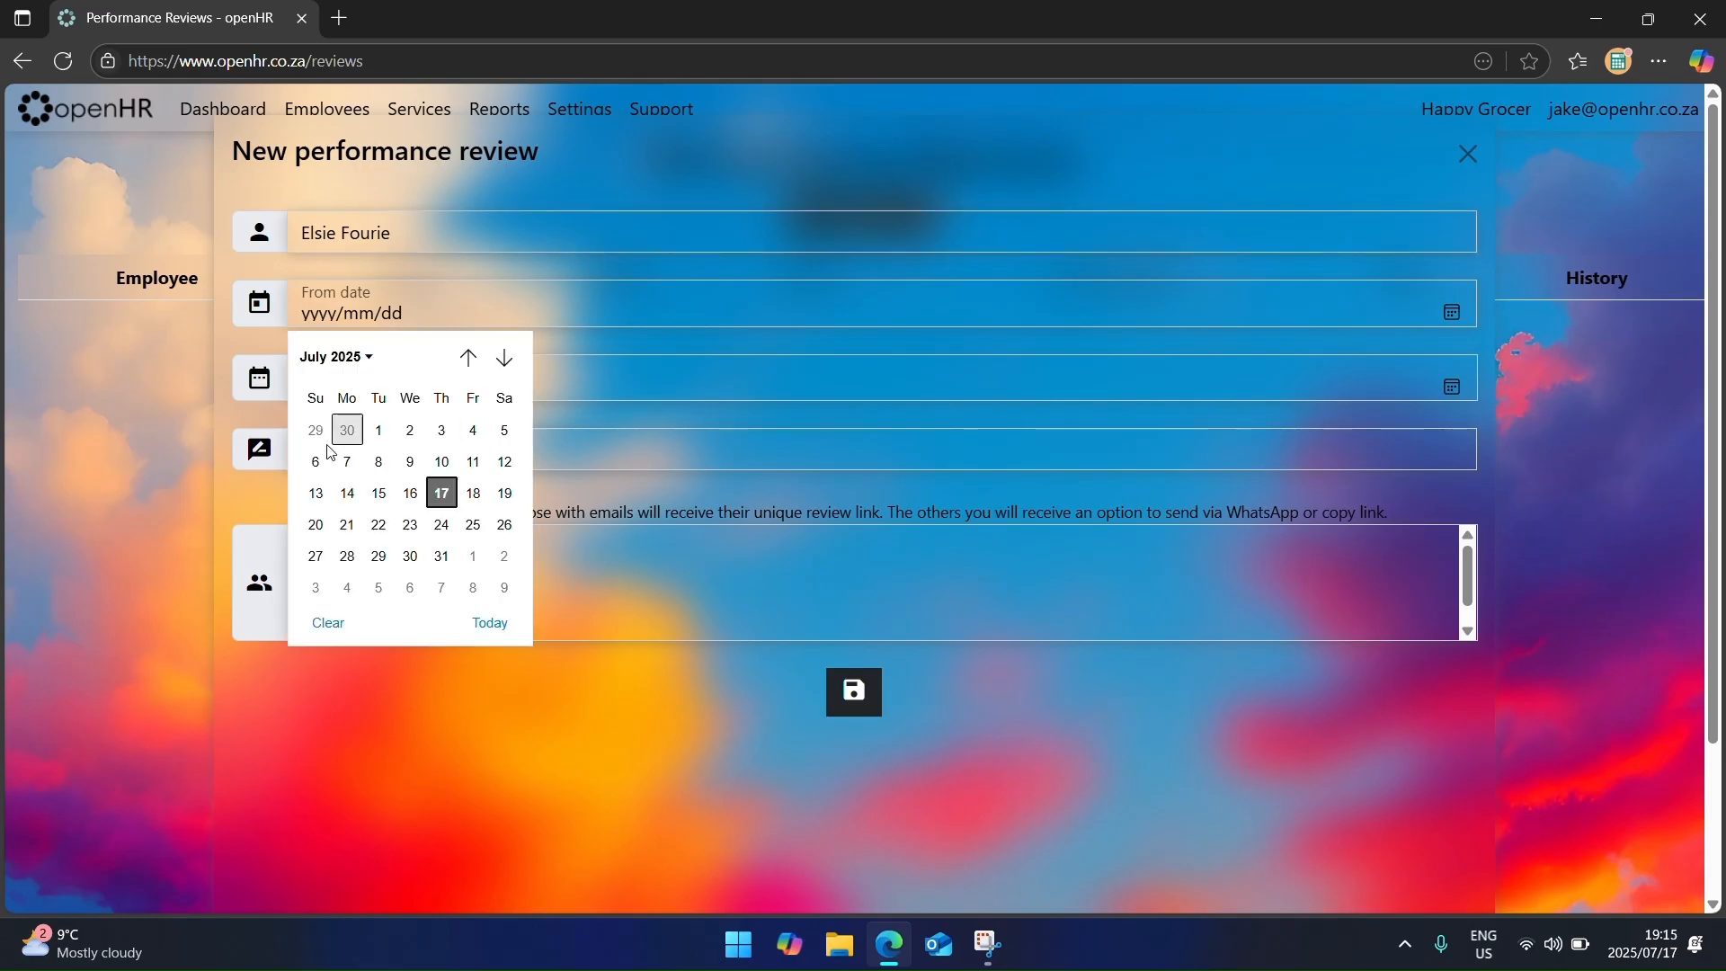
click(383, 433)
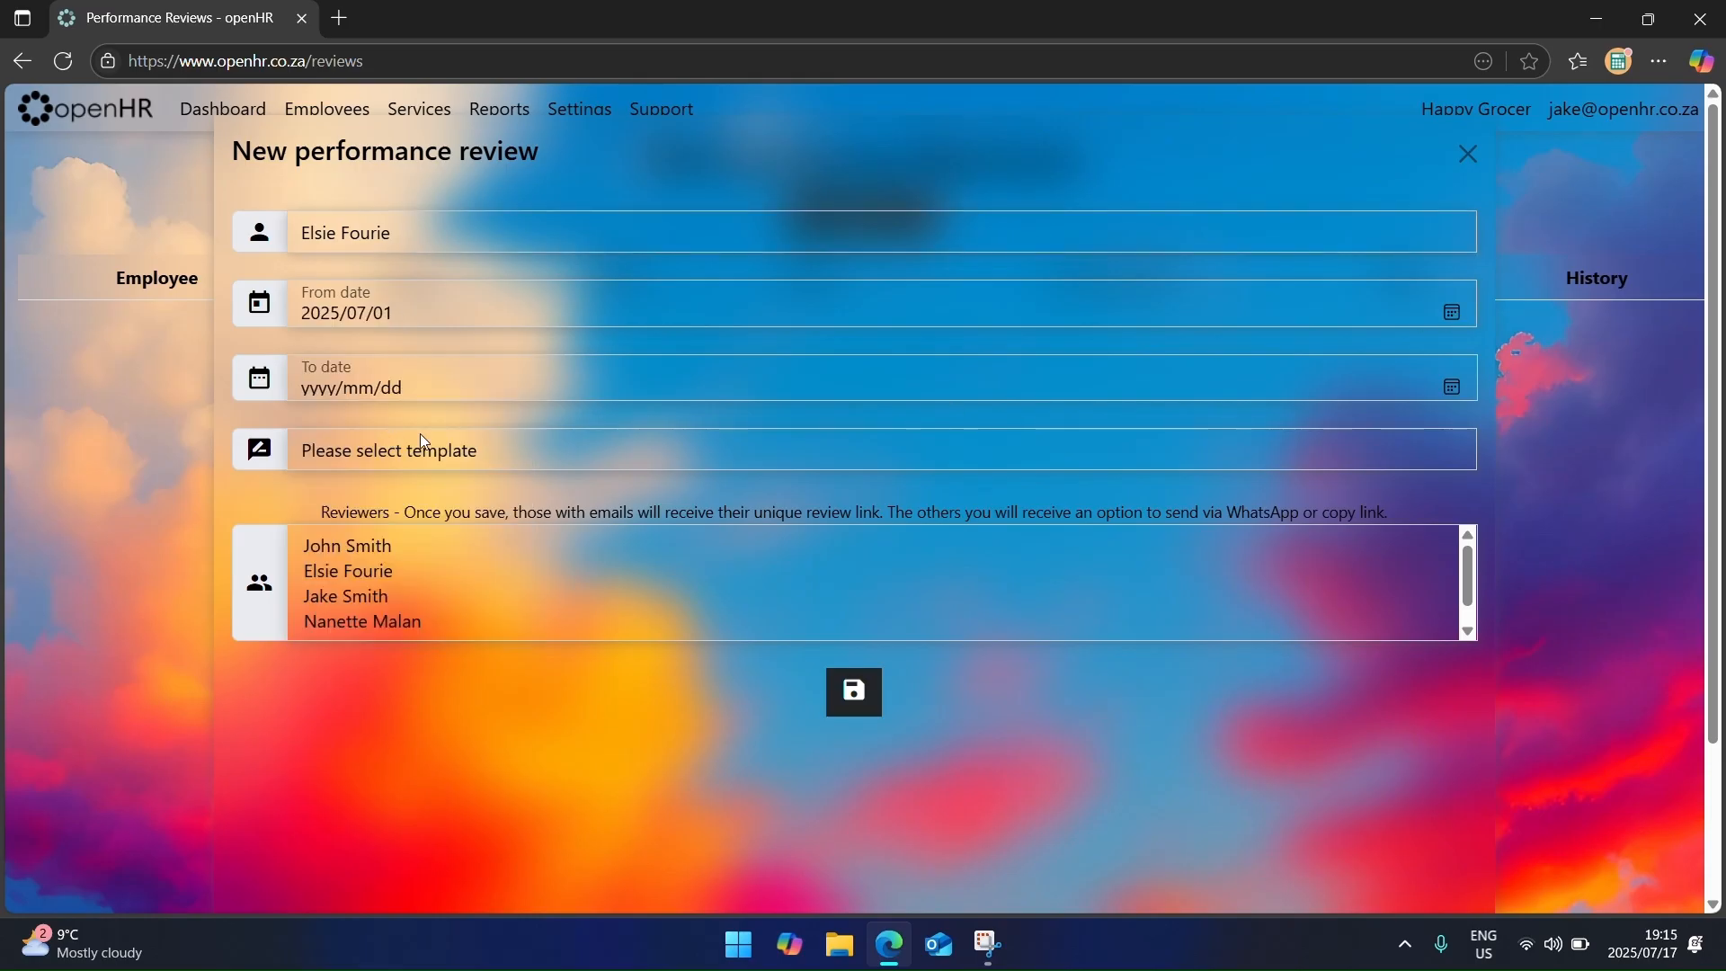
click(1453, 388)
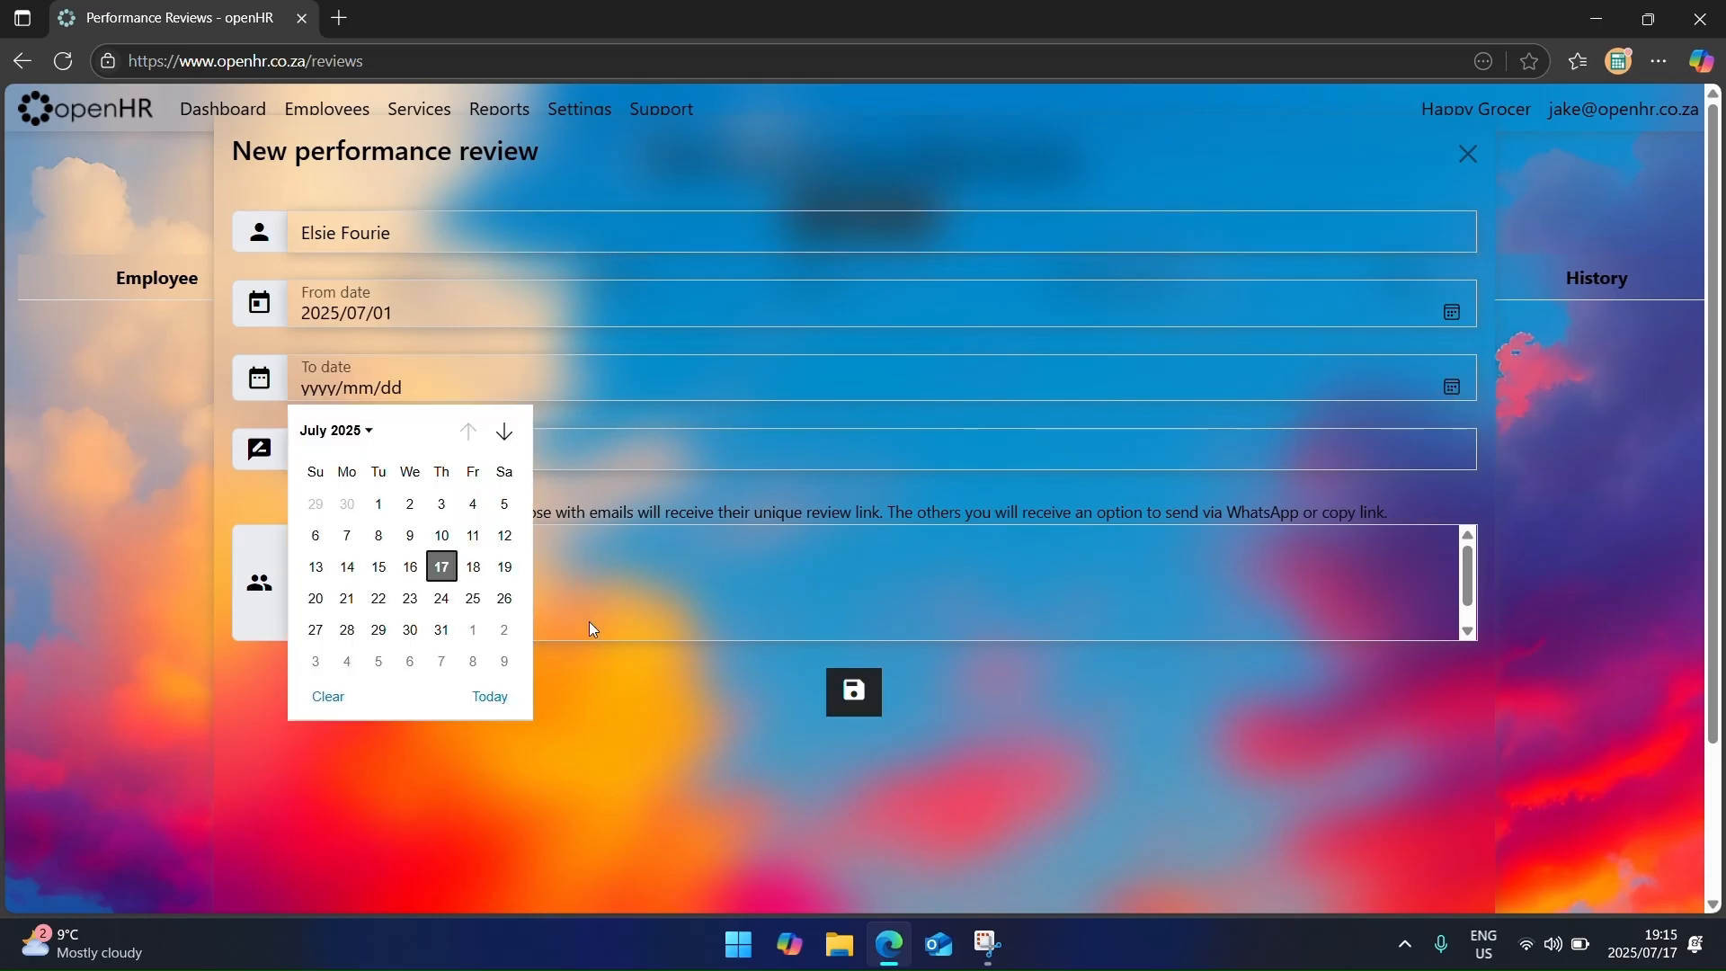
click(441, 630)
Step: Use the Cleaners template, make every staff member a reviewer, and save the review
click(796, 450)
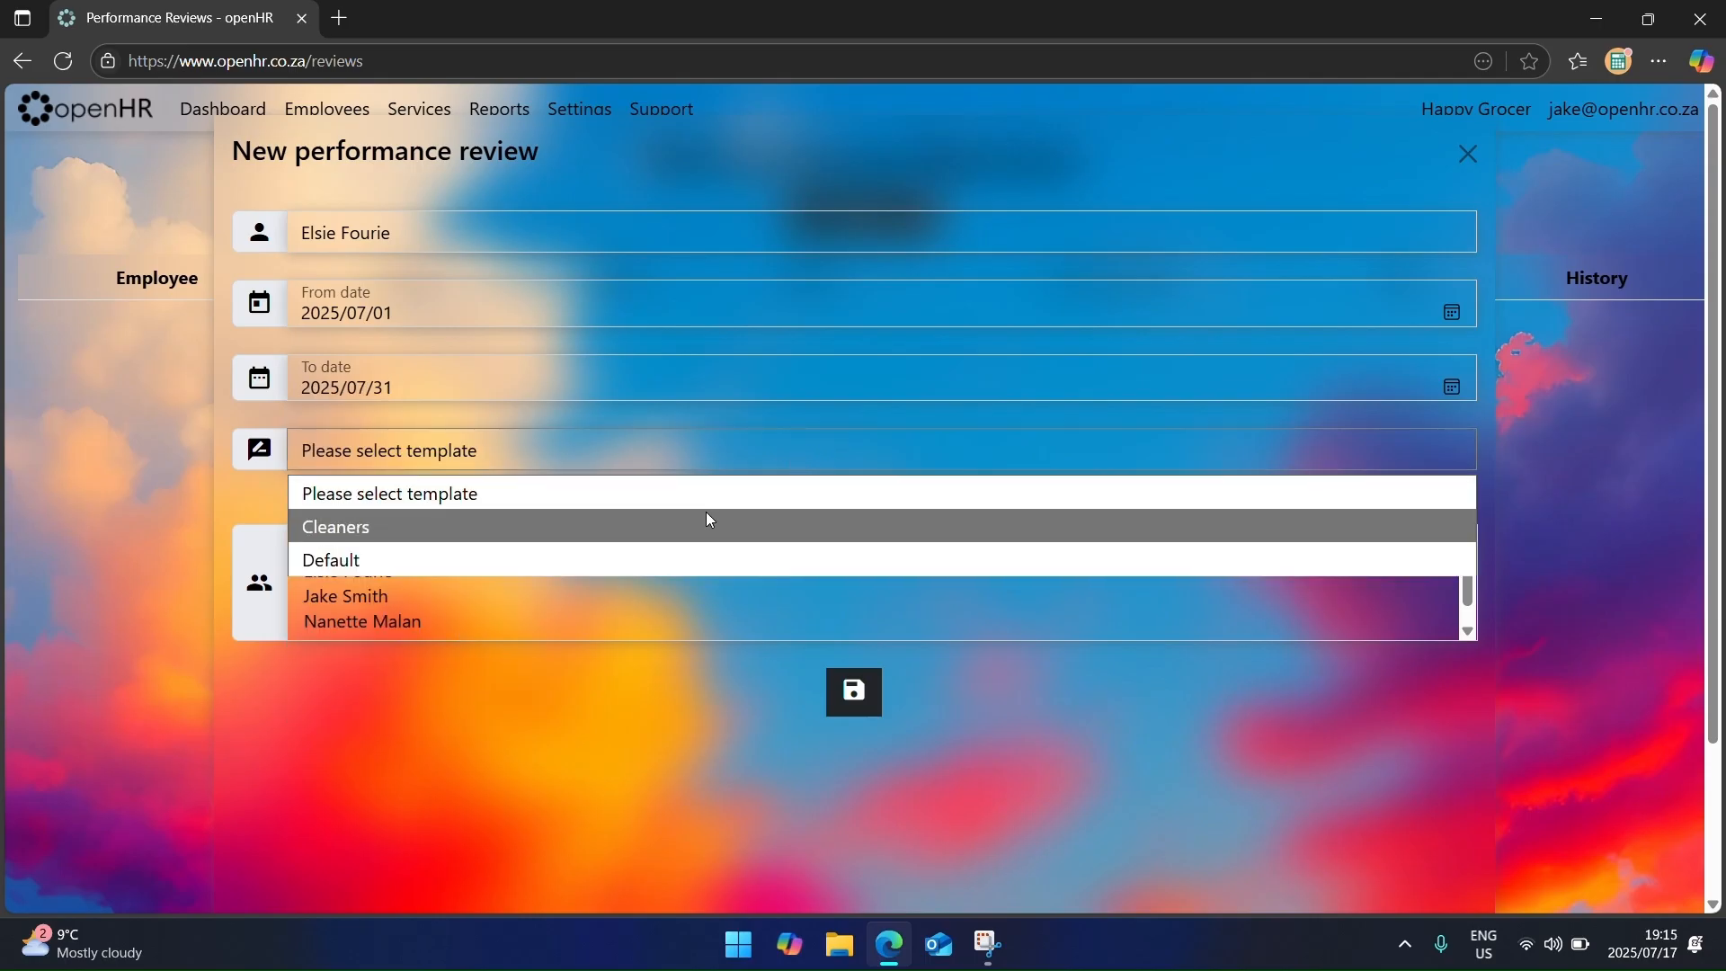
click(709, 519)
click(548, 544)
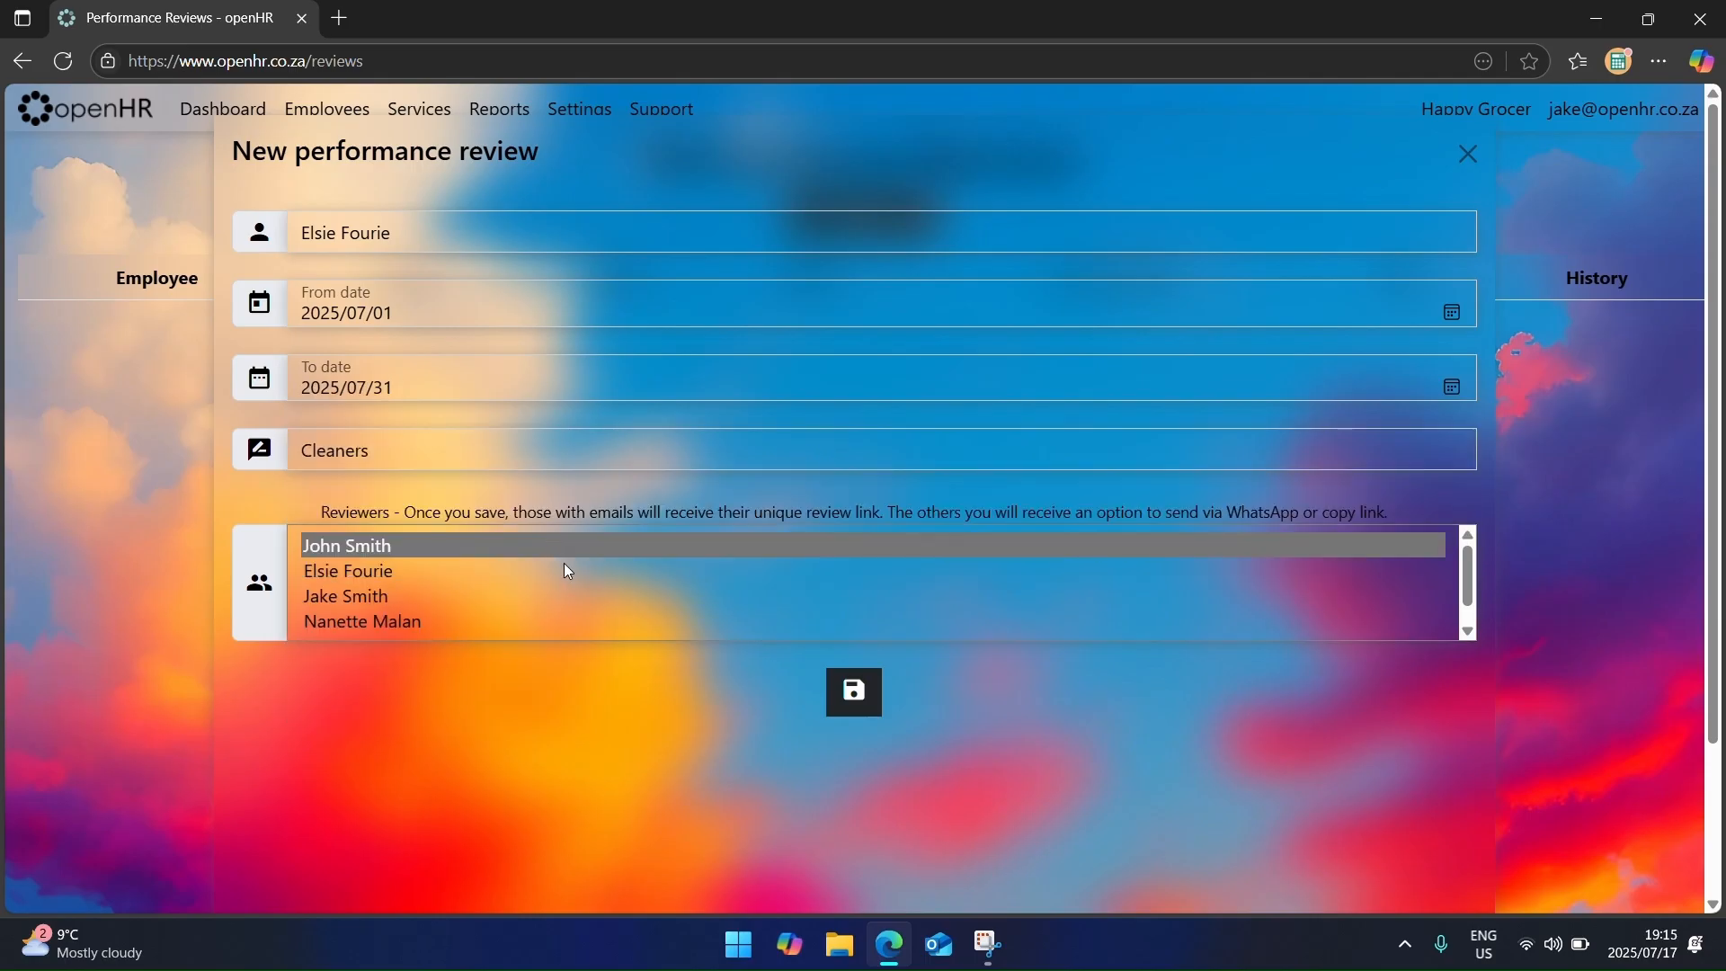
scroll(565, 564, down, 1)
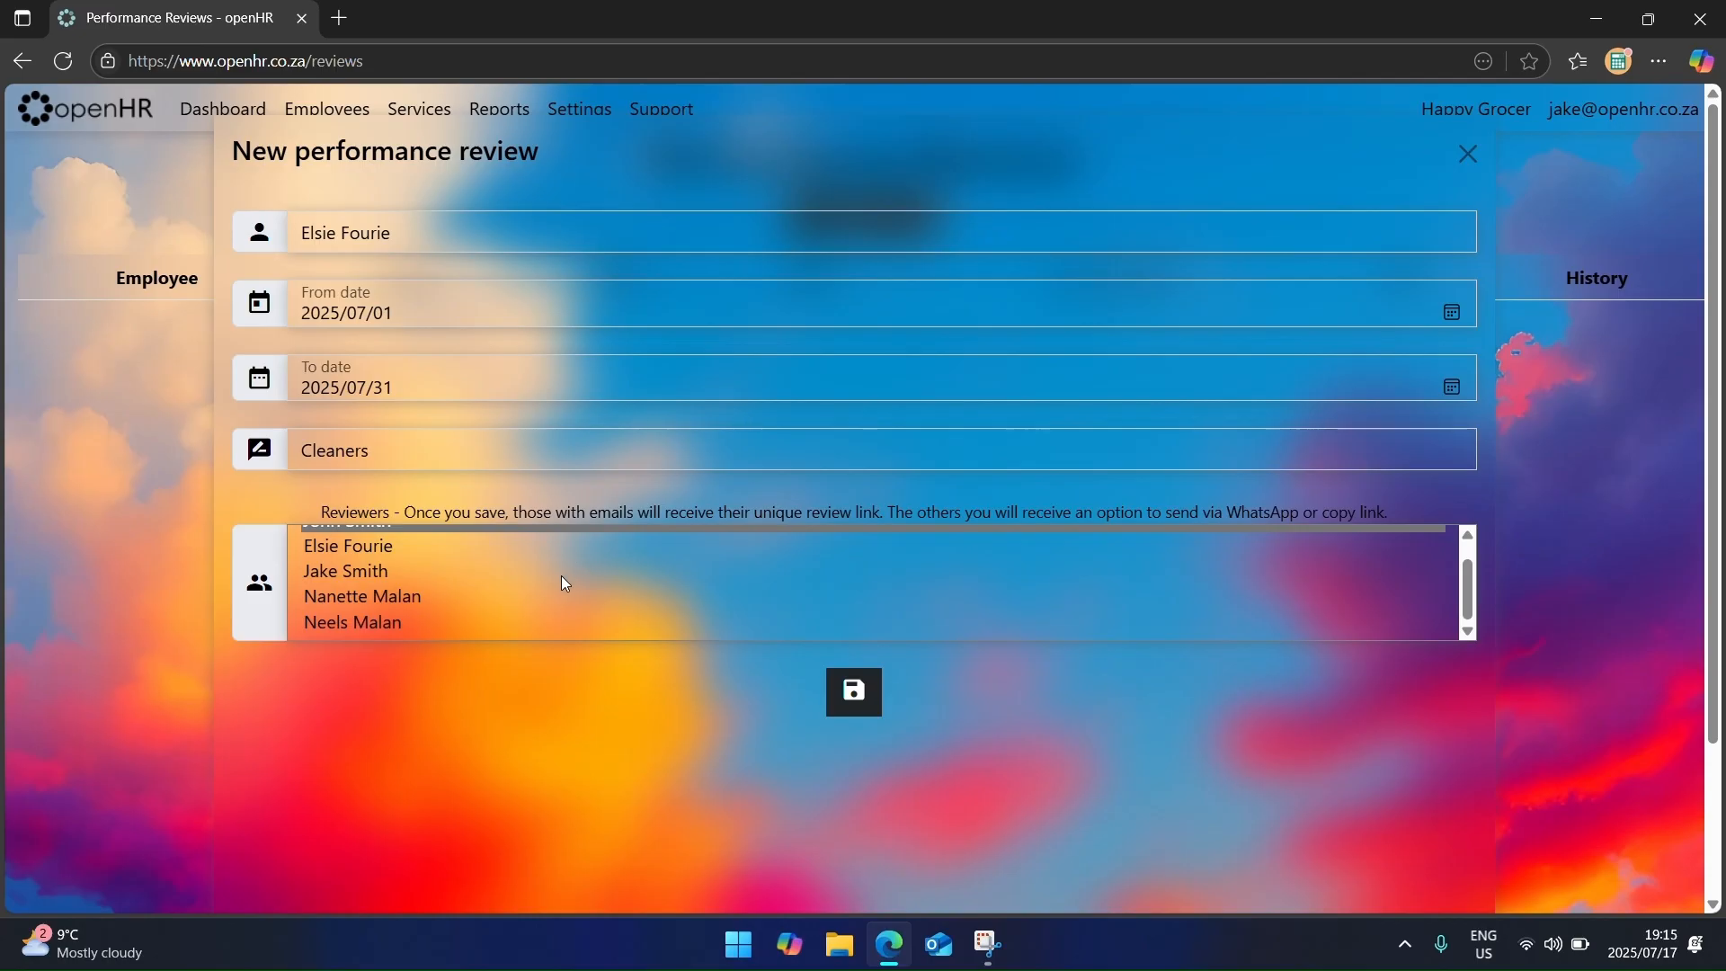
shift+click(544, 629)
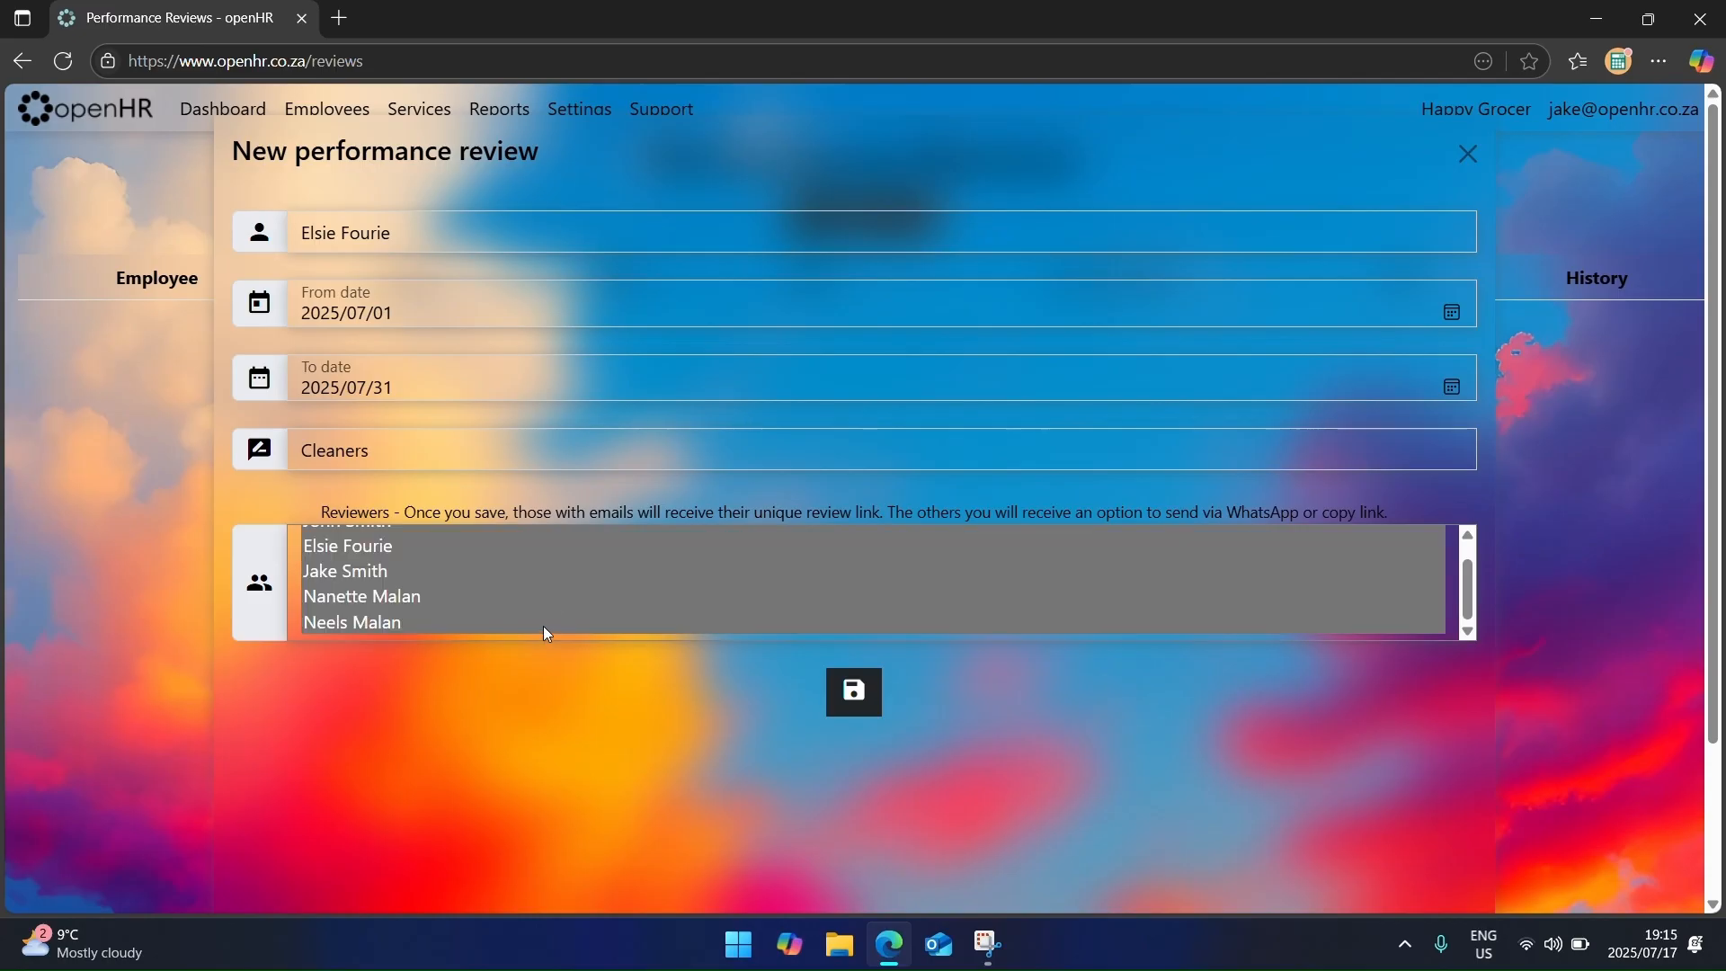
scroll(553, 589, up, 1)
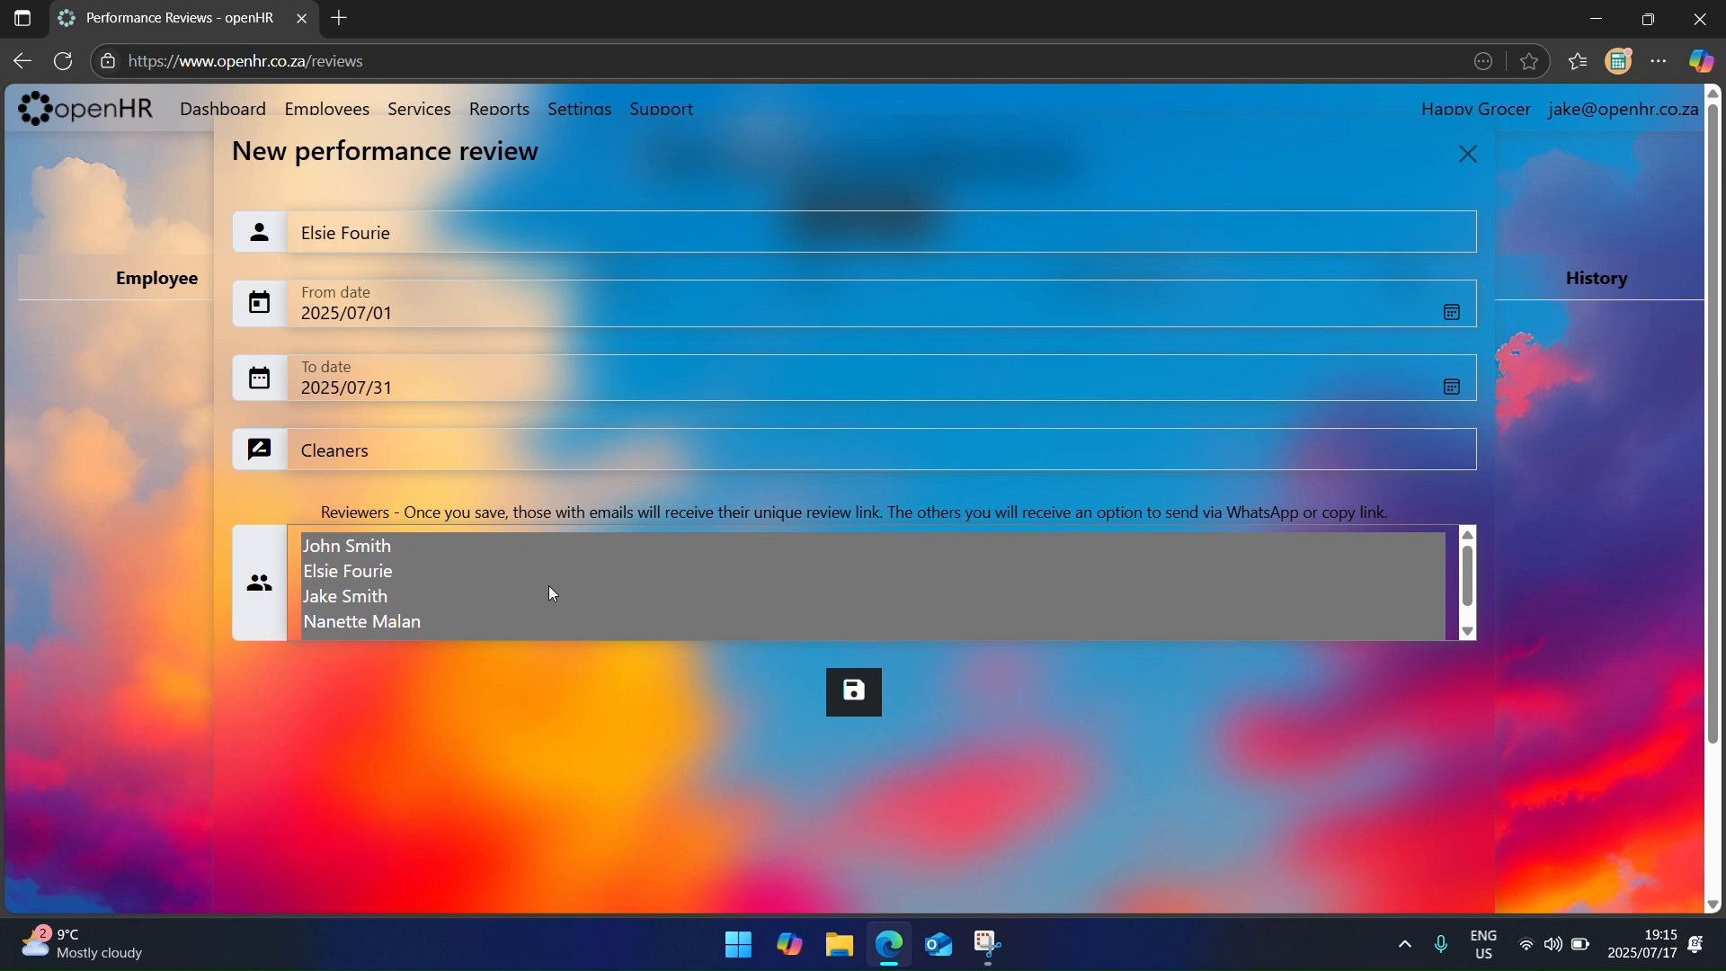
click(851, 695)
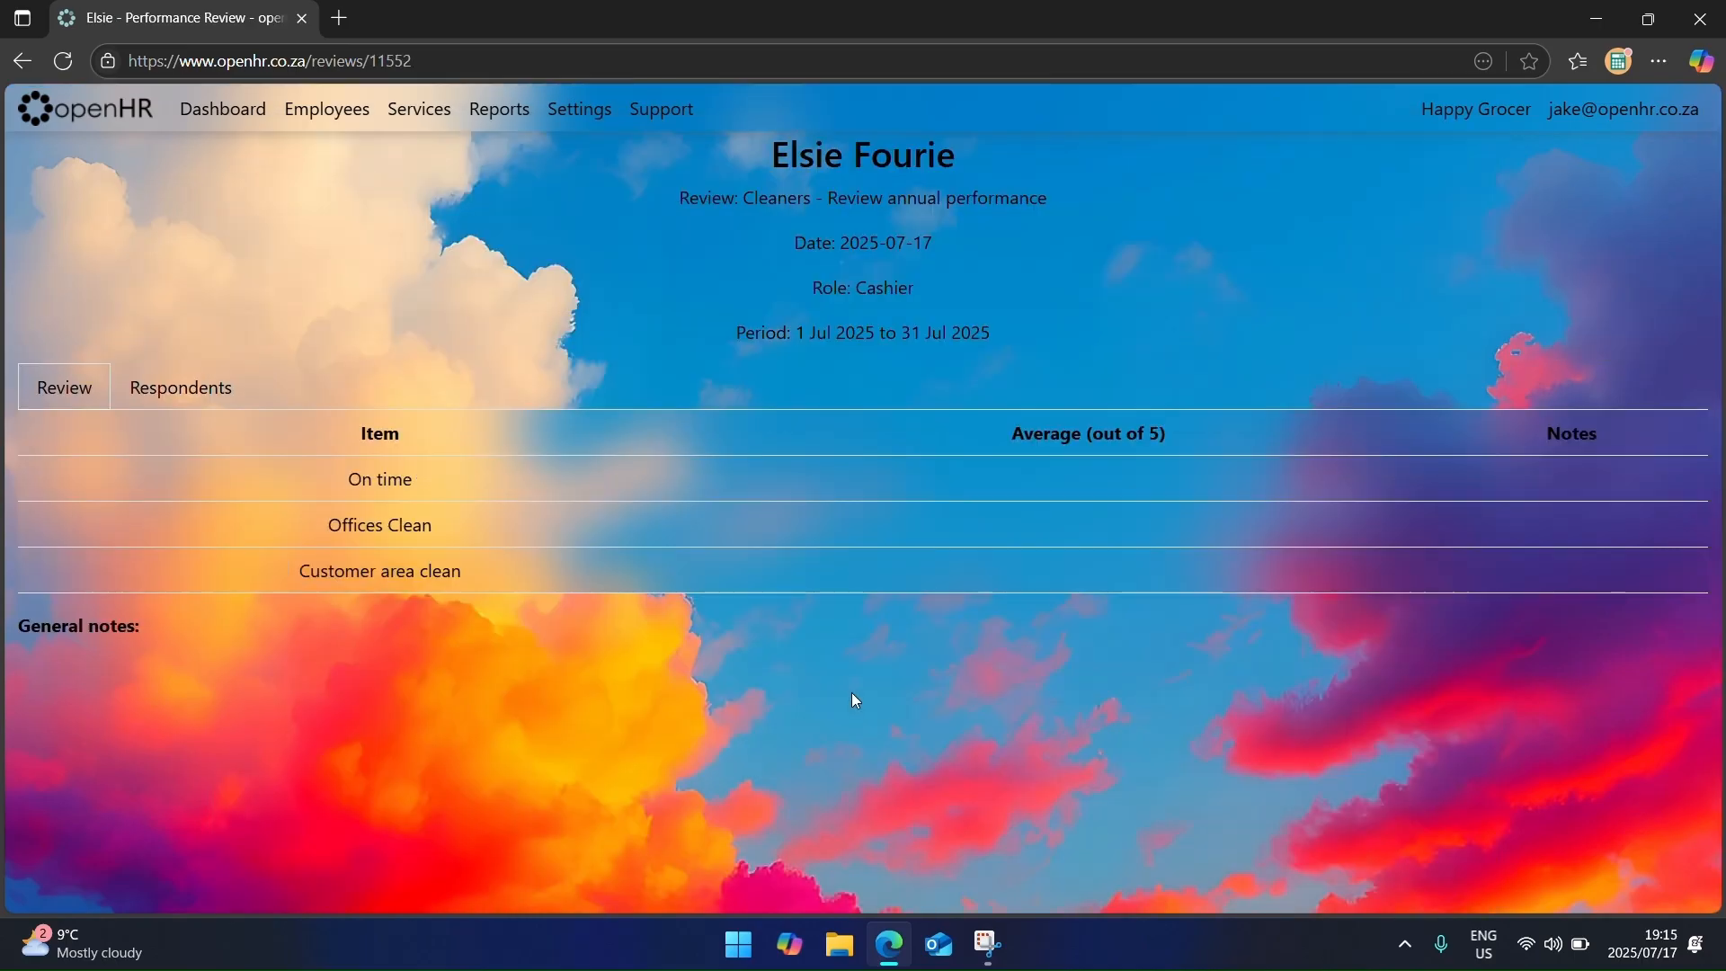
Step: Check the review's respondents, return to its items, then open the review form from the emailed link
click(192, 405)
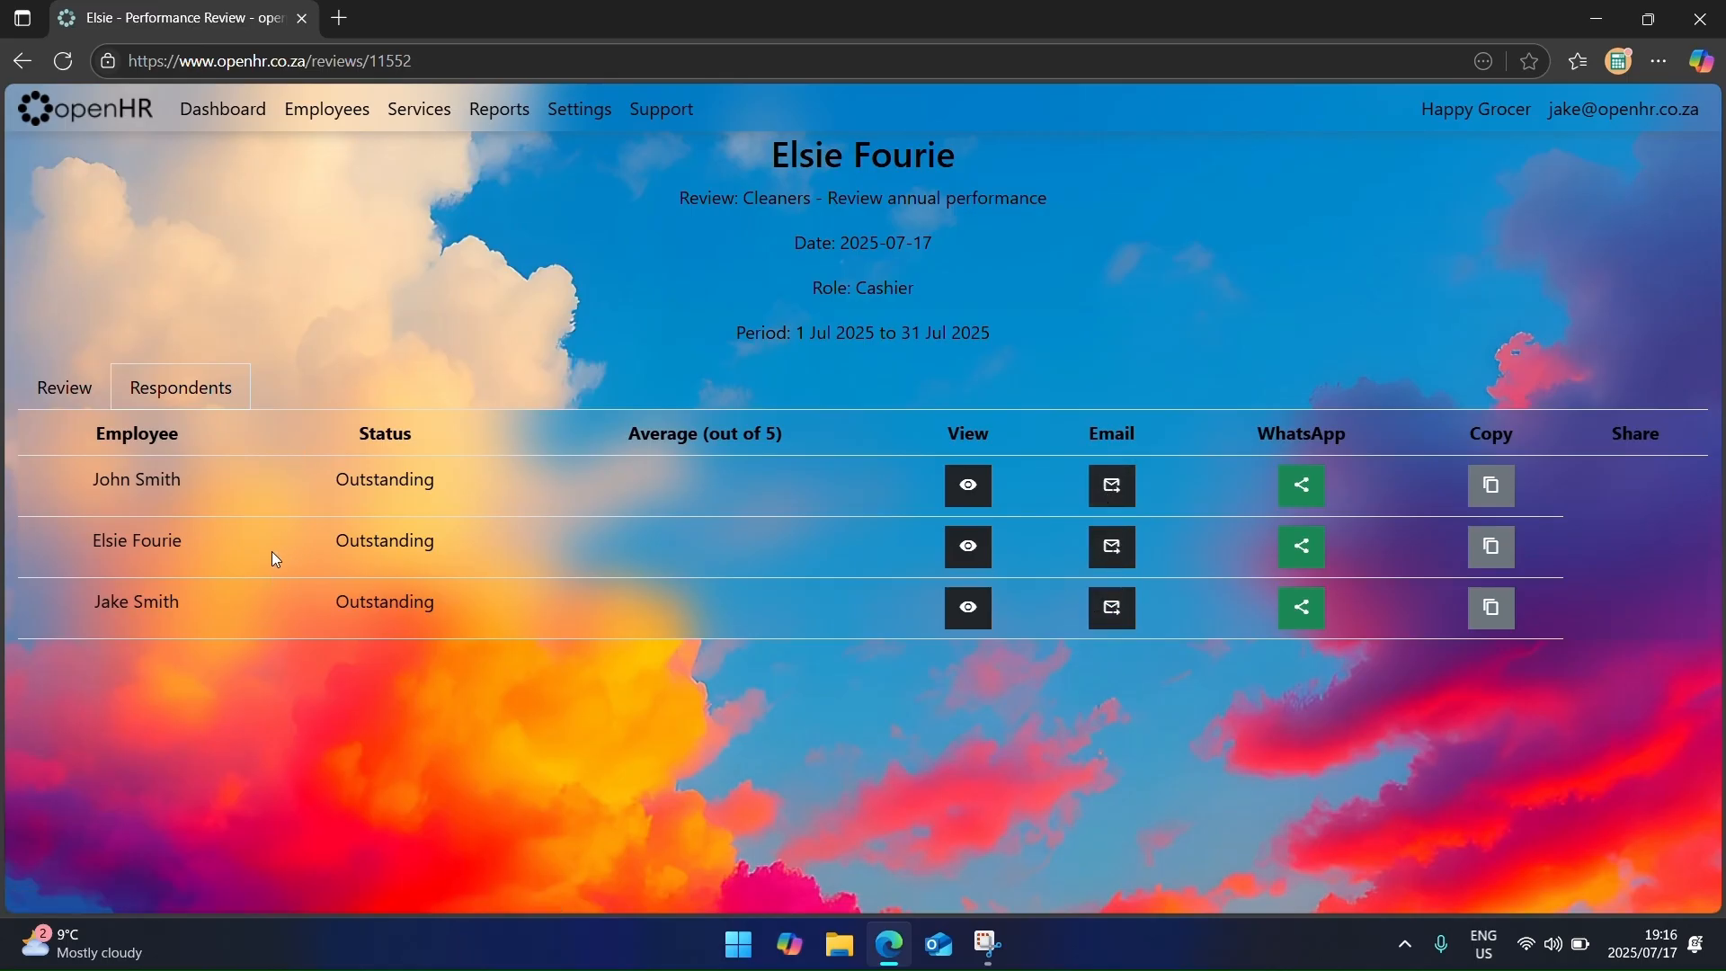
click(67, 382)
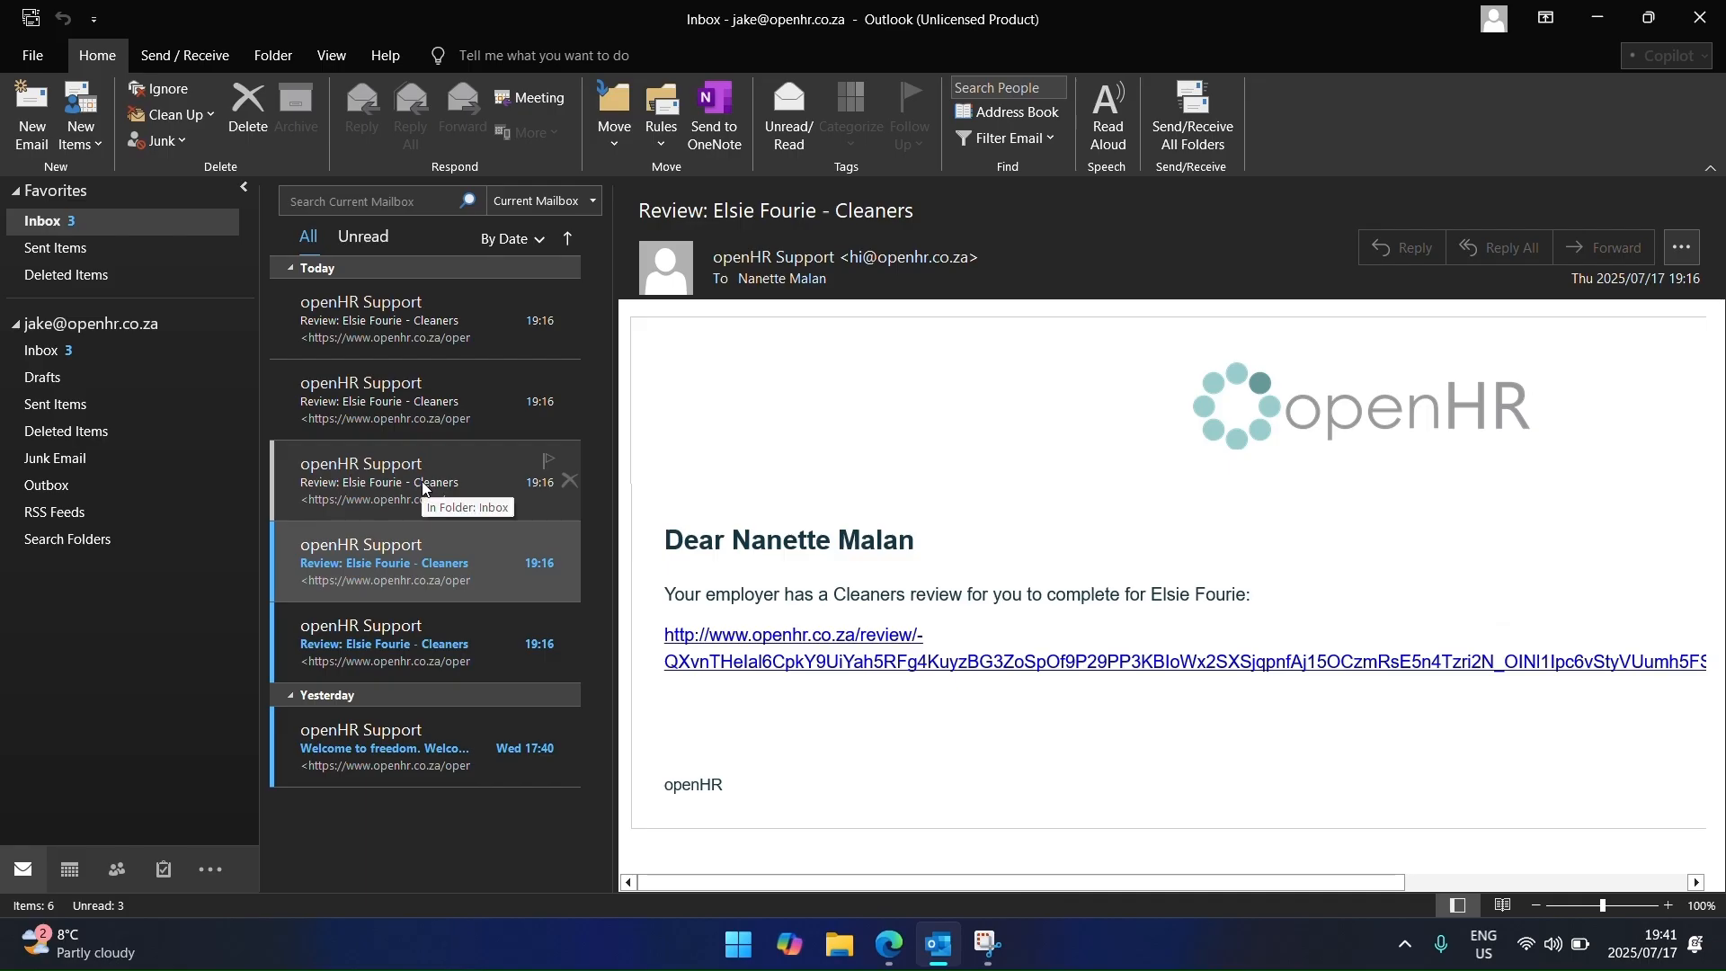
click(879, 662)
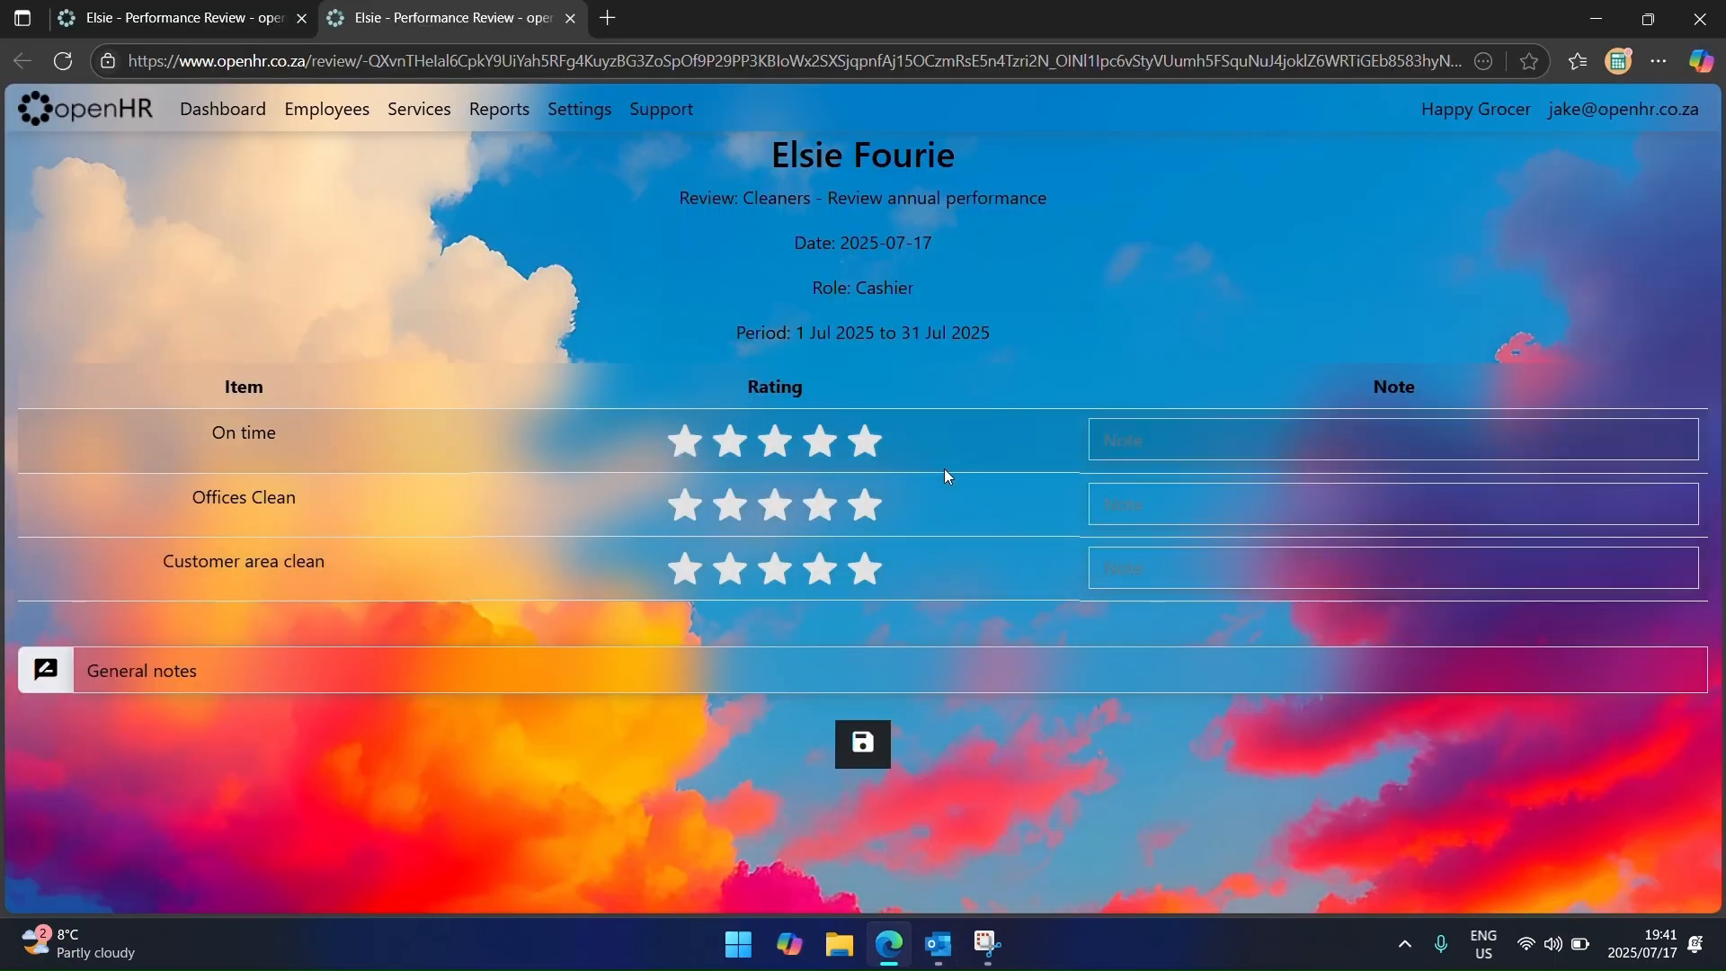
Step: Rate On time five stars with note 'Great', Offices Clean four, Customer area clean five
click(864, 442)
click(821, 512)
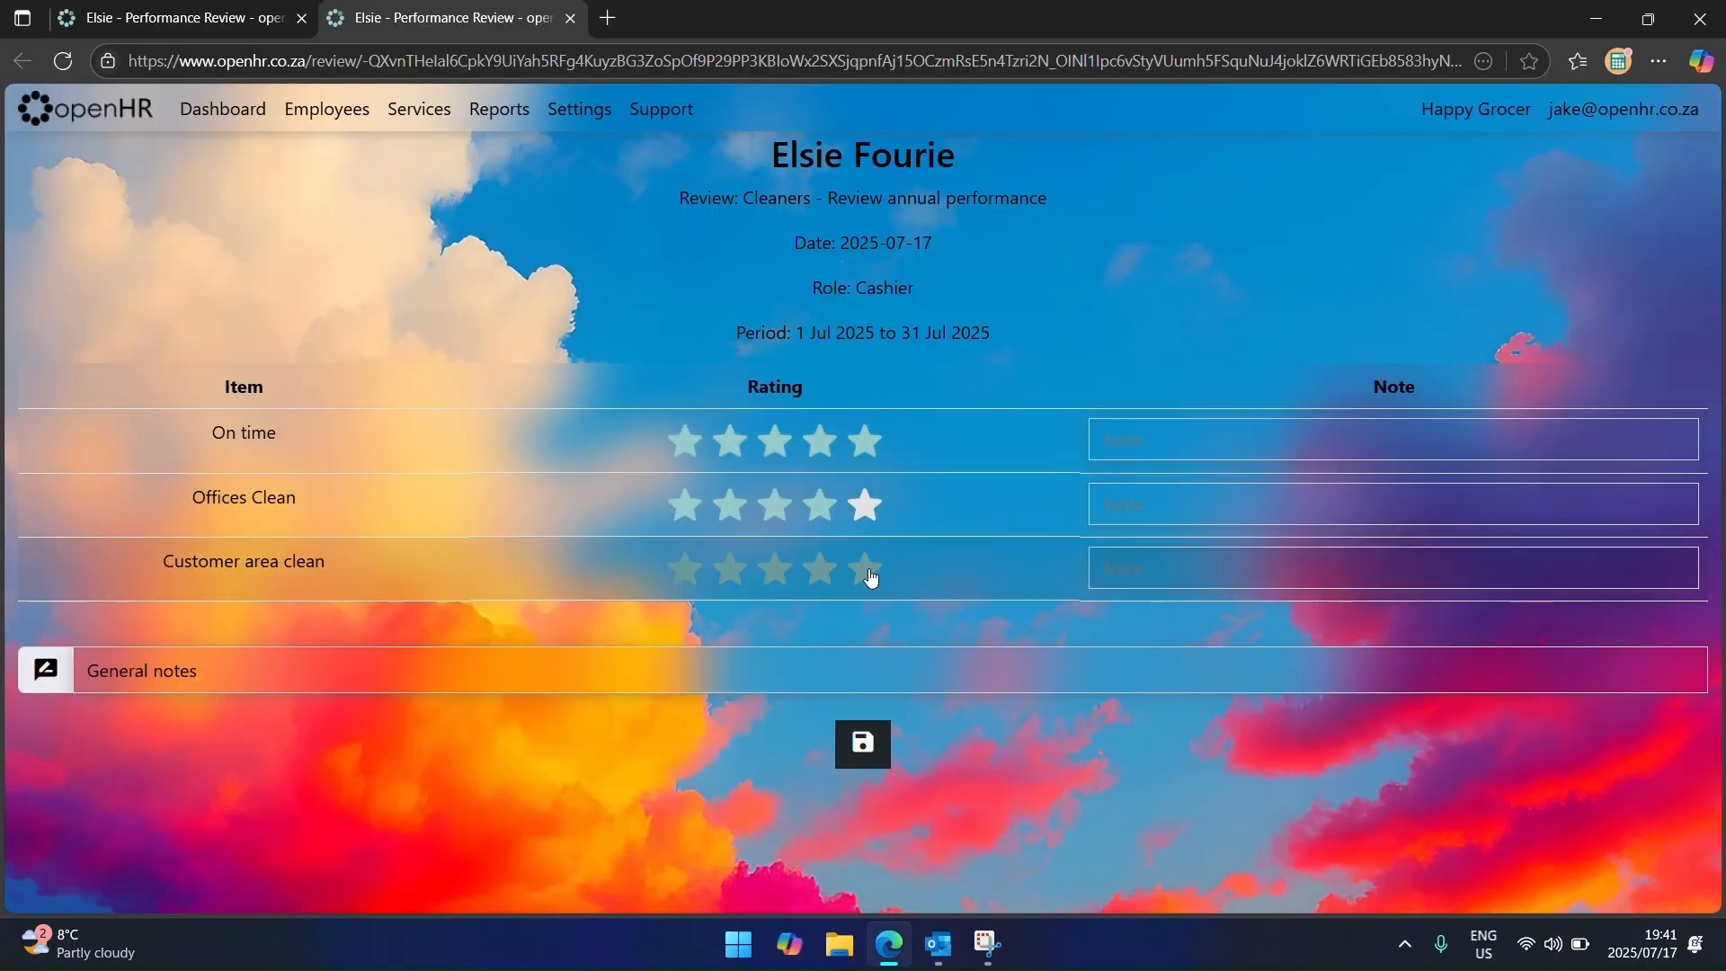
click(865, 571)
click(1150, 439)
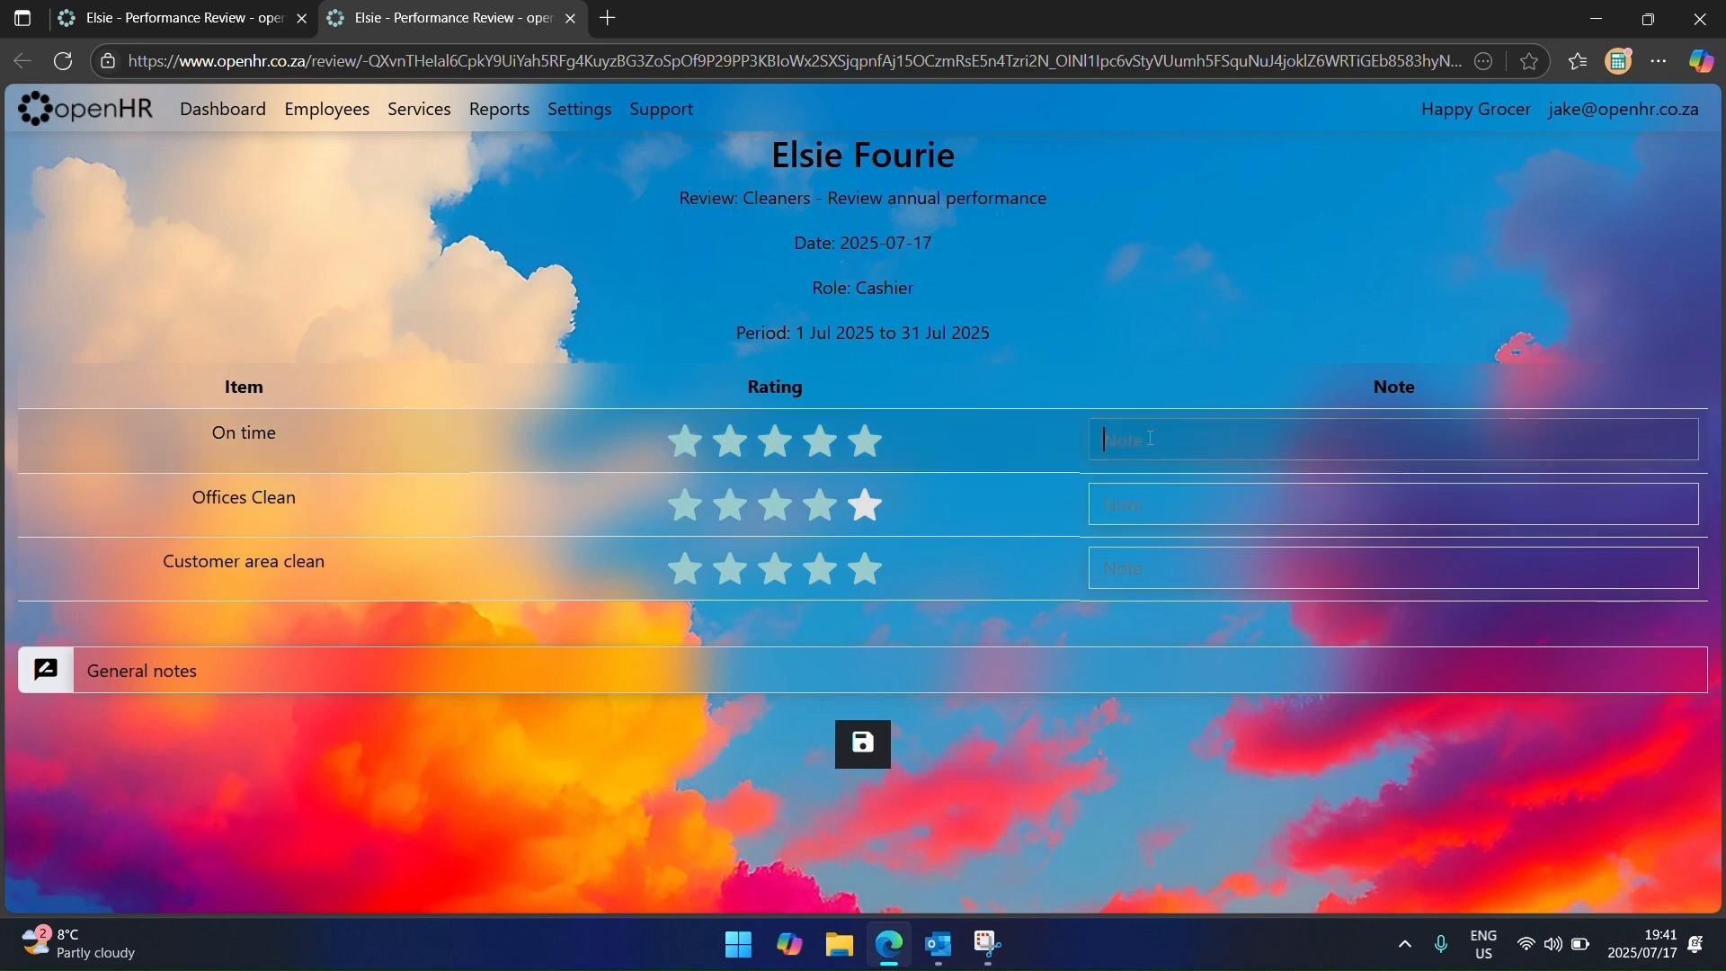
text(Great)
Step: Add the general note 'Like employee, she good' and save the response
click(1001, 653)
text(Like em)
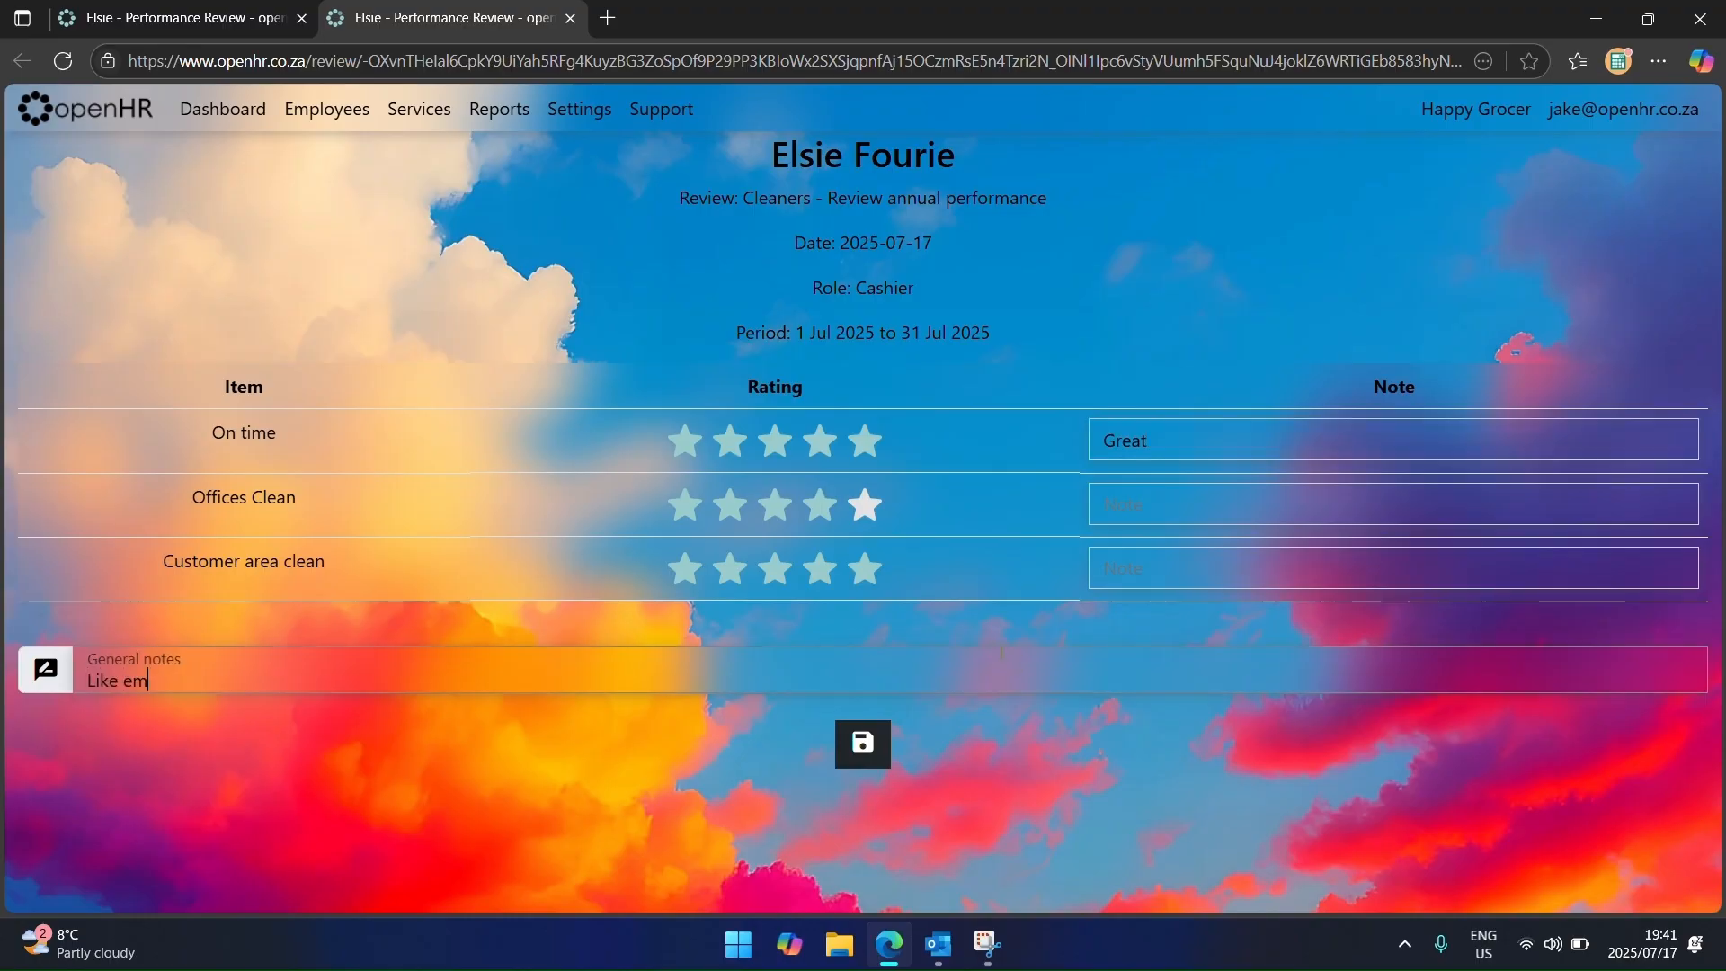
text(ployee, she good)
click(871, 733)
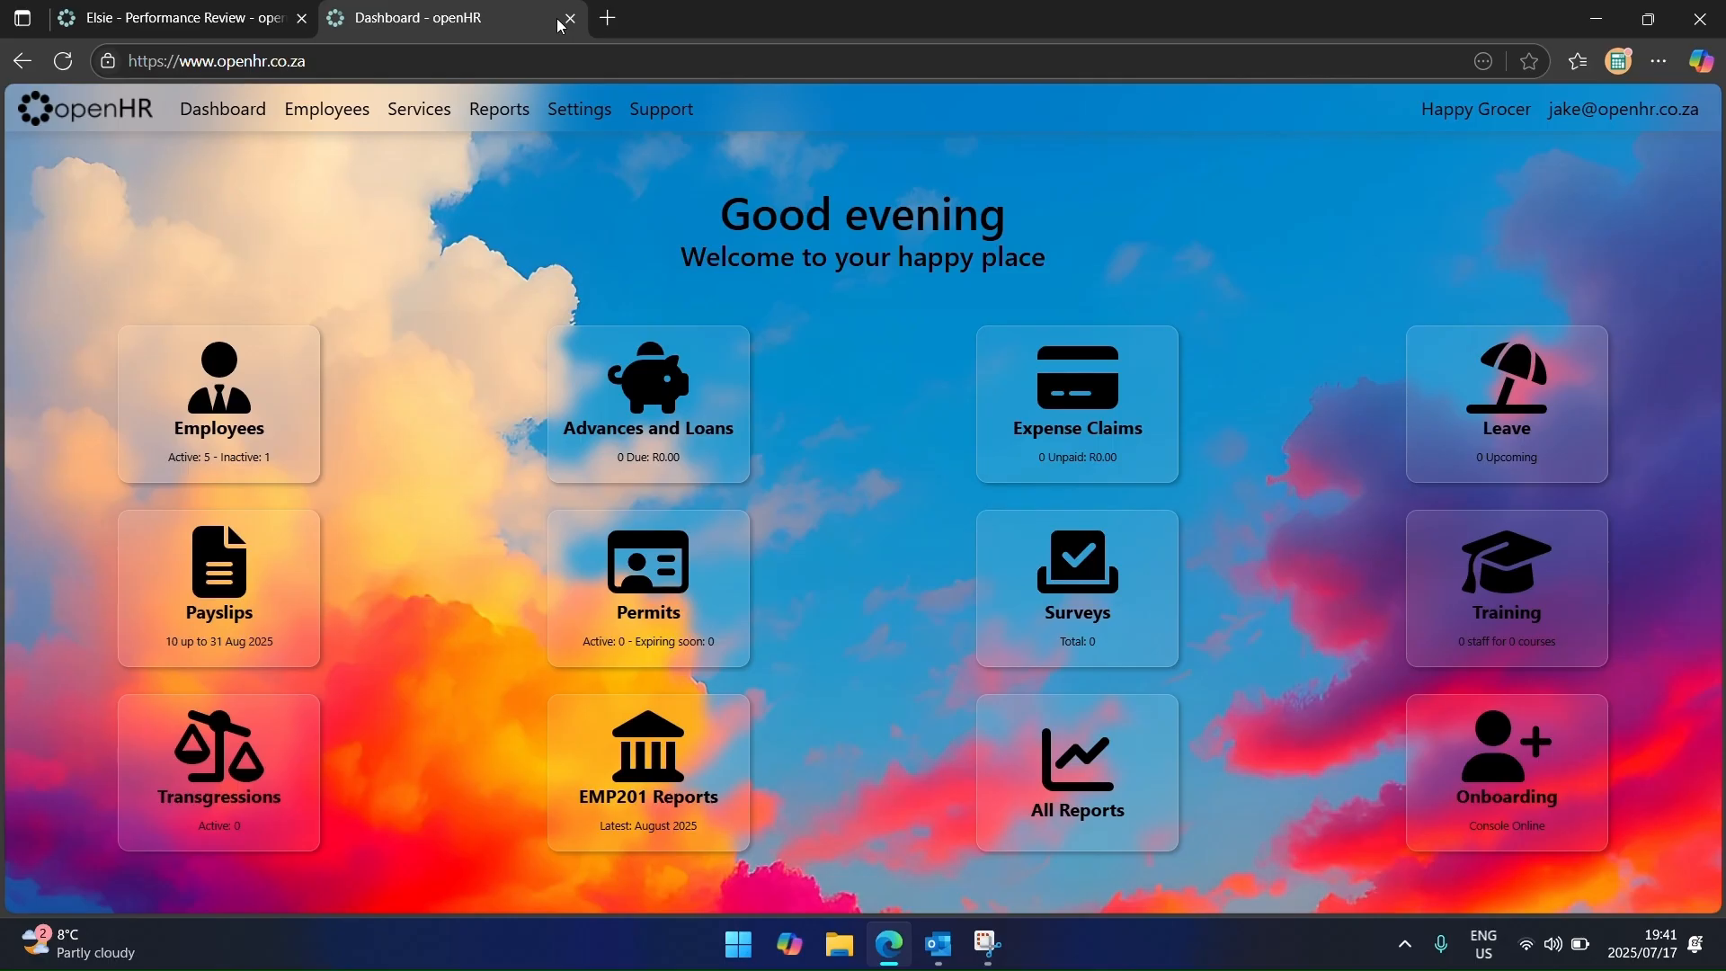
Step: Reload the Cleaners review and check its respondents and item averages of 5.0, 4.0 and 5.0
click(567, 19)
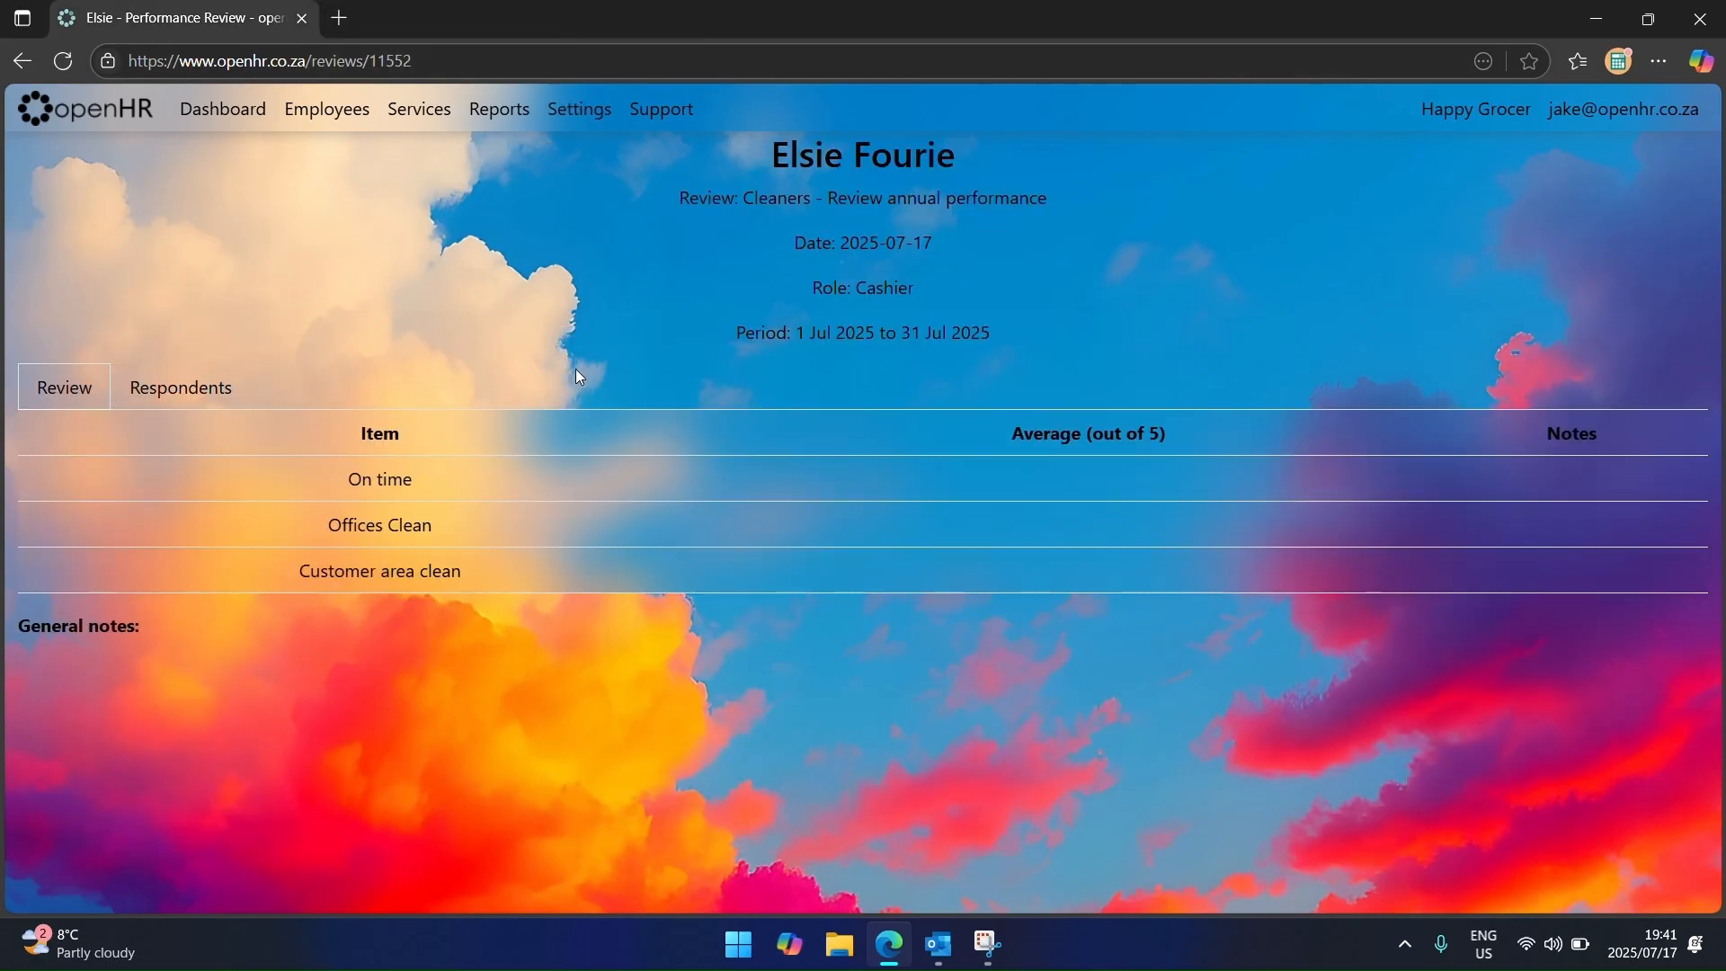
click(63, 60)
click(196, 544)
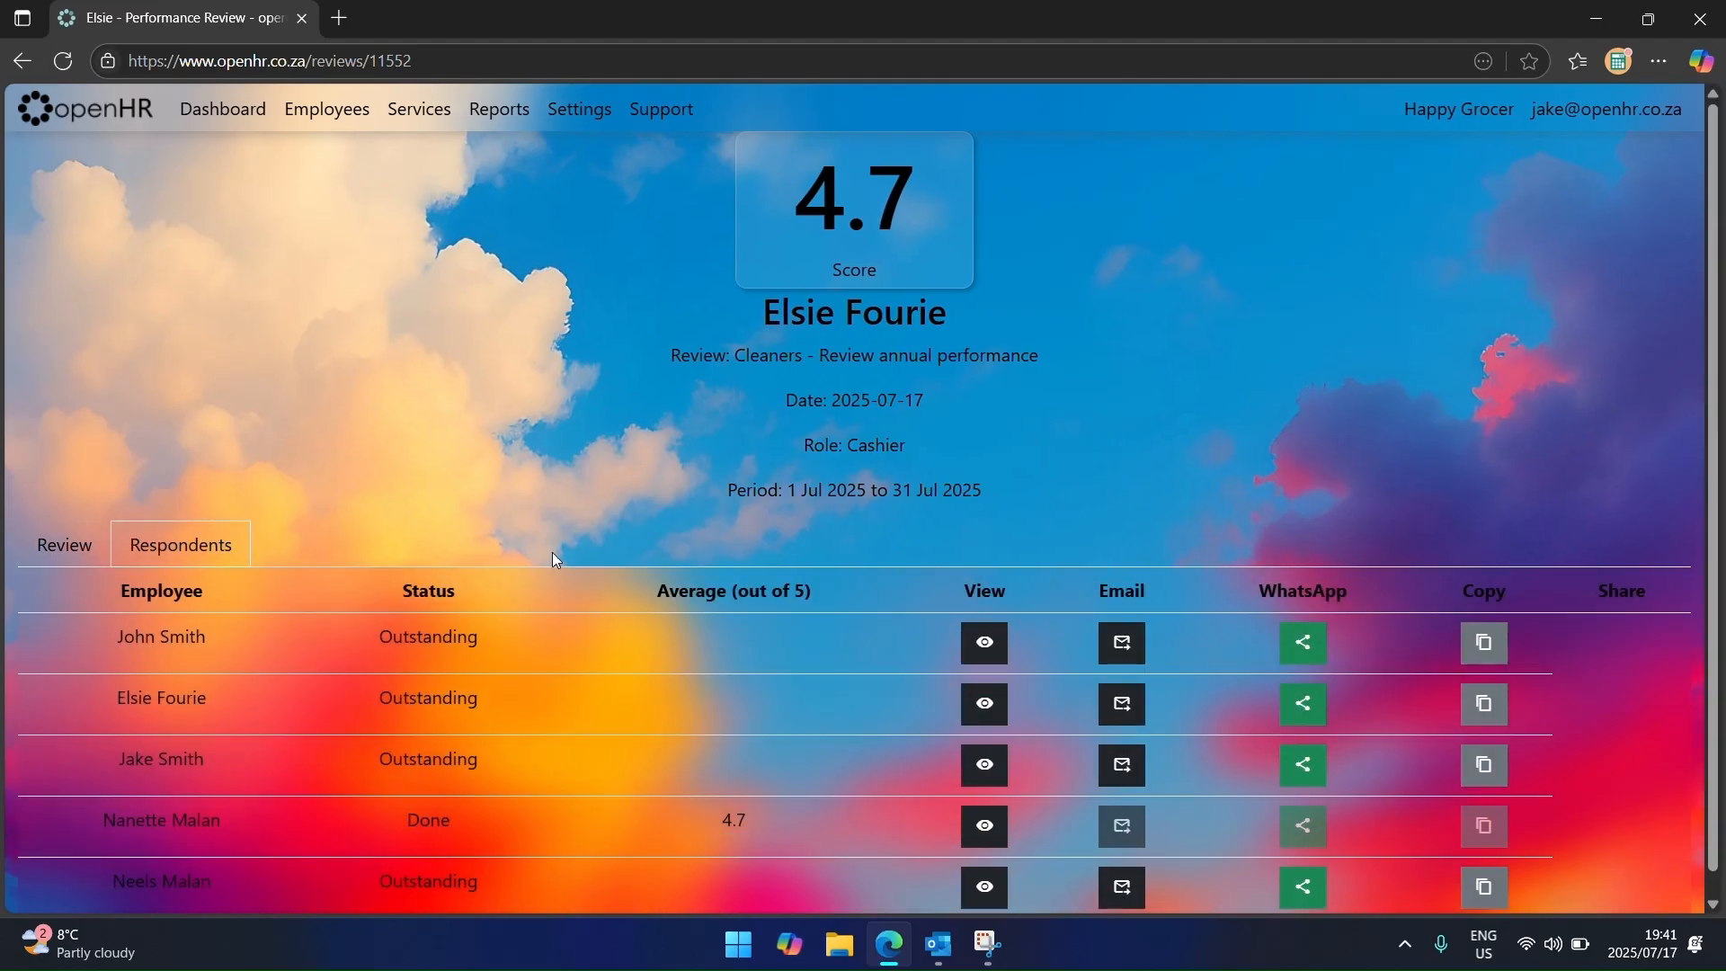
scroll(639, 521, down, 1)
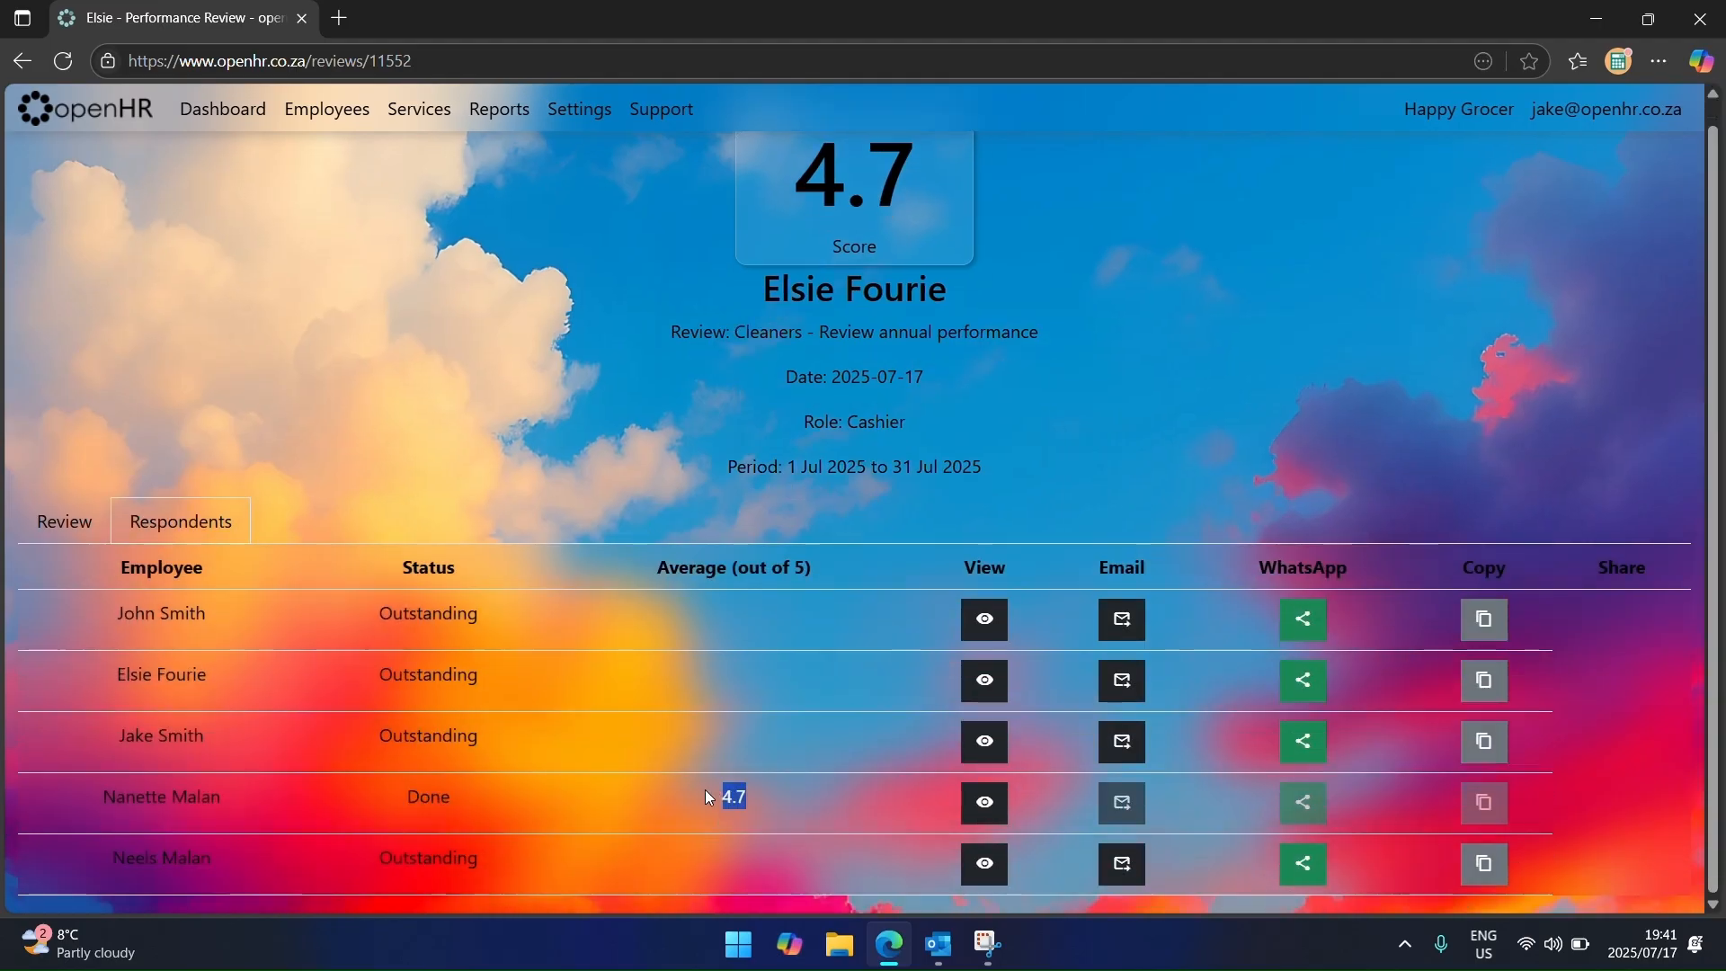
click(70, 527)
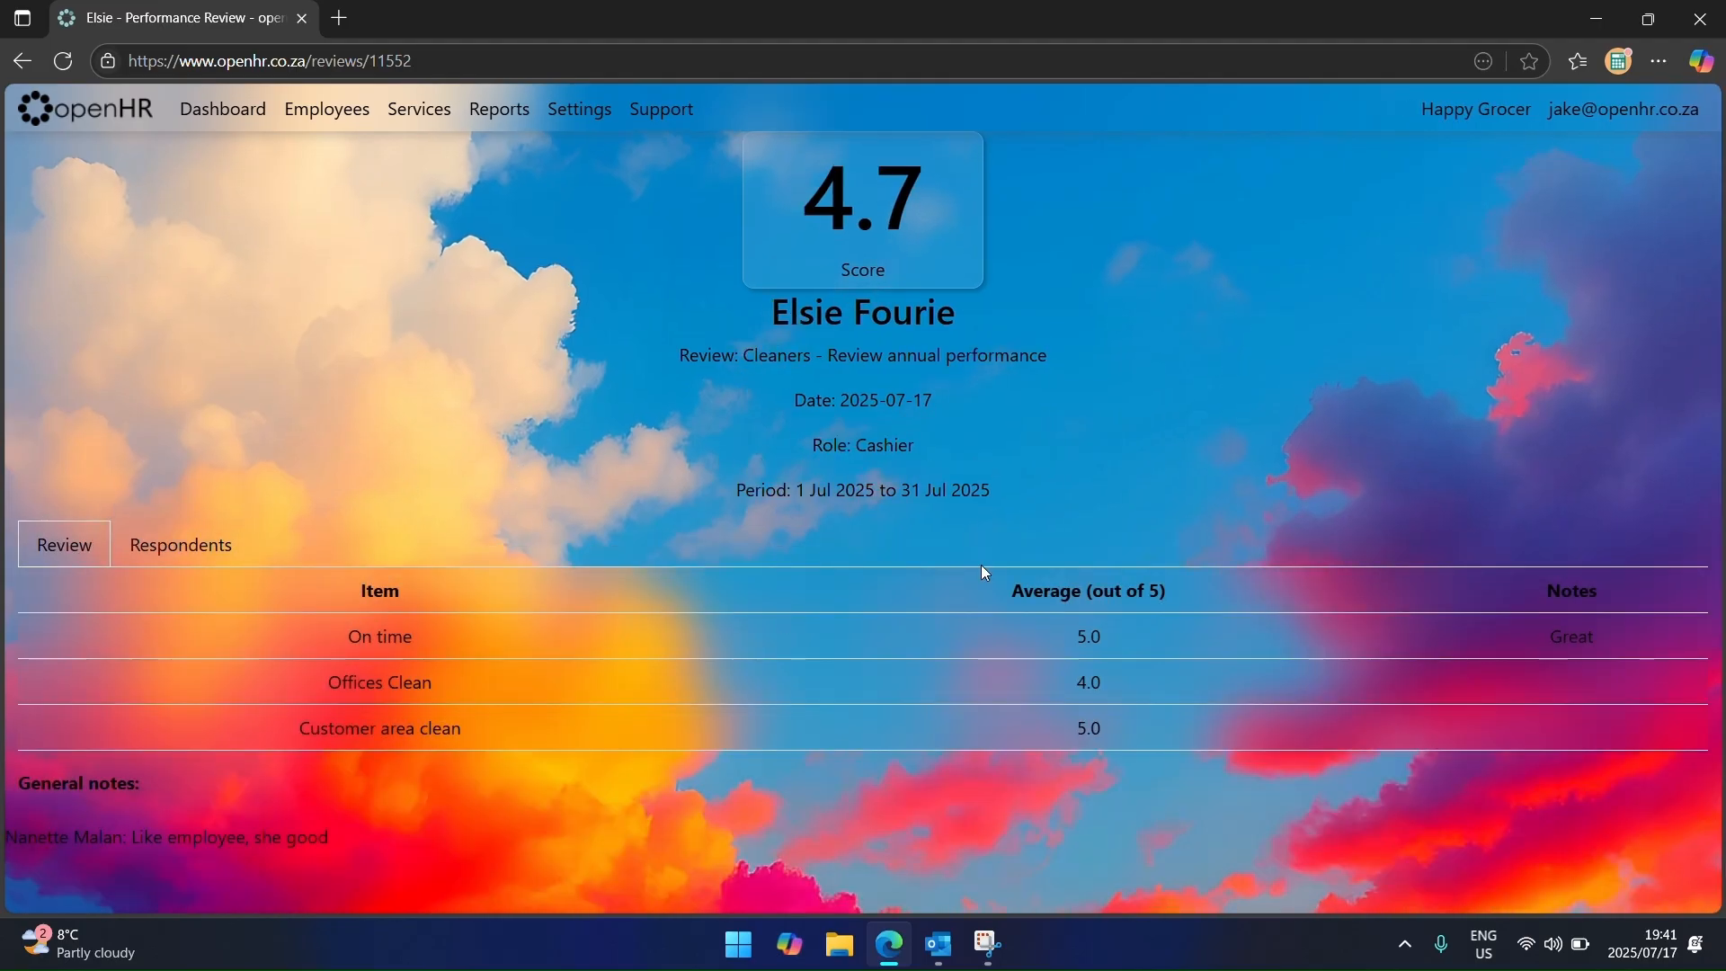
mouse_move(919, 246)
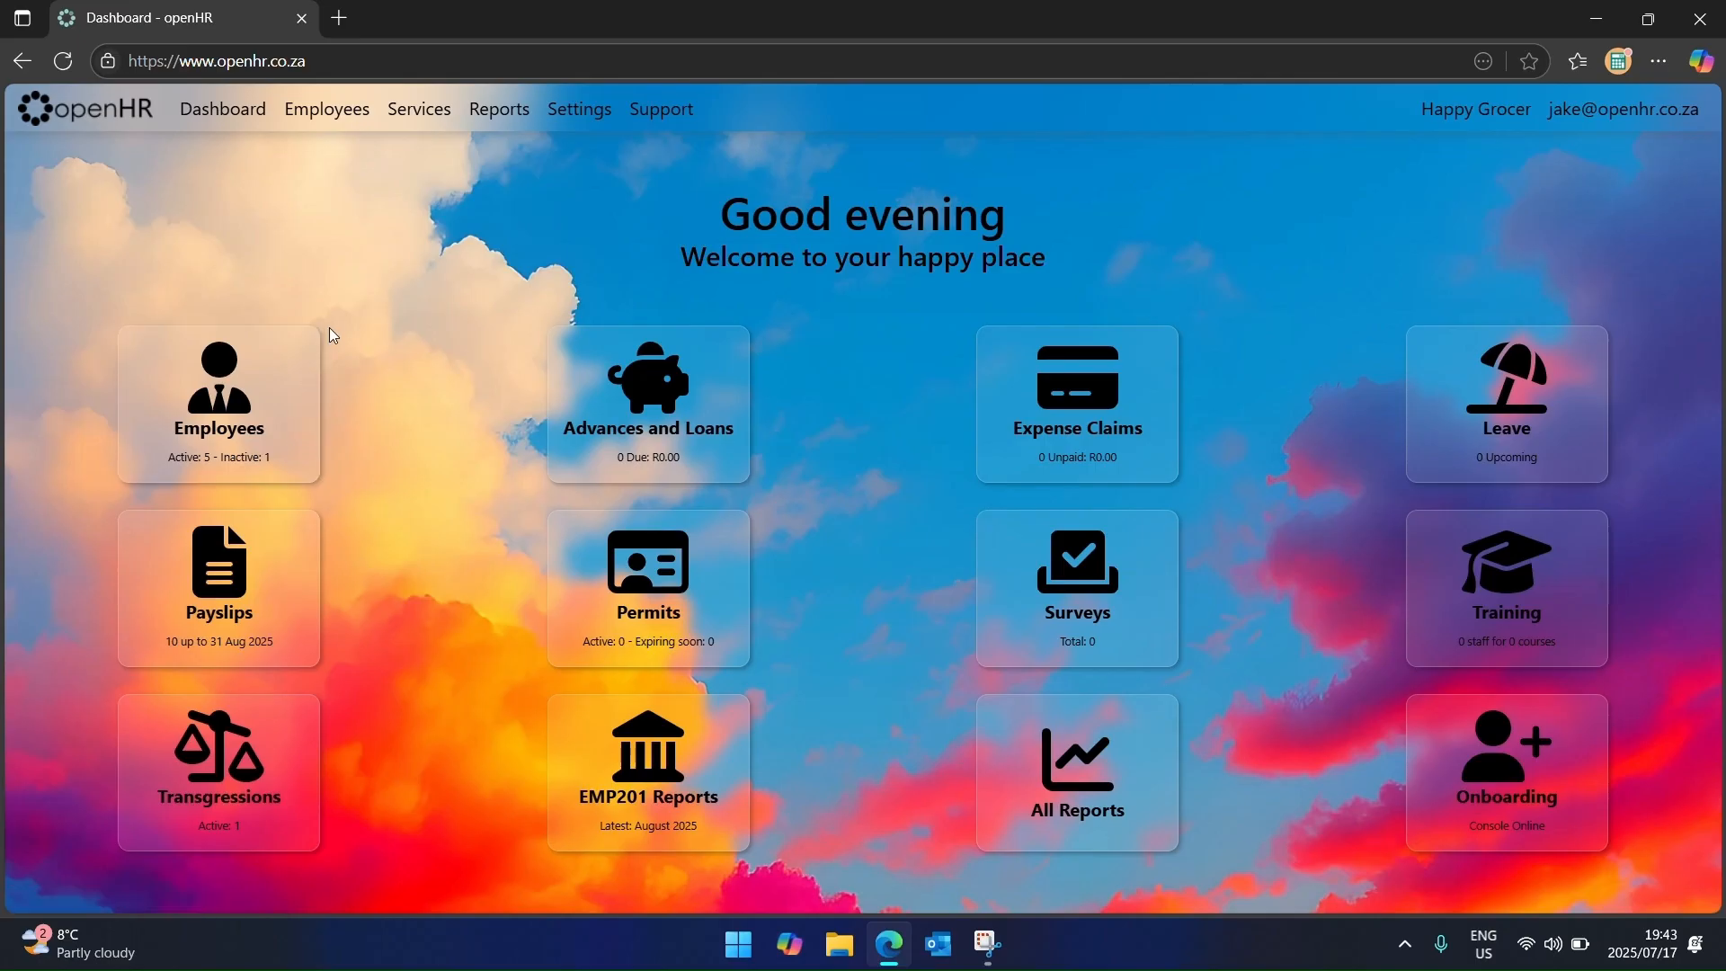
click(422, 111)
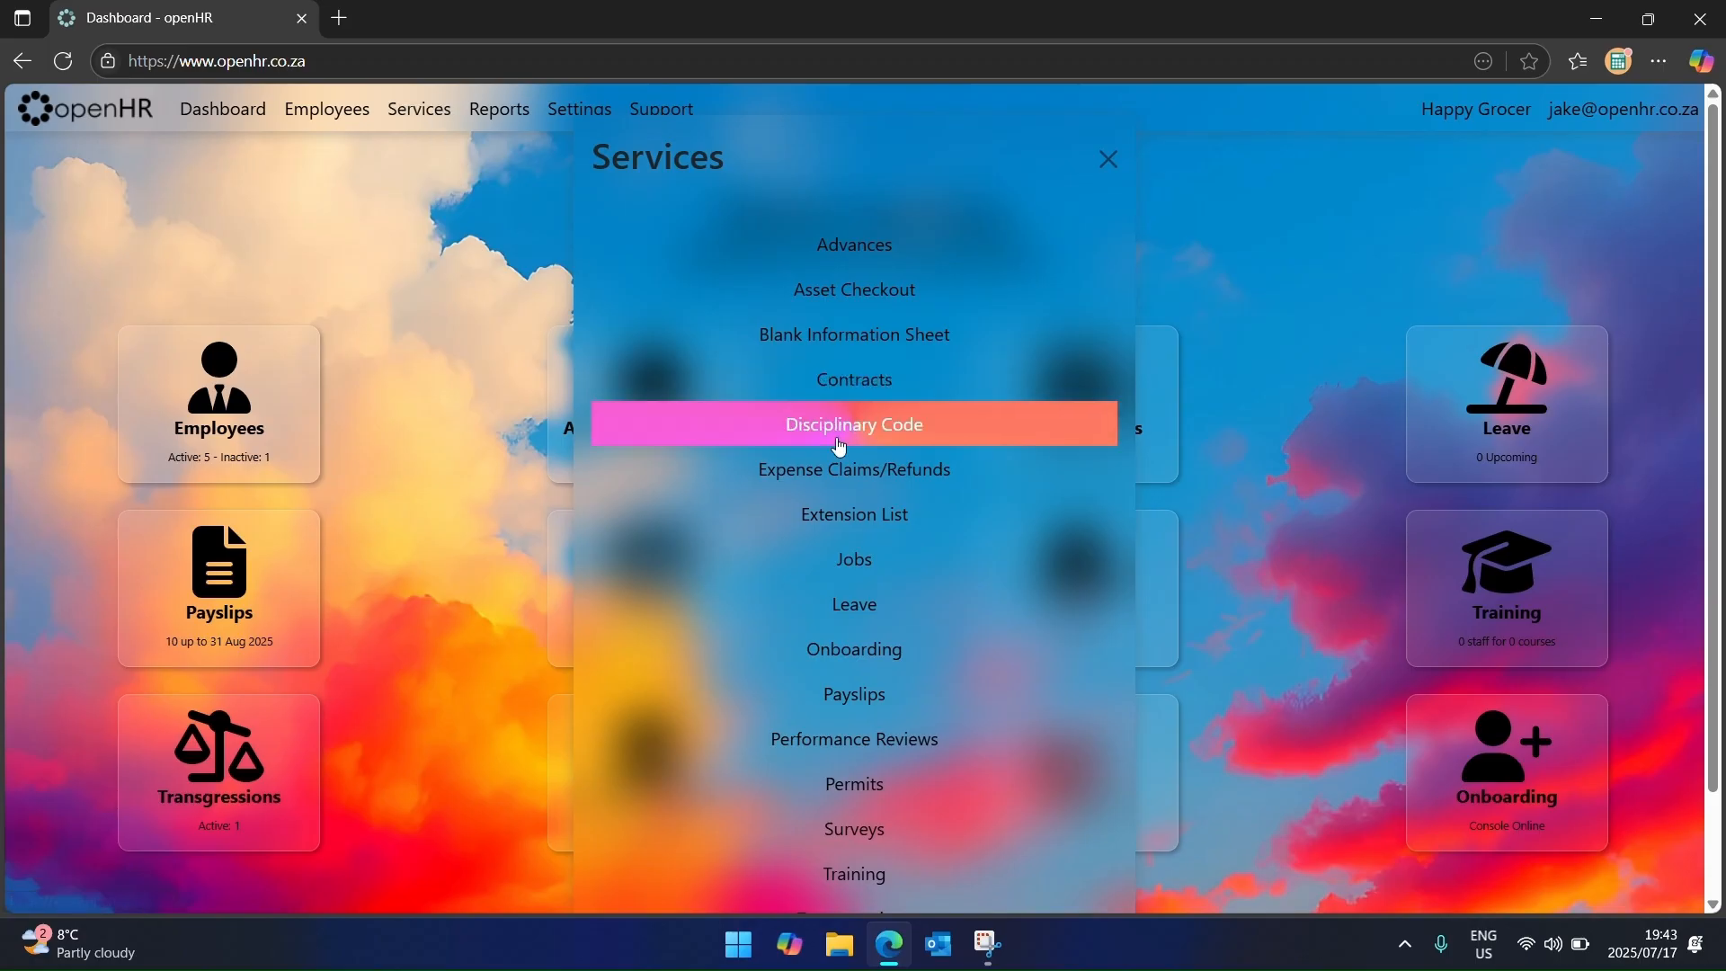
Step: Add extension 101 for the first employee in the staff extension list
click(865, 514)
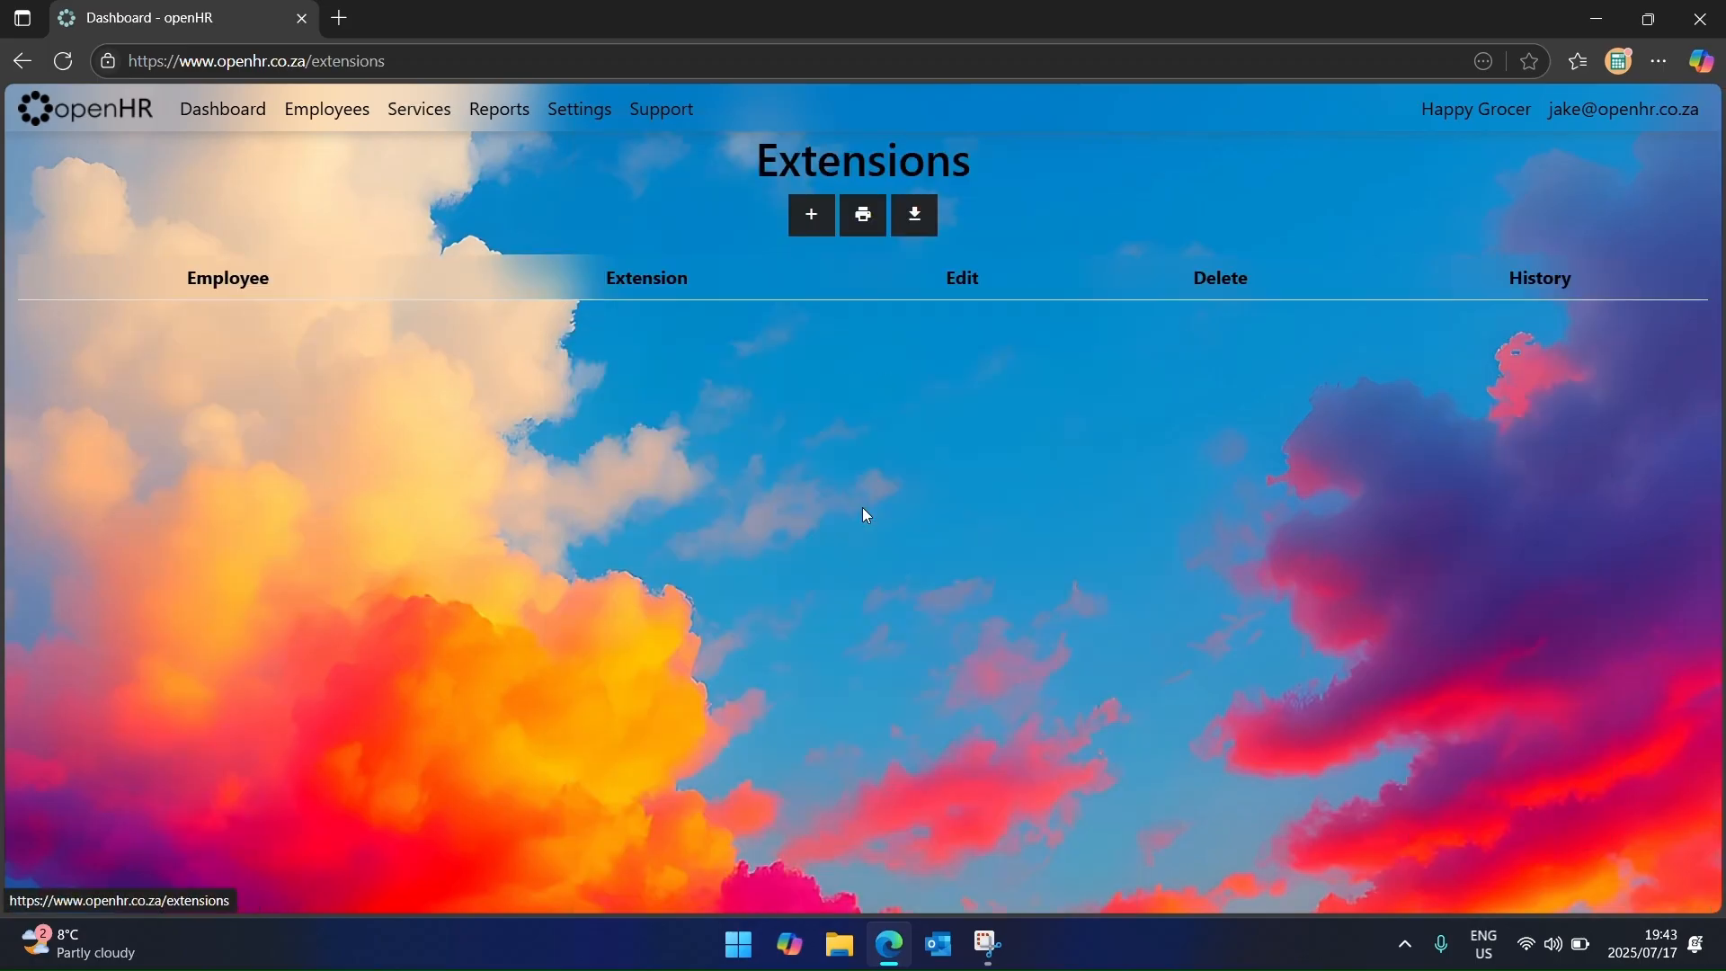
click(812, 222)
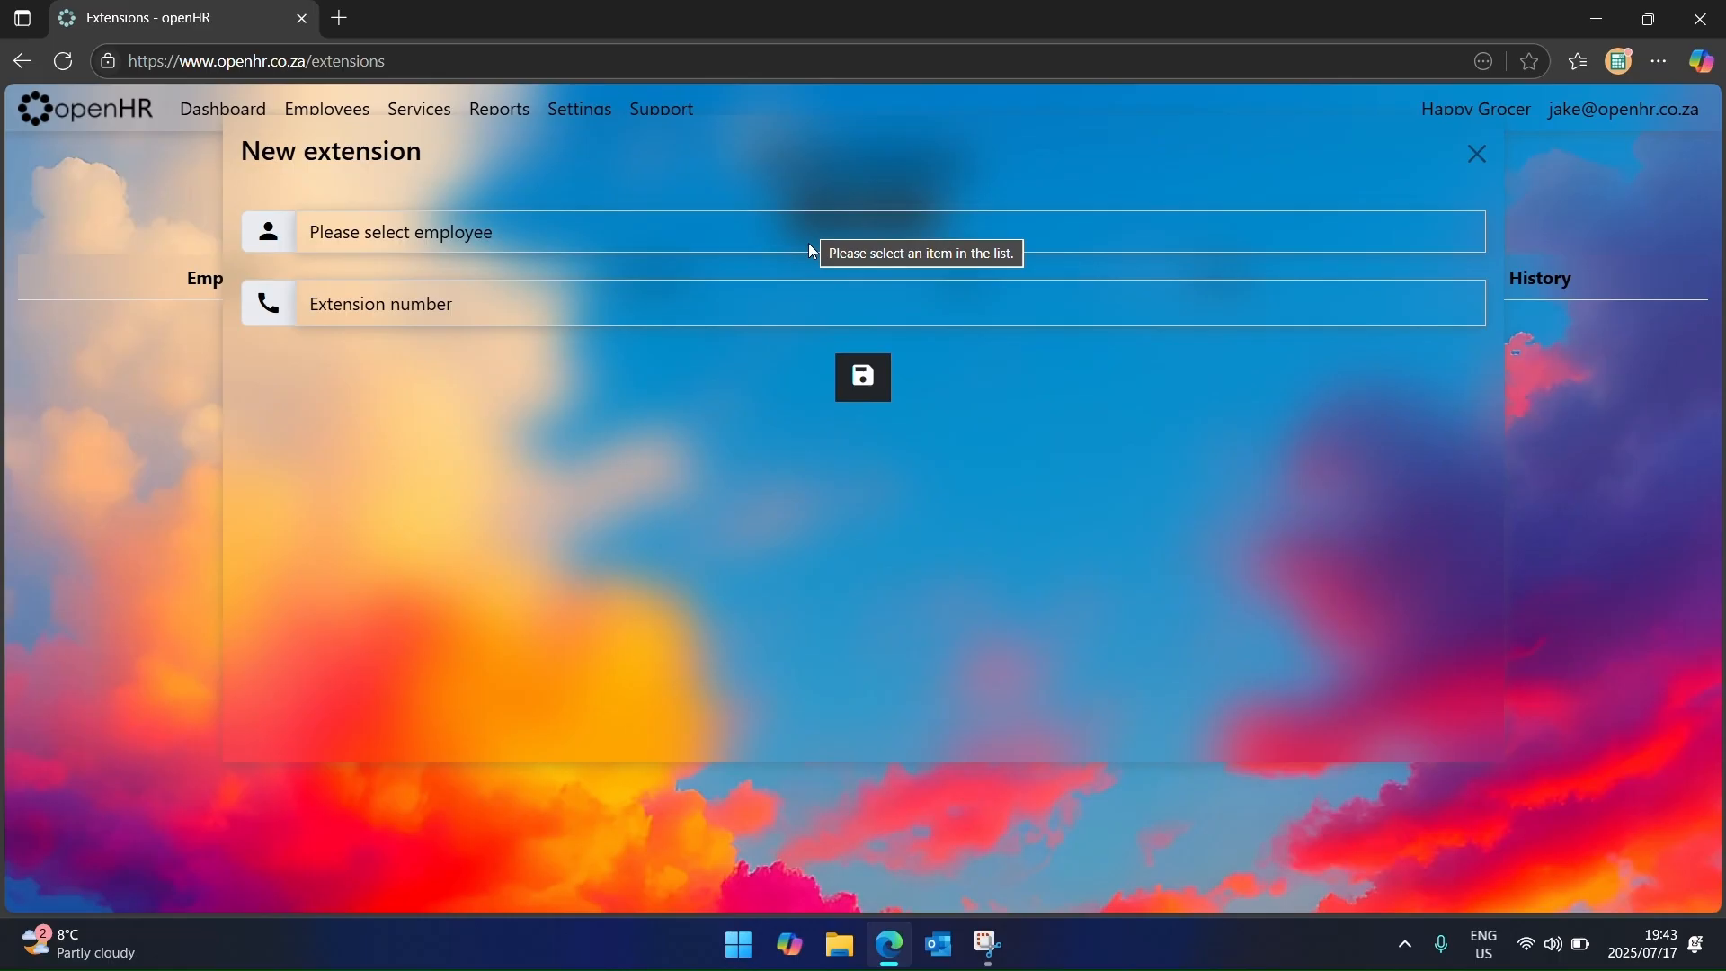
click(796, 235)
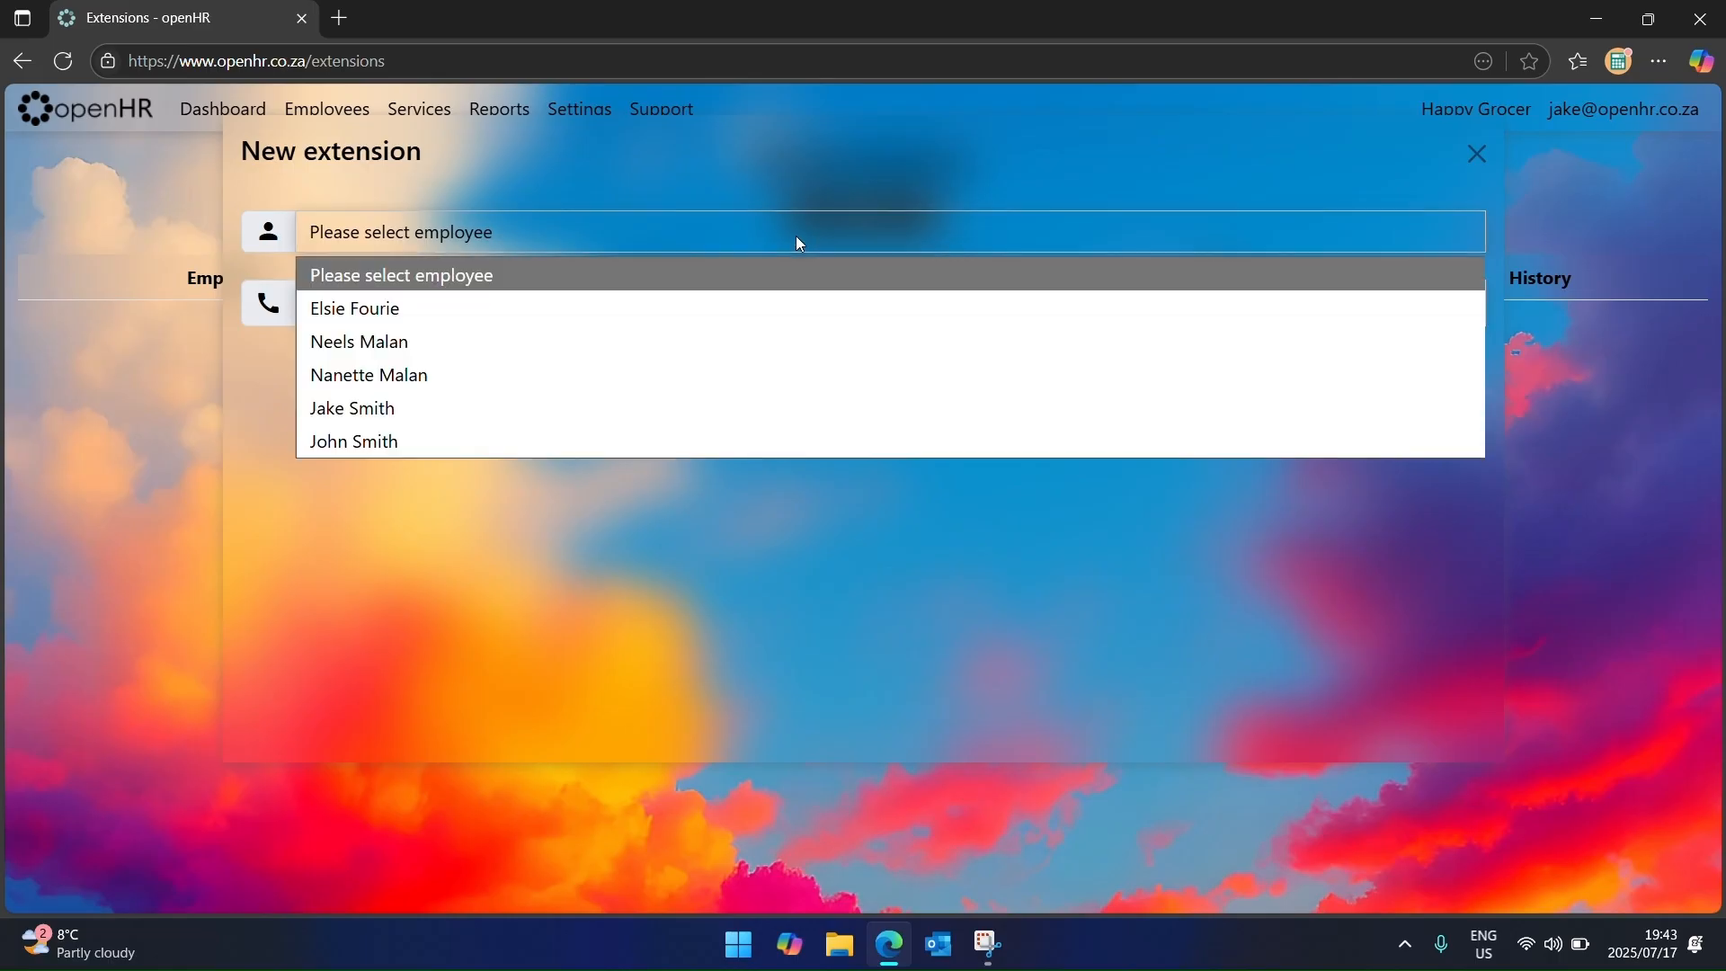
click(533, 320)
click(559, 308)
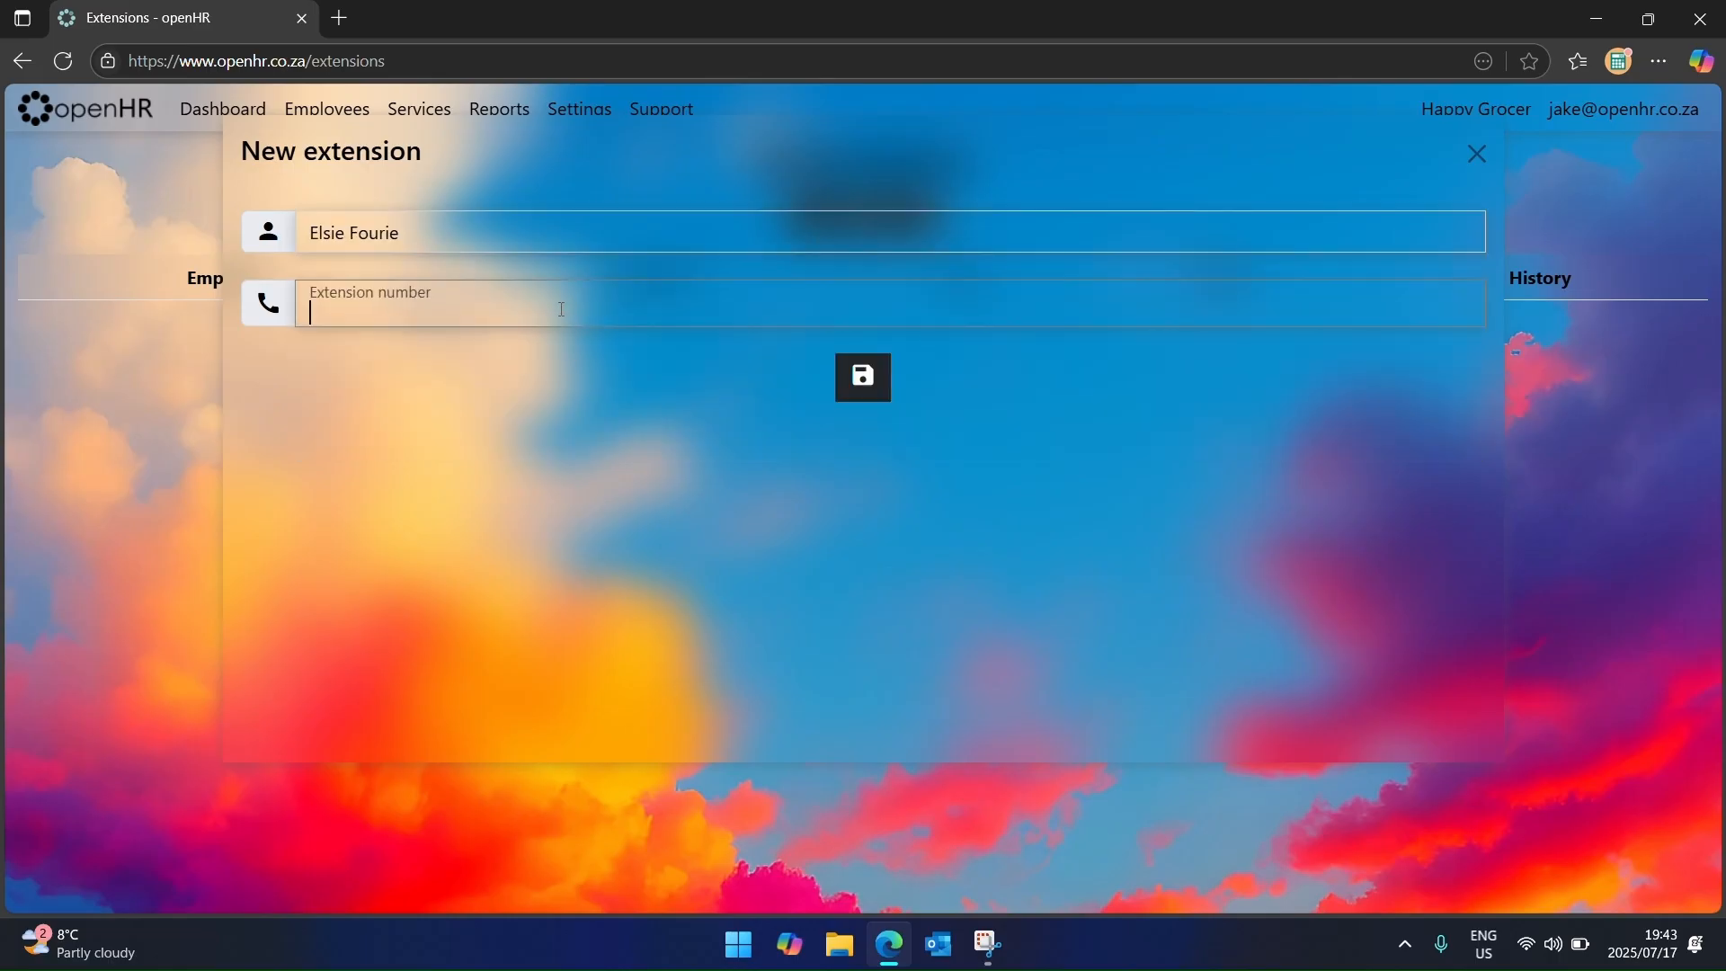
text(101)
key(Return)
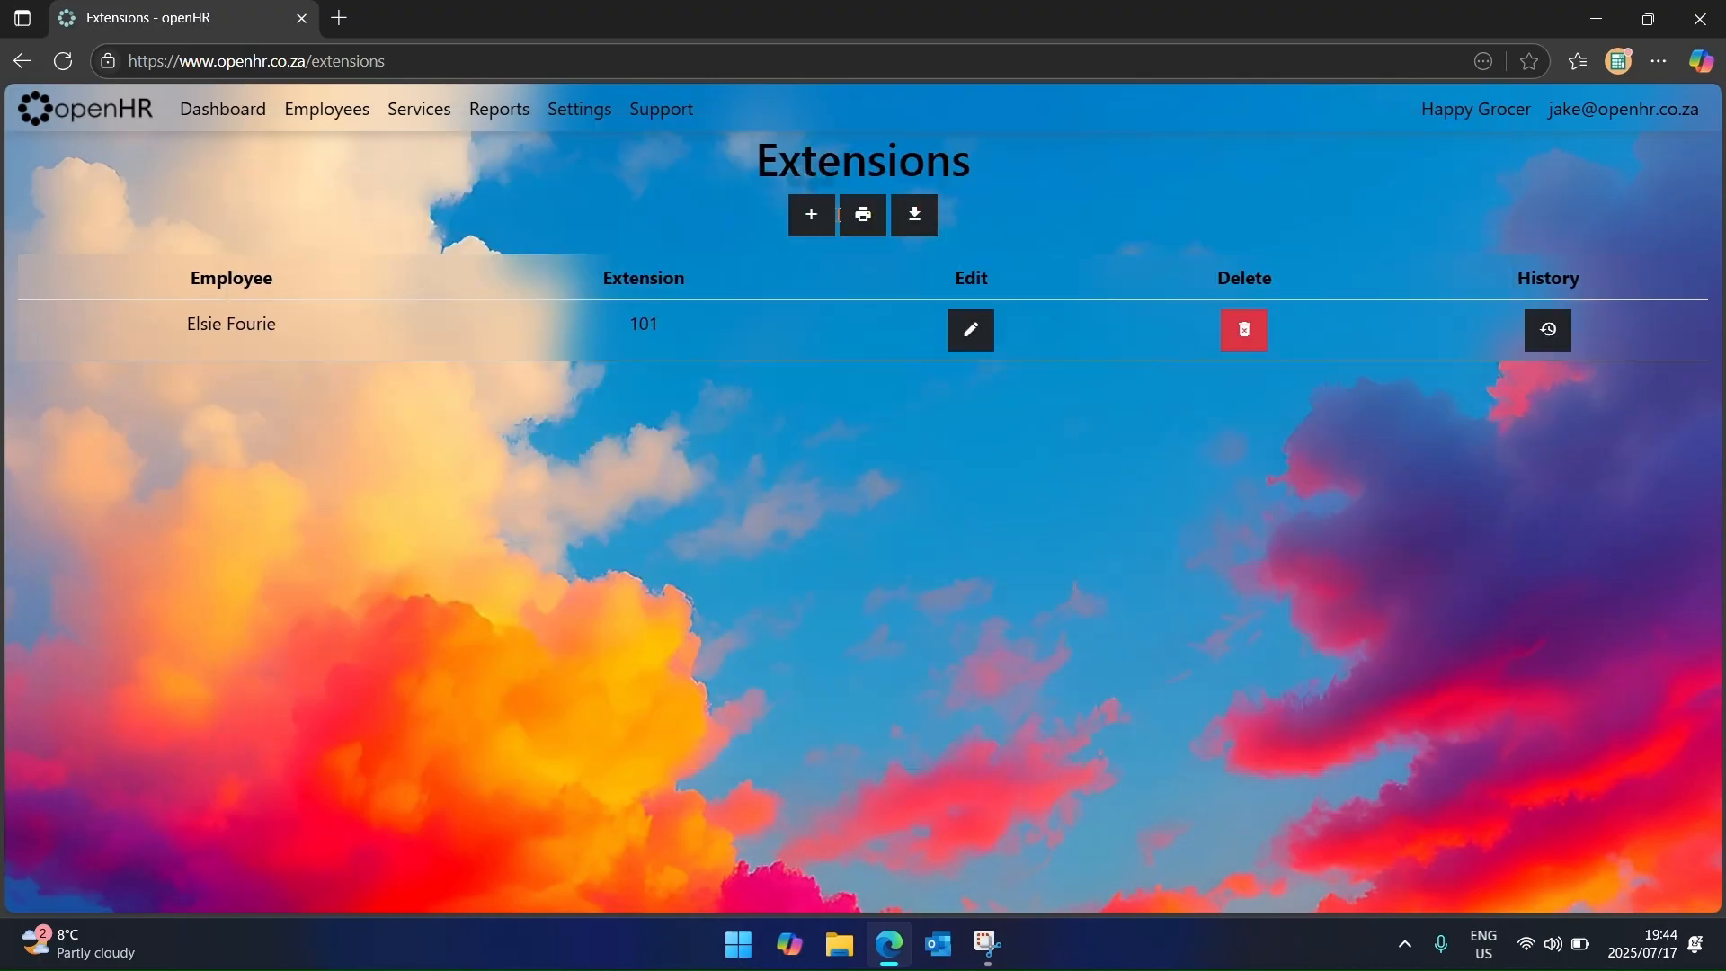
Step: Add the same employee's mobile number as a second extension, correcting its digits before saving
click(807, 214)
click(491, 239)
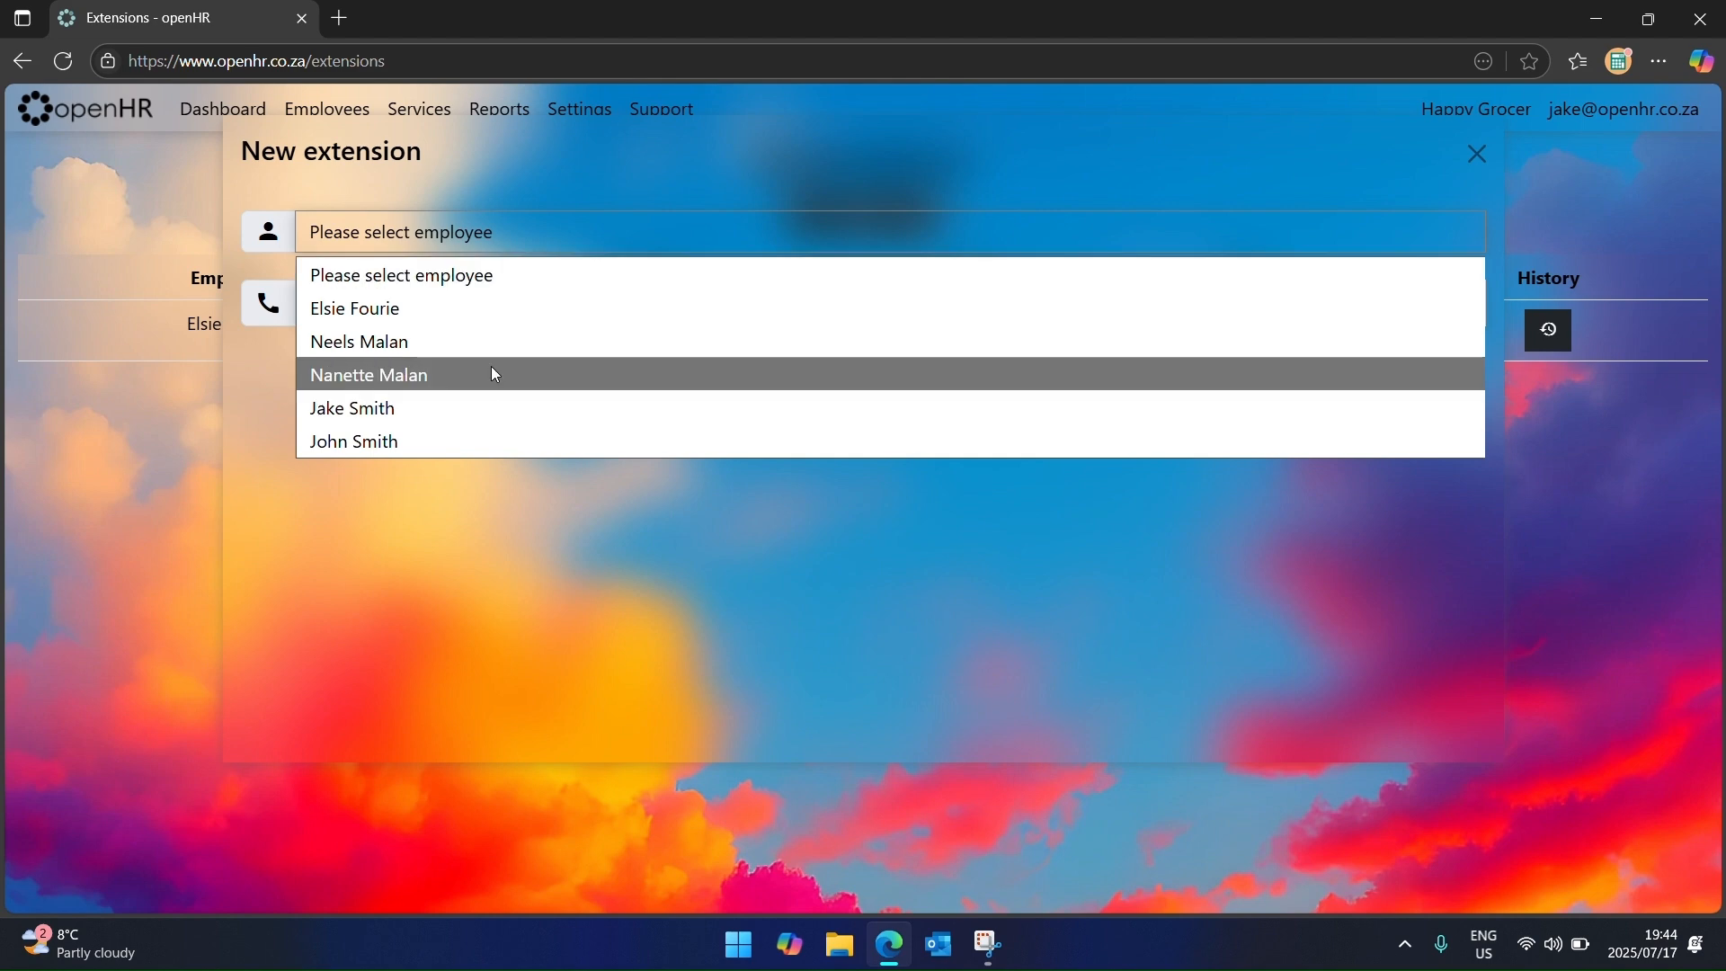
click(483, 315)
click(508, 308)
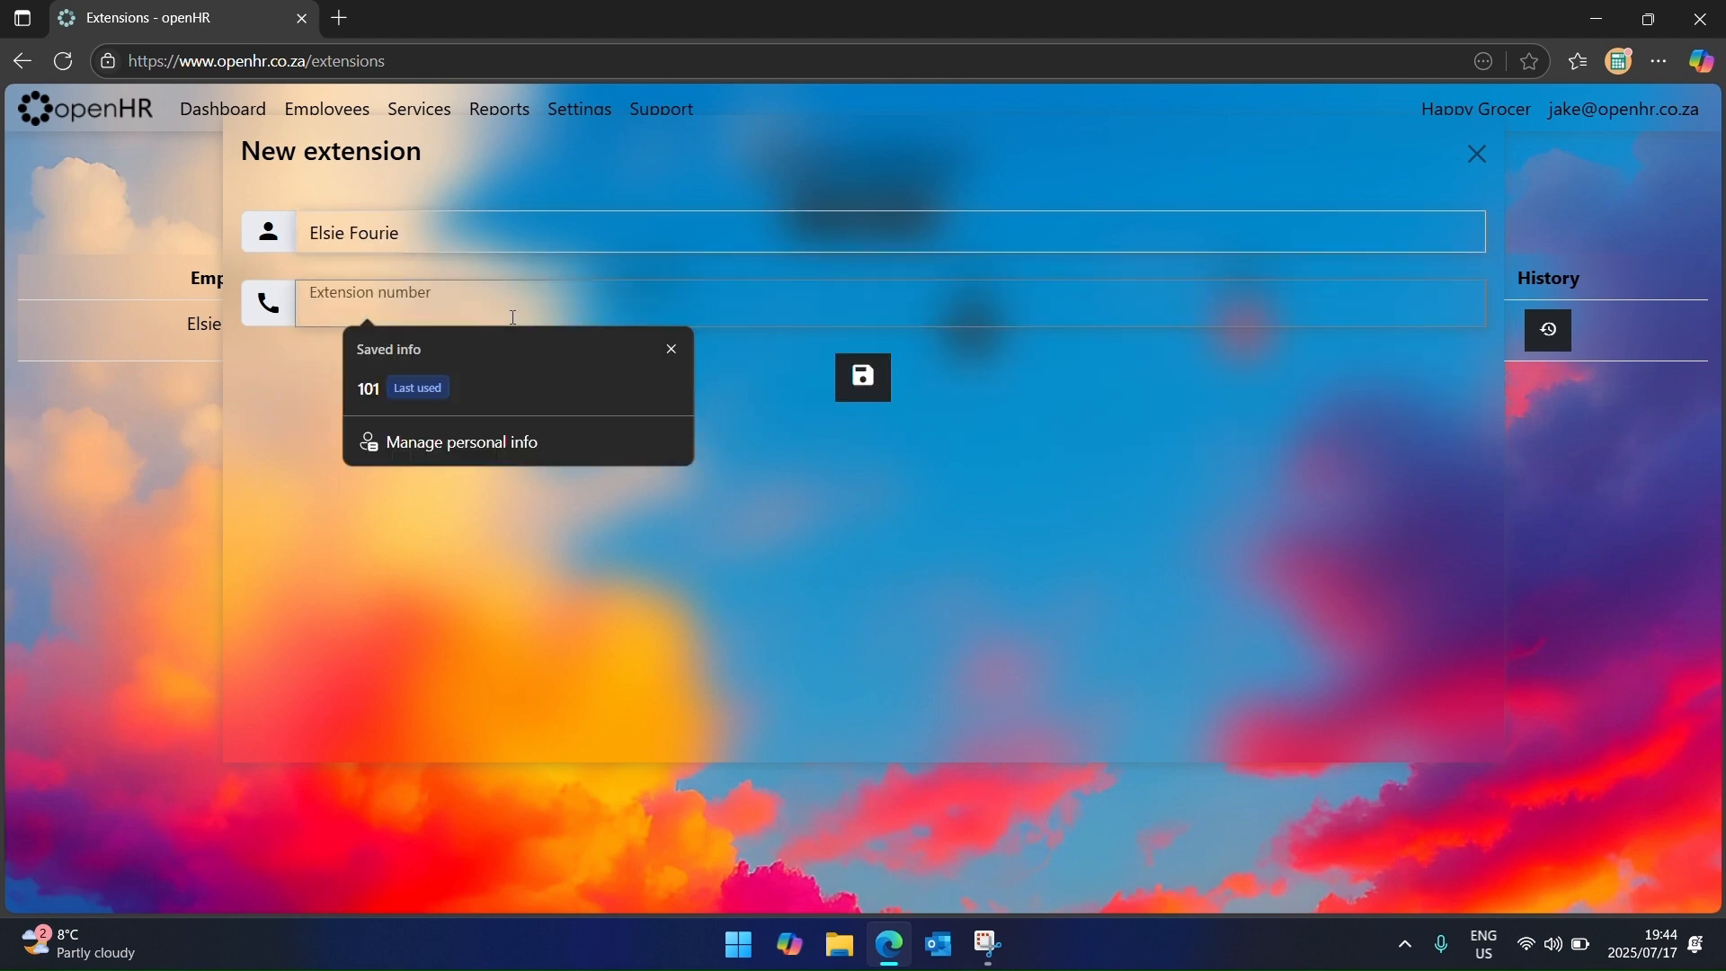
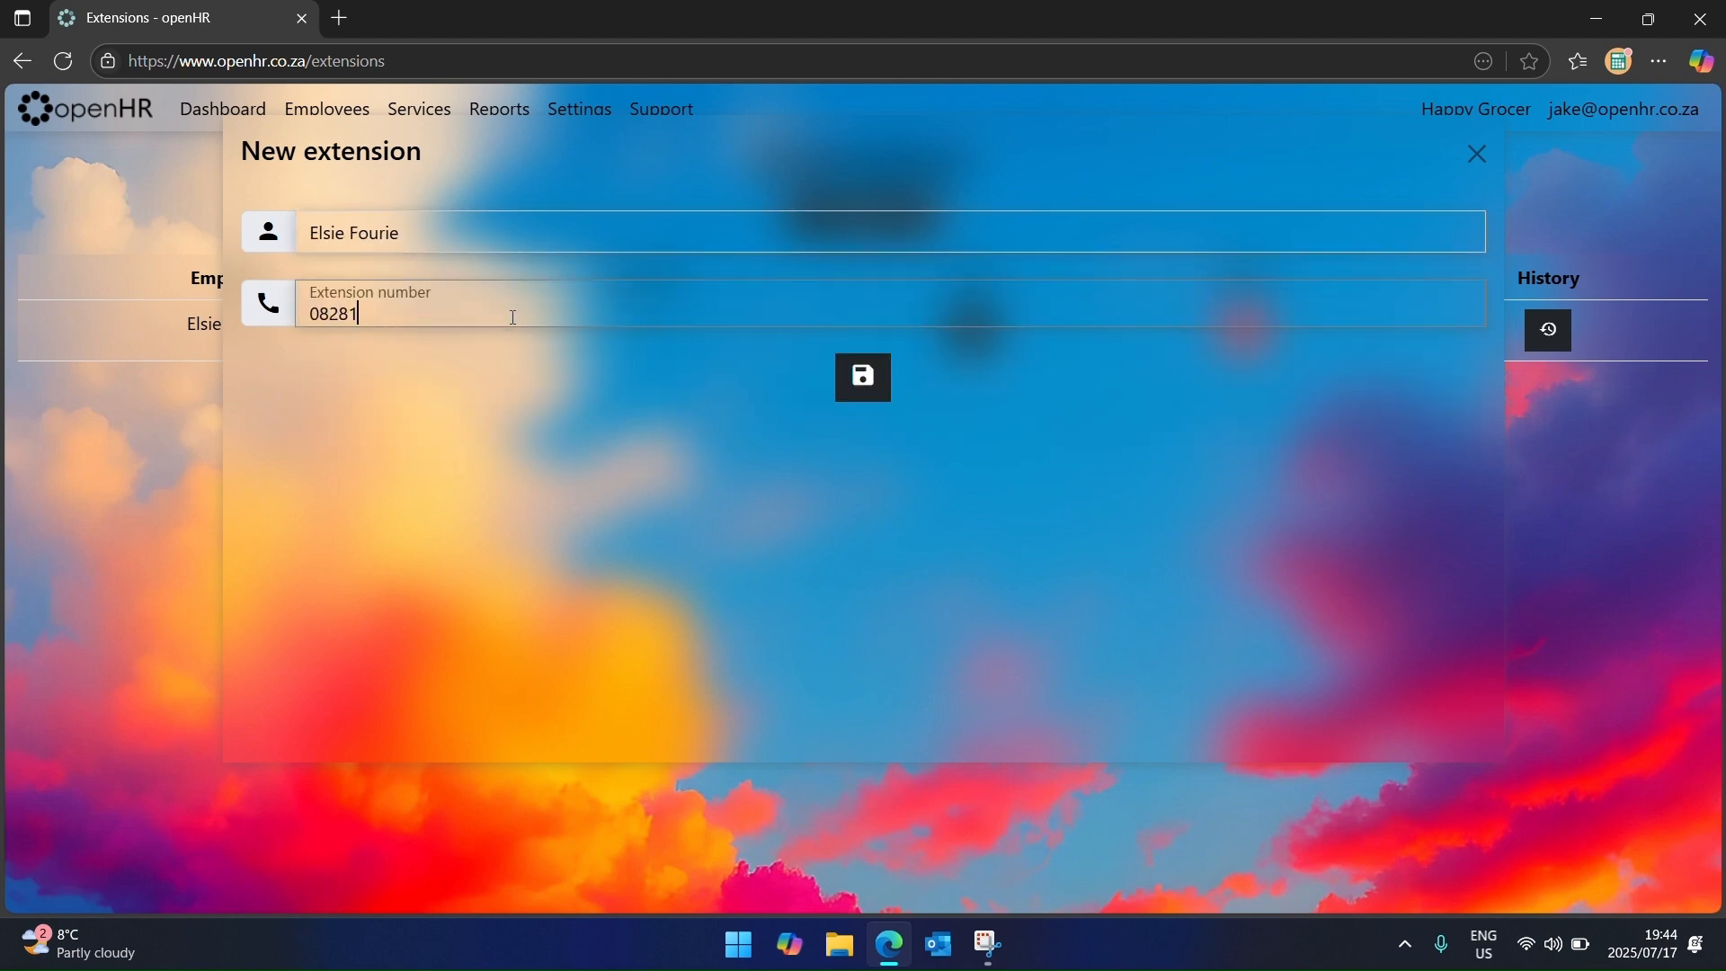
click(875, 381)
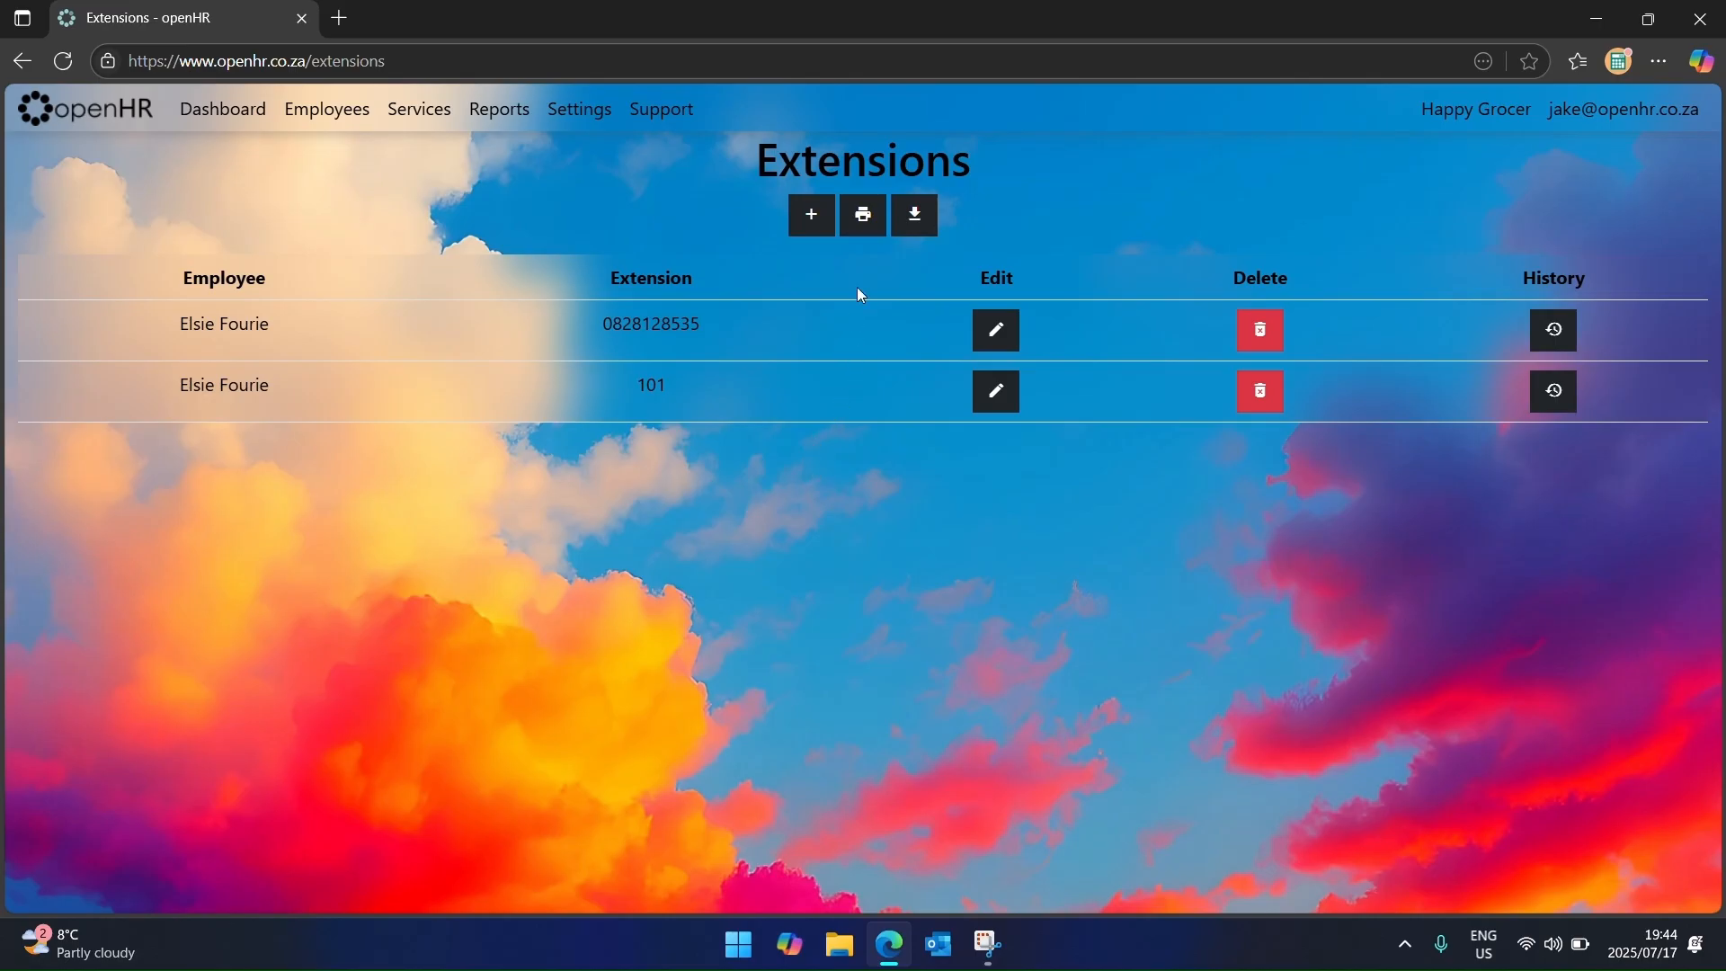
Step: Add extension 102 for a different employee
click(811, 214)
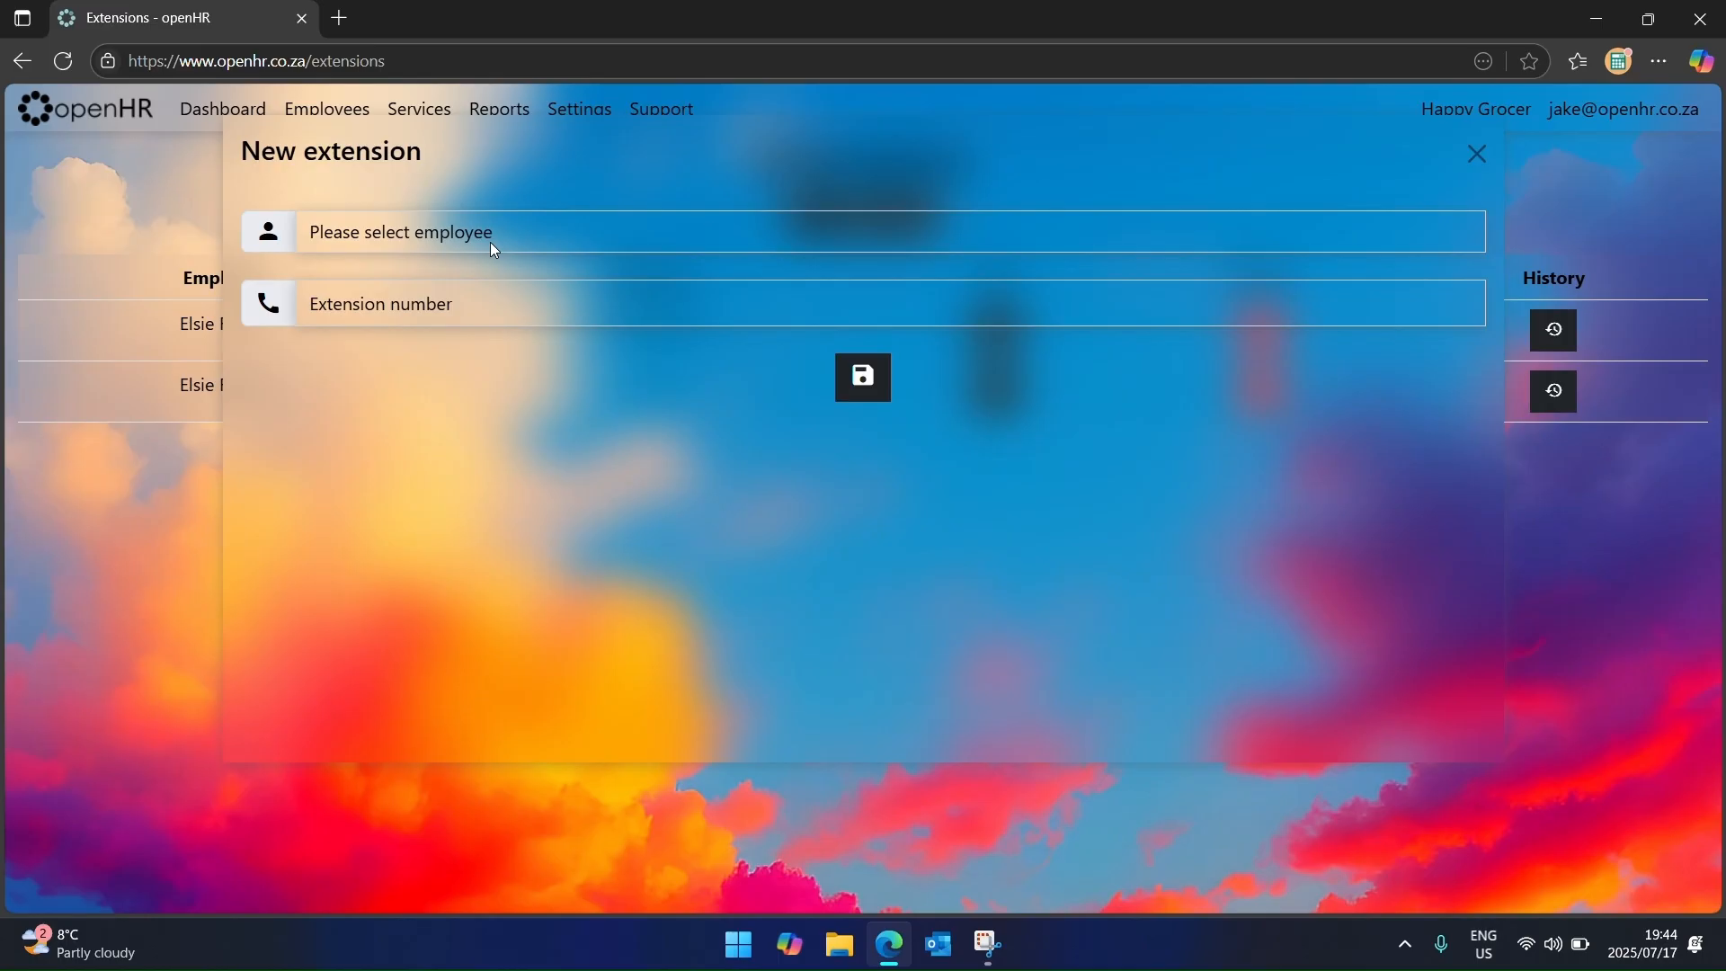
click(492, 247)
click(439, 372)
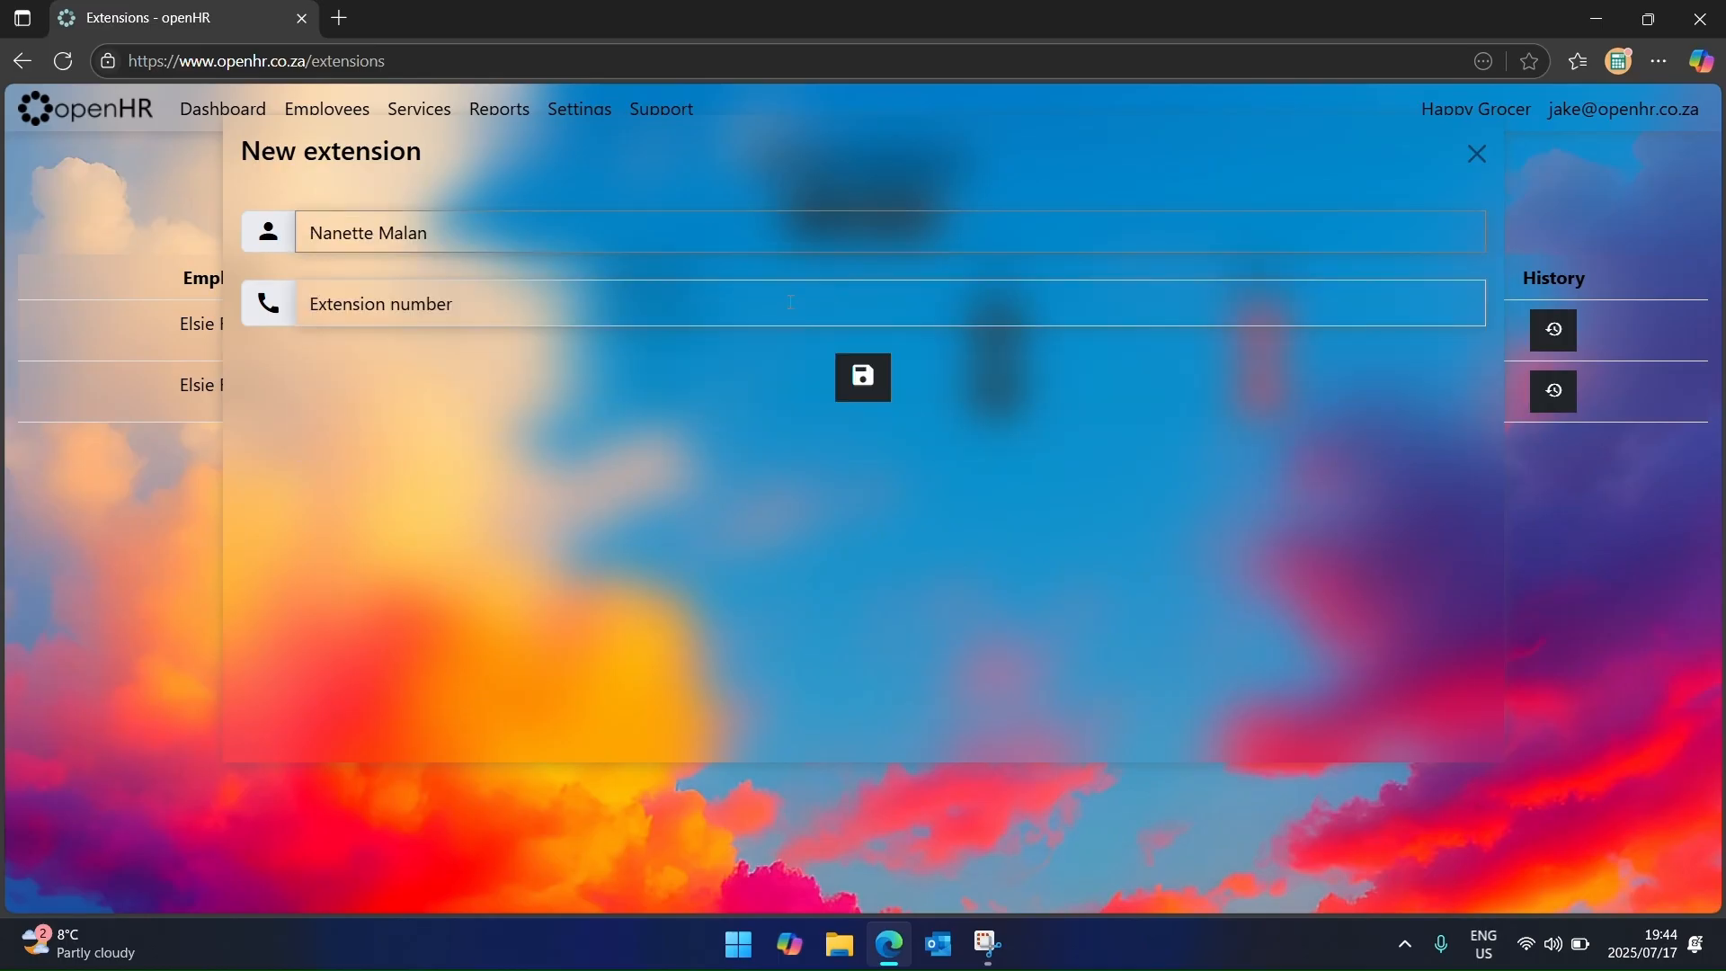
click(605, 303)
click(575, 387)
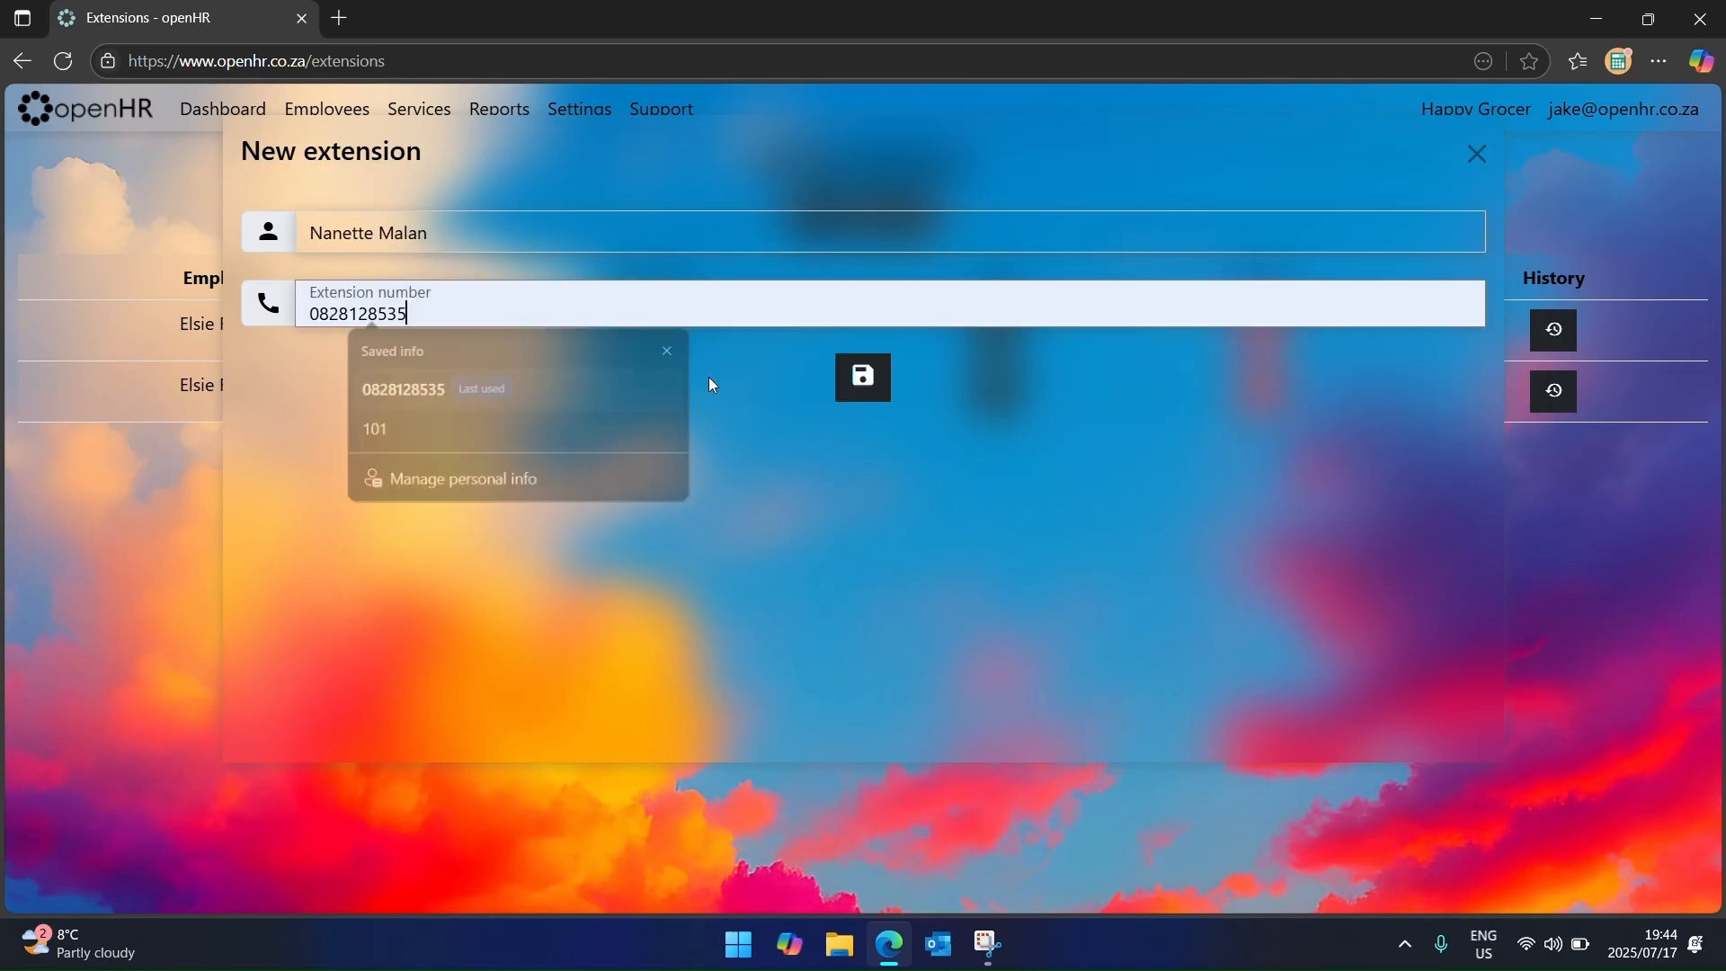
key(ctrl+a)
text(102)
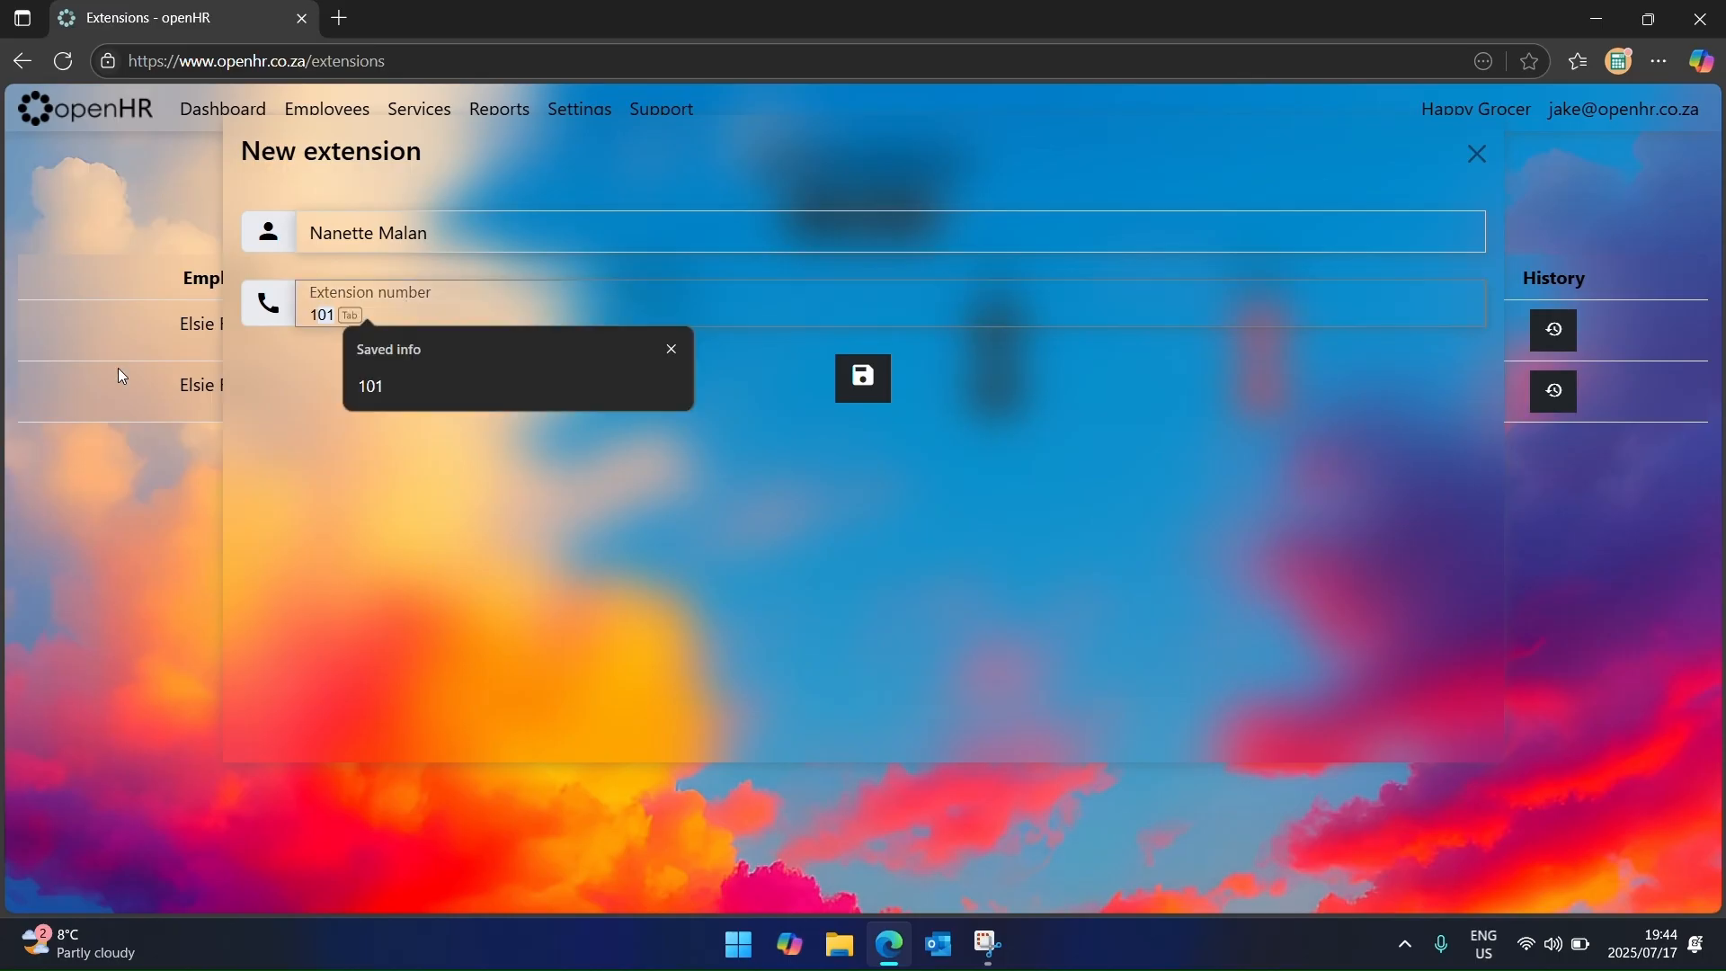
key(Return)
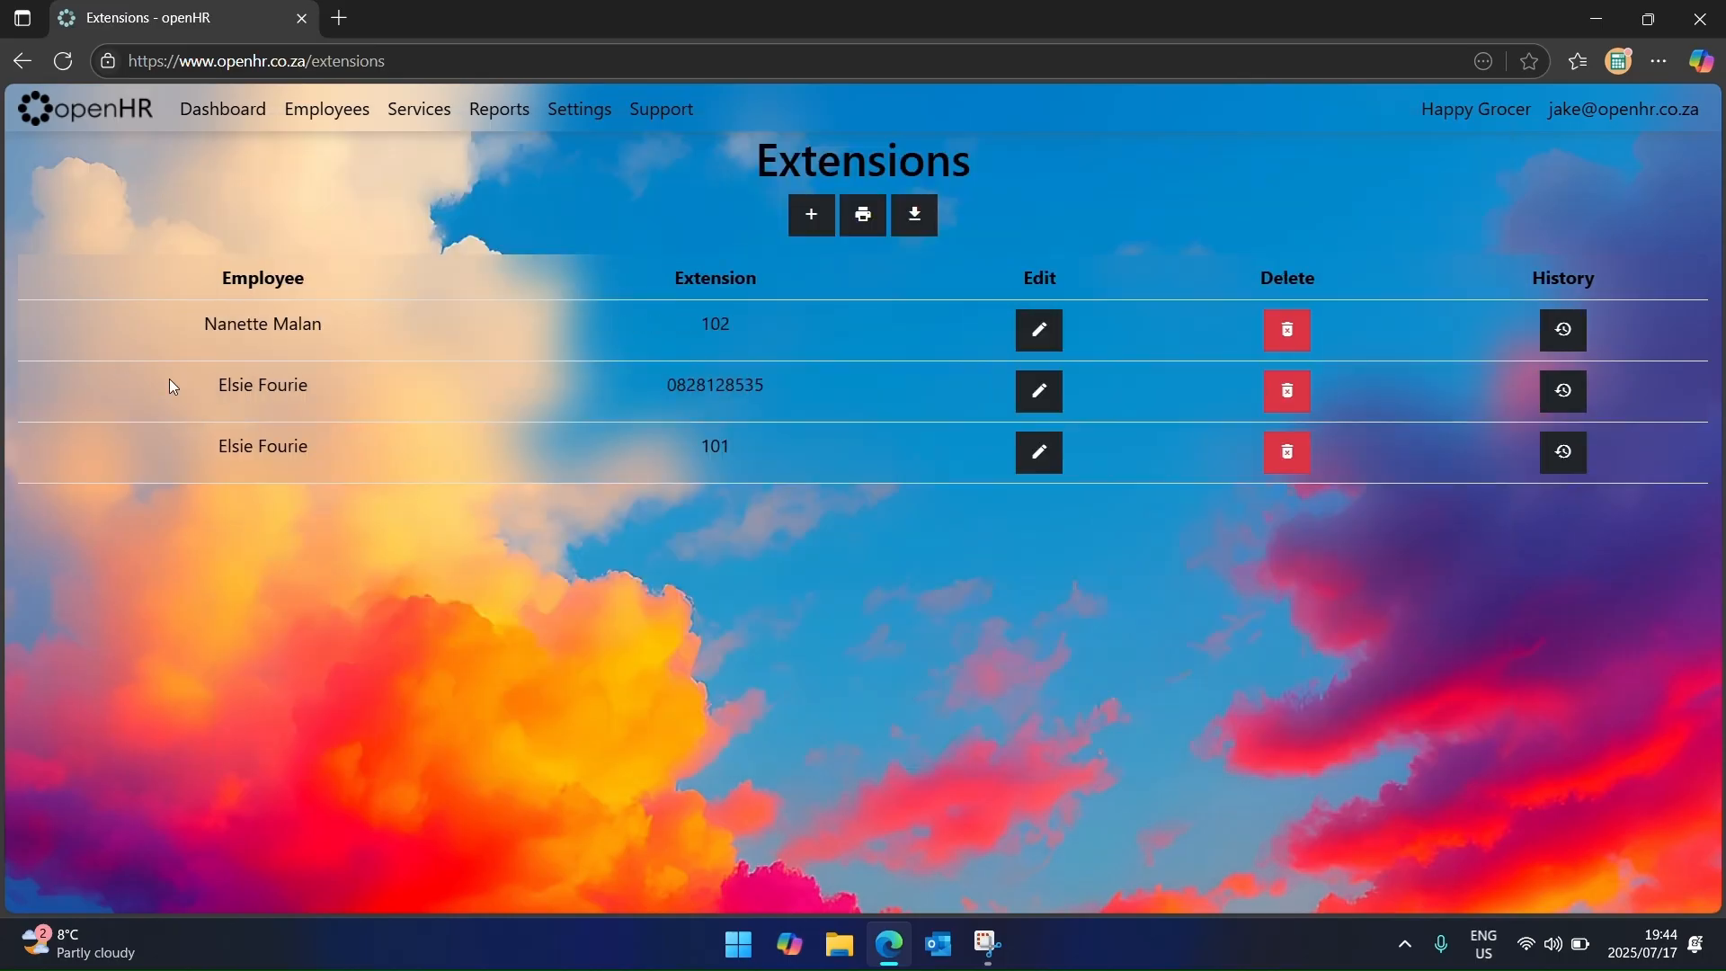
Step: Cancel printing, download the list as 'Extensions - openHR.csv', open it, then delete the download
click(863, 214)
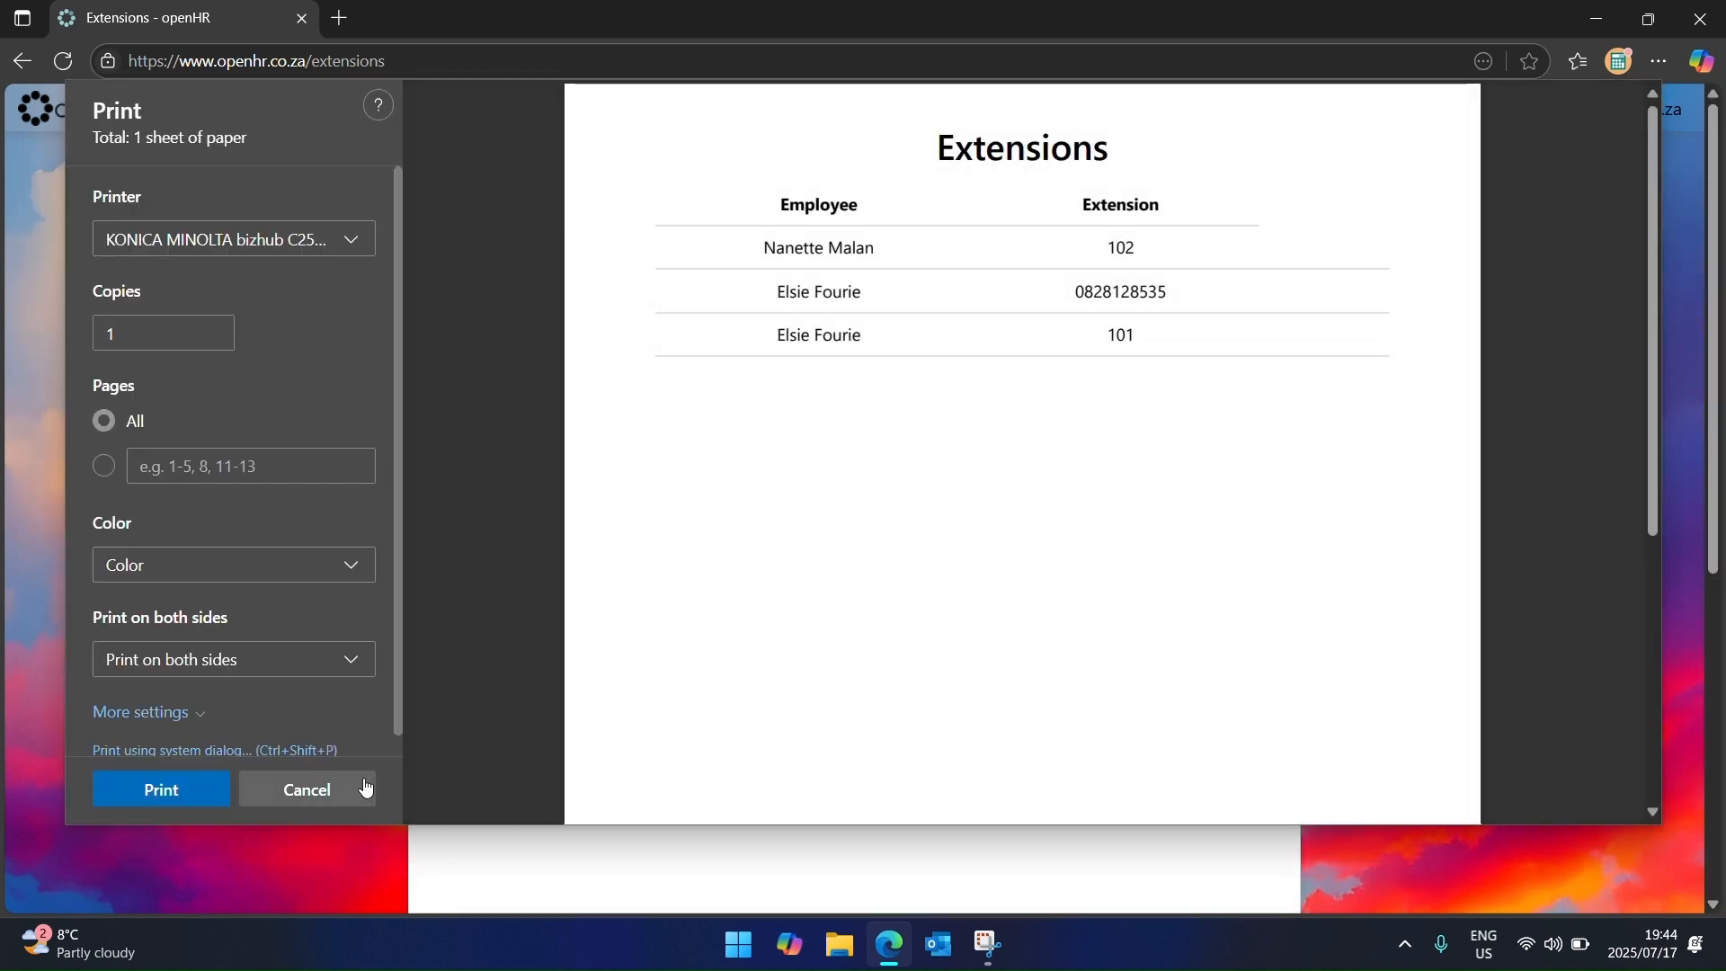
click(364, 789)
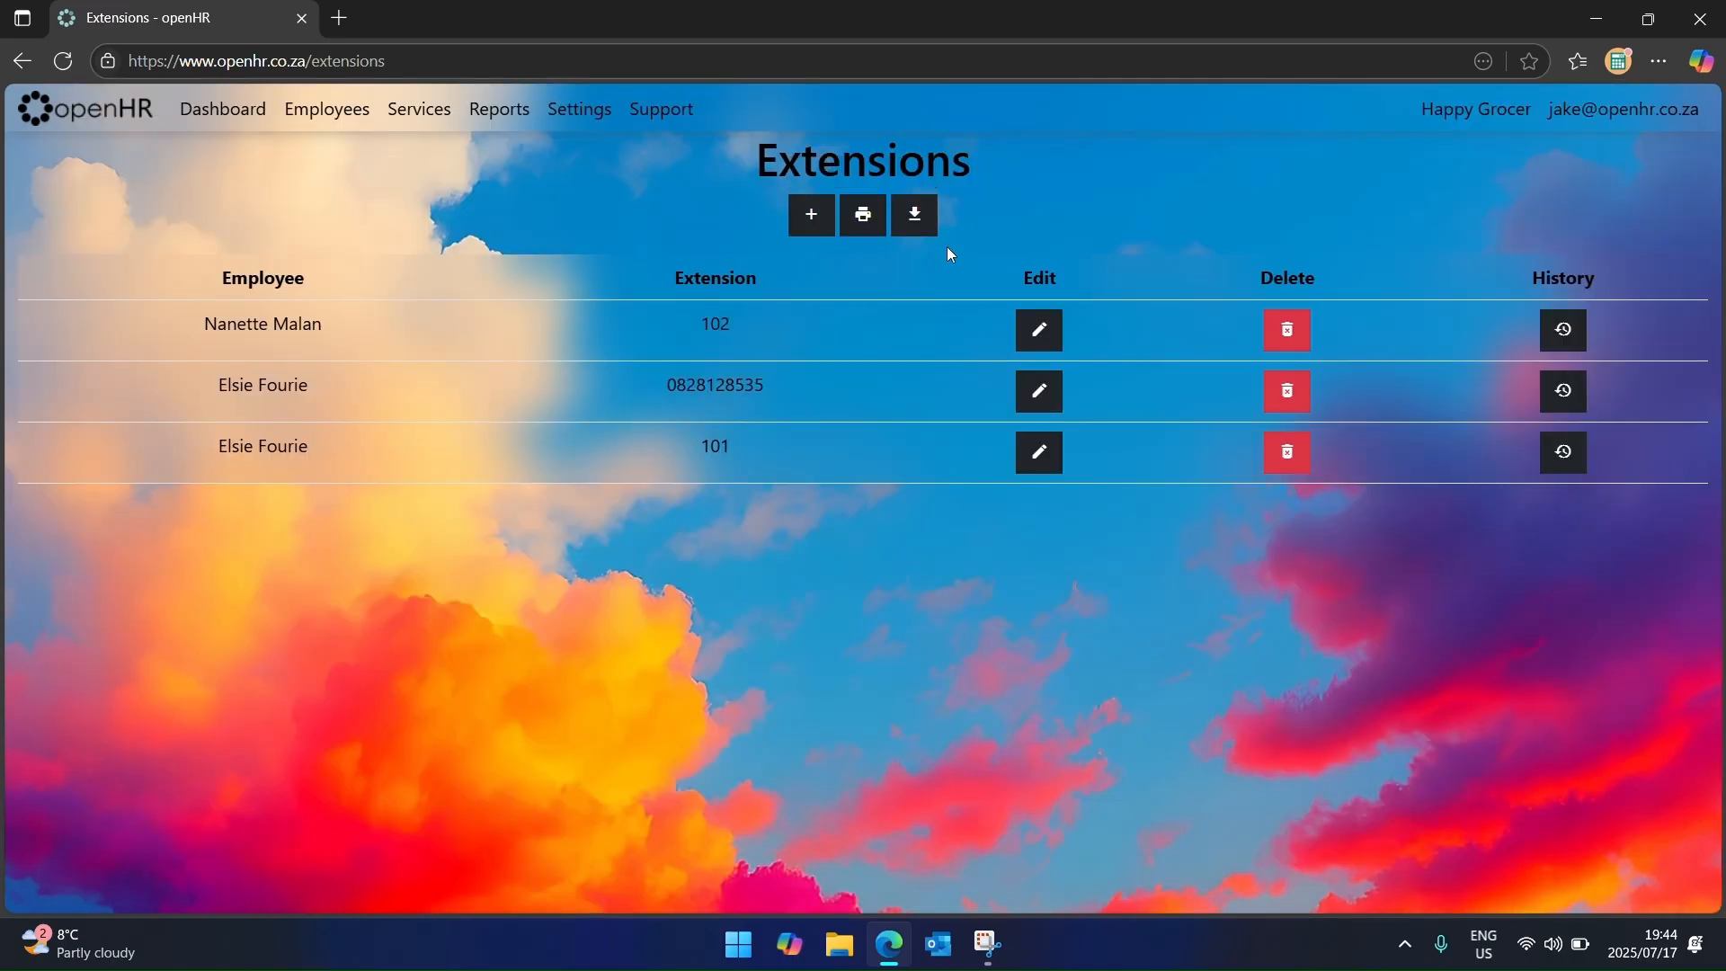
click(917, 218)
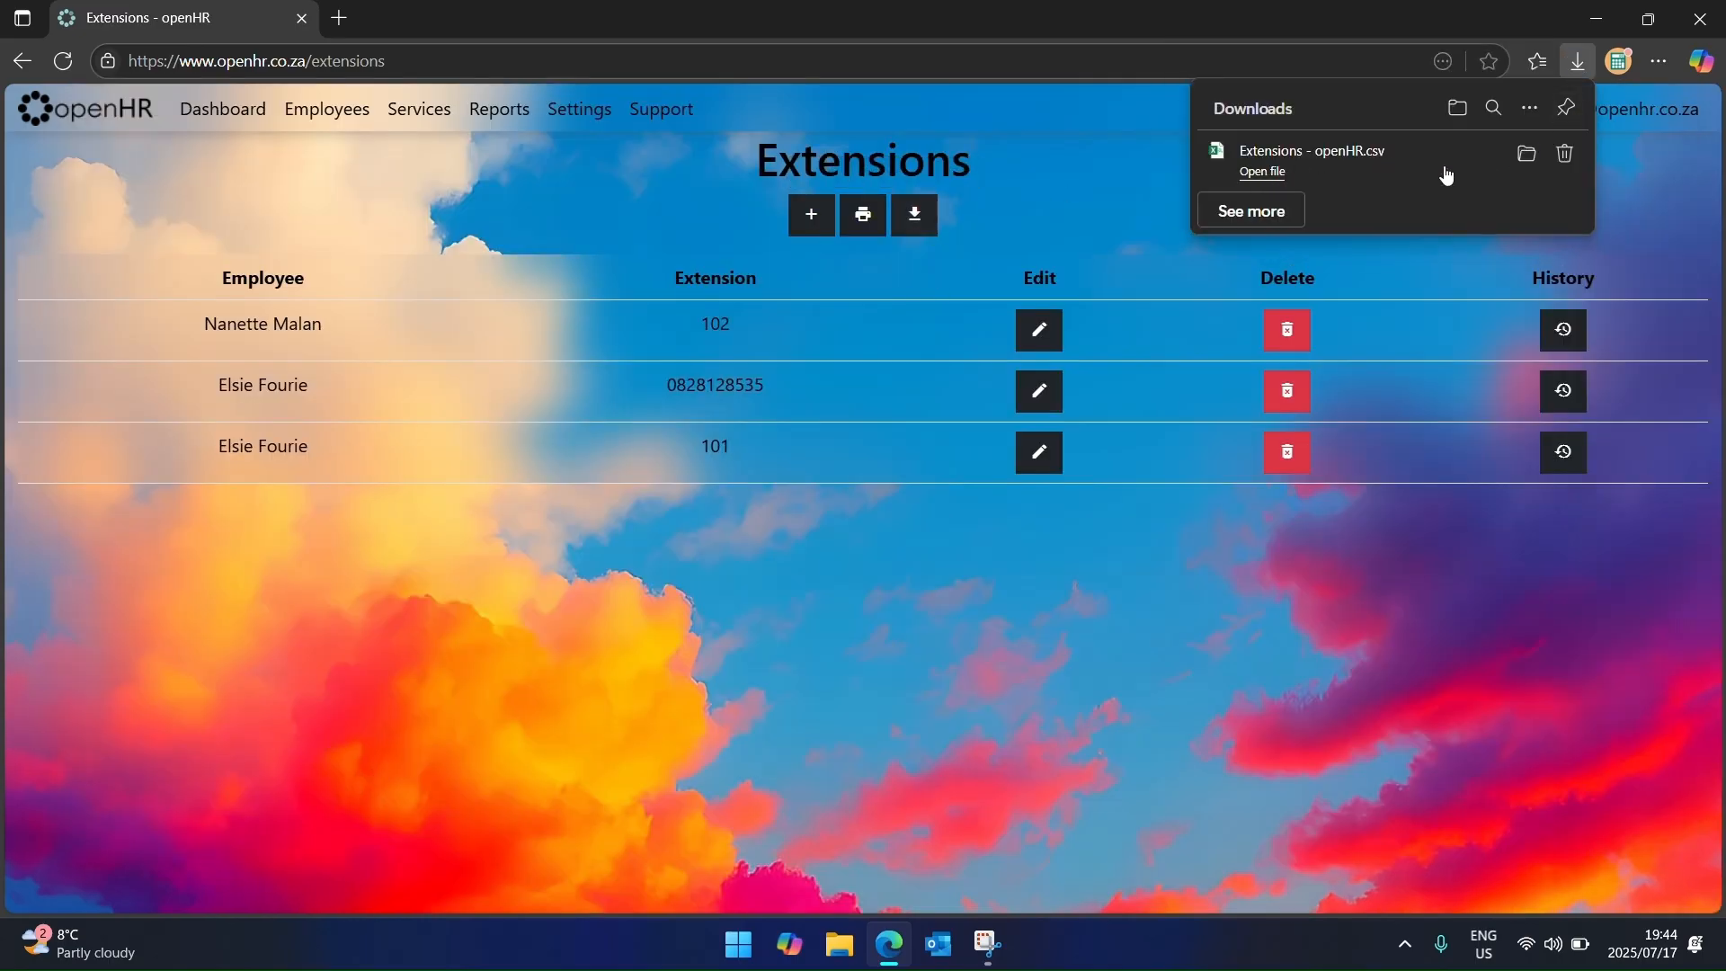
click(1238, 176)
click(1565, 157)
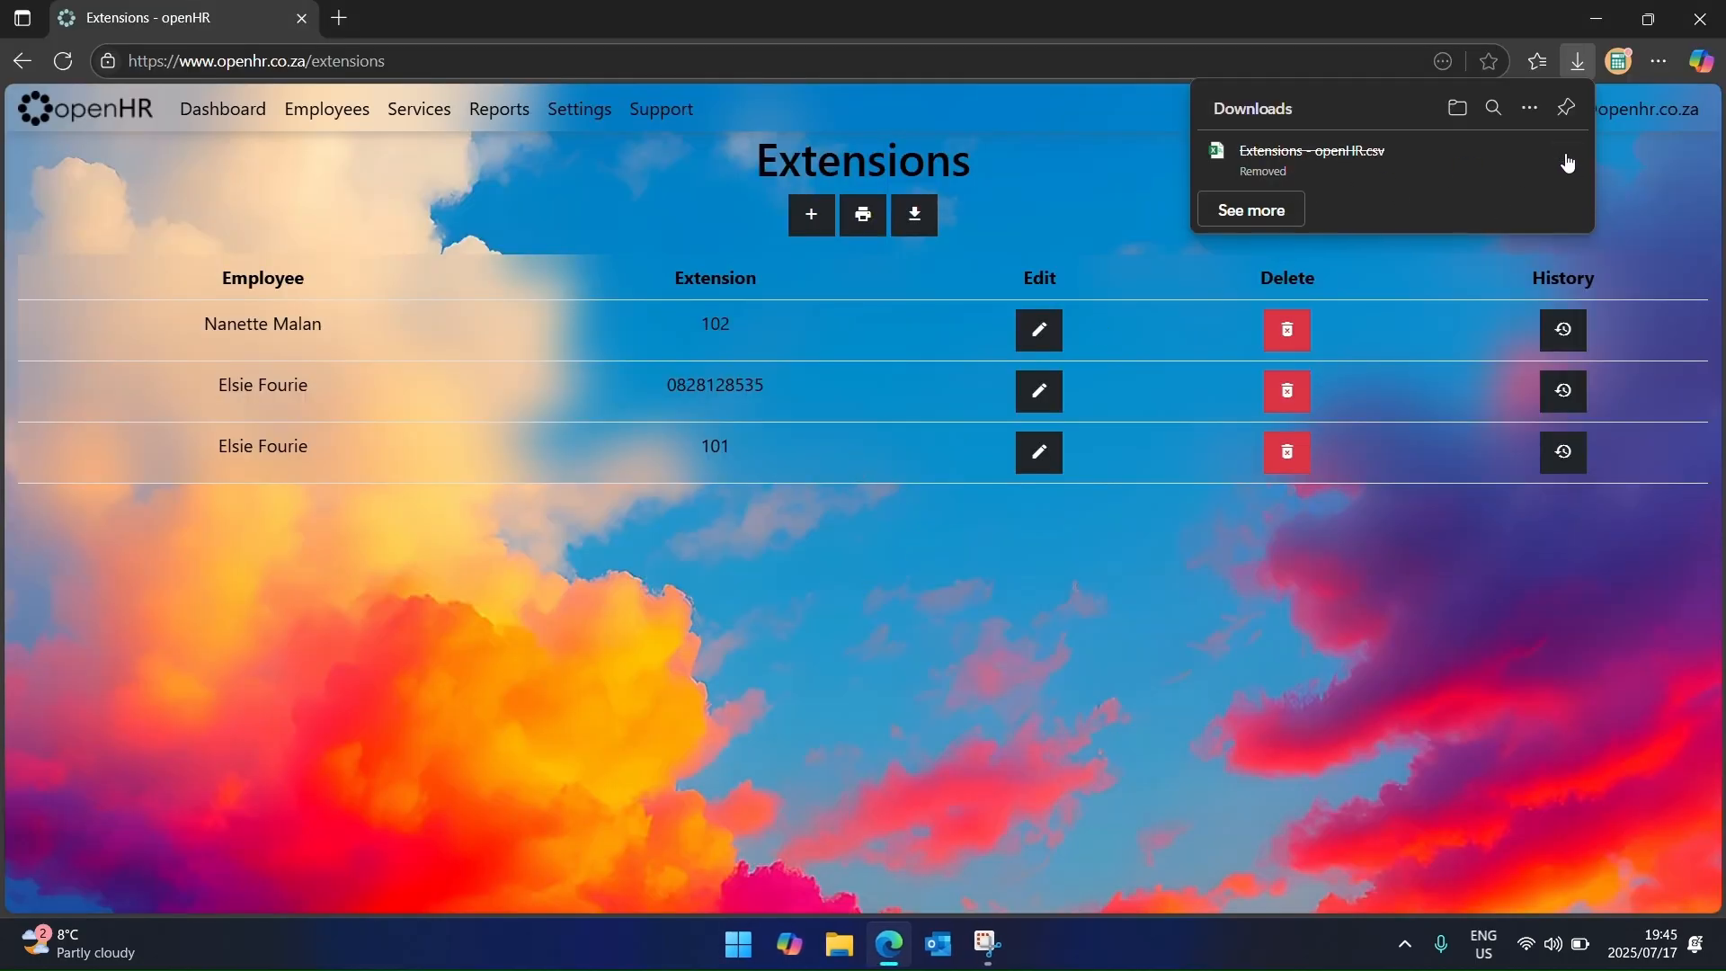
click(911, 576)
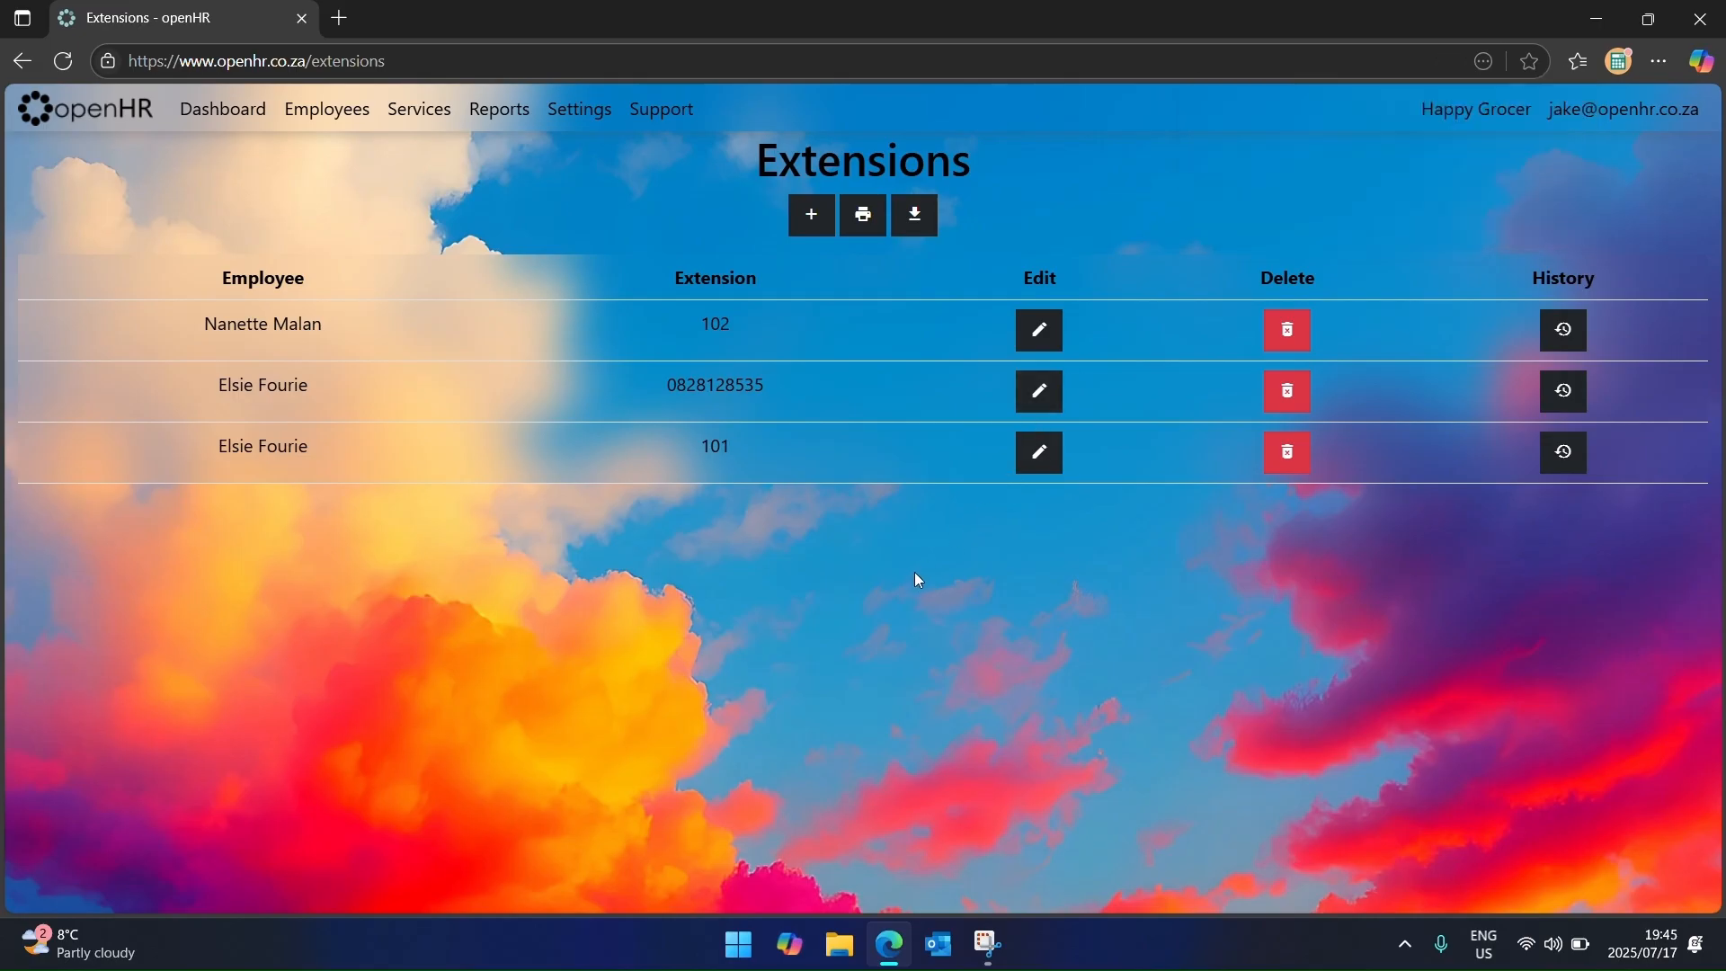
click(132, 109)
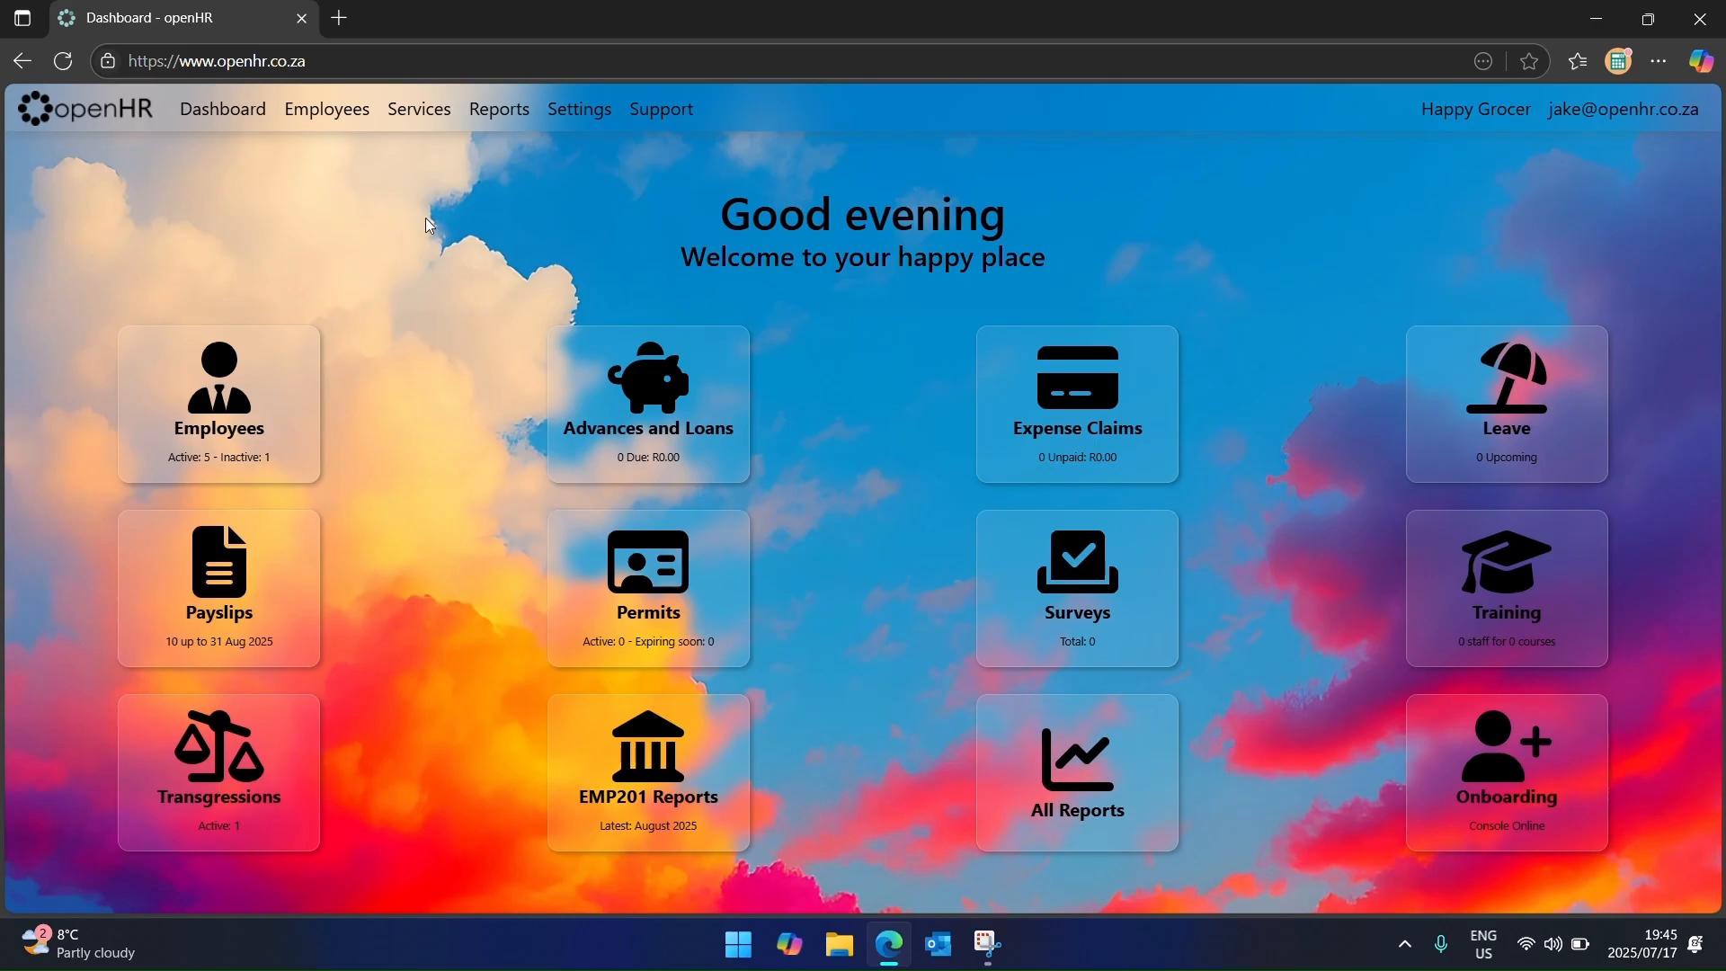
Step: Start a new permit for the employee, described as 'Drivers License'
click(418, 108)
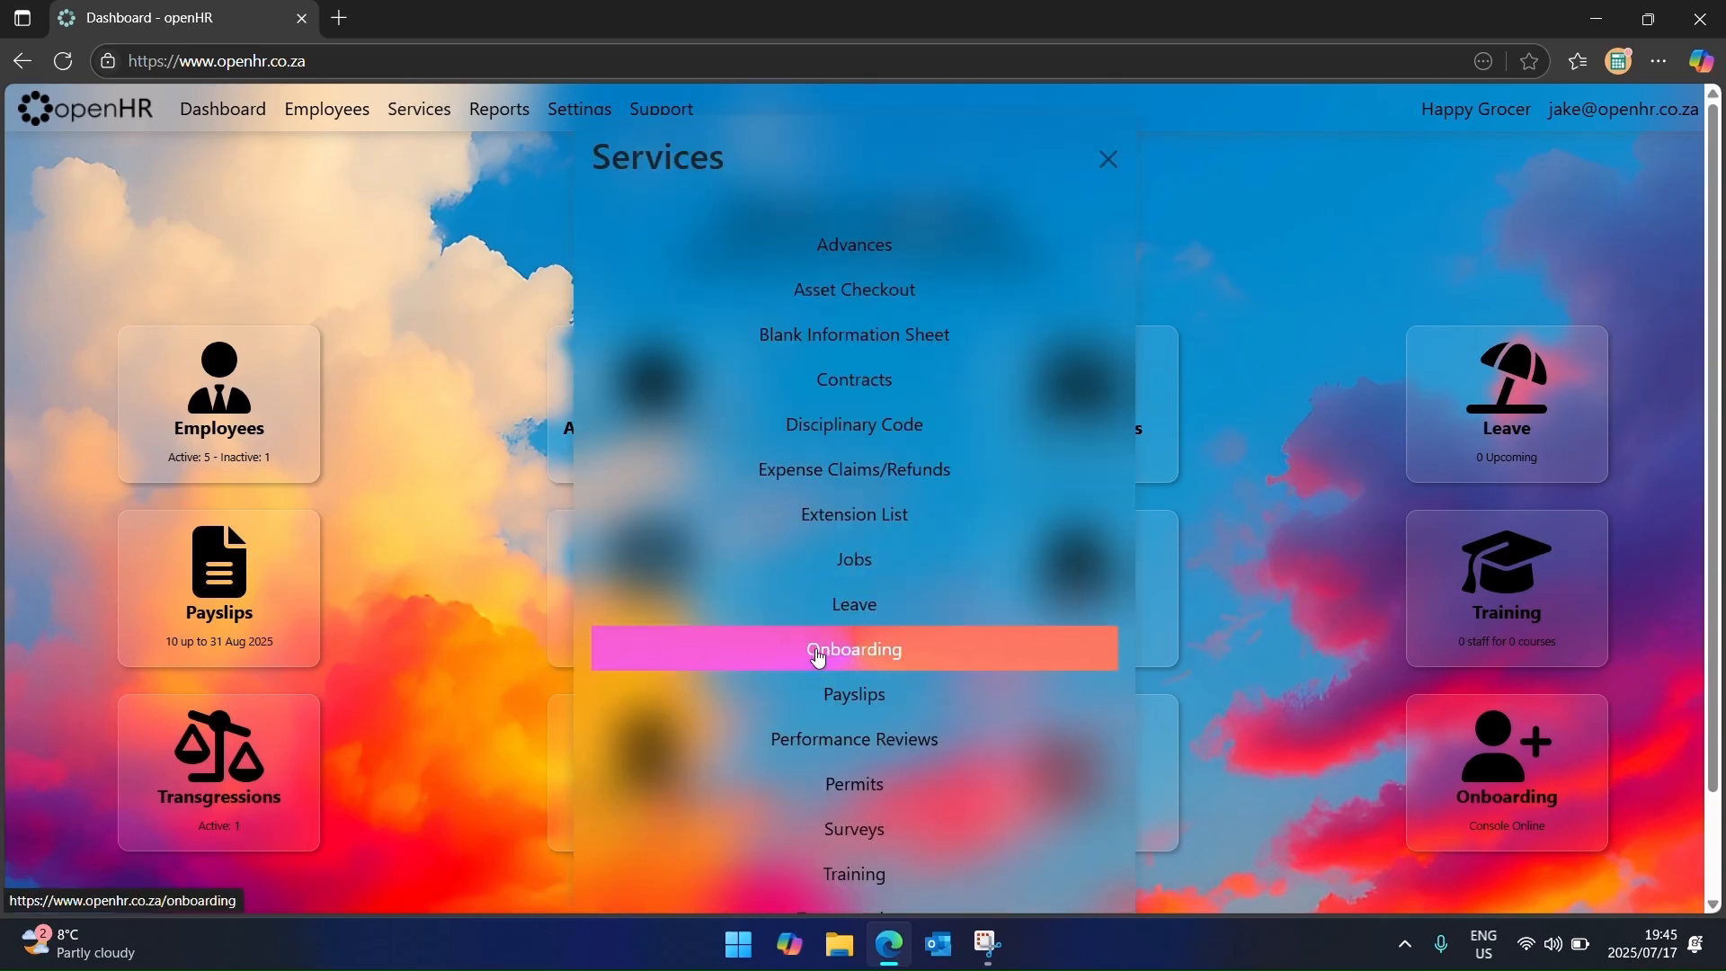
click(834, 788)
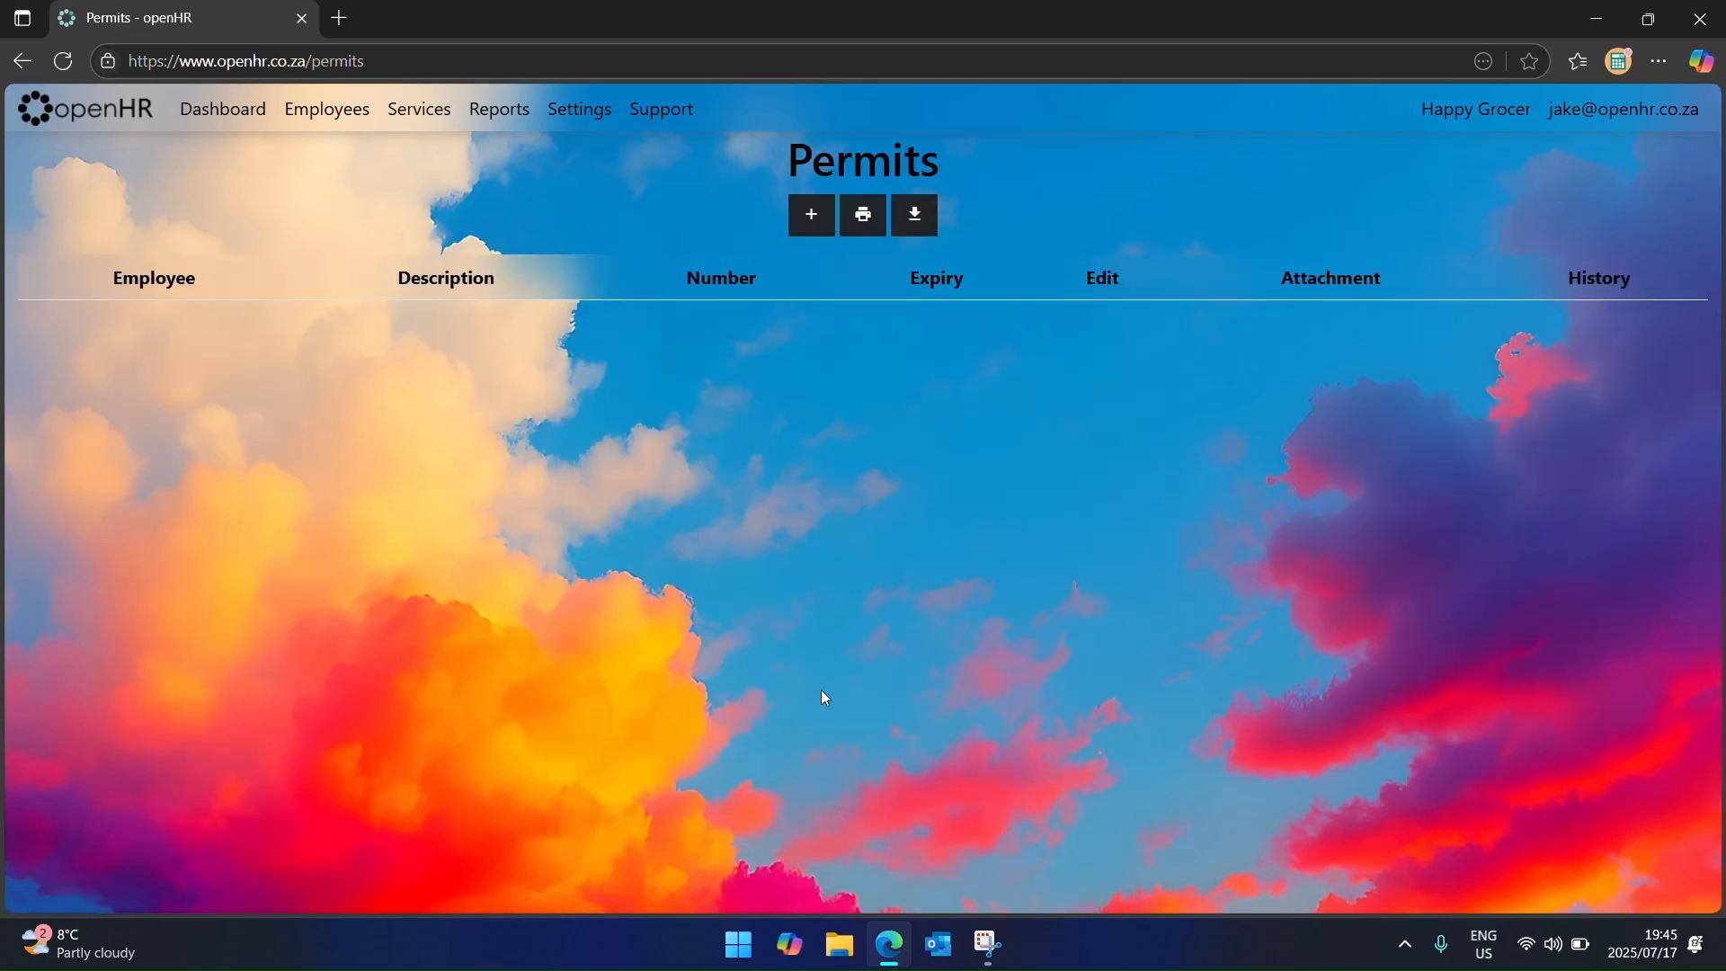
click(813, 218)
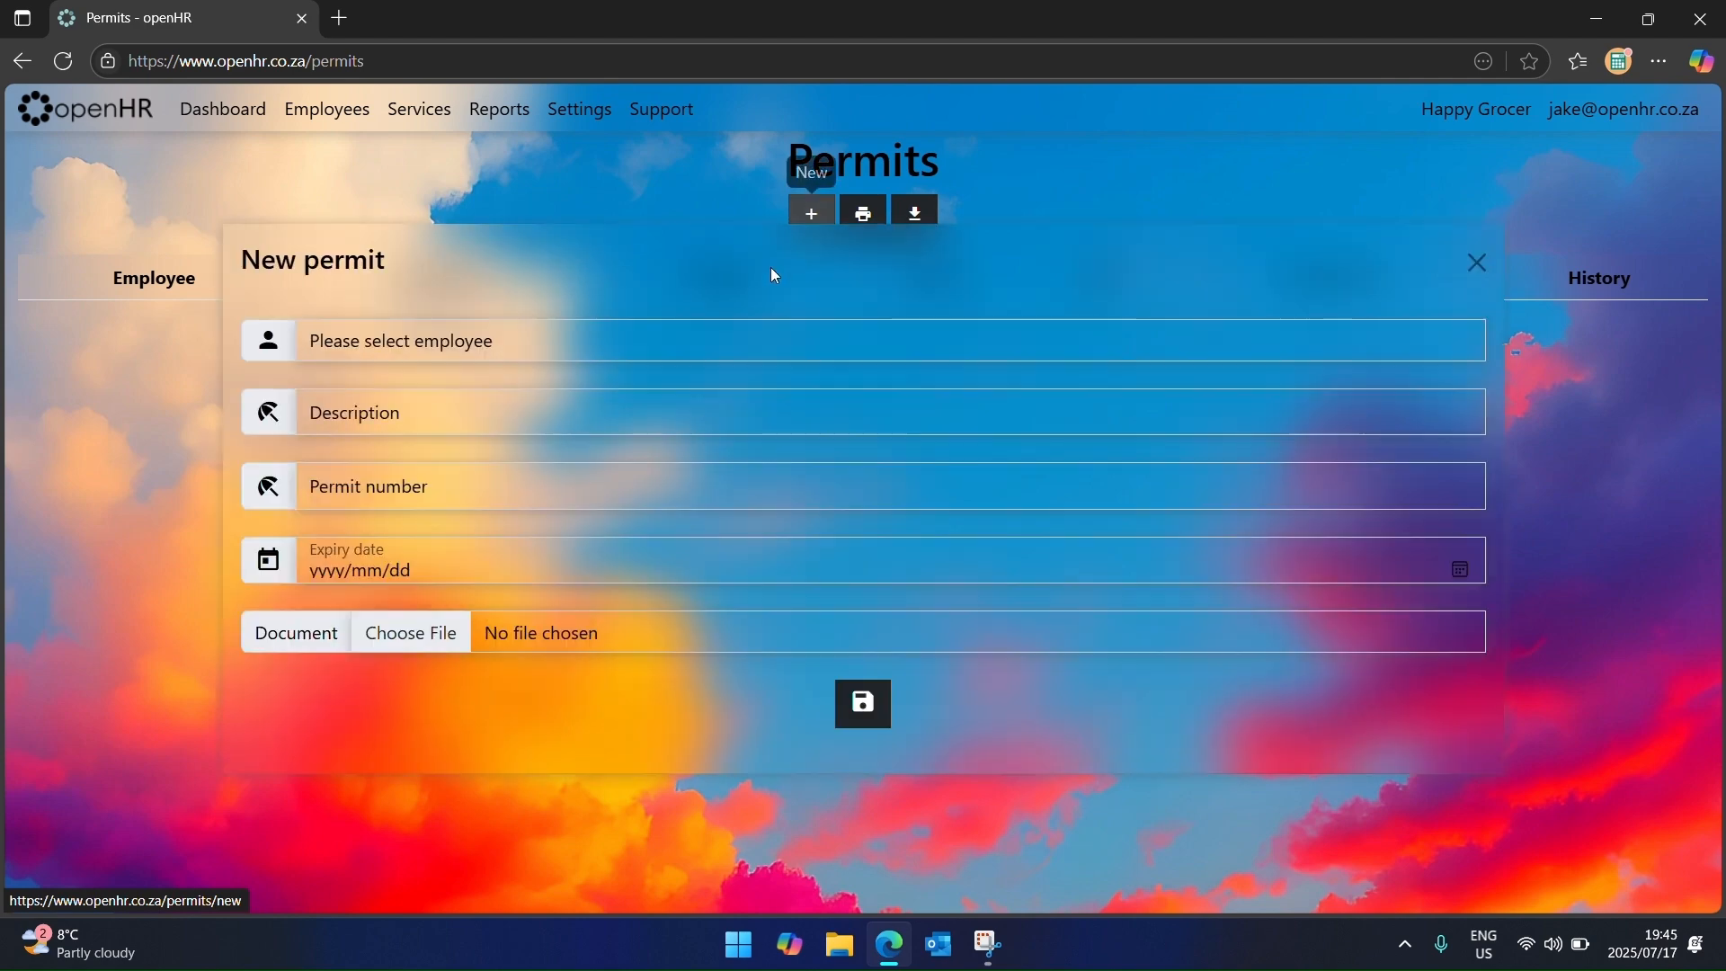
click(652, 236)
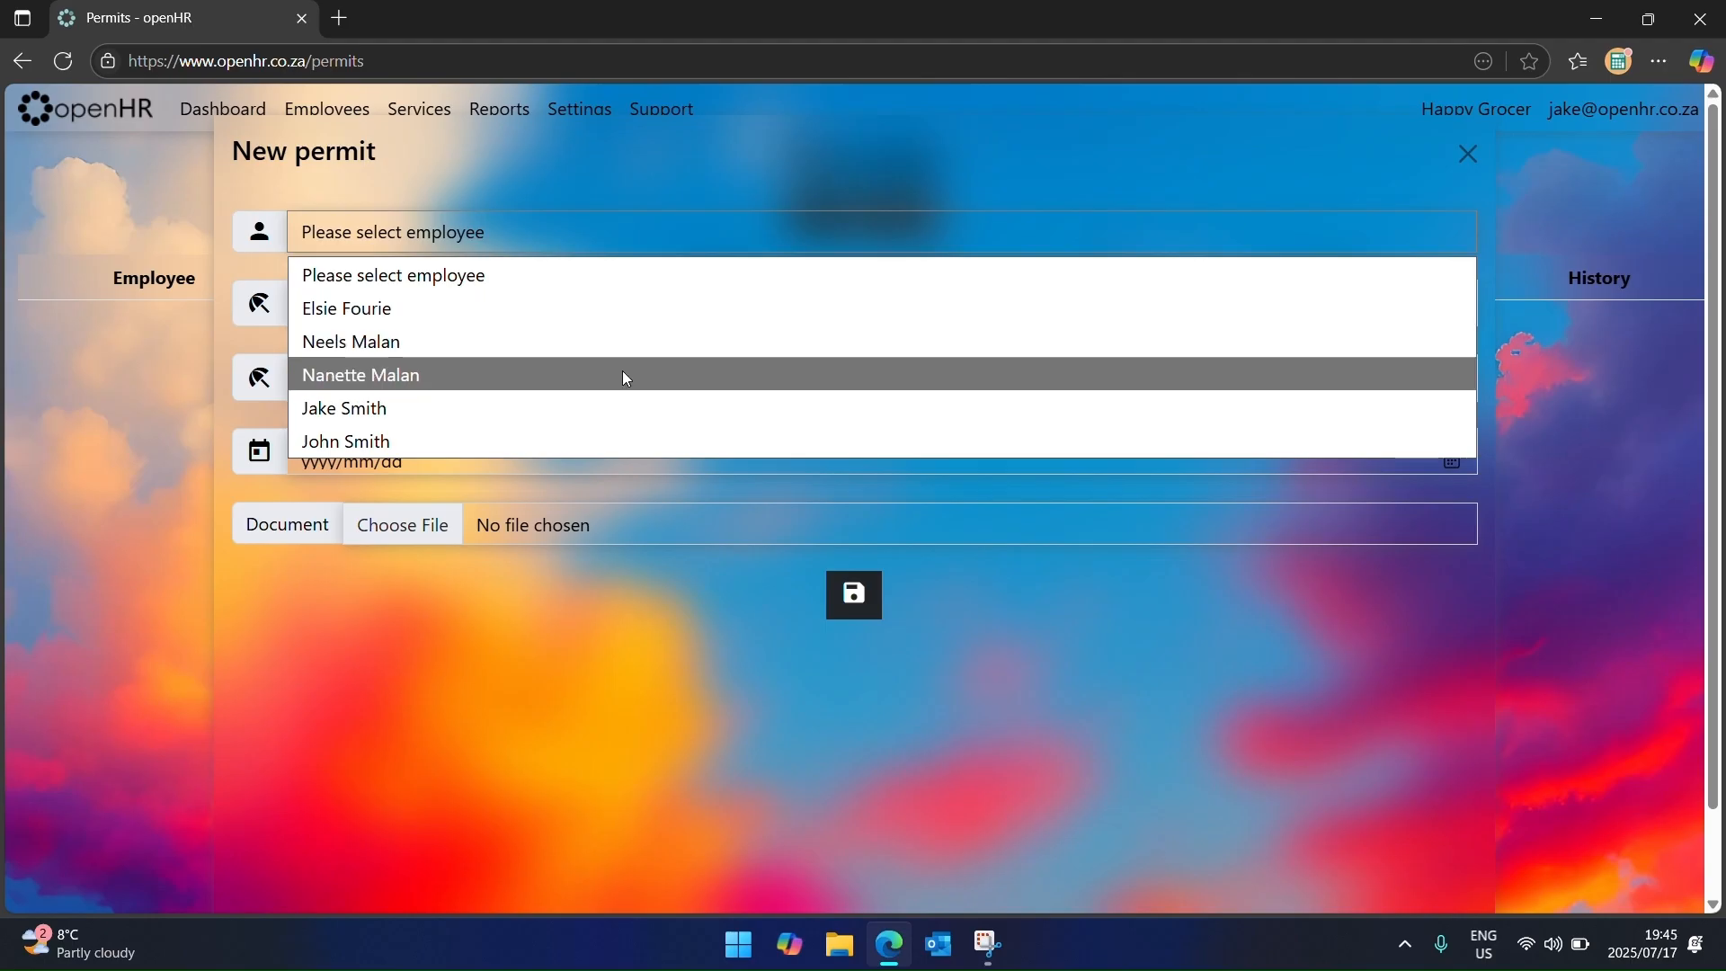
click(623, 433)
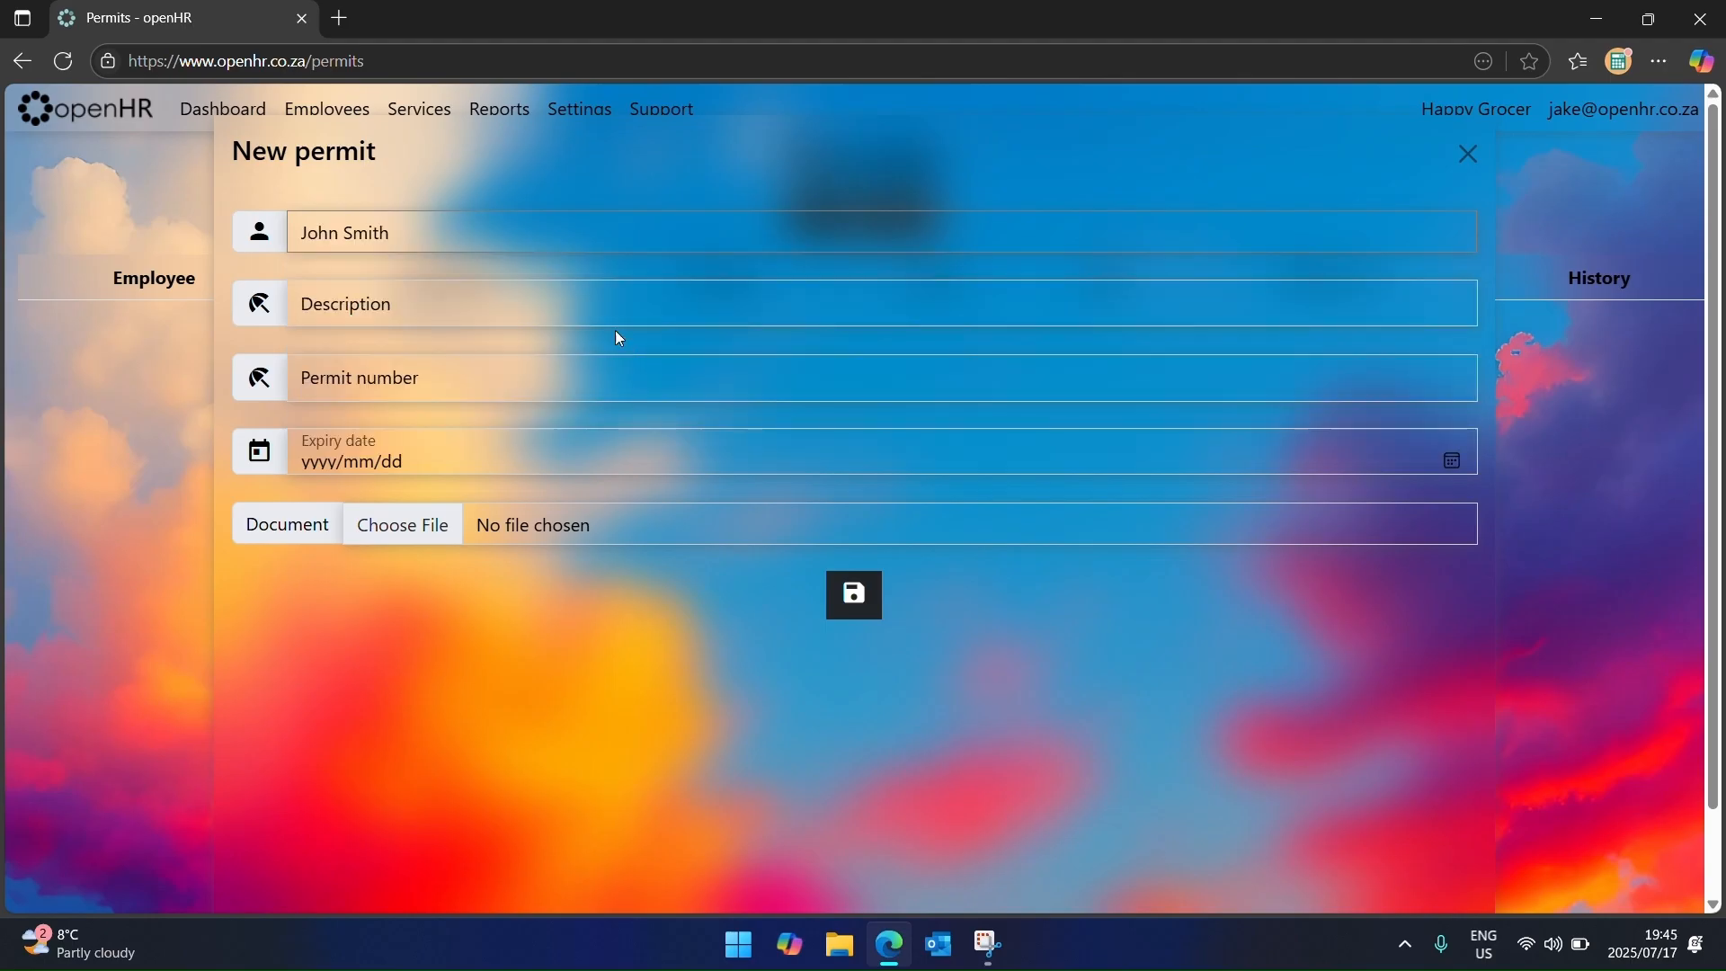
click(580, 311)
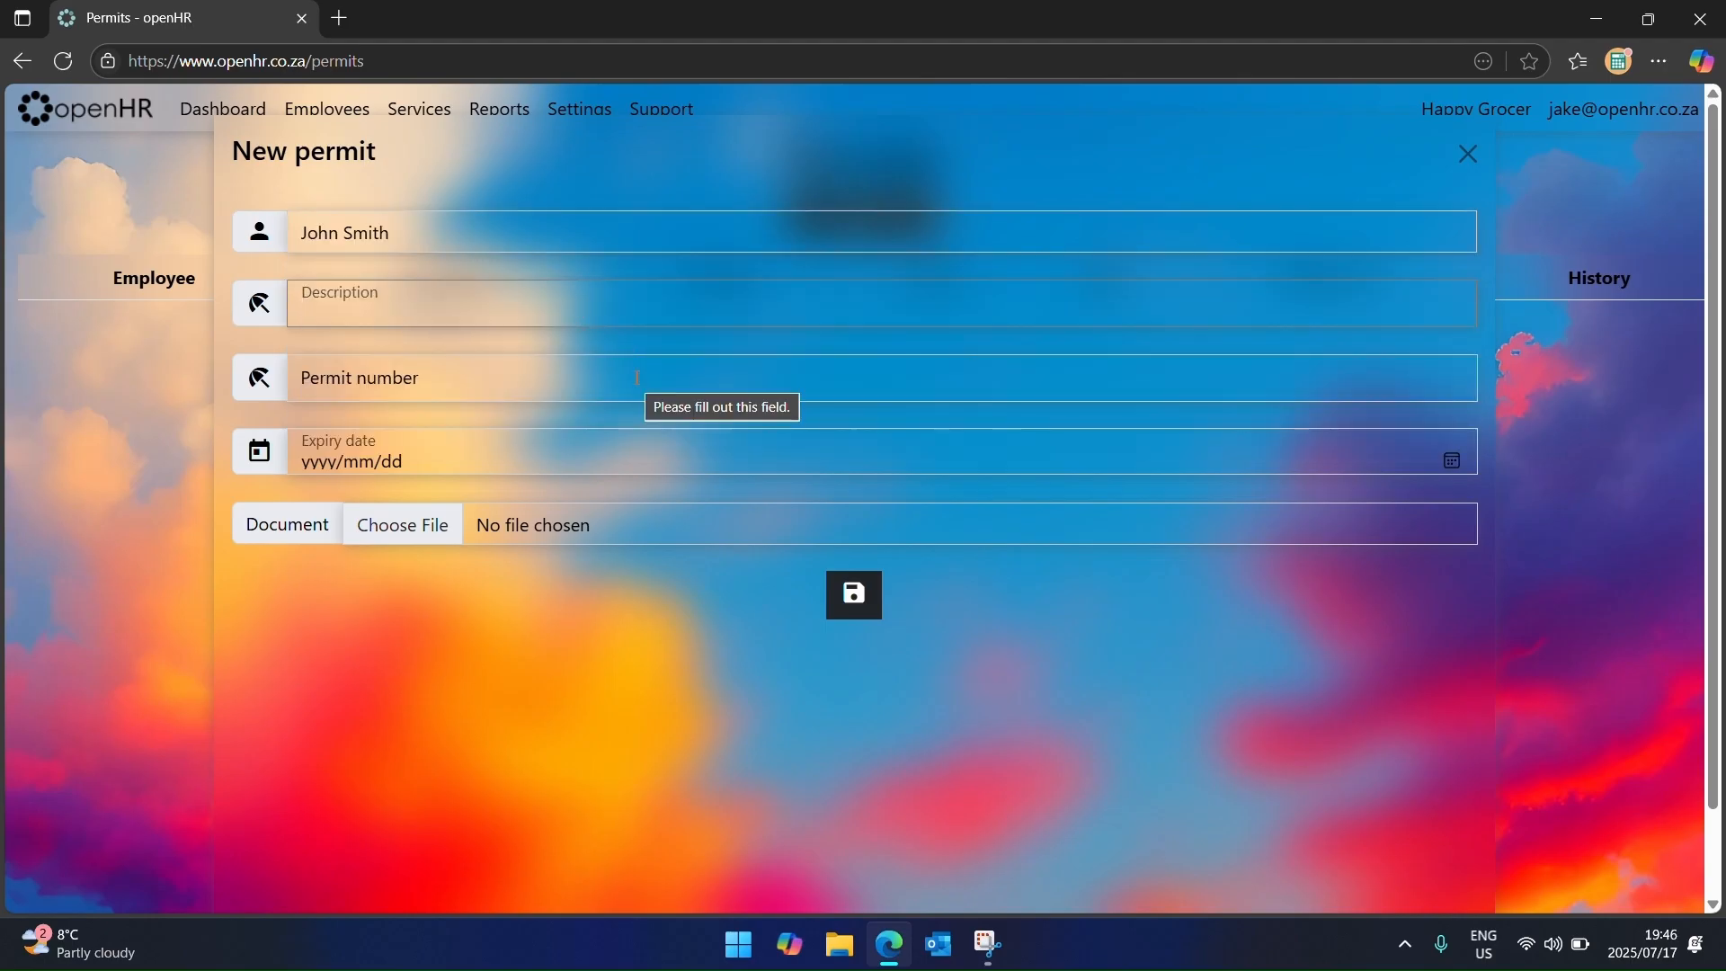
text(Driv)
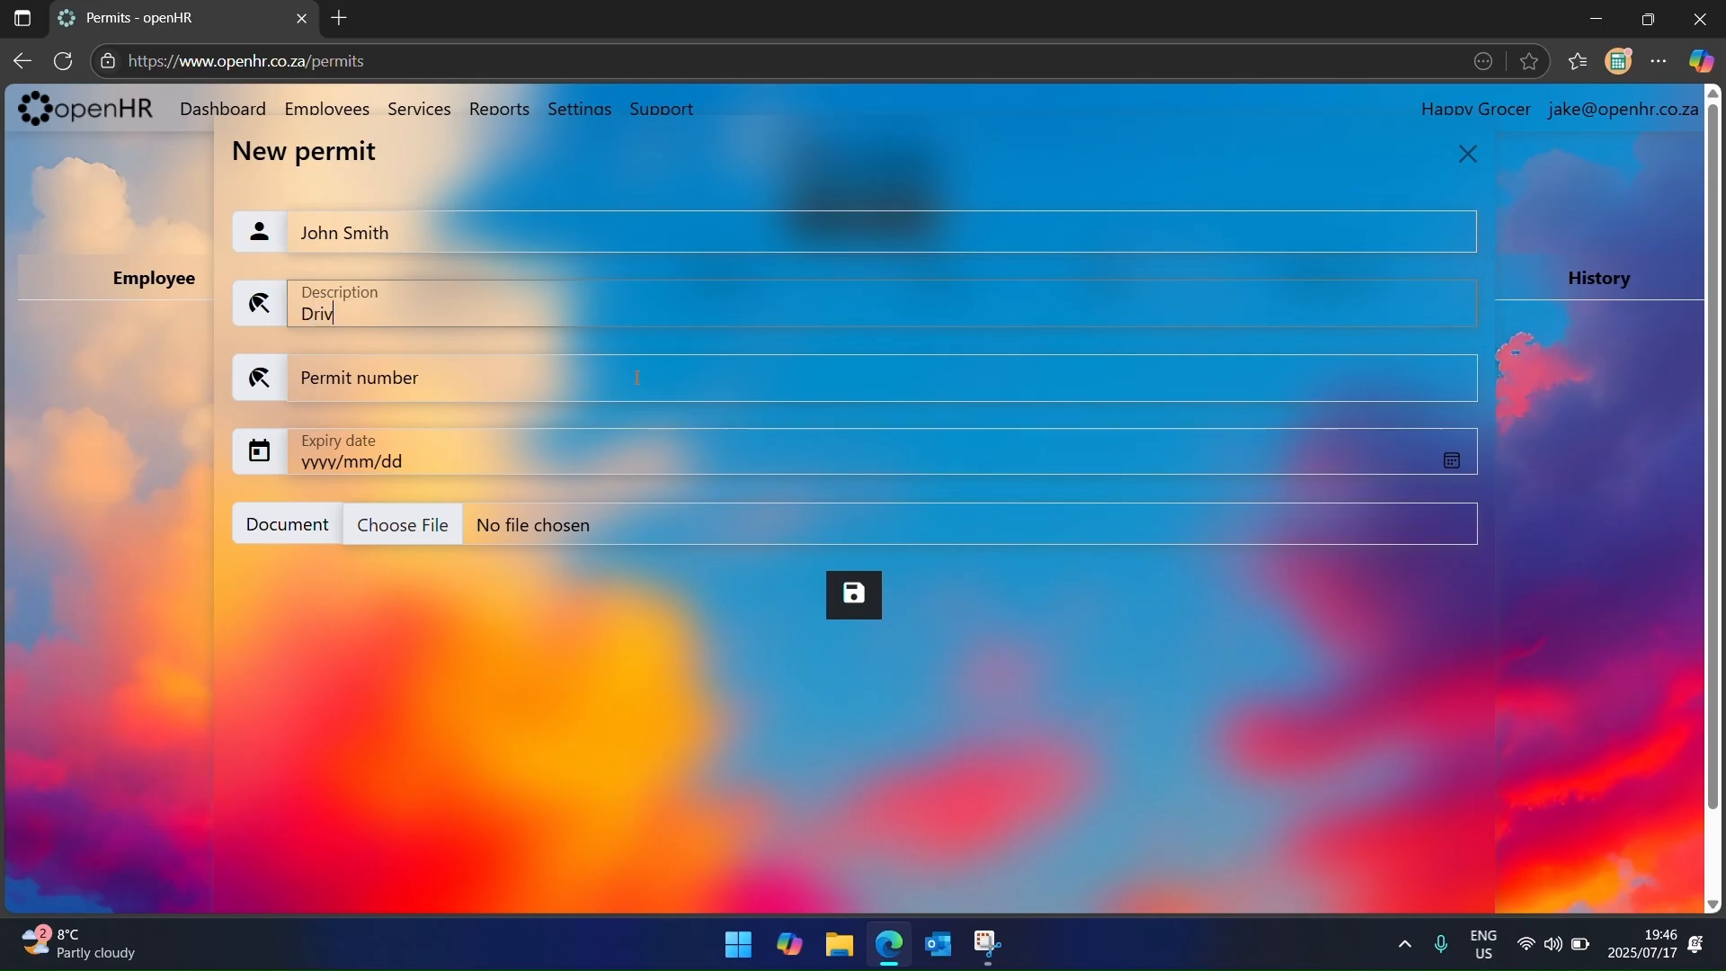
text(ers License)
Step: Enter the permit number, set expiry to 31 July 2025, and save the permit
click(638, 377)
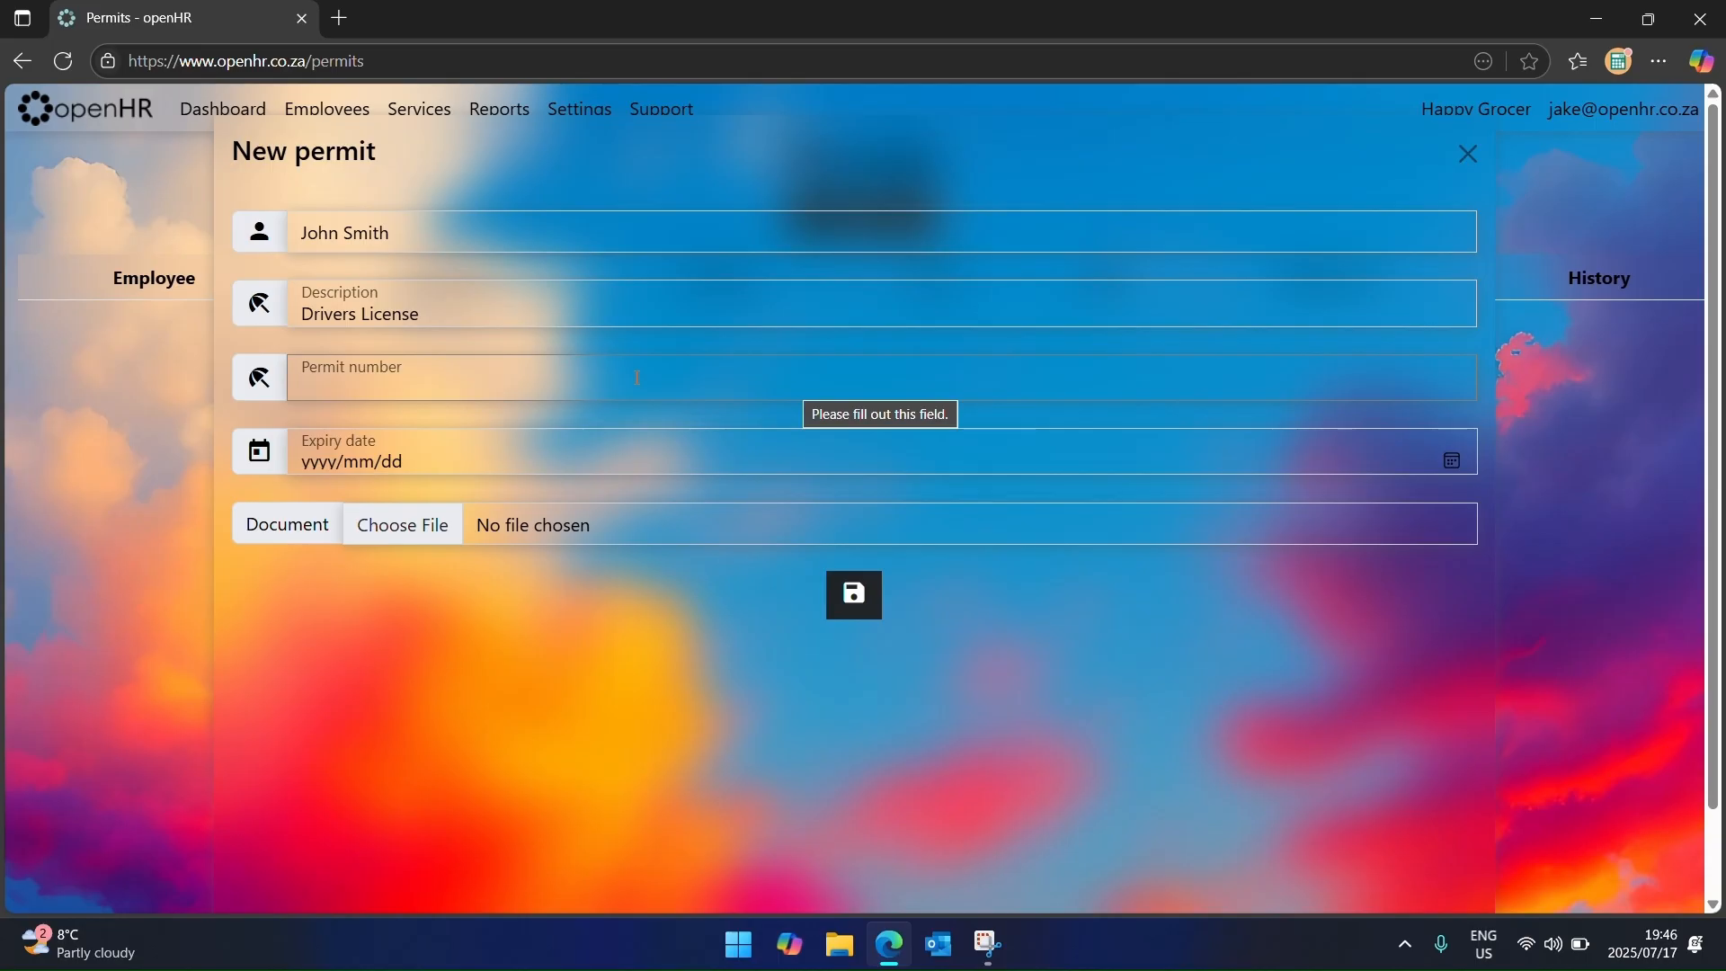
text(A1234)
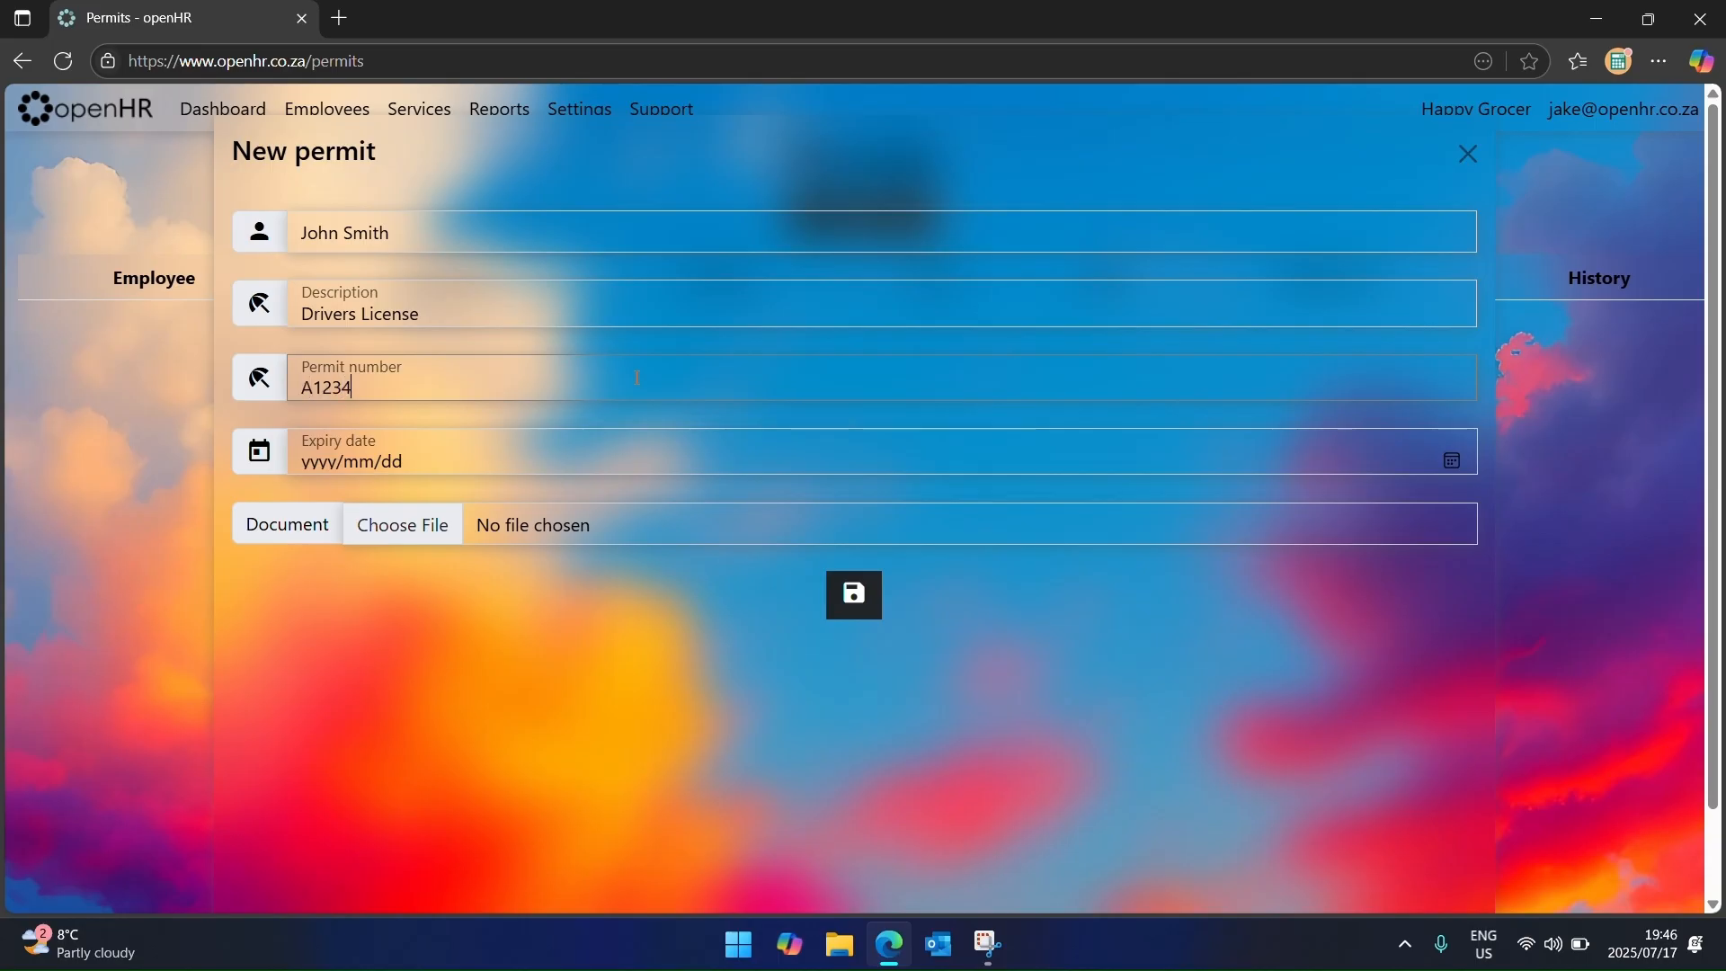
text(56788)
click(1454, 460)
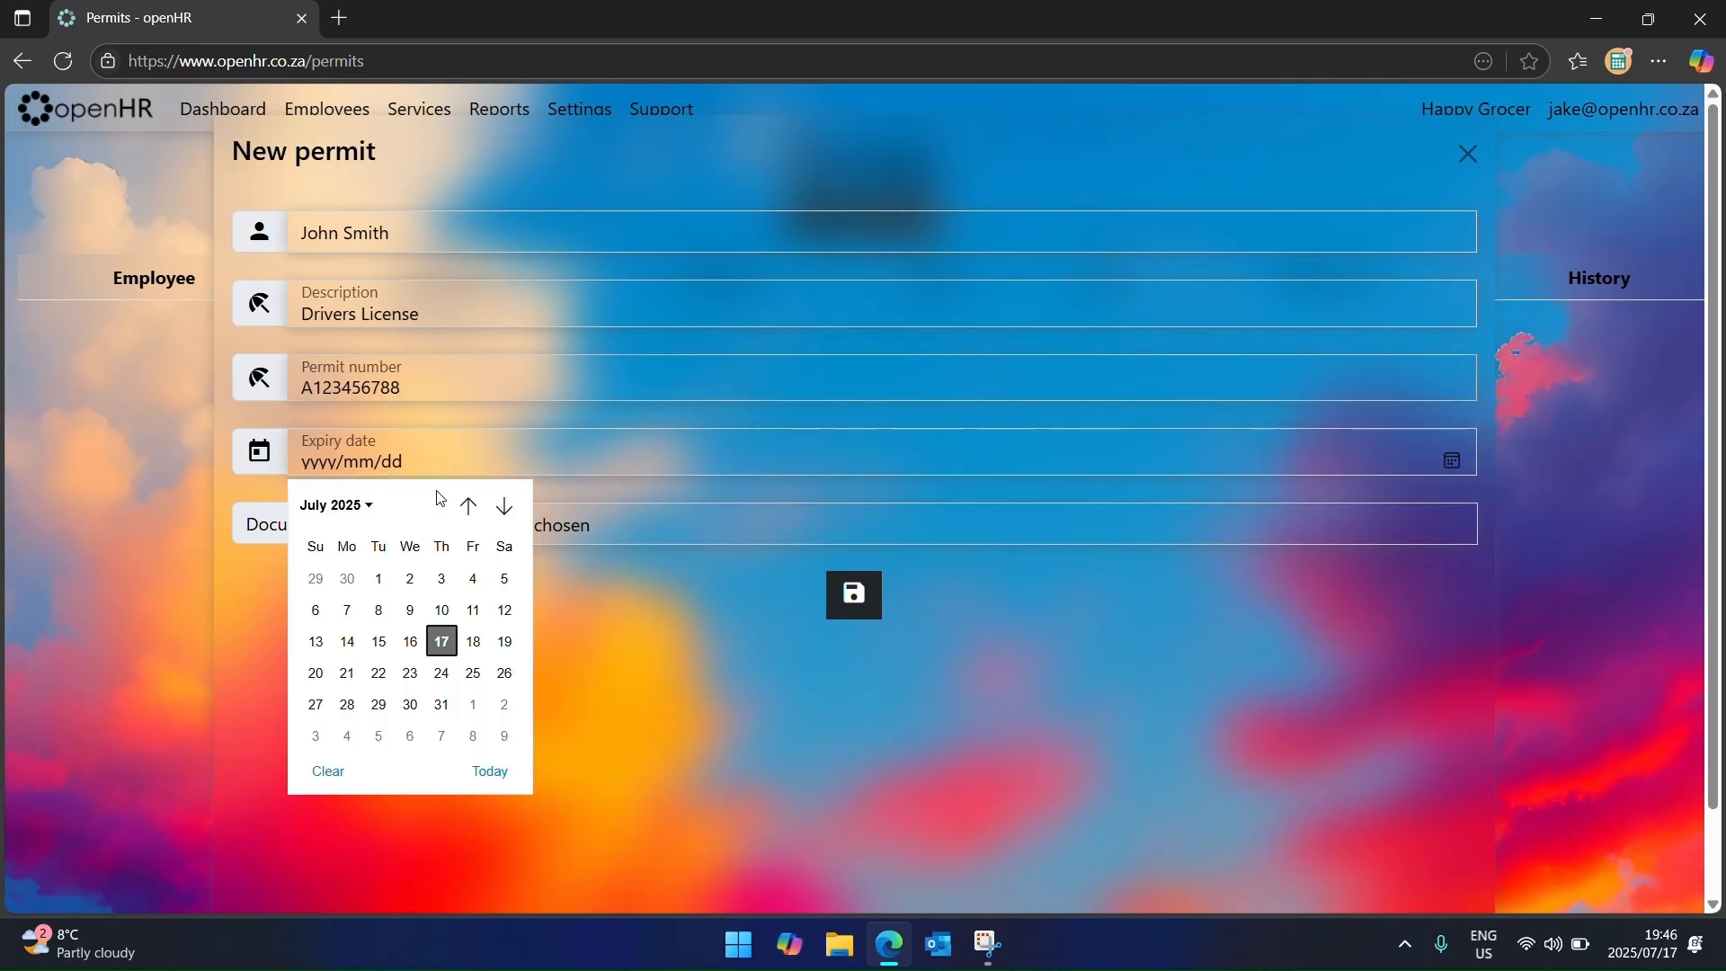
scroll(432, 673, down, 1)
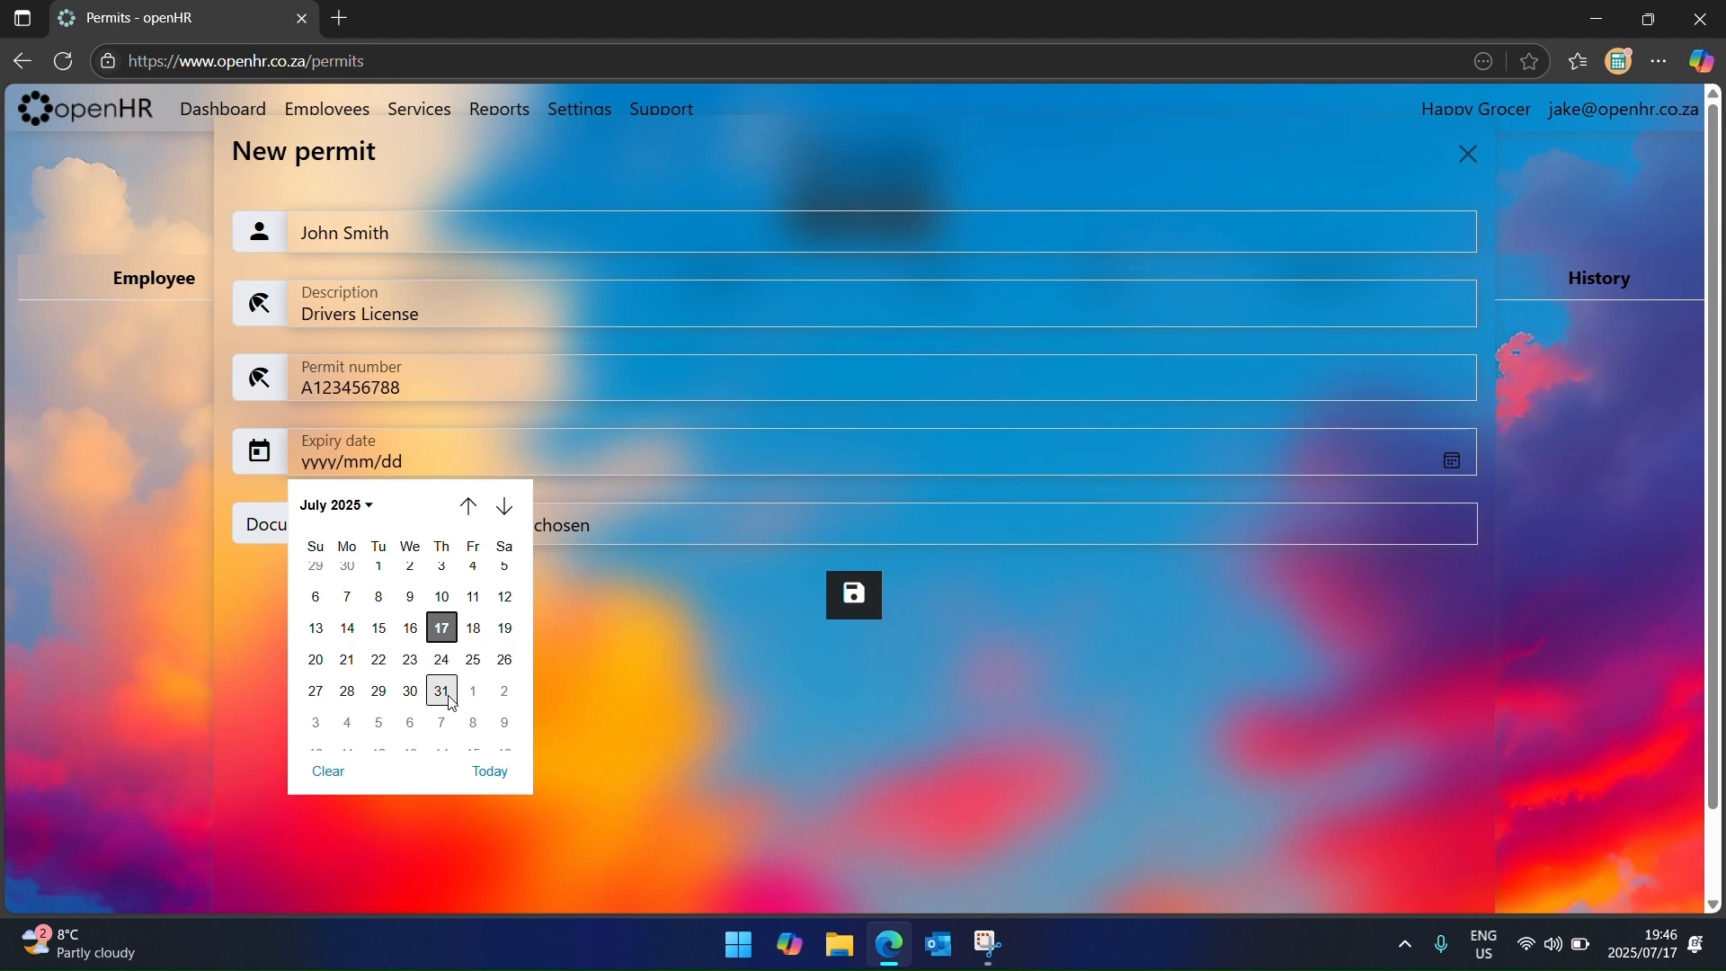
click(441, 691)
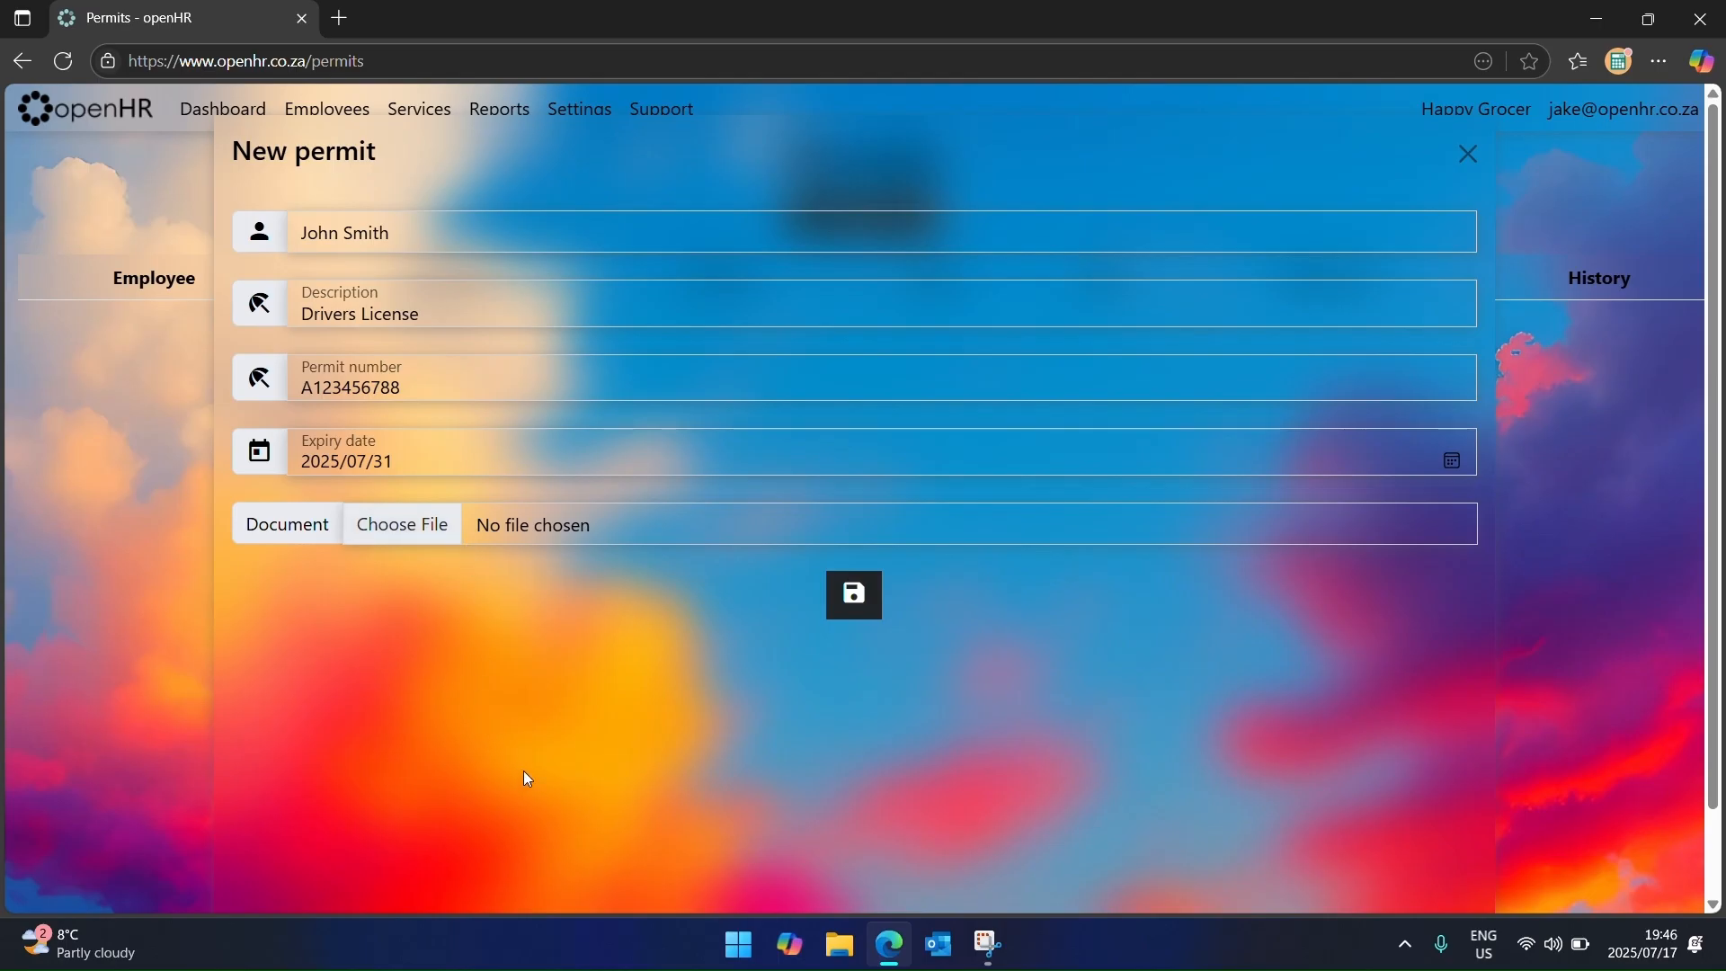
click(854, 595)
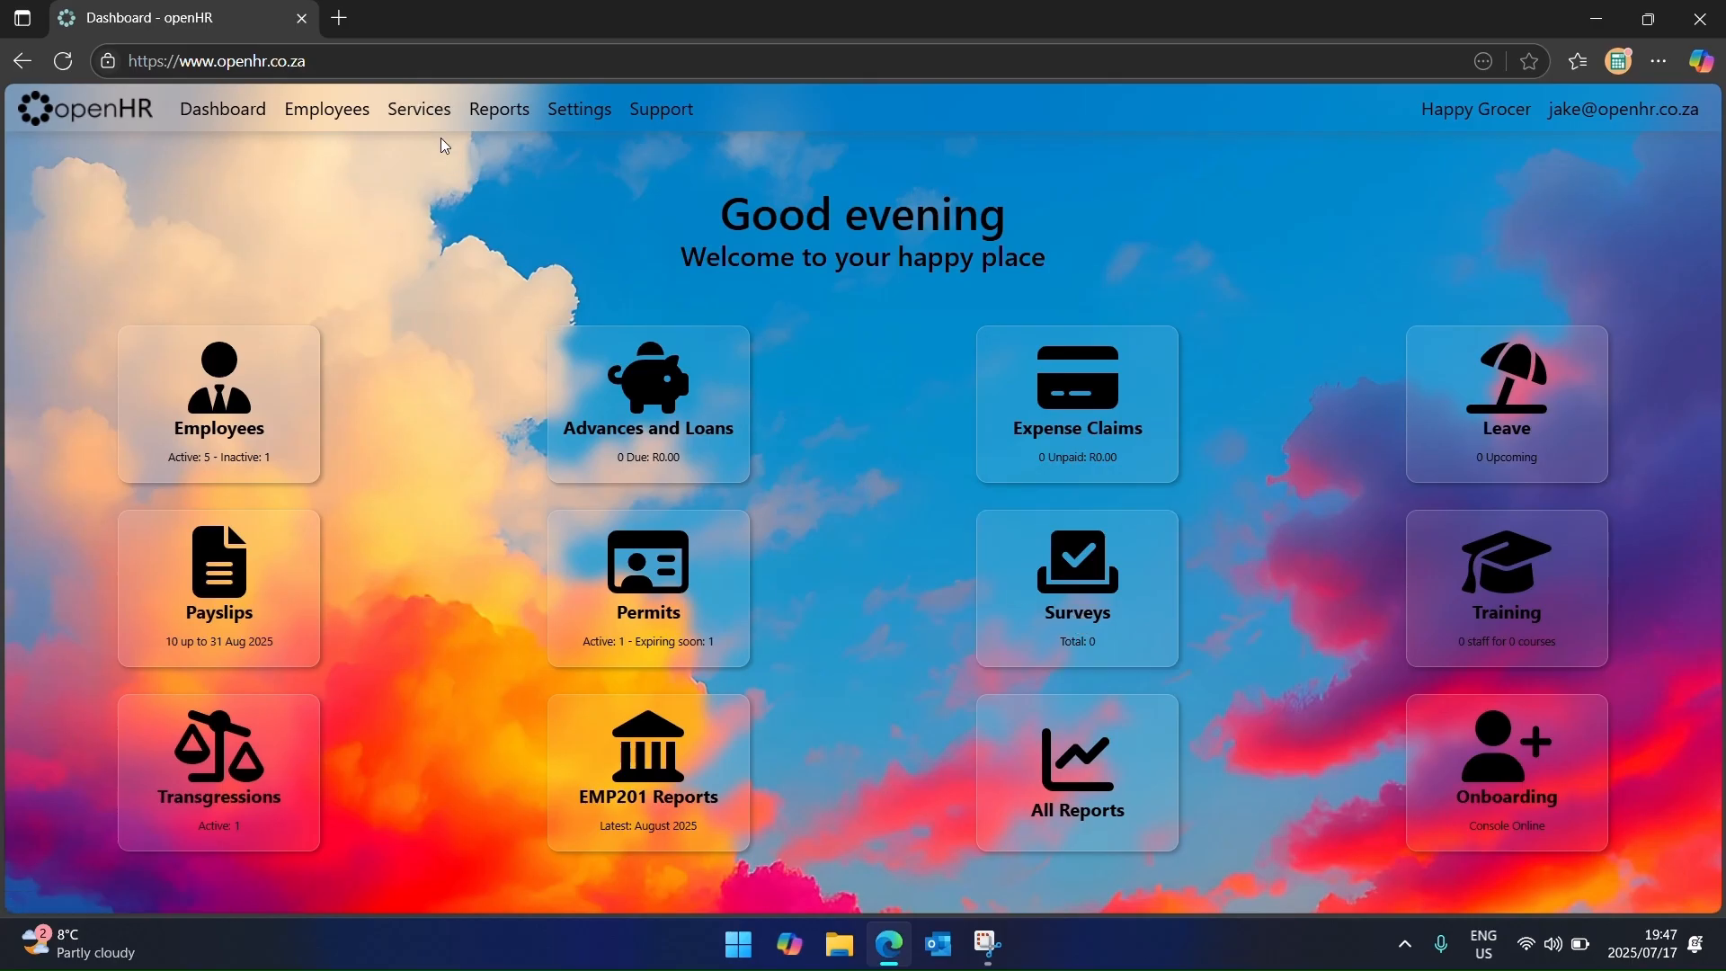
Step: Start a new survey addressed to all employees
click(439, 110)
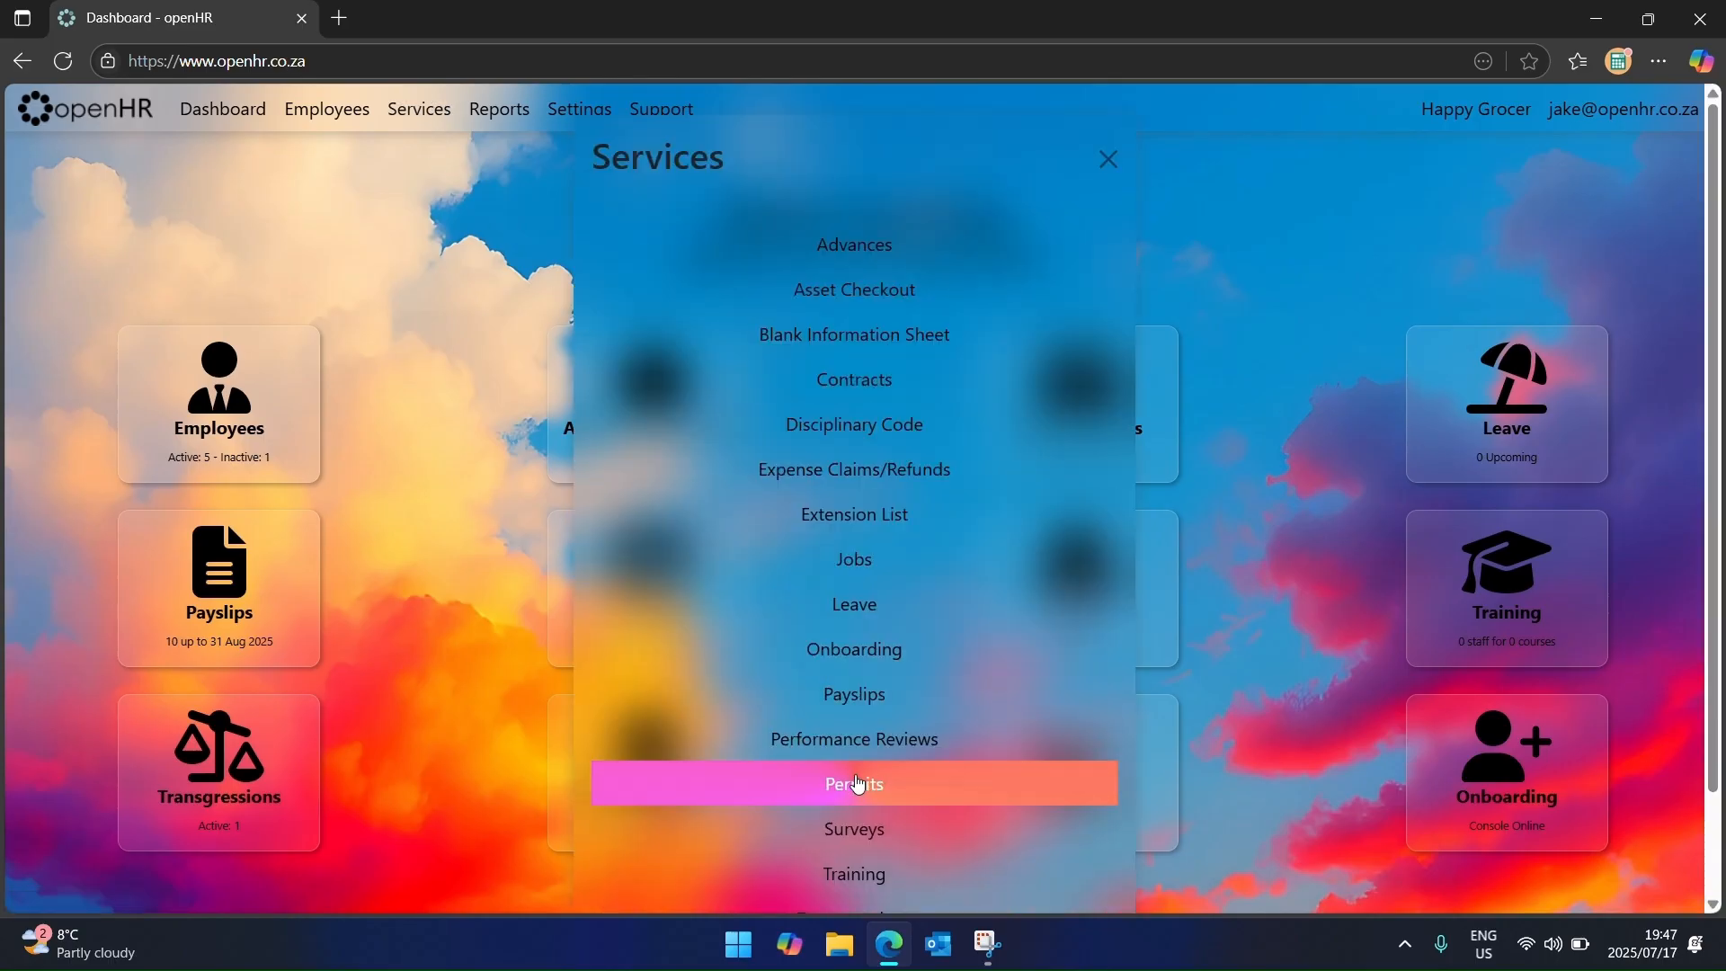
click(870, 818)
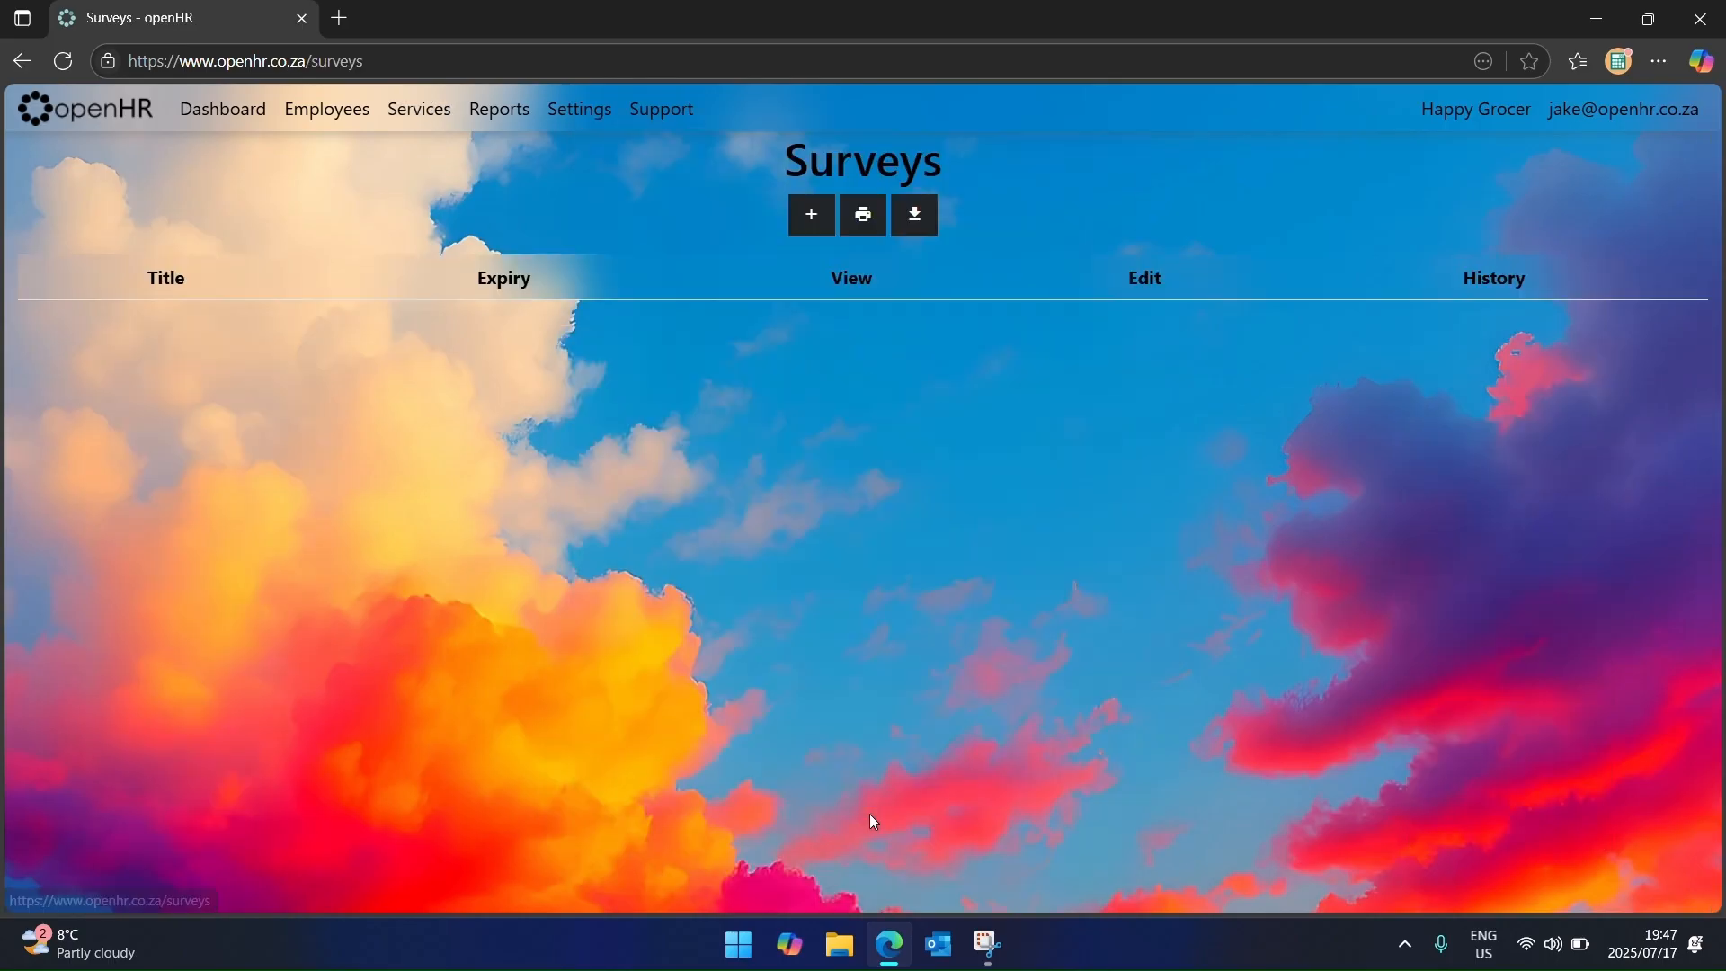
click(806, 216)
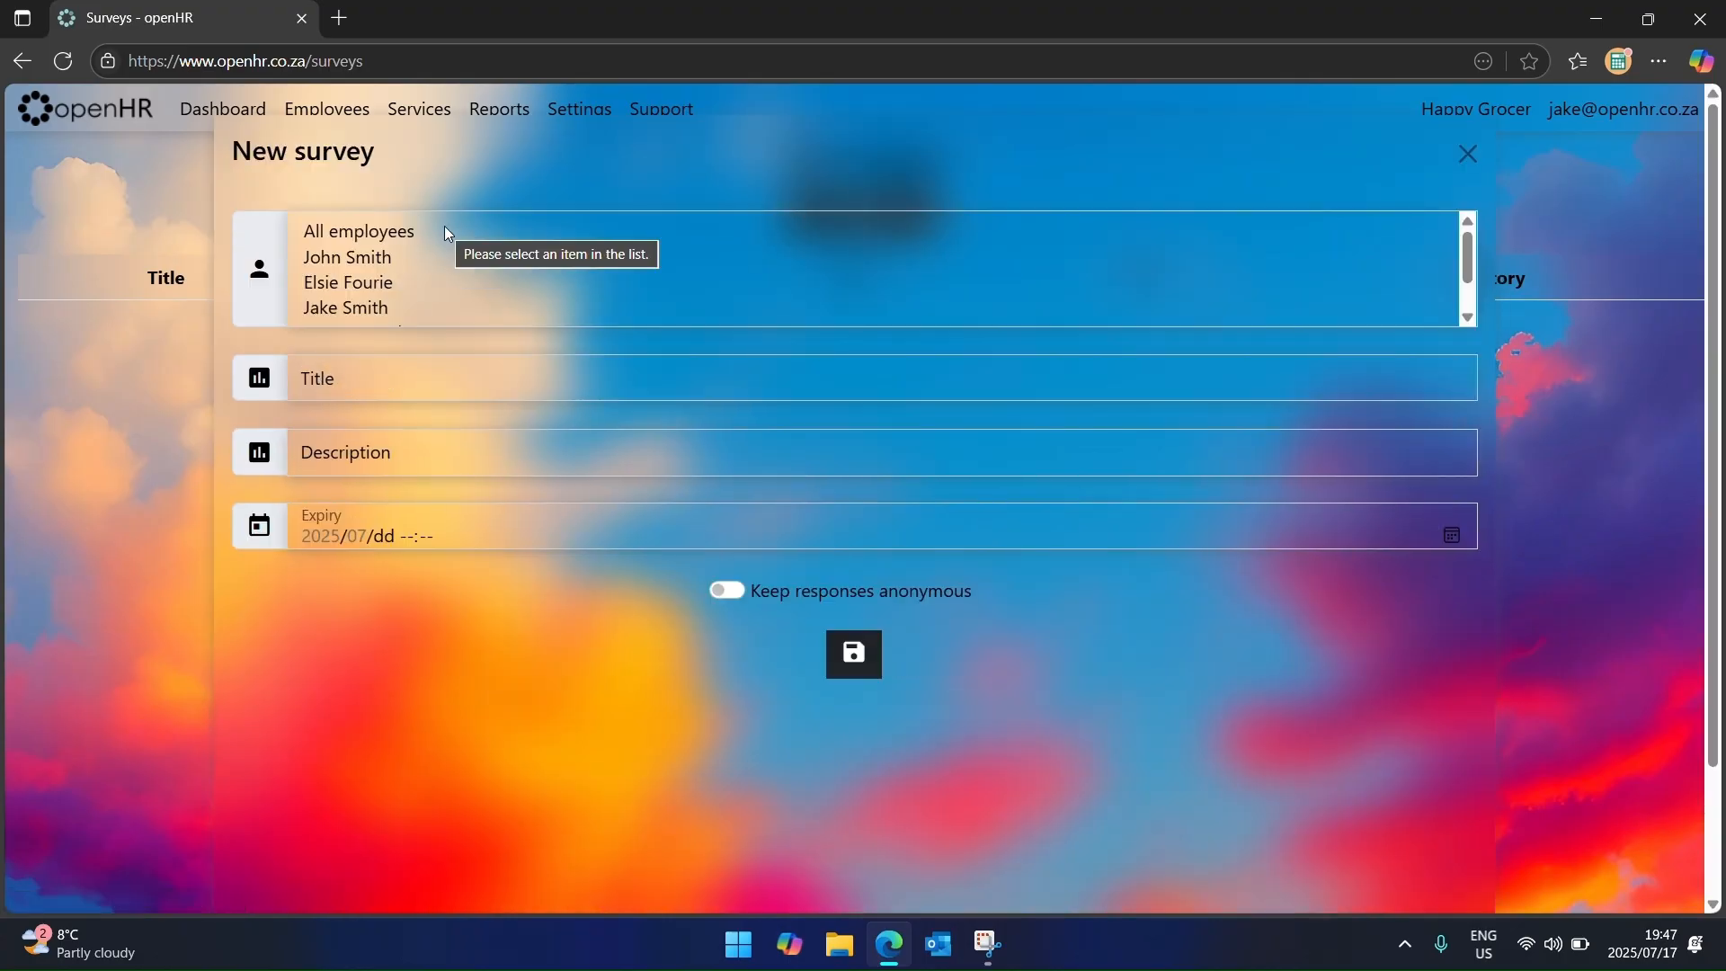
scroll(454, 241, down, 1)
scroll(445, 239, up, 1)
click(436, 237)
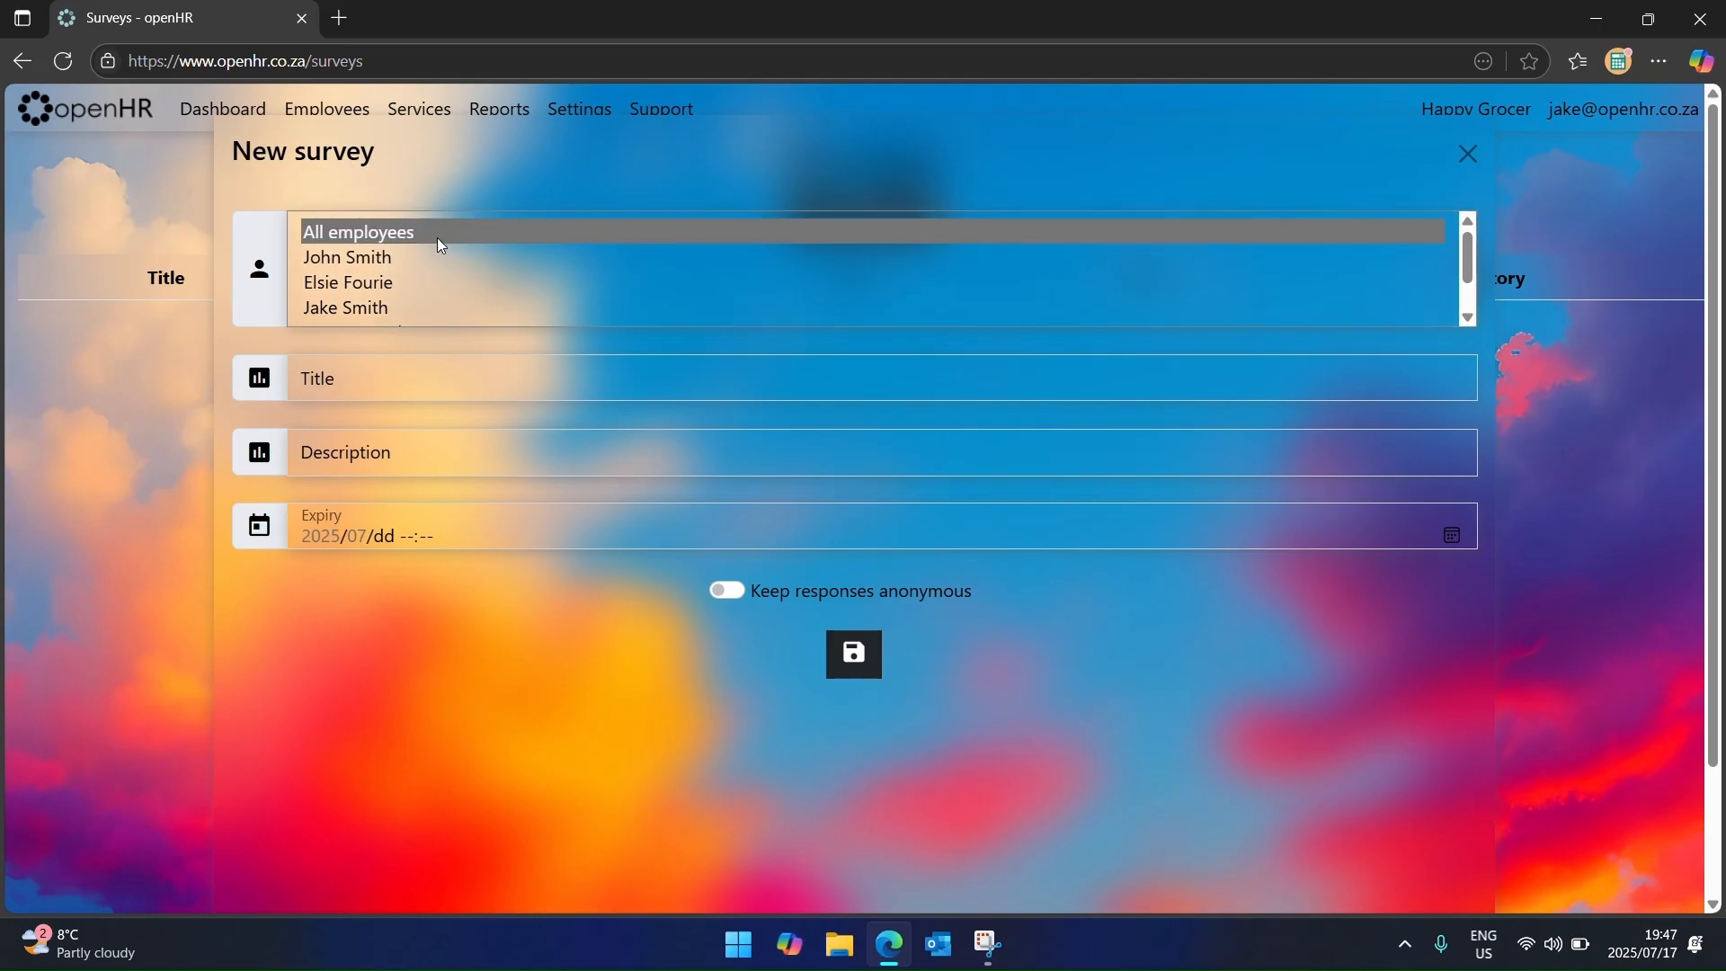
Step: Title the survey 'Year End Function' with description 'What will we be doing for the year end function'
click(422, 392)
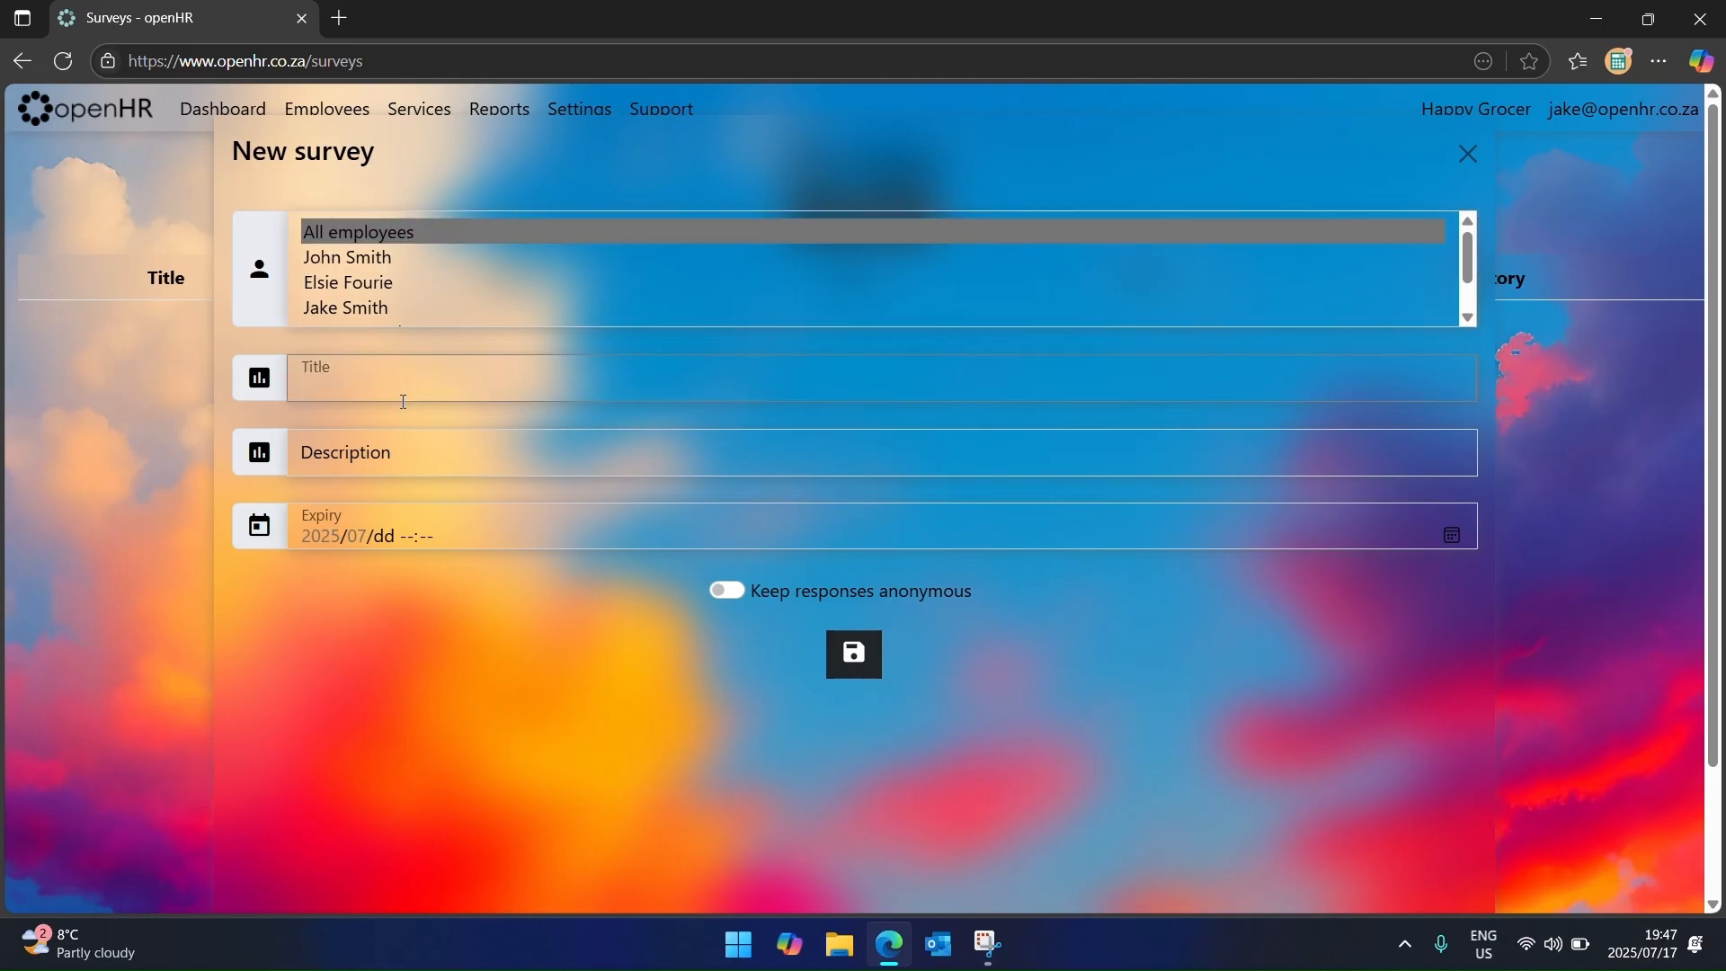
text(Year N)
key(BackSpace)
text(End)
text( B)
text(unction)
key(Tab)
text(W)
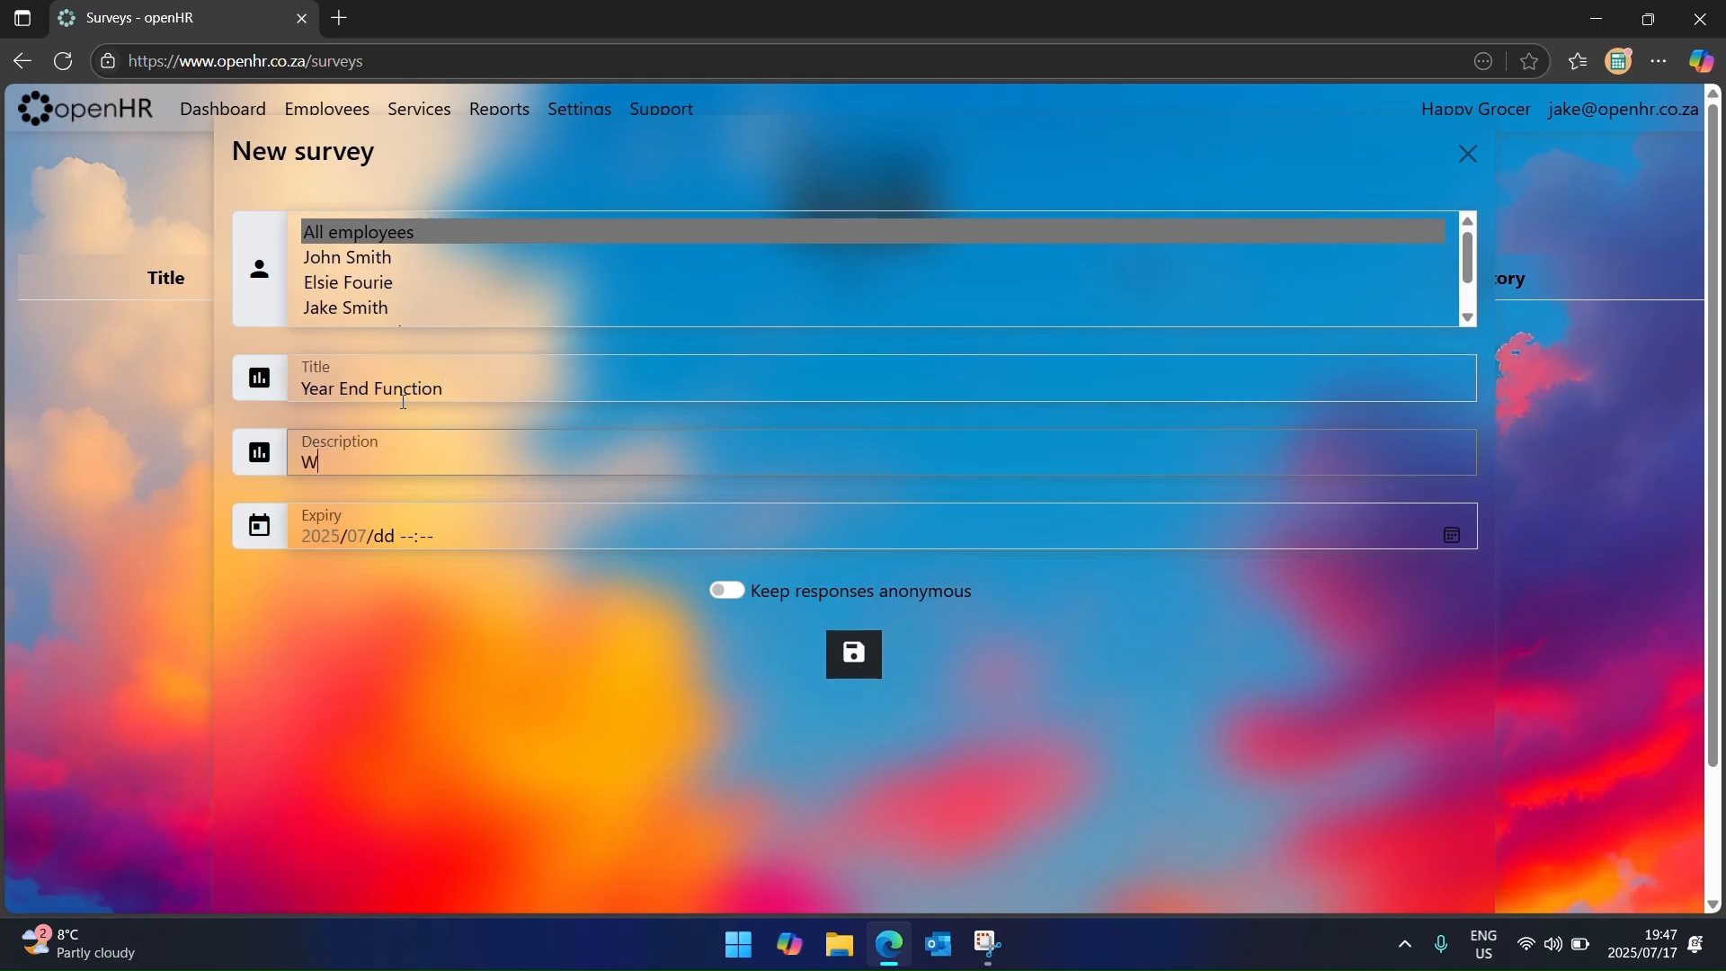
text(hat will we be doing for )
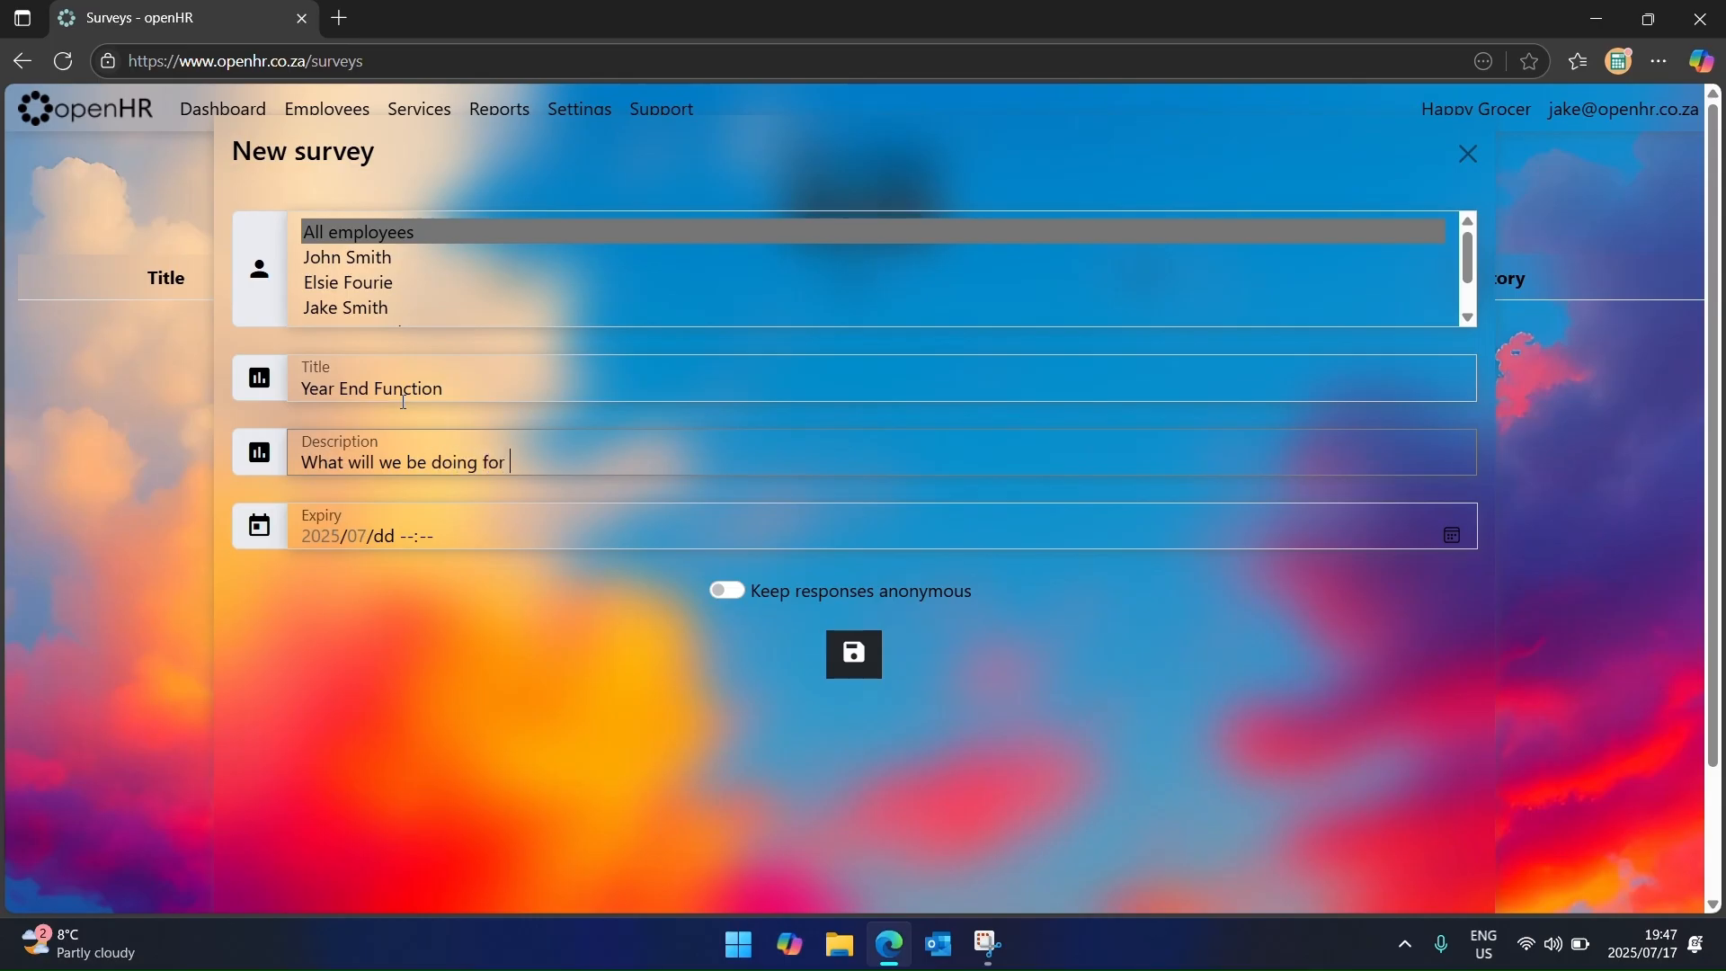
text(the year end function)
Step: Set the survey expiry to 24 July 2025 and save it
key(Tab)
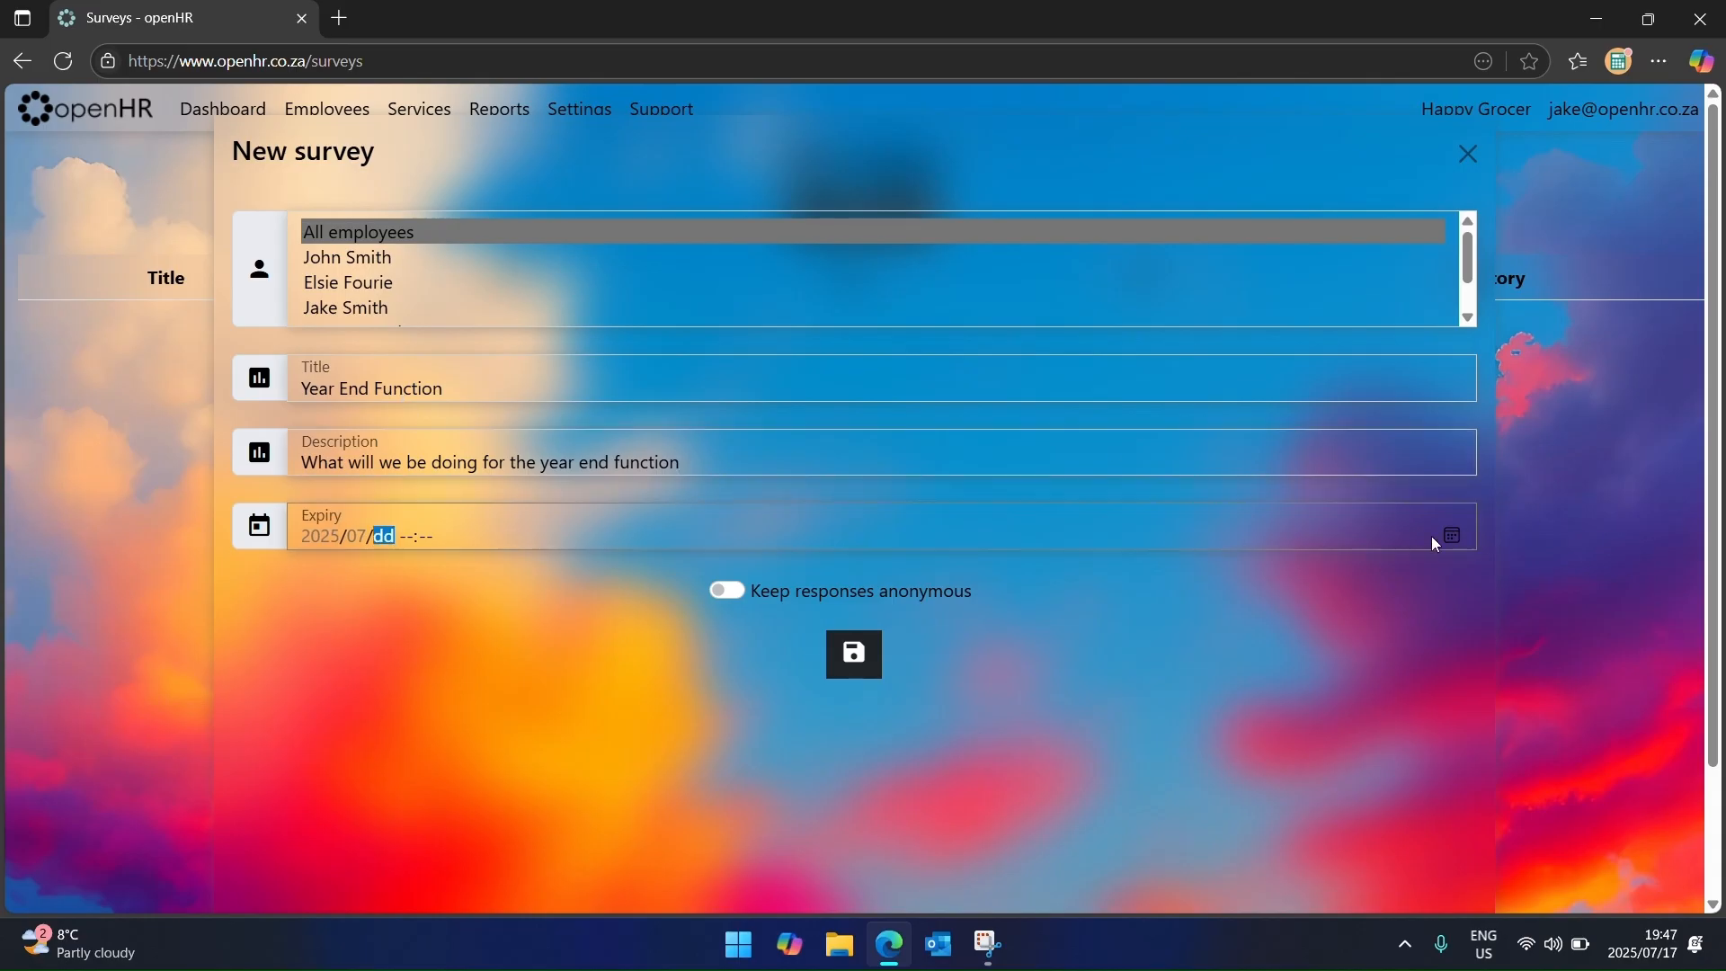
click(385, 537)
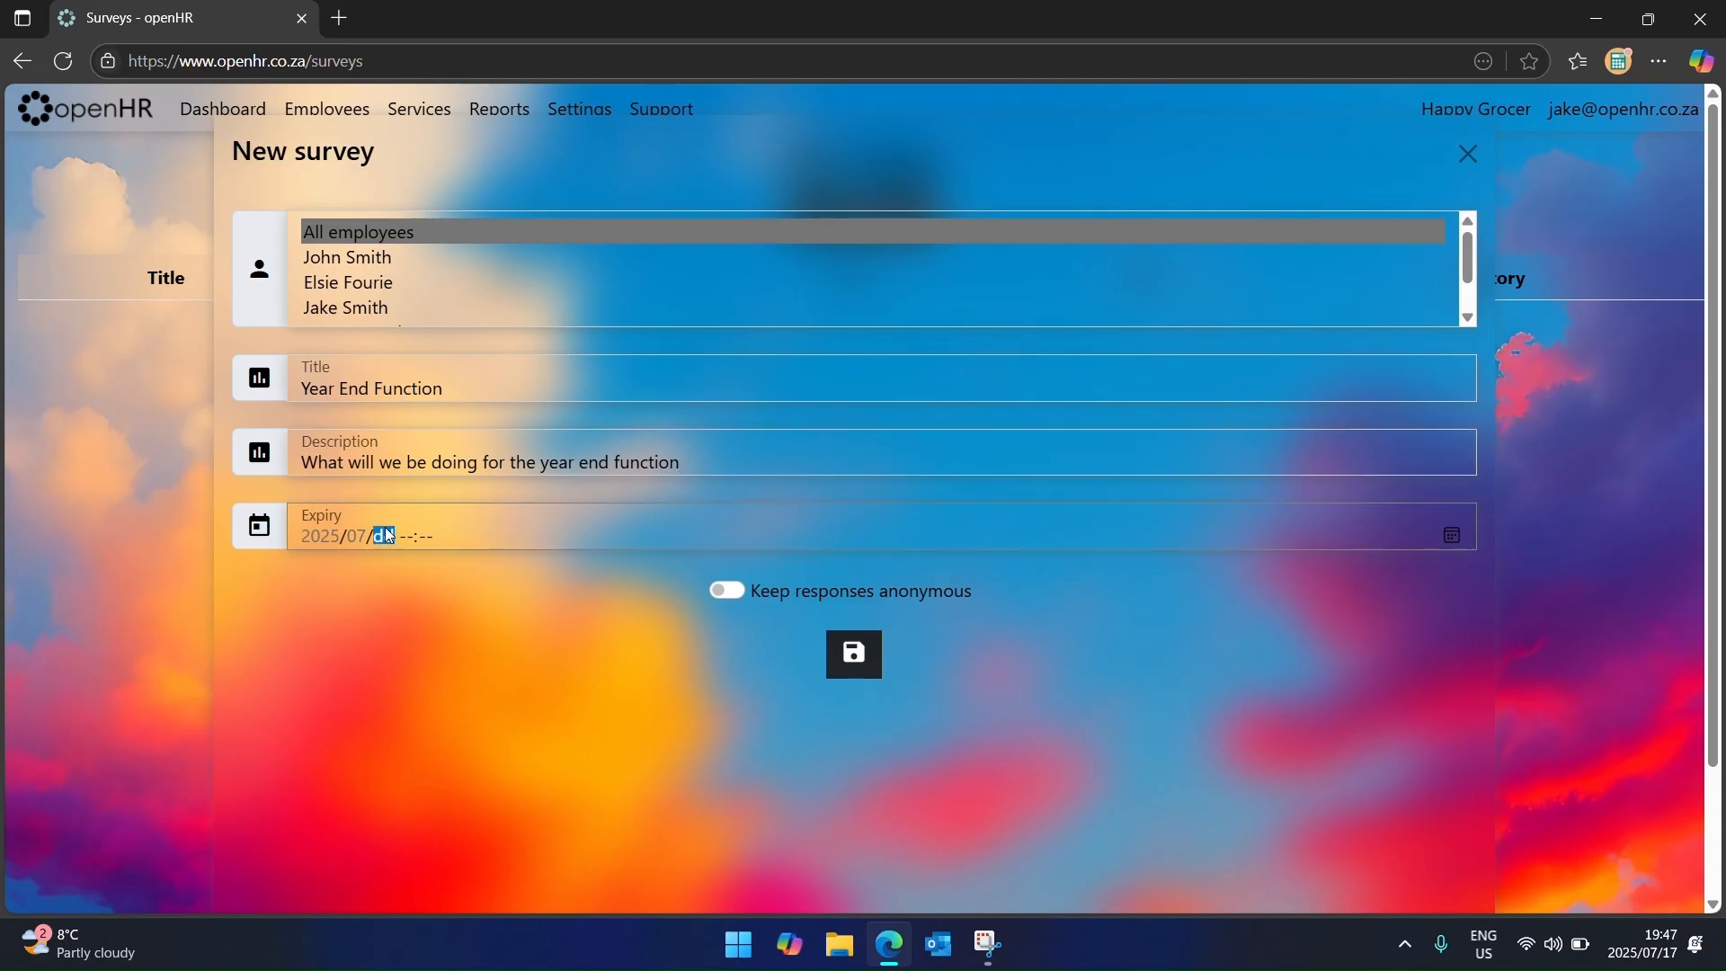
click(1452, 534)
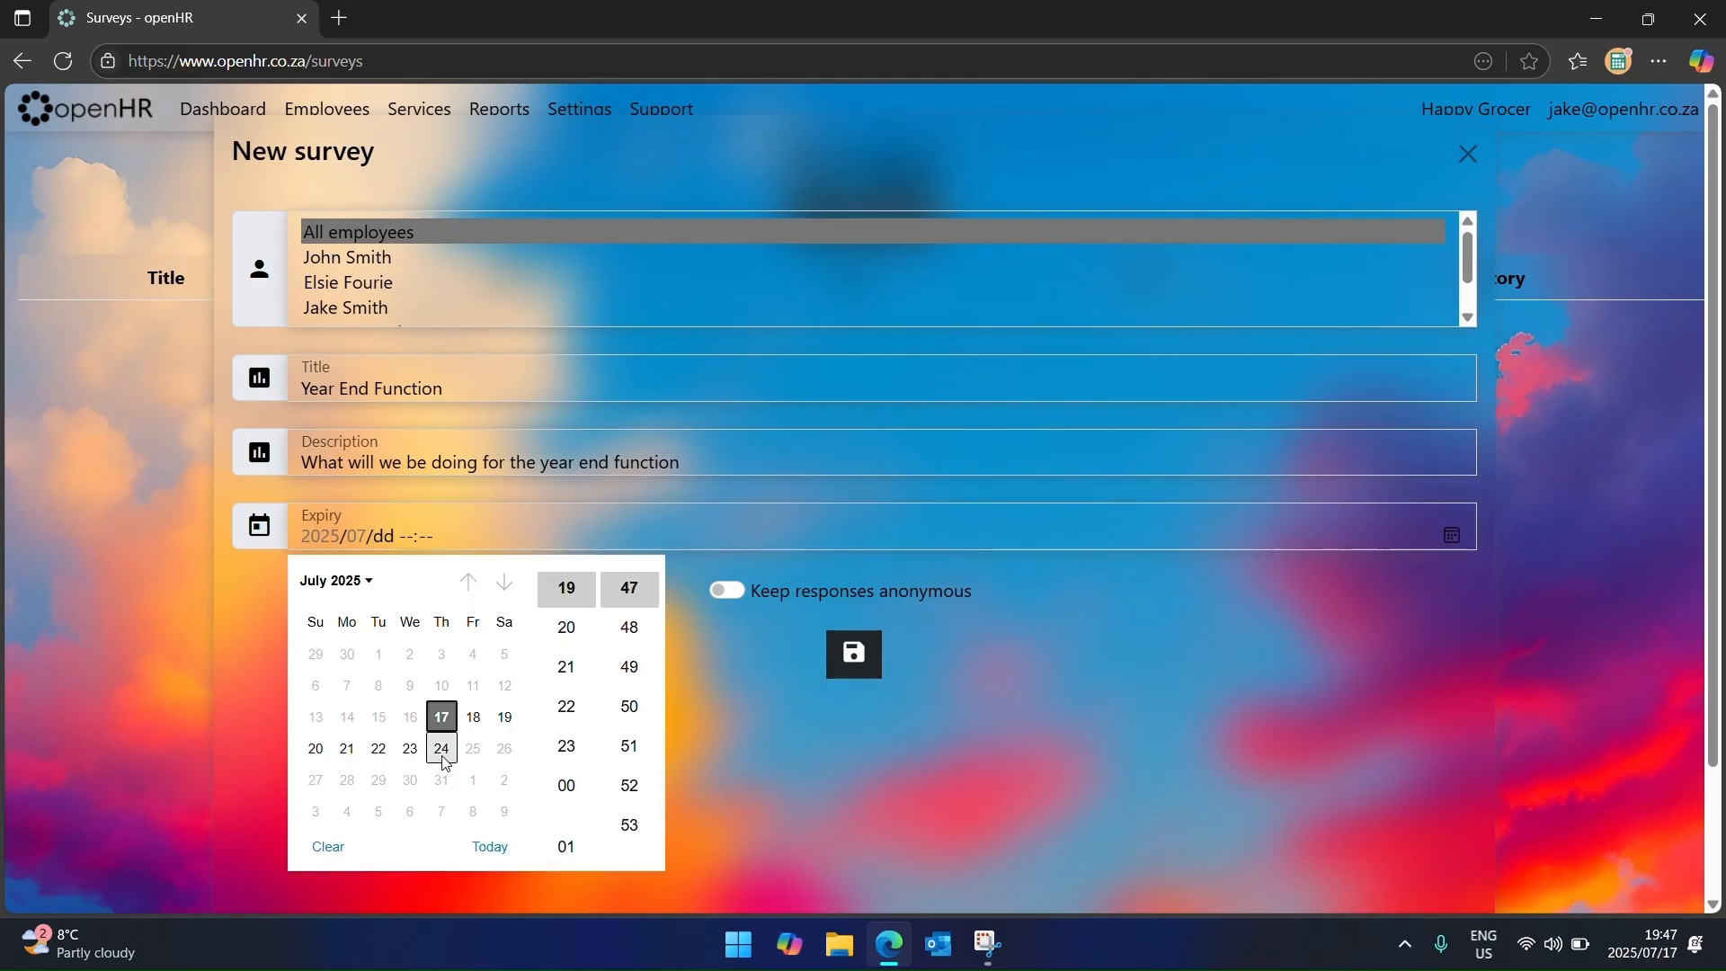
scroll(444, 756, down, 1)
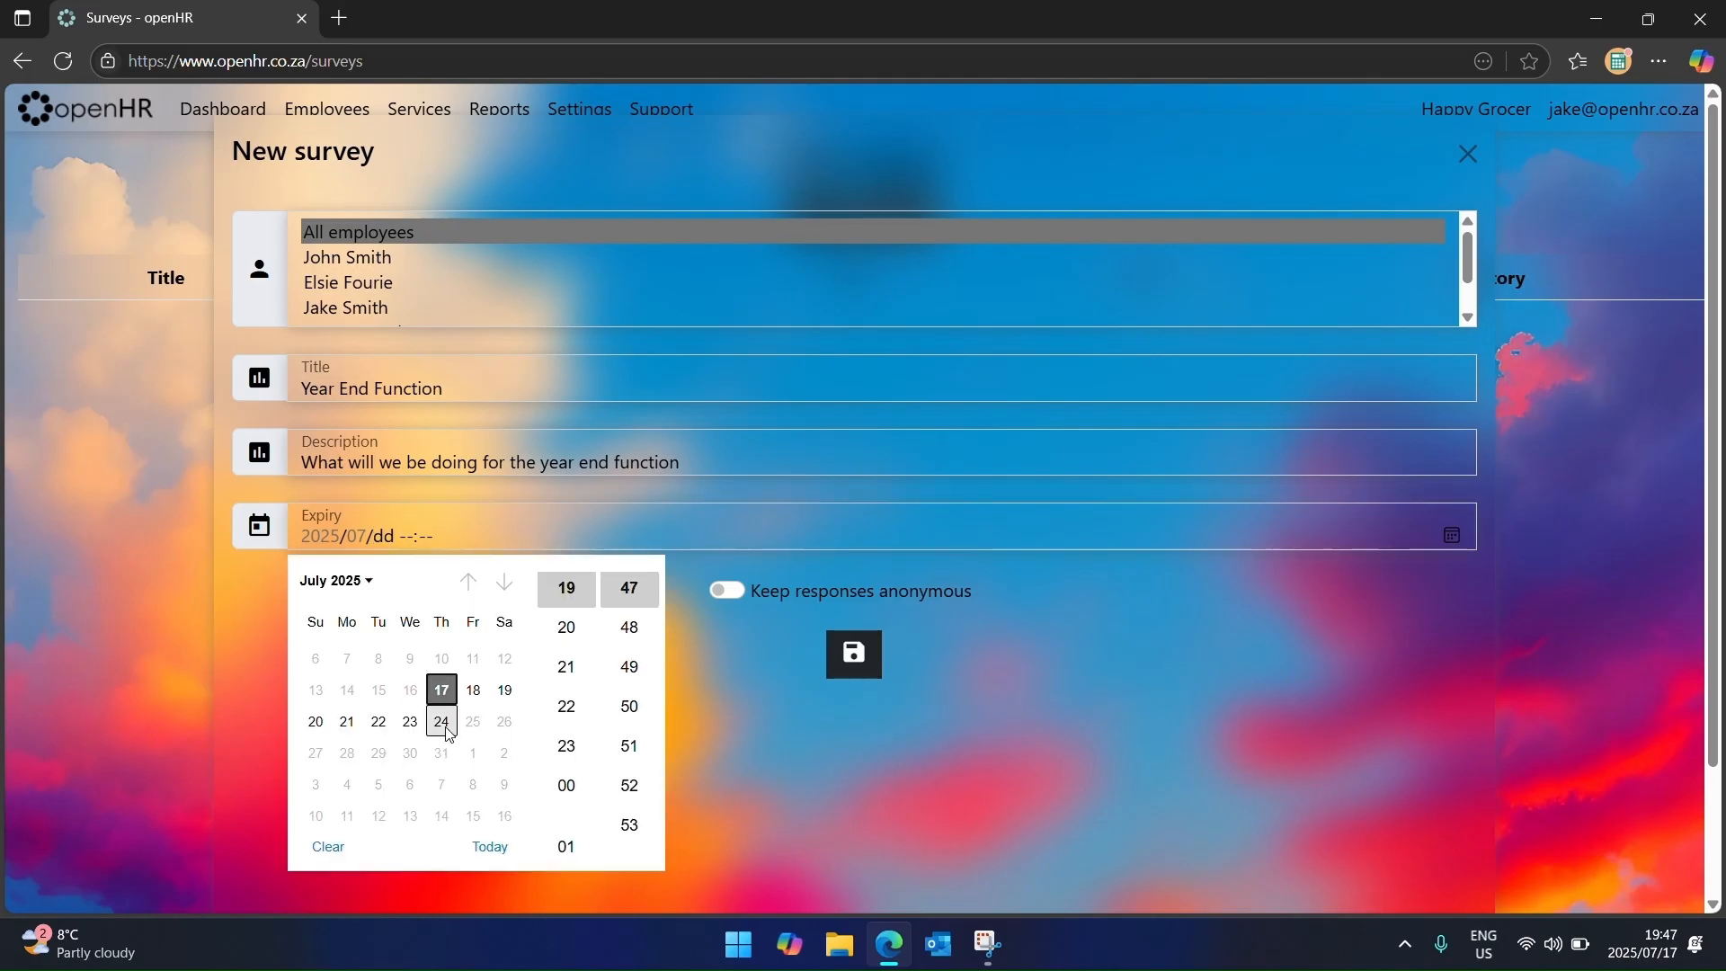
click(448, 733)
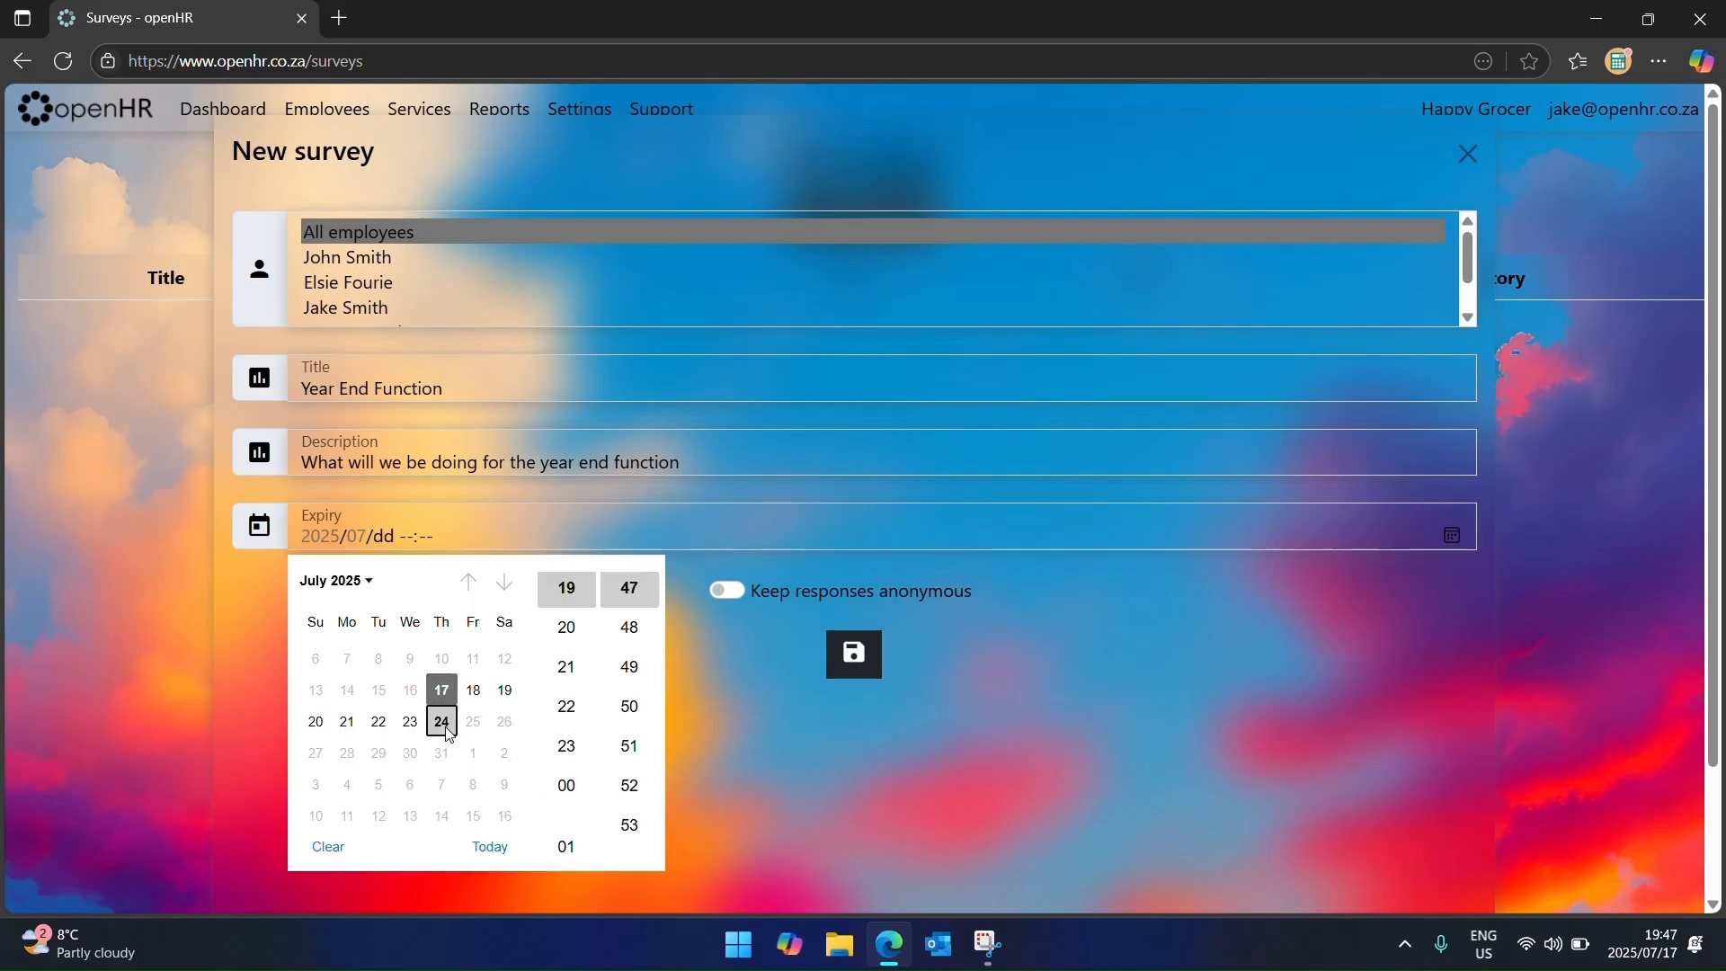
click(694, 653)
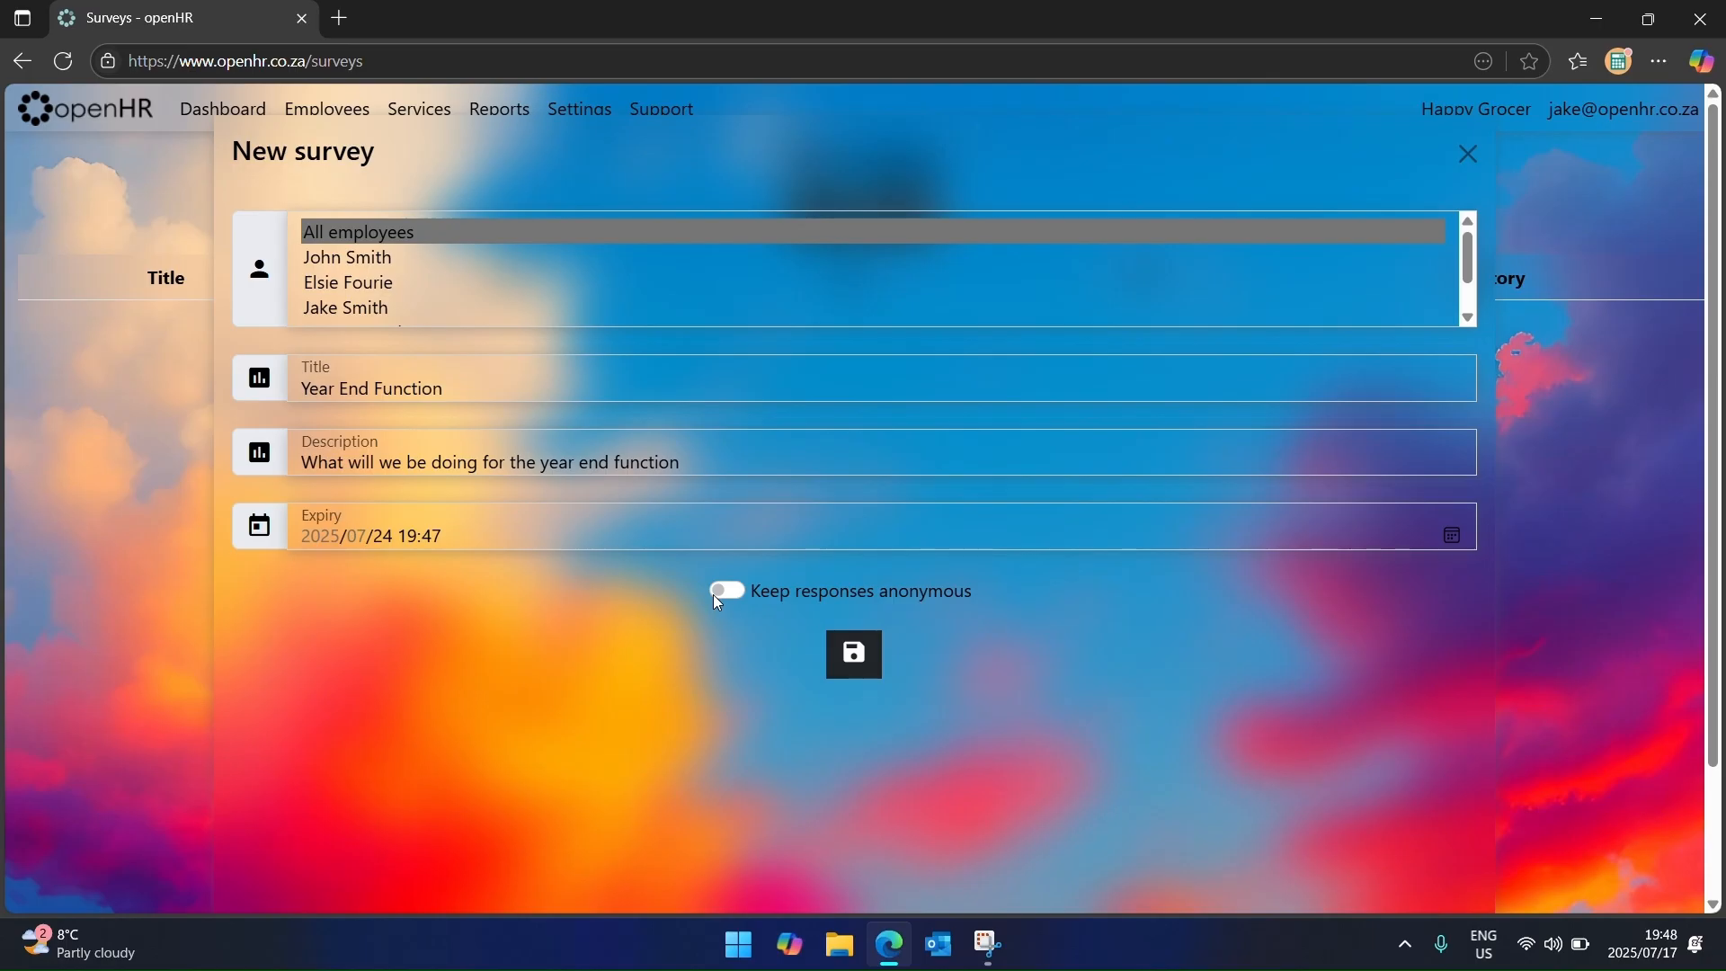
click(852, 661)
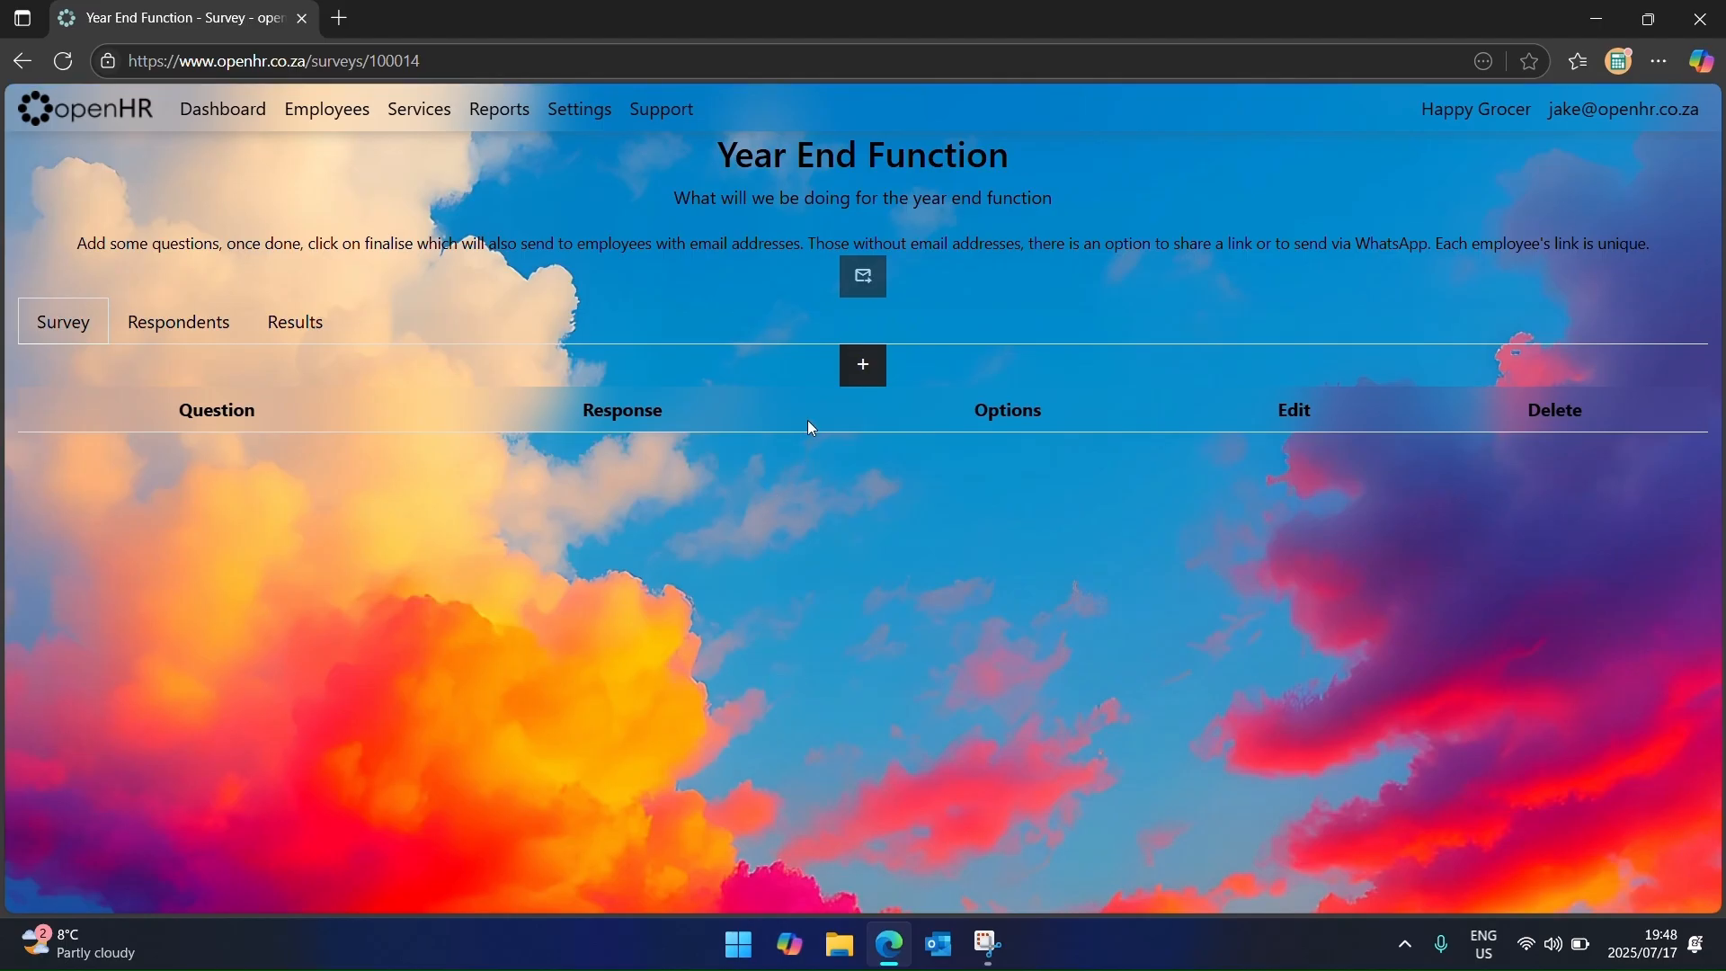
click(850, 372)
Step: Enter the multiple-choice question 'What do you want to eat?' with four answer slots
click(445, 250)
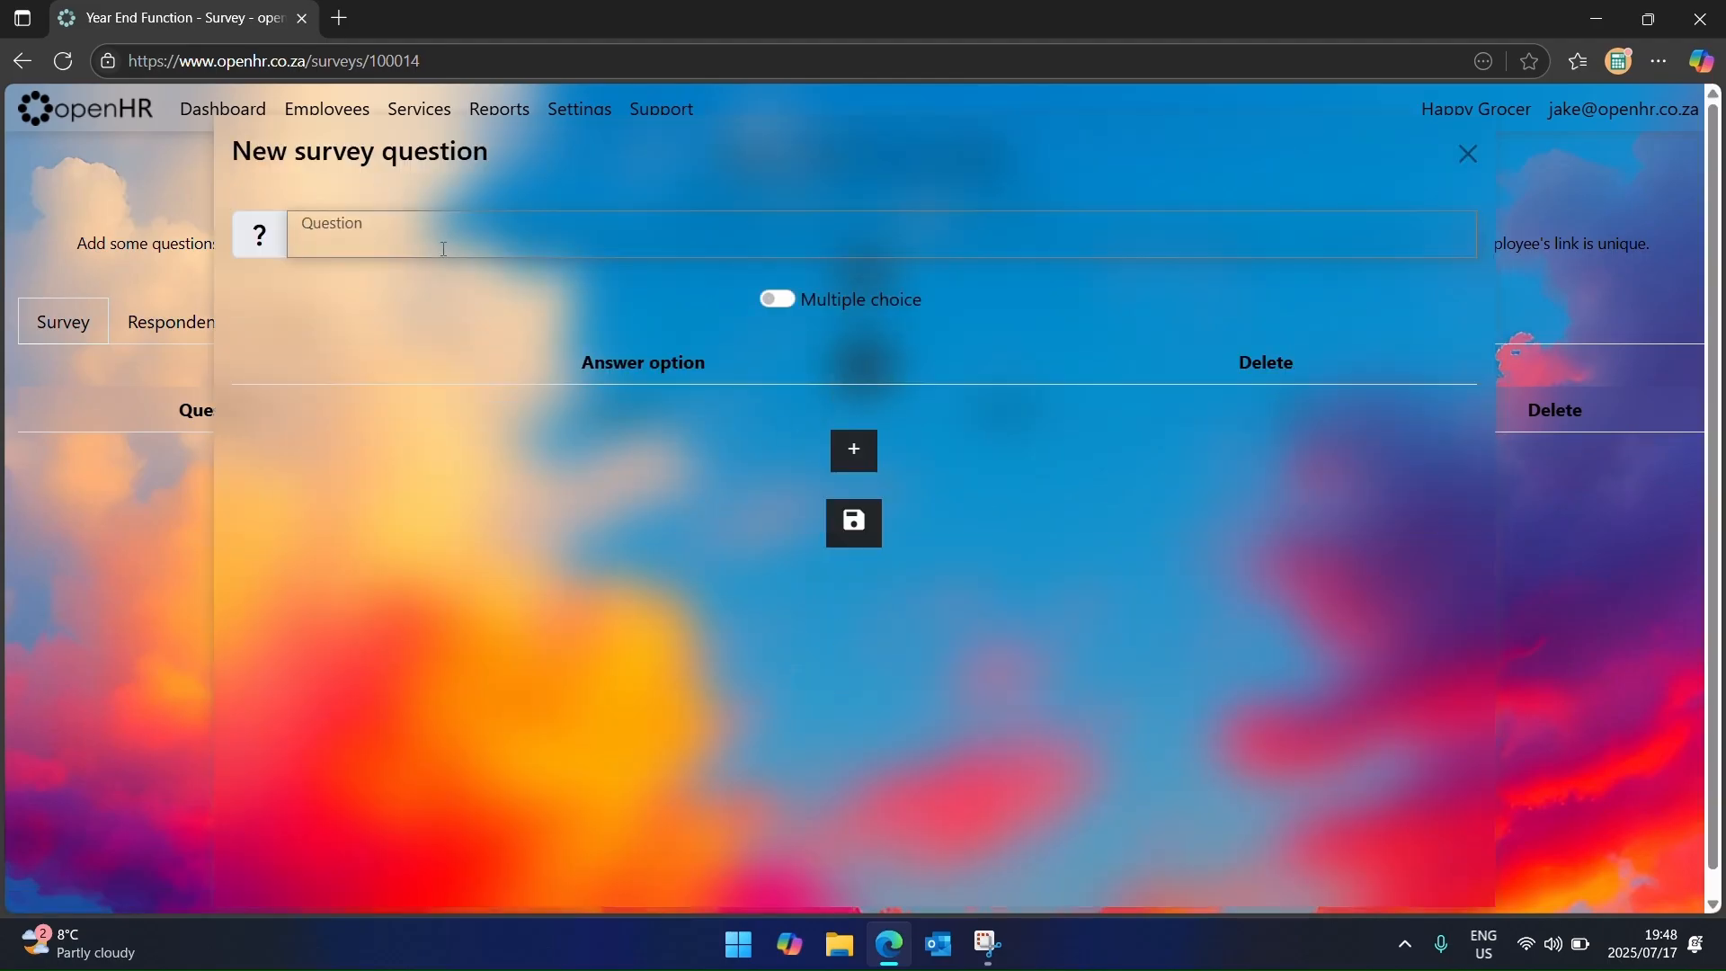
text(What do you want to eat)
click(788, 301)
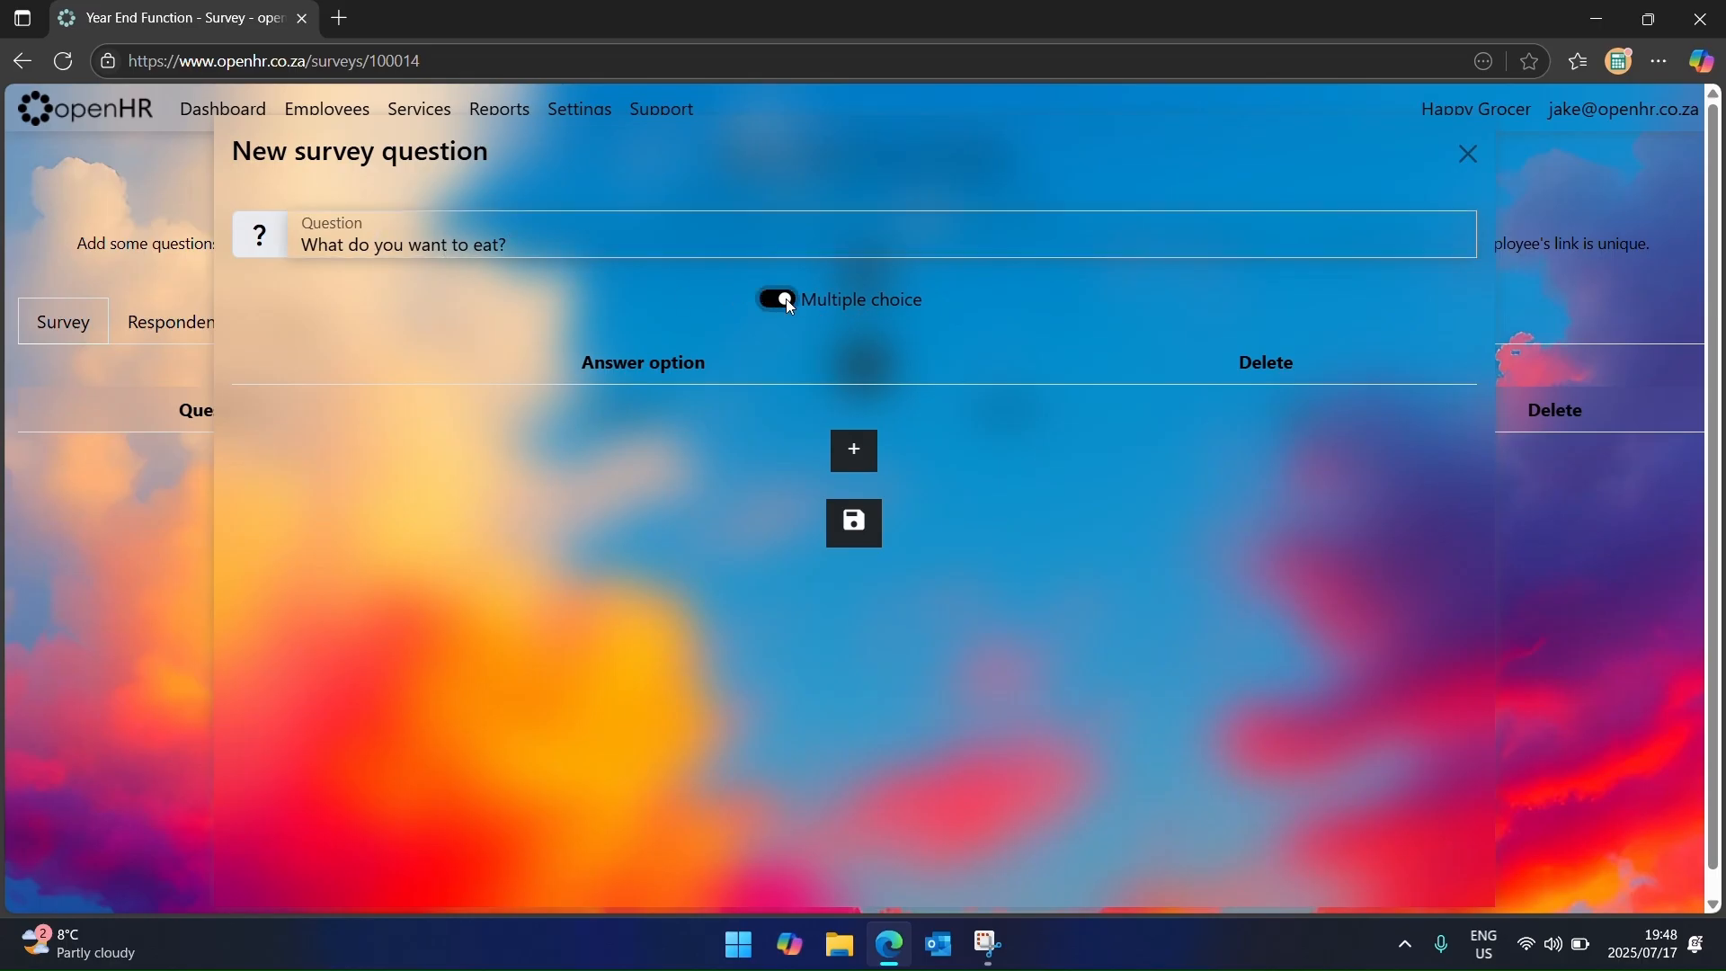
click(853, 447)
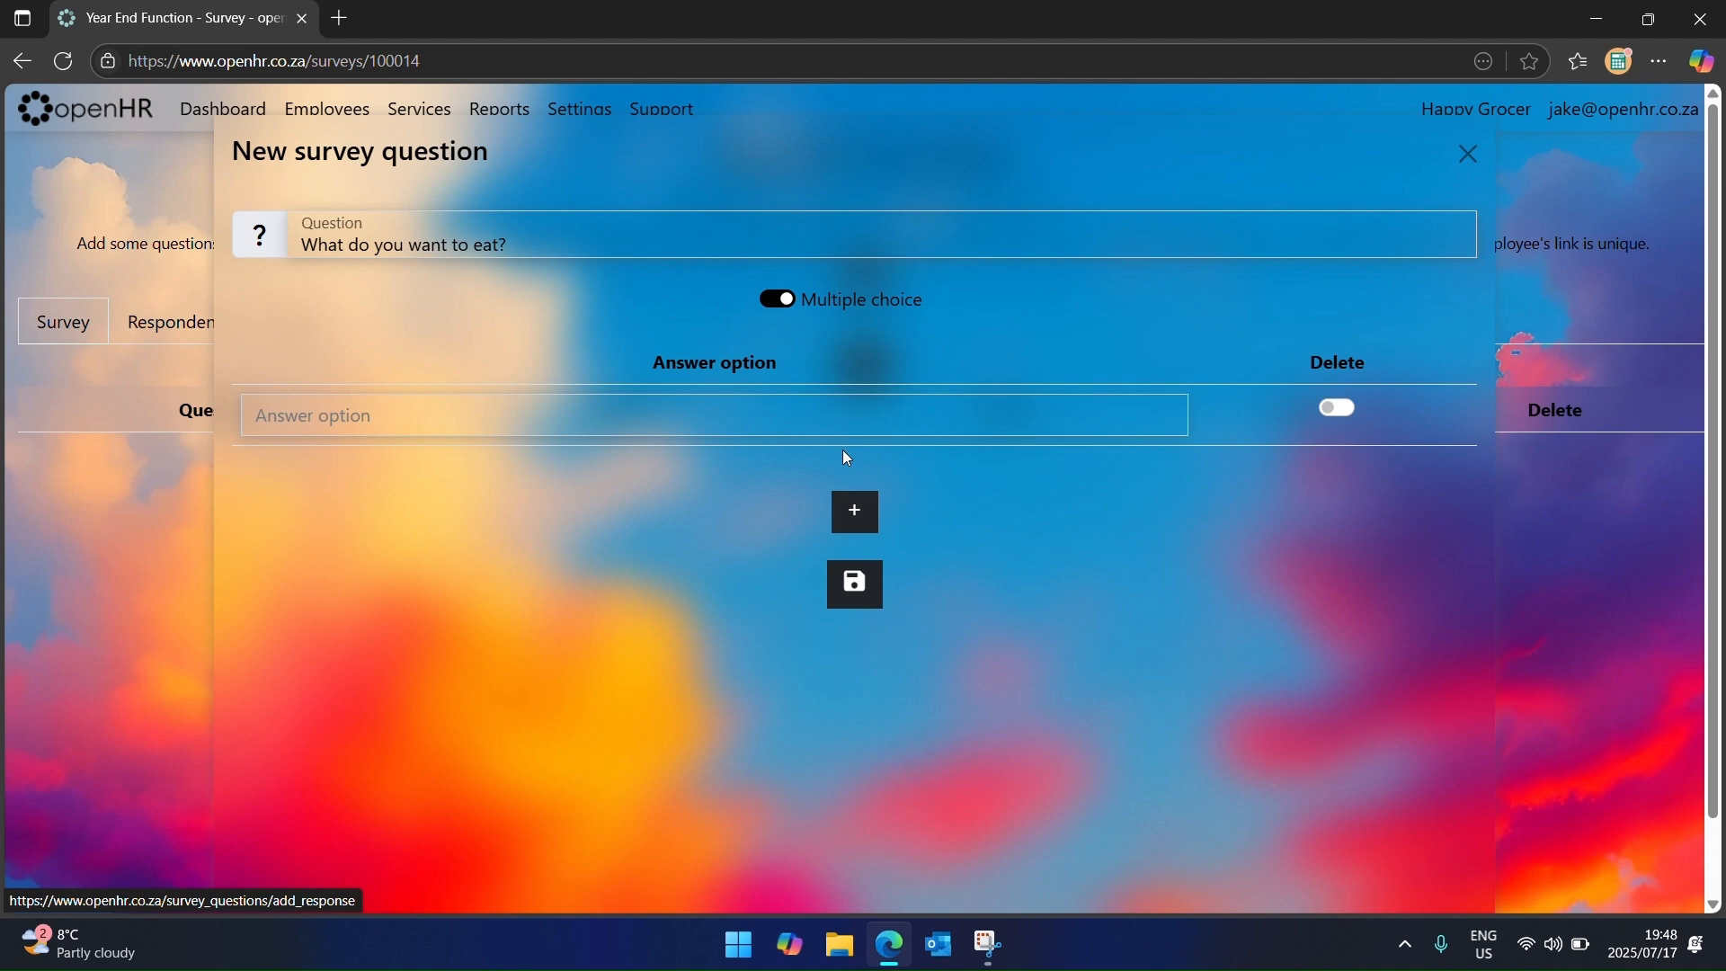
click(853, 509)
click(859, 574)
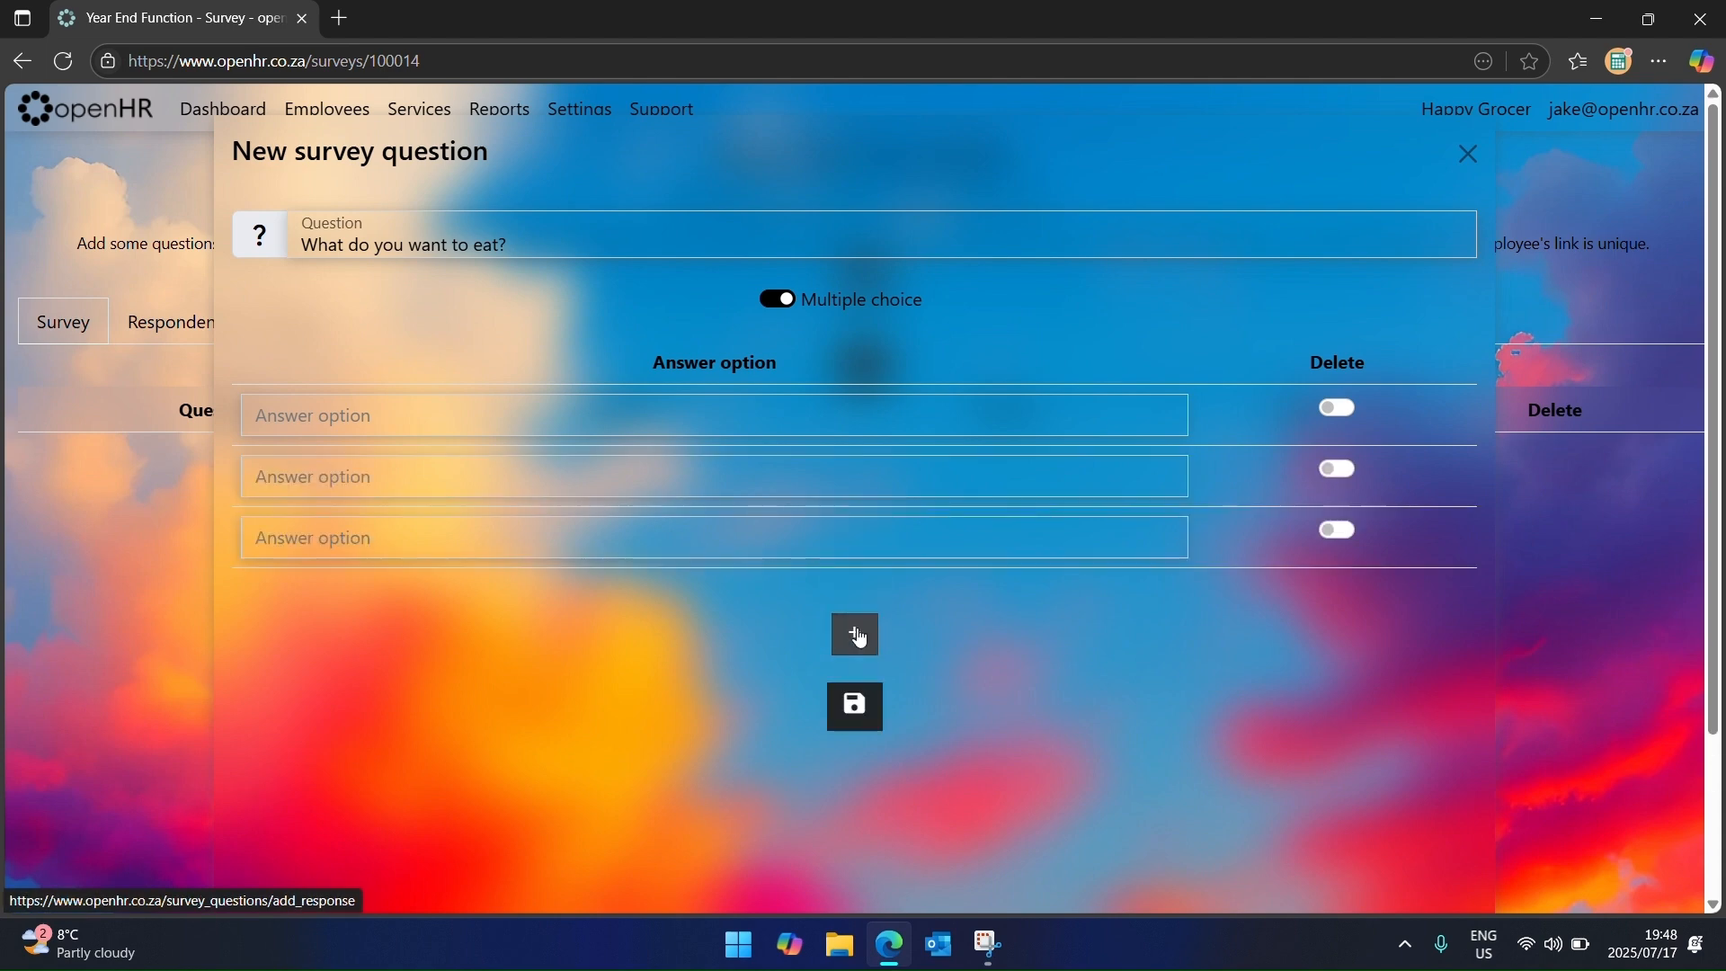
click(855, 632)
Step: Fill in the answers Fish, Chicken, Beef and Cow and save the question
click(681, 422)
text(Fish)
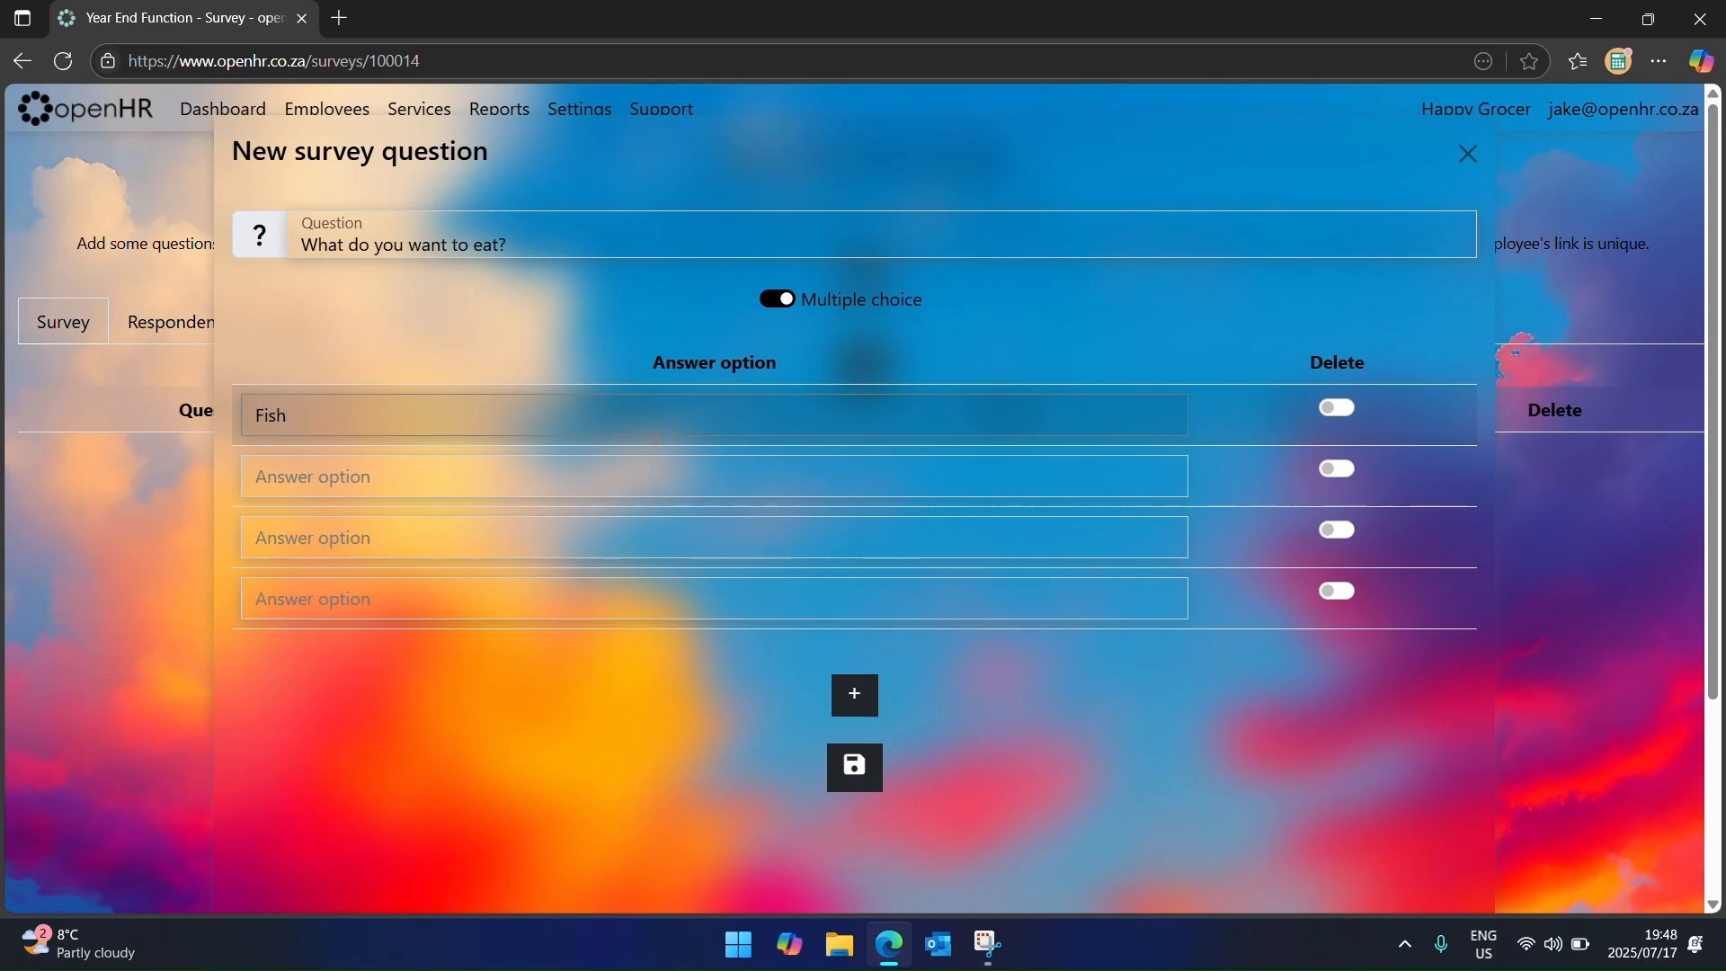
click(635, 486)
text(Chicken)
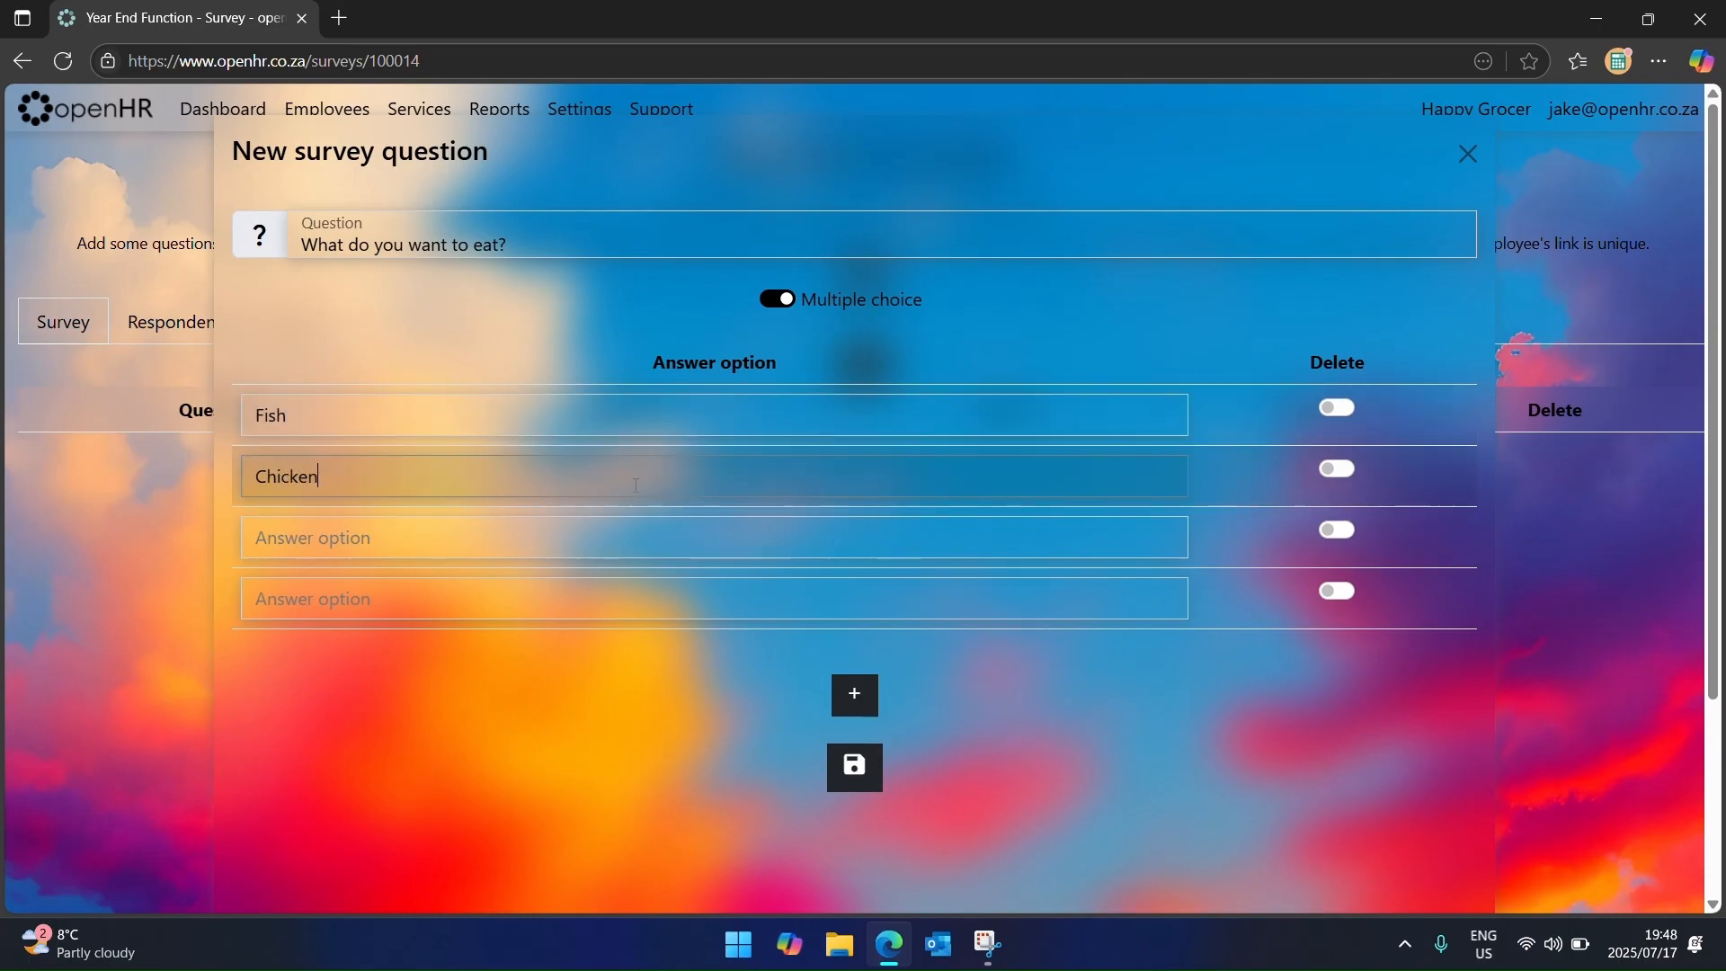
key(Tab)
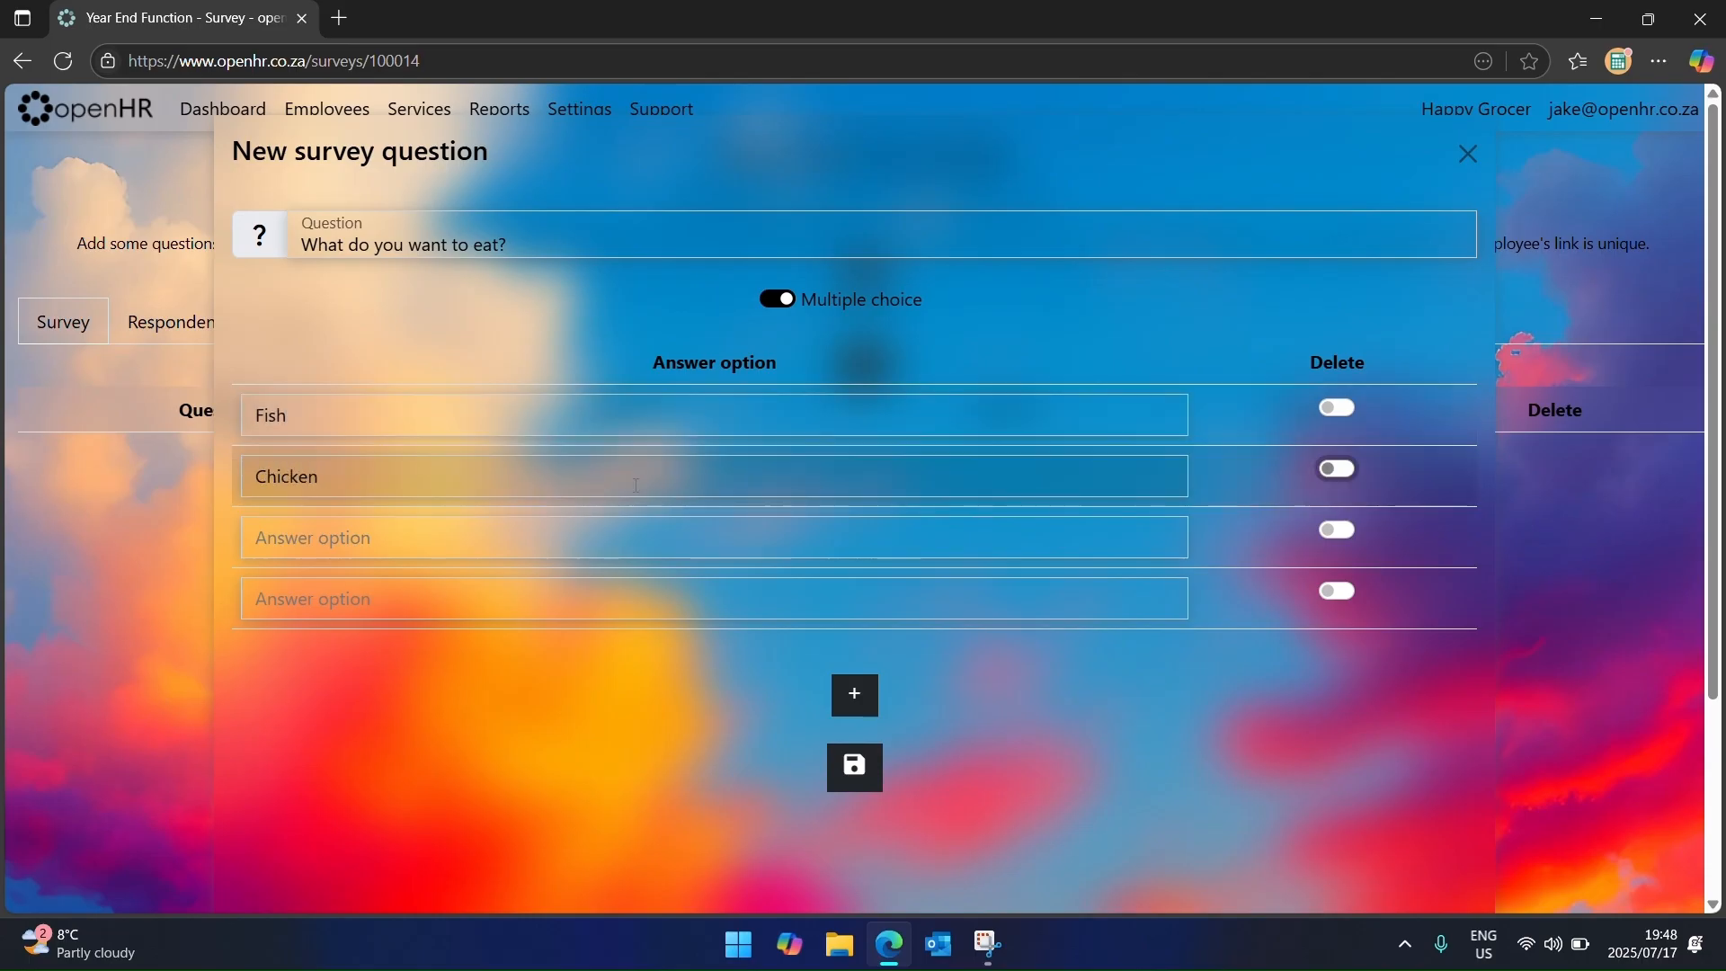
key(Tab)
text(Bee)
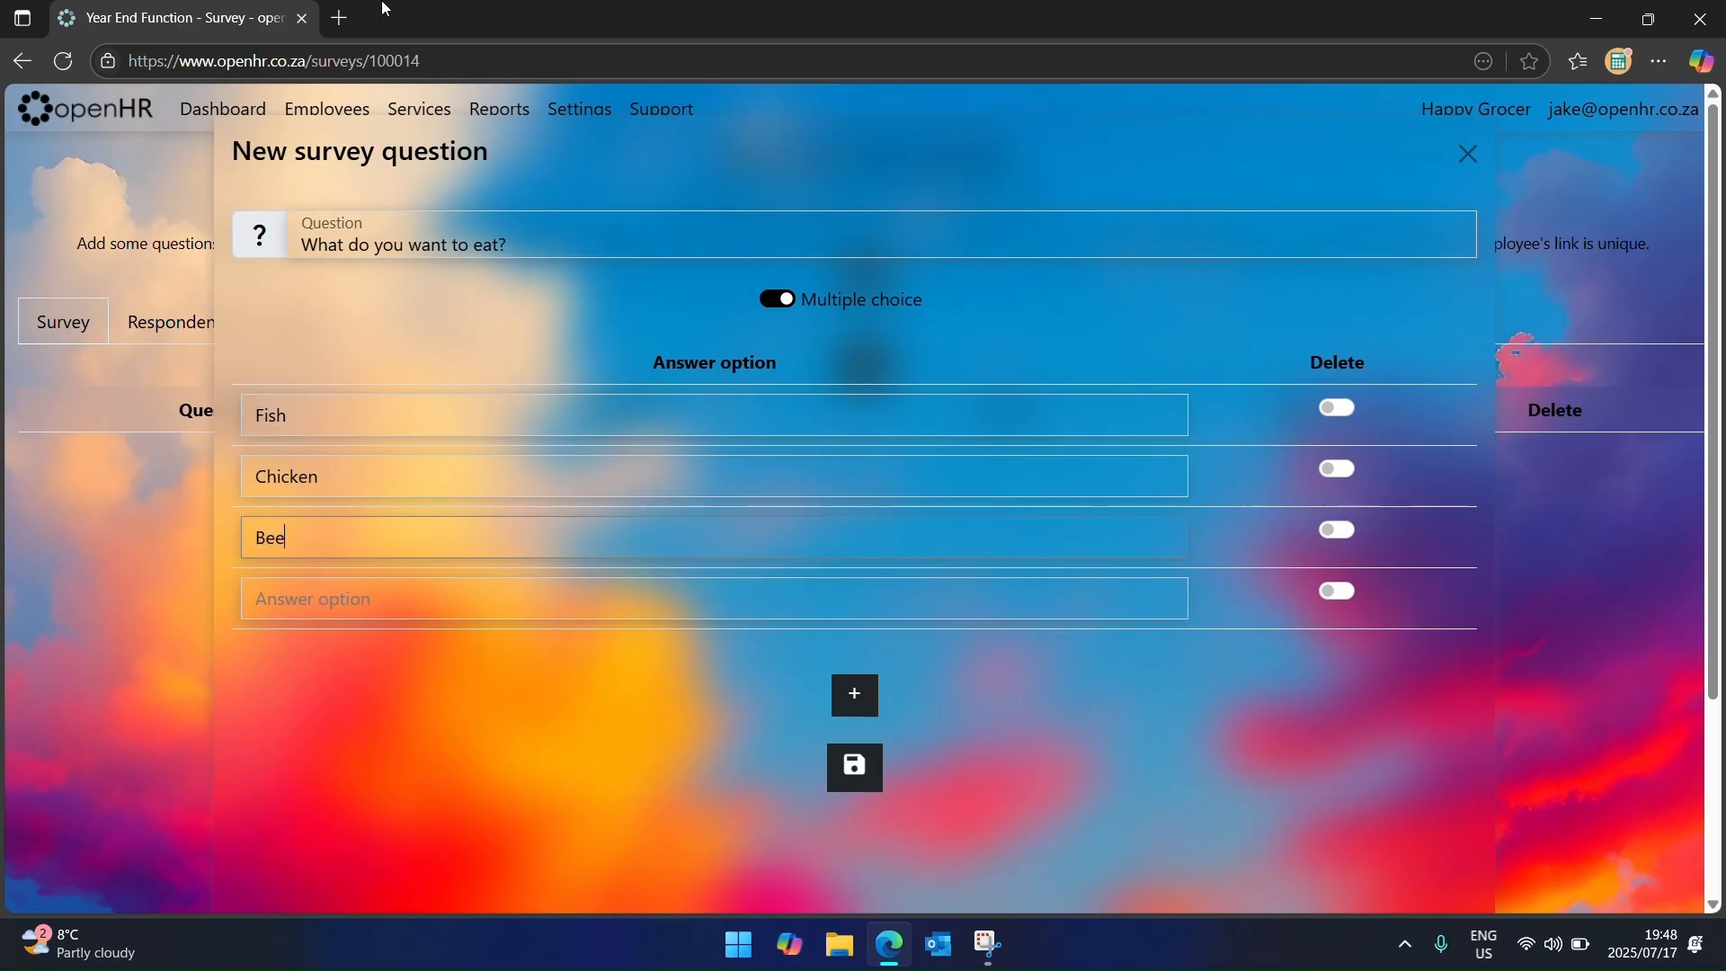
text(f)
key(Tab)
key(Tab)
text(C)
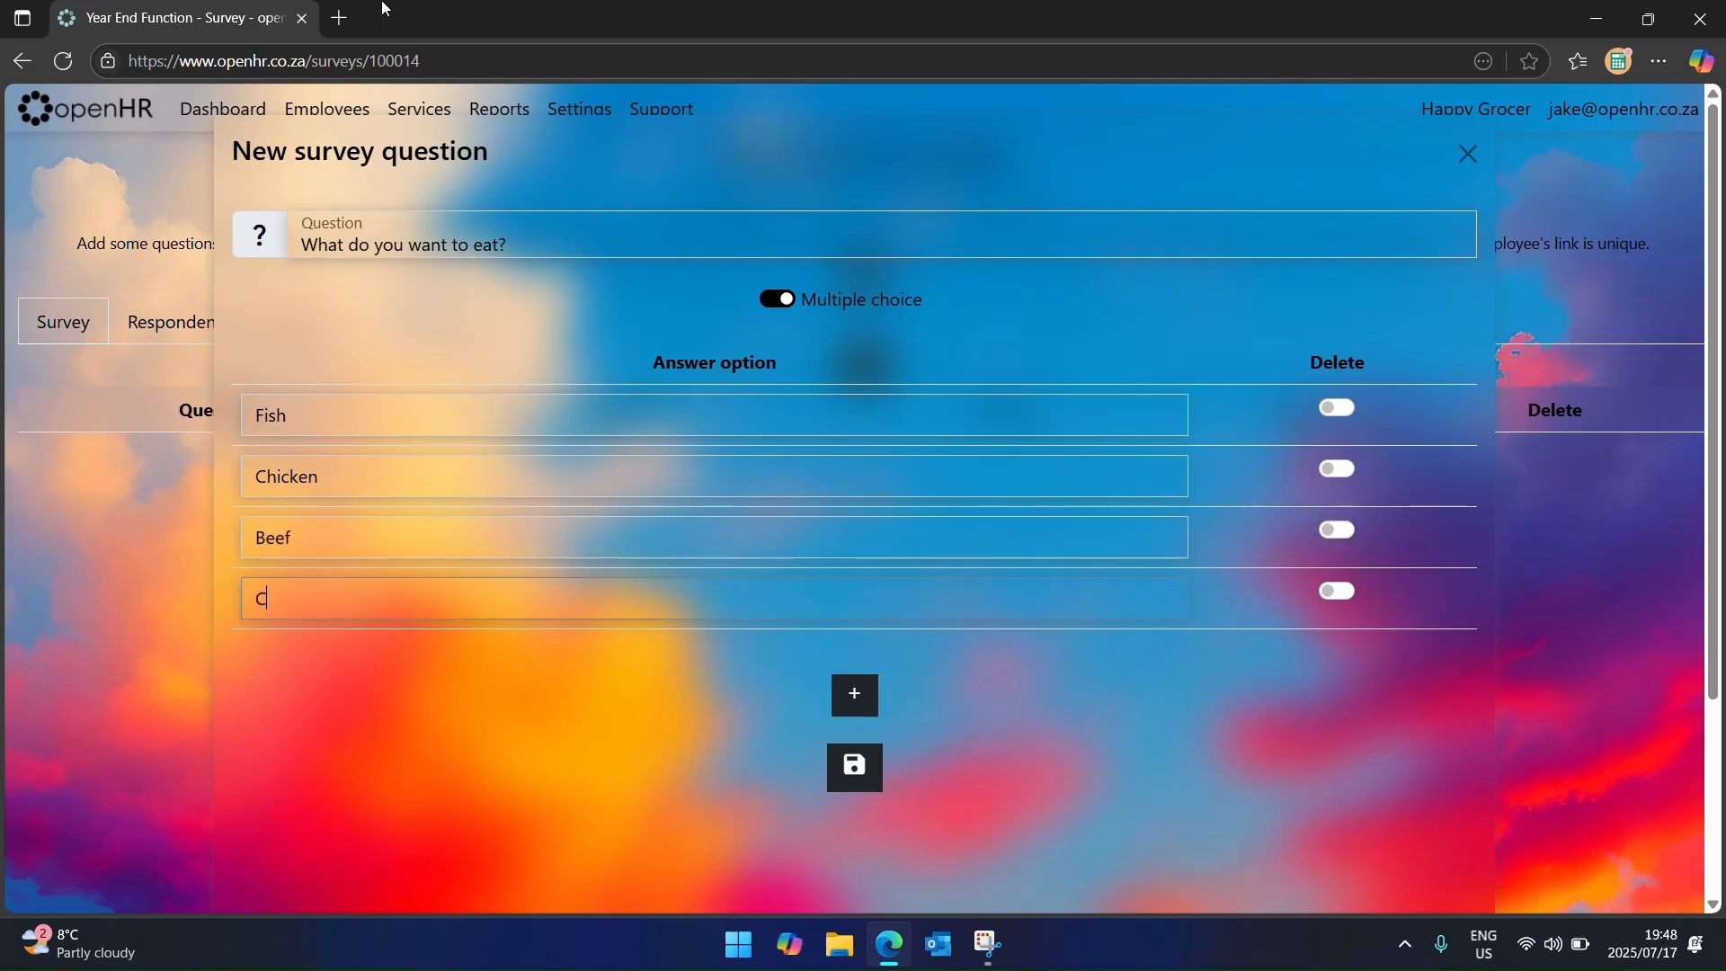
text(ow)
click(858, 765)
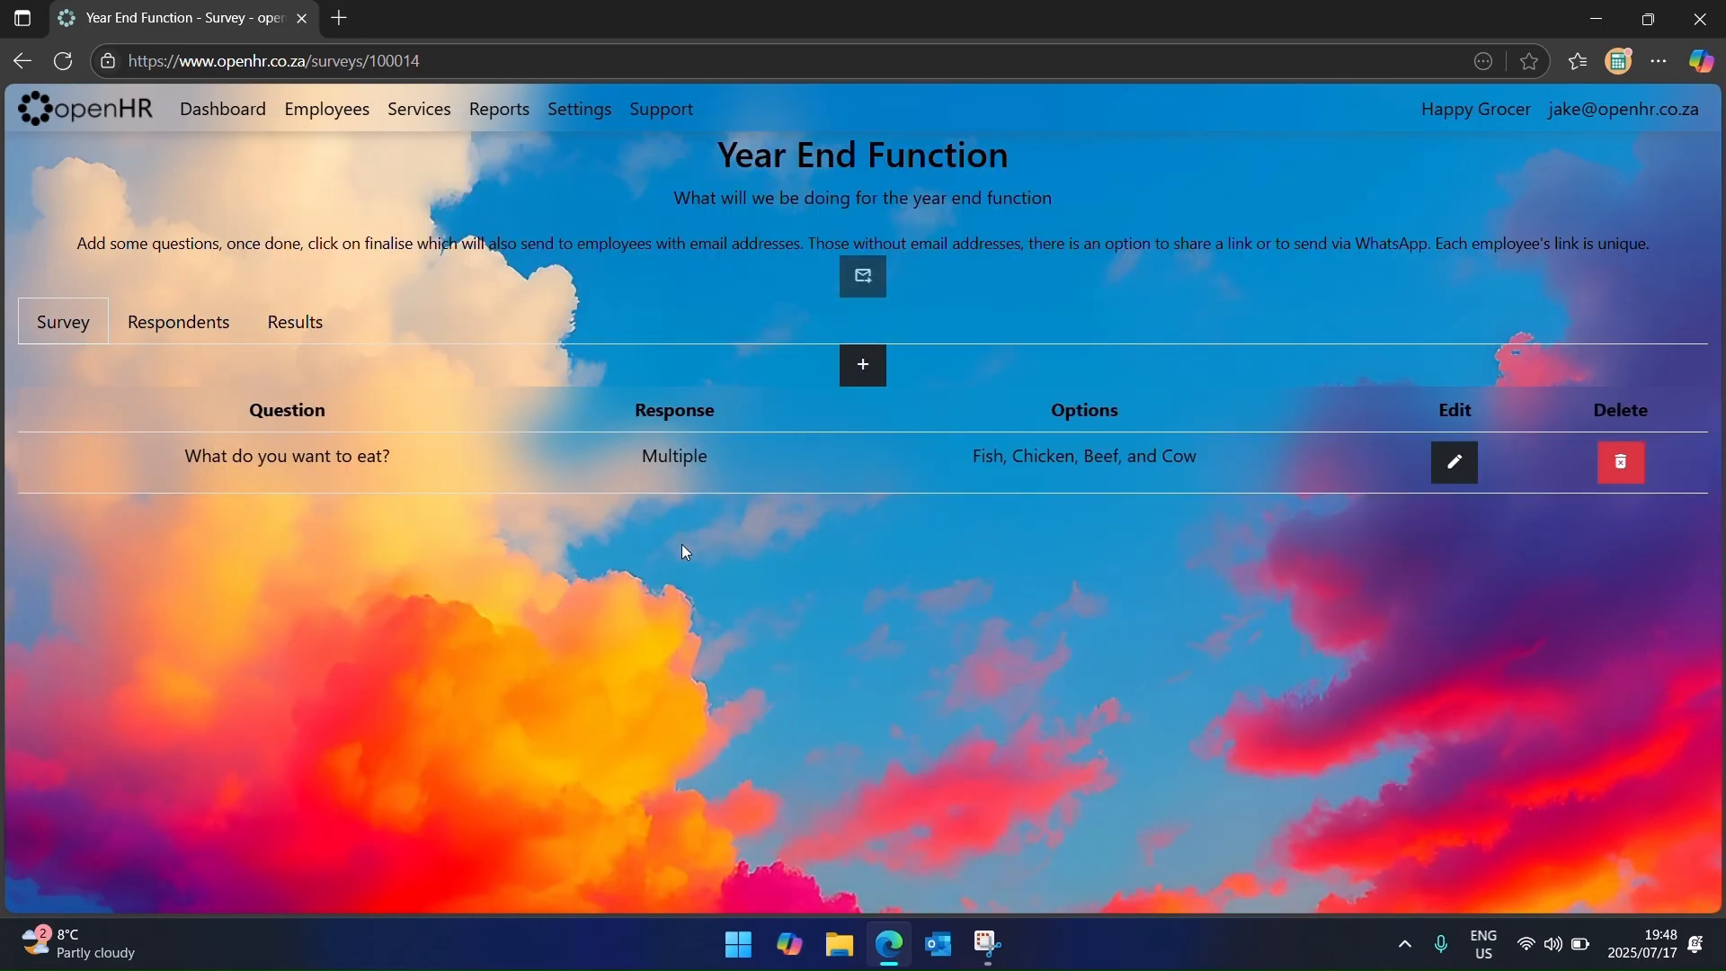
Step: Look over the survey's Respondents and Results, then return to its question table
click(194, 326)
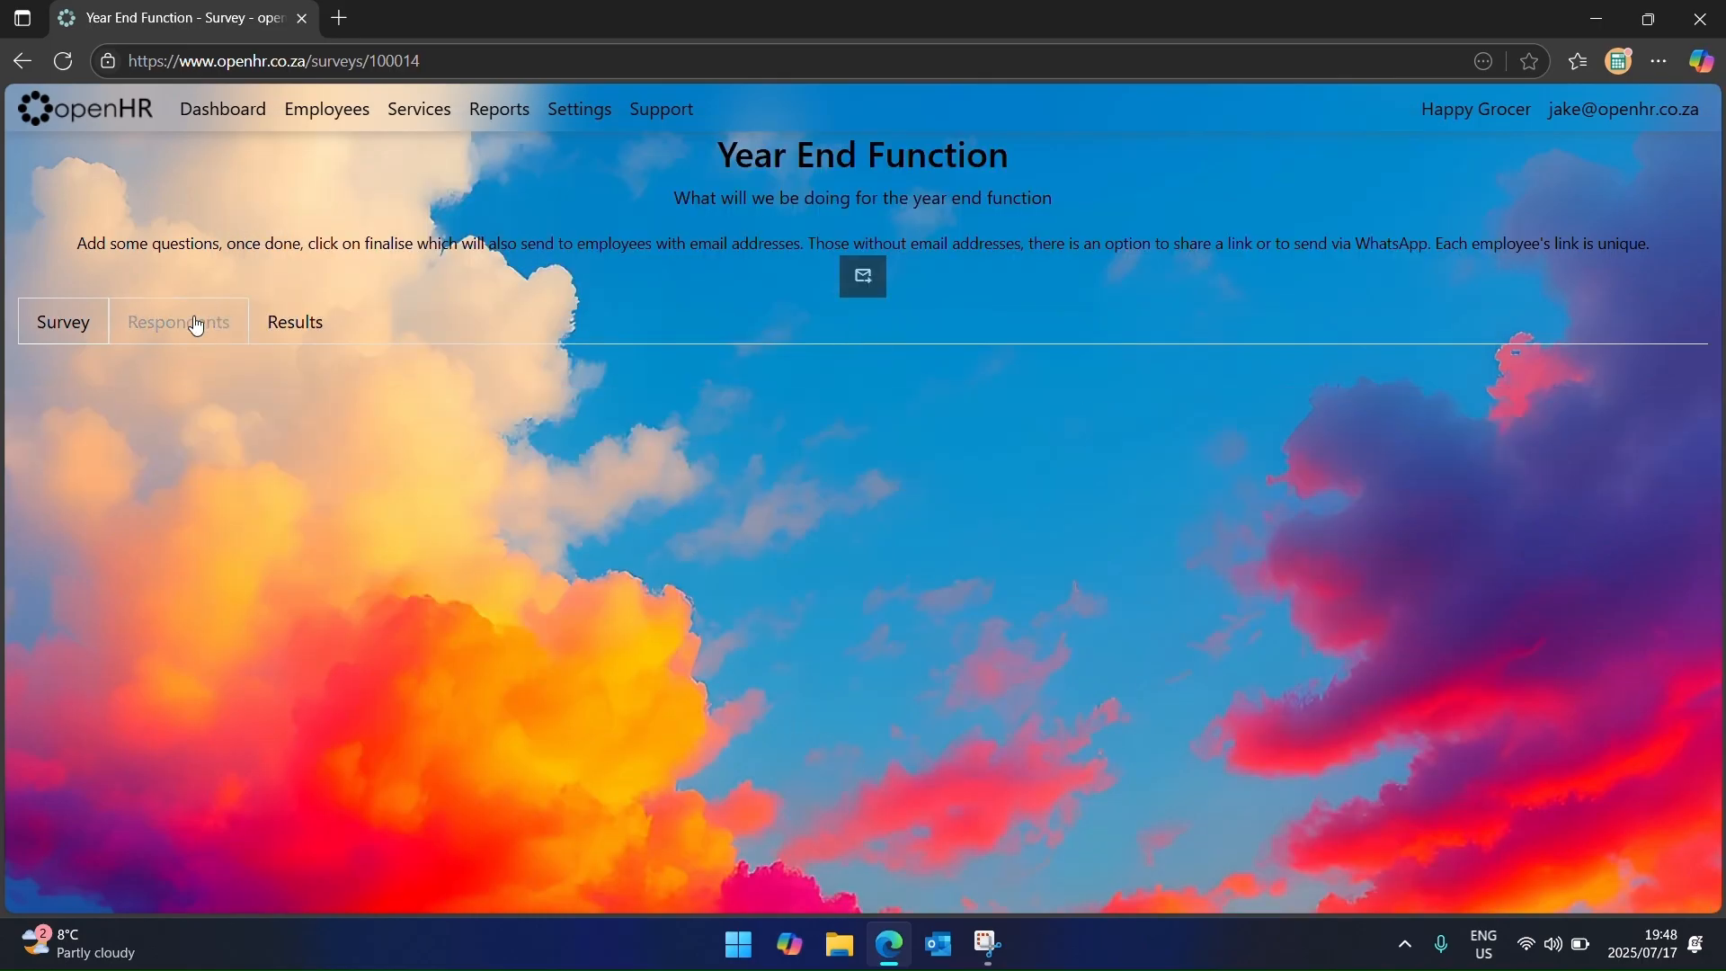
click(281, 322)
click(85, 321)
click(63, 61)
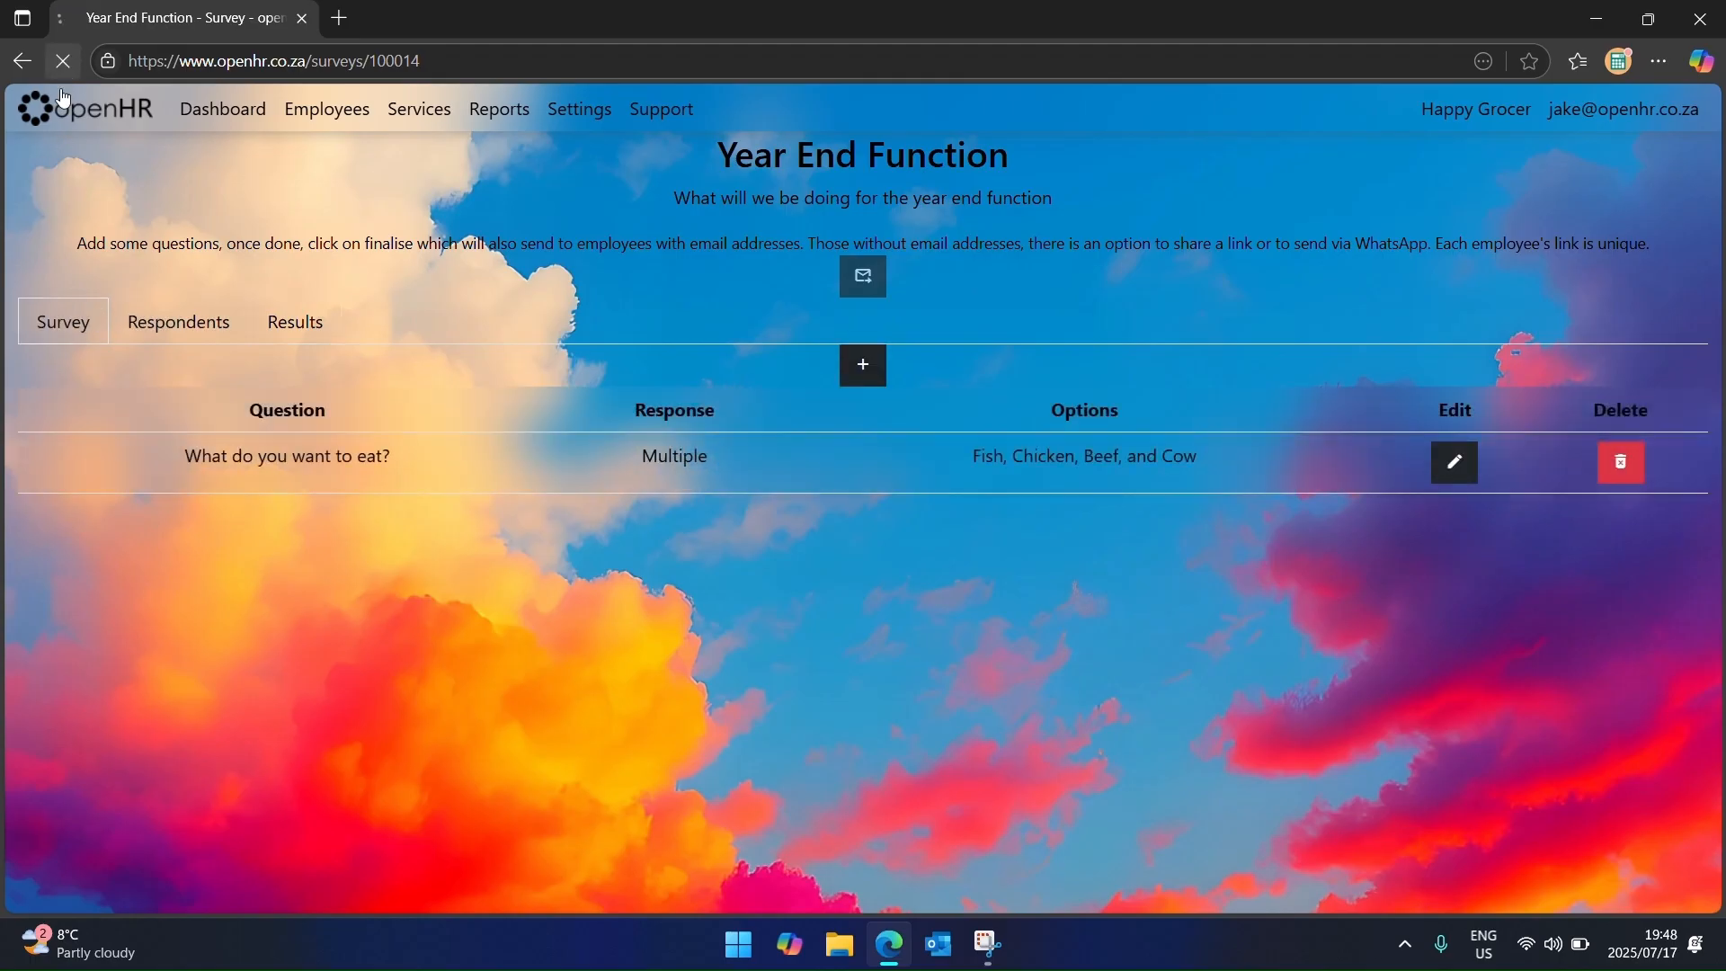
Step: Finalise the Year End Function survey so it is emailed to employees
click(861, 284)
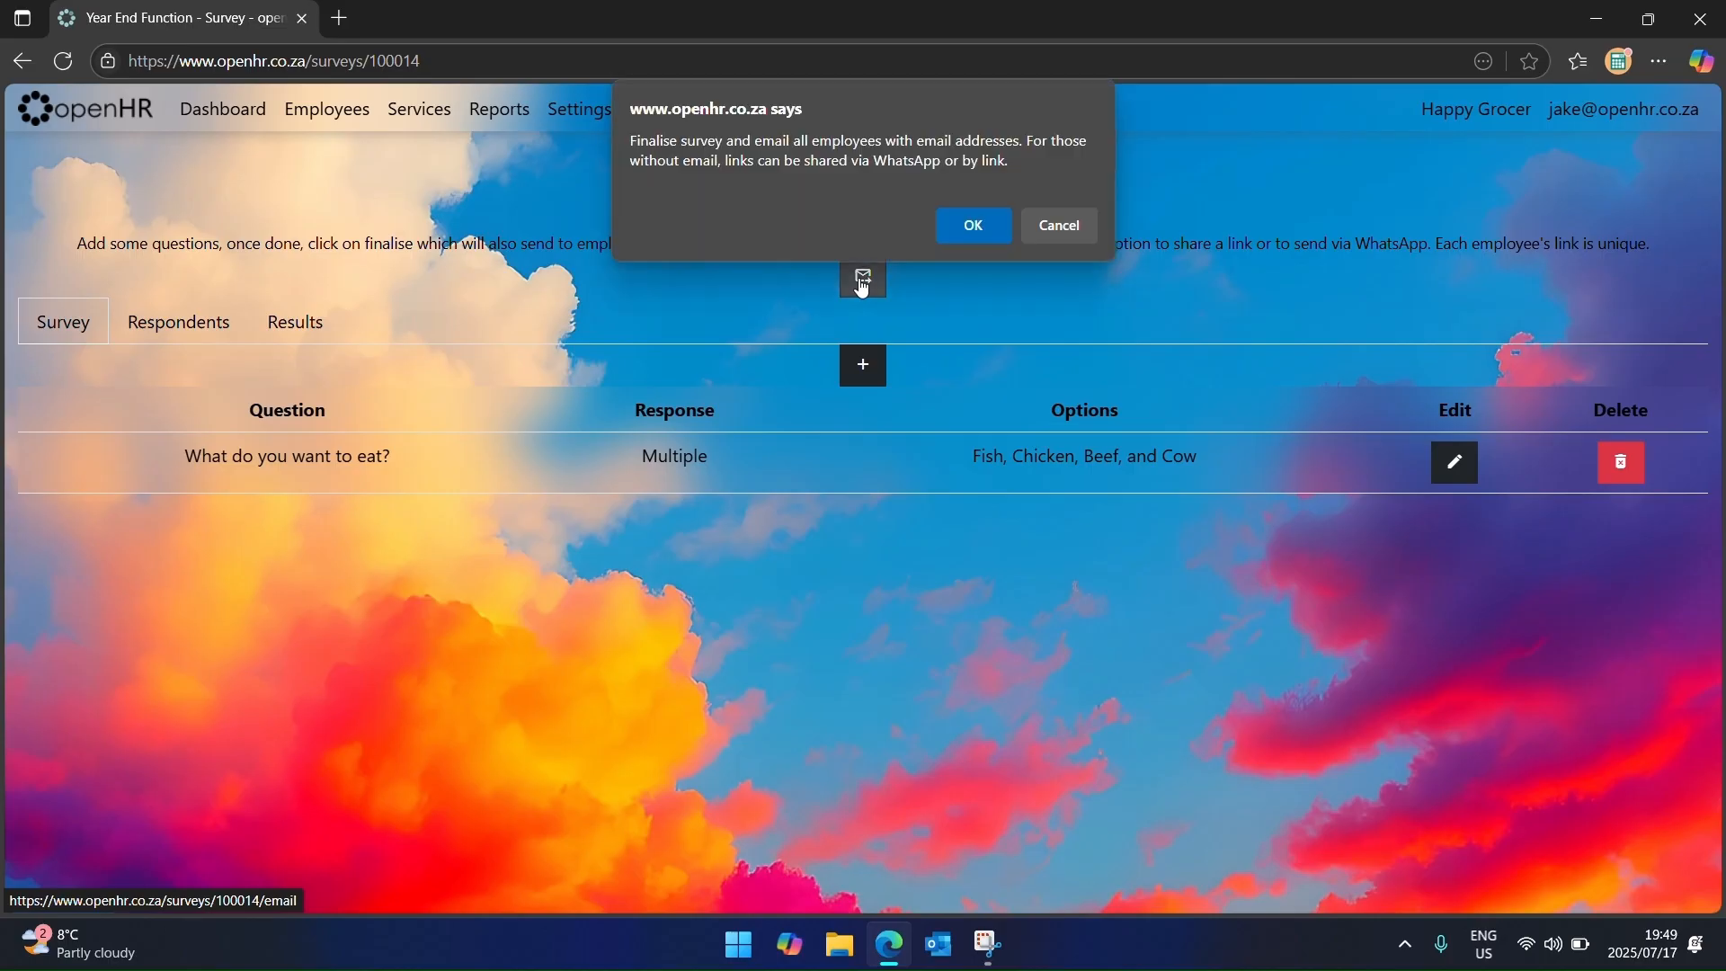
click(972, 225)
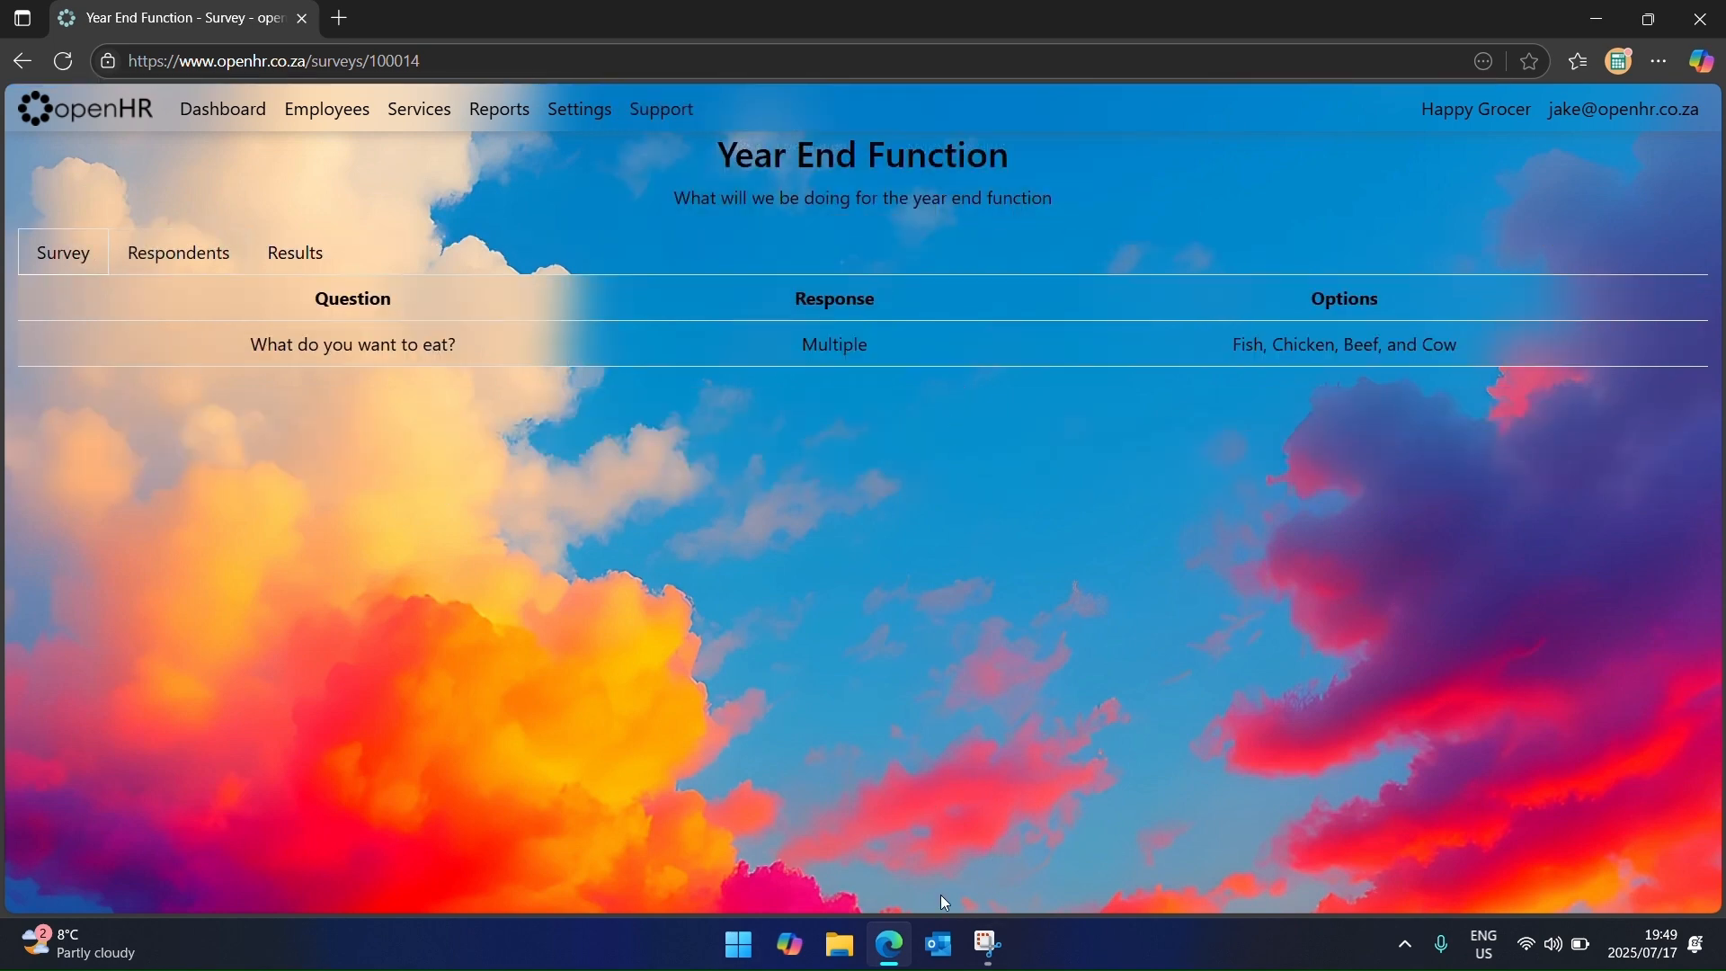
click(935, 955)
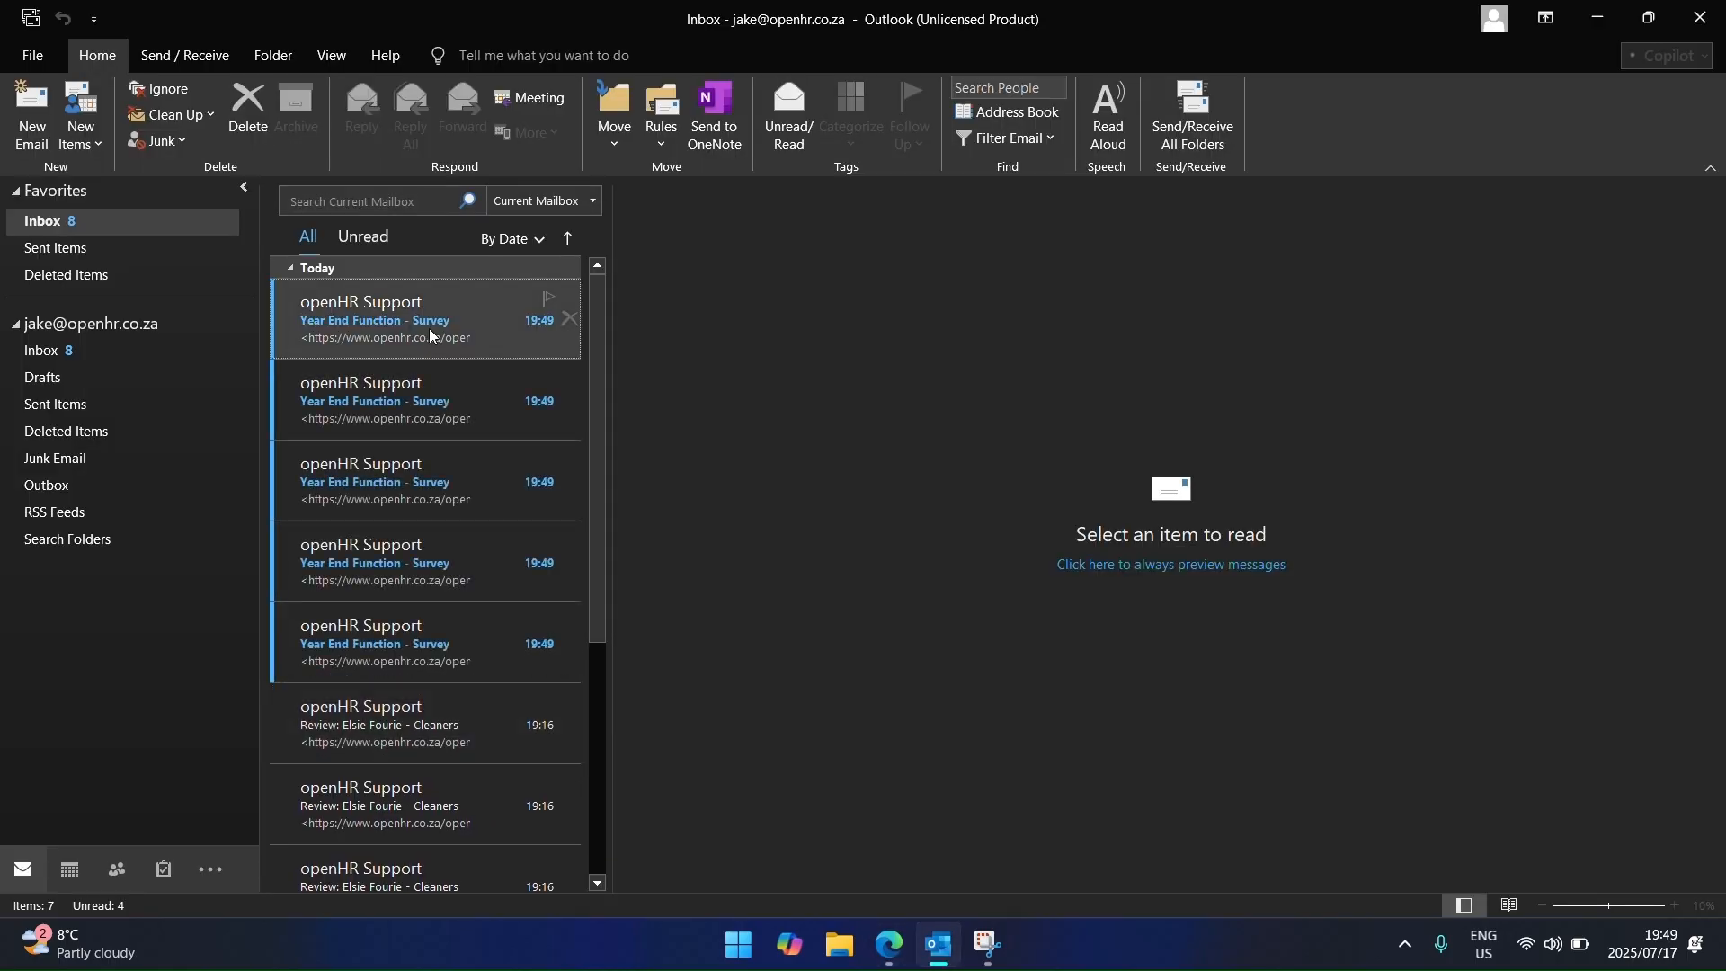
Step: Read the three Year End Function invitation emails and follow the survey link in the first
click(430, 336)
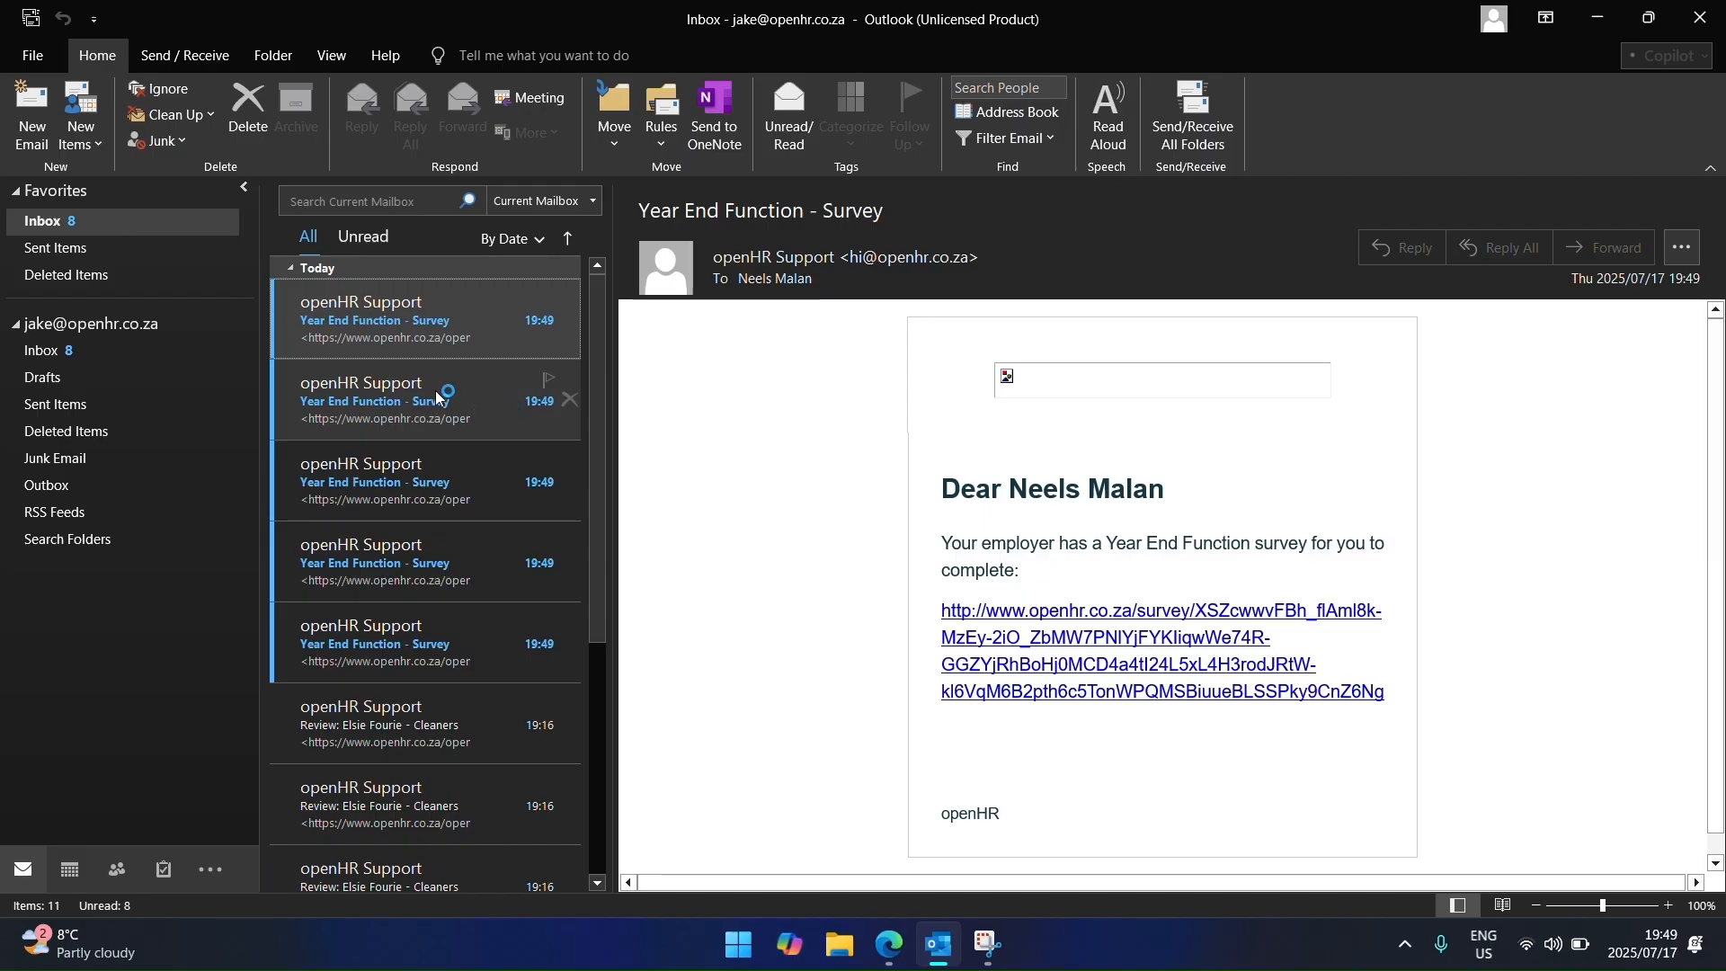
click(440, 388)
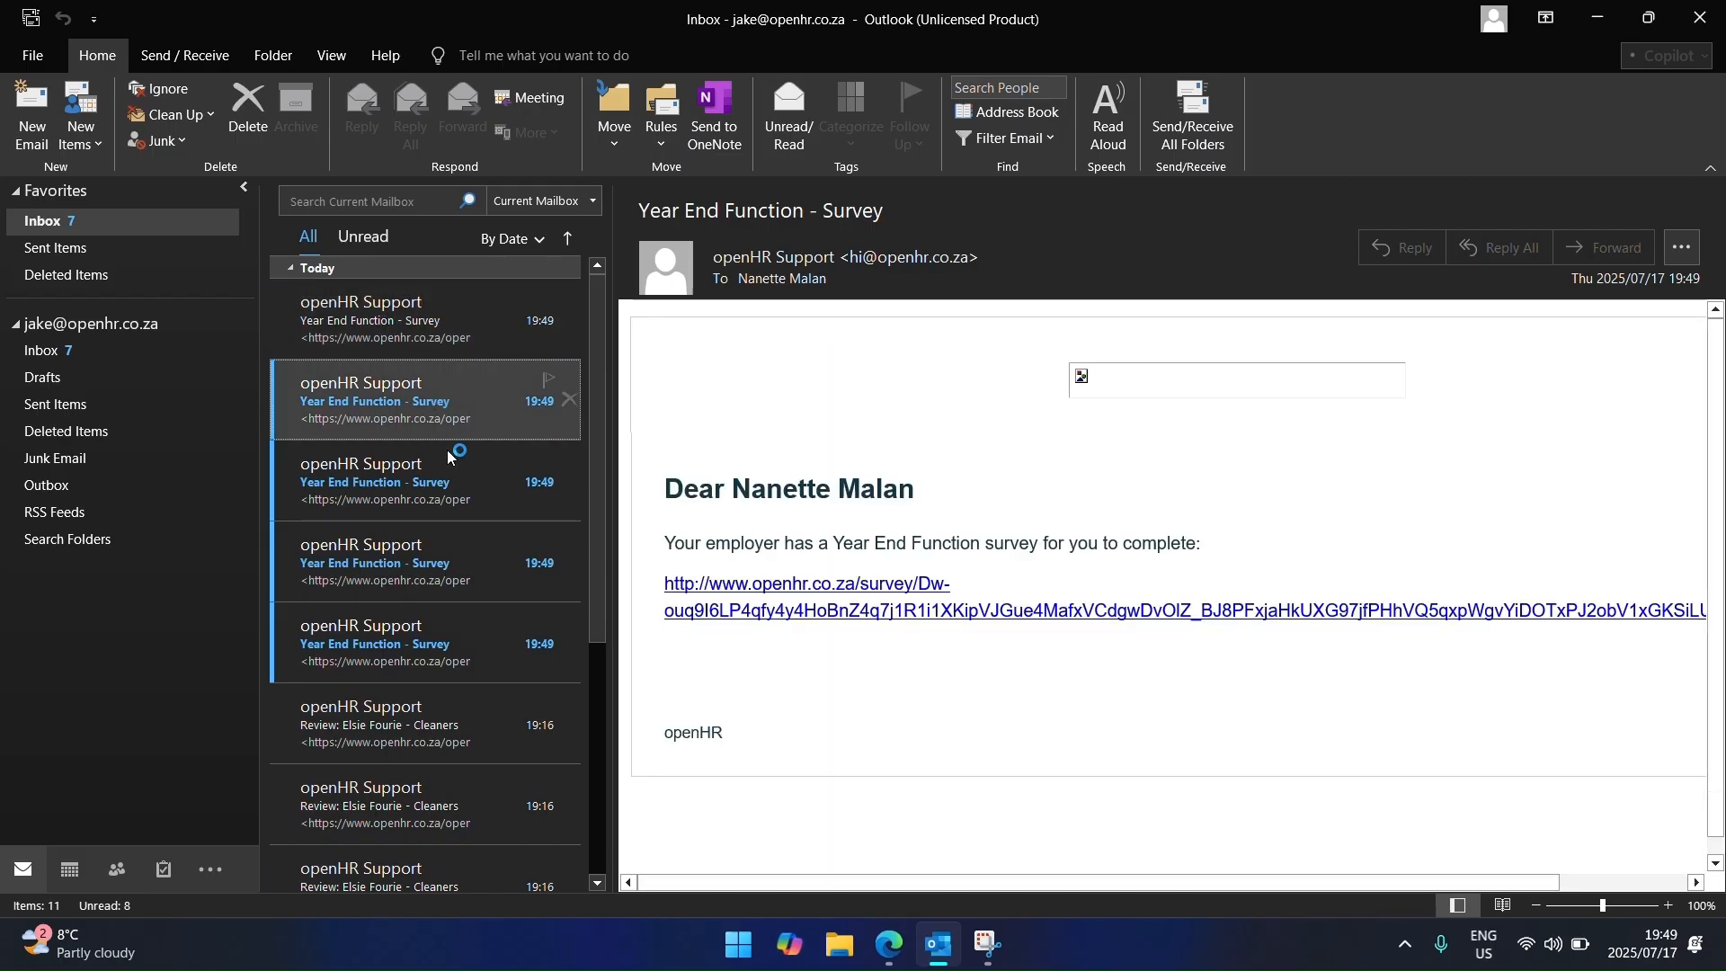
click(448, 466)
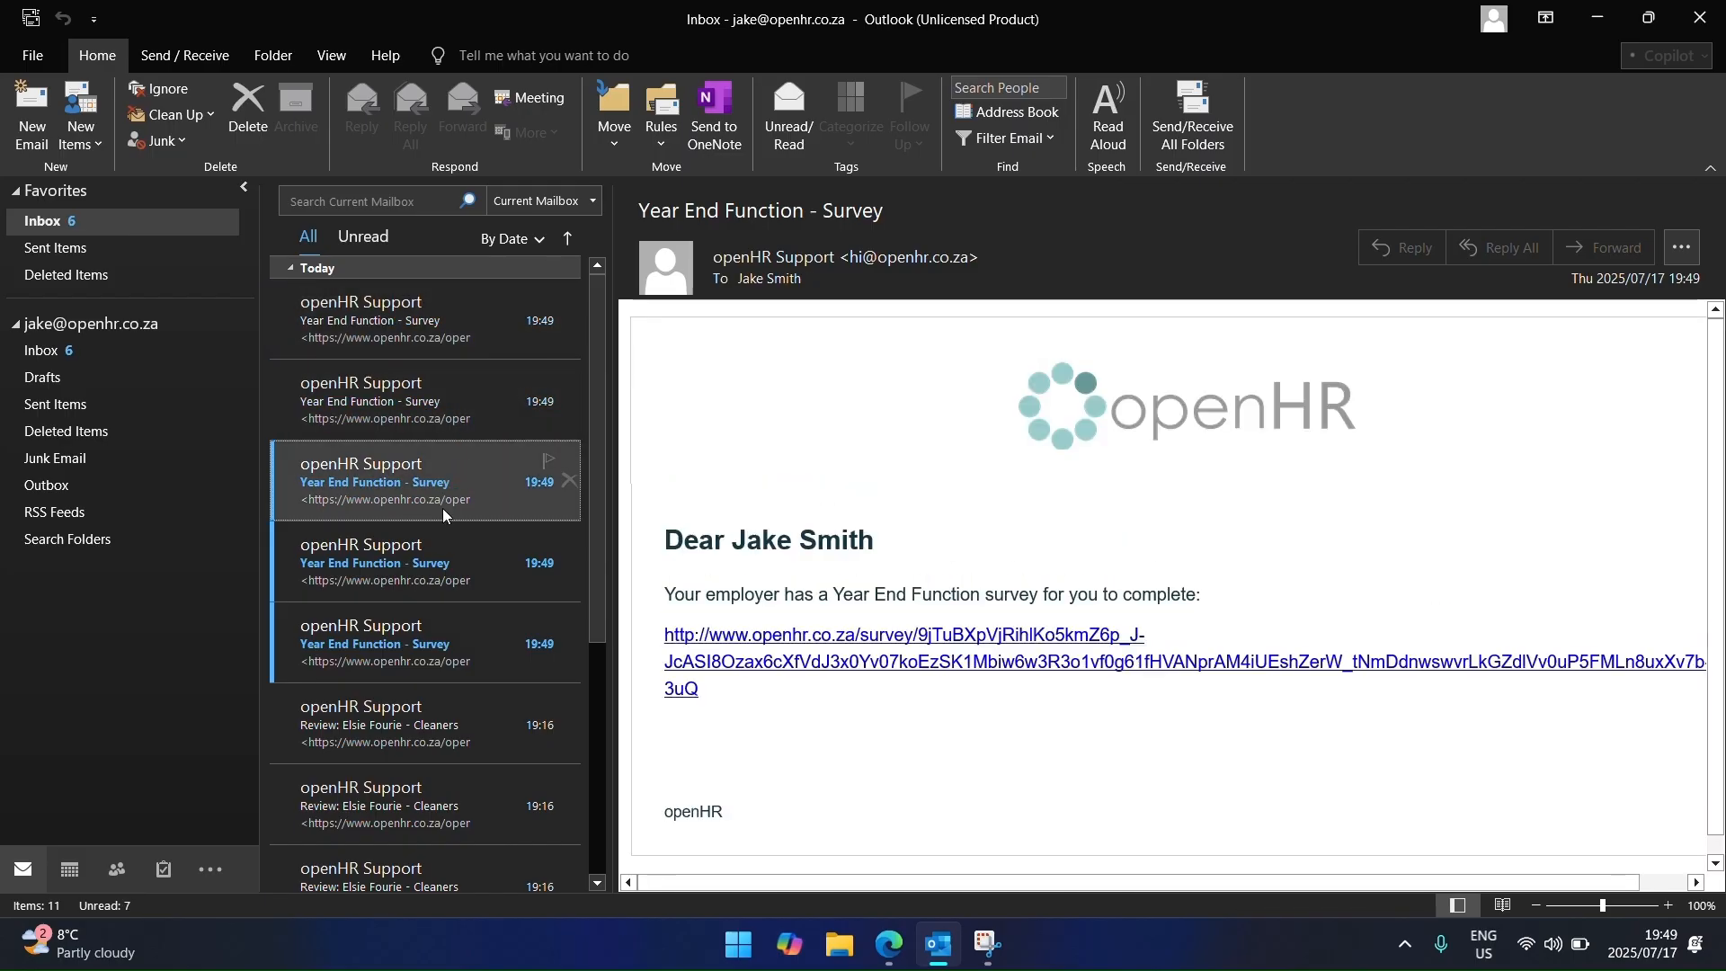
click(454, 322)
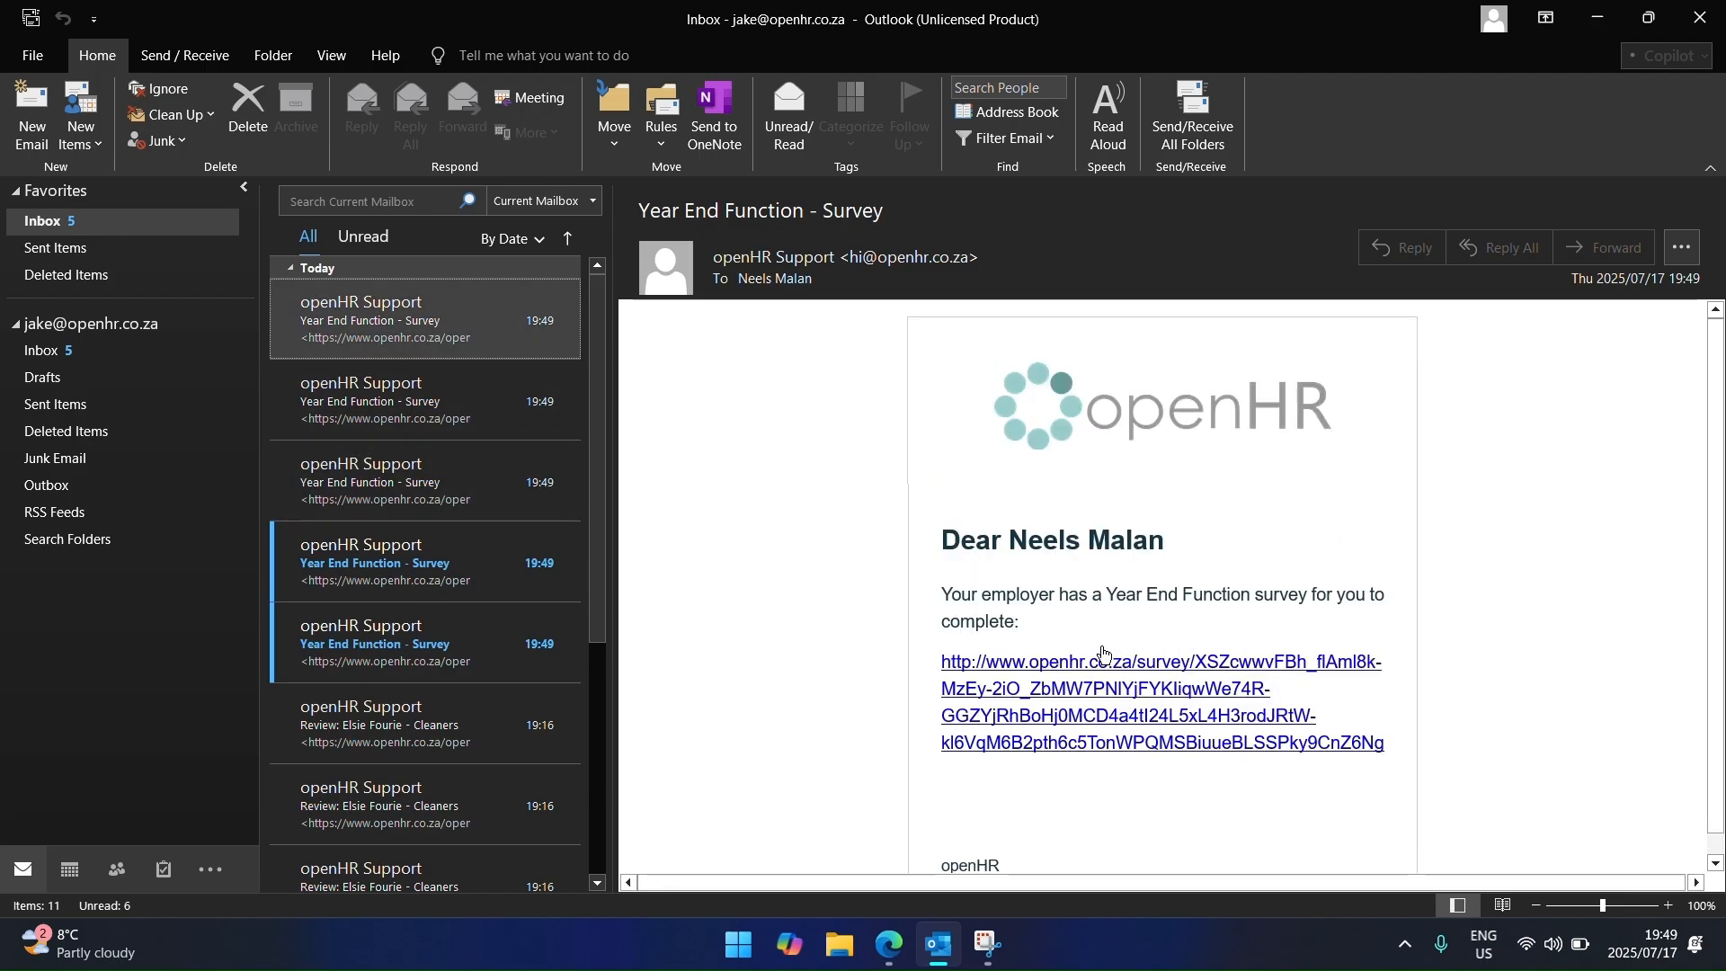
click(1105, 653)
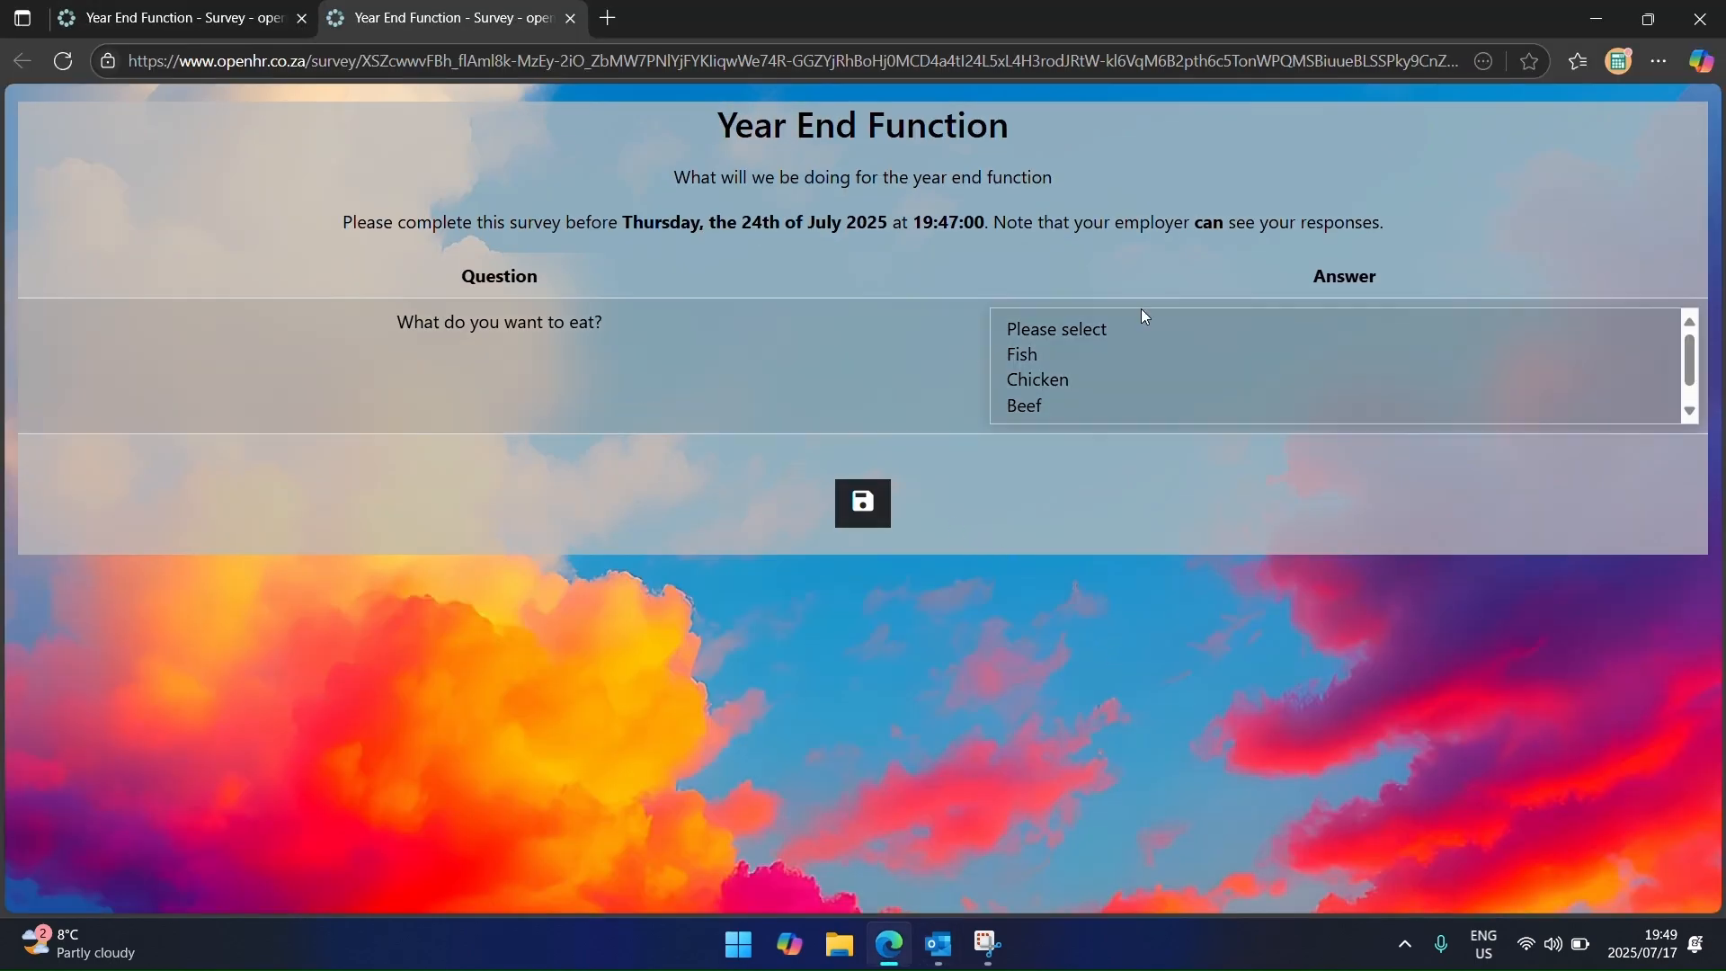
Step: Answer the survey with Fish and Beef and submit it
click(1109, 354)
scroll(1126, 379, down, 1)
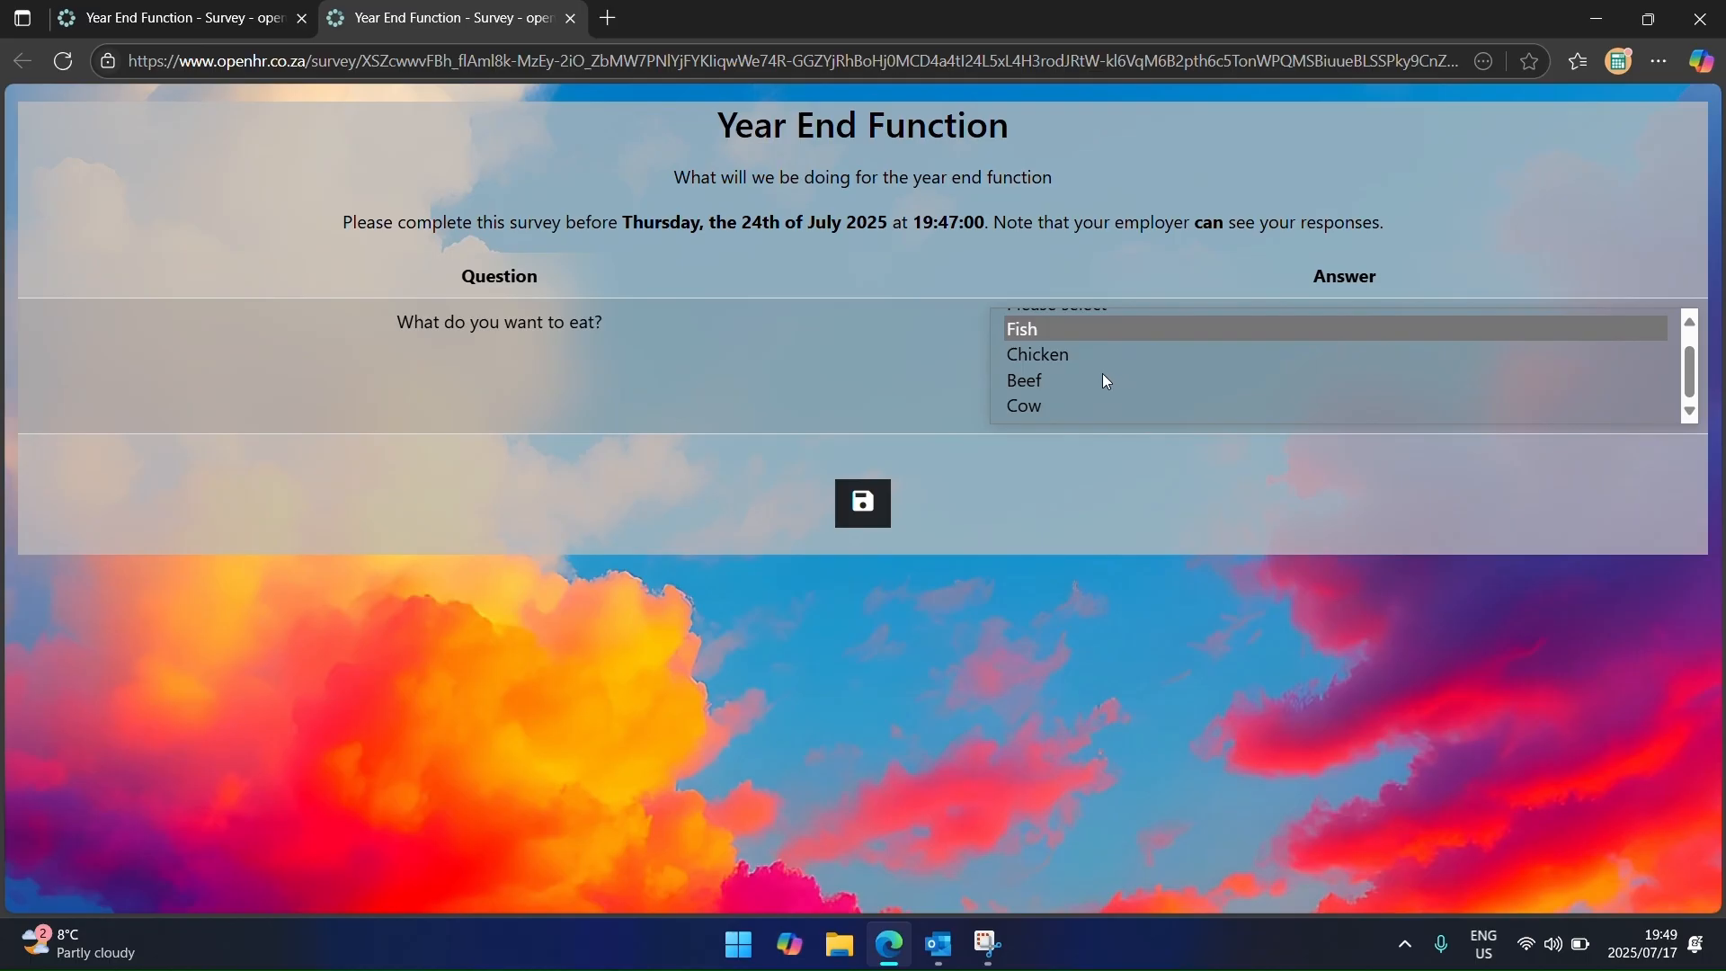
ctrl+click(1104, 378)
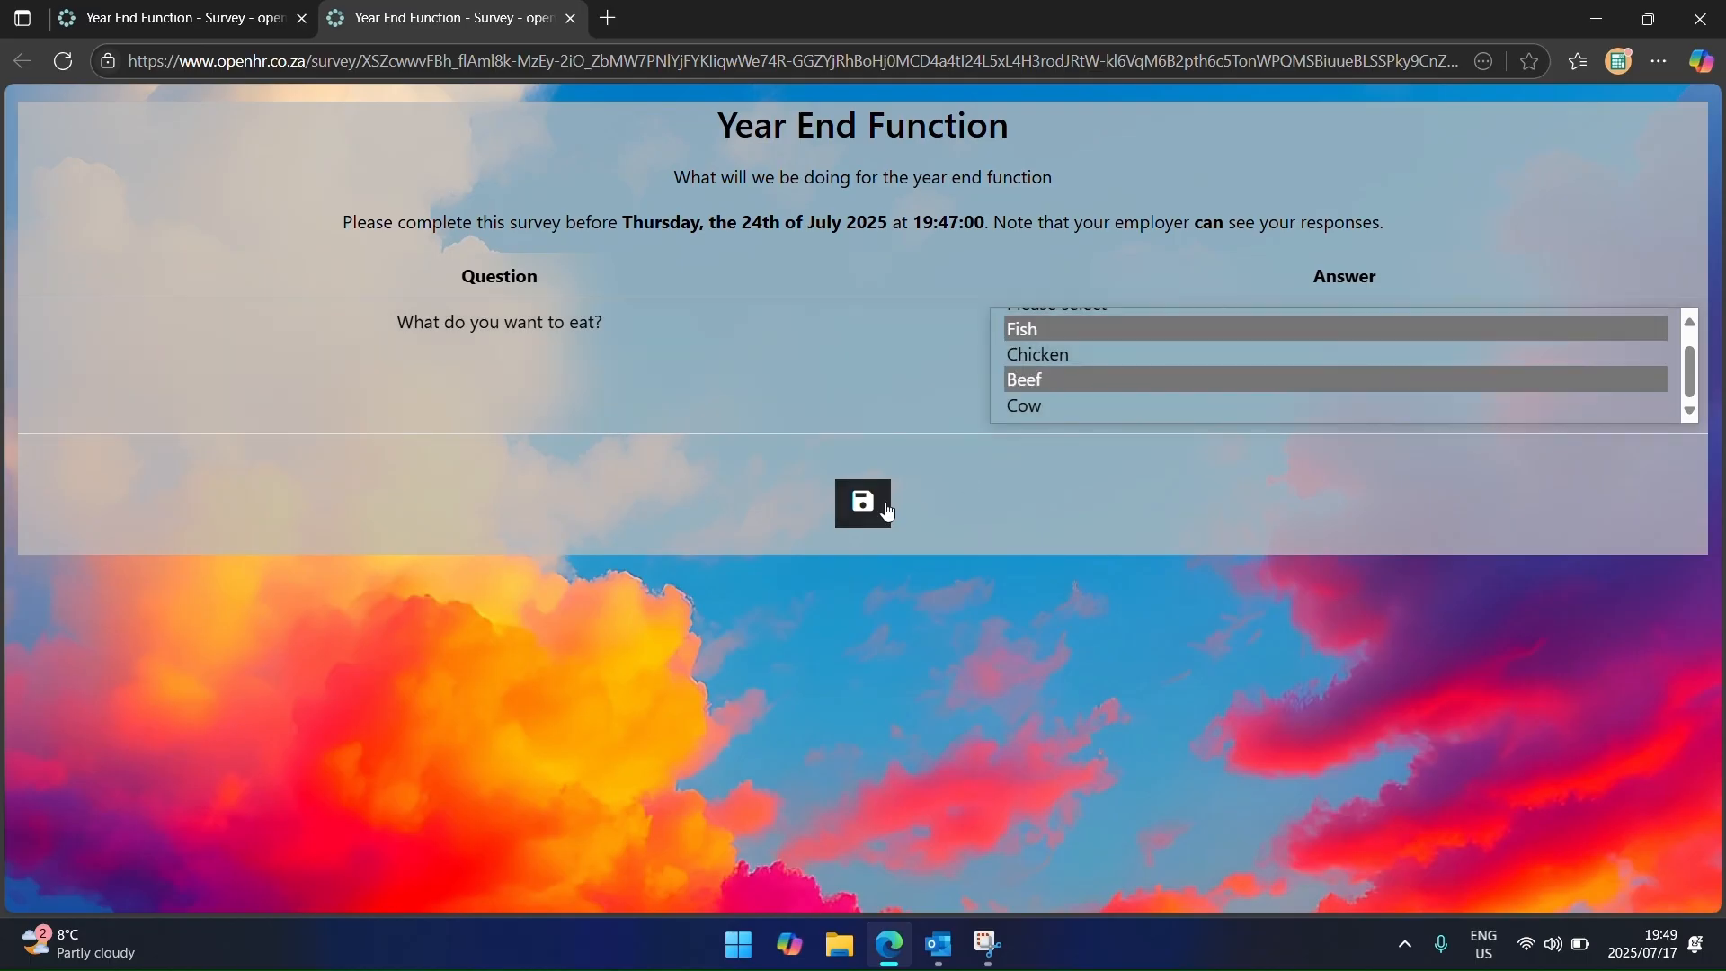
click(878, 508)
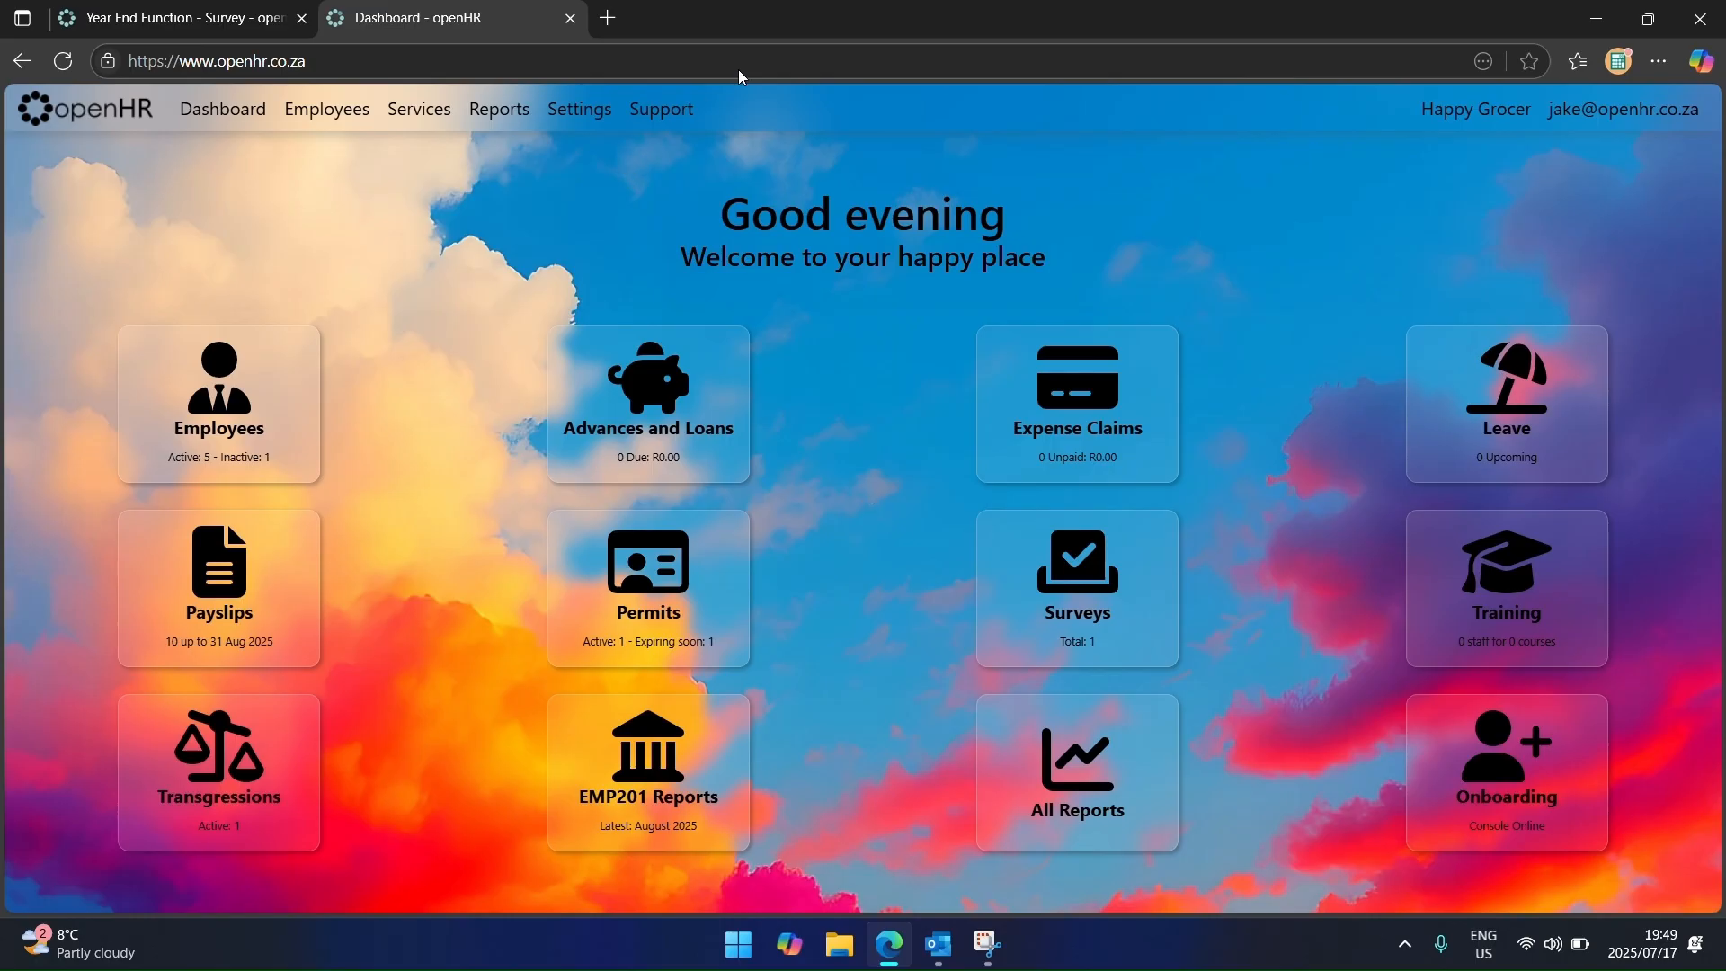
Step: Close the extra dashboard tab and check the survey's Respondents and Results
click(571, 20)
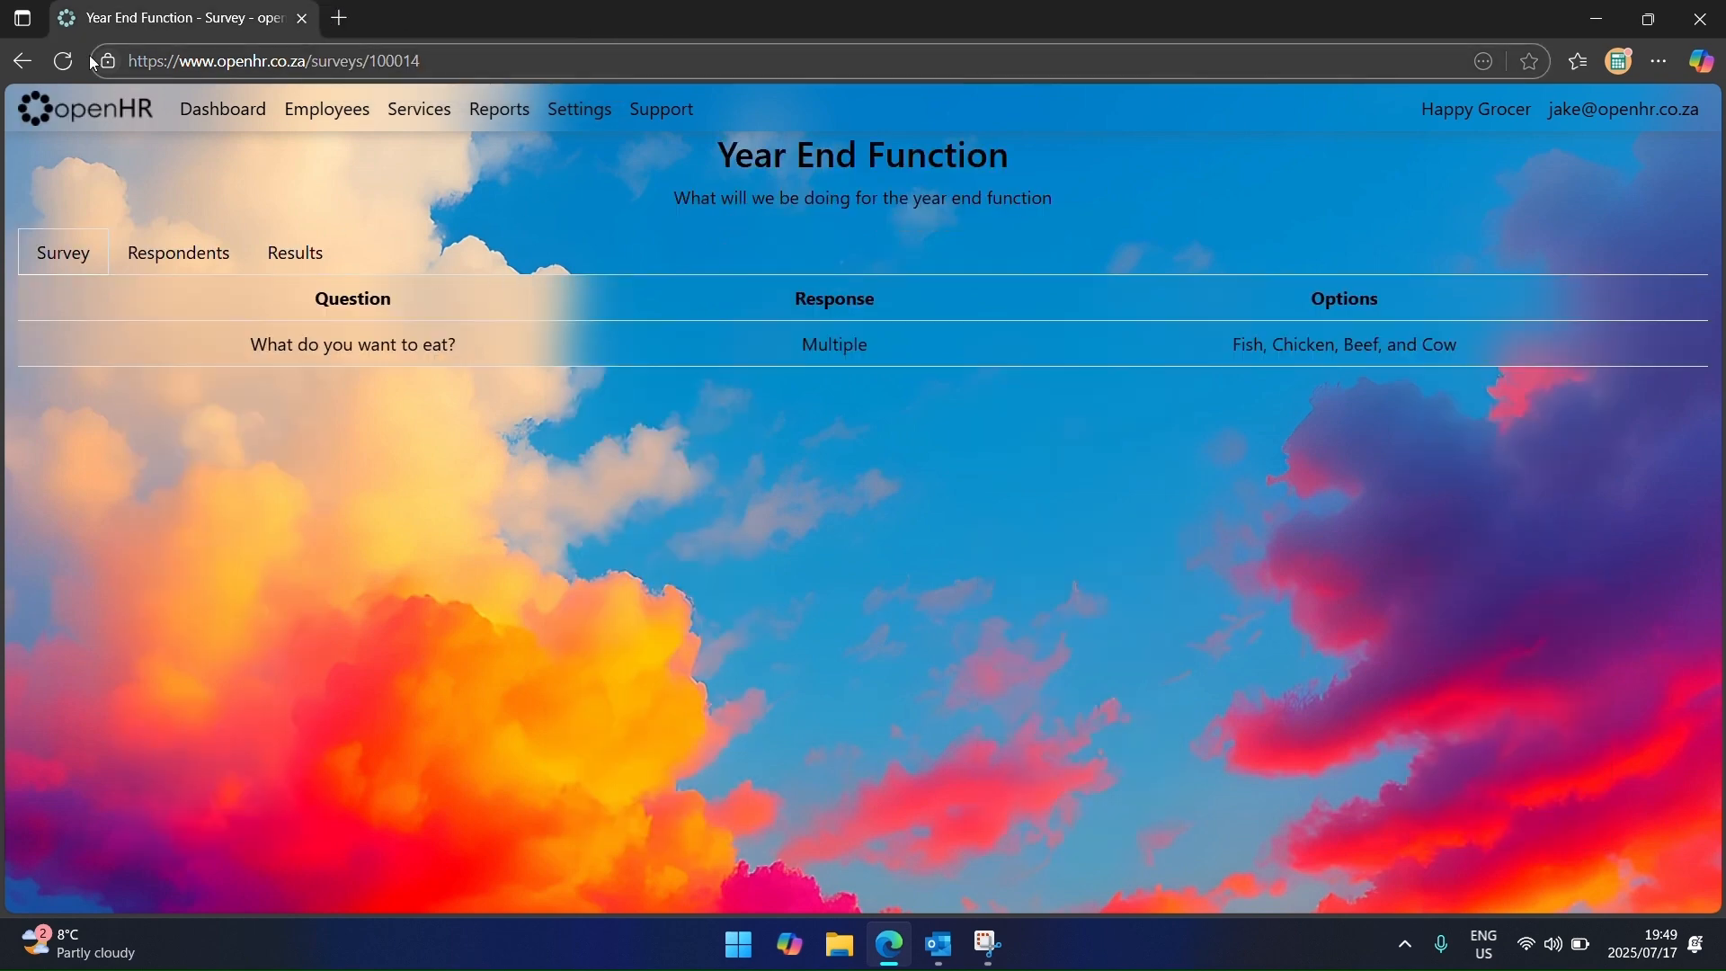
click(171, 255)
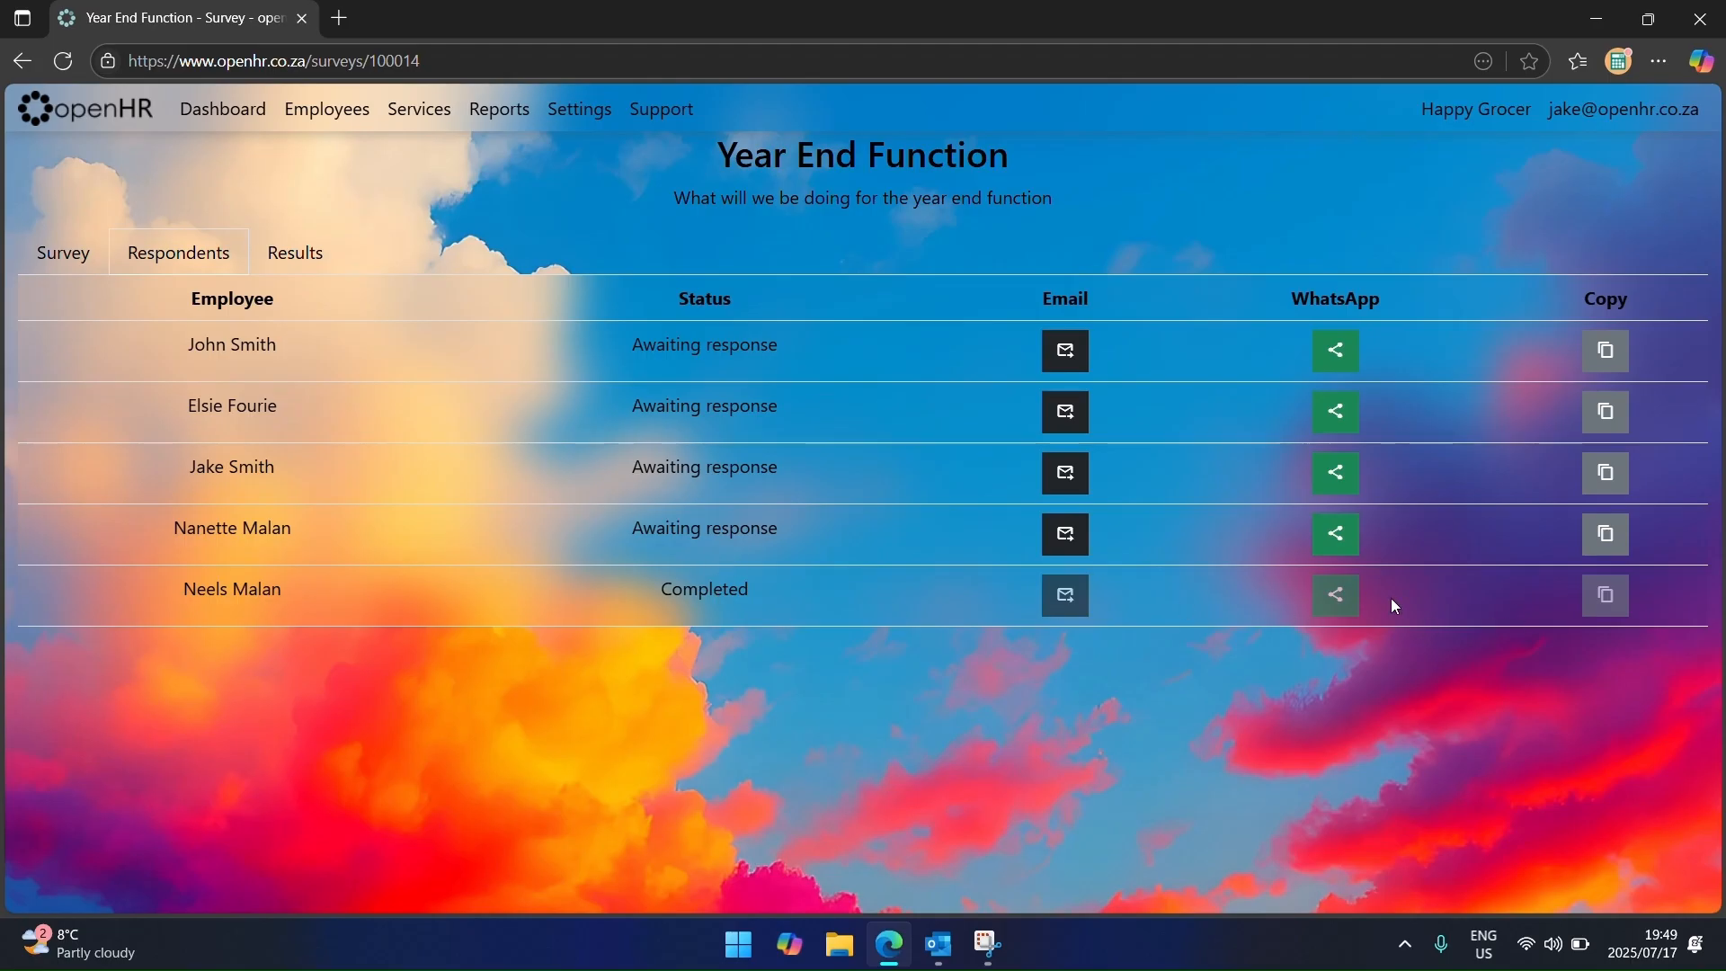
click(328, 257)
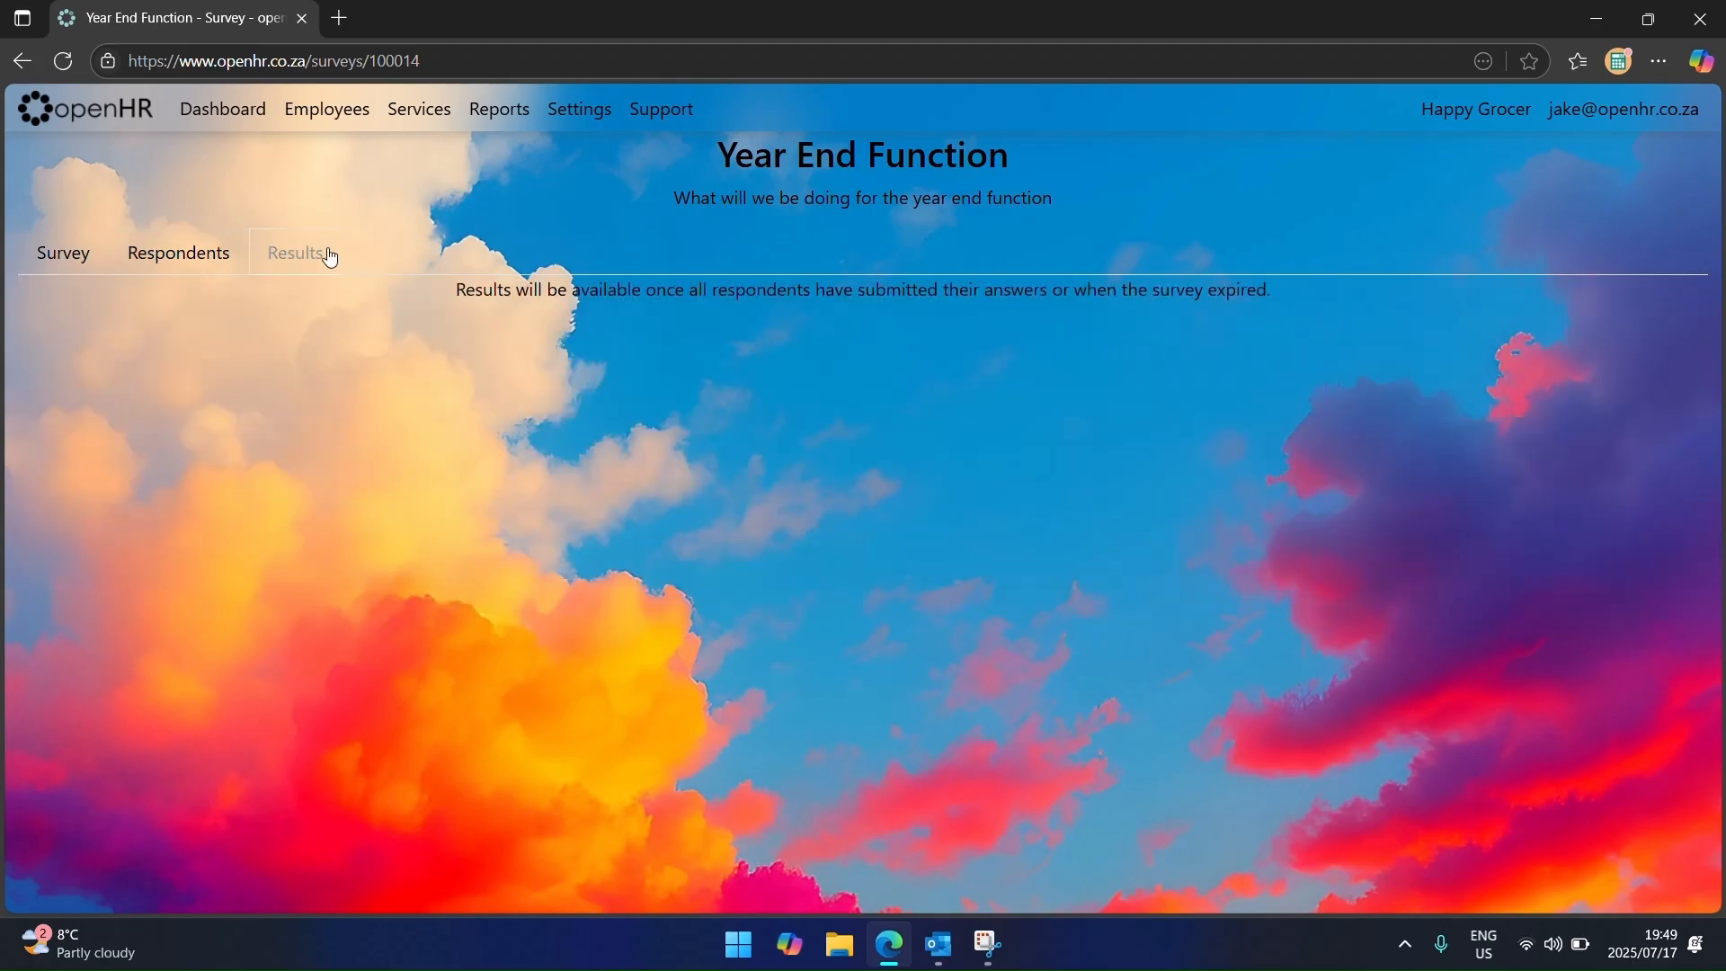
click(204, 266)
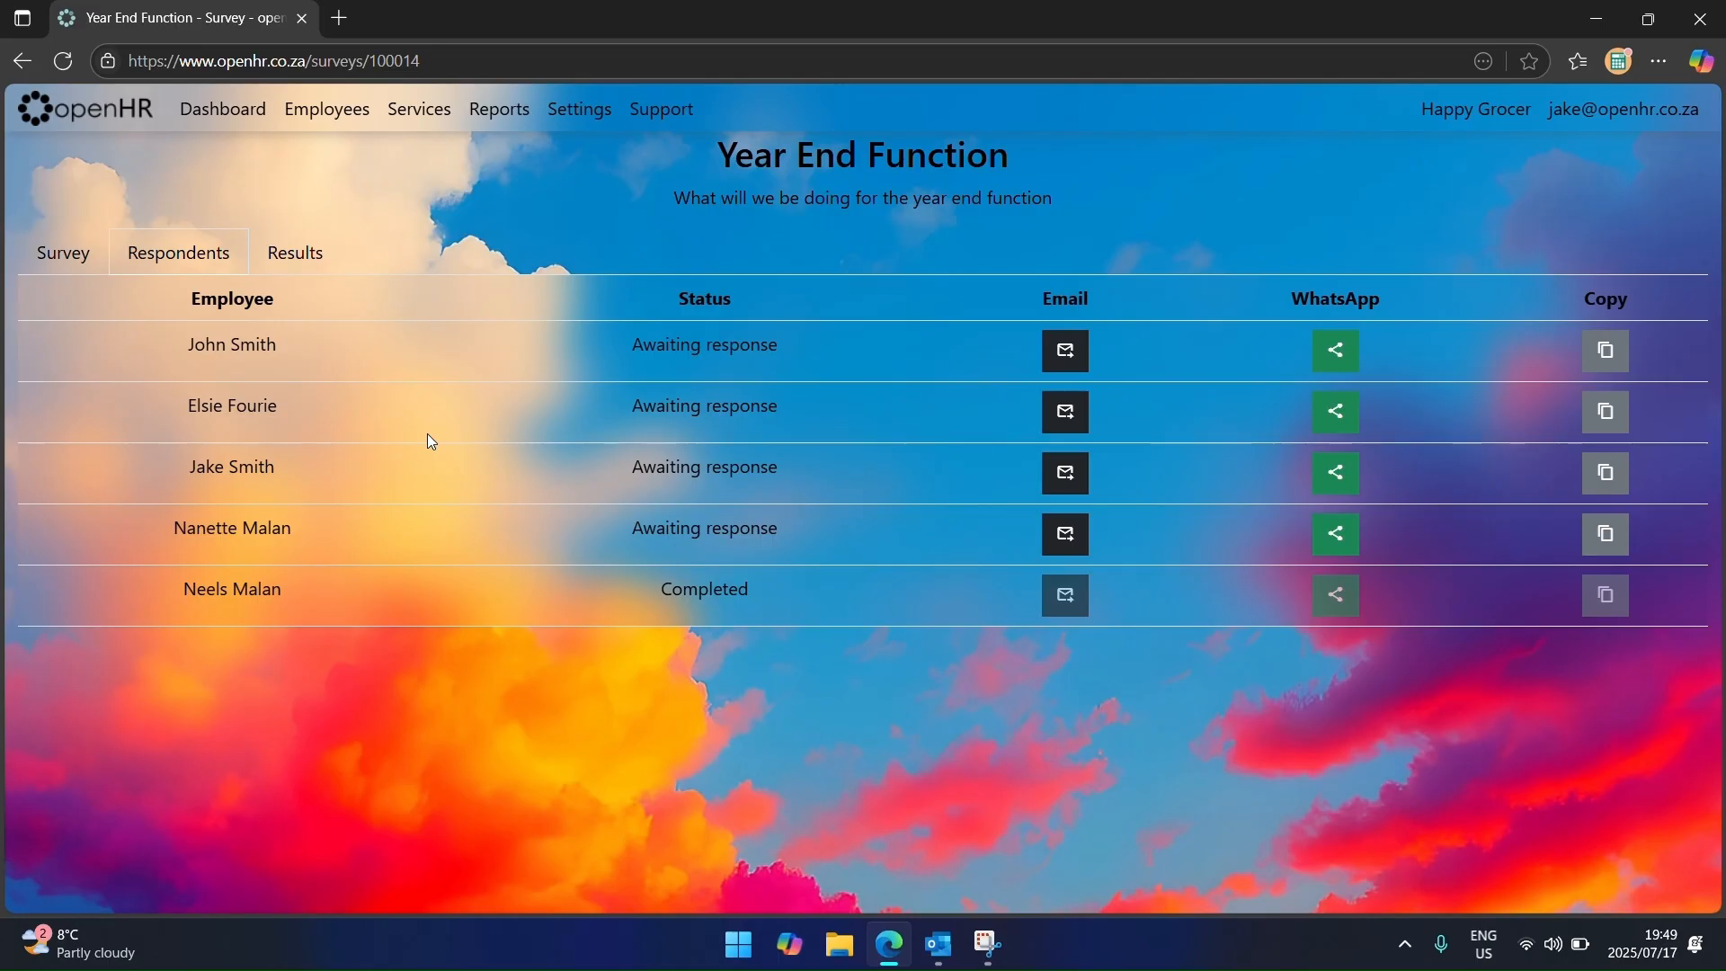
click(65, 253)
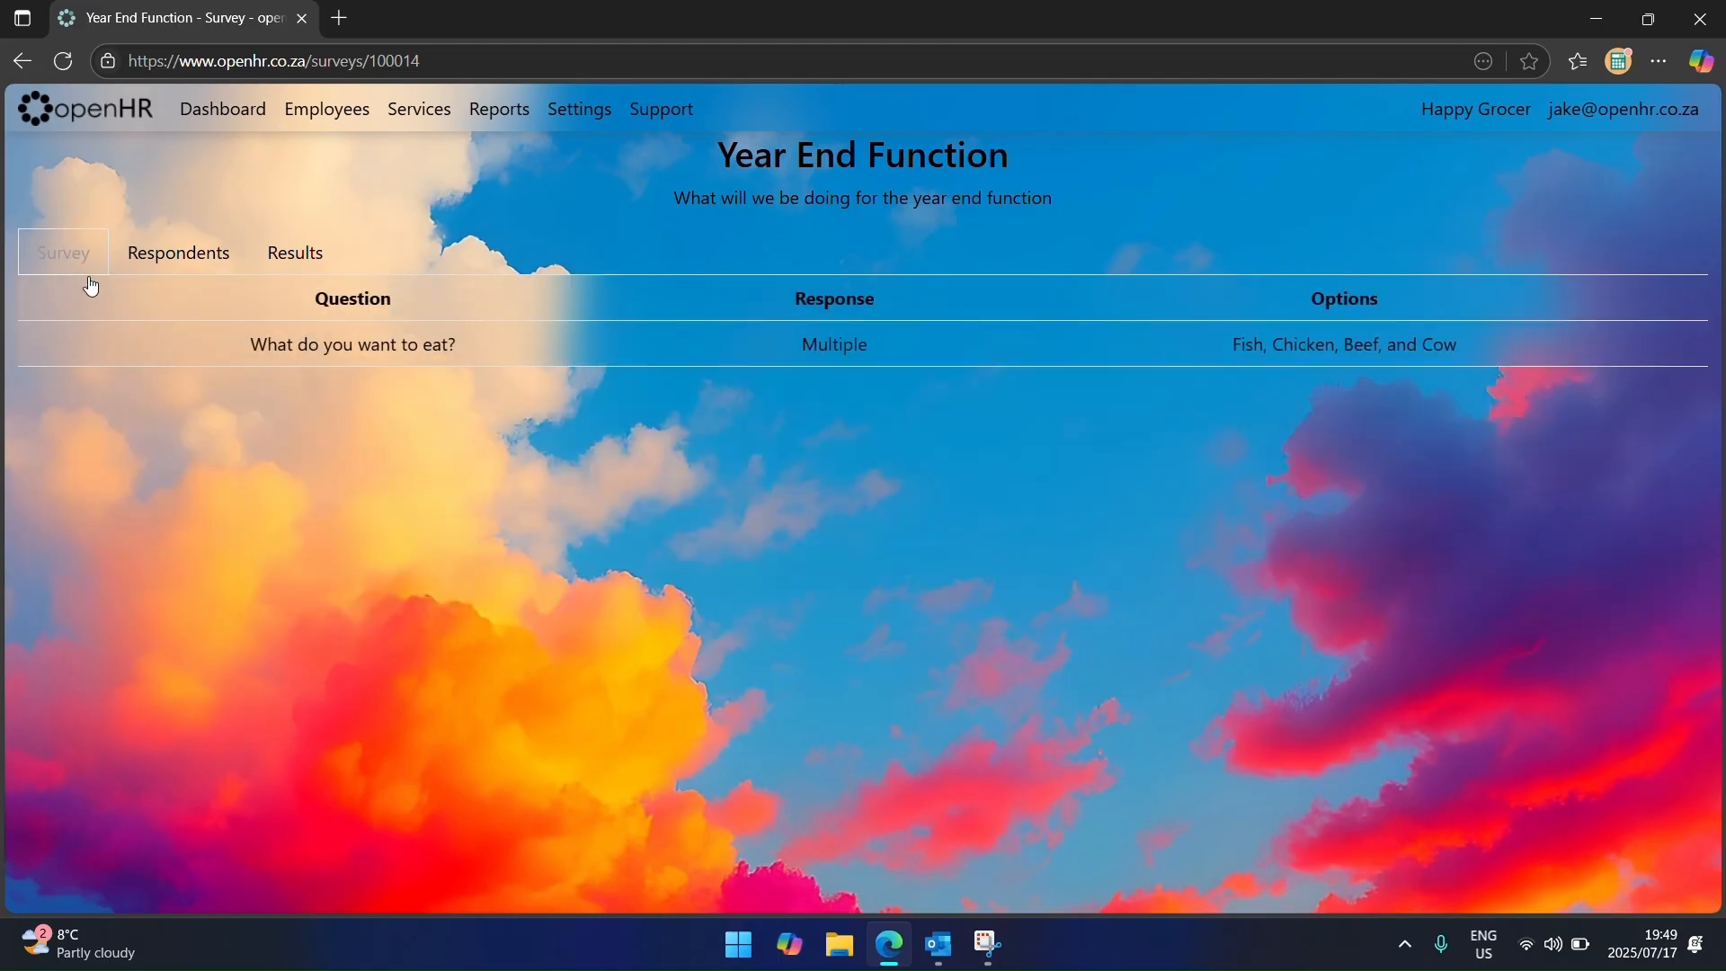
key(alt+Tab)
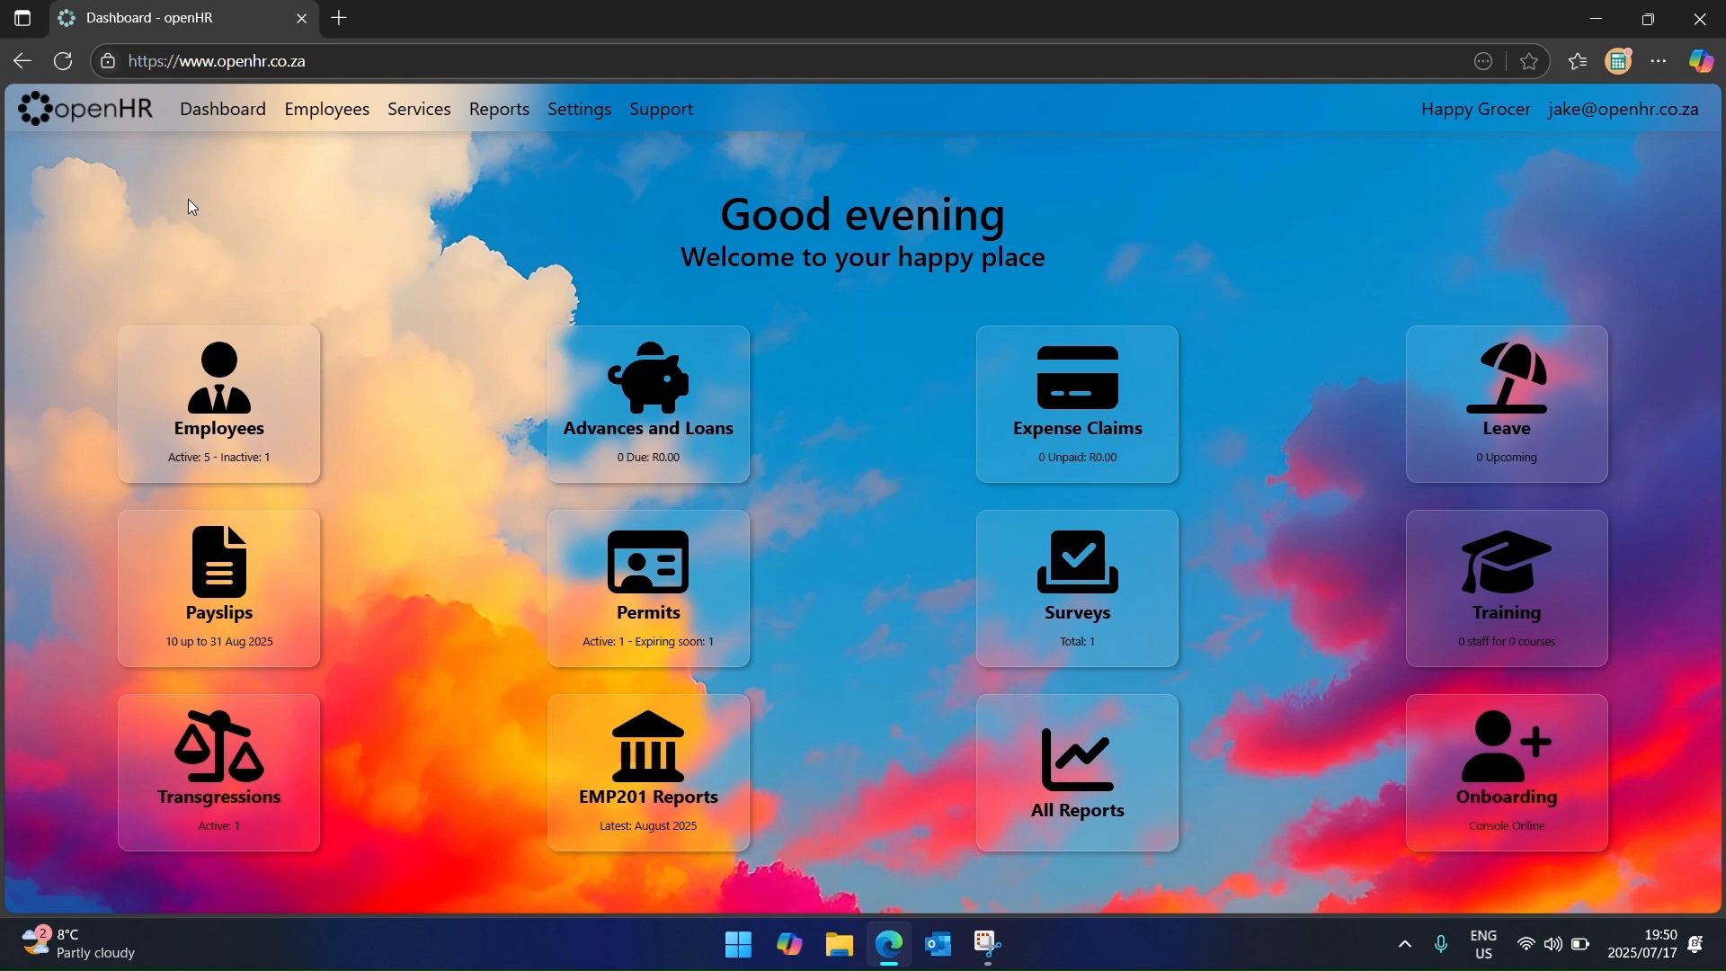
Step: Start a new training record on the Training page for one employee
click(424, 113)
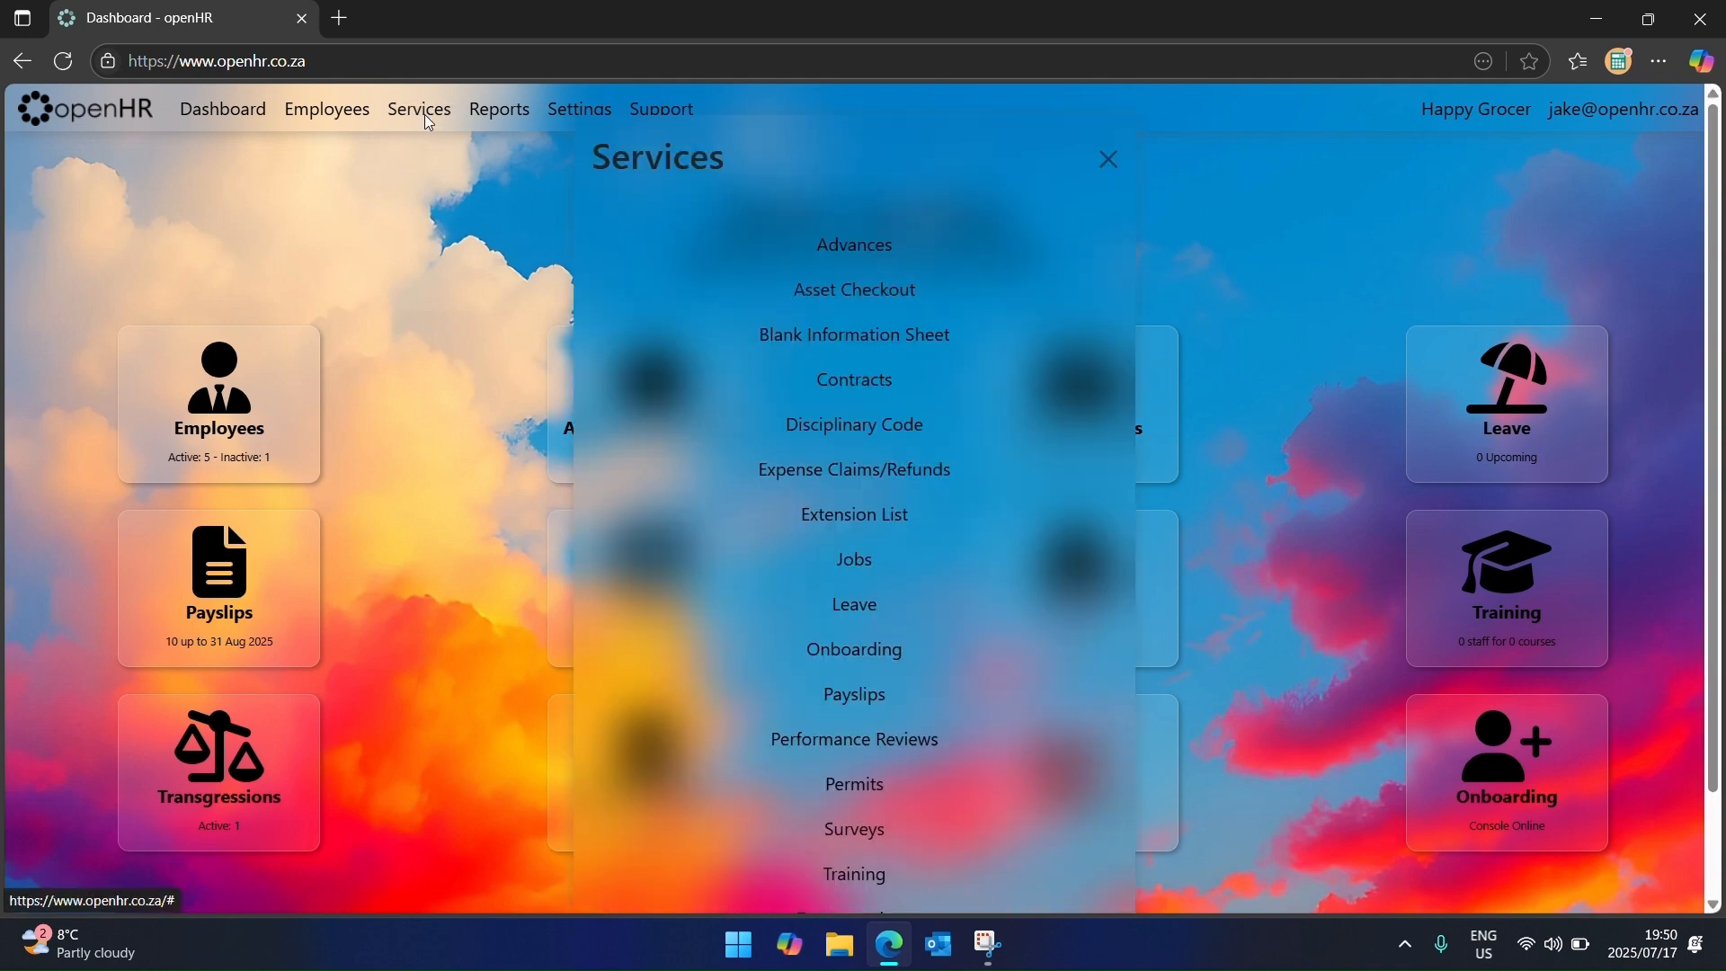
click(1286, 700)
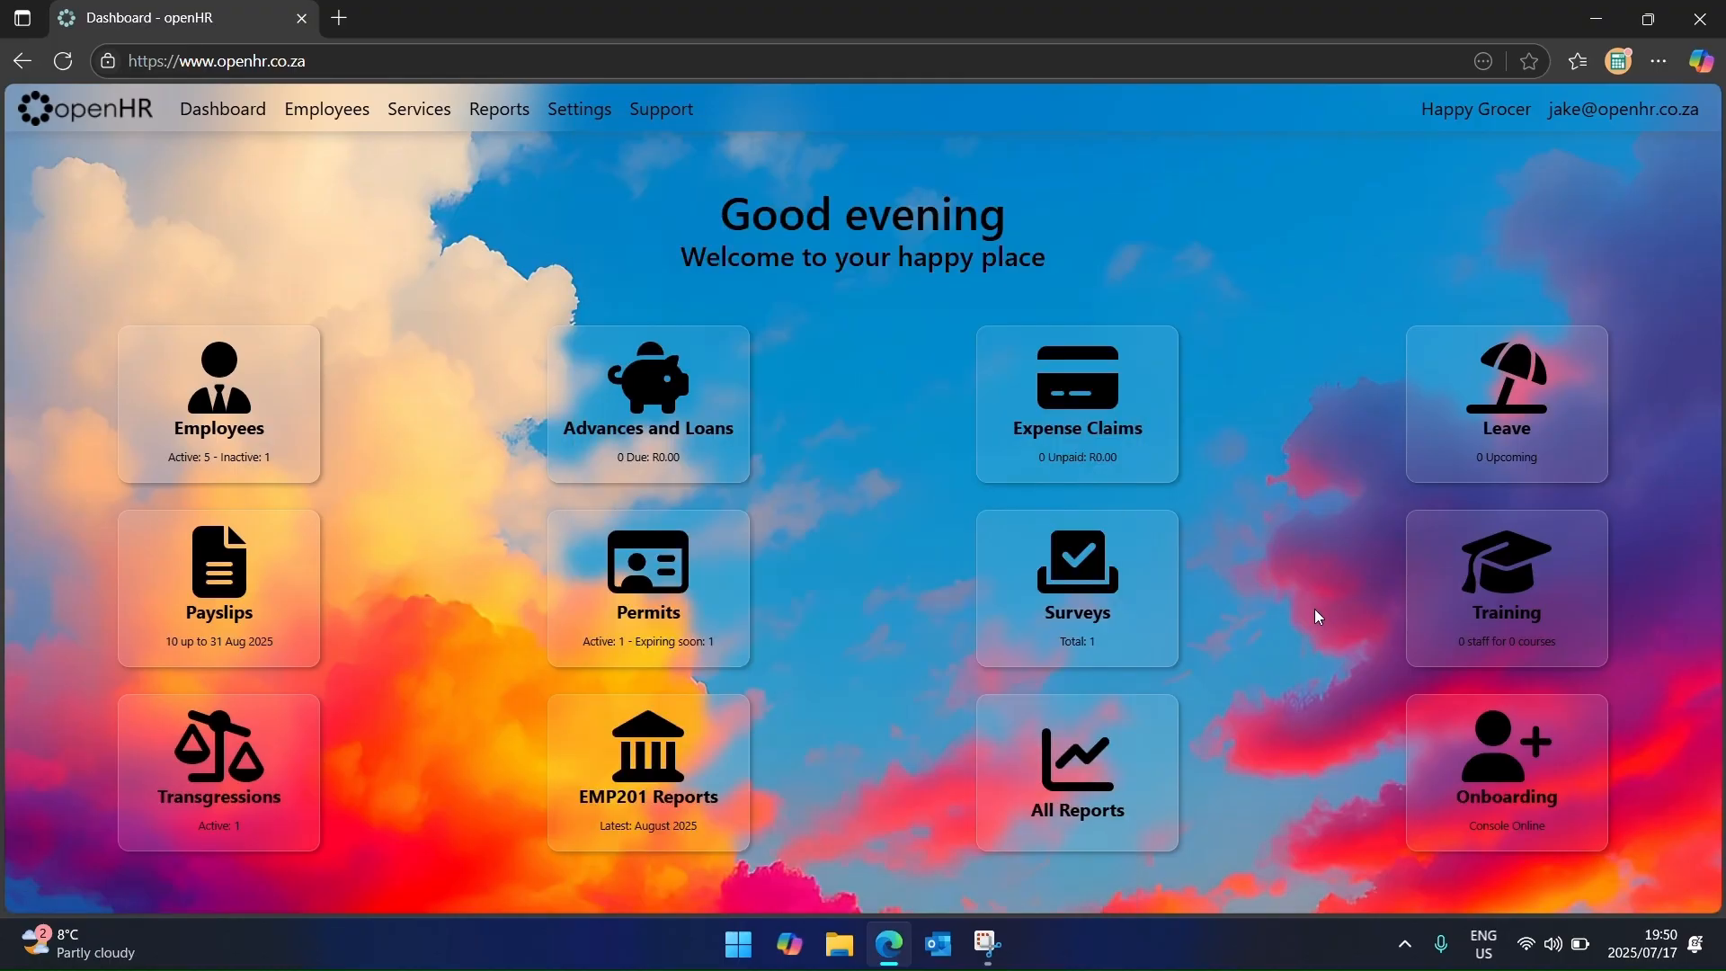
click(1457, 595)
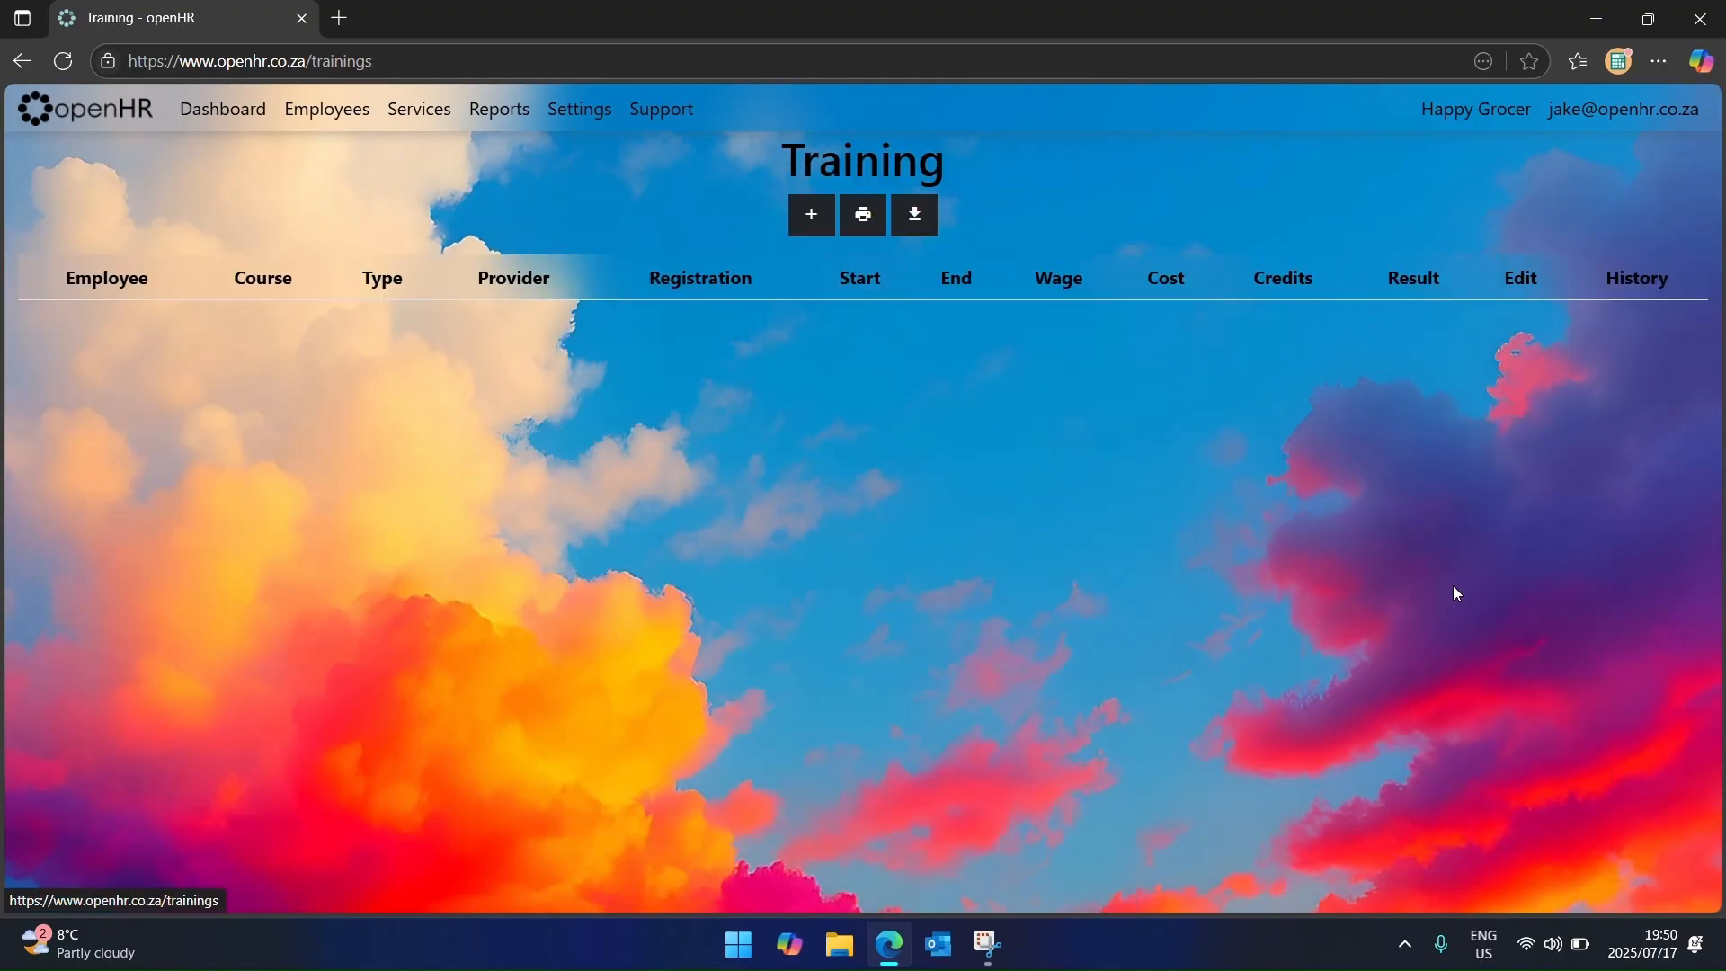
click(814, 217)
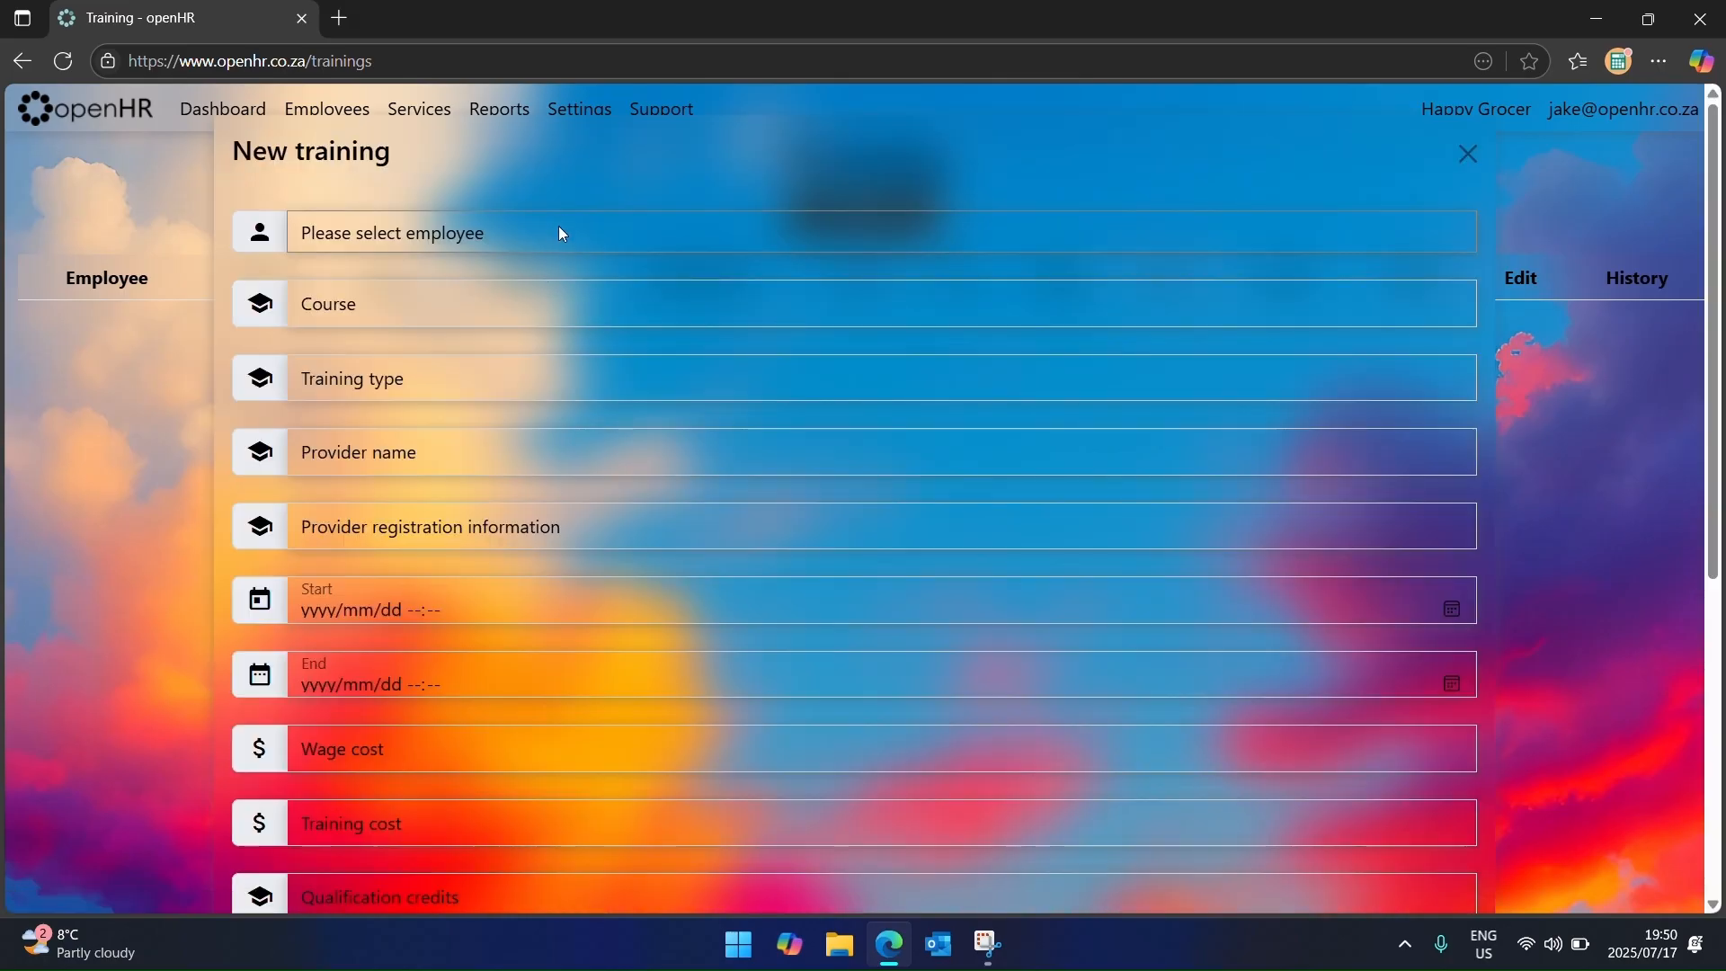
click(561, 234)
click(524, 312)
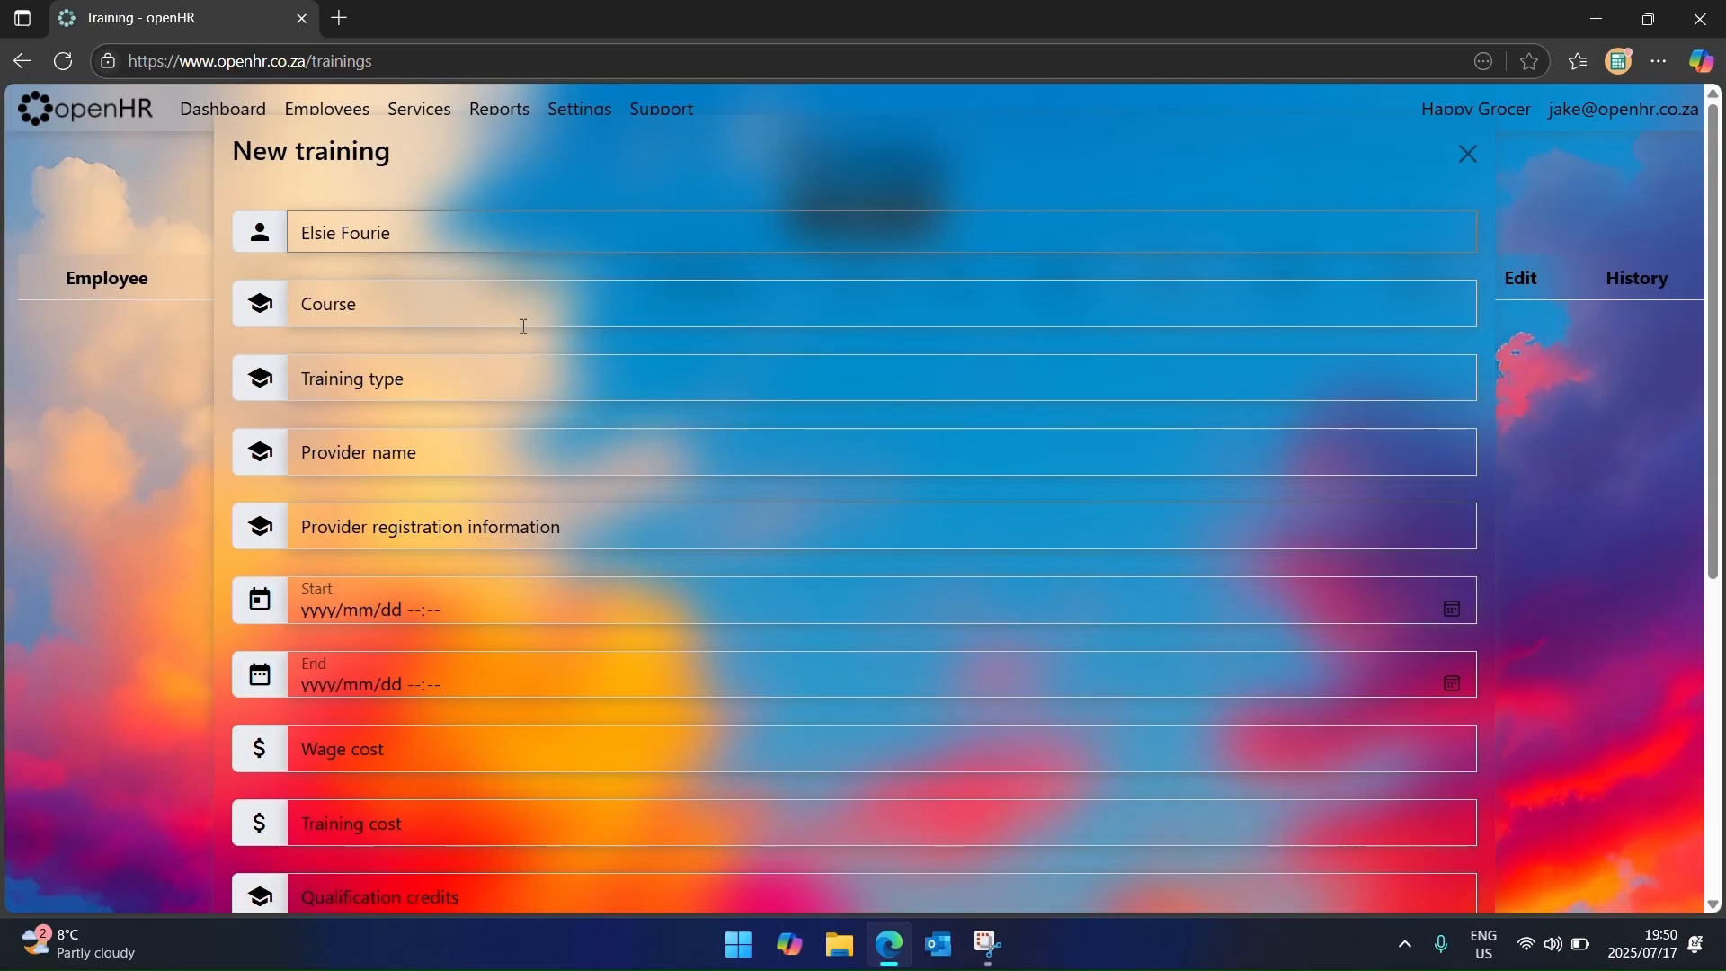
scroll(505, 365, down, 3)
scroll(444, 704, up, 2)
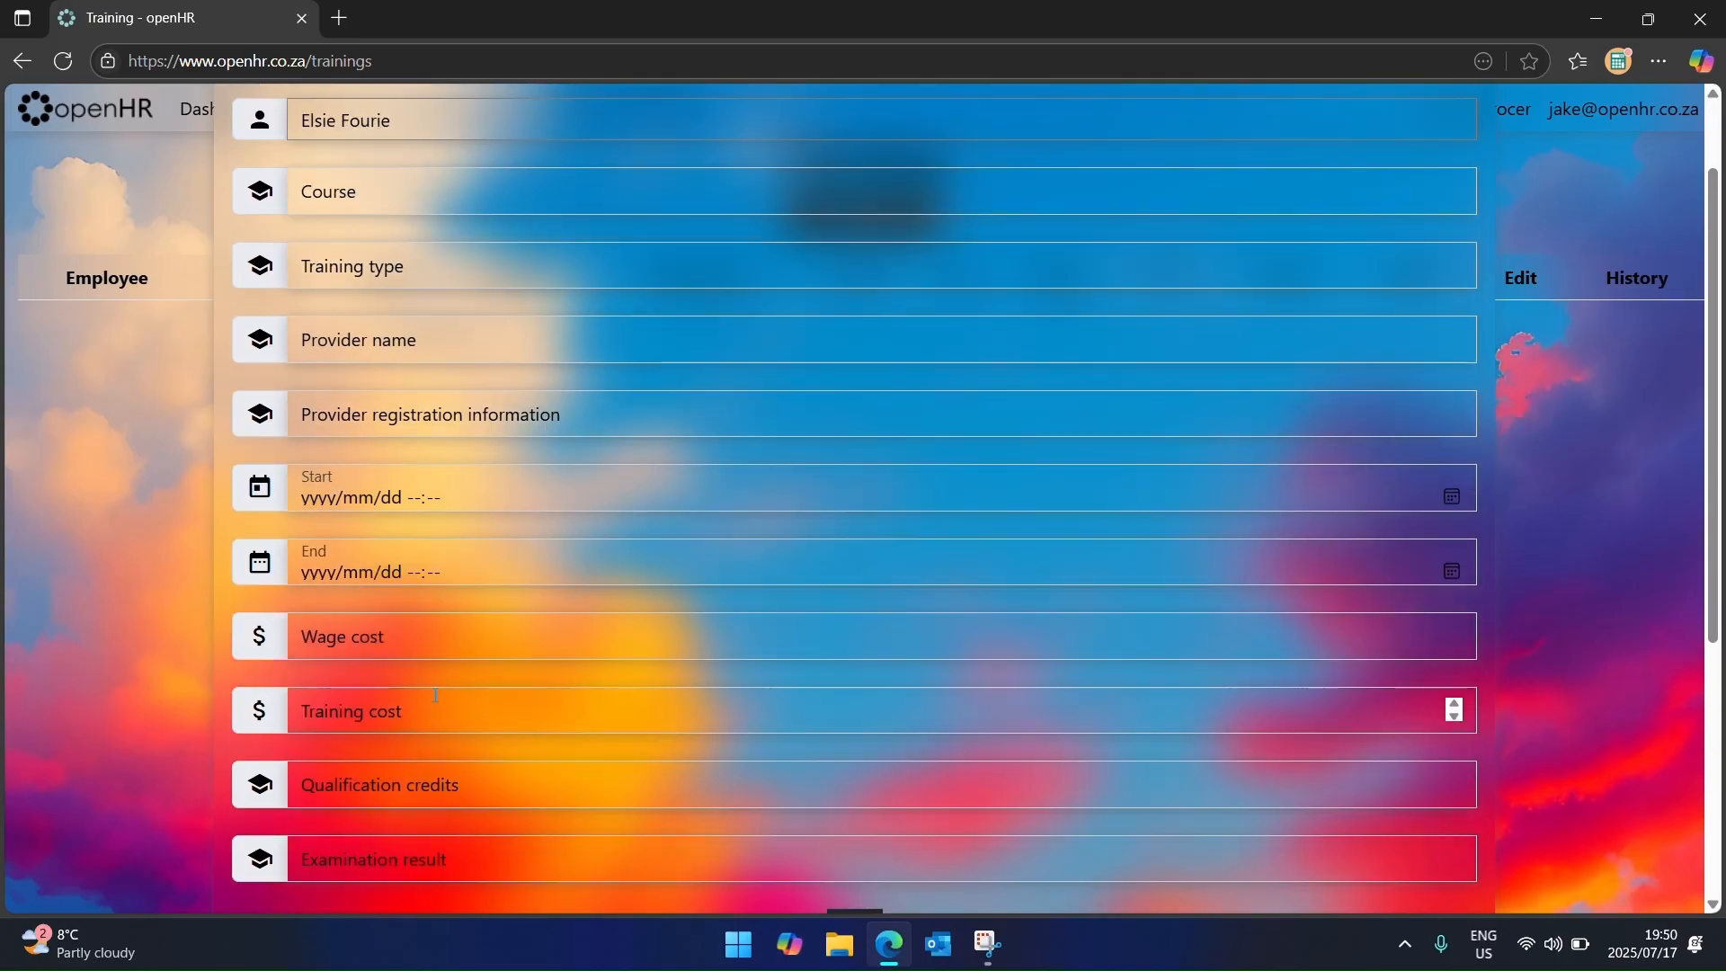
scroll(444, 674, down, 3)
click(855, 594)
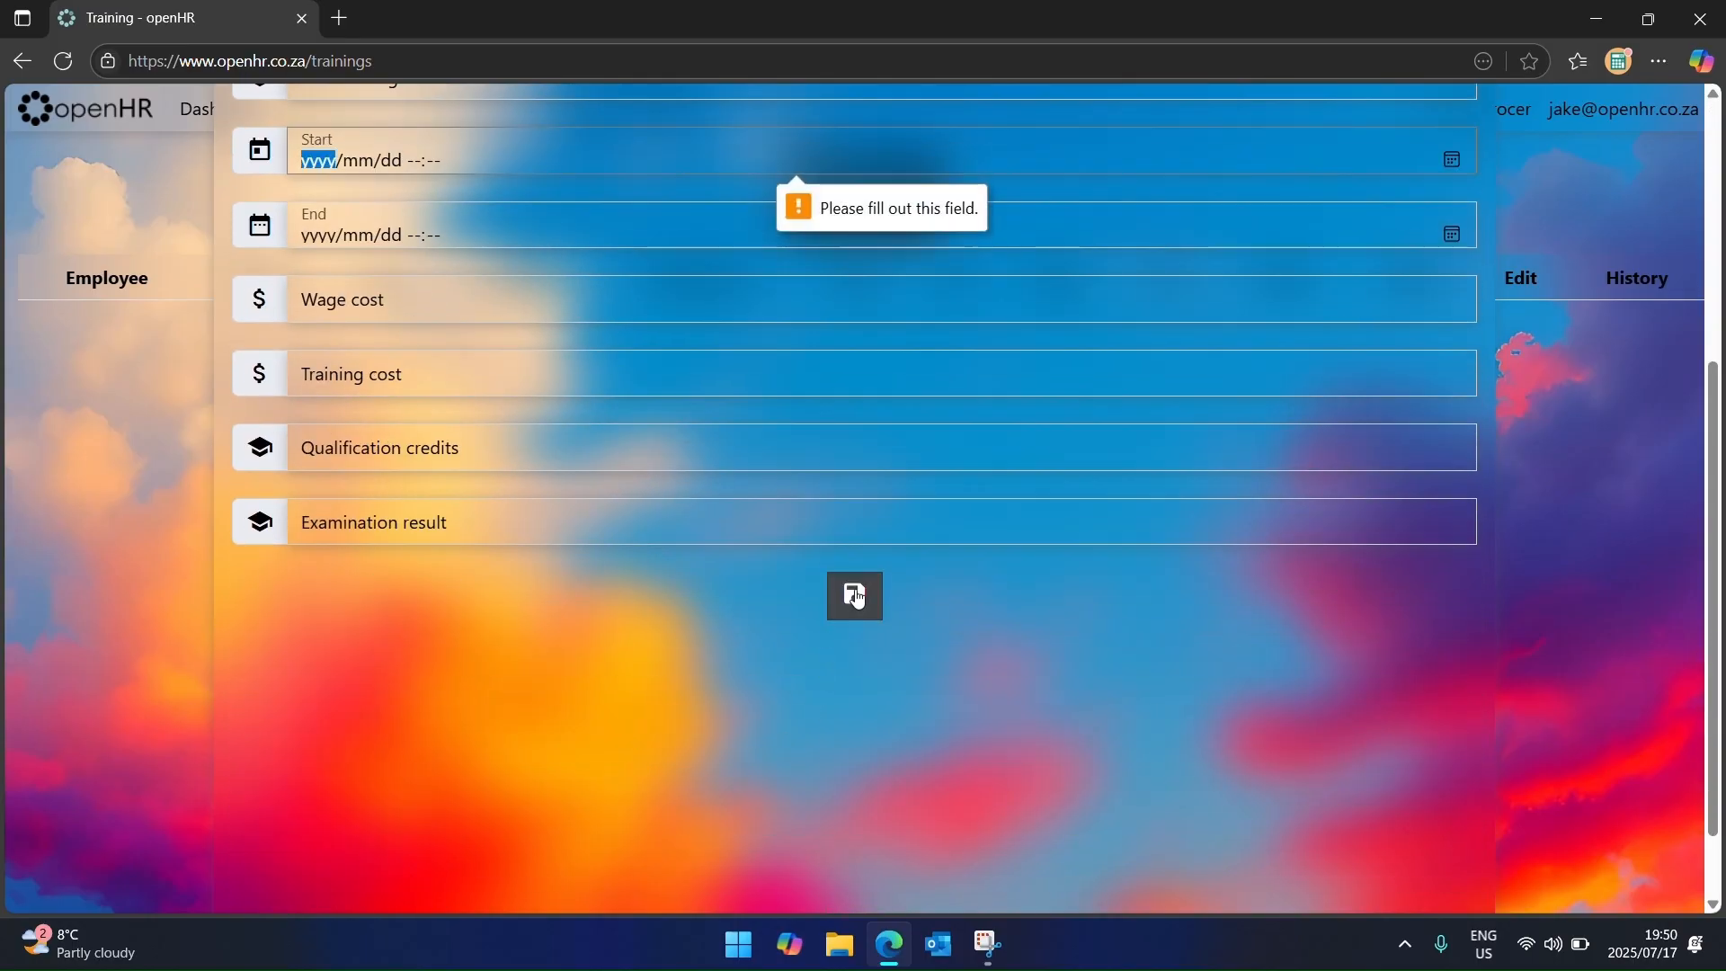
Step: Set the training to run from 17 July to 18 July 2025
click(1449, 160)
click(444, 346)
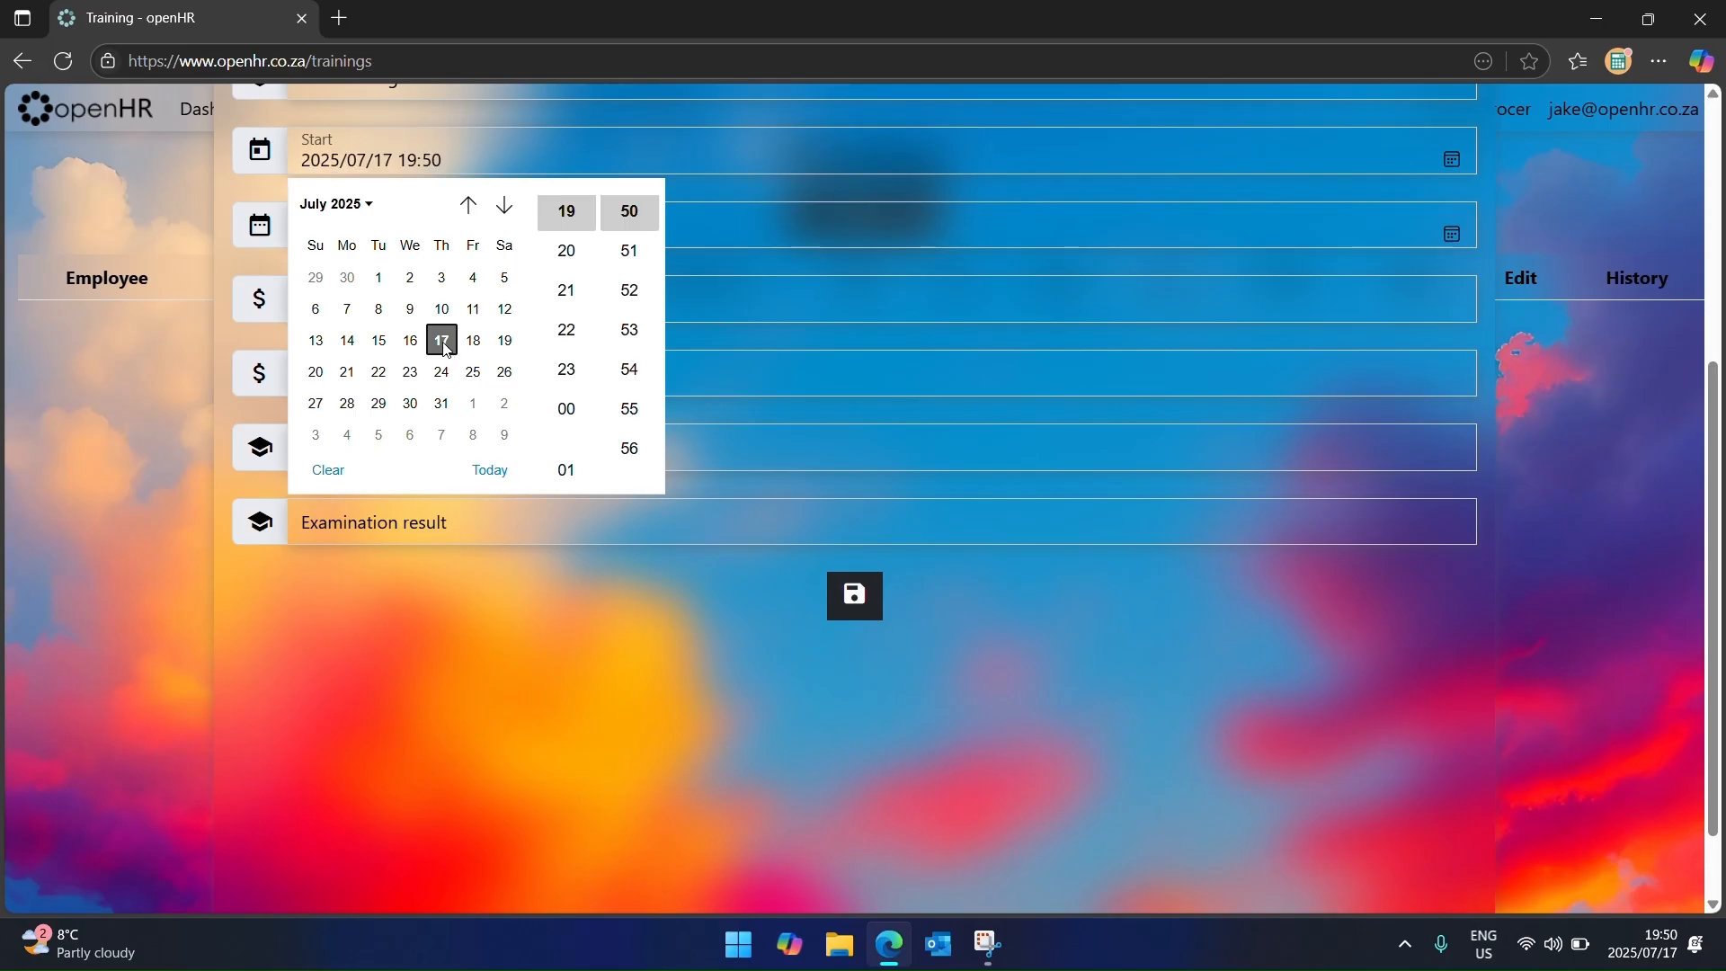
click(1452, 238)
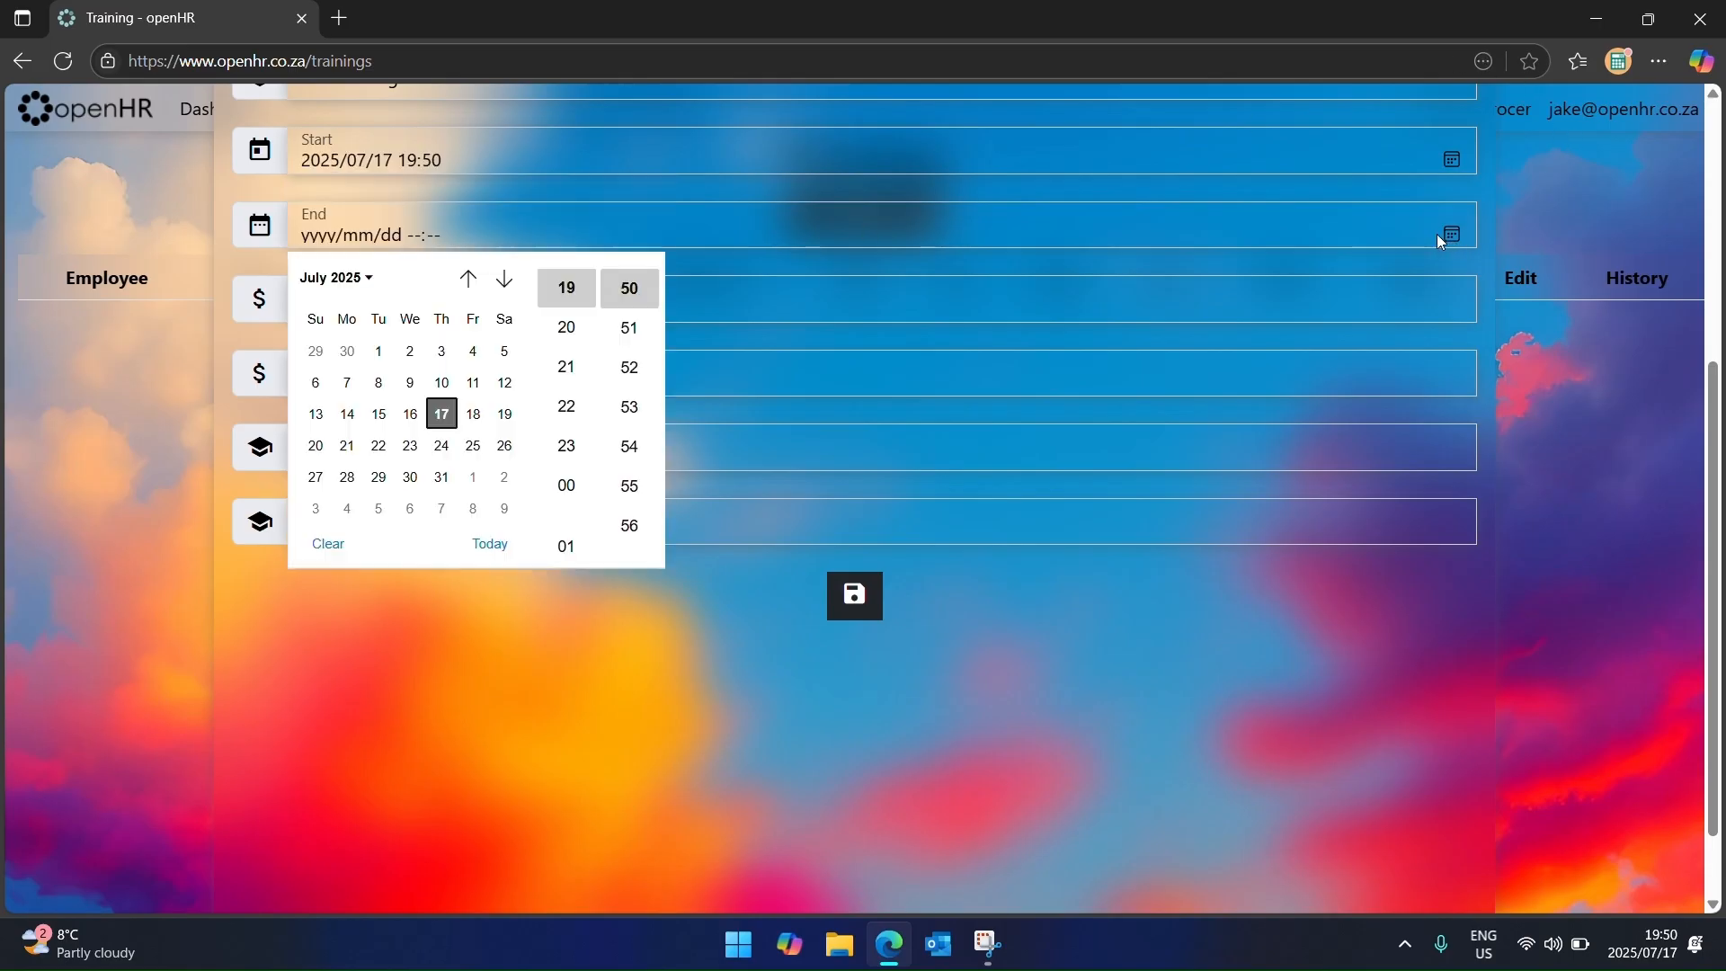
click(473, 413)
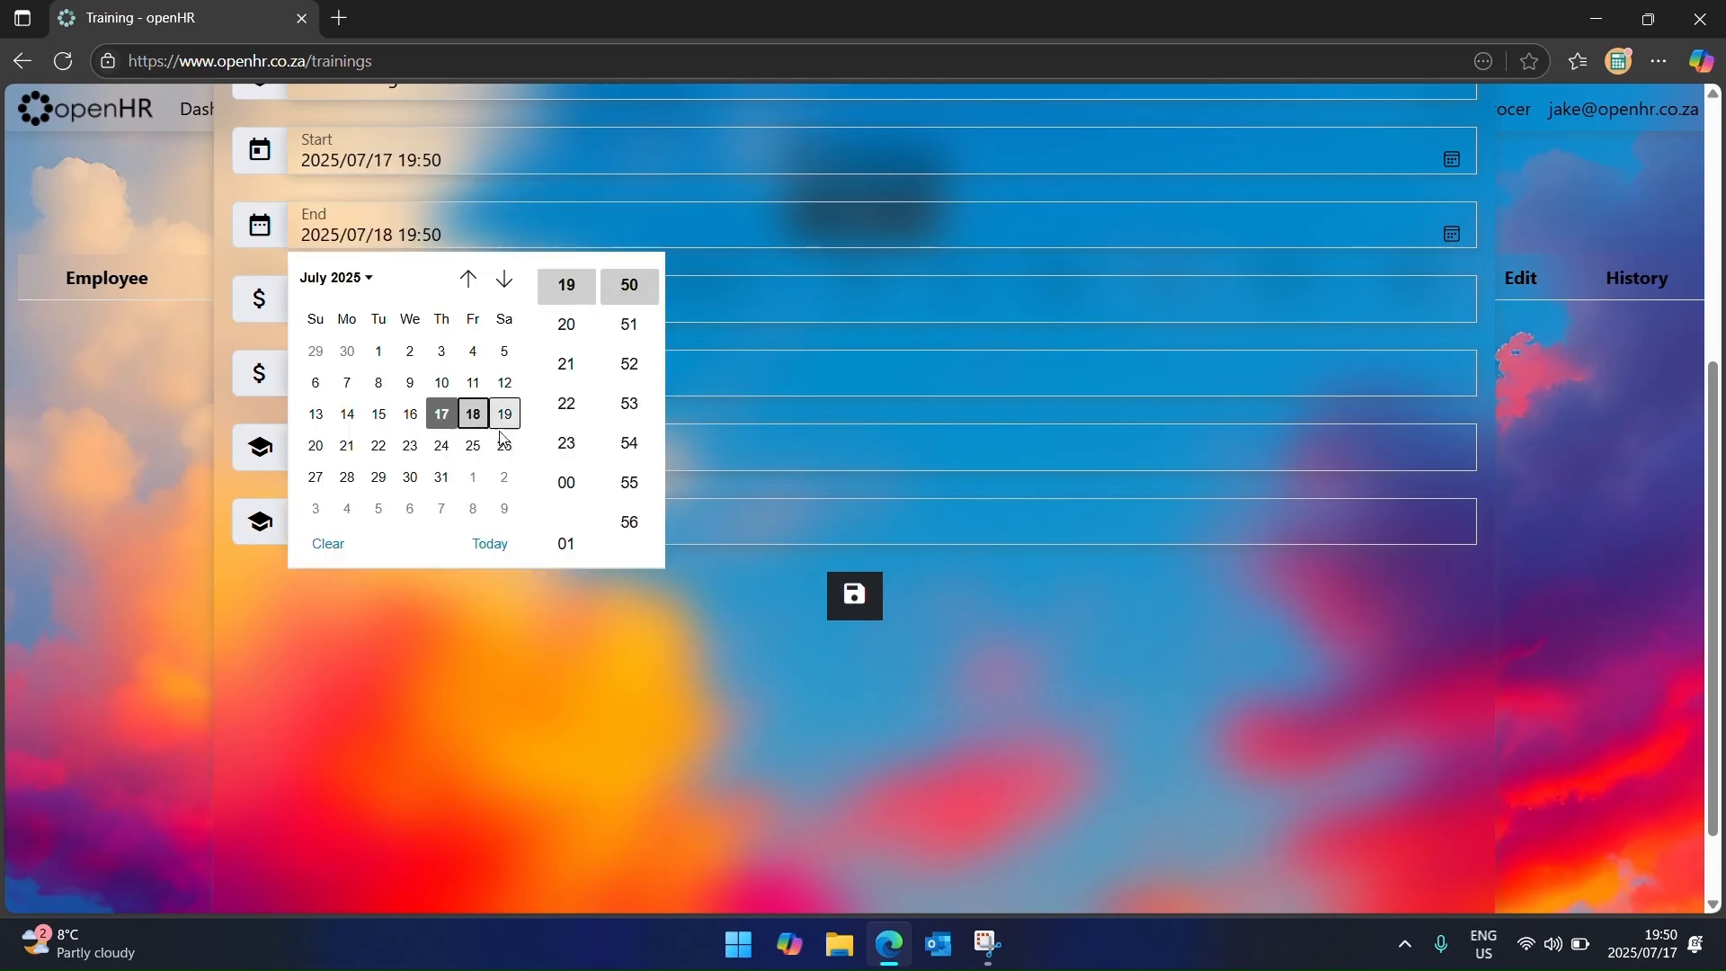
click(826, 597)
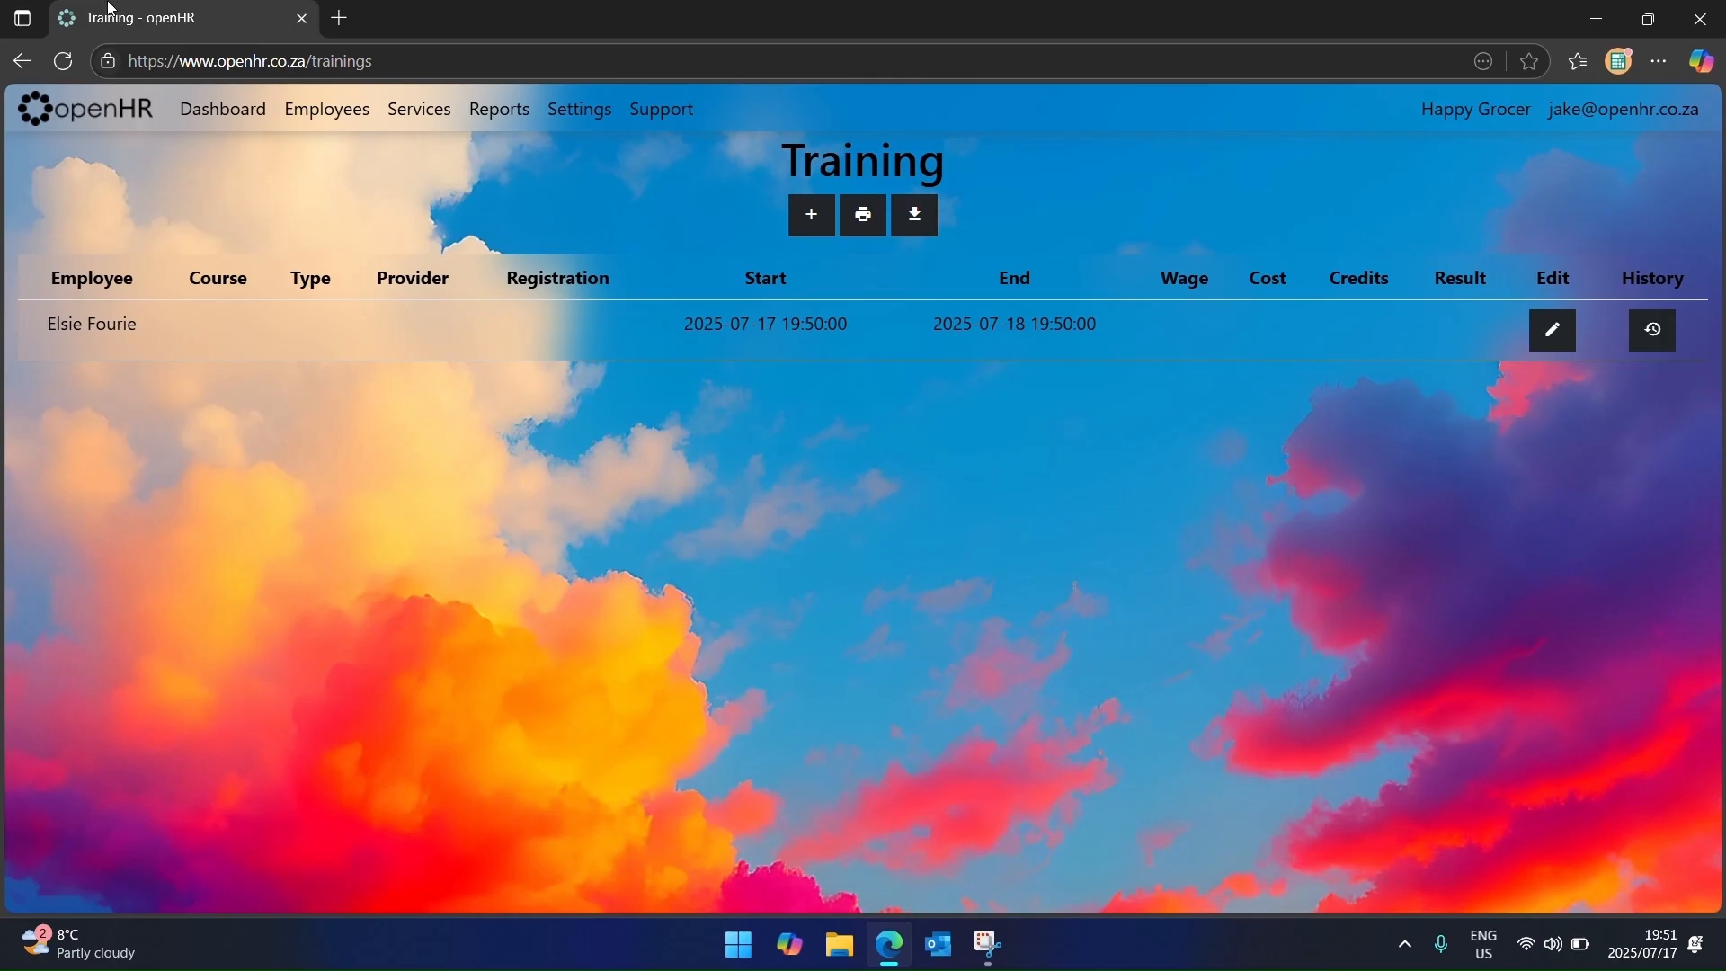
Step: Return to the openHR dashboard via the logo
click(86, 109)
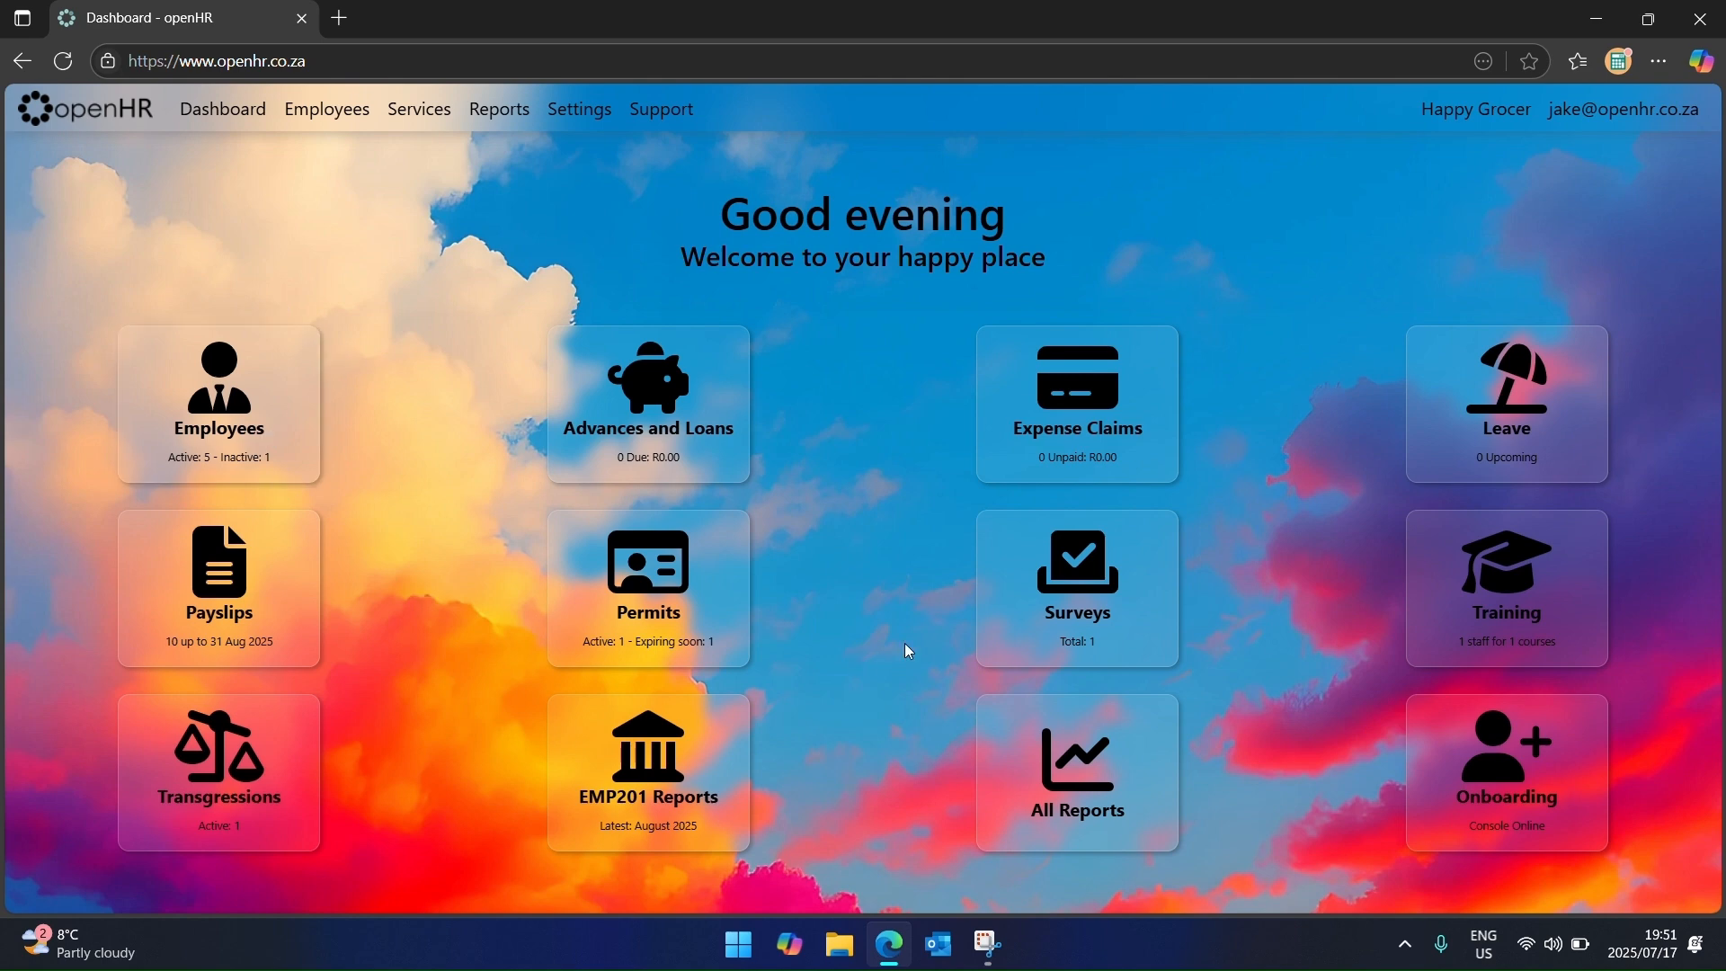
Step: Start a new public job post for the Cleaner job
click(1499, 796)
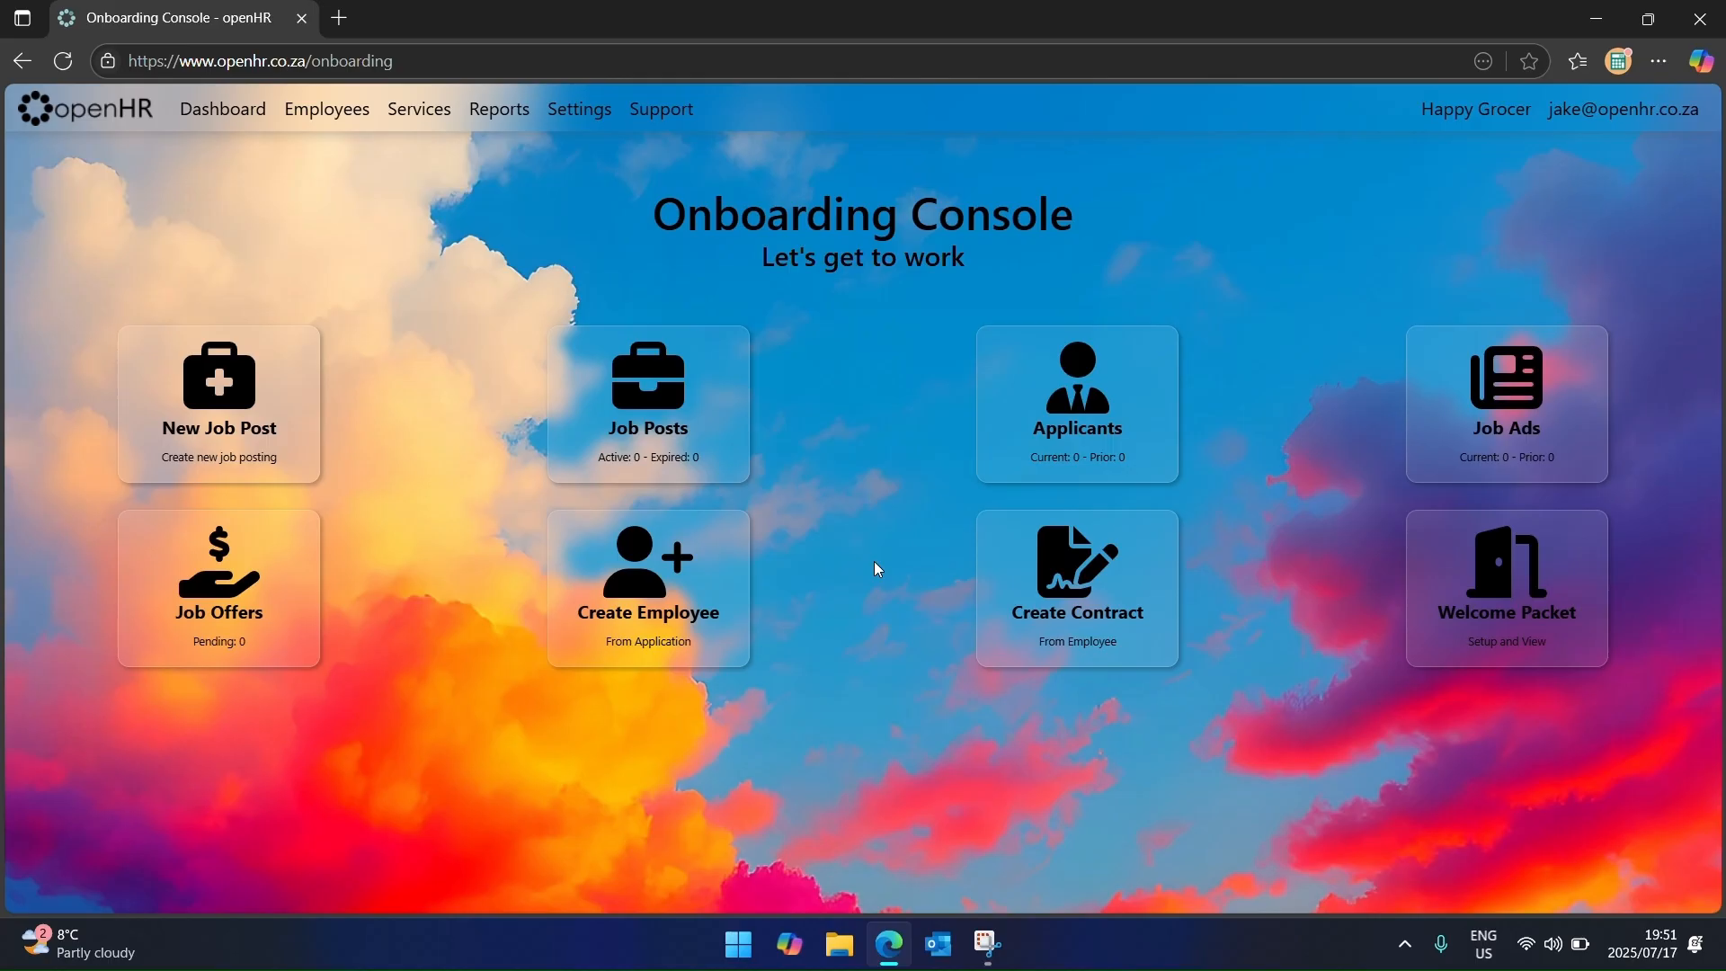
click(717, 421)
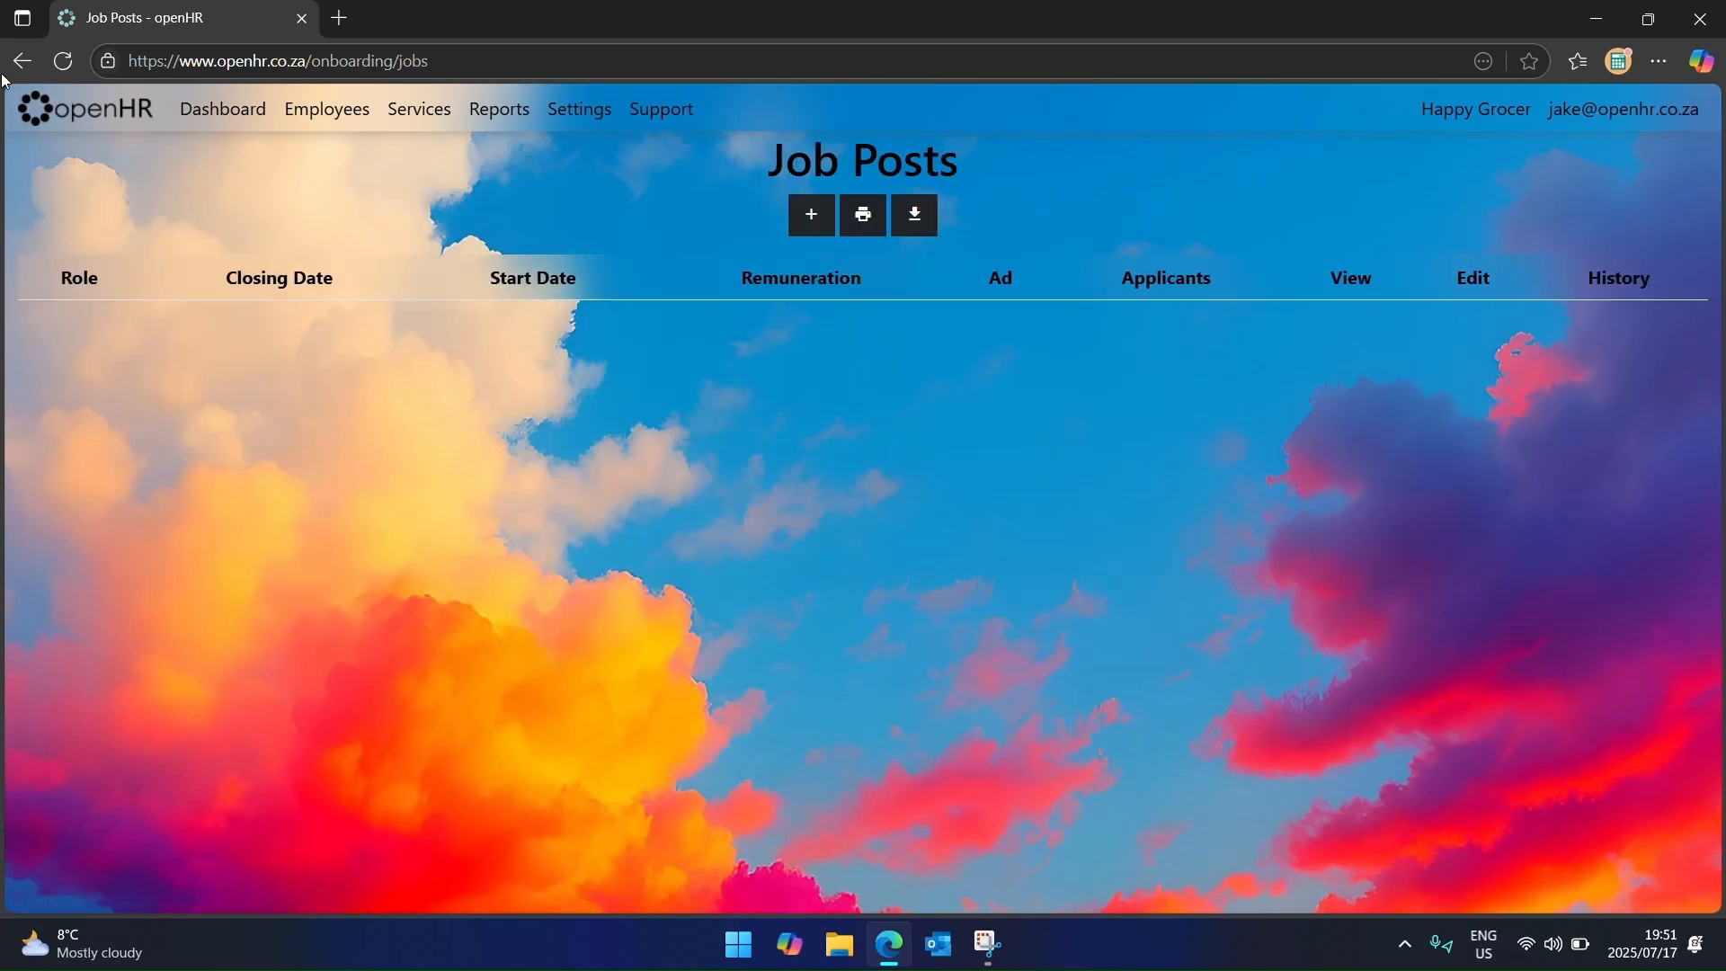
click(809, 216)
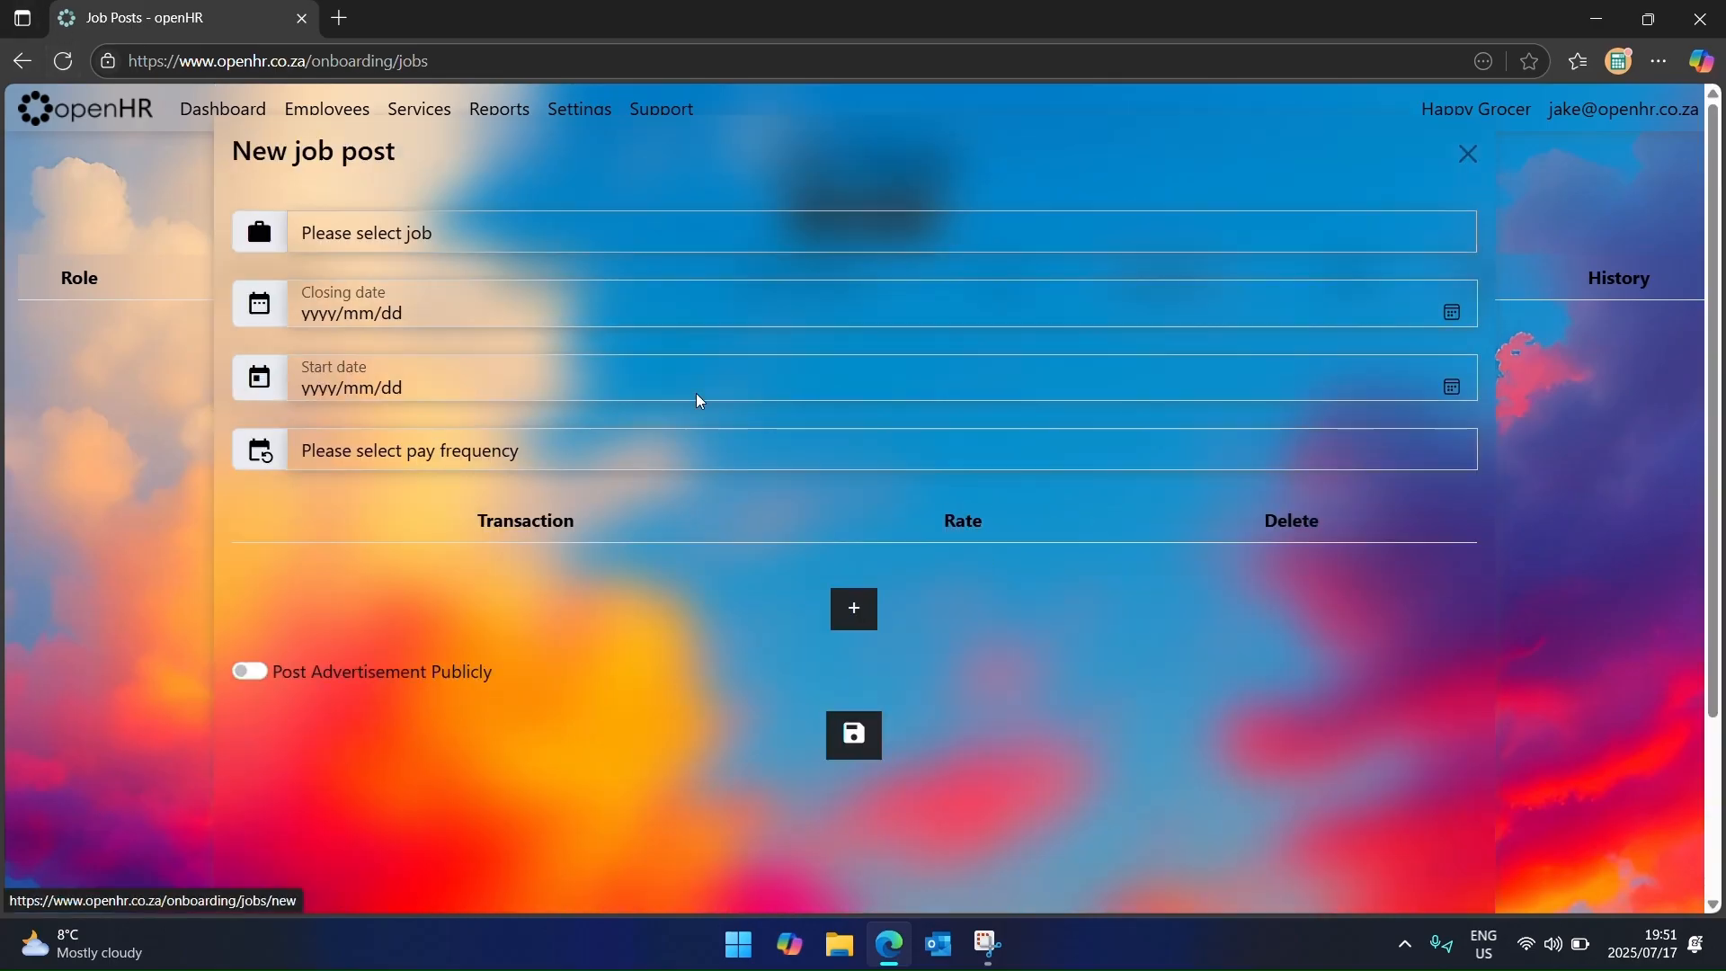
scroll(336, 586, down, 2)
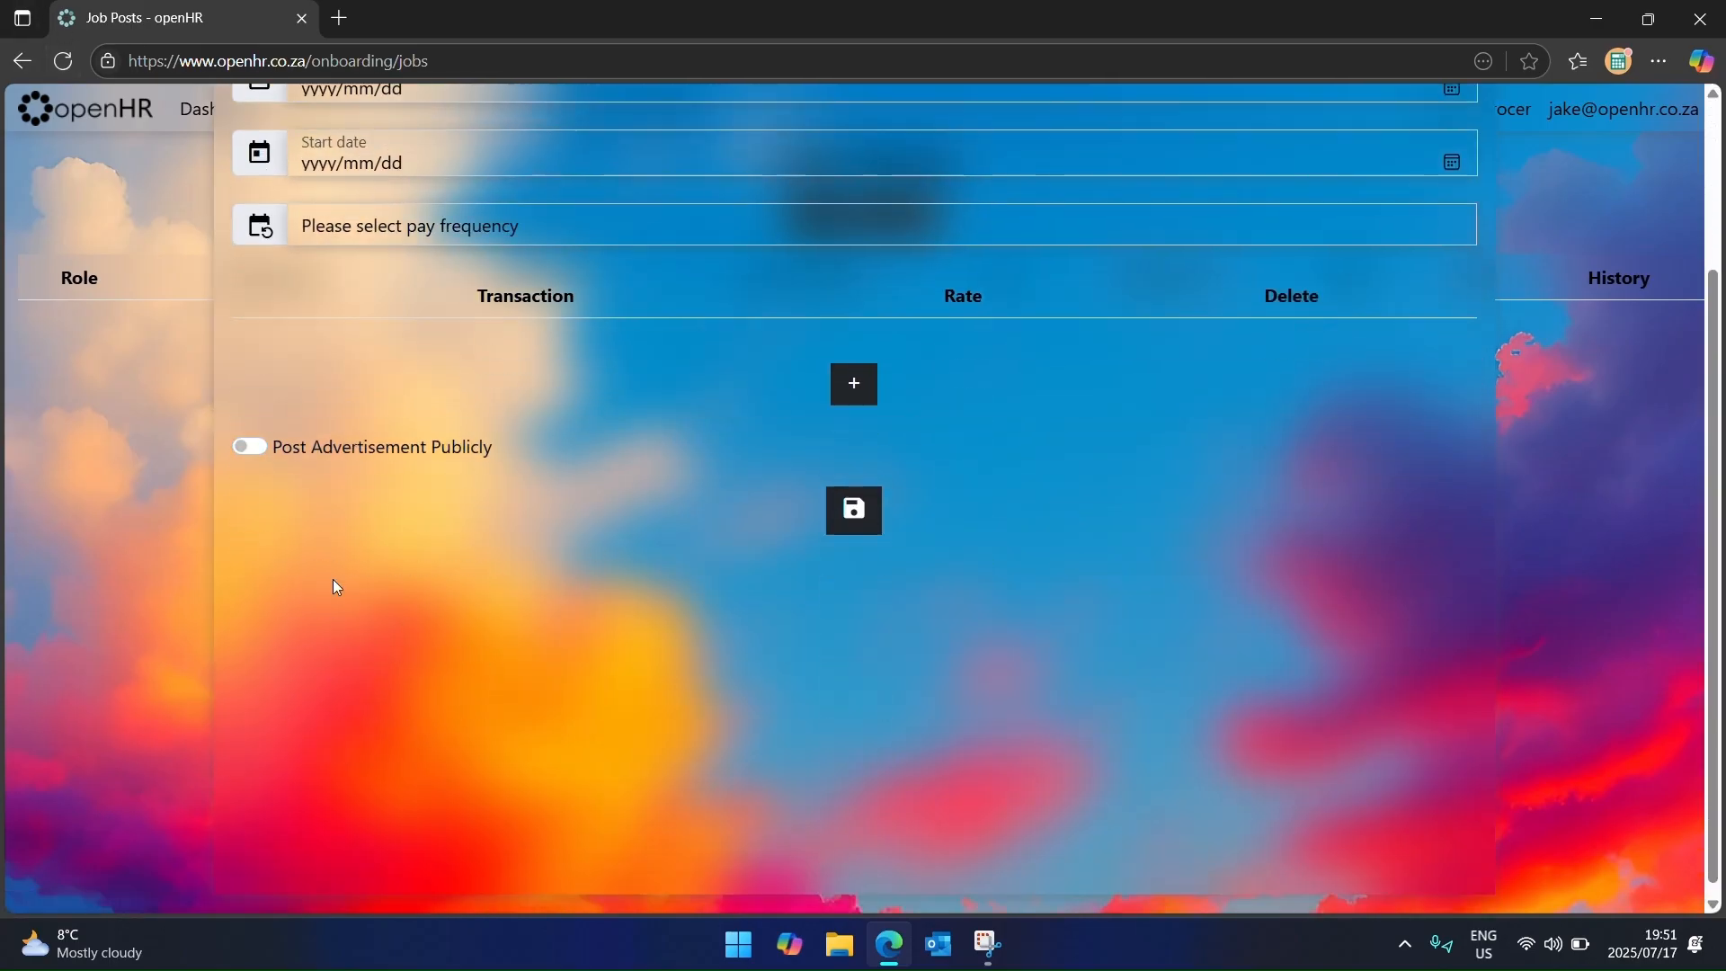
click(245, 448)
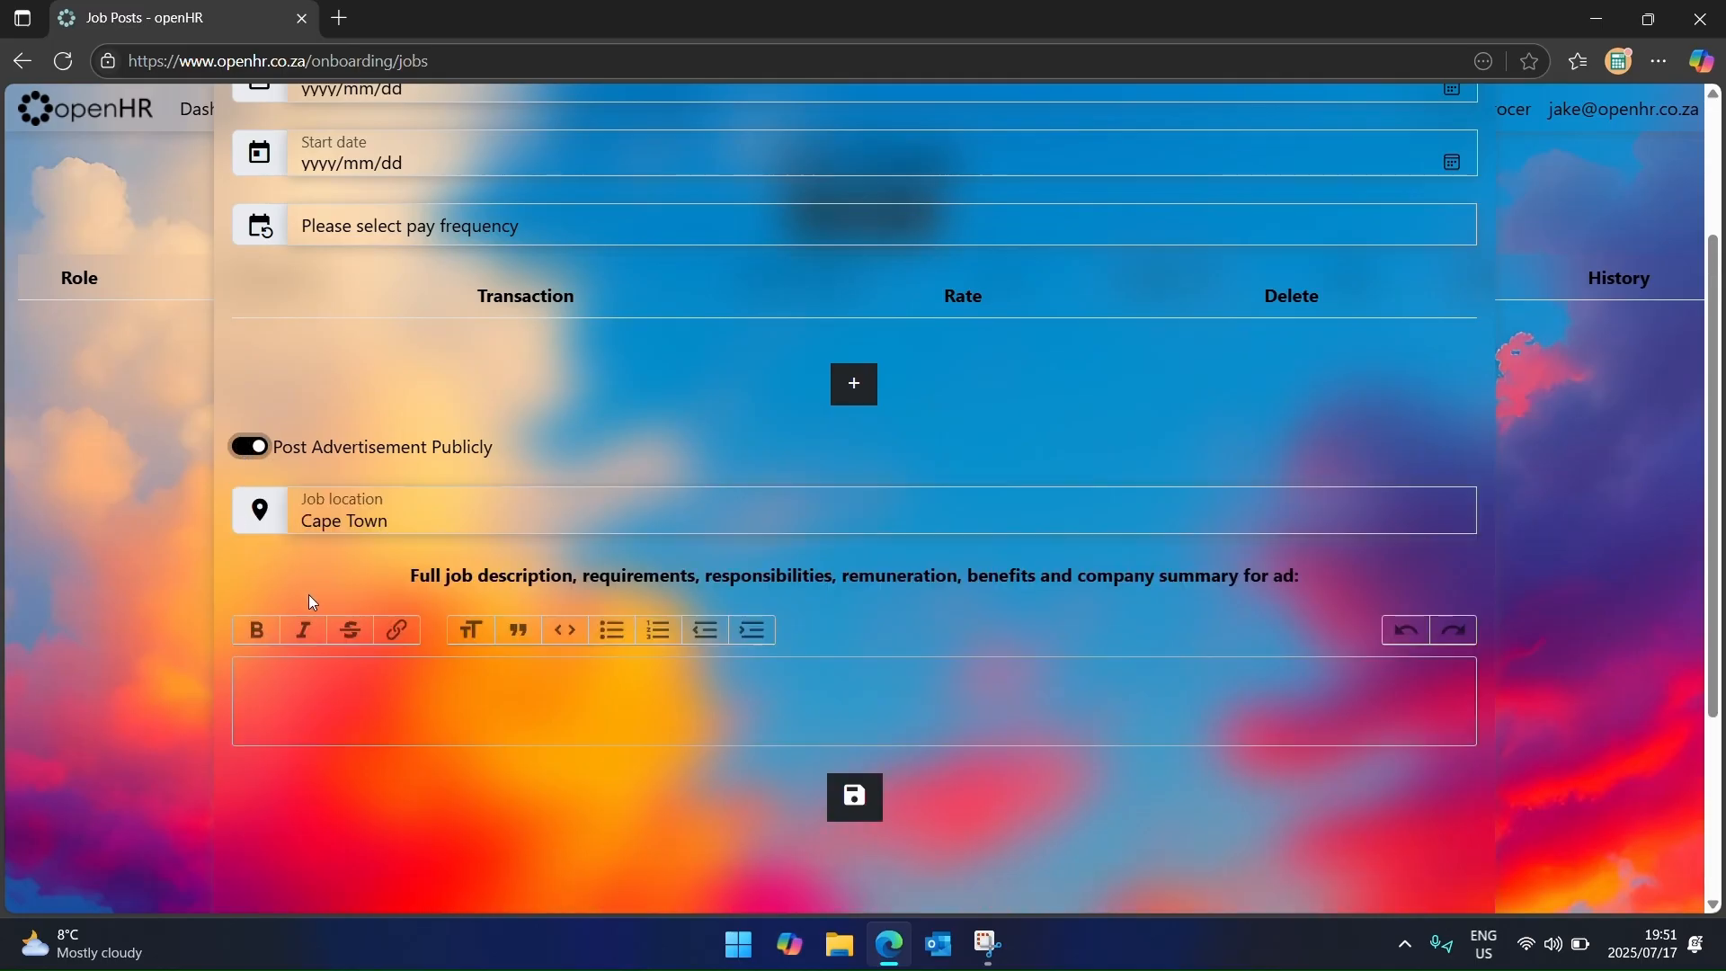
scroll(515, 563, up, 2)
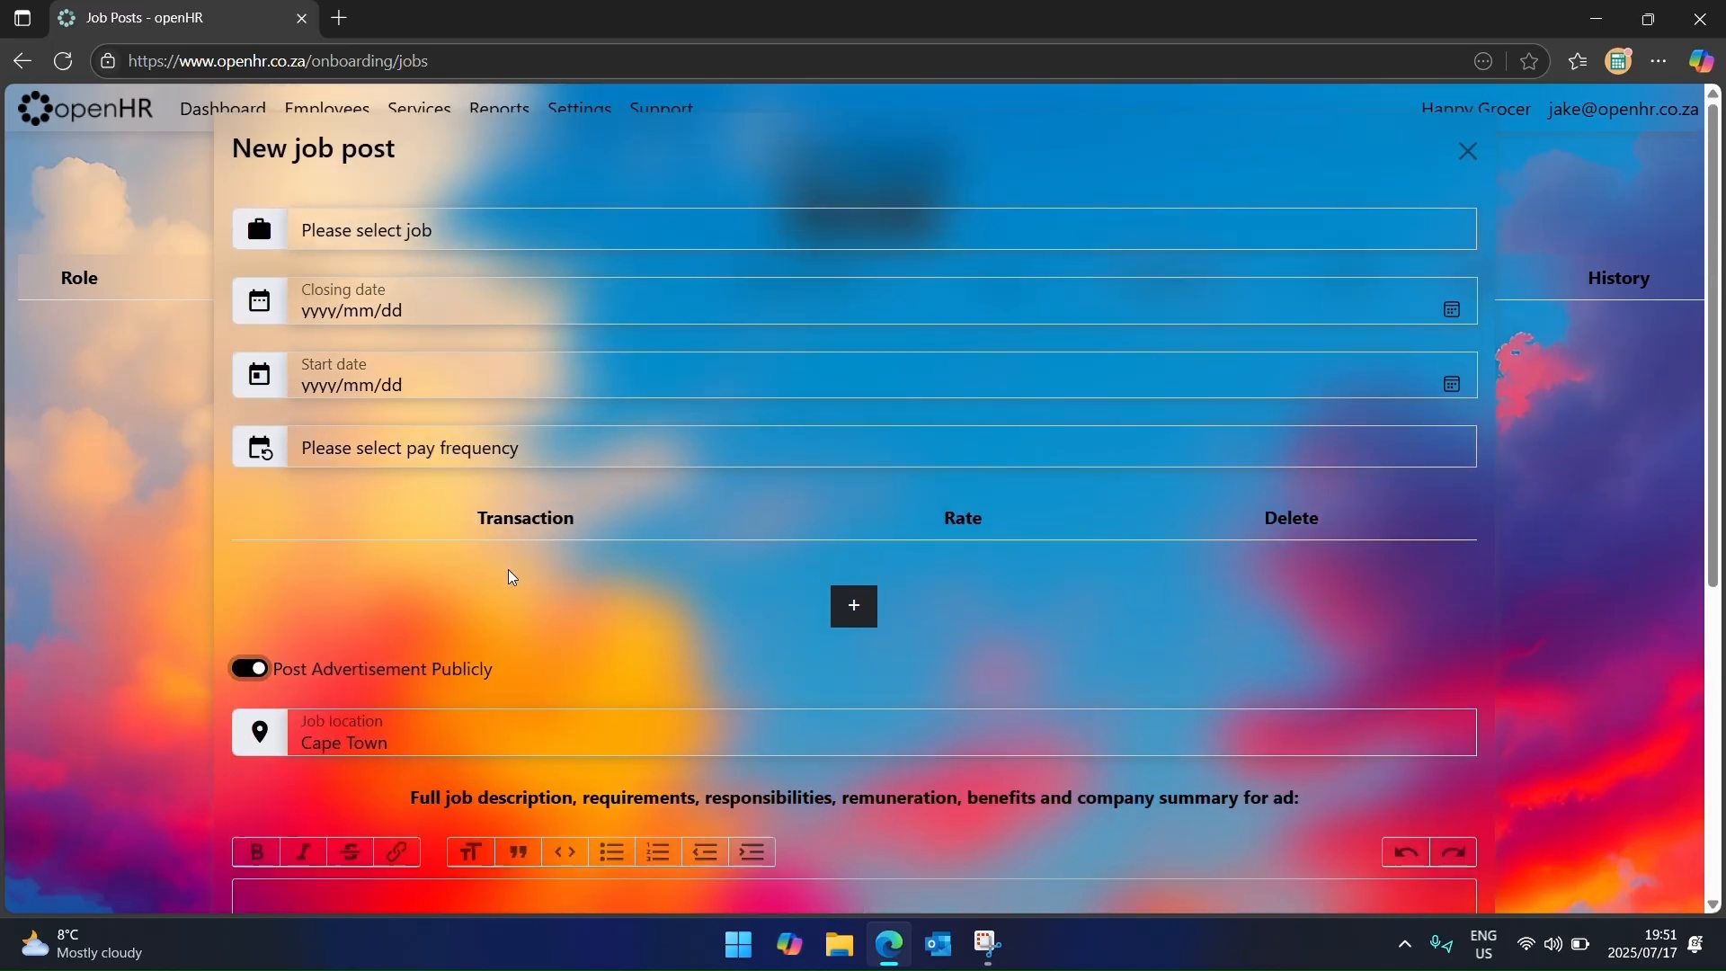
click(546, 235)
click(538, 340)
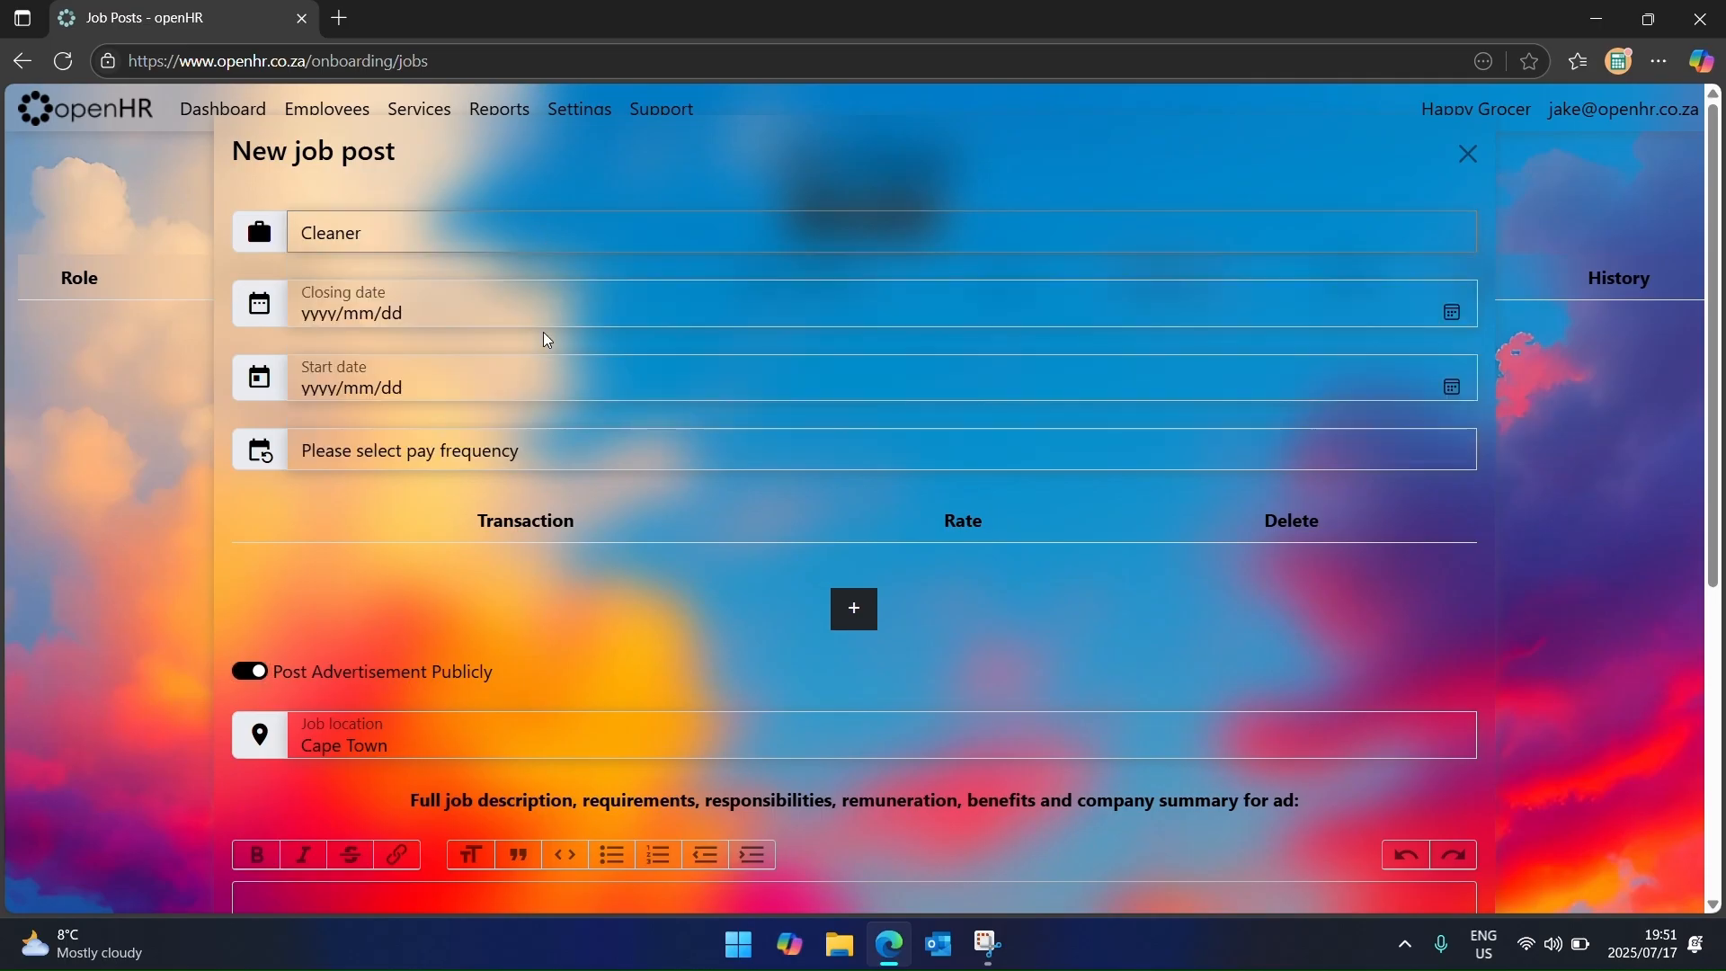
Step: Set closing date 31 July 2025, start date 1 August 2025, and monthly pay
click(1457, 317)
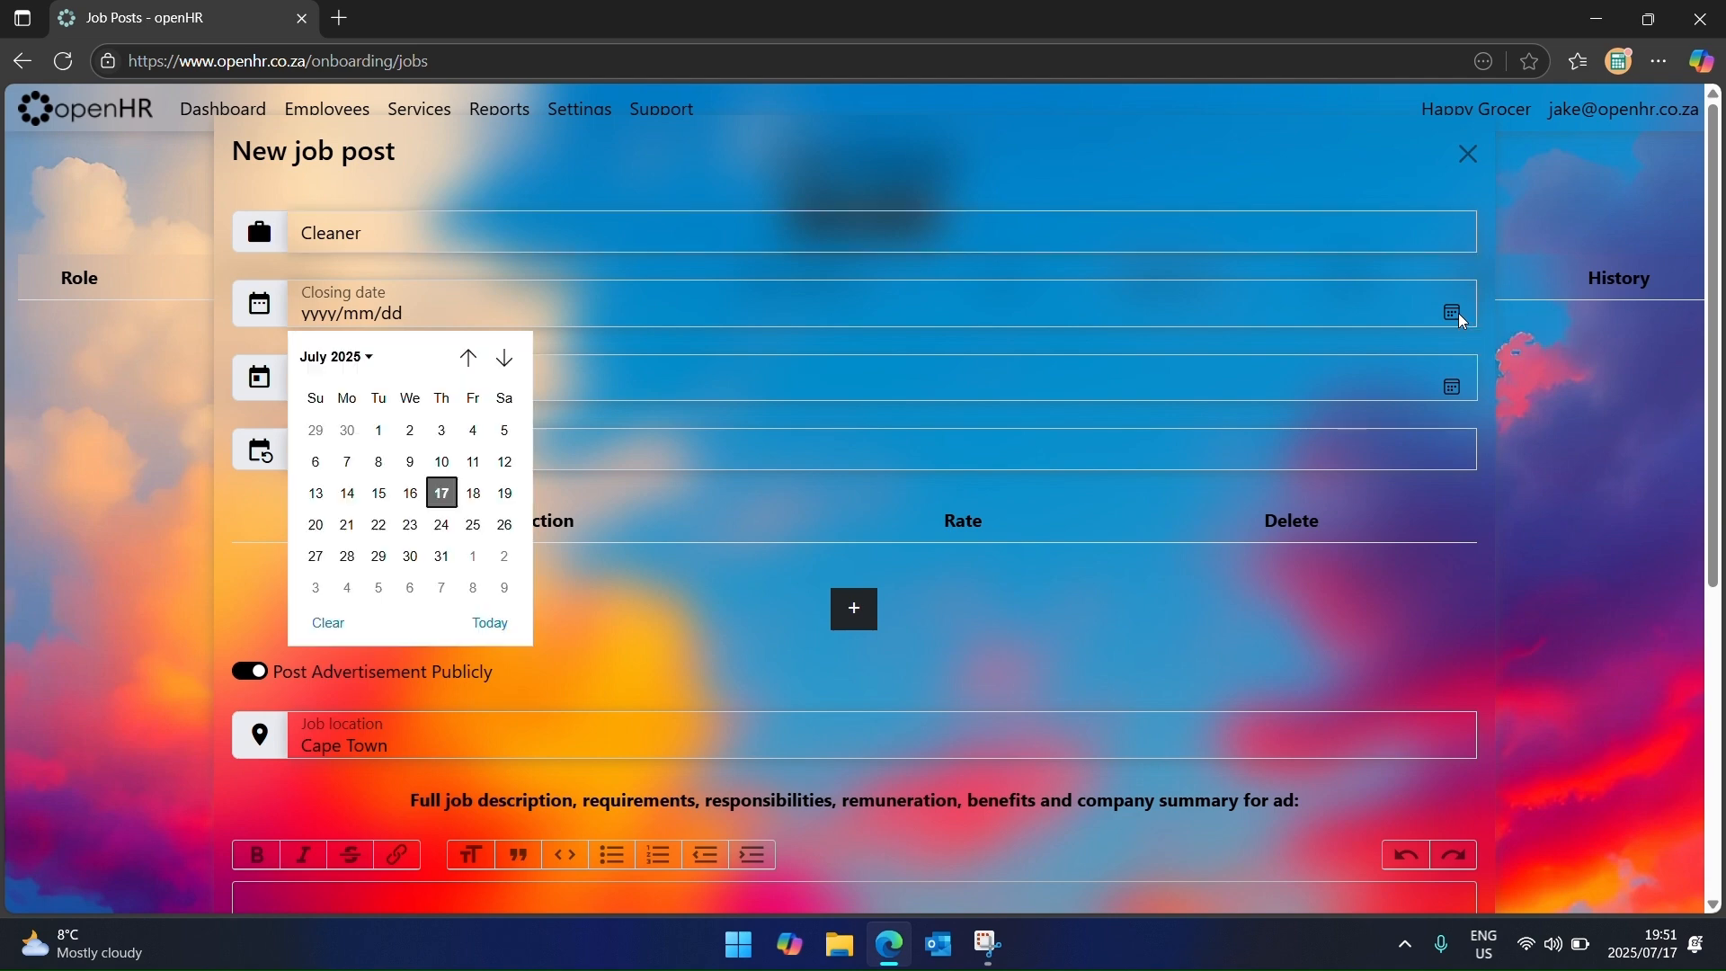
click(445, 555)
click(1455, 387)
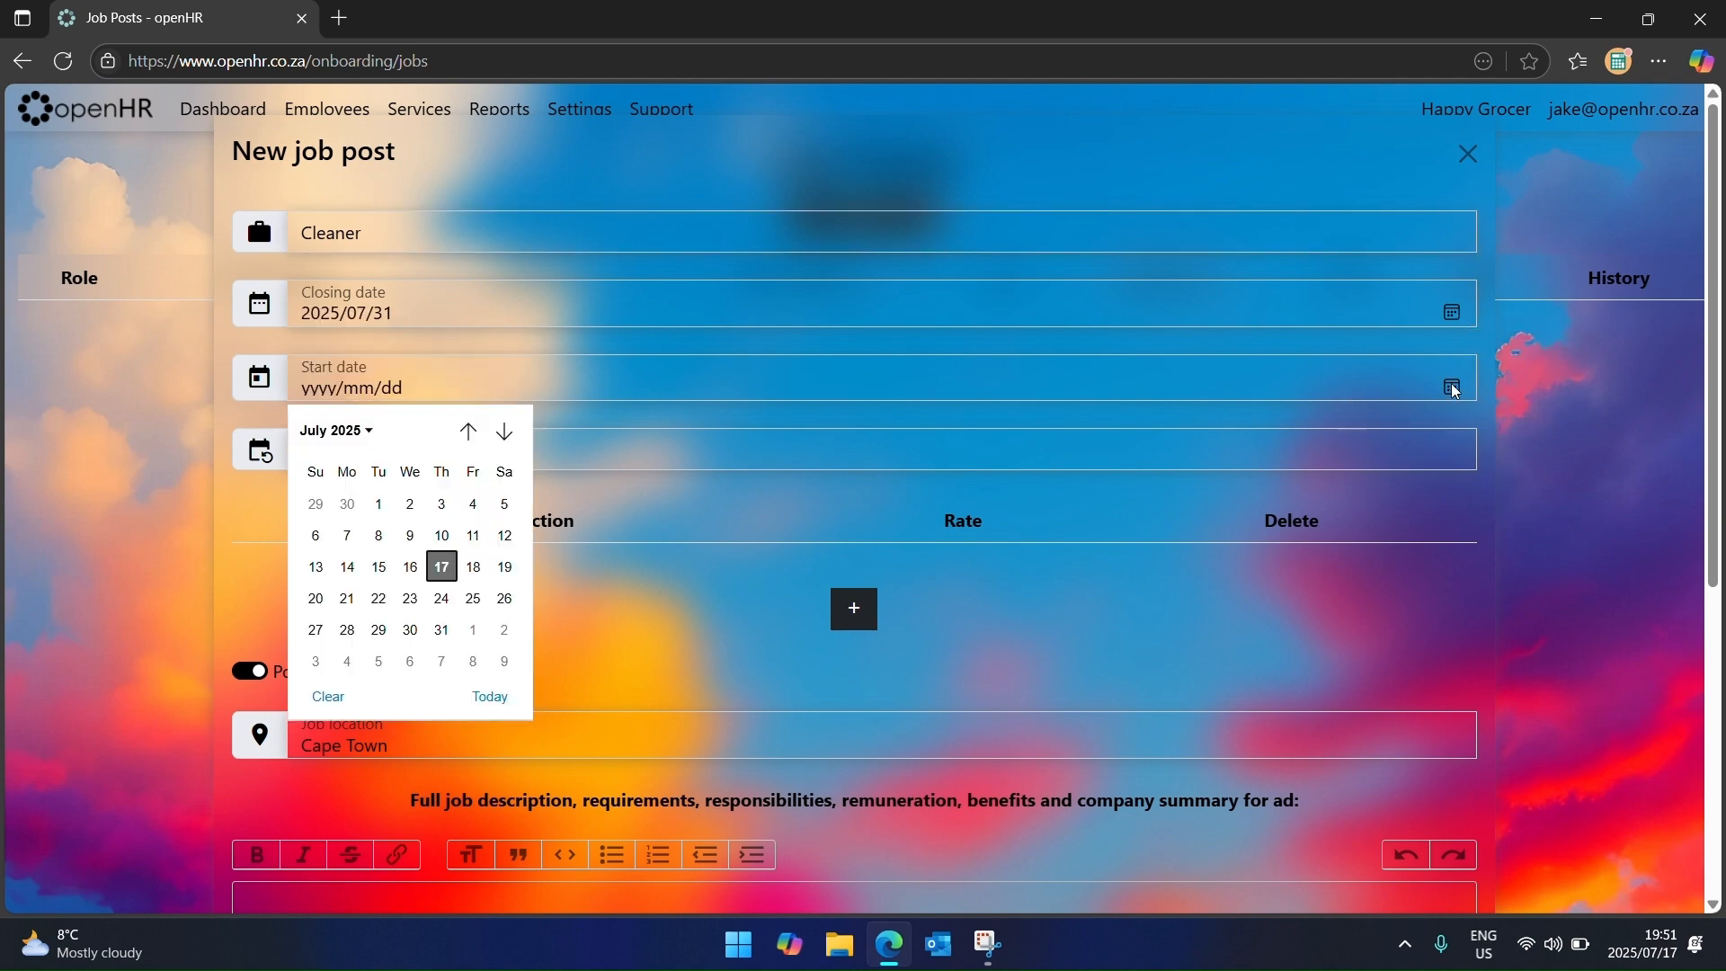
click(471, 631)
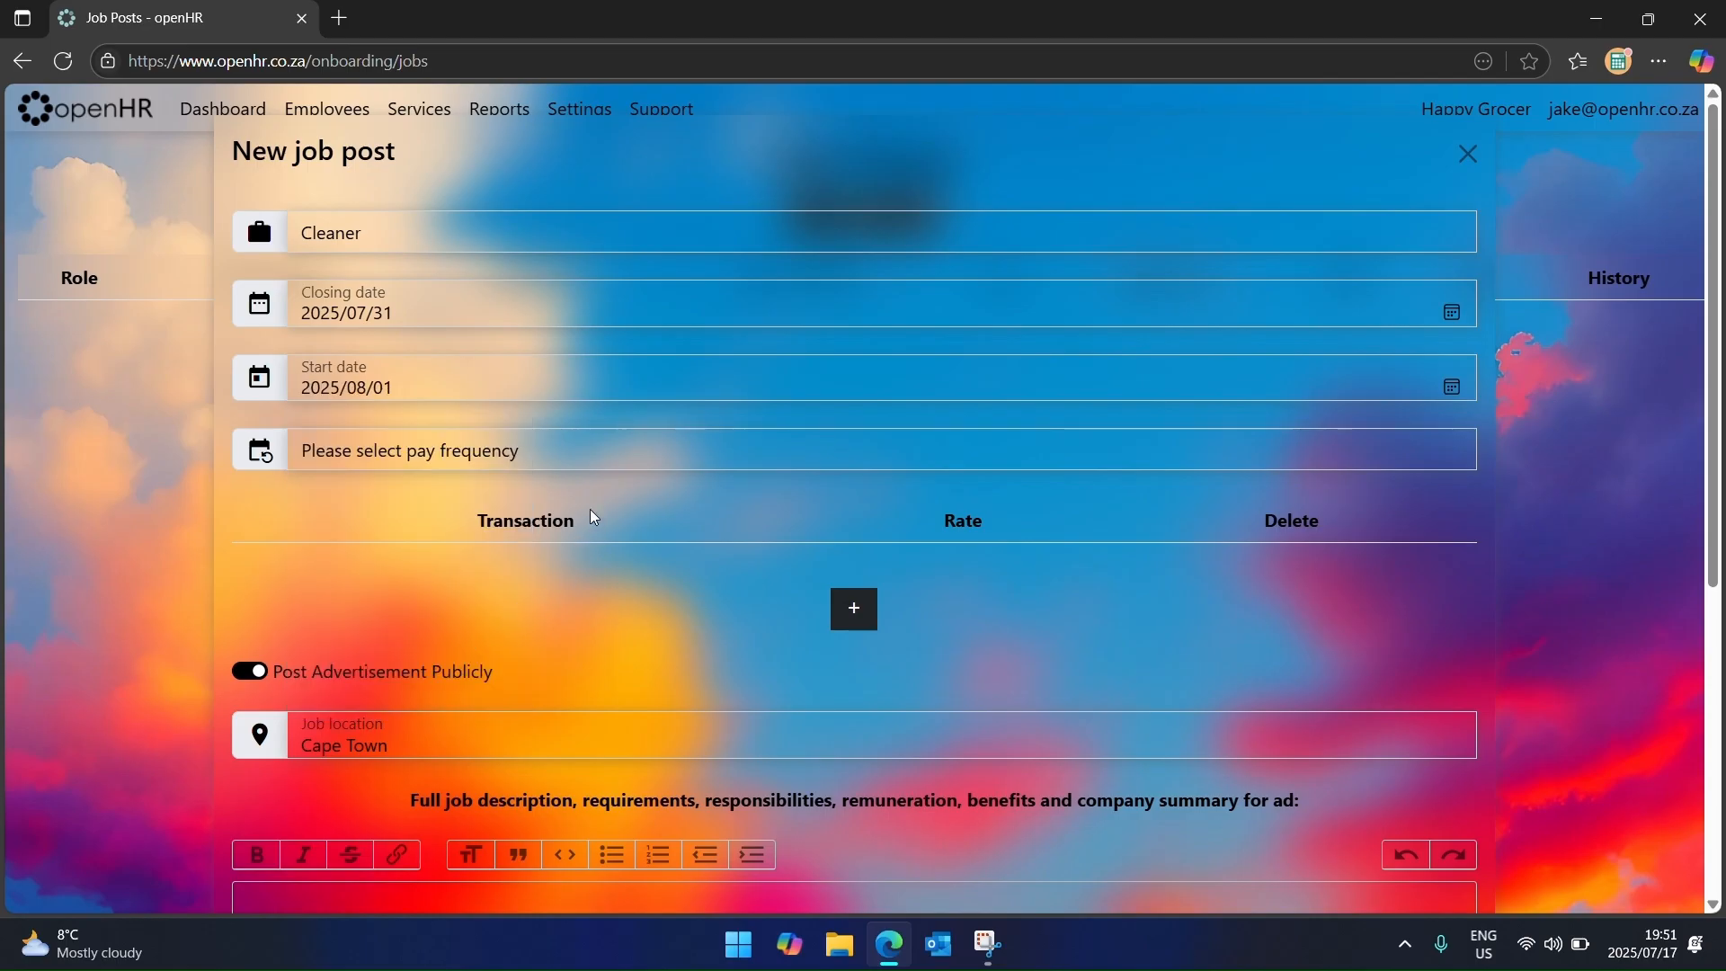
click(582, 442)
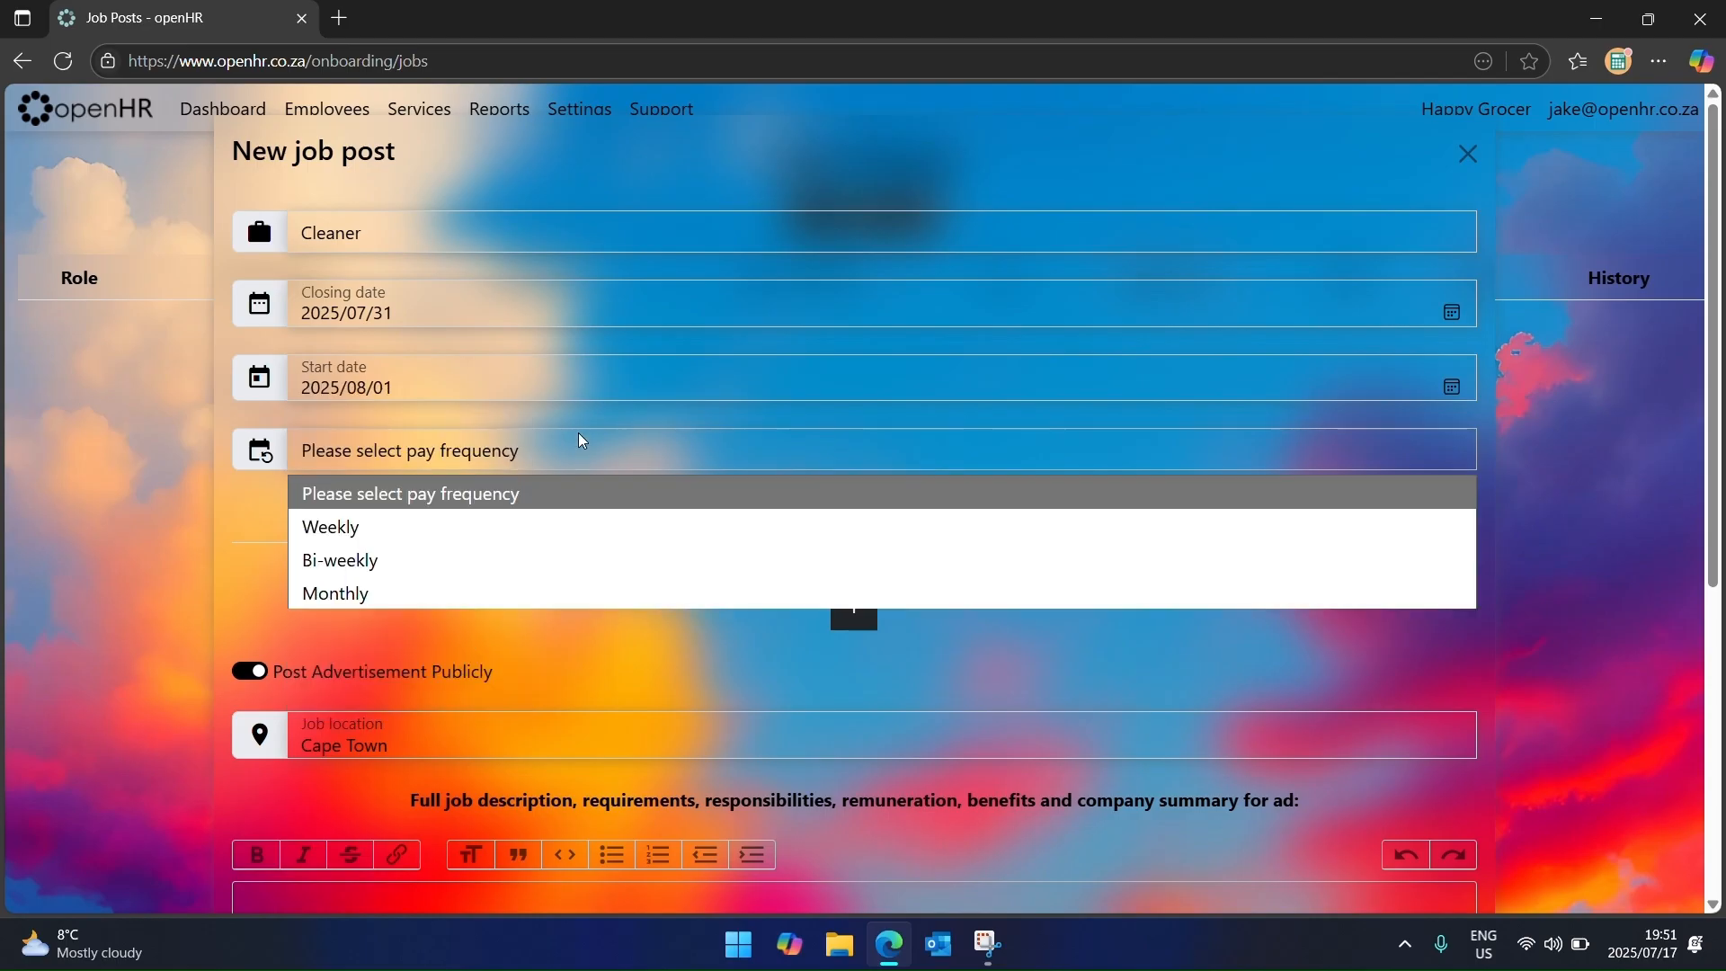
click(571, 590)
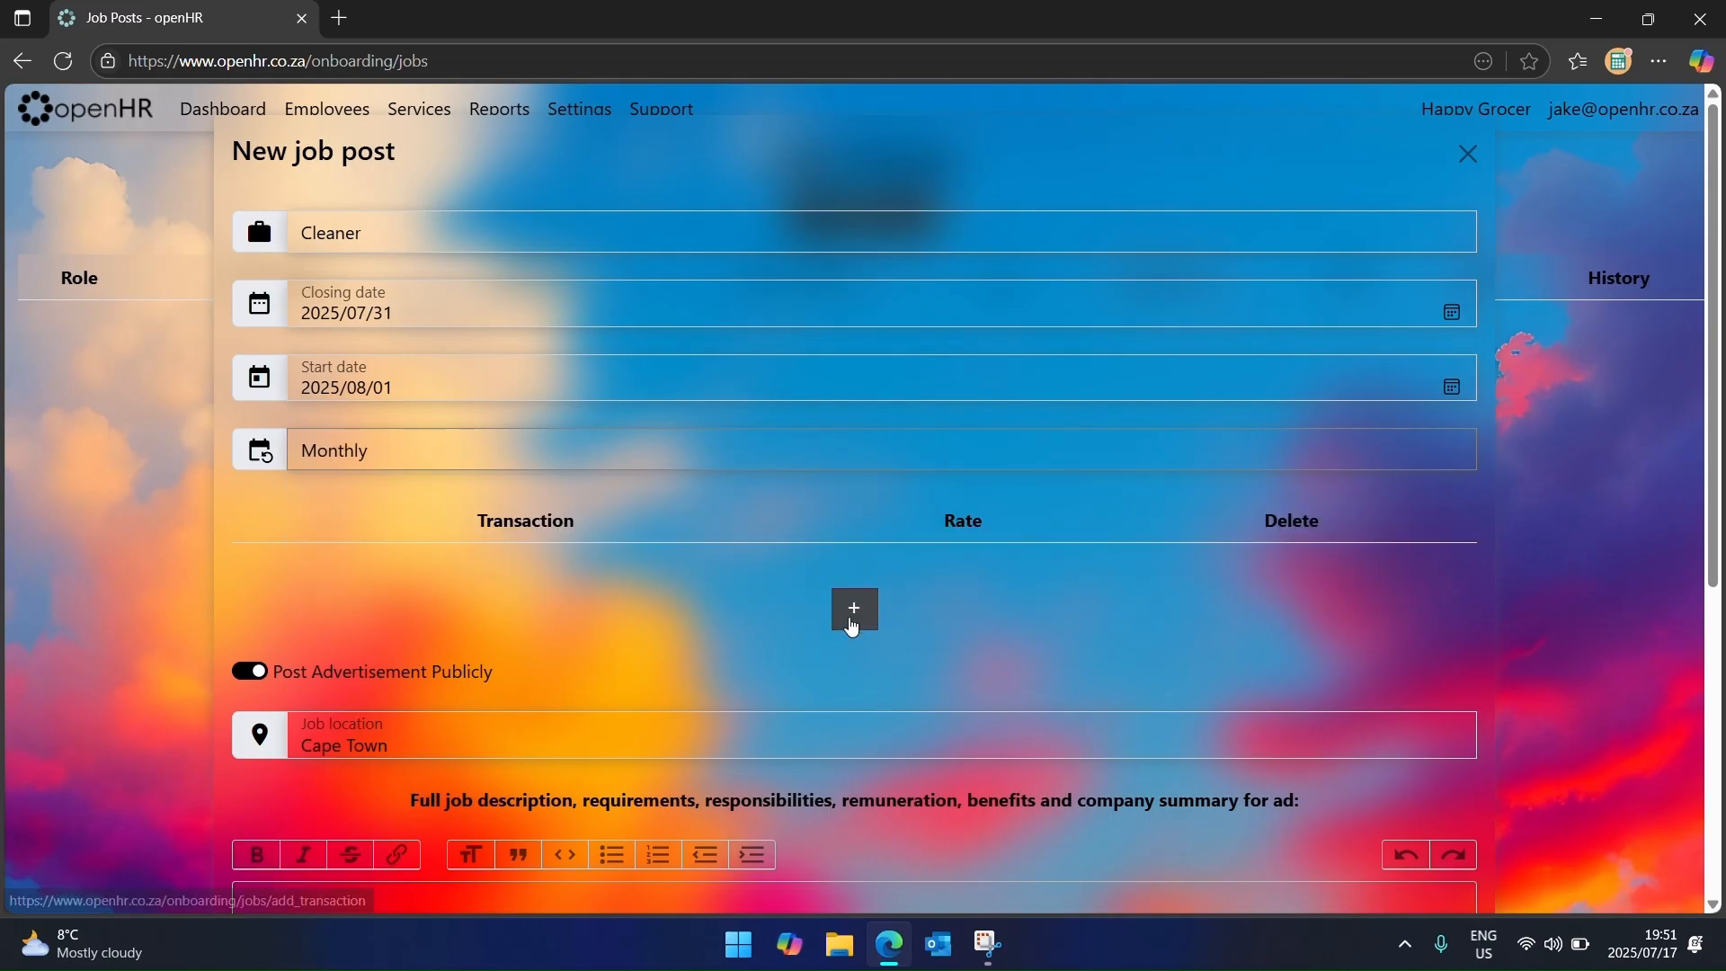
Step: Add two Salary rows with rates 5000 and 10000
click(852, 612)
click(845, 659)
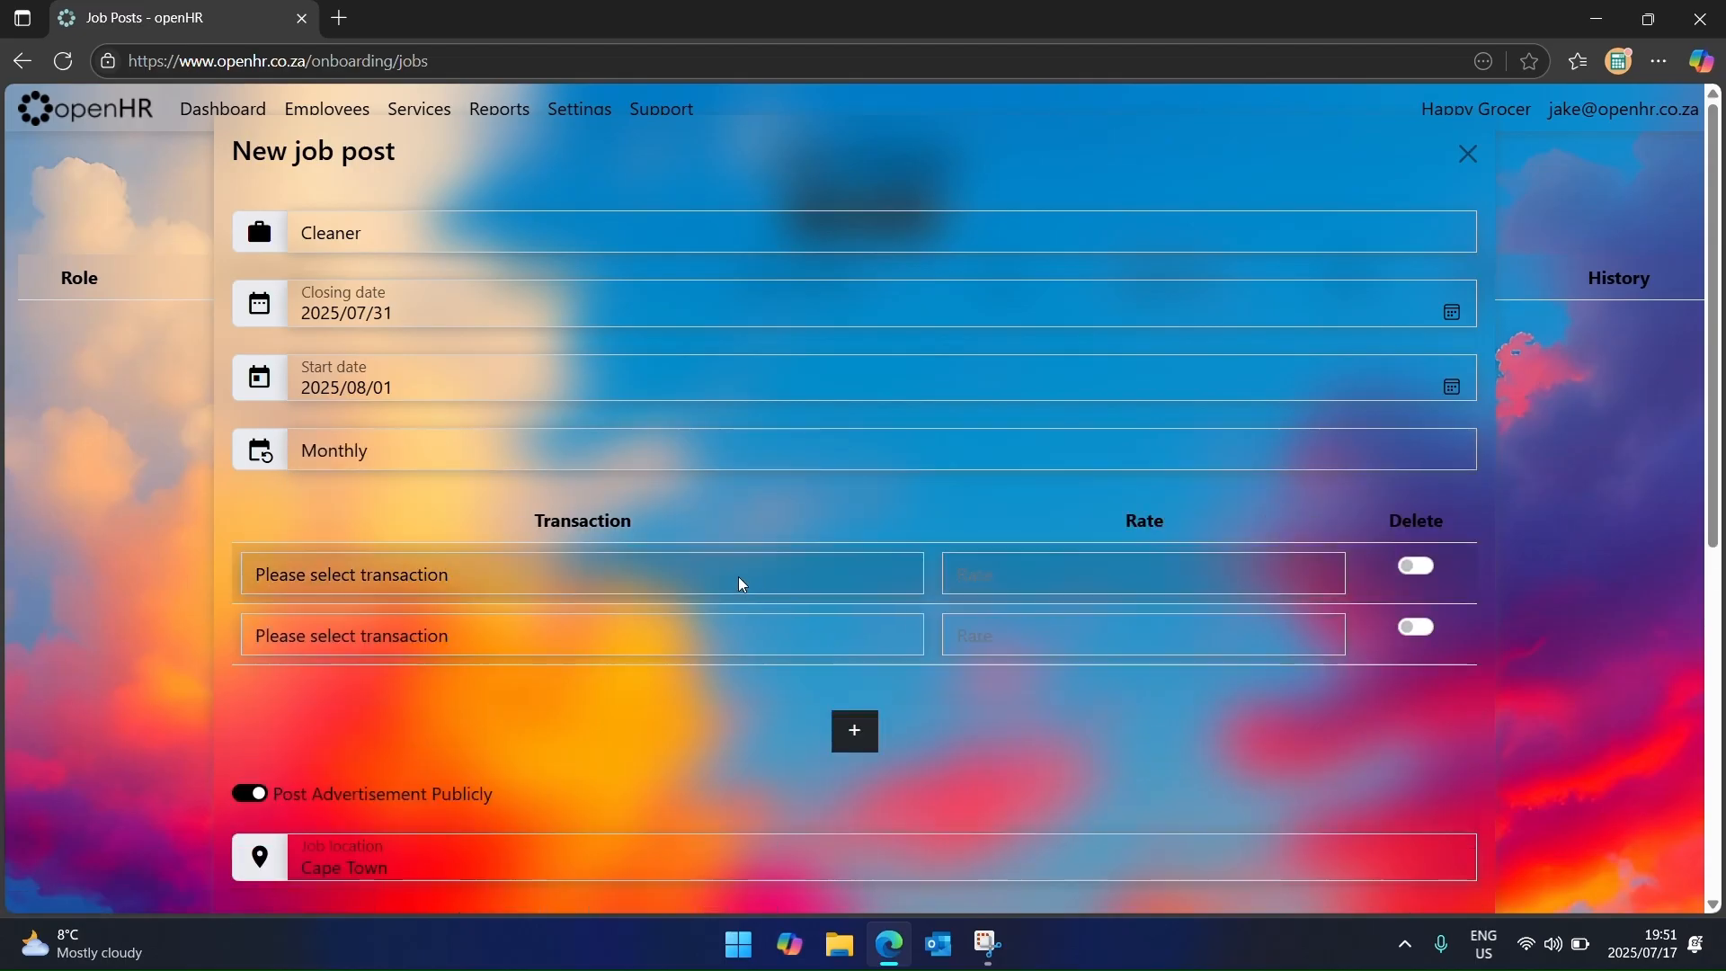
click(735, 575)
click(466, 462)
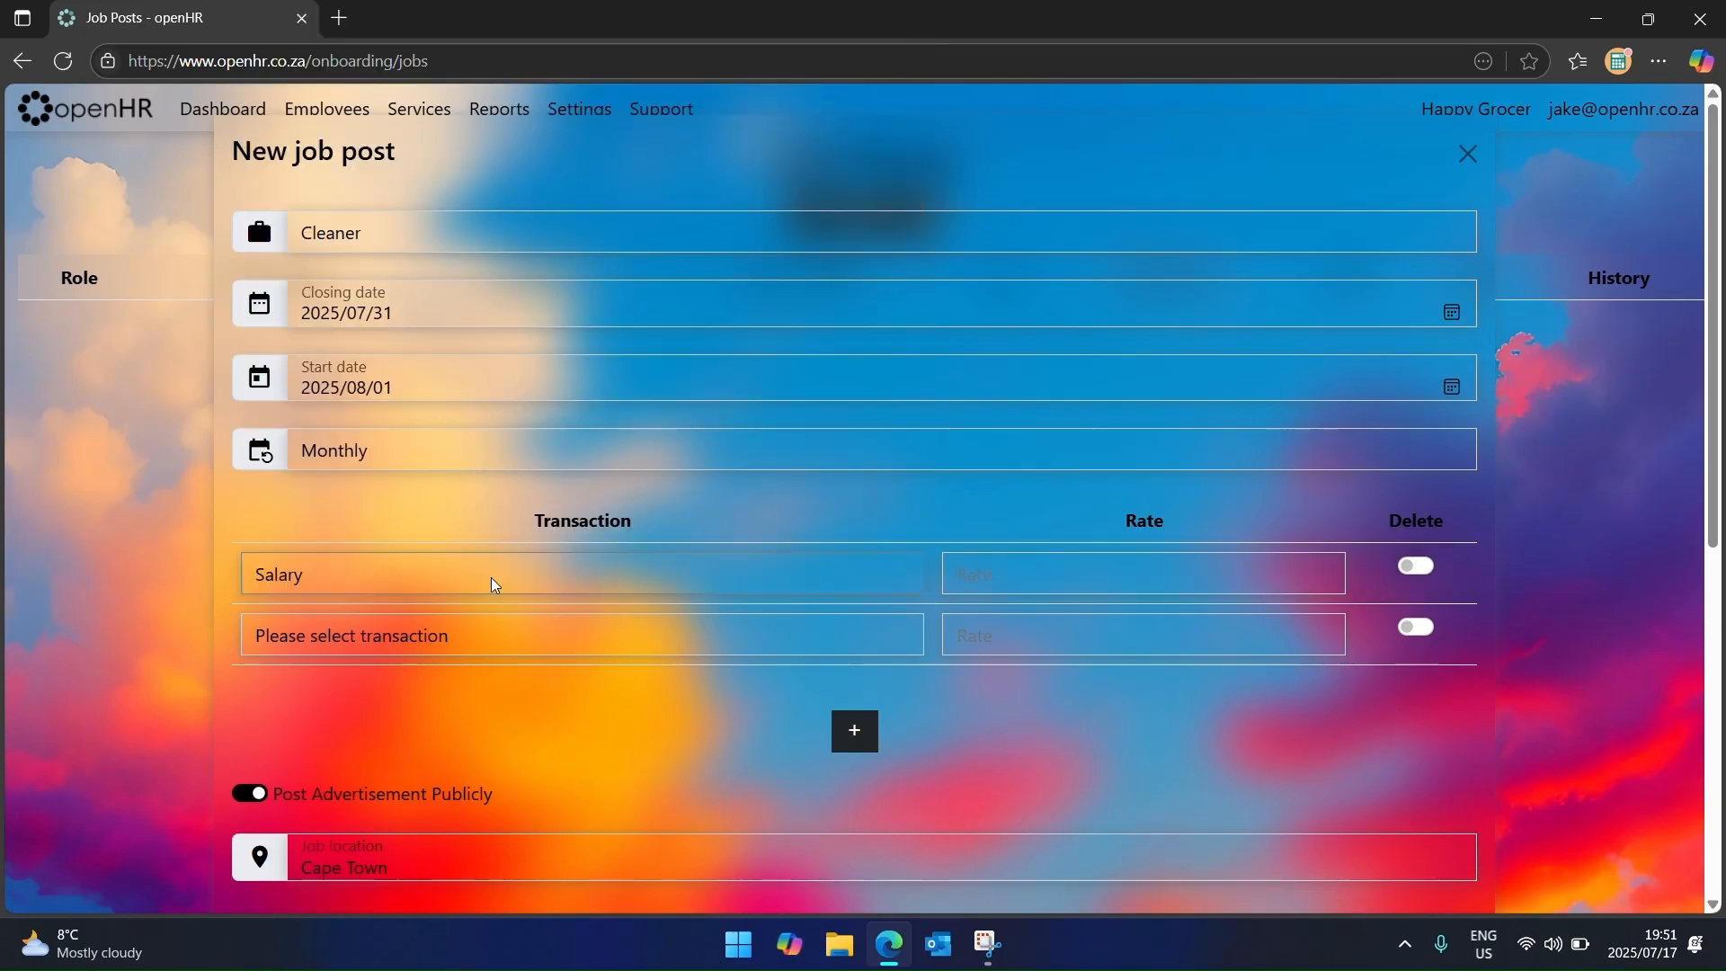
click(527, 646)
scroll(449, 521, down, 1)
click(443, 428)
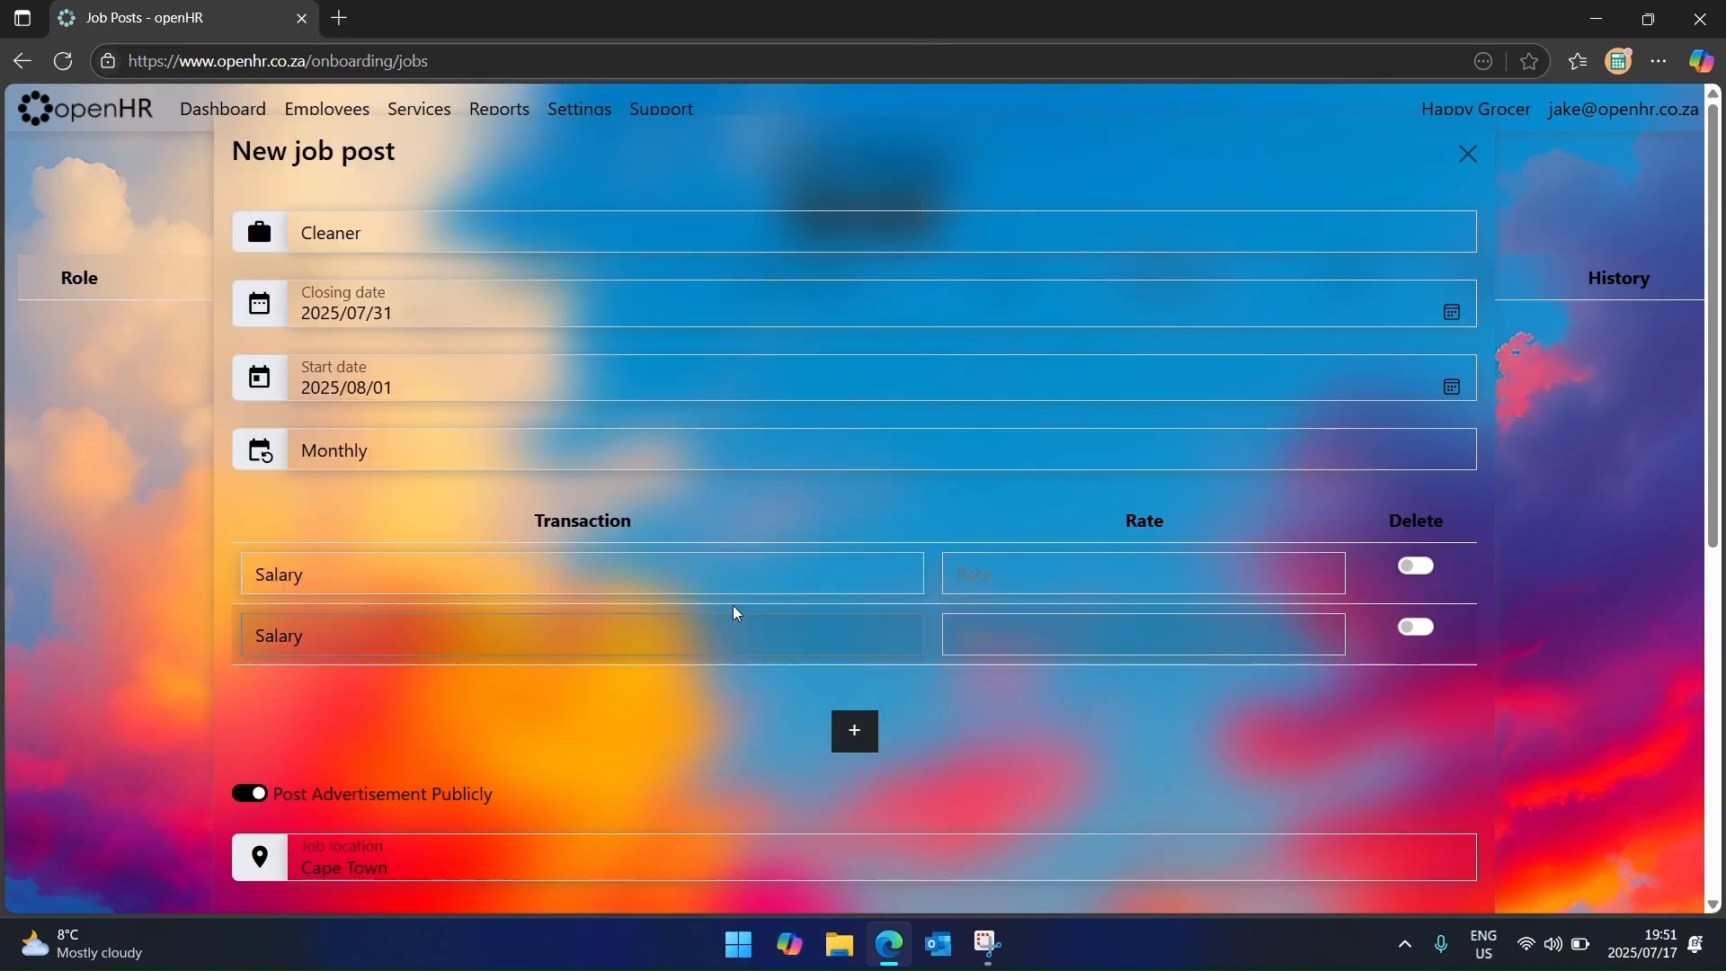
click(1011, 579)
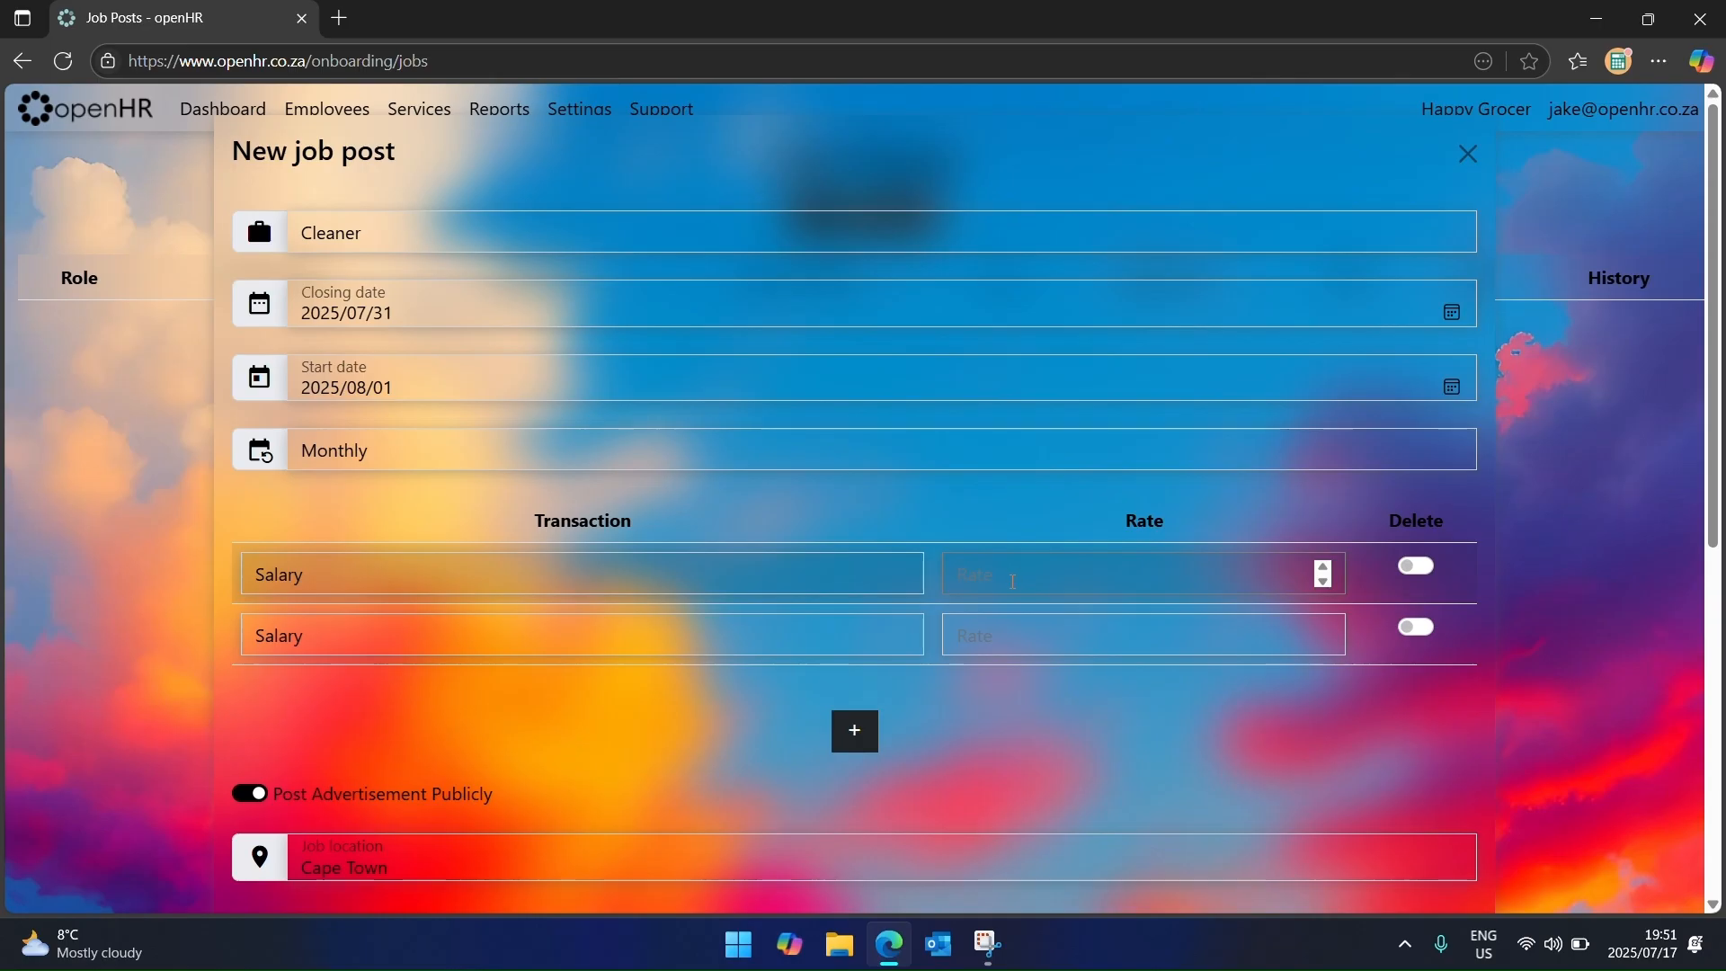
text(5000)
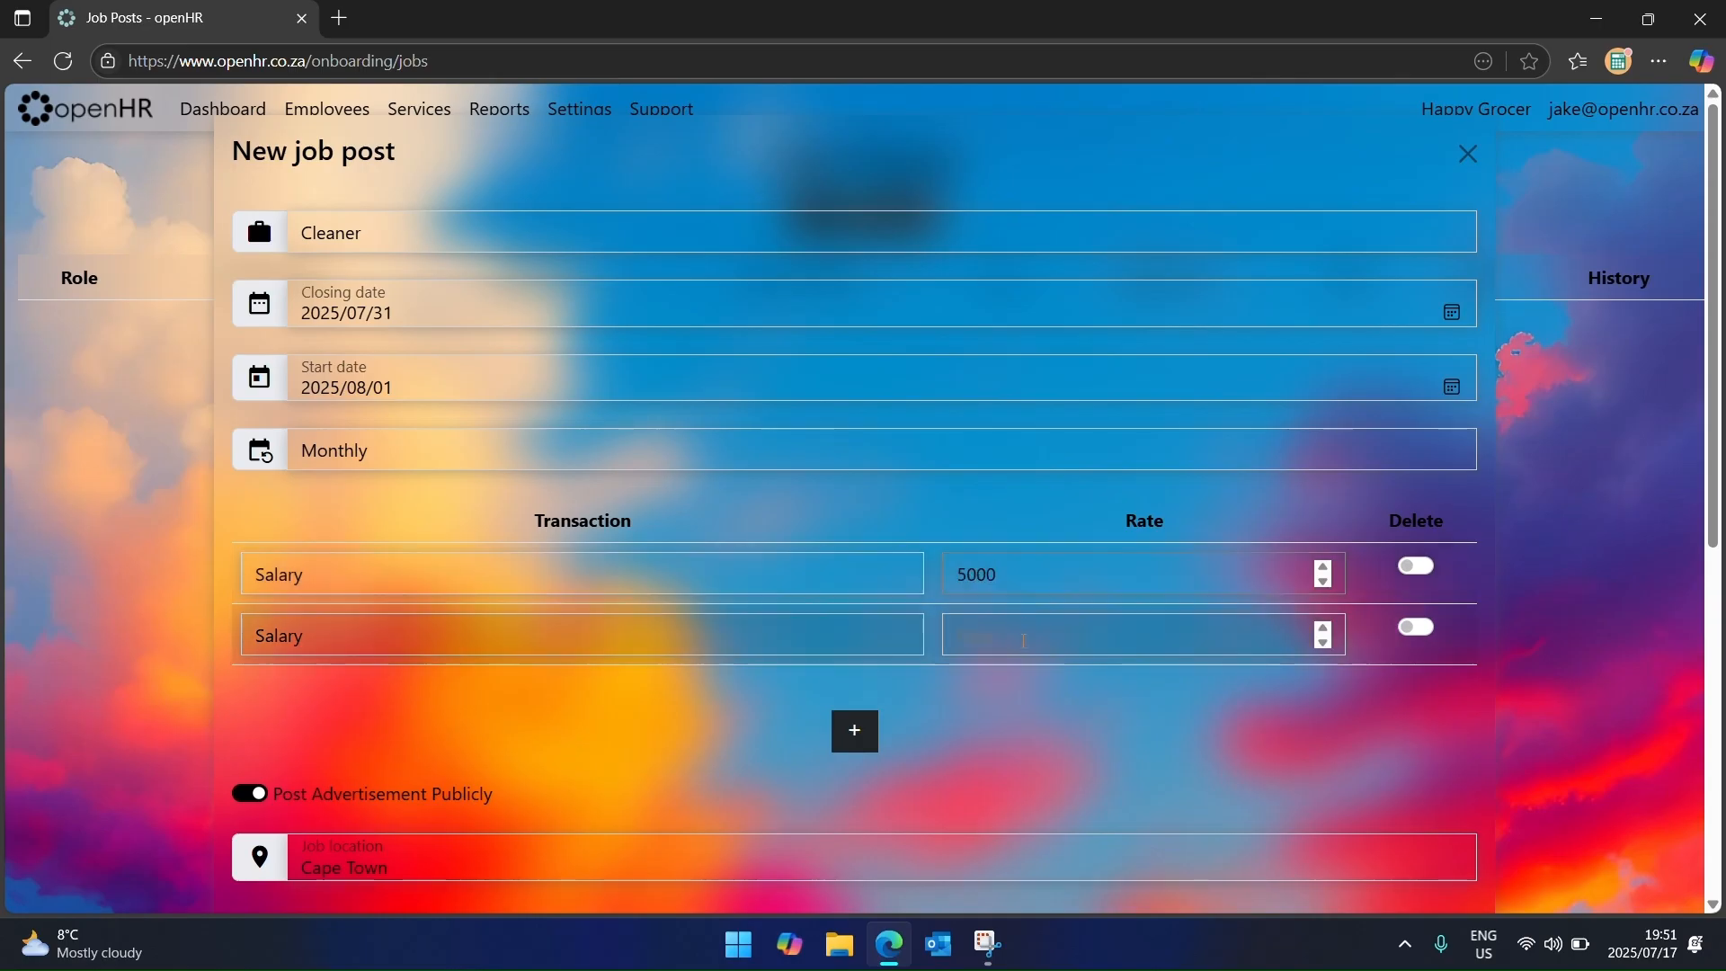
click(1024, 641)
text(10000)
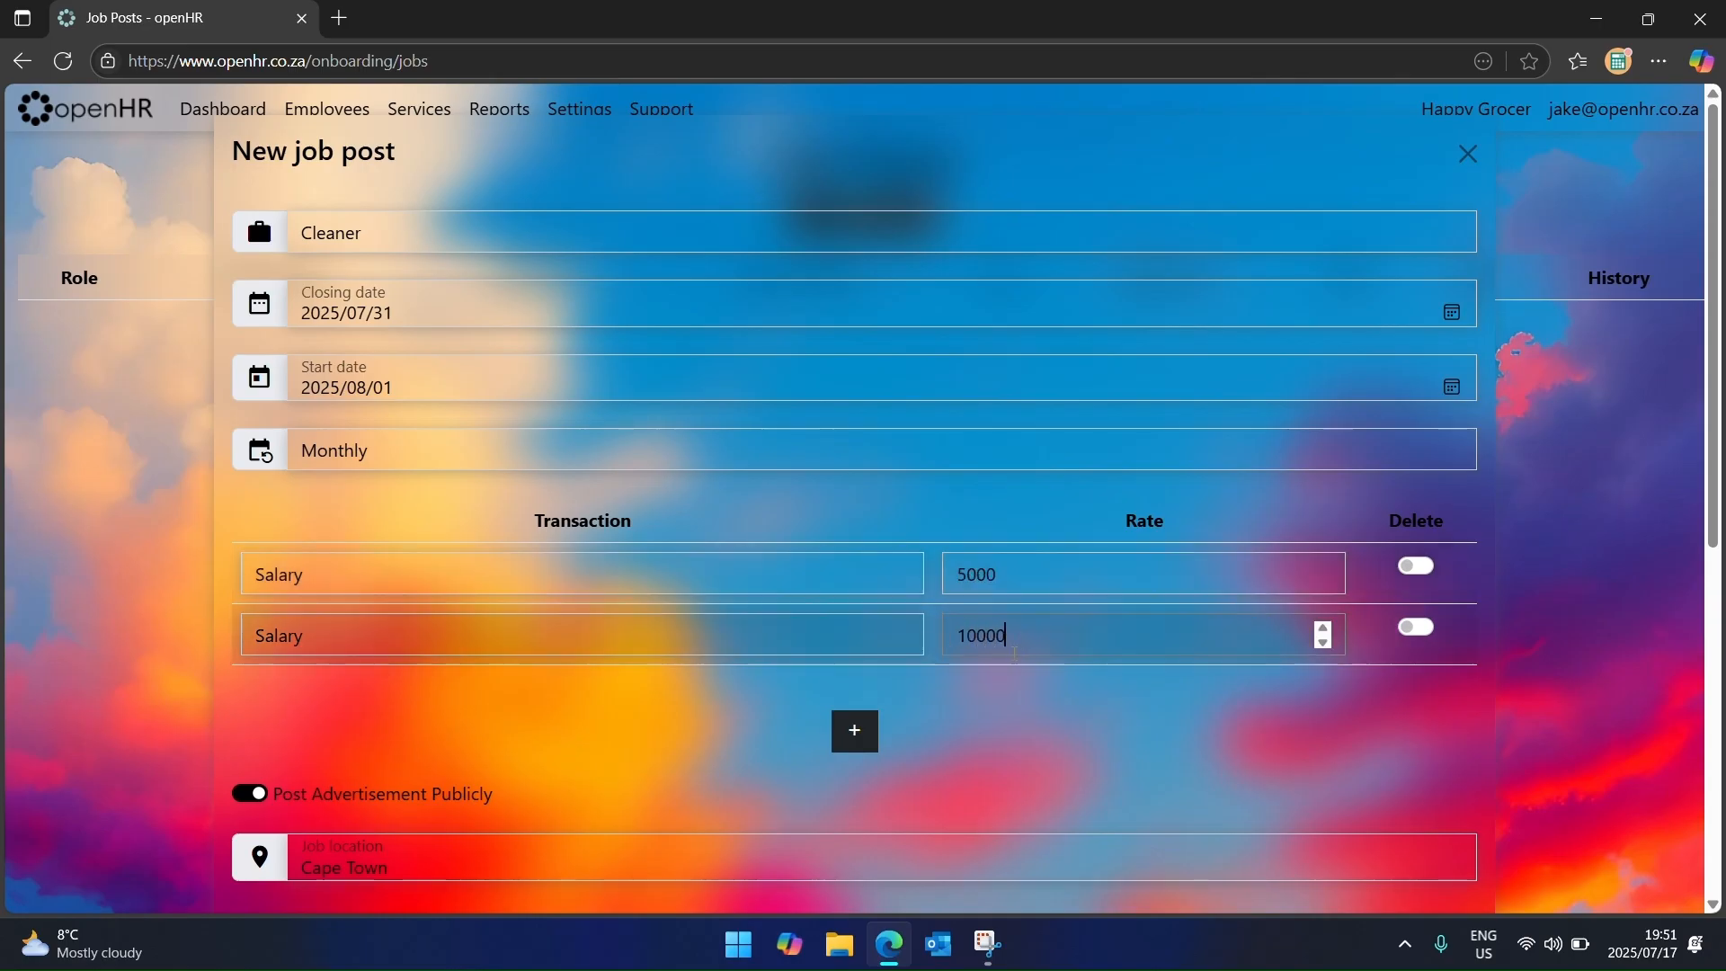
scroll(987, 698, down, 3)
scroll(946, 724, down, 3)
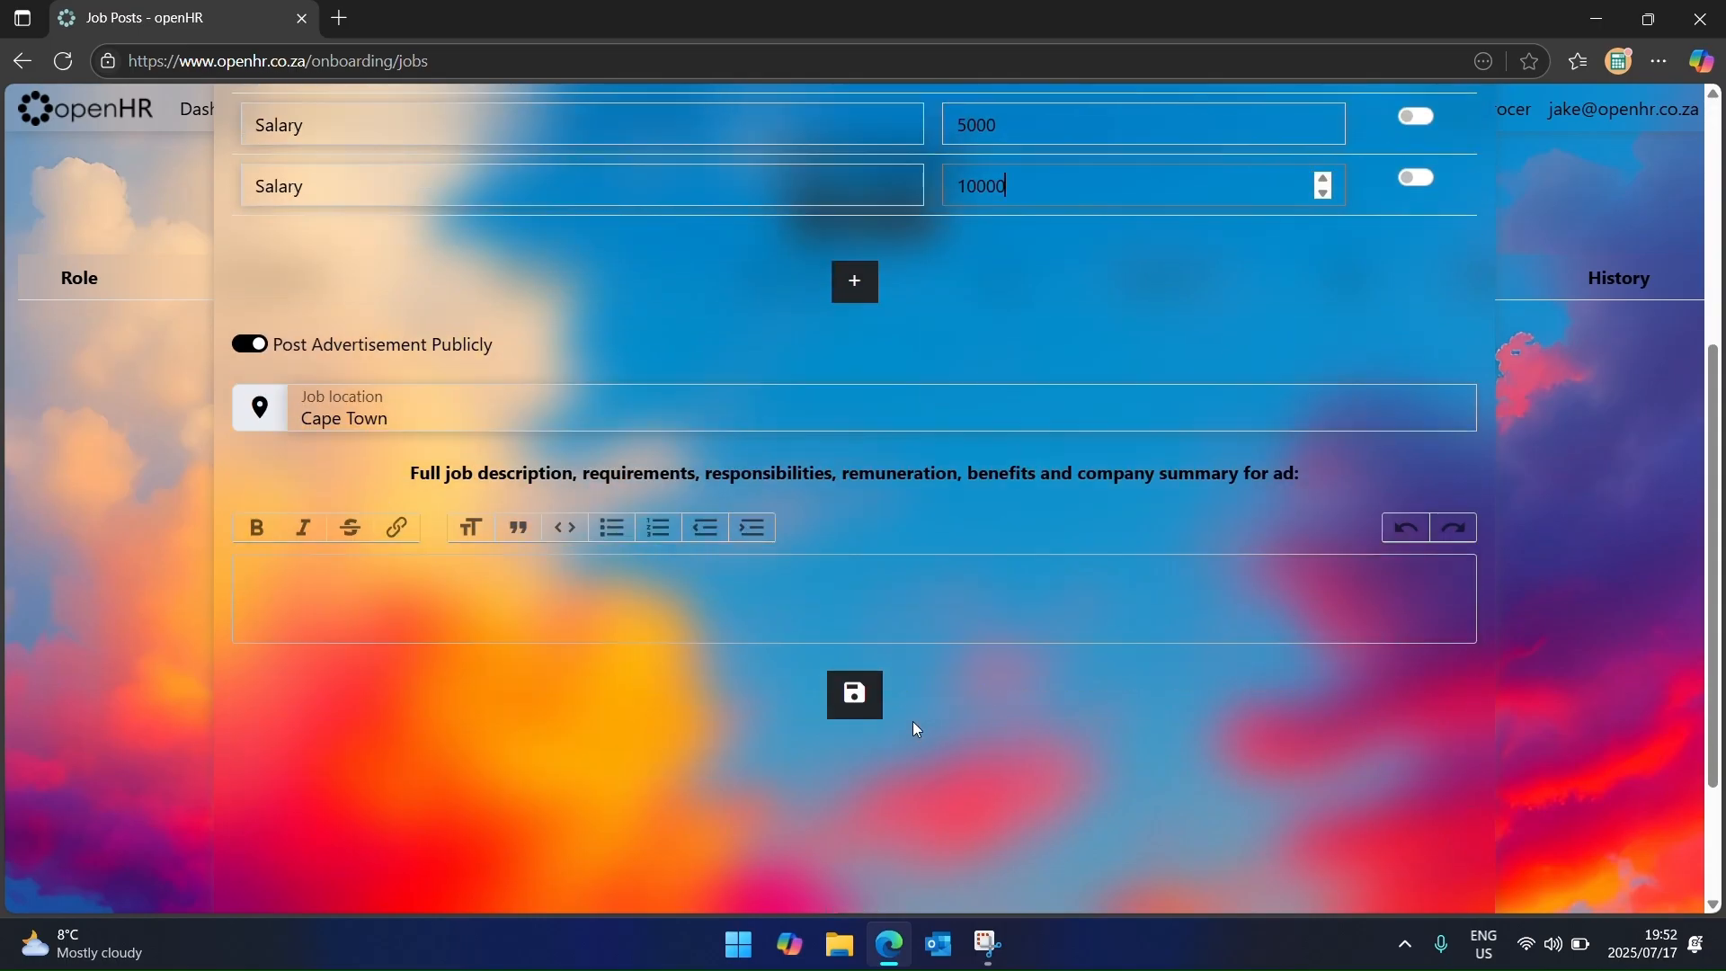
Step: Replace the ad description with a bold 'Company Description' heading
click(854, 604)
text(More informati)
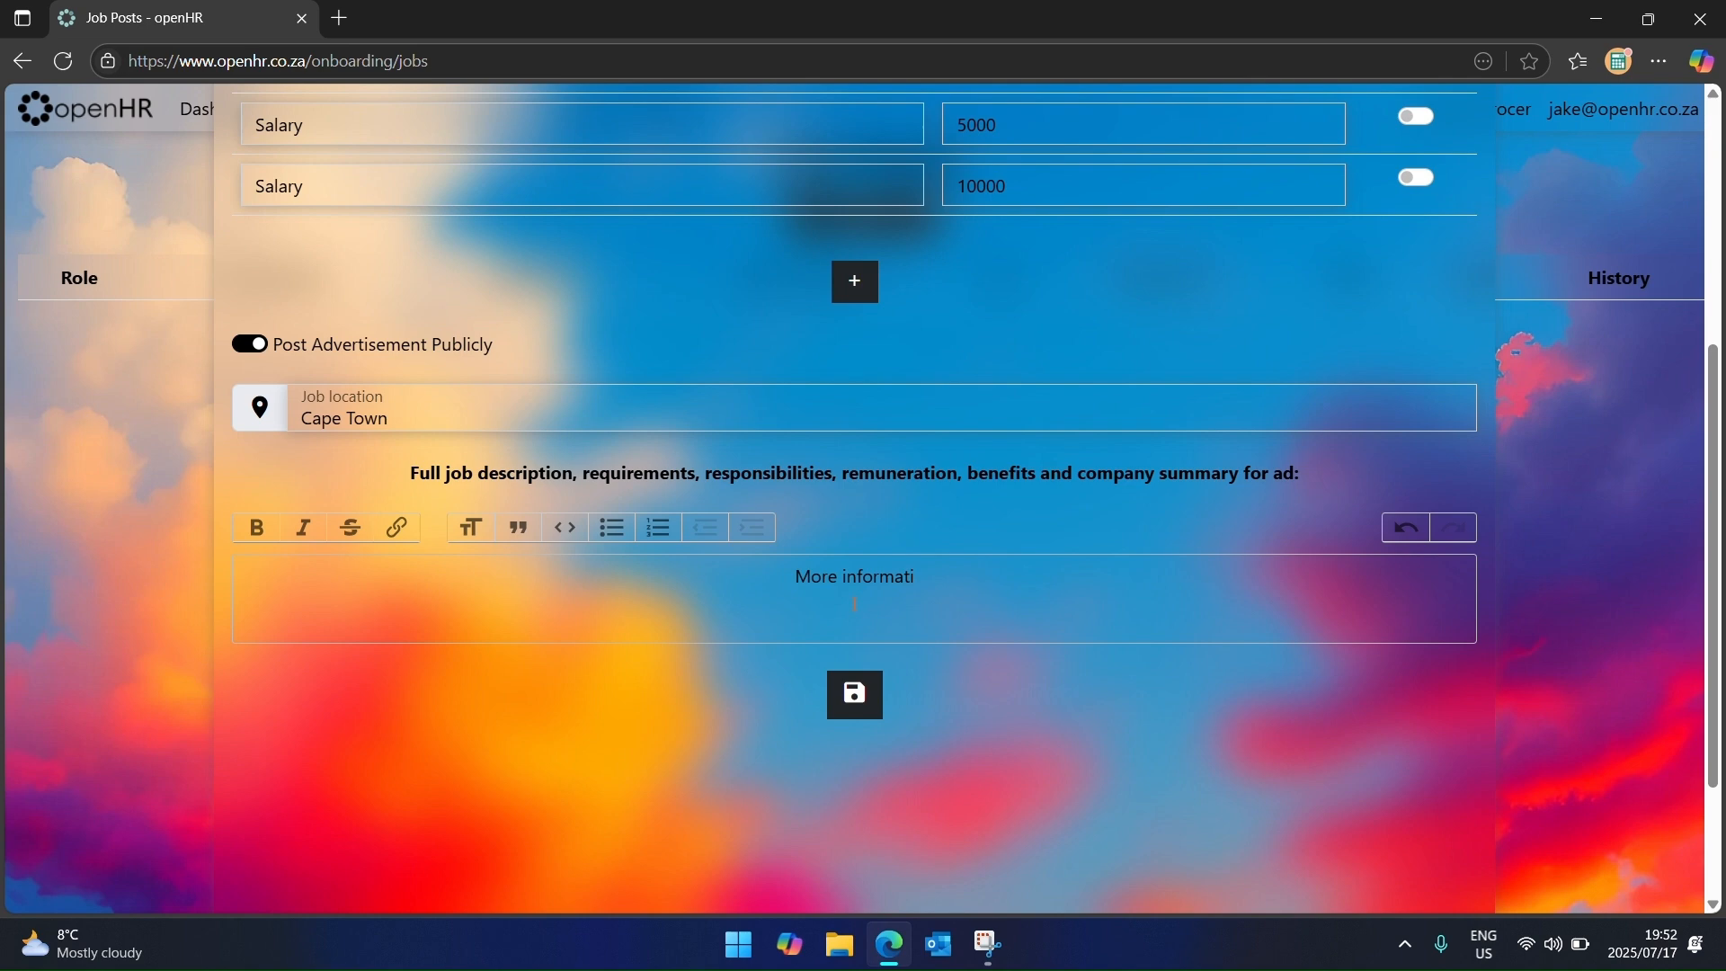
text(on about the a)
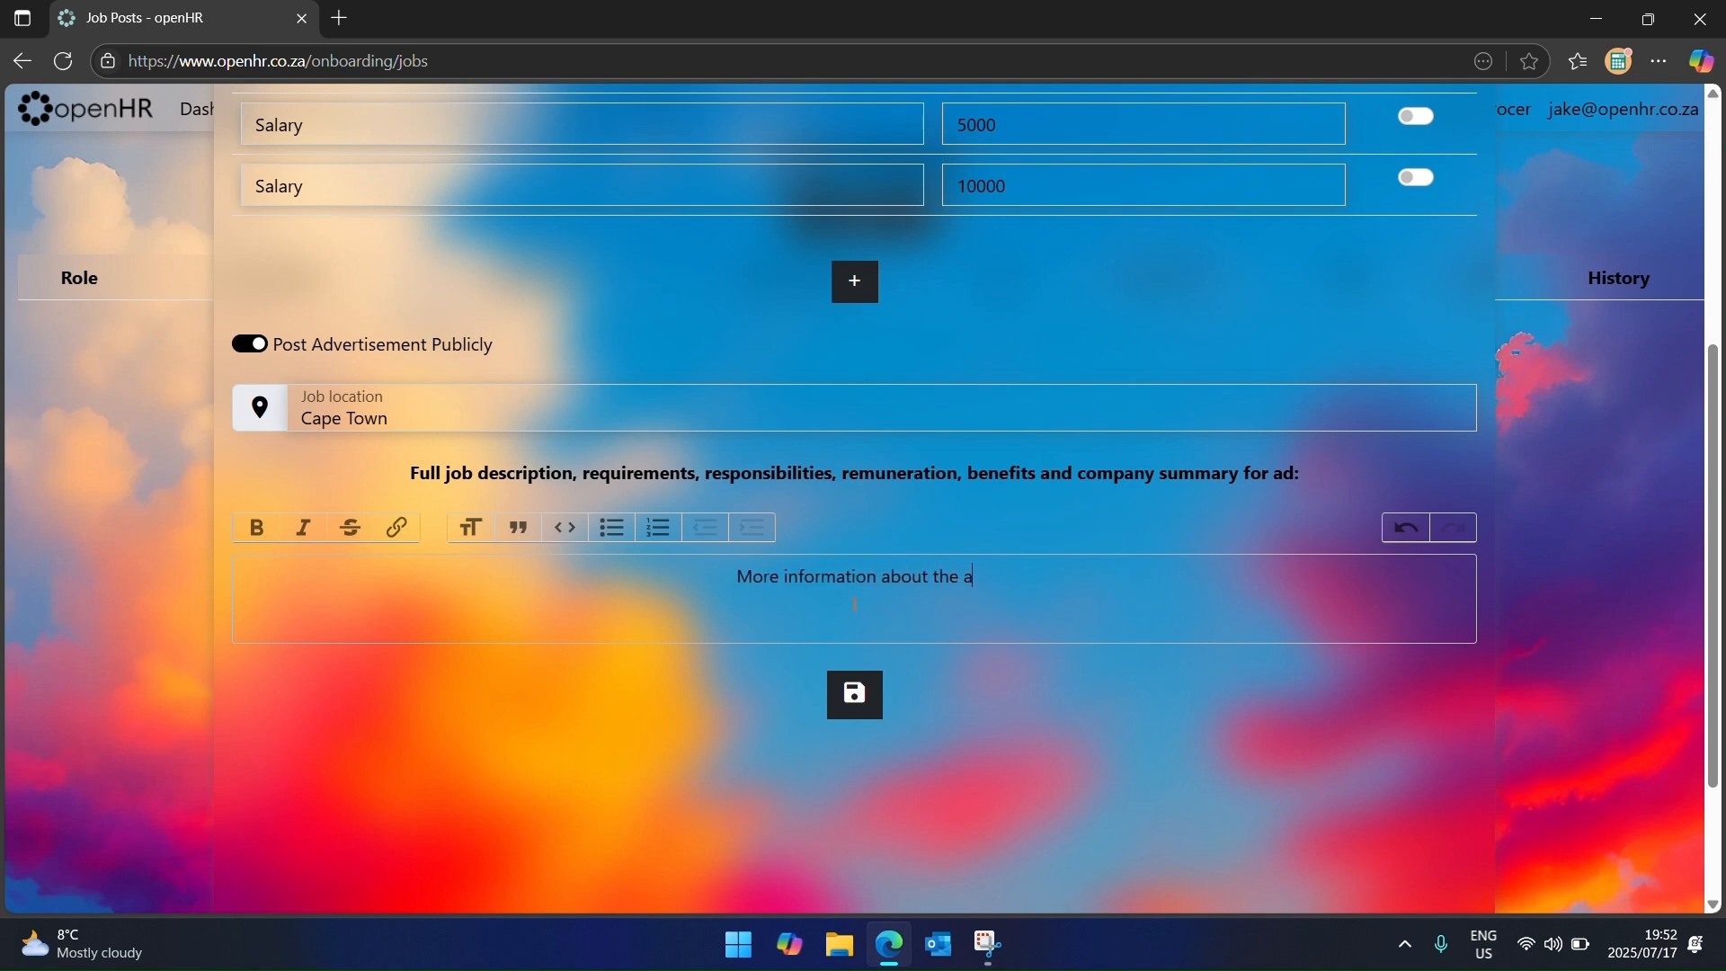
text(d)
key(ctrl+a)
text(D)
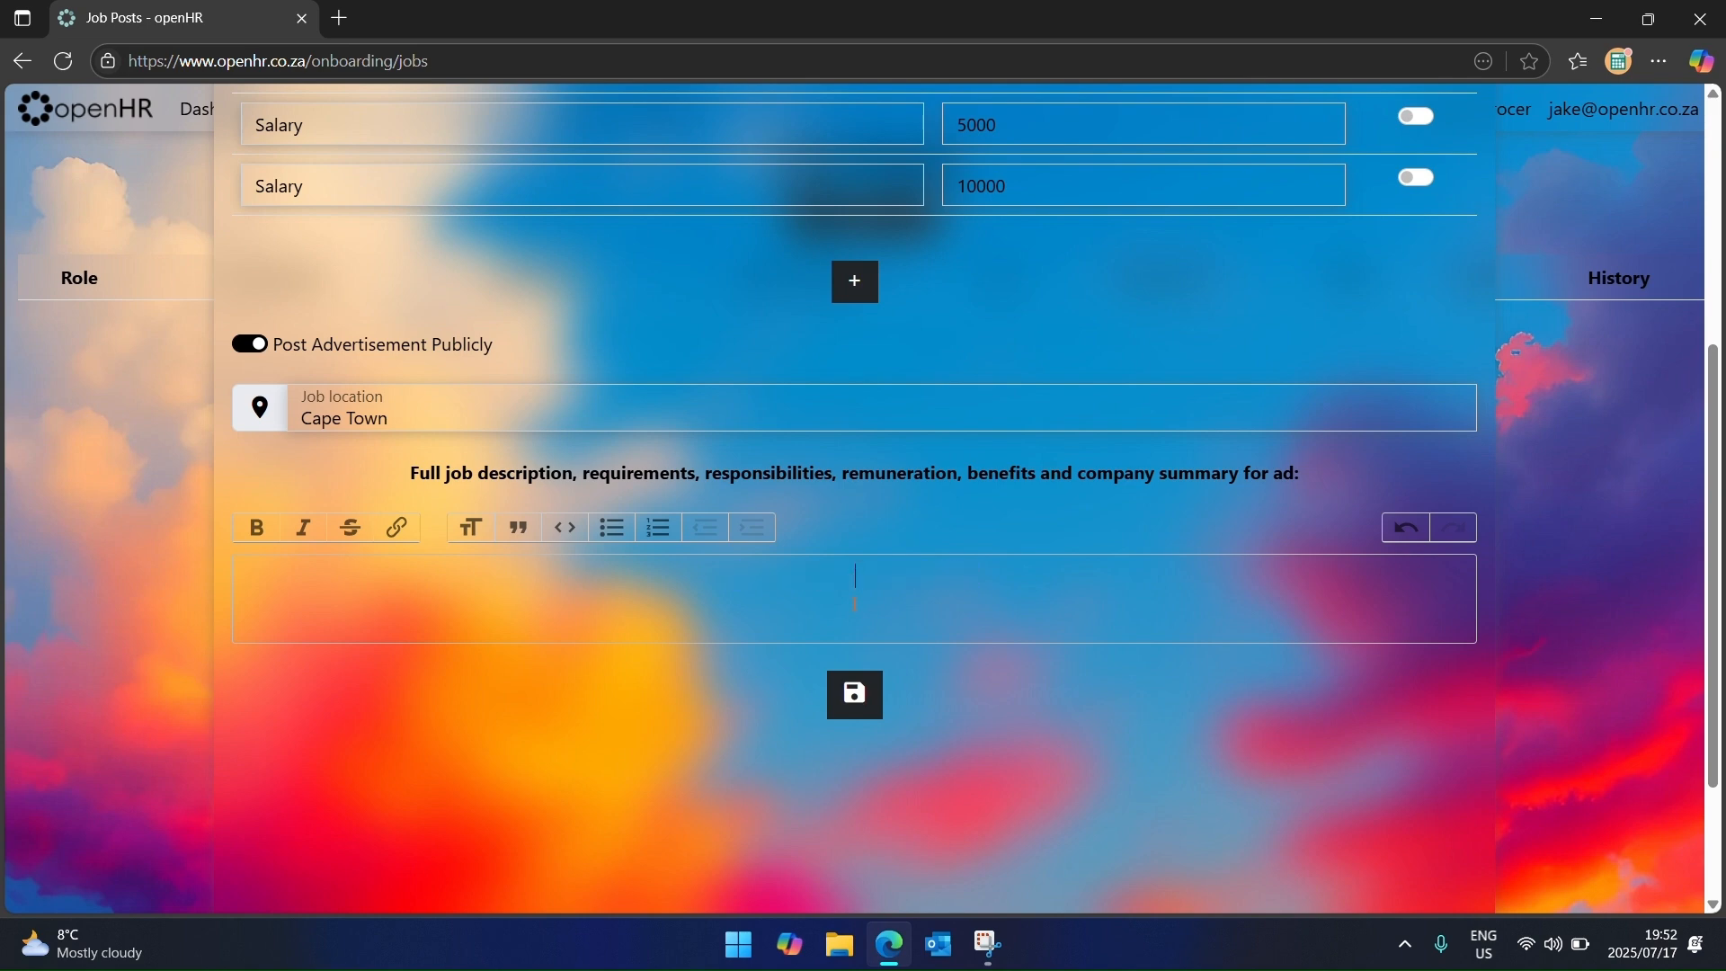
text(Company Description)
key(shift+Left)
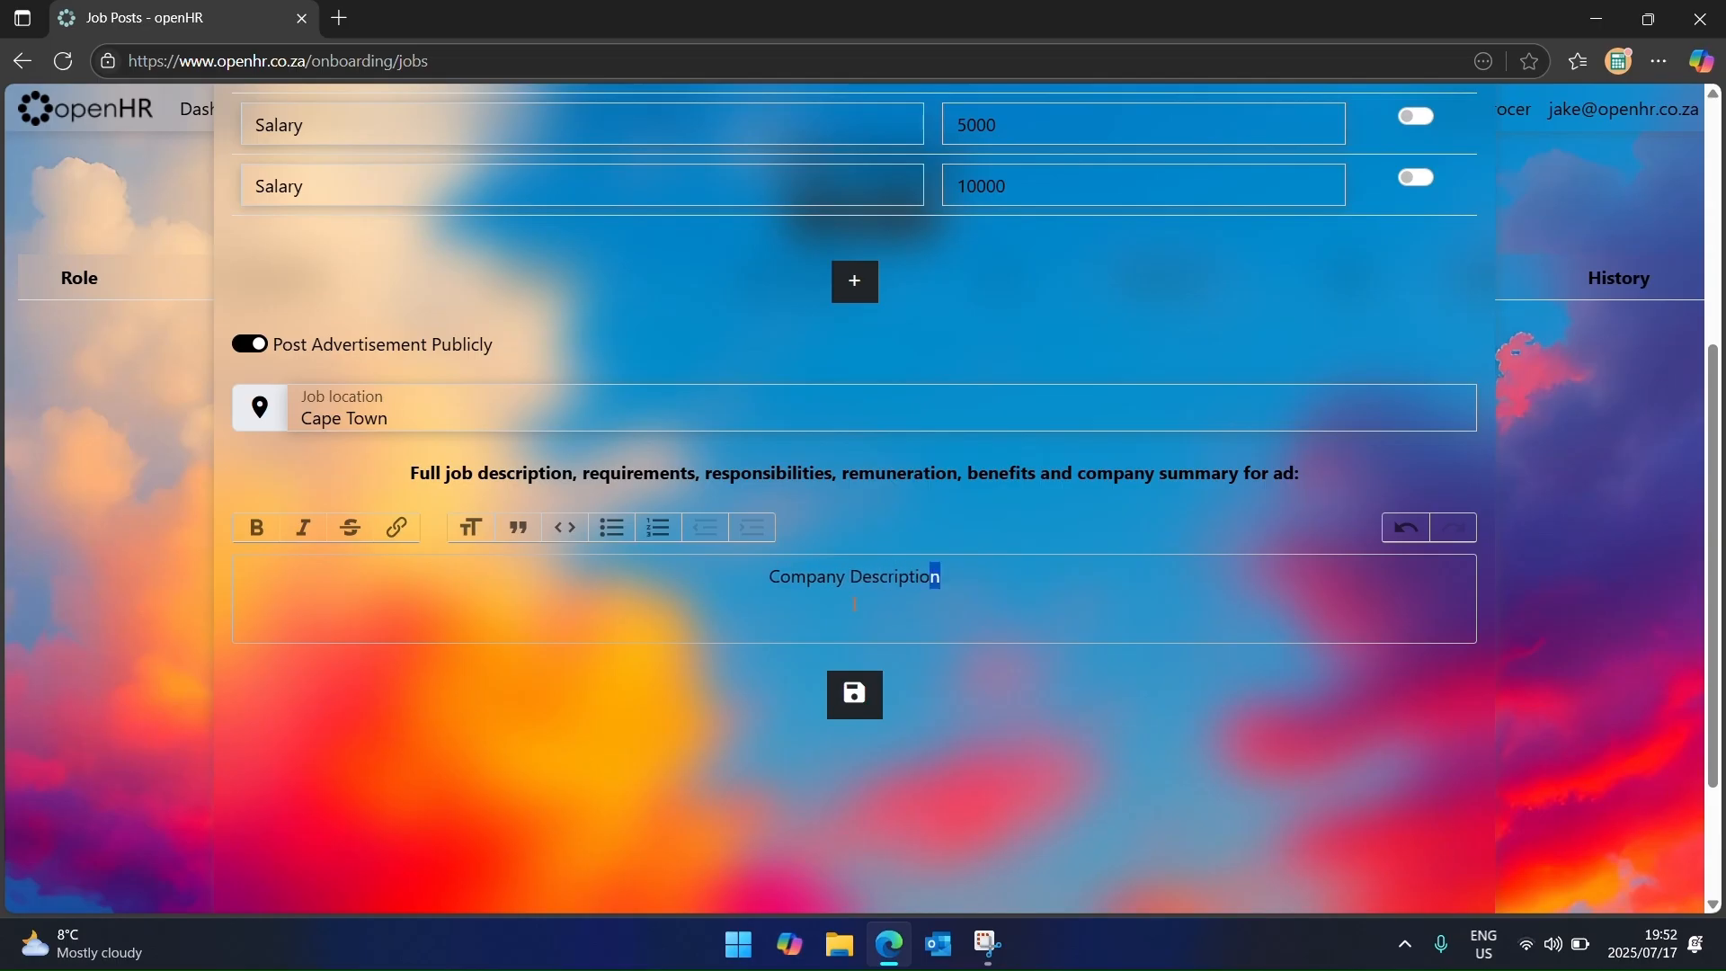
key(ctrl+a)
key(ctrl+b)
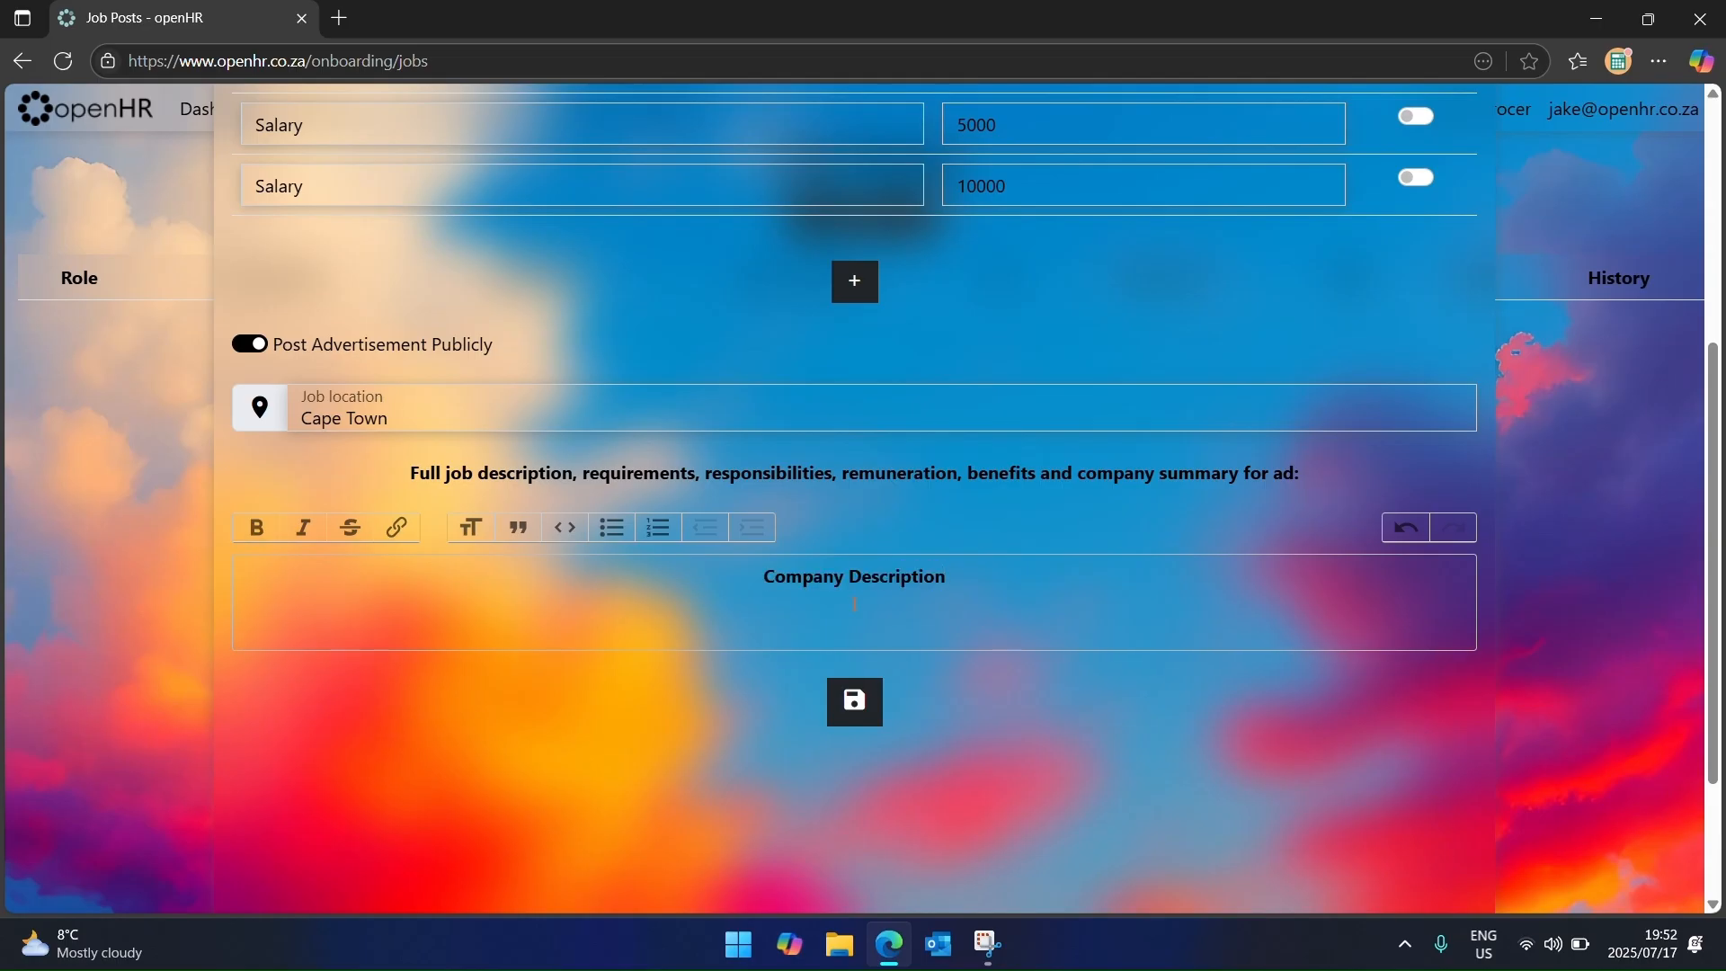
Step: Add 'Grocer in Cape Town', a bold 'Role' heading and 'Cashier', then save the post
text(Grocer )
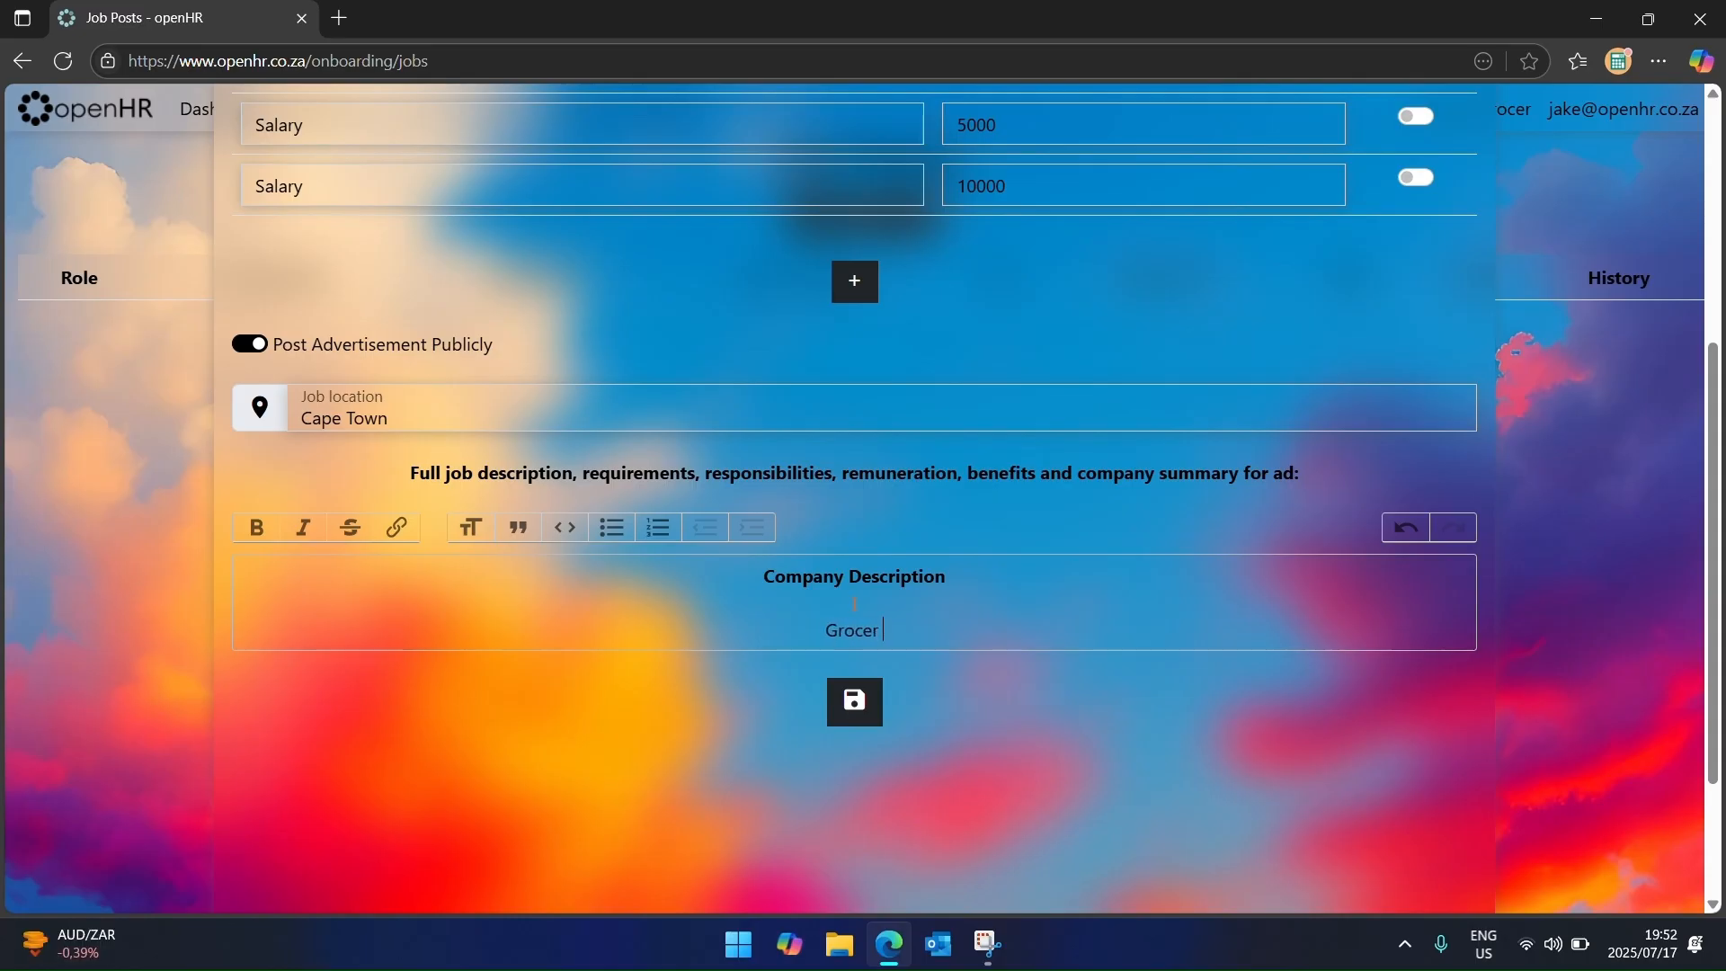
text(in Cape Town)
key(Return)
key(Return)
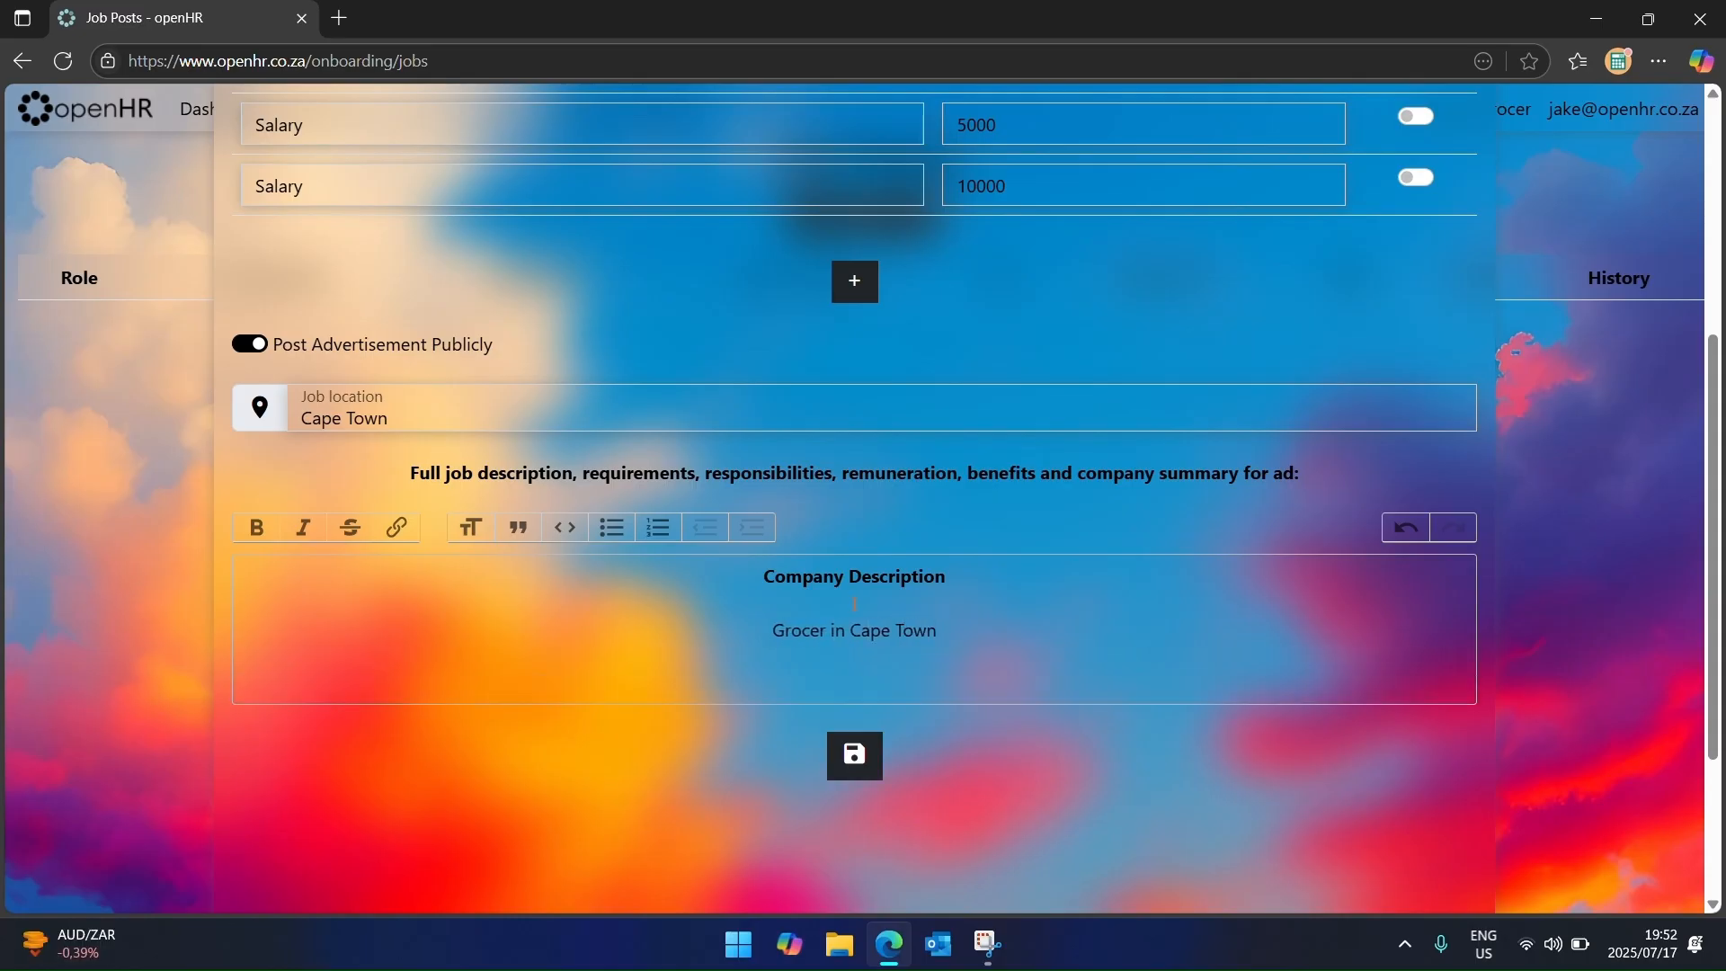
key(ctrl+b)
text(Role)
key(Return)
key(Return)
key(ctrl+b)
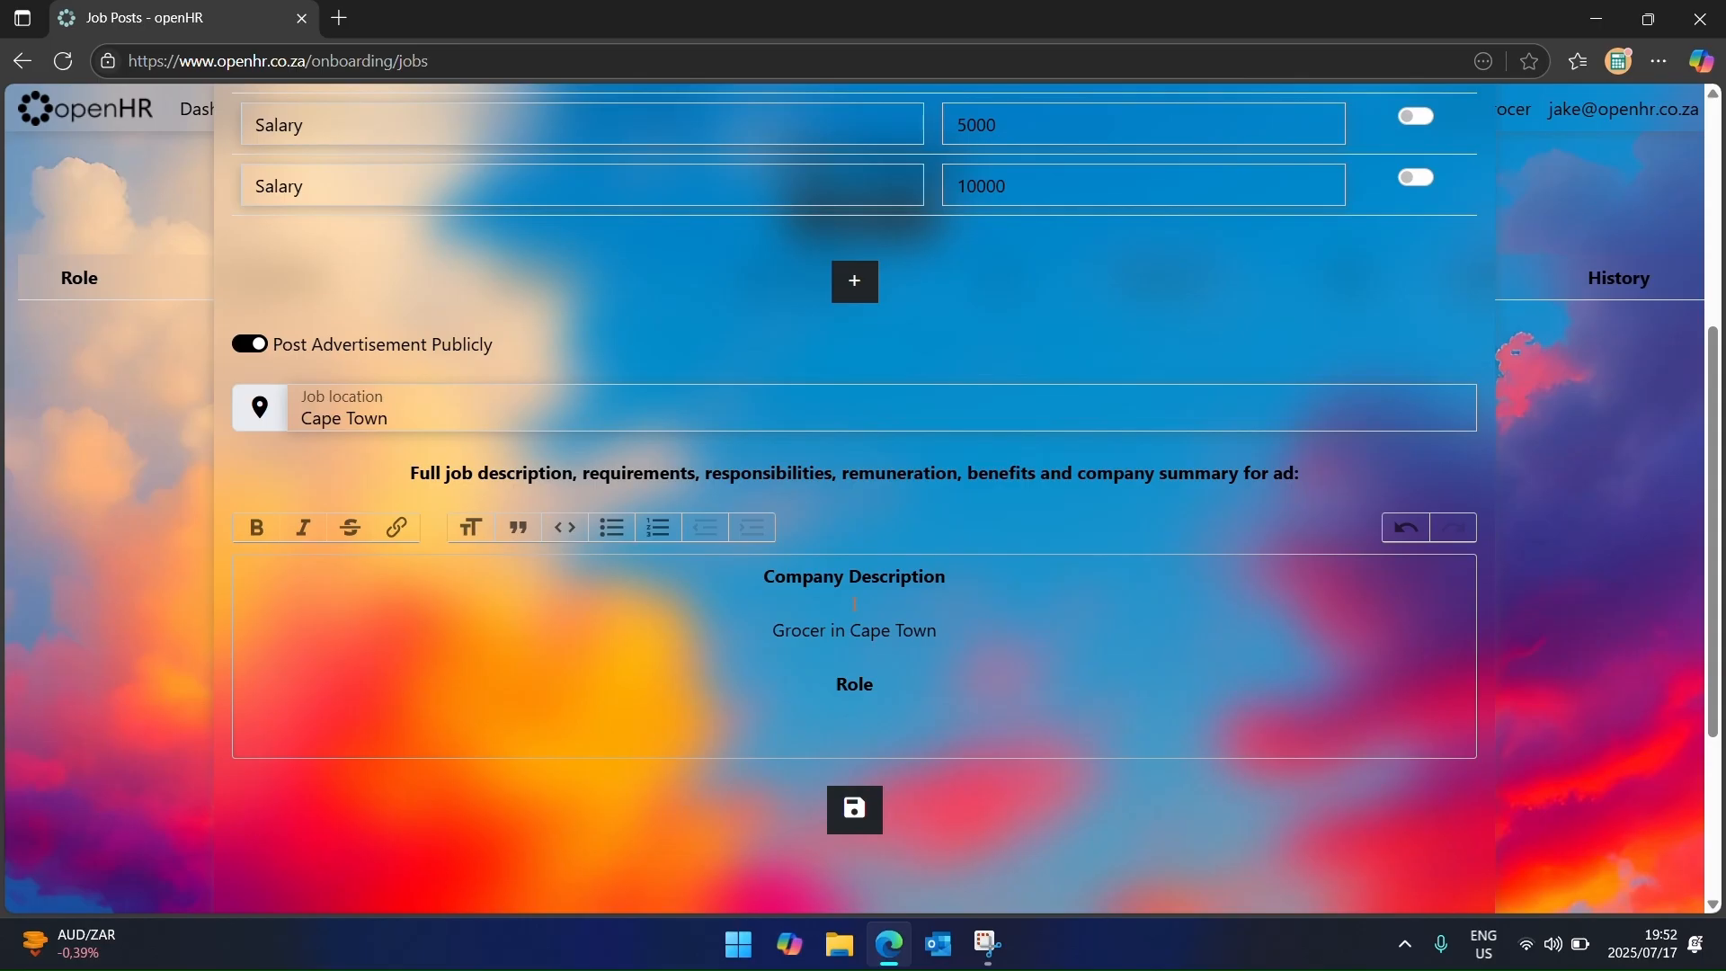
text(Cashier)
key(Return)
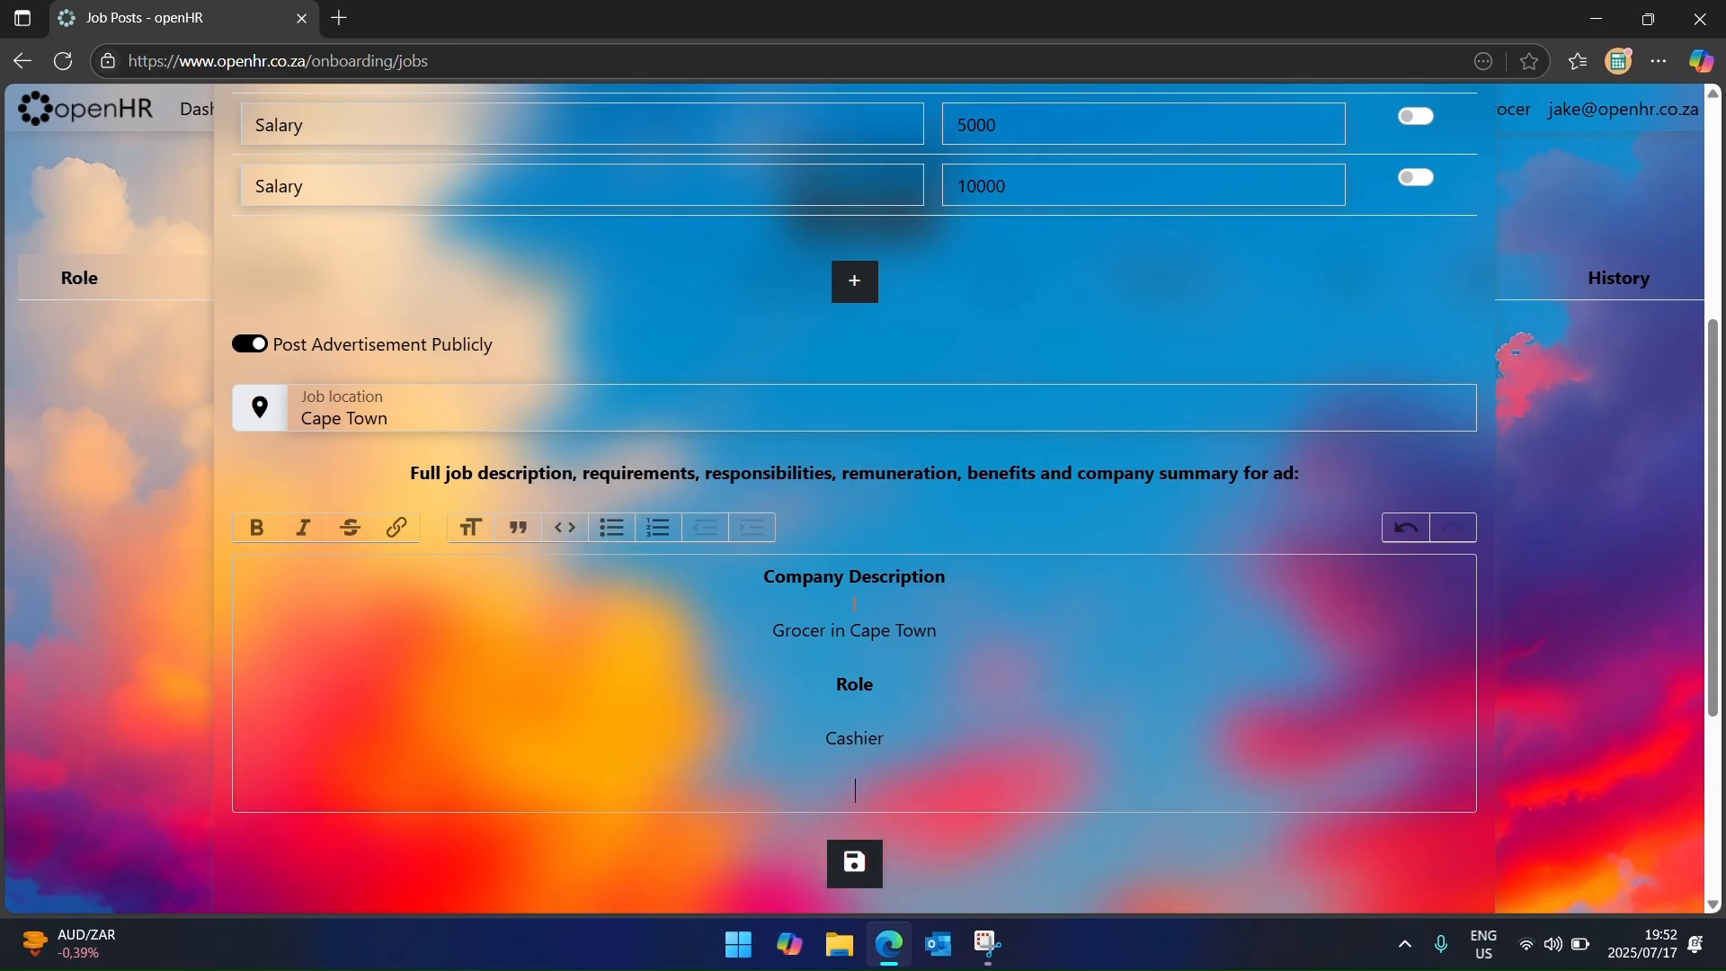
click(858, 861)
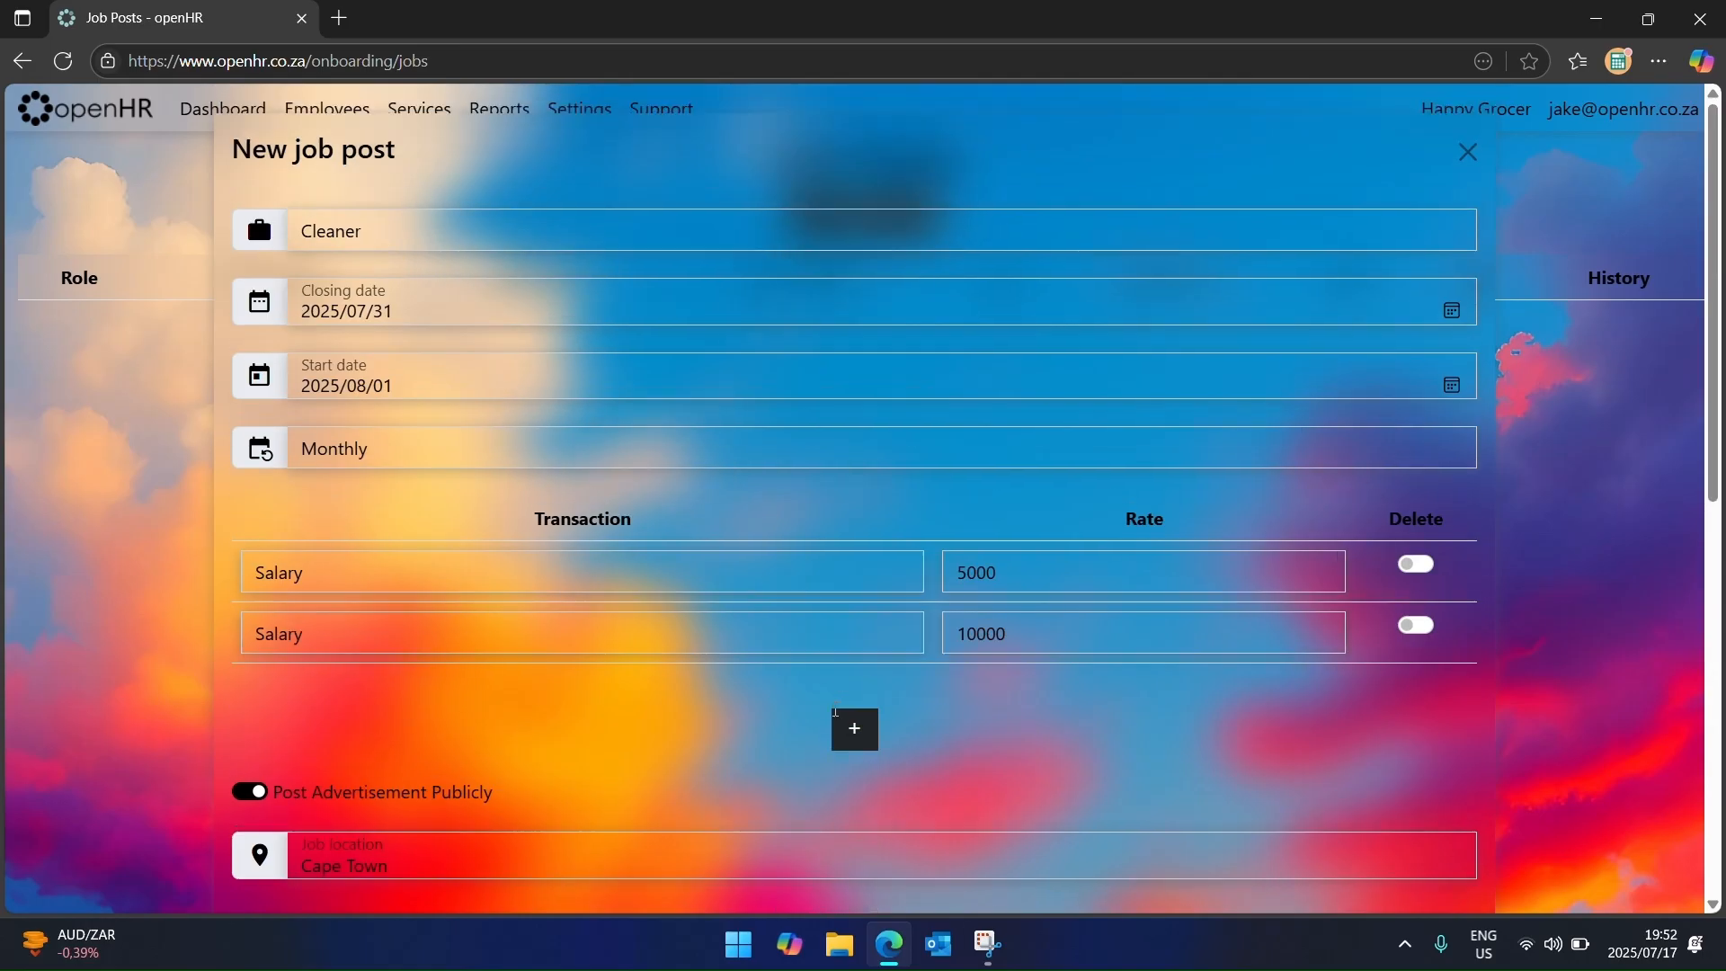
Step: Save the Cleaner job post and open its advert under Onboarding > Job Ads
click(851, 536)
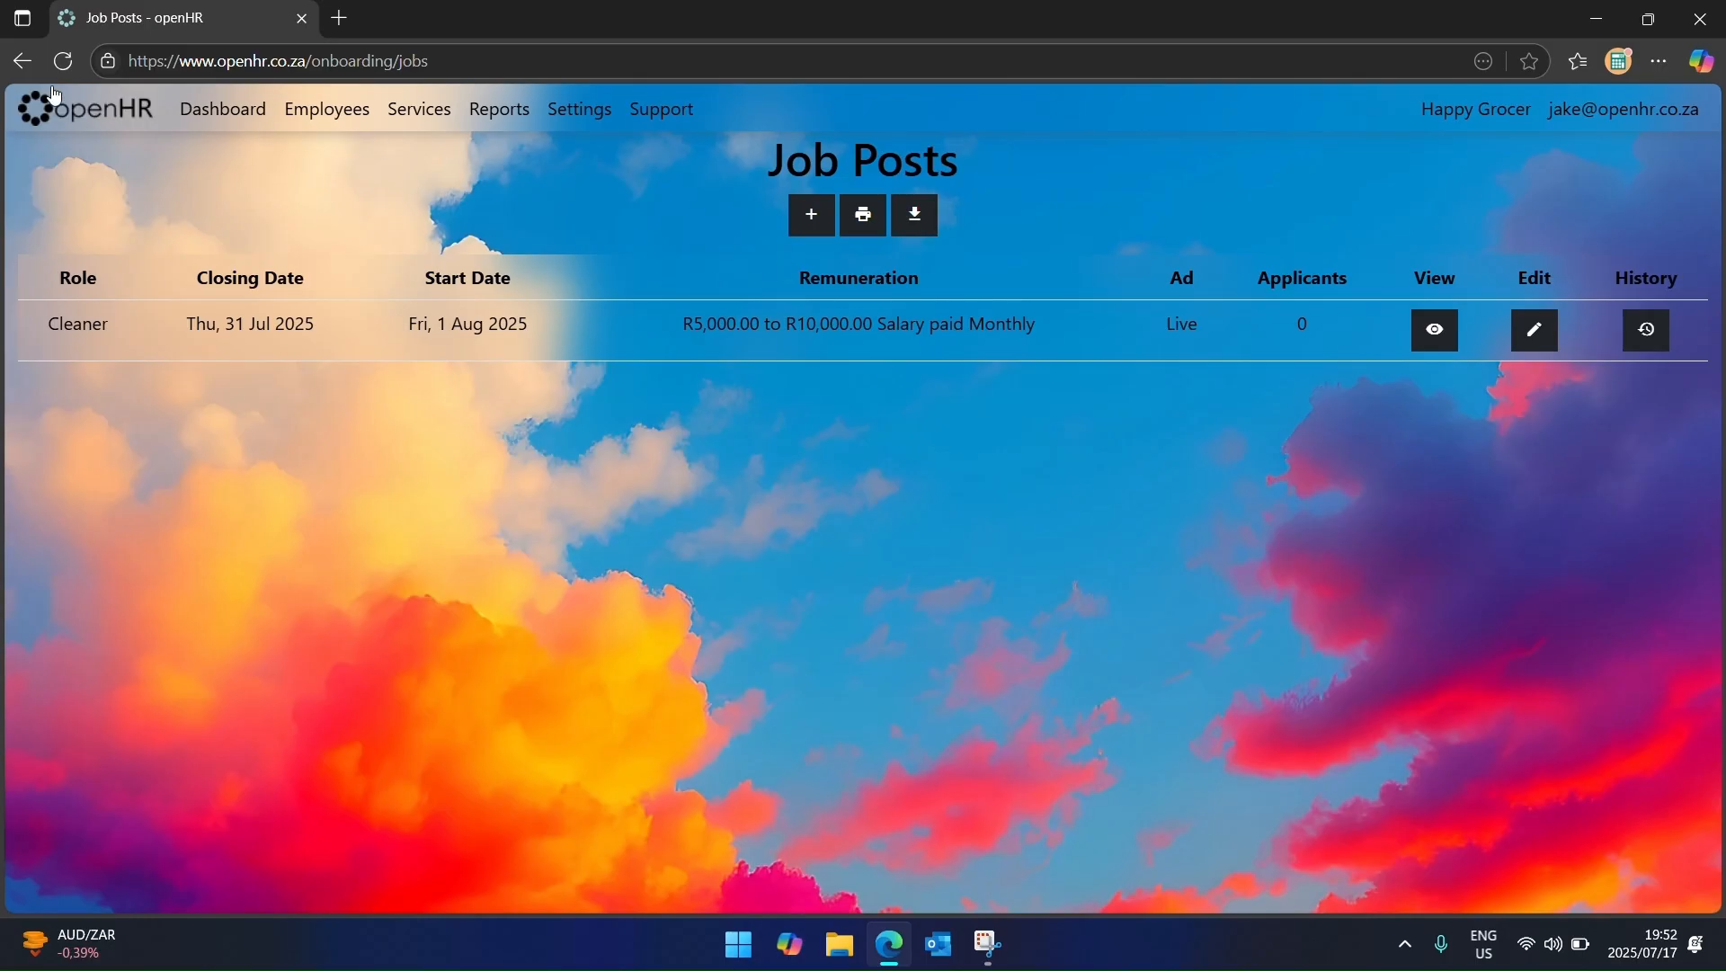
click(54, 93)
click(1498, 805)
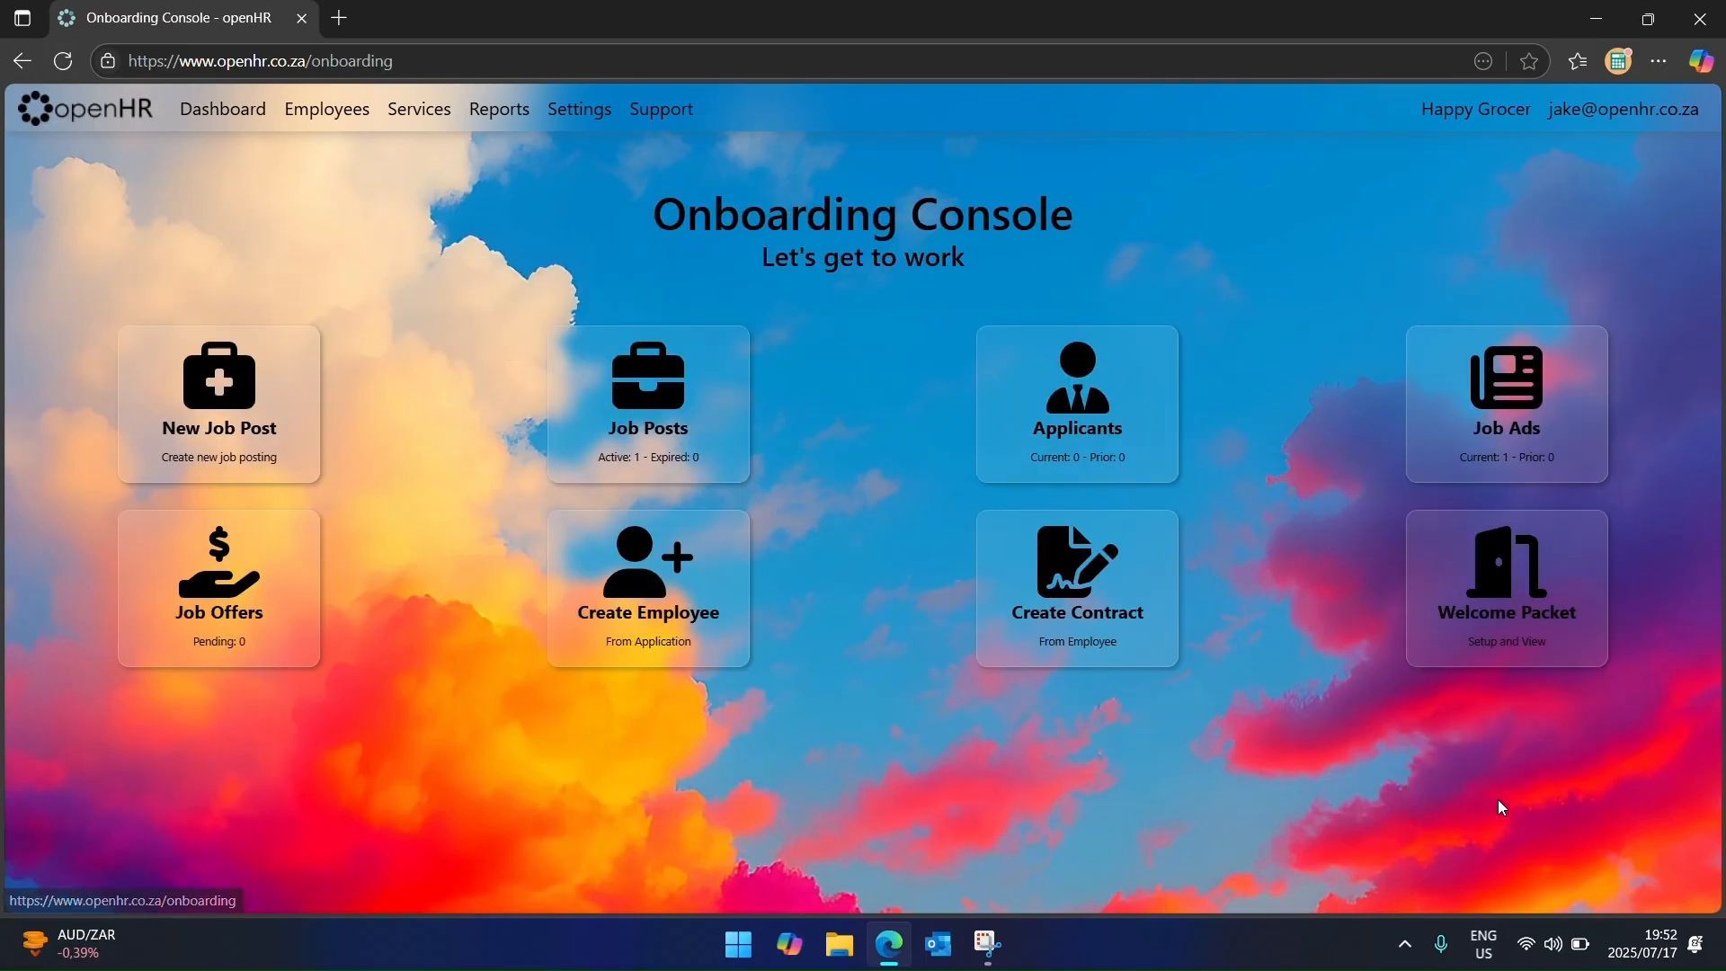
click(1509, 442)
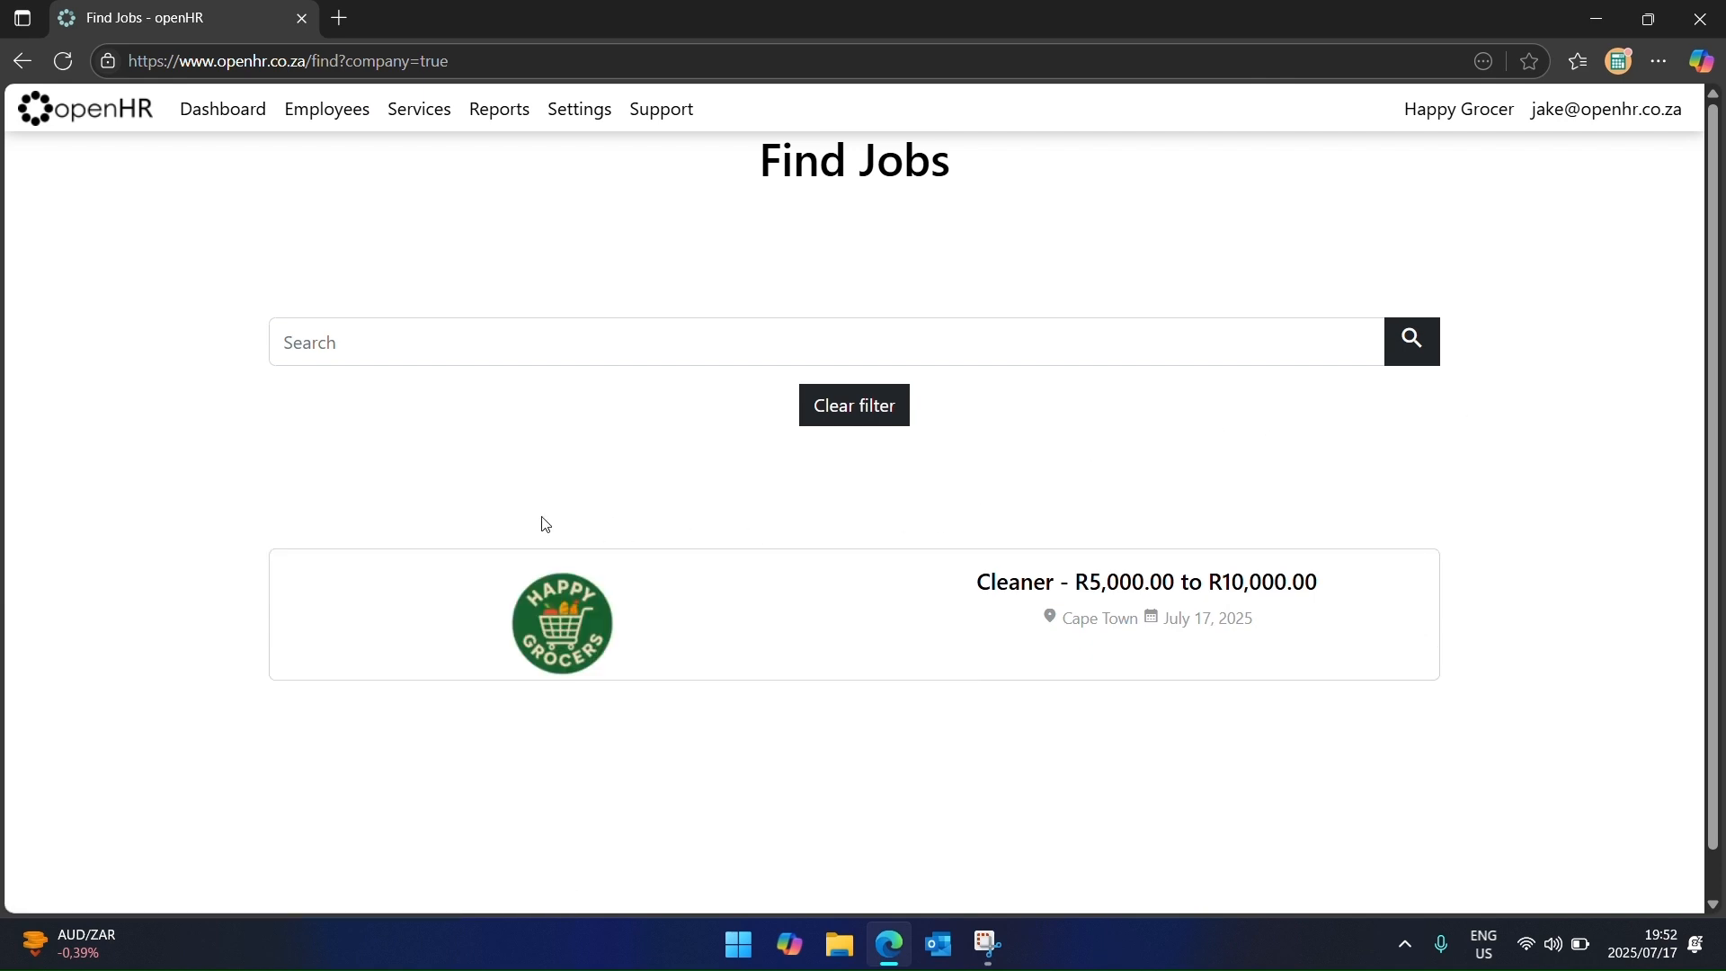
click(477, 561)
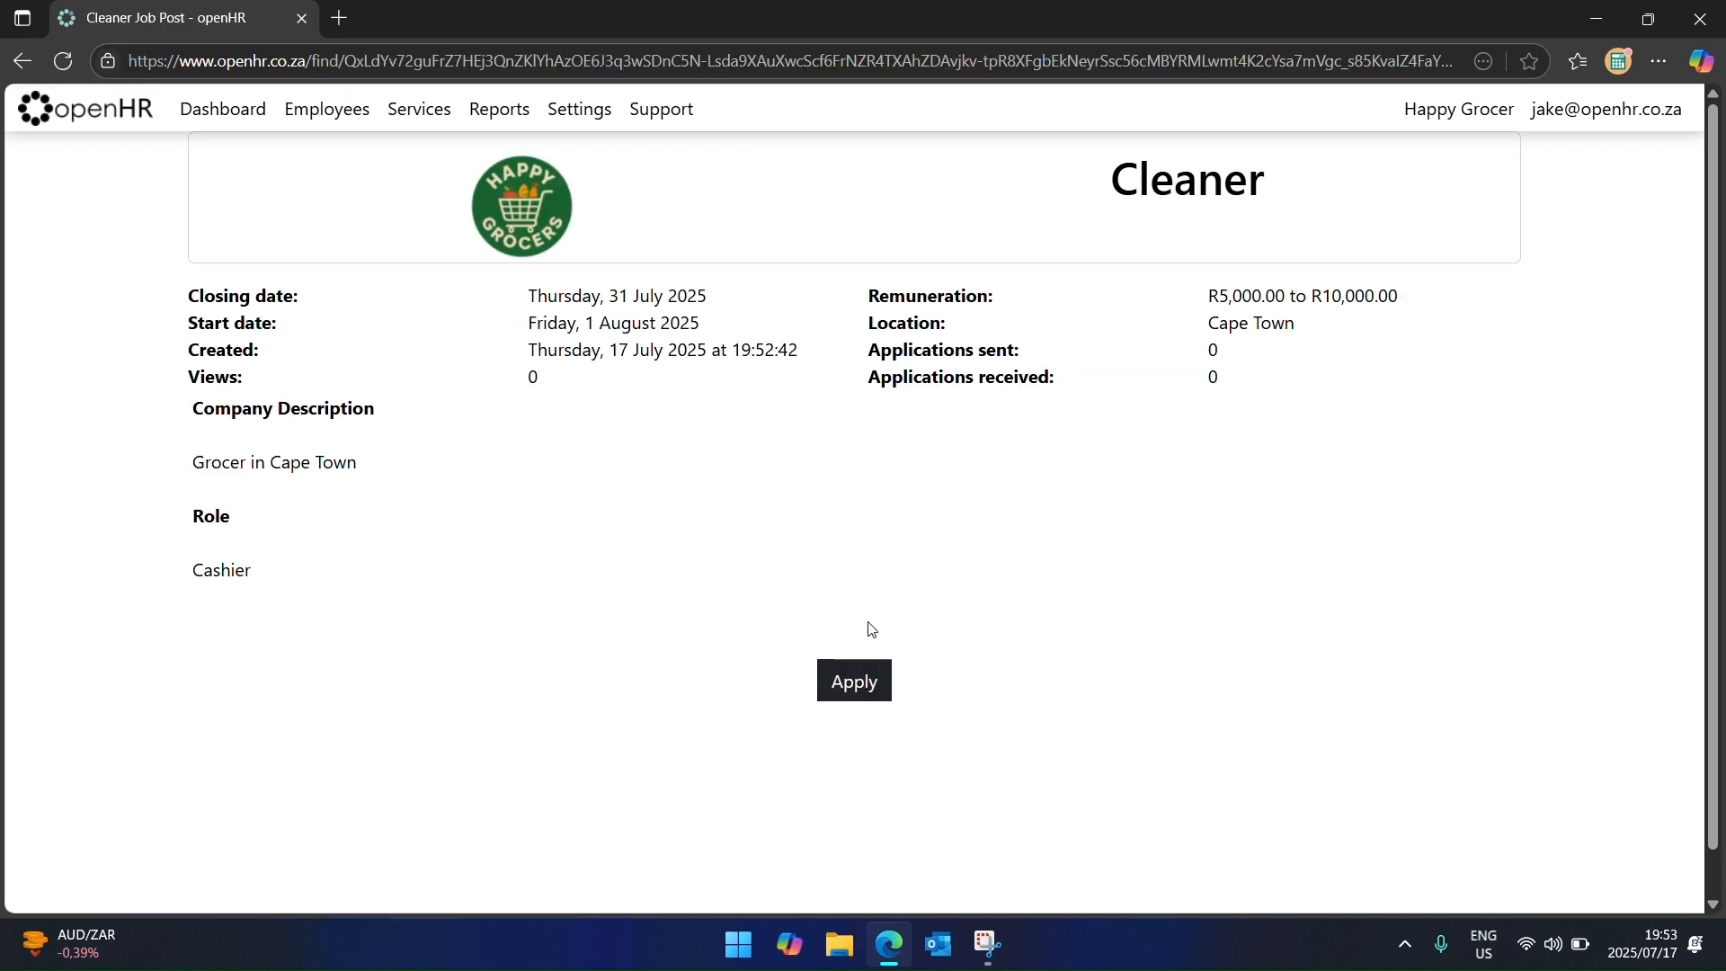
Step: Start an application for the Cleaner post and email the link to the suggested address
click(868, 700)
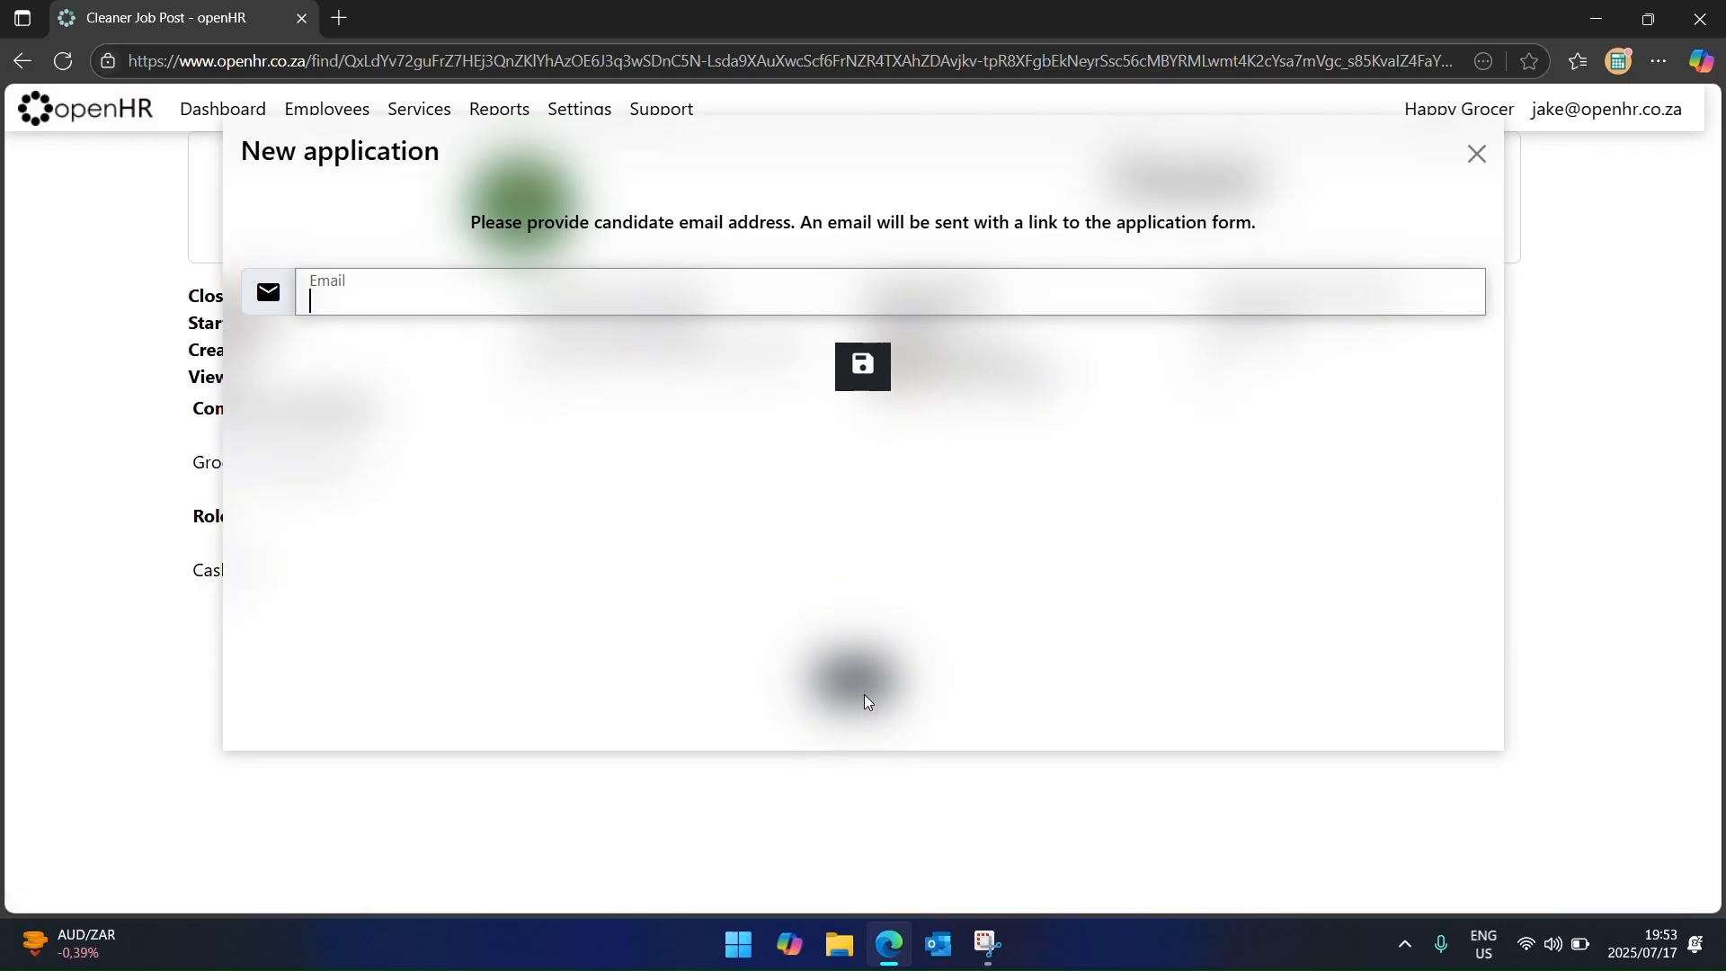
text(j)
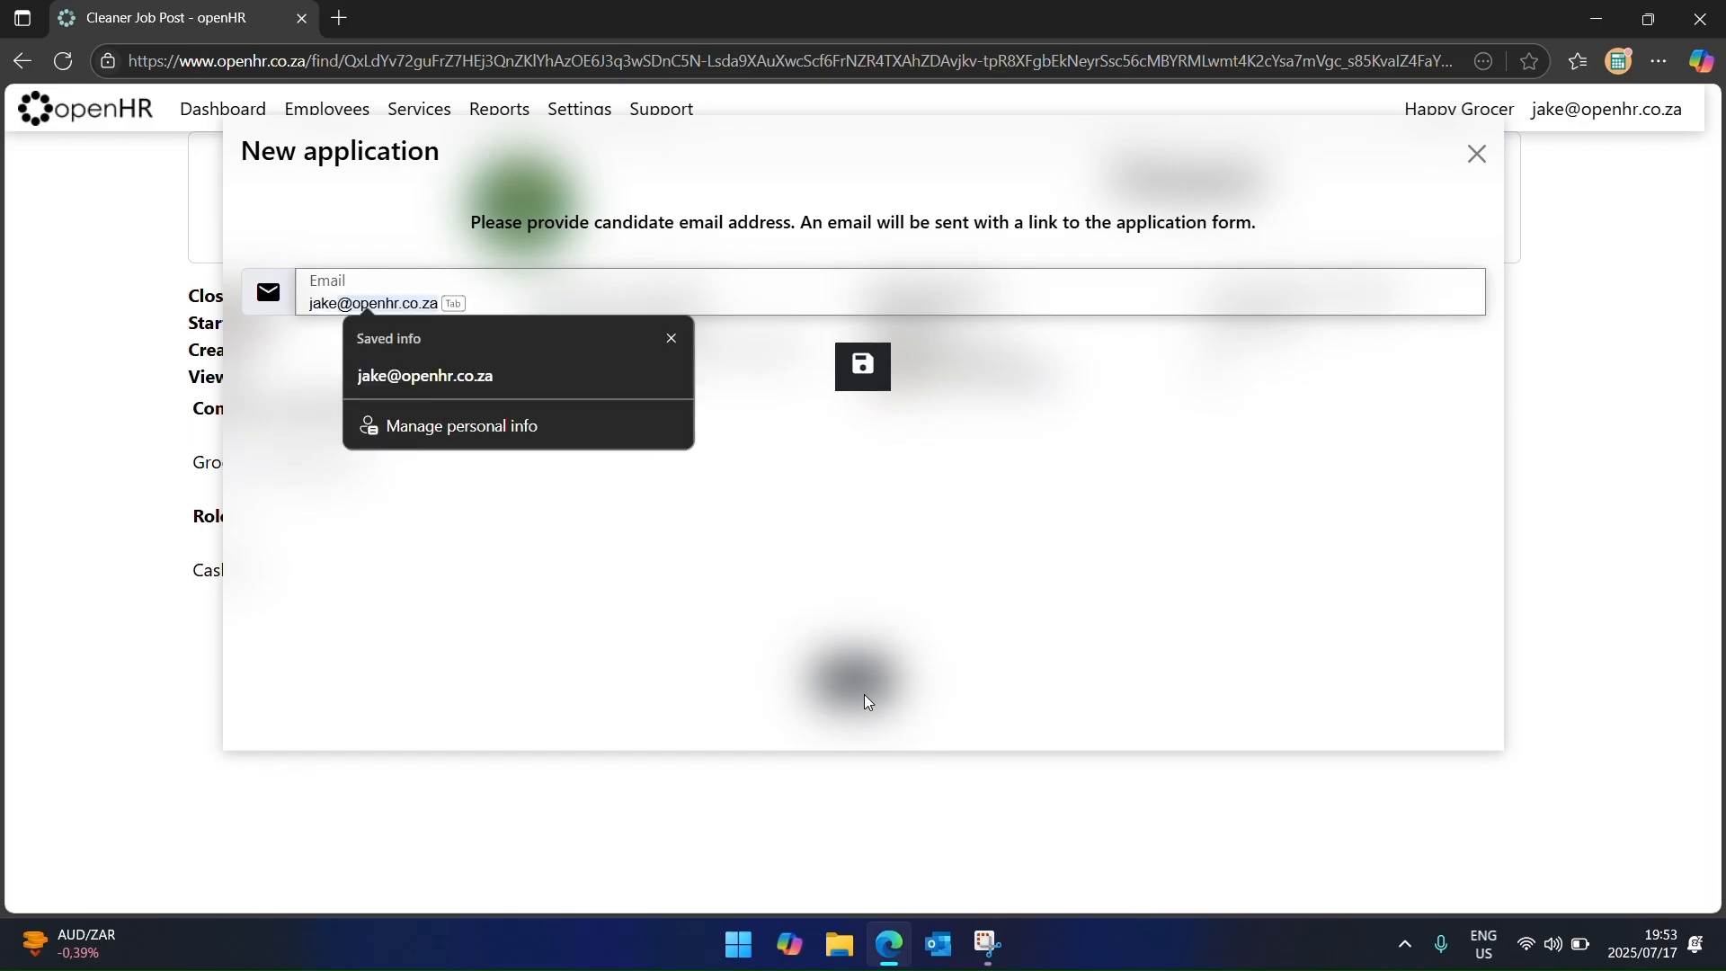
key(Tab)
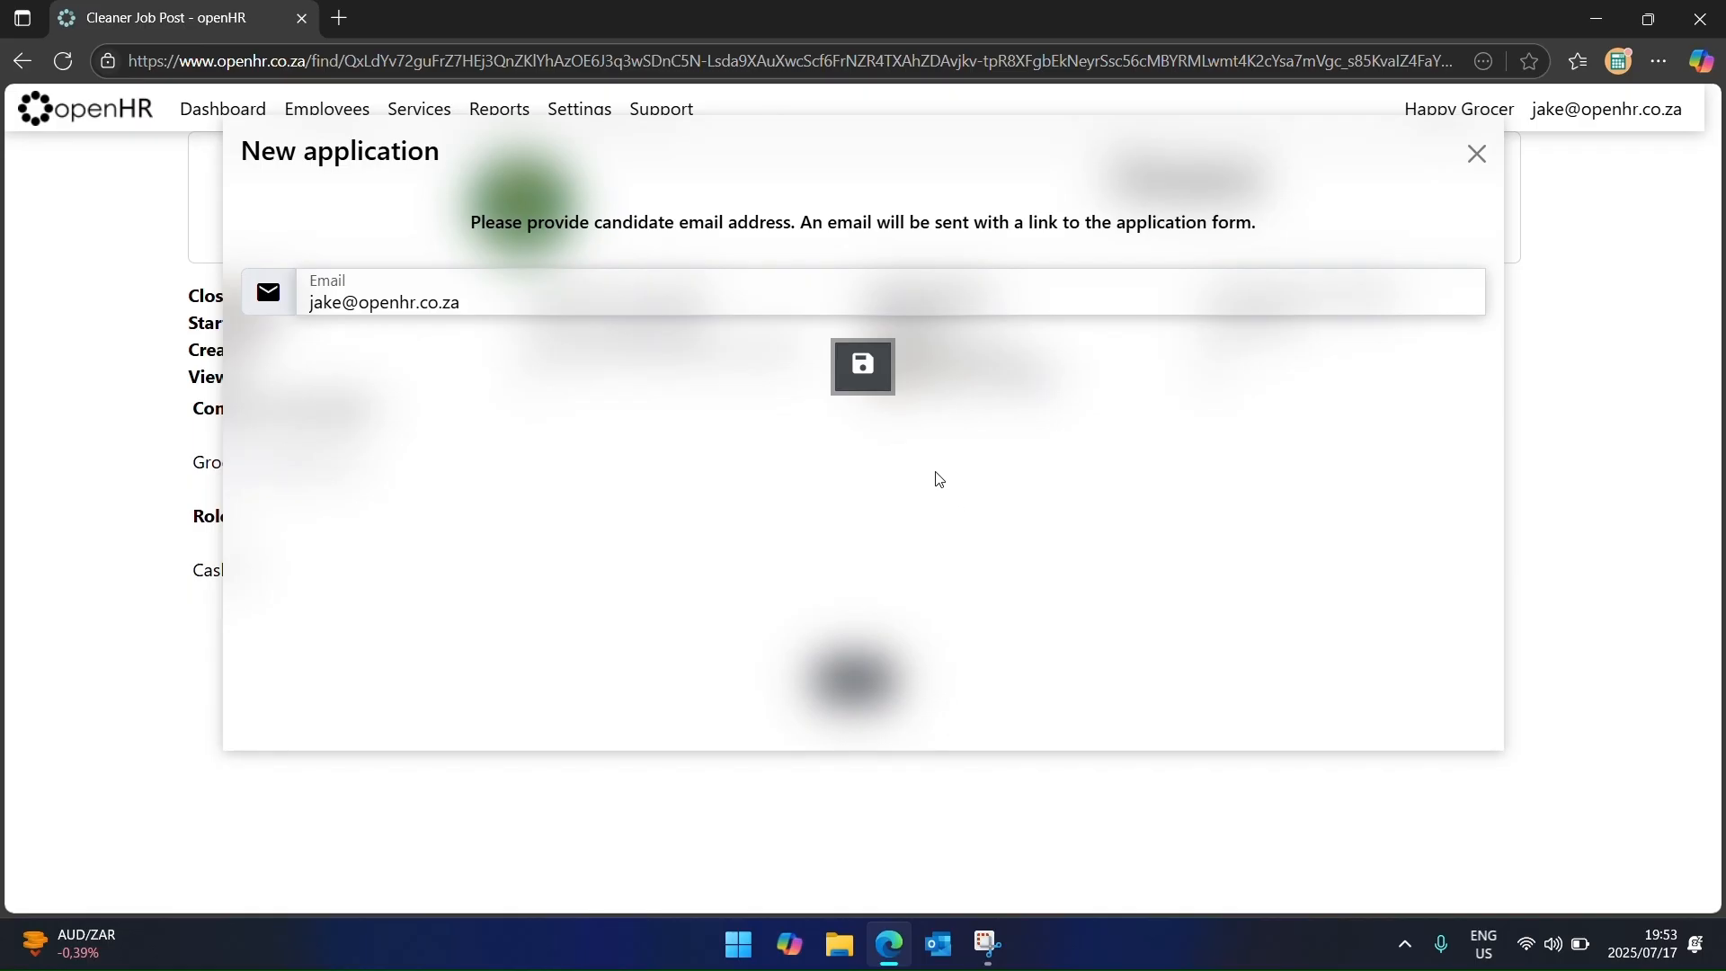
click(865, 363)
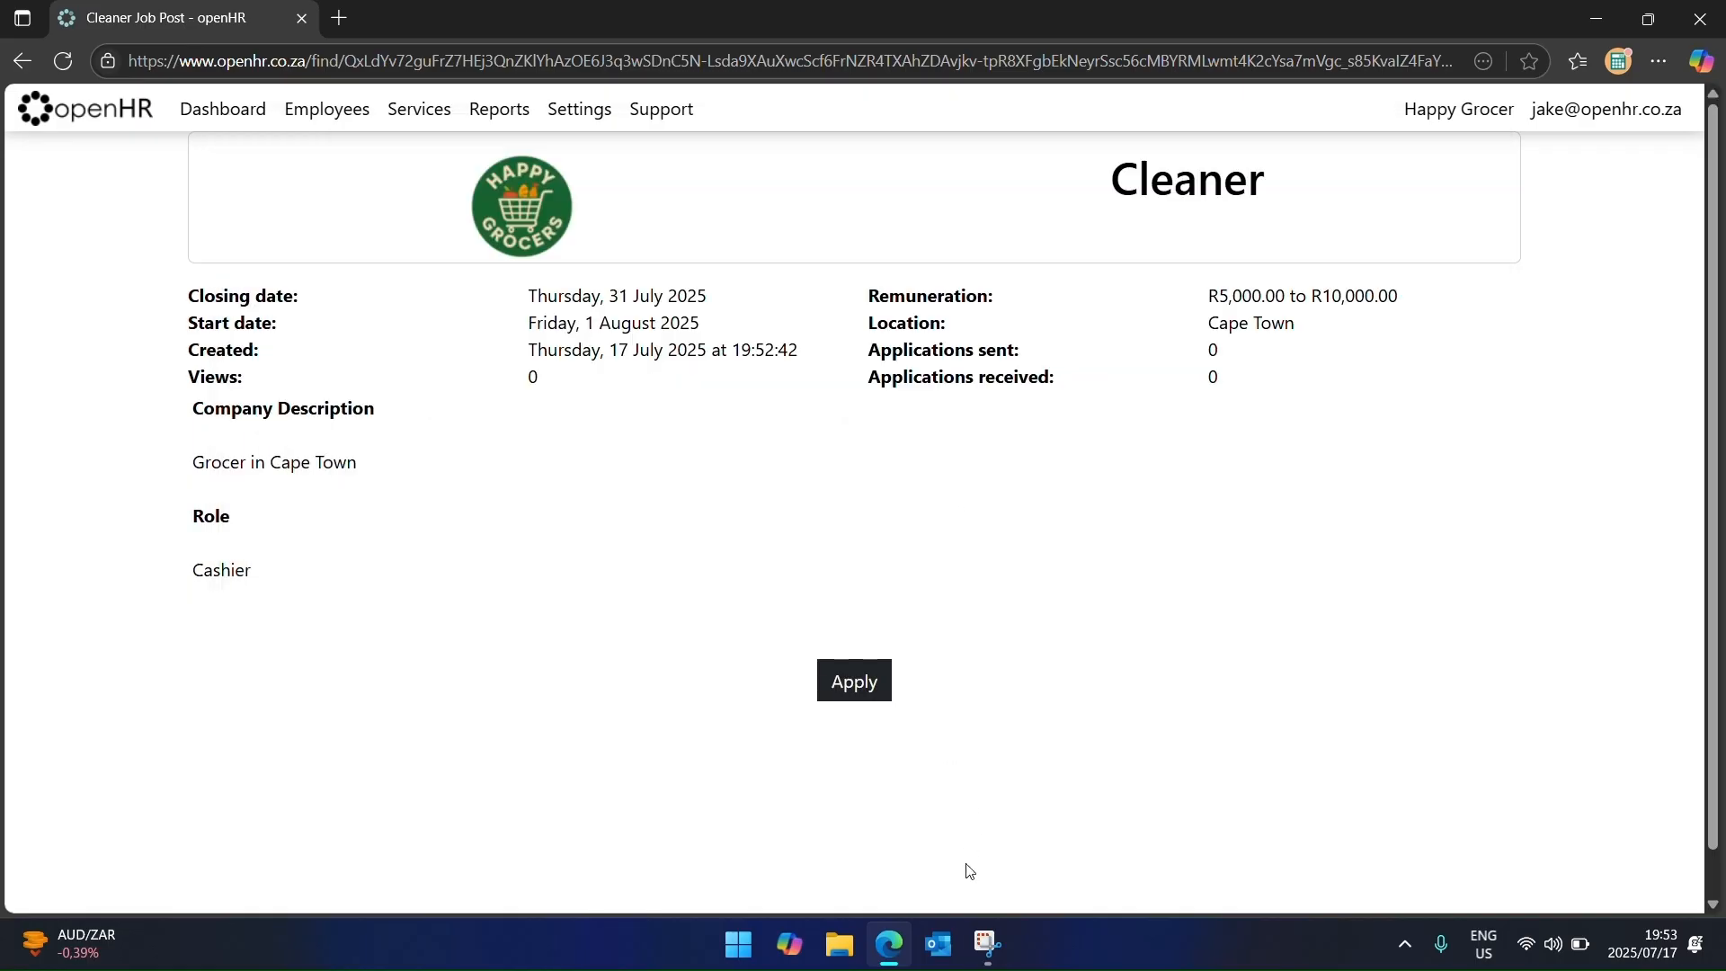
Step: Open the Cleaner Job Application email in Outlook and follow its application link
click(940, 944)
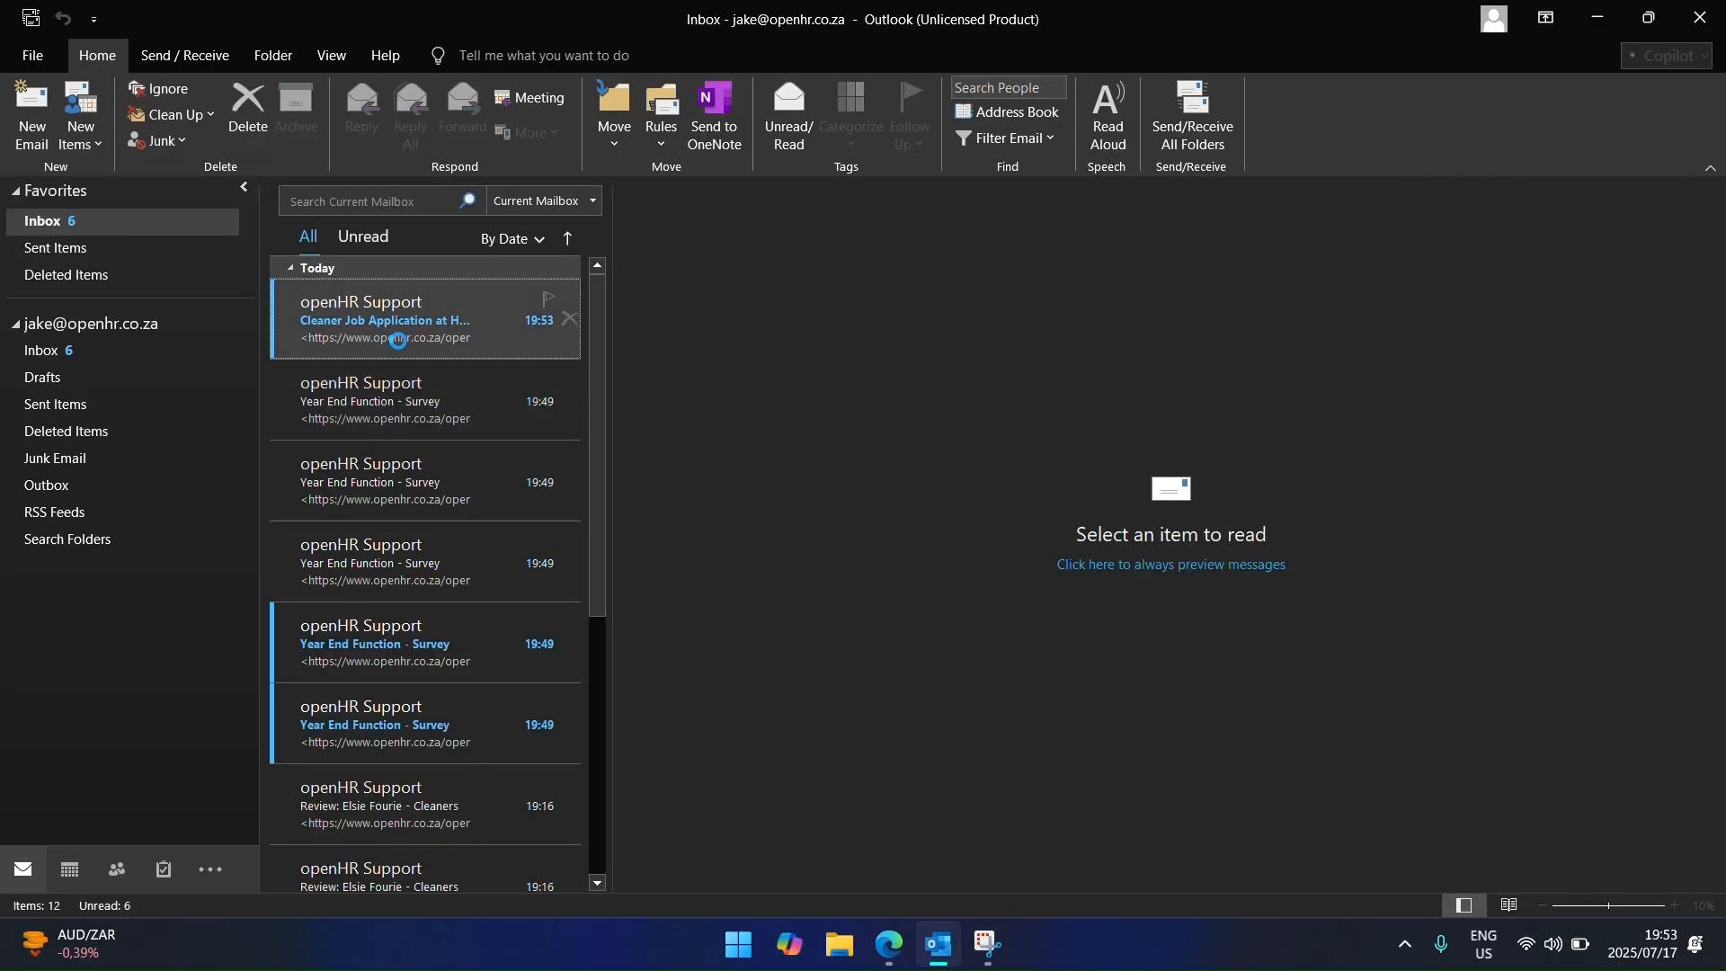
click(392, 339)
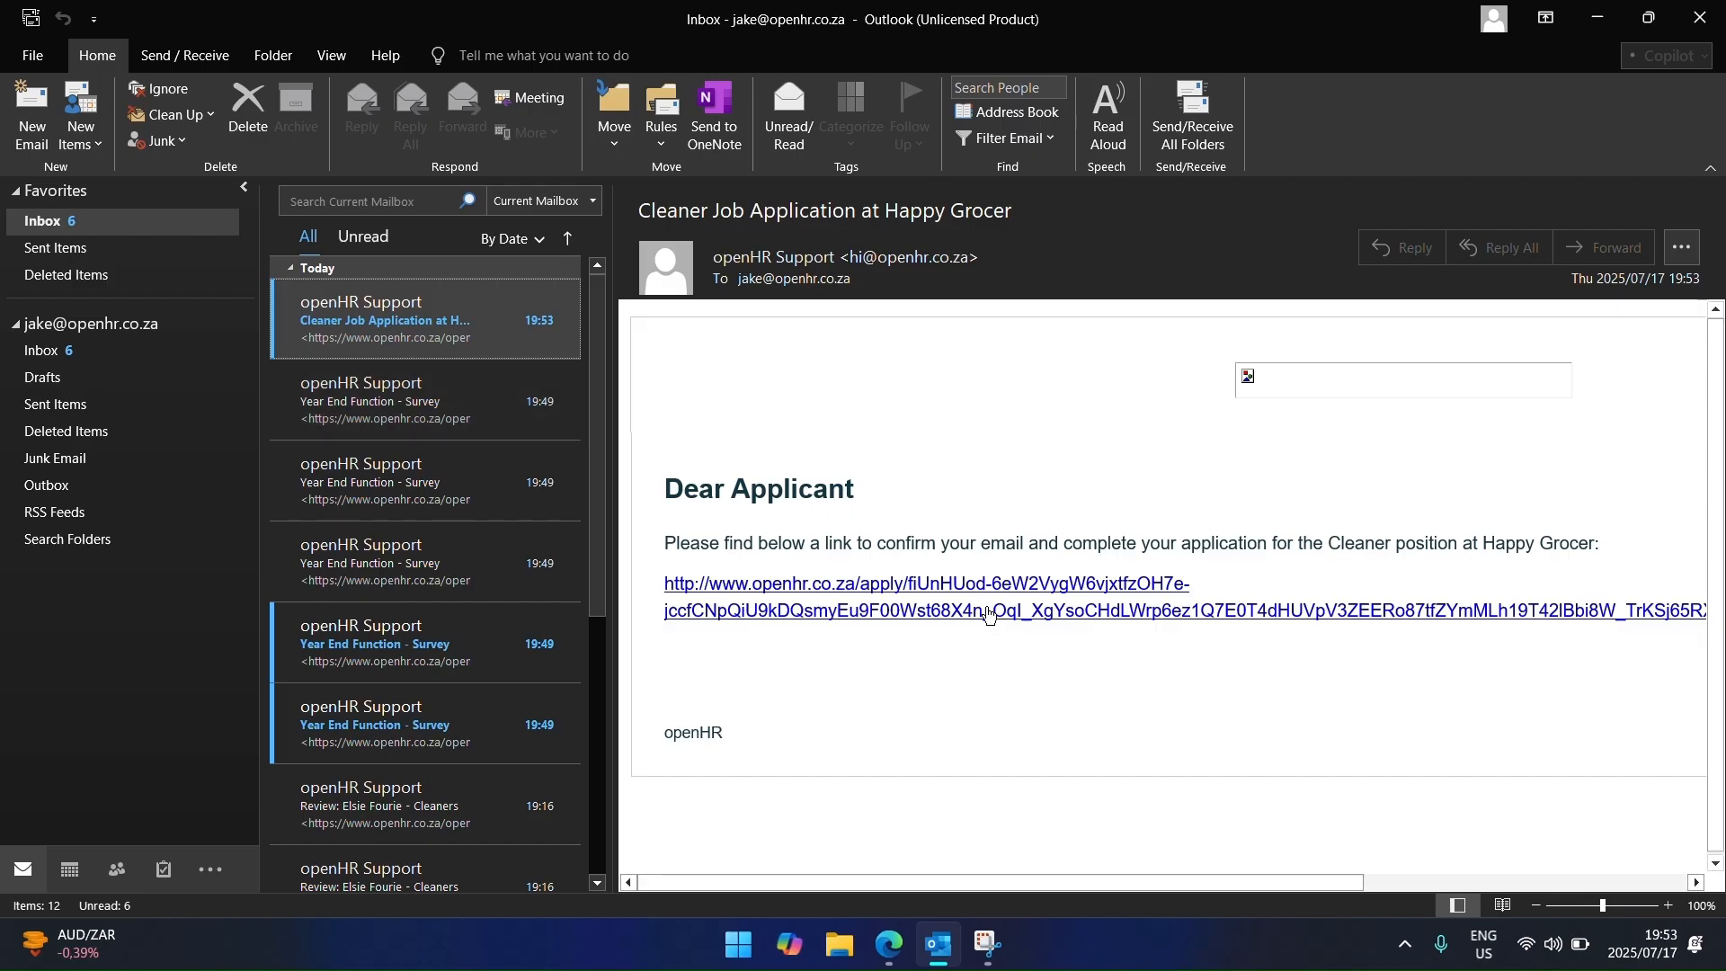
mouse_move(984, 618)
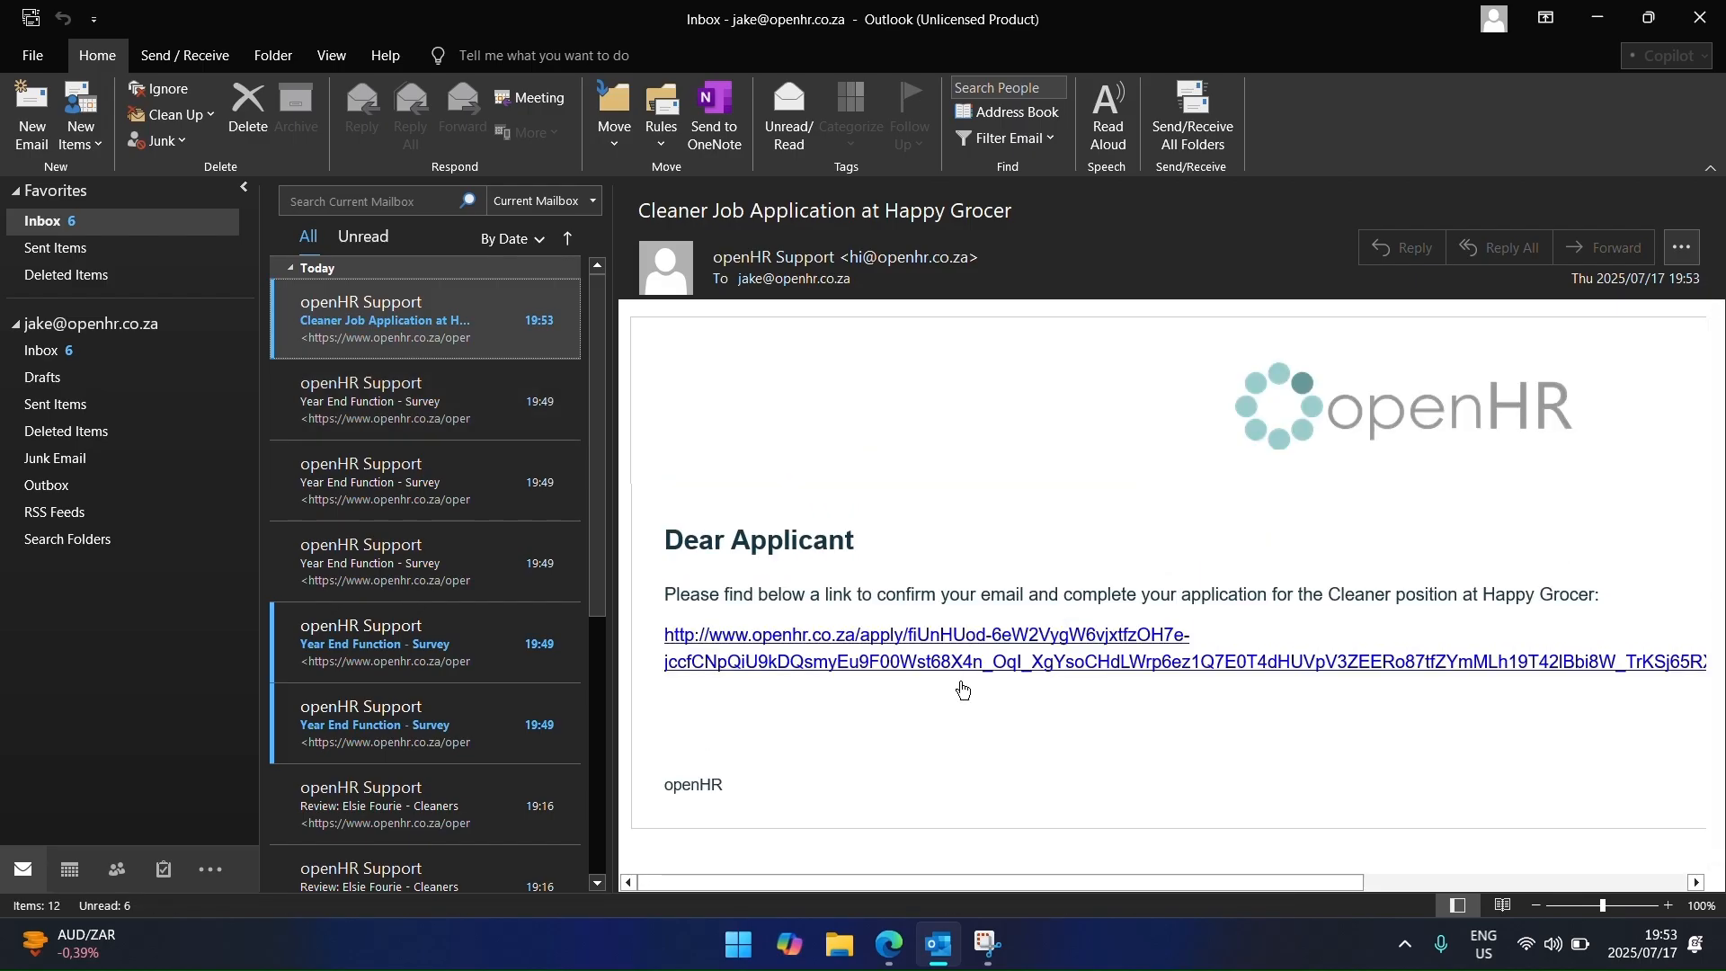
click(975, 615)
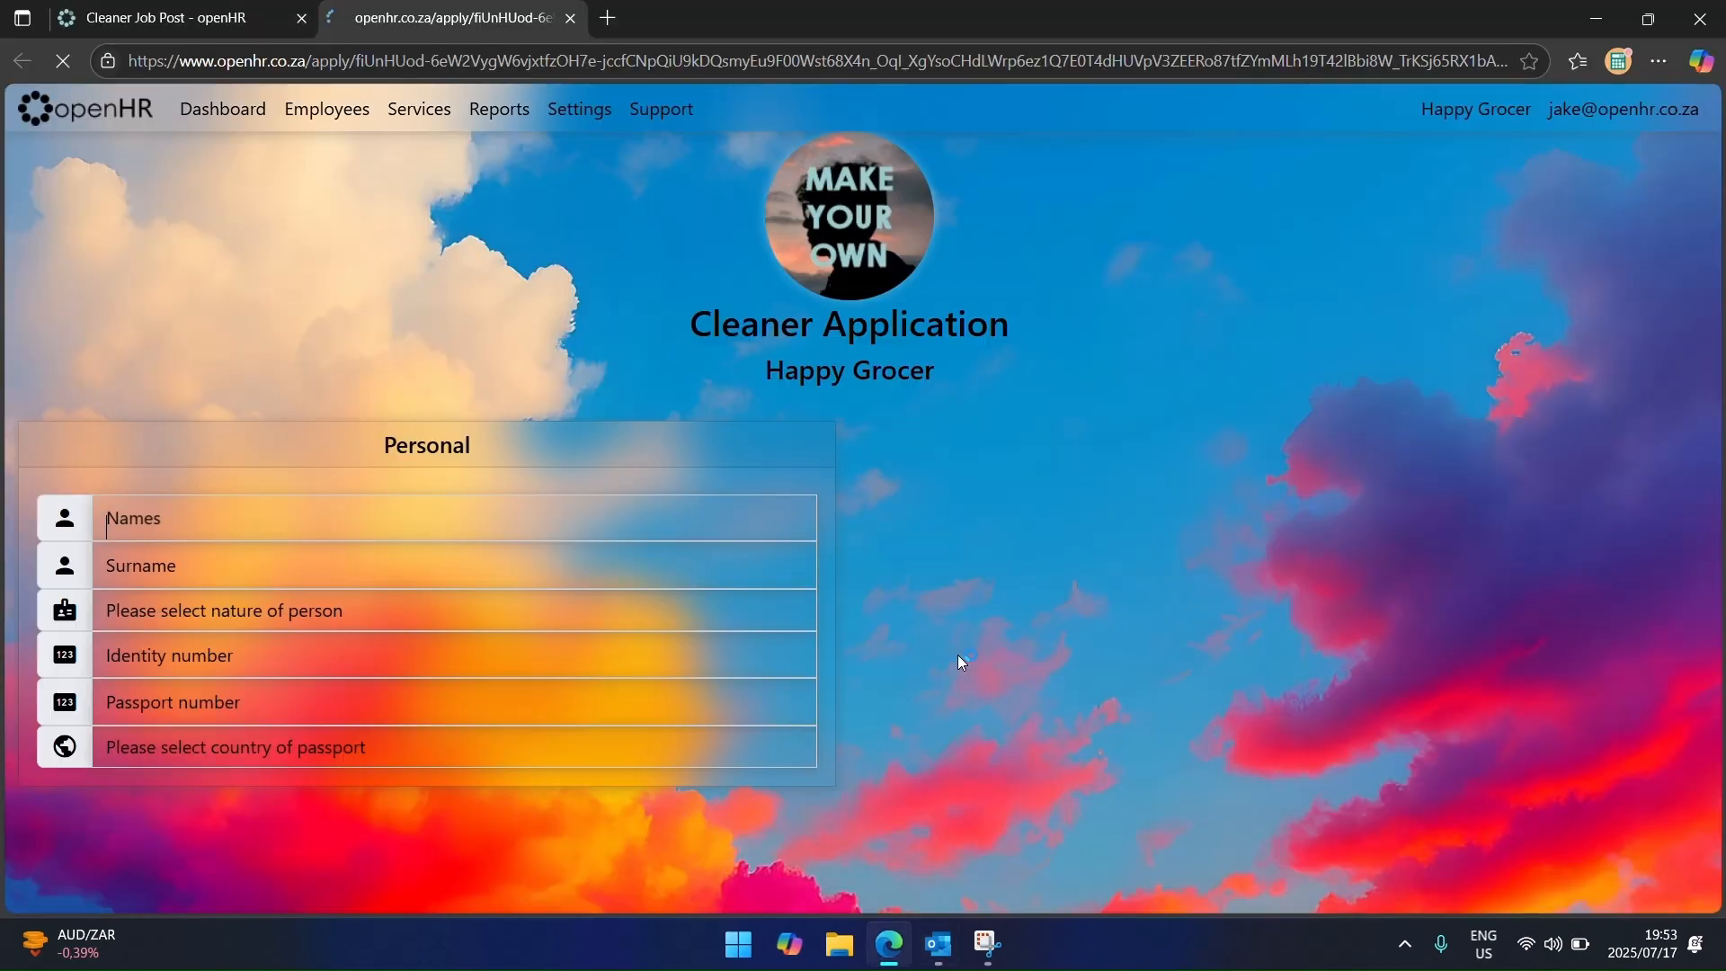
Step: Enter the applicant's first name and surname and choose Individual with identity or passport number
scroll(568, 757, down, 10)
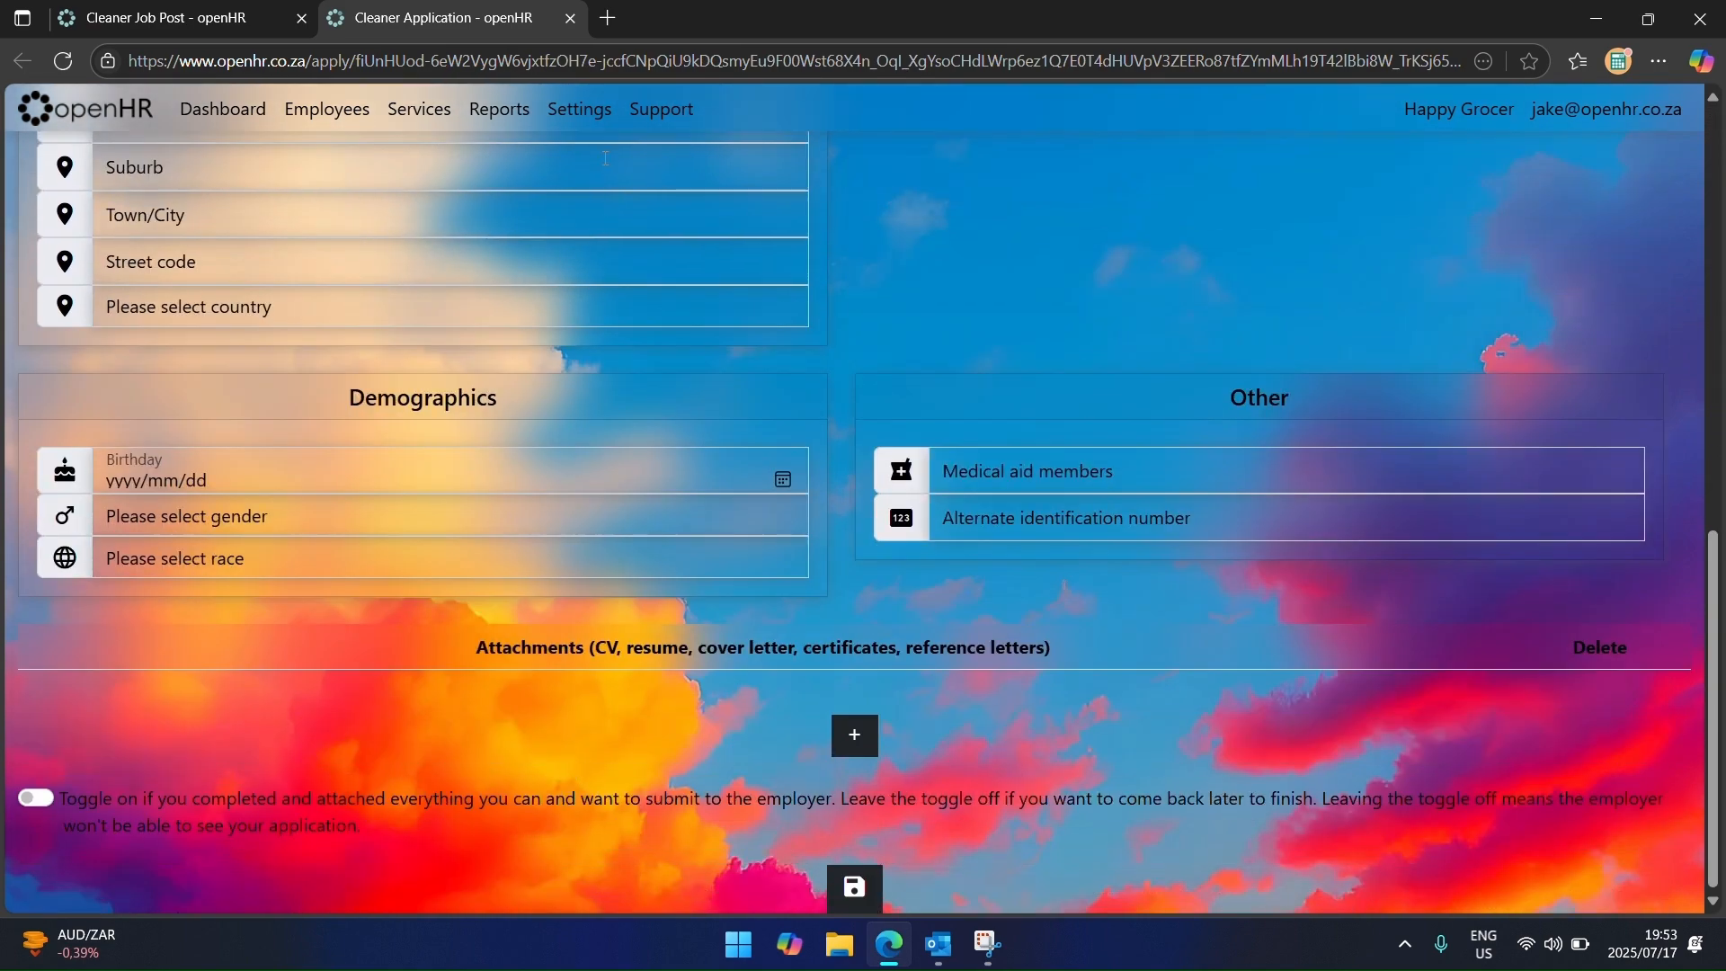
scroll(627, 465, up, 10)
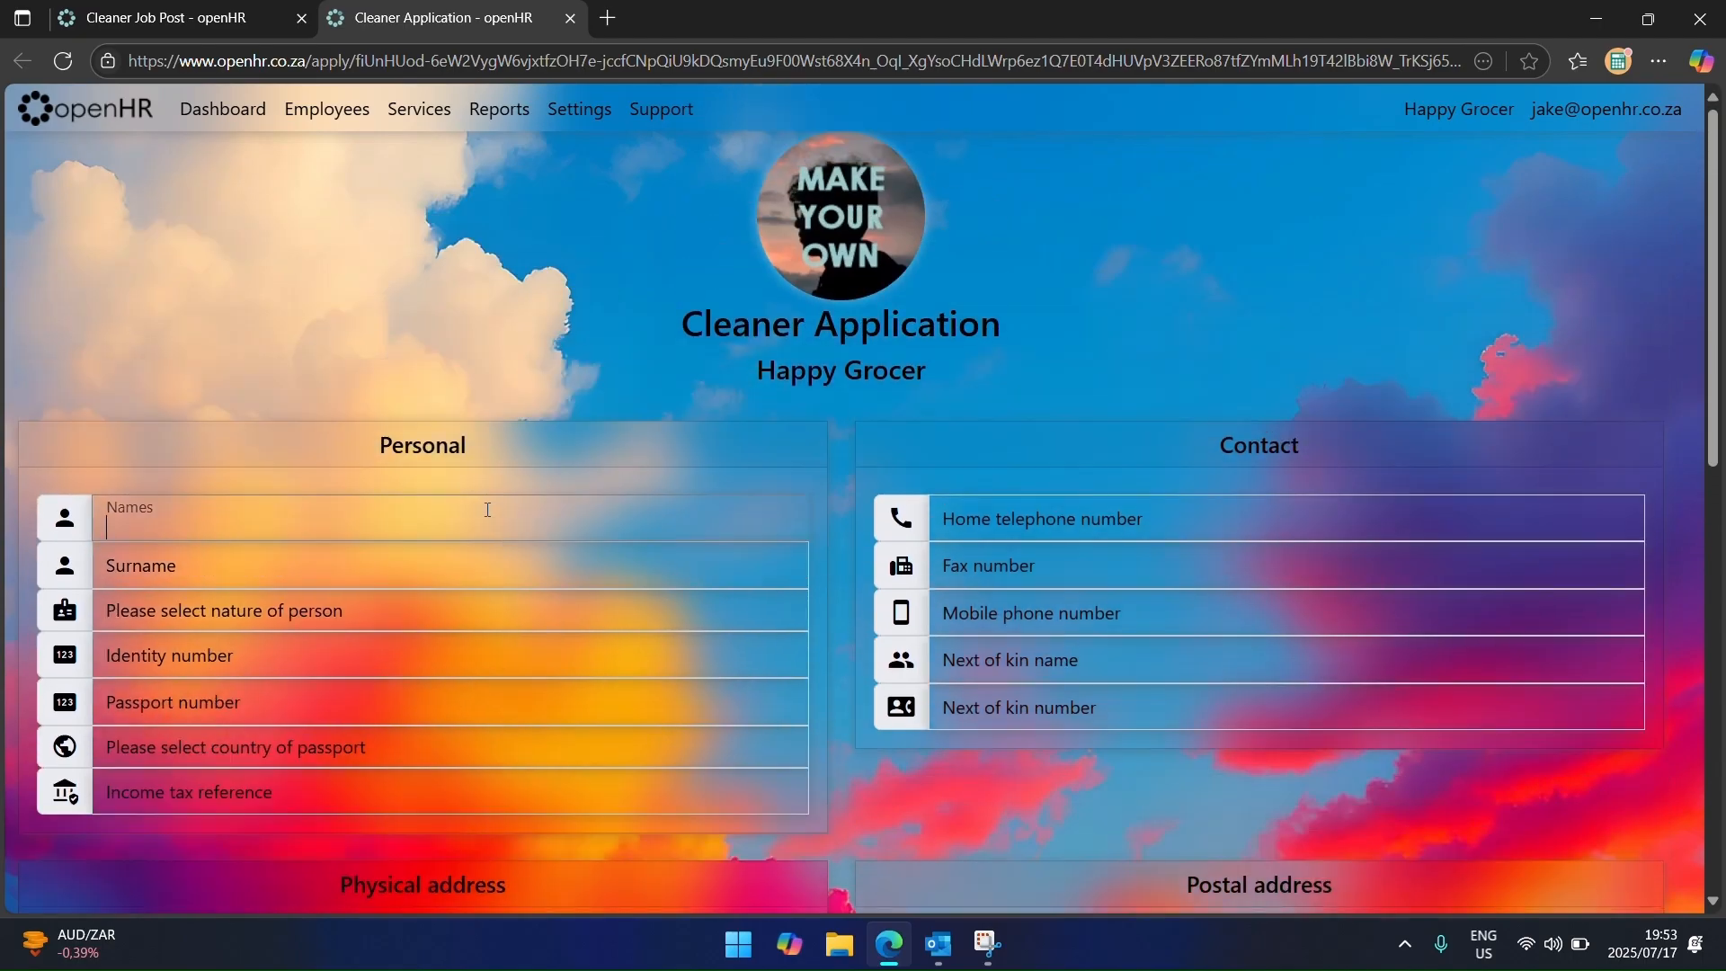
key(Tab)
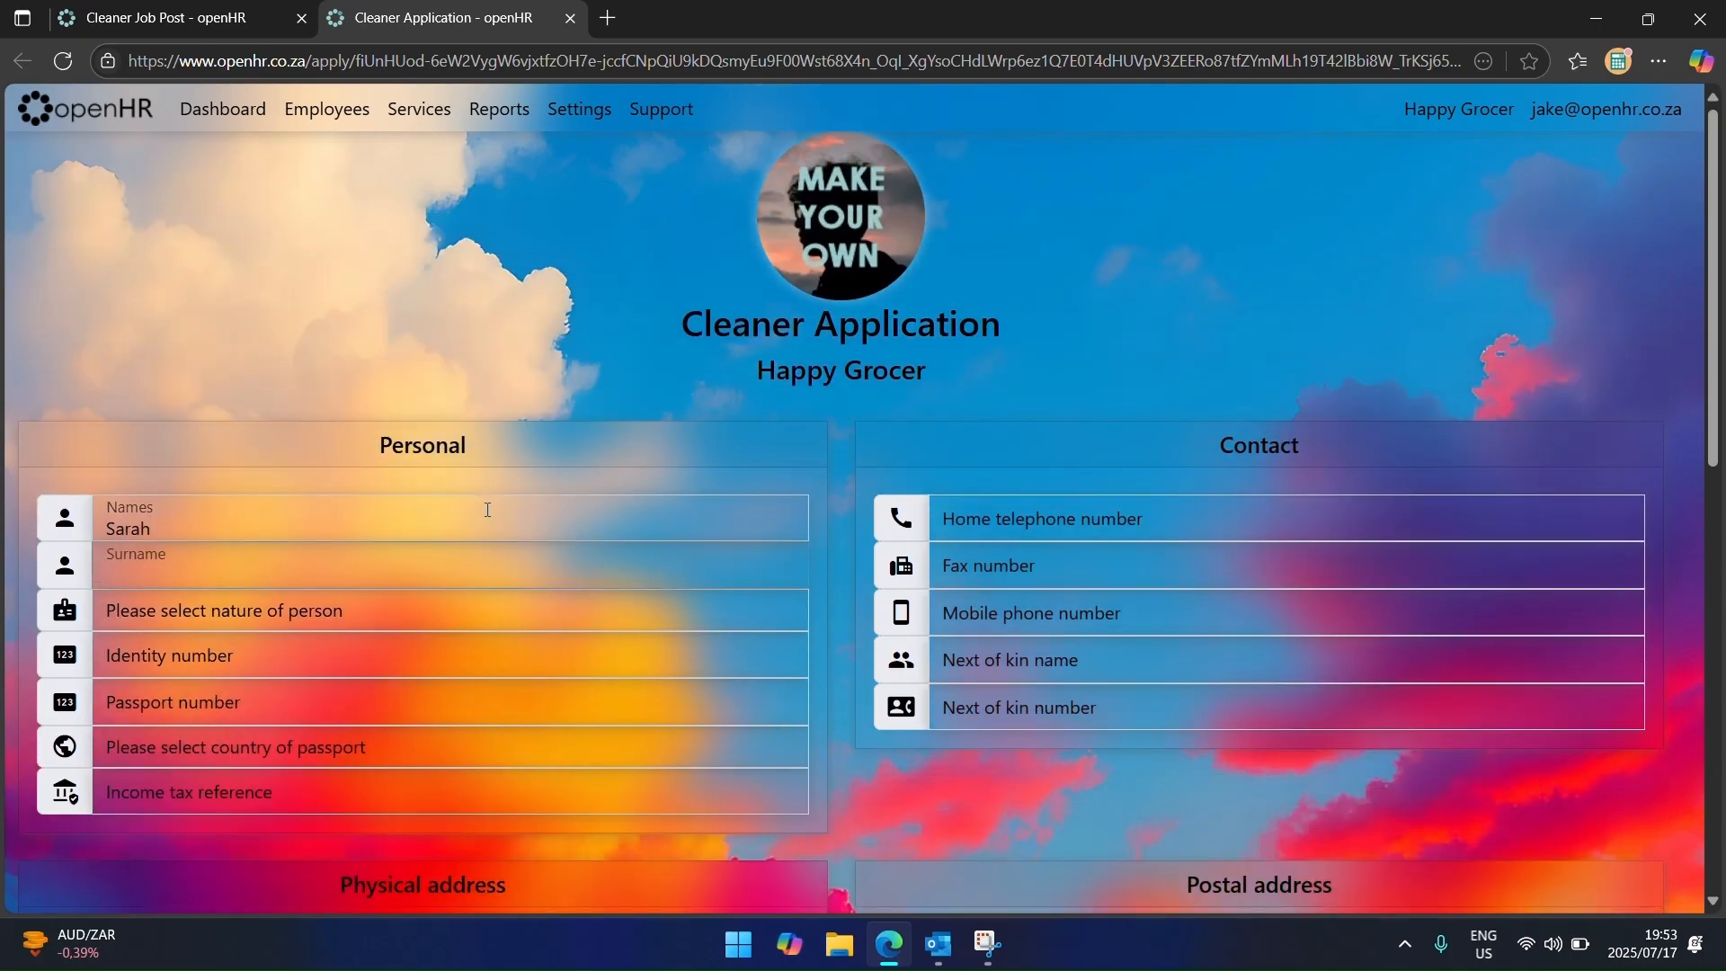
text(Connor)
click(538, 622)
click(326, 277)
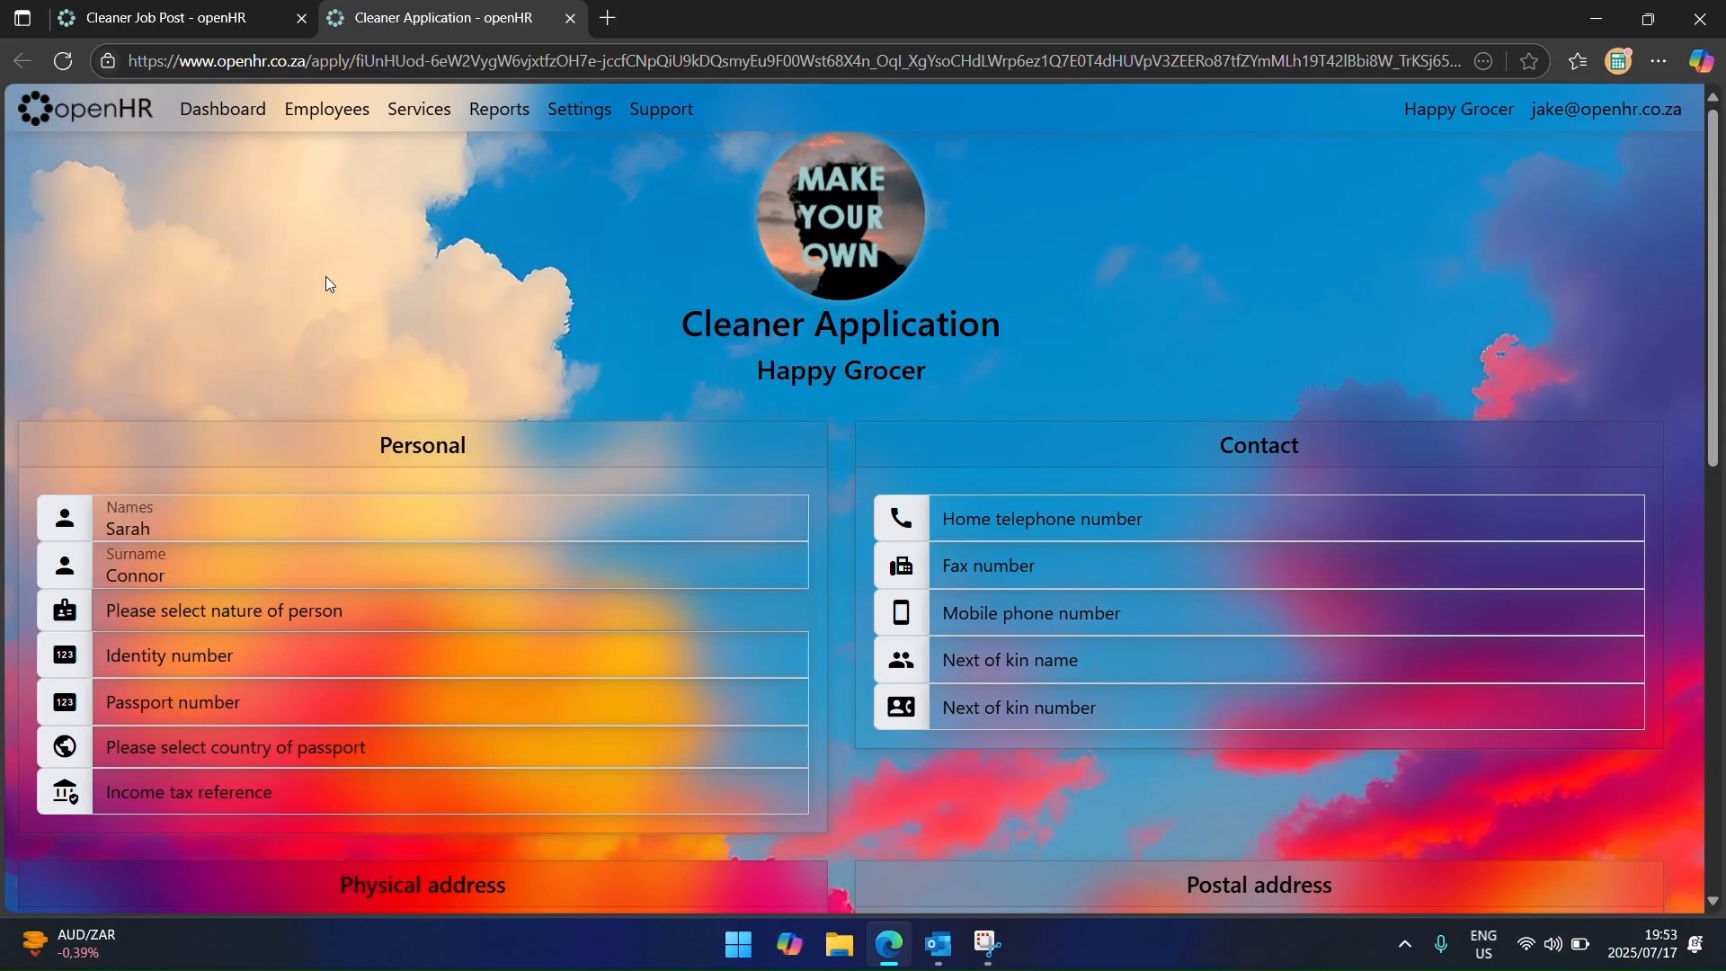
Step: Mark the application complete, submit it, then return to the Onboarding Console
scroll(396, 568, down, 10)
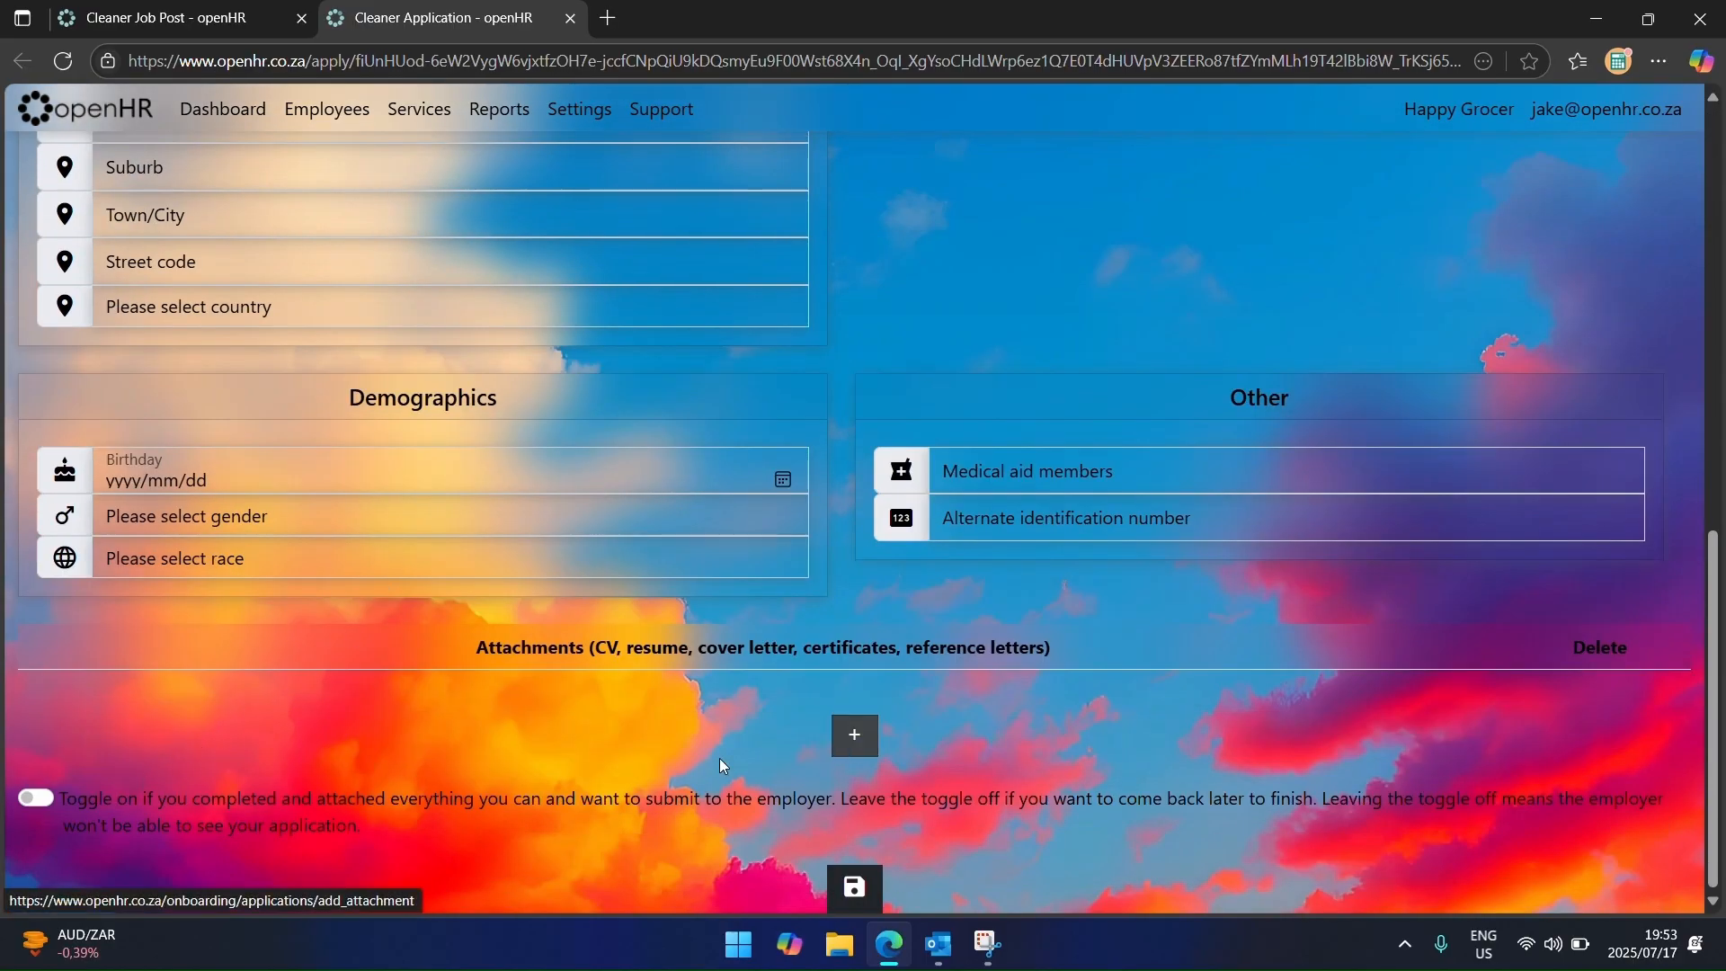
click(30, 803)
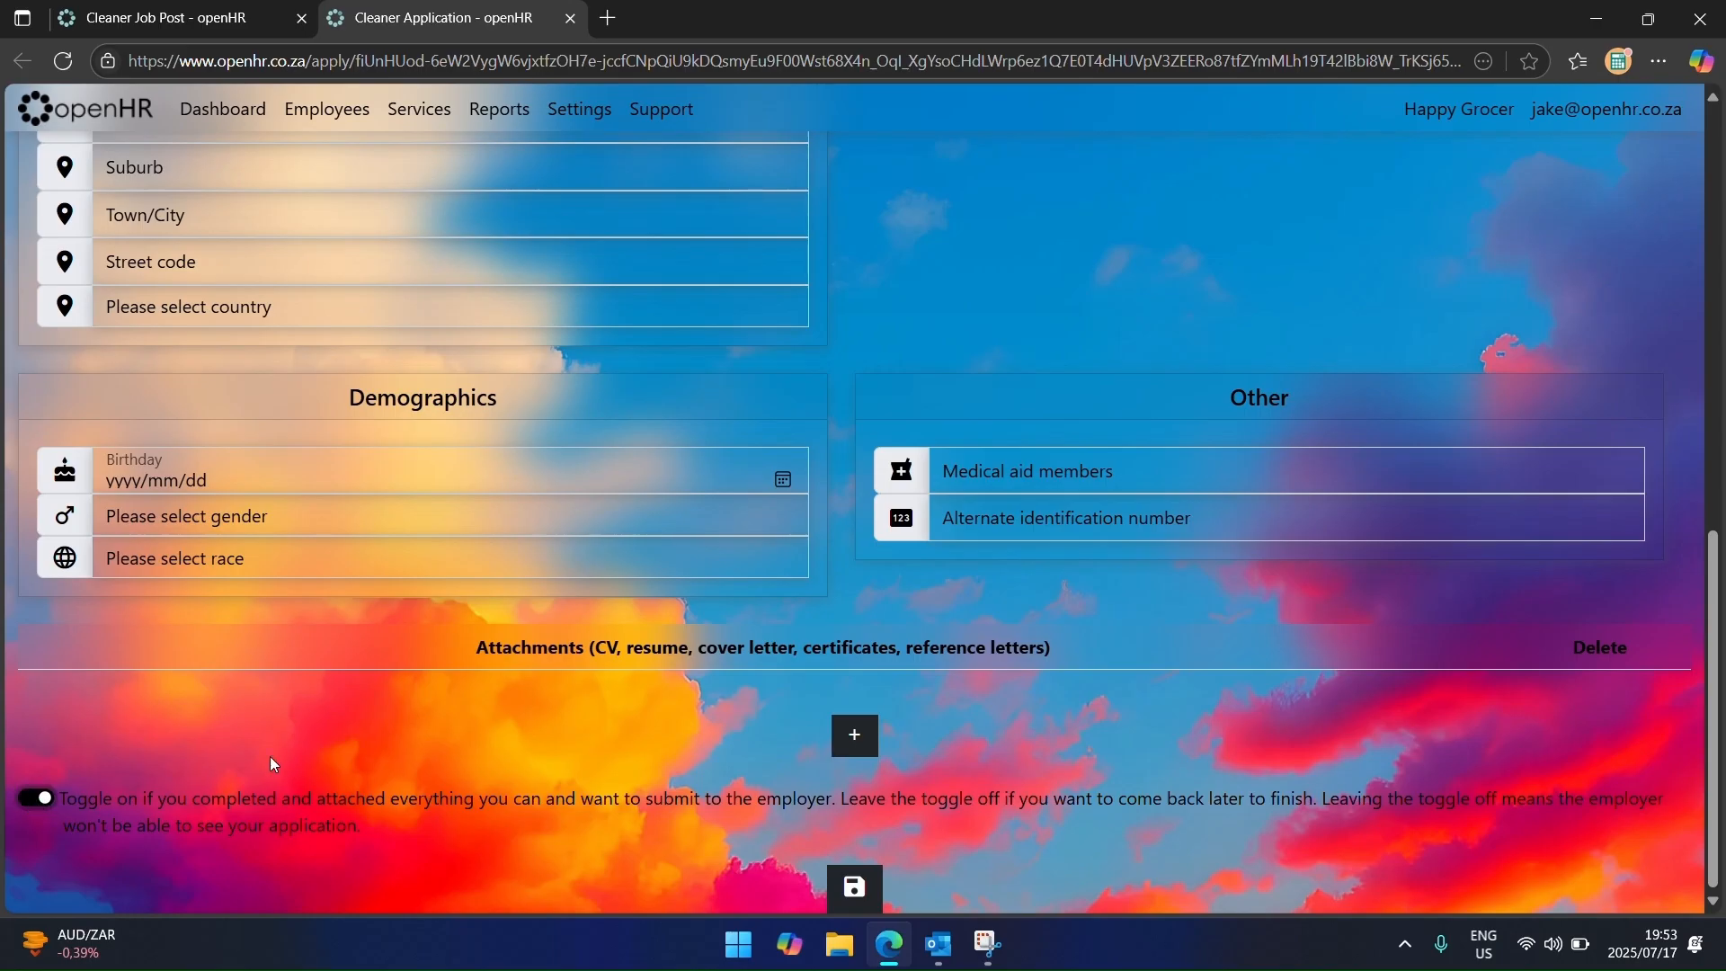
click(868, 887)
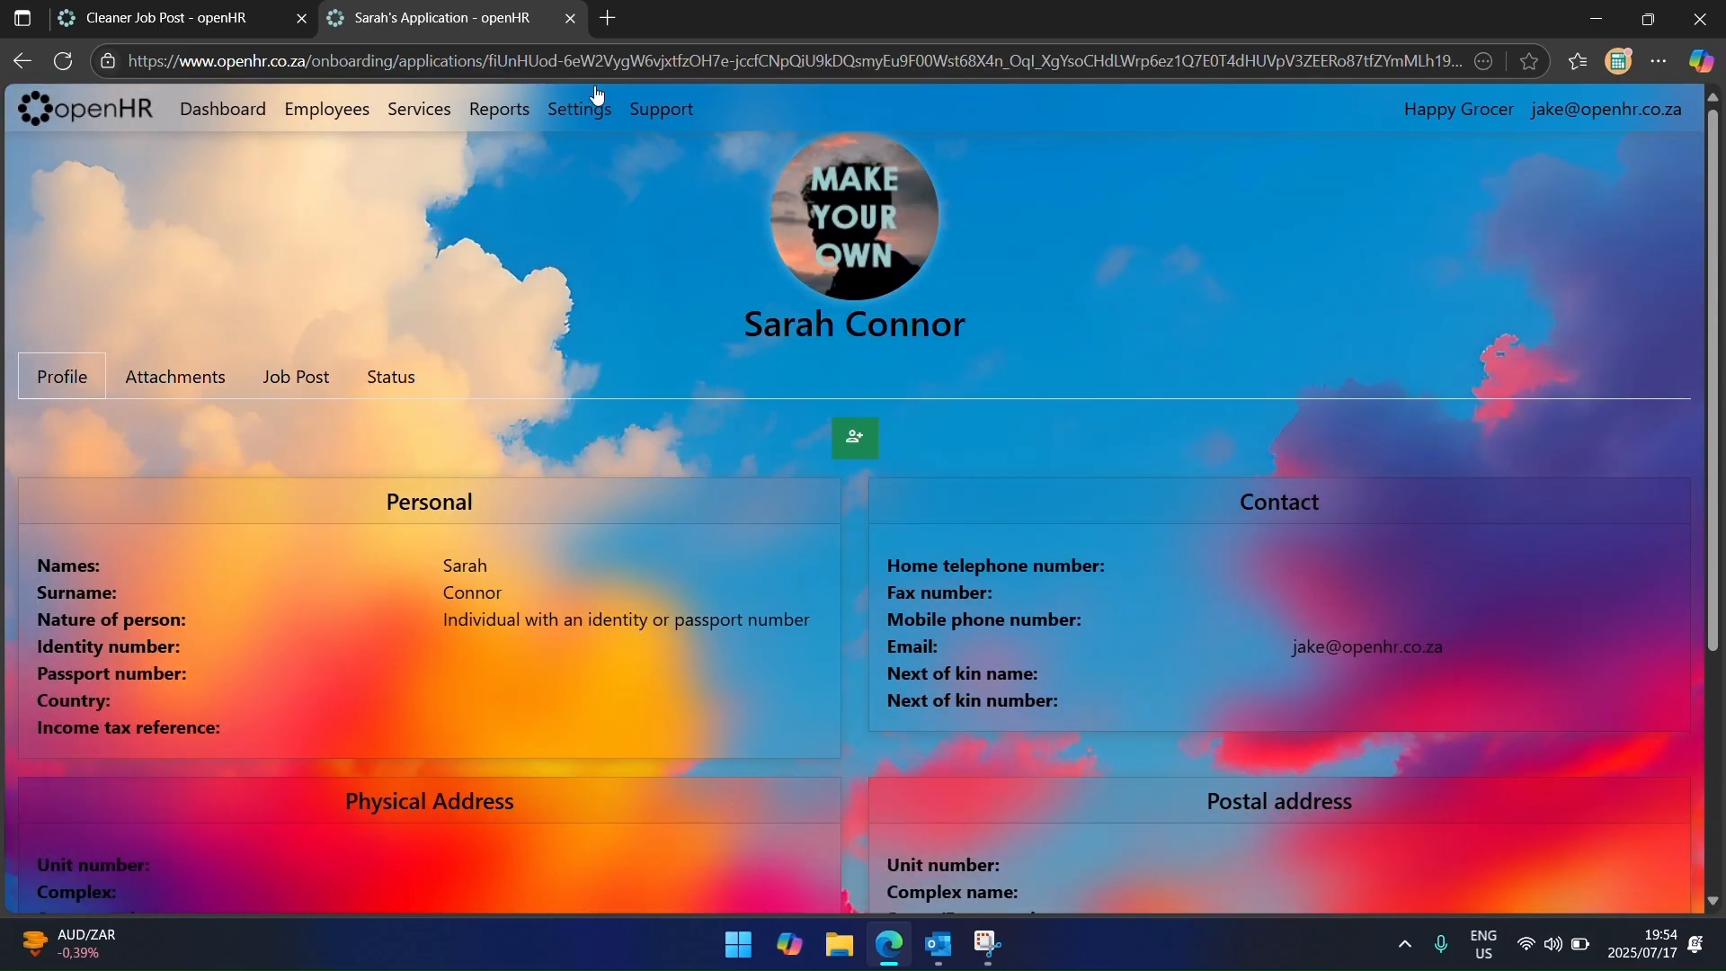
click(570, 18)
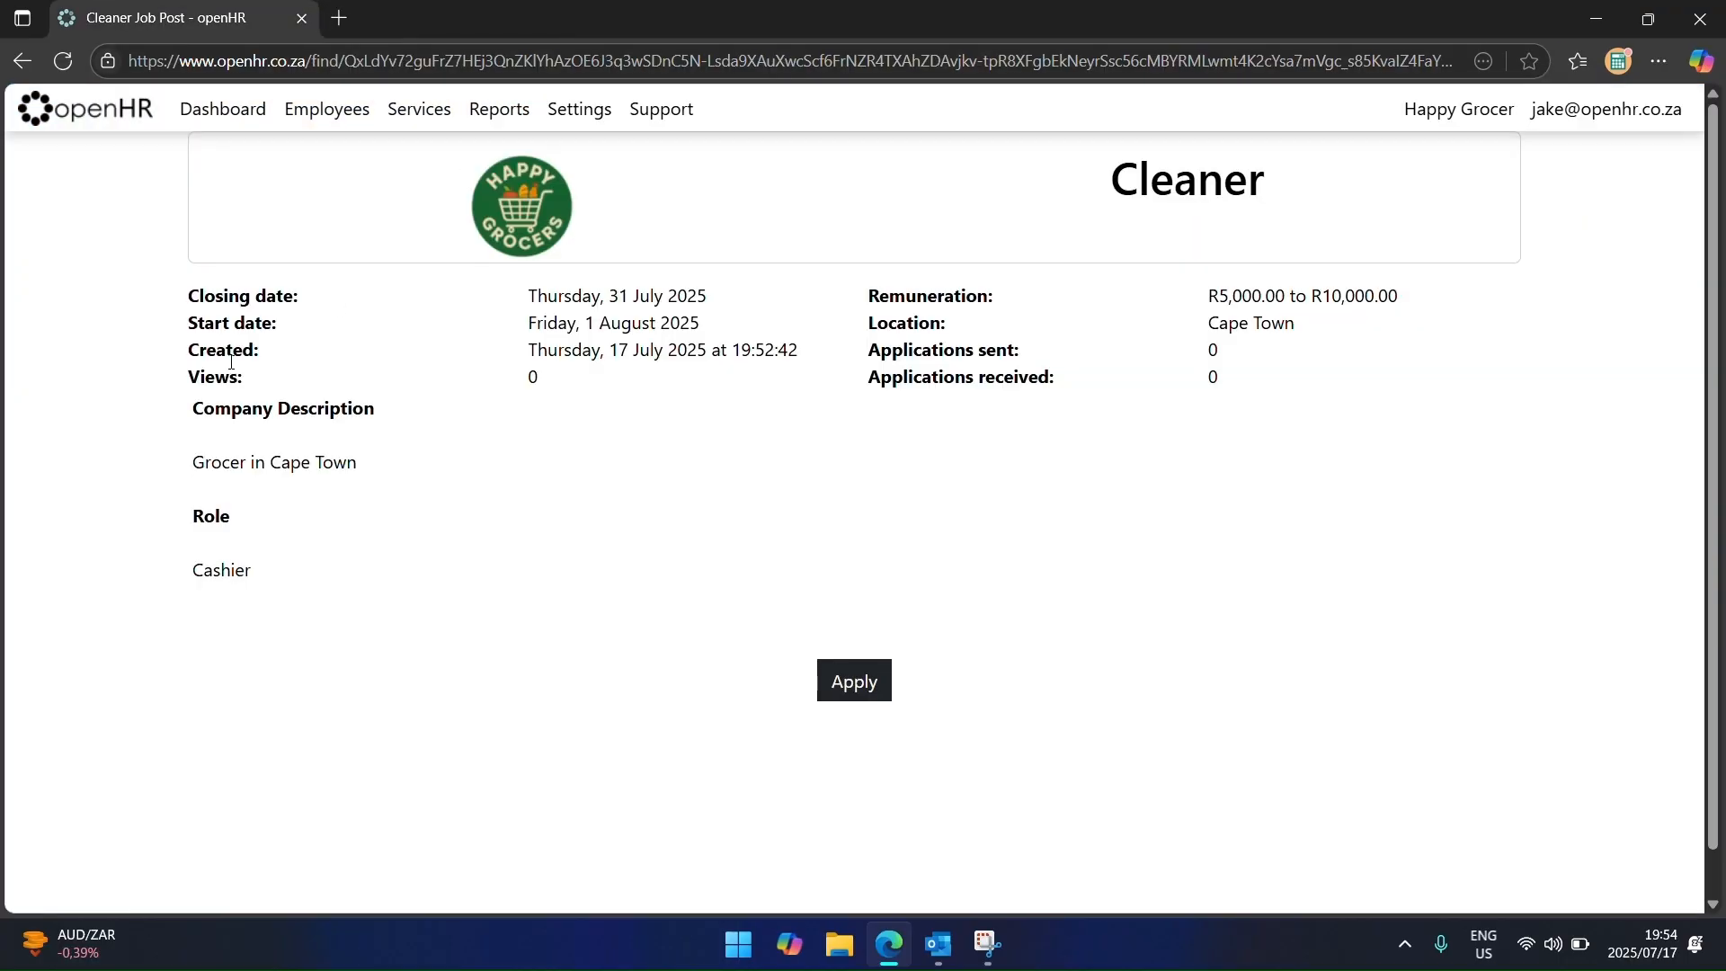
click(211, 109)
click(1450, 771)
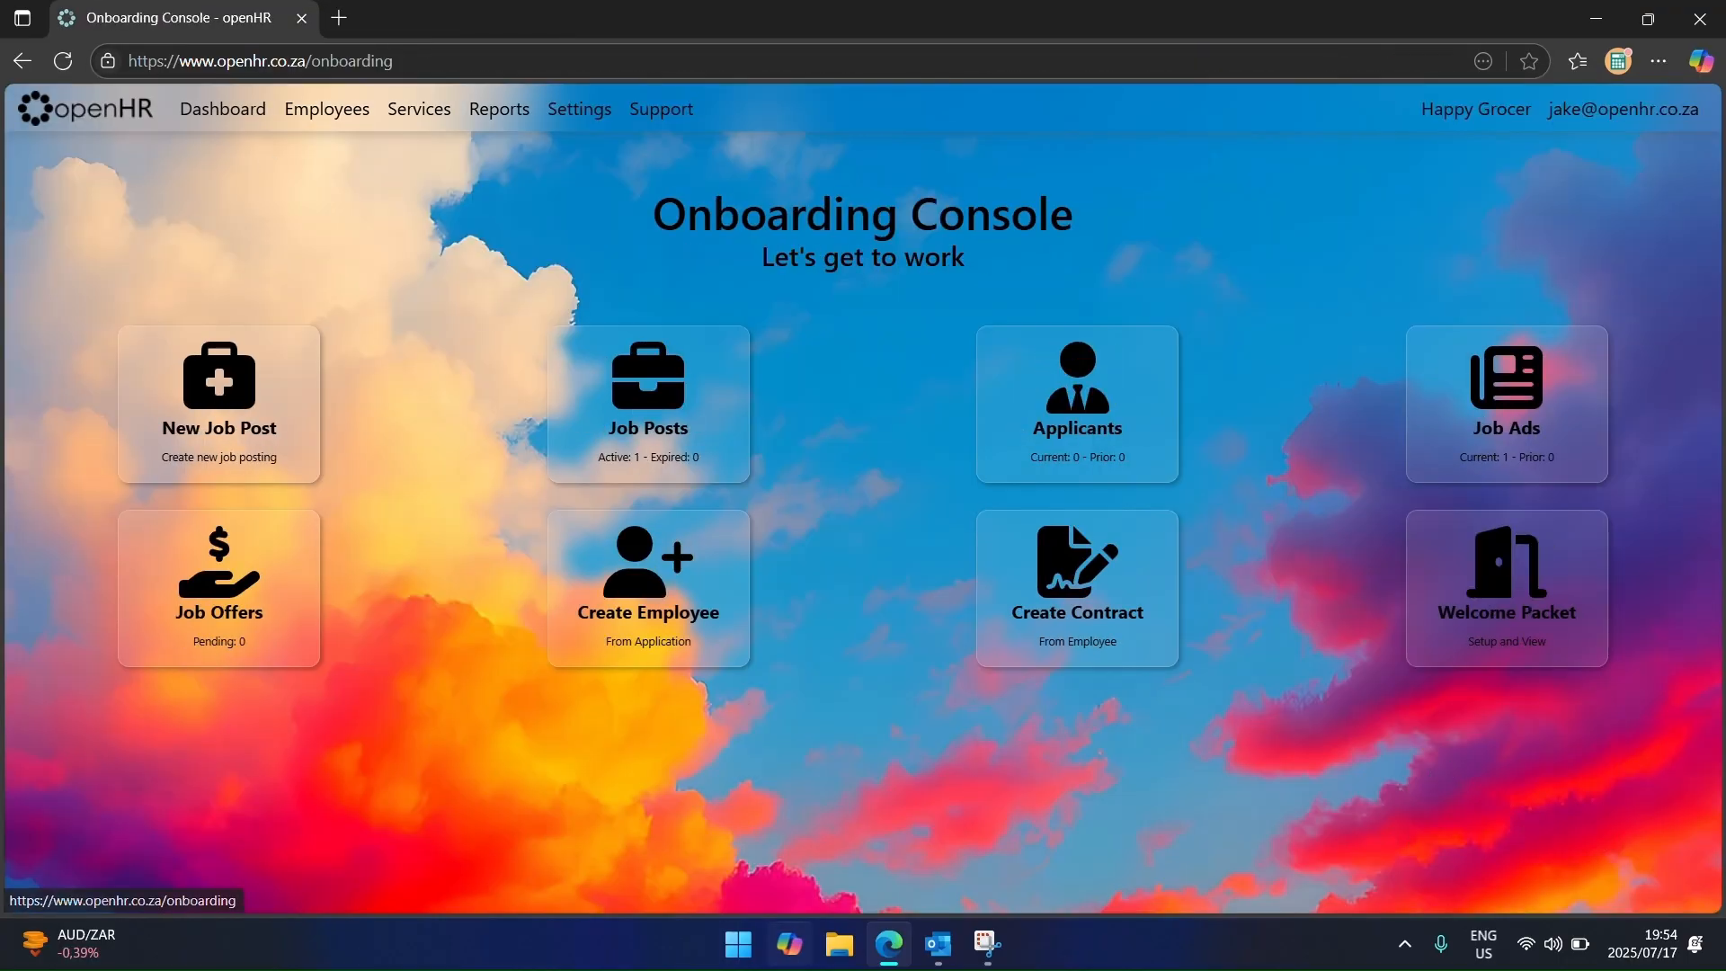
Step: Fetch new mail in Outlook, read the Cleaner Job Application Received notice, then close Outlook
click(934, 946)
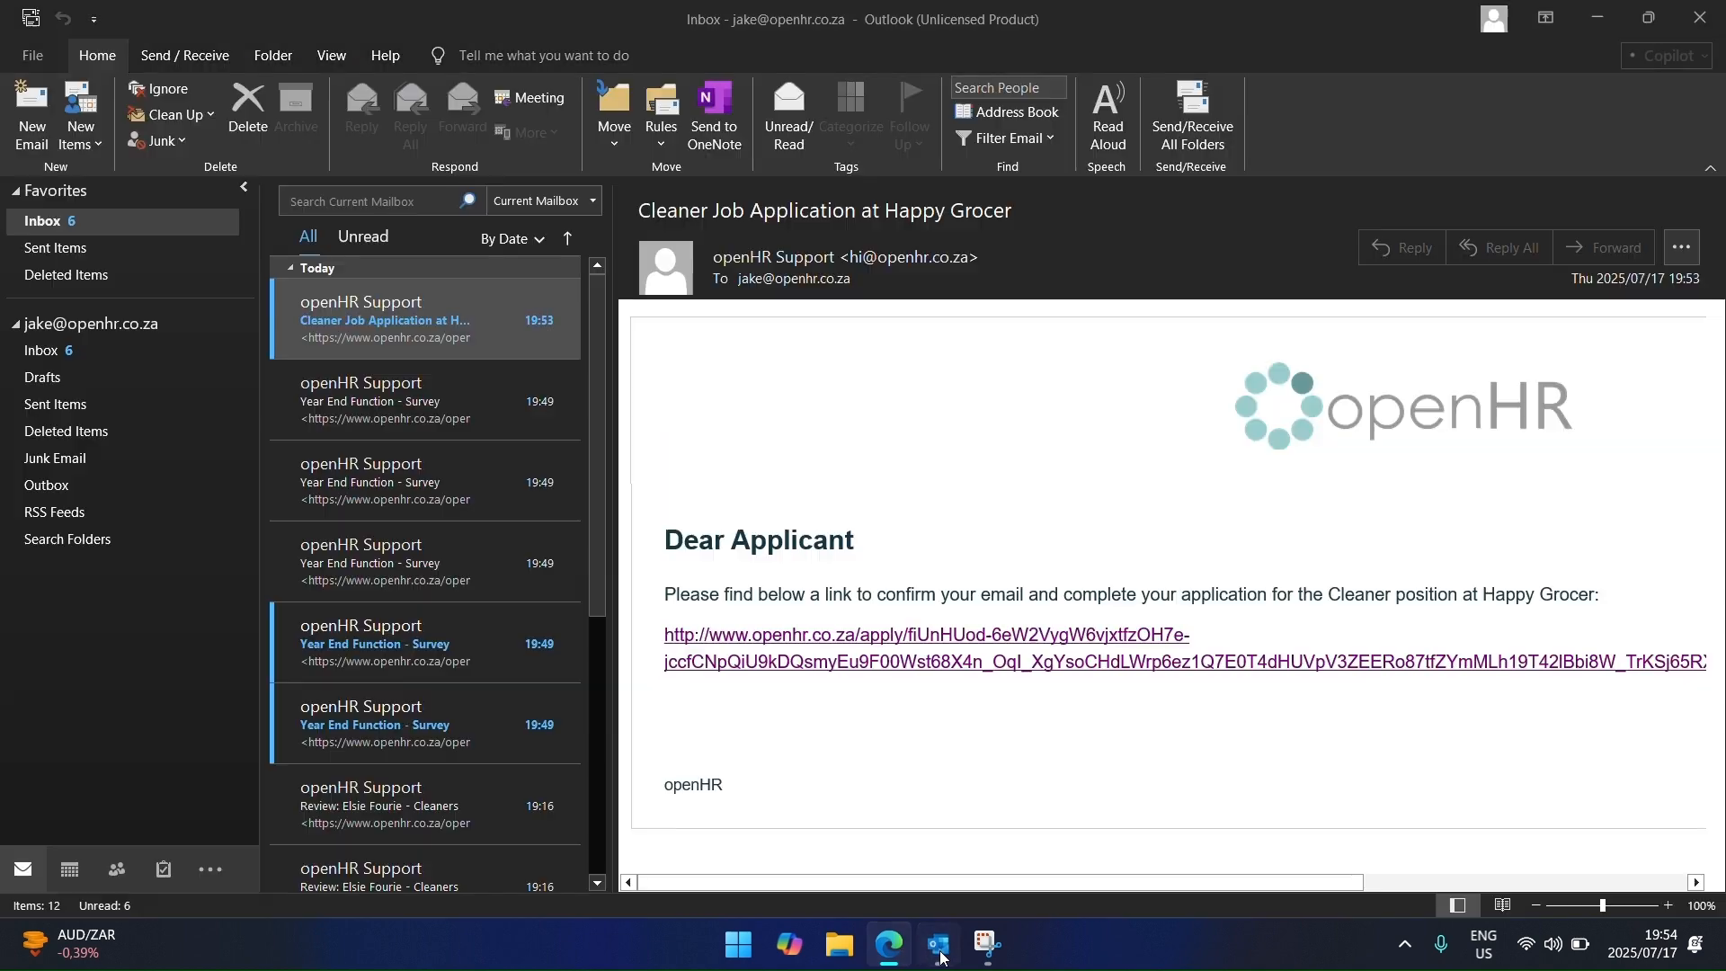
click(1205, 106)
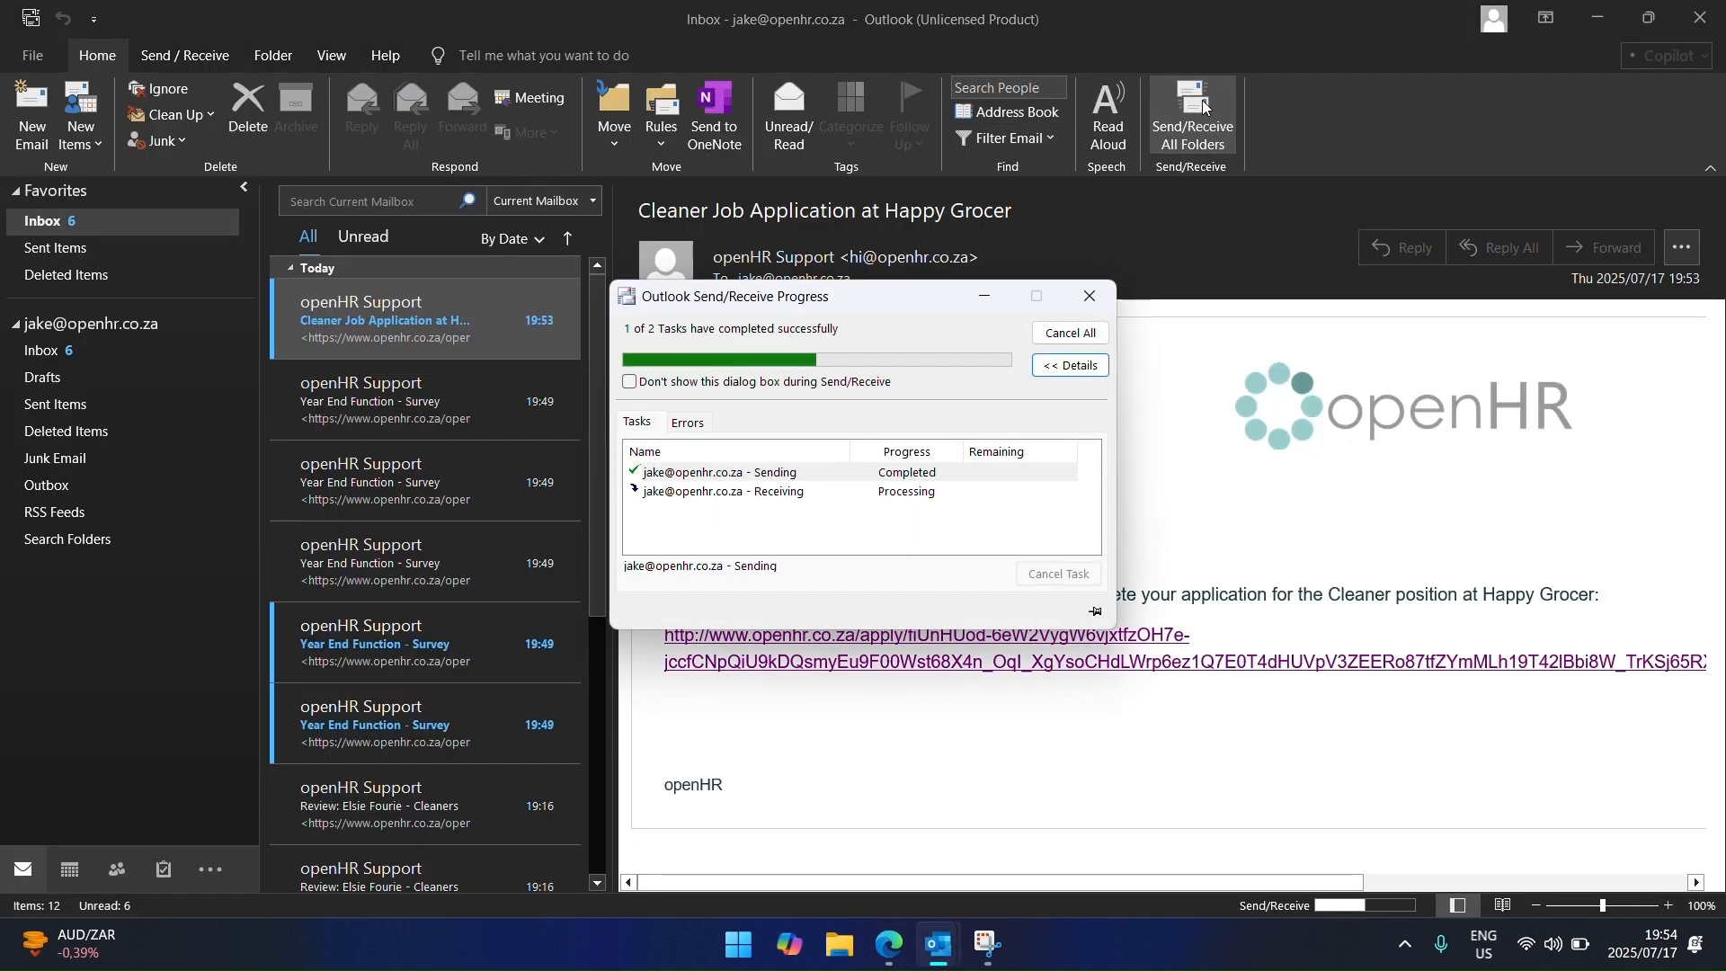
click(391, 321)
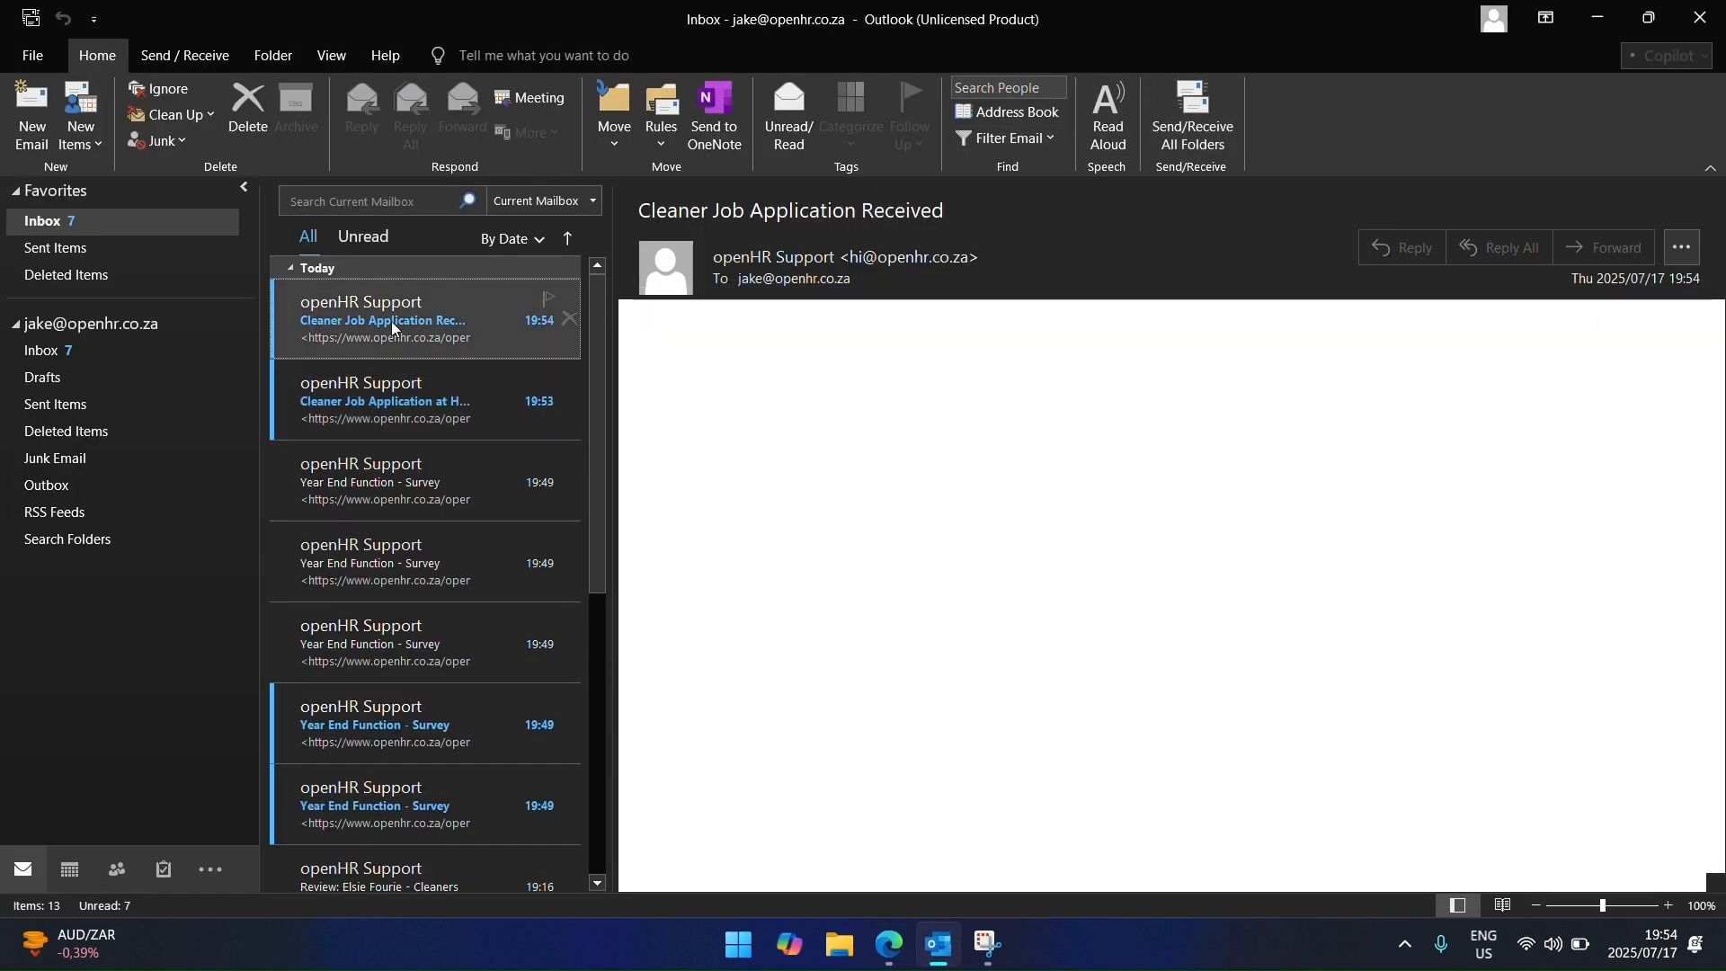
click(376, 419)
click(476, 310)
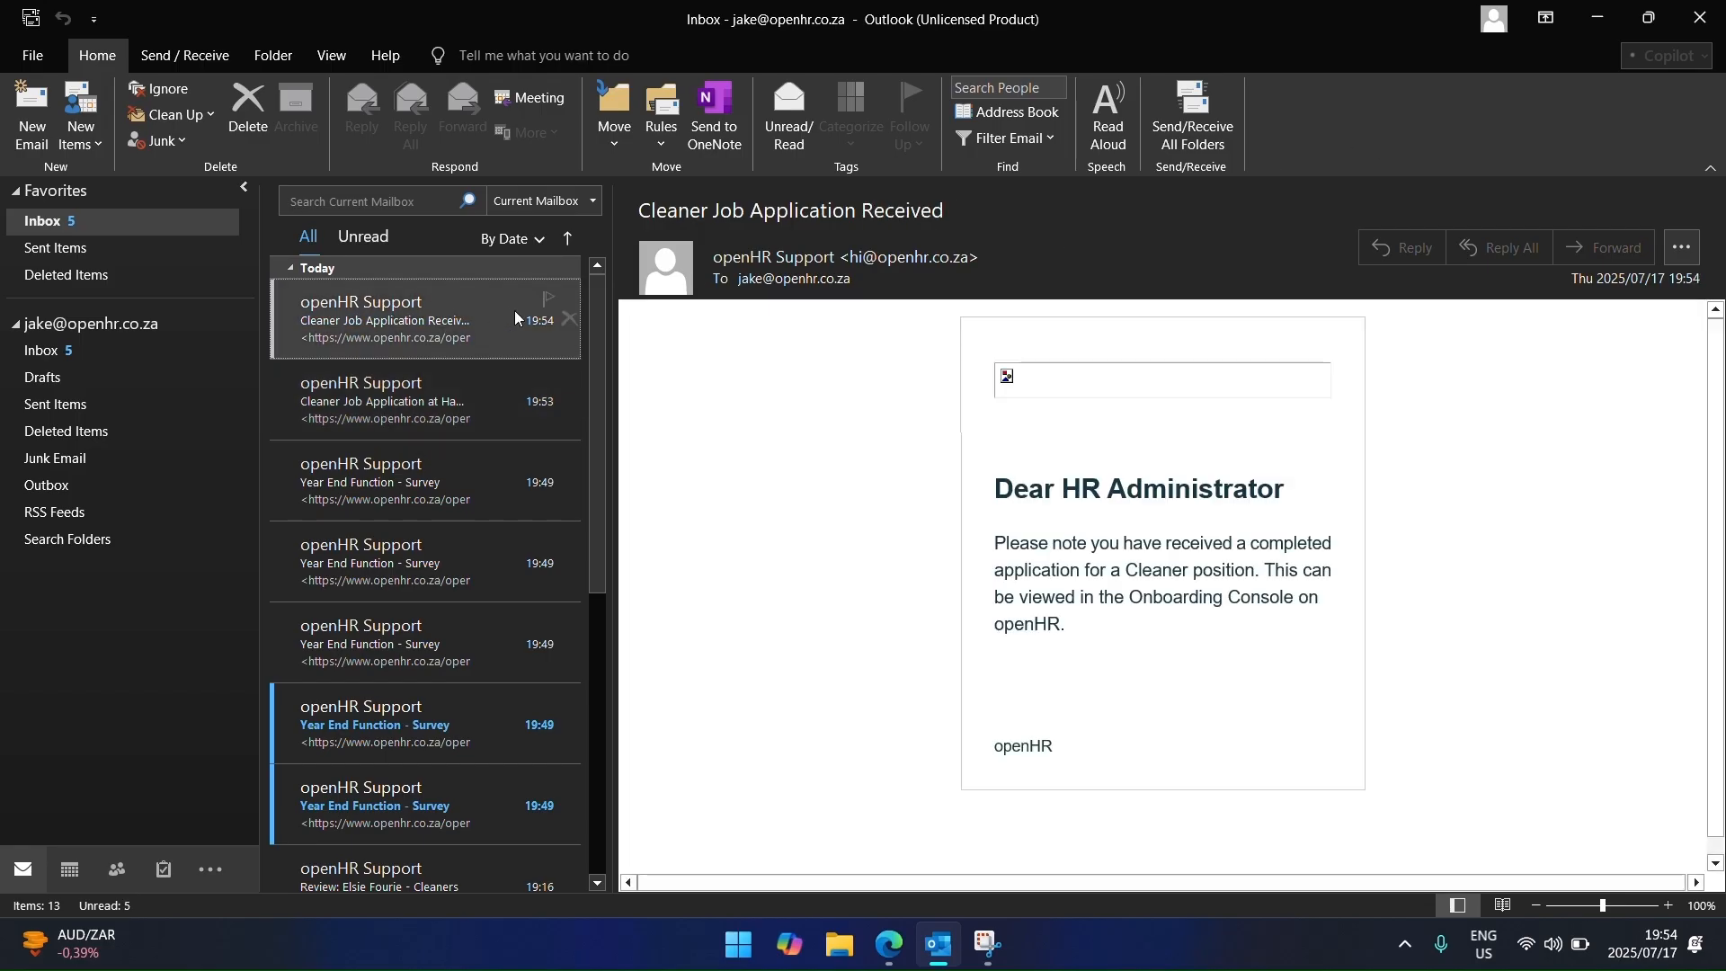
click(1705, 18)
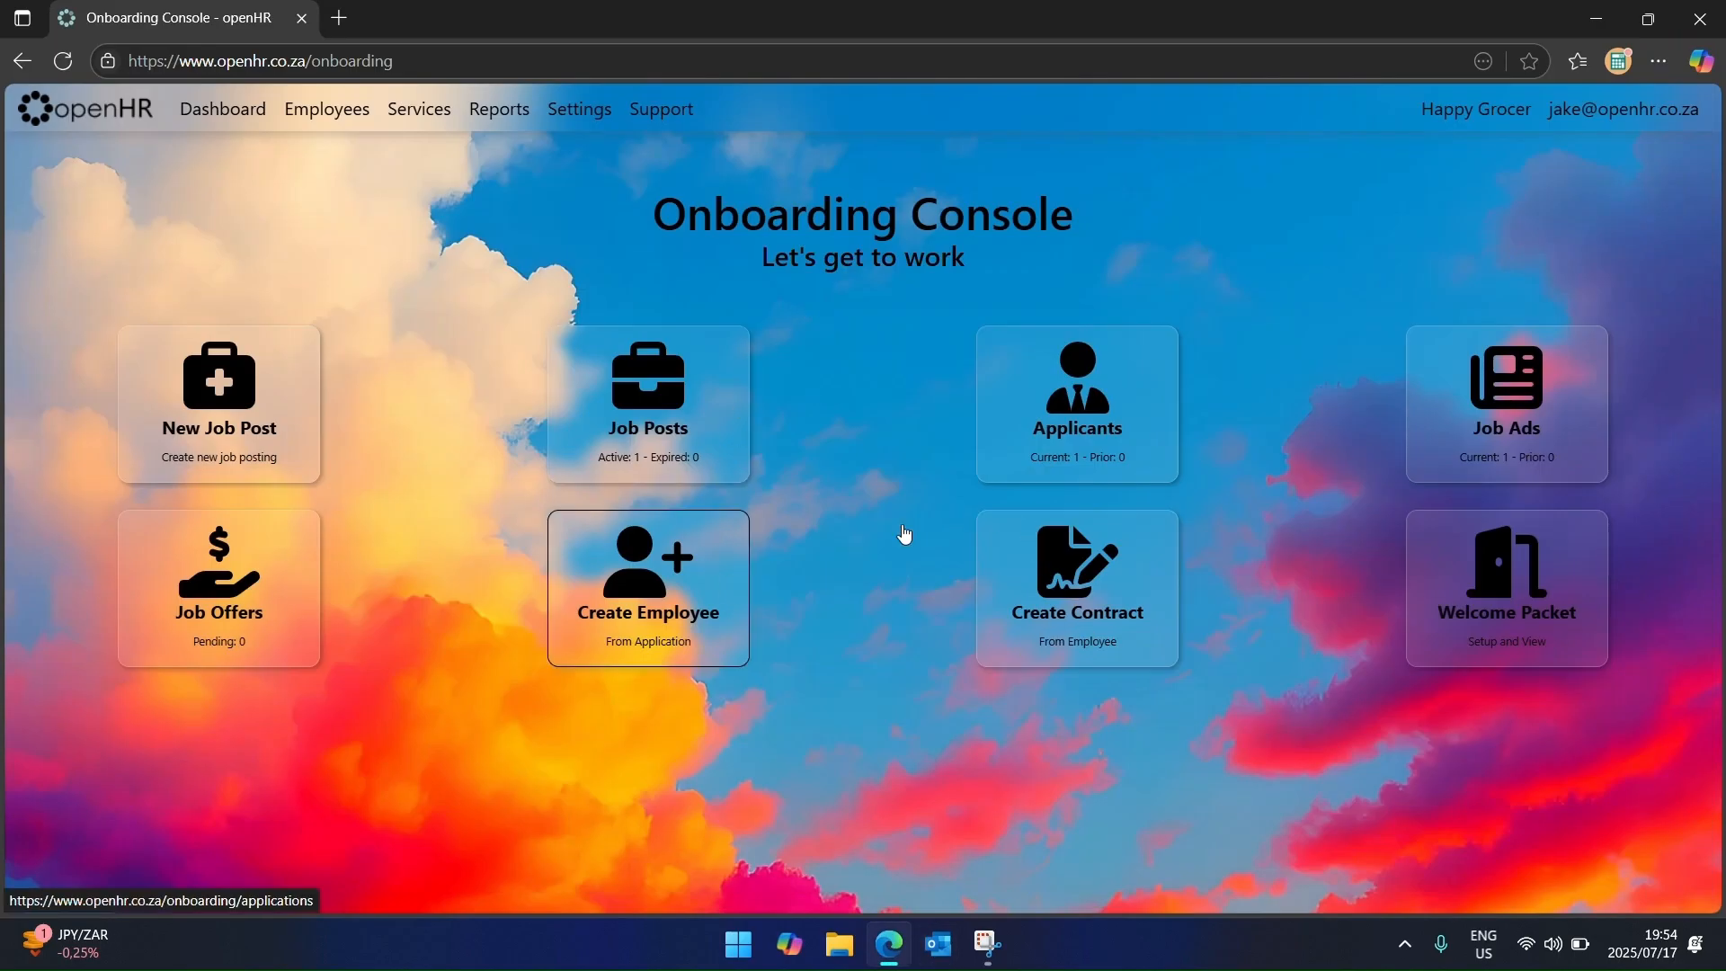
Step: Open the applicant's profile from the Applicants list and check the application status
click(1095, 436)
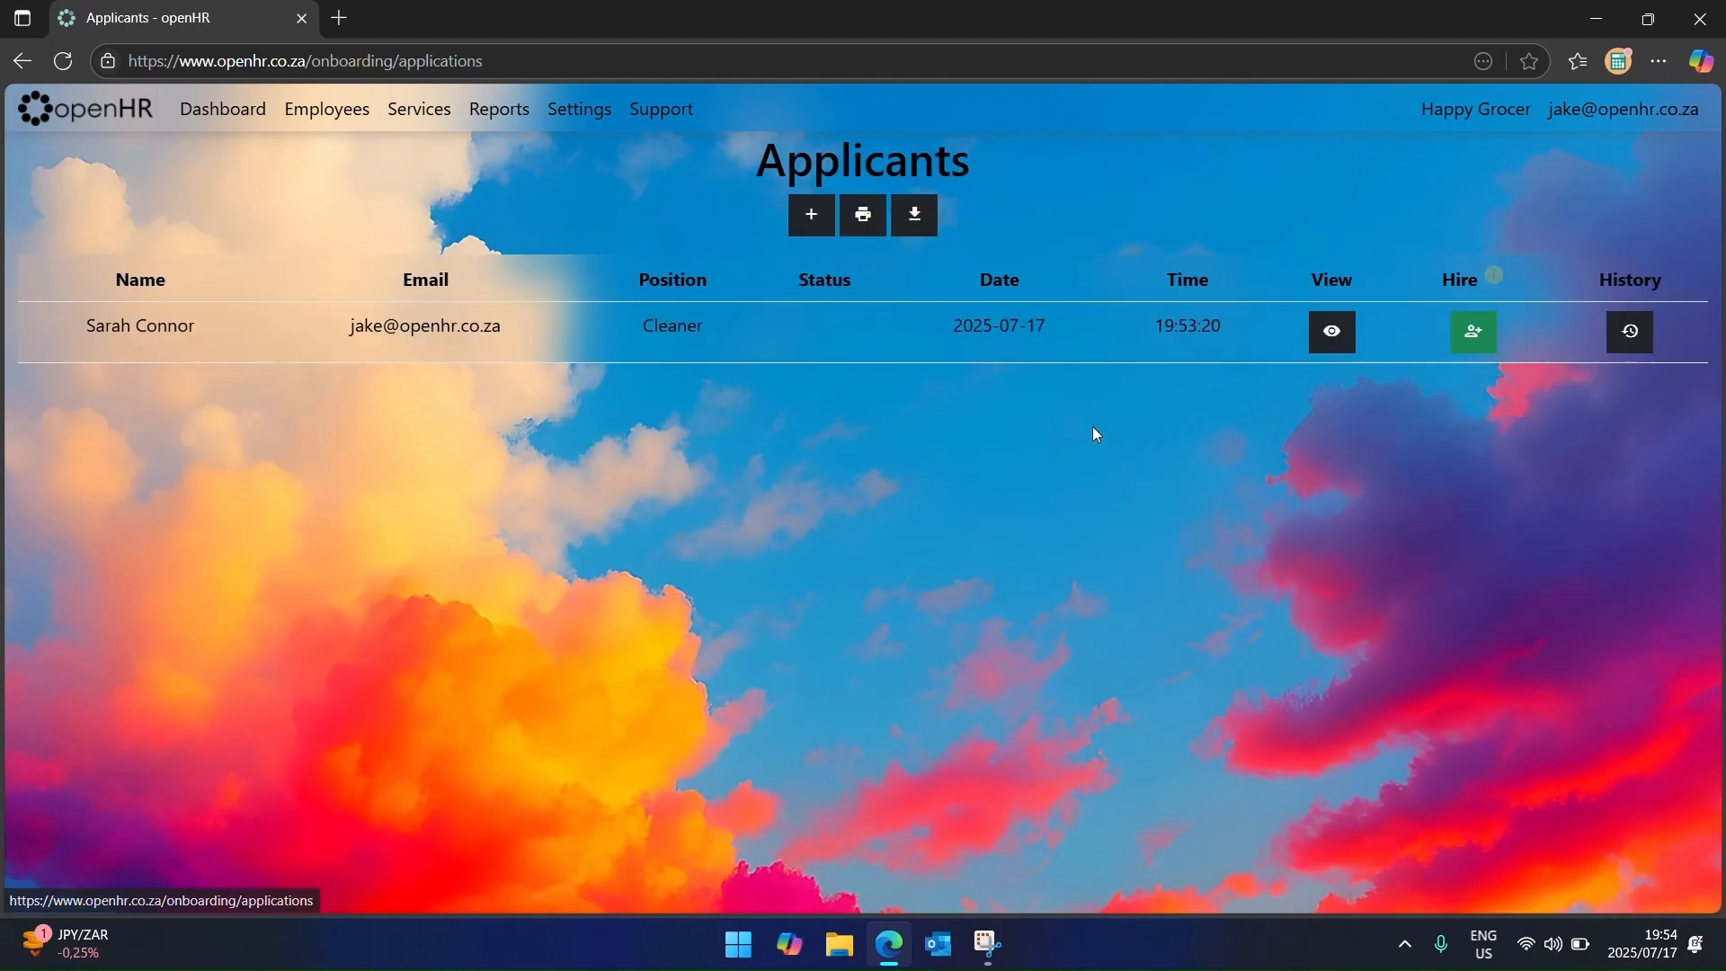
click(1331, 331)
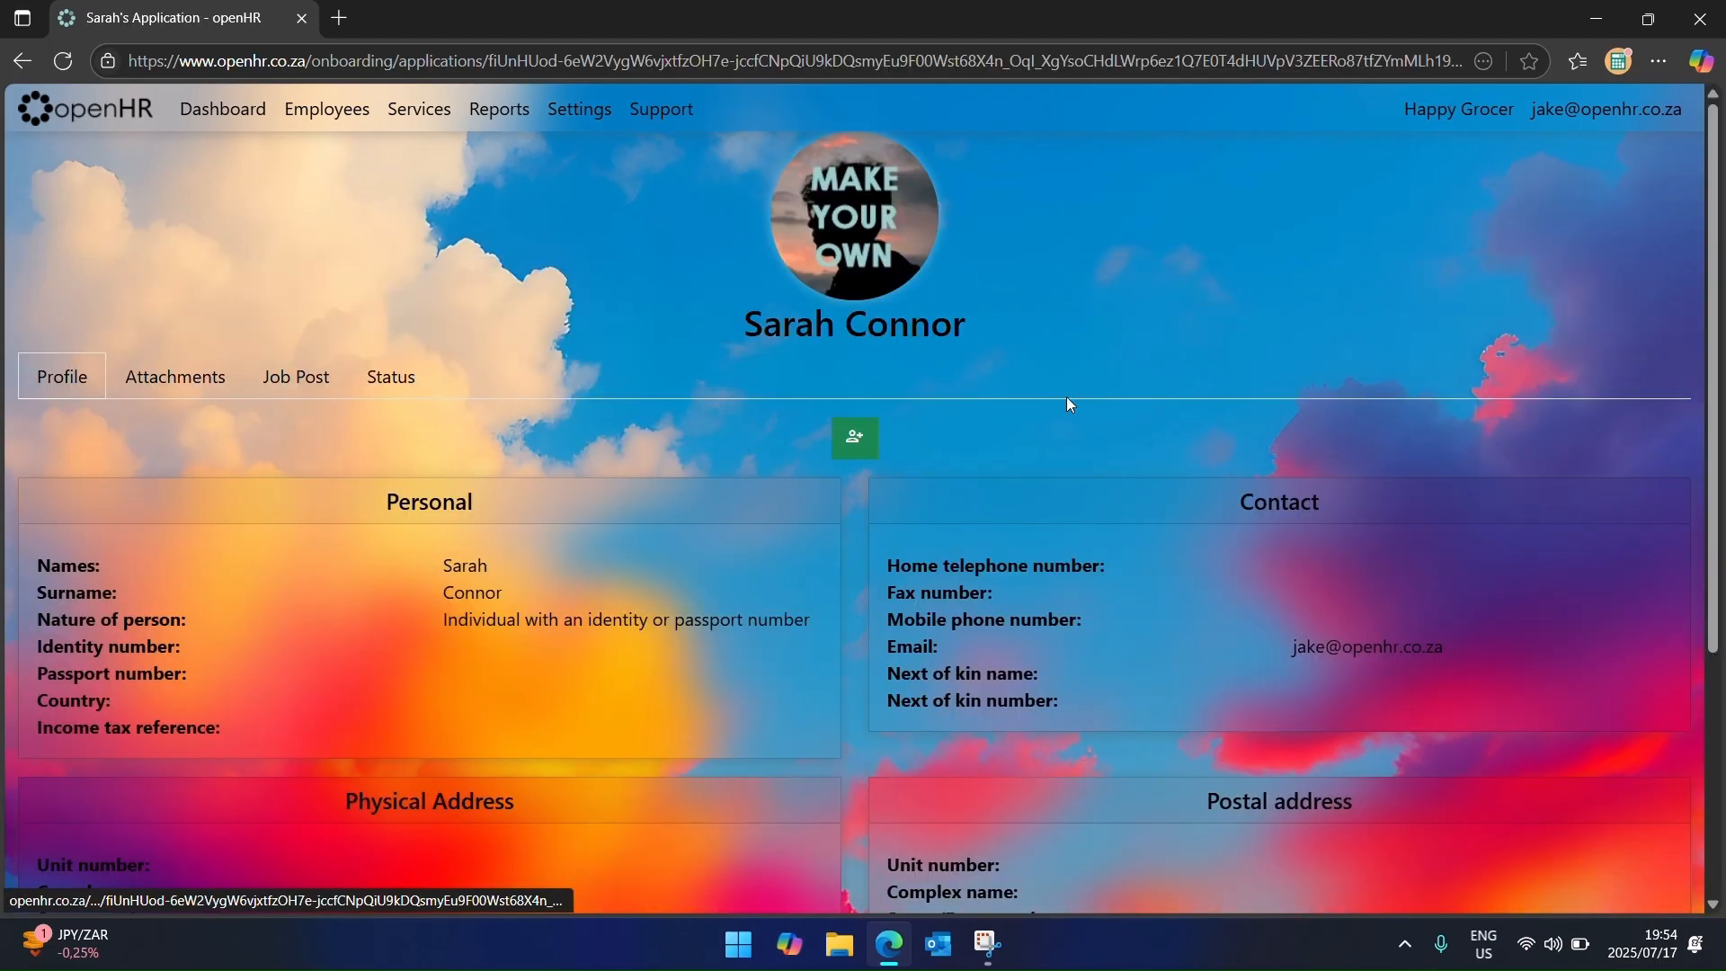
click(382, 382)
click(64, 377)
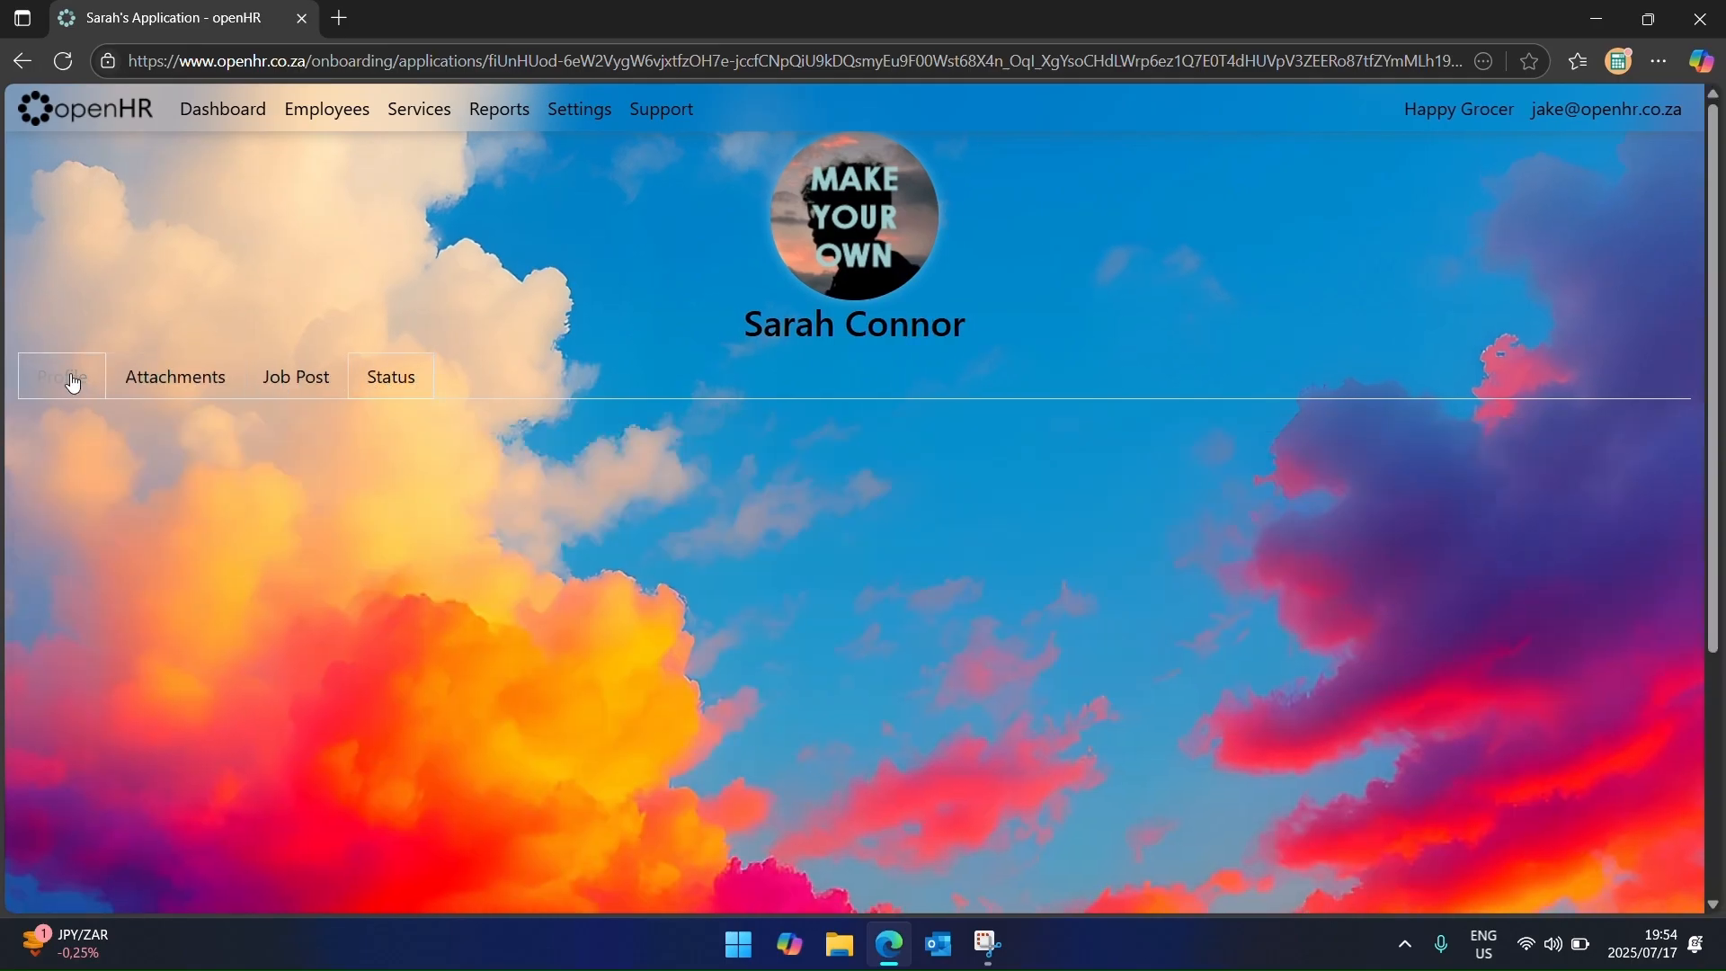
scroll(270, 575, down, 2)
scroll(274, 601, down, 1)
scroll(263, 595, up, 4)
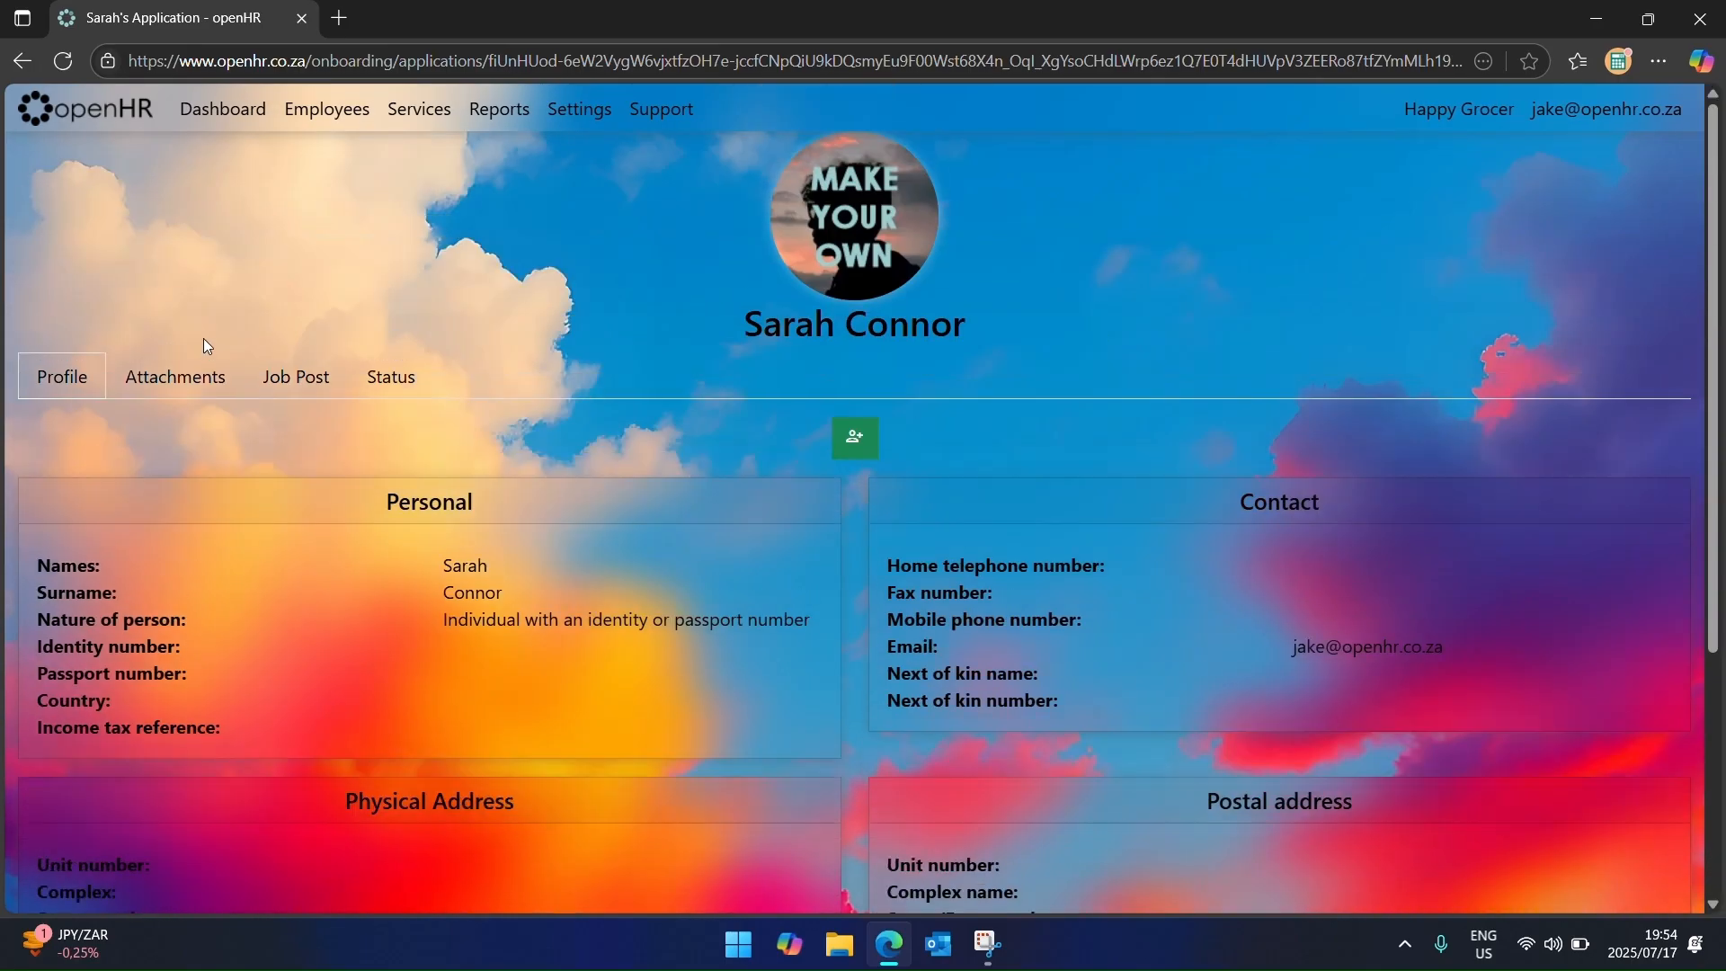
Step: Review the attached files and job post, then preview a Cleaner job offer letter unsent
click(196, 374)
click(305, 379)
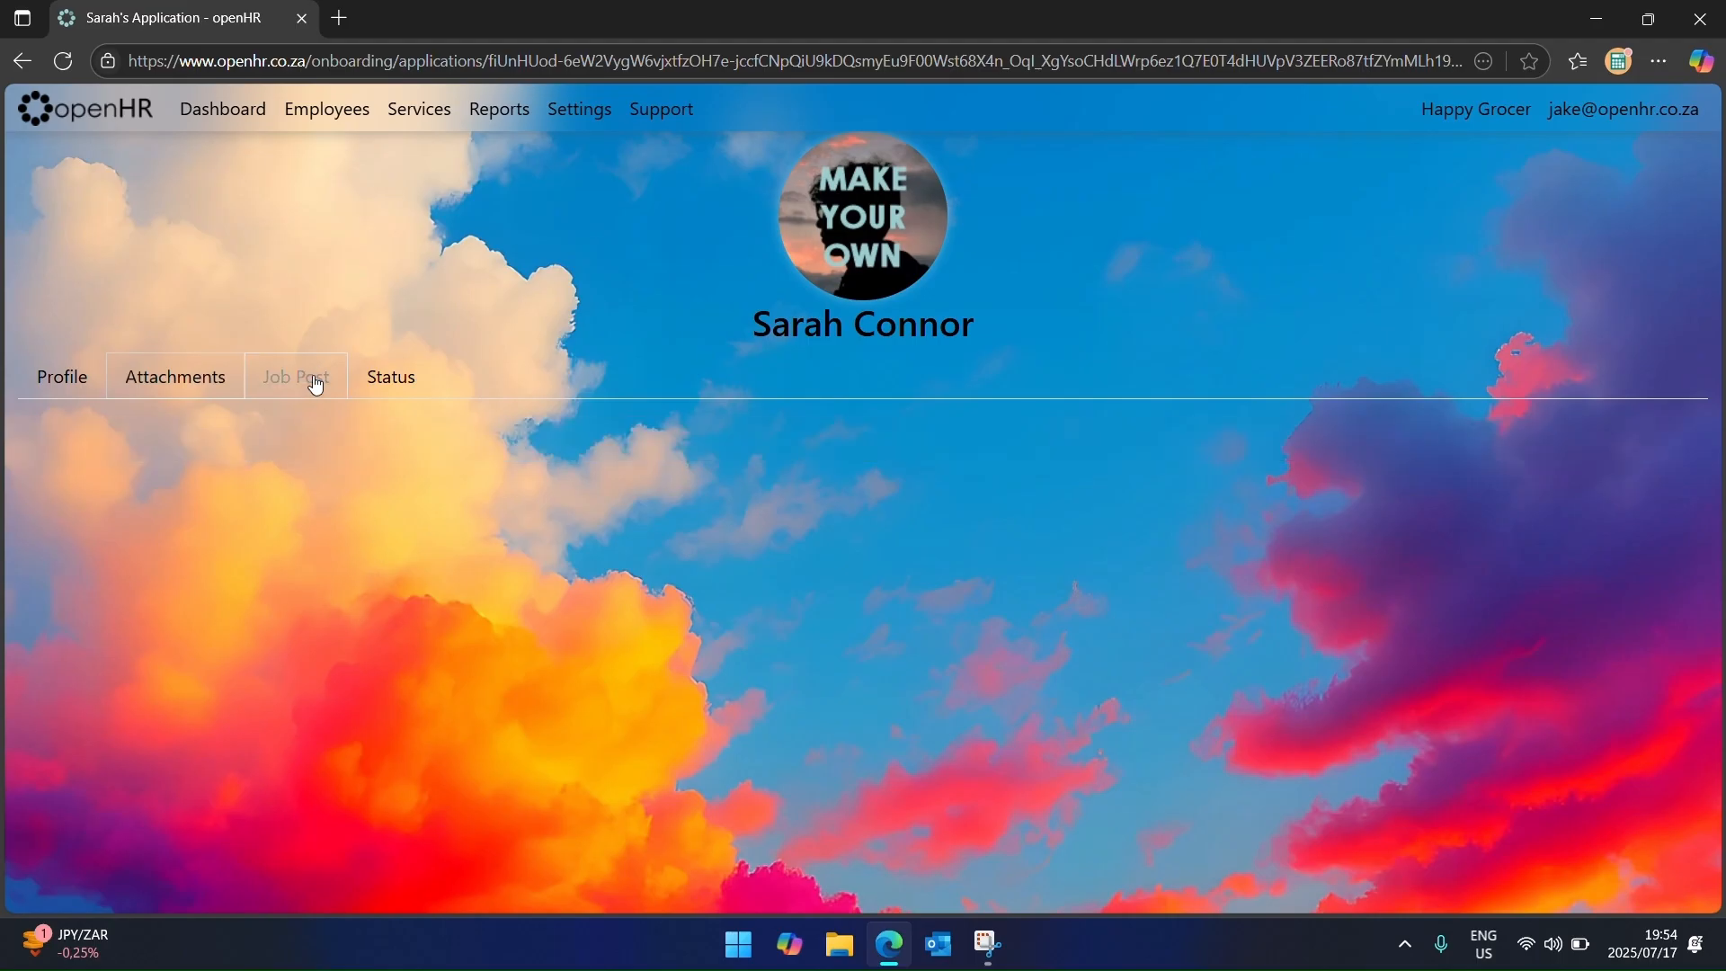
click(390, 376)
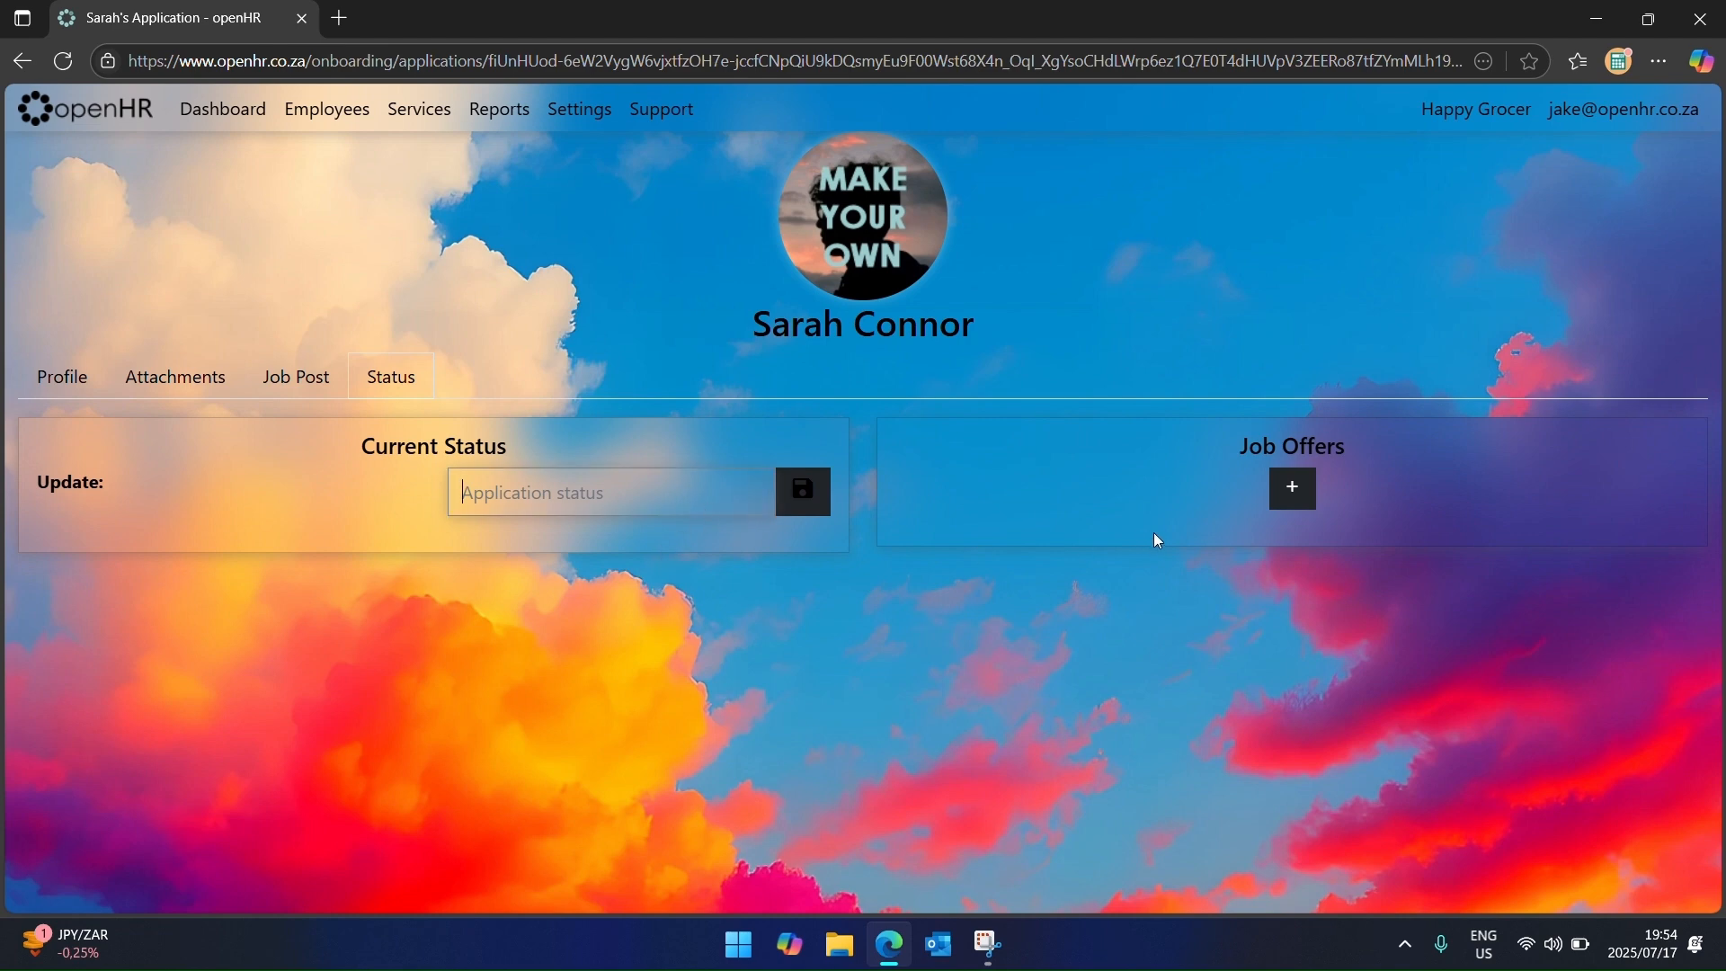
click(1293, 490)
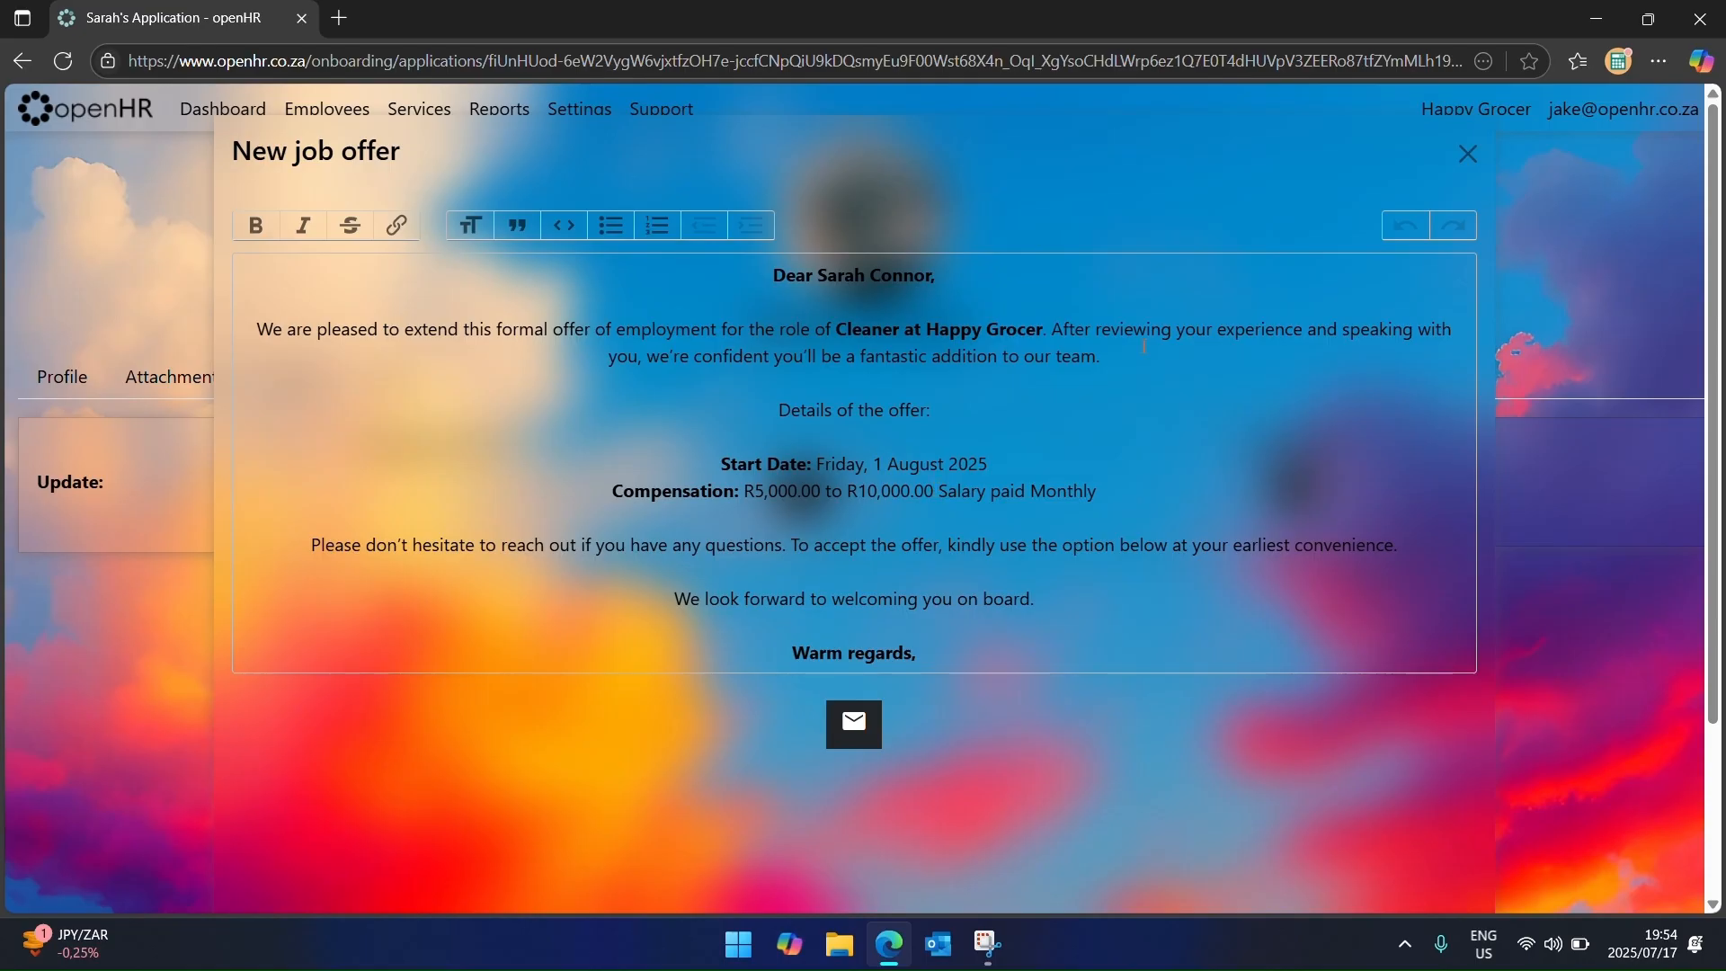
click(1469, 156)
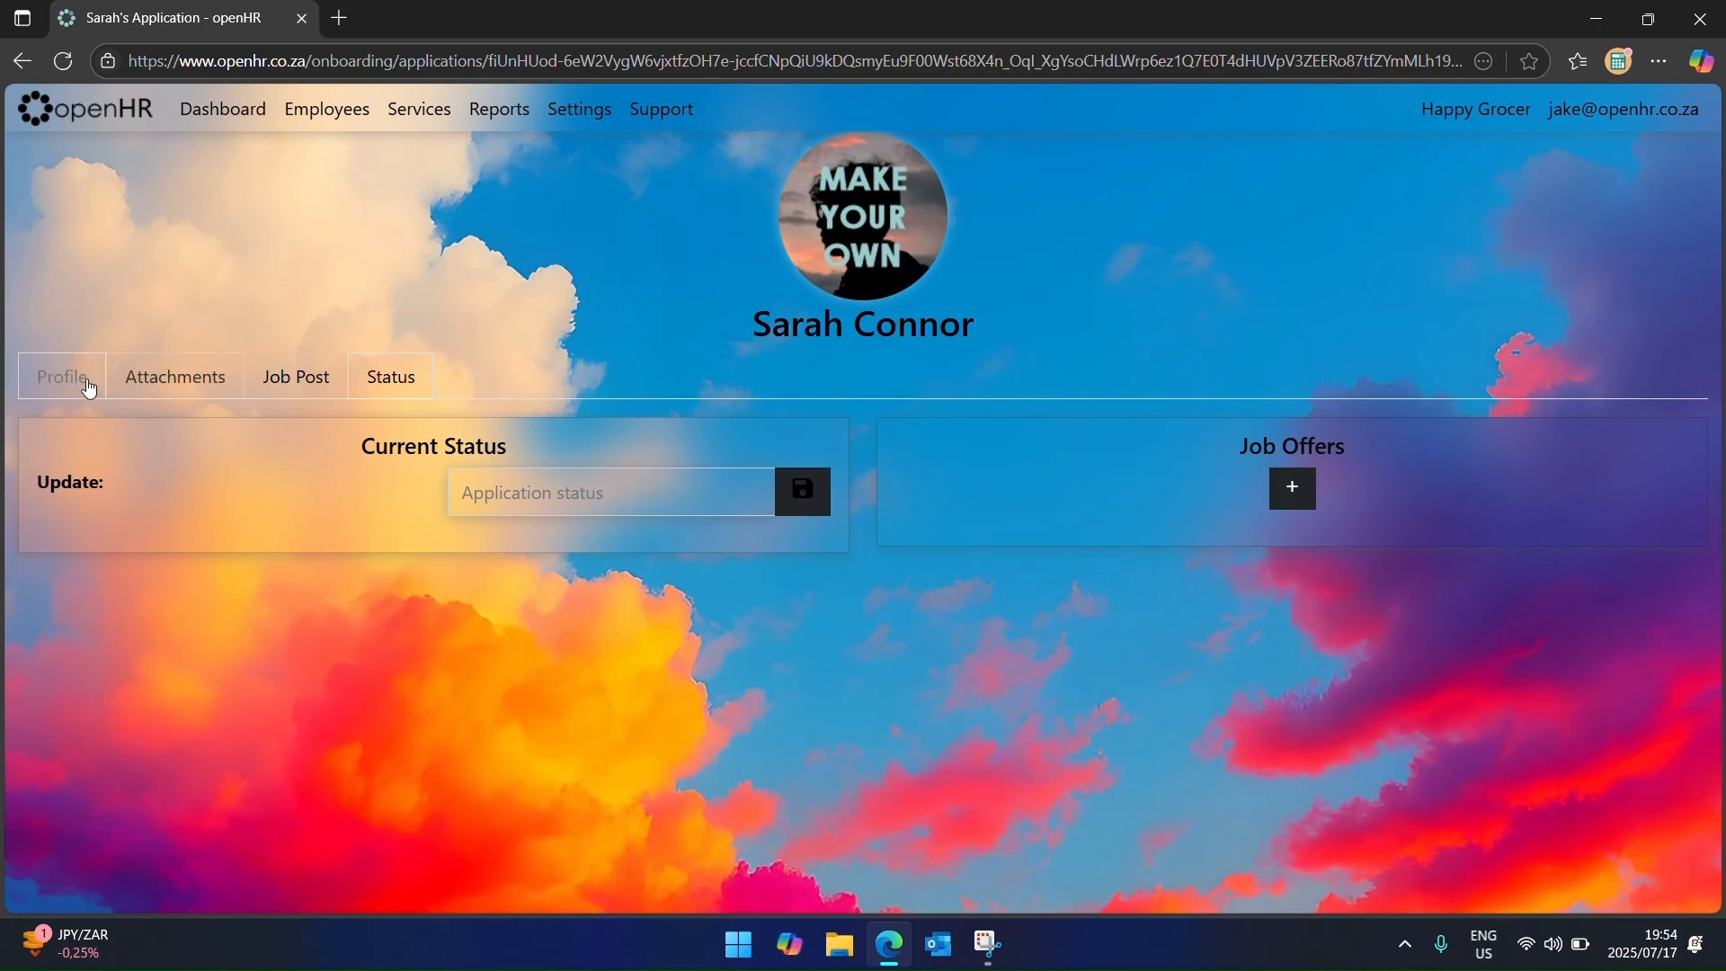
Step: Hire the Cleaner applicant from the Applicants list via the create-employee form
click(221, 109)
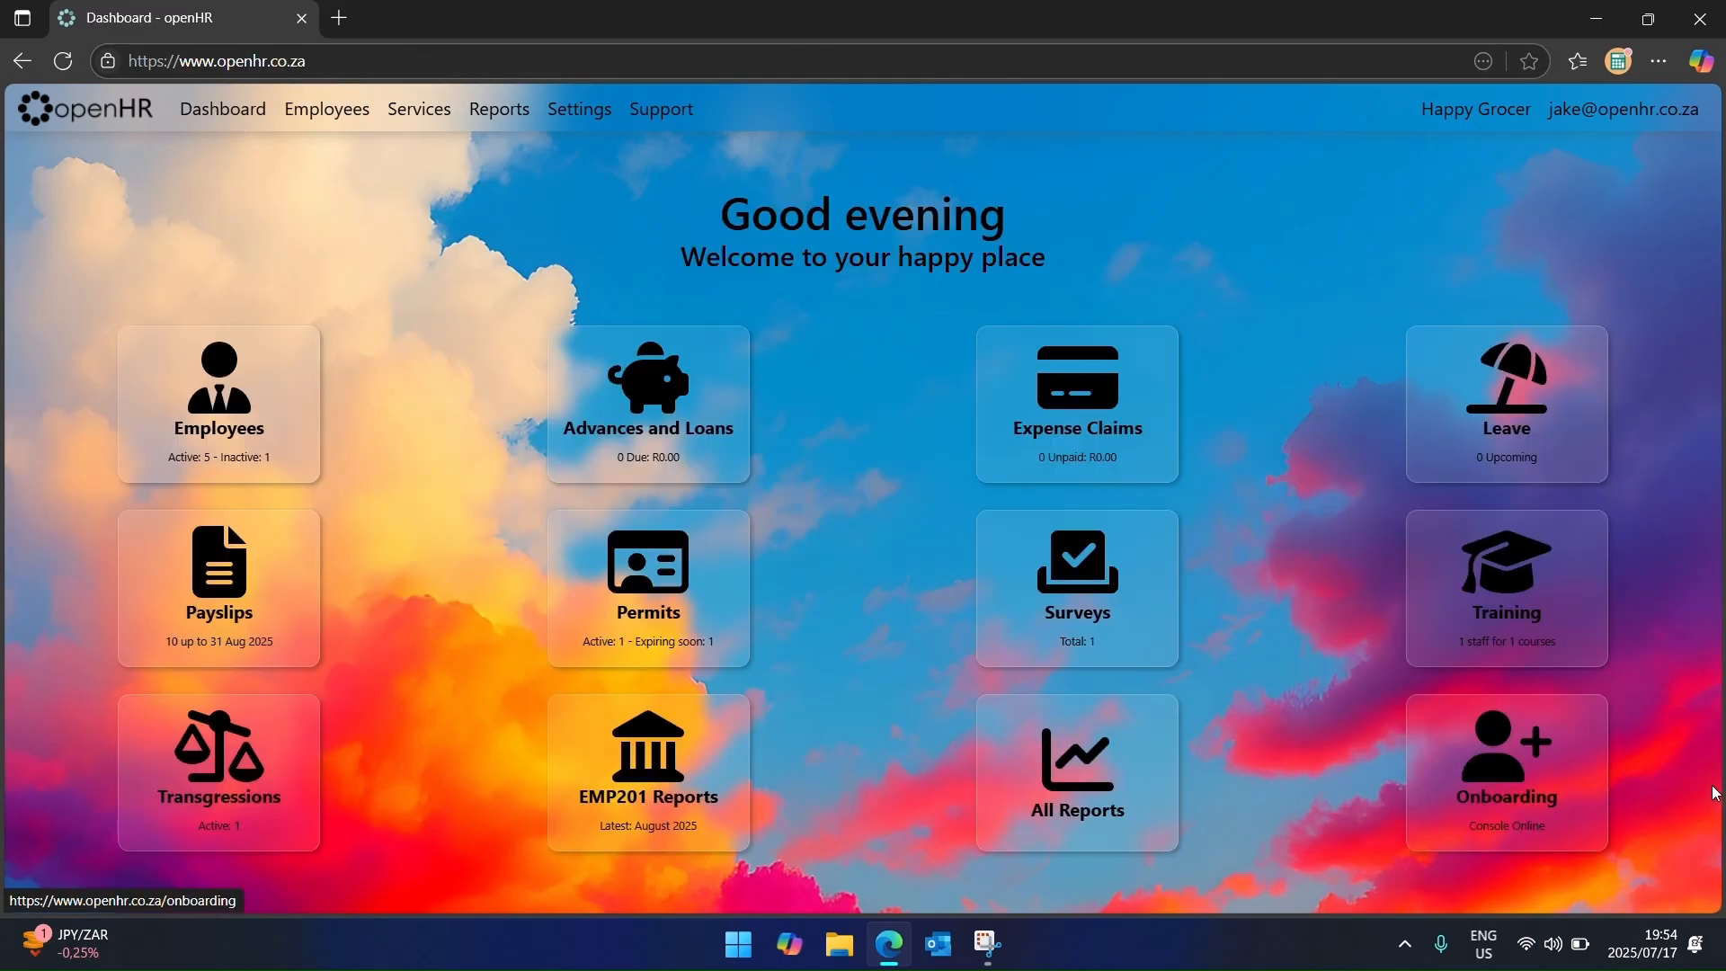
click(1521, 798)
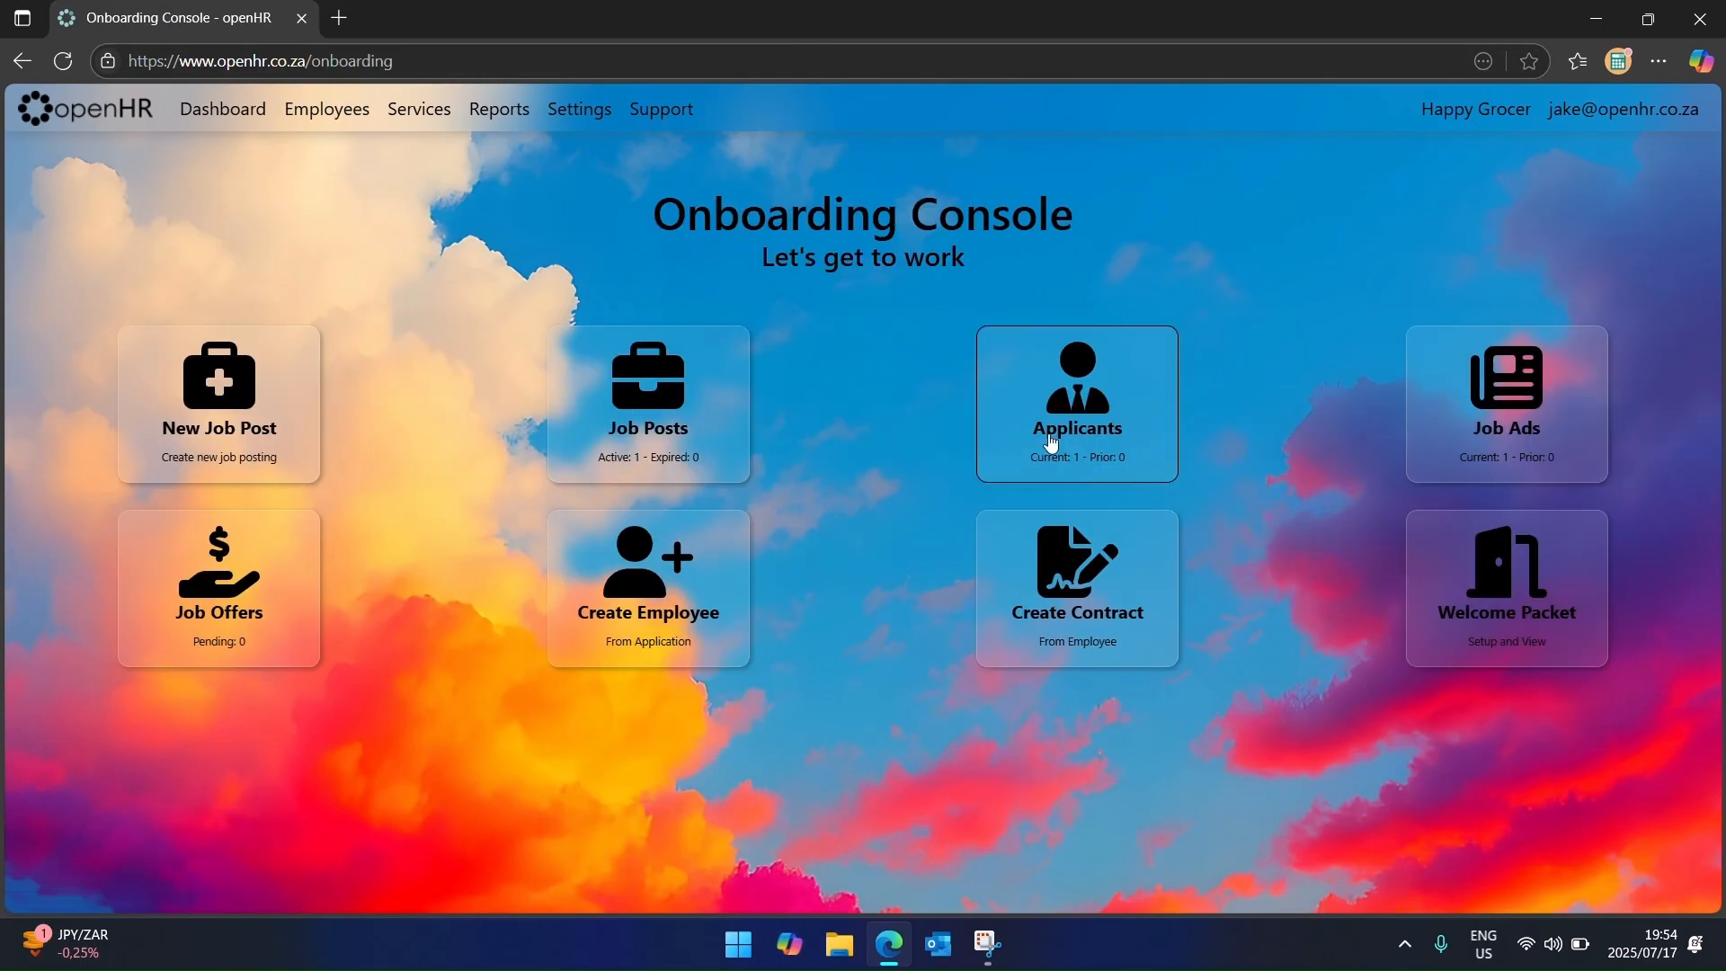
click(1092, 415)
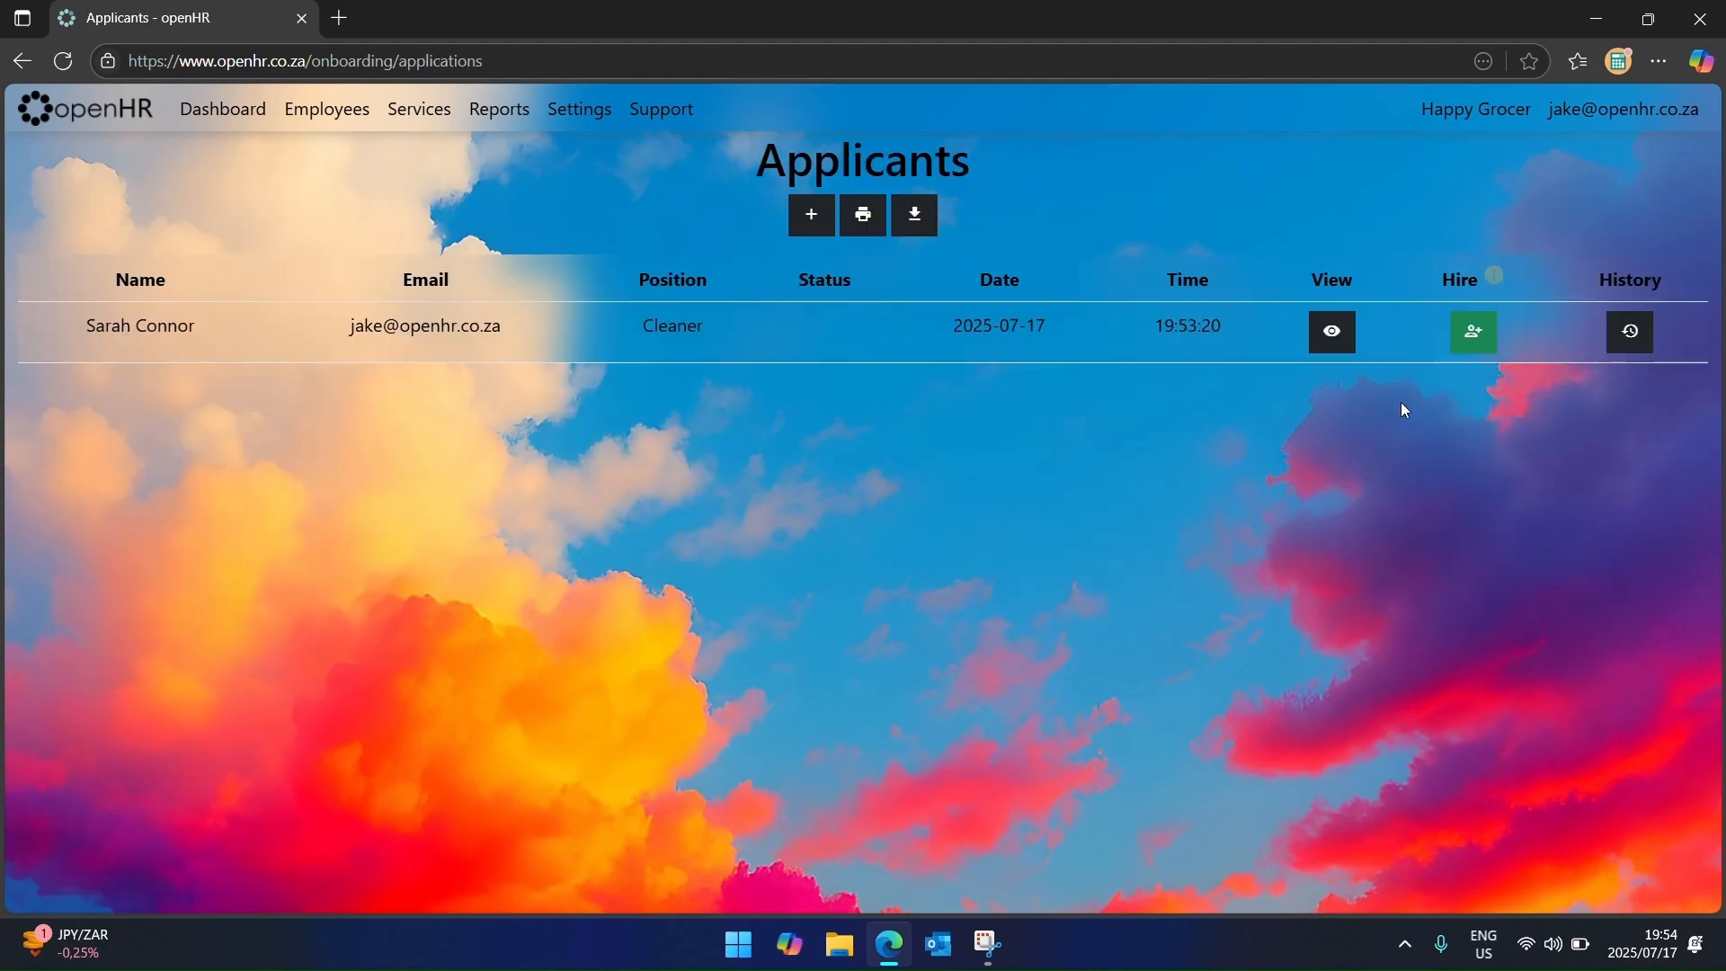
click(1467, 344)
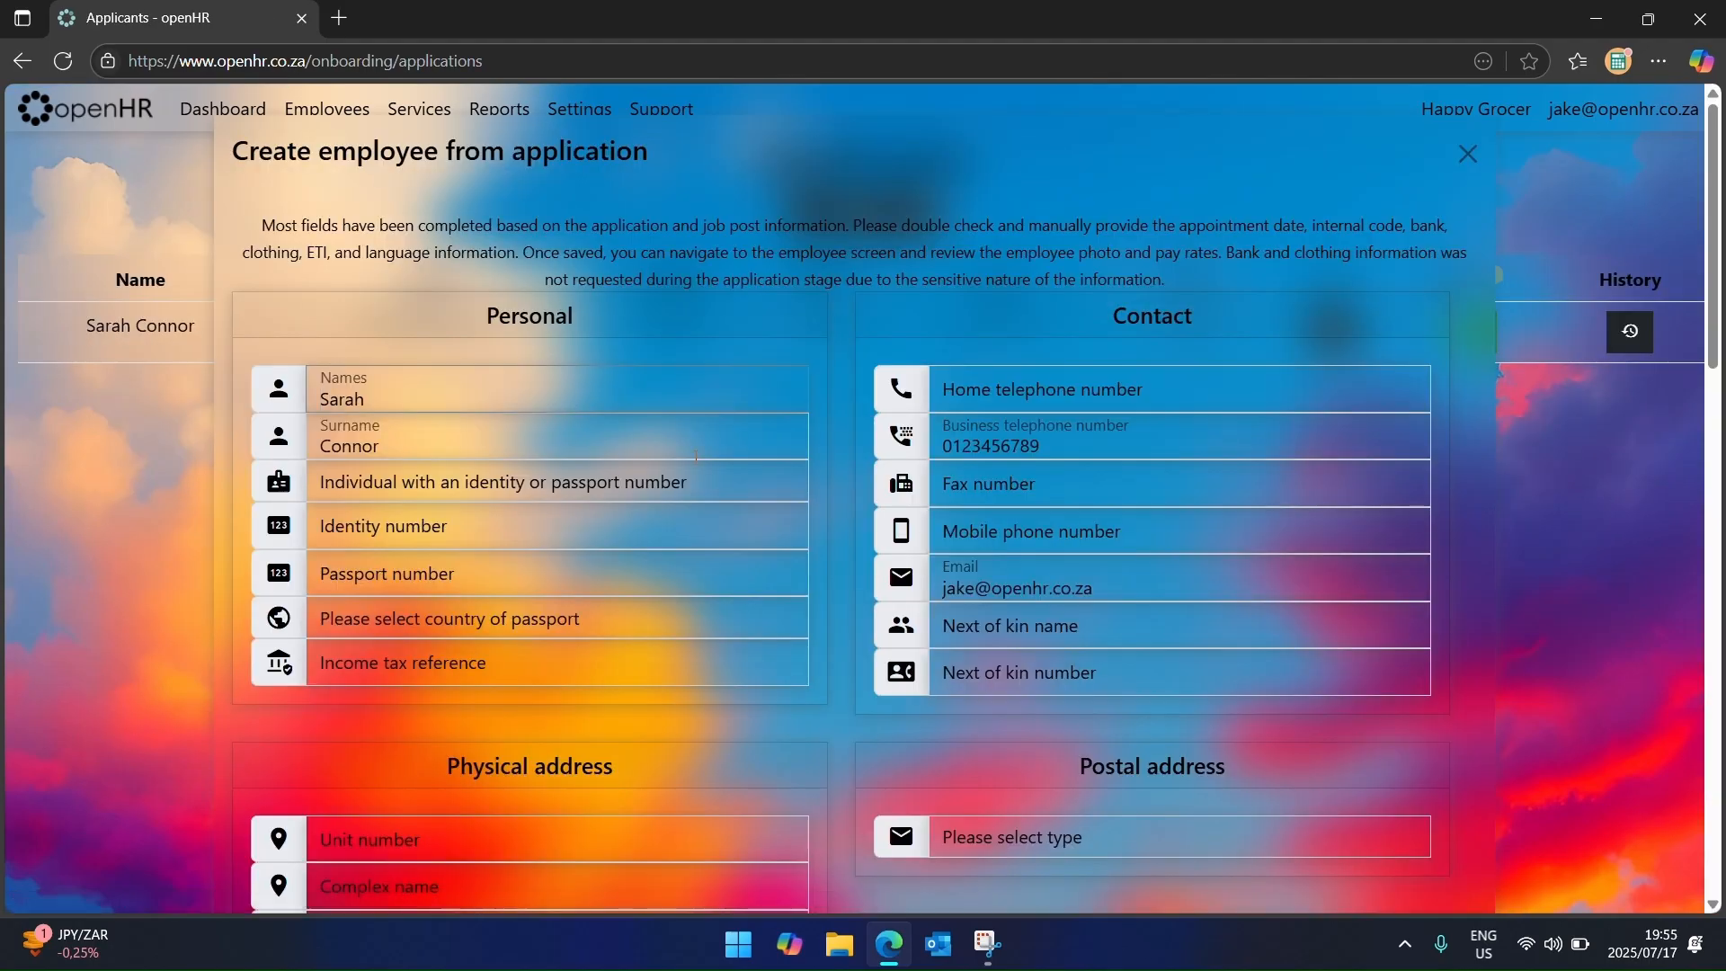
scroll(828, 569, down, 20)
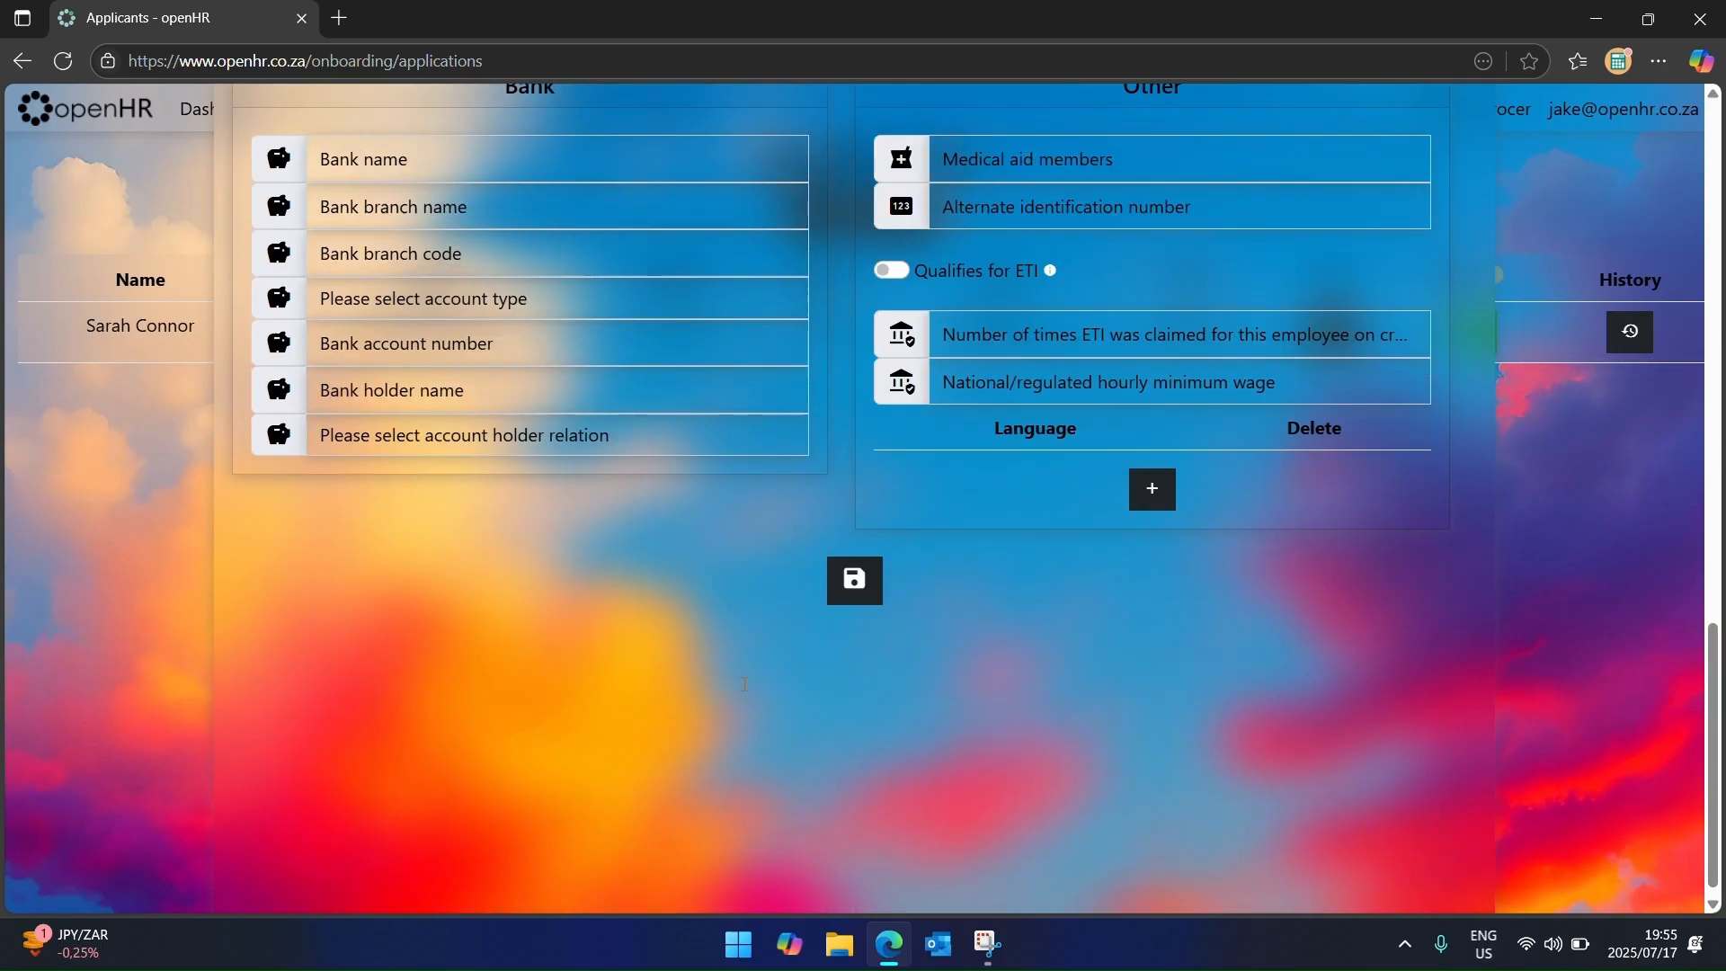
scroll(827, 569, up, 6)
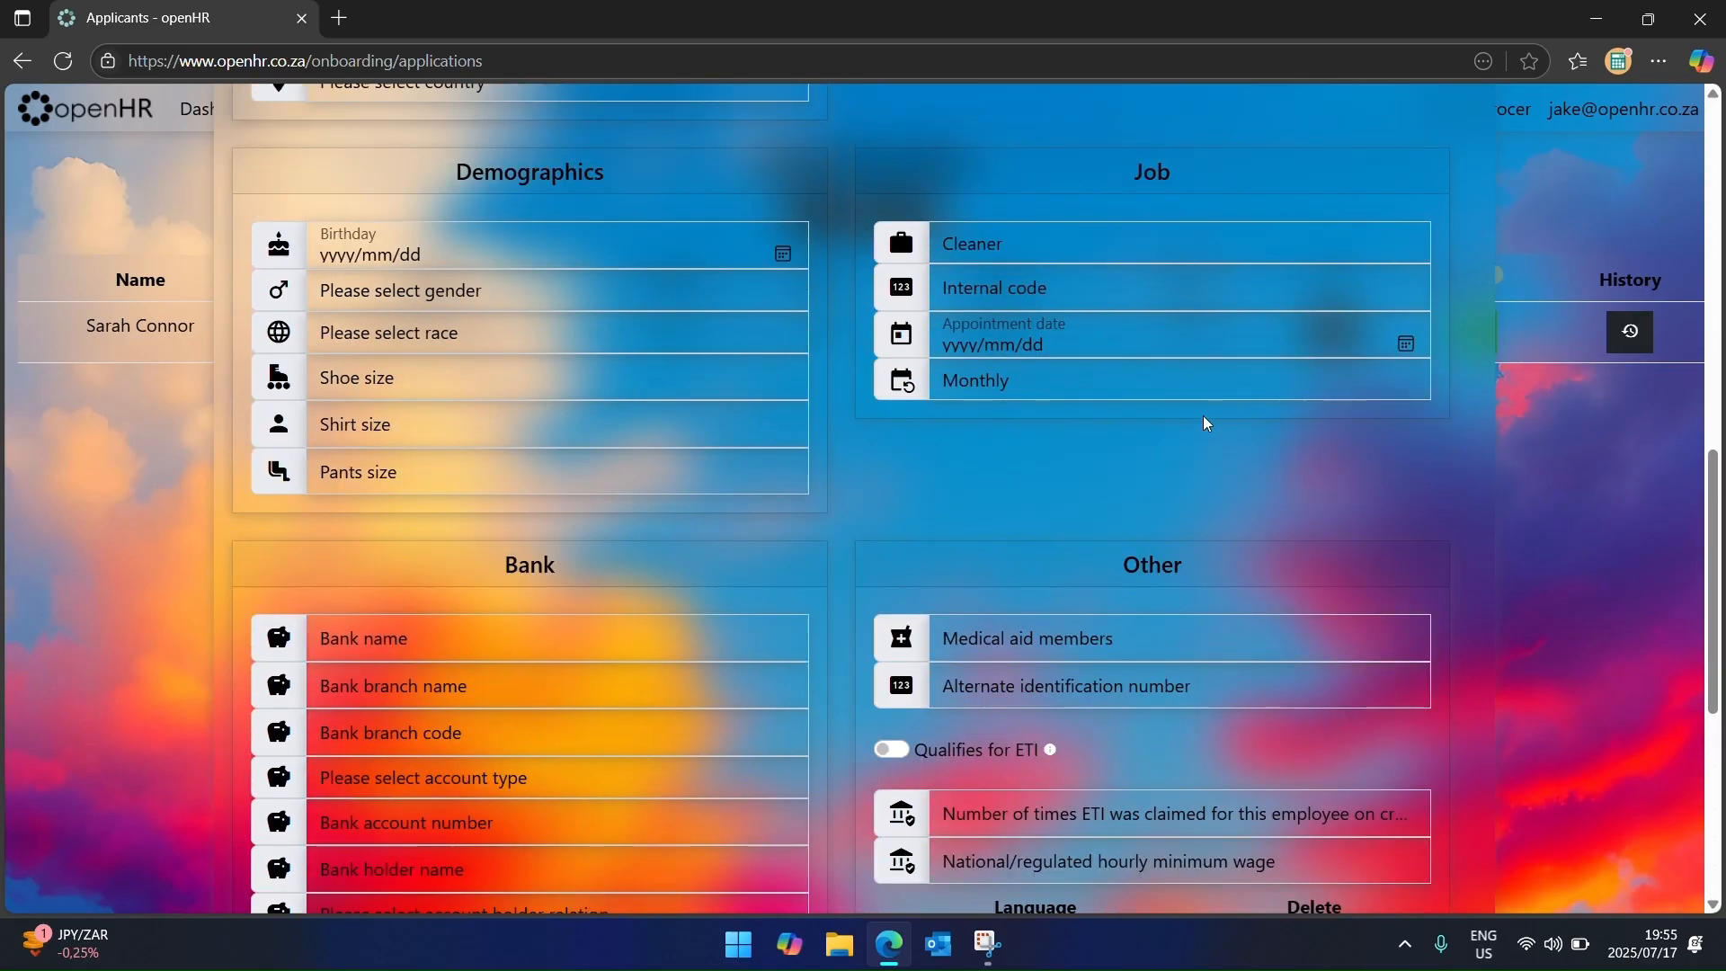
scroll(824, 793, down, 6)
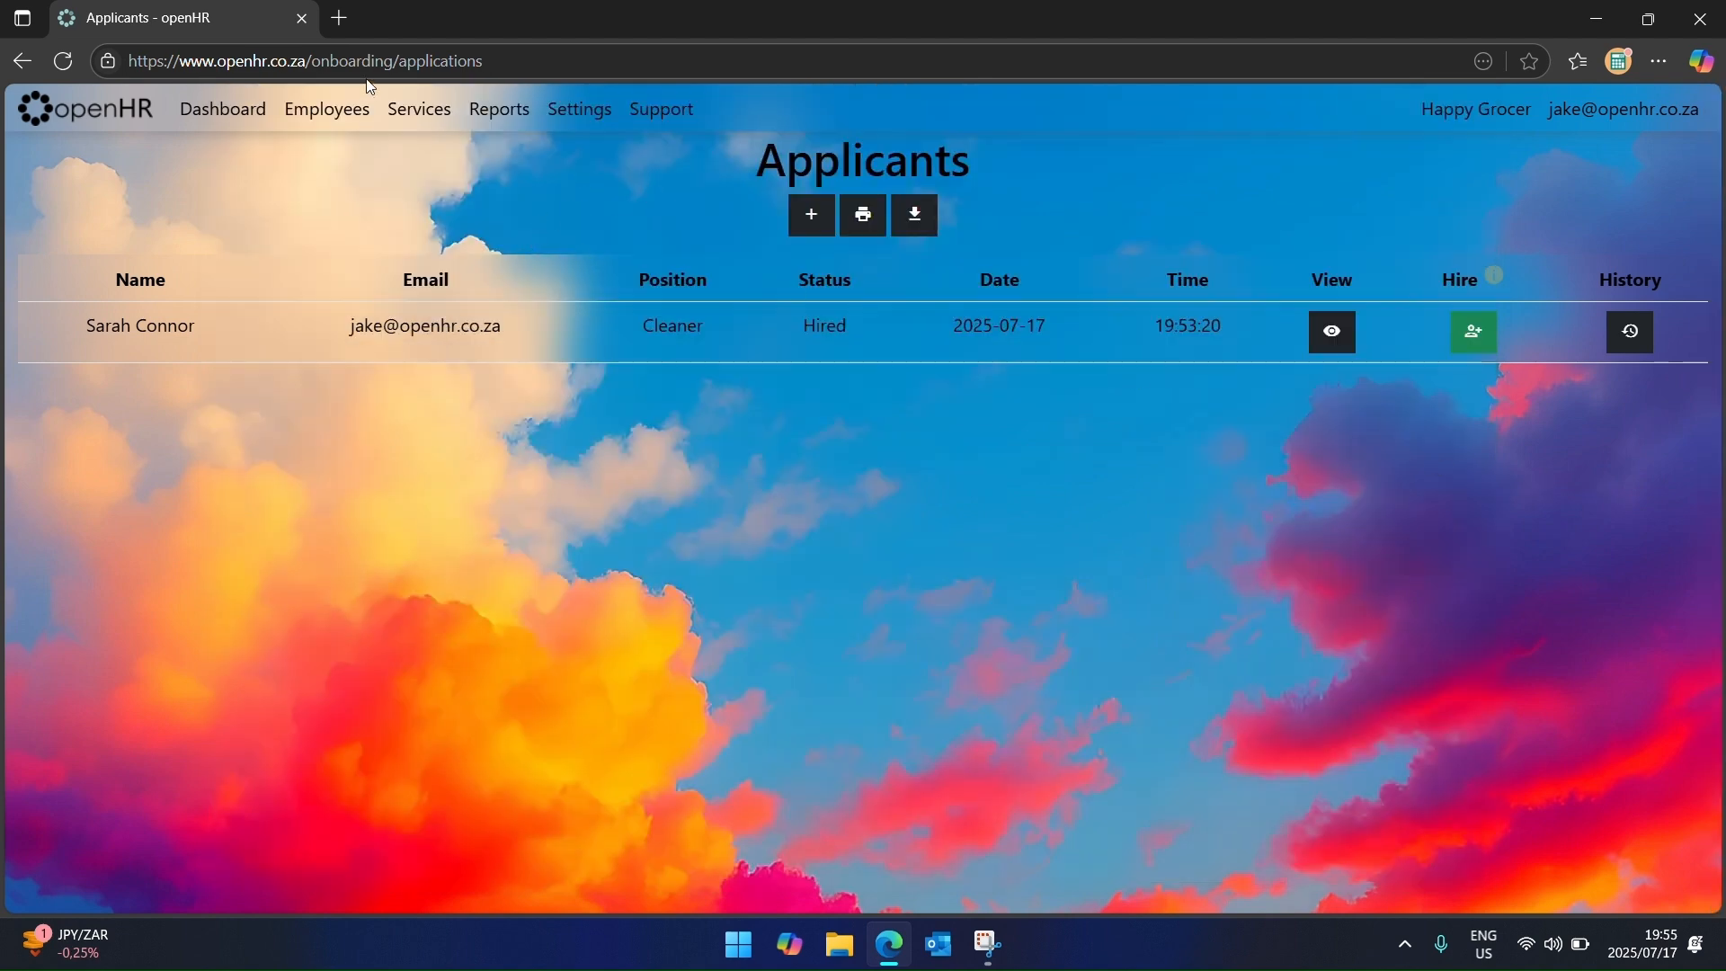
click(23, 61)
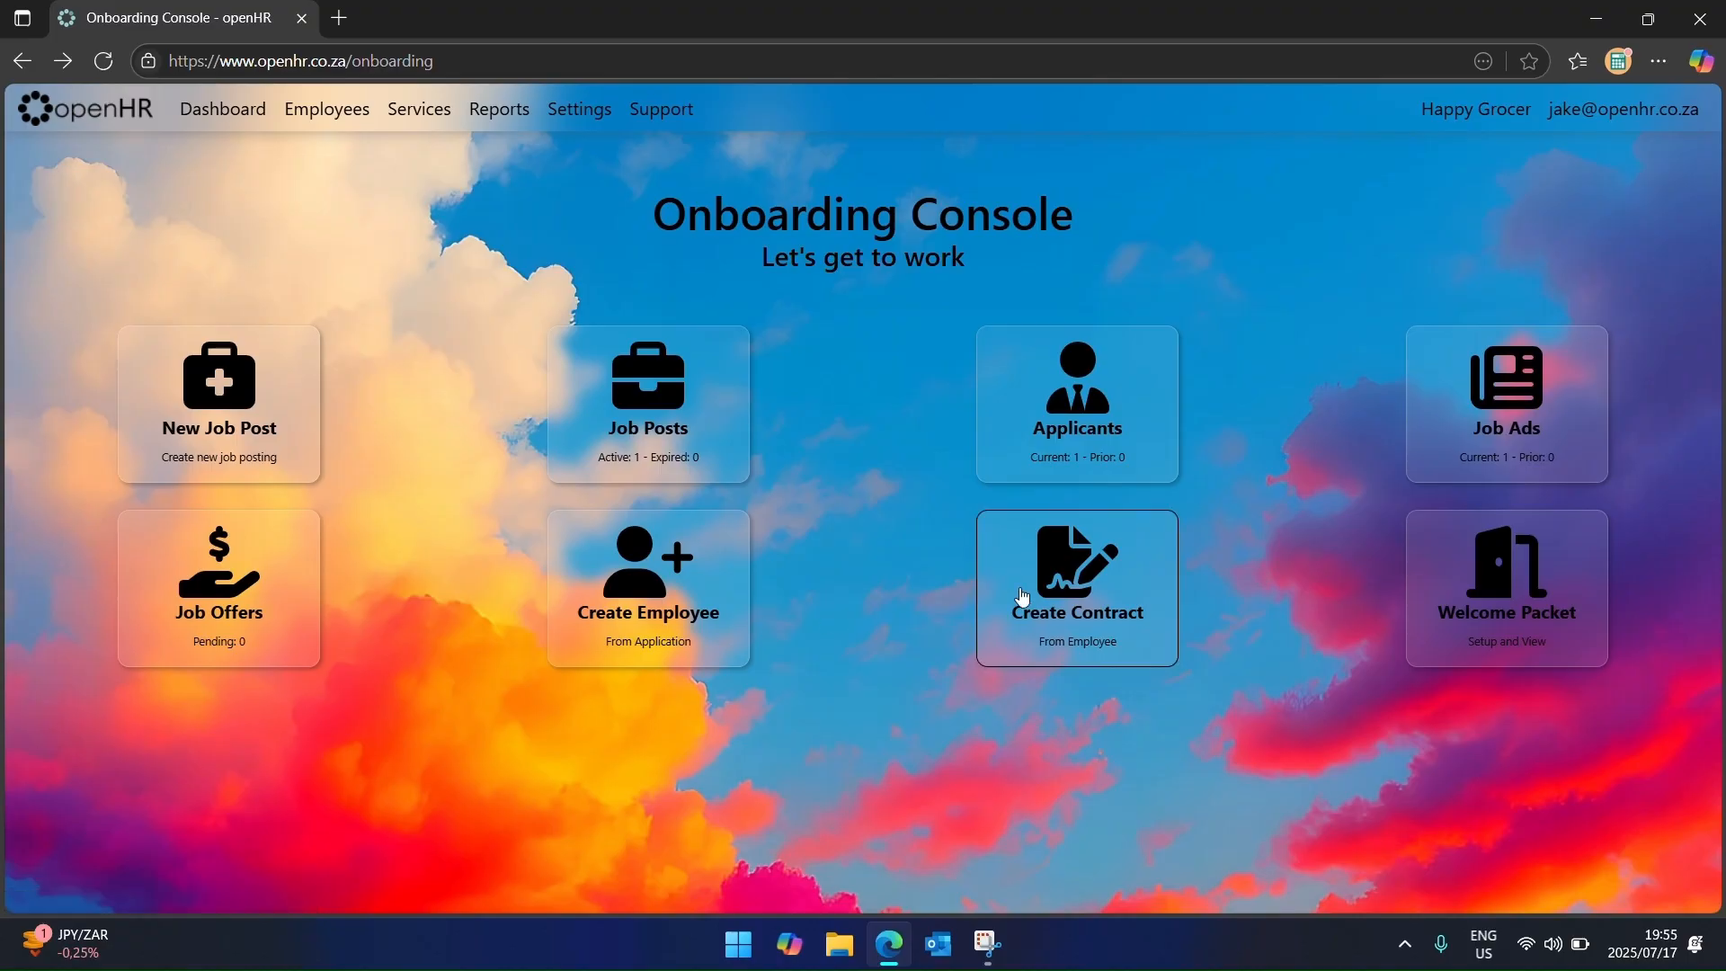
click(1062, 583)
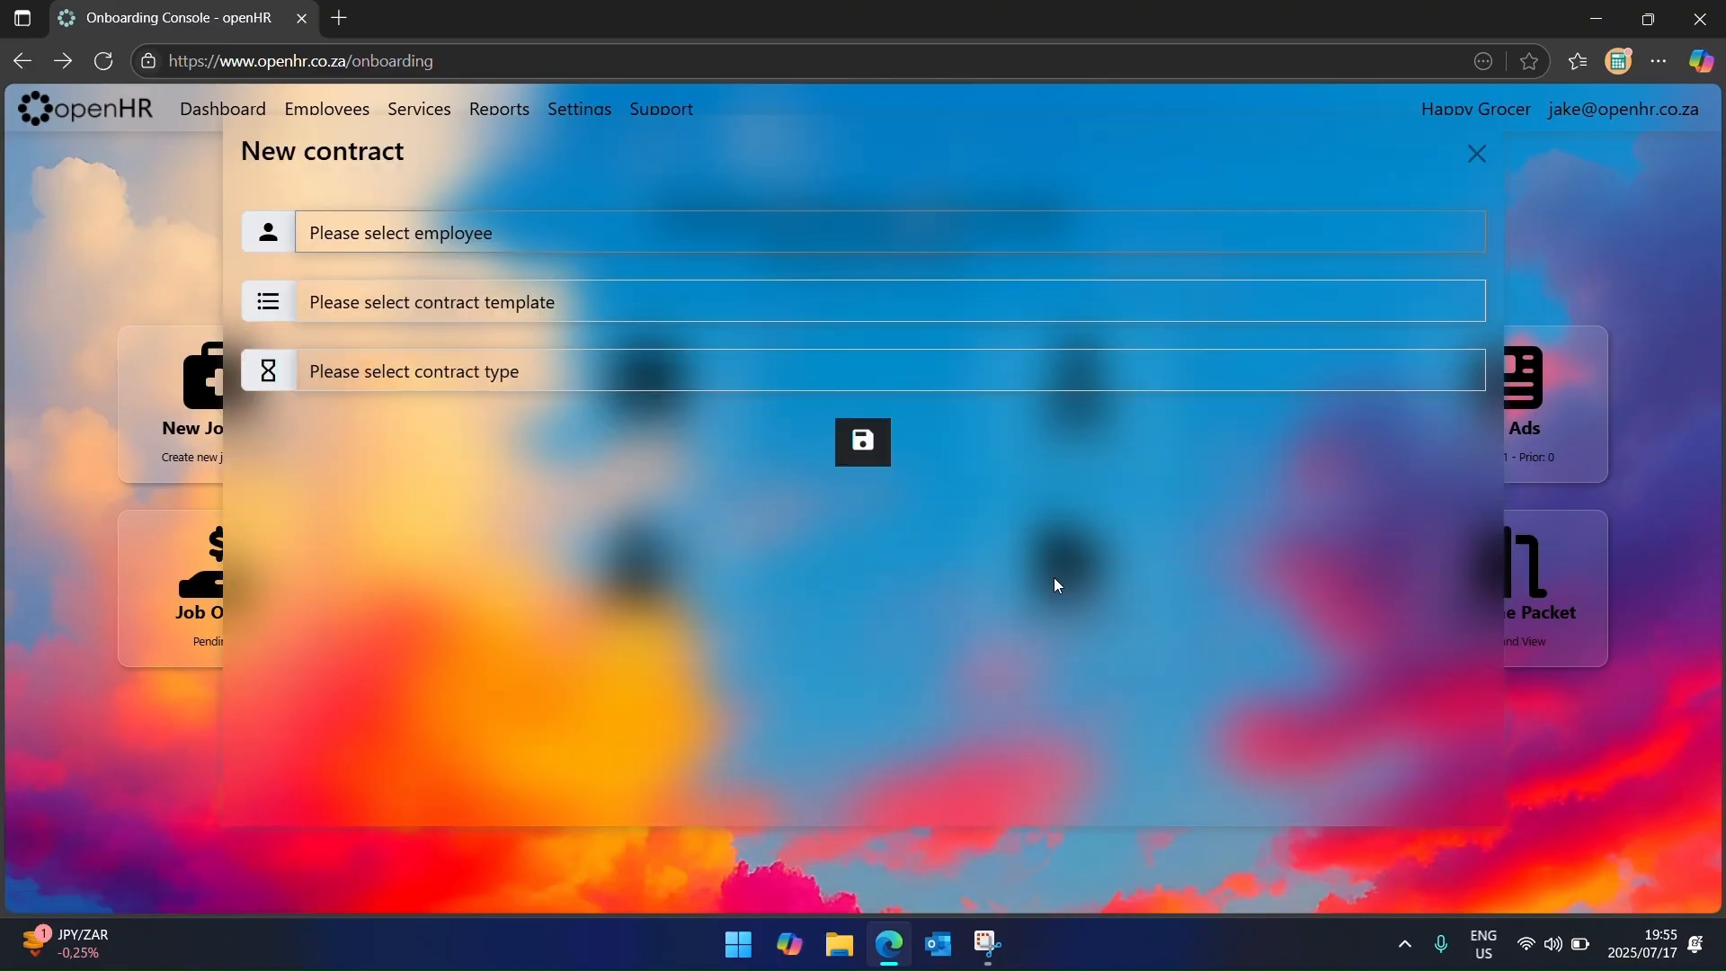
click(489, 232)
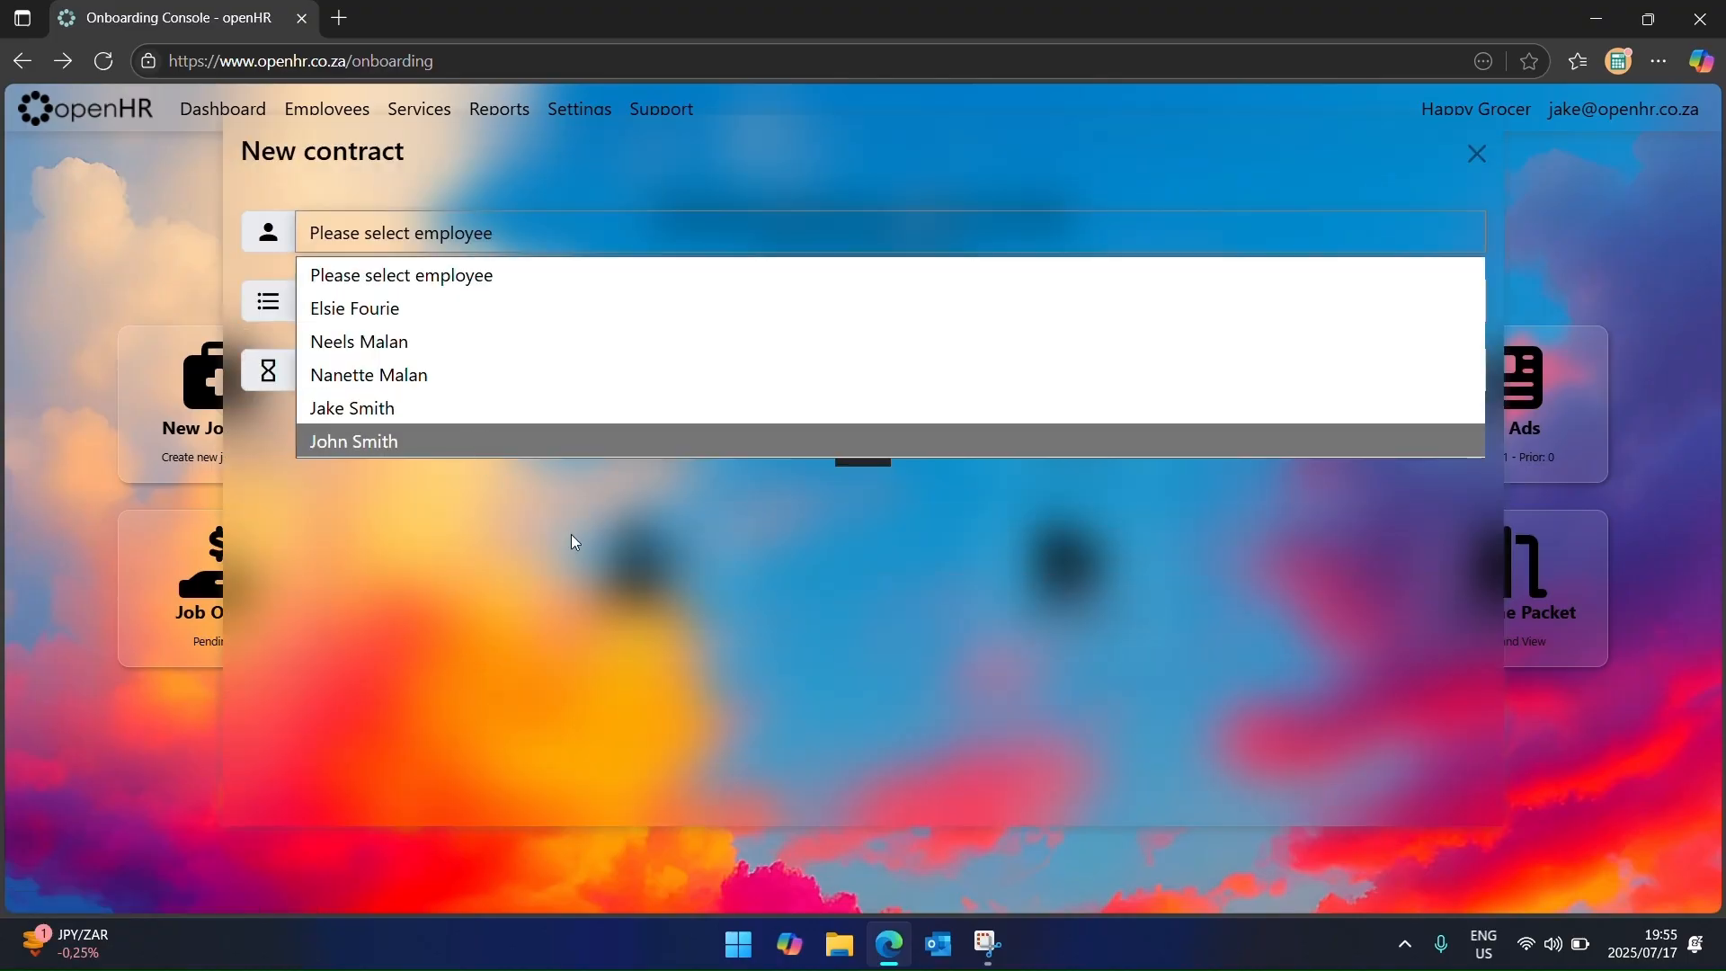
click(525, 309)
click(528, 311)
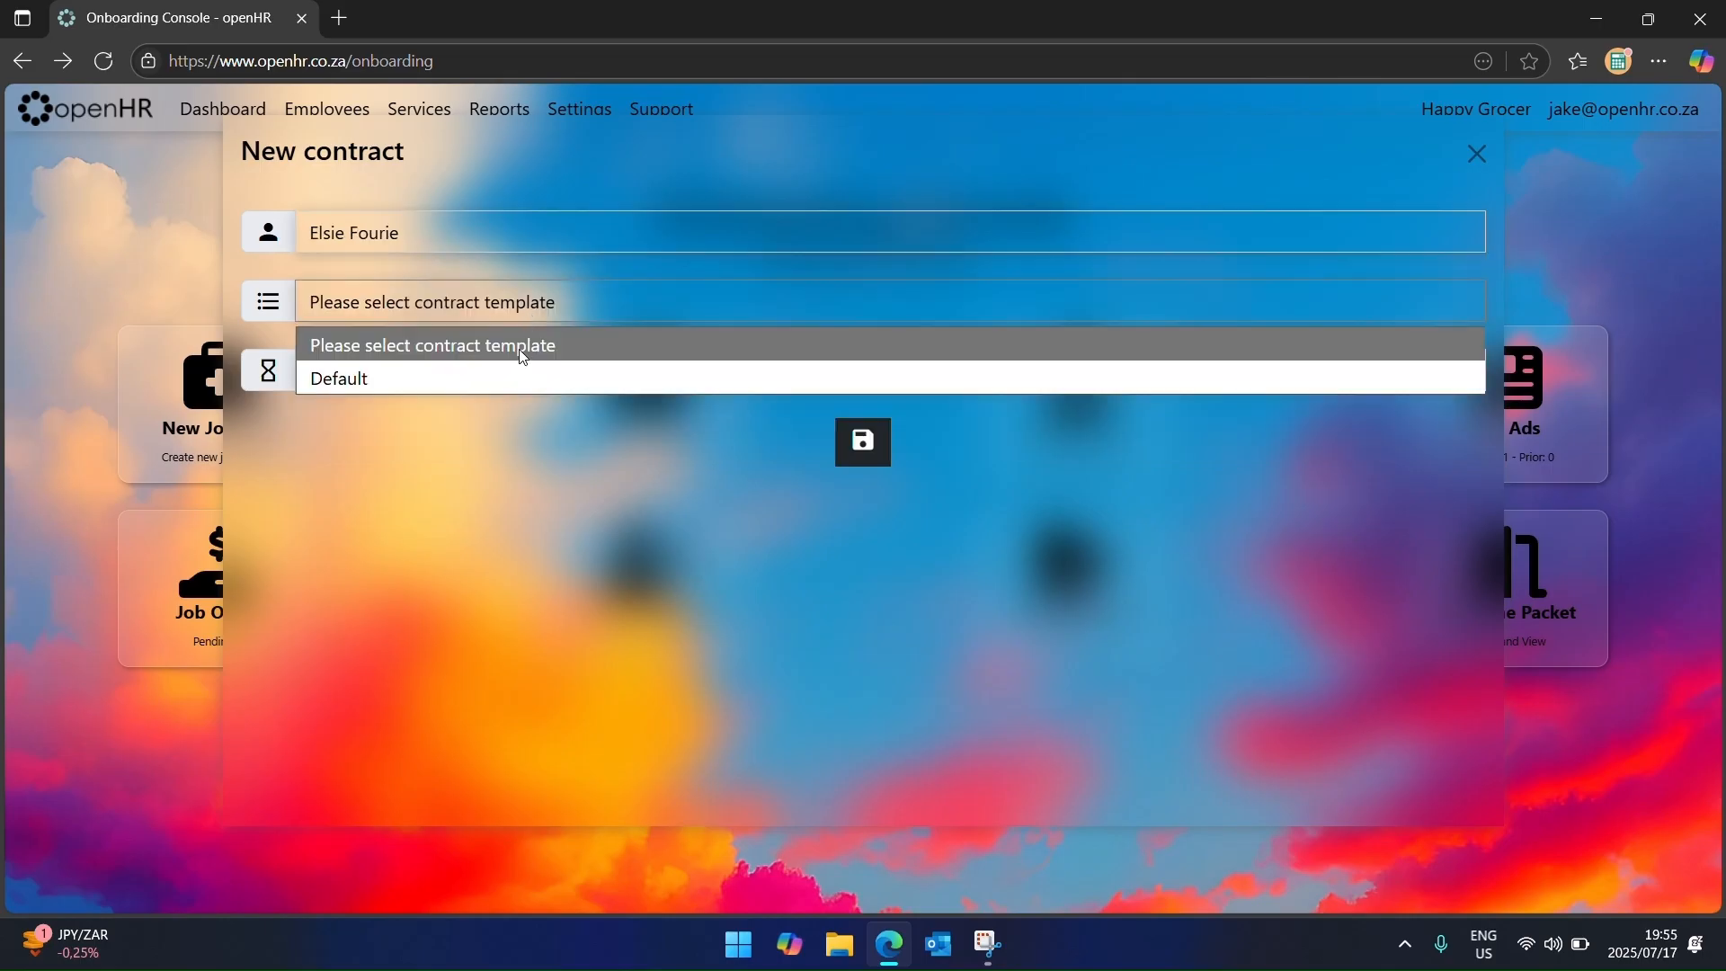
click(525, 376)
click(536, 374)
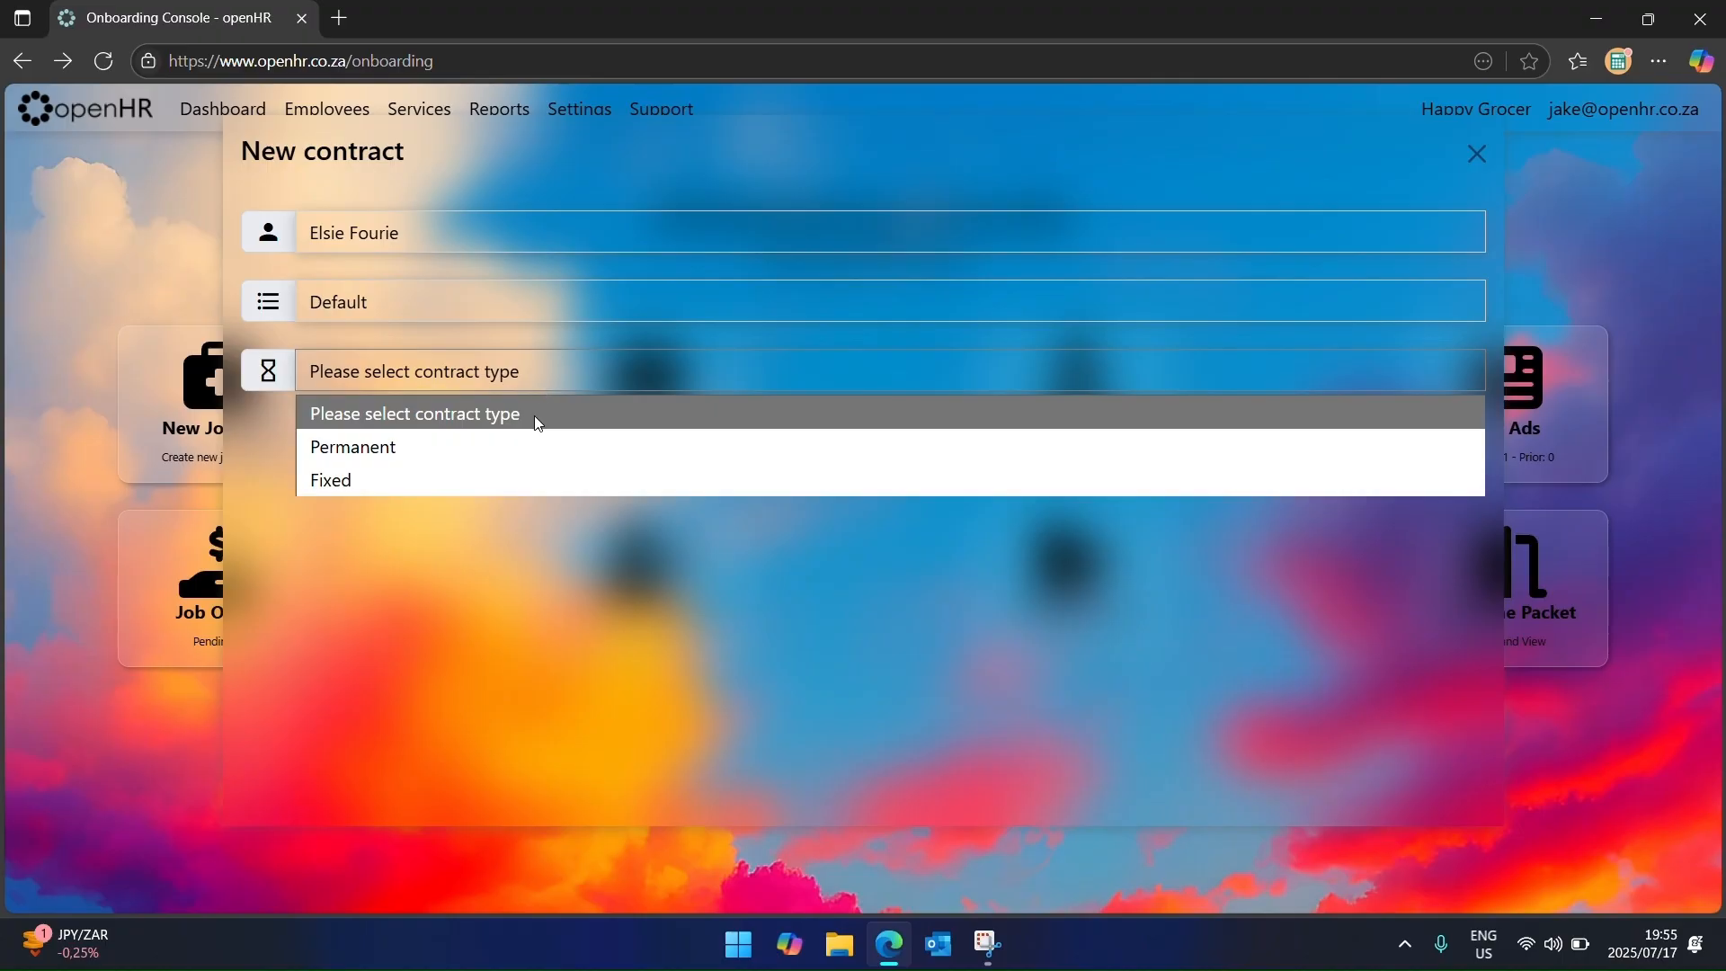
click(563, 572)
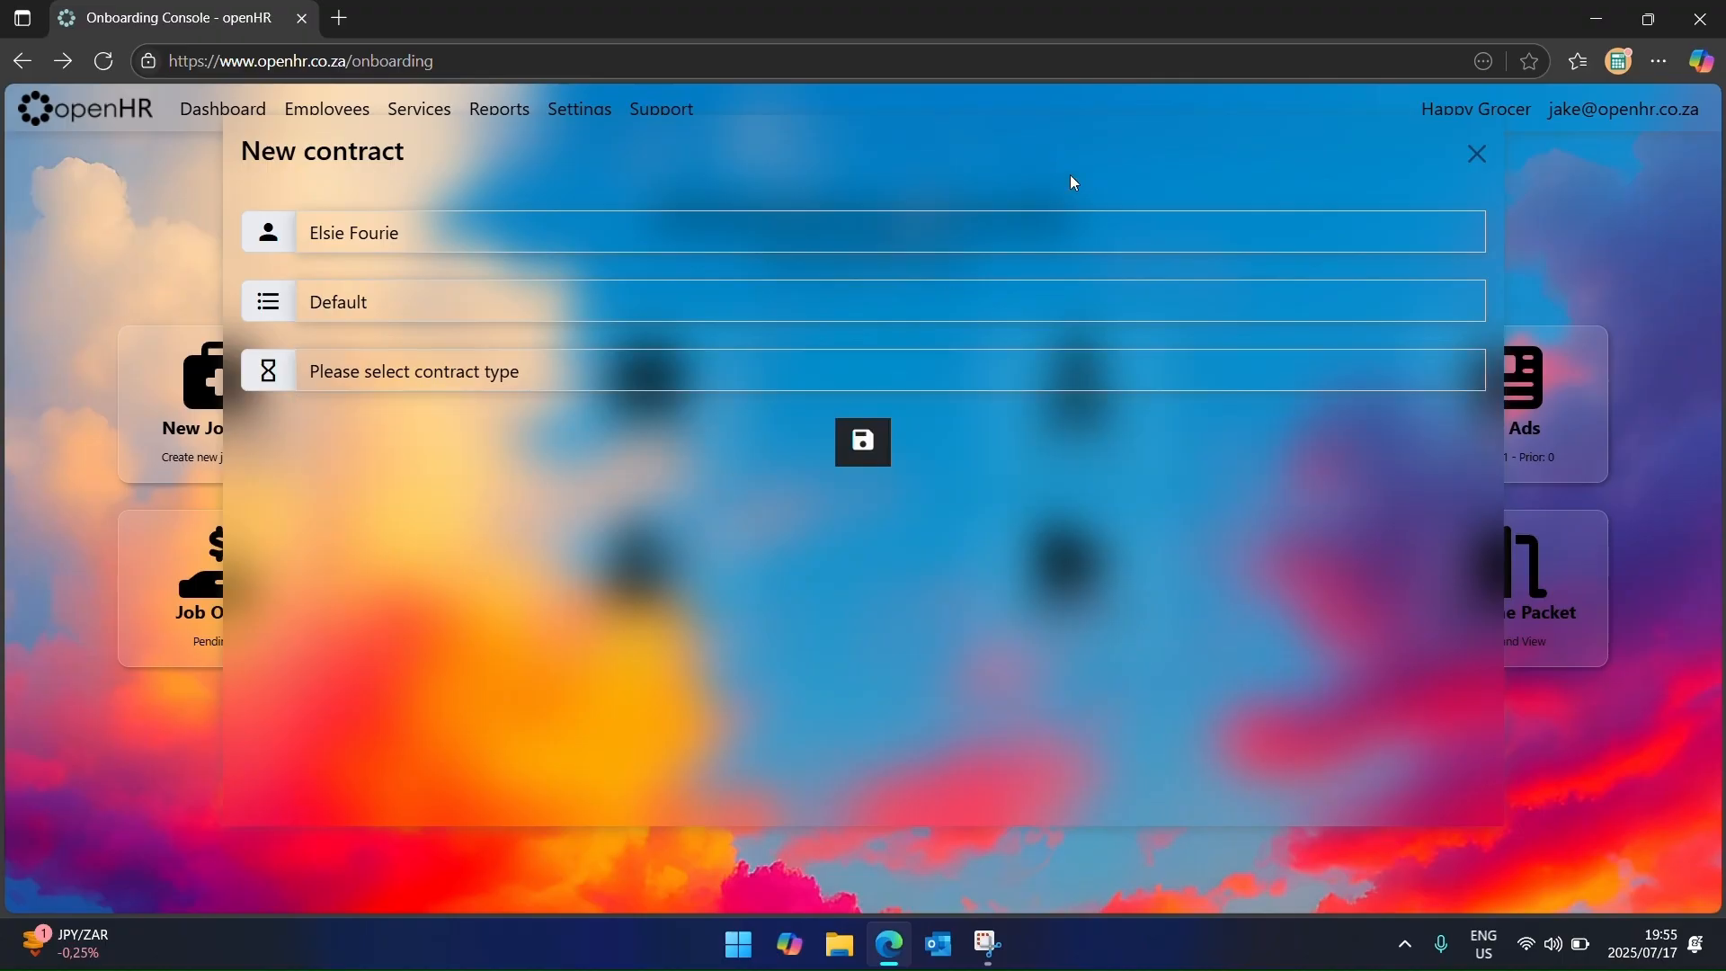
click(1478, 155)
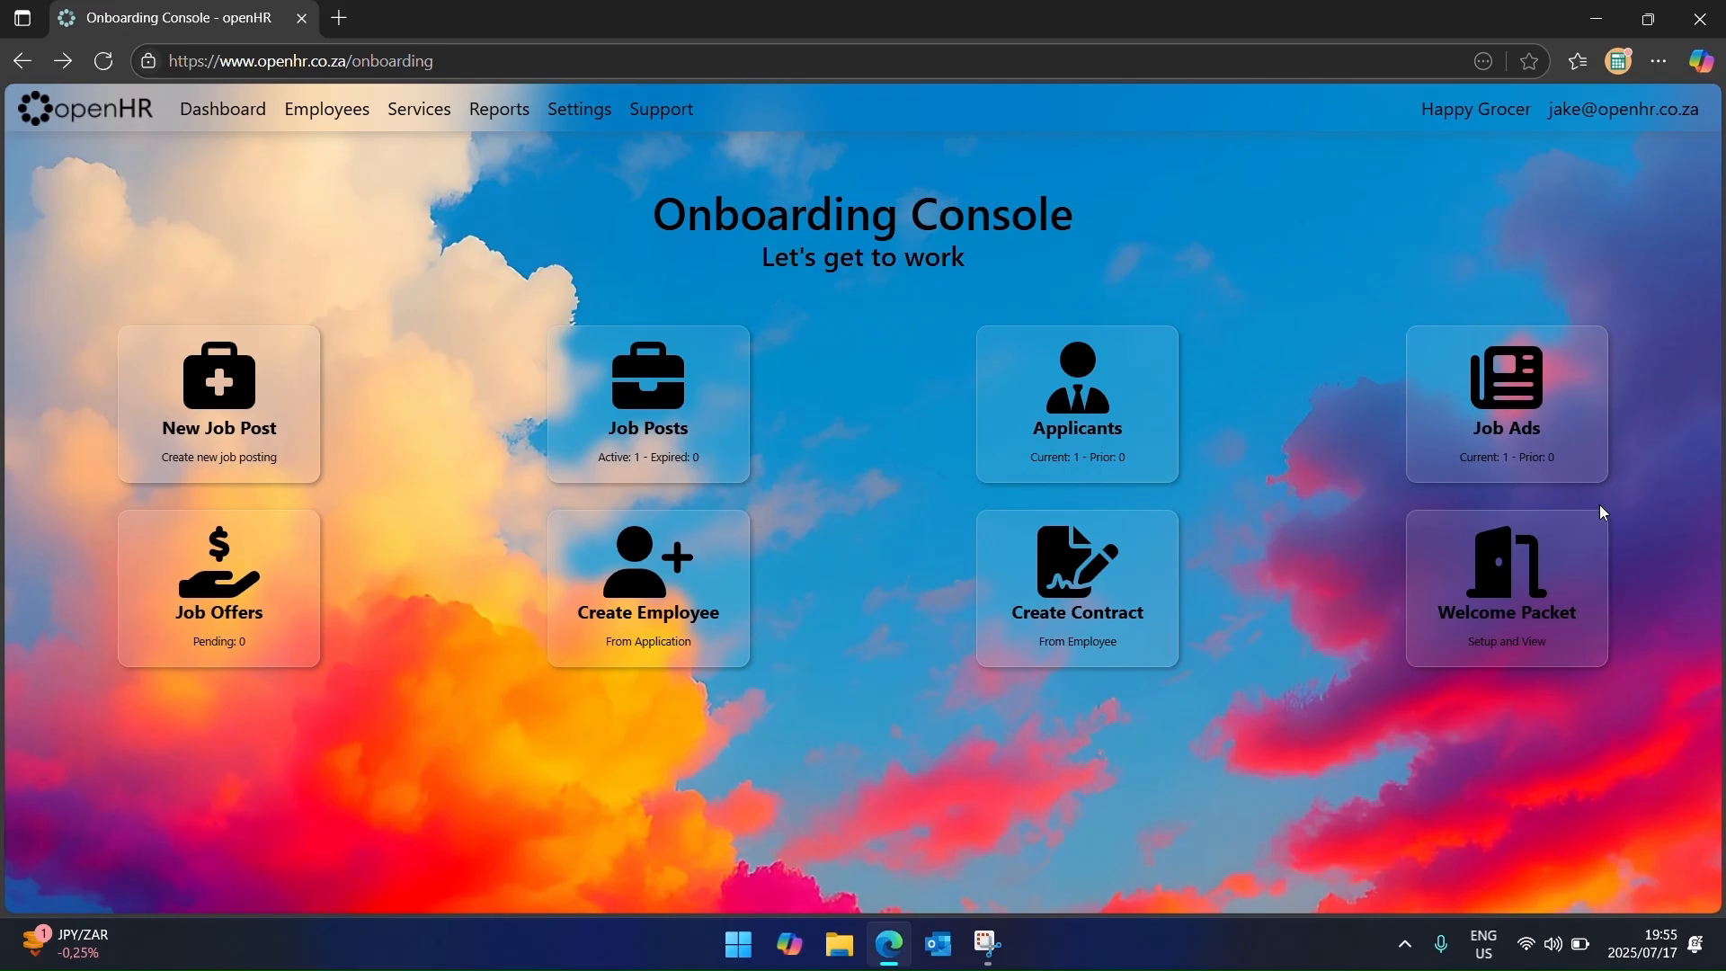
Step: Preview then cancel Company Information and Extension List prints, and dismiss a new attachment form
click(1568, 578)
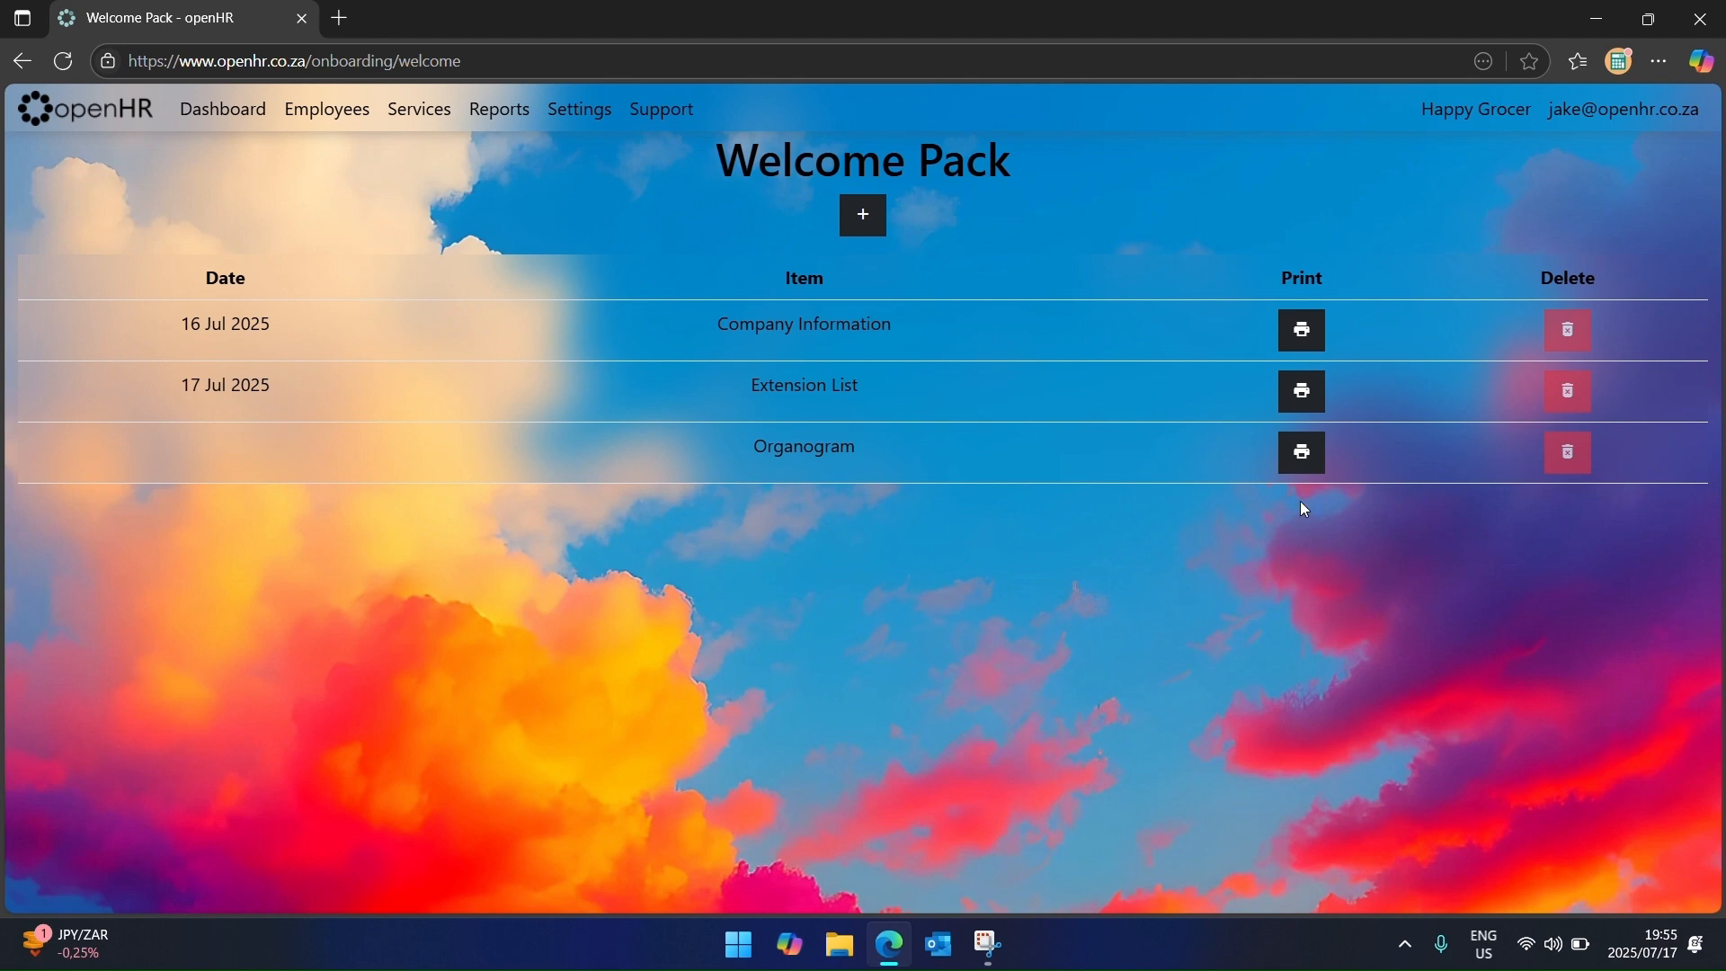
click(1303, 332)
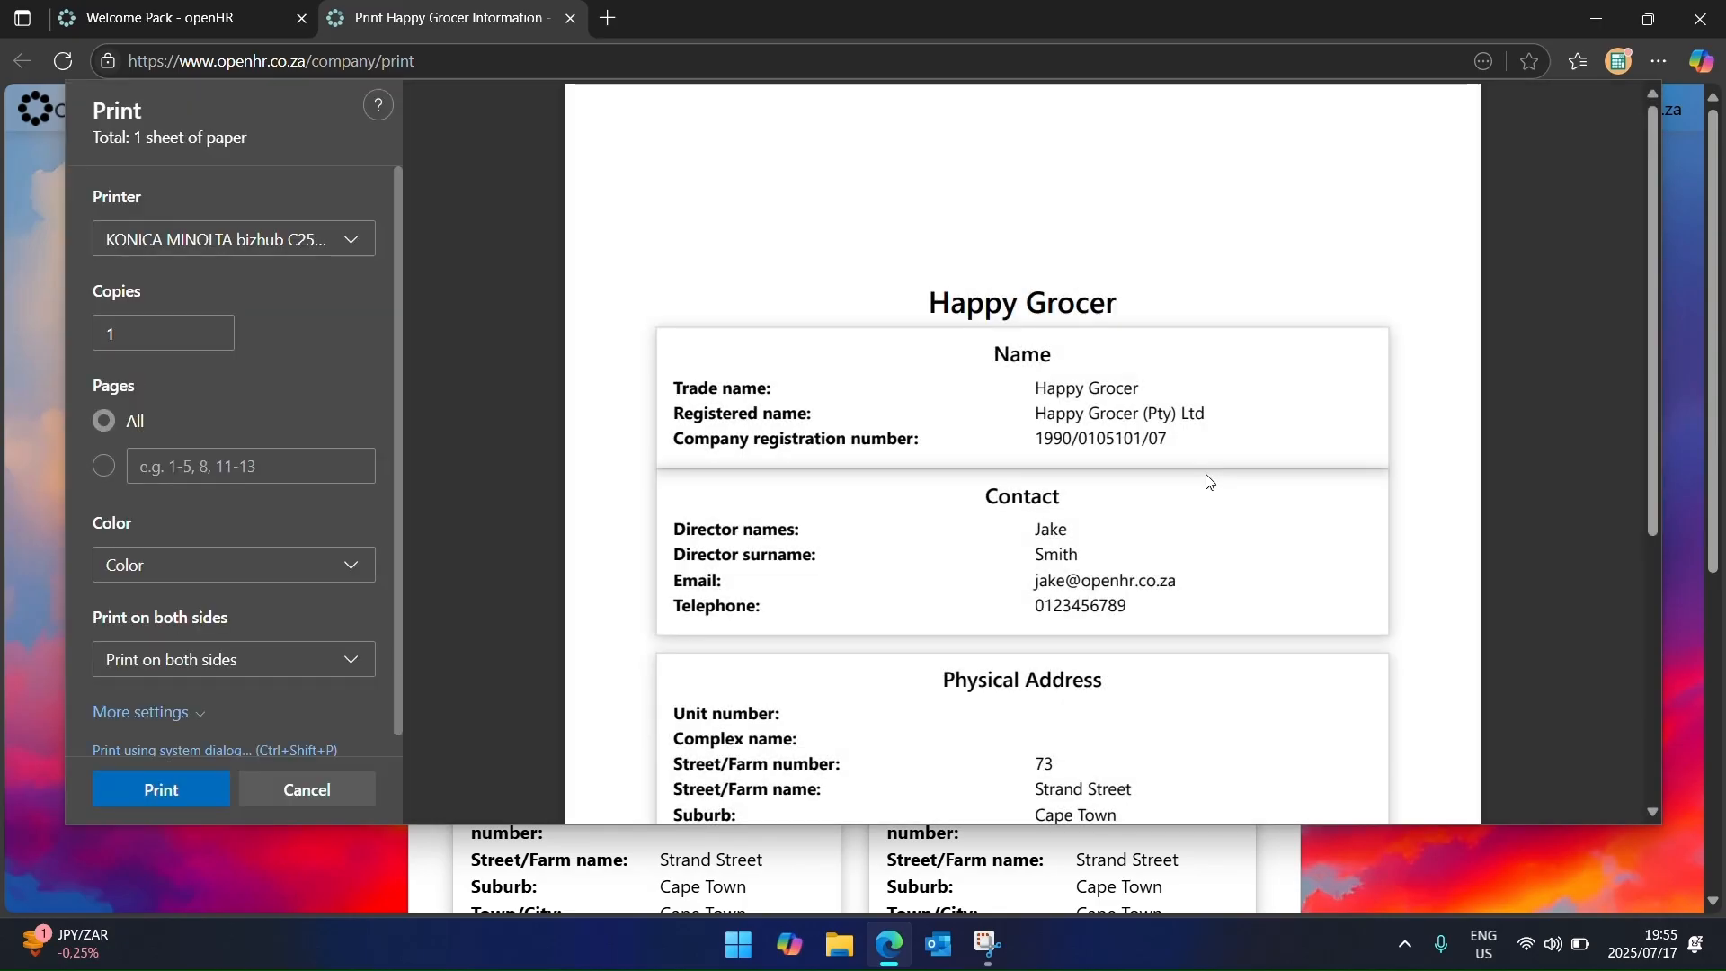
scroll(1209, 481, down, 3)
scroll(1209, 488, down, 3)
key(Escape)
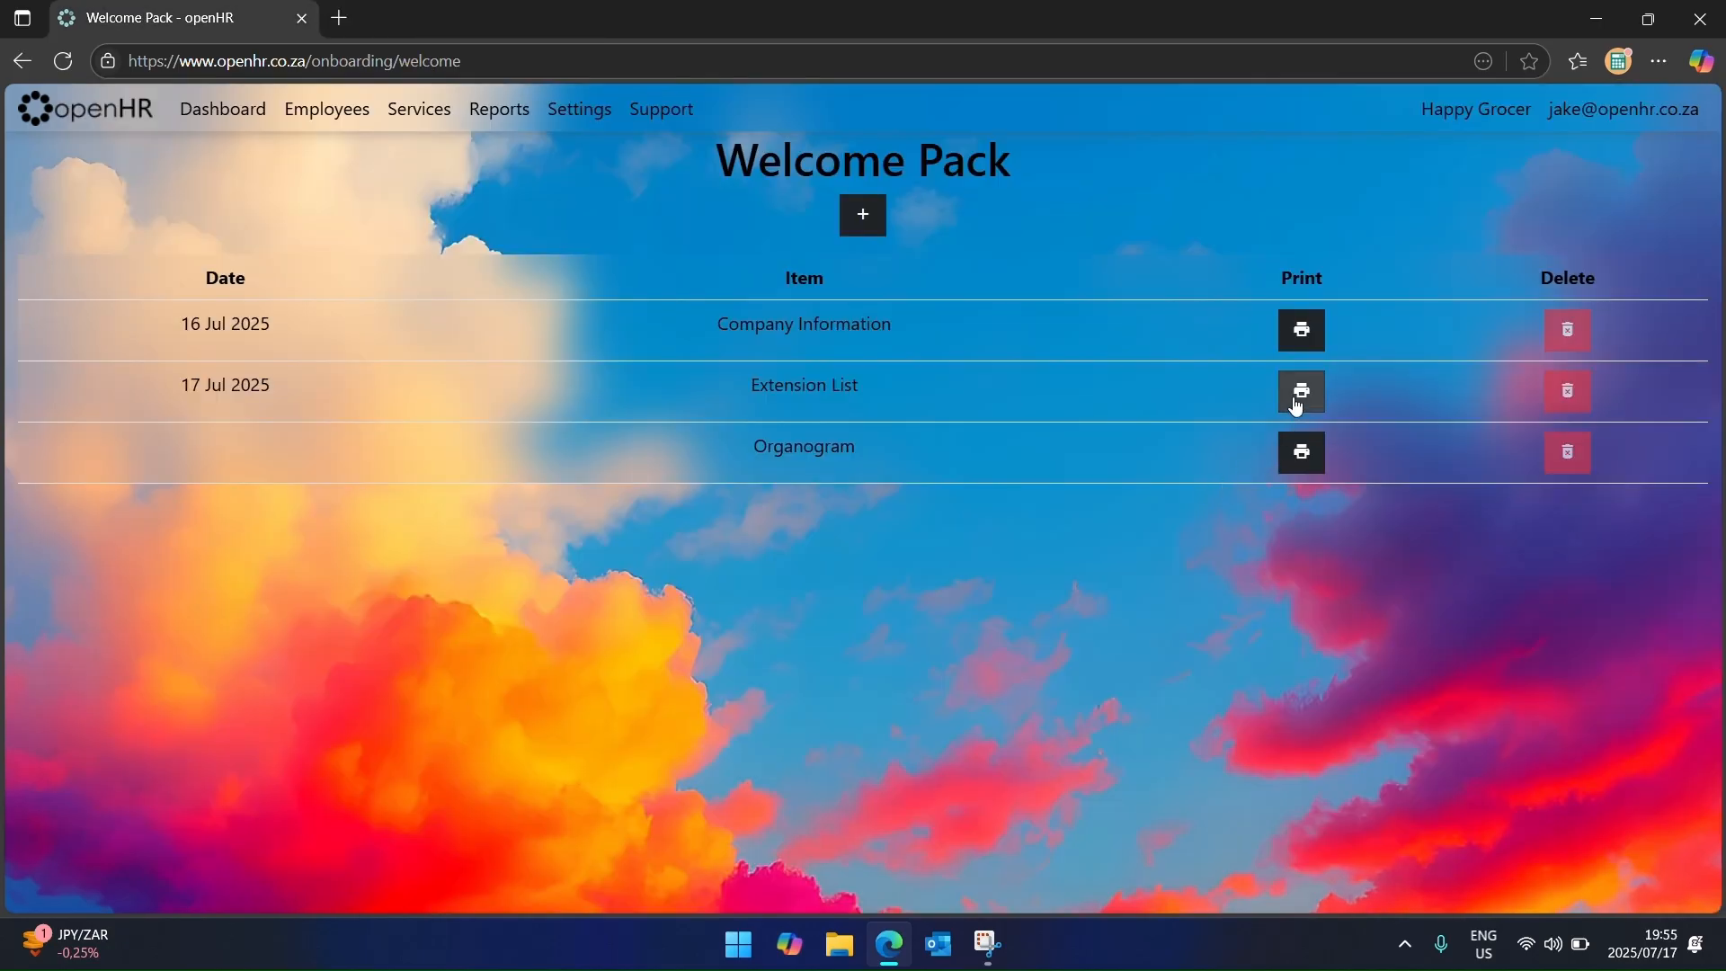
click(1297, 402)
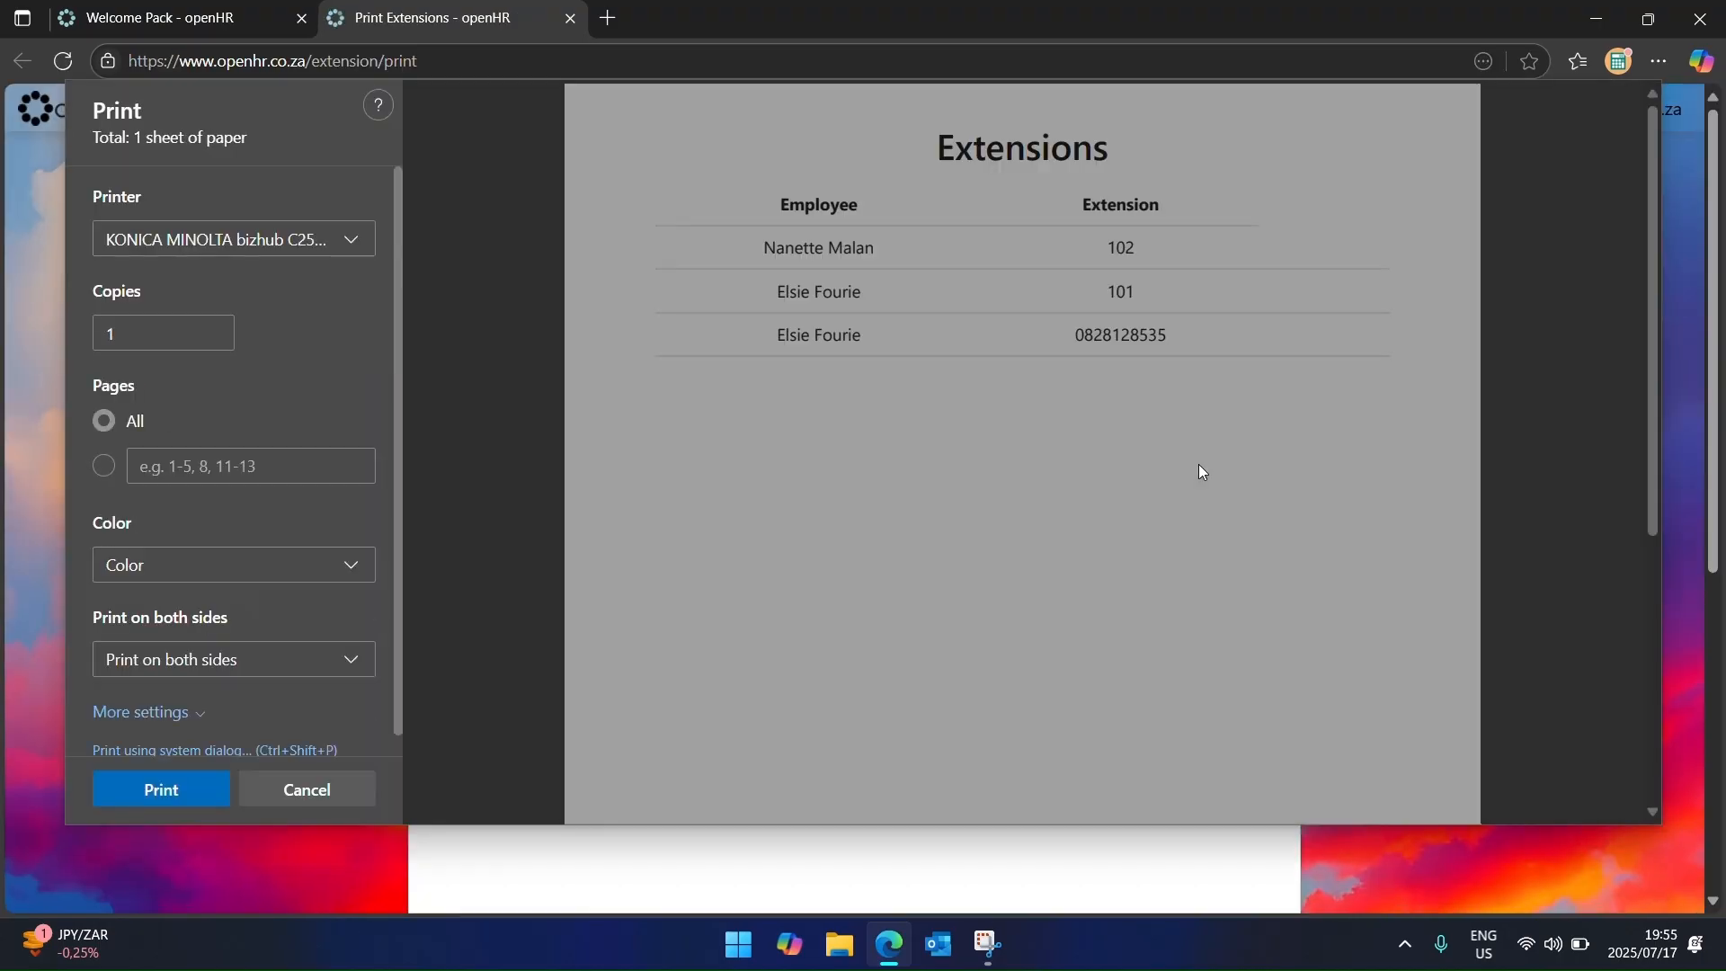
key(Escape)
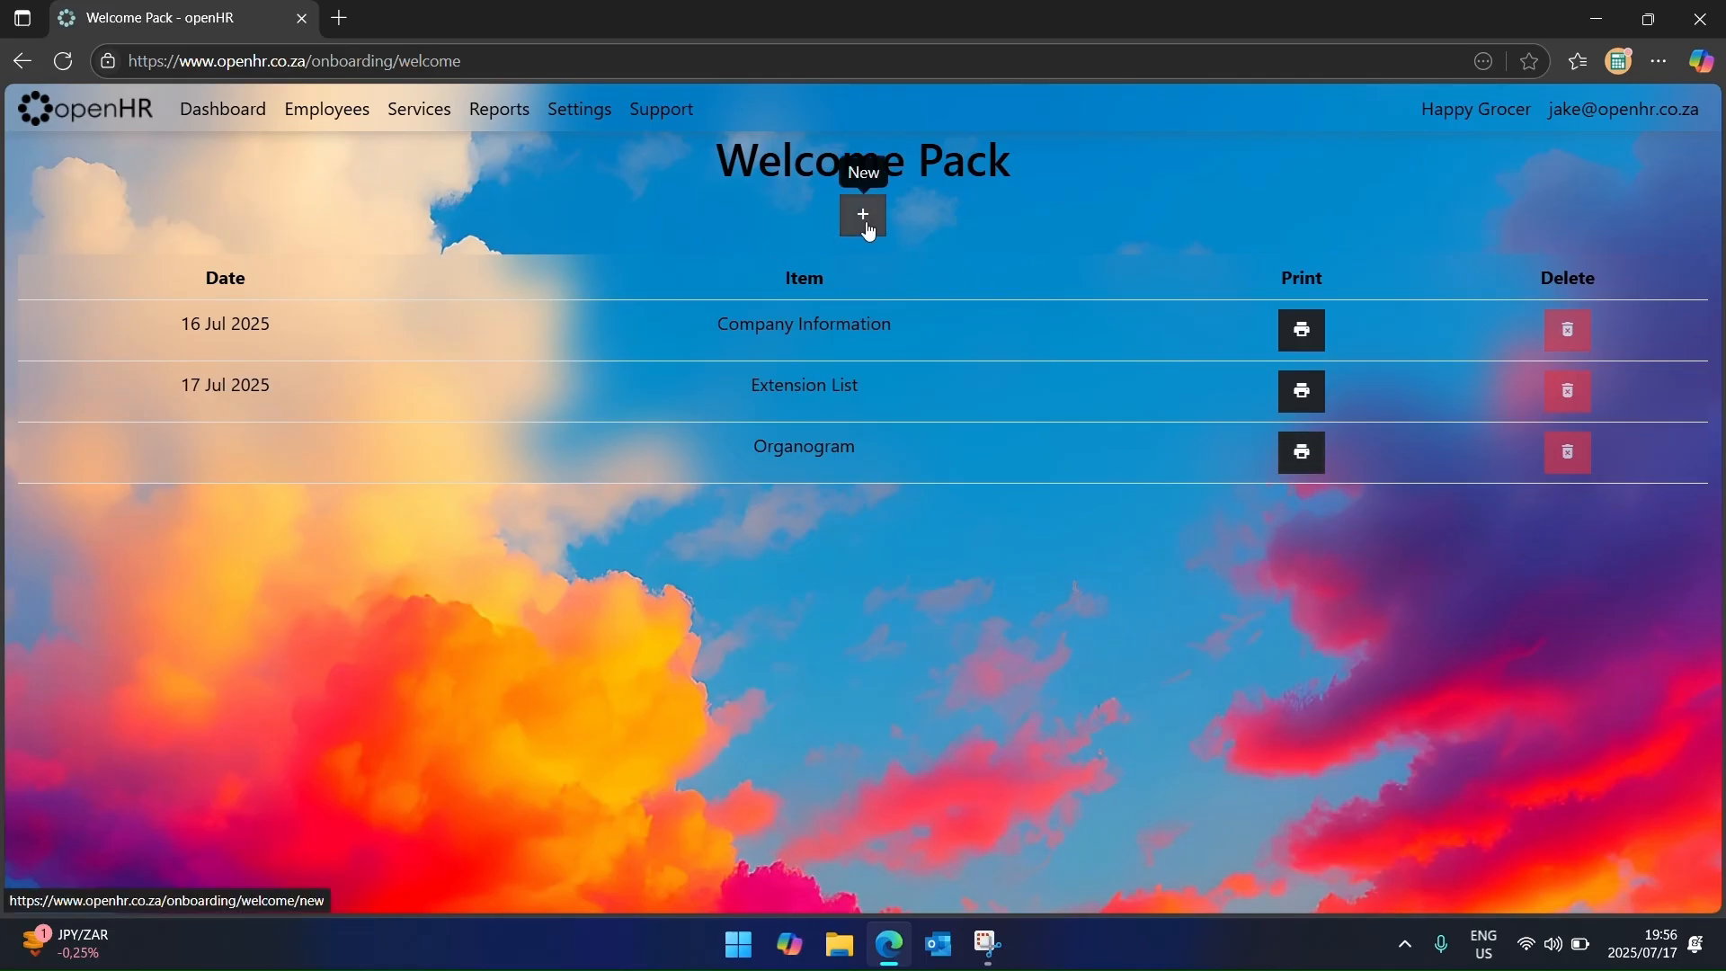
click(865, 223)
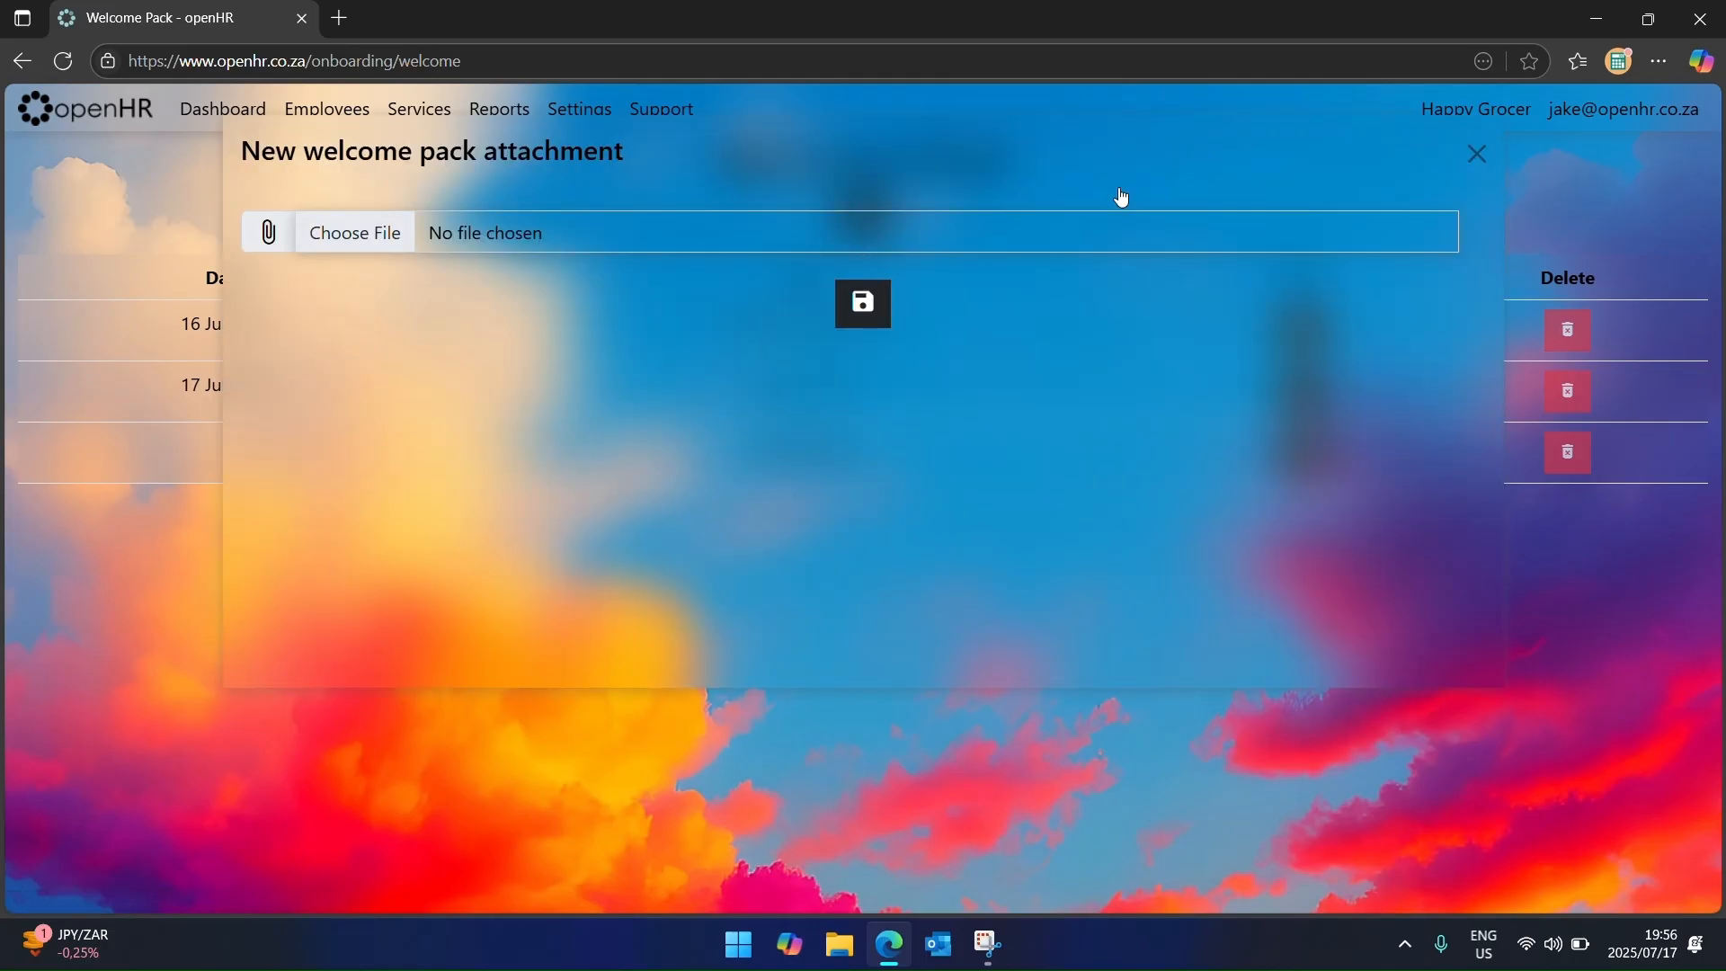
click(1478, 154)
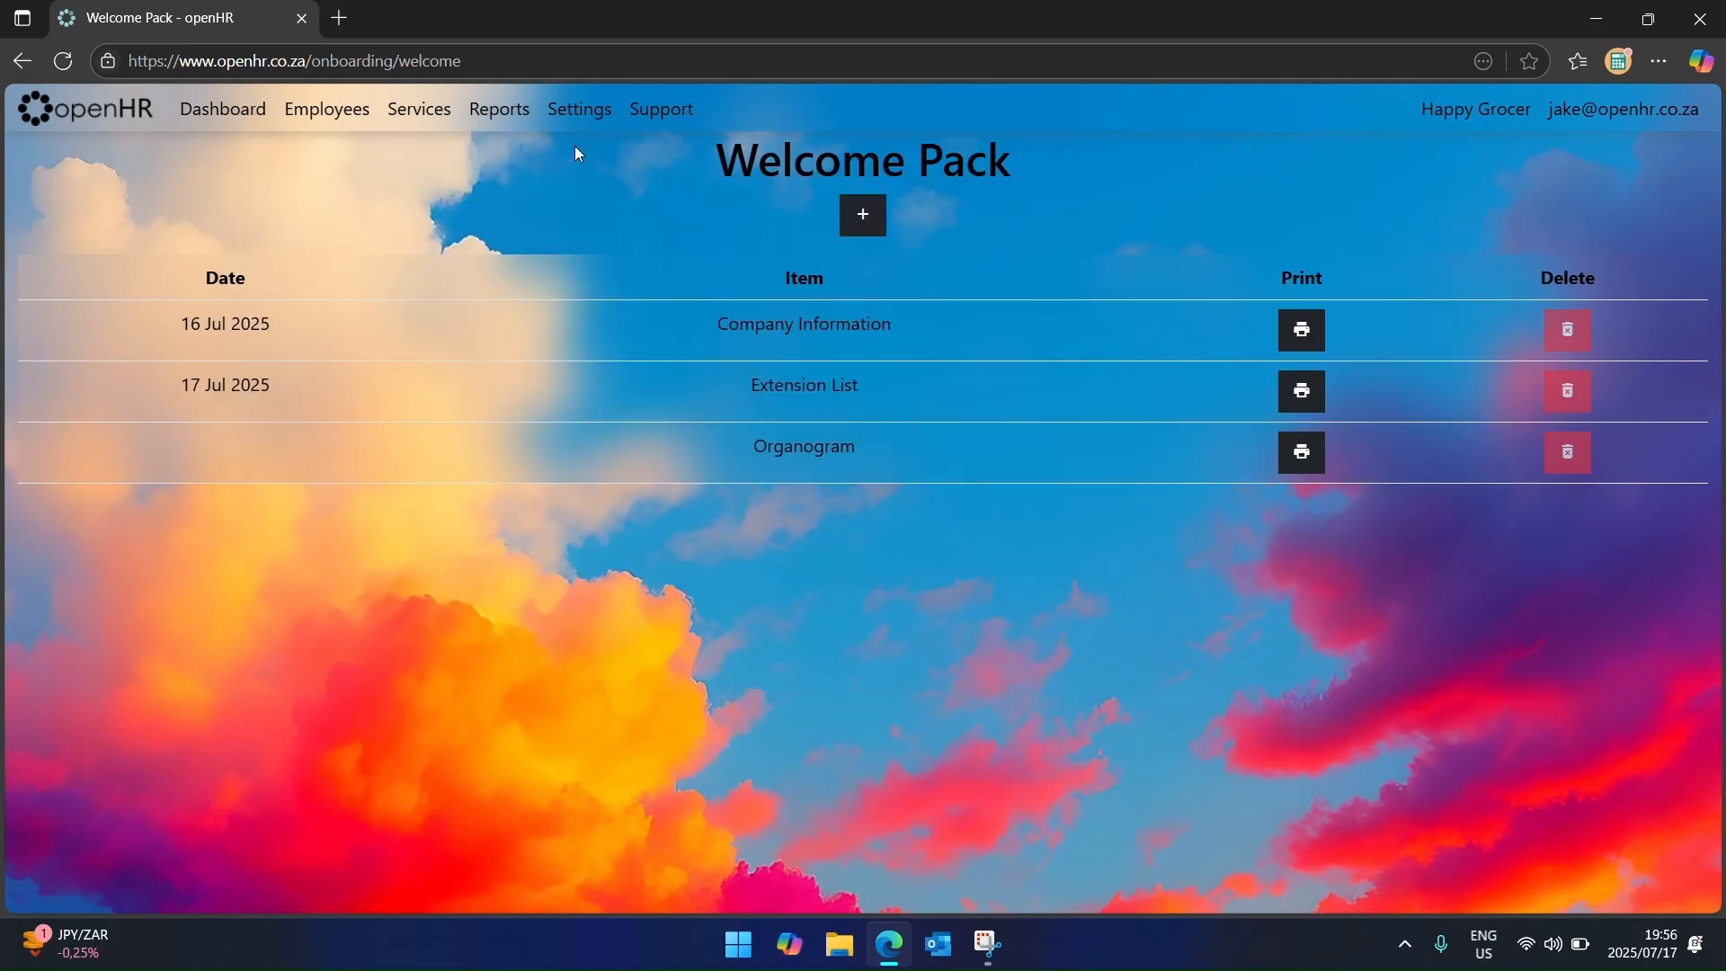
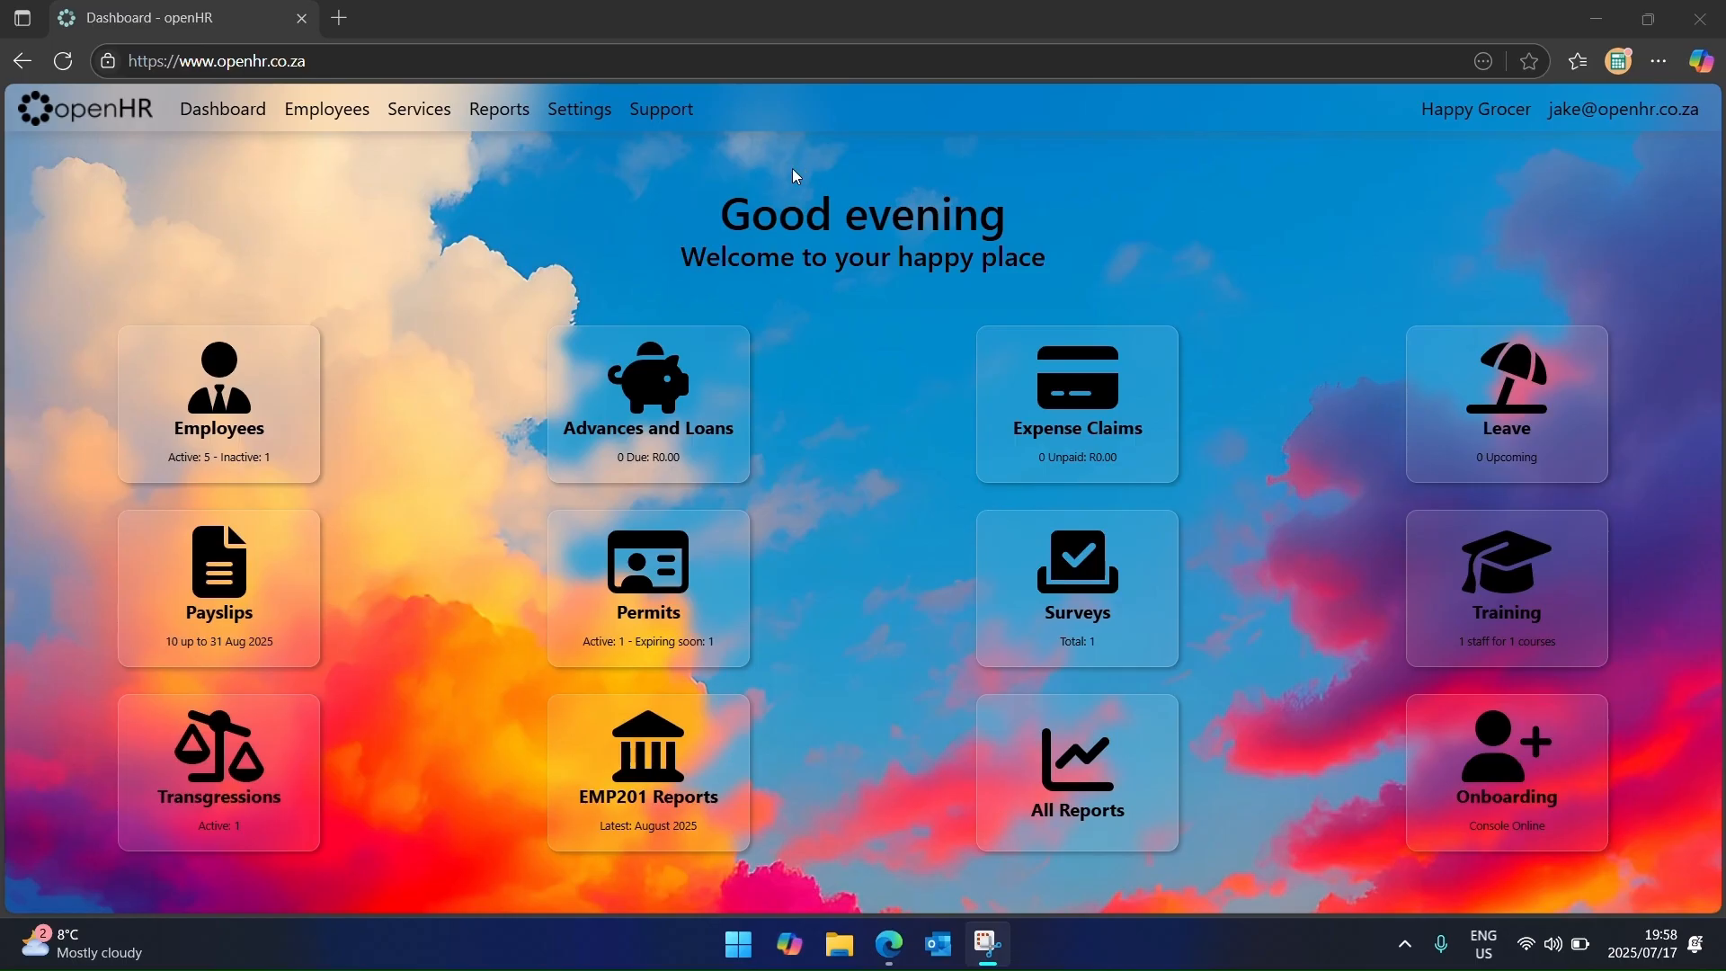
Step: Look over the Jobs page from the services list, then return to the dashboard
click(424, 122)
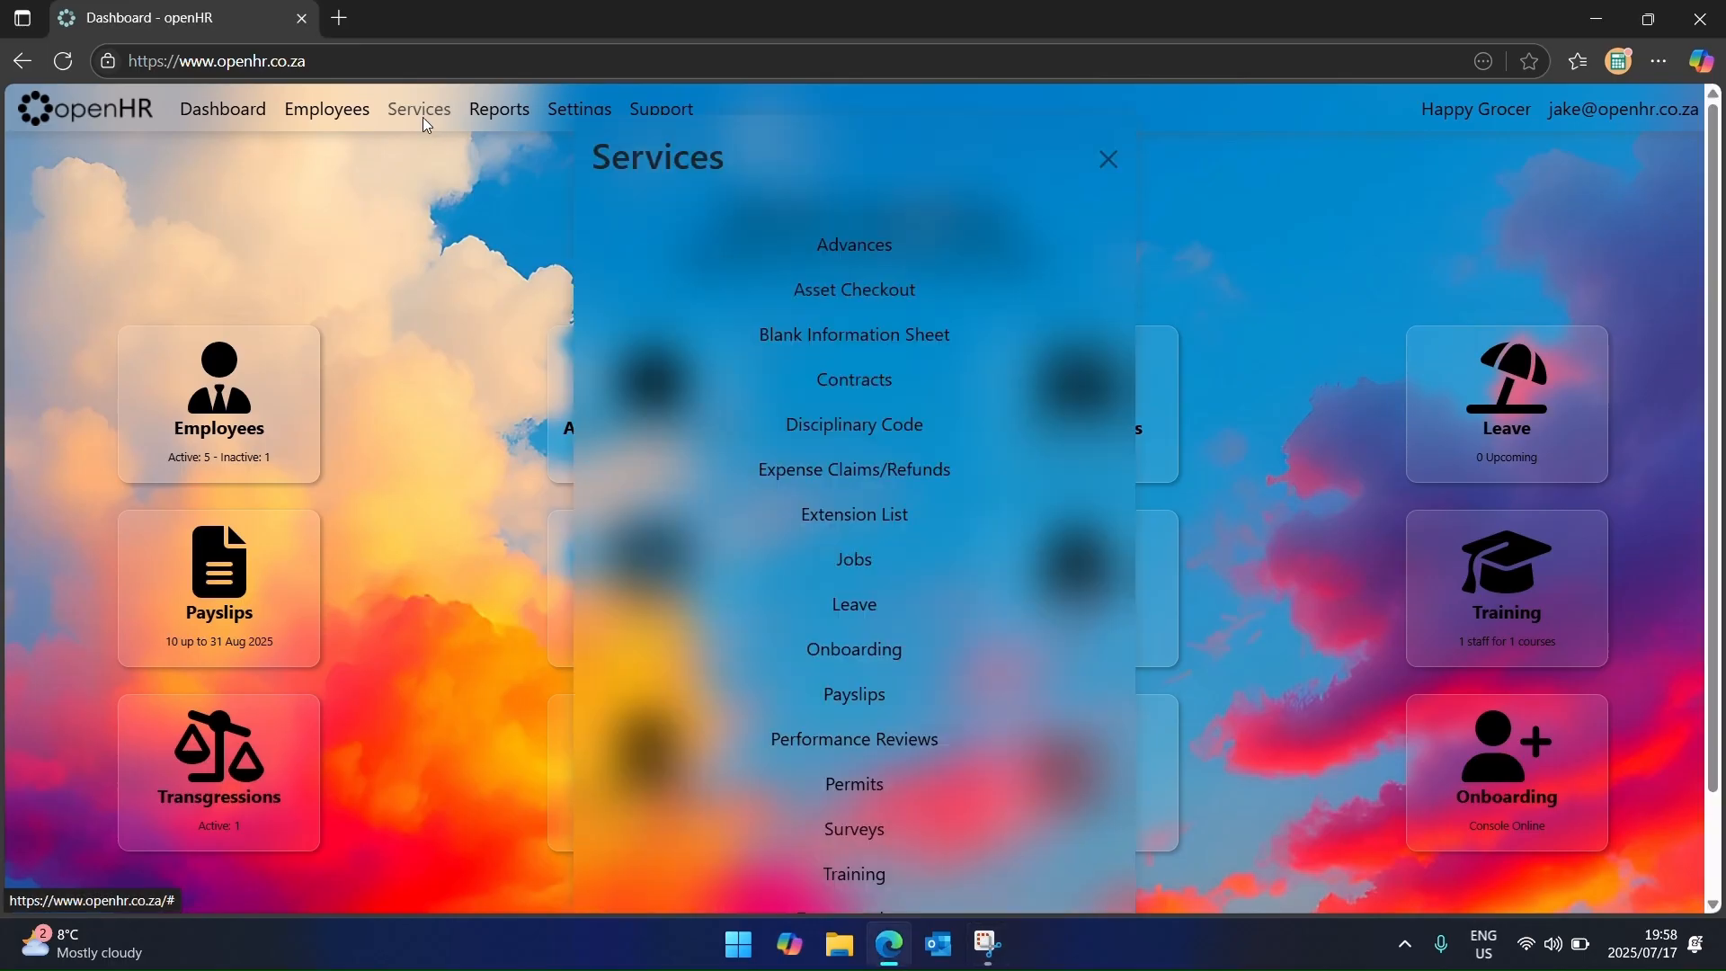
click(827, 552)
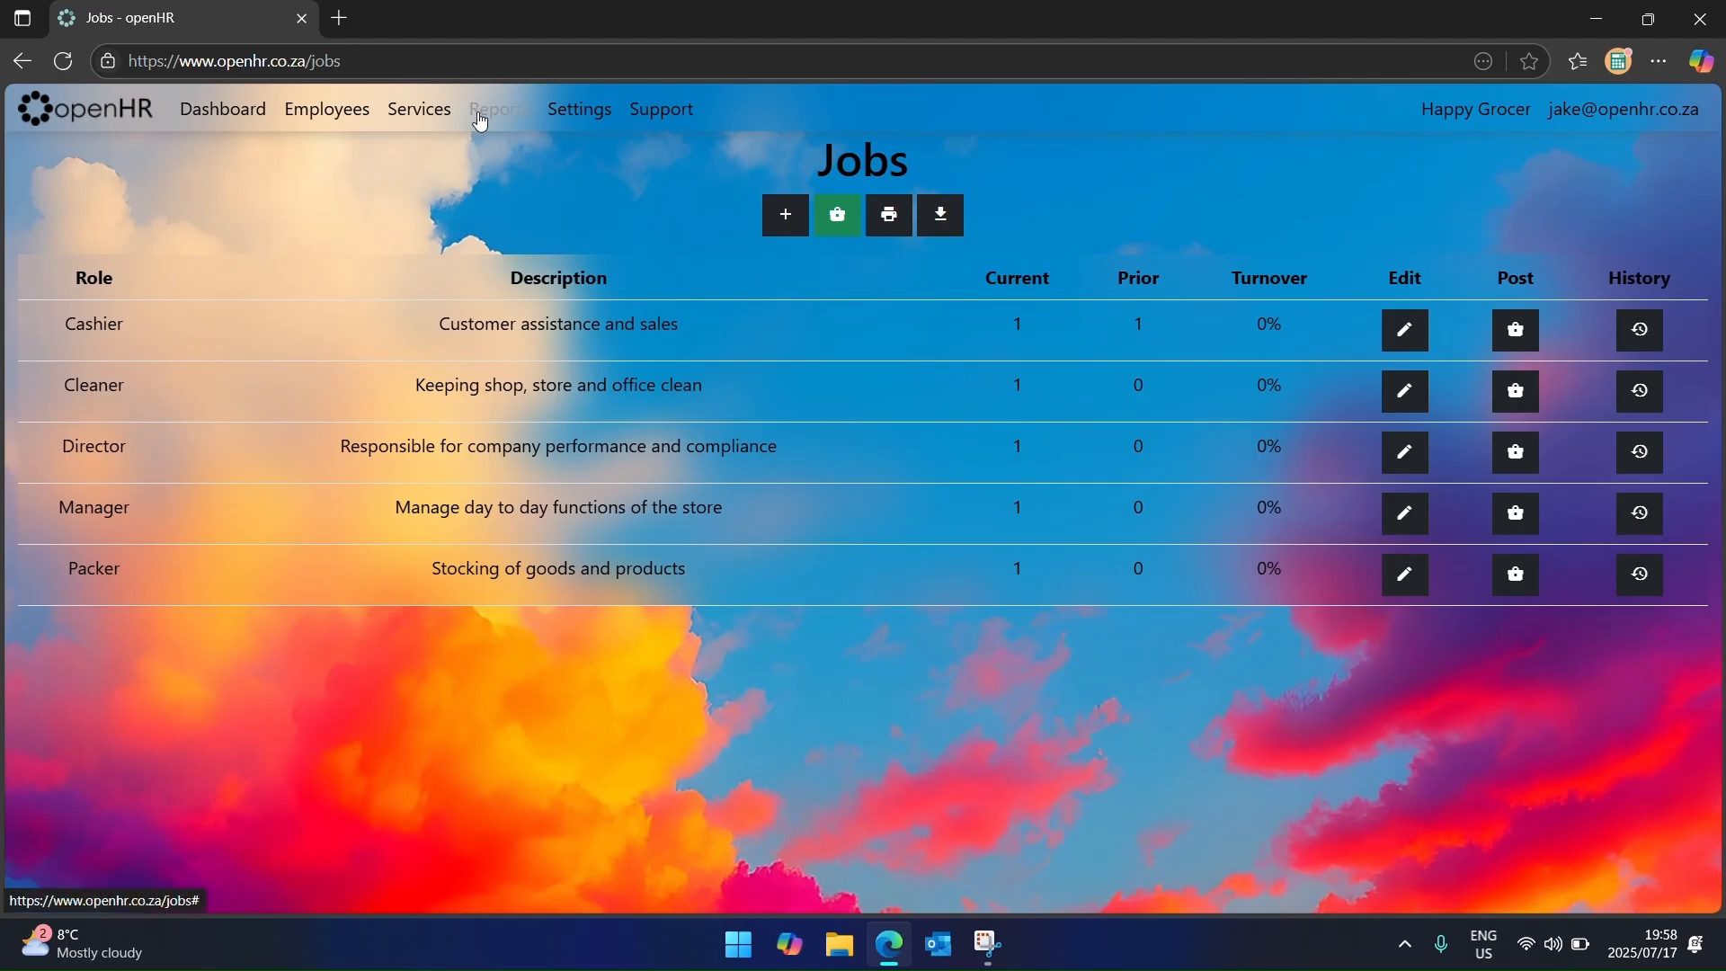
click(61, 124)
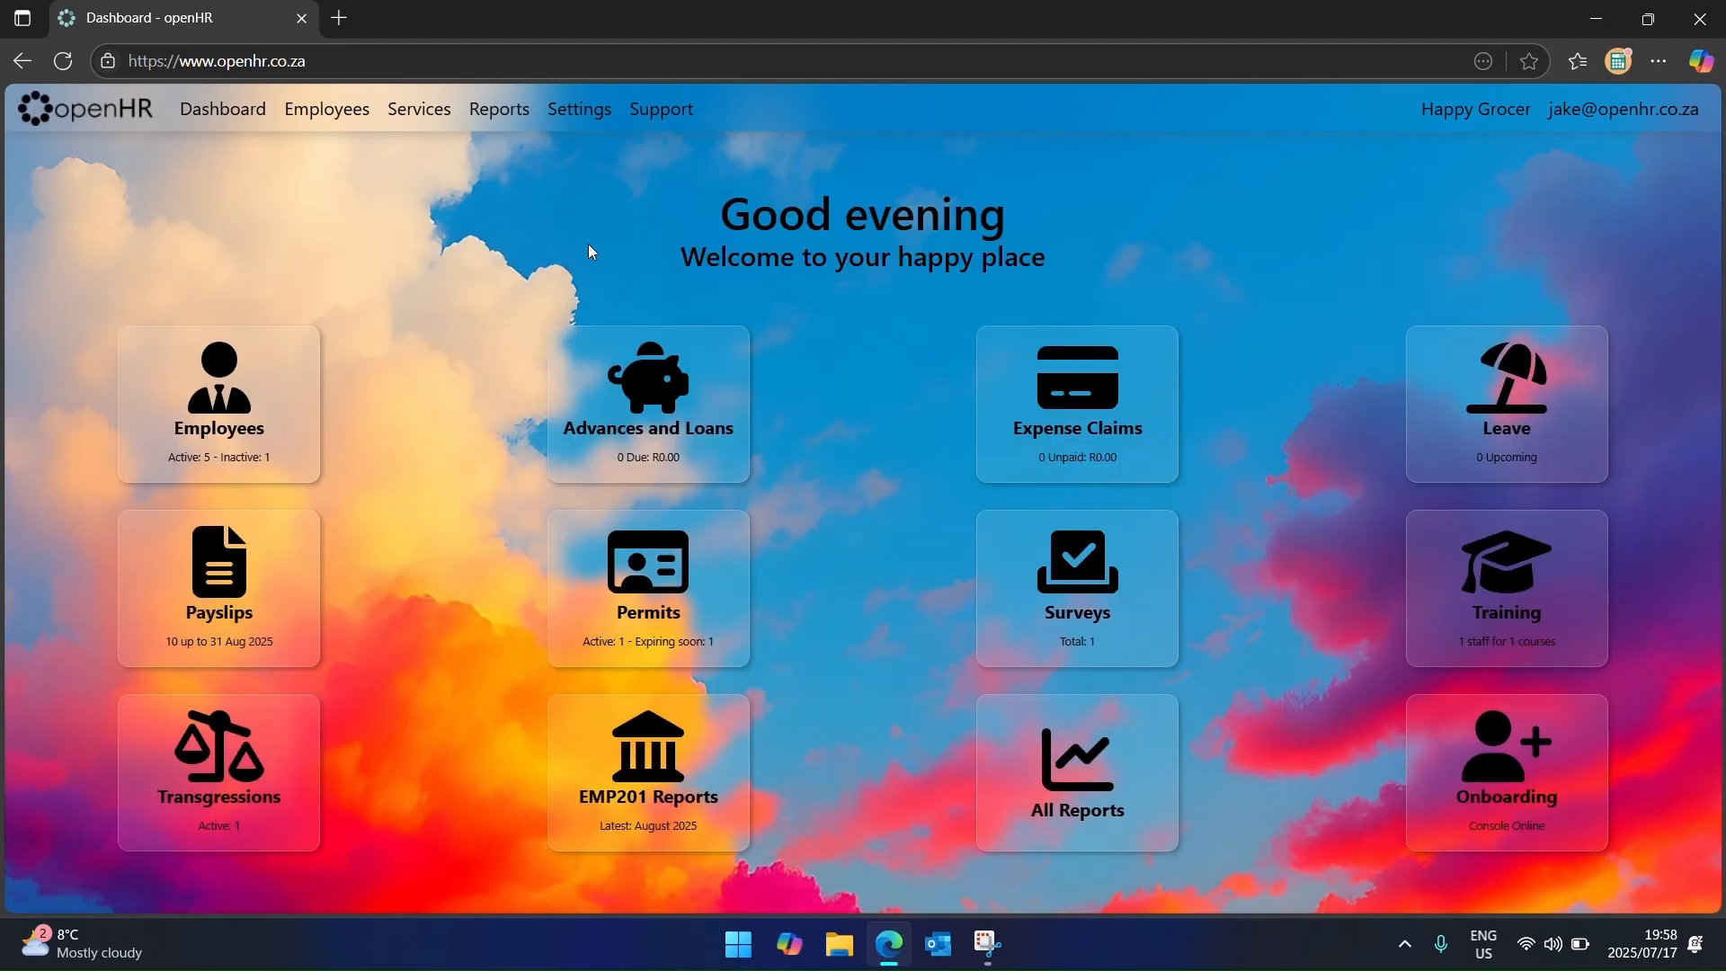
Step: Run the Advances report for the default employee
click(499, 113)
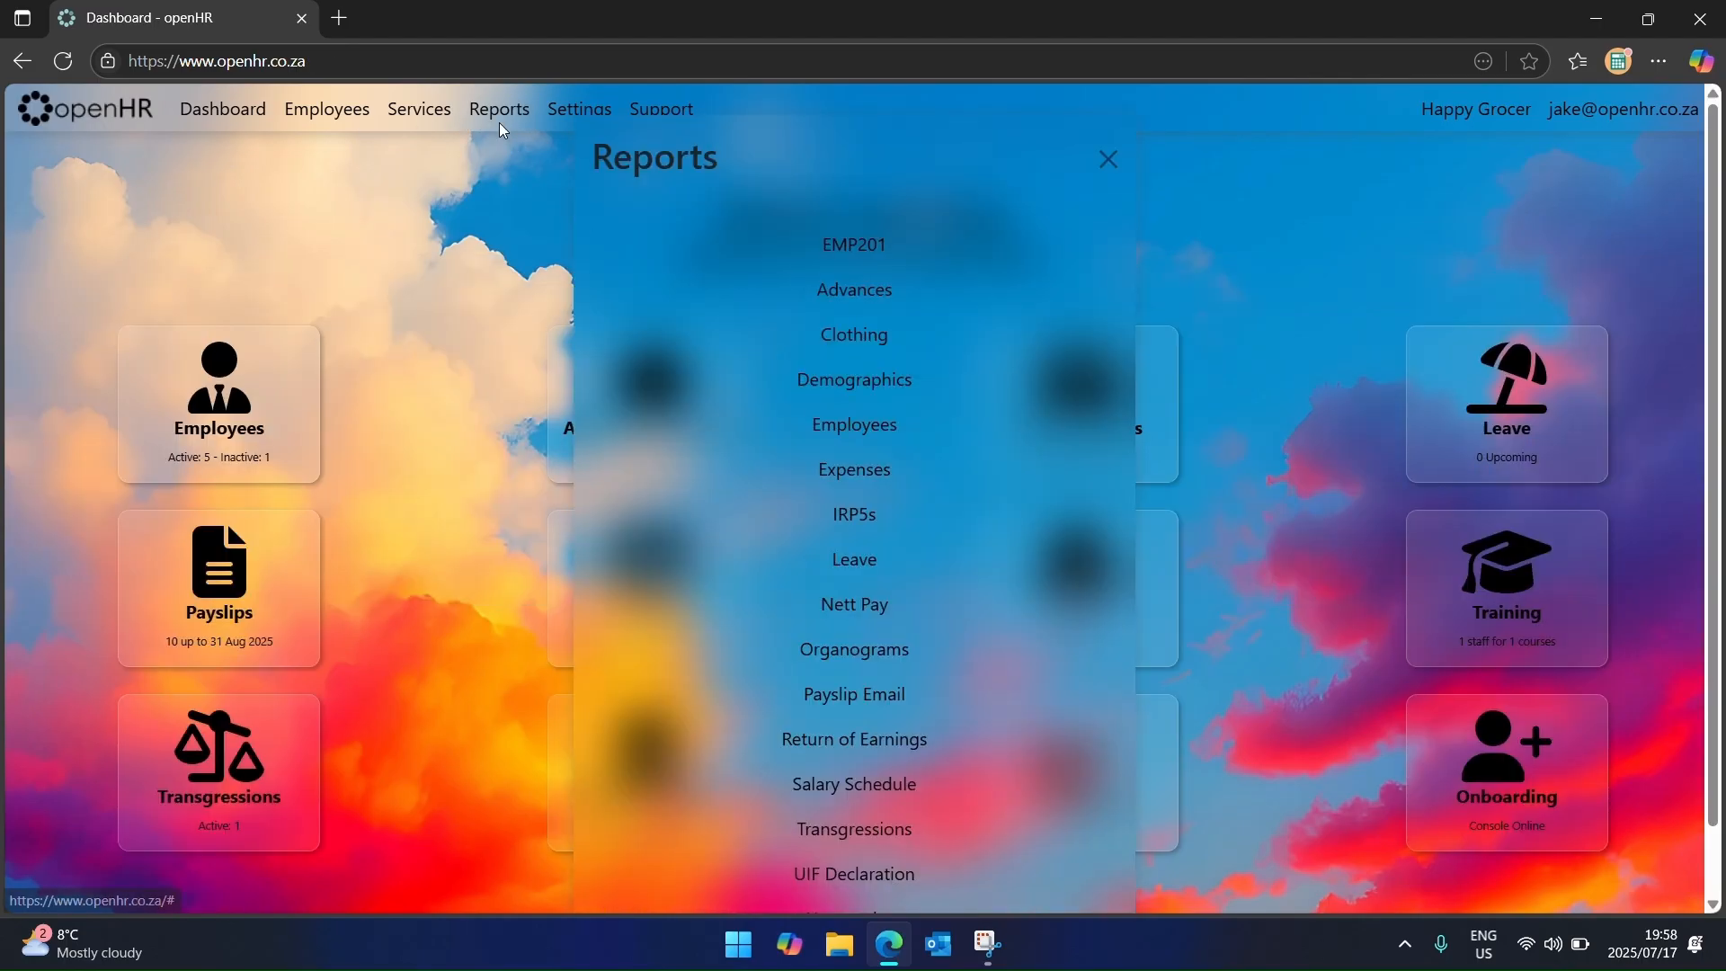
click(850, 297)
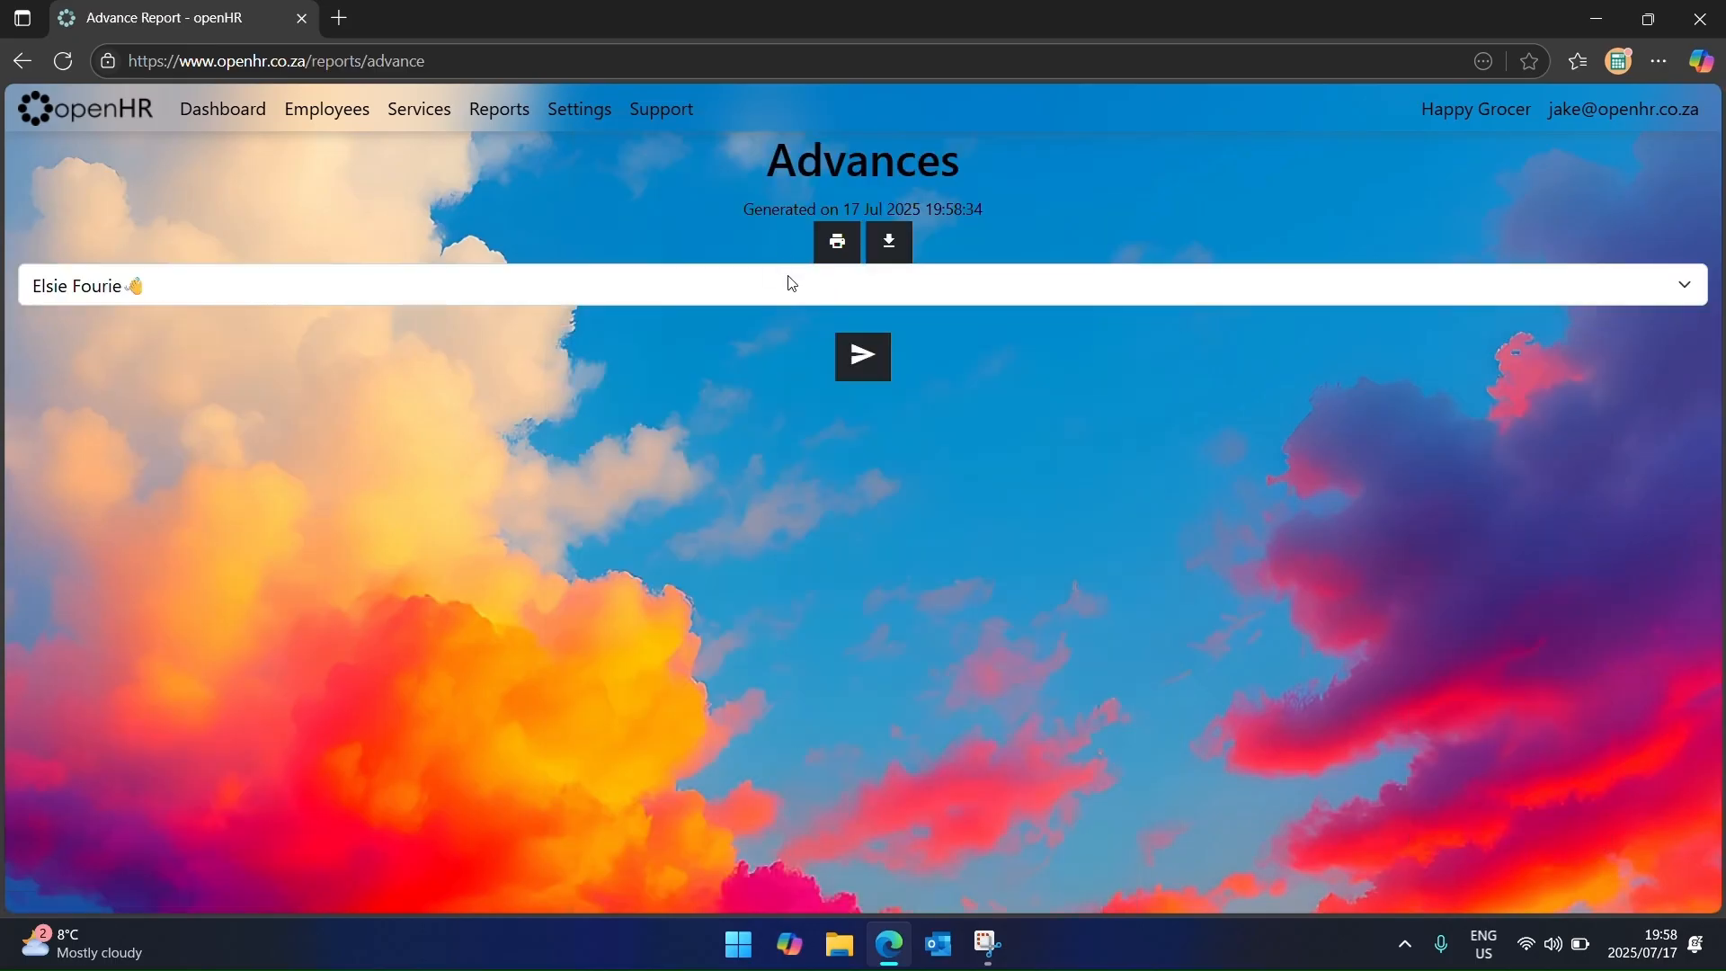
click(865, 354)
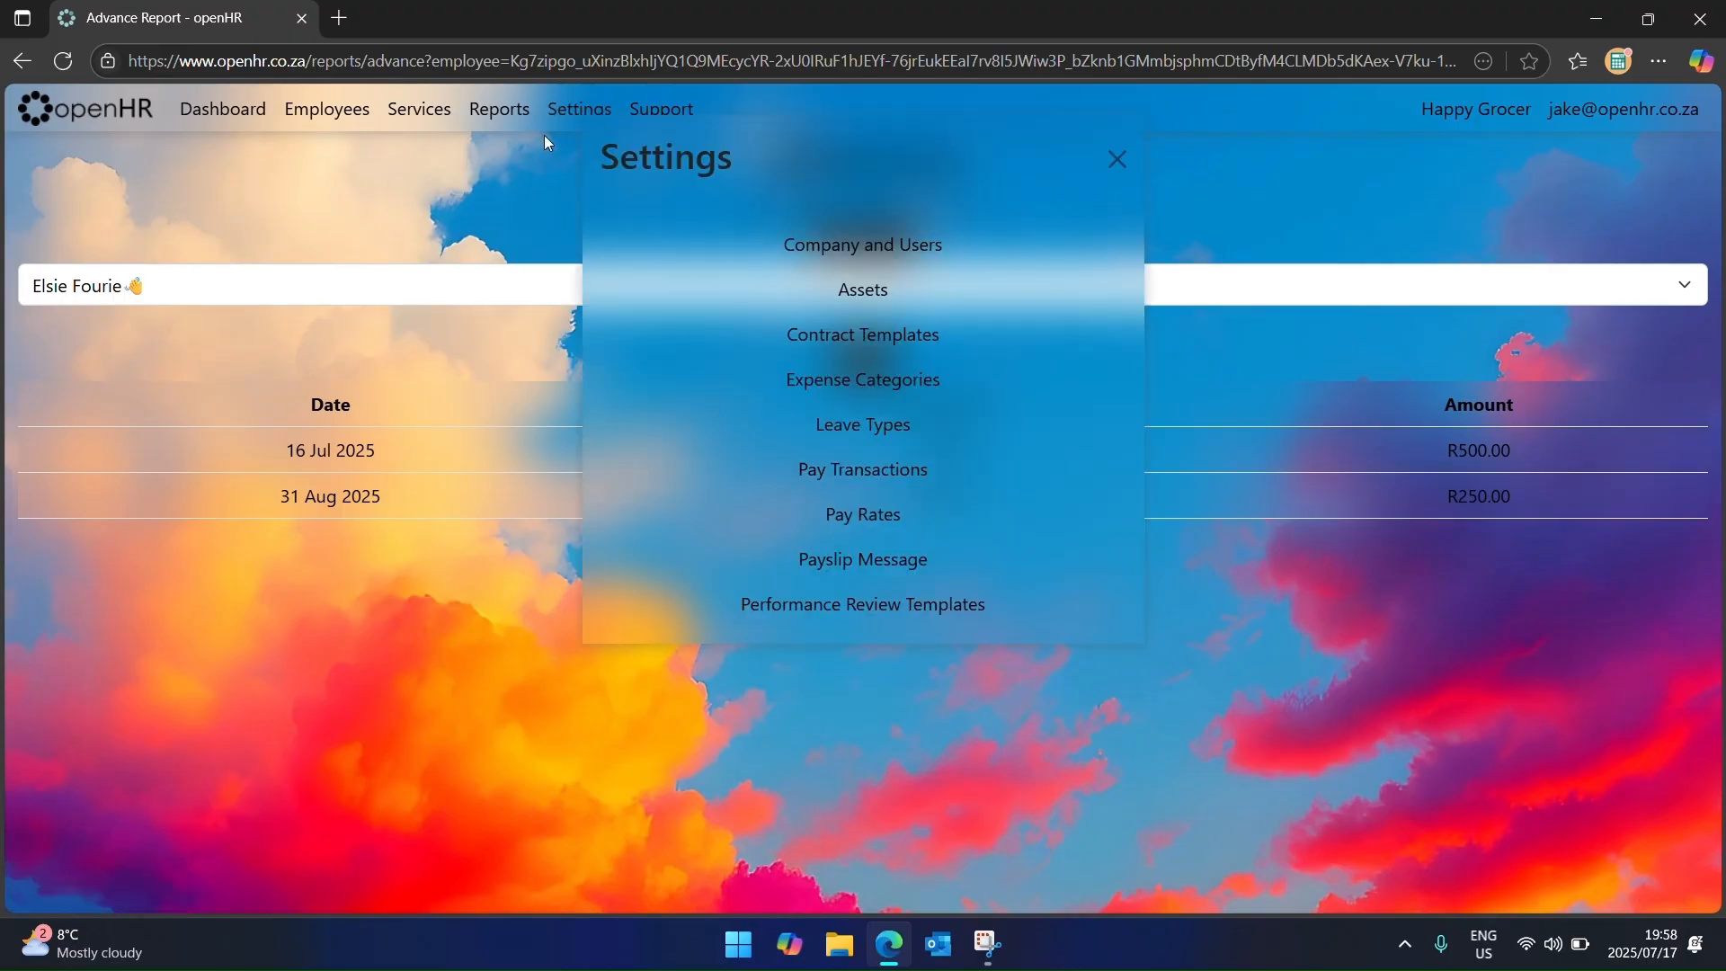
Step: Show the Clothing and Shoe Sizes report with shoe, shirt and pants sizes for all five employees
mouse_move(516, 120)
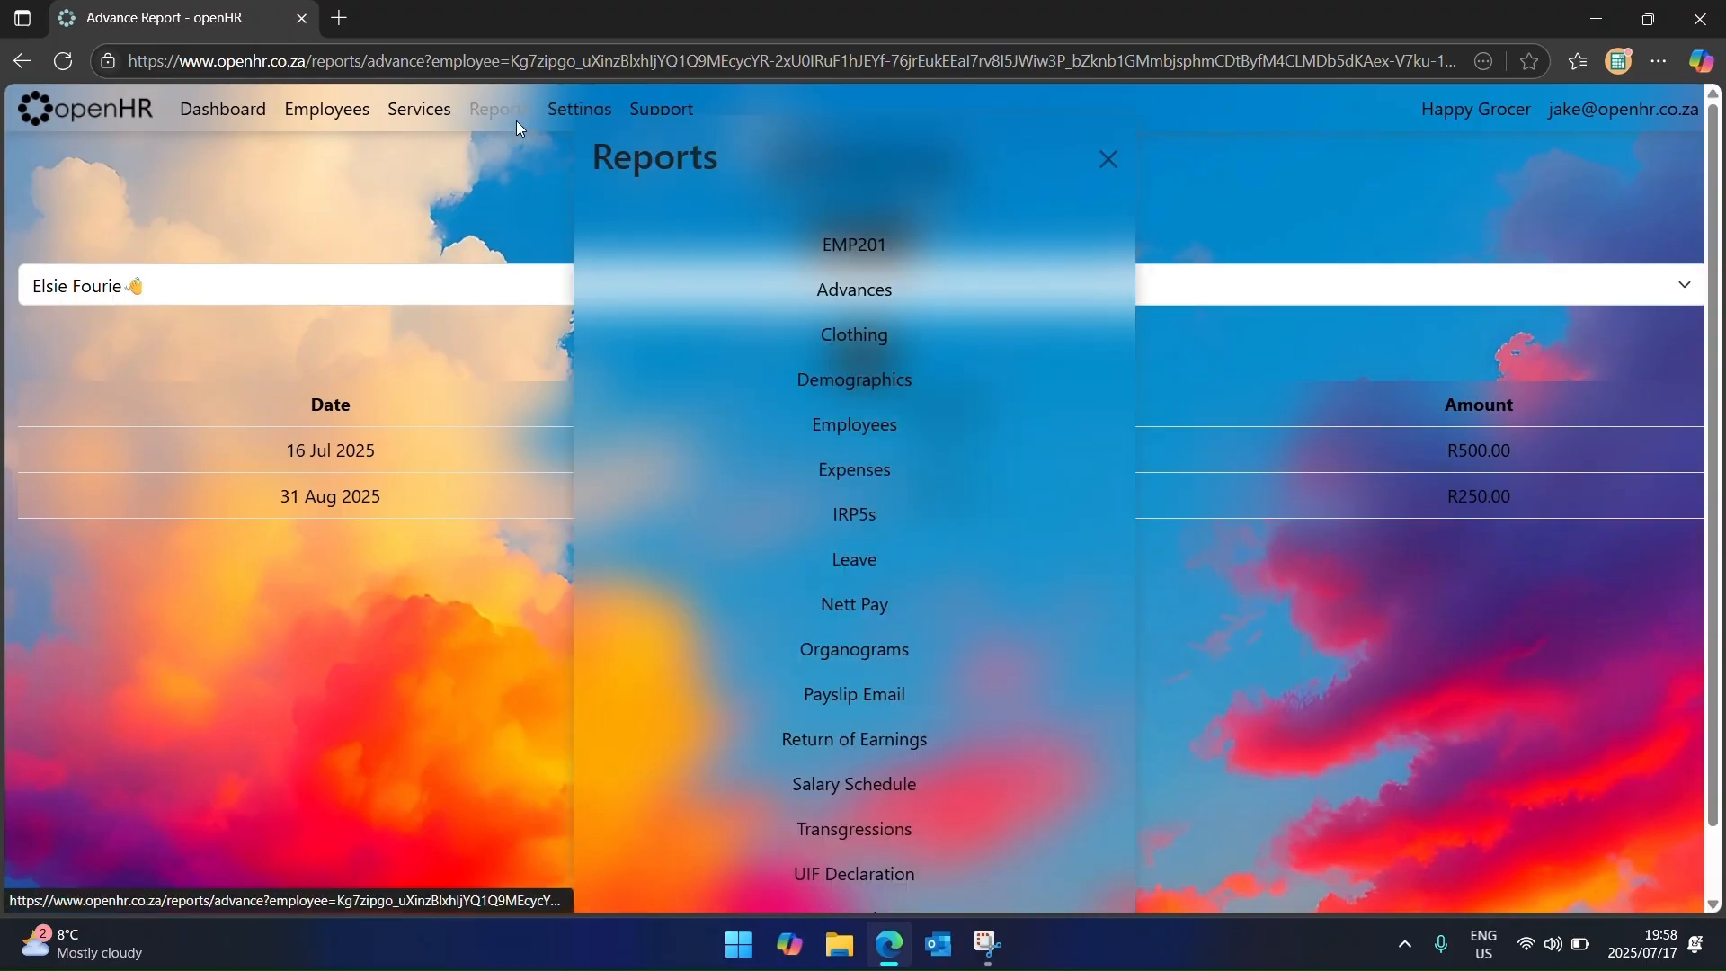
click(832, 351)
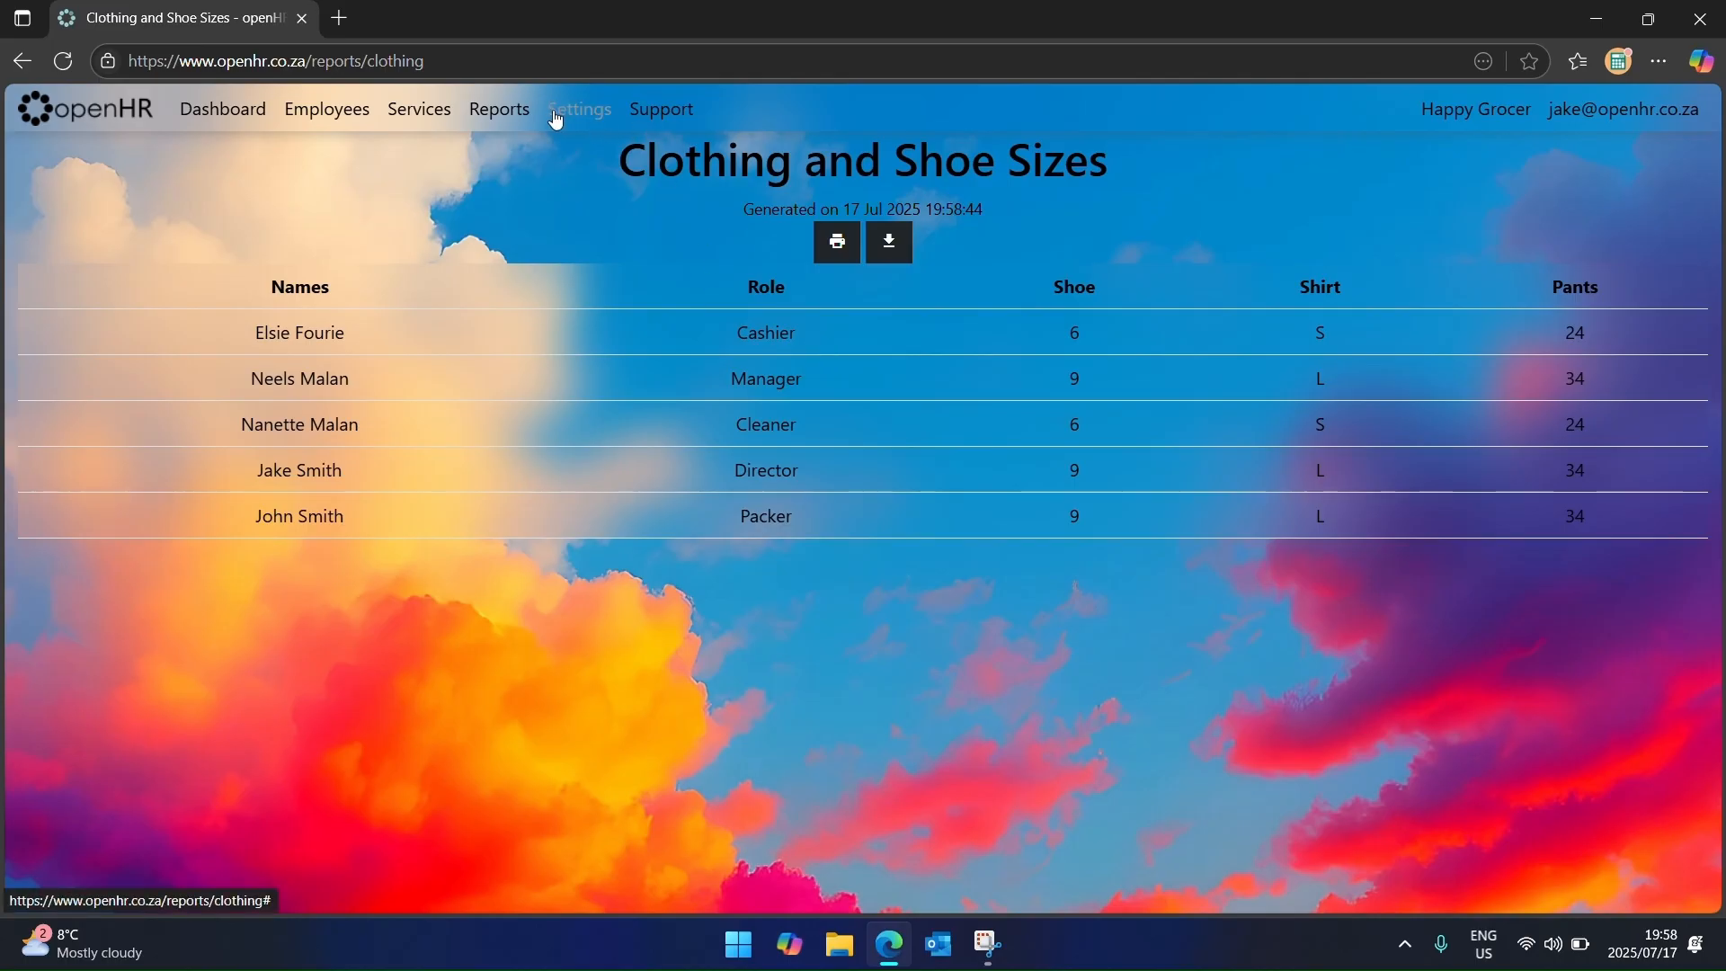
click(521, 110)
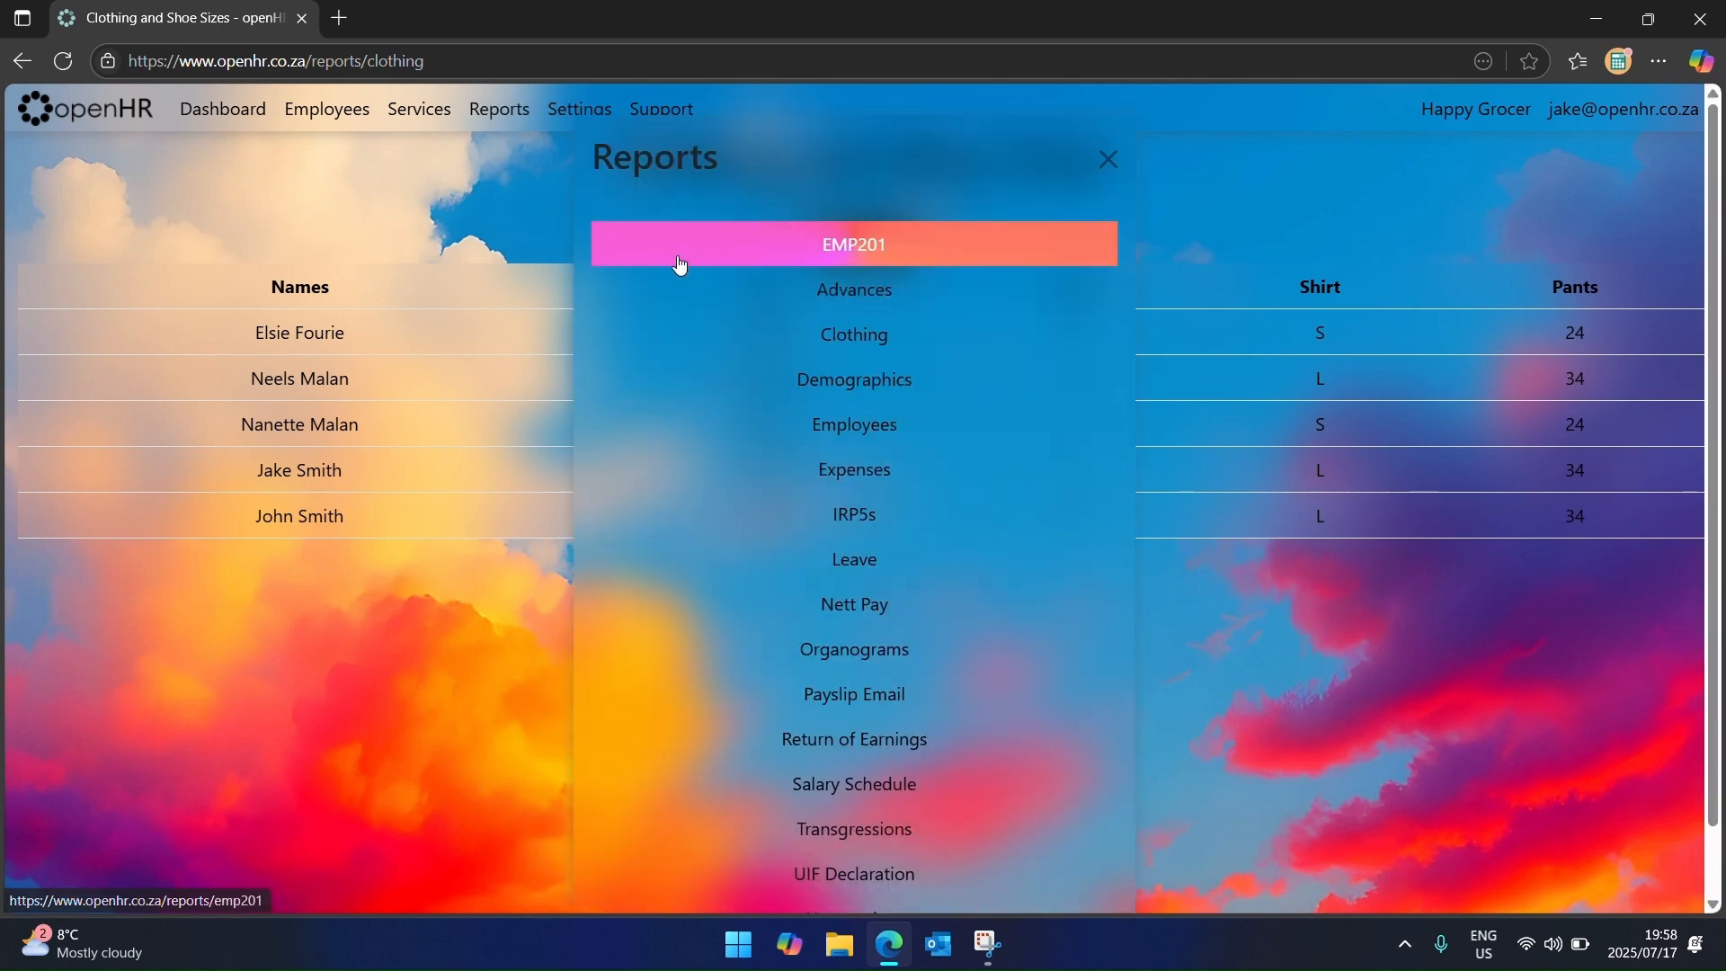
Step: View the Demographics report, reloading it so its charts appear
click(840, 380)
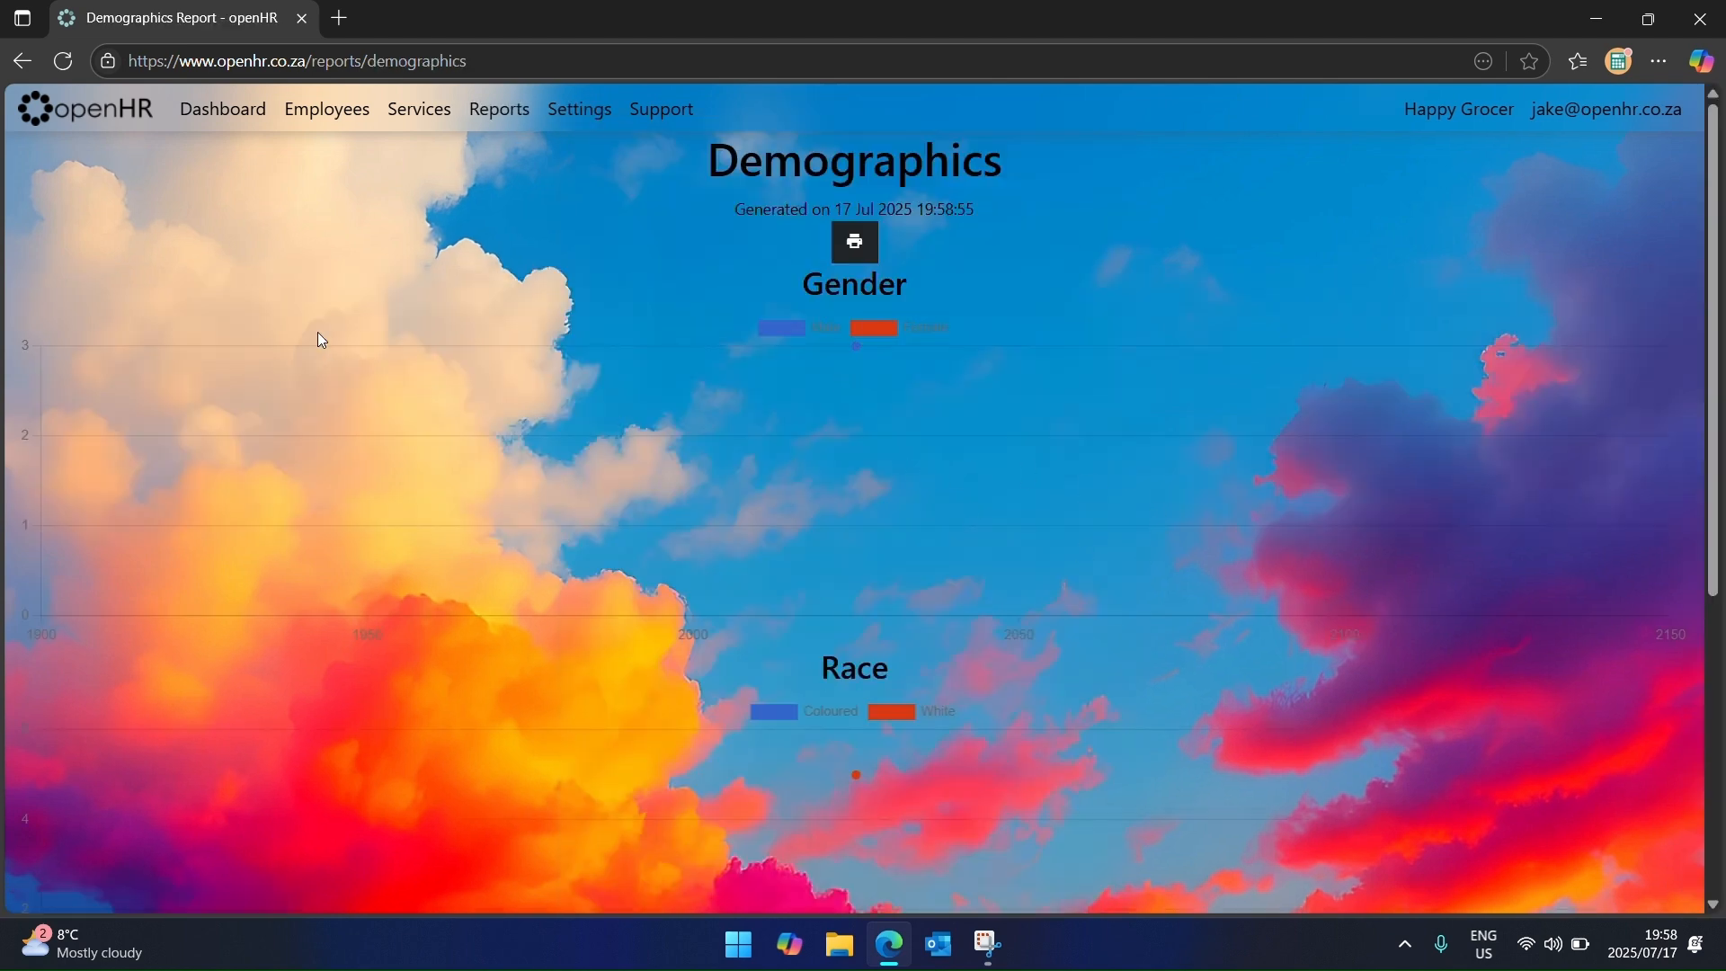
click(75, 61)
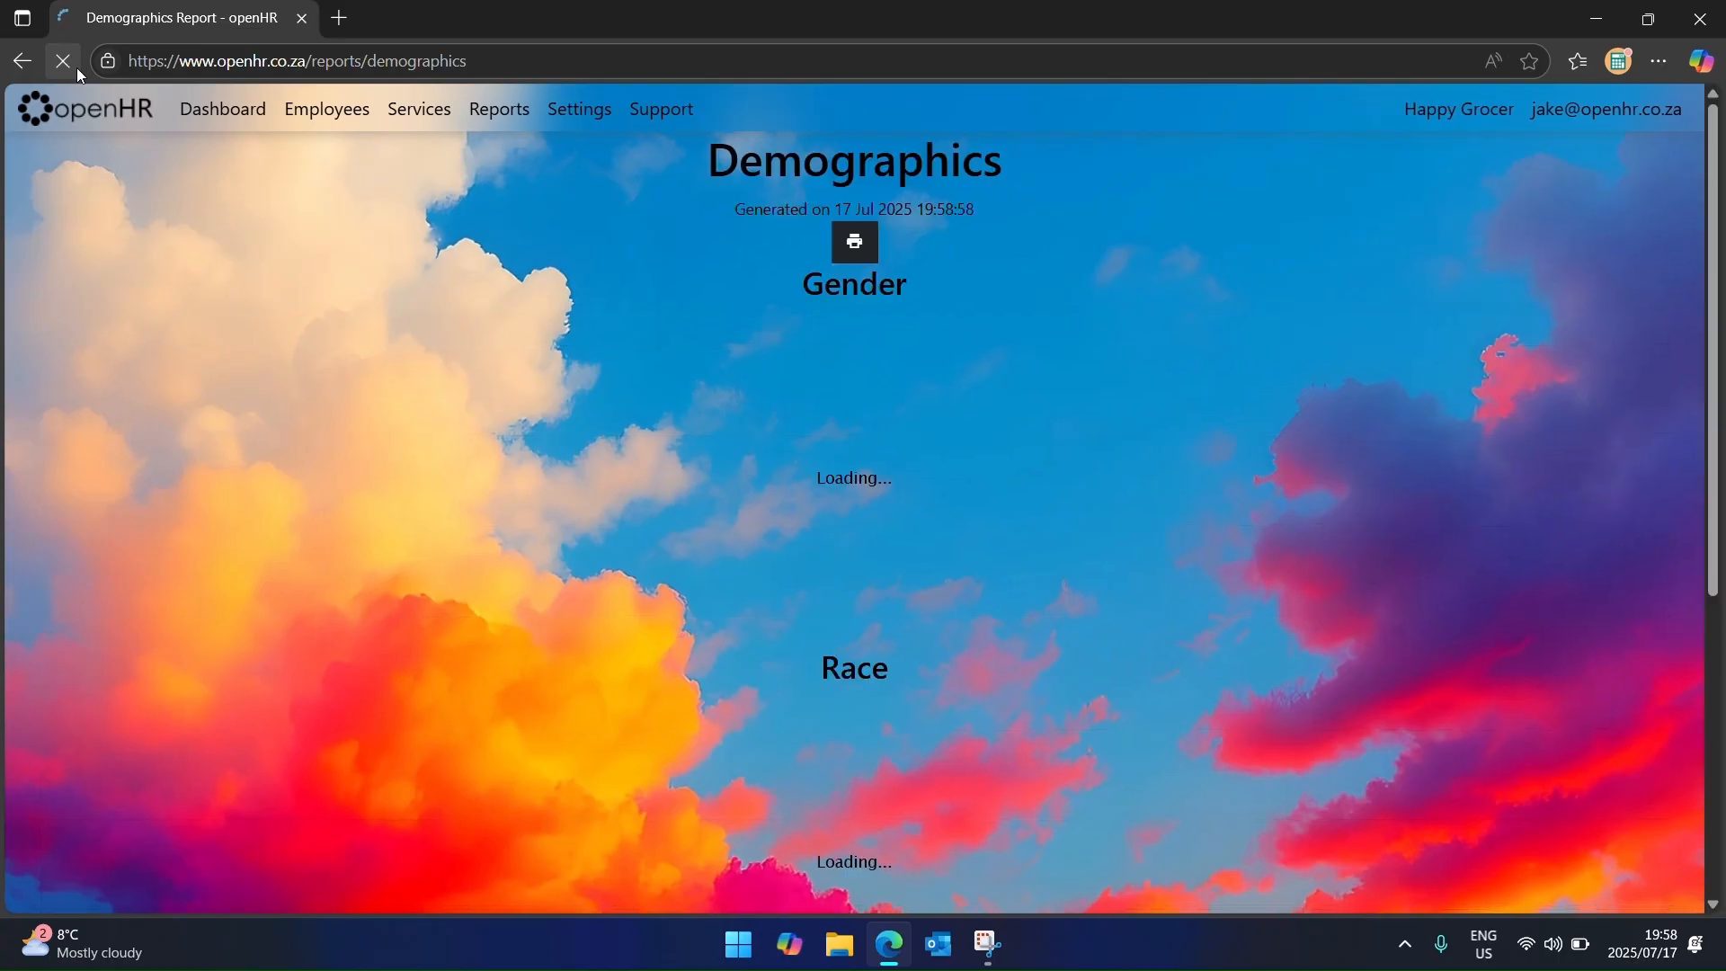
scroll(801, 501, down, 4)
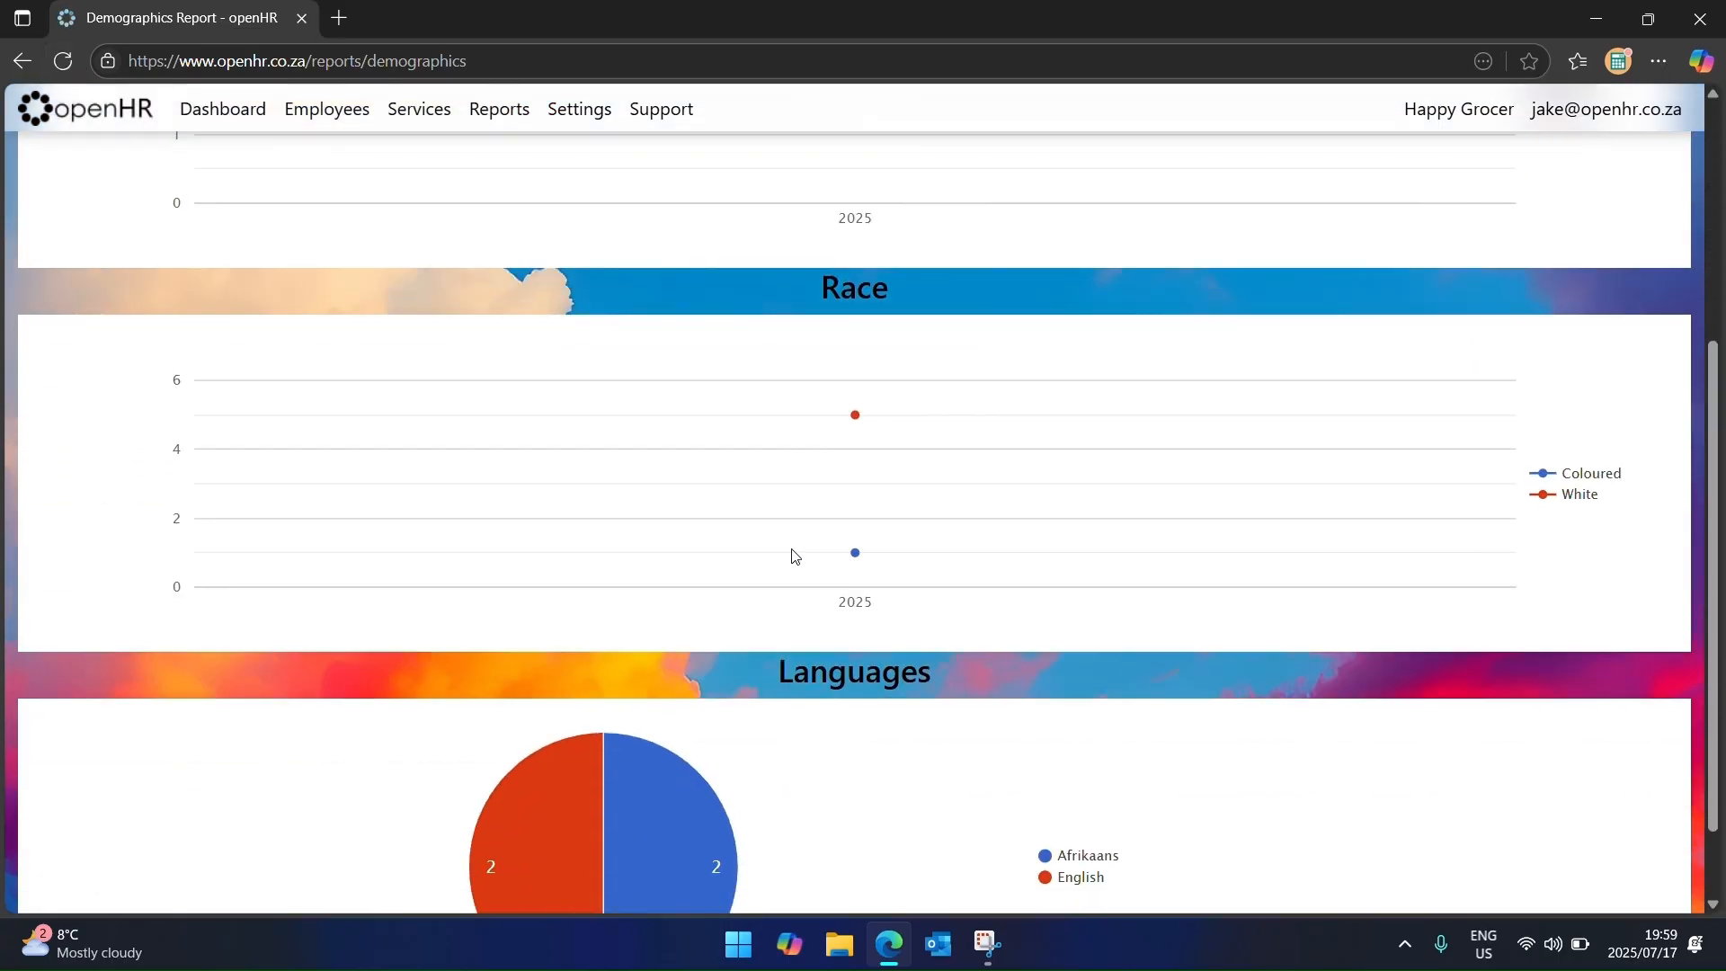
scroll(790, 551, up, 4)
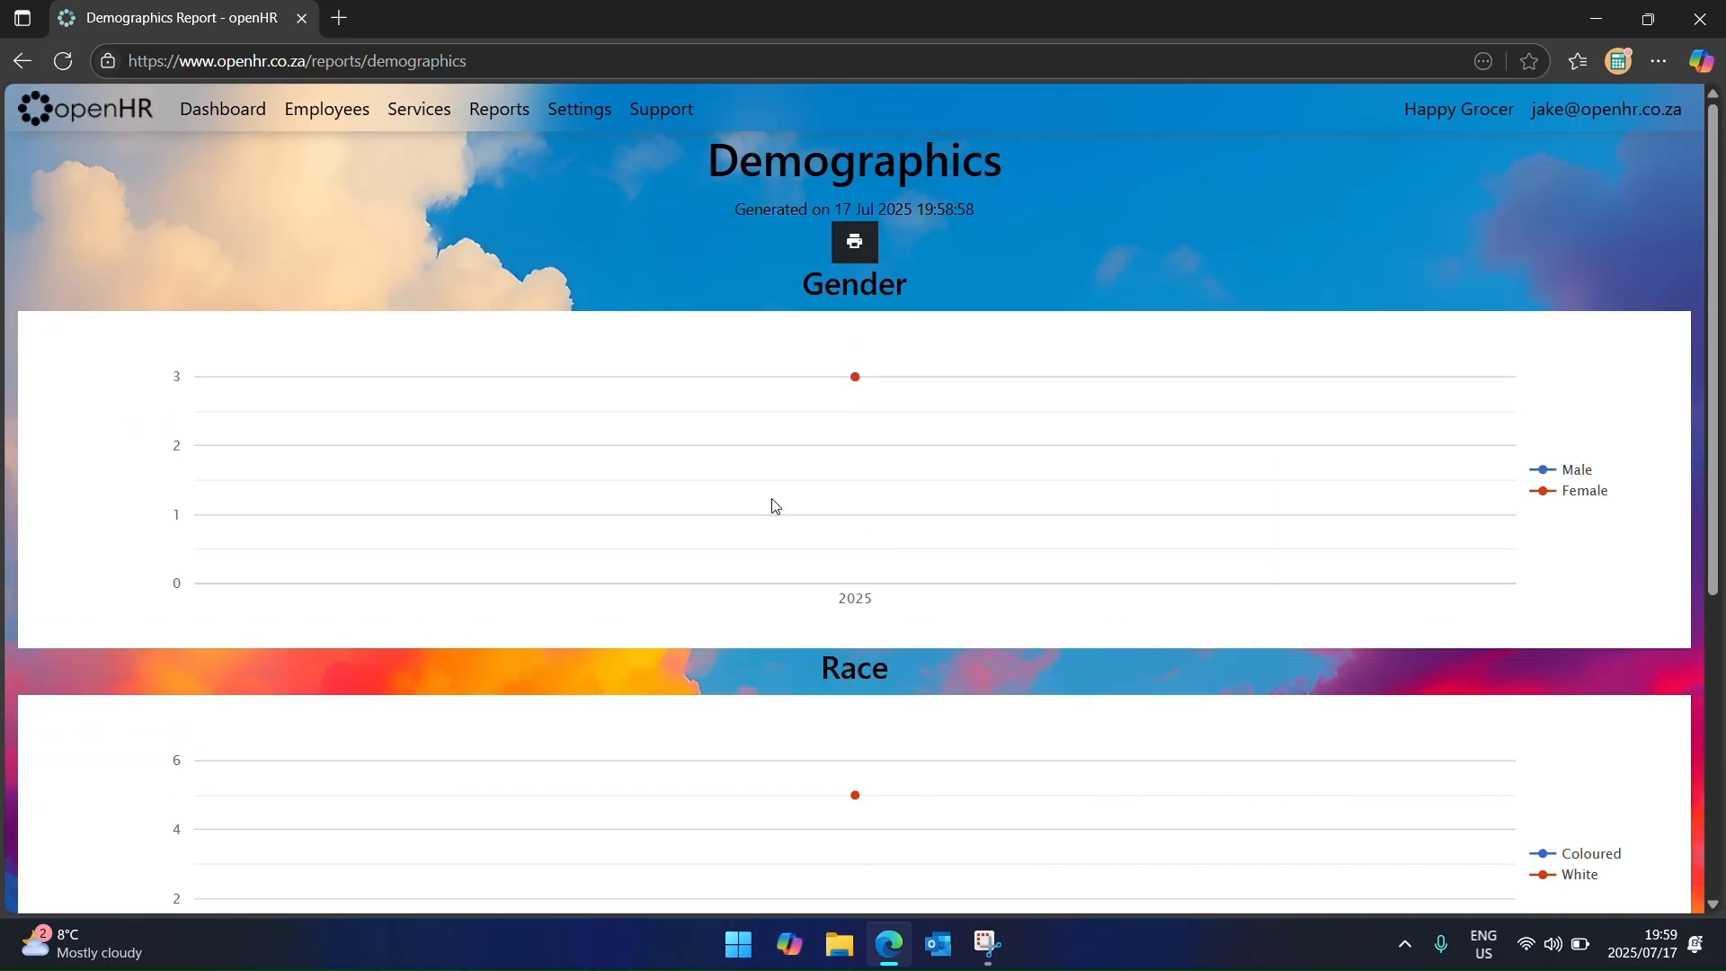
Step: Run the Employees report for three employees with Names, Surname, Nature of Person and Identity Number
click(493, 109)
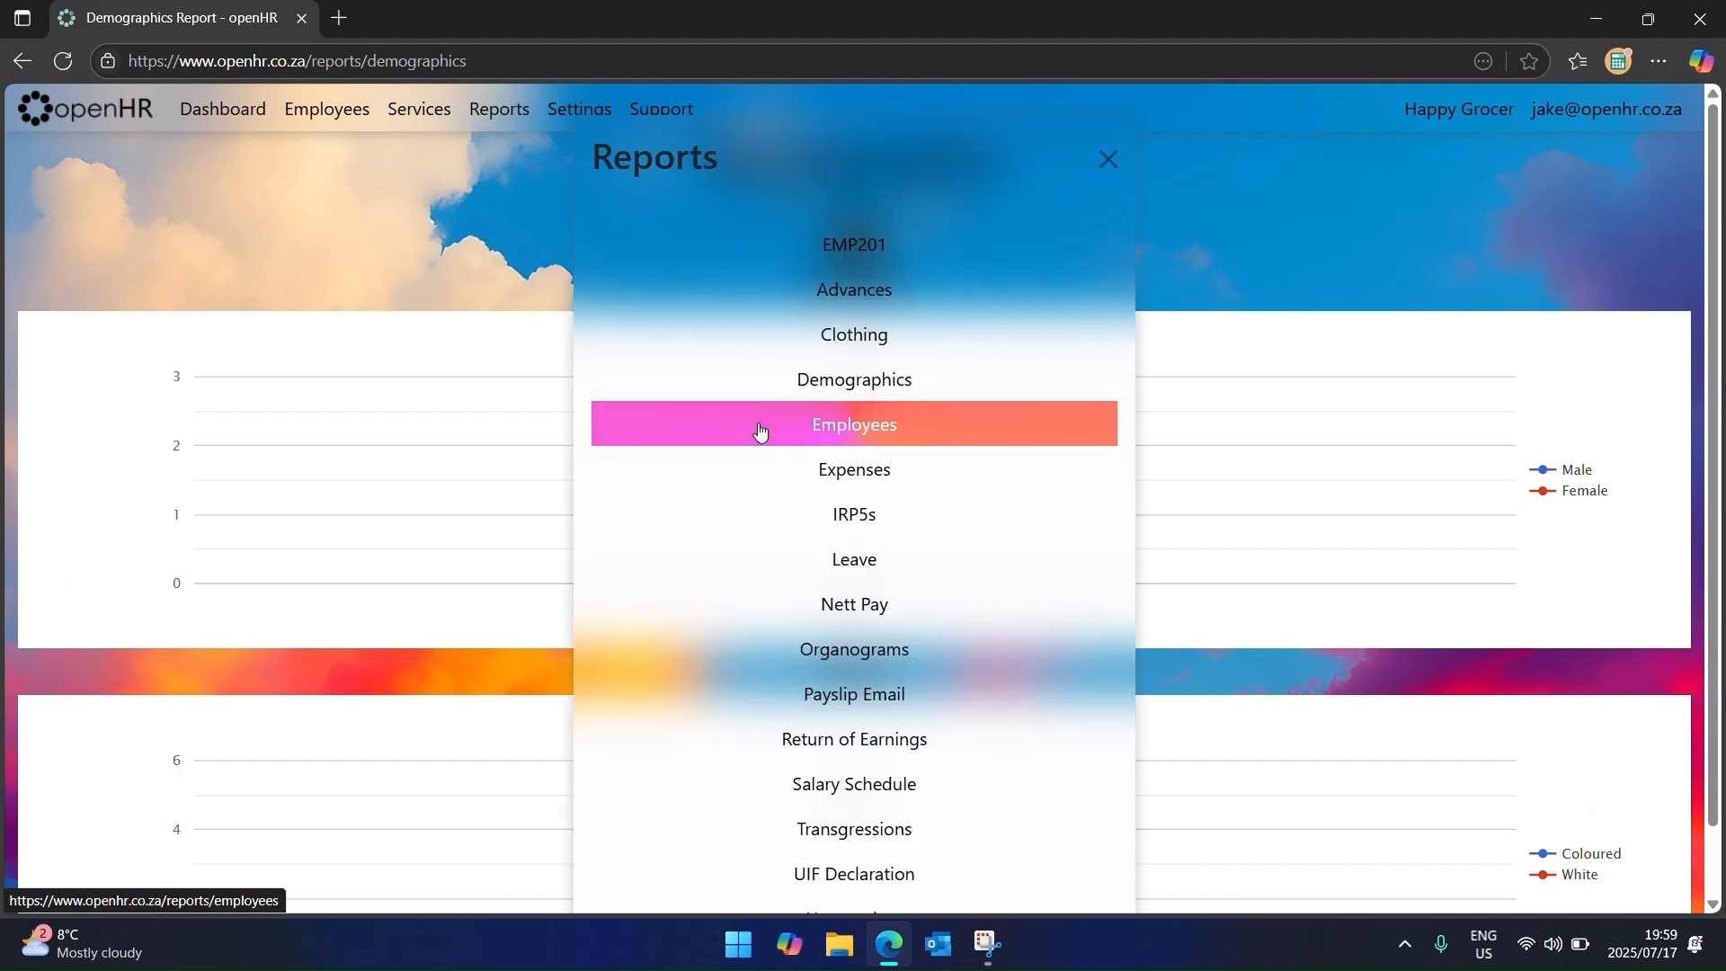
click(847, 444)
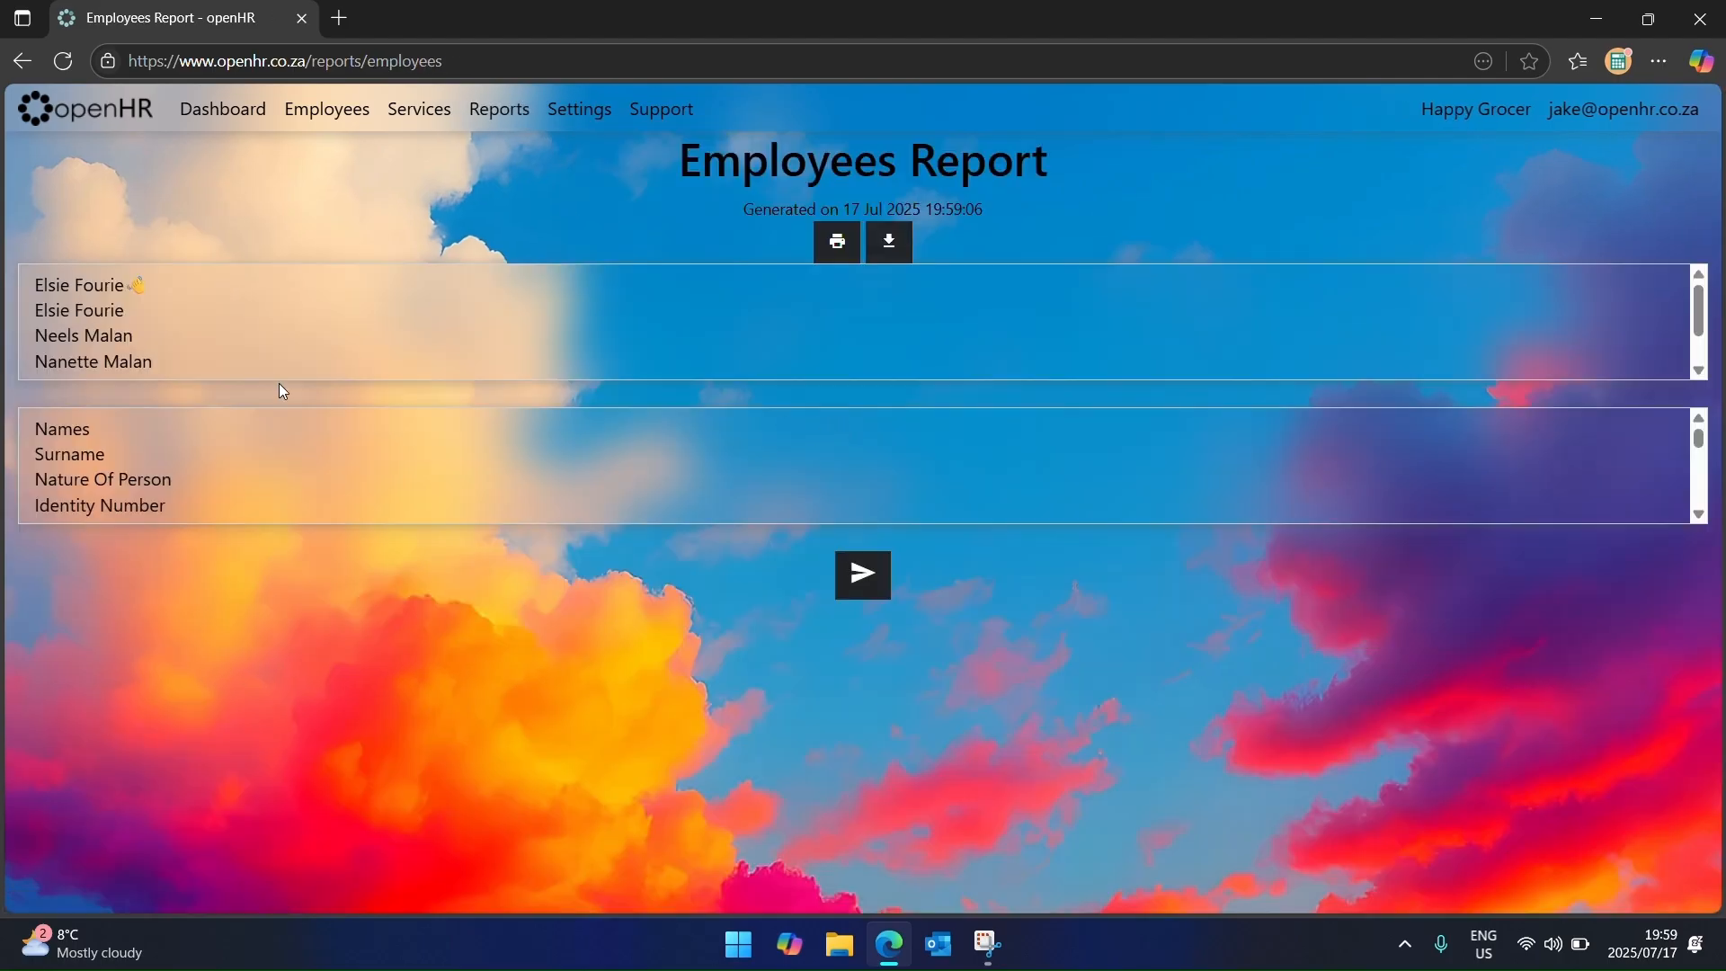
scroll(223, 326, down, 1)
scroll(262, 475, down, 5)
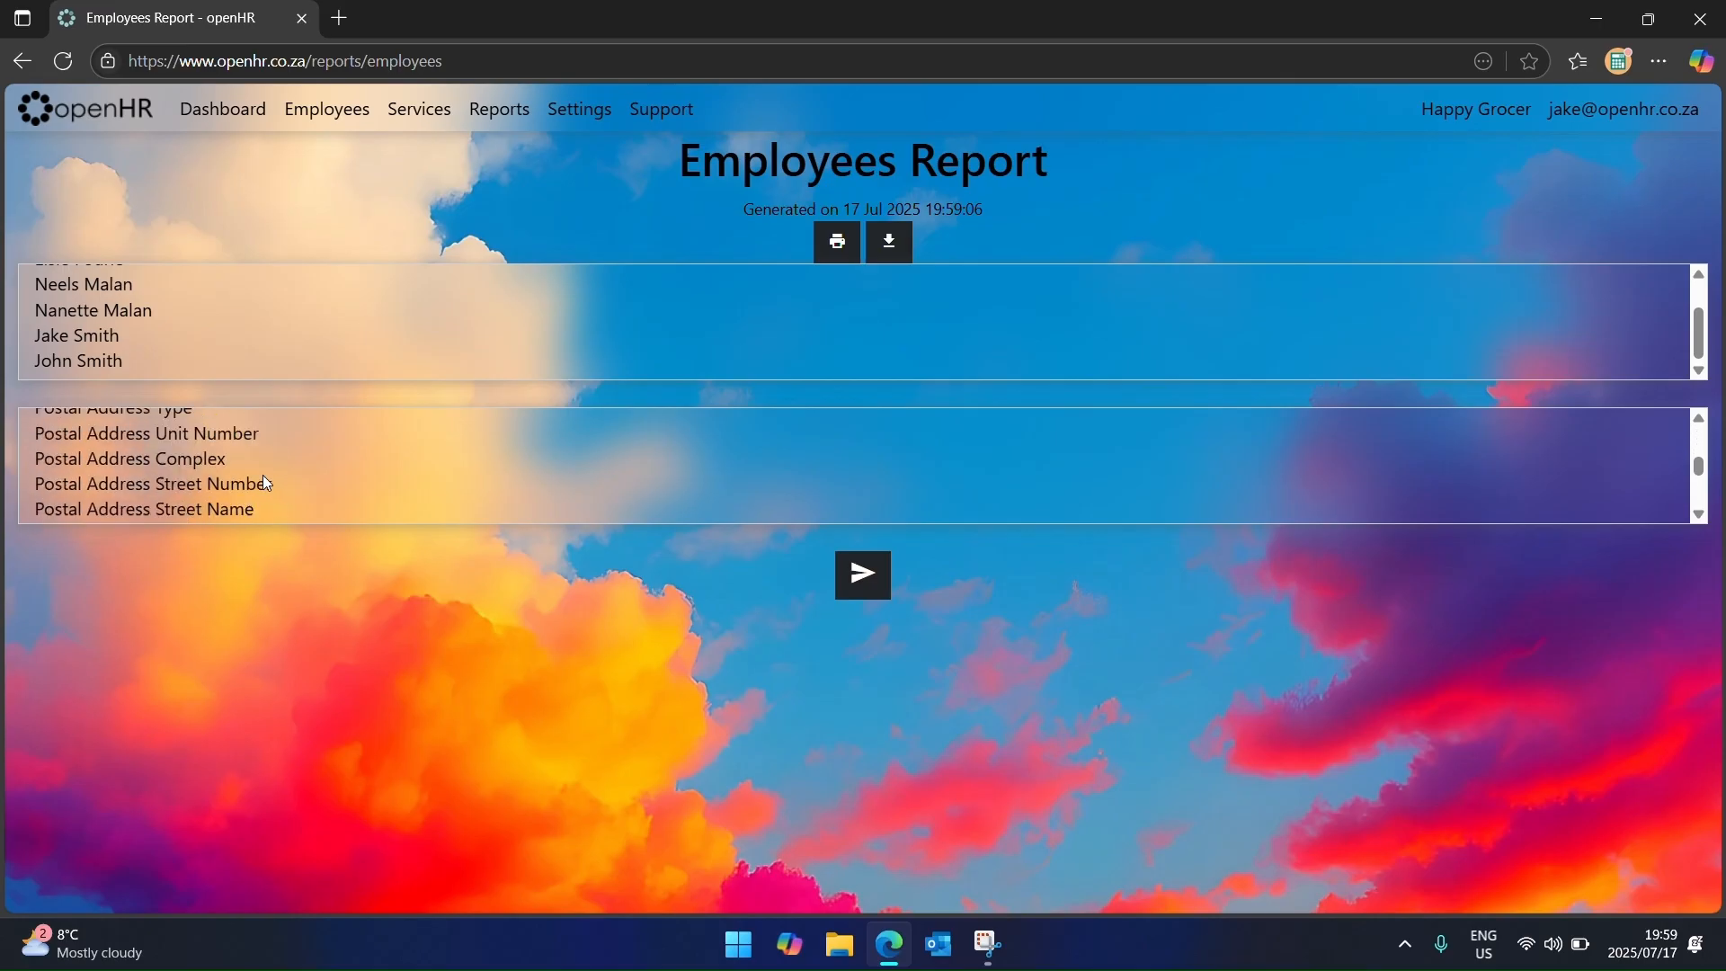
scroll(263, 476, down, 5)
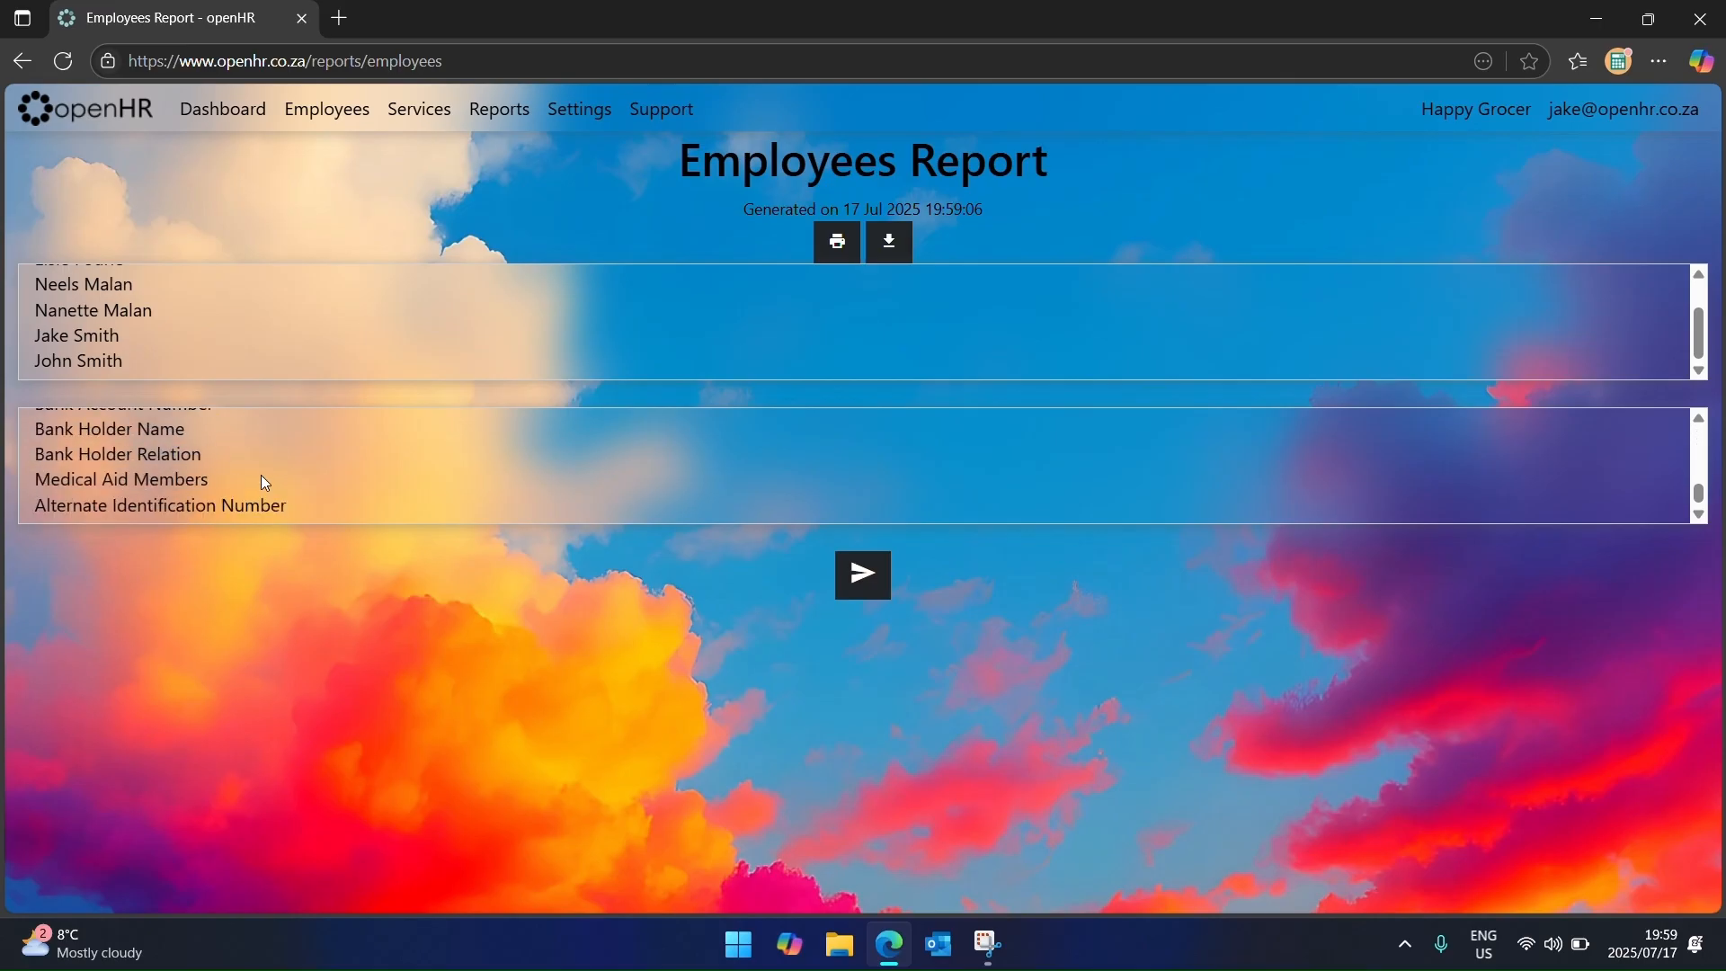
click(165, 318)
shift+click(169, 359)
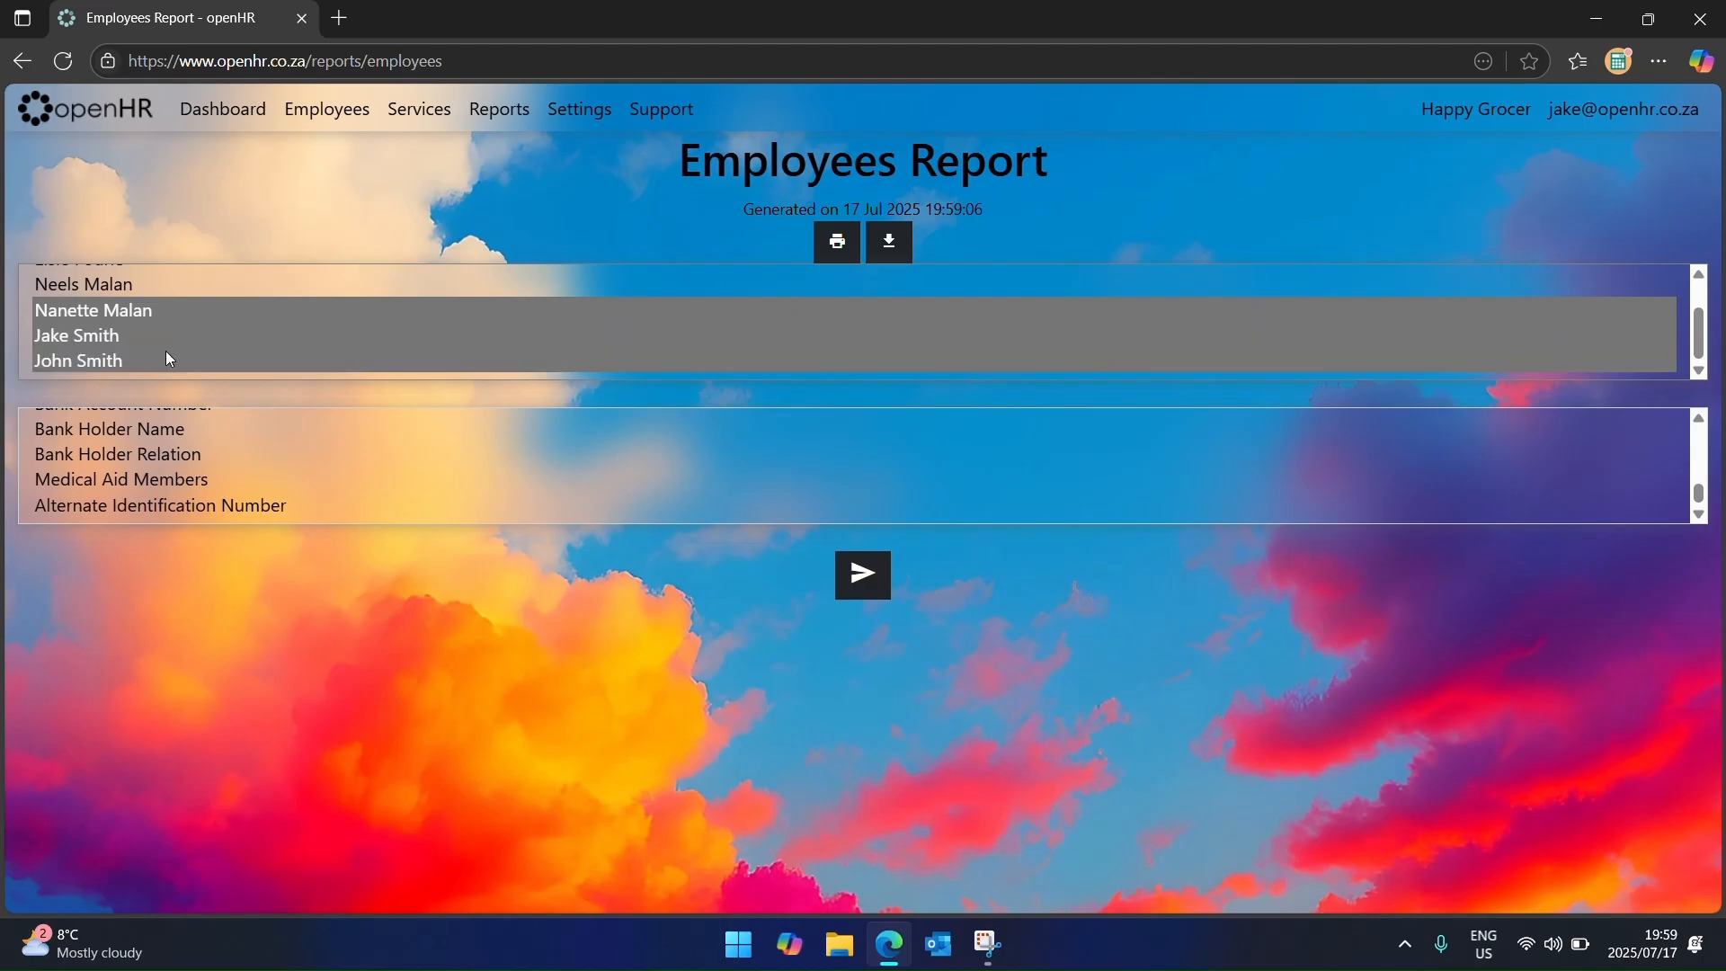
scroll(217, 466, up, 10)
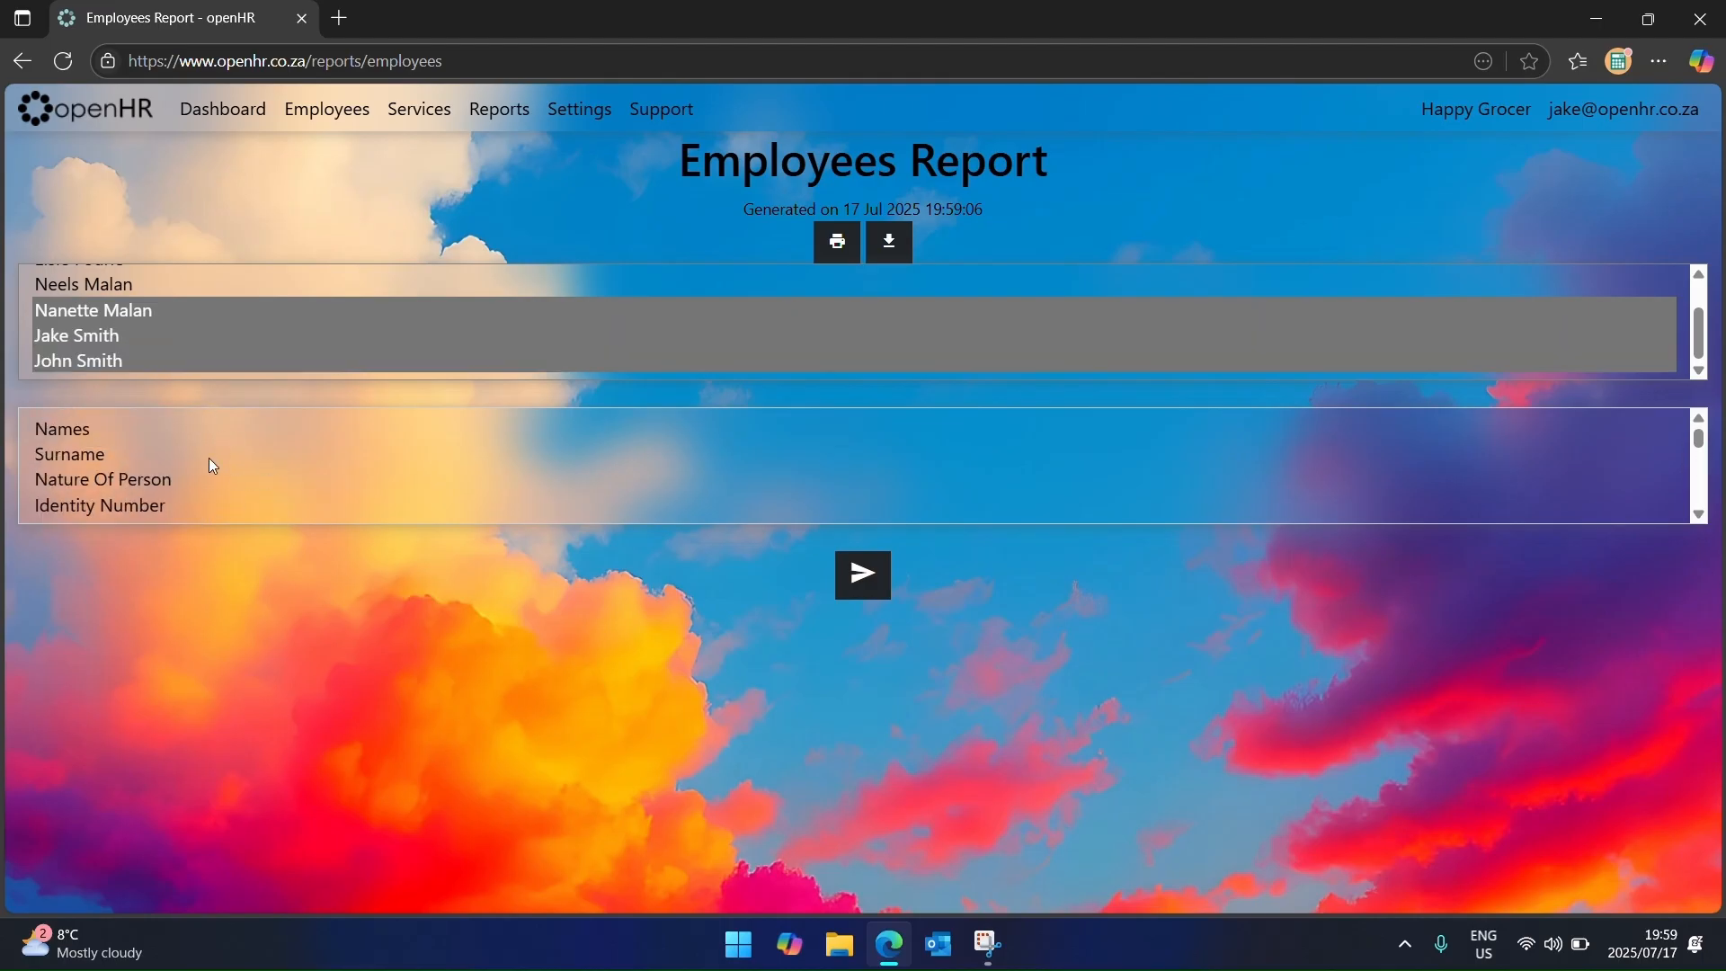
click(181, 429)
shift+click(196, 505)
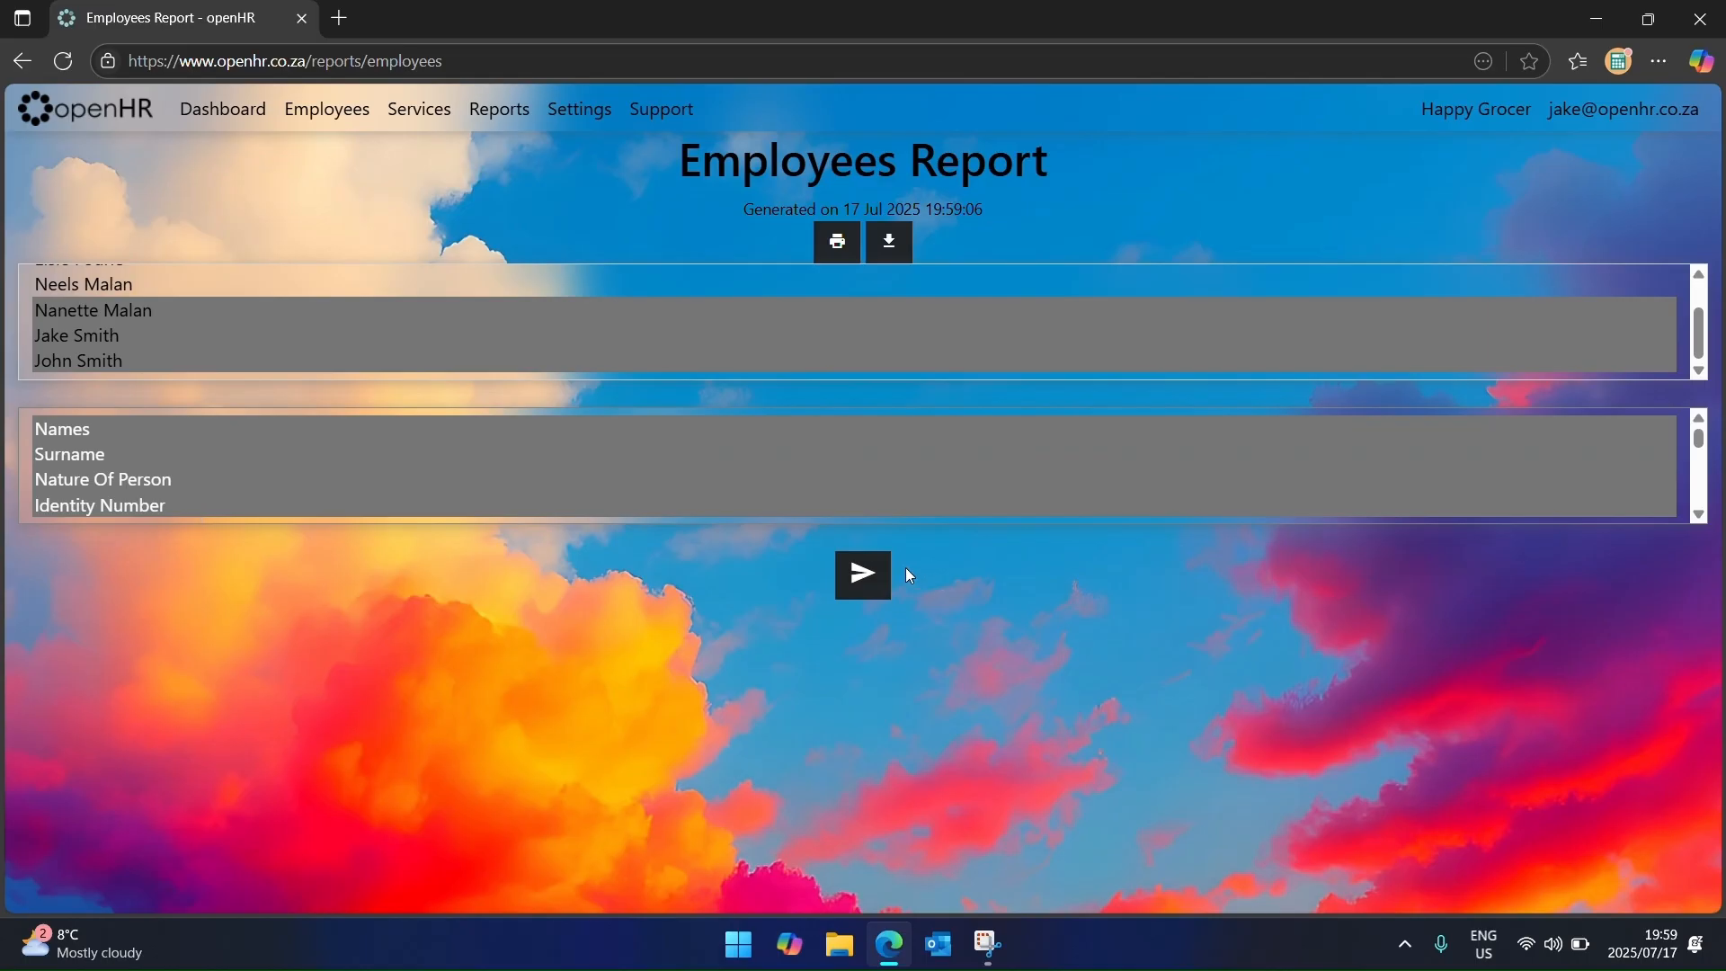
click(861, 573)
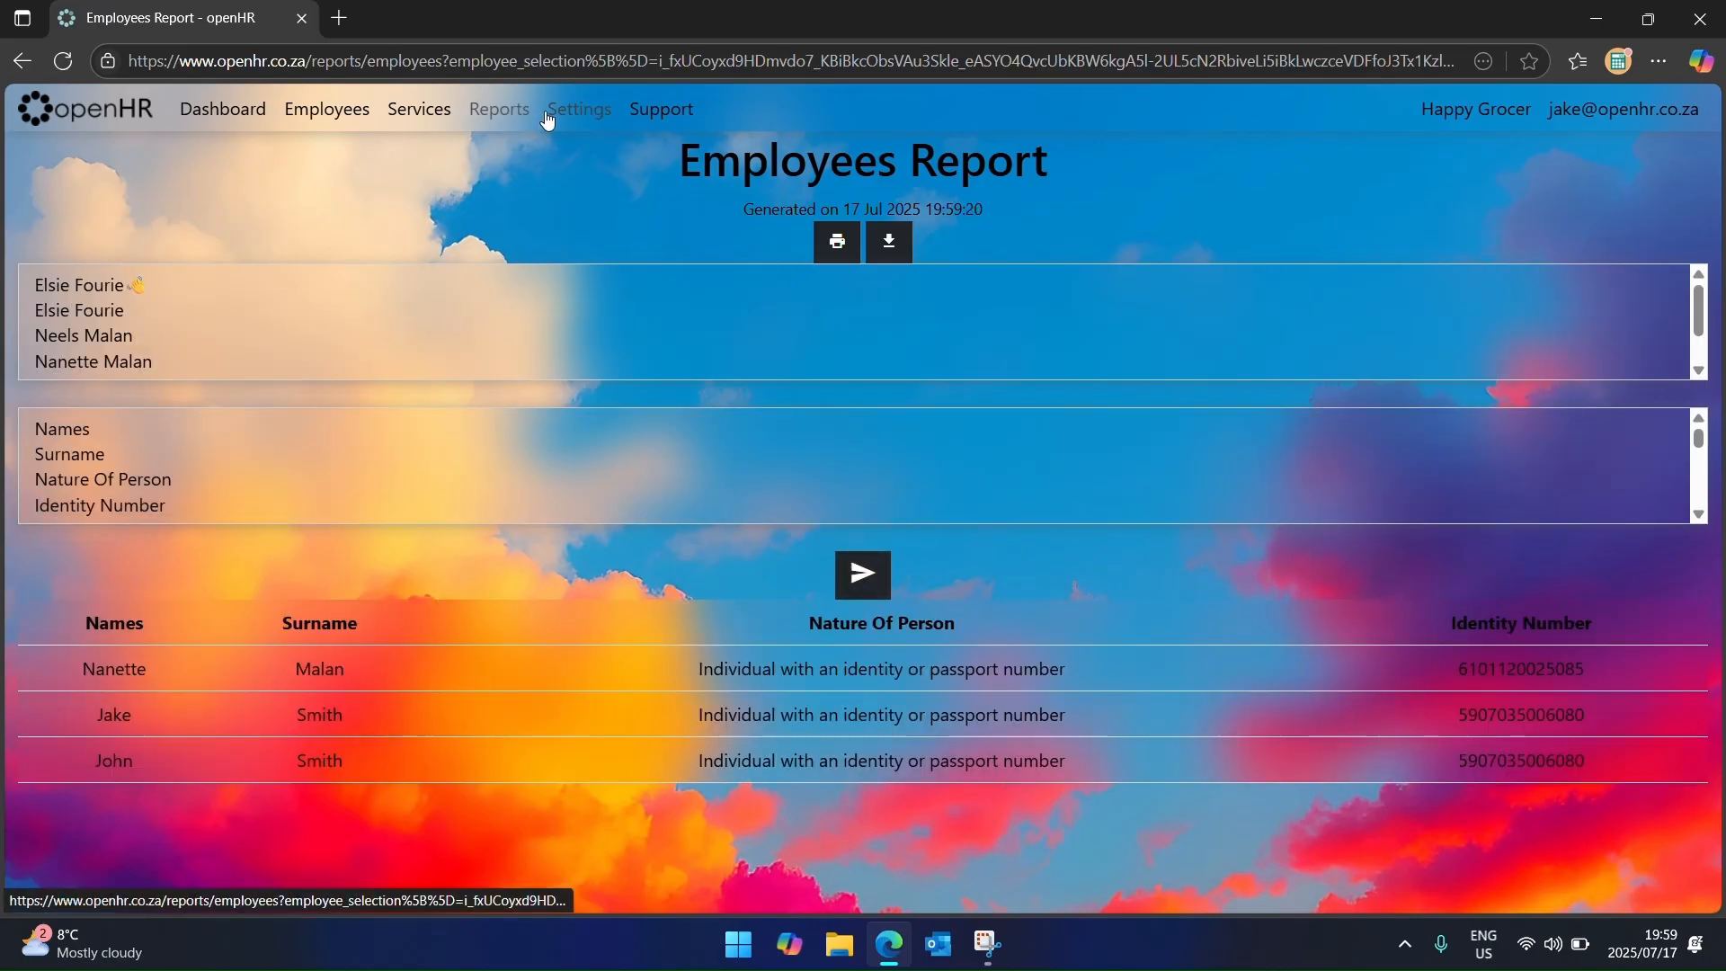
click(499, 108)
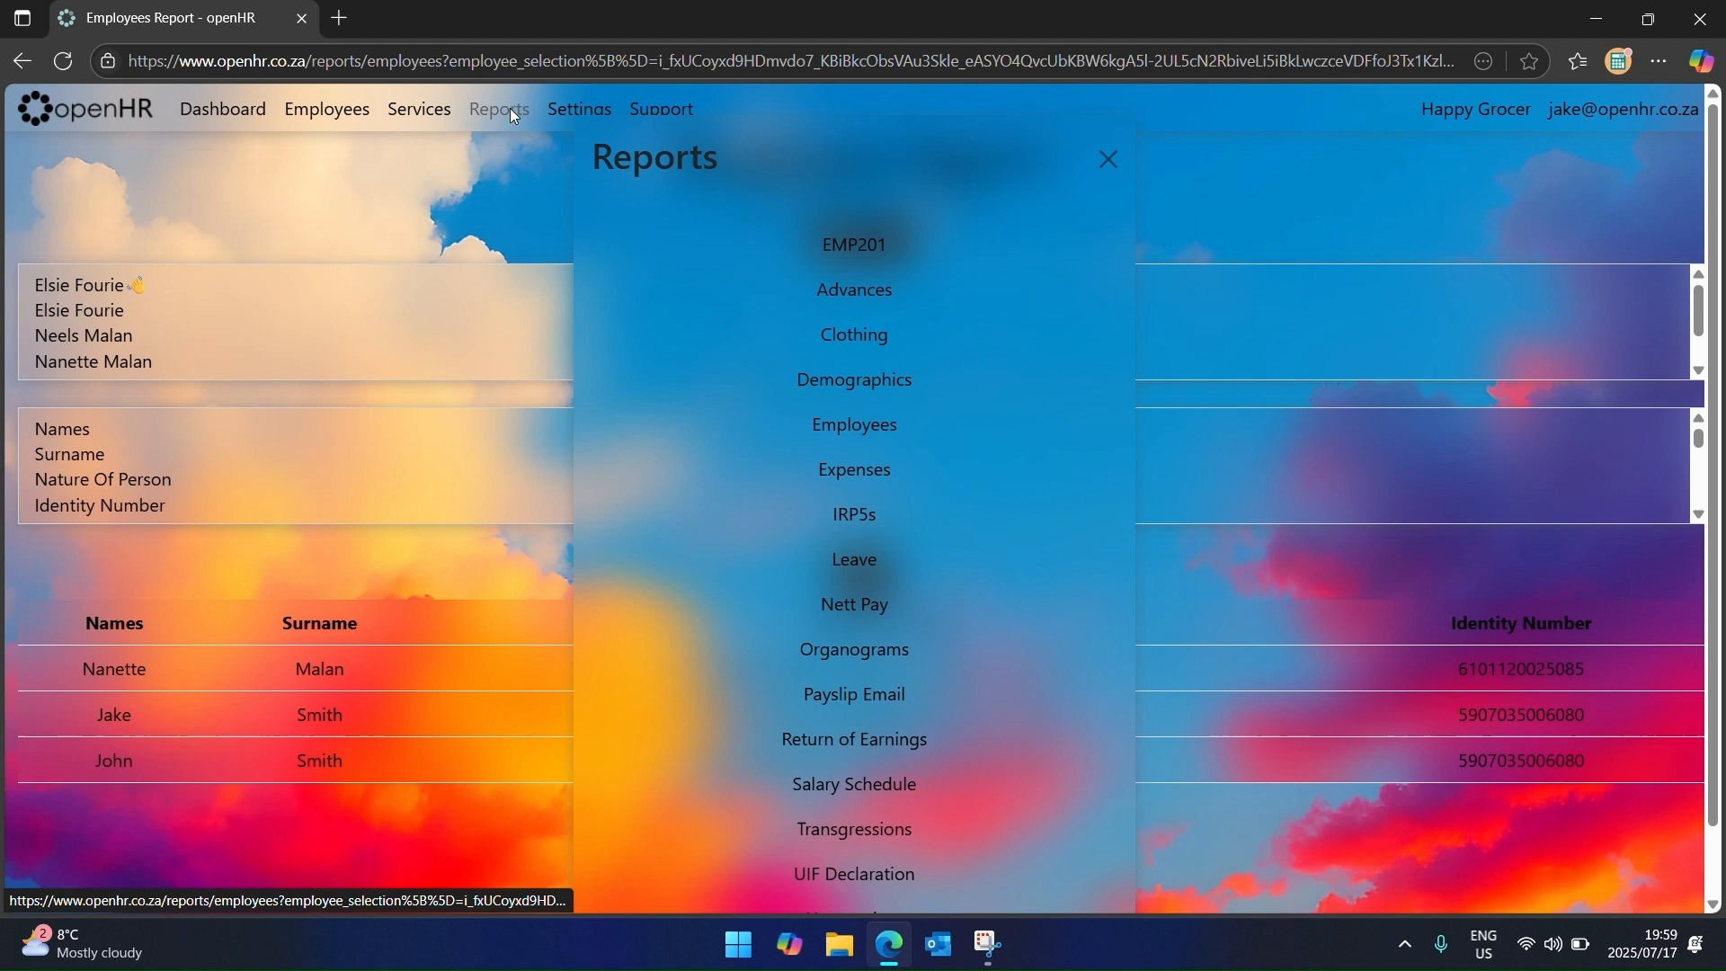
Step: Run the Expenses report for the chosen employee
click(869, 467)
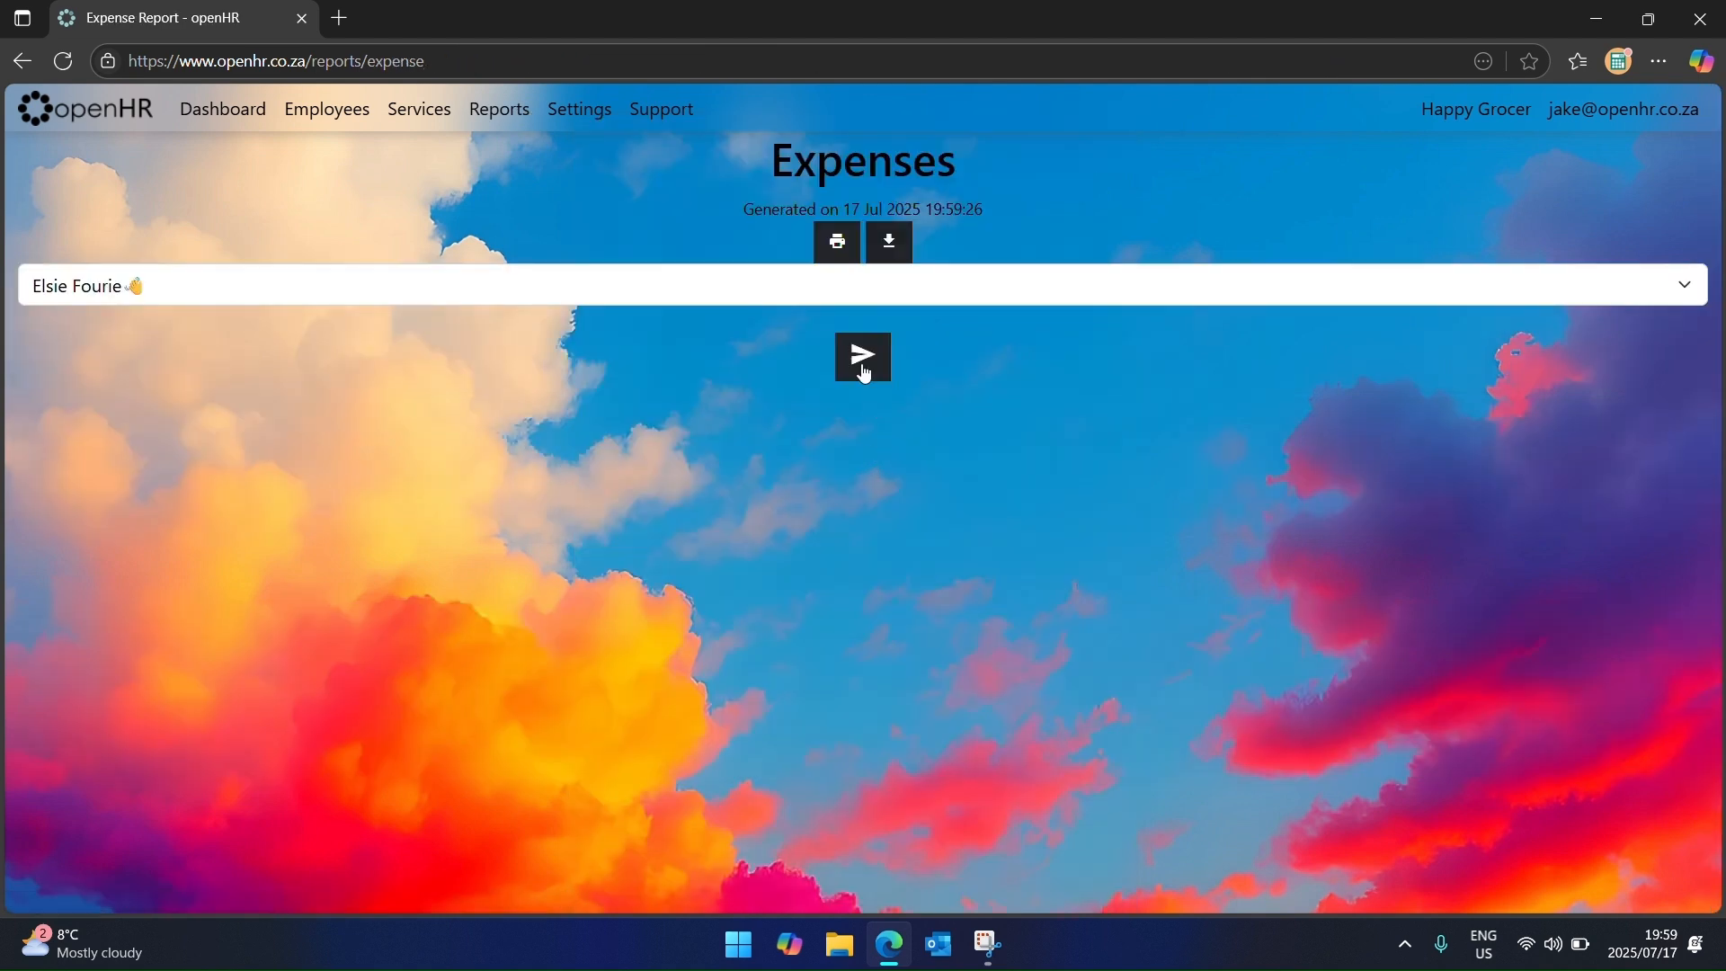
click(858, 371)
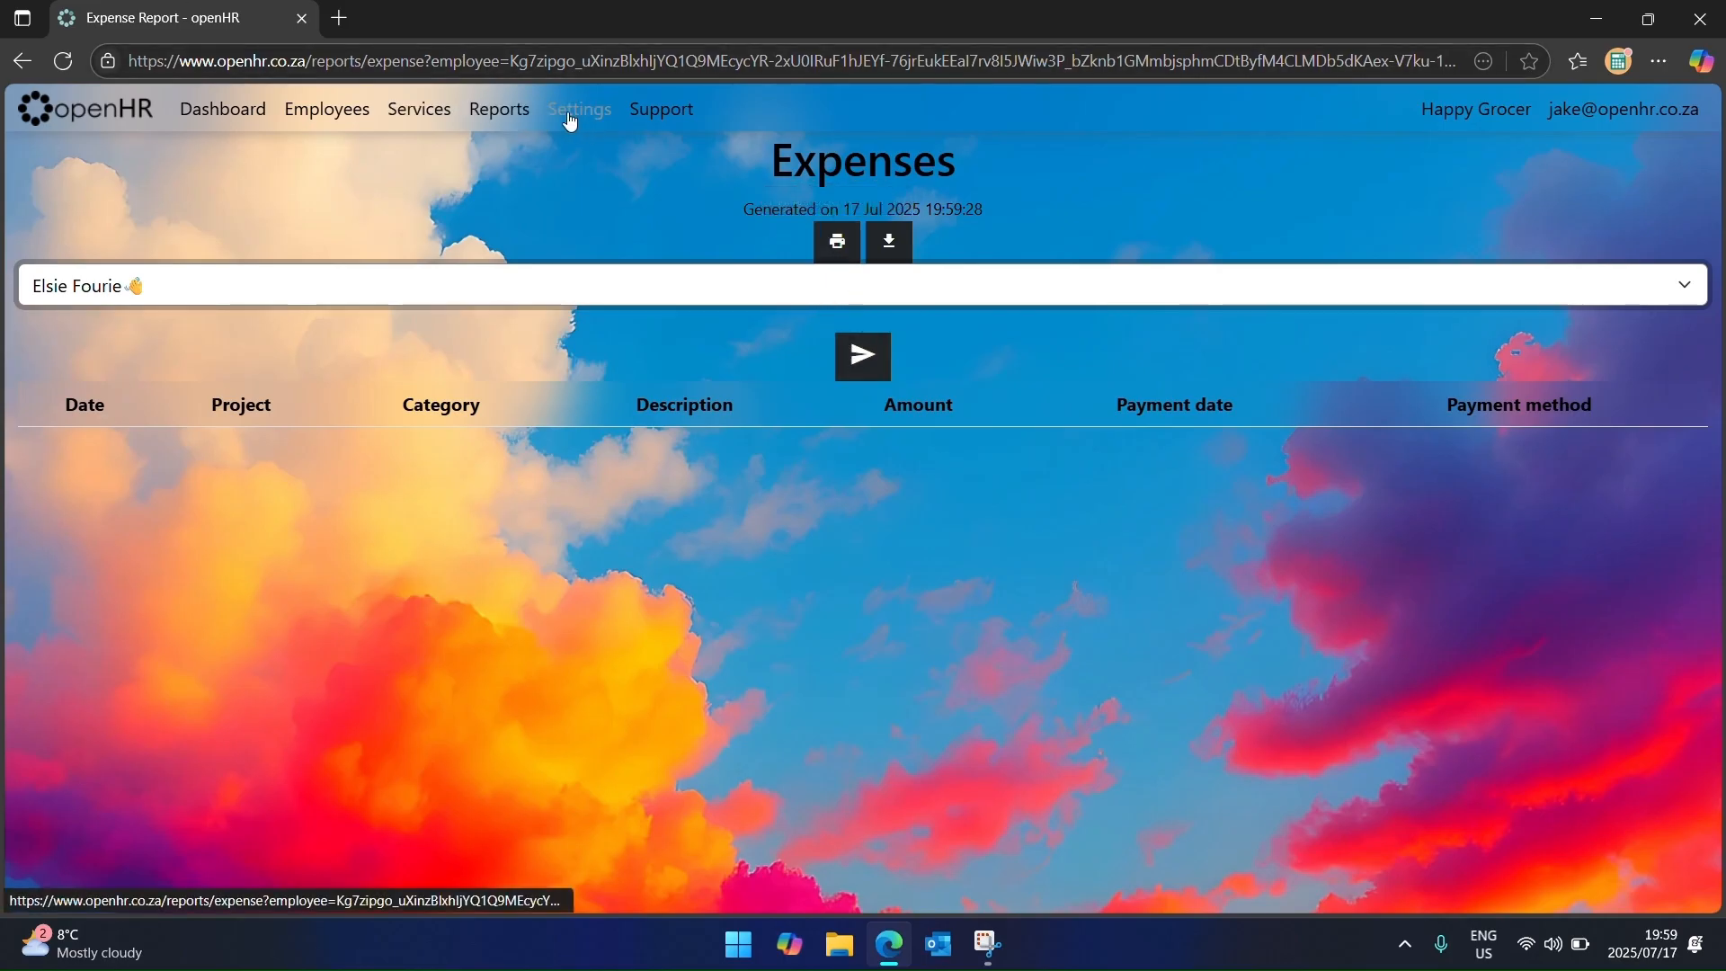
click(501, 111)
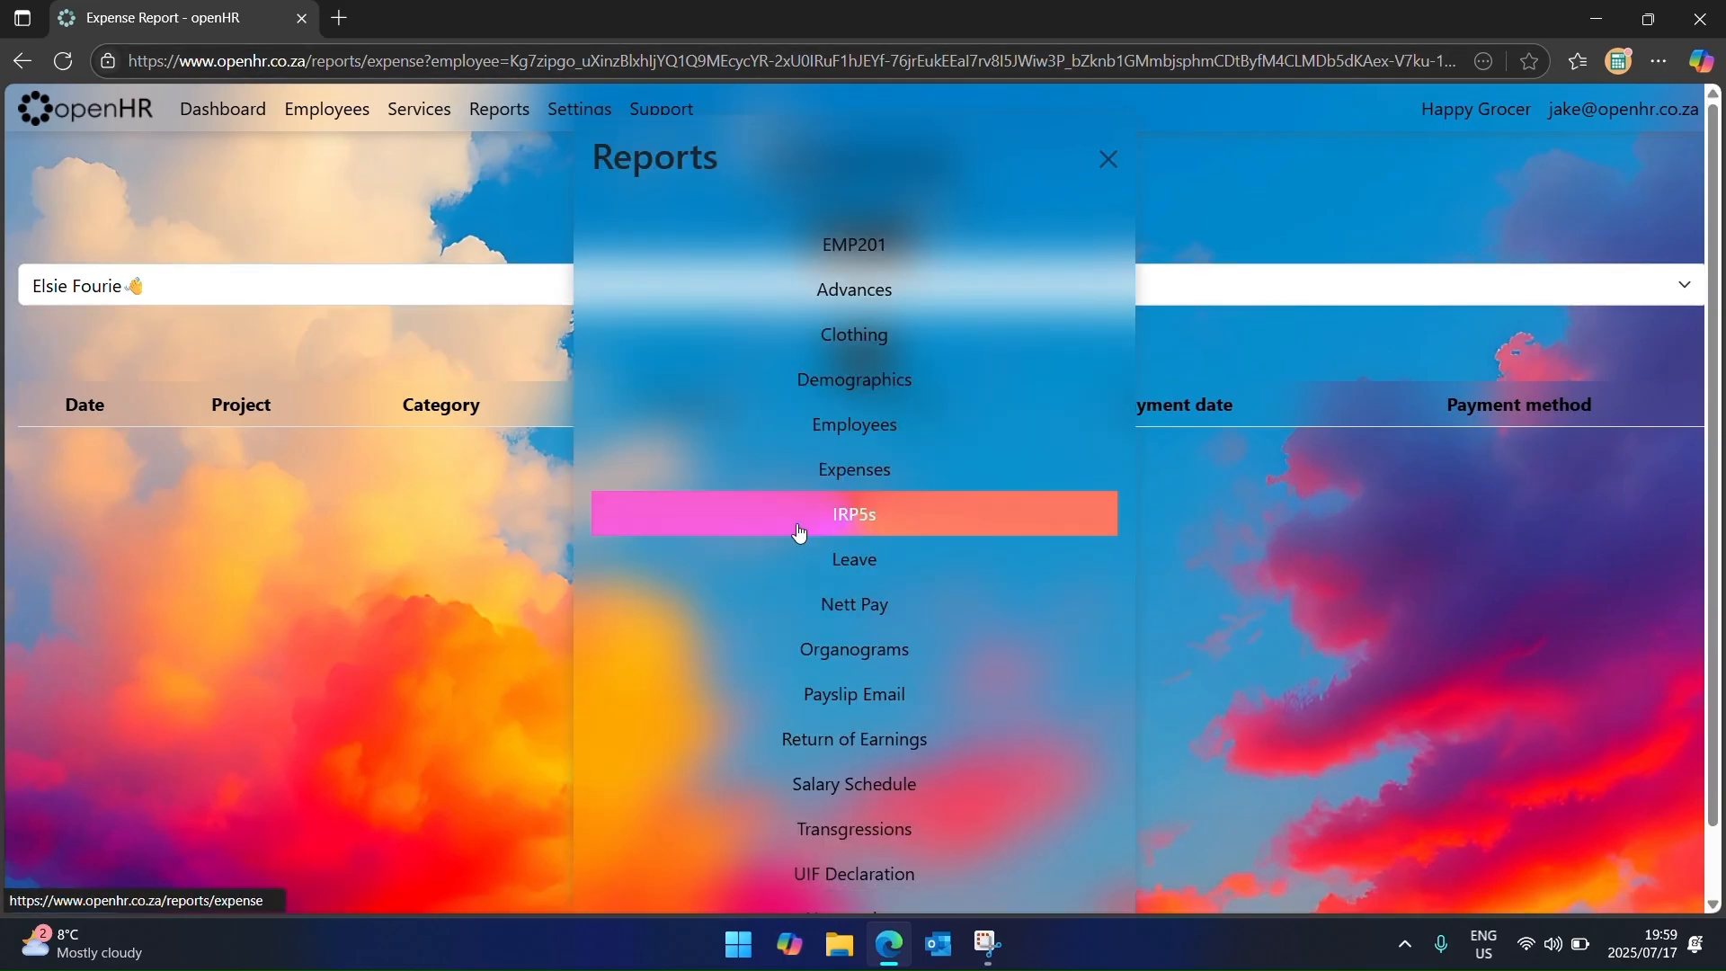
Step: Run the Leave report for the employee's Annual leave, showing a 2.55 balance
click(836, 565)
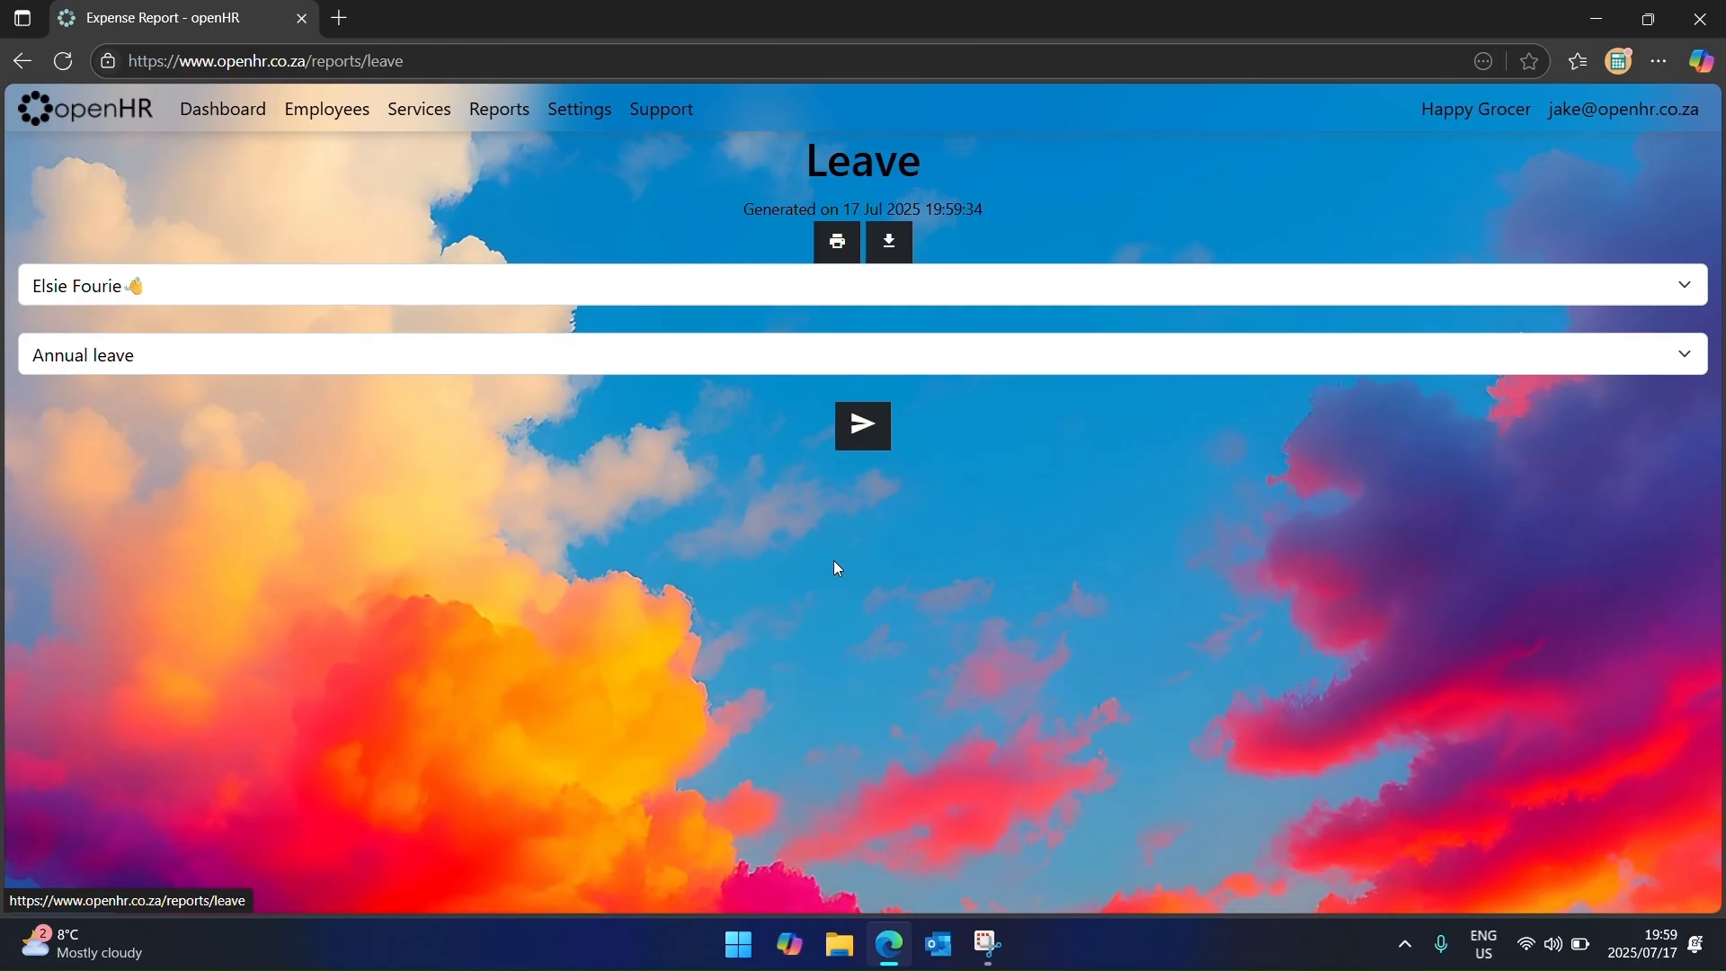
click(861, 430)
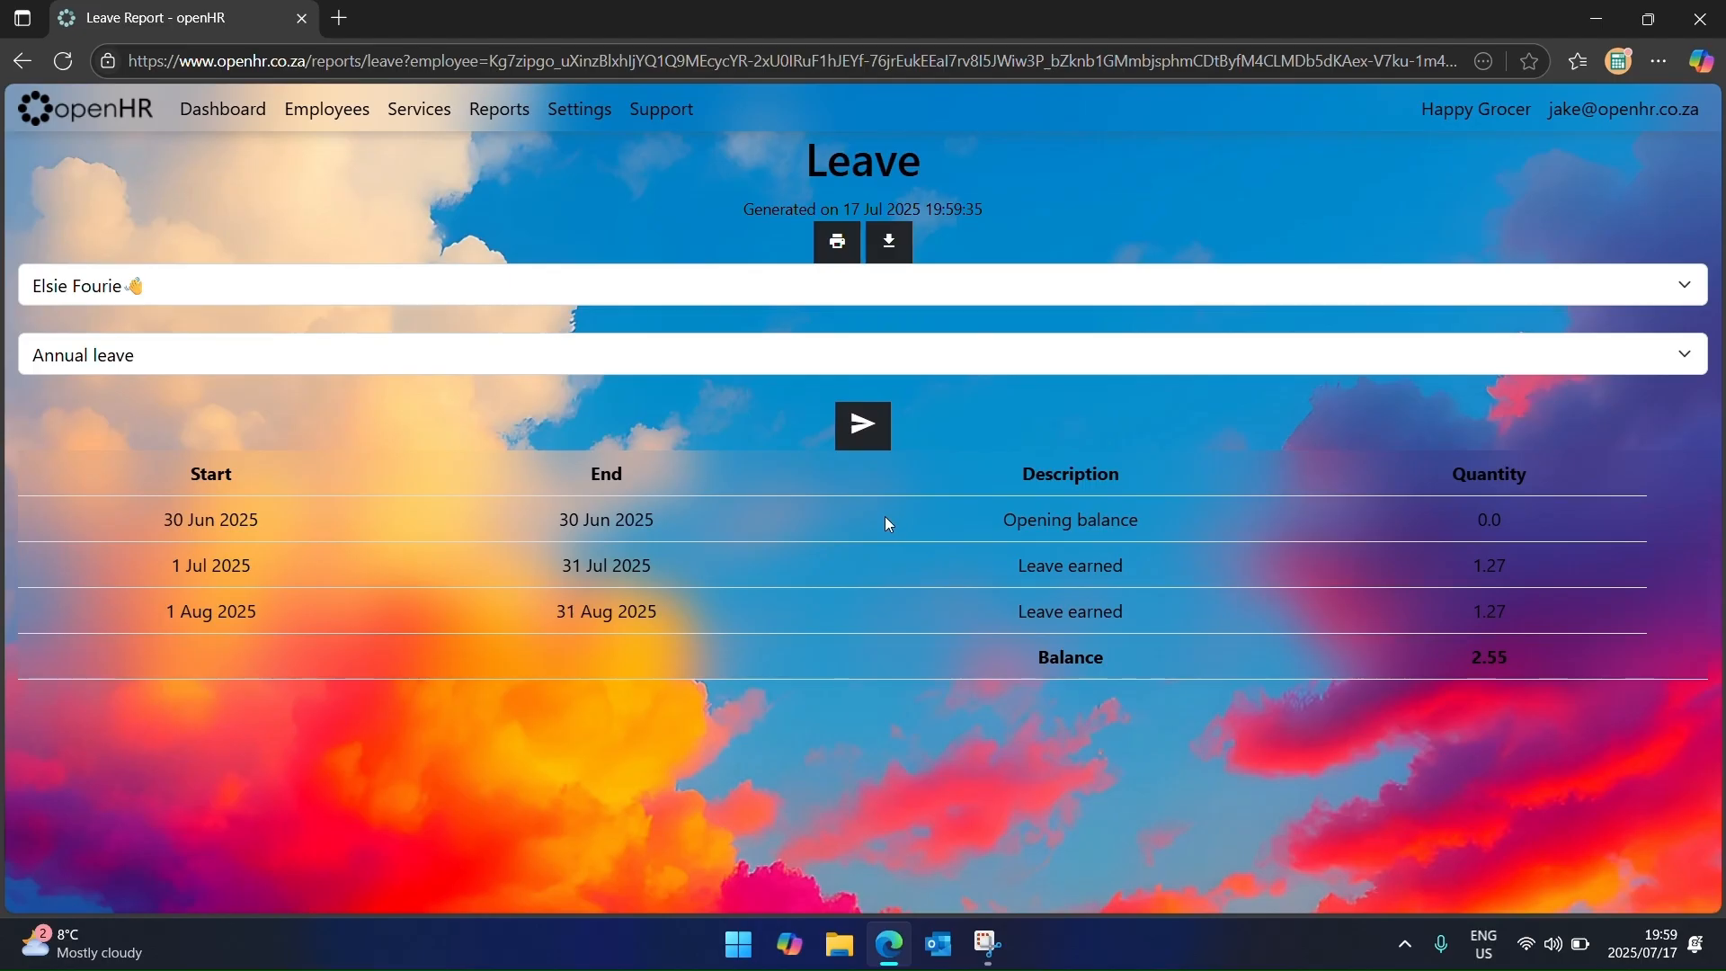
click(589, 362)
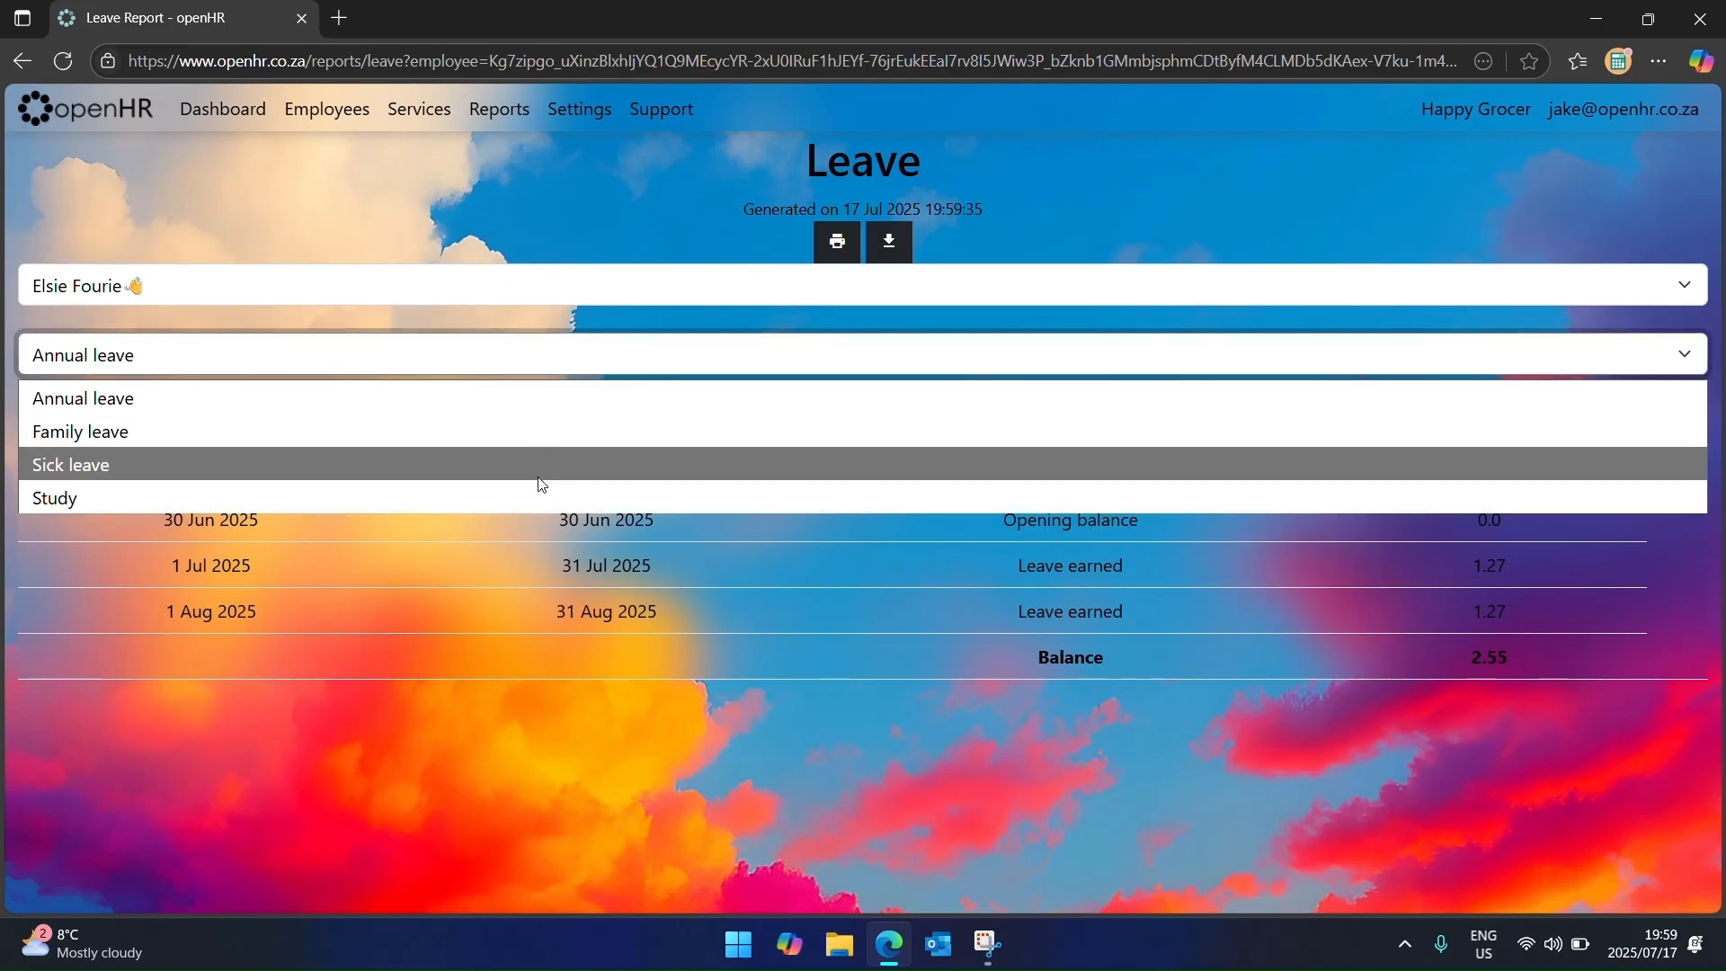
click(523, 756)
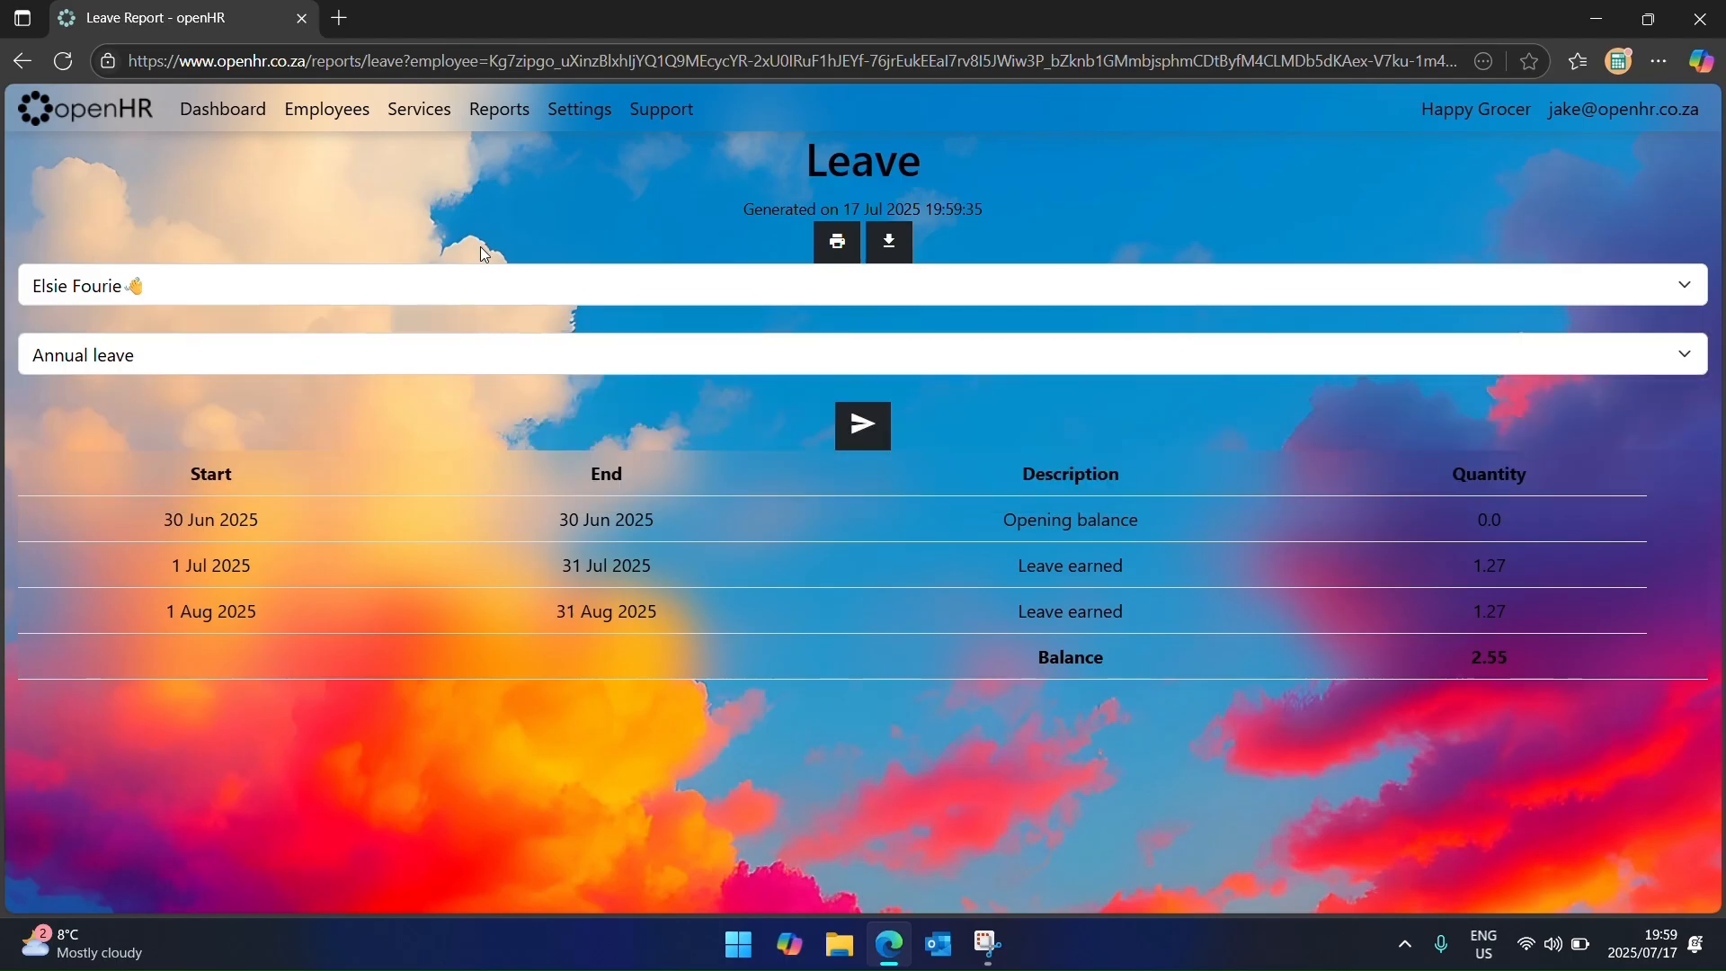
click(500, 112)
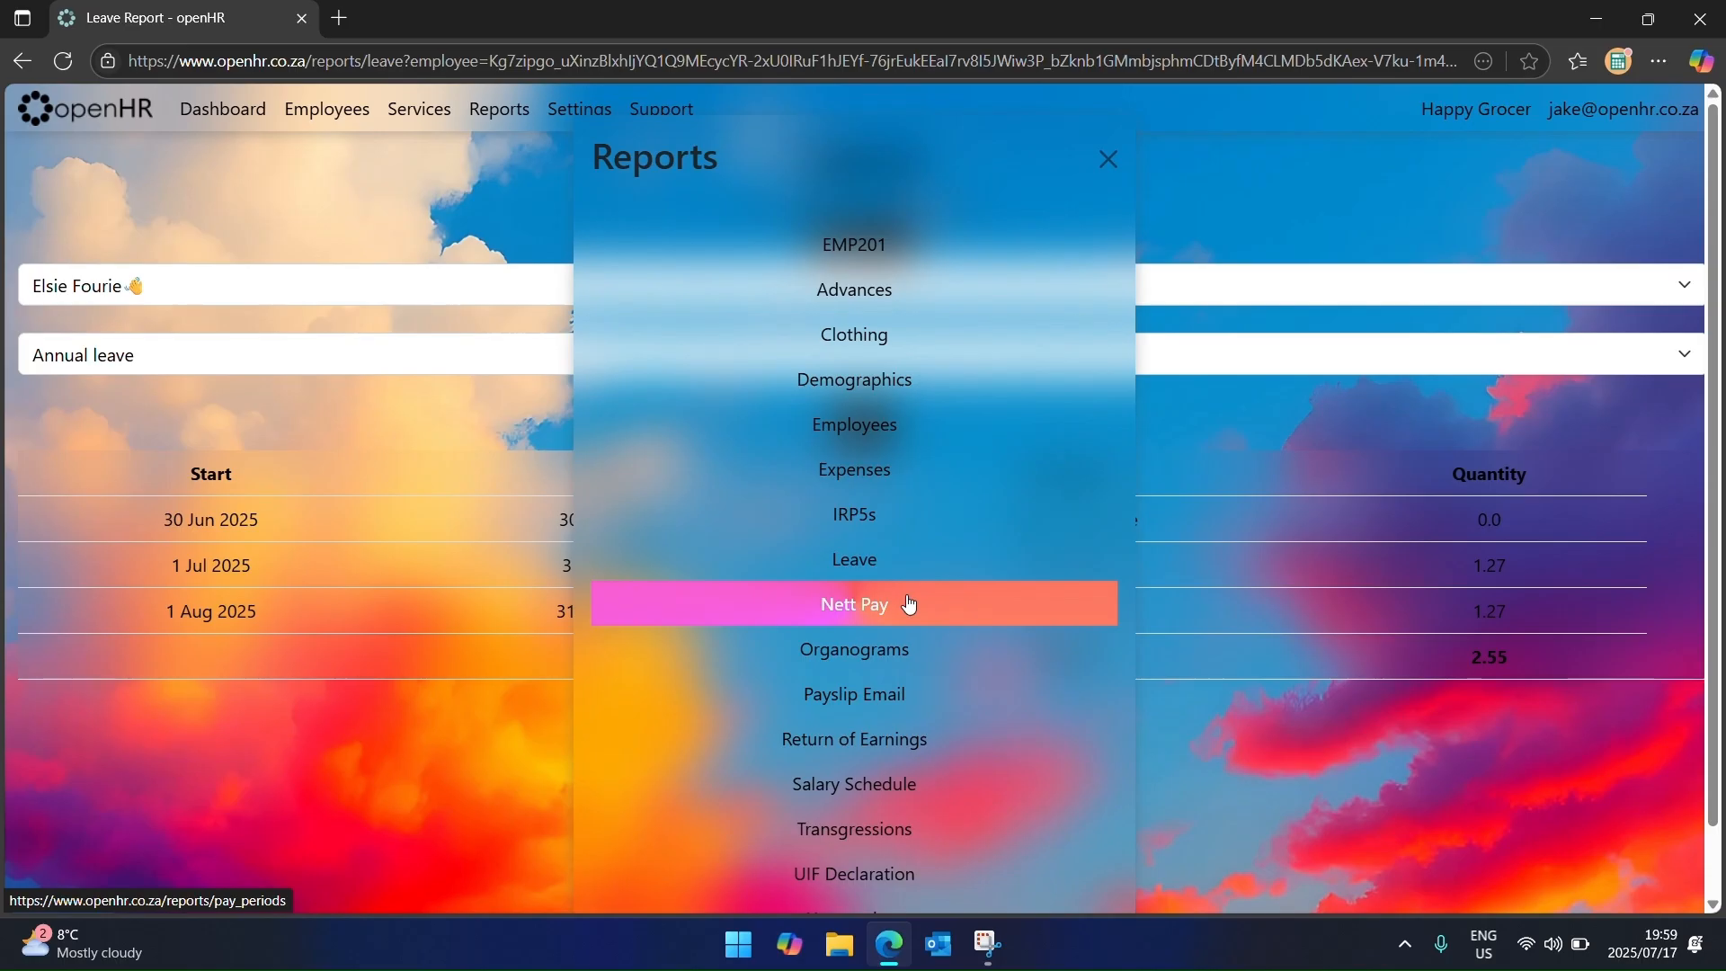
Step: Generate a new organogram dated 17 Jul 2025 19:59:59, view its staff hierarchy, and return to the list
click(861, 649)
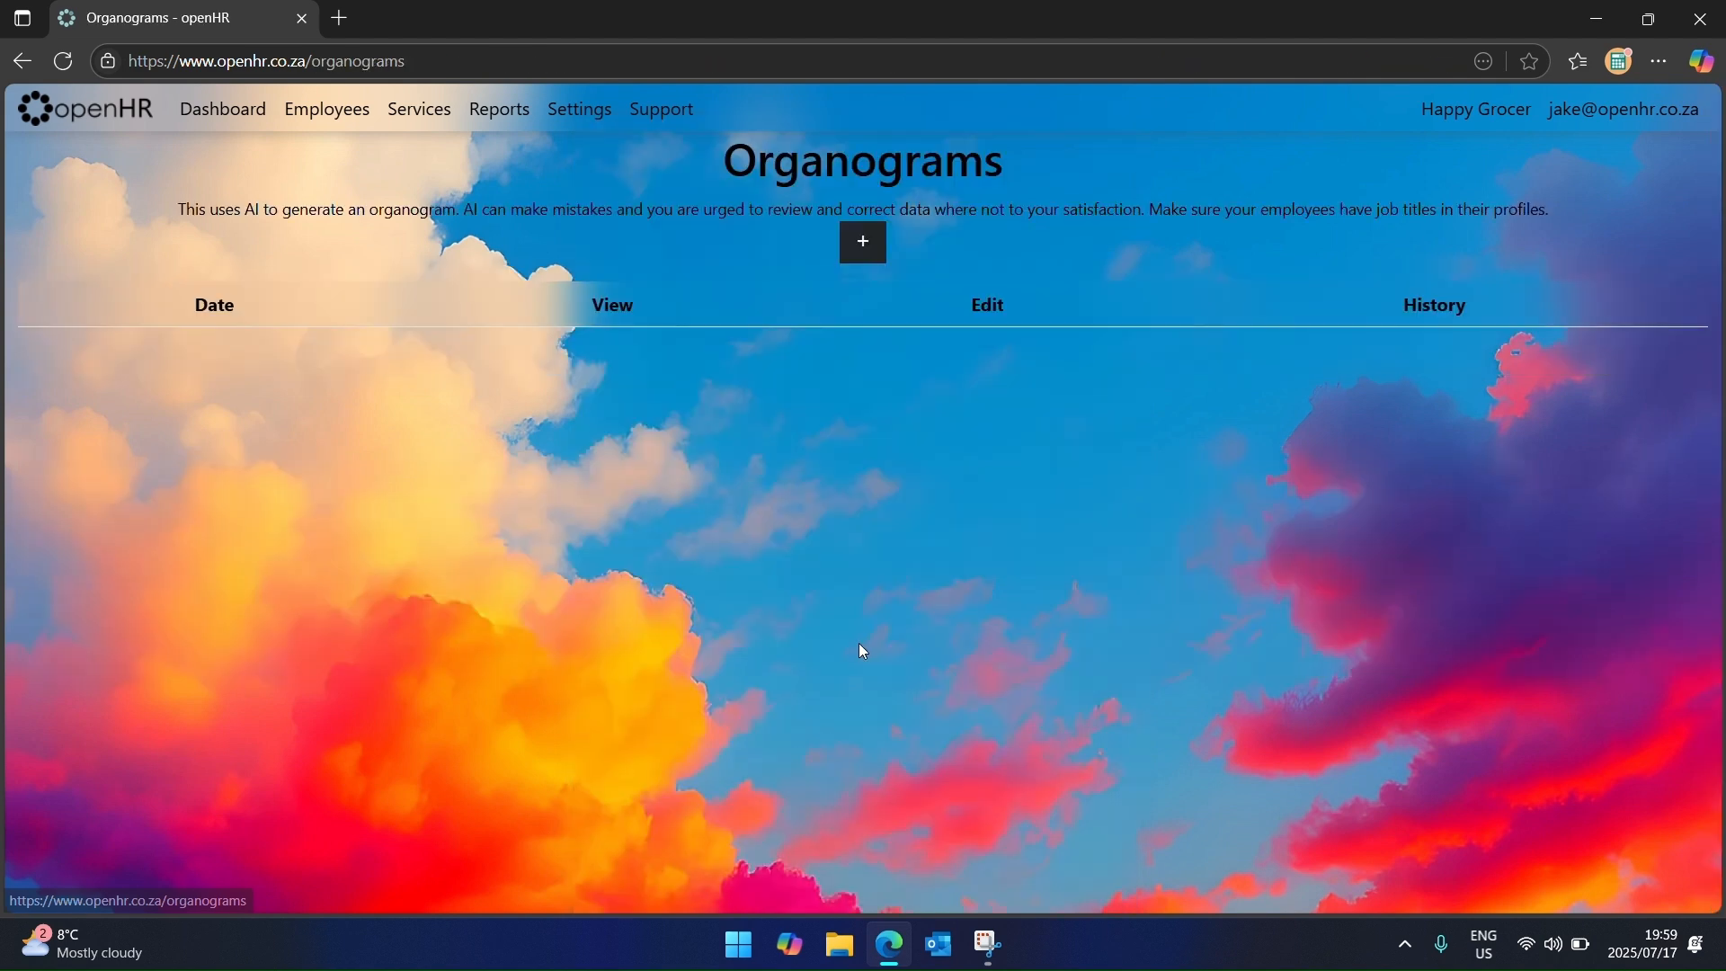
click(865, 244)
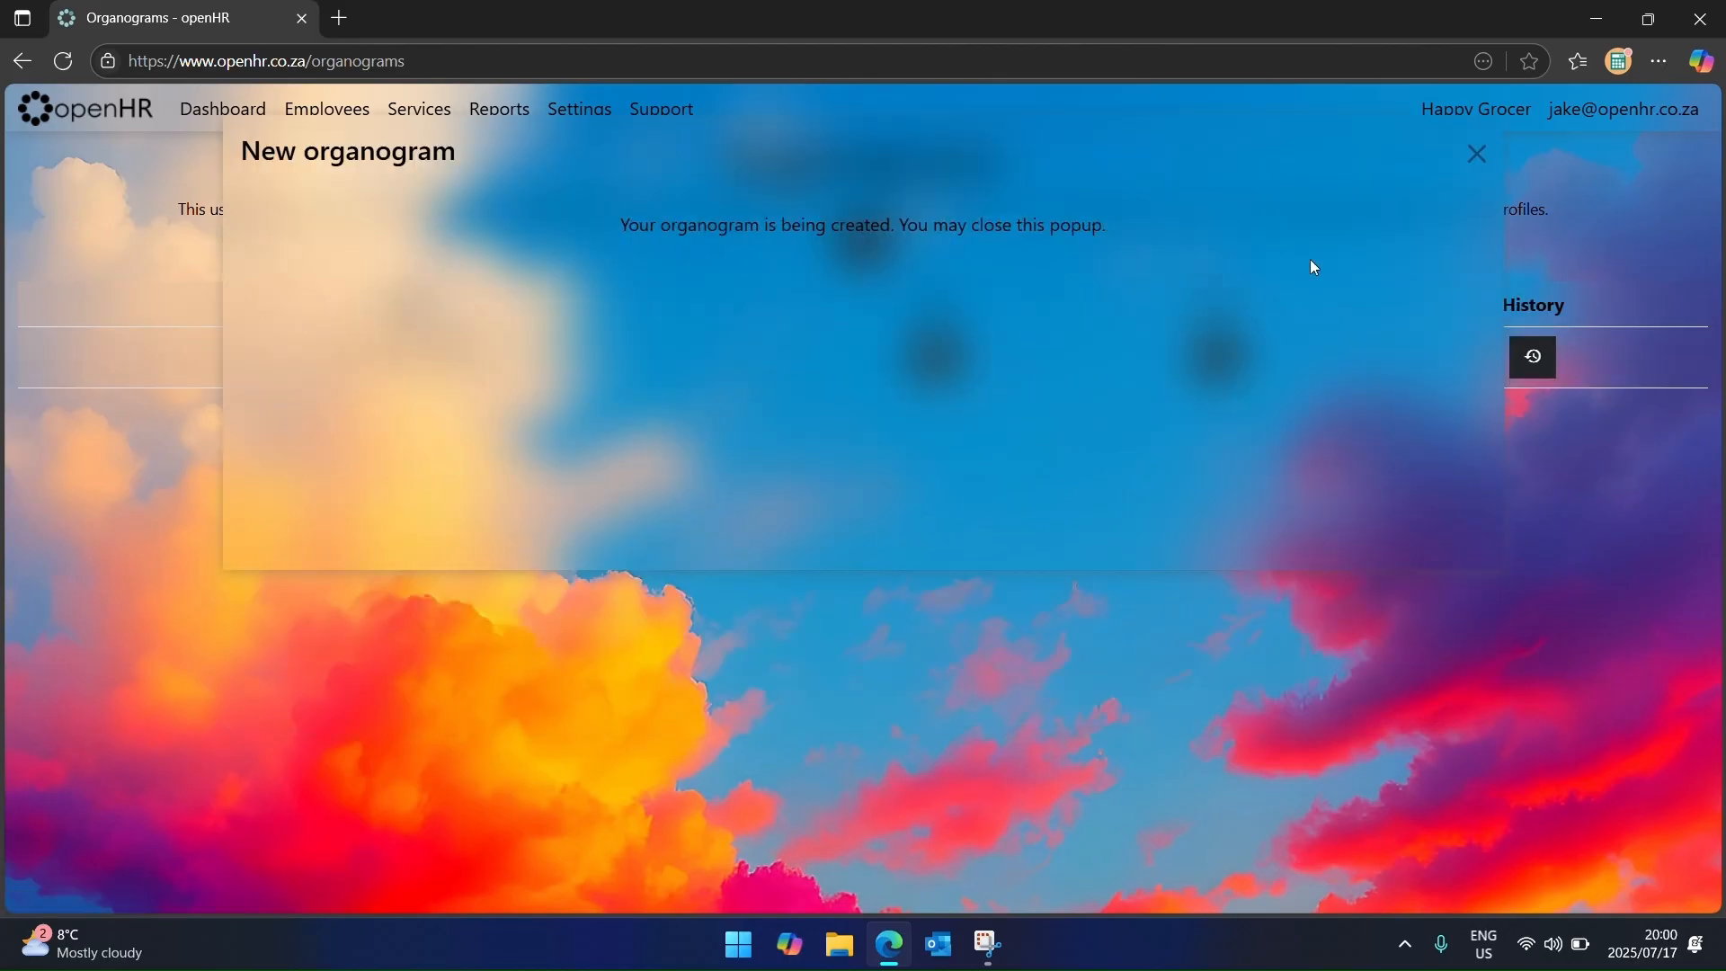
click(1476, 156)
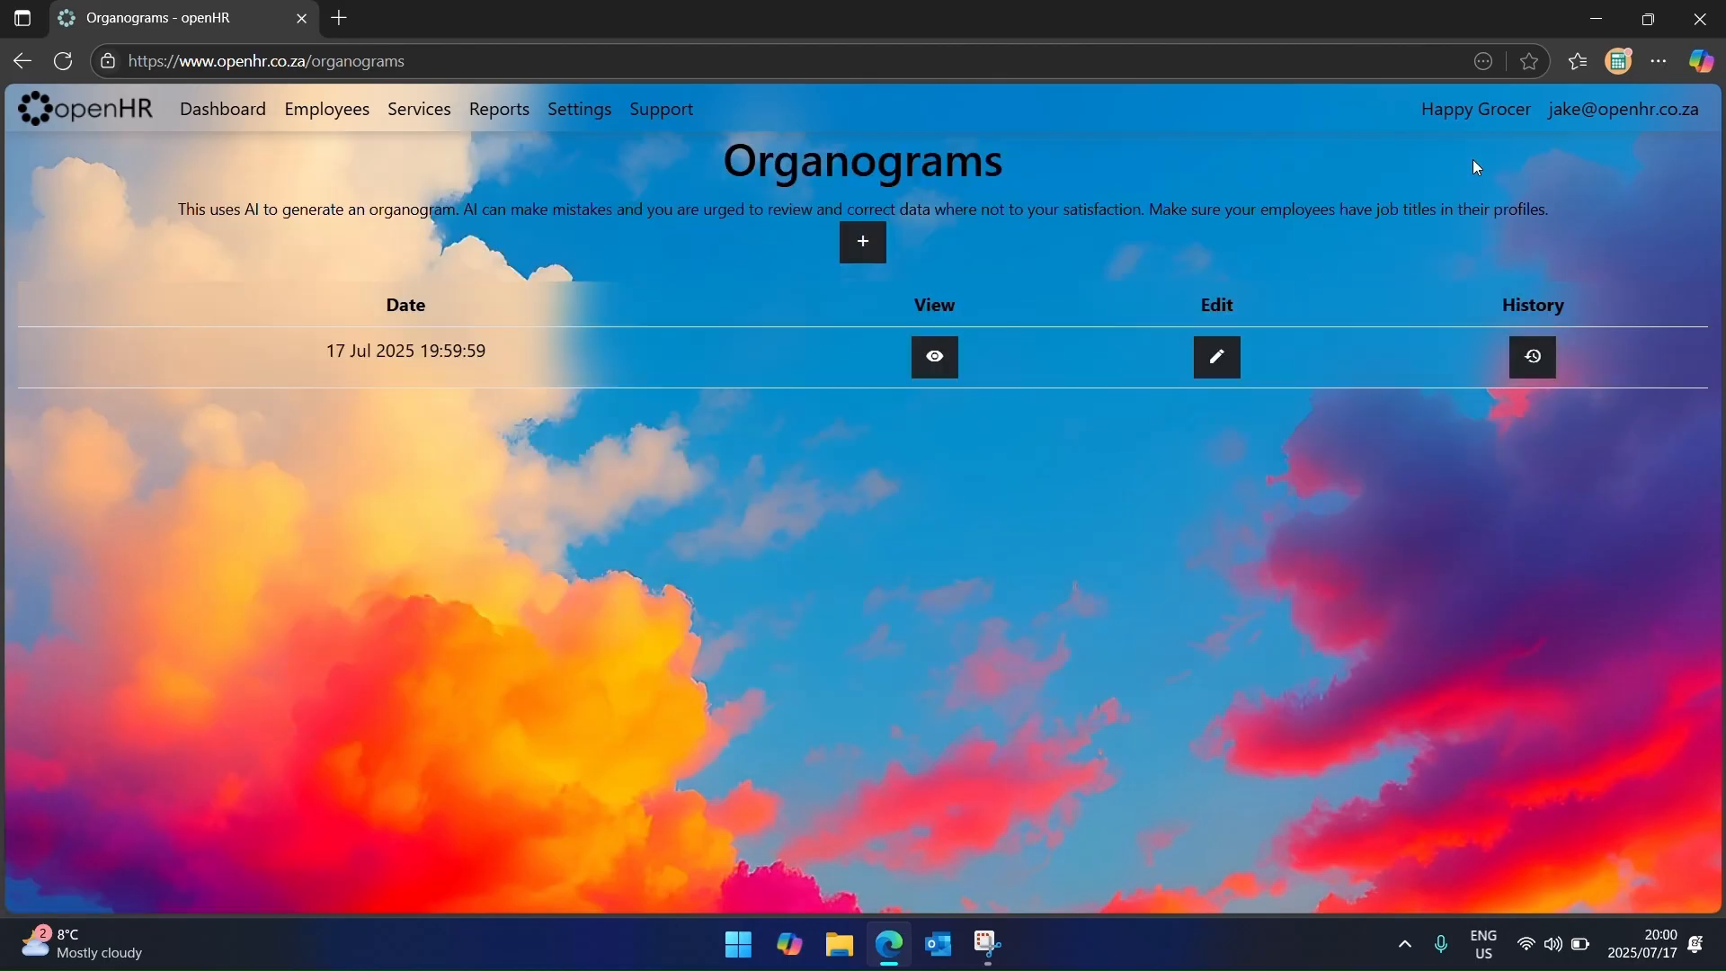
click(952, 356)
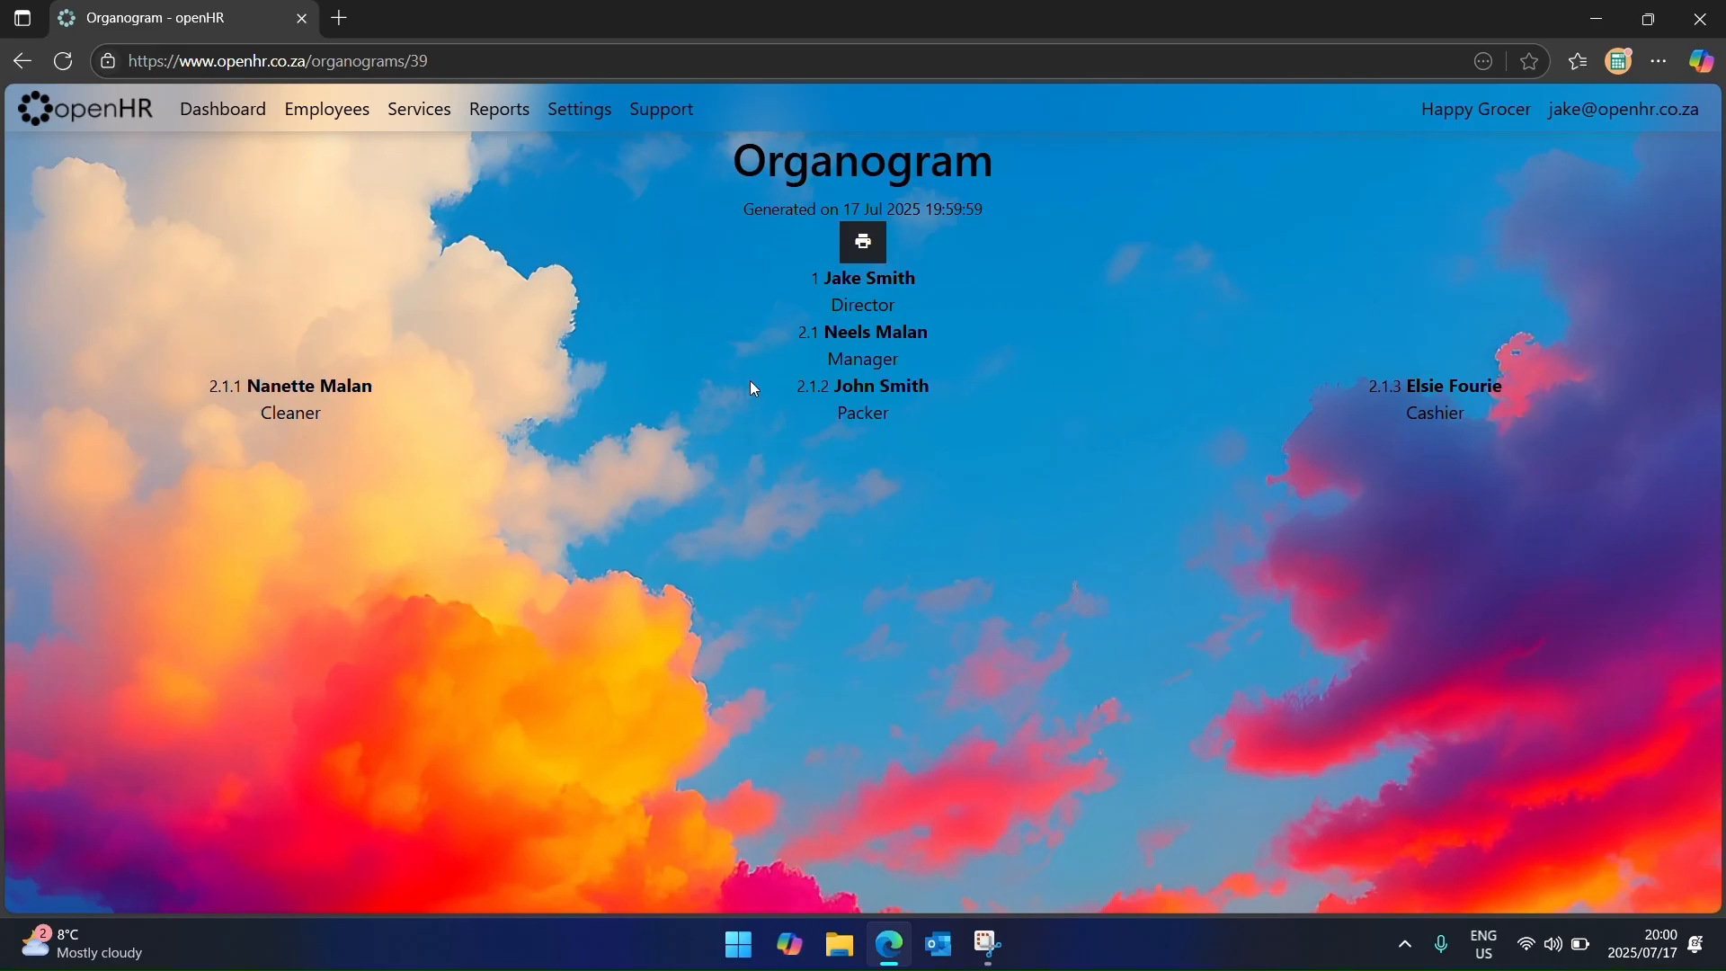
click(22, 63)
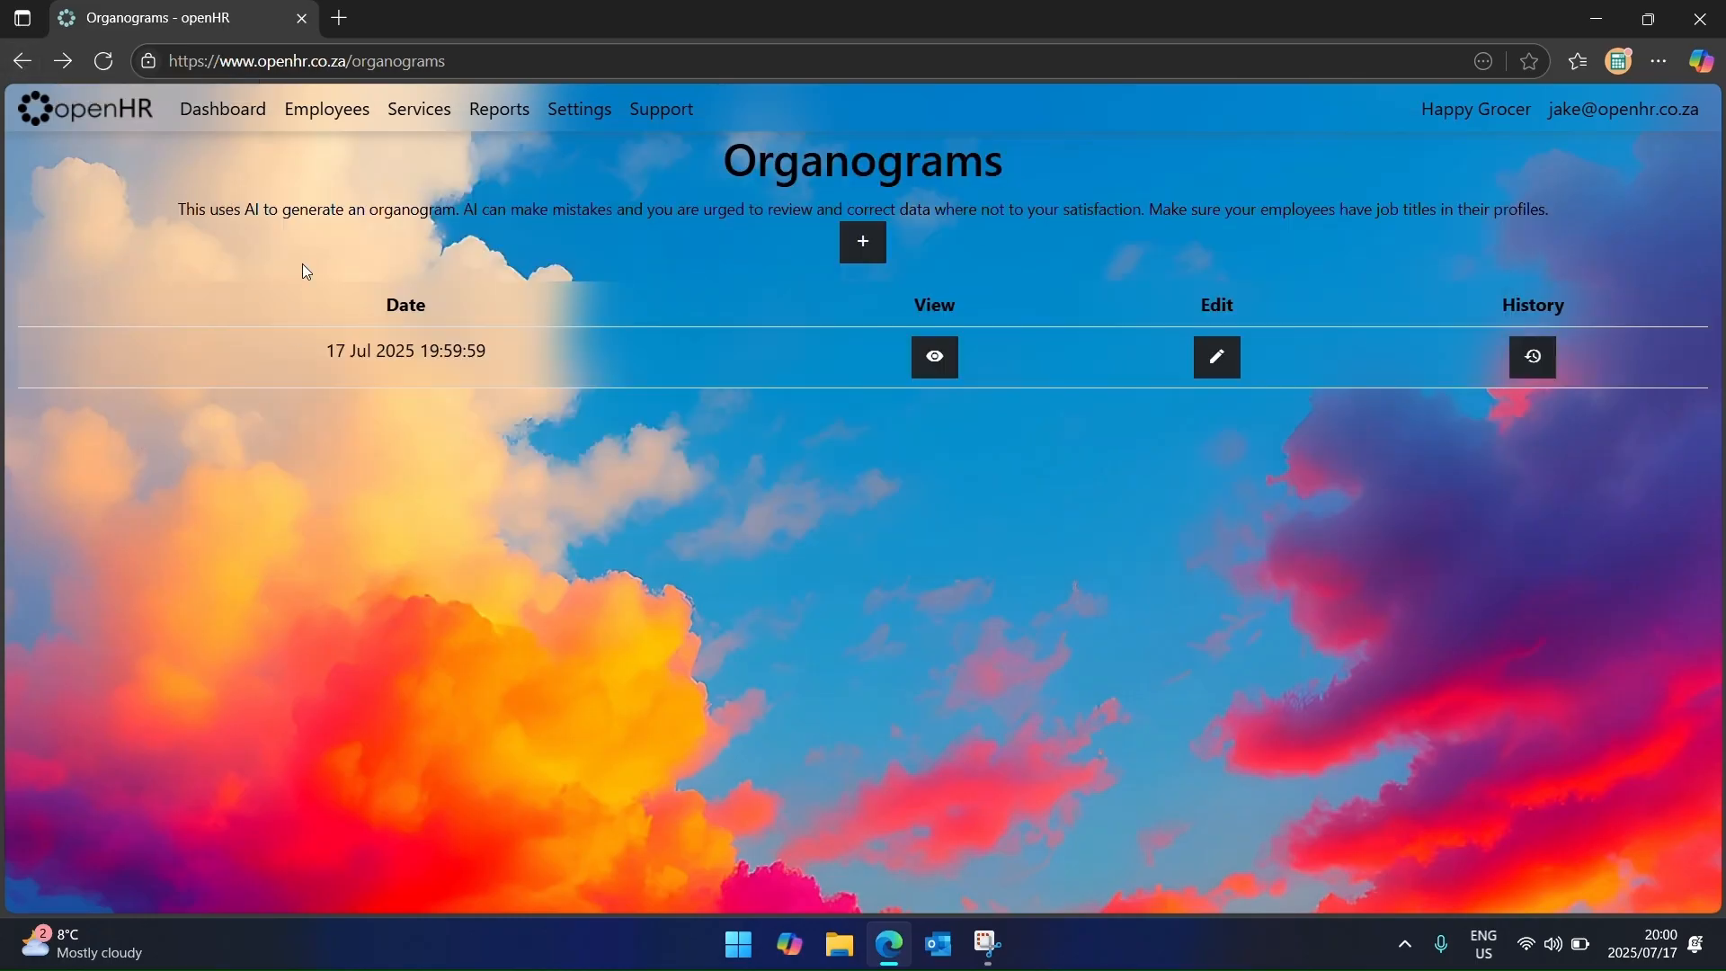
Step: Start a new Return of Earnings for the period 2026-02-28
click(500, 112)
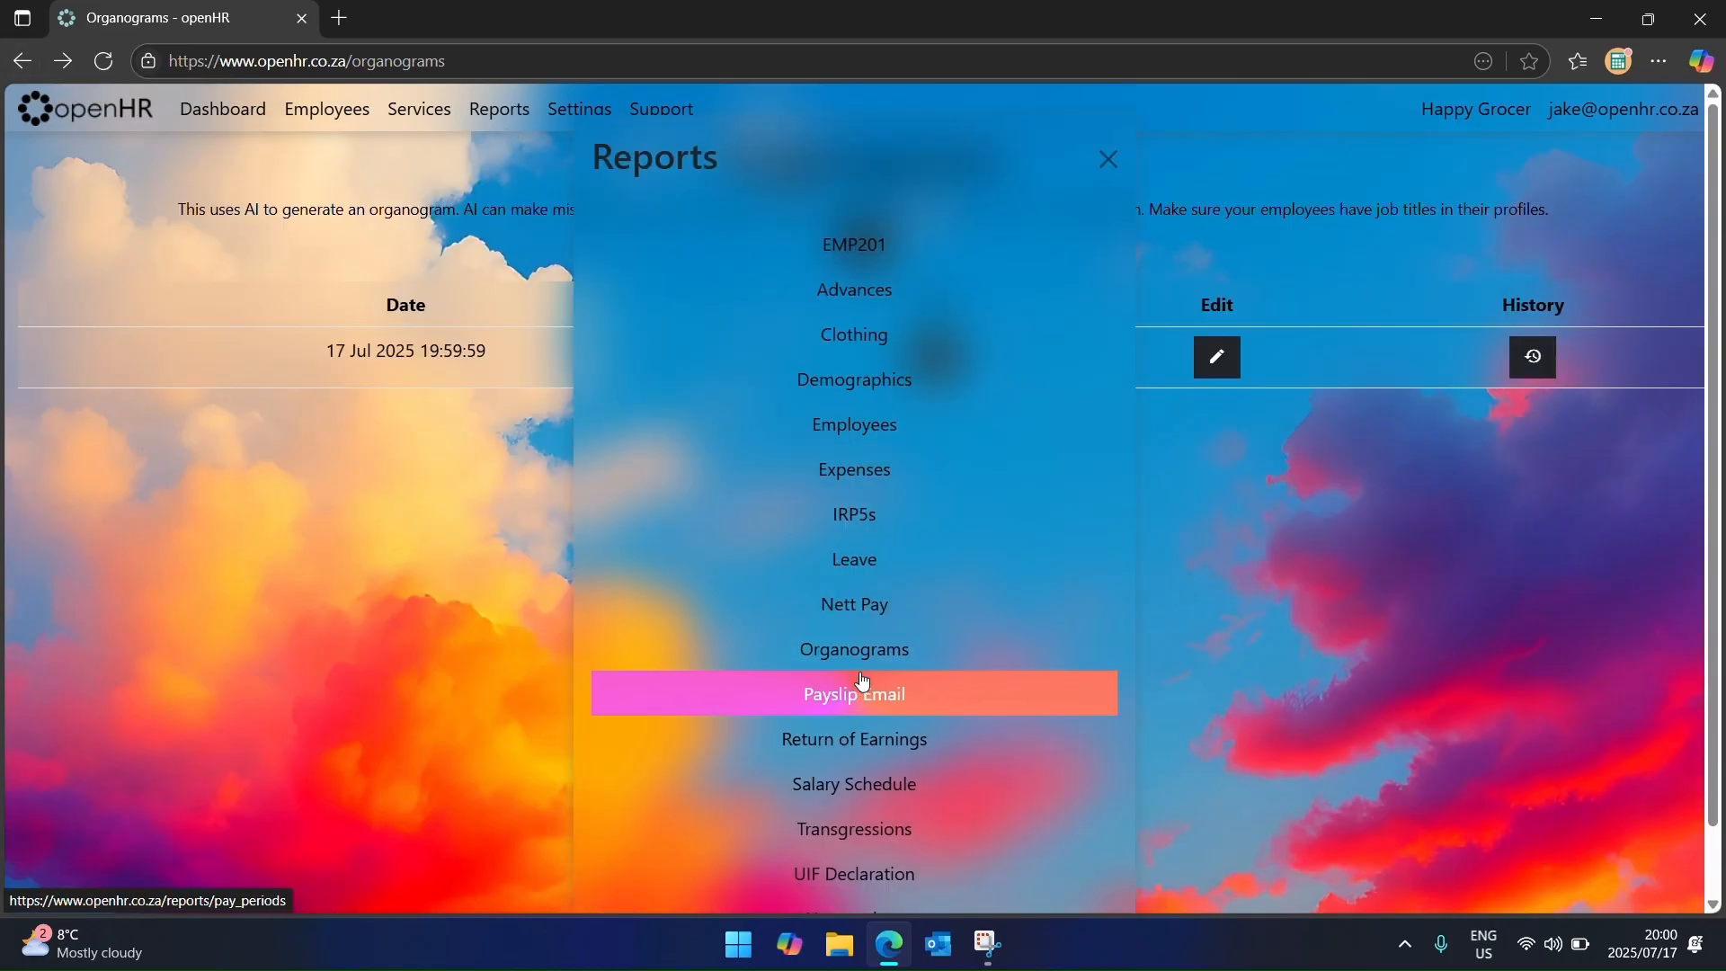
click(879, 736)
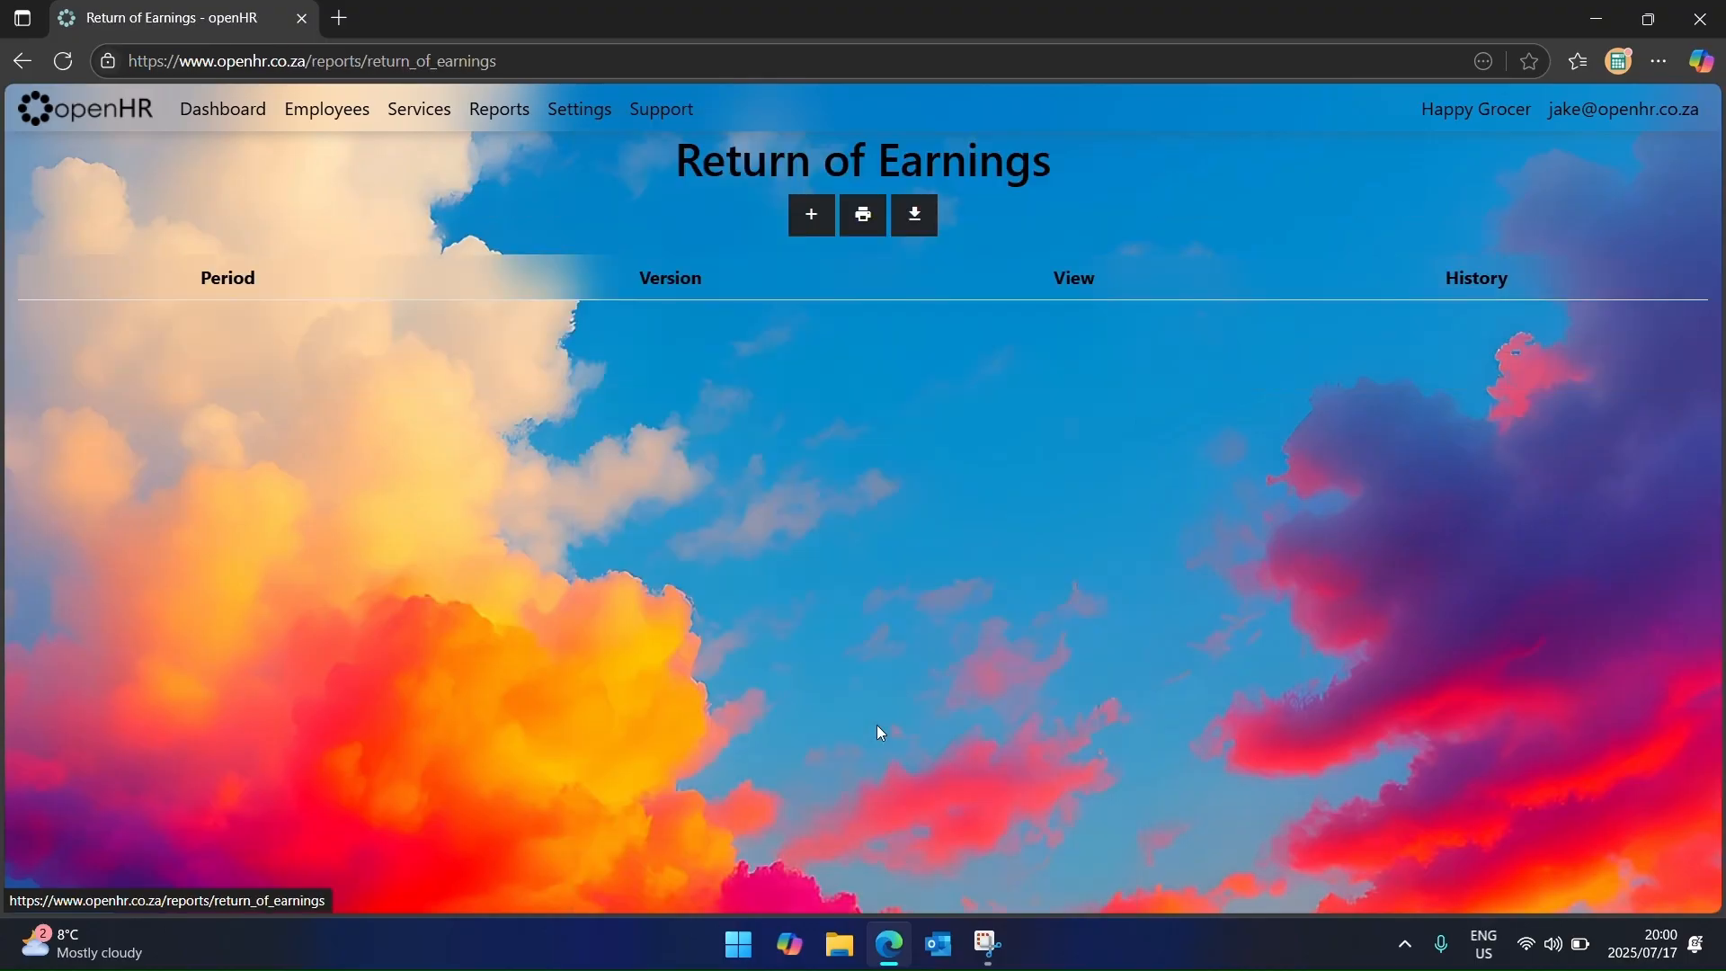
click(810, 218)
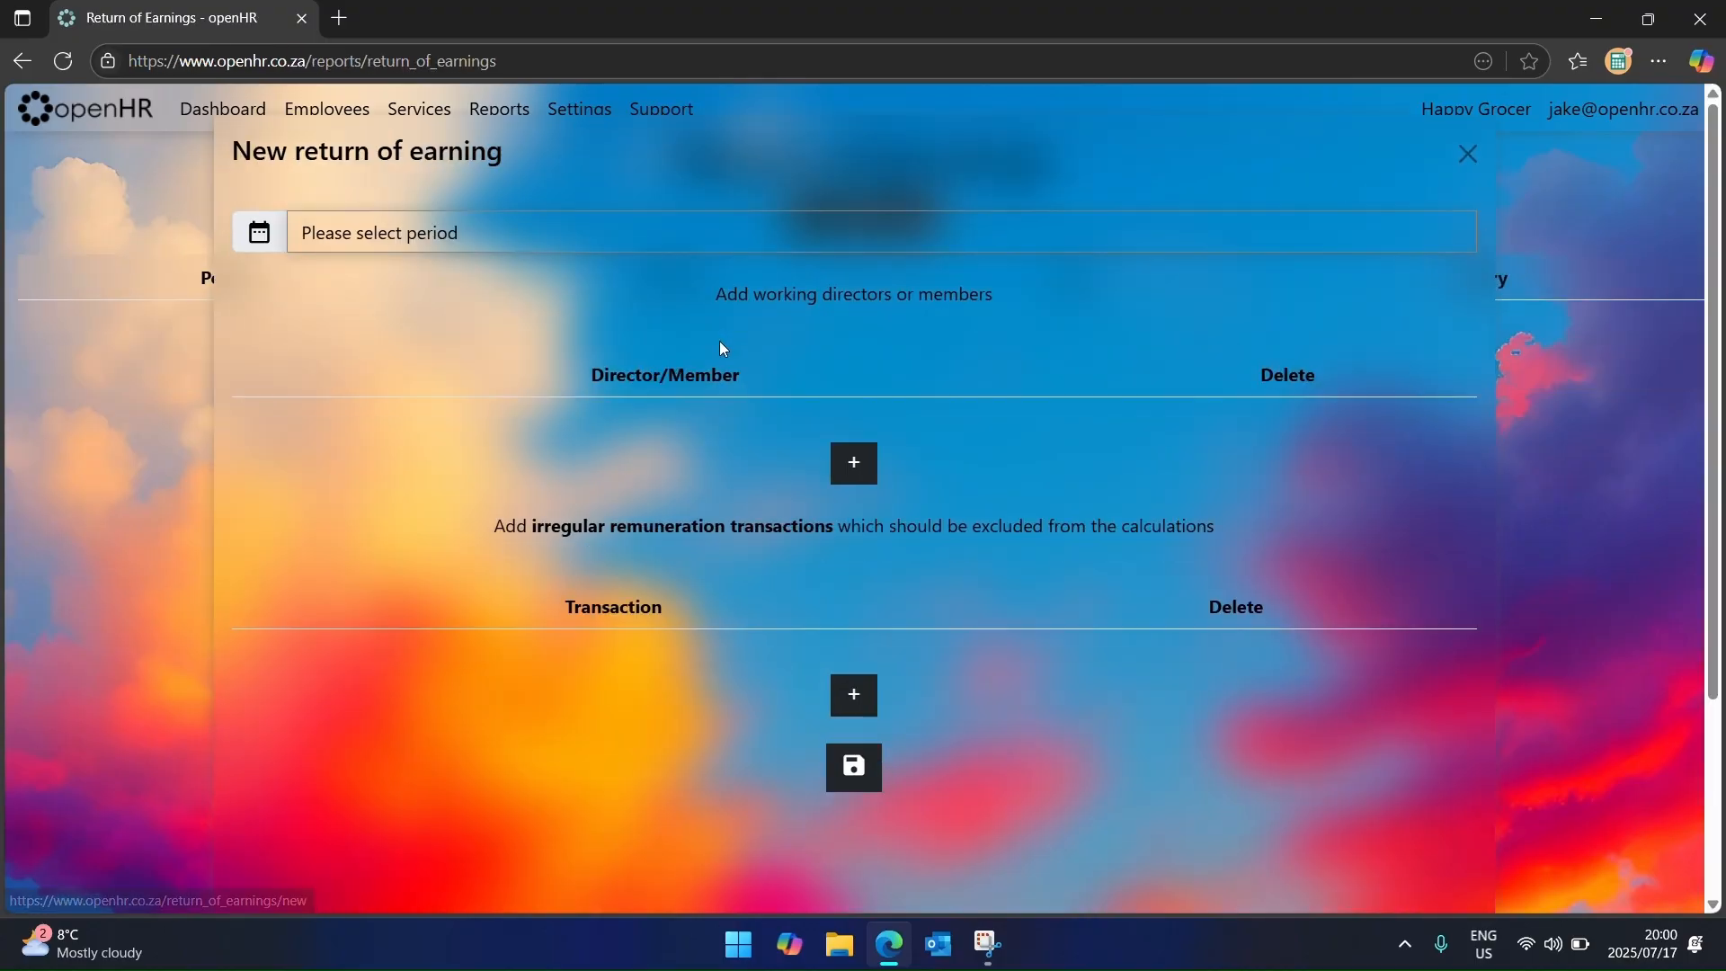
click(664, 245)
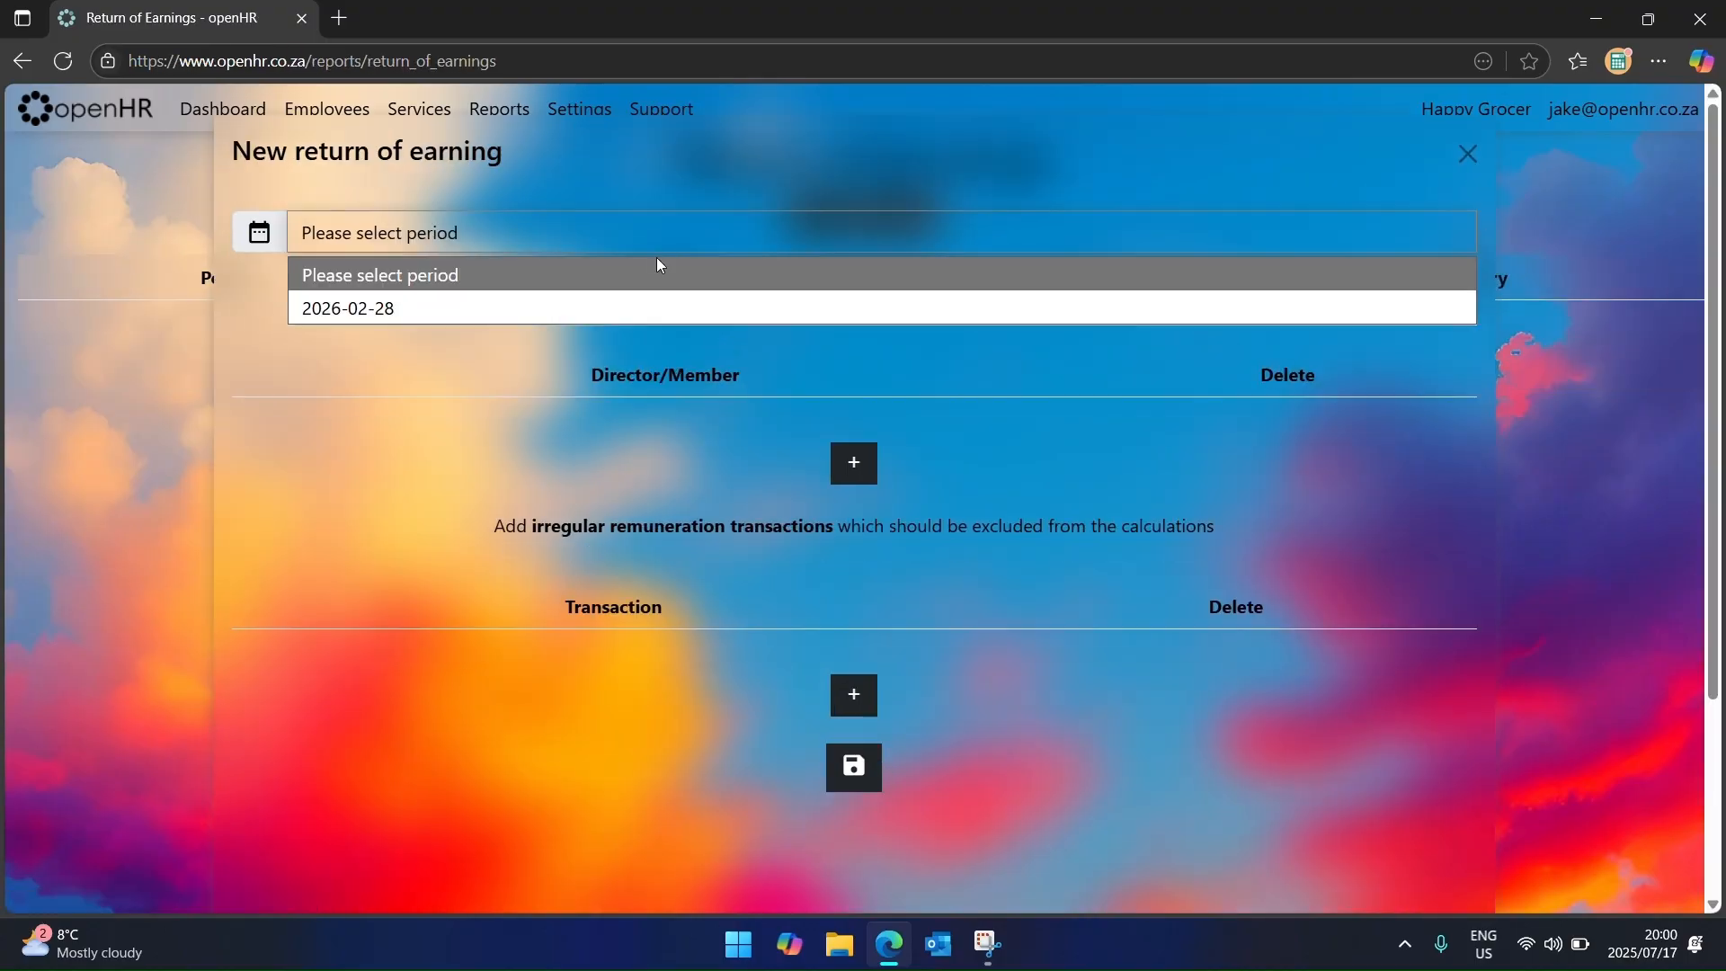
click(654, 308)
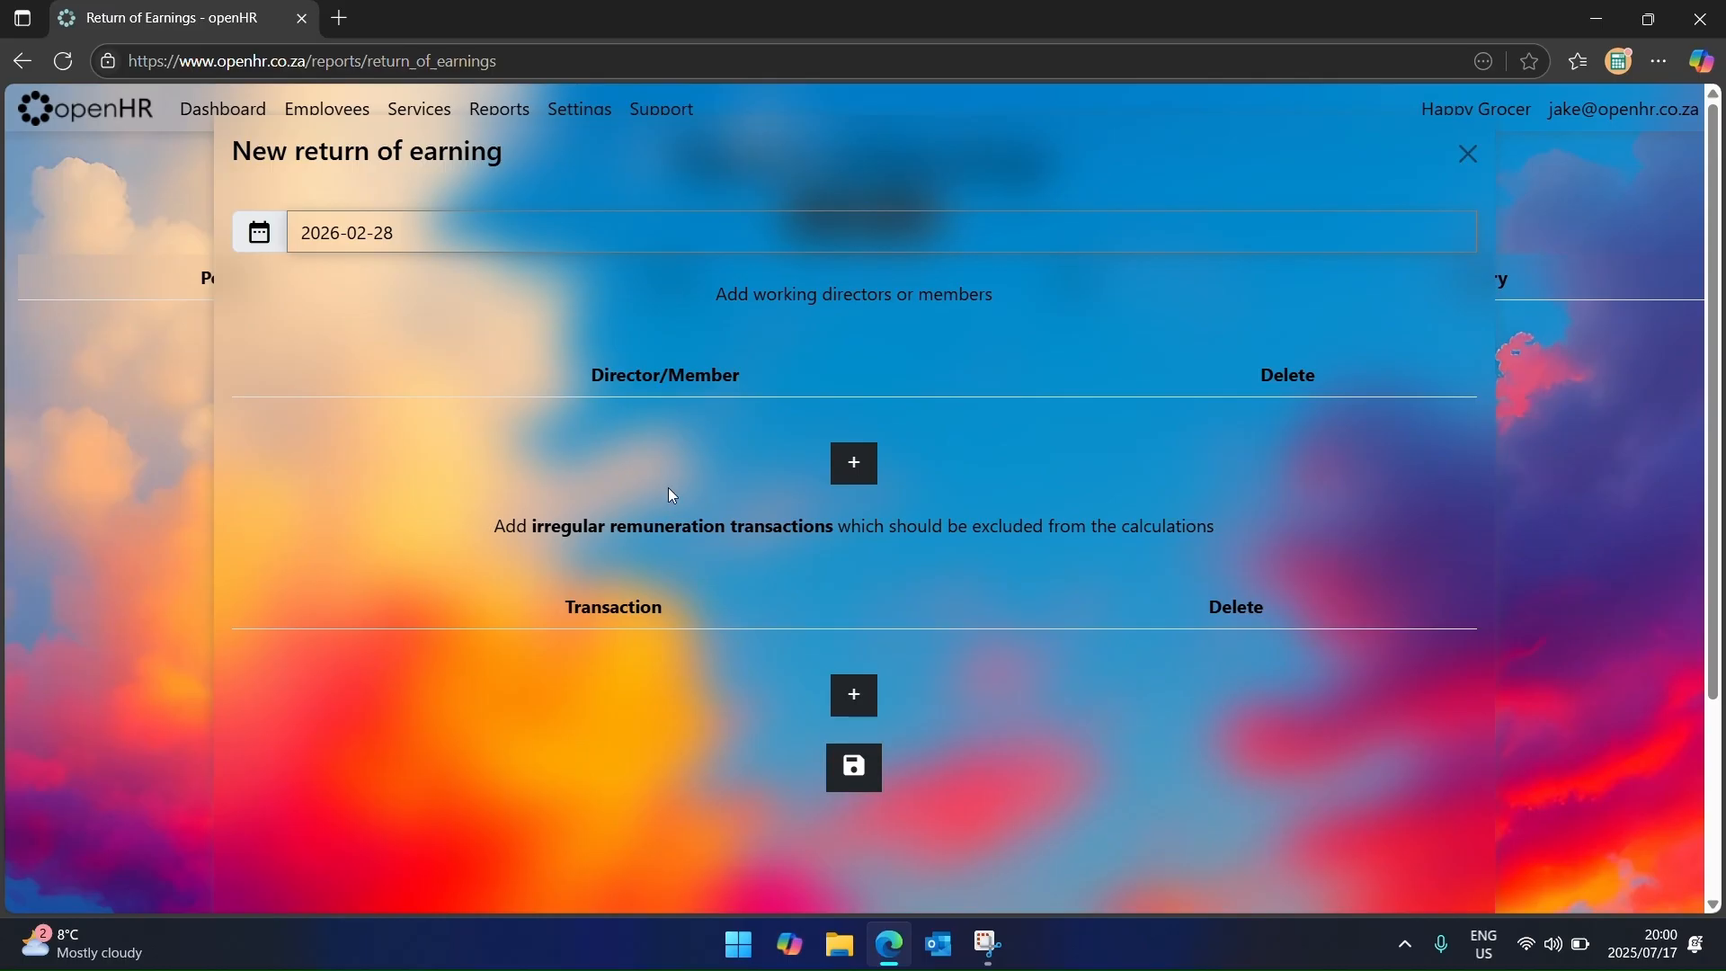
Step: Add one working director and exclude Overtime (x 1.5) and Overtime (x 2.0), then save
click(869, 469)
click(719, 423)
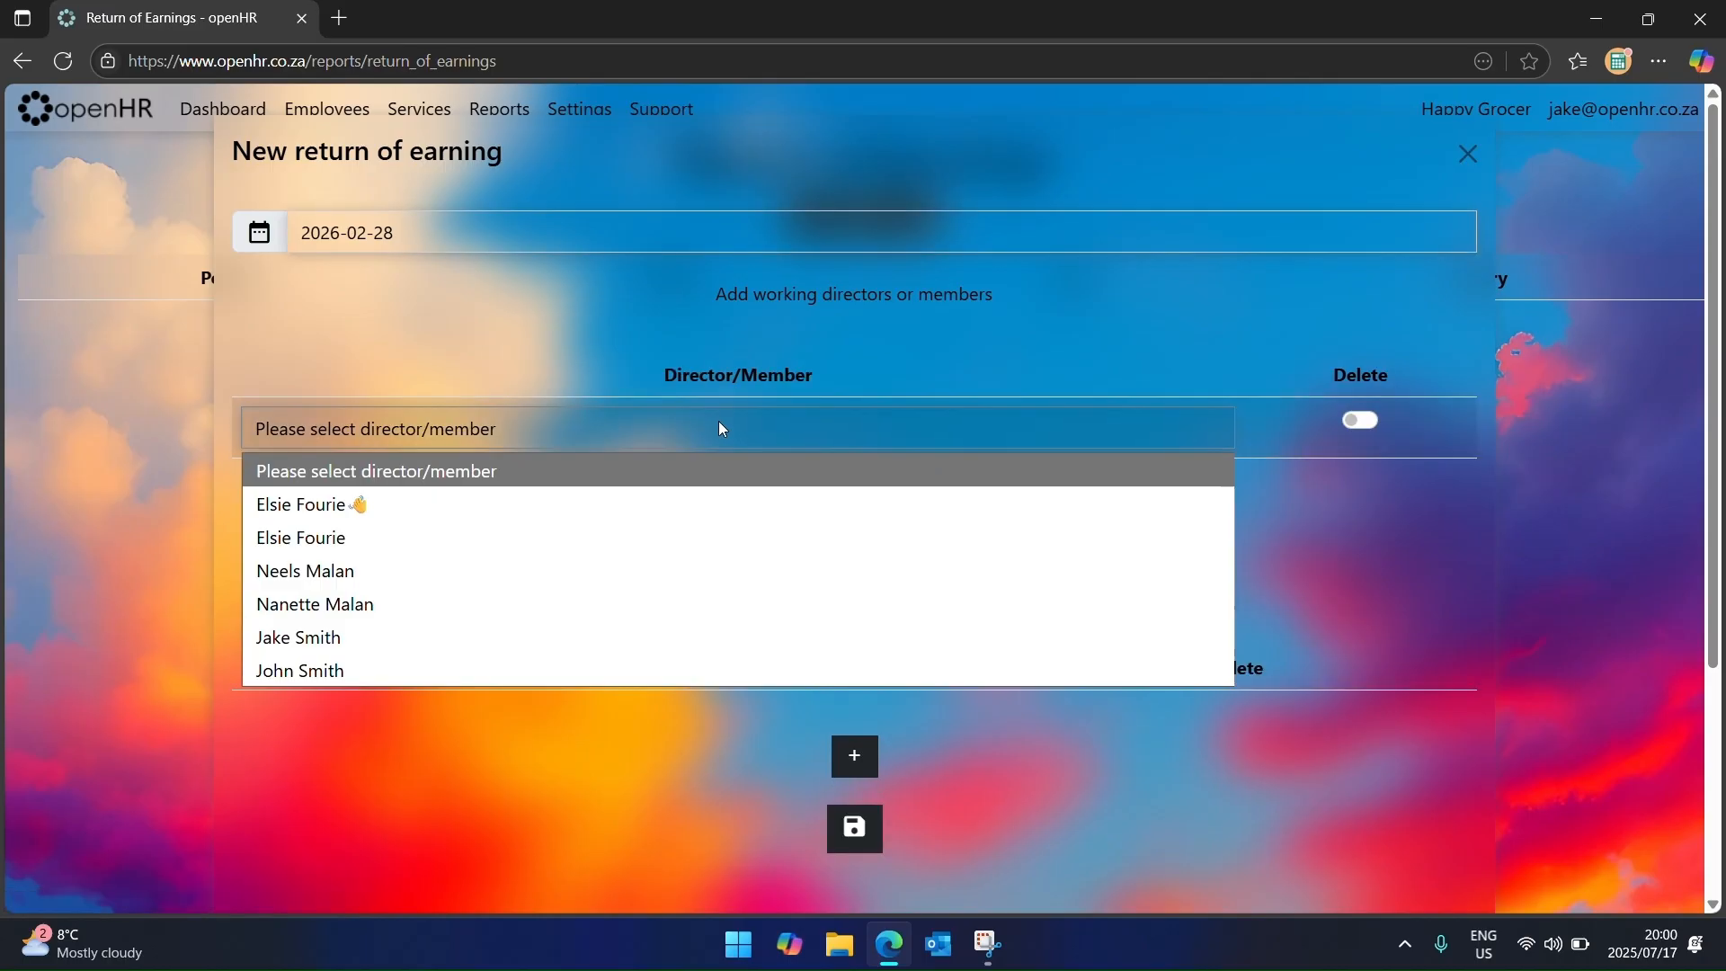
click(612, 638)
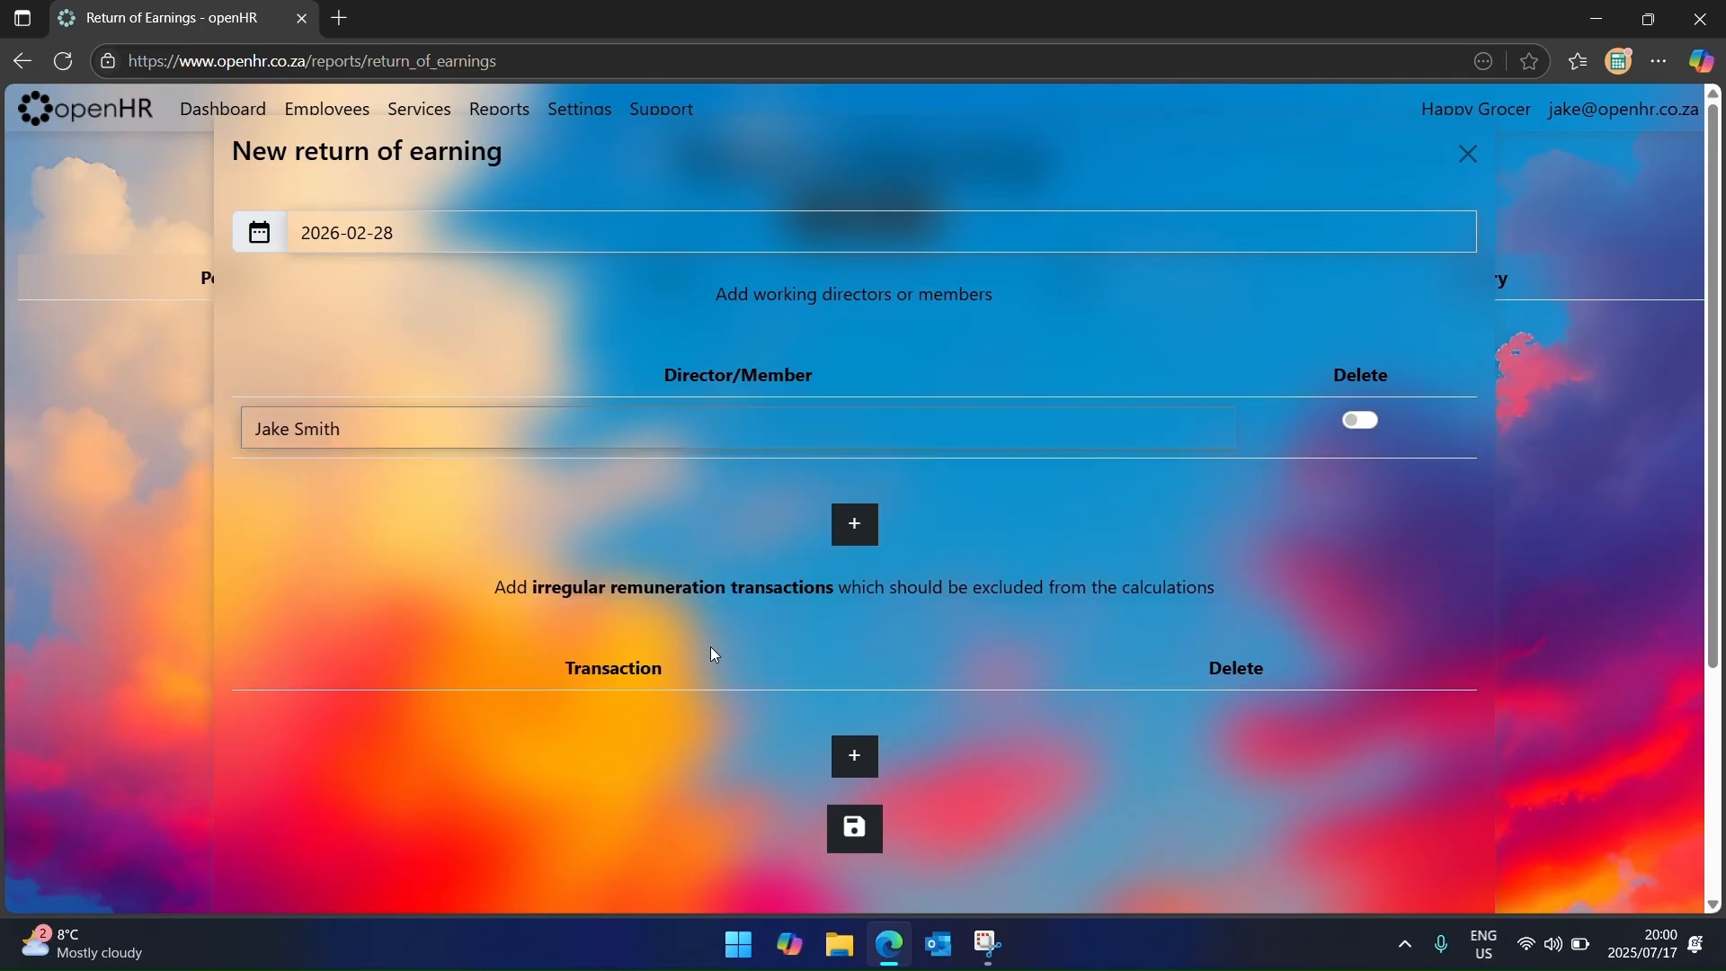
click(869, 763)
click(629, 732)
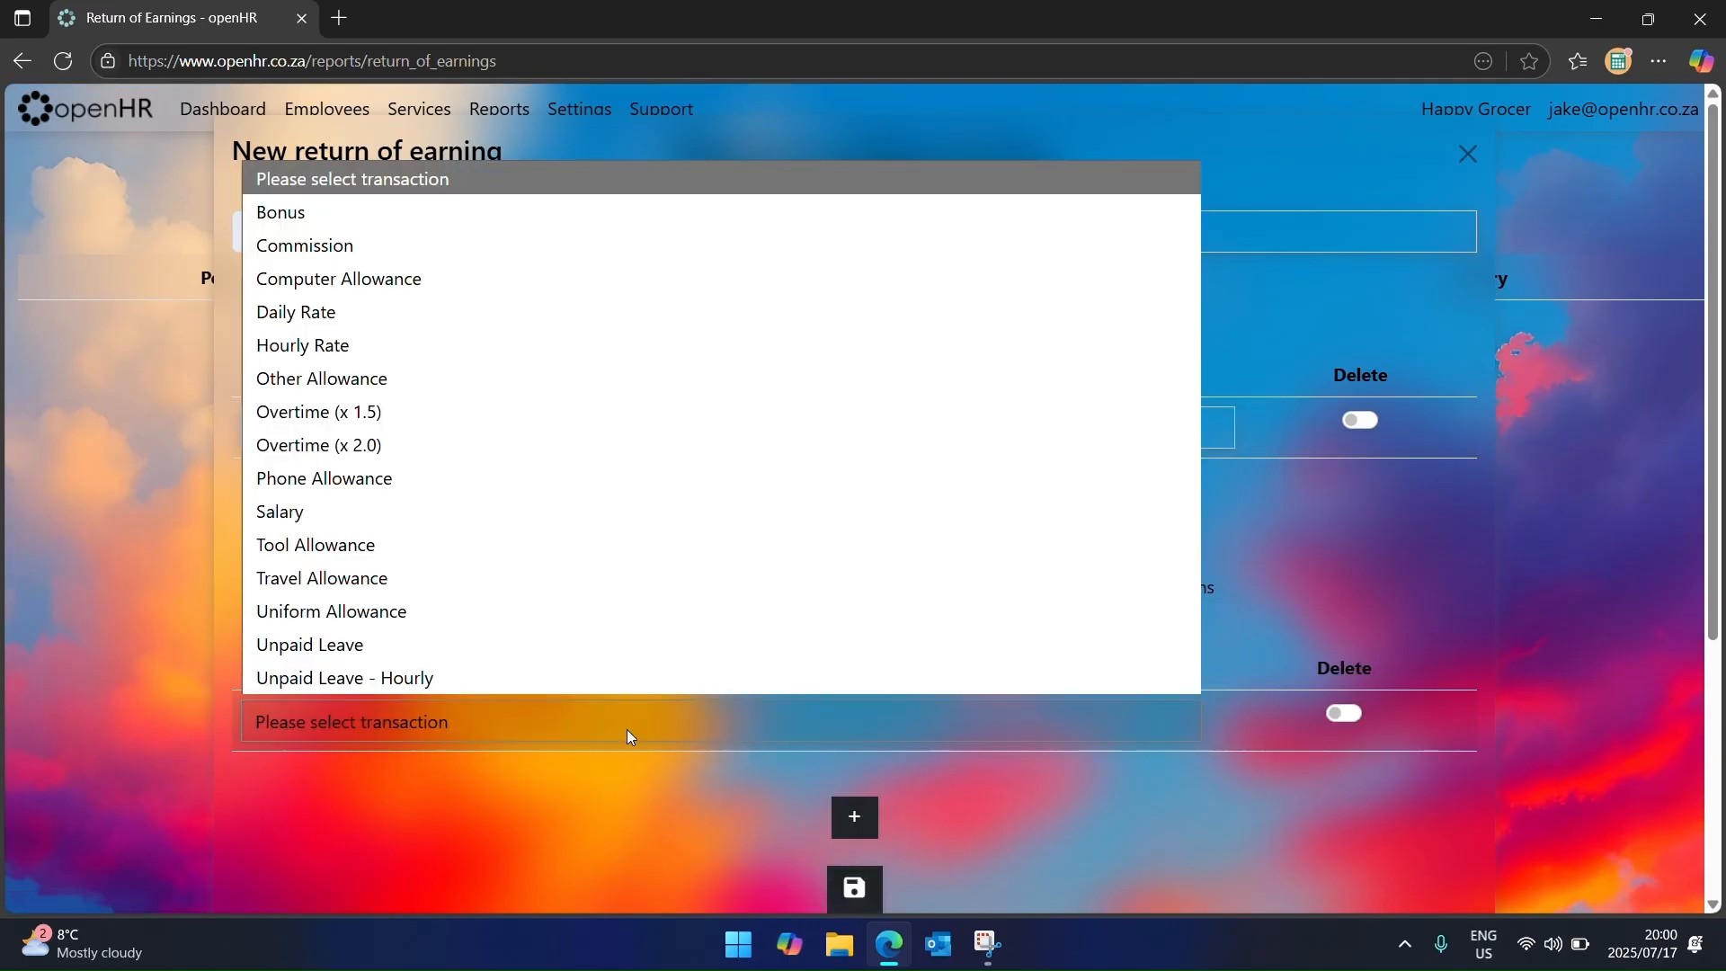
click(453, 414)
click(853, 815)
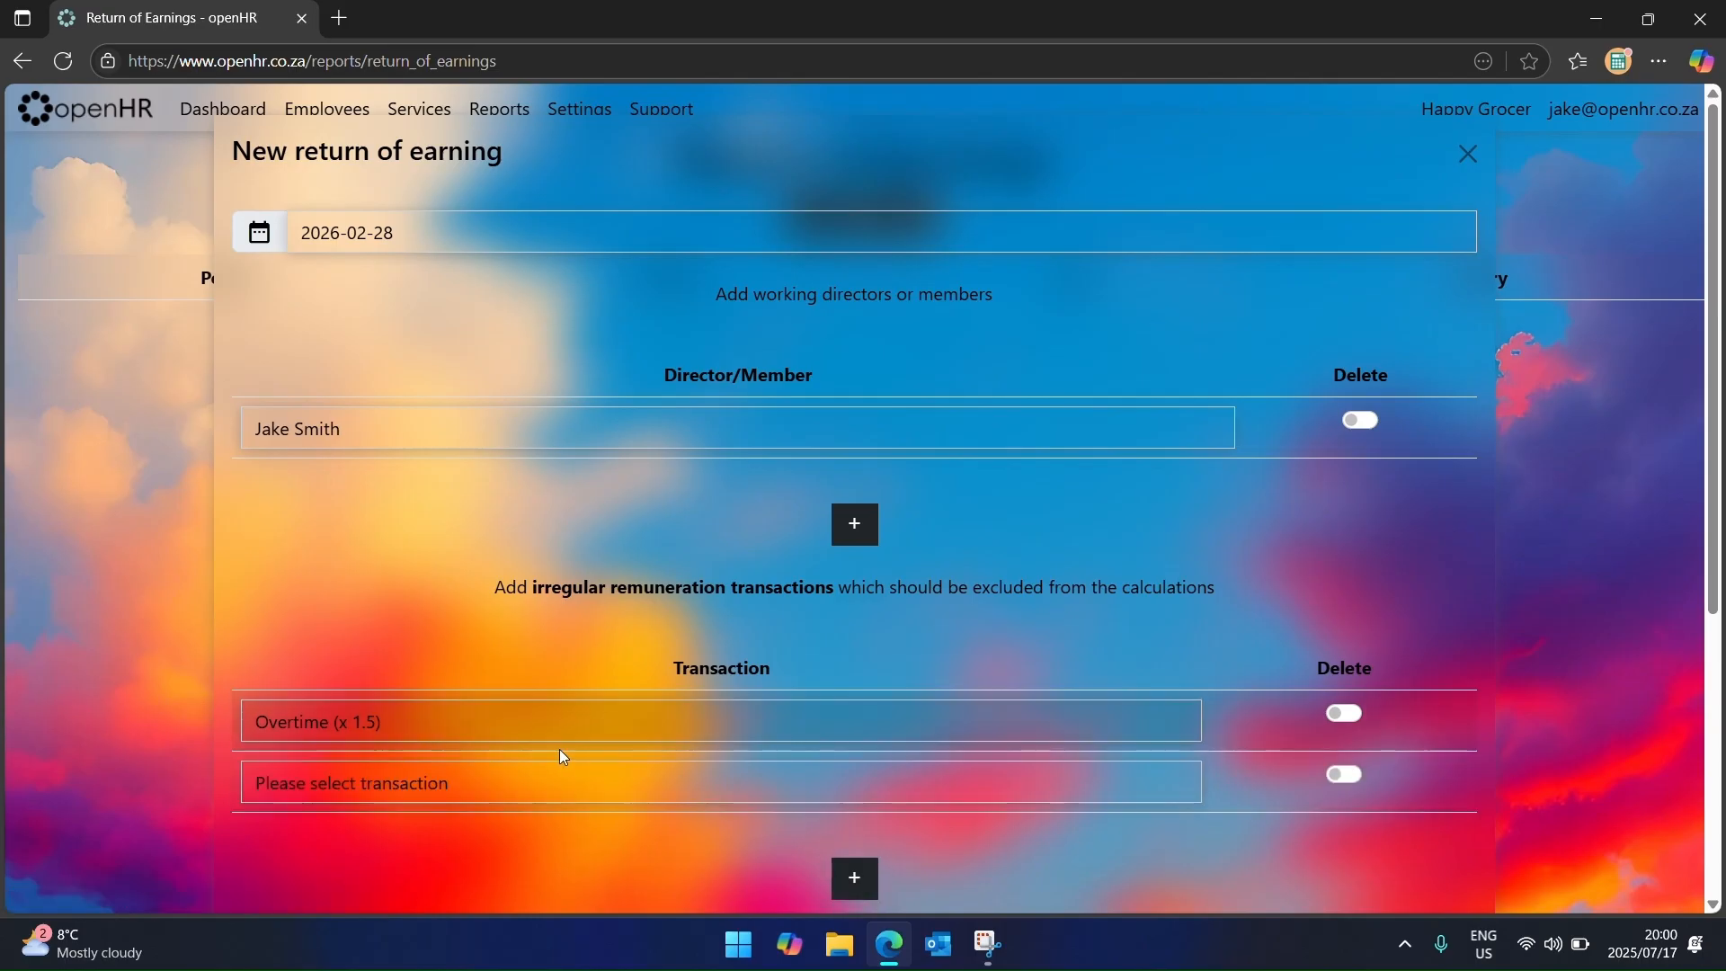
click(589, 791)
click(504, 518)
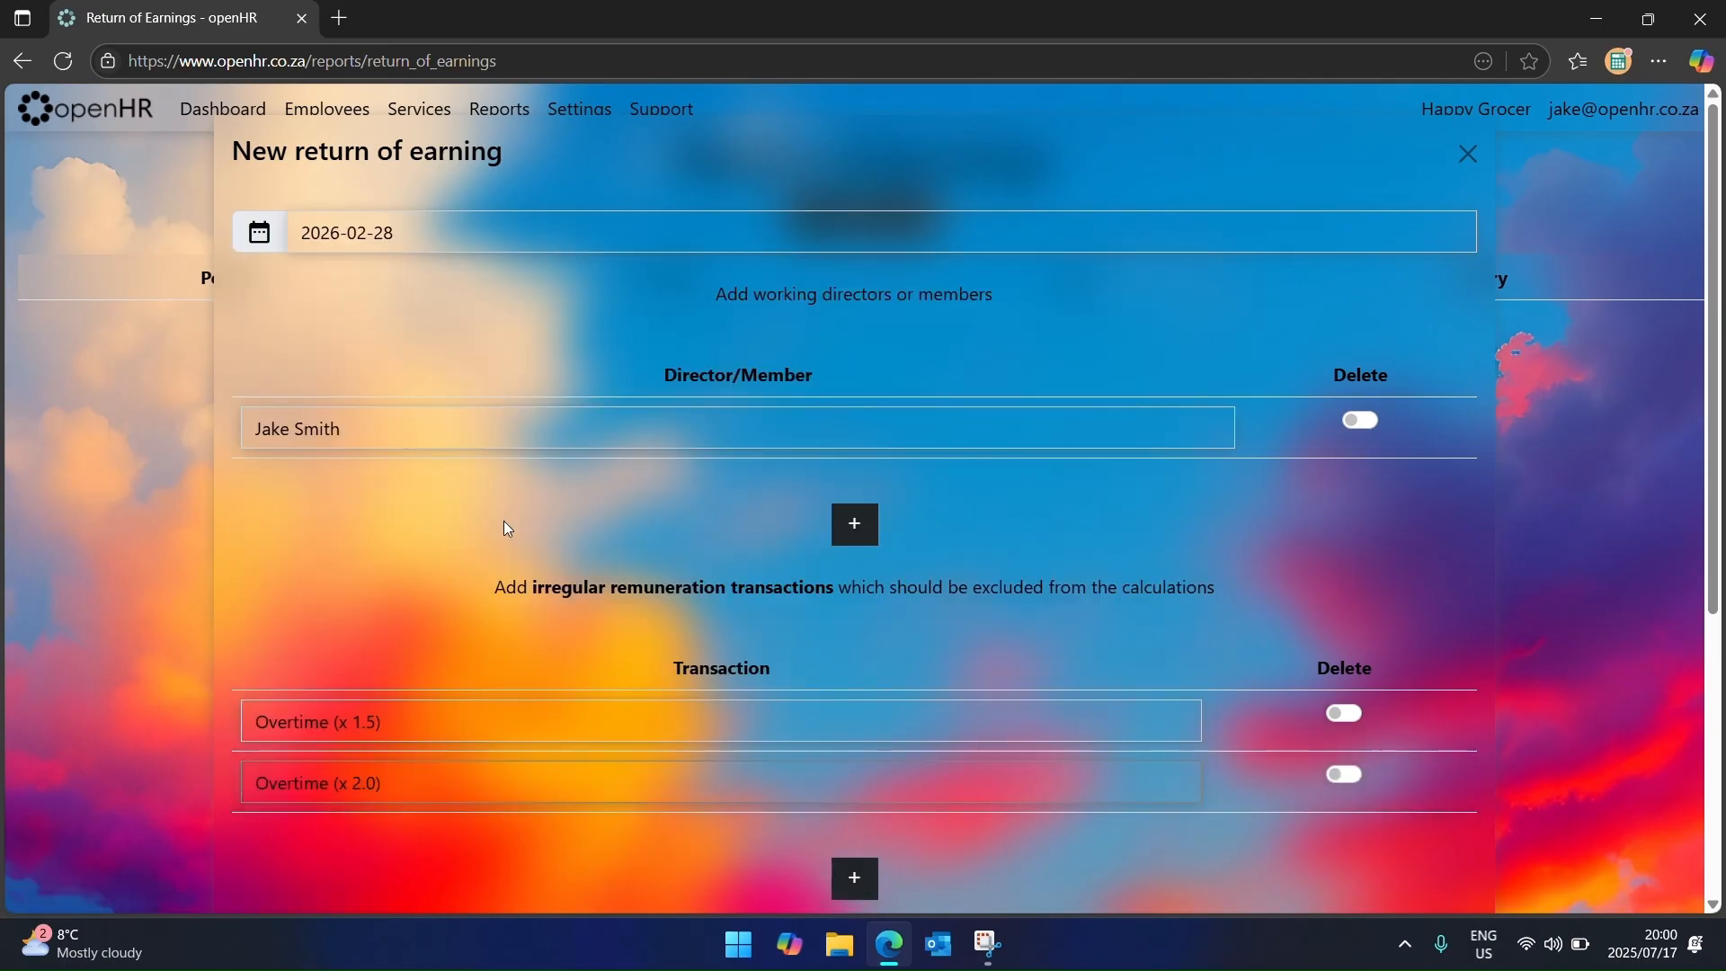
scroll(886, 604, down, 3)
click(862, 723)
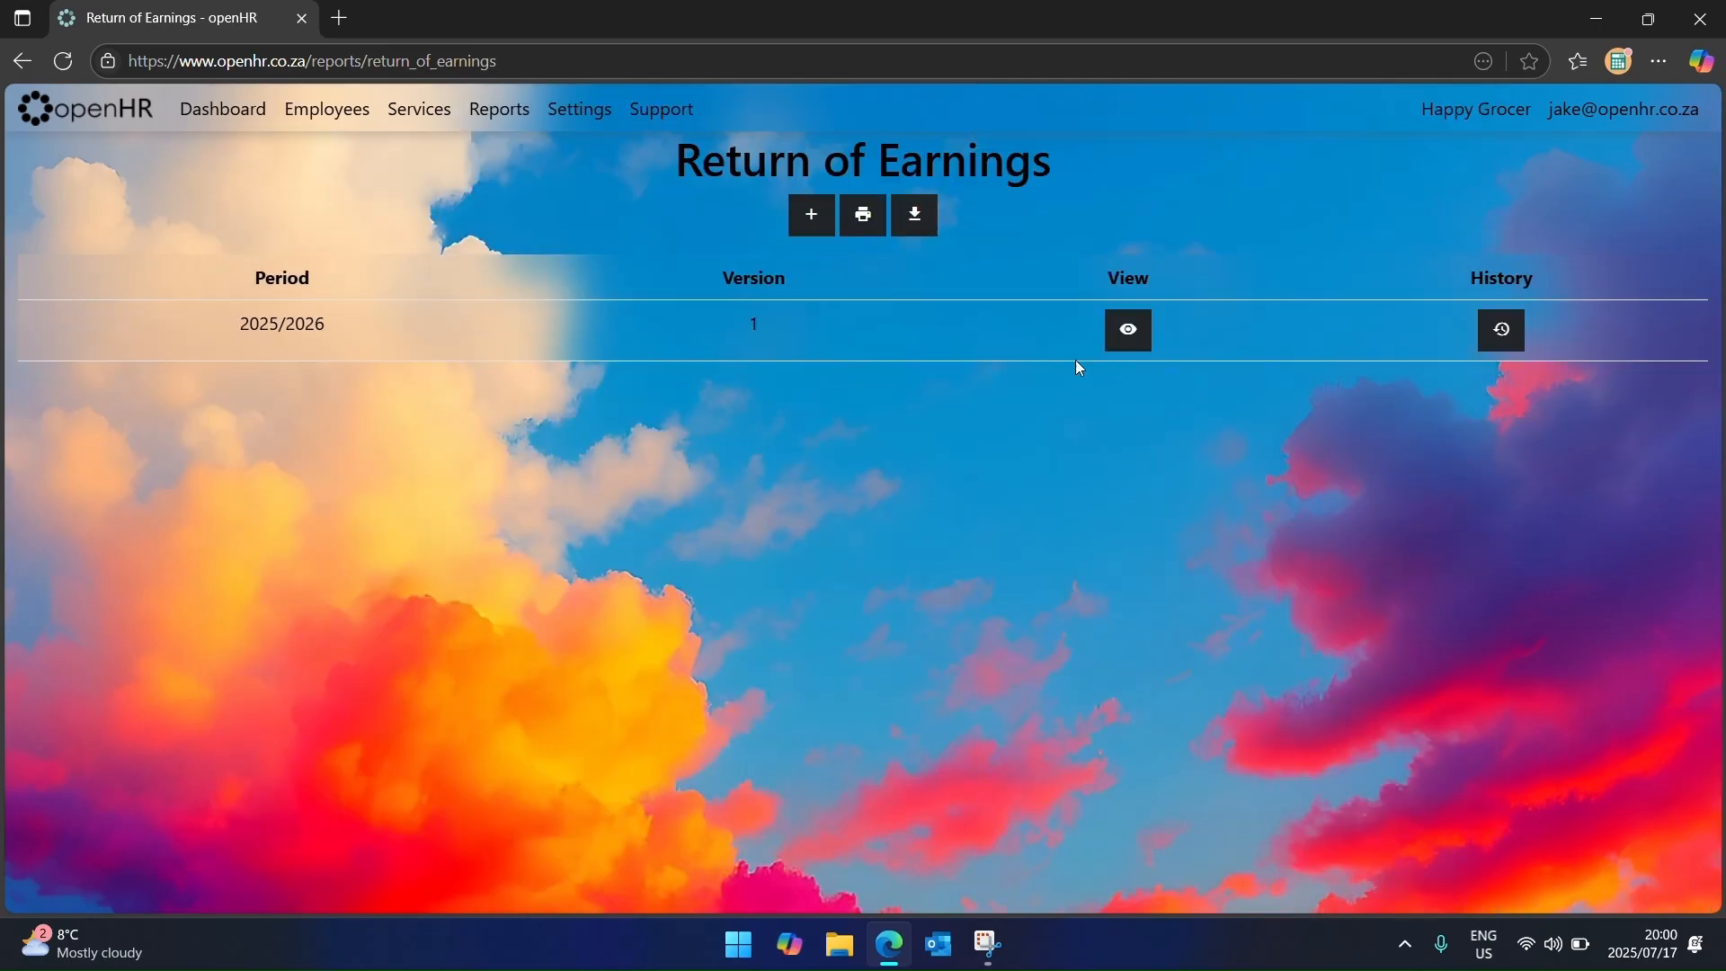
Step: View the 2025/2026 return, totalling R70,154.14 for employees and R50,000.00 for directors
click(1127, 332)
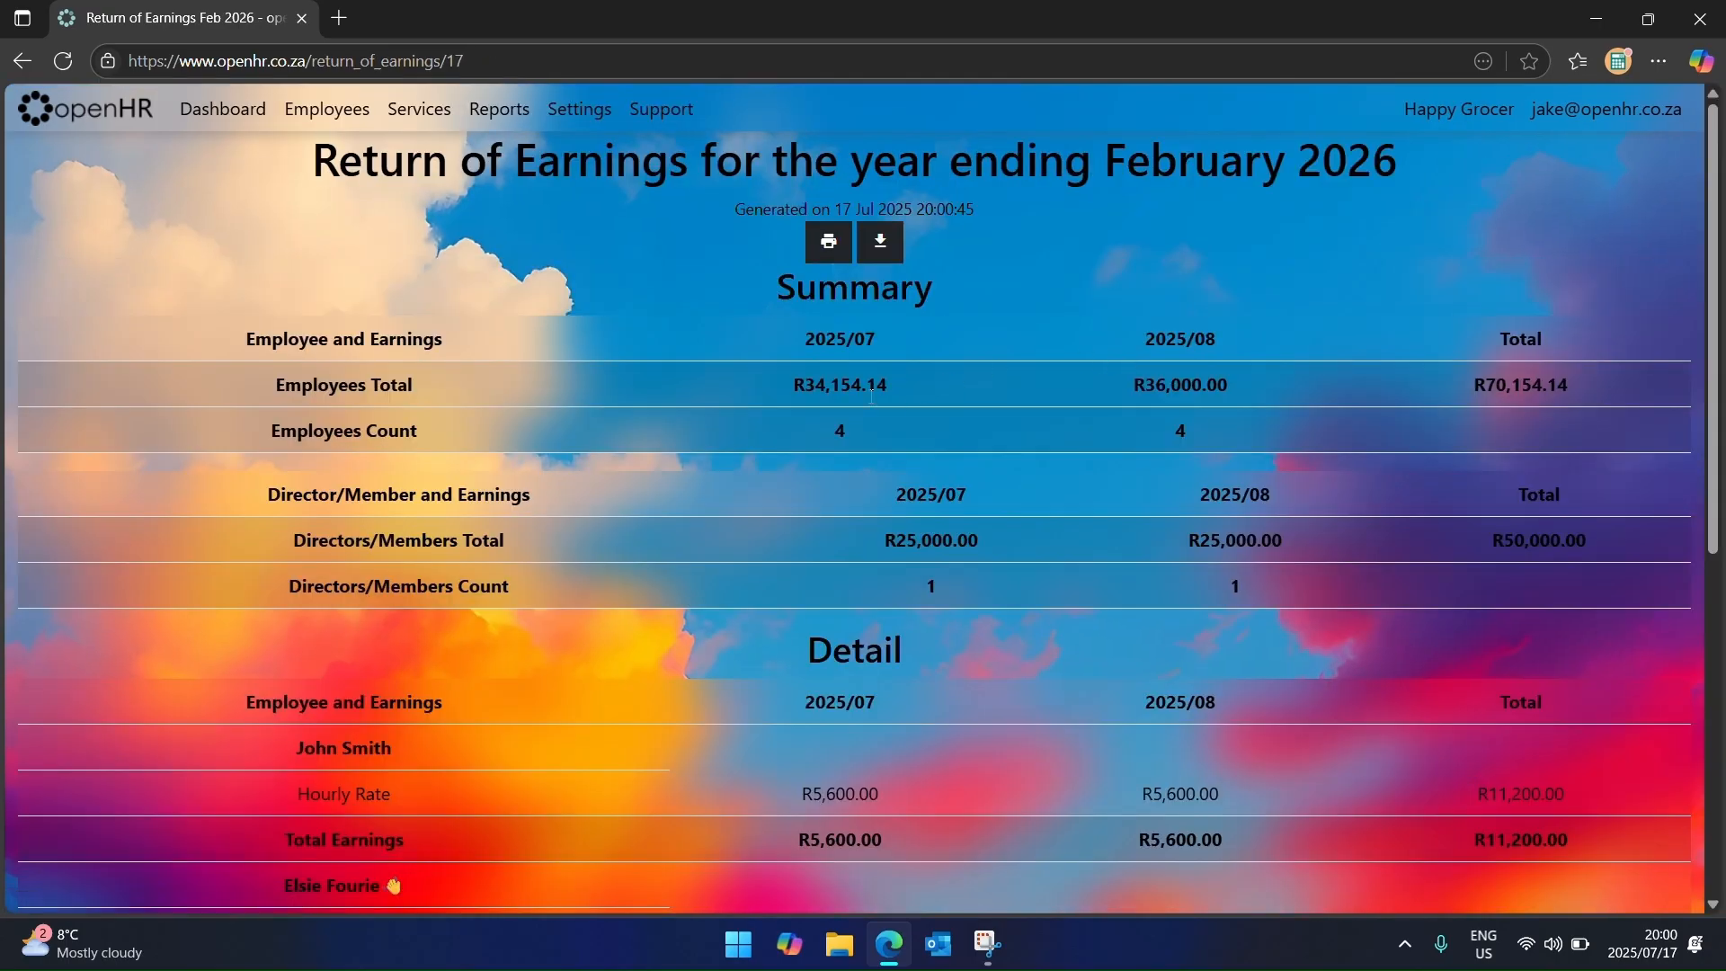
scroll(807, 566, down, 7)
scroll(810, 666, up, 8)
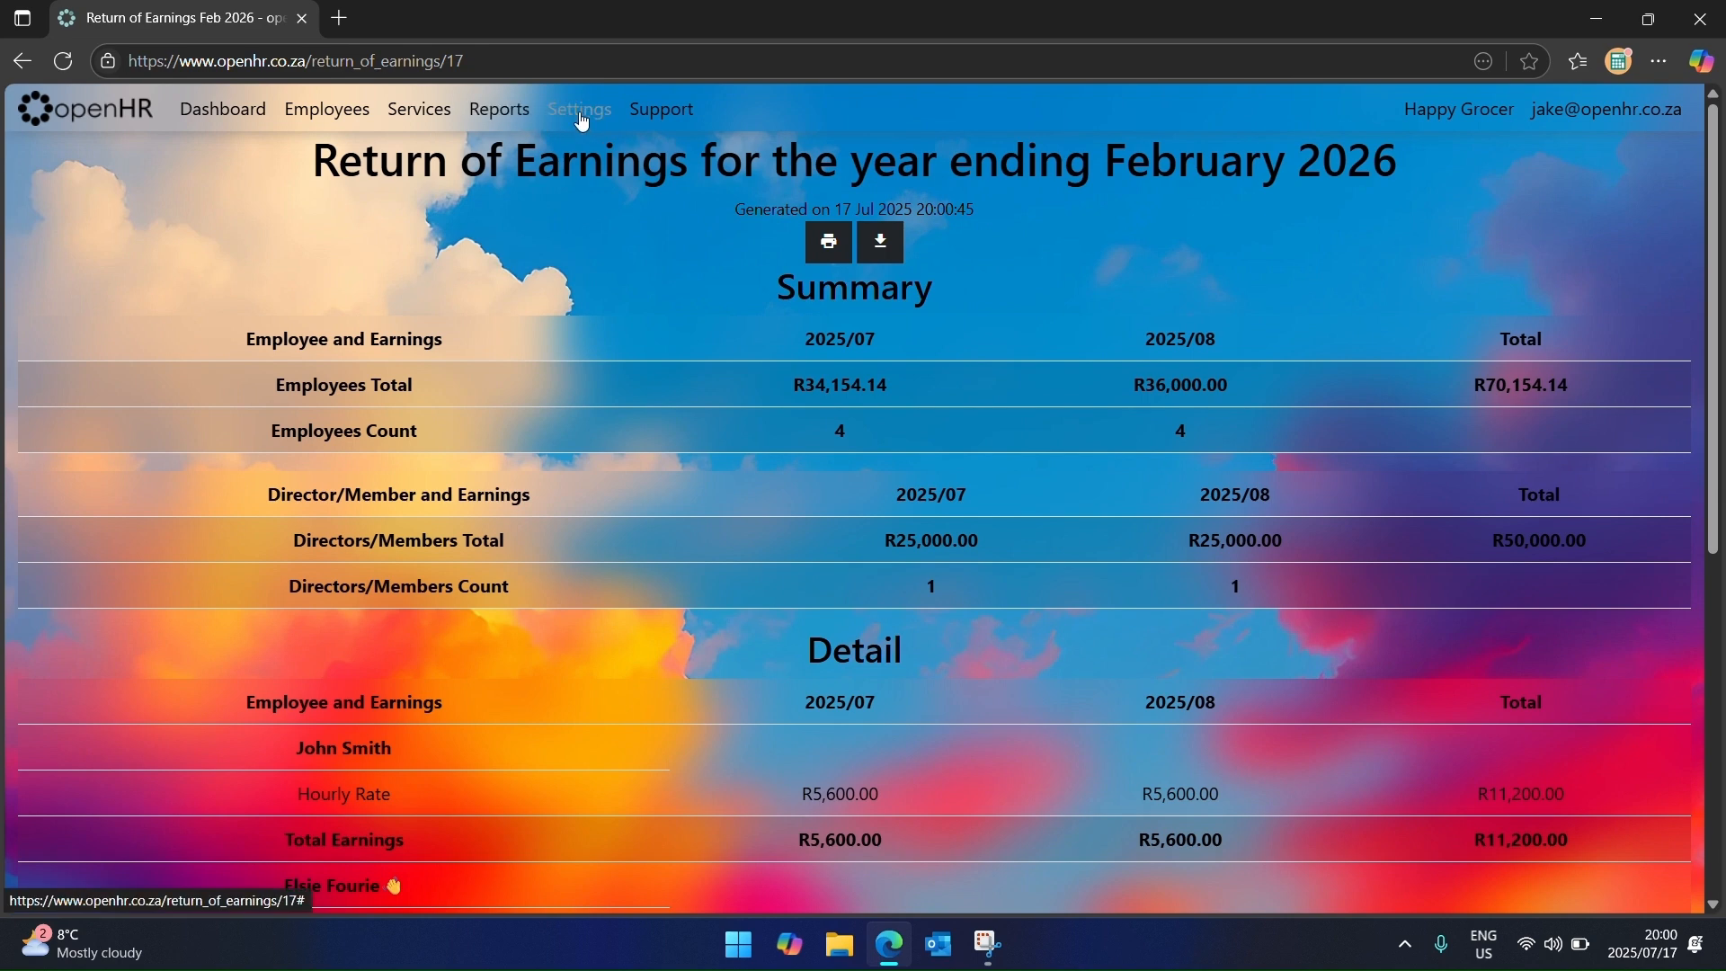
click(499, 108)
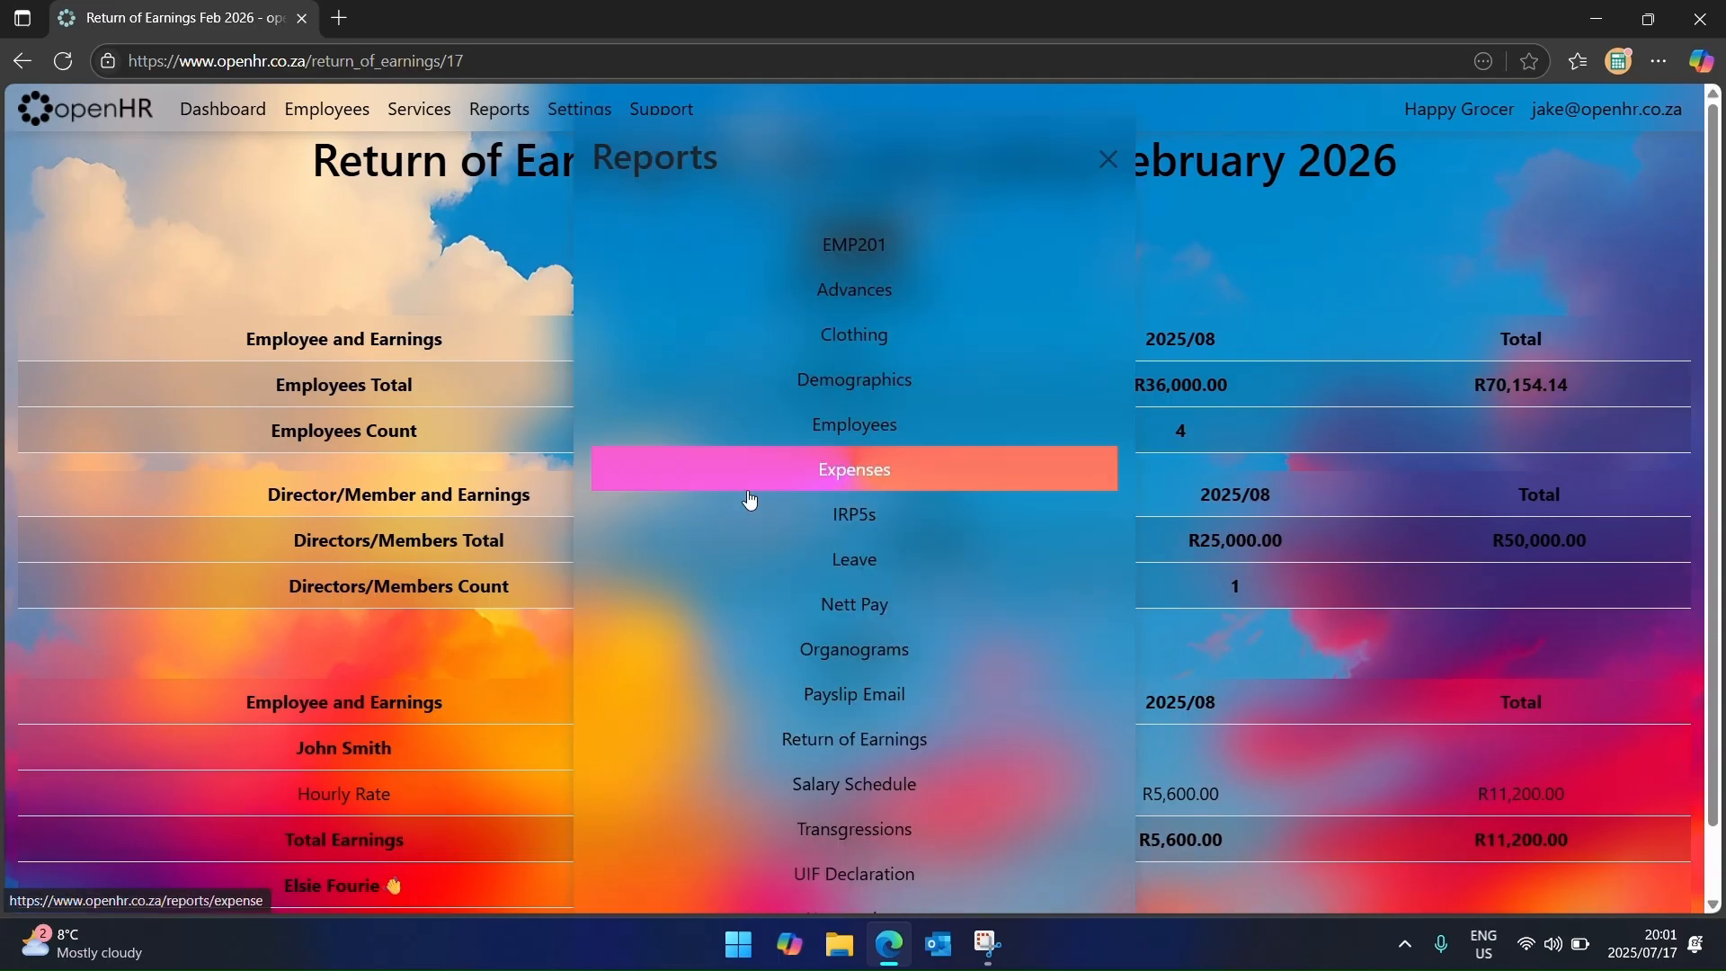
Step: Run the 2025 Salary Schedule for the employee, showing July and August hours, rates and overtime
click(882, 764)
click(869, 404)
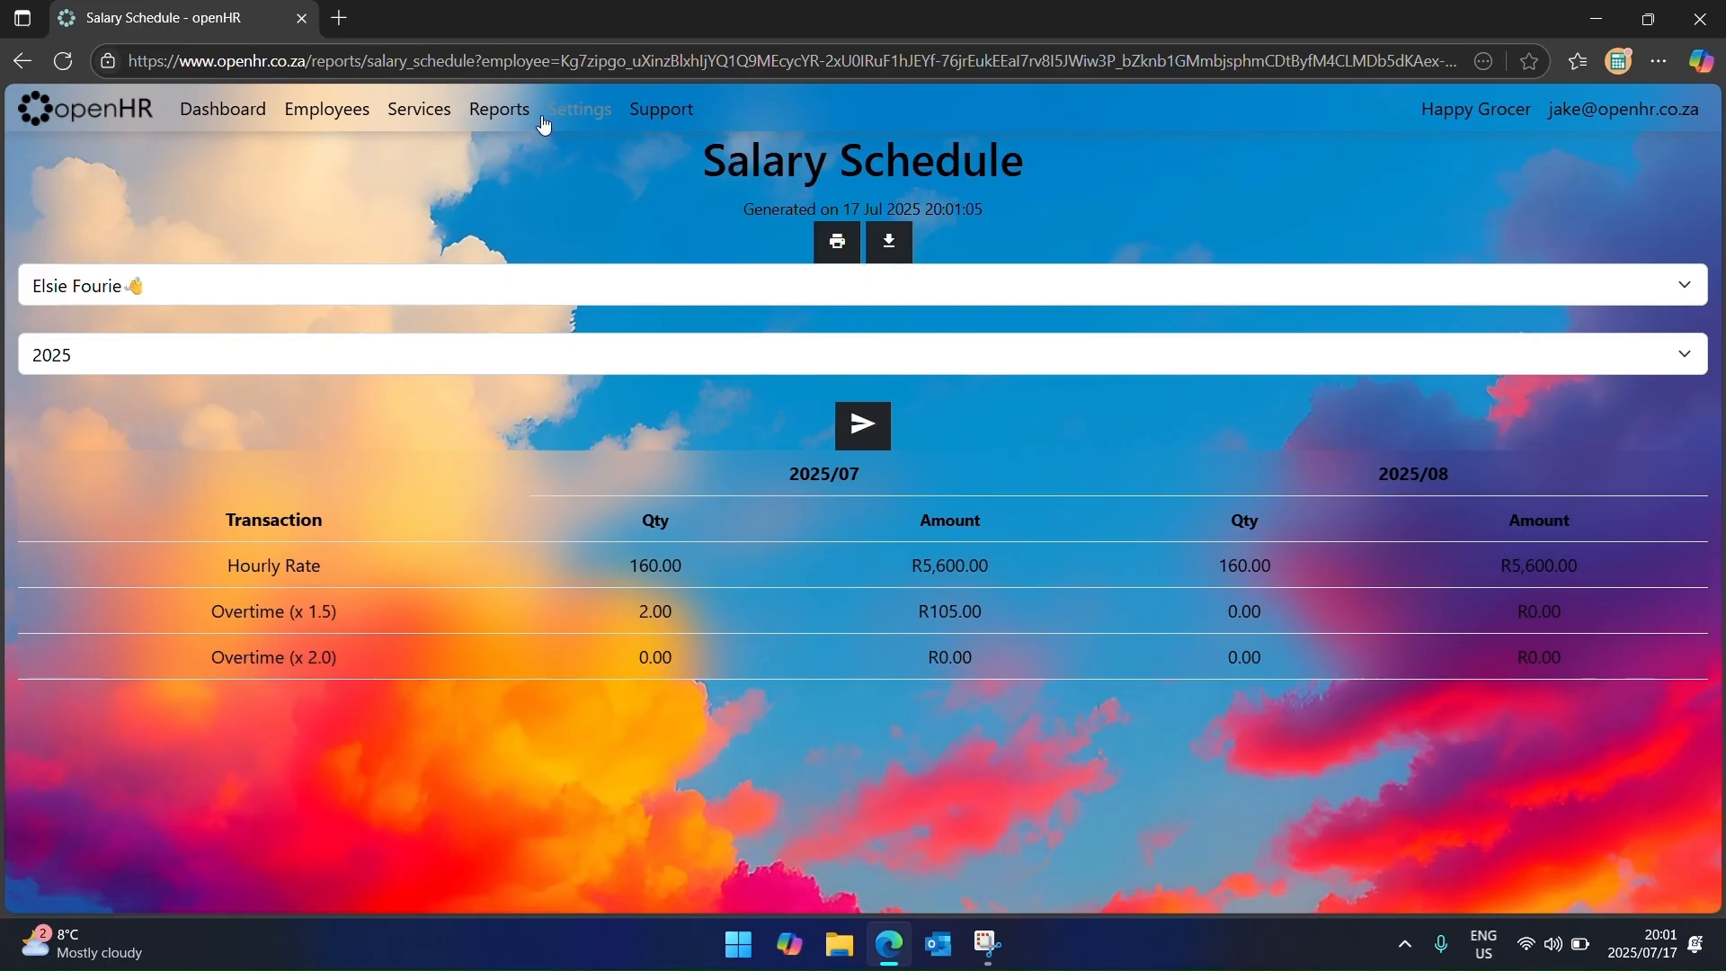
Step: Run the Transgressions report for the employee
click(499, 112)
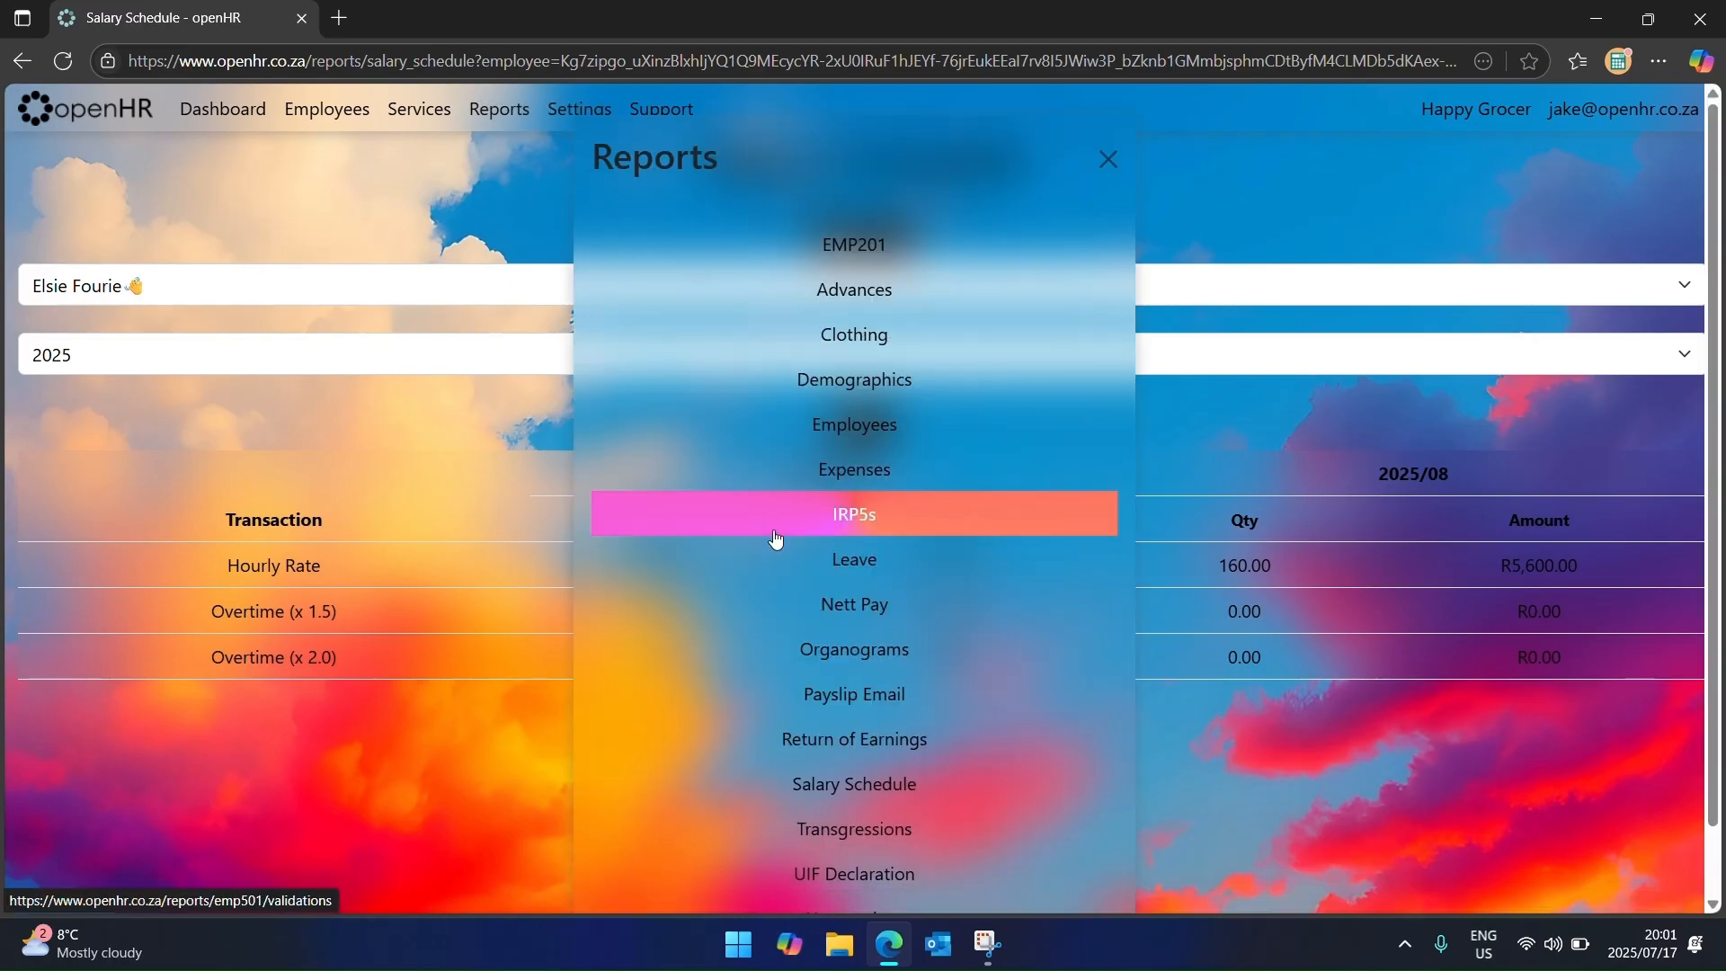
click(880, 837)
click(856, 346)
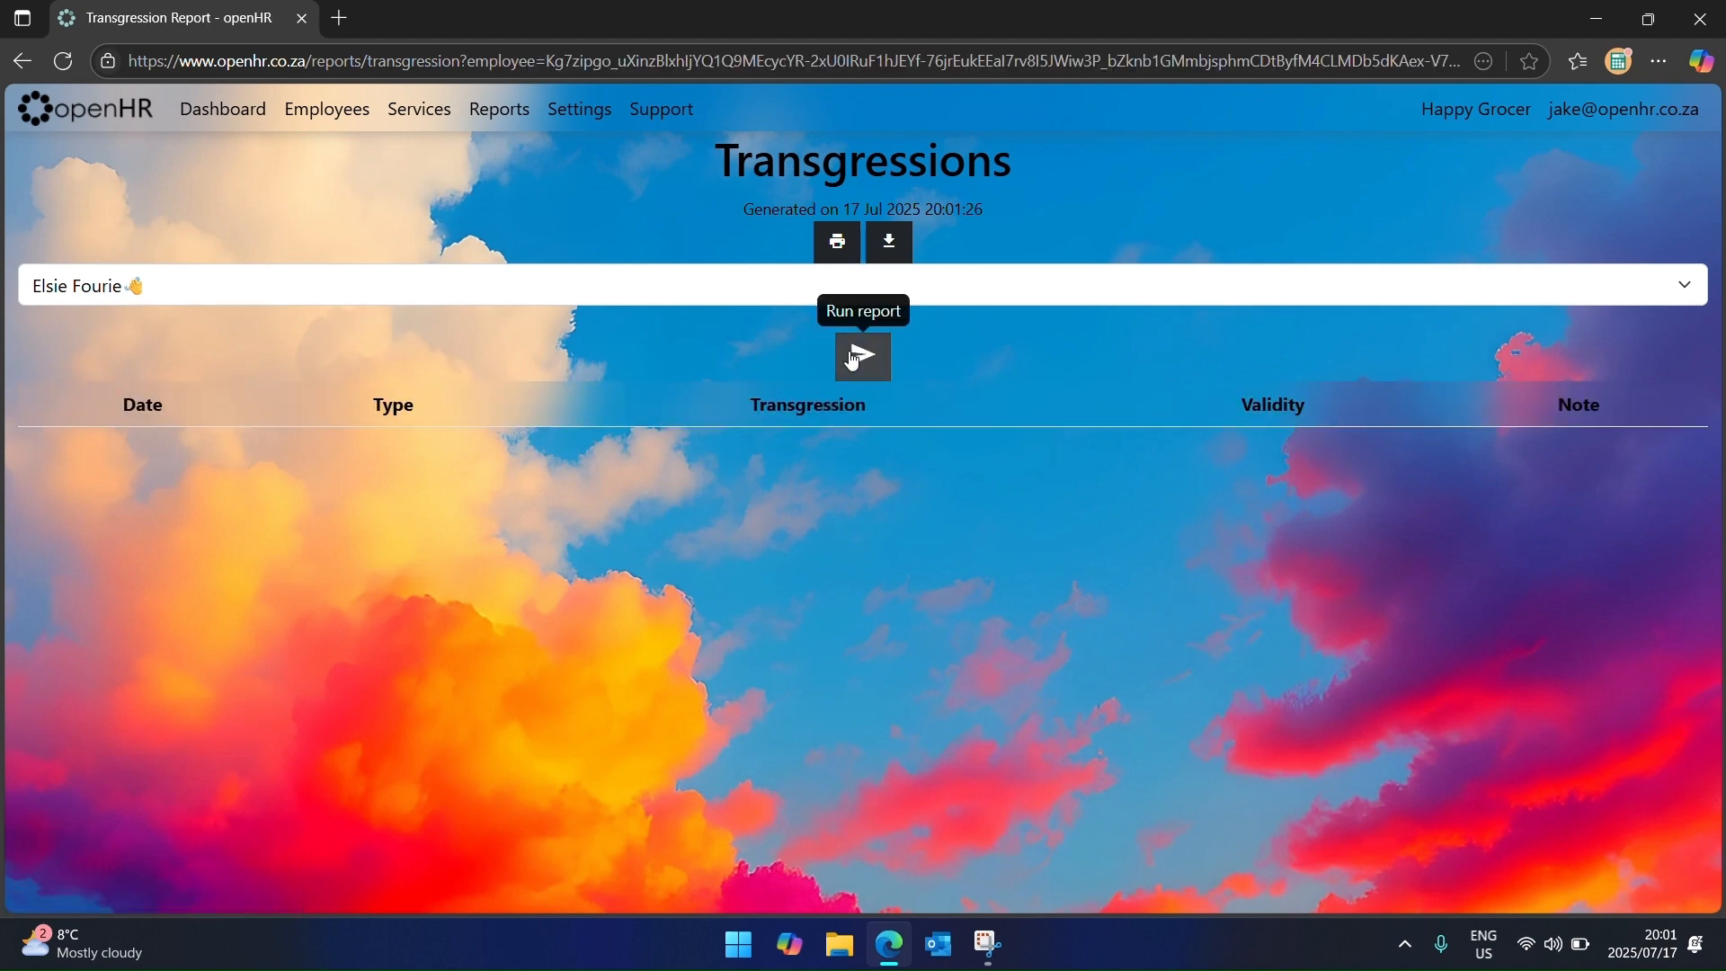
Step: Run the 2026 Year to date report, showing July and August earnings totalling R11,305.00
click(513, 119)
scroll(848, 692, down, 1)
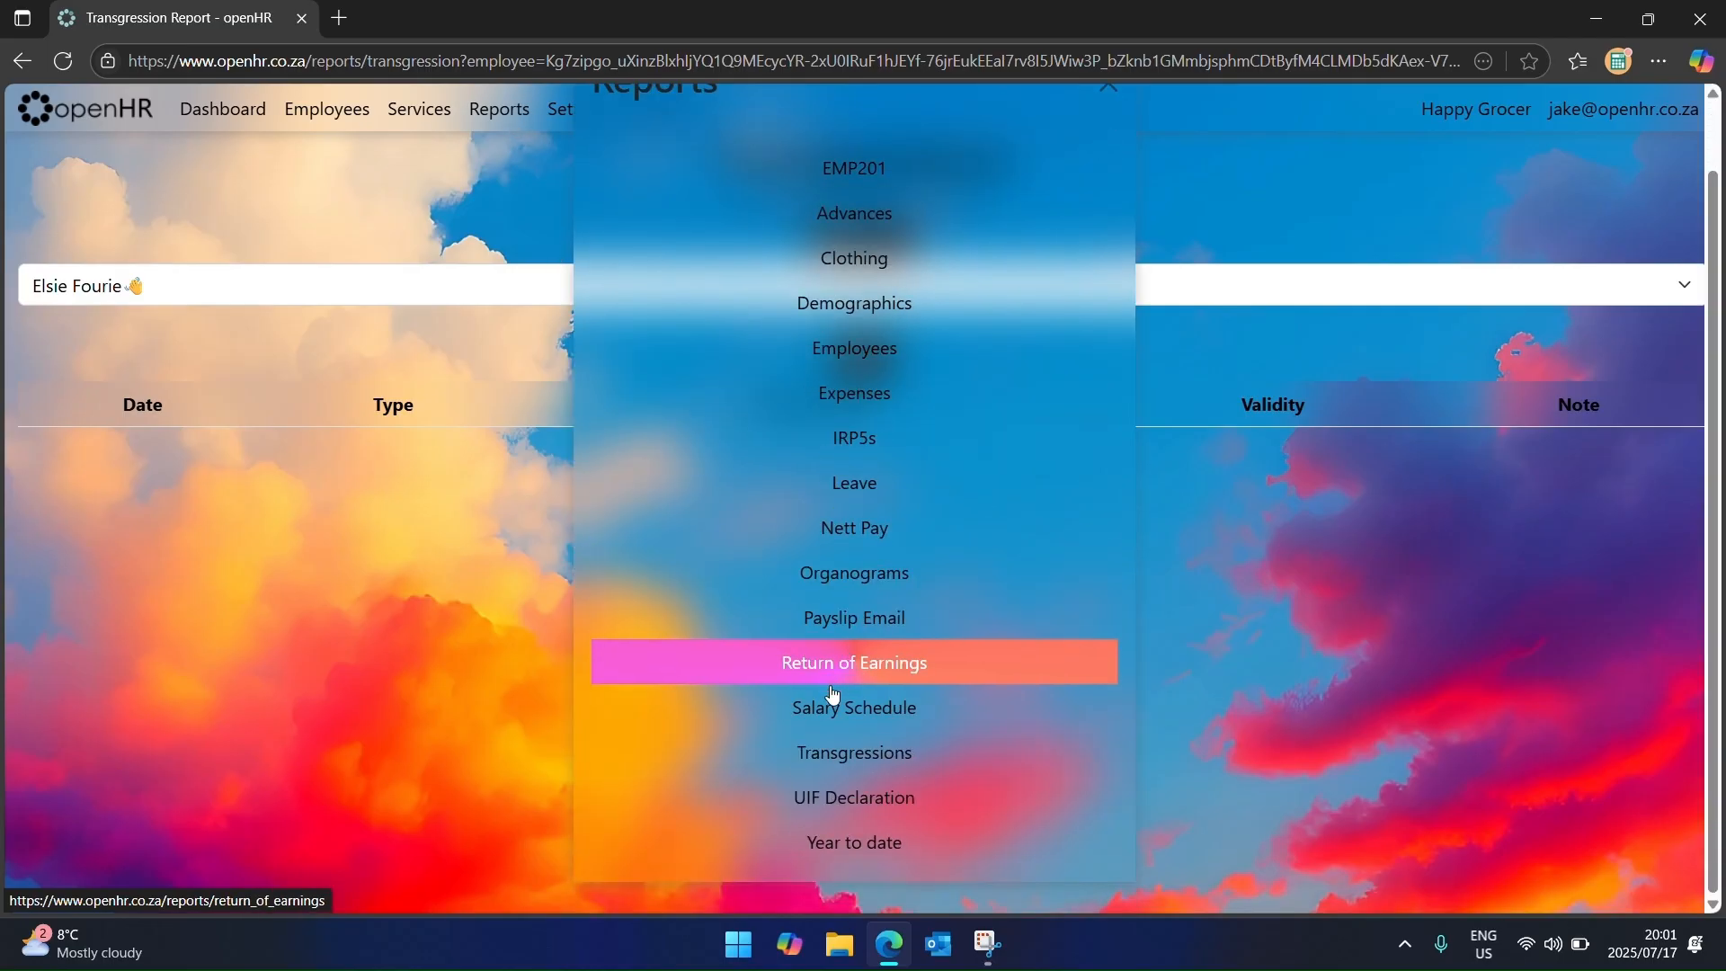
click(890, 842)
click(850, 427)
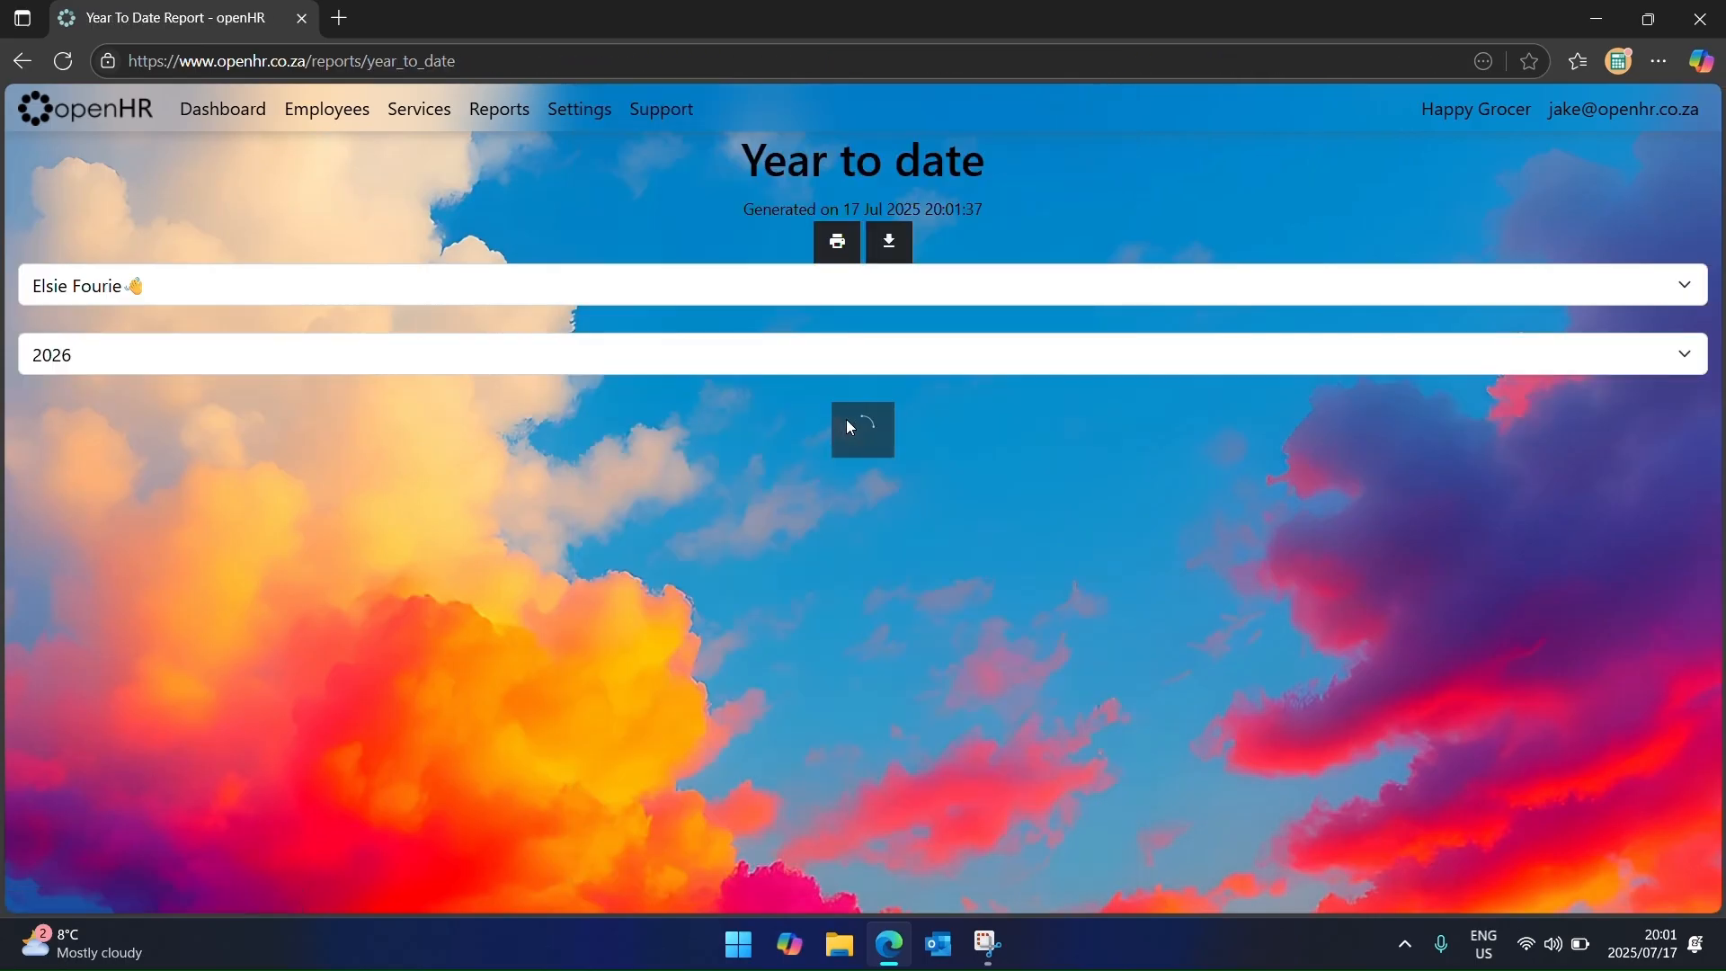
scroll(924, 559, down, 4)
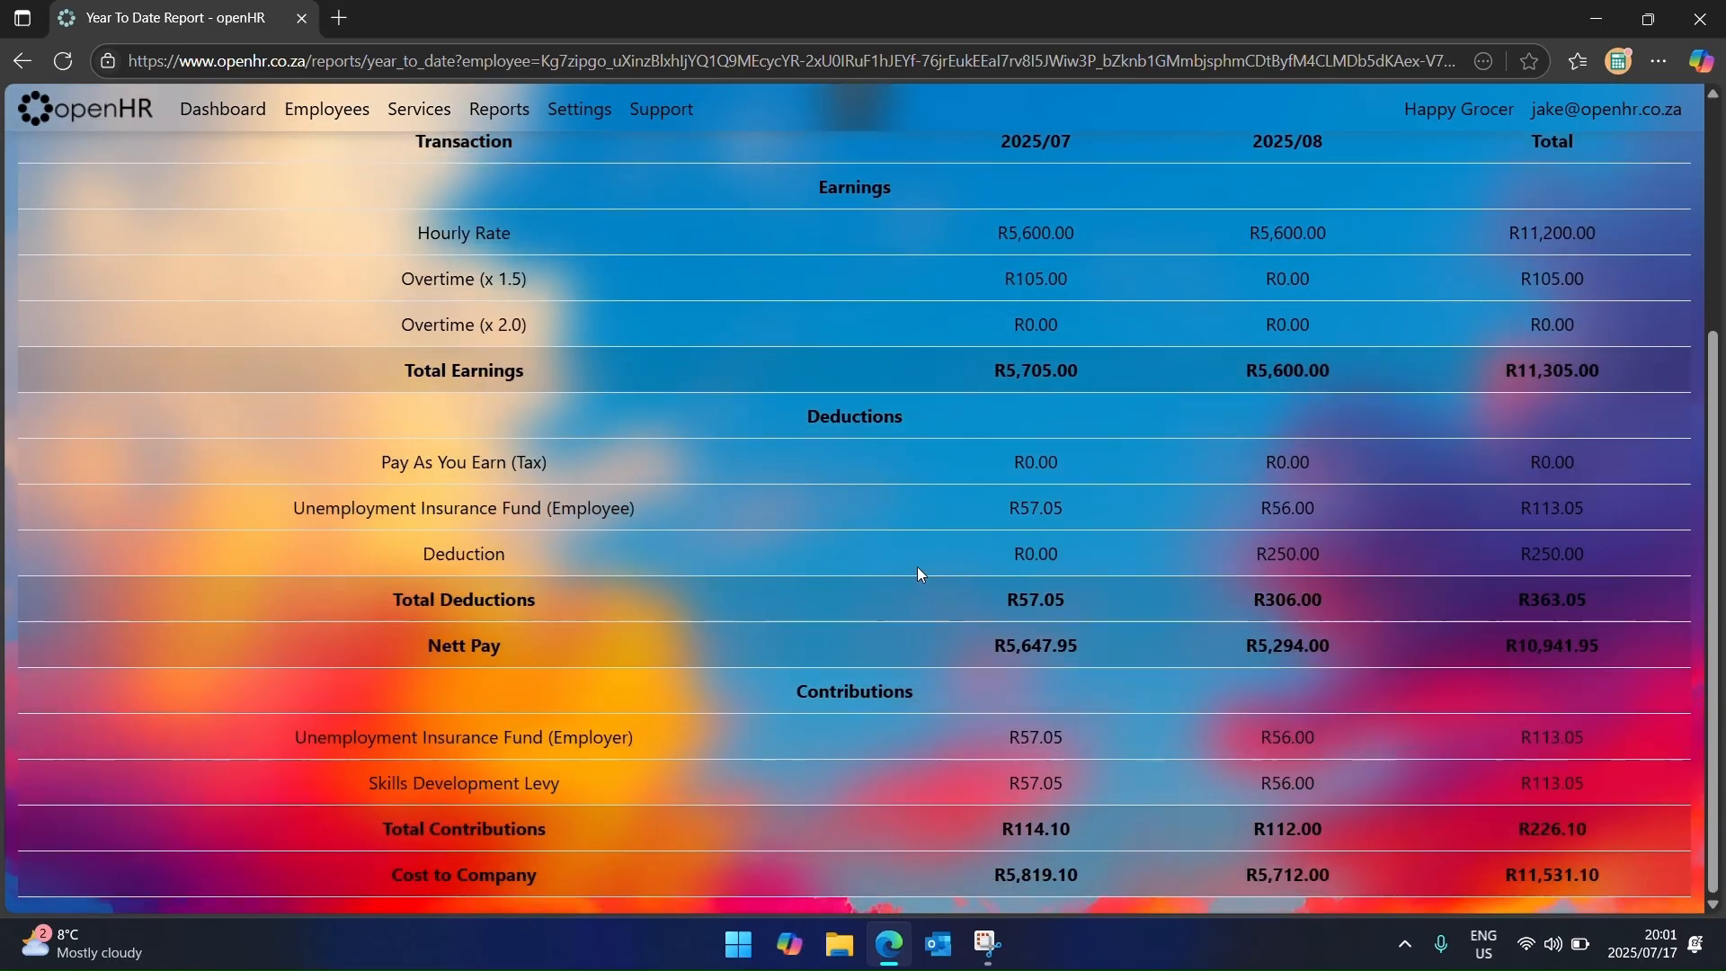
scroll(908, 585, up, 4)
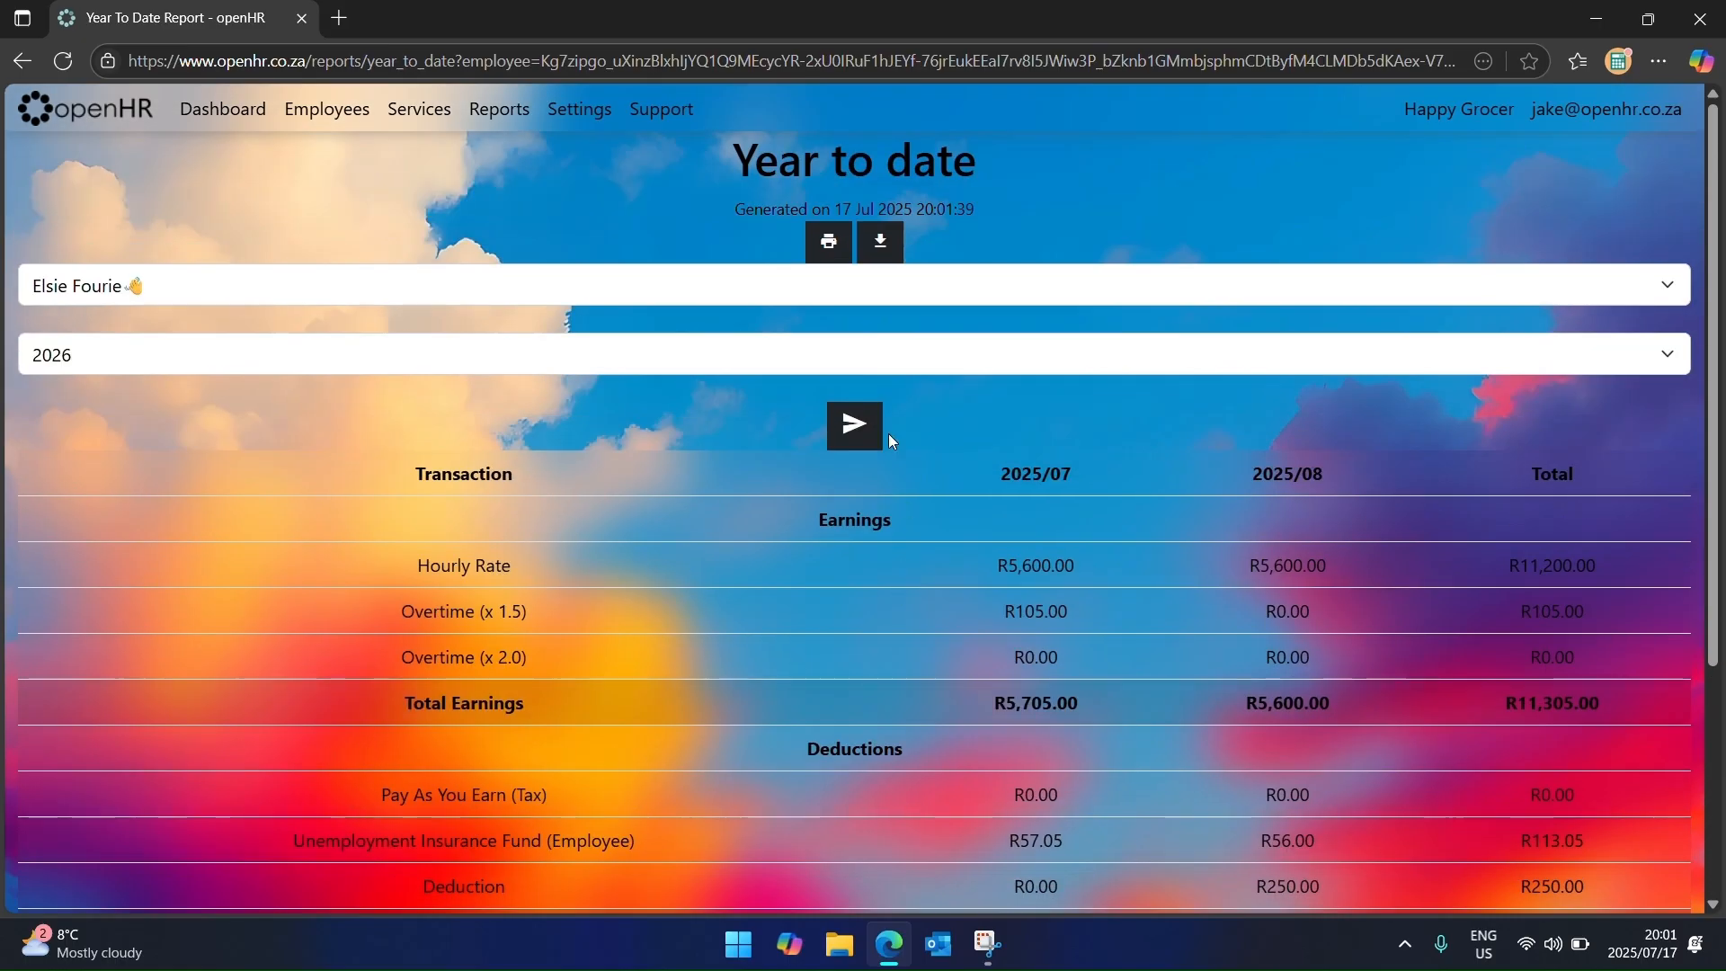